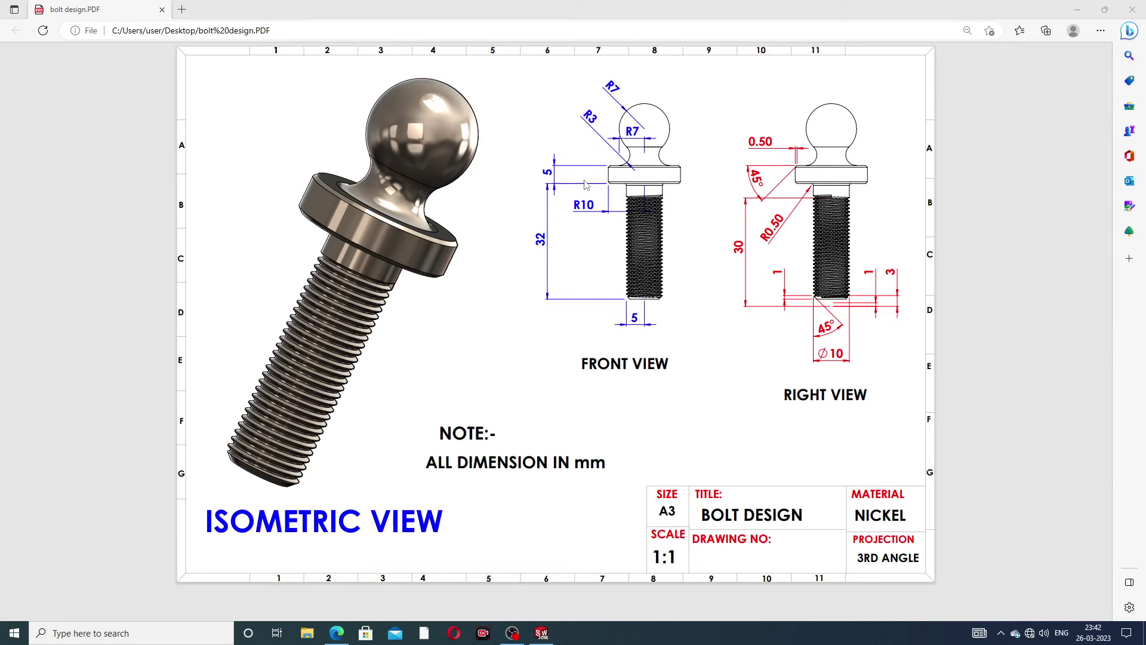
Switch from the bolt drawing PDF in Edge to the SOLIDWORKS bolt model.
left_click(542, 633)
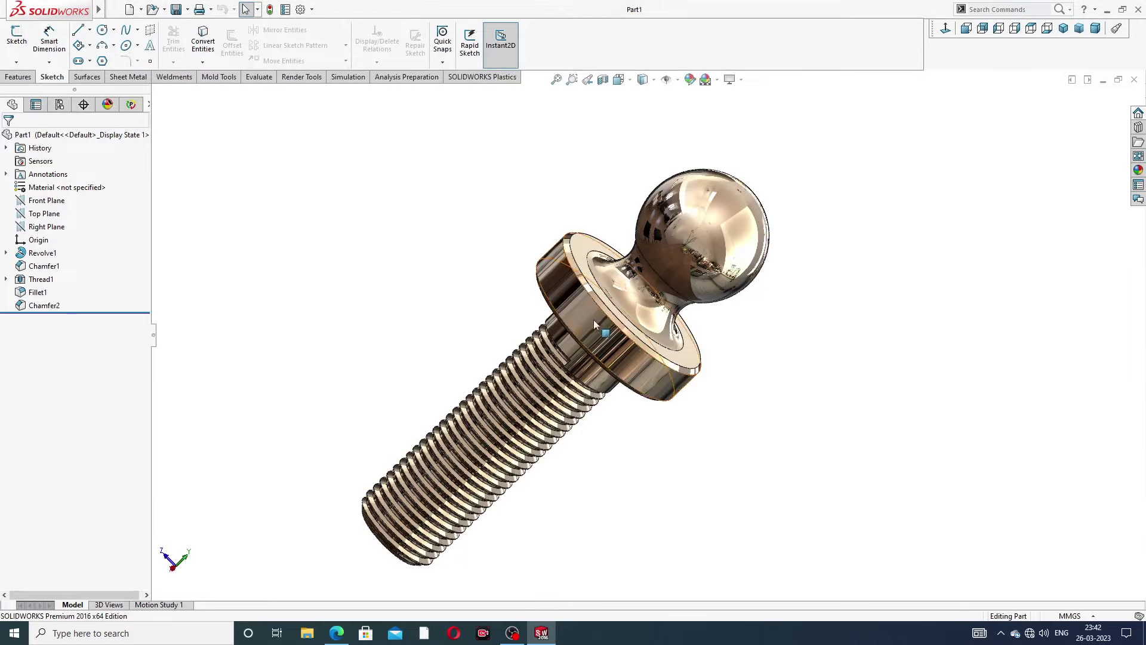
Orbit and zoom around the finished Part1 ball-head bolt to inspect it from several angles.
mouse_move(628, 355)
middle_mouse_down()
mouse_move(590, 316)
mouse_move(633, 359)
mouse_move(532, 363)
mouse_move(627, 349)
middle_mouse_up()
scroll(636, 360, "down", 3)
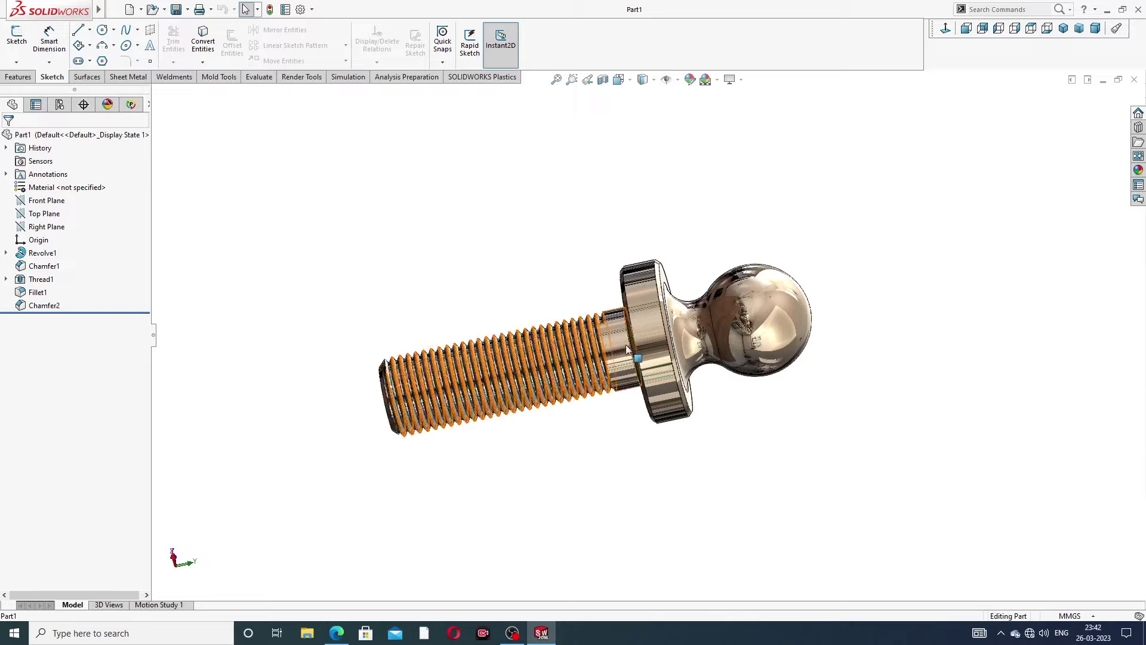
middle_click_drag(739, 328, 775, 299)
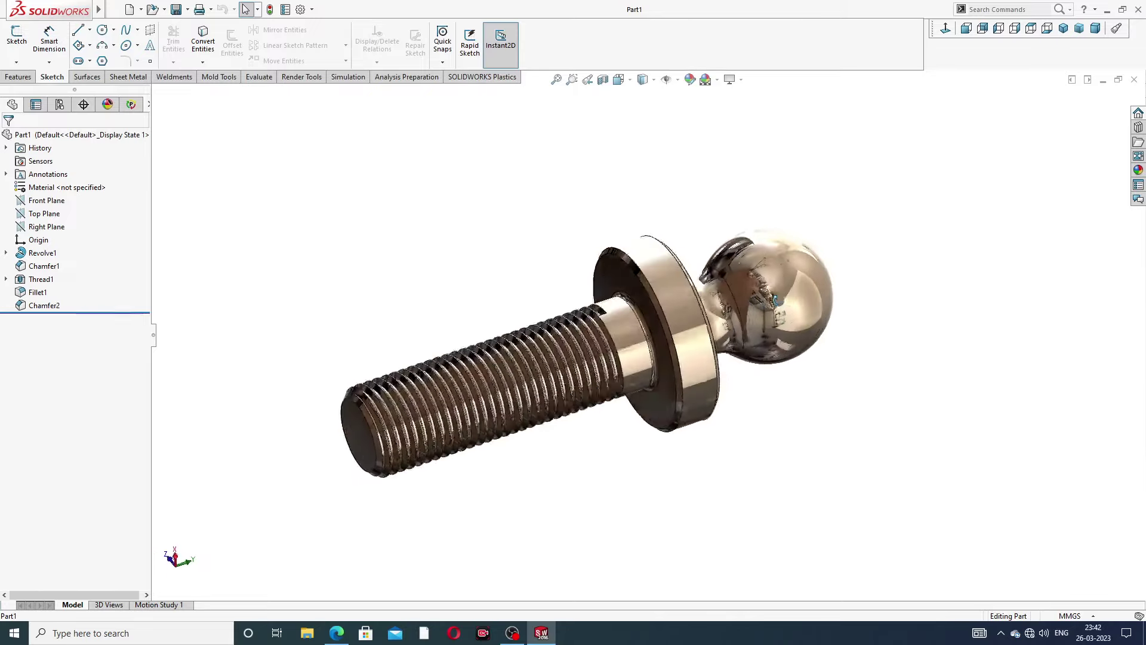
scroll(647, 335, "down", 5)
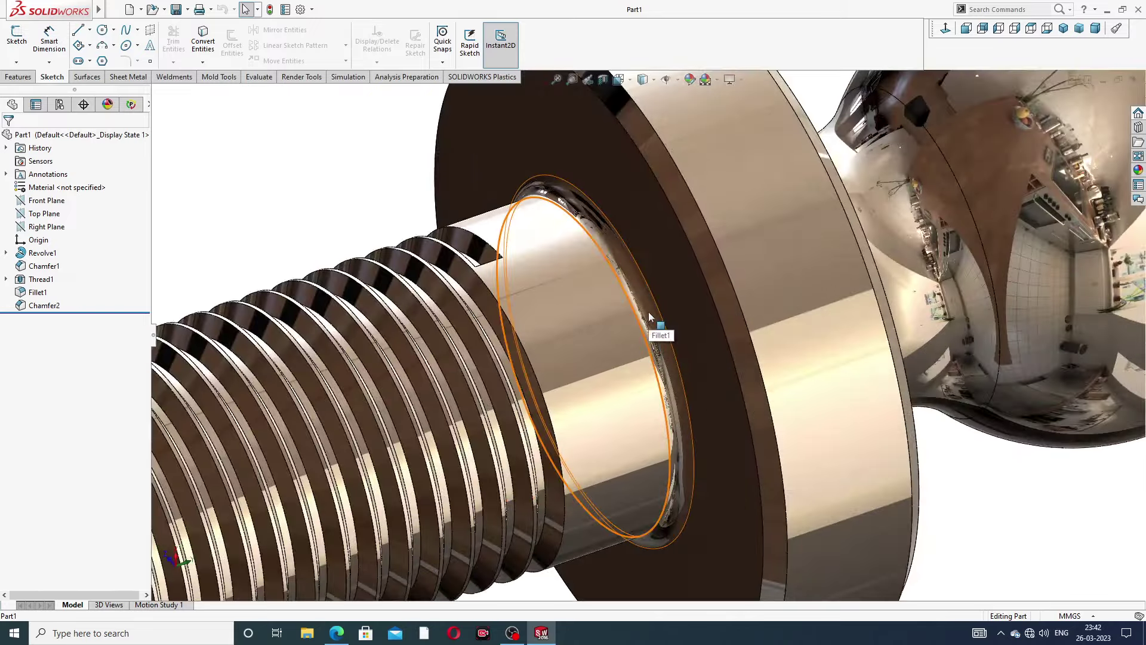
scroll(649, 316, "up", 5)
scroll(667, 333, "up", 3)
mouse_move(668, 333)
middle_mouse_down()
mouse_move(630, 352)
mouse_move(651, 349)
middle_mouse_up()
scroll(628, 350, "up", 3)
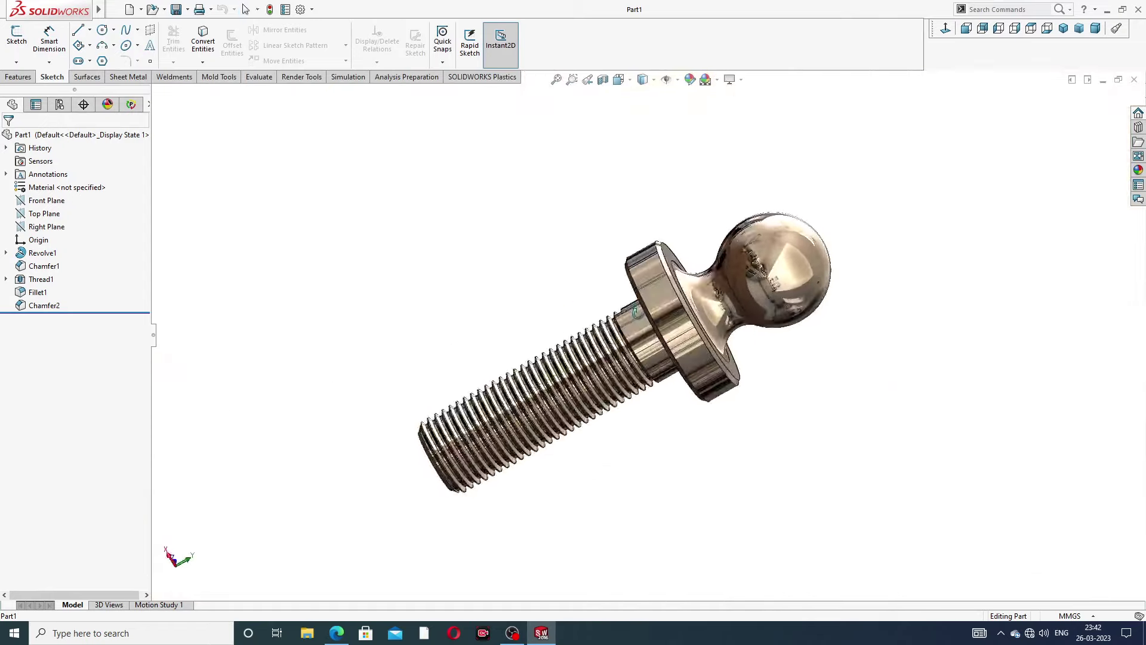
scroll(651, 349, "down", 2)
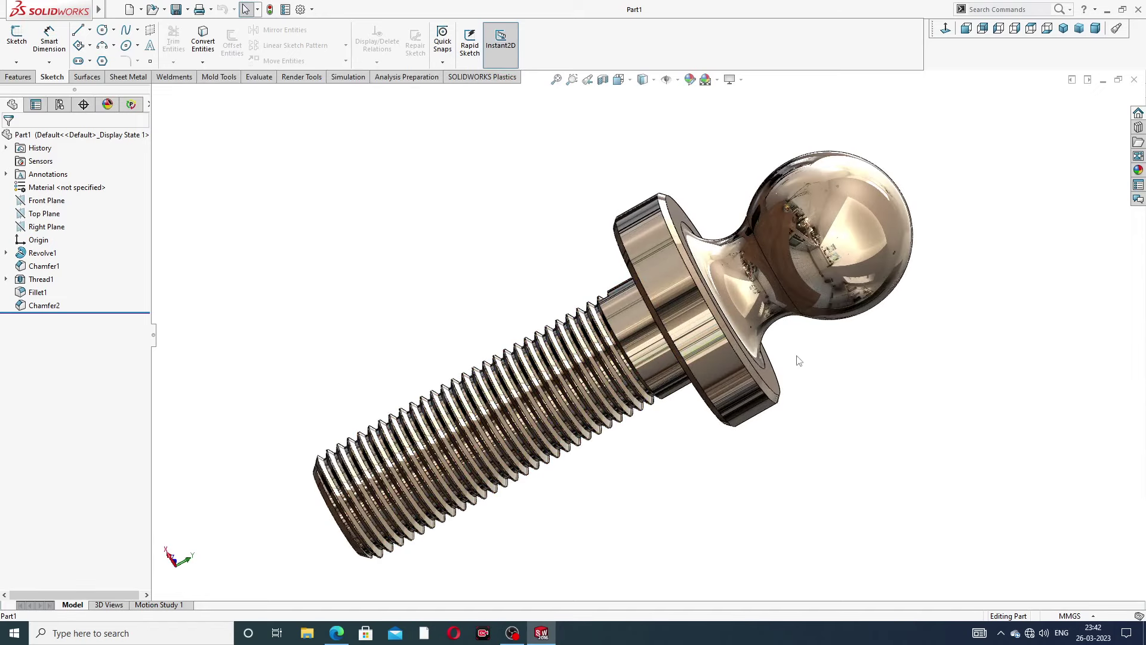
mouse_move(804, 358)
middle_mouse_down()
mouse_move(786, 340)
mouse_move(794, 351)
middle_mouse_up()
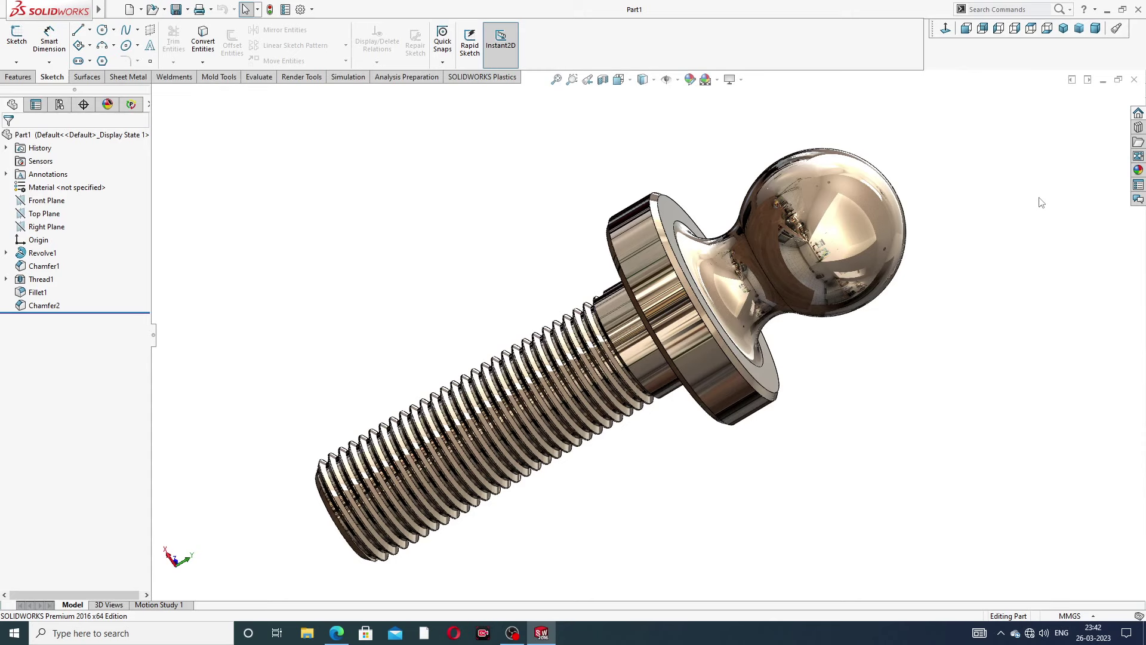
Close the finished bolt part and create a new part document.
left_click(1134, 79)
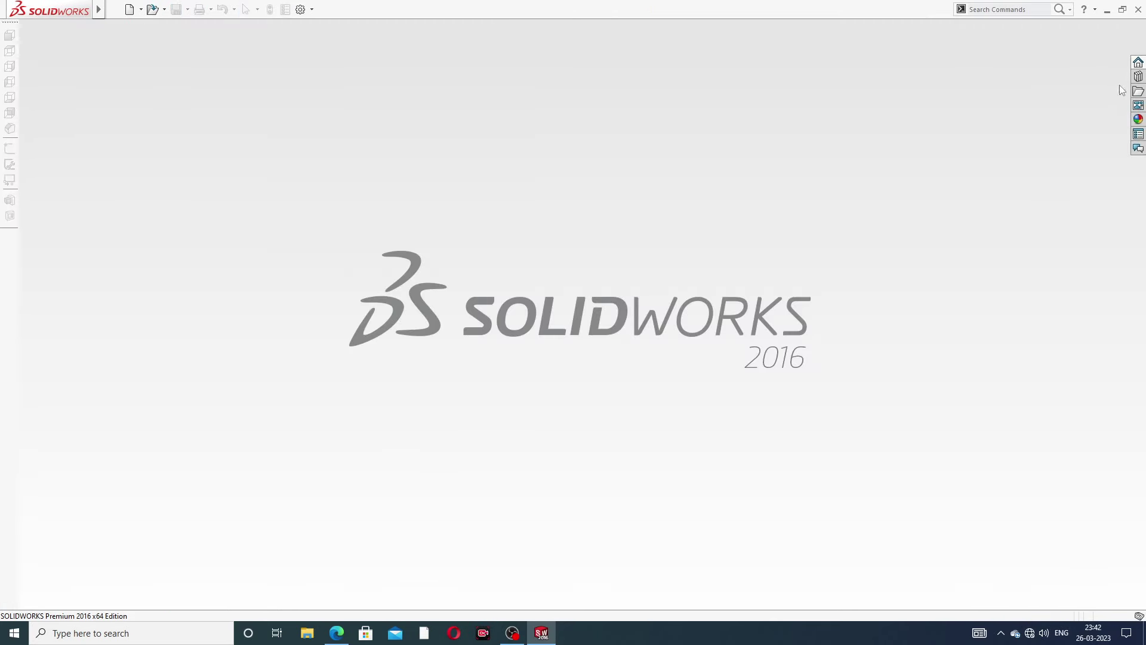
left_click(130, 9)
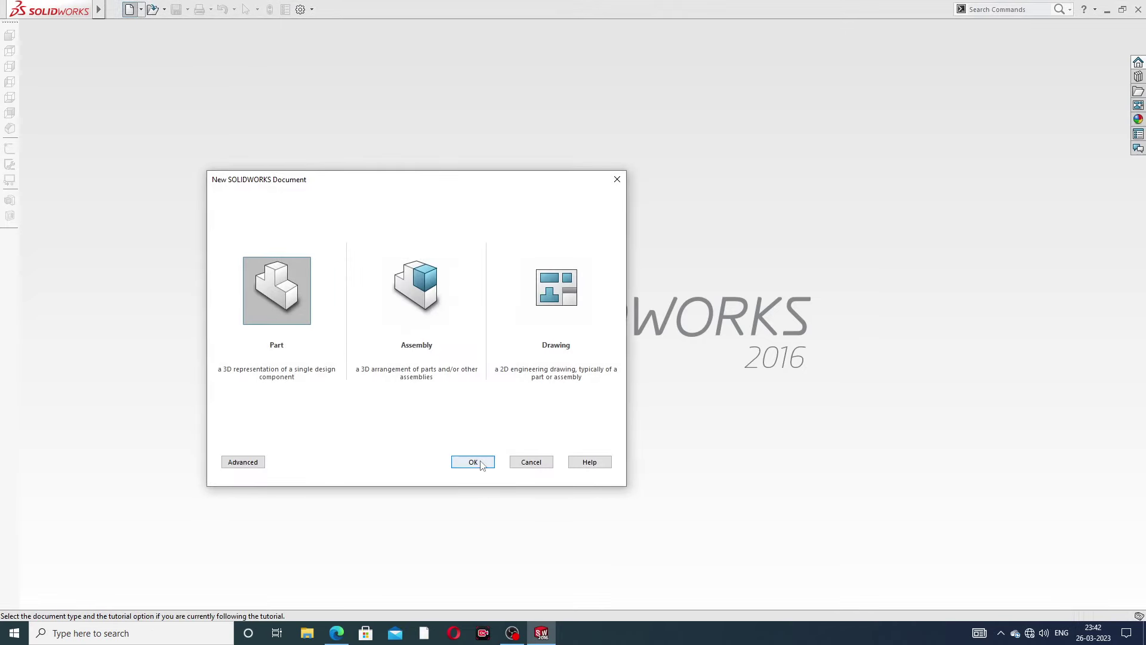
left_click(473, 462)
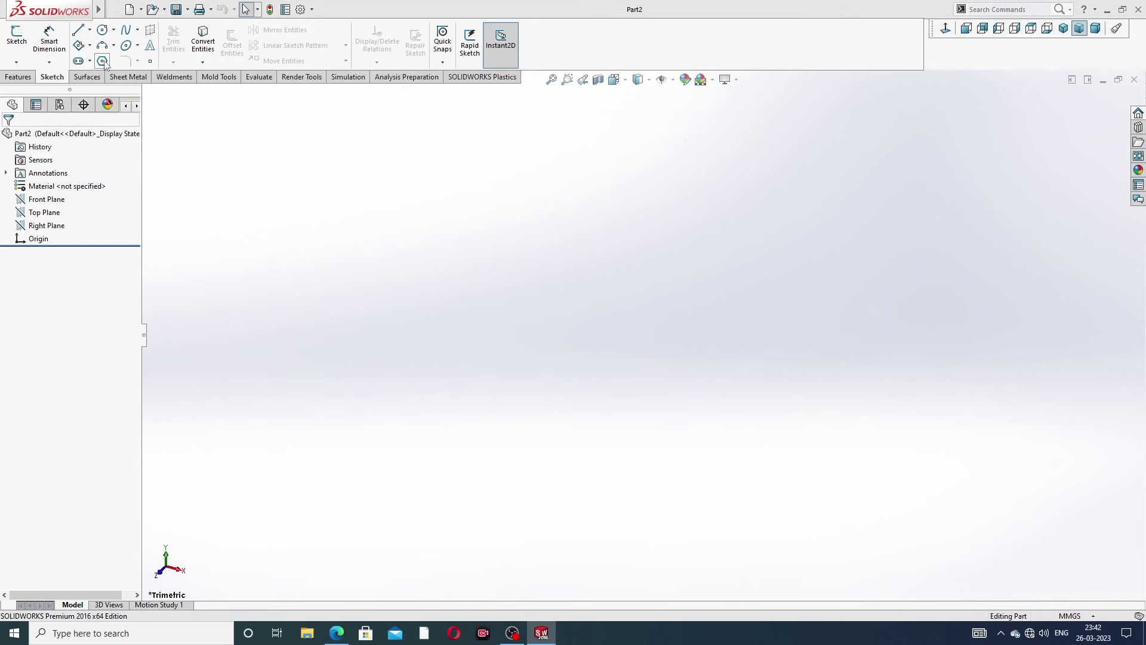
Set shaded and wireframe image quality to maximum in Document Properties.
left_click(302, 10)
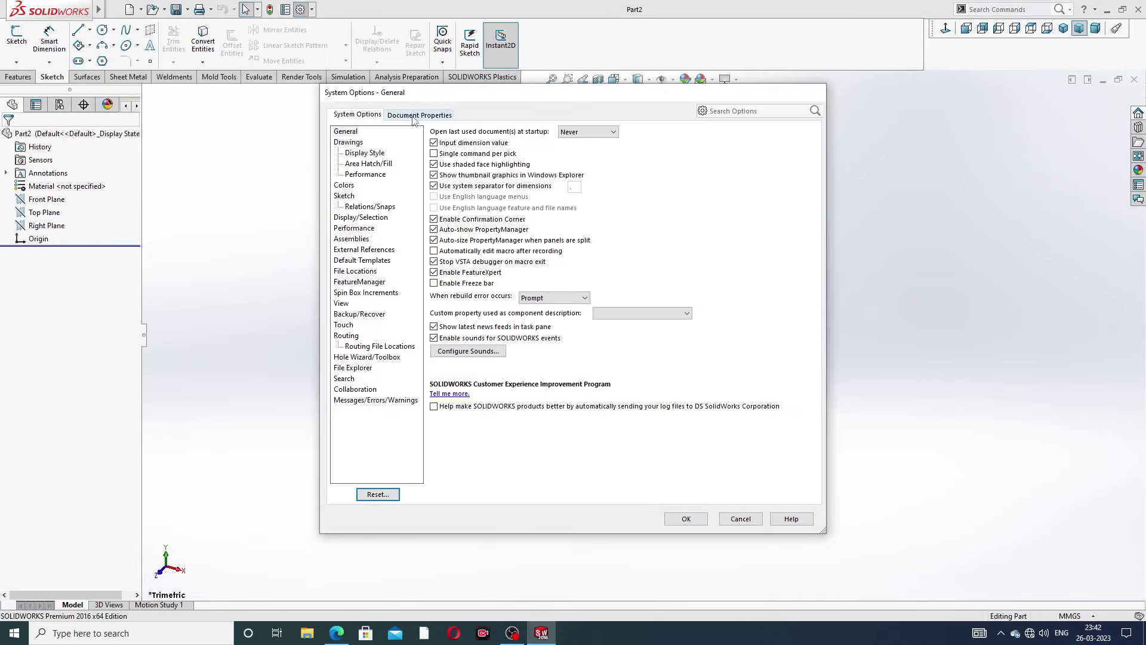
left_click(413, 116)
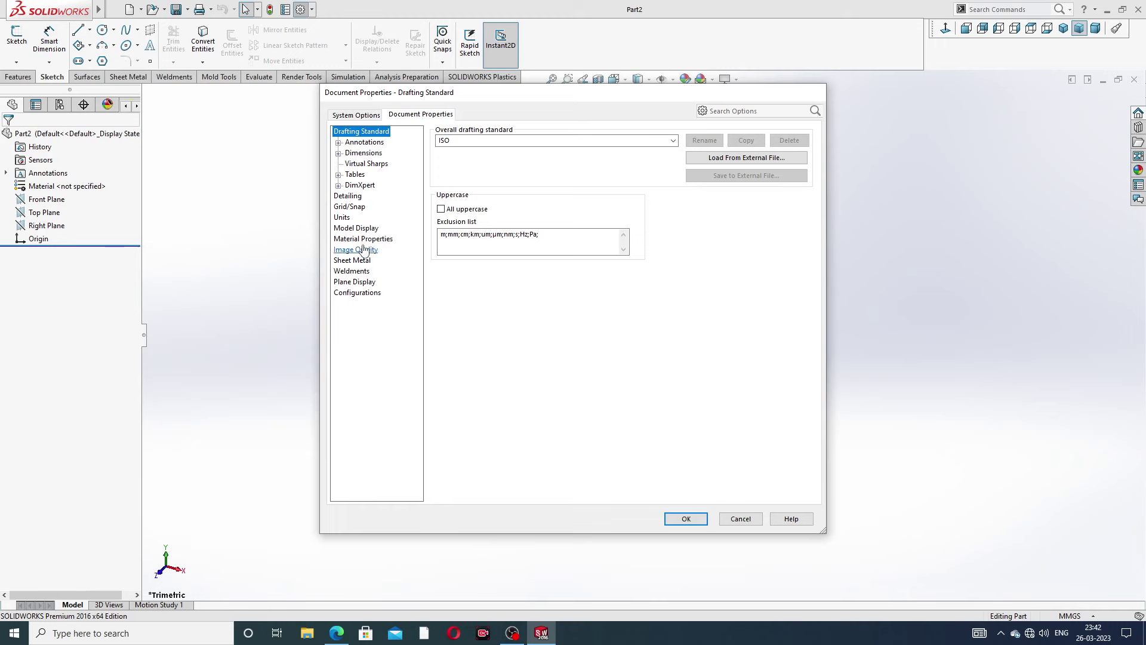
left_click(358, 250)
left_click_drag(536, 149, 658, 149)
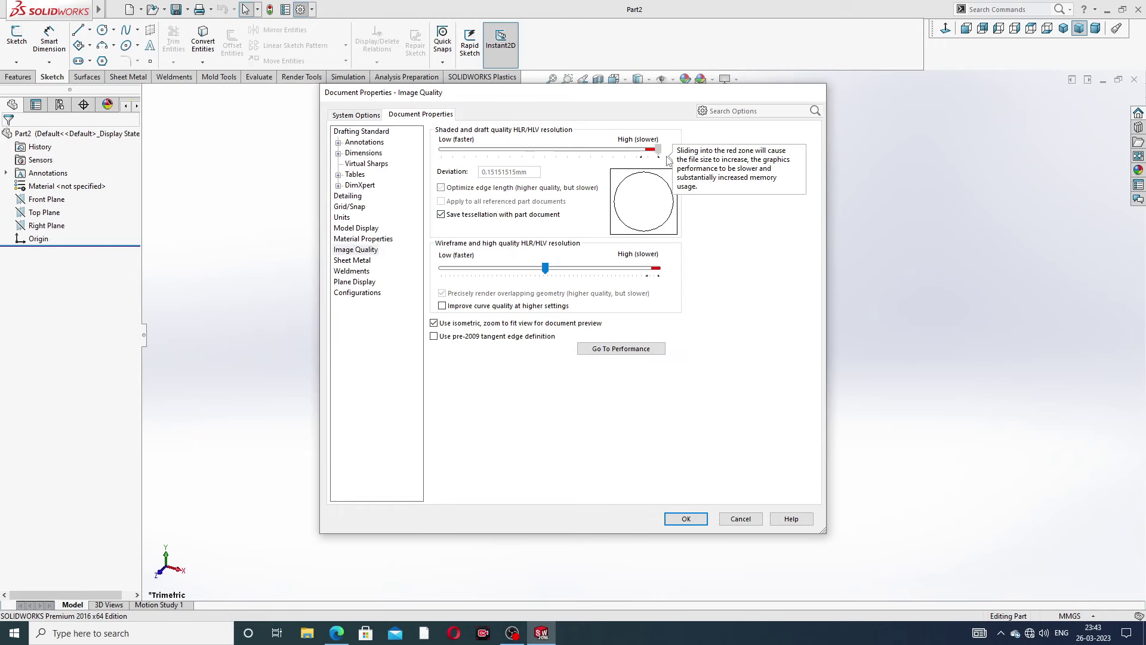
left_click_drag(546, 269, 651, 268)
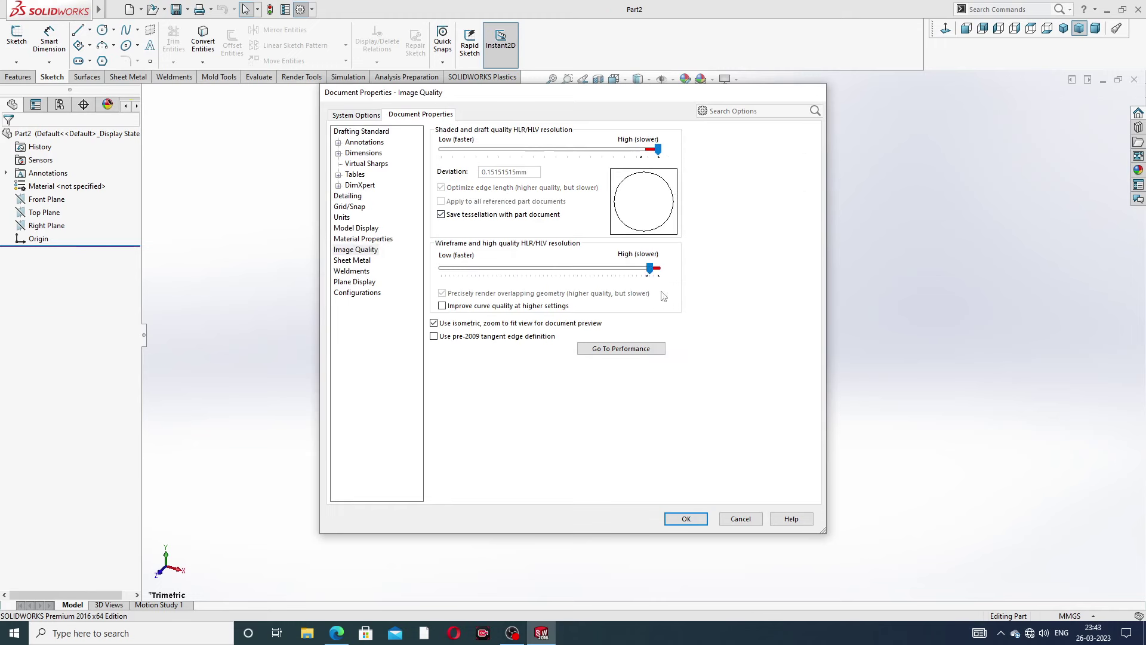
key("Right")
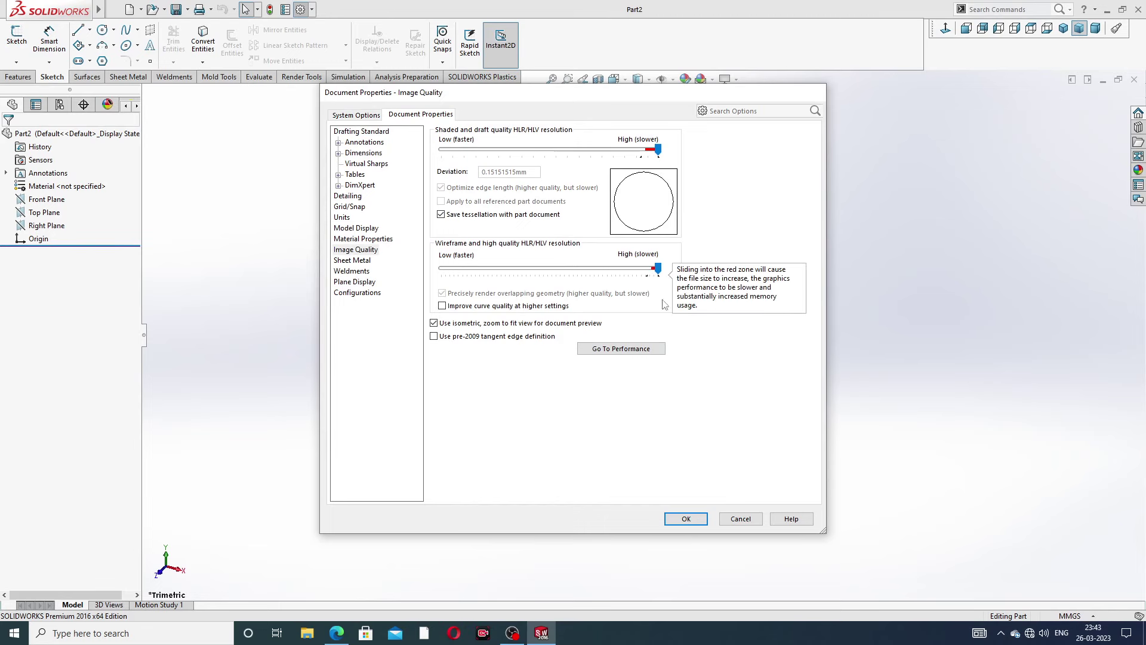
key("Return")
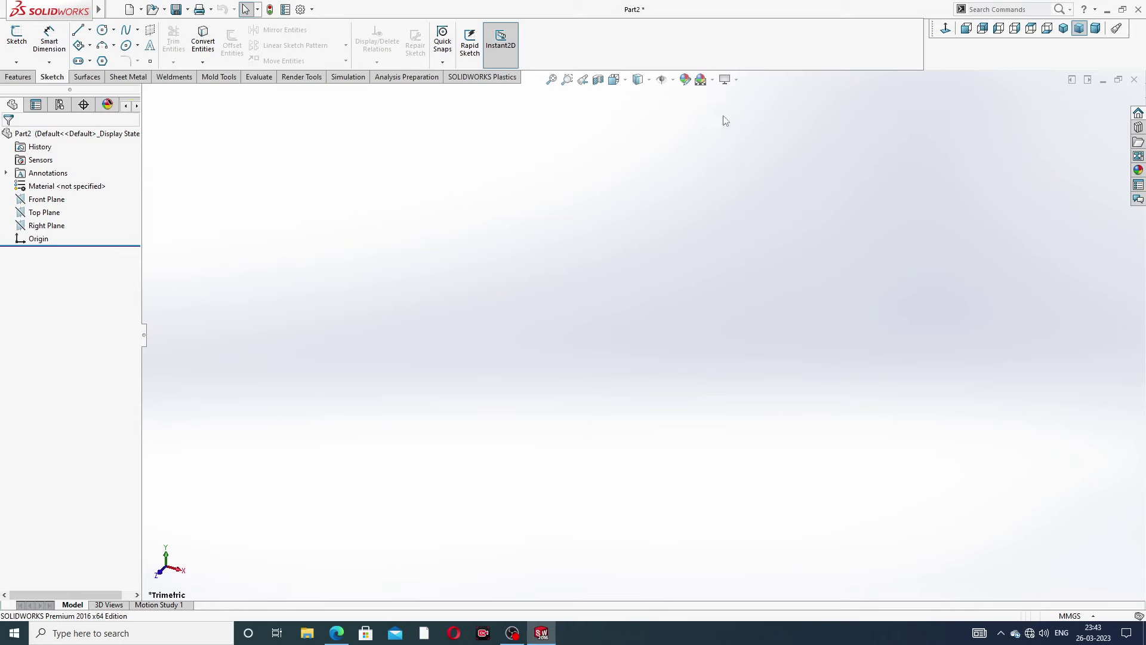
Apply the Plain White scene, then review the bolt drawing PDF and return to Part2.
left_click(713, 79)
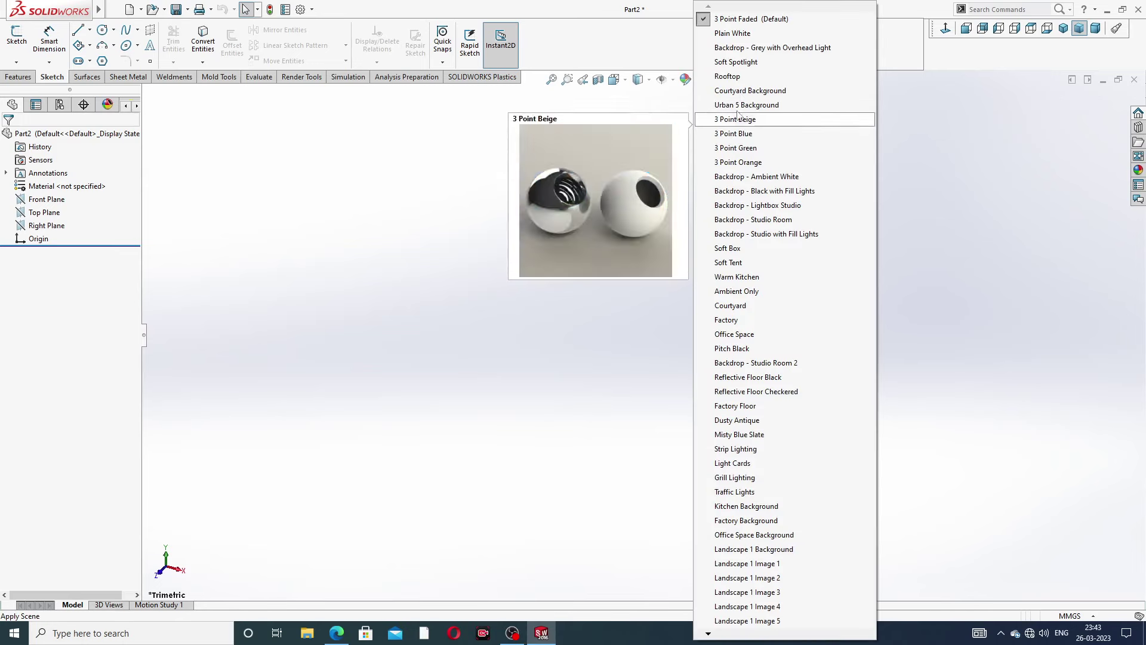
left_click(746, 34)
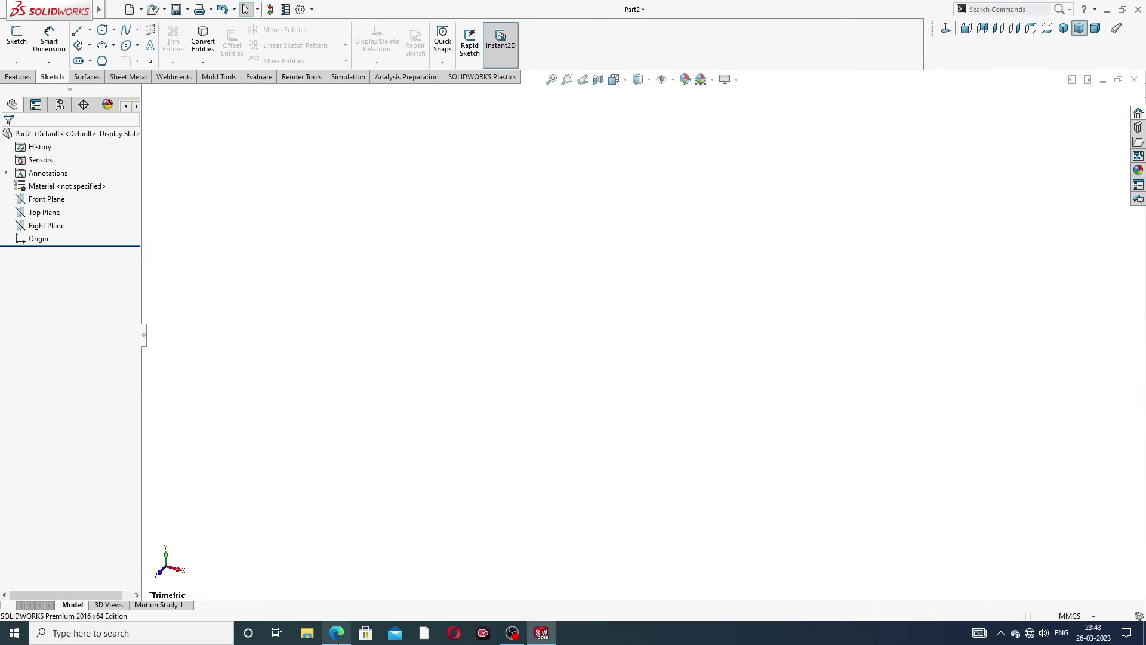
left_click(337, 633)
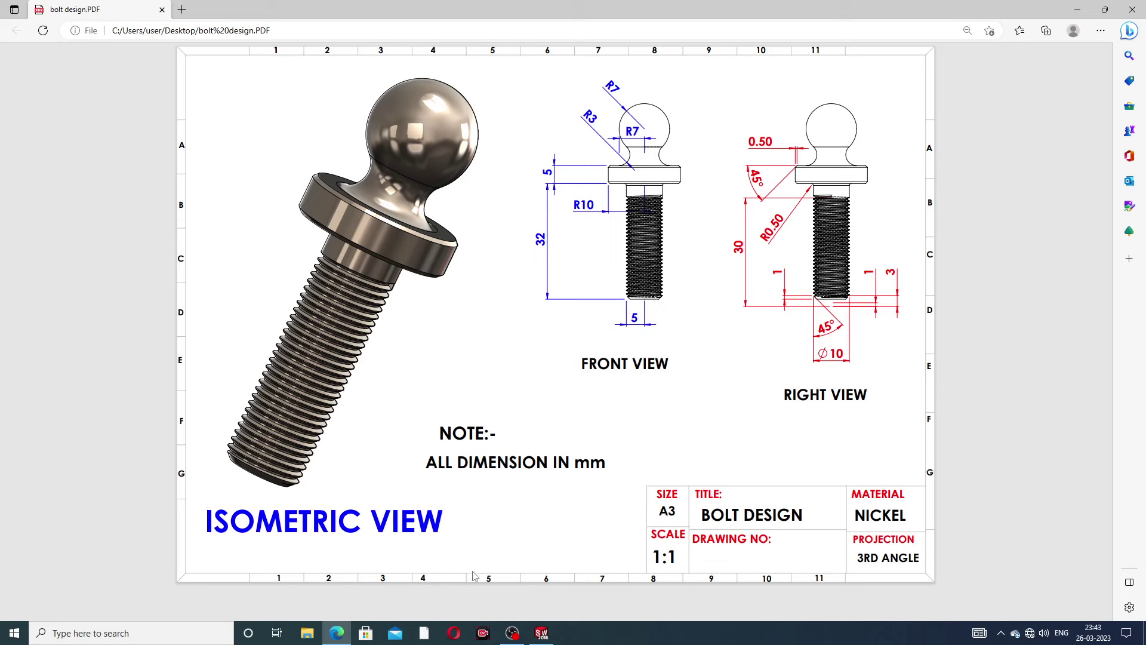
left_click(541, 633)
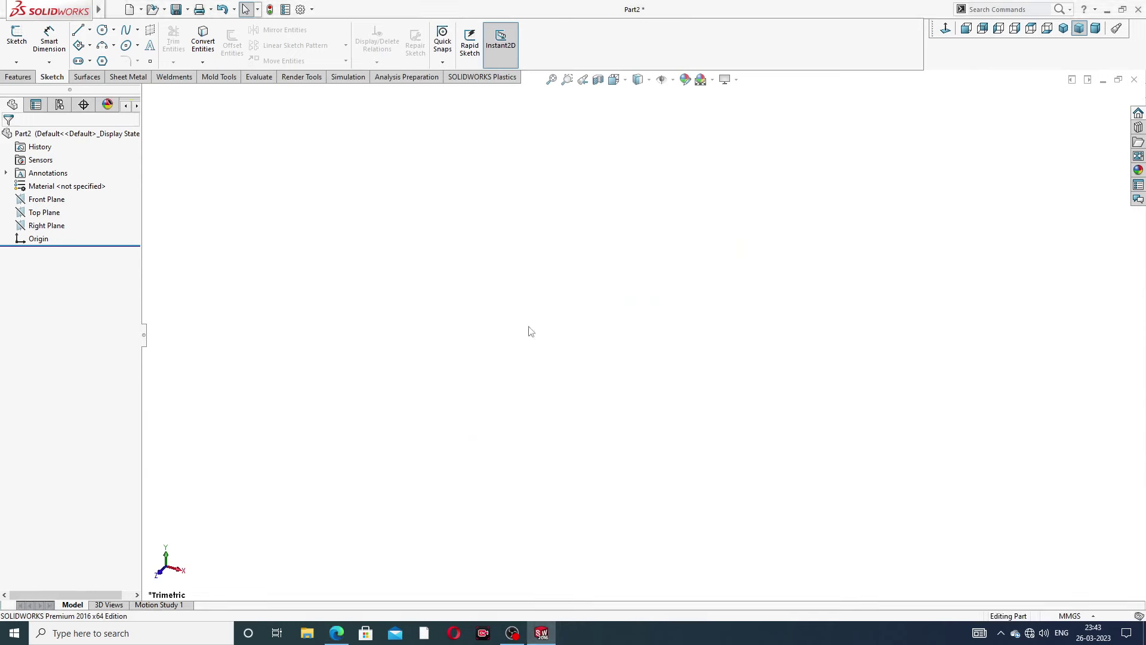
On the Front Plane, sketch a vertical line through the origin extending upward.
left_click(55, 199)
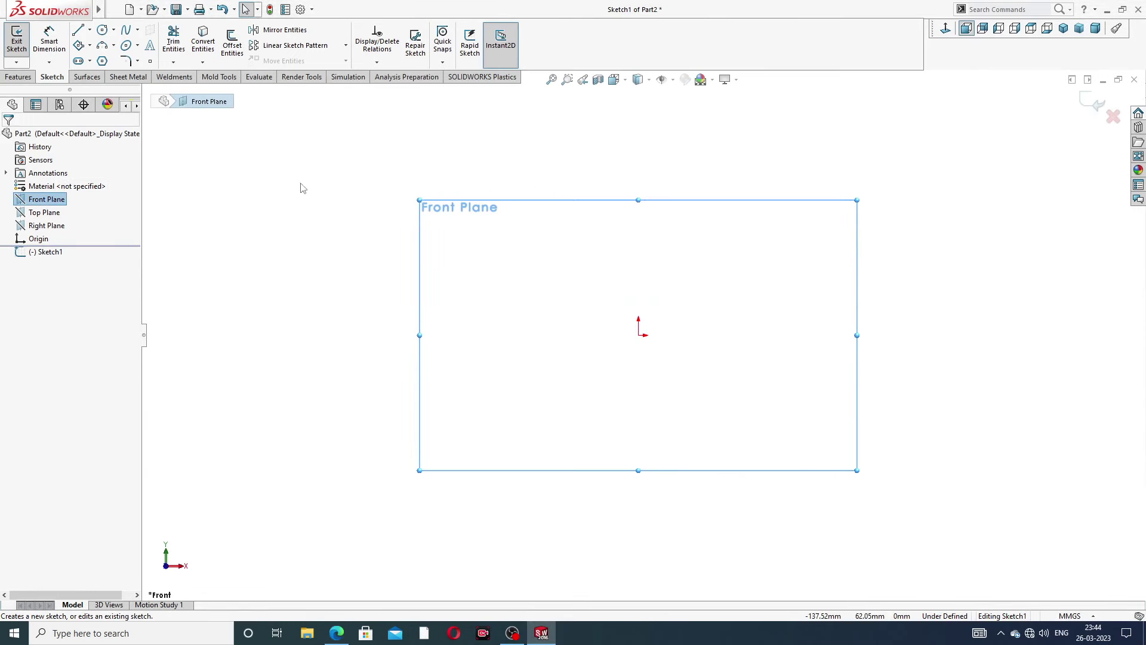
left_click(77, 30)
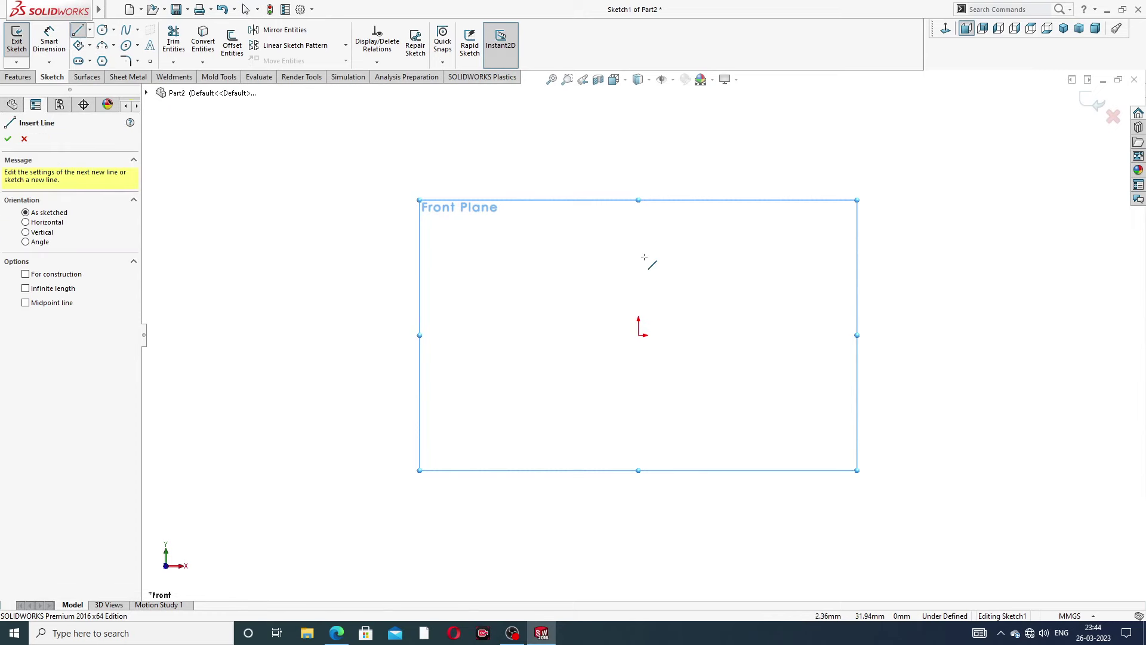
left_click(637, 172)
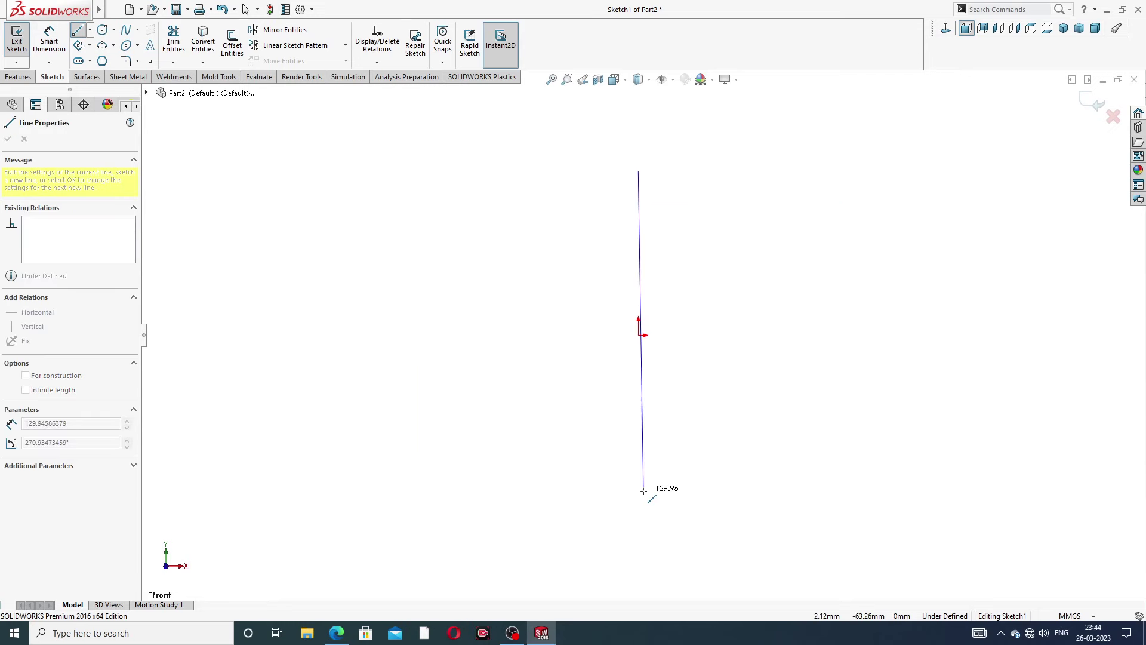
key("Escape")
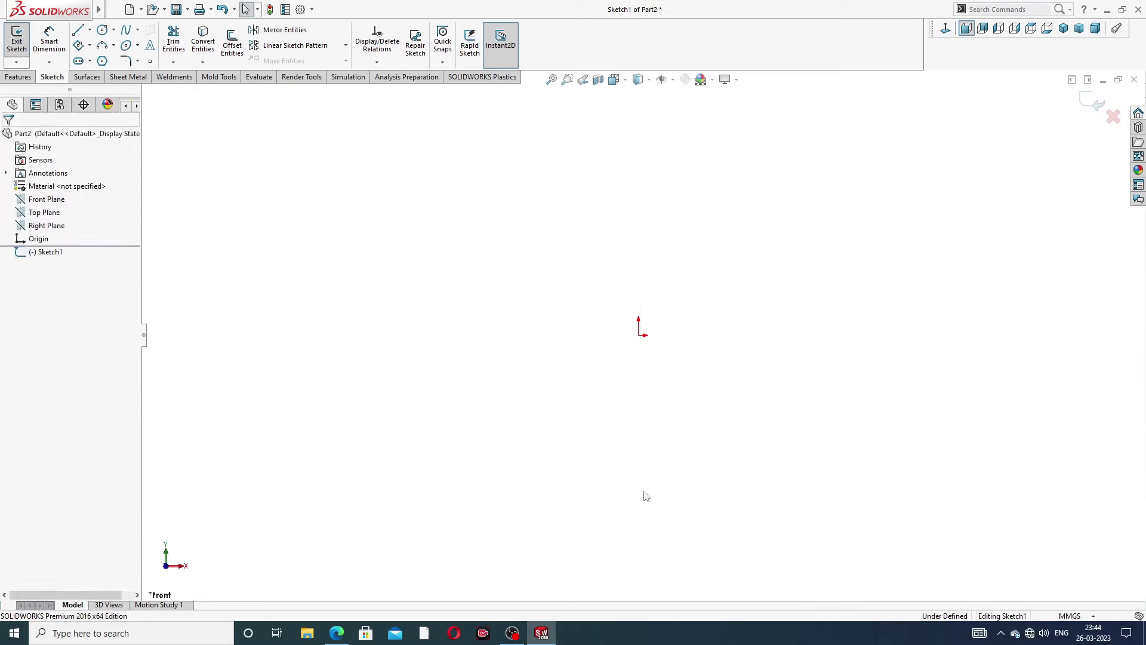
left_click(79, 31)
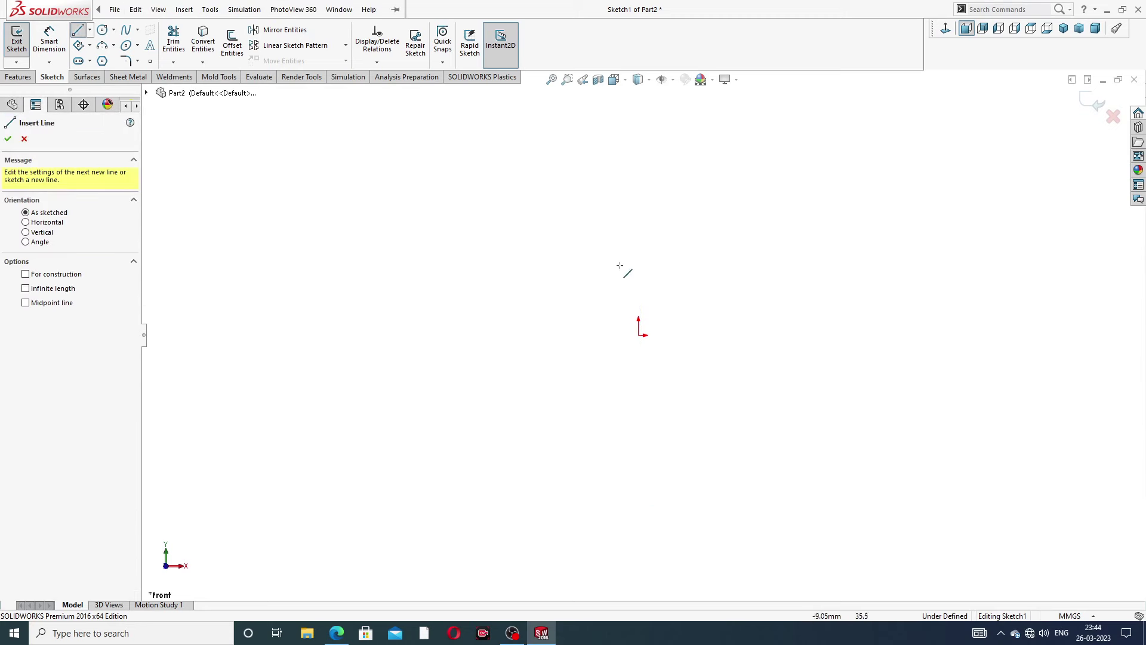
left_click(638, 485)
left_click(638, 335)
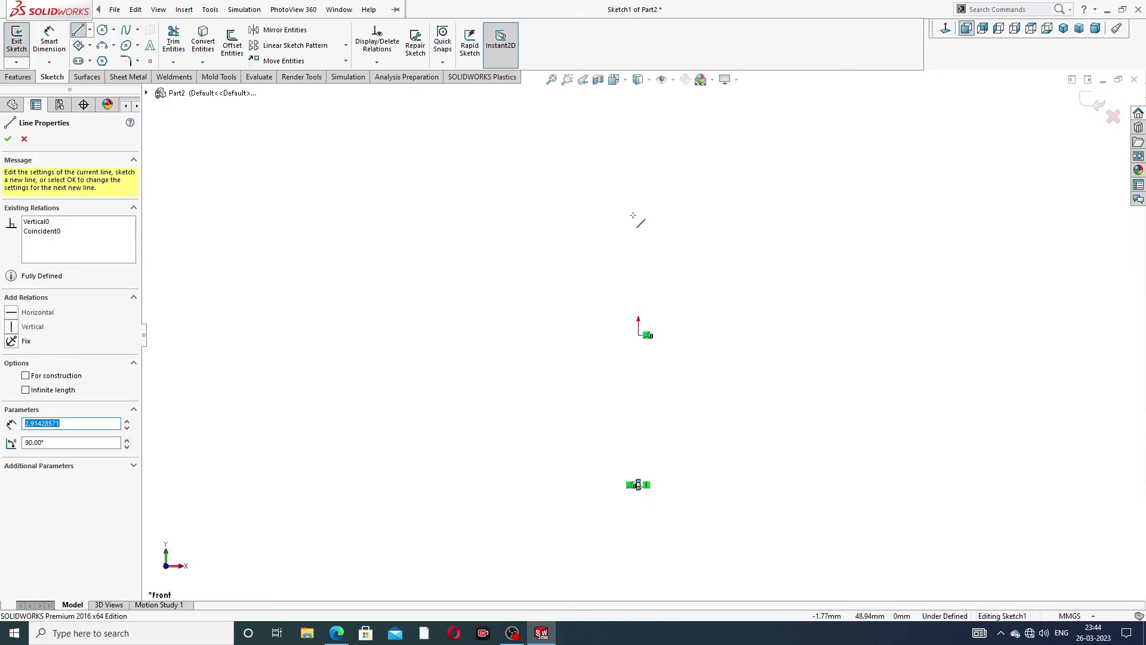
right_click(725, 321)
left_click(725, 321)
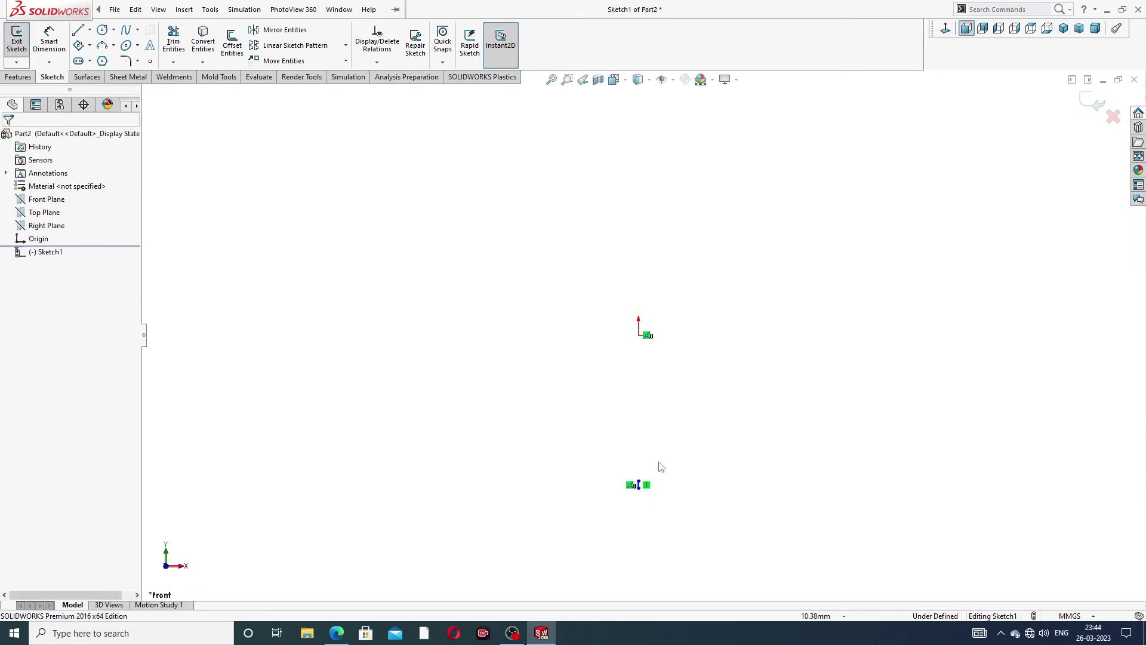
mouse_move(639, 485)
left_mouse_down()
mouse_move(645, 189)
mouse_move(639, 231)
left_mouse_up()
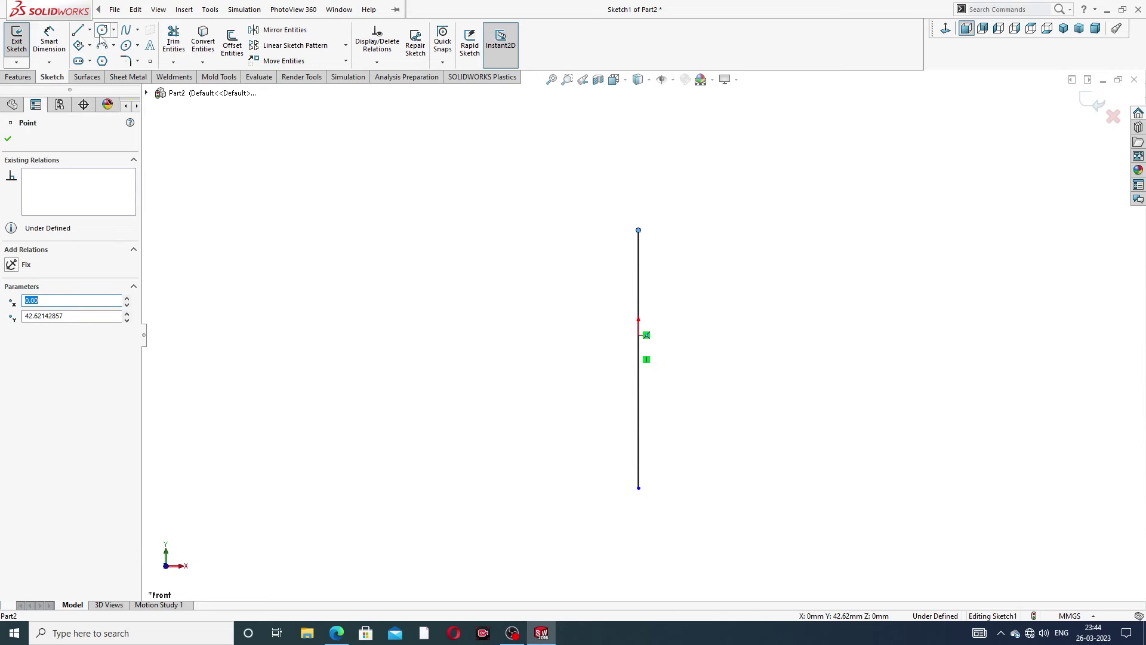
Draw the large head arc from the line's top and a smaller reverse neck arc below.
left_click(78, 30)
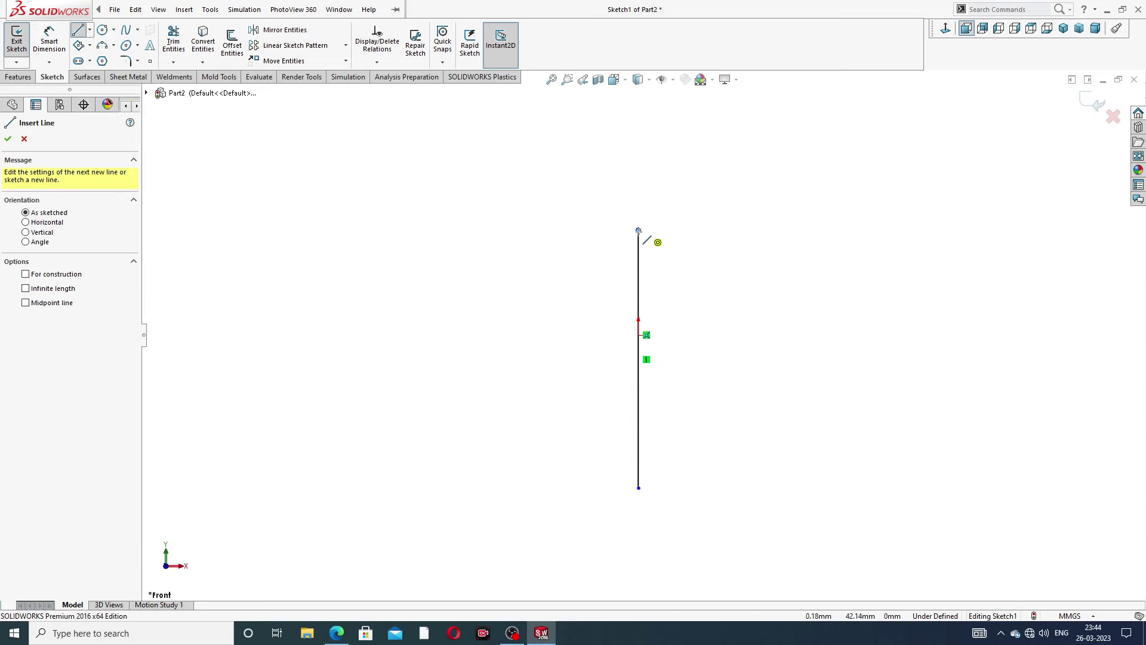
left_click(638, 231)
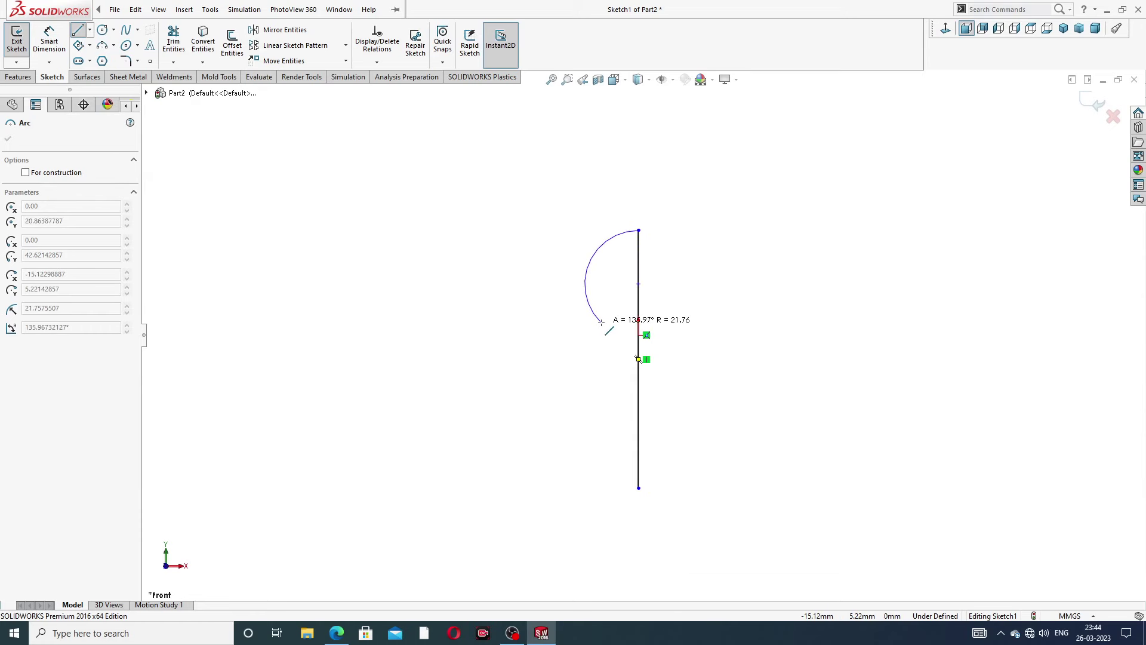
left_click(601, 322)
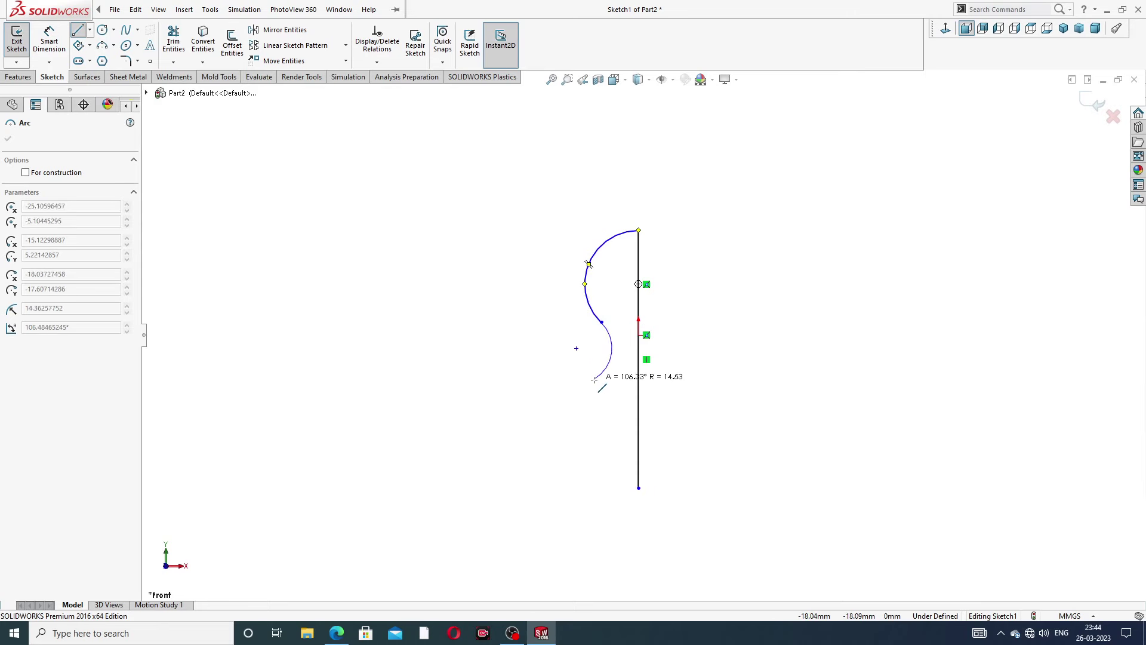
left_click(594, 379)
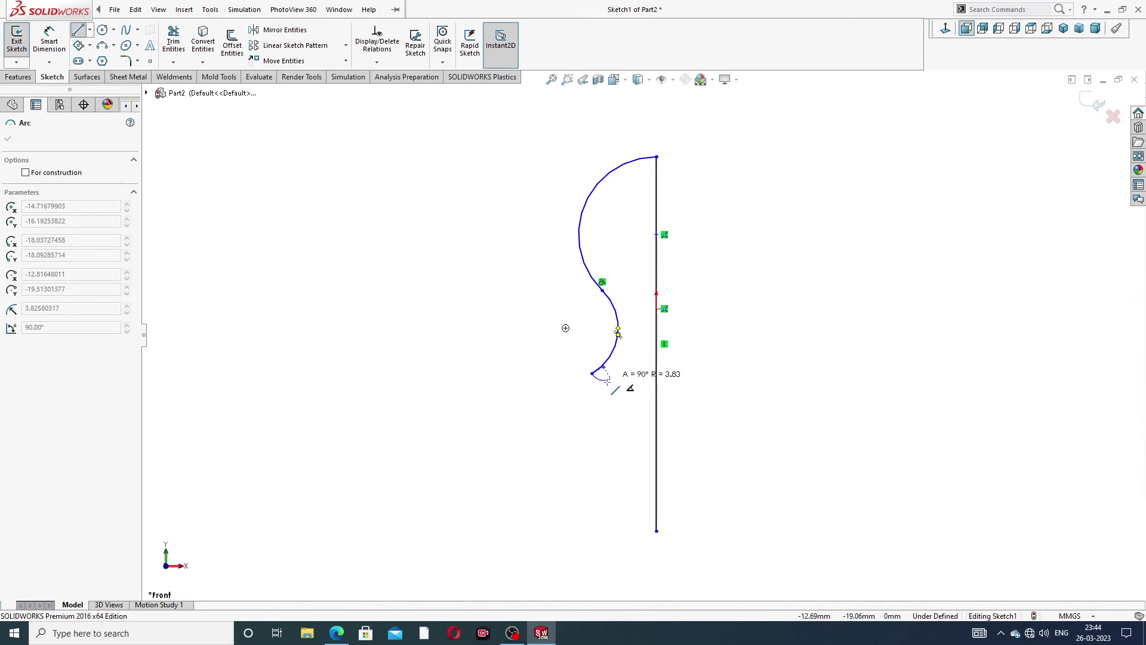
scroll(599, 391, "down", 2)
right_click(635, 311)
Draw the collar step, long shaft edge and bottom edge back to the centreline.
left_click(659, 361)
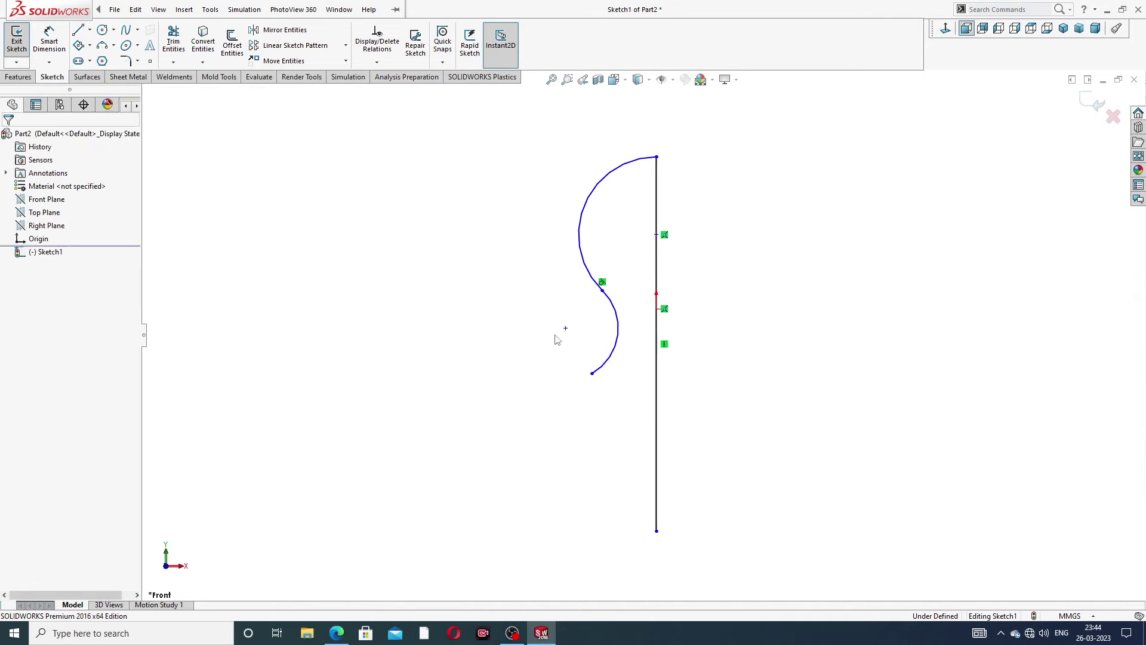
left_click(77, 30)
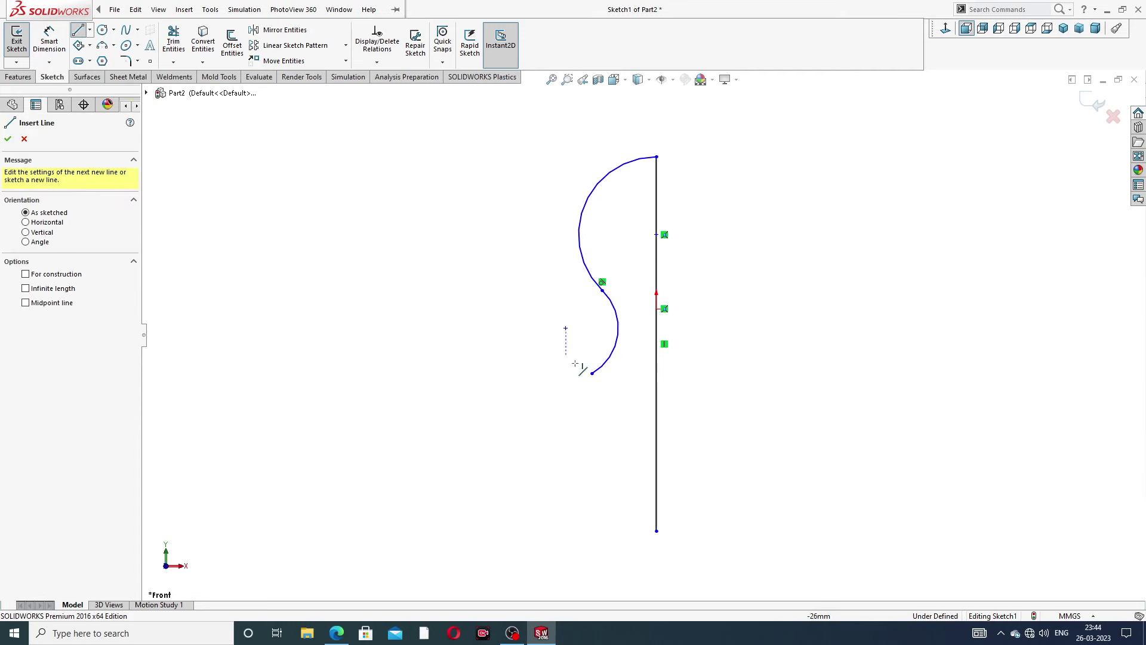
left_click_drag(591, 373, 538, 374)
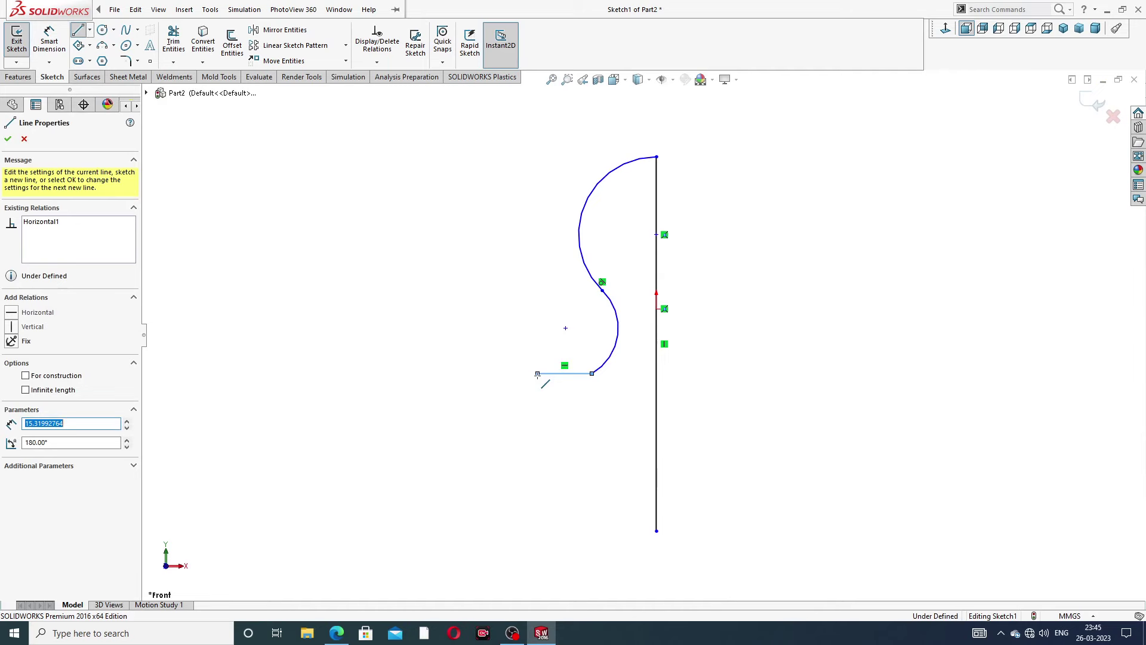
mouse_move(538, 374)
left_mouse_down()
mouse_move(537, 431)
mouse_move(577, 435)
left_mouse_up()
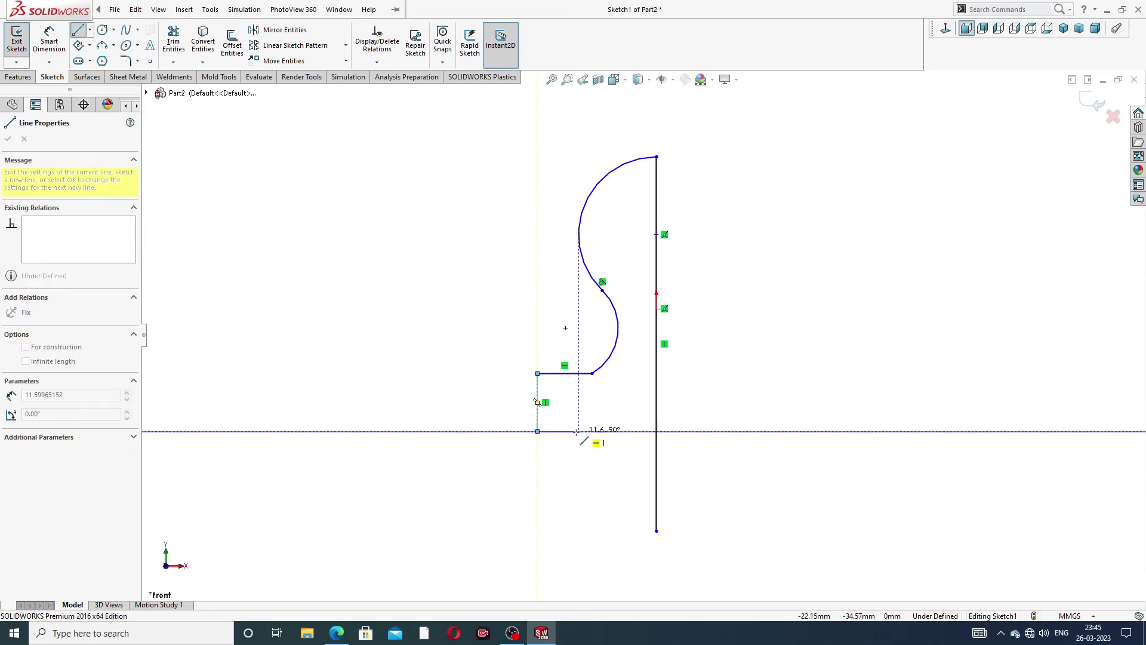
mouse_move(577, 431)
left_mouse_down()
mouse_move(609, 478)
mouse_move(589, 505)
mouse_move(592, 549)
left_mouse_up()
scroll(591, 514, "up", 2)
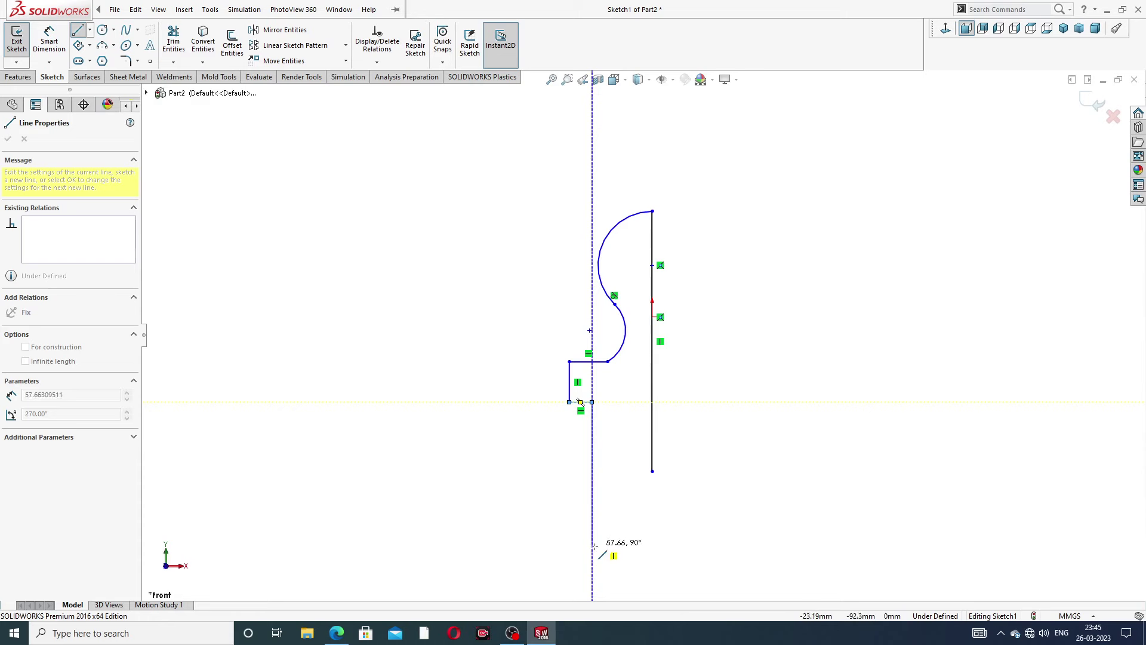
left_click(592, 549)
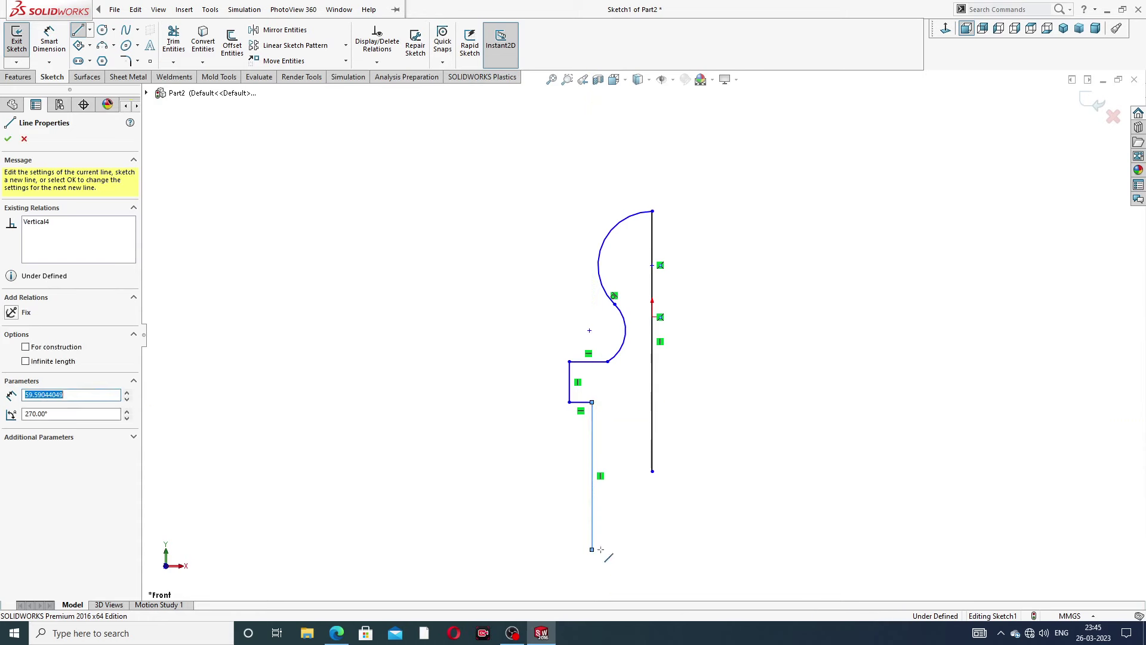
left_click(651, 549)
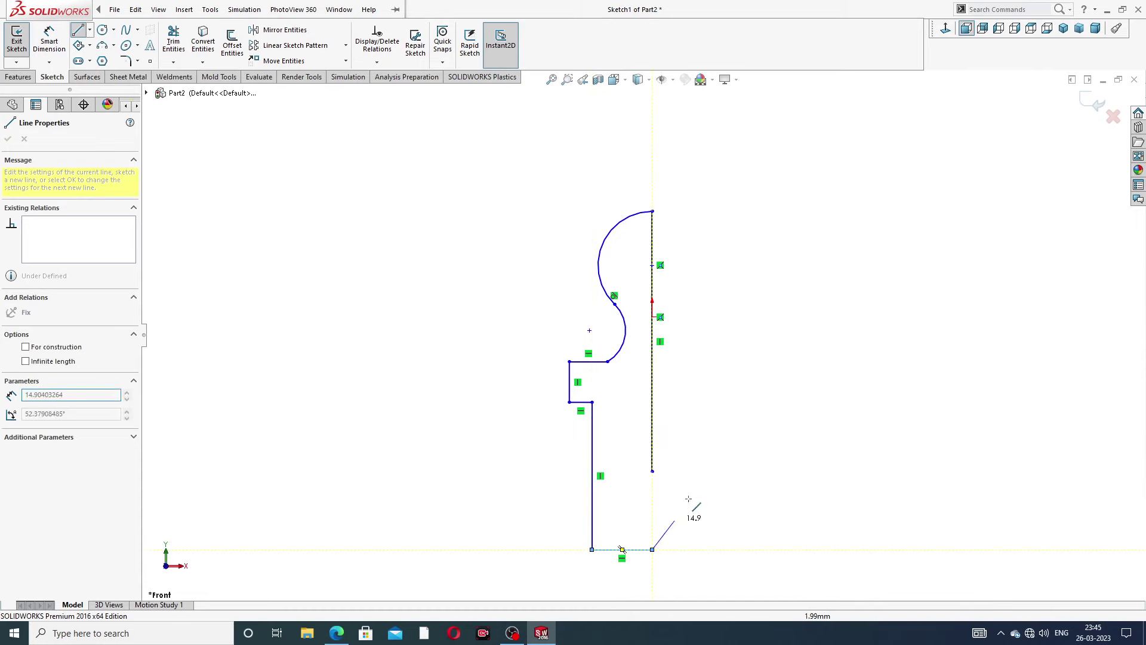
right_click(747, 480)
left_click(776, 477)
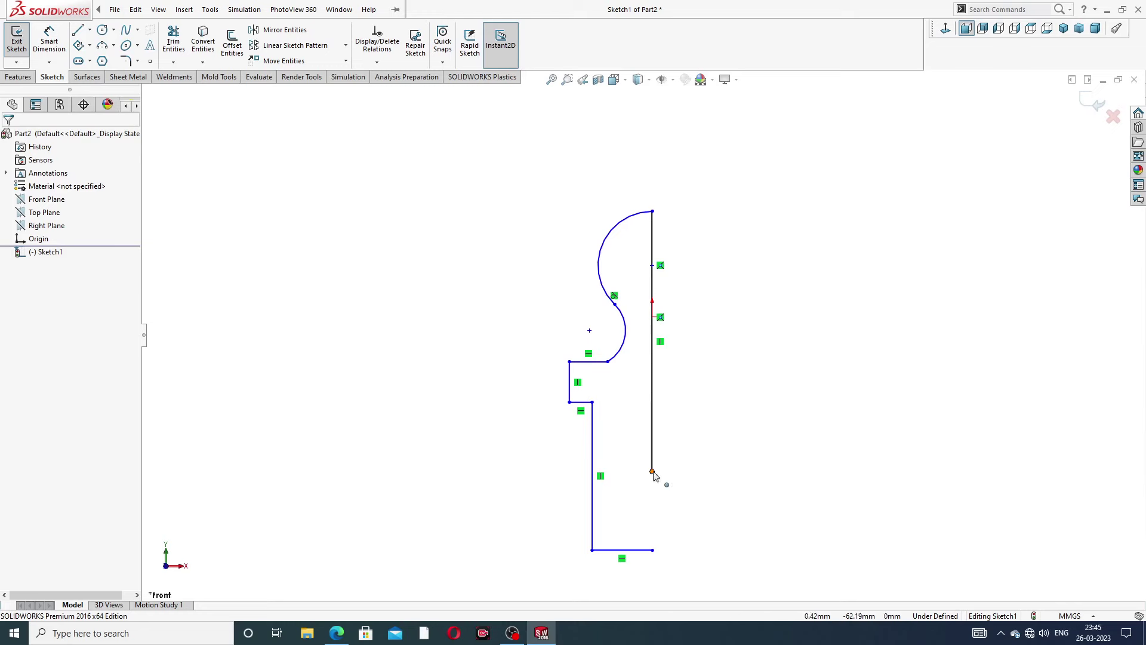
Stretch the centreline to the bottom corner and make its point coincident with the origin.
left_click_drag(652, 471, 652, 549)
left_click(736, 405)
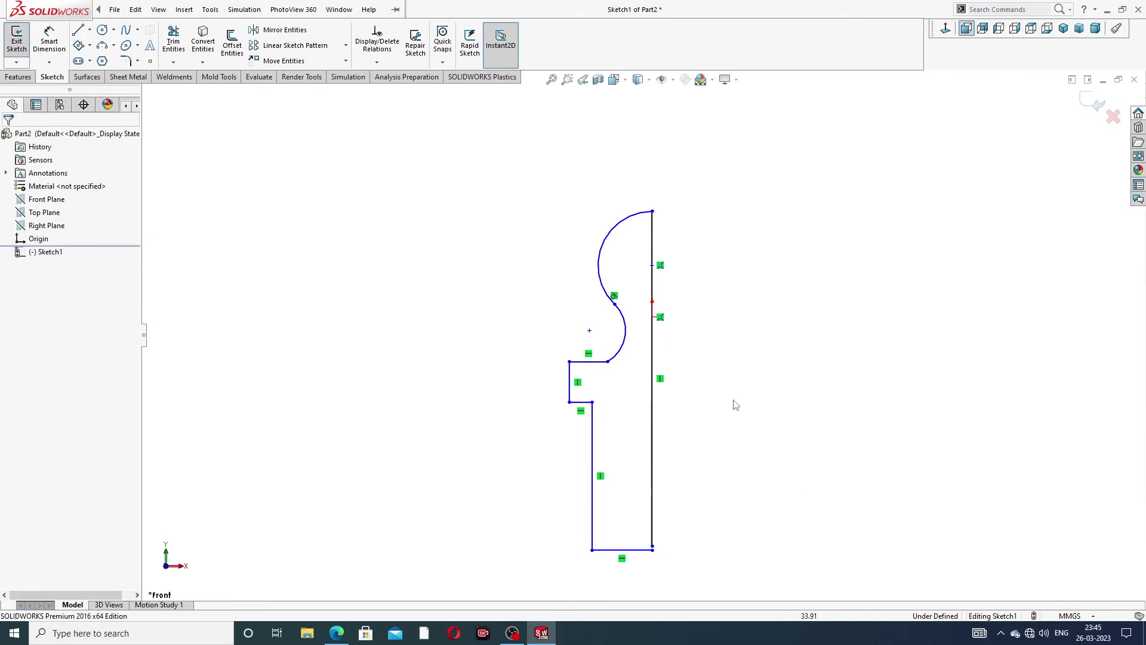
key("z")
scroll(663, 410, "down", 2)
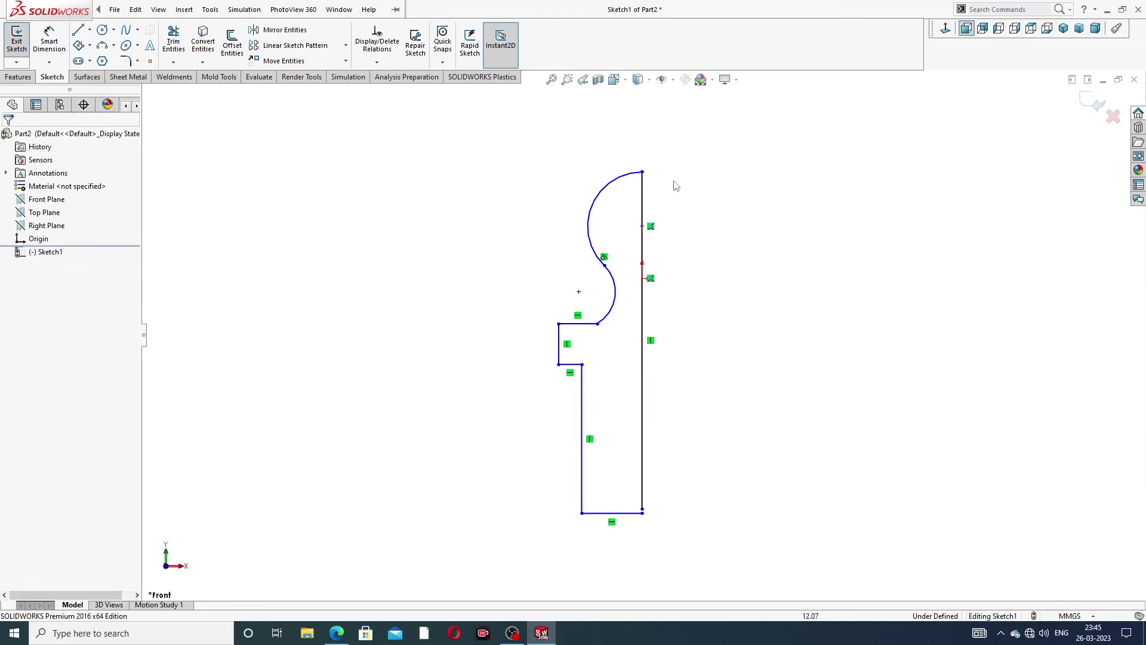
scroll(661, 317, "down", 1)
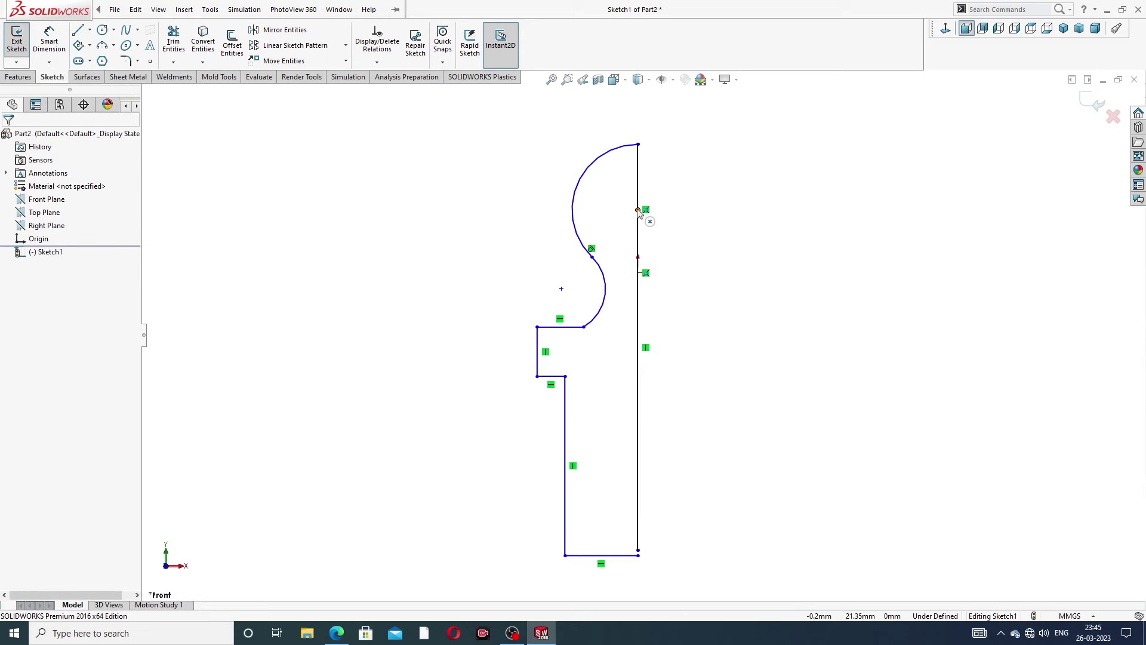
left_click(638, 210)
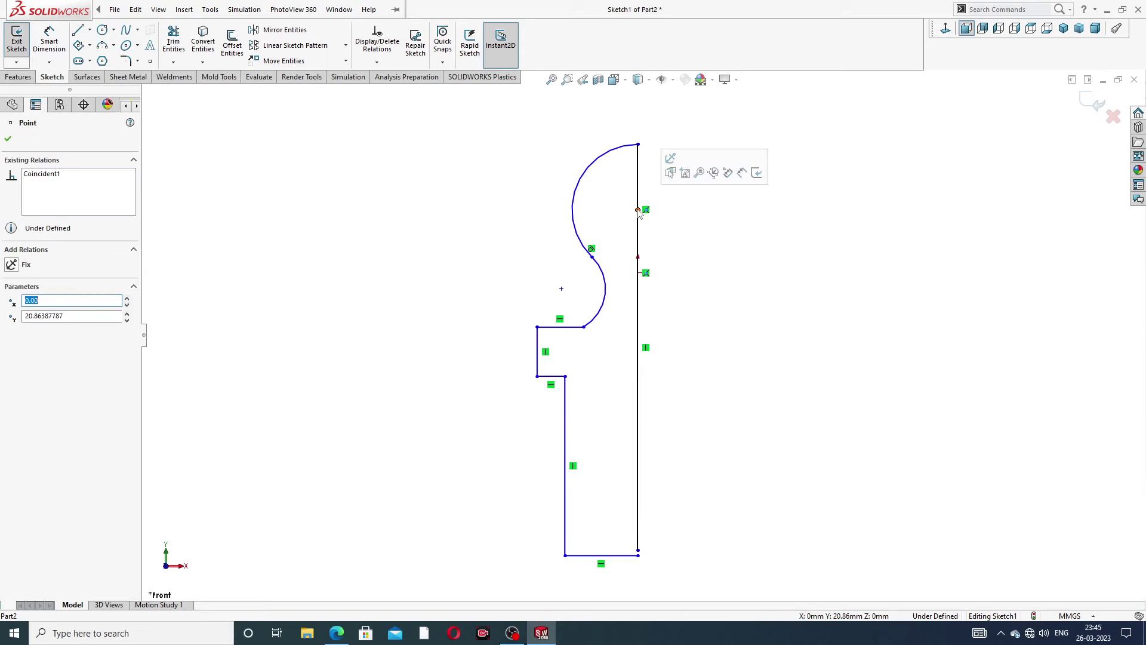
left_click(638, 273, "ctrl")
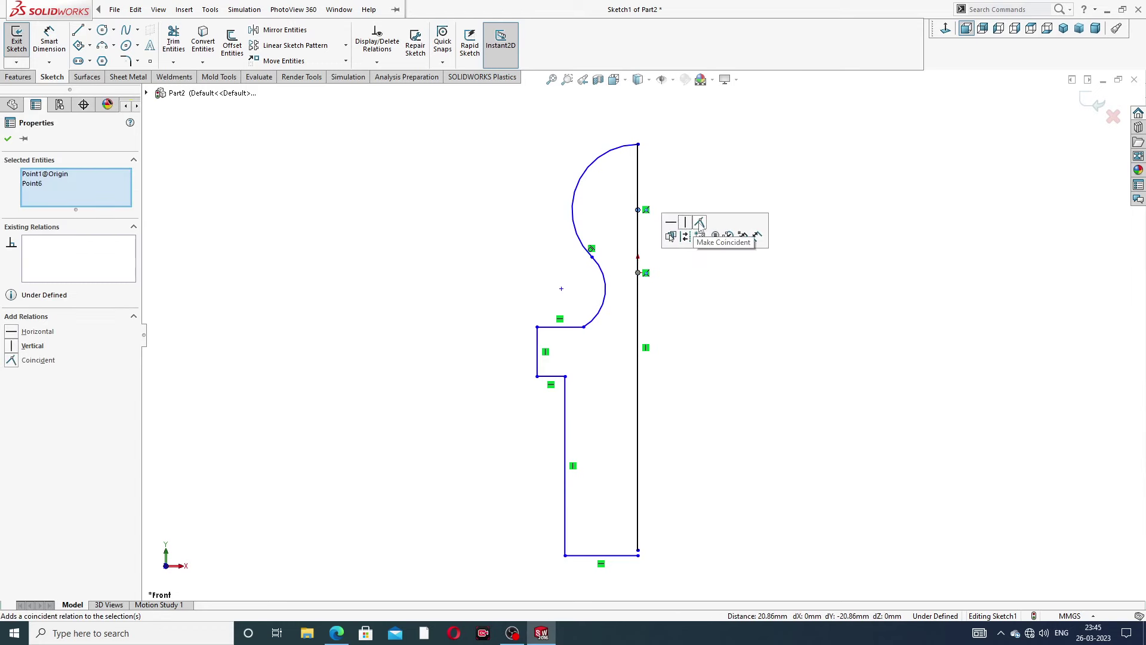
left_click(700, 223)
Reattach the centreline's bottom end to the bottom corner, closing the profile.
scroll(708, 314, "up", 3)
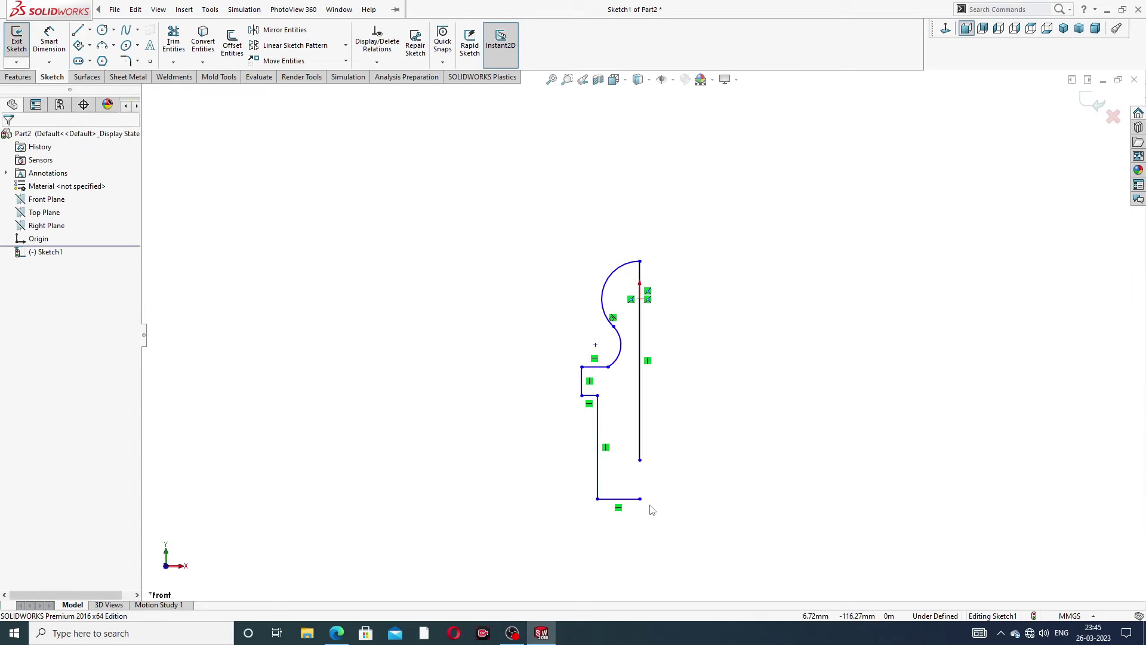
scroll(652, 509, "down", 2)
left_click_drag(636, 422, 643, 476)
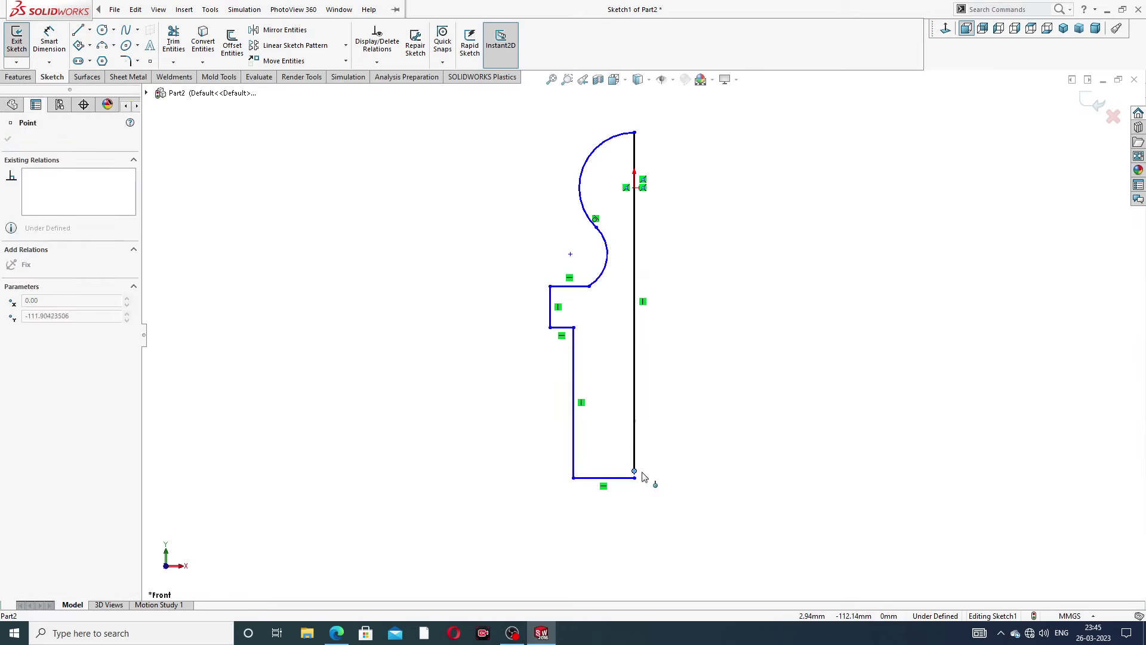
left_click(684, 443)
scroll(638, 308, "up", 2)
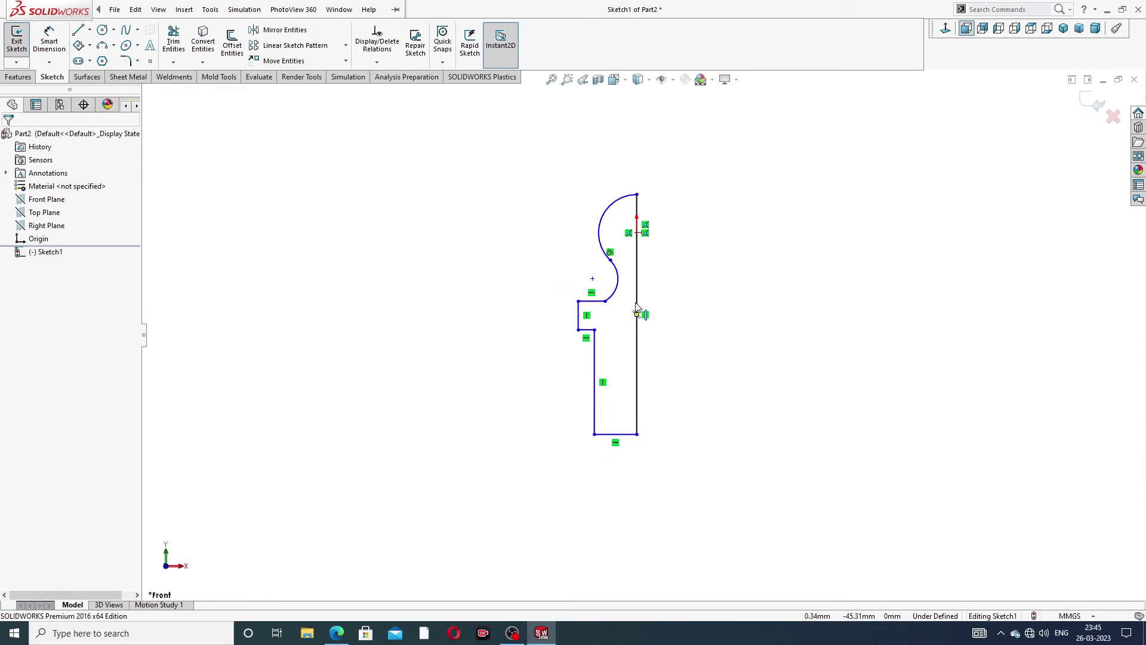
scroll(618, 316, "down", 2)
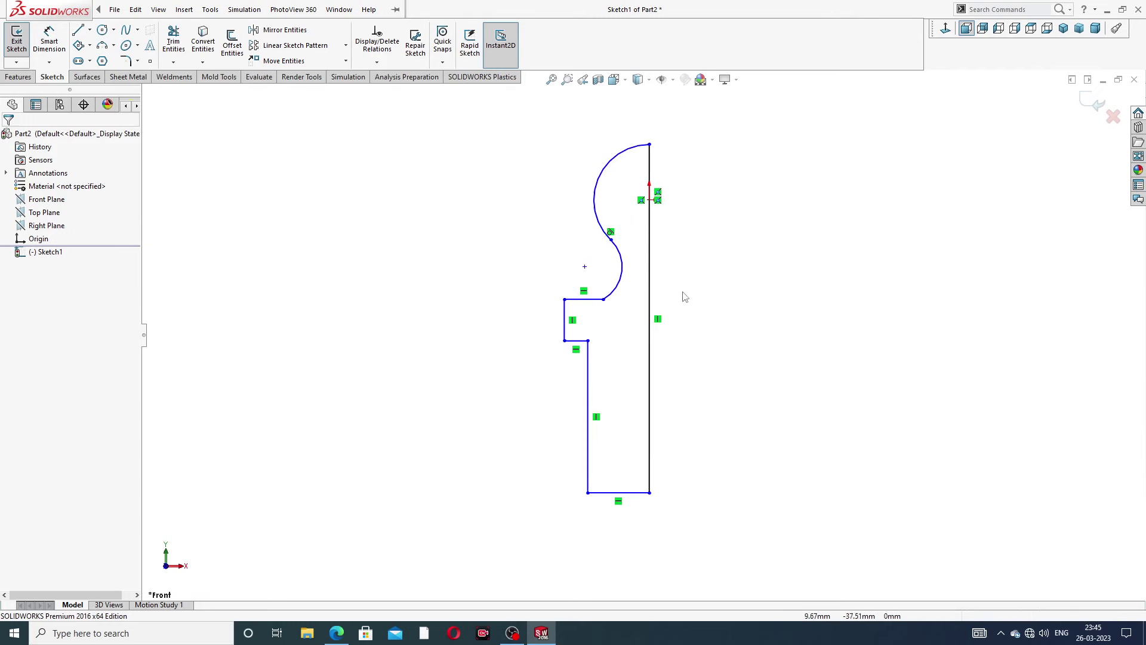
scroll(657, 335, "up", 2)
scroll(632, 406, "down", 2)
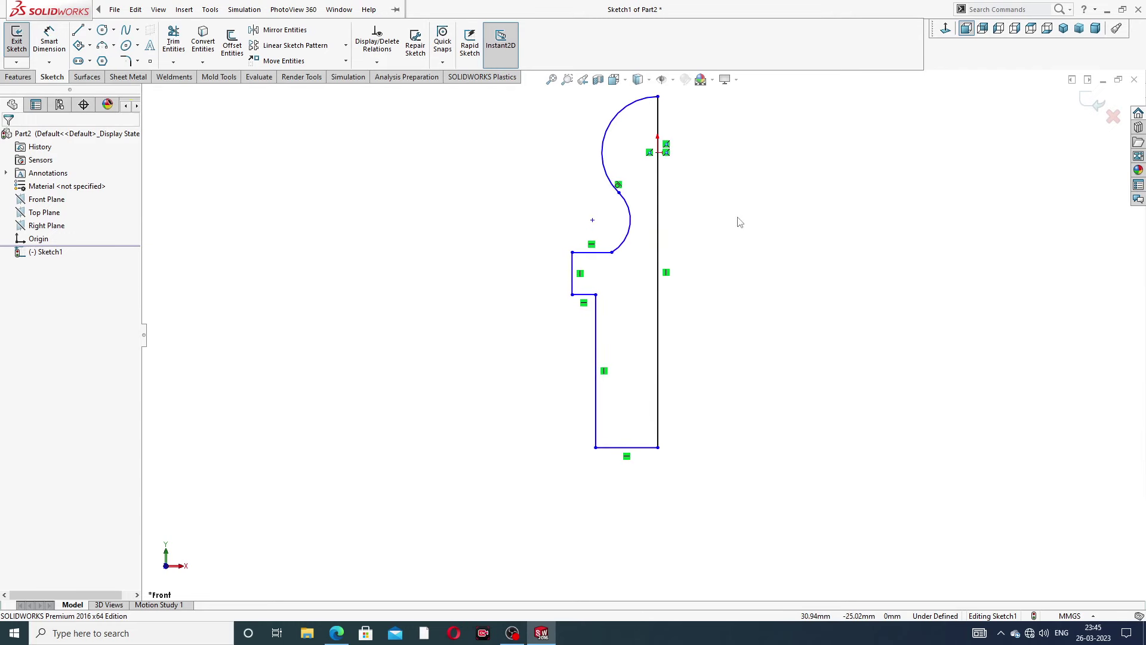
scroll(739, 223, "up", 2)
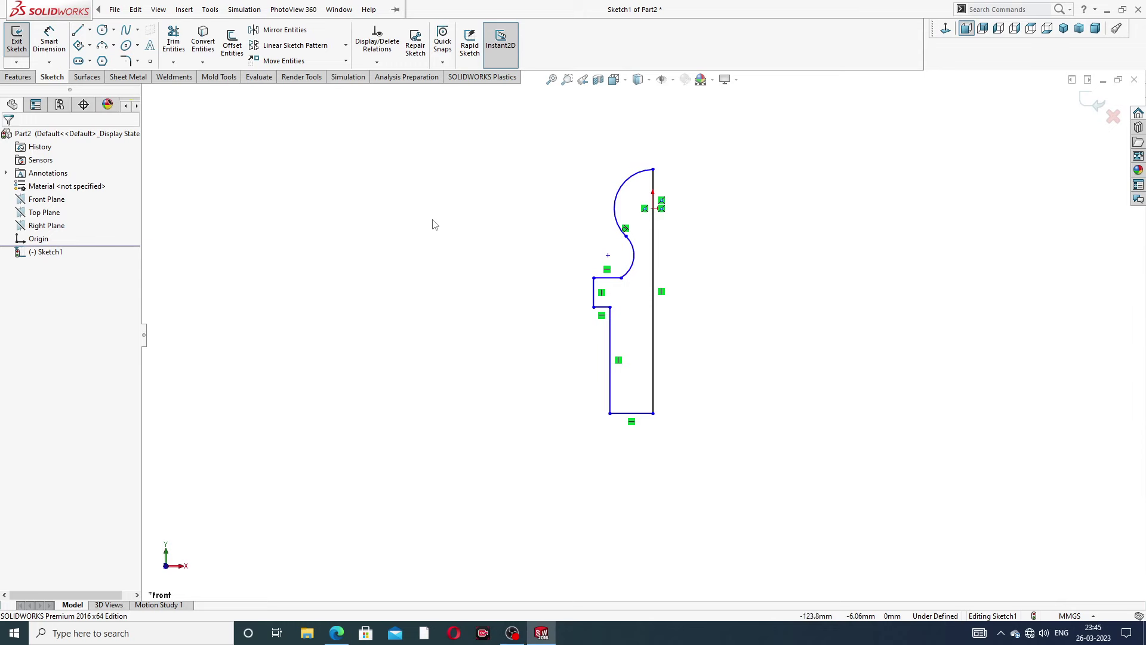
Dimension the upper head arc to R7 and the lower neck arc to R3.
left_click(53, 48)
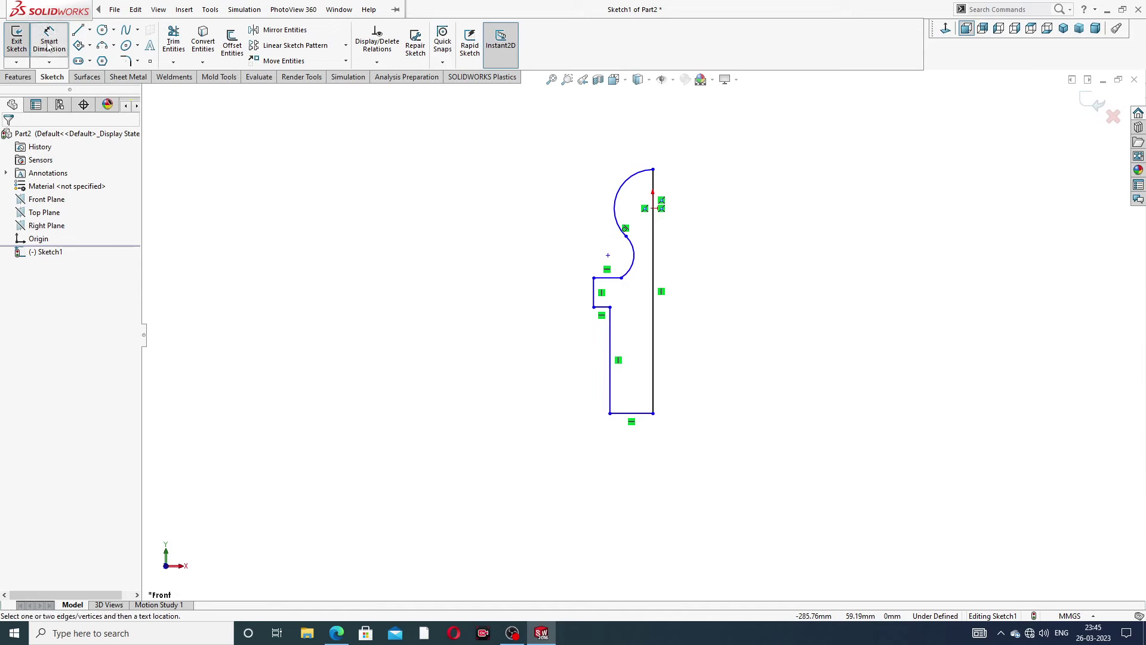
left_click(626, 184)
left_click(591, 161)
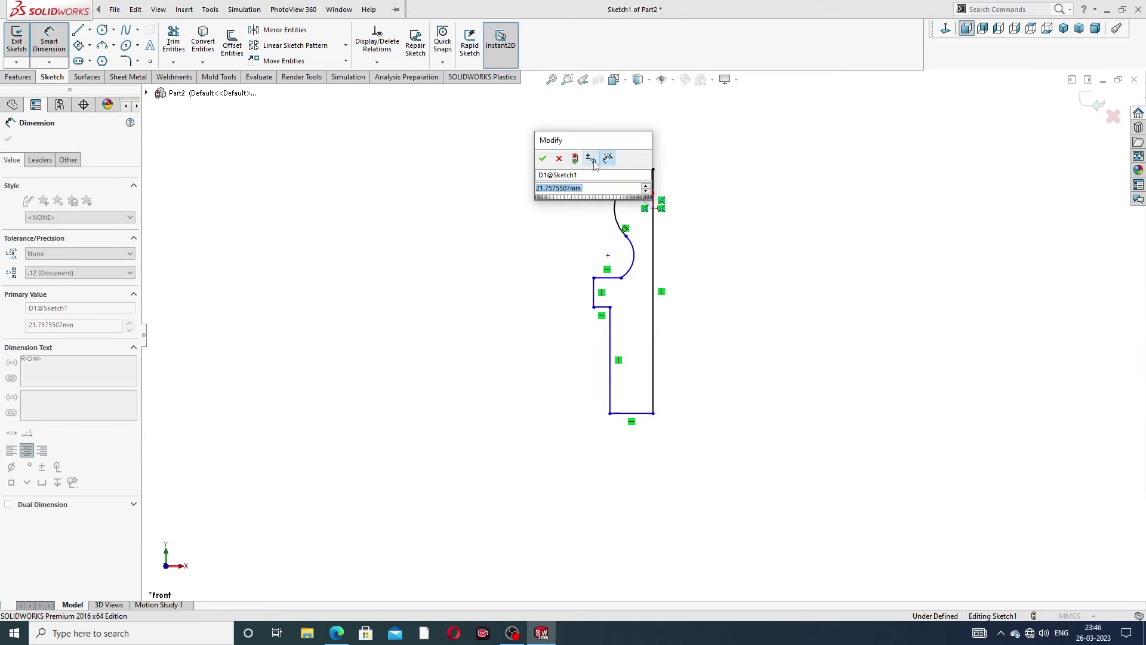
type("7")
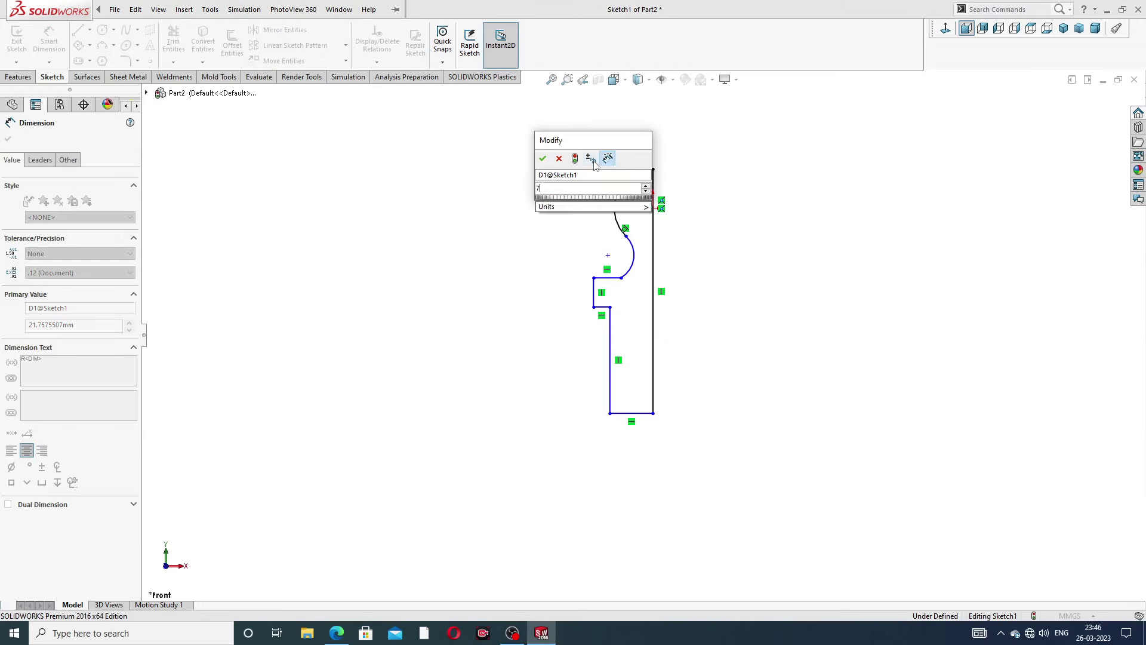
key("Return")
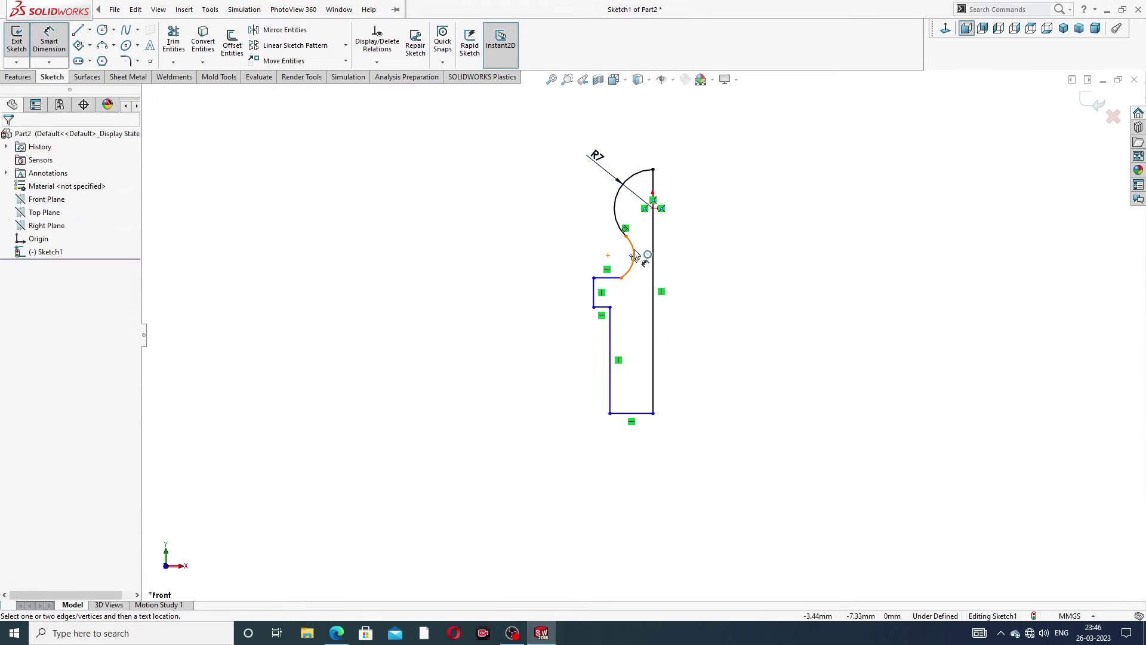
left_click(634, 255)
left_click(580, 235)
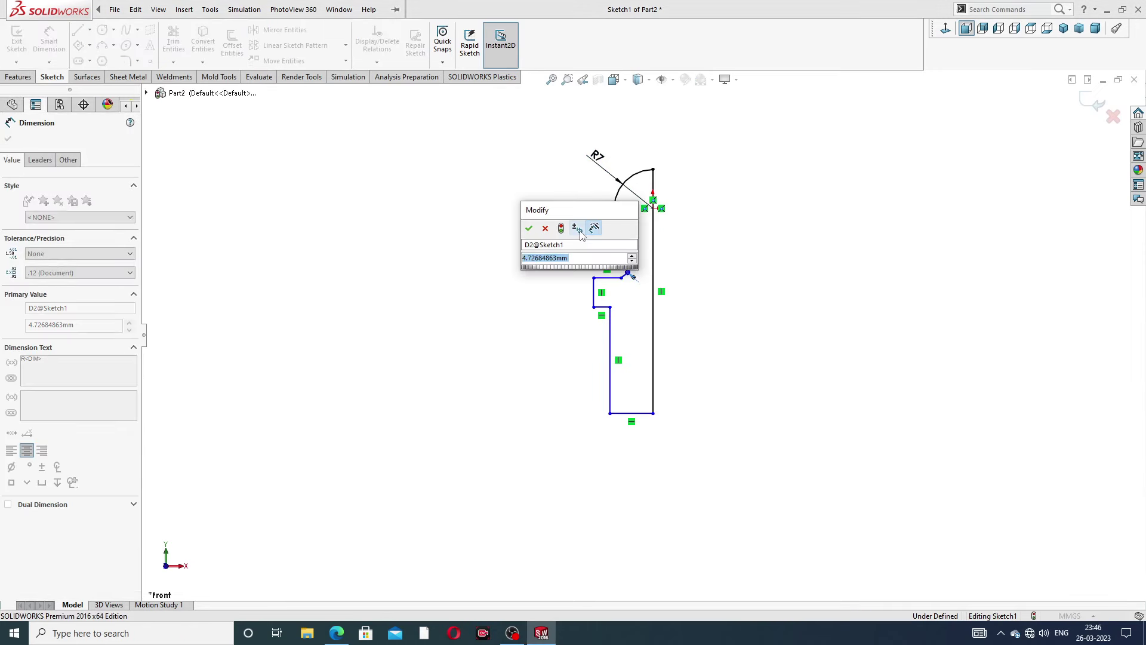
type("3")
key("Return")
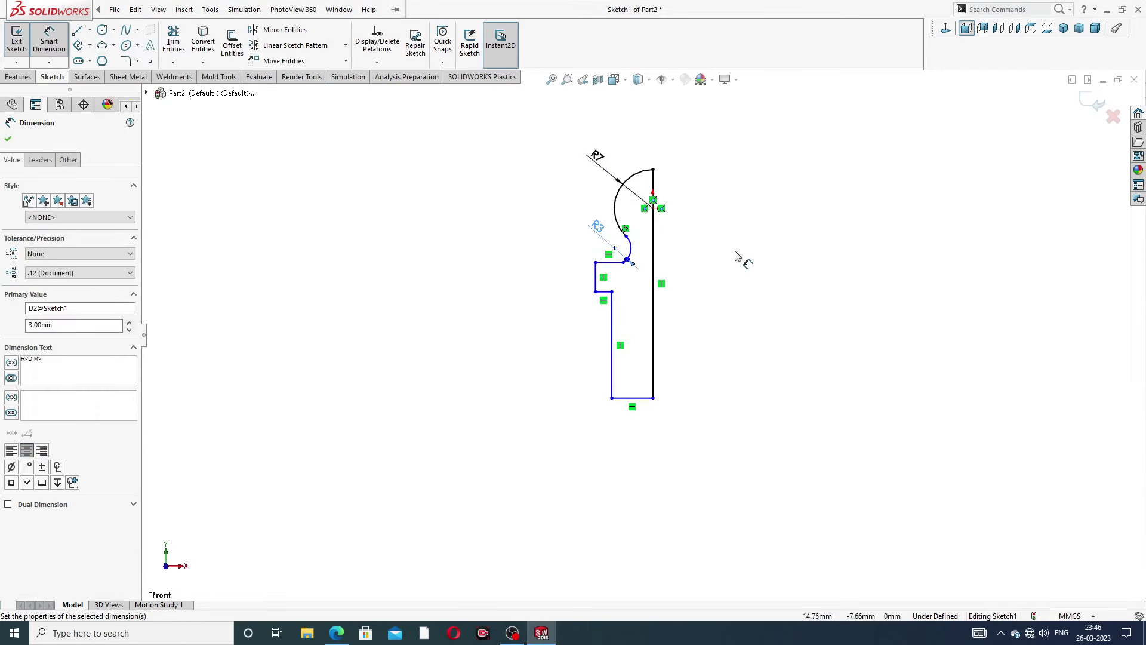
Check the bolt design PDF drawing and return to the sketch.
left_click(742, 258)
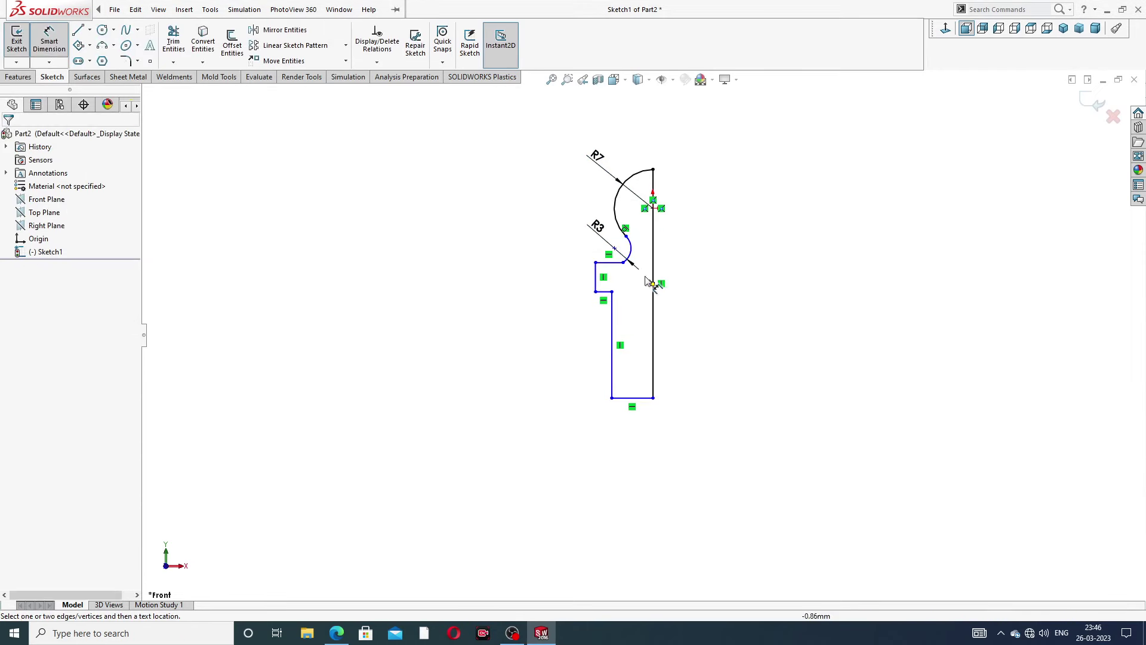
left_click(337, 632)
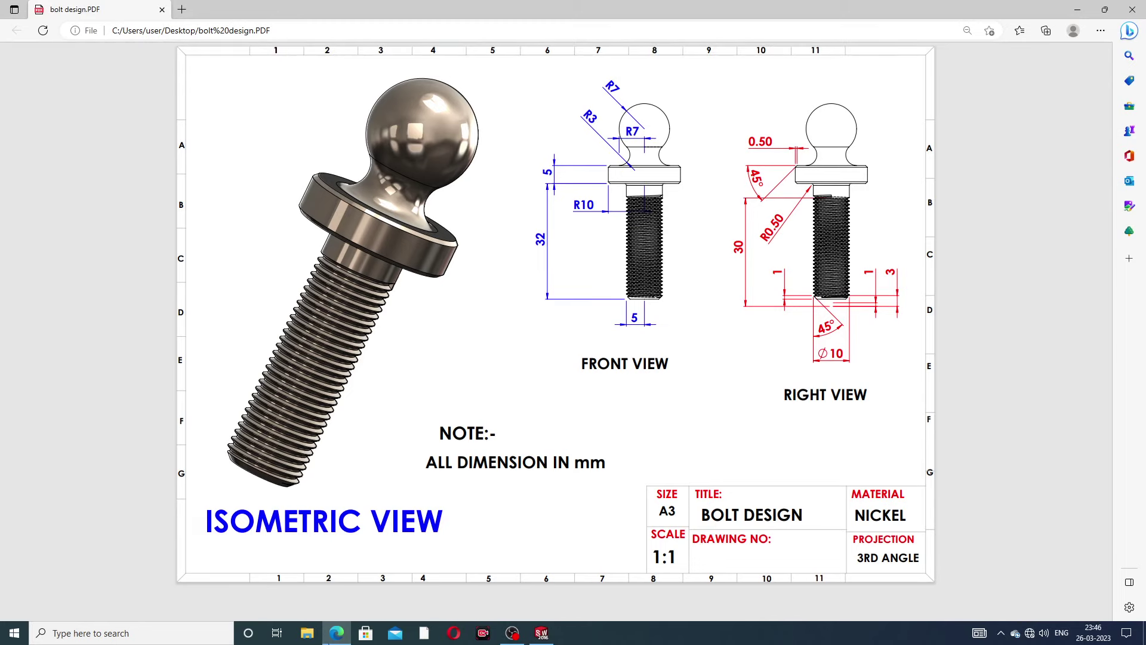
left_click(542, 633)
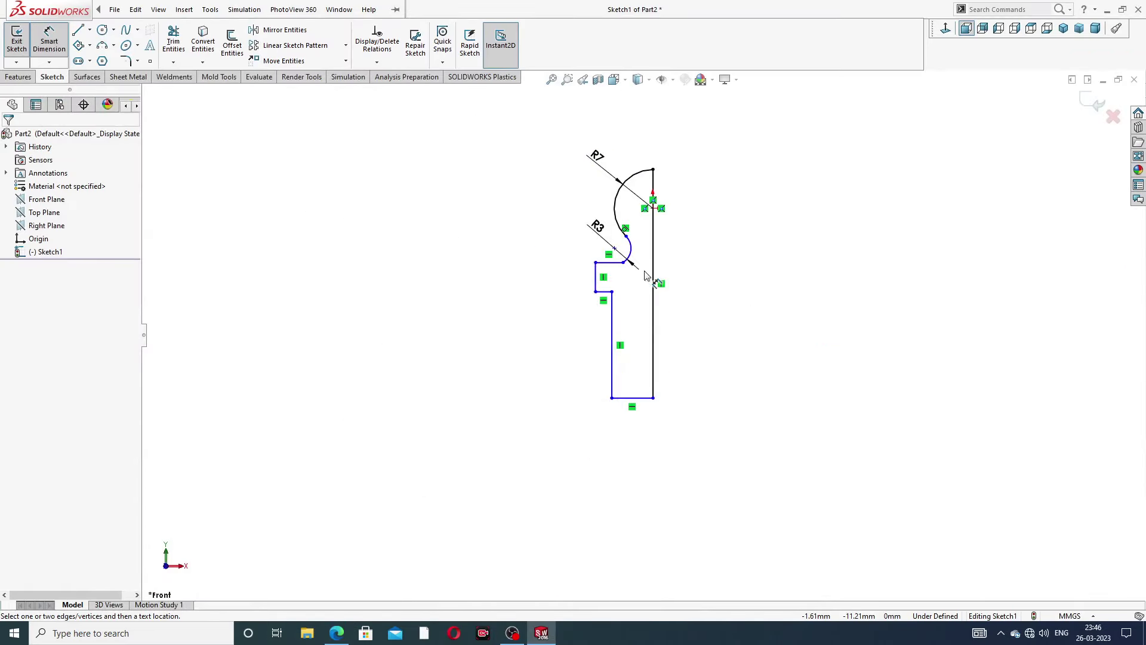
Make the R3 neck arc tangent to the collar's top horizontal line.
scroll(644, 256, "down", 3)
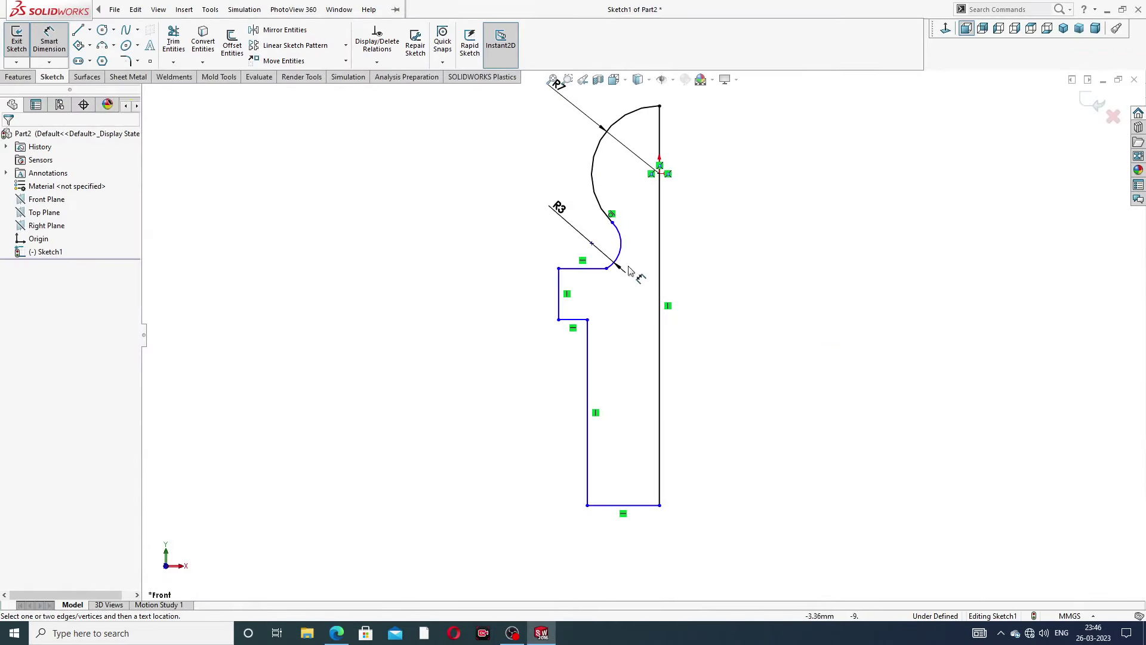
right_click(701, 245)
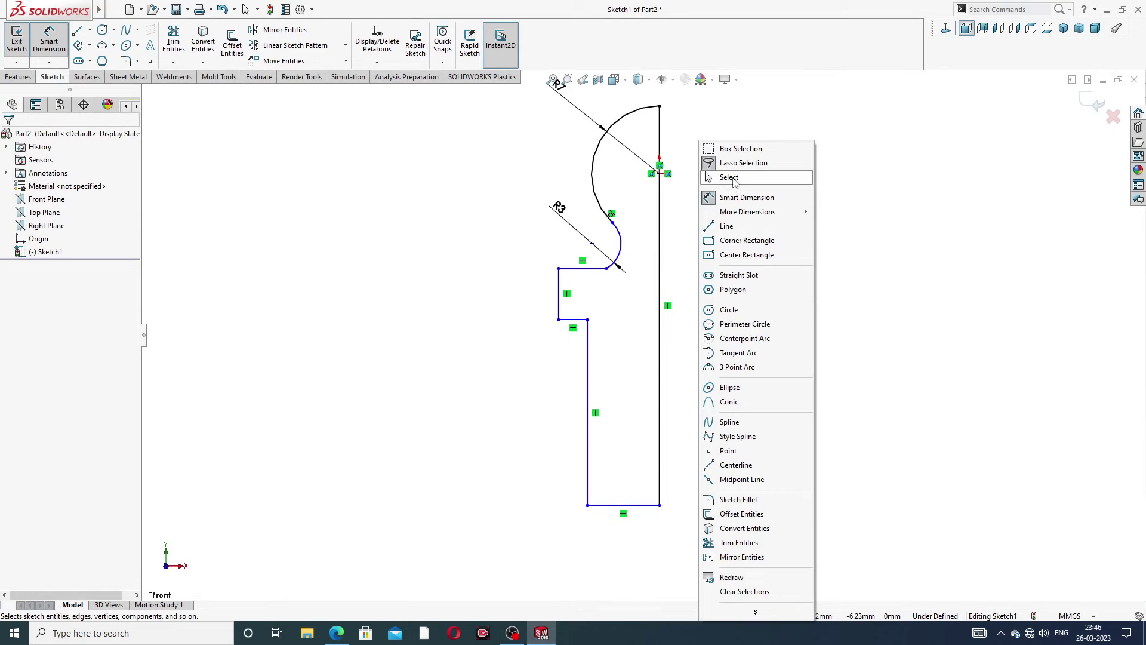
left_click(729, 177)
scroll(648, 251, "down", 3)
left_click(550, 287)
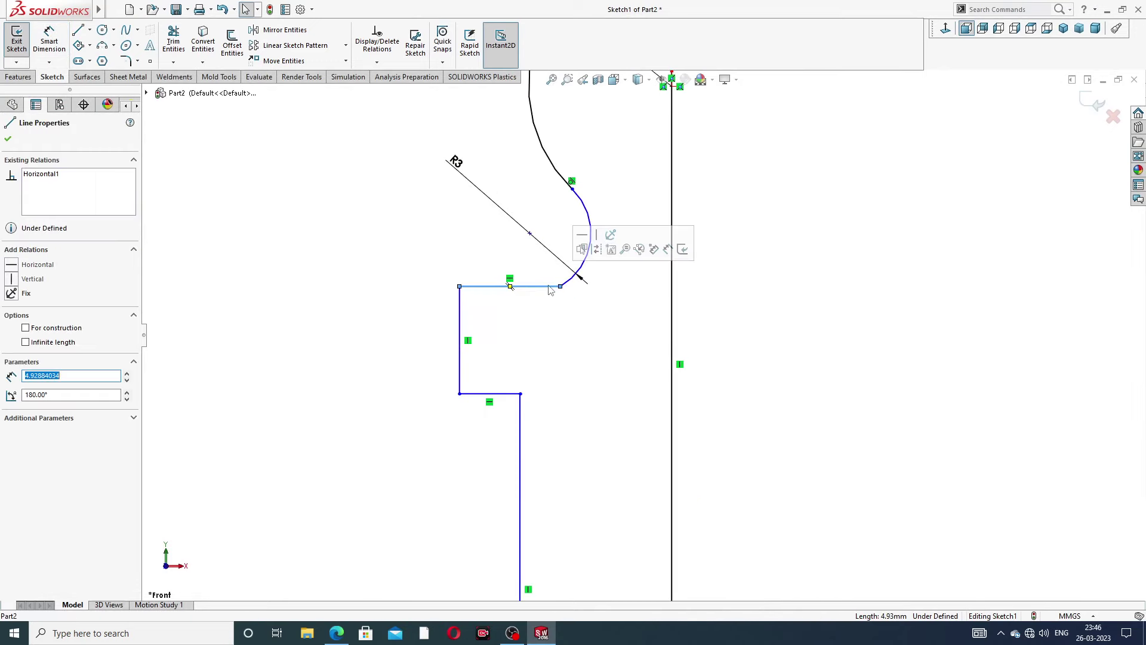
left_click(576, 281, "ctrl")
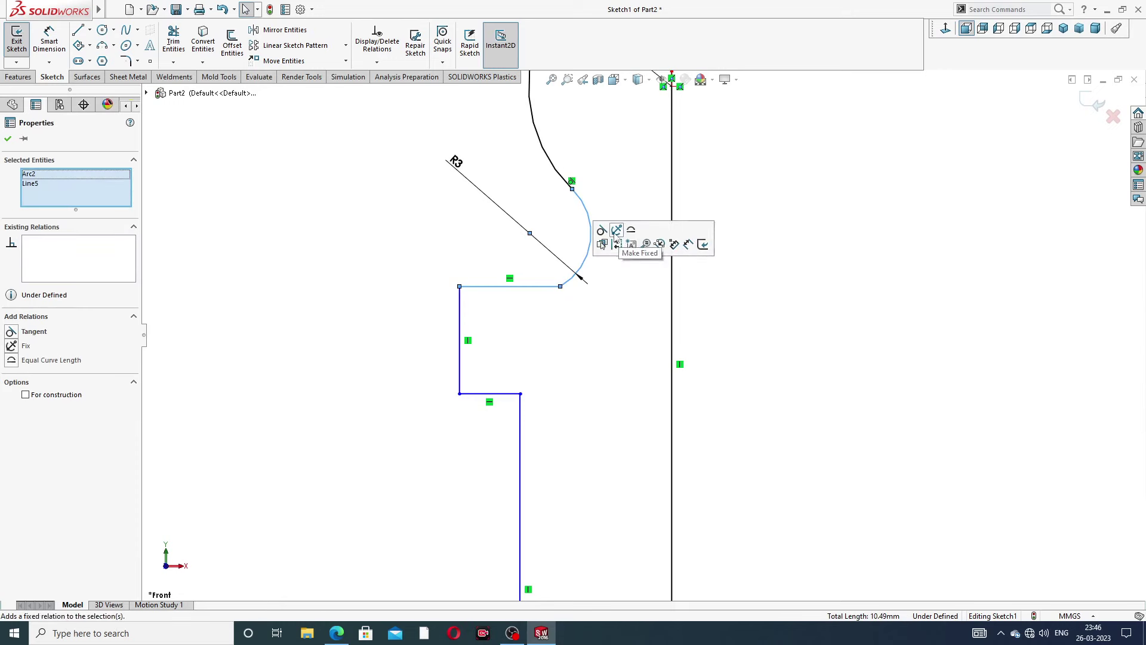
left_click(601, 233)
left_click(761, 267)
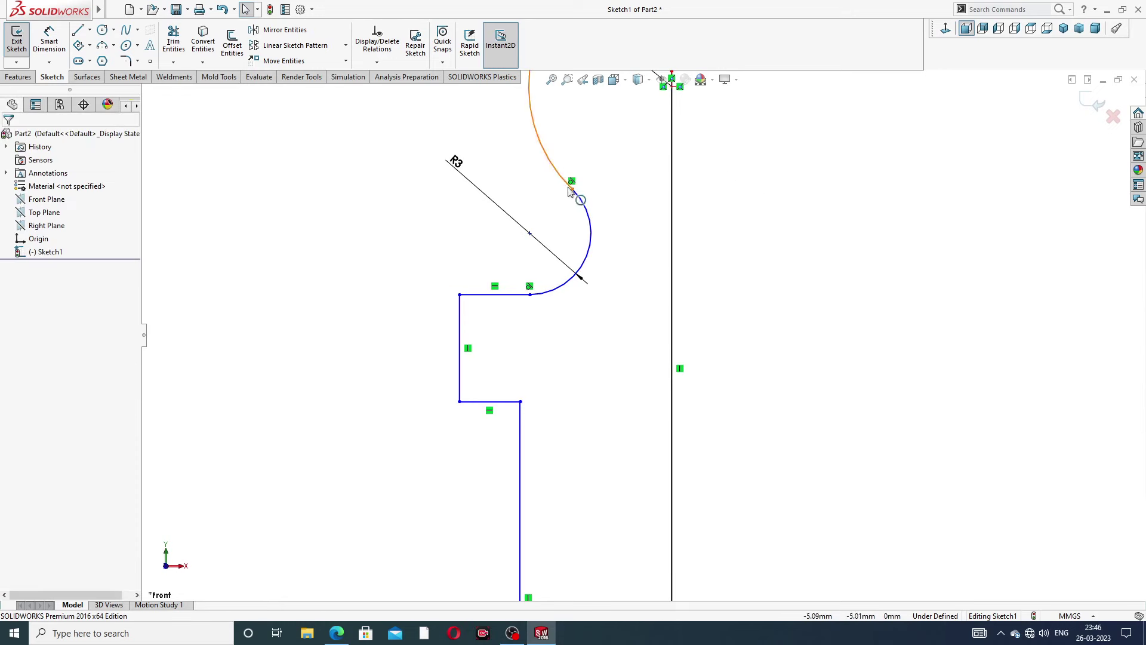
key("z")
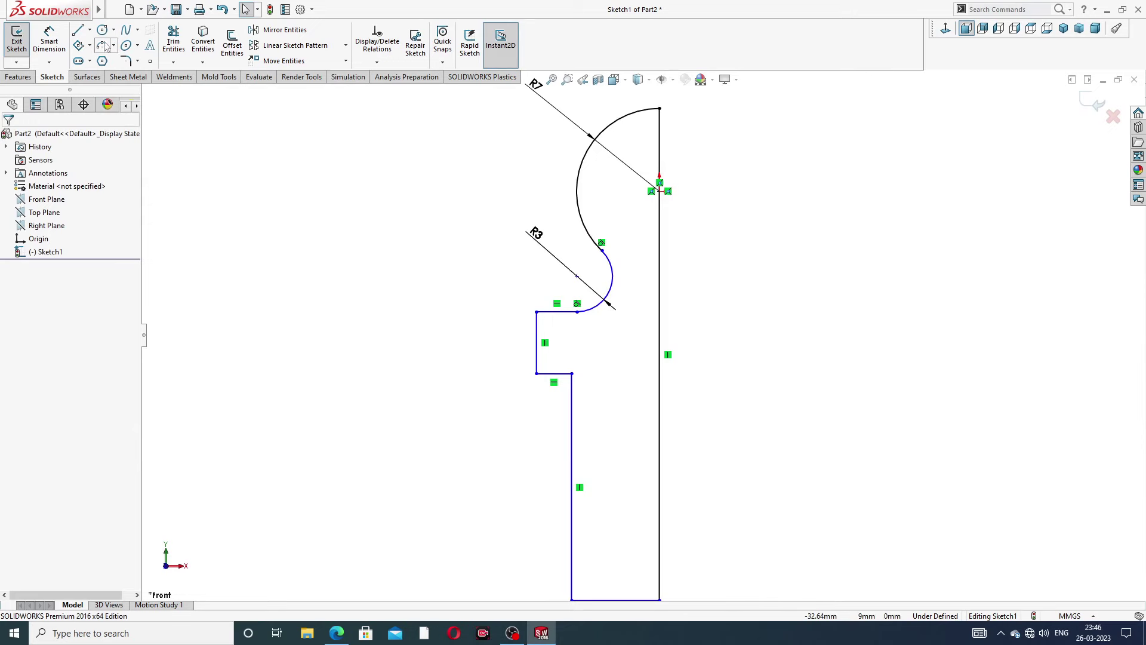
Dimension the short left vertical collar edge to 5 mm.
left_click(49, 42)
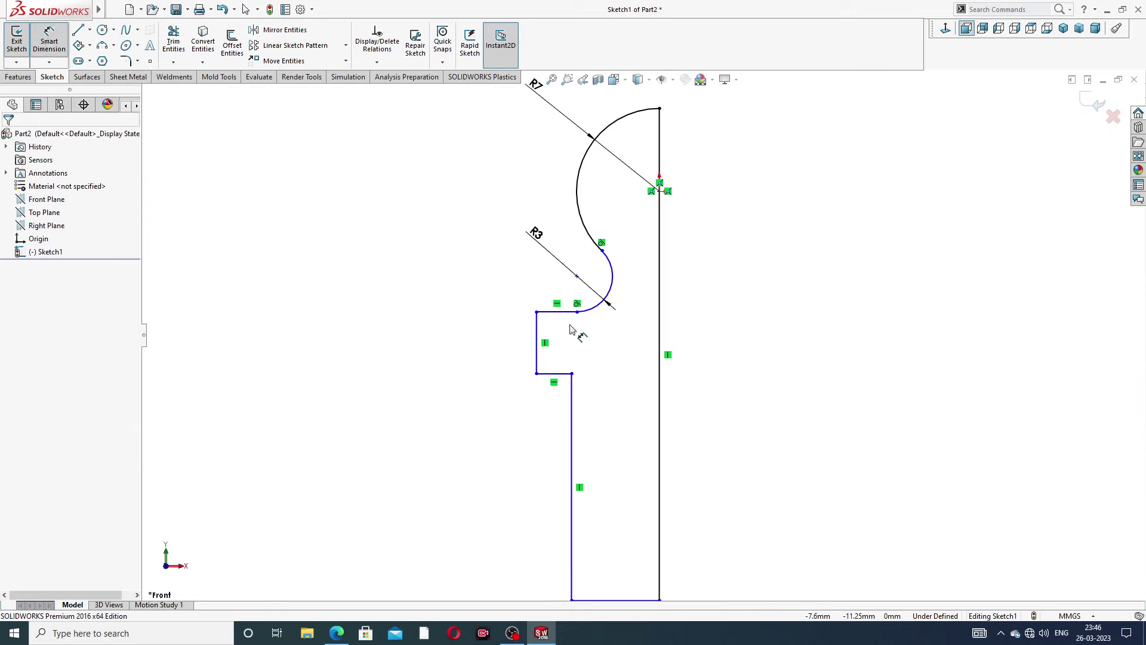
left_click(537, 336)
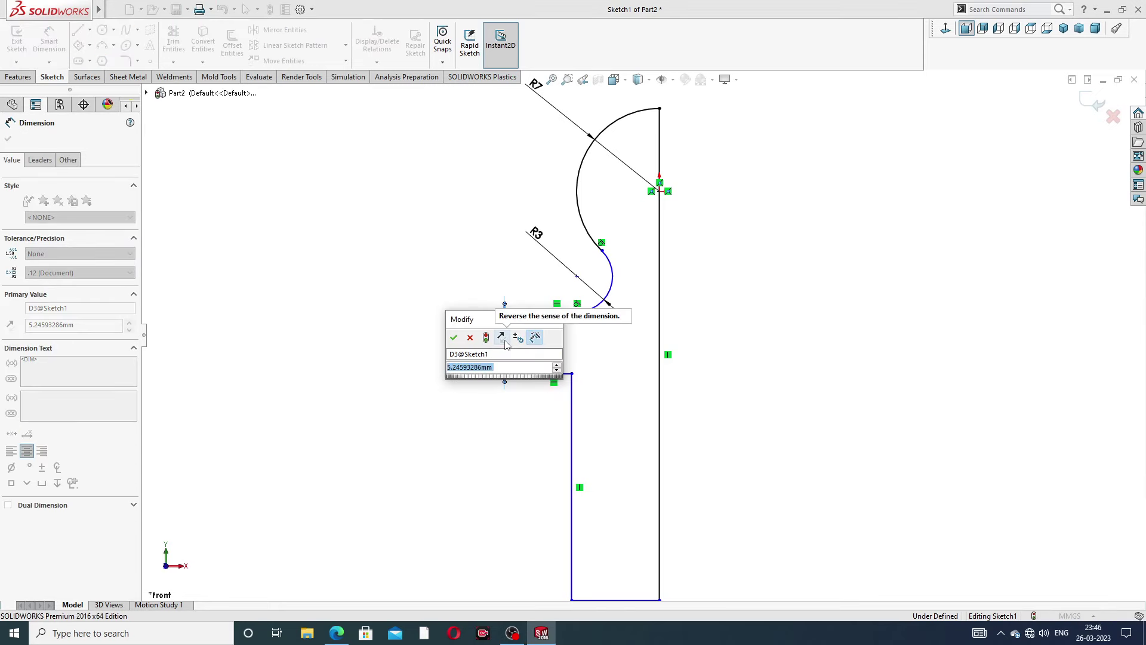
type("5")
key("Return")
key("Escape")
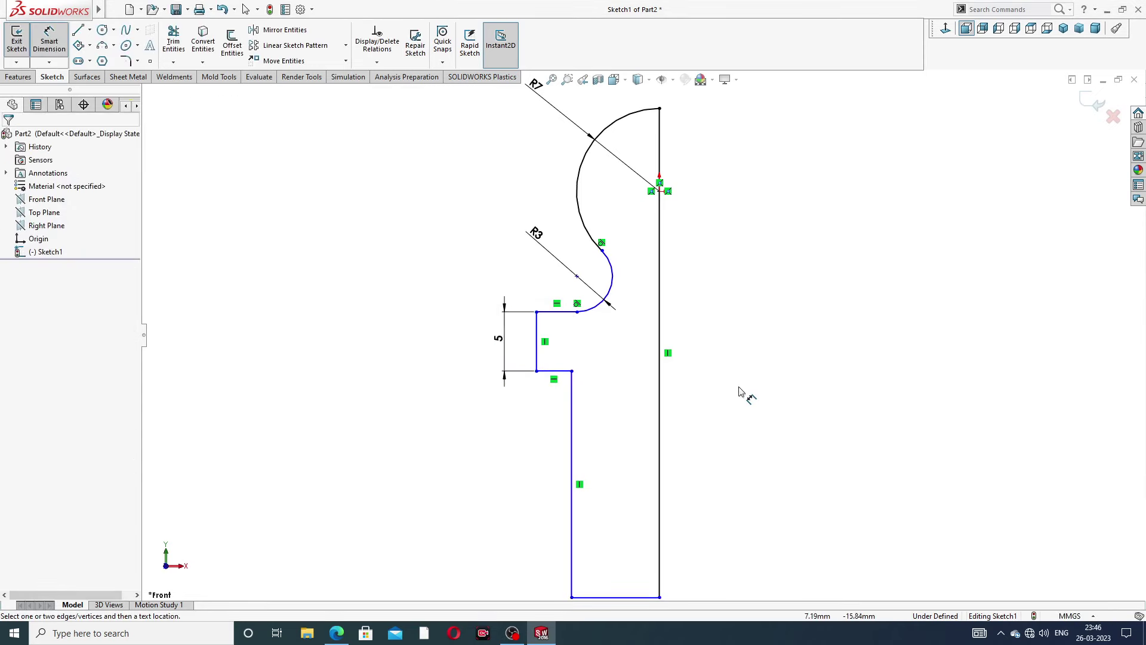
key("f")
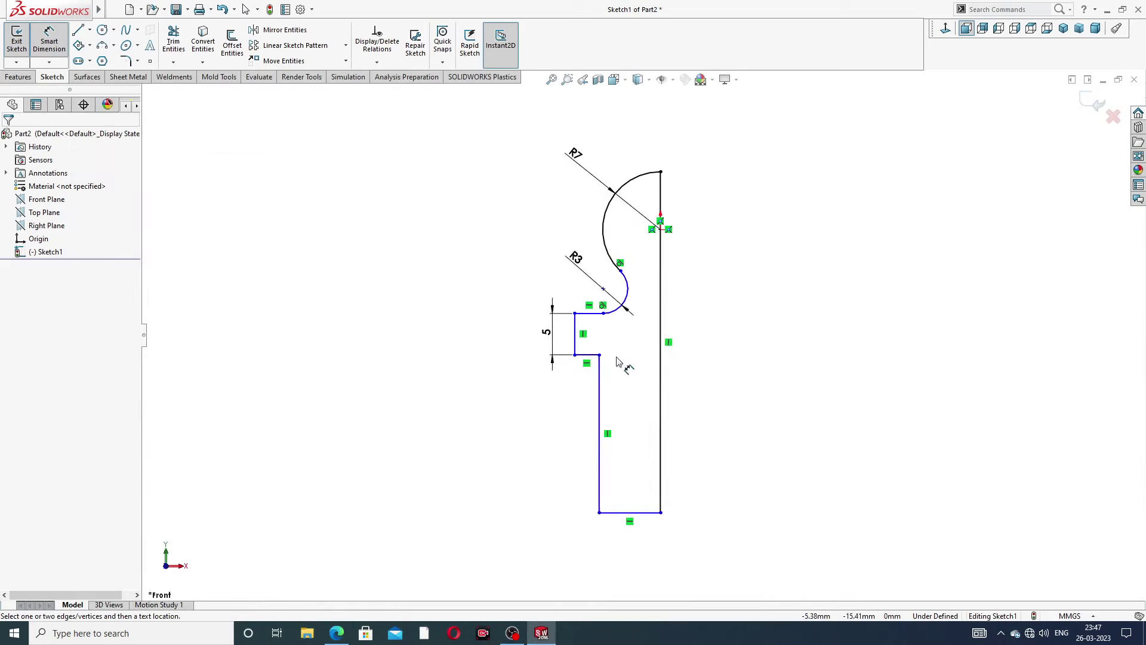
Set the R3 arc centre 7 mm from the centreline and the profile width to 10 mm.
scroll(618, 361, "down", 3)
left_click(592, 211)
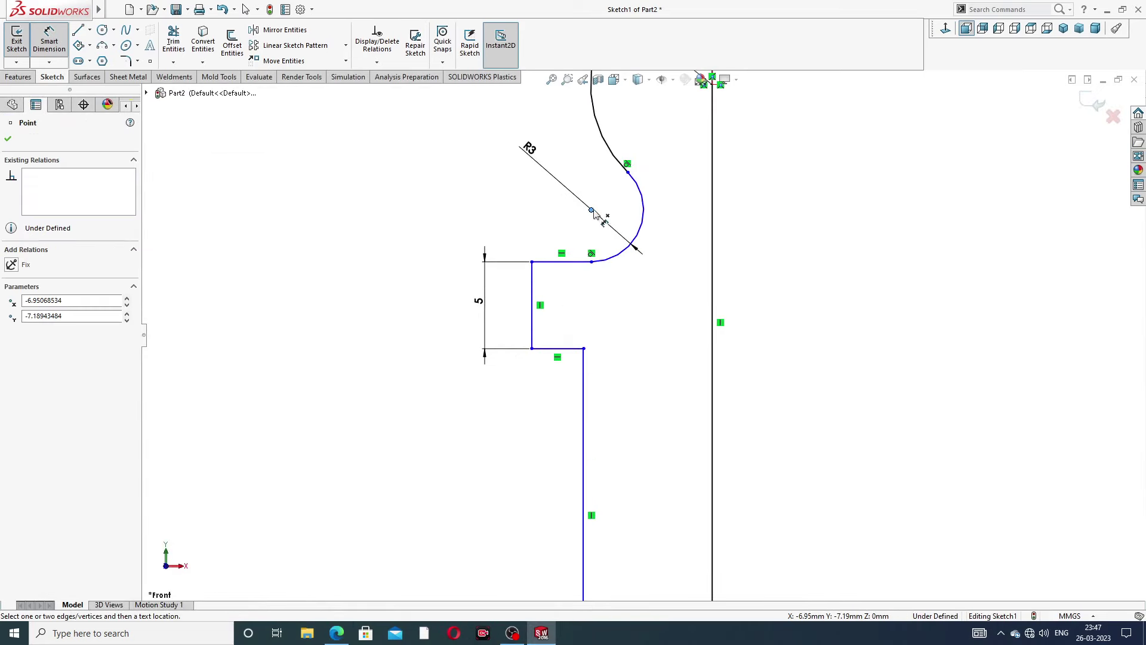
left_click(712, 236)
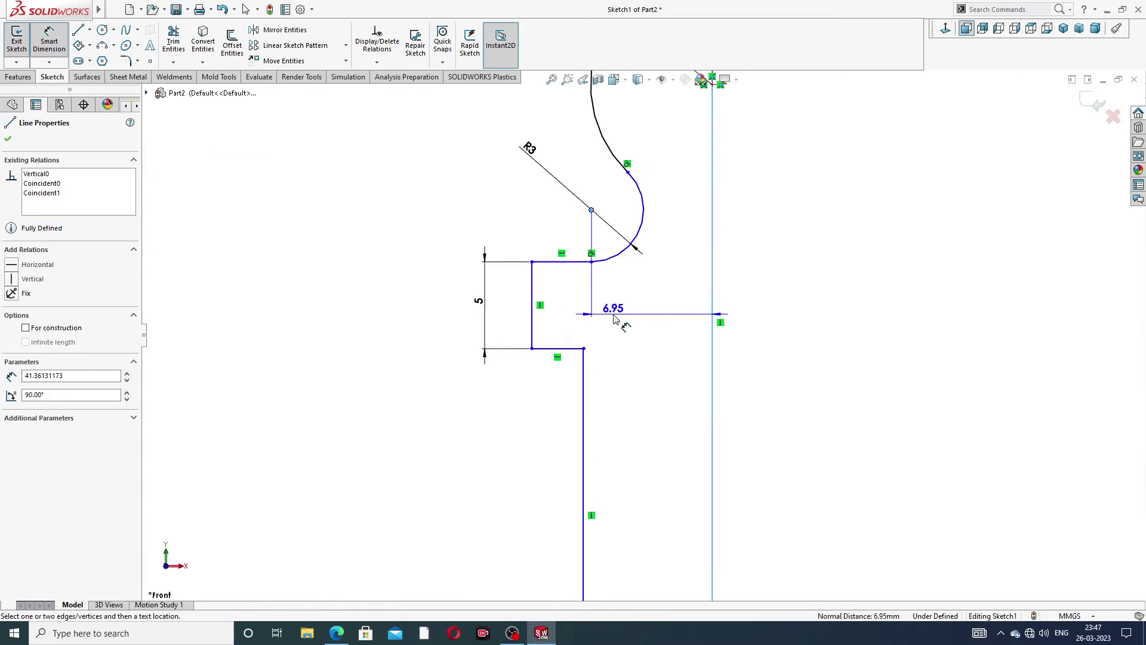
left_click(634, 315)
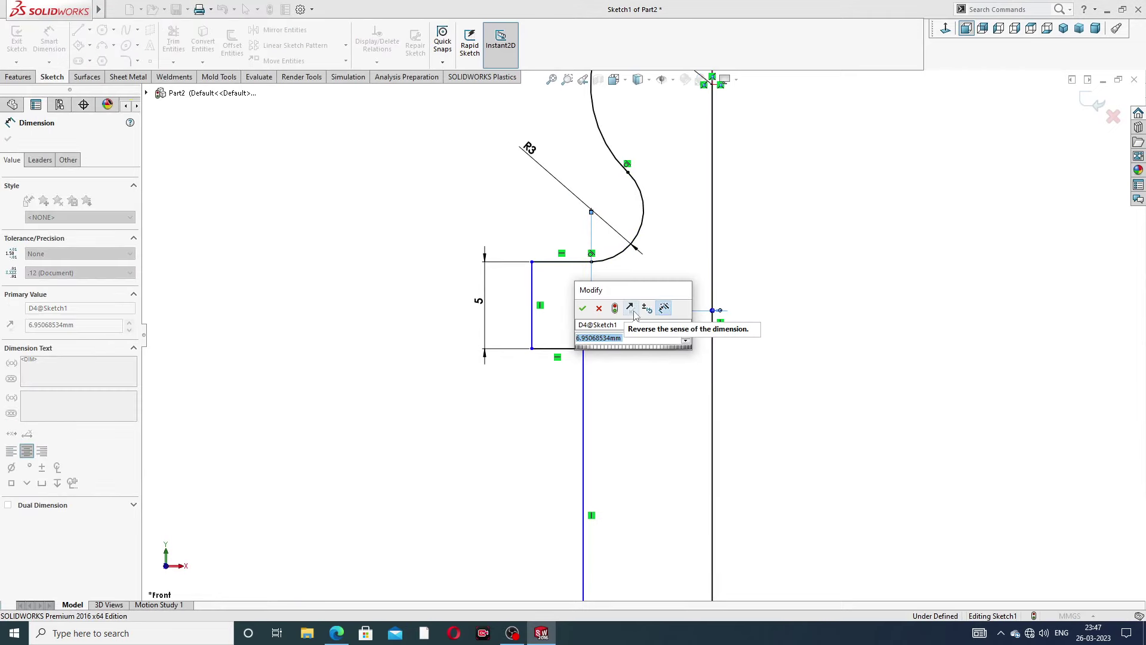
type("7")
key("Return")
scroll(698, 394, "up", 2)
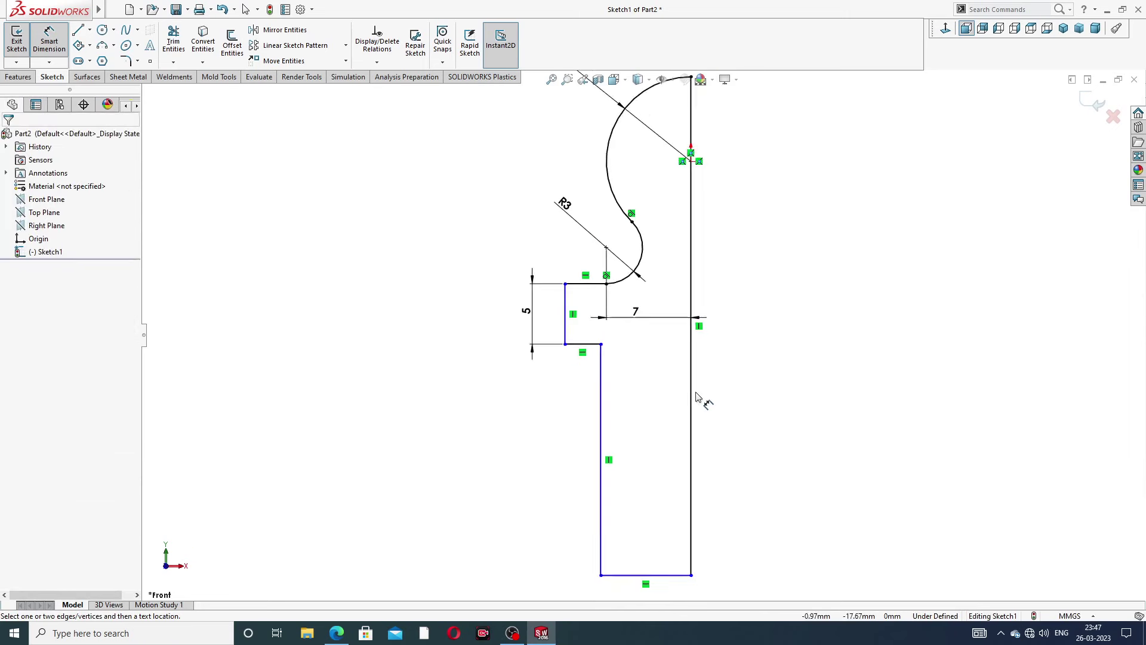
scroll(678, 382, "up", 2)
left_click(598, 327)
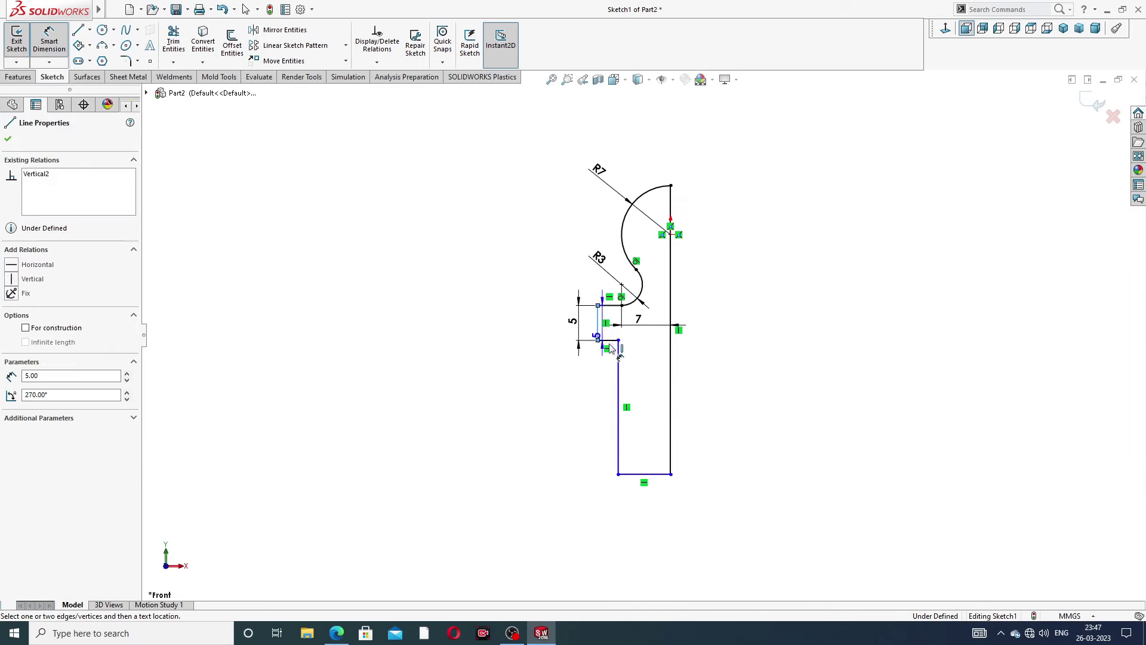
left_click(672, 387)
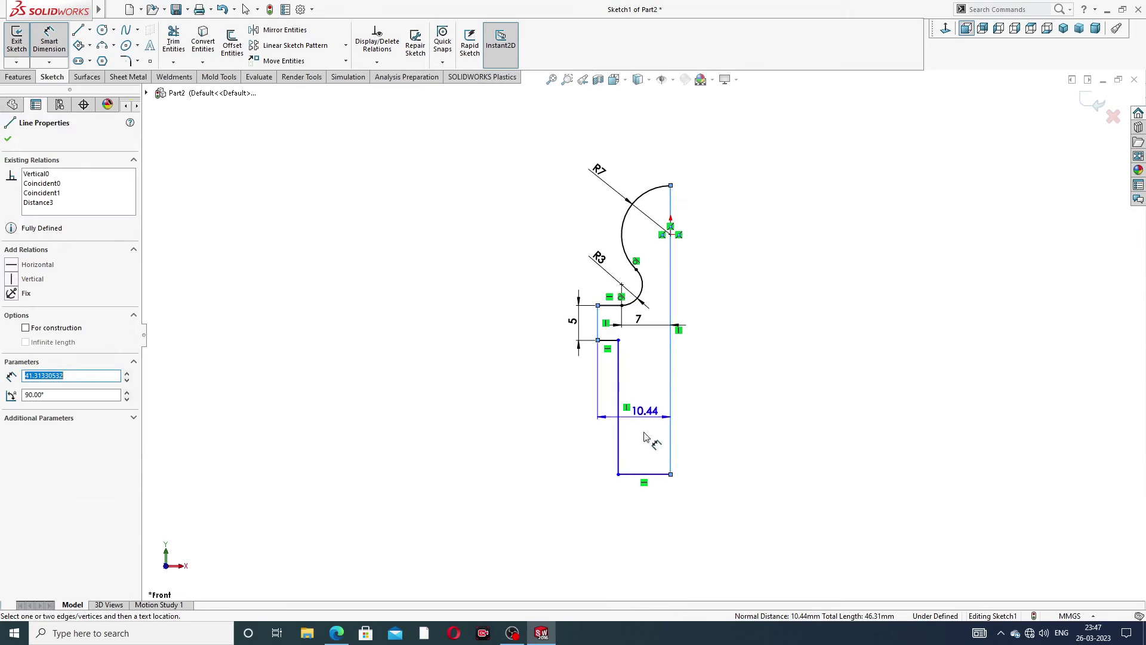
left_click(635, 515)
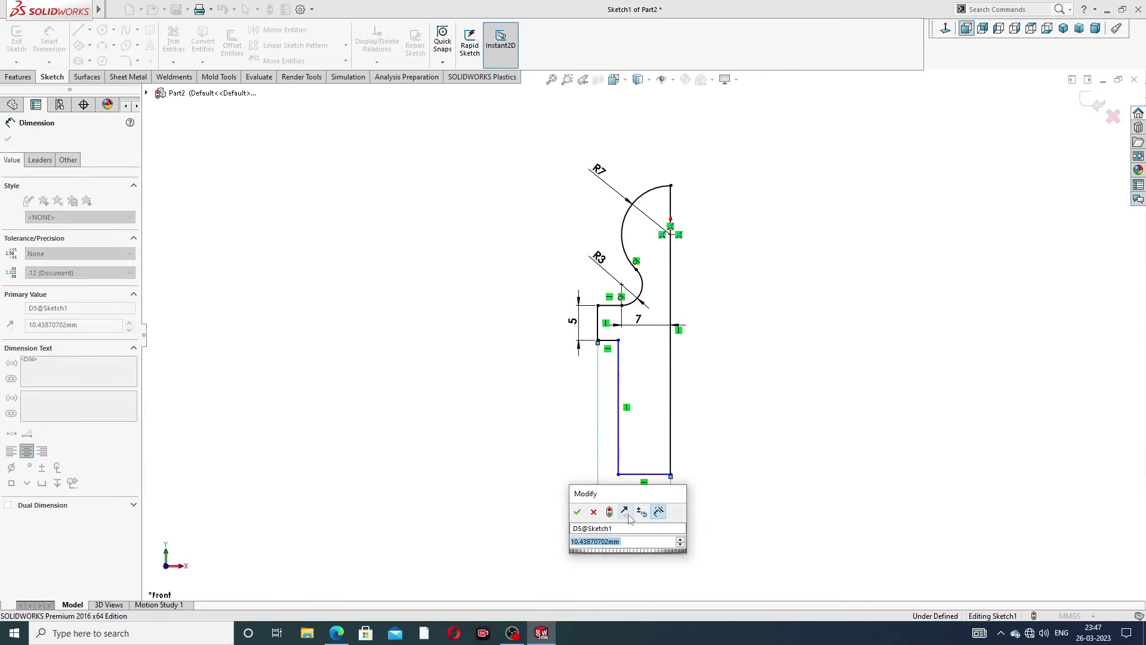
type("10")
key("Return")
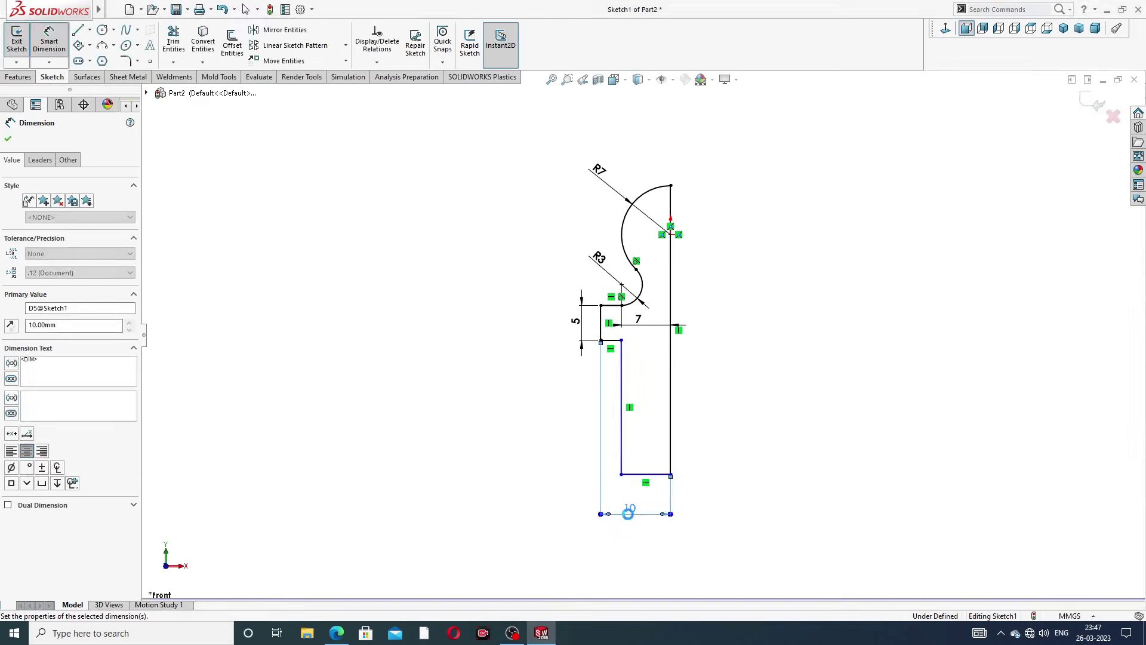
left_click(797, 449)
Dimension the bottom line to 5 mm and the shank length to 32 mm.
scroll(638, 415, "down", 3)
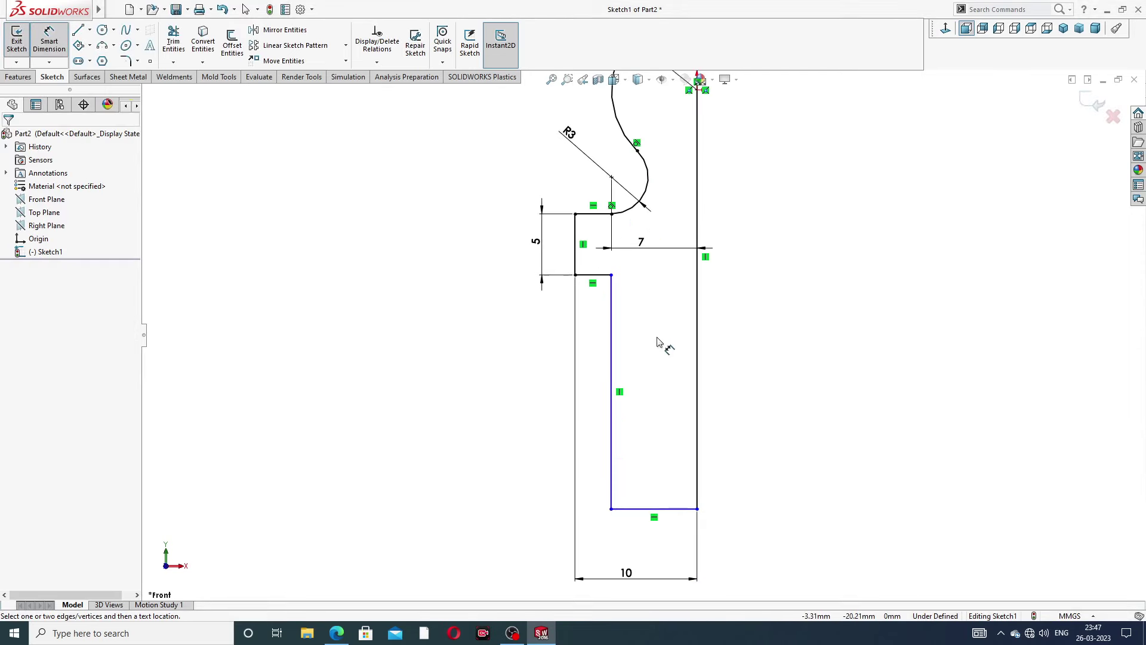
left_click(658, 509)
left_click(655, 541)
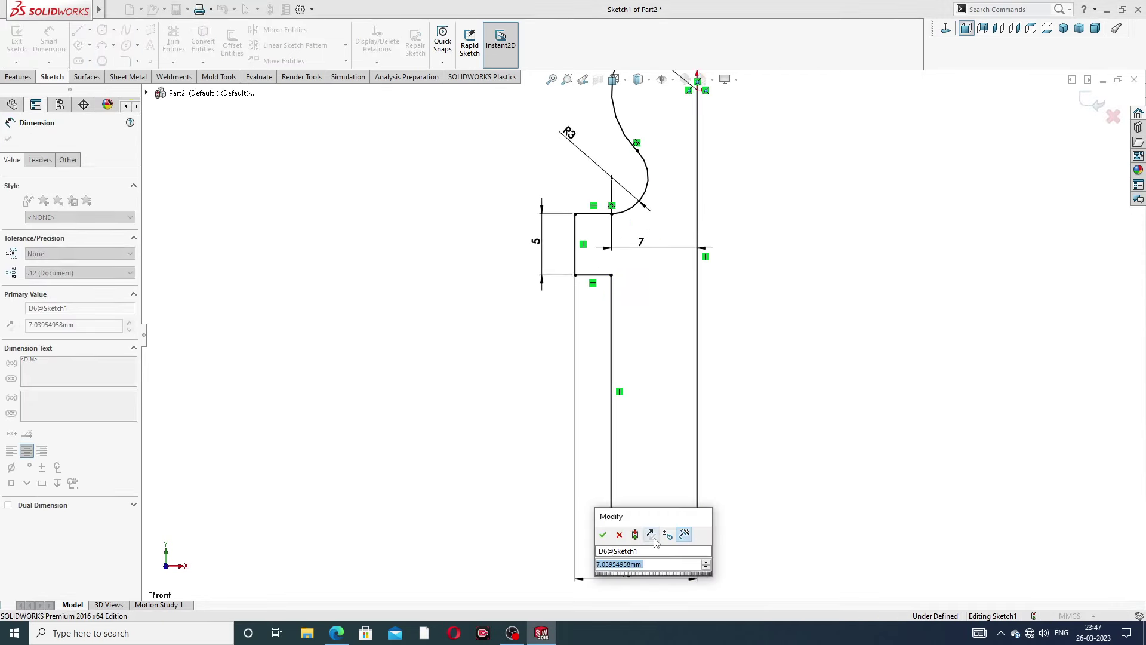
type("5")
key("Return")
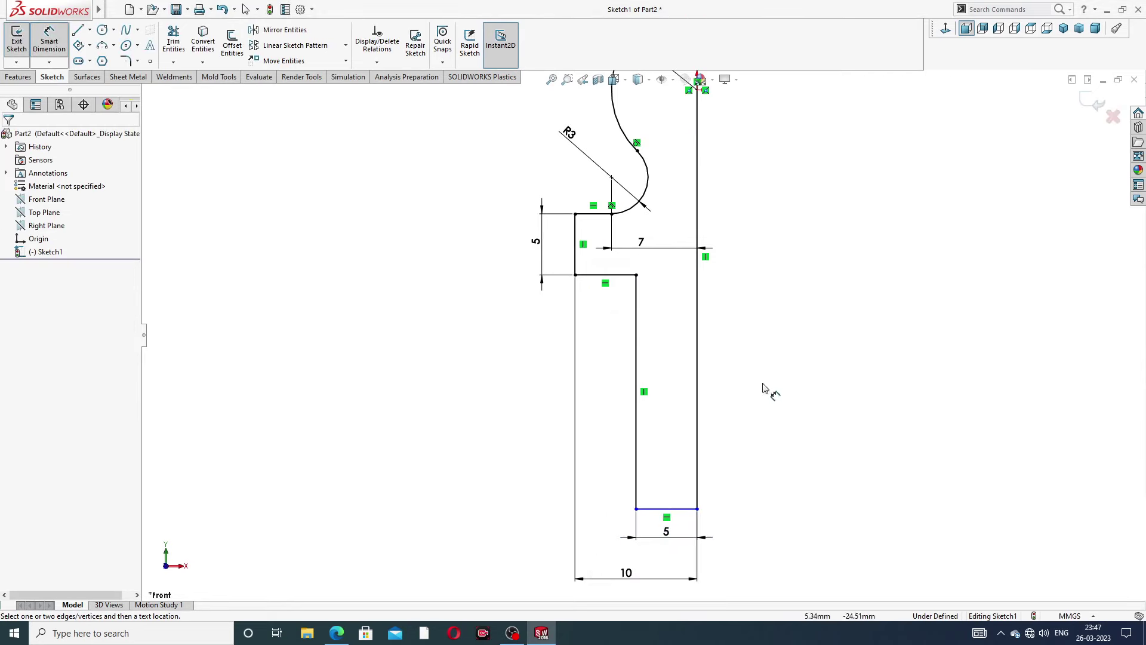
scroll(714, 248, "up", 2)
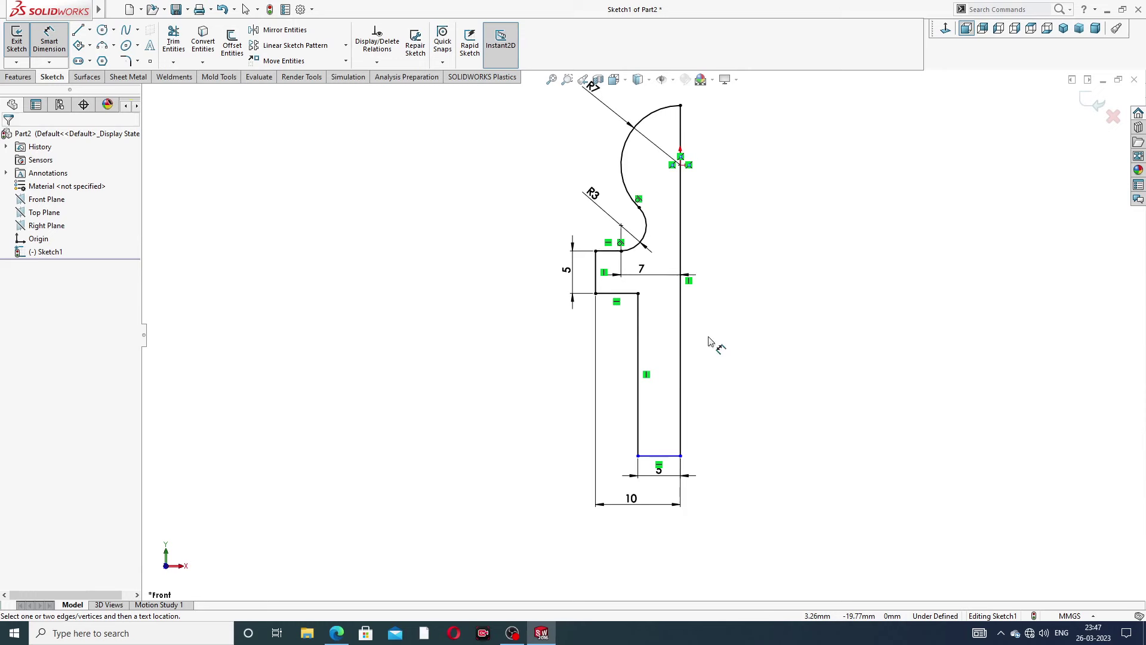
scroll(710, 352, "down", 1)
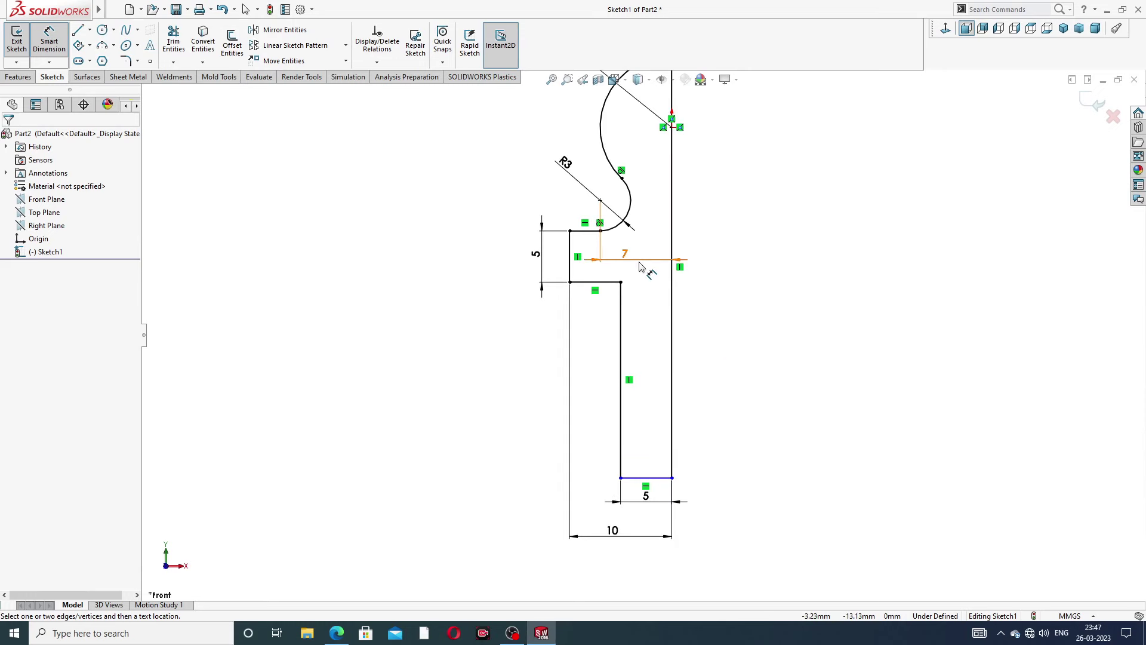
left_click(622, 319)
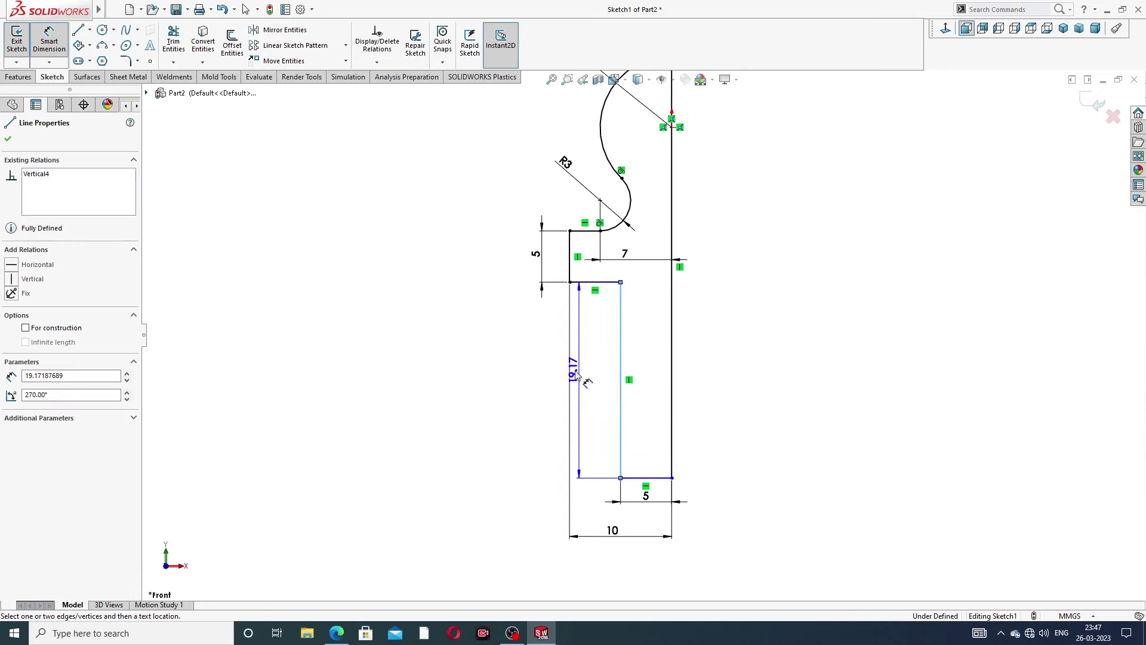
left_click(539, 394)
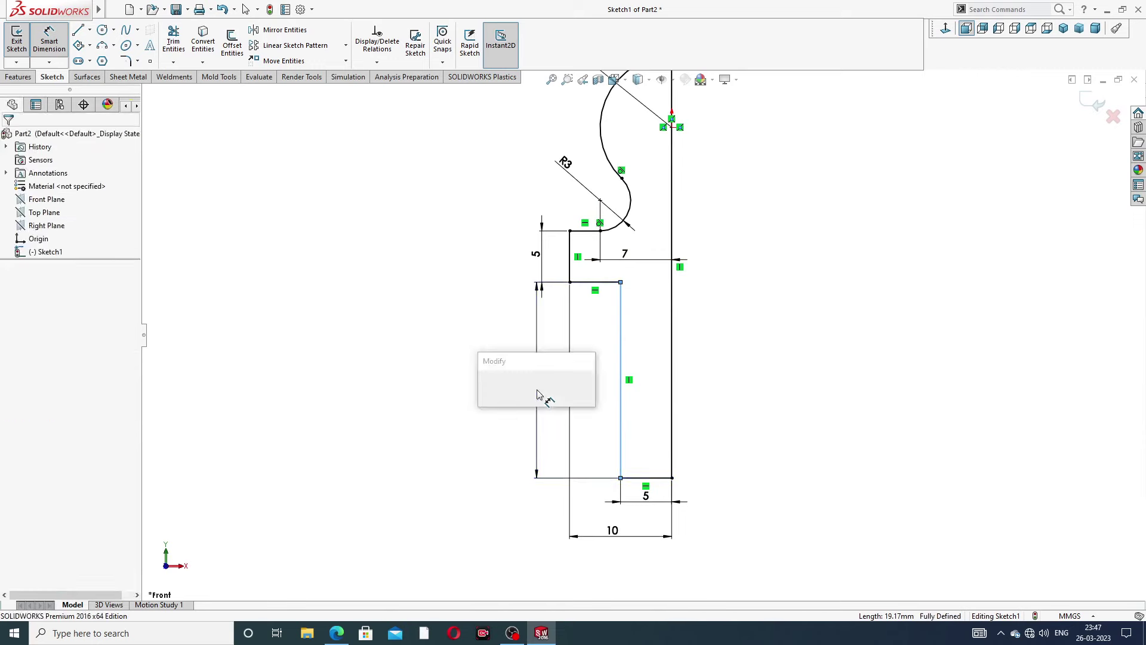
type("32")
key("Return")
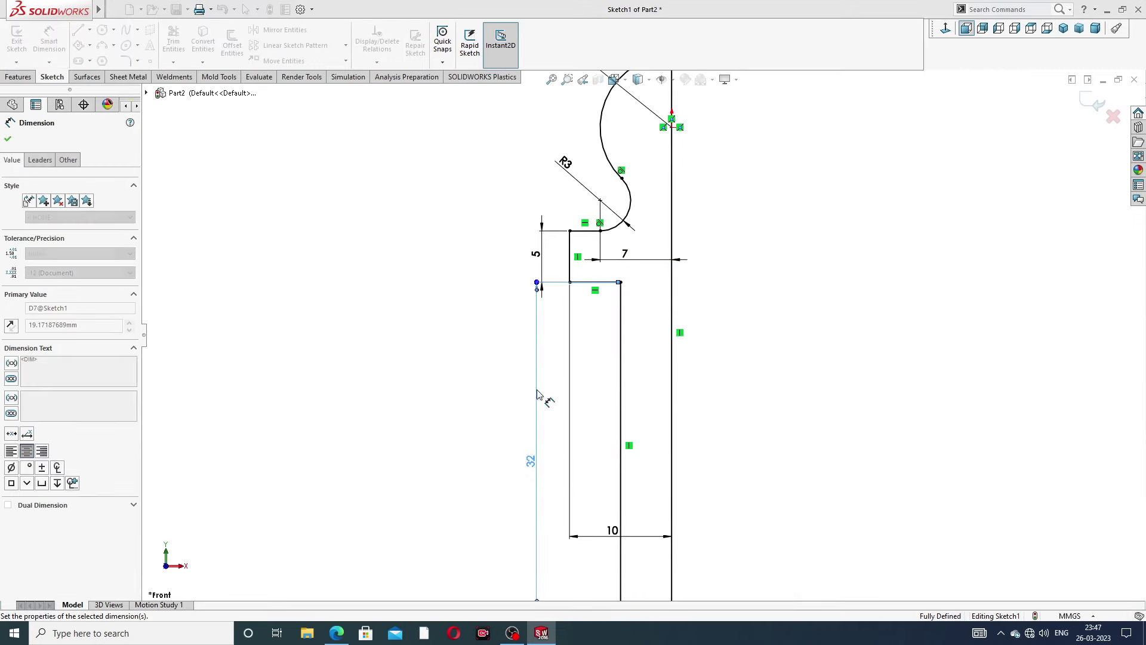
key("f")
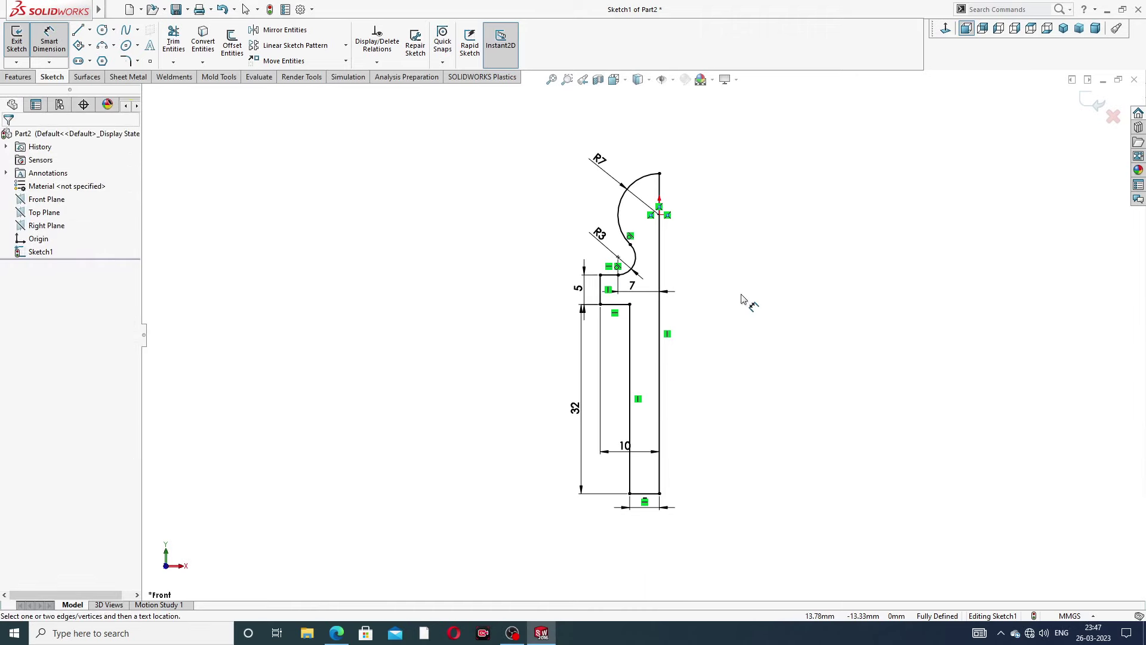
left_click(336, 633)
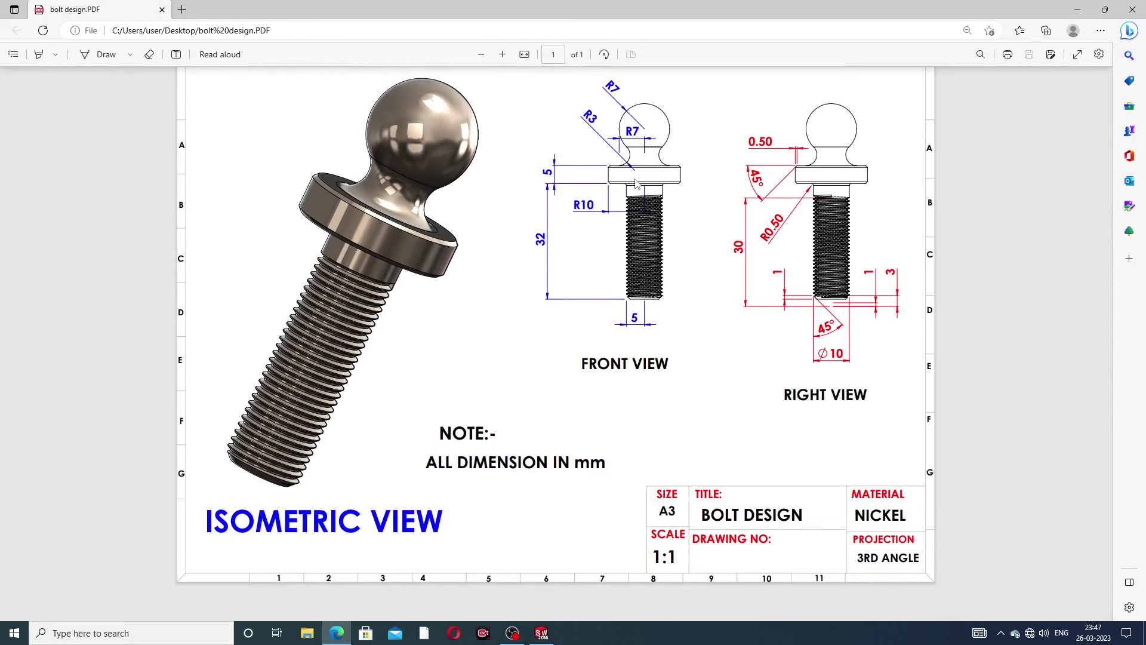
left_click(542, 633)
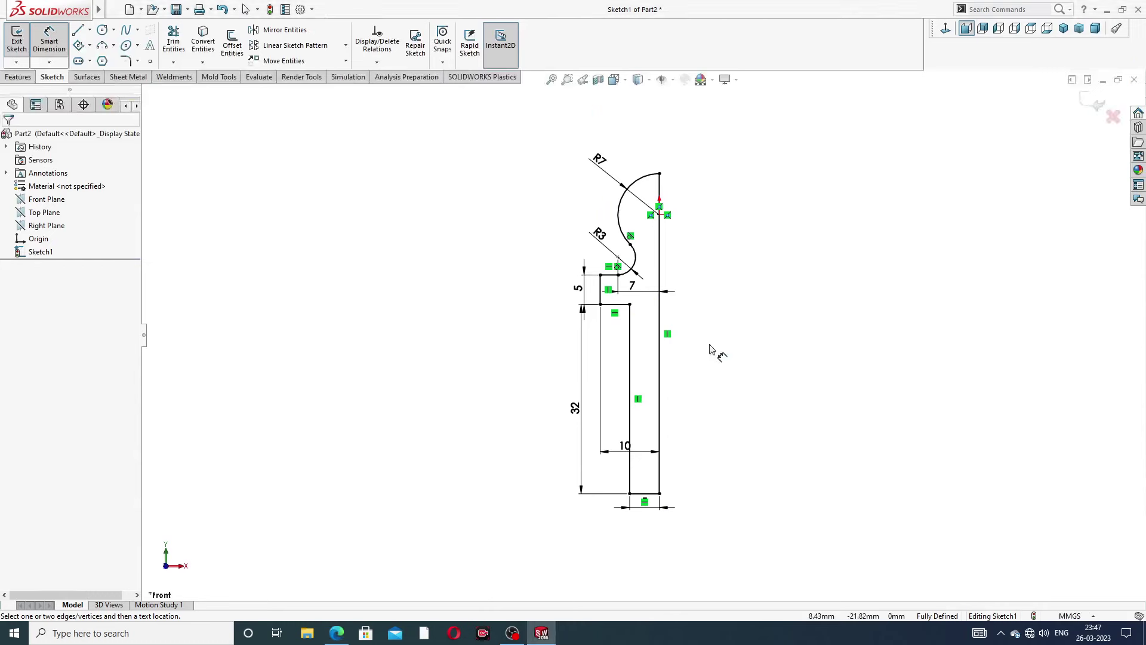
Move the 10 width dimension below the sketch profile.
left_click_drag(625, 445, 641, 525)
left_click(633, 525)
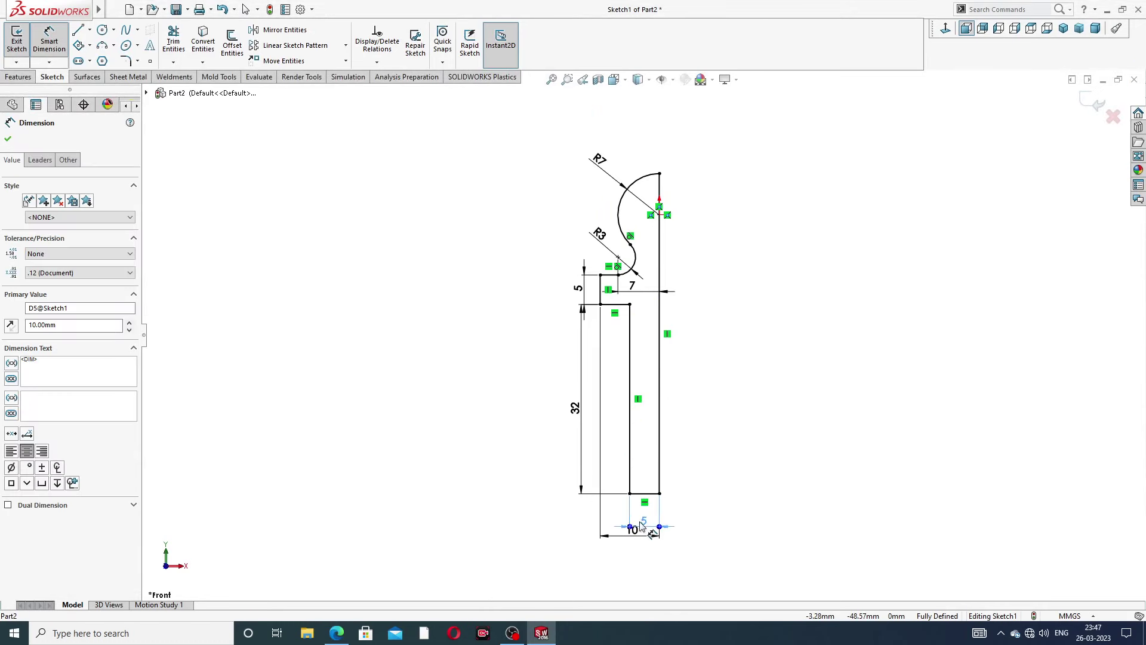
left_click(736, 468)
scroll(683, 303, "down", 2)
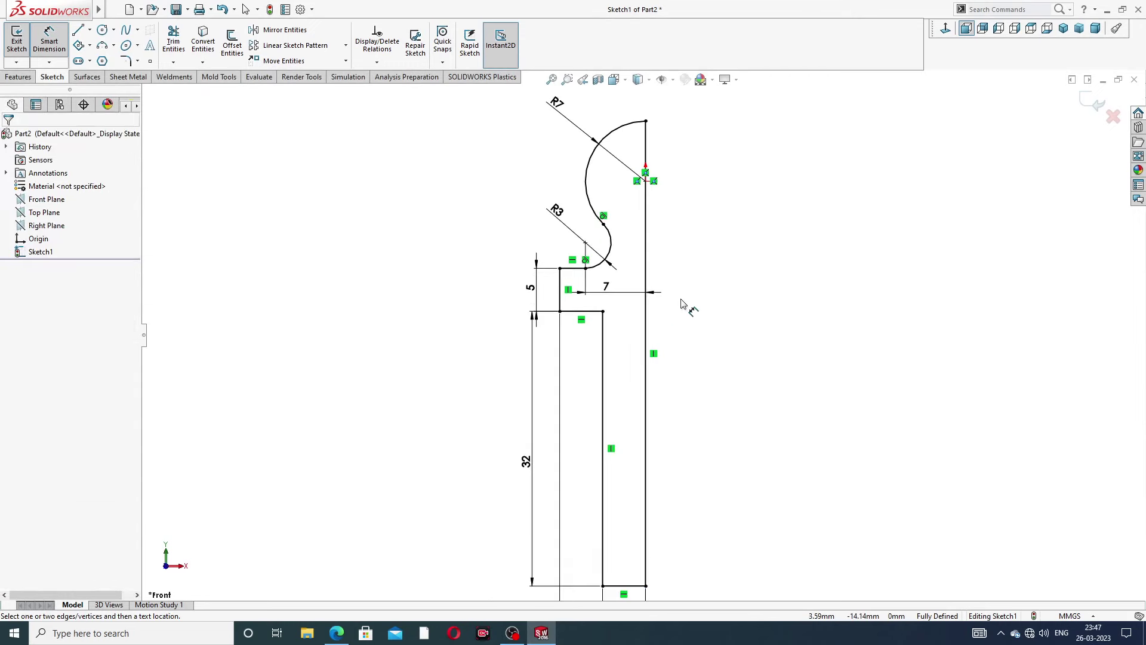
scroll(682, 305, "up", 2)
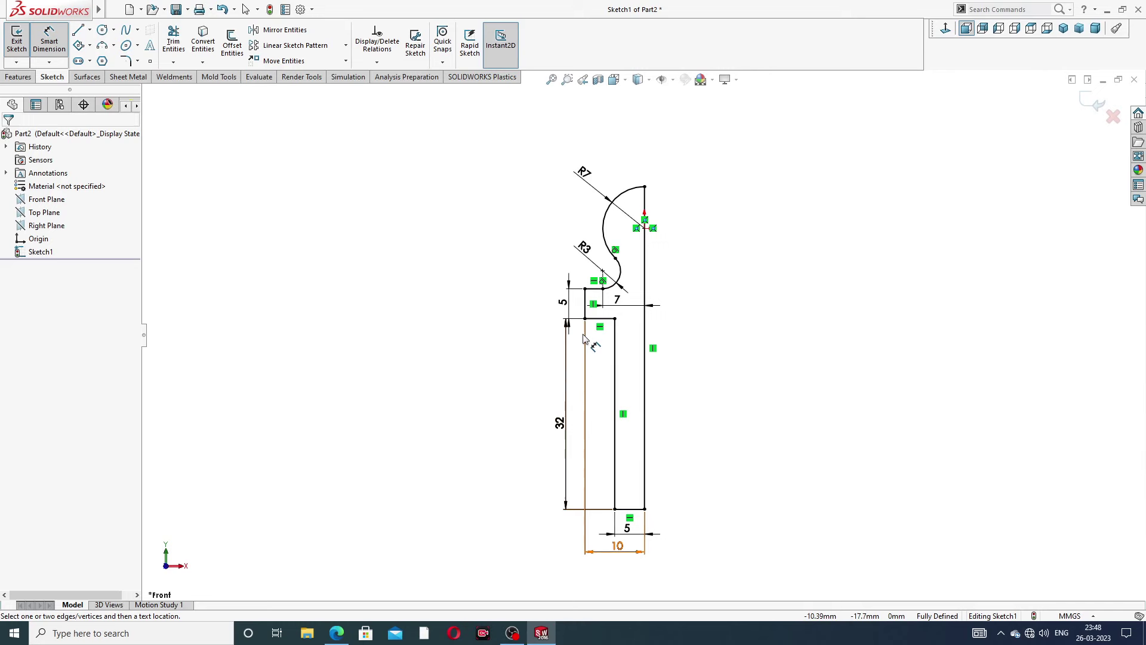
scroll(617, 338, "down", 2)
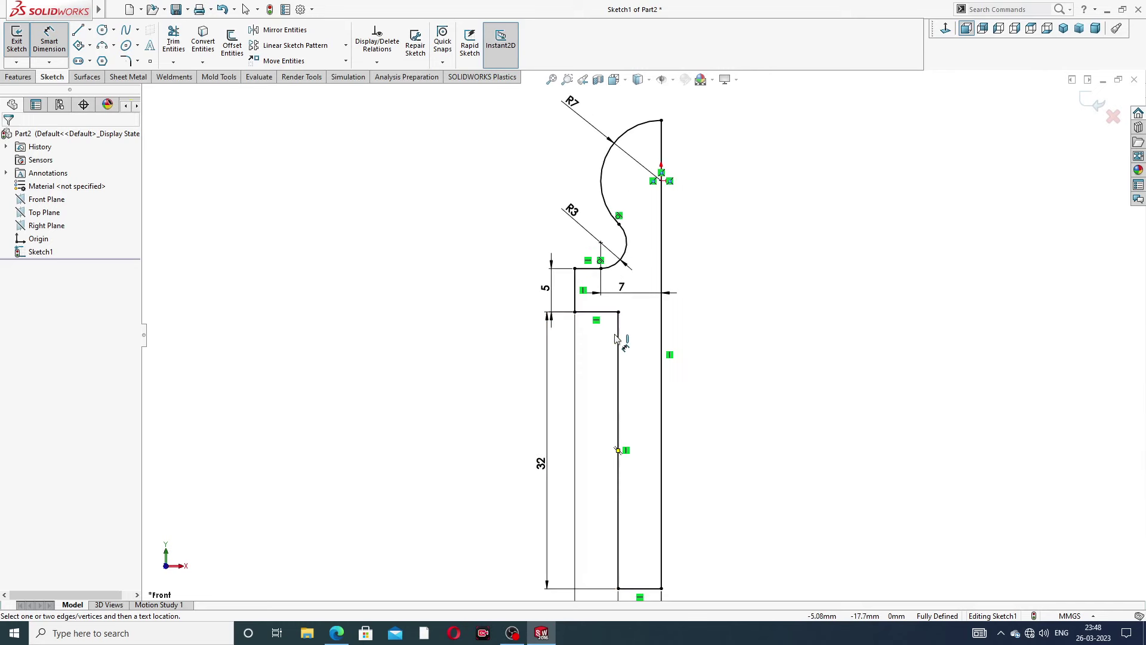
scroll(627, 326, "down", 1)
scroll(645, 311, "down", 1)
scroll(705, 255, "up", 2)
scroll(711, 256, "up", 1)
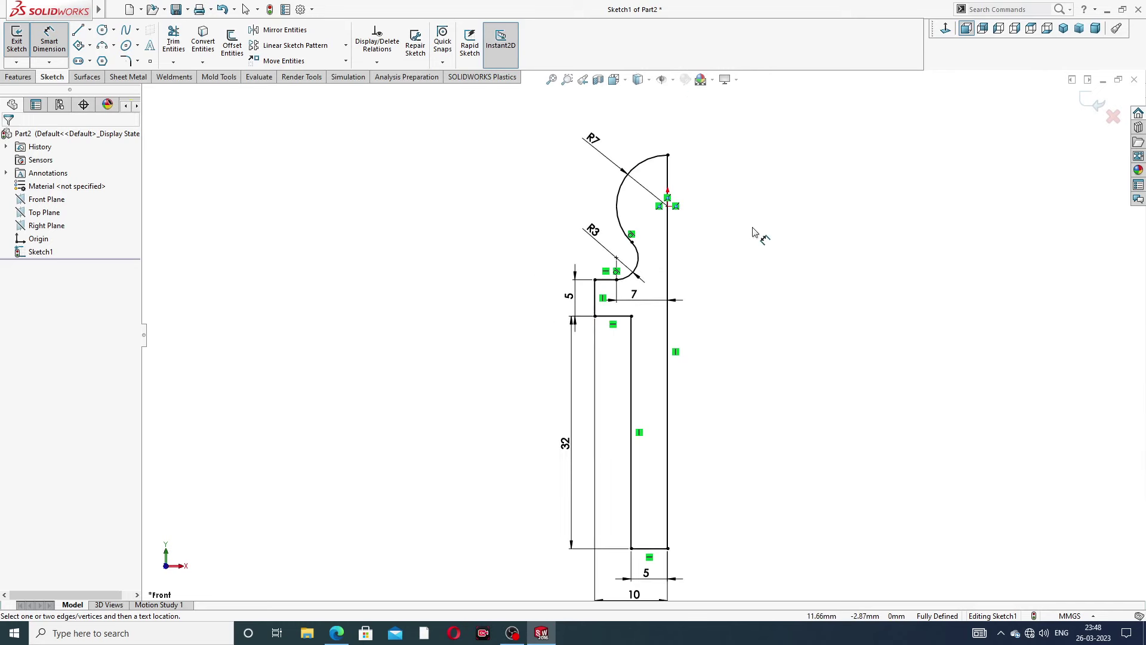
Exit dimensioning and reposition the 5, 32 and 10 dimensions clear of the shape.
right_click(754, 232)
left_click(794, 183)
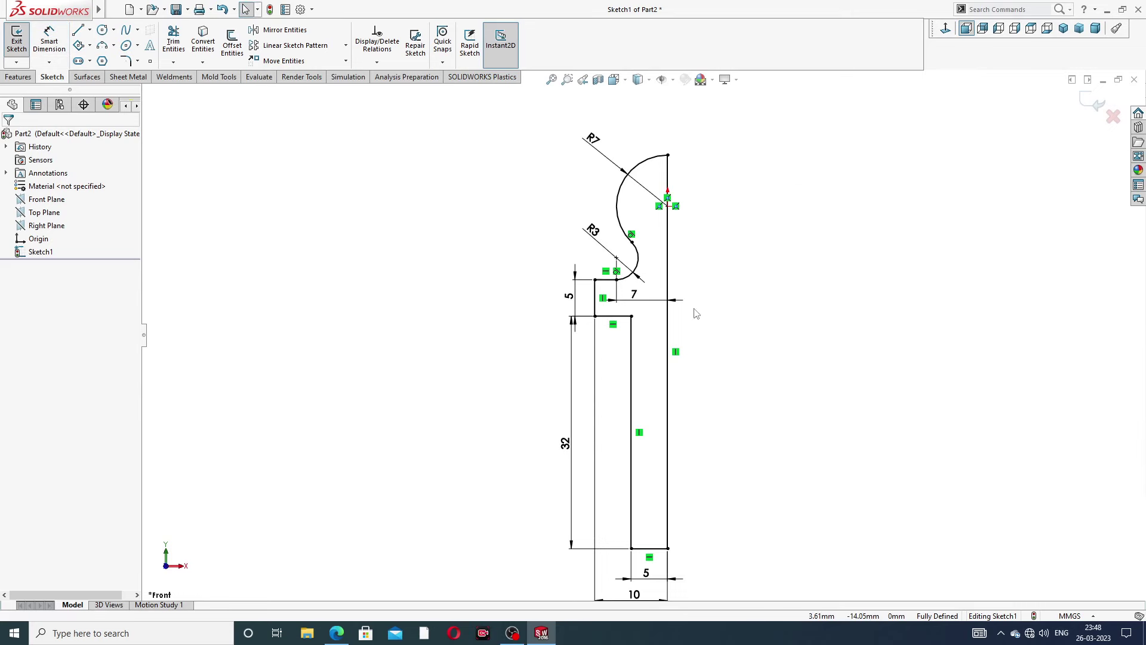
scroll(695, 313, "down", 1)
left_click(522, 301)
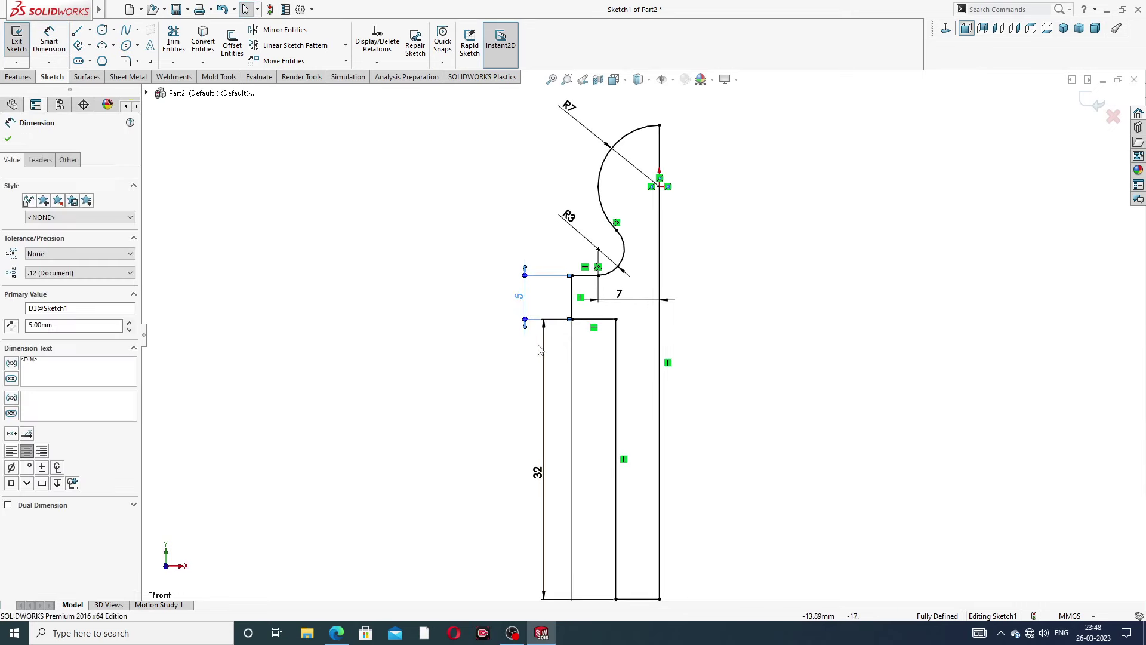
left_click_drag(539, 349, 531, 352)
left_click(739, 311)
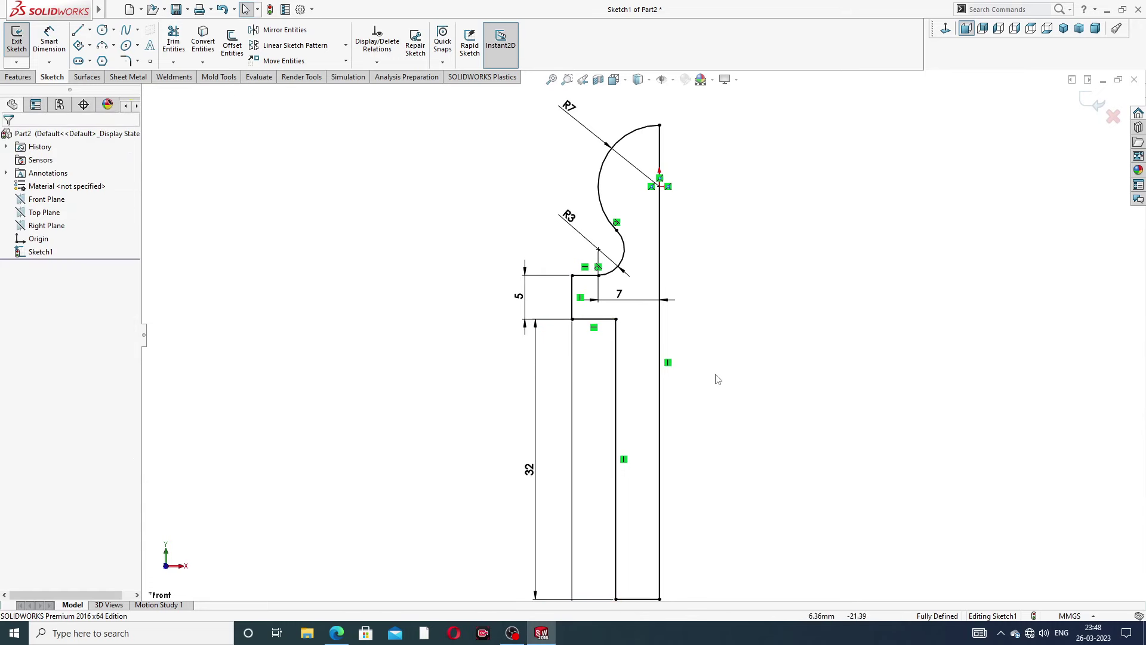
scroll(717, 380, "up", 2)
mouse_move(627, 551)
left_mouse_down()
mouse_move(625, 569)
mouse_move(636, 540)
left_mouse_up()
left_click(743, 449)
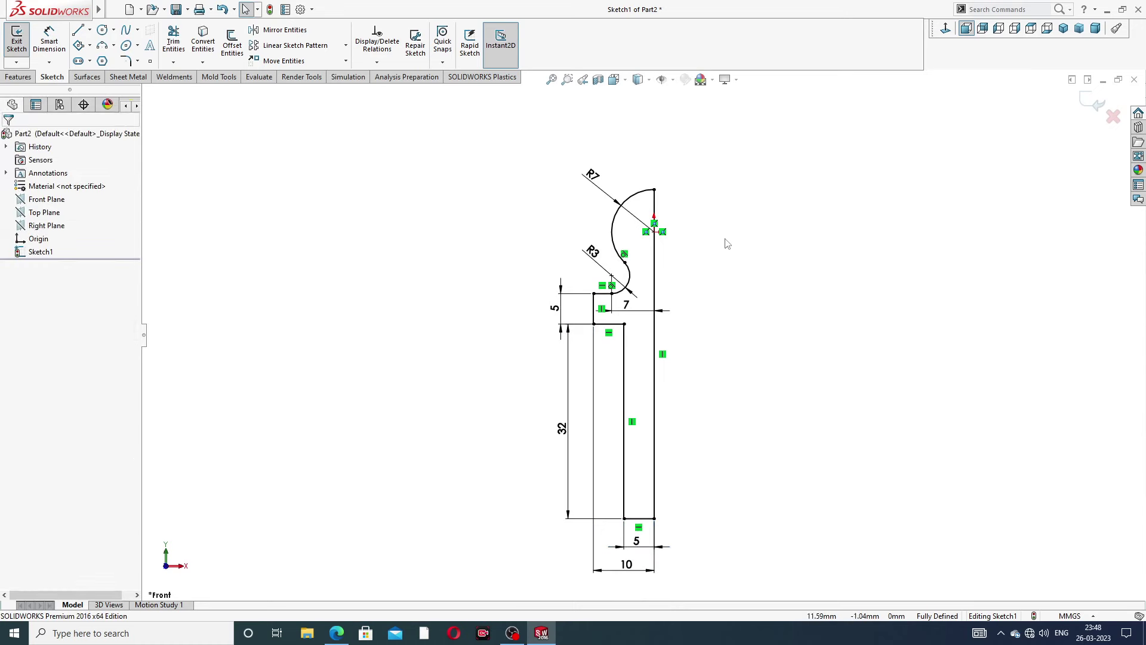
left_click(24, 77)
Revolve the profile 360° about the vertical Line1 into a solid bolt body.
left_click(57, 42)
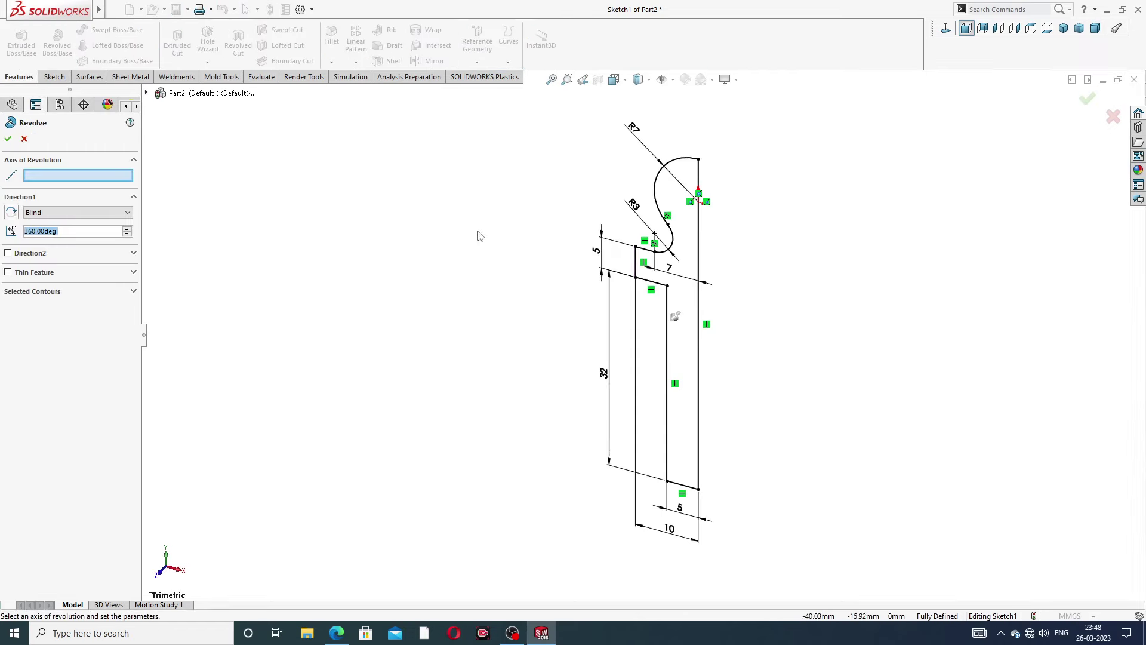
left_click(699, 308)
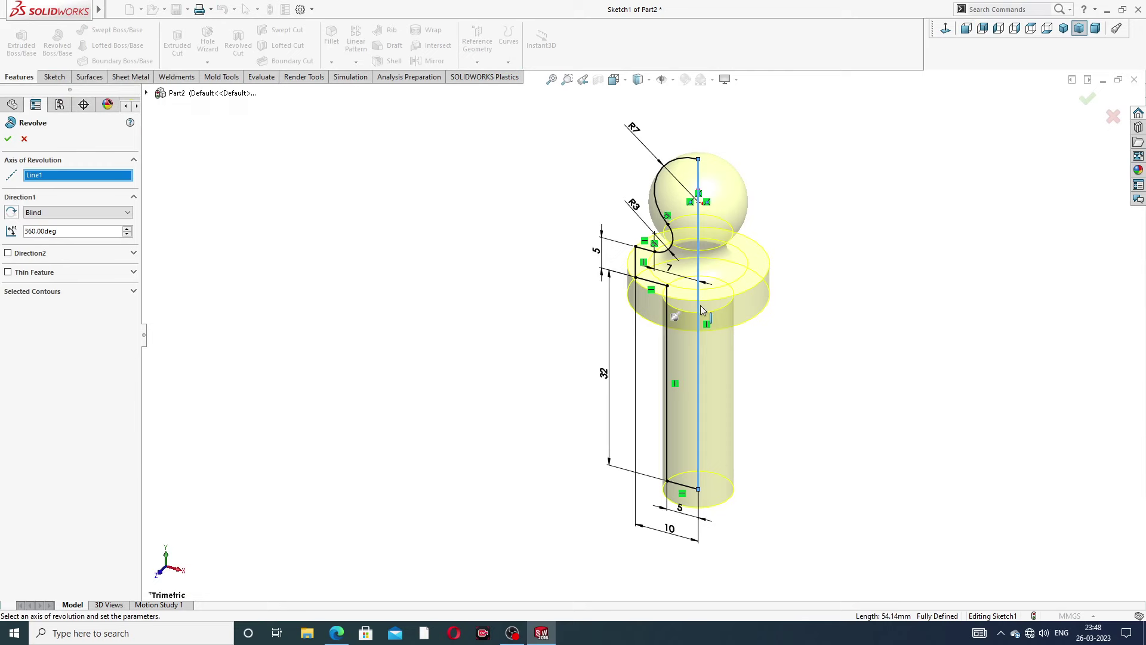
left_click(1088, 100)
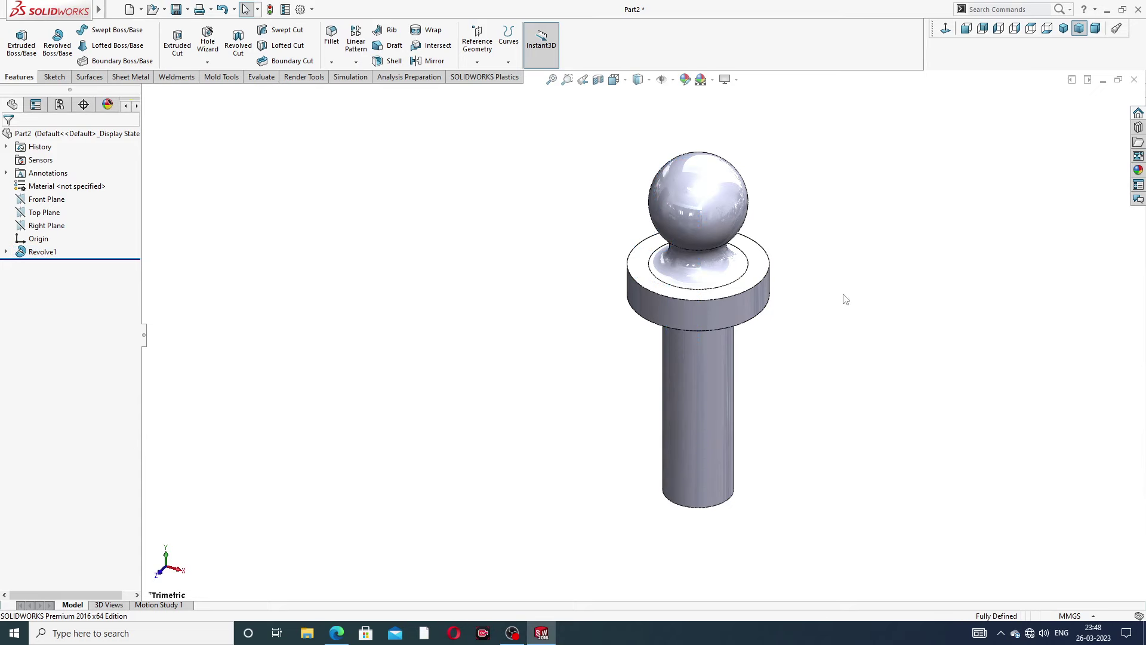
middle_click_drag(841, 297, 870, 212)
mouse_move(808, 338)
middle_mouse_down()
mouse_move(675, 326)
mouse_move(747, 299)
middle_mouse_up()
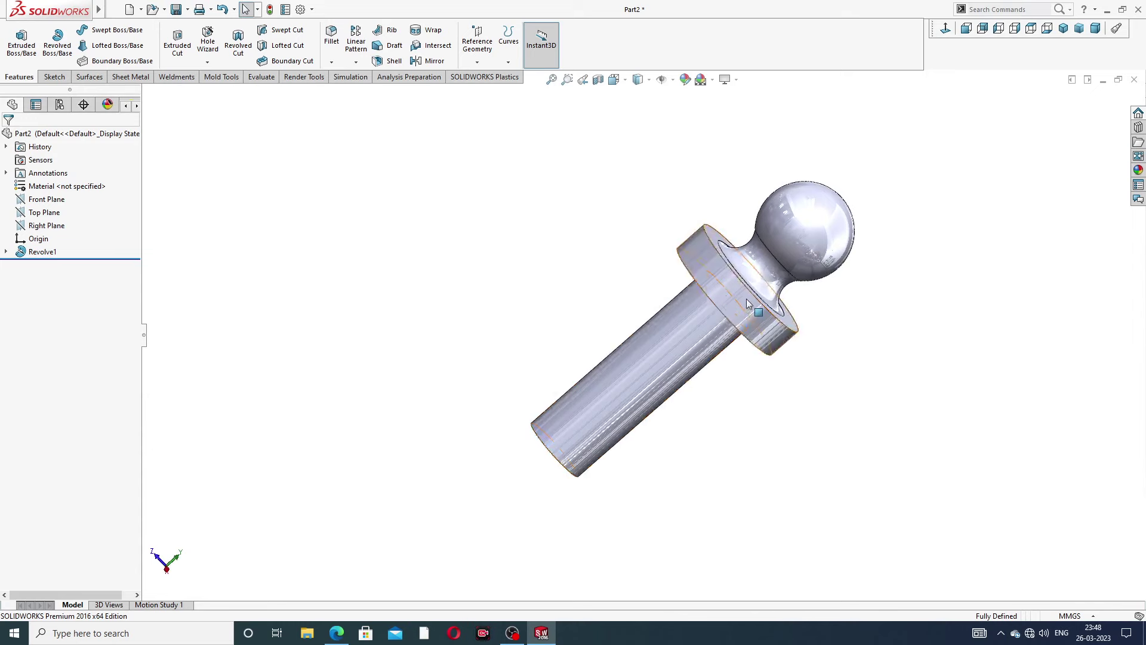
Orbit the solid to view the flange's back face, then bring up the bolt design PDF.
scroll(743, 303, "down", 2)
middle_click_drag(723, 223, 686, 314)
scroll(686, 314, "down", 3)
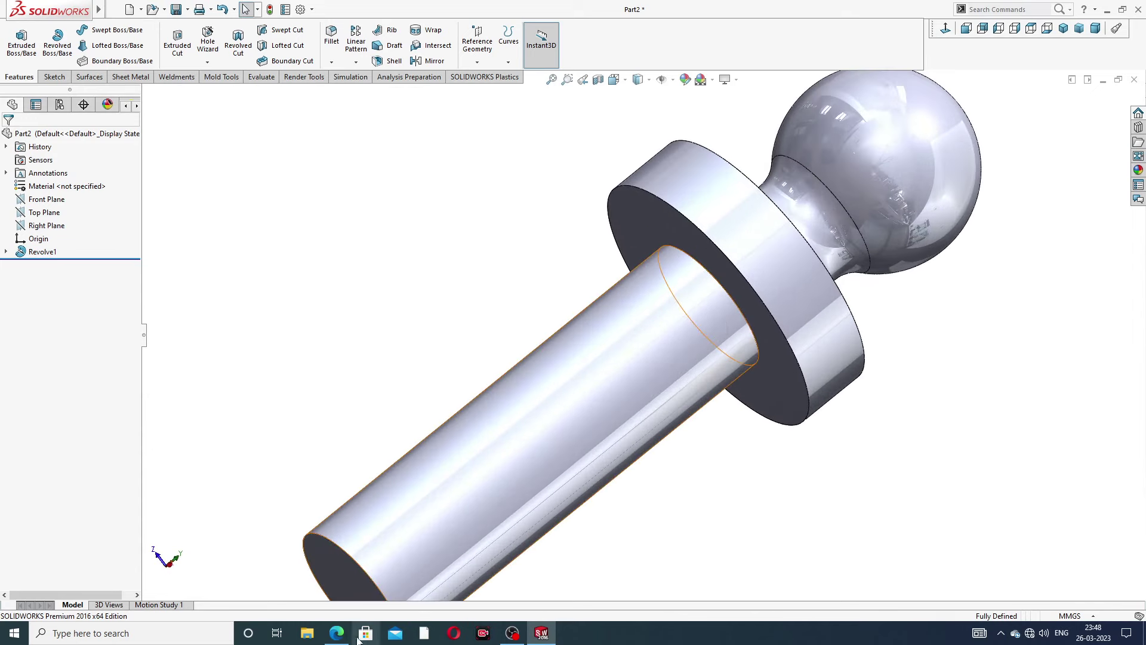
left_click(337, 633)
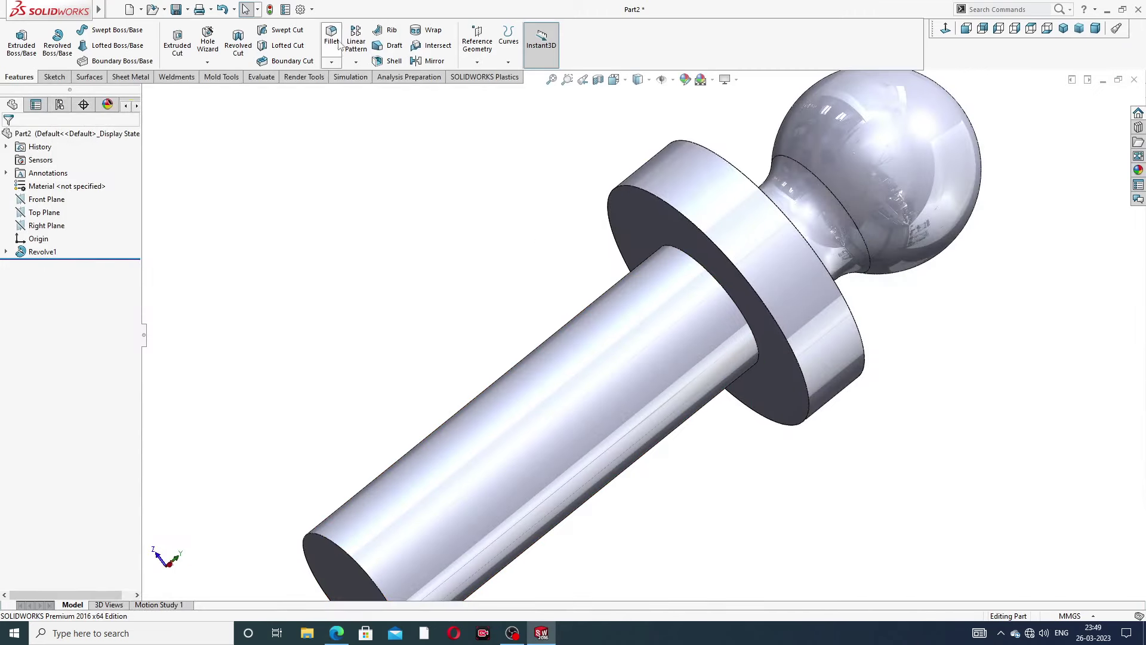
Add a 0.5 mm fillet on the circular edge where the shaft meets the flange.
left_click(331, 37)
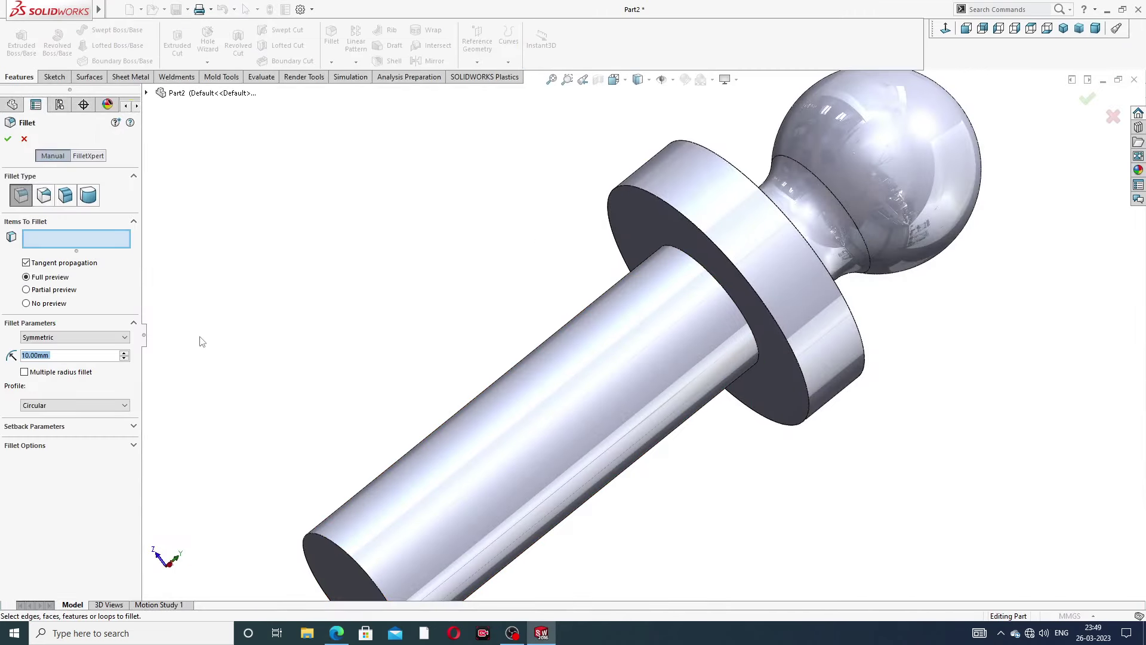
type("0.5")
key("Return")
scroll(741, 250, "down", 3)
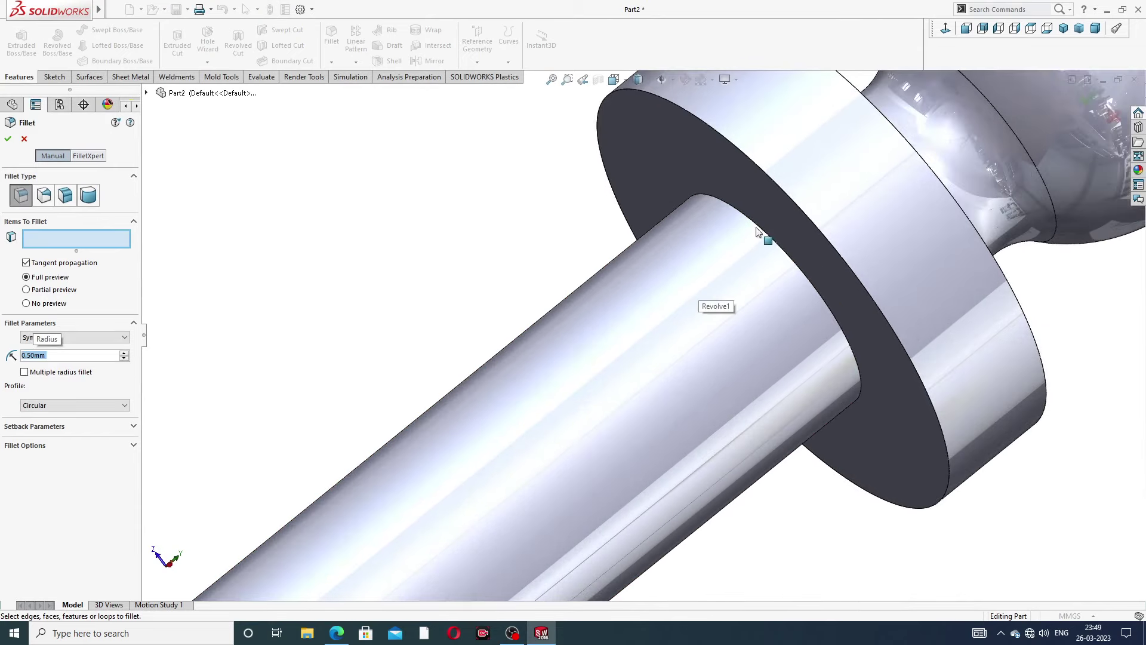
left_click(758, 230)
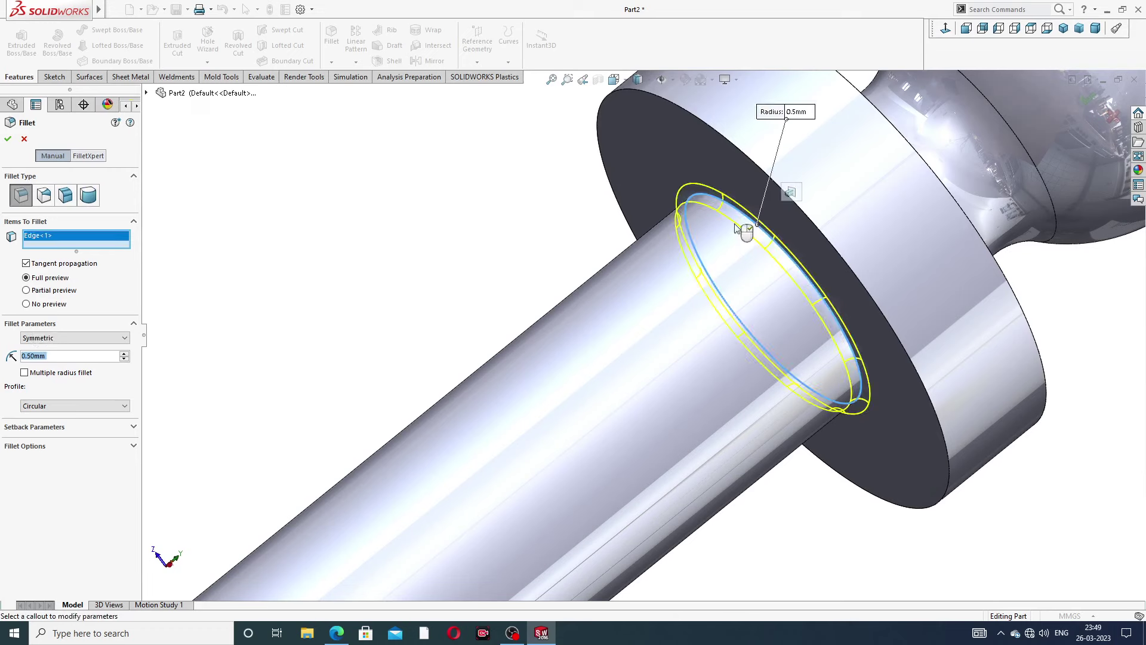
left_click(8, 141)
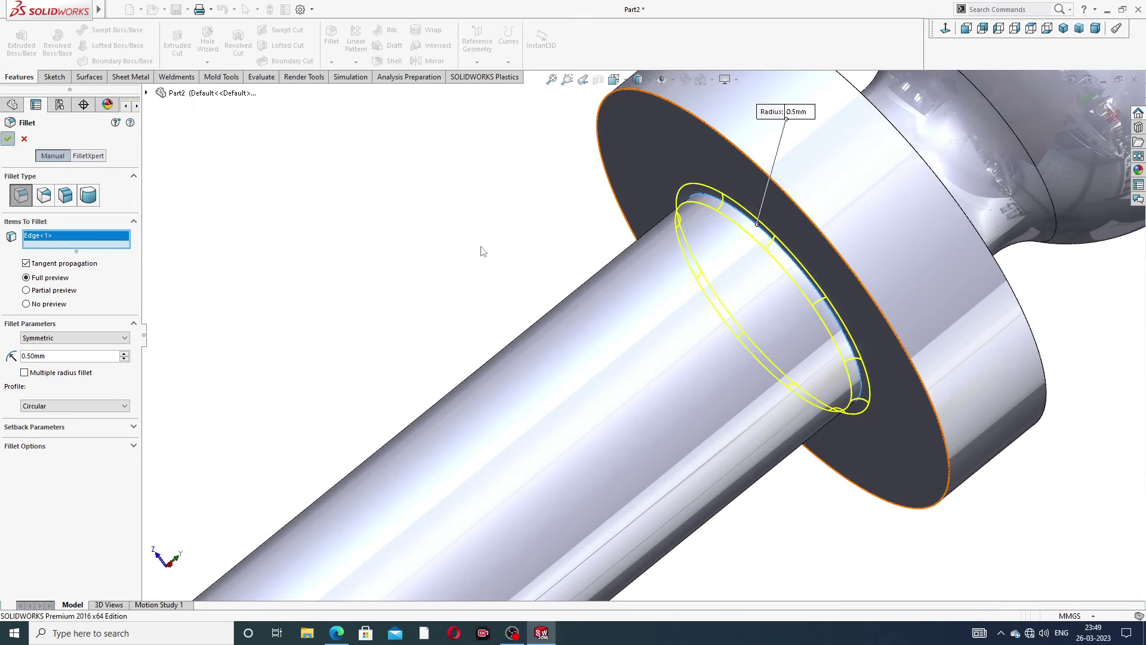
Orbit the filleted part, compare it with the bolt design PDF, and return to the model.
scroll(759, 235, "up", 2)
scroll(758, 234, "up", 3)
middle_click_drag(802, 132, 743, 185)
scroll(740, 189, "down", 2)
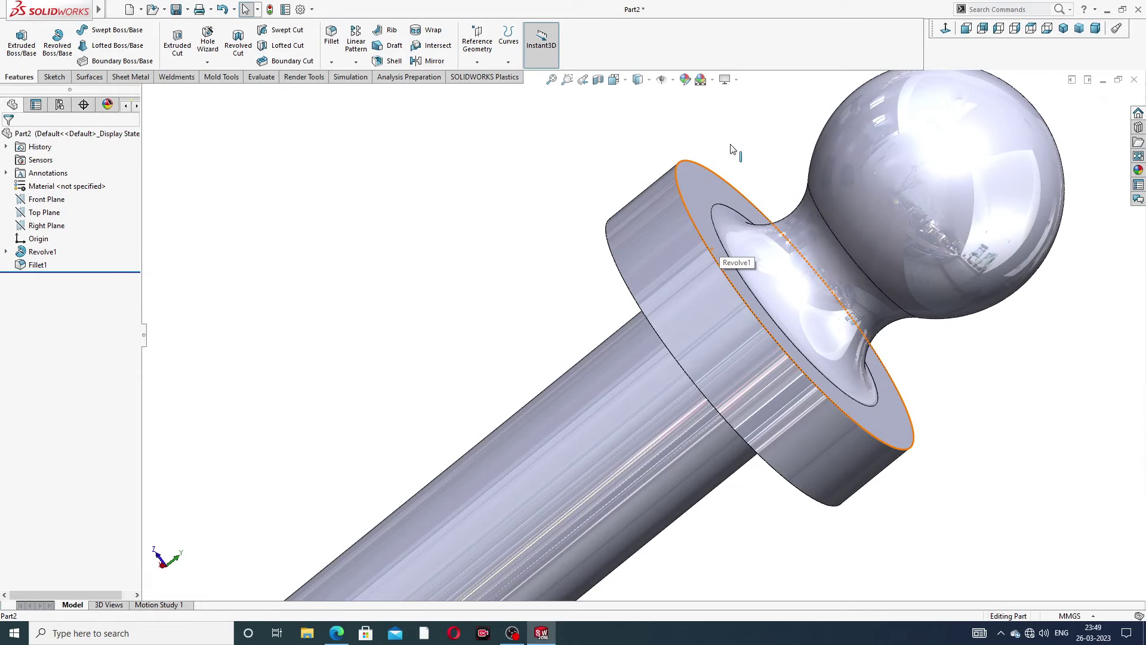
scroll(733, 151, "up", 3)
left_click(337, 633)
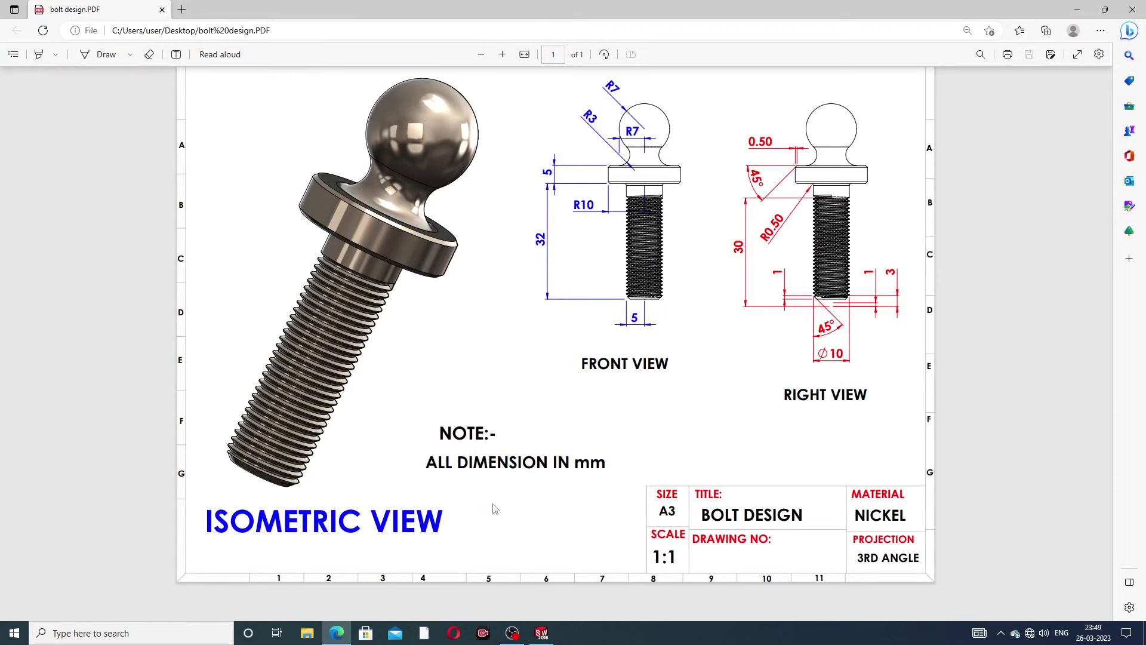
left_click(542, 633)
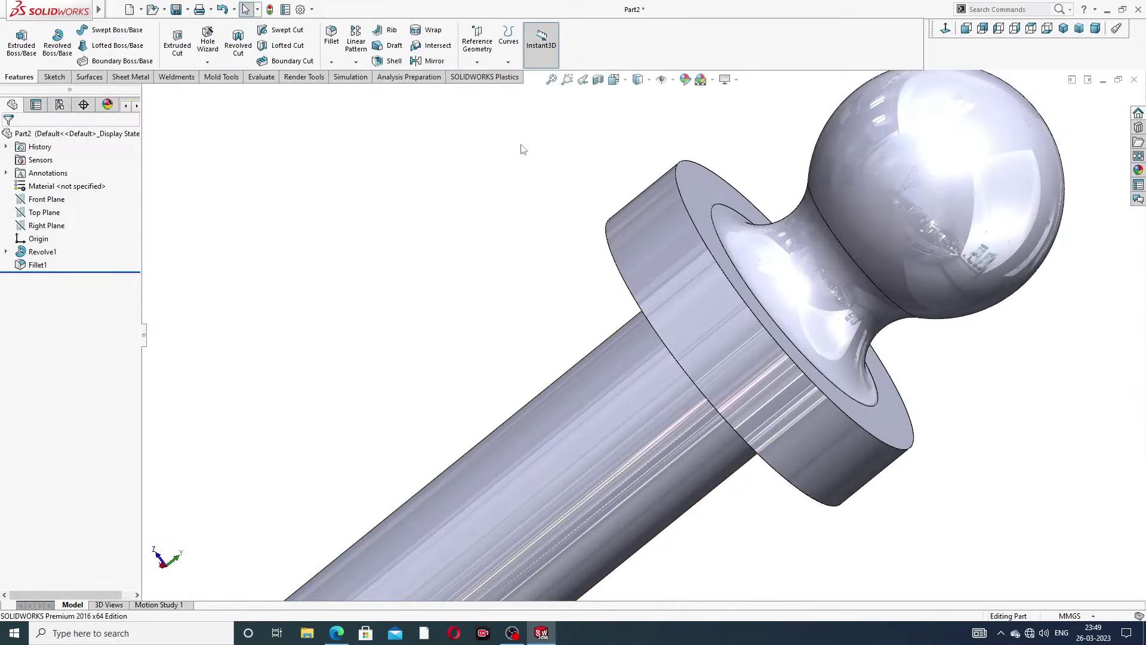
Chamfer both outer flange edges by 0.5 mm at 45°.
left_click(333, 63)
left_click(356, 96)
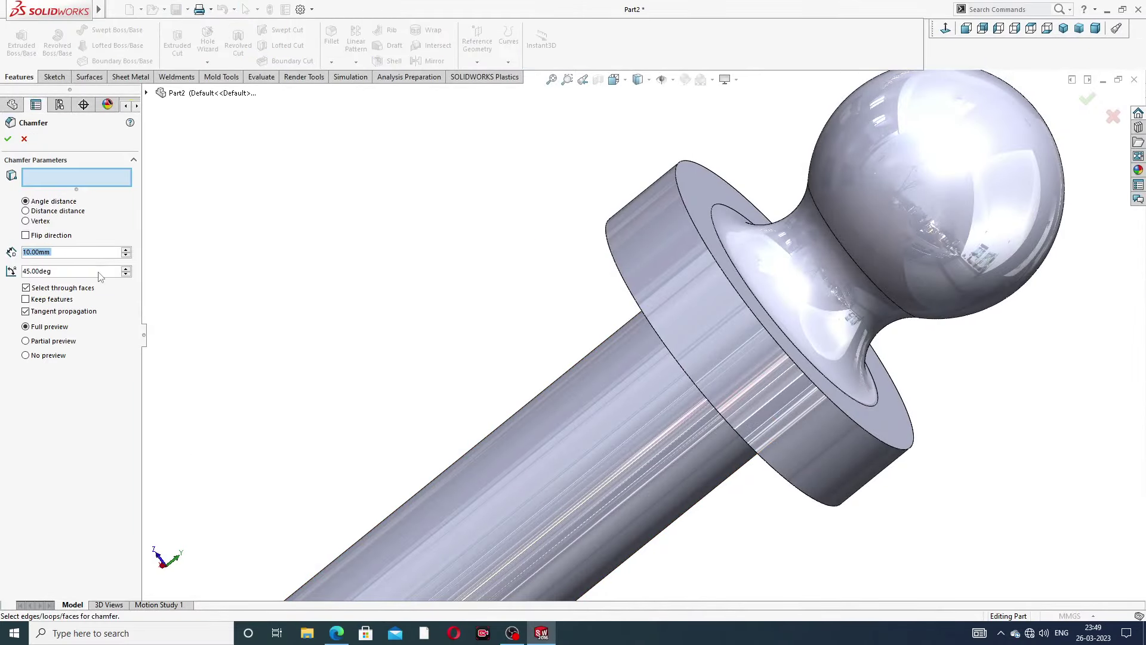
type("0.5")
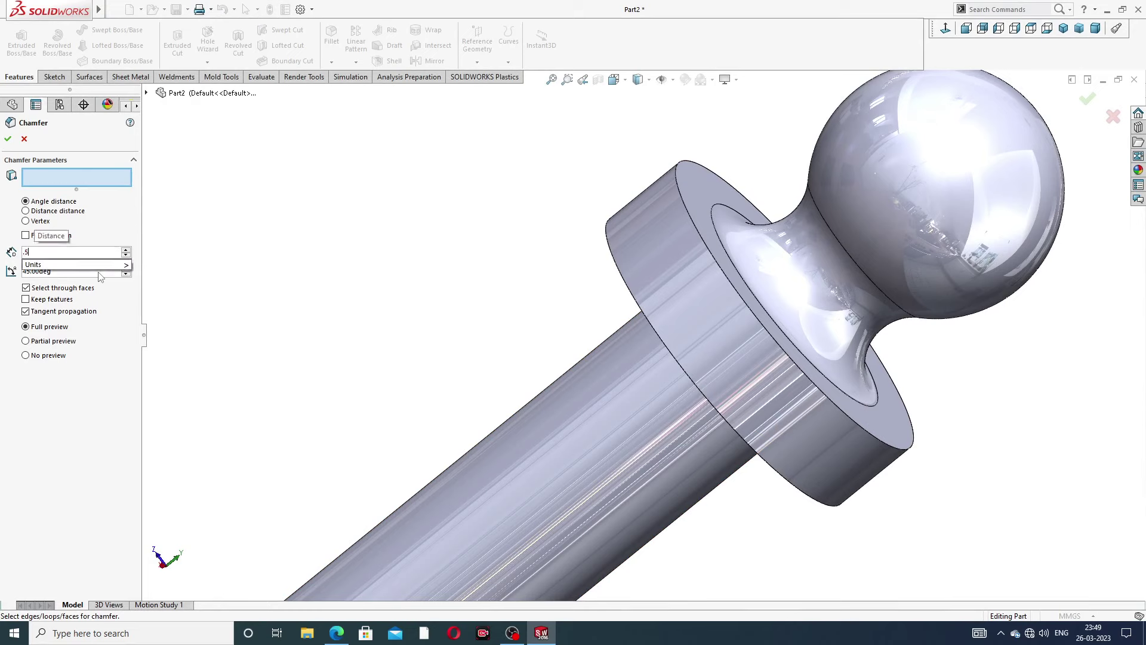
key("Return")
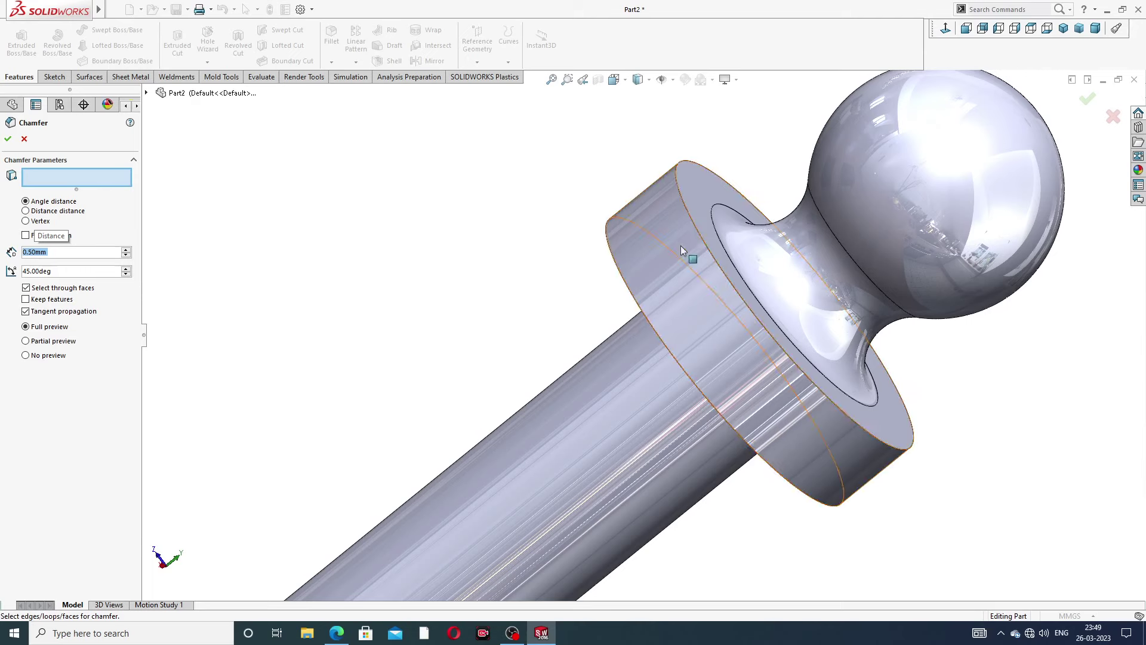
left_click(697, 231)
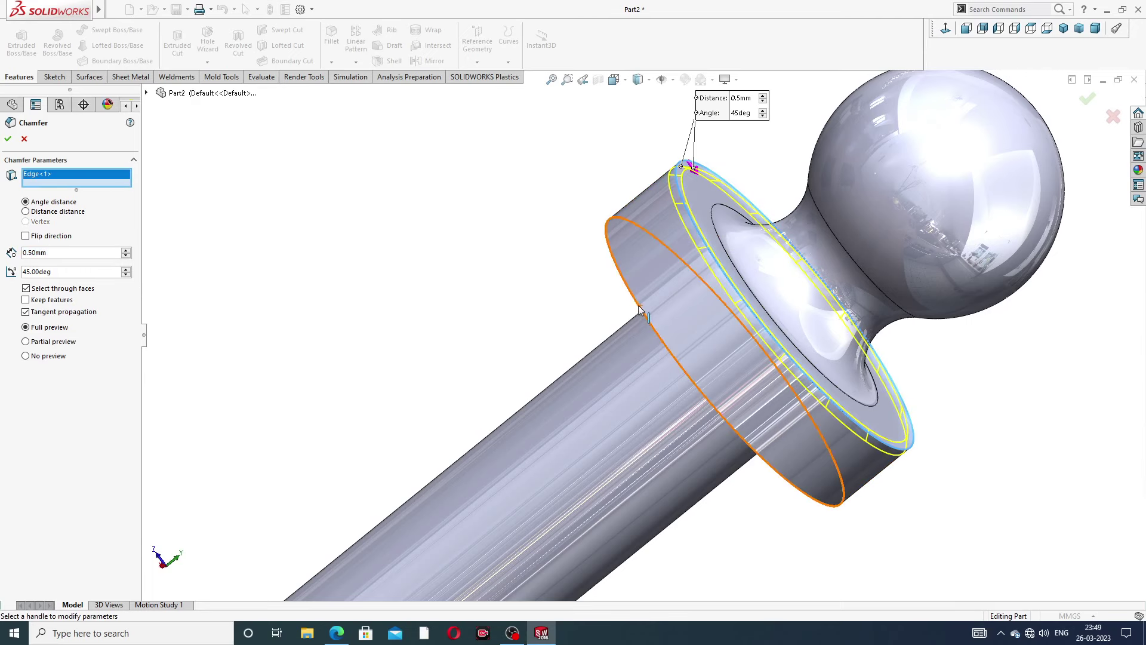
left_click(680, 257)
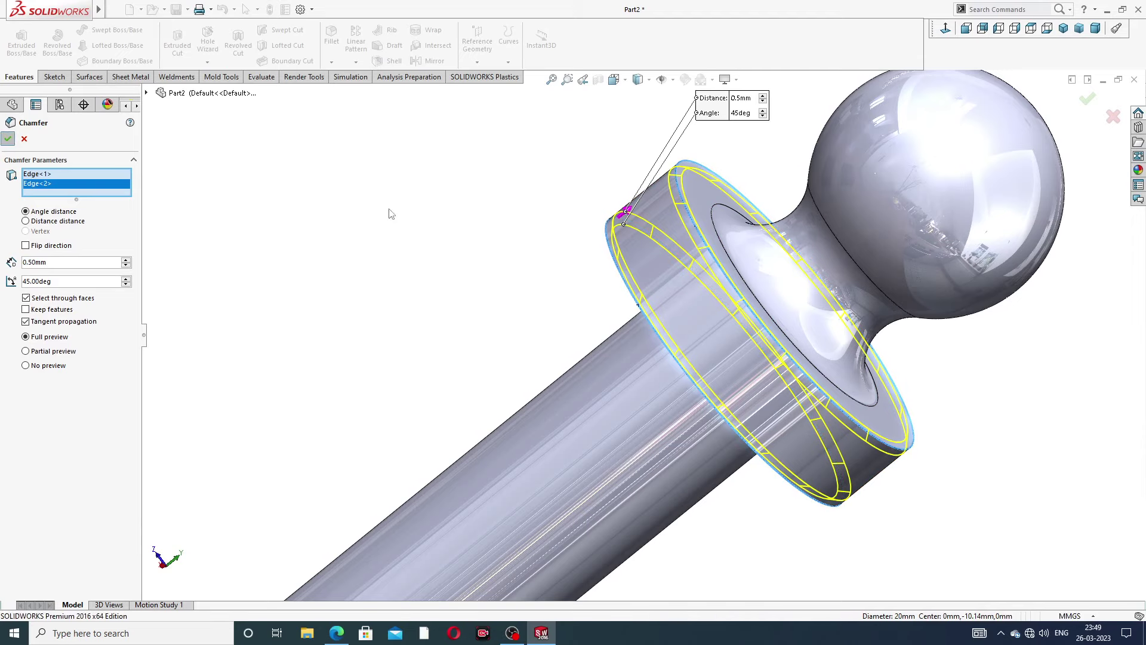
key("Return")
middle_click_drag(686, 286, 716, 289)
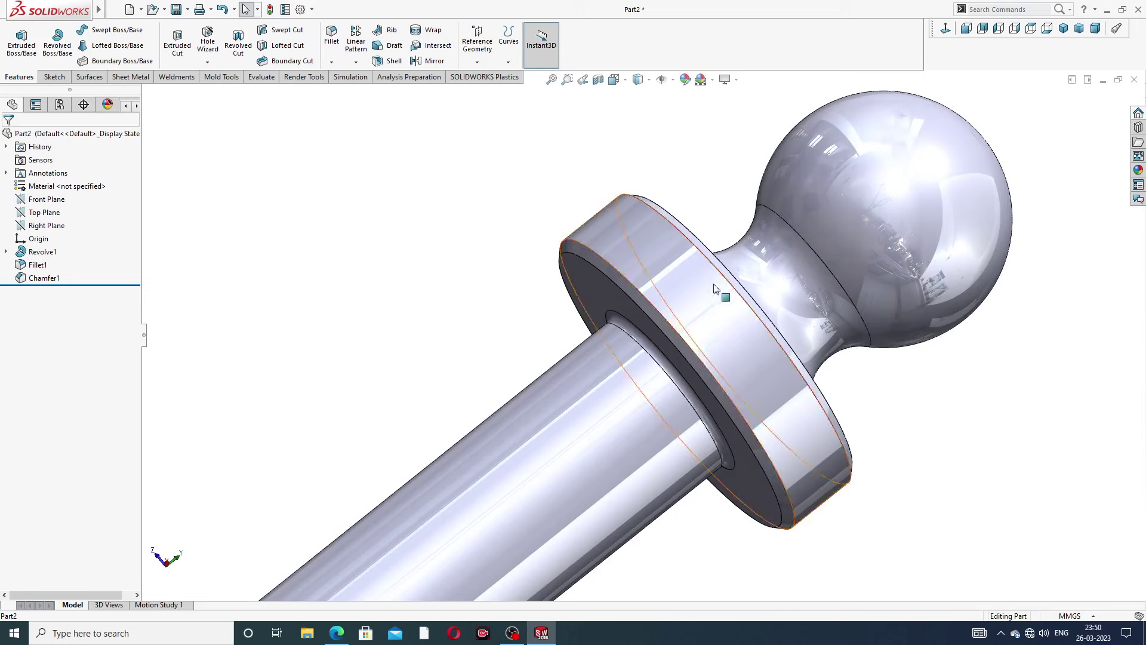
scroll(714, 289, "up", 5)
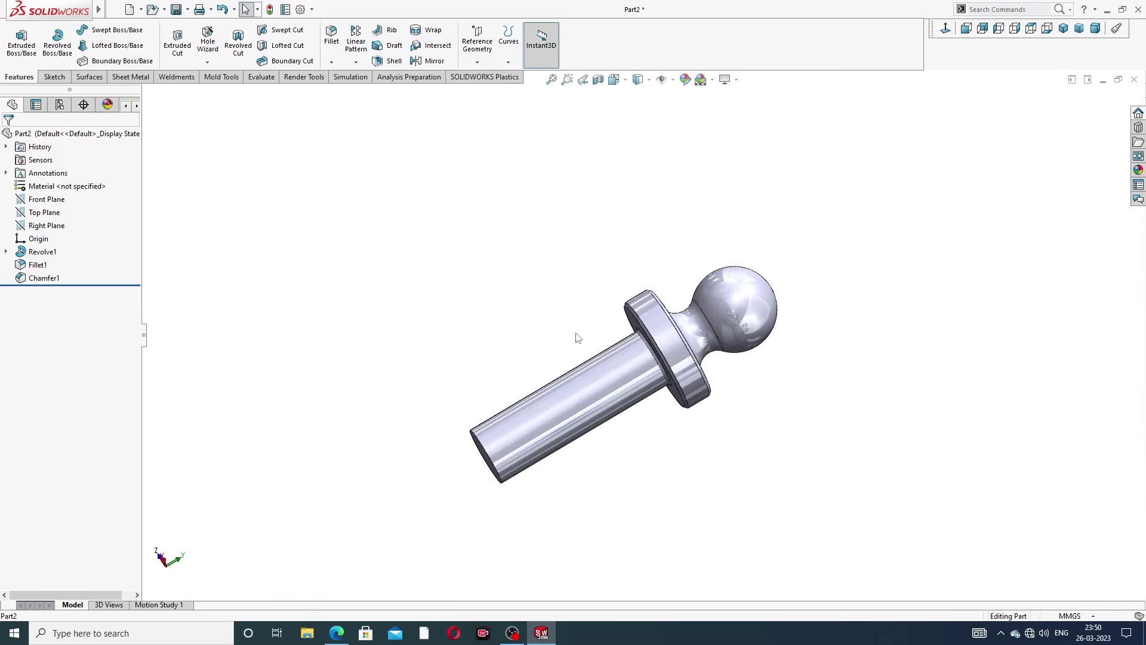
Chamfer the shaft tip end edge by 1 mm at 45°, then inspect it against the PDF.
left_click(332, 63)
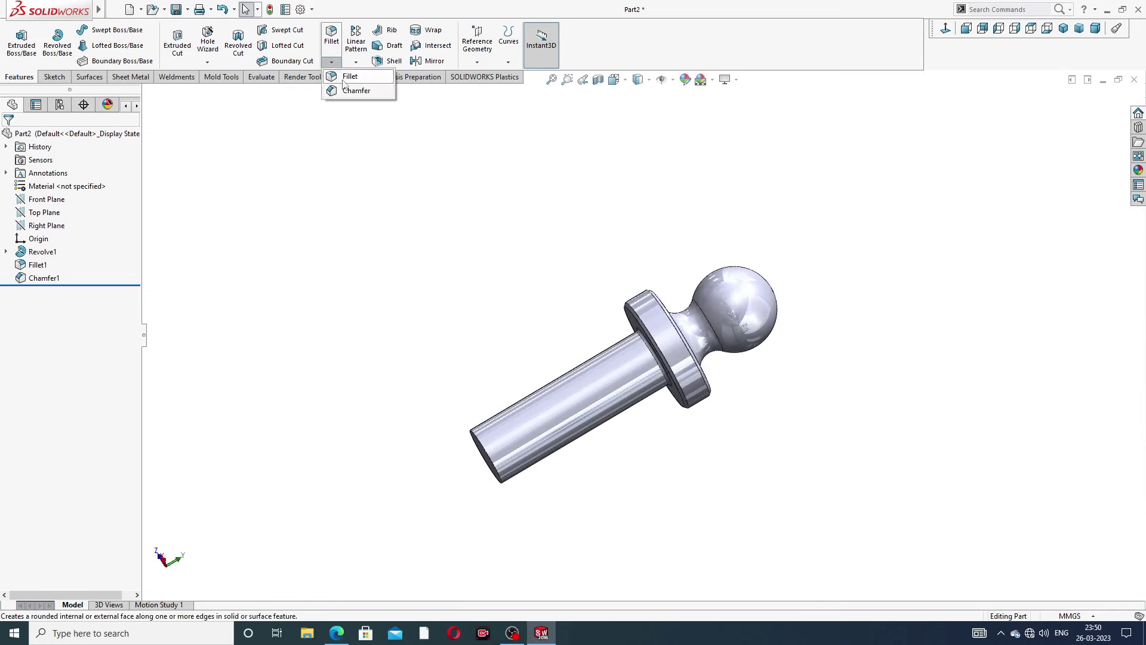
left_click(361, 93)
scroll(473, 381, "down", 2)
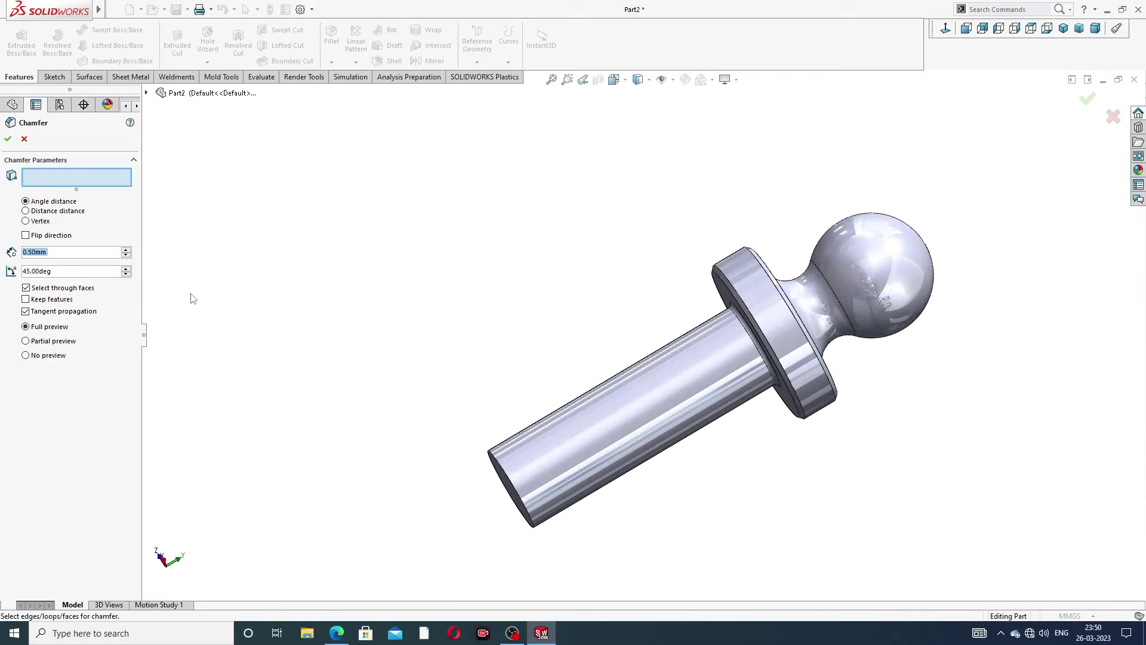
type("1")
key("Return")
scroll(473, 430, "down", 3)
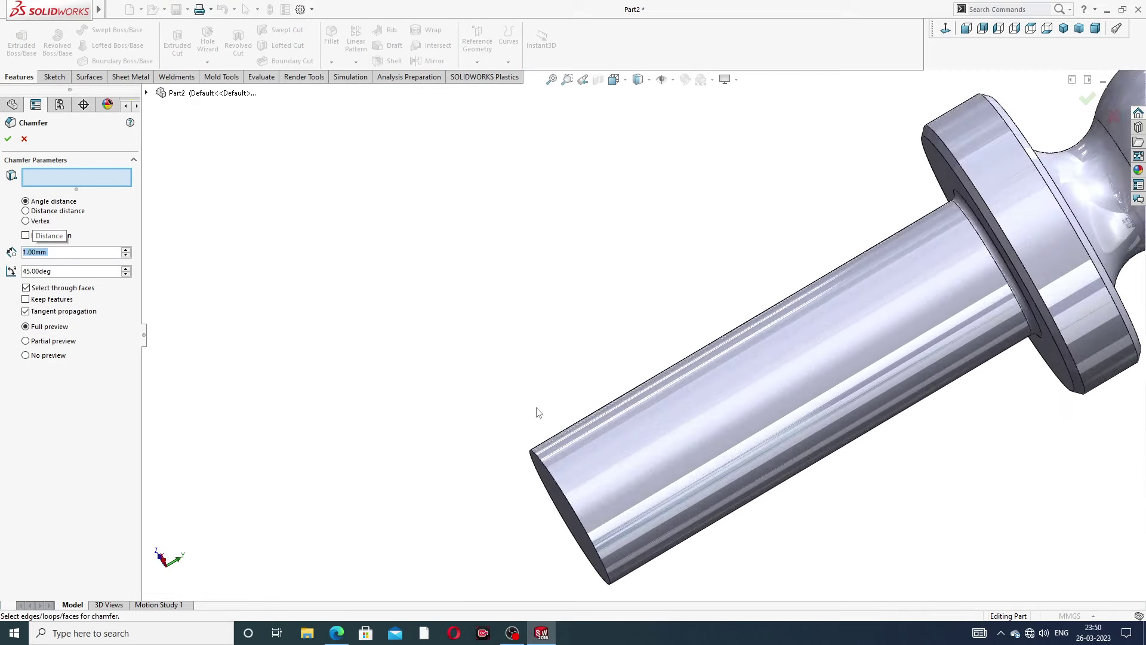
left_click(545, 478)
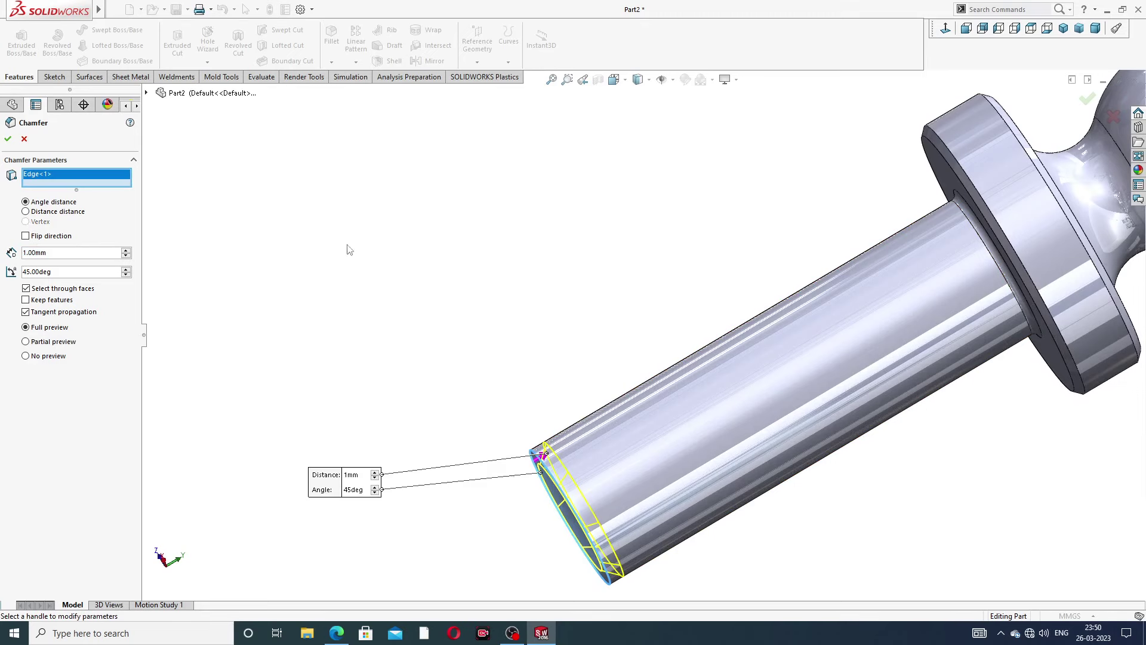
left_click(8, 138)
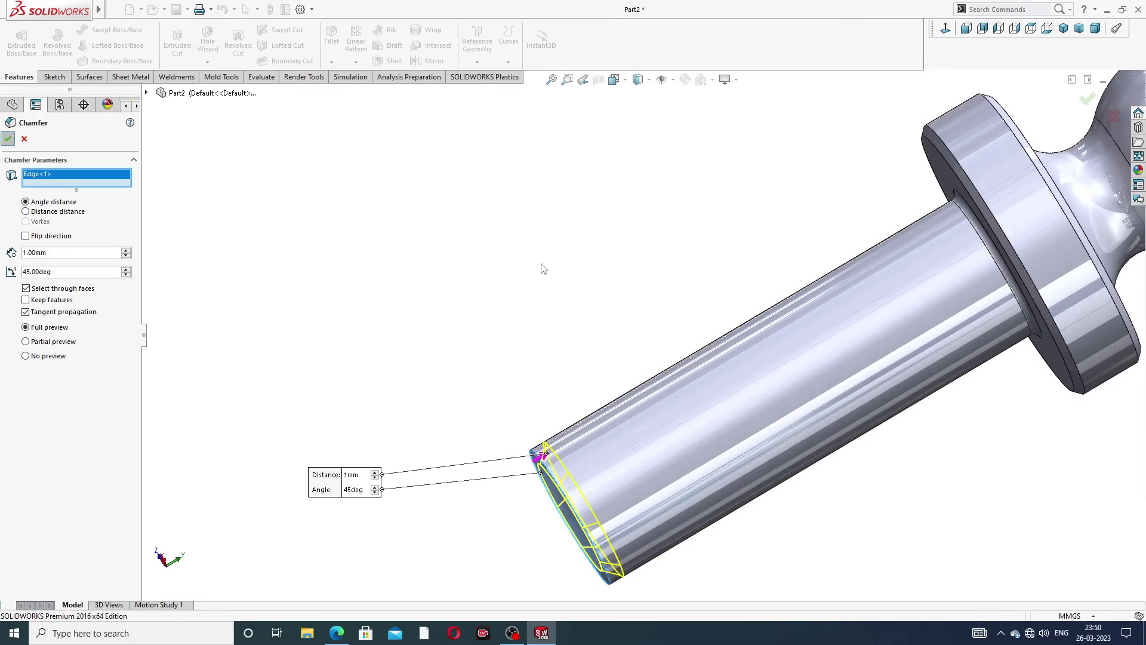
scroll(729, 279, "up", 5)
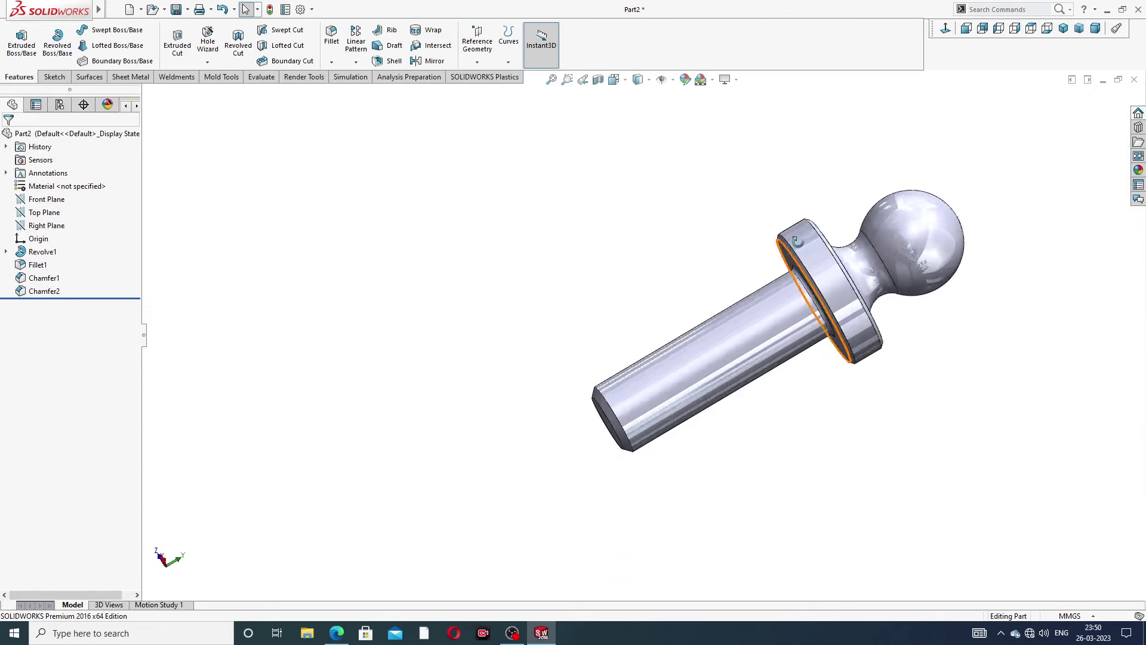
middle_click_drag(786, 256, 771, 179)
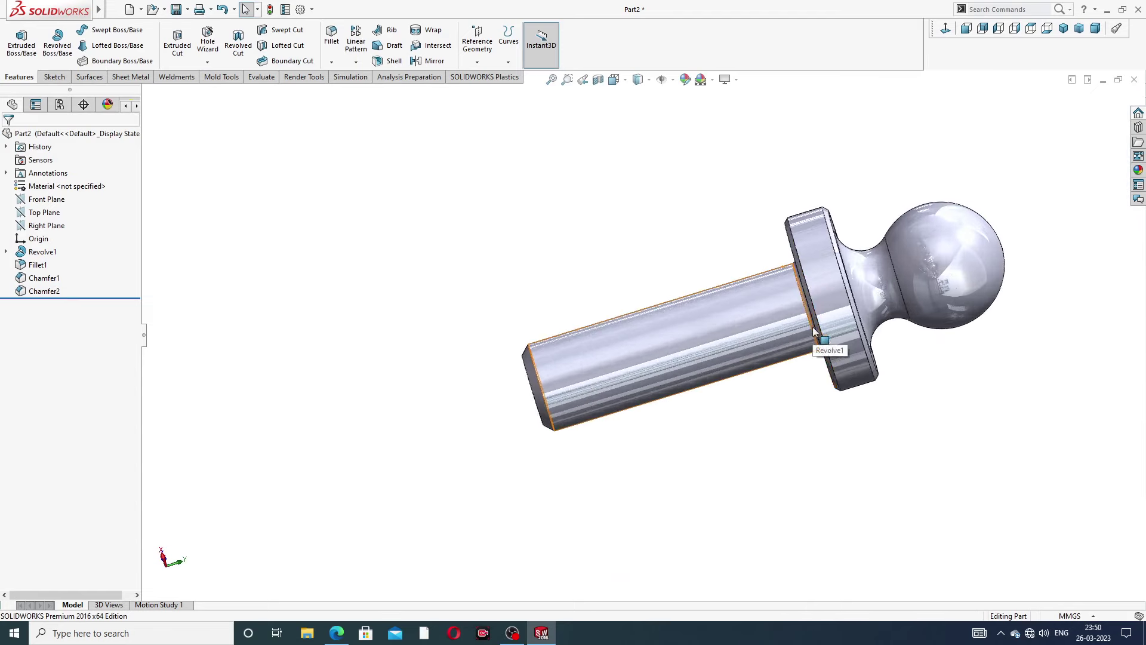
middle_click_drag(815, 335, 802, 379)
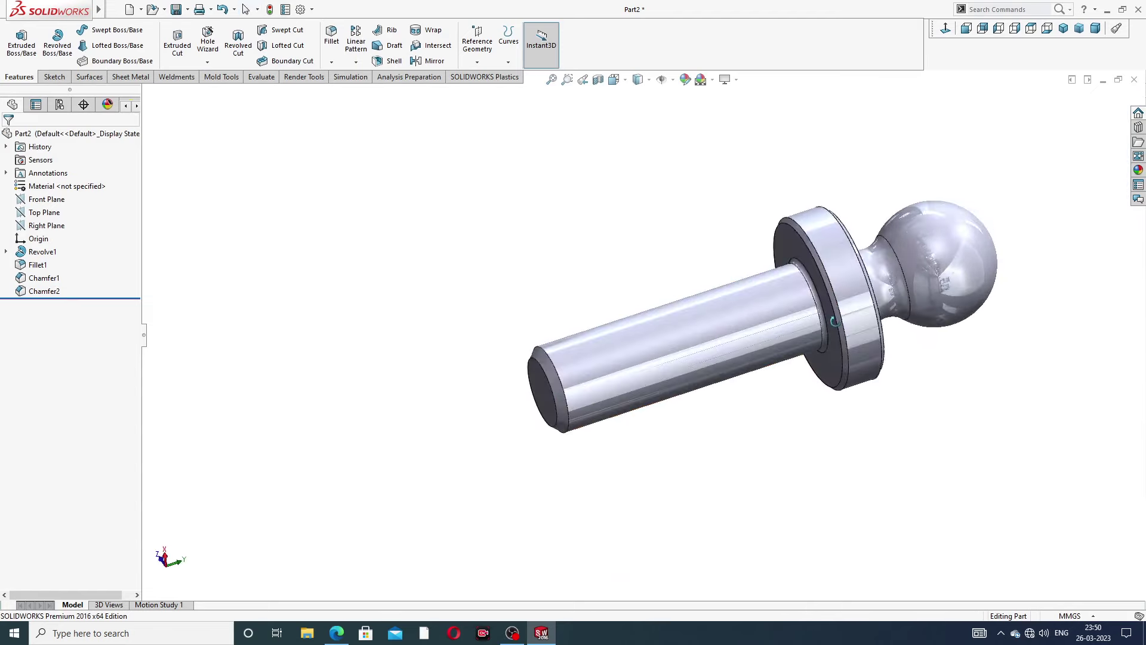
left_click(337, 633)
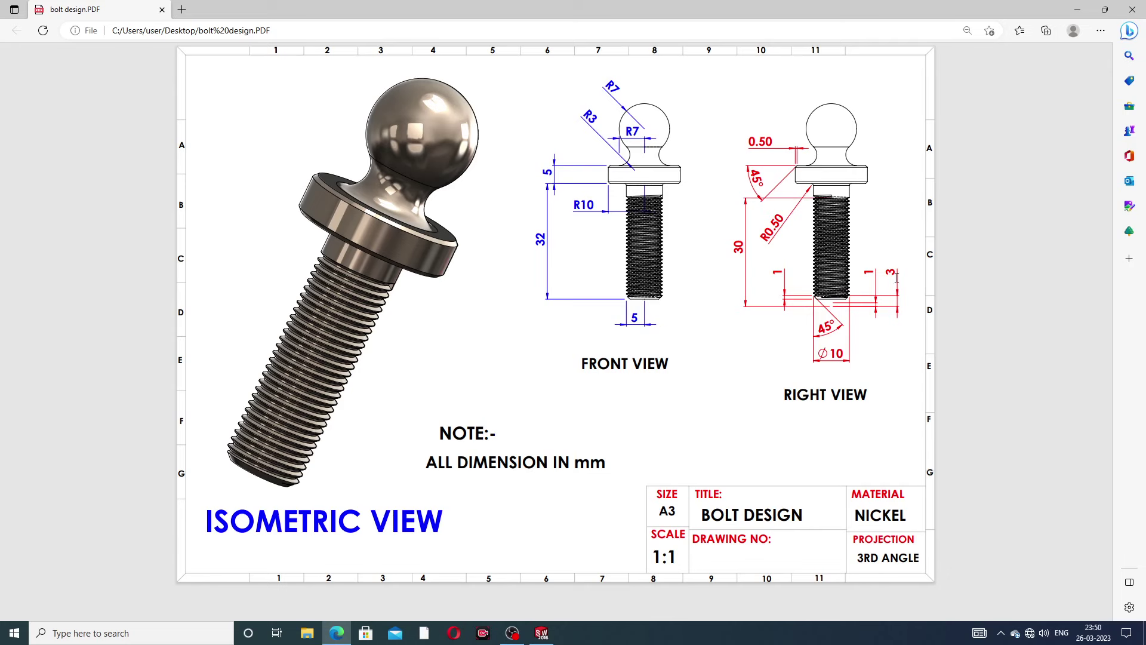
Bring the SOLIDWORKS bolt model back in front of the drawing.
left_click(339, 634)
Start a thread on the shaft's end edge with a 30 mm Blind depth.
scroll(564, 353, "down", 3)
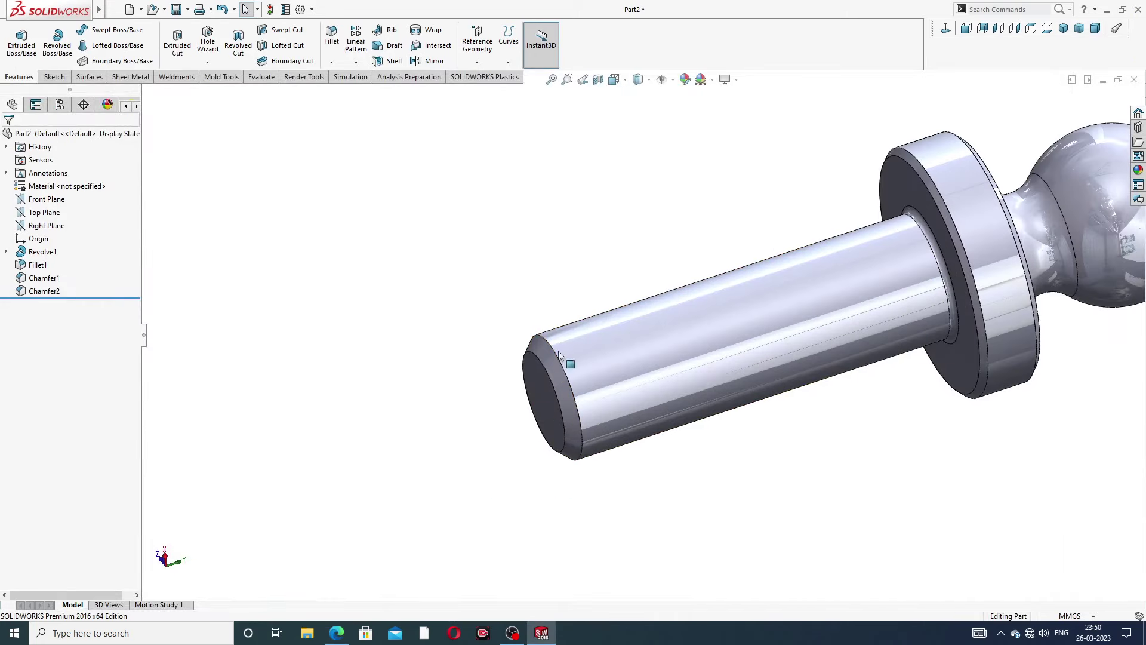
left_click(207, 63)
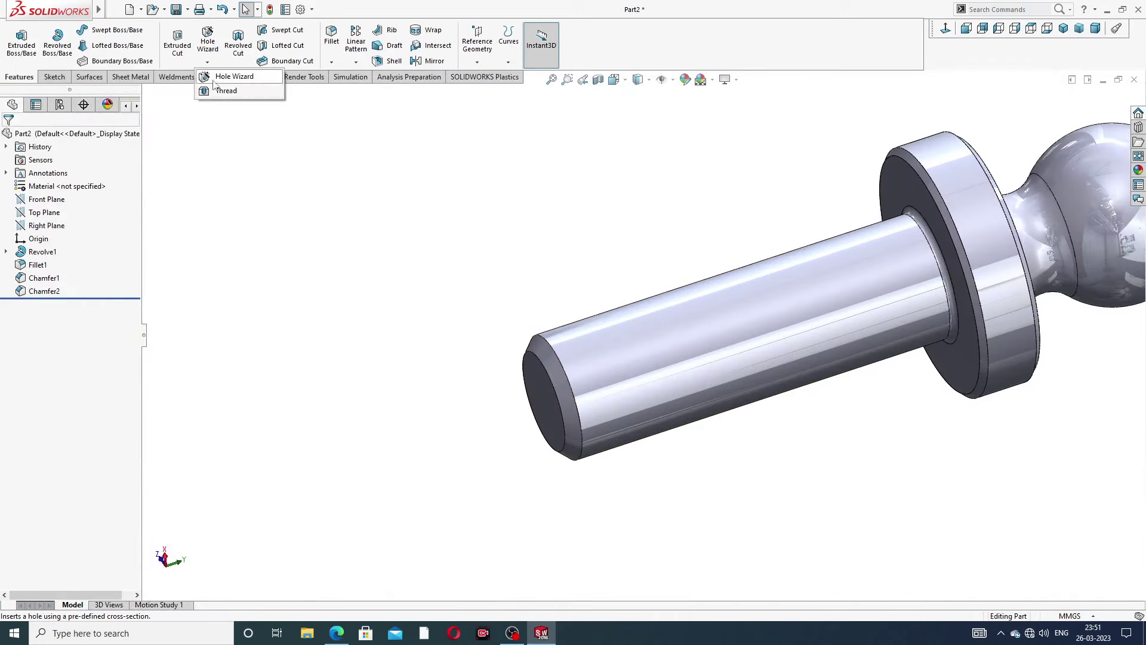
left_click(234, 92)
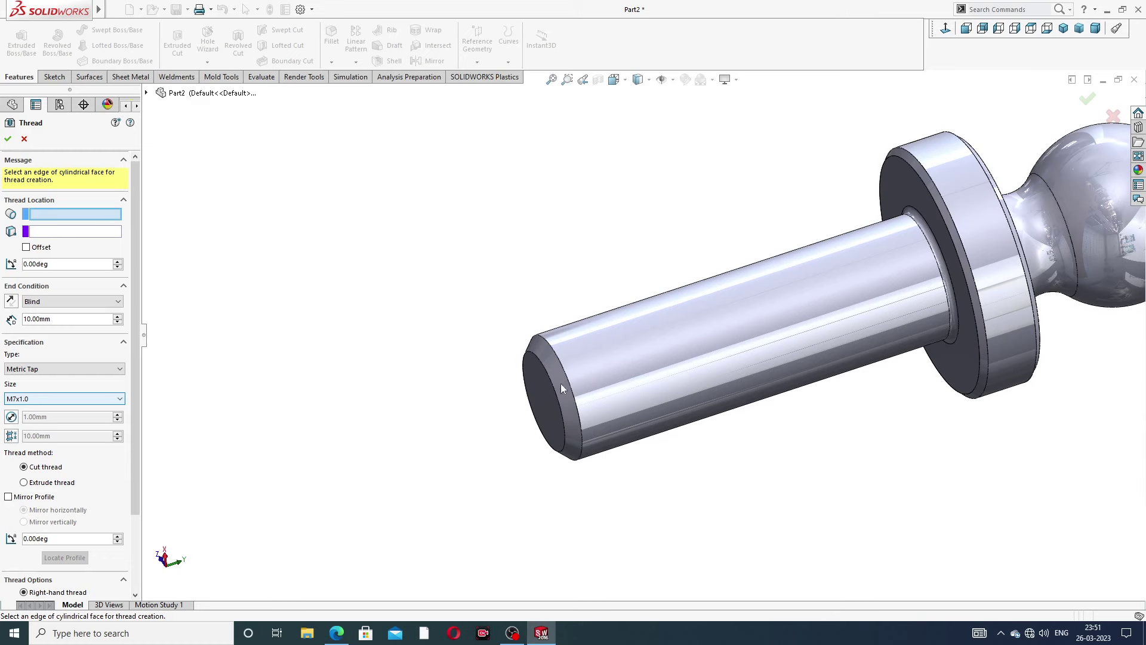
left_click(561, 361)
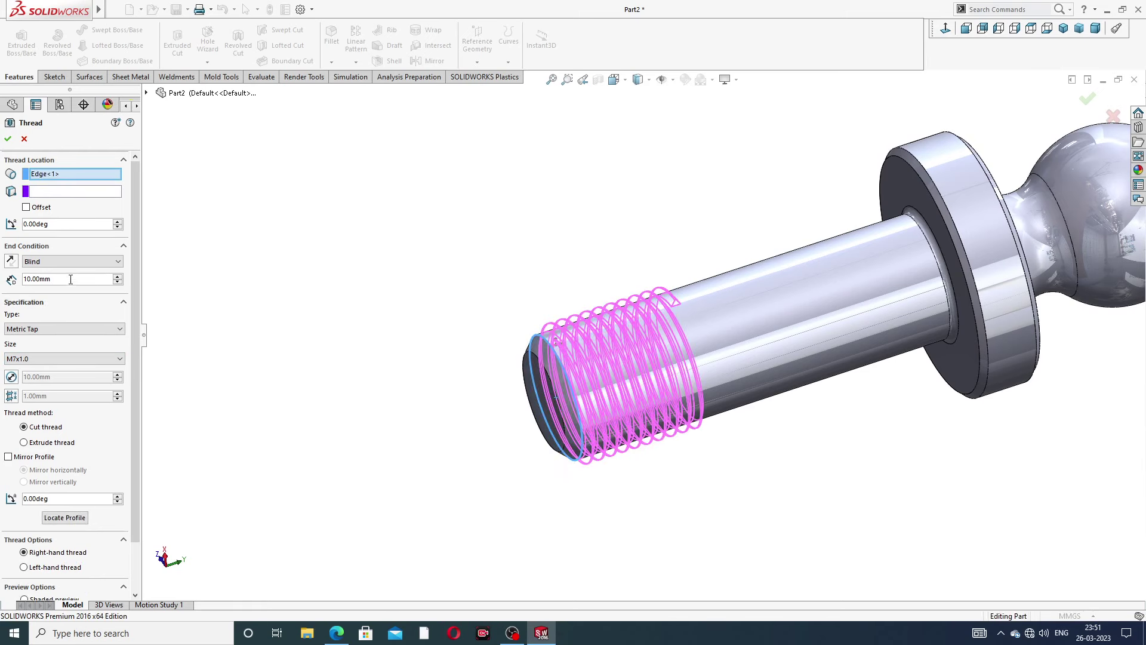
double_click(70, 279)
type("3")
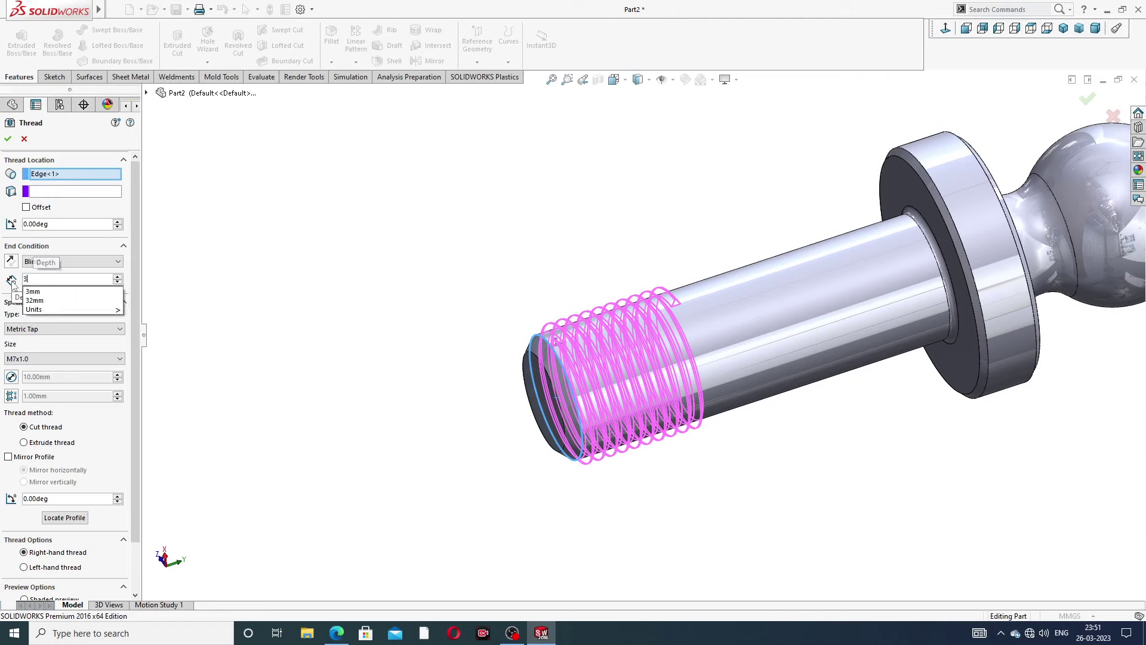
type("0")
key("Return")
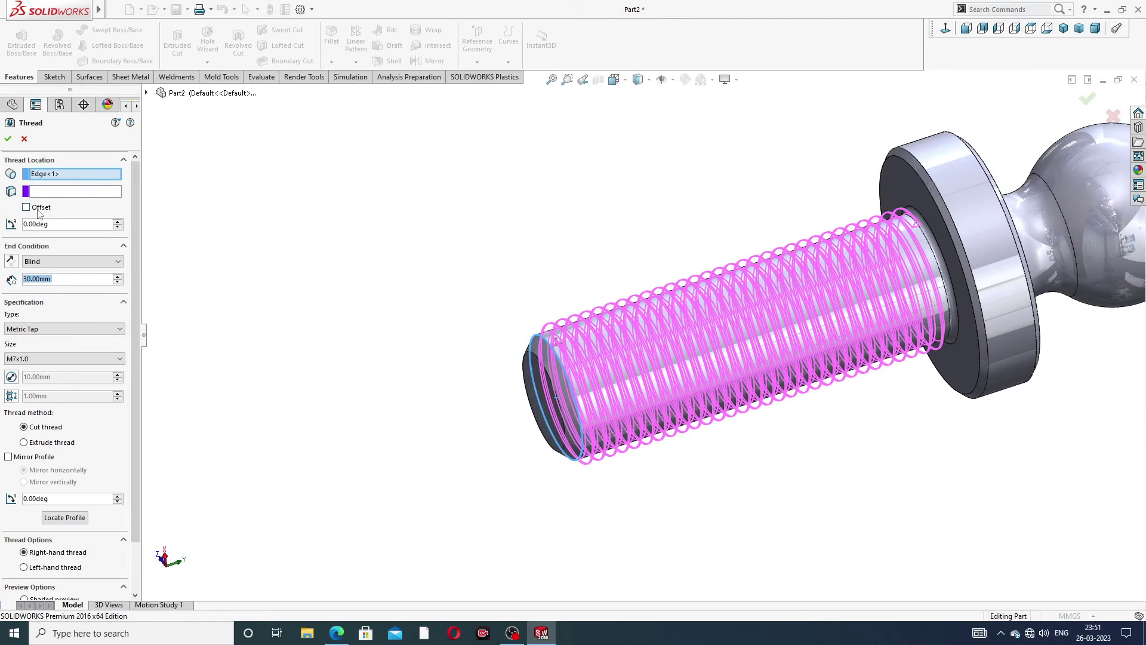
Add a reversed 3 mm start offset, keeping the thread depth at 30 mm.
left_click(26, 208)
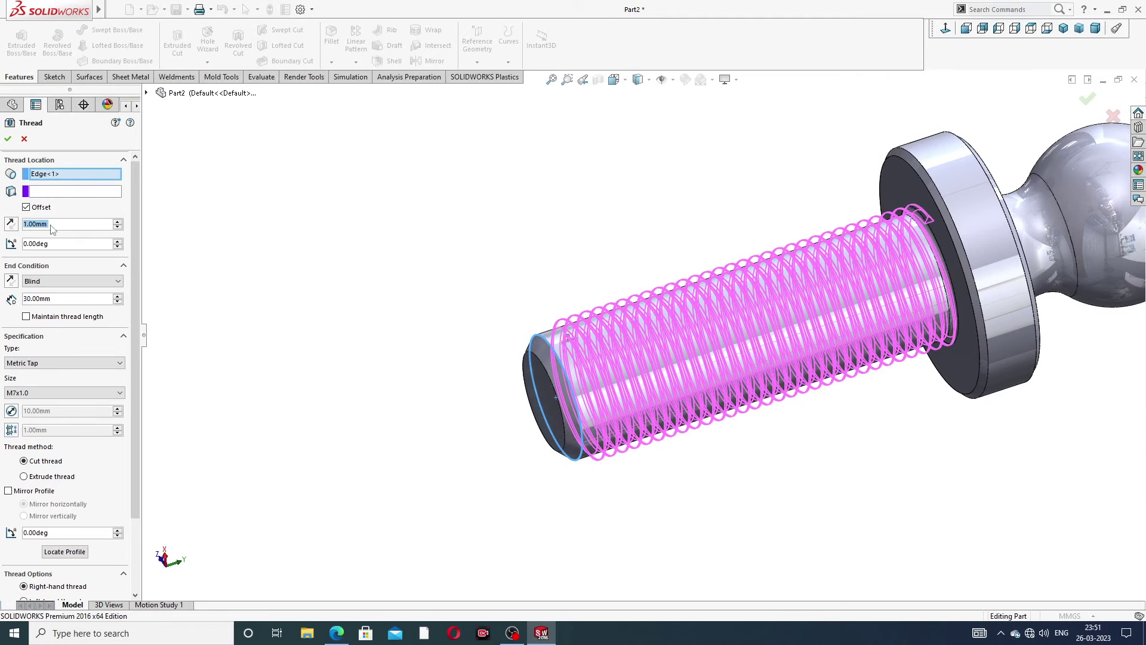
left_click(10, 224)
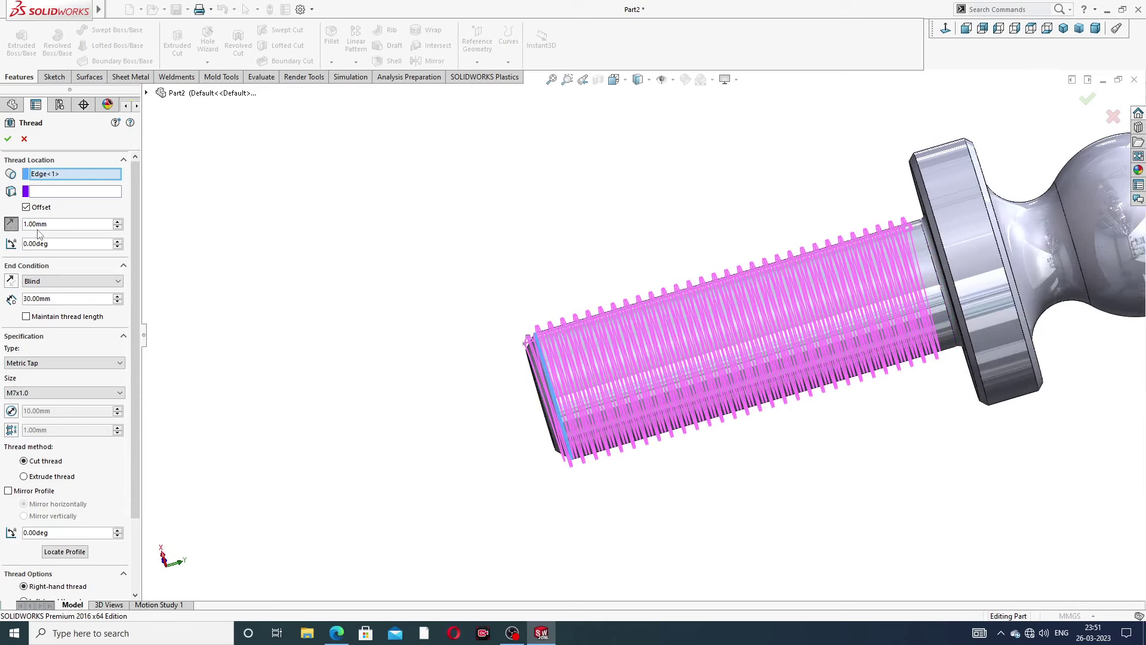
left_click_drag(58, 229, 27, 227)
type("3")
key("Return")
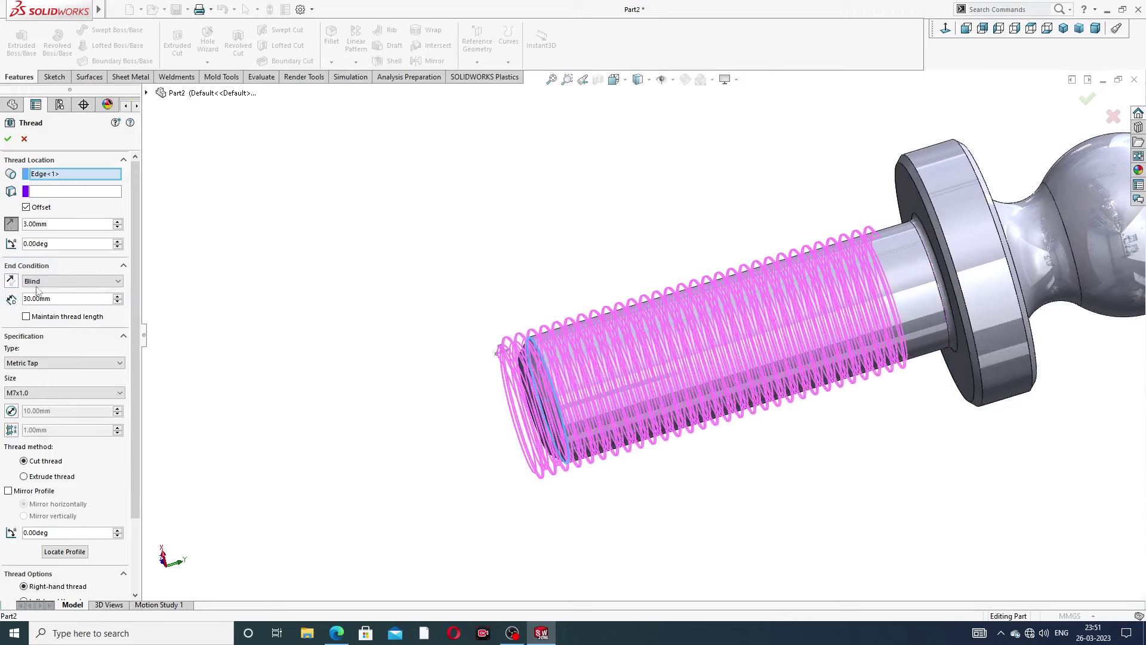
left_click_drag(57, 299, 2, 300)
type("32")
key("Return")
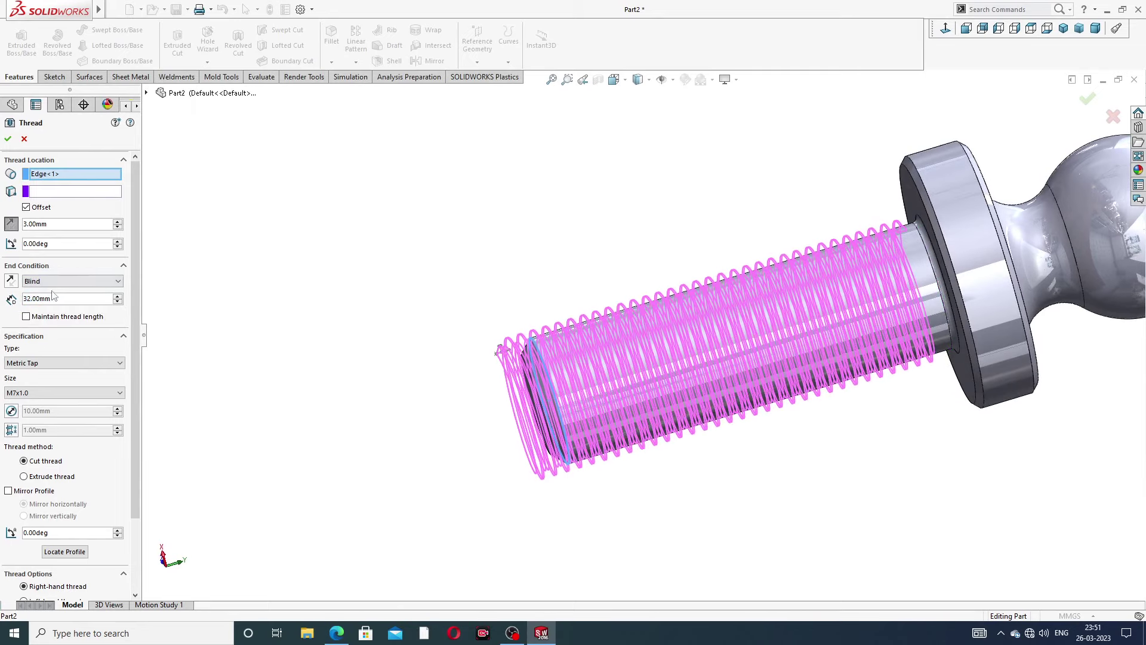
left_click_drag(54, 297, 3, 309)
type("30")
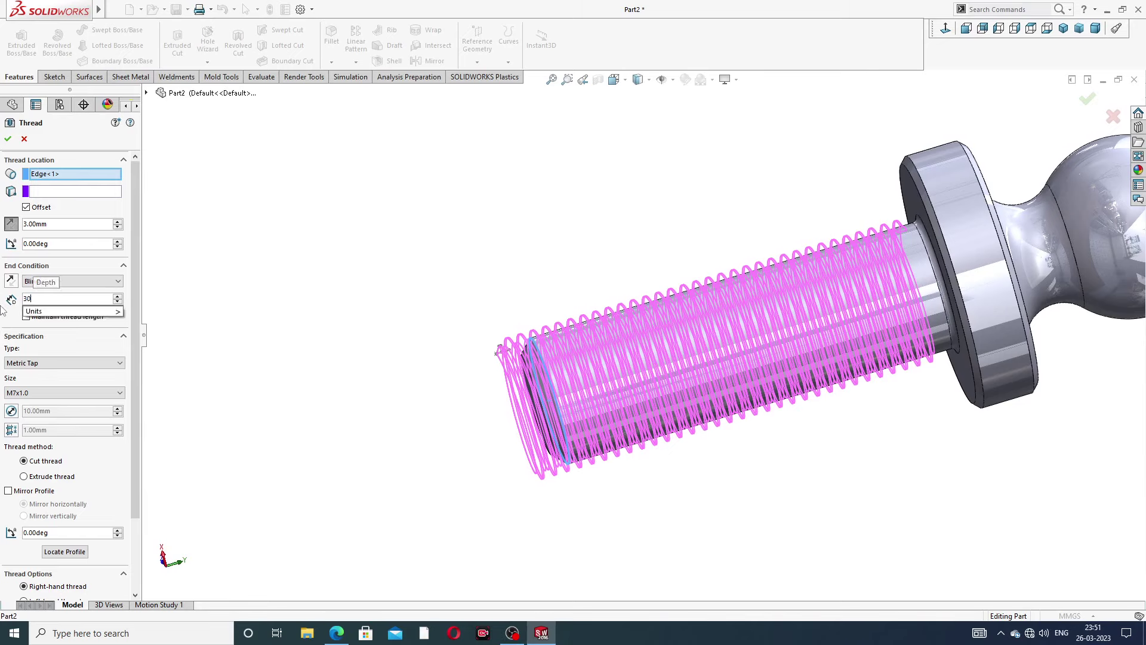
key("Return")
Check the thread preview from several angles, trying a 2 mm offset before returning to 3 mm.
mouse_move(444, 321)
middle_mouse_down()
mouse_move(461, 282)
mouse_move(444, 279)
middle_mouse_up()
scroll(602, 356, "down", 2)
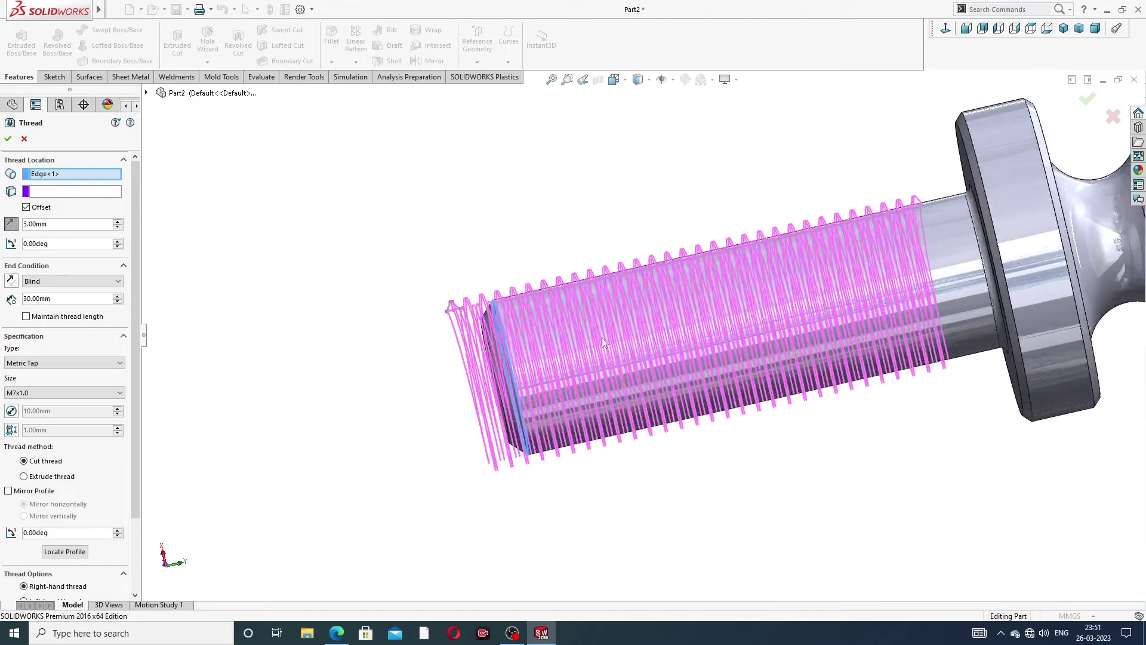
middle_click_drag(458, 345, 181, 275)
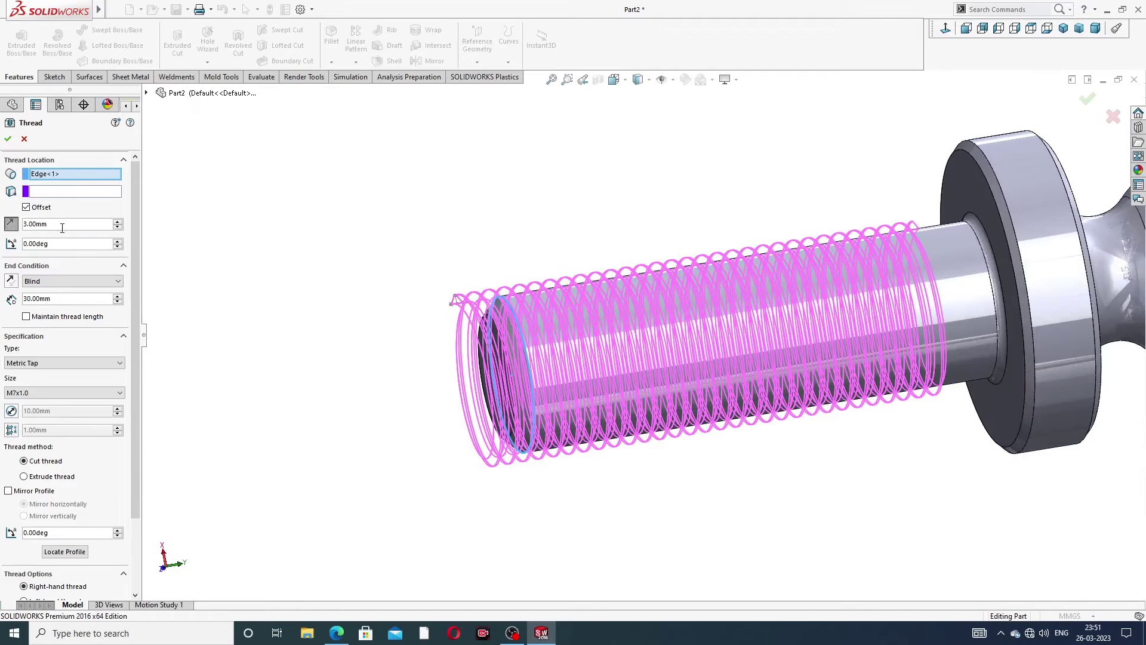
left_click_drag(62, 226, 8, 235)
type("2")
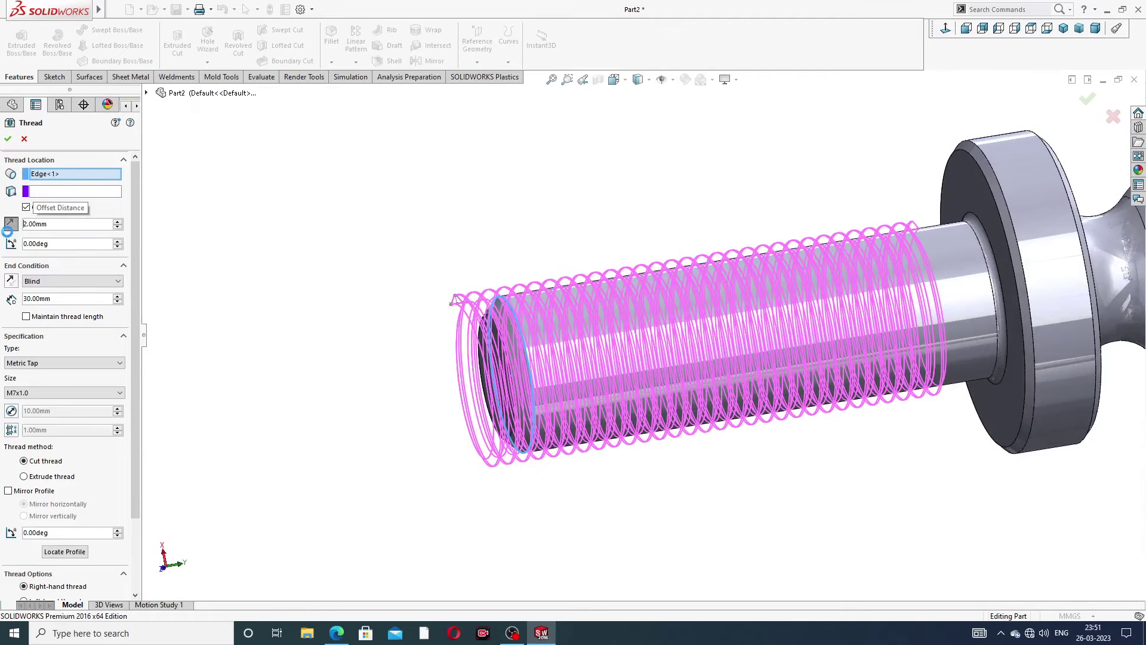
key("Return")
mouse_move(558, 271)
middle_mouse_down()
mouse_move(519, 251)
mouse_move(799, 158)
mouse_move(655, 225)
mouse_move(543, 243)
mouse_move(676, 303)
mouse_move(714, 288)
mouse_move(714, 215)
mouse_move(732, 271)
middle_mouse_up()
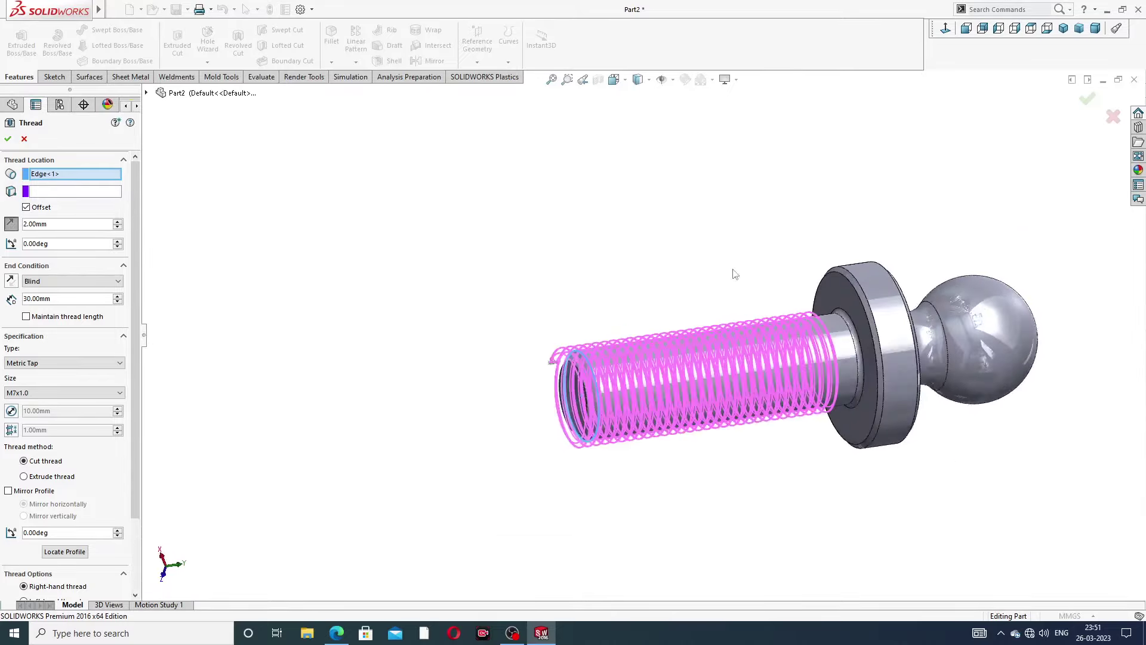
scroll(658, 338, "down", 1)
scroll(661, 396, "down", 3)
middle_click_drag(659, 396, 542, 366)
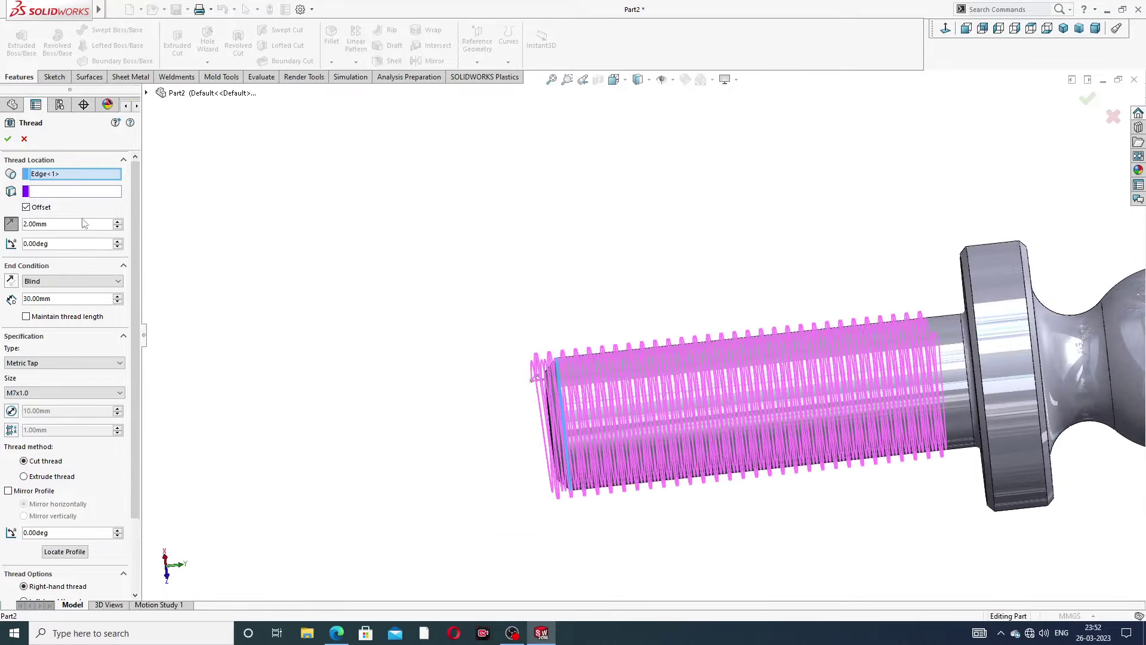
left_click_drag(51, 228, 3, 232)
type("3")
key("Return")
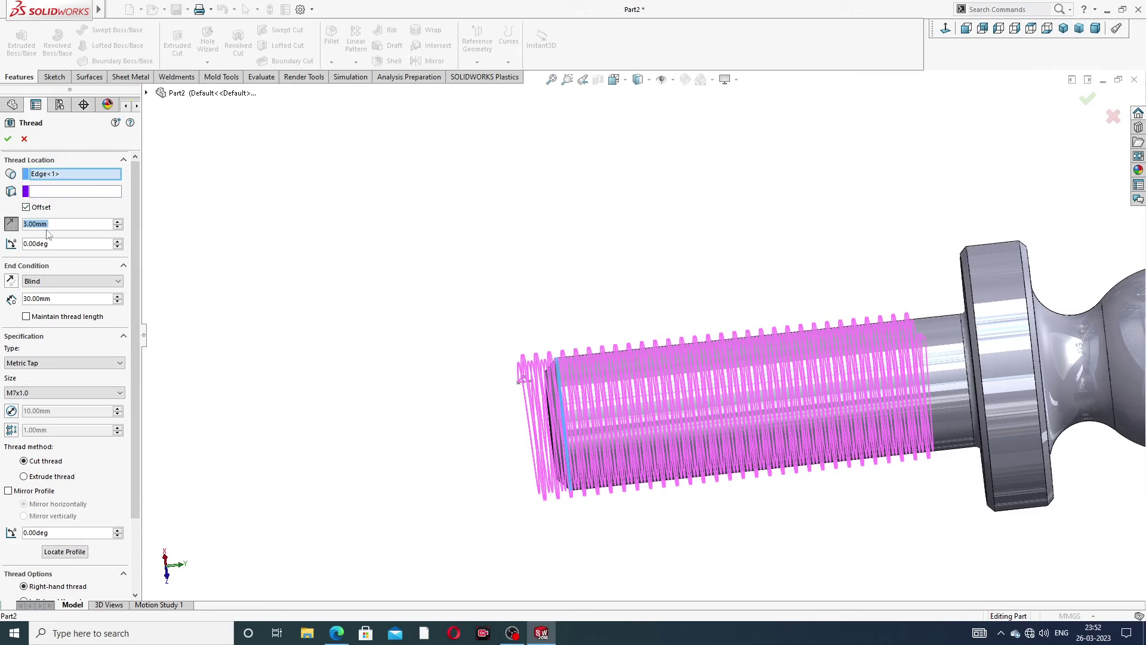
Set the thread type to Metric Die and create the thread.
scroll(141, 258, "down", 2)
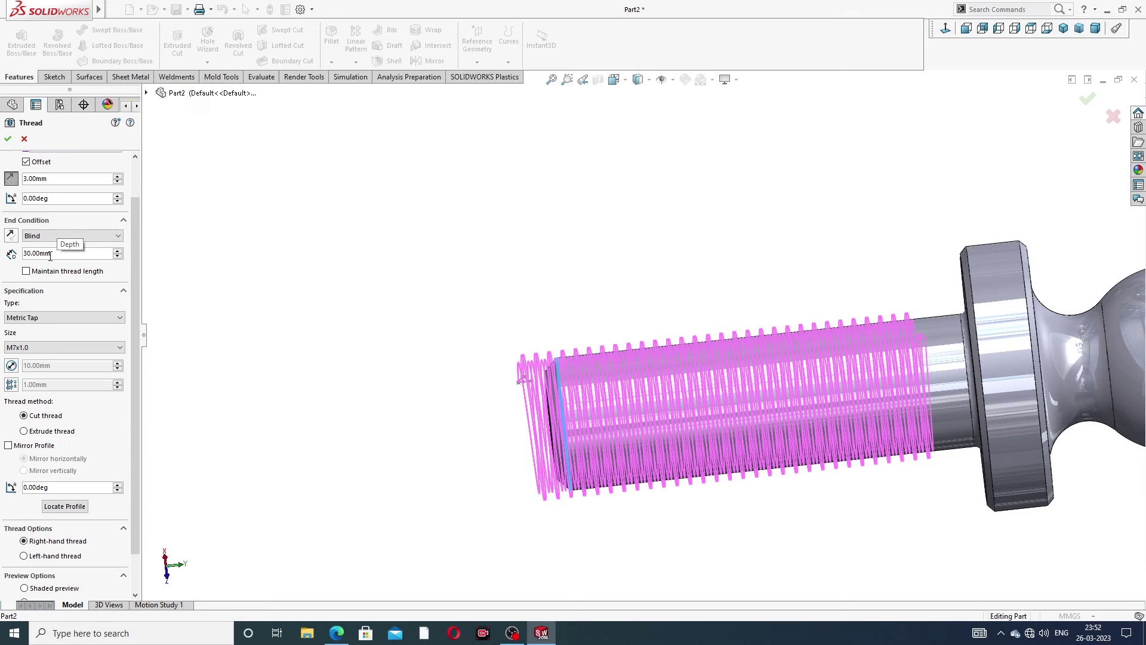
scroll(134, 281, "down", 1)
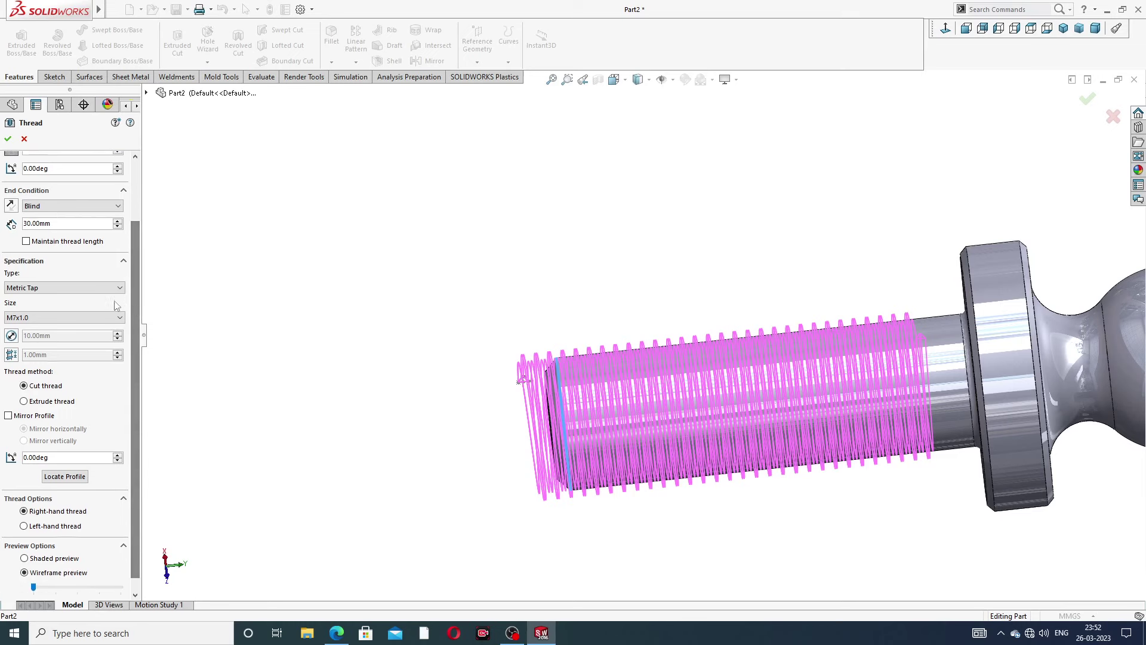
left_click(47, 292)
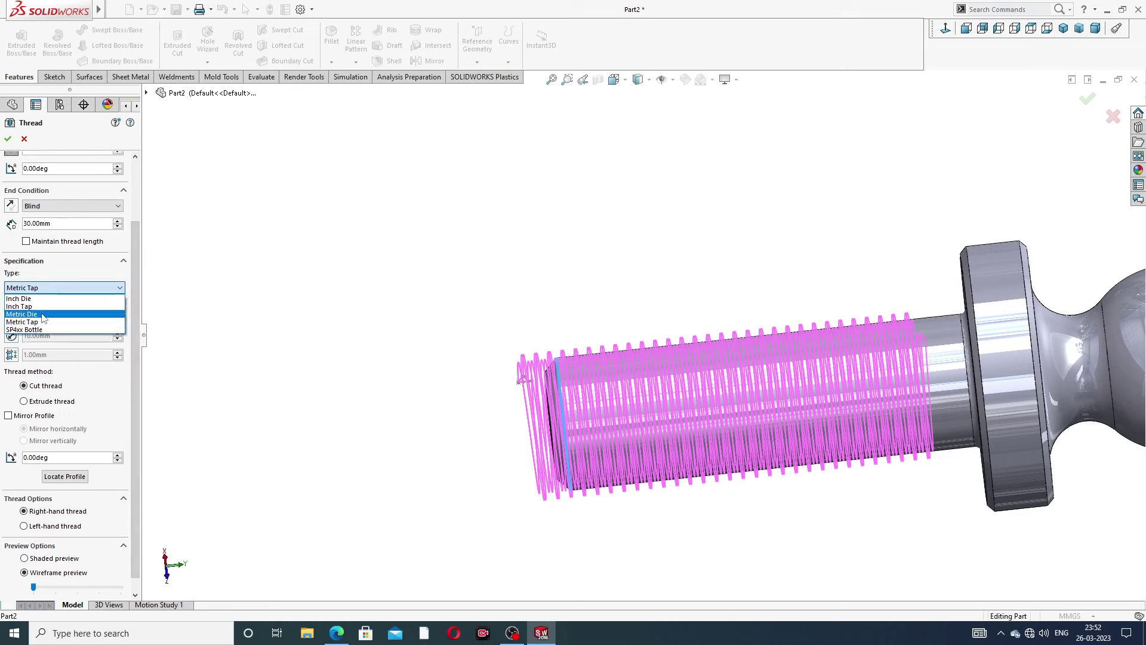
left_click(43, 317)
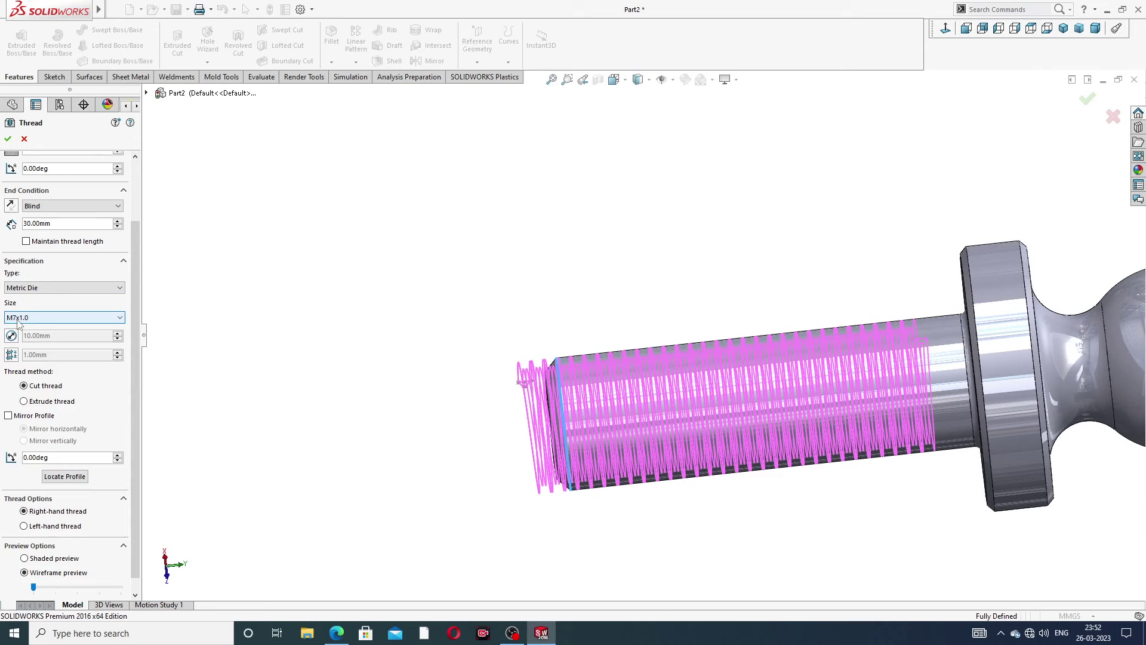
scroll(134, 331, "down", 1)
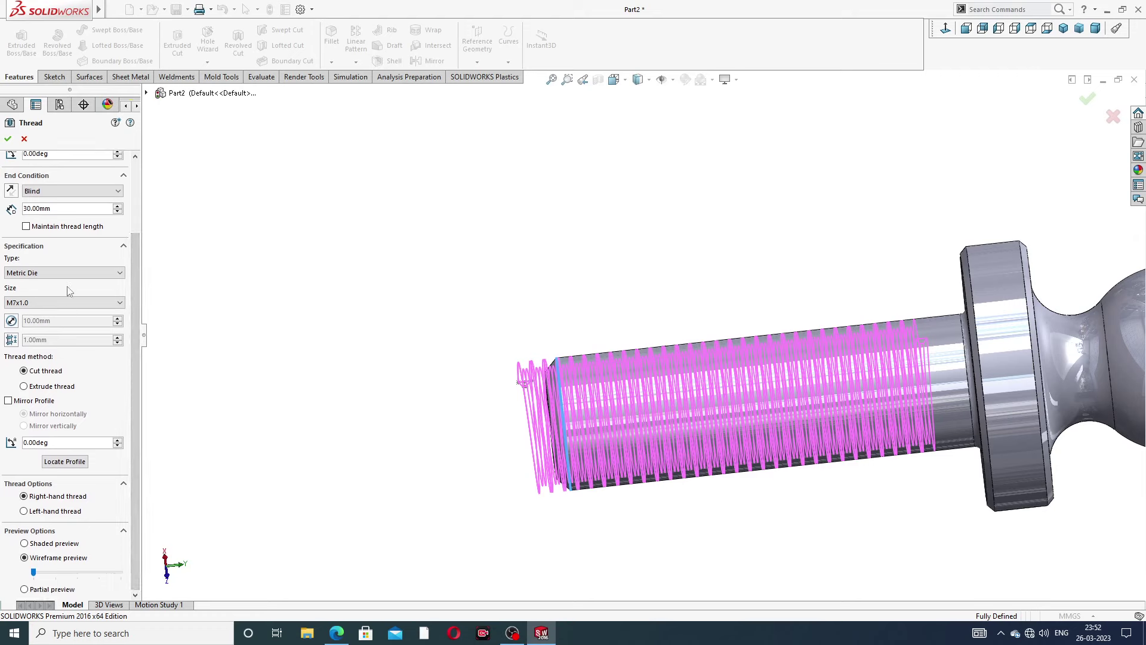
left_click(7, 138)
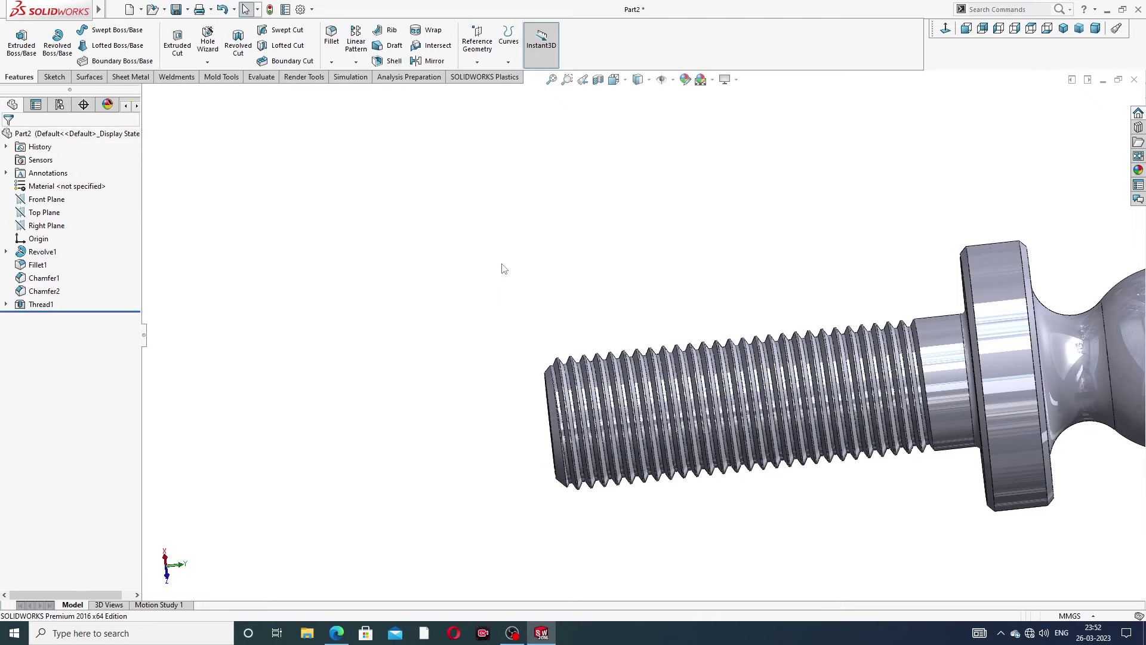
Orbit and zoom around the threaded bolt to inspect it.
scroll(872, 273, "up", 3)
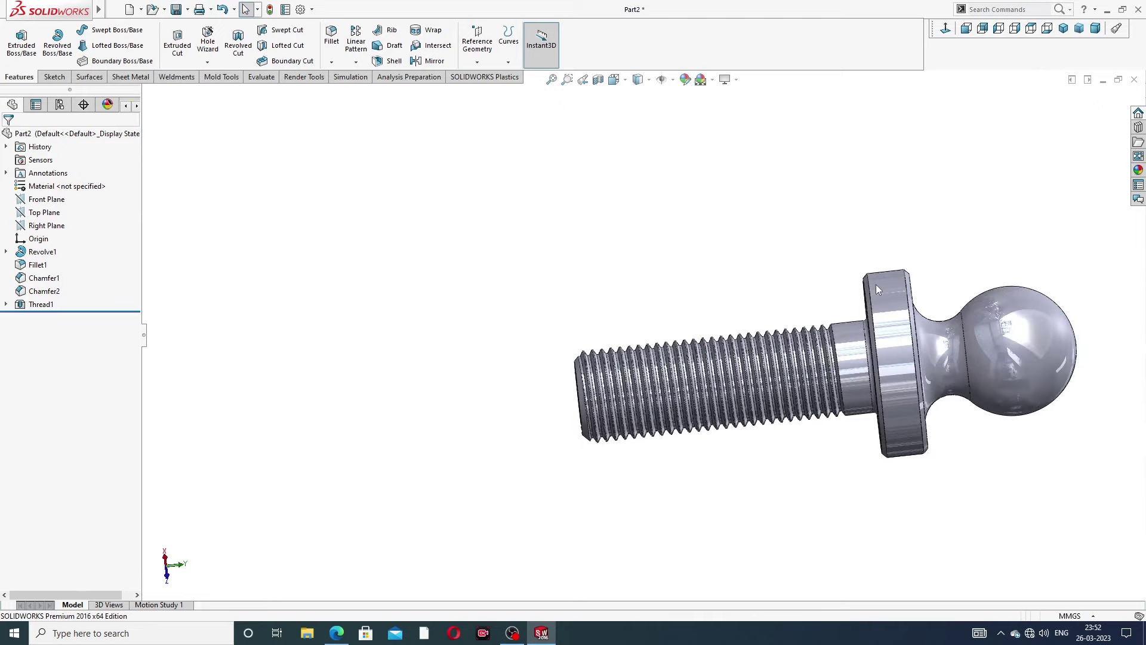
mouse_move(876, 285)
middle_mouse_down()
mouse_move(825, 288)
mouse_move(844, 238)
middle_mouse_up()
scroll(604, 478, "down", 3)
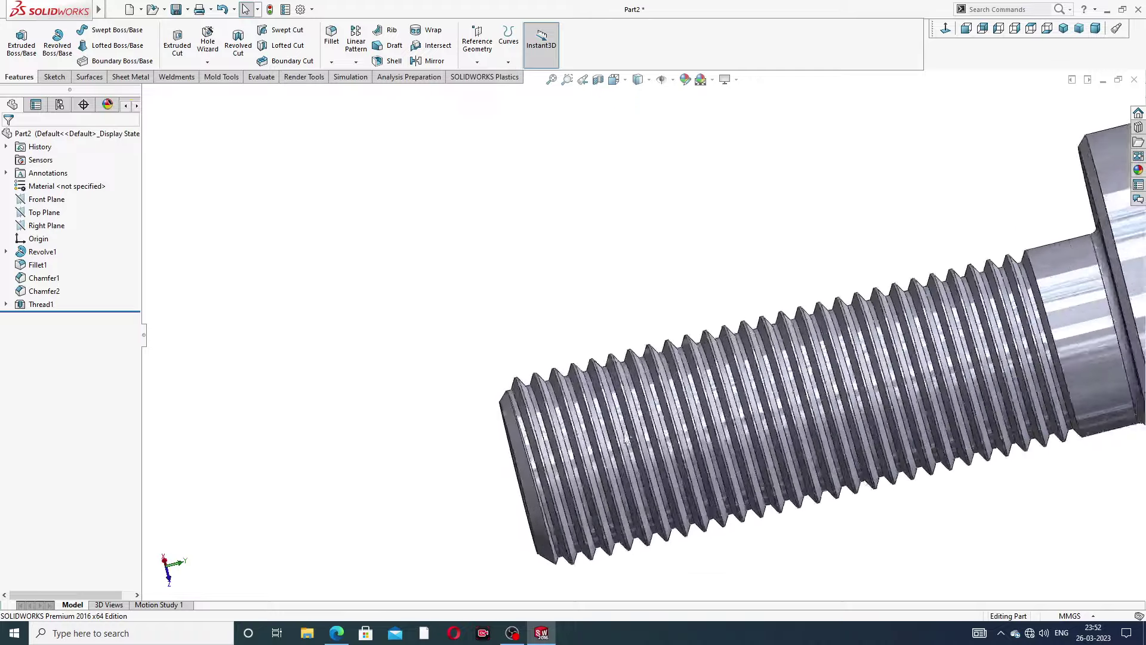
scroll(604, 478, "down", 2)
scroll(604, 478, "up", 2)
scroll(912, 474, "up", 3)
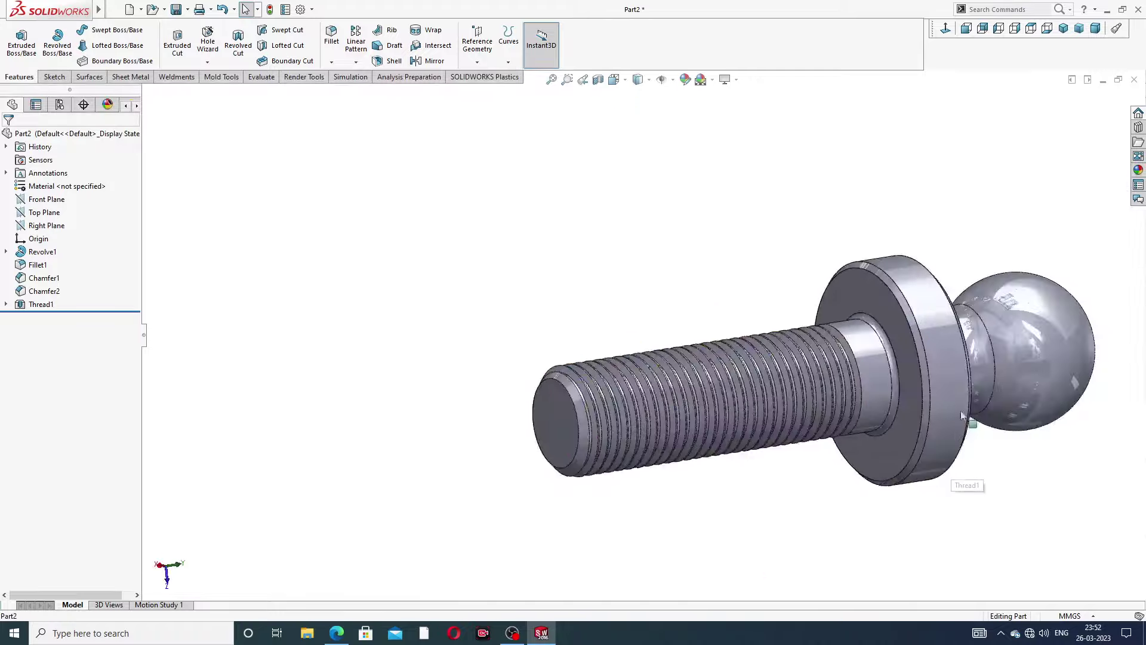
mouse_move(911, 474)
middle_mouse_down()
mouse_move(935, 338)
mouse_move(916, 342)
middle_mouse_up()
scroll(915, 342, "down", 2)
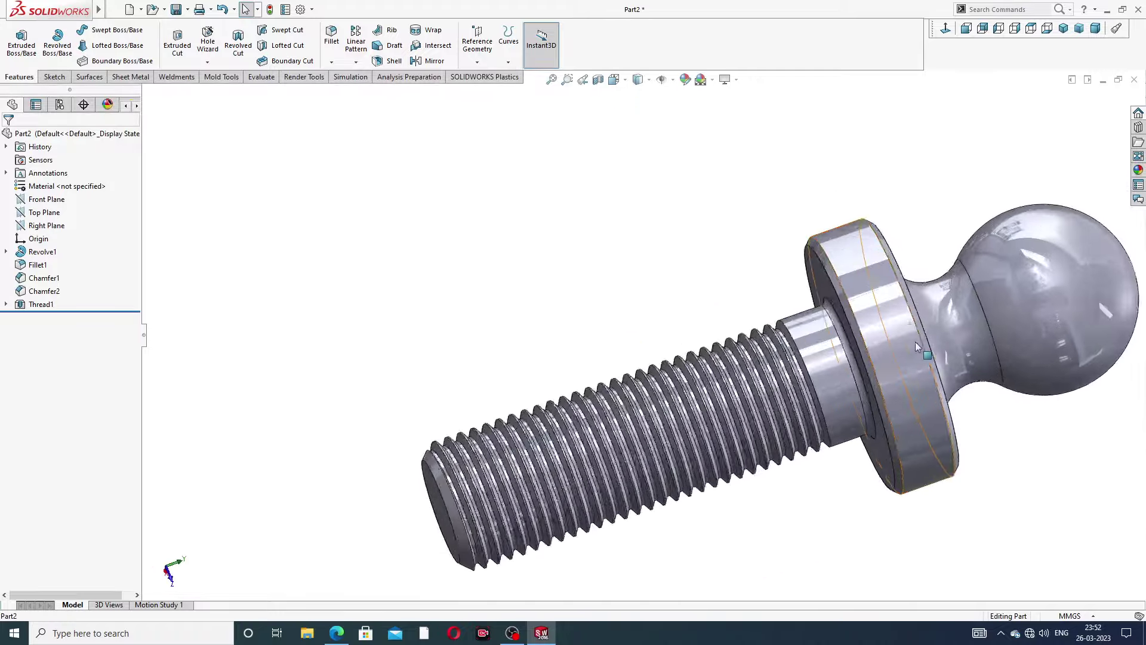
scroll(915, 342, "down", 3)
scroll(951, 352, "up", 1)
scroll(883, 385, "up", 3)
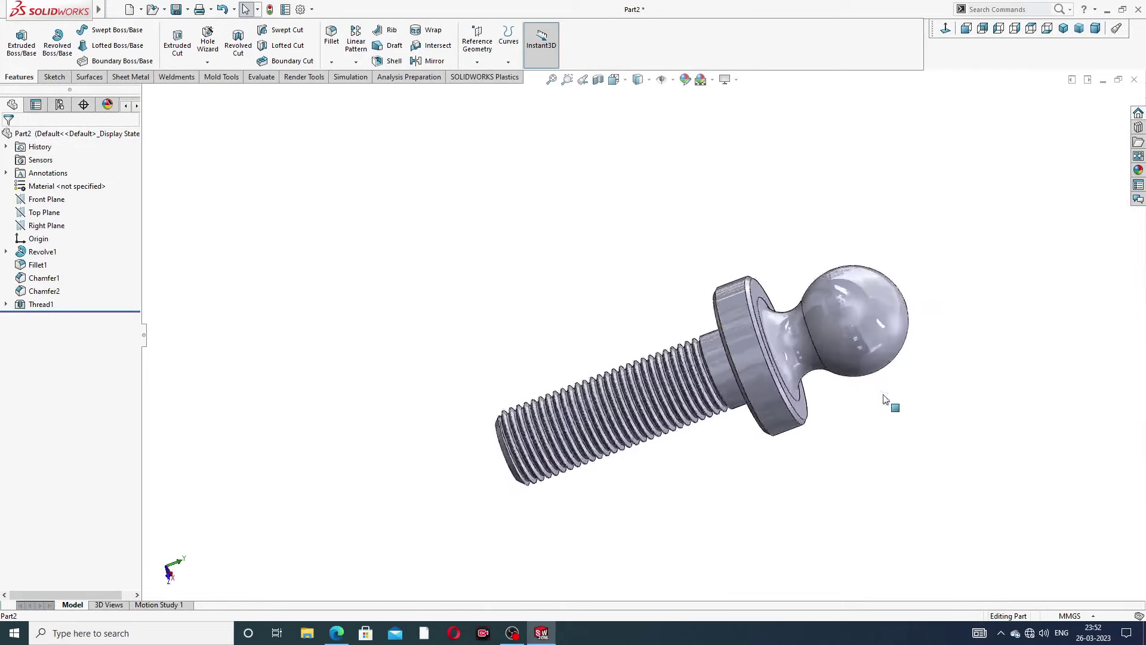
middle_click_drag(884, 395, 927, 345)
scroll(926, 345, "down", 2)
scroll(926, 345, "down", 2)
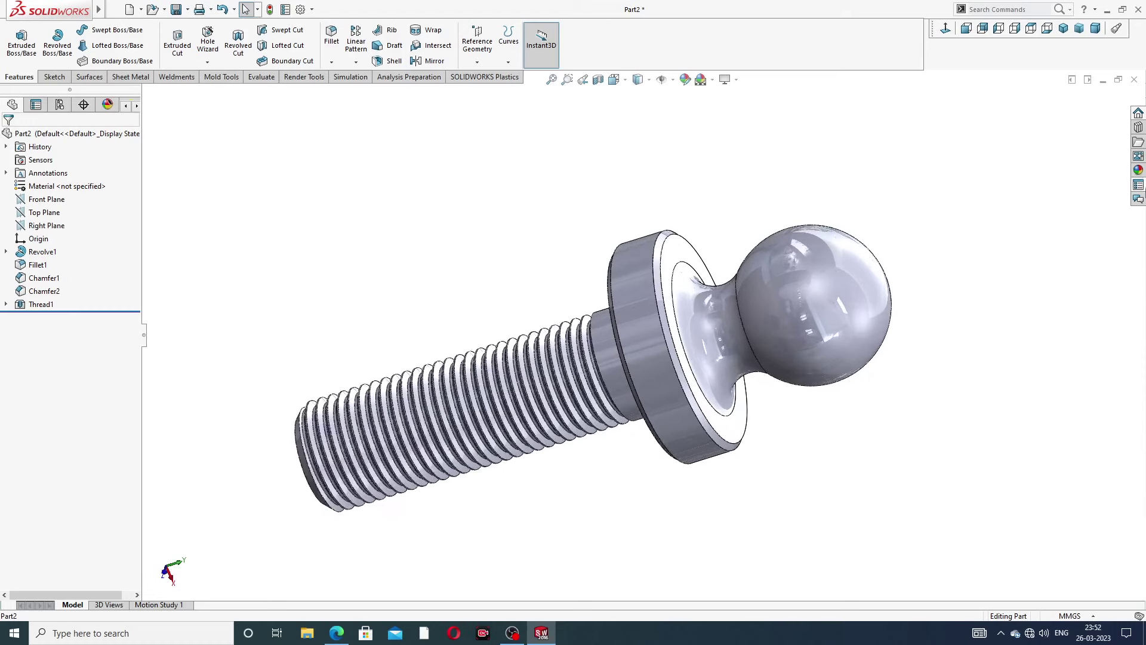
Apply the Chromium Plate metal appearance to the whole part.
left_click(1139, 170)
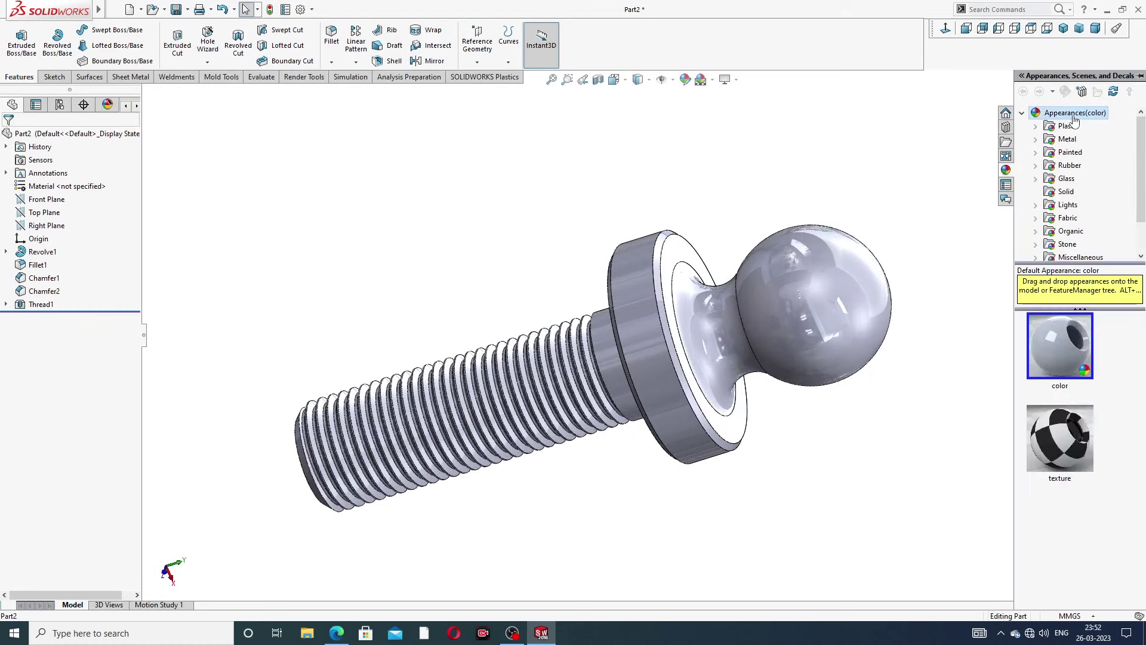
left_click(1068, 139)
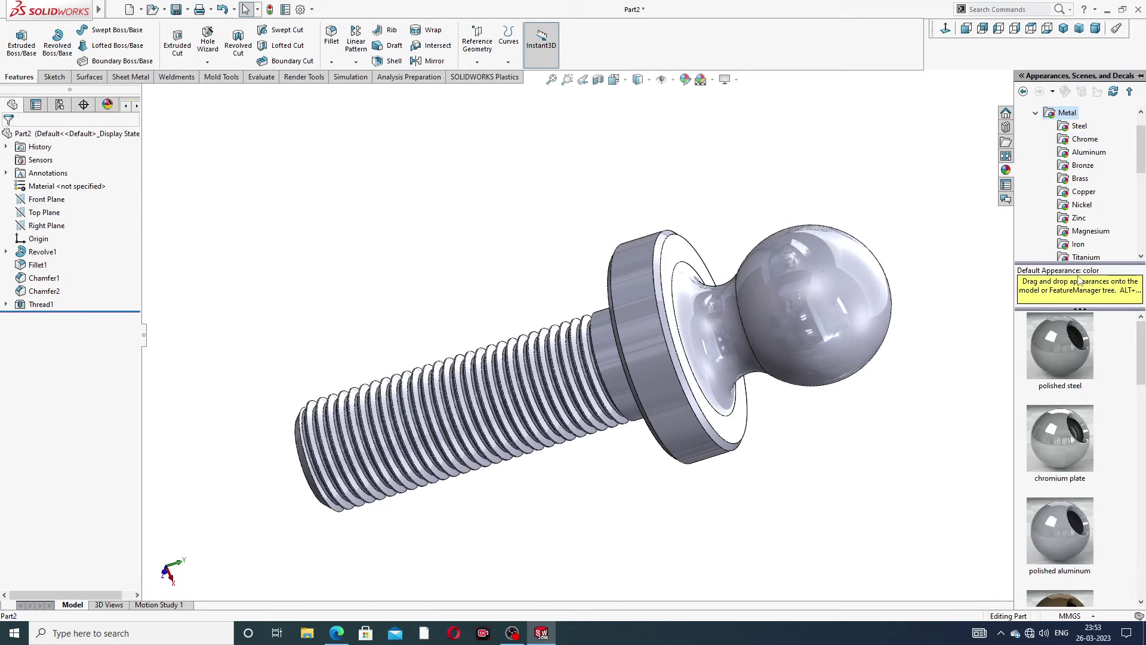
left_click_drag(1078, 263, 1079, 299)
left_click(1085, 139)
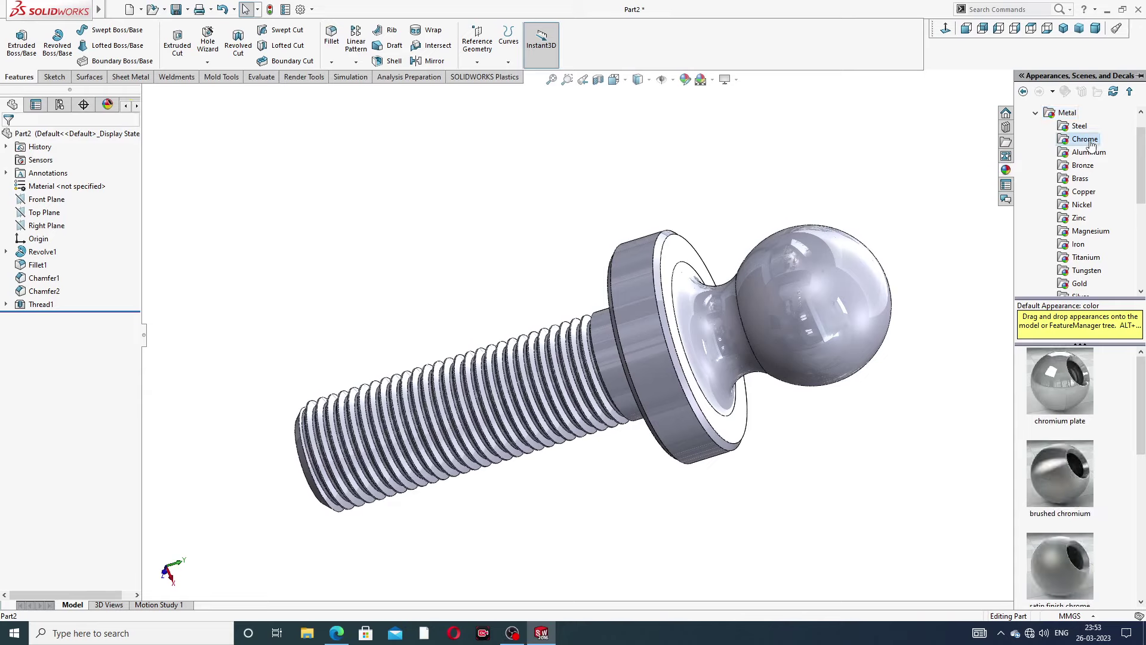
double_click(1059, 358)
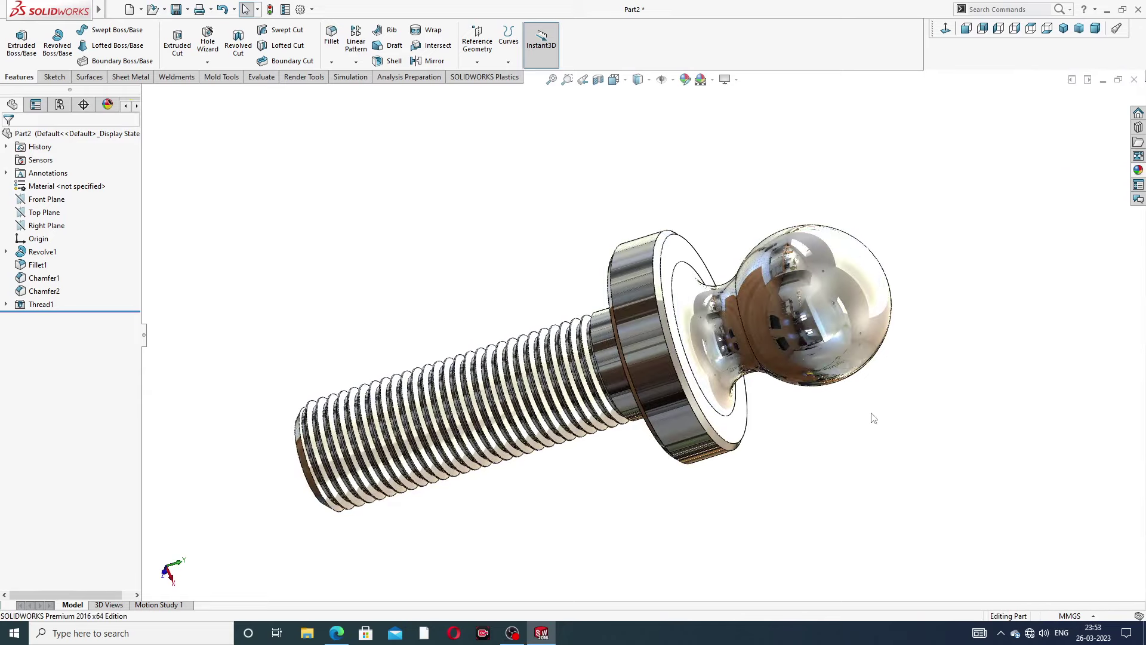
Inspect the chrome bolt from isometric and oblique views, then switch to the bolt design PDF.
middle_click_drag(740, 409, 613, 412)
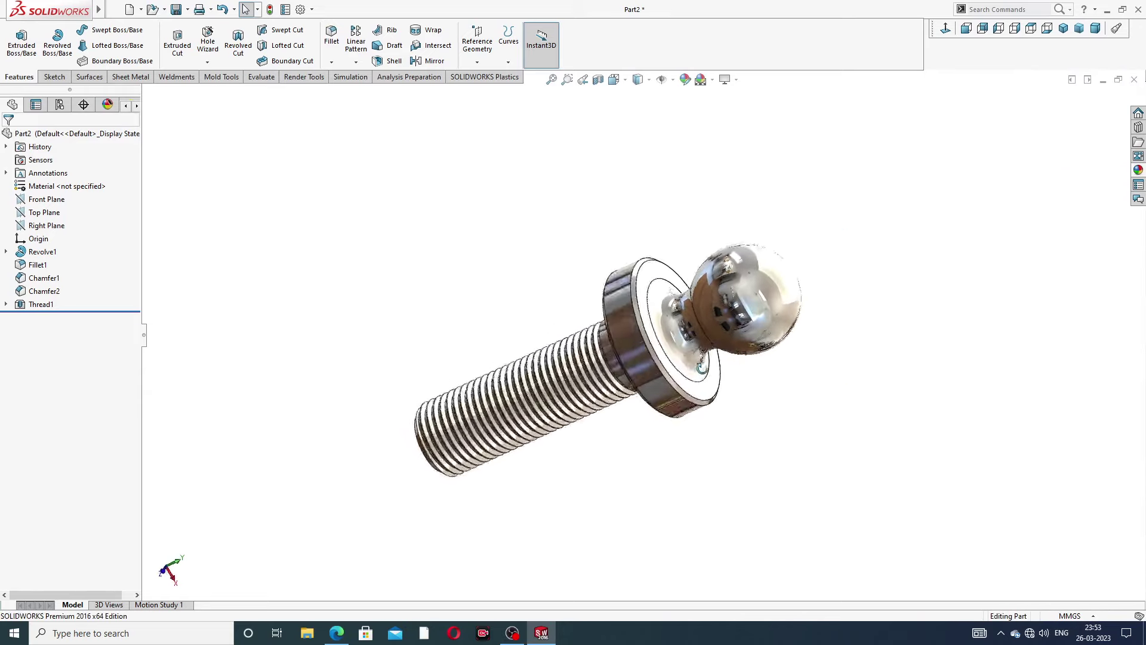
scroll(614, 412, "down", 2)
scroll(602, 415, "down", 2)
scroll(615, 427, "up", 2)
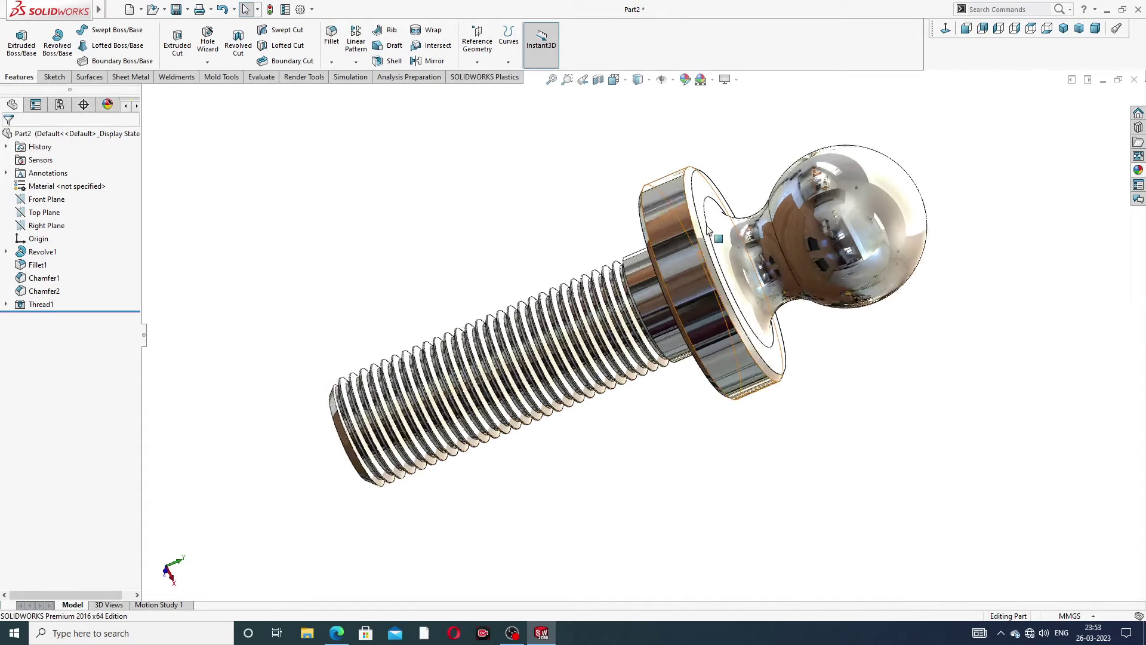
scroll(672, 255, "up", 1)
scroll(671, 255, "down", 2)
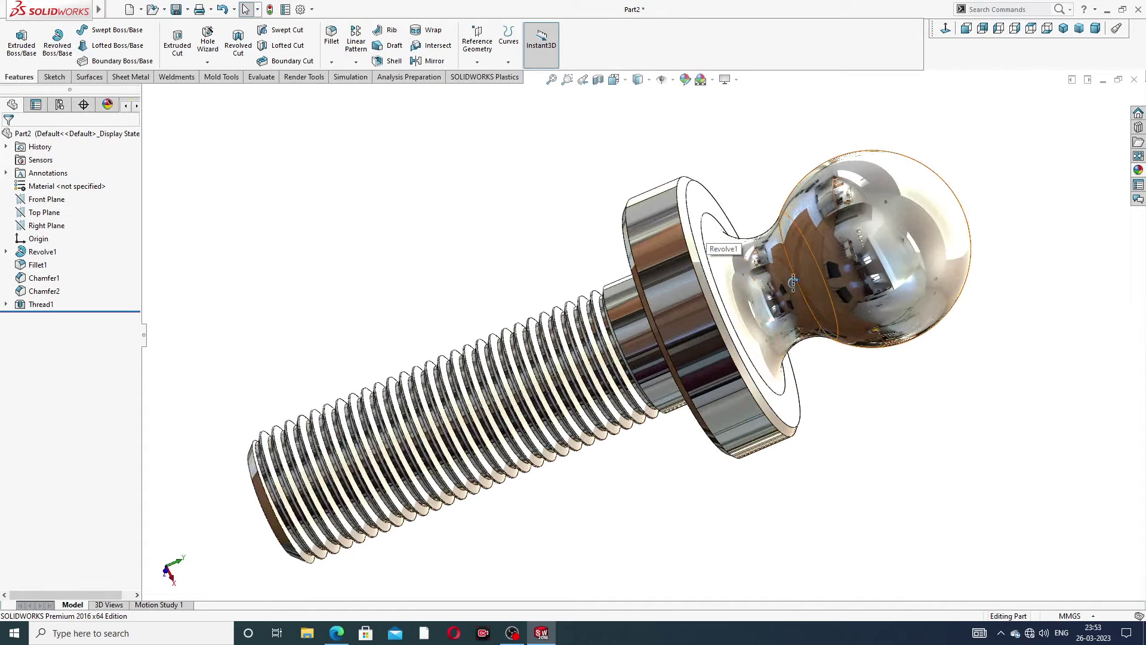
scroll(671, 342, "up", 2)
scroll(660, 417, "down", 2)
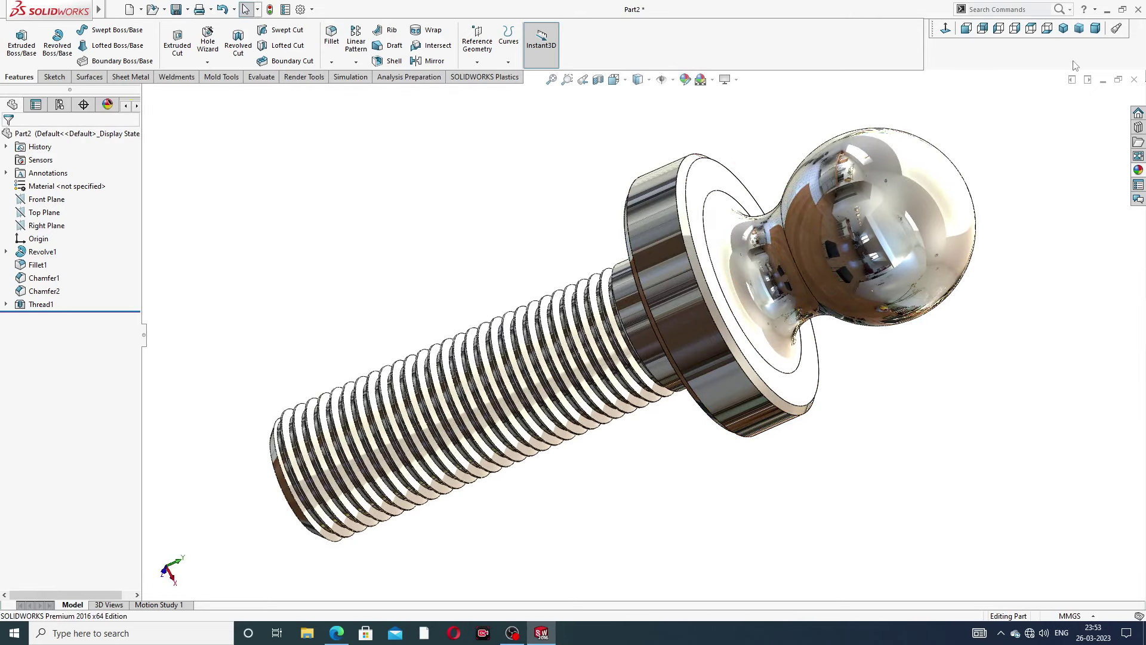
left_click(1064, 30)
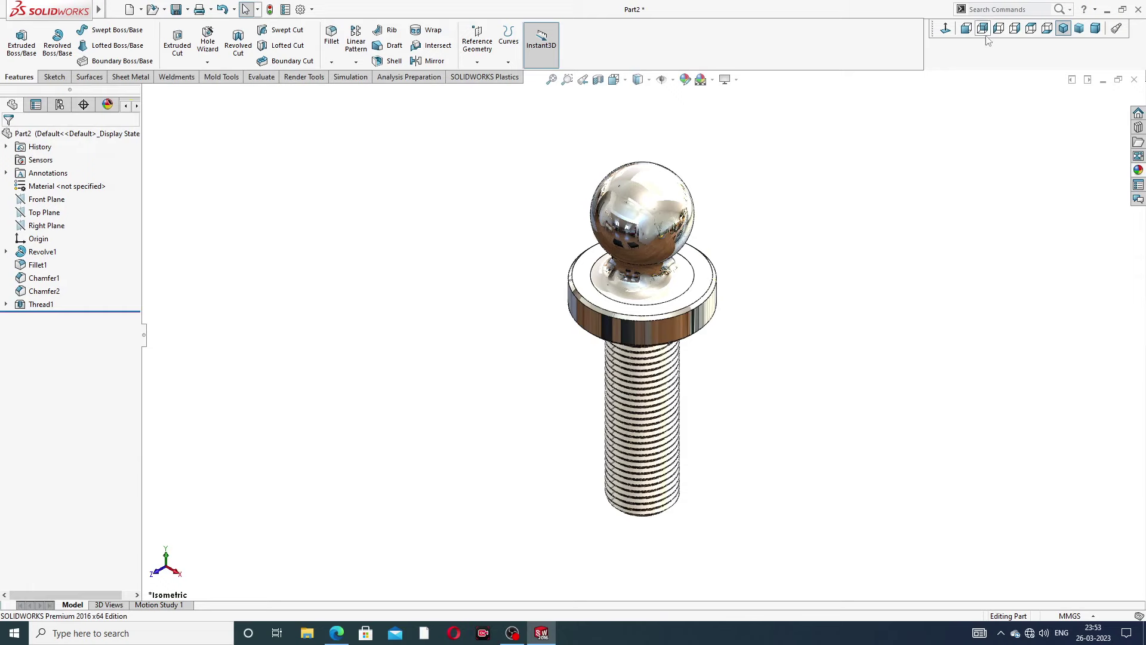
mouse_move(762, 241)
middle_mouse_down()
mouse_move(721, 169)
mouse_move(699, 249)
mouse_move(733, 255)
middle_mouse_up()
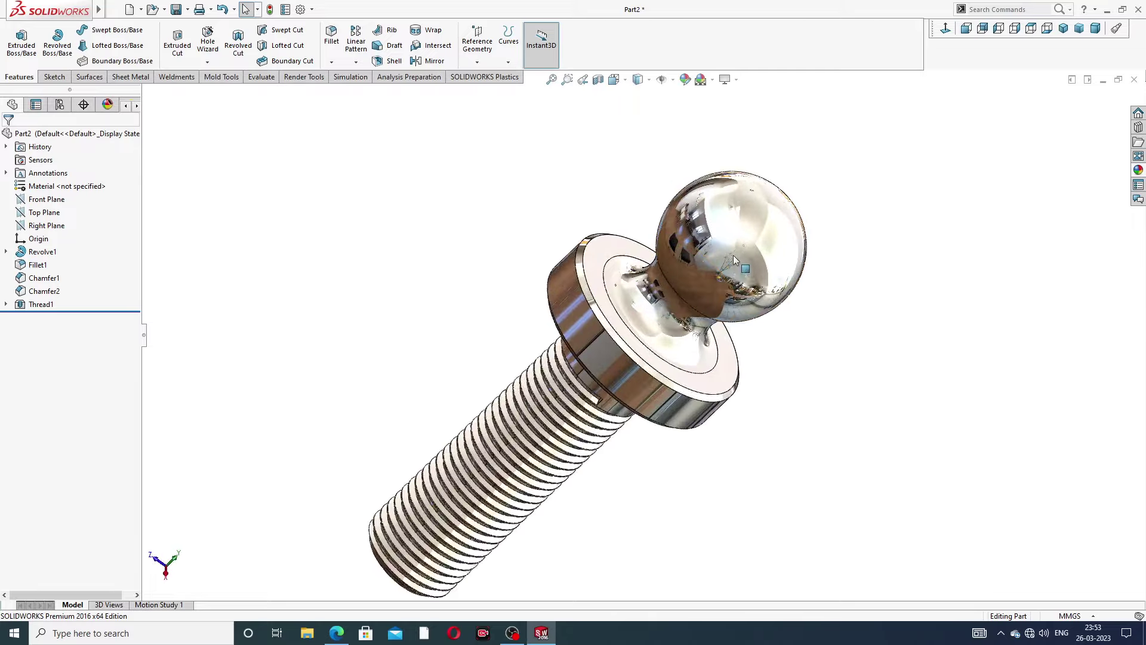
scroll(734, 255, "down", 3)
mouse_move(668, 290)
middle_mouse_down()
mouse_move(633, 365)
mouse_move(643, 408)
mouse_move(790, 317)
mouse_move(646, 363)
middle_mouse_up()
scroll(613, 381, "down", 2)
scroll(614, 381, "up", 1)
scroll(646, 363, "down", 2)
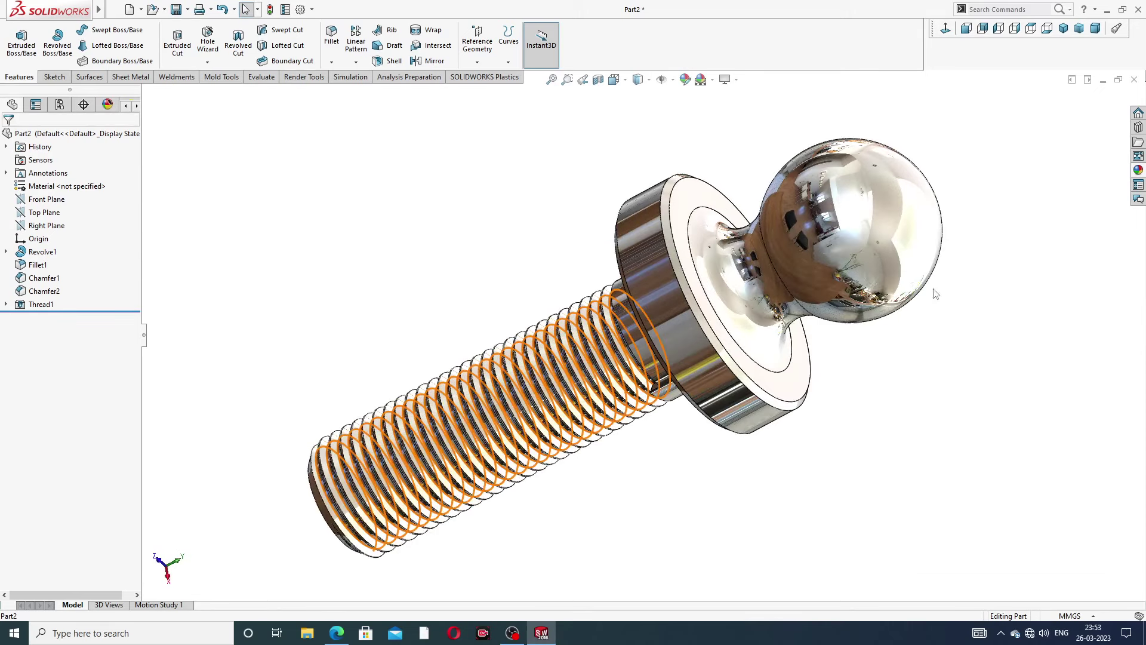
scroll(932, 328, "up", 2)
scroll(602, 389, "down", 1)
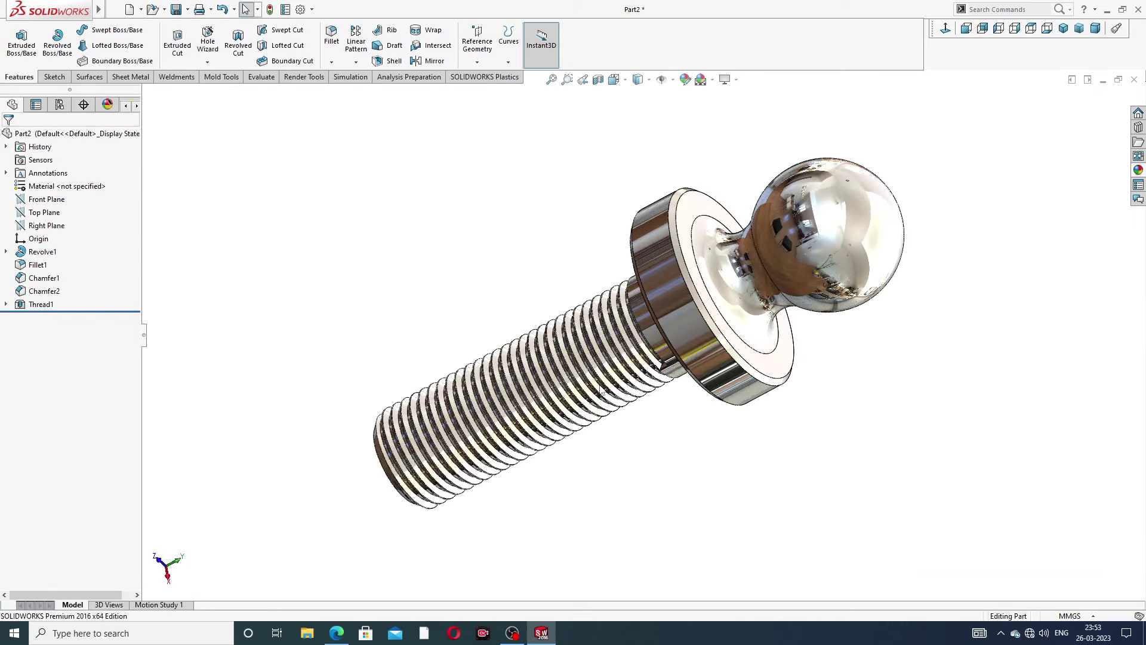
scroll(601, 390, "down", 2)
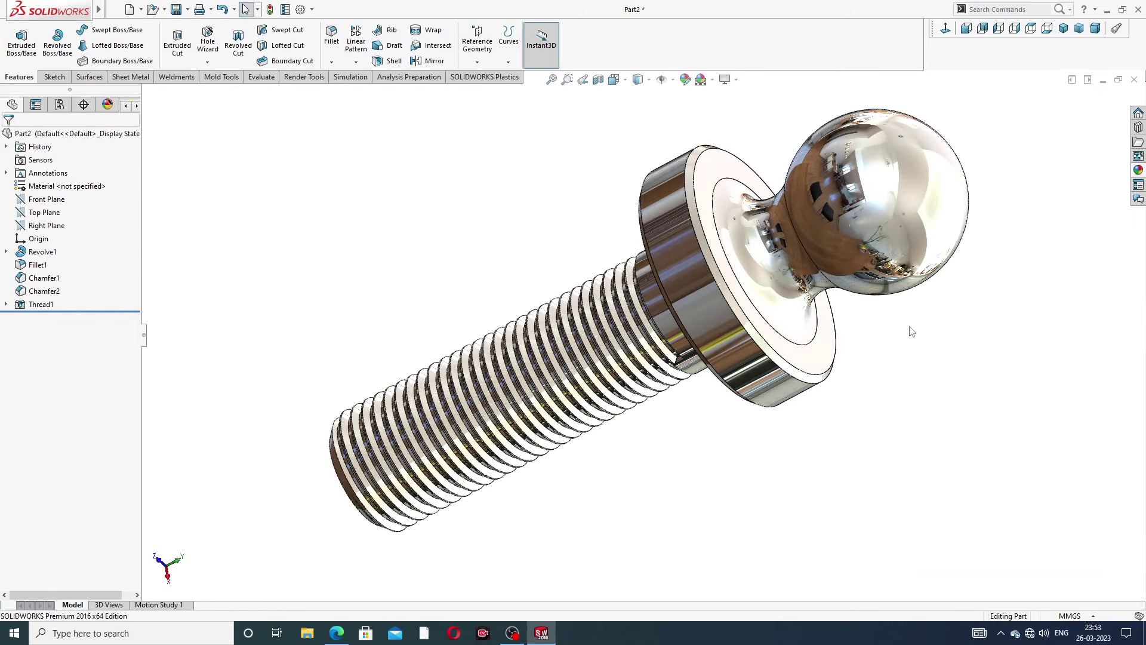
left_click(337, 632)
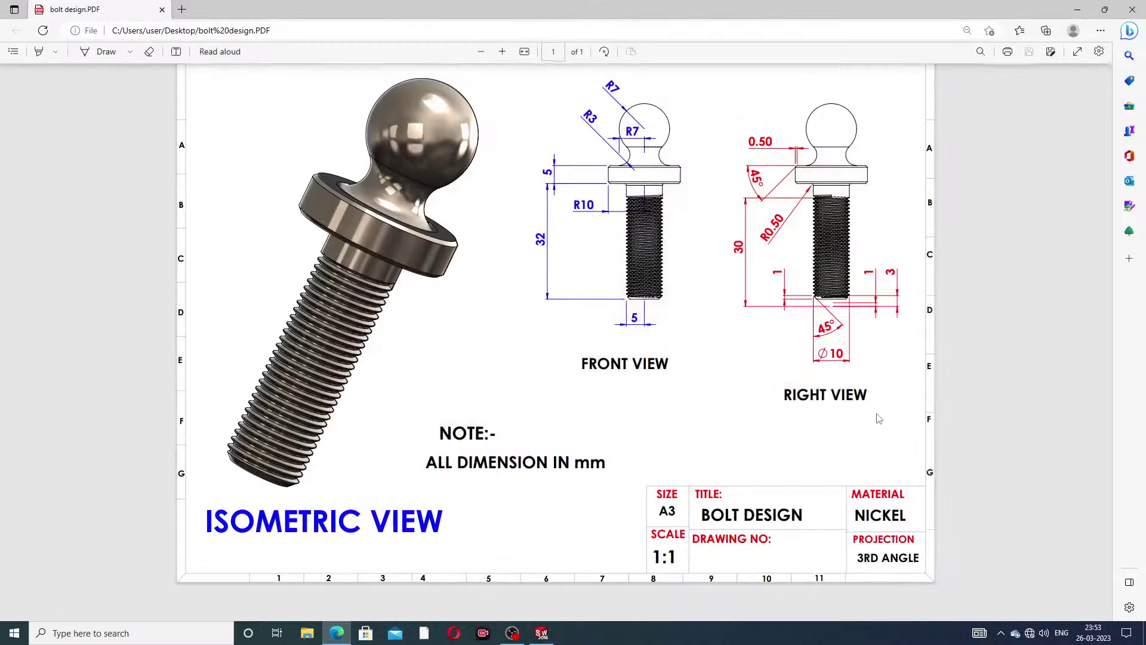
Switch from the PDF back to the front window via the taskbar.
left_click(349, 629)
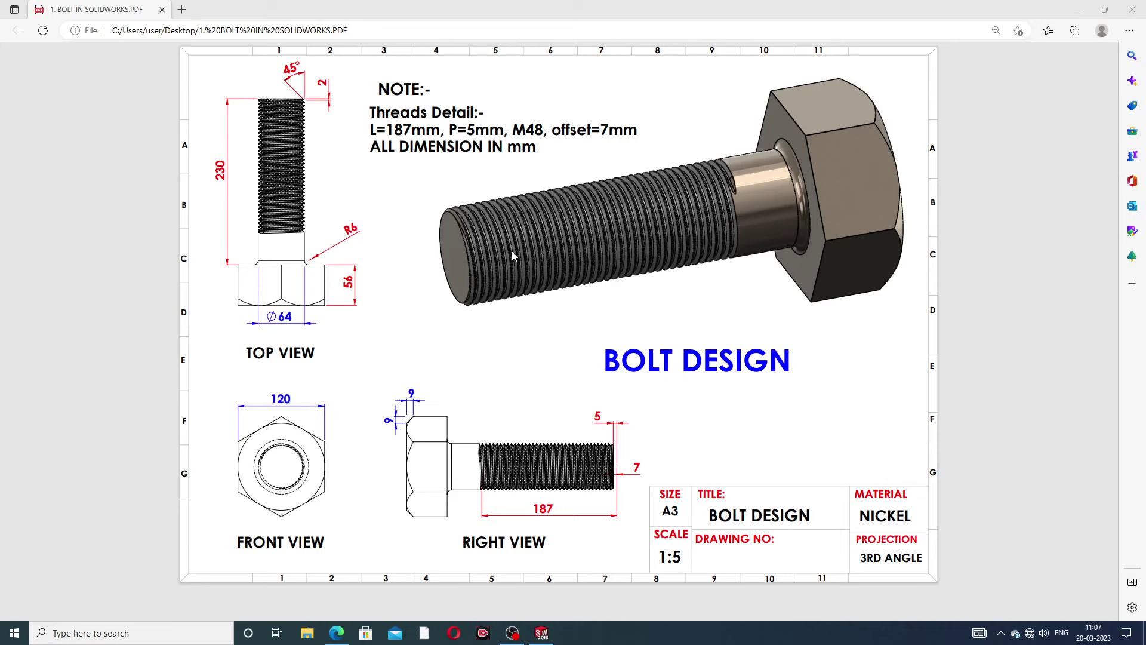
Bring the BOLT model forward and orbit and zoom it to view it from several angles.
left_click(541, 634)
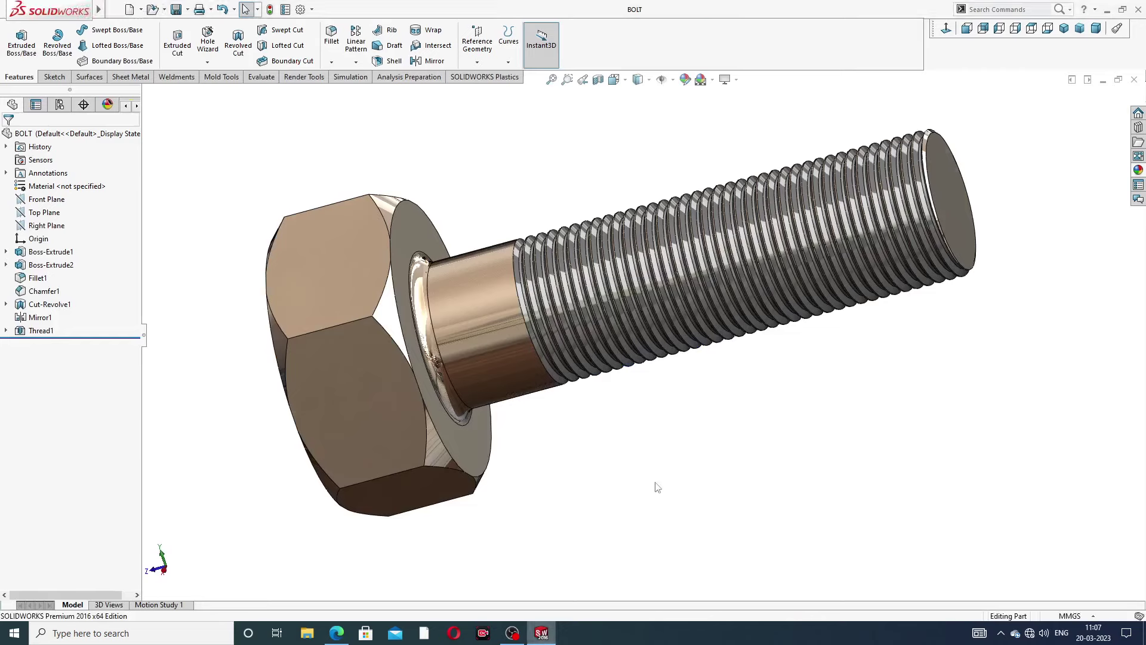
scroll(703, 352, "up", 3)
mouse_move(693, 358)
middle_mouse_down()
mouse_move(726, 216)
mouse_move(599, 315)
middle_mouse_up()
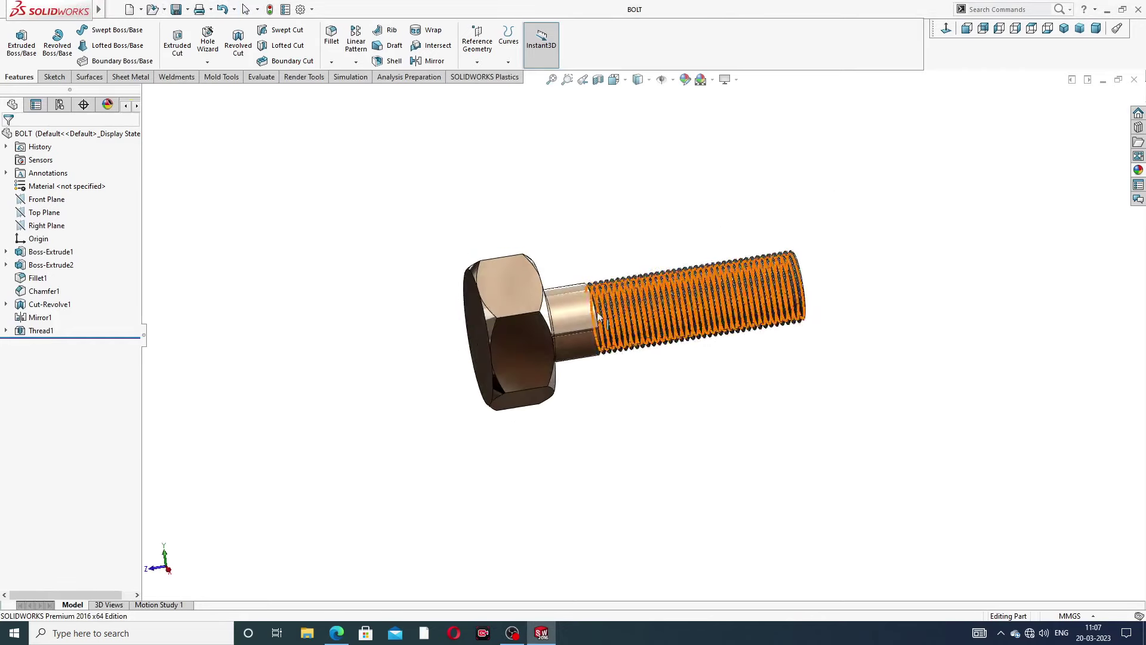
scroll(598, 316, "down", 3)
mouse_move(599, 315)
middle_mouse_down()
mouse_move(577, 236)
mouse_move(611, 332)
middle_mouse_up()
scroll(612, 332, "down", 2)
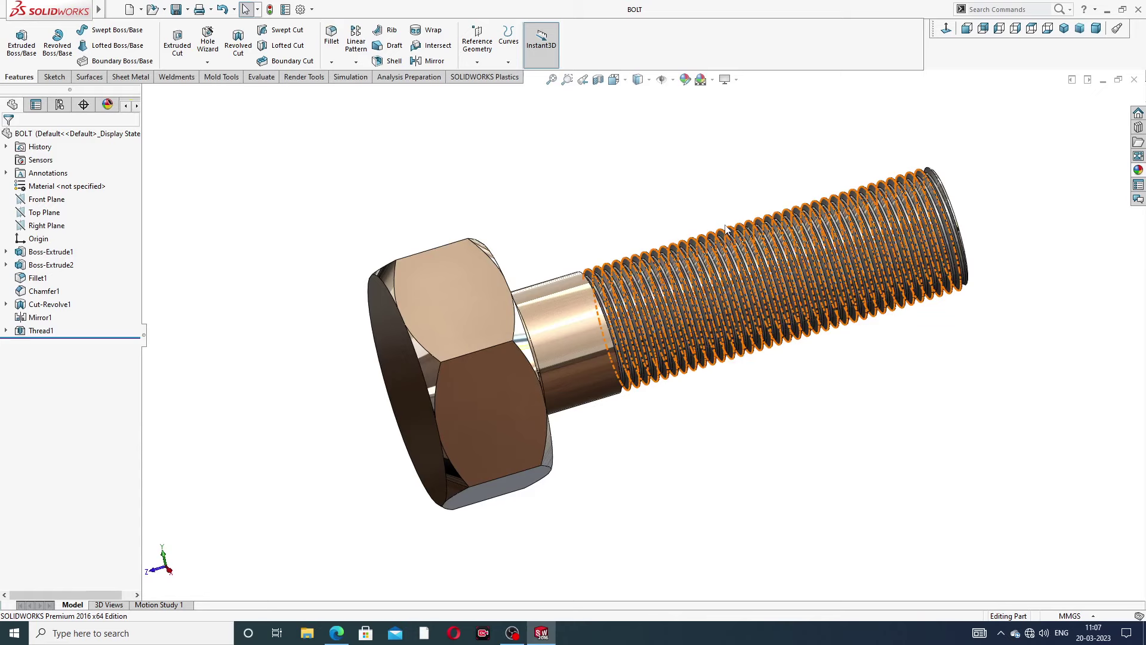
scroll(645, 266, "up", 3)
mouse_move(651, 269)
middle_mouse_down()
mouse_move(524, 280)
mouse_move(660, 191)
mouse_move(681, 243)
mouse_move(845, 214)
mouse_move(896, 149)
middle_mouse_up()
scroll(759, 325, "down", 3)
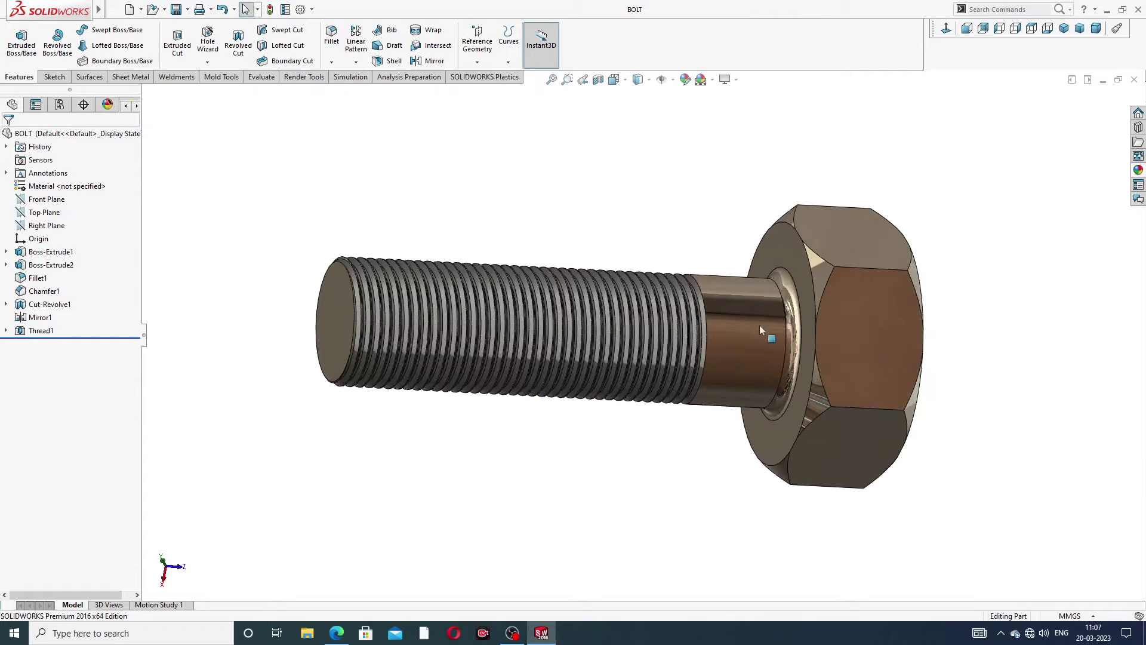
Orbit the bolt so its head faces the viewer, then close the BOLT document.
middle_click_drag(781, 332, 801, 247)
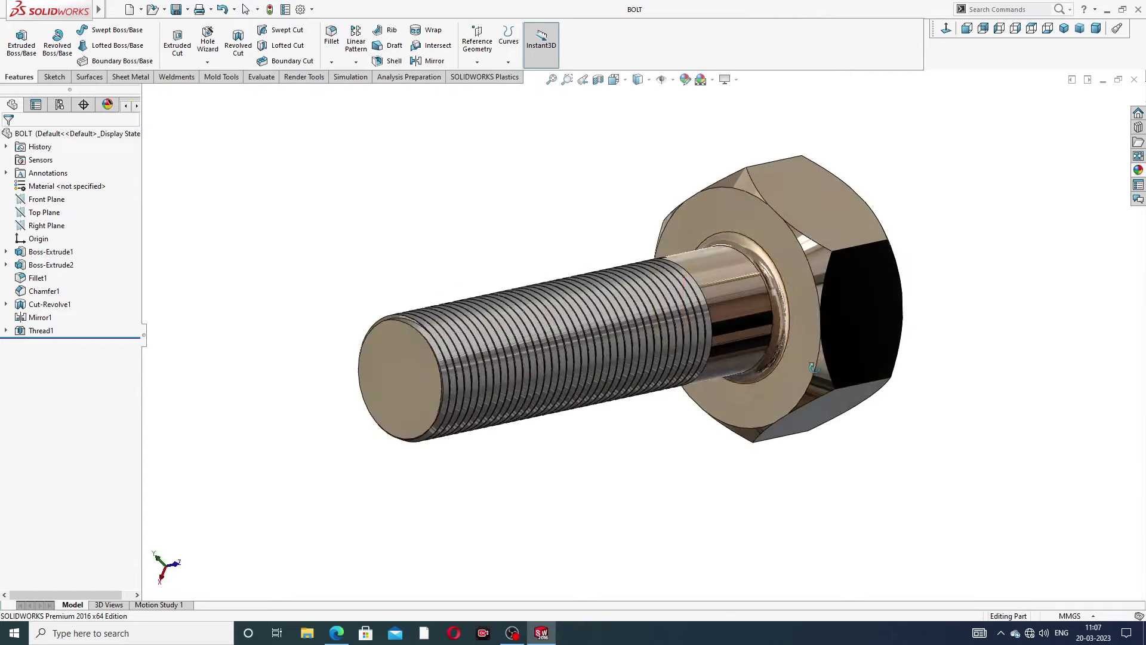
middle_click_drag(743, 259, 716, 262)
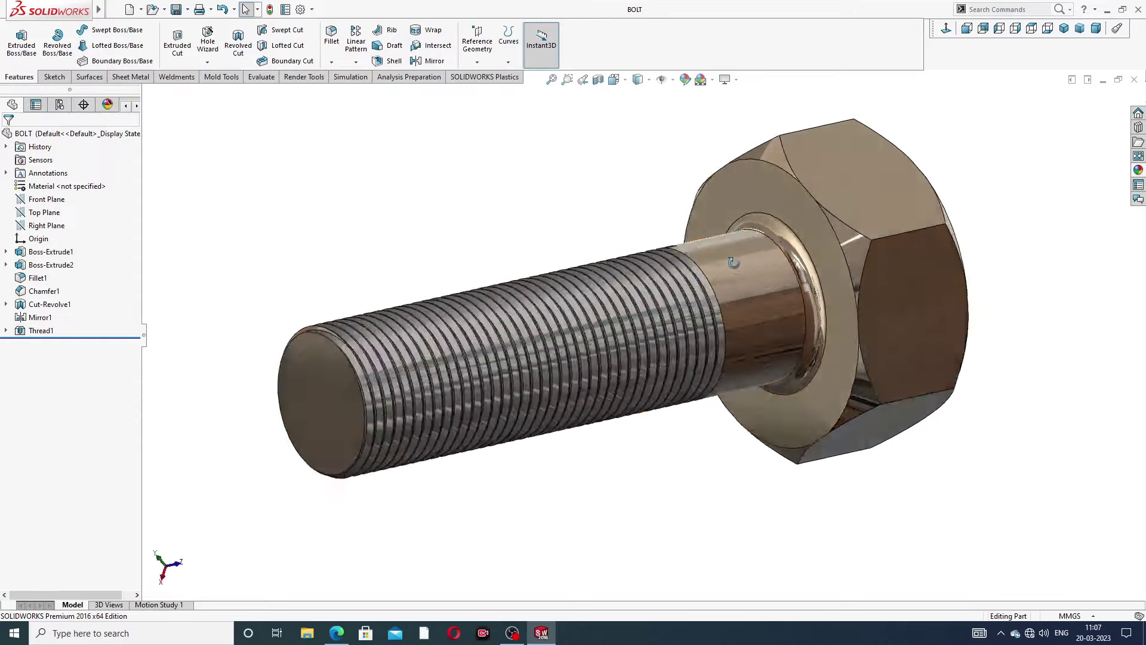
scroll(501, 359, "up", 2)
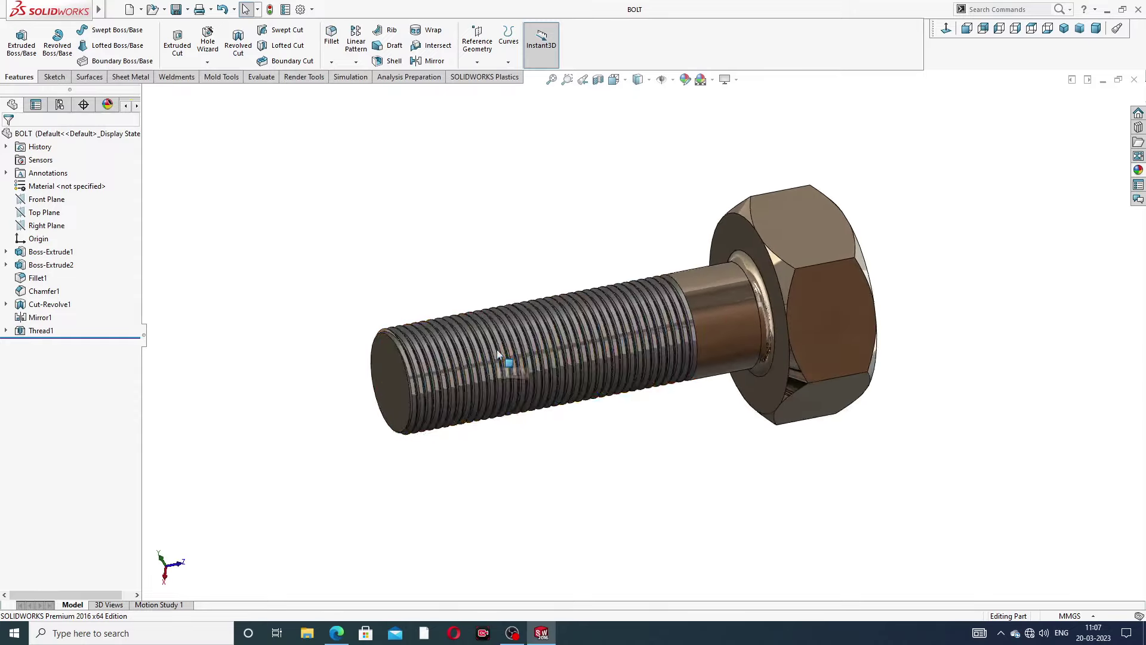
middle_click_drag(568, 353, 682, 303)
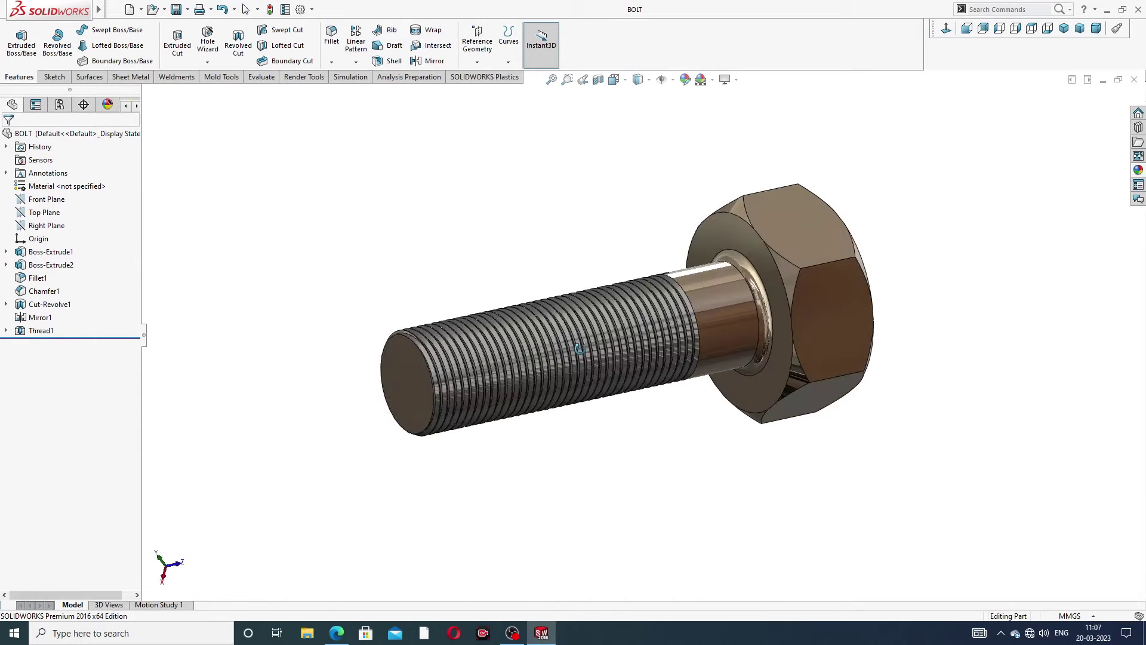
scroll(743, 284, "down", 3)
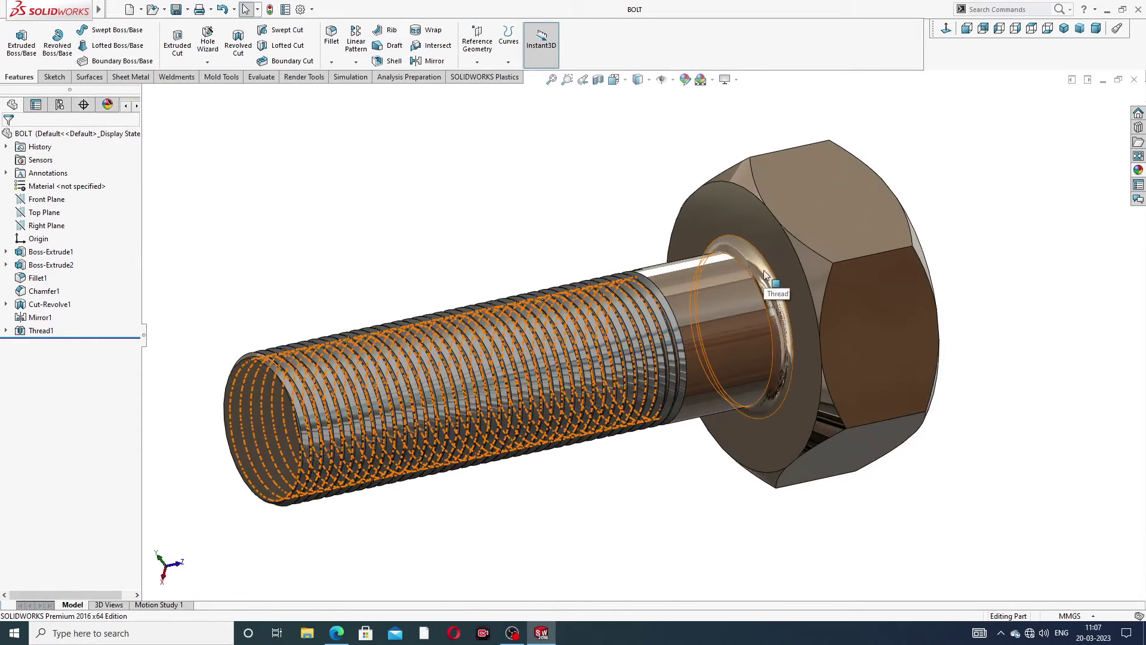
scroll(787, 316, "up", 2)
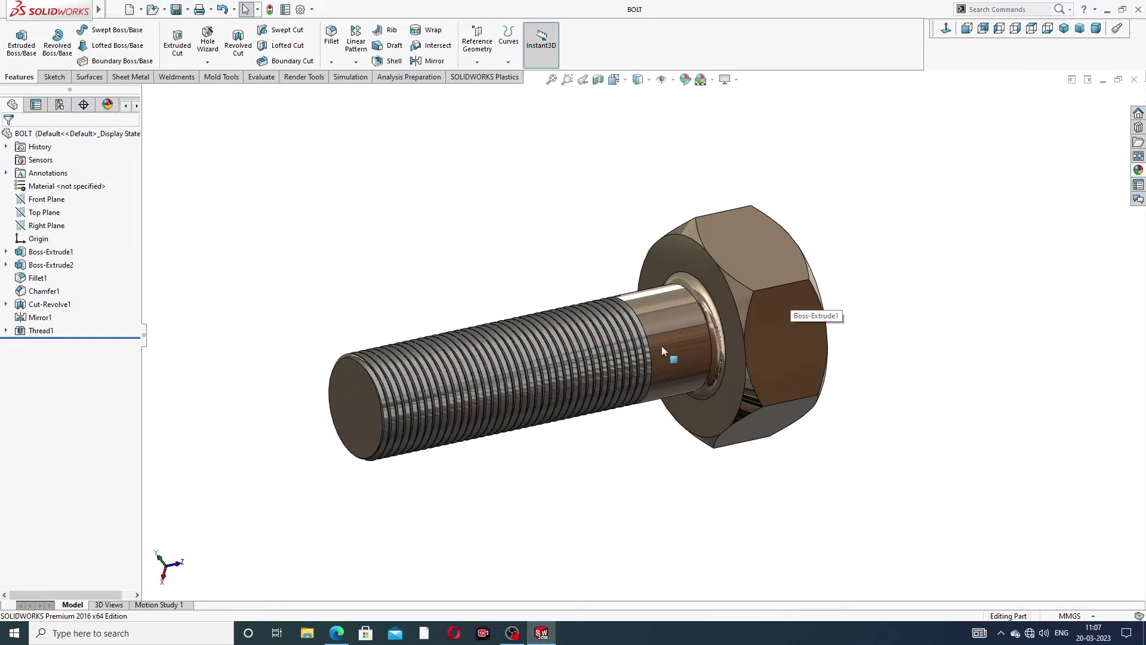
middle_click_drag(661, 346, 900, 247)
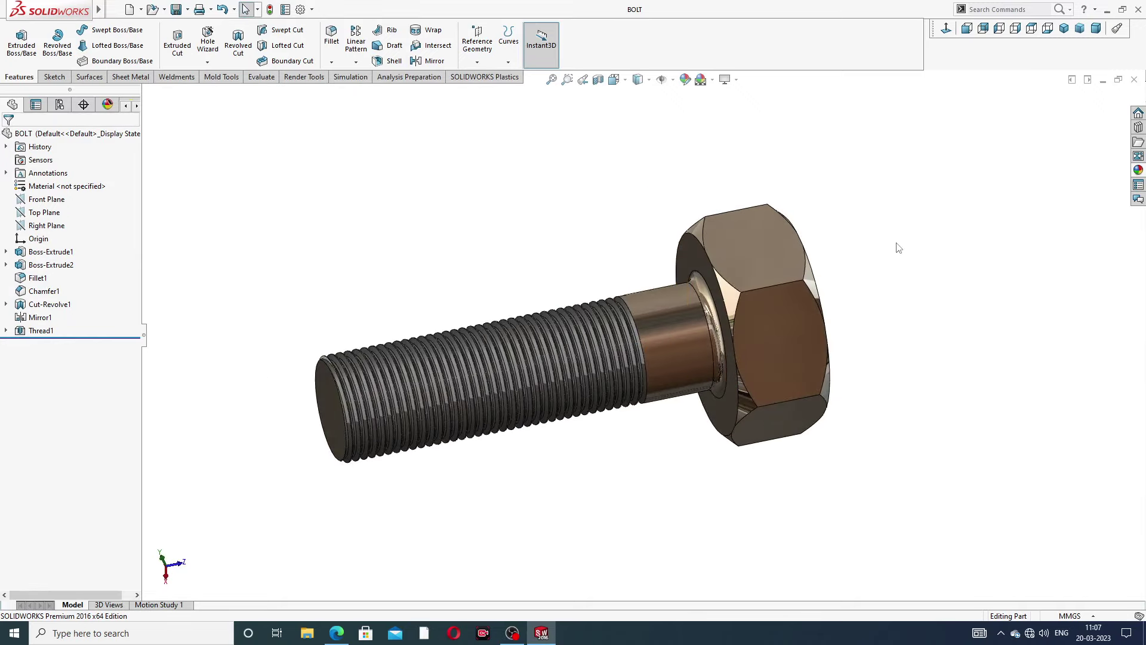
scroll(567, 427, "down", 2)
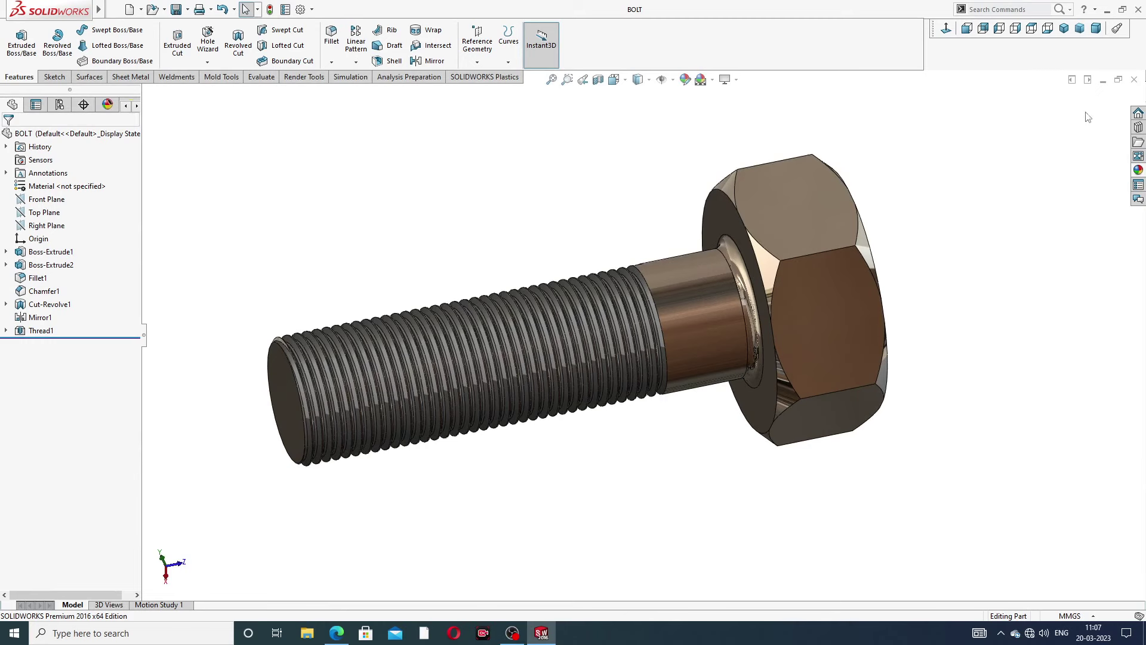
left_click(1135, 79)
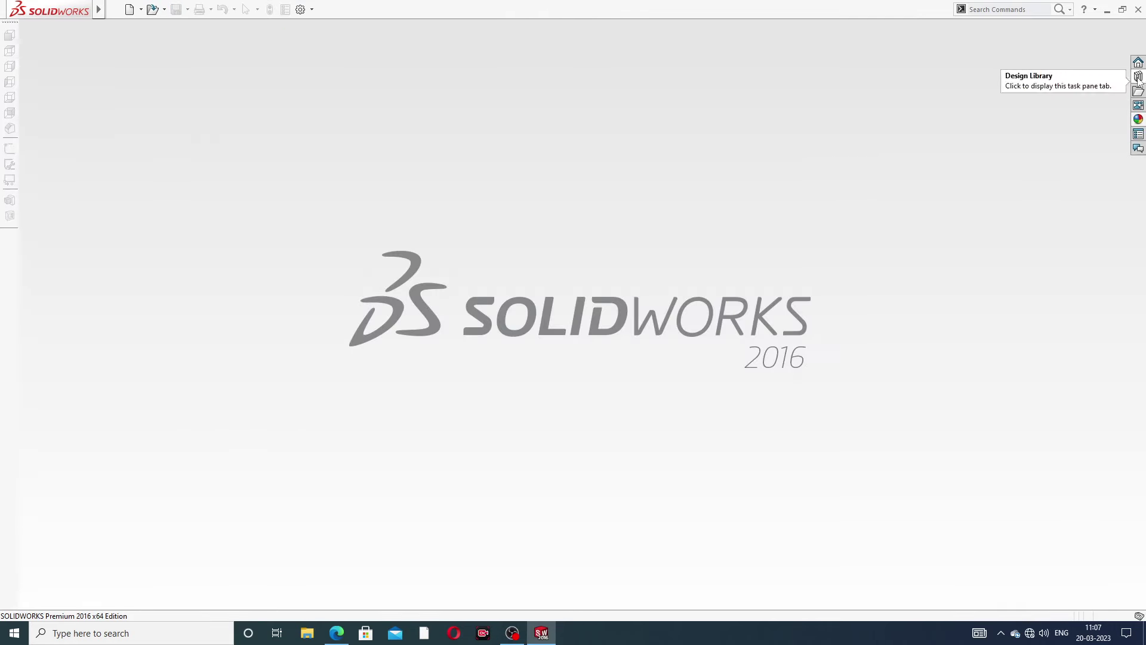
Create a new part and raise shaded and wireframe image quality to maximum.
left_click(130, 11)
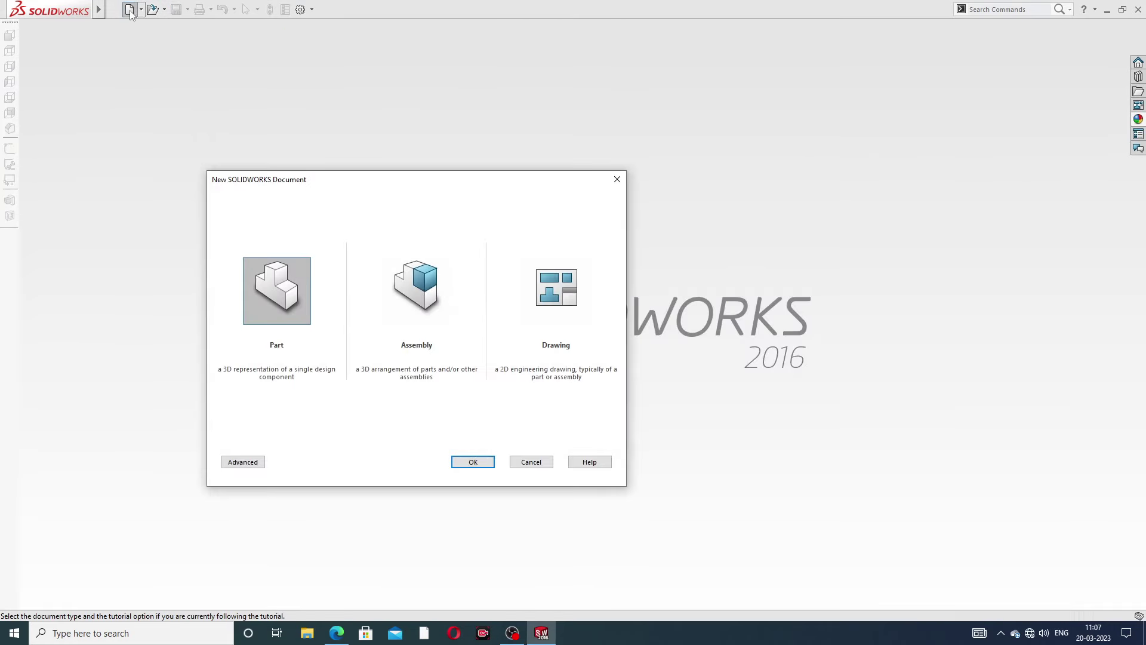
left_click(473, 462)
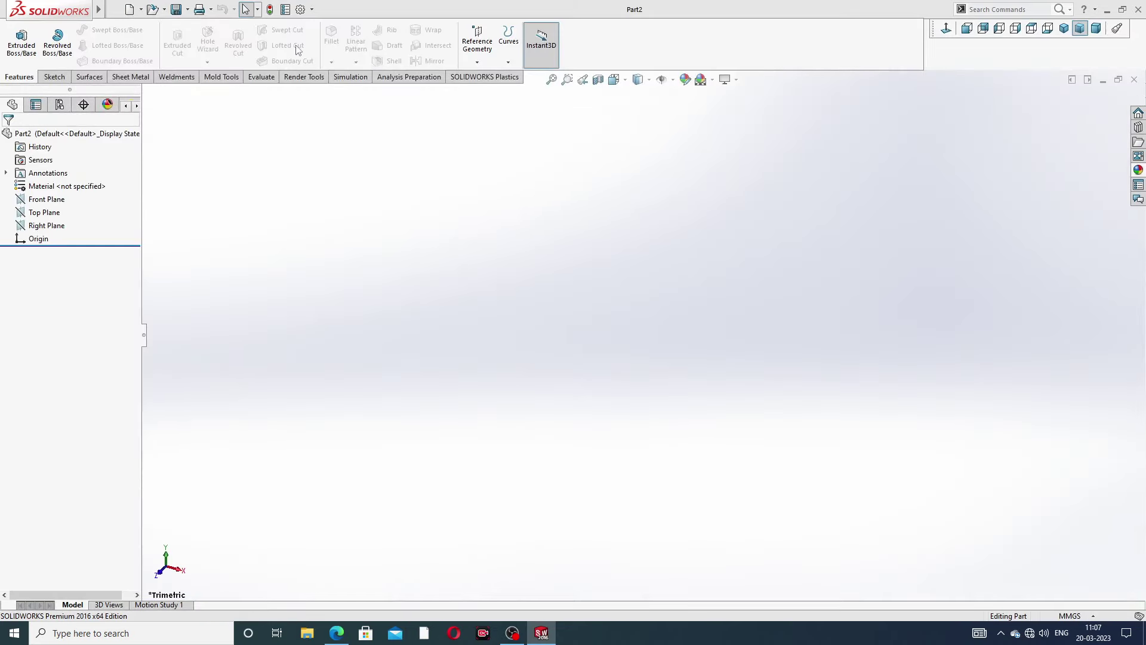
left_click(300, 9)
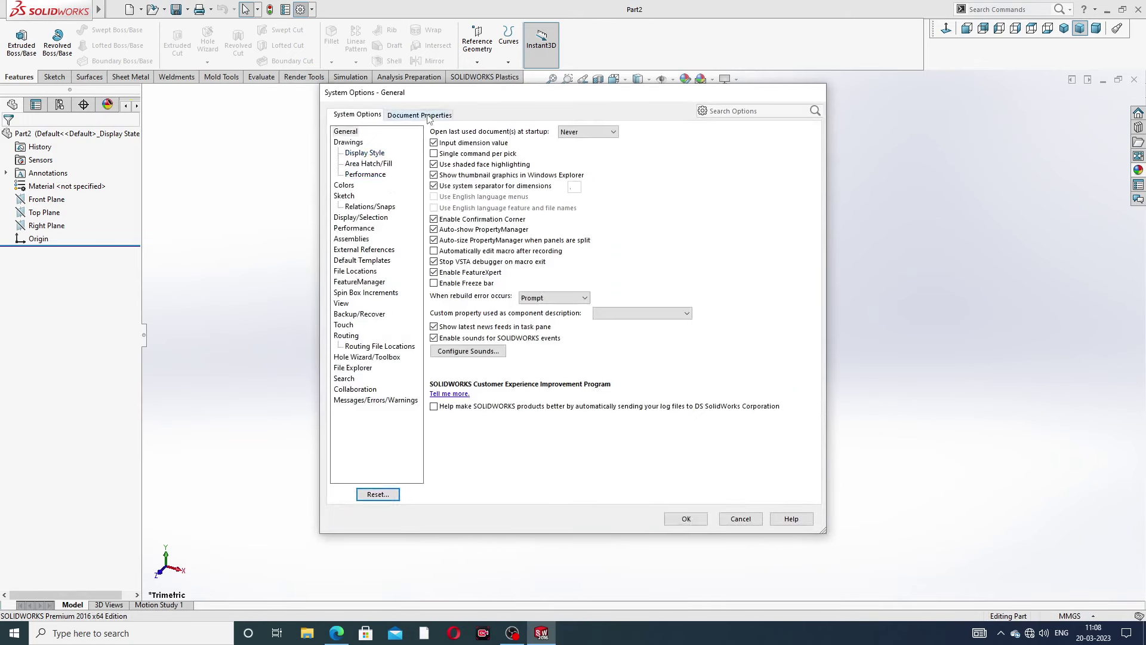
left_click(420, 114)
left_click(361, 255)
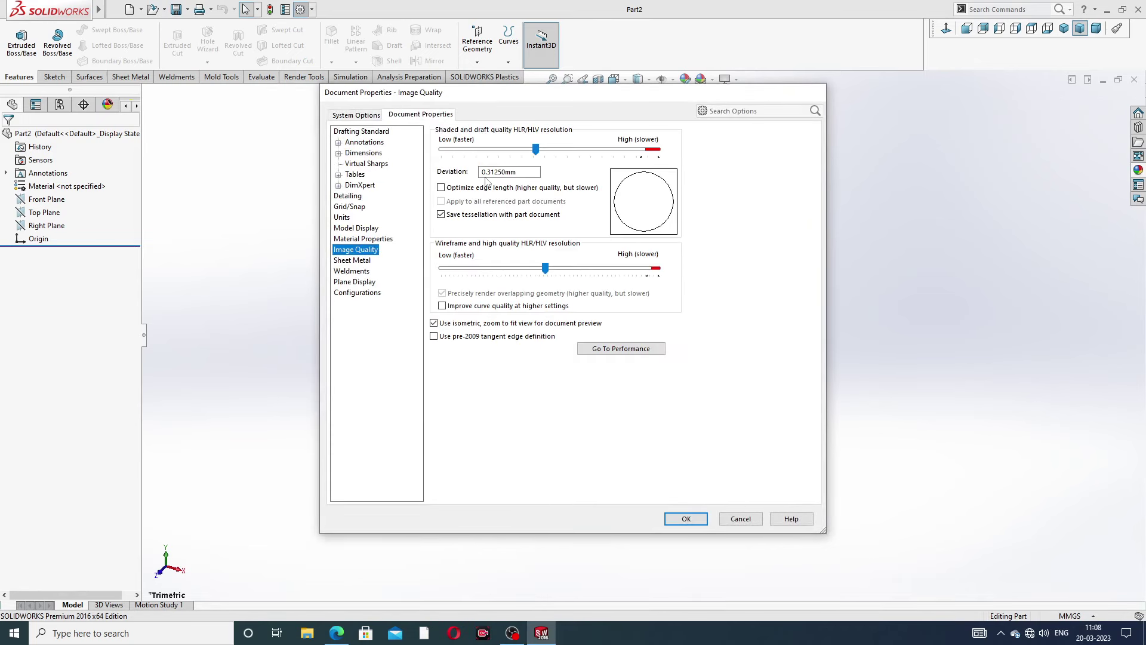
left_click_drag(536, 150, 659, 151)
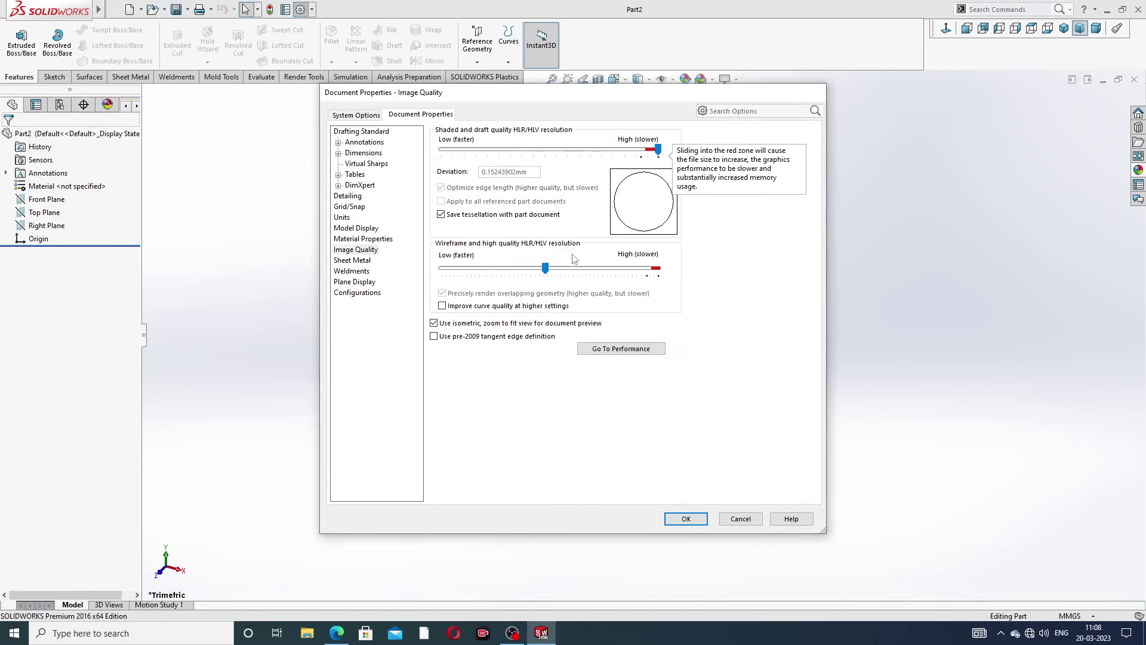
left_click_drag(545, 268, 658, 268)
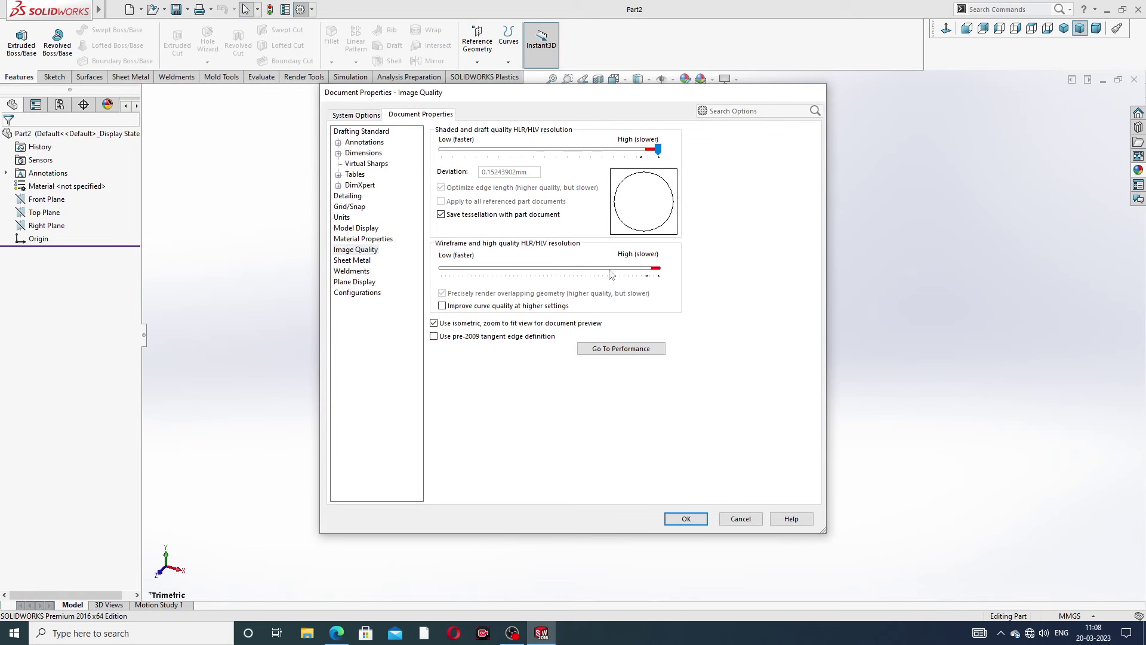
left_click(686, 518)
Apply the plain white background scene to the modelling area.
left_click(713, 81)
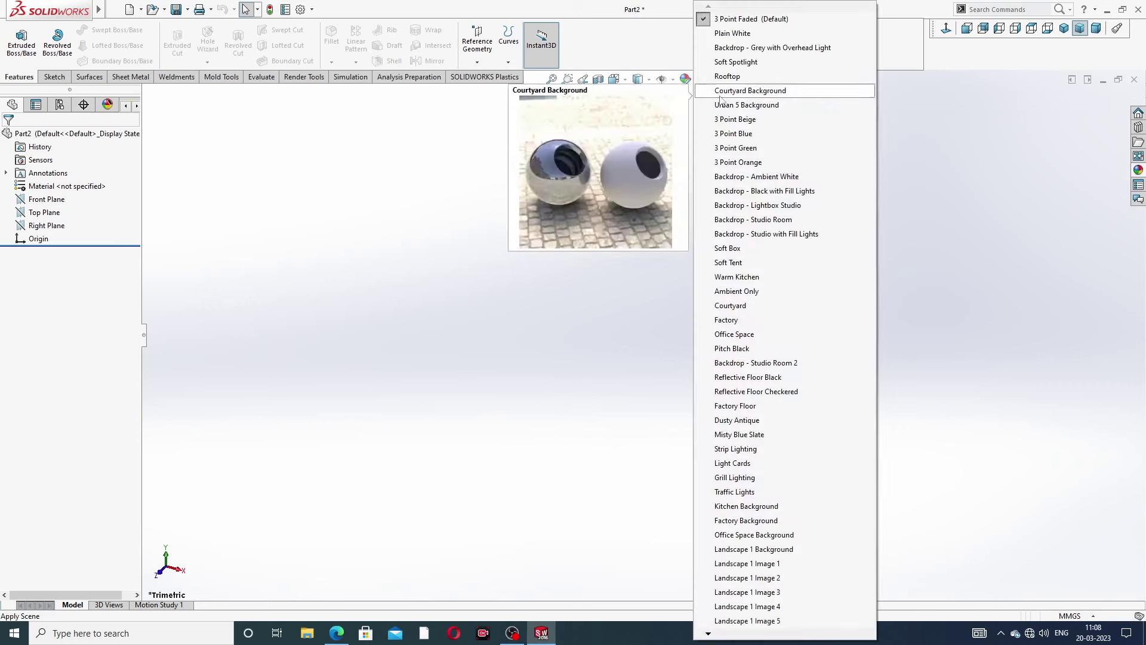
left_click(753, 379)
left_click(726, 79)
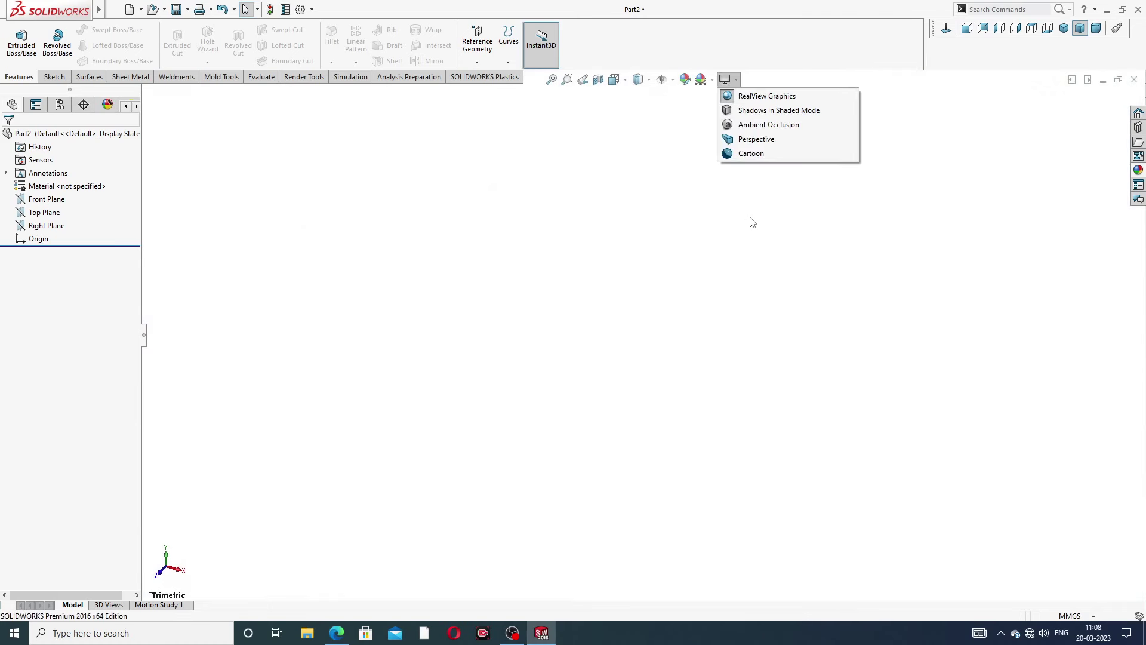
left_click(750, 220)
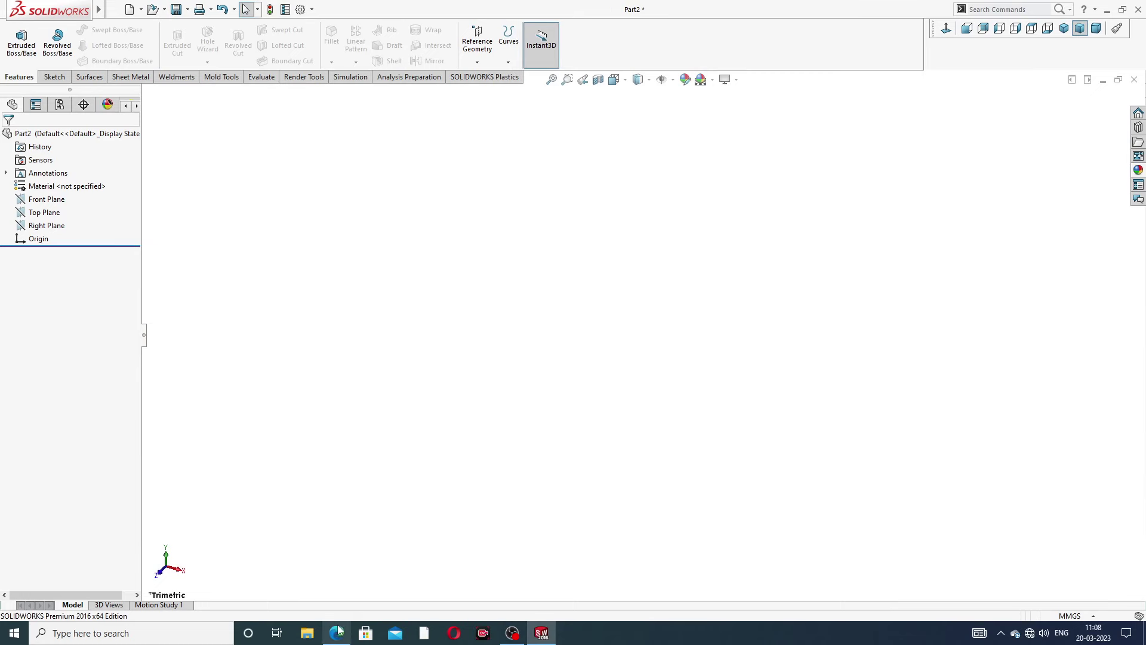
Open Sketch1 on the Front Plane and review the hex-bolt drawing PDF before returning.
left_click(57, 199)
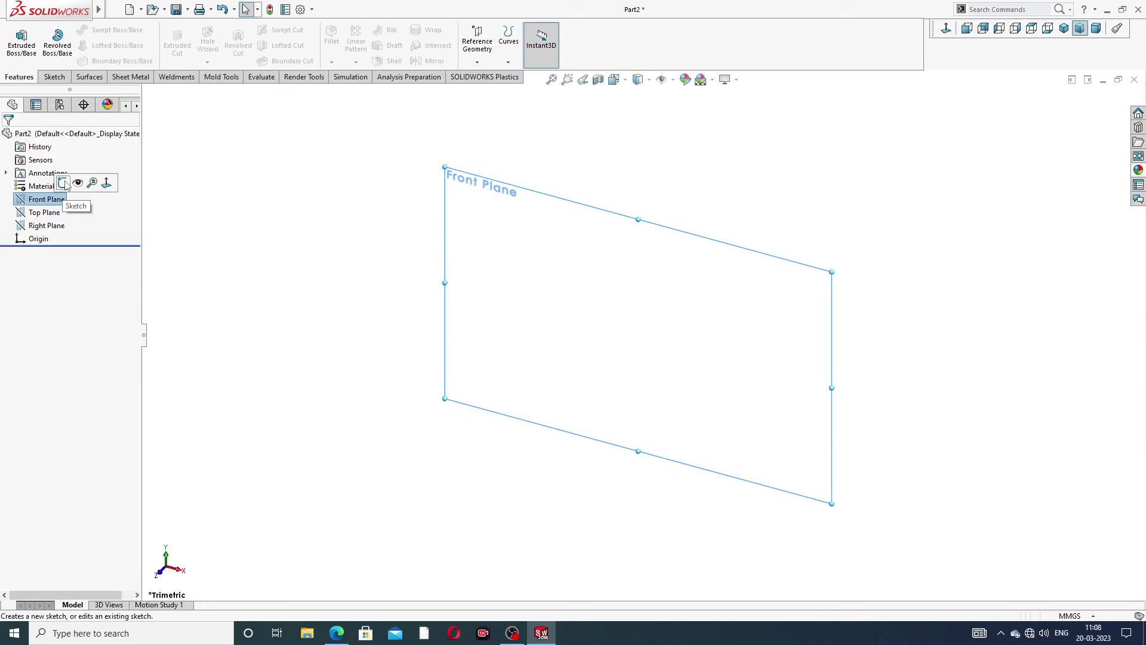
left_click(65, 182)
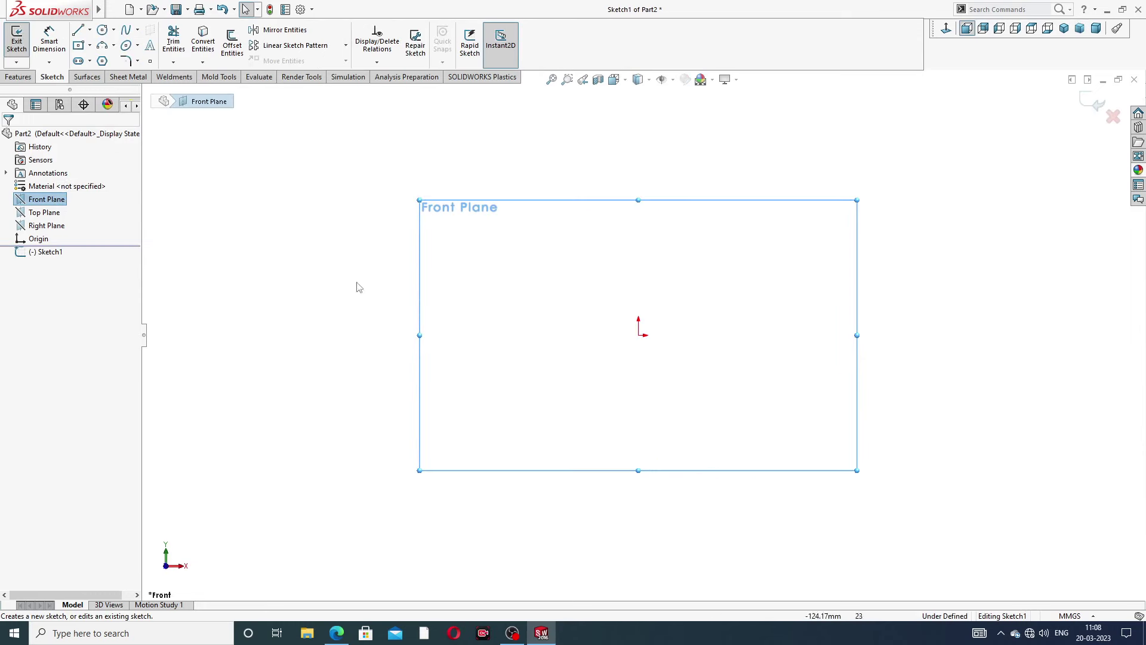
left_click(336, 633)
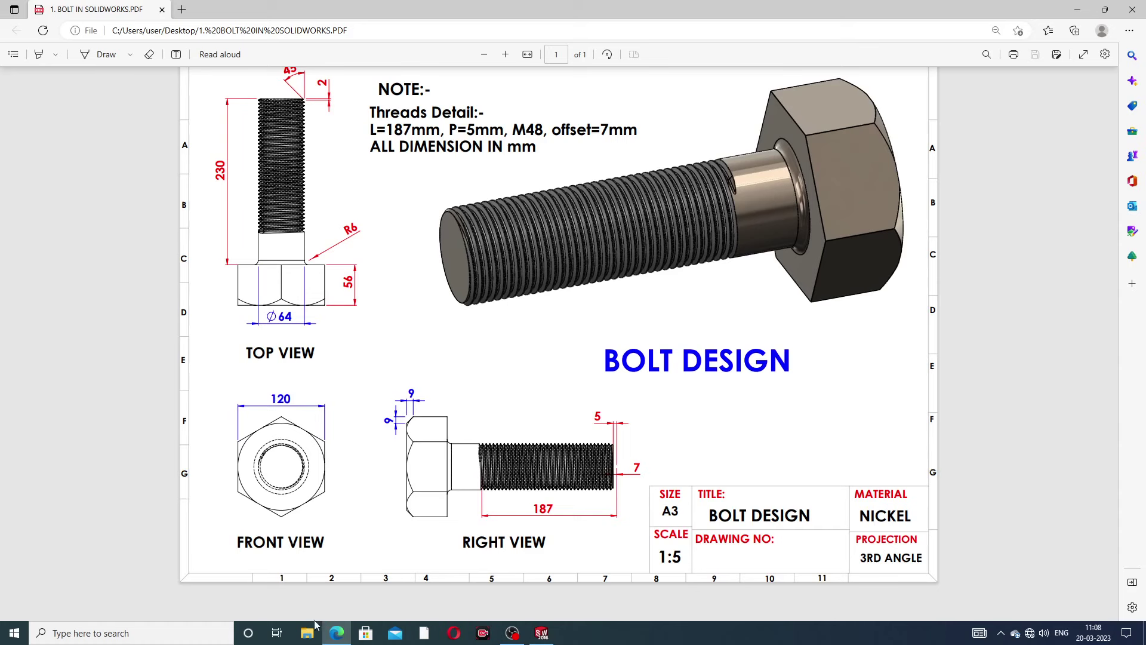
left_click(337, 633)
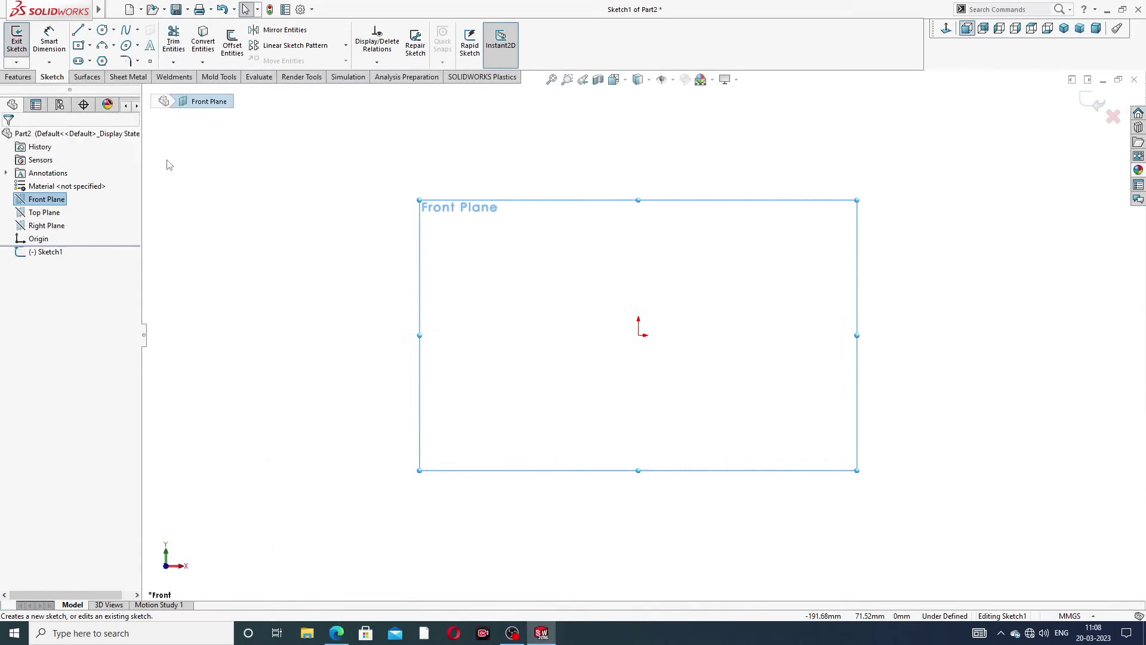
Draw a six-sided polygon from the origin and make its left edge vertical.
left_click(102, 60)
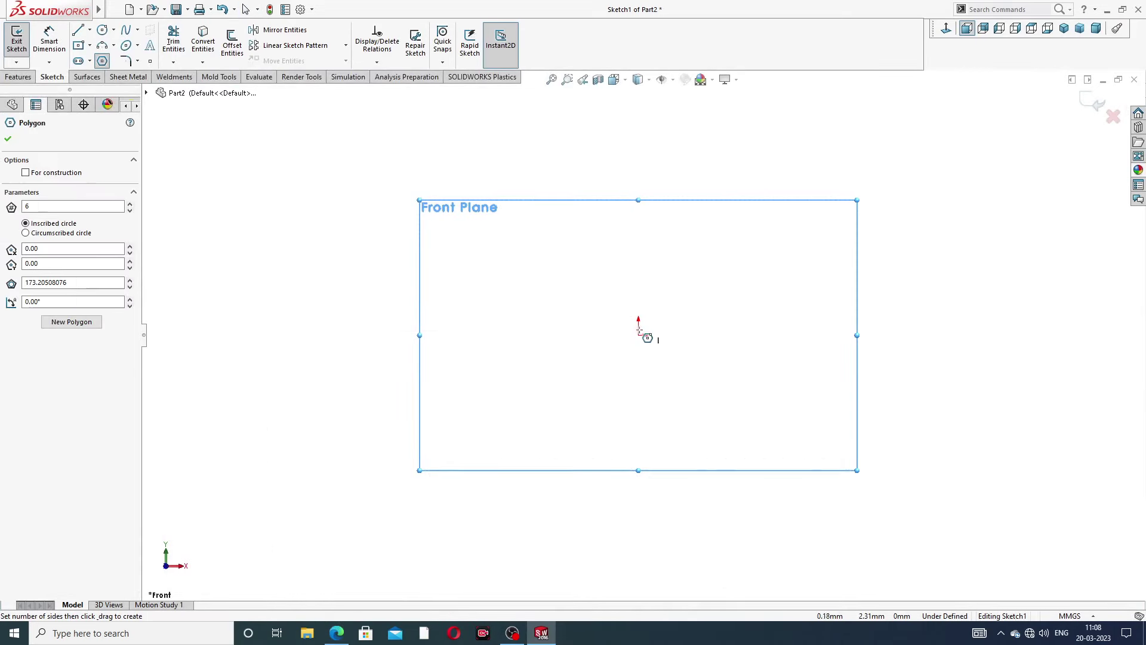
left_click_drag(640, 332, 659, 156)
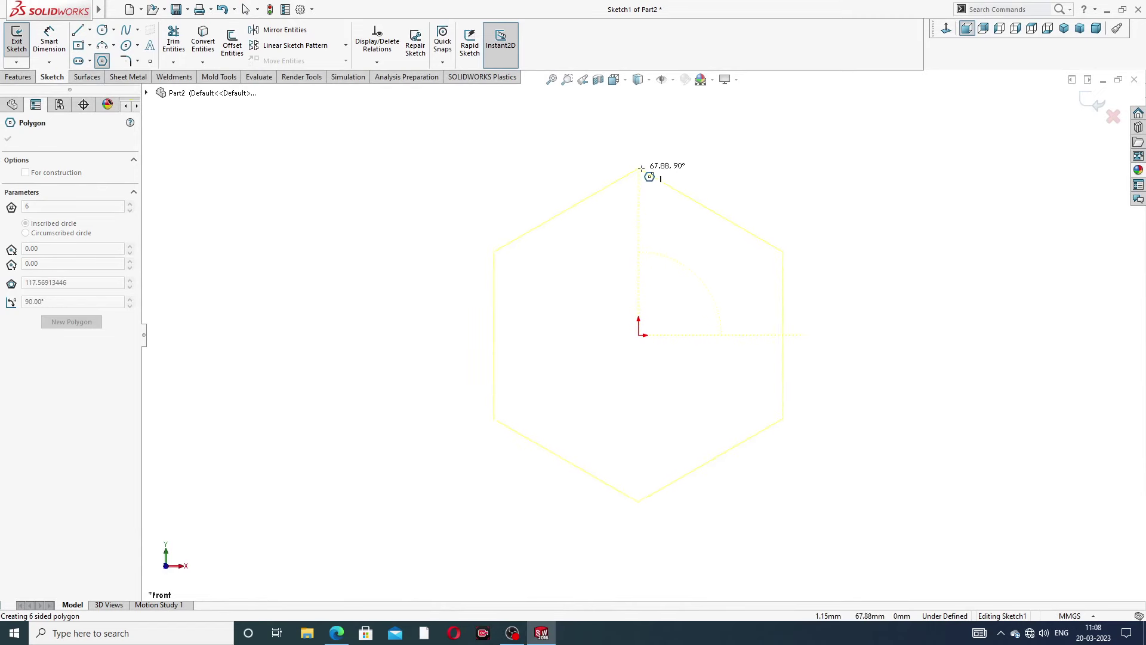
left_click(640, 169)
right_click(751, 158)
left_click(781, 167)
scroll(669, 292, "down", 3)
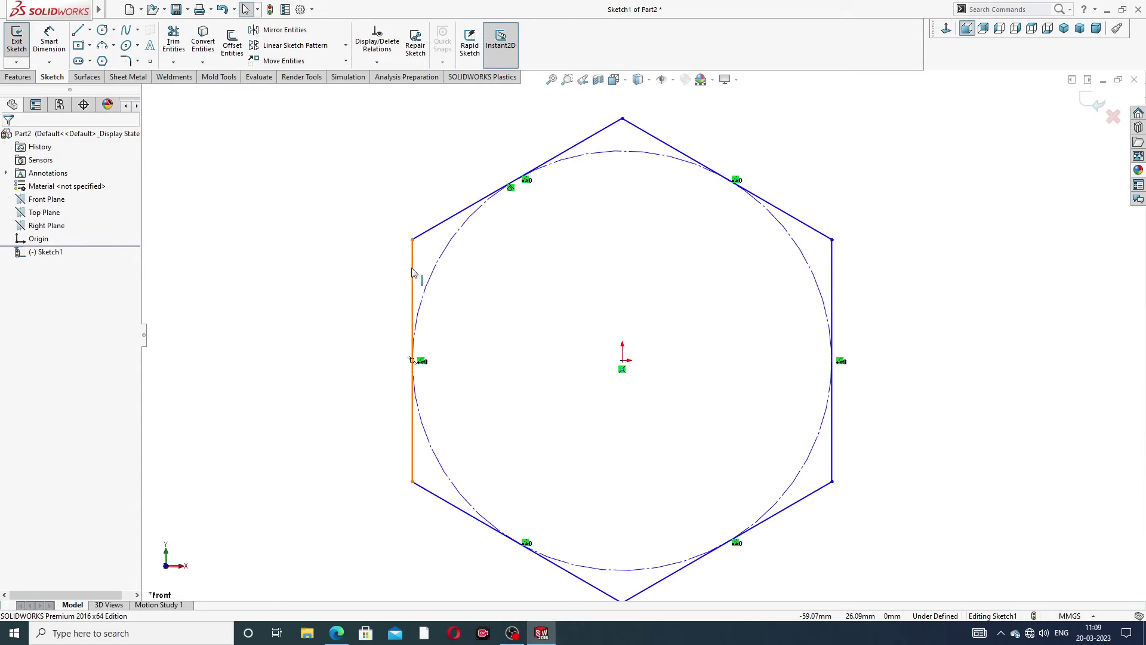
left_click(412, 273)
left_click(465, 222)
left_click(782, 154)
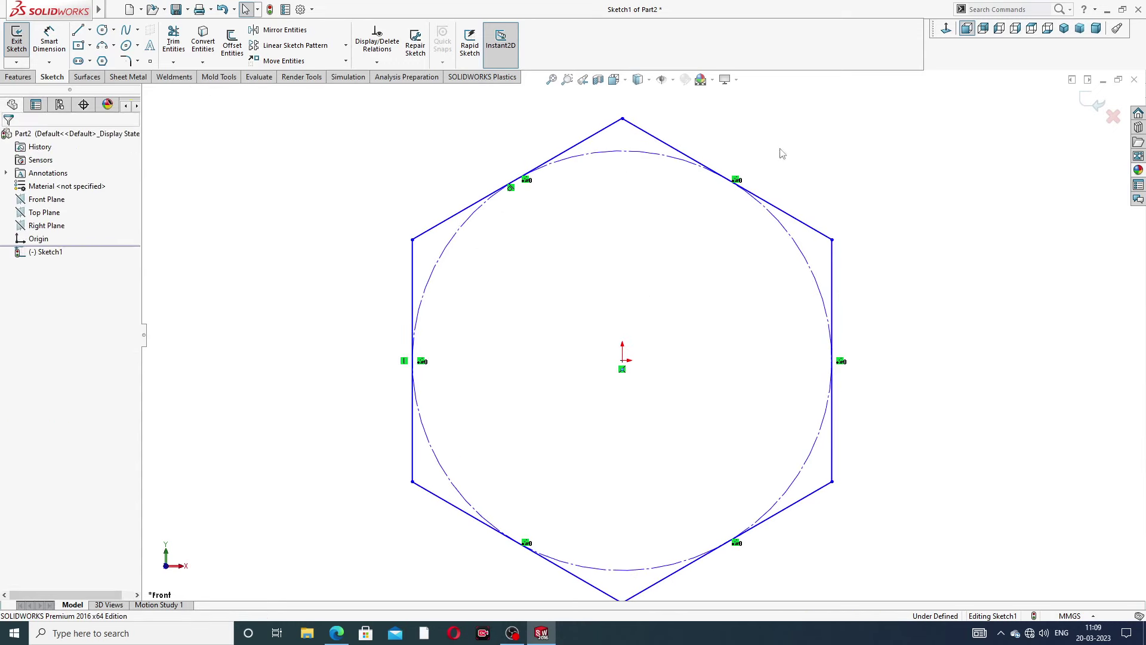
Dimension the hexagon 120 mm across flats and start an Extruded Boss/Base.
left_click(49, 39)
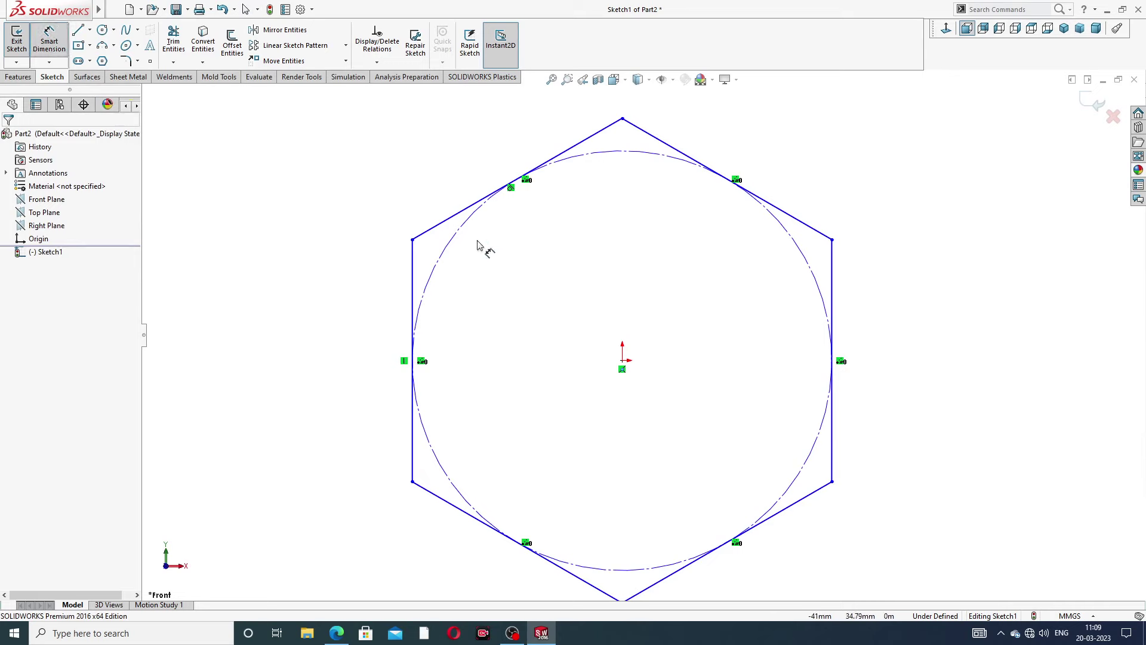
left_click(413, 284)
left_click(832, 265)
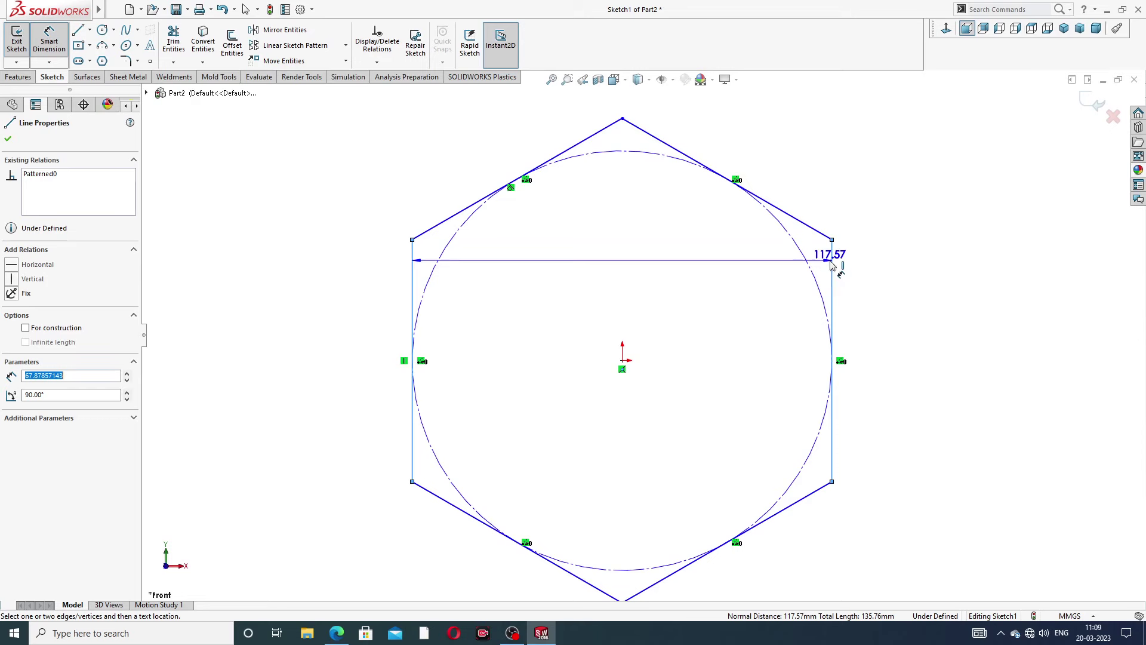
scroll(673, 128, "up", 2)
left_click(649, 147)
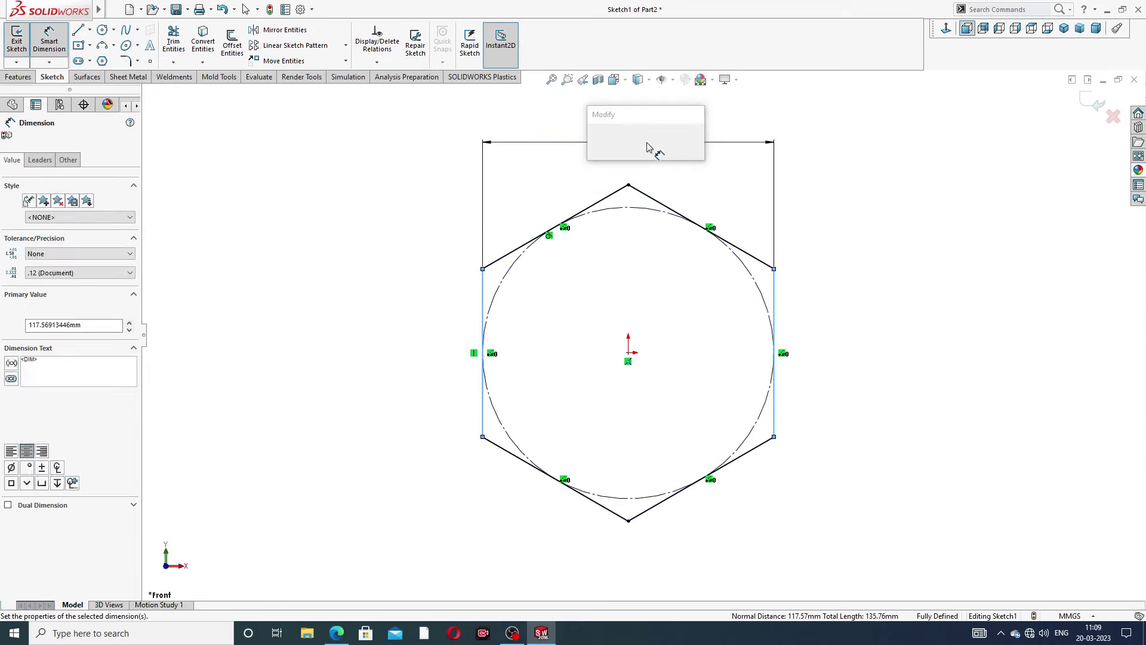
type("120")
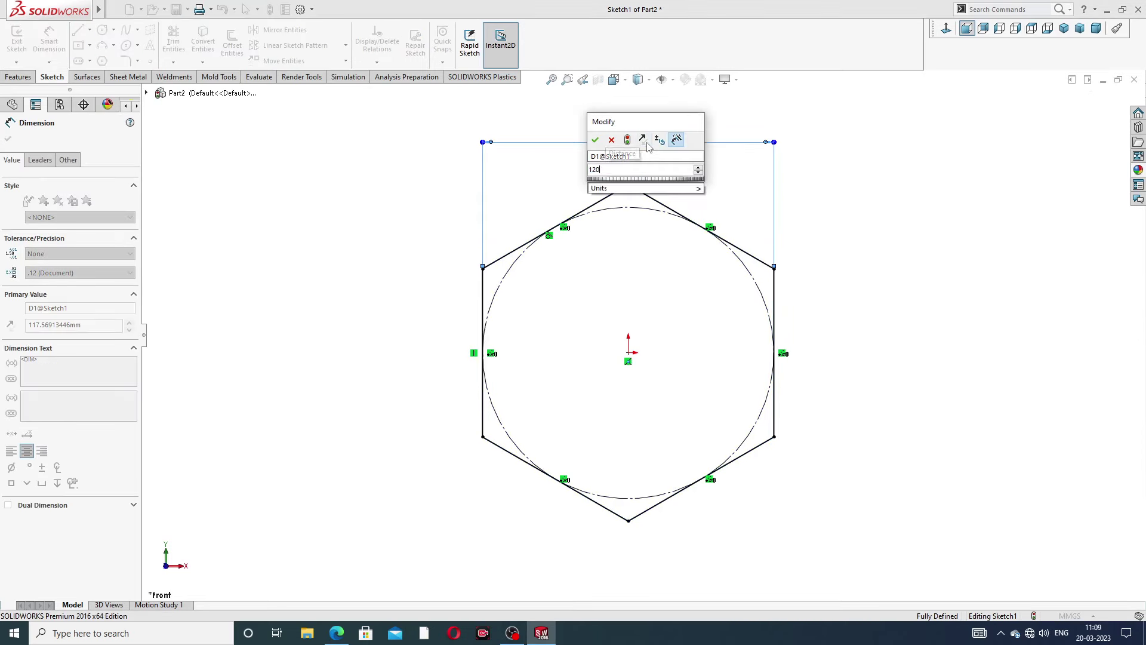
key("Return")
right_click(845, 189)
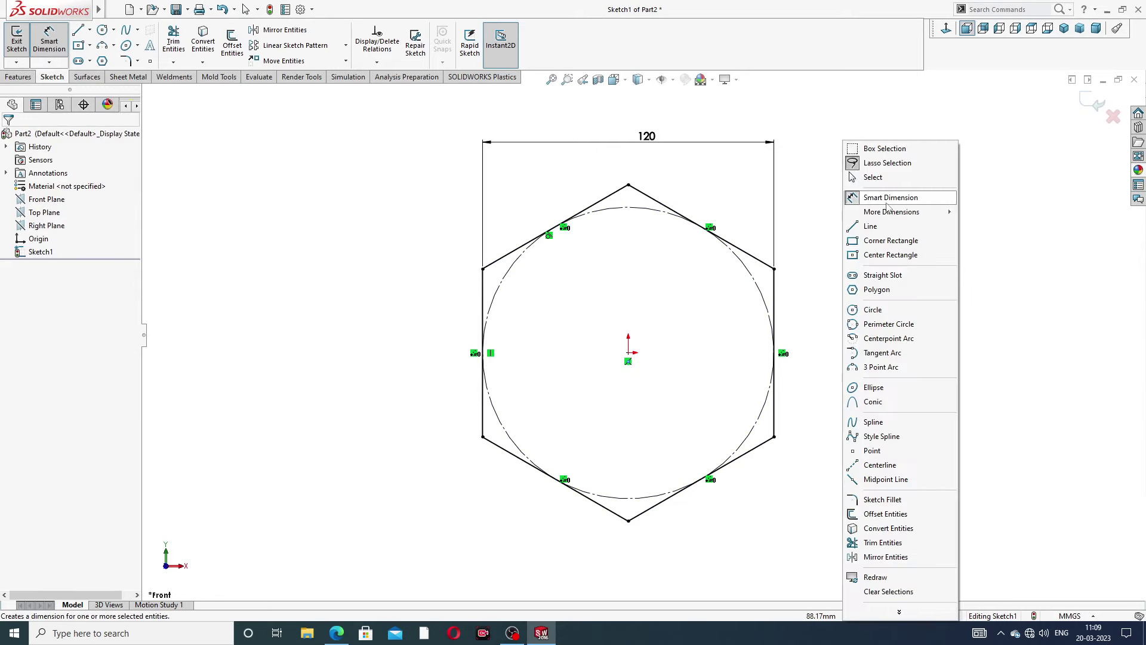
left_click(873, 177)
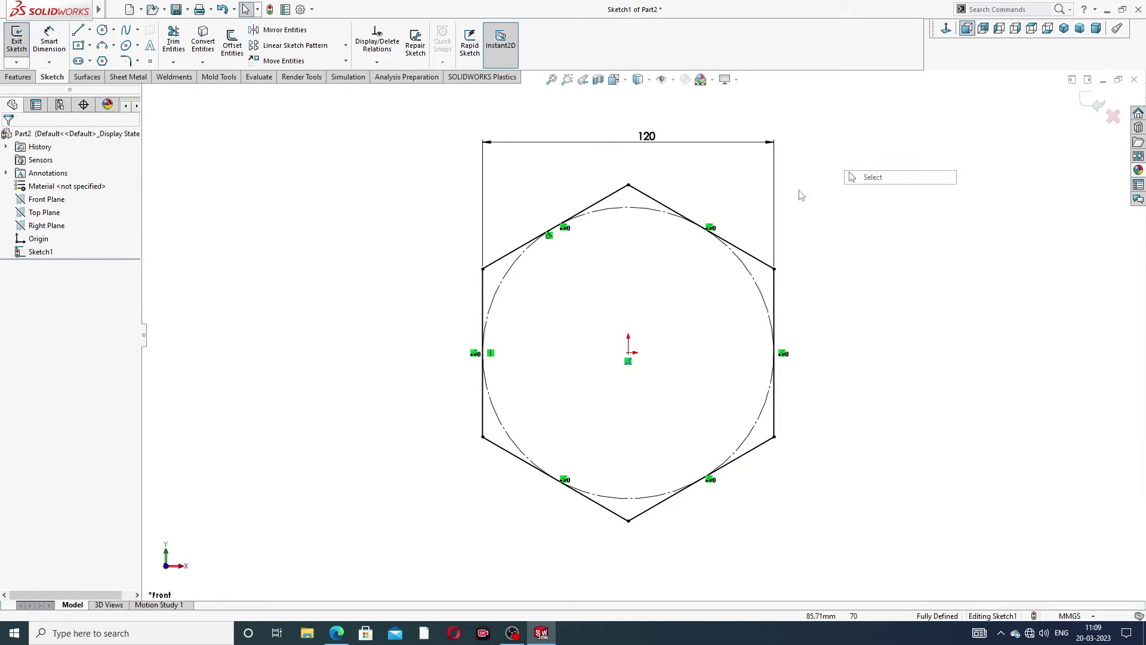
left_click(18, 77)
left_click(21, 41)
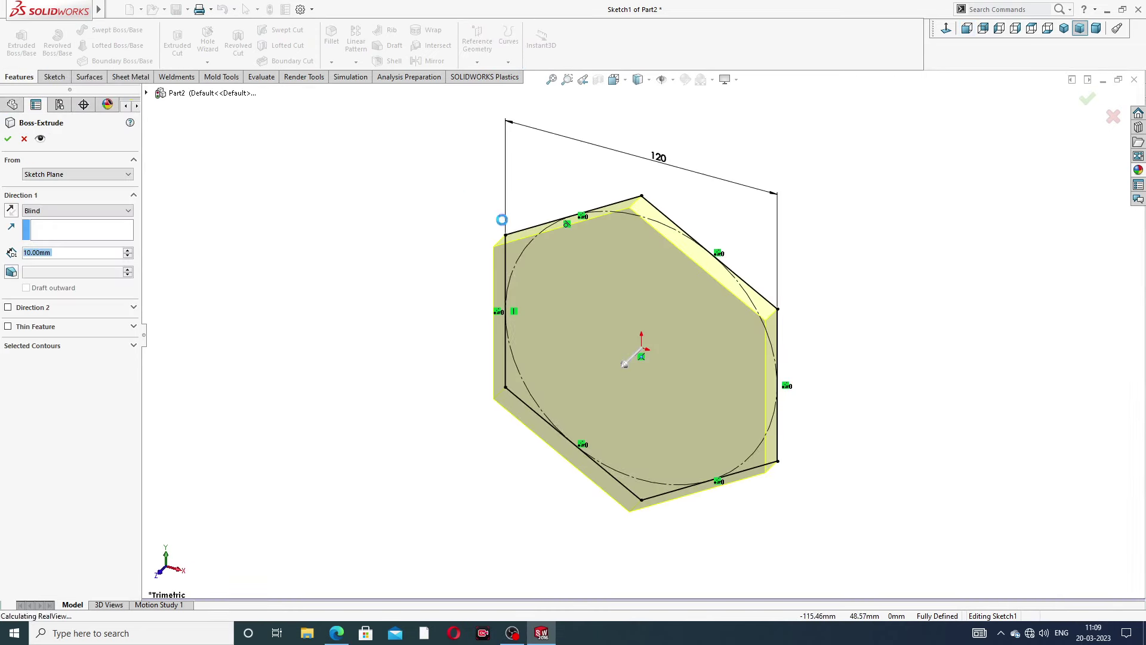
Extrude the hexagon Mid Plane to a 56 mm depth to form the bolt head.
left_click(107, 212)
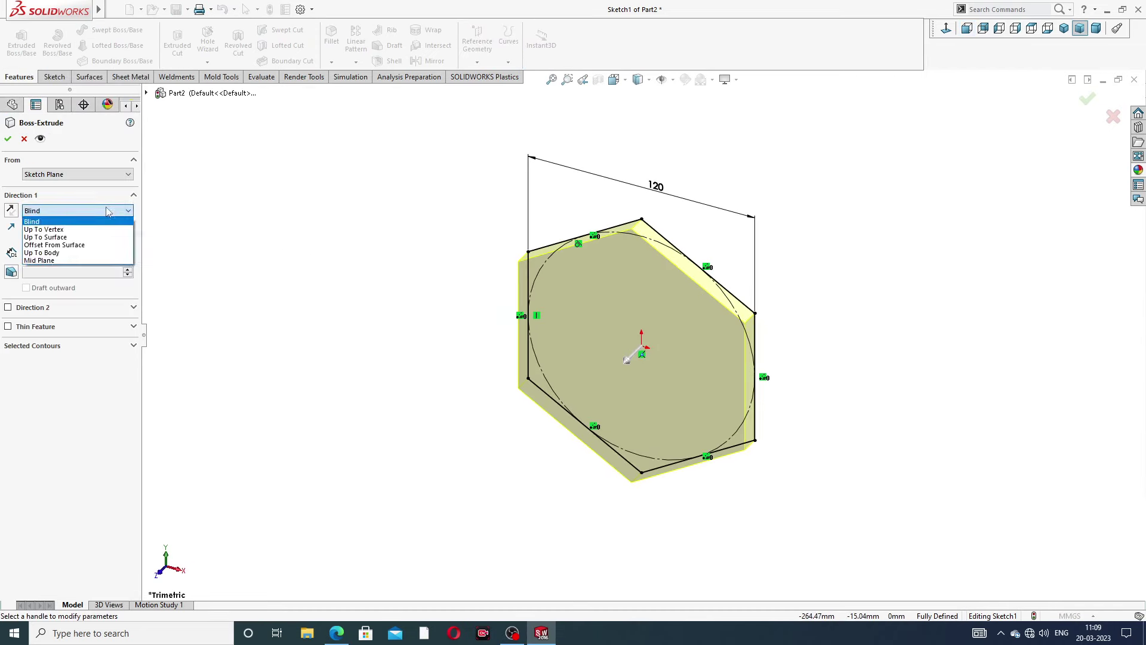
left_click(74, 261)
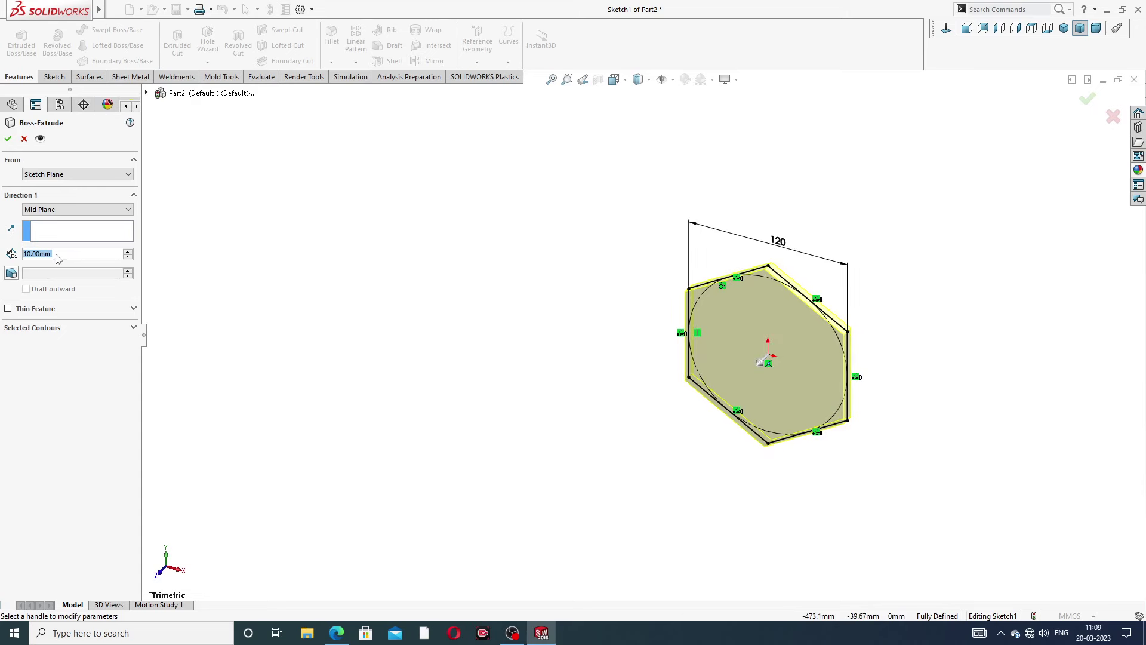
type("56")
key("Return")
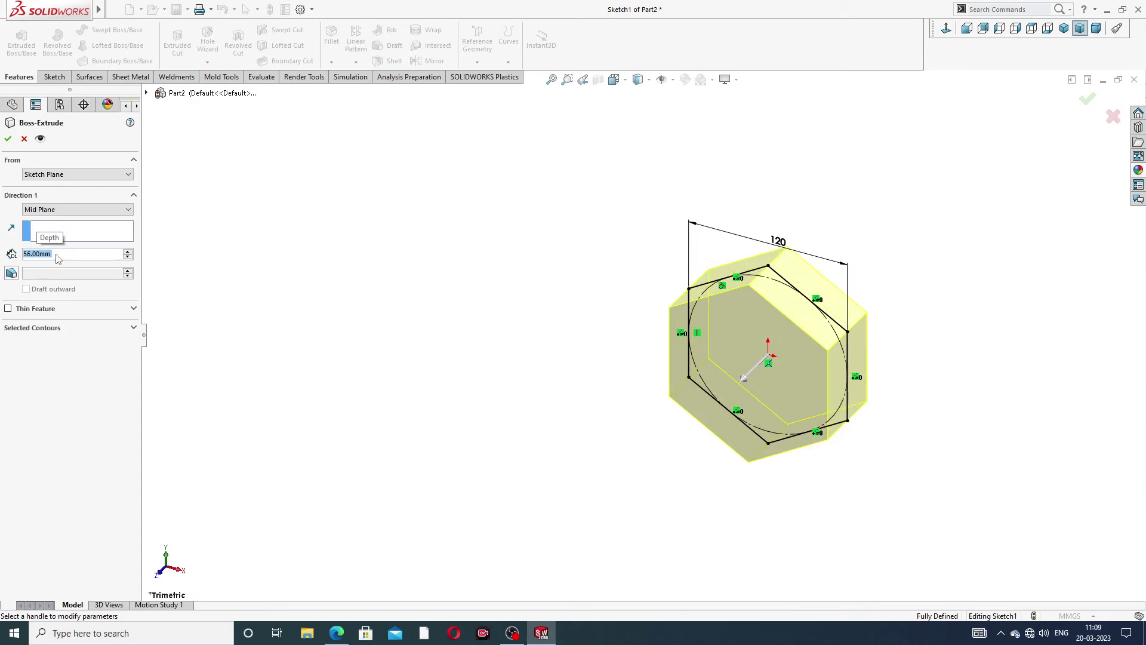
scroll(826, 386, "down", 2)
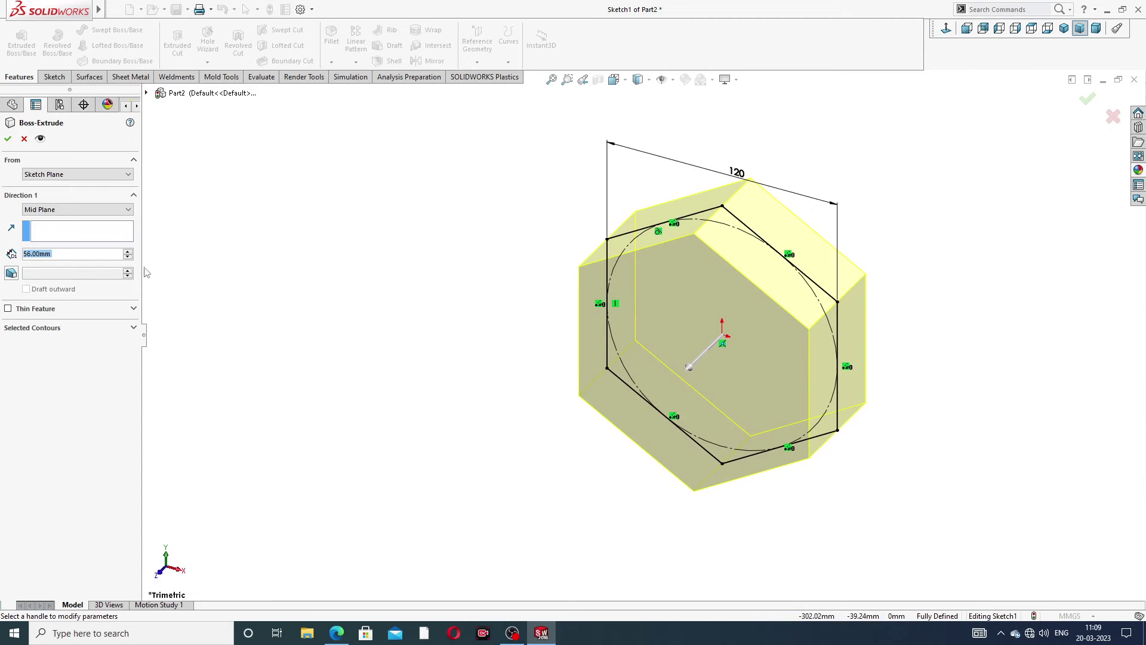
left_click(337, 633)
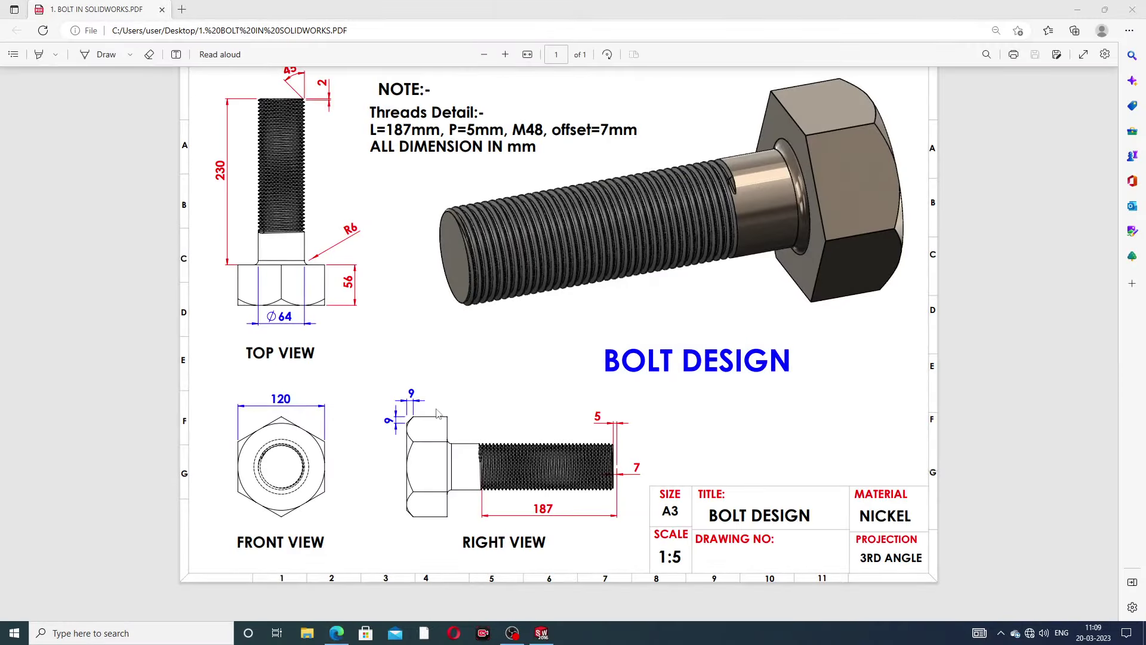
left_click(339, 633)
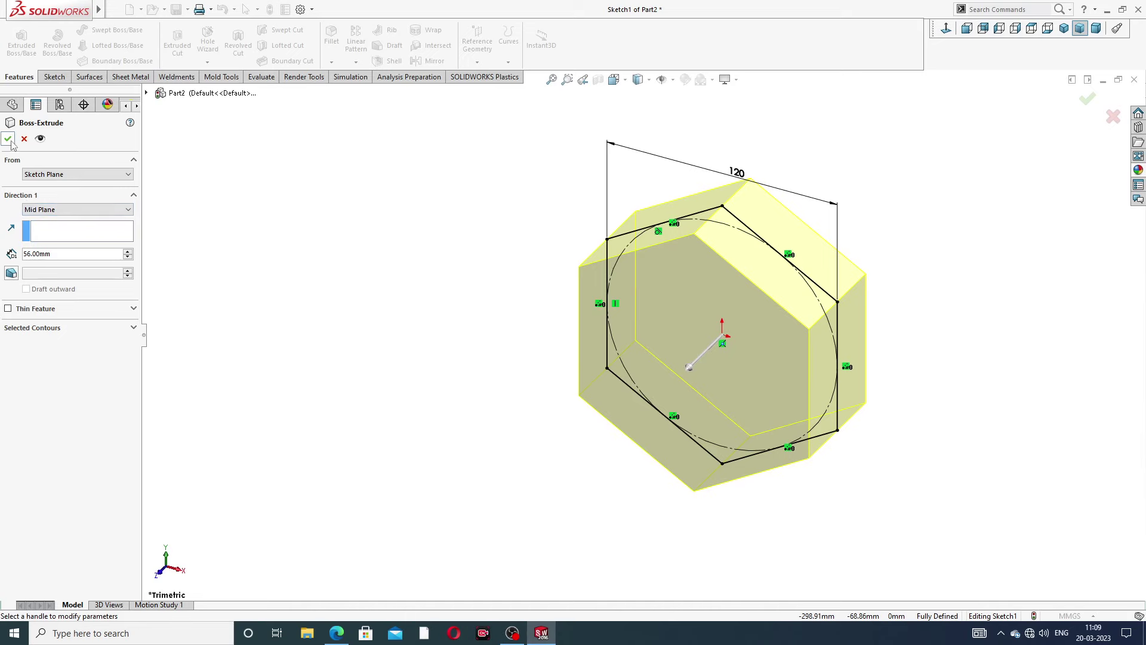
key("Return")
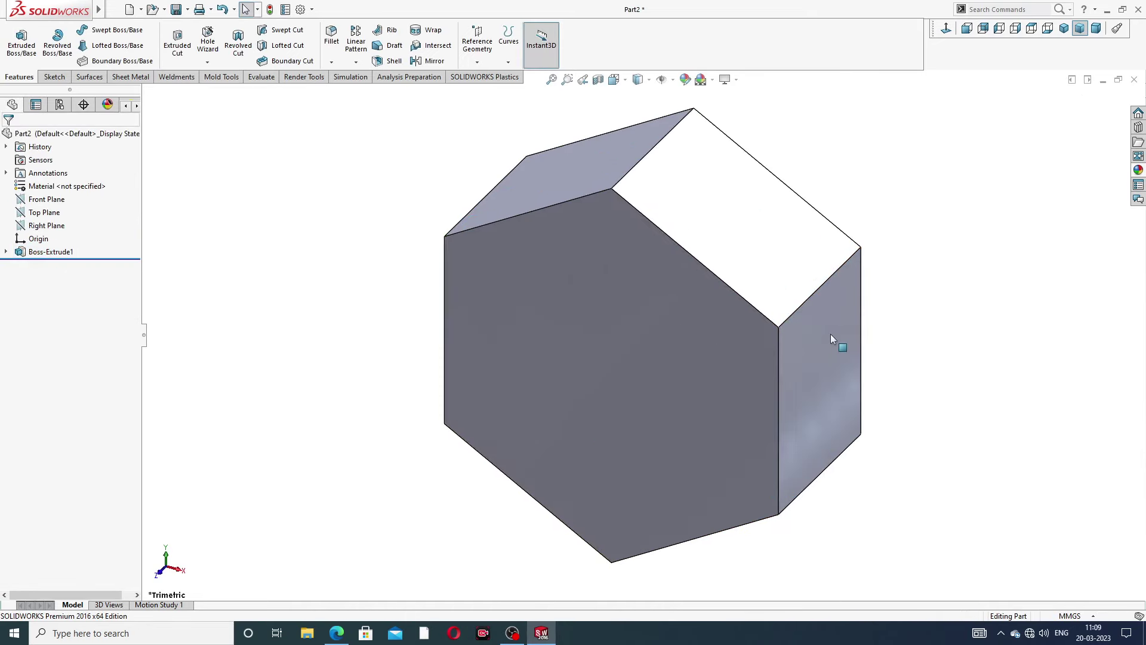
Sketch a circle centred on the origin on the hex head's end face.
mouse_move(844, 249)
middle_mouse_down()
mouse_move(799, 295)
mouse_move(681, 232)
mouse_move(719, 240)
mouse_move(656, 250)
middle_mouse_up()
left_click(675, 267)
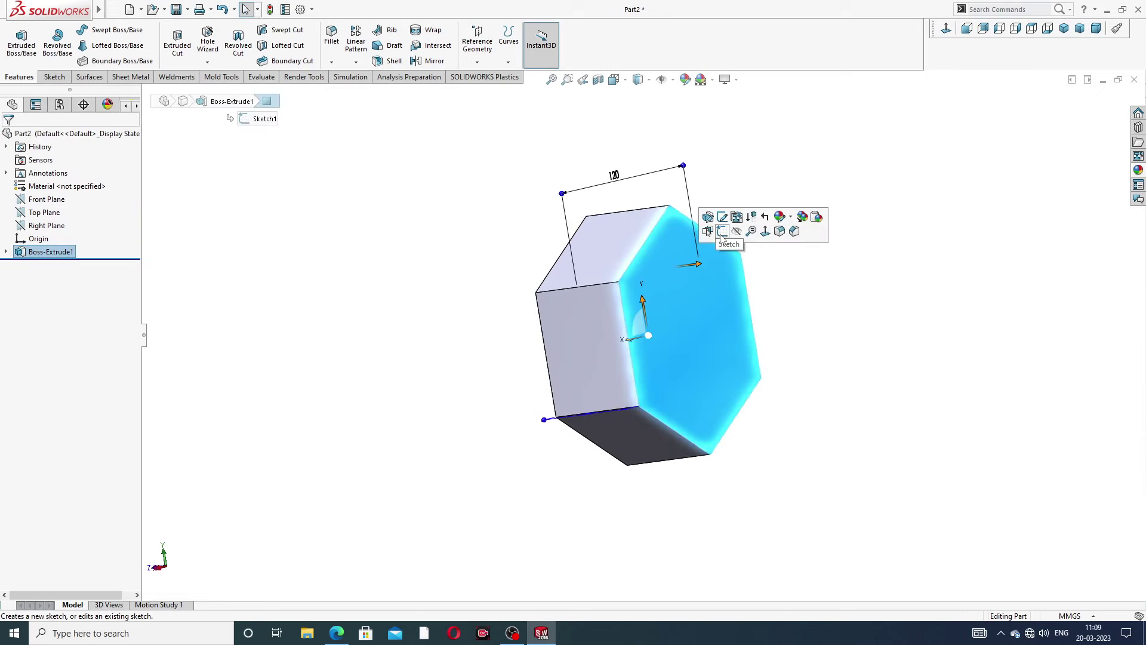
left_click(722, 232)
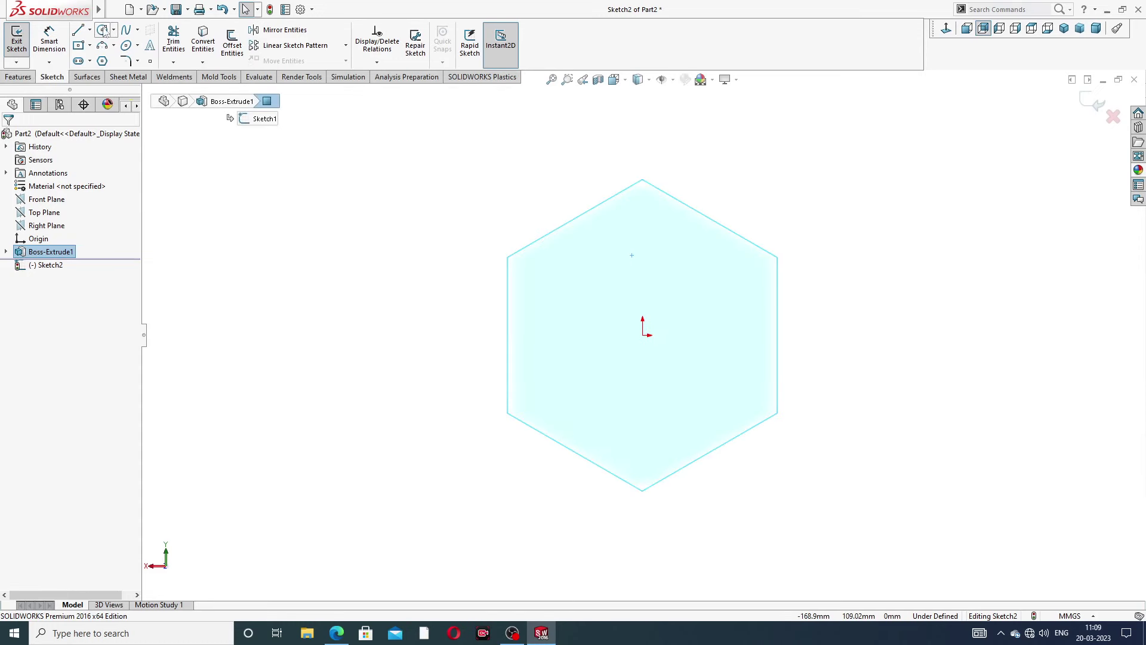
left_click(103, 30)
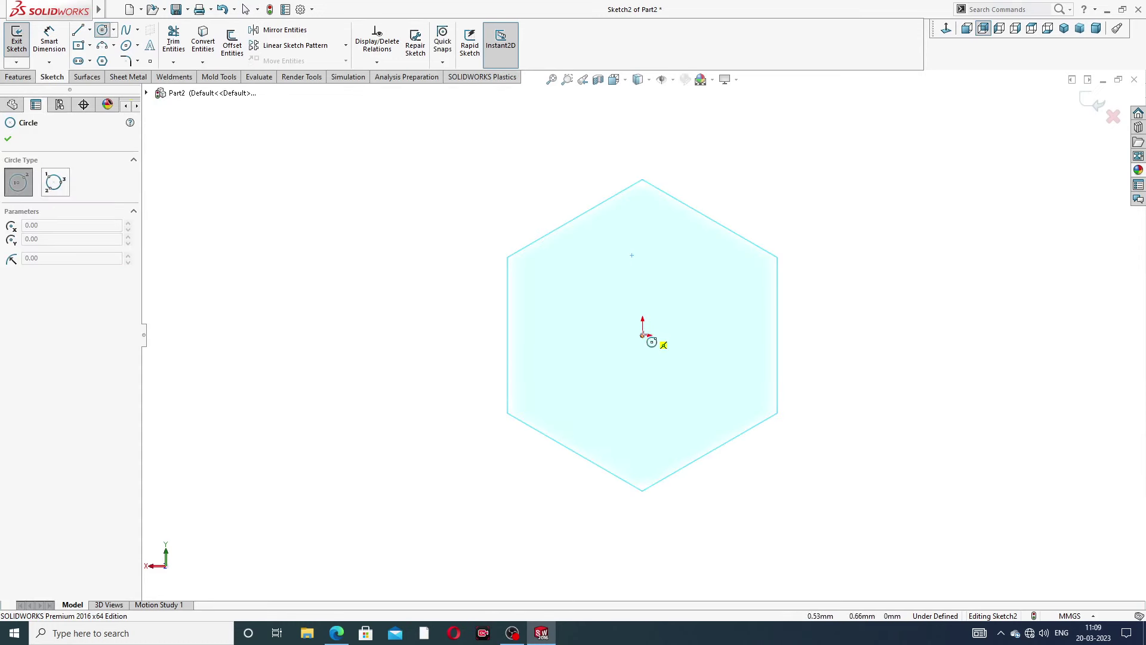
left_click(643, 335)
left_click(687, 256)
right_click(737, 212)
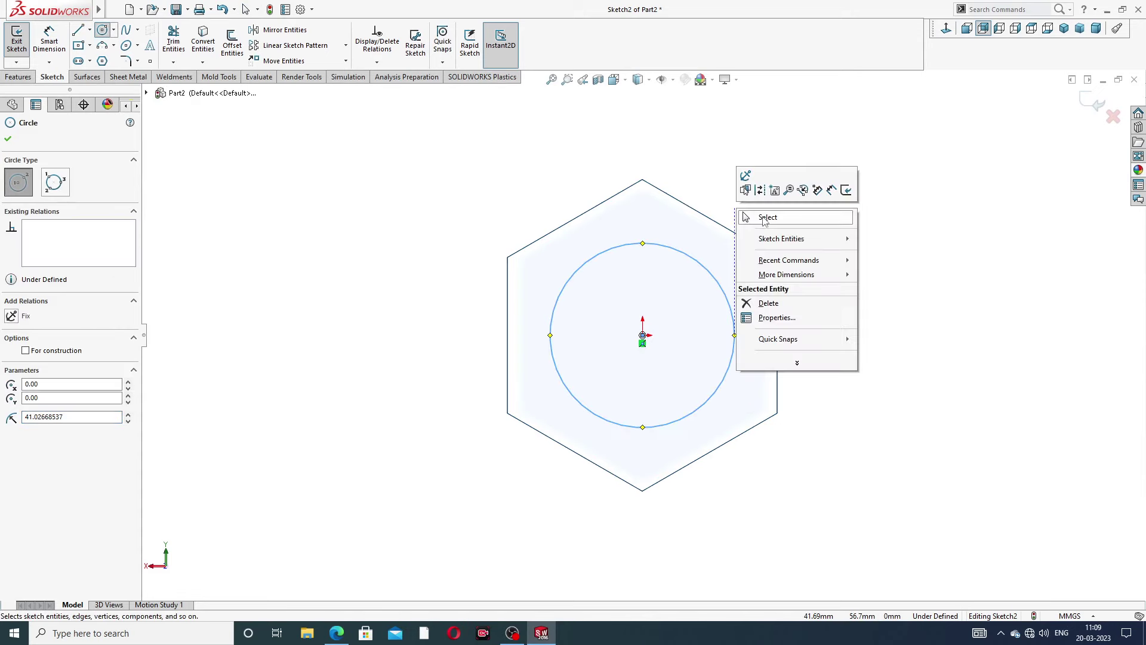
left_click(761, 219)
Dimension the circle to a 64 mm diameter.
left_click(49, 40)
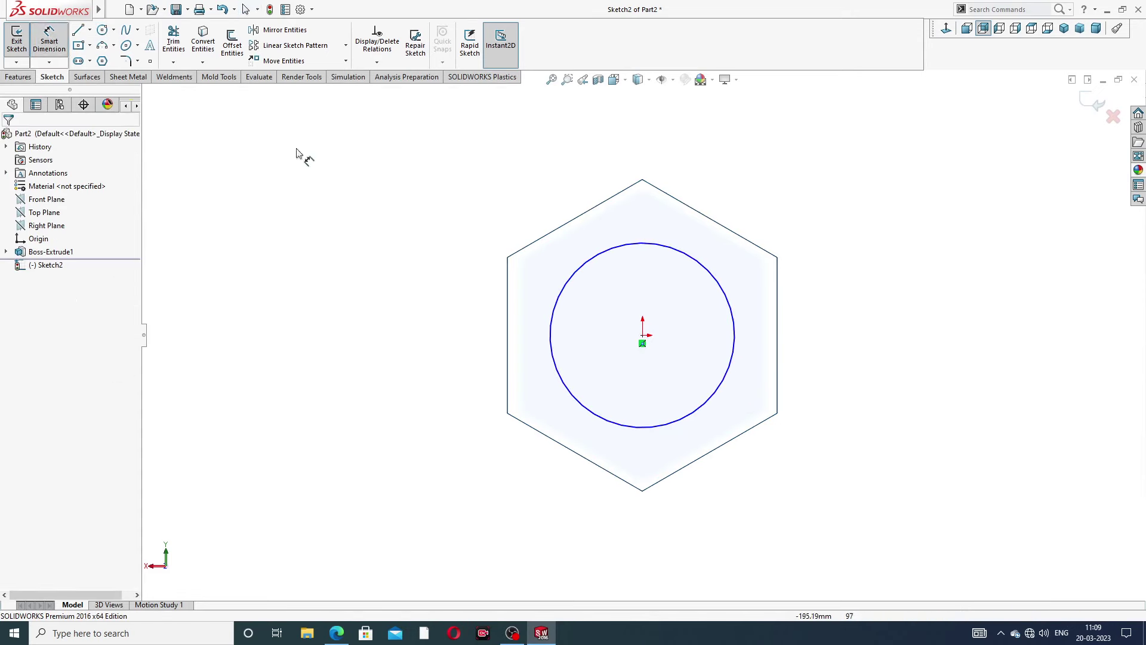
left_click(660, 249)
left_click(777, 198)
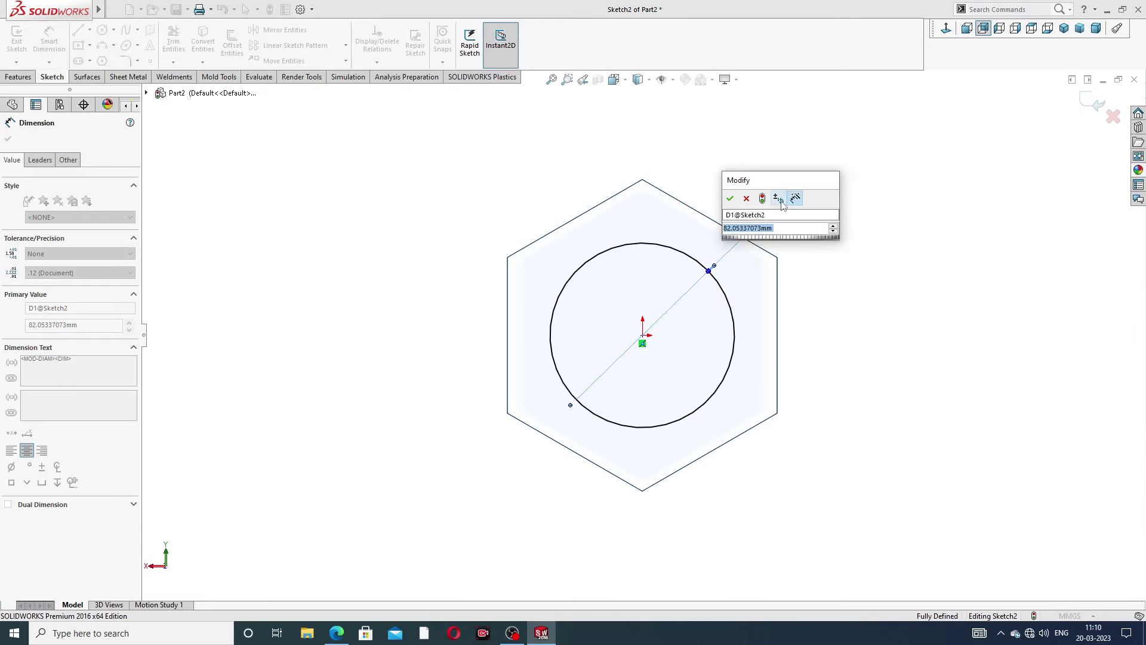
type("64")
key("Return")
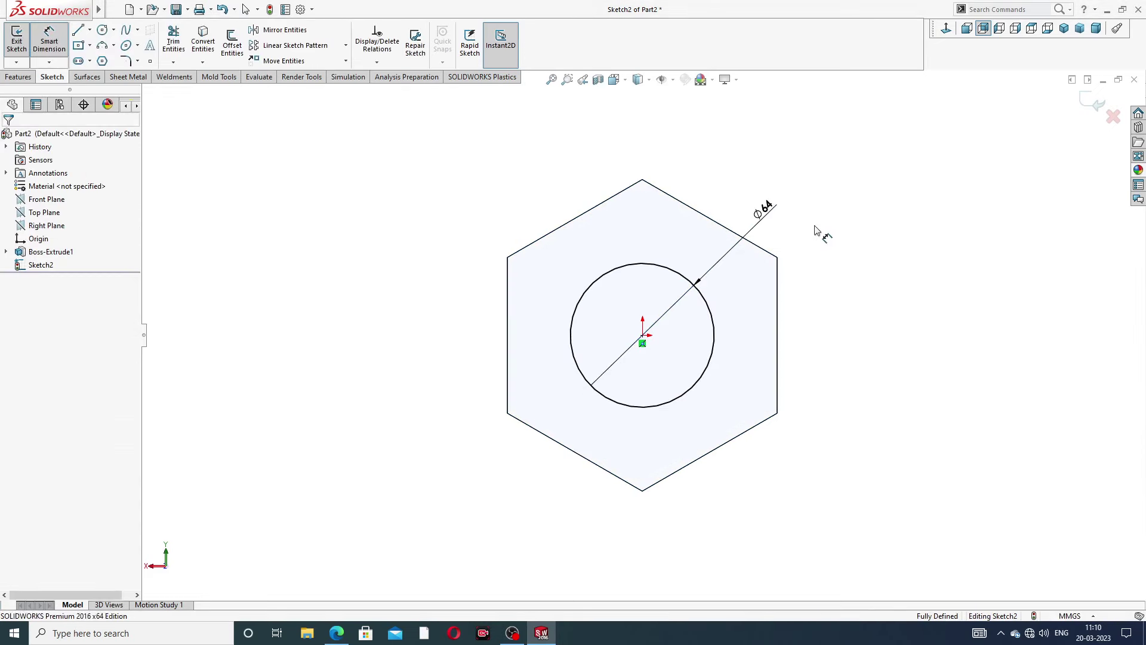
right_click(875, 181)
left_click(889, 177)
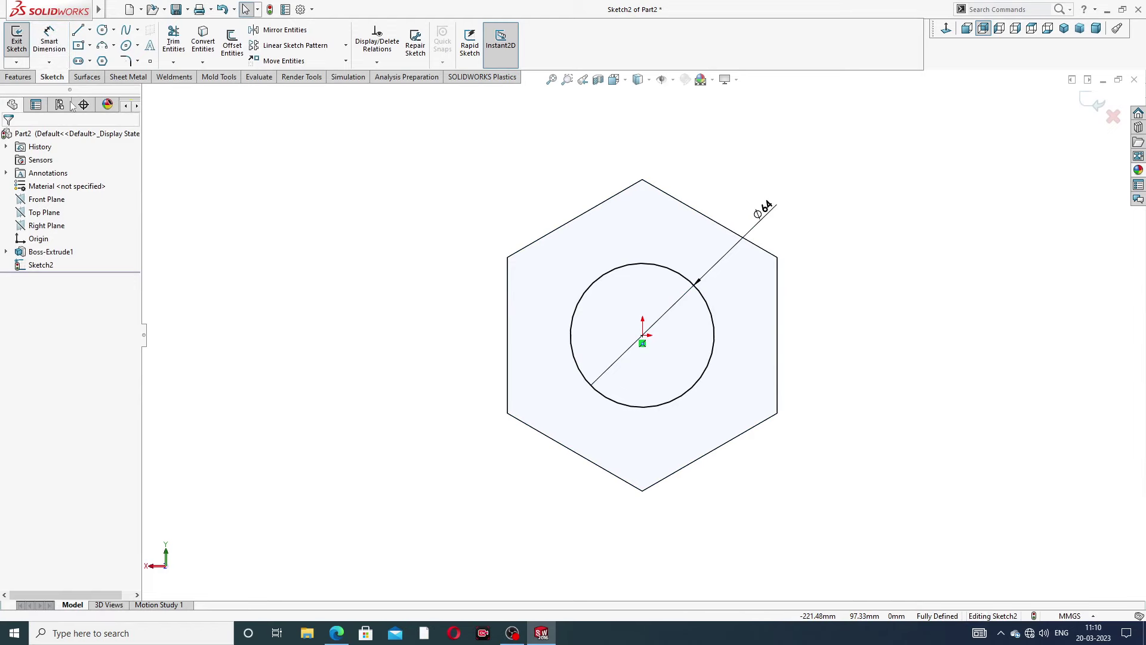
Extrude the Ø64 circle 230 mm blind from the head to form the shaft.
left_click(19, 77)
left_click(21, 43)
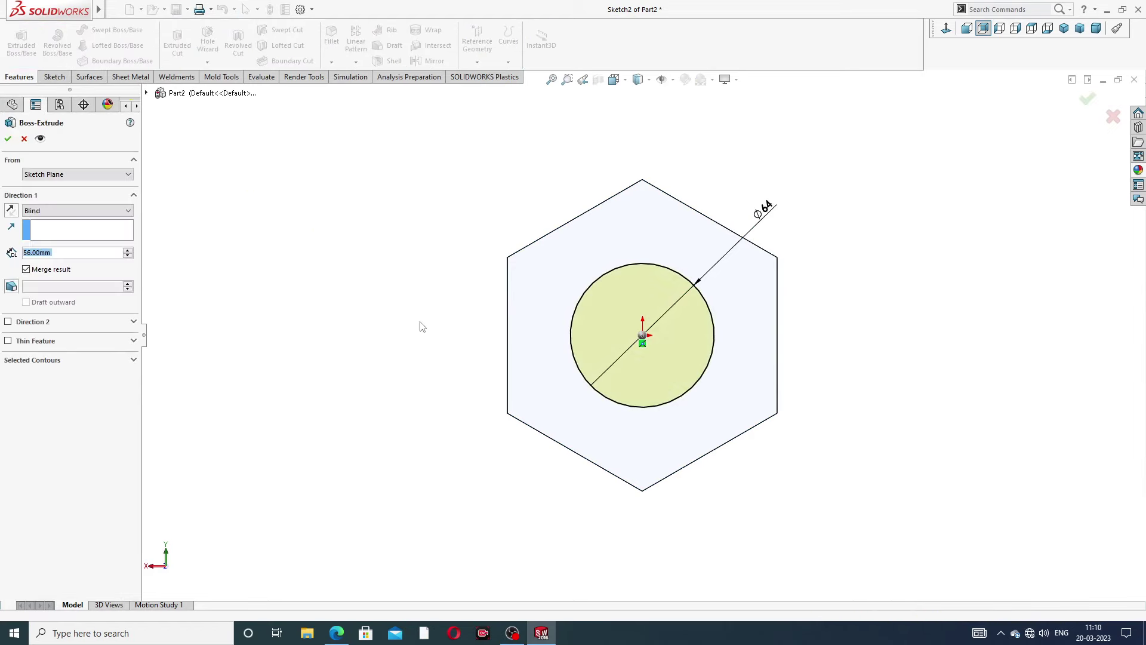
middle_click_drag(420, 325, 549, 303)
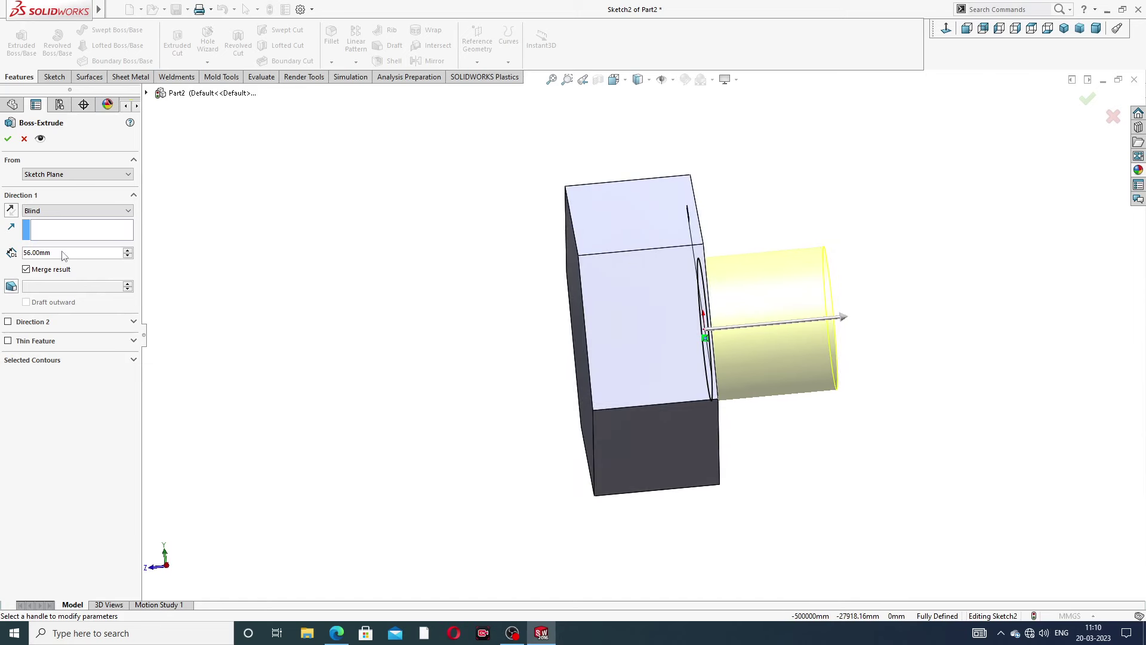
type("230")
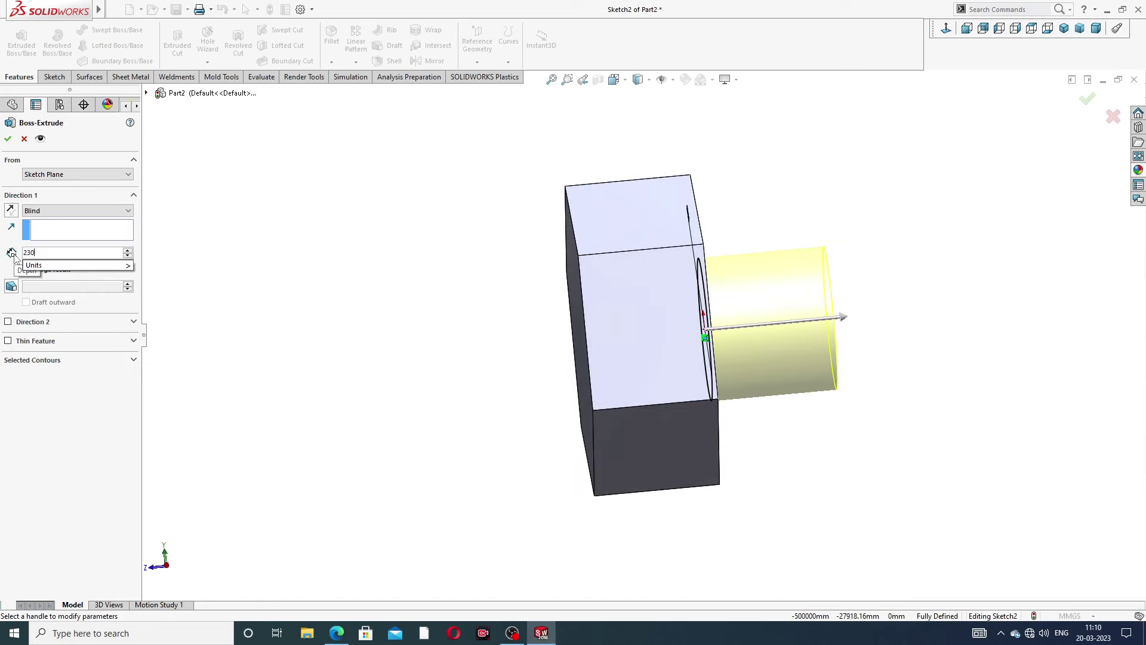
key("Return")
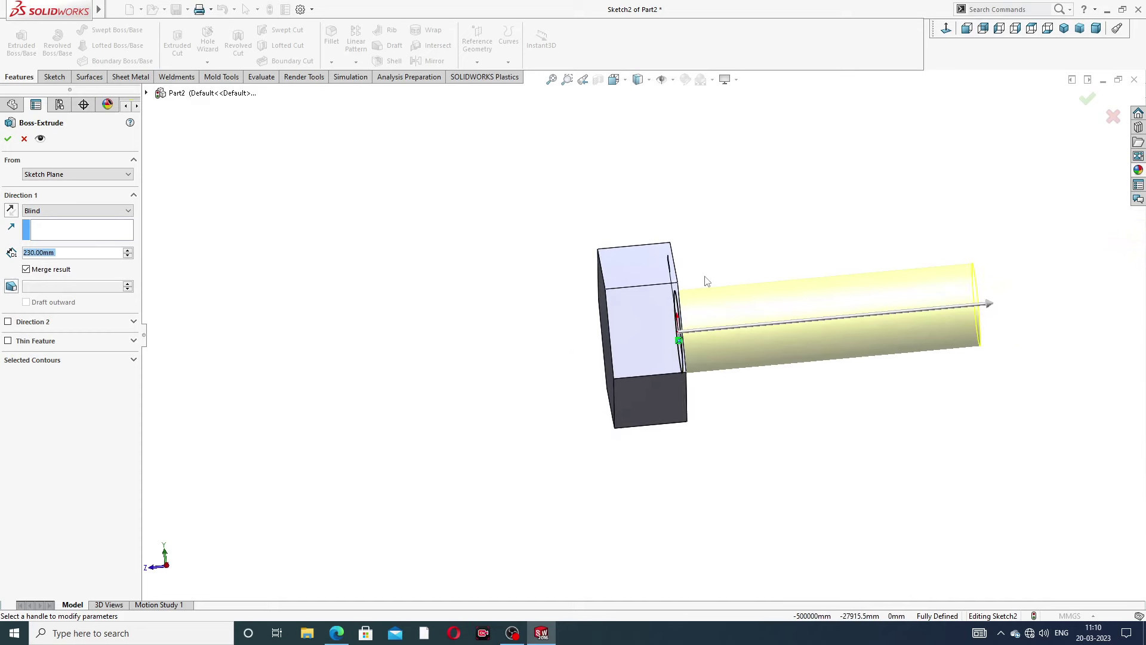
middle_click_drag(704, 278, 648, 258)
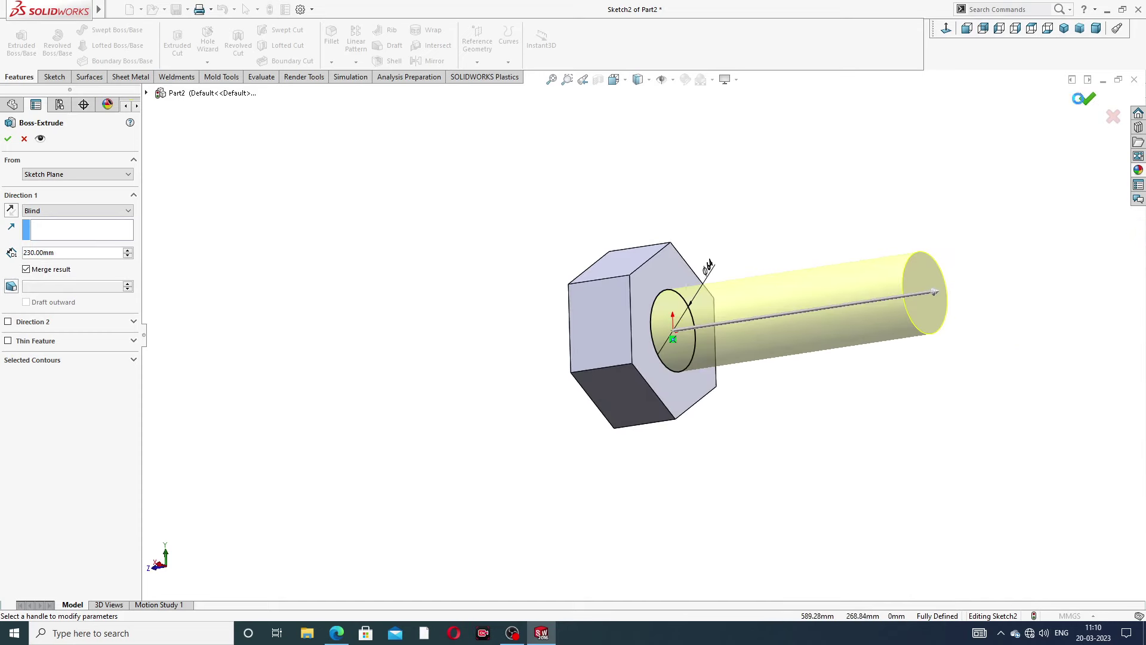
key("Return")
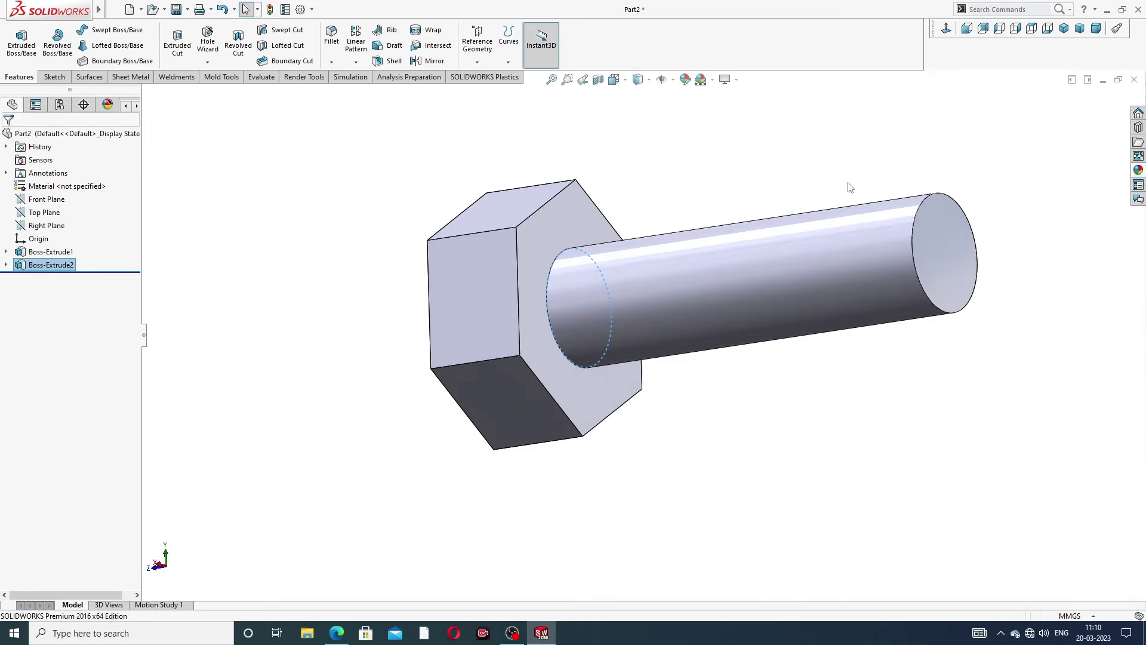
Apply the polished nickel appearance to the whole bolt.
left_click(830, 180)
scroll(827, 230, "down", 3)
mouse_move(821, 238)
middle_mouse_down()
mouse_move(815, 210)
mouse_move(794, 215)
middle_mouse_up()
scroll(651, 299, "down", 2)
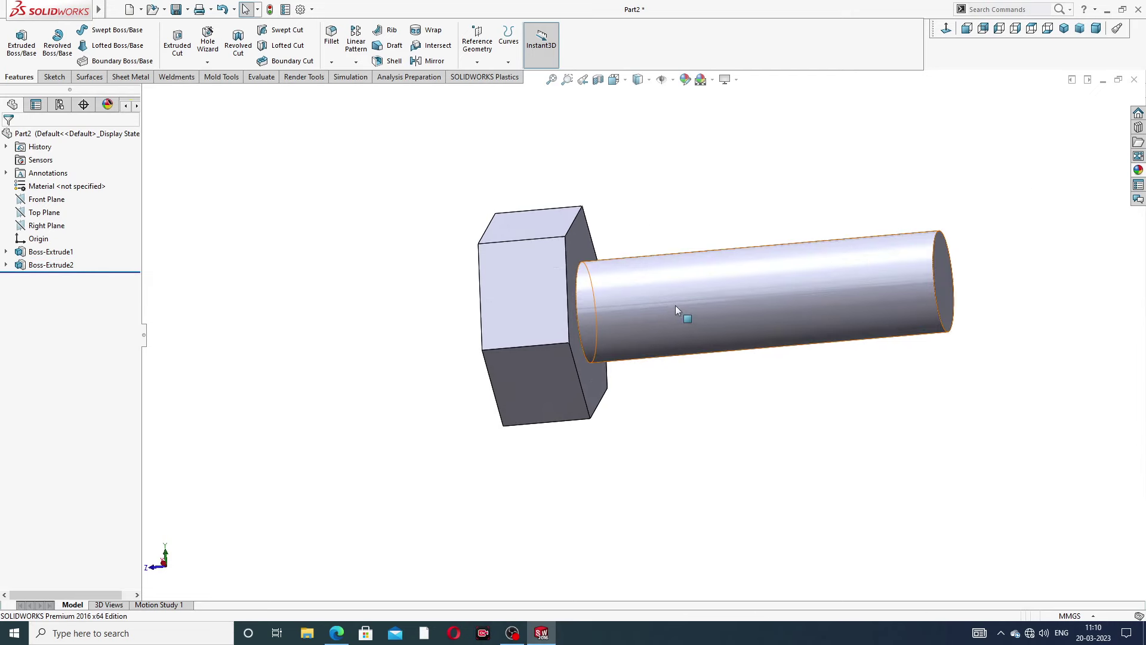
left_click(1139, 171)
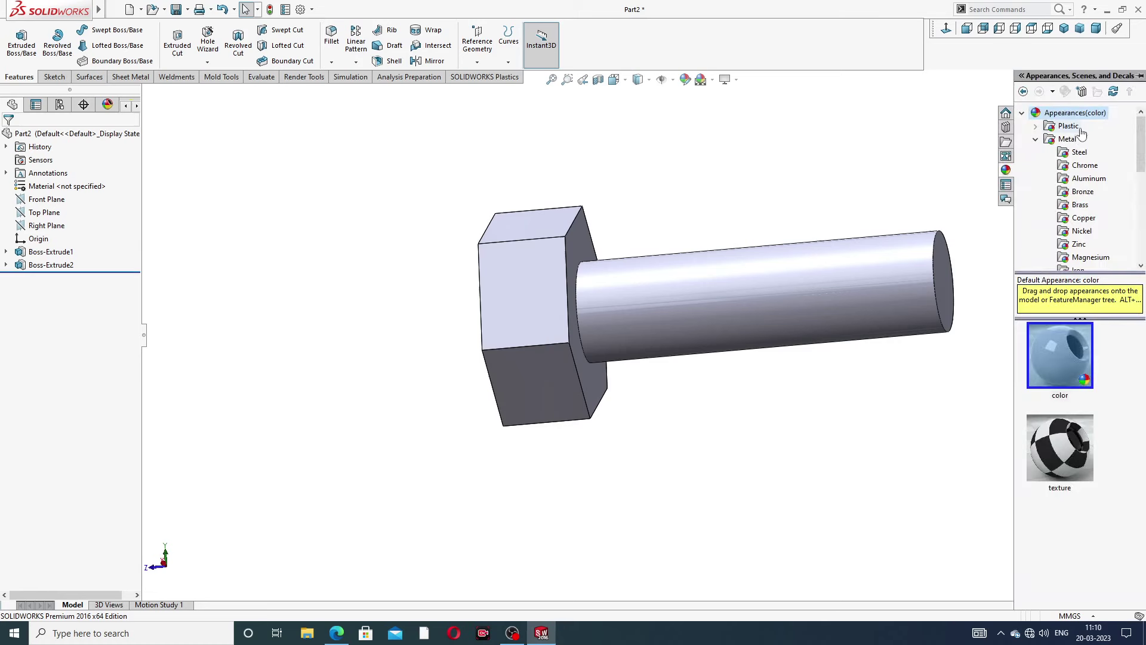
left_click(1082, 232)
mouse_move(1060, 356)
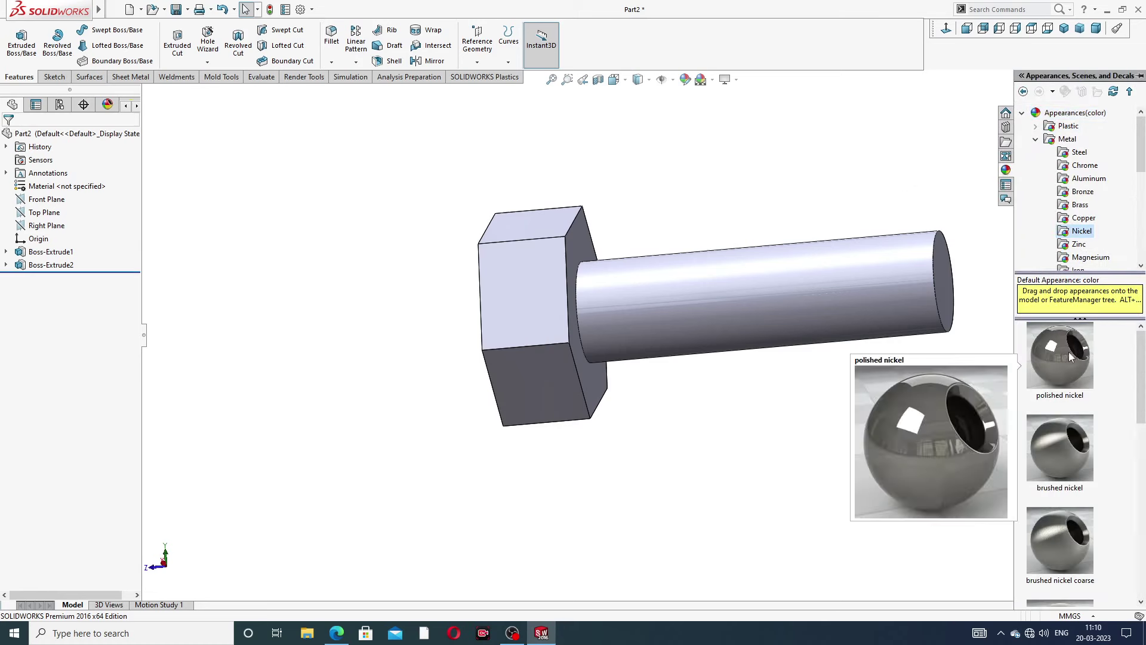
double_click(1068, 352)
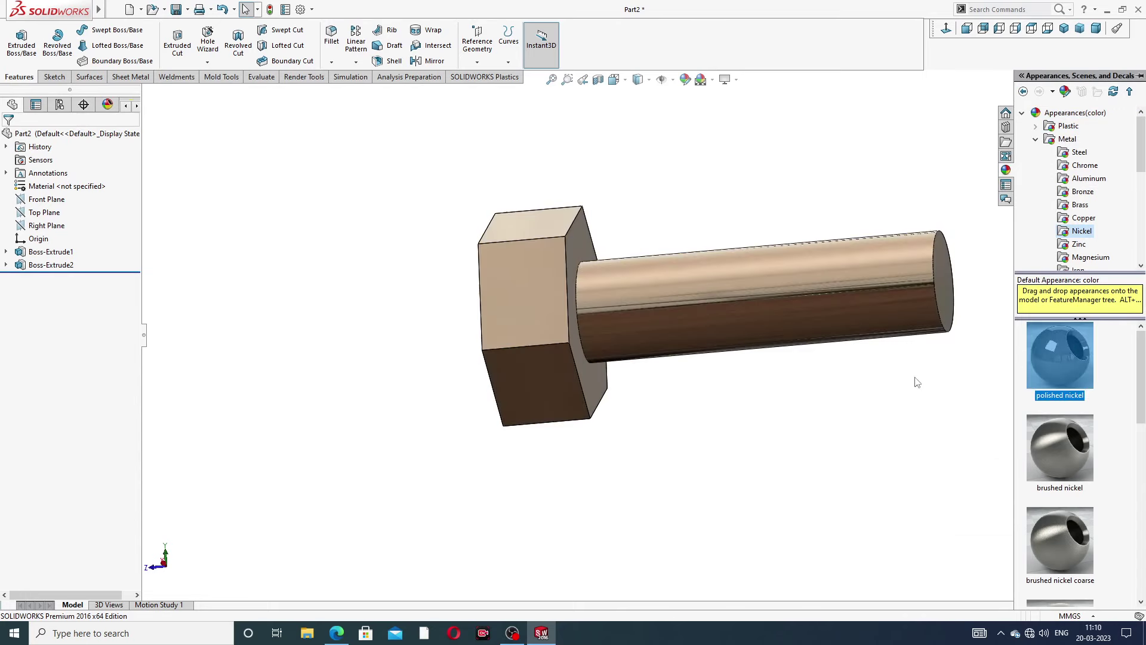
Inspect the nickel finish from several angles and check the bolt drawing PDF.
scroll(755, 274, "down", 3)
scroll(765, 295, "up", 3)
mouse_move(765, 295)
middle_mouse_down()
mouse_move(815, 276)
mouse_move(557, 338)
middle_mouse_up()
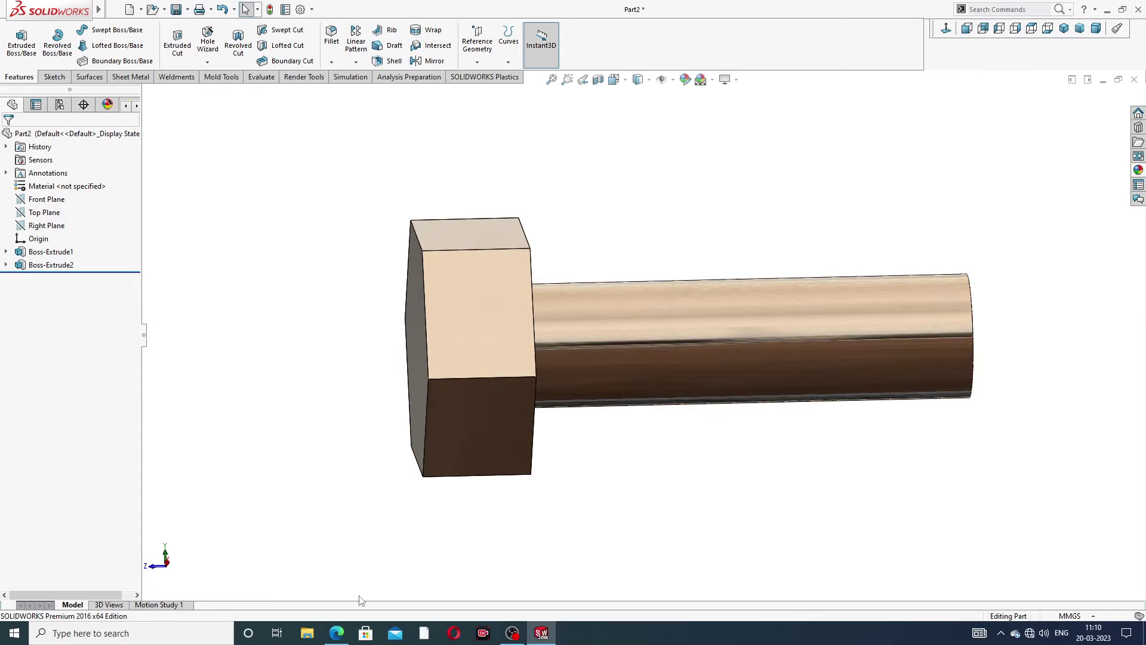
left_click(338, 635)
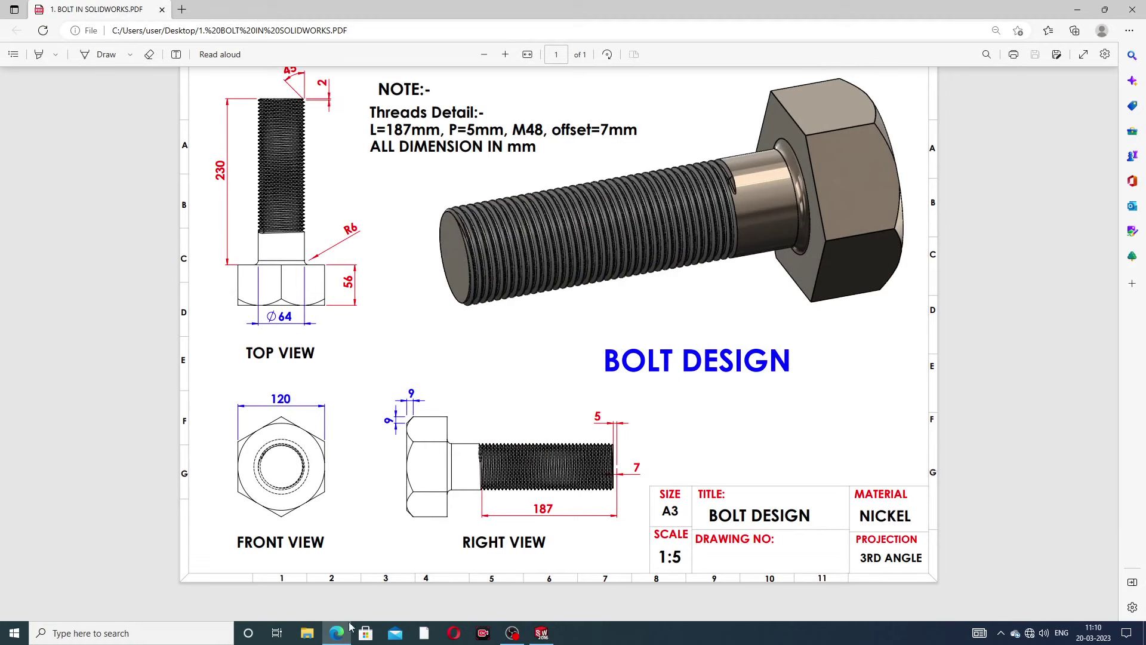
left_click(348, 630)
mouse_move(558, 327)
middle_mouse_down()
mouse_move(484, 311)
mouse_move(503, 313)
middle_mouse_up()
Add a 6 mm fillet to the circular edge where the shaft meets the head.
left_click(332, 37)
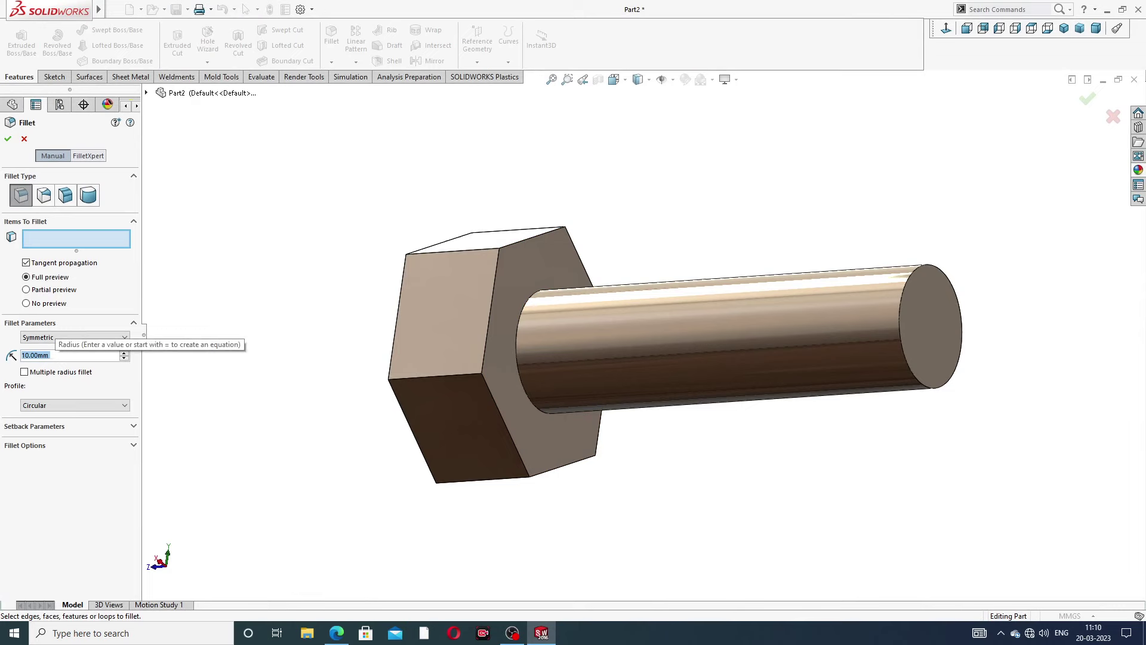
type("6")
key("Return")
scroll(469, 389, "down", 3)
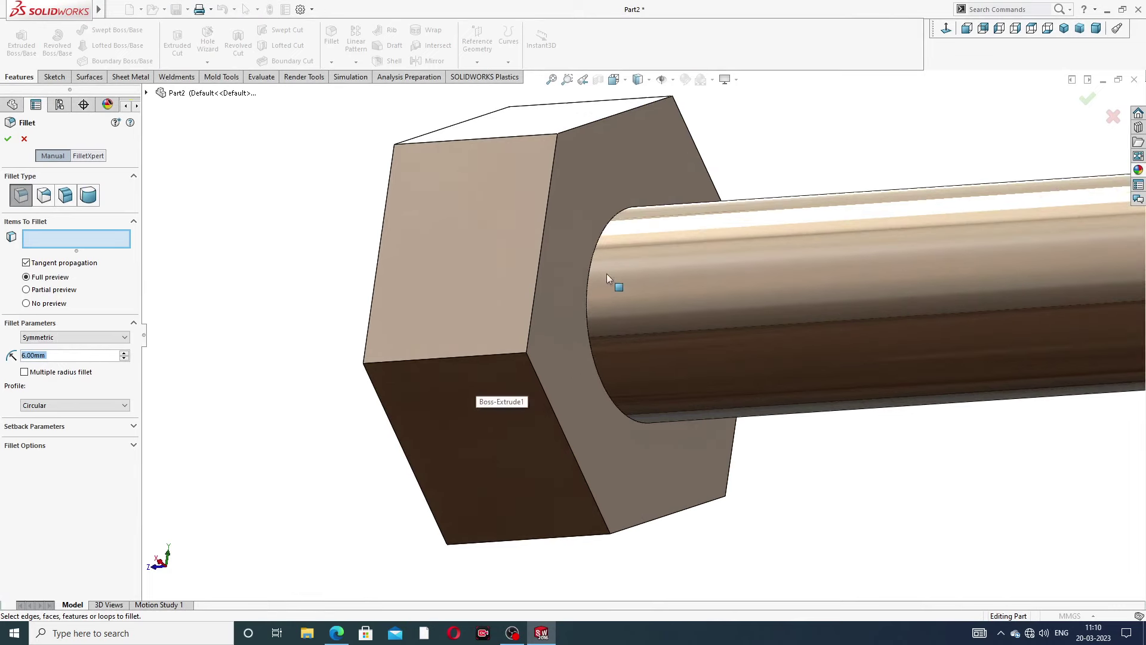
left_click(595, 250)
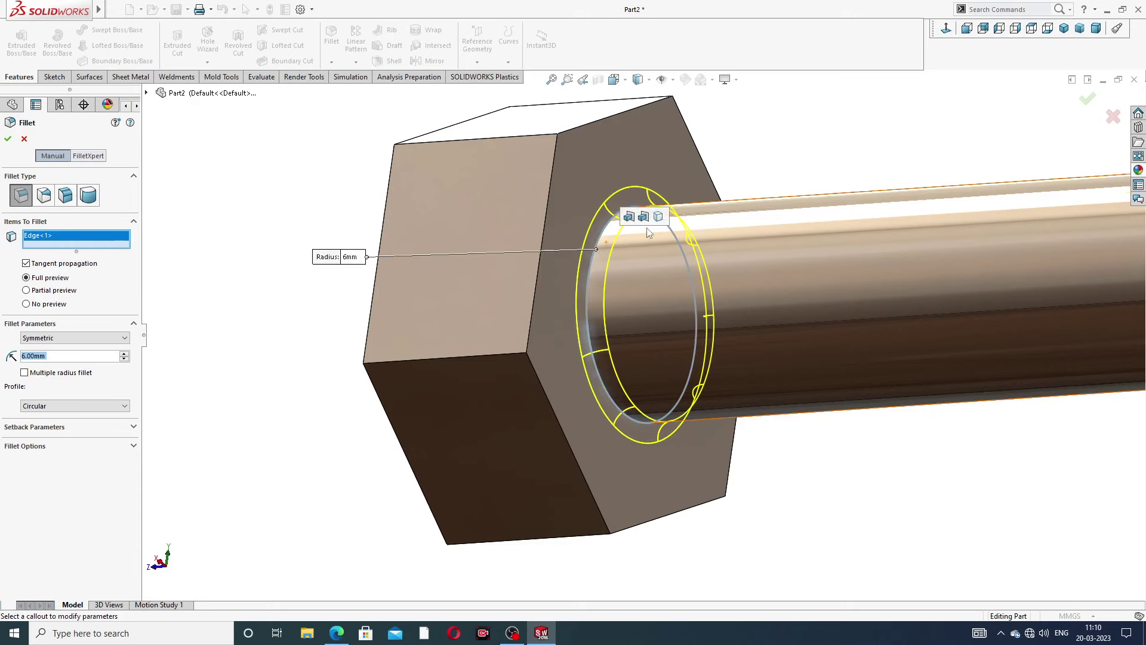
left_click(8, 142)
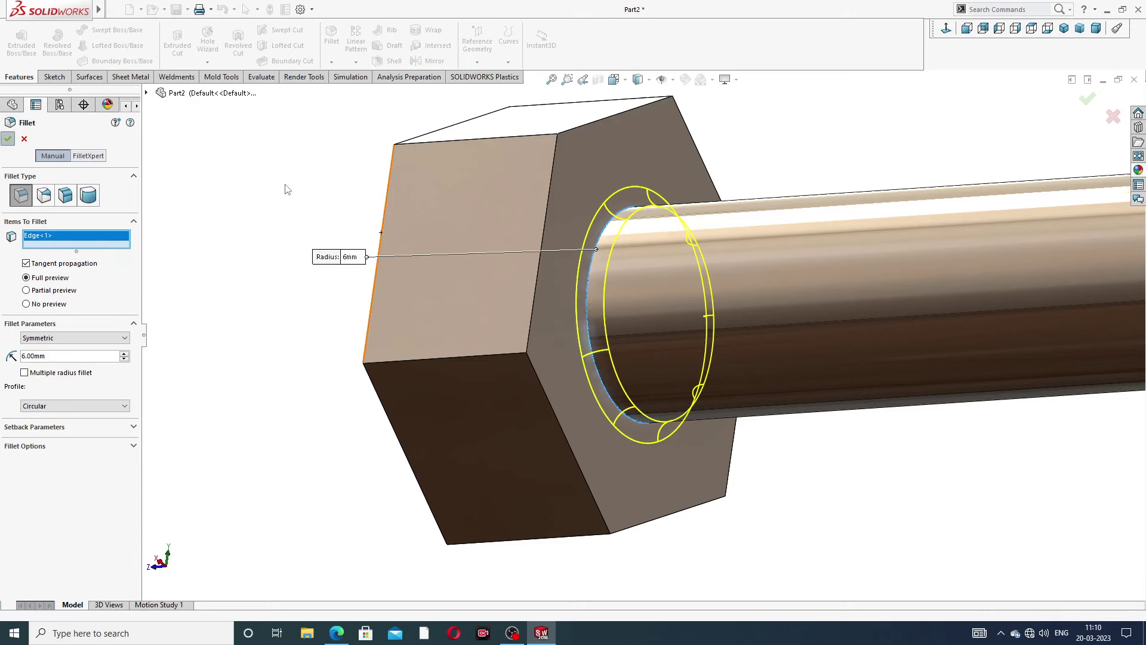
scroll(672, 270, "up", 5)
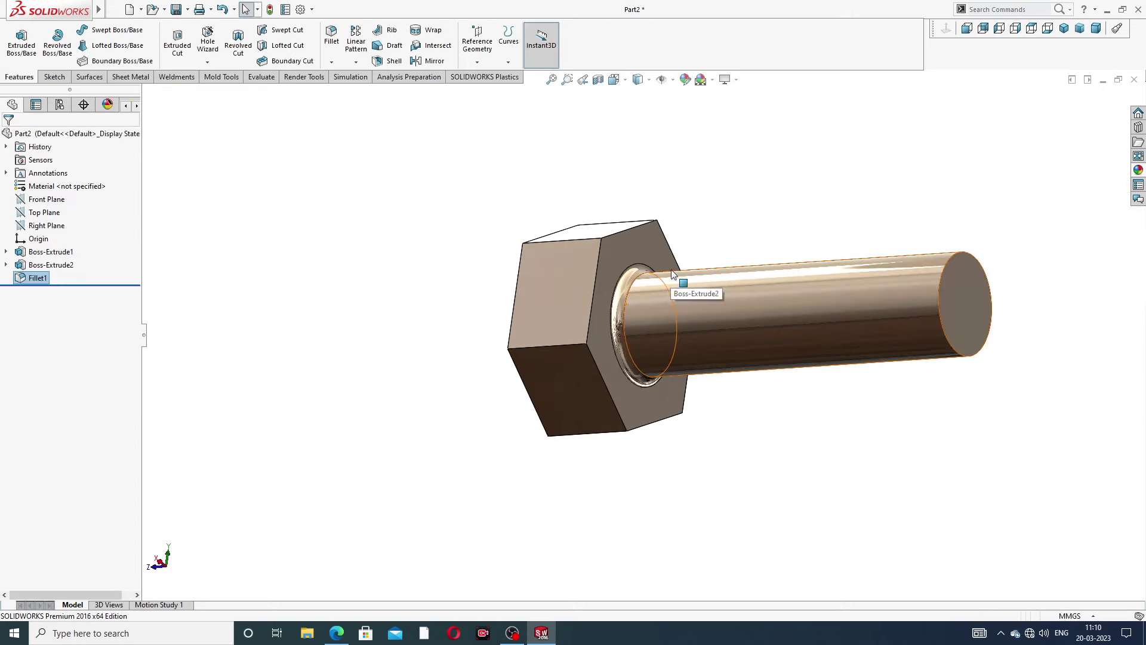
Add a 2 mm × 45° chamfer to the circular edge at the shaft tip.
middle_click_drag(671, 270, 839, 252)
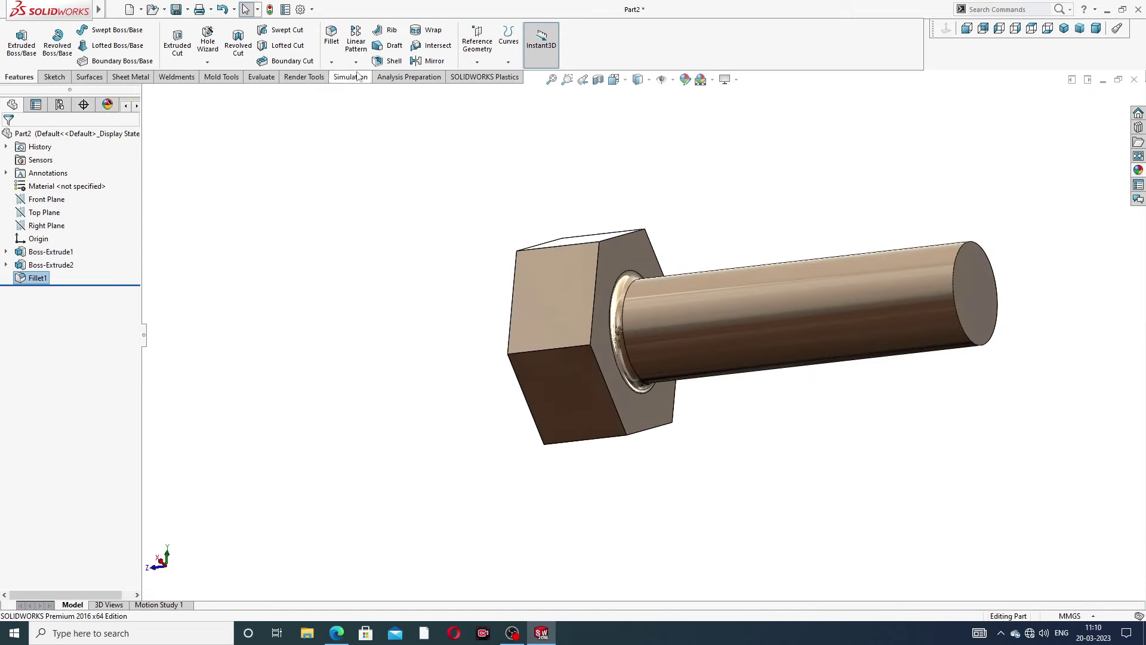
left_click(332, 62)
left_click(362, 91)
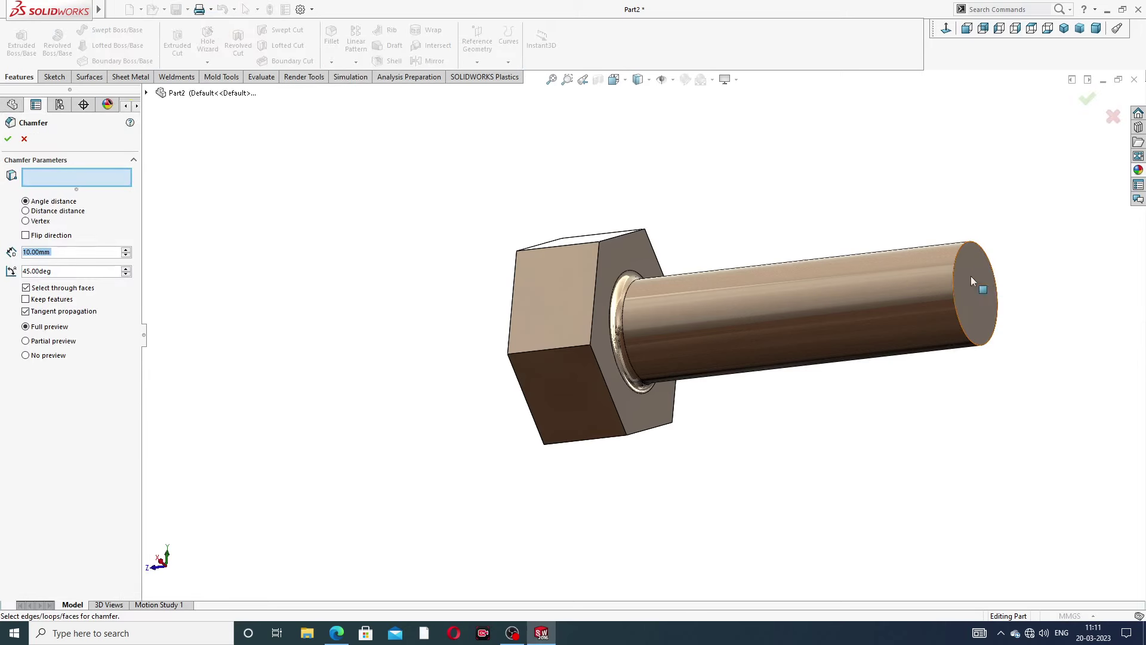
scroll(1027, 306, "down", 3)
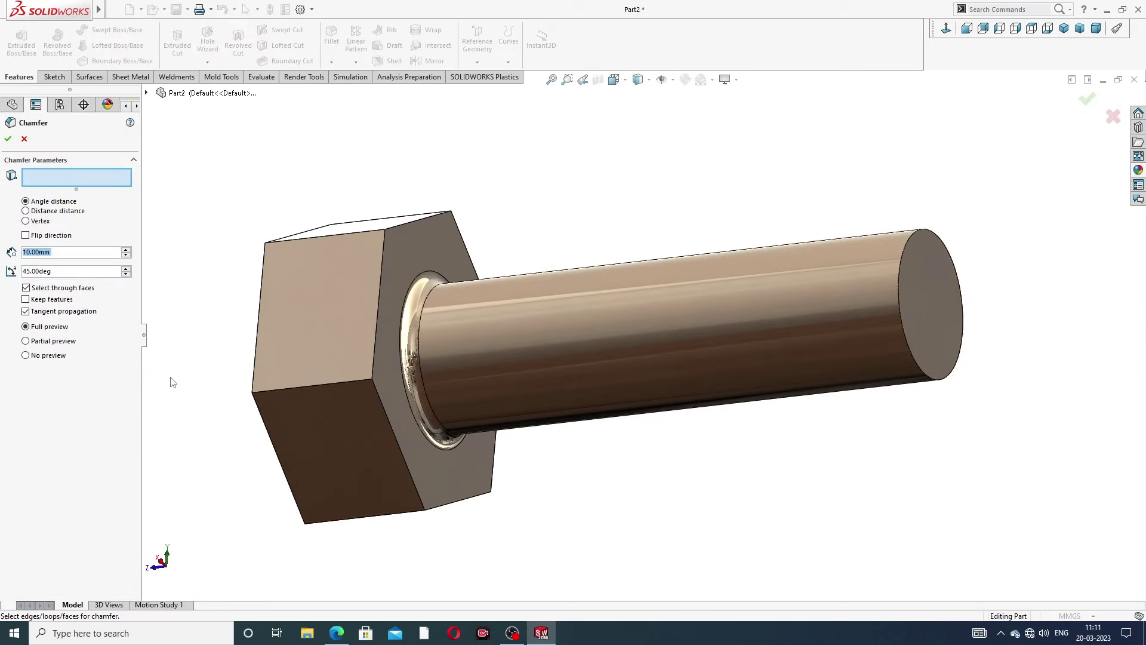
type("2")
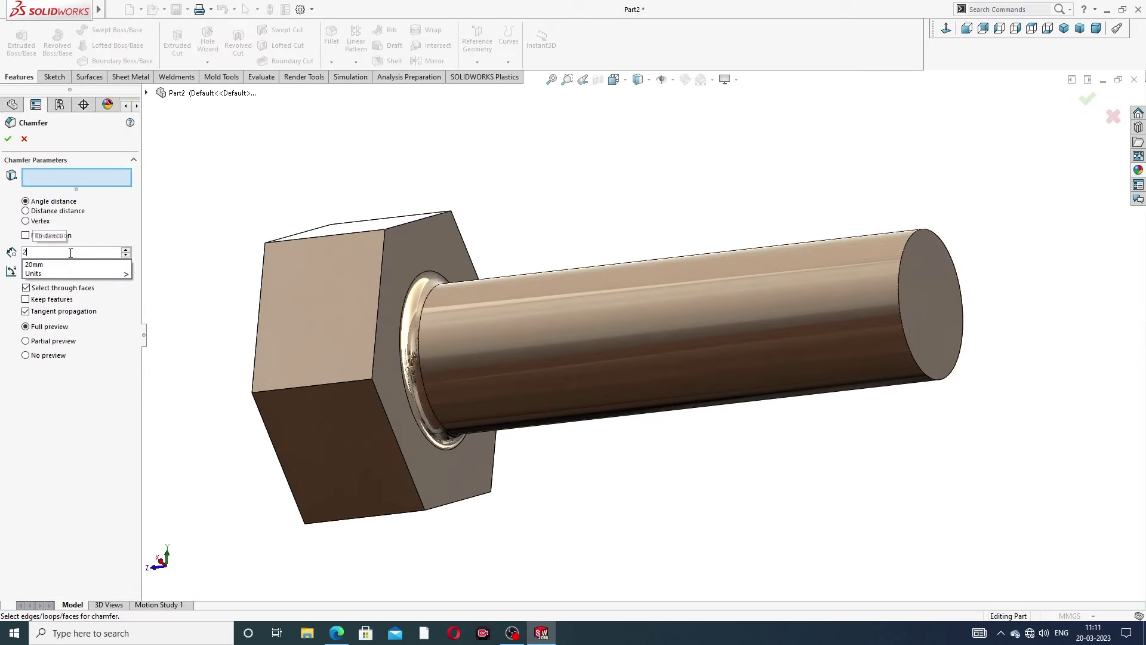
key("Return")
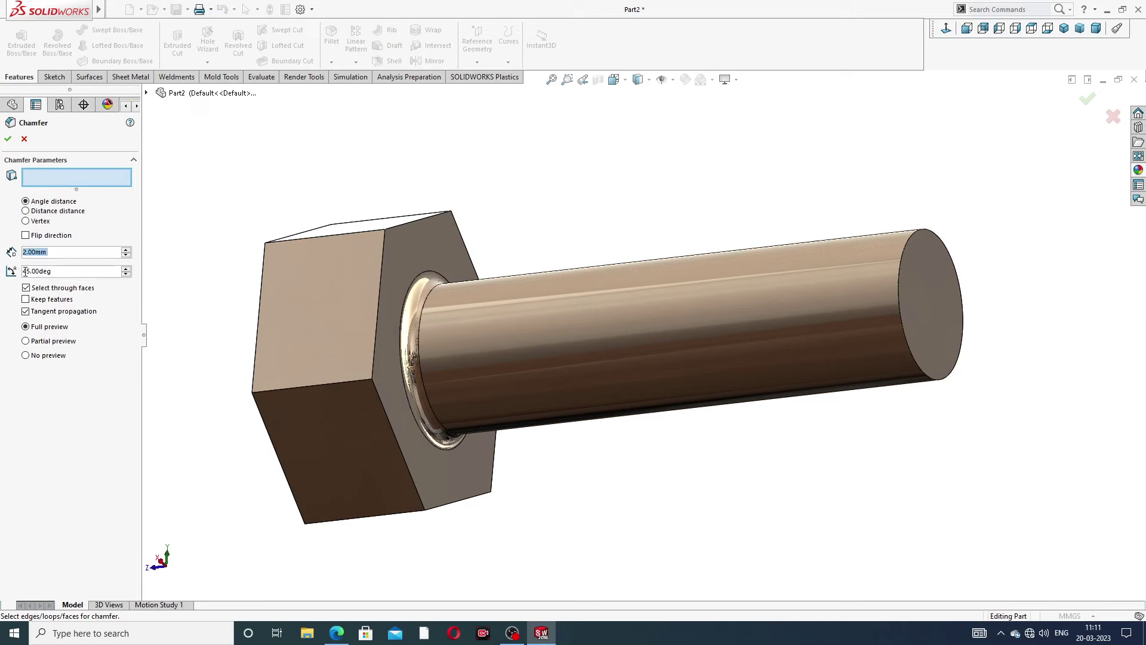
left_click(906, 246)
left_click(1087, 99)
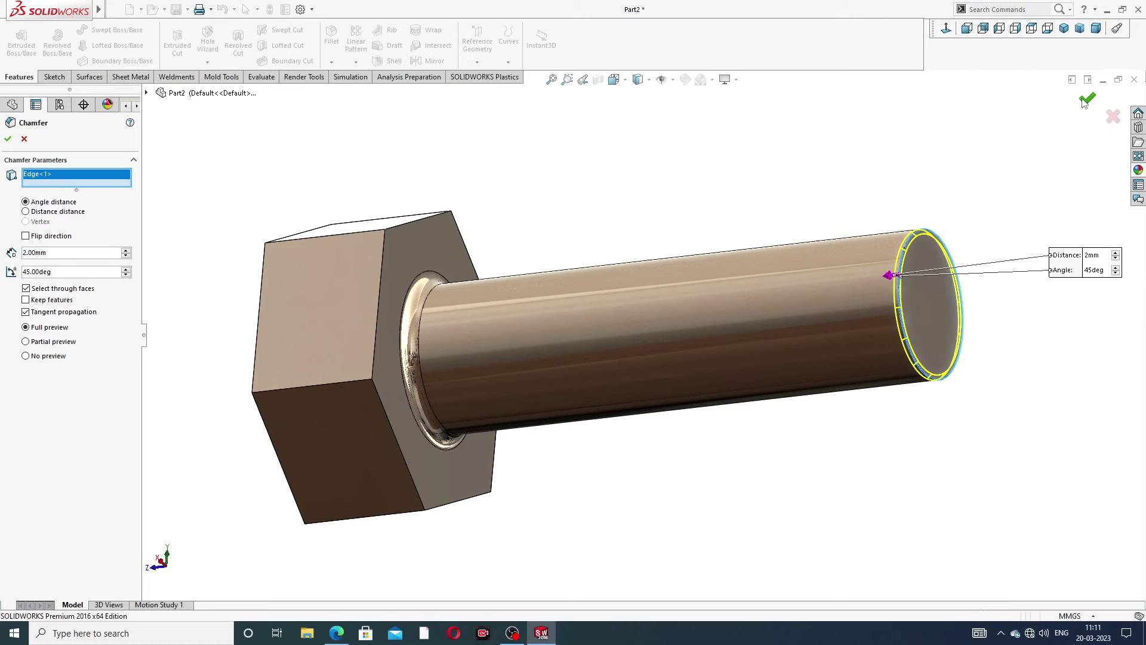
middle_click_drag(678, 239, 576, 322)
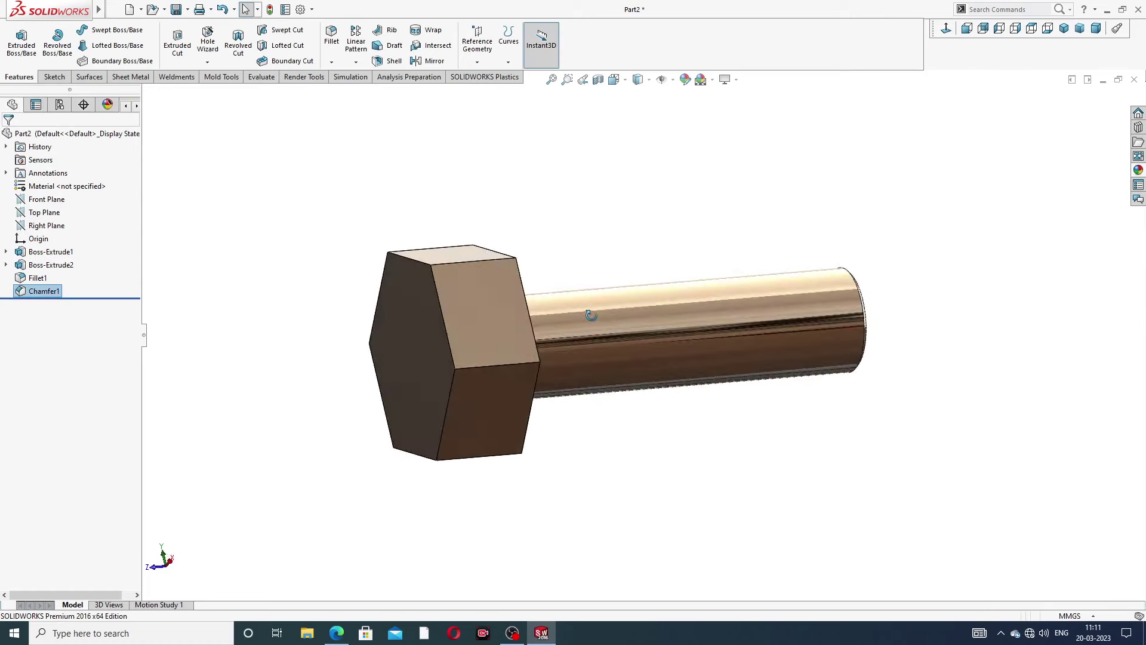
left_click(336, 634)
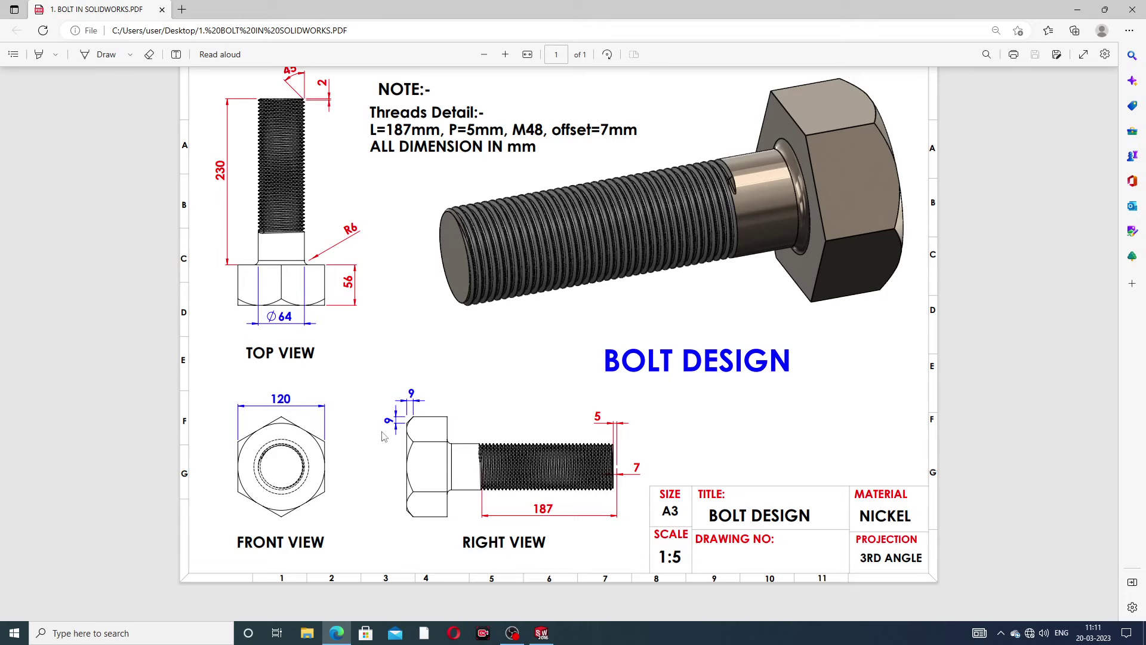
left_click(336, 633)
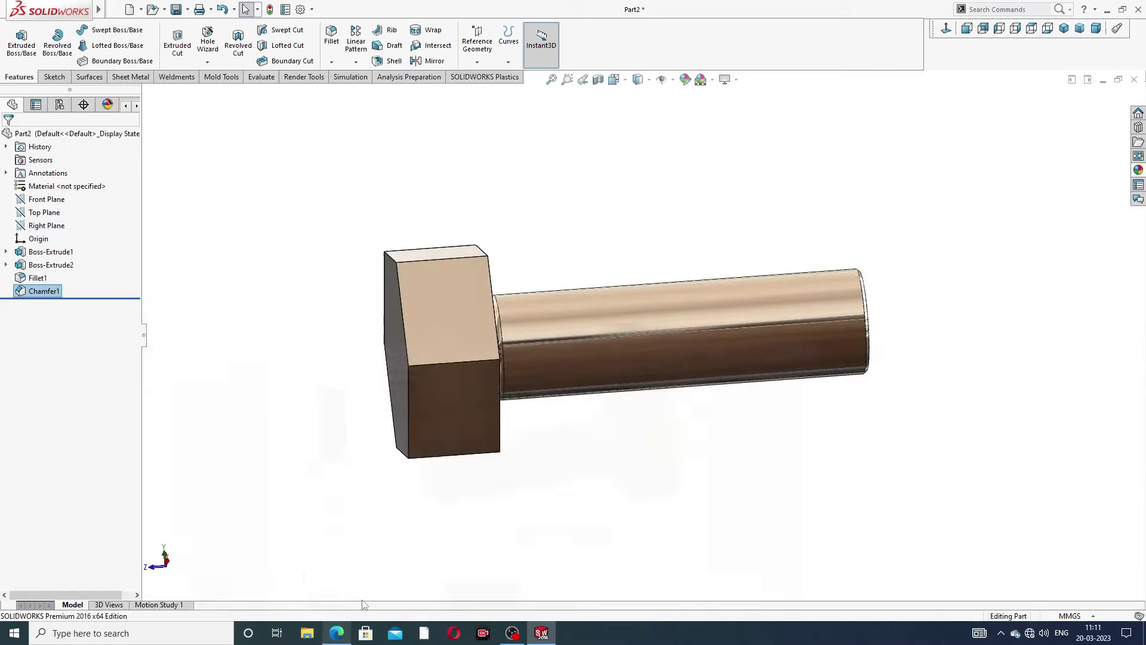
Start a new sketch on the Right Plane, viewed straight on.
left_click(56, 228)
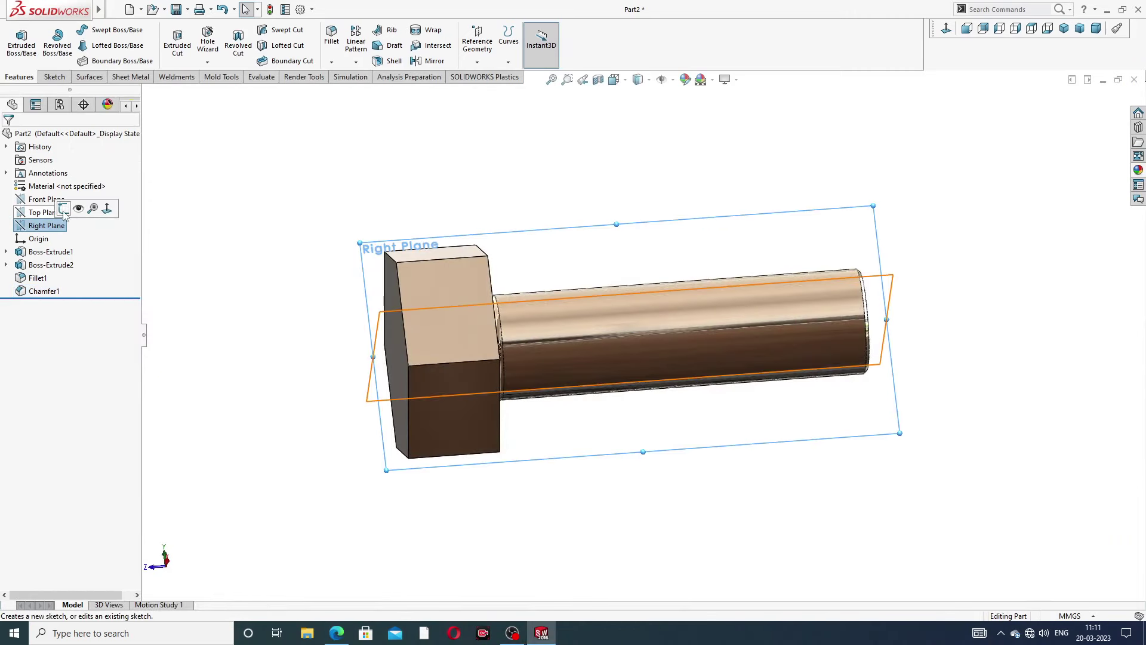
left_click(66, 214)
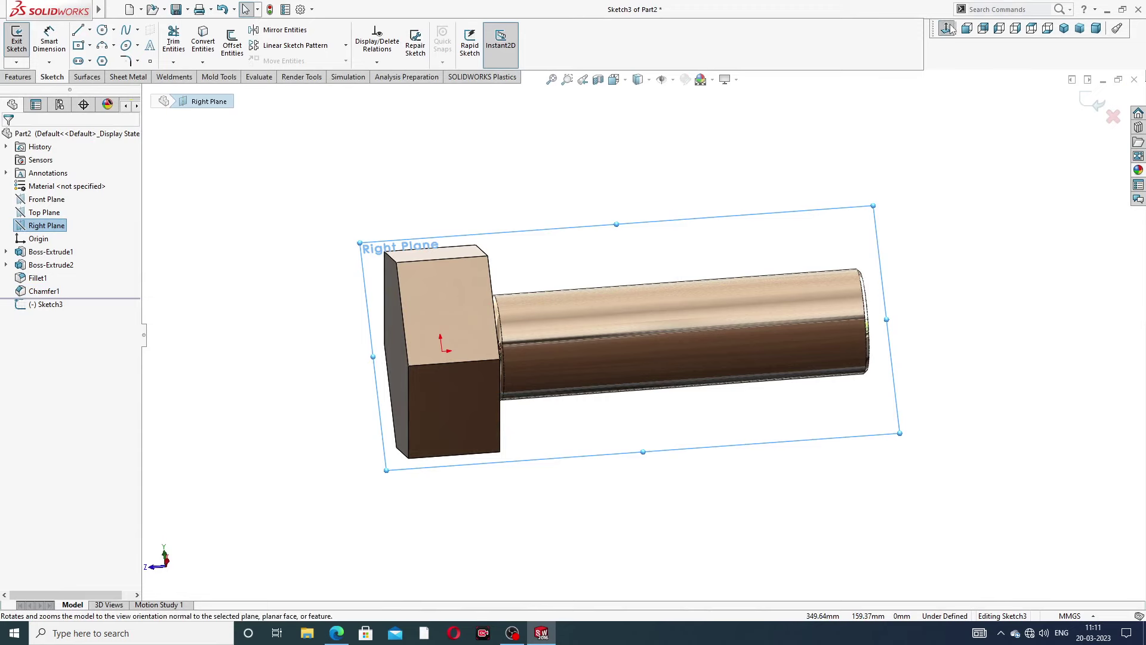
left_click(1015, 28)
scroll(532, 269, "down", 2)
scroll(534, 255, "up", 2)
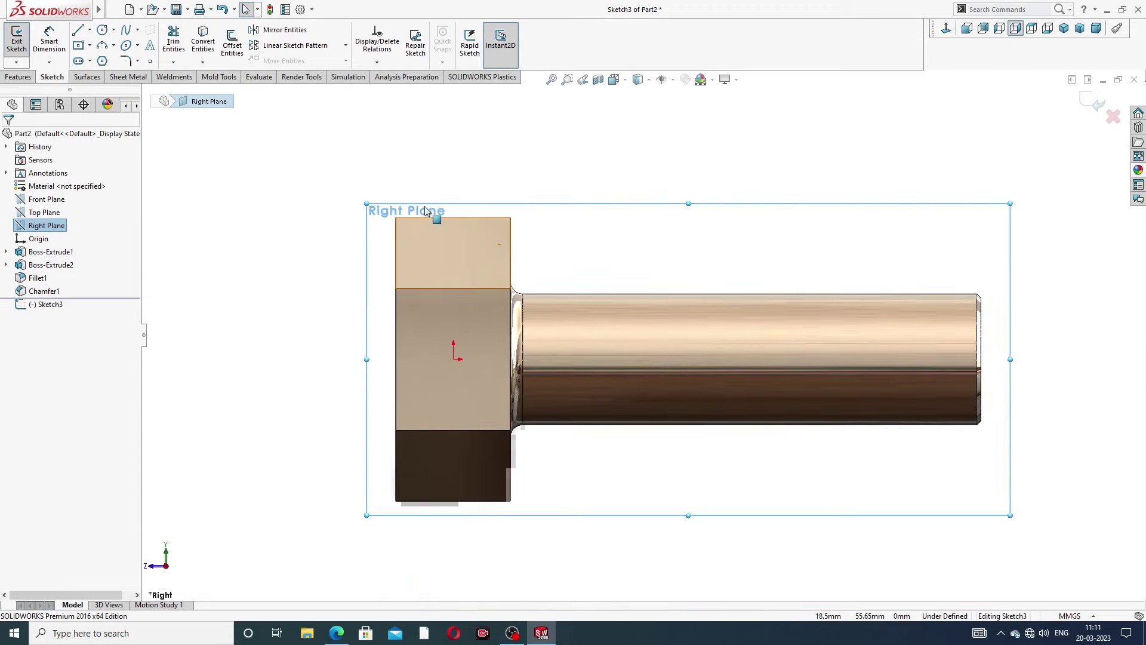
Draw a closed three-line triangle at the head's top corner.
left_click(79, 31)
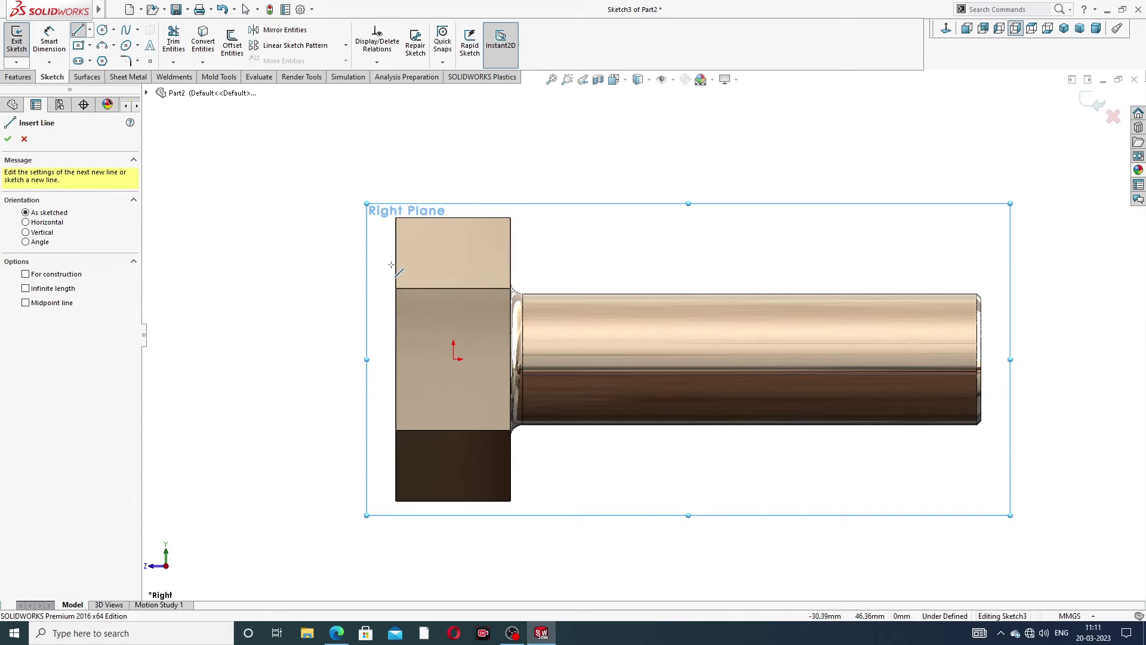
scroll(394, 257, "down", 2)
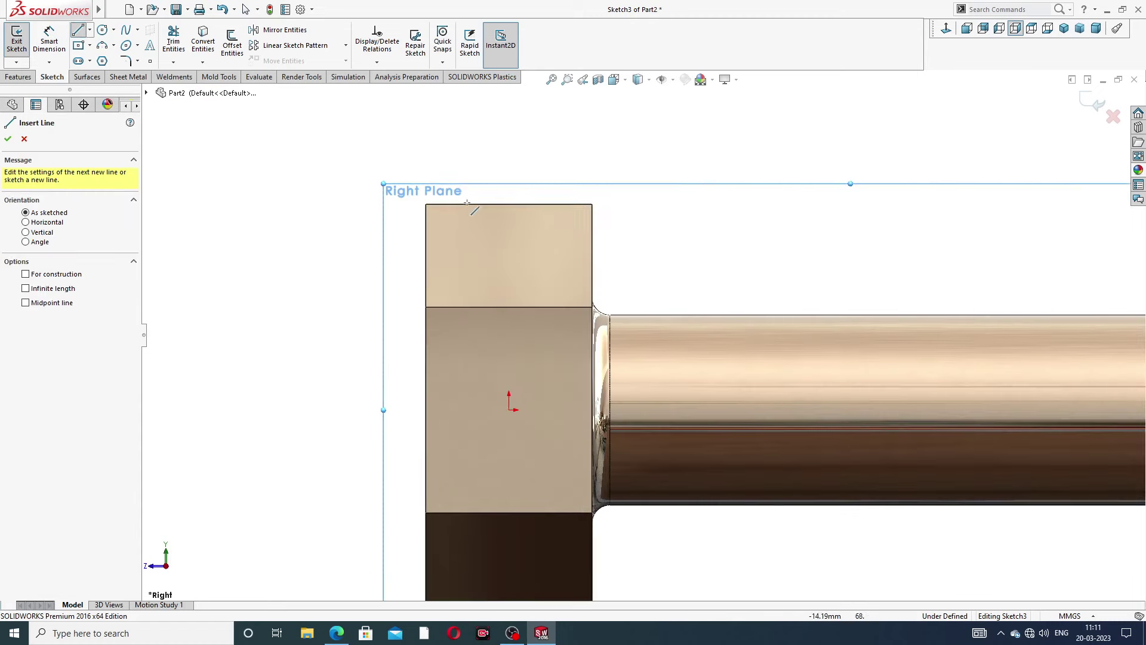
left_click(426, 205)
left_click(469, 205)
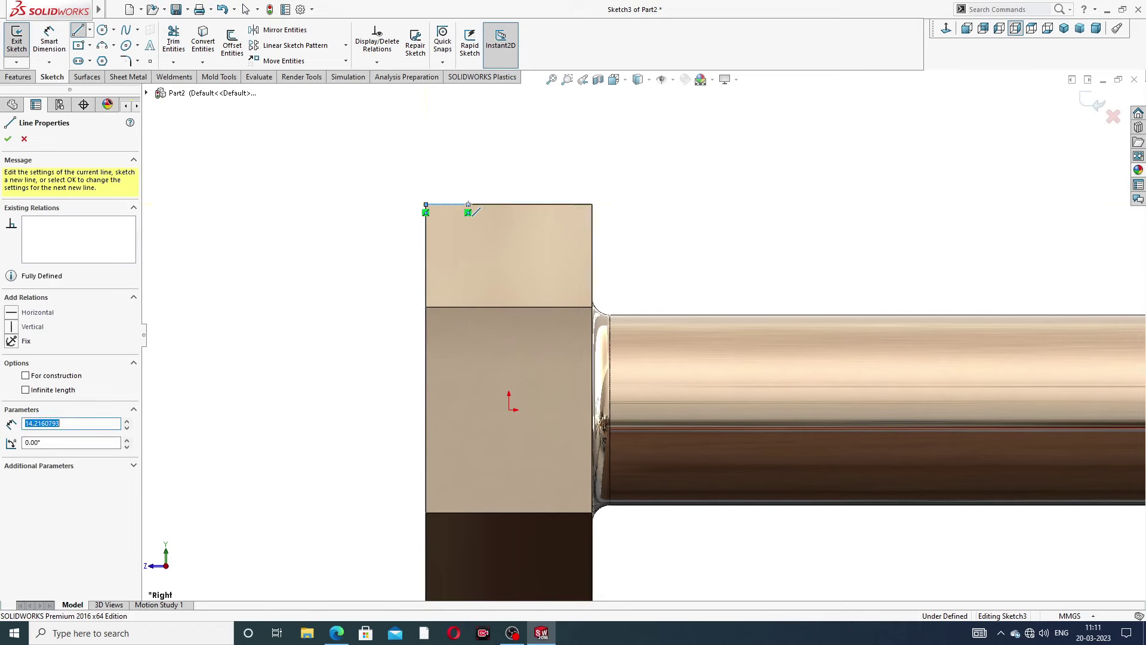
left_click(426, 247)
left_click(426, 205)
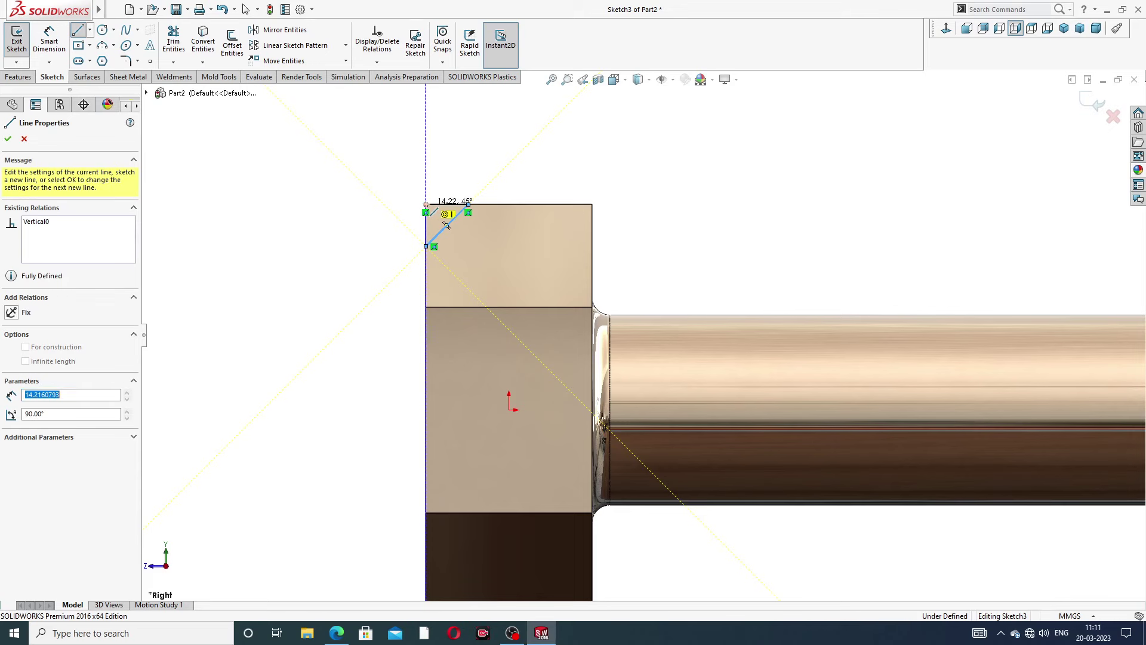
right_click(655, 159)
left_click(669, 161)
scroll(439, 245, "down", 1)
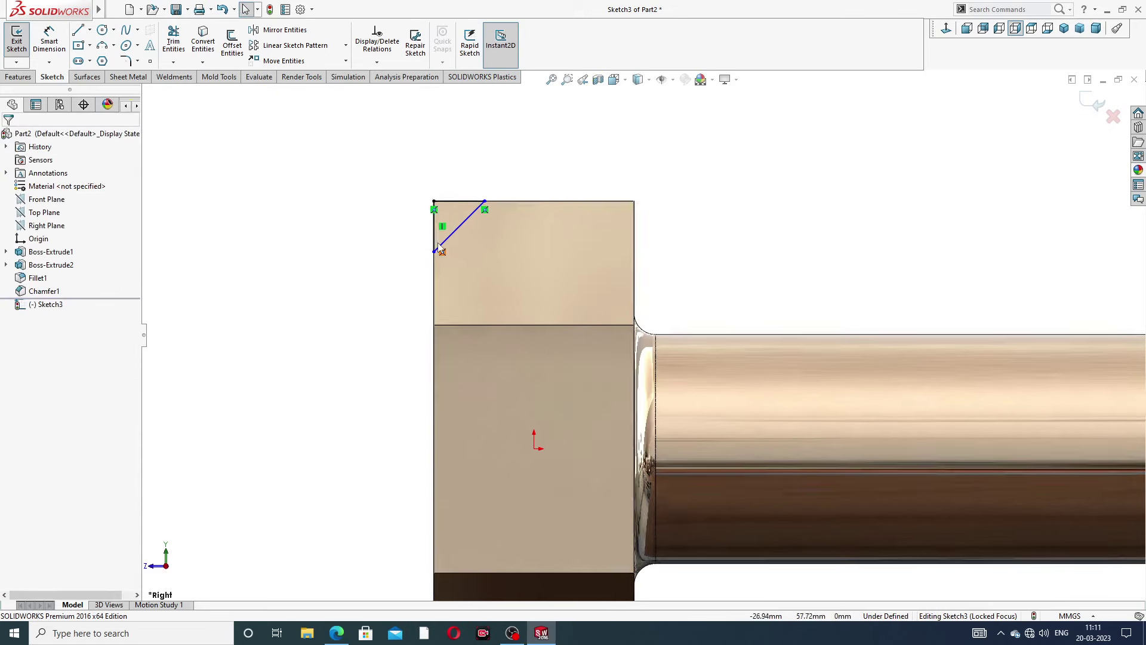
scroll(439, 245, "down", 1)
Dimension the triangle's top and vertical legs to 9 mm each.
left_click(51, 41)
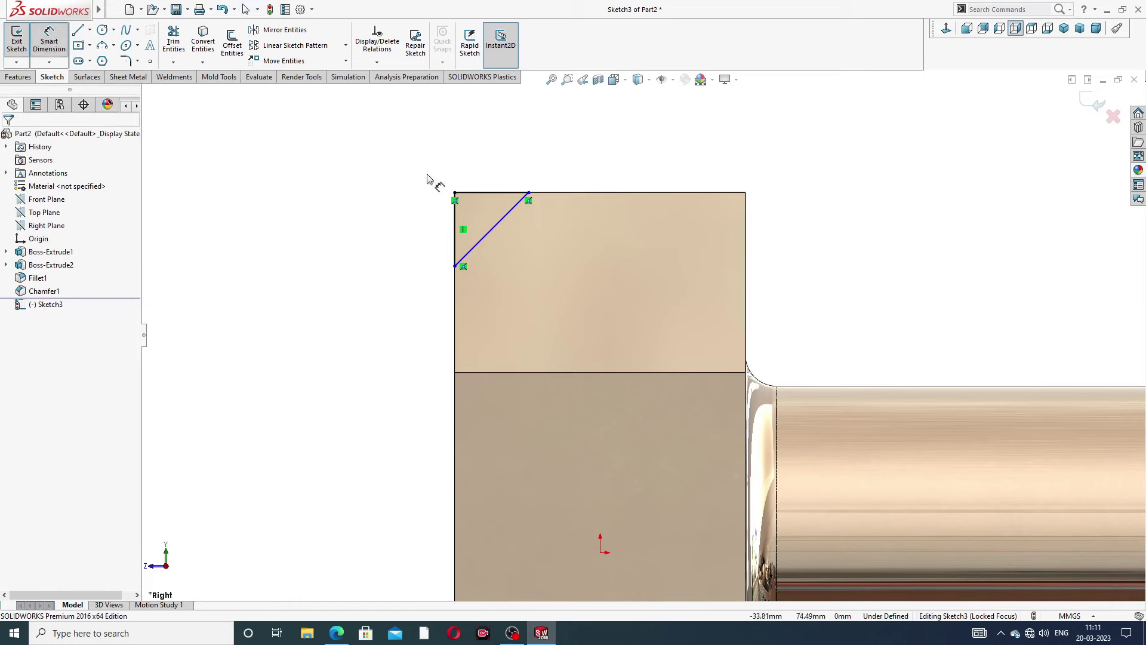
scroll(436, 188, "down", 1)
left_click(545, 190)
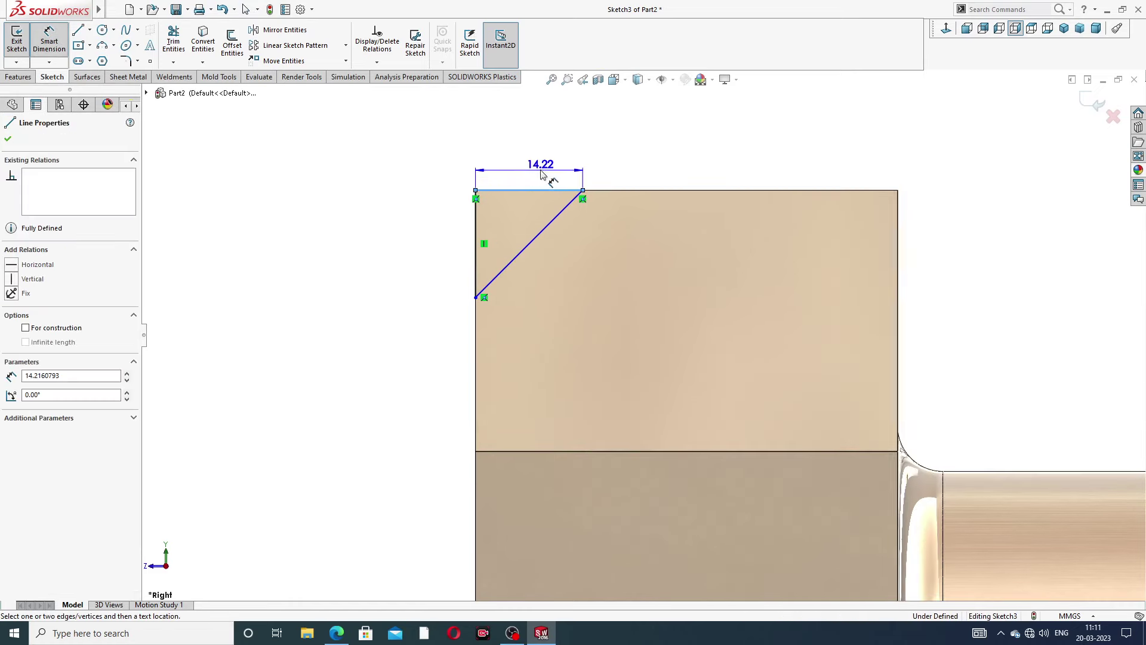
type("9")
left_click(489, 168)
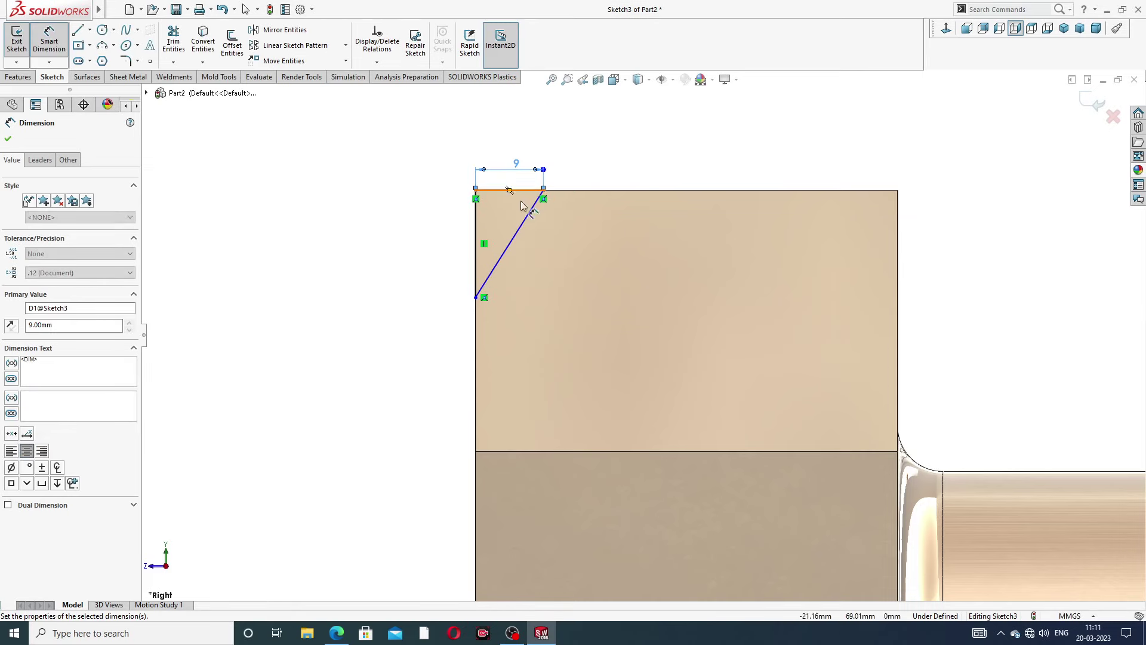
left_click(476, 239)
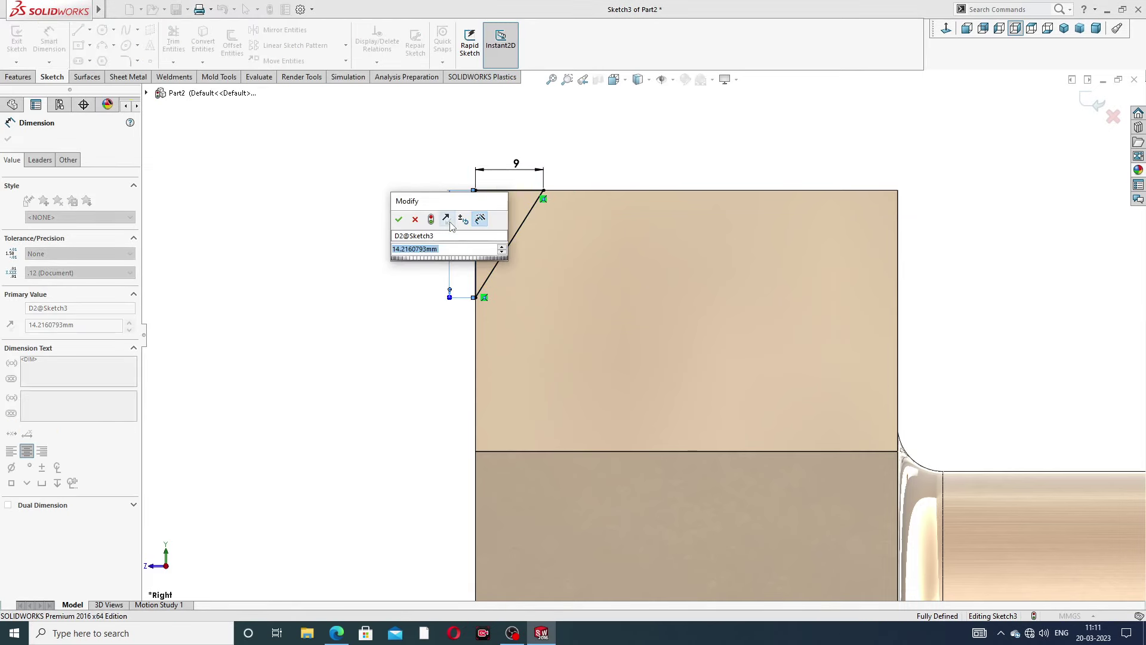
type("9")
key("Return")
key("Escape")
right_click(388, 214)
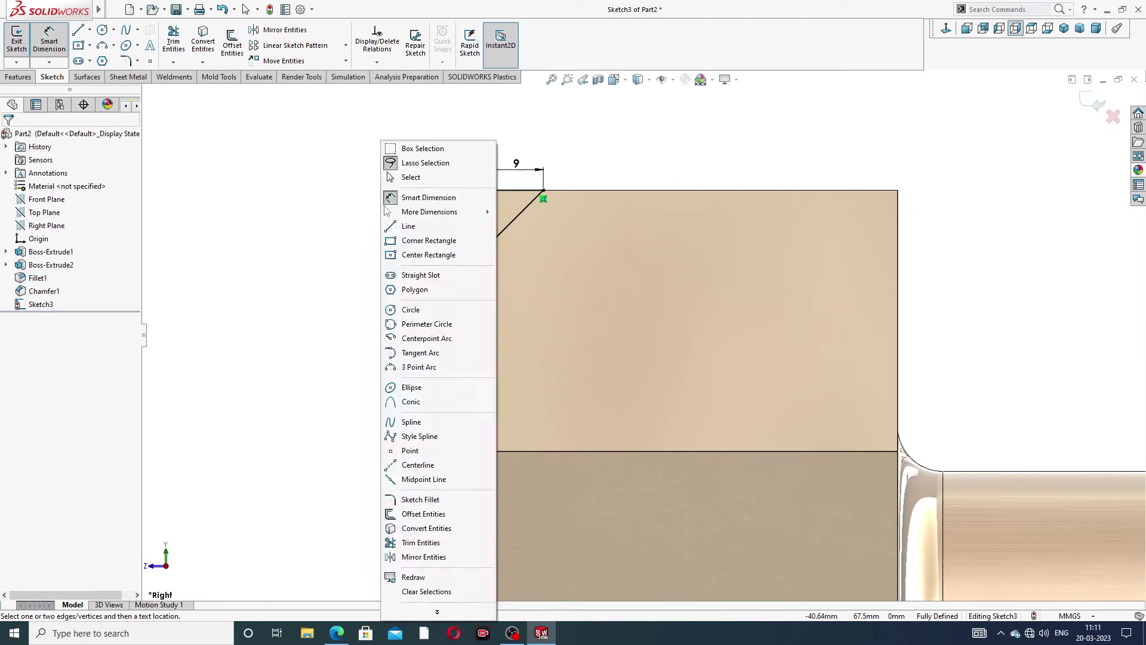
left_click(421, 177)
scroll(443, 286, "up", 3)
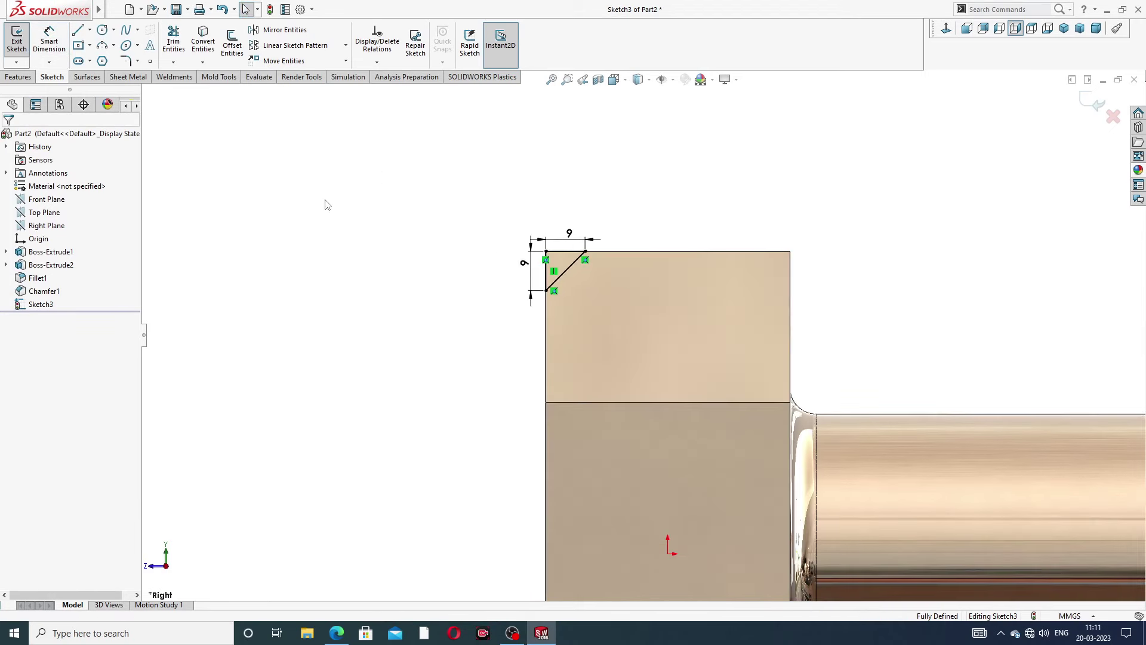
Draw a horizontal centerline through the origin across the bolt.
left_click(90, 30)
left_click(99, 62)
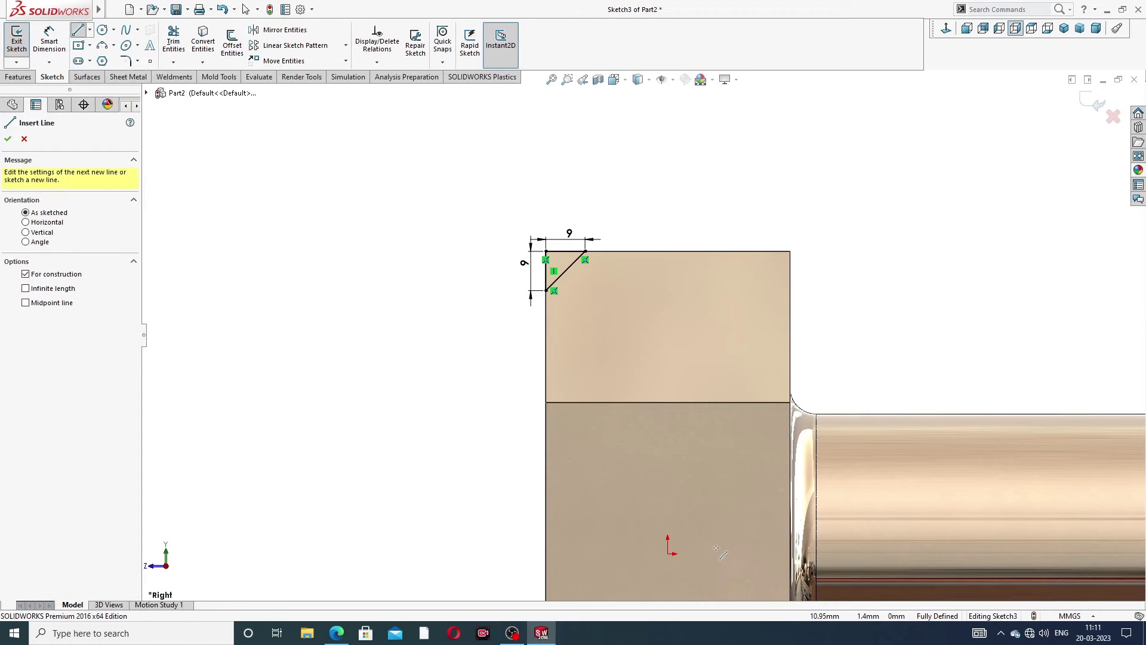
scroll(662, 492, "up", 5)
scroll(662, 492, "down", 5)
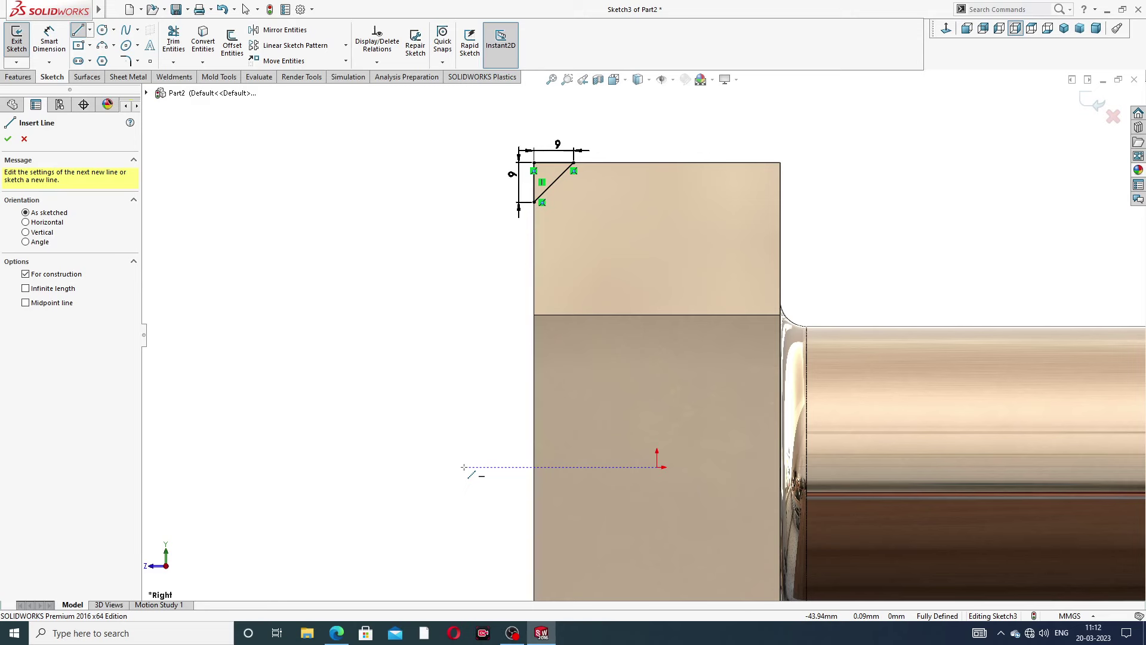
left_click(465, 468)
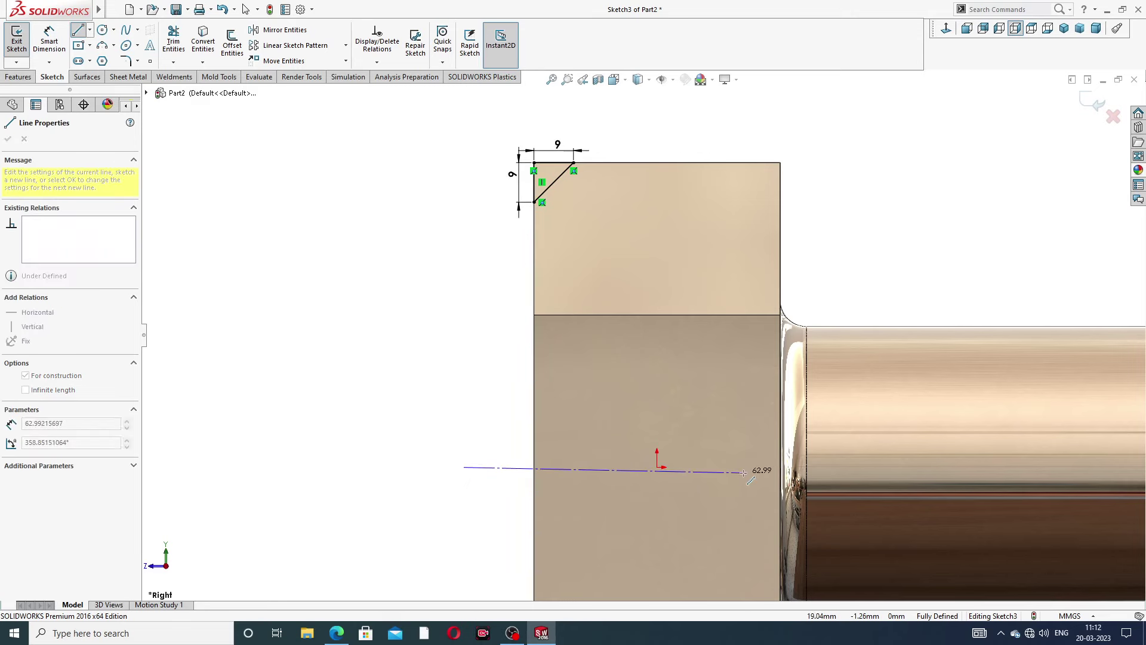
left_click(754, 466)
right_click(879, 288)
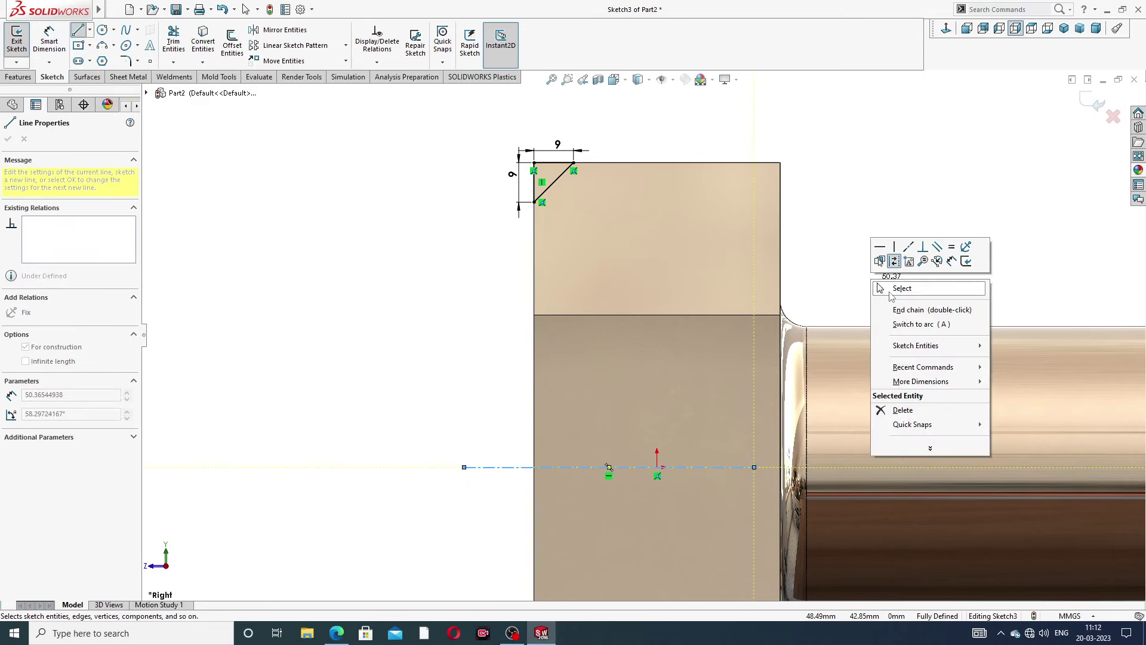
left_click(893, 290)
scroll(724, 456, "down", 2)
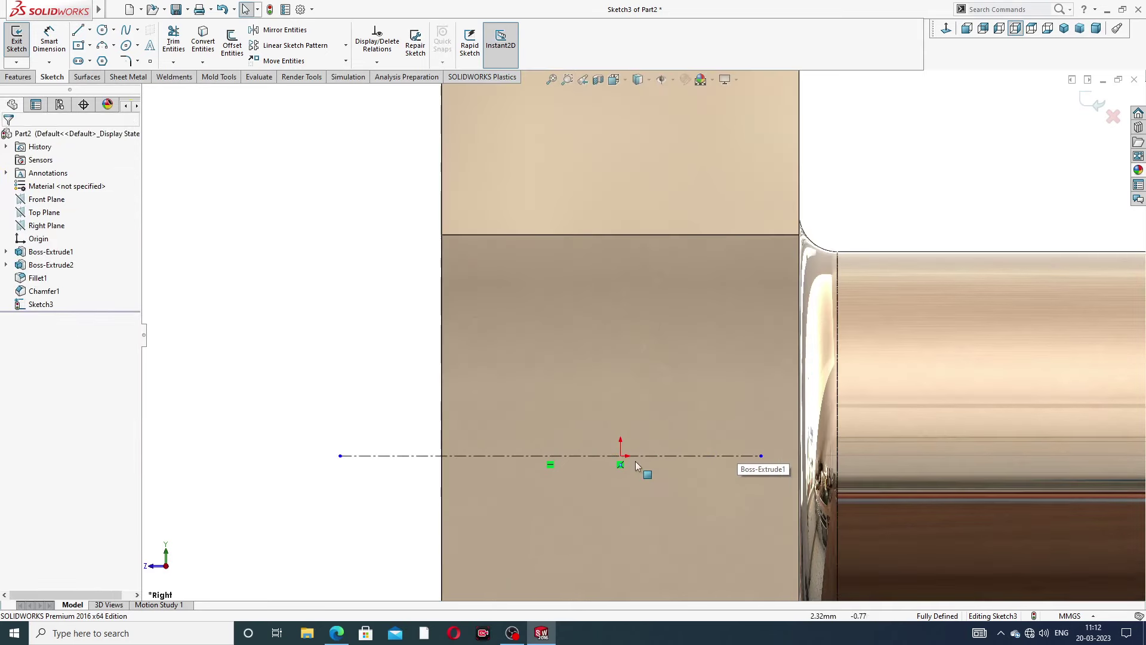
scroll(628, 435, "up", 2)
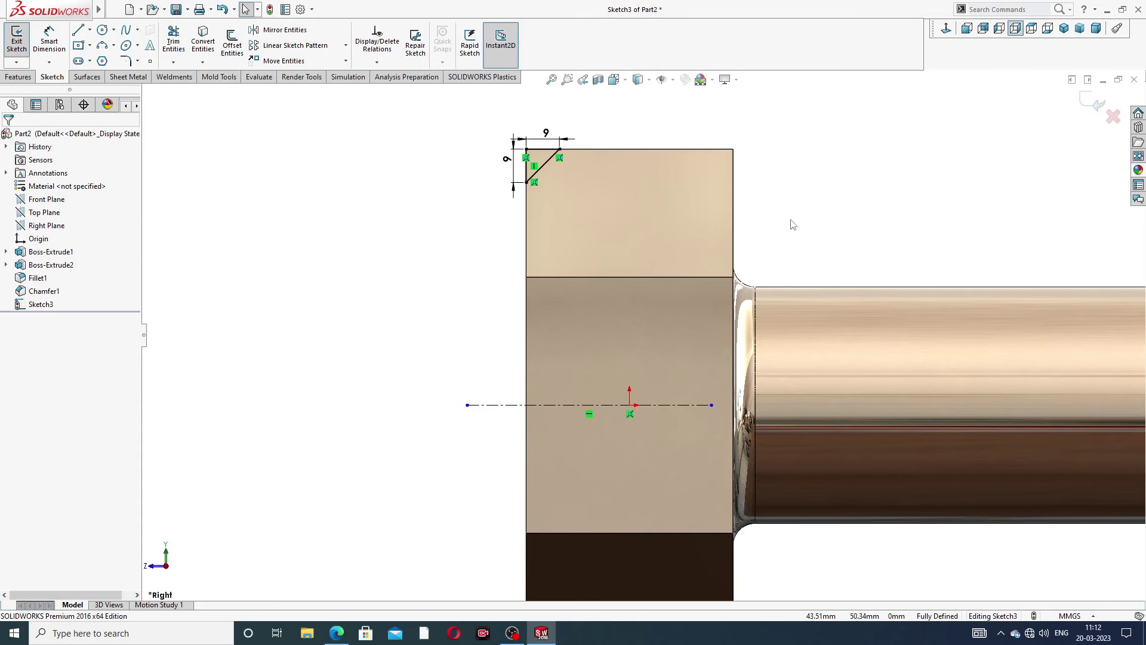
Revolved-cut the 9 × 9 triangle 360° about the centerline, bevelling the hex head's corners.
left_click(19, 77)
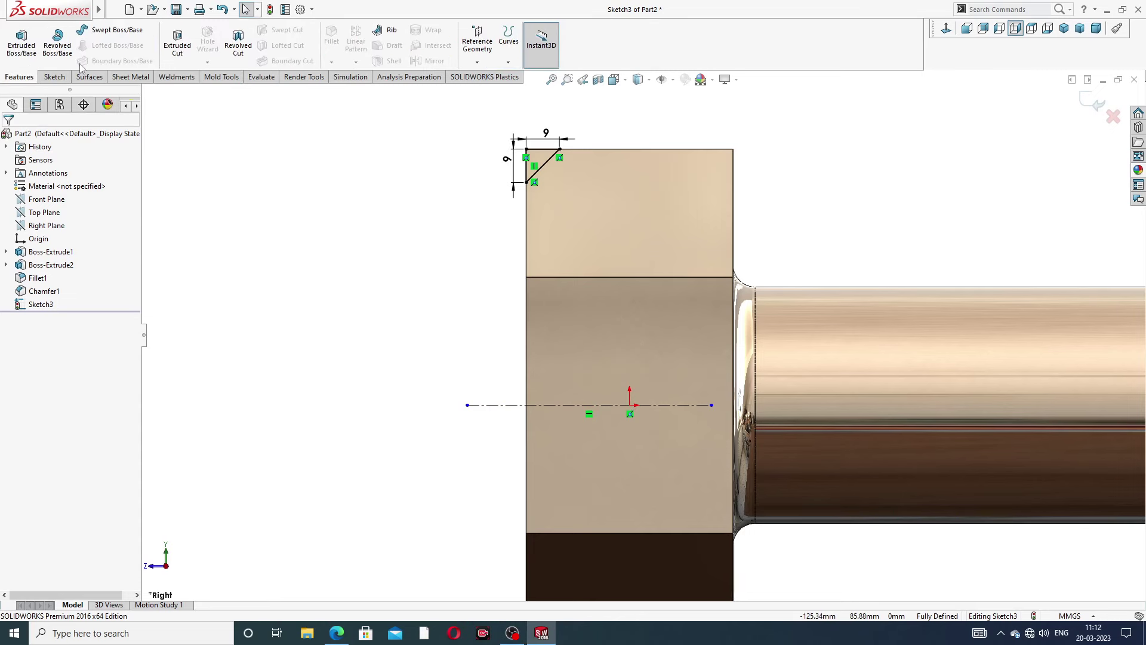
left_click(239, 43)
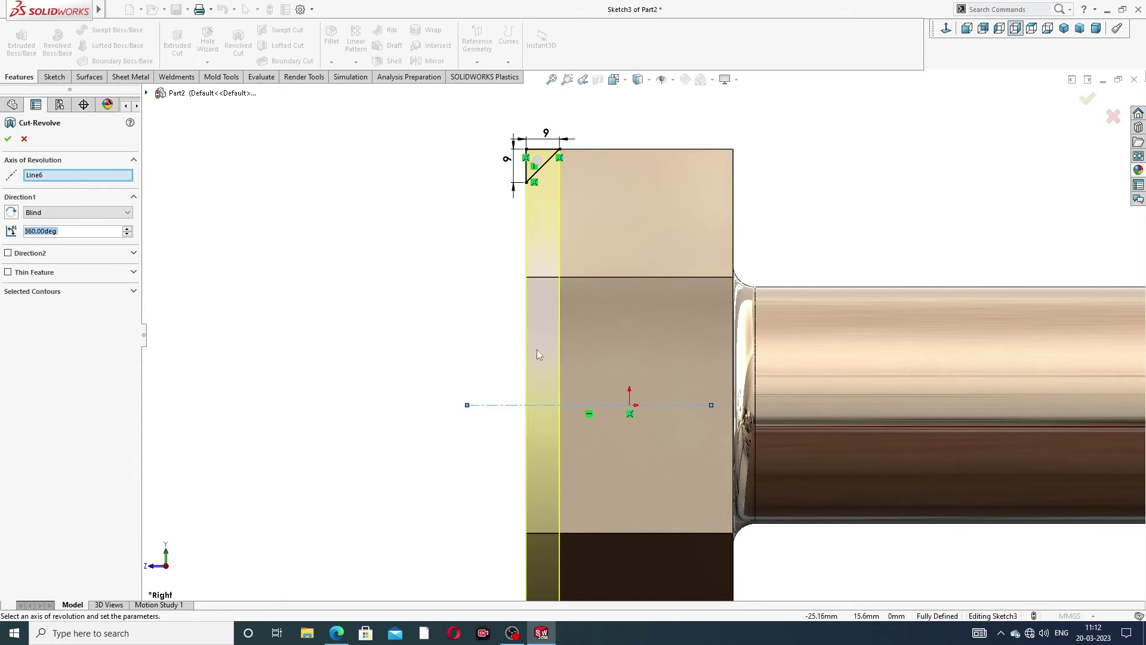
middle_click_drag(543, 377, 593, 367)
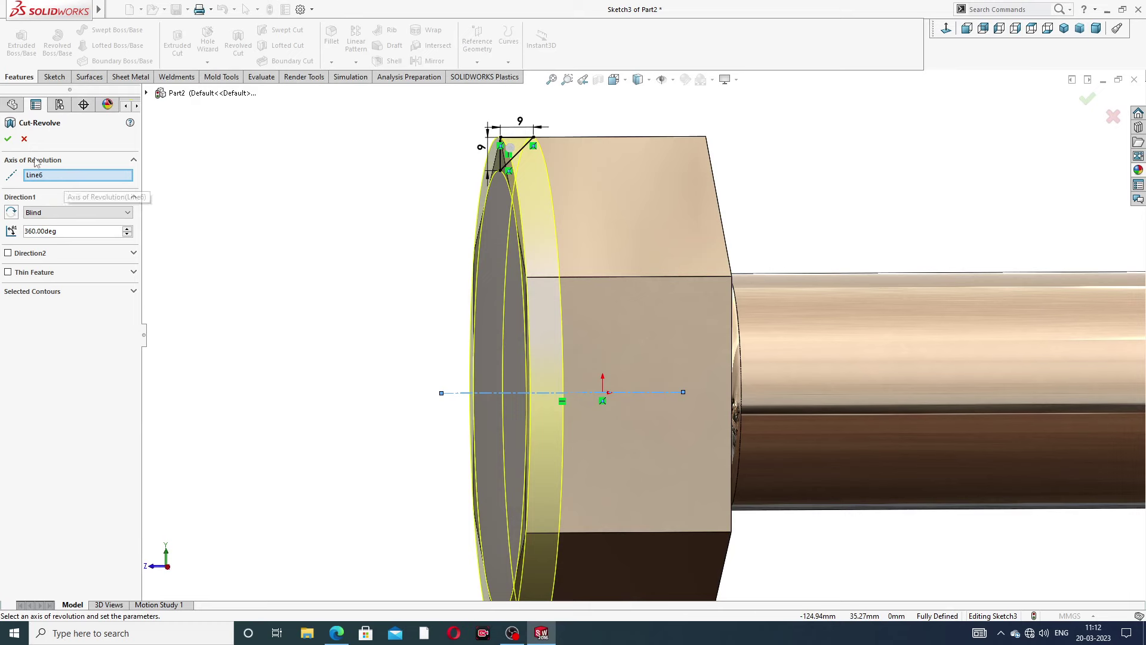
left_click(8, 138)
left_click(374, 215)
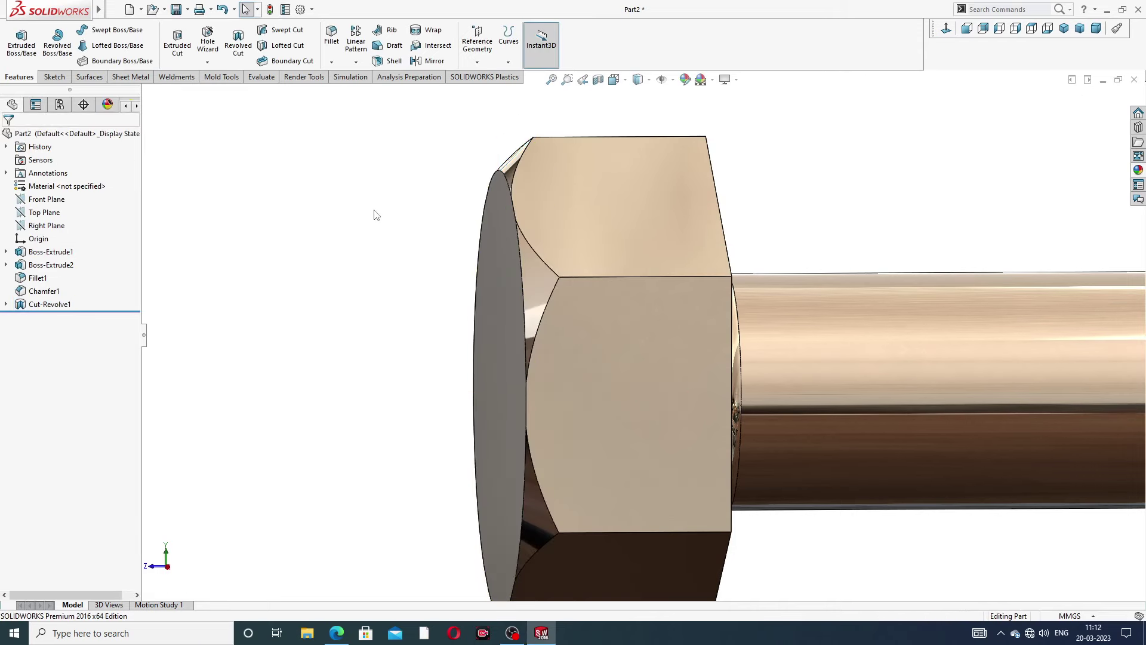
scroll(461, 248, "up", 2)
mouse_move(665, 266)
middle_mouse_down()
mouse_move(679, 251)
mouse_move(665, 303)
middle_mouse_up()
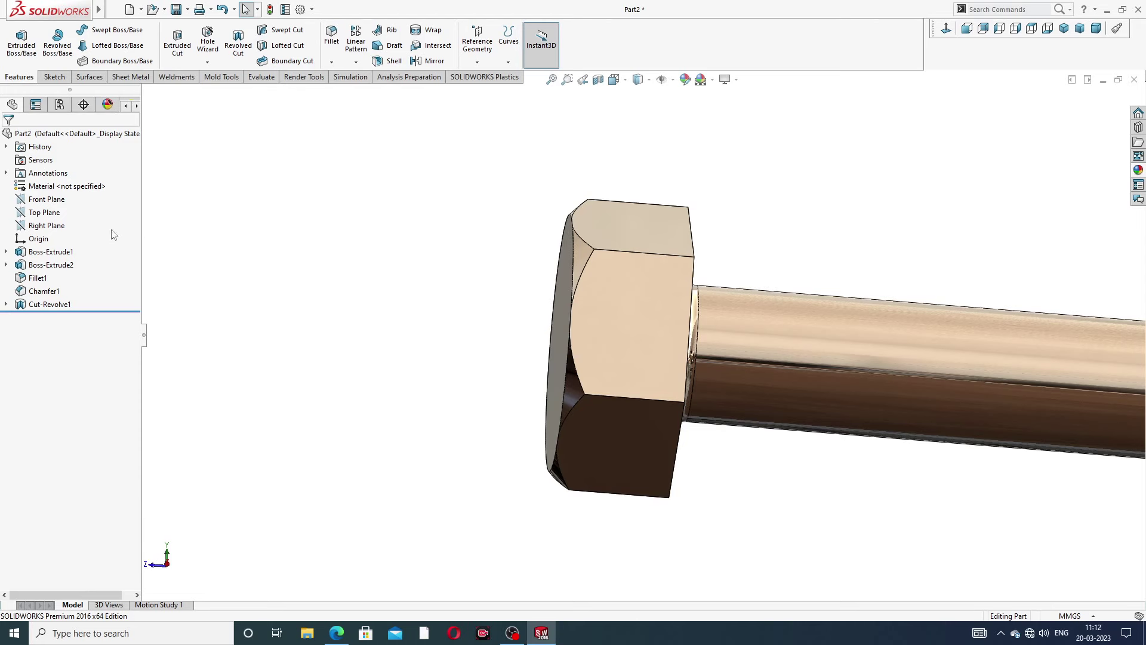
Mirror Cut-Revolve1 across the Front Plane to bevel the head's other face.
left_click(57, 202)
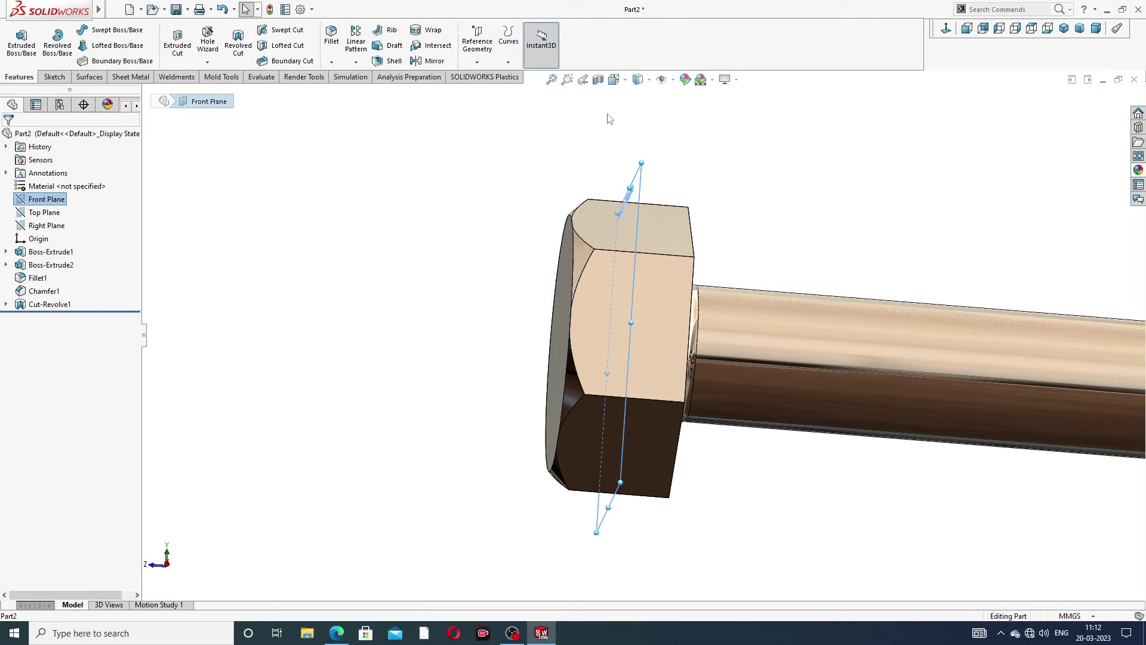
left_click(435, 61)
middle_click_drag(516, 196, 506, 199)
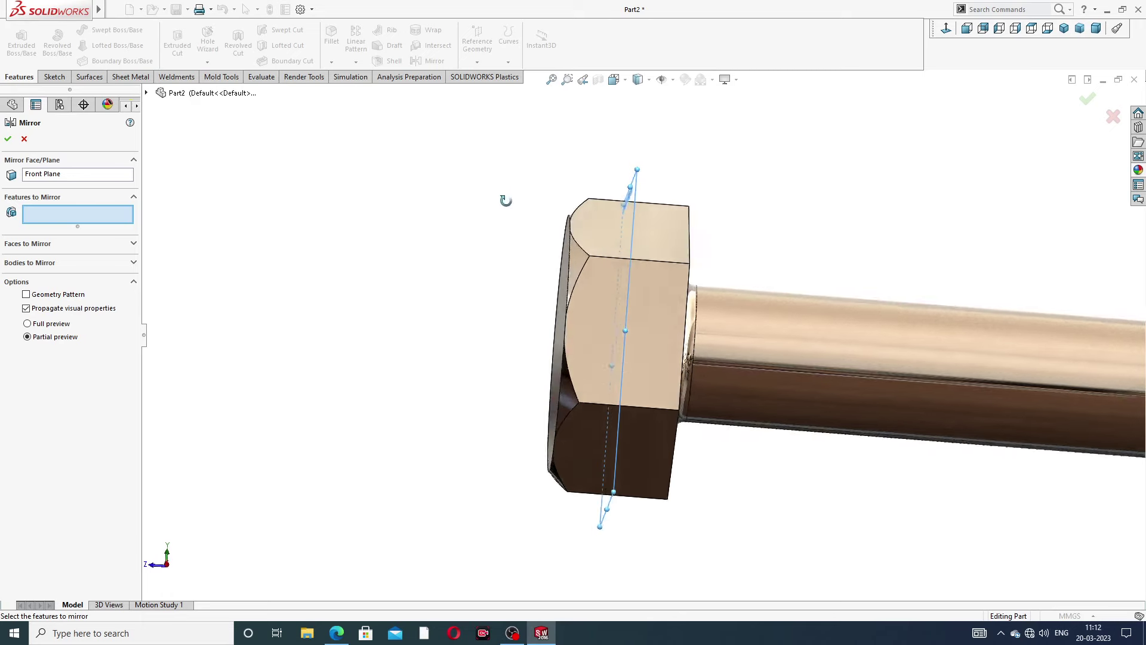
left_click(146, 94)
left_click(203, 264)
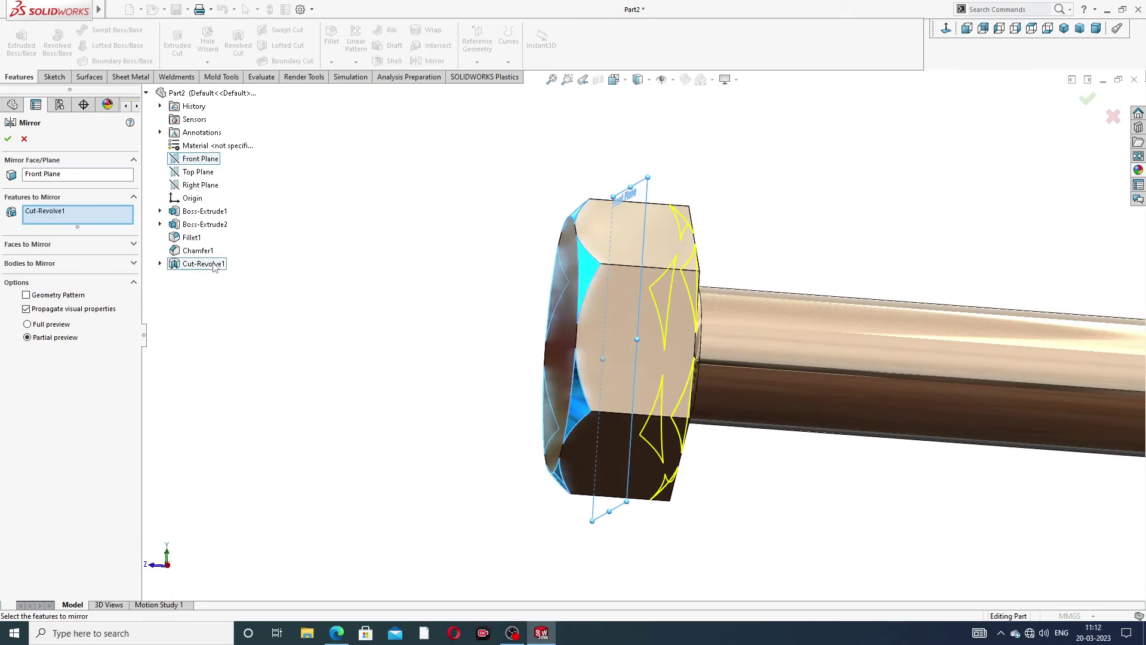
mouse_move(438, 263)
middle_mouse_down()
mouse_move(398, 251)
mouse_move(422, 264)
middle_mouse_up()
middle_click_drag(482, 302, 582, 307)
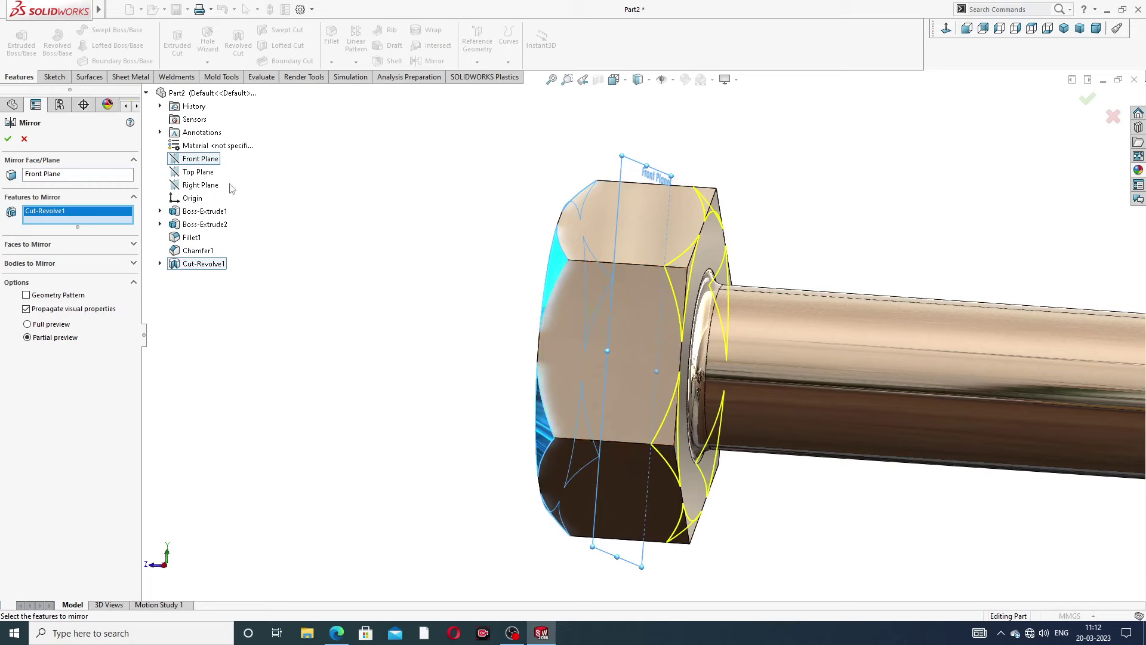
left_click(7, 139)
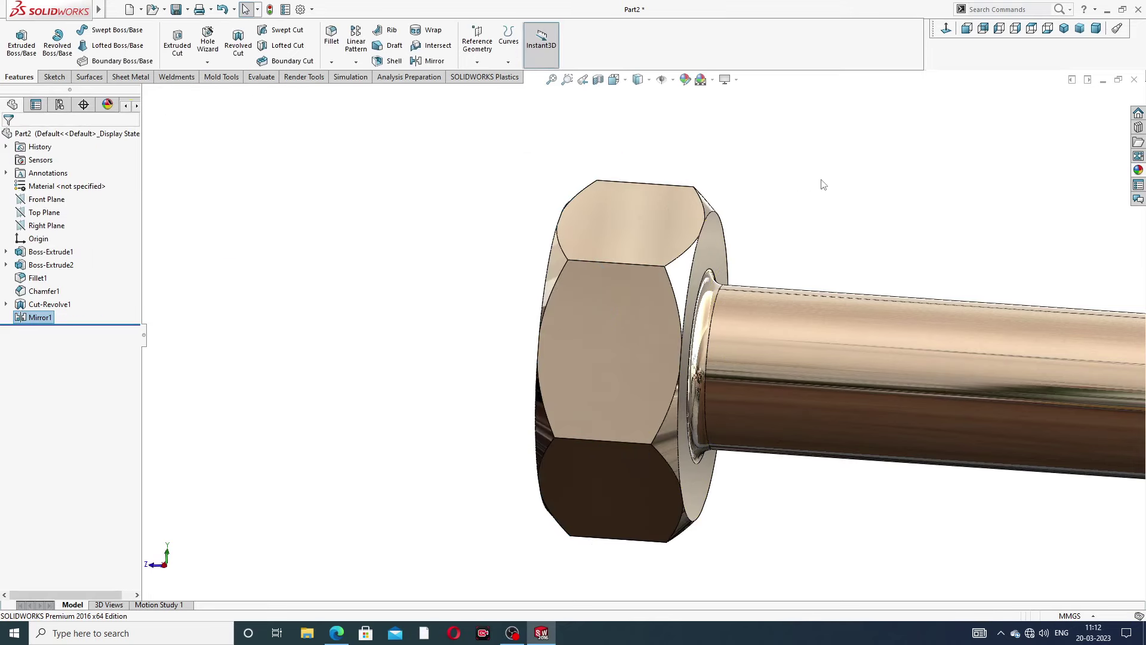
Orbit around the finished bolt to inspect it, then bring up the bolt drawing PDF in Edge.
scroll(764, 243, "up", 2)
mouse_move(762, 241)
middle_mouse_down()
mouse_move(829, 287)
mouse_move(762, 294)
mouse_move(816, 227)
mouse_move(737, 320)
mouse_move(586, 254)
mouse_move(835, 338)
middle_mouse_up()
scroll(737, 320, "down", 2)
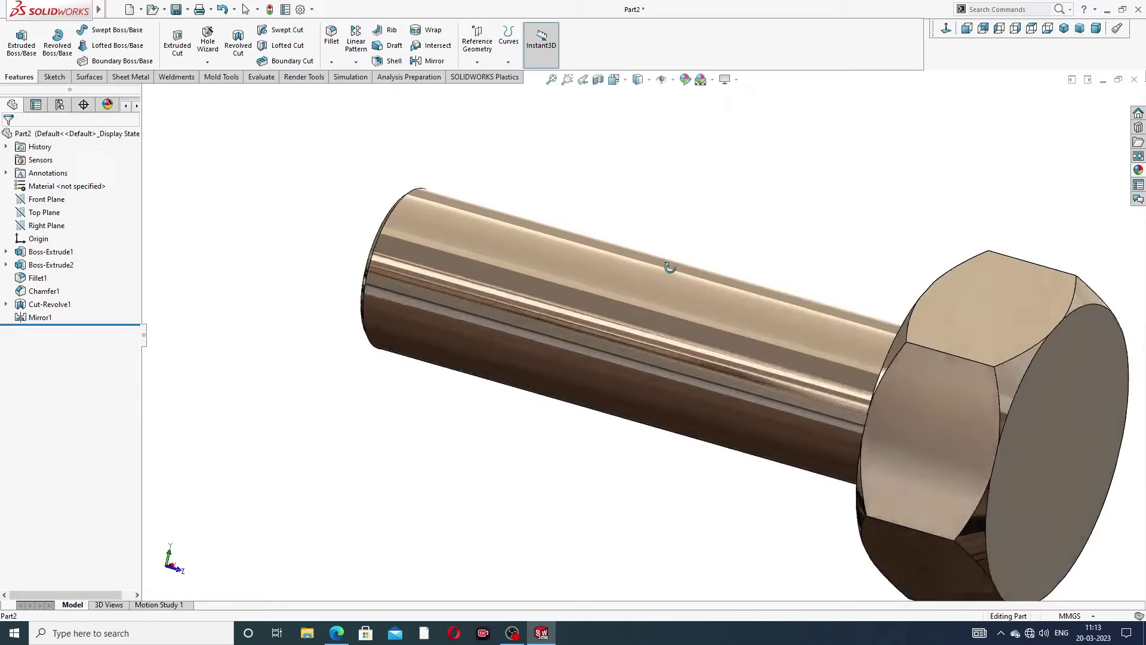
middle_click_drag(864, 323, 797, 339)
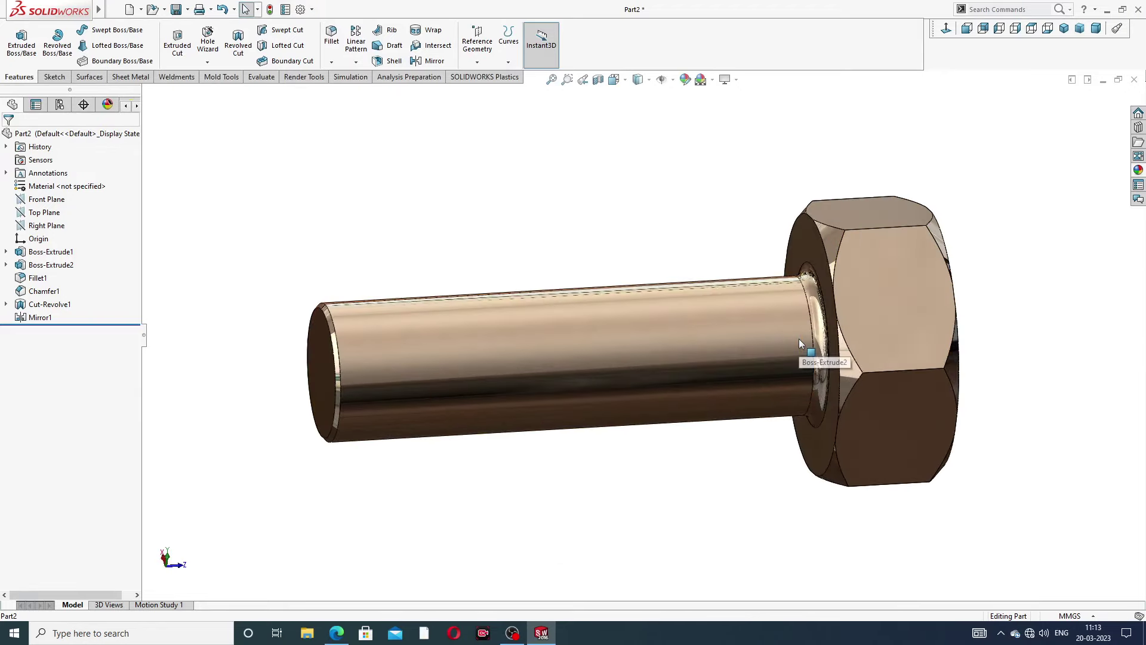
mouse_move(799, 338)
middle_mouse_down()
mouse_move(811, 355)
mouse_move(671, 345)
middle_mouse_up()
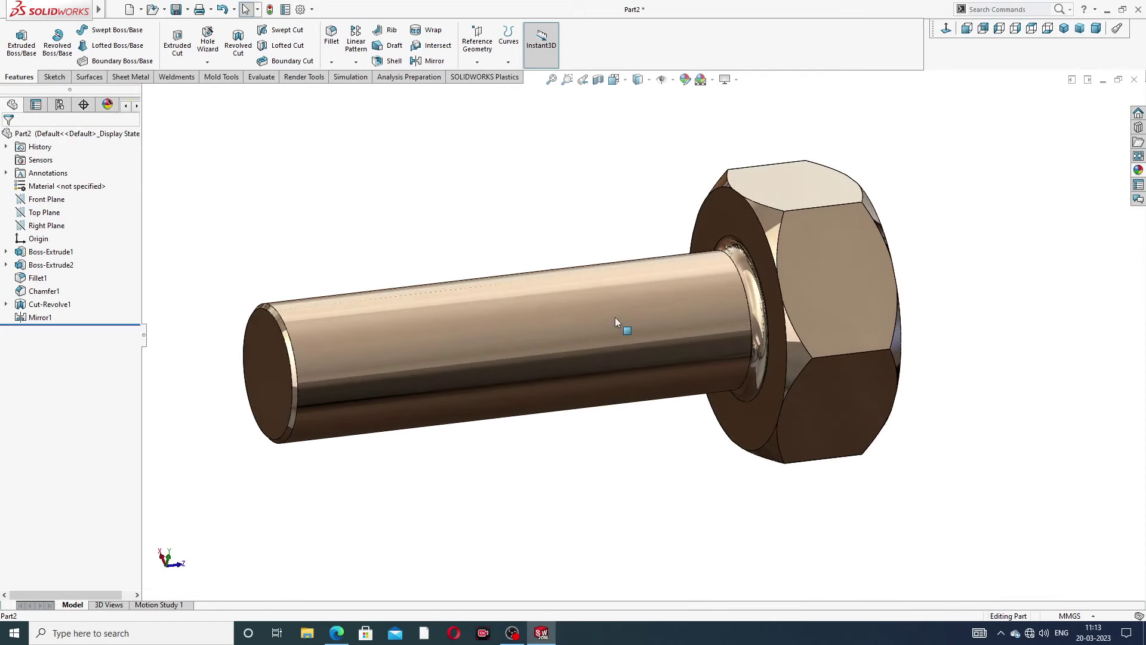
left_click(337, 632)
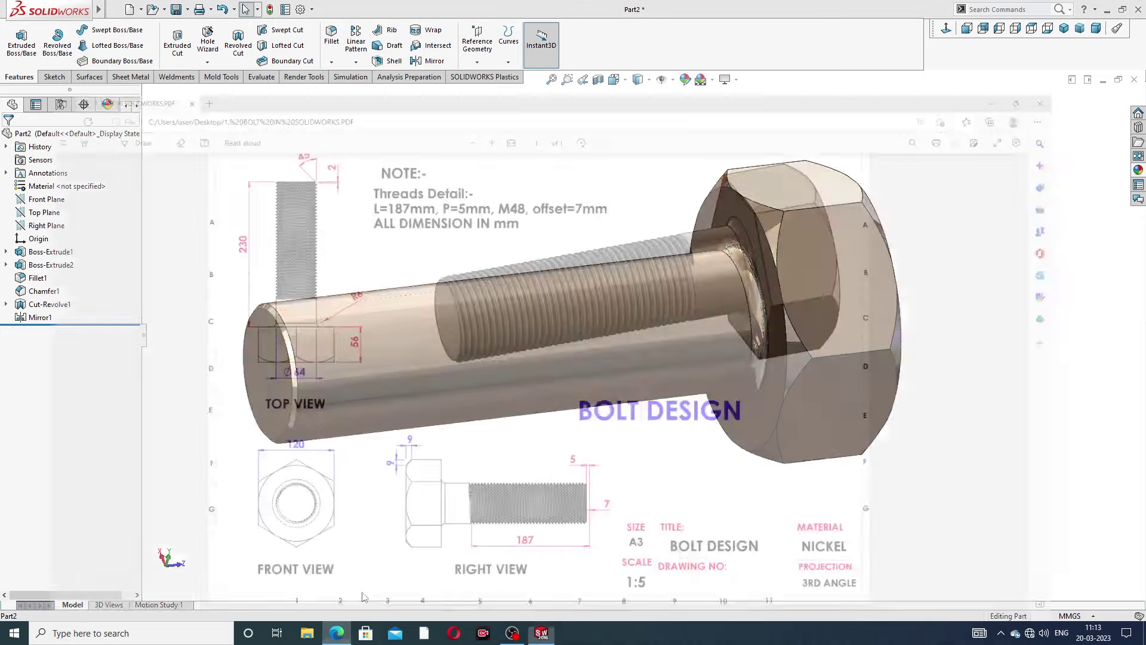
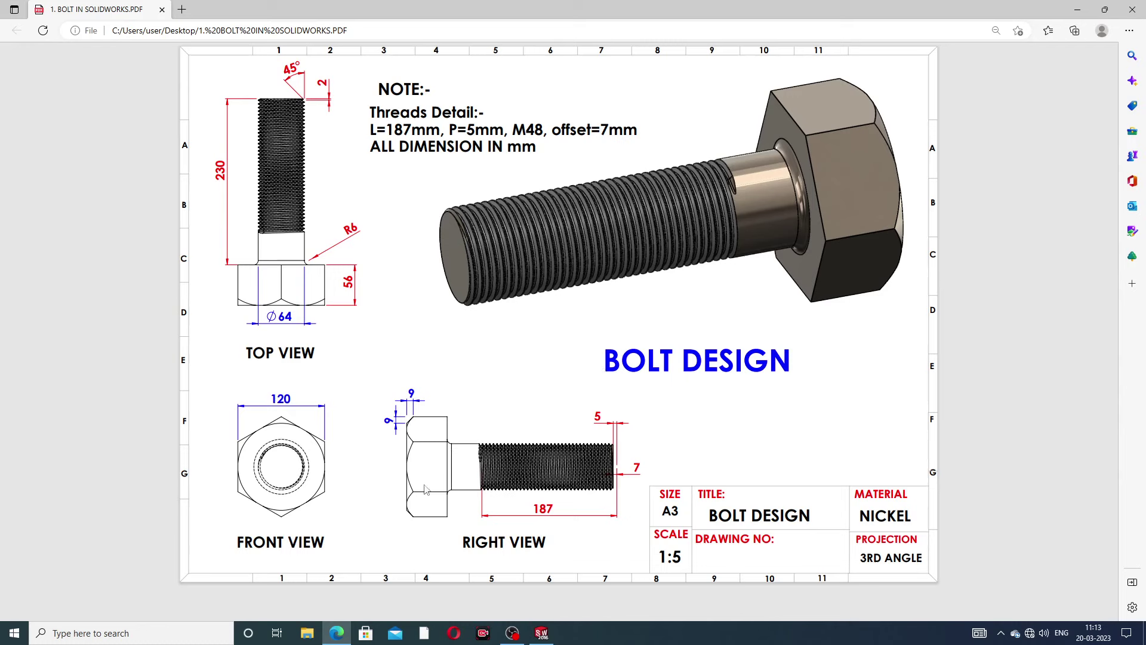
Switch from the Edge PDF back to the SOLIDWORKS bolt part.
left_click(337, 633)
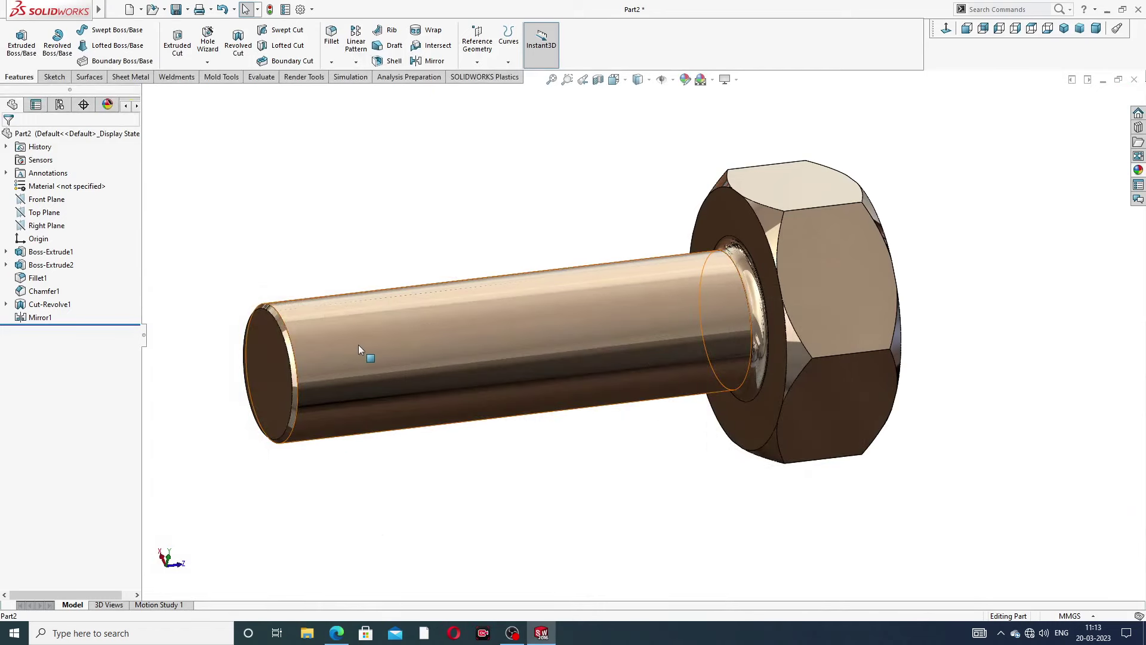
Start a Thread on the shaft's circular end edge with size M48x5.0.
key("ctrl+Right")
left_click(207, 62)
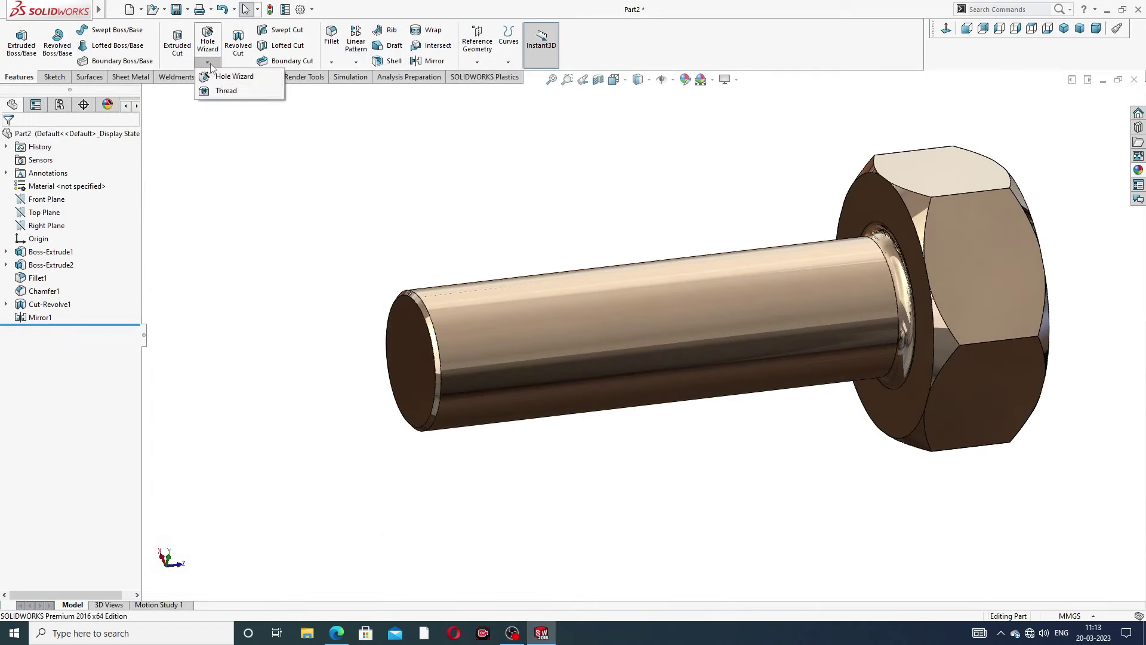
left_click(225, 92)
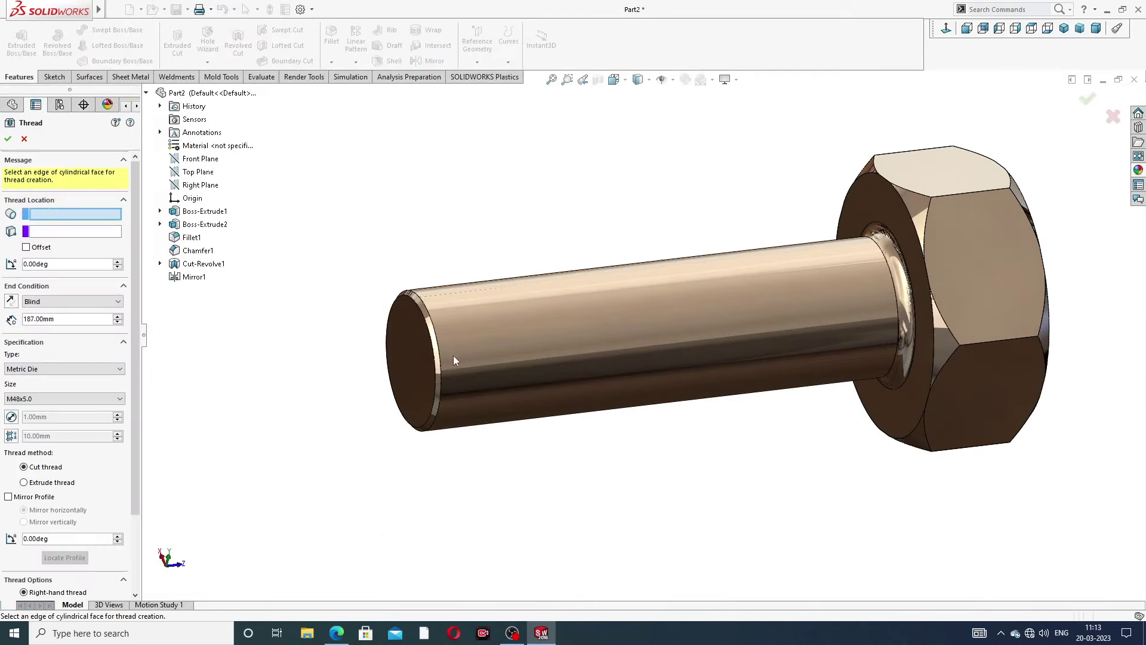
scroll(454, 356, "down", 3)
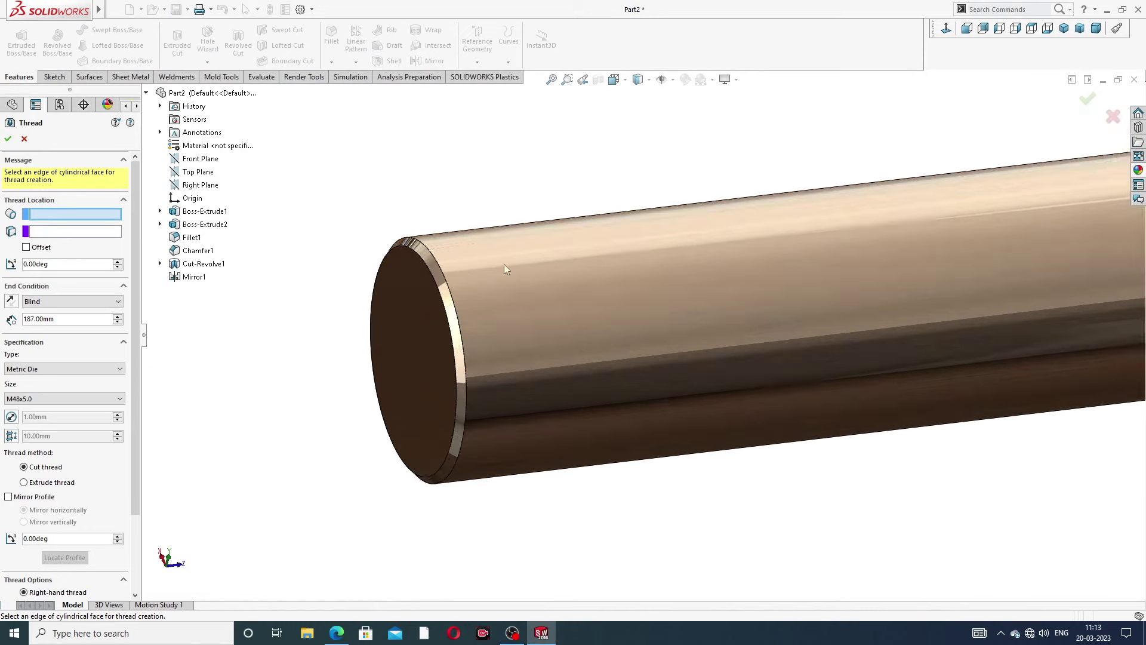
left_click(450, 286)
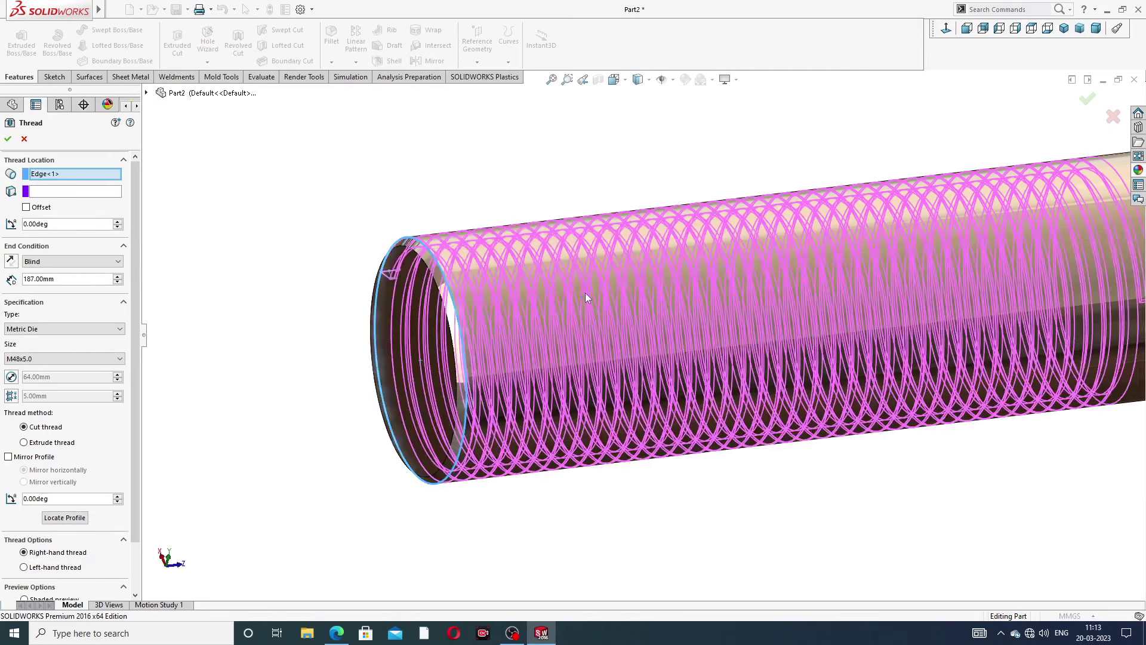
scroll(585, 293, "up", 3)
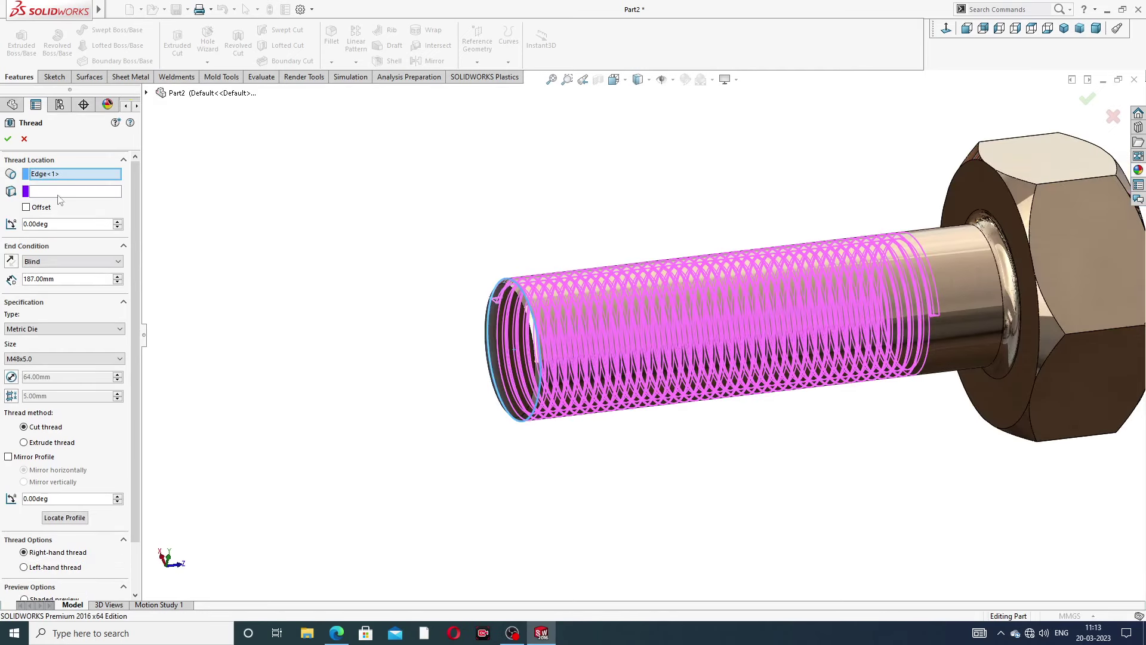
left_click(48, 360)
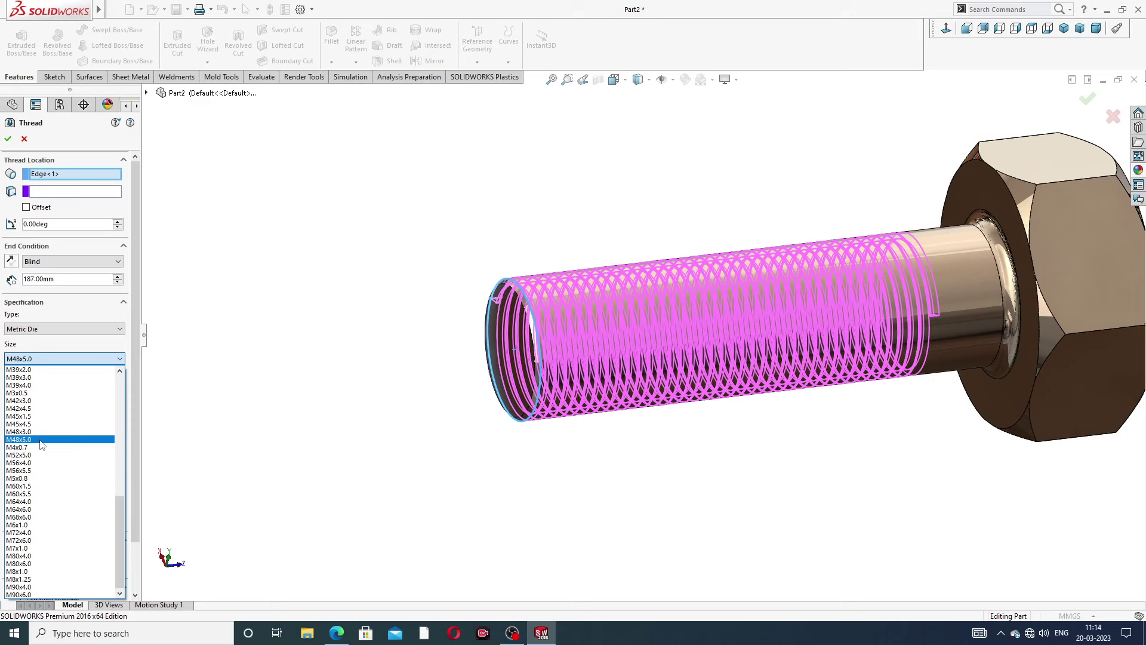
left_click(41, 443)
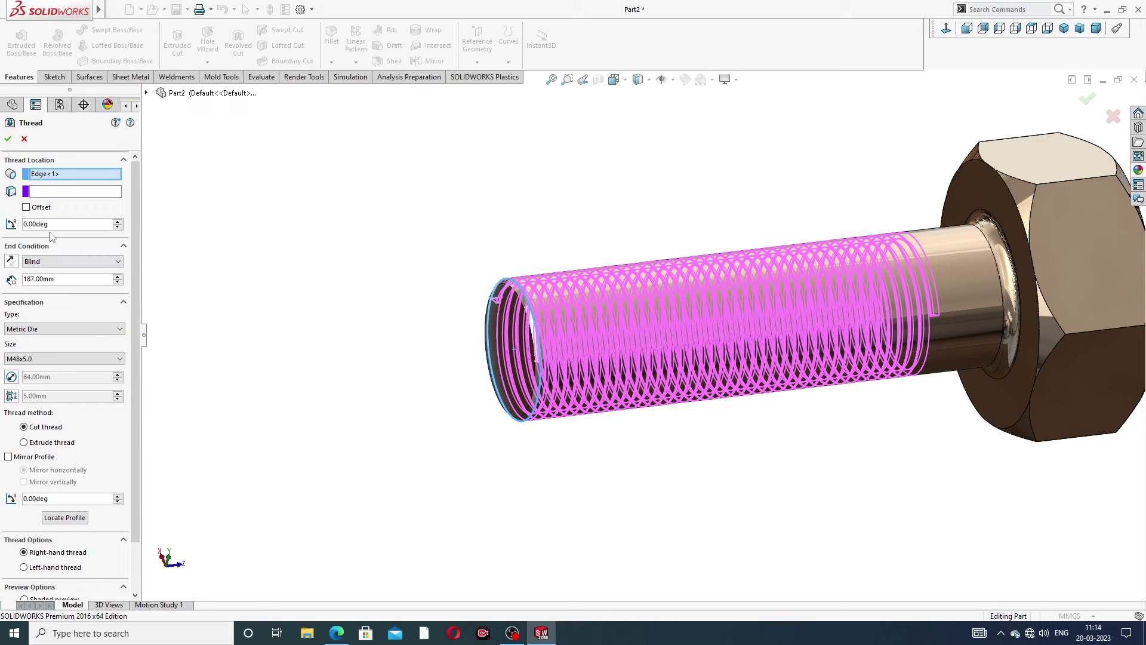
Offset the thread start 7 mm reversed, make it a 187 mm blind cut thread, and confirm.
left_click(26, 208)
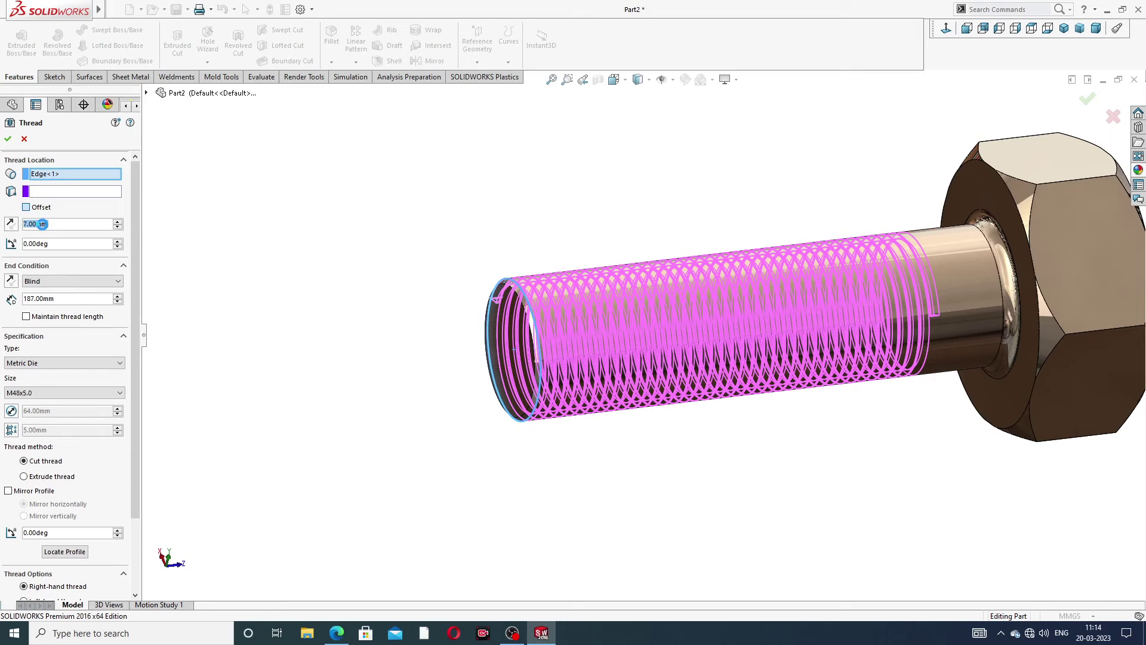
left_click(10, 224)
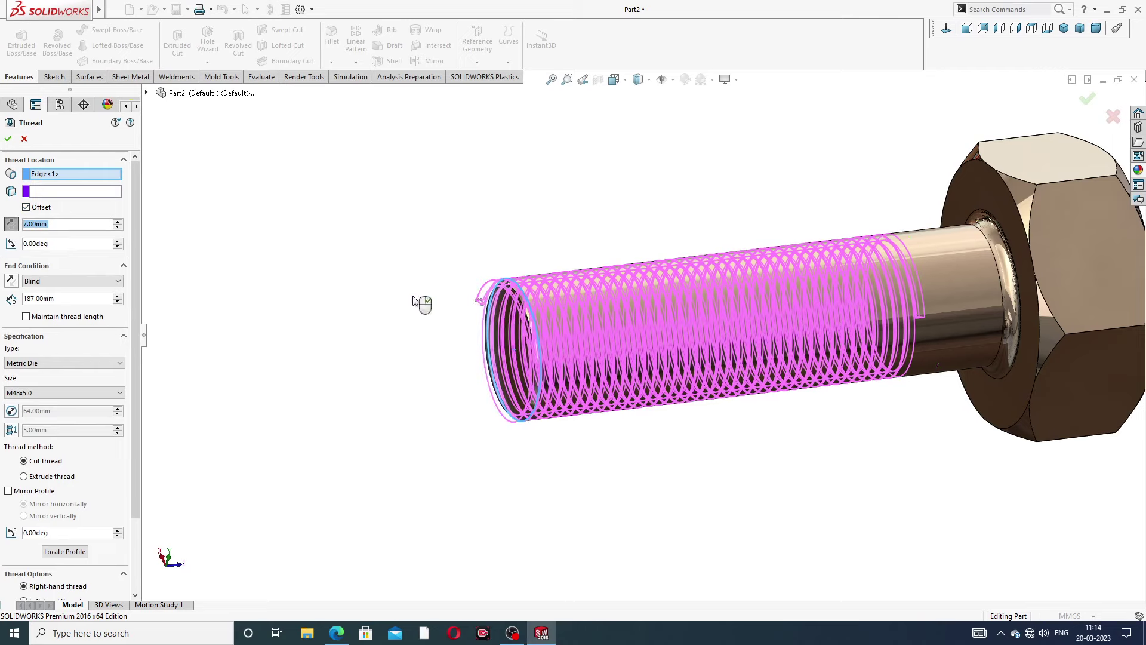
middle_click_drag(414, 300, 623, 354)
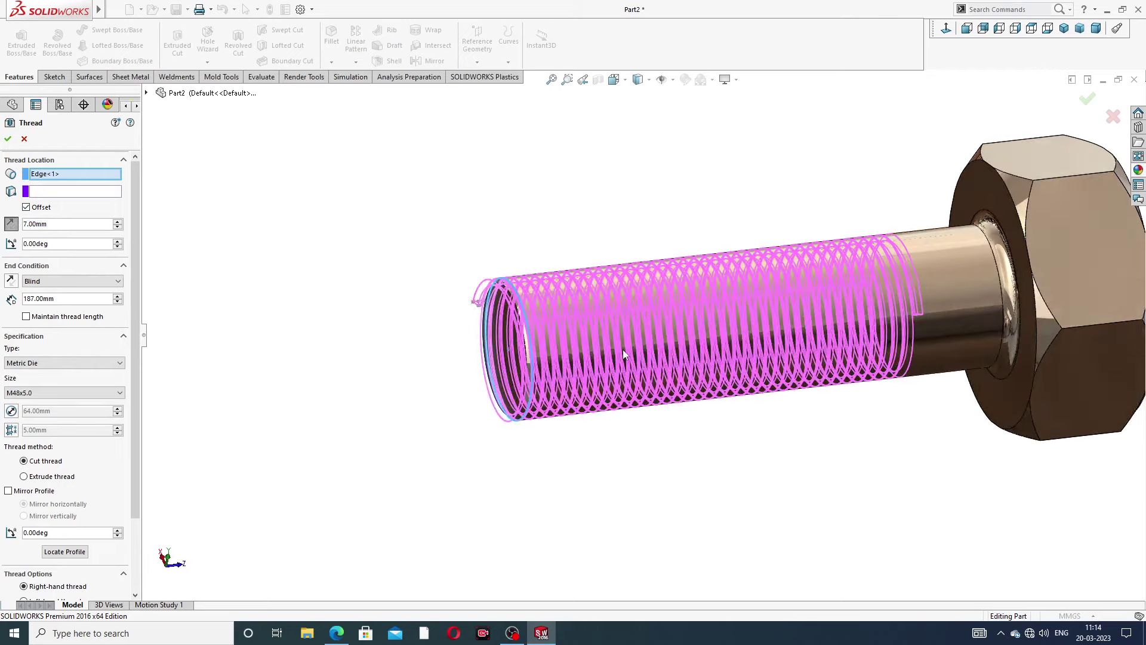
scroll(622, 349, "down", 3)
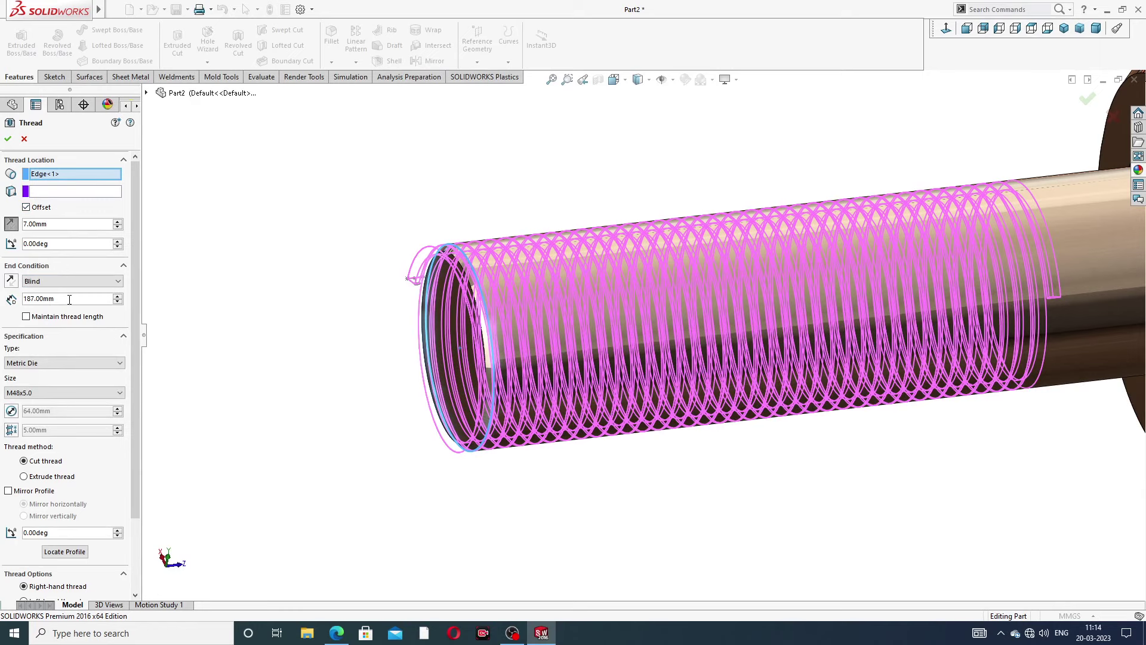
scroll(134, 357, "down", 2)
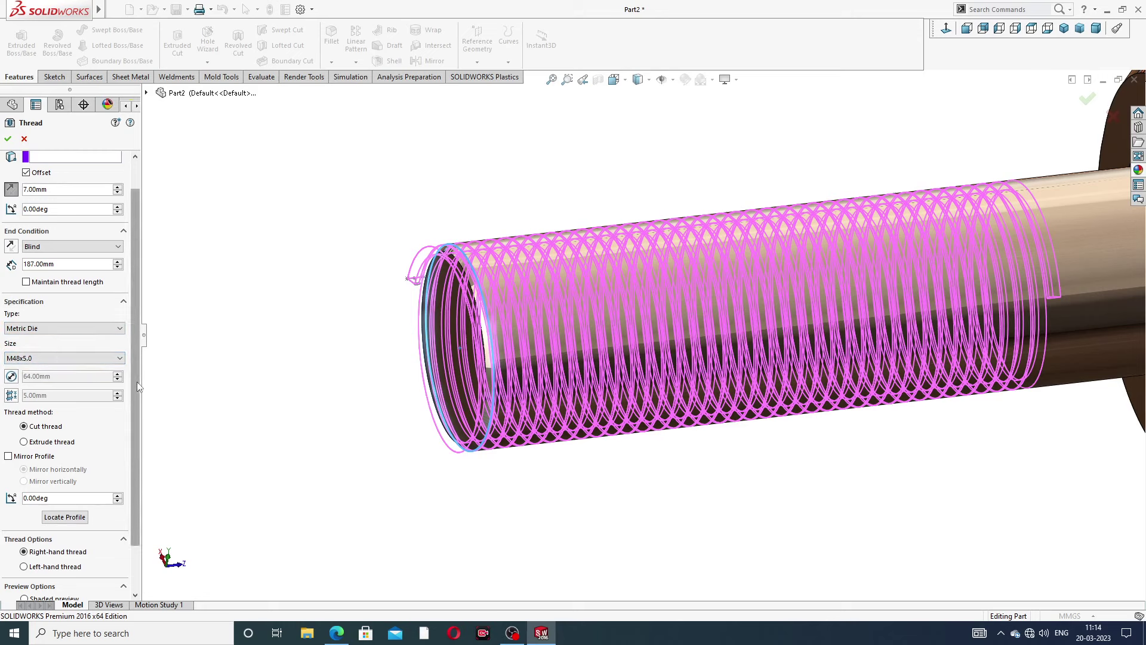
left_click_drag(138, 384, 137, 418)
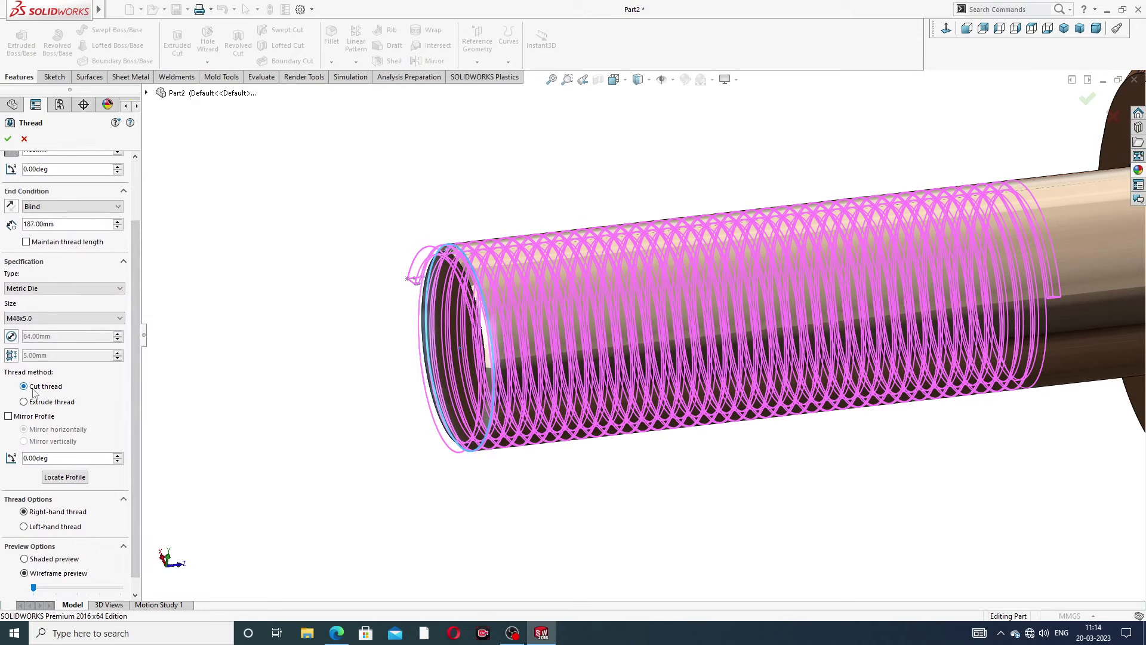
scroll(139, 460, "down", 1)
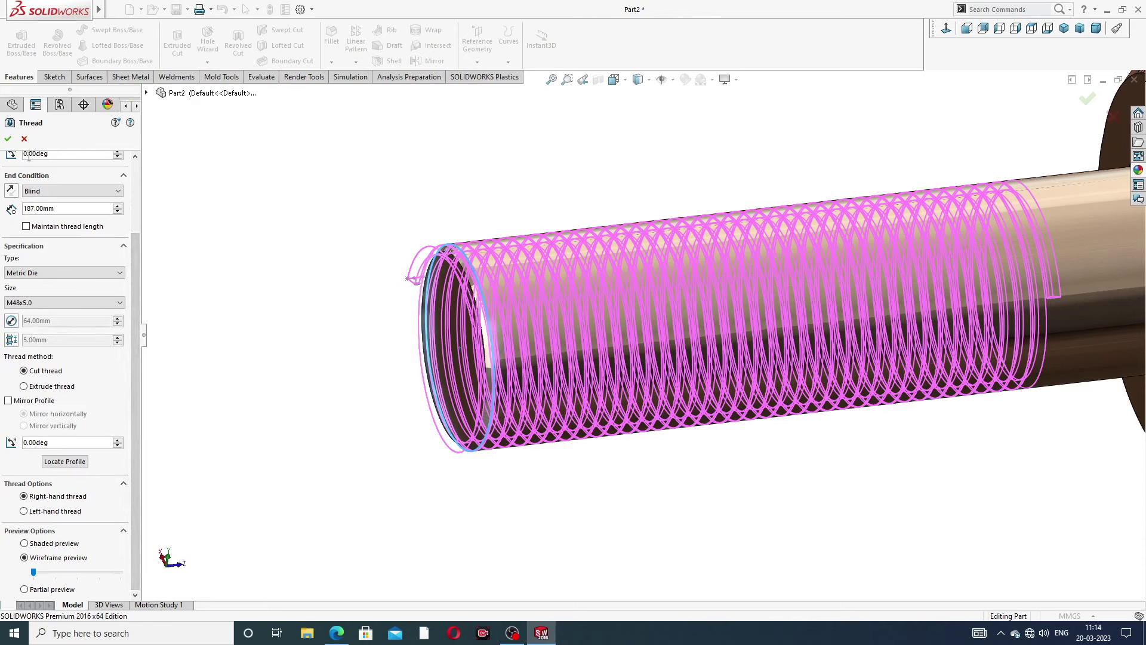
left_click(8, 140)
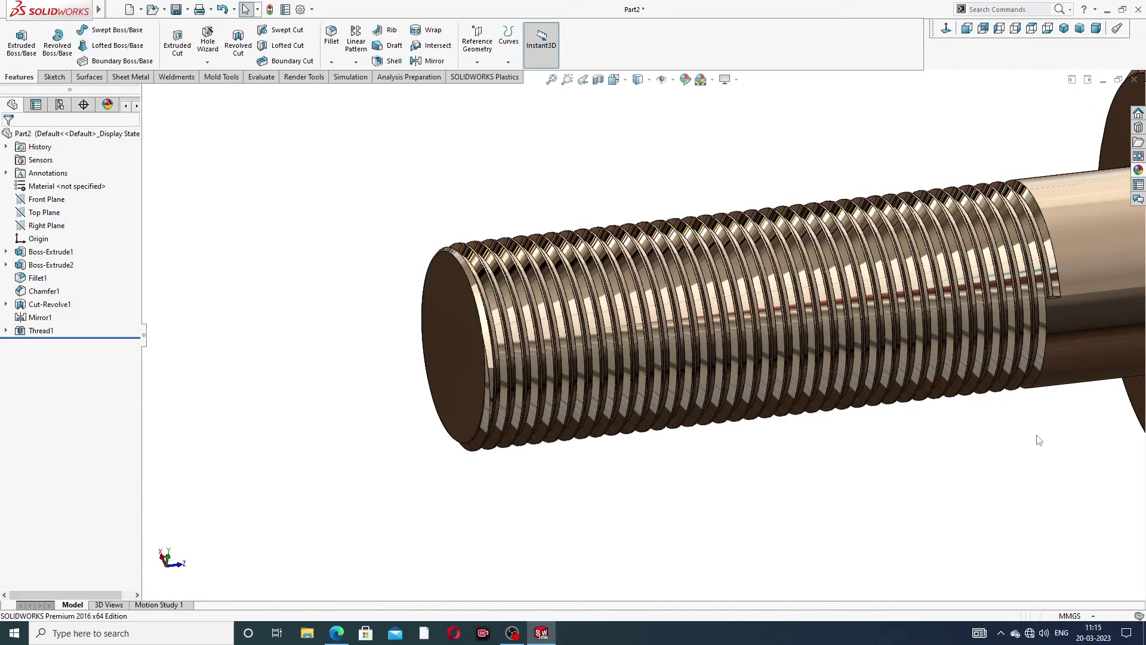
Zoom and orbit around the bolt to inspect the thread ridges and hex head.
scroll(993, 356, "up", 5)
middle_click_drag(993, 355, 885, 285)
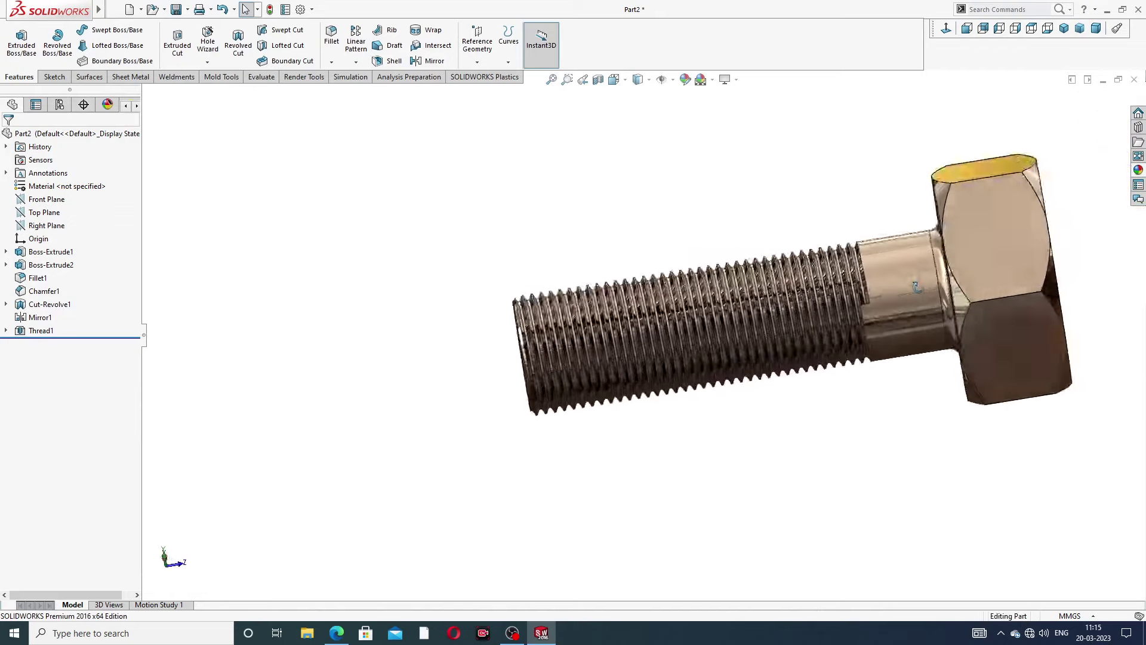
scroll(841, 306, "down", 3)
scroll(851, 150, "up", 2)
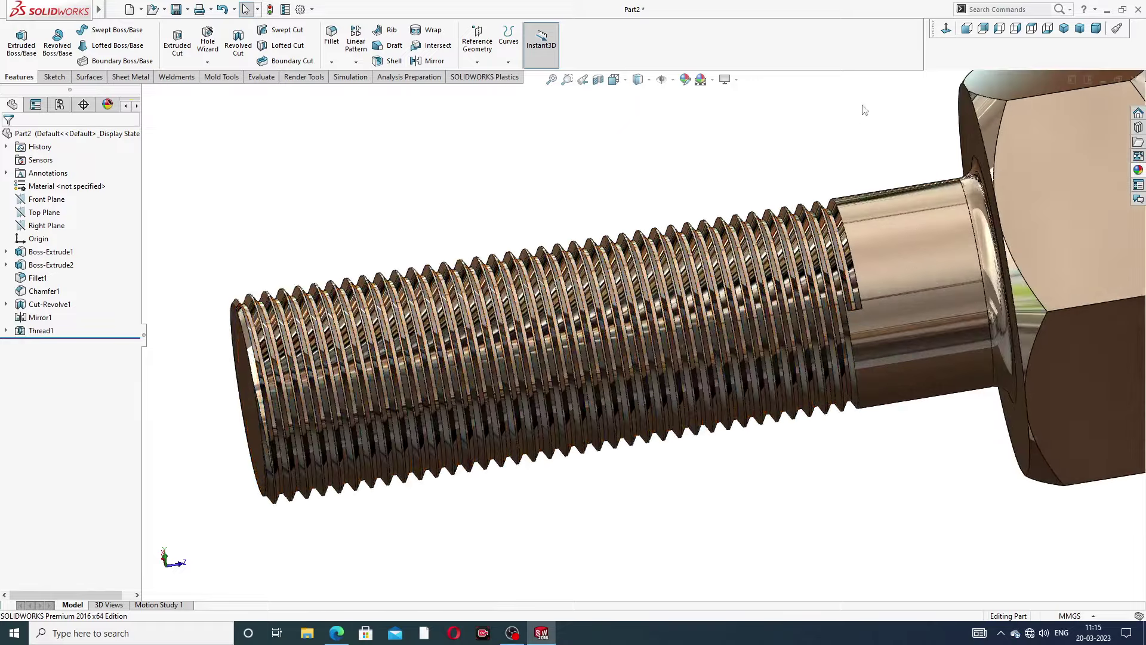
scroll(848, 167, "up", 2)
mouse_move(848, 167)
middle_mouse_down()
mouse_move(887, 151)
mouse_move(790, 211)
mouse_move(684, 208)
middle_mouse_up()
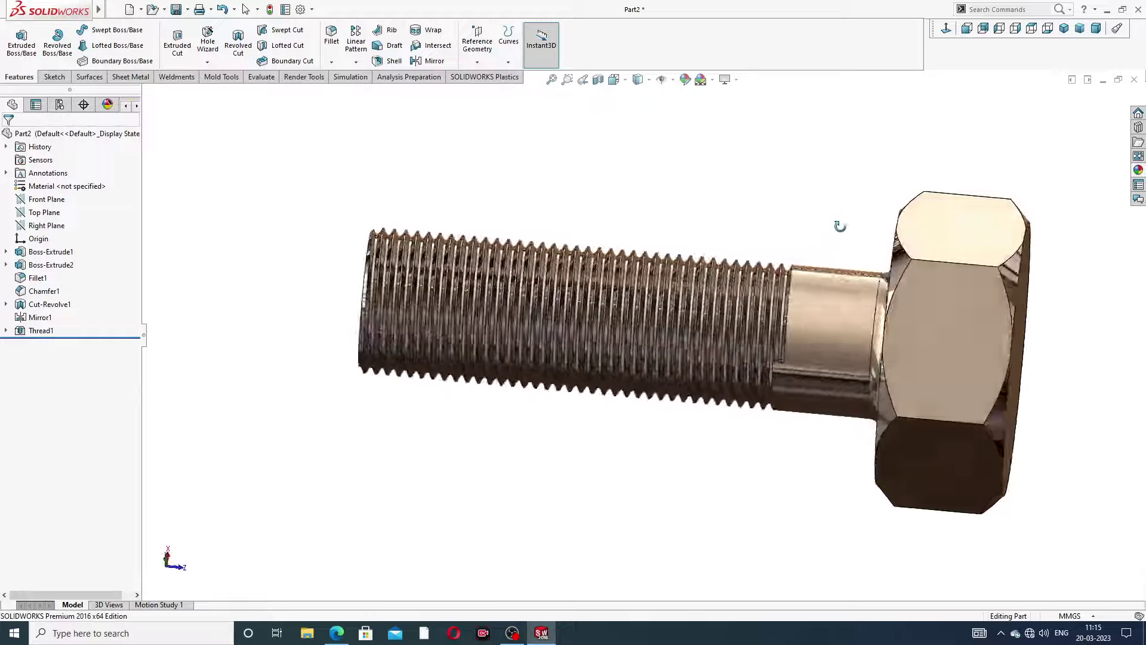
mouse_move(667, 271)
middle_mouse_down()
mouse_move(614, 249)
mouse_move(660, 235)
middle_mouse_up()
scroll(686, 260, "down", 2)
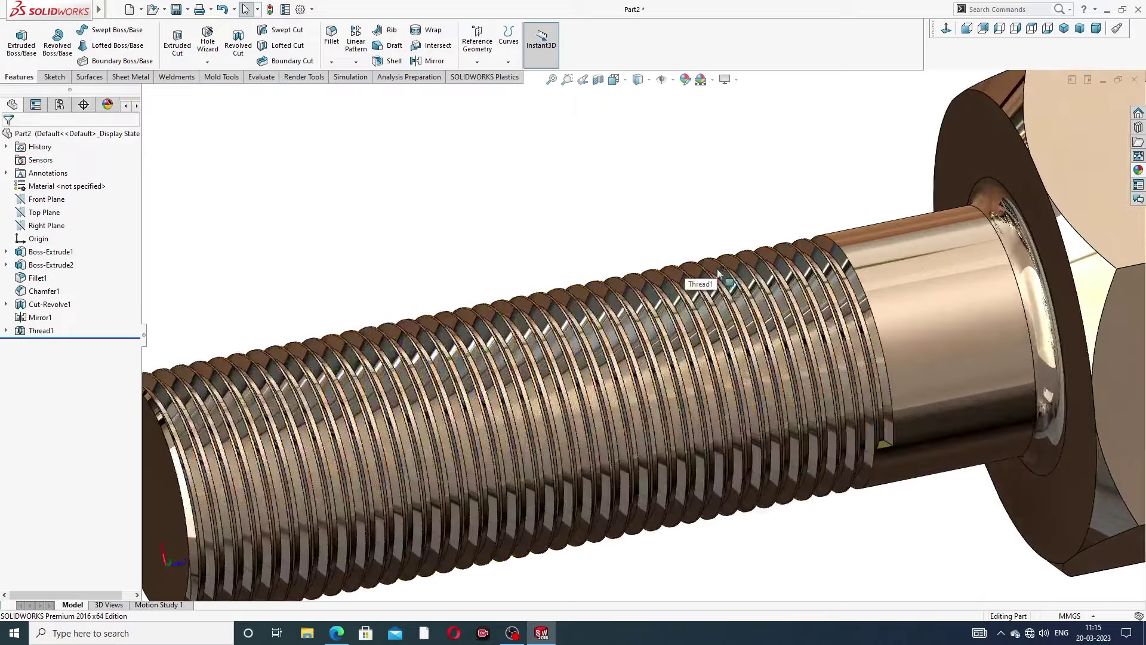
scroll(691, 281, "down", 2)
scroll(690, 281, "down", 2)
scroll(861, 306, "down", 2)
scroll(862, 307, "up", 3)
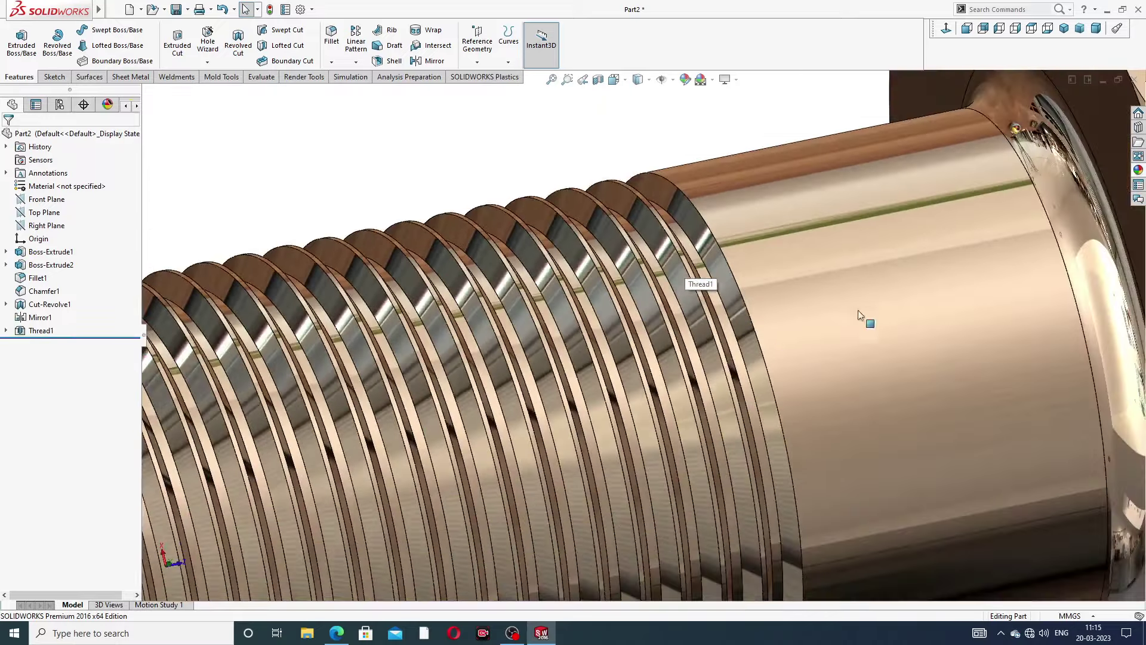
scroll(771, 335, "up", 2)
scroll(769, 334, "up", 2)
scroll(768, 334, "up", 2)
middle_click_drag(761, 343, 575, 459)
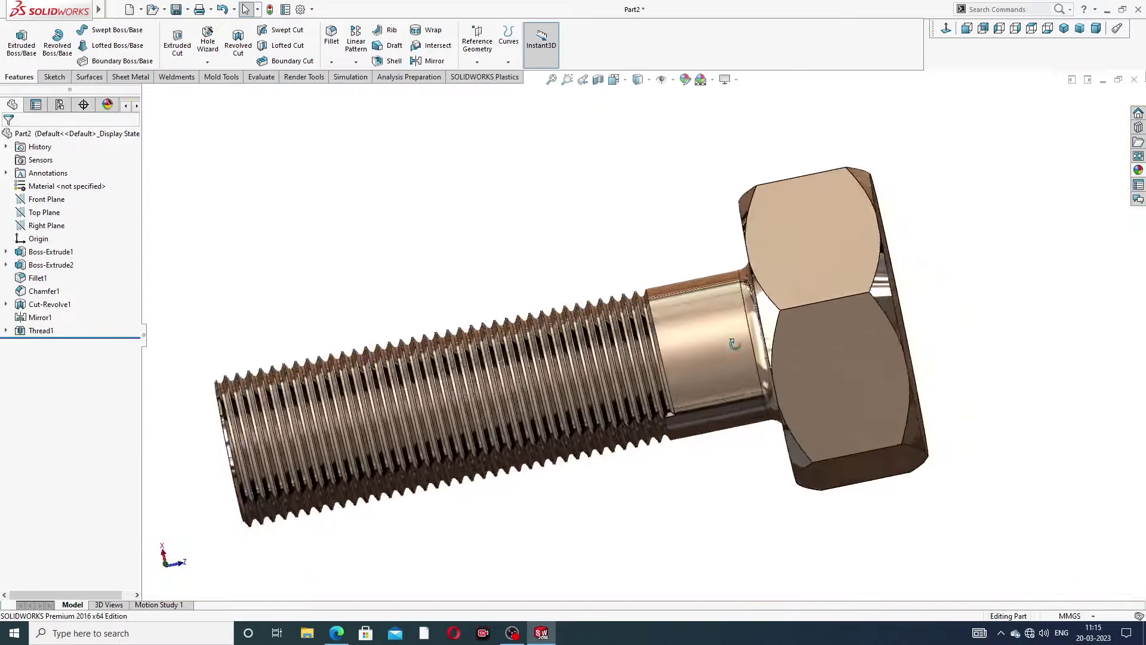
scroll(575, 458, "down", 1)
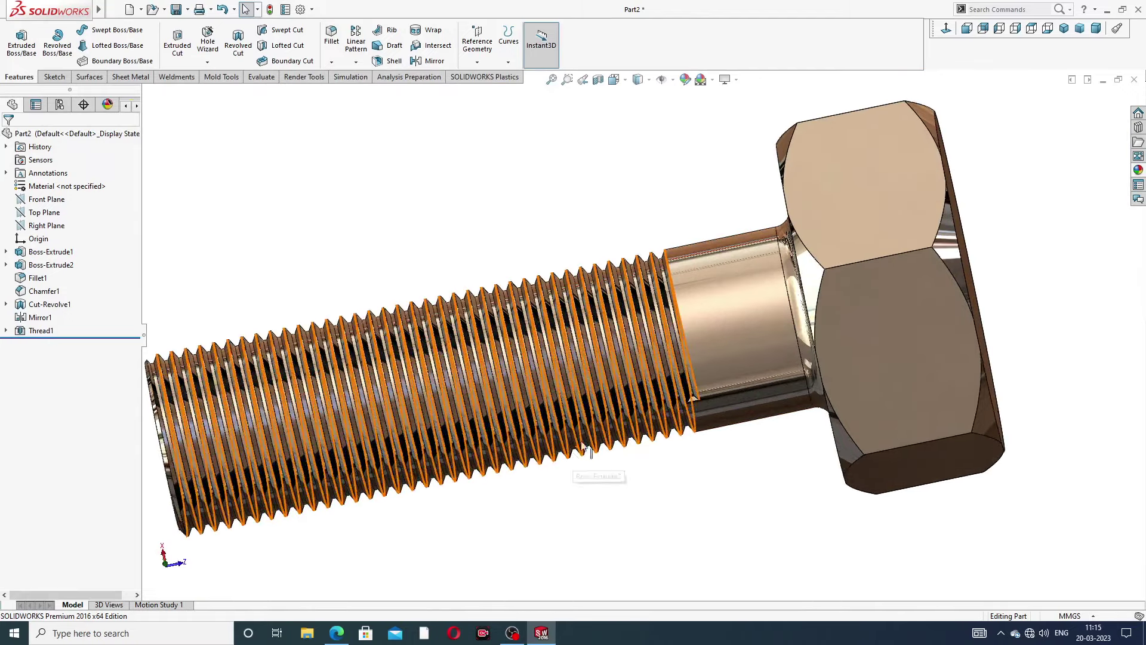
Colour the Thread1 feature grey (RGB 128/128/128).
left_click(37, 332)
left_click(686, 81)
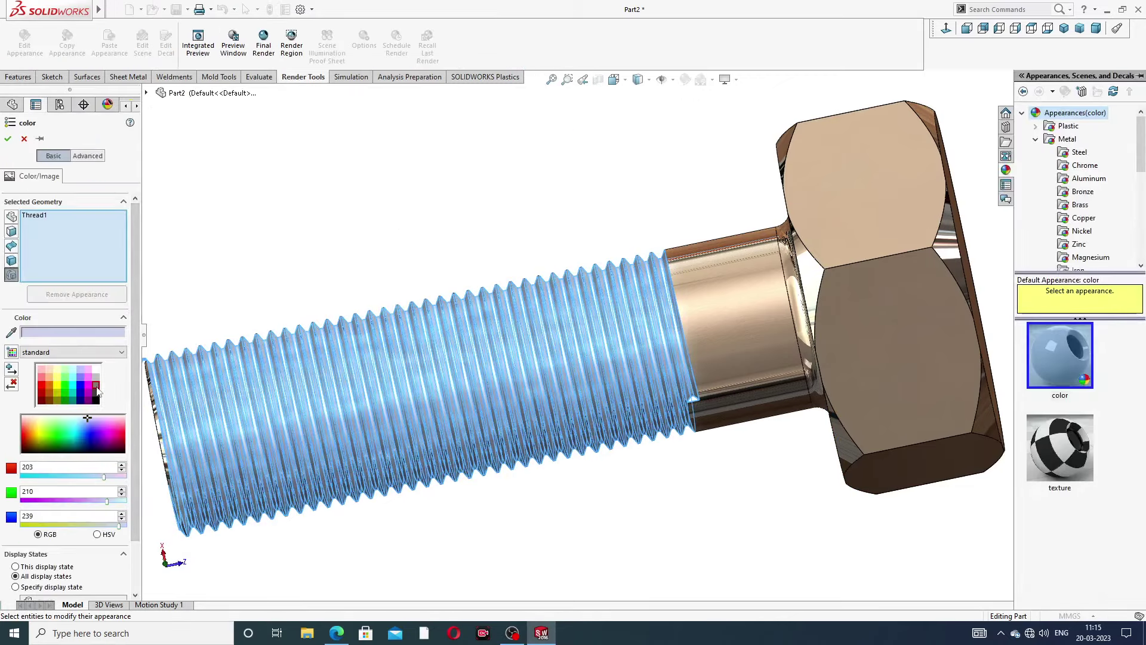
left_click(96, 391)
left_click(7, 138)
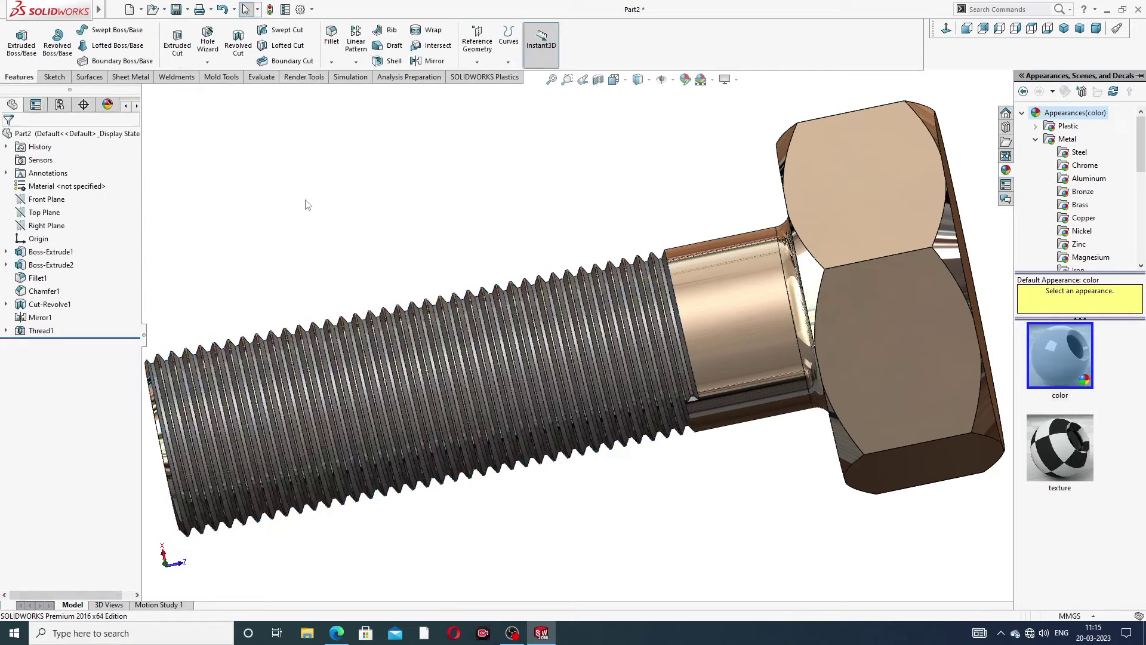
Zoom out and orbit the bolt, snapping it to the Isometric view.
key("z")
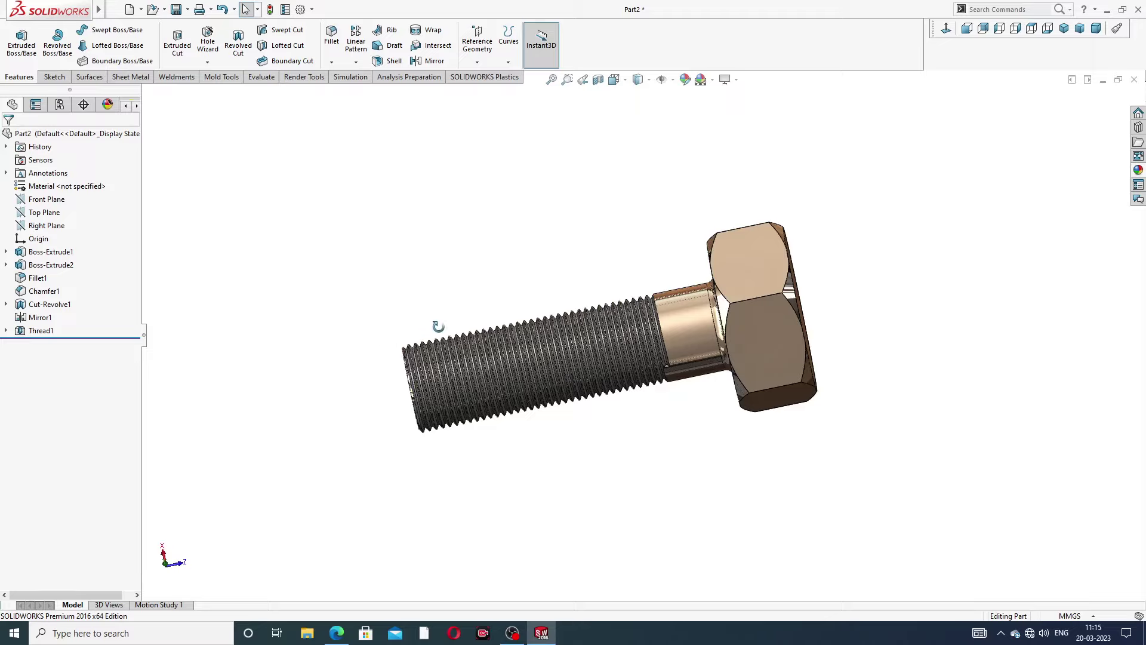
middle_click_drag(435, 328, 483, 386)
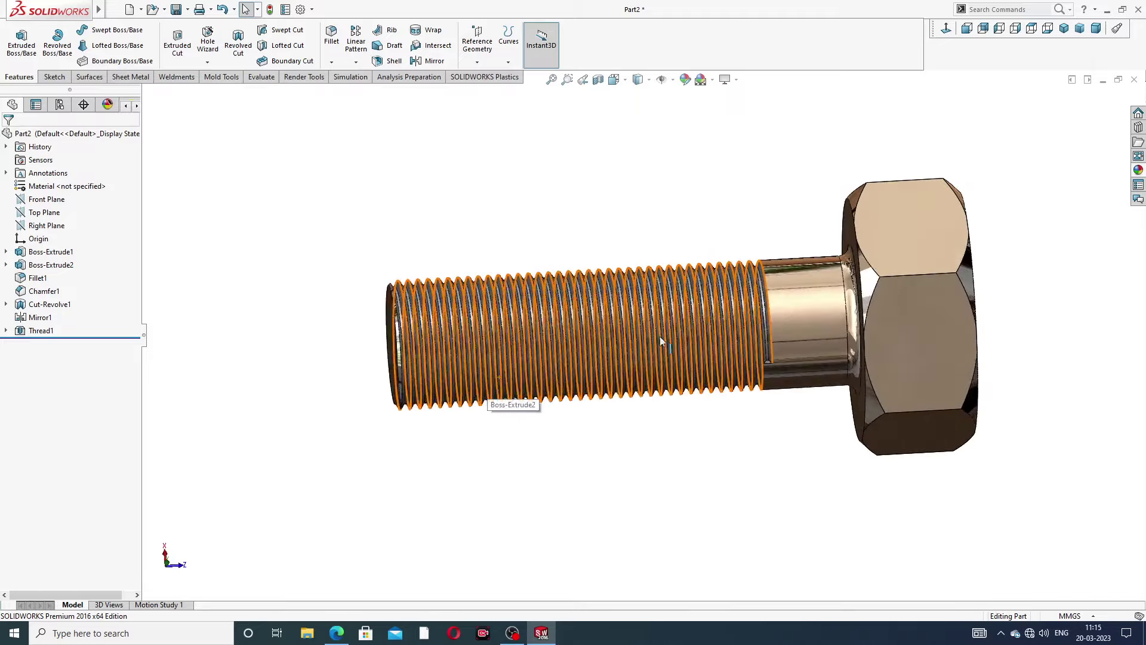
mouse_move(660, 339)
middle_mouse_down()
mouse_move(658, 258)
mouse_move(696, 416)
mouse_move(679, 385)
mouse_move(696, 410)
mouse_move(691, 438)
mouse_move(815, 235)
middle_mouse_up()
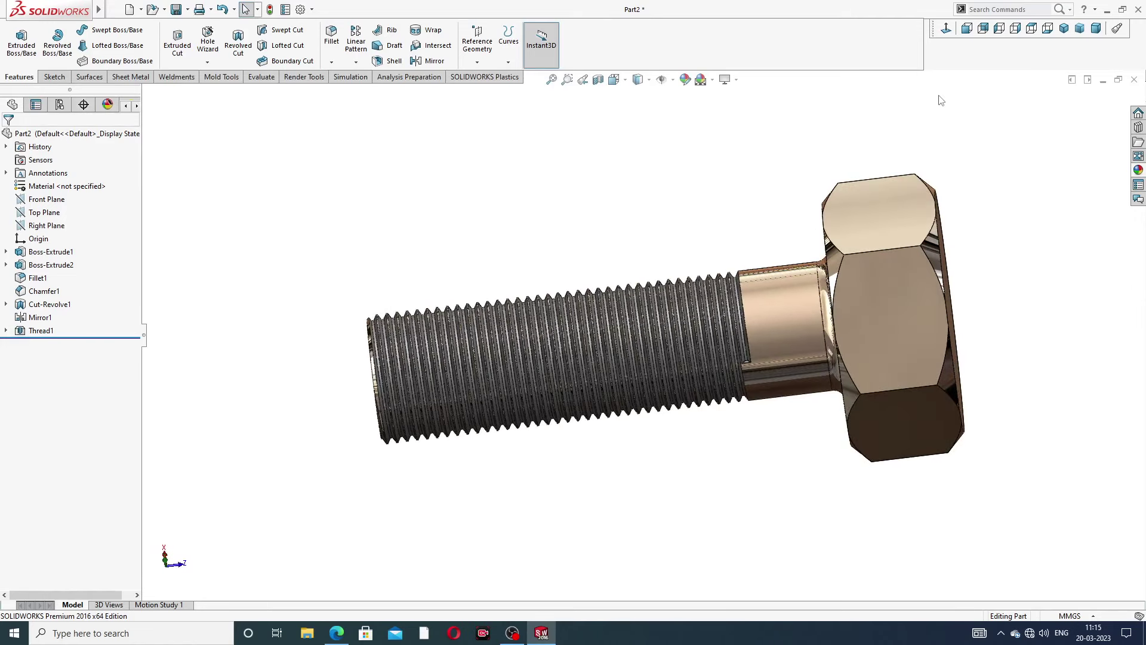
left_click(1064, 28)
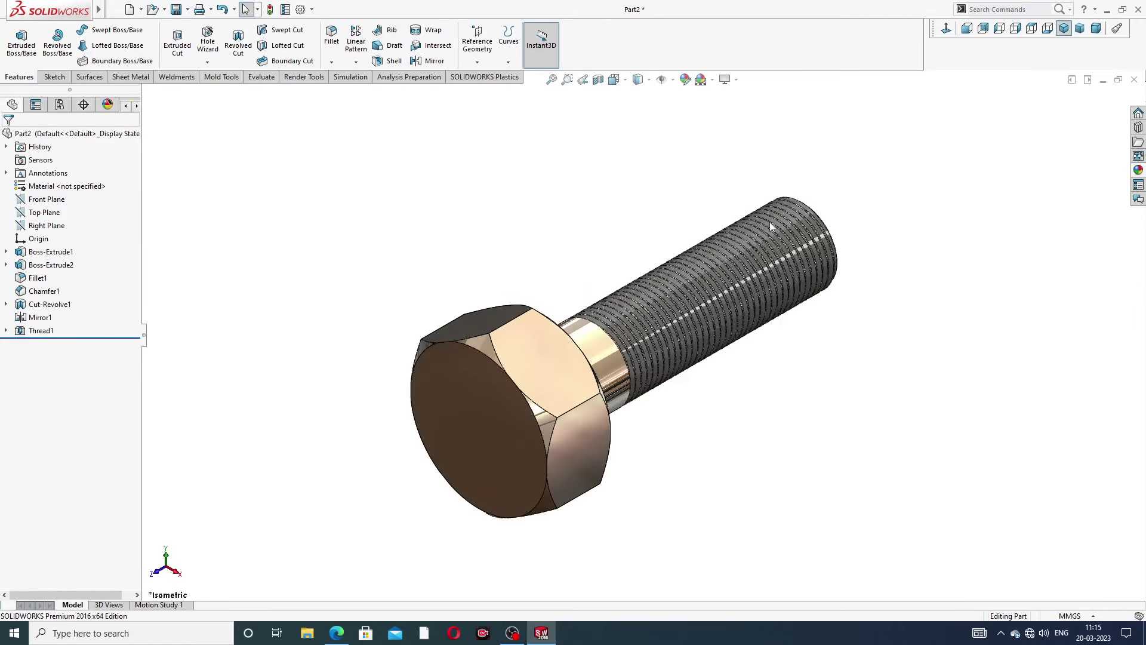
mouse_move(656, 293)
middle_mouse_down()
mouse_move(700, 371)
mouse_move(678, 402)
middle_mouse_up()
Switch to the COMBINATION SPANNER IN SOLIDWORKS part window.
scroll(714, 339, "down", 2)
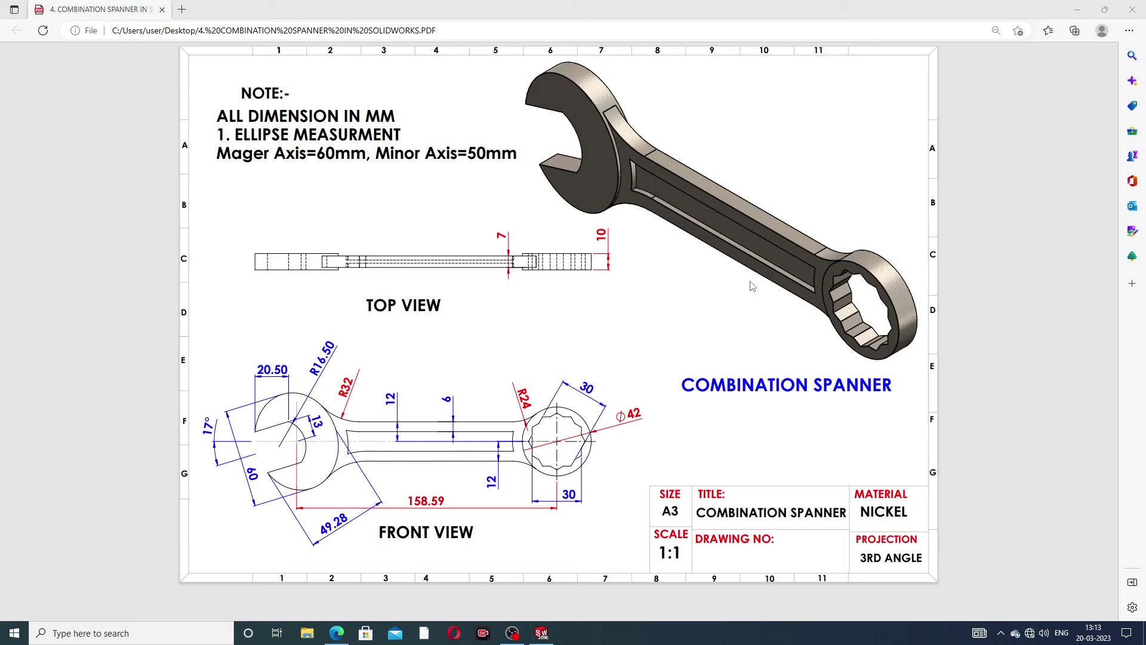
left_click(541, 633)
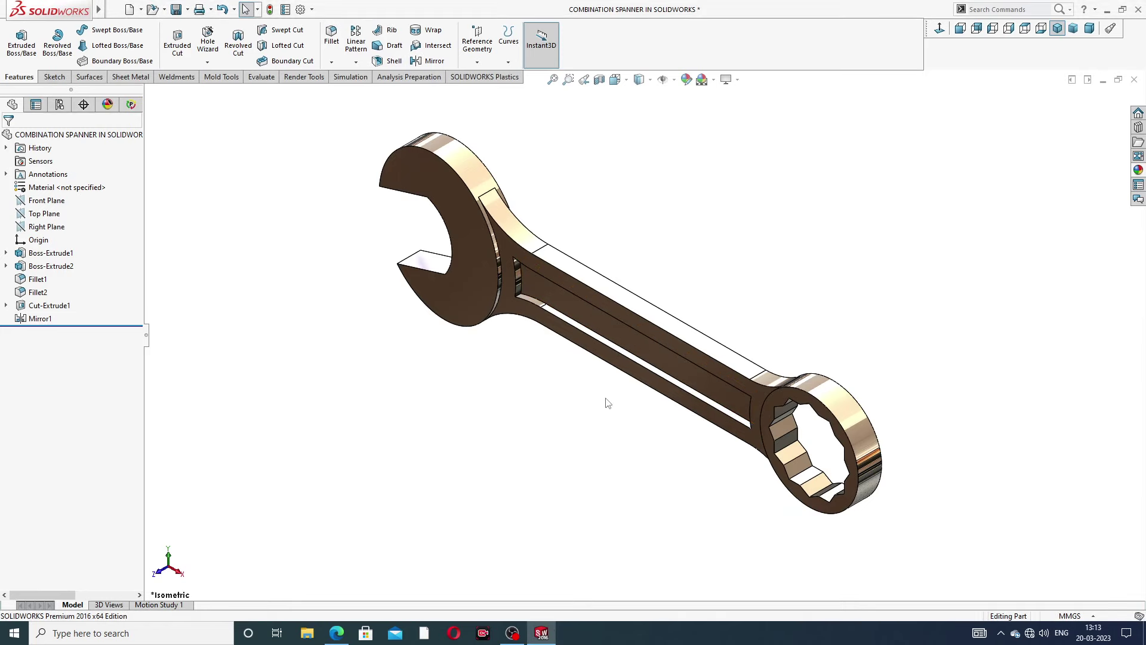
Orbit and zoom to inspect the combination spanner from several angles.
mouse_move(608, 403)
middle_mouse_down()
mouse_move(608, 383)
mouse_move(441, 396)
mouse_move(591, 388)
mouse_move(749, 349)
middle_mouse_up()
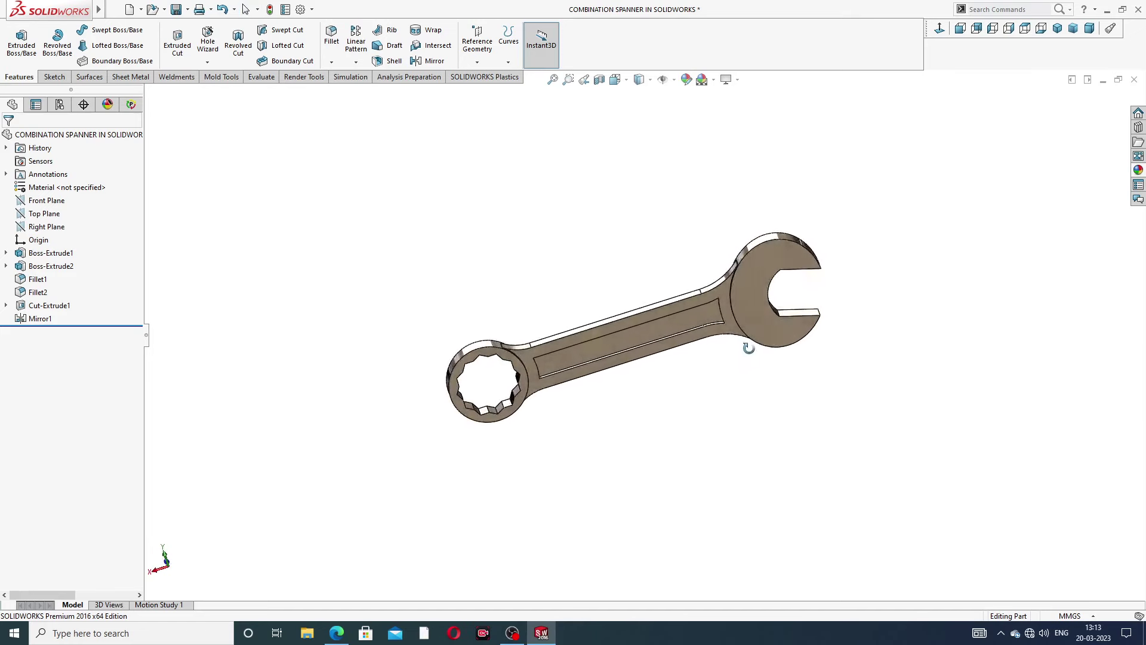
scroll(678, 329, "down", 2)
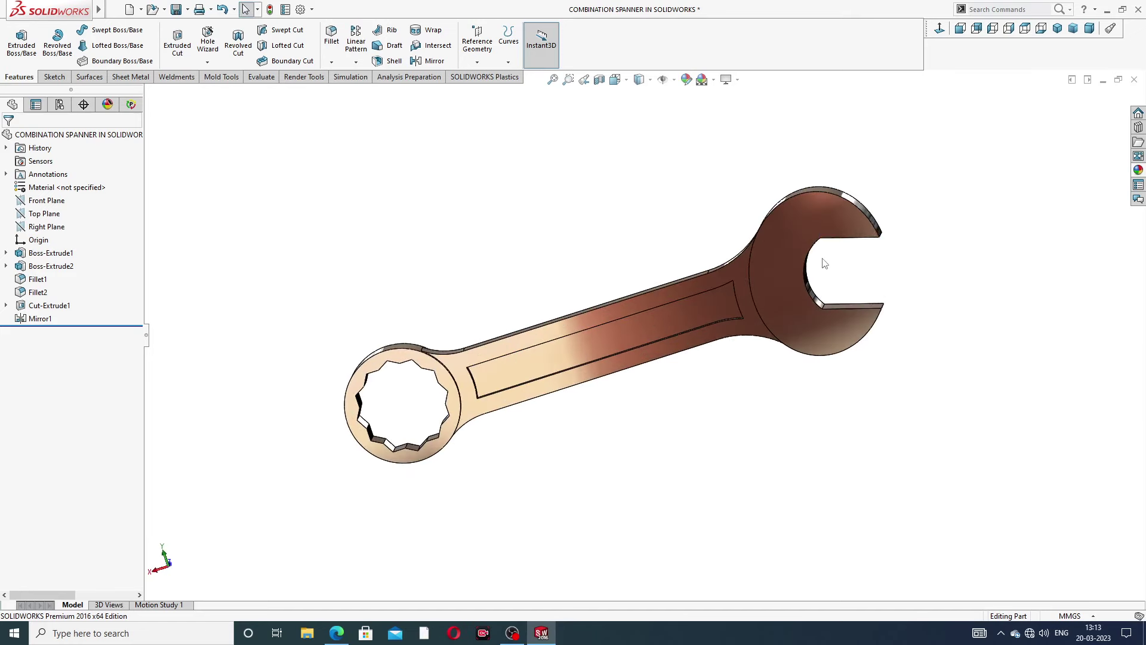
mouse_move(807, 256)
middle_mouse_down()
mouse_move(711, 317)
mouse_move(827, 300)
mouse_move(860, 356)
mouse_move(845, 274)
mouse_move(771, 325)
mouse_move(637, 361)
mouse_move(729, 338)
mouse_move(680, 334)
mouse_move(724, 379)
mouse_move(831, 363)
mouse_move(714, 363)
middle_mouse_up()
scroll(729, 332, "down", 3)
scroll(675, 338, "up", 4)
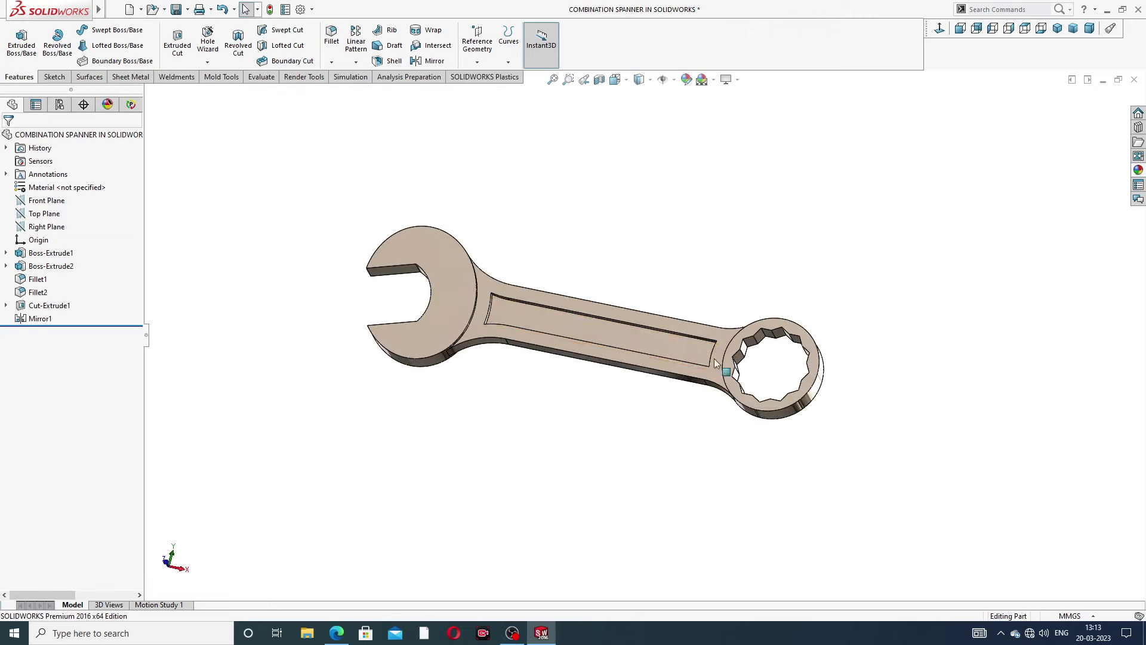
mouse_move(558, 333)
middle_mouse_down()
mouse_move(581, 422)
mouse_move(547, 415)
mouse_move(530, 351)
middle_mouse_up()
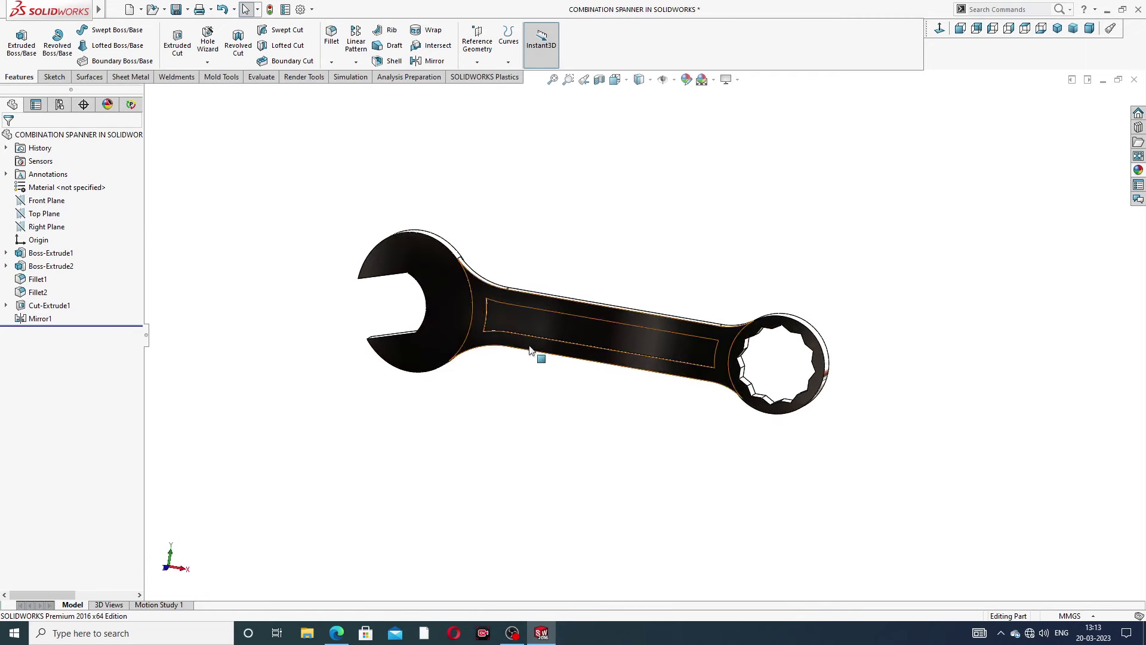
scroll(657, 241, "up", 2)
middle_click_drag(656, 240, 569, 277)
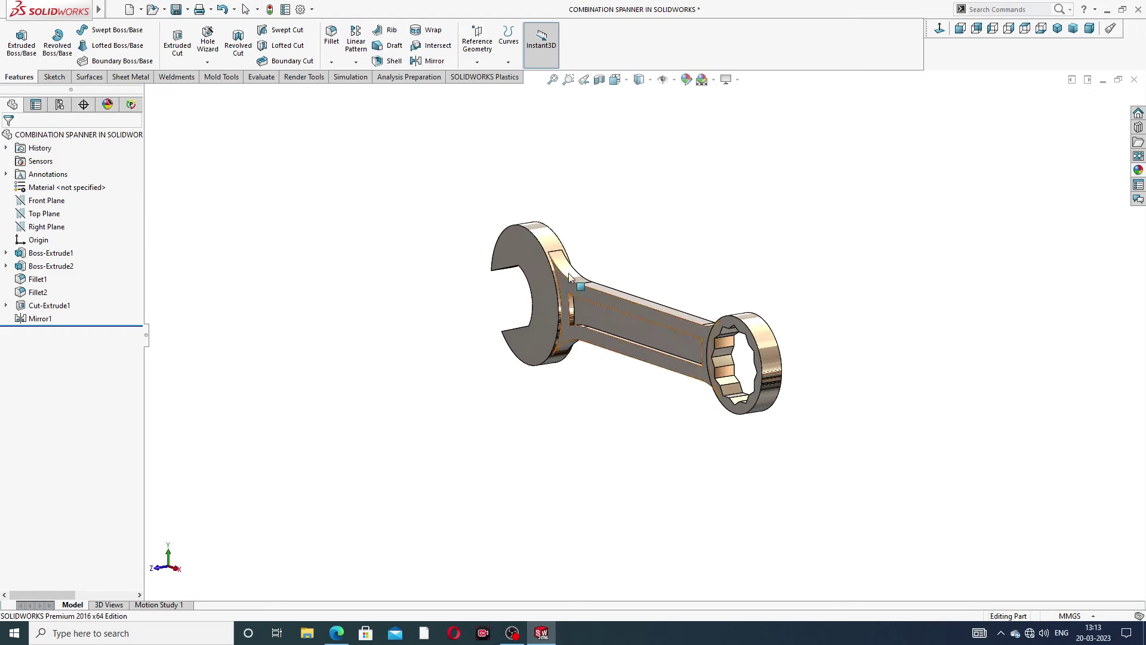
Save the spanner part, set the Isometric view, and close the document.
key("ctrl+s")
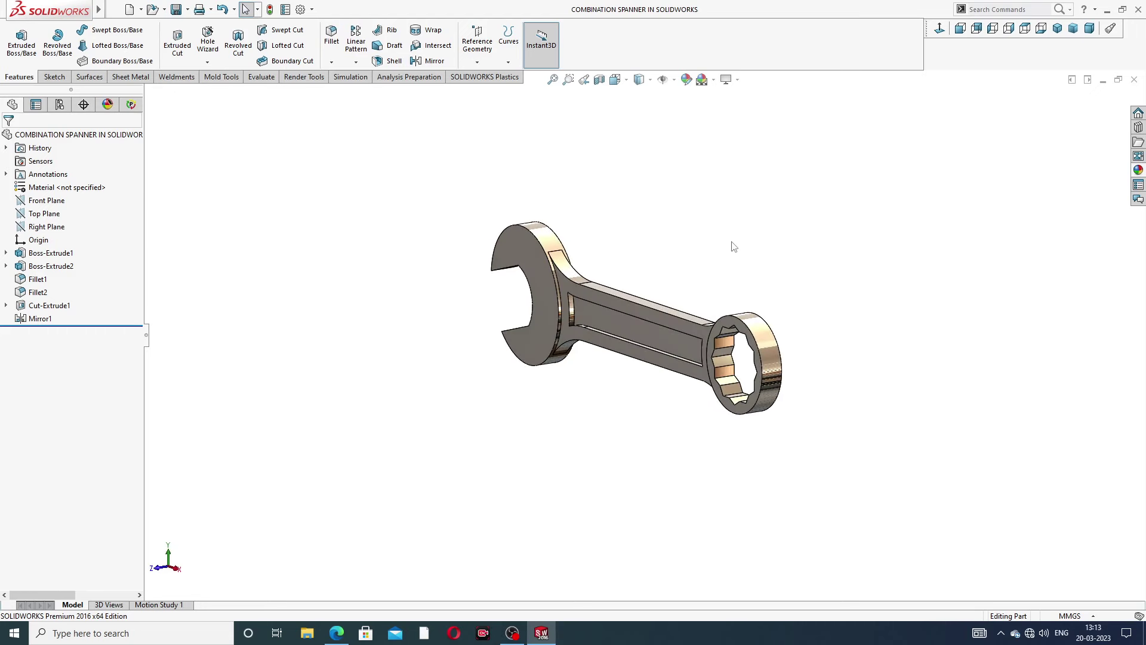
left_click(1057, 29)
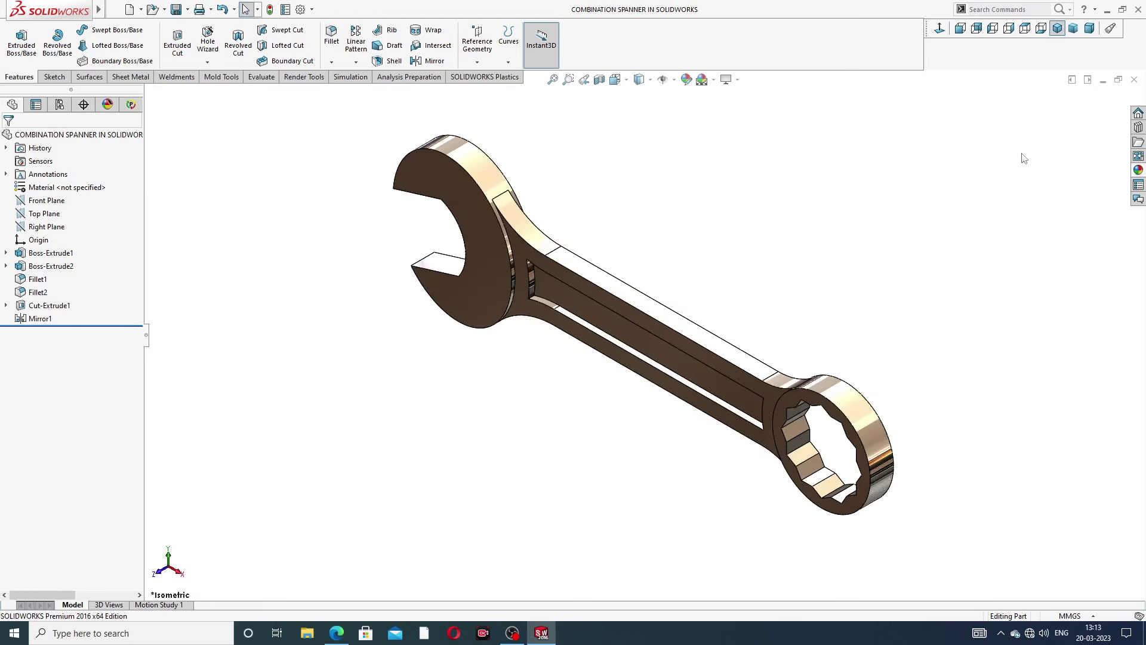
left_click(1134, 80)
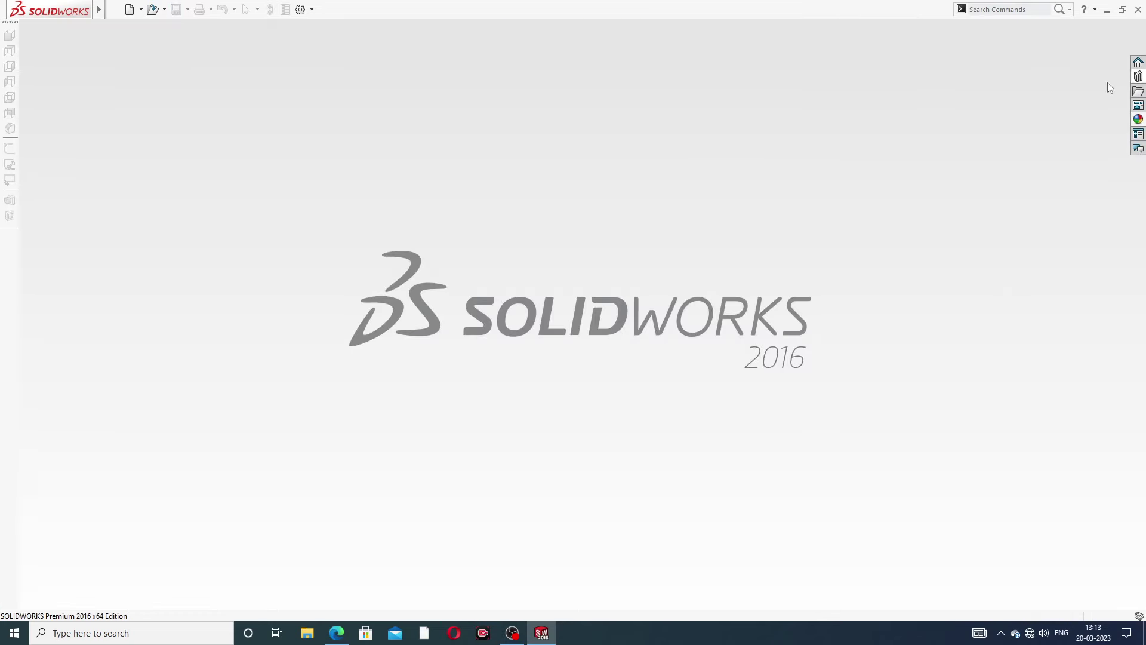
Create a new blank part with the Plain White background scene.
left_click(130, 9)
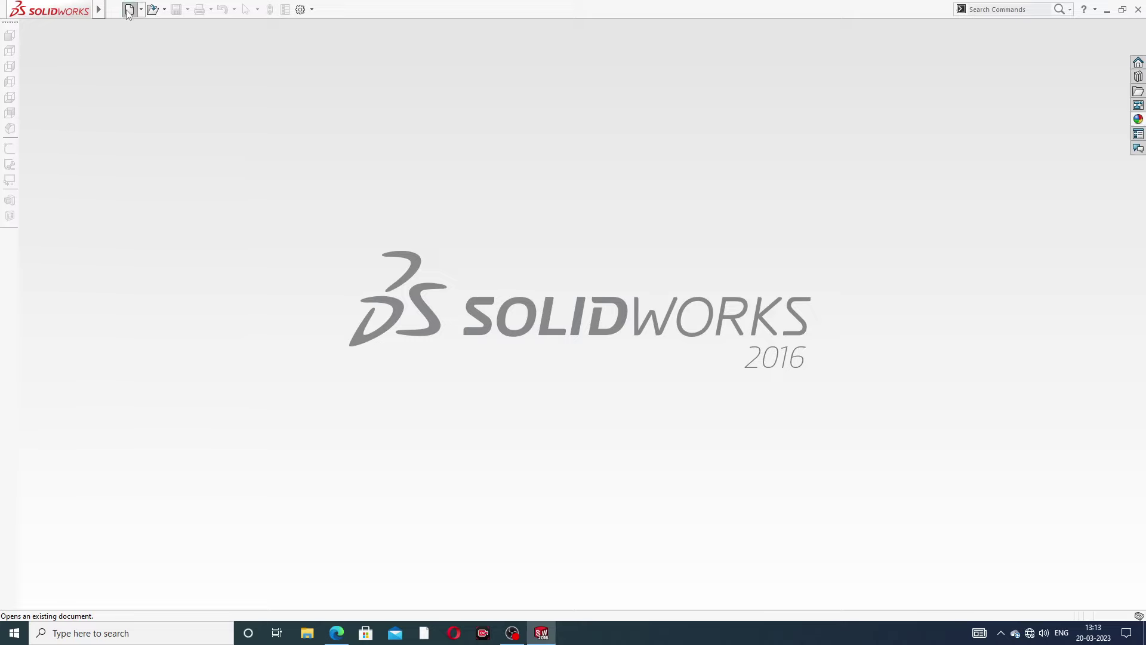
left_click(463, 463)
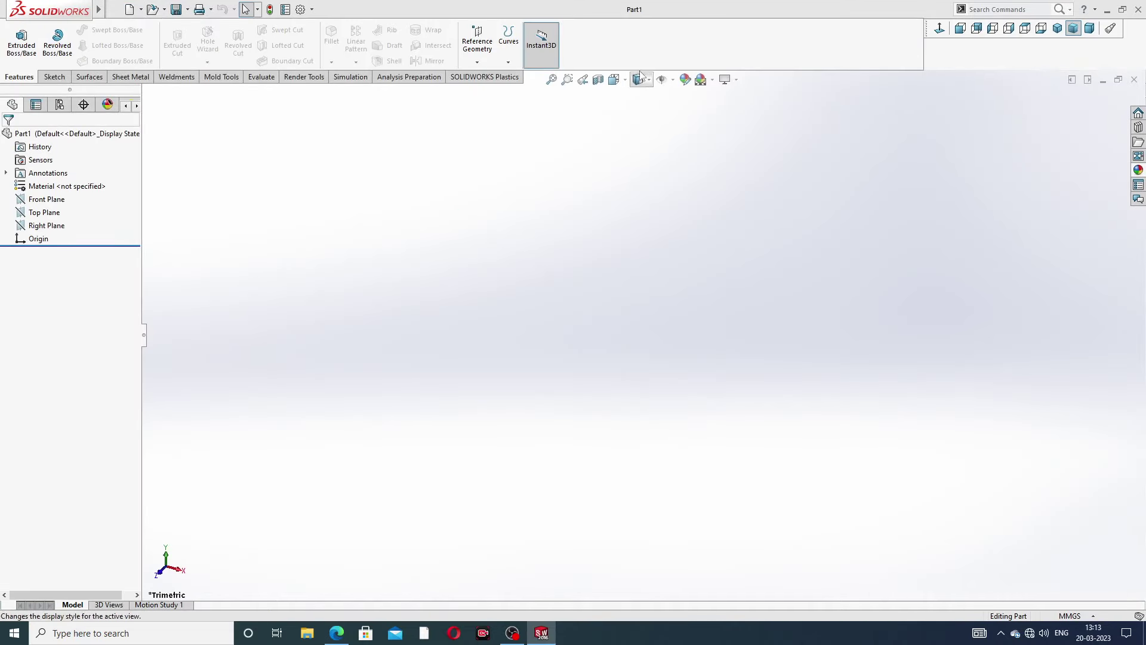
left_click(712, 80)
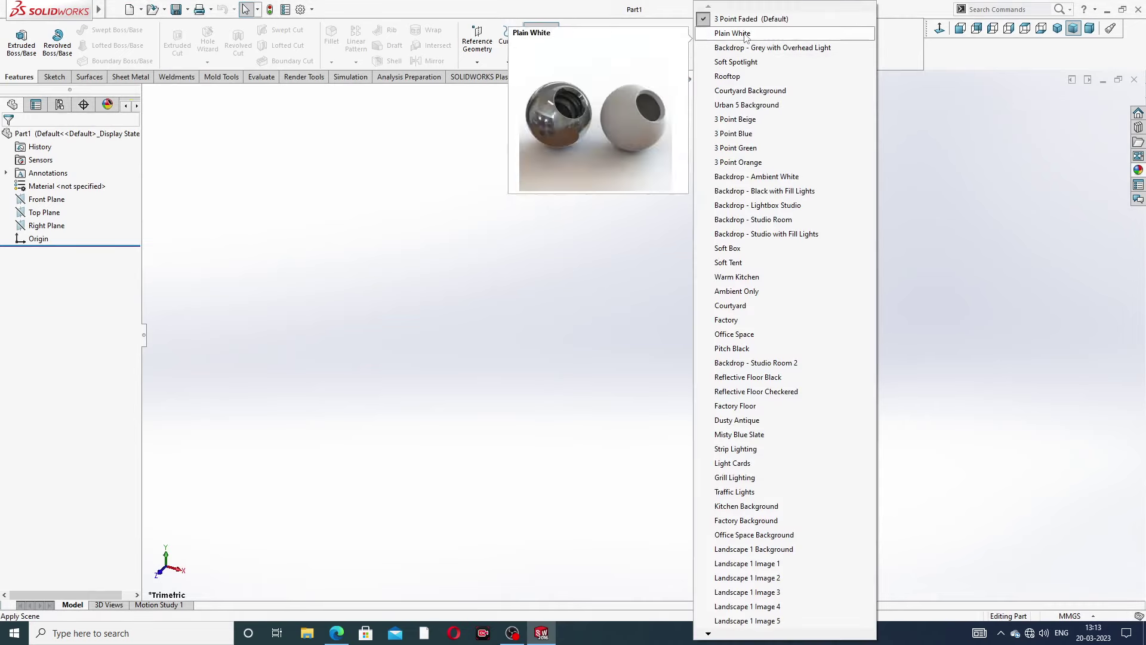
left_click(735, 280)
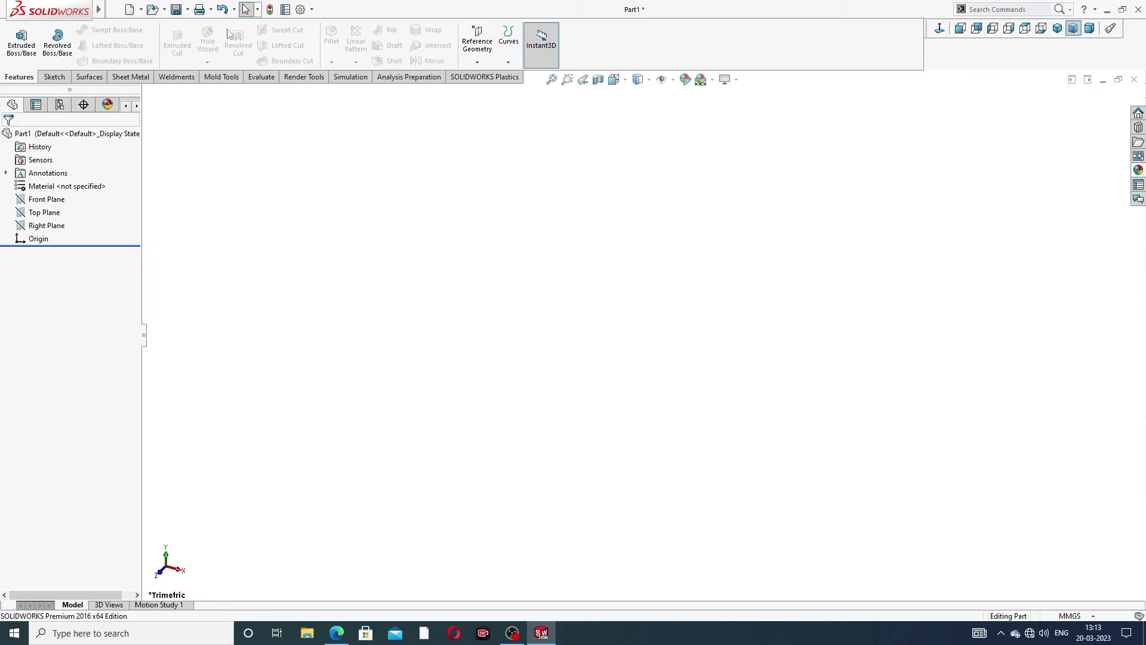
Raise the document's shaded and wireframe image quality sliders to maximum.
left_click(300, 8)
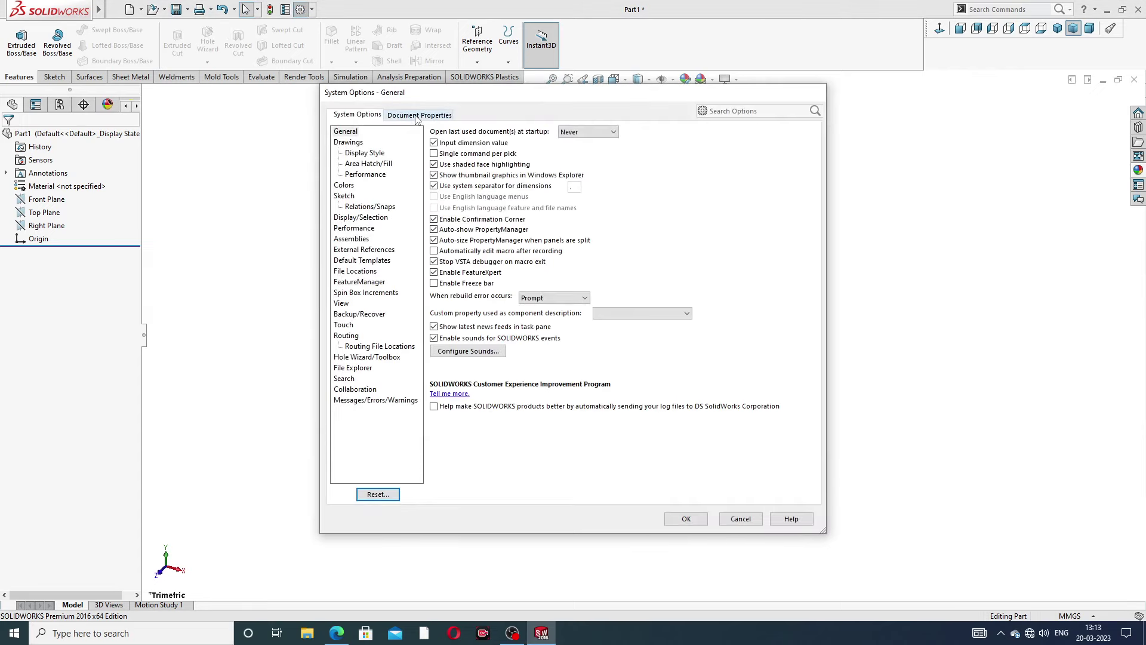
left_click(418, 115)
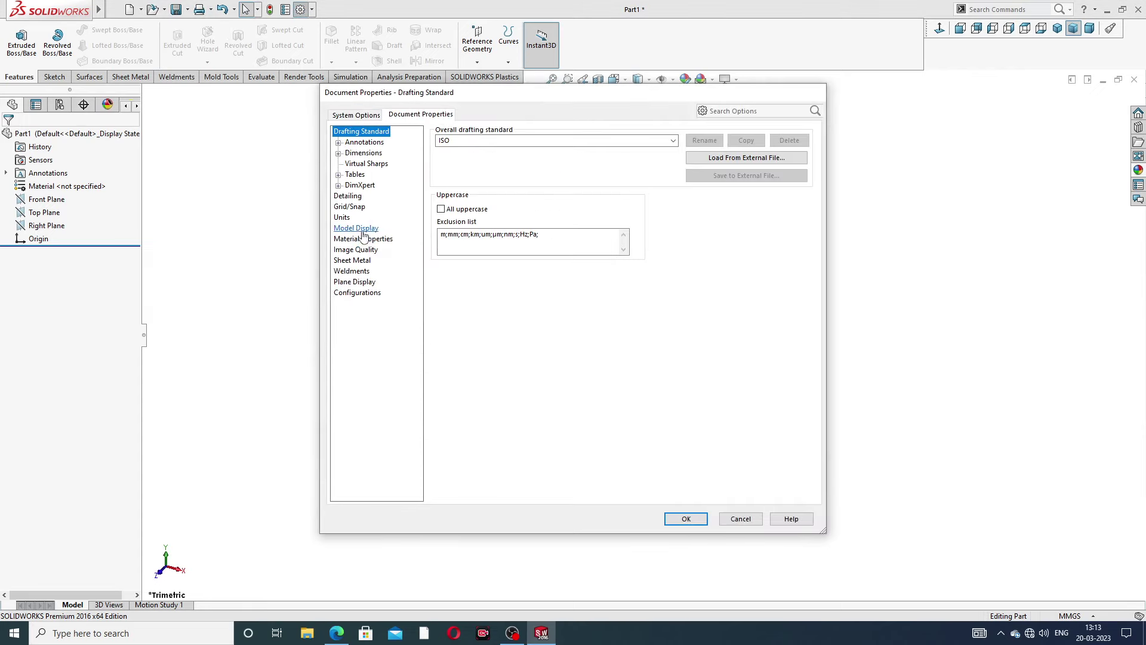
left_click(358, 250)
left_click_drag(536, 149, 658, 149)
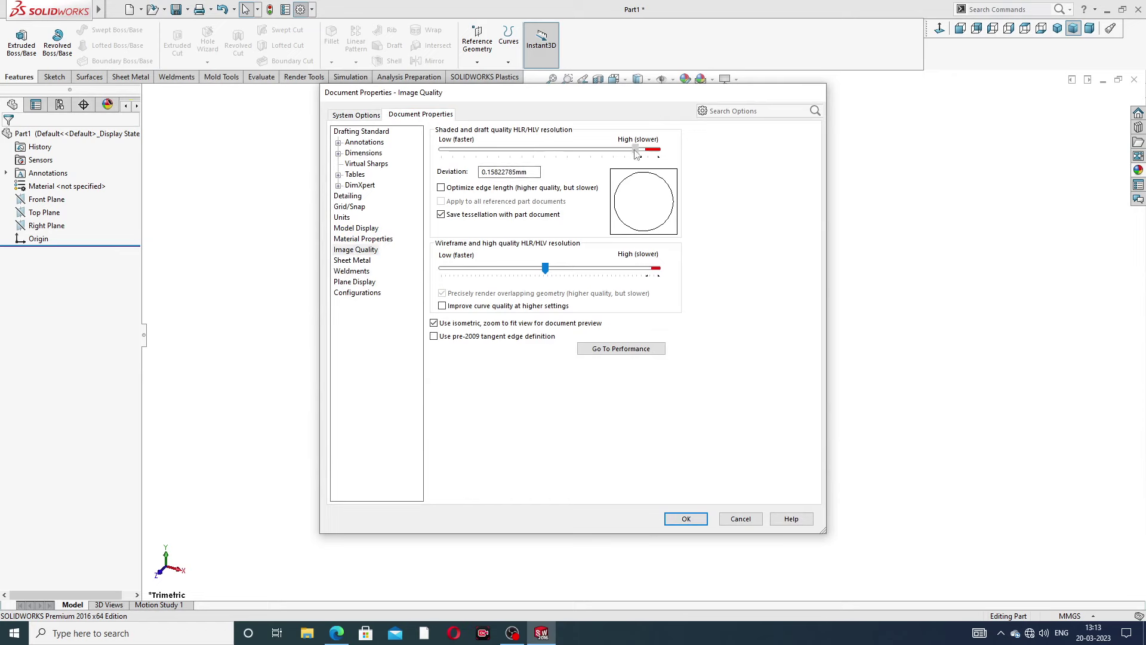
mouse_move(544, 269)
left_mouse_down()
mouse_move(503, 268)
mouse_move(657, 269)
left_mouse_up()
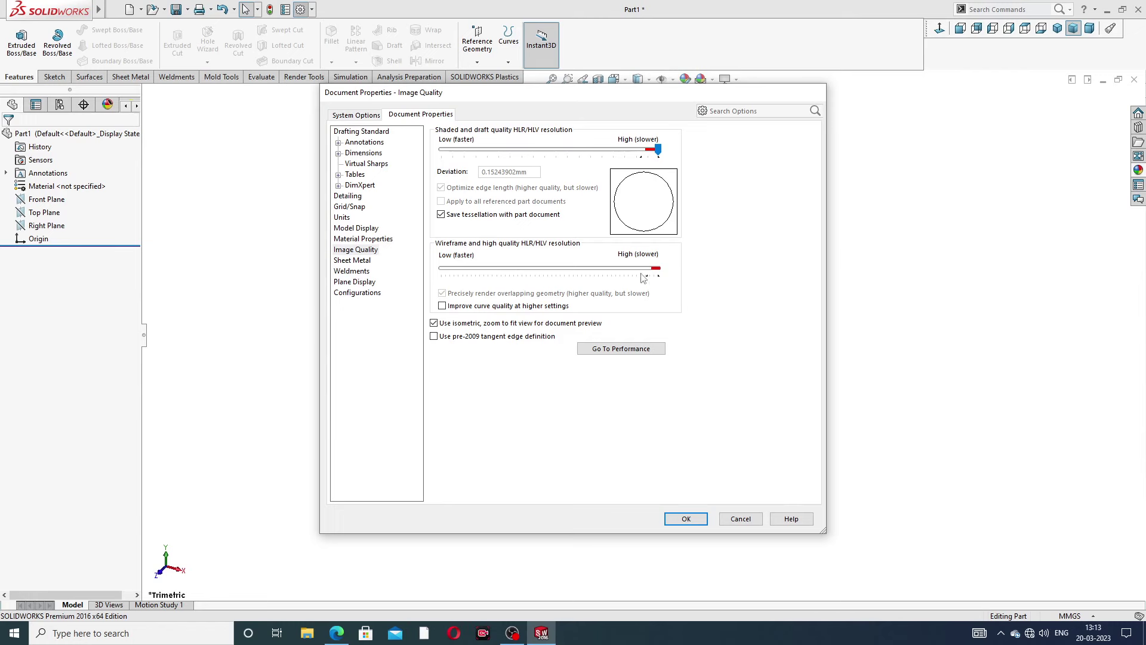
left_click(686, 519)
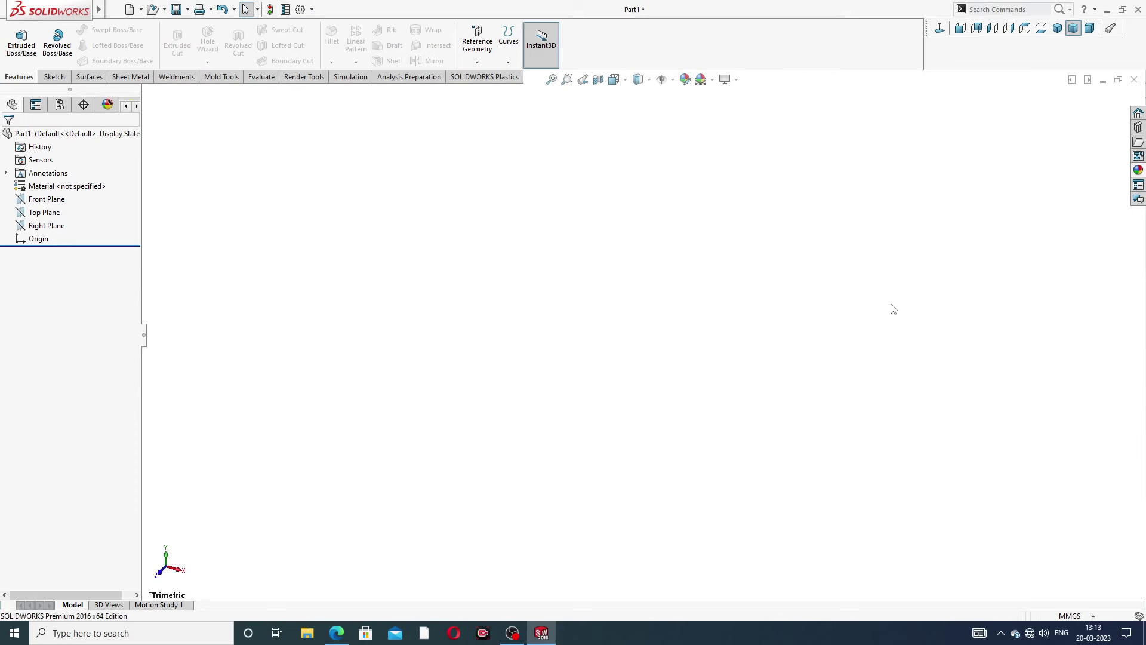
Consult the spanner PDF drawing, then return to the part's sketch tools.
left_click(337, 633)
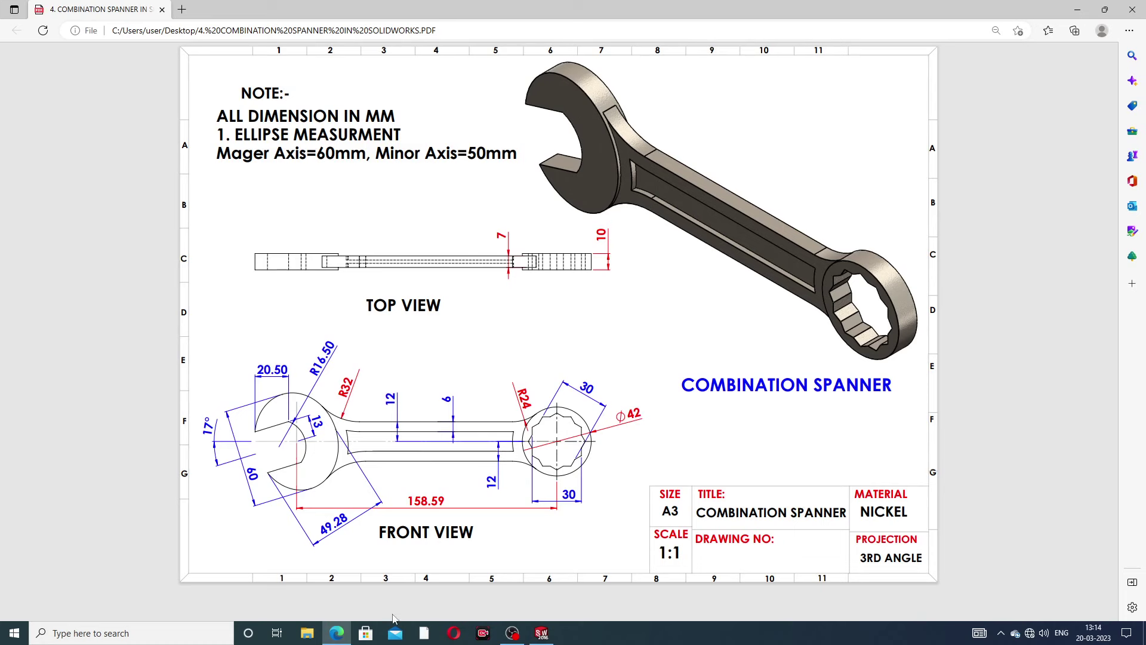
left_click(341, 637)
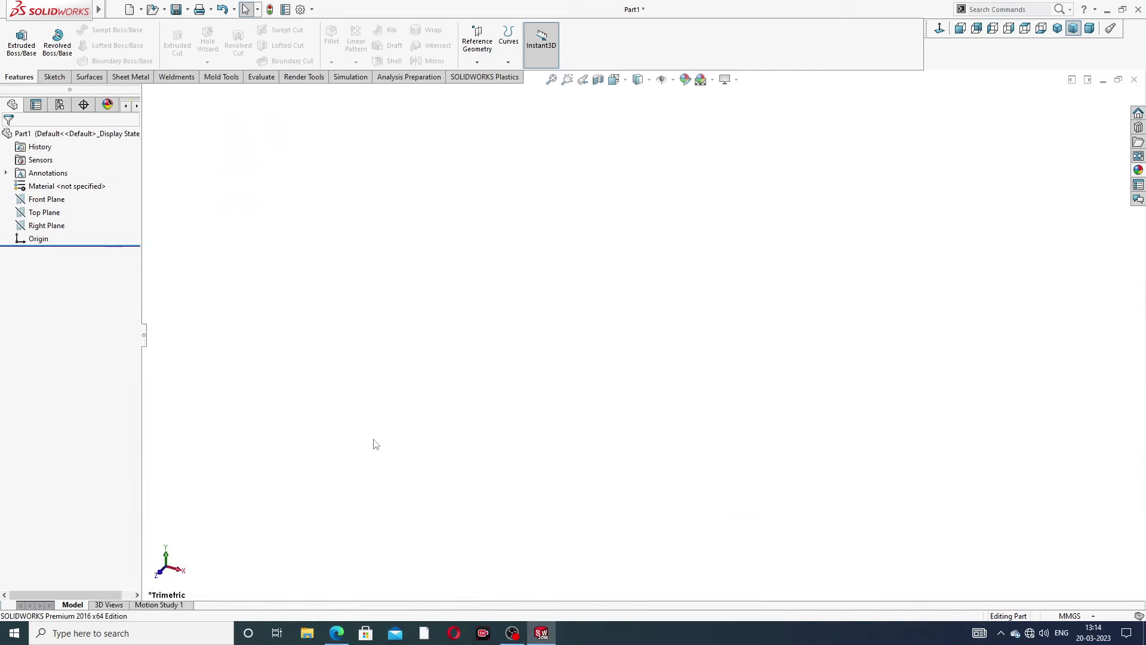
left_click(57, 79)
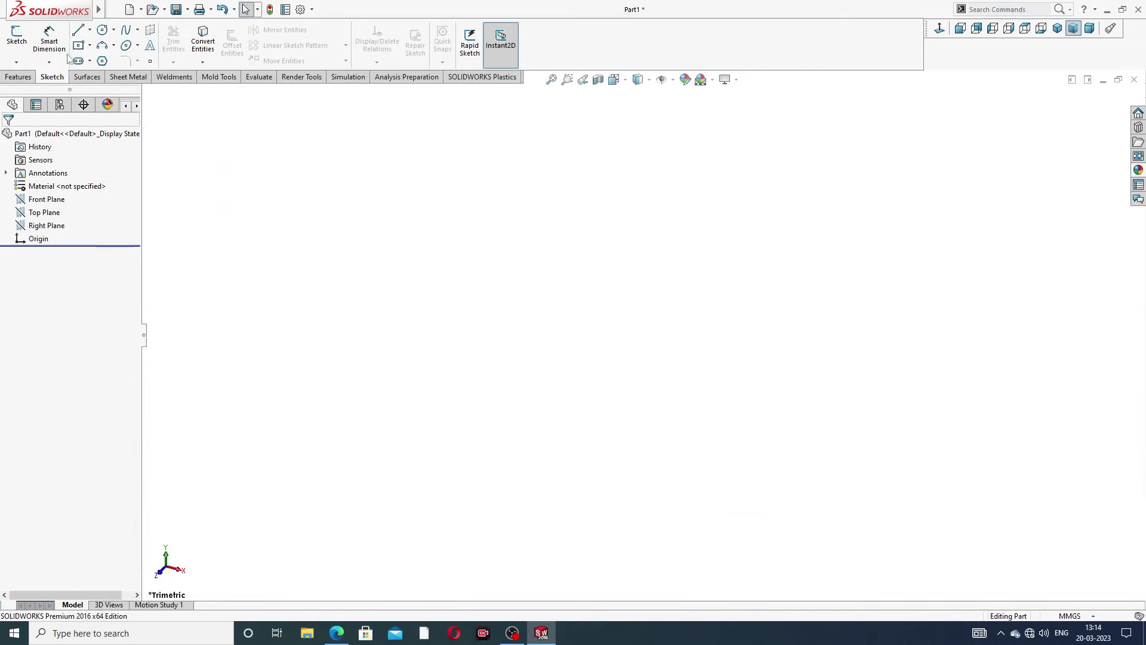
Sketch a horizontal centreline on the Front Plane ending at the origin.
left_click(52, 201)
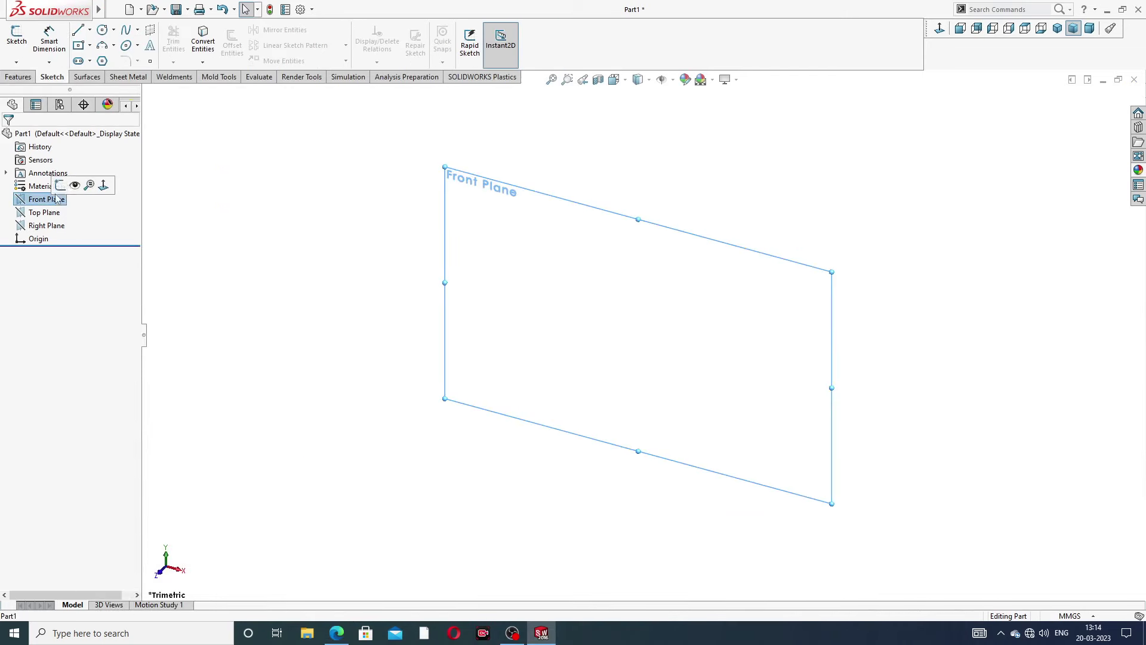
left_click(64, 187)
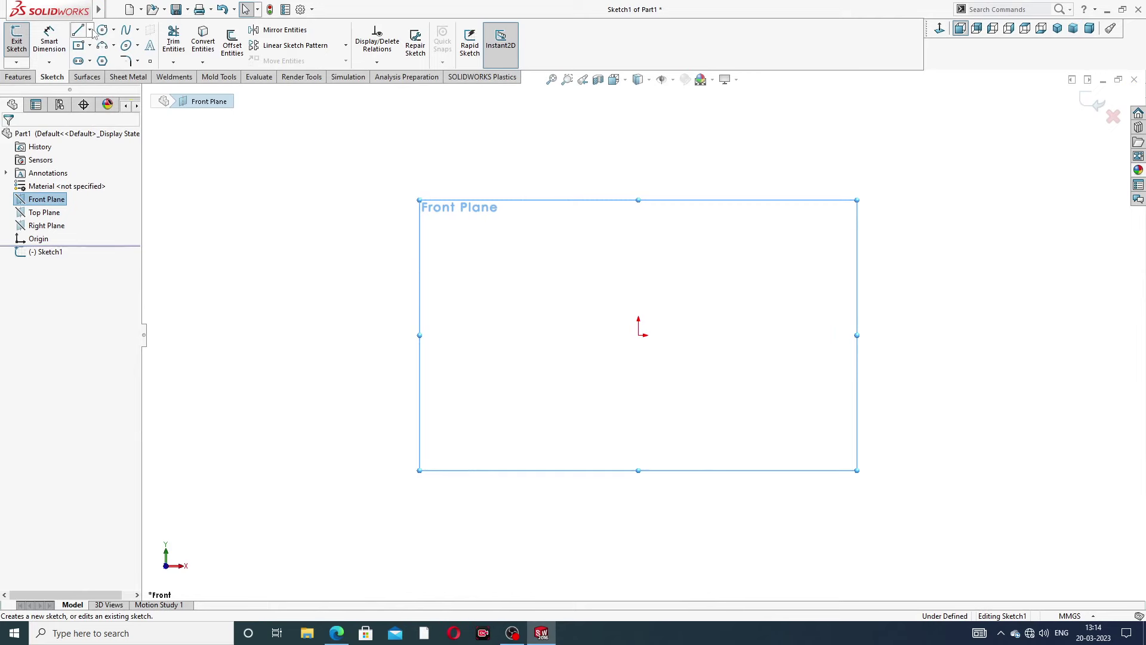
left_click(89, 29)
left_click(98, 54)
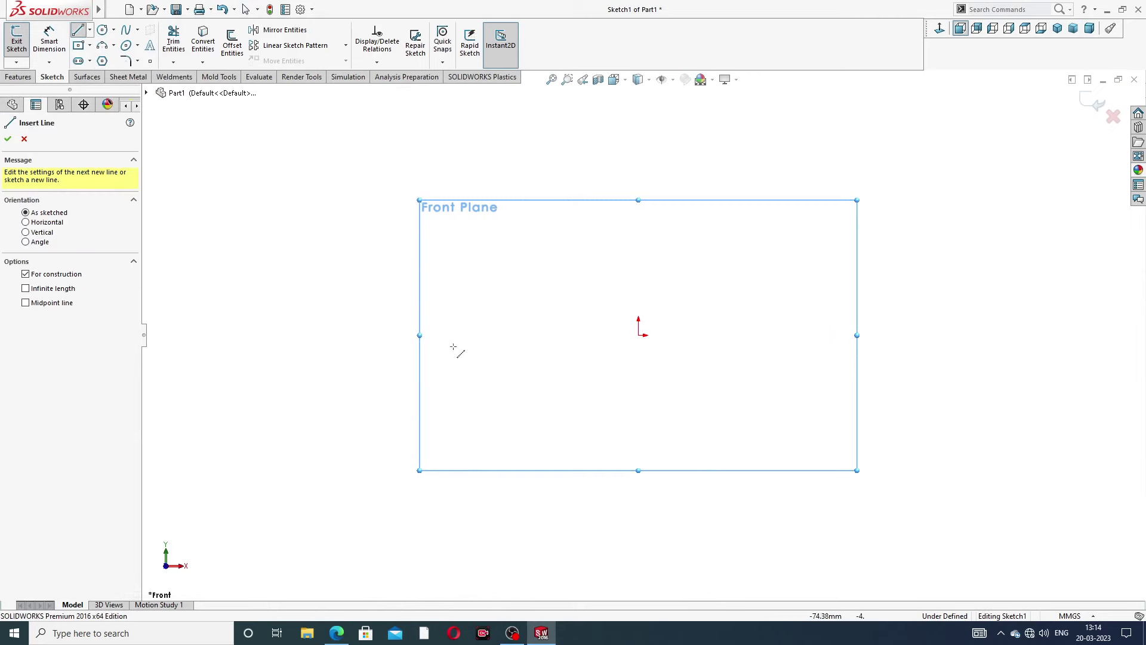
left_click(389, 335)
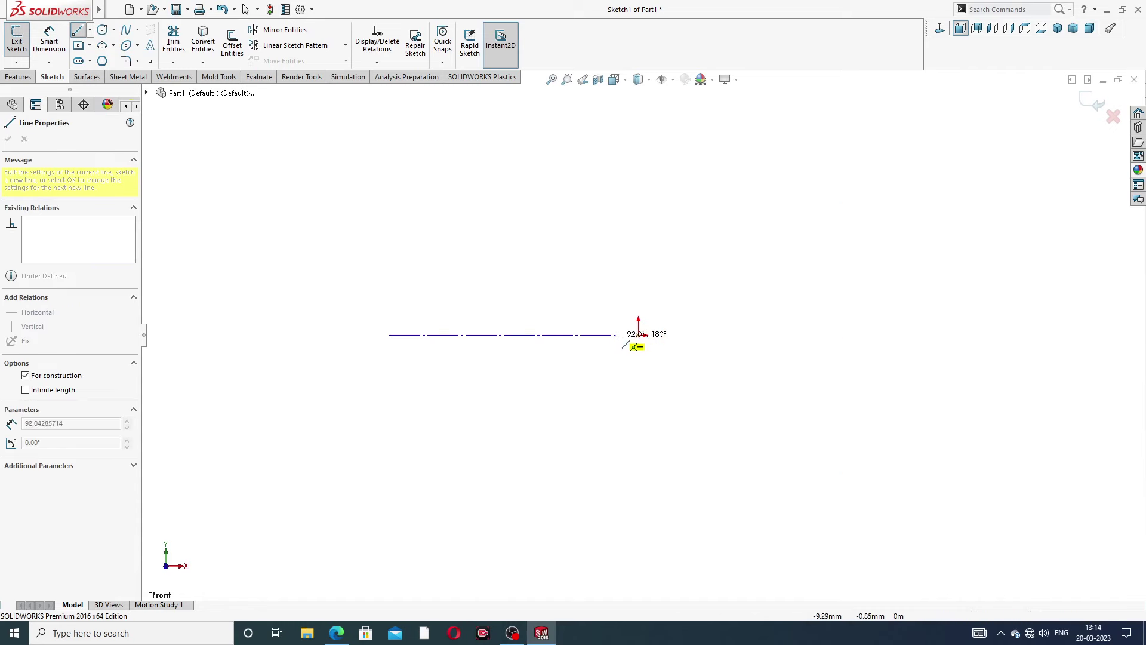
left_click(637, 335)
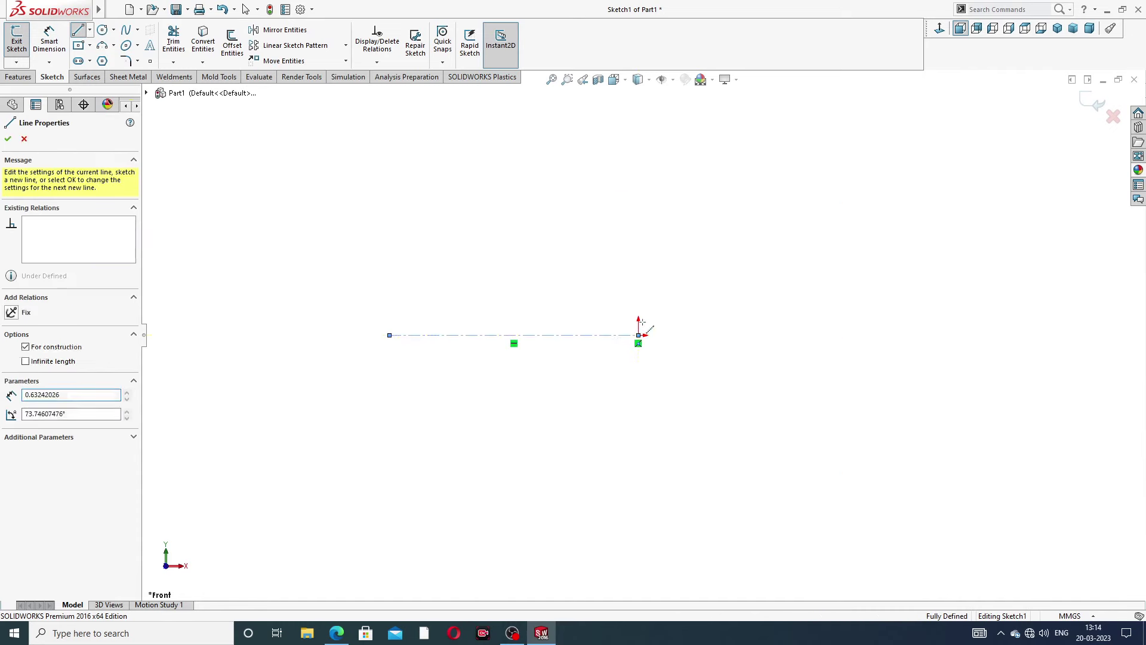
right_click(701, 234)
left_click(728, 252)
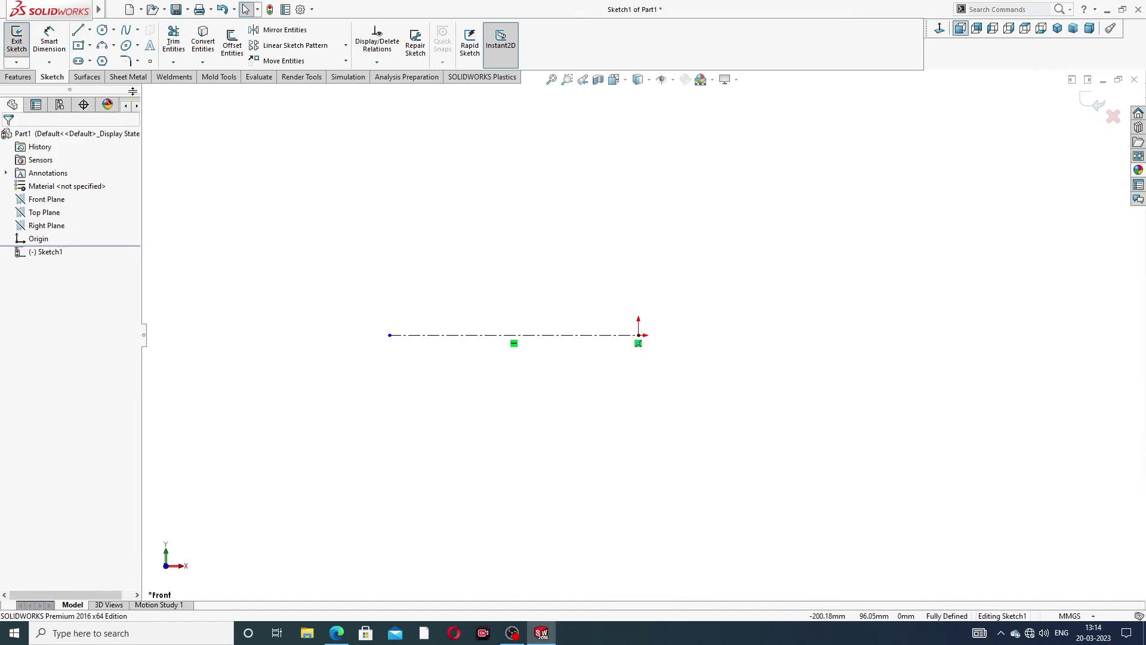
Dimension the centreline length to 158.4 mm, checking the drawing afterwards.
left_click(62, 49)
left_click(536, 336)
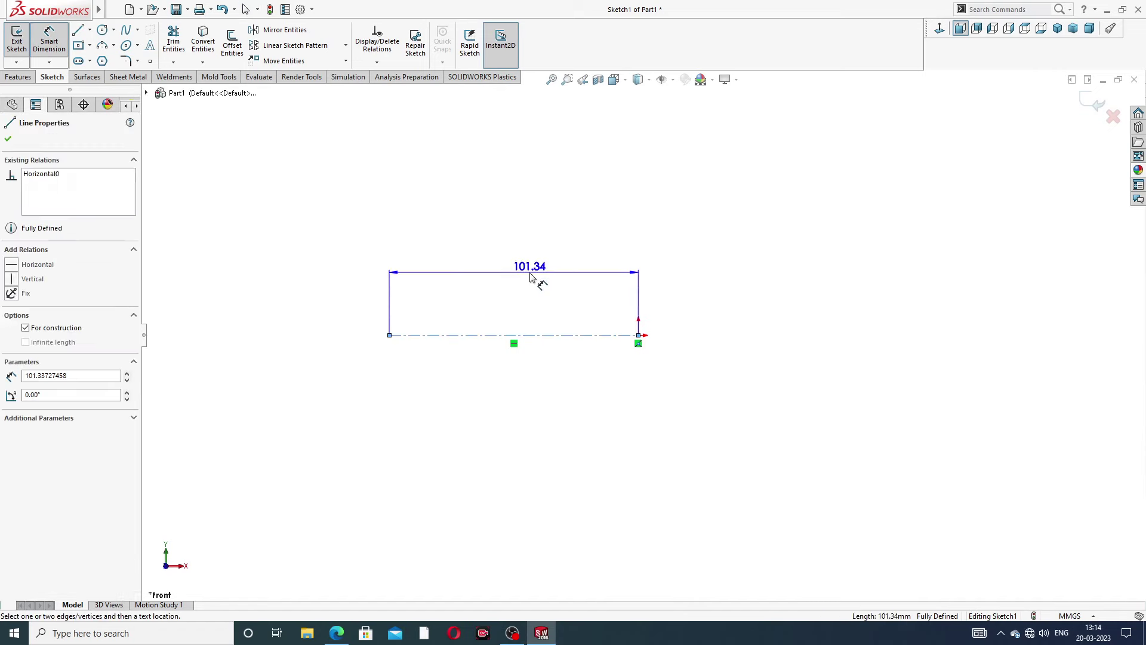
left_click(528, 278)
type("1")
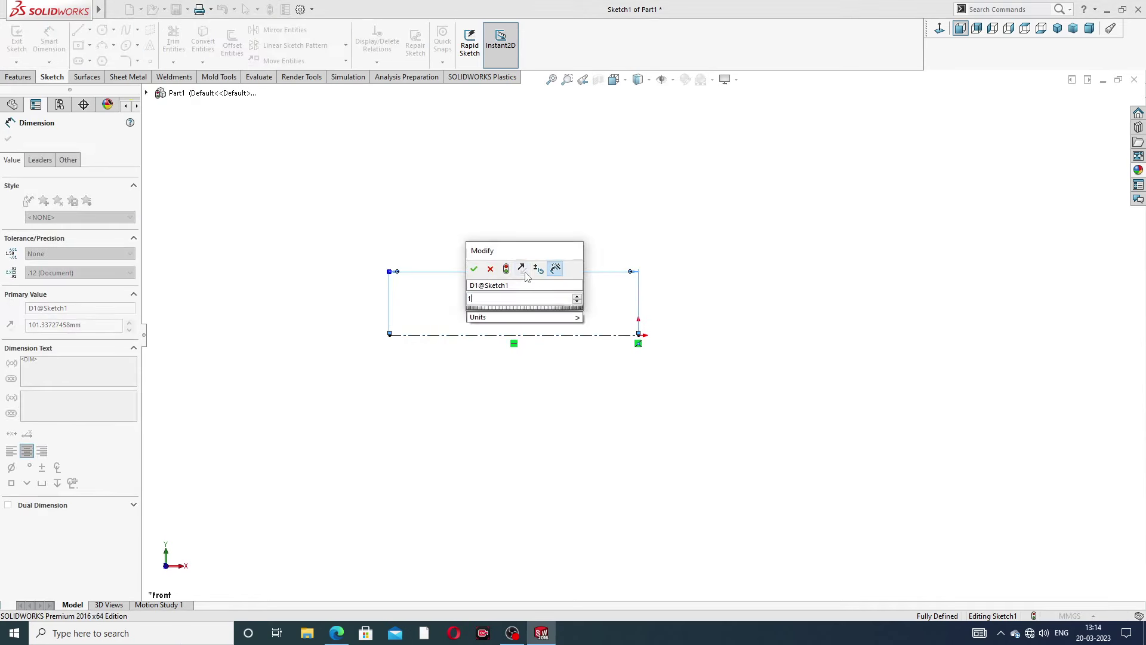
type("58.4")
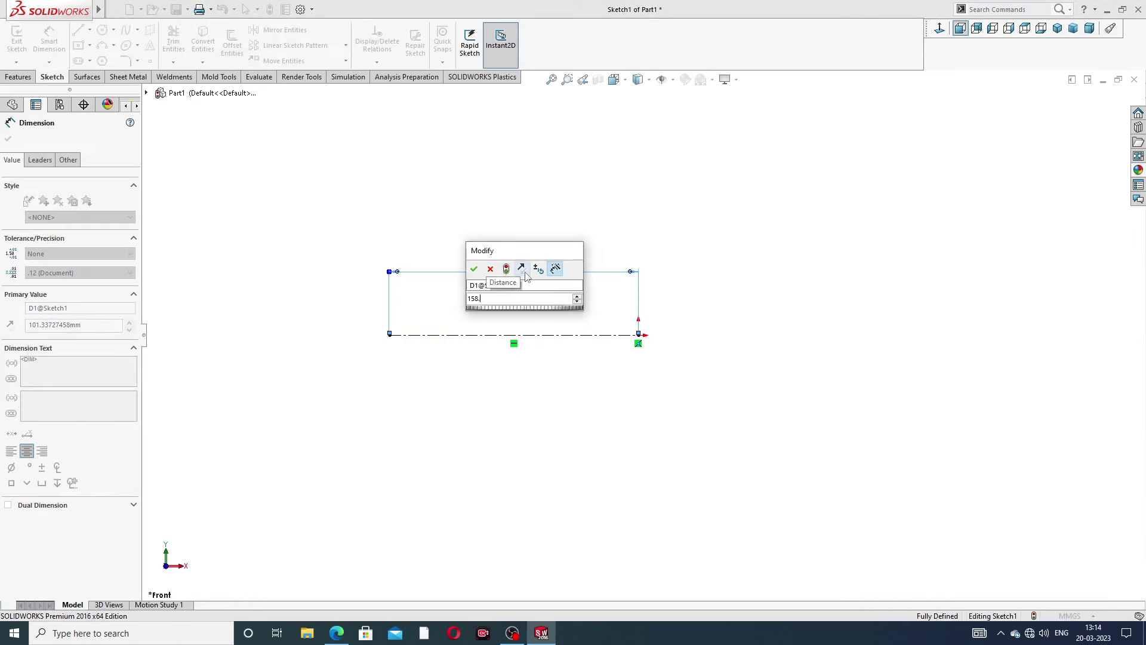
key("Return")
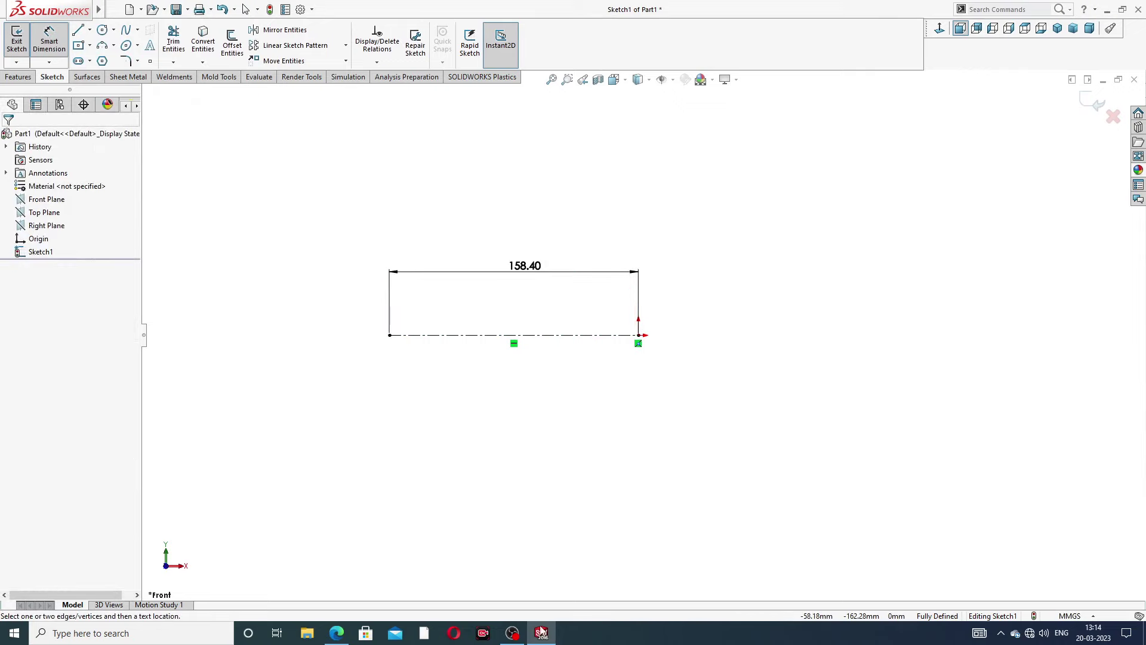
left_click(337, 634)
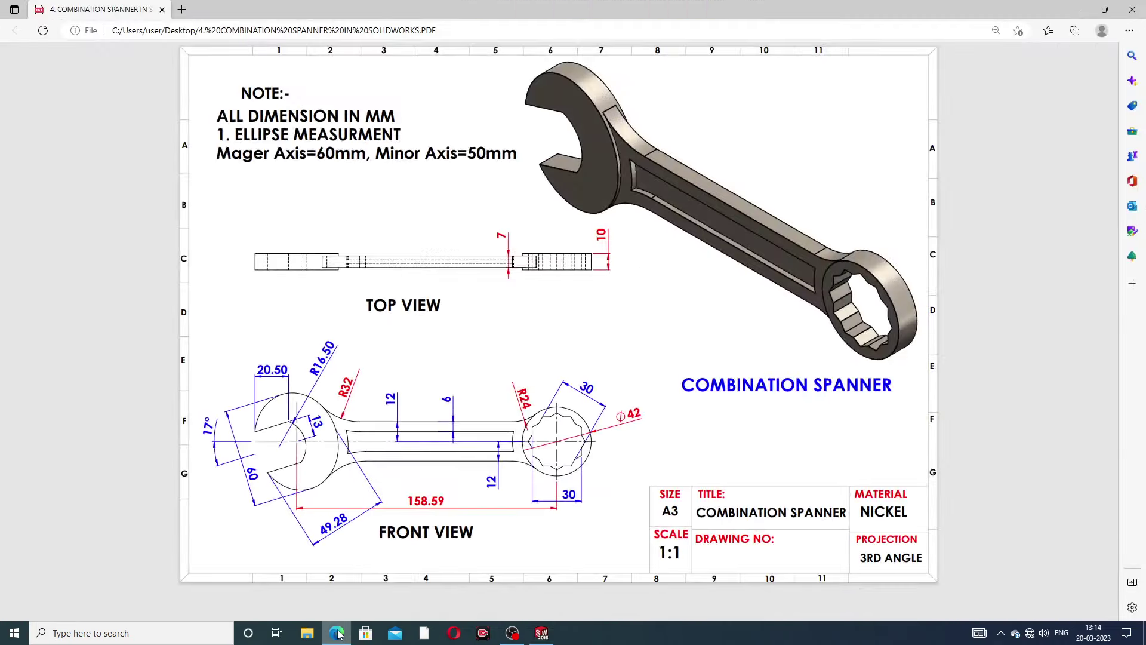
left_click(338, 634)
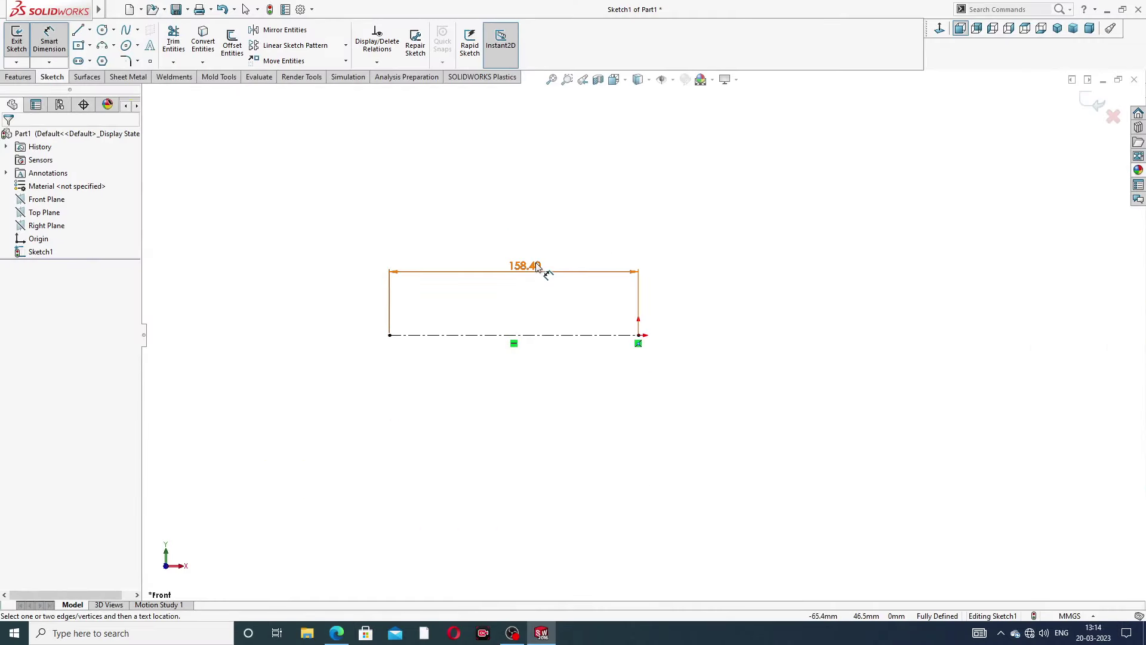
Edit the 158.40 dimension to 158.60 and exit dimensioning.
double_click(537, 266)
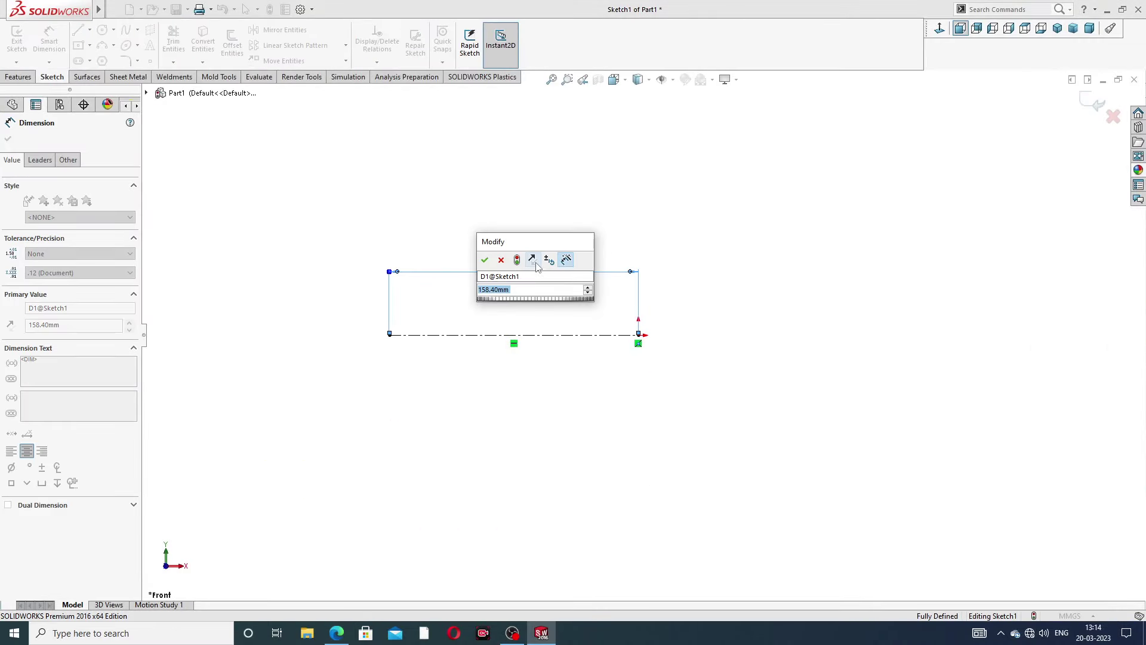
left_click(523, 290)
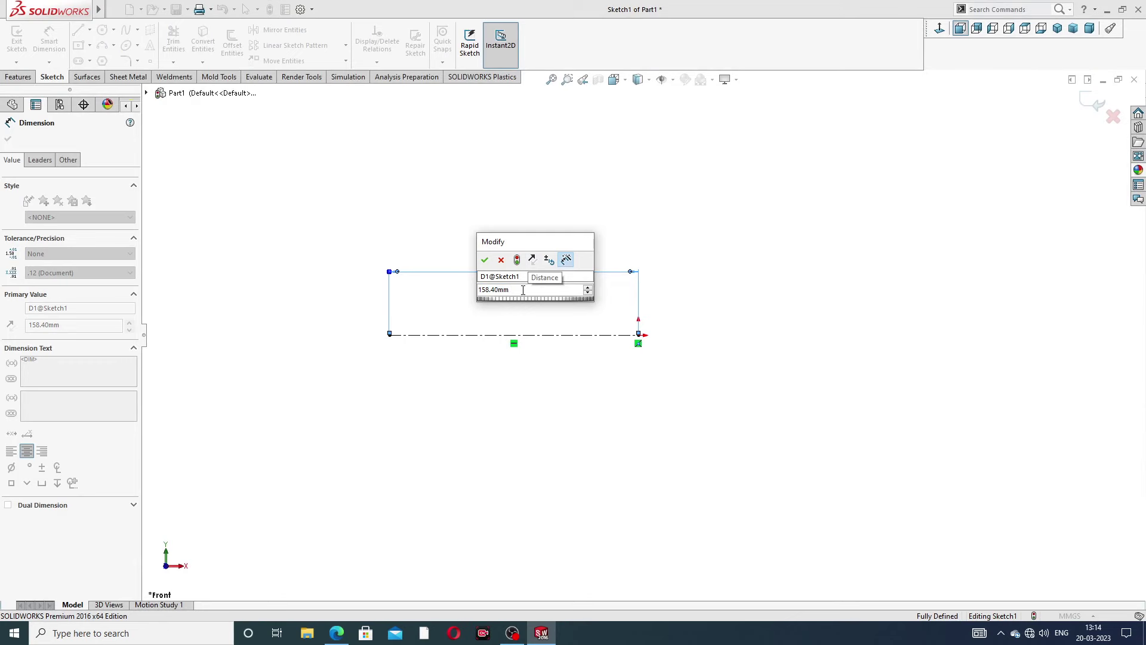
key("BackSpace")
key("BackSpace")
key("BackSpace")
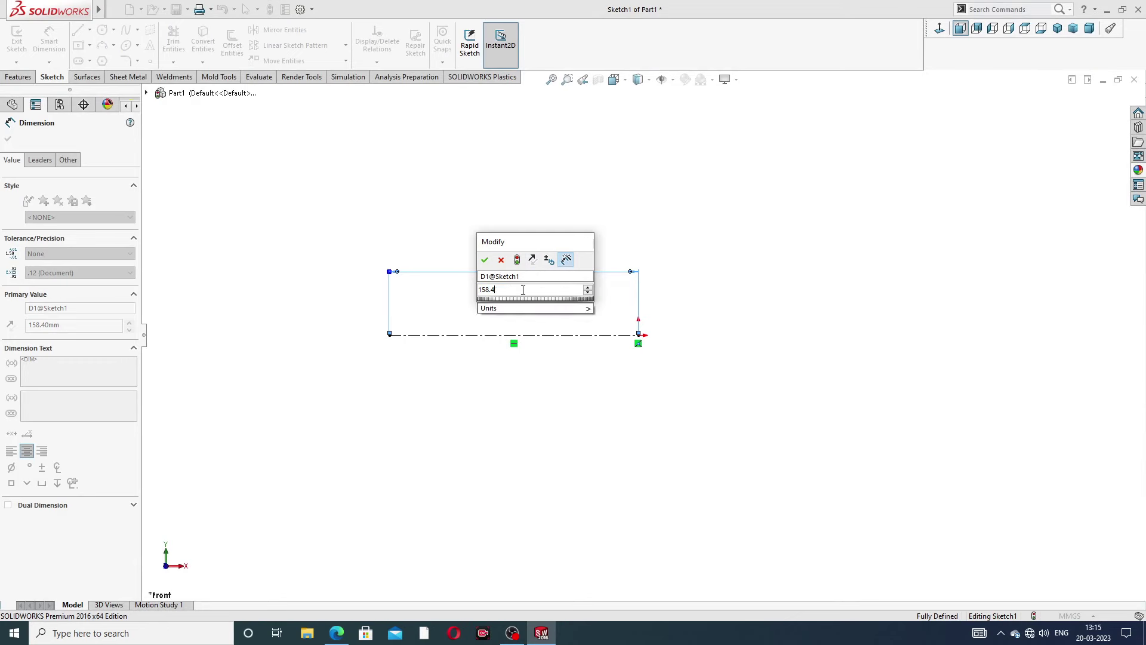
type("6")
key("Return")
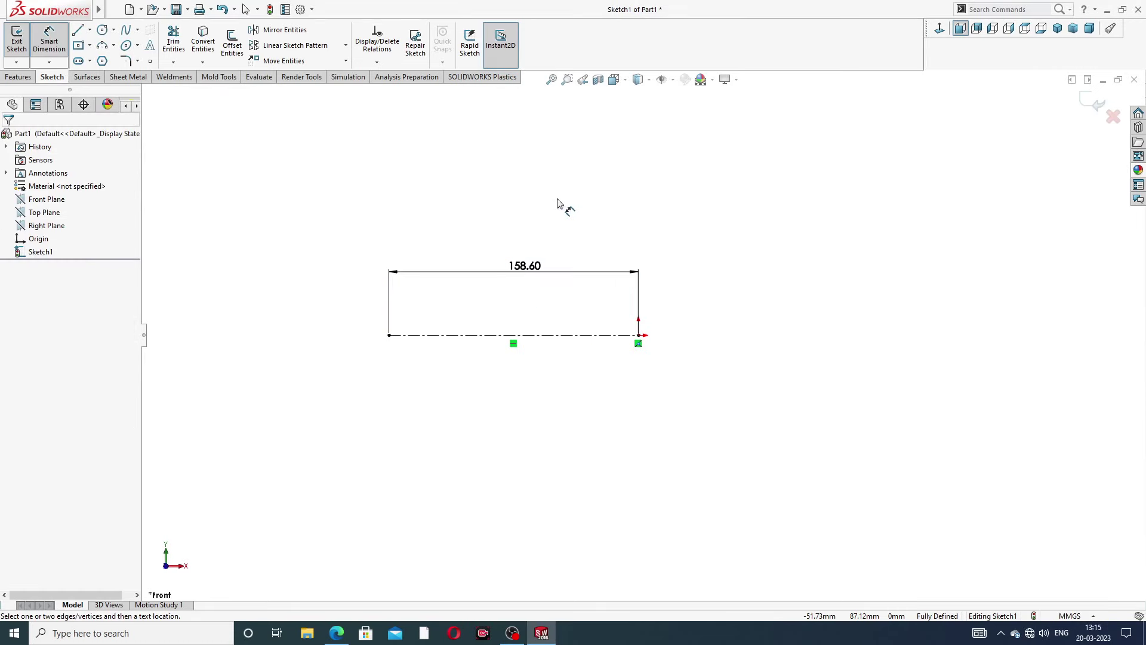
right_click(562, 206)
left_click(582, 178)
scroll(465, 326, "down", 3)
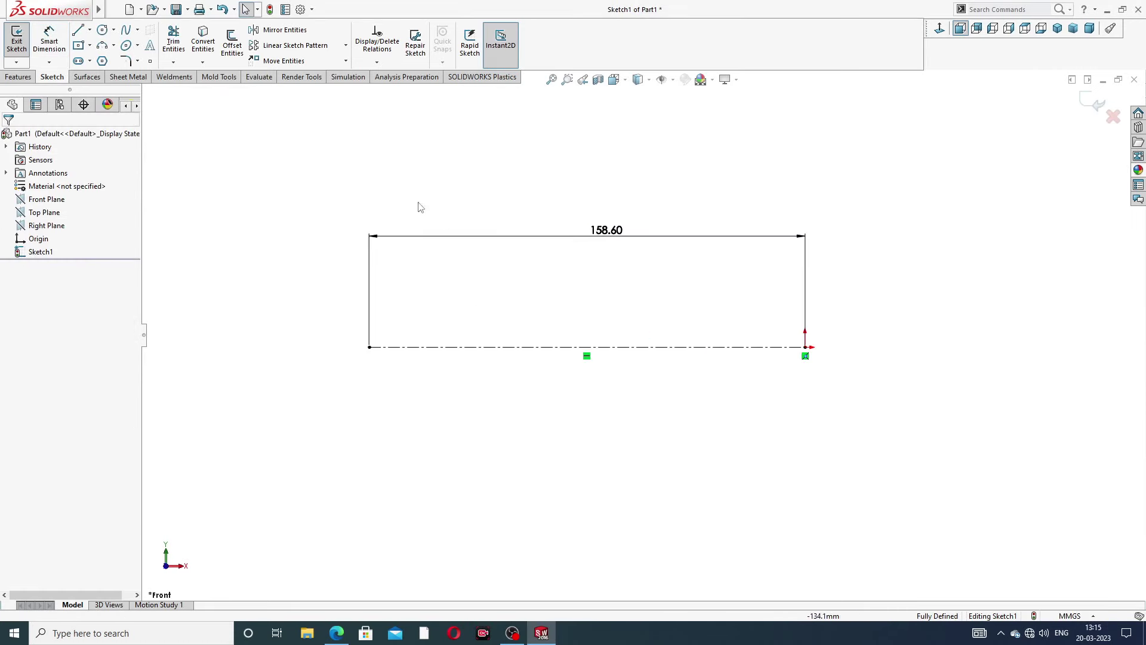
Draw a tilted ellipse centred on the centreline's left end.
left_click(138, 46)
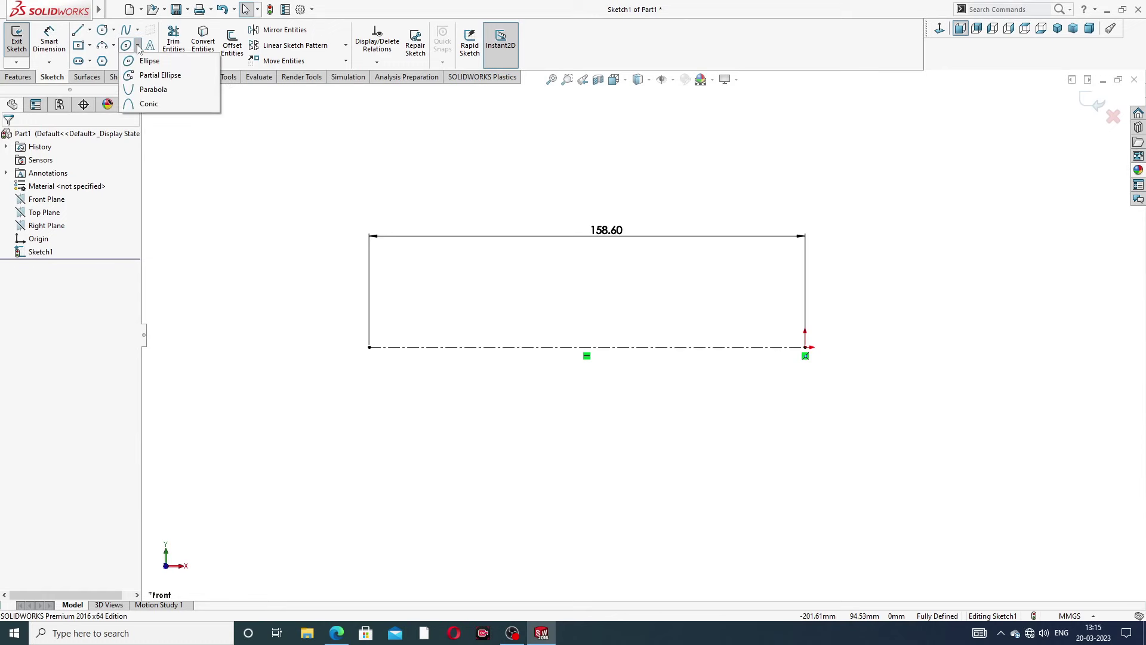
left_click(158, 61)
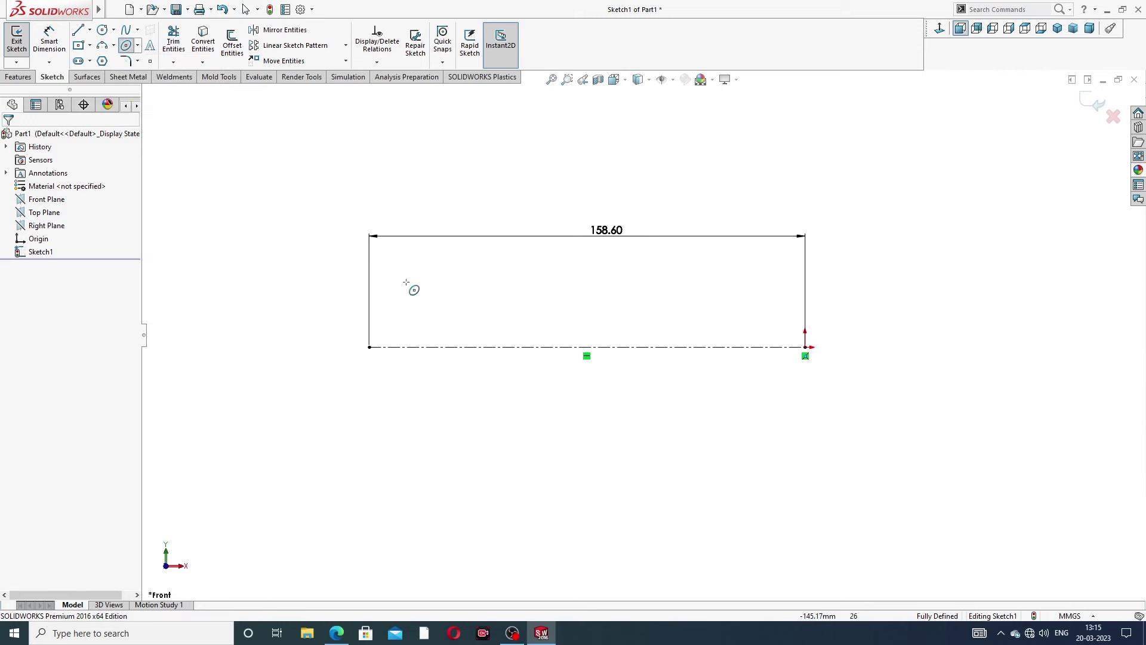
scroll(388, 345, "down", 1)
left_click(379, 347)
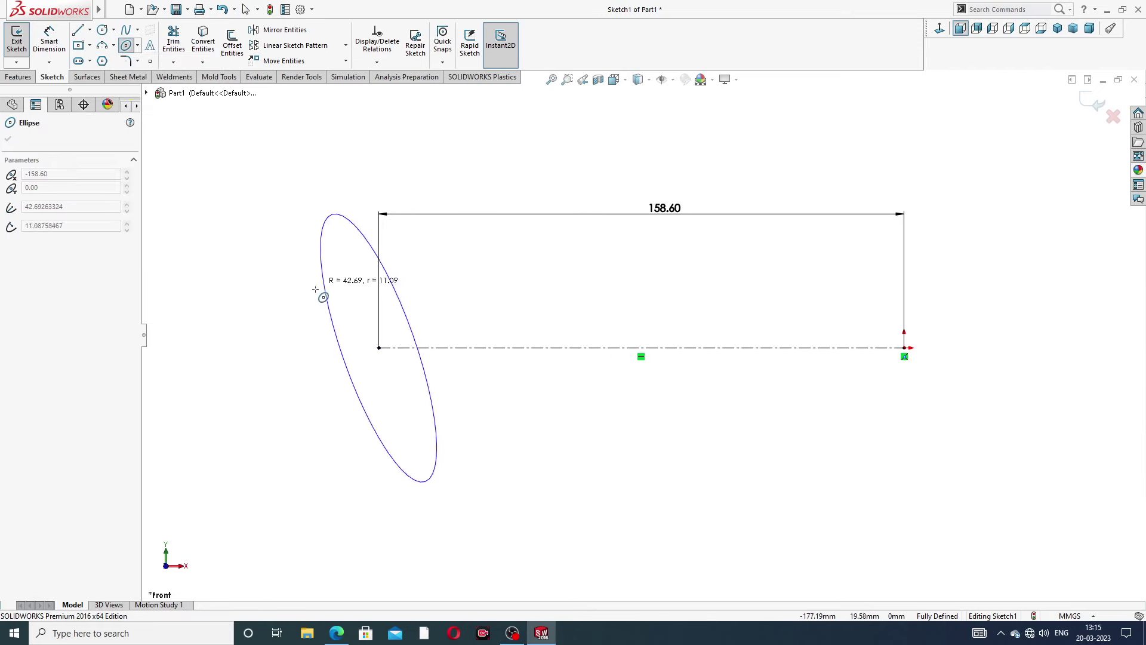
left_click(288, 328)
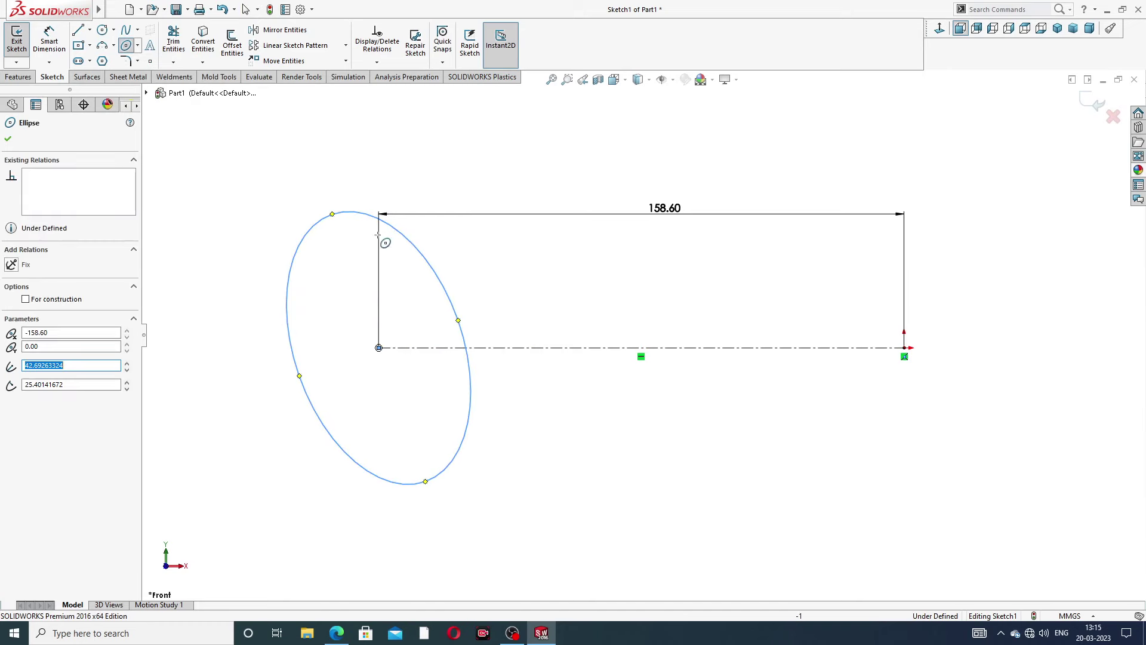
right_click(420, 189)
left_click(453, 199)
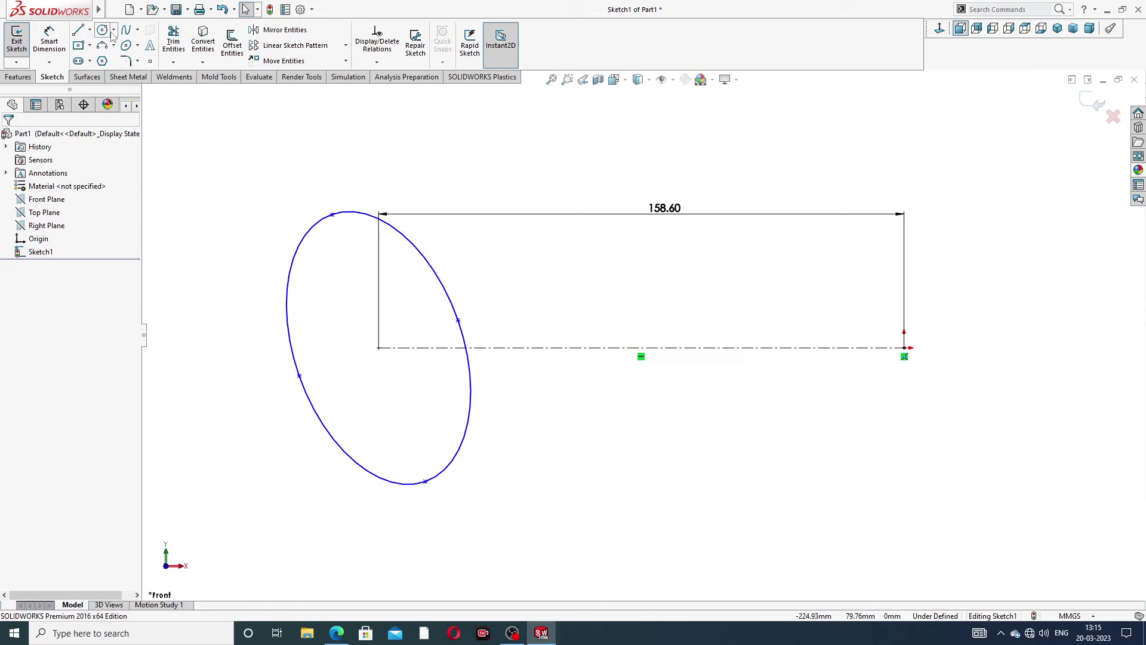
Draw a circle of about radius 30 at the centreline's right end, then view the PDF.
left_click(126, 50)
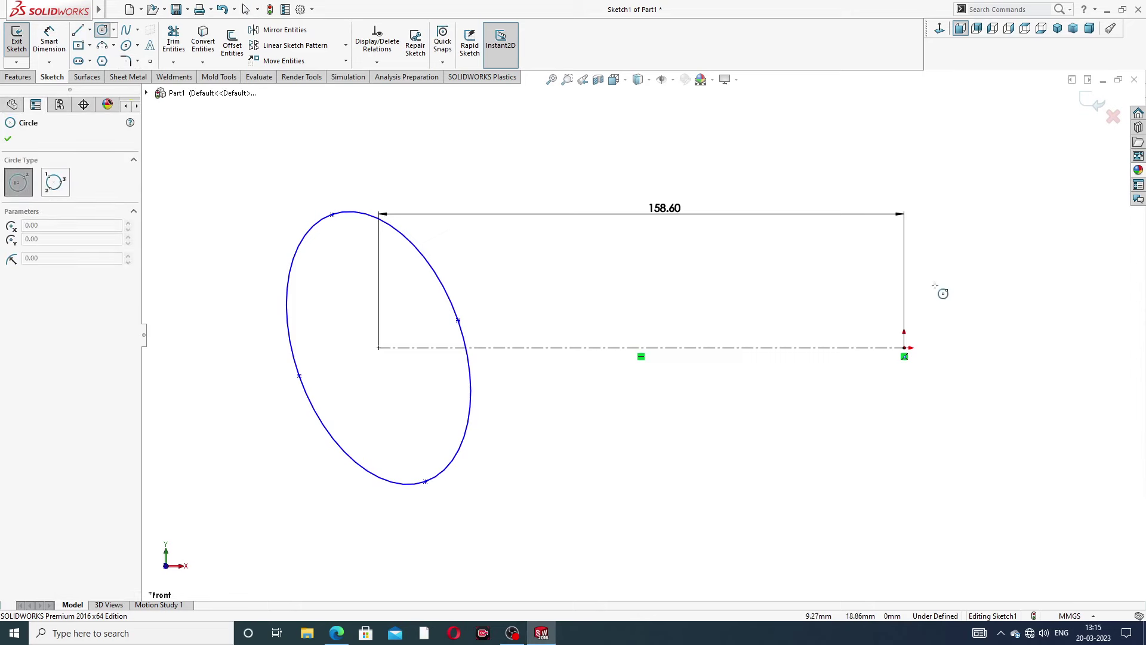
left_click(904, 348)
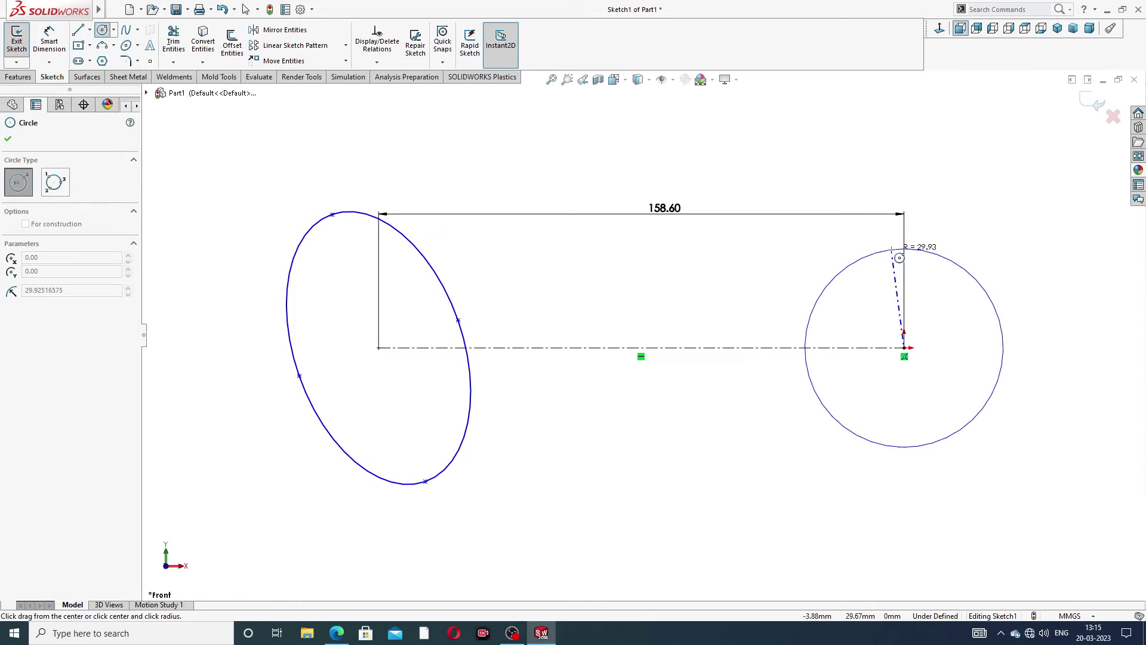
left_click(906, 248)
right_click(941, 194)
left_click(972, 204)
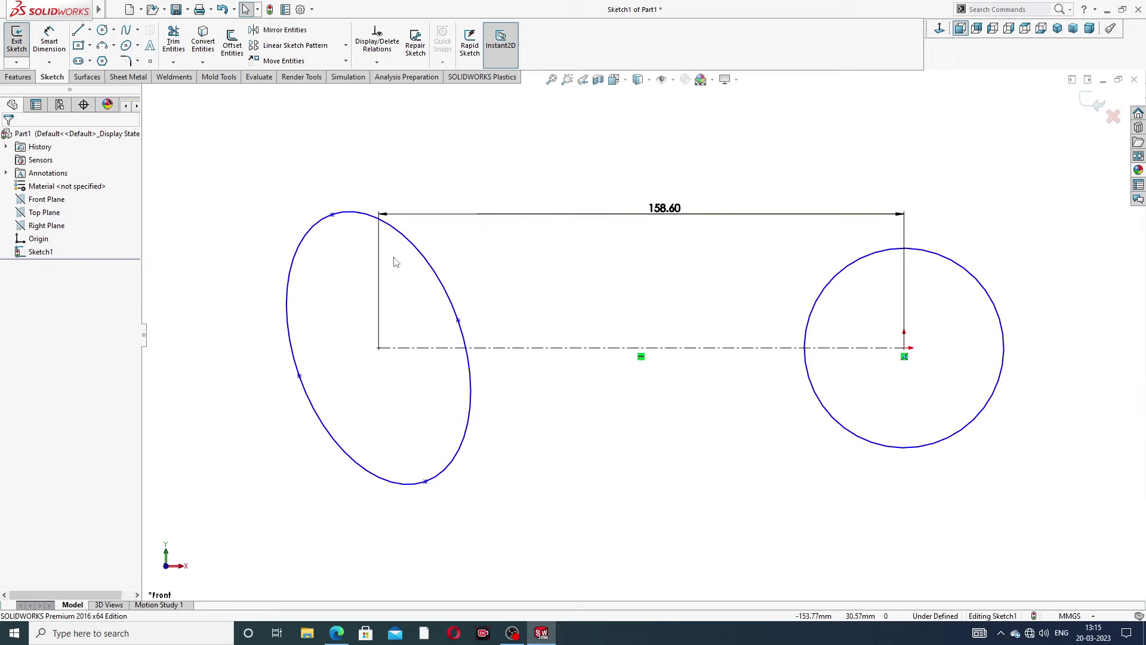
left_click(336, 633)
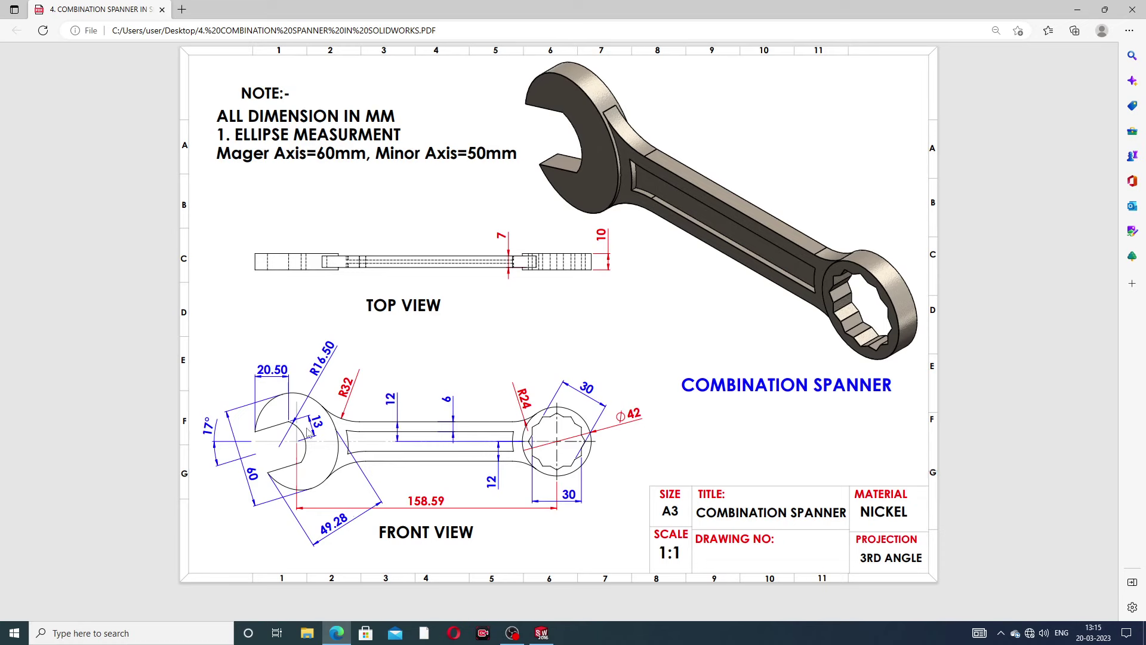
Dimension the ellipse's major axis between its two ends.
left_click(336, 633)
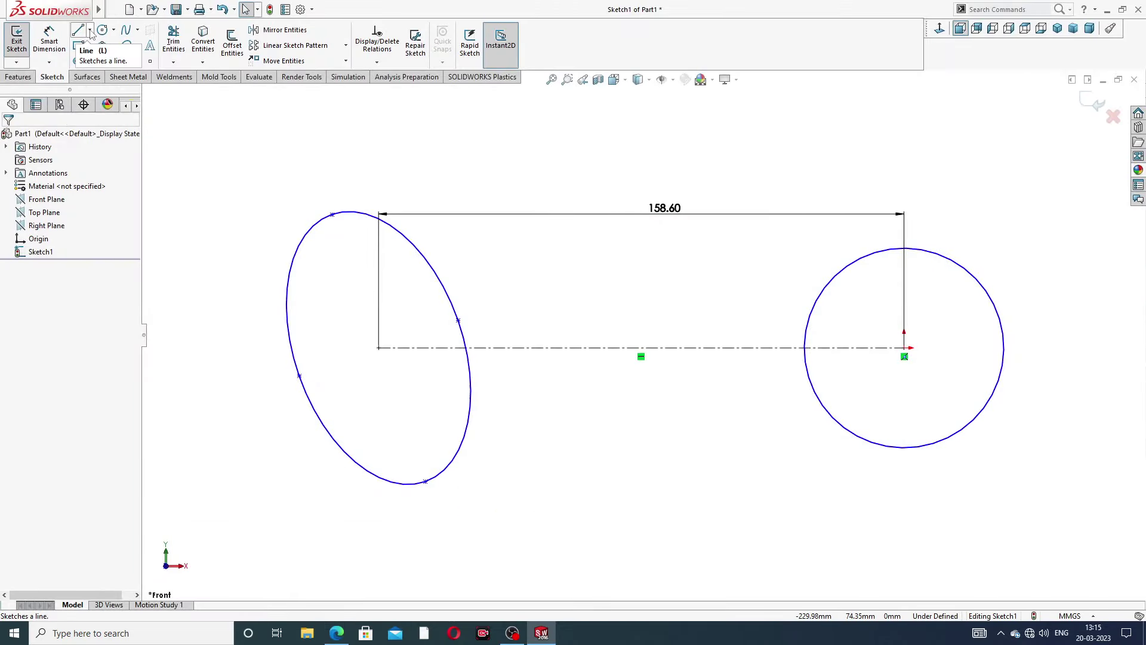
left_click(49, 40)
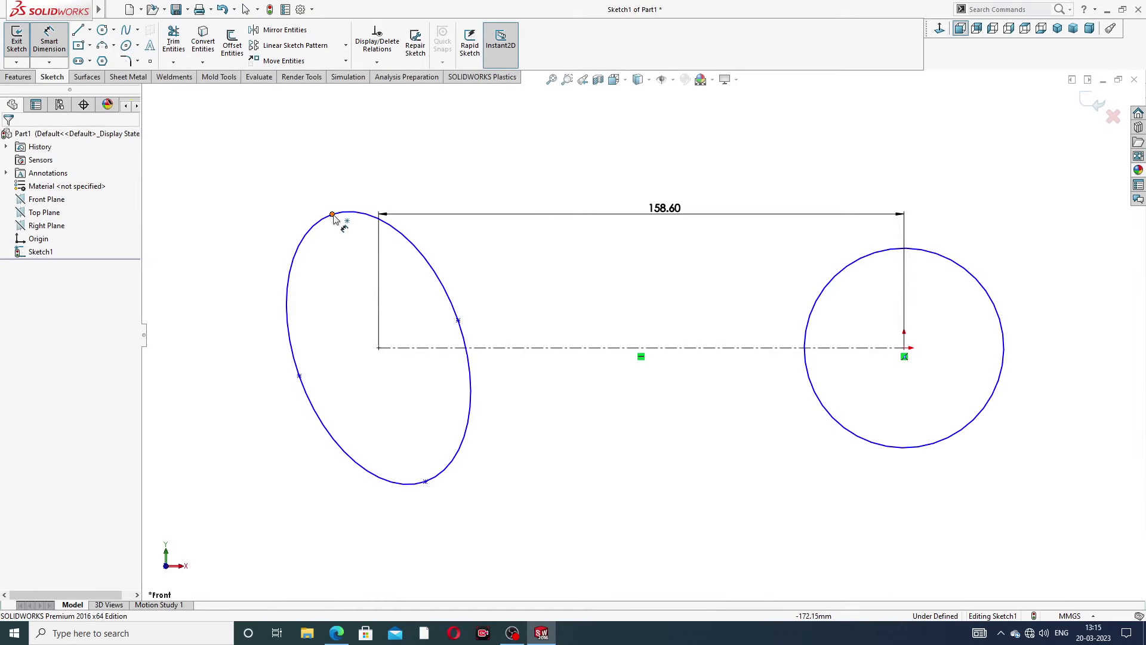
left_click(332, 215)
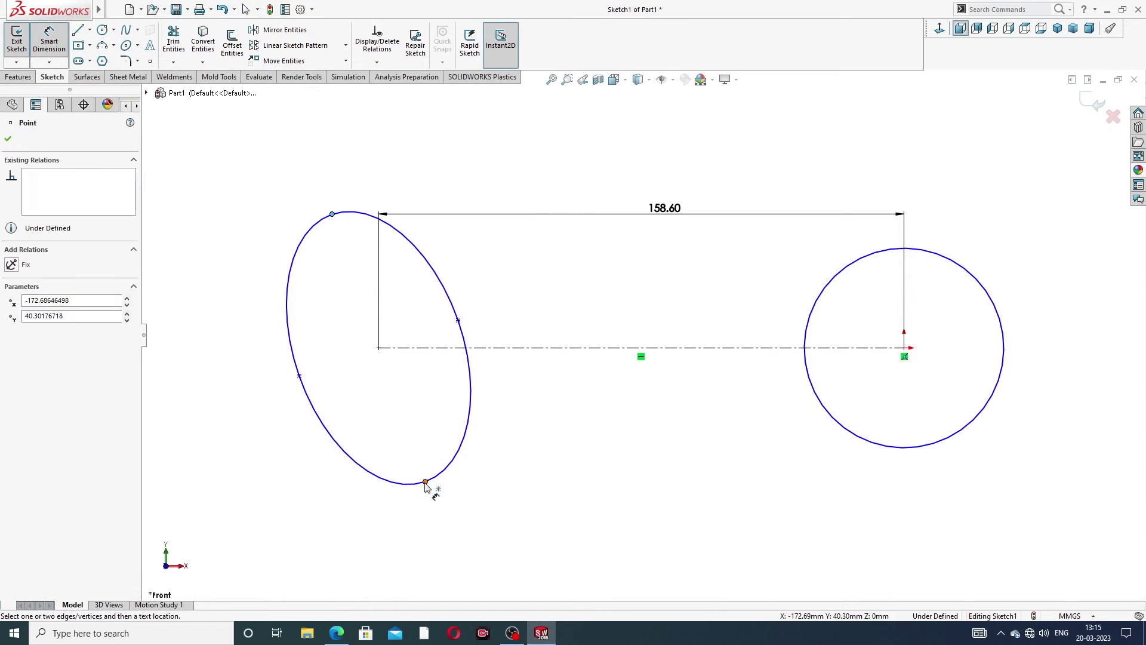
left_click(426, 483)
left_click(373, 361)
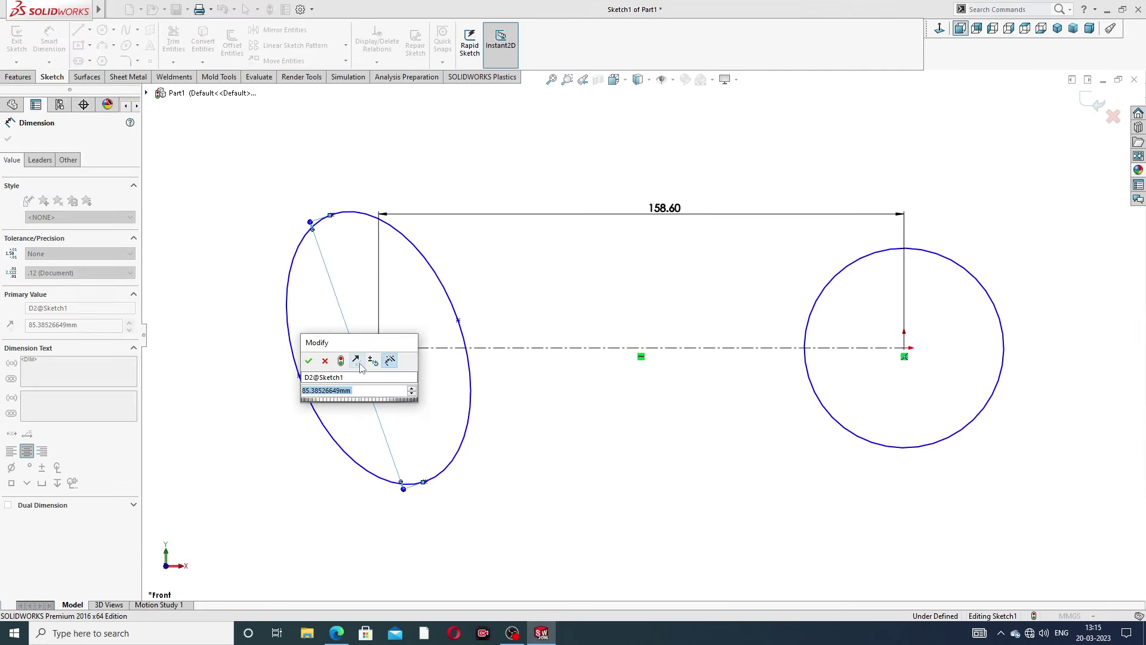
type("80")
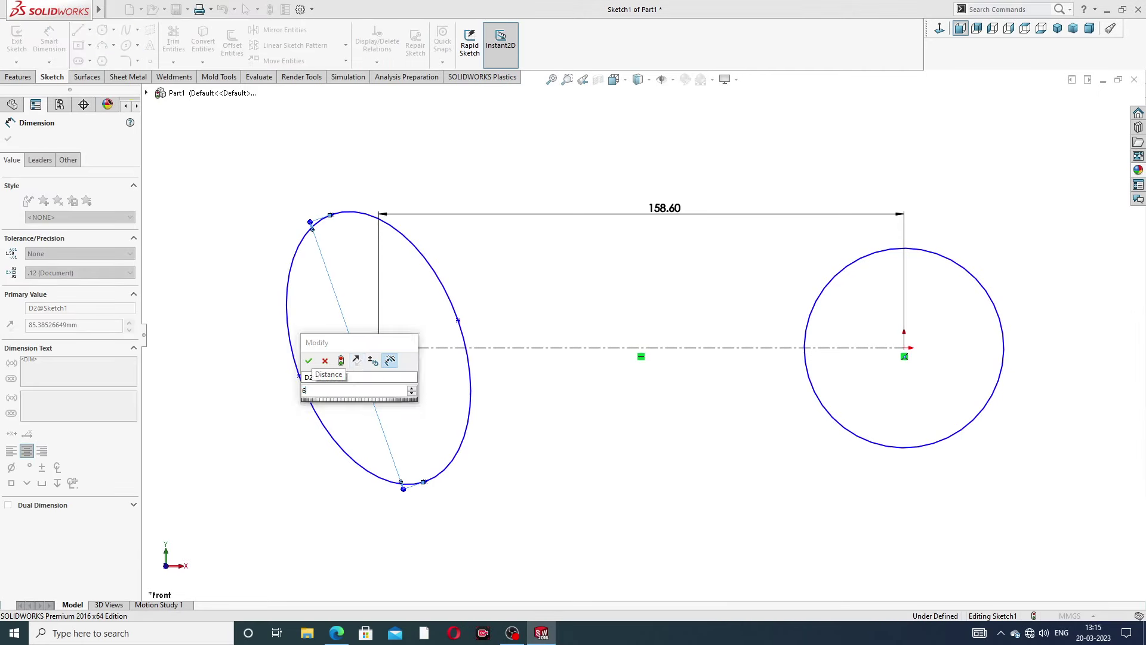
key("Return")
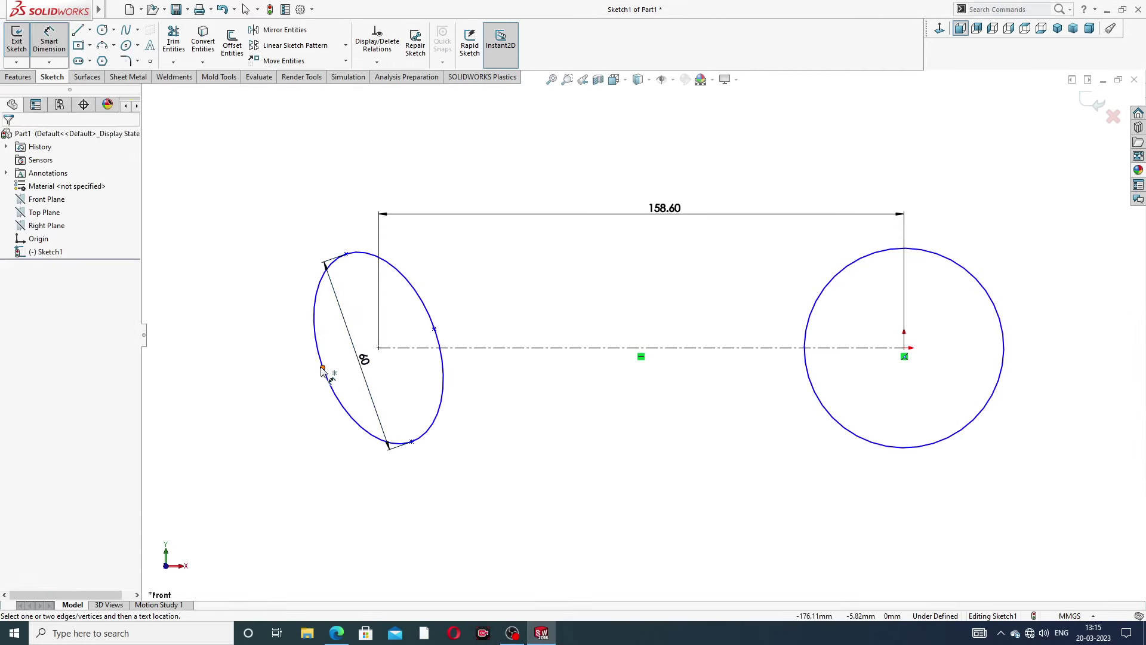
Dimension the ellipse's minor axis to 50 mm and reposition the 50 and 60 dimensions.
left_click(323, 367)
left_click(434, 329)
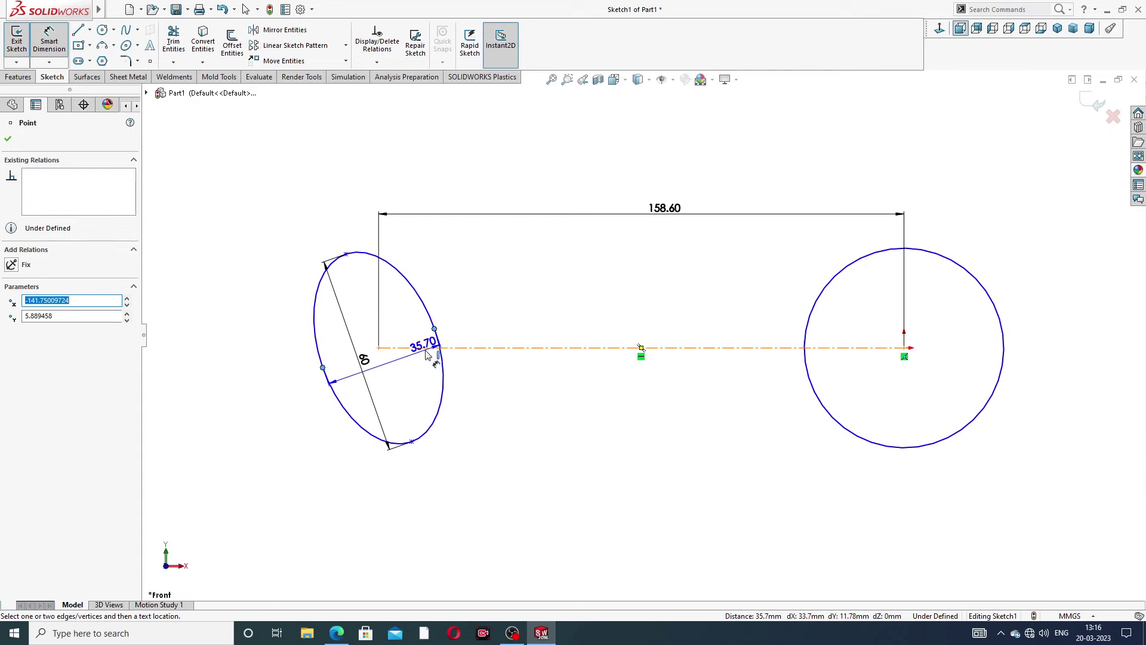
left_click(422, 356)
type("5")
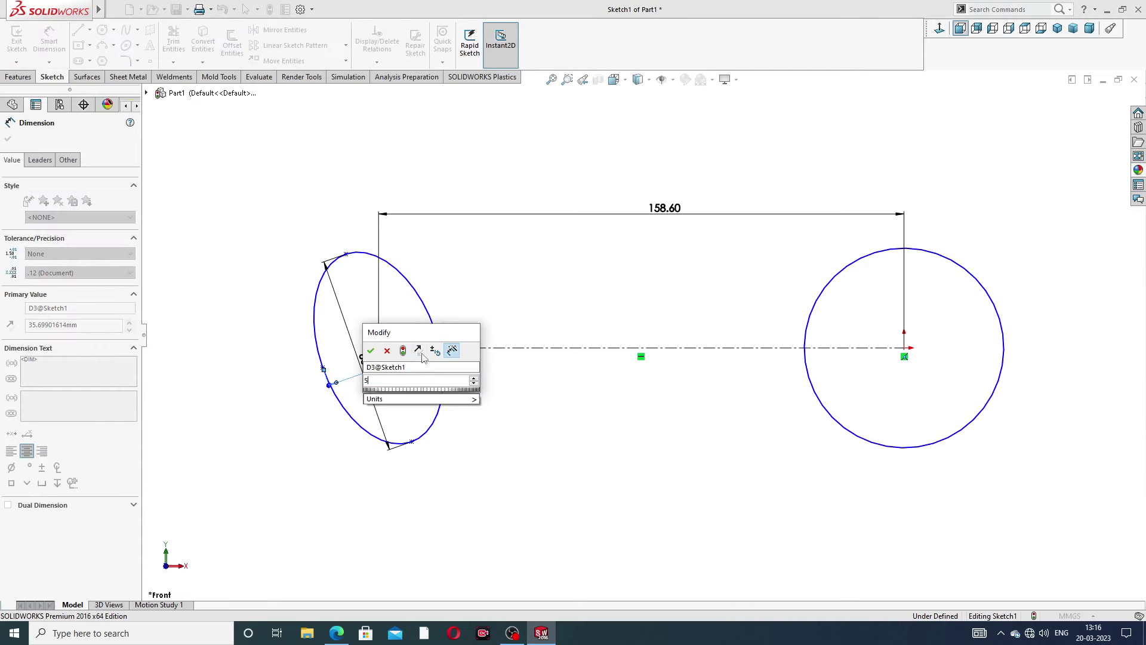
type("0")
key("Return")
left_click(507, 435)
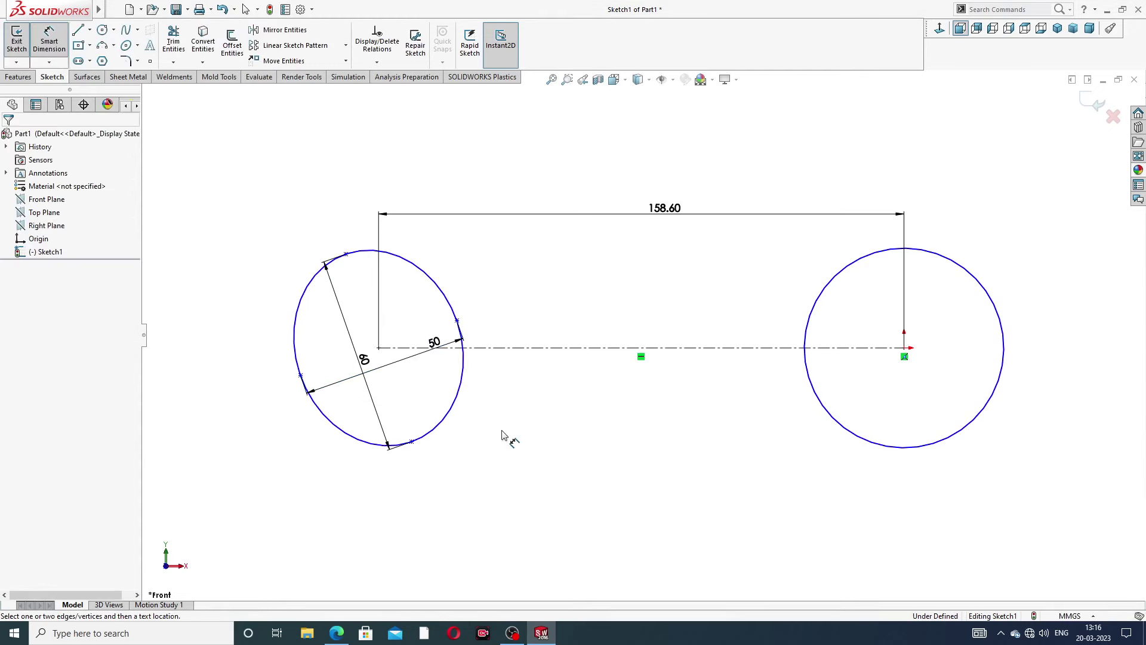
left_click_drag(428, 362, 433, 456)
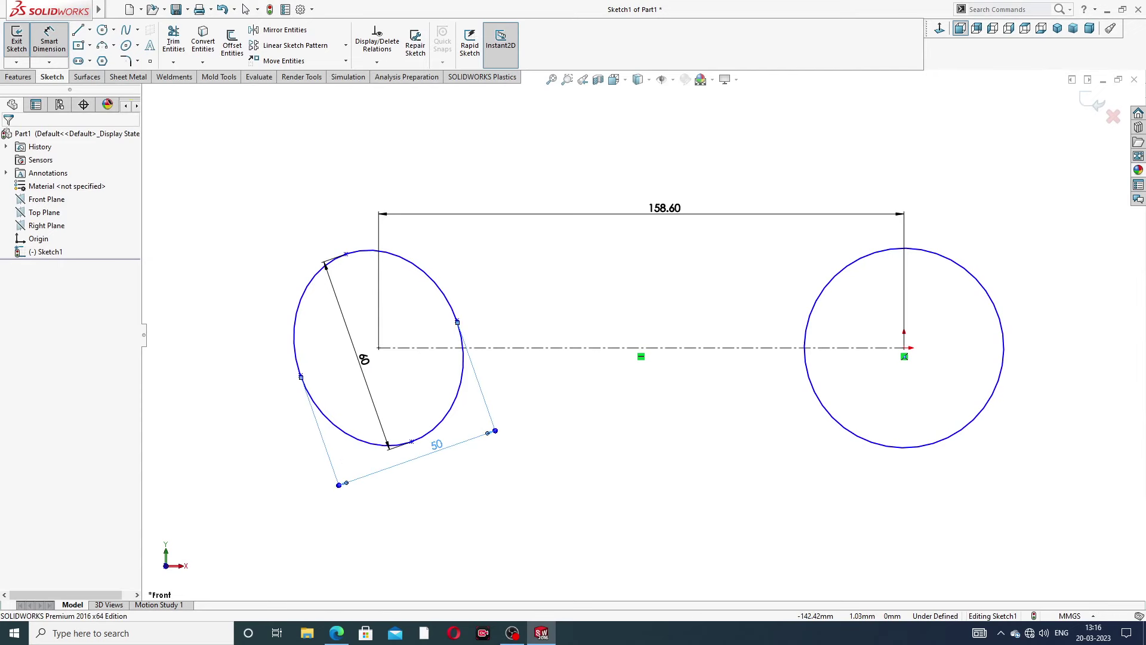
left_click(279, 385)
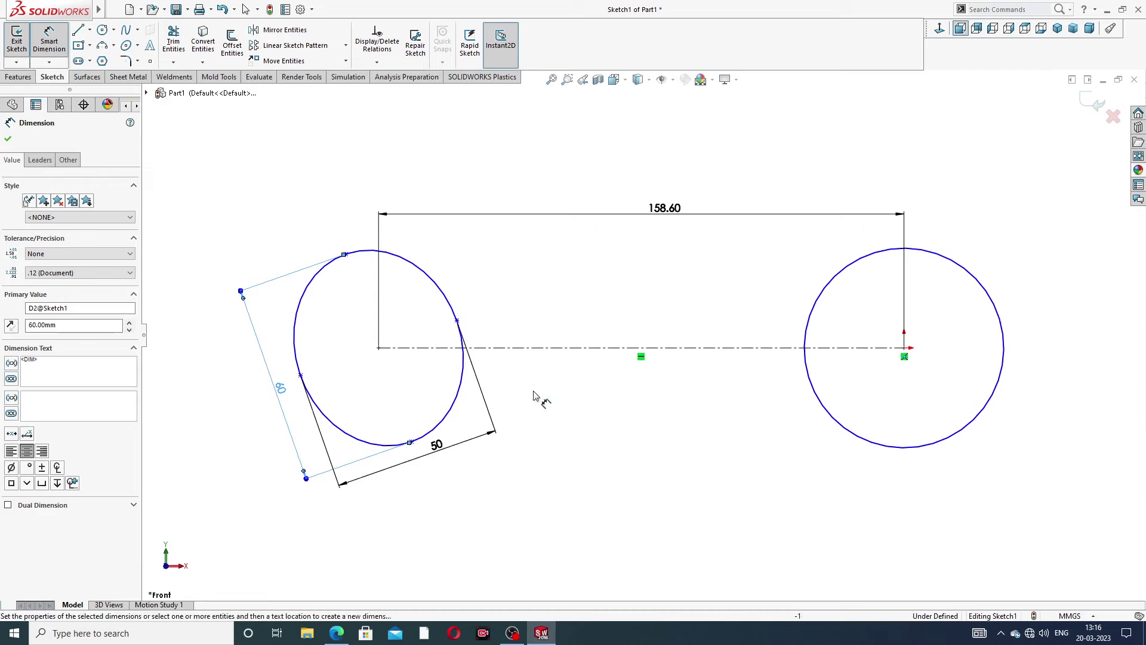
left_click(566, 400)
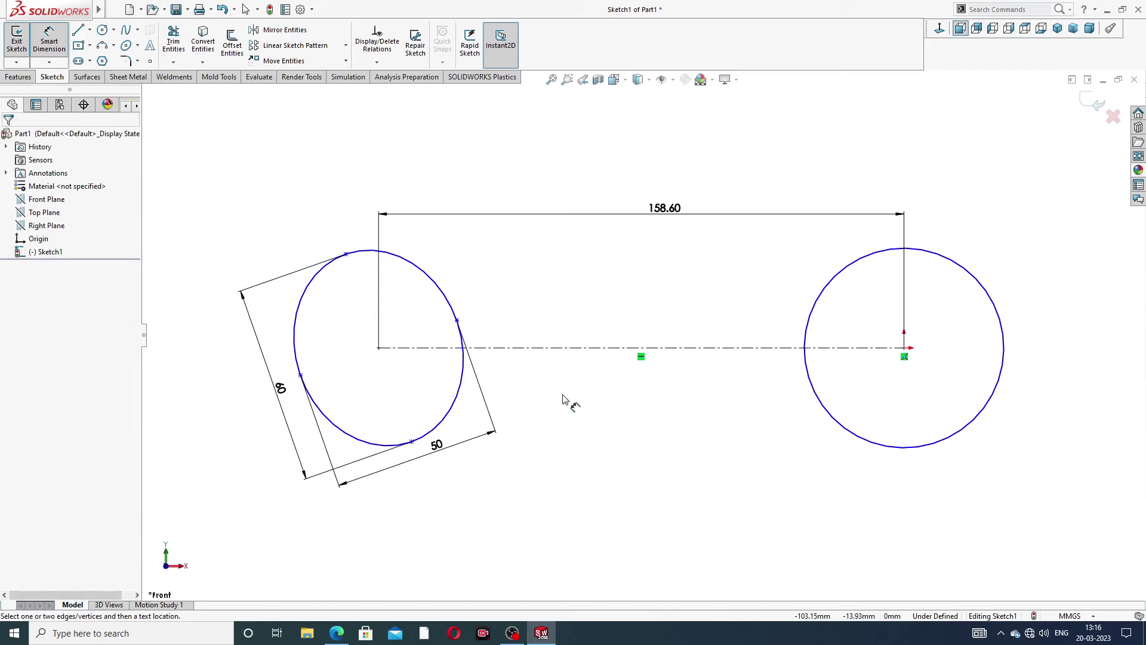
After checking the PDF, dimension the right circle to a 42 mm diameter.
left_click(336, 633)
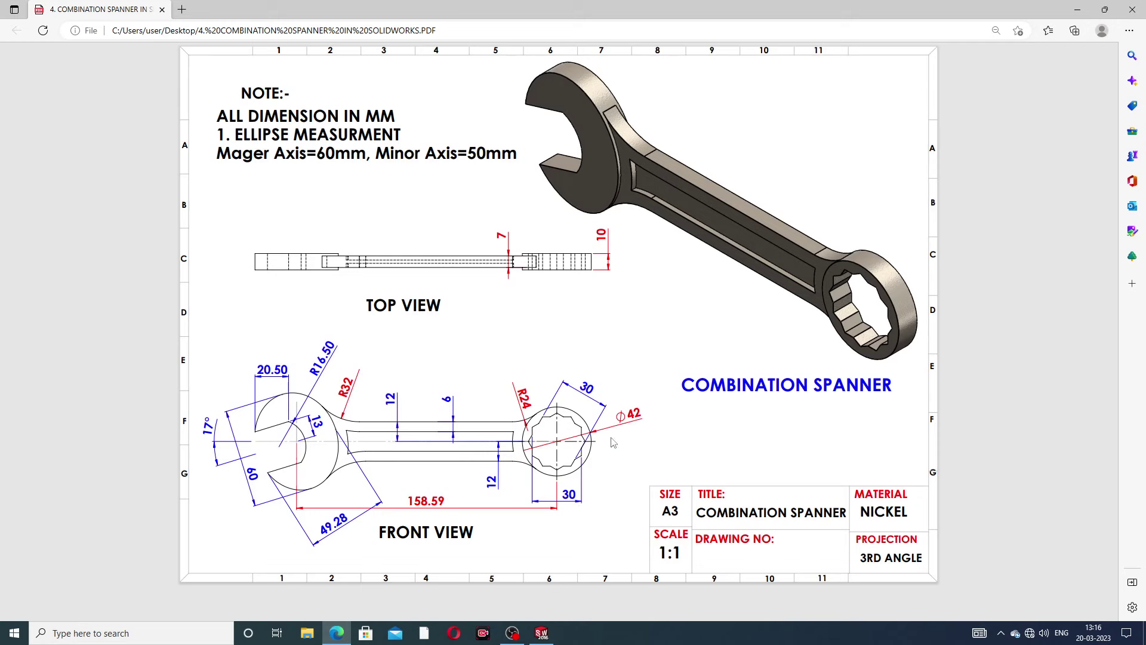
left_click(336, 633)
left_click(967, 270)
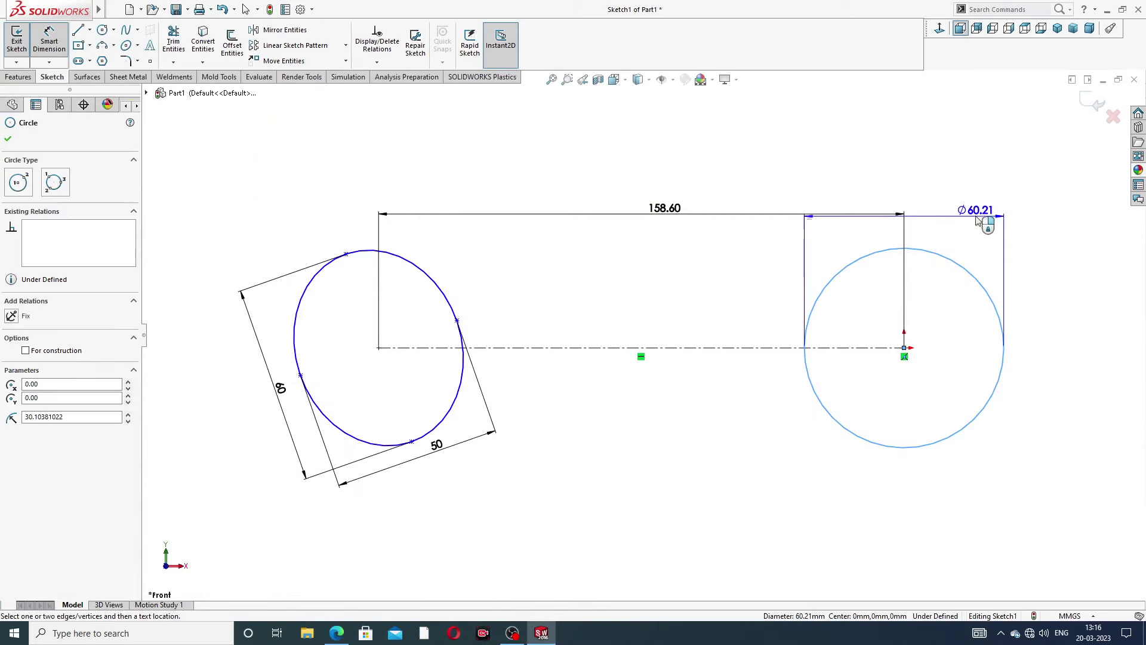
left_click(1013, 199)
type("42")
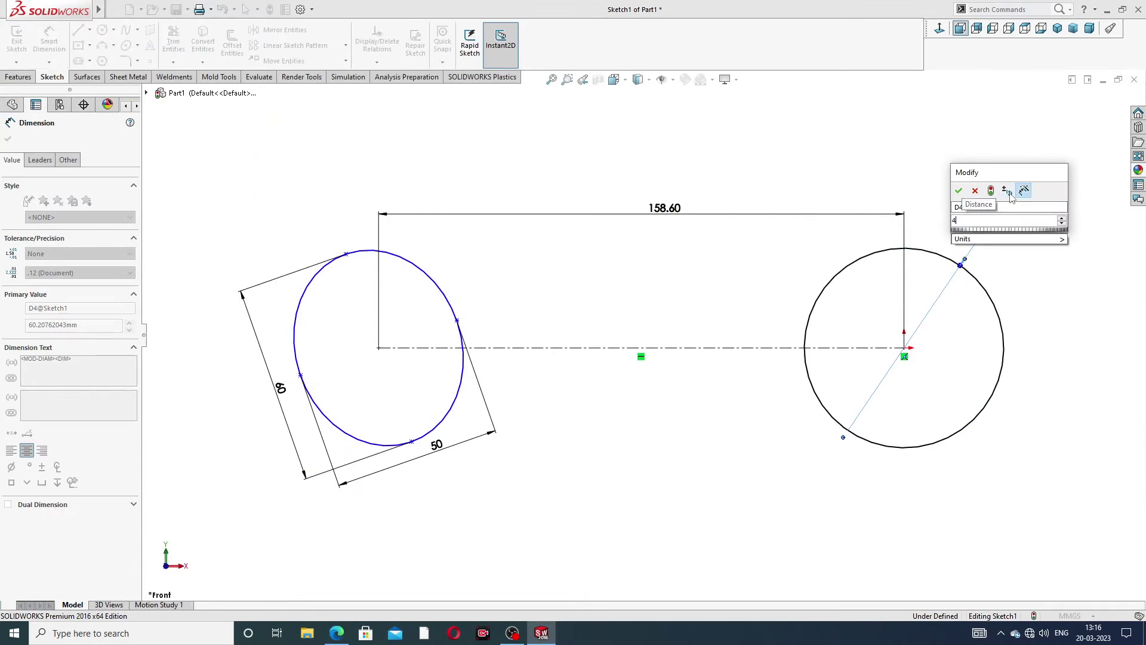
key("Return")
left_click(950, 449)
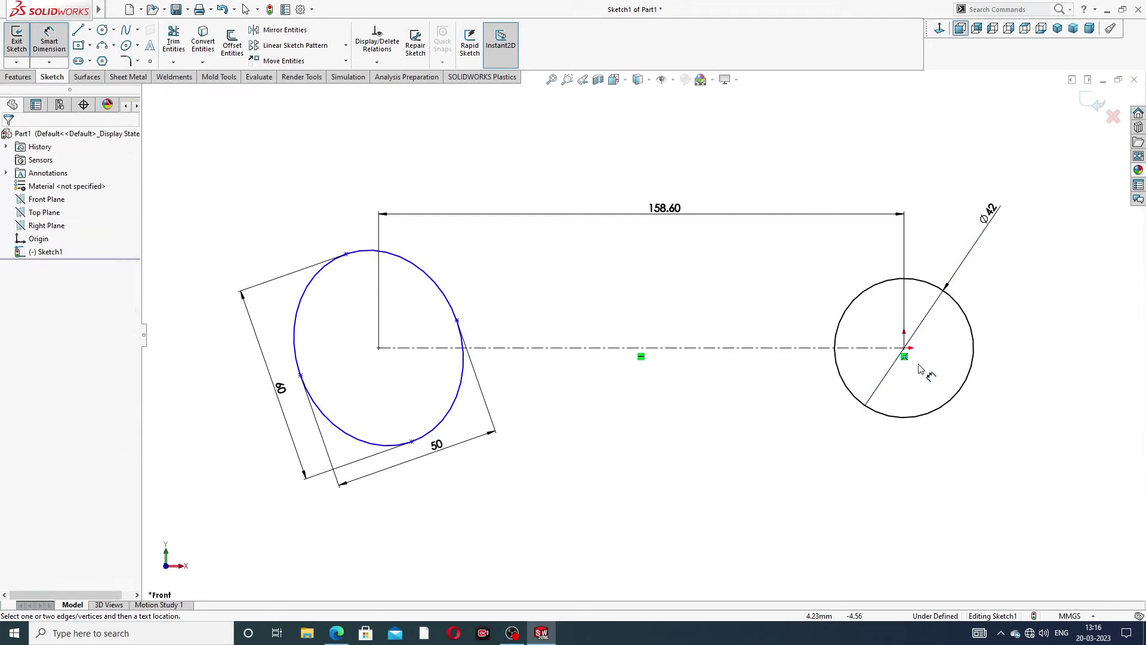
scroll(928, 373, "down", 3)
Exit dimensioning, then select and clear the circle's centre point.
right_click(705, 224)
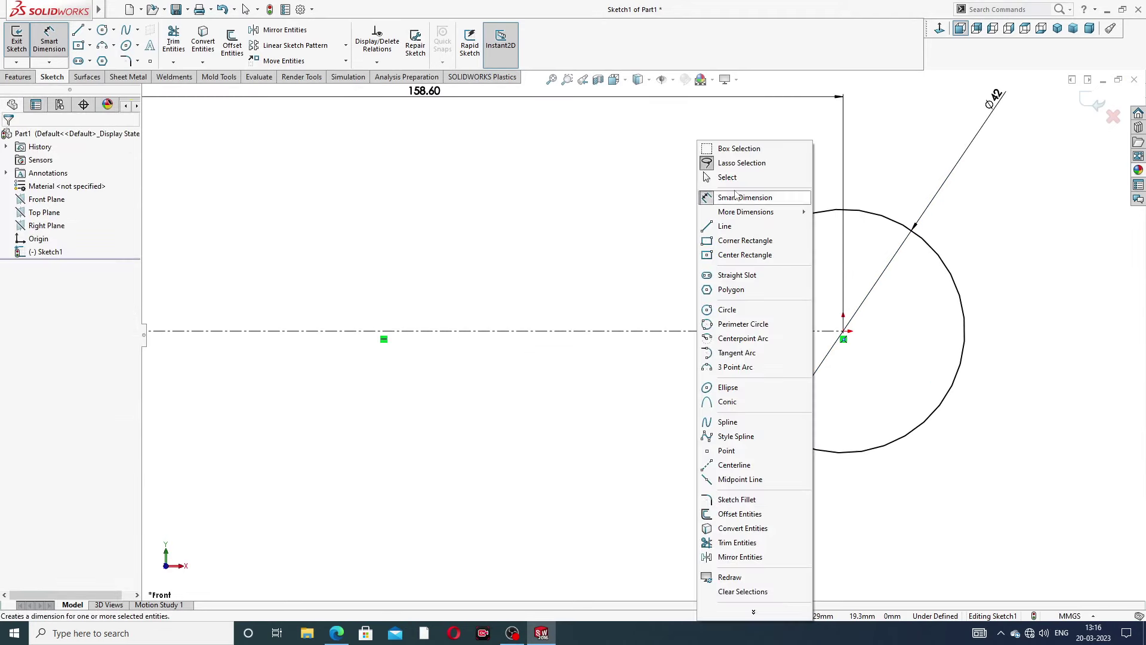
left_click(743, 178)
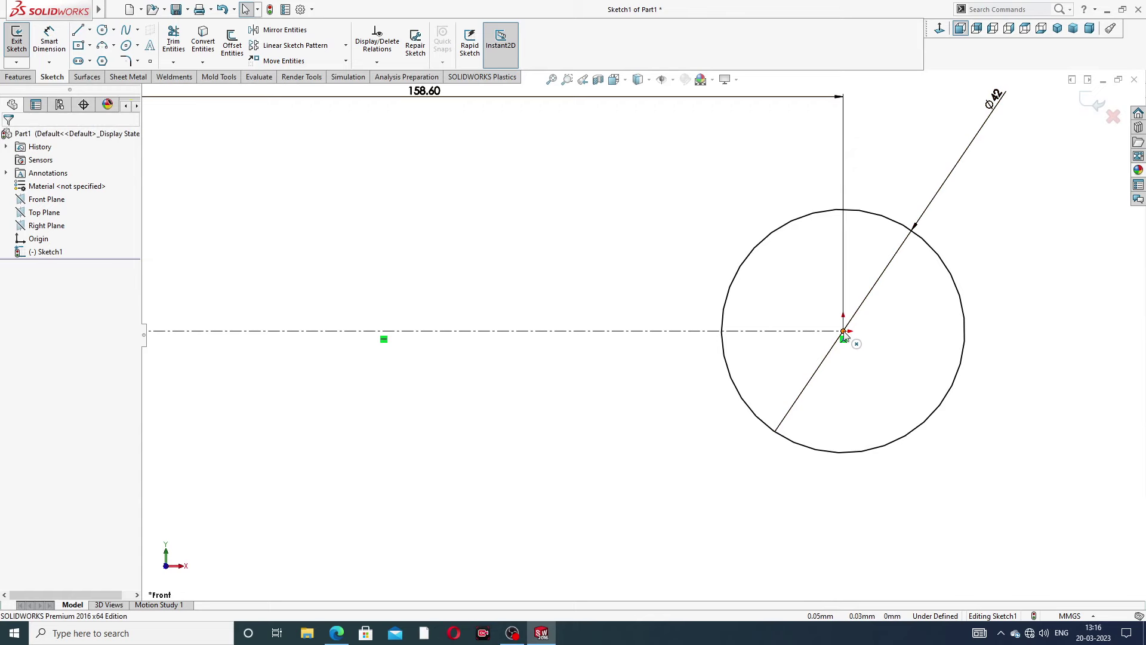
left_click(844, 336)
key("Escape")
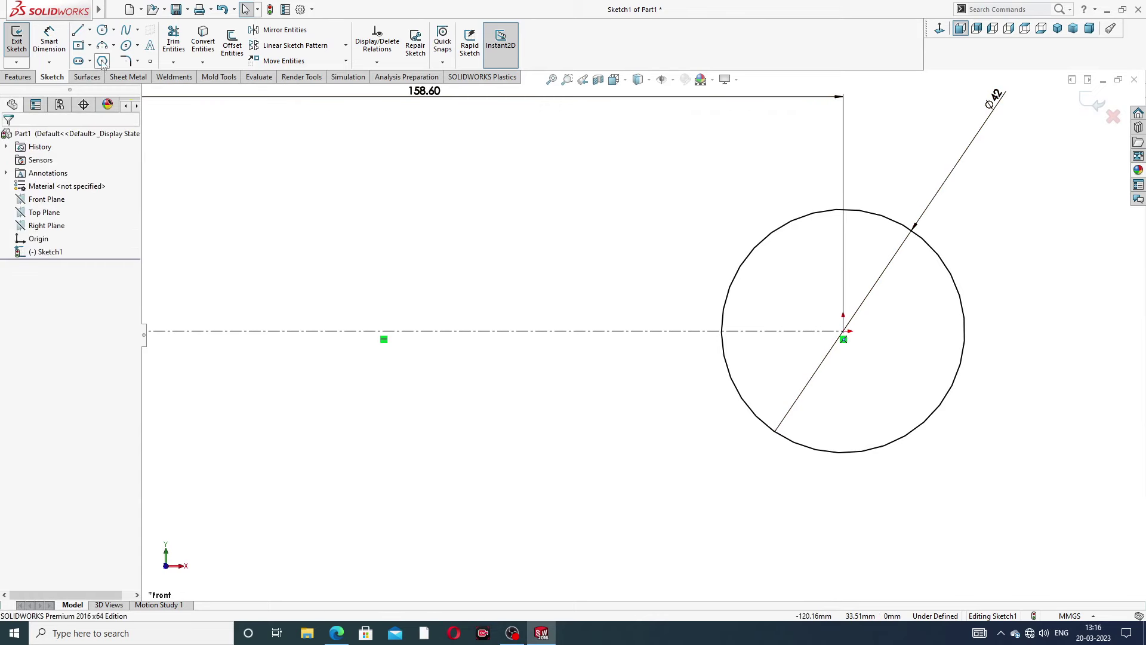
Draw a 6-sided inscribed polygon centred on the ring circle, with a corner at 90°.
left_click(103, 62)
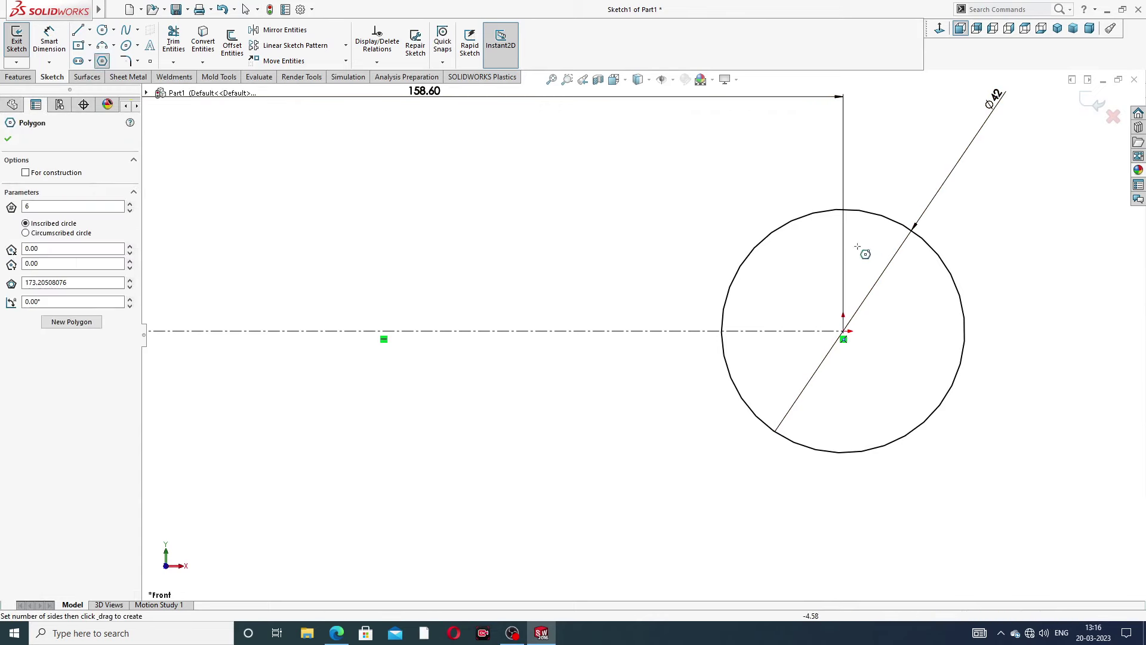
left_click(843, 332)
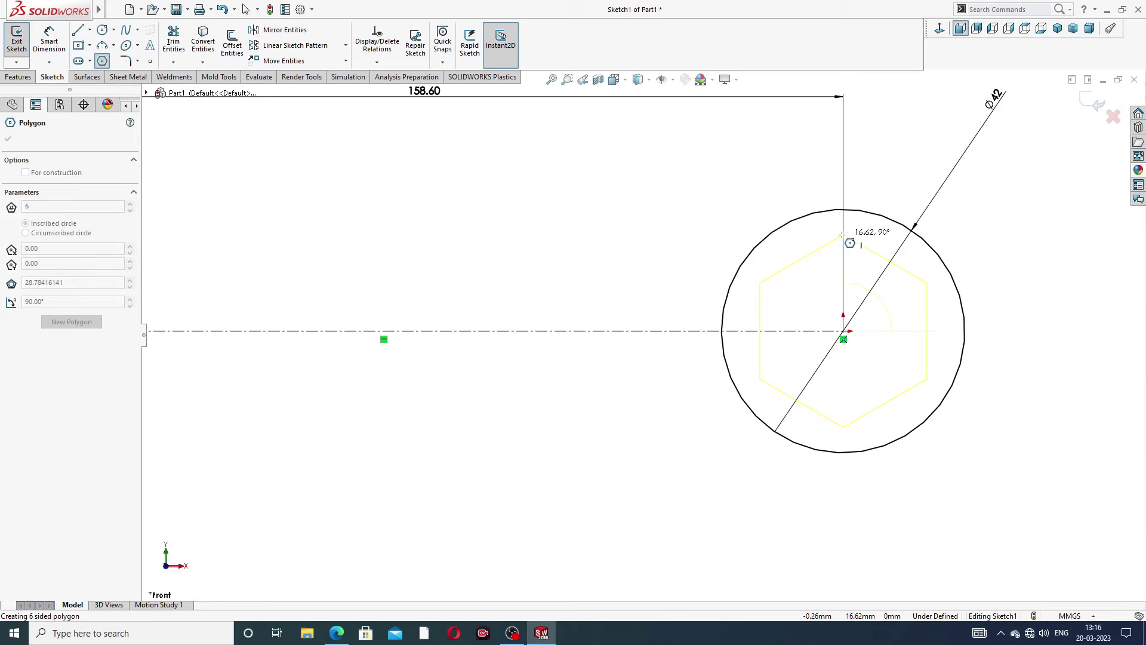
left_click(843, 227)
right_click(890, 153)
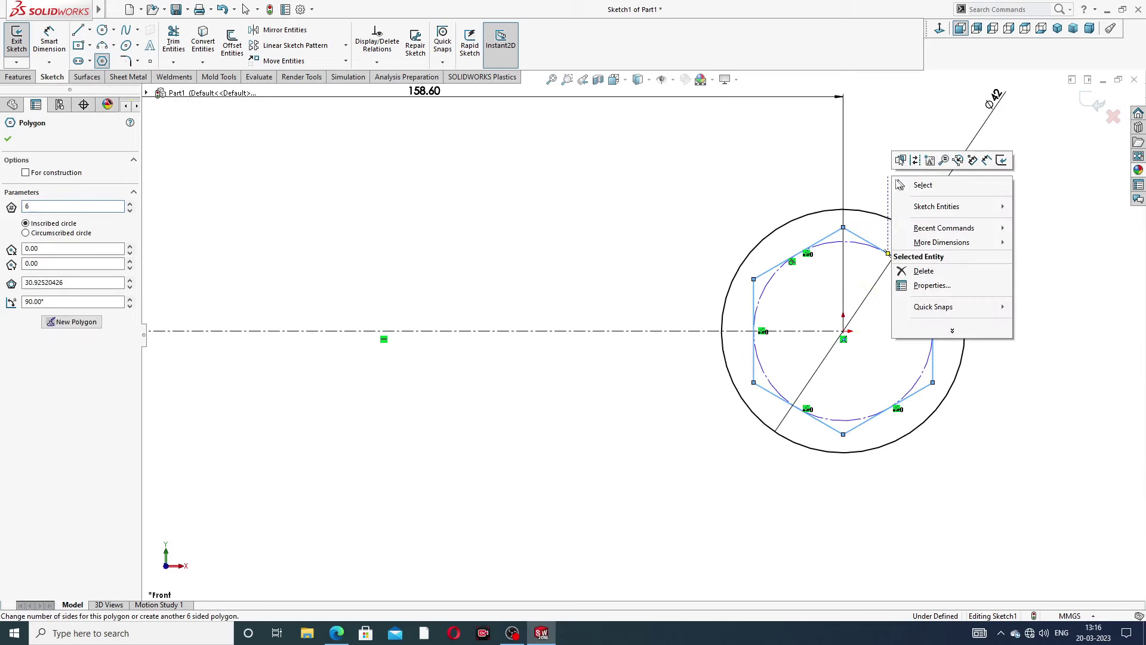
left_click(919, 187)
left_click(754, 295)
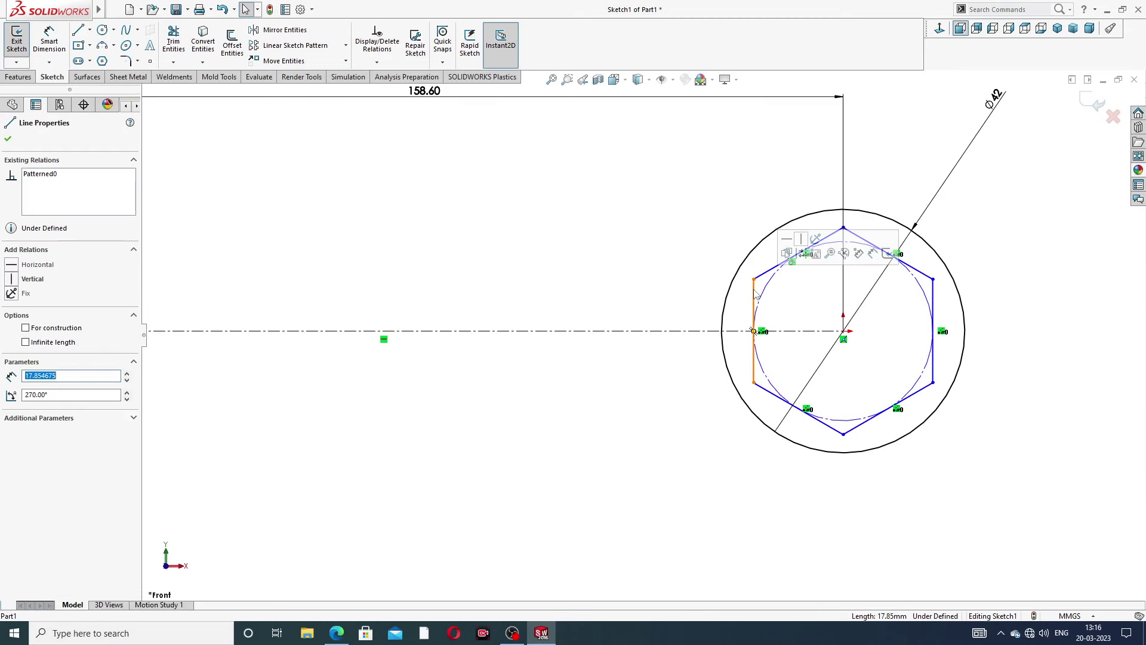
left_click(875, 174)
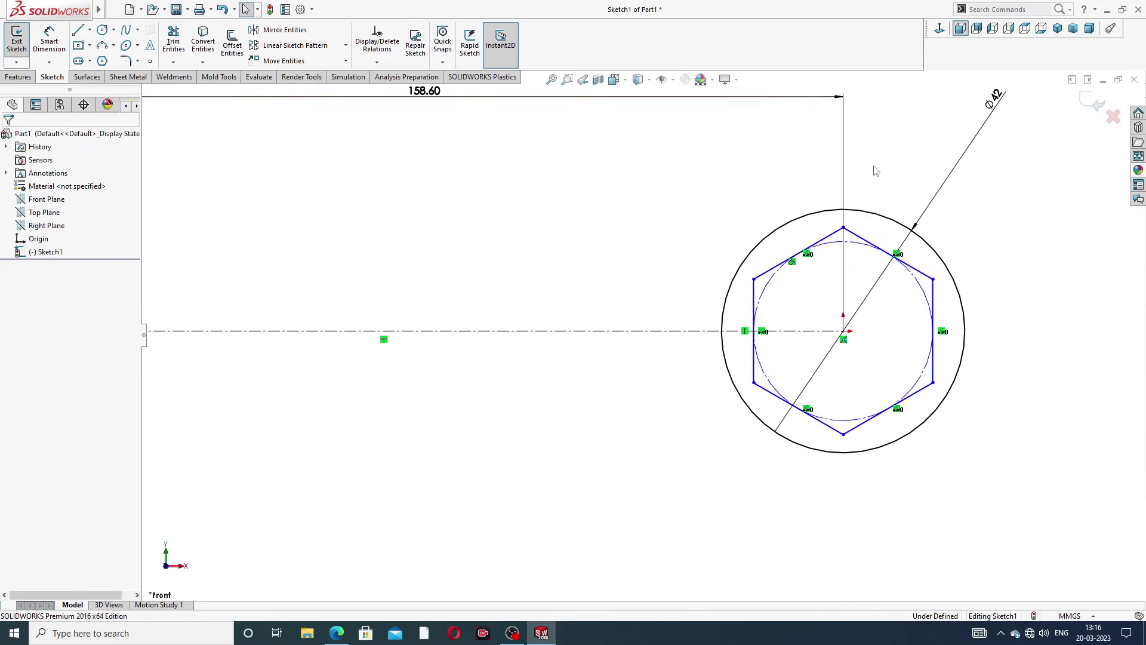
Draw a second hexagon on the same centre, turned to 180° with a corner at left.
left_click(103, 62)
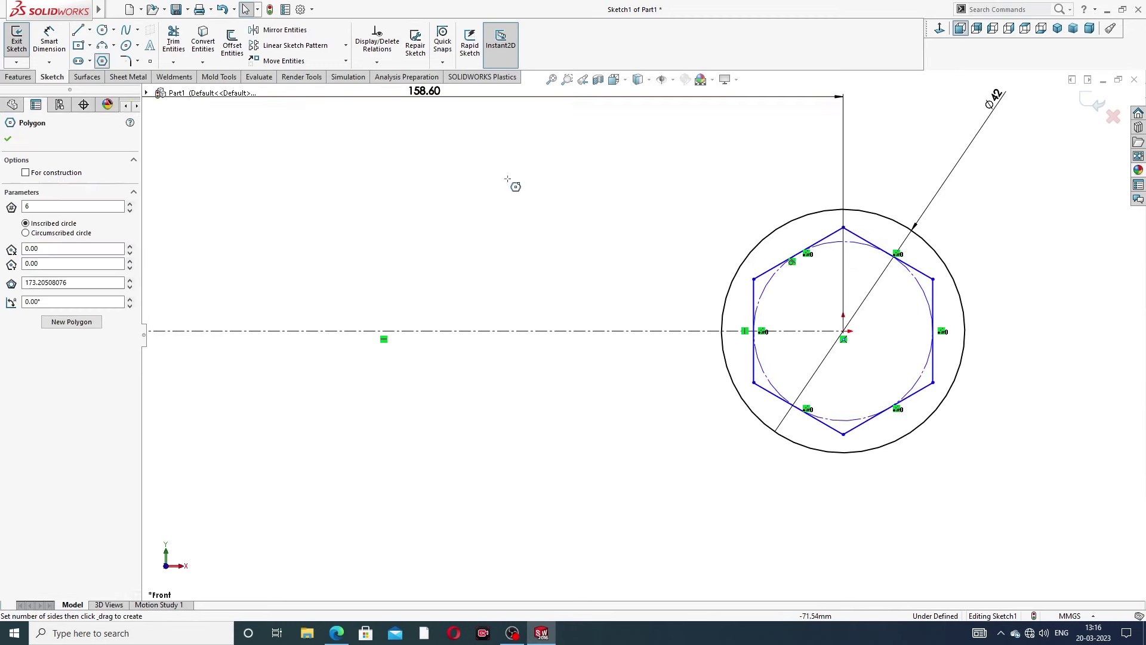
left_click(844, 332)
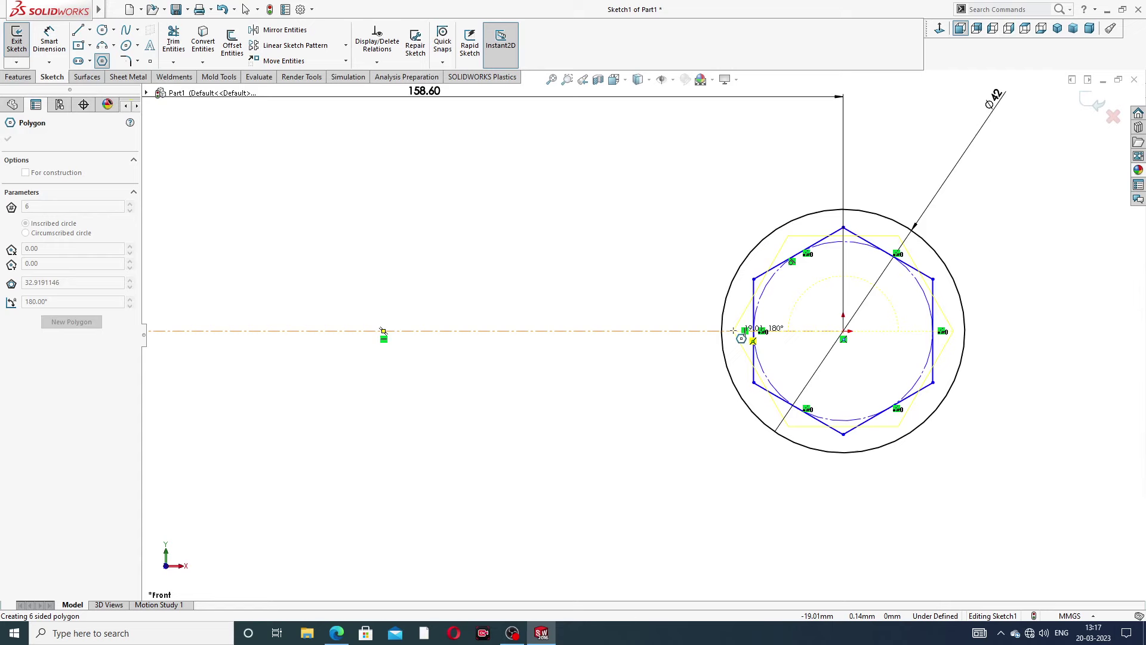
left_click(733, 330)
right_click(663, 240)
left_click(713, 276)
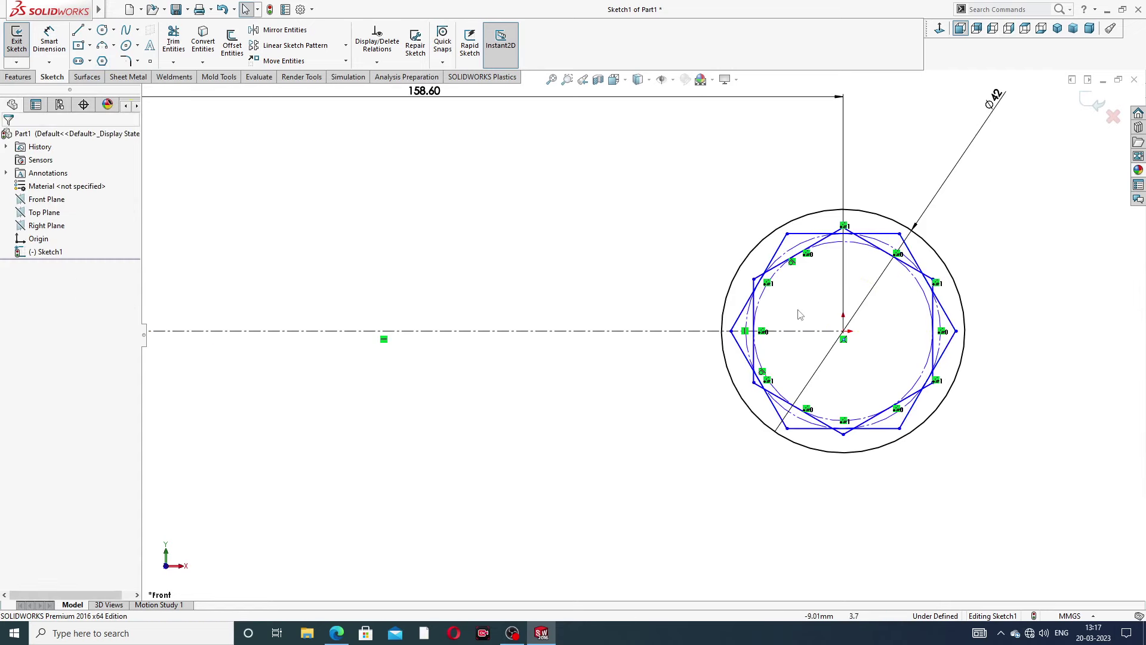
scroll(803, 311, "down", 1)
scroll(815, 298, "down", 1)
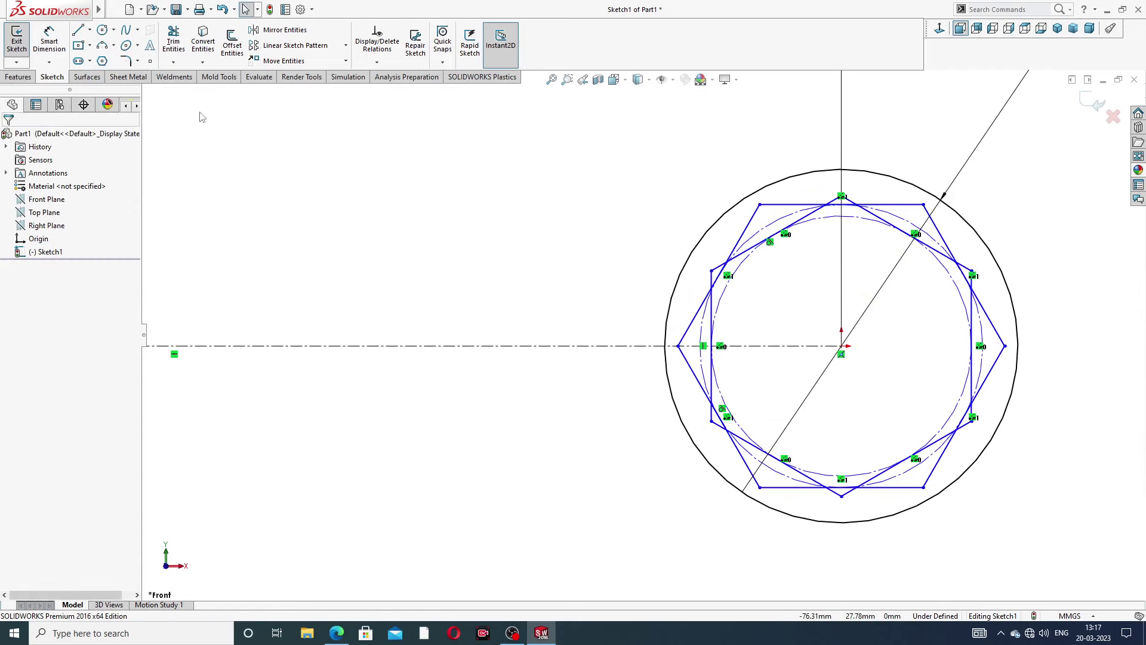
Add a Horizontal relation to the second hexagon's top edge.
left_click(49, 39)
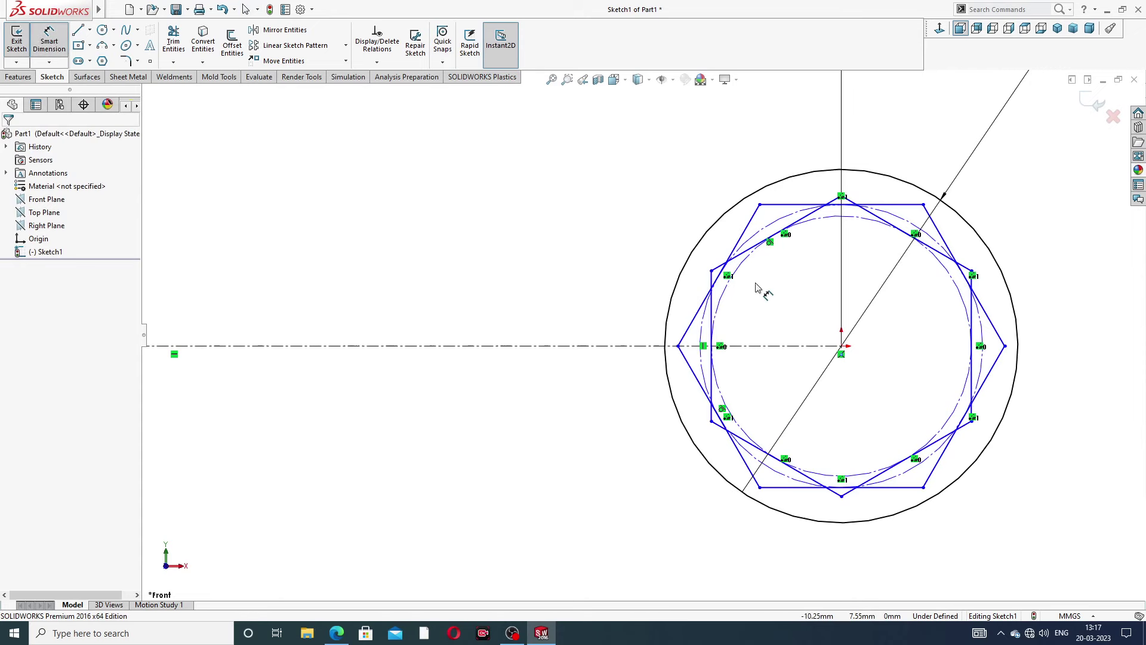
right_click(647, 197)
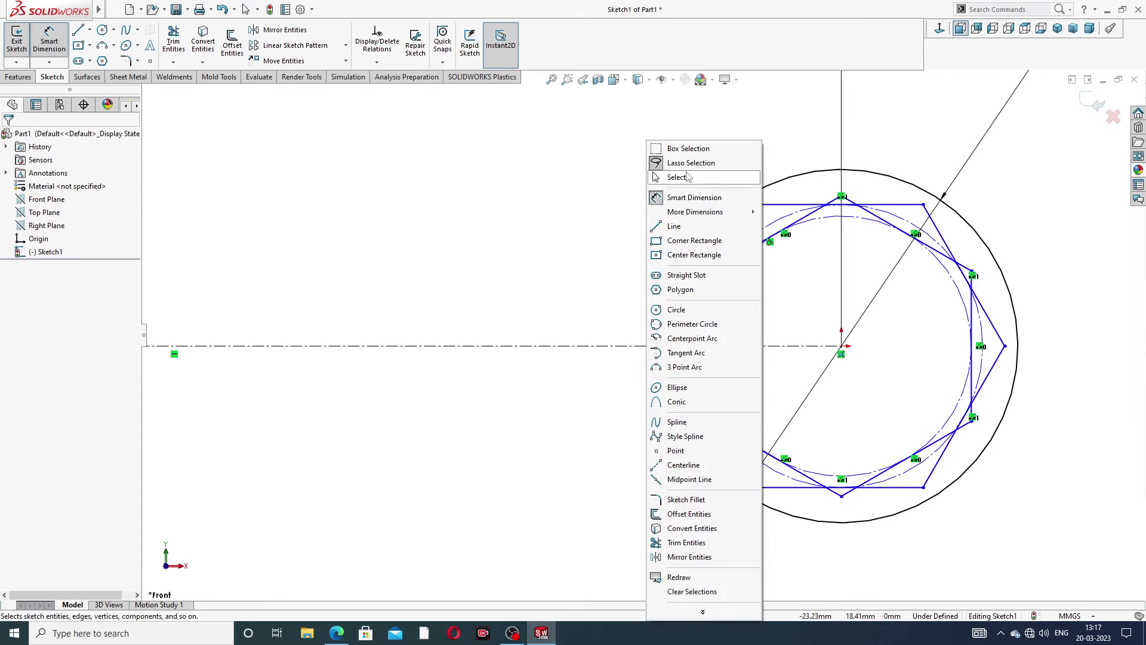
left_click(690, 177)
left_click(794, 205)
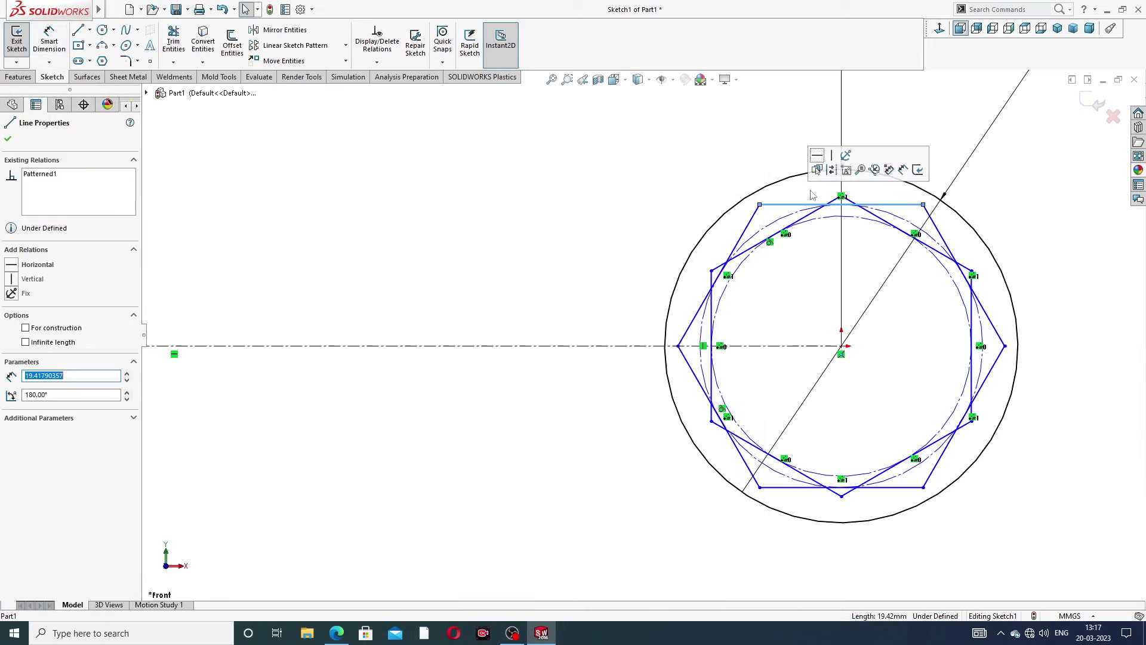
left_click(817, 157)
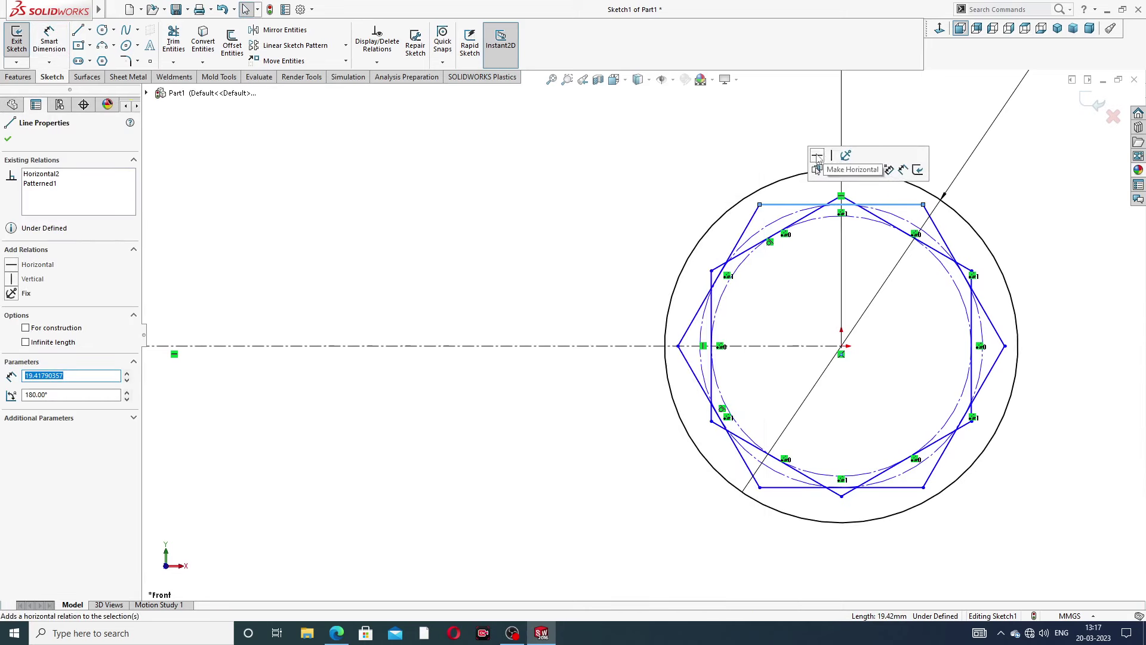
left_click(896, 120)
Dimension the first hexagon 30 mm across its vertical flats.
left_click(49, 39)
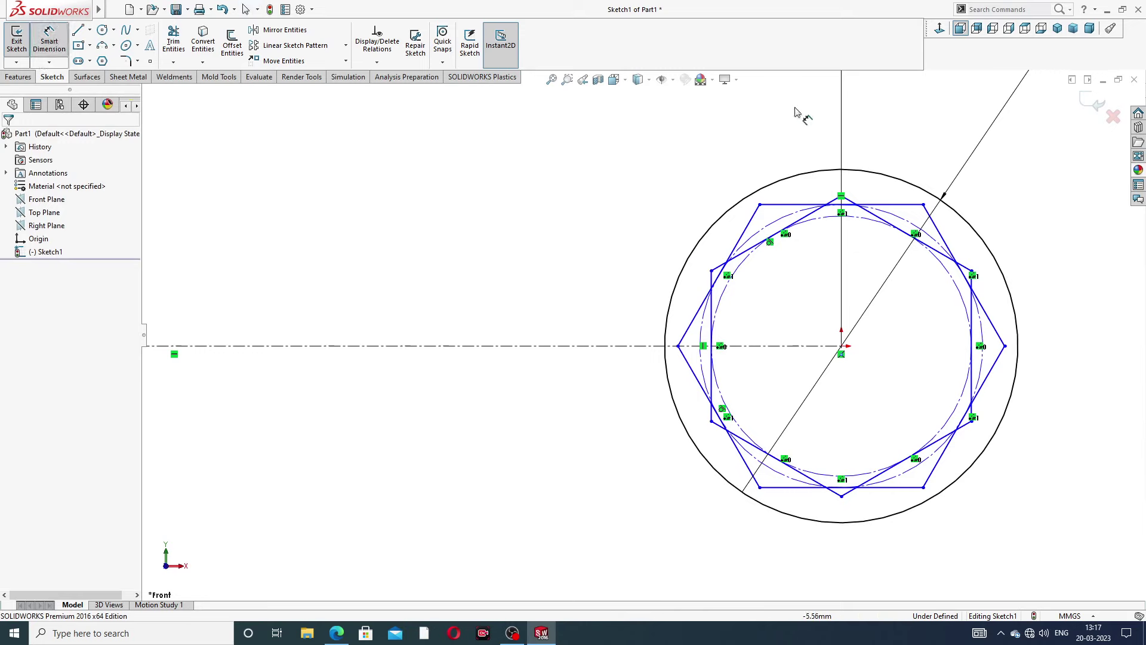
left_click(712, 312)
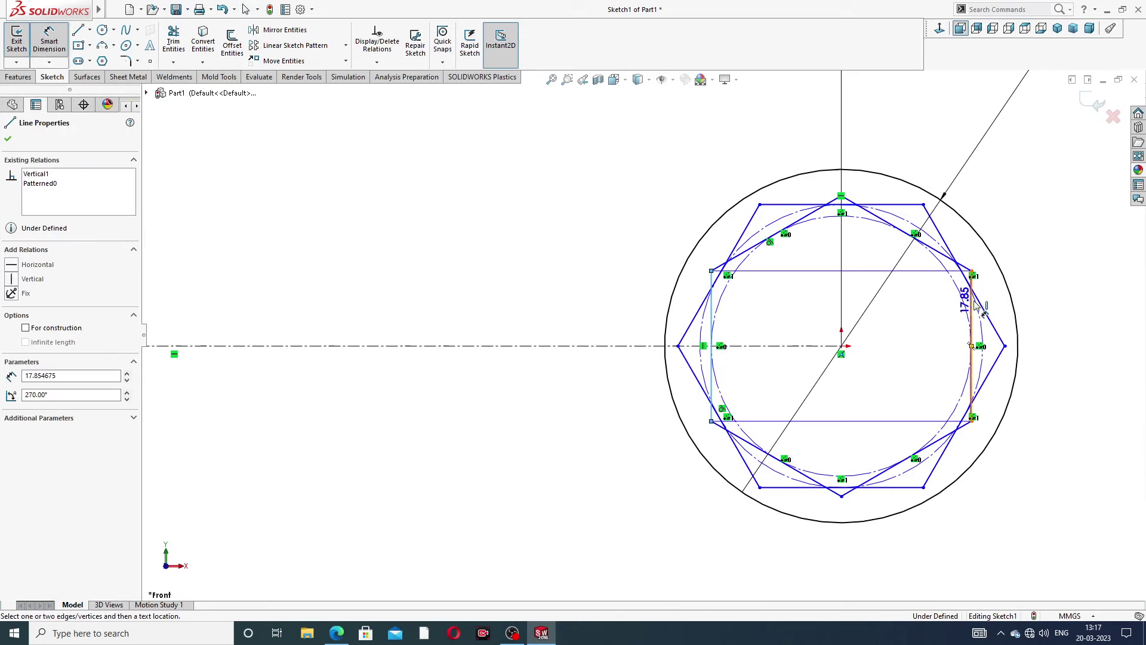
left_click(974, 307)
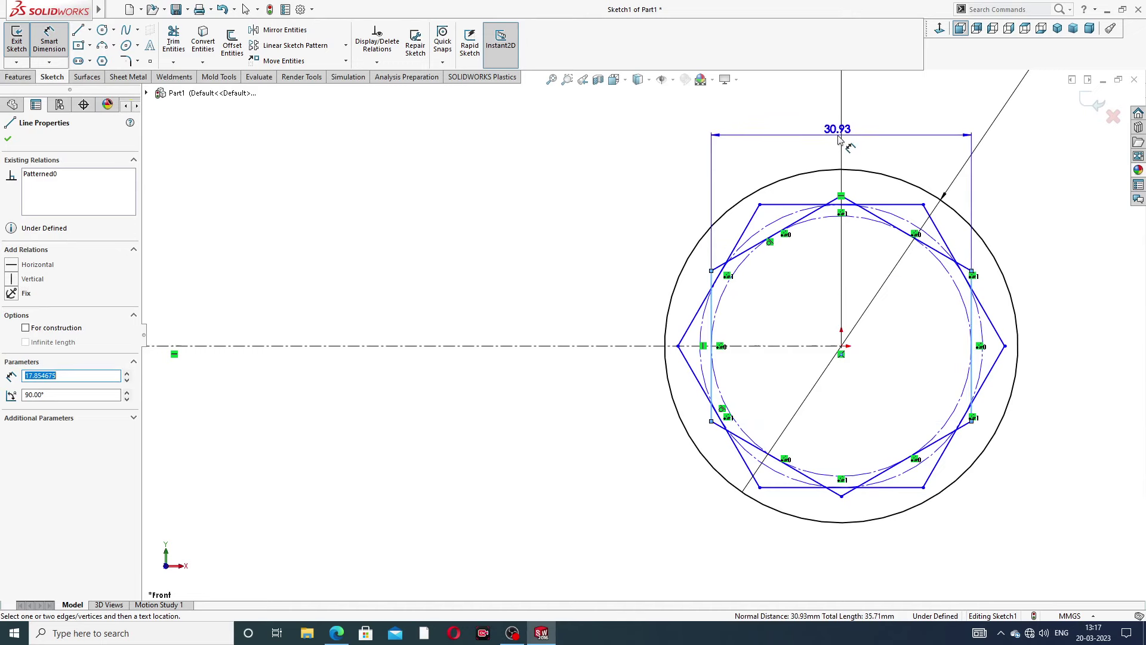
left_click(839, 136)
type("30")
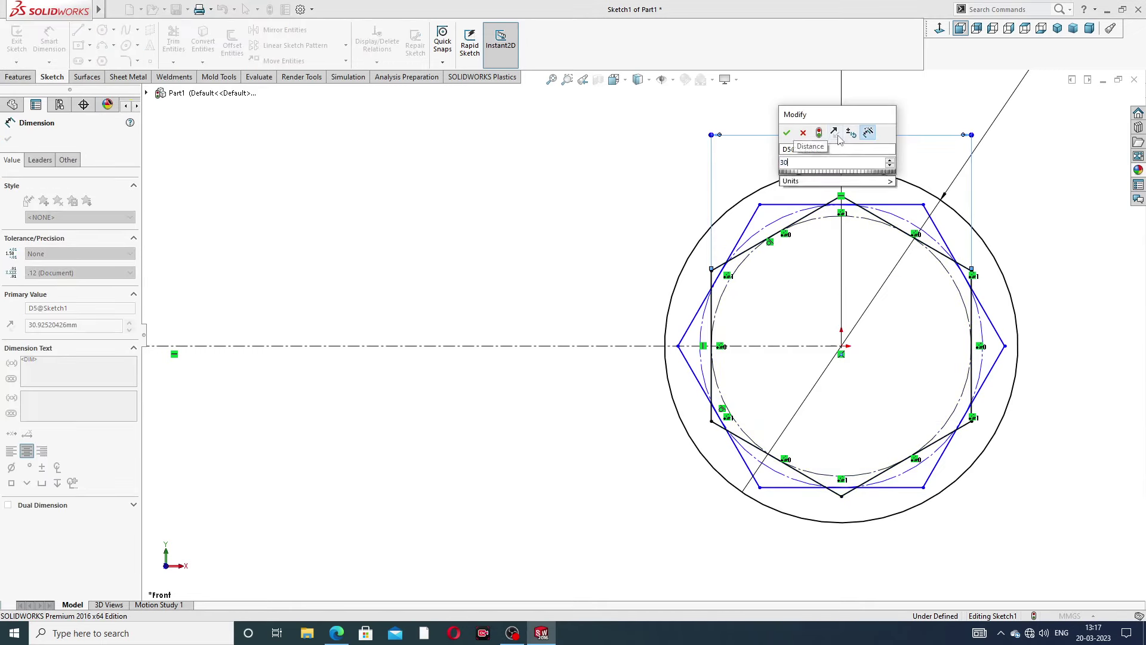
key("Return")
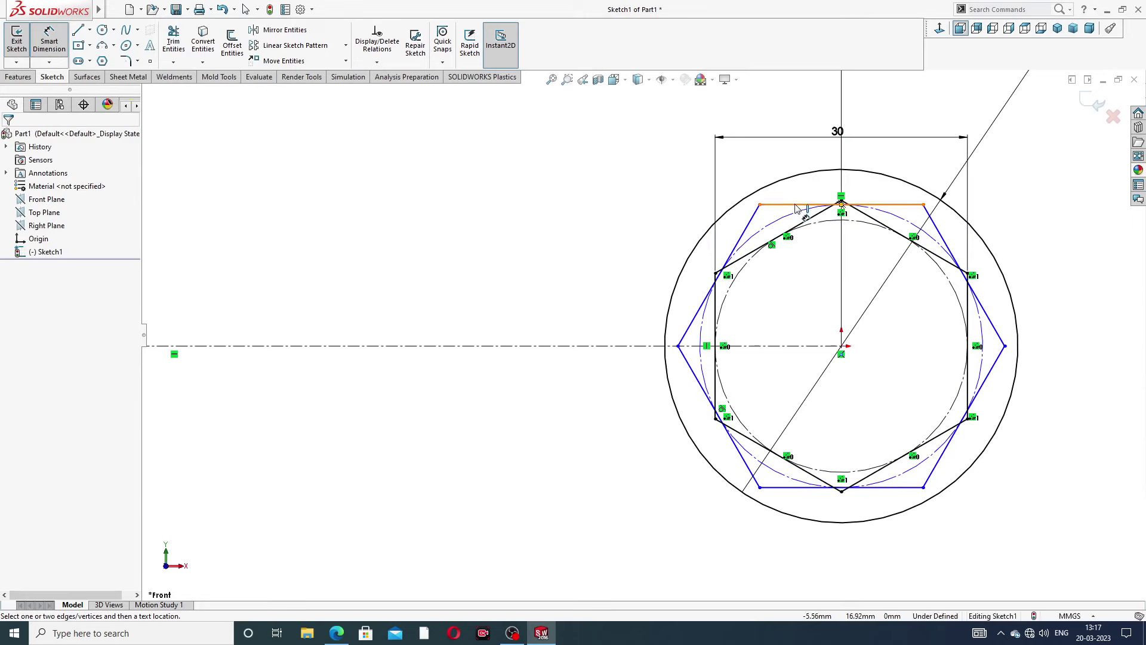
Dimension the second hexagon 30 mm across its top and bottom flats.
left_click(797, 206)
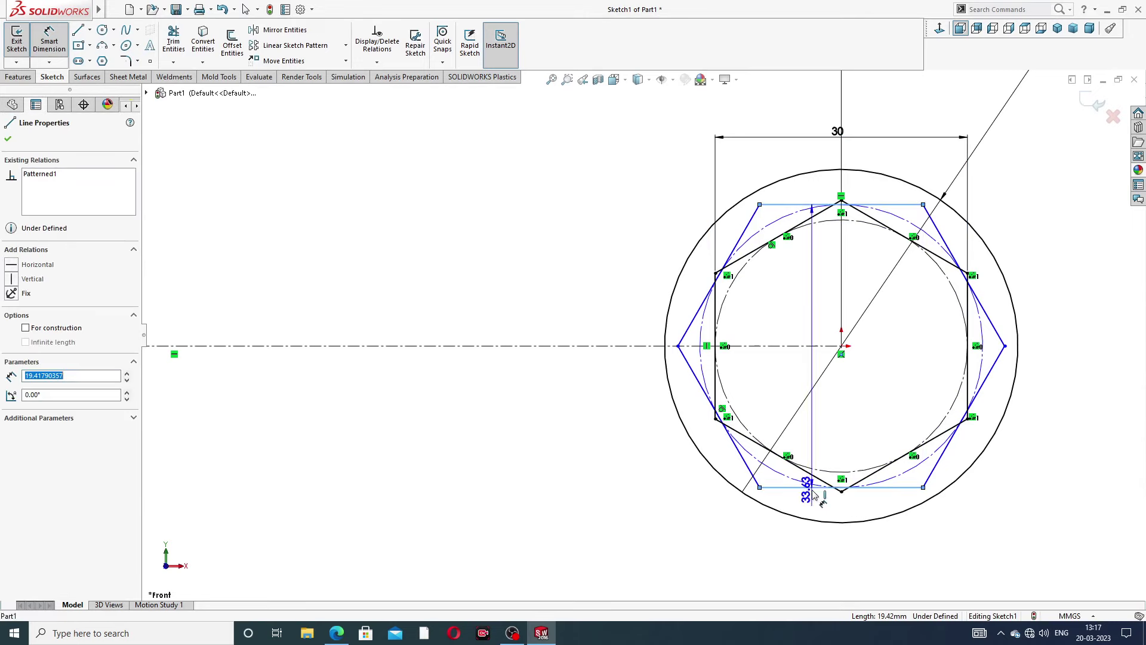
left_click(813, 488)
left_click(1033, 358)
type("30")
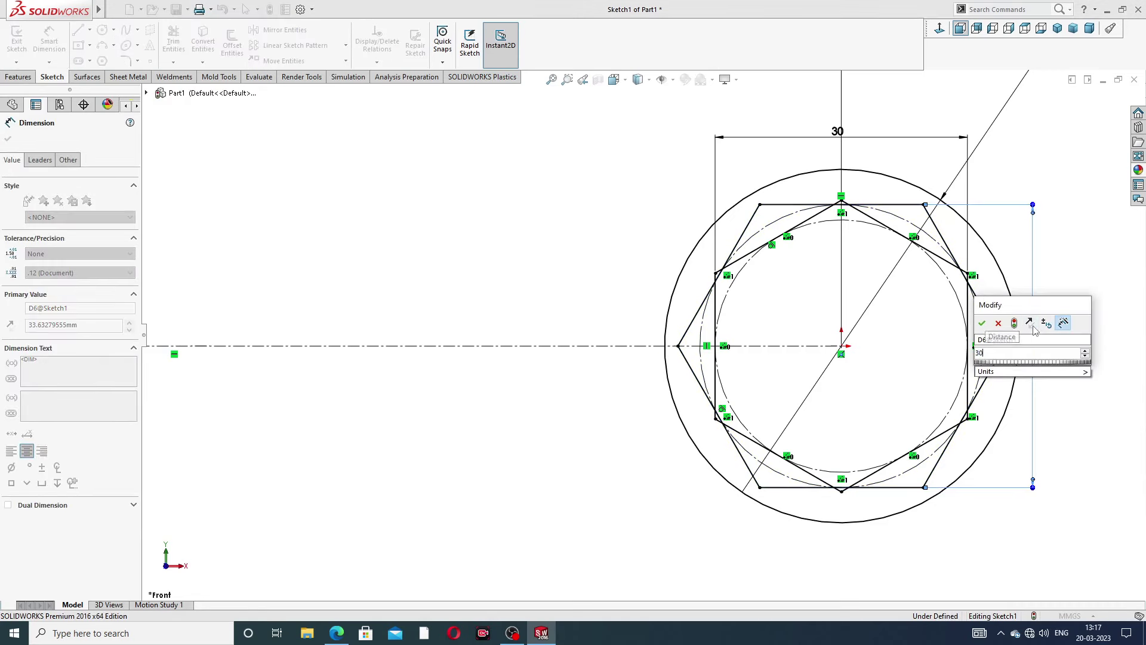
key("Return")
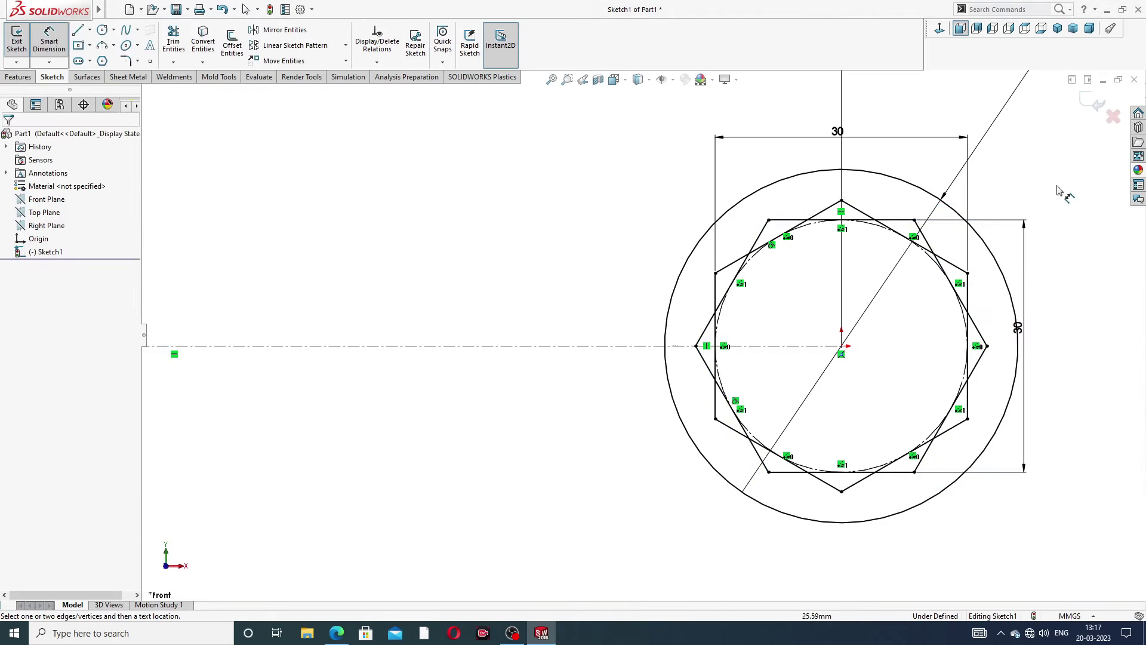
right_click(614, 219)
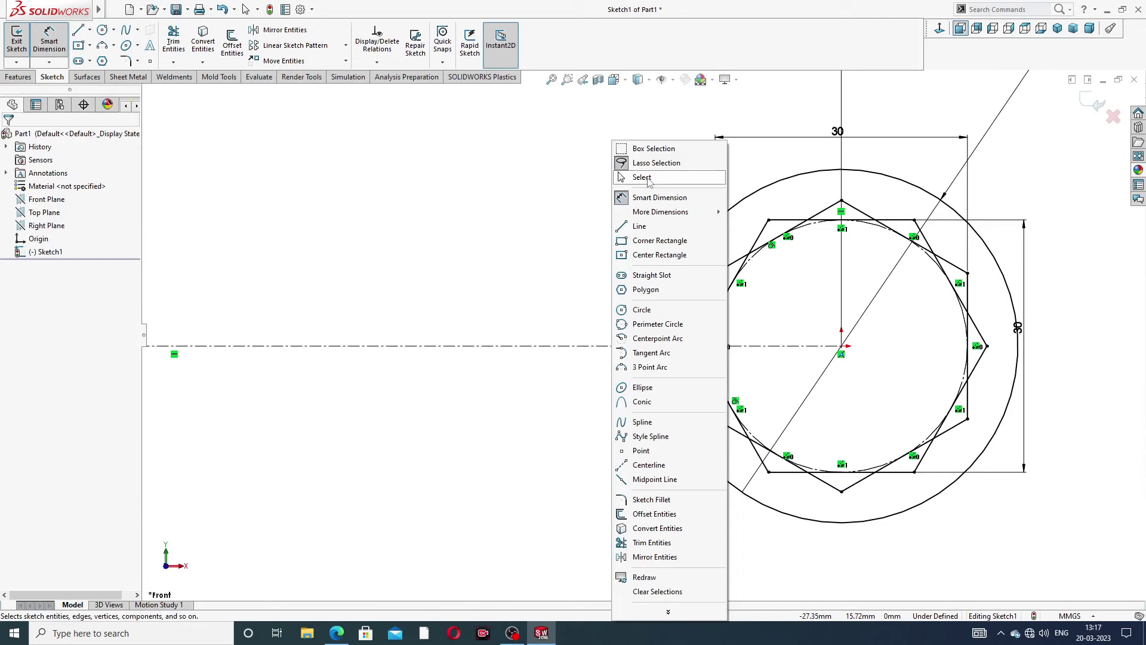
left_click(639, 177)
scroll(875, 256, "down", 2)
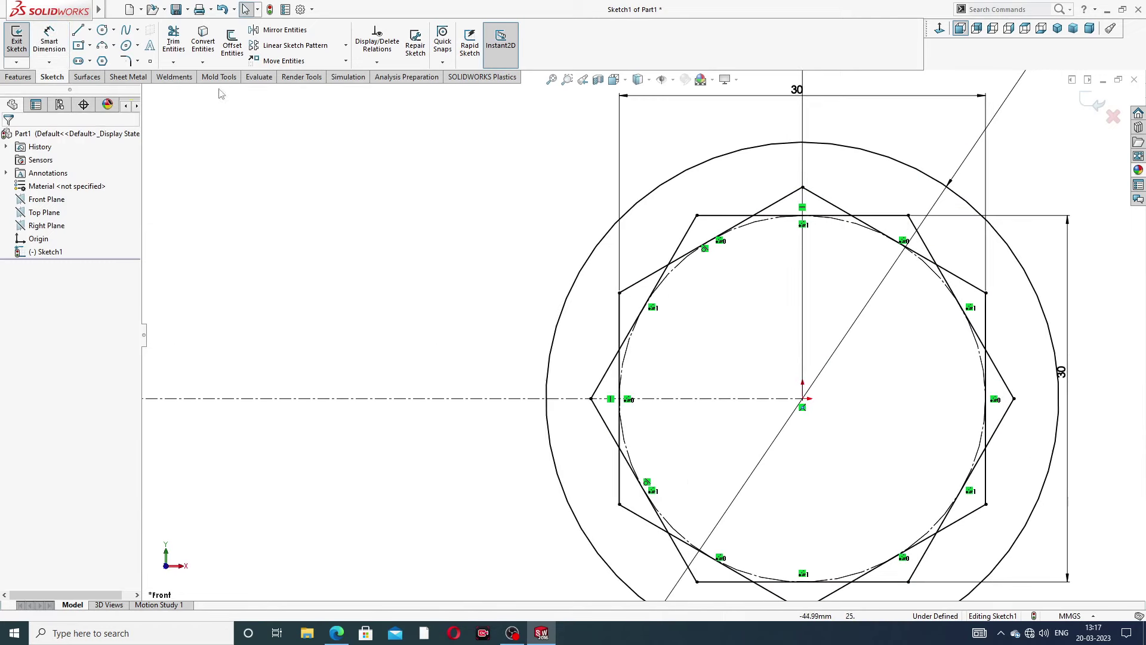
Trim the excess arcs and hexagon edges across the top and right of the star.
left_click(174, 39)
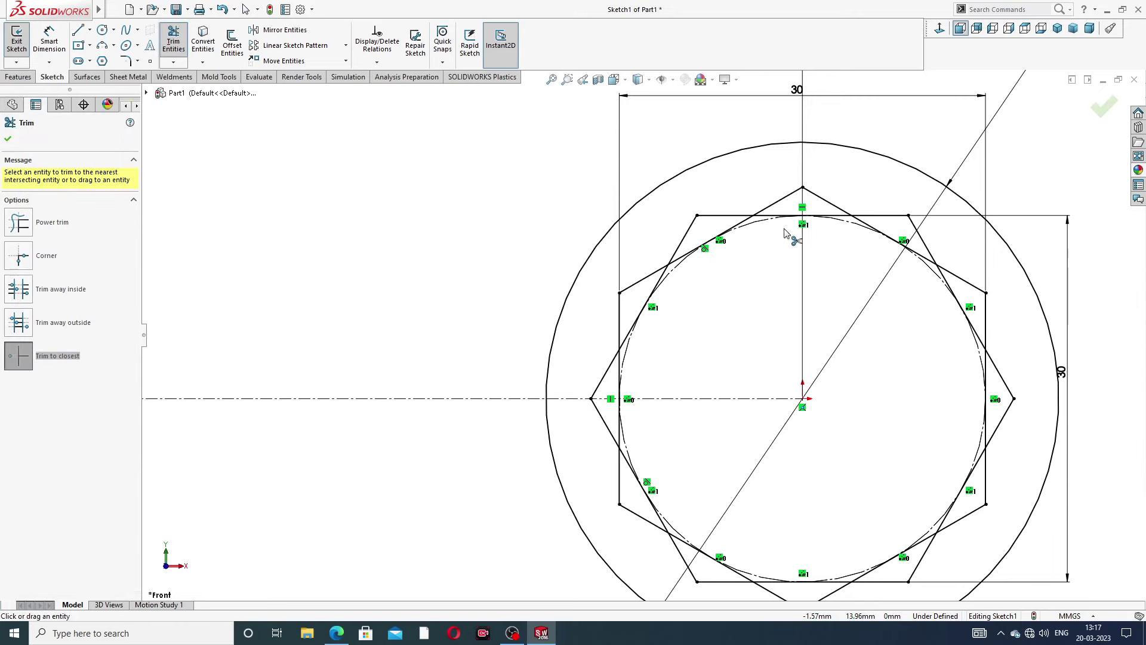
scroll(786, 233, "down", 2)
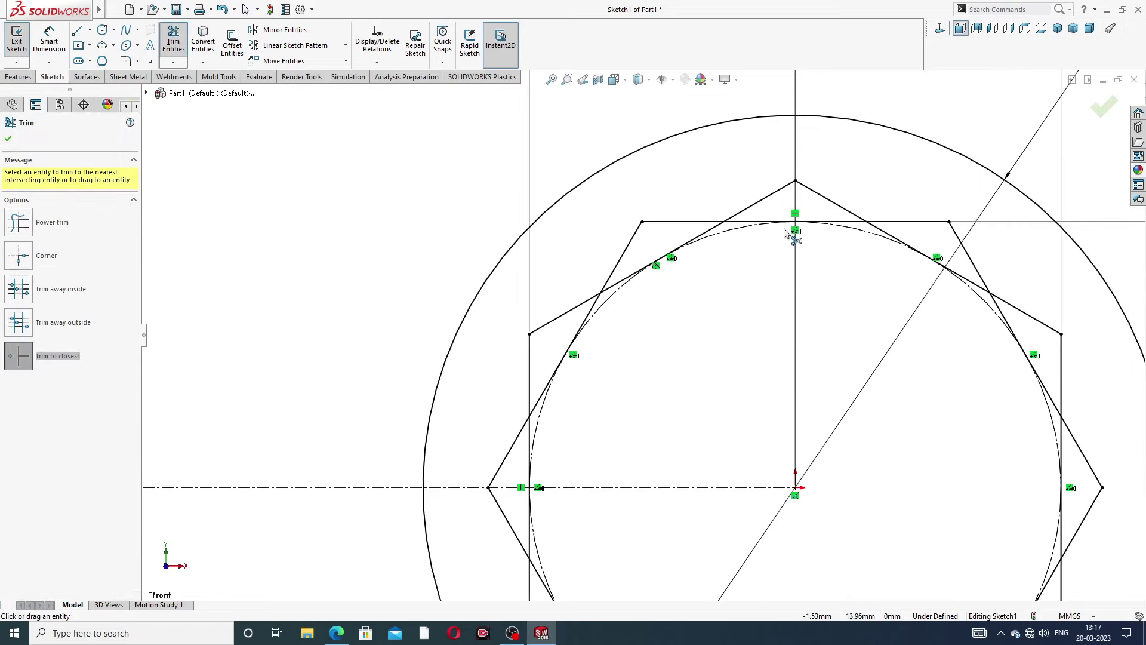
left_click(707, 235)
left_click(709, 231)
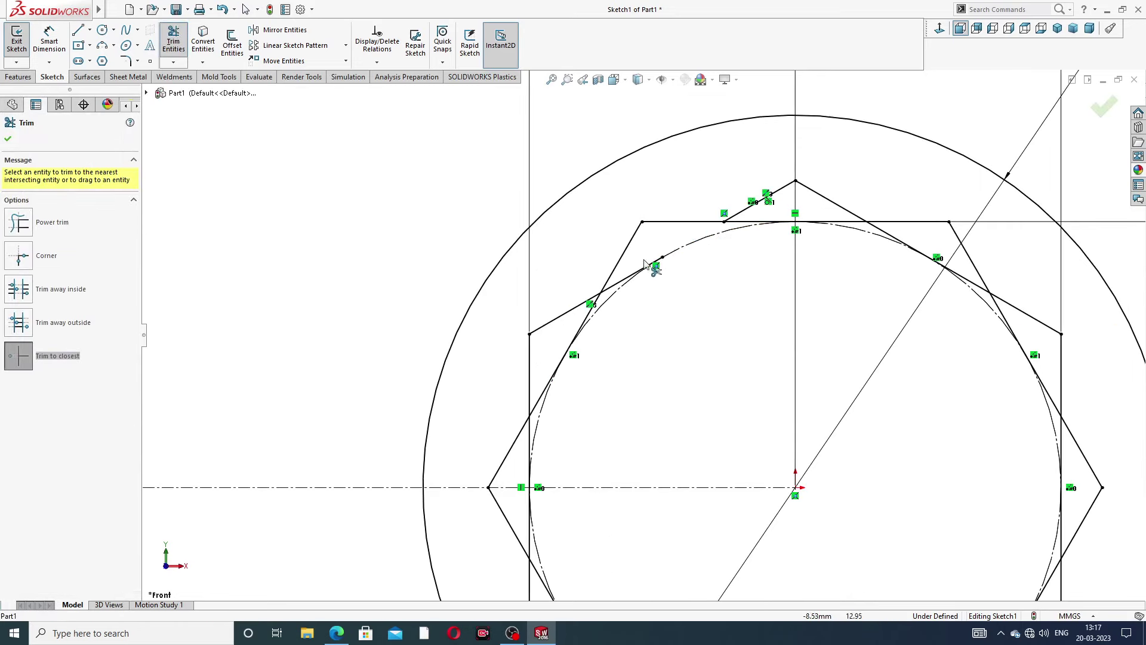
left_click(693, 256)
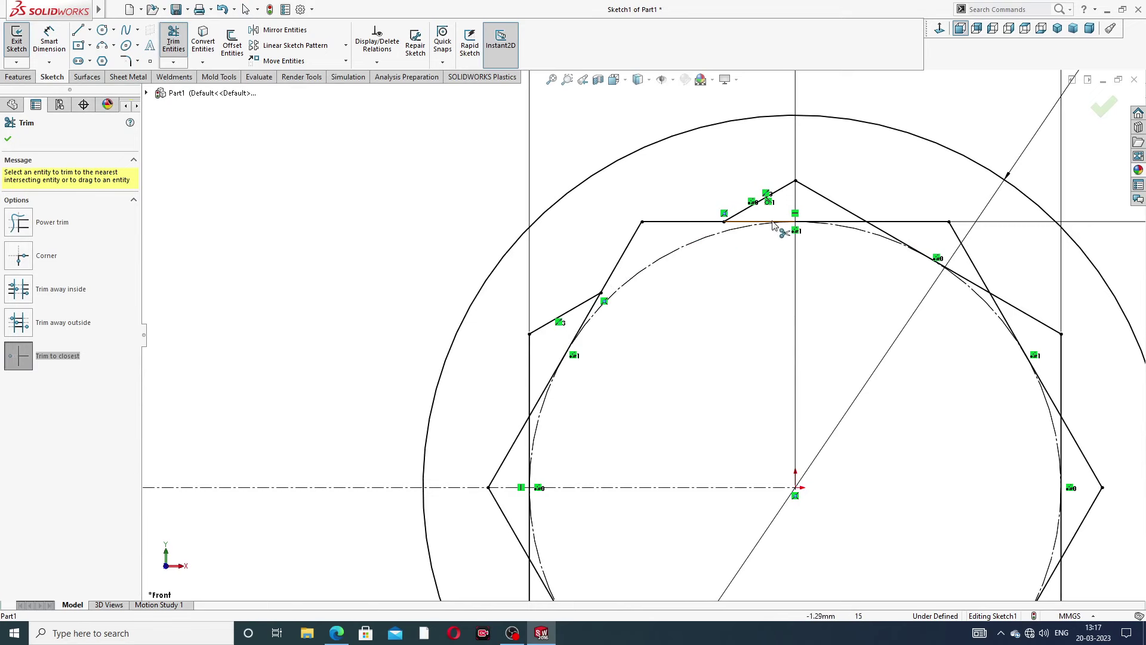
left_click(858, 226)
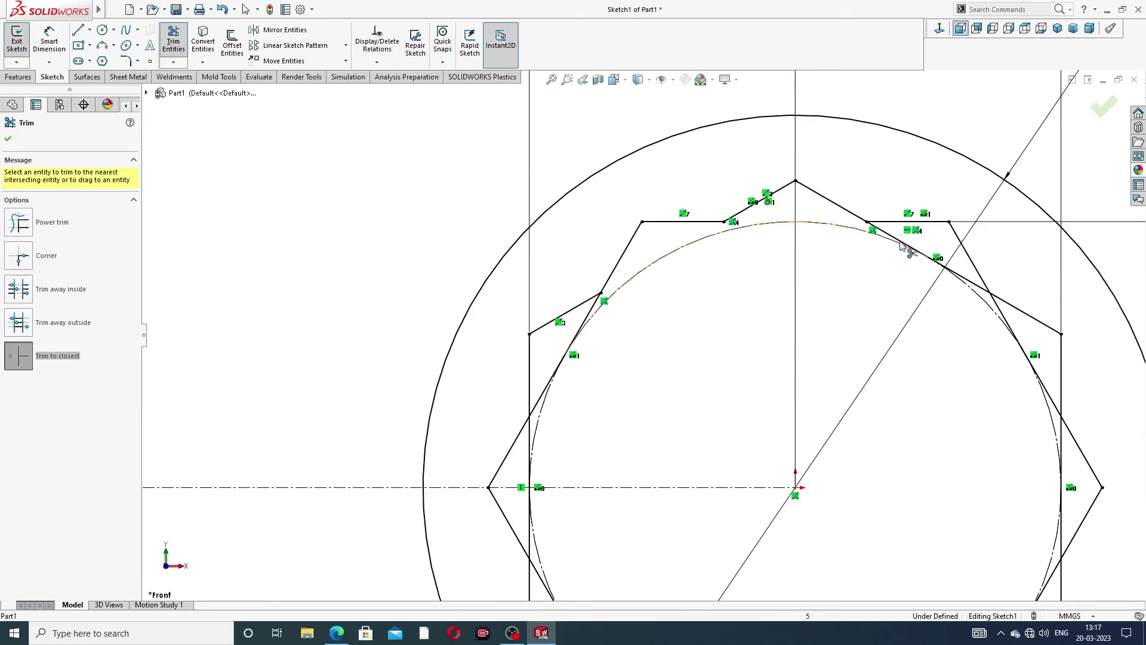
left_click(895, 238)
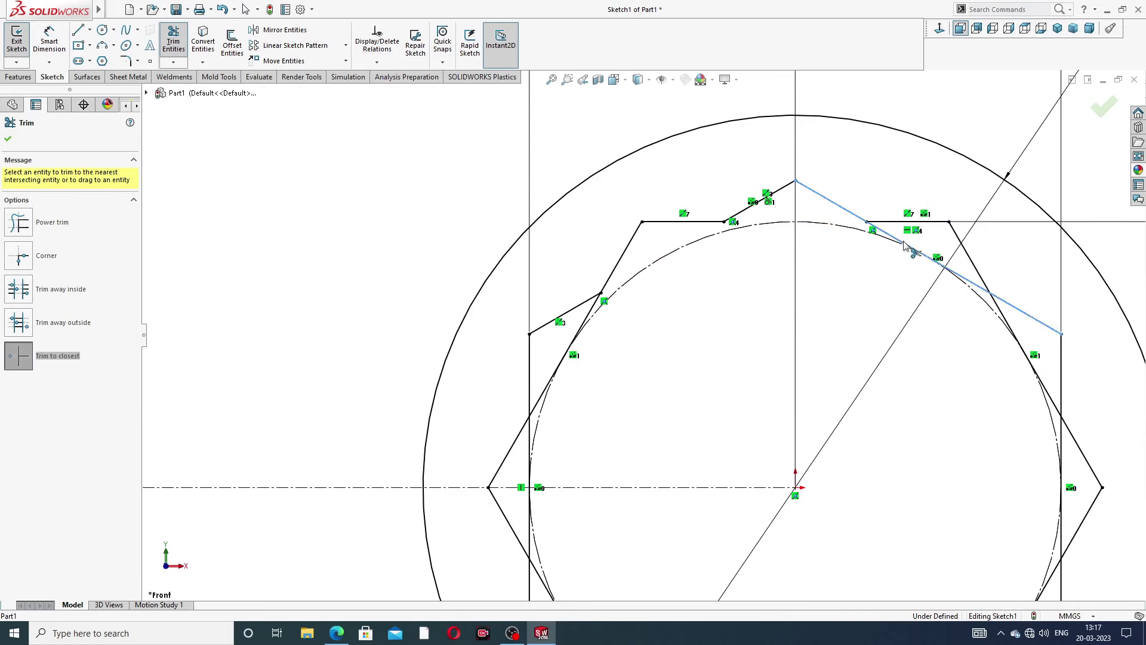
left_click(969, 286)
scroll(1036, 340, "up", 3)
scroll(857, 379, "down", 1)
scroll(858, 323, "down", 1)
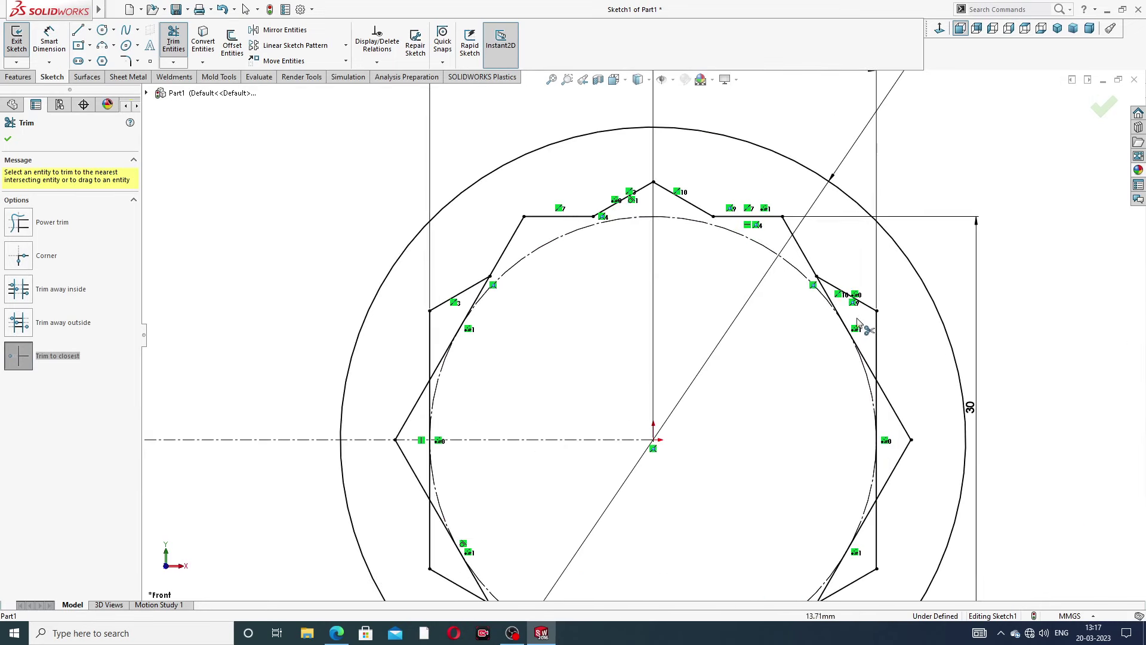
left_click(839, 315)
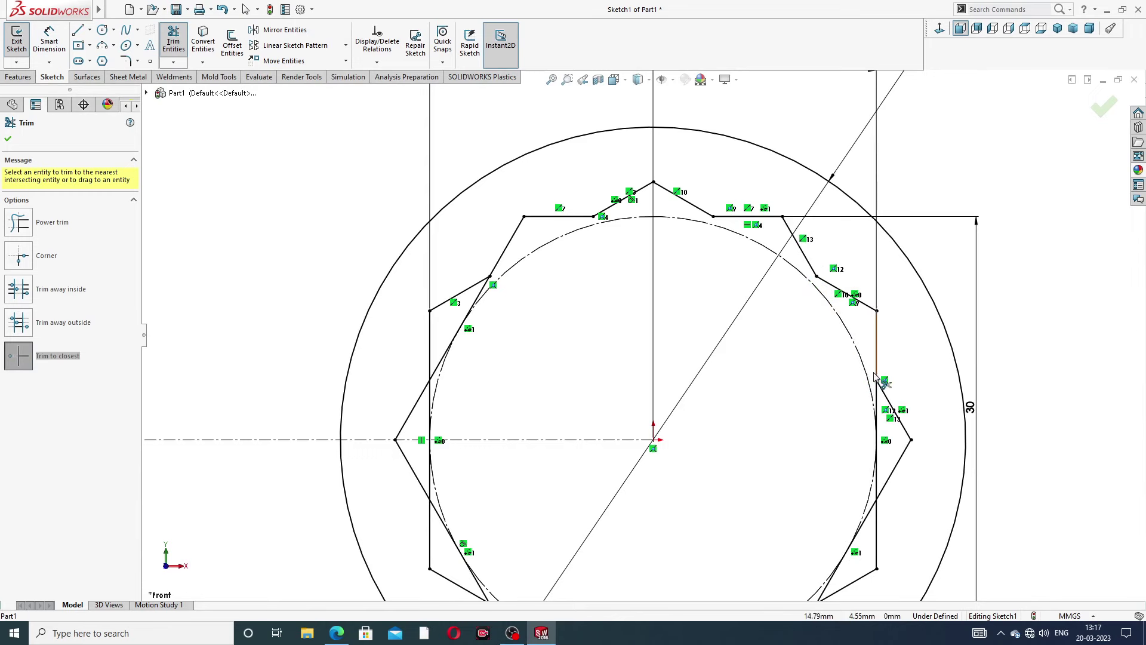
left_click(878, 431)
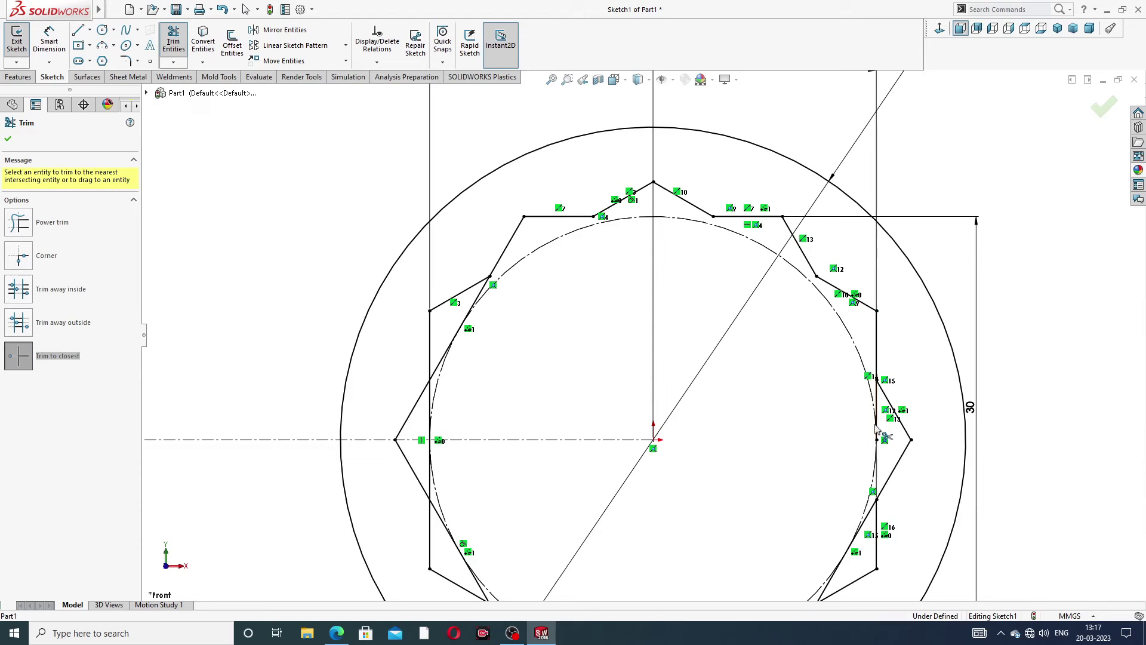
left_click(877, 428)
Trim the leftover edge pieces on the left and lower-left of the star.
left_click(472, 310)
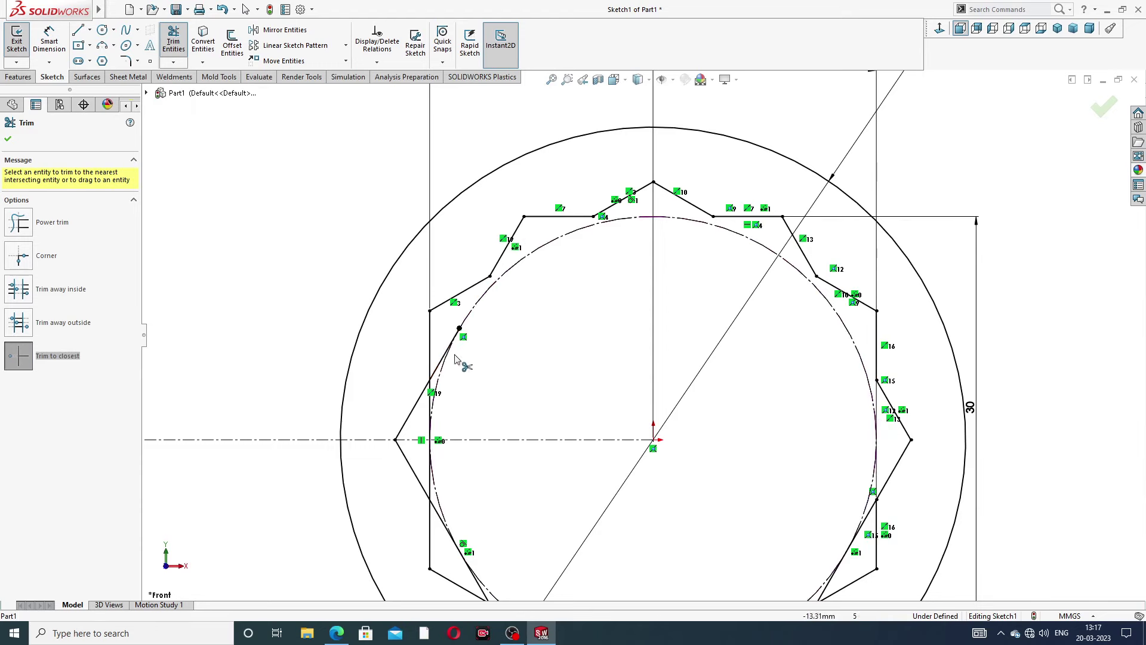
key("z")
scroll(537, 441, "up", 3)
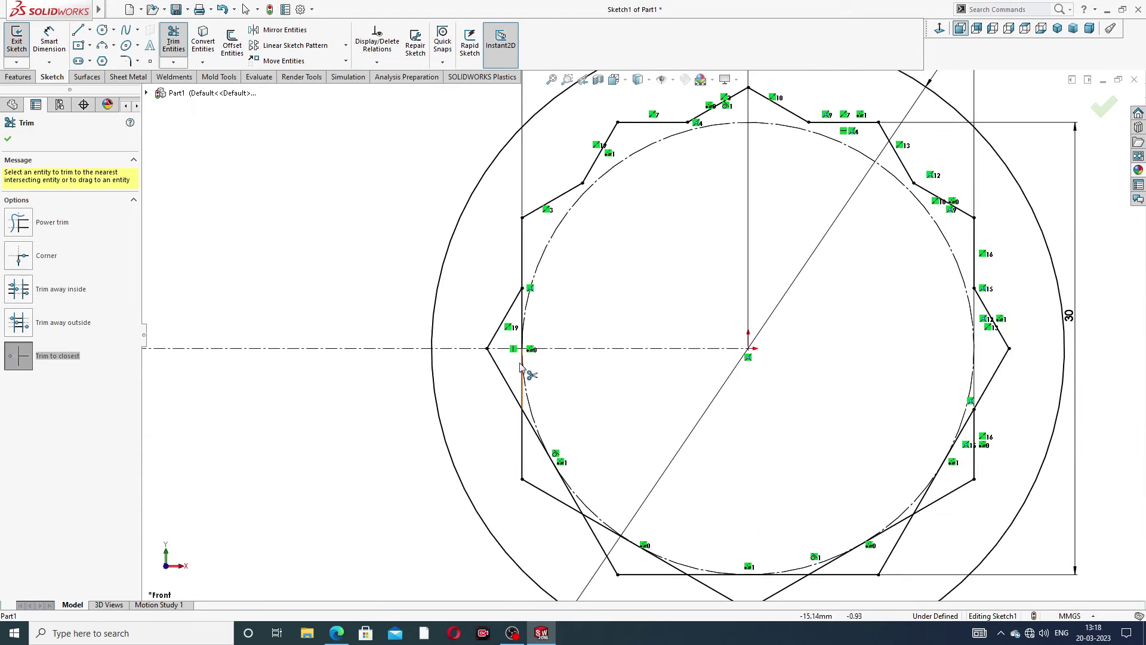
left_click(522, 323)
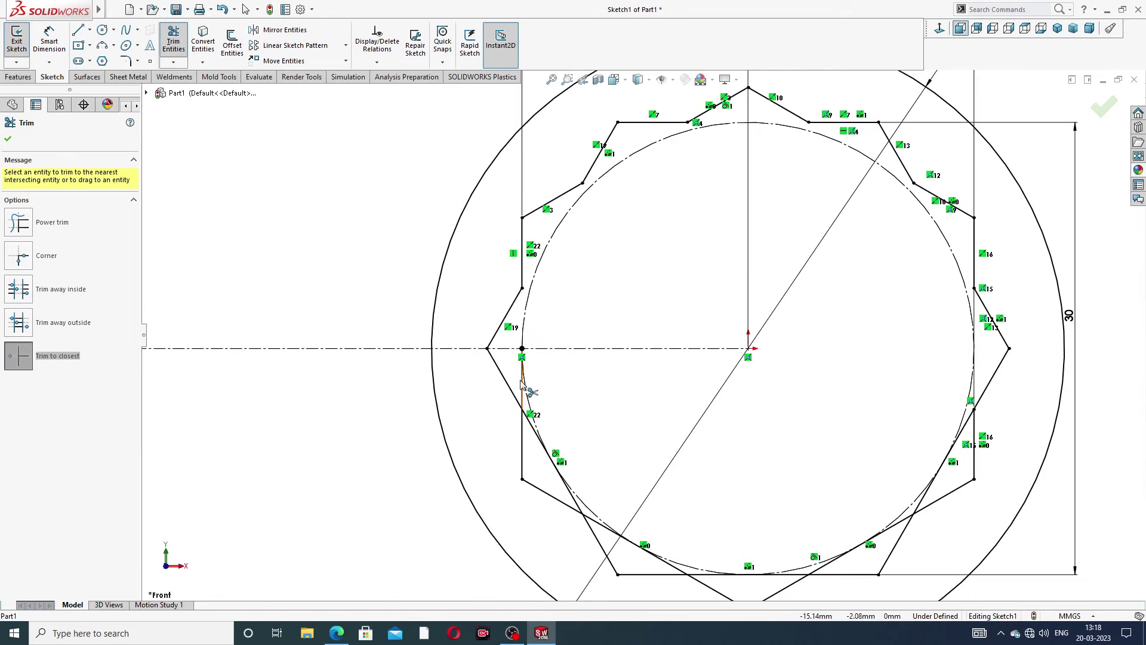
left_click(525, 390)
scroll(539, 503, "up", 2)
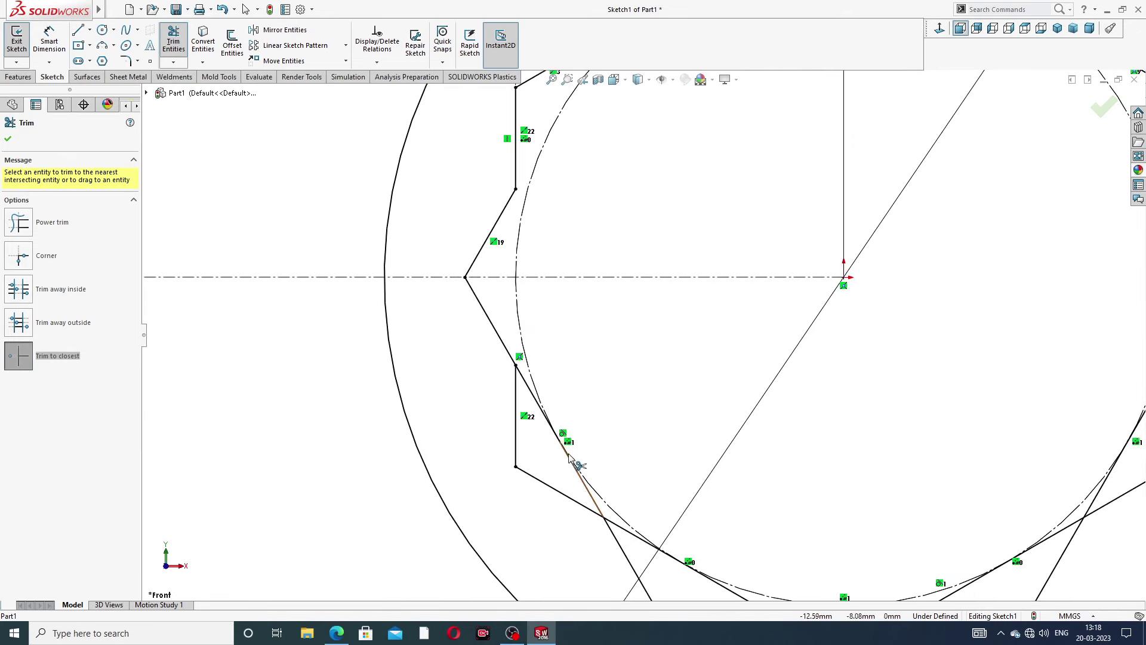
left_click(541, 403)
left_click(583, 493)
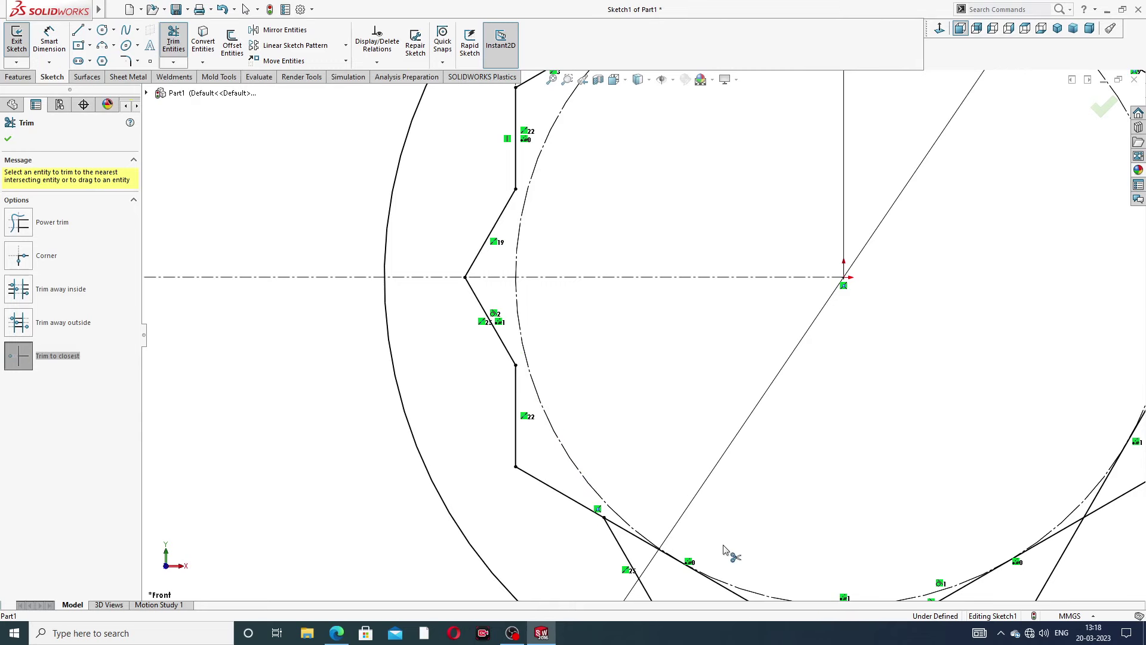
scroll(724, 549, "down", 2)
left_click(655, 484)
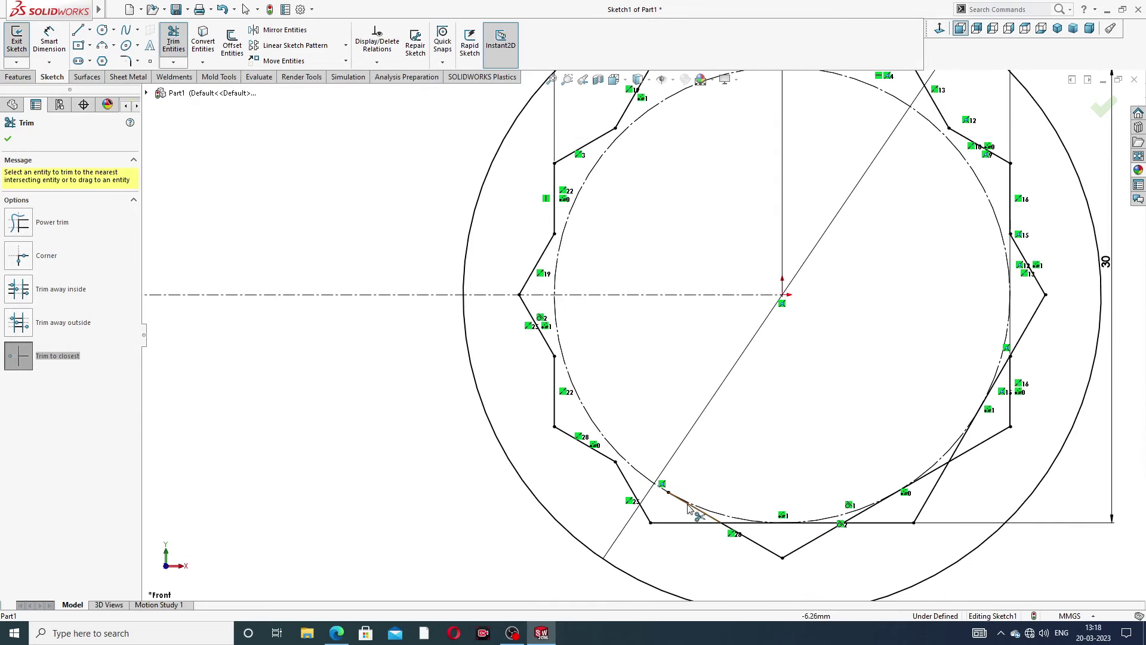
scroll(788, 545, "down", 3)
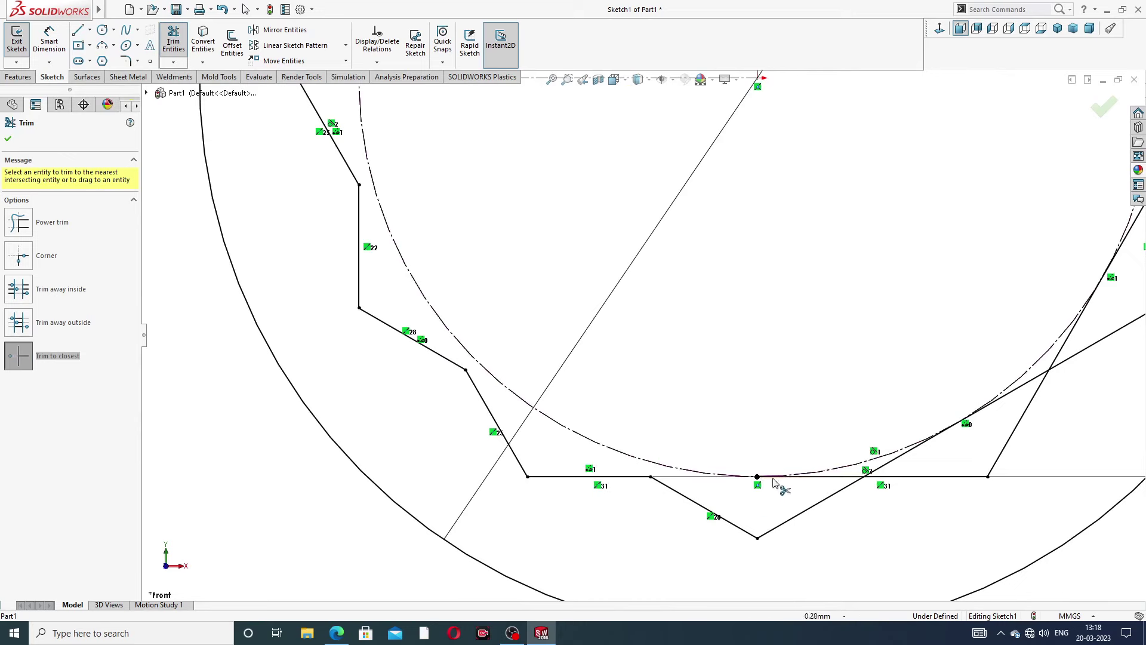
Trim the remaining lines and arcs at the bottom and lower right, then accept.
left_click(793, 478)
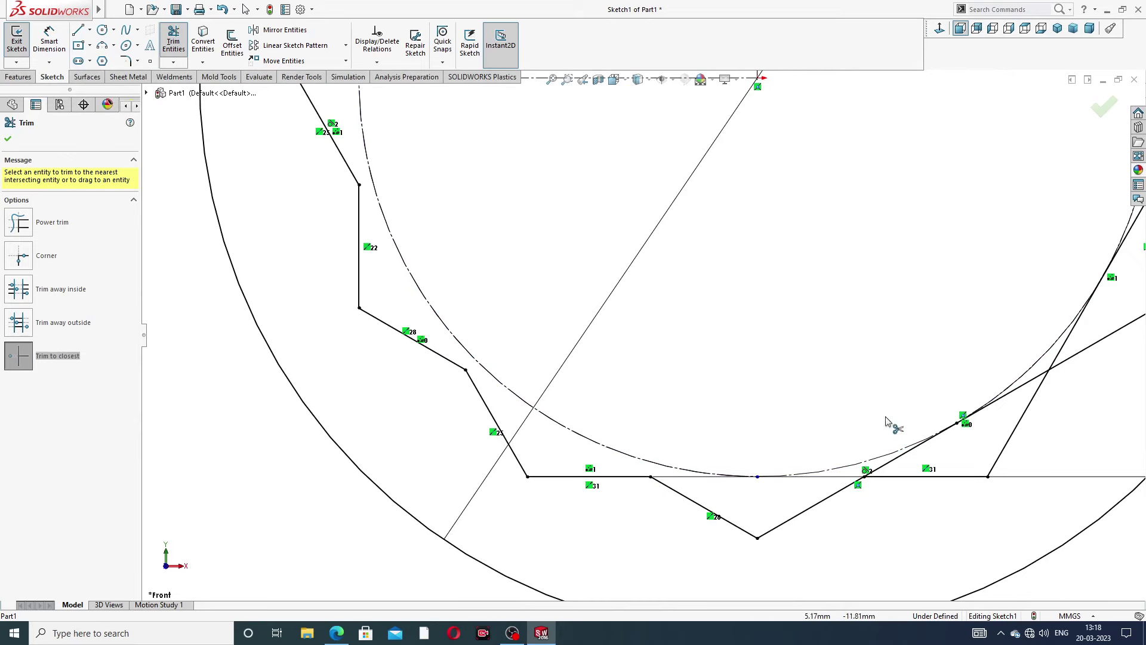
scroll(873, 457, "up", 3)
scroll(878, 442, "down", 4)
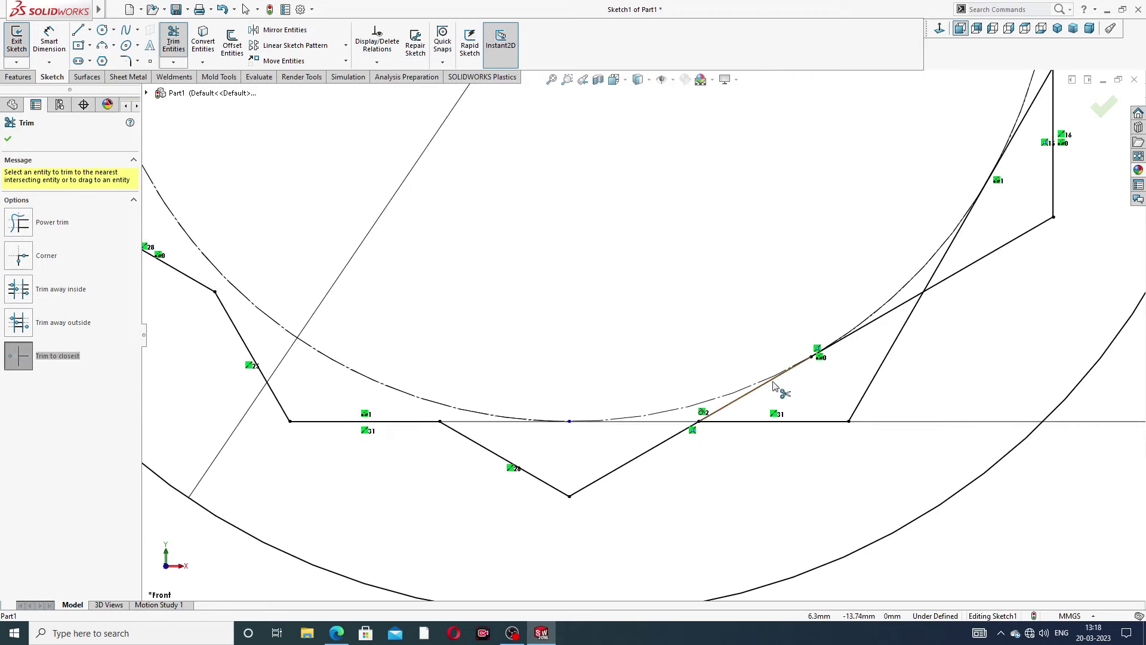
left_click(776, 387)
left_click(875, 322)
left_click(920, 284)
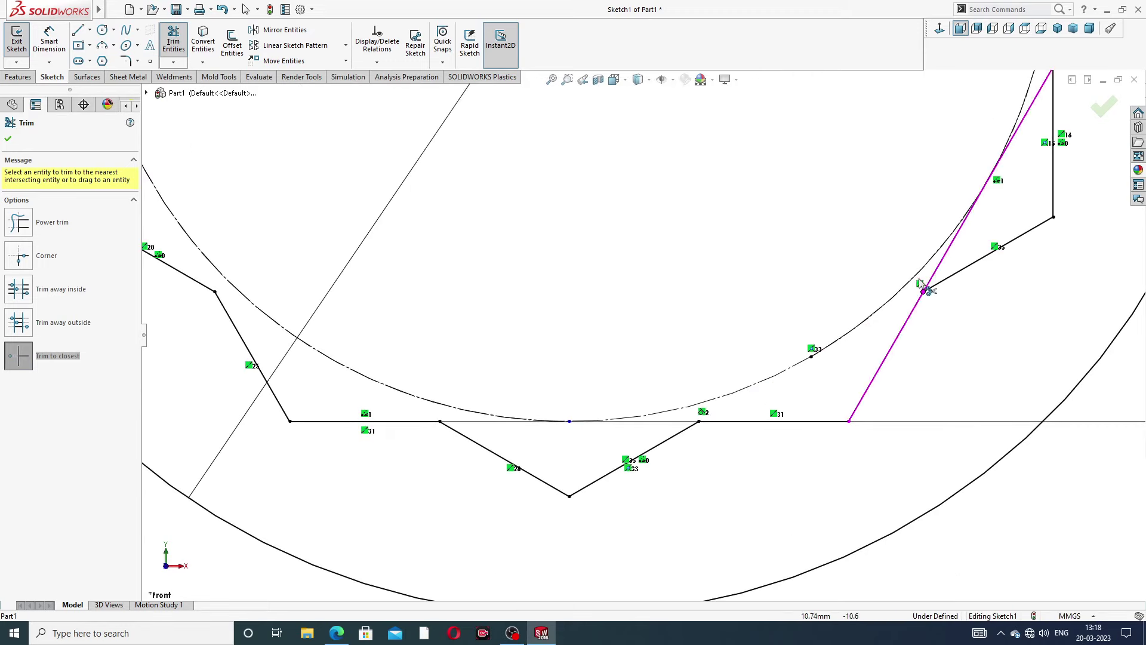
left_click(947, 265)
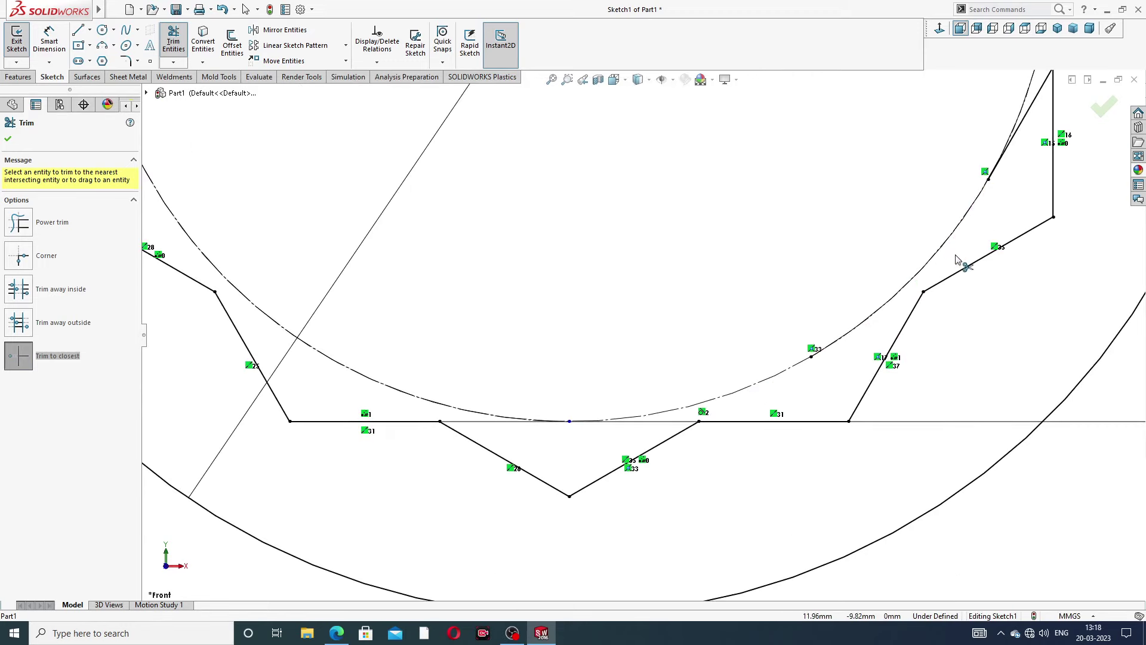
left_click(1019, 129)
scroll(974, 182, "up", 1)
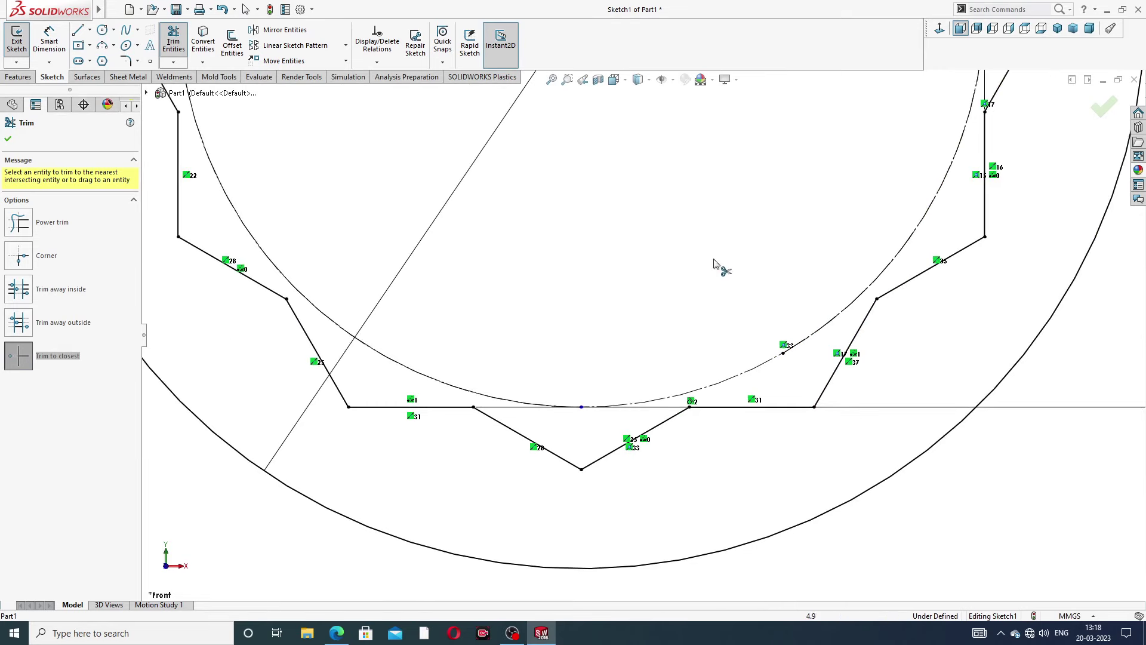
scroll(710, 263, "up", 1)
scroll(691, 231, "up", 1)
scroll(679, 197, "down", 1)
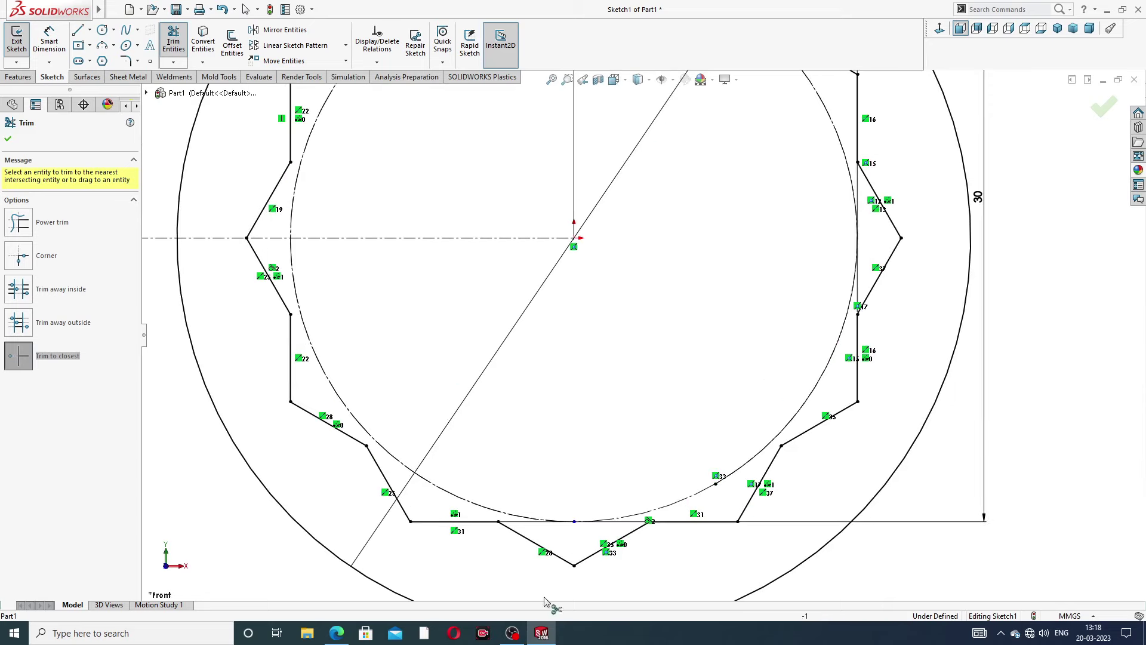
scroll(538, 471, "down", 2)
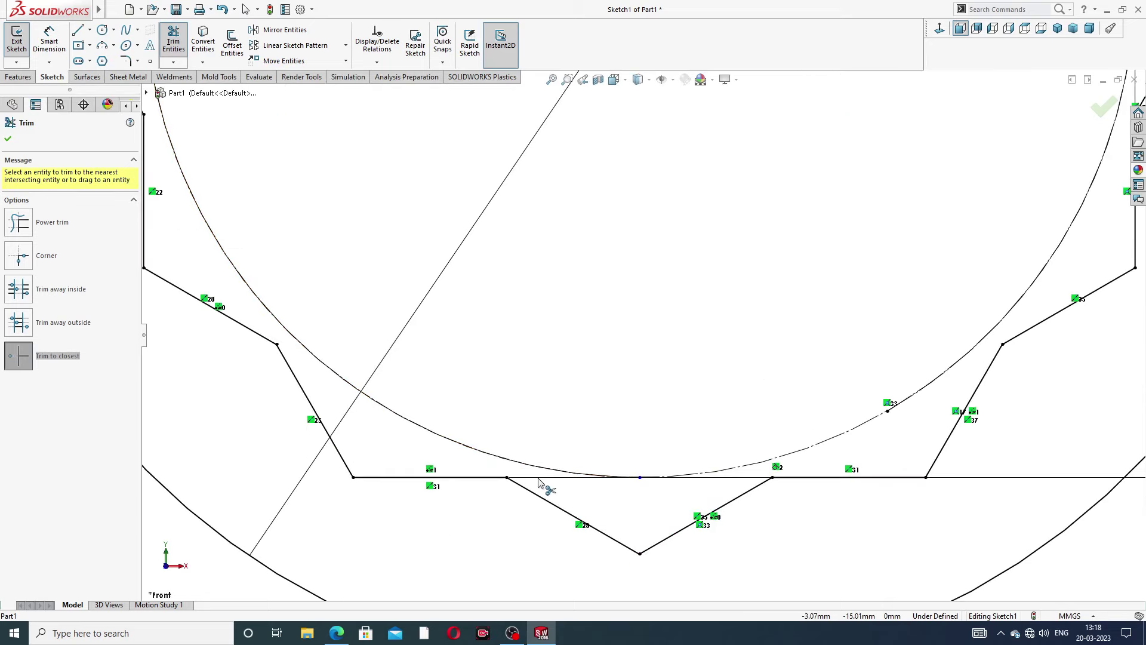
left_click(687, 482)
scroll(711, 346, "up", 3)
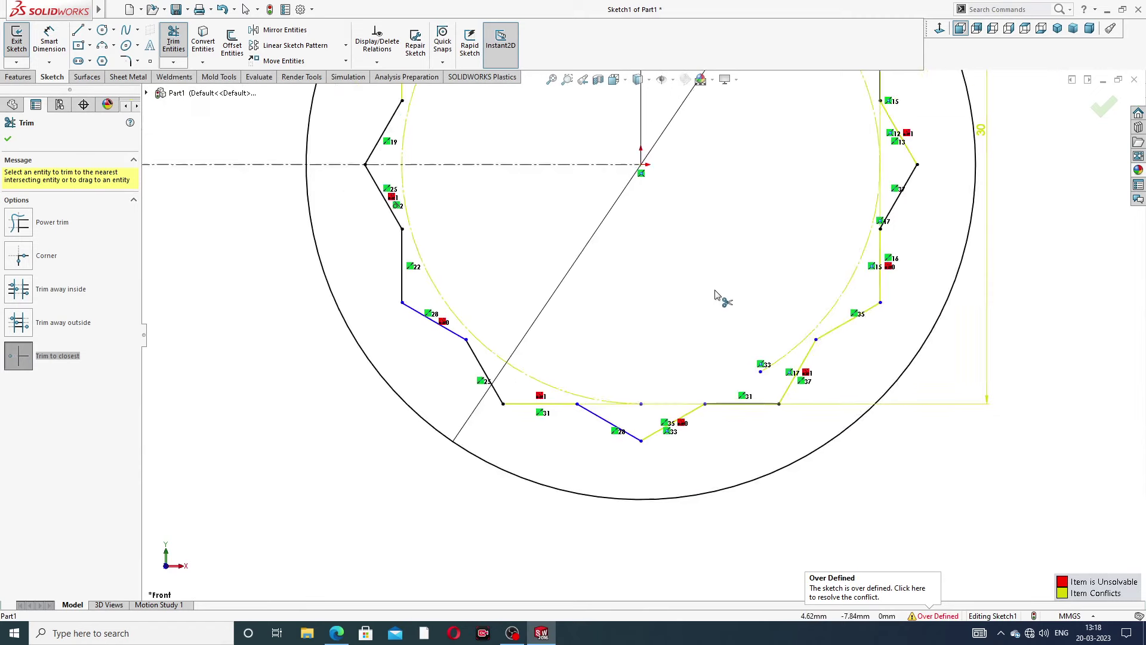
left_click(8, 140)
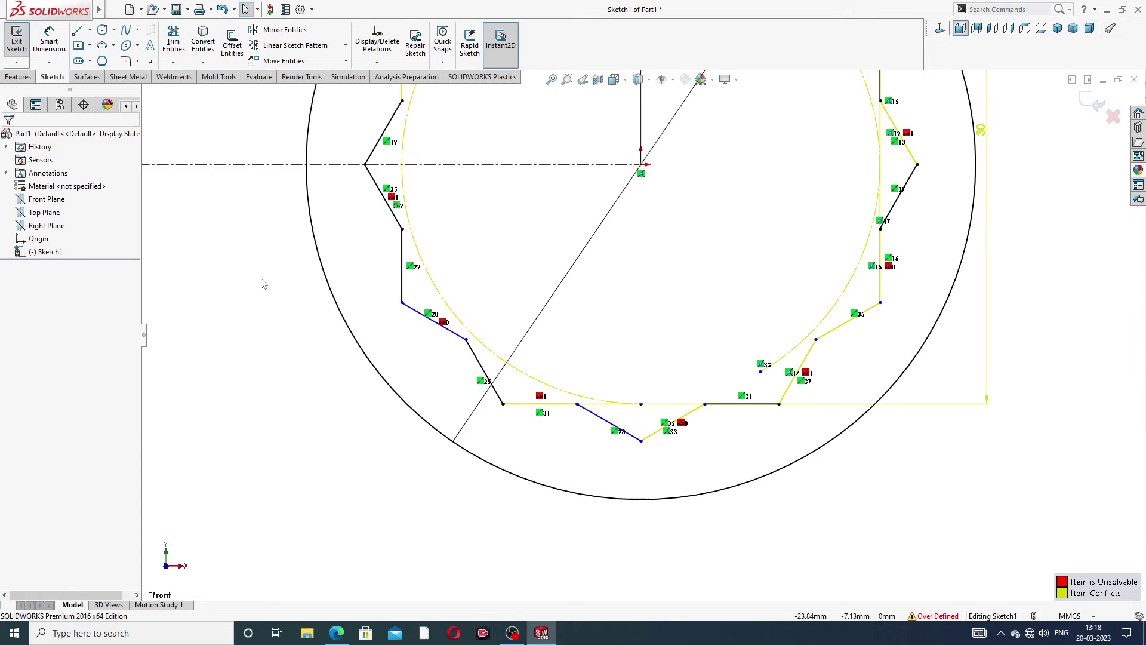
Undo the last trim so Sketch1 is under defined again.
key("ctrl+z")
scroll(675, 334, "up", 1)
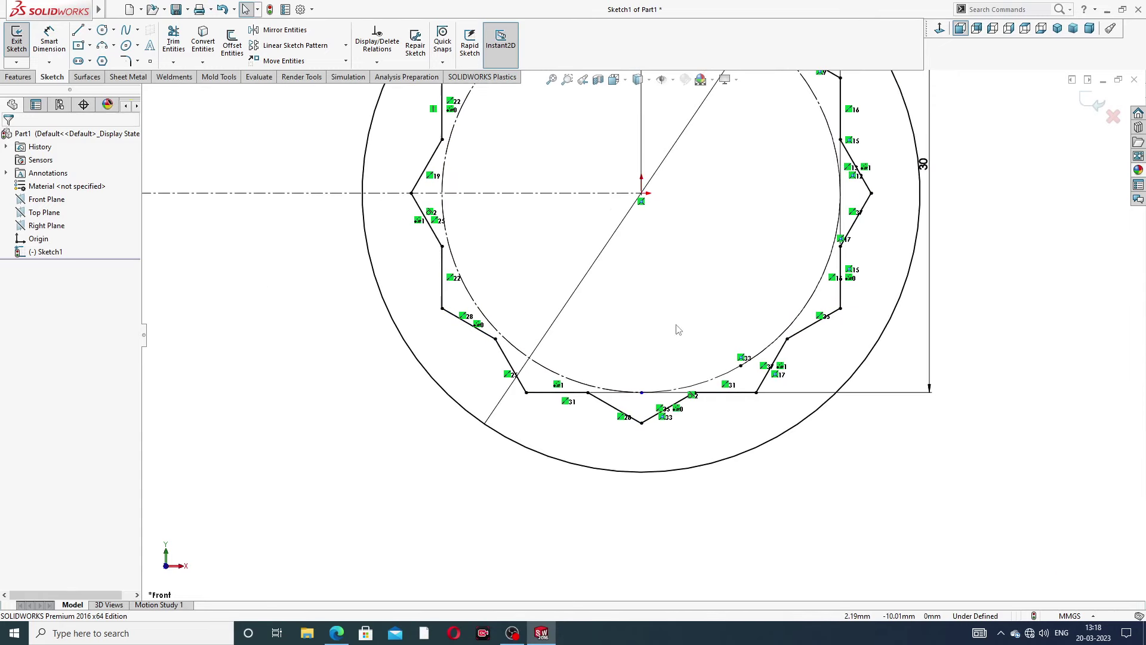
scroll(686, 333, "down", 1)
scroll(686, 332, "down", 1)
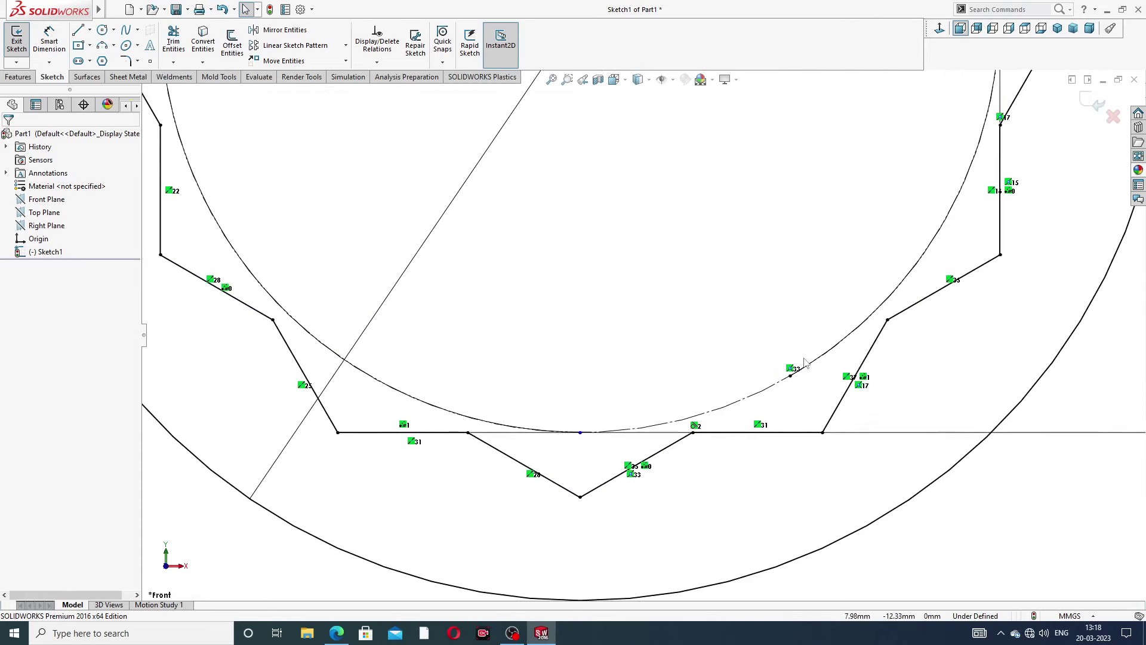
scroll(747, 421, "up", 3)
scroll(606, 146, "up", 3)
scroll(650, 195, "down", 2)
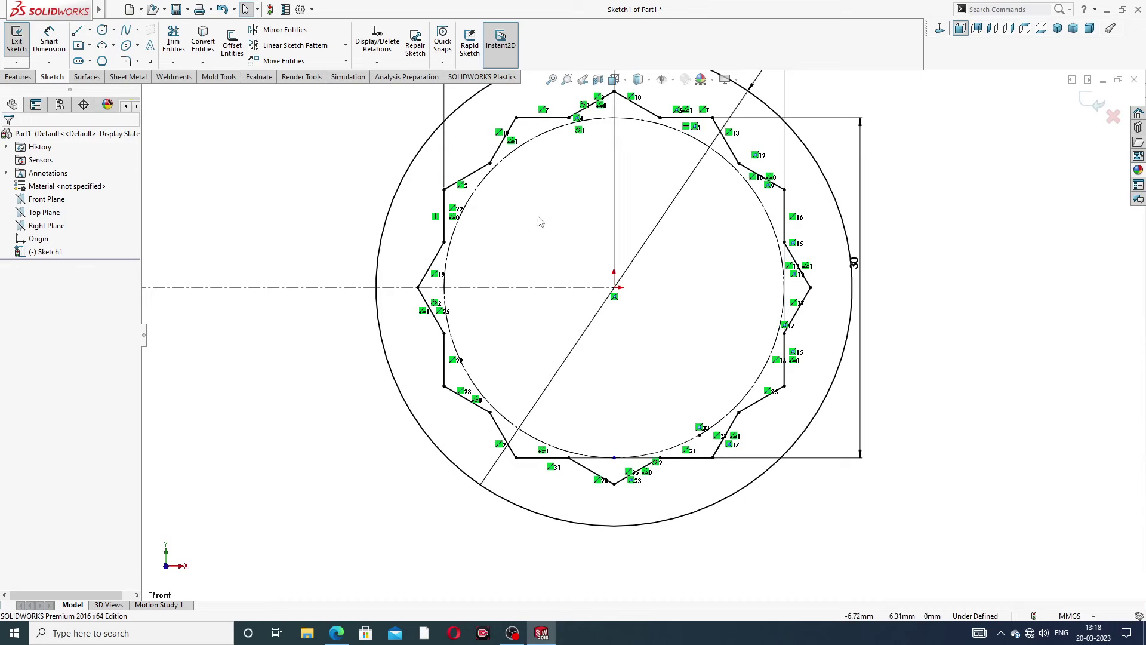
scroll(484, 289, "up", 3)
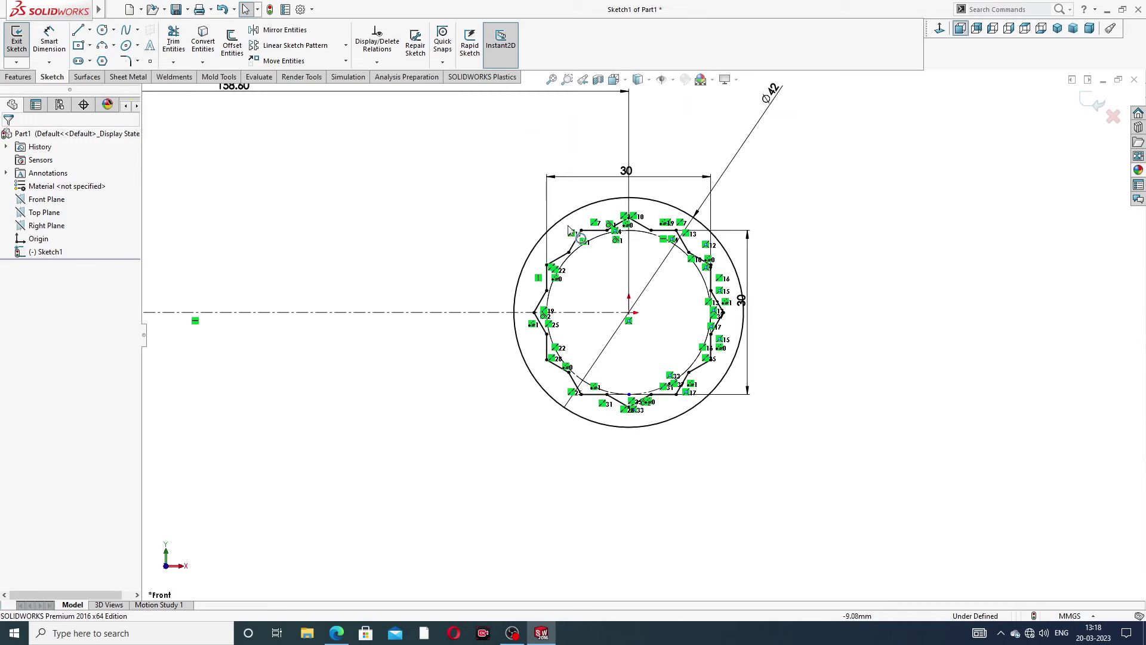
Reposition the vertical and horizontal 30 mm dimensions around the ring end.
left_click(784, 293)
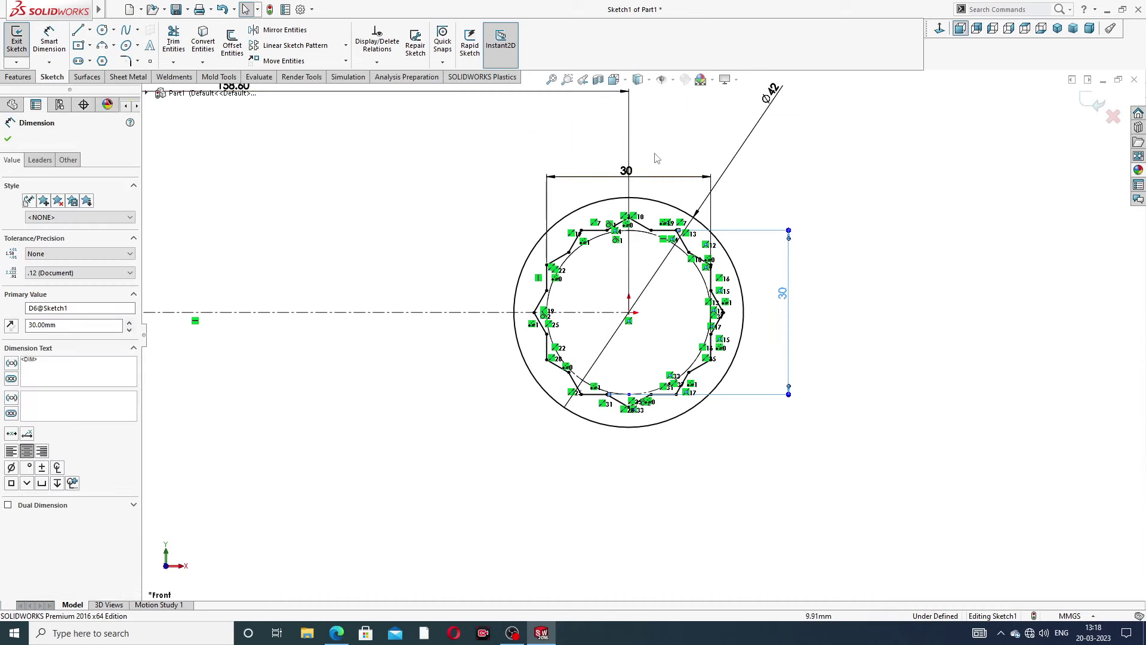
left_click(627, 174)
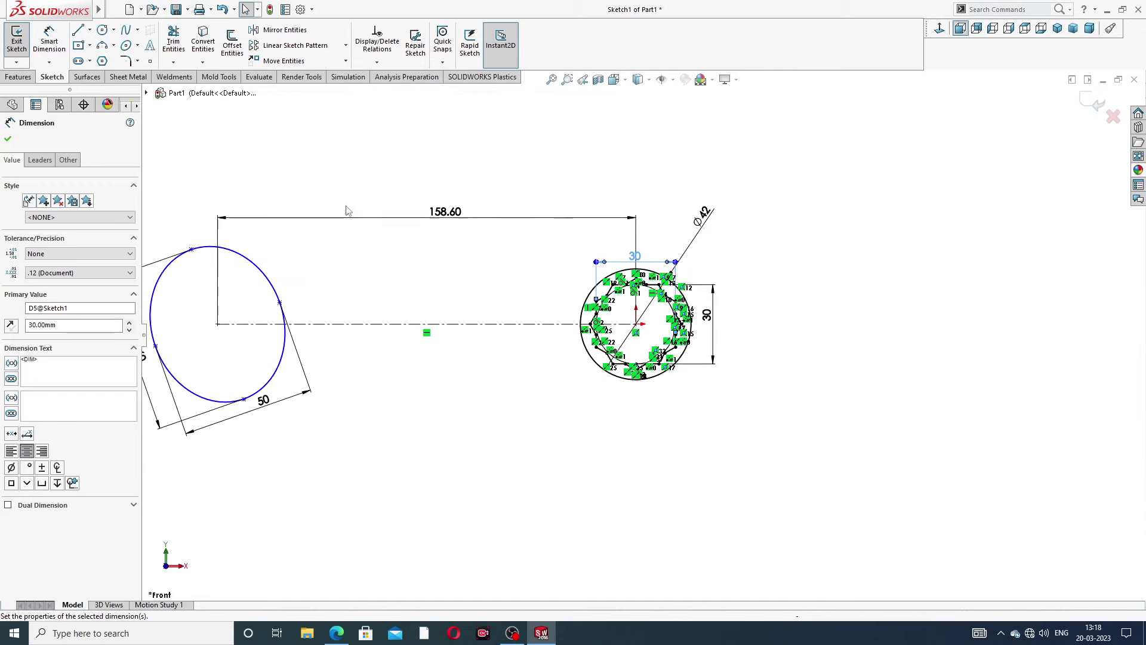
scroll(364, 188, "up", 3)
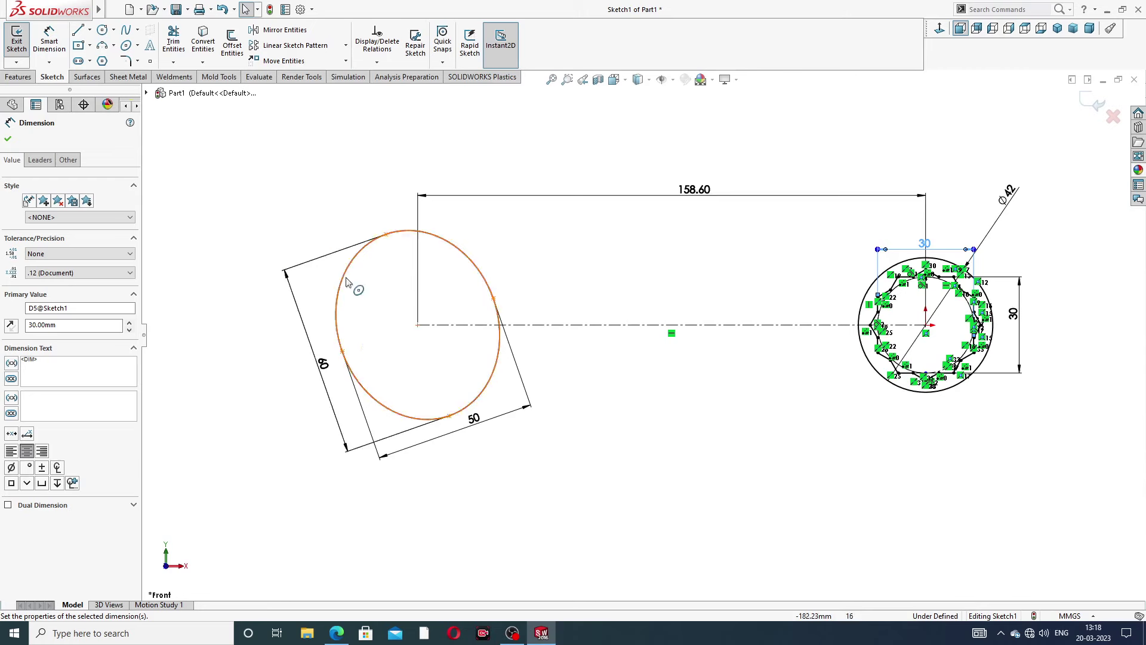
scroll(358, 287, "down", 3)
Draw a short horizontal centreline from the open-jaw centre out to the left.
left_click(90, 30)
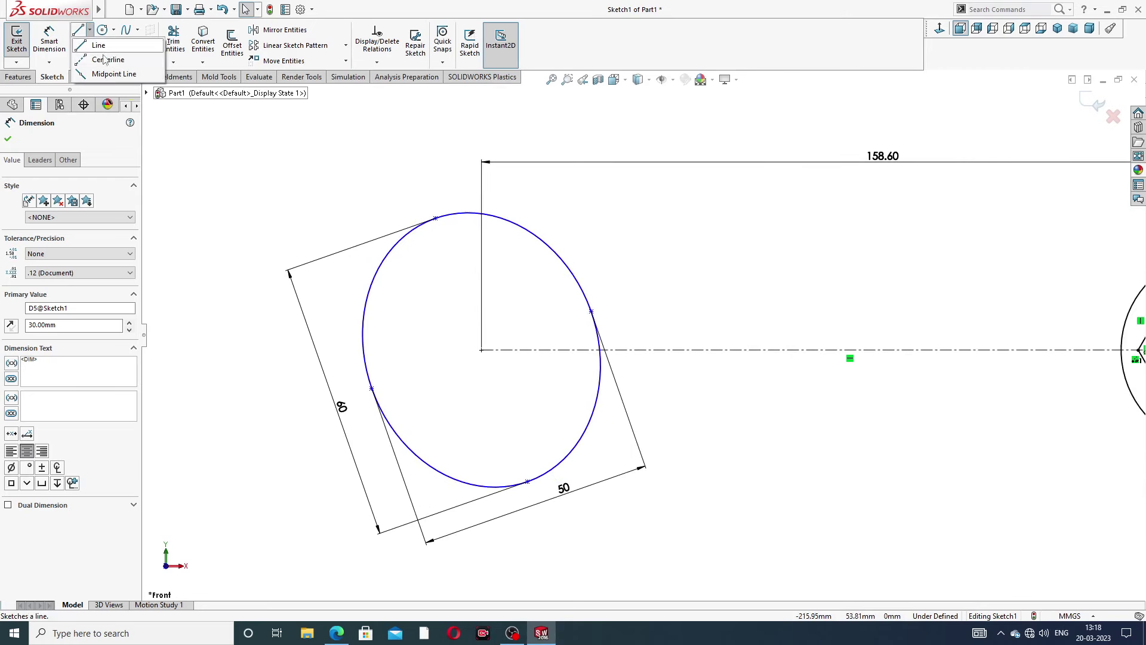
left_click(110, 58)
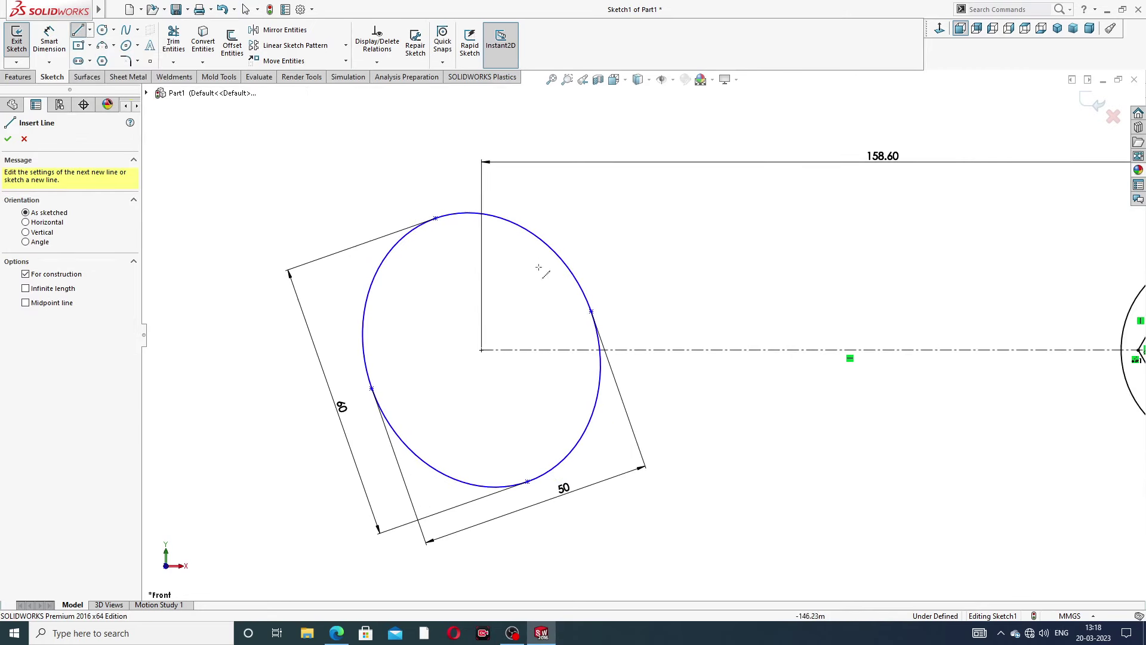
left_click(481, 350)
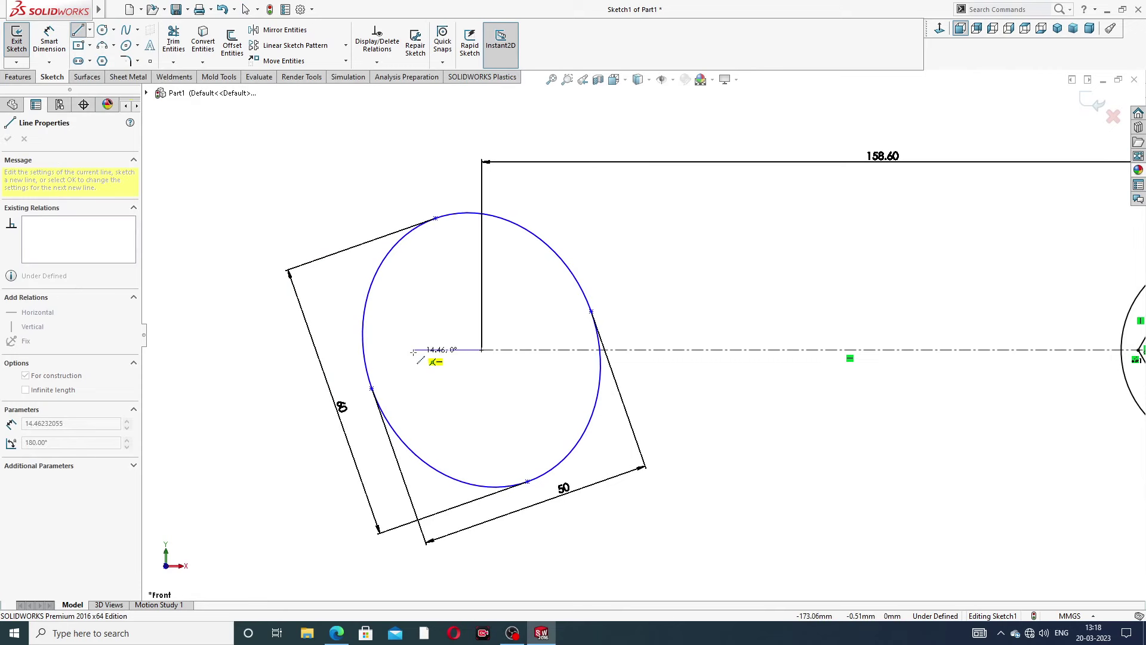
left_click(412, 351)
right_click(445, 296)
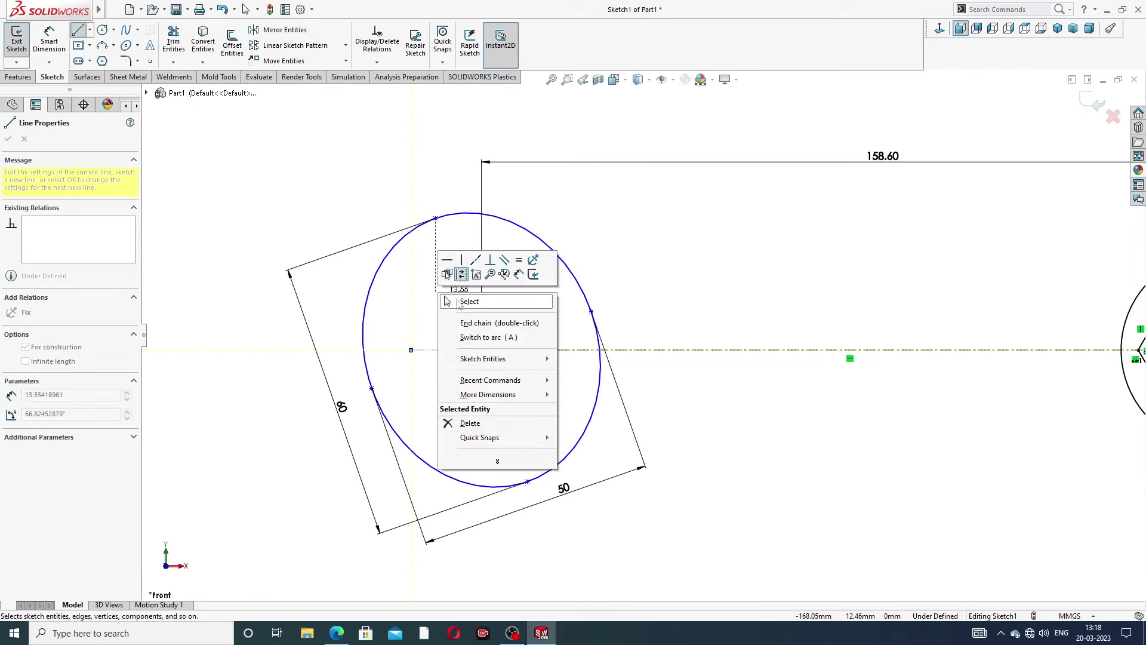
left_click(461, 302)
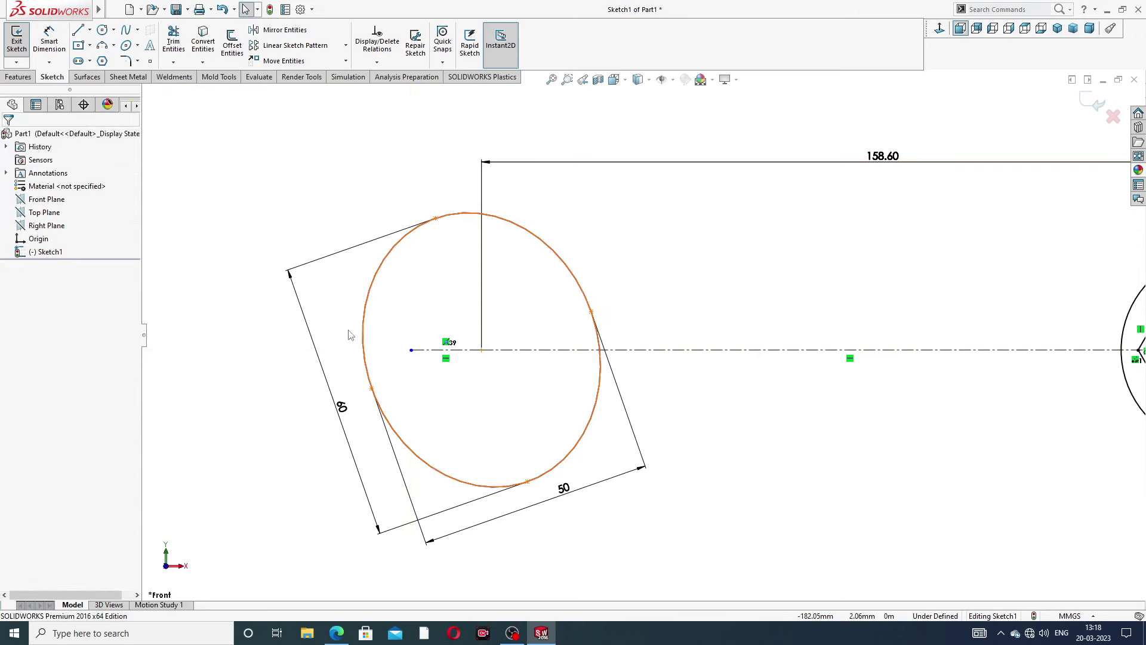
Draw a centreline across the ellipse from its top to its lower edge.
left_click(91, 30)
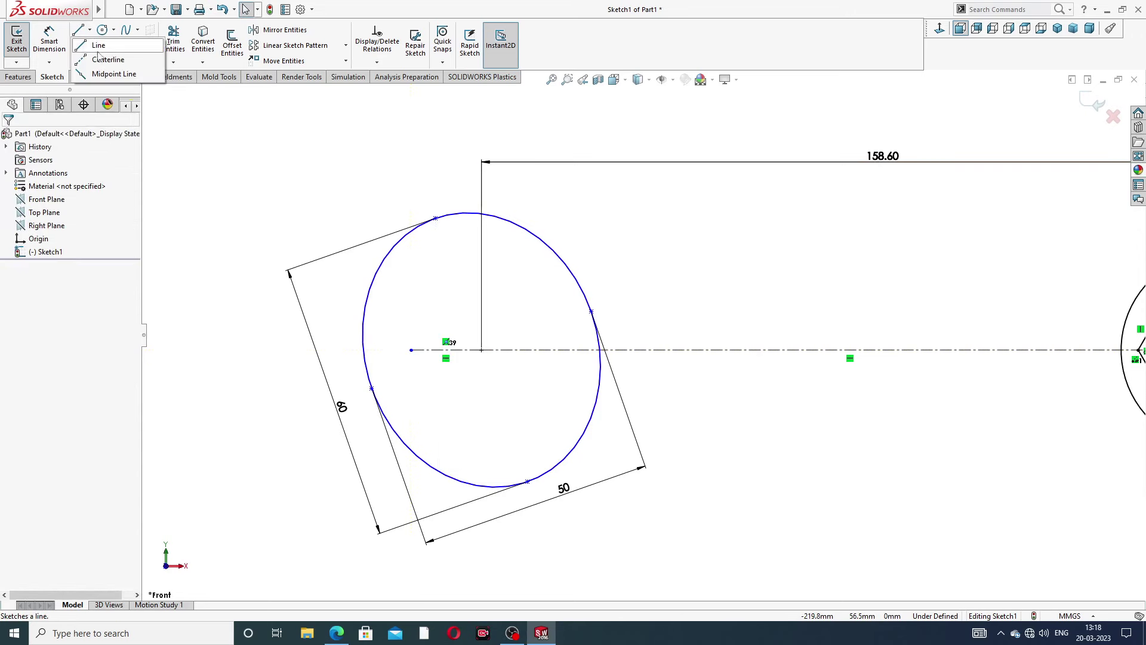
left_click(106, 58)
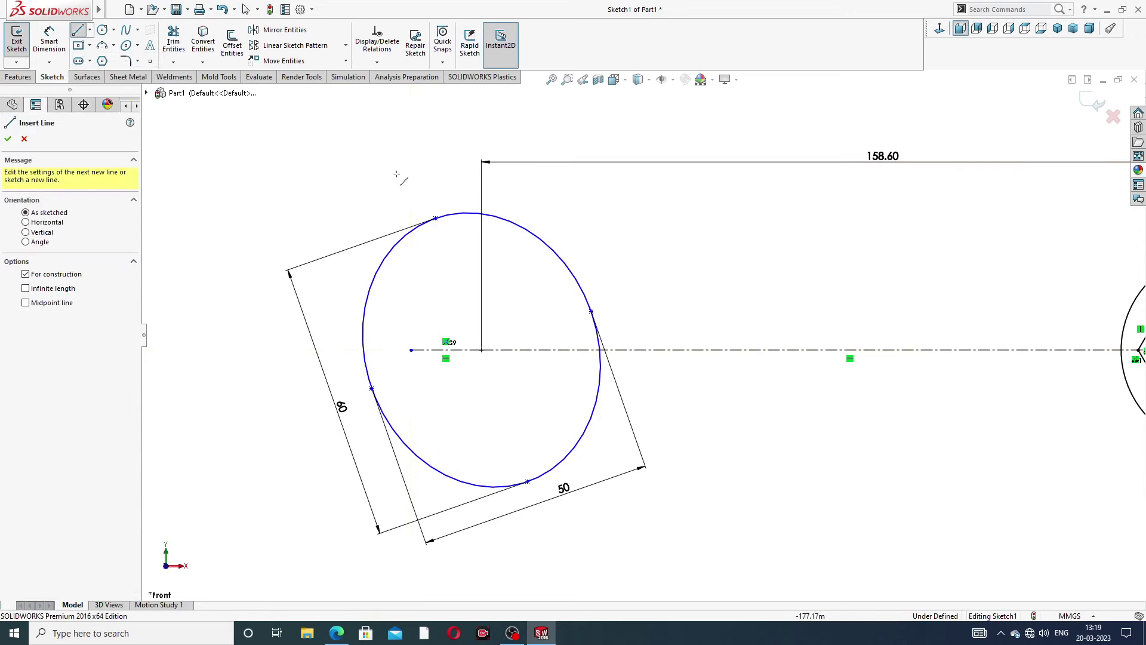
left_click(435, 218)
left_click(528, 481)
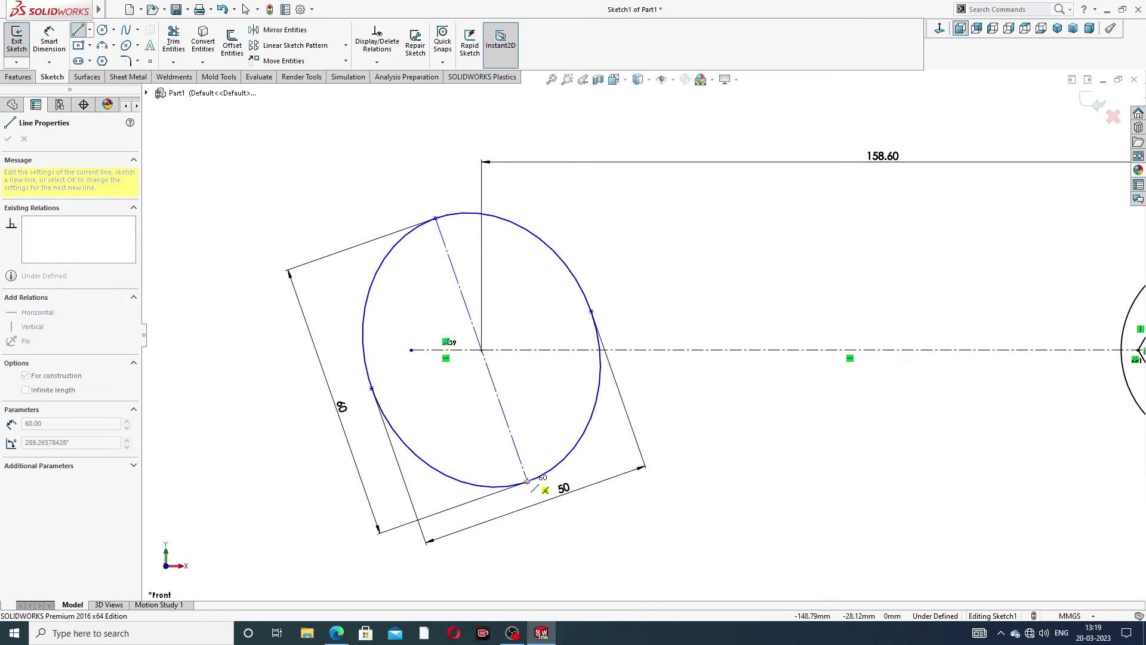
right_click(545, 264)
left_click(582, 276)
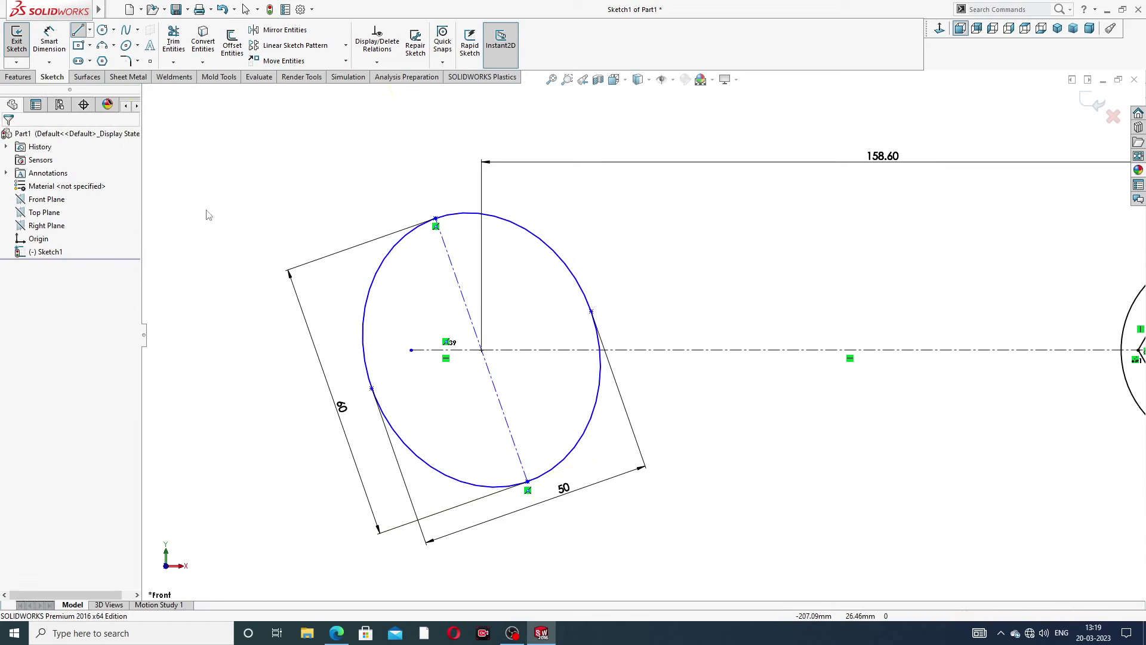
Draw a centreline from the ellipse centre down to its left edge.
left_click(92, 31)
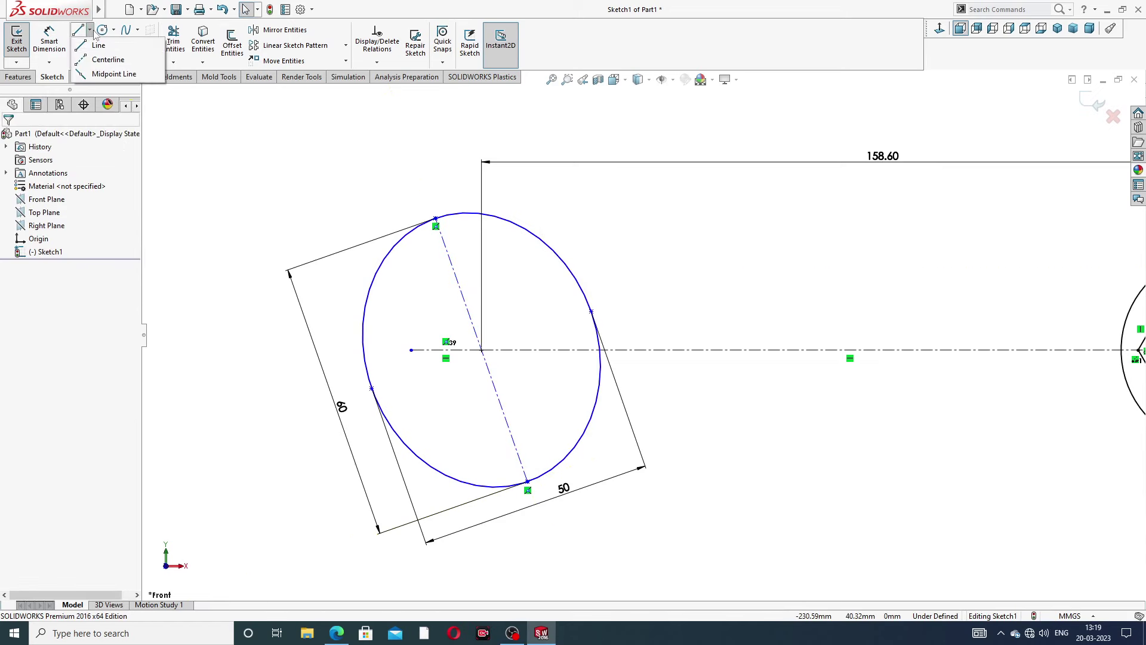
left_click(108, 60)
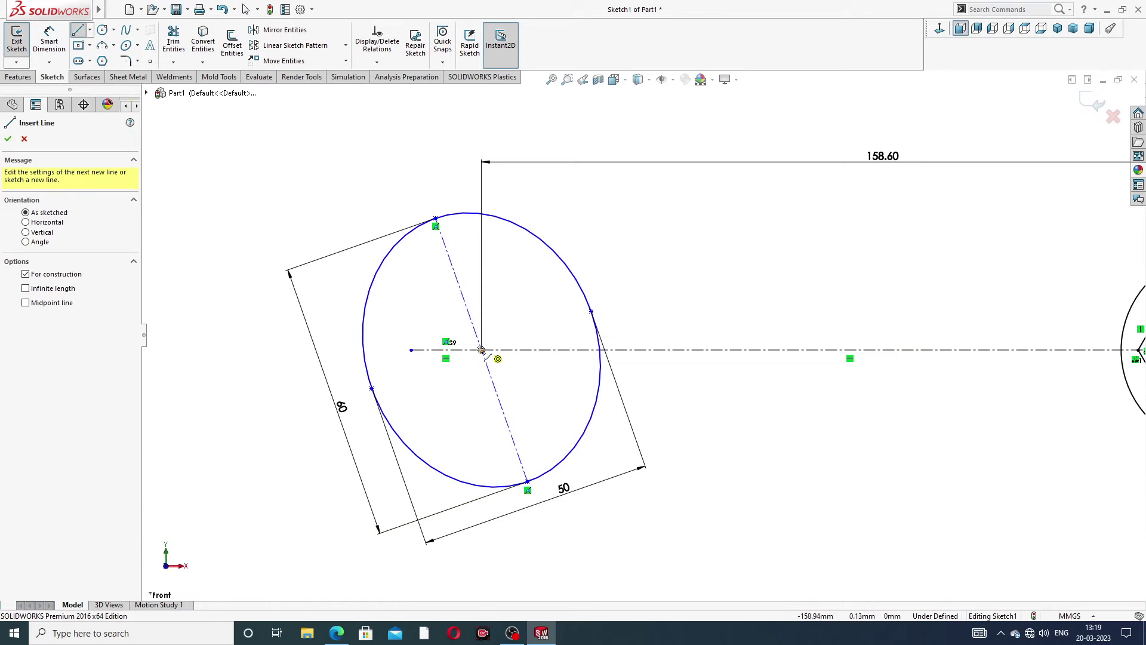
left_click(482, 350)
left_click(371, 388)
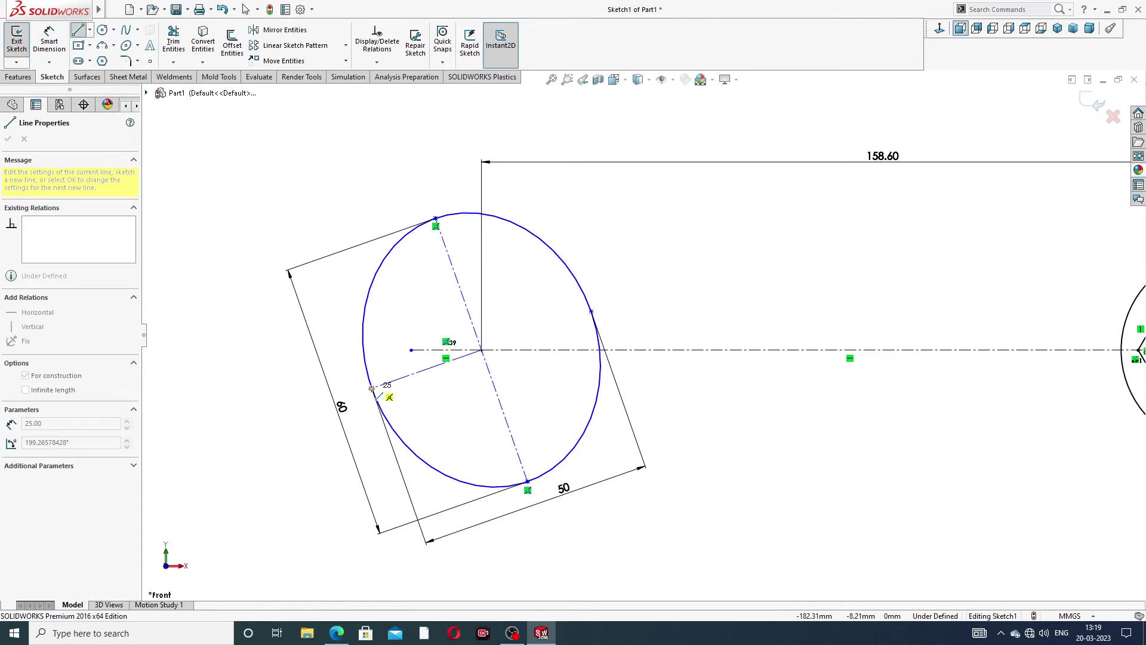
right_click(332, 318)
left_click(378, 332)
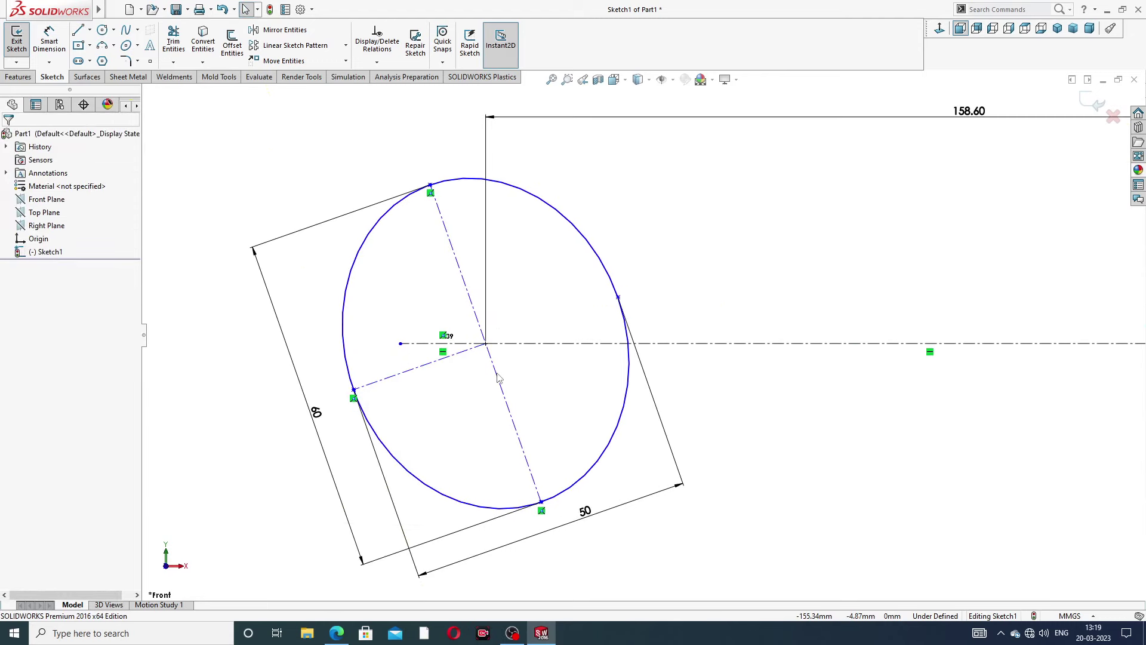
scroll(478, 358, "down", 1)
left_click(49, 41)
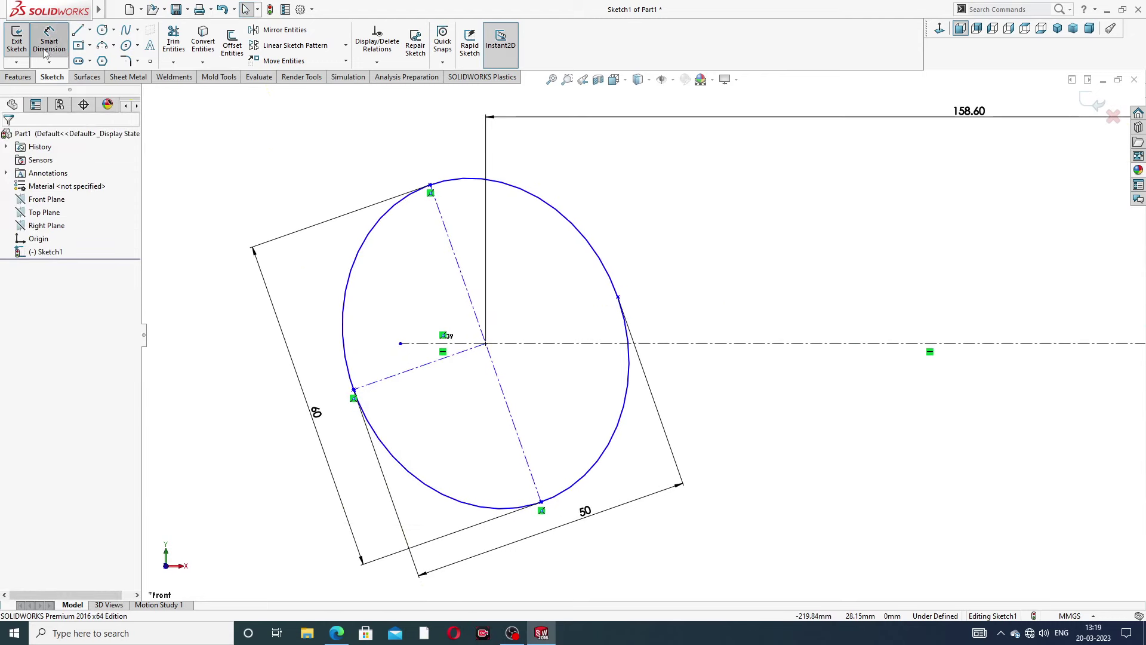
Dimension the angle between the horizontal and angled centrelines as 17°.
left_click(412, 344)
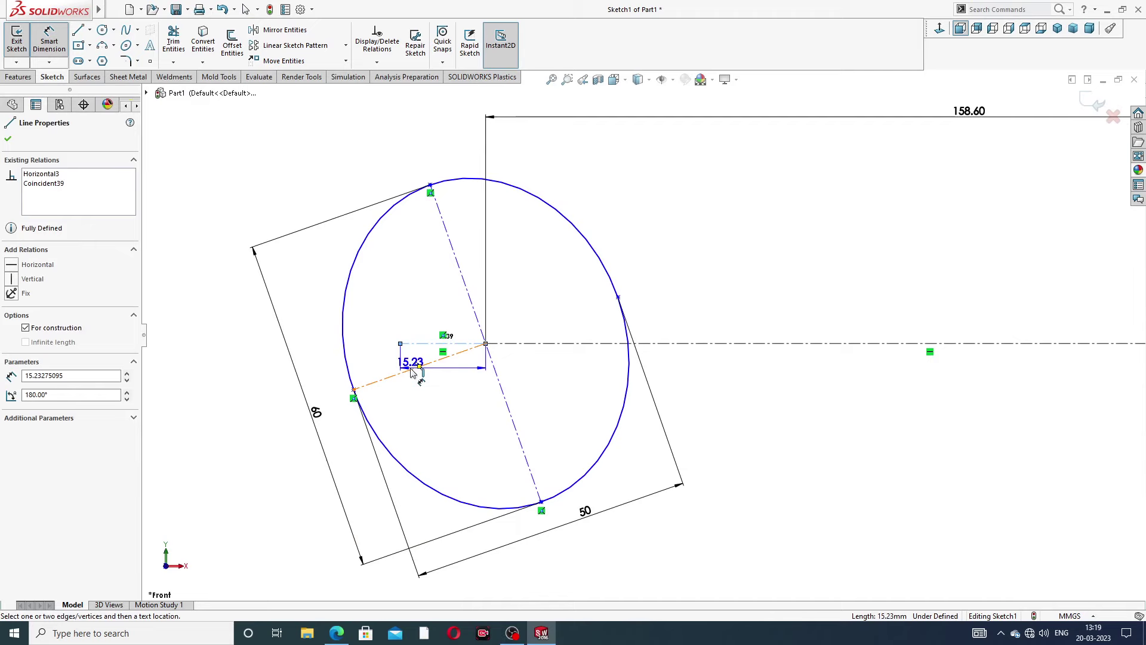
left_click(409, 369)
left_click(332, 355)
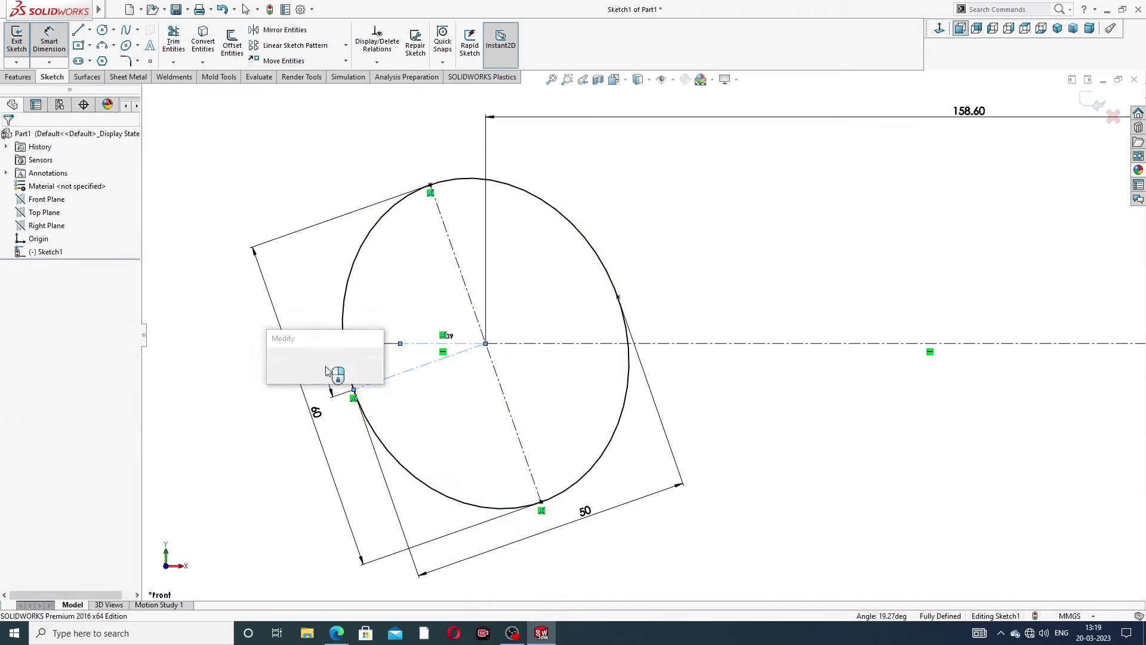
left_click(344, 639)
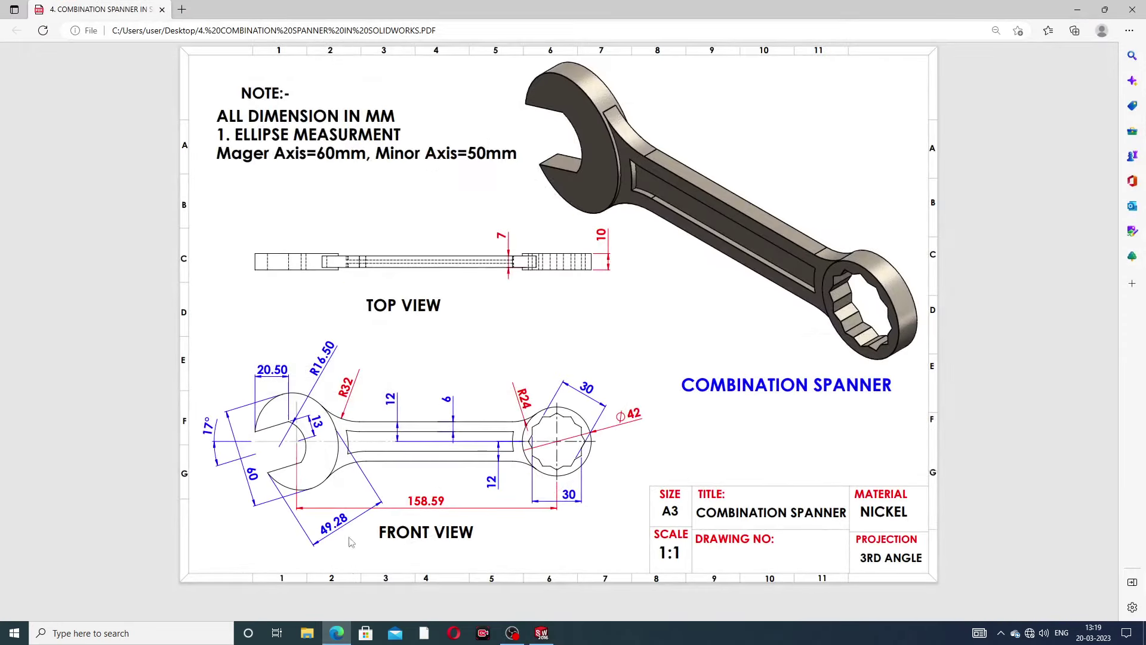
left_click(337, 633)
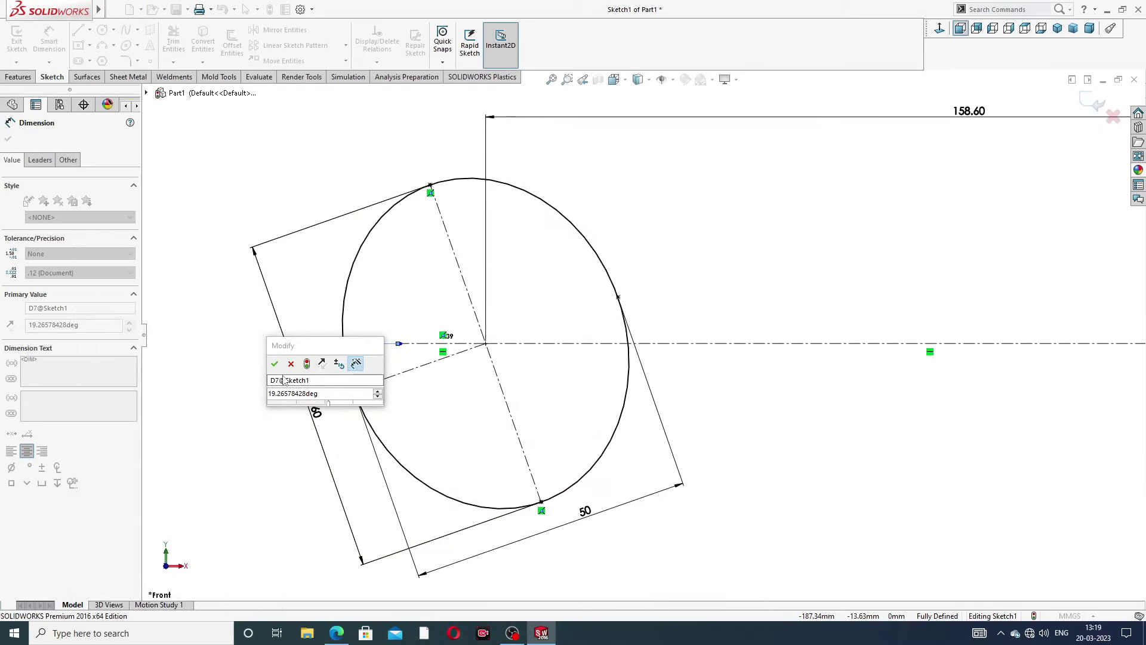
left_click(321, 395)
type("17")
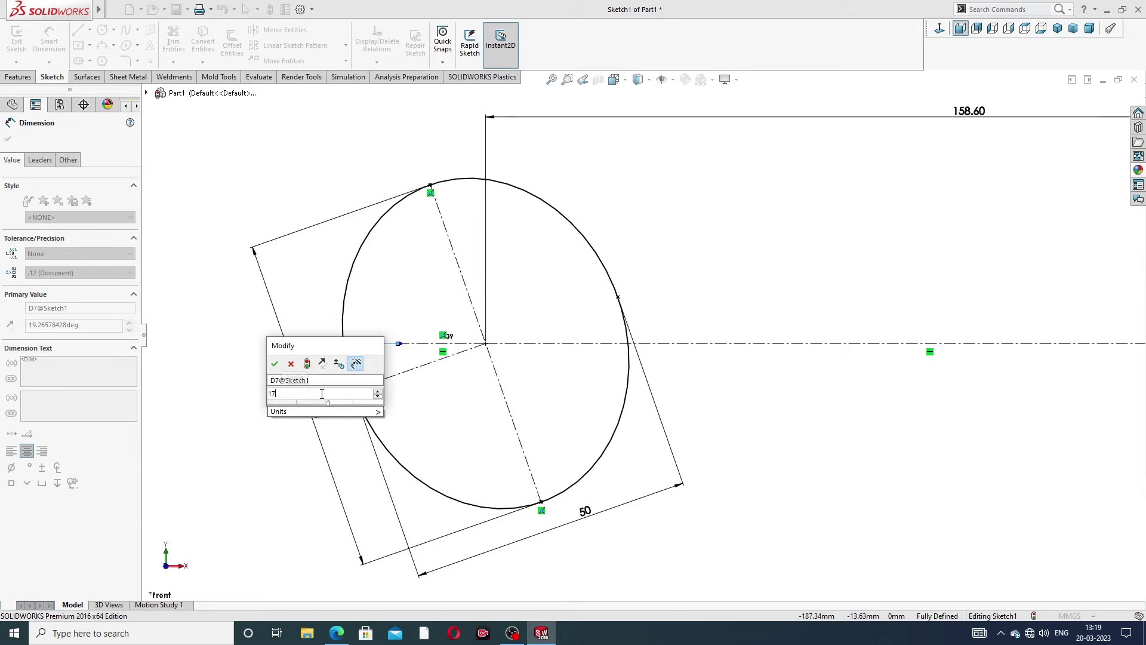
key("Return")
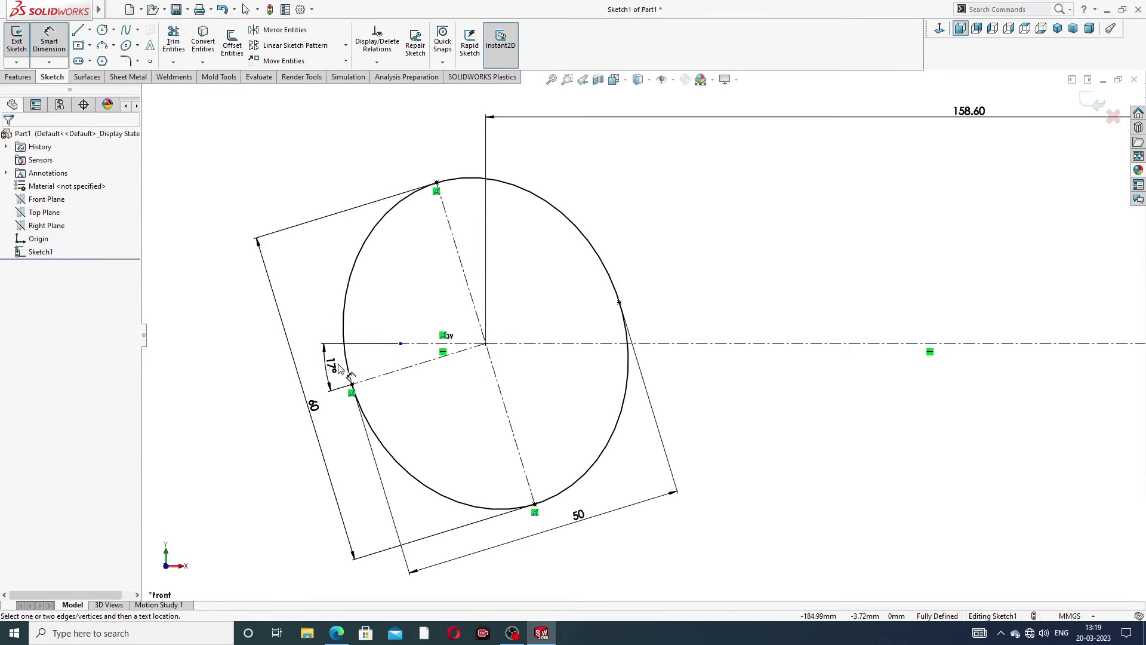
Move the 17° and 60 dimension labels clear to the left of the ellipse.
left_click_drag(339, 368, 321, 375)
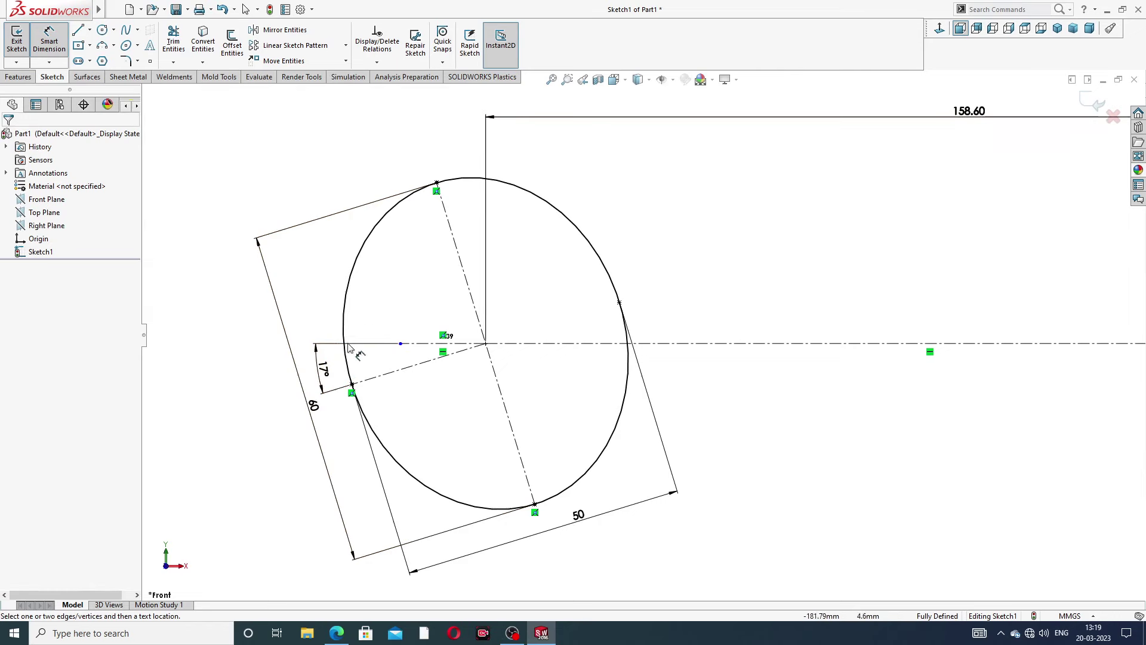
mouse_move(313, 405)
left_mouse_down()
mouse_move(307, 397)
mouse_move(300, 409)
left_mouse_up()
left_click(502, 298)
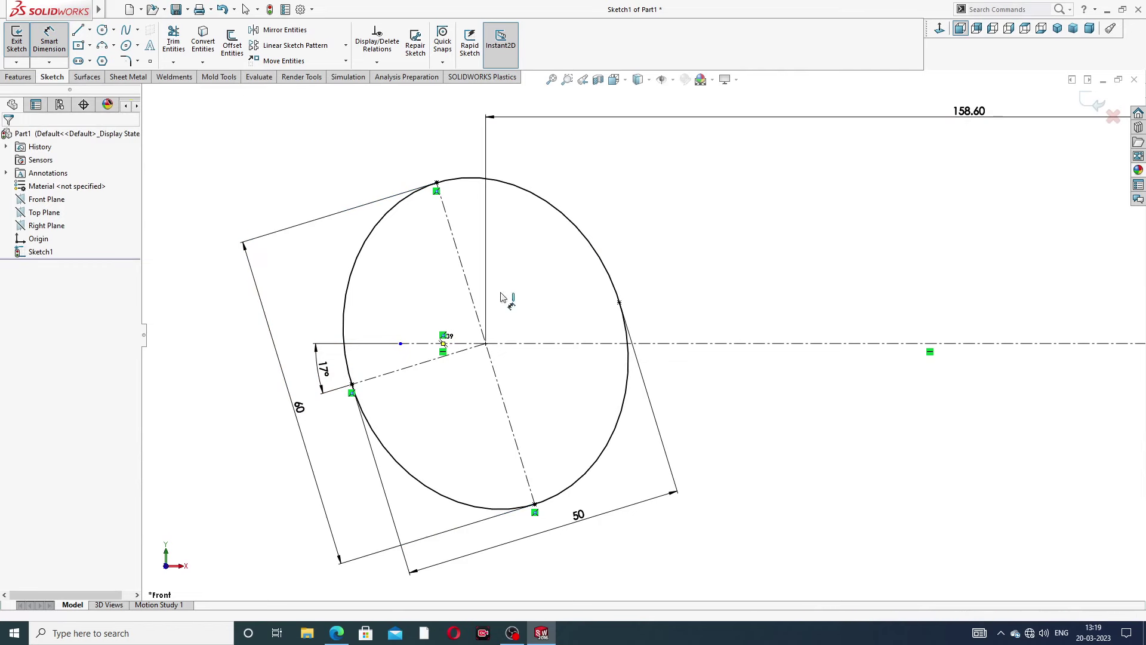
right_click(655, 201)
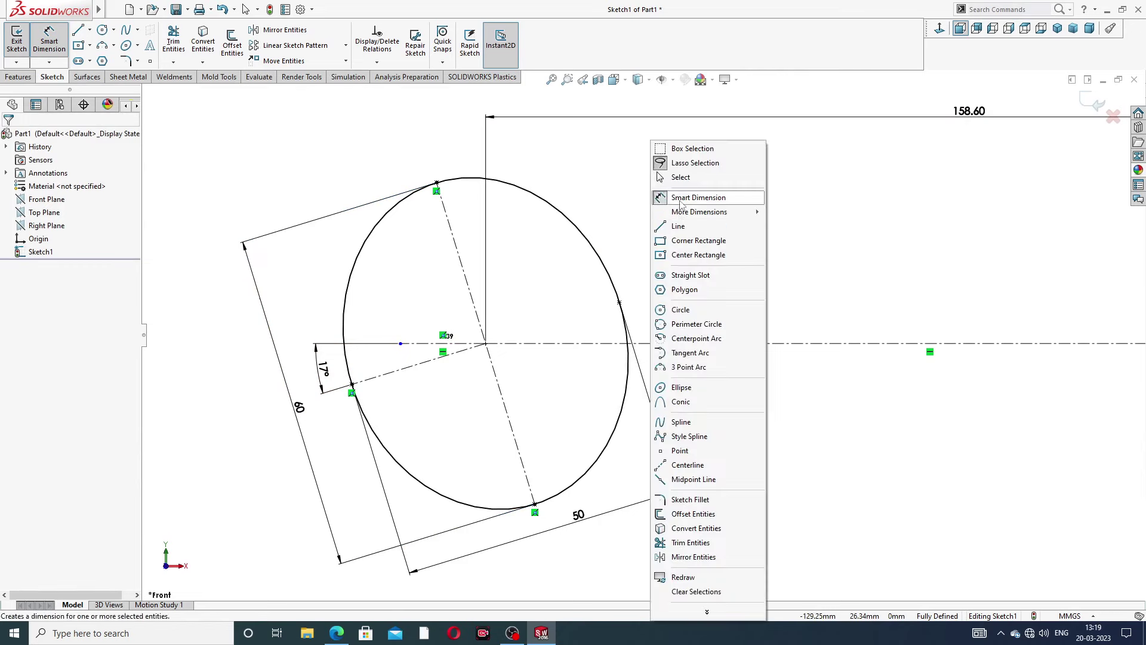
left_click(680, 177)
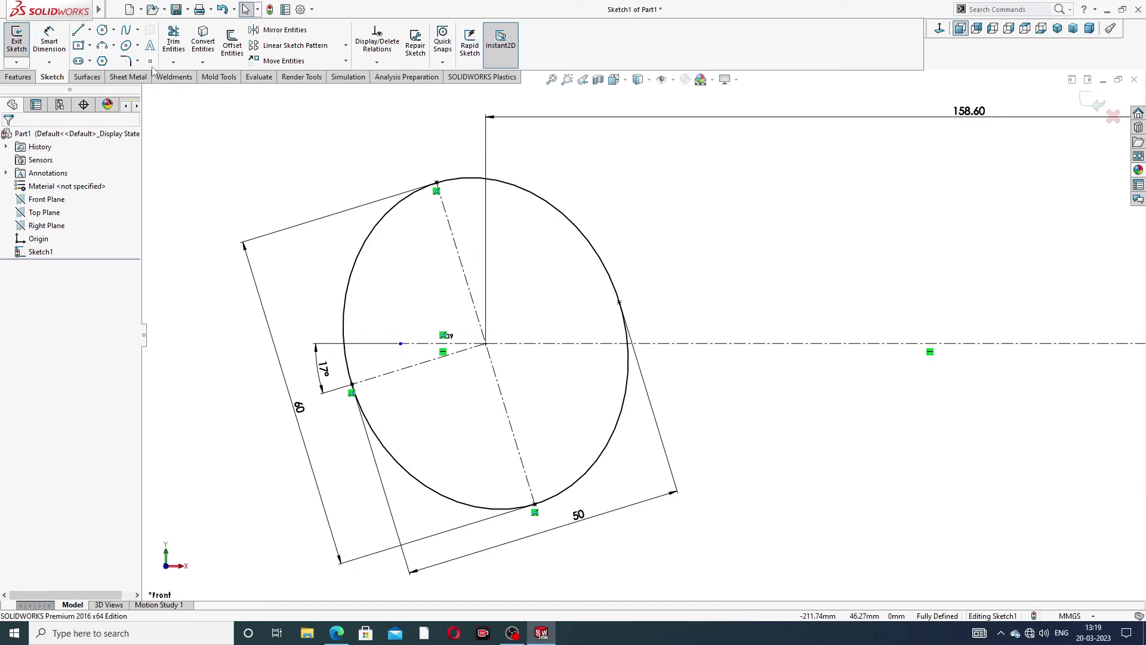
Start Offset Entities and check the spanner PDF's jaw dimensions (20.50, R16.50, 13).
left_click(234, 46)
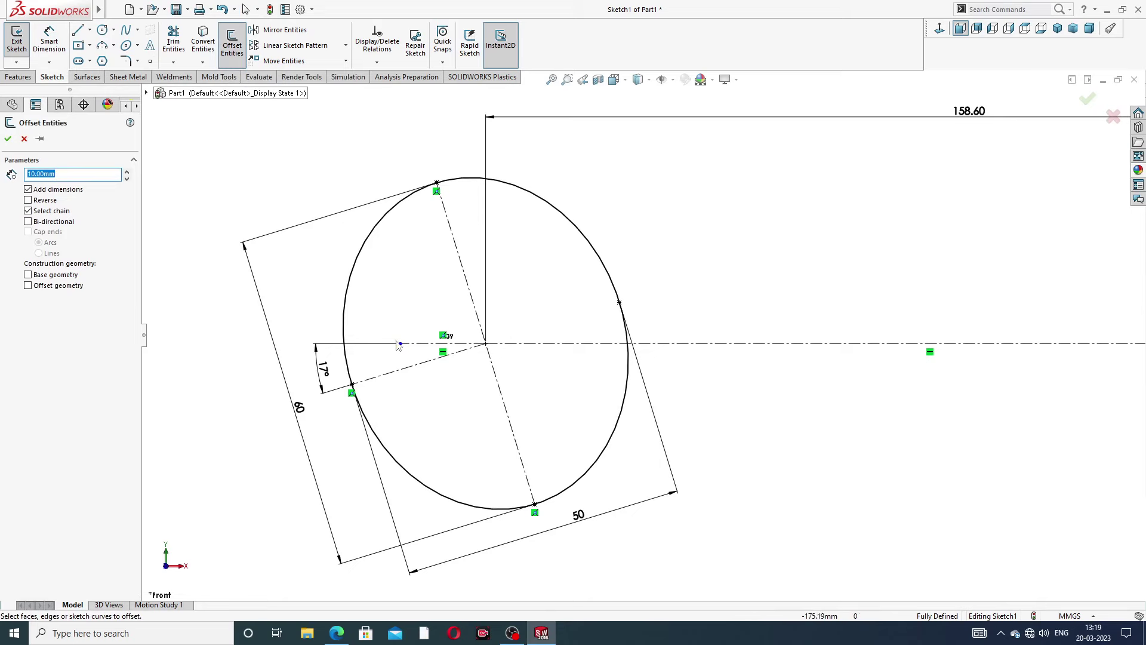
left_click(336, 633)
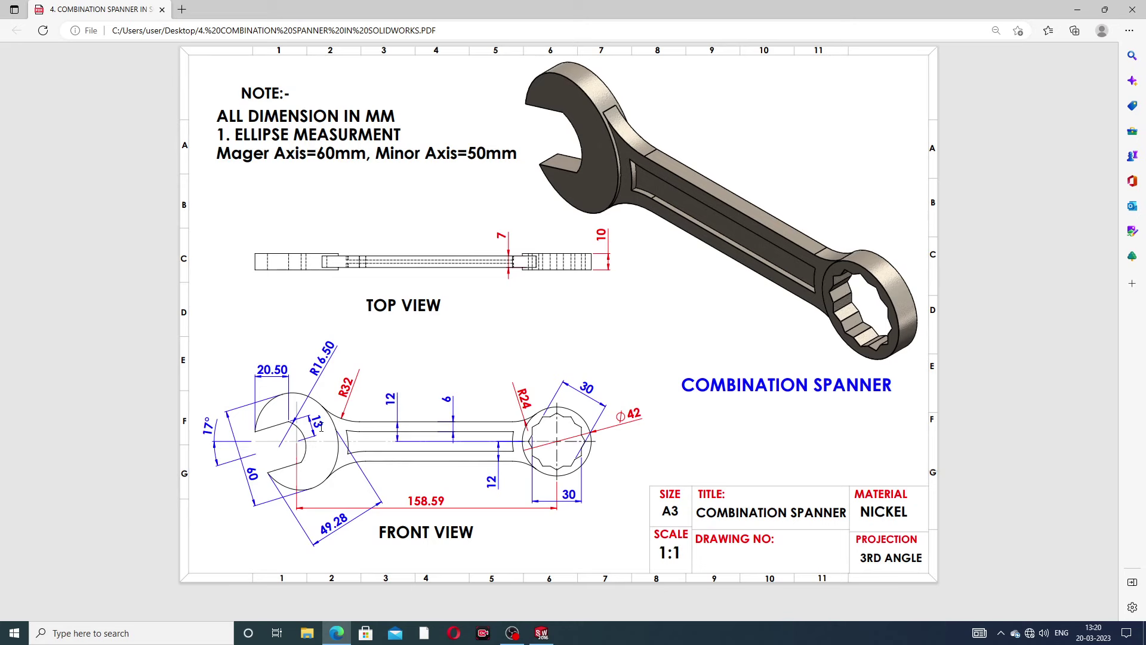
Offset the angled centreline 13 mm bi-directionally to form both jaw lines.
left_click(336, 633)
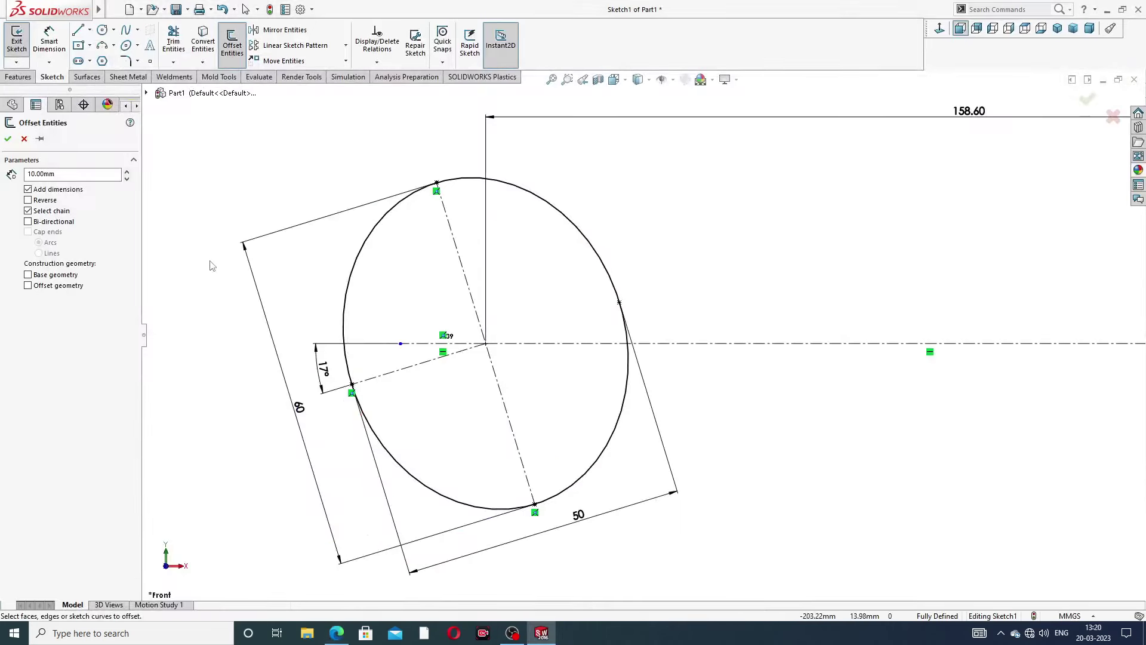
left_click_drag(90, 173, 3, 178)
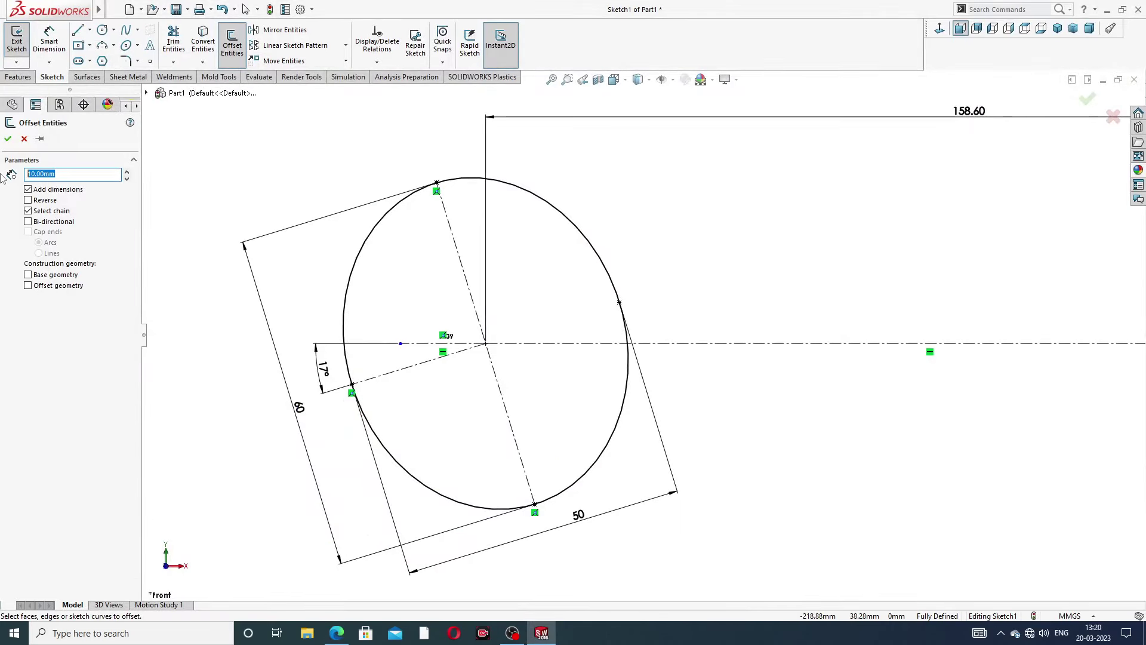
type("1")
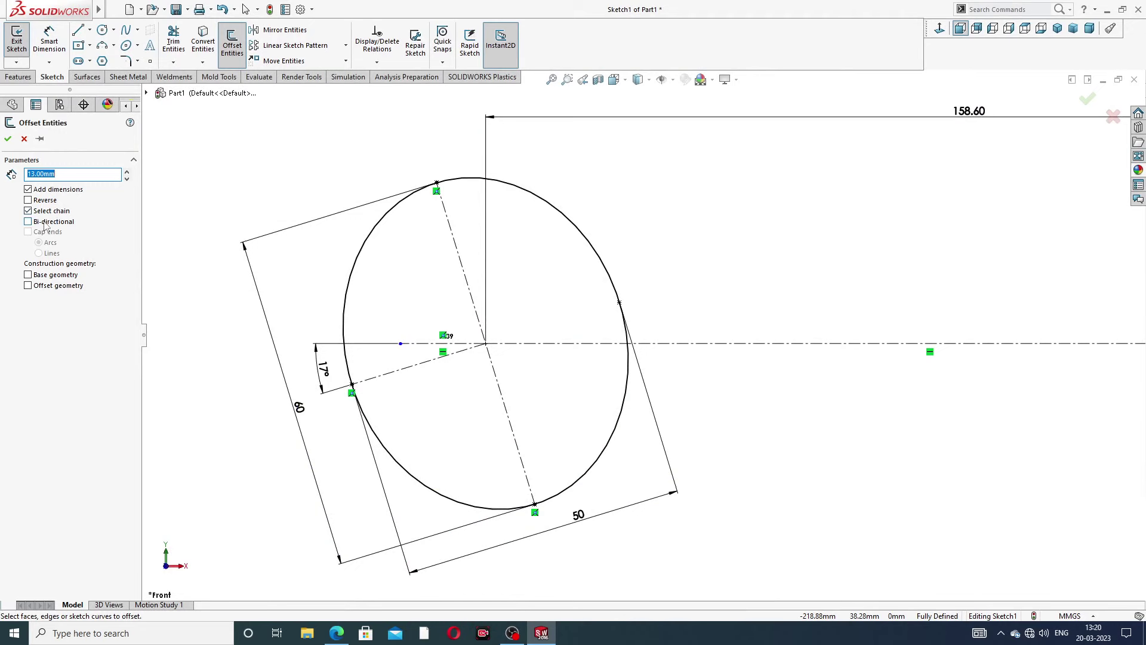
left_click(403, 372)
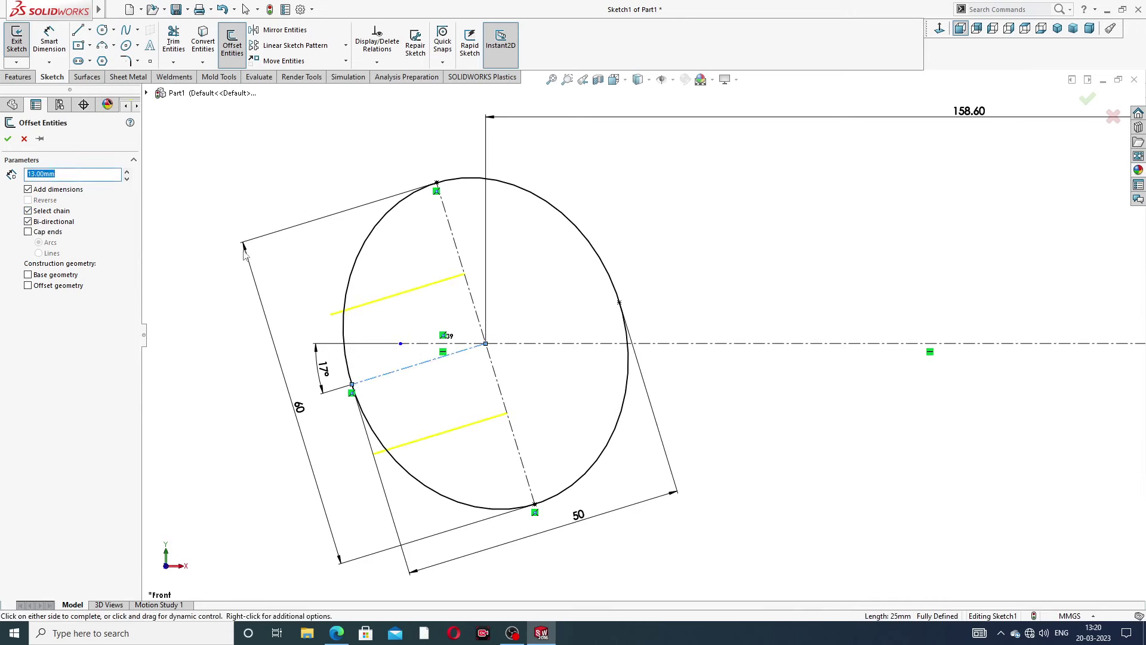
left_click(8, 139)
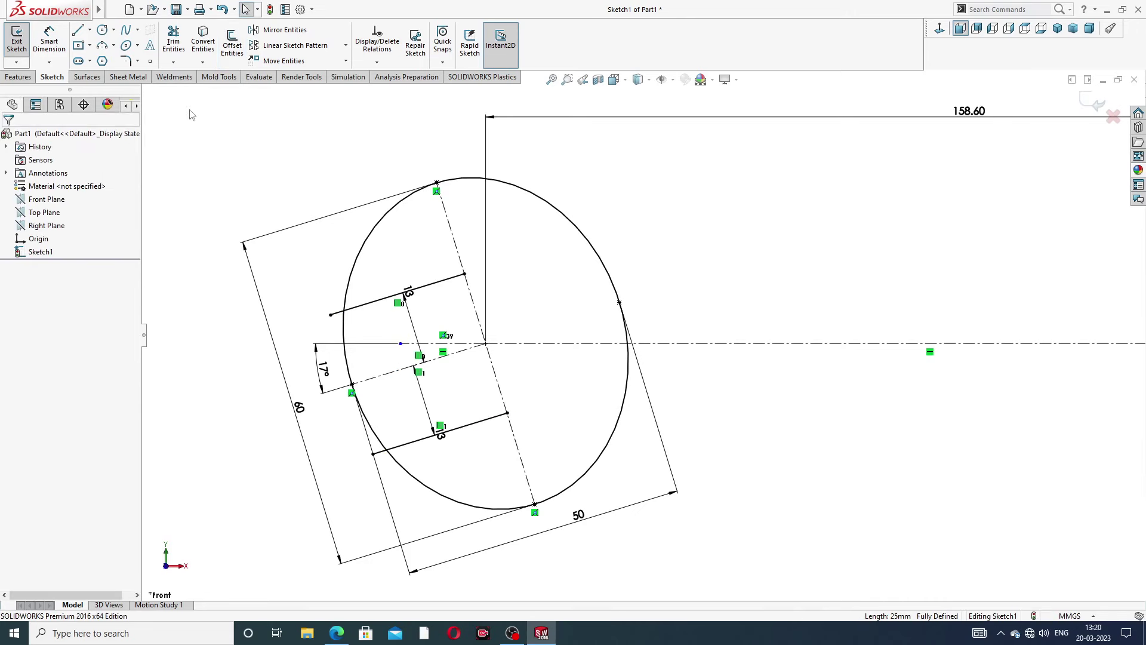
Draw a three-point arc joining the inner ends of the upper and lower jaw lines.
left_click(114, 46)
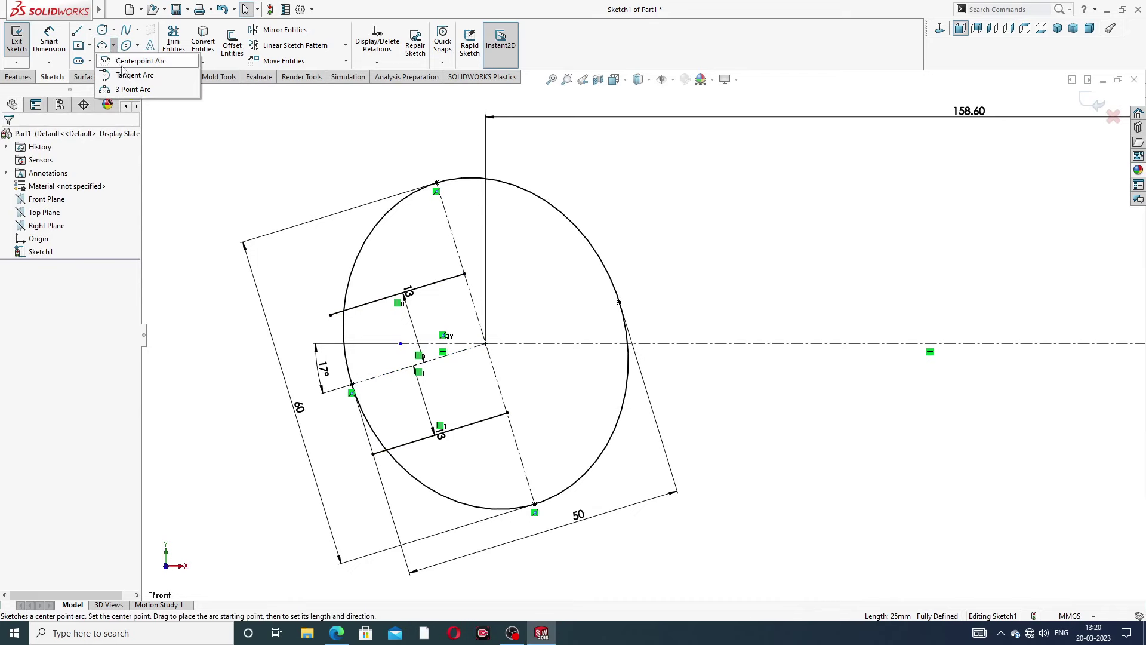
left_click(127, 87)
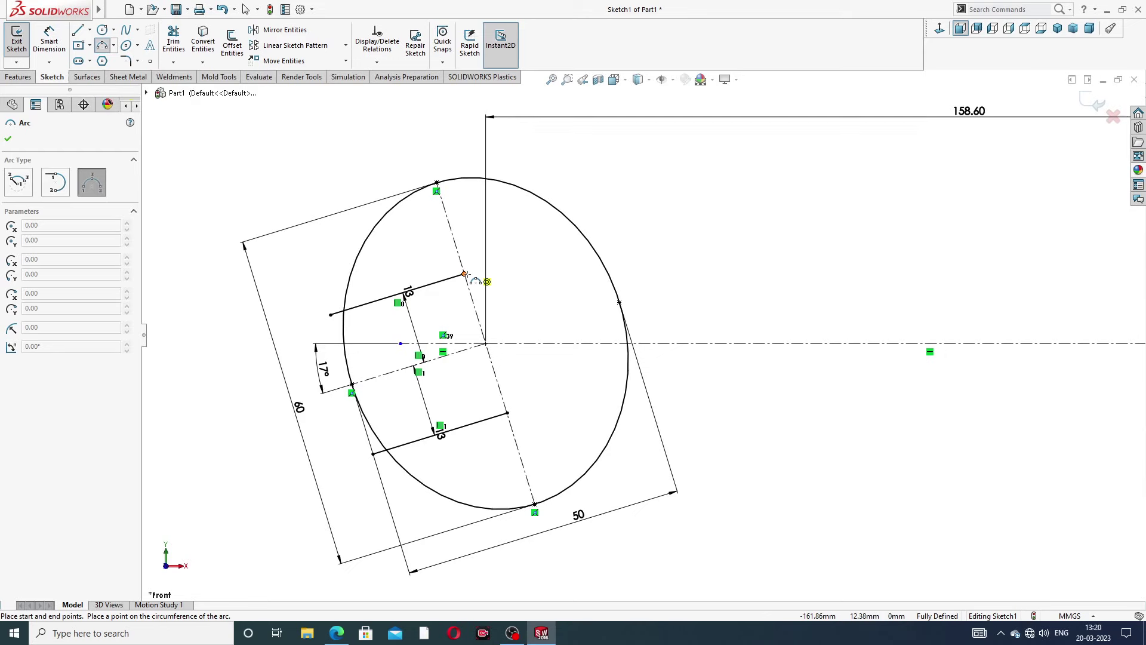
left_click(465, 275)
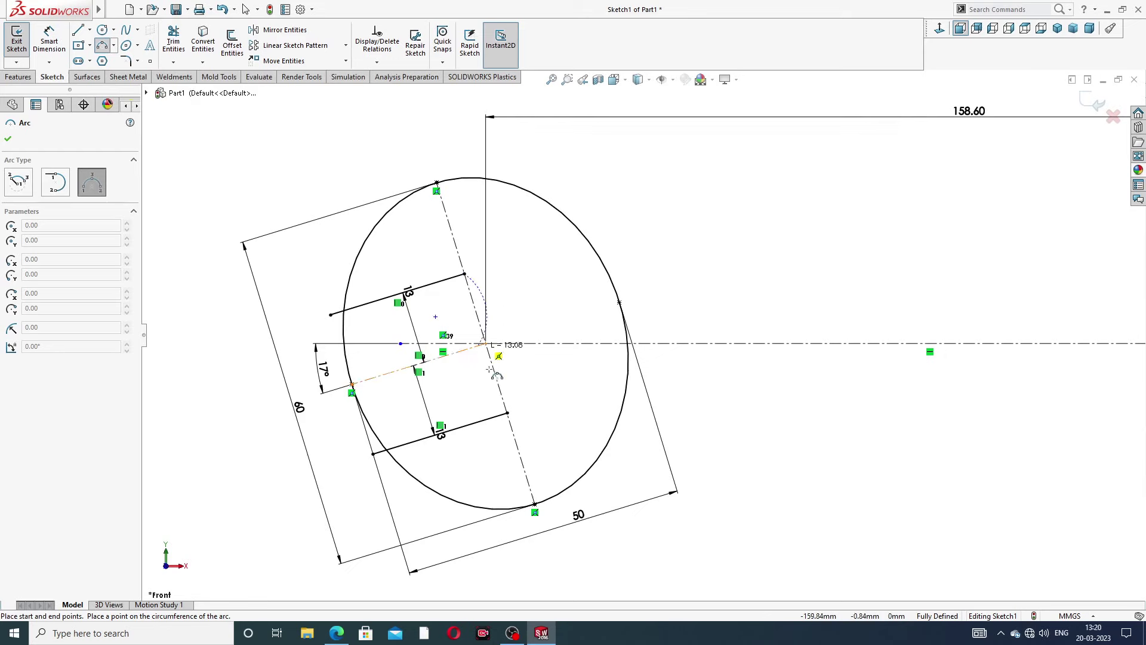
left_click(508, 413)
left_click(525, 331)
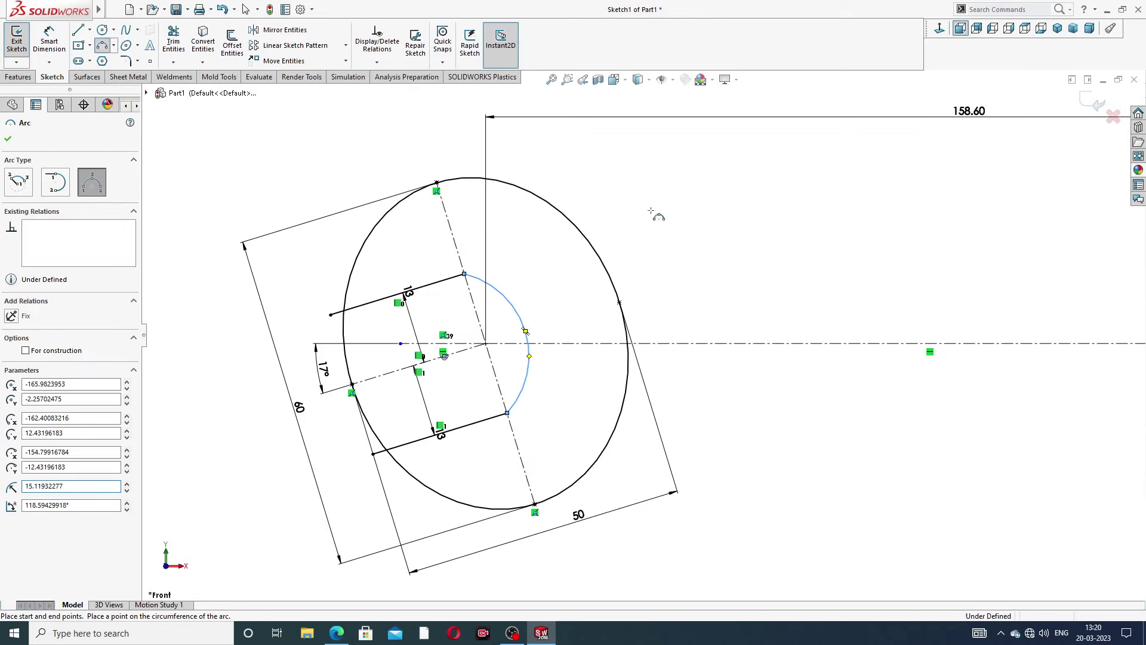
right_click(658, 222)
left_click(686, 220)
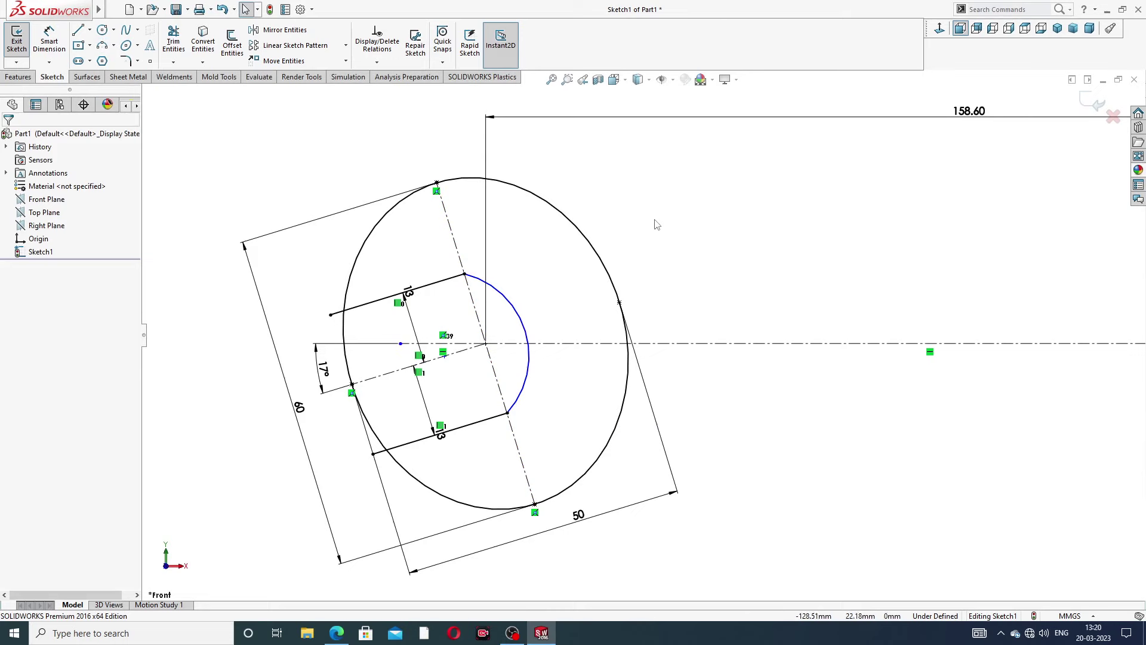
Dimension the jaw arc to a 16.5 mm radius, then bring up the spanner drawing PDF.
left_click(49, 40)
left_click(508, 305)
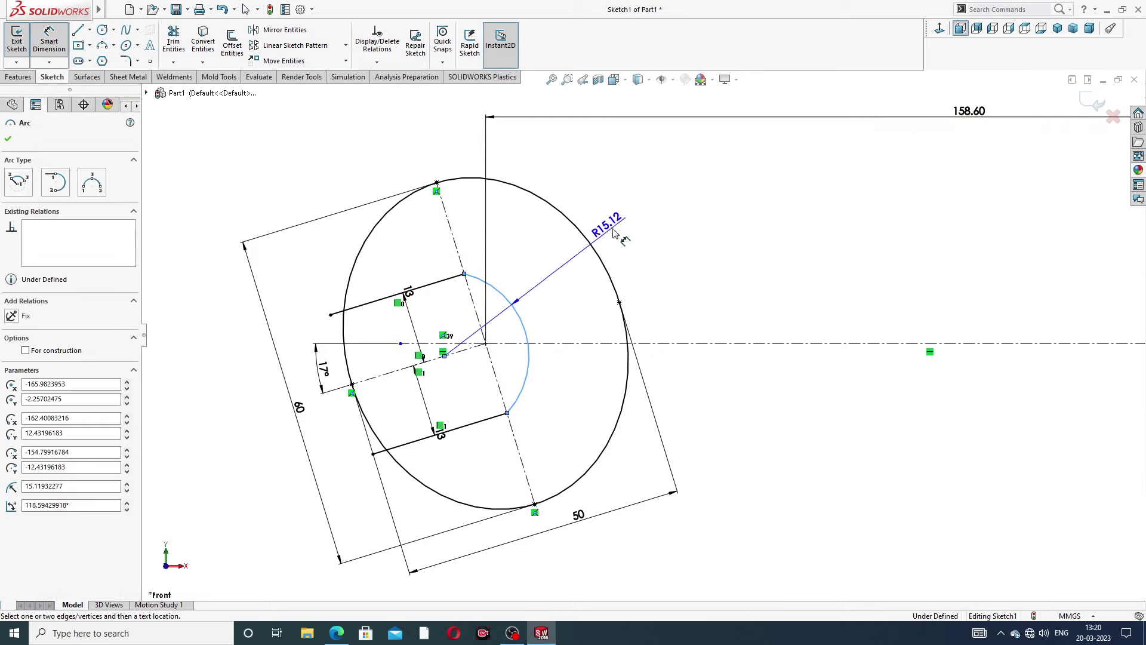
left_click(553, 245)
type("1")
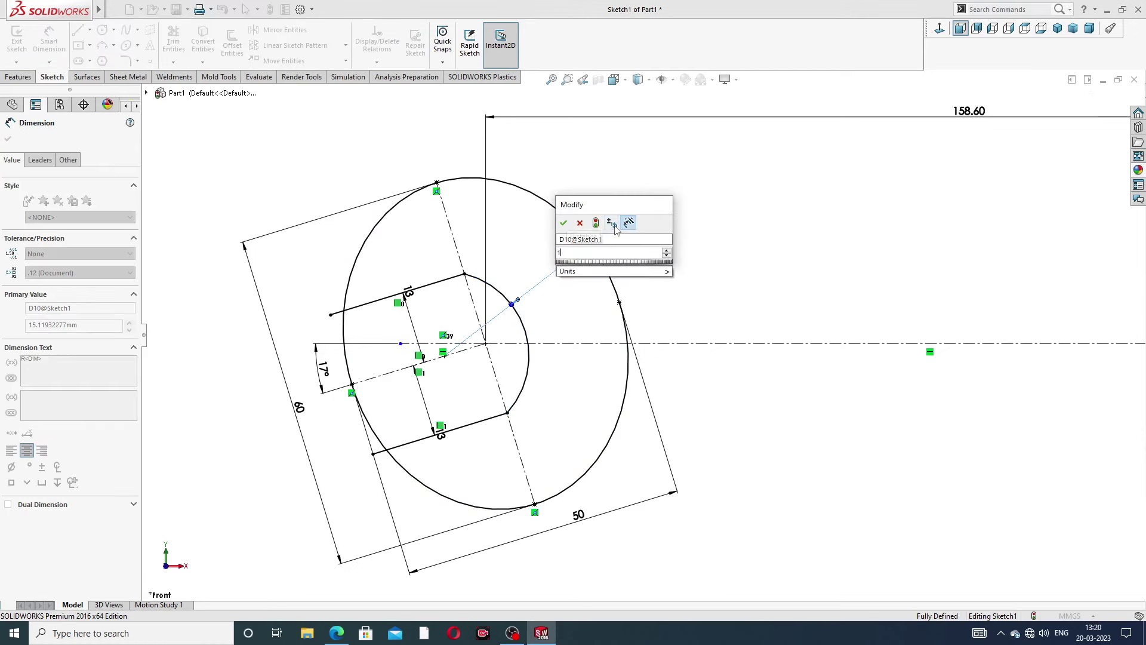
type("6.5")
key("Return")
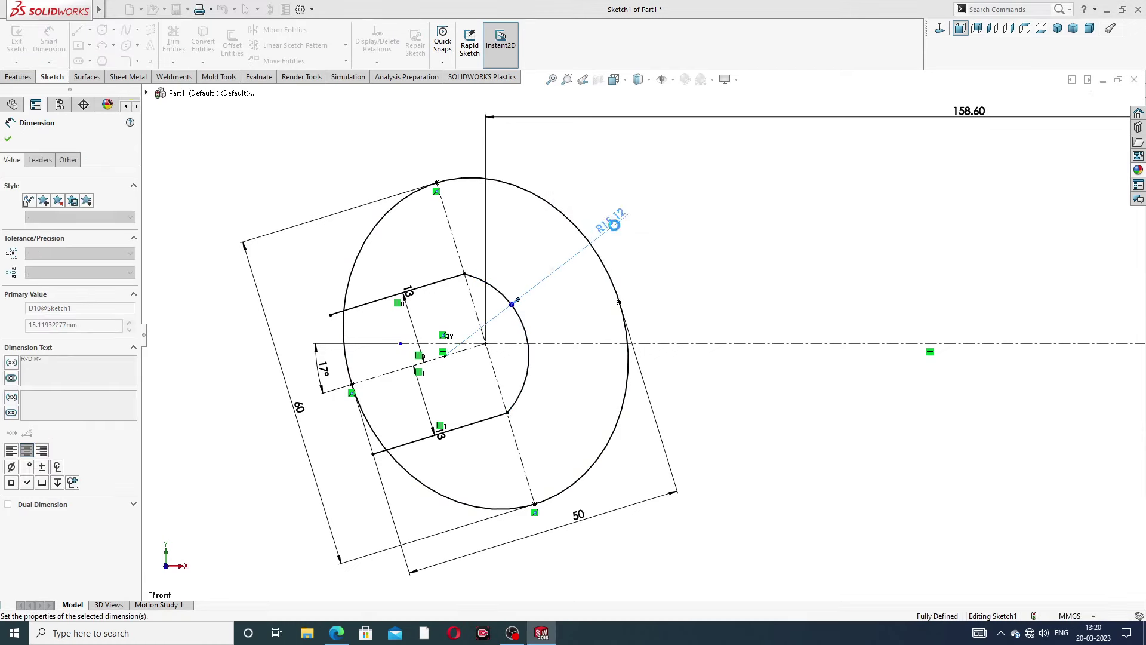
right_click(725, 210)
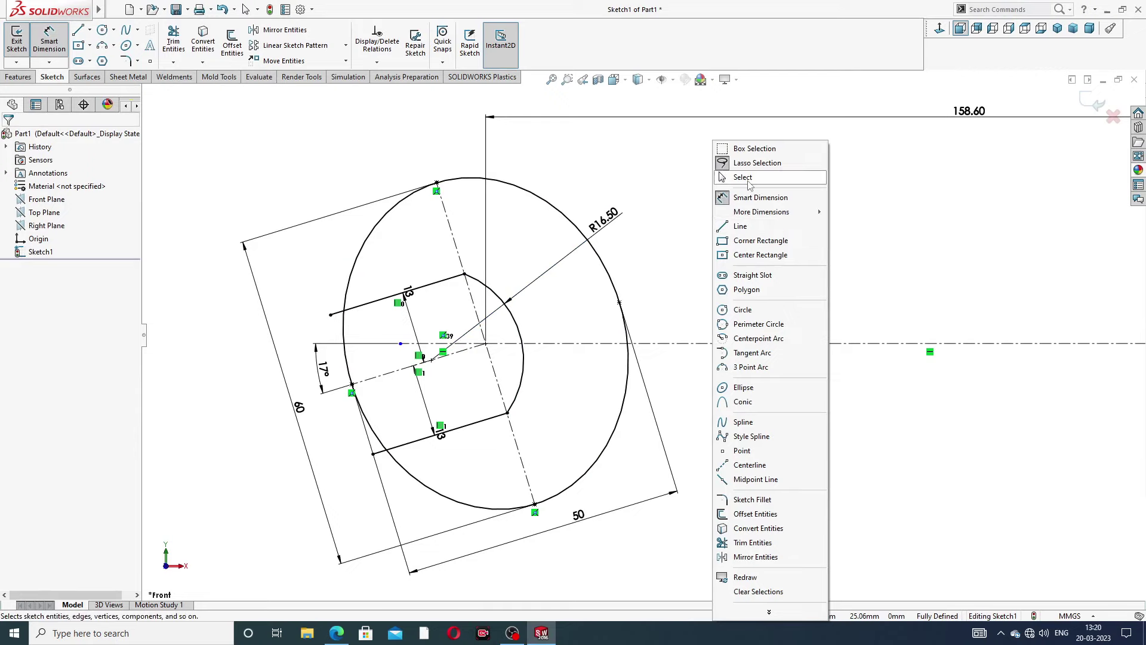
left_click(743, 178)
left_click(350, 621)
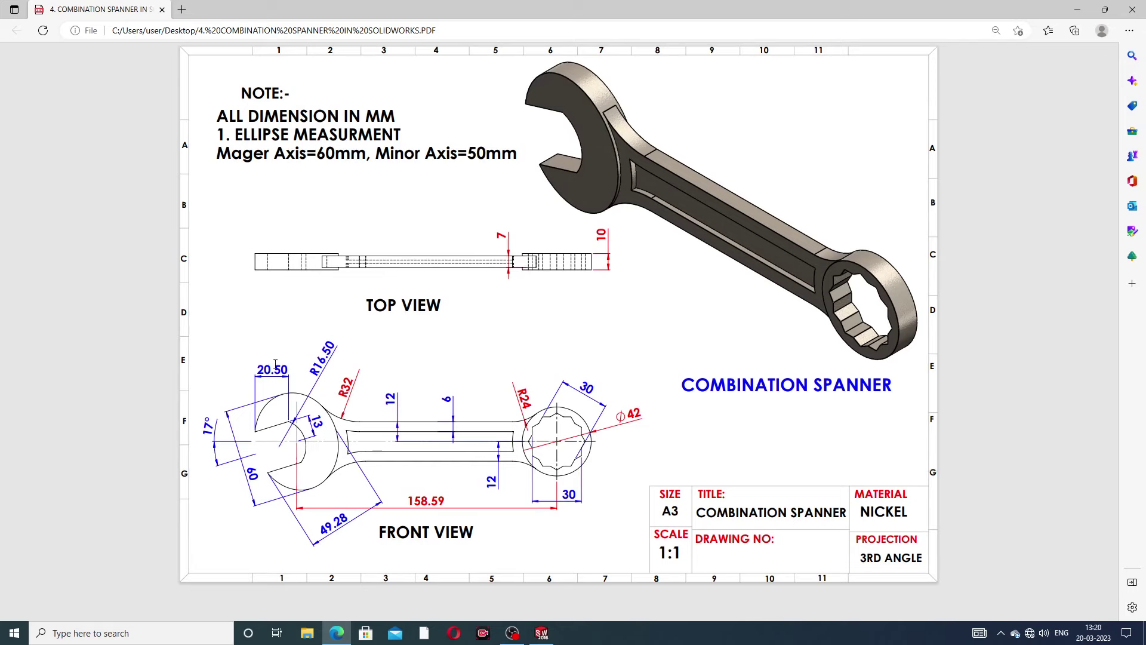
Trim the protruding line stubs and ellipse arcs so the jaw opening is left open.
left_click(332, 638)
scroll(478, 405, "down", 2)
scroll(478, 405, "down", 2)
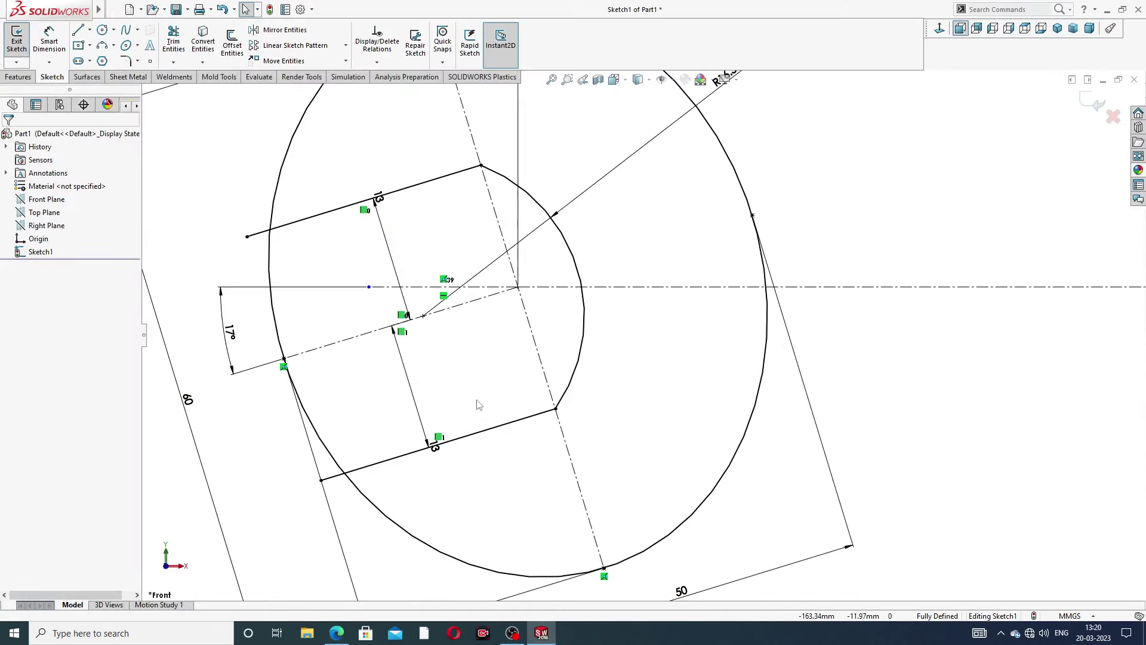
scroll(641, 335, "up", 3)
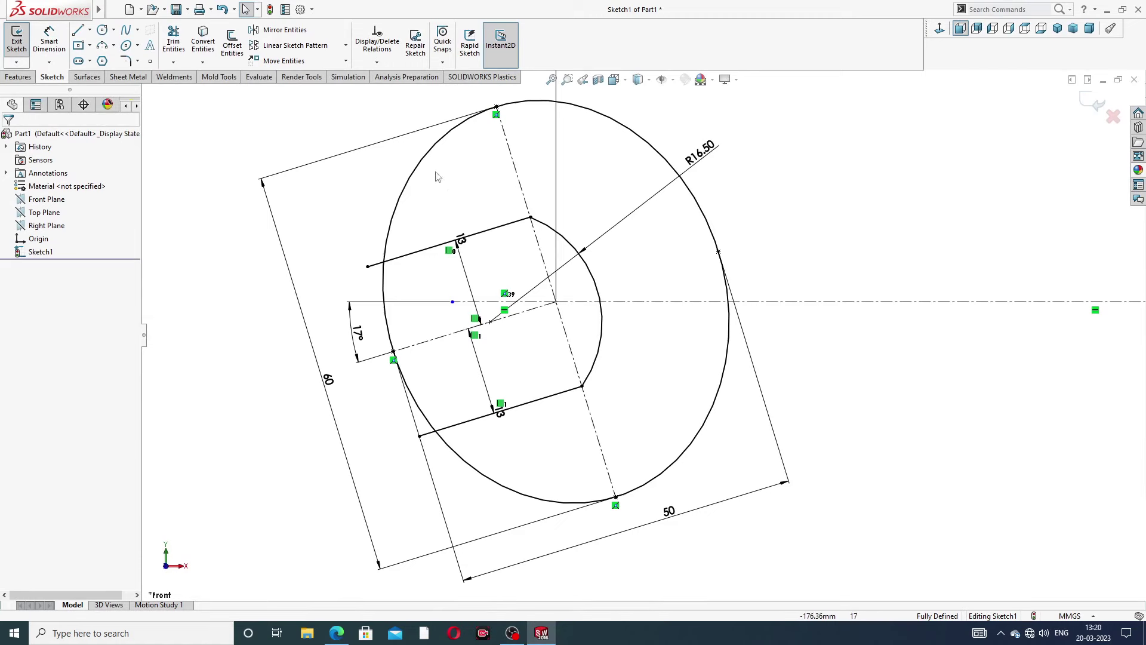
left_click(173, 42)
scroll(457, 295, "down", 2)
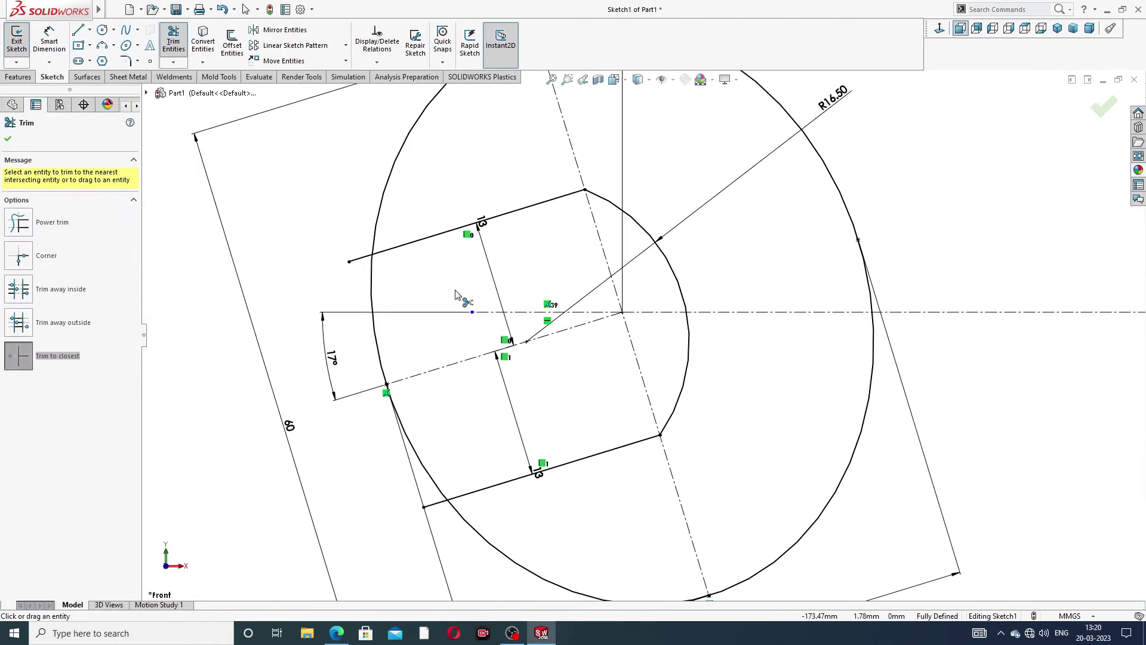
left_click(361, 257)
left_click(374, 285)
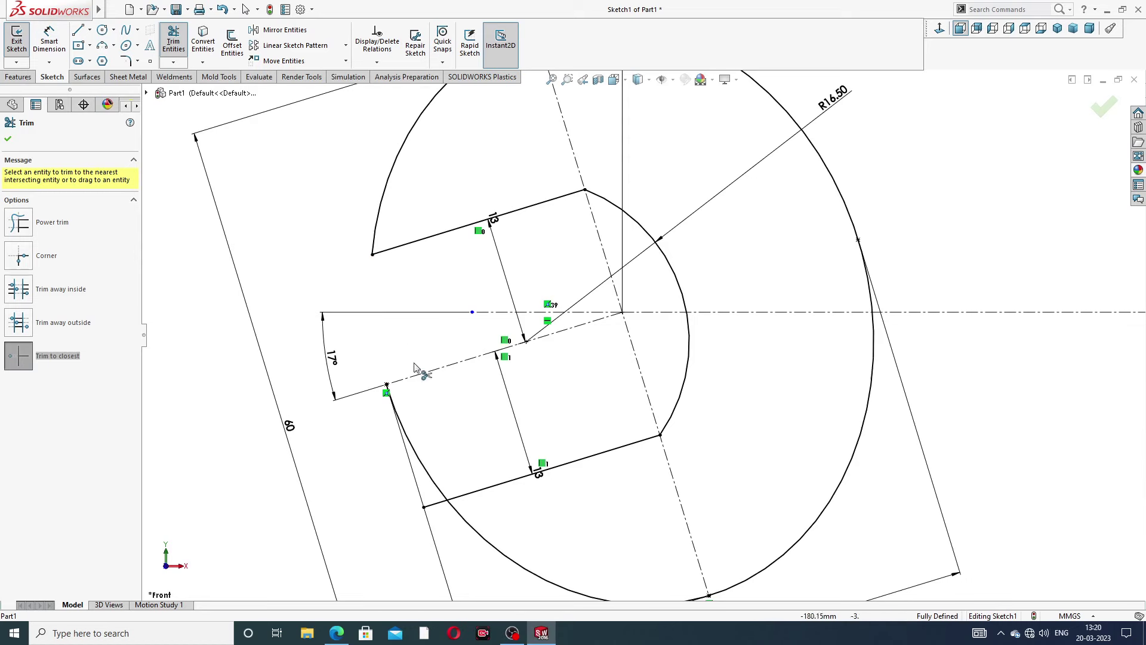
left_click(425, 462)
left_click(433, 506)
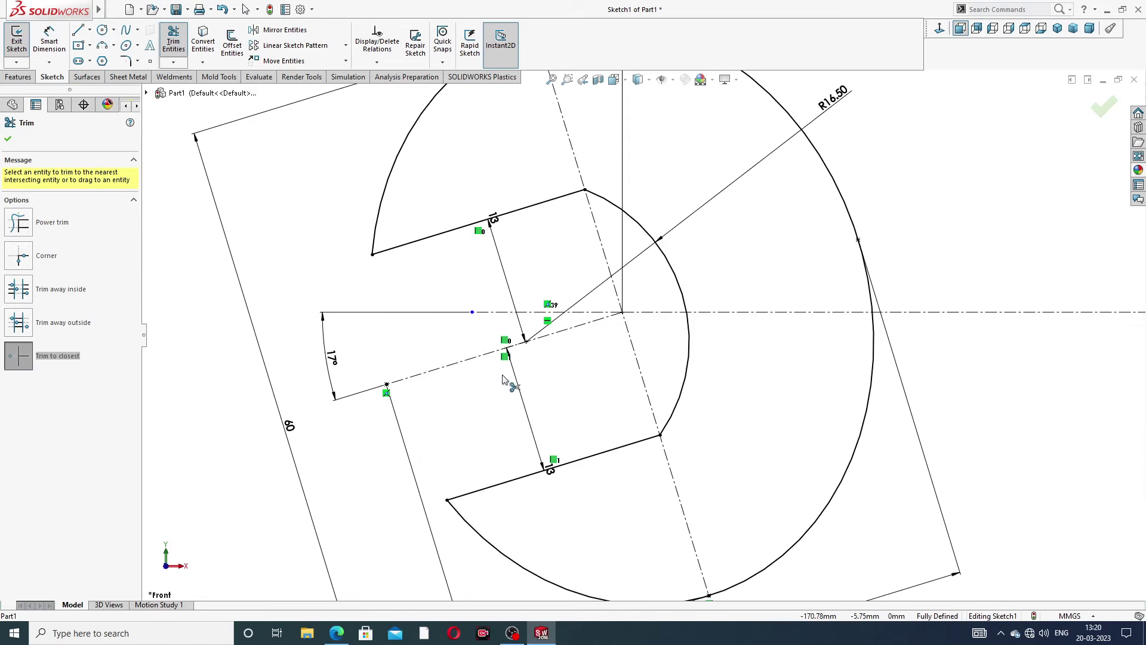
scroll(511, 385, "up", 2)
right_click(326, 261)
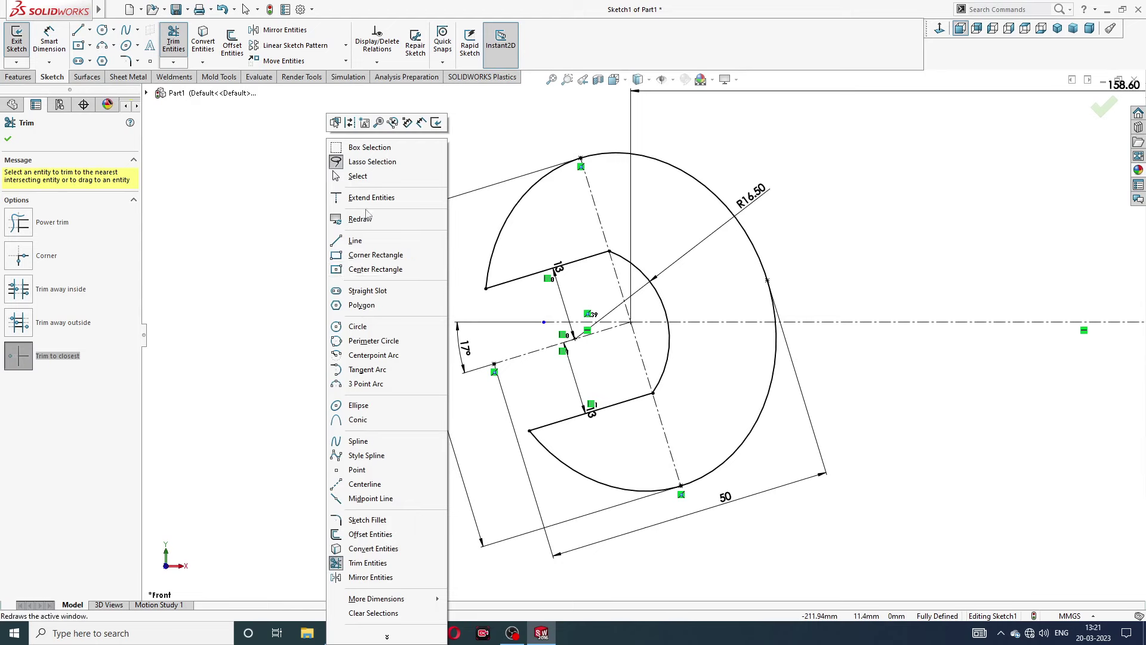
left_click(369, 178)
Try a length dimension on the upper jaw line, decline it as conflicting, and return to the PDF.
left_click(49, 39)
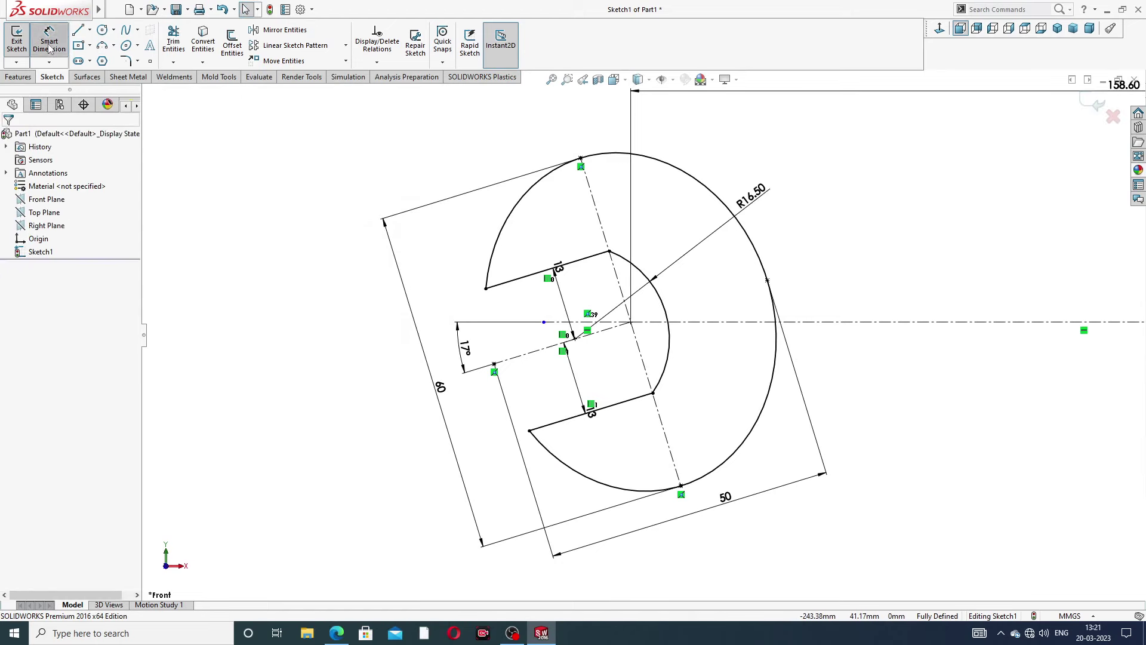
left_click(523, 282)
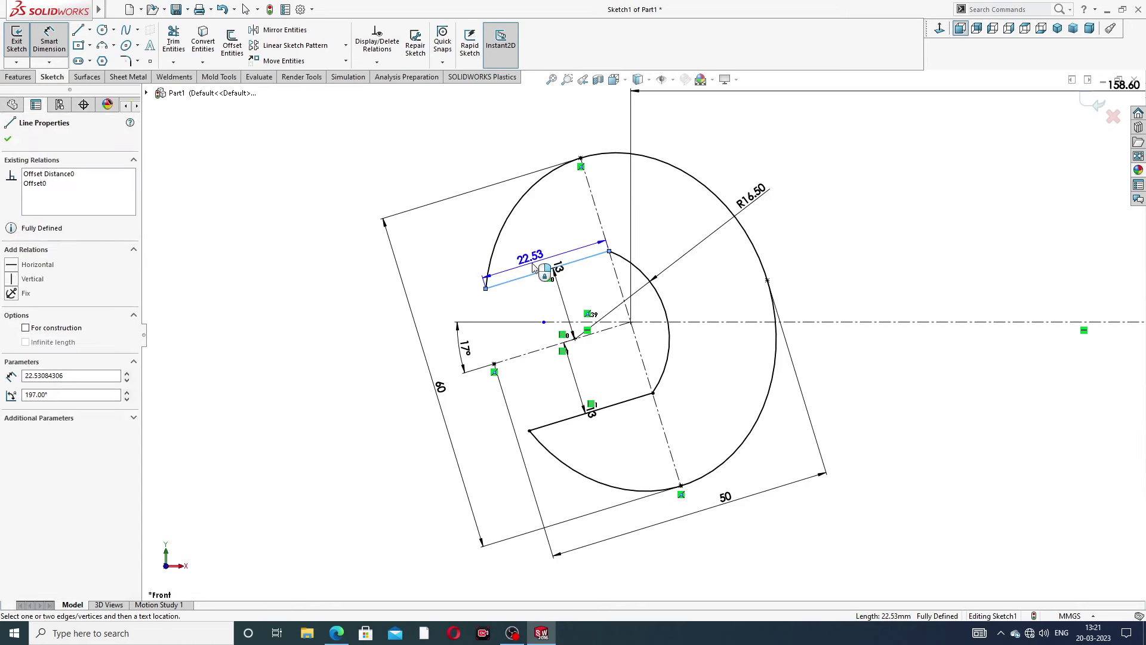
left_click(534, 266)
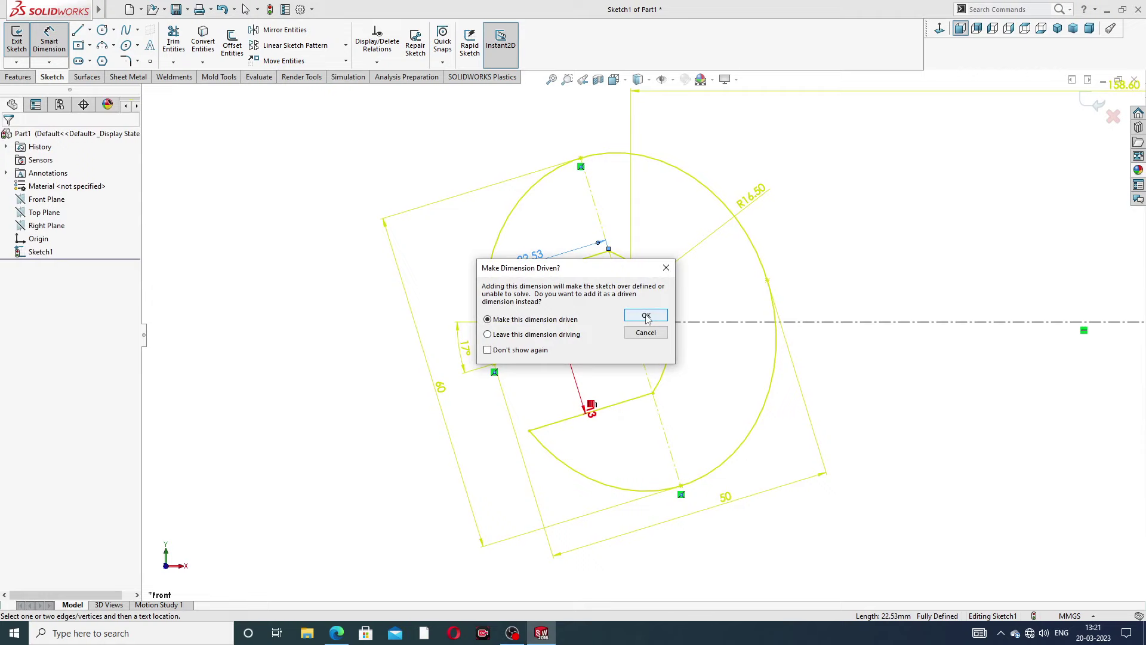
left_click(669, 269)
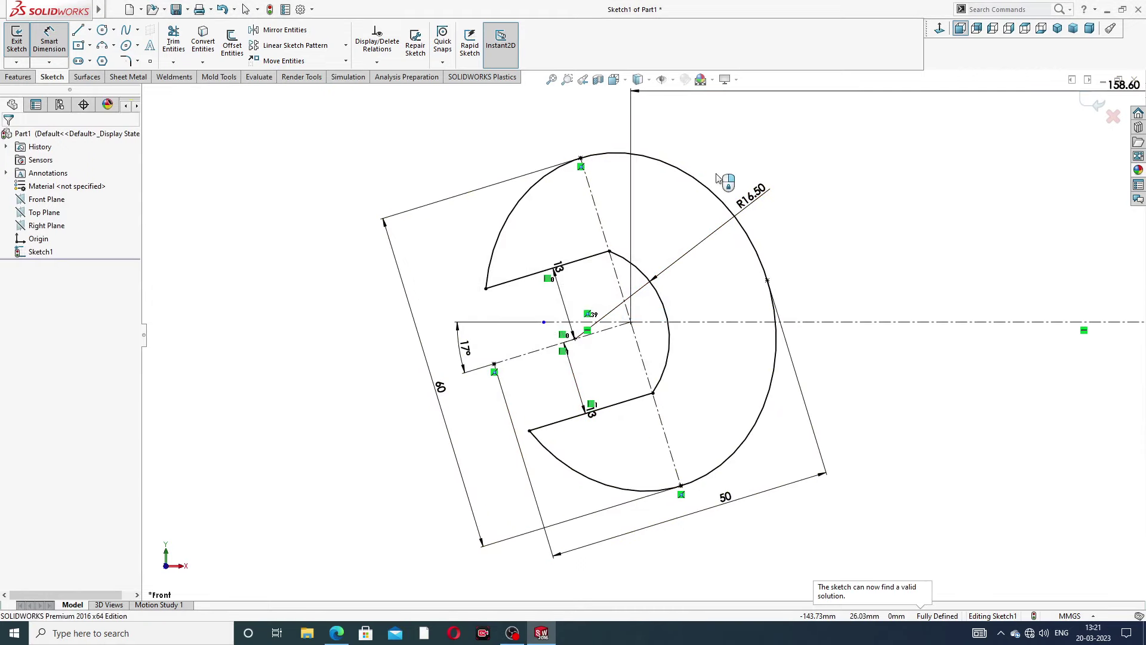
left_click(345, 635)
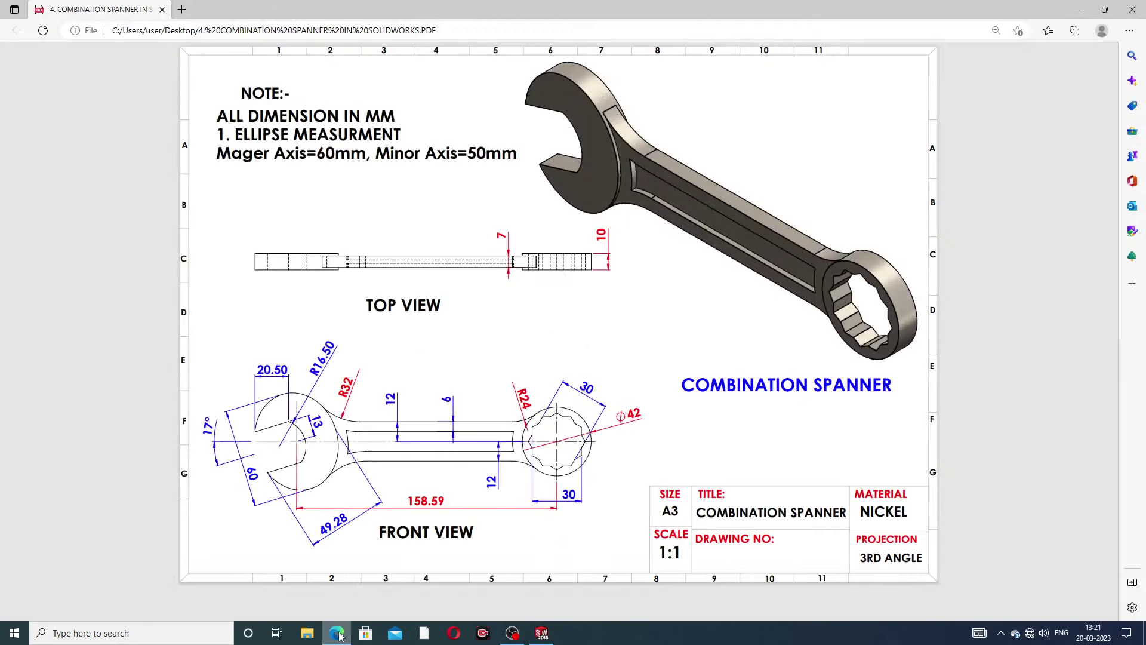
Reposition the upper 13 mm slot dimension and add a 13 mm dimension to the lower slot line.
left_click(339, 636)
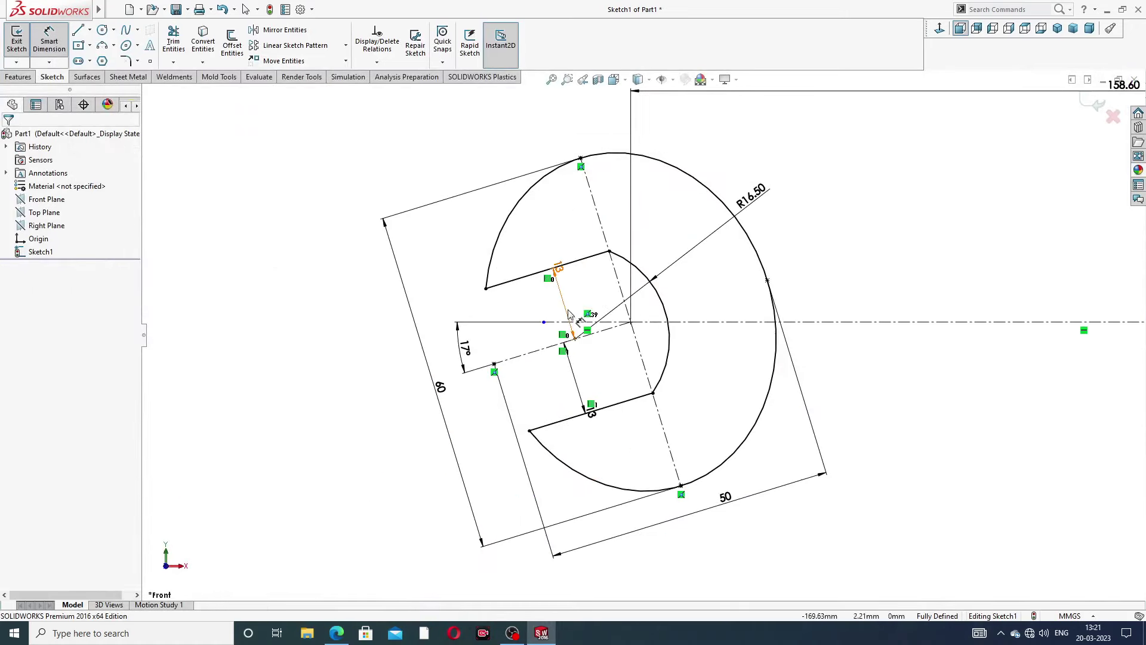
left_click_drag(570, 275, 591, 296)
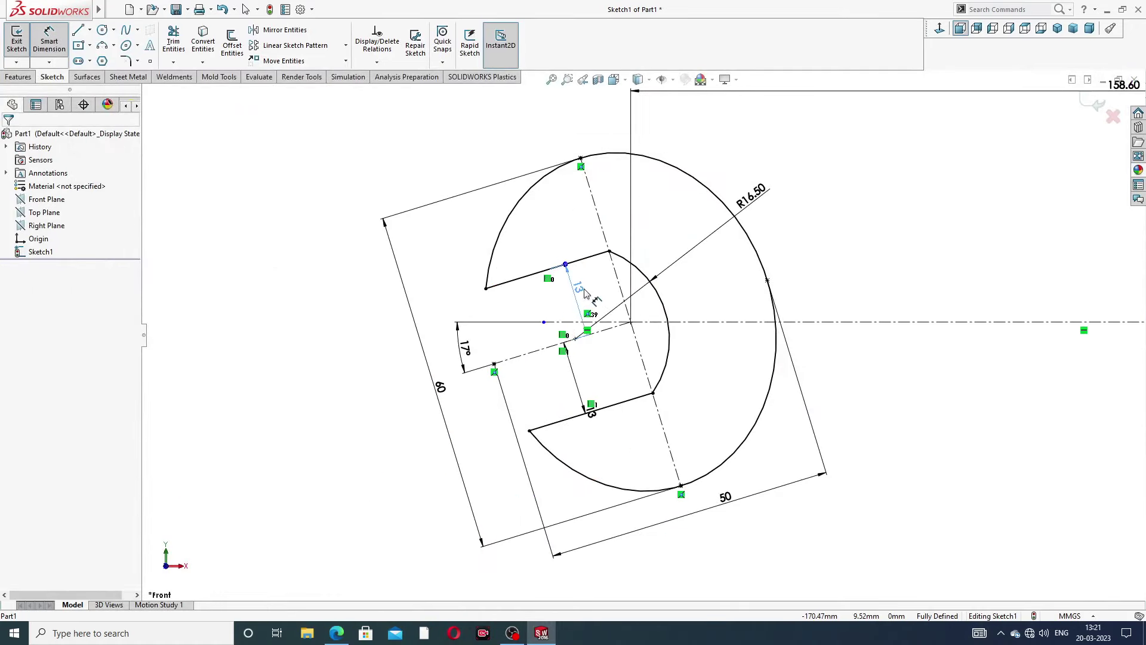
left_click(591, 413)
left_click(589, 367)
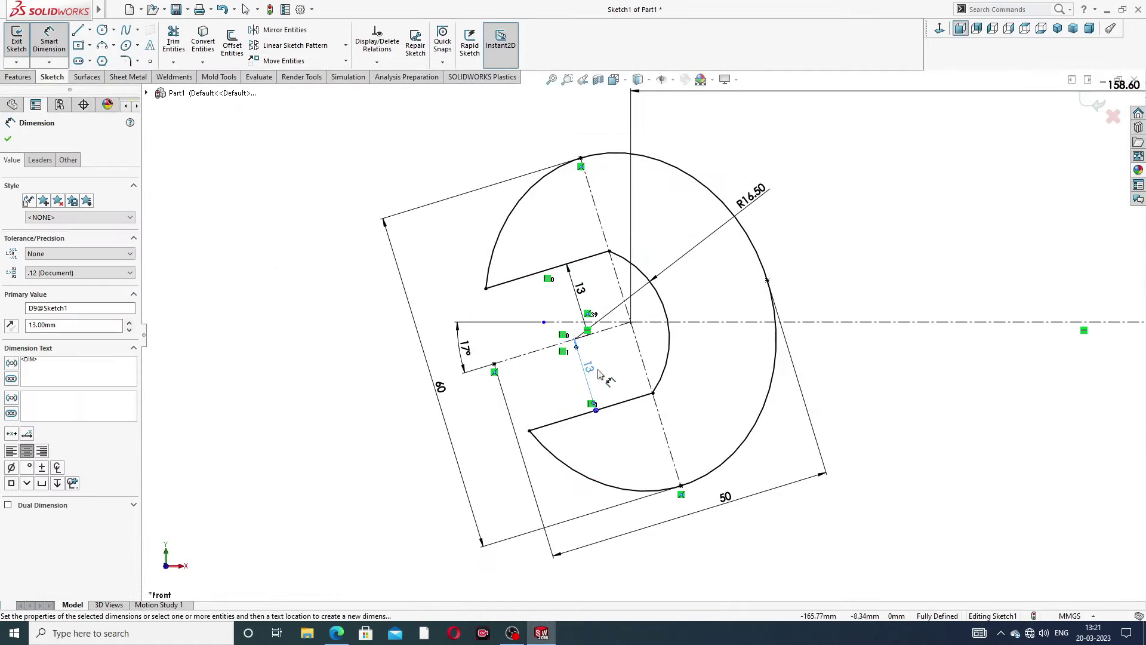
scroll(863, 242, "up", 3)
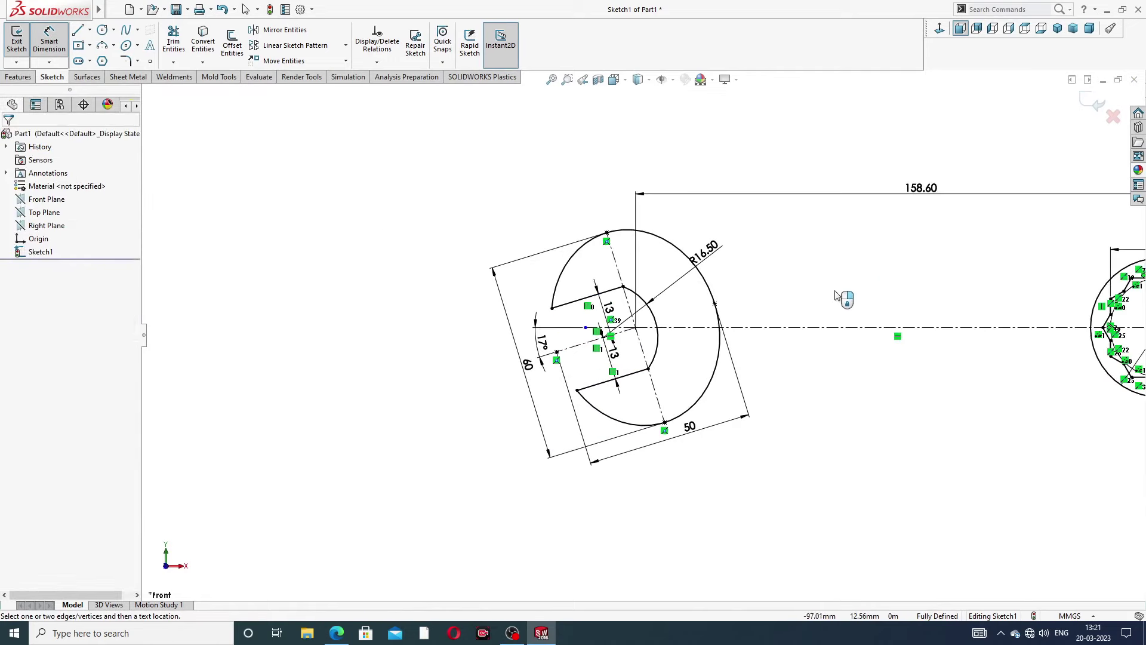
scroll(845, 302, "up", 4)
scroll(872, 334, "down", 4)
scroll(869, 338, "down", 2)
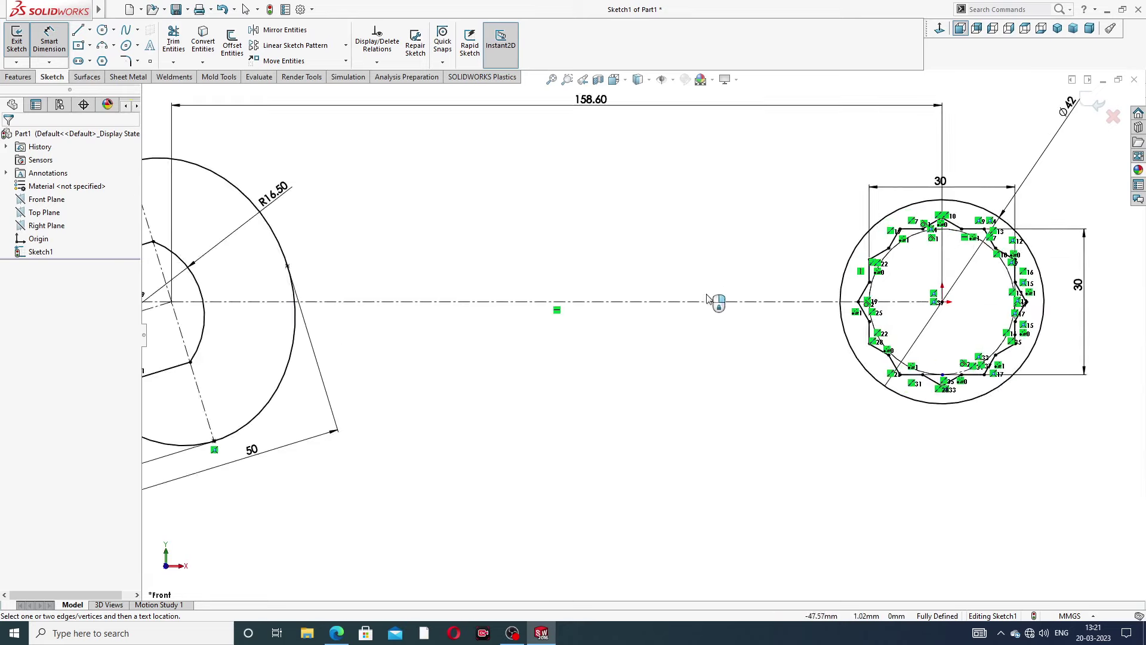
scroll(609, 243, "up", 3)
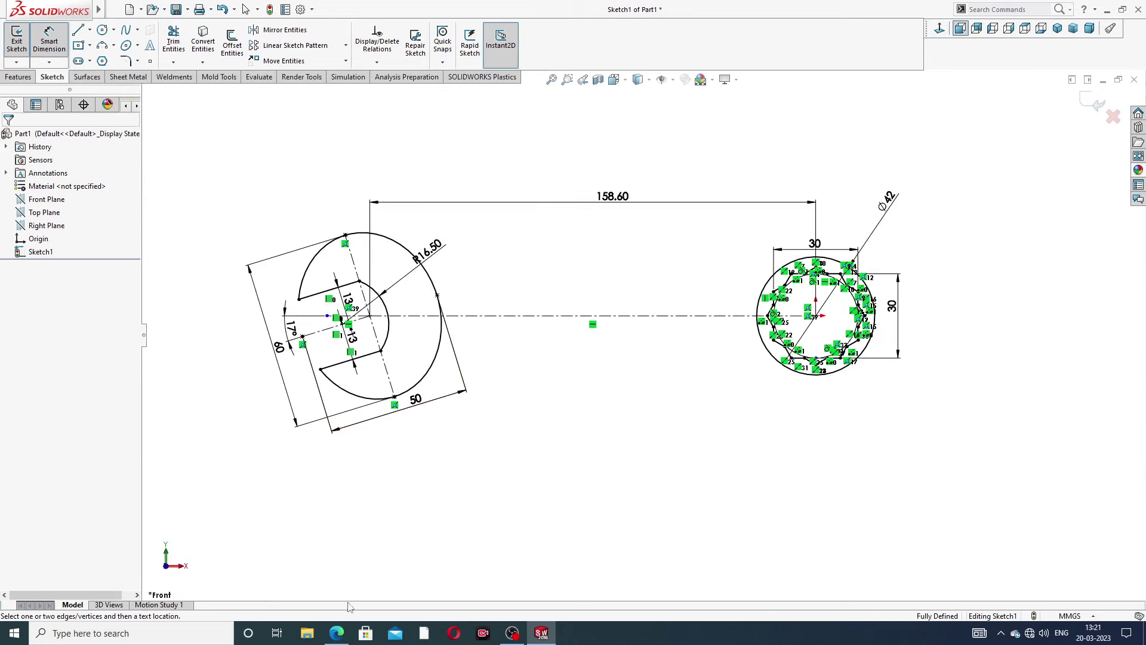
key("alt+Tab")
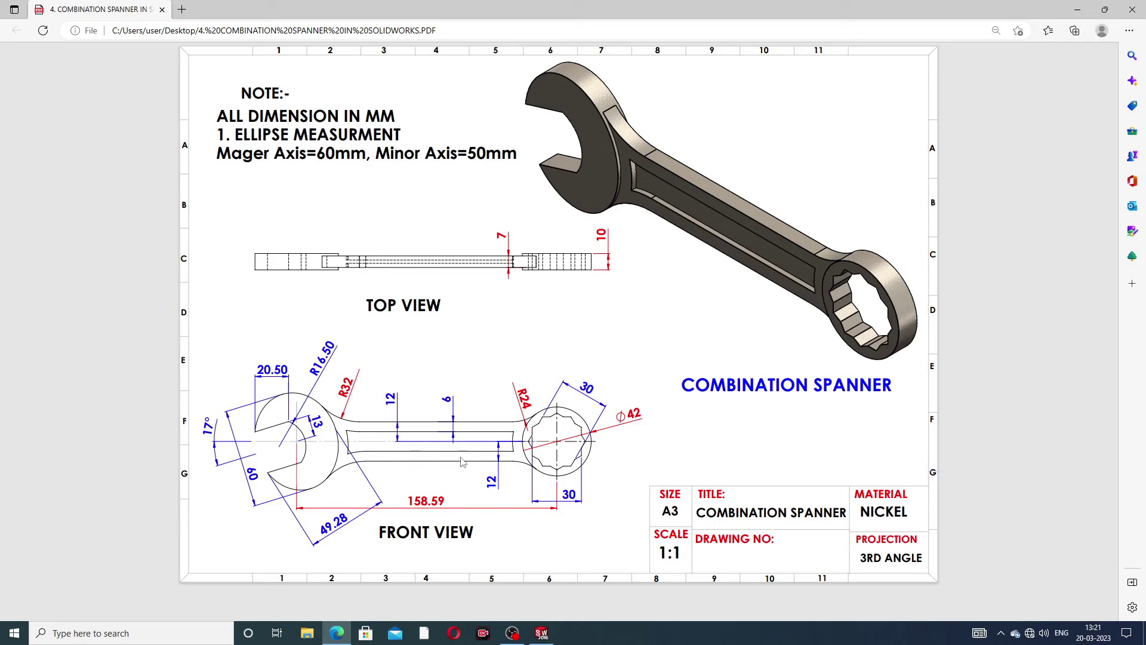
Offset the main centreline 12 mm bi-directionally to create both handle lines.
left_click(336, 633)
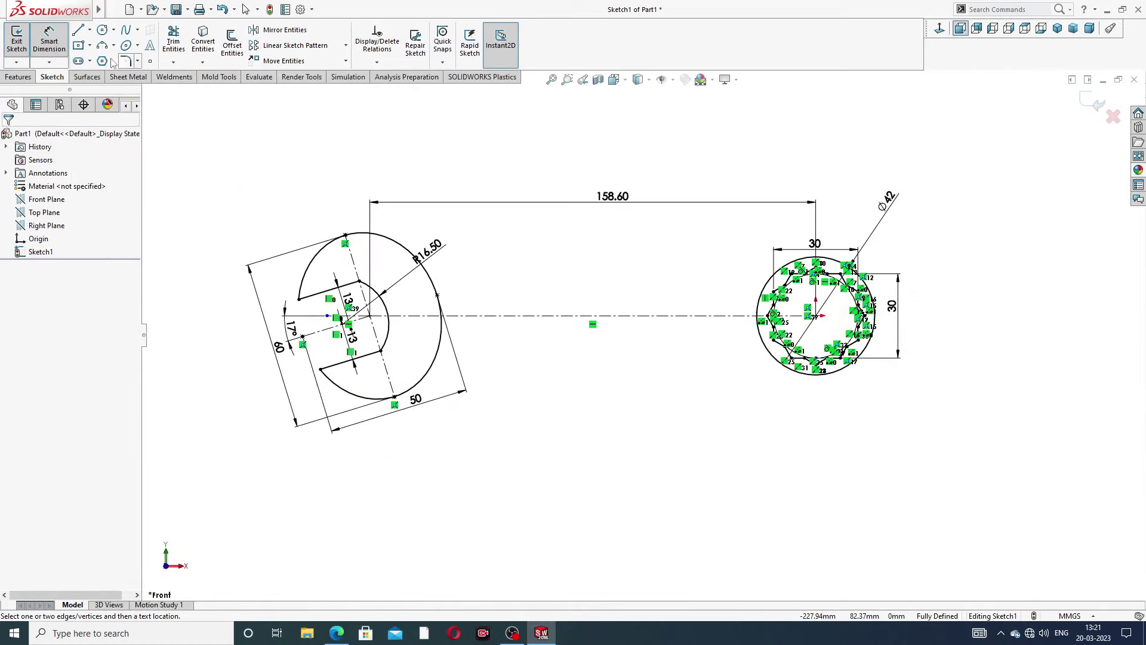
key("Escape")
left_click(232, 43)
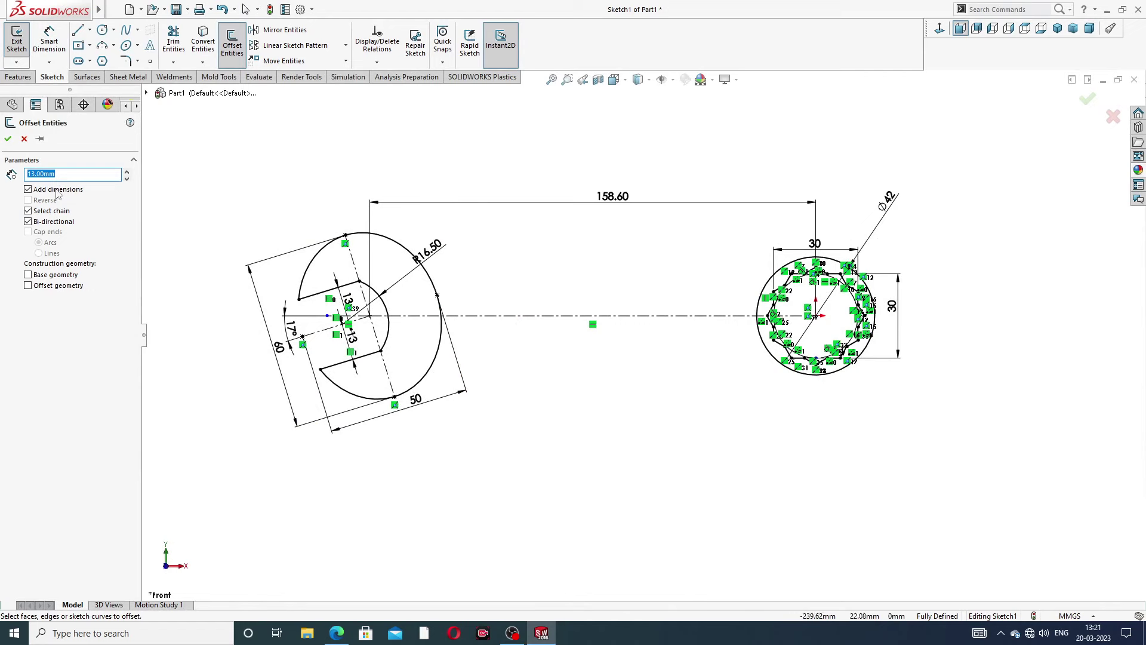
type("12")
left_click(520, 317)
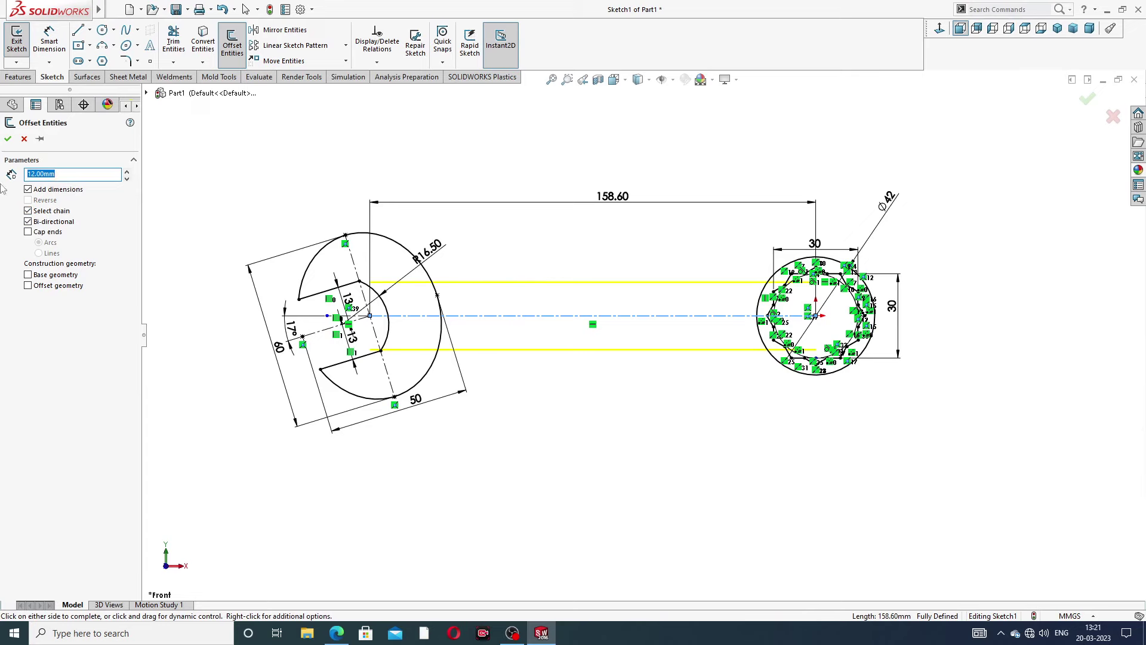
left_click(8, 140)
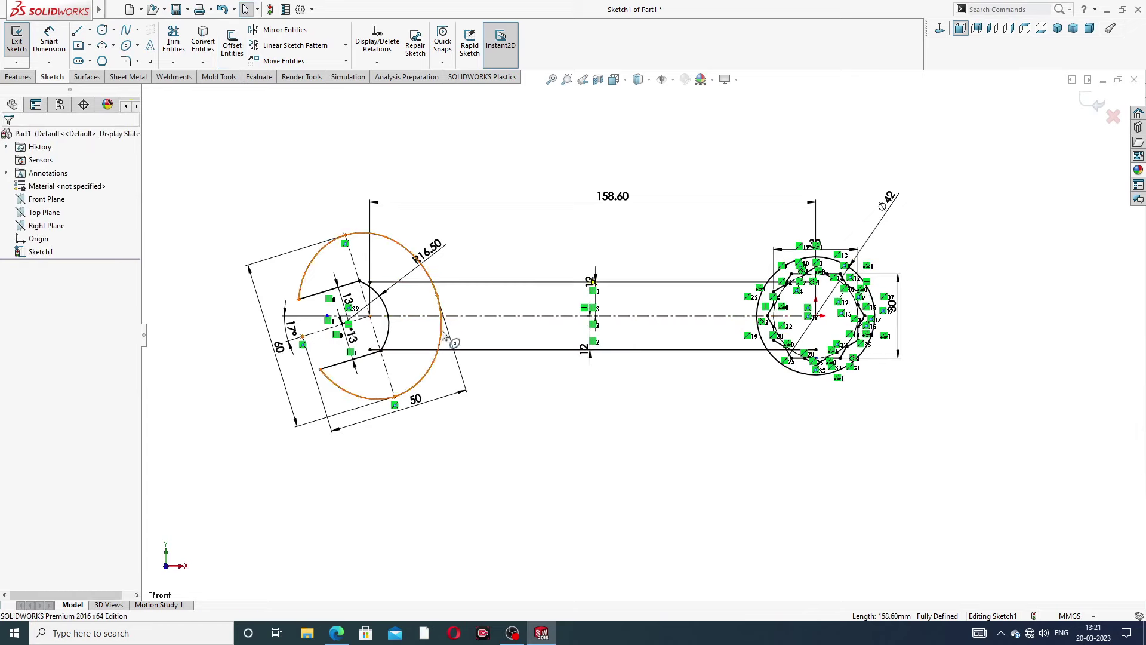
scroll(399, 329, "down", 3)
scroll(398, 329, "down", 3)
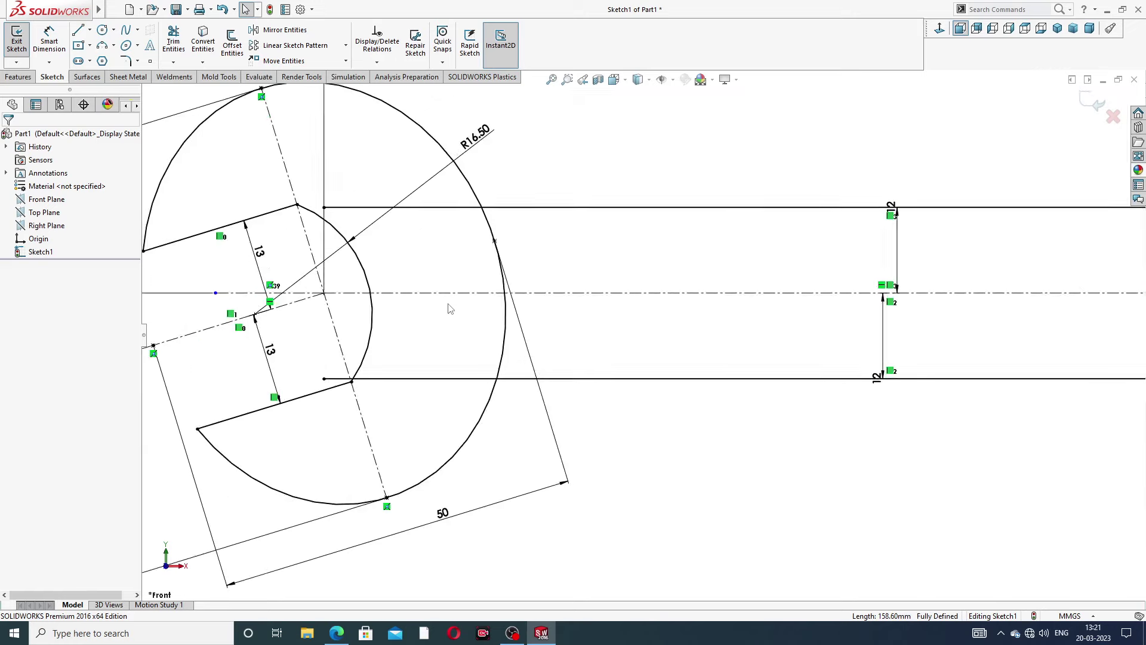
Trim the handle line ends, inner arc and leftover corner segment inside the jaw head.
left_click(173, 40)
left_click(373, 209)
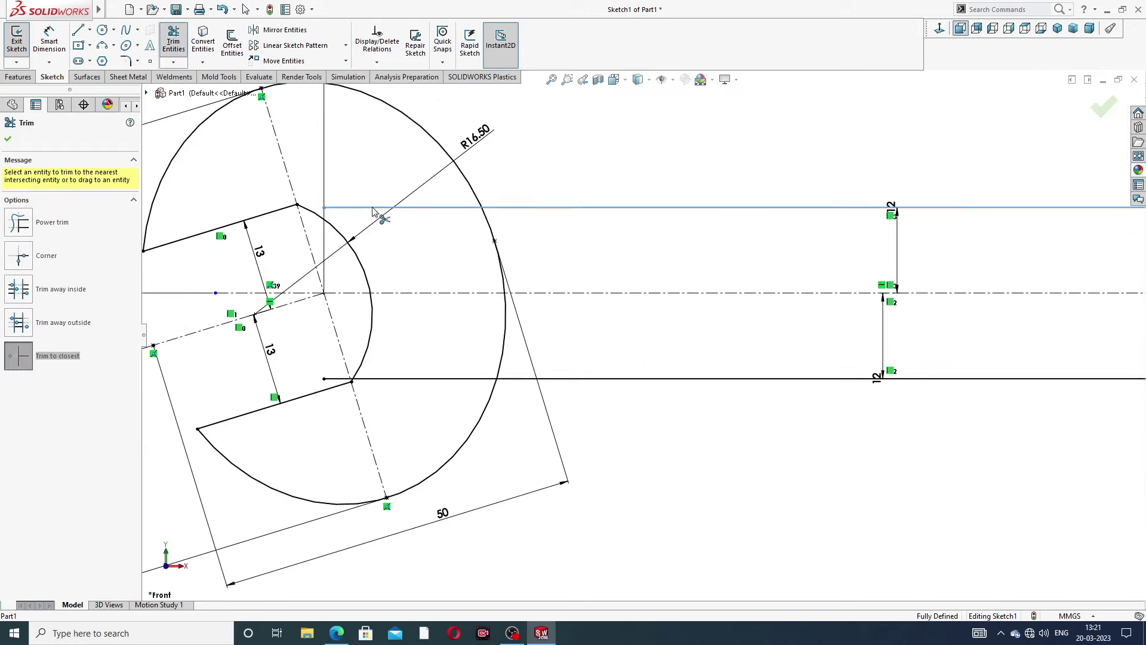
left_click(375, 383)
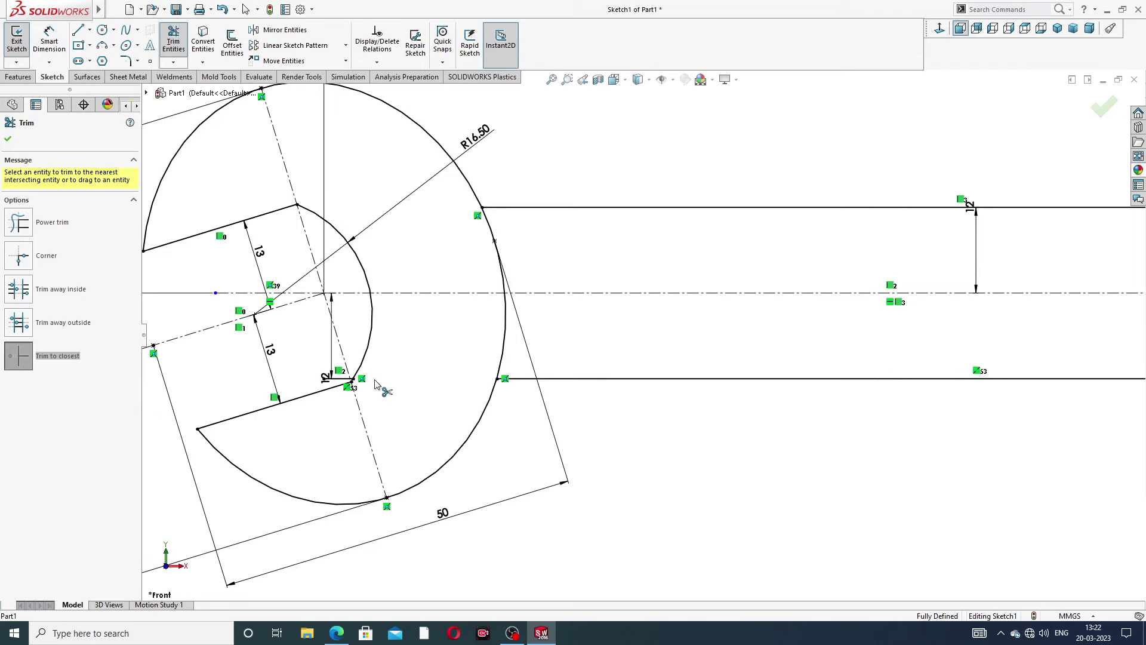
scroll(356, 389, "down", 2)
scroll(382, 385, "down", 1)
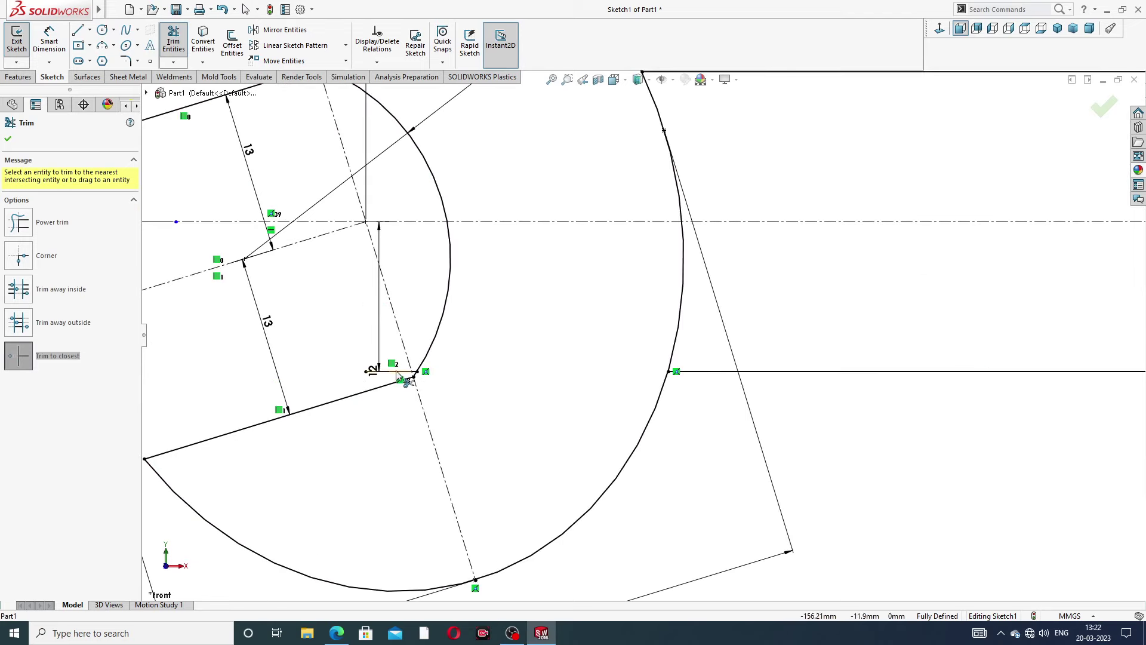
scroll(545, 367, "up", 2)
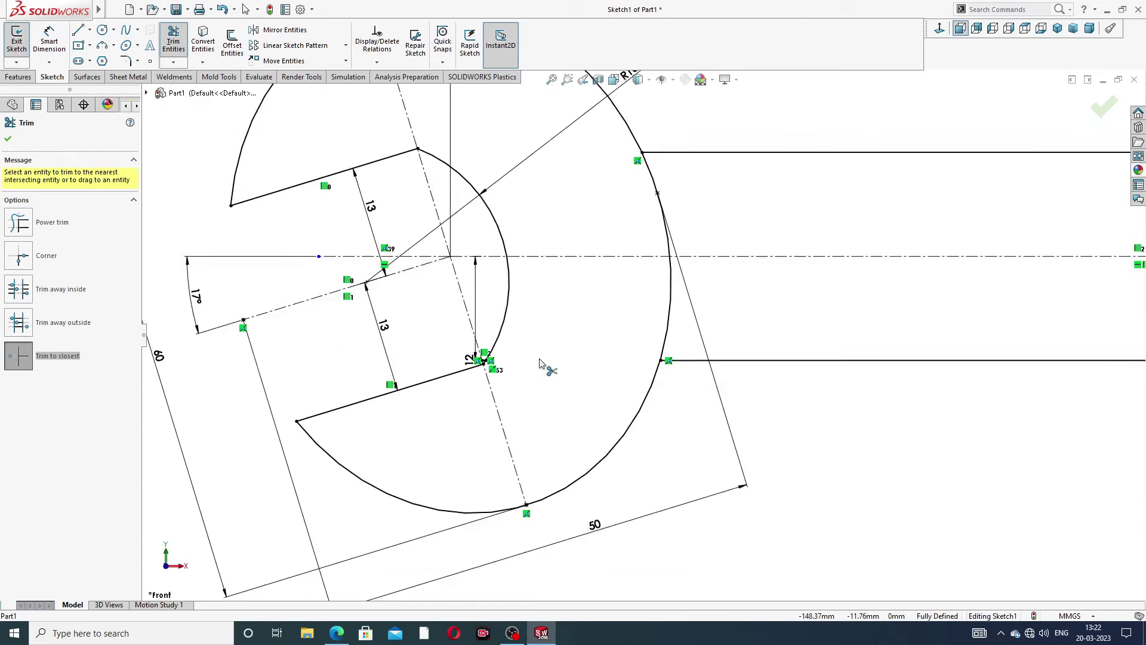
left_click(477, 361)
scroll(495, 365, "down", 2)
scroll(685, 352, "down", 1)
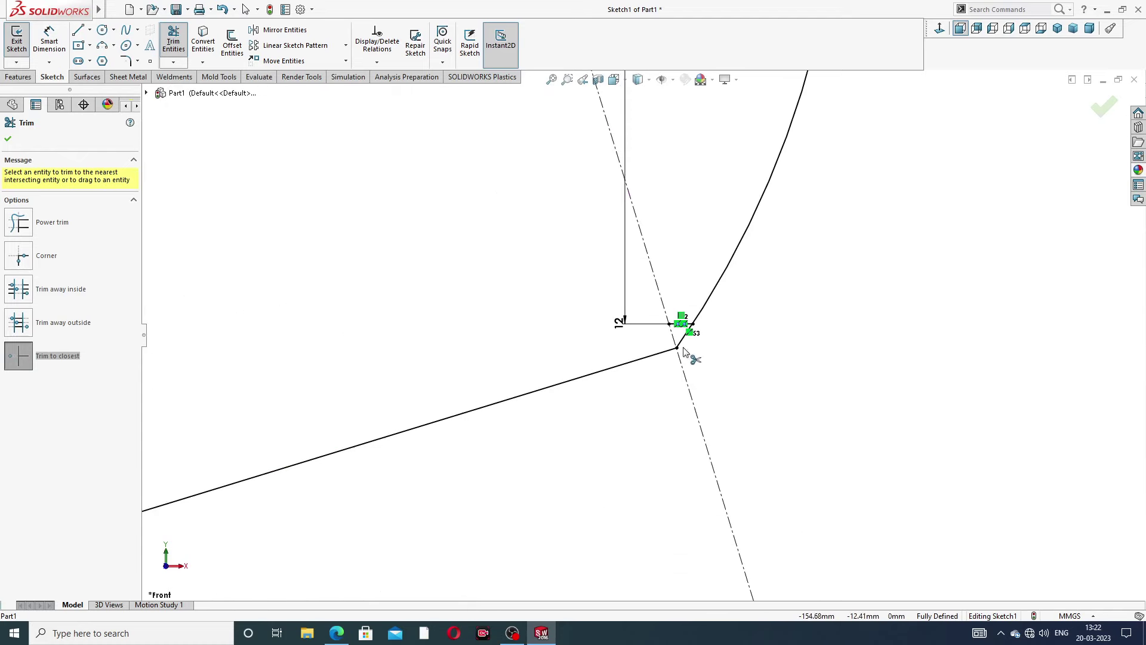
scroll(684, 327, "down", 3)
left_click(676, 323)
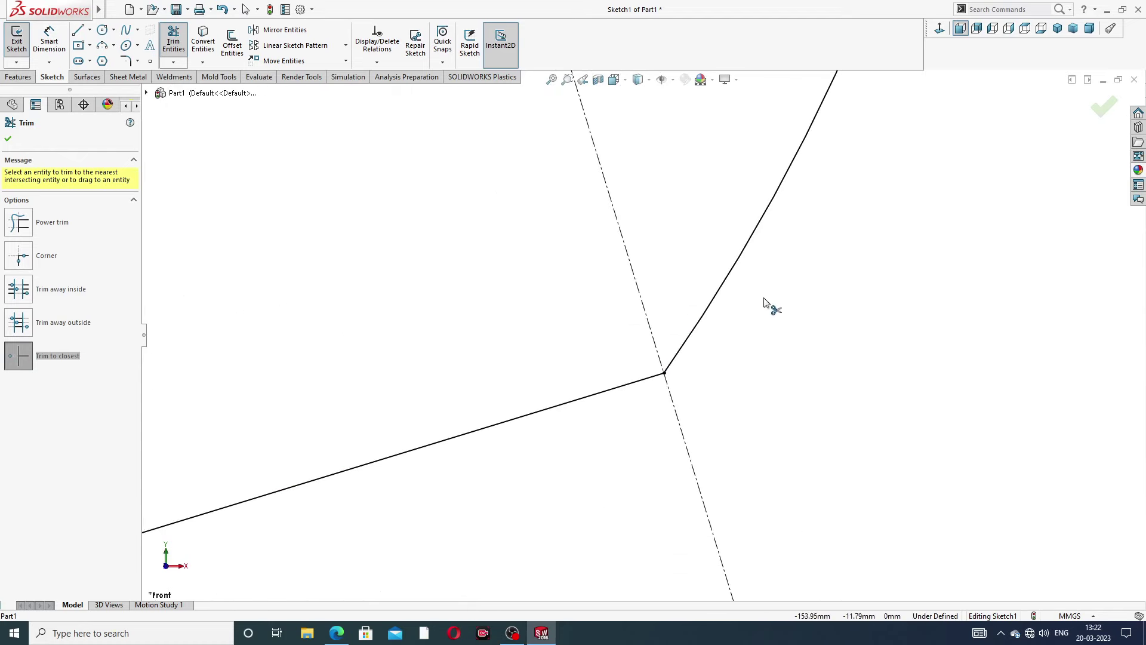
Trim the handle line pieces inside the ring so both lines stop at its outer circle.
scroll(793, 213, "up", 1)
scroll(808, 205, "up", 2)
scroll(806, 208, "up", 1)
scroll(806, 208, "up", 2)
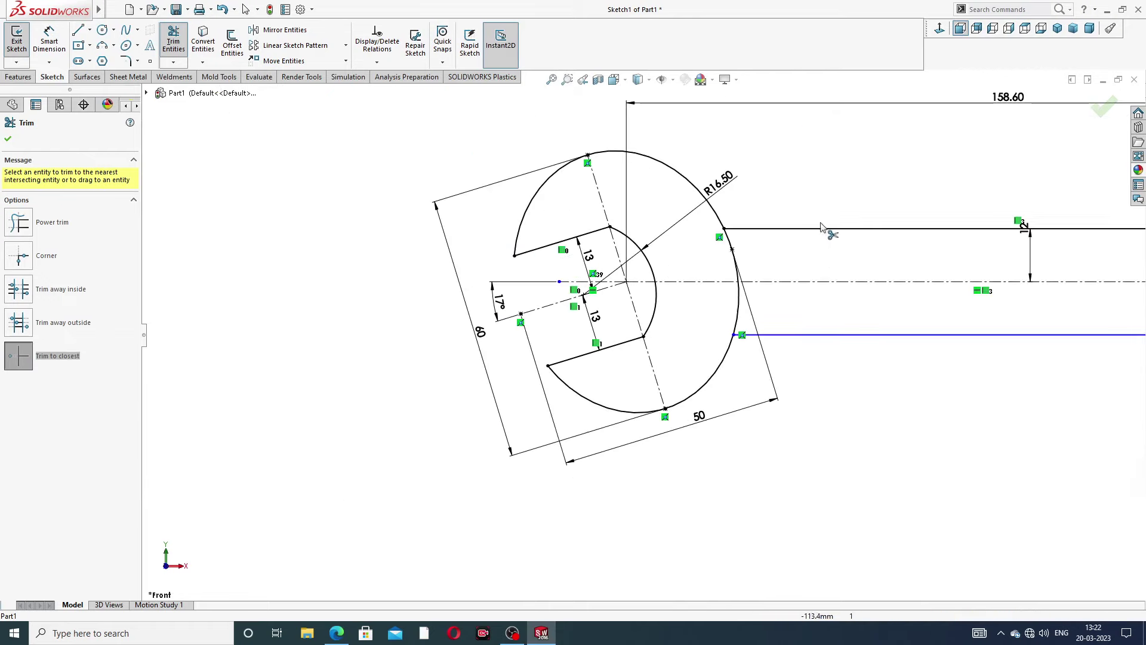
scroll(883, 320, "down", 1)
scroll(814, 312, "down", 1)
scroll(919, 288, "up", 2)
scroll(918, 287, "up", 3)
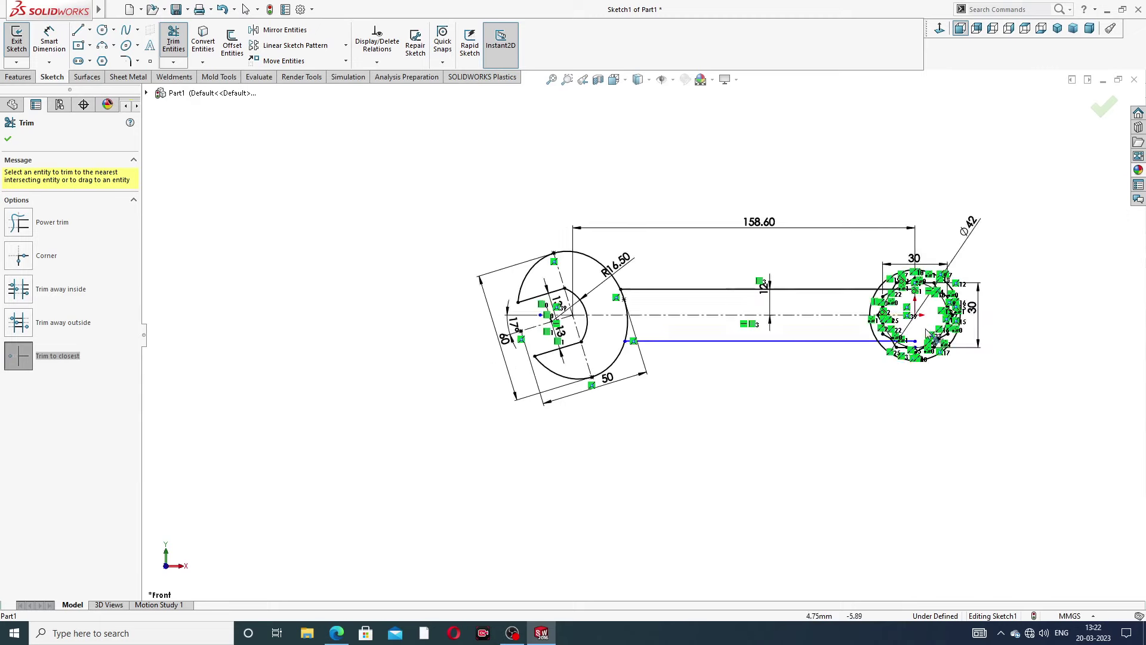
scroll(836, 299, "down", 1)
scroll(806, 287, "down", 2)
scroll(801, 282, "down", 2)
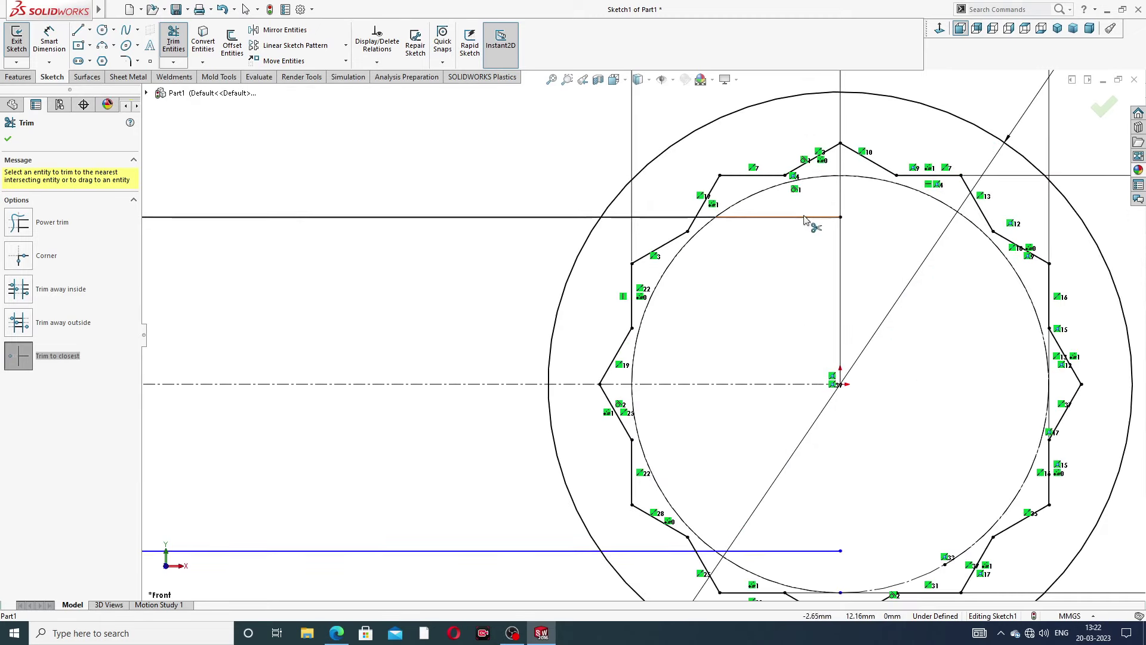
left_click(752, 217)
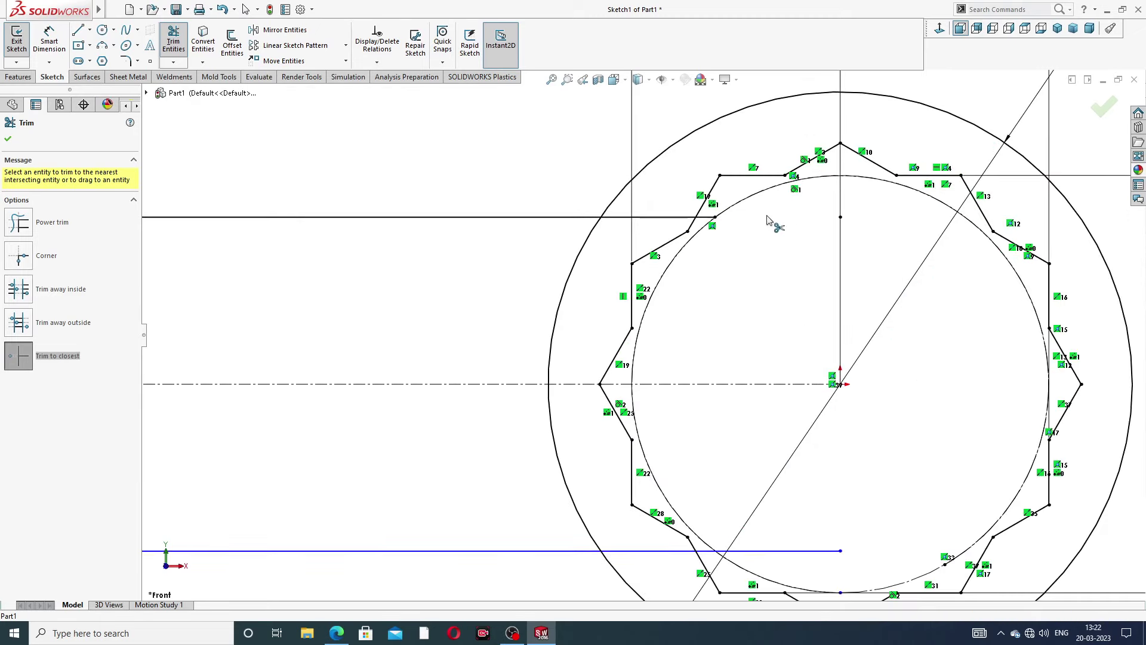
left_click(680, 218)
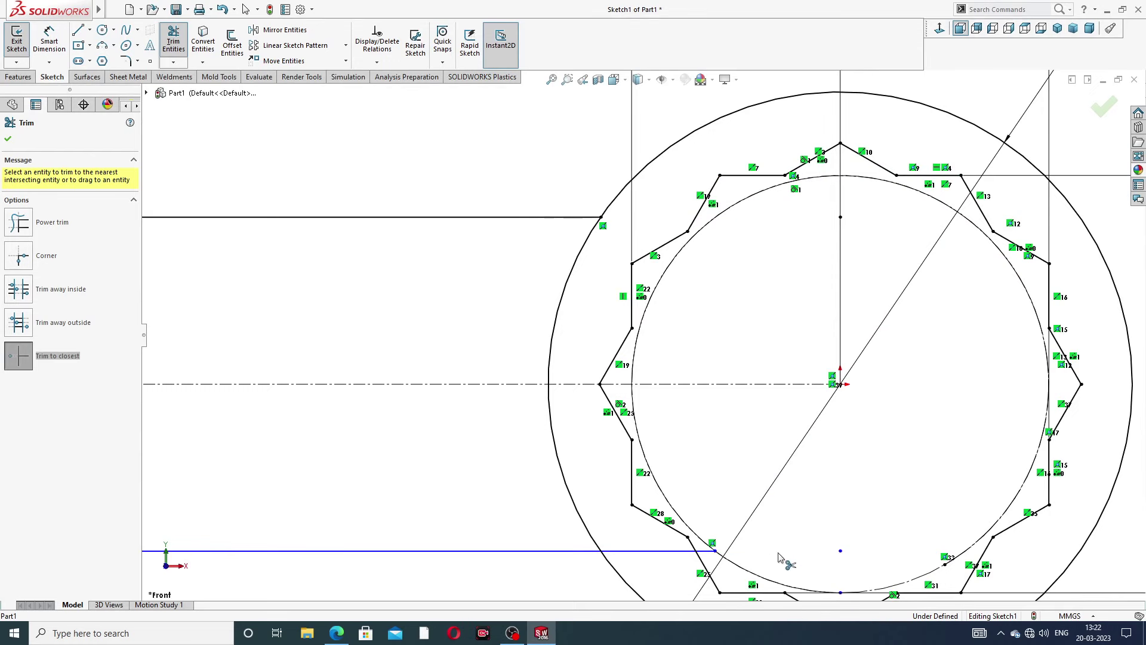
left_click(707, 552)
scroll(545, 486, "up", 5)
scroll(545, 481, "up", 2)
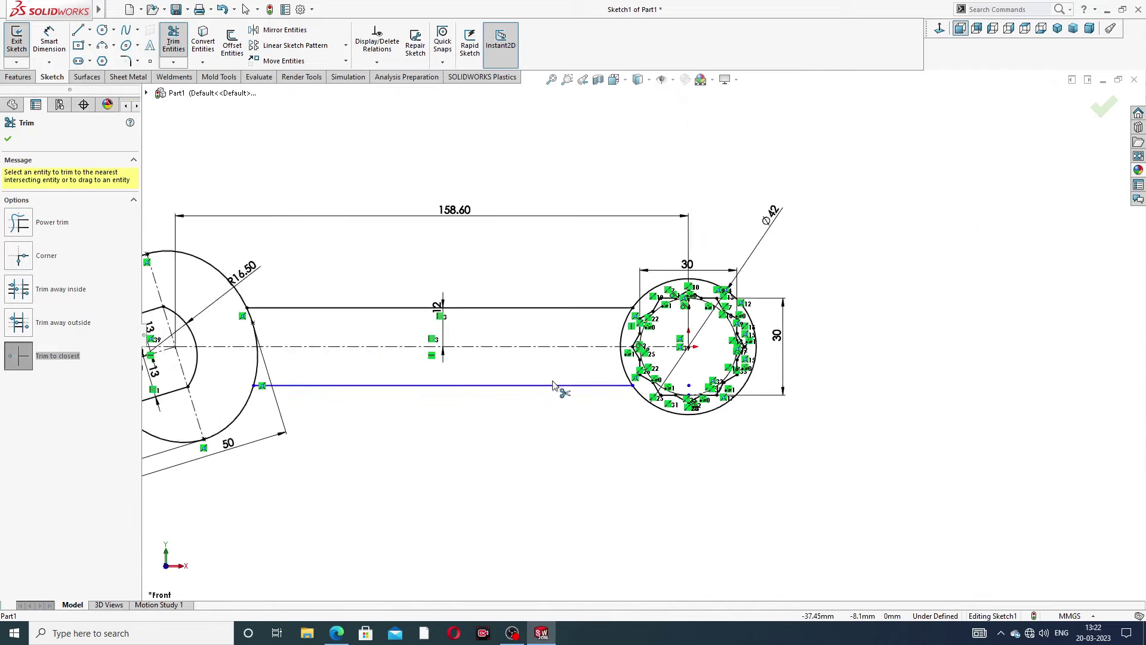
scroll(553, 386, "up", 2)
scroll(478, 385, "down", 4)
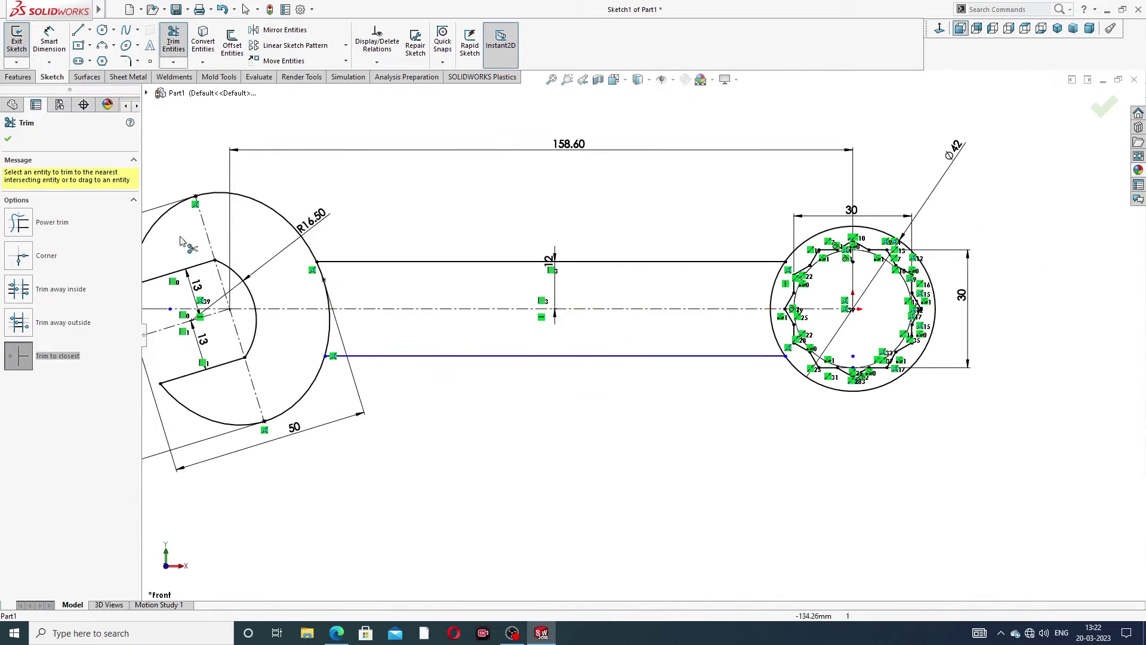
left_click(9, 139)
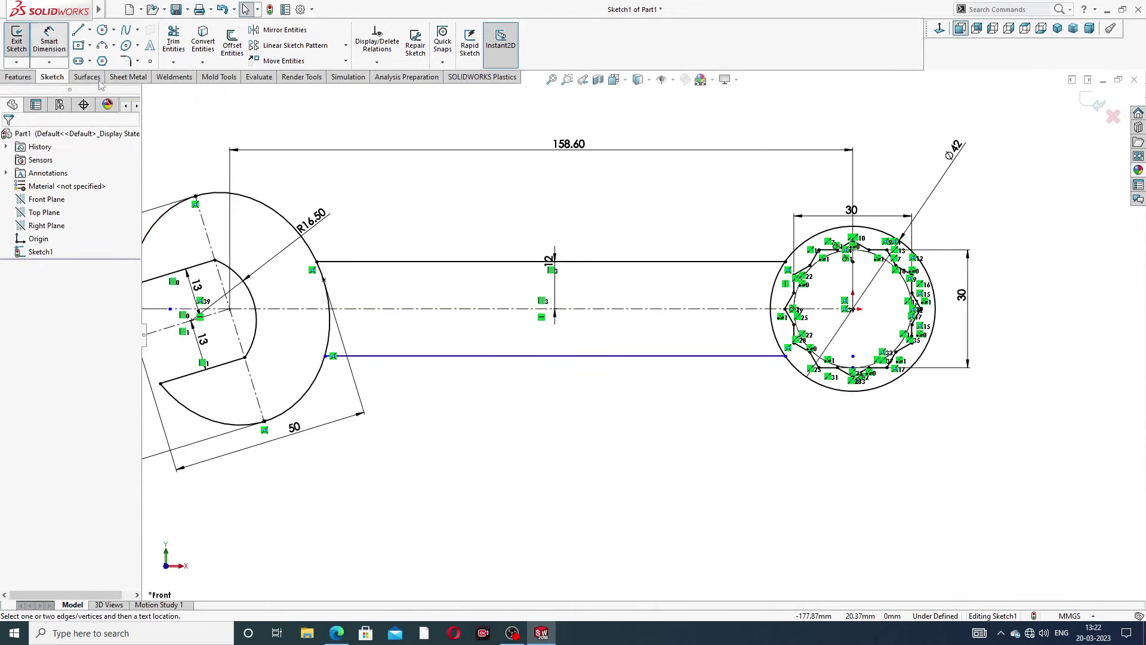
Dimension the lower and upper handle lines each 12 mm from the centreline.
left_click(49, 42)
left_click(463, 308)
left_click(463, 356)
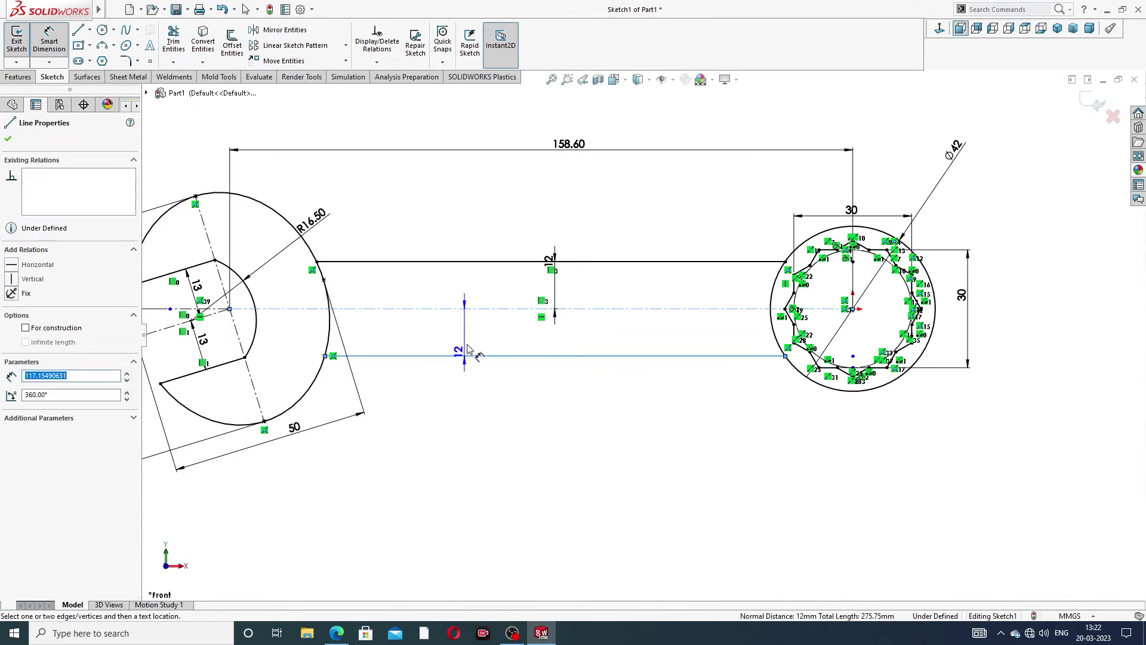
left_click(471, 339)
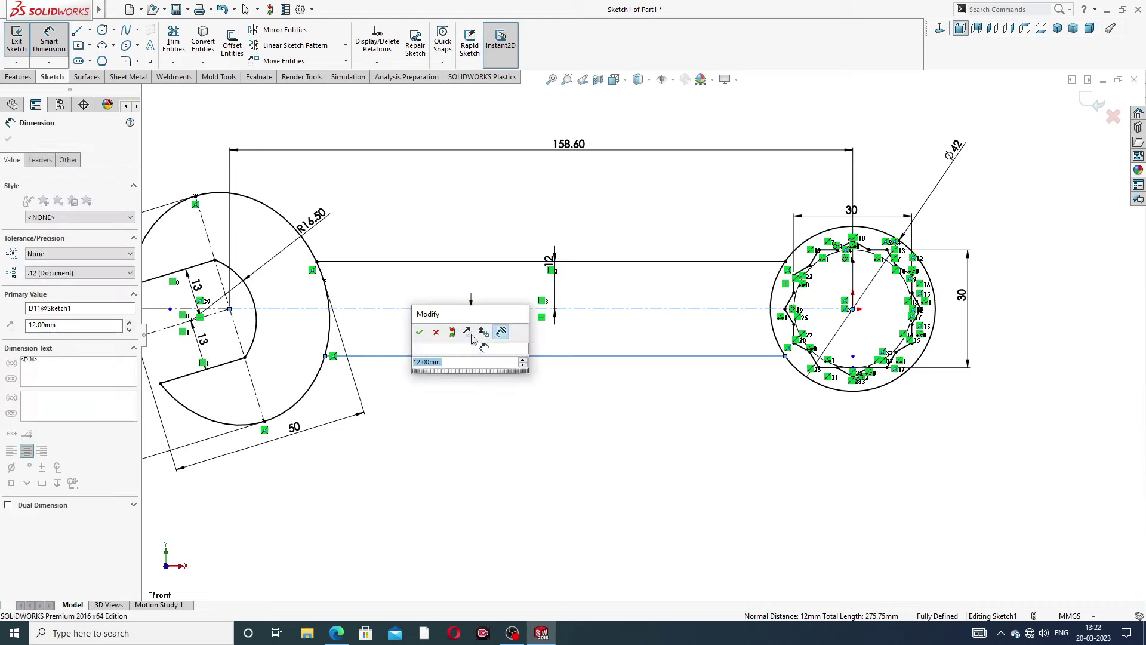
left_click(419, 332)
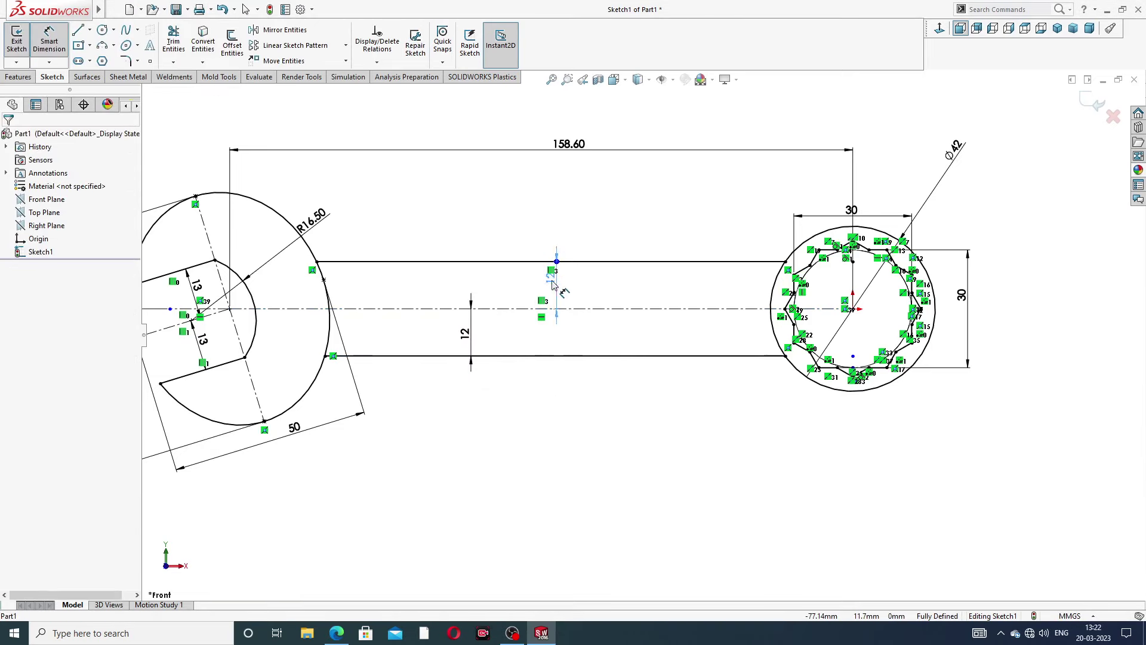
left_click(533, 285)
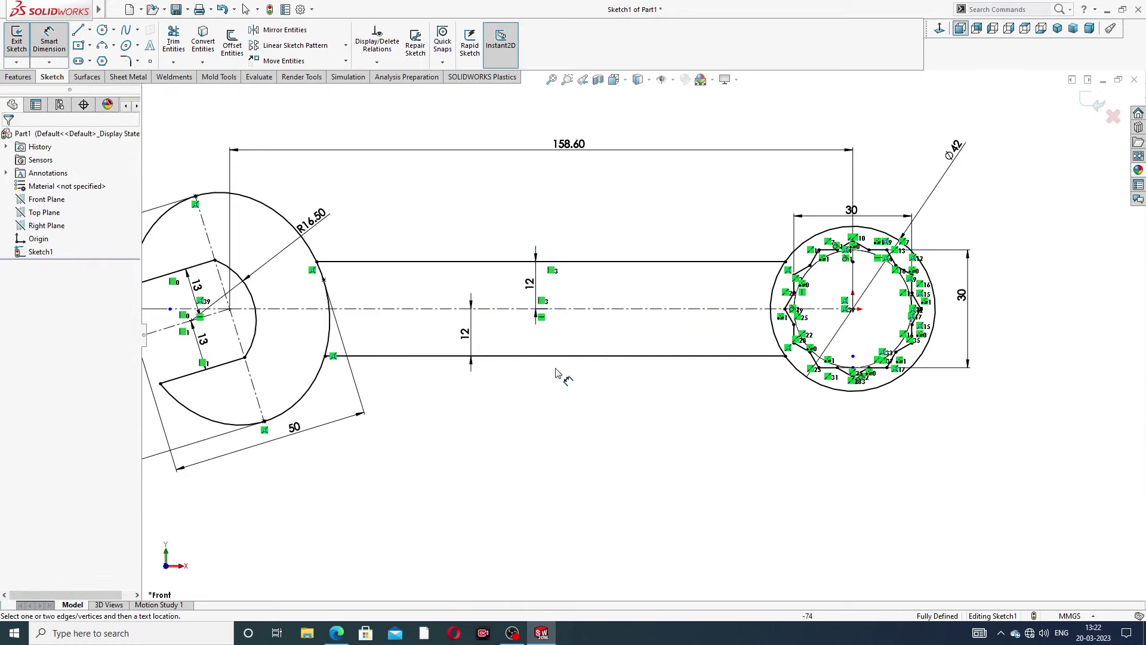
scroll(657, 311, "up", 3)
scroll(502, 358, "down", 3)
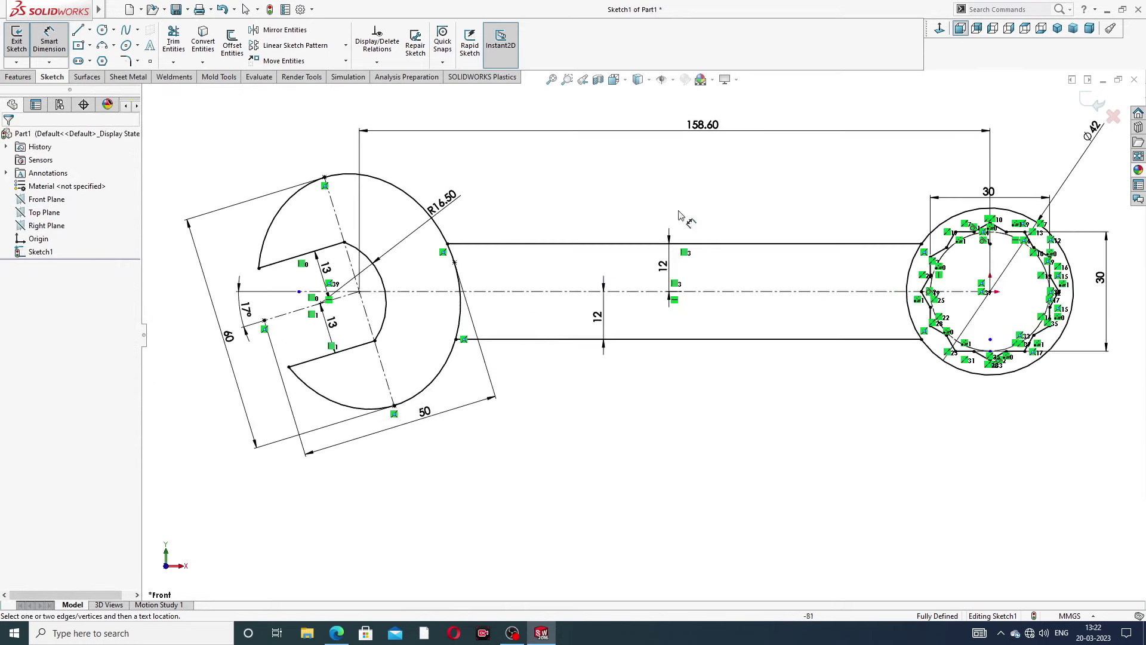
right_click(762, 157)
left_click(782, 176)
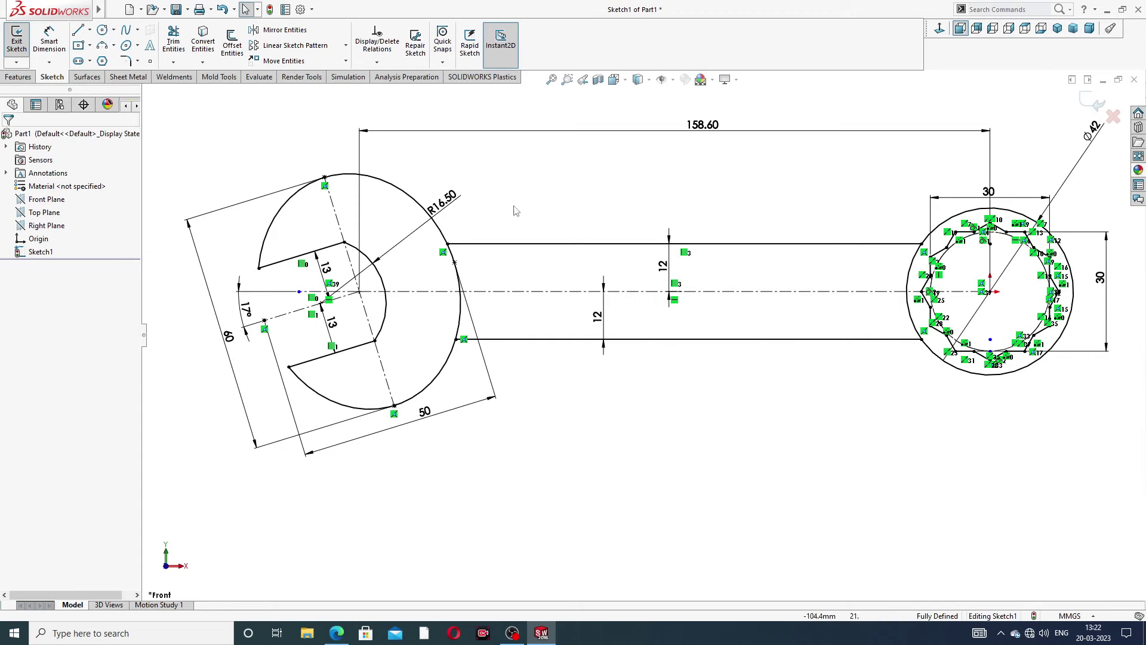
Start an Extruded Boss/Base with the open jaw and 12-point ring regions selected.
left_click(18, 78)
left_click(22, 45)
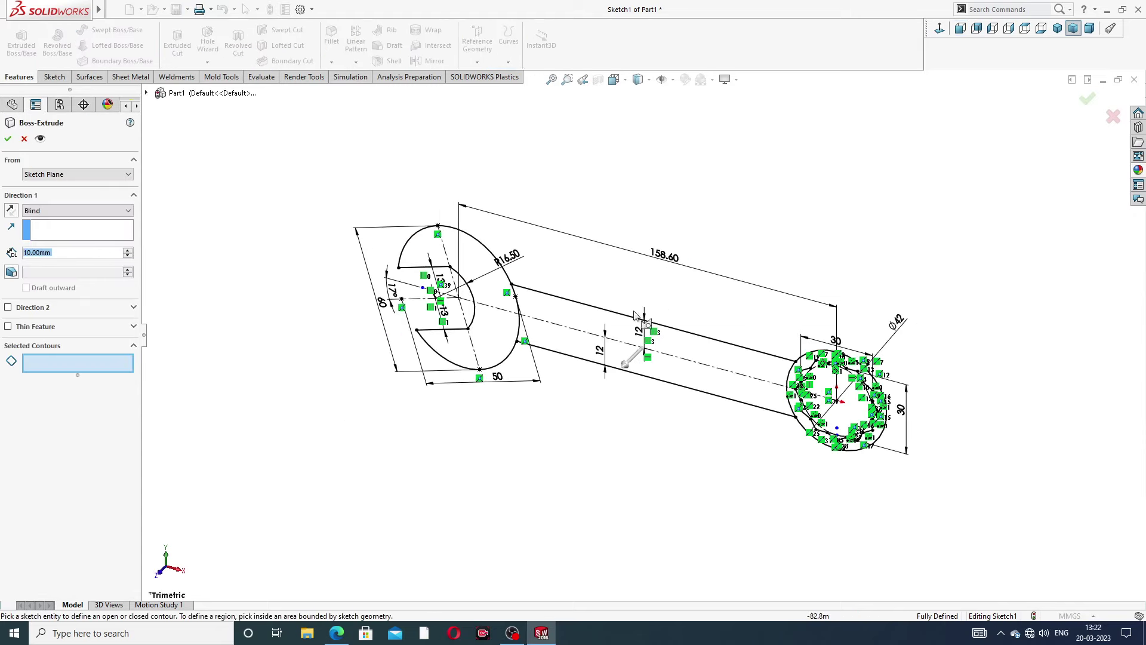
left_click(493, 291)
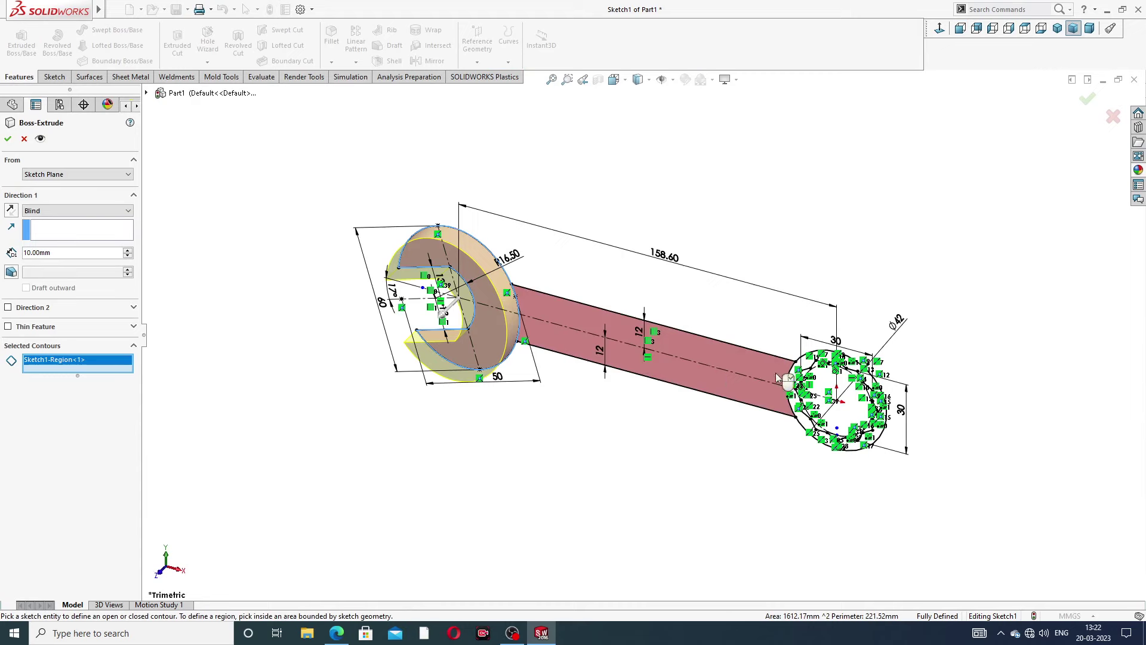
scroll(809, 382, "down", 4)
scroll(809, 382, "down", 3)
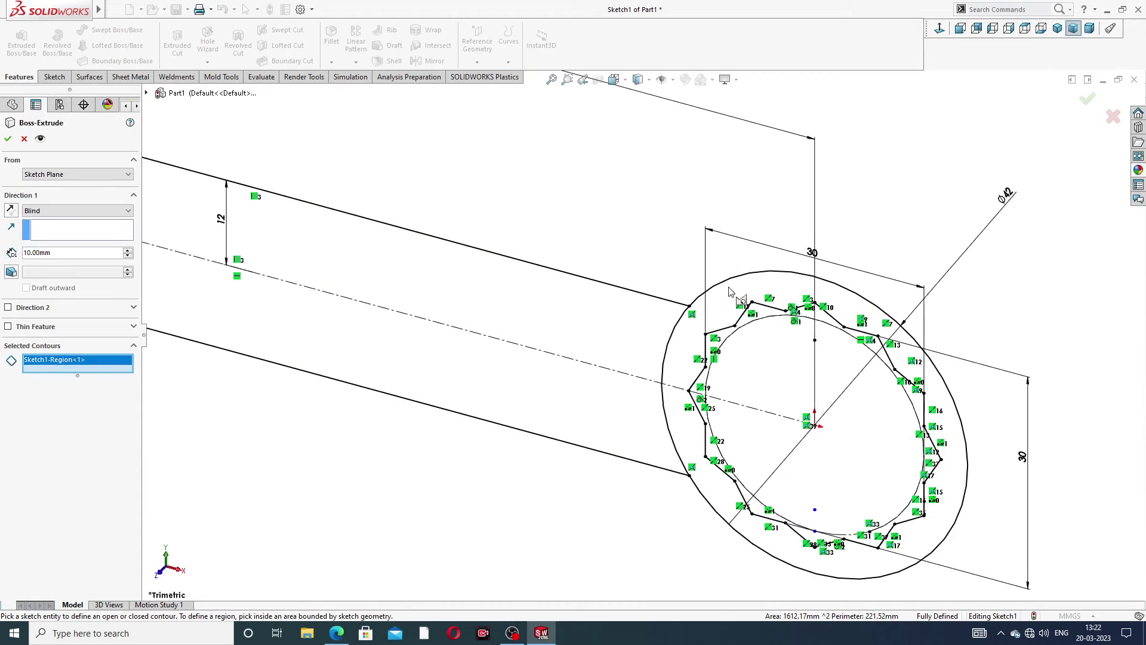
left_click(701, 326)
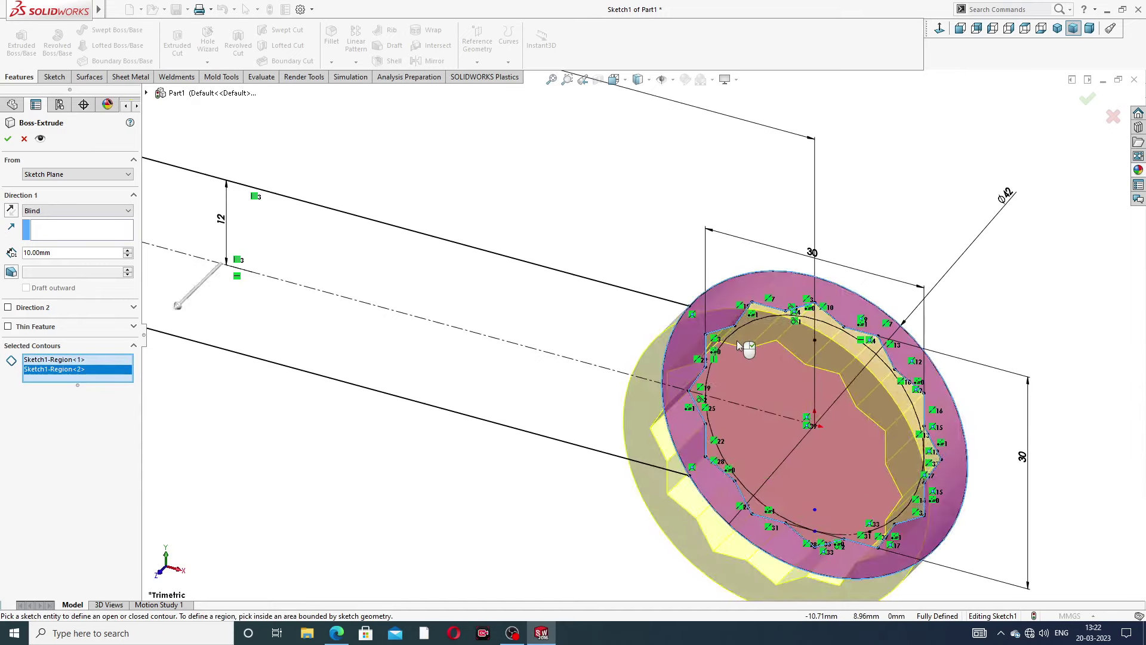
scroll(474, 397, "up", 3)
scroll(372, 406, "up", 2)
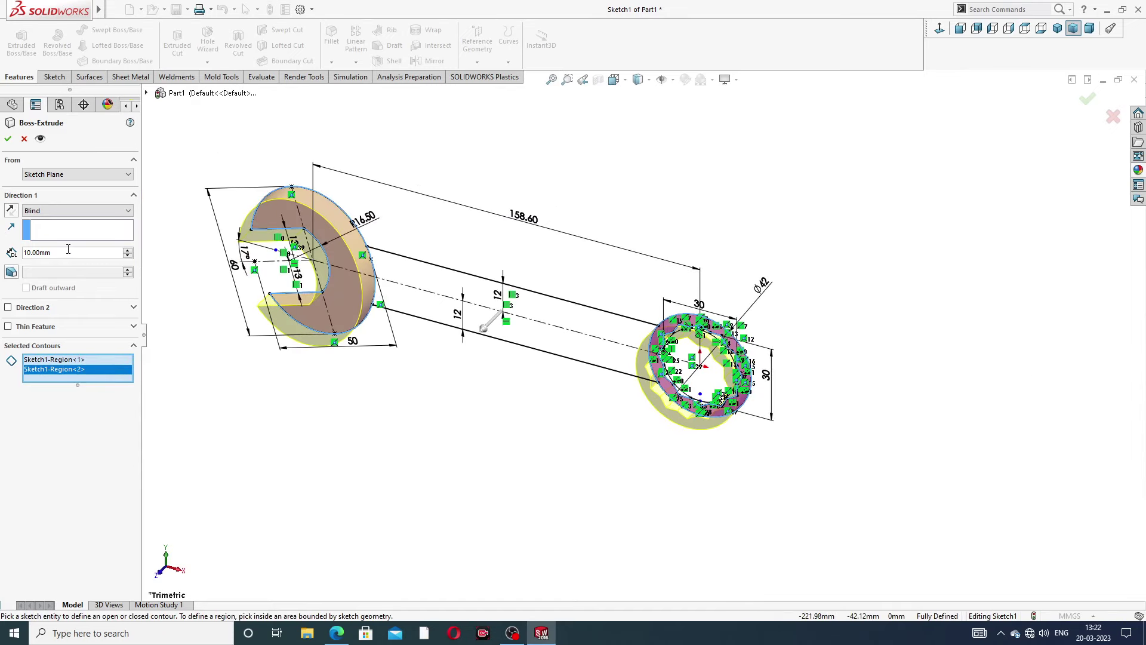
Set the extrusion to Mid Plane at 10 mm, check the PDF, and confirm it.
left_click(78, 210)
left_click(68, 264)
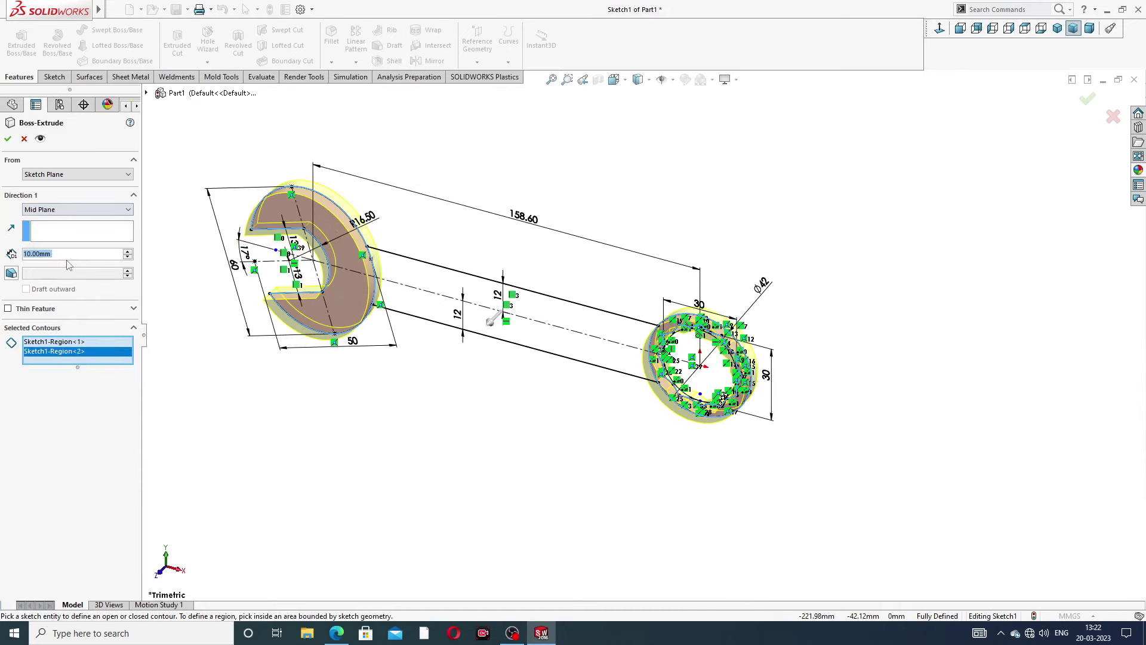
left_click(336, 633)
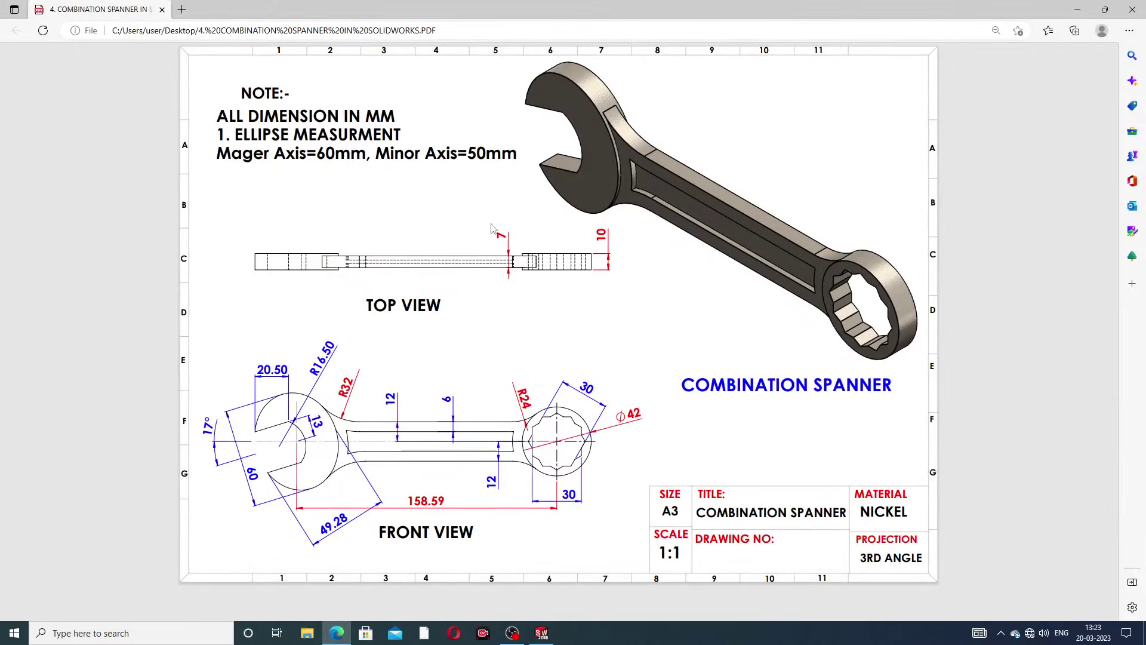
left_click(336, 633)
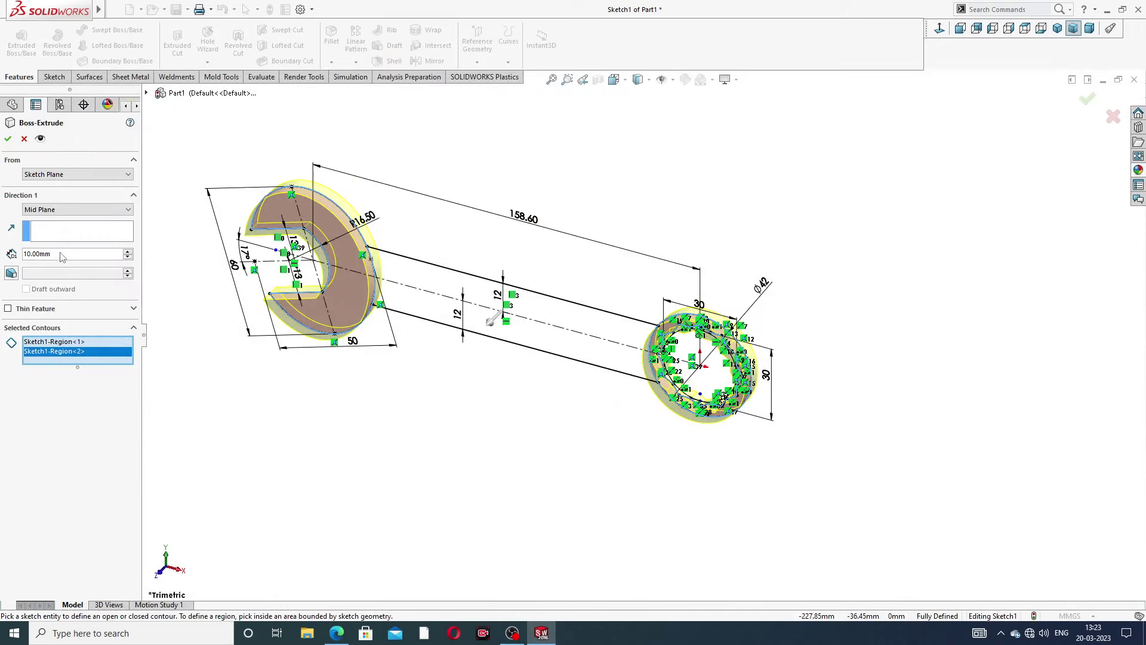
left_click(8, 139)
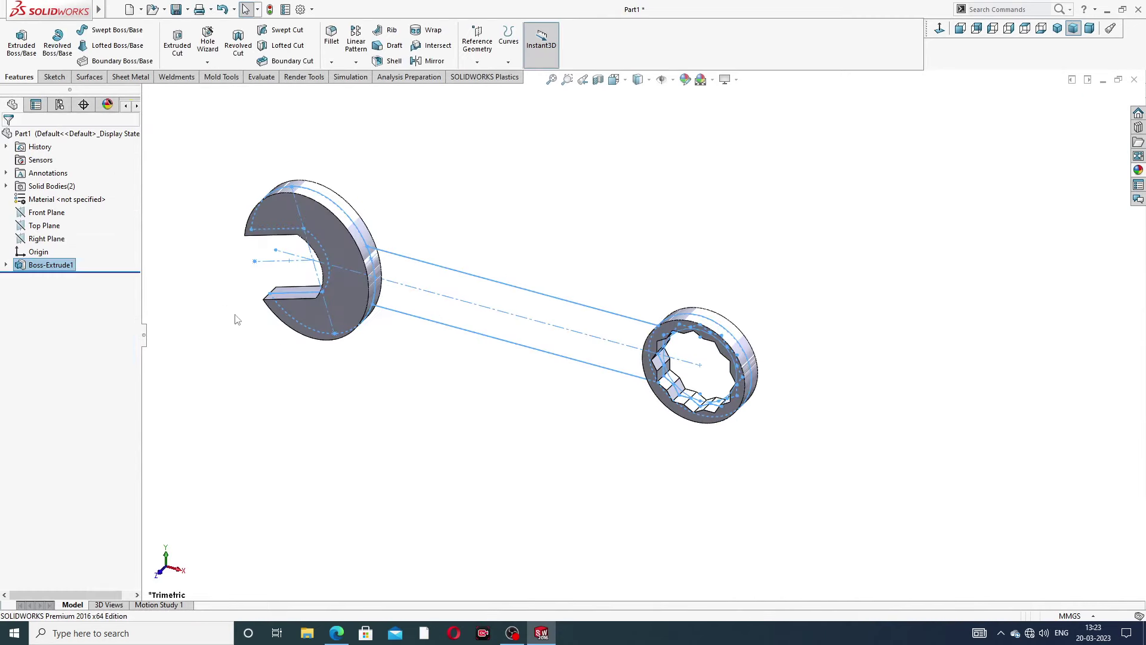
Extrude the handle region of Sketch1 as a 7 mm mid-plane boss merged with jaw and ring.
left_click(7, 264)
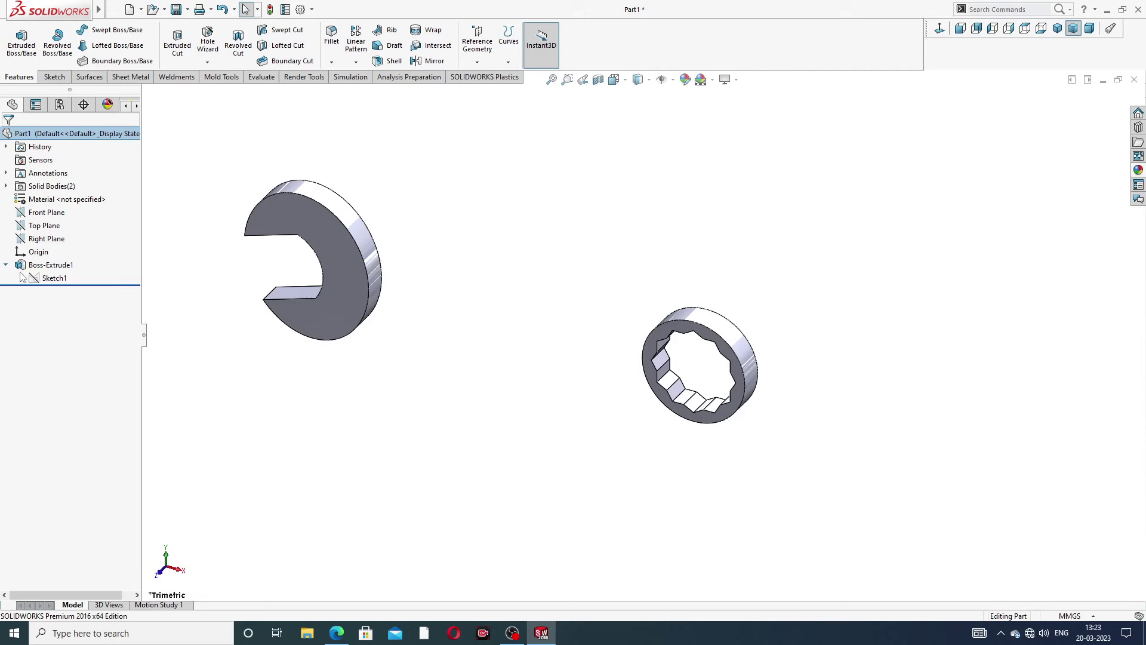
left_click(54, 277)
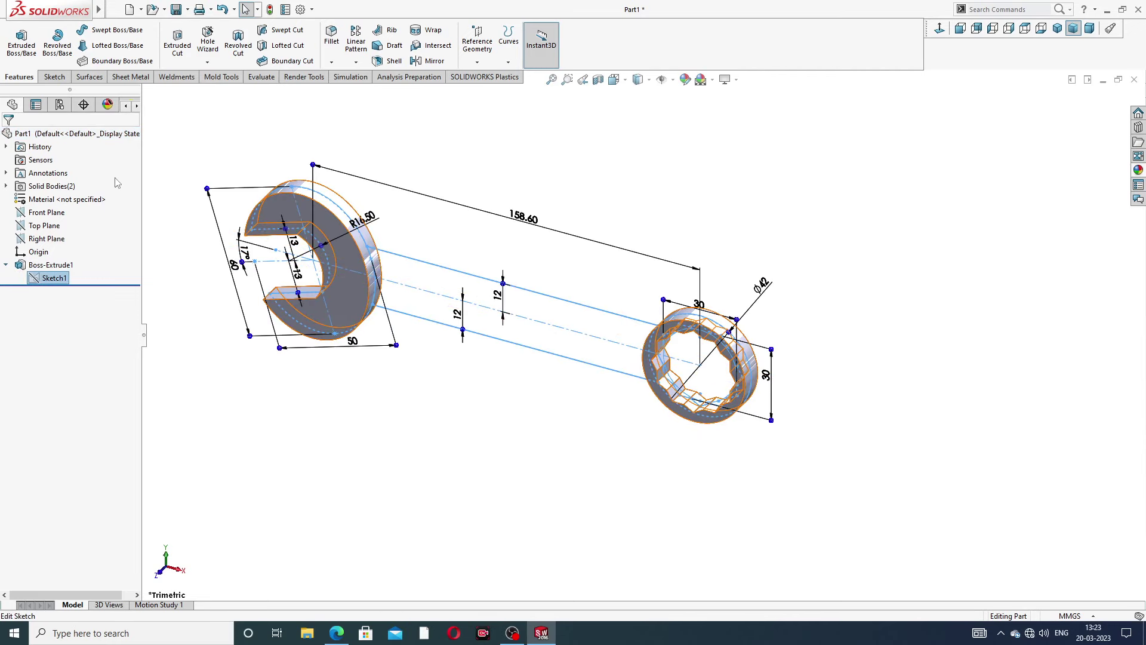
left_click(21, 42)
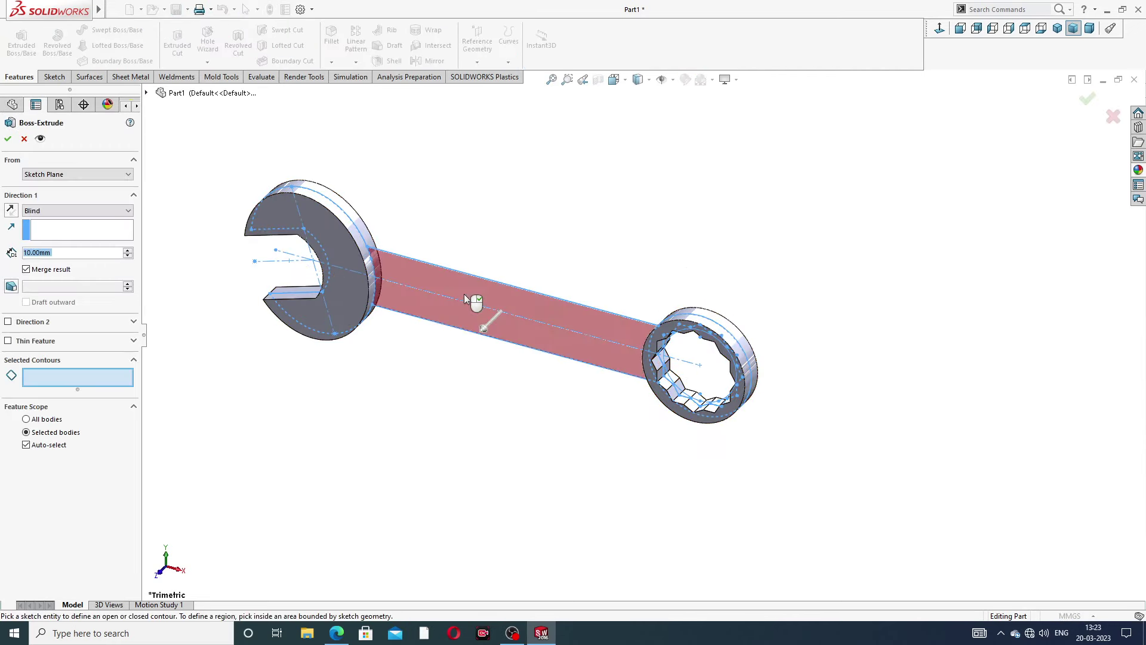
left_click(472, 301)
left_click(111, 211)
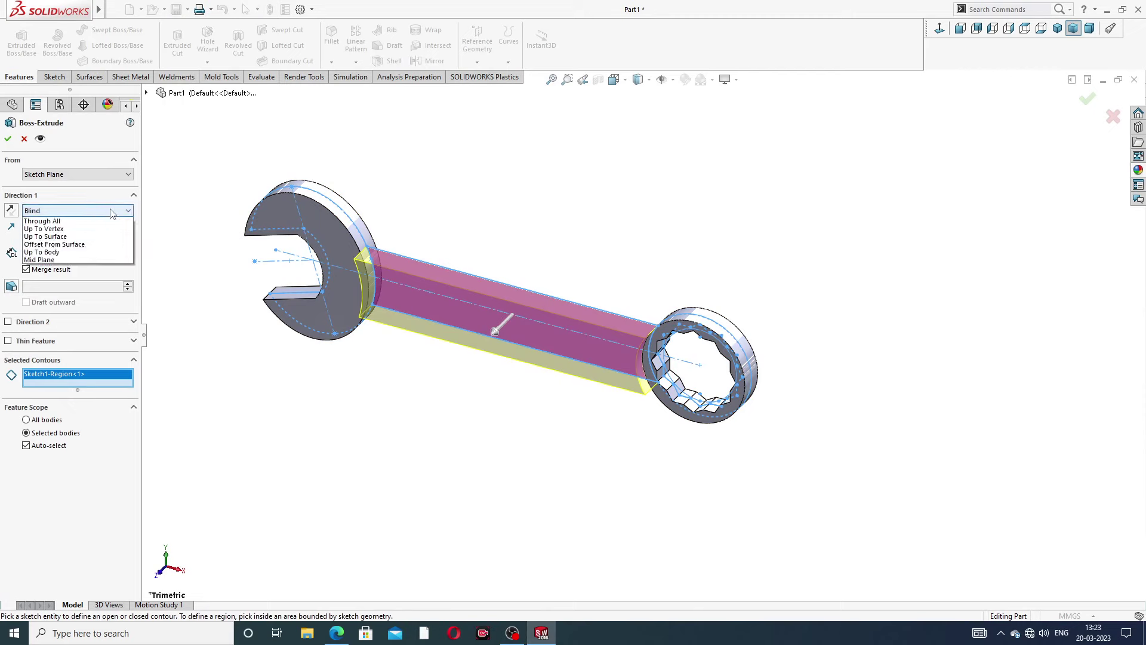
left_click(80, 268)
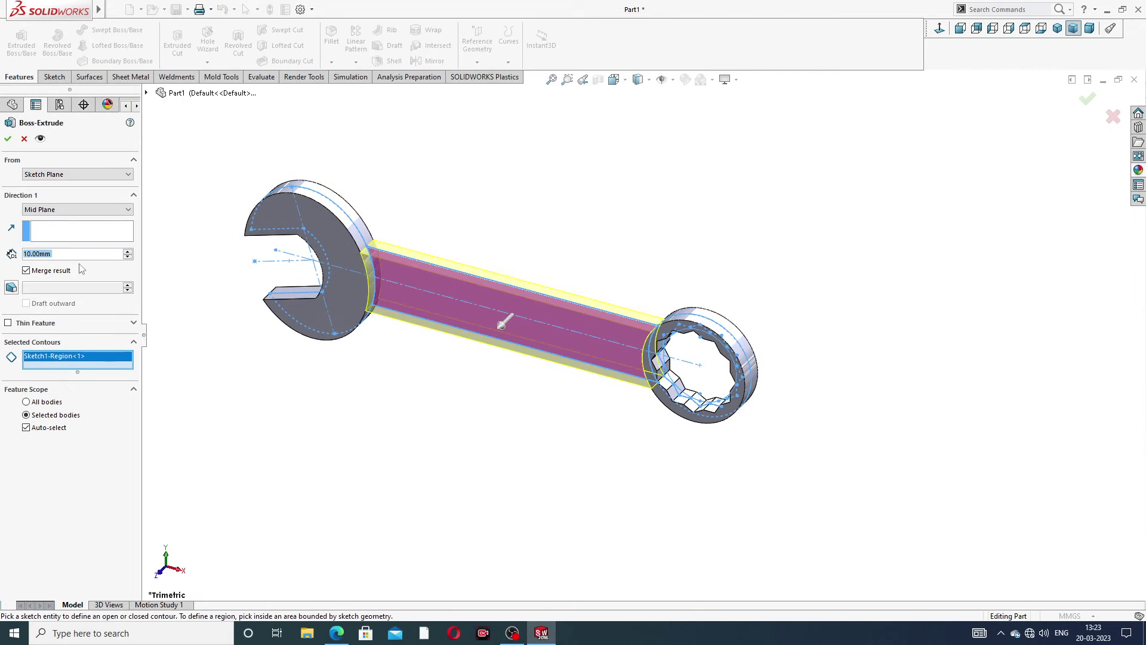
type("7")
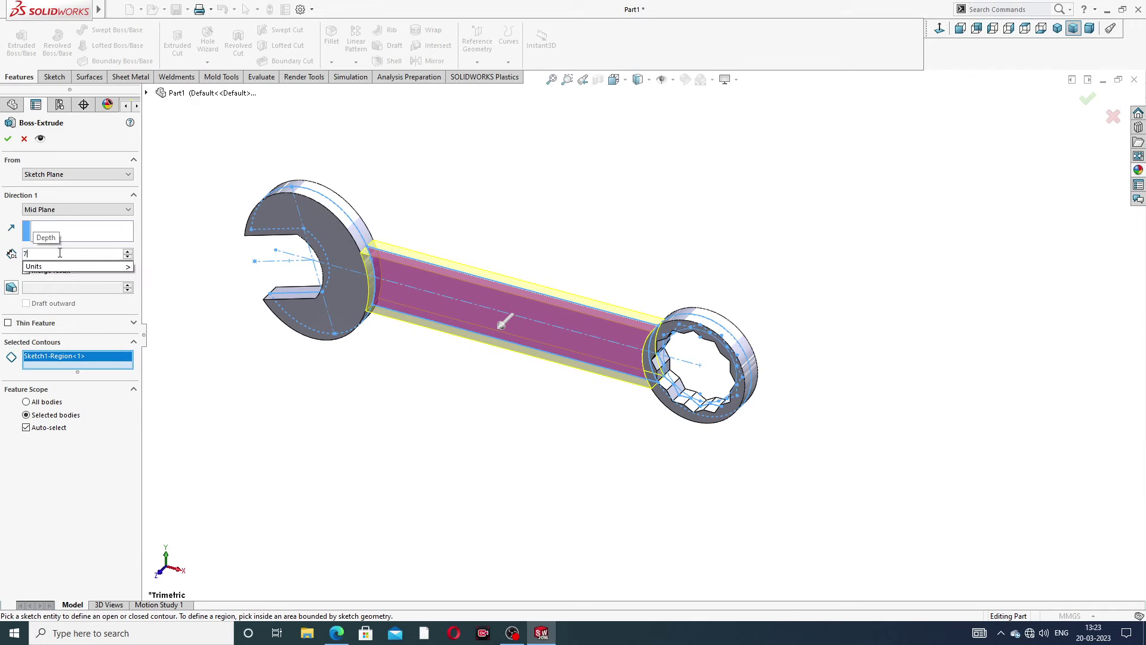
key("Return")
left_click(7, 141)
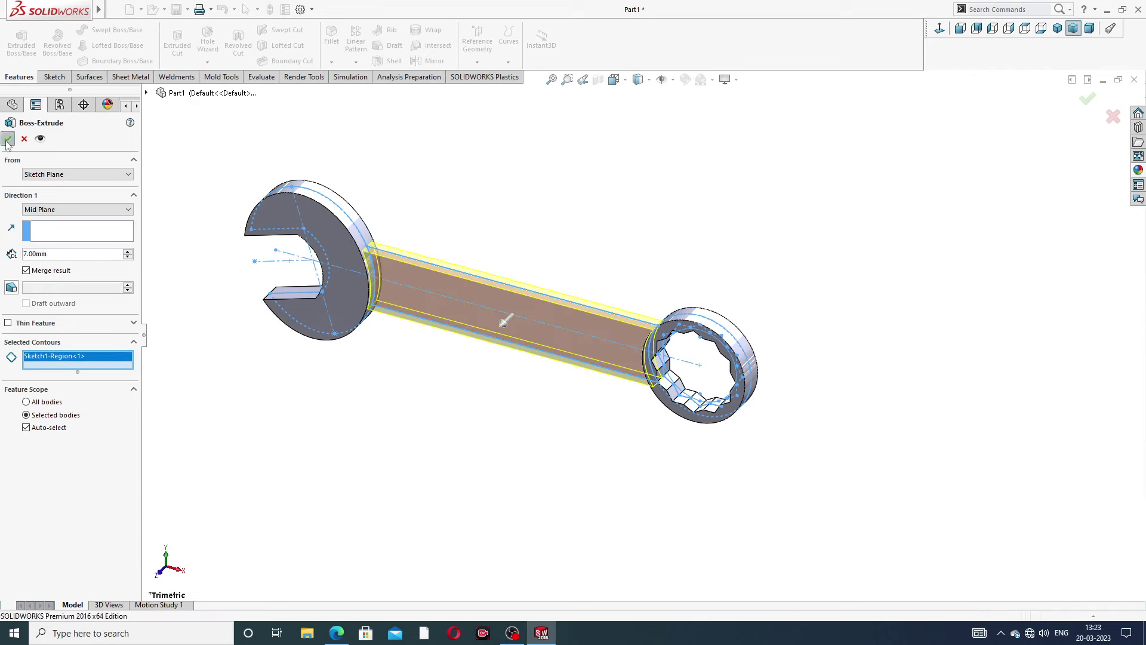
mouse_move(463, 381)
middle_mouse_down()
mouse_move(533, 316)
mouse_move(520, 355)
middle_mouse_up()
scroll(615, 296, "down", 3)
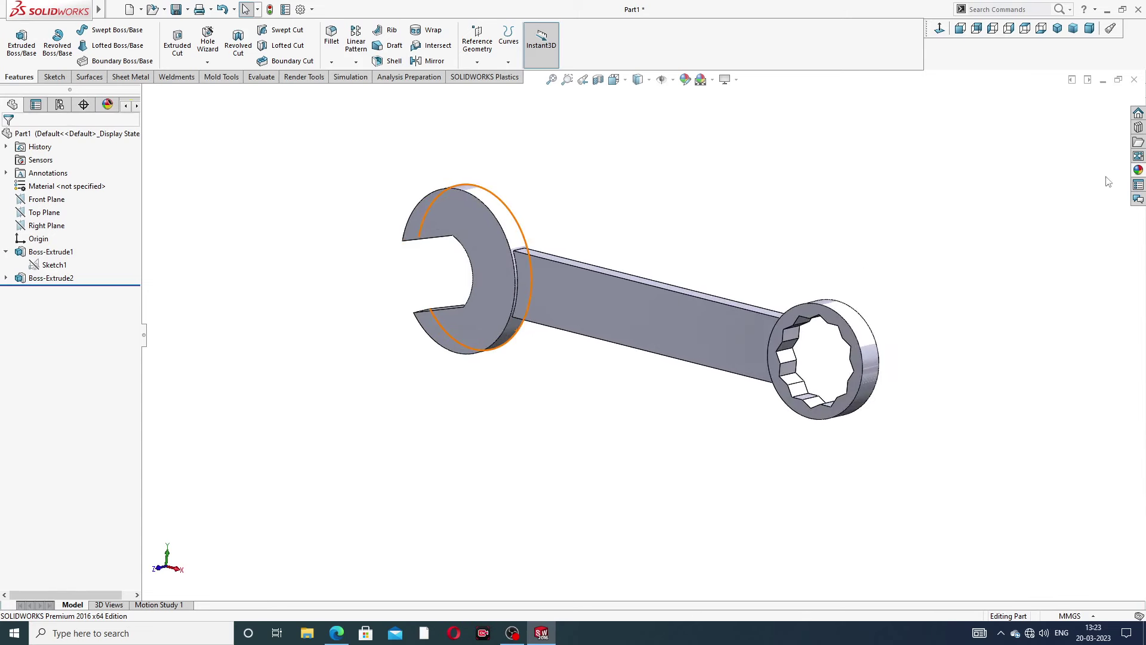
Apply the polished Nickel metal appearance to the spanner and show it in isometric view.
left_click(1138, 171)
double_click(1070, 371)
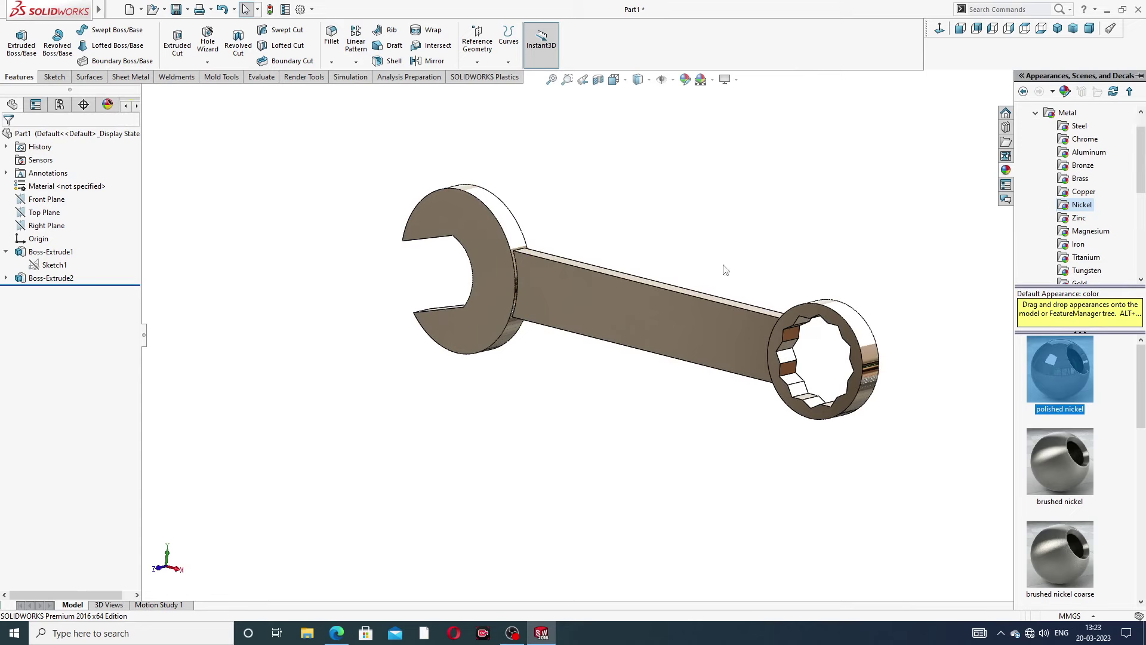
left_click_drag(1044, 367, 583, 292)
mouse_move(557, 310)
middle_mouse_down()
mouse_move(585, 379)
mouse_move(557, 404)
middle_mouse_up()
scroll(507, 285, "down", 3)
scroll(611, 216, "up", 3)
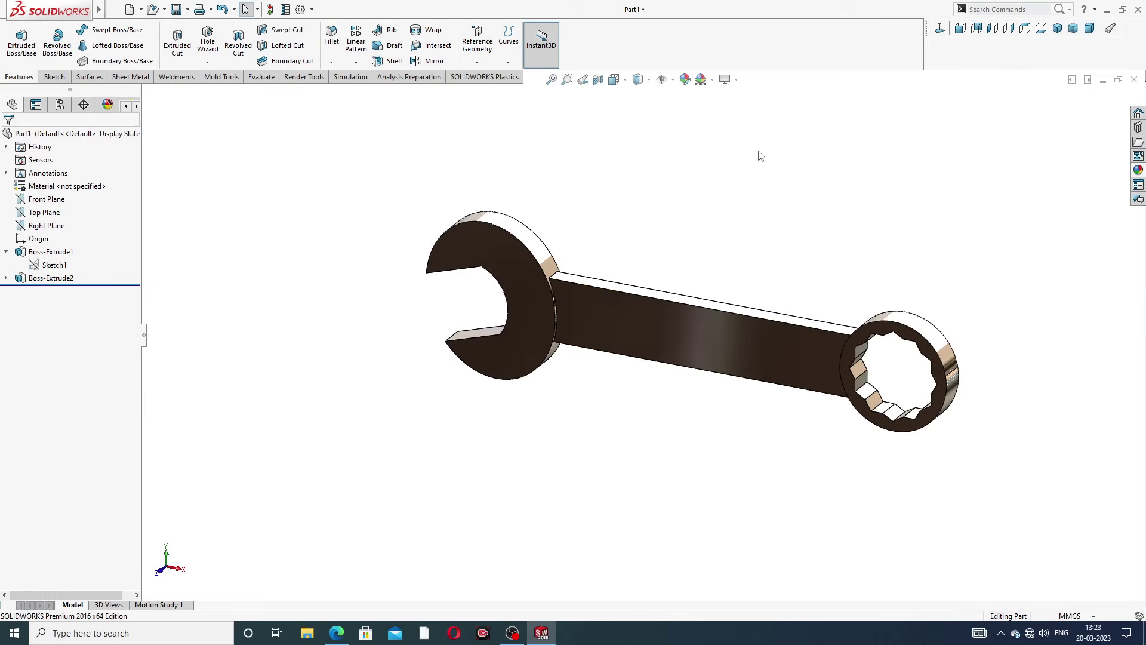
left_click(1057, 30)
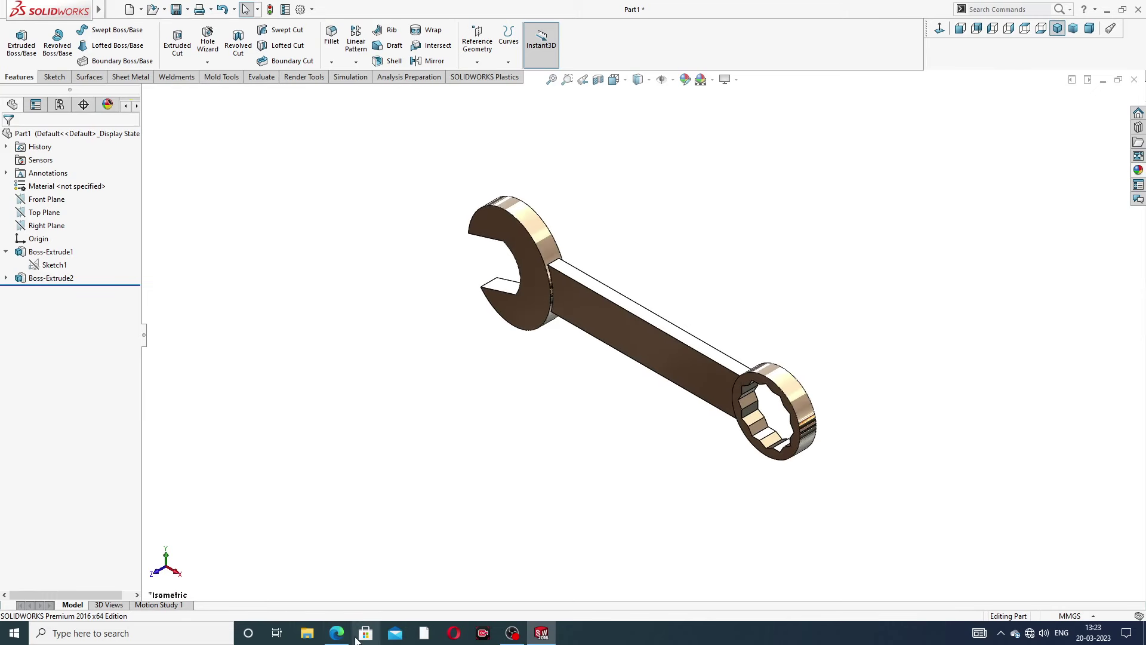
left_click(337, 633)
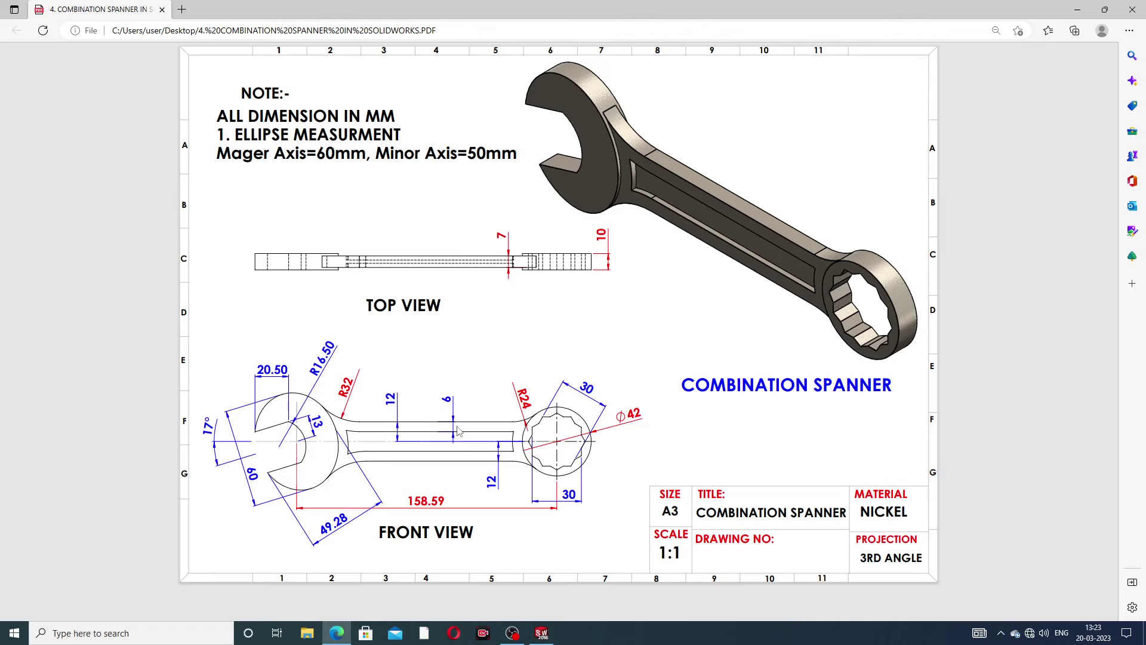
Switch from the Edge drawing back to the SOLIDWORKS spanner part window.
key("alt+Tab")
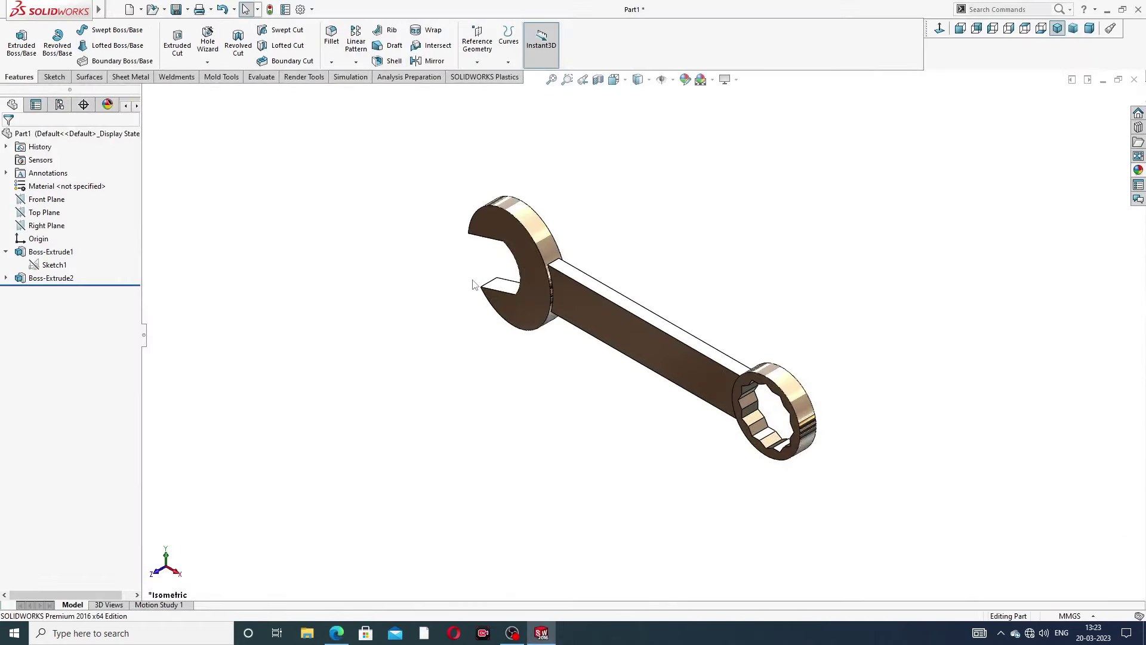
Fillet the two handle-to-jaw edges with a 32 mm radius.
scroll(473, 284, "down", 1)
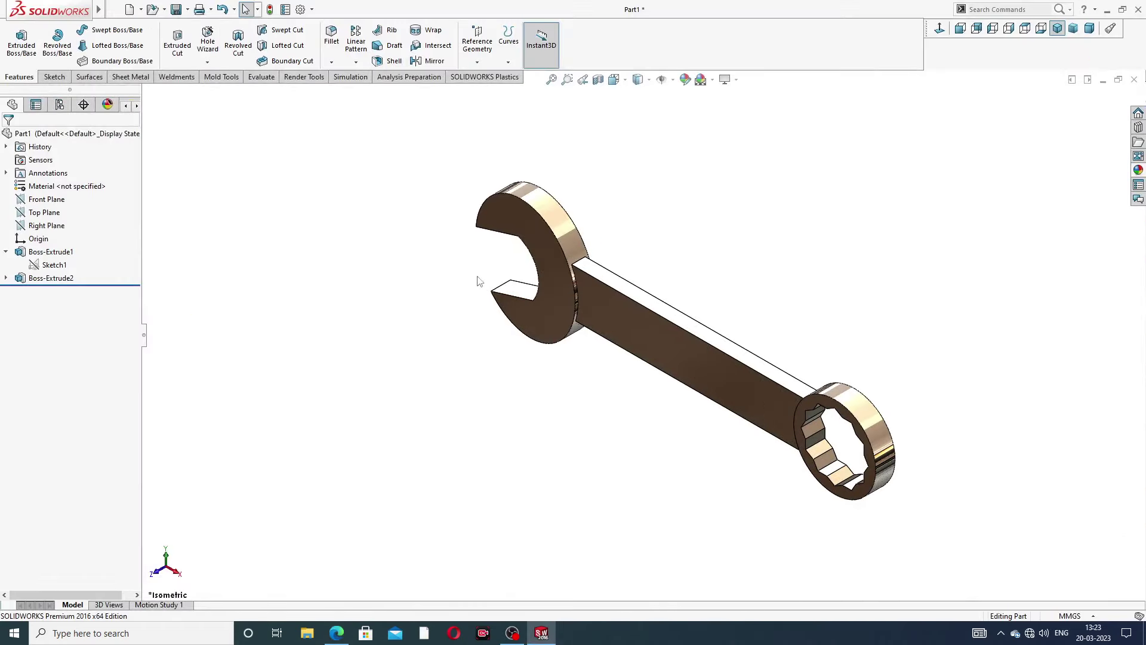
left_click(330, 37)
type("32")
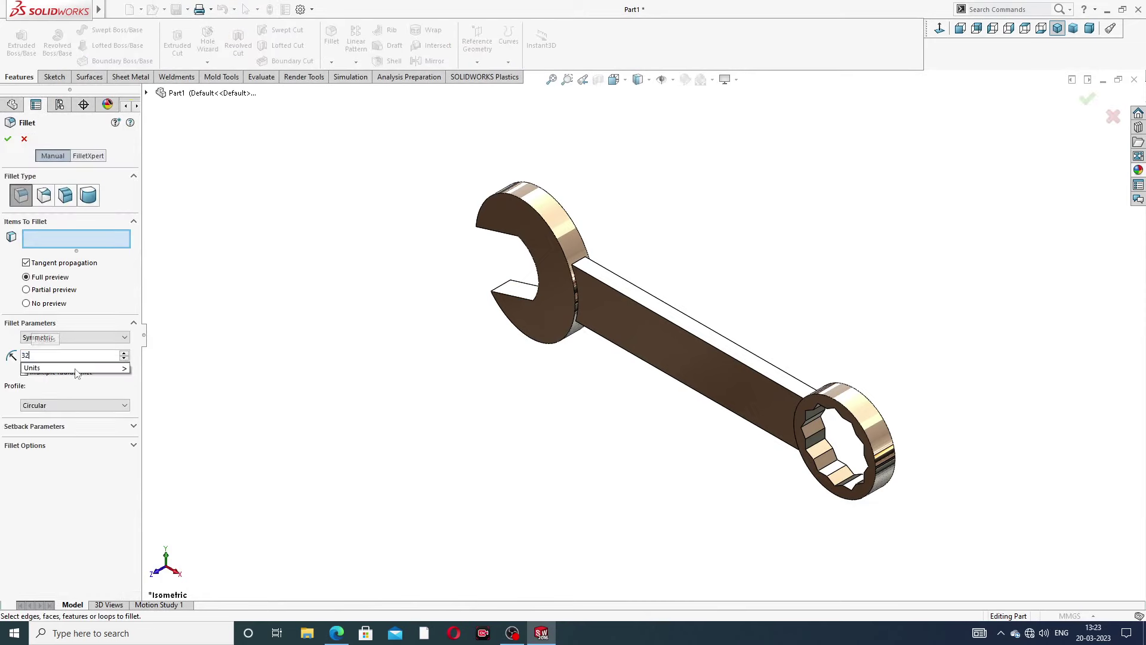
key("Return")
scroll(531, 371, "down", 2)
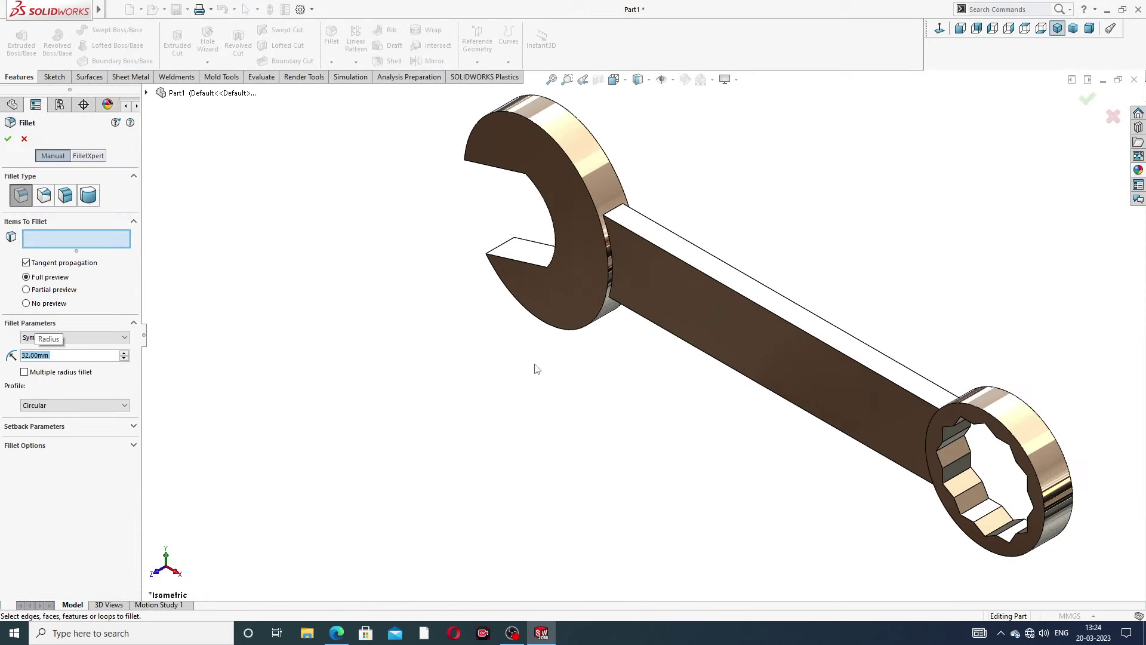
left_click(618, 213)
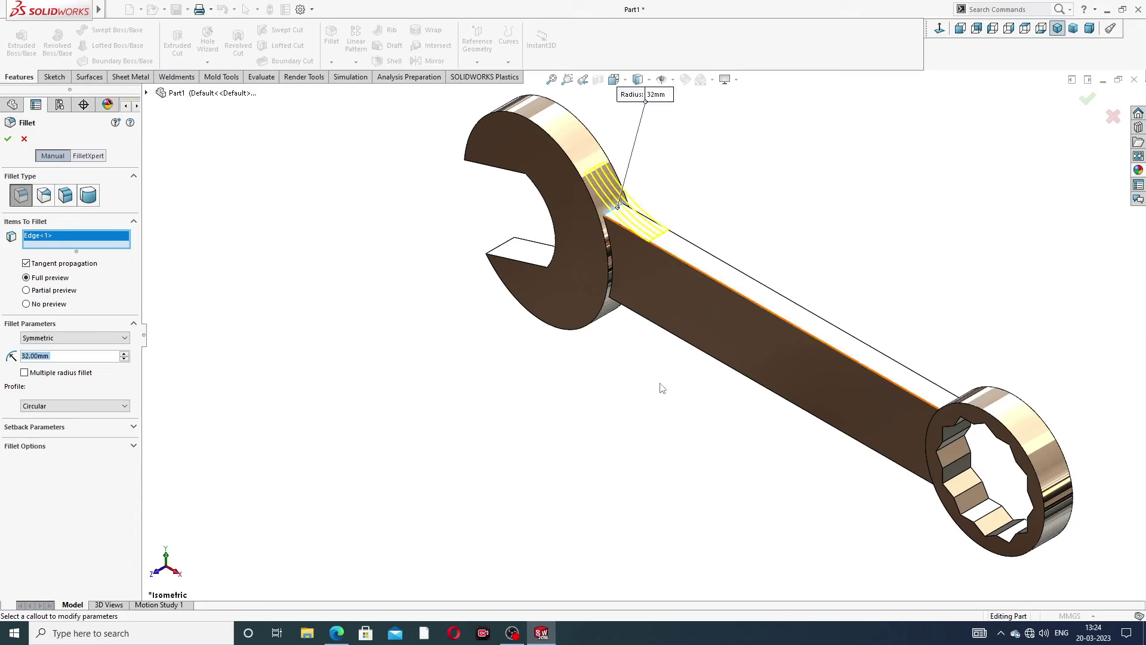
mouse_move(660, 389)
middle_mouse_down()
mouse_move(691, 233)
mouse_move(602, 385)
middle_mouse_up()
scroll(602, 385, "down", 2)
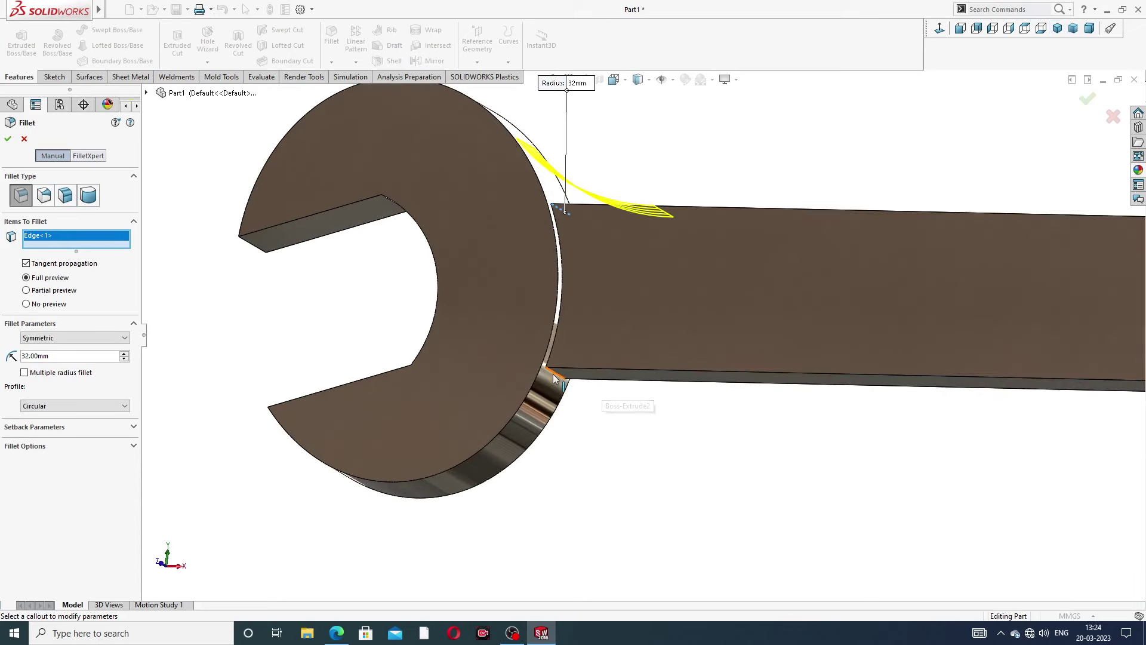
left_click(602, 377)
scroll(630, 326, "up", 3)
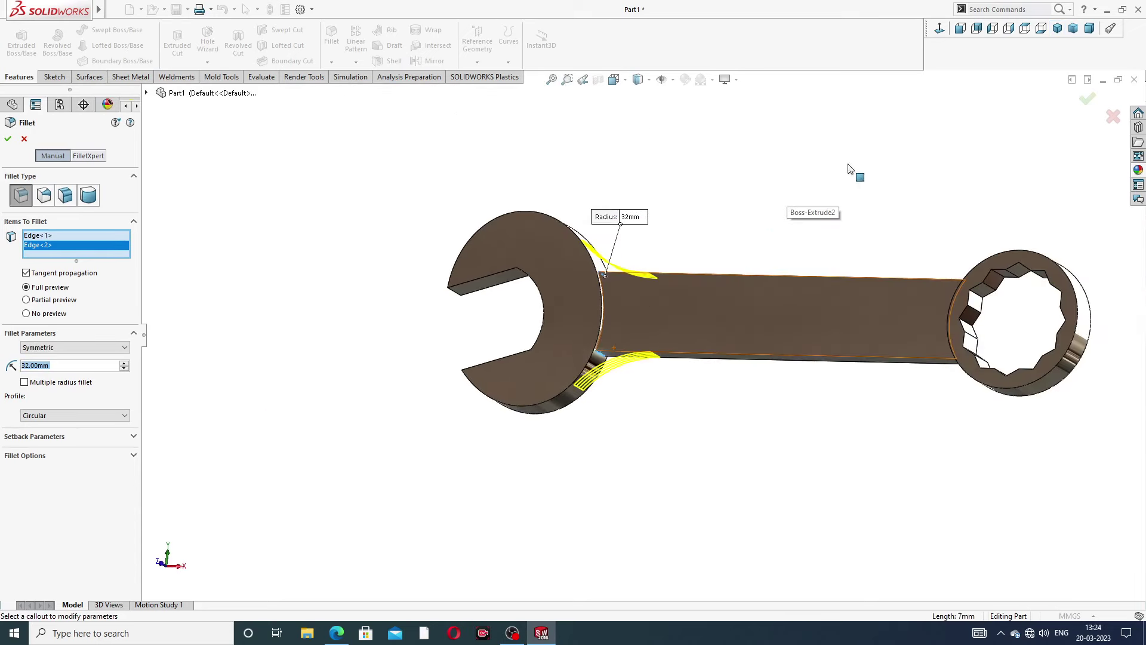
left_click(1087, 99)
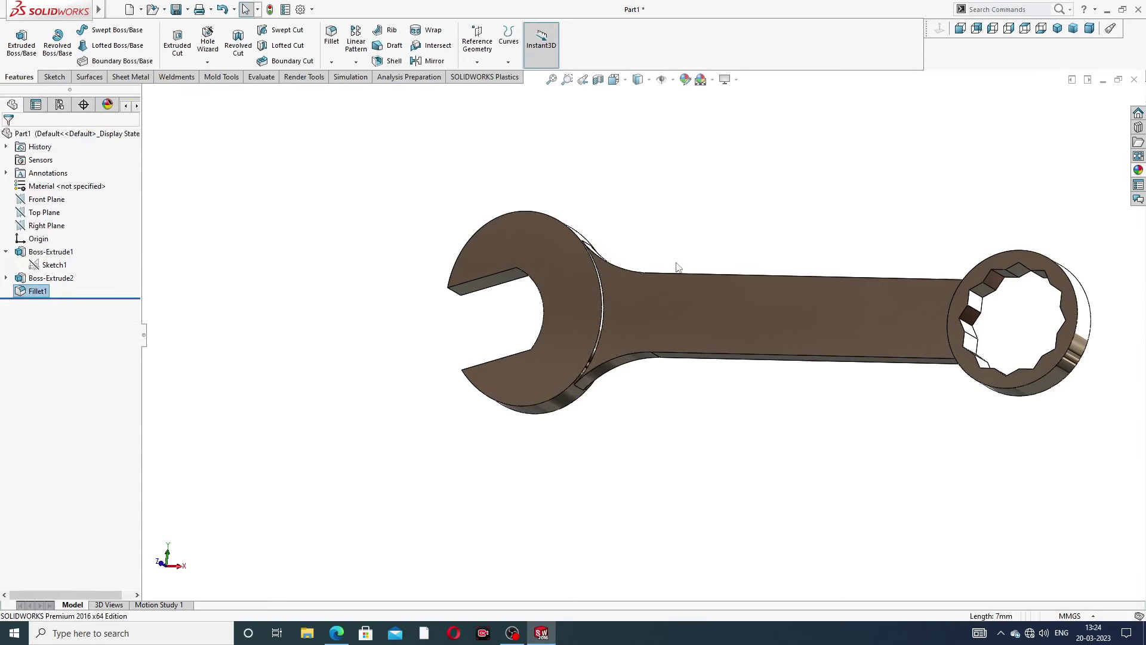
Fillet the upper and lower handle-to-ring edges with a 24 mm radius.
mouse_move(679, 266)
middle_mouse_down()
mouse_move(665, 220)
mouse_move(614, 302)
middle_mouse_up()
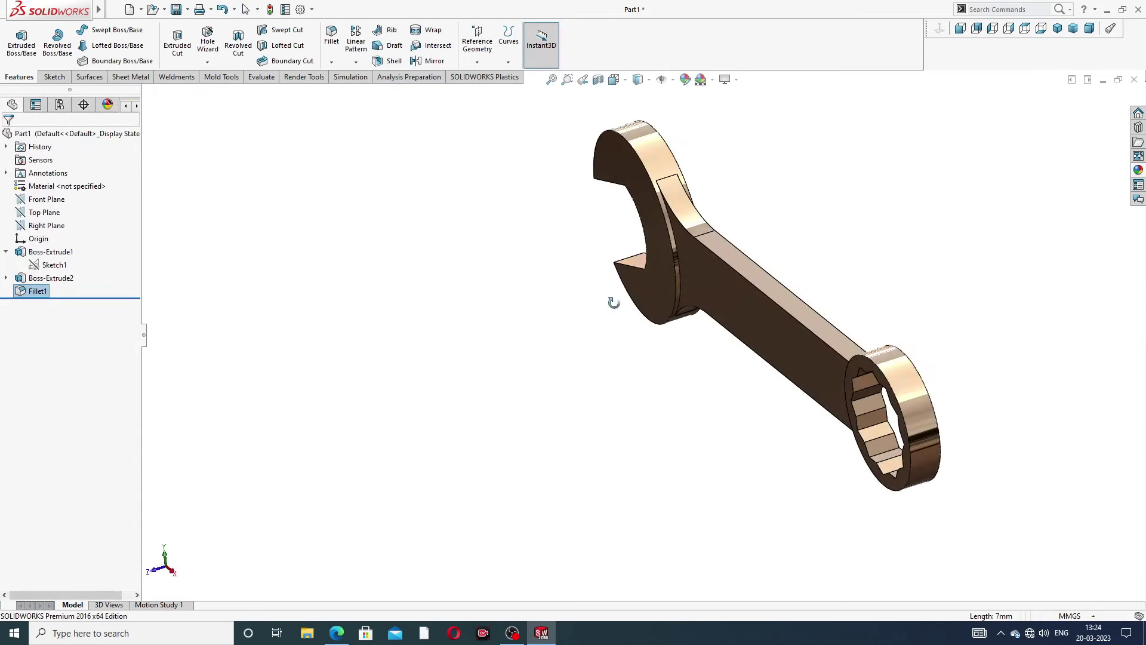
left_click(332, 42)
type("2")
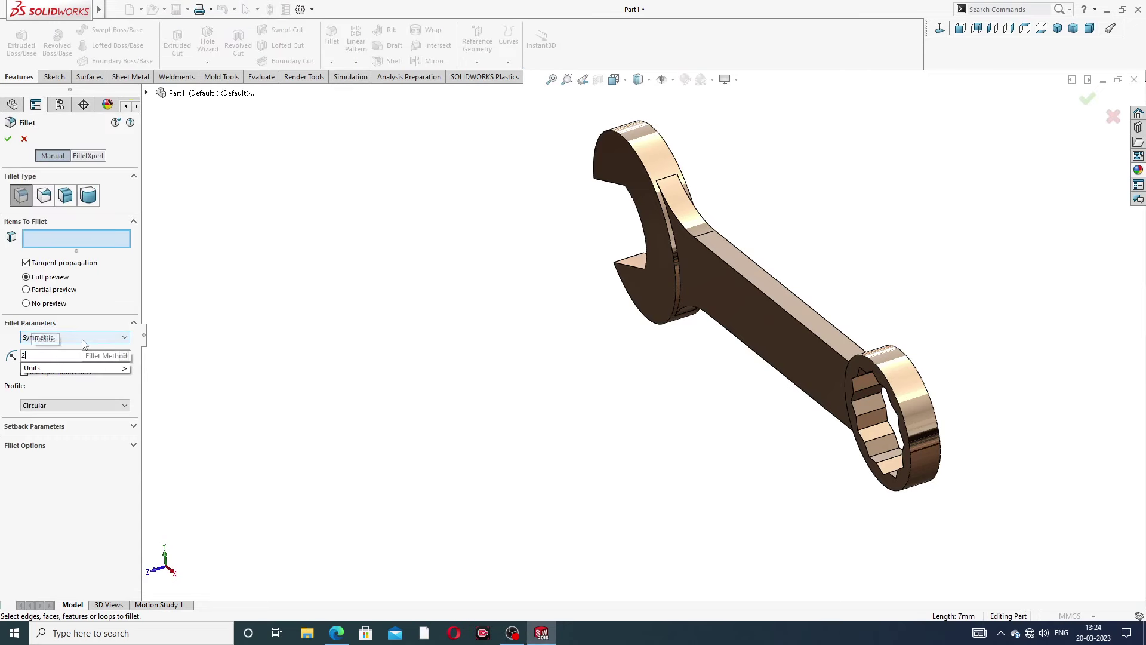
type("4")
key("Return")
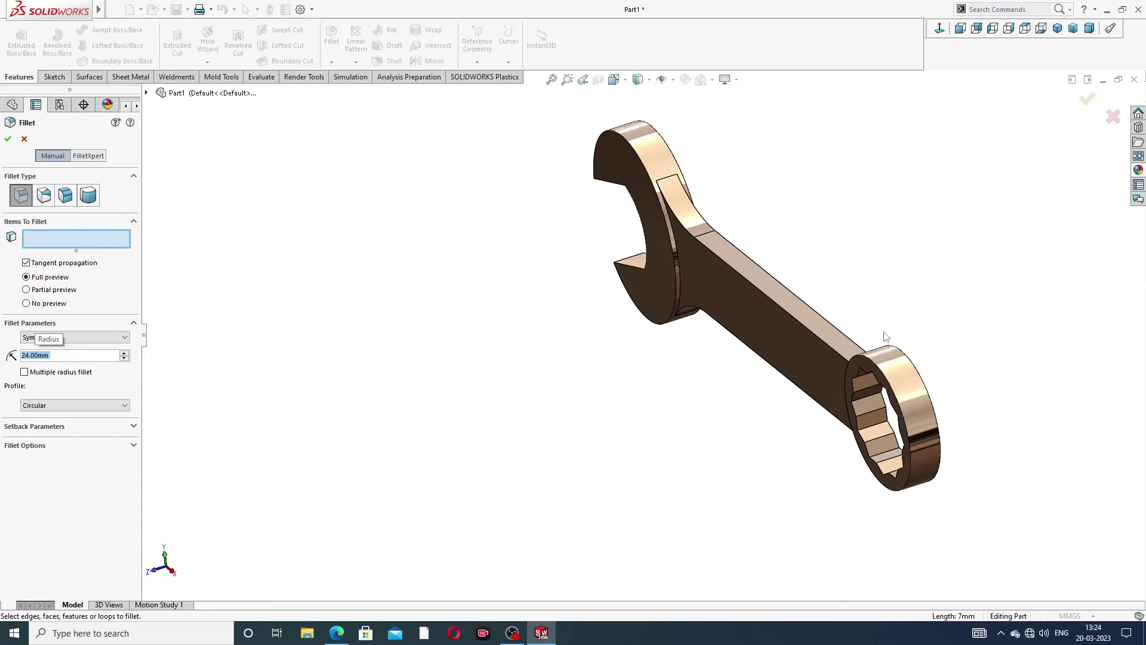
middle_click_drag(886, 336, 955, 325)
scroll(955, 335, "down", 5)
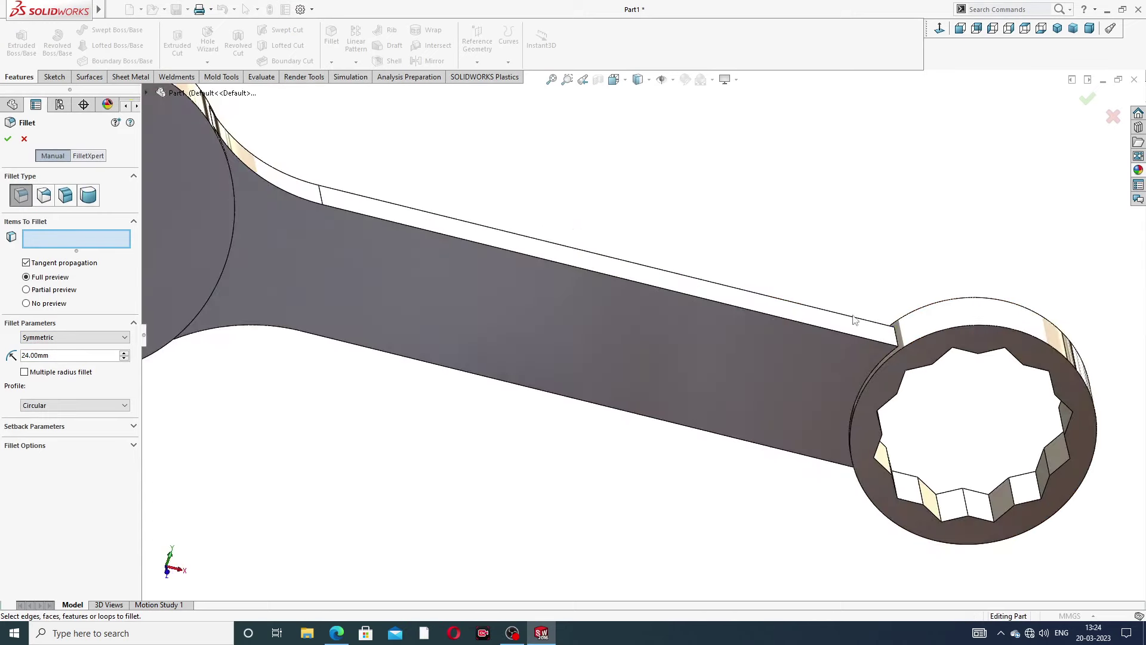
left_click(898, 336)
middle_click_drag(879, 424, 853, 454)
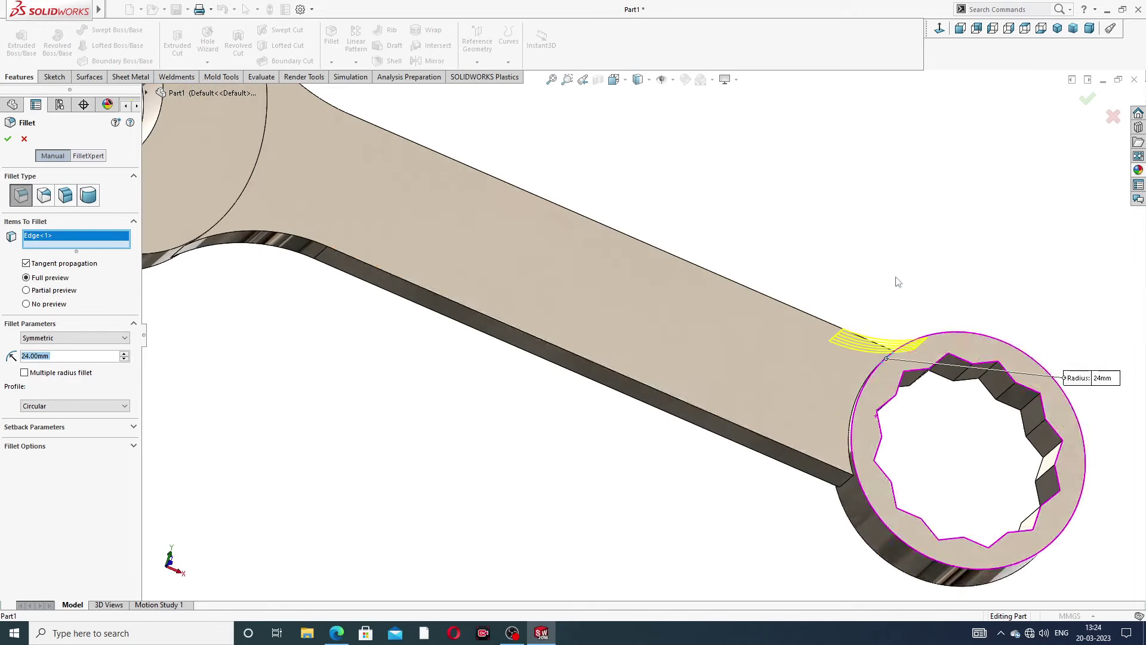
left_click(848, 484)
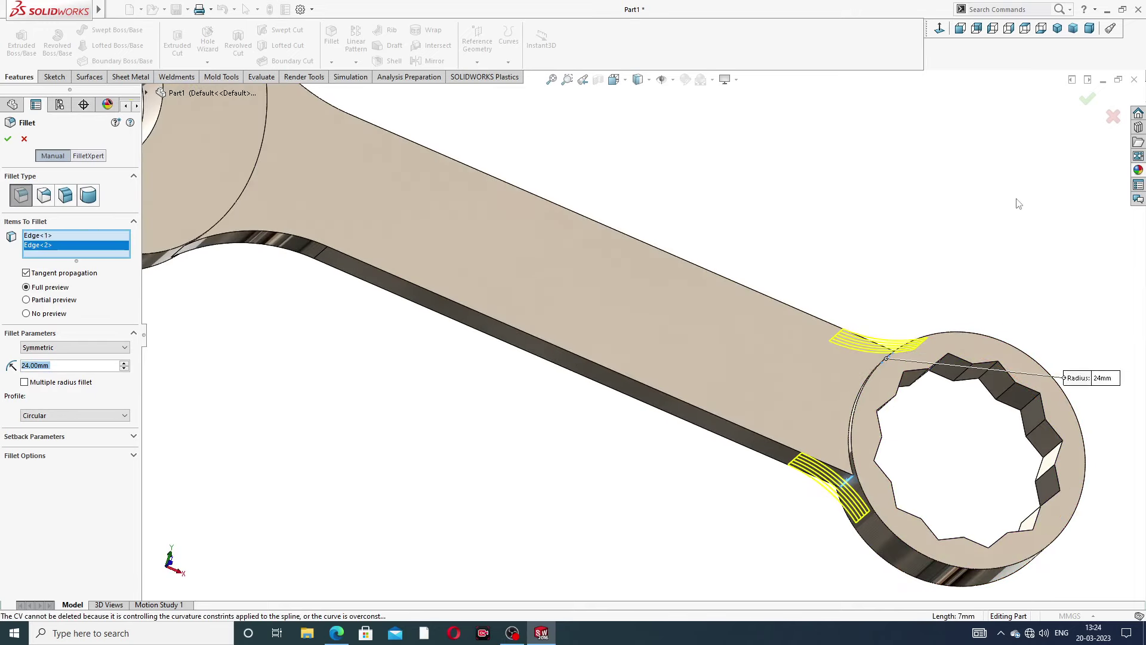
key("Return")
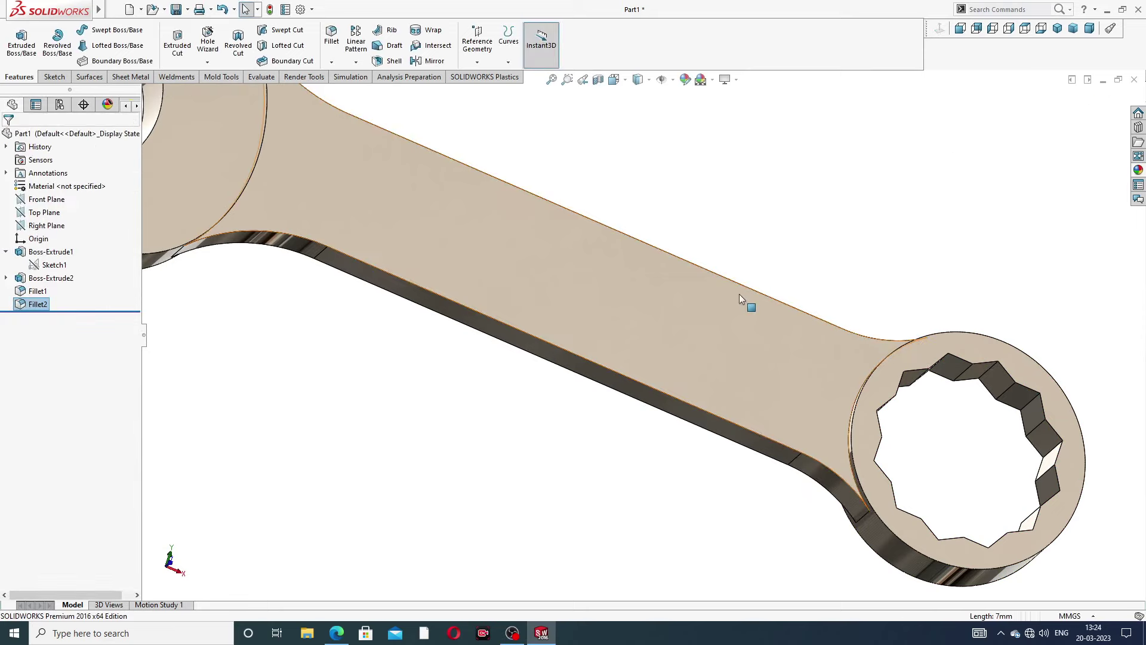
Start a 0.5 mm fillet and select the two curved step edges at the jaw end.
key("f")
middle_click_drag(599, 166, 504, 273)
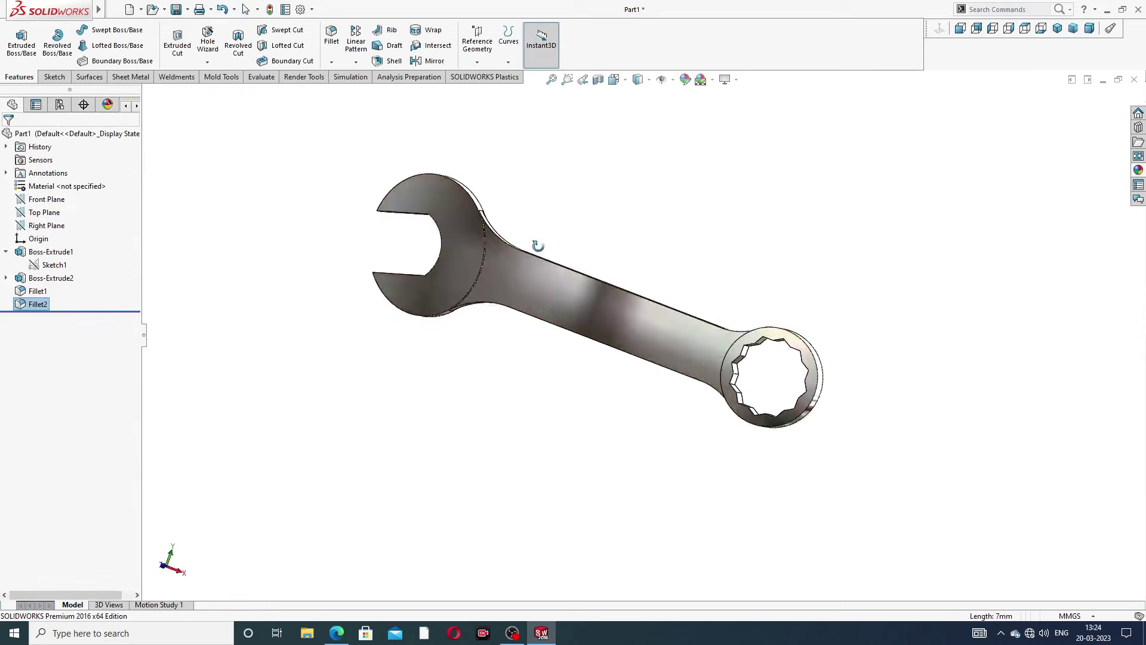
scroll(505, 269, "down", 3)
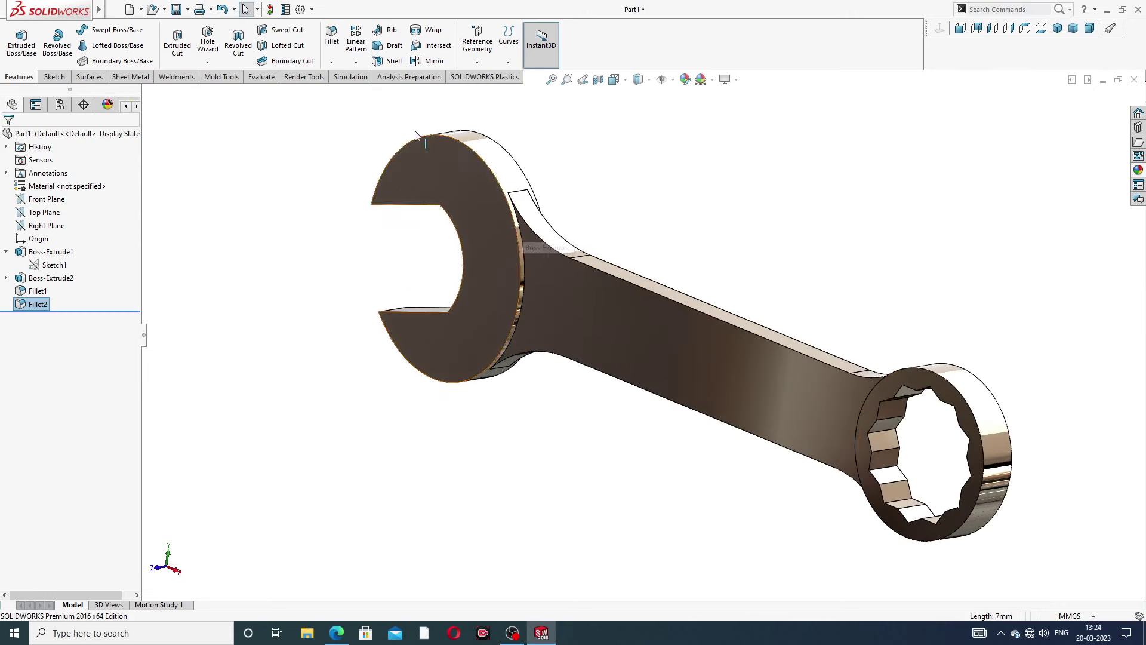
left_click(332, 36)
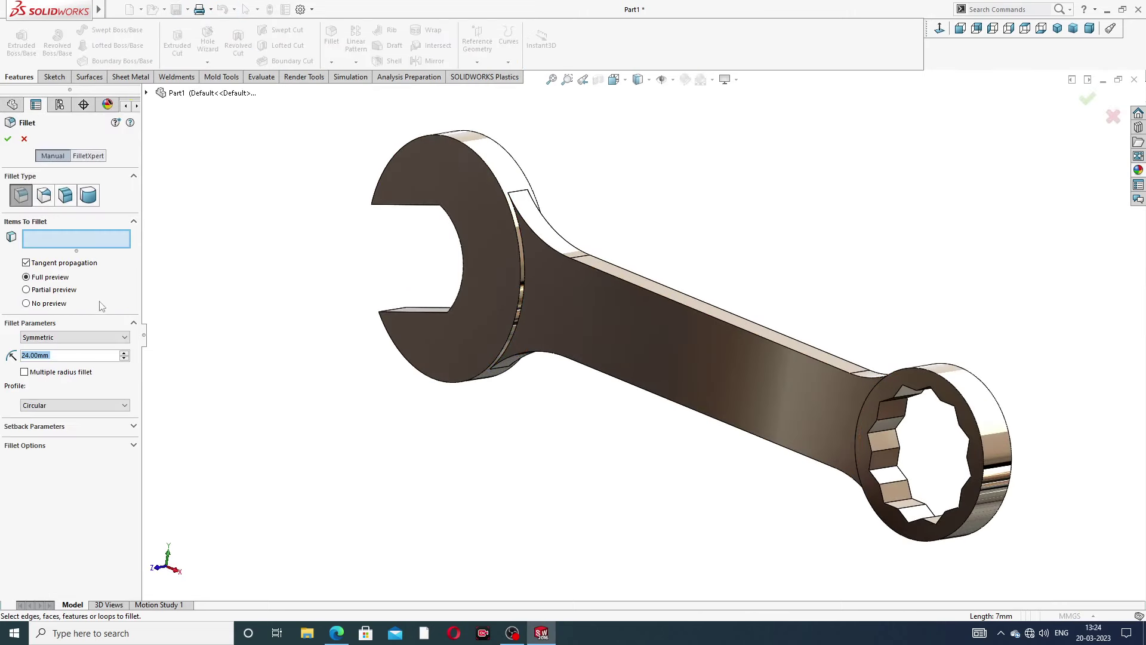
key("BackSpace")
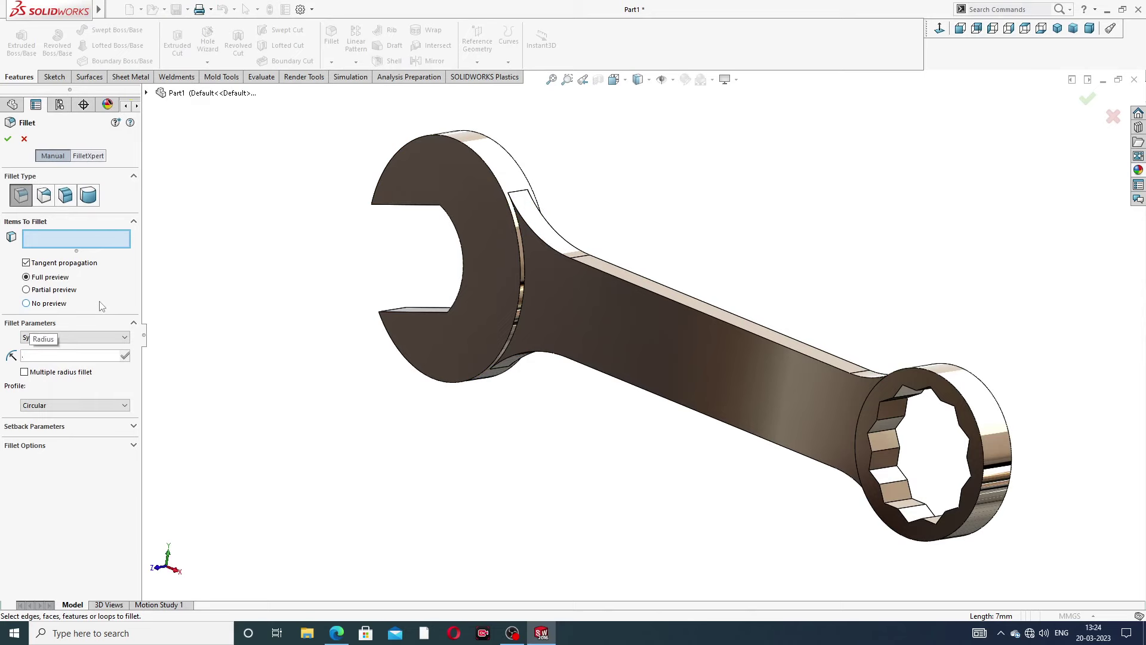
type("0.5")
key("Return")
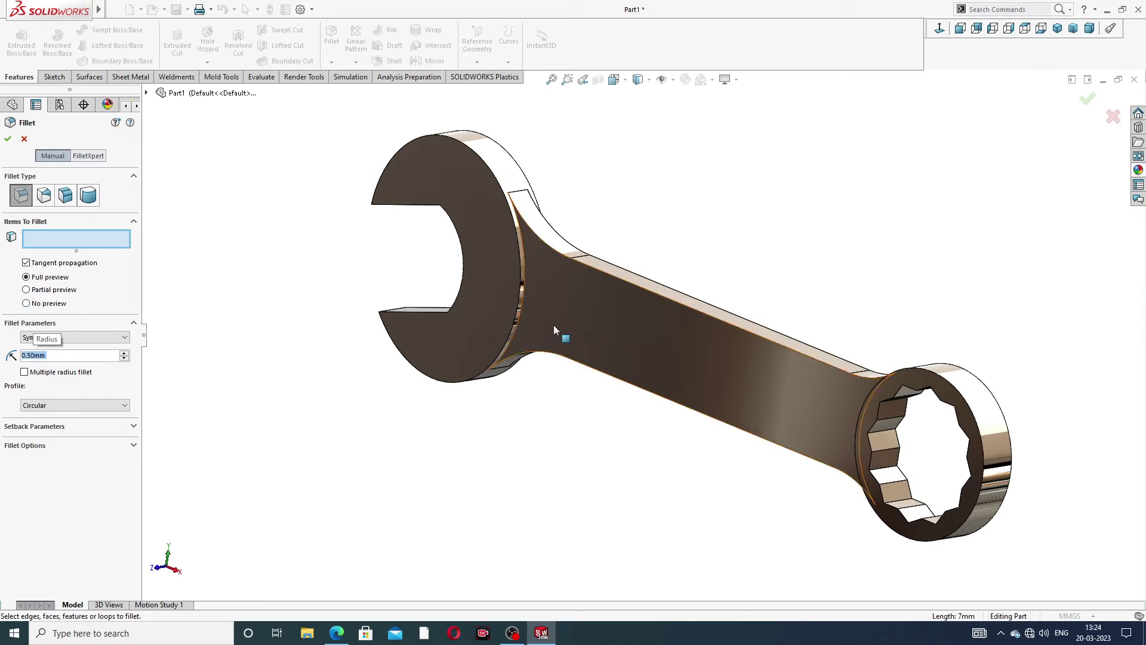
scroll(554, 329, "down", 4)
left_click(517, 252)
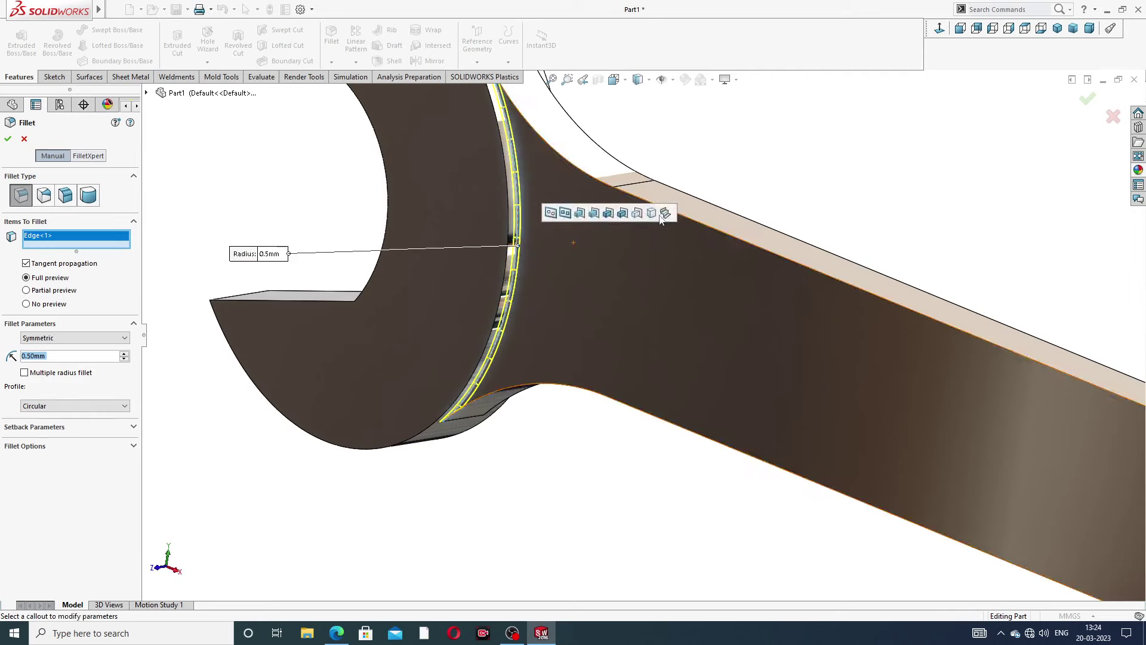
scroll(750, 203, "up", 4)
mouse_move(681, 164)
middle_mouse_down()
mouse_move(664, 209)
mouse_move(758, 234)
mouse_move(762, 205)
middle_mouse_up()
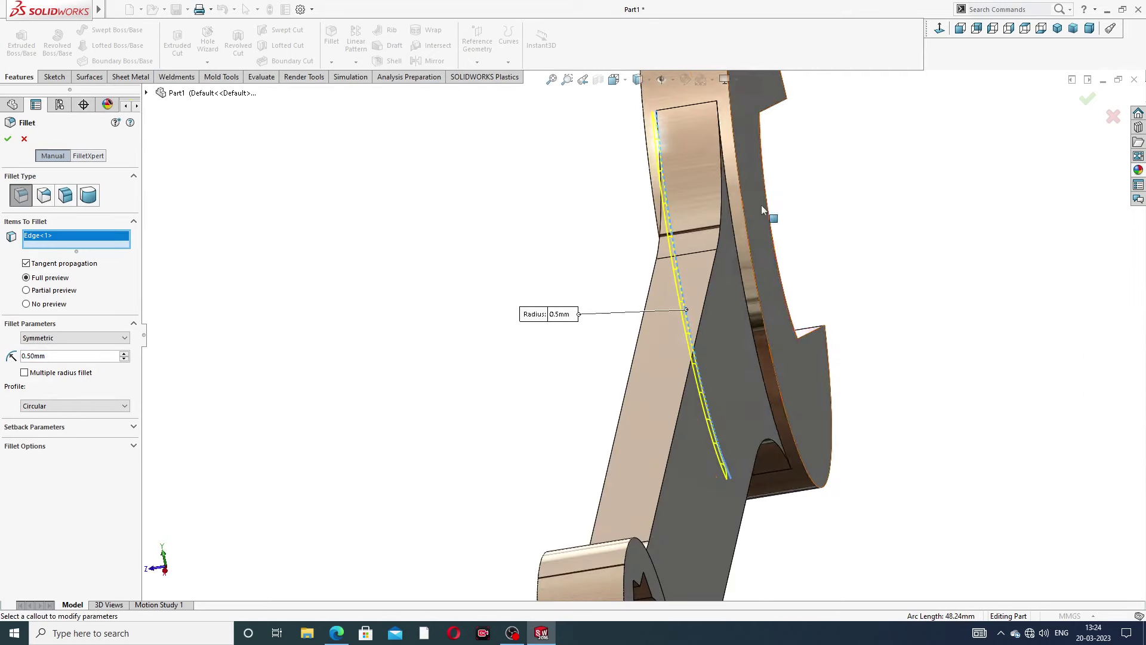
left_click(730, 210)
Add the two curved ring-end edges to the 0.5 mm fillet and accept it as Fillet3.
key("ctrl+7")
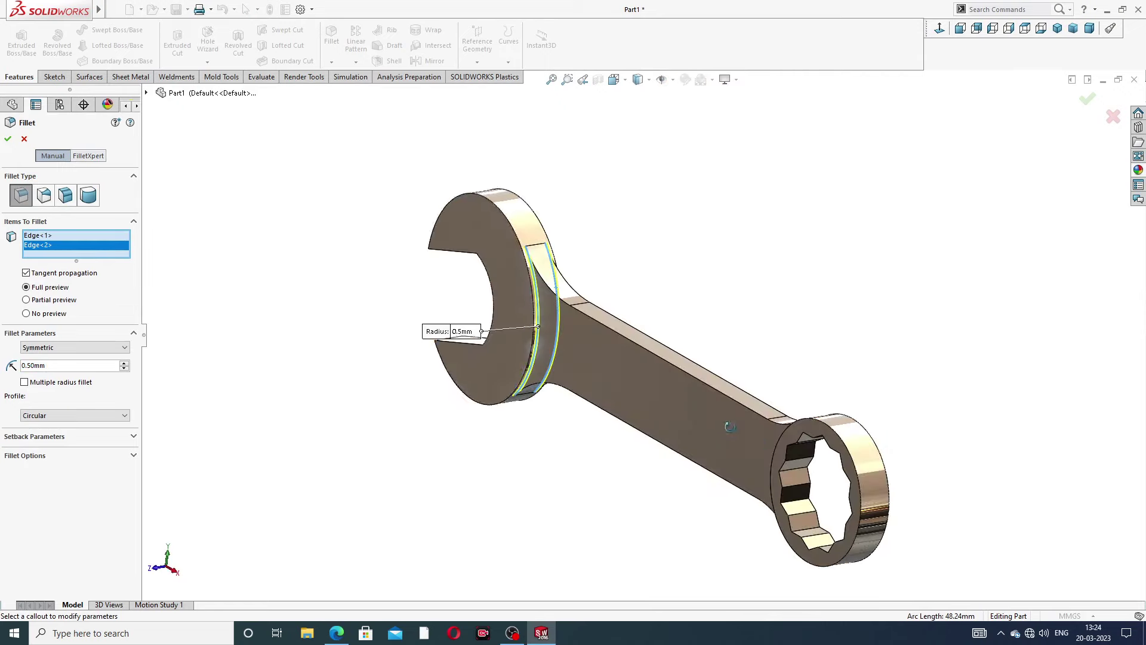
mouse_move(801, 449)
middle_mouse_down()
mouse_move(936, 440)
mouse_move(901, 466)
mouse_move(829, 445)
middle_mouse_up()
scroll(901, 465, "down", 5)
scroll(795, 404, "down", 2)
scroll(795, 403, "down", 2)
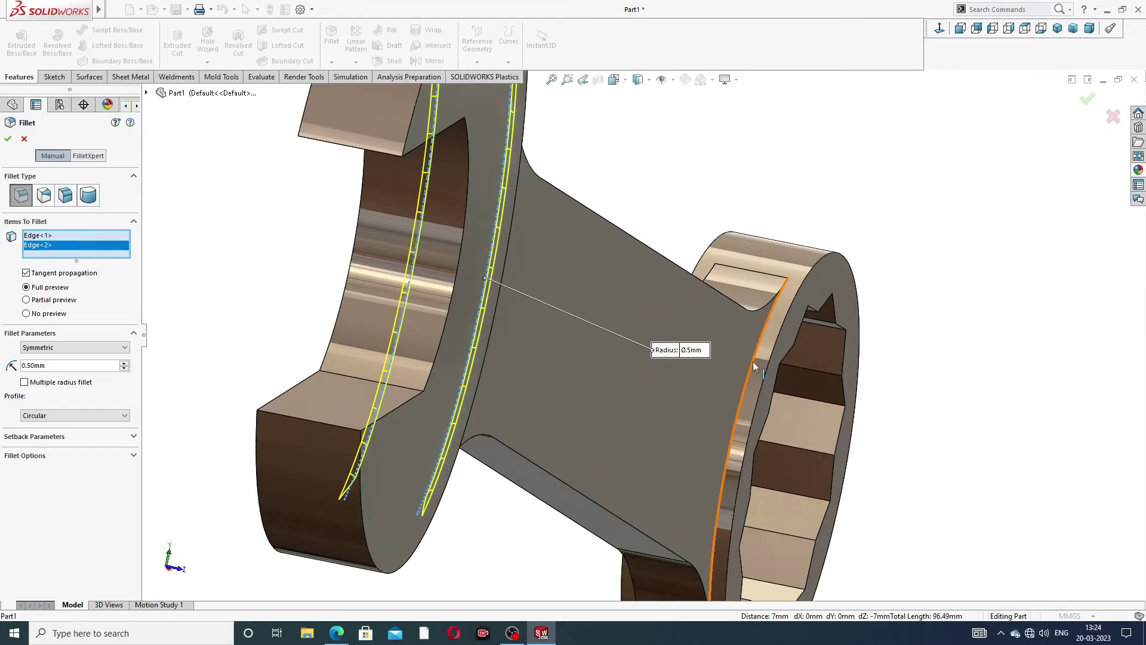
left_click(746, 386)
key("ctrl+7")
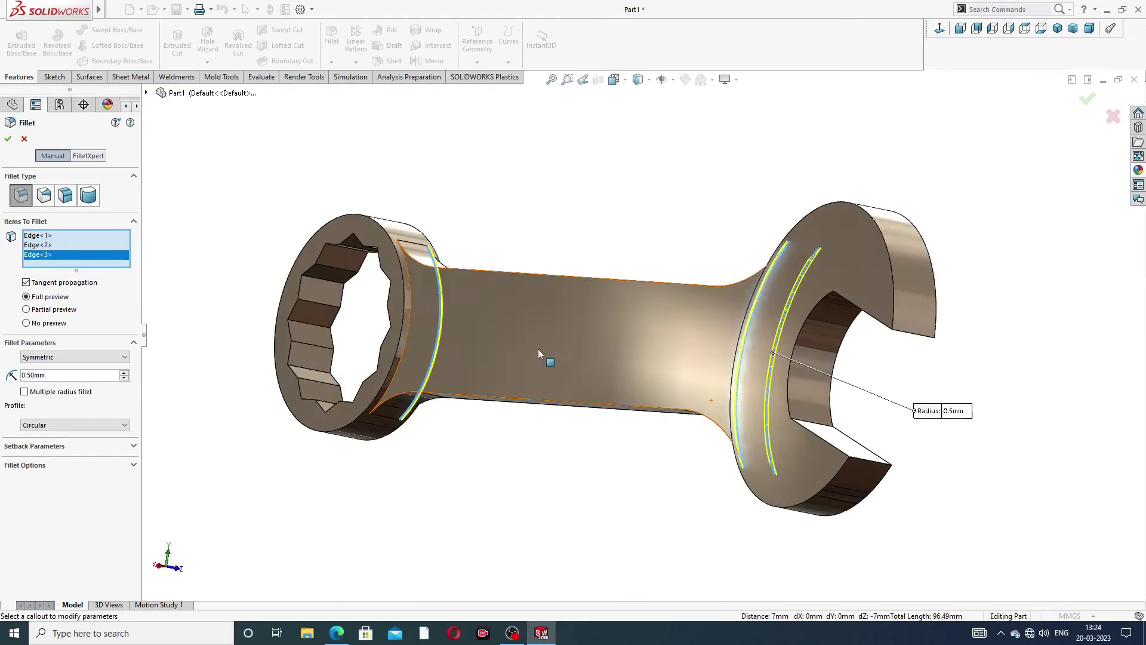
mouse_move(463, 273)
middle_mouse_down()
mouse_move(452, 296)
mouse_move(436, 277)
middle_mouse_up()
scroll(491, 269, "down", 3)
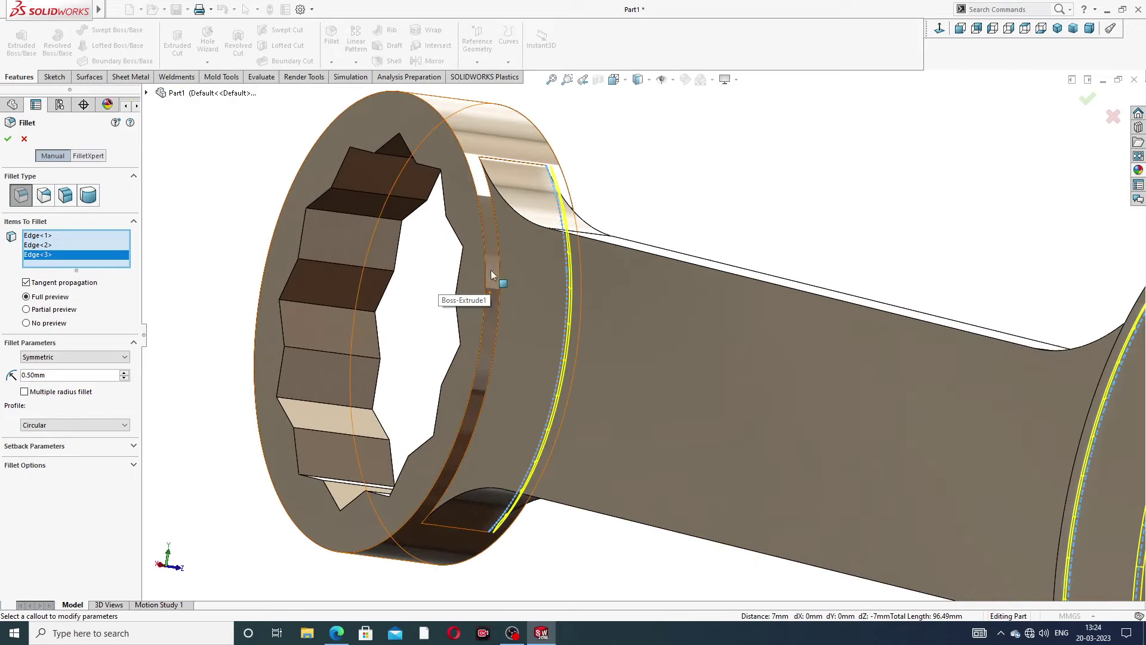
scroll(500, 259, "down", 2)
left_click(500, 260)
scroll(651, 234, "up", 3)
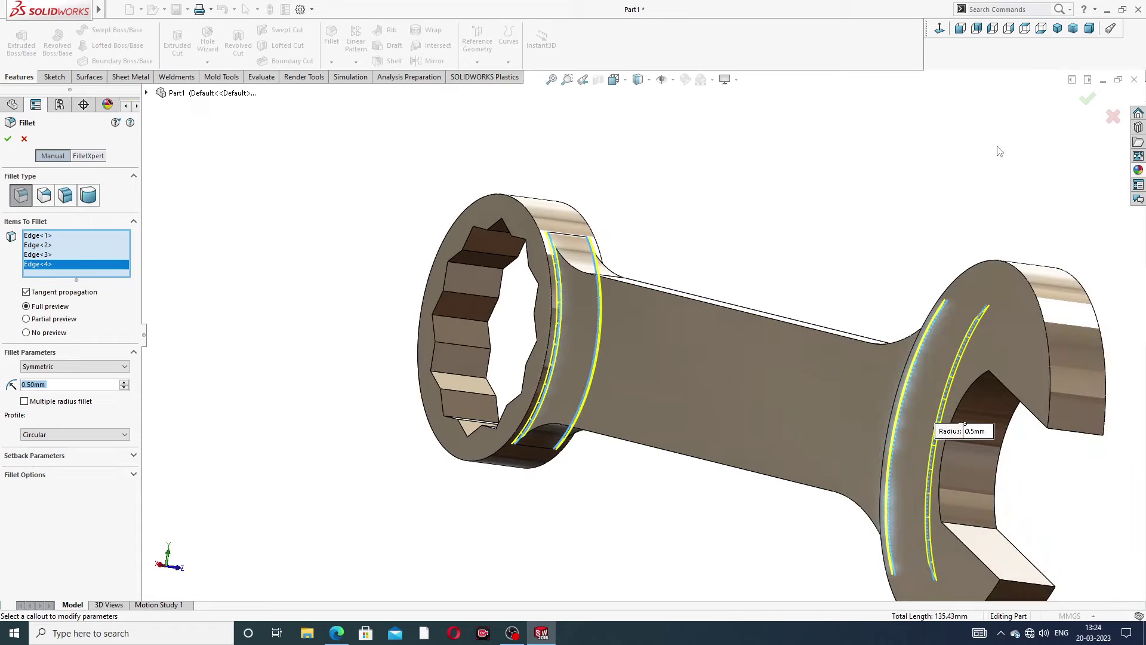
left_click(1087, 101)
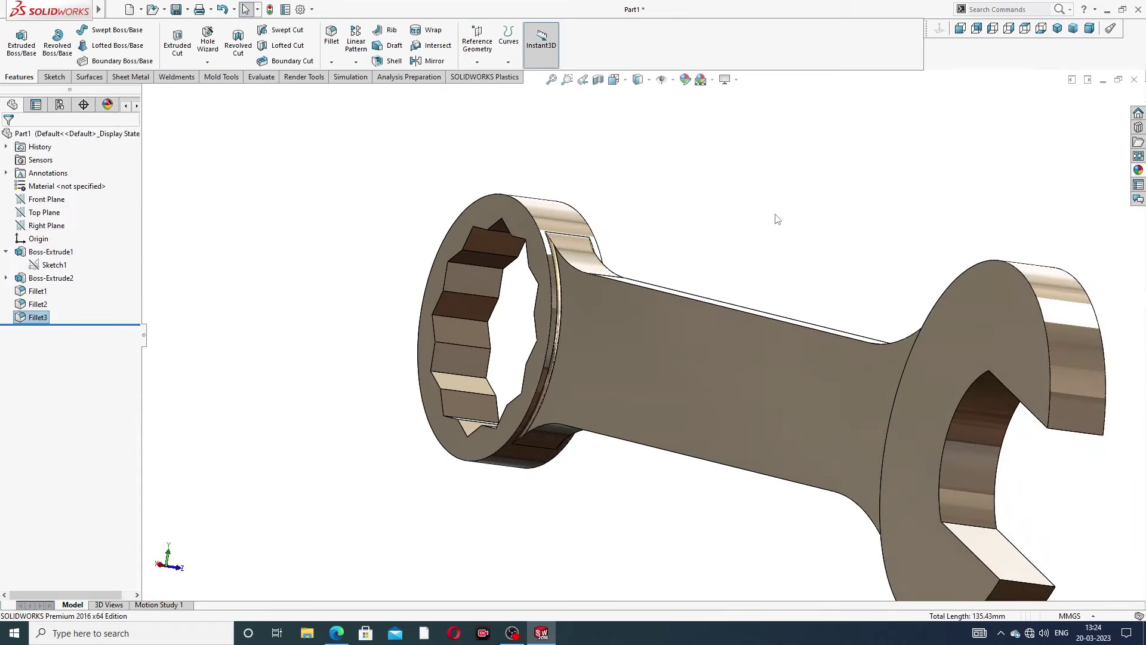
Orbit the filleted spanner to a three-quarter view, then switch to the spanner PDF in Edge.
scroll(749, 287, "up", 2)
mouse_move(750, 287)
middle_mouse_down()
mouse_move(622, 268)
mouse_move(640, 241)
mouse_move(578, 270)
middle_mouse_up()
scroll(633, 286, "up", 2)
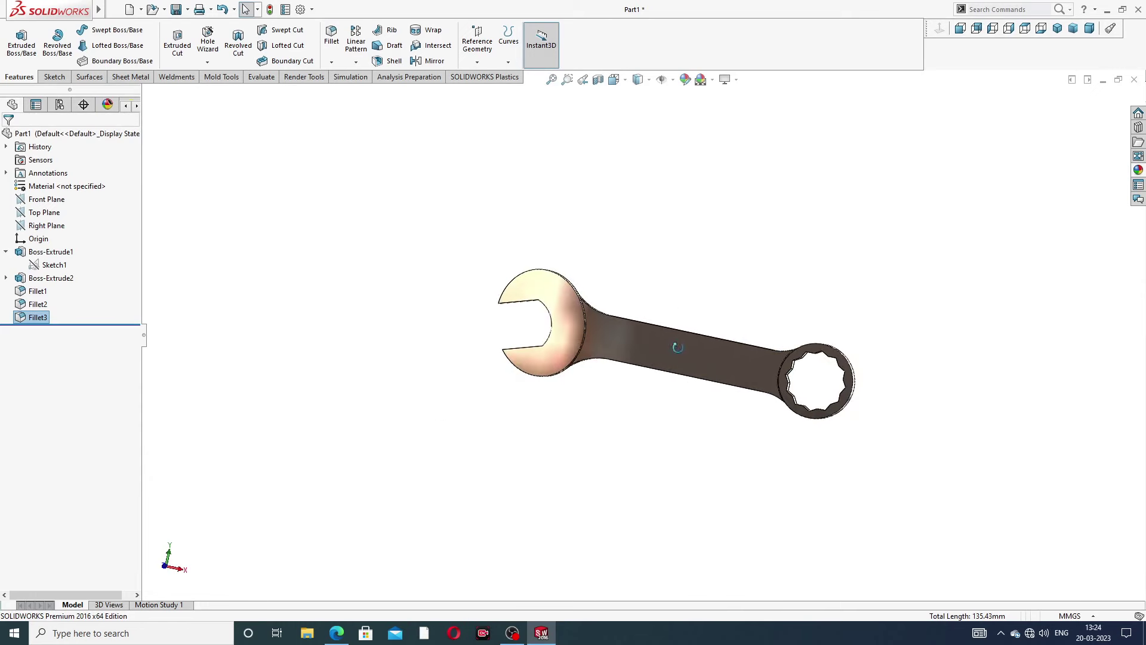
middle_click_drag(677, 347, 656, 338)
scroll(656, 338, "down", 2)
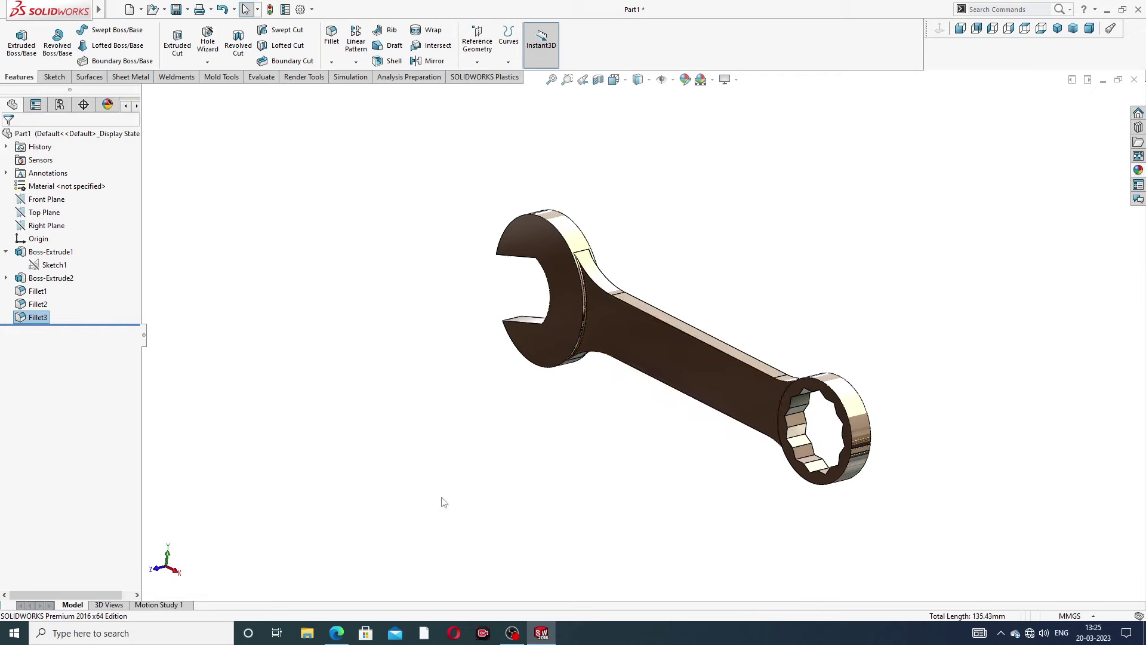
left_click(336, 633)
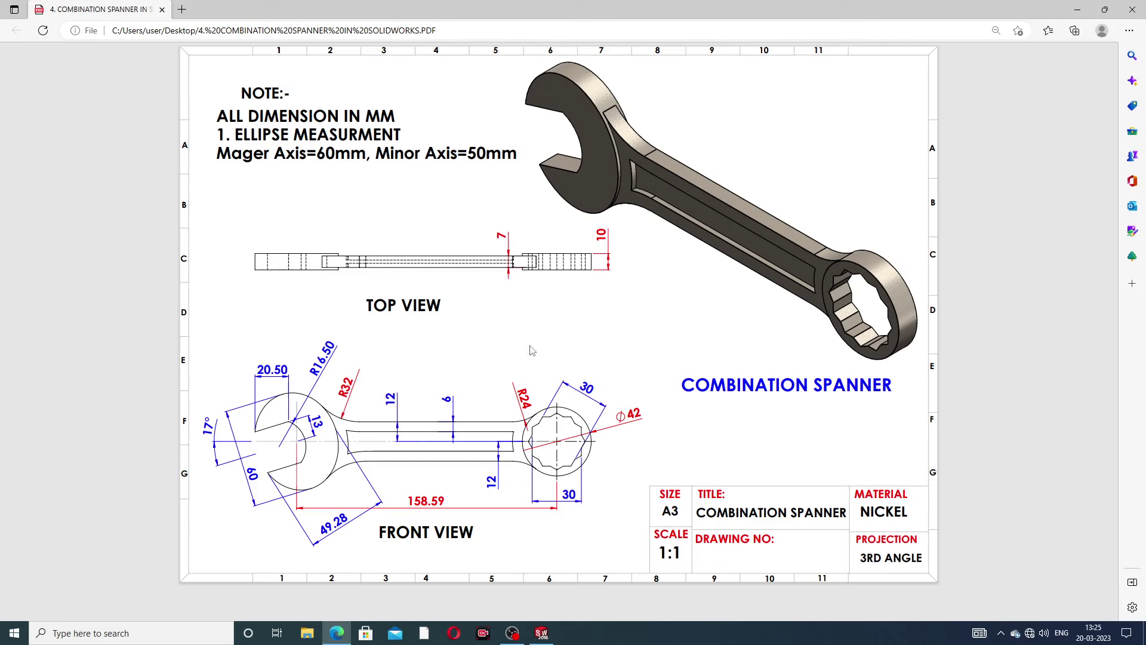
Return to the spanner and select its shank face, sorting through the overlapping faces.
left_click(337, 634)
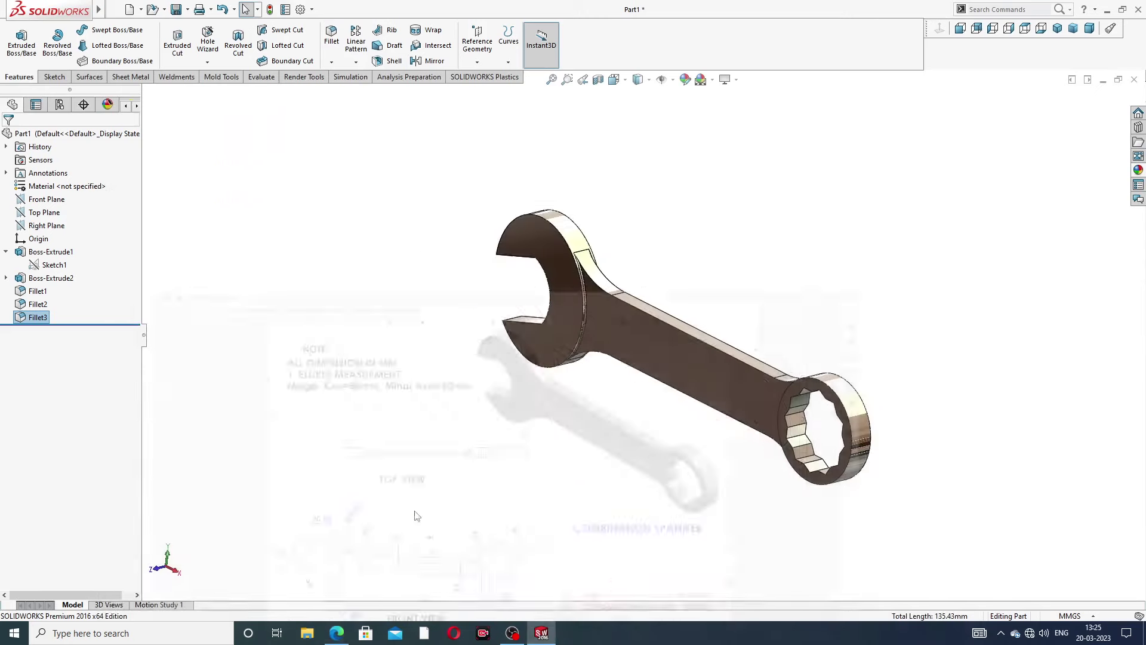
left_click(701, 366)
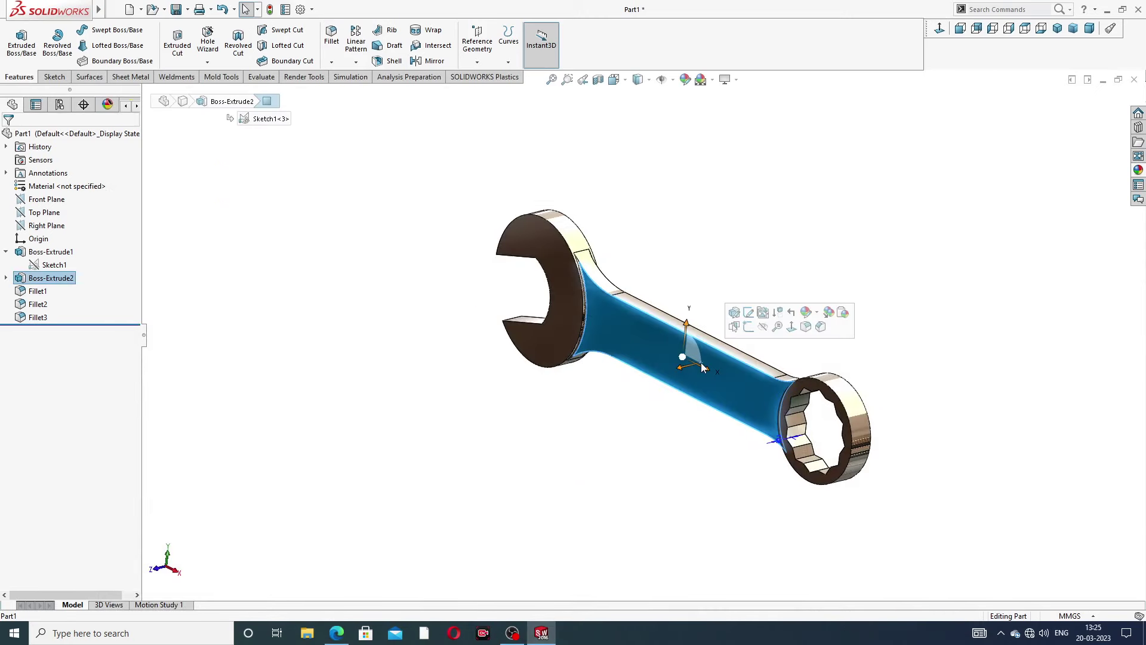
middle_click_drag(728, 397, 754, 392)
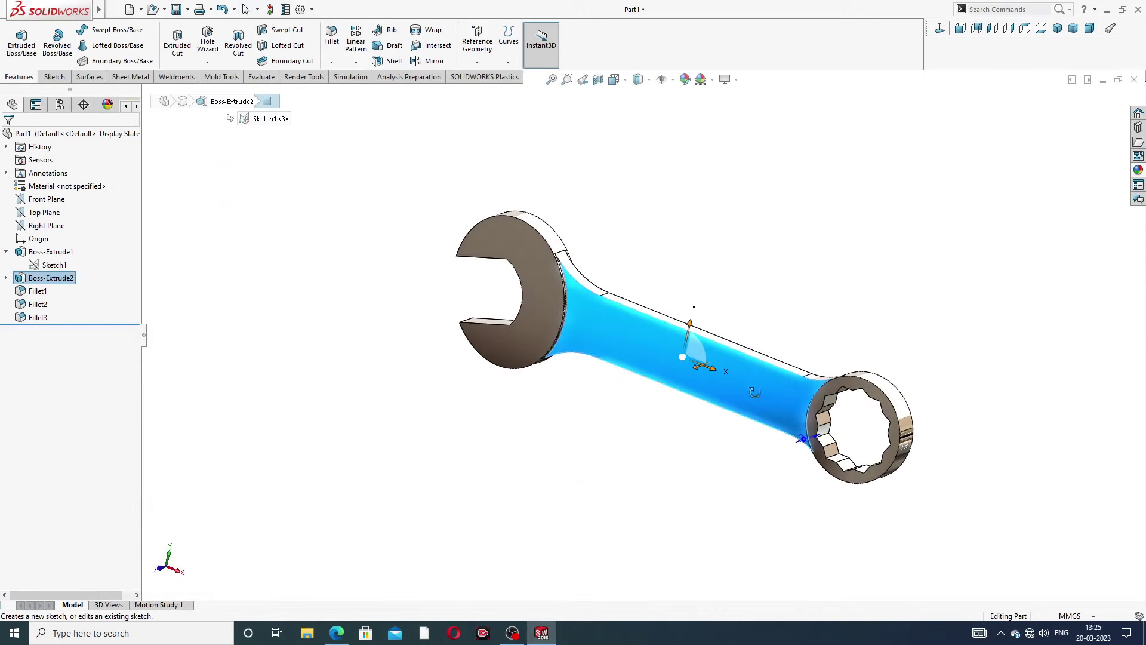
left_click(792, 266)
left_click(713, 368)
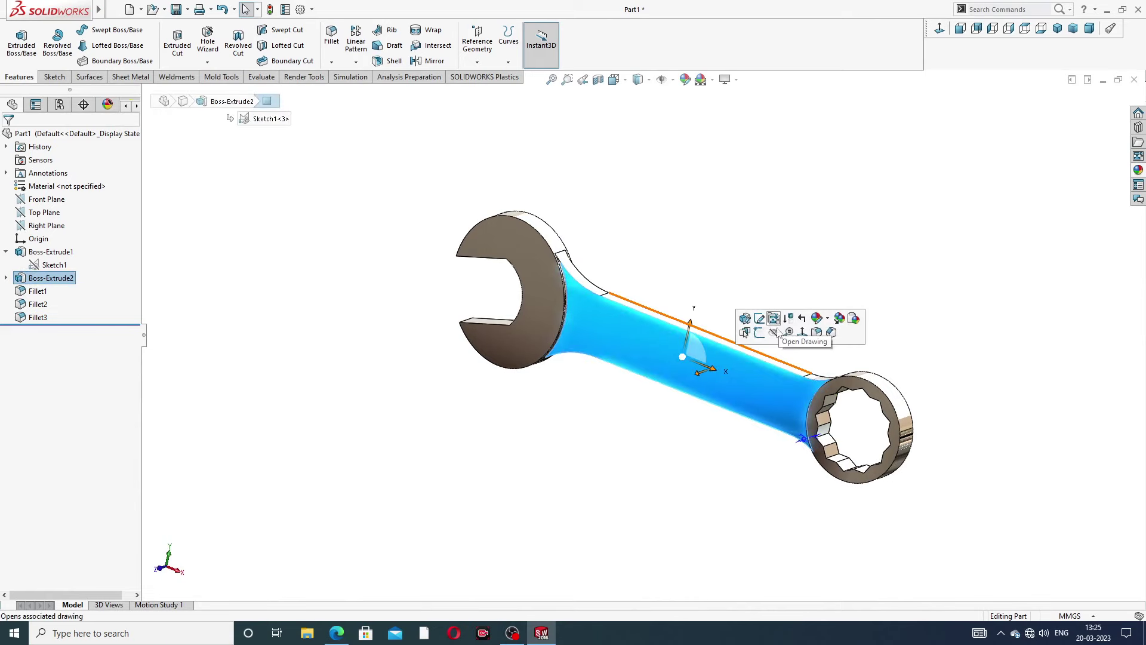
left_click(747, 334)
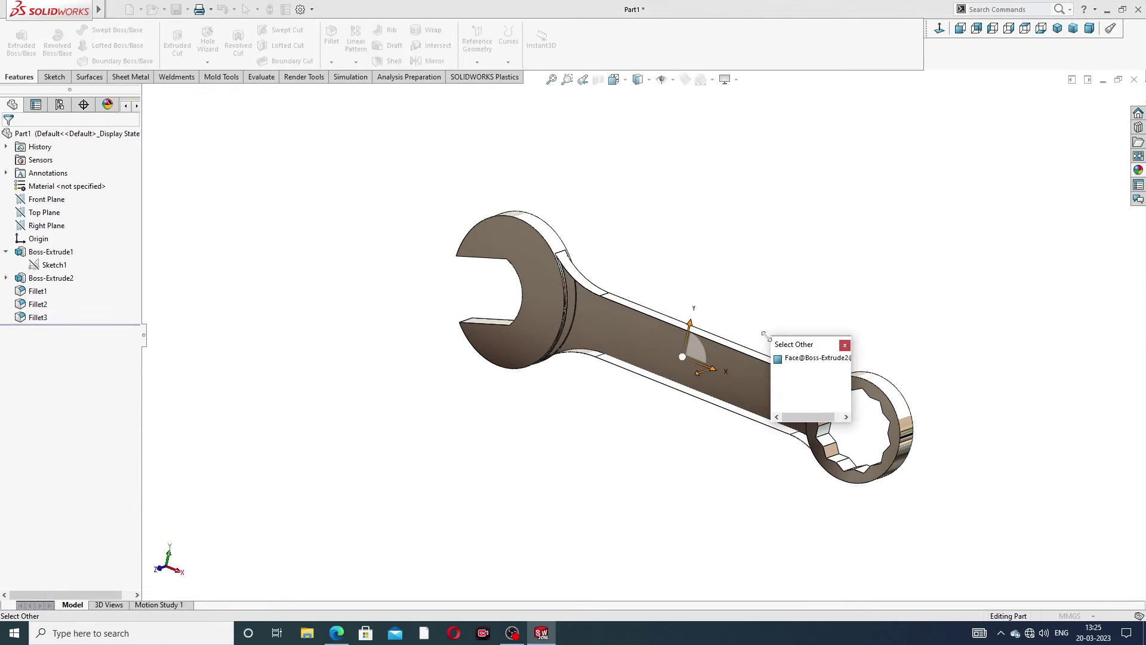
left_click(845, 347)
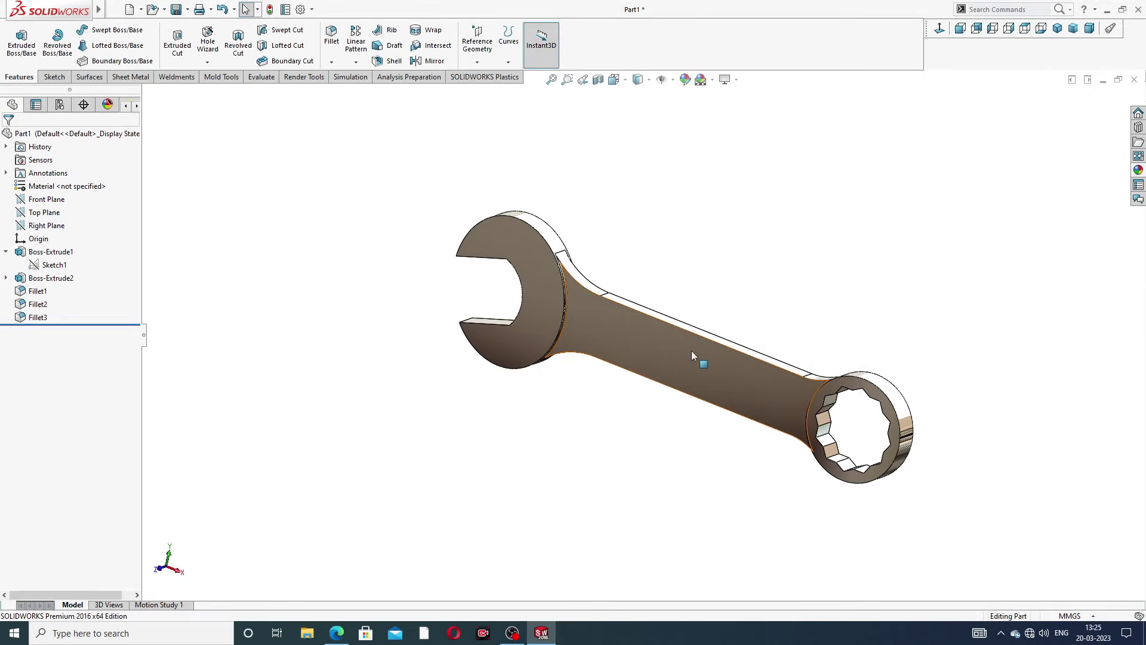
left_click(691, 350)
Start a sketch on the shank face and convert its edges into sketch lines.
left_click(735, 302)
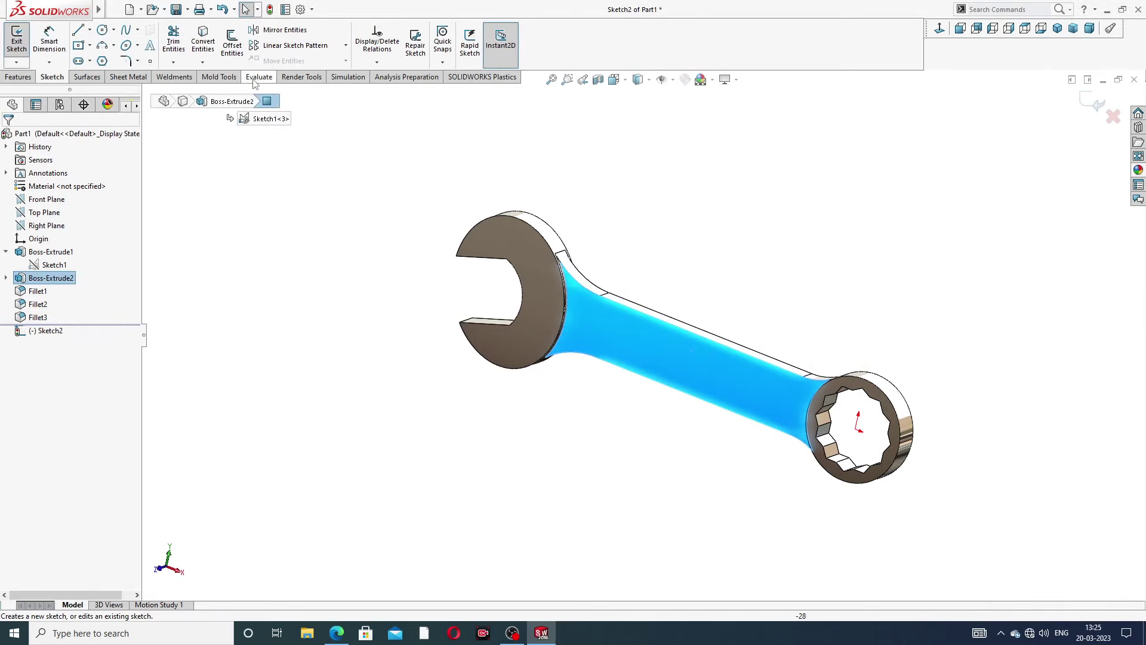
left_click(206, 50)
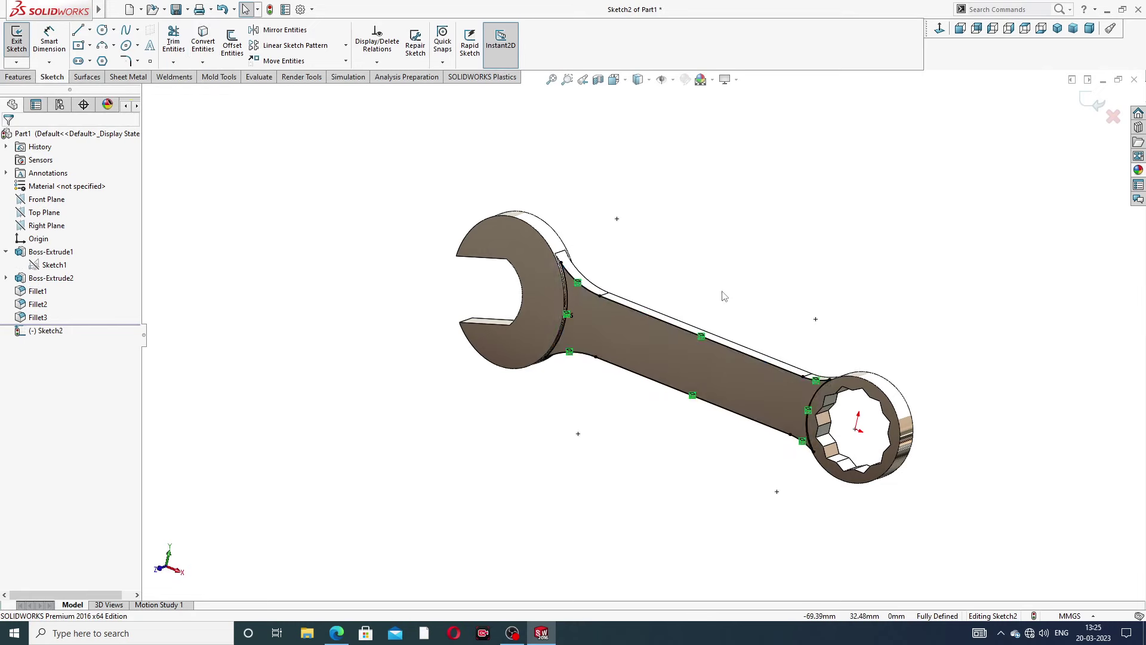
scroll(724, 297, "up", 3)
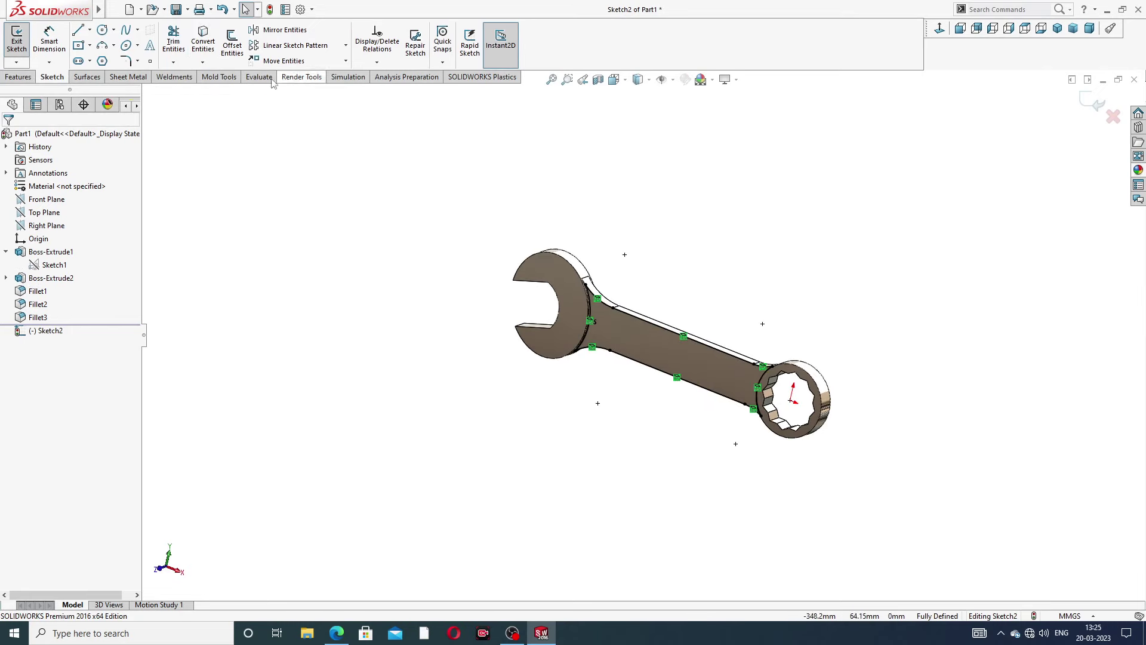
left_click(232, 43)
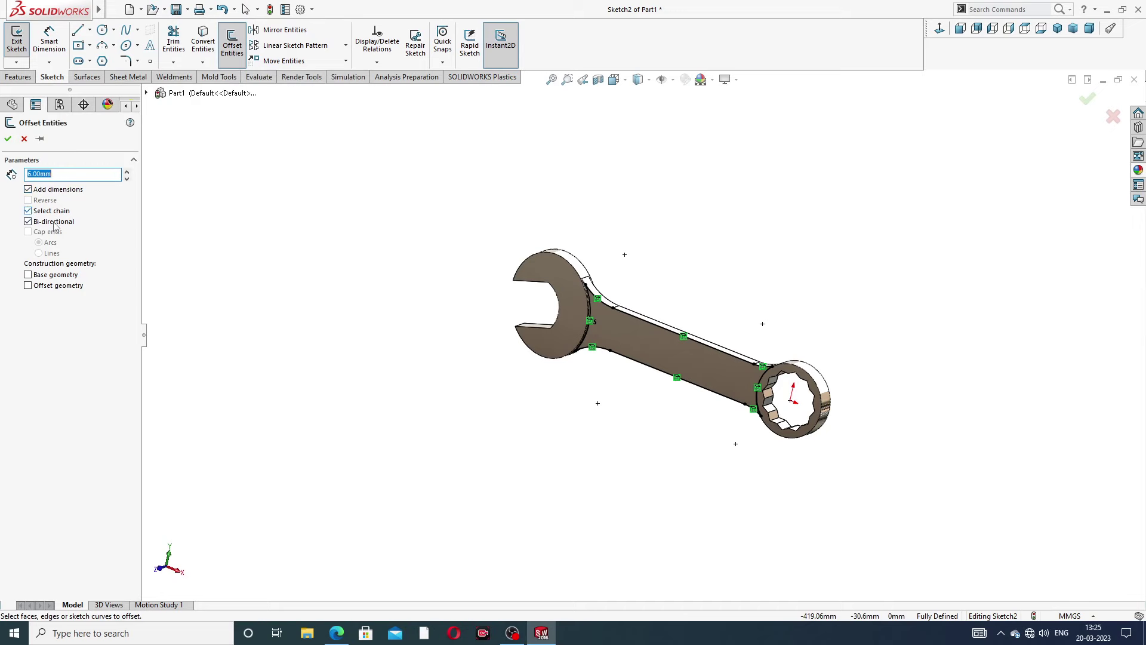
Offset the converted shank outline 6.00 mm inward and dismiss the identical-contours warning.
scroll(680, 339, "down", 3)
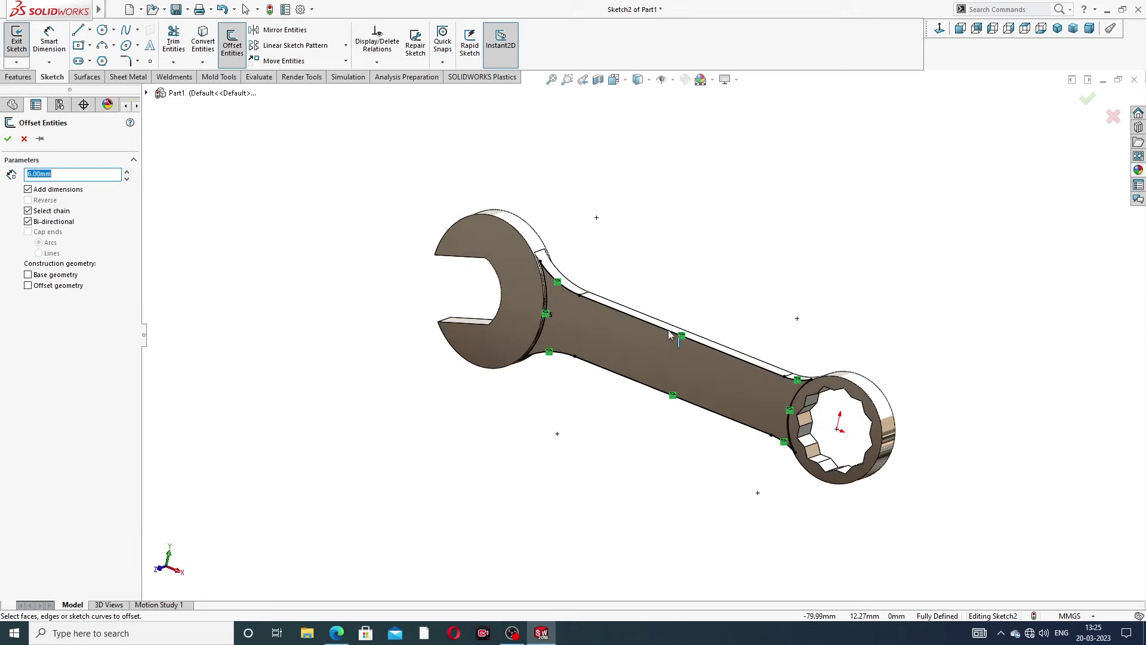
left_click(655, 330)
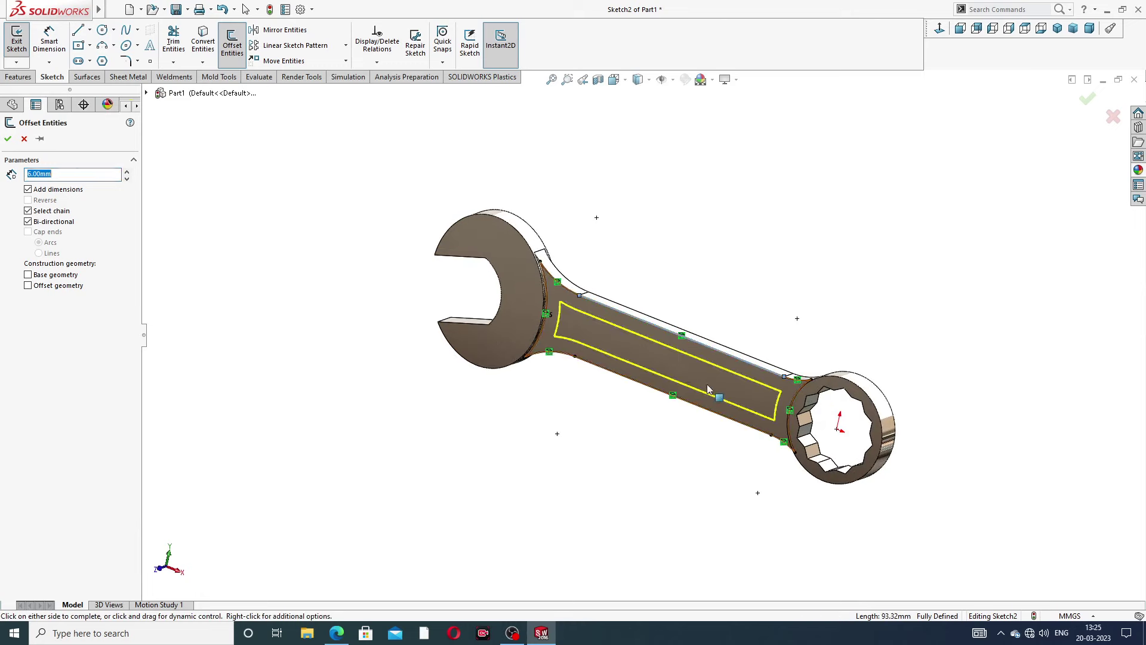
middle_click_drag(708, 390, 477, 315)
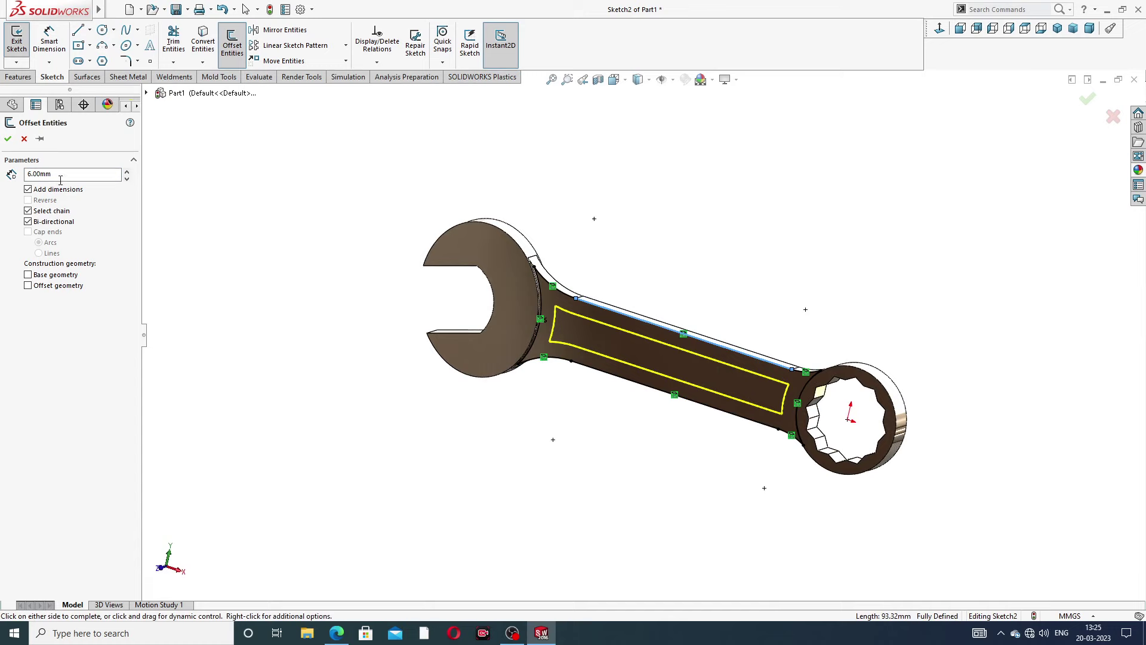
left_click(7, 140)
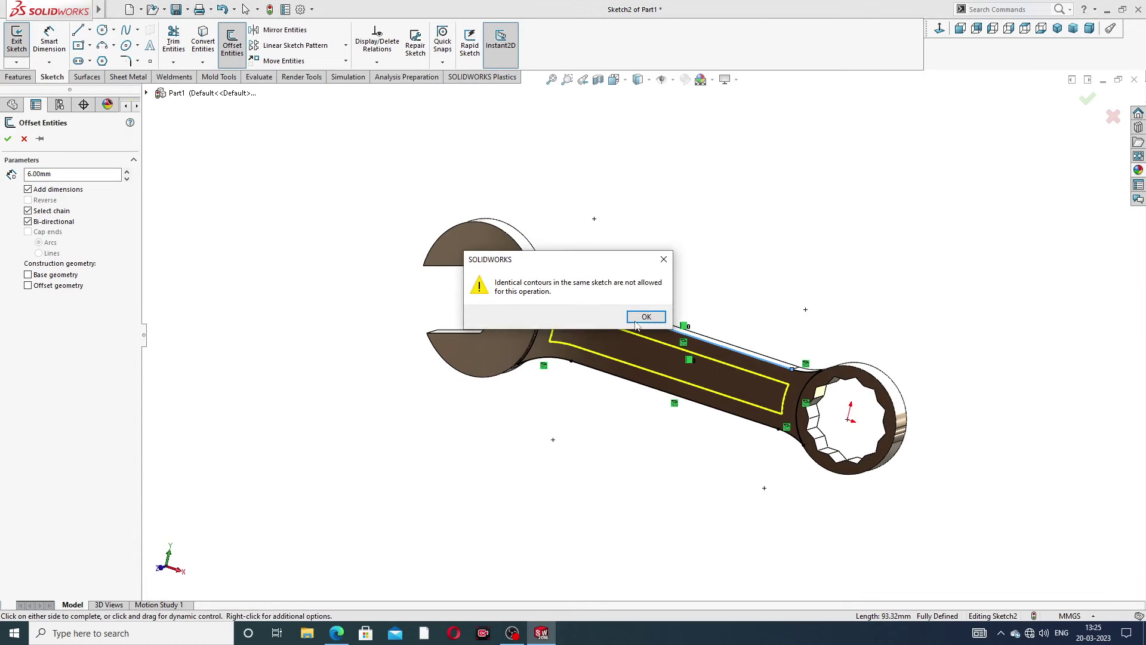
left_click(647, 317)
middle_click_drag(654, 319, 656, 342)
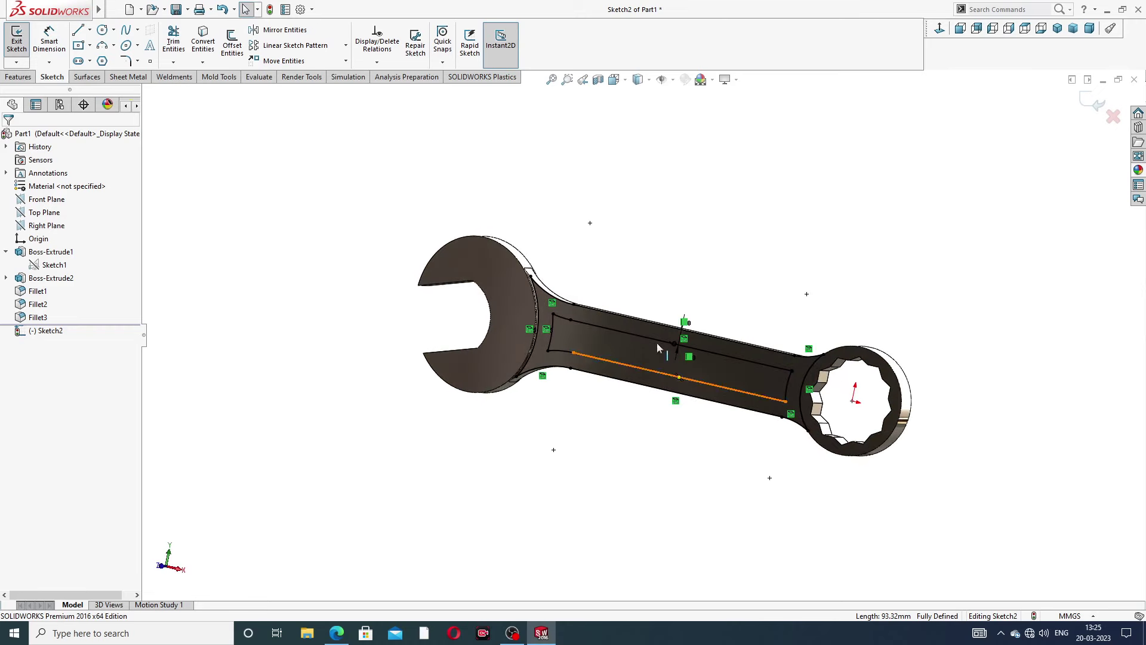
scroll(671, 343, "down", 3)
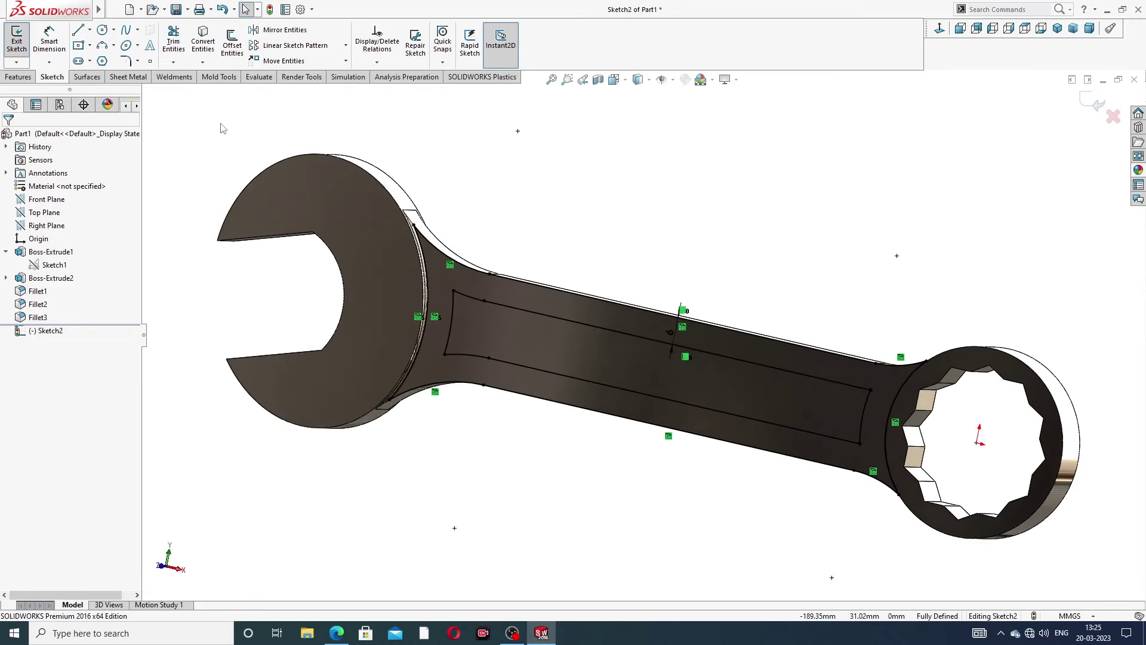
left_click(19, 77)
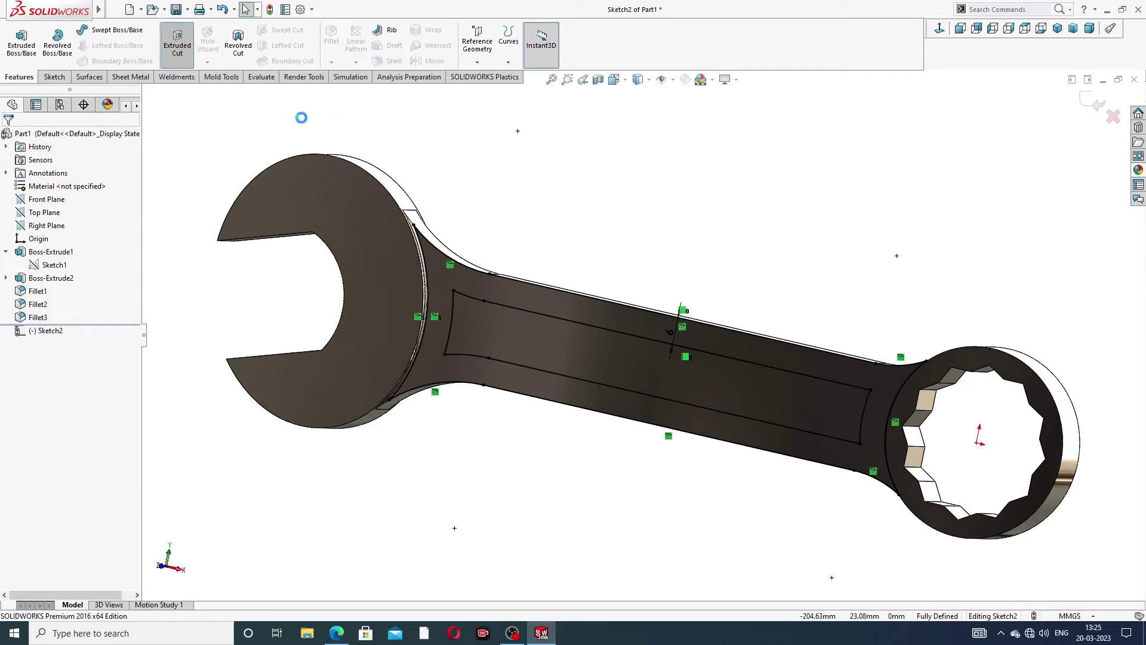
Extruded-cut Sketch2-Region<1> Blind 2.00 mm deep into the shank as Cut-Extrude1.
left_click(178, 42)
mouse_move(616, 274)
middle_mouse_down()
mouse_move(583, 275)
mouse_move(543, 303)
middle_mouse_up()
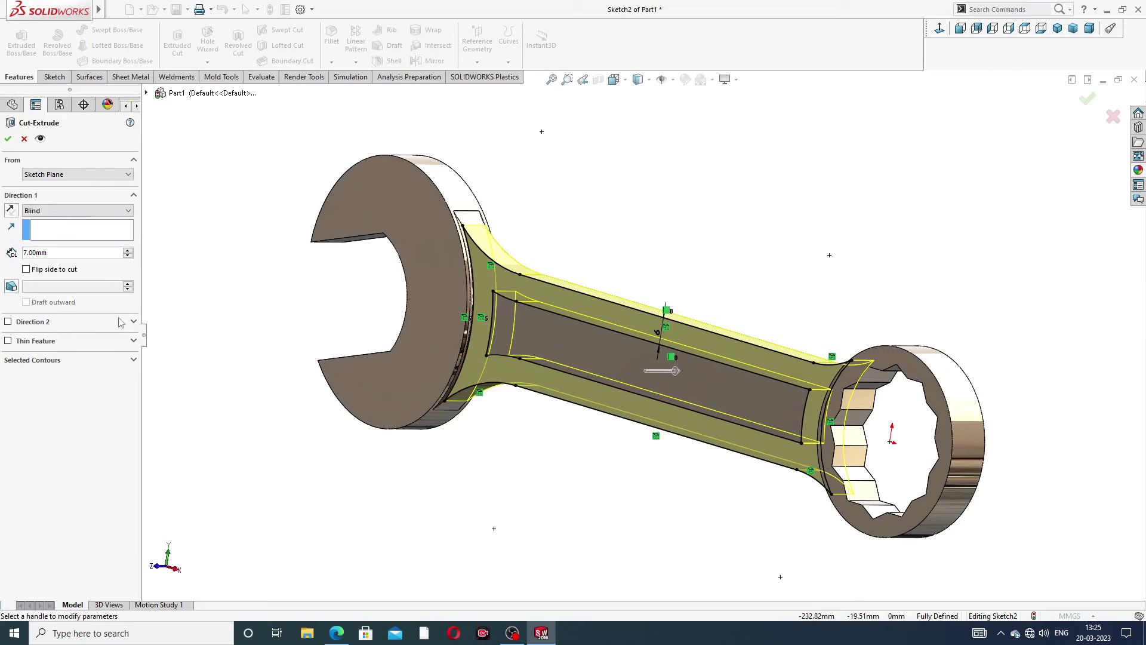
left_click(48, 361)
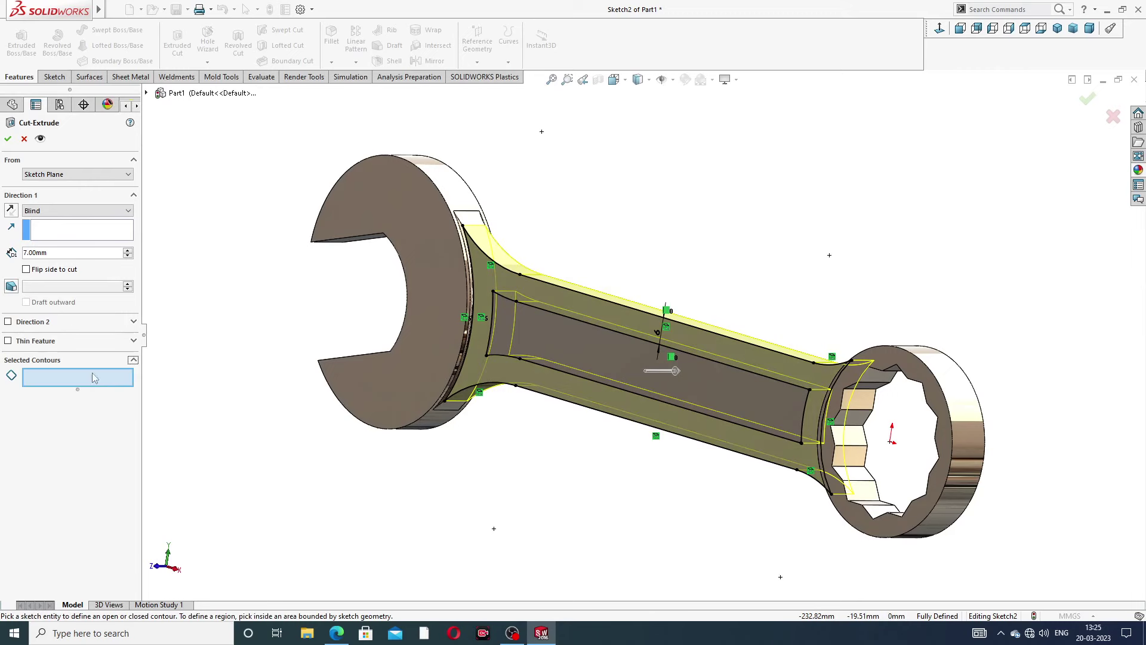
left_click(557, 340)
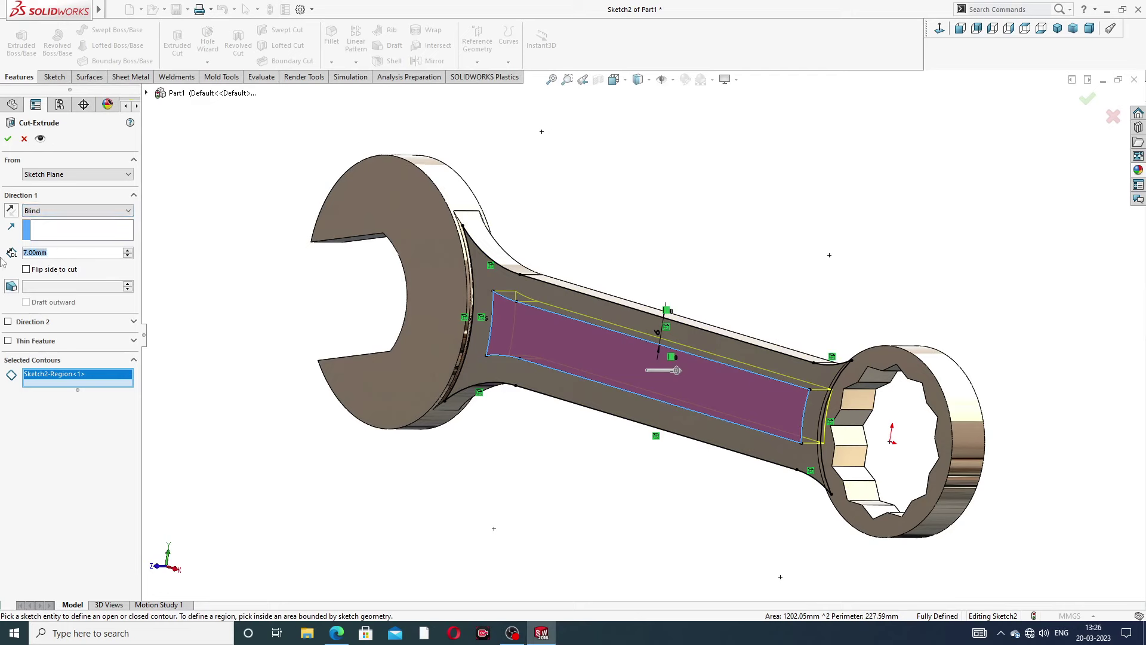
key("Return")
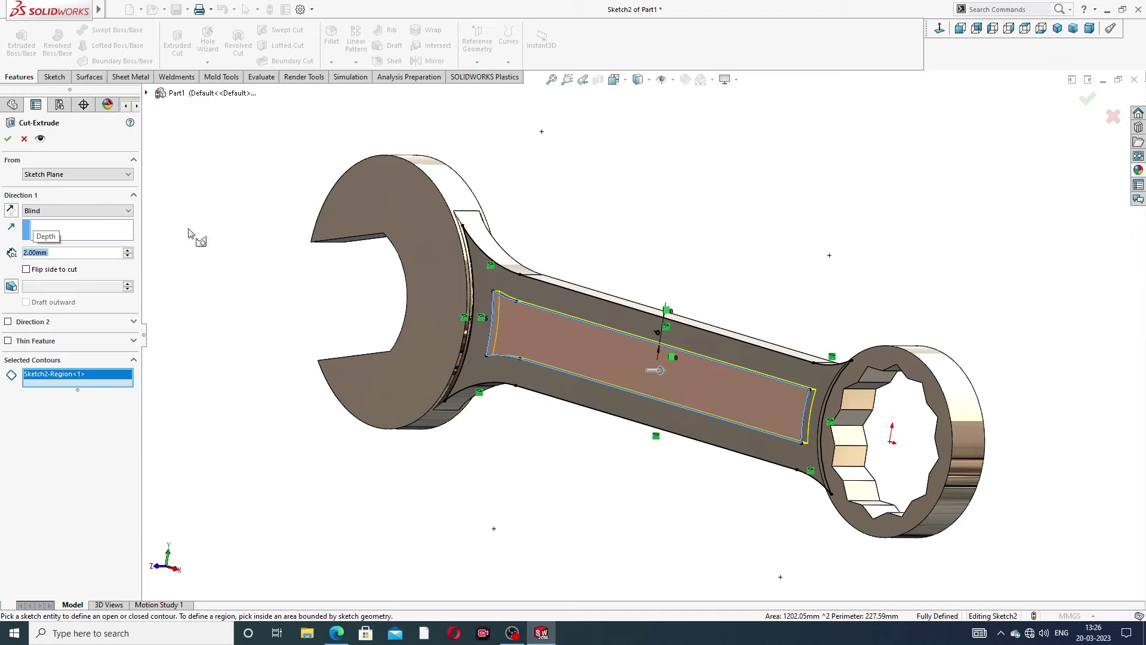
left_click(12, 139)
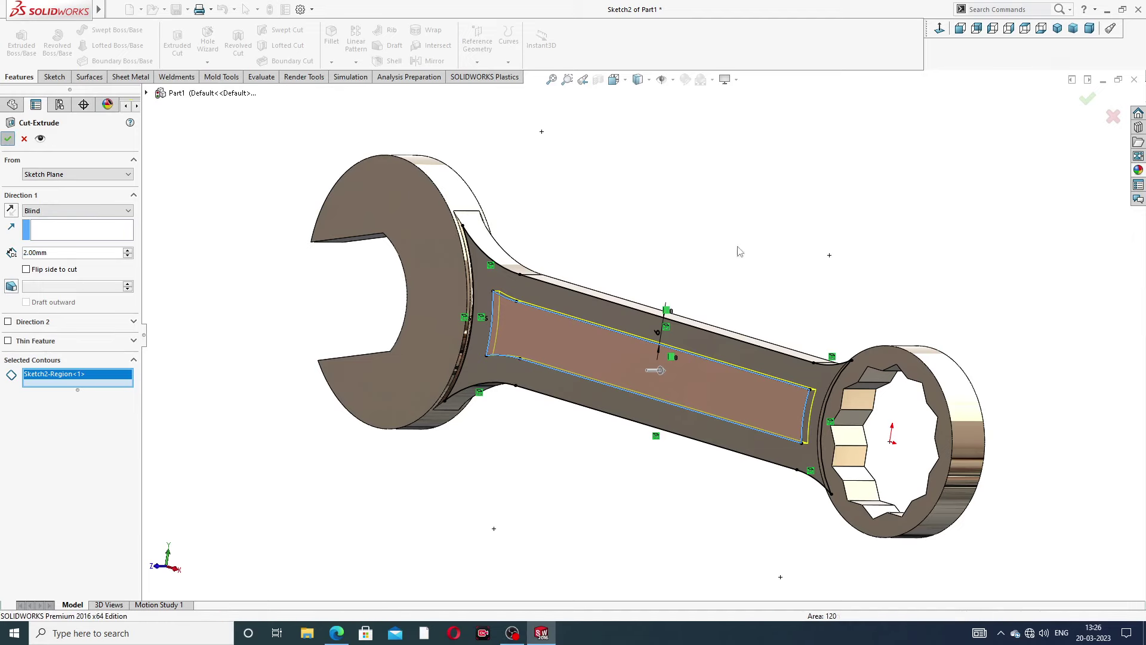
left_click(740, 265)
mouse_move(750, 277)
middle_mouse_down()
mouse_move(746, 262)
mouse_move(764, 248)
mouse_move(746, 274)
middle_mouse_up()
scroll(573, 346, "down", 3)
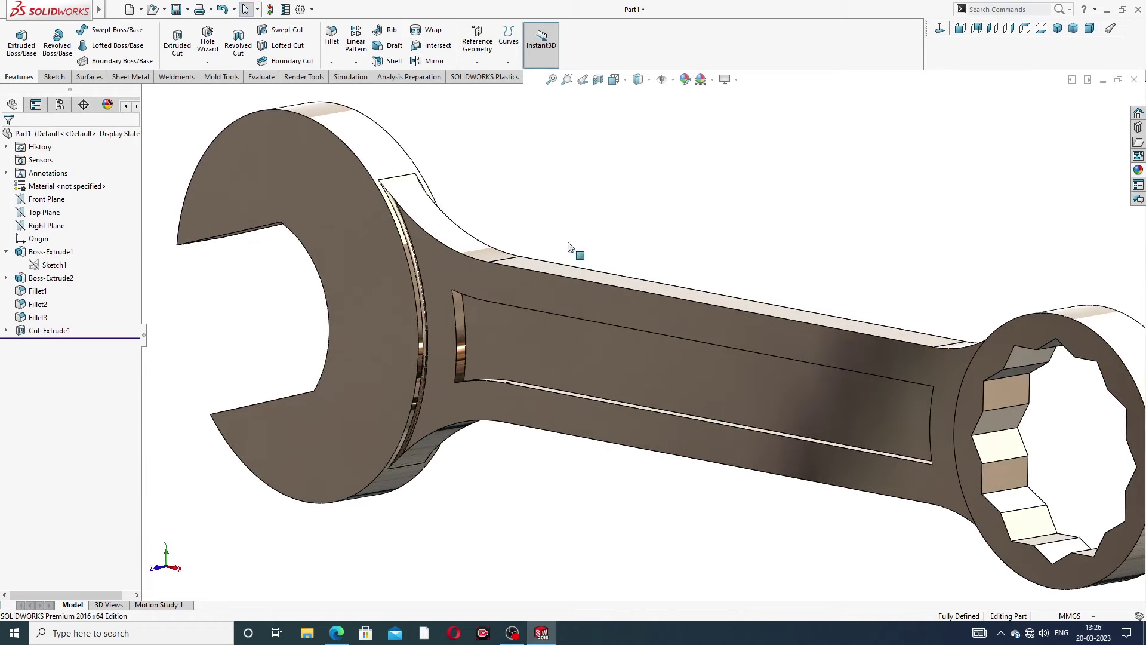
Start a 2 mm fillet and pick the recess's first two end edges.
left_click(331, 41)
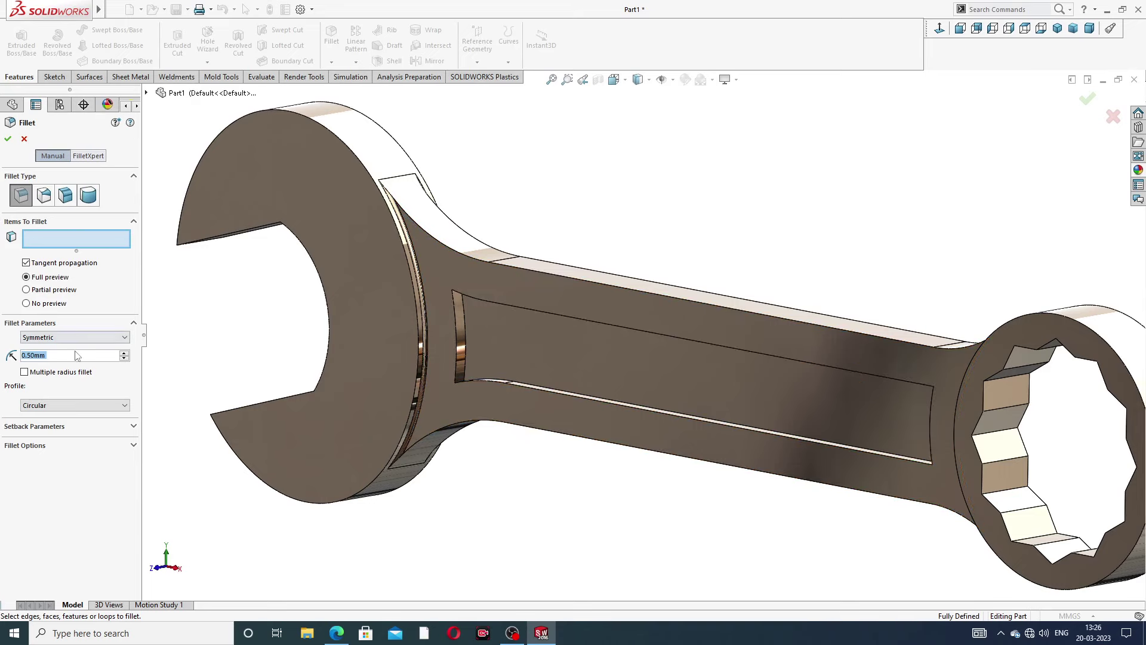
type("2.")
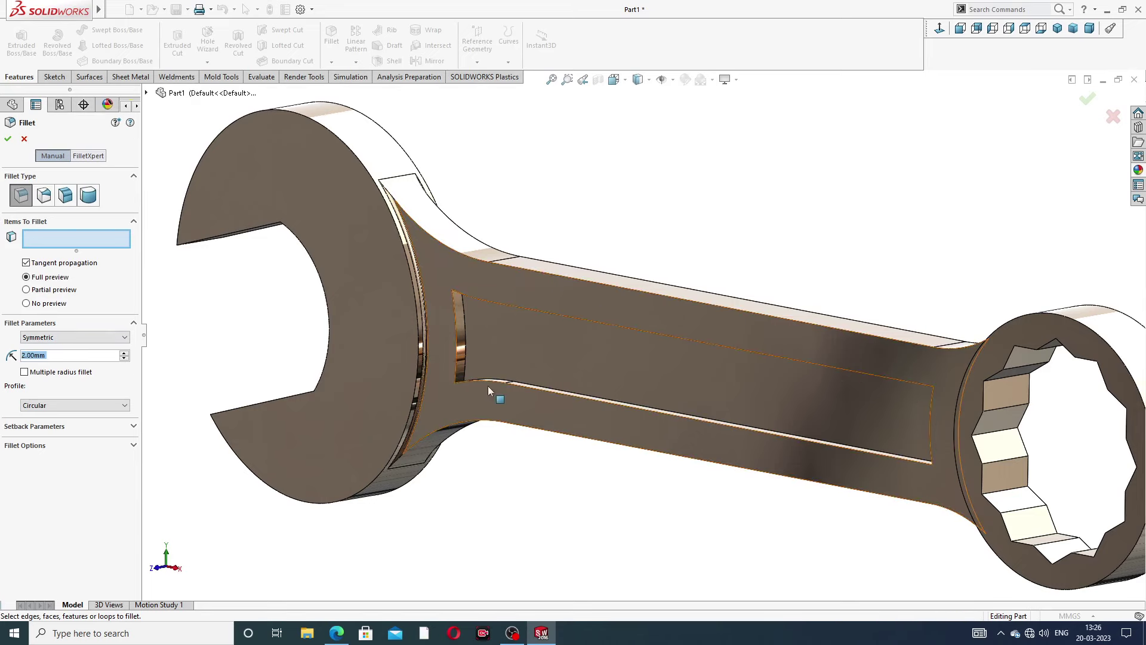
middle_click_drag(489, 386, 494, 305)
scroll(495, 305, "down", 2)
scroll(473, 299, "down", 2)
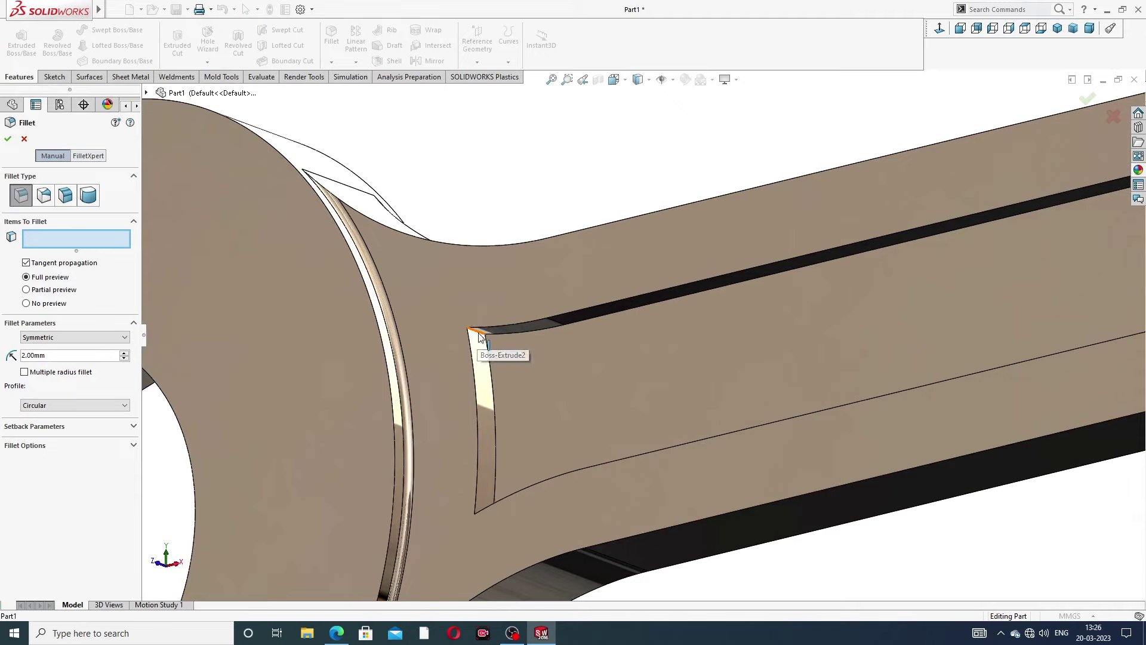
left_click(479, 336)
scroll(540, 392, "up", 3)
middle_click_drag(539, 392, 544, 514)
scroll(575, 461, "down", 2)
scroll(591, 430, "down", 2)
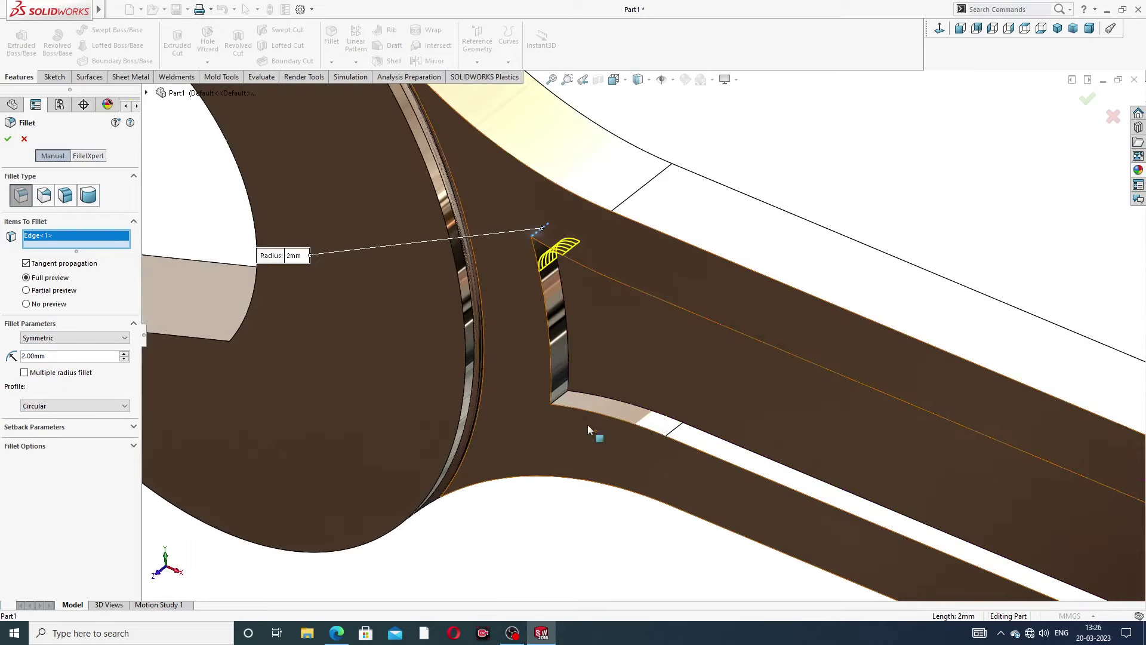
left_click(561, 404)
Add the notch-end edge, slot inner face and top edge chain, then right-click Items To Fillet.
scroll(777, 465, "up", 3)
scroll(794, 478, "up", 3)
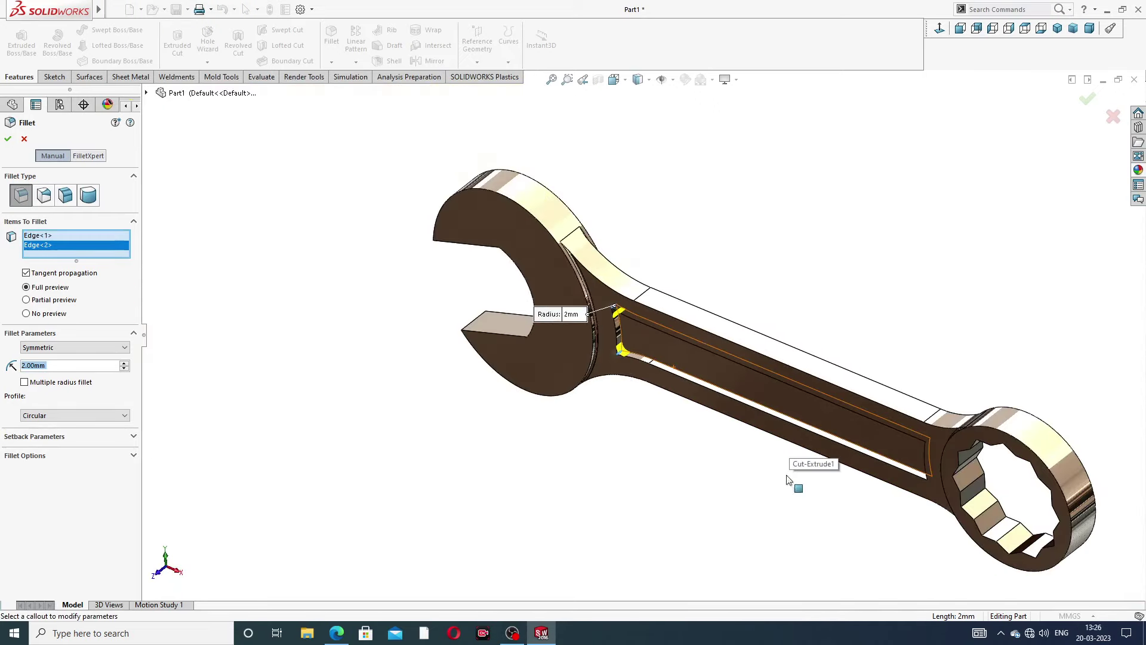
scroll(862, 486, "up", 1)
mouse_move(851, 443)
middle_mouse_down()
mouse_move(916, 358)
mouse_move(947, 397)
middle_mouse_up()
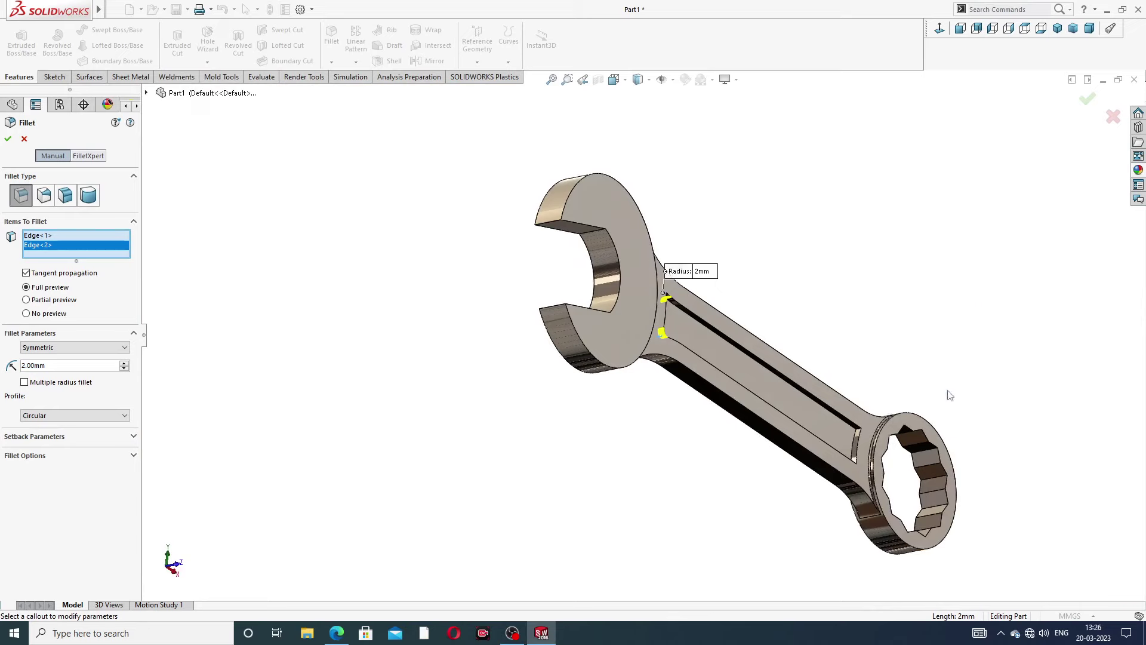
scroll(860, 455, "down", 3)
scroll(797, 374, "down", 3)
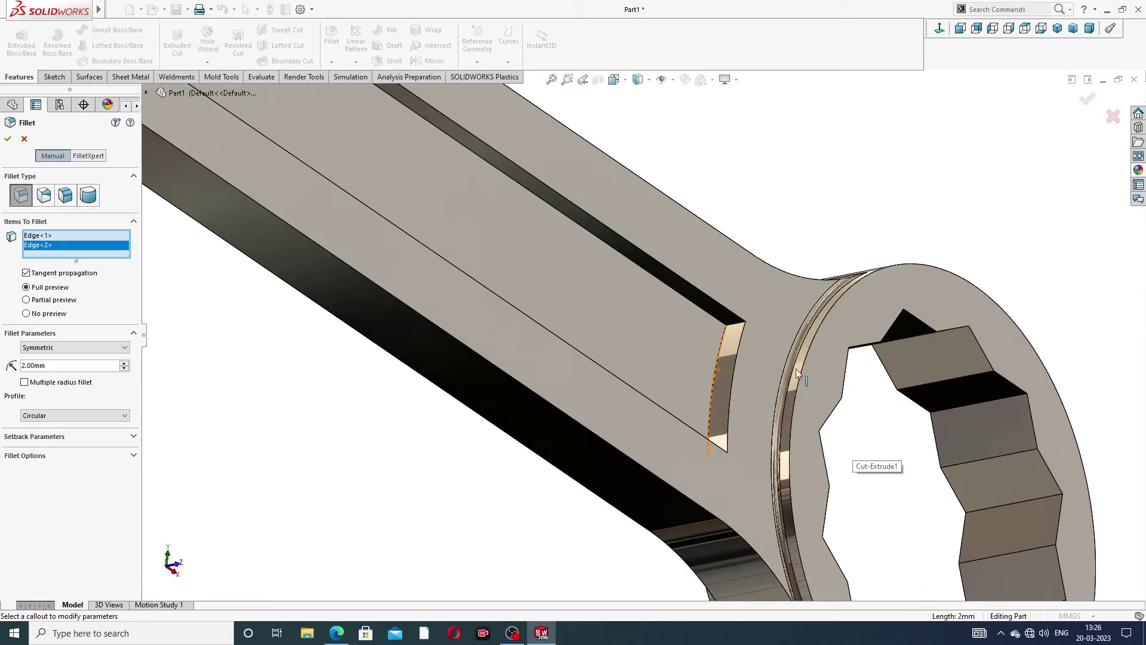
left_click(740, 321)
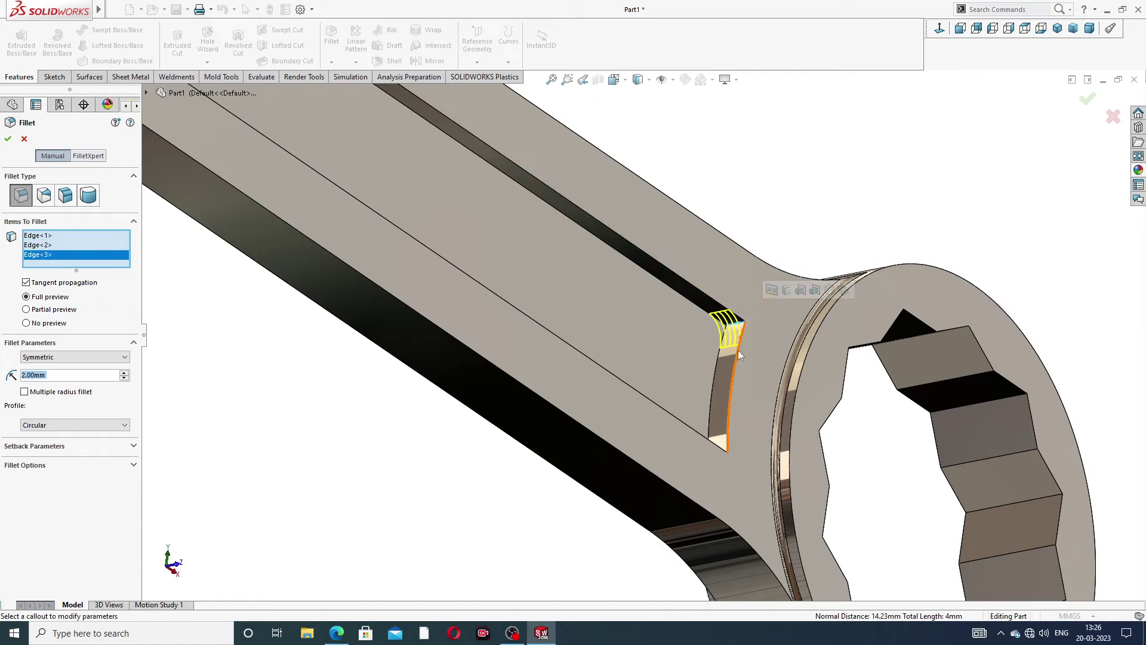
mouse_move(740, 321)
middle_mouse_down()
mouse_move(683, 378)
mouse_move(688, 440)
mouse_move(755, 429)
mouse_move(755, 460)
middle_mouse_up()
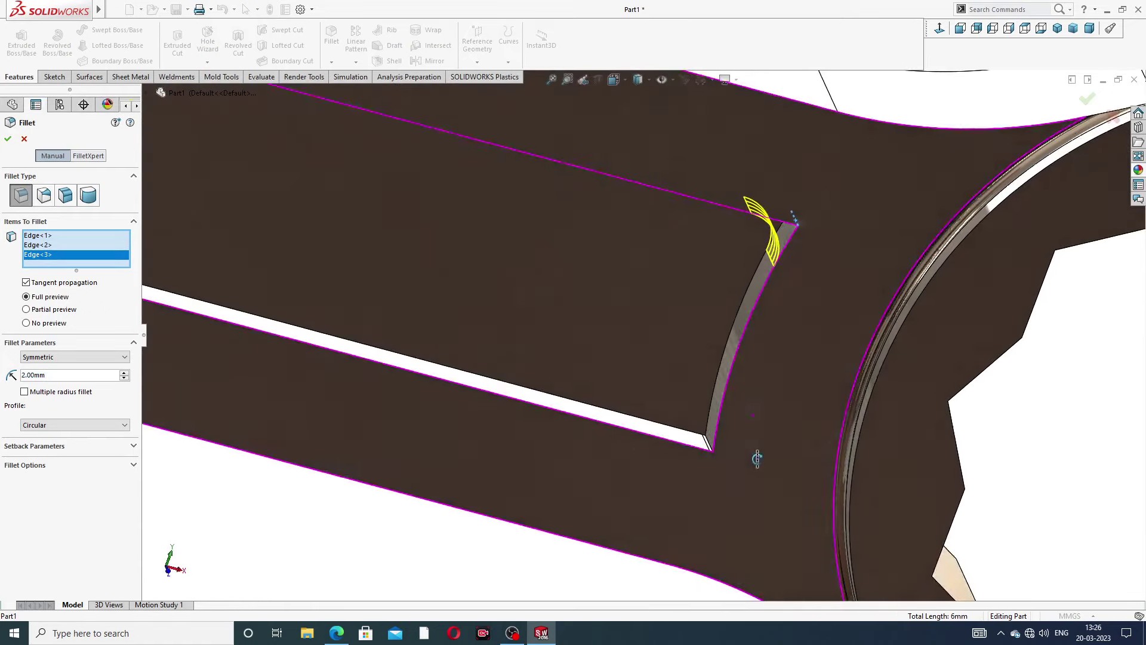
left_click(706, 443)
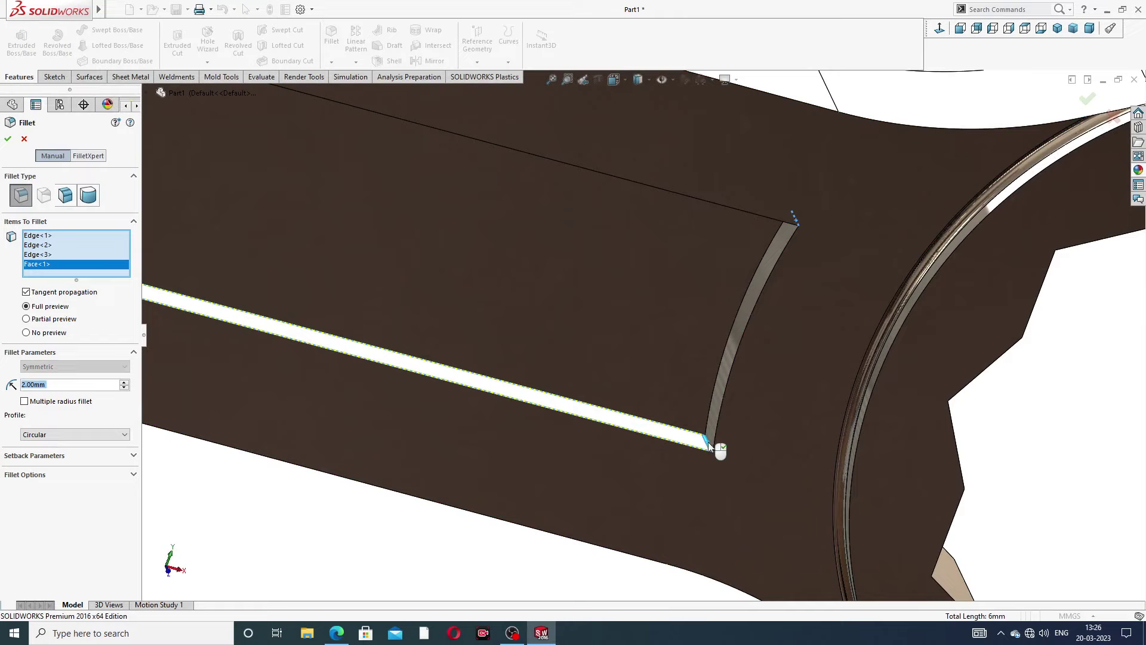
mouse_move(737, 435)
middle_mouse_down()
mouse_move(742, 461)
mouse_move(707, 442)
middle_mouse_up()
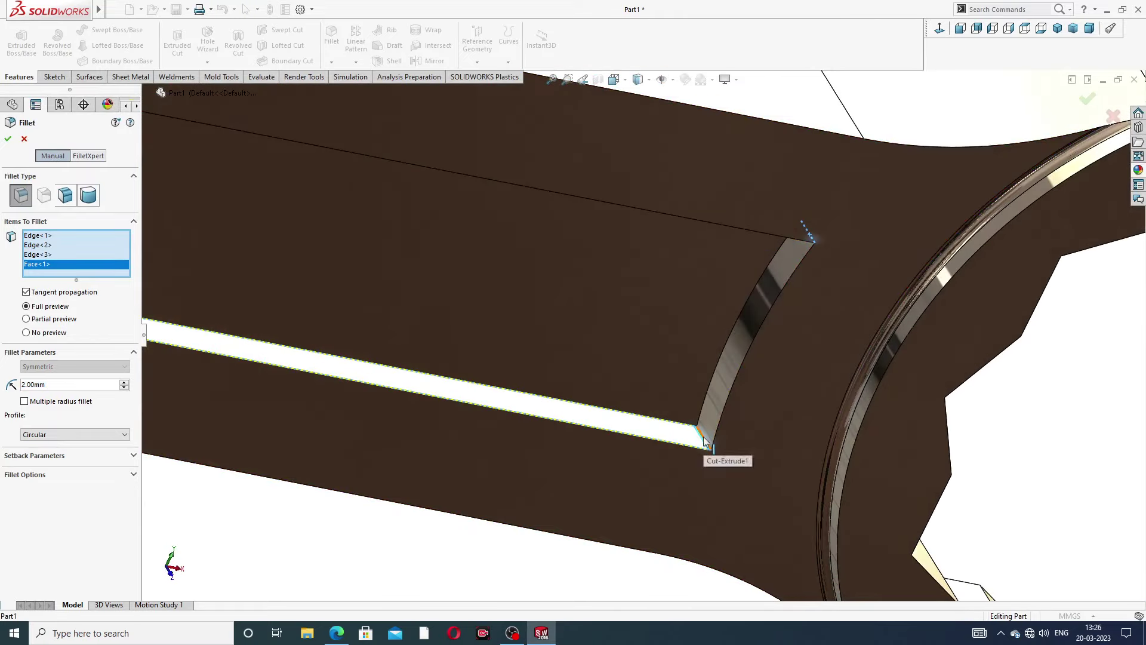
left_click(716, 395)
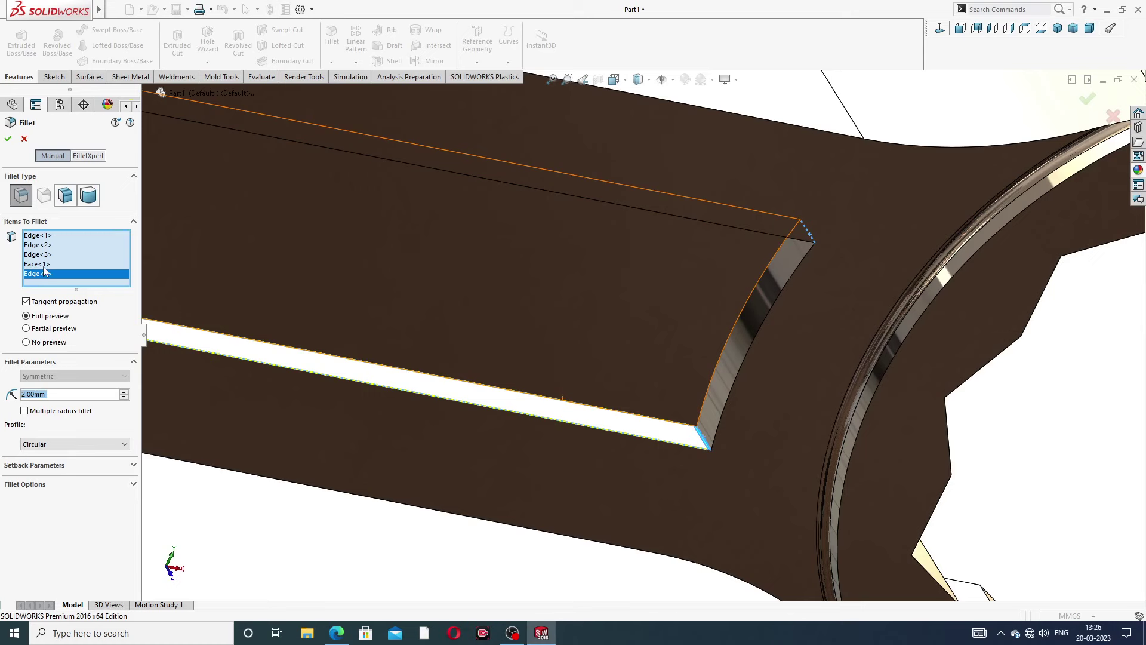
right_click(43, 268)
Clear the fillet's picked items, inspect the notch, and cancel the fillet.
left_click(86, 274)
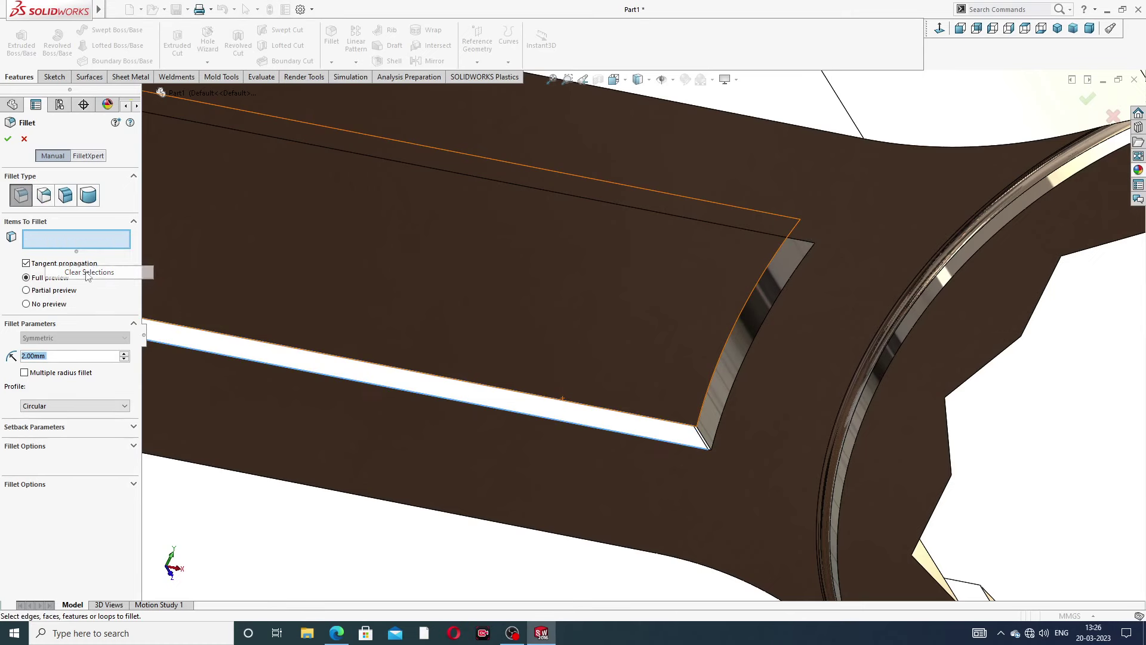
scroll(730, 271, "up", 2)
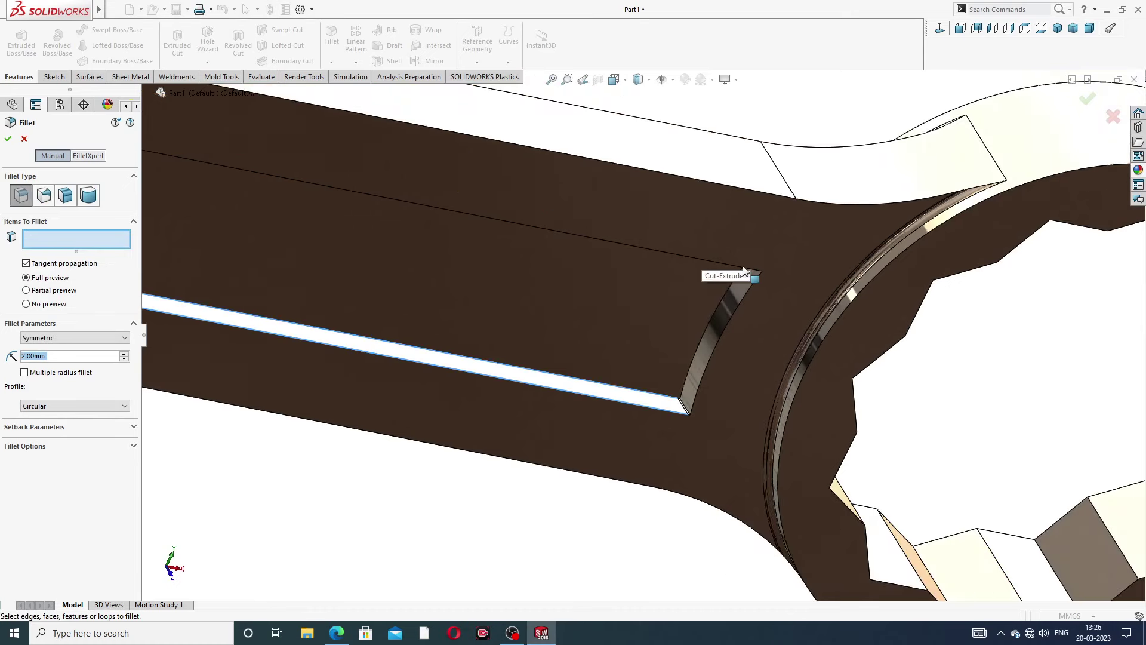
middle_click_drag(730, 272, 746, 218)
scroll(764, 271, "down", 1)
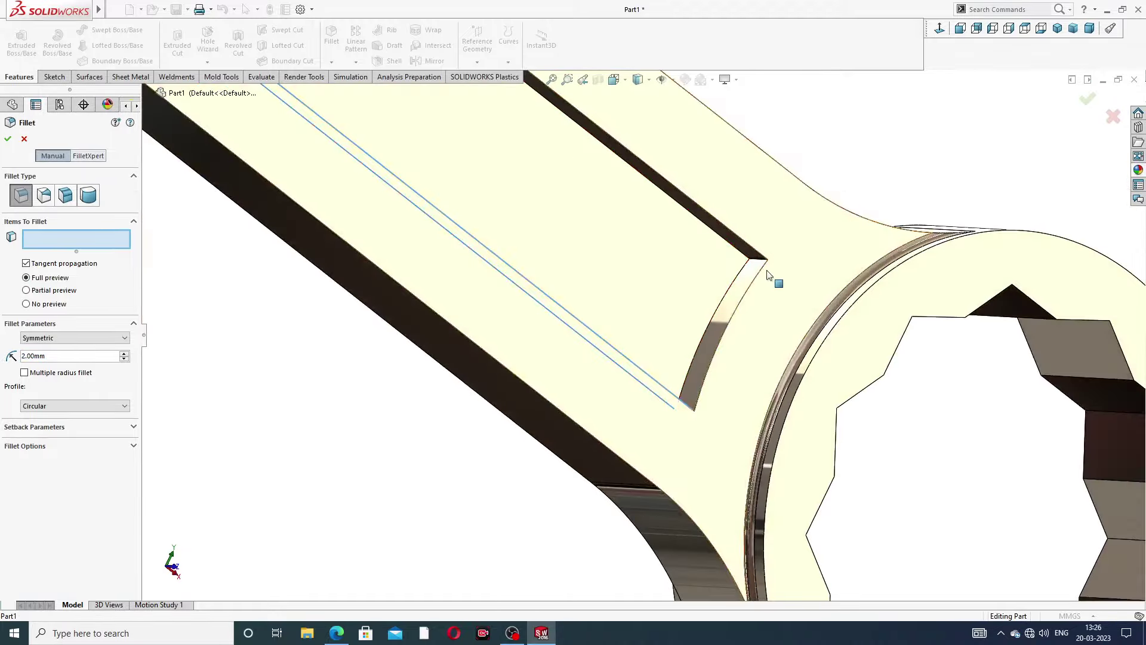
scroll(731, 267, "down", 3)
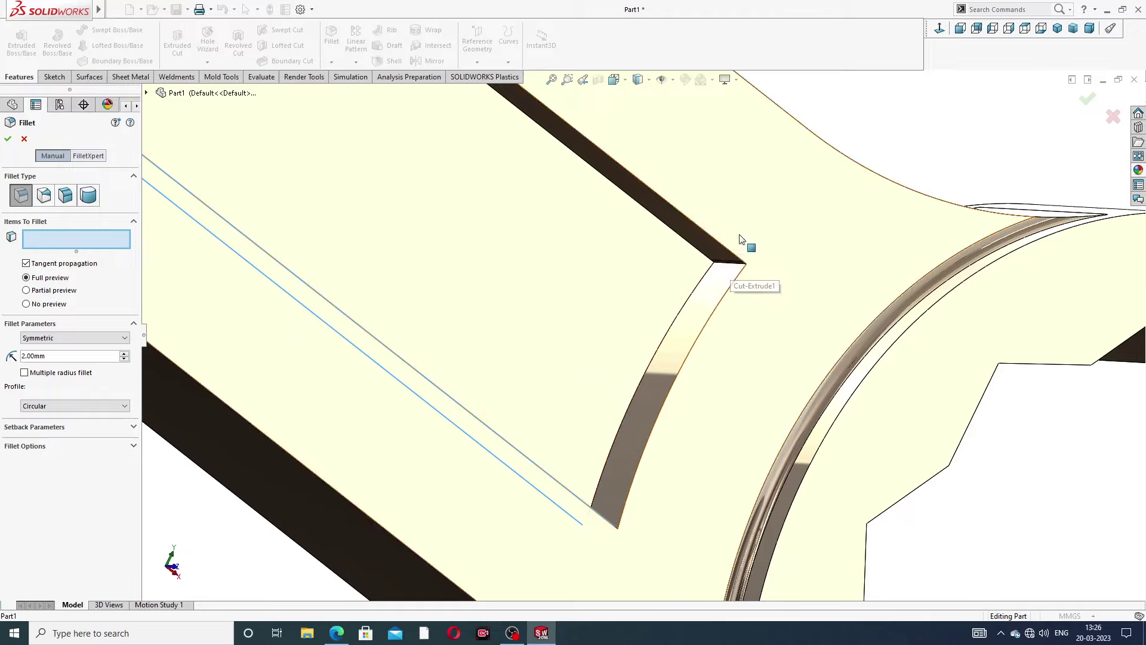
mouse_move(733, 266)
middle_mouse_down()
mouse_move(714, 256)
mouse_move(726, 276)
mouse_move(588, 373)
mouse_move(582, 506)
middle_mouse_up()
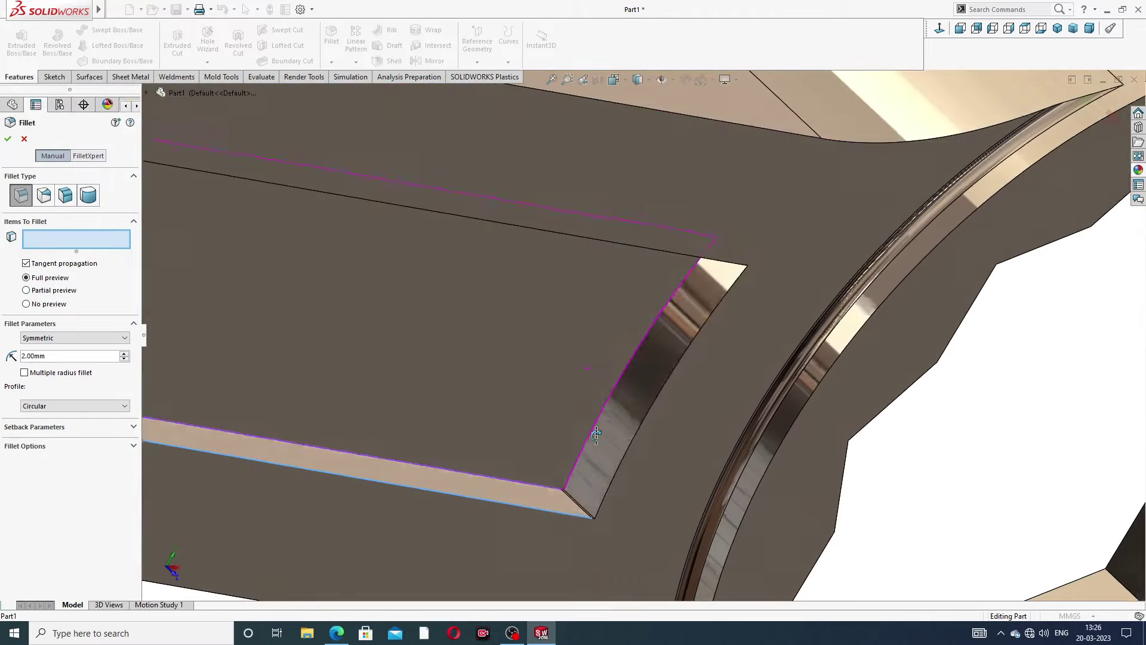
scroll(615, 426, "up", 3)
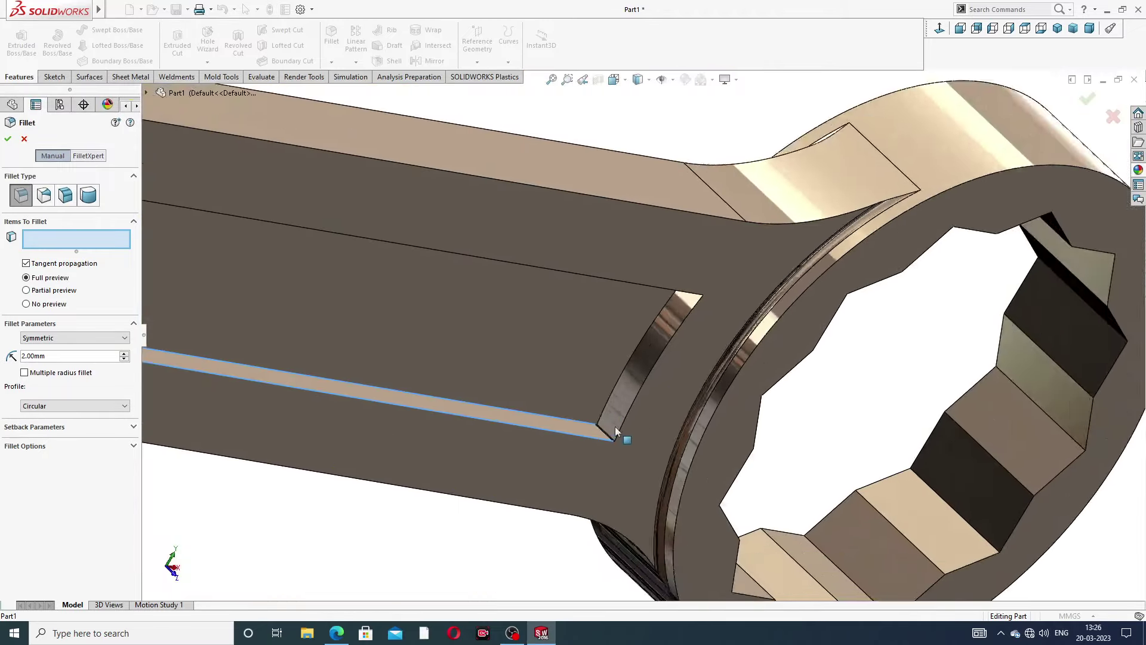
scroll(610, 289, "up", 2)
mouse_move(610, 289)
middle_mouse_down()
mouse_move(708, 254)
mouse_move(622, 236)
mouse_move(715, 274)
mouse_move(692, 331)
middle_mouse_up()
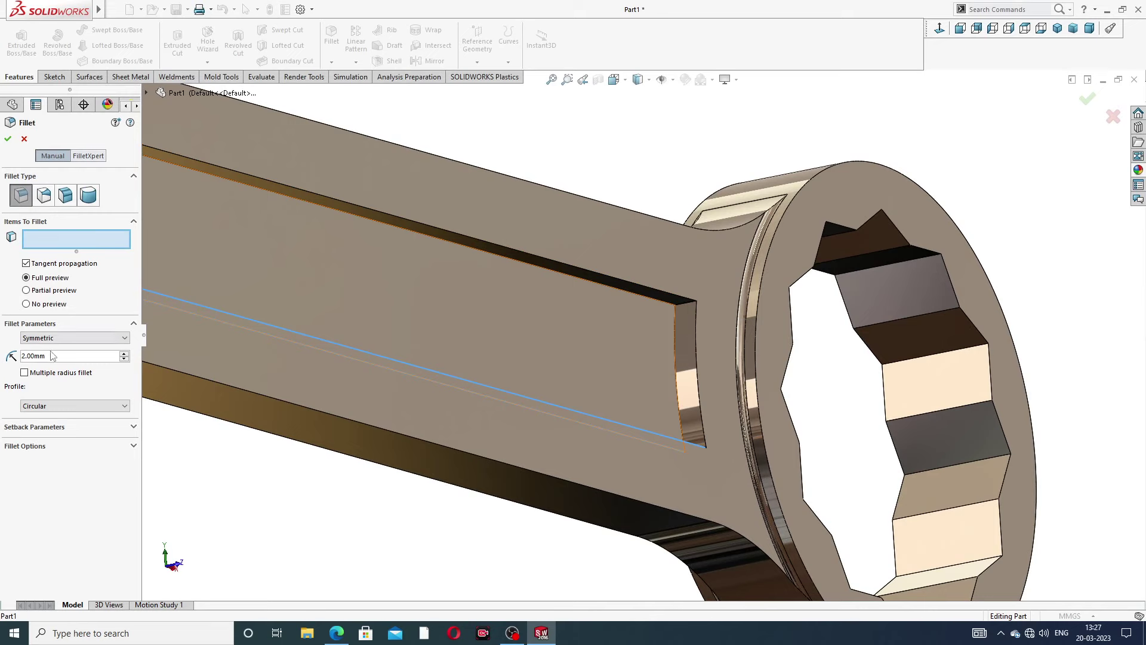
left_click(24, 139)
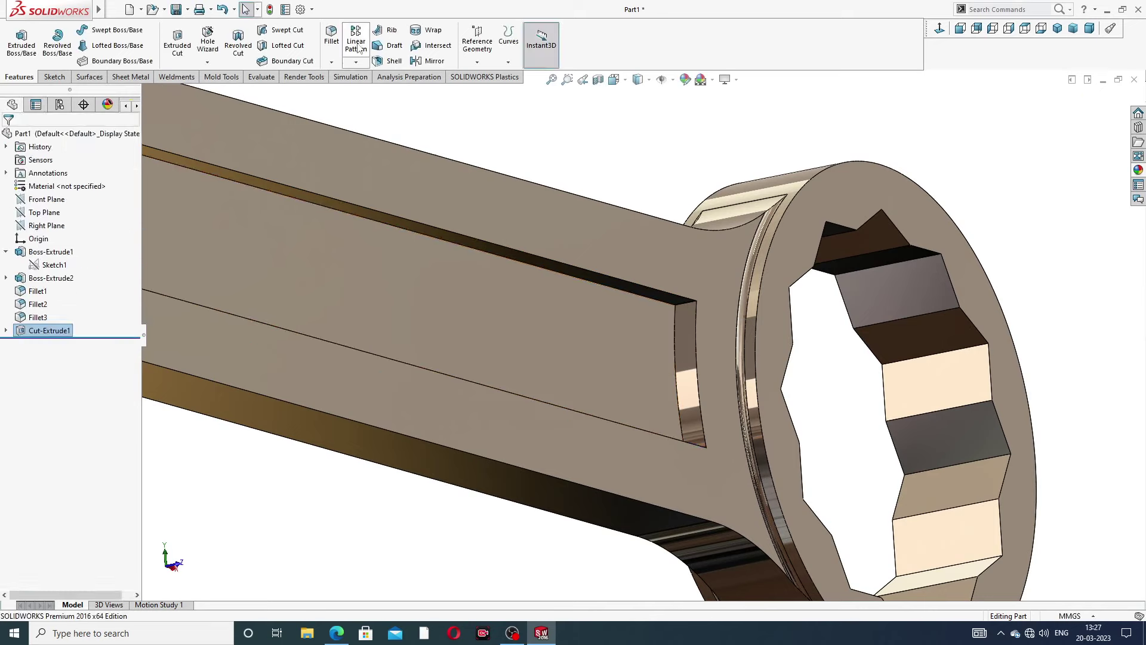
Restart the fillet, cancelling once, and pick the slot's first corner edge.
left_click(332, 37)
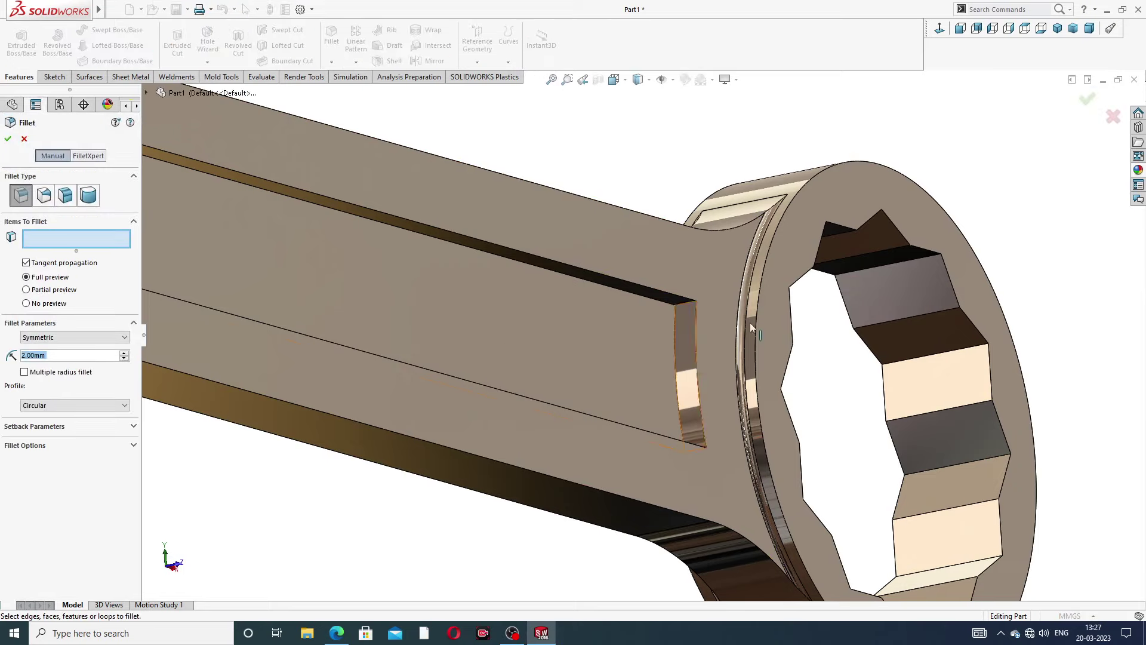
left_click(688, 307)
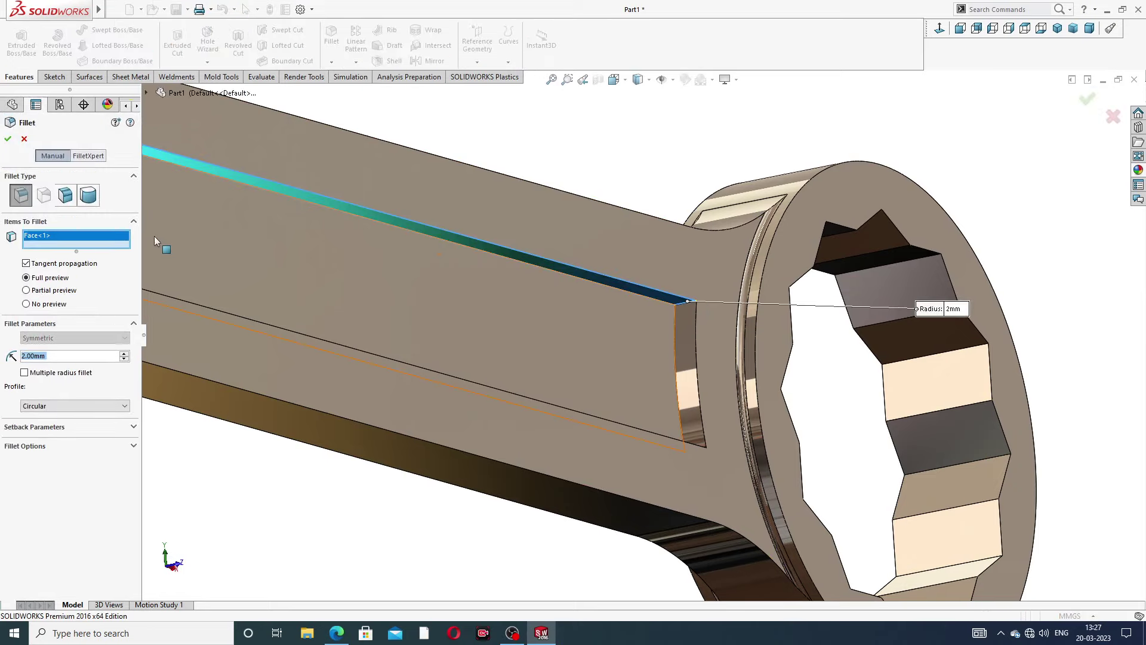
left_click(24, 140)
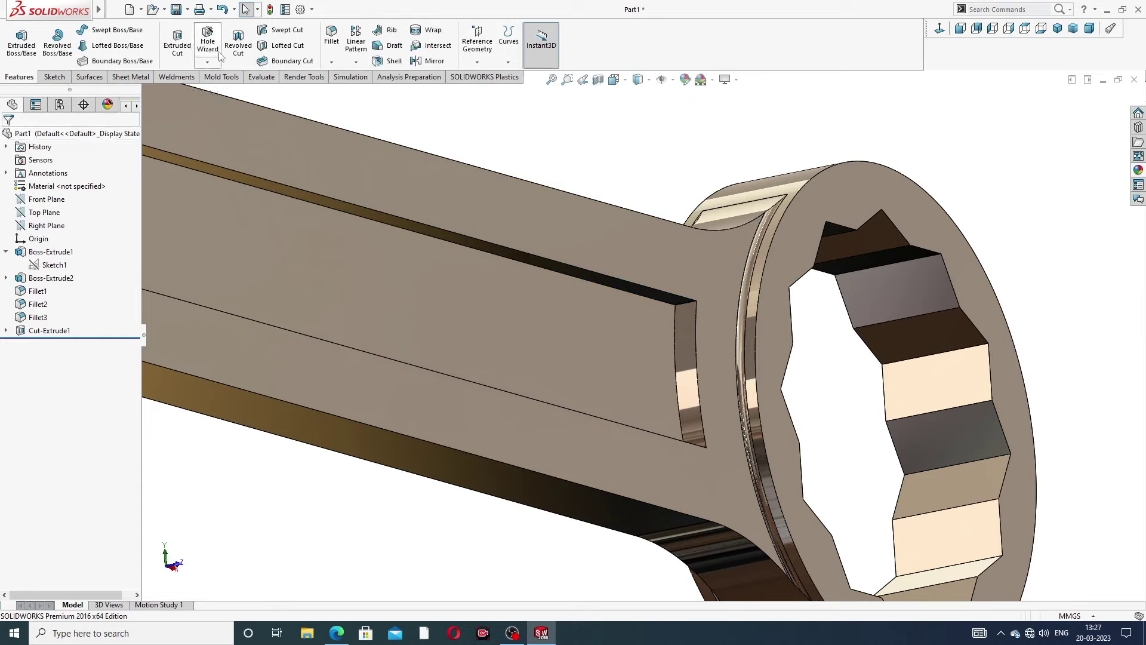
left_click(332, 37)
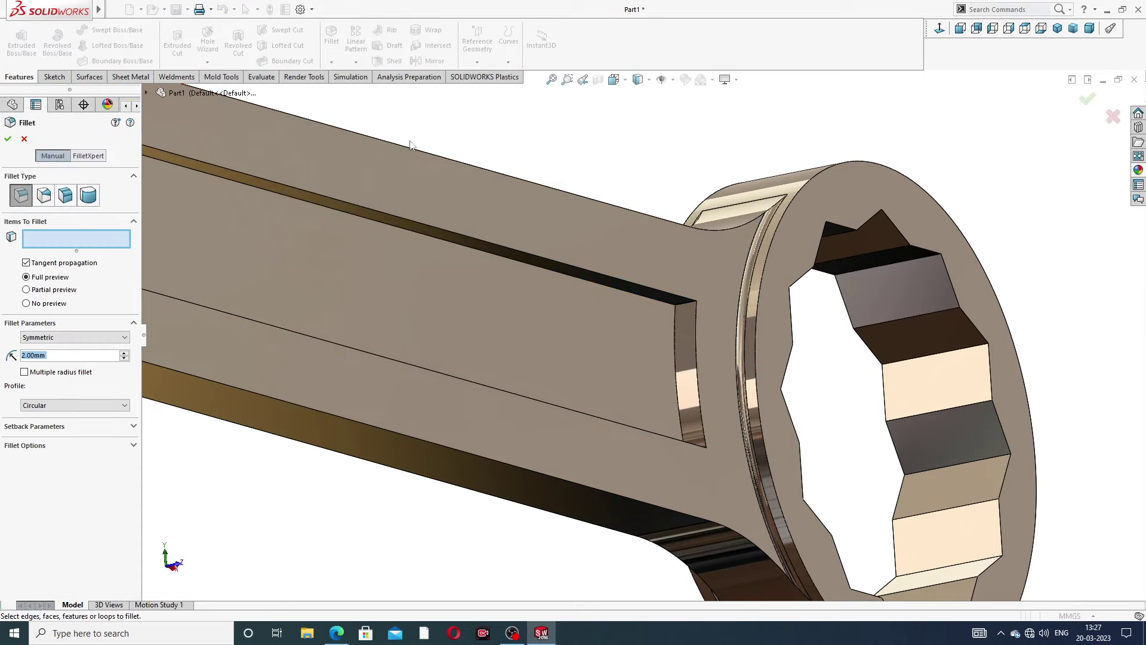
left_click(685, 306)
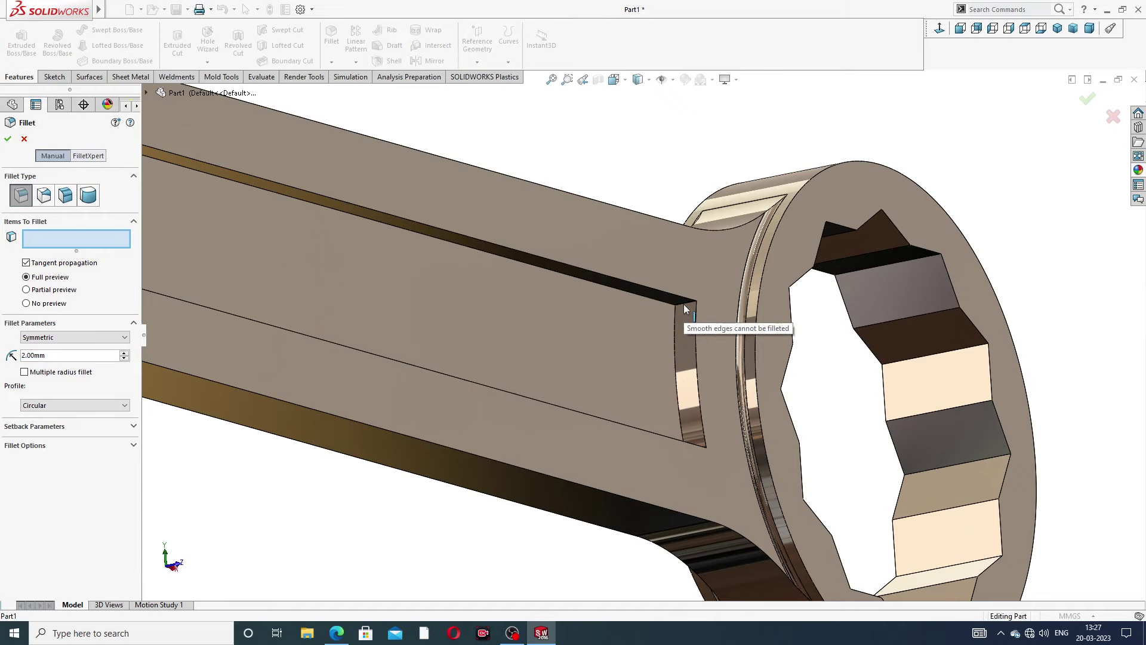
scroll(680, 308, "down", 2)
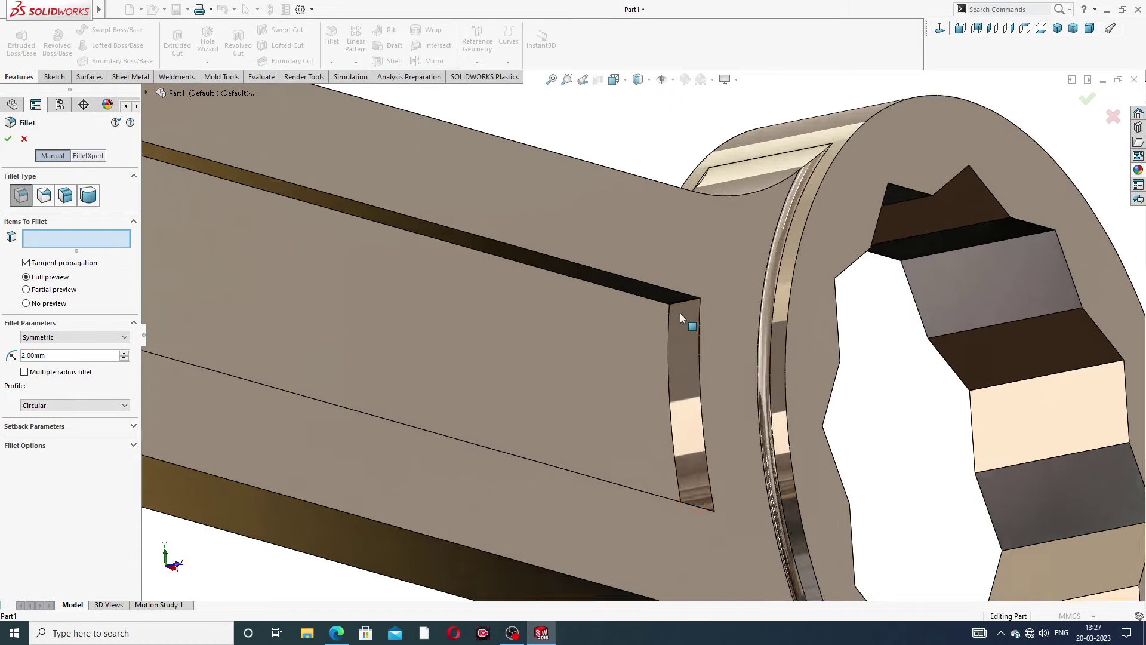
scroll(684, 307, "down", 2)
scroll(686, 317, "down", 2)
scroll(651, 349, "down", 2)
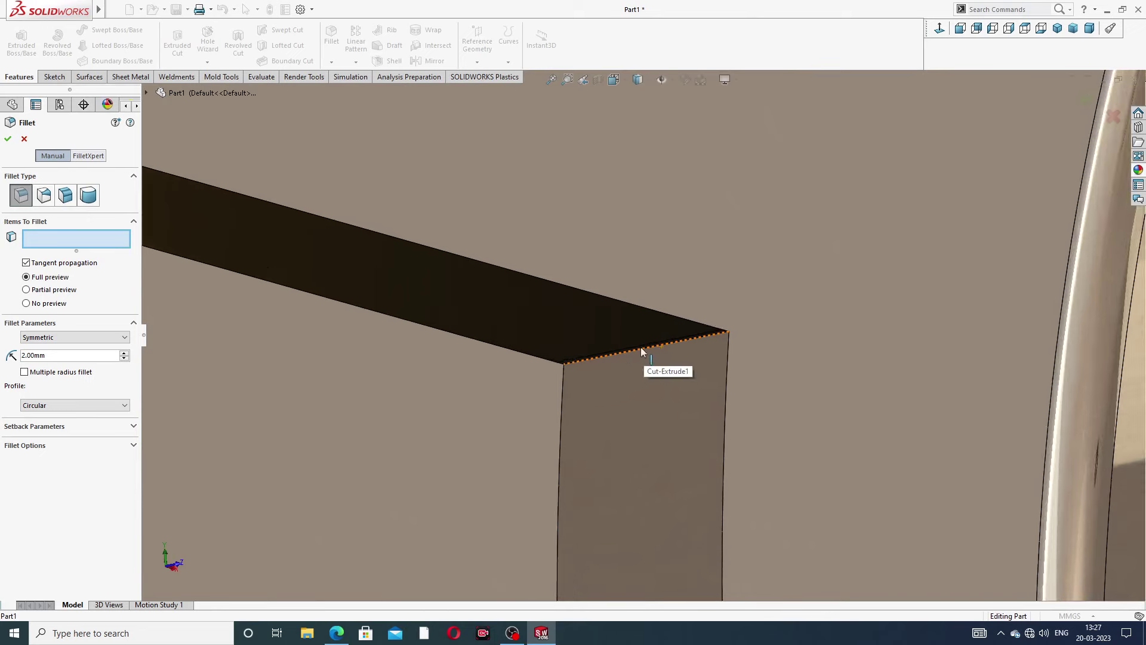
left_click(578, 361)
Add the second and left-end slot corner edges to the fillet.
scroll(578, 361, "up", 2)
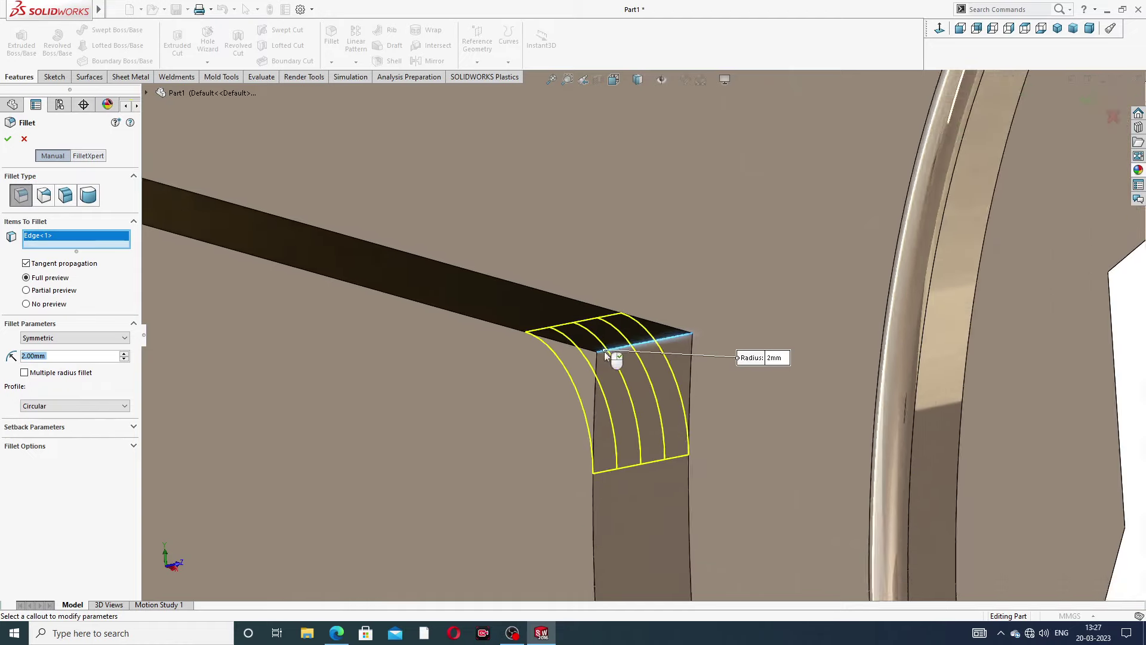
scroll(597, 360, "up", 3)
scroll(621, 360, "up", 1)
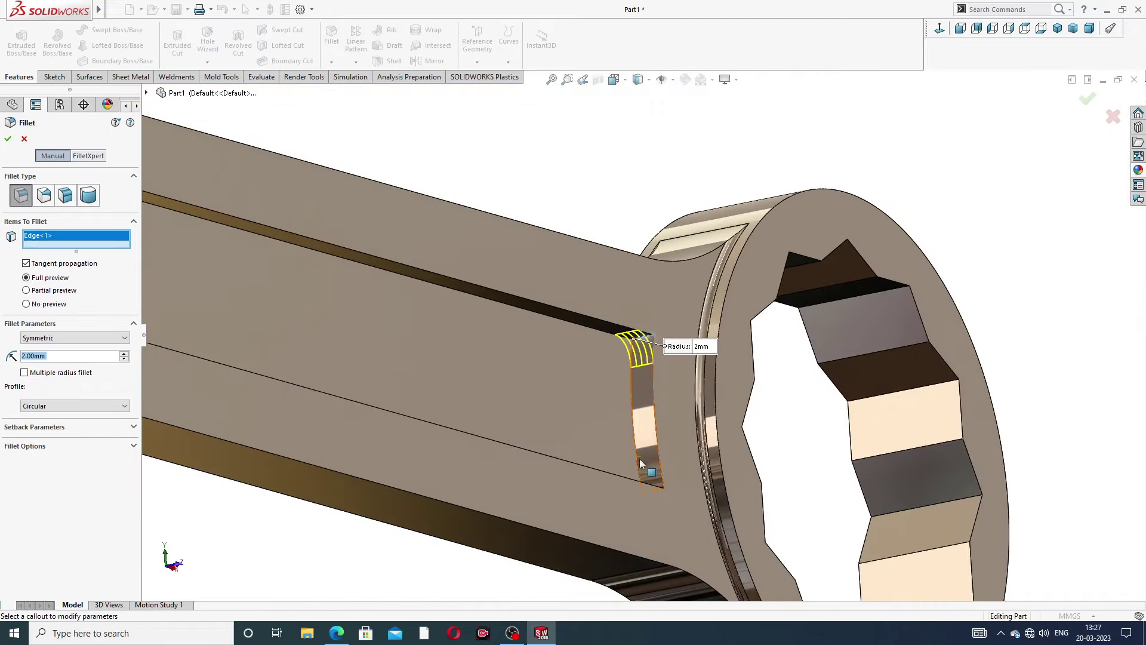
scroll(640, 459, "down", 2)
scroll(651, 463, "down", 2)
scroll(651, 463, "down", 2)
scroll(661, 468, "down", 1)
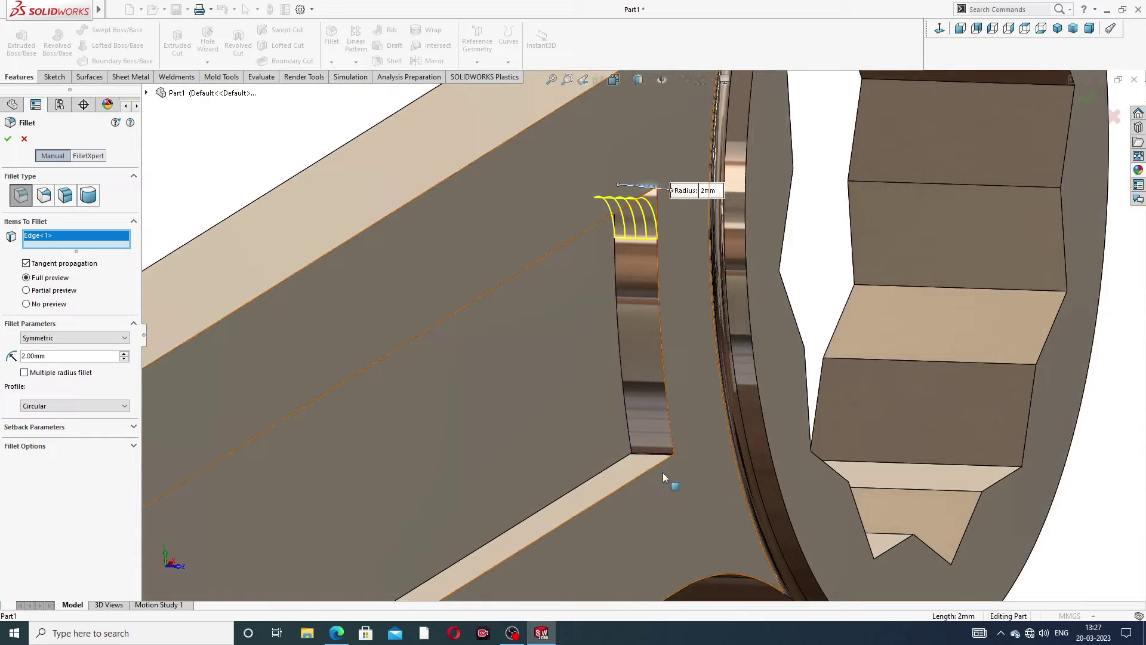
scroll(661, 468, "down", 2)
scroll(657, 430, "down", 2)
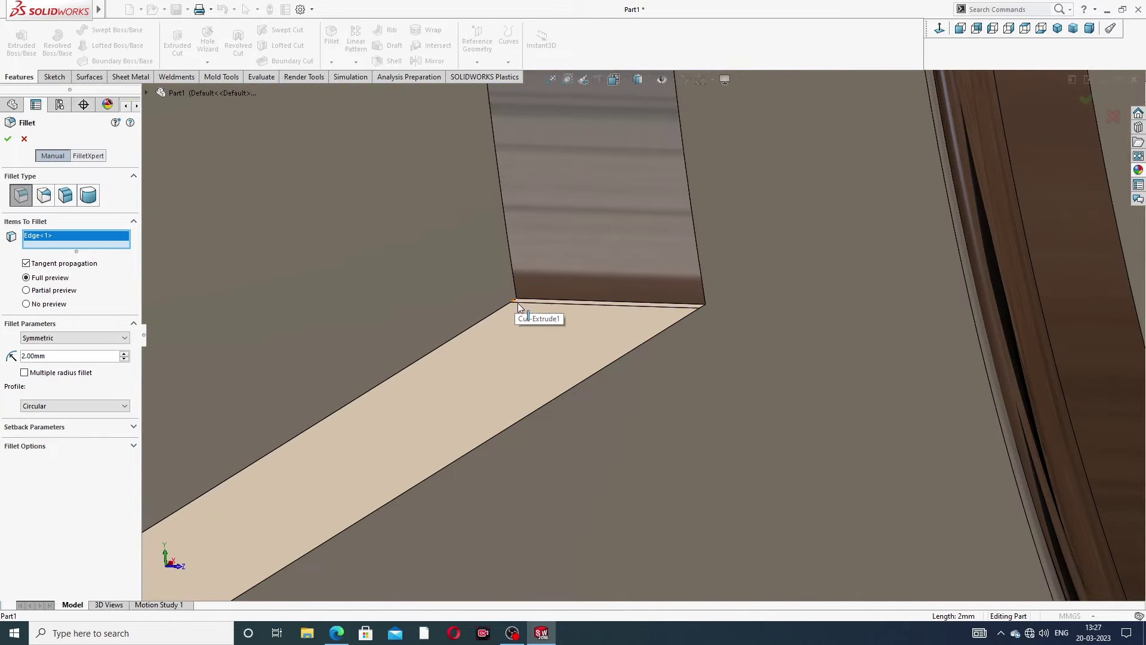
left_click(542, 303)
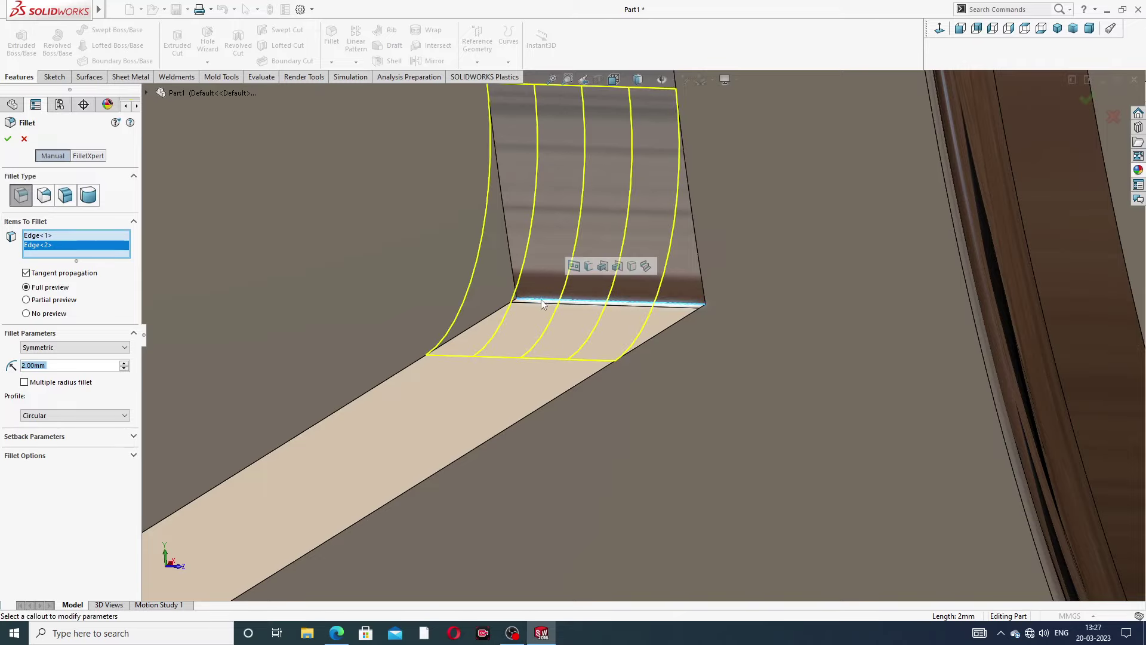
scroll(550, 298, "up", 3)
scroll(557, 292, "up", 3)
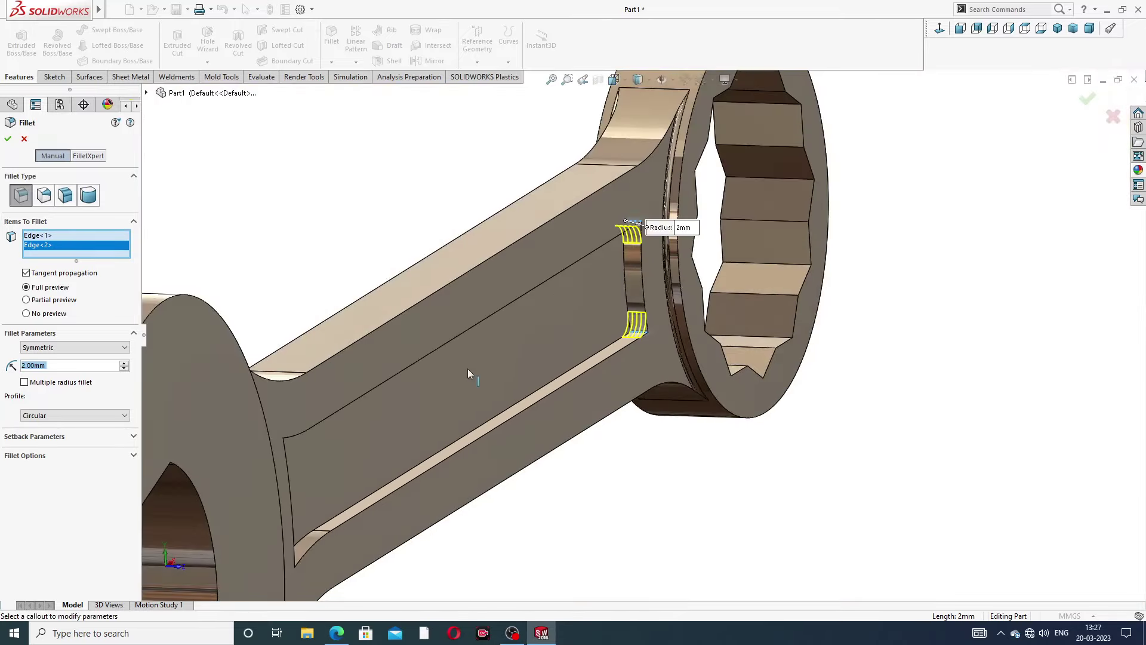
scroll(418, 334, "down", 2)
scroll(387, 314, "up", 3)
middle_click_drag(278, 350, 262, 324)
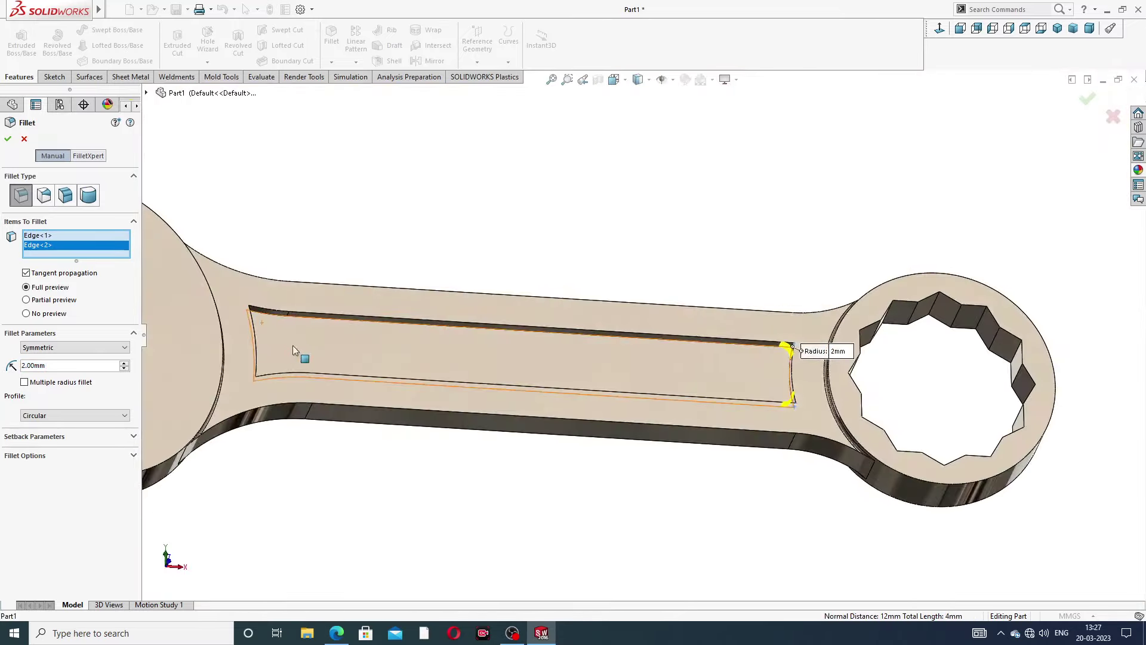
scroll(262, 324, "down", 3)
scroll(536, 321, "down", 3)
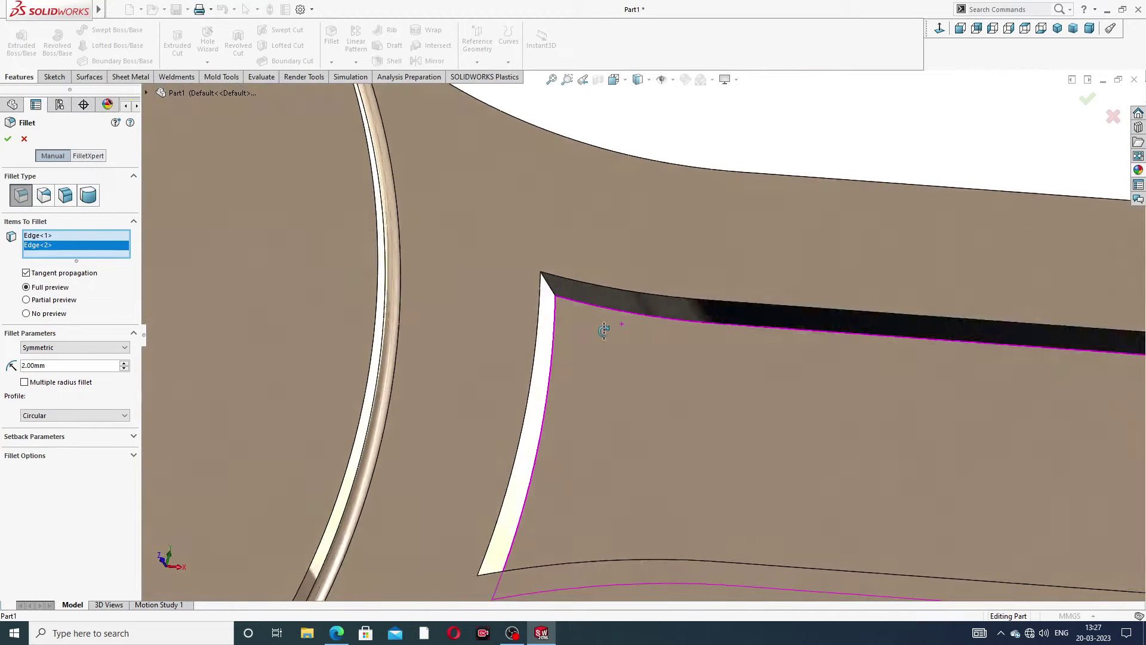
left_click(577, 301)
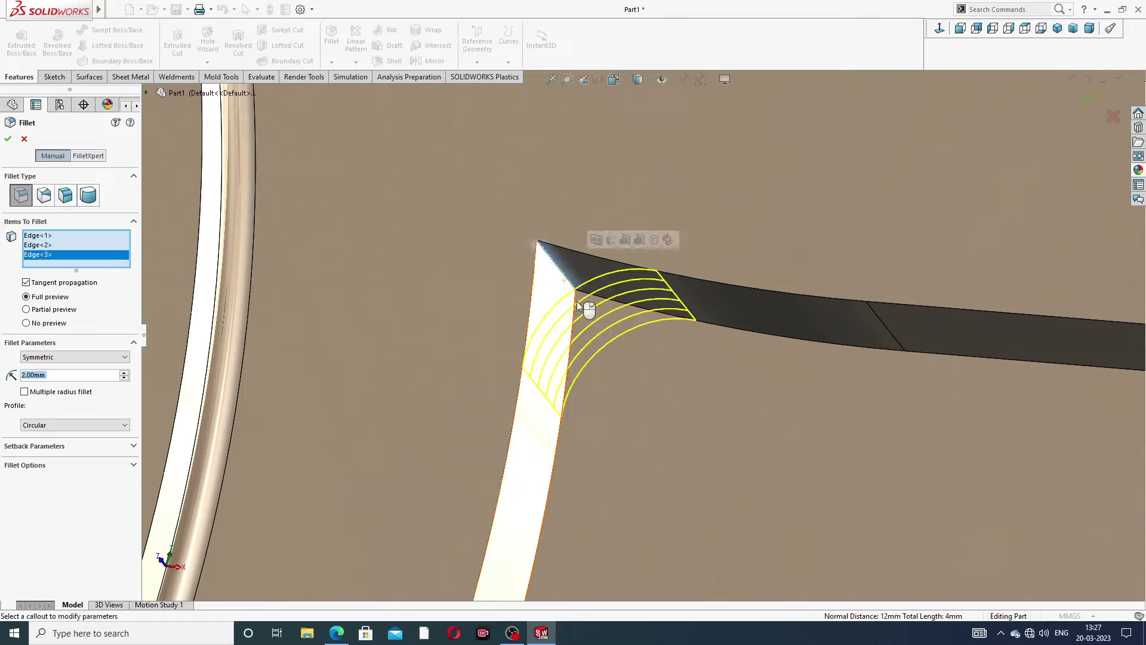
Add the fourth slot corner edge and apply the fillet with a 3 mm radius.
scroll(636, 363, "up", 1)
scroll(647, 418, "up", 2)
scroll(657, 429, "up", 2)
mouse_move(657, 429)
middle_mouse_down()
mouse_move(638, 412)
mouse_move(609, 423)
middle_mouse_up()
scroll(638, 412, "down", 3)
scroll(624, 406, "down", 5)
scroll(663, 323, "down", 1)
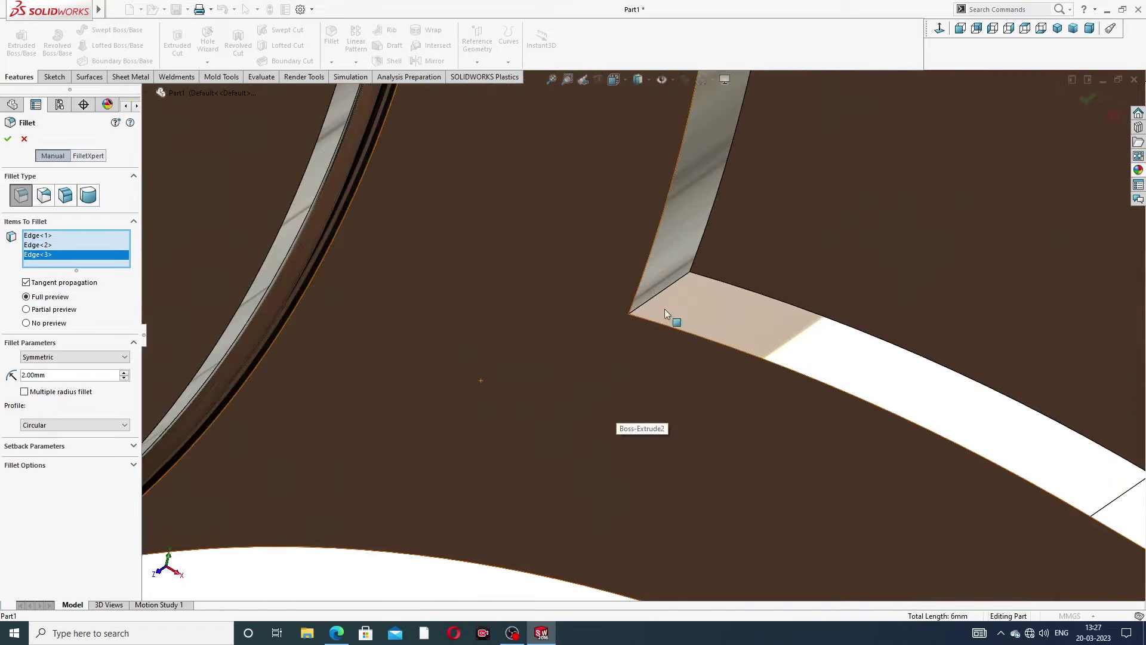
left_click(657, 296)
scroll(845, 257, "up", 3)
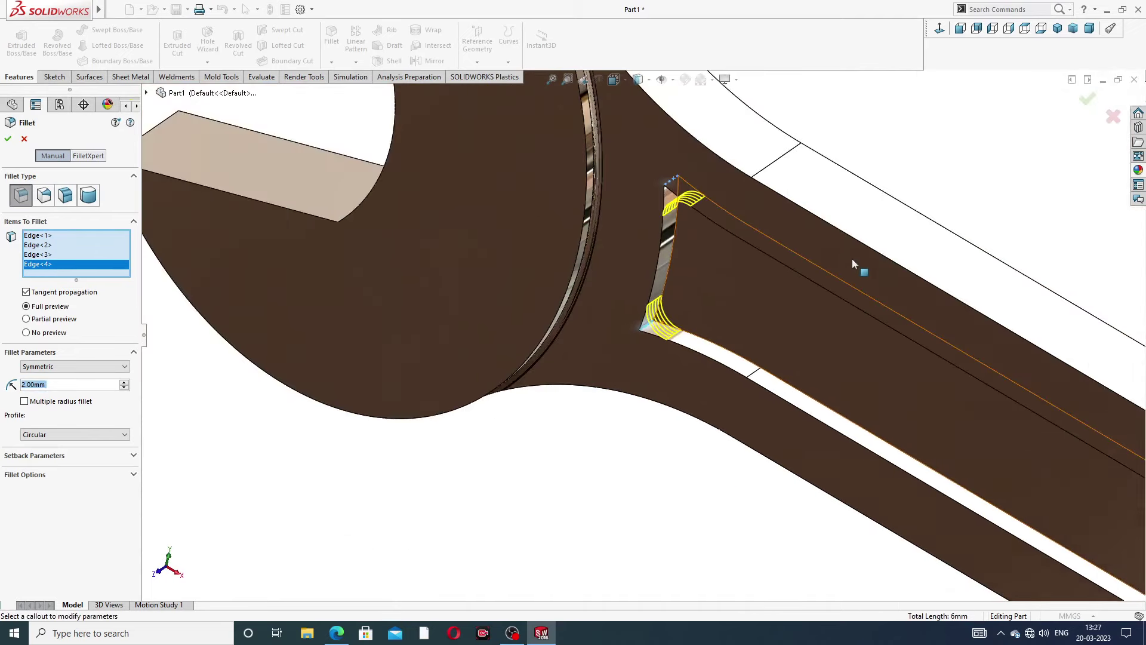
scroll(851, 259, "down", 1)
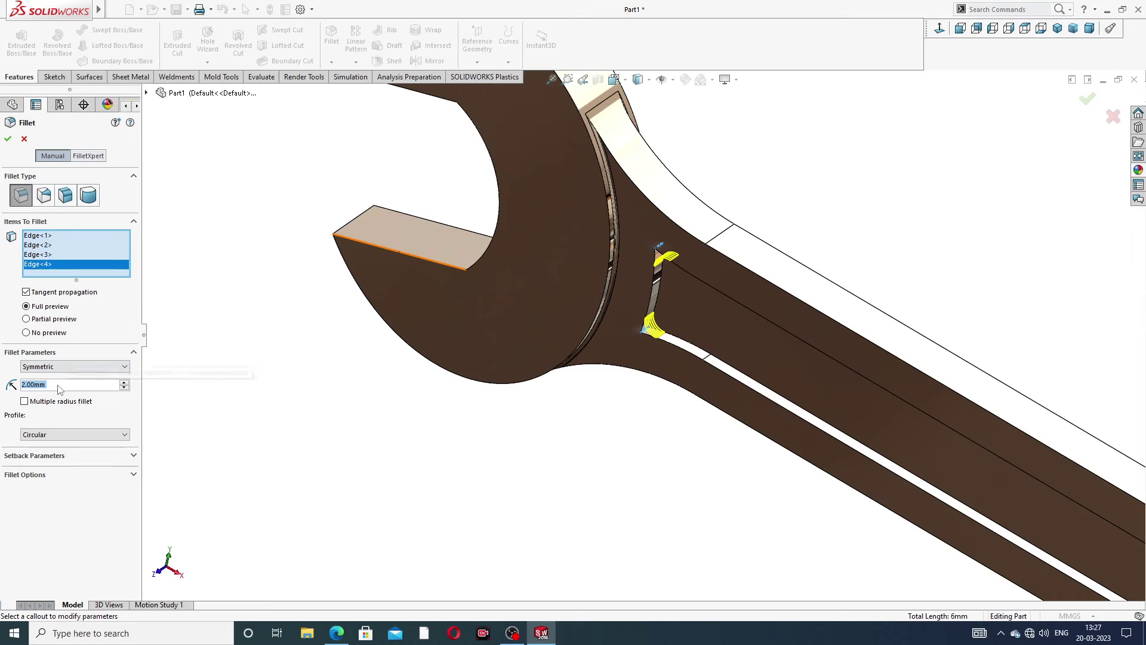
type("3")
key("Return")
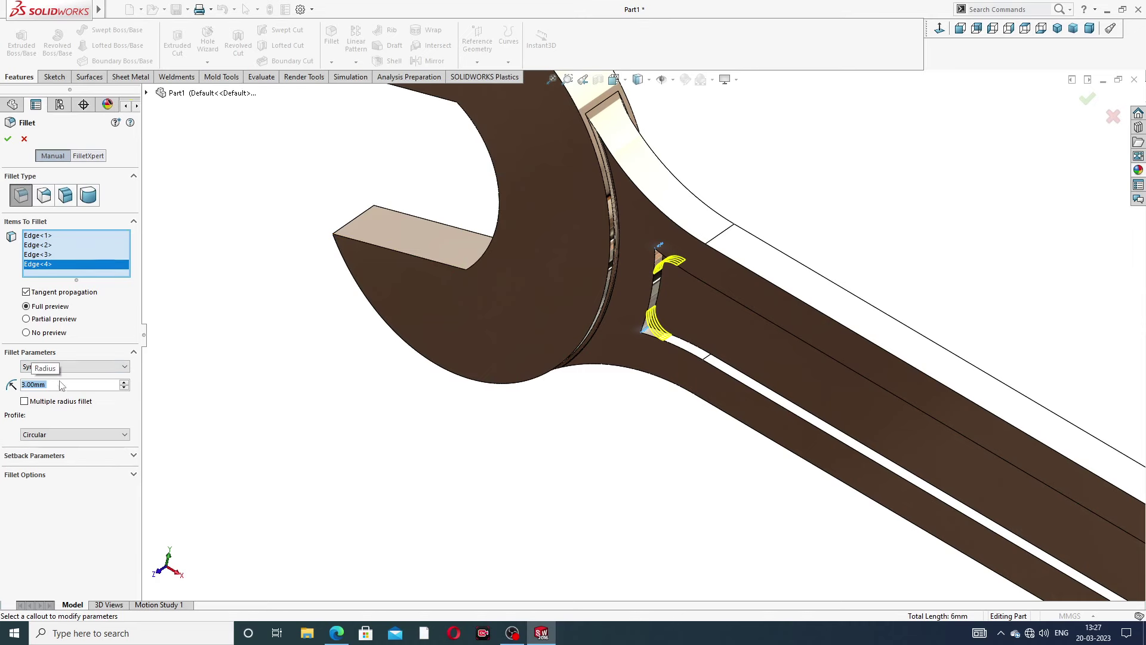
left_click(10, 139)
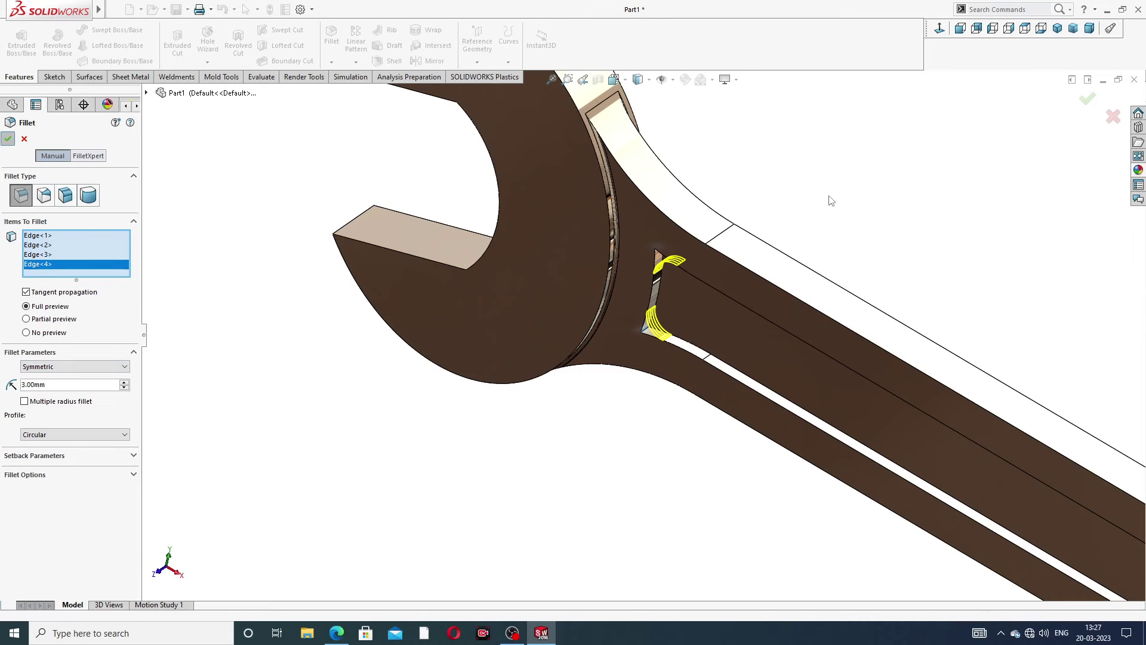
Mirror Cut-Extrude1 and Fillet4 about the Front Plane as Mirror1.
scroll(884, 300, "up", 2)
scroll(911, 329, "up", 3)
mouse_move(896, 356)
middle_mouse_down()
mouse_move(965, 294)
mouse_move(858, 262)
middle_mouse_up()
scroll(788, 371, "down", 2)
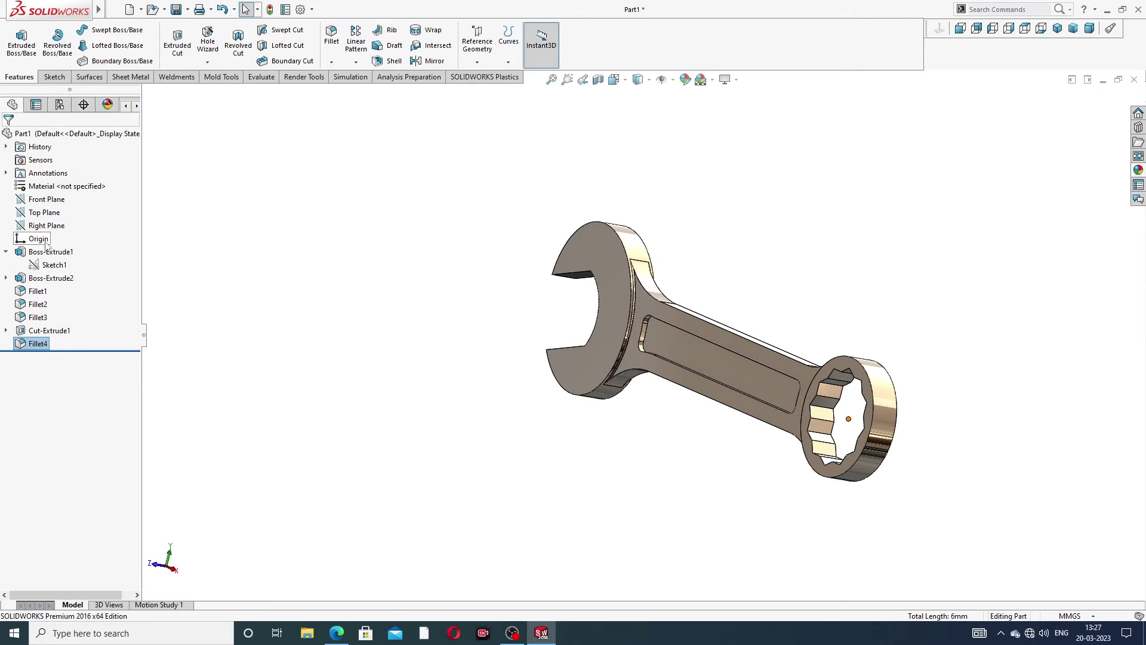
left_click(6, 252)
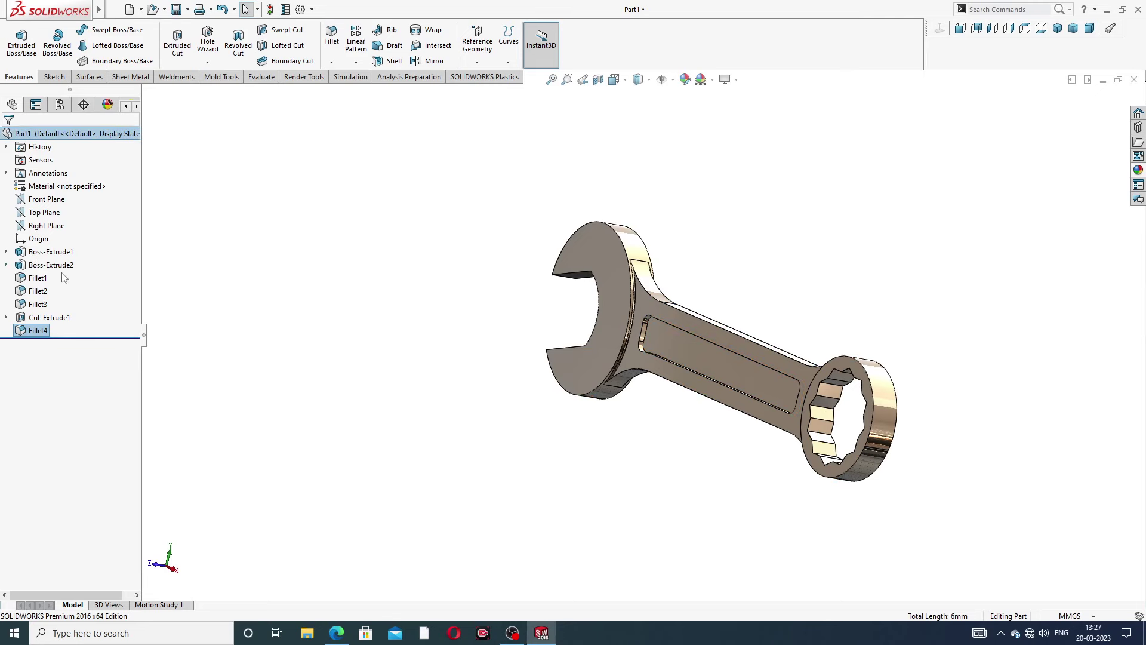
left_click(53, 200)
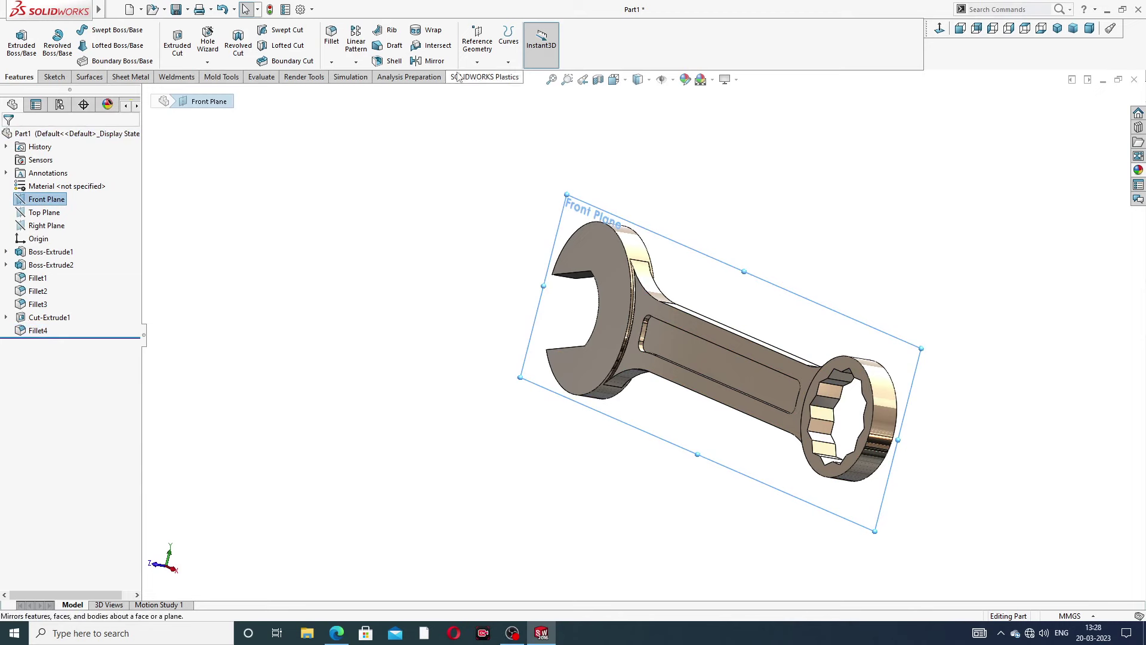
left_click(439, 62)
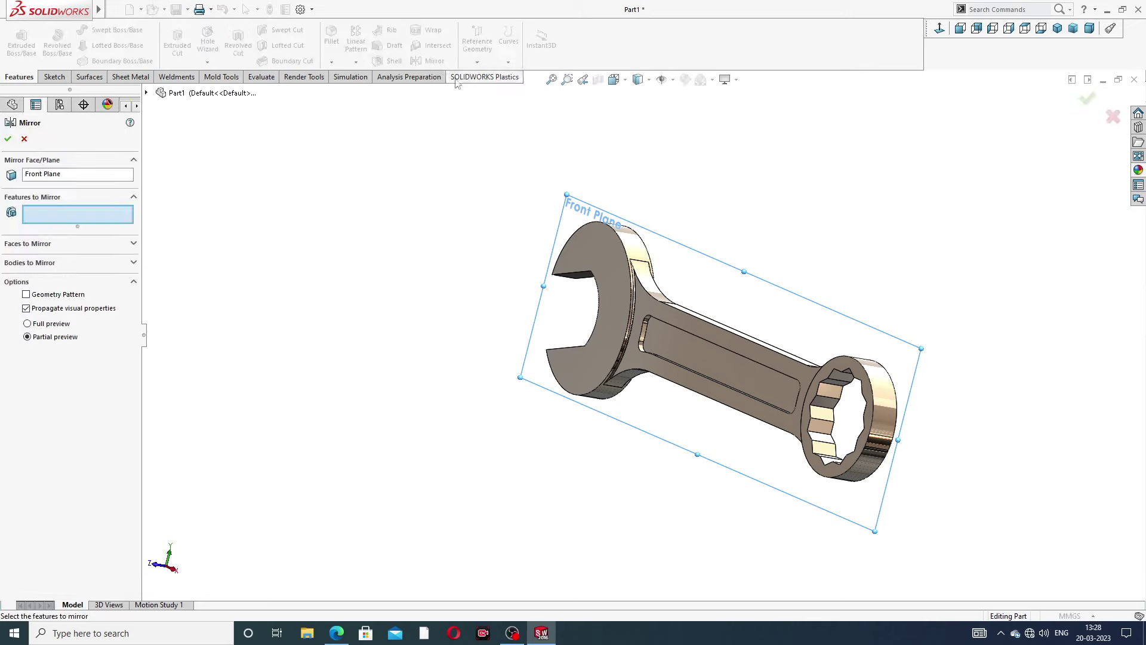
left_click(146, 94)
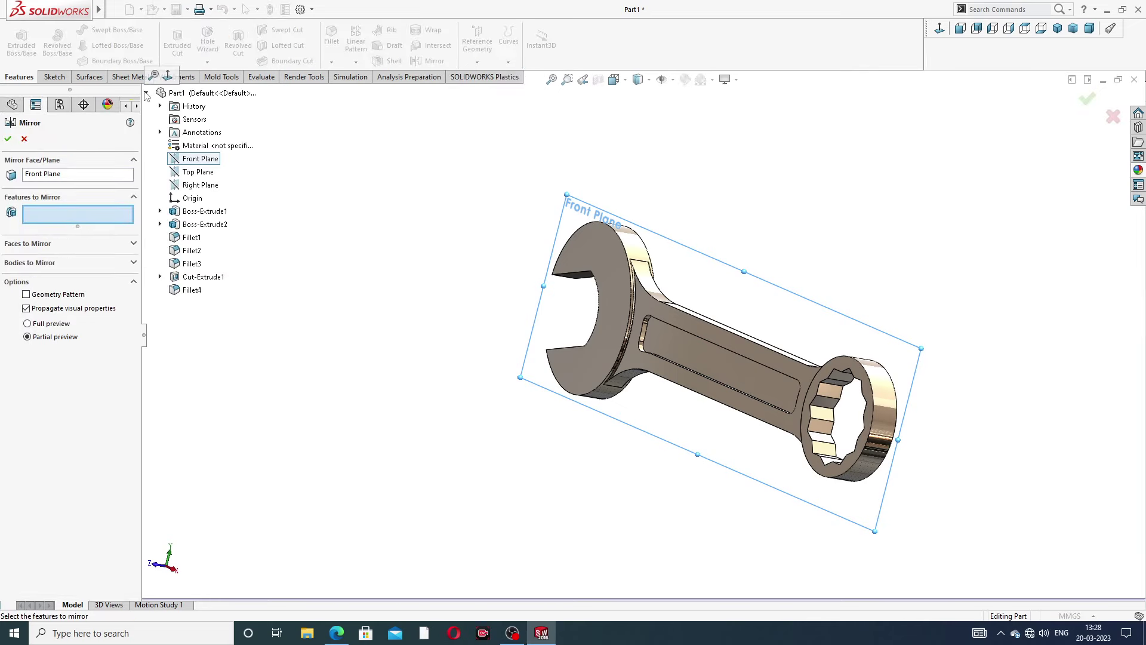
left_click(204, 278)
left_click(198, 292)
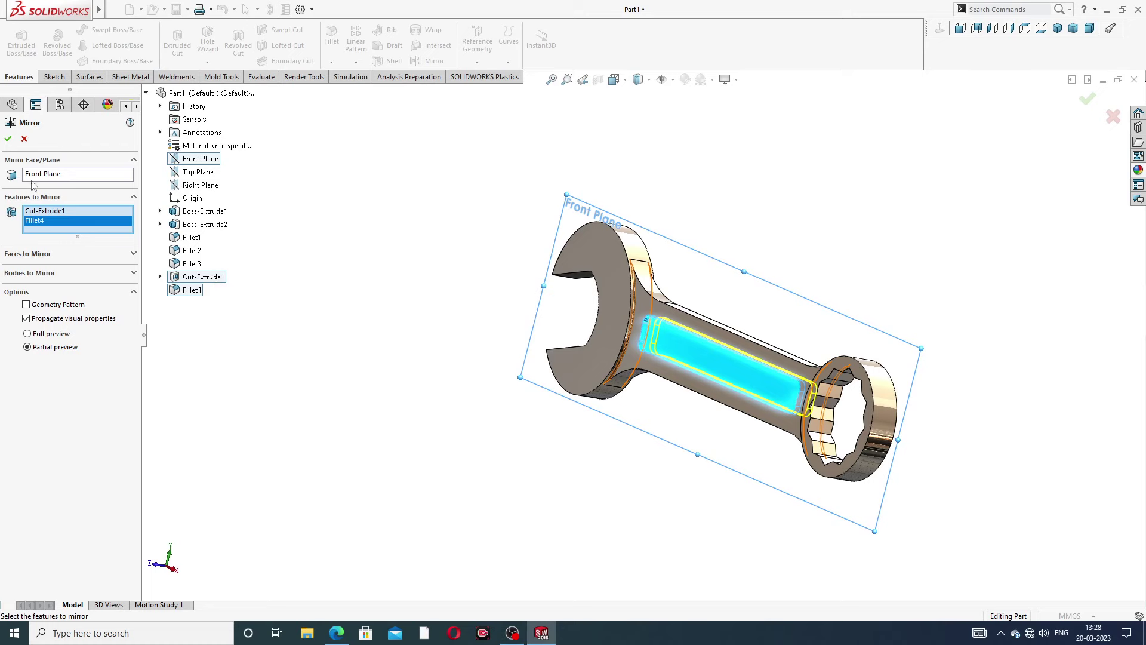
left_click(8, 140)
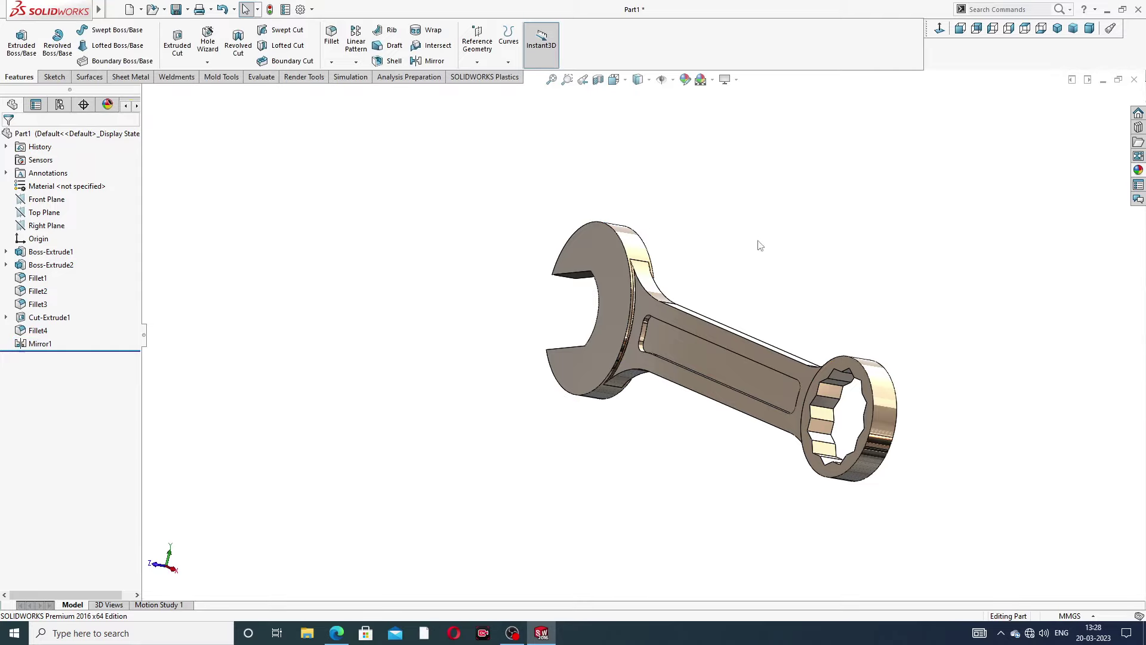
mouse_move(760, 246)
middle_mouse_down()
mouse_move(637, 219)
mouse_move(677, 251)
middle_mouse_up()
mouse_move(733, 374)
middle_mouse_down()
mouse_move(591, 348)
mouse_move(851, 468)
middle_mouse_up()
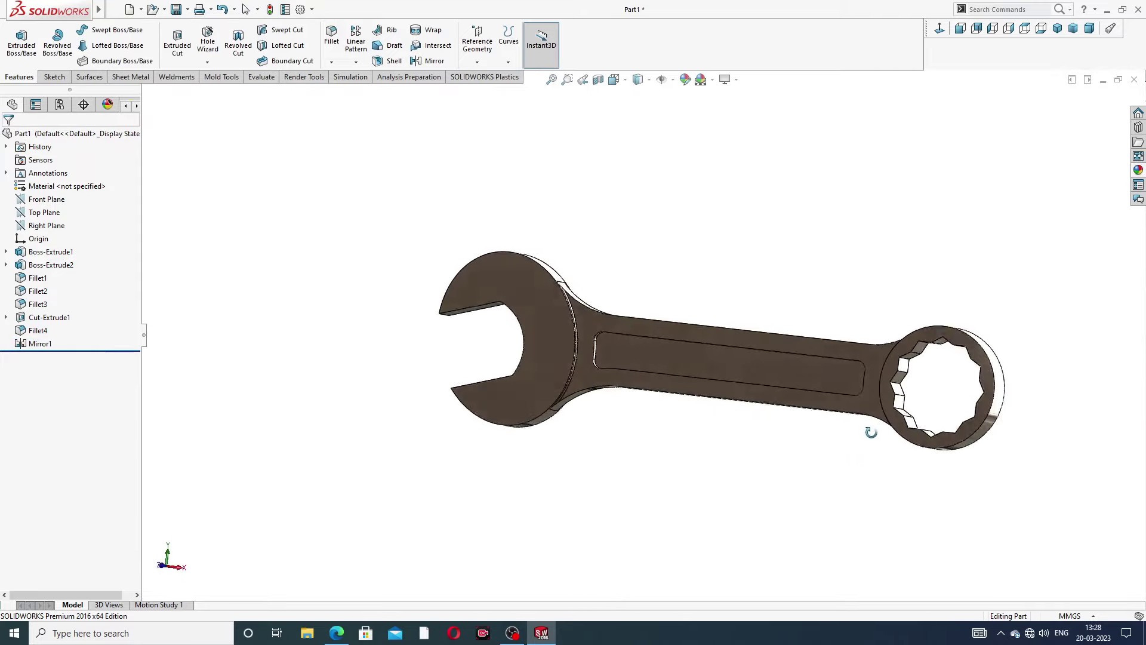
middle_click_drag(846, 416, 822, 366)
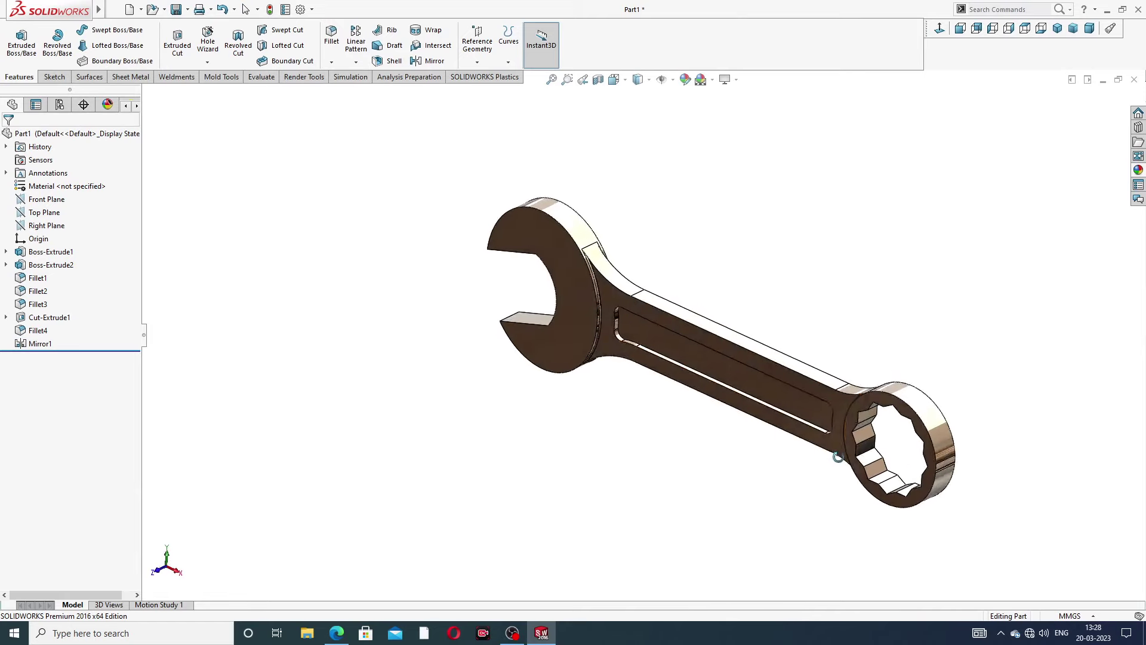
scroll(811, 317, "down", 1)
scroll(810, 317, "down", 1)
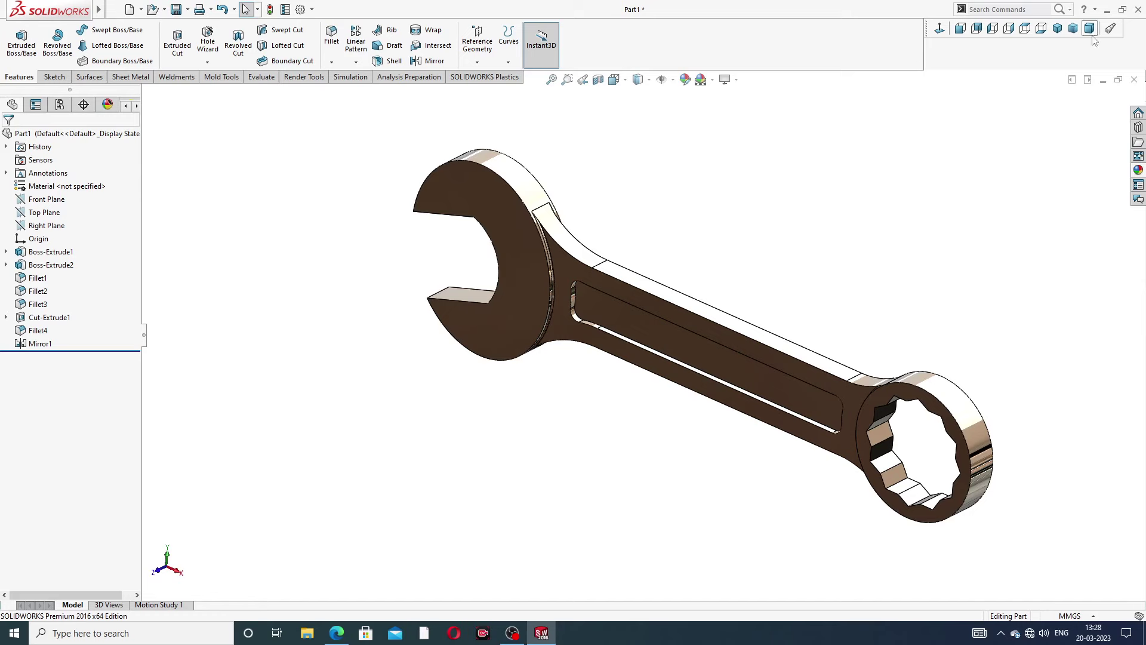
left_click(1058, 29)
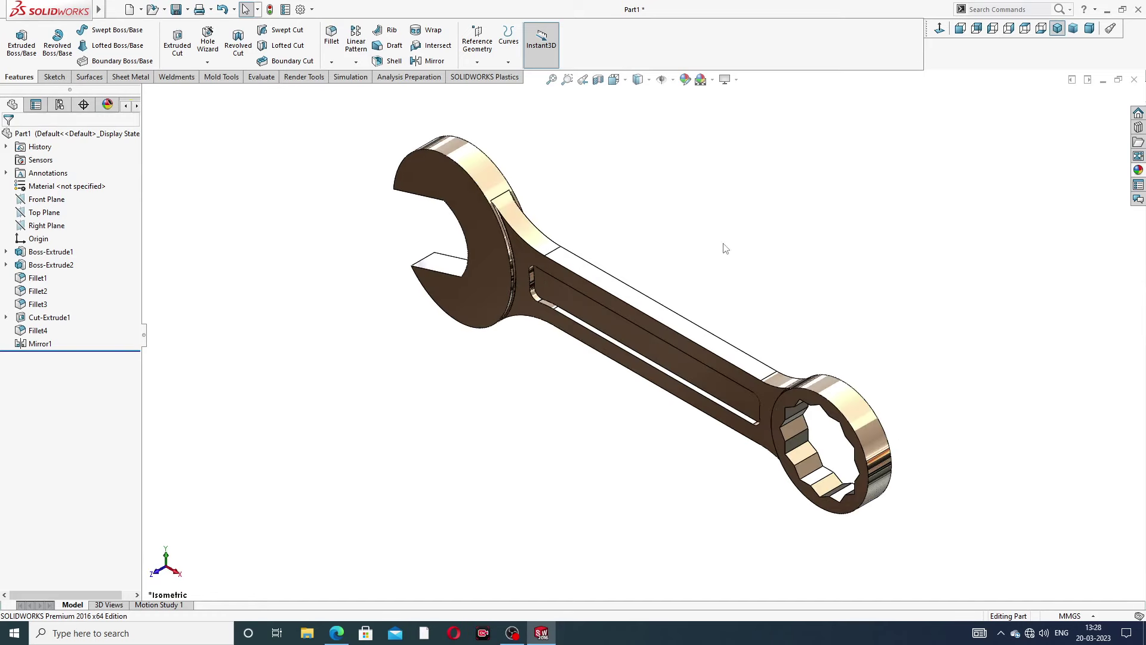
middle_click_drag(739, 264, 754, 228)
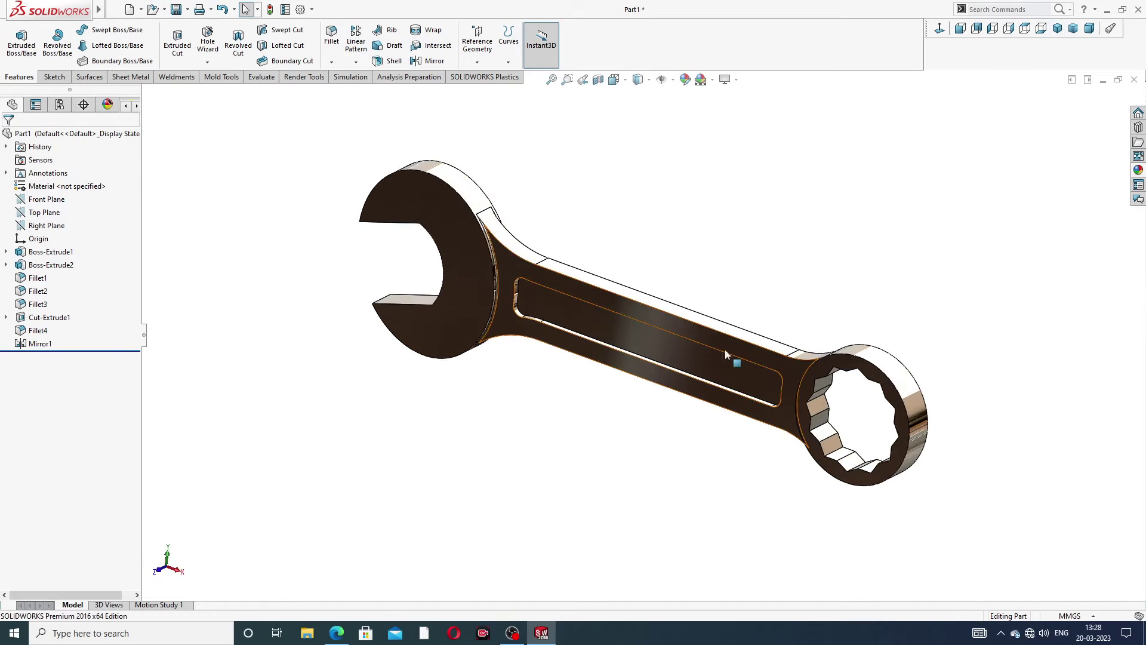
scroll(494, 283, "down", 3)
scroll(494, 284, "down", 2)
middle_click_drag(494, 284, 456, 299)
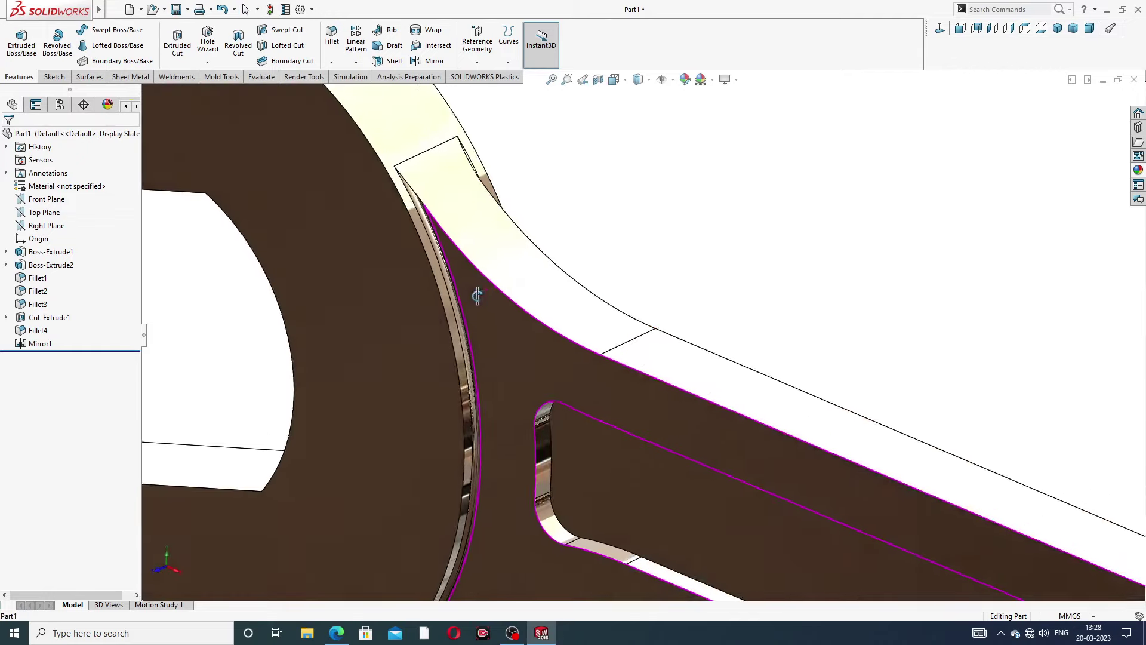
scroll(477, 332, "up", 5)
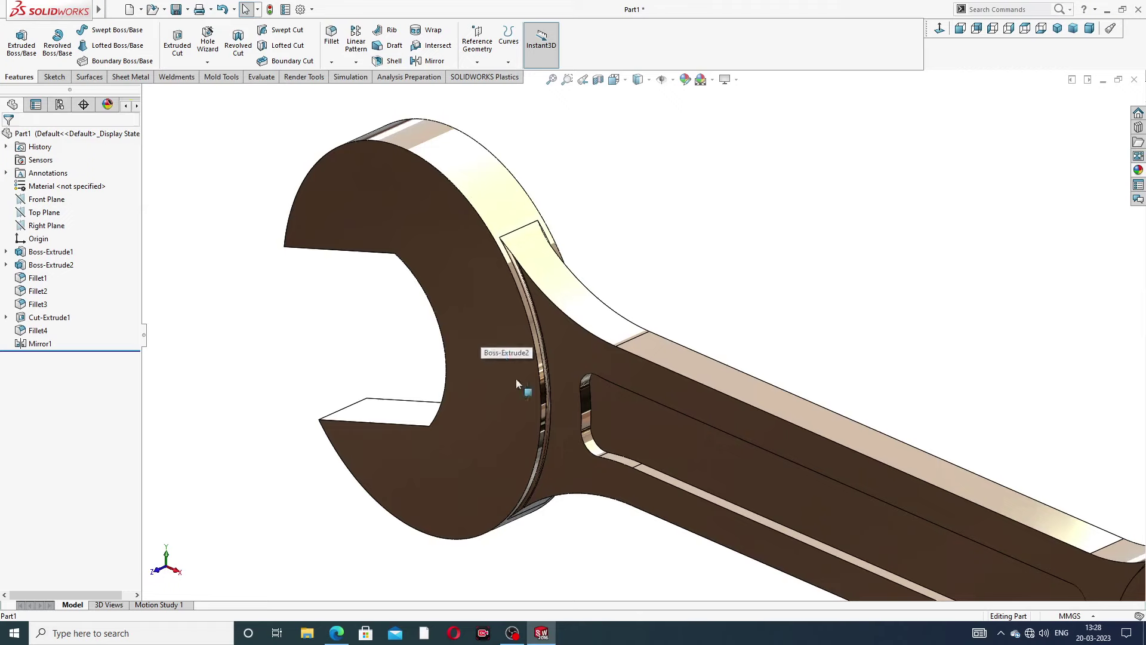
scroll(516, 378, "up", 5)
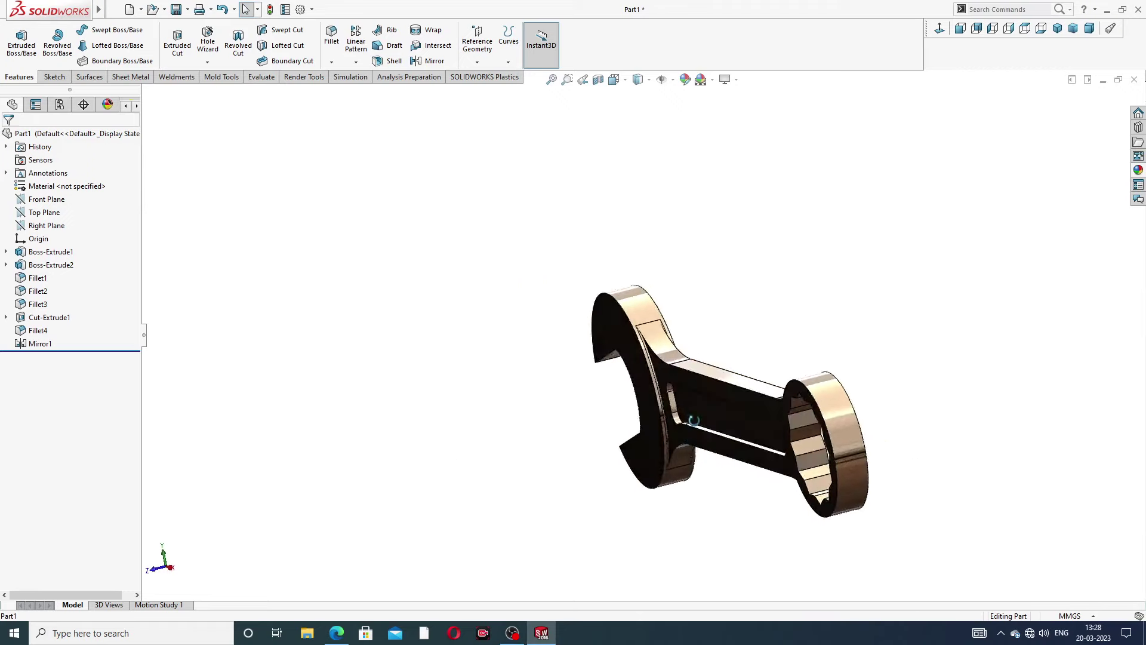
middle_click_drag(726, 435, 591, 508)
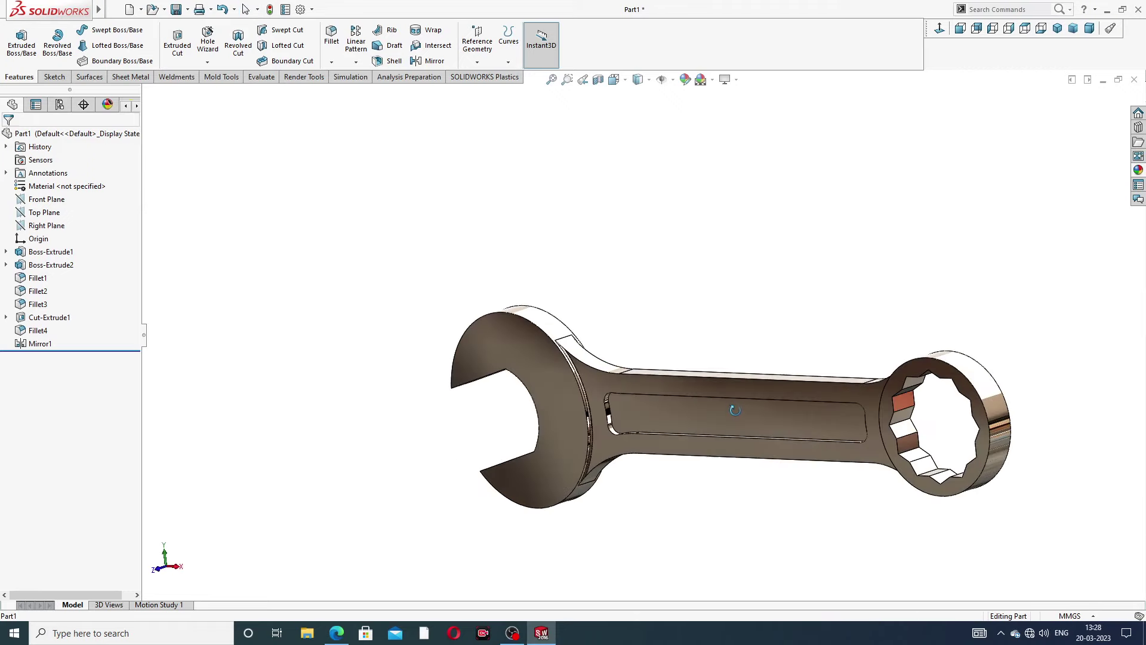
left_click(542, 633)
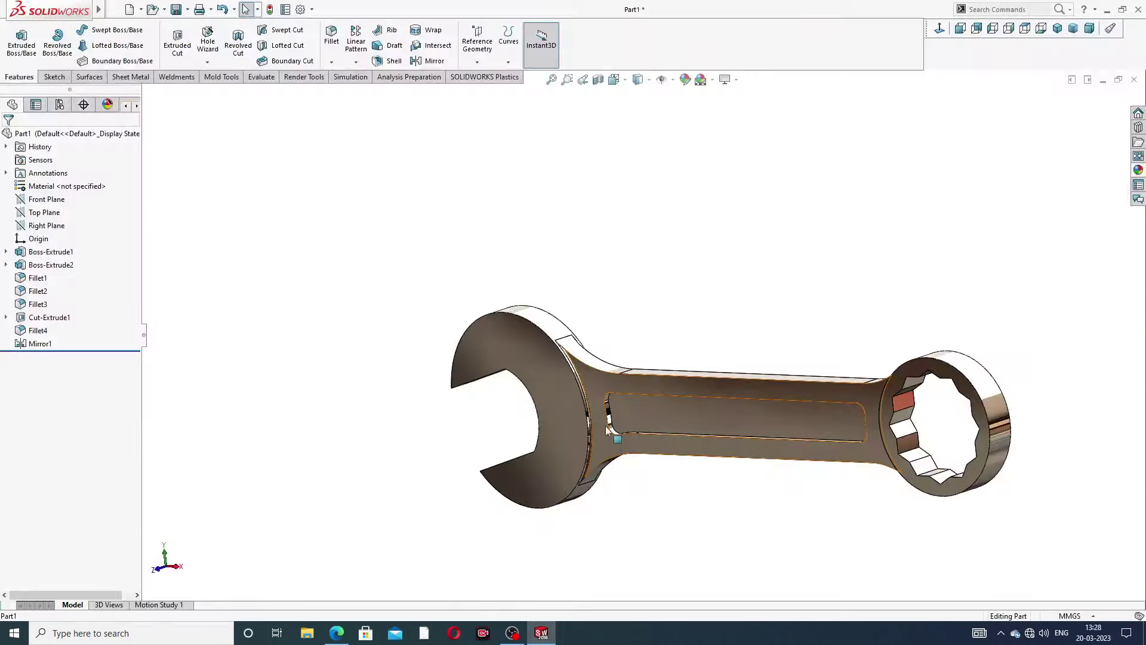
mouse_move(849, 463)
middle_mouse_down()
mouse_move(822, 502)
mouse_move(836, 488)
middle_mouse_up()
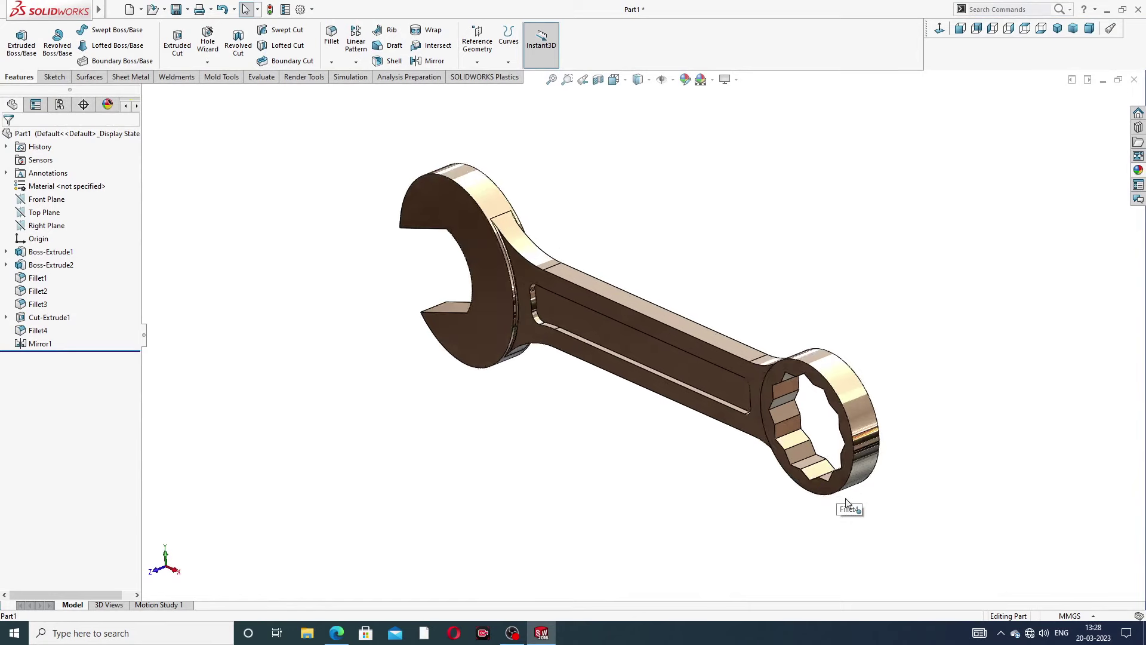
left_click(1062, 30)
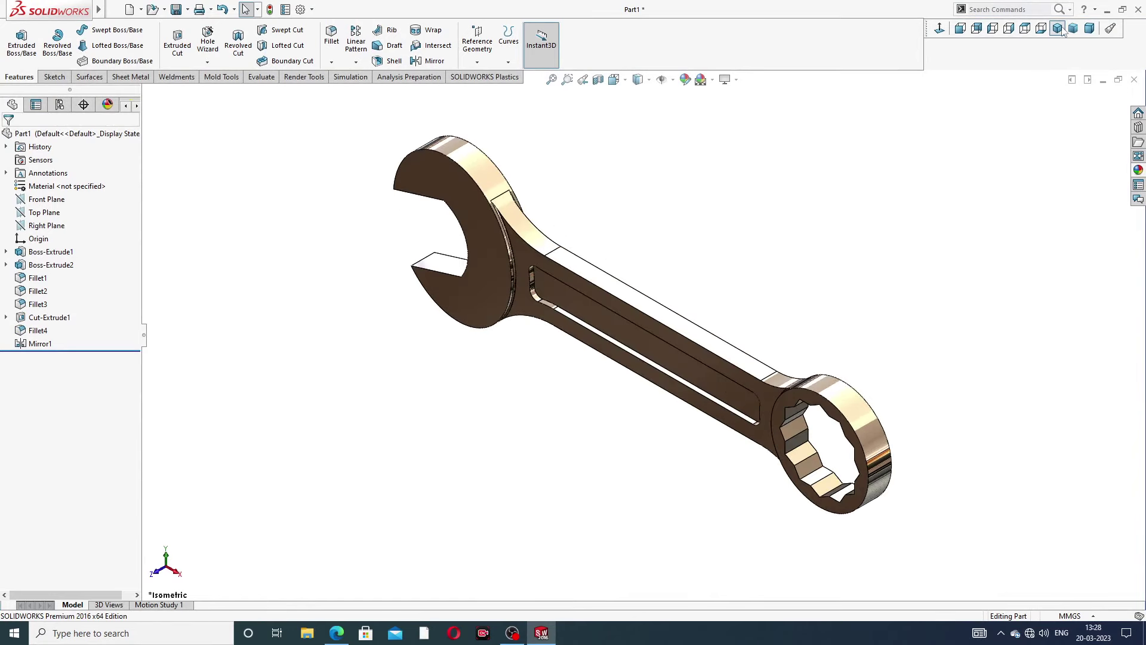
left_click(336, 633)
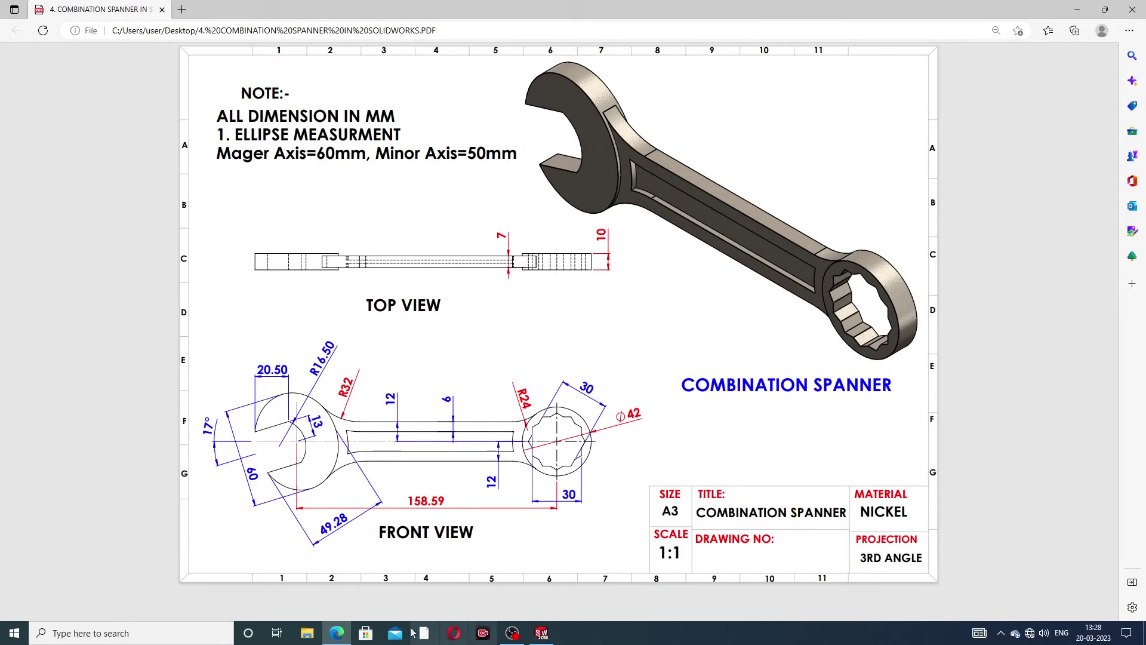
left_click(336, 633)
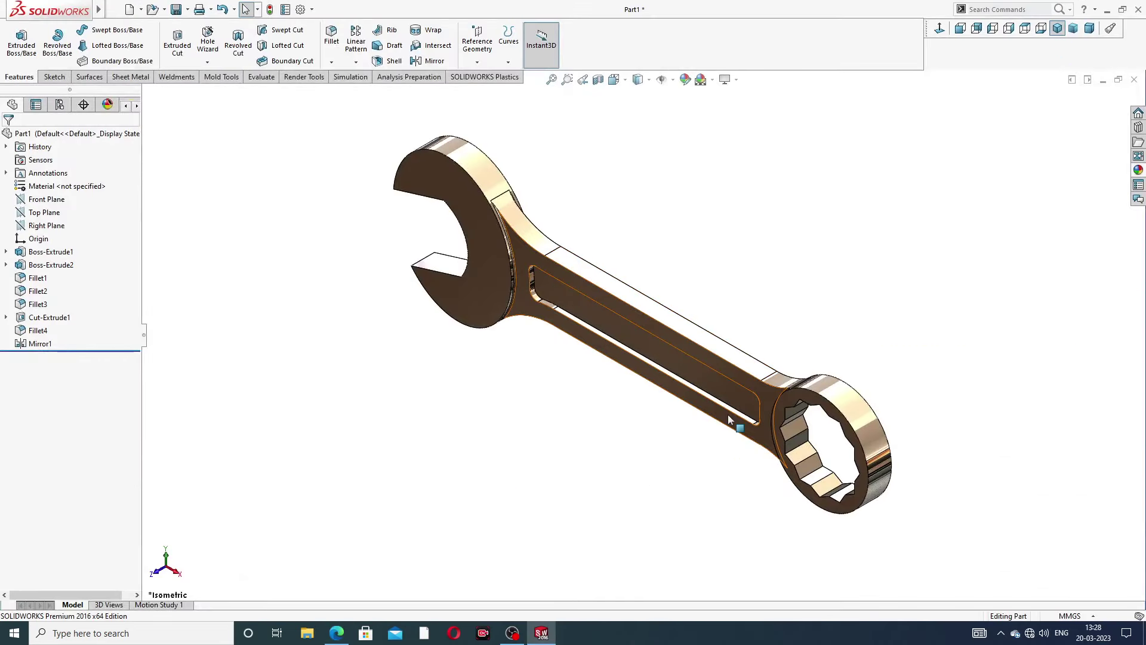
scroll(746, 370, "down", 3)
scroll(596, 227, "up", 3)
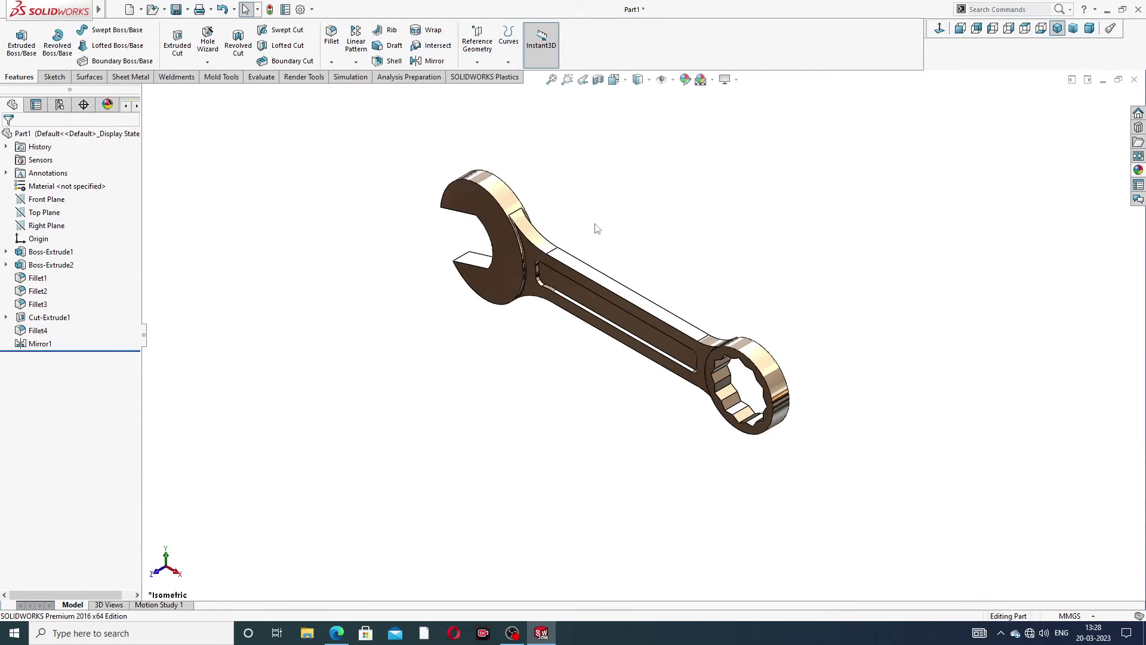
scroll(552, 289, "down", 2)
scroll(552, 289, "down", 2)
scroll(524, 149, "up", 2)
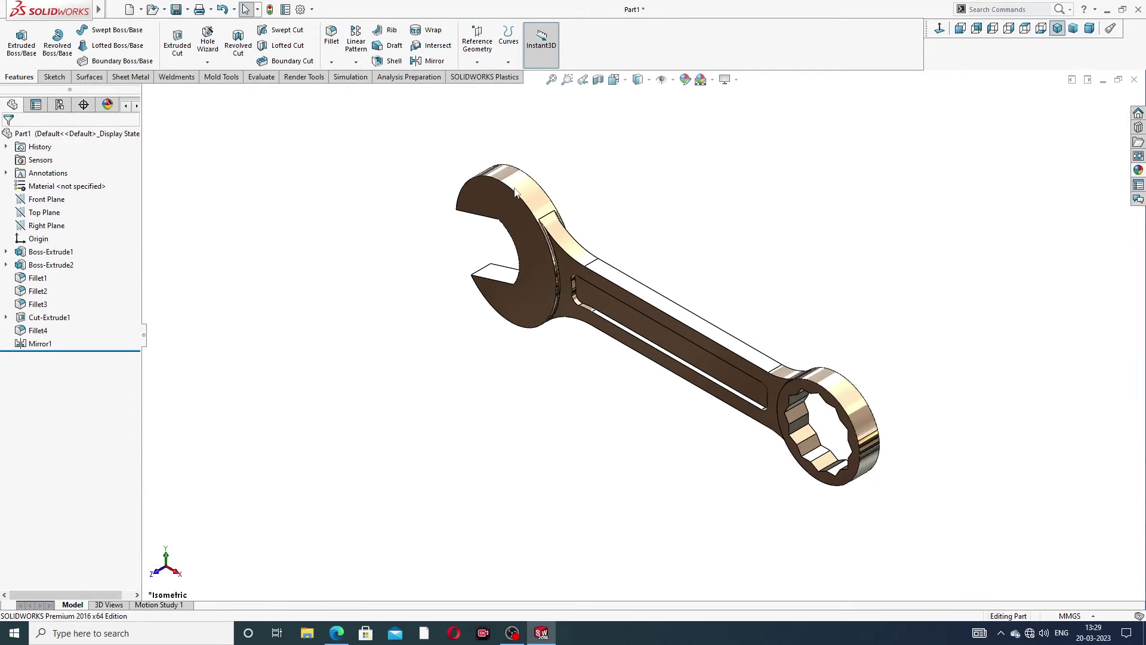
scroll(618, 290, "up", 1)
scroll(618, 290, "down", 2)
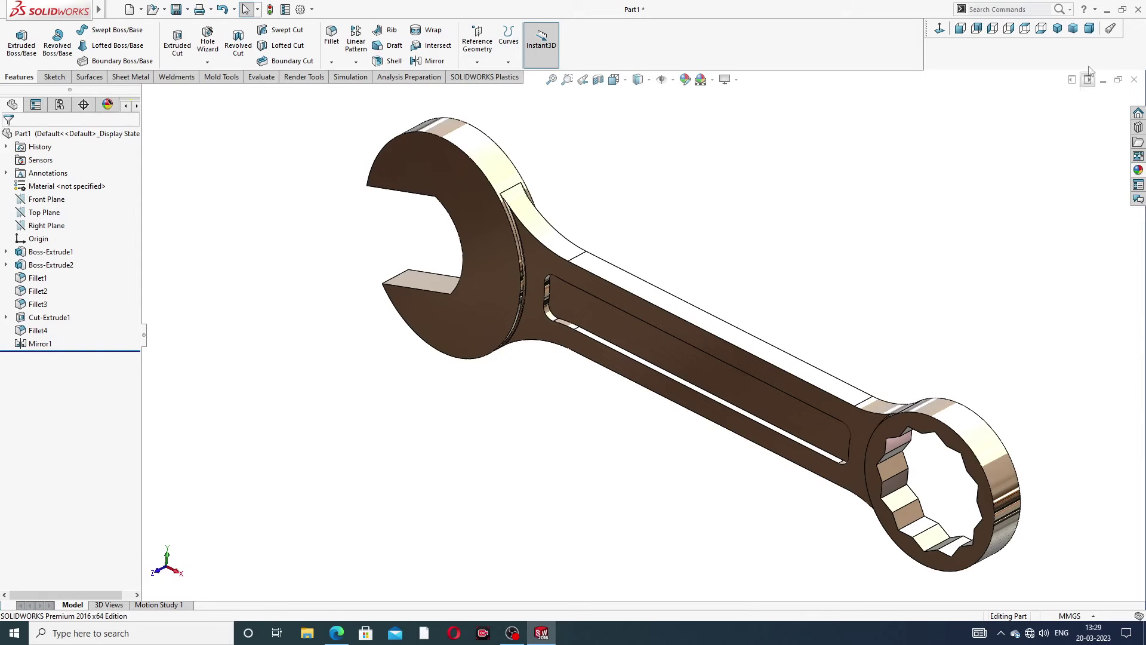
left_click(1058, 28)
scroll(585, 282, "down", 2)
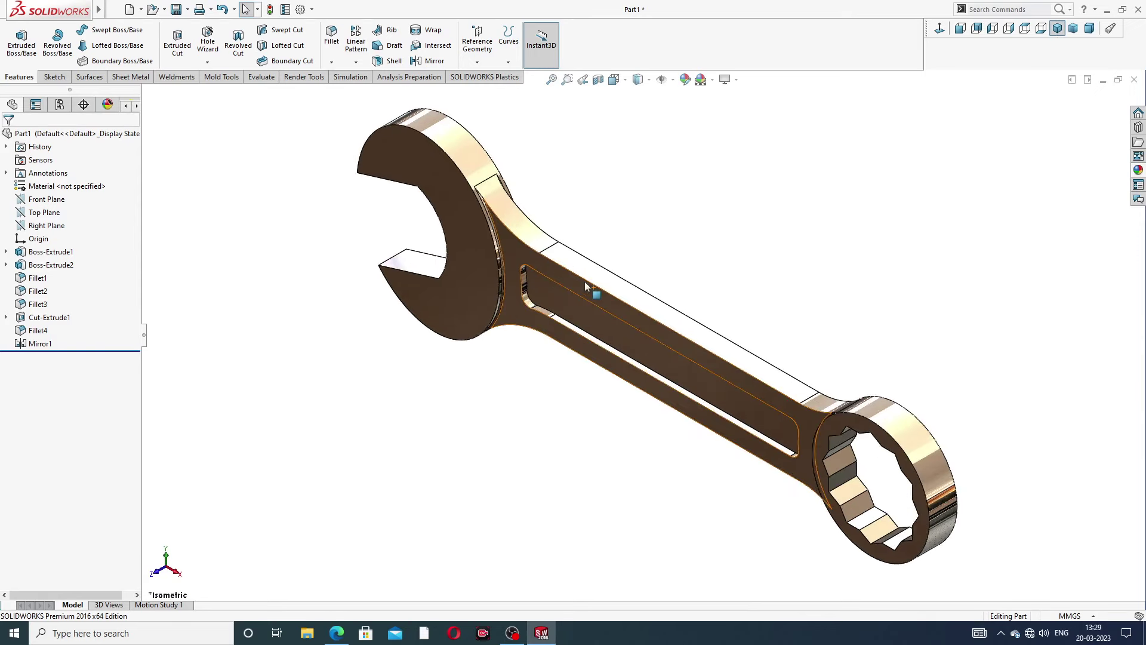
scroll(734, 292, "up", 1)
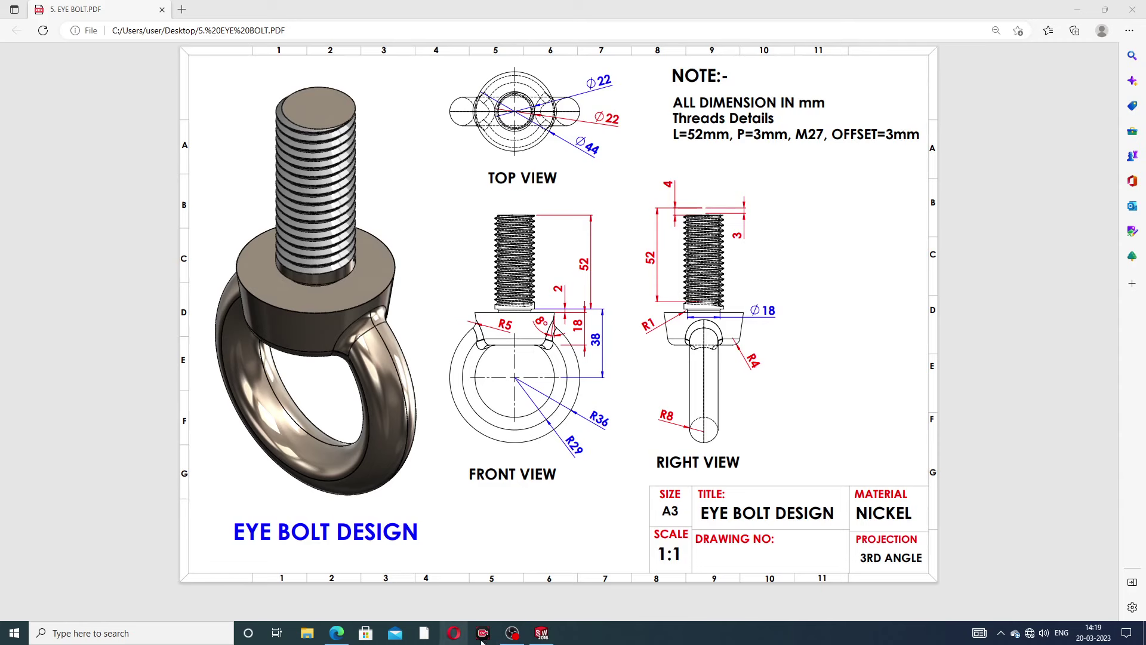
Return to the eye bolt, inspect its thread, and close the EYE BOLT part.
left_click(542, 632)
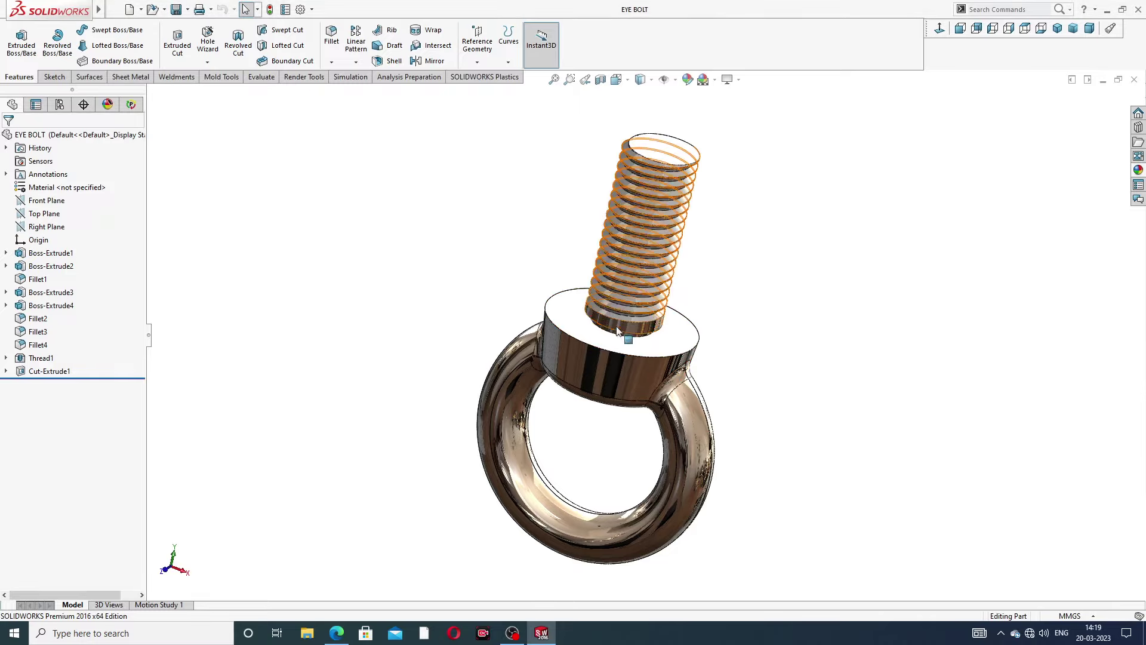
mouse_move(617, 330)
middle_mouse_down()
mouse_move(669, 256)
mouse_move(658, 358)
mouse_move(743, 284)
mouse_move(853, 316)
mouse_move(926, 366)
mouse_move(905, 340)
mouse_move(764, 281)
middle_mouse_up()
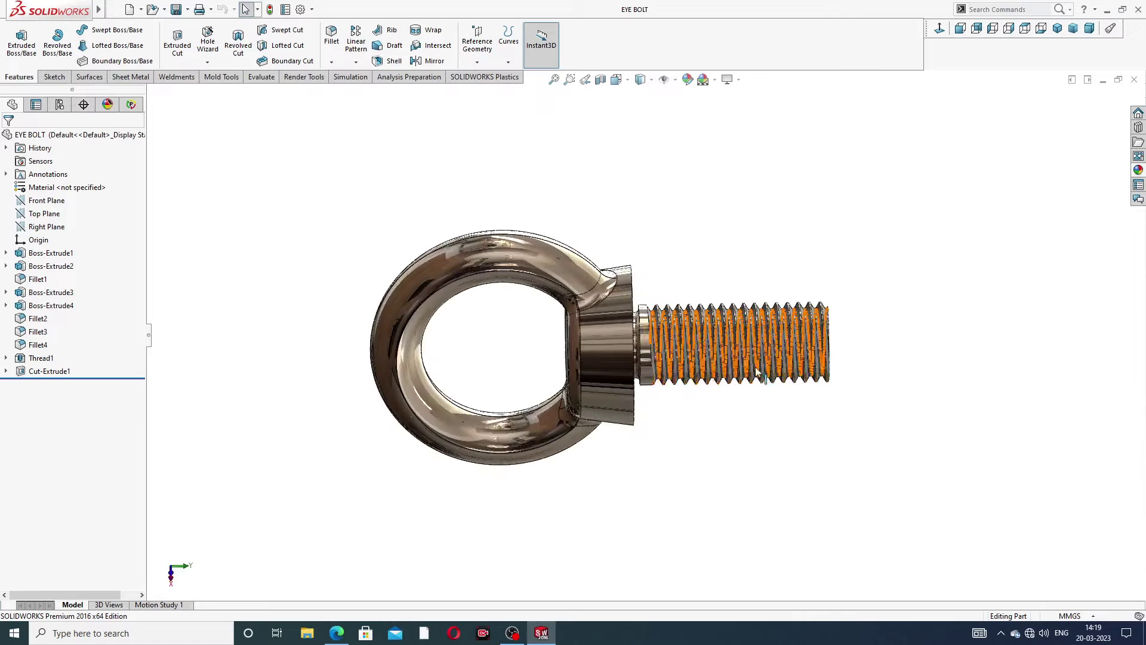
mouse_move(747, 402)
middle_mouse_down()
mouse_move(666, 344)
mouse_move(678, 359)
middle_mouse_up()
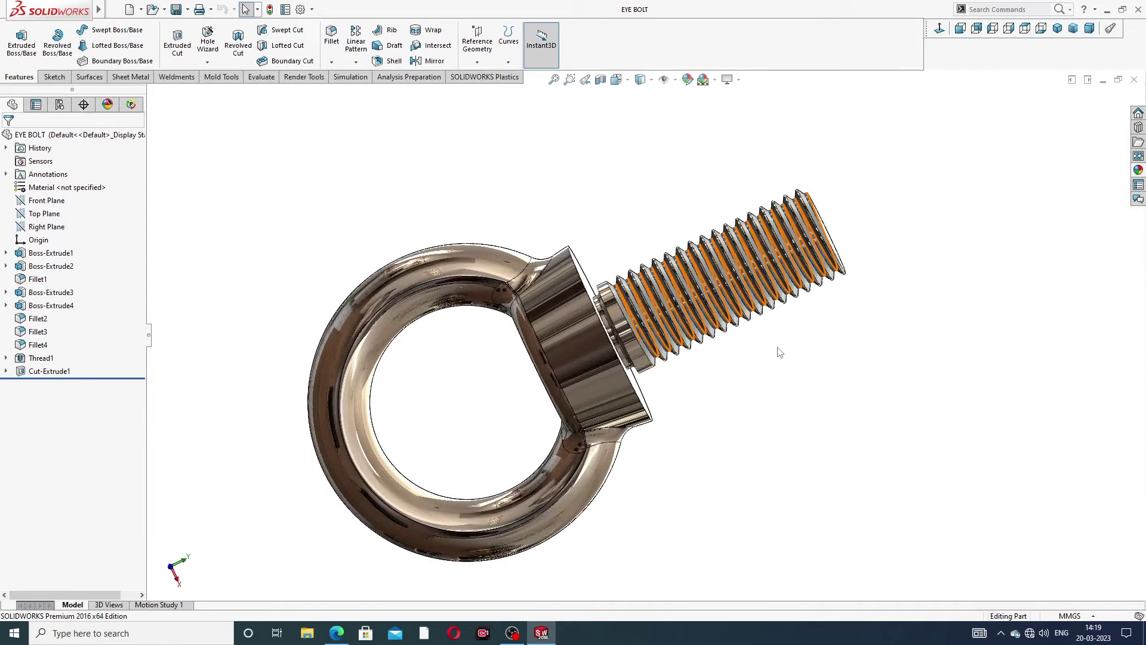
middle_click_drag(712, 364, 695, 358, "ctrl")
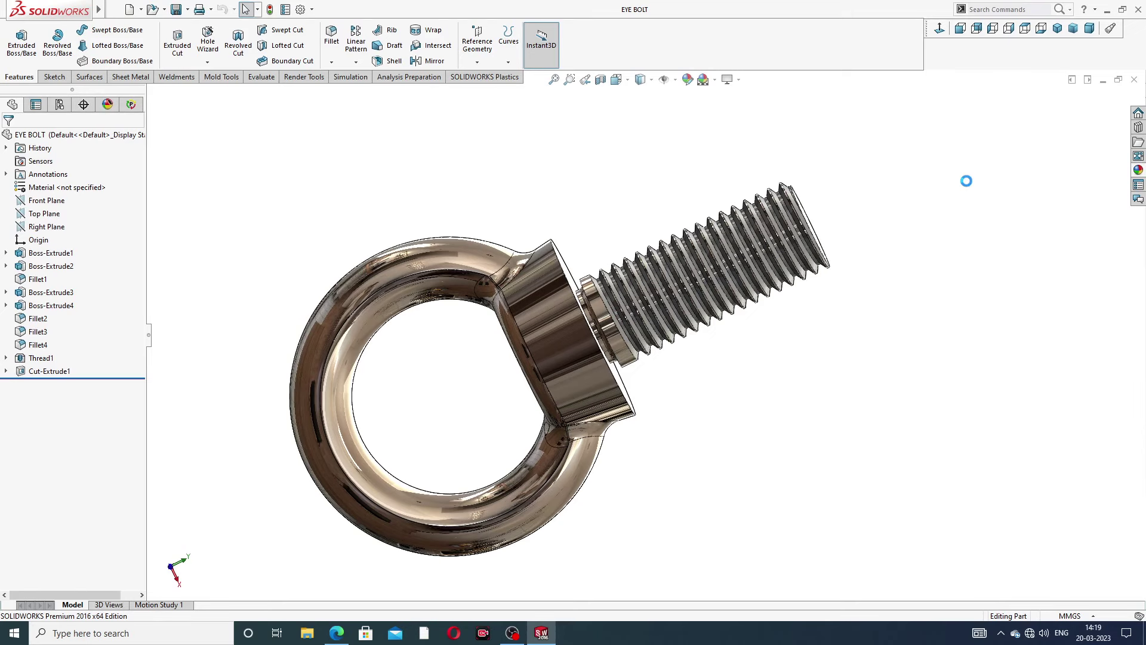
left_click(1133, 82)
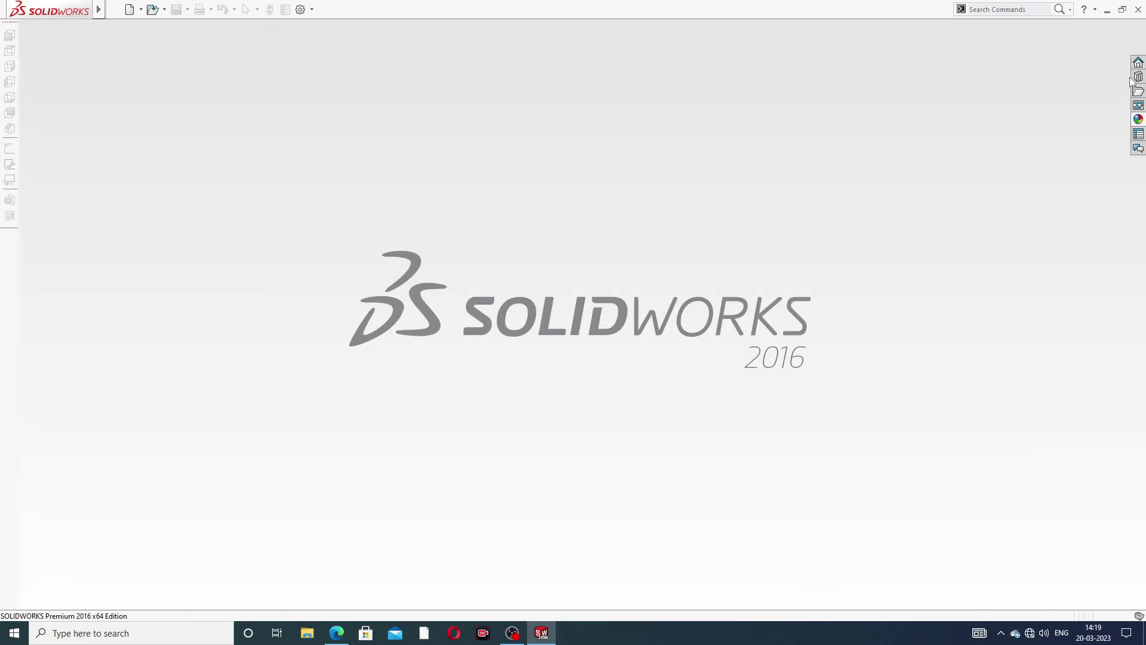
Create a new blank part and apply the plain white background scene.
left_click(114, 10)
left_click(129, 10)
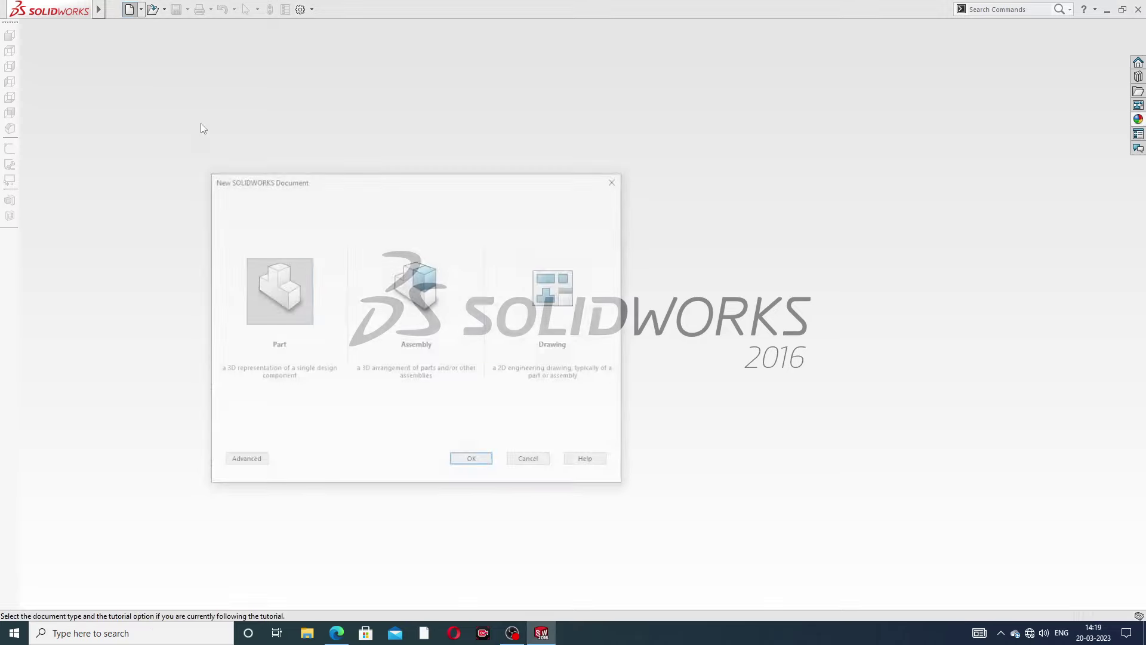
left_click(486, 465)
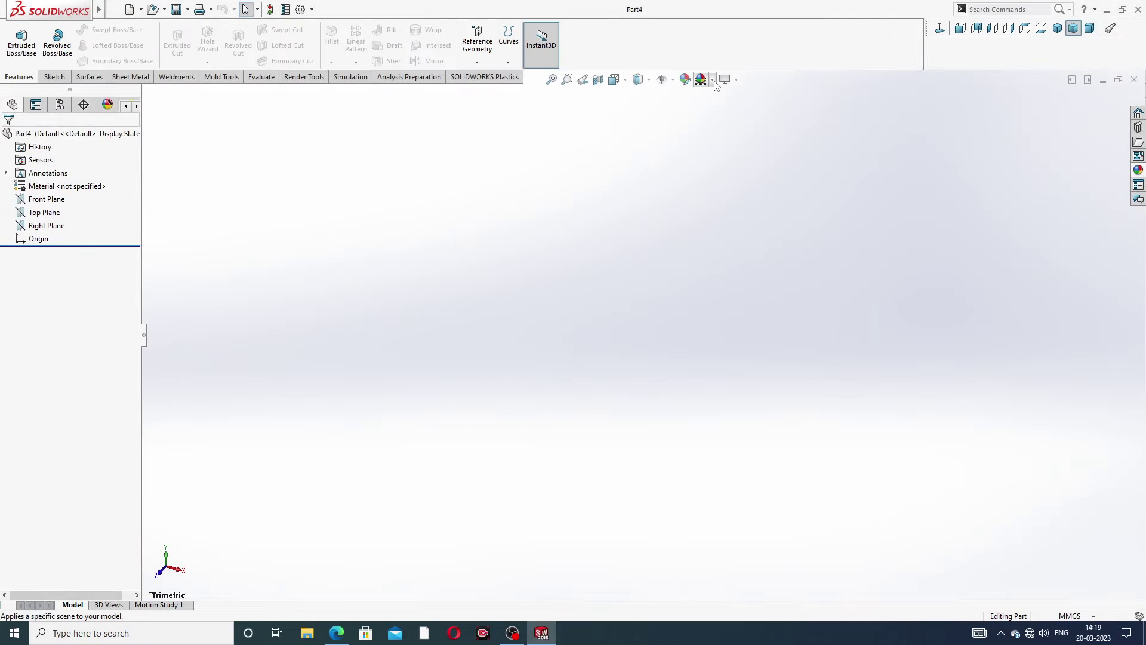
left_click(713, 80)
left_click(741, 33)
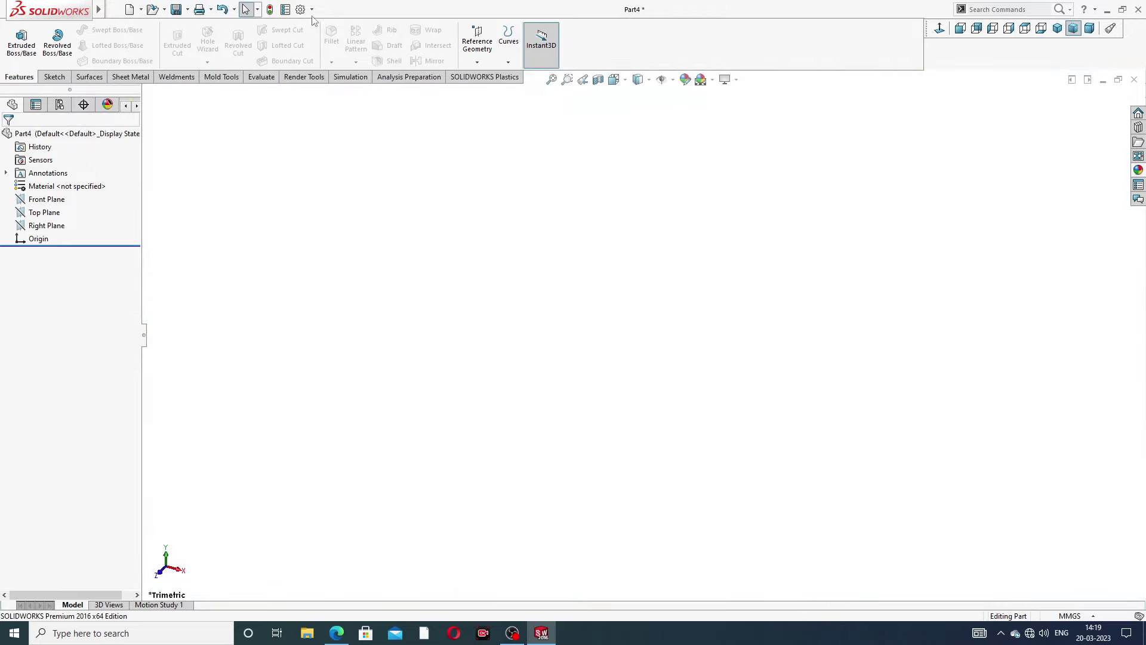
Set the document's shaded and wireframe image quality to maximum.
left_click(300, 9)
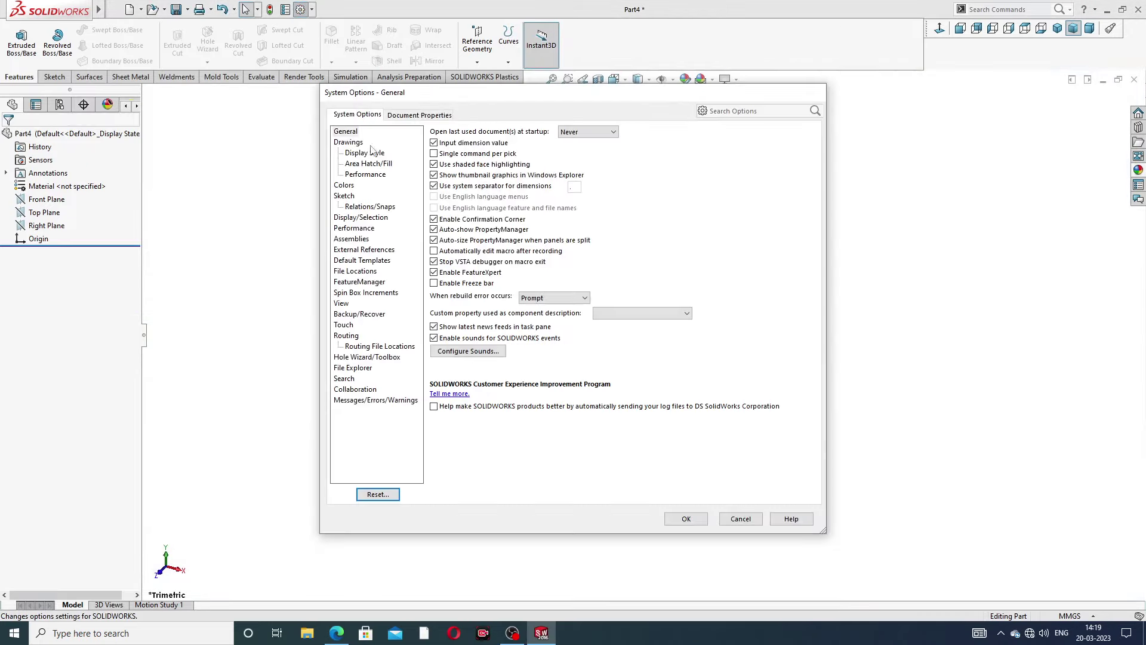
left_click(408, 115)
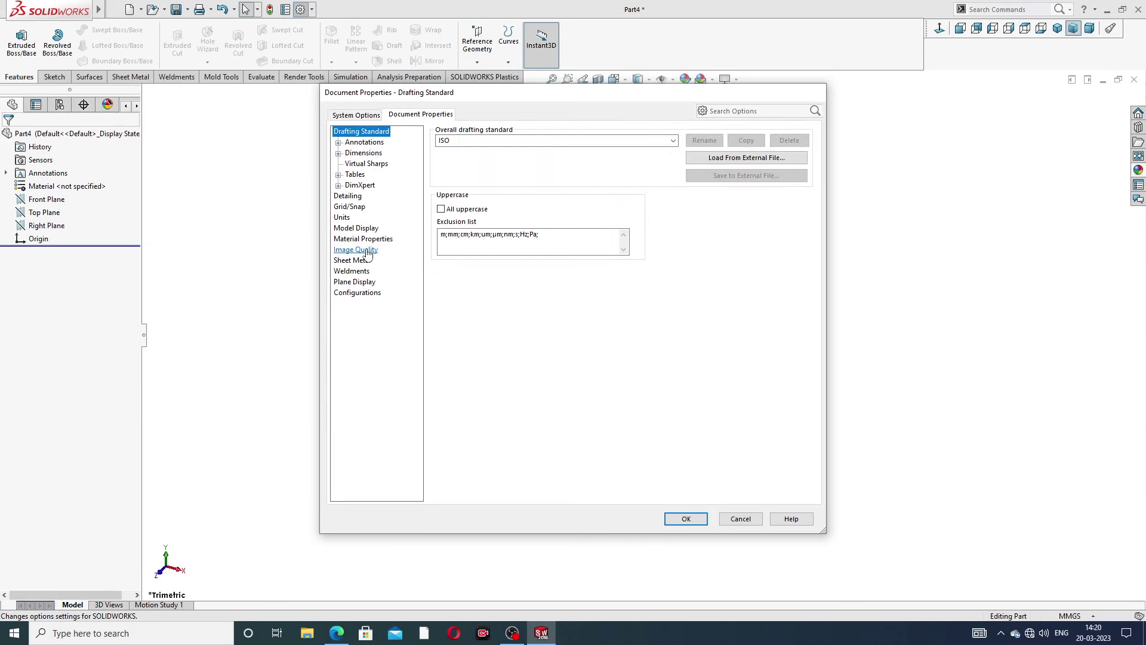
left_click(368, 250)
left_click_drag(546, 149, 669, 156)
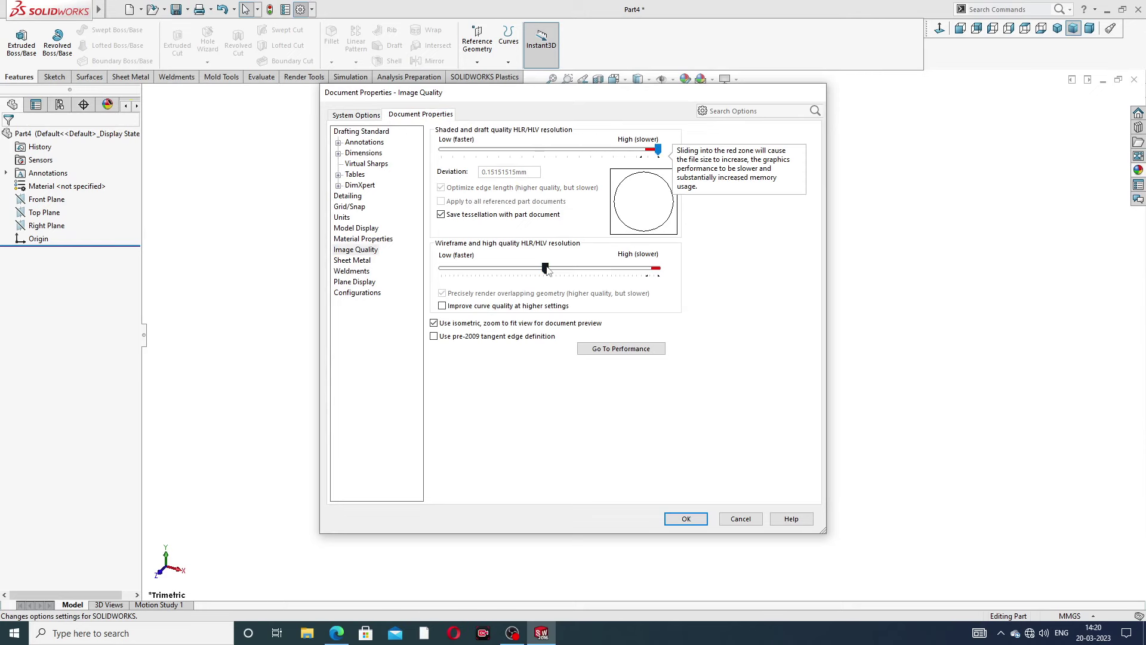
left_click_drag(546, 268, 678, 270)
left_click(686, 519)
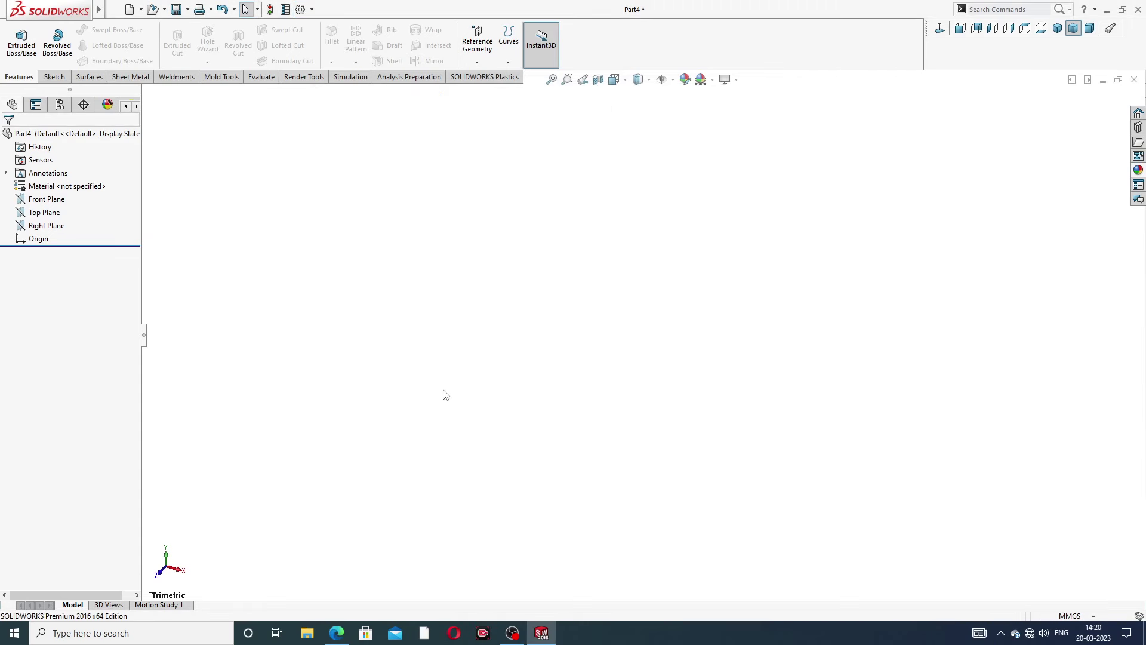
left_click(338, 636)
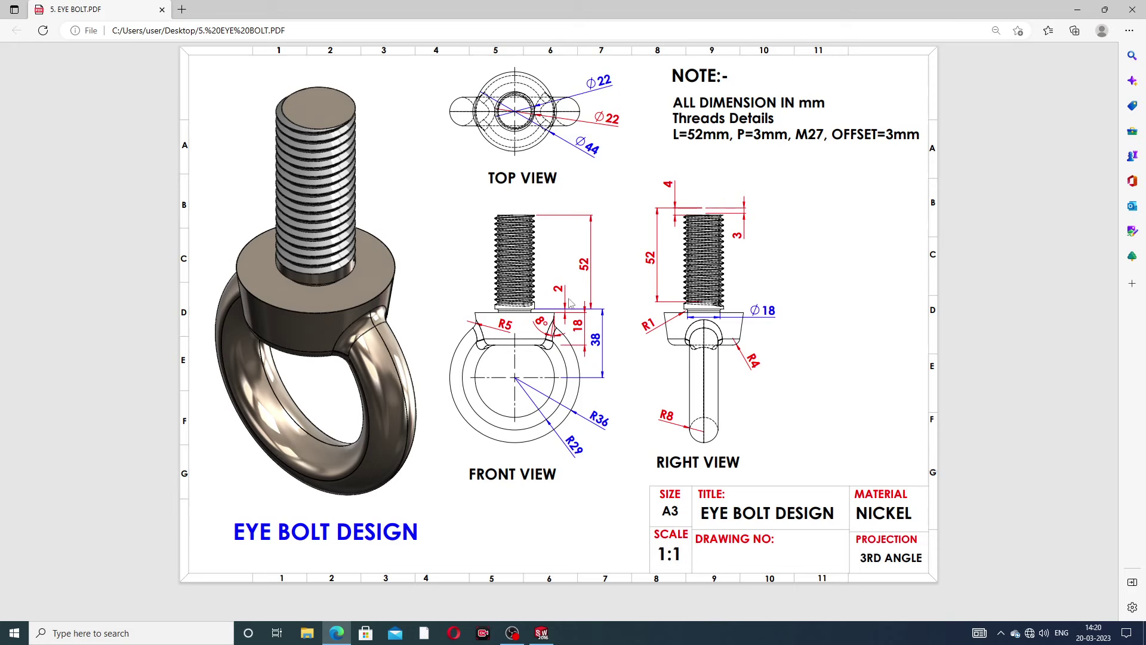
left_click(337, 634)
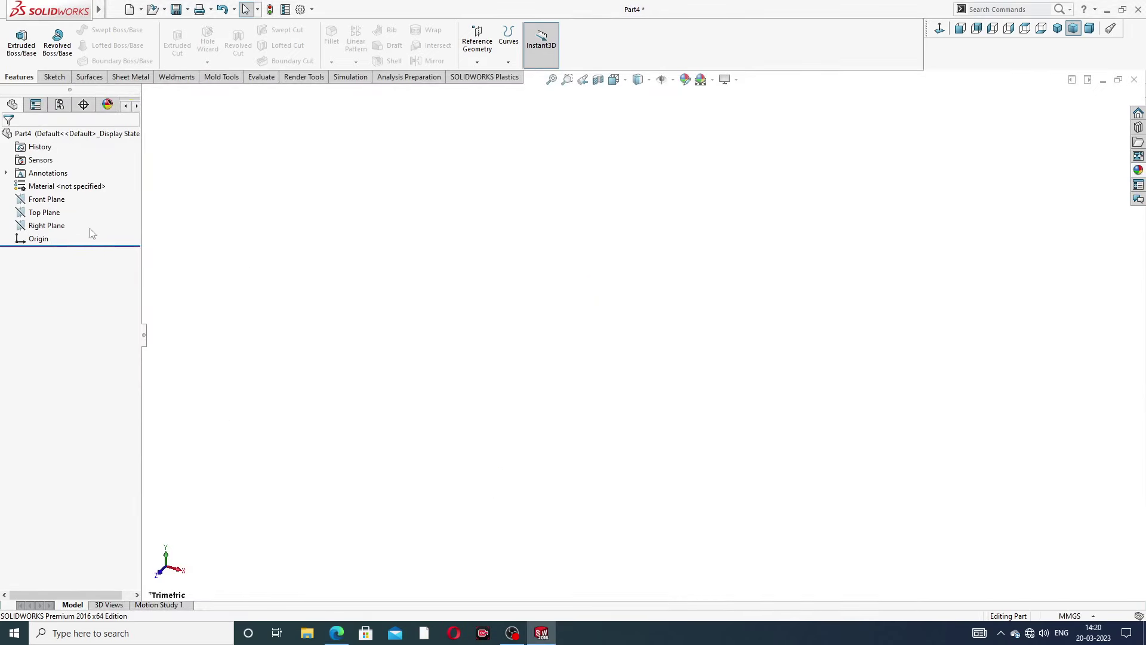
Sketch a 22 mm diameter circle centred on the origin on the Top Plane.
left_click(55, 213)
left_click(70, 196)
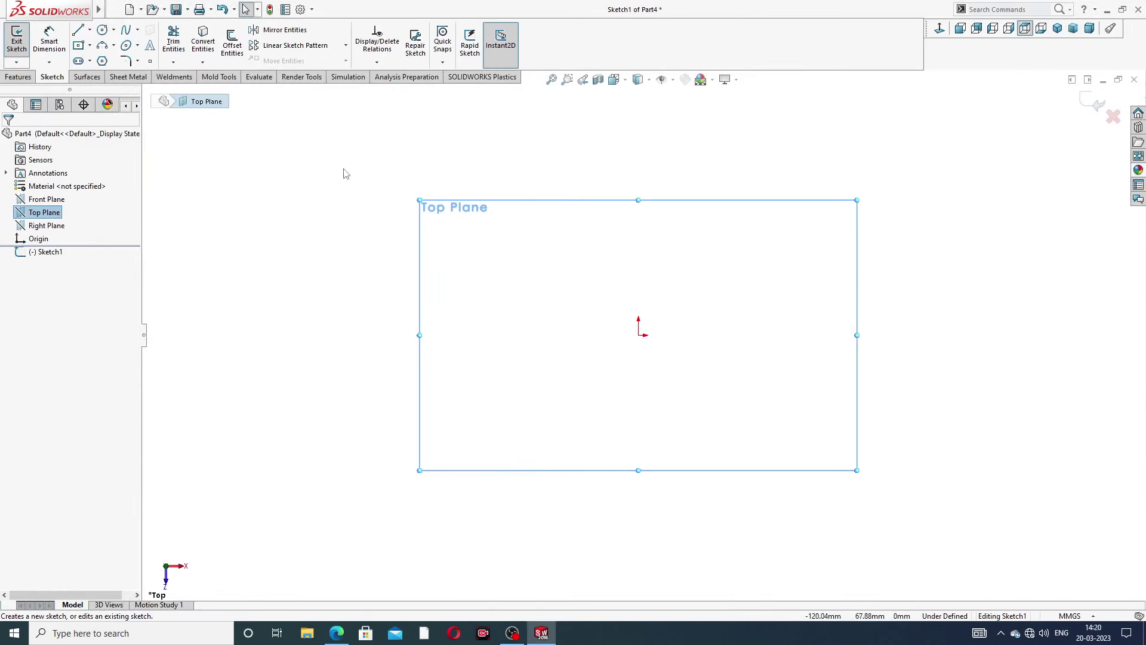
left_click(103, 30)
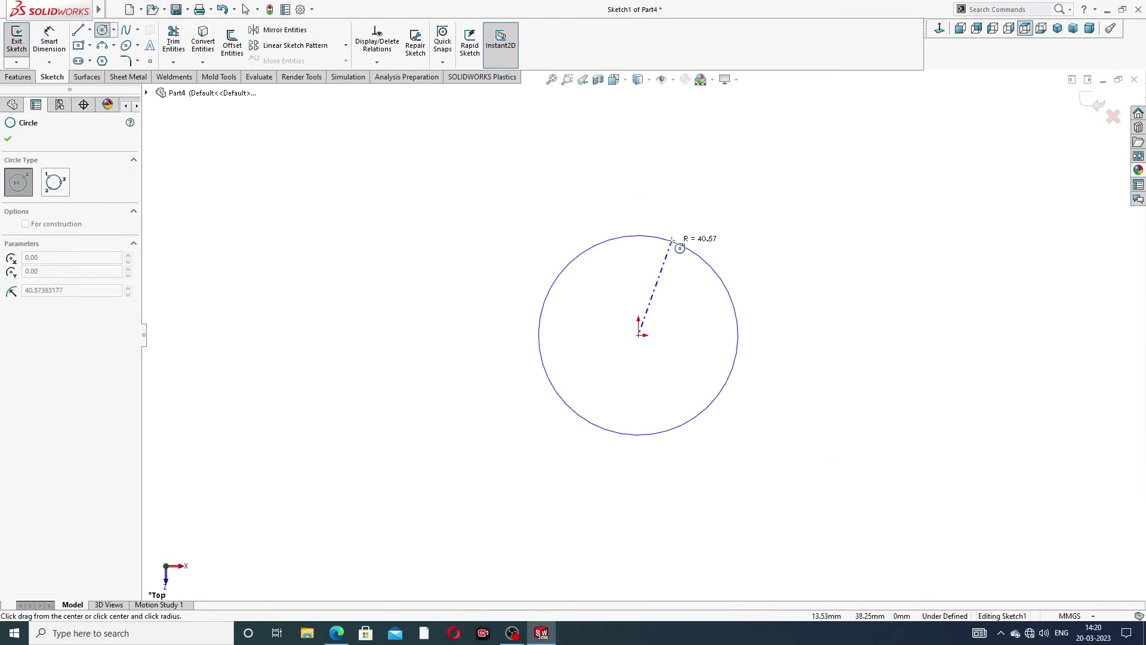
left_click(680, 240)
right_click(723, 214)
left_click(740, 219)
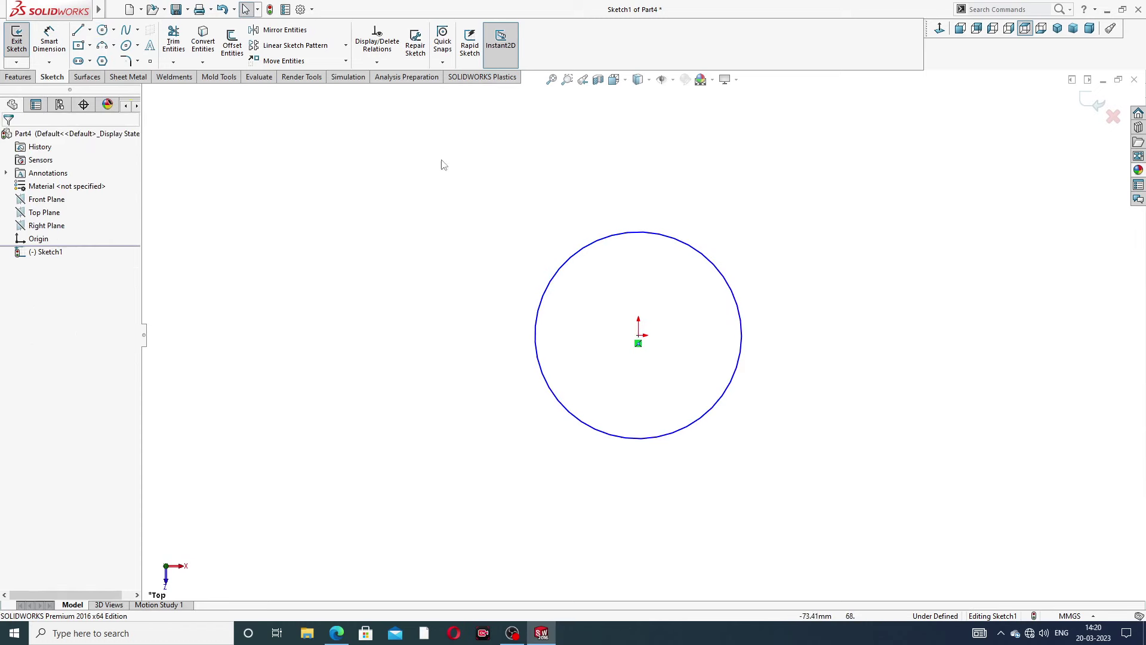
left_click(49, 39)
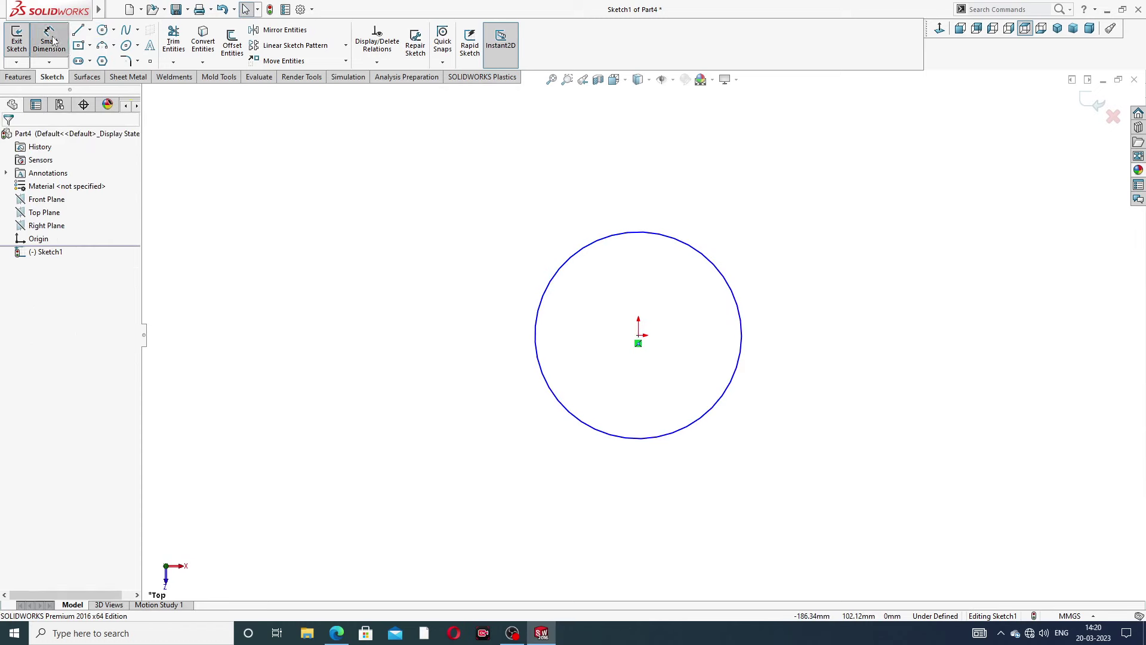
left_click(706, 248)
left_click(753, 219)
type("22")
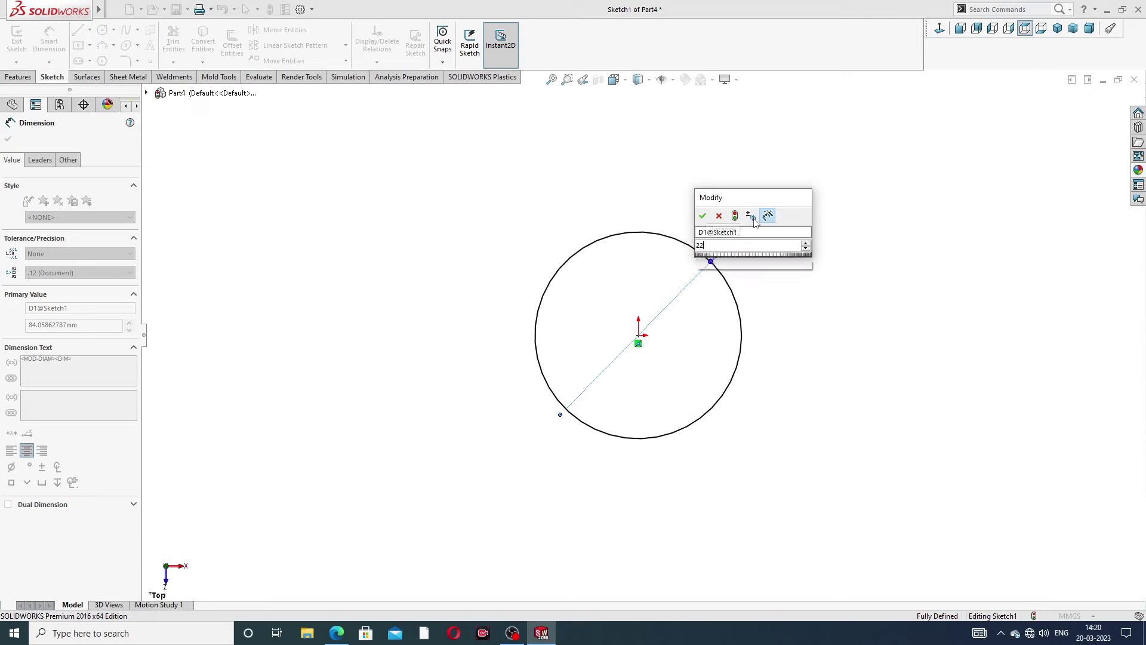
key("Return")
right_click(721, 176)
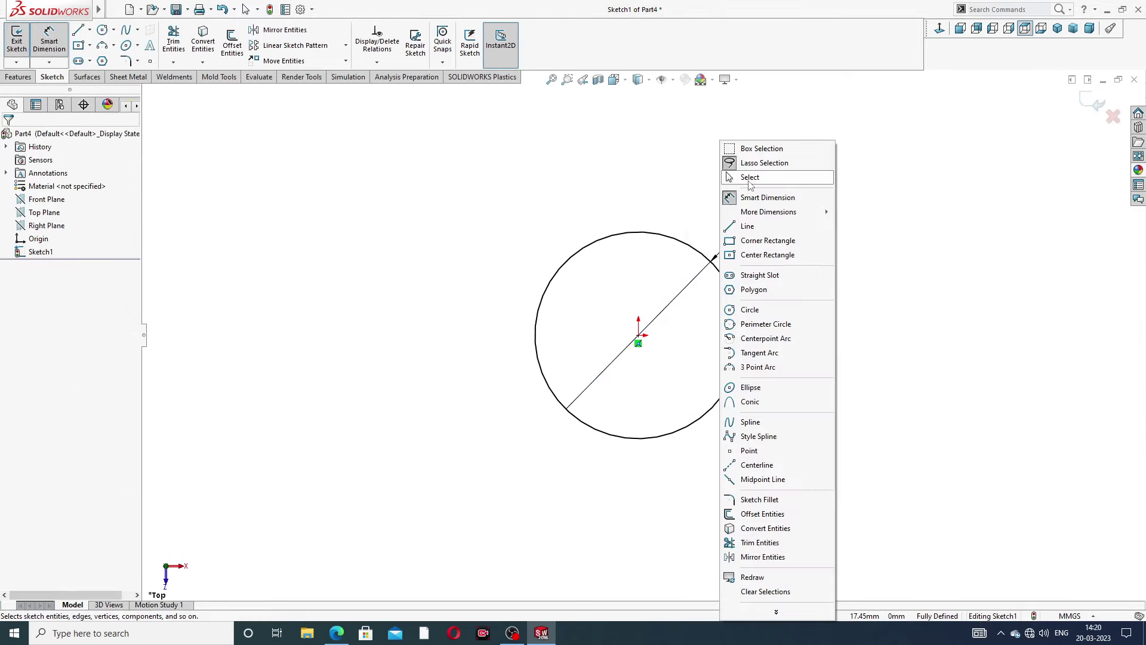
left_click(746, 177)
Extrude the Ø22 circle 52 mm into a cylinder.
left_click(30, 79)
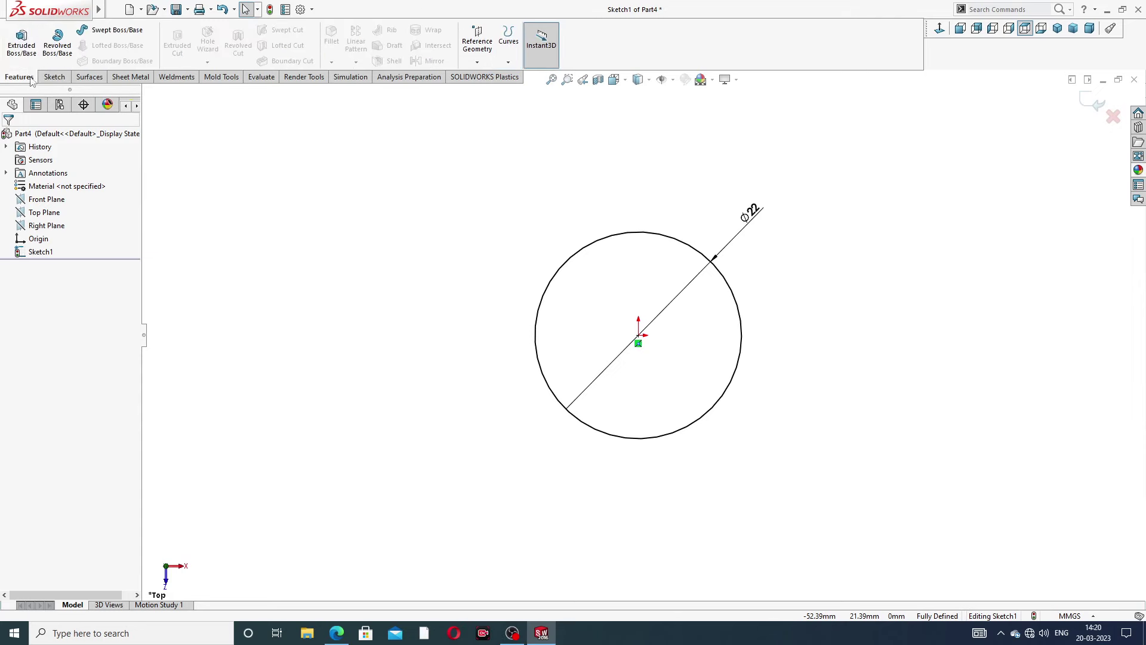
left_click(21, 42)
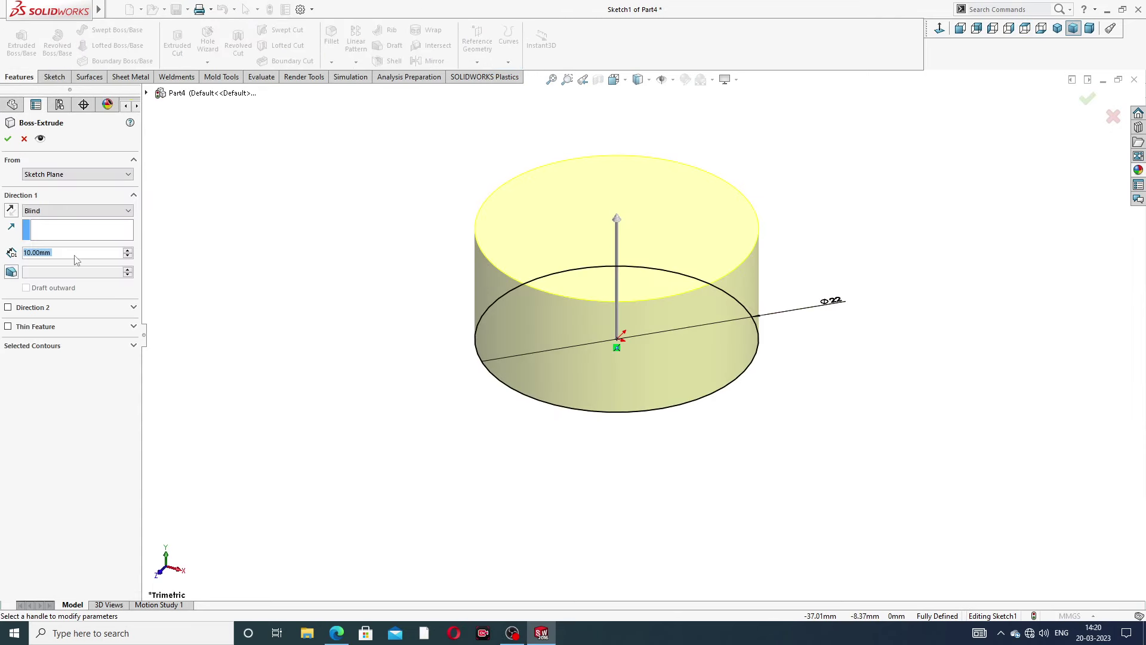
type("52")
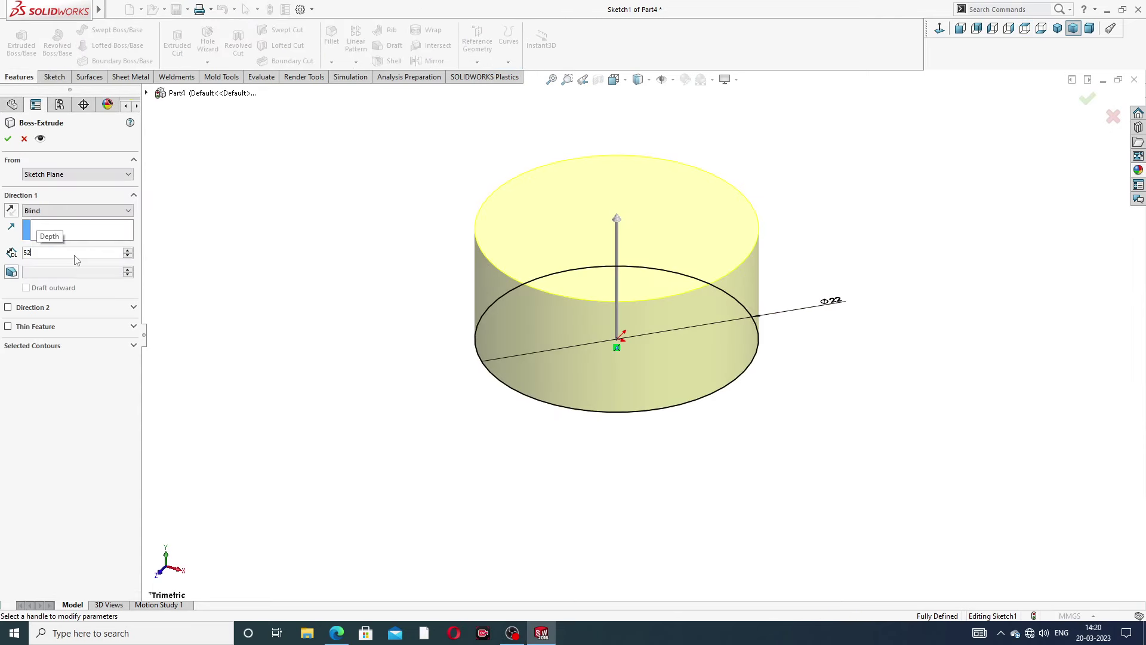
key("Return")
scroll(520, 191, "up", 1)
scroll(561, 194, "up", 1)
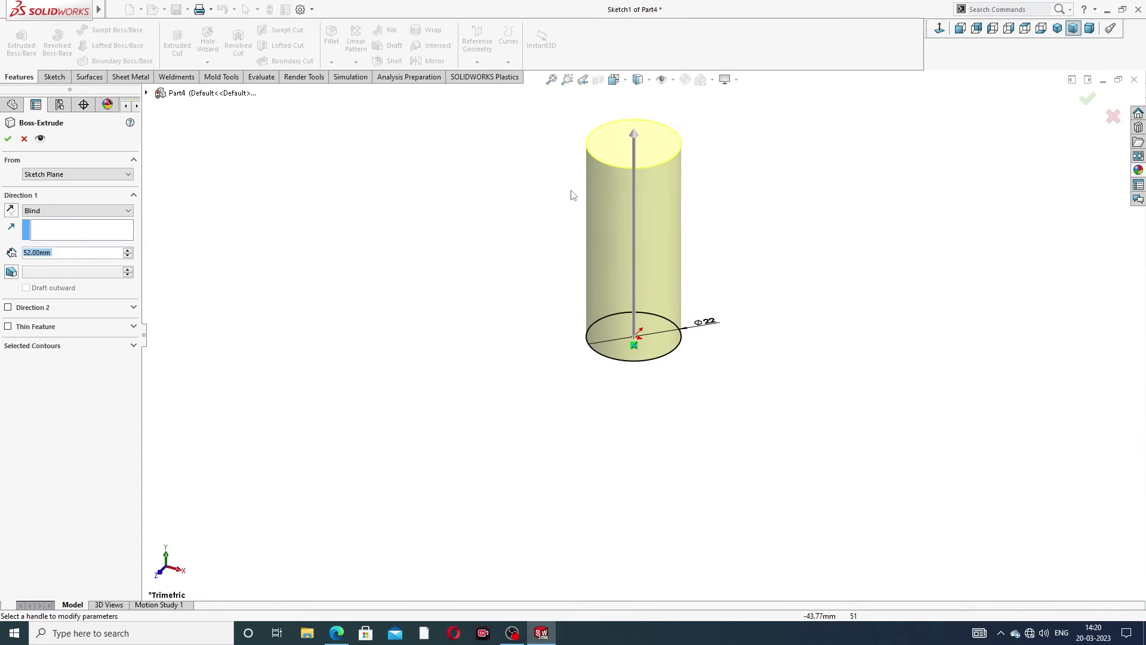
scroll(572, 195, "down", 1)
left_click(8, 141)
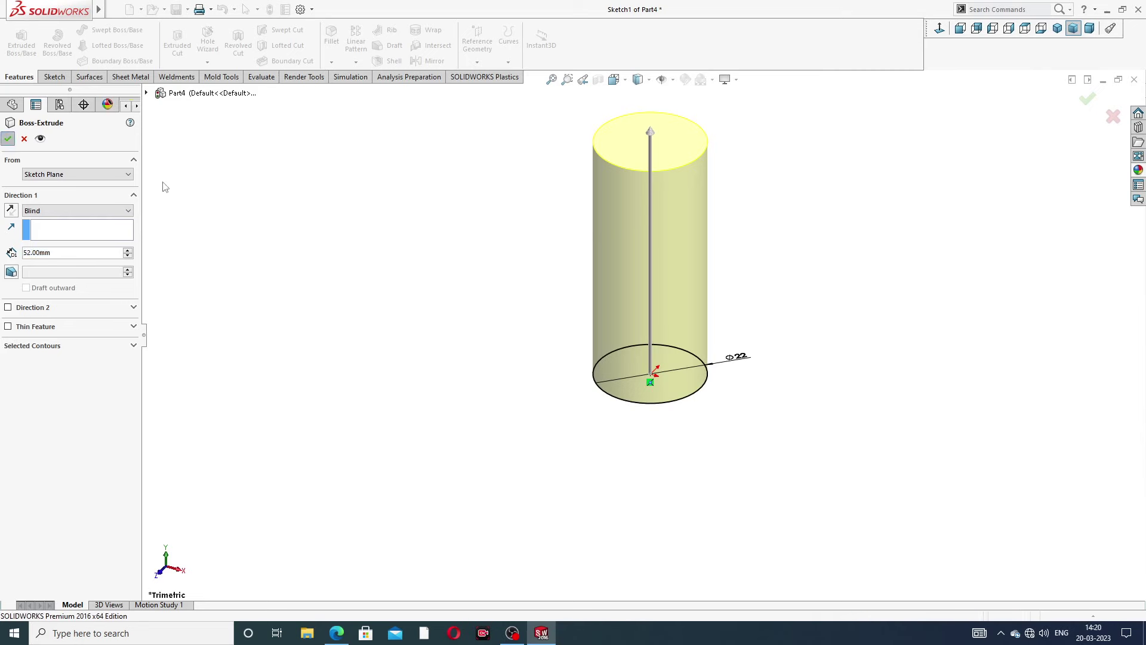
key("z")
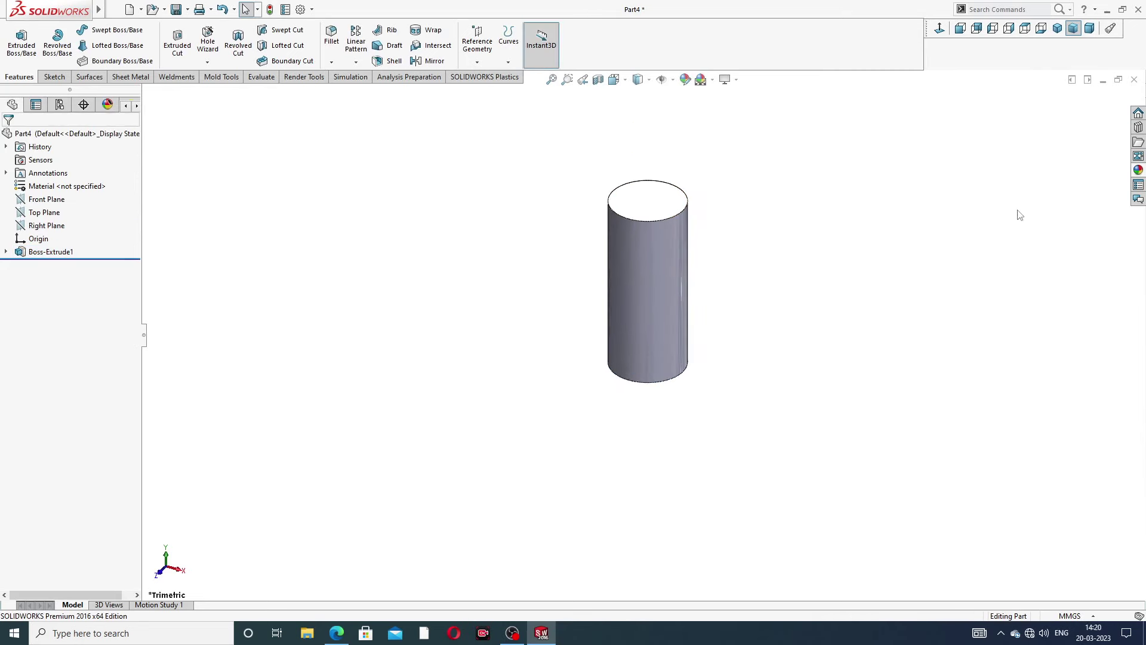
Apply the polished nickel appearance to the cylinder.
left_click(1139, 171)
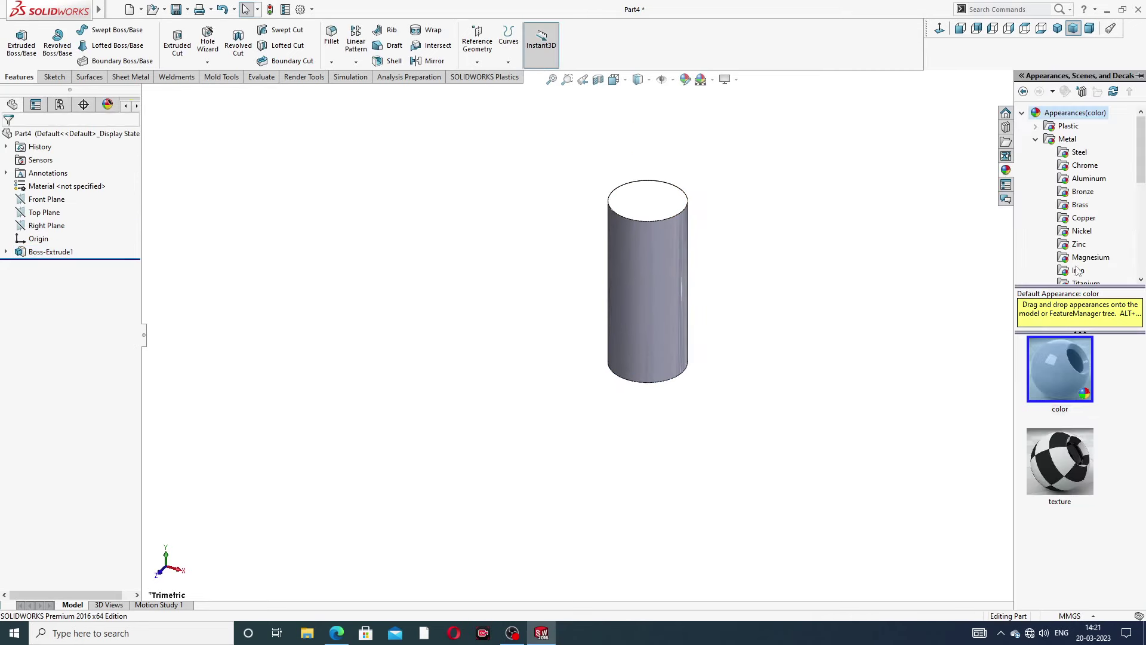
left_click(1082, 231)
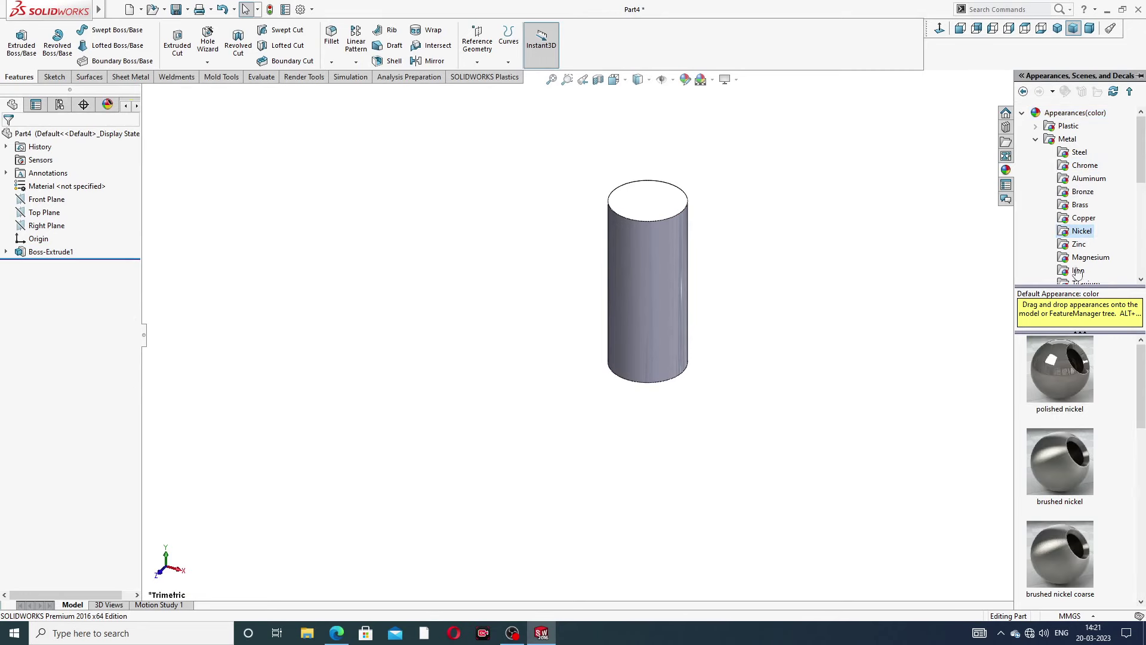
double_click(1061, 369)
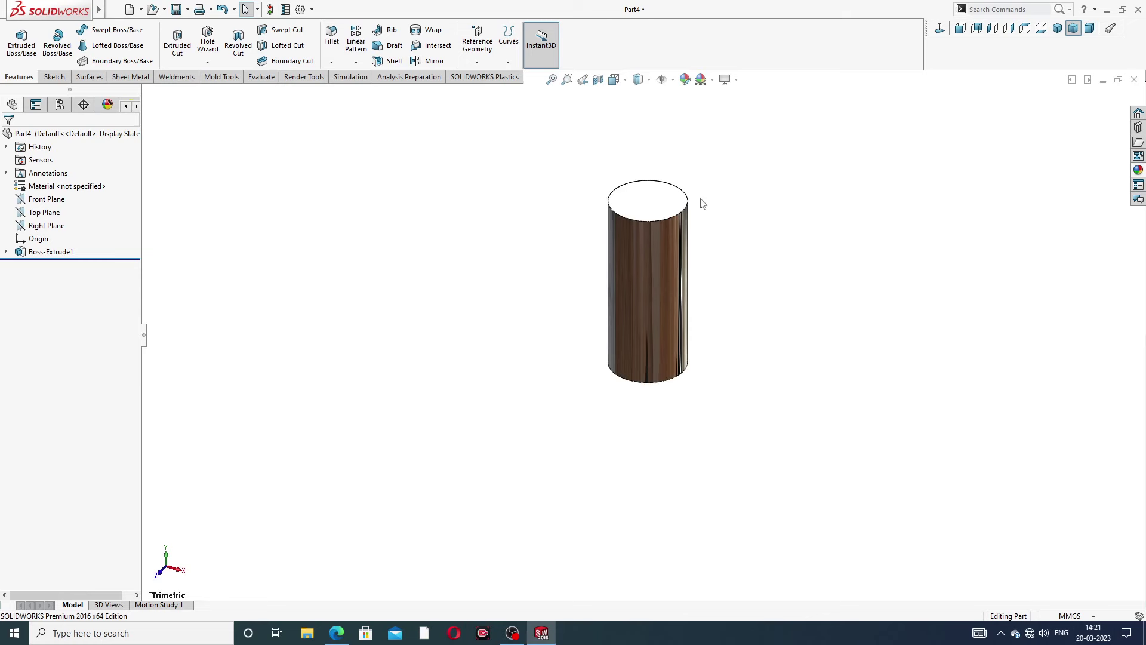
mouse_move(710, 256)
middle_mouse_down()
mouse_move(665, 307)
mouse_move(656, 272)
middle_mouse_up()
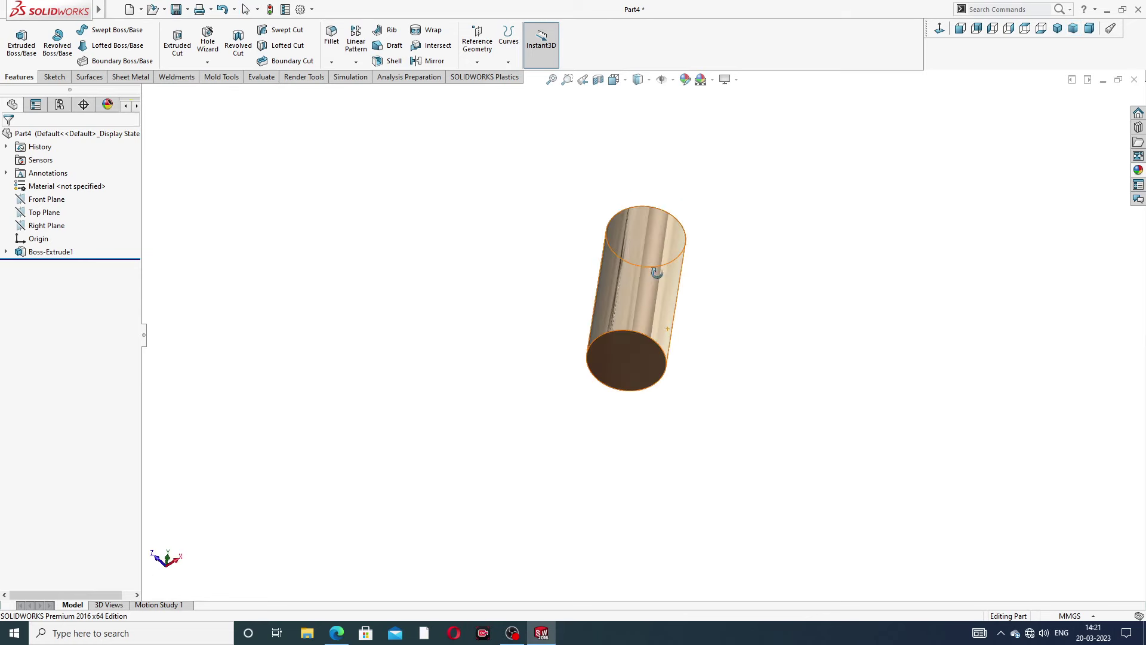
Sketch an 18 mm diameter circle at the origin on the cylinder's bottom face.
left_click(636, 353)
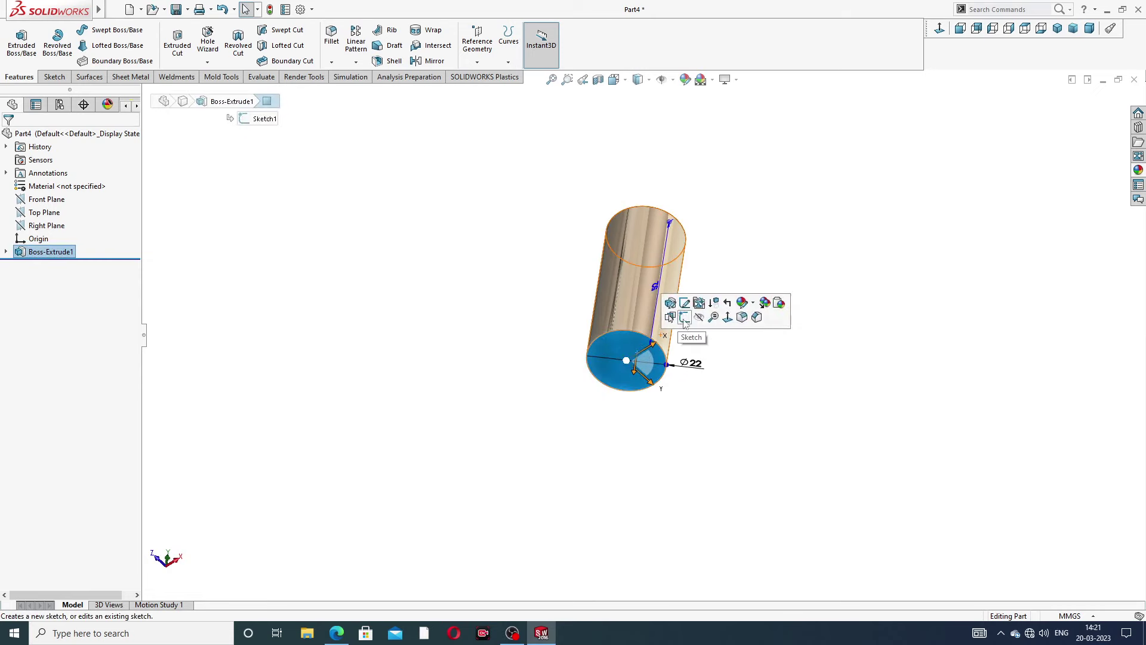
left_click(684, 319)
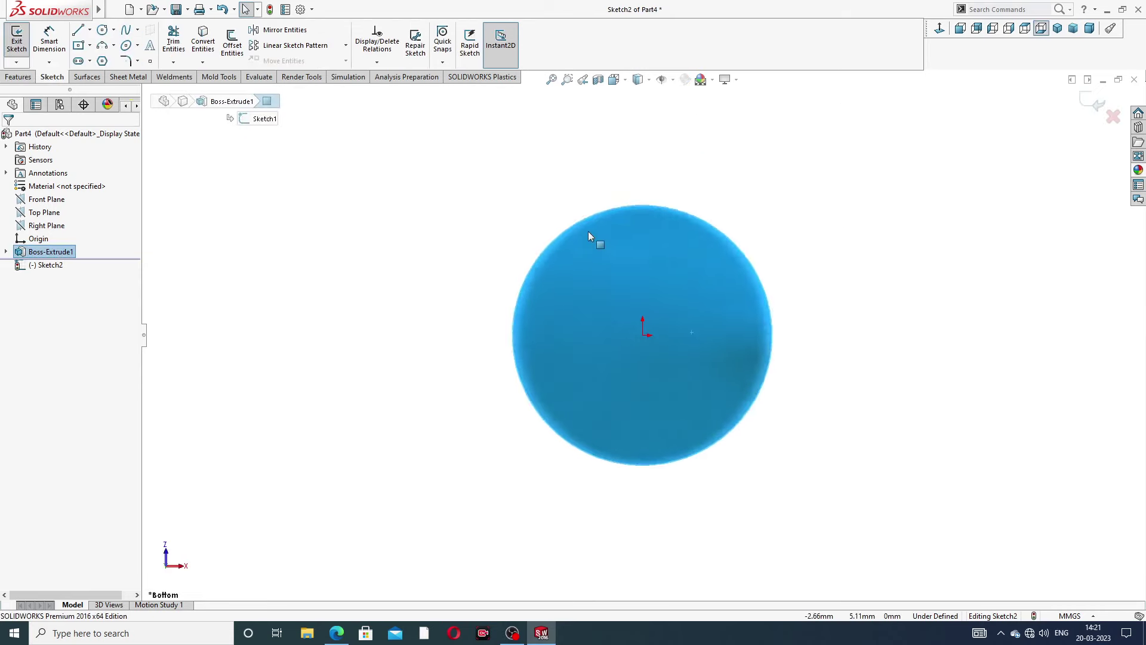
key("c")
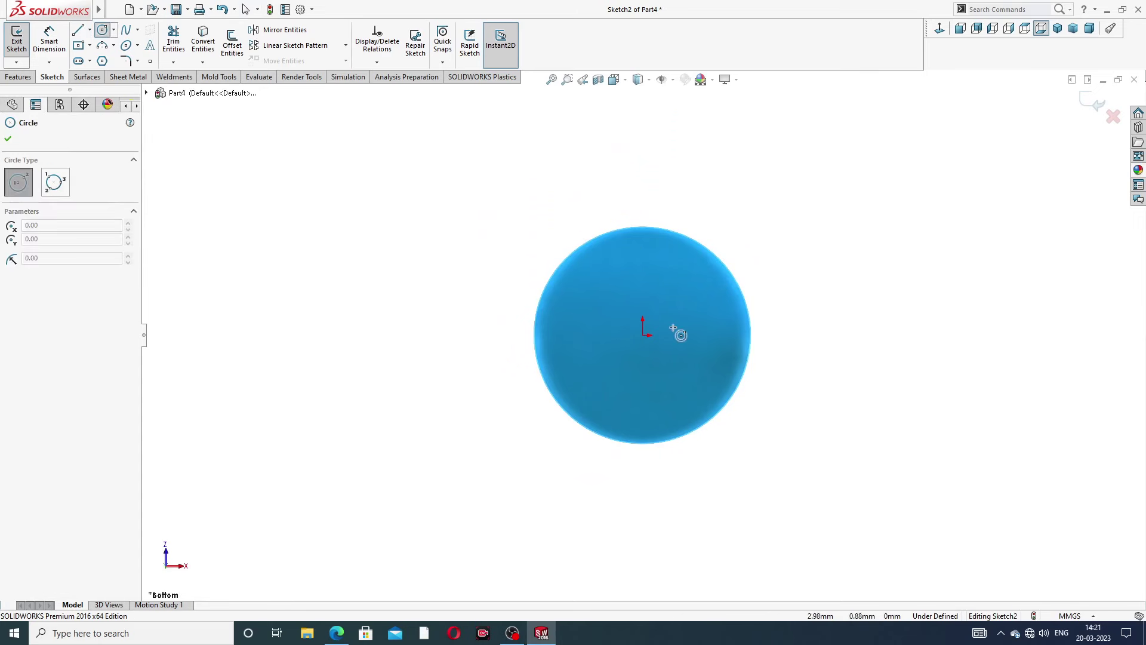
left_click(643, 334)
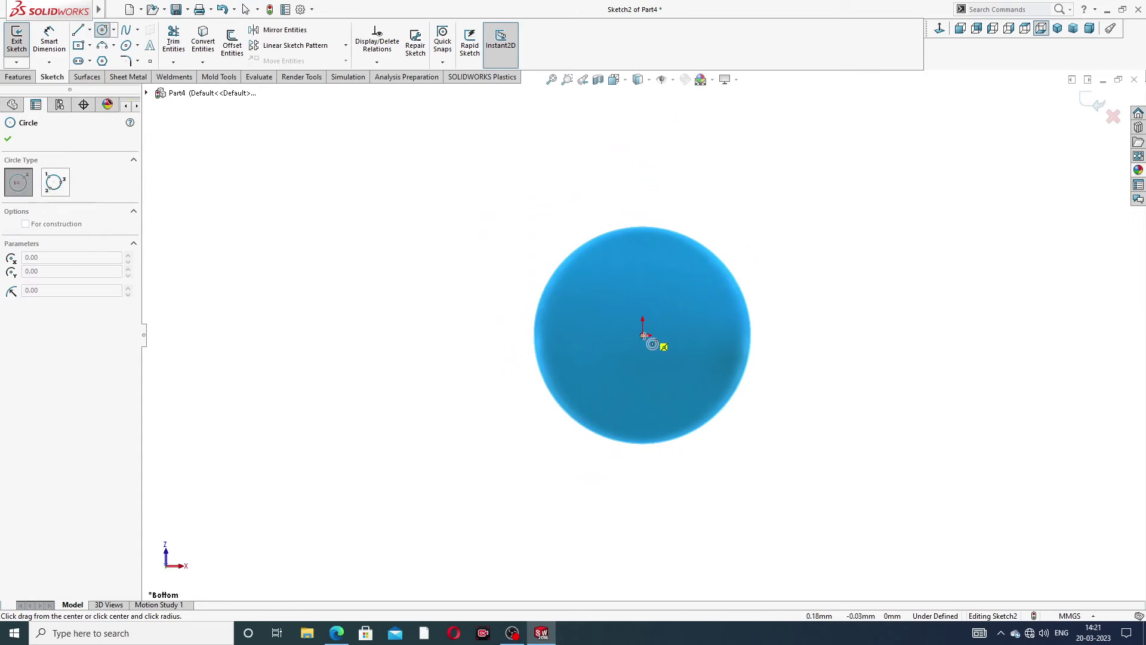
left_click(663, 273)
right_click(699, 210)
left_click(736, 220)
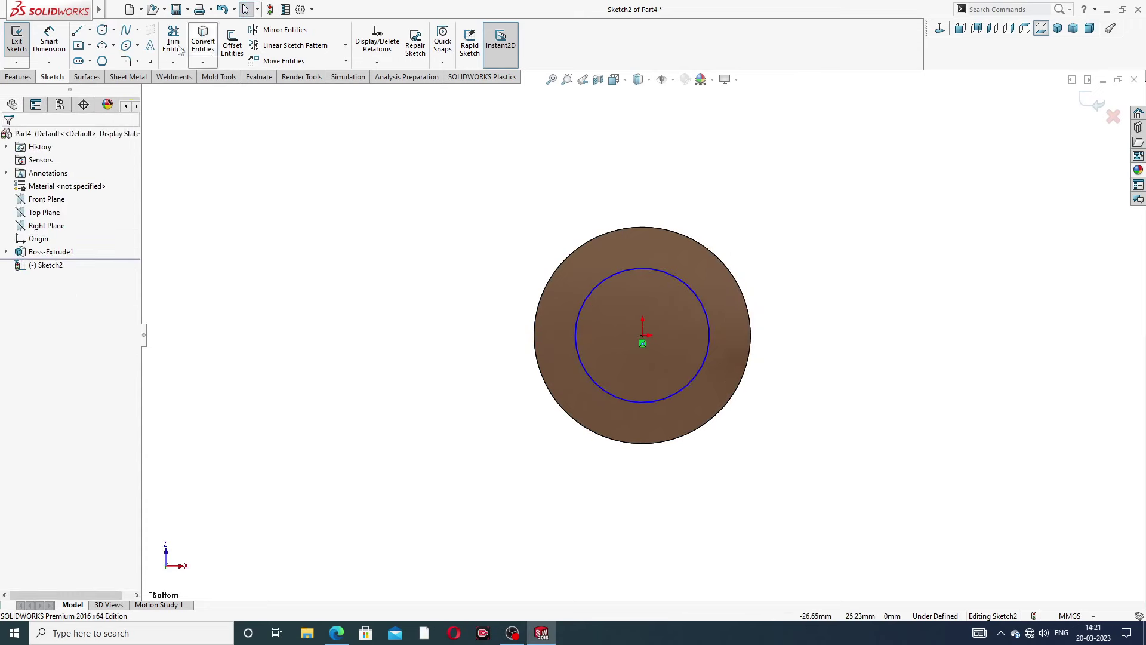
left_click(49, 39)
left_click(687, 285)
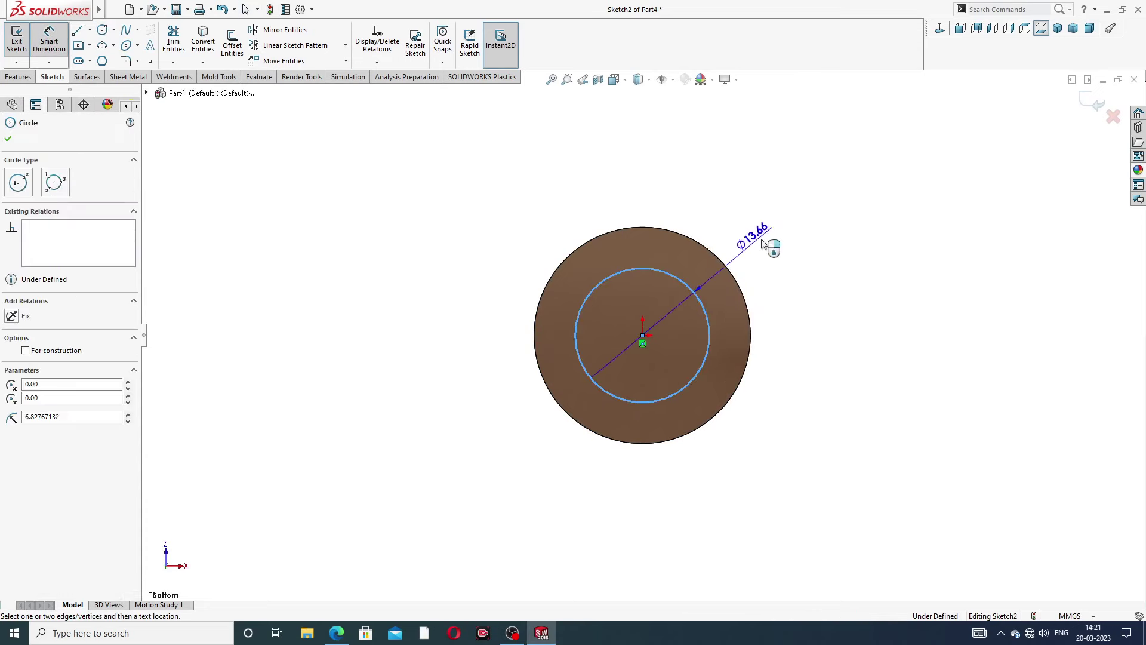
left_click(773, 242)
type("1")
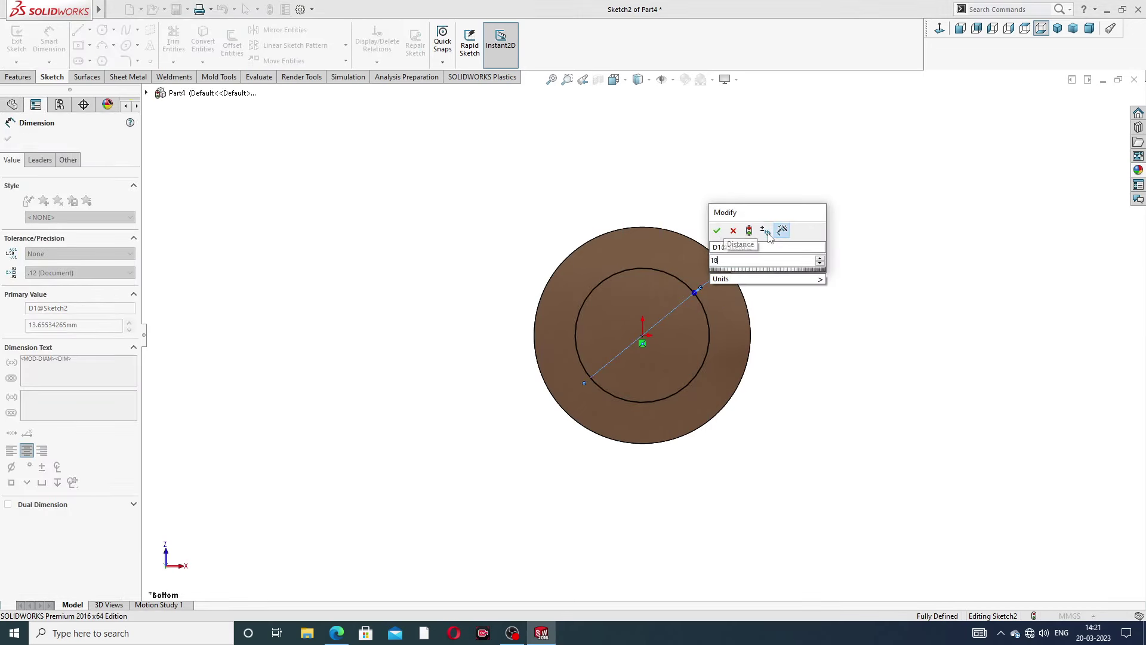
type("8")
key("Return")
right_click(595, 172)
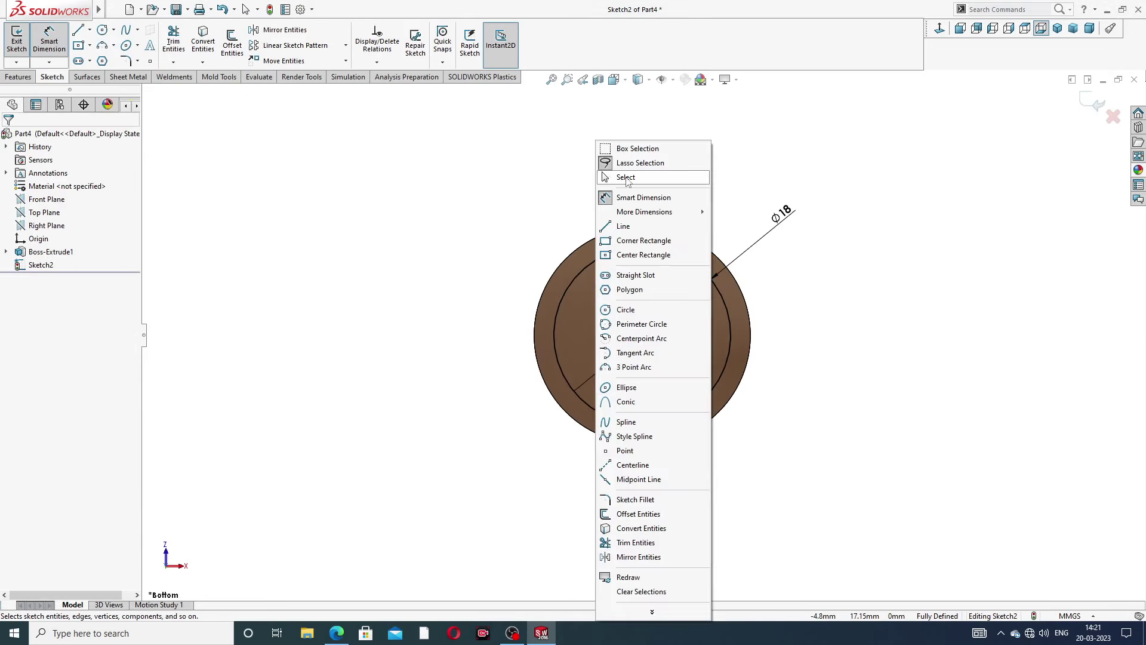
left_click(603, 174)
Extrude the Ø18 circle 2 mm to form the disc.
left_click(21, 77)
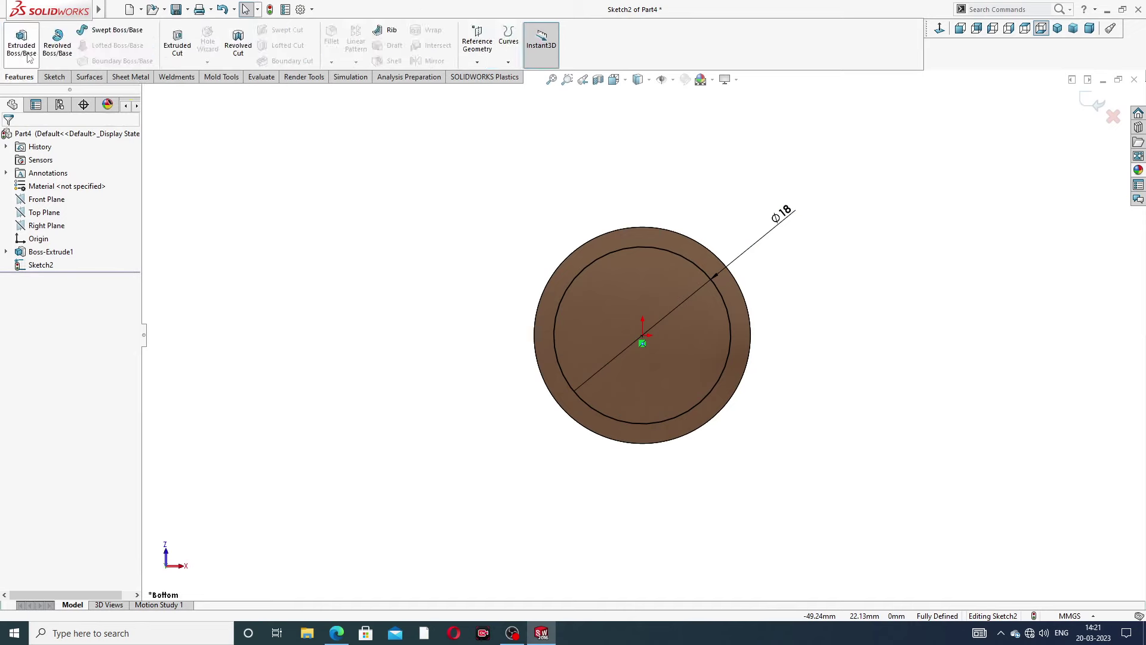
left_click(21, 42)
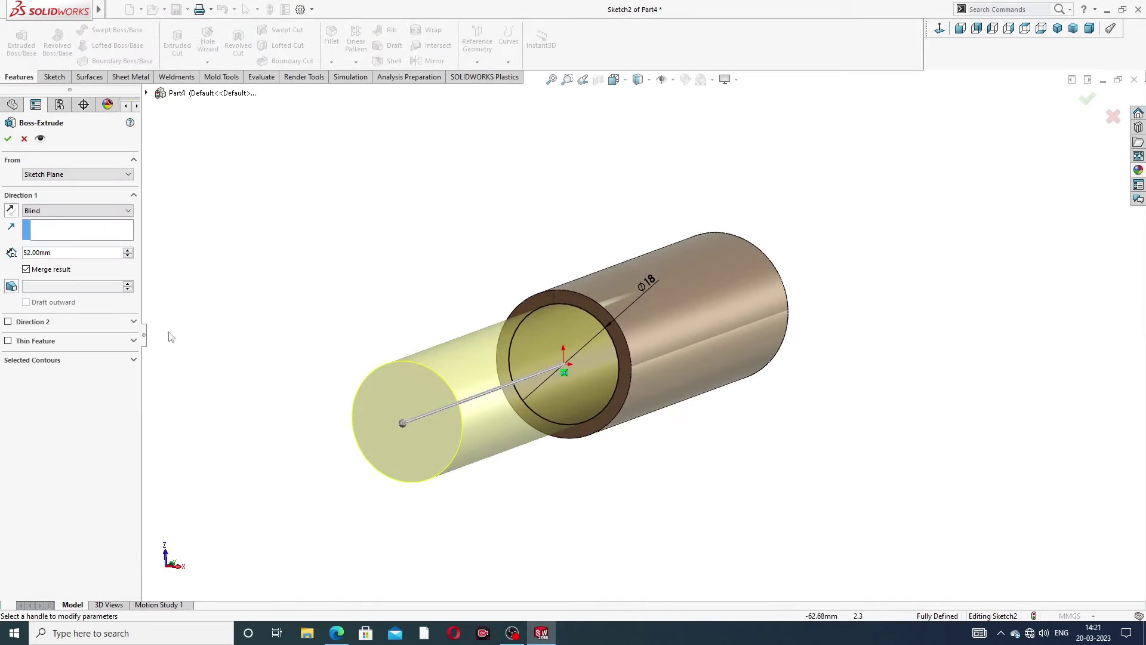
double_click(48, 253)
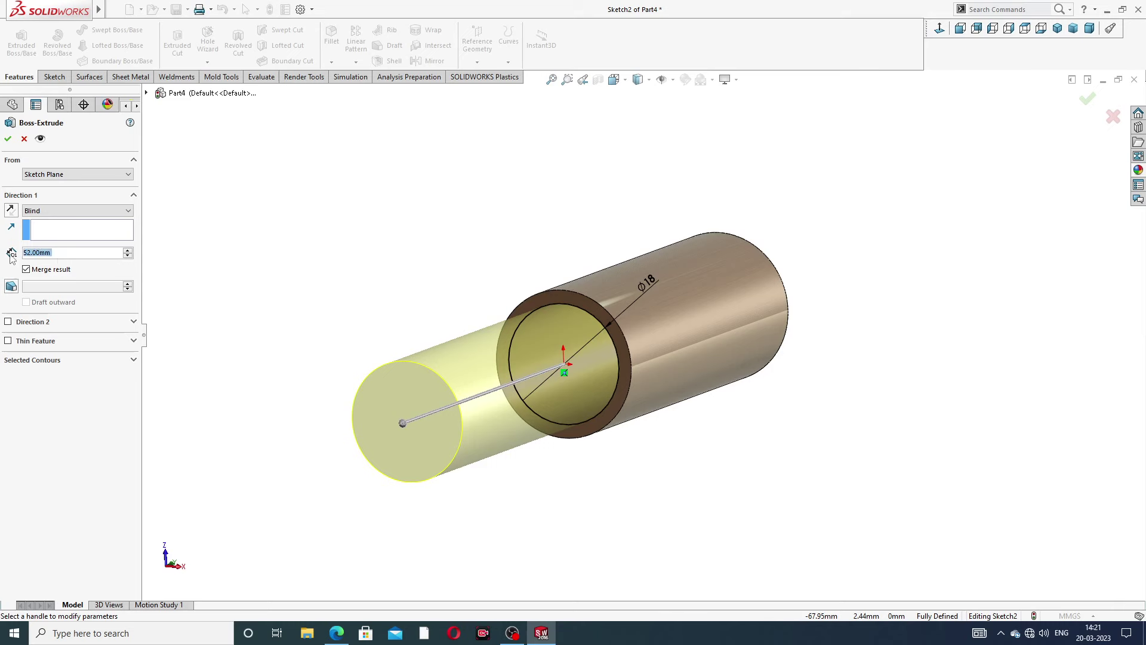
type("2")
key("Return")
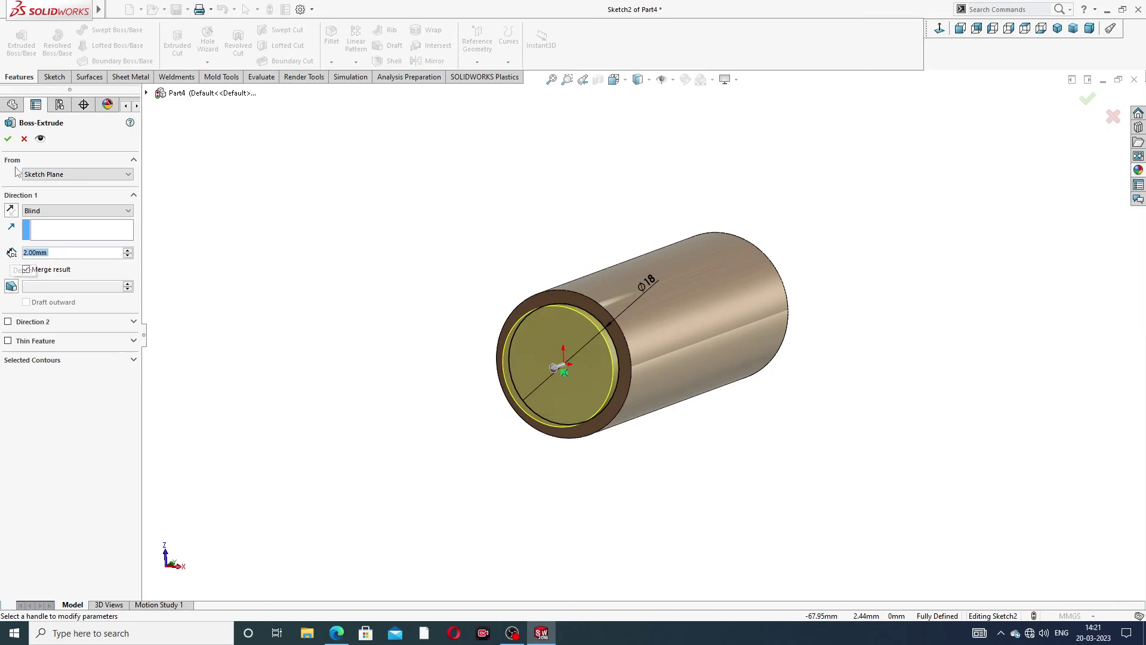
left_click(8, 139)
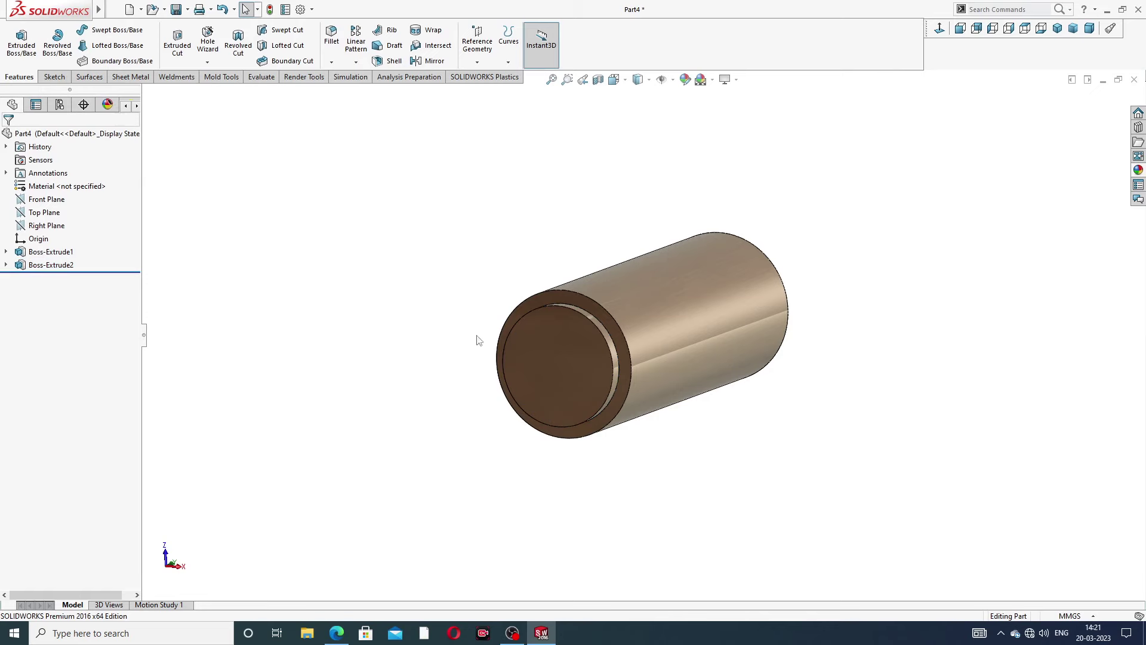
mouse_move(476, 350)
middle_mouse_down()
mouse_move(452, 352)
mouse_move(473, 366)
middle_mouse_up()
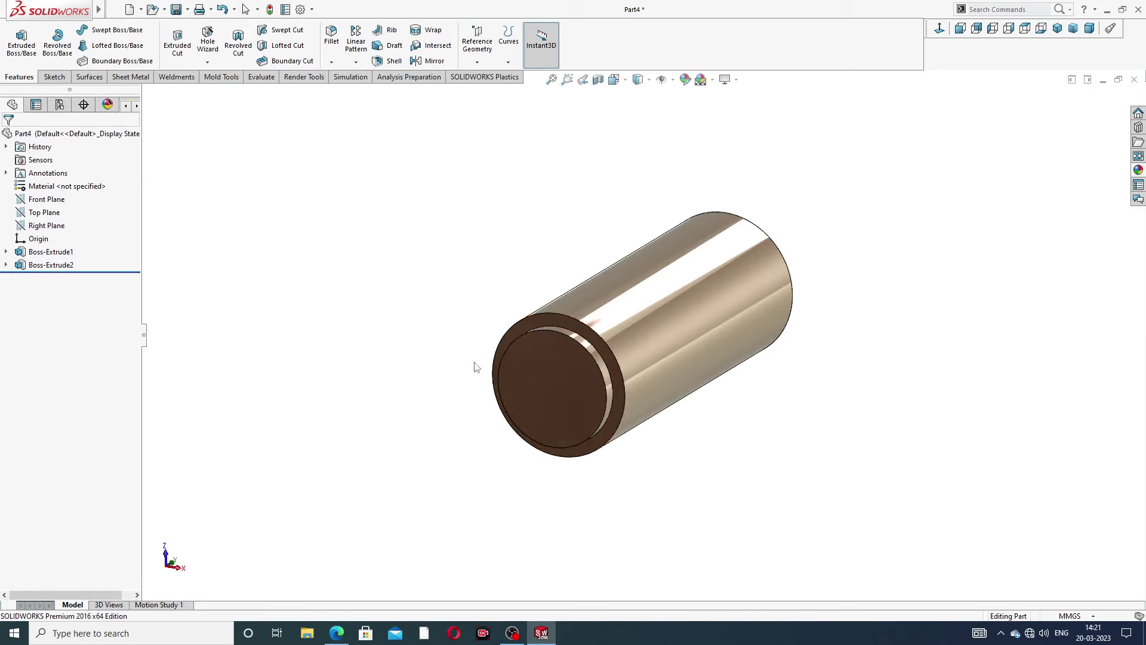
Start a new sketch on the small disc's end face, undoing an accidental body hide.
left_click(556, 365)
left_click(618, 330)
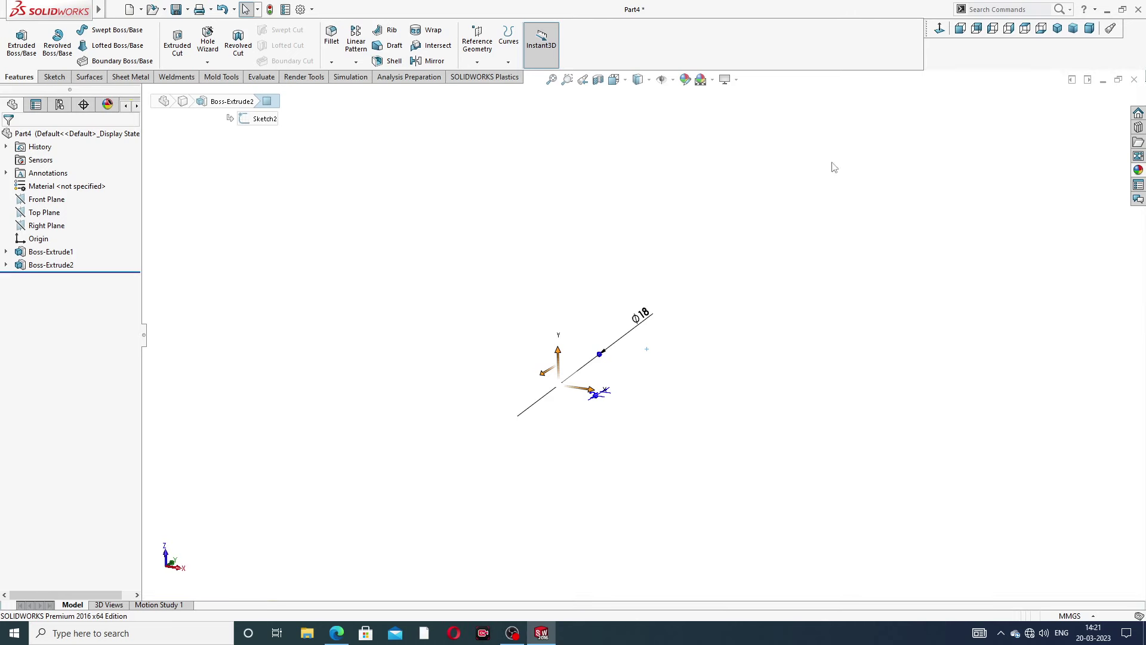
left_click(605, 267)
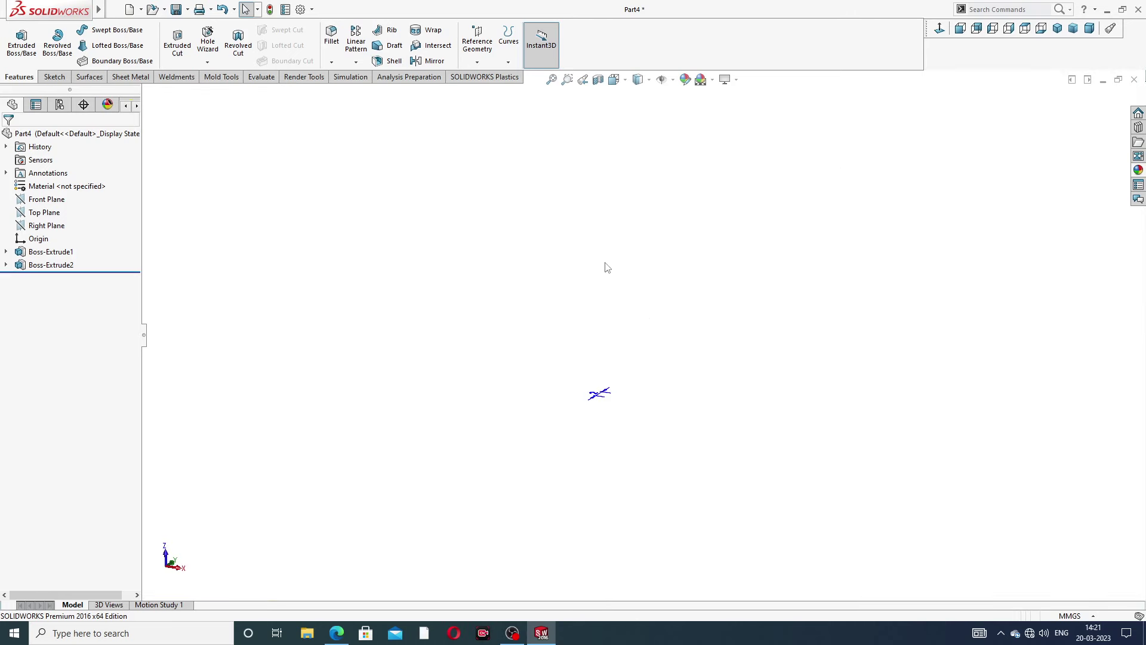
key("ctrl+z")
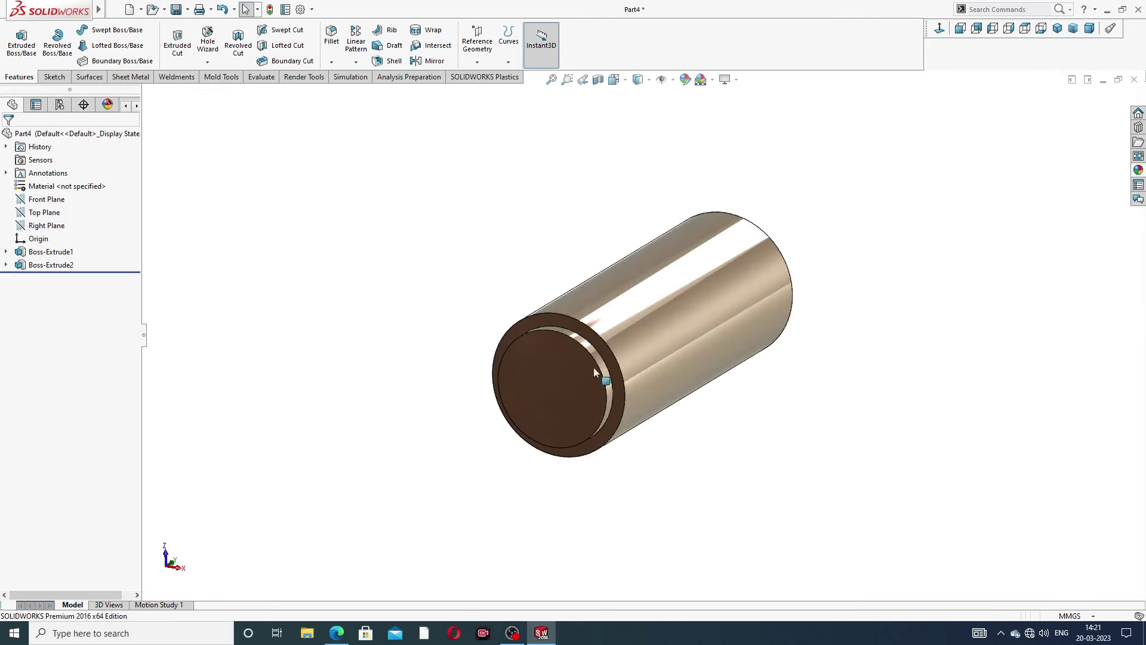
scroll(561, 393, "down", 1)
left_click(582, 362)
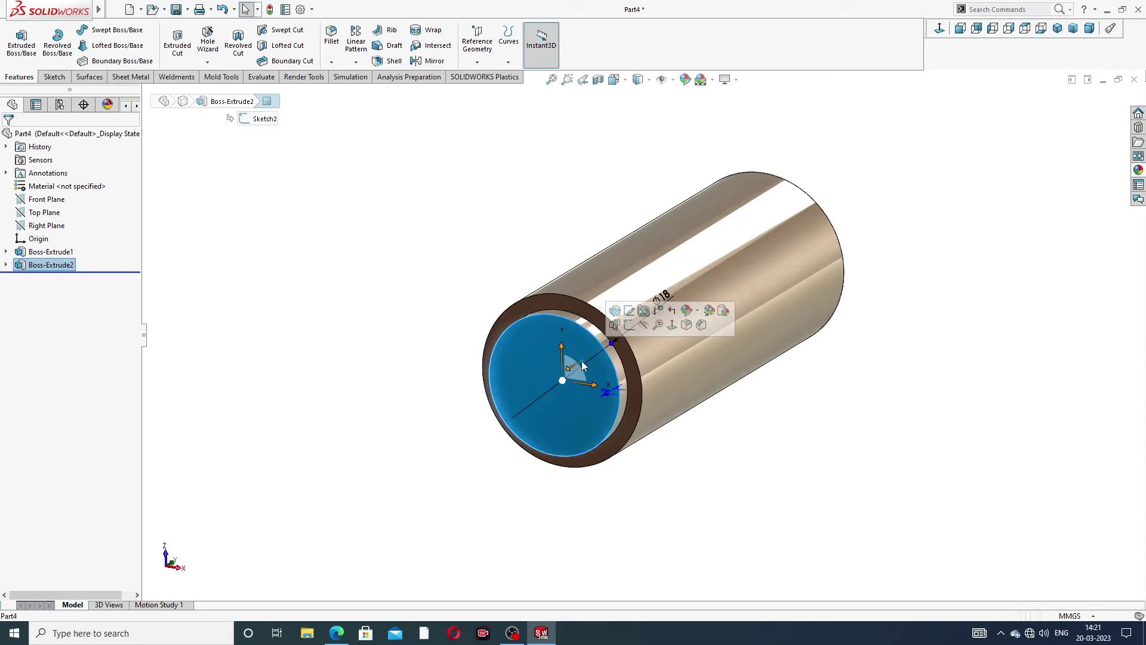
left_click(633, 329)
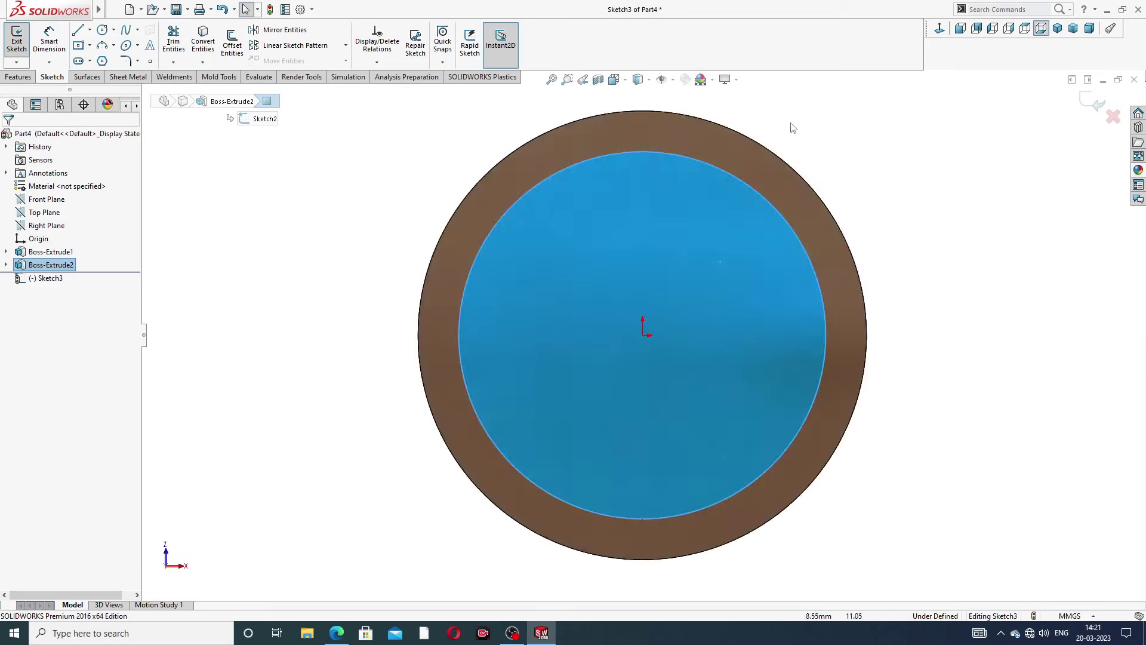
scroll(753, 158, "up", 1)
scroll(643, 185, "up", 1)
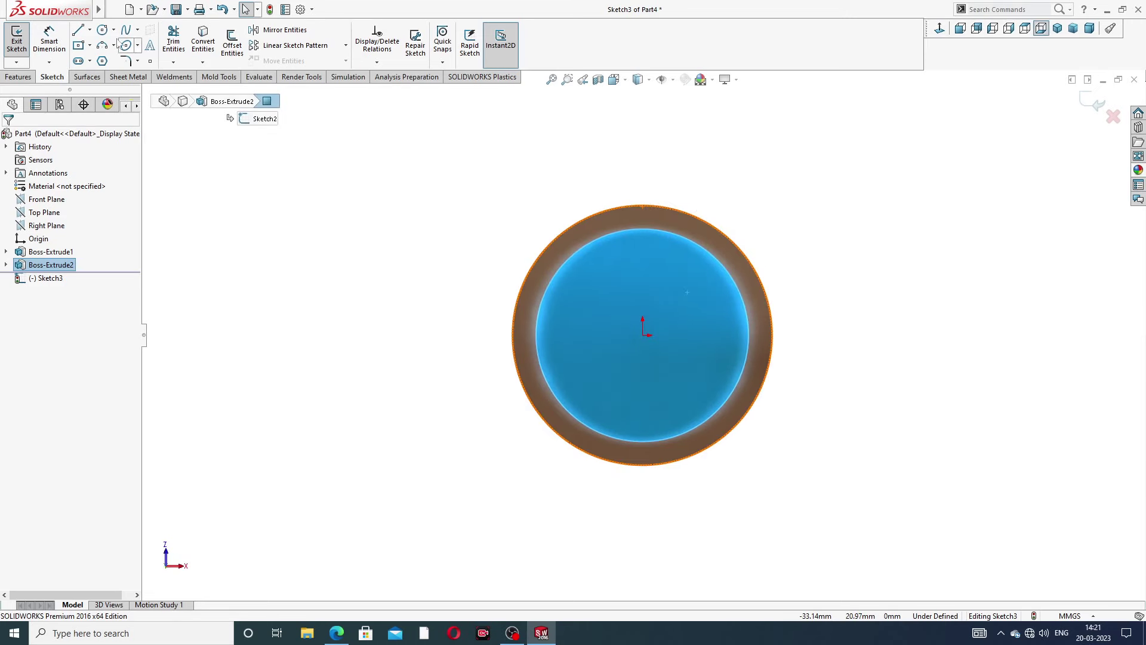
Draw a circle centred on the origin and dimension it to Ø44 mm.
left_click(102, 32)
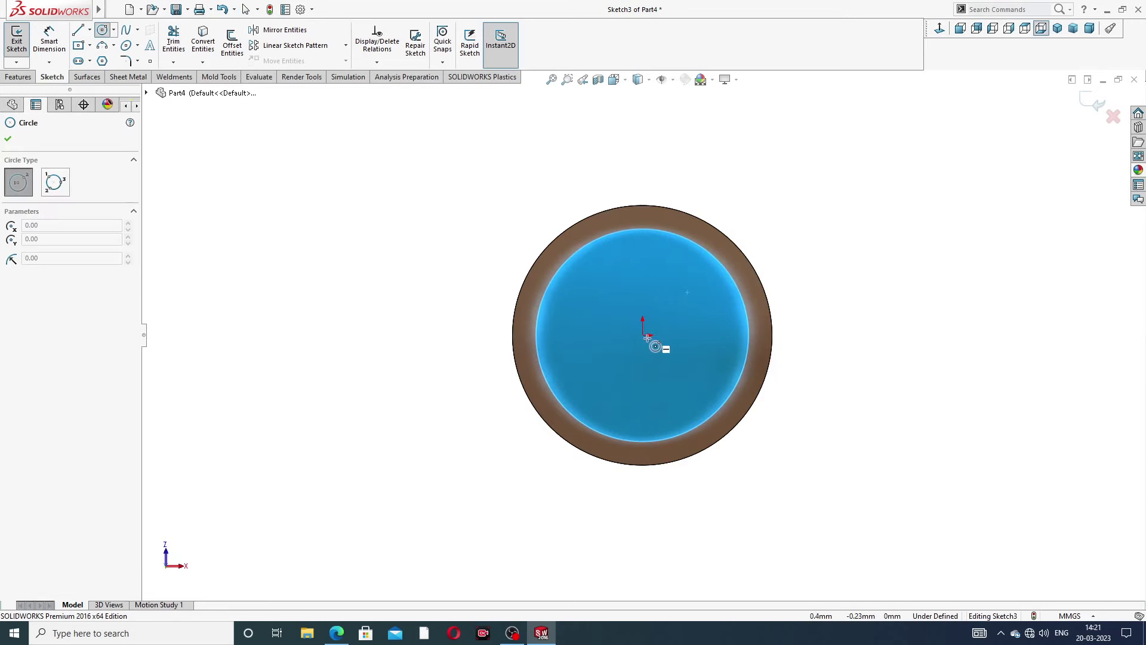
left_click(643, 335)
left_click(691, 148)
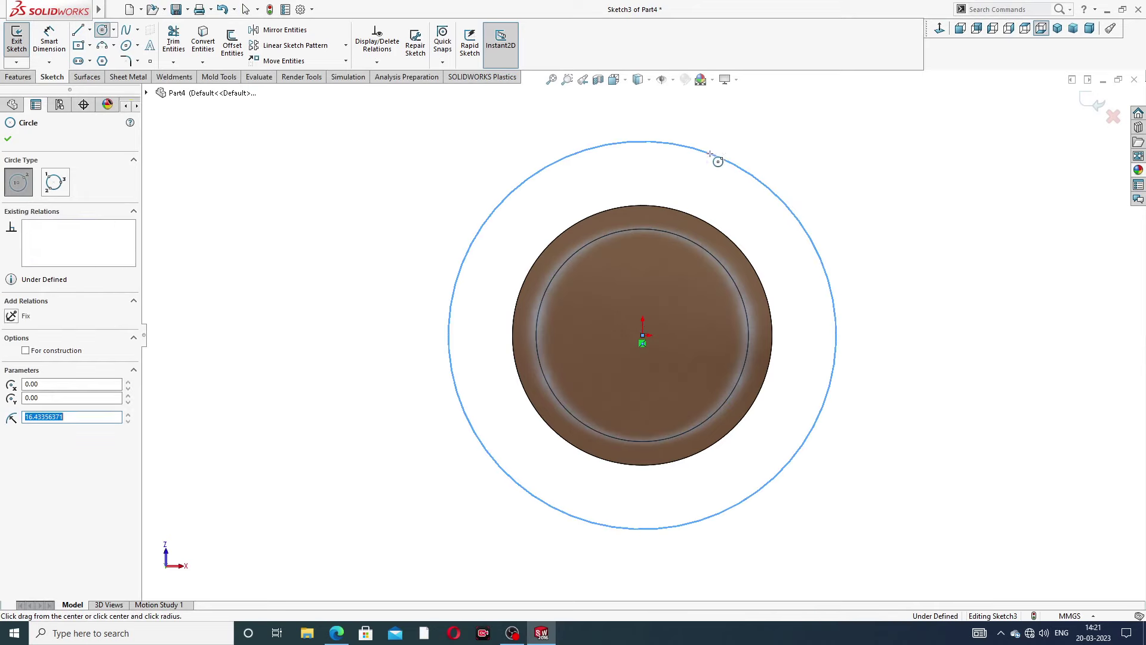
right_click(750, 141)
left_click(776, 146)
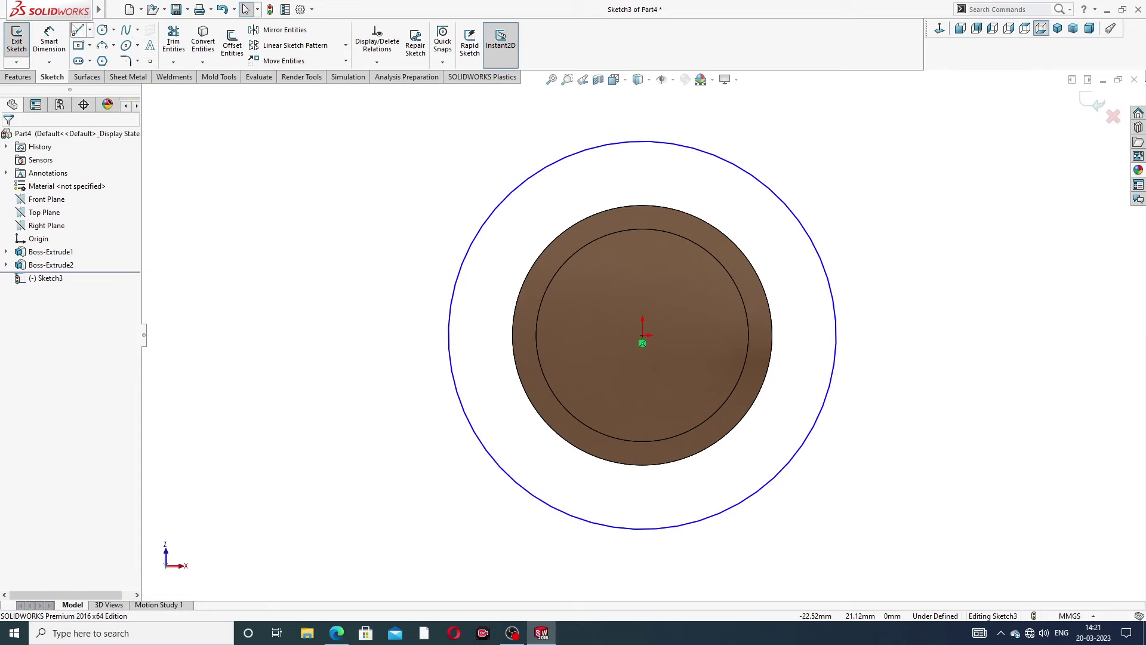
left_click(49, 39)
left_click(736, 169)
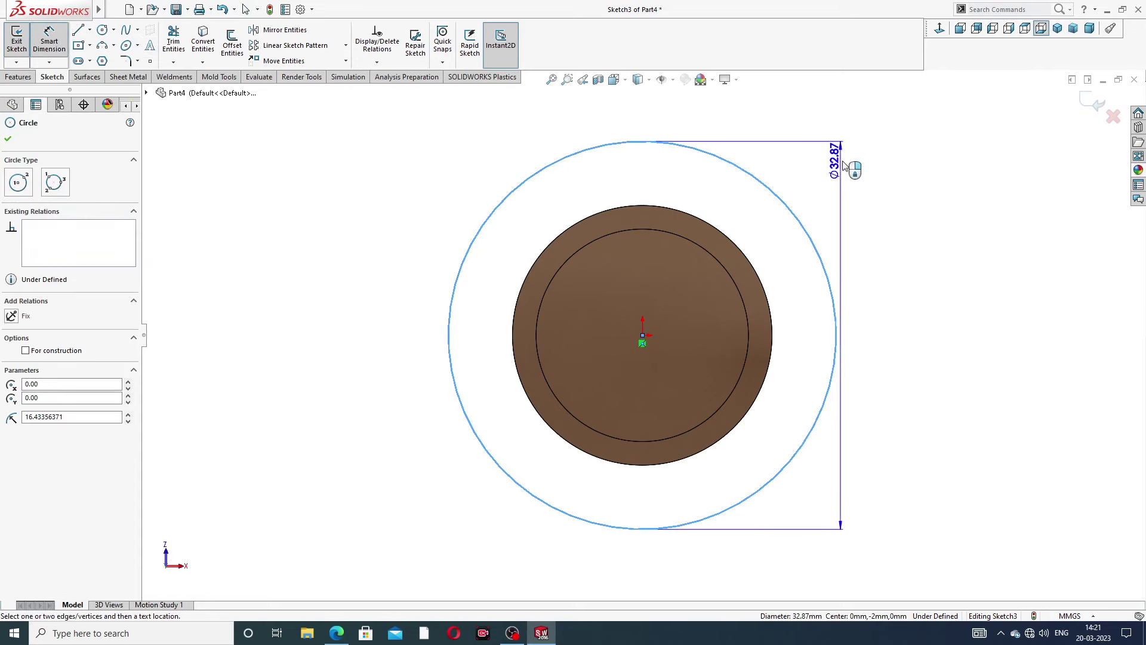
left_click(849, 136)
type("4")
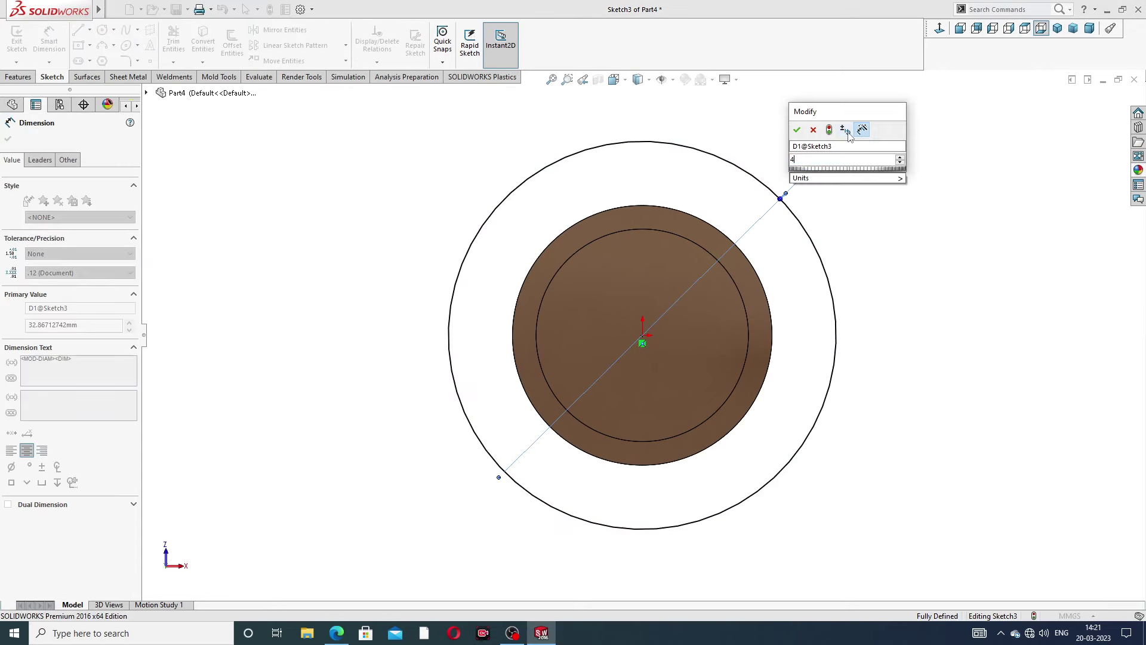
type("4")
key("Return")
left_click(937, 169)
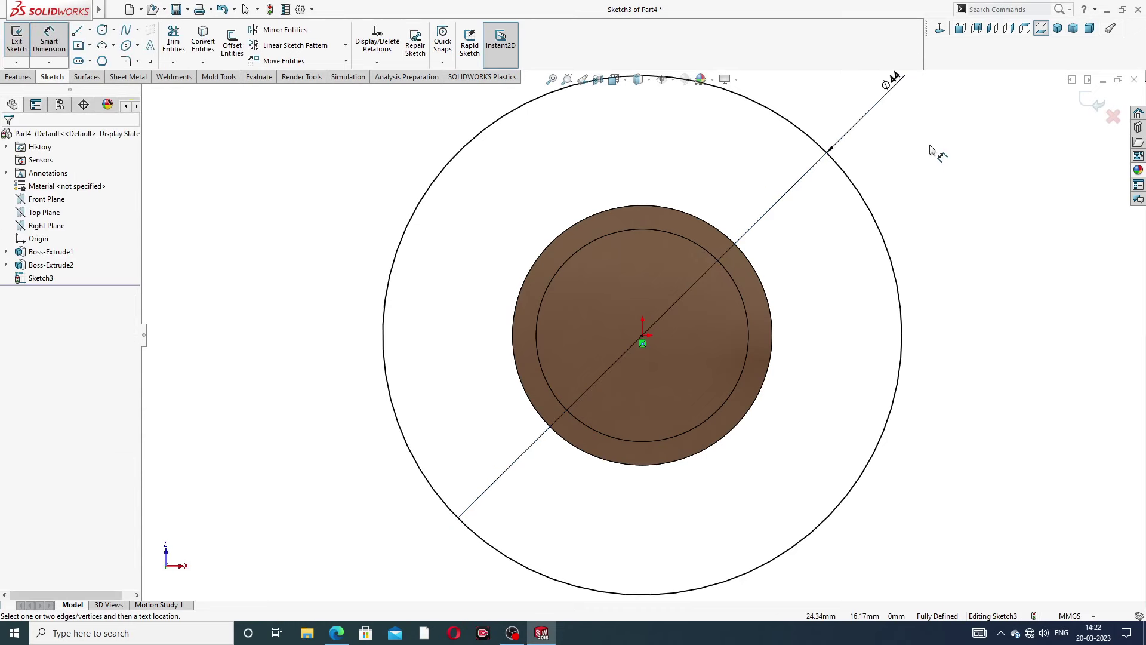
key("f")
right_click(881, 173)
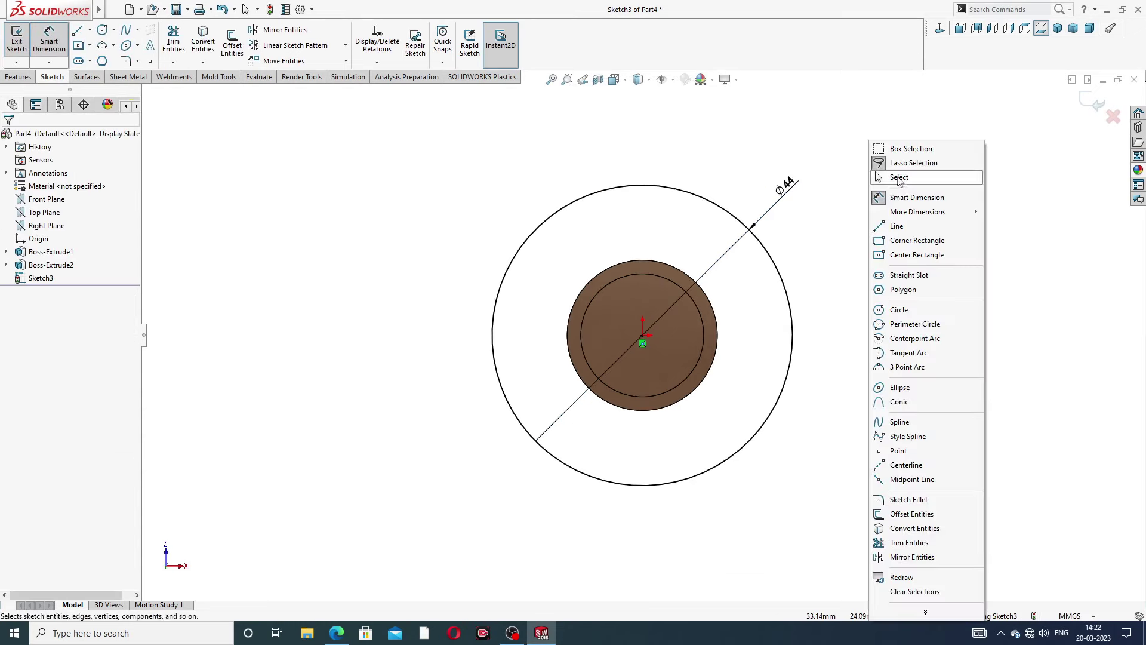
left_click(893, 177)
left_click(338, 634)
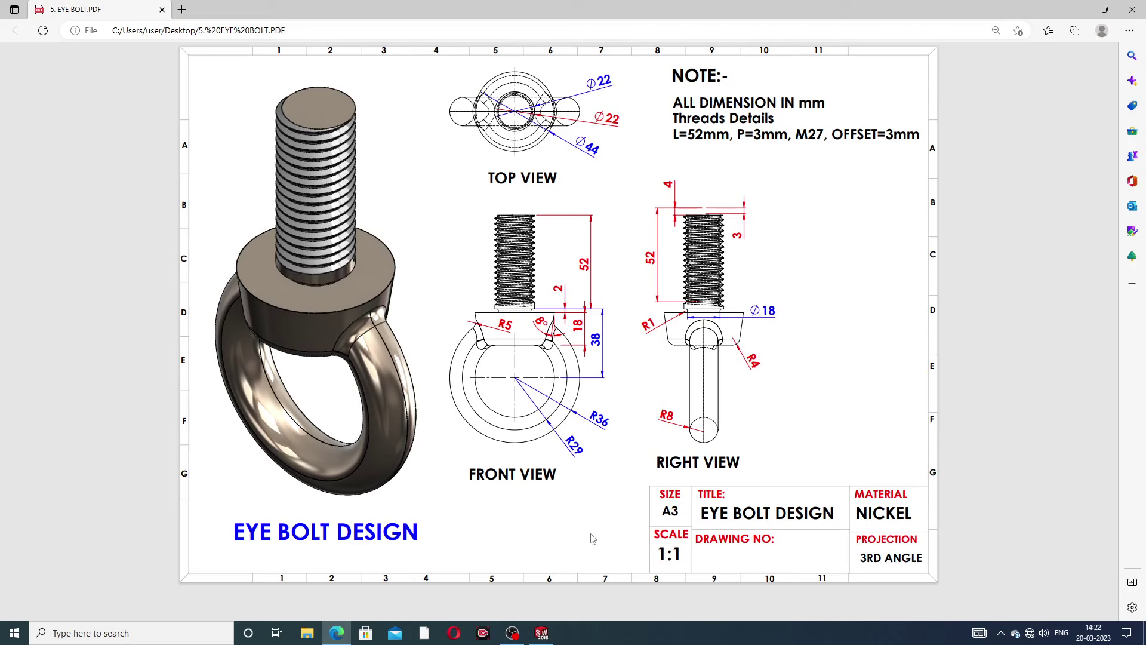
After reviewing the eye bolt PDF drawing, return to the SOLIDWORKS sketch.
left_click(337, 633)
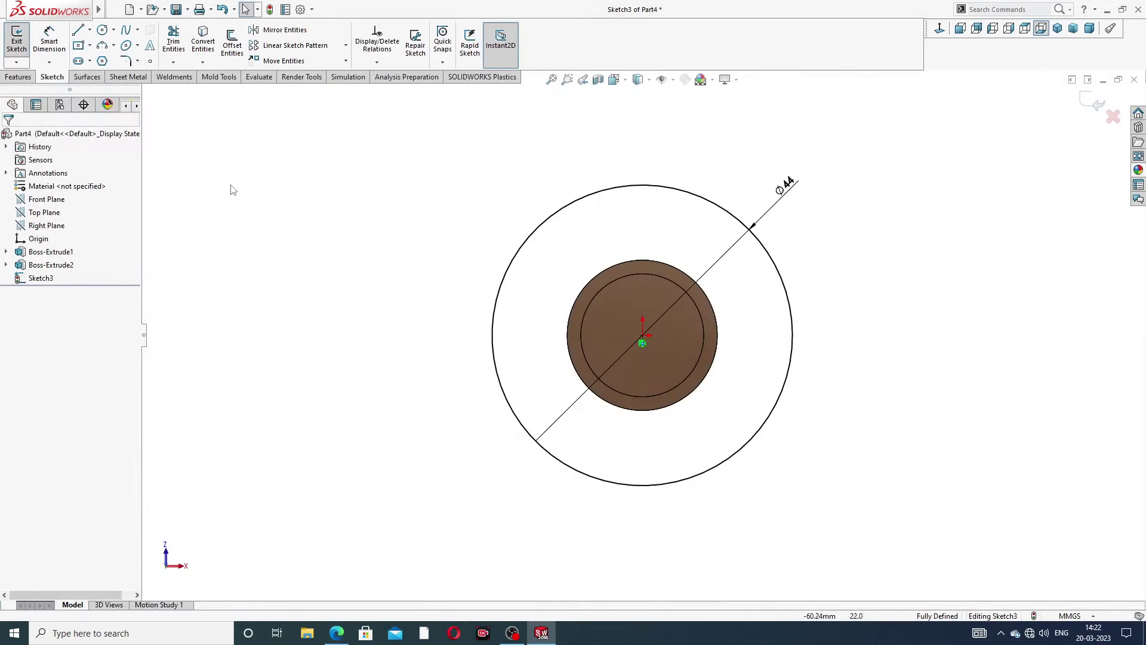
Extrude the Ø44 circle 18 mm deep with an 8° draft, then check the reference drawing.
left_click(18, 76)
left_click(22, 42)
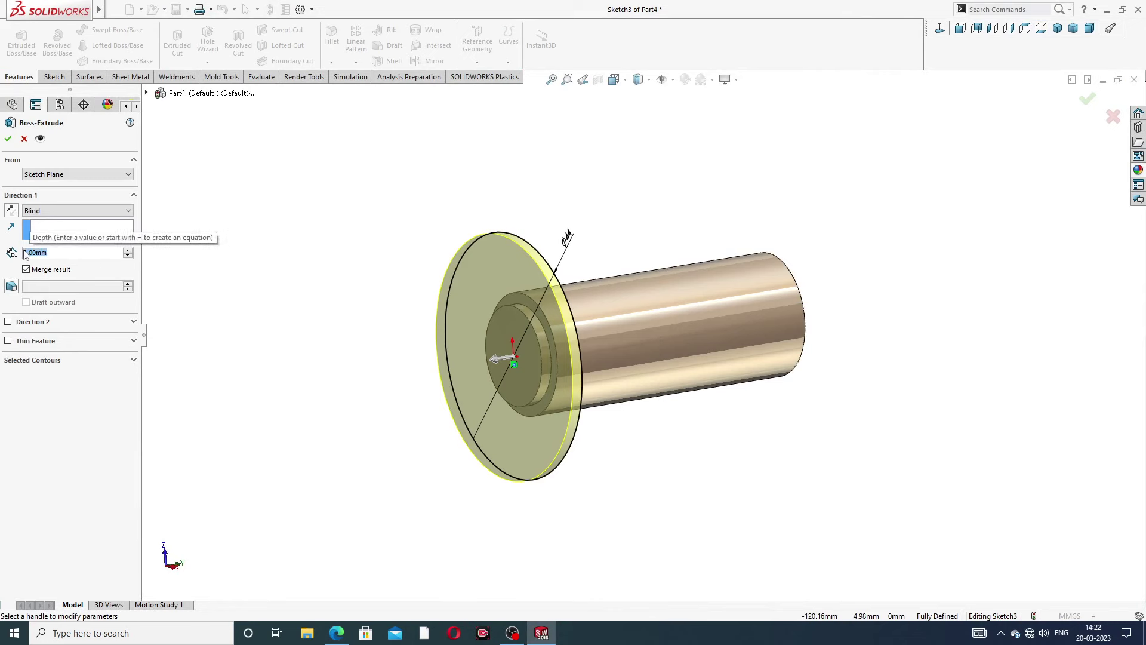
type("18")
key("Return")
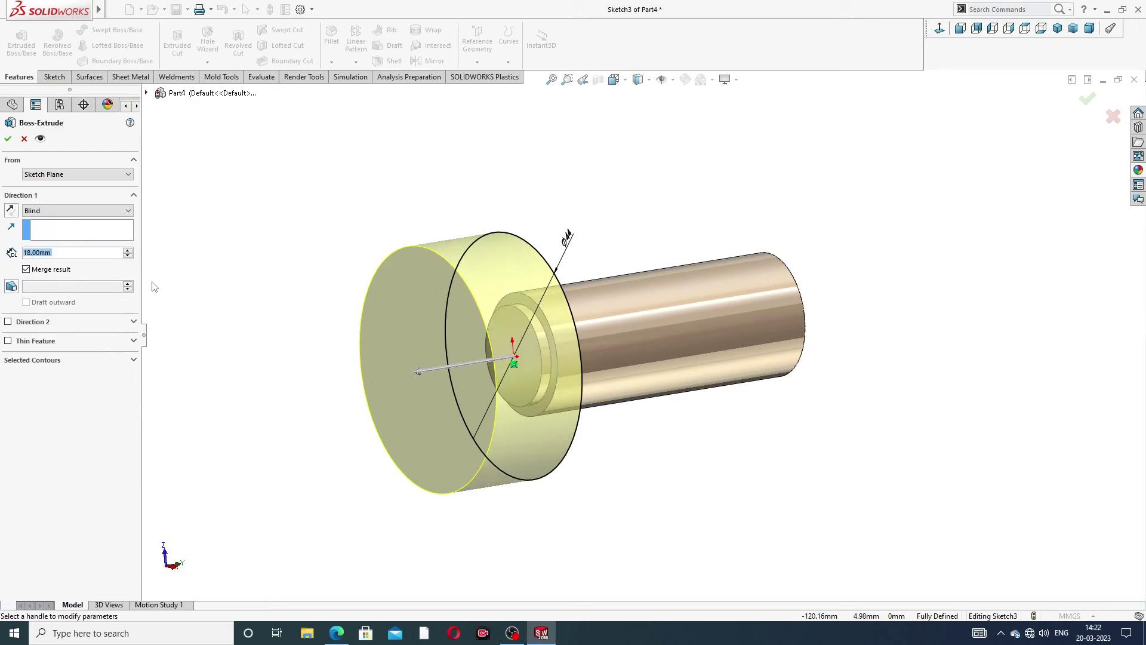
left_click(12, 287)
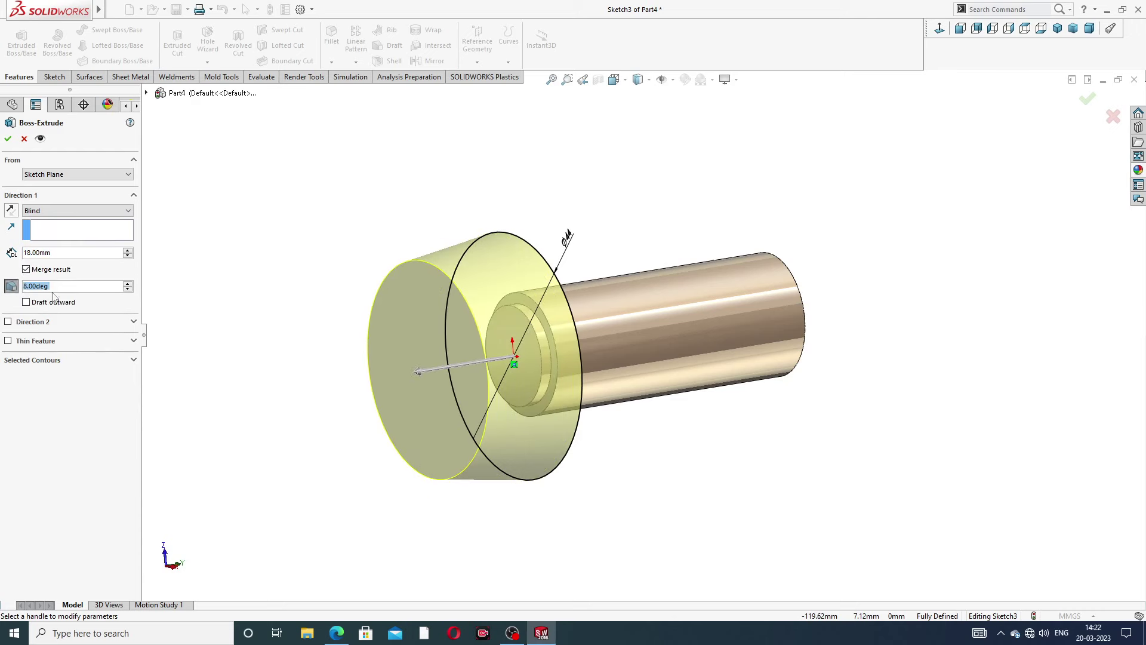
left_click(8, 139)
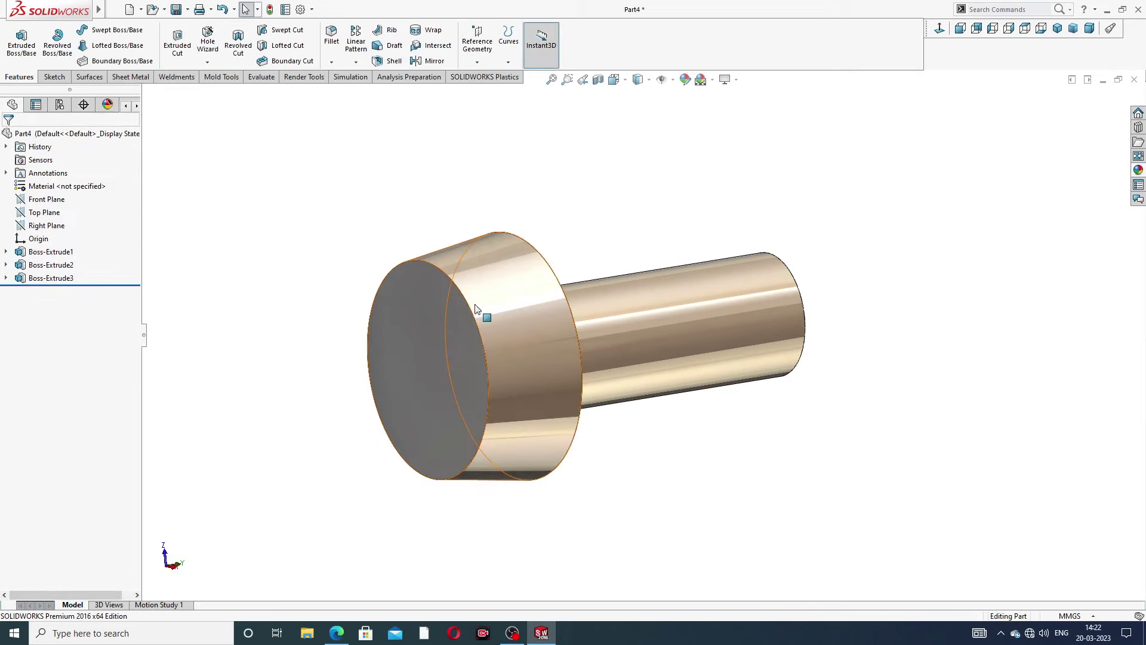
mouse_move(478, 307)
middle_mouse_down()
mouse_move(389, 323)
mouse_move(475, 335)
mouse_move(436, 383)
mouse_move(473, 358)
mouse_move(510, 418)
mouse_move(464, 379)
mouse_move(624, 382)
mouse_move(633, 350)
mouse_move(348, 460)
middle_mouse_up()
left_click(337, 633)
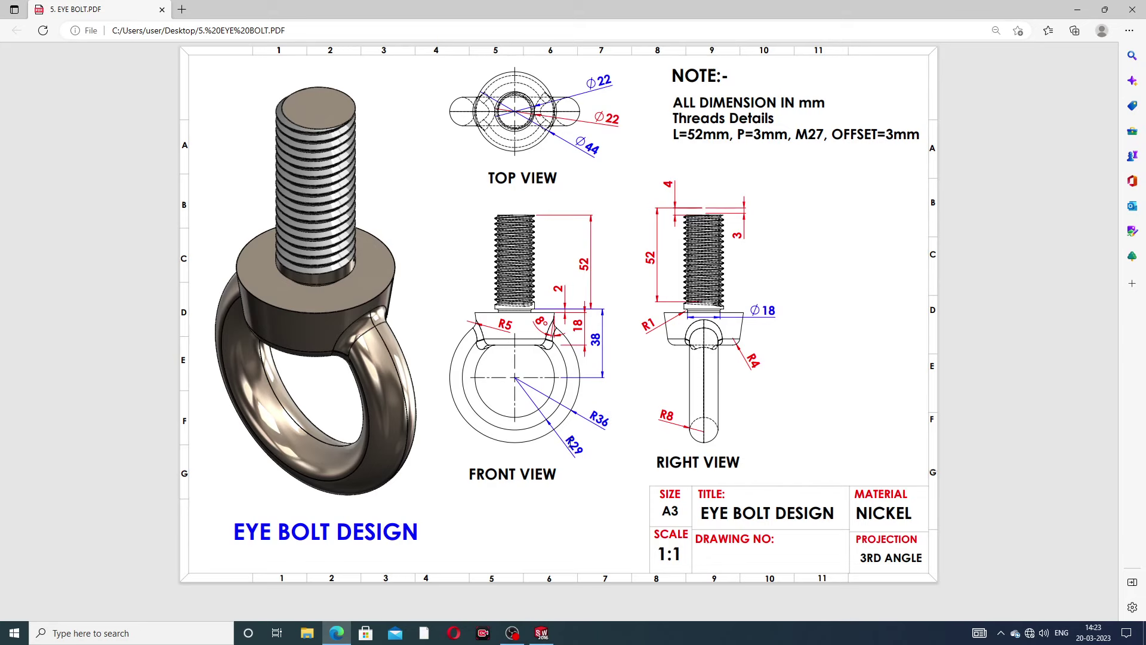
On the Front Plane, draw two concentric circles centred below the origin.
left_click(337, 633)
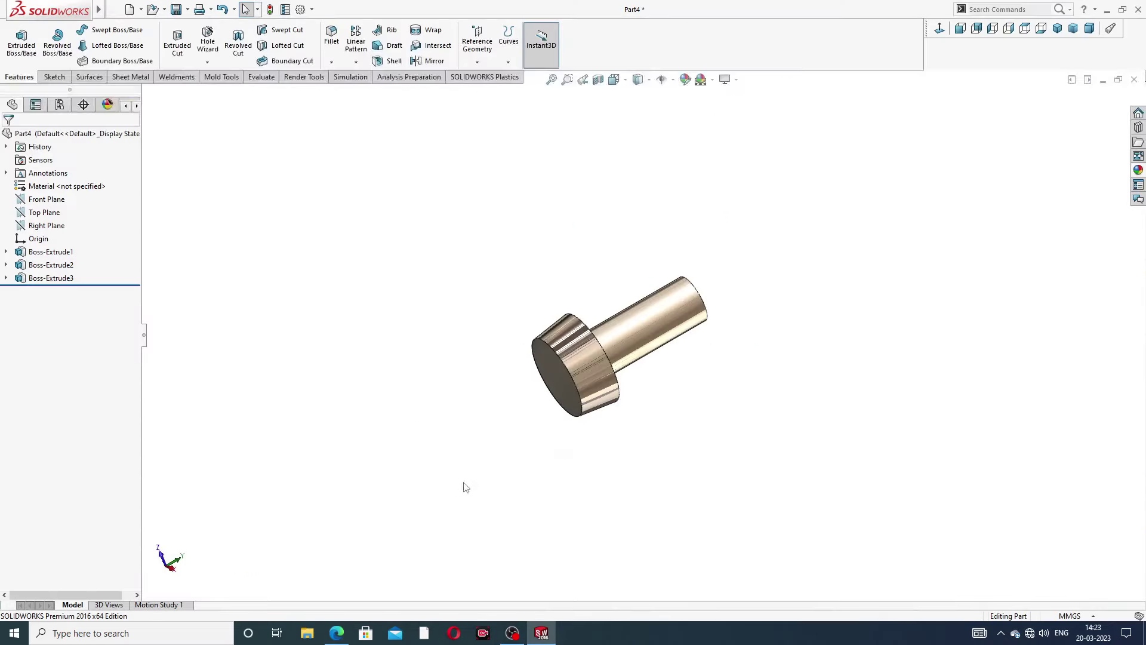
left_click(46, 199)
left_click(90, 184)
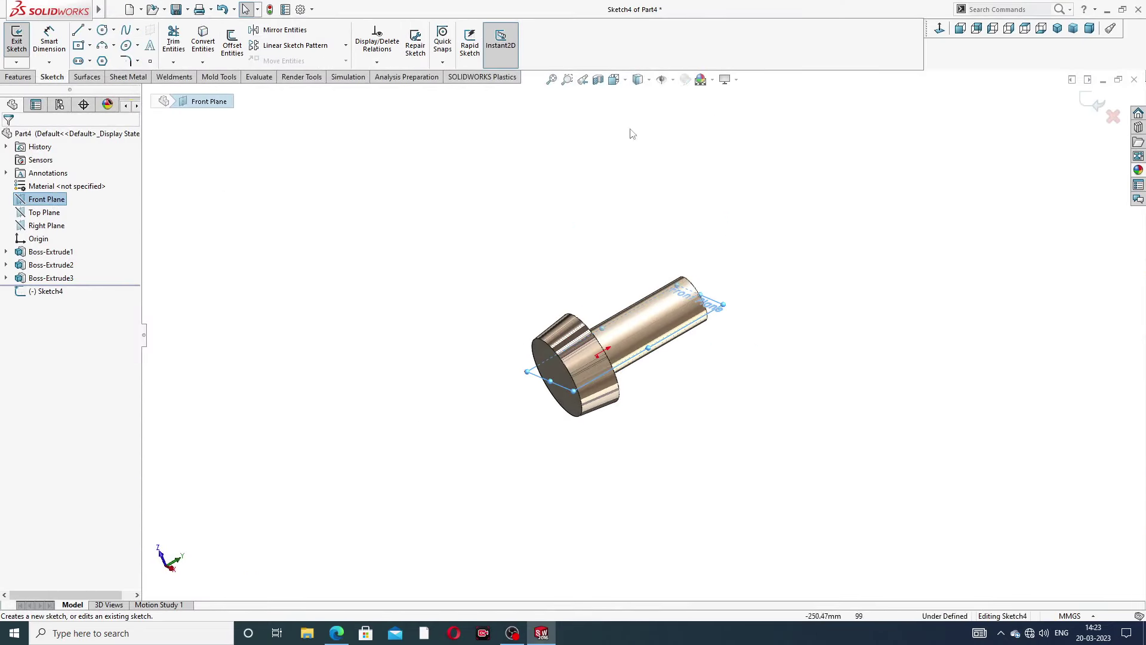
left_click(940, 28)
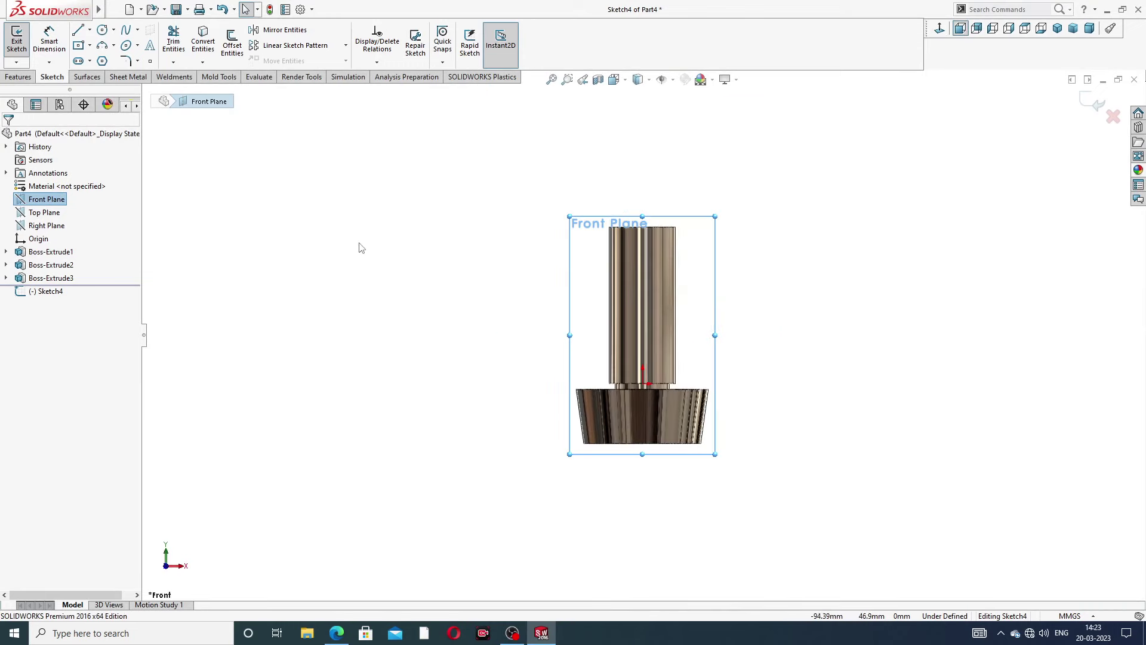
left_click(102, 29)
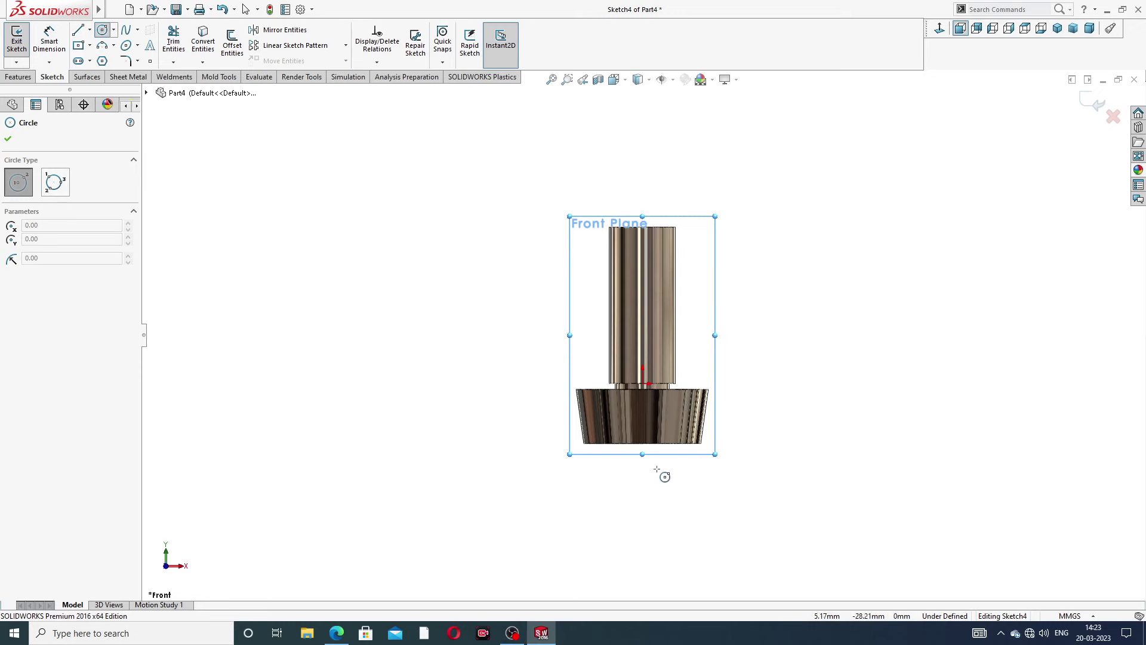
scroll(657, 470, "down", 2)
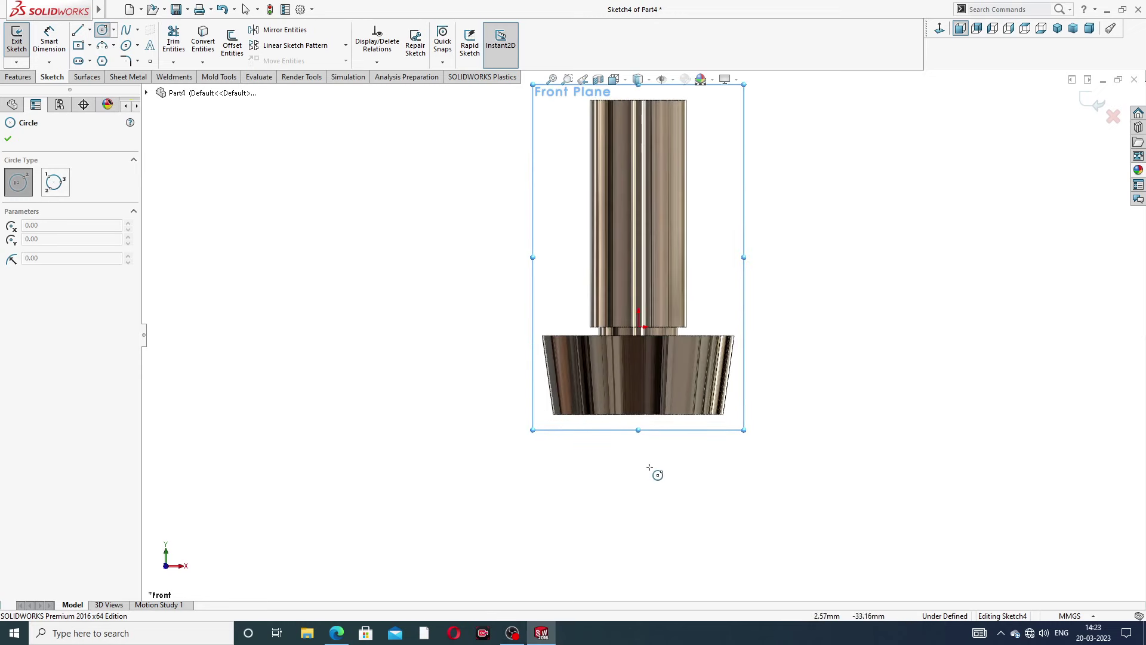
left_click(639, 501)
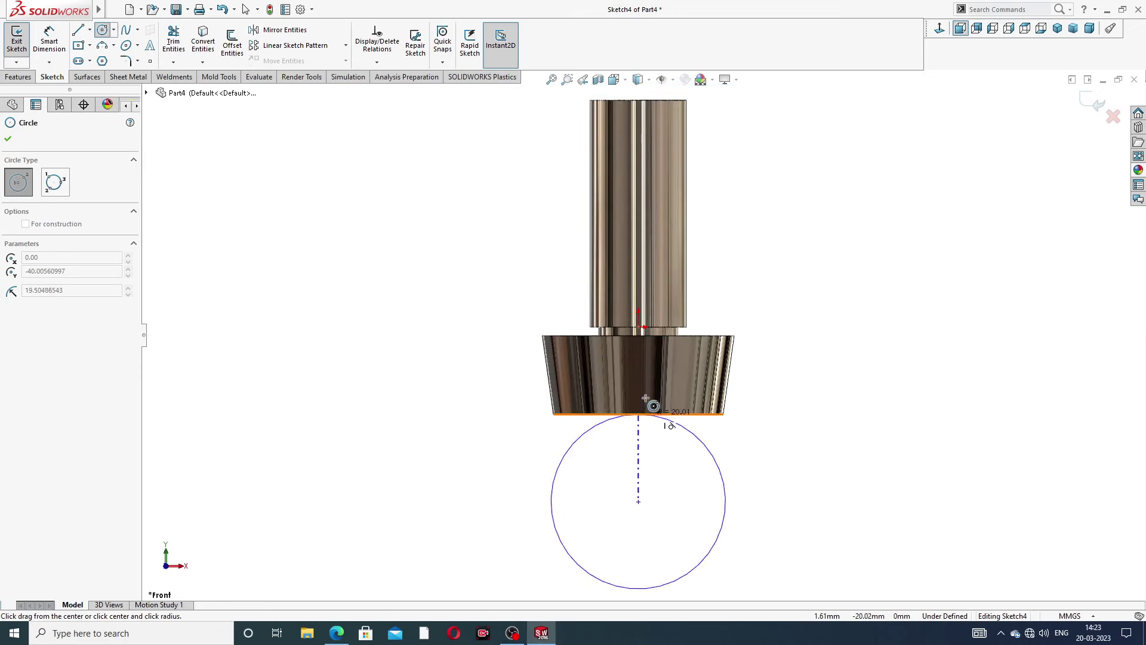
left_click(645, 346)
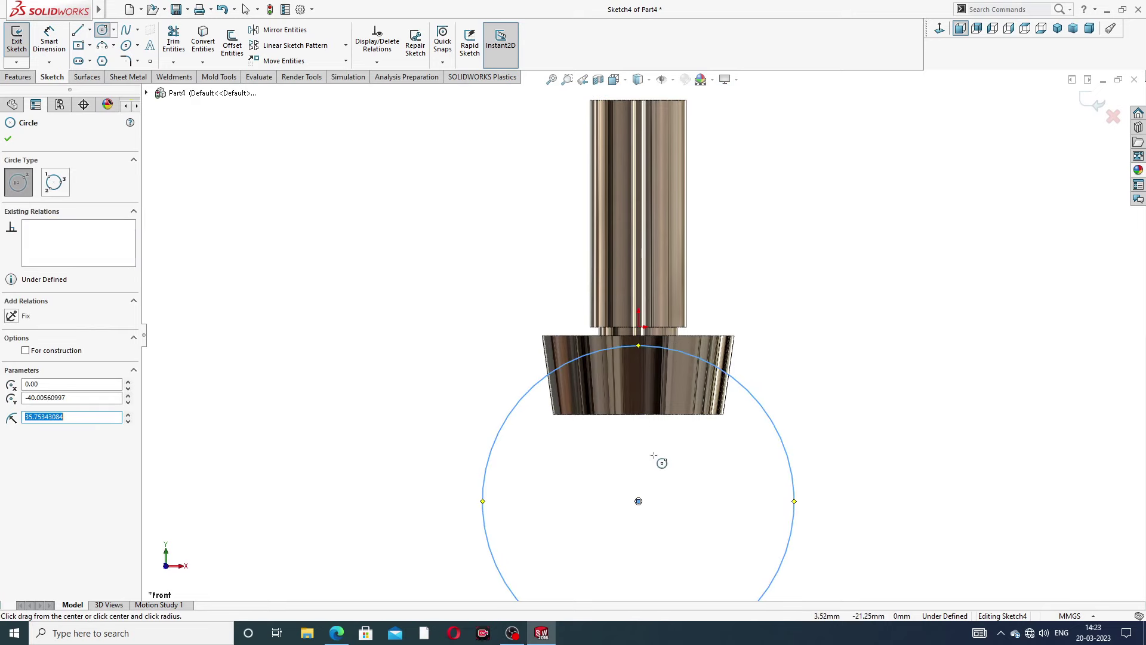
left_click(638, 502)
left_click(638, 372)
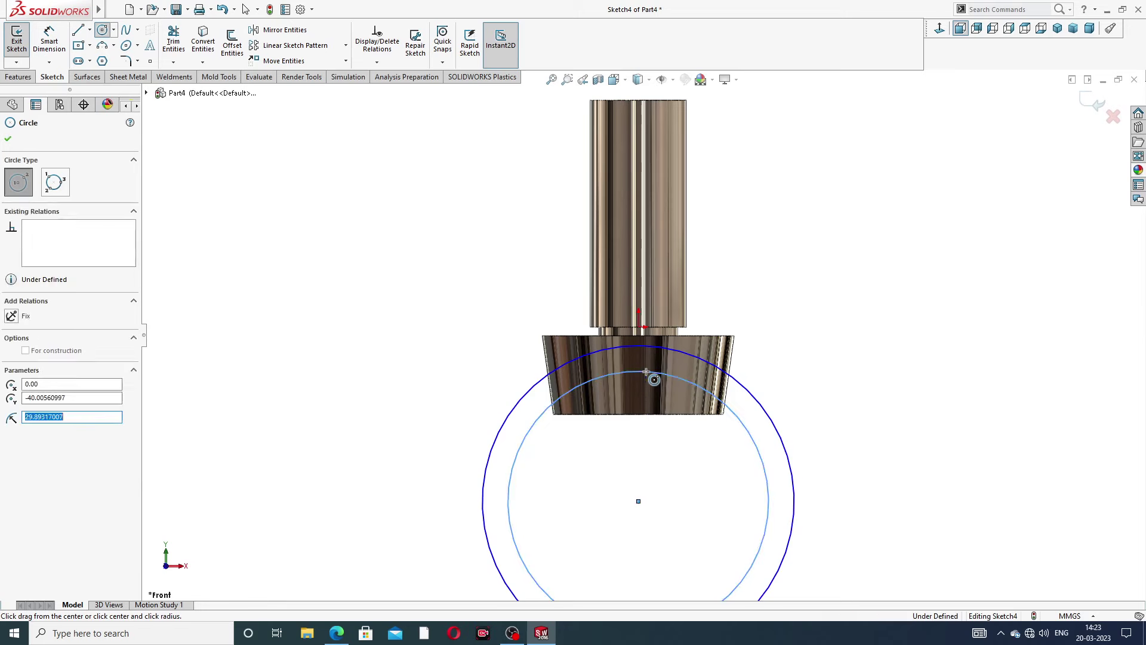
right_click(844, 183)
left_click(875, 193)
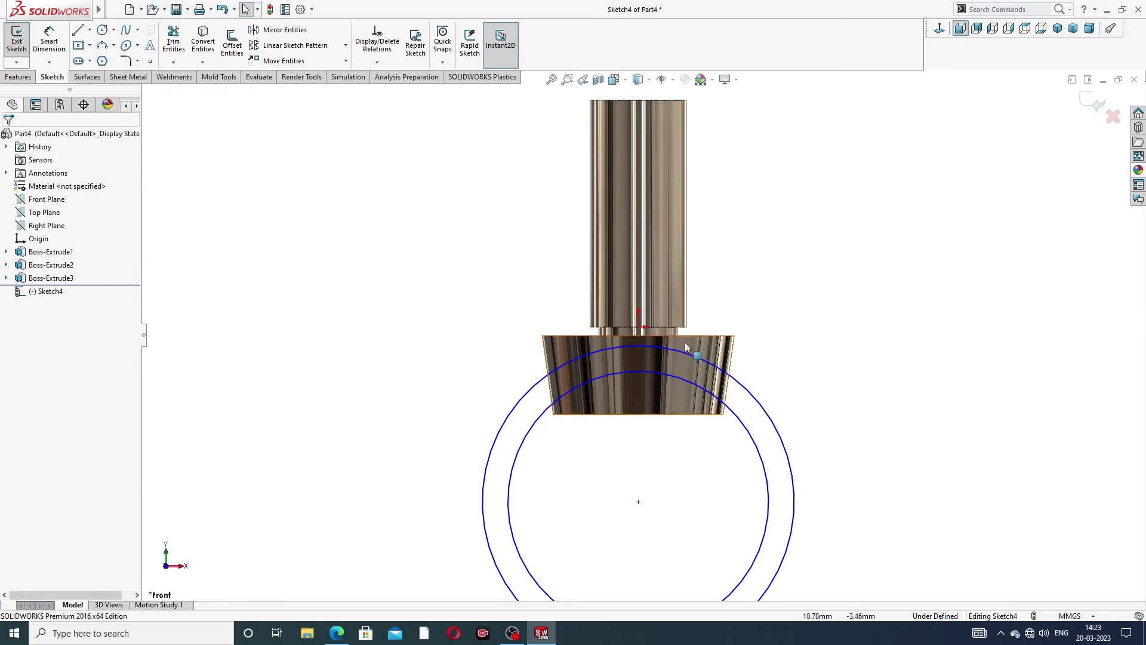
Make the circles' centre vertical to the origin.
left_click(639, 328)
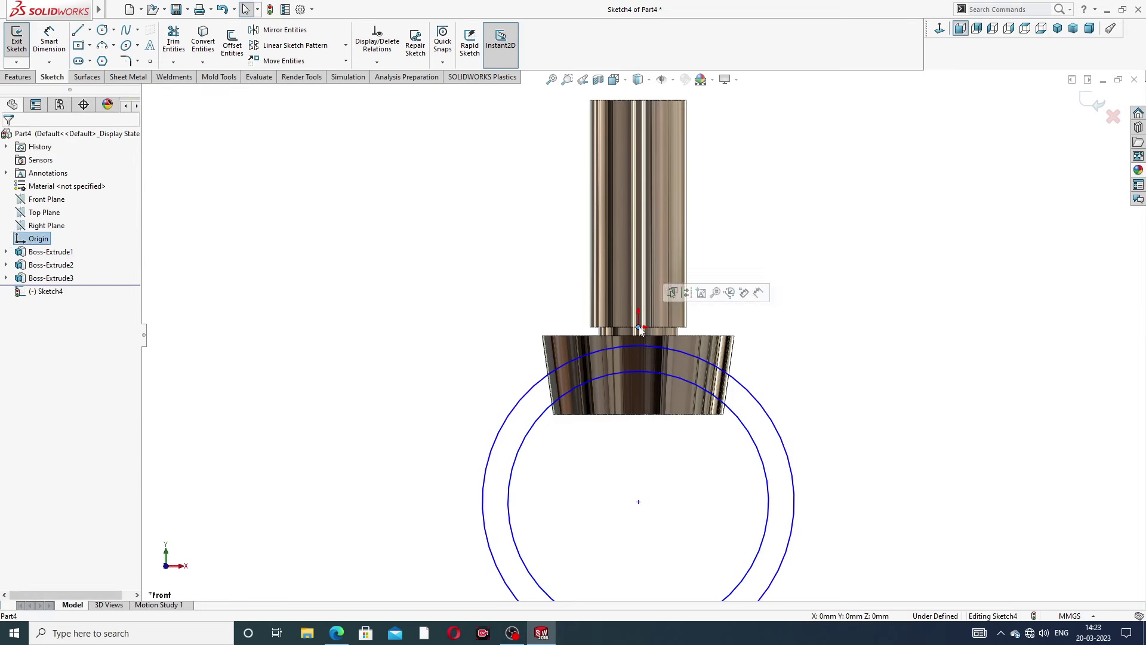
left_click(639, 502, "ctrl")
left_click(687, 452)
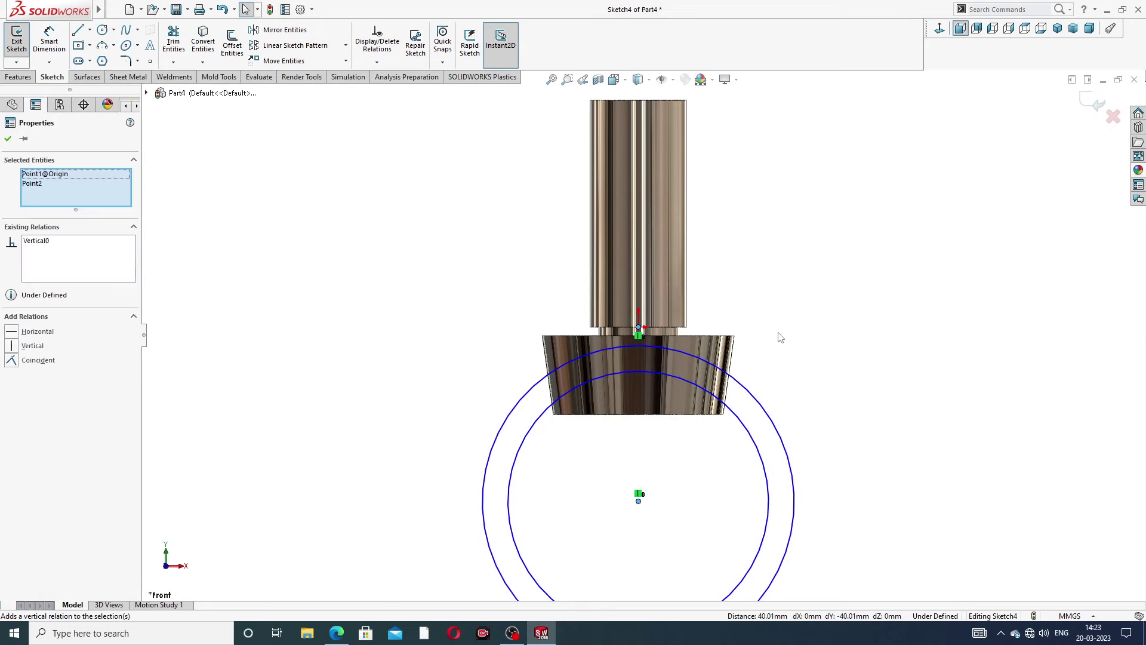
left_click(793, 287)
Dimension the outer circle to Ø72 mm and the inner circle to Ø58 mm.
left_click(49, 39)
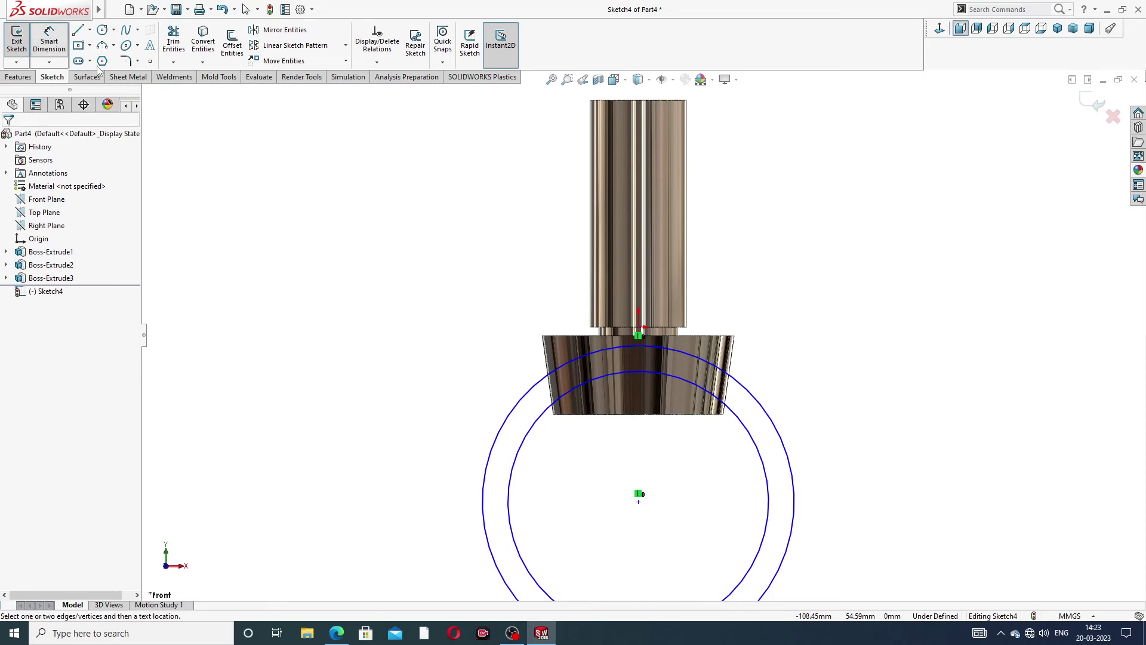
key("z")
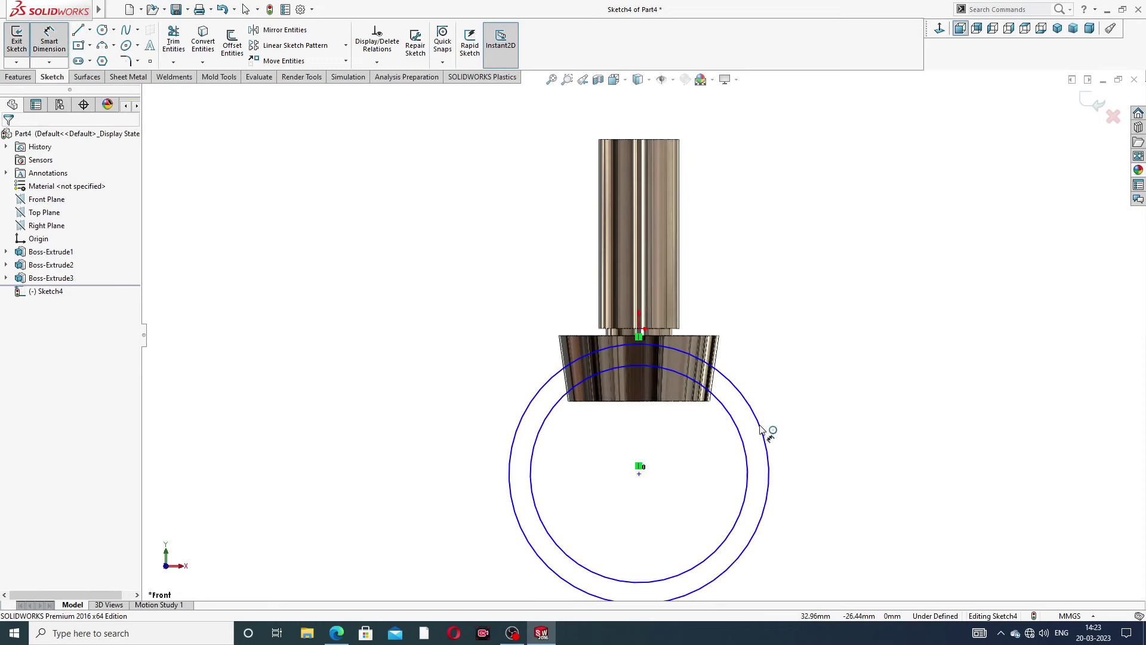
left_click(765, 435)
left_click(823, 341)
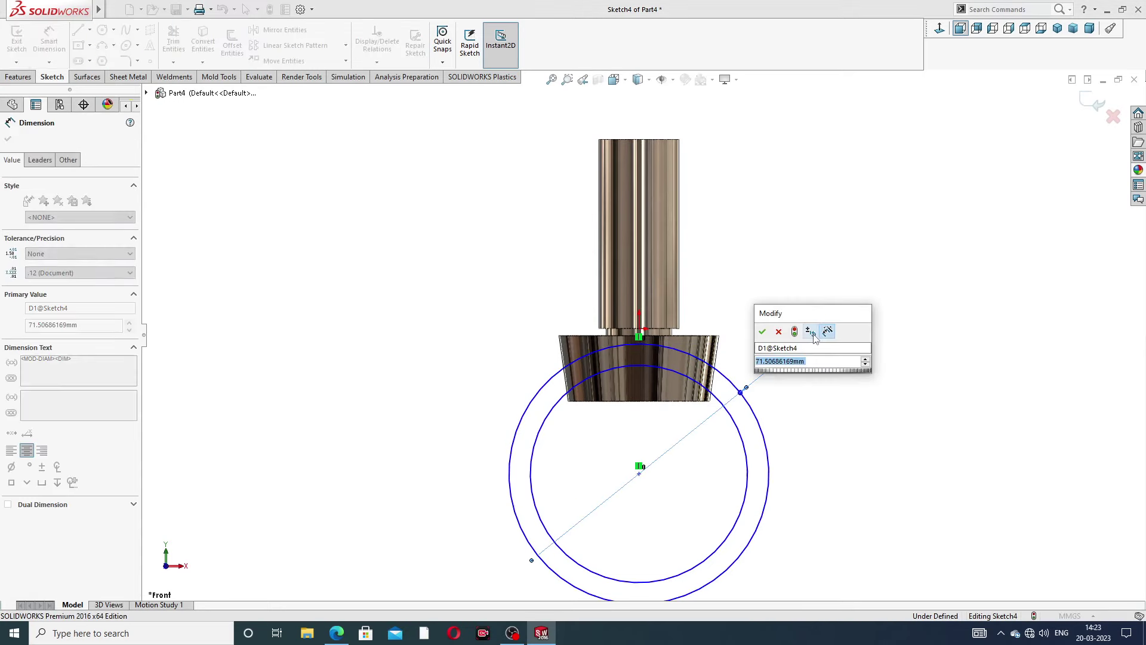
type("72")
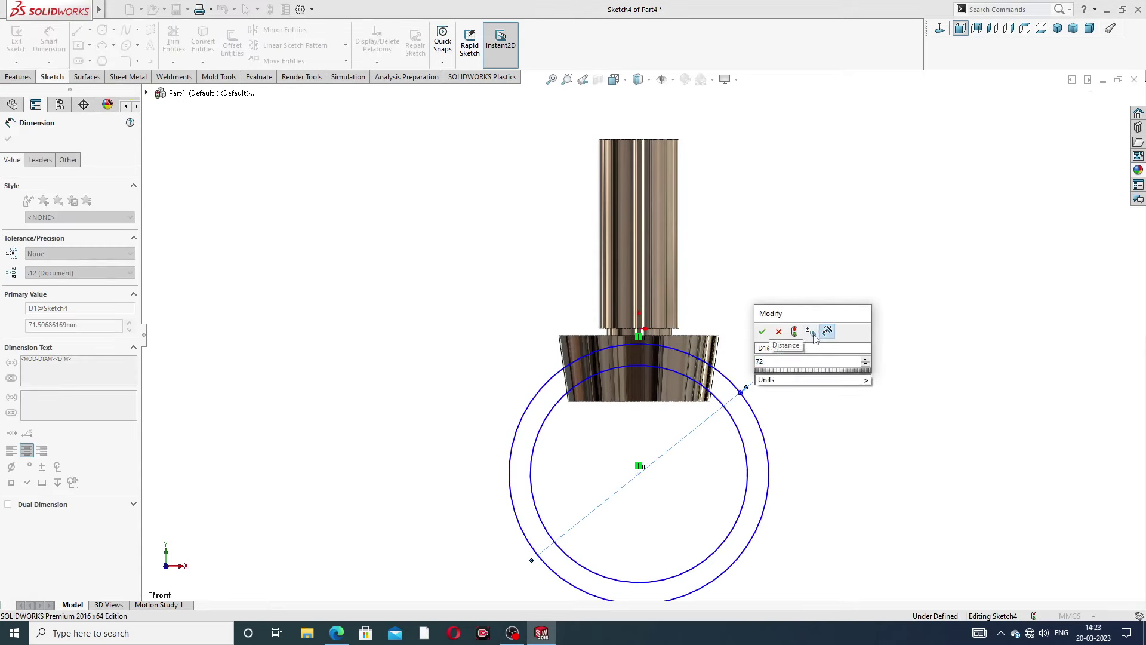
key("Return")
left_click(739, 429)
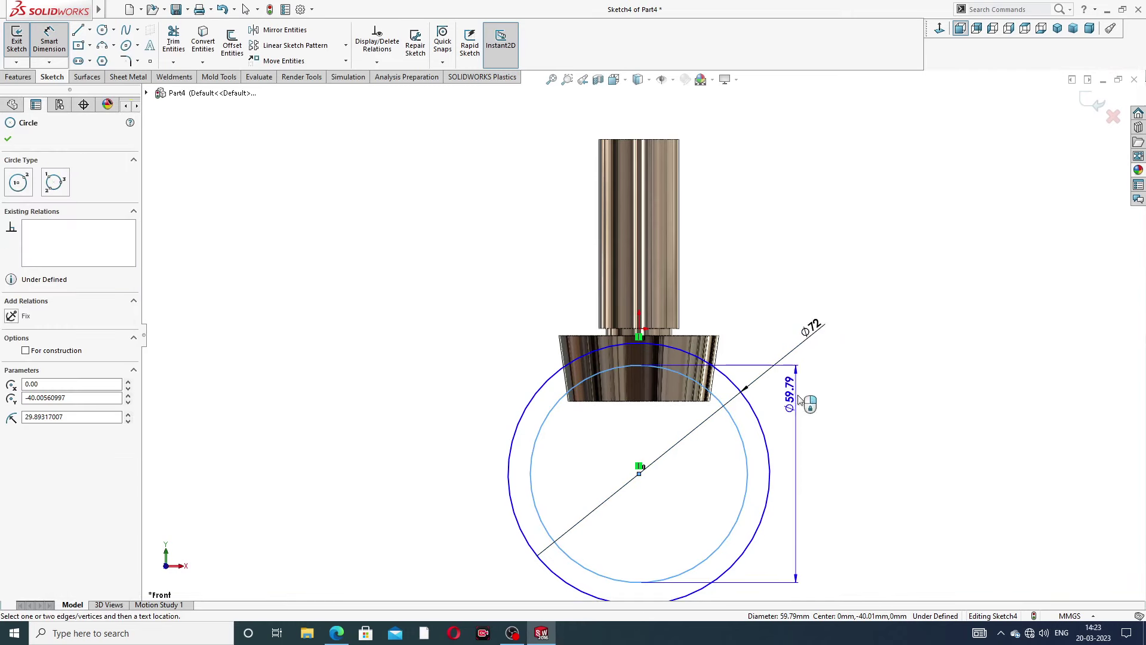
left_click(822, 365)
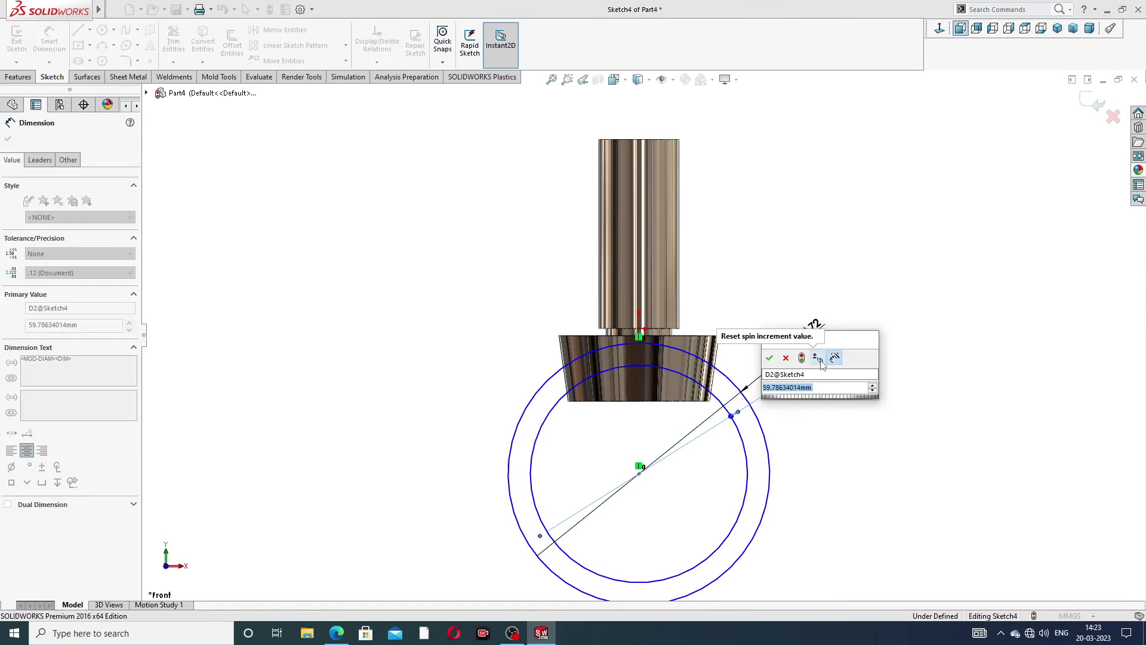
type("58")
key("Return")
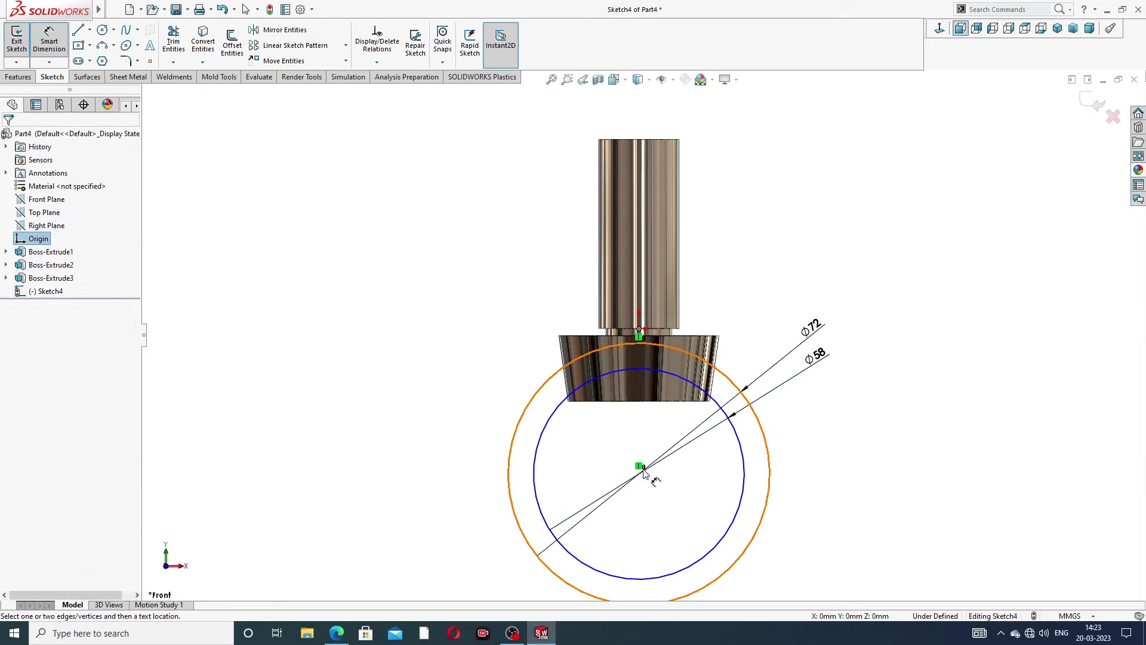
Set the distance between origin and ring centre to 38 mm.
left_click(640, 475)
left_click(639, 329)
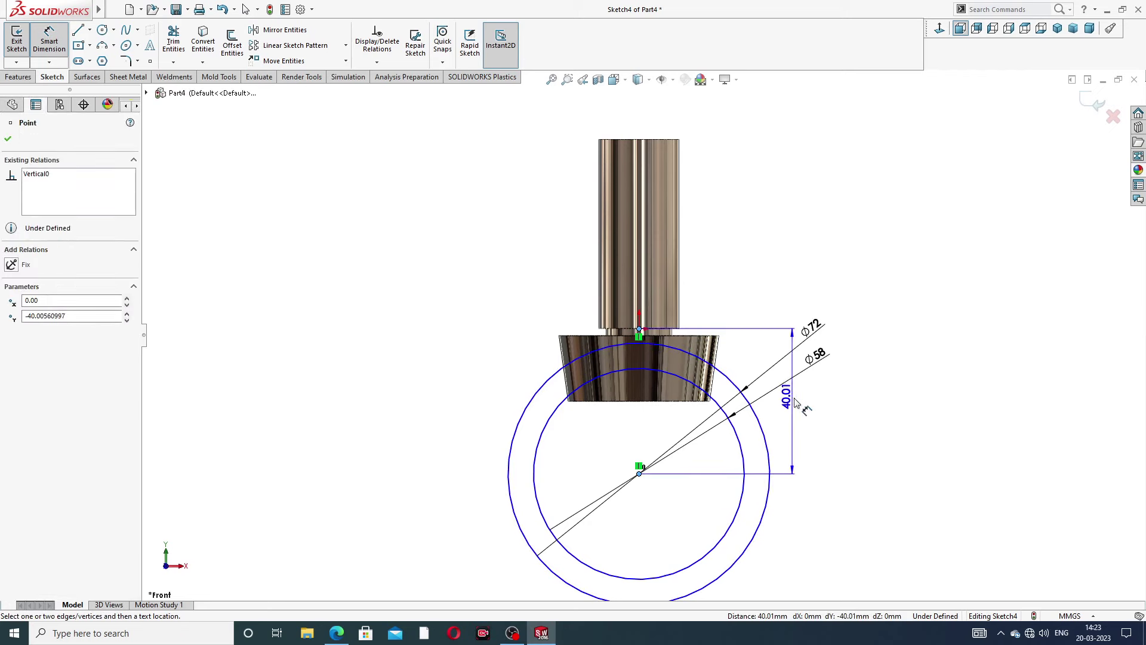
left_click(797, 399)
type("38")
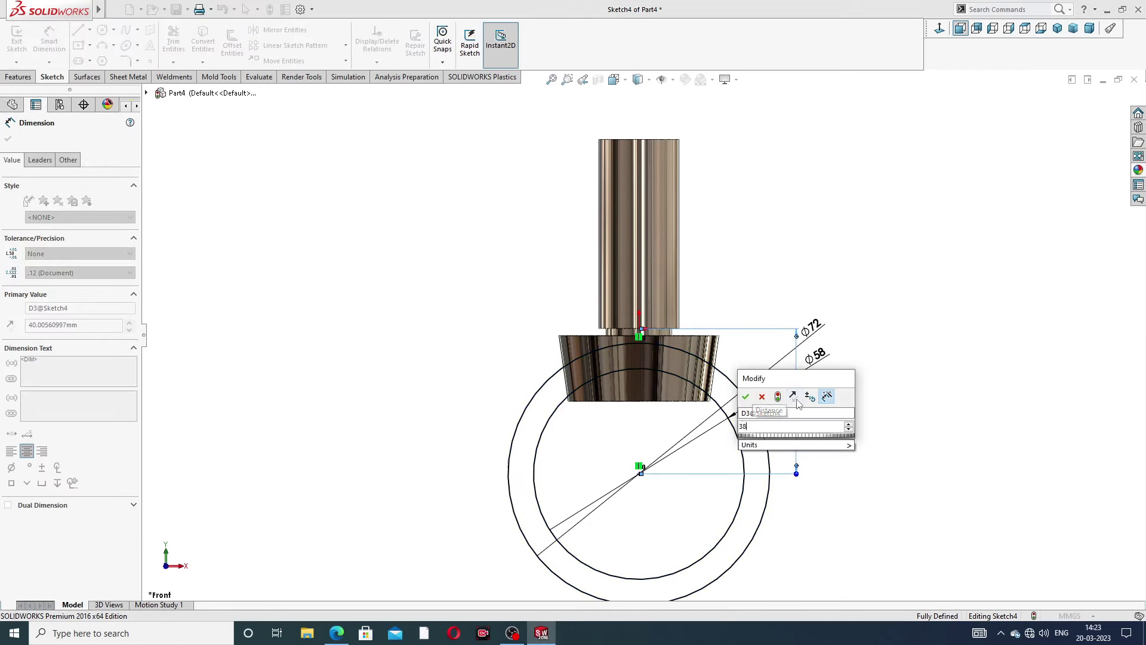
key("Return")
left_click(798, 379)
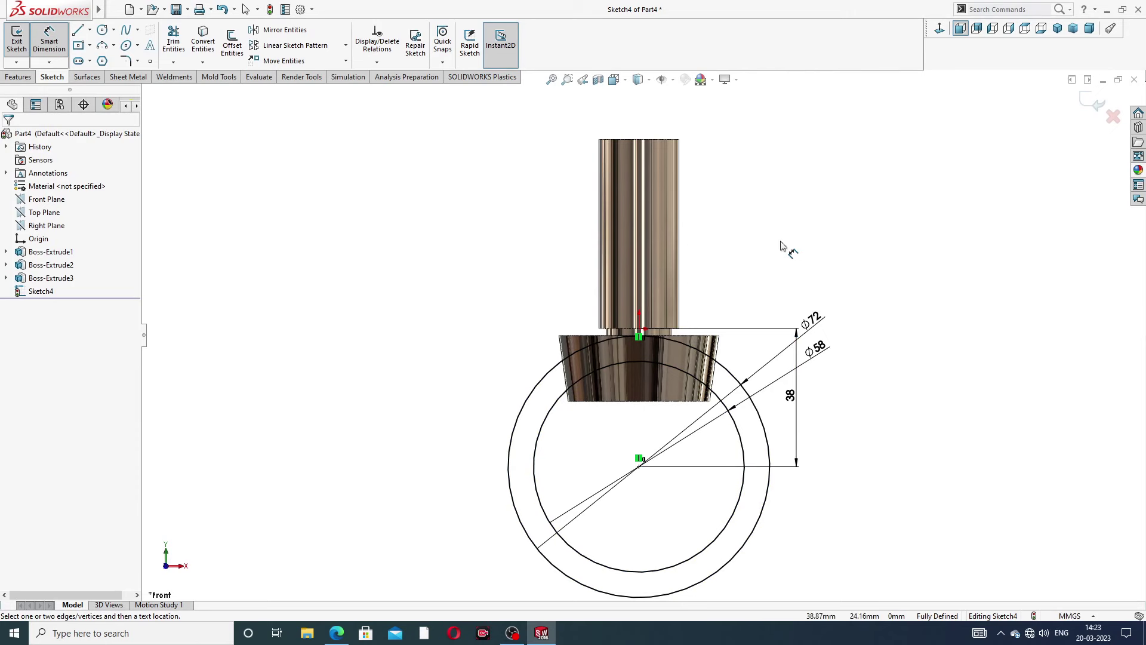
right_click(782, 247)
left_click(803, 178)
scroll(643, 336, "up", 3)
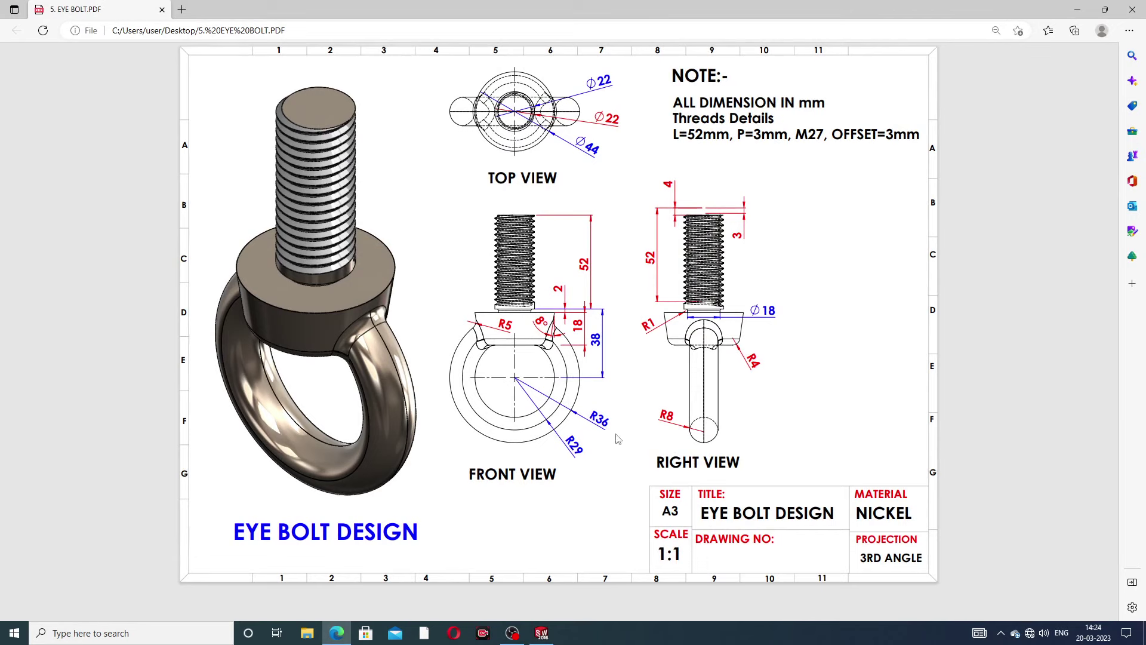
left_click(334, 638)
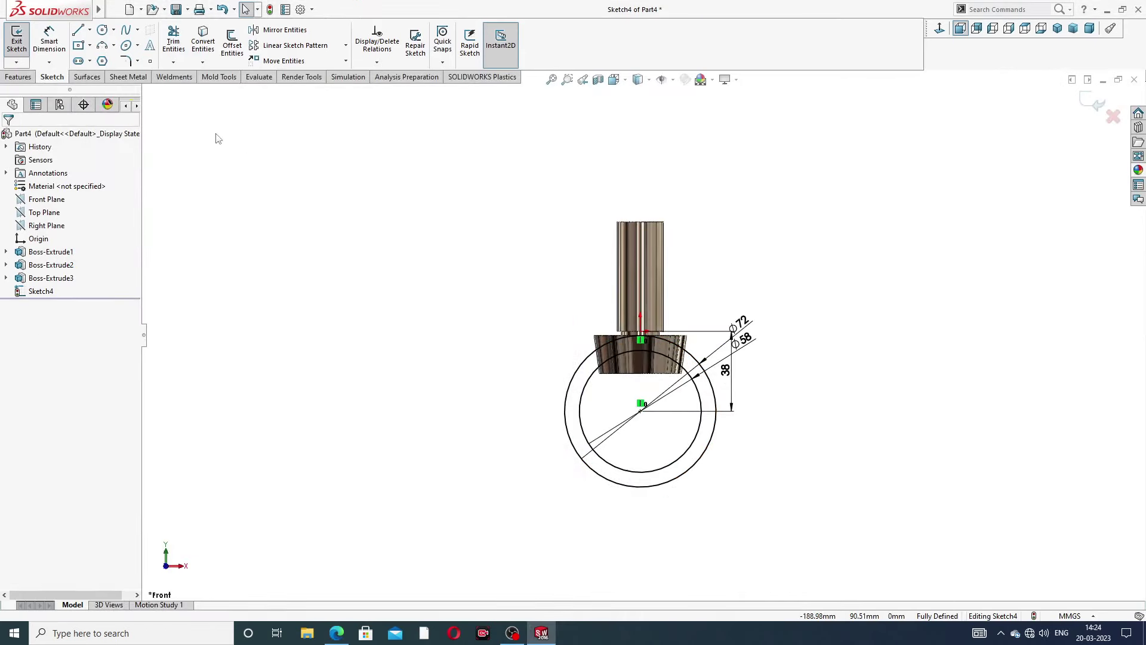
Extrude the Ø72/Ø58 ring sketch 16 mm with a Mid Plane end condition.
left_click(18, 76)
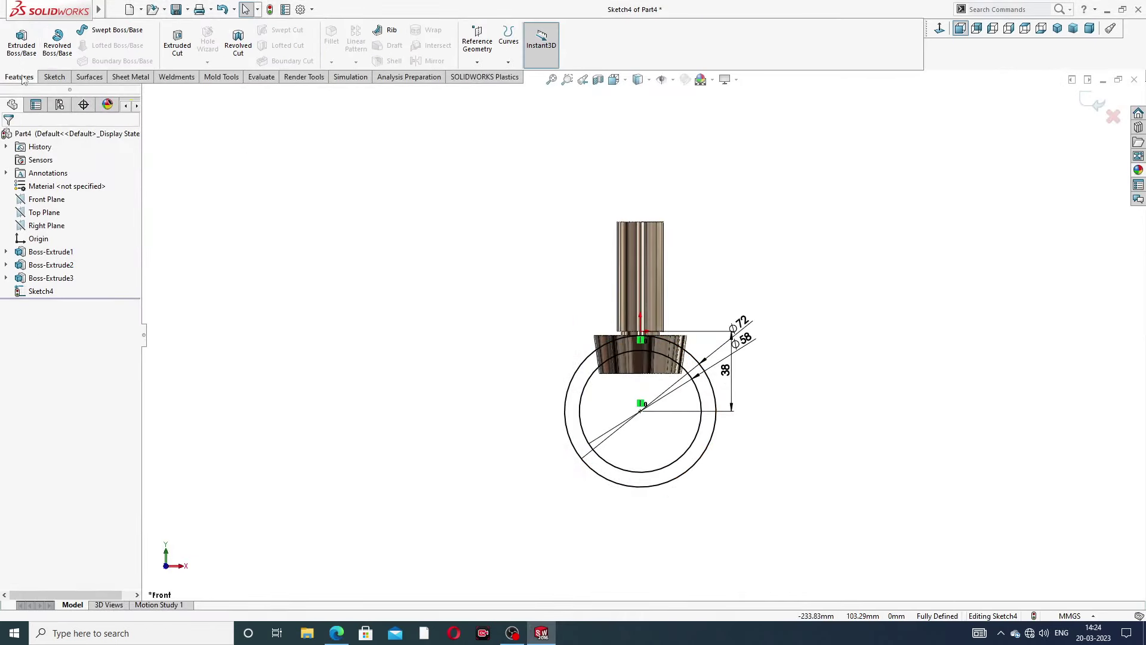
left_click(22, 42)
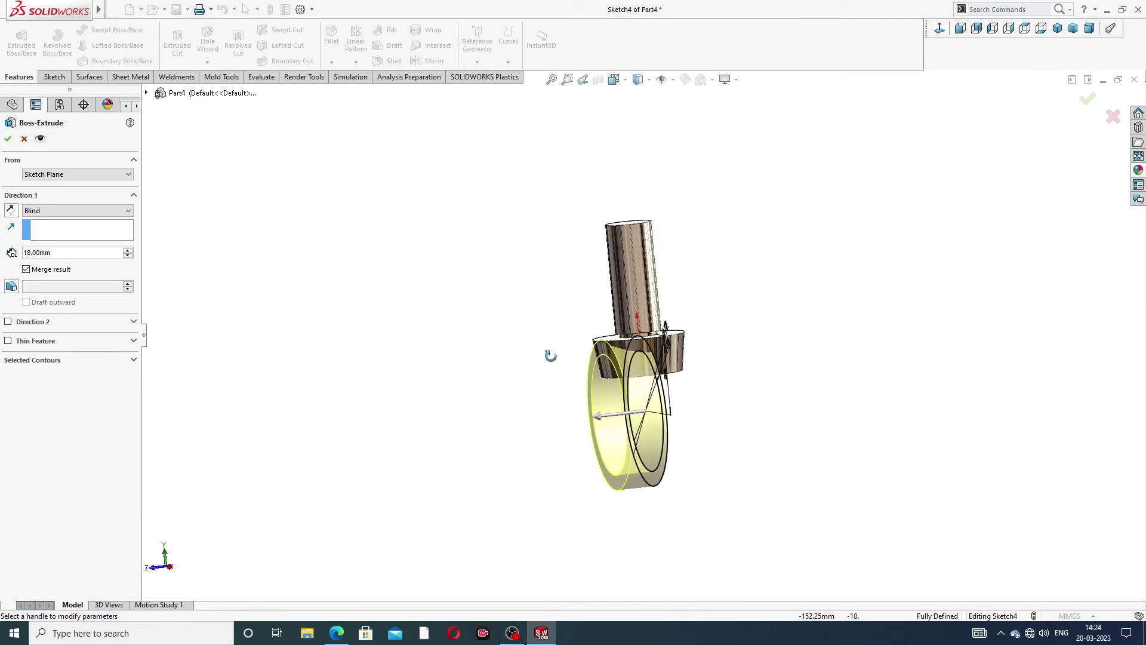
left_click(84, 211)
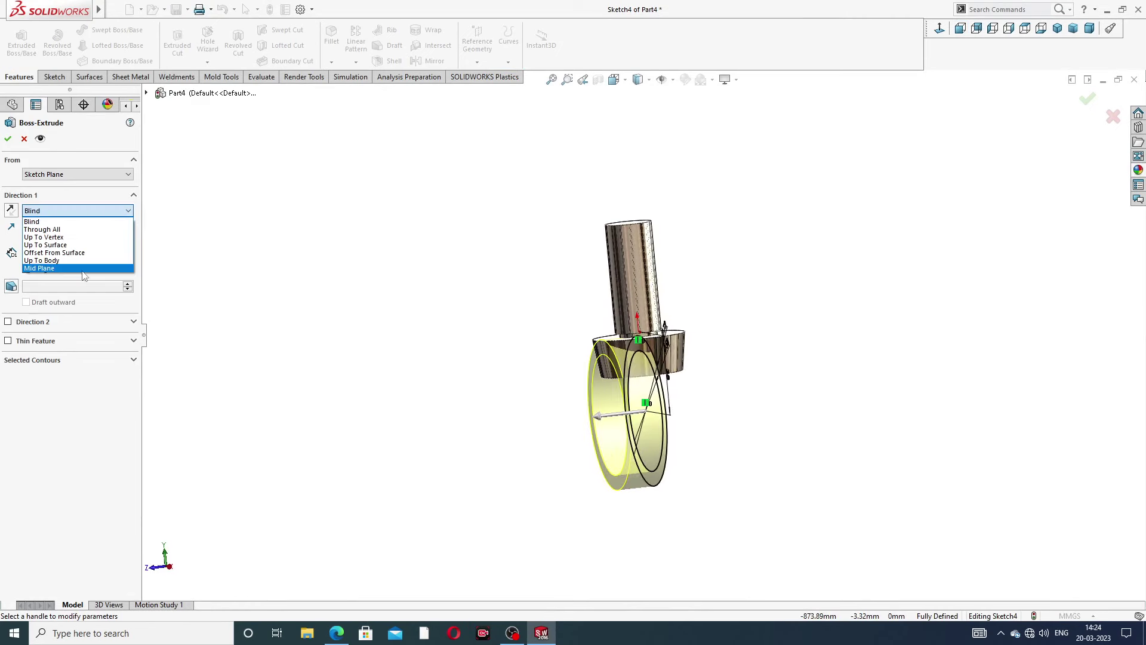
left_click(77, 269)
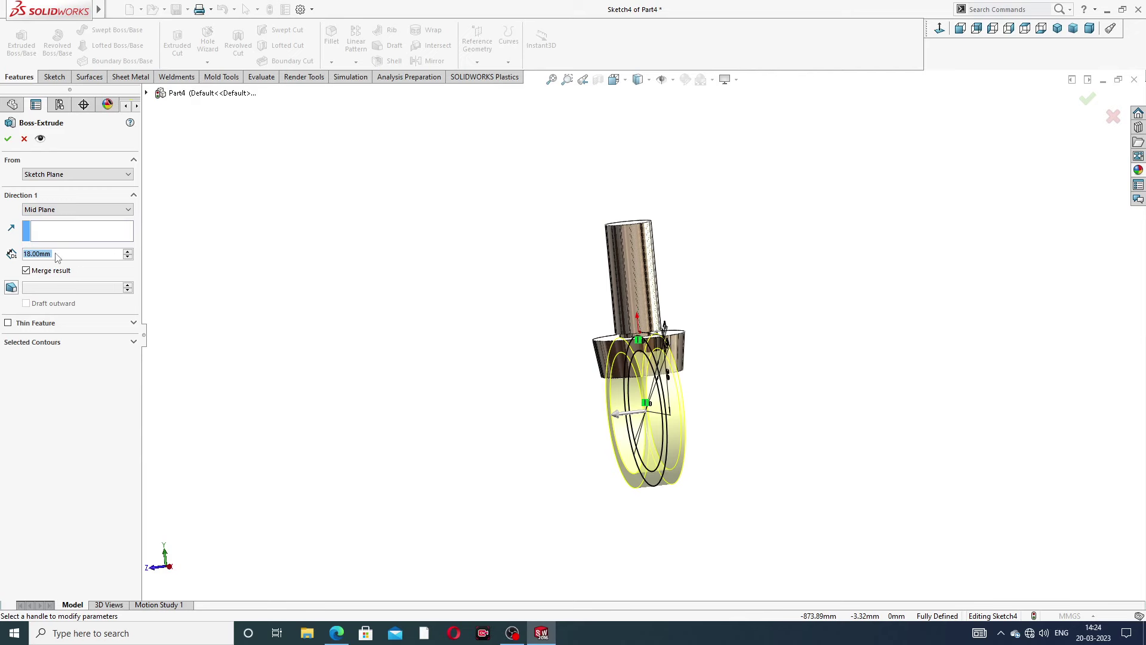
type("16")
key("Return")
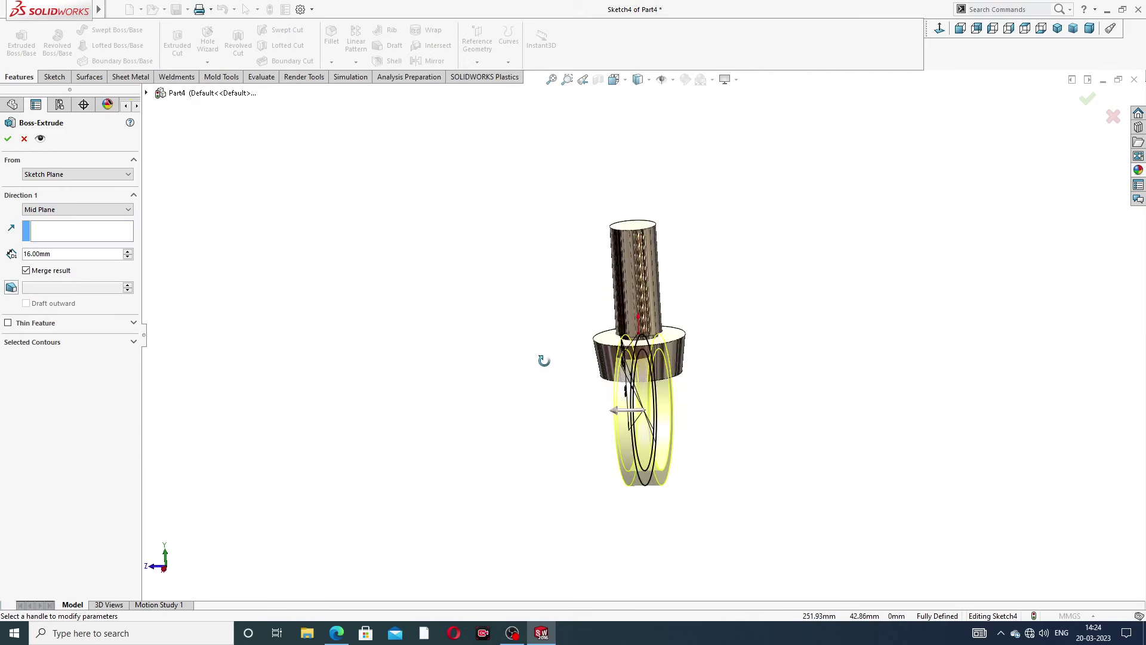
middle_click_drag(575, 327, 533, 343)
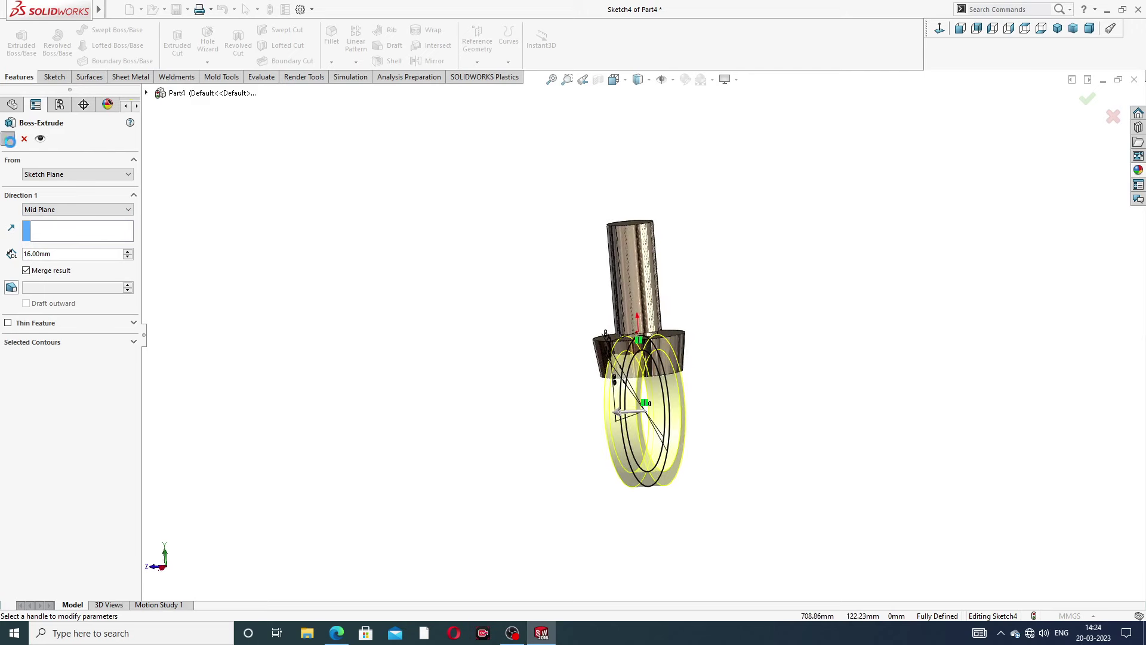
left_click(9, 140)
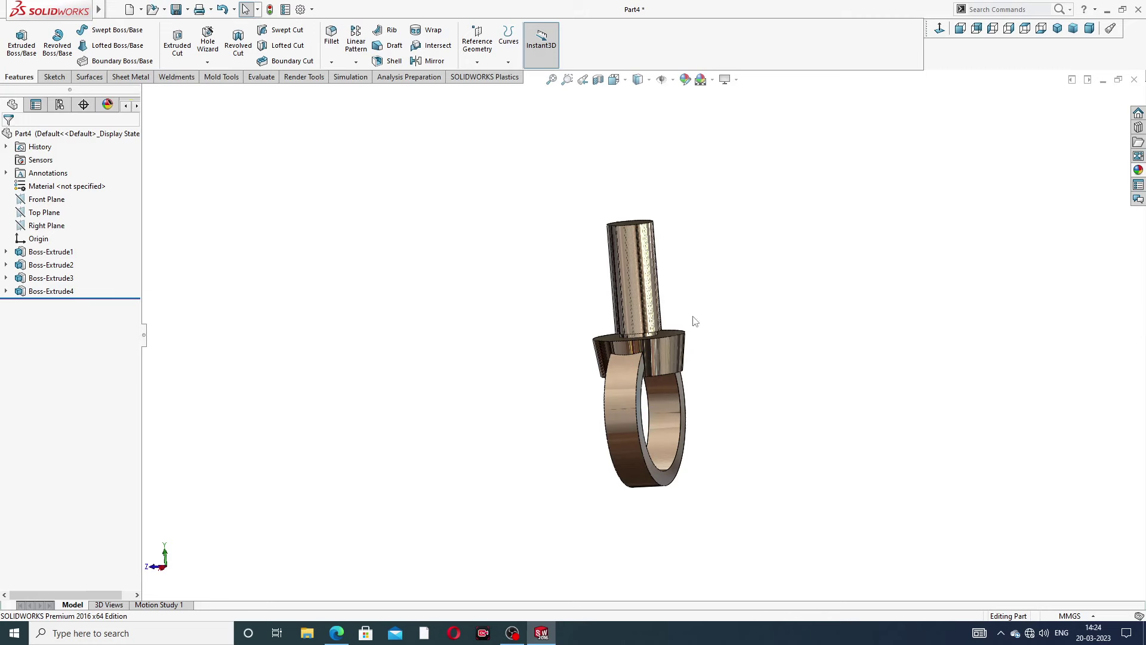
mouse_move(694, 321)
middle_mouse_down()
mouse_move(644, 309)
mouse_move(722, 353)
mouse_move(754, 353)
middle_mouse_up()
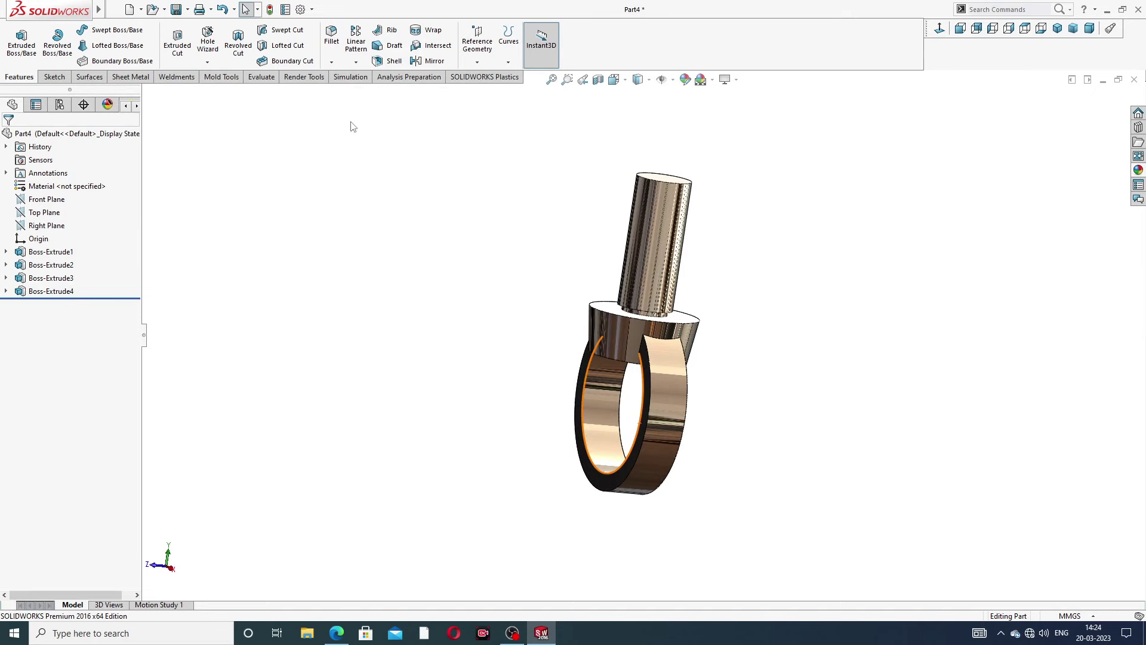
Start a fillet and set its radius to 7.5 mm.
left_click(332, 35)
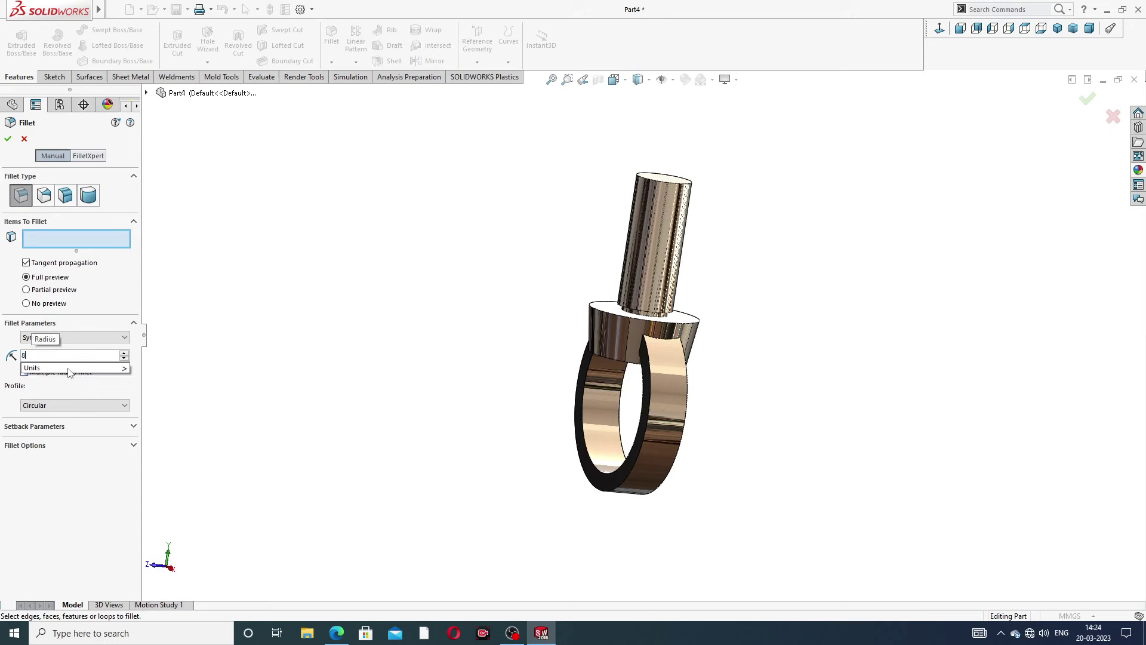
type("8")
key("Return")
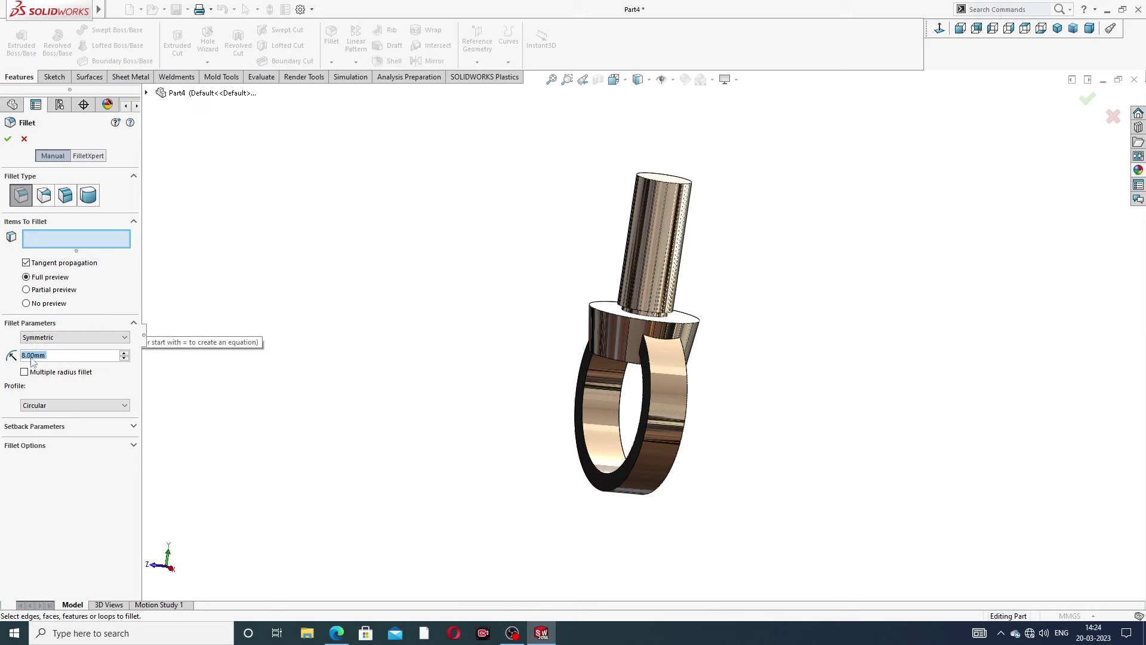
type("7")
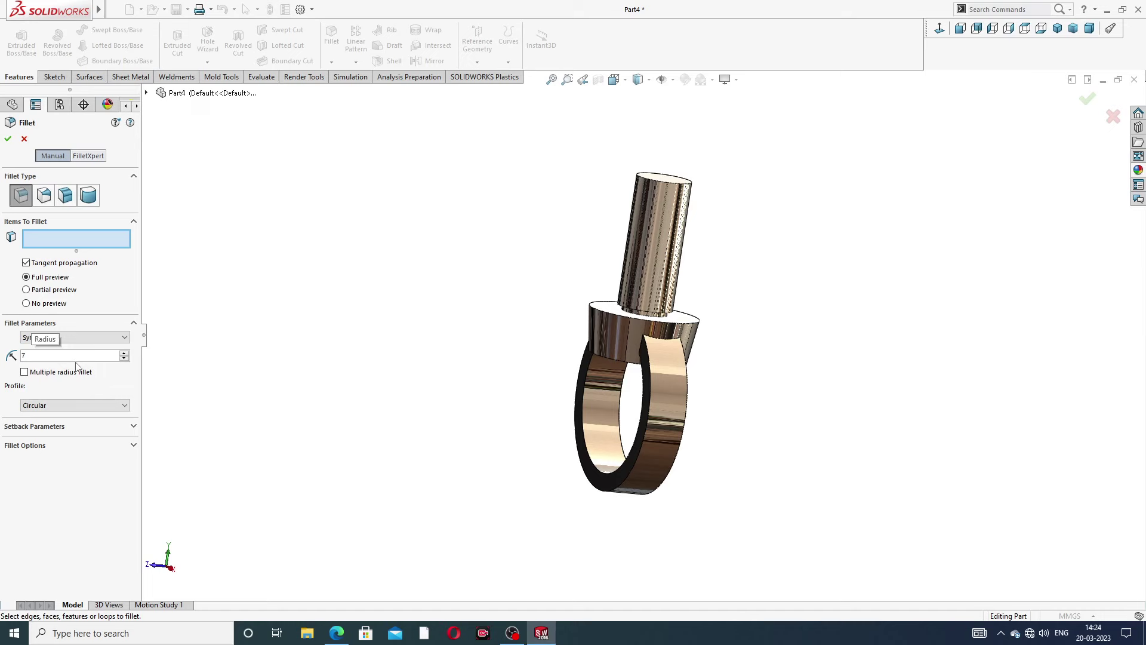
type(".5")
key("Return")
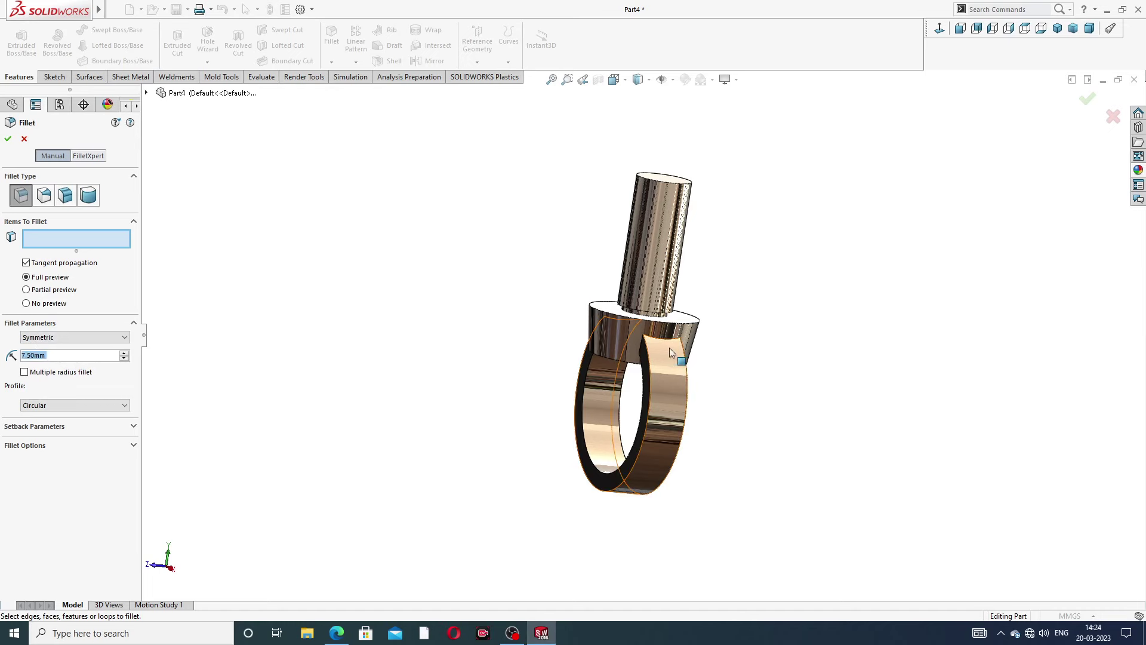
Pick two ring edges, cancel the fillet, and begin a fresh one.
middle_click_drag(675, 358, 686, 389)
scroll(686, 389, "down", 2)
scroll(675, 368, "down", 3)
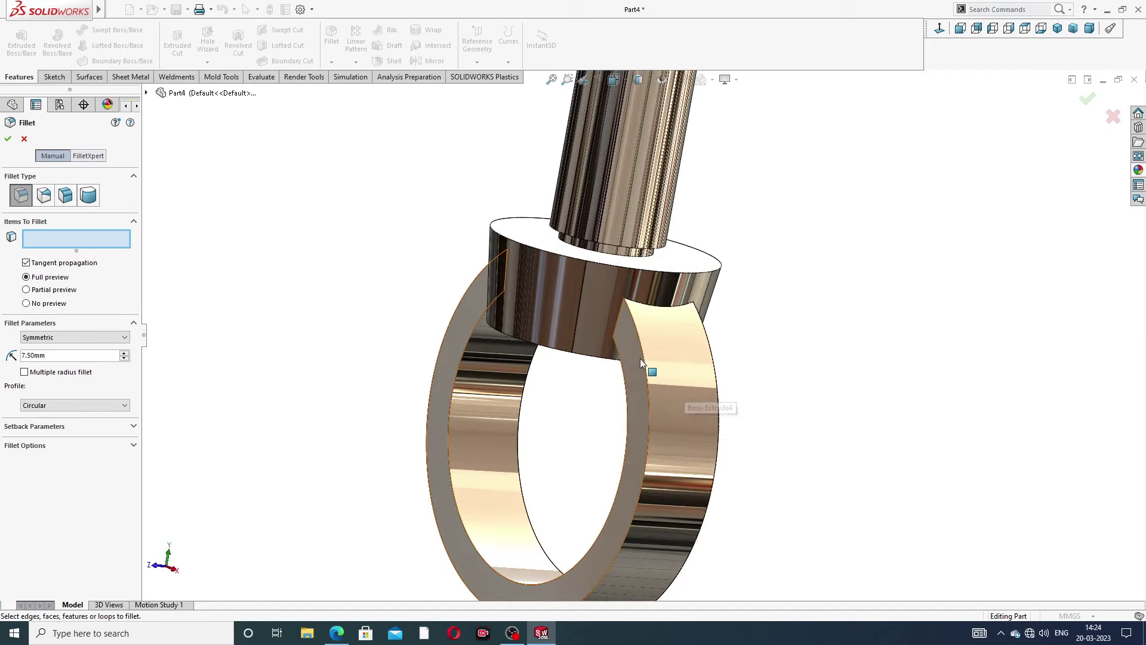
left_click(645, 354)
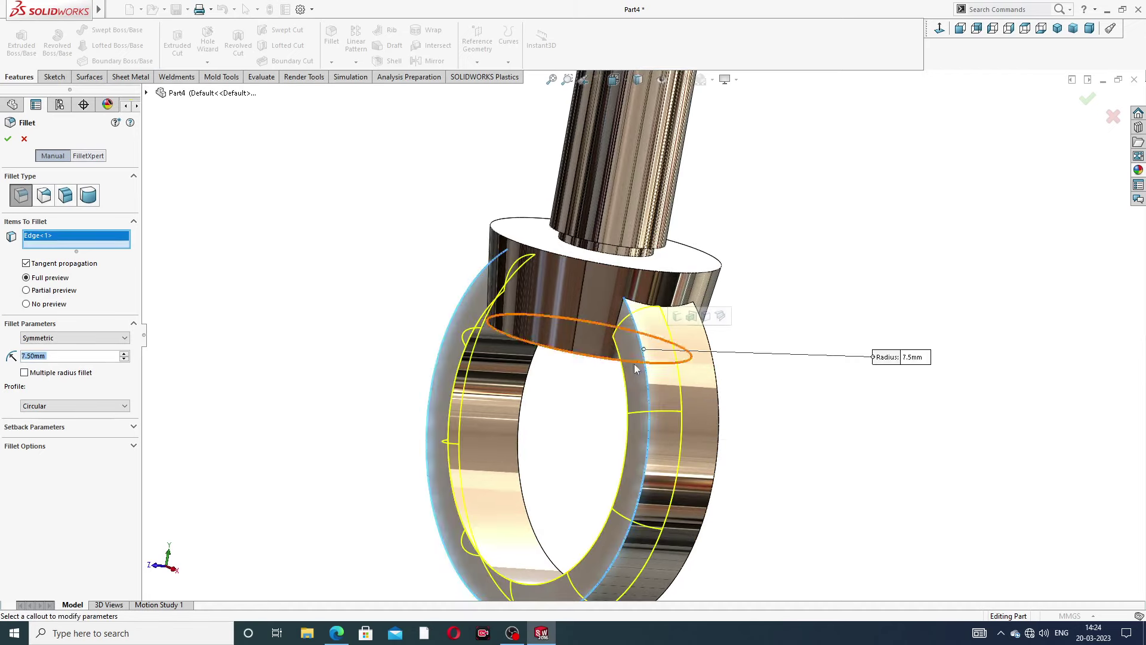
left_click(626, 383)
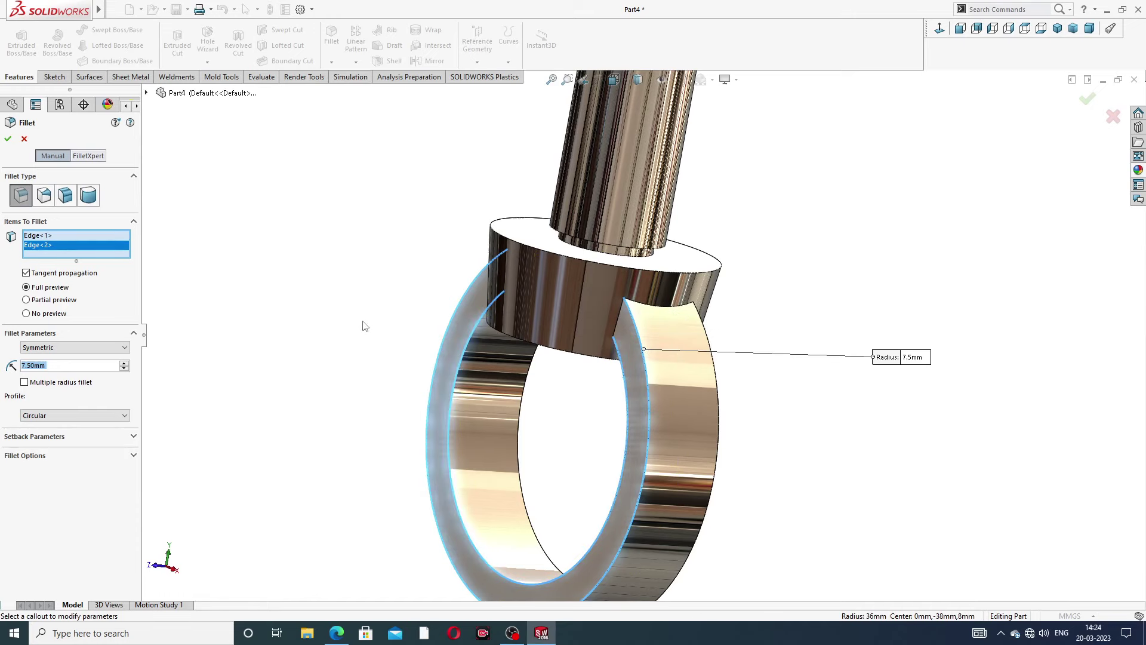
left_click(25, 139)
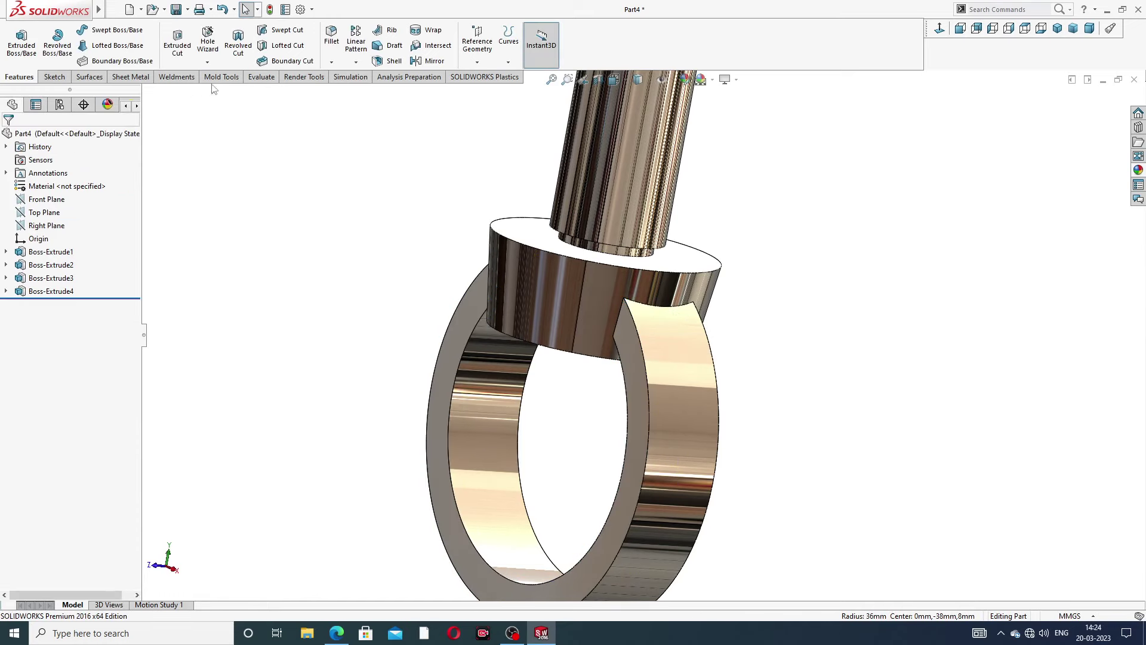
left_click(331, 43)
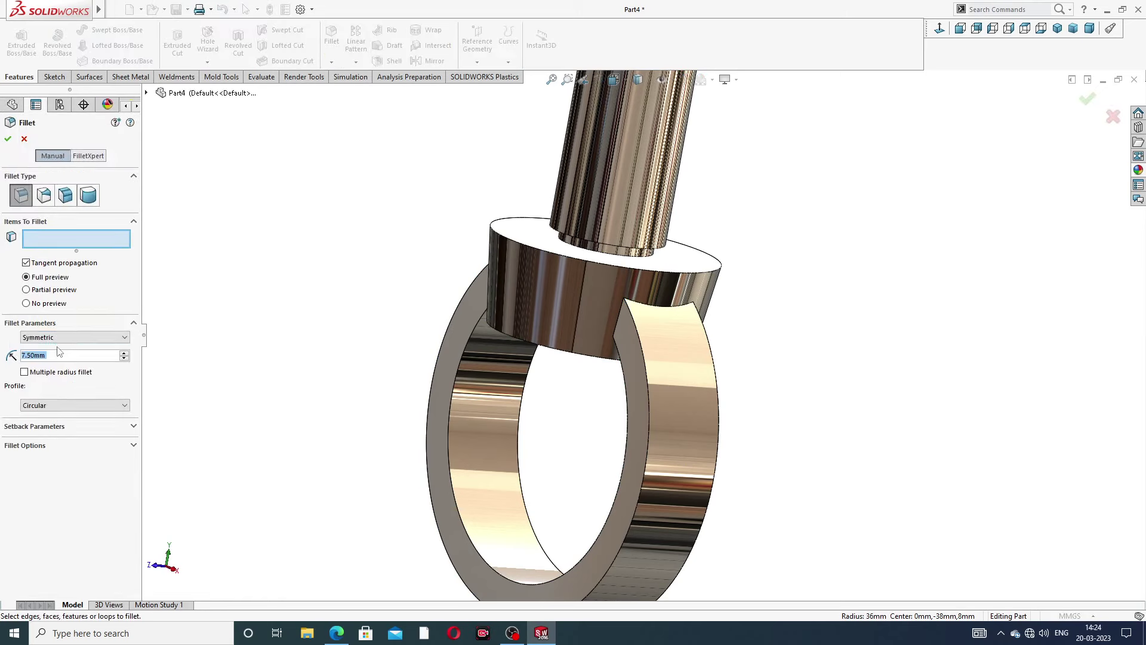
Set a 7 mm fillet radius and pick the first two ring edges.
type("7")
key("Return")
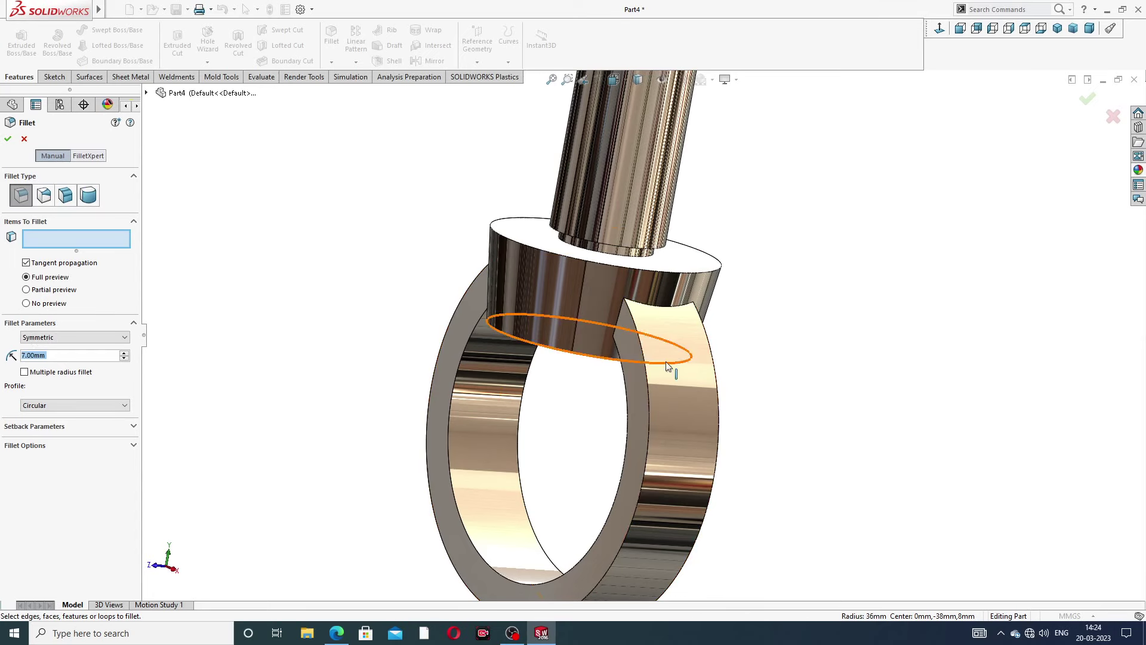
left_click(638, 370)
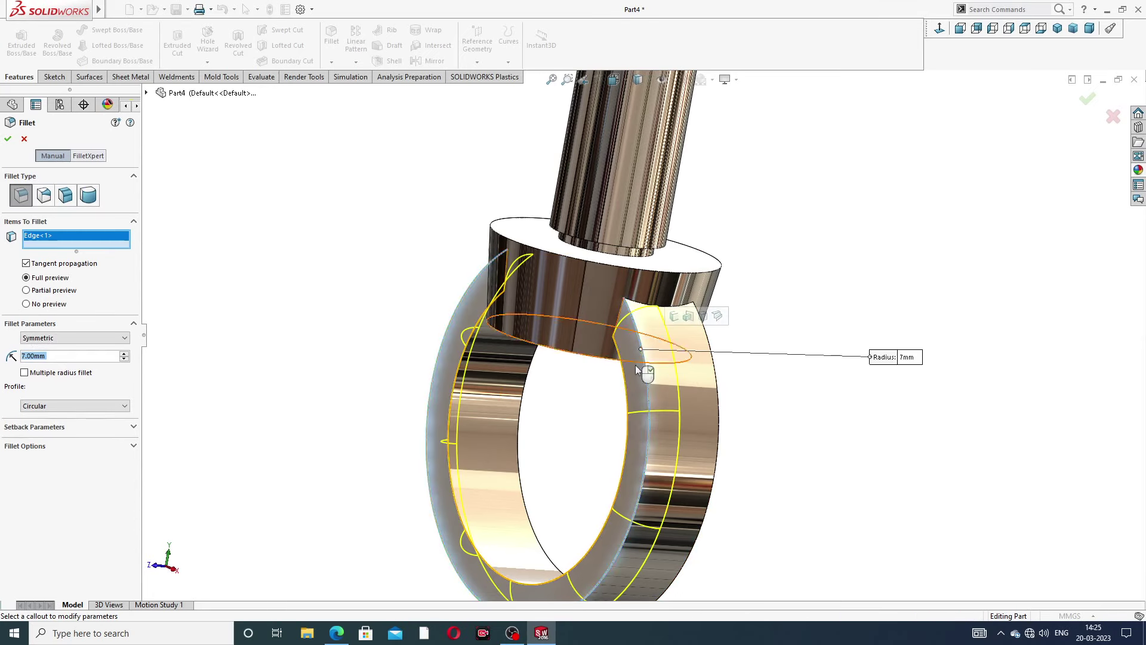
left_click(648, 388)
mouse_move(647, 388)
middle_mouse_down()
mouse_move(700, 383)
mouse_move(617, 364)
middle_mouse_up()
scroll(705, 385, "up", 2)
Add the third and inner ring edges and apply the 7 mm Fillet1.
left_click(678, 373)
scroll(609, 366, "down", 2)
scroll(638, 365, "down", 2)
scroll(617, 364, "down", 2)
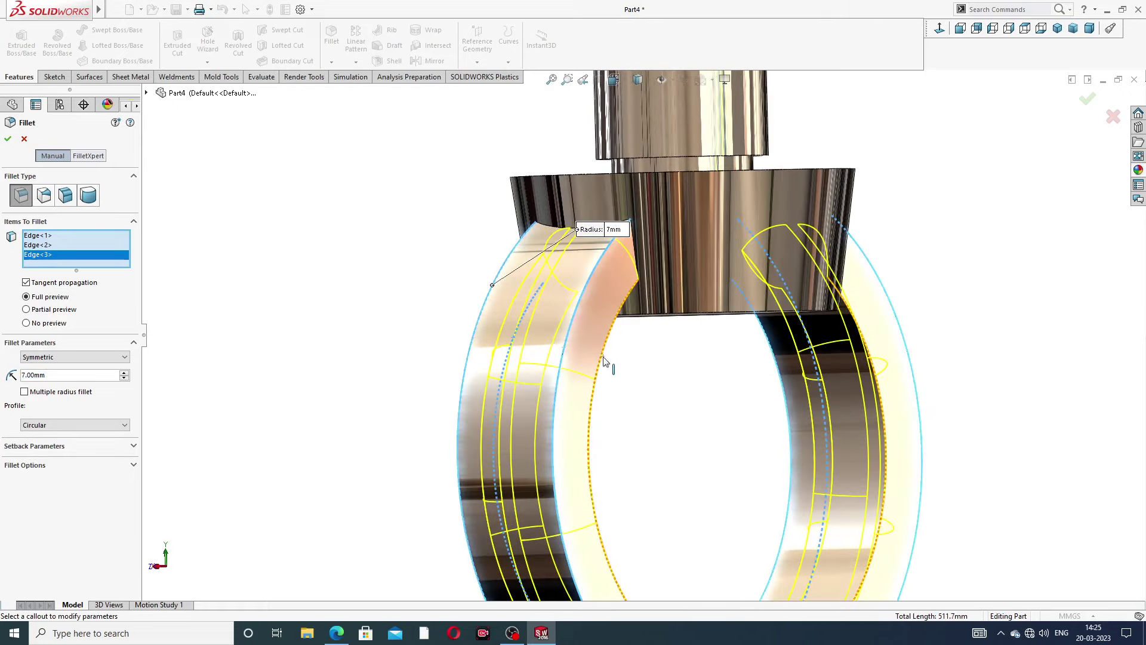
left_click(603, 361)
scroll(655, 365, "up", 3)
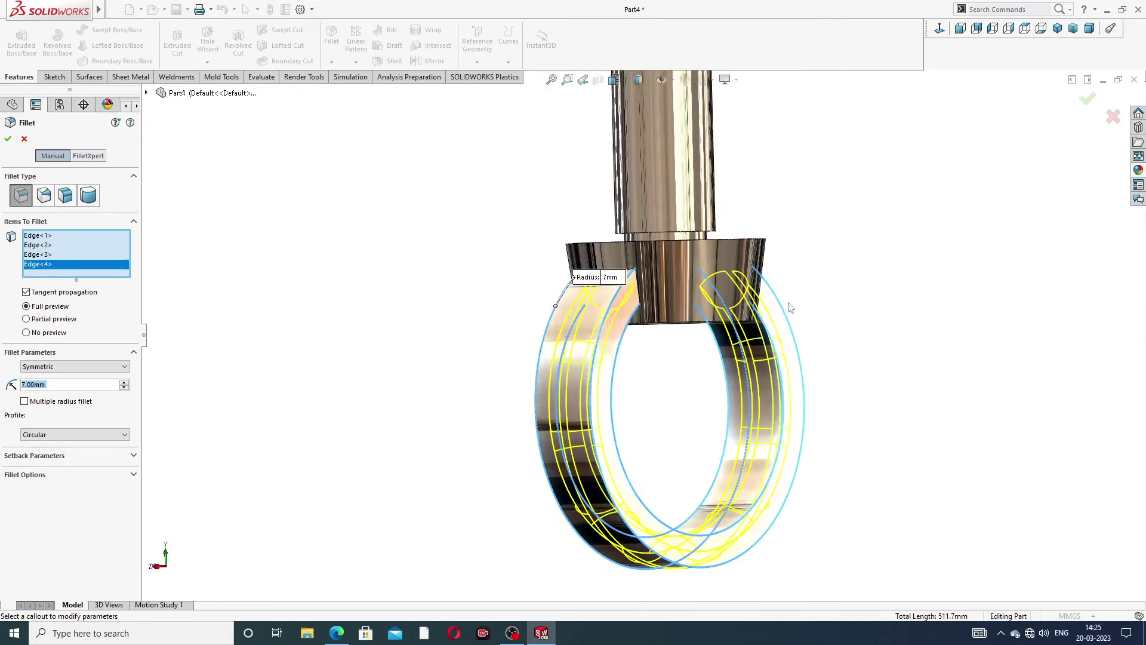
left_click(1088, 100)
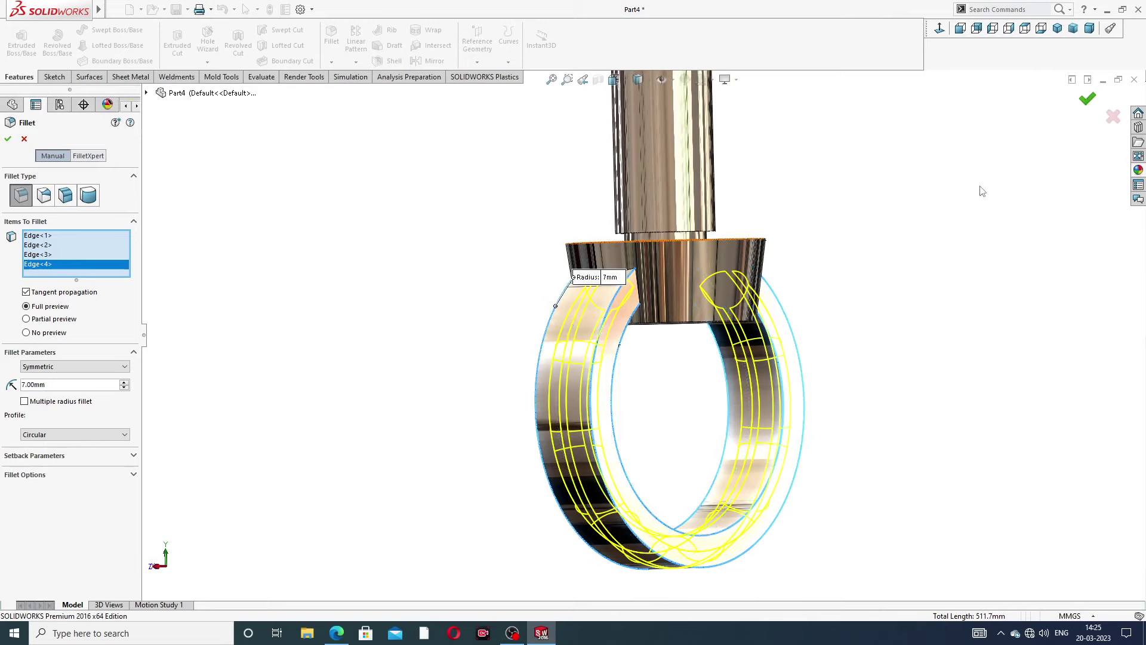
scroll(886, 309, "up", 2)
middle_click_drag(801, 323, 778, 360)
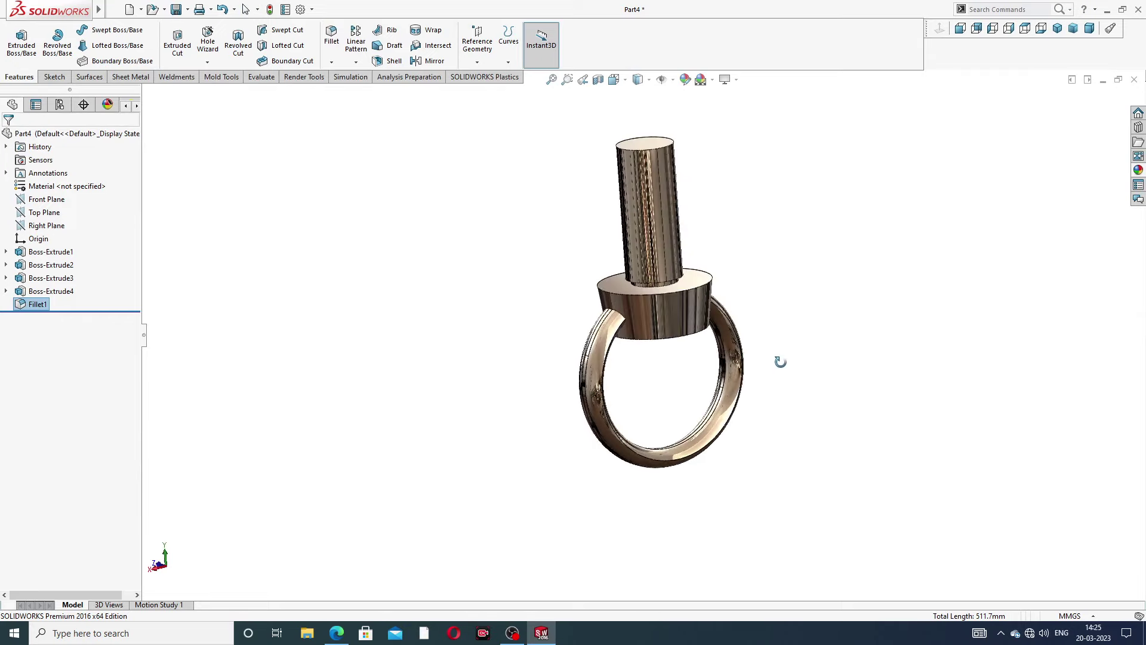
Review the EYE BOLT PDF drawing, then expand Boss-Extrude4 to show Sketch4.
scroll(717, 360, "down", 3)
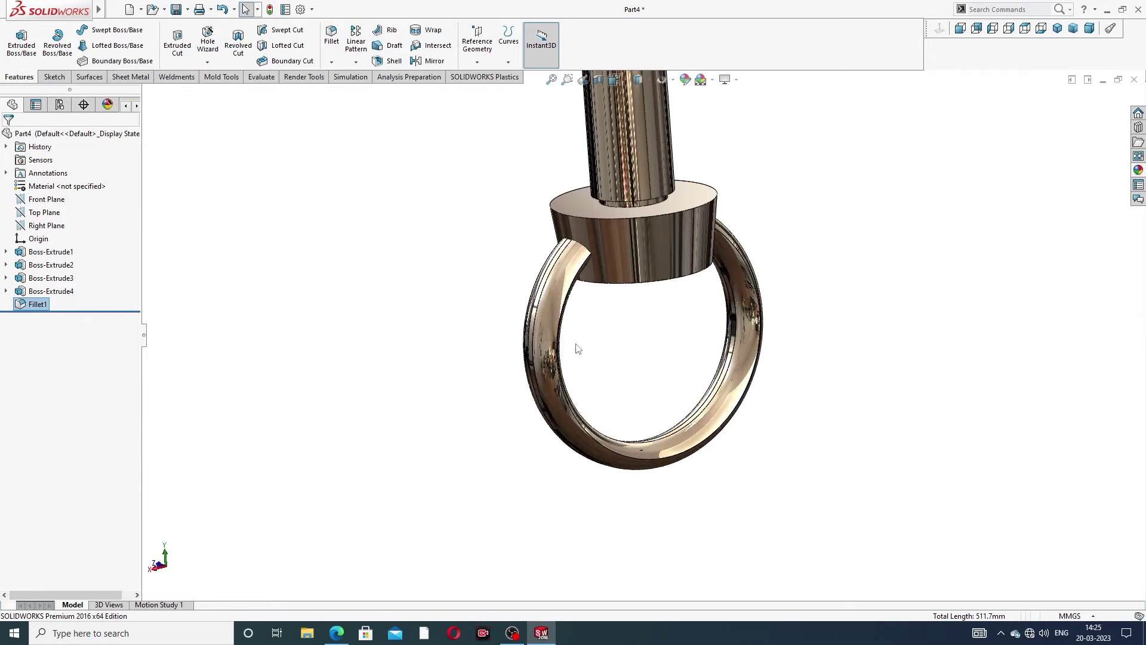
mouse_move(578, 348)
middle_mouse_down()
mouse_move(597, 312)
mouse_move(591, 379)
mouse_move(591, 318)
mouse_move(555, 396)
middle_mouse_up()
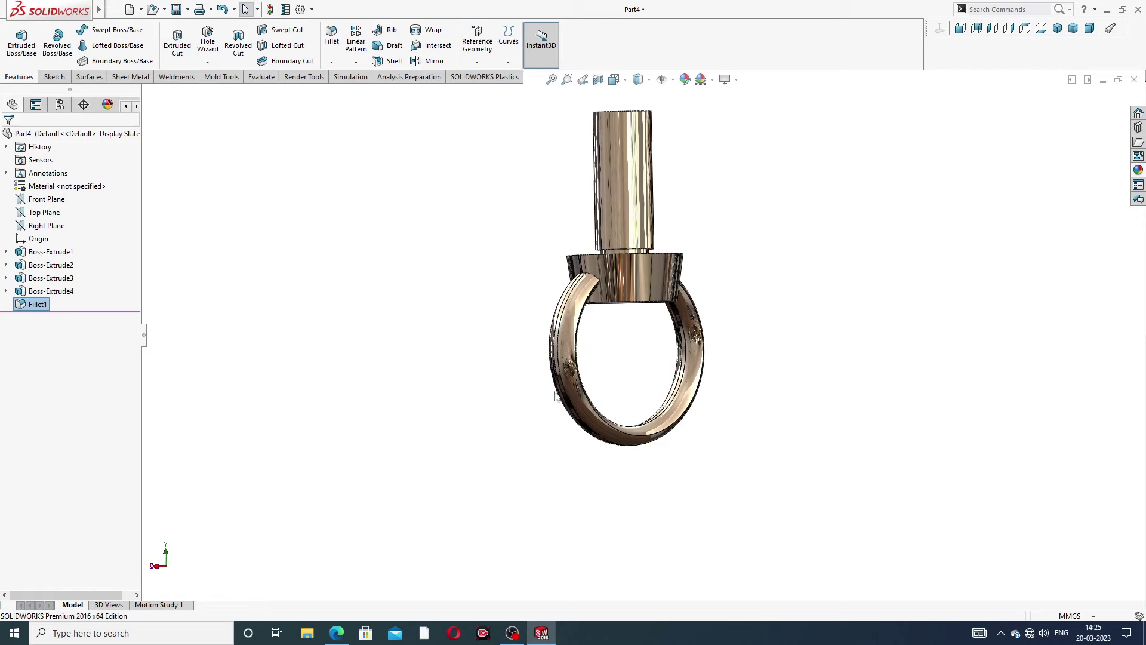
left_click(337, 633)
left_click(6, 292)
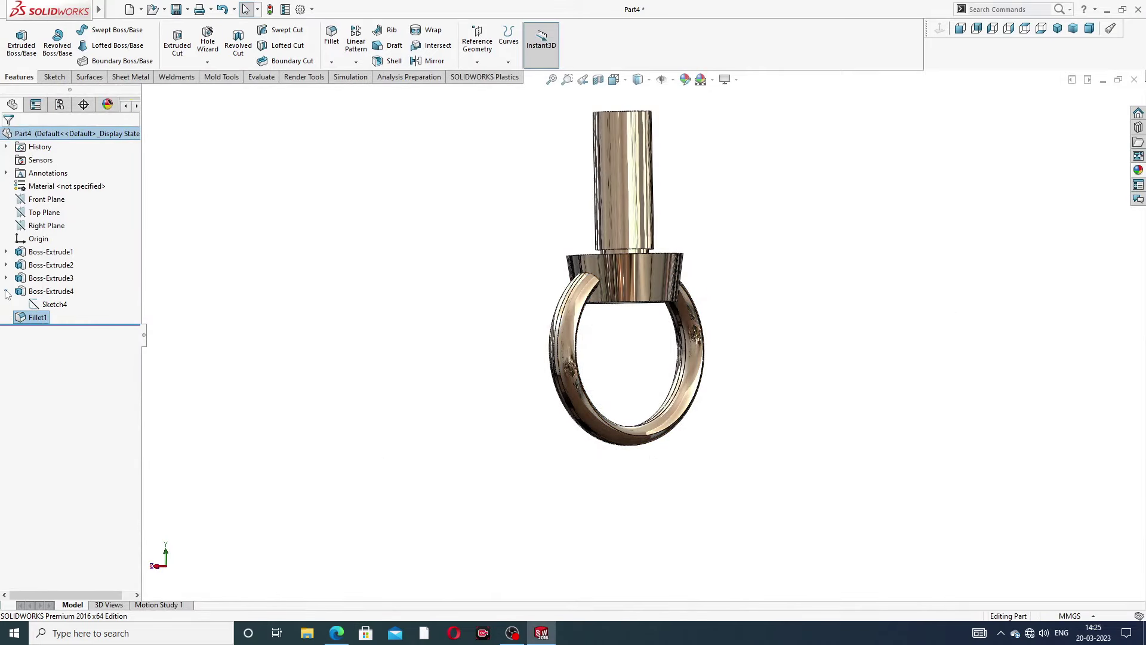
Edit Sketch4, change the Ø58 inner diameter to 32 mm, and rebuild.
left_click(52, 305)
left_click(57, 269)
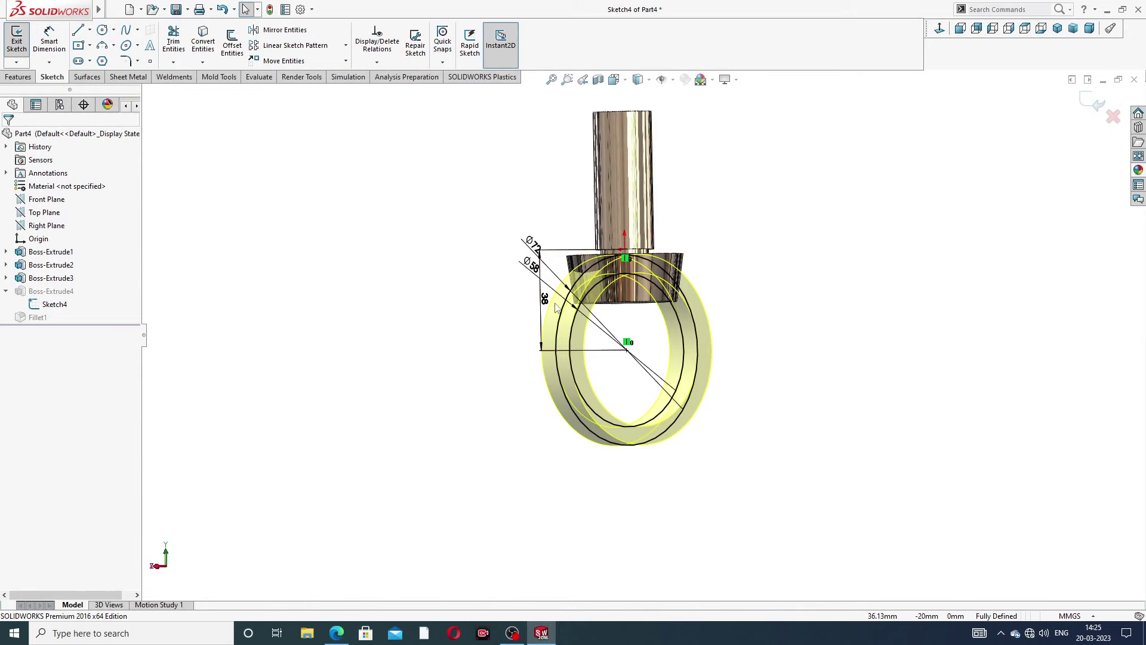
scroll(571, 254, "down", 5)
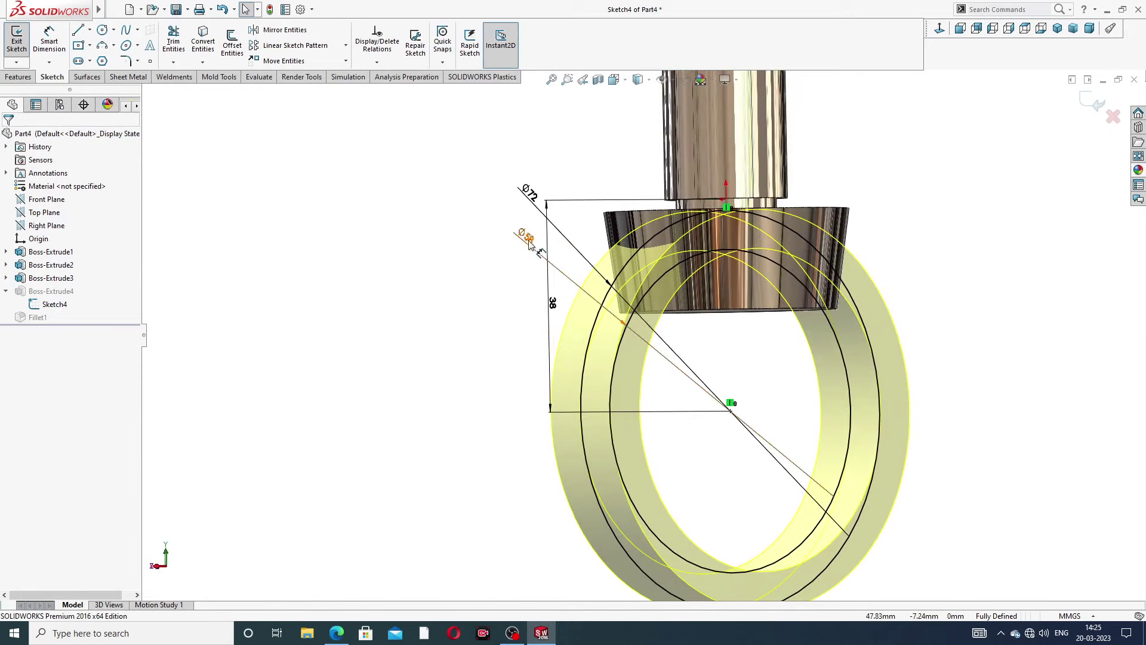
left_click(528, 239)
double_click(528, 239)
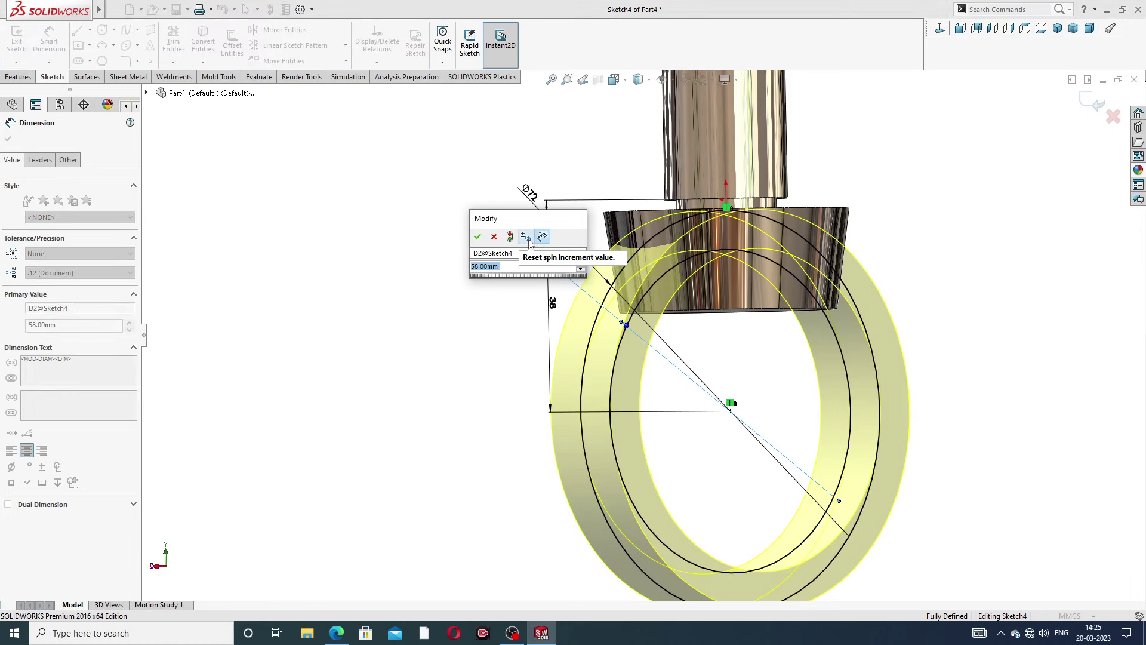
type("32")
key("Return")
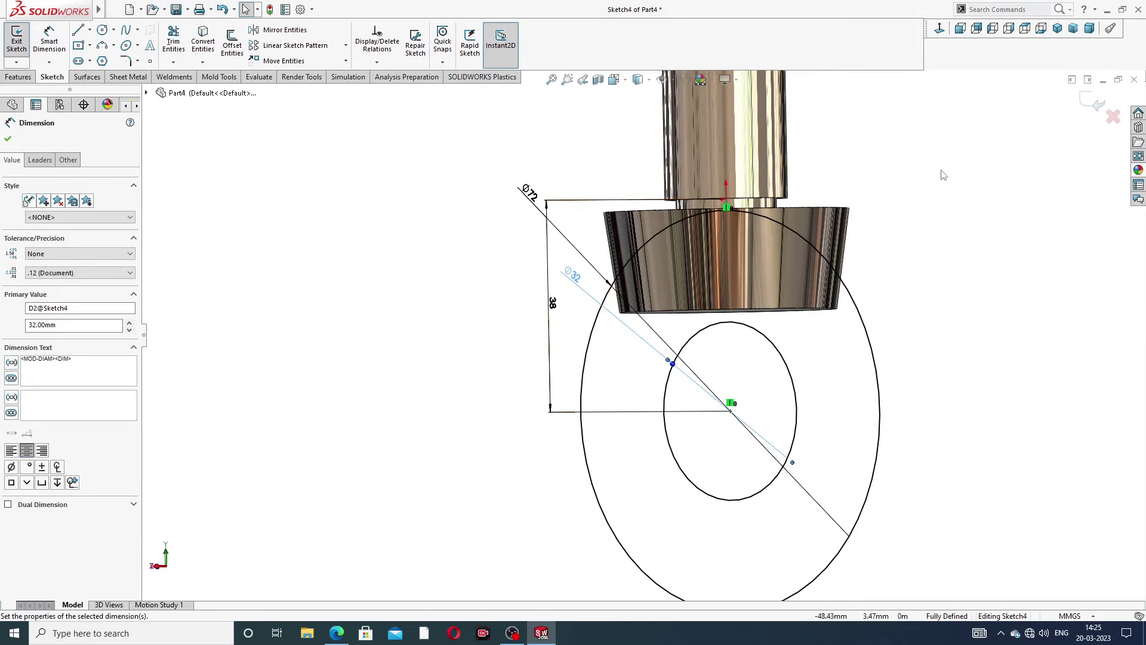
left_click(1083, 107)
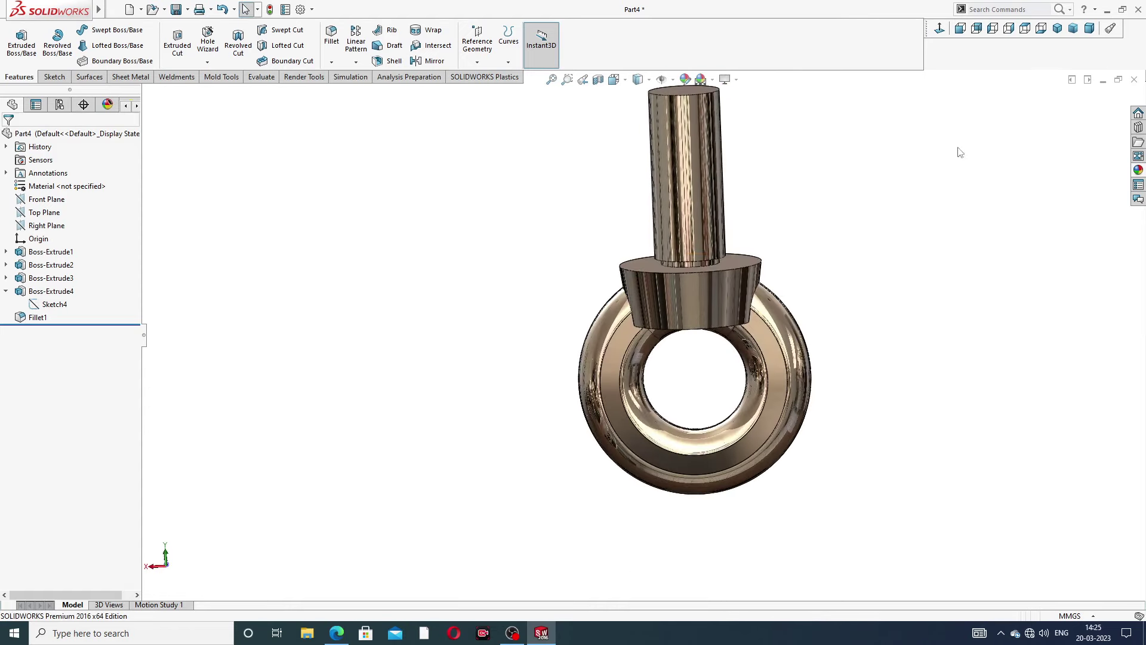
Edit Sketch4 and change the Ø32 ring diameter to 46 mm.
left_click(54, 306)
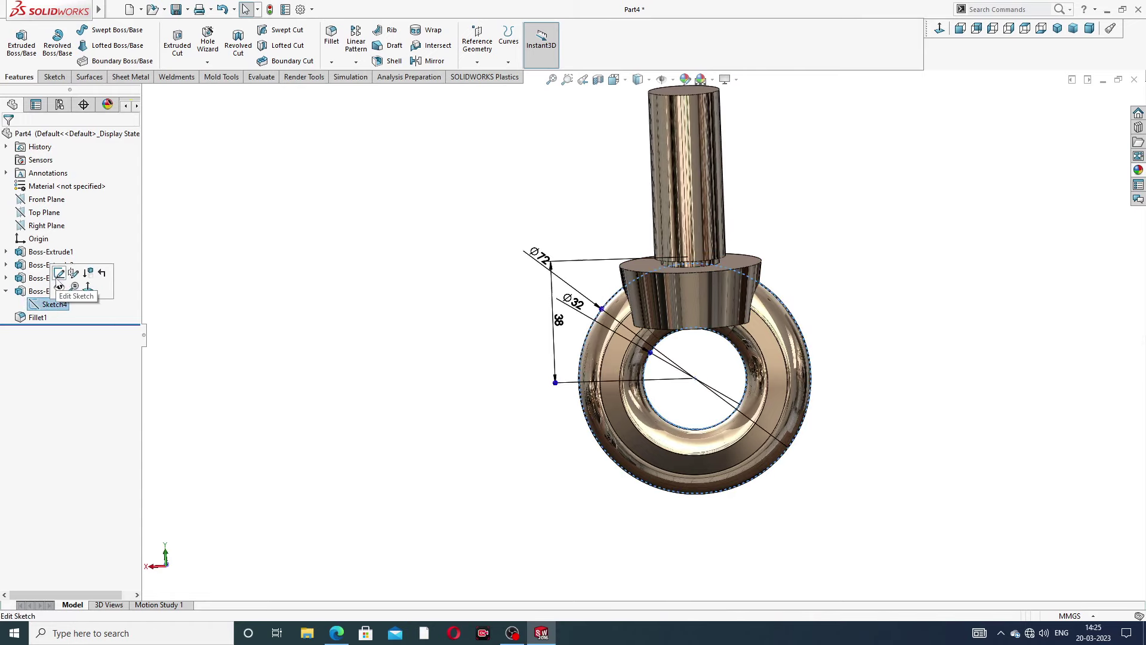
left_click(88, 273)
scroll(538, 293, "down", 3)
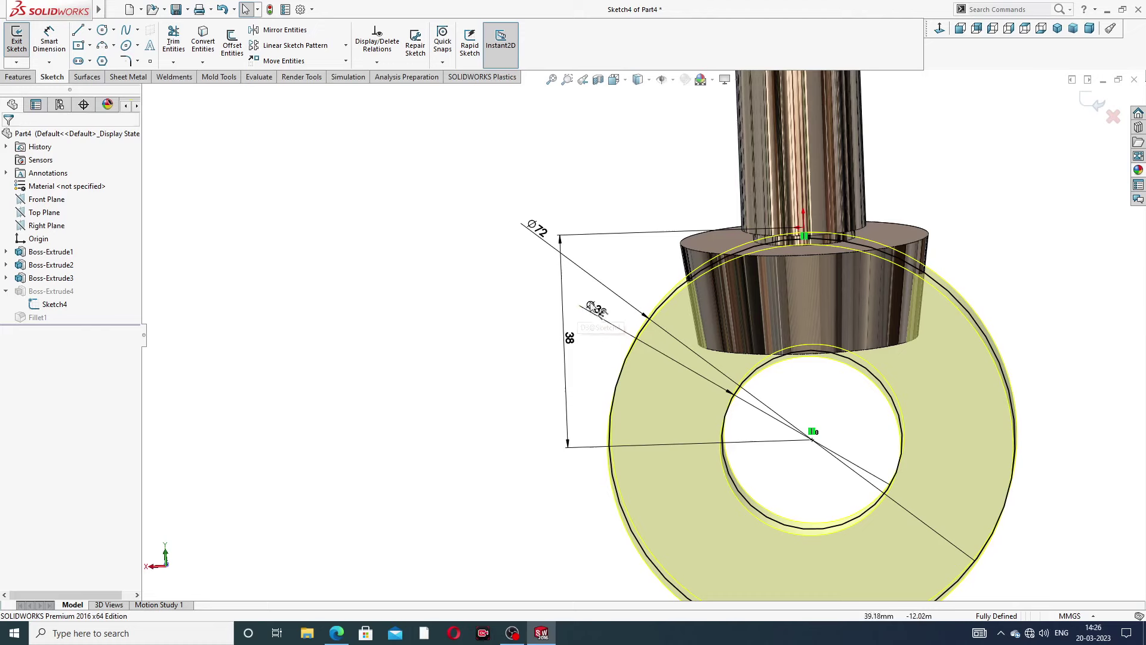
double_click(596, 309)
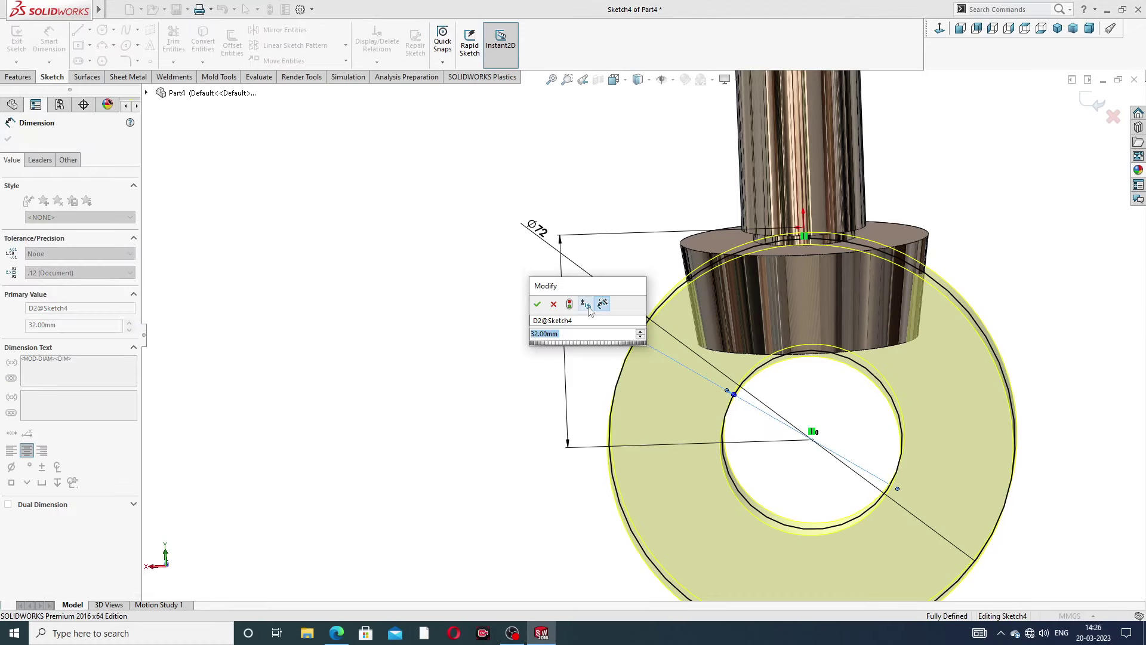
type("46")
key("Return")
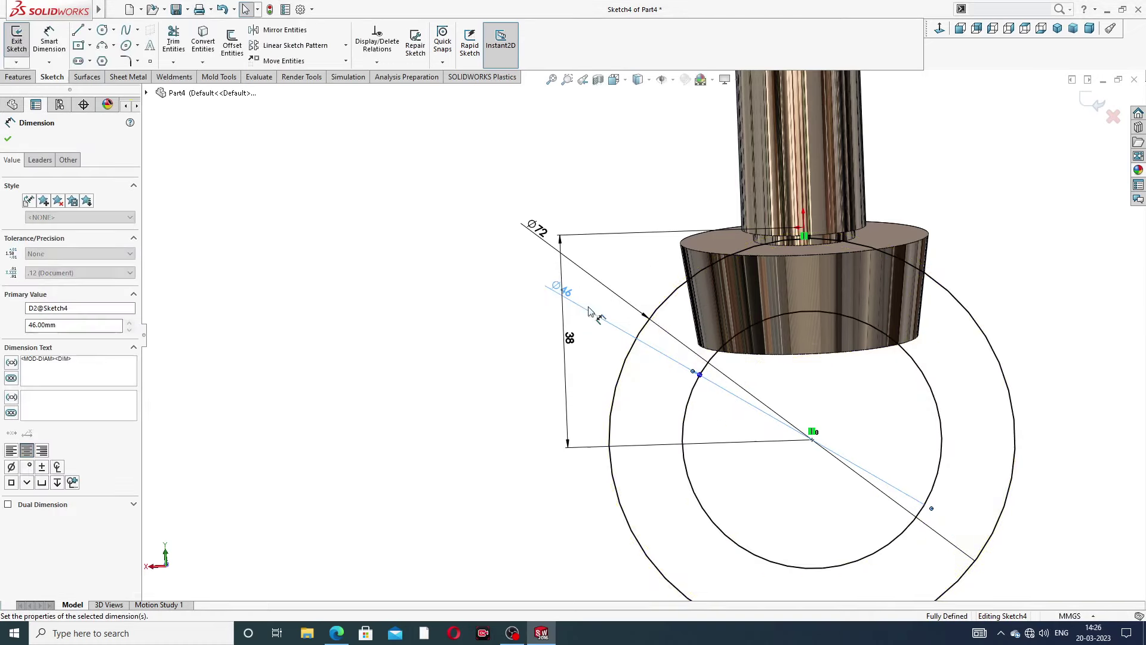
left_click(1087, 105)
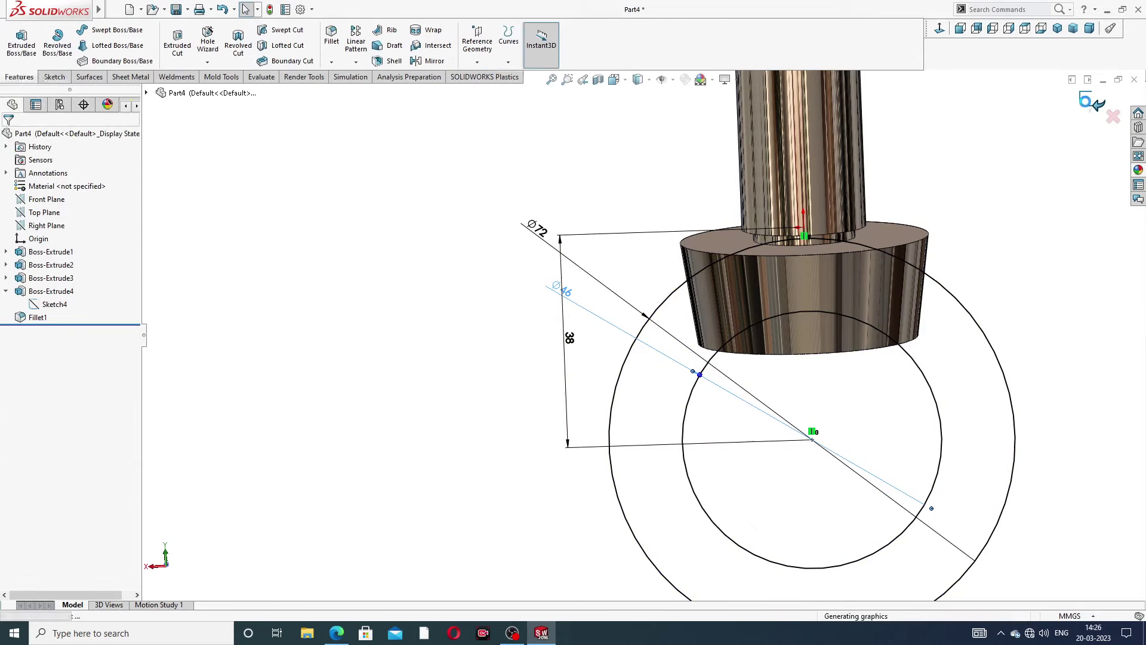
scroll(954, 310, "up", 5)
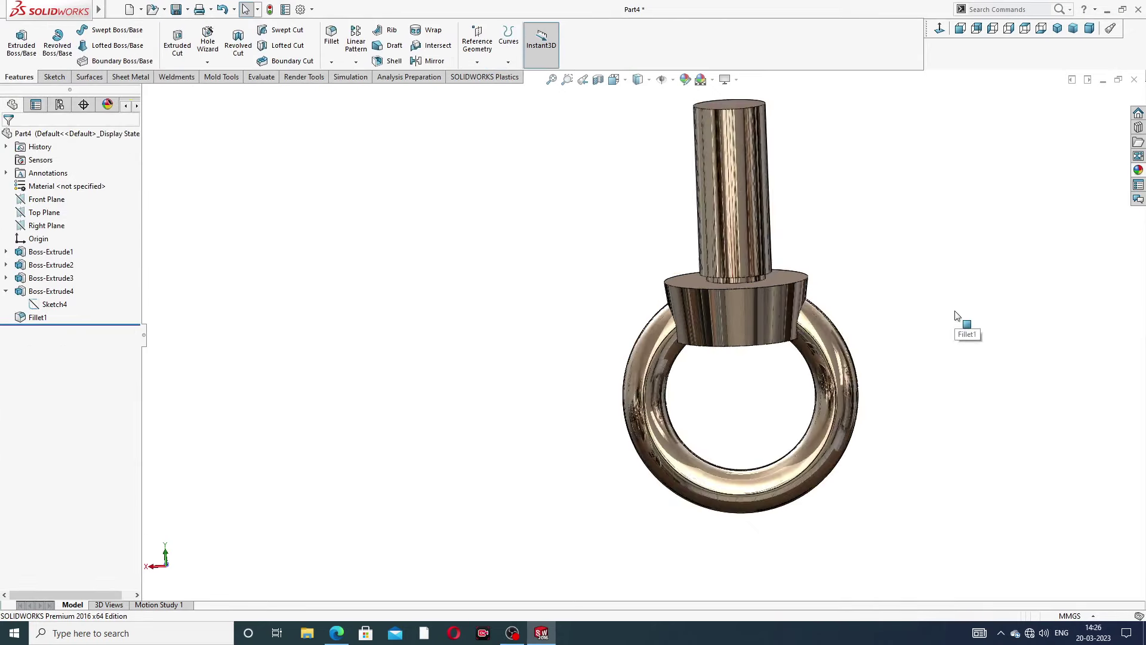
mouse_move(891, 320)
middle_mouse_down()
mouse_move(852, 366)
mouse_move(1000, 266)
mouse_move(1011, 294)
mouse_move(973, 315)
mouse_move(980, 323)
middle_mouse_up()
mouse_move(869, 279)
middle_mouse_down()
mouse_move(801, 310)
mouse_move(801, 355)
mouse_move(726, 401)
middle_mouse_up()
scroll(724, 401, "down", 2)
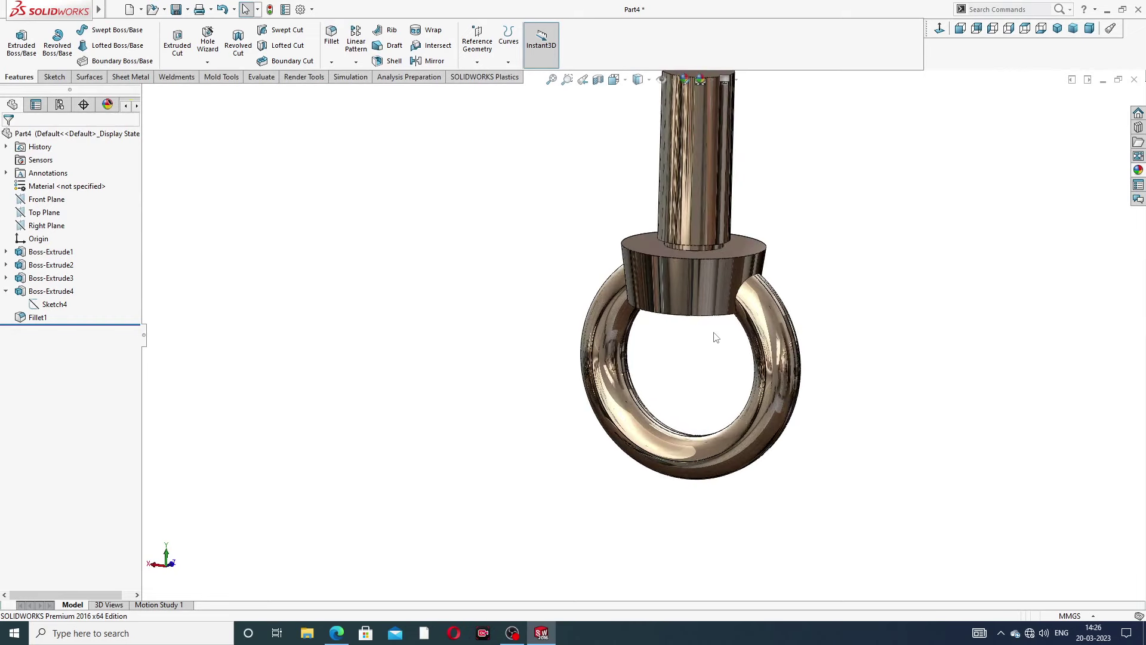
Edit Sketch4 again and reduce the Ø46 dimension to 44 mm.
left_click(53, 304)
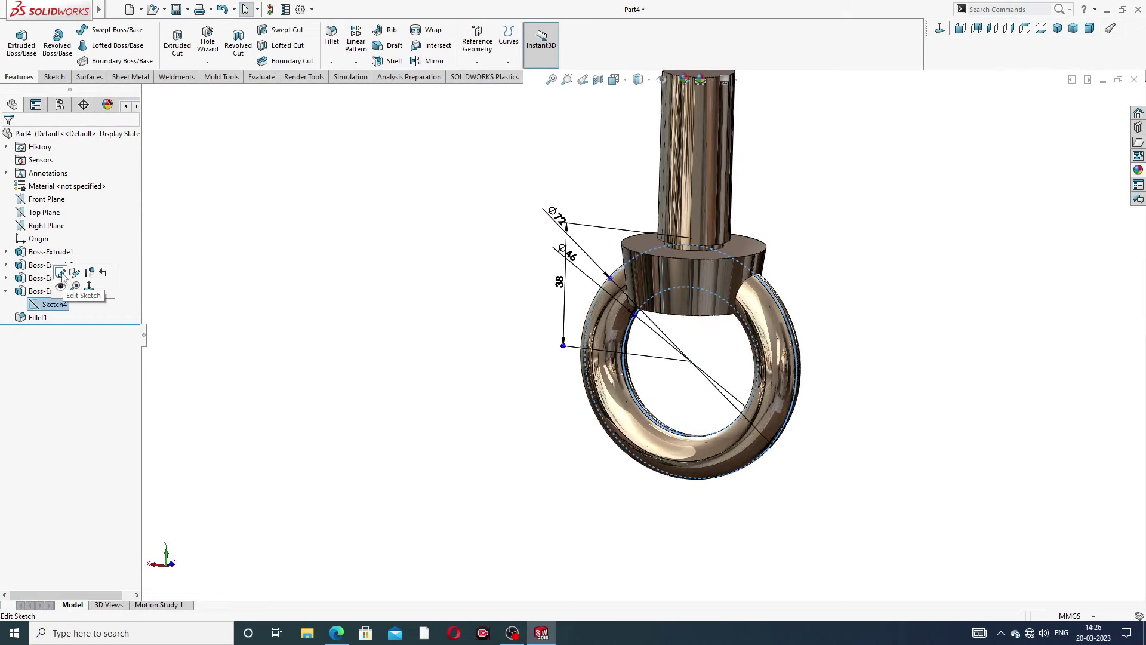
left_click(60, 272)
scroll(577, 257, "down", 2)
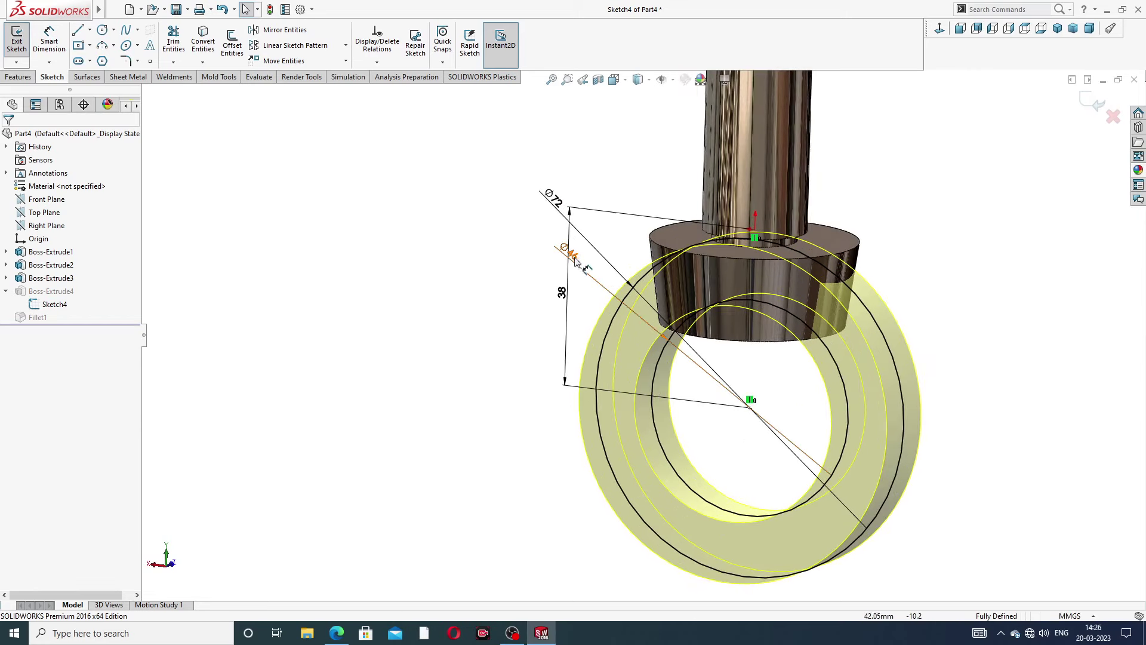
double_click(575, 256)
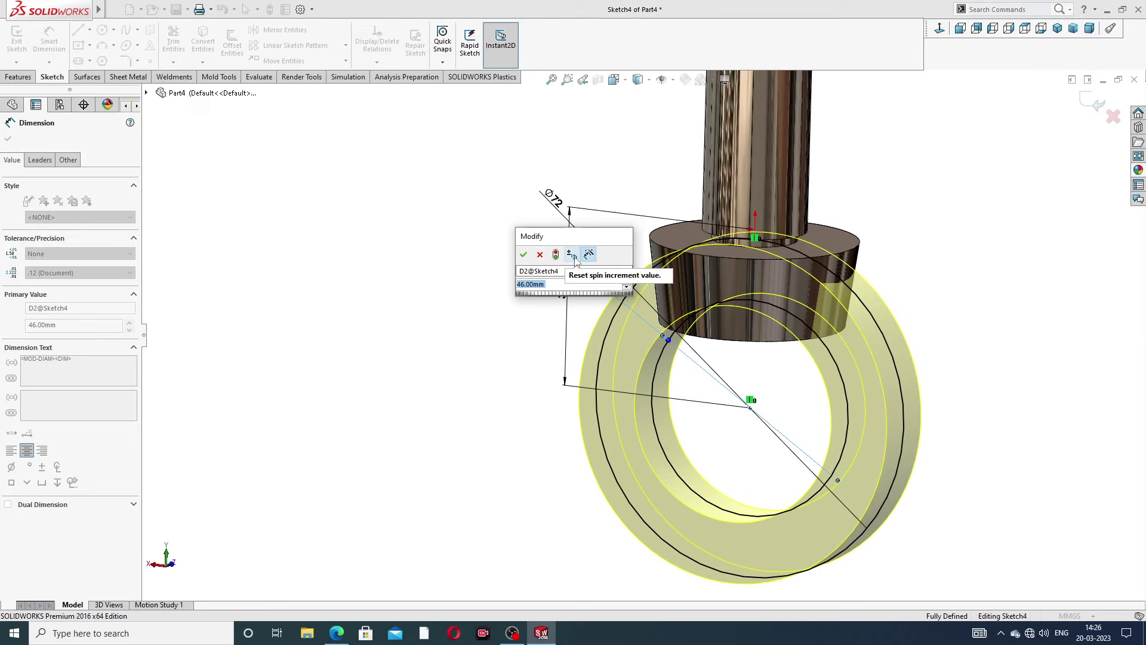
type("44")
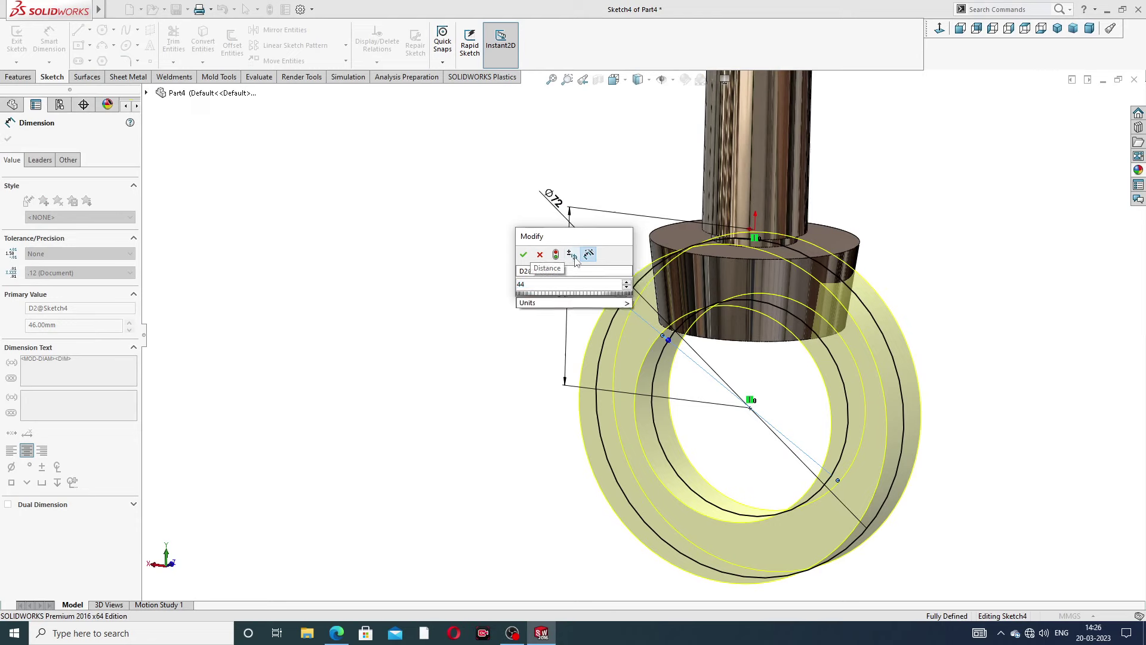
key("Return")
left_click(1092, 102)
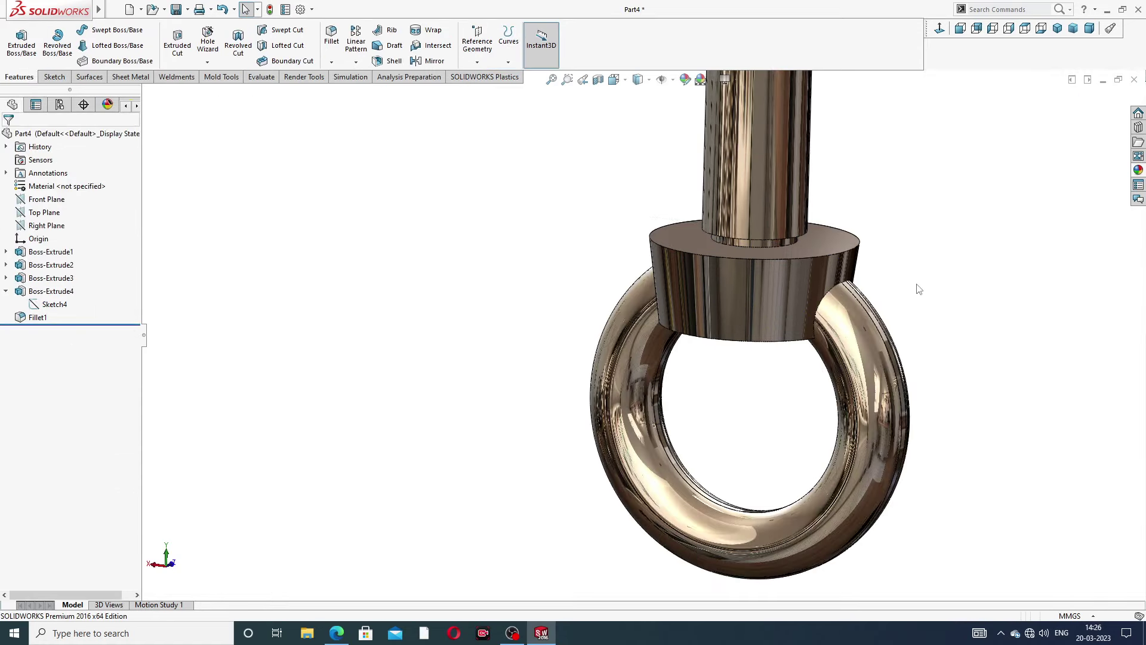
scroll(919, 290, "up", 4)
mouse_move(893, 302)
middle_mouse_down()
mouse_move(977, 248)
mouse_move(864, 274)
mouse_move(880, 297)
mouse_move(835, 263)
middle_mouse_up()
mouse_move(812, 194)
middle_mouse_down()
mouse_move(866, 146)
mouse_move(845, 158)
middle_mouse_up()
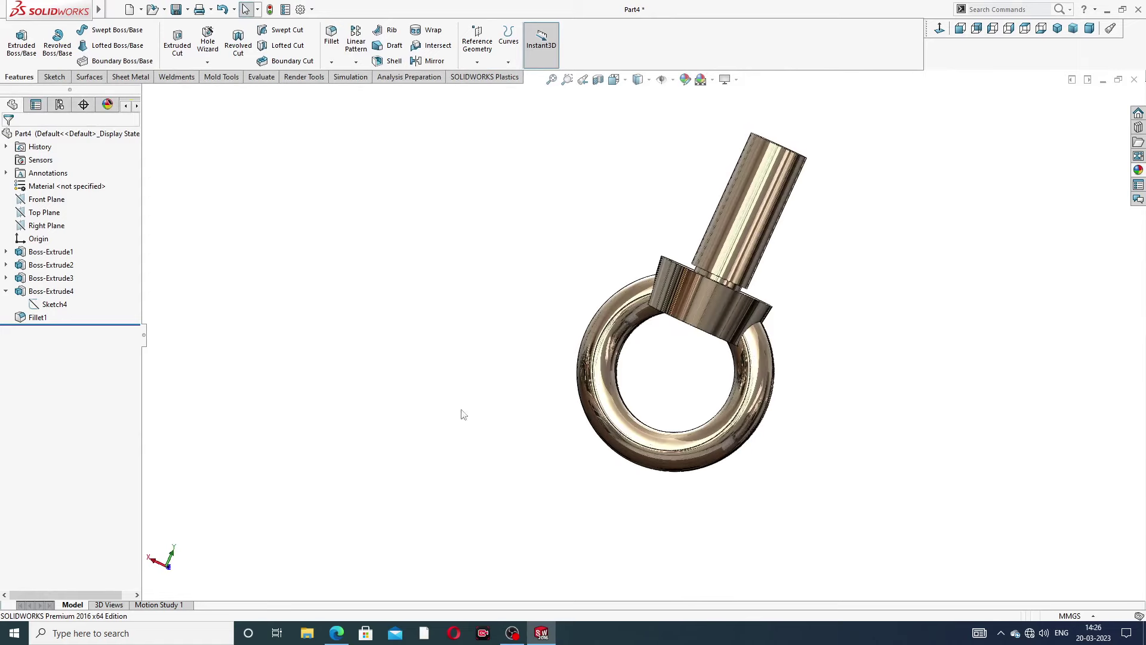
left_click(338, 634)
middle_click_drag(690, 348, 669, 352)
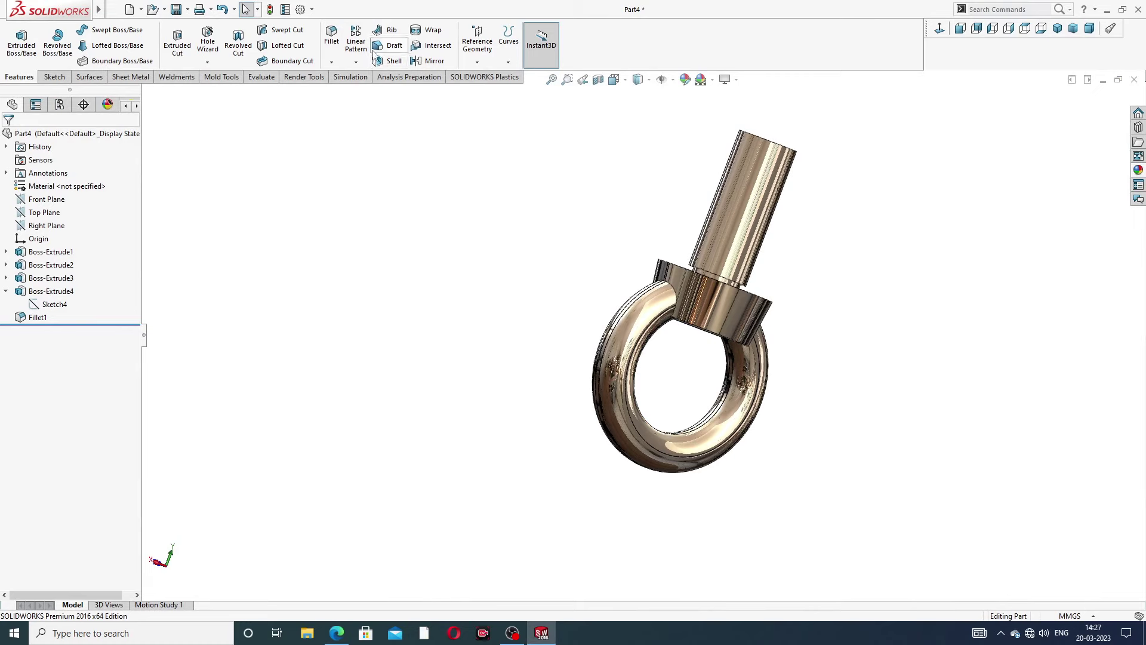
Start a 5 mm fillet and select the first two ring-to-collar edges.
left_click(331, 36)
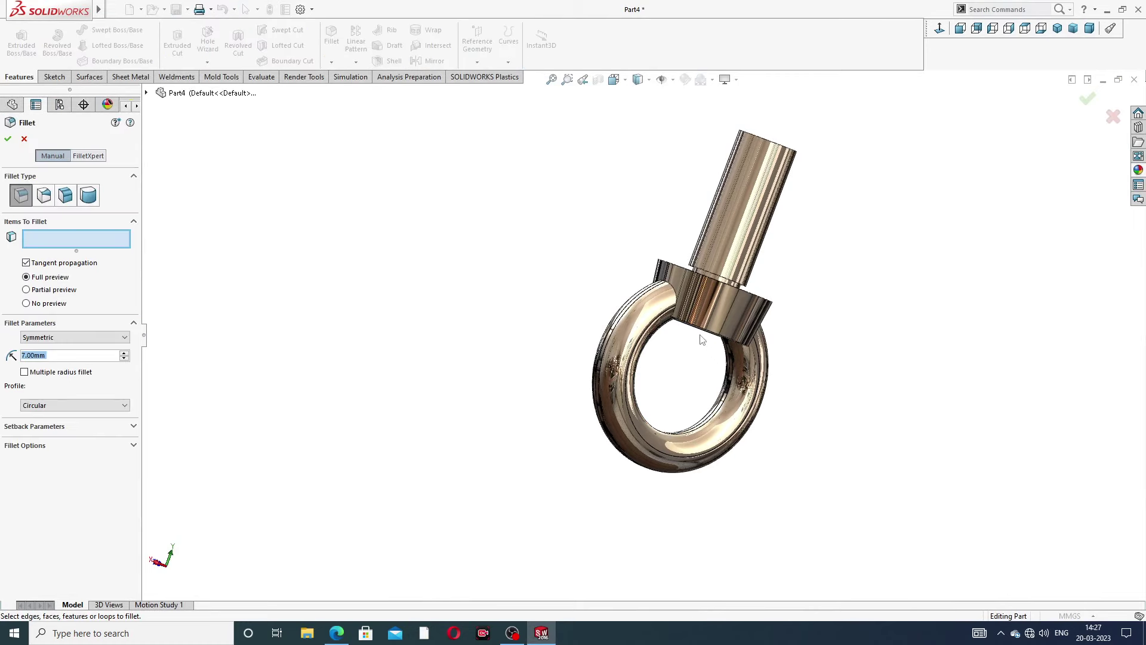
scroll(702, 339, "down", 5)
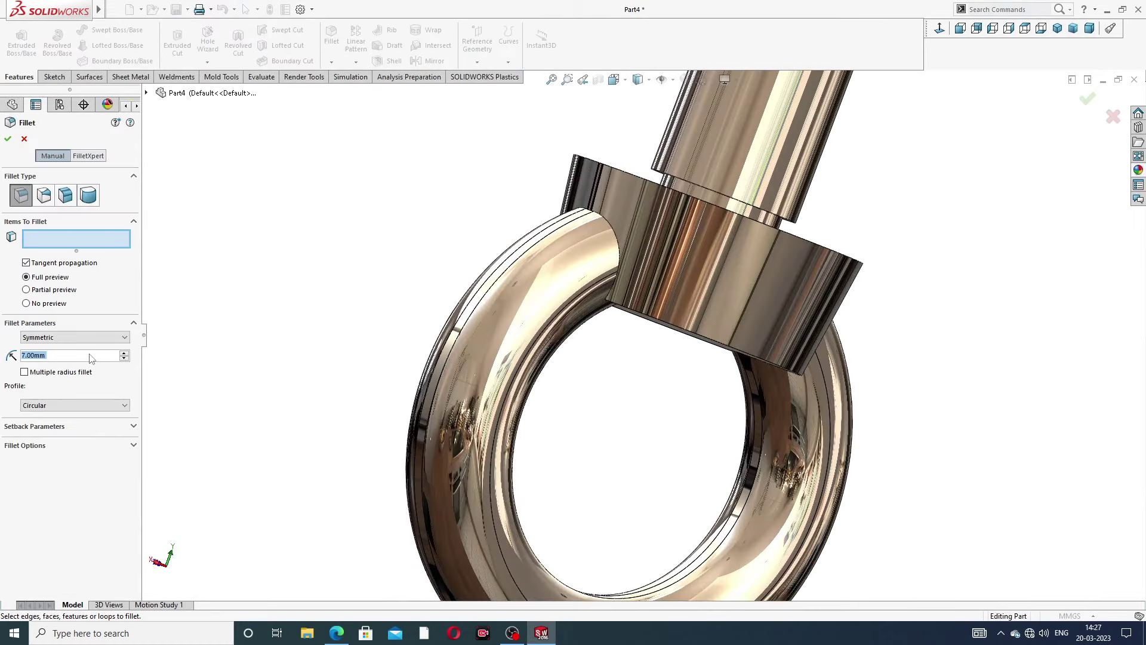
type("5")
key("Return")
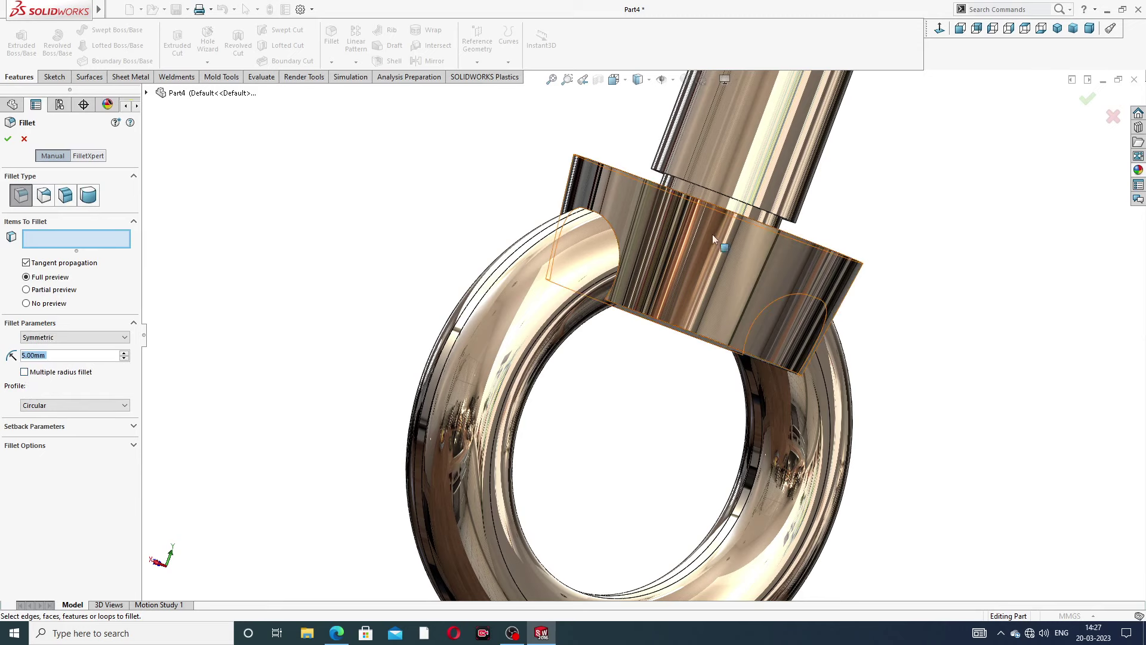
left_click(611, 229)
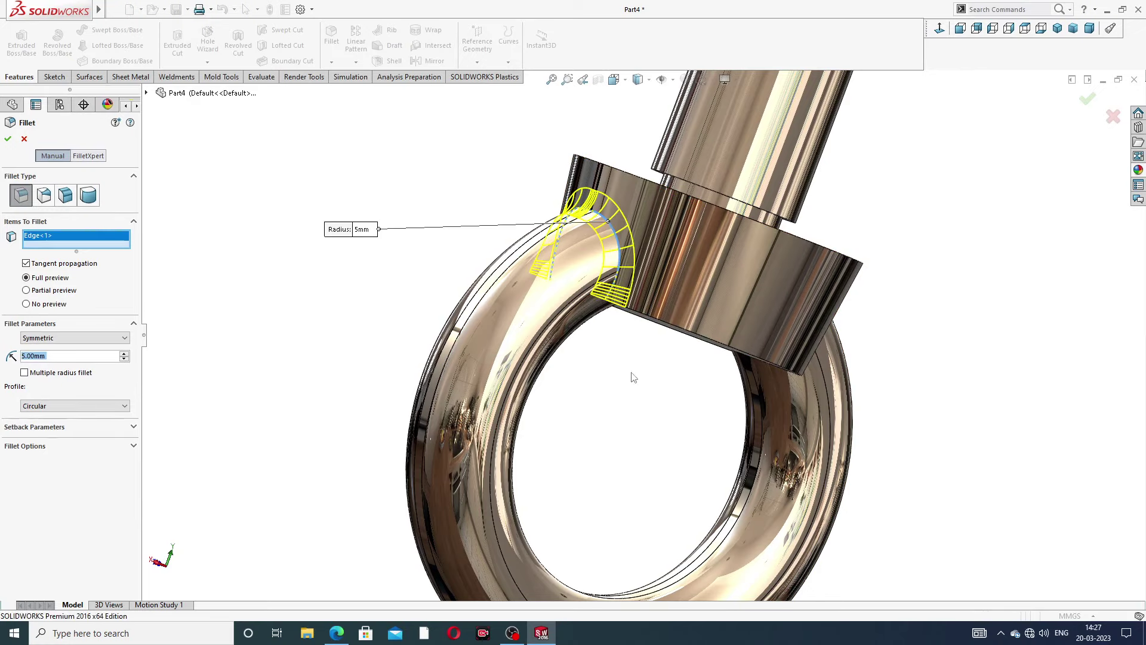
middle_click_drag(632, 377, 629, 370)
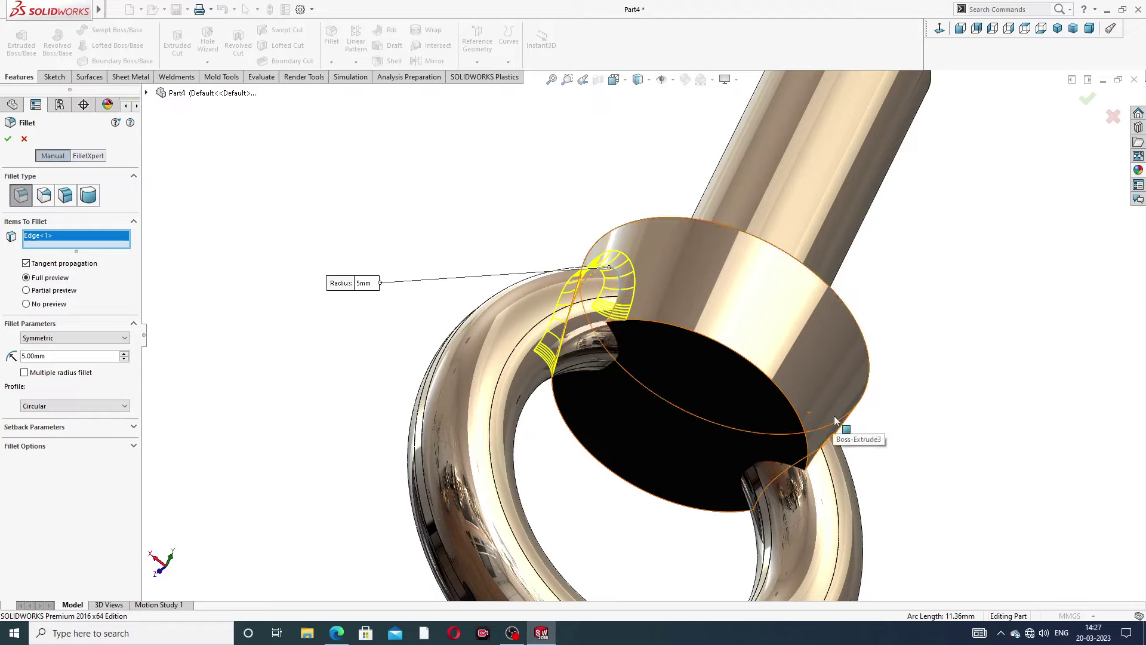
mouse_move(844, 430)
middle_mouse_down()
mouse_move(750, 440)
mouse_move(883, 465)
middle_mouse_up()
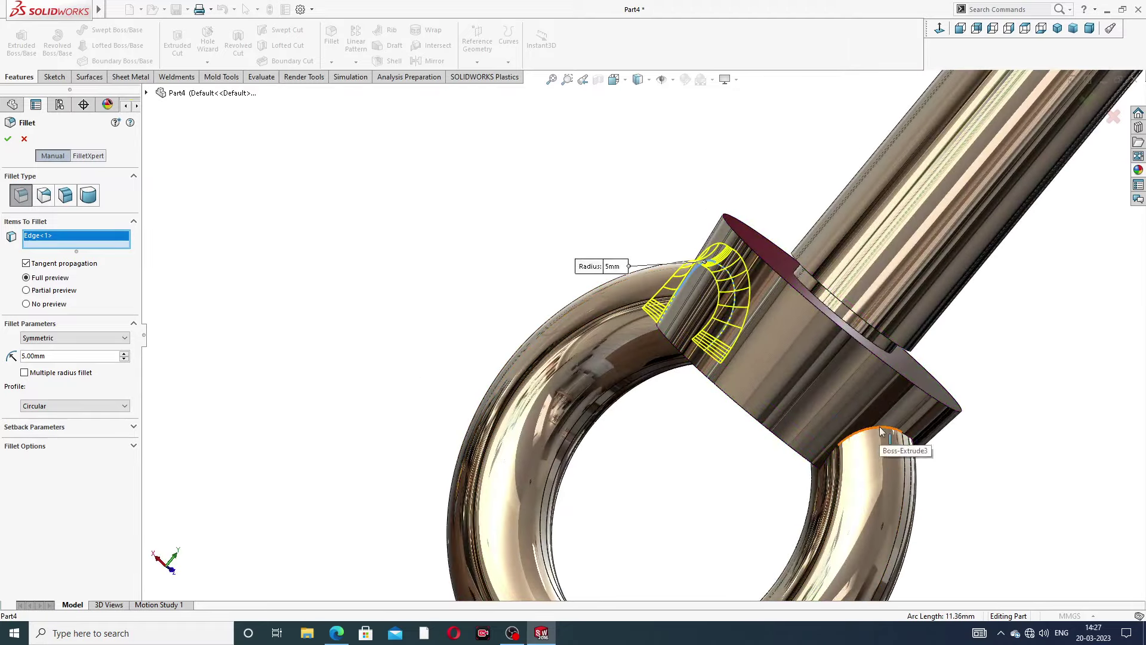
left_click(881, 432)
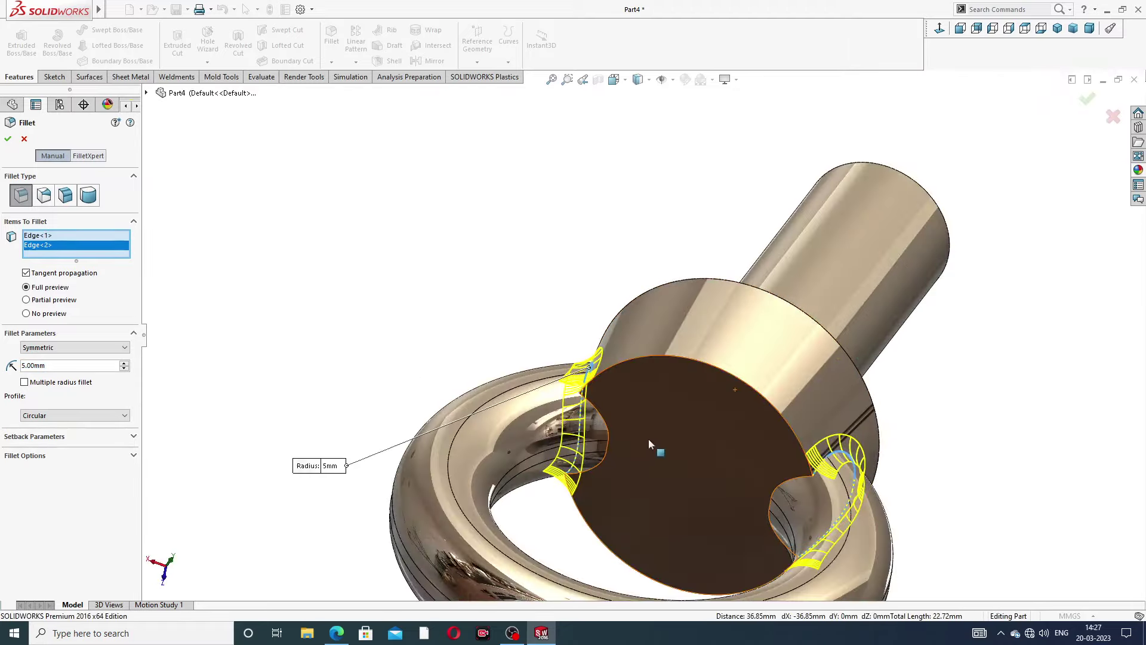
Add the third and fourth ring-to-collar edges and apply Fillet2.
scroll(648, 438, "down", 2)
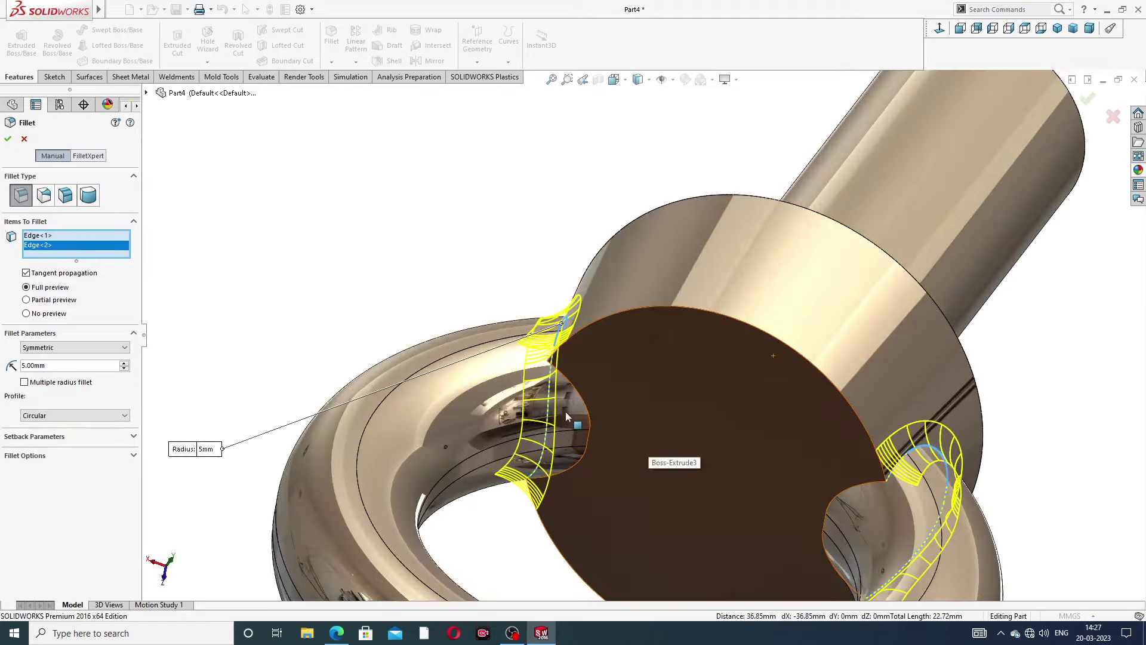
left_click(593, 427)
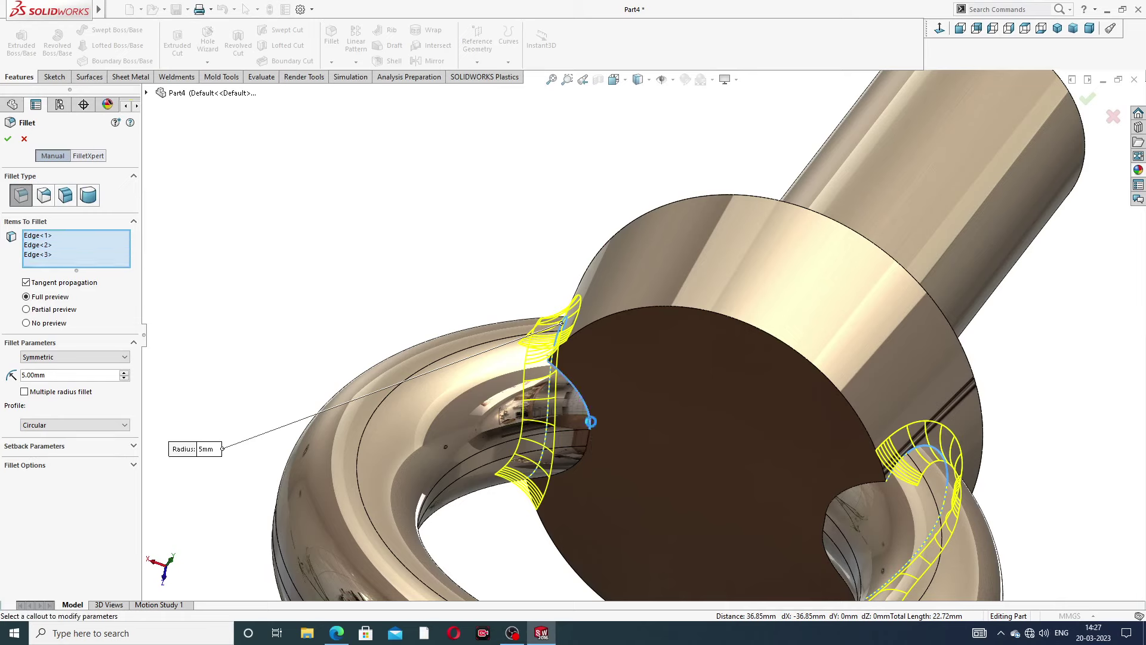
middle_click_drag(814, 487, 862, 503)
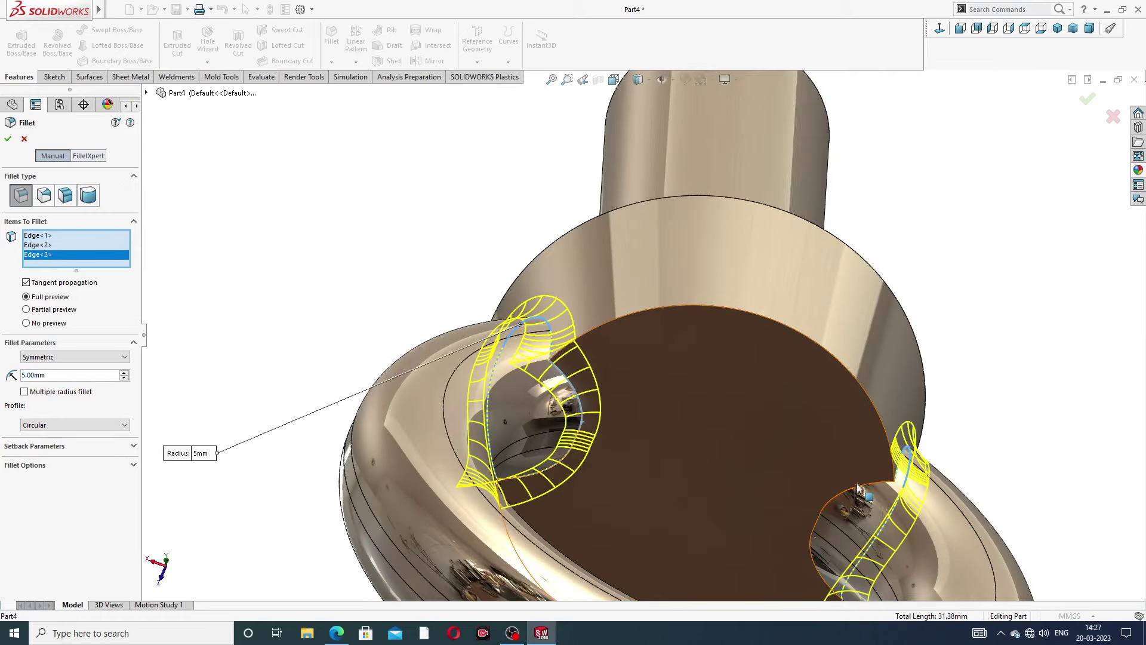
left_click(860, 505)
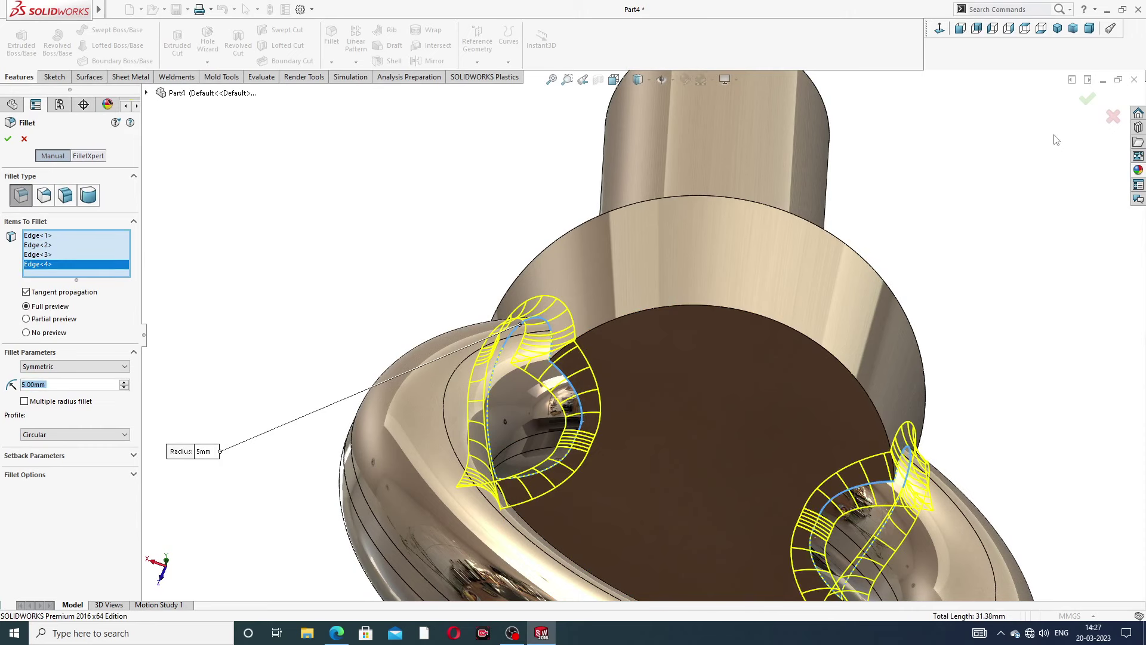
left_click(1088, 99)
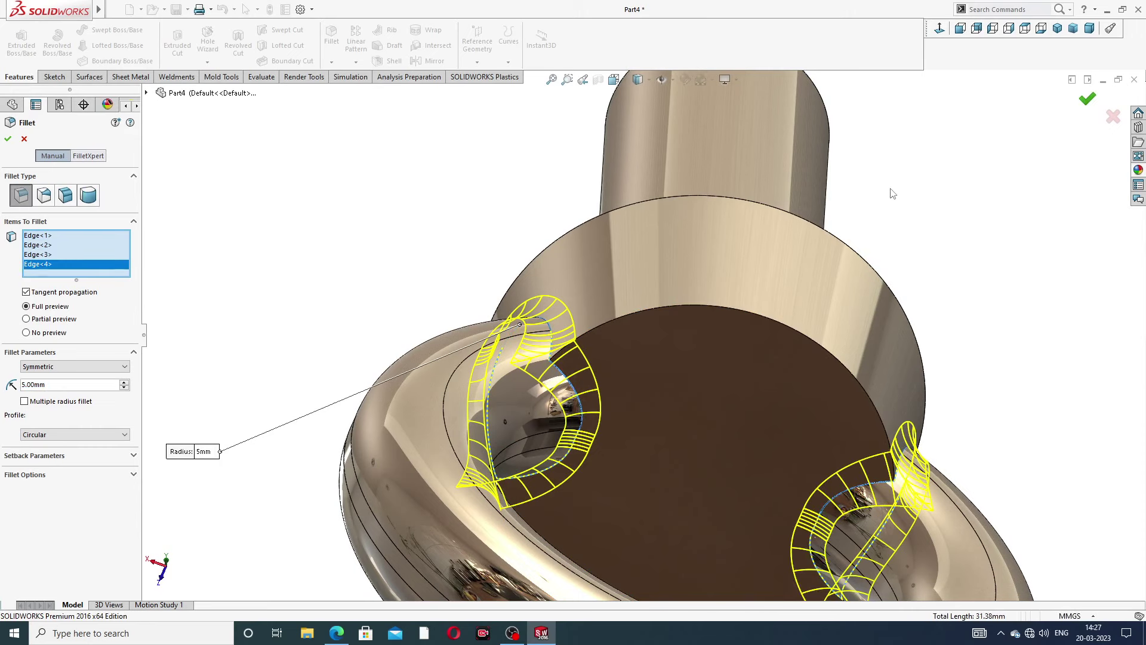
scroll(890, 227, "up", 3)
scroll(888, 238, "up", 1)
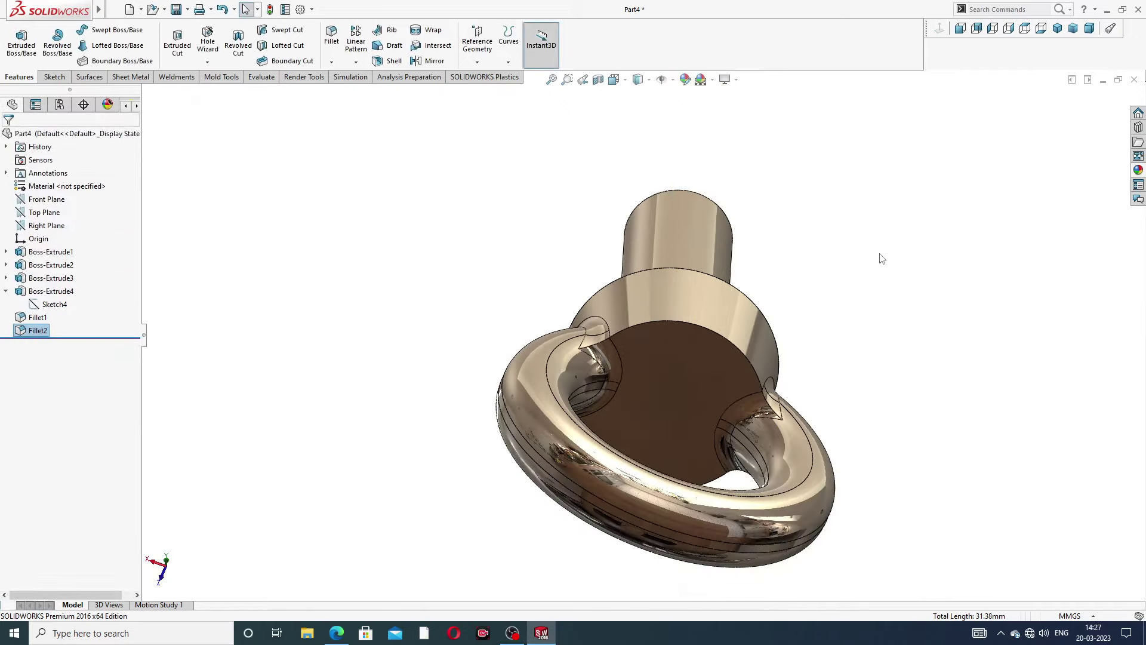
mouse_move(878, 256)
middle_mouse_down()
mouse_move(738, 361)
mouse_move(794, 340)
middle_mouse_up()
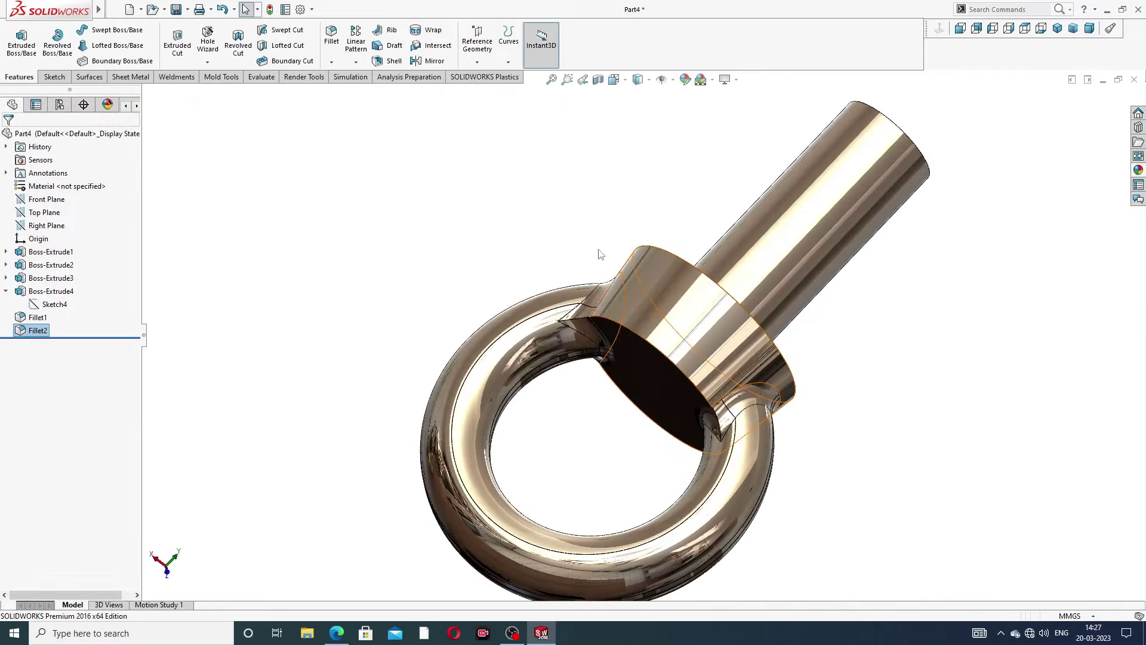
Fillet the upper and lower curved edges of the collar's dark face at 4 mm.
left_click(331, 40)
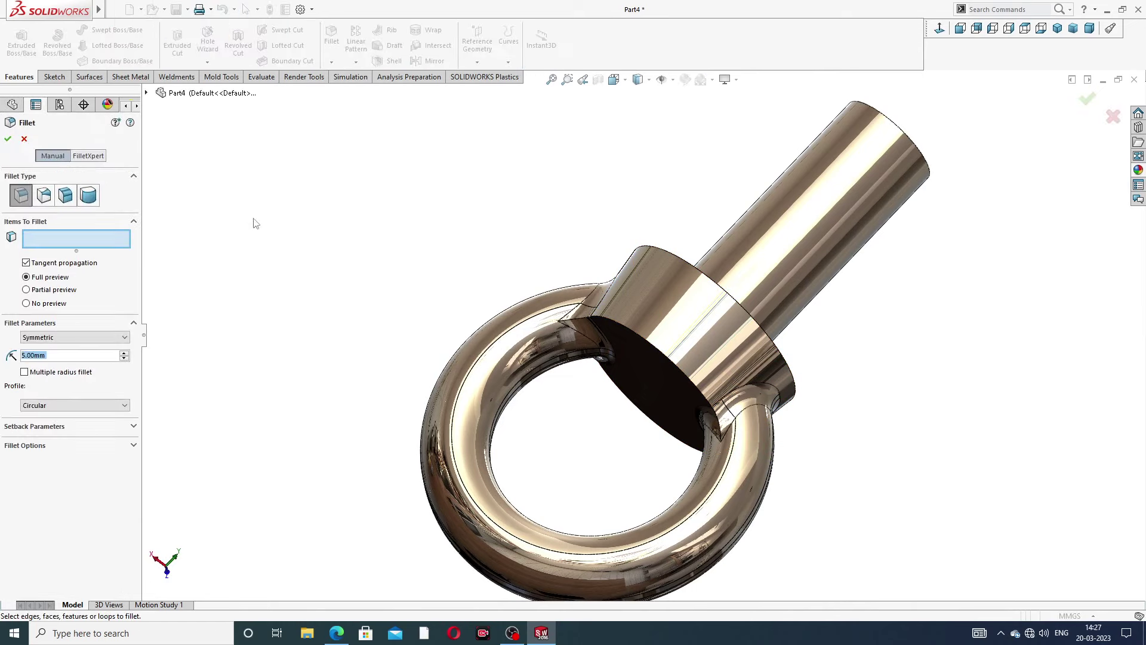
scroll(77, 352, "down", 1)
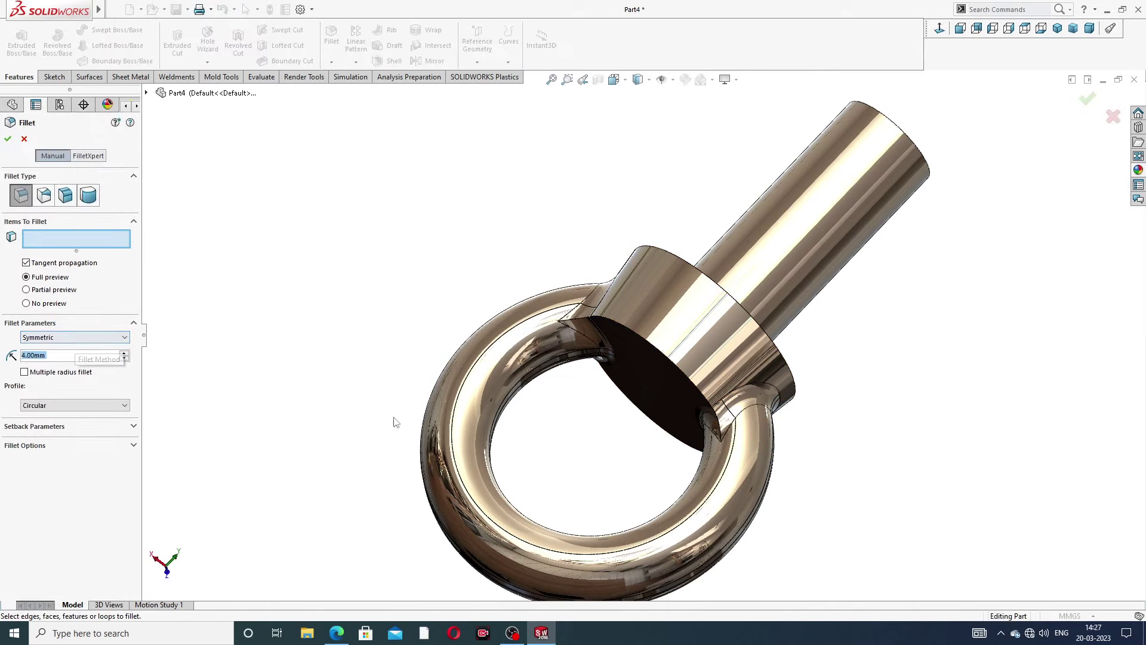
scroll(660, 352, "down", 2)
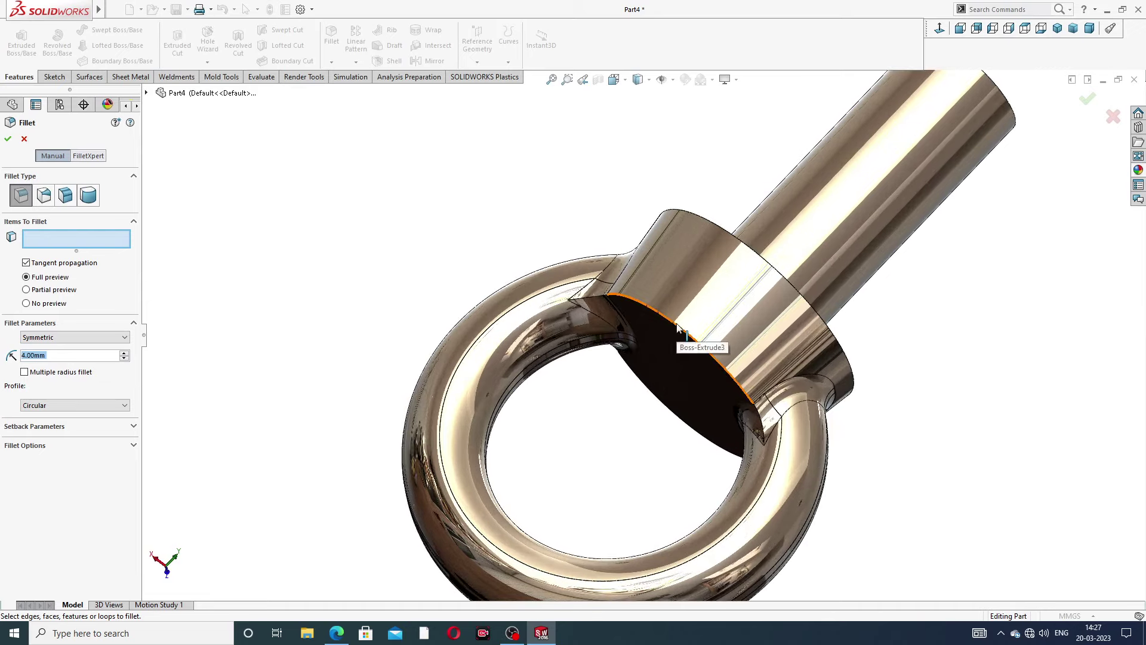
left_click(676, 325)
middle_click_drag(671, 430, 698, 327)
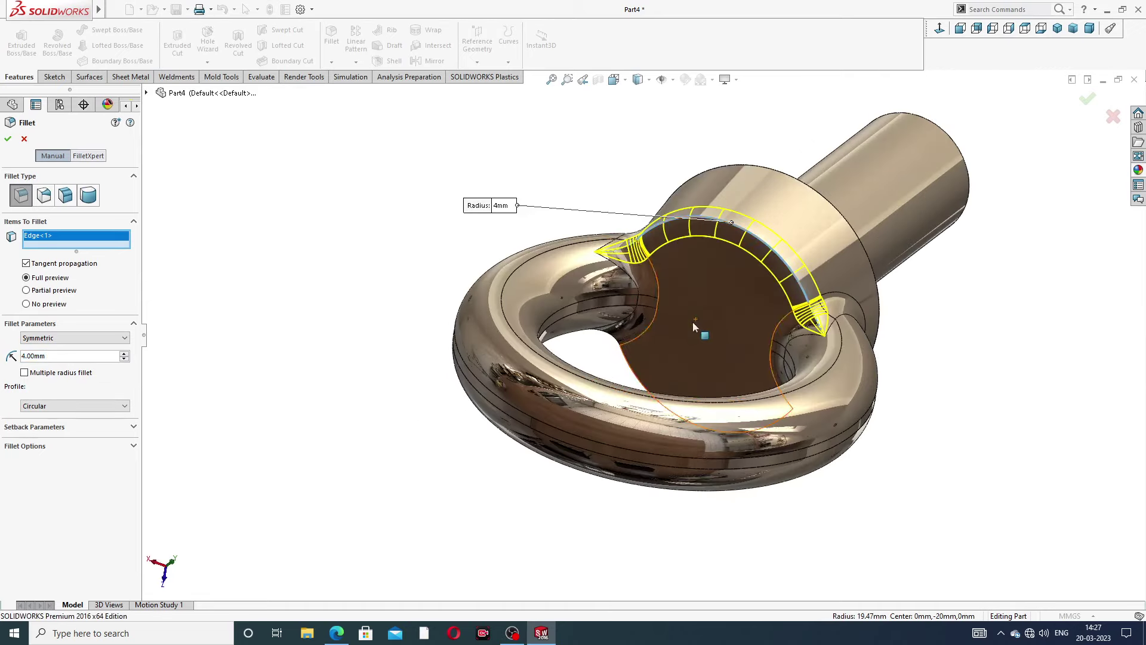
left_click(637, 383)
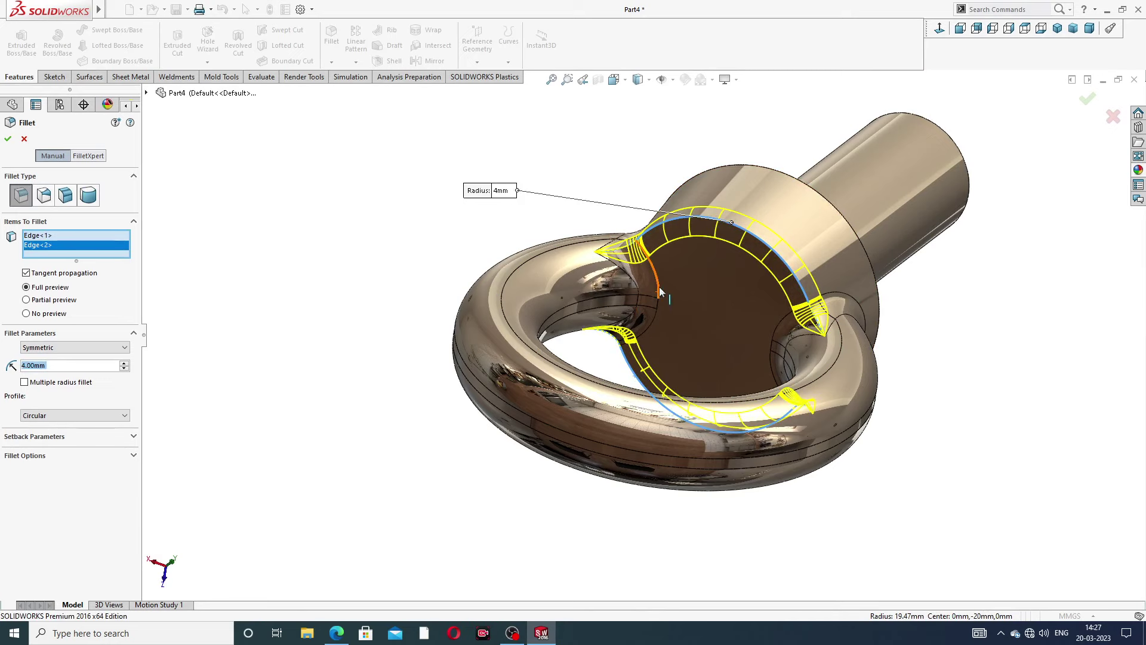
left_click(1086, 101)
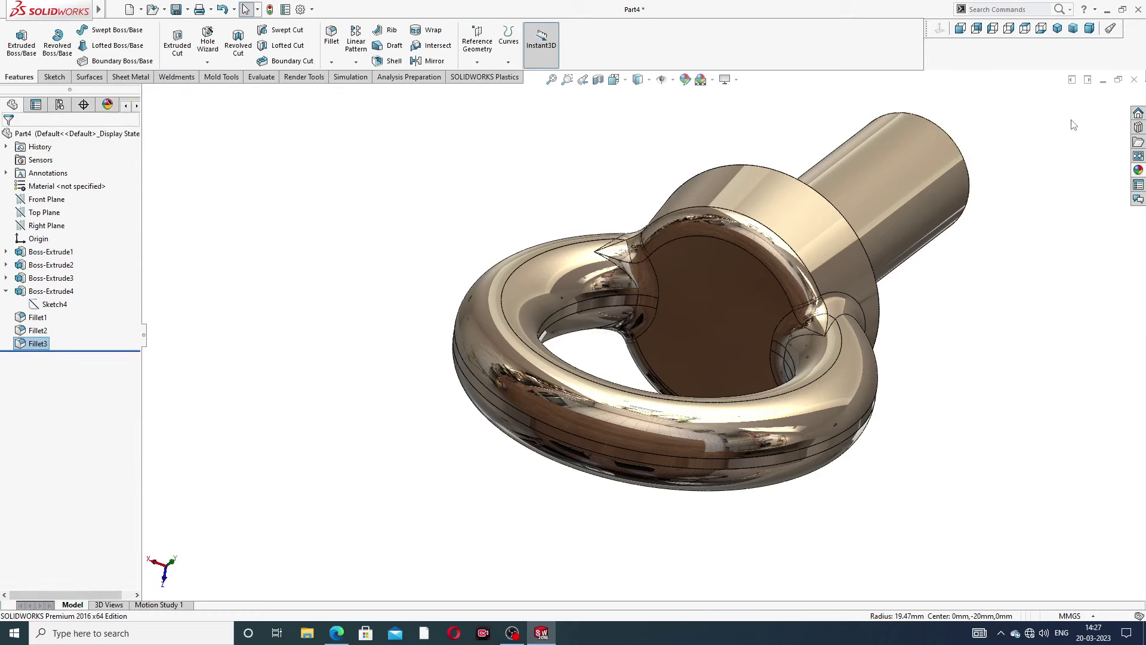
scroll(1010, 234, "up", 3)
mouse_move(939, 271)
middle_mouse_down()
mouse_move(783, 377)
mouse_move(773, 330)
middle_mouse_up()
Start a fillet and select the shaft's circular edge at the collar.
scroll(732, 267, "down", 8)
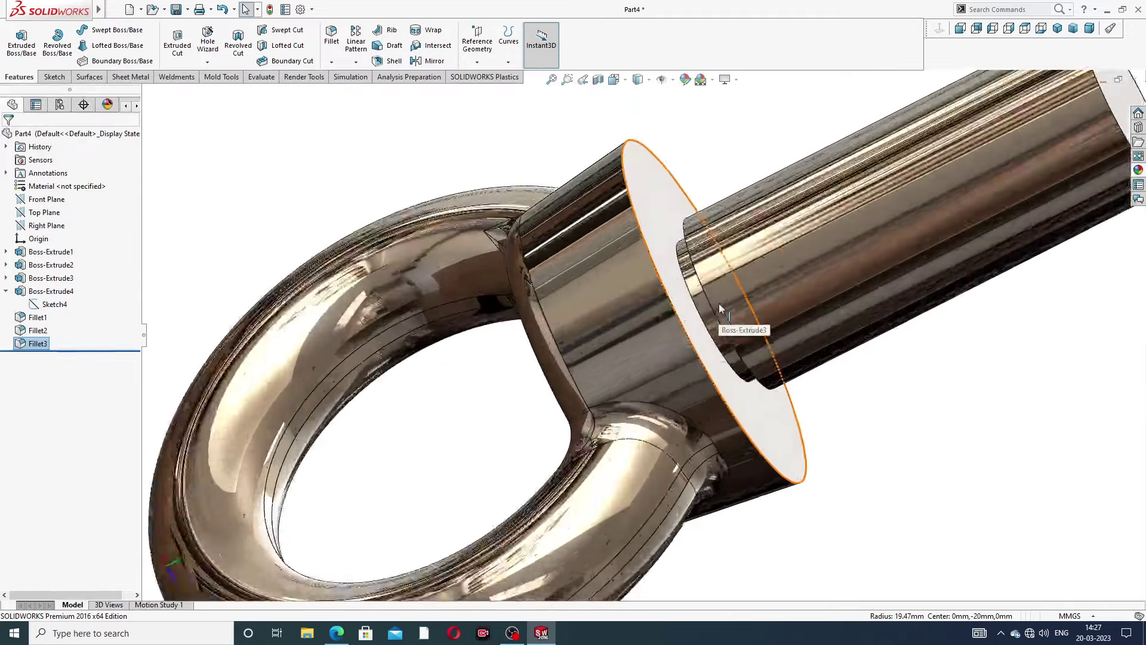
middle_click_drag(732, 267, 700, 285)
scroll(700, 285, "down", 5)
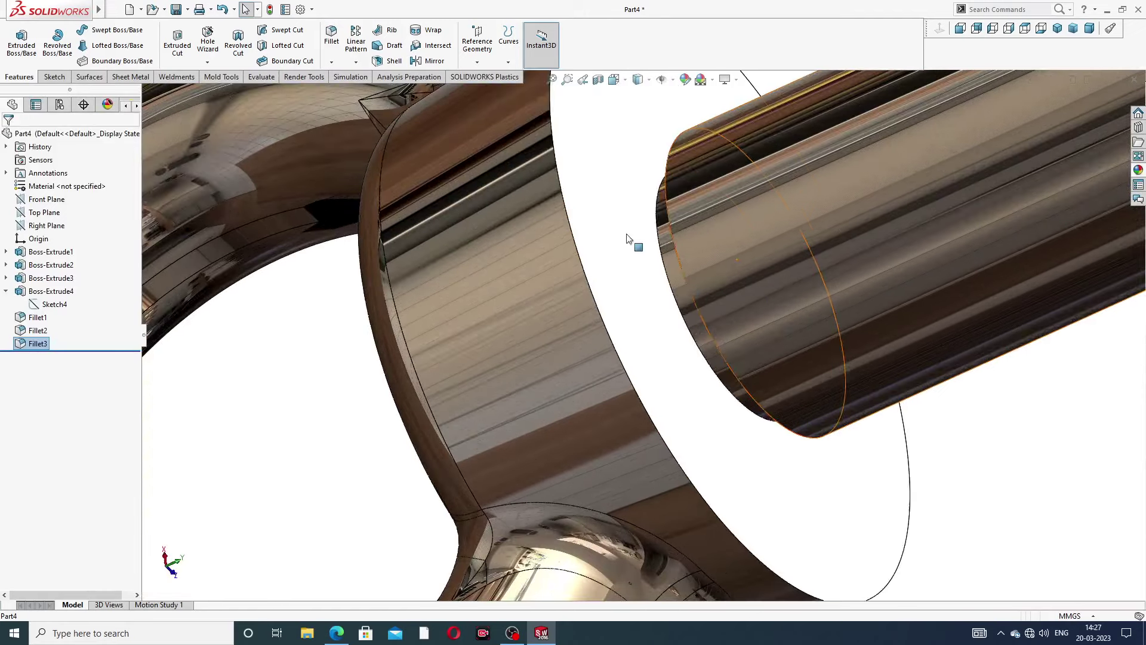
left_click(331, 36)
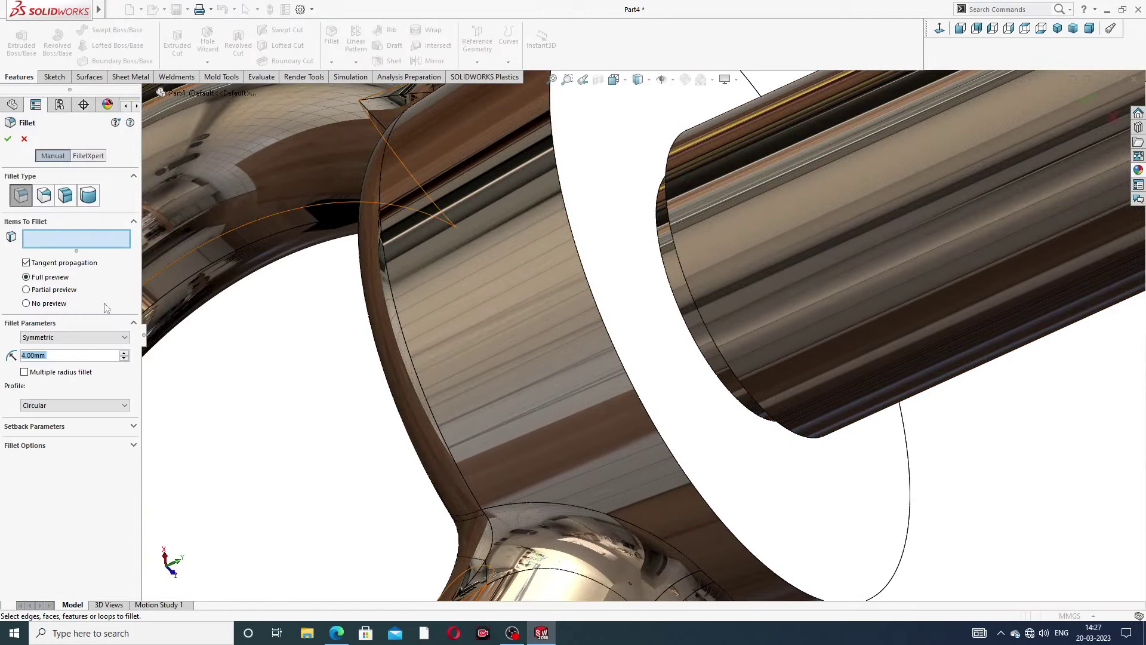
scroll(87, 358, "down", 3)
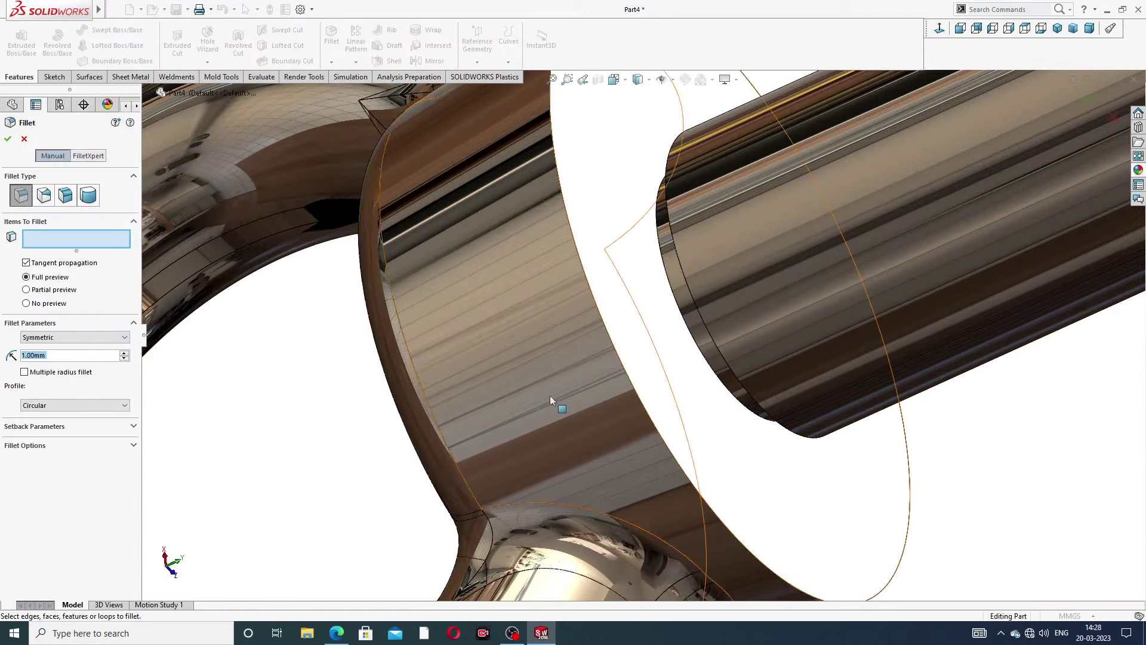
middle_click_drag(550, 397, 669, 361)
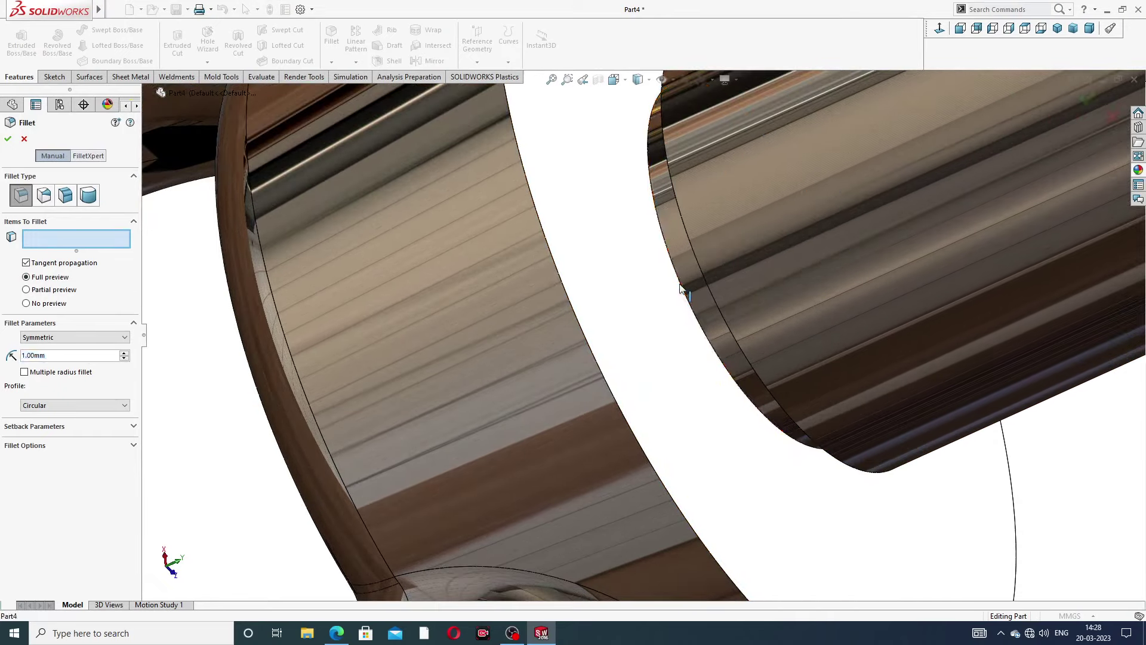
left_click(680, 283)
Apply the 1 mm Fillet4 to the shaft-collar edge and inspect it.
mouse_move(681, 283)
middle_mouse_down()
mouse_move(711, 256)
mouse_move(742, 277)
middle_mouse_up()
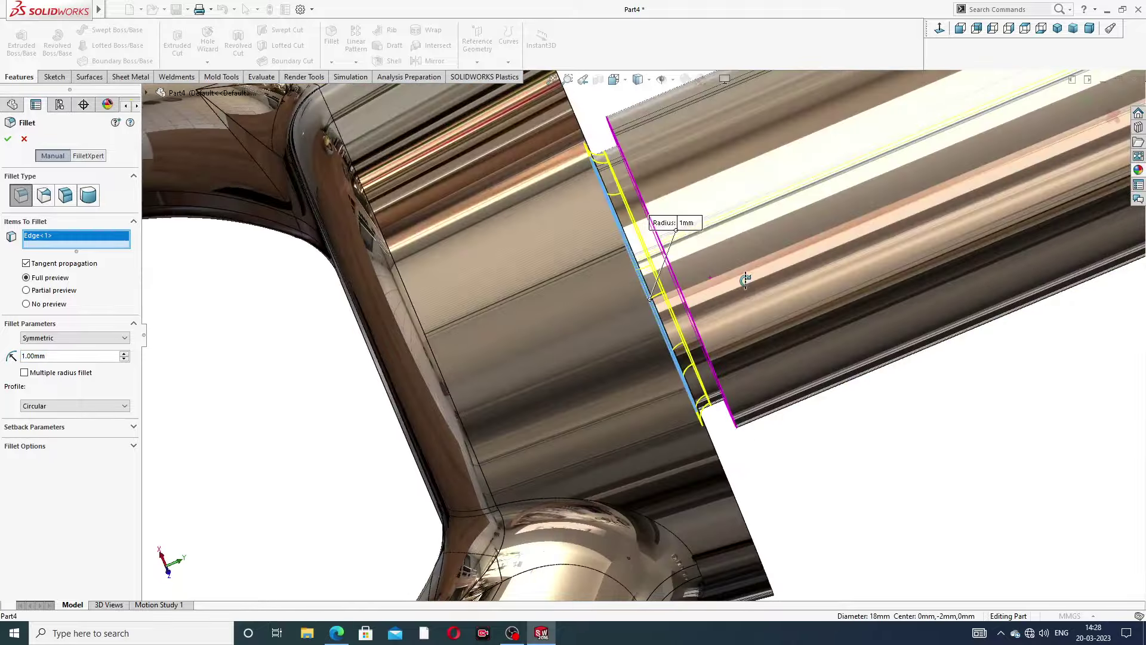
scroll(573, 176, "up", 1)
scroll(509, 182, "up", 2)
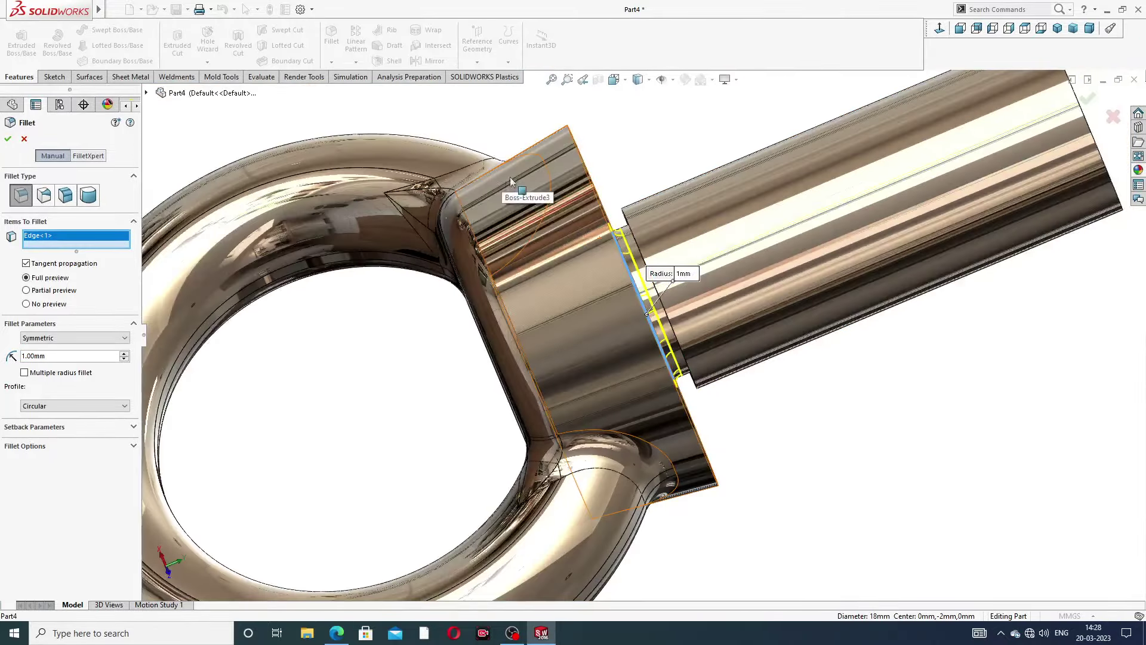
scroll(514, 182, "up", 2)
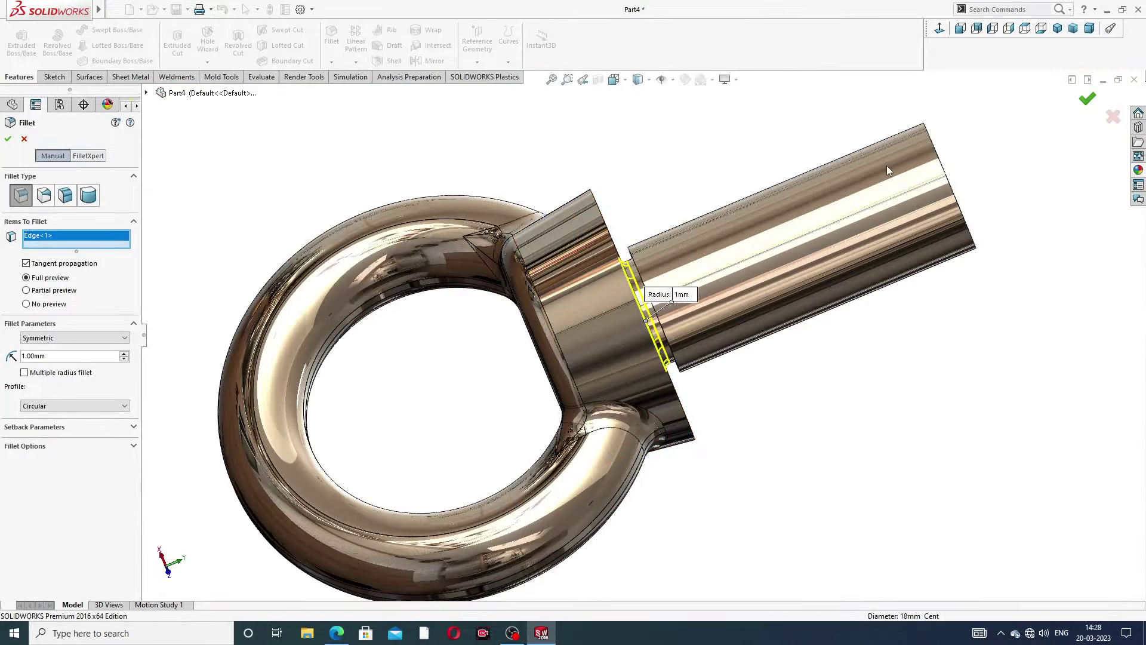
key("Return")
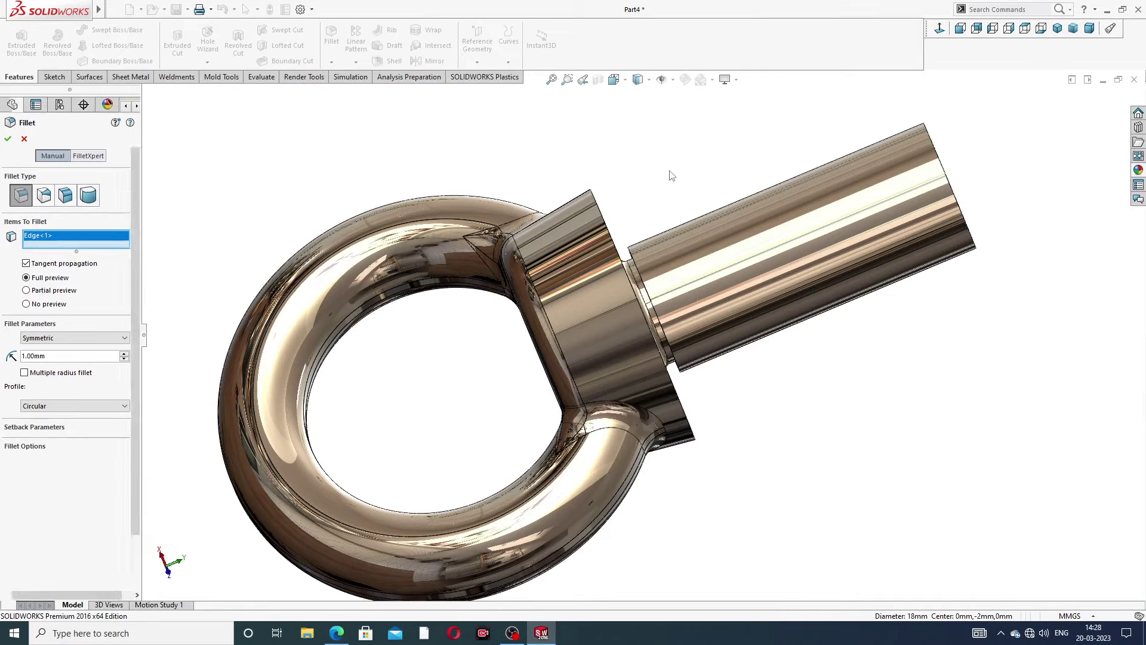
left_click(702, 197)
mouse_move(701, 197)
middle_mouse_down()
mouse_move(686, 239)
mouse_move(538, 236)
mouse_move(568, 345)
middle_mouse_up()
scroll(687, 239, "up", 2)
scroll(568, 334, "down", 2)
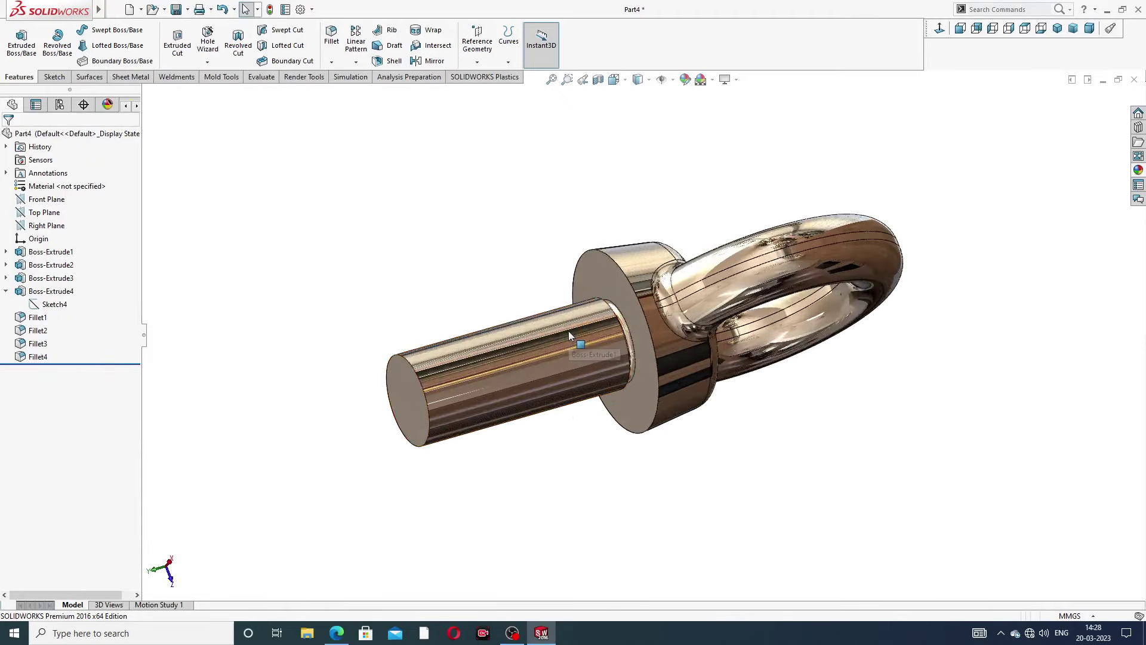
scroll(569, 331, "down", 3)
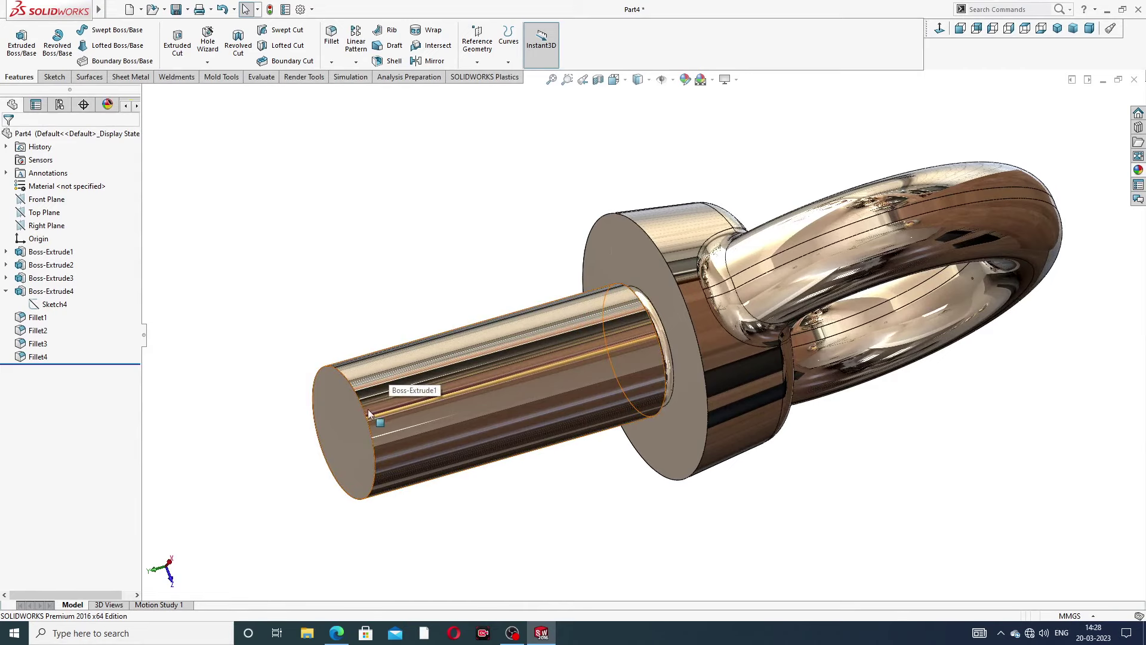
left_click(336, 633)
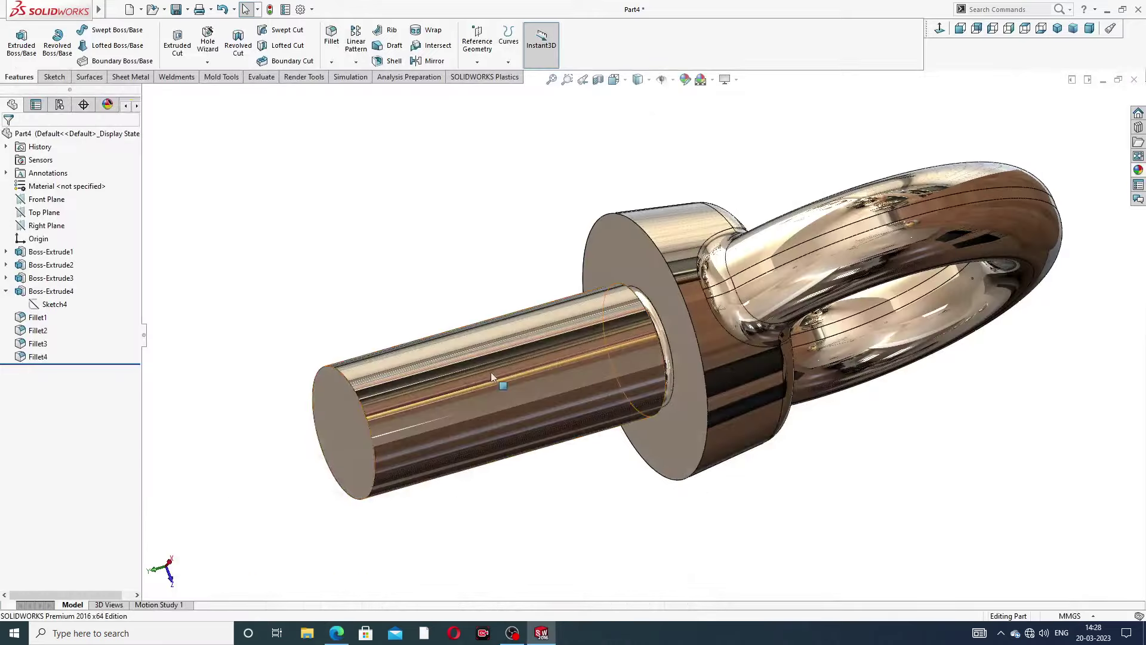
Start a Thread feature from the Hole Wizard menu with a 52 mm depth.
left_click(207, 62)
left_click(224, 93)
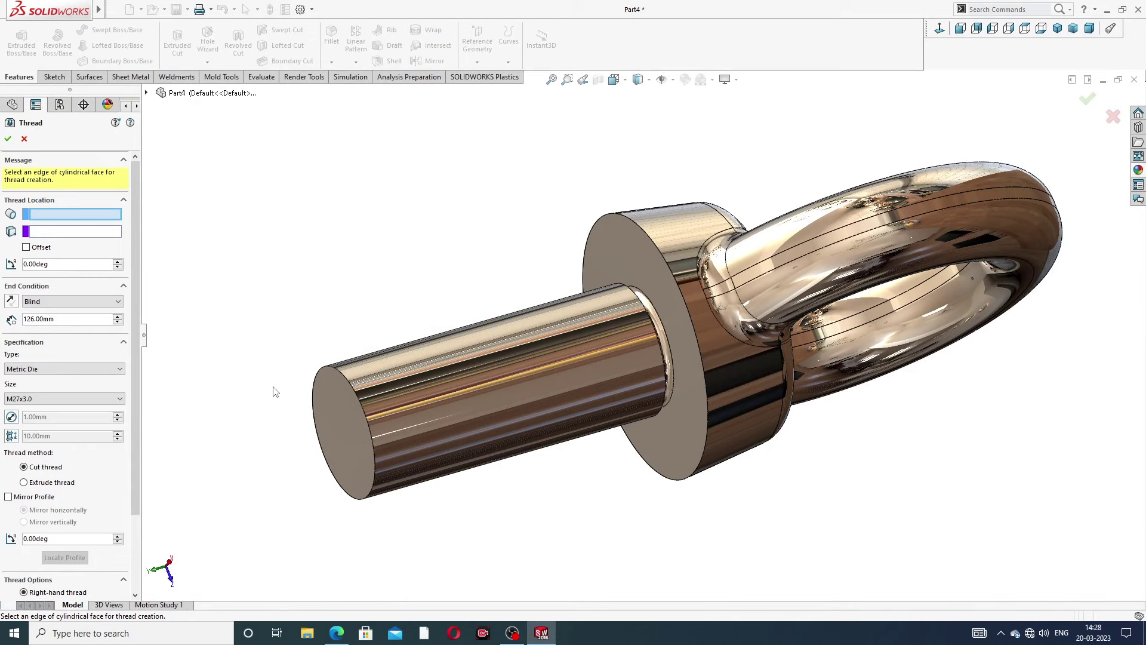
double_click(48, 320)
type("5")
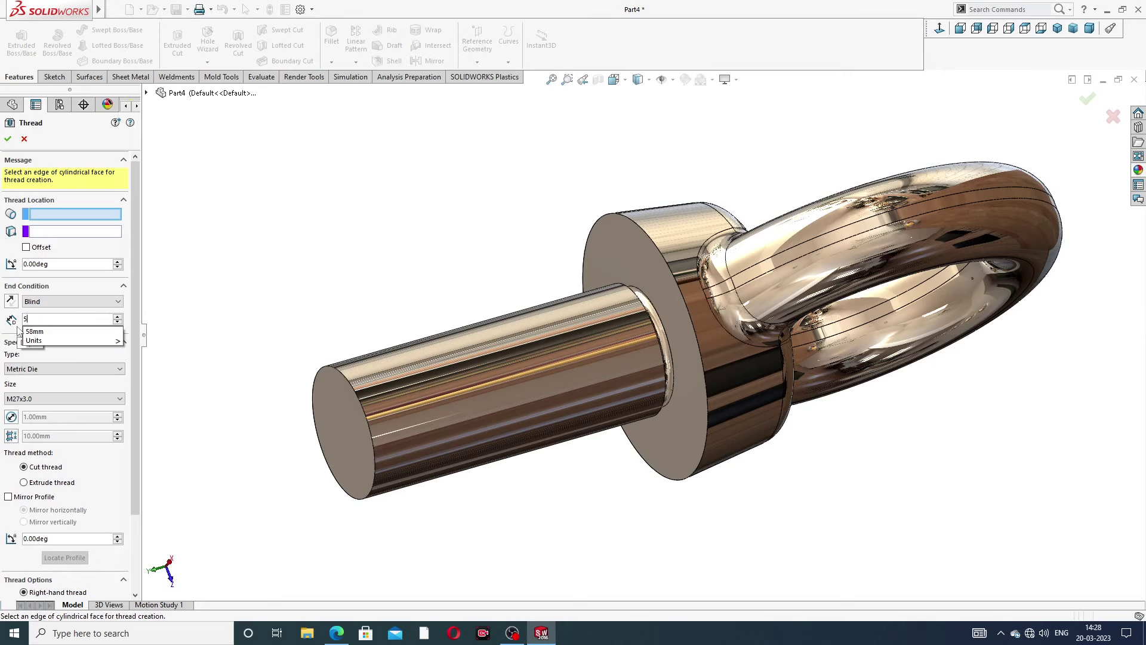
type("2")
key("Return")
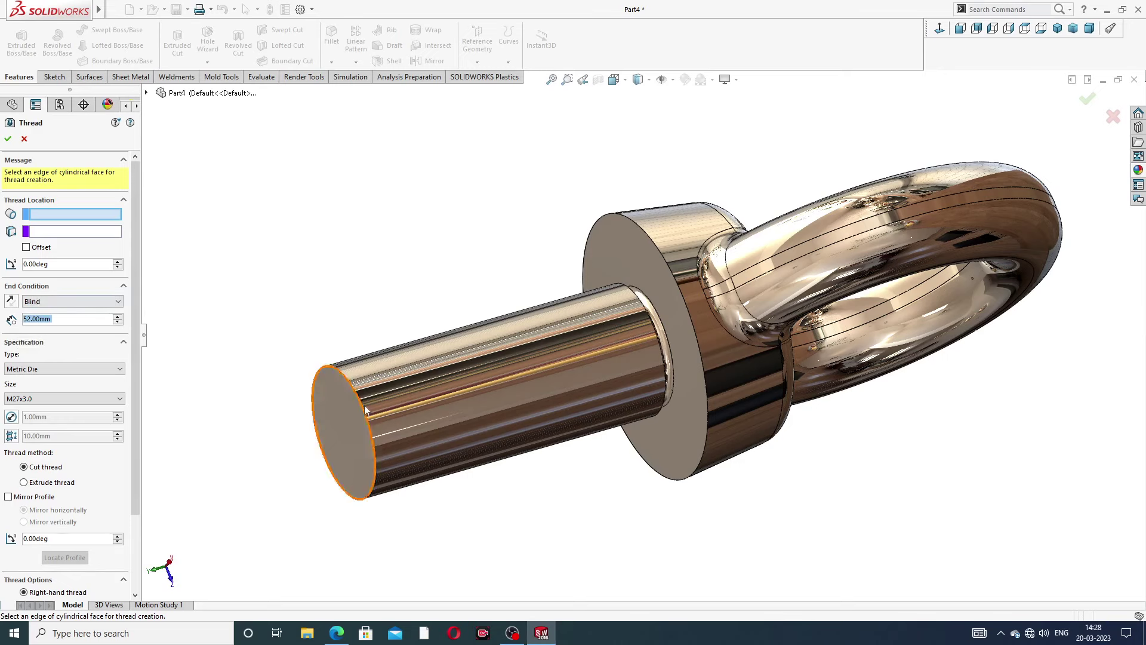
scroll(380, 396, "down", 2)
scroll(380, 397, "down", 2)
Pick the shaft end edge, set thread depth to 48 mm, and enable Offset.
left_click(370, 378)
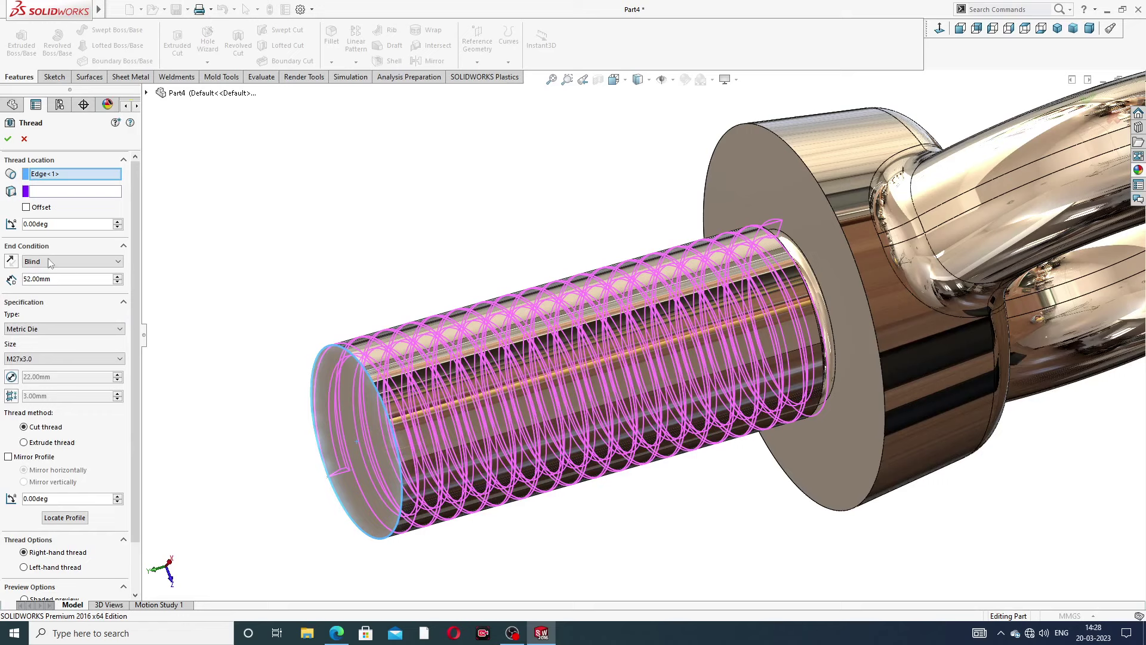
left_click_drag(54, 280, 2, 281)
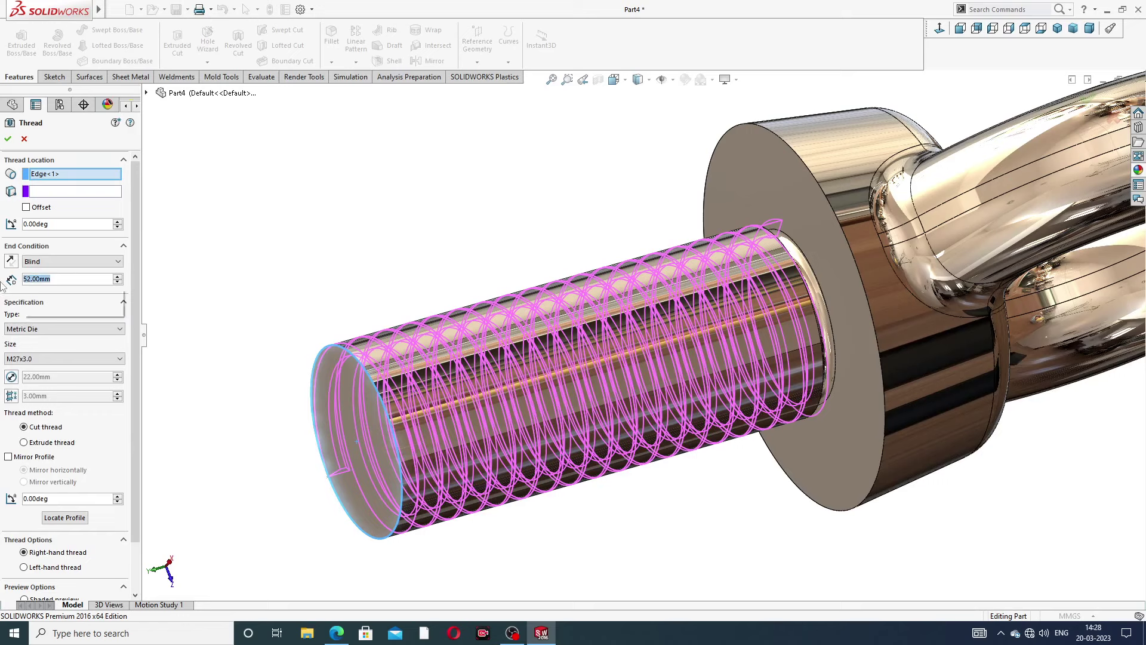
type("48")
key("Return")
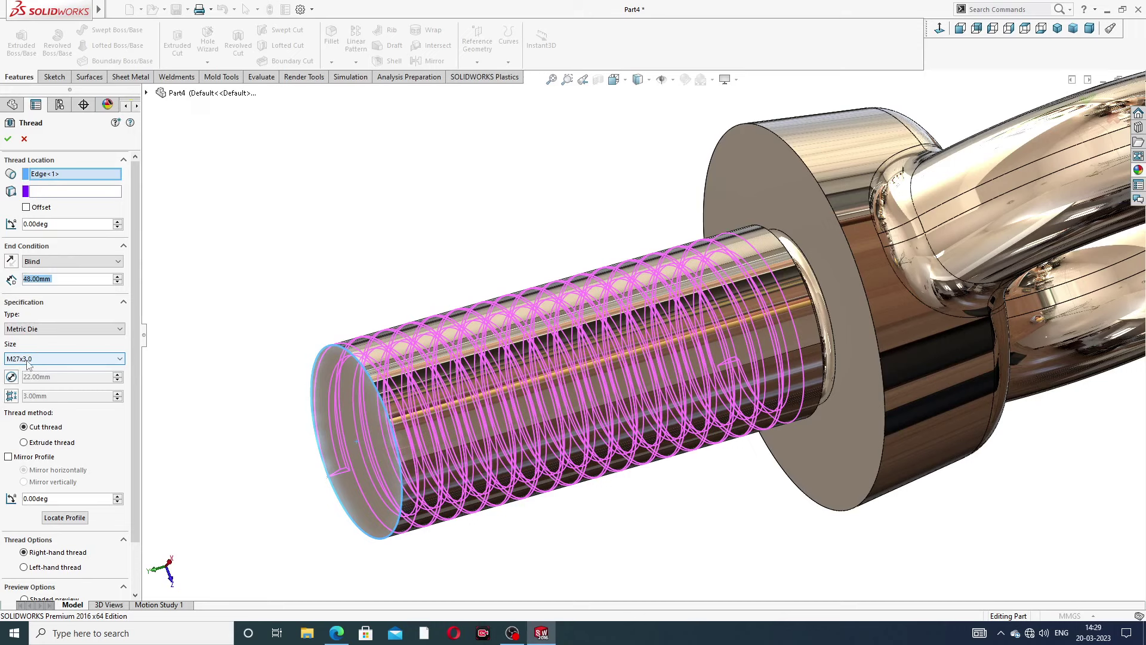
left_click(26, 207)
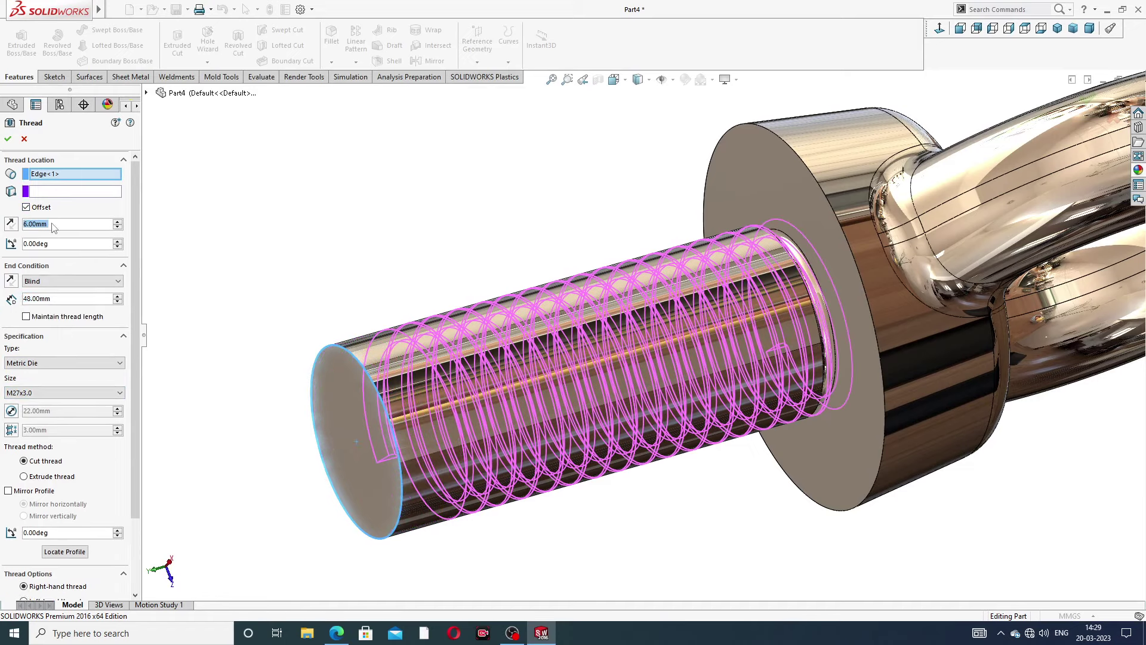
left_click(337, 634)
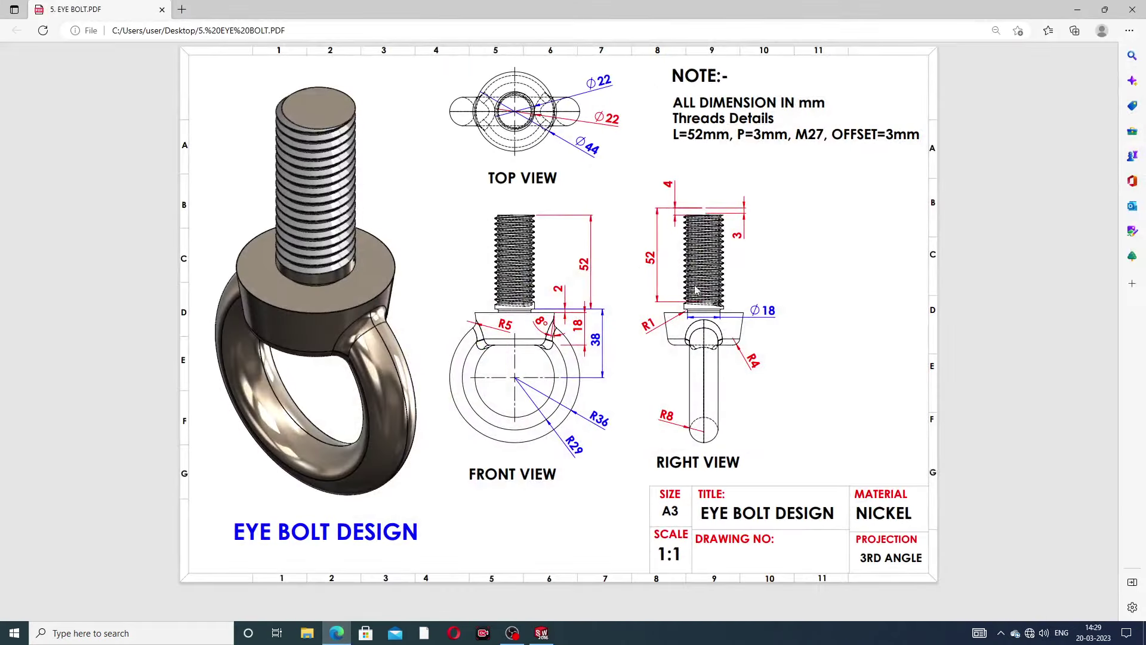
left_click(334, 635)
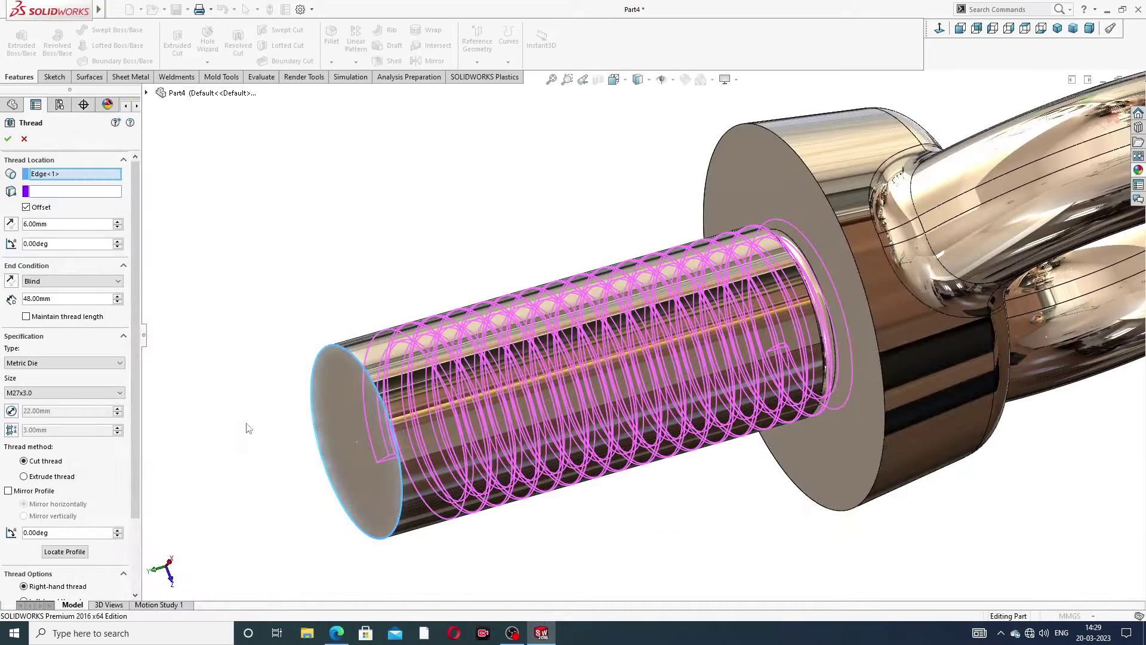
Set the thread offset to 4 mm and depth to 52 mm, then create Thread1.
left_click_drag(54, 226, 21, 227)
type("4")
key("Return")
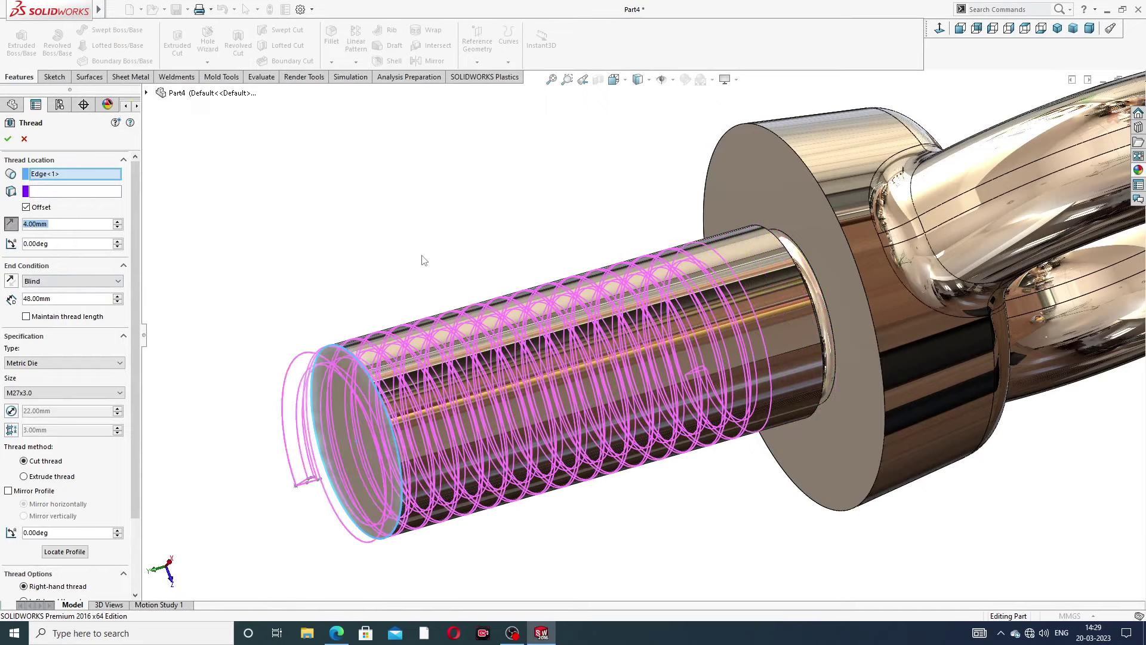
scroll(438, 267, "up", 2)
middle_click_drag(512, 307, 334, 284)
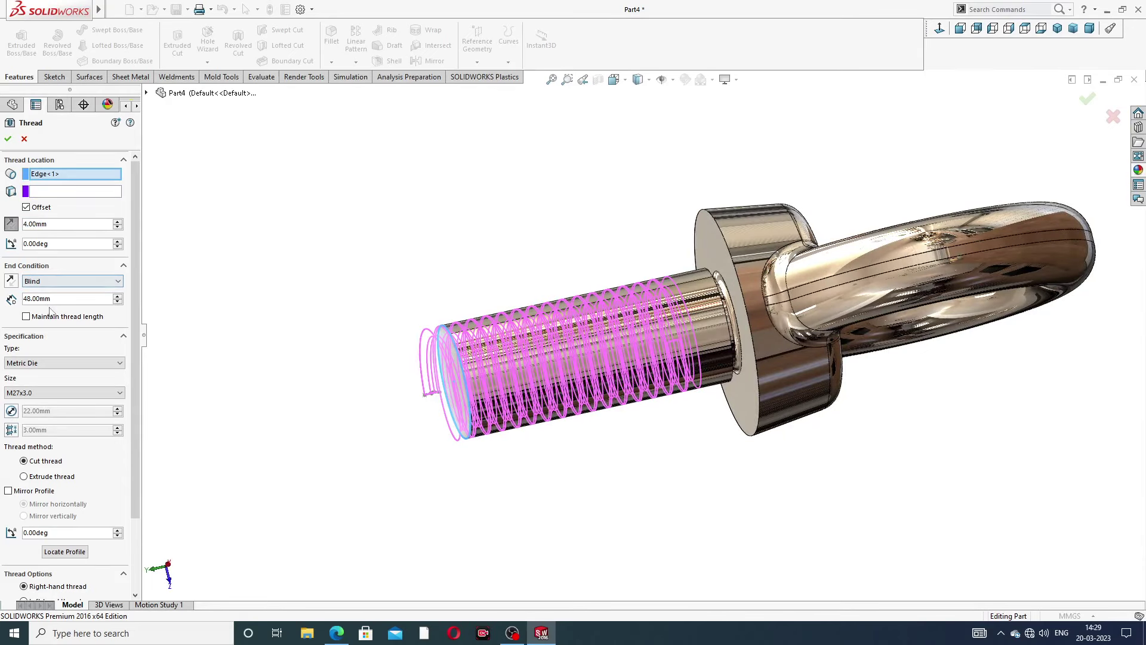
left_click_drag(55, 298, 2, 298)
type("52")
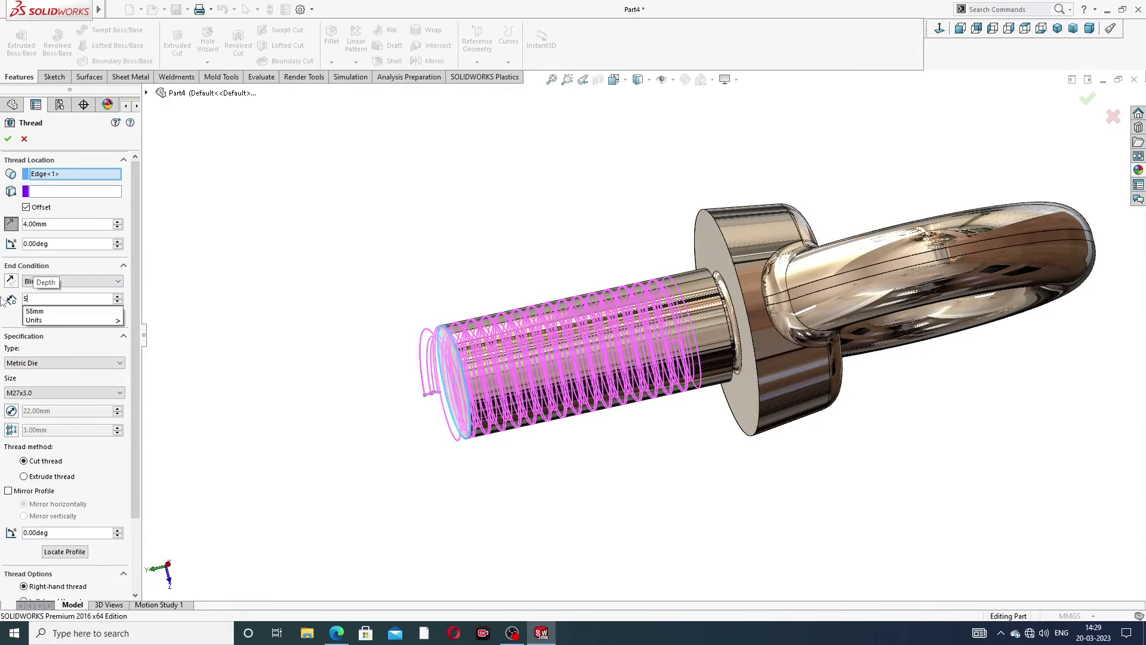
key("Return")
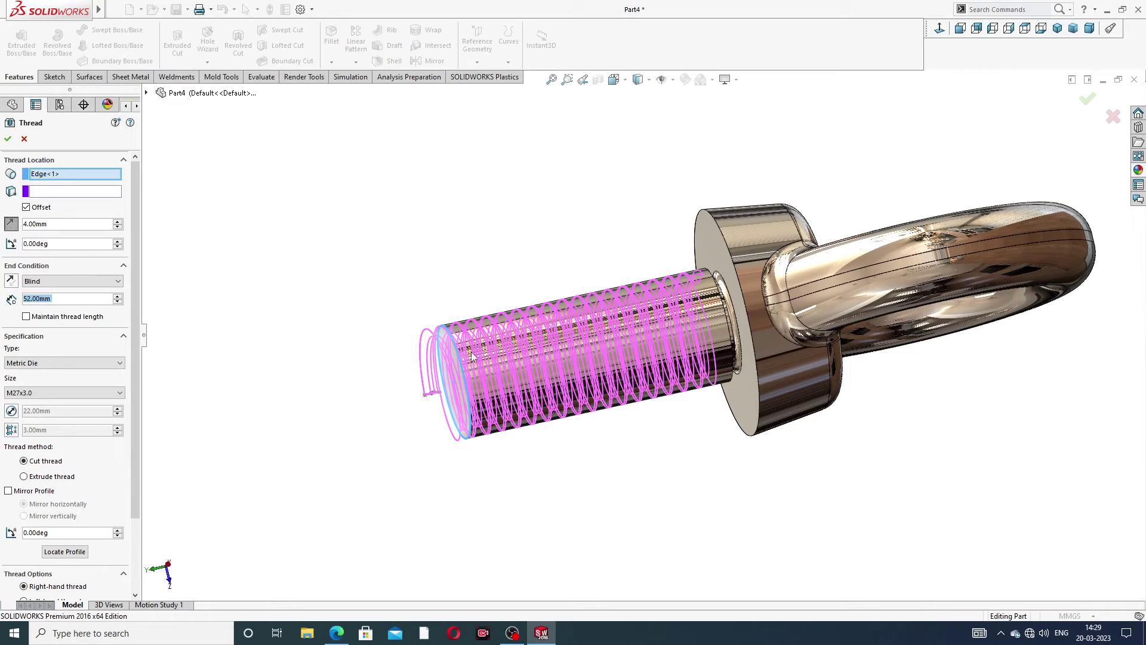
middle_click_drag(471, 357, 472, 379)
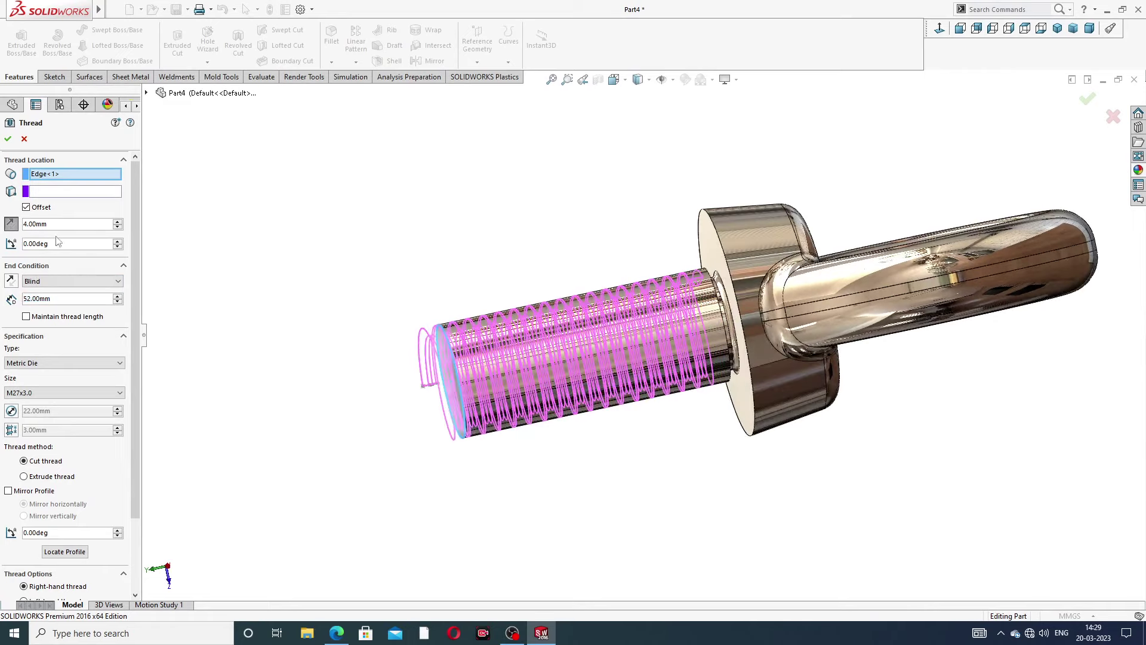
scroll(124, 289, "down", 2)
scroll(124, 289, "down", 2)
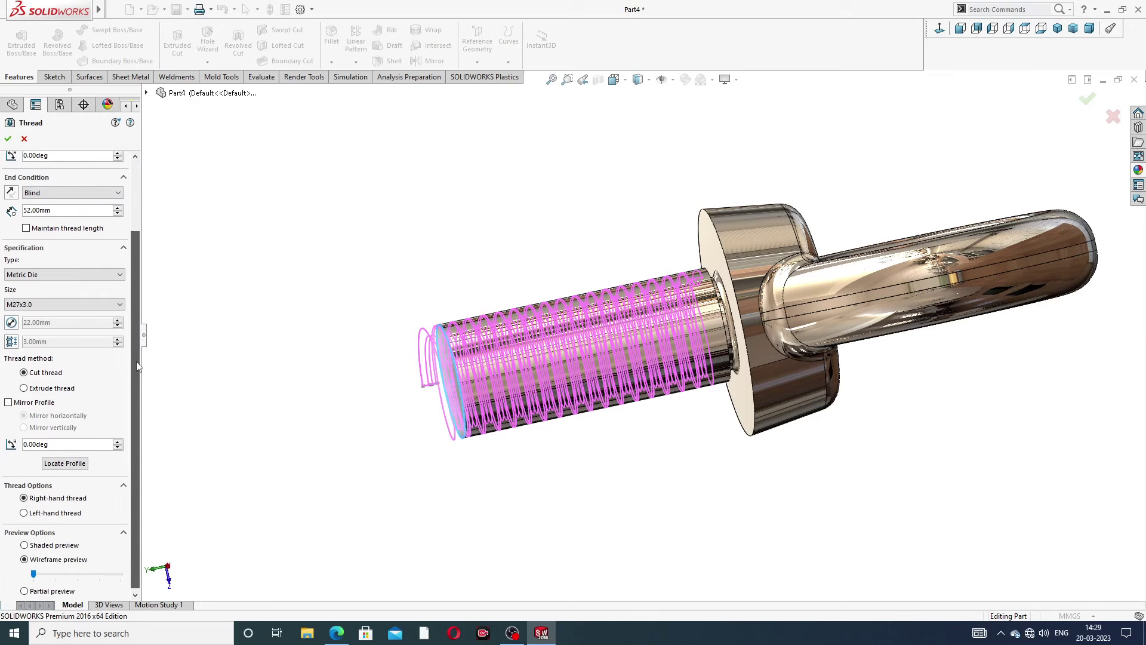
left_click(8, 139)
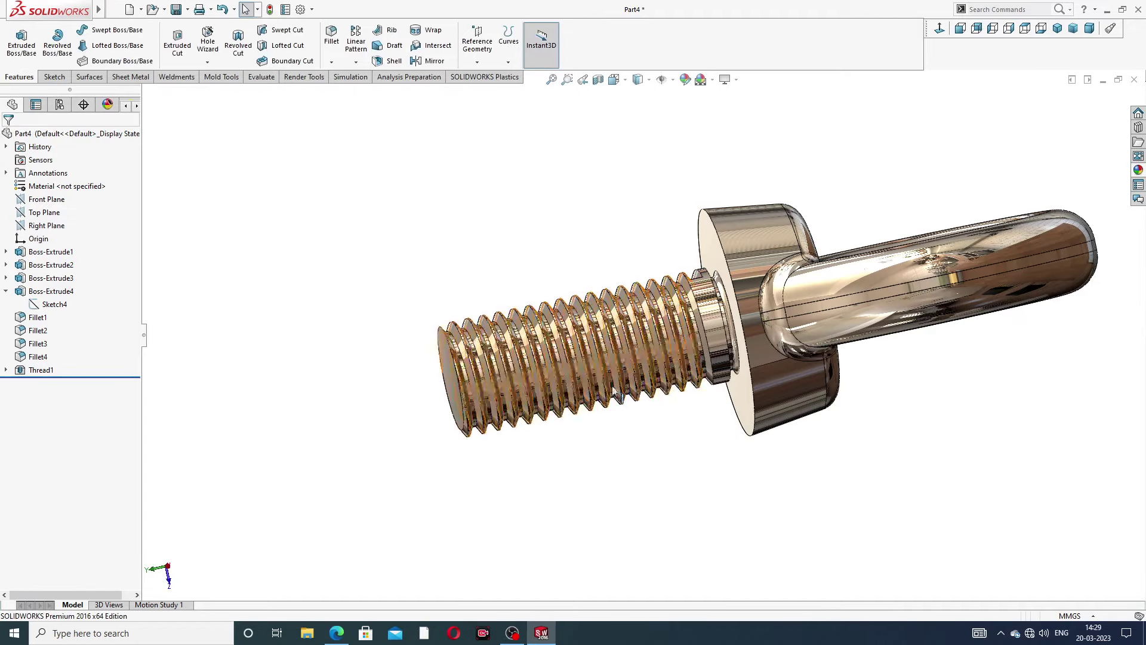
Give Thread1 a dark grey appearance (RGB 64, 64, 64).
mouse_move(586, 359)
middle_mouse_down()
mouse_move(651, 445)
mouse_move(617, 435)
middle_mouse_up()
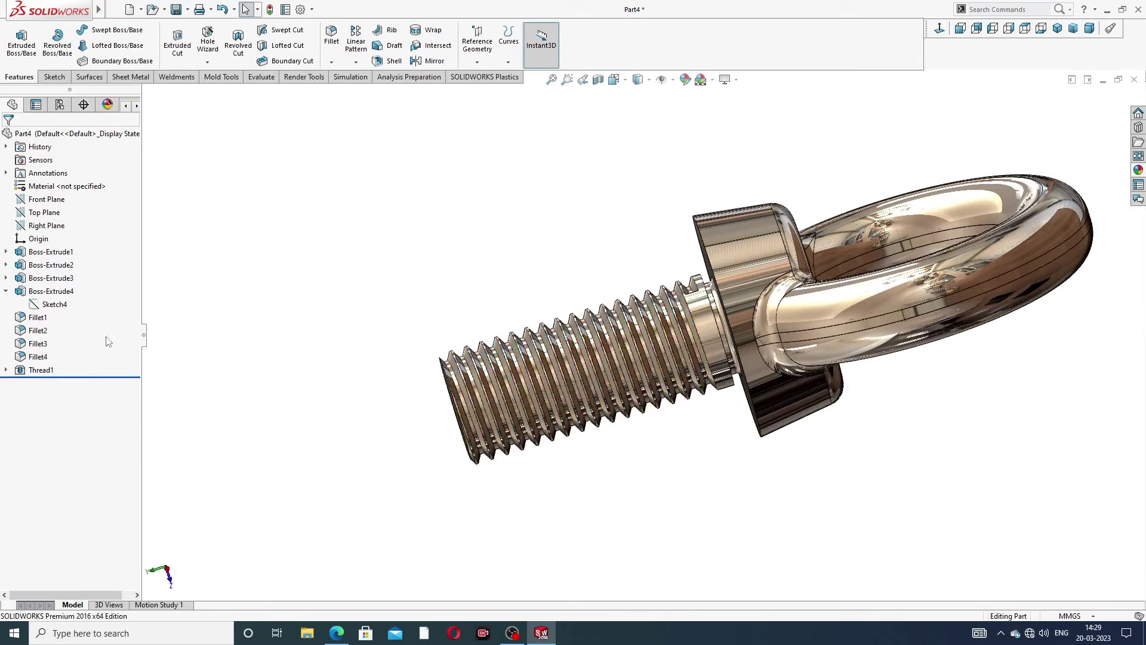
left_click(40, 370)
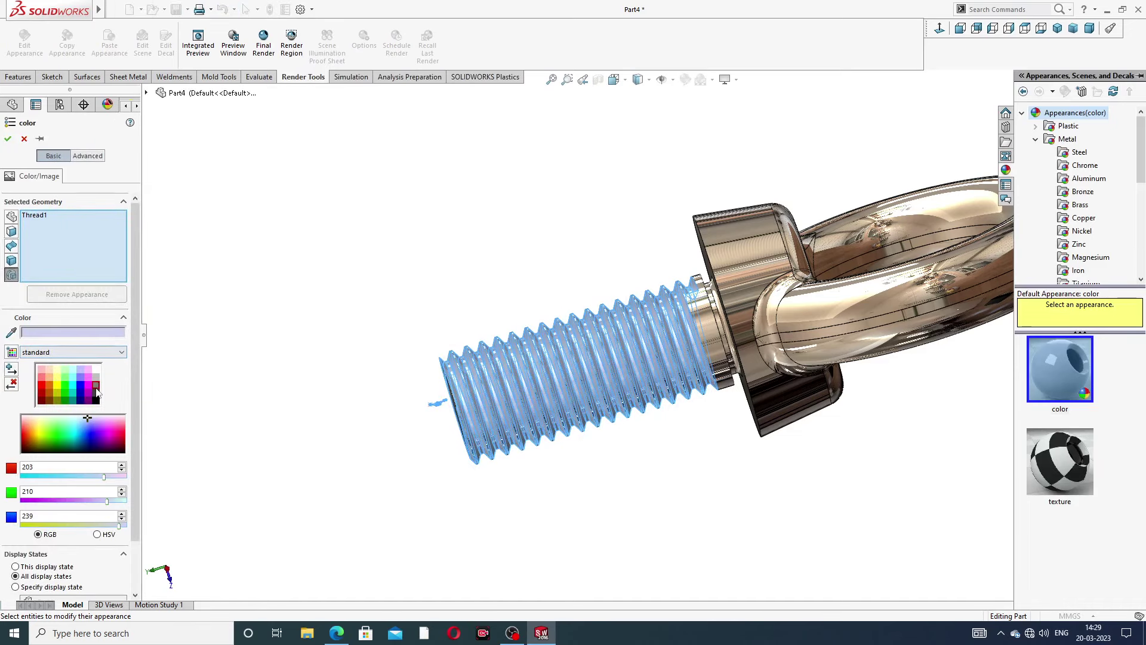
left_click(96, 392)
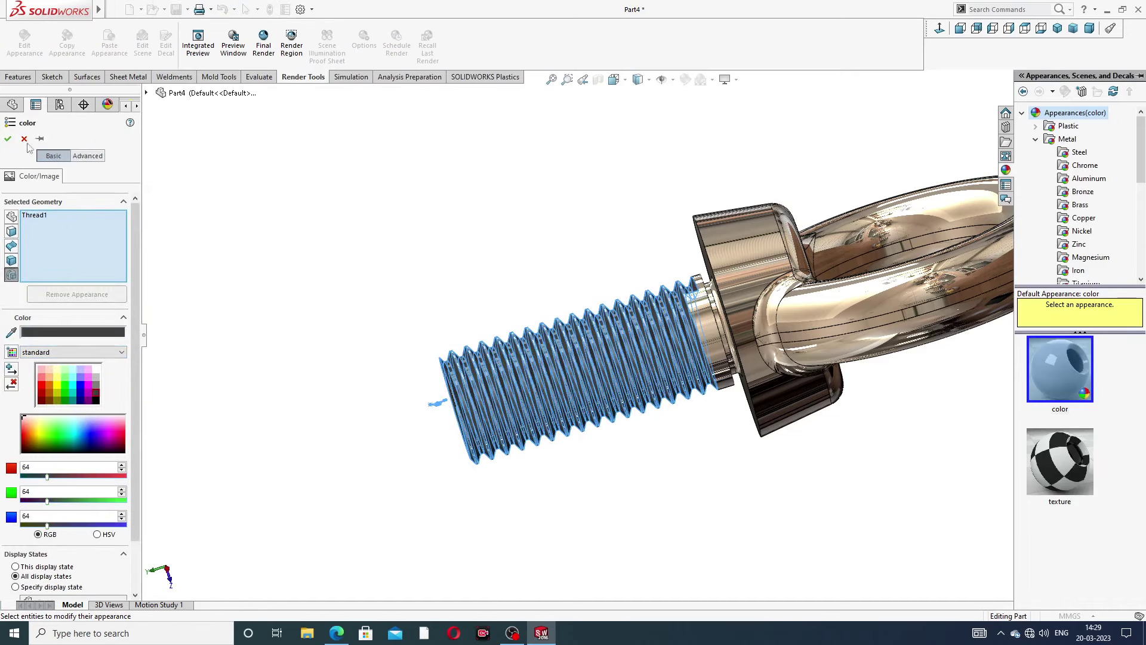
left_click(7, 141)
mouse_move(512, 217)
middle_mouse_down()
mouse_move(609, 217)
mouse_move(738, 299)
mouse_move(629, 266)
middle_mouse_up()
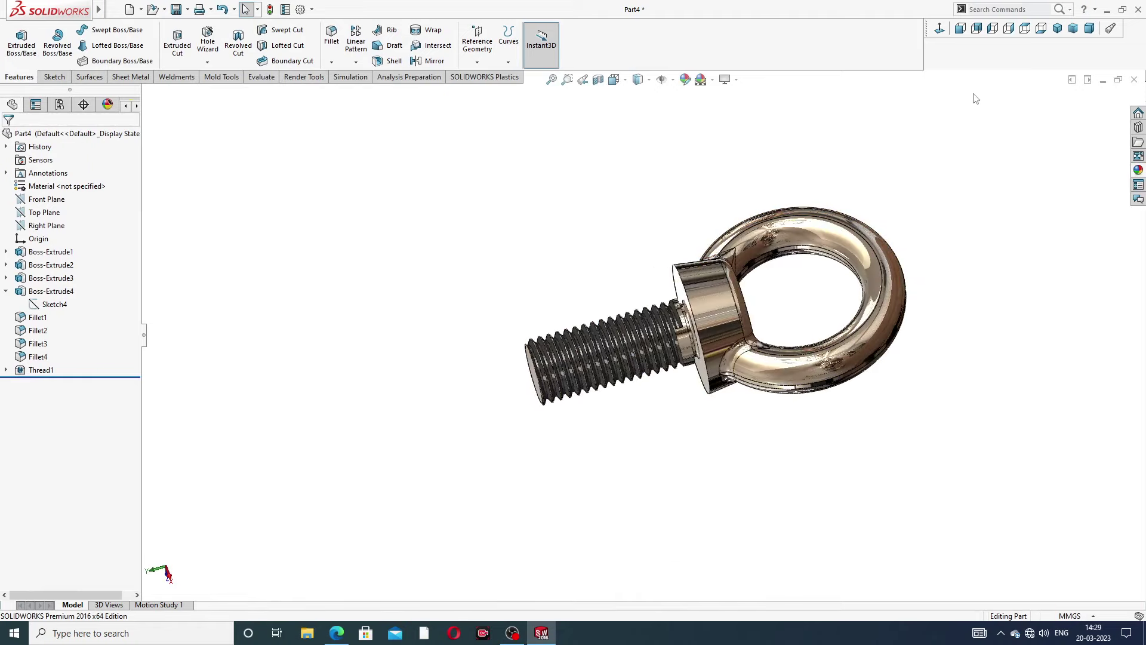
left_click(1057, 28)
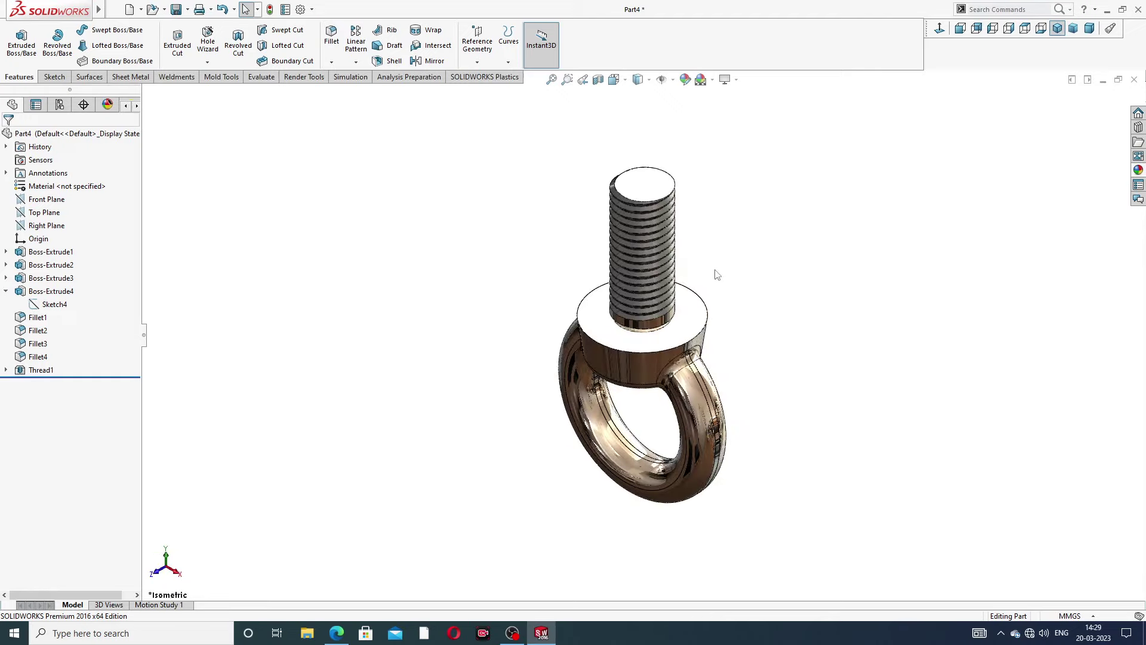
mouse_move(717, 274)
middle_mouse_down()
mouse_move(780, 141)
mouse_move(729, 269)
mouse_move(634, 289)
mouse_move(658, 369)
middle_mouse_up()
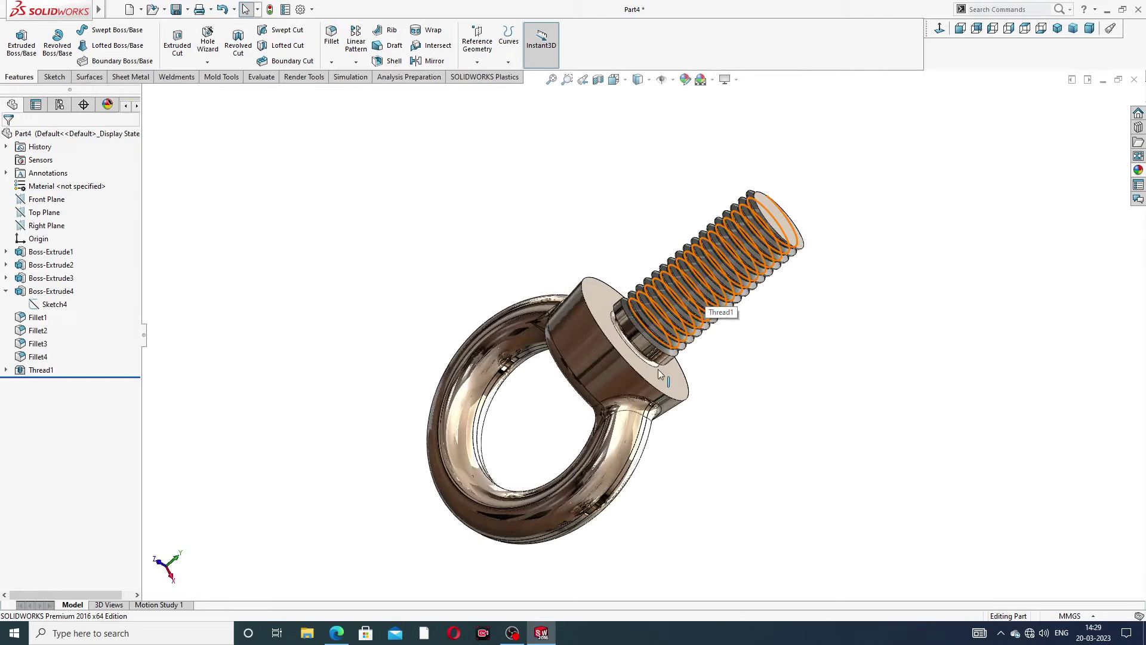
scroll(658, 373, "down", 1)
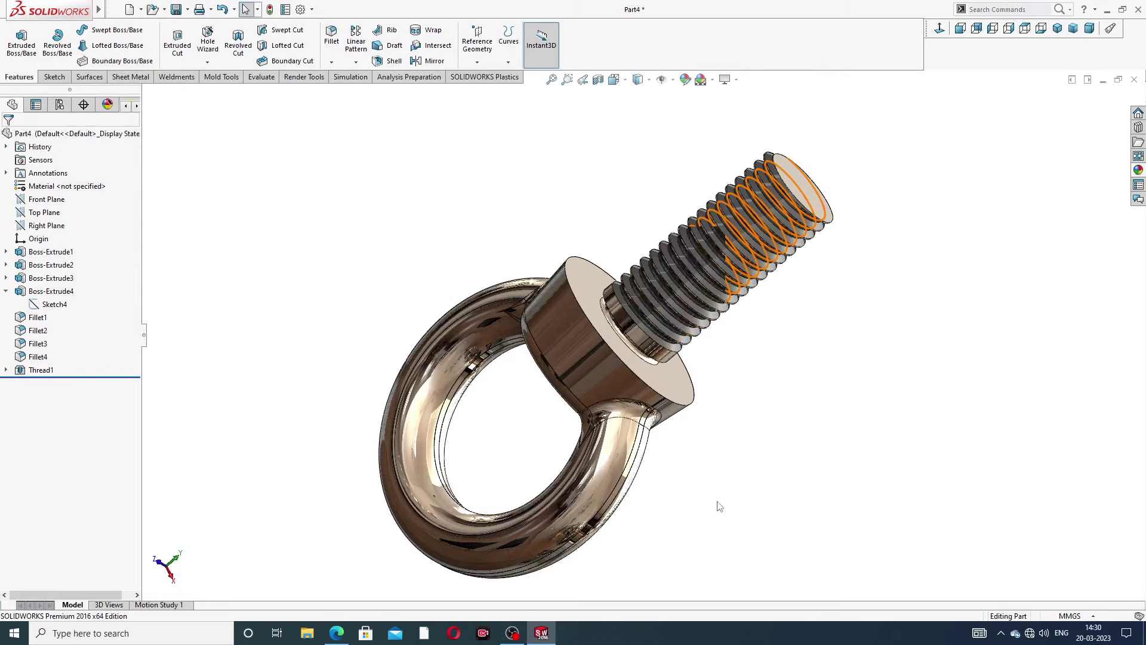
middle_click_drag(719, 505, 691, 486, "ctrl")
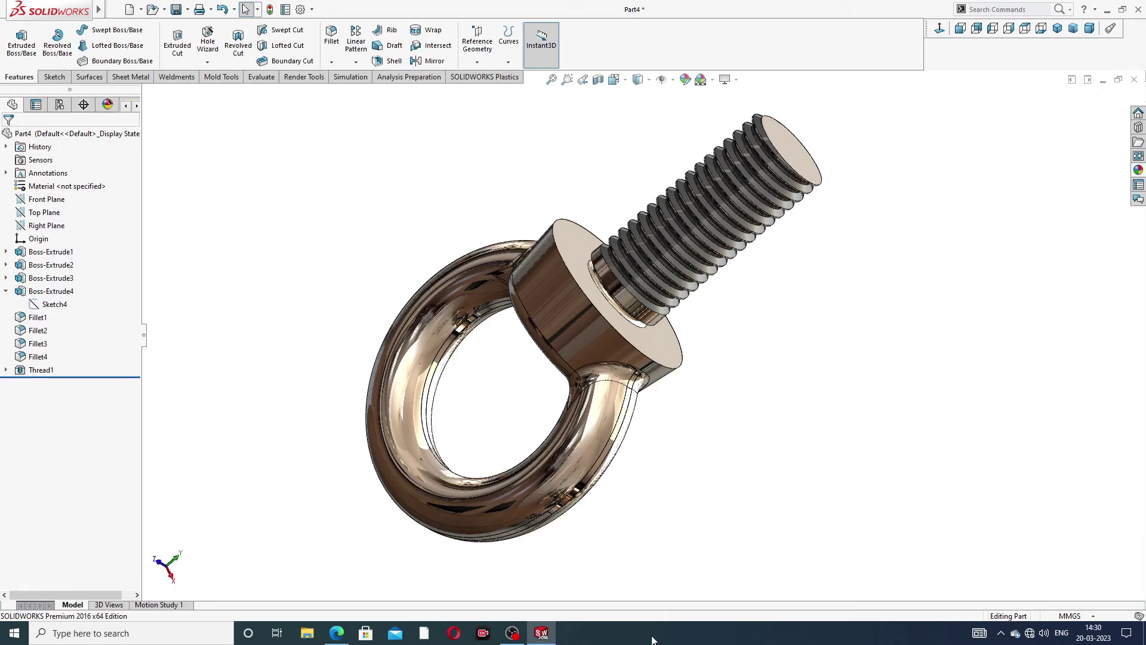
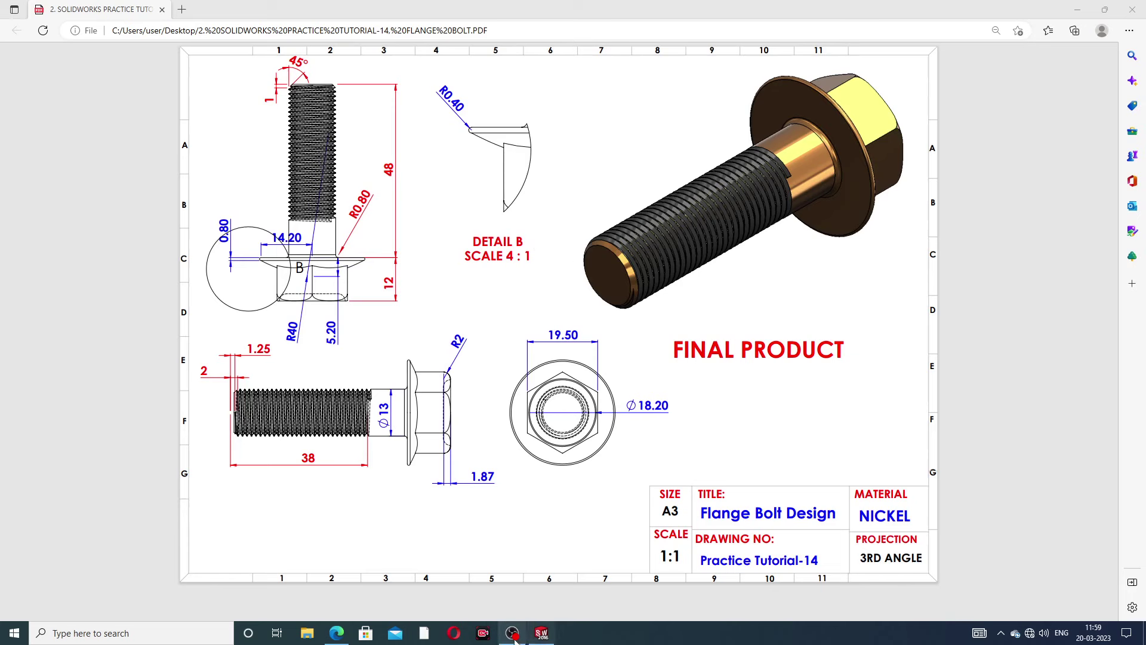
Return to the finished bolt and orbit and zoom to inspect the thread along the shank.
left_click(542, 632)
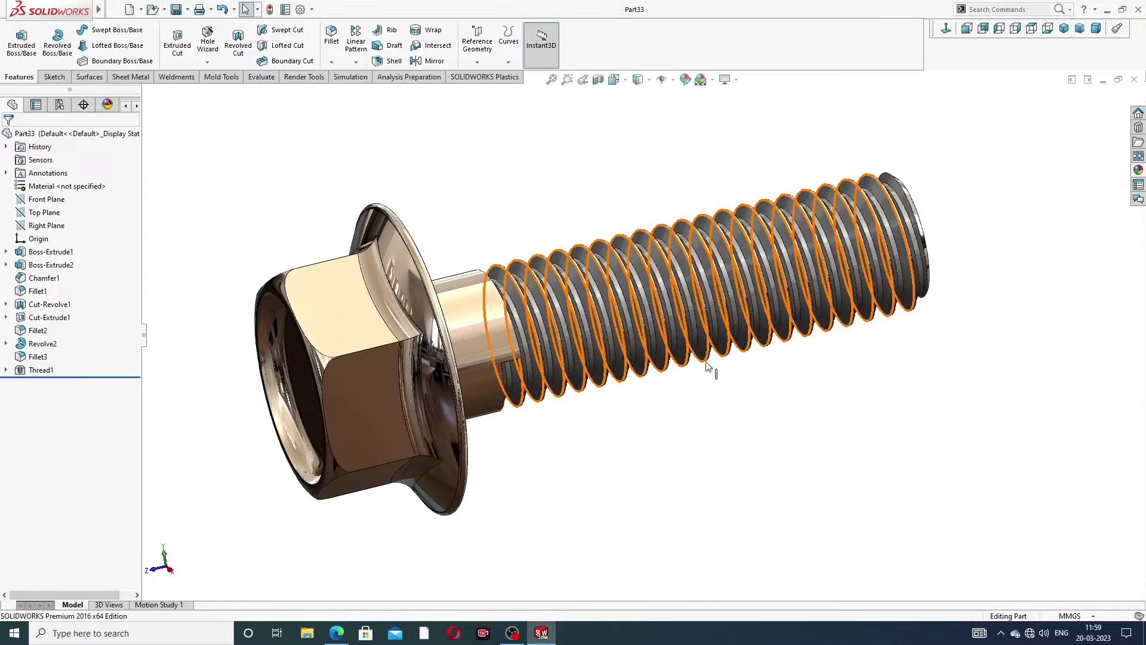
mouse_move(700, 405)
middle_mouse_down()
mouse_move(723, 370)
mouse_move(682, 368)
middle_mouse_up()
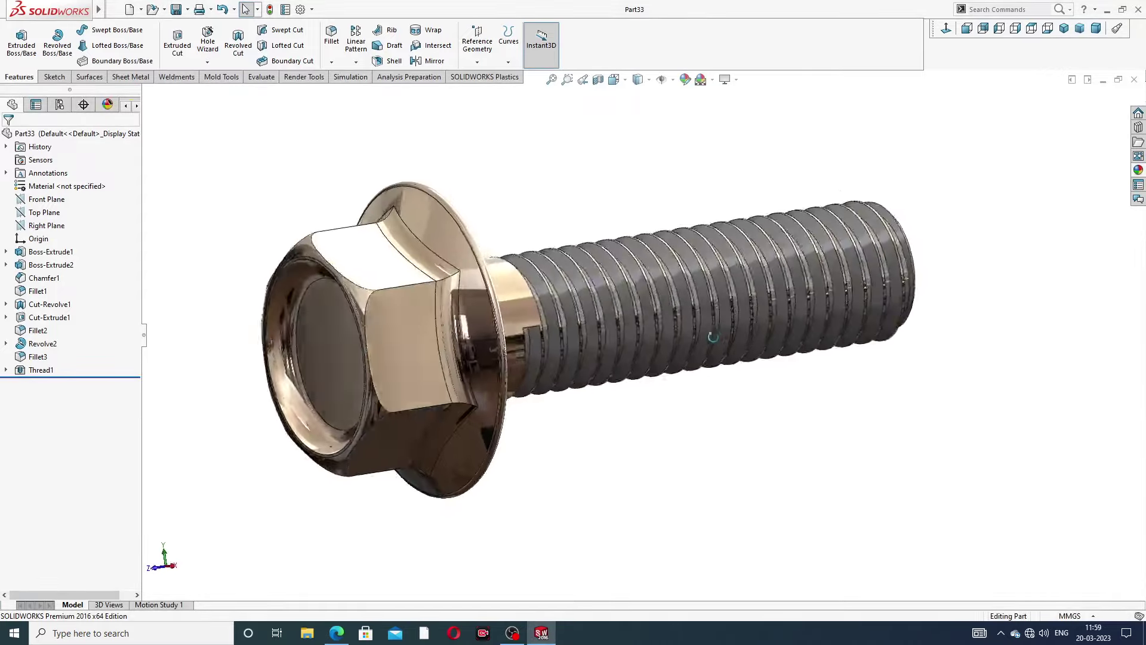
scroll(682, 367, "up", 2)
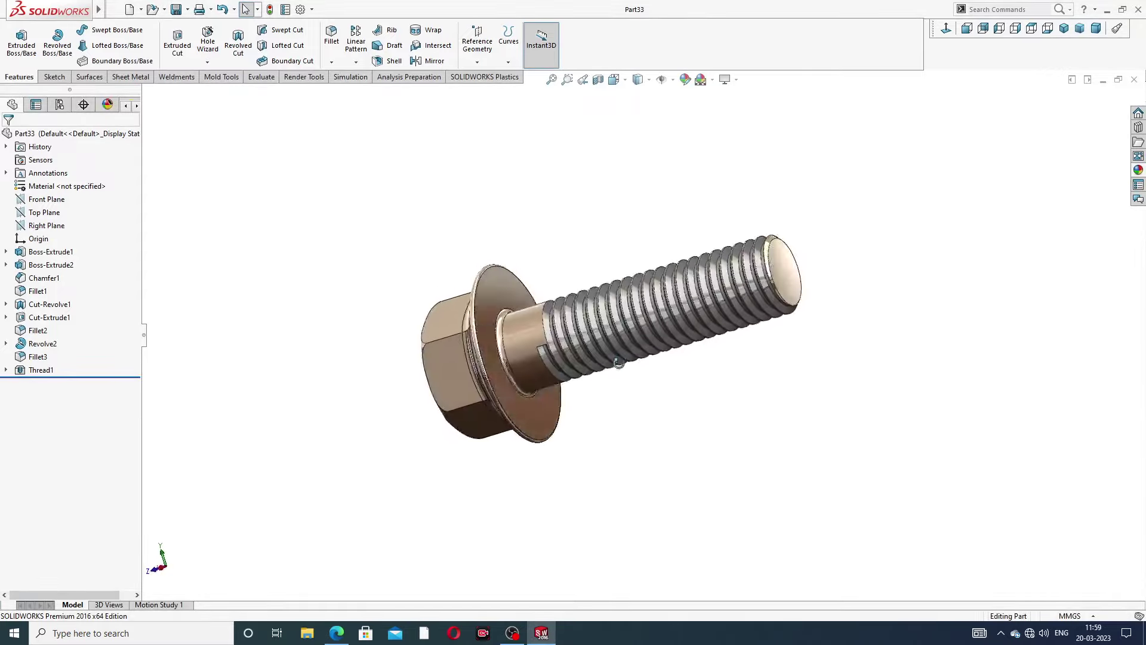
middle_click_drag(681, 356, 588, 383)
scroll(588, 383, "down", 2)
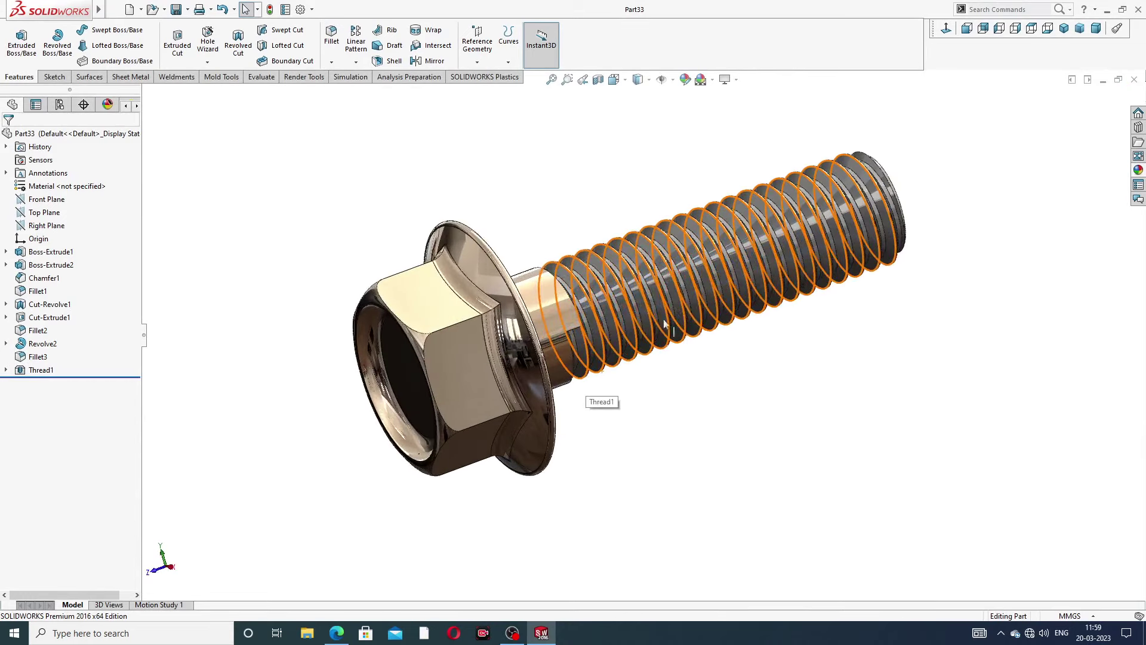
scroll(770, 366, "up", 3)
Turn the hex head forward, snap to Isometric view, then select Thread1 and orbit again.
mouse_move(771, 367)
middle_mouse_down()
mouse_move(808, 286)
mouse_move(794, 335)
middle_mouse_up()
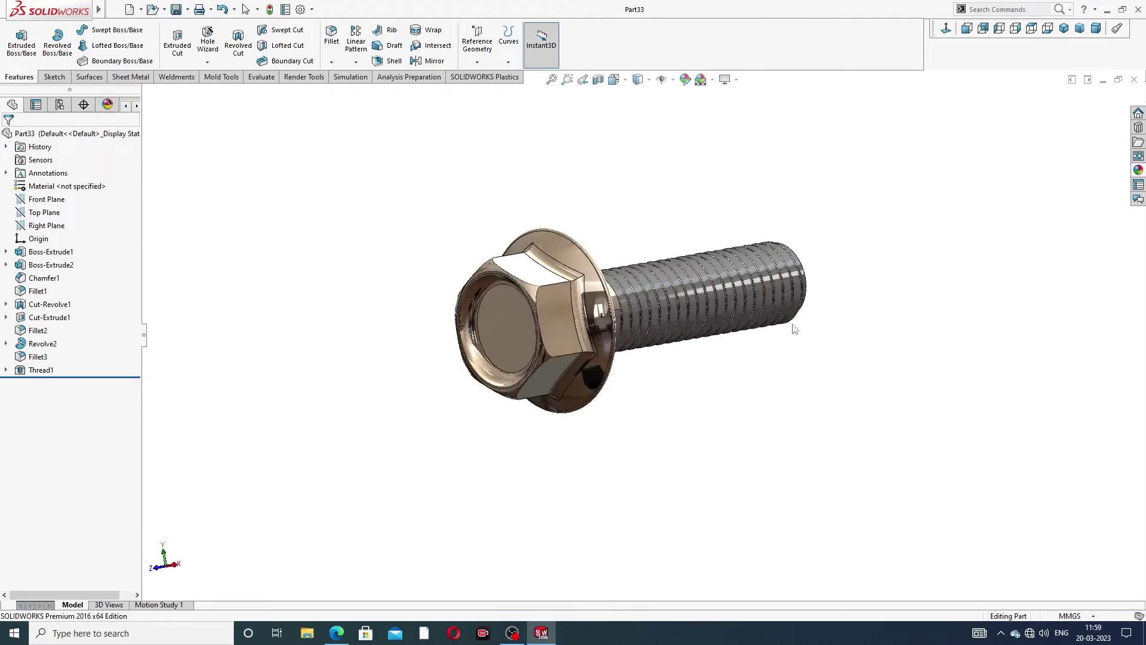
scroll(501, 310, "down", 1)
scroll(500, 309, "down", 2)
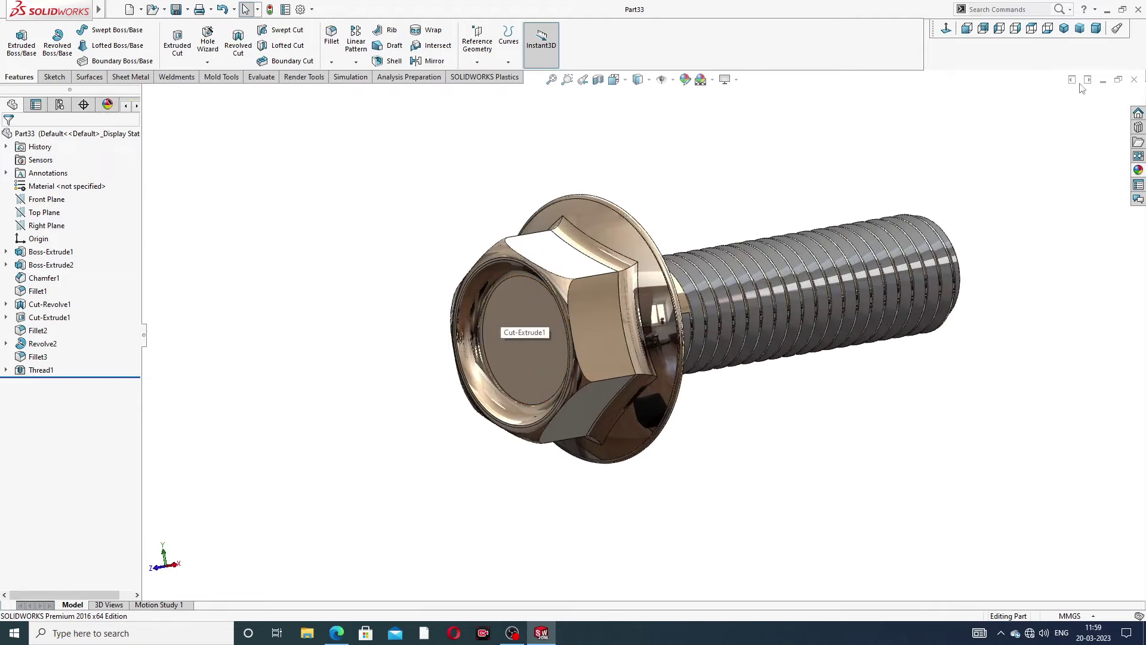
left_click(1064, 28)
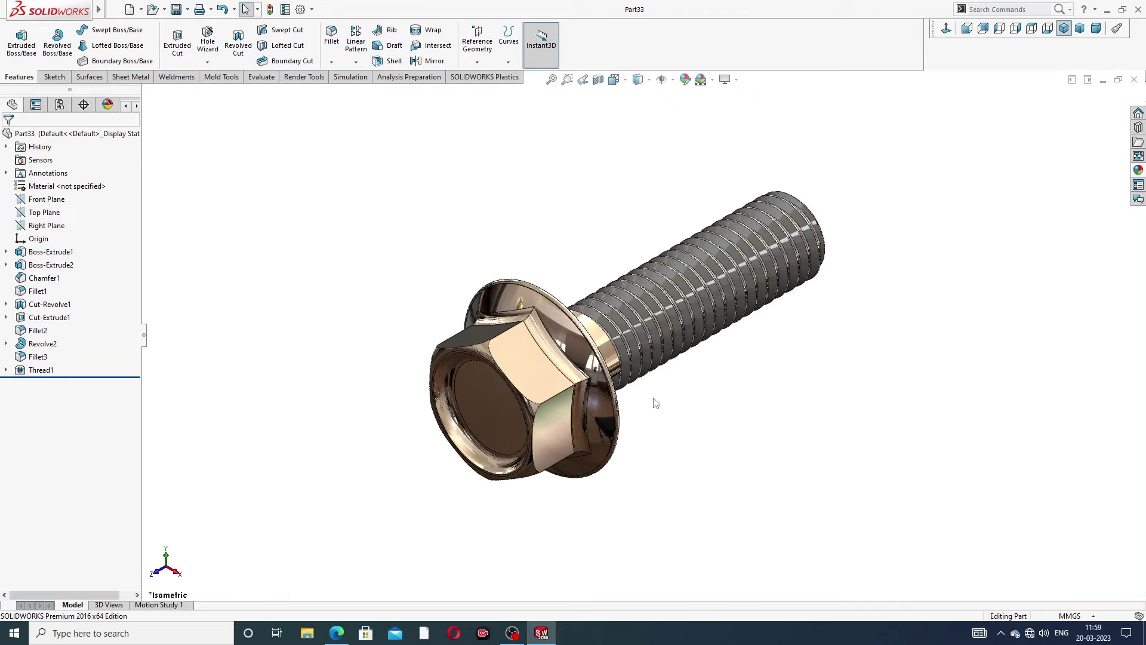
scroll(674, 339, "down", 2)
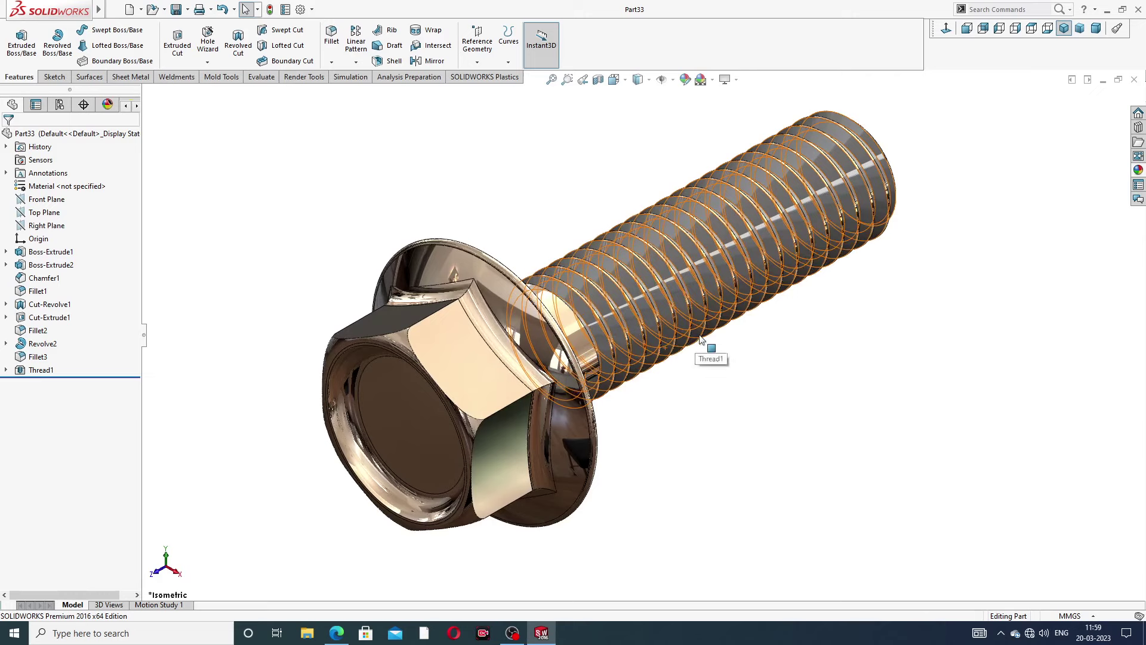
left_click(675, 336)
mouse_move(727, 346)
middle_mouse_down()
mouse_move(703, 307)
mouse_move(884, 374)
middle_mouse_up()
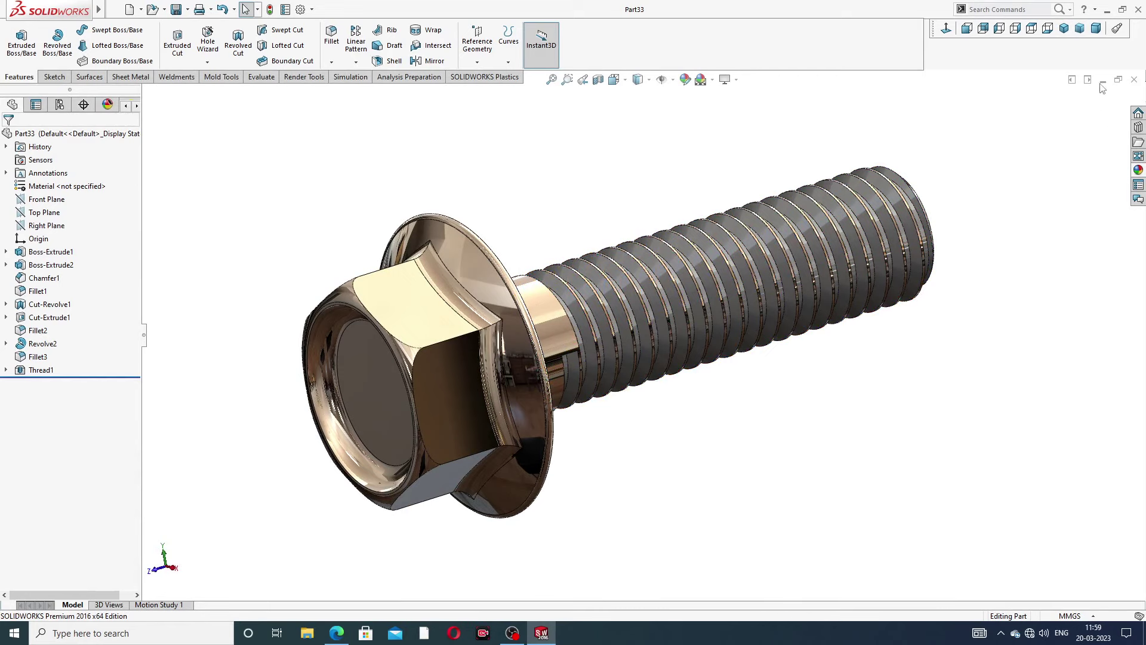
Close the bolt part, create a new part, and apply the Plain White scene.
left_click(1134, 79)
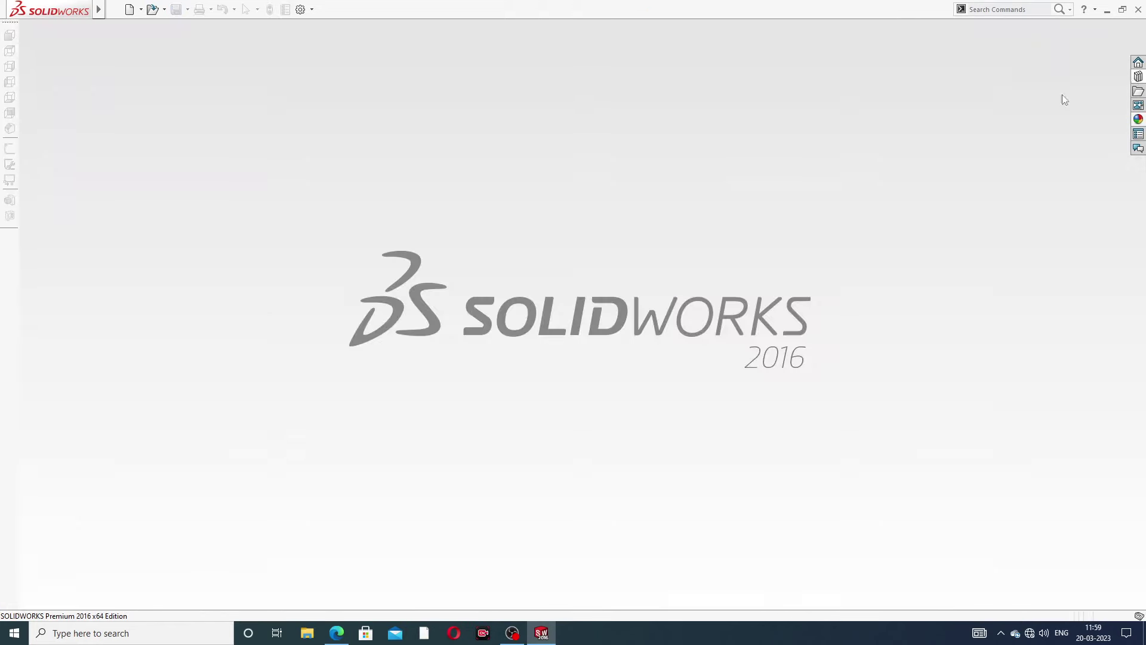
left_click(129, 9)
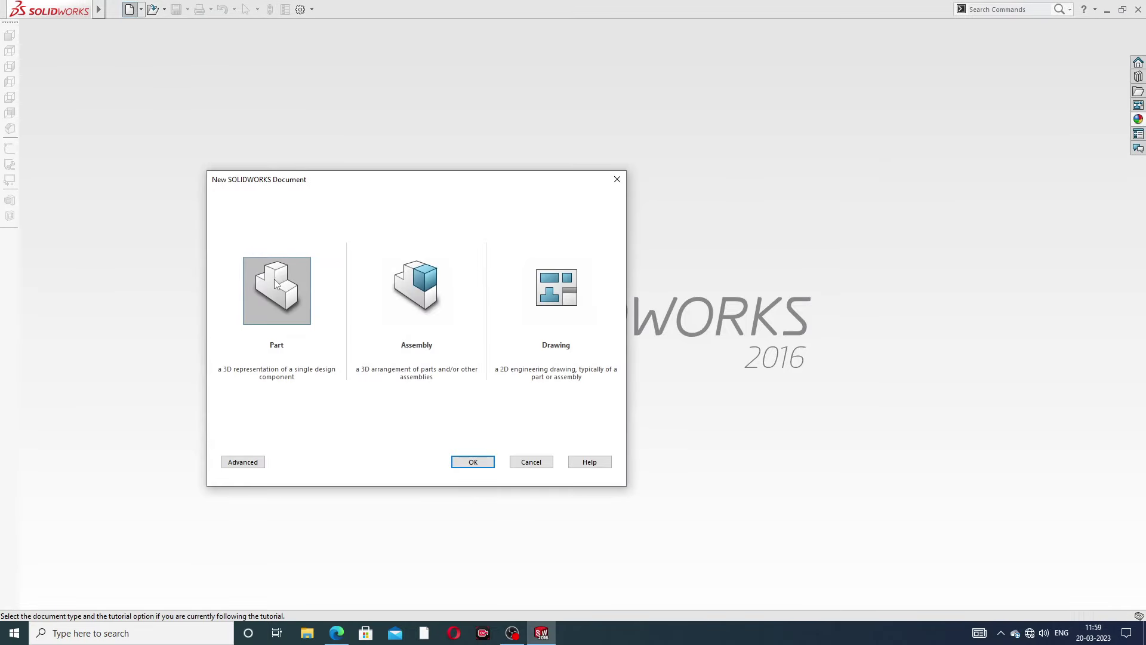
left_click(472, 462)
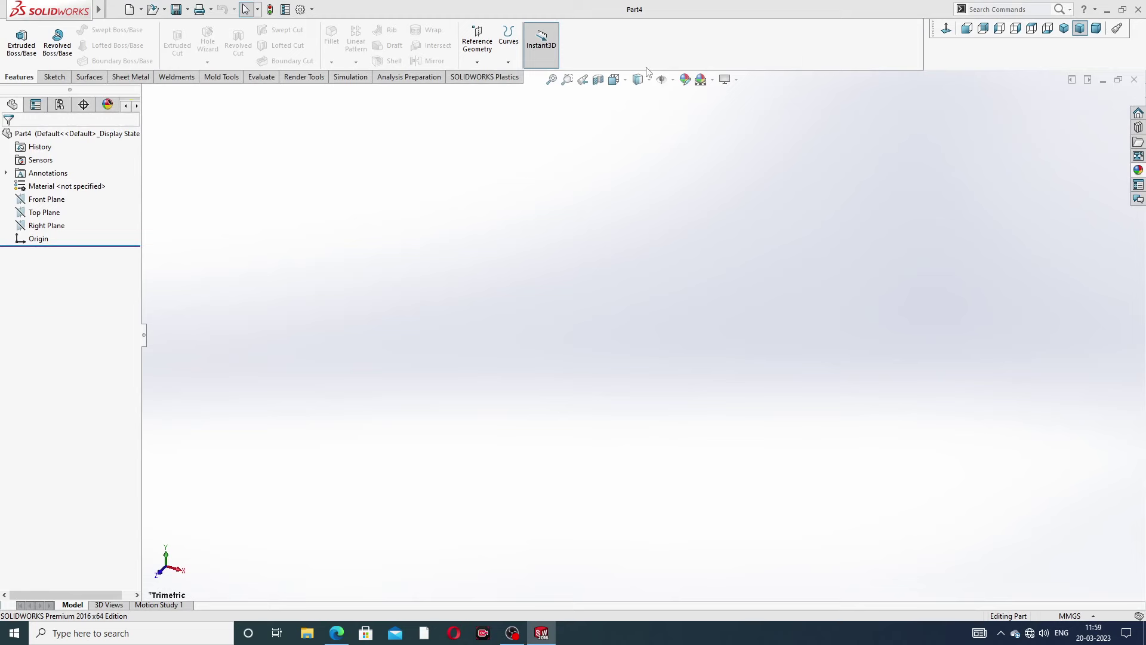
left_click(713, 80)
left_click(723, 31)
left_click(615, 79)
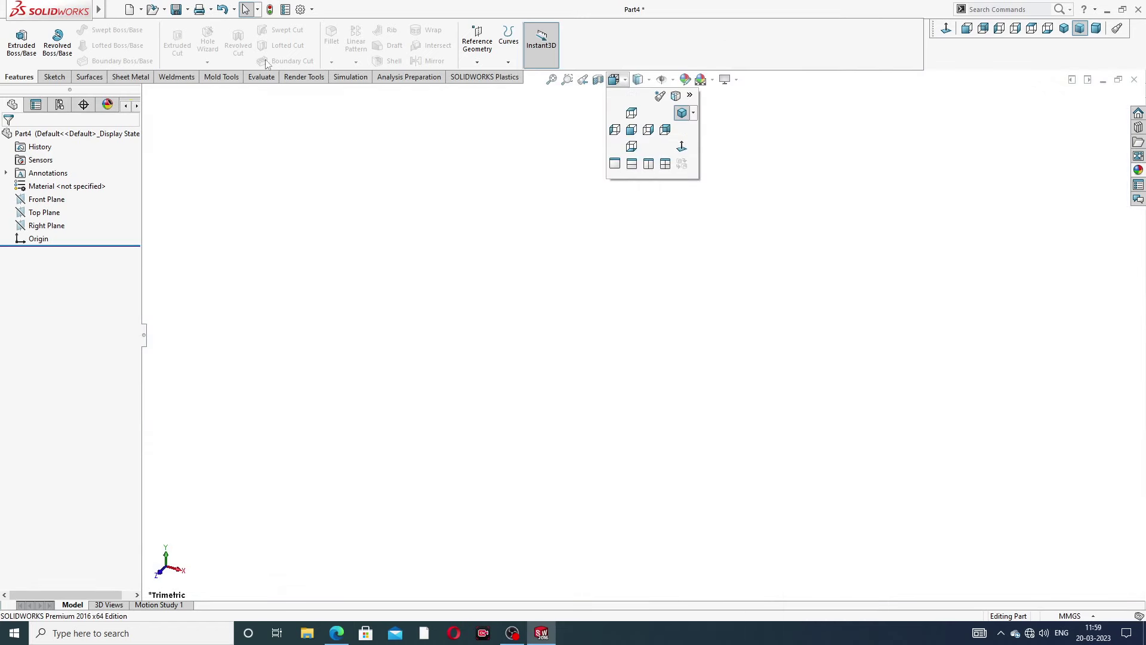
left_click(399, 156)
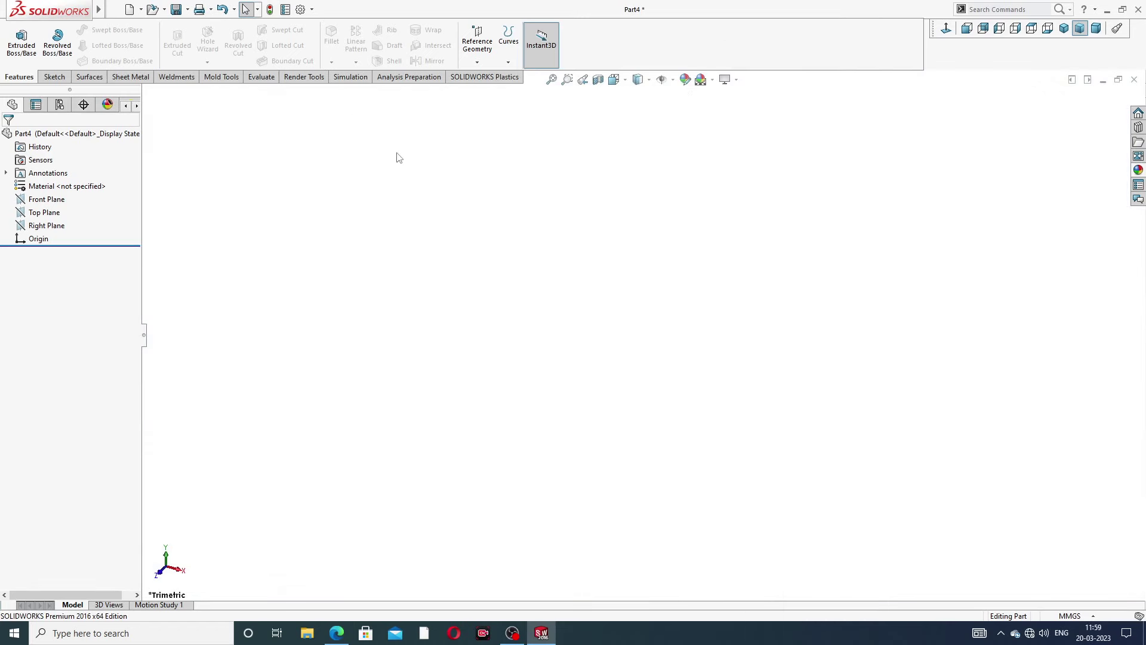
Set shaded and wireframe image quality both to maximum in Document Properties.
left_click(301, 10)
left_click(396, 117)
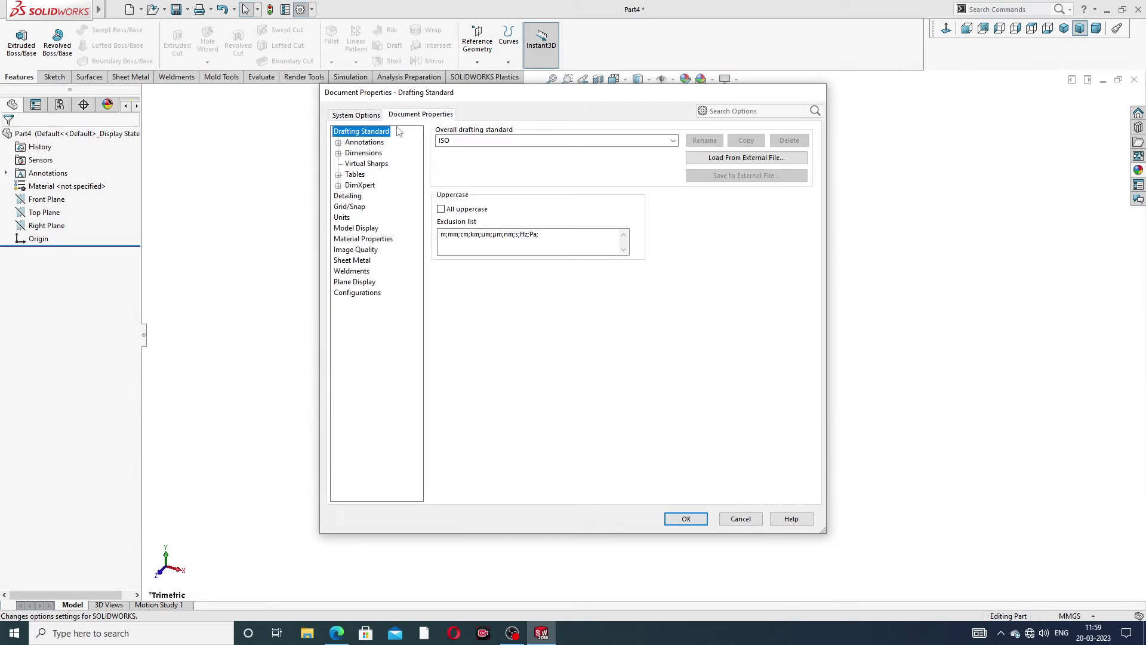
left_click(357, 251)
left_click_drag(537, 148, 658, 148)
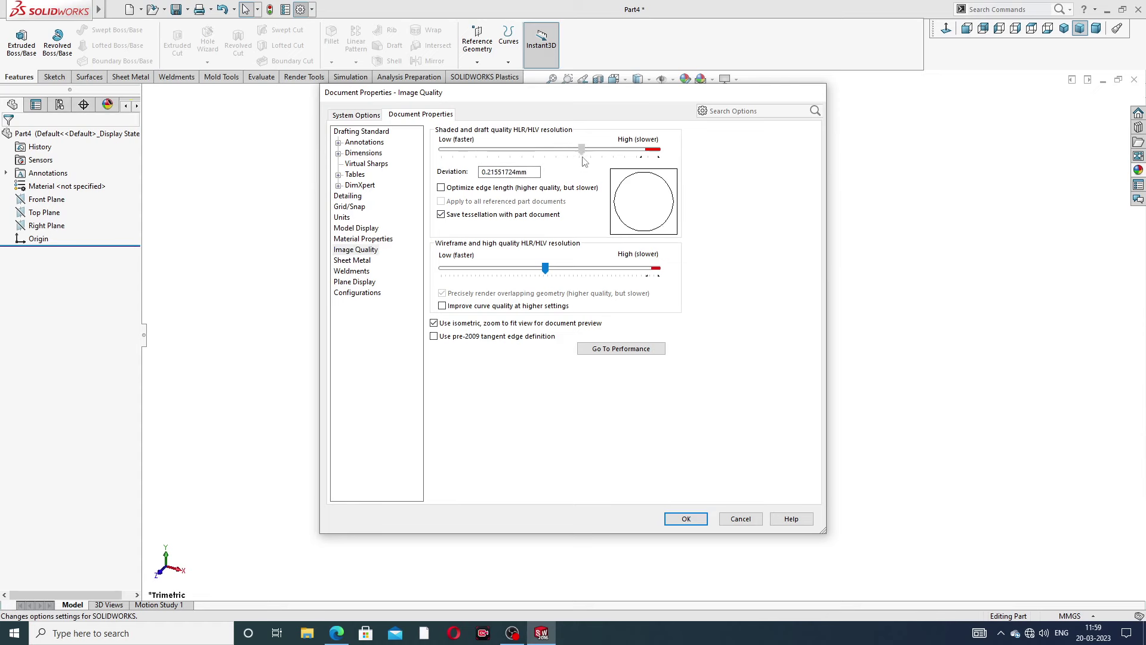
left_click_drag(545, 268, 658, 269)
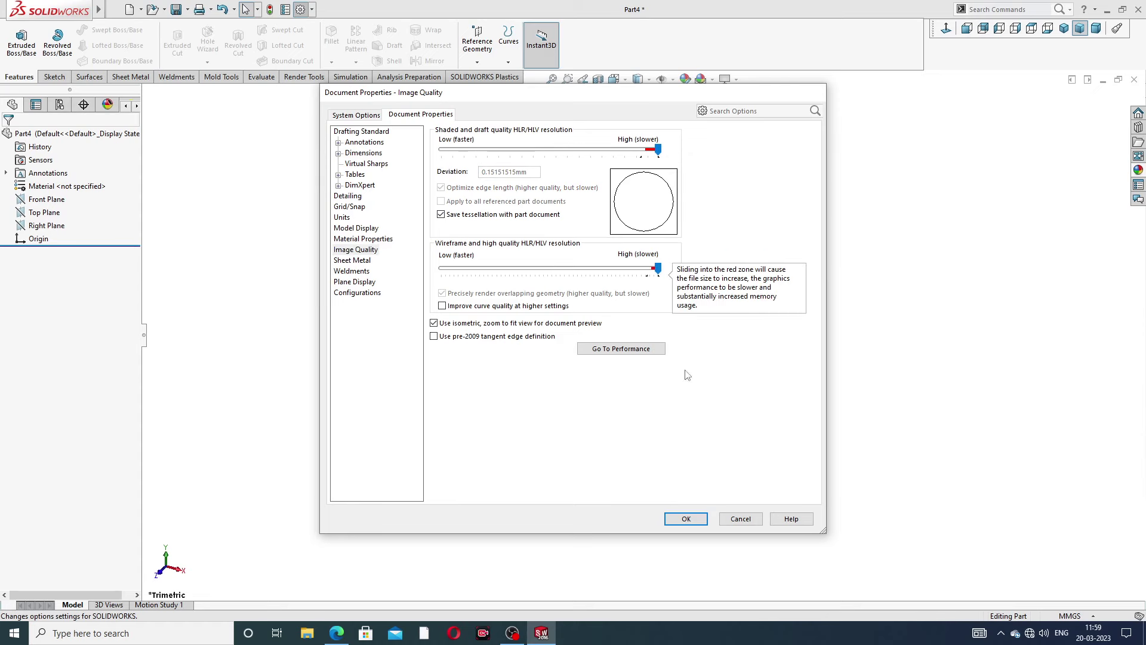
left_click(690, 521)
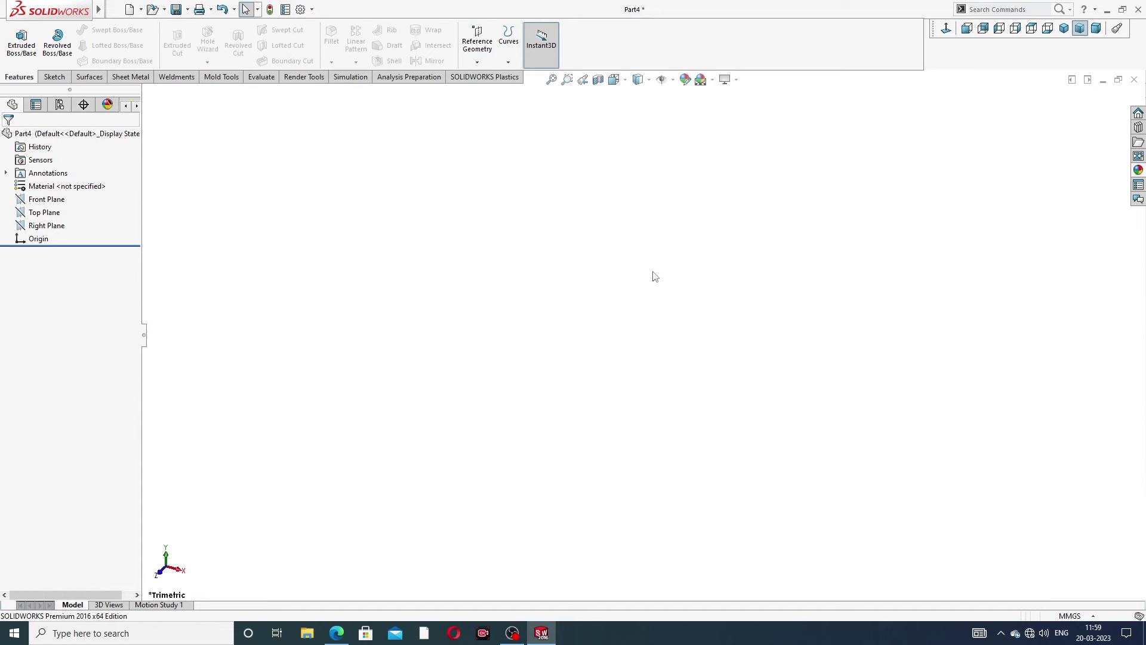
left_click(336, 633)
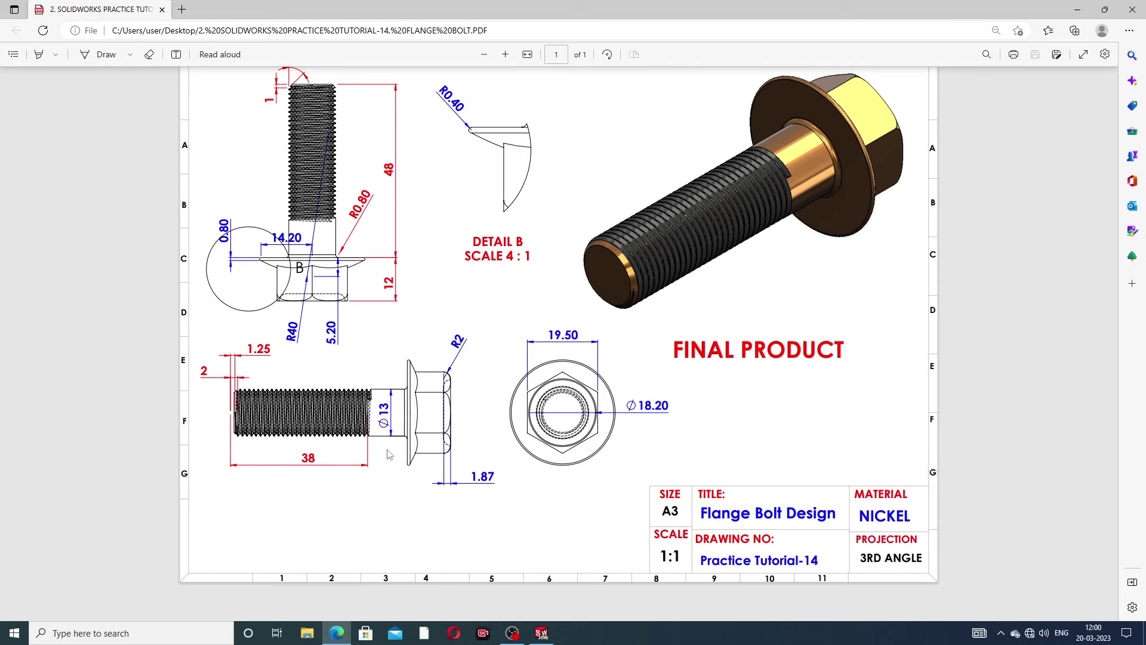
Return to the empty part and open a new sketch on the Front Plane.
left_click(338, 634)
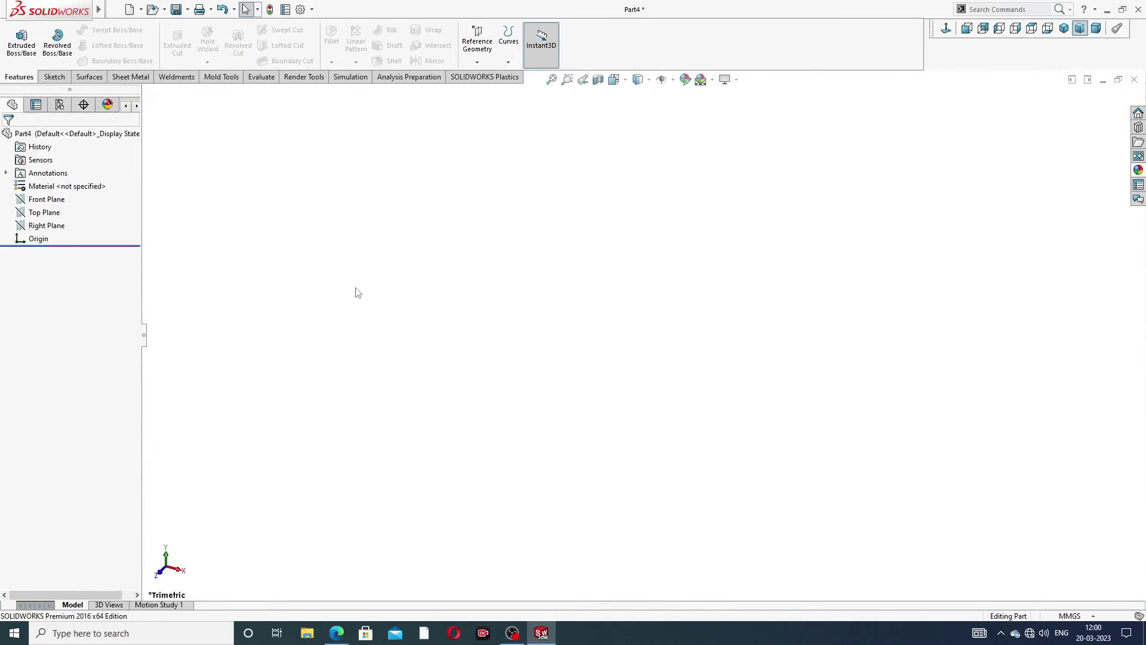
left_click(59, 199)
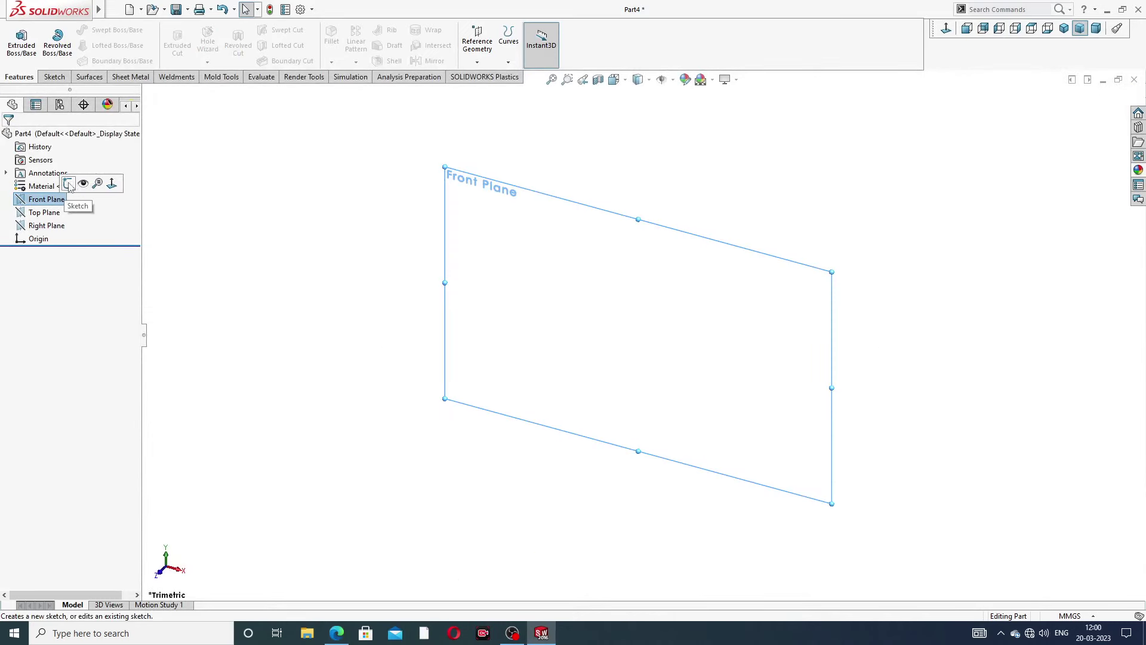
left_click(68, 183)
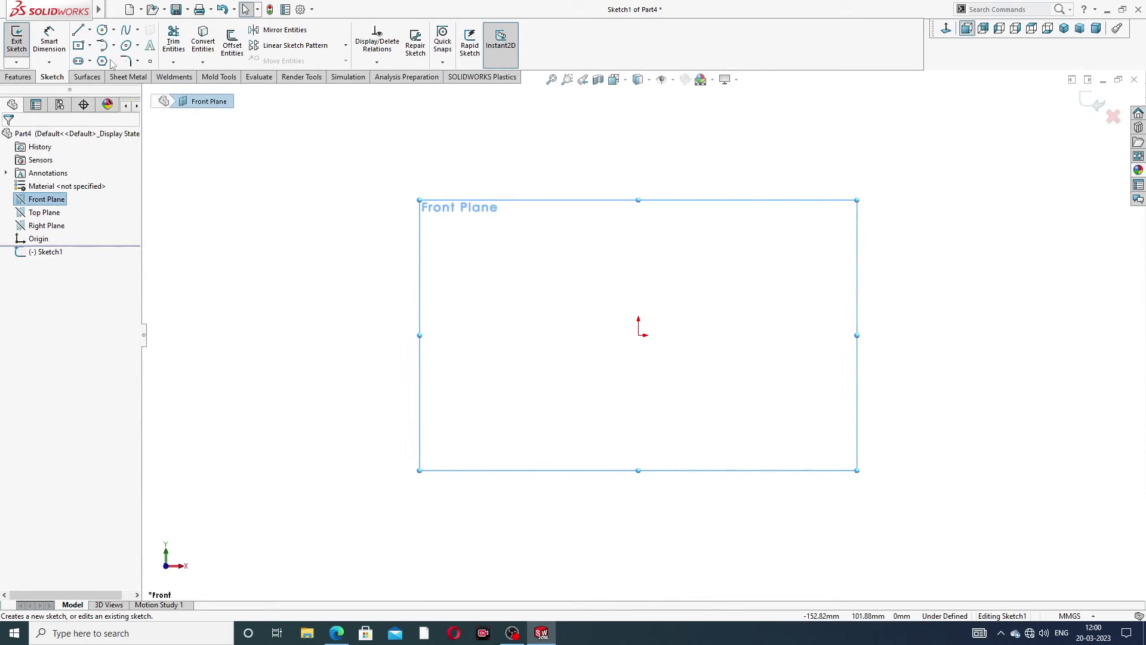
Draw a hexagon centred on the origin and make its left edge vertical.
left_click(103, 61)
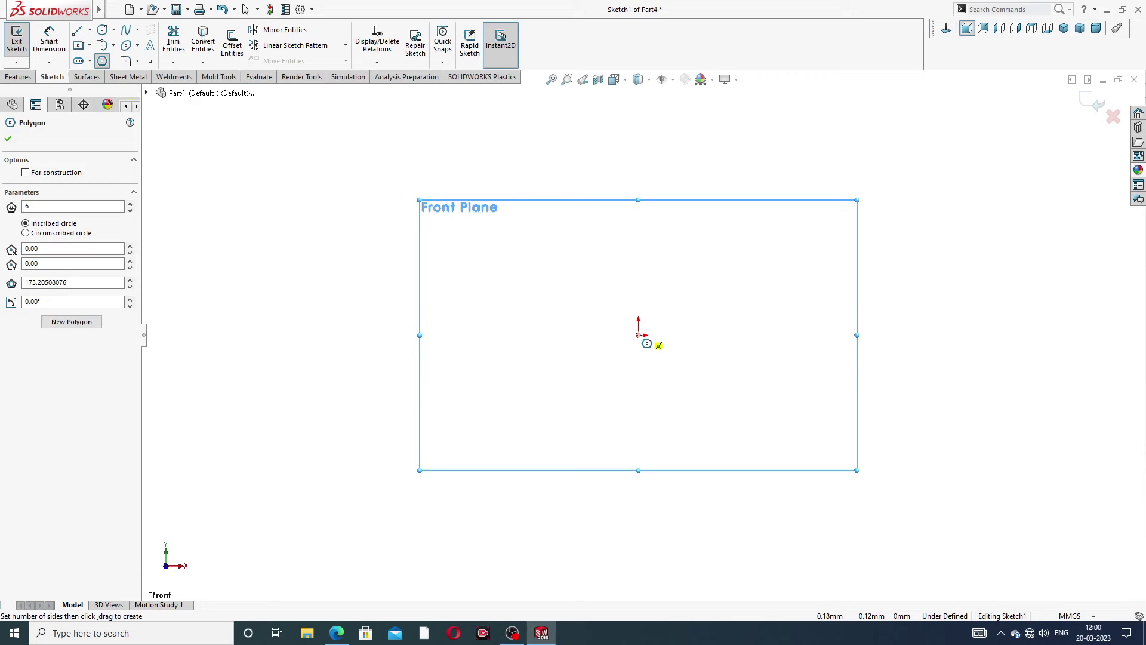
left_click(639, 335)
left_click(643, 191)
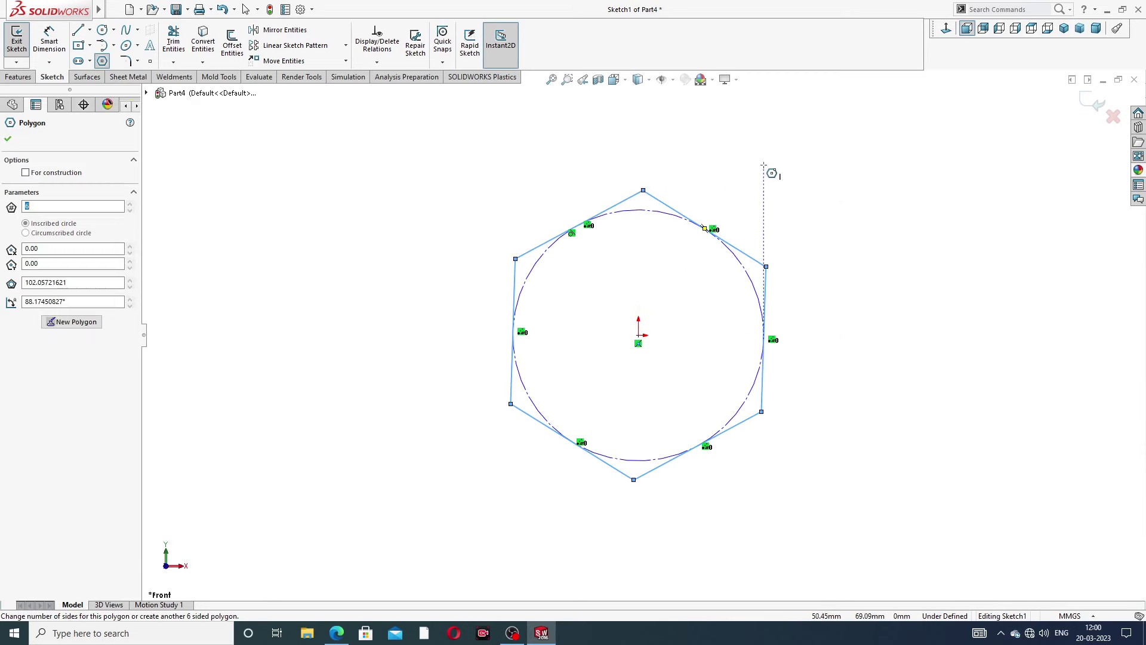
right_click(770, 171)
left_click(792, 175)
scroll(756, 242, "down", 2)
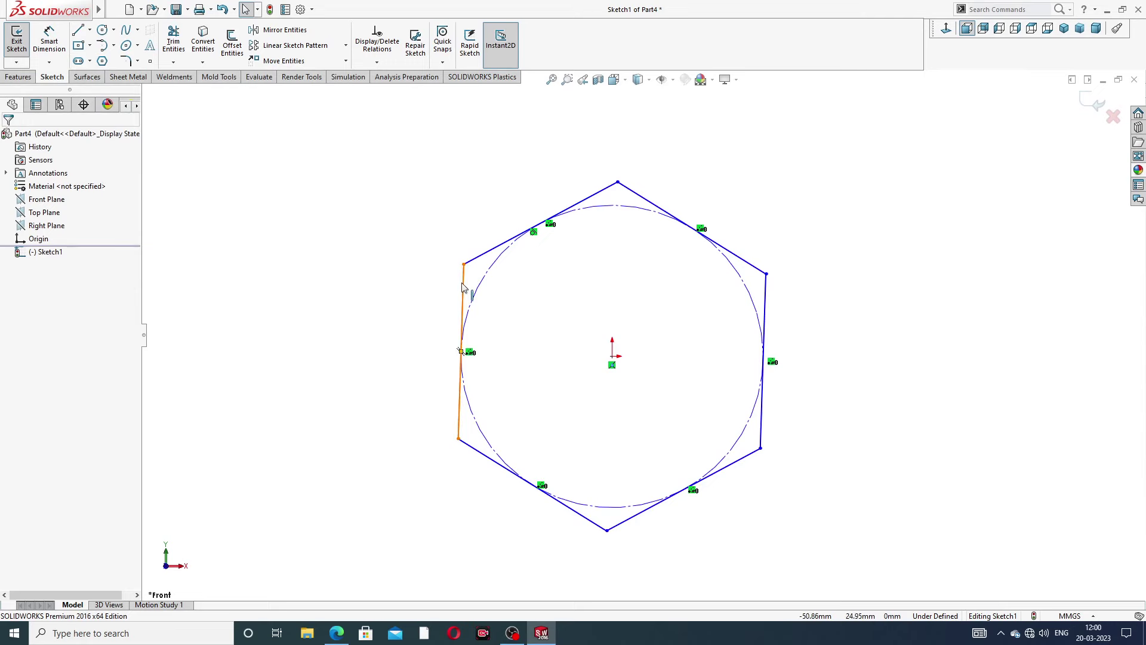
left_click(465, 290)
left_click(512, 233)
left_click(436, 178)
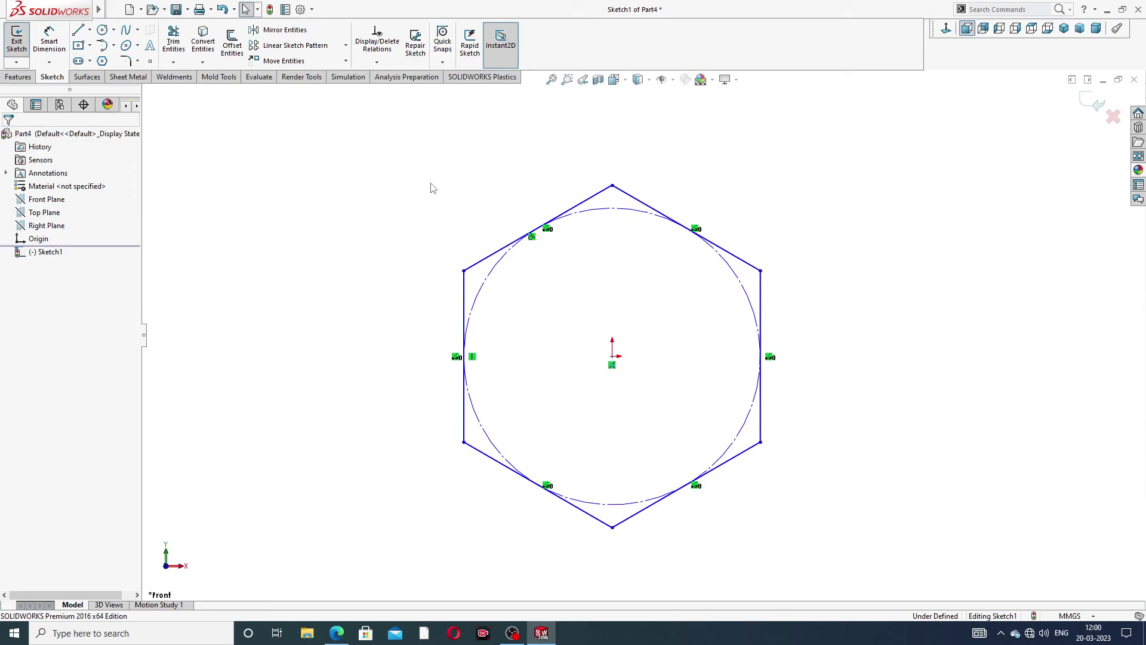
Dimension the hexagon's left and right flats 19.50 apart.
left_click(49, 39)
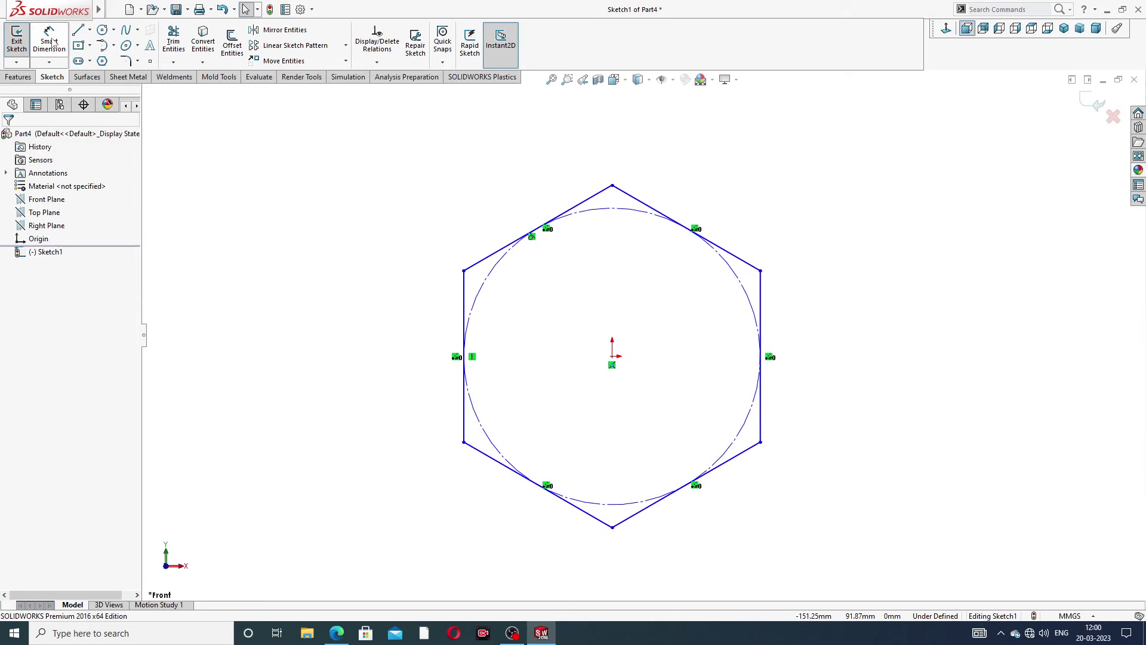
left_click(467, 298)
left_click(760, 301)
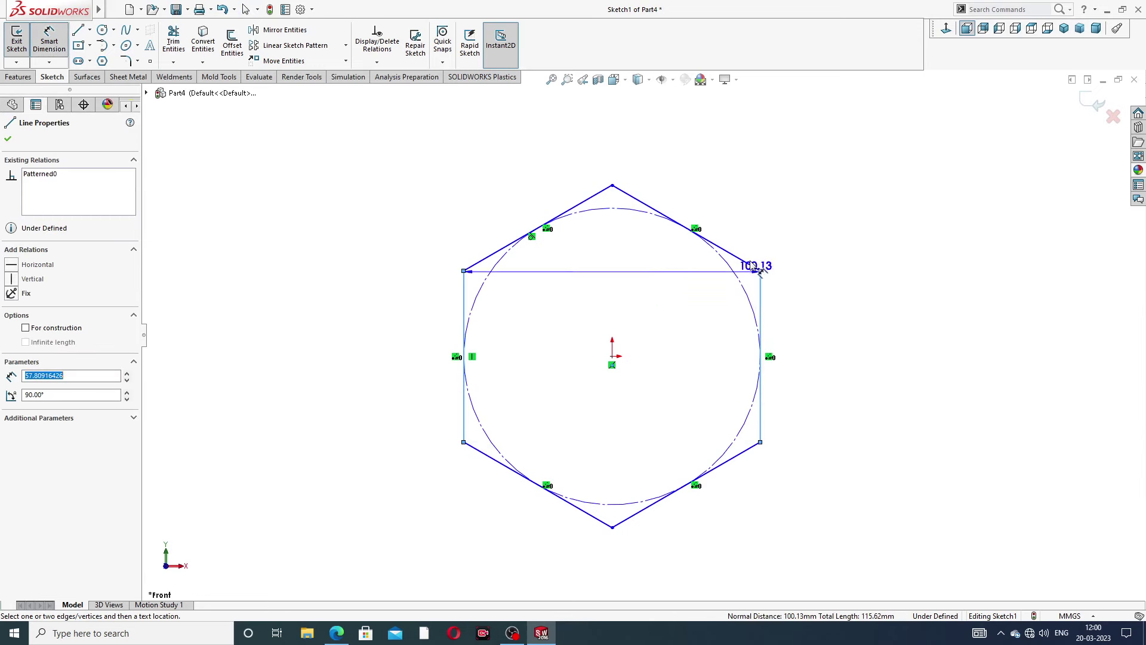
left_click(630, 179)
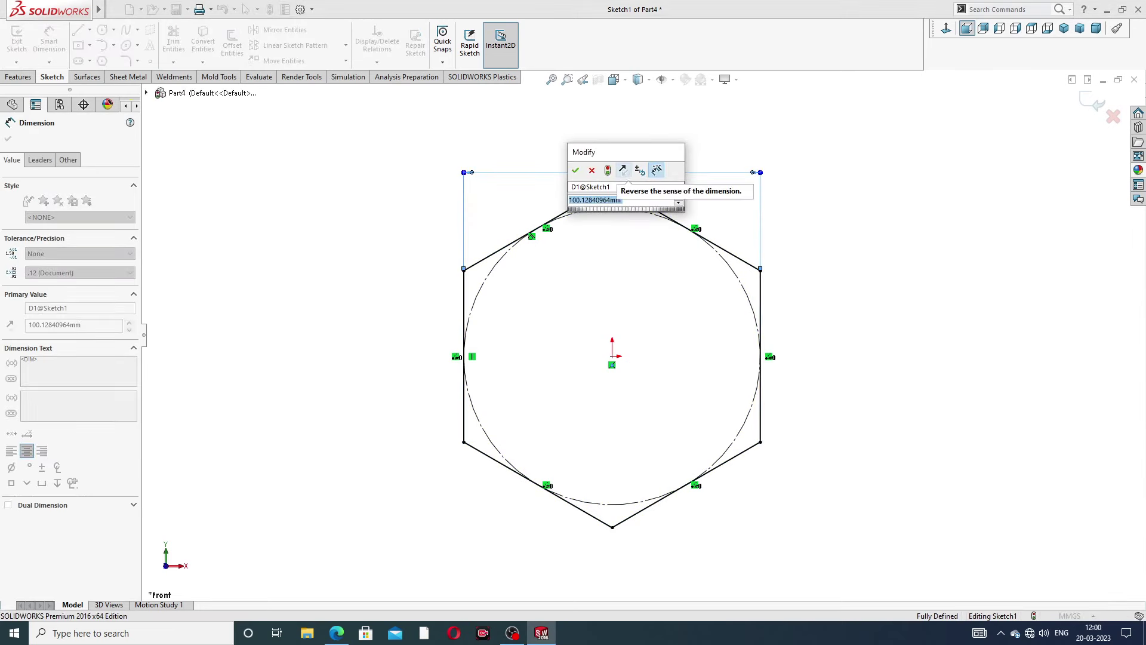
type("19.")
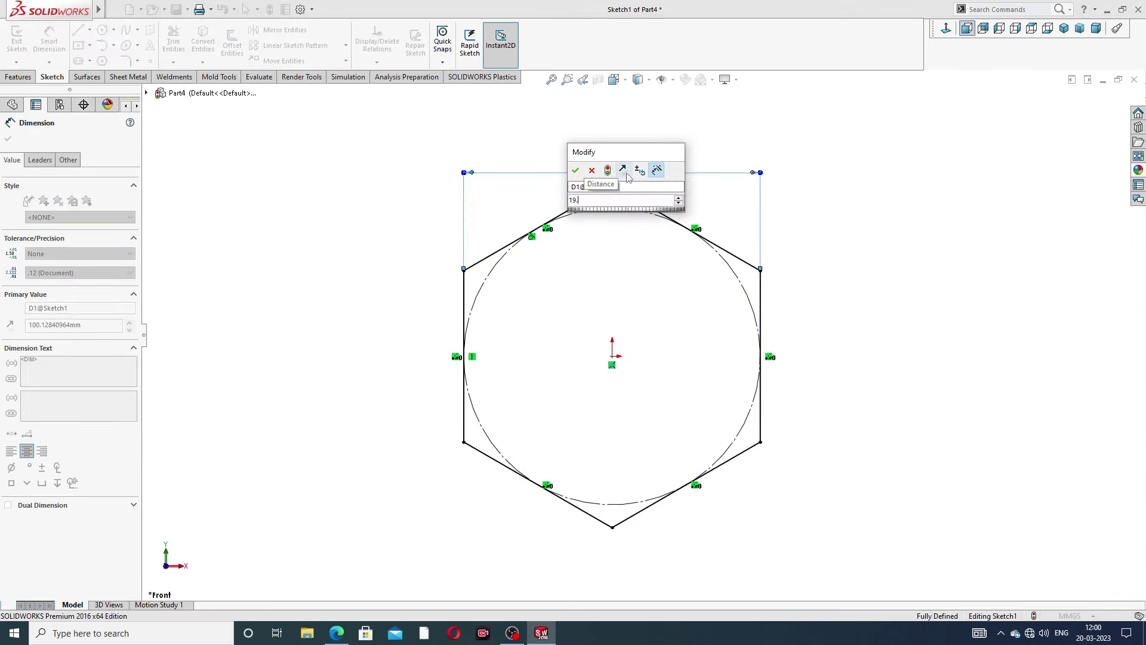
type("5")
key("Return")
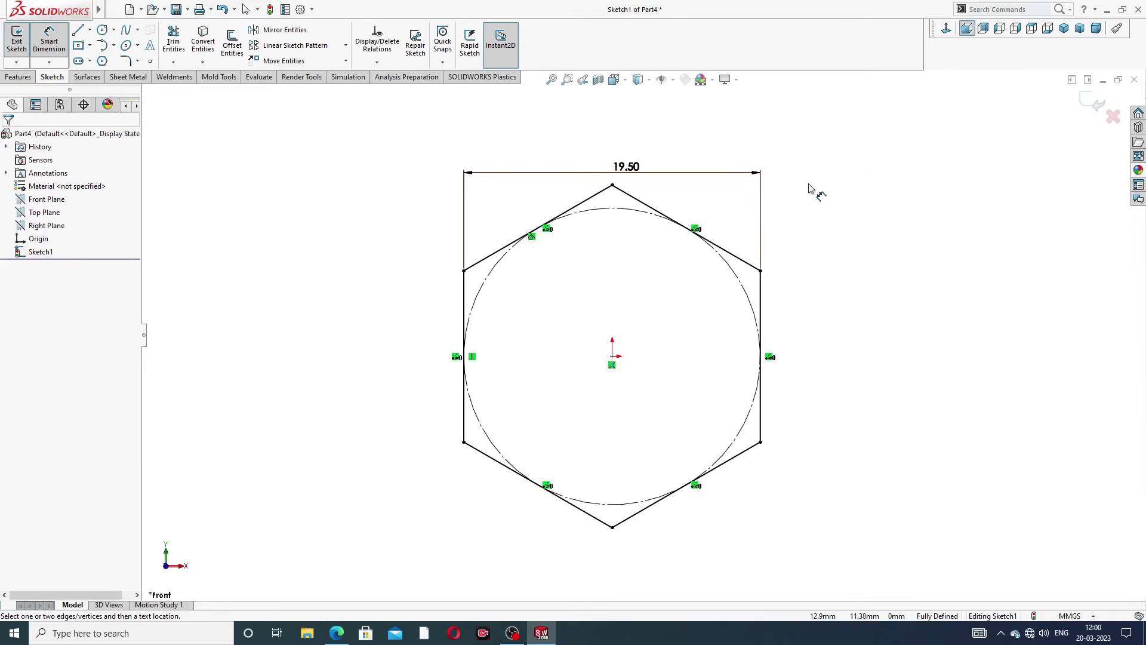
right_click(808, 182)
left_click(860, 178)
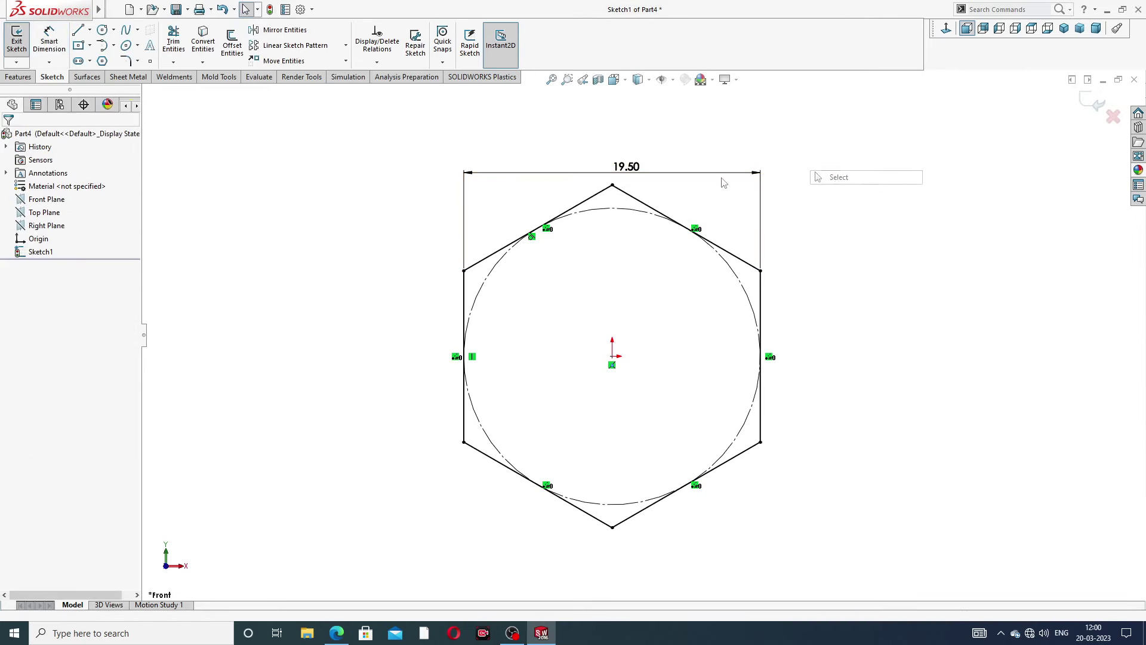
left_click(18, 77)
Create Boss-Extrude1 from the hexagon sketch with a 12 mm depth.
left_click(21, 42)
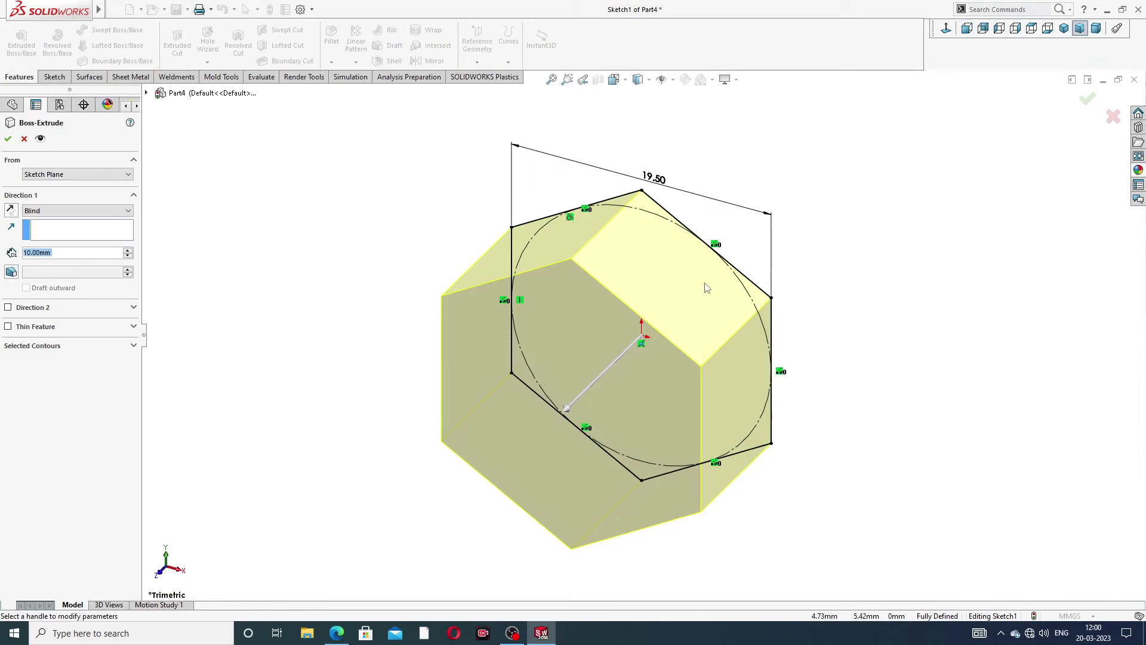
middle_click_drag(706, 288, 691, 261)
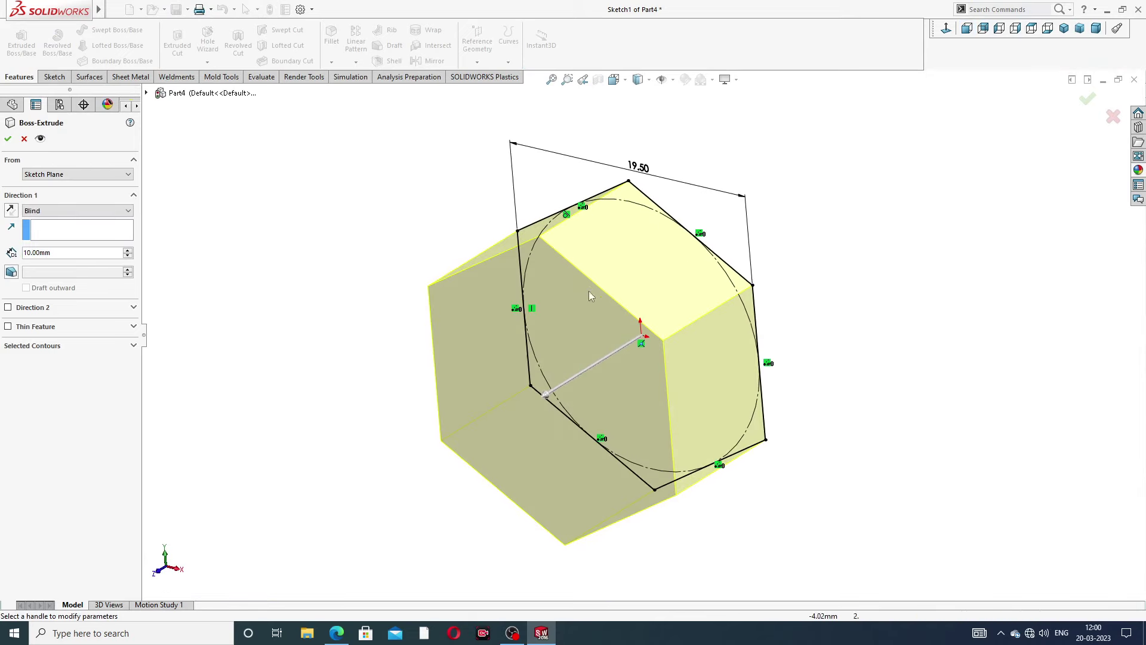
double_click(58, 255)
type("1")
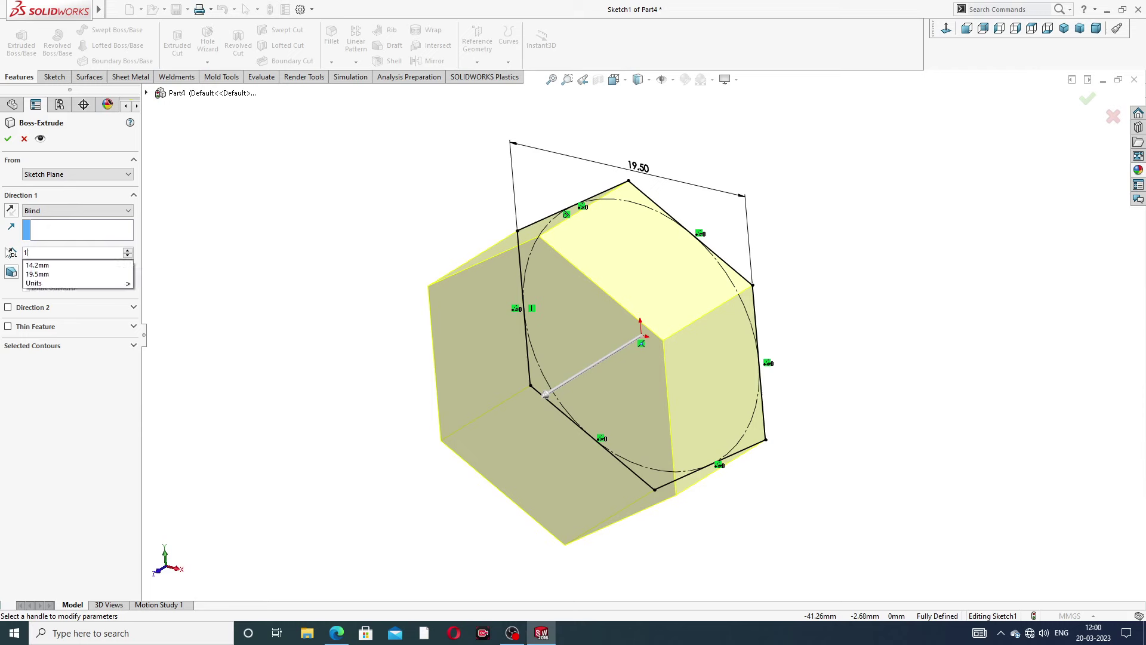
type("2")
key("Return")
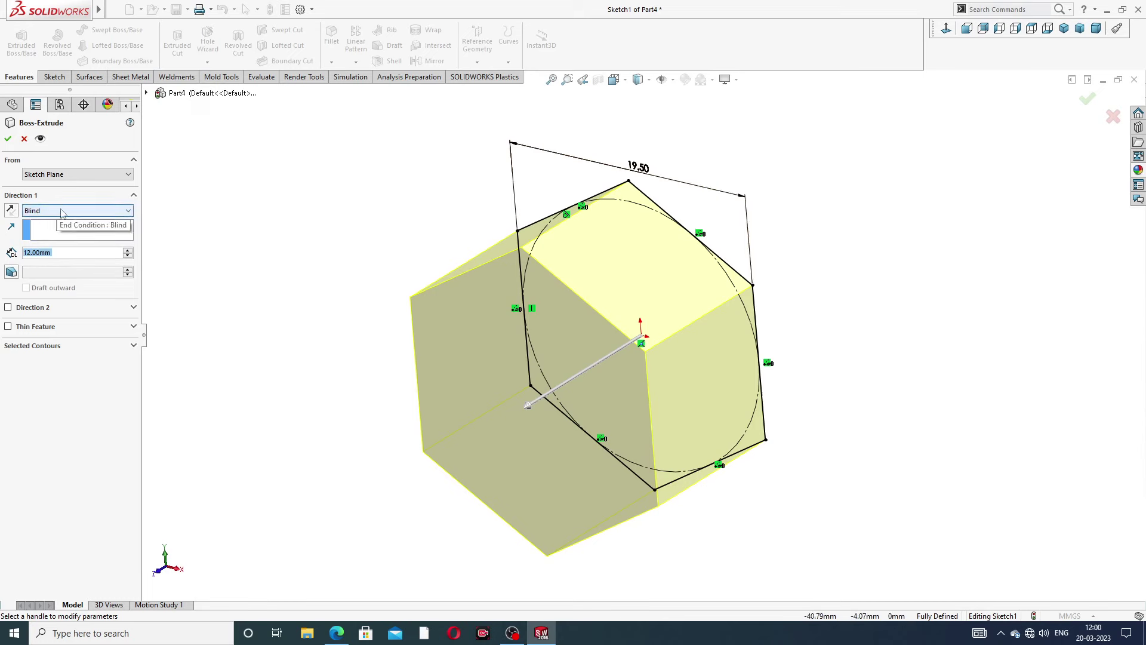
left_click(6, 138)
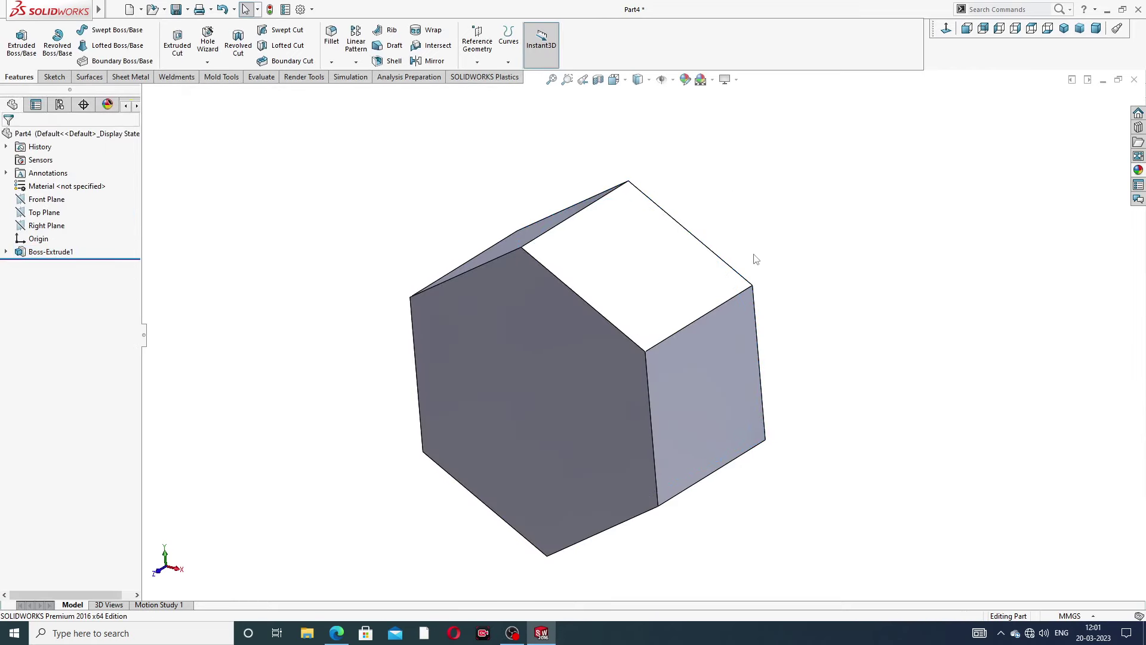
mouse_move(756, 259)
middle_mouse_down()
mouse_move(644, 235)
mouse_move(660, 223)
mouse_move(641, 229)
middle_mouse_up()
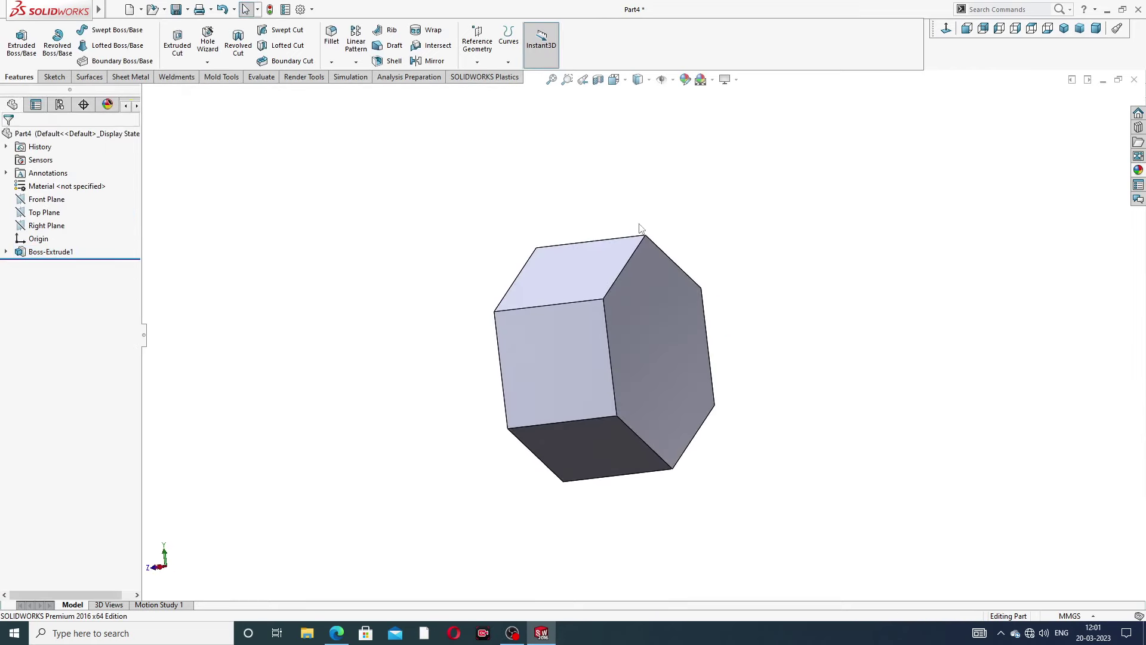
Start a sketch on a hex face, view it normal, and draw a circle at the origin.
left_click(647, 289)
left_click(697, 250)
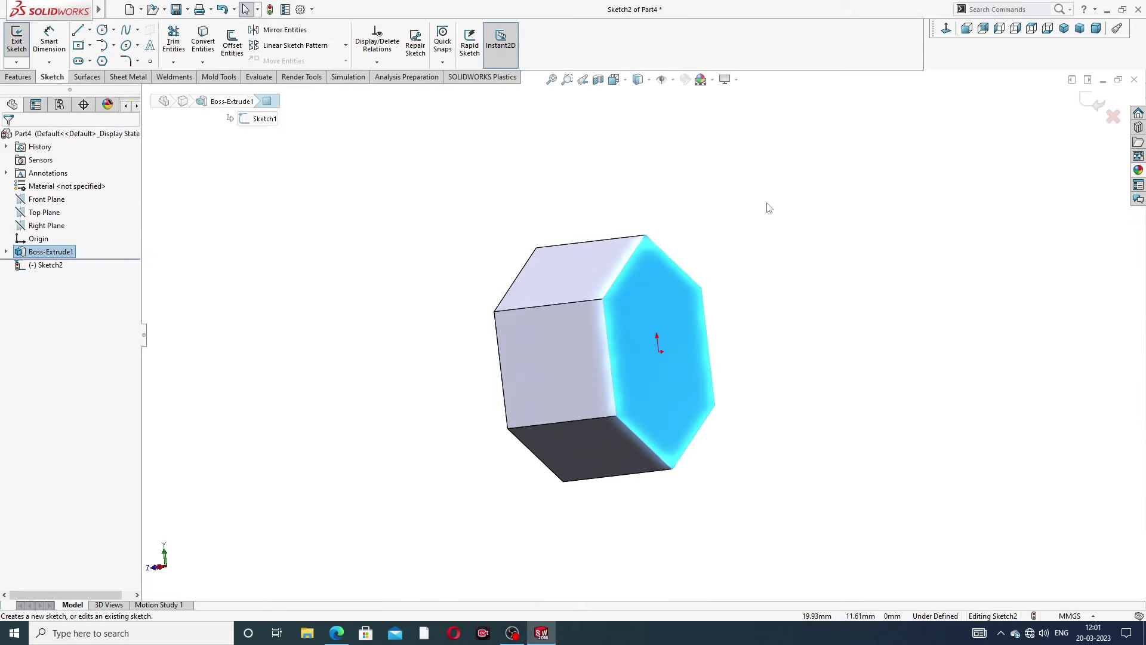
left_click(946, 29)
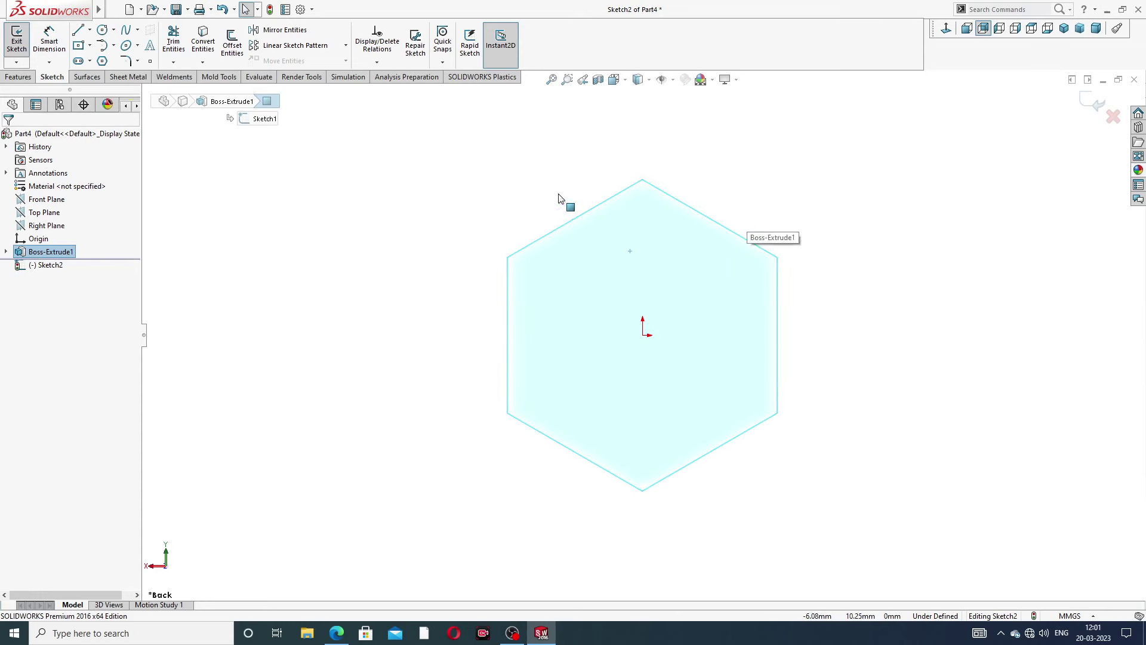
left_click(102, 30)
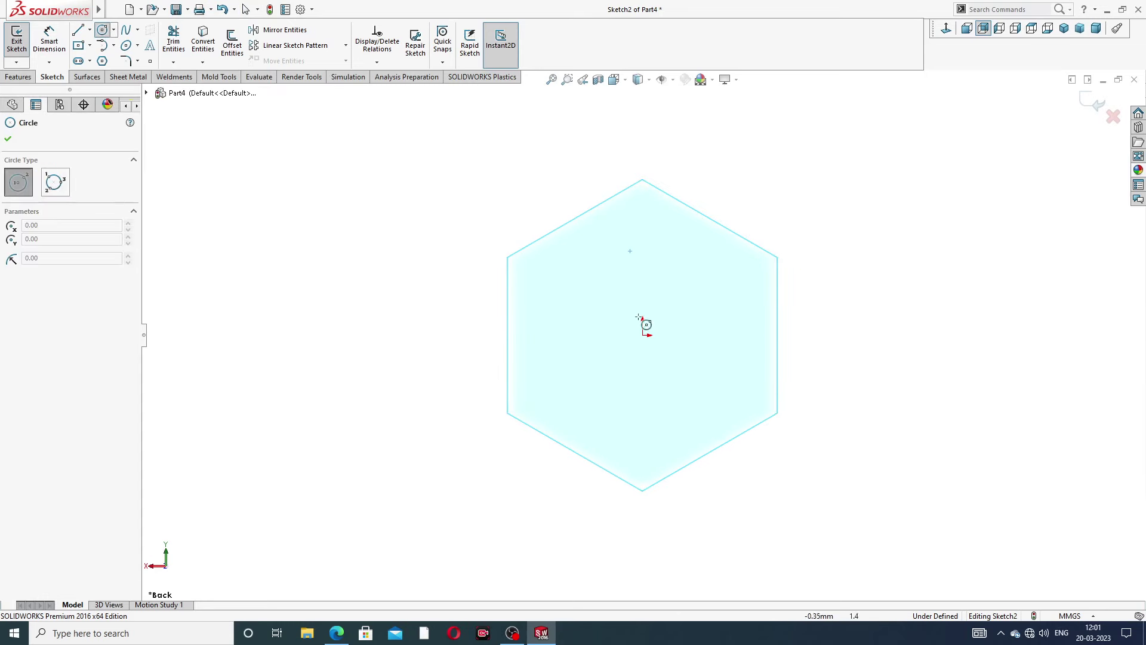
left_click(643, 335)
left_click(674, 247)
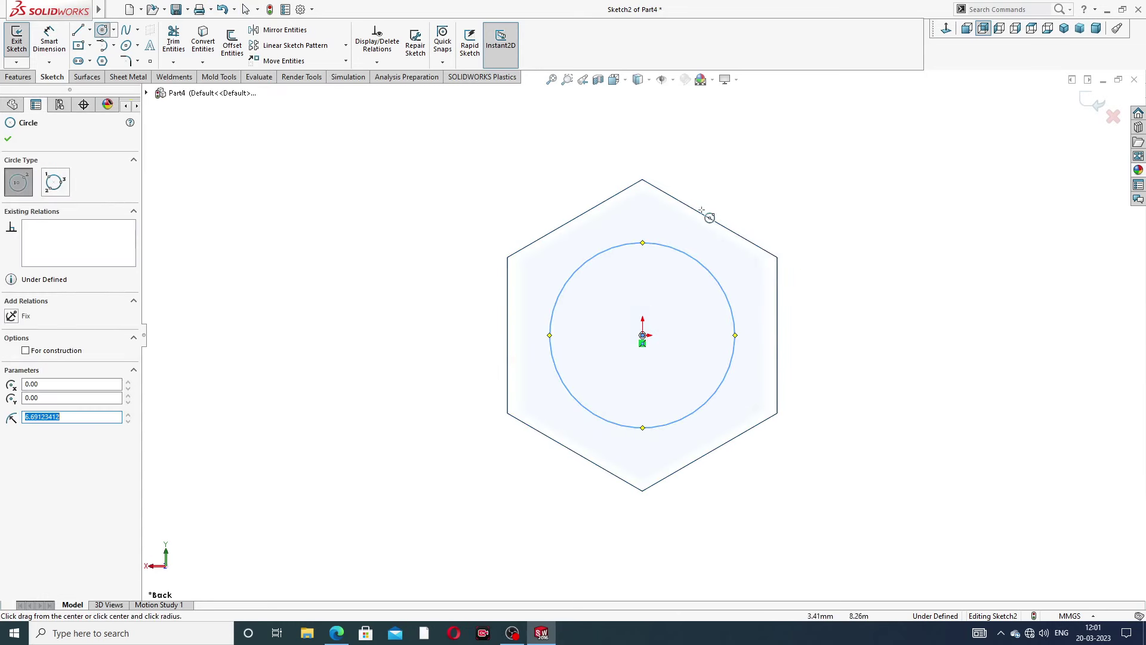
right_click(716, 186)
left_click(741, 199)
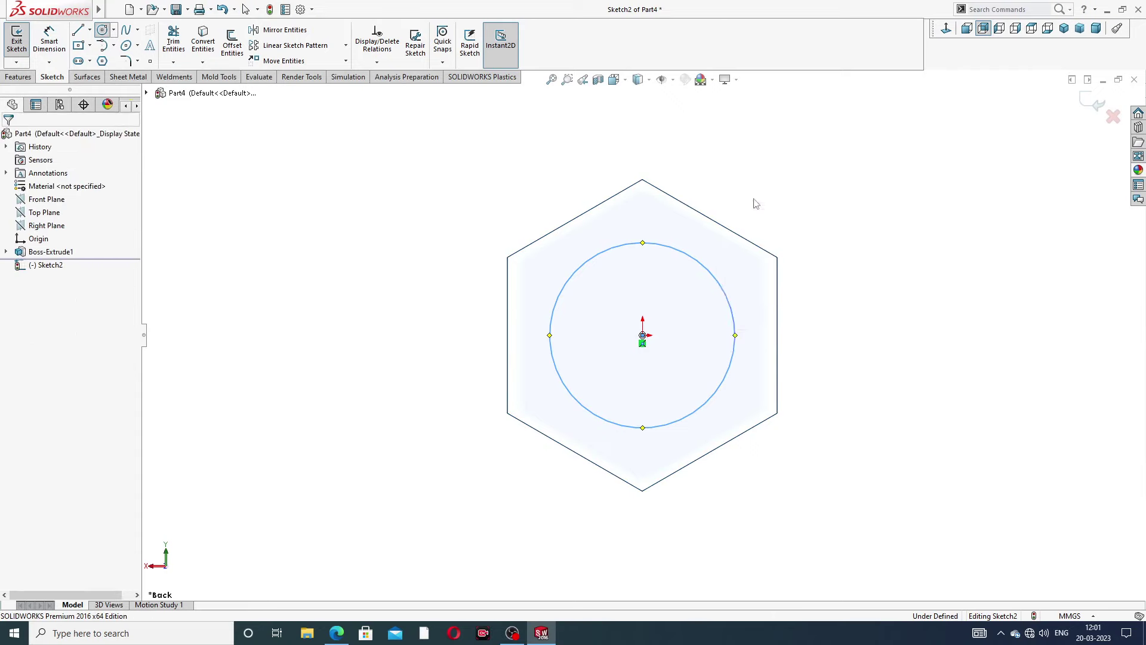
left_click(328, 638)
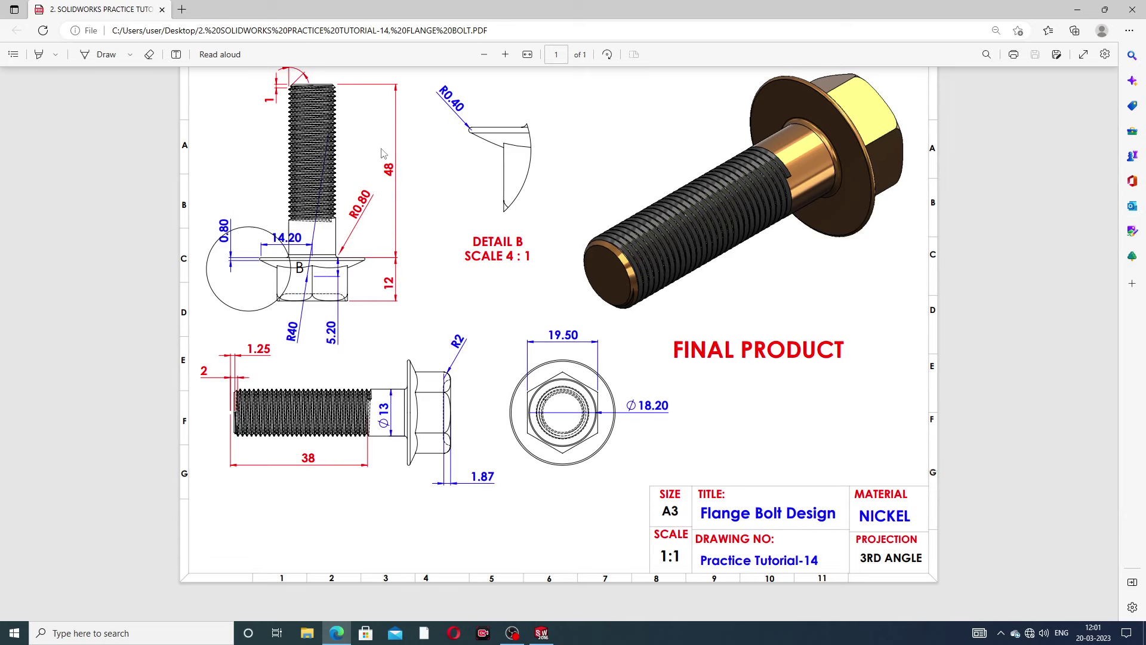
left_click(341, 633)
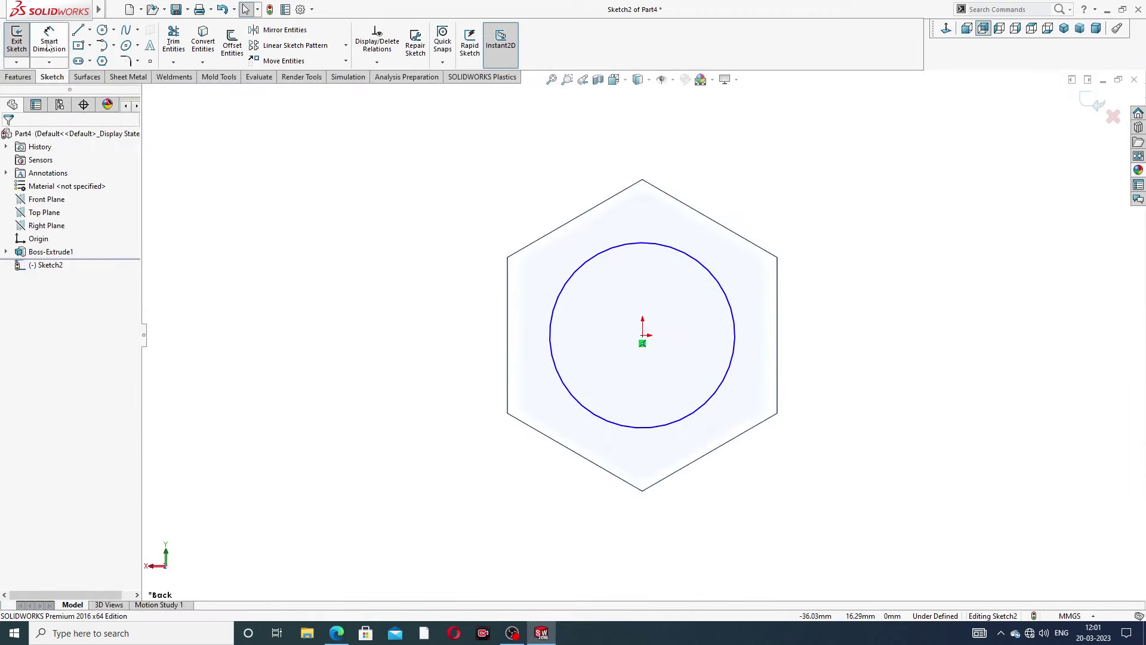
Dimension the circle's diameter to 13 mm, fully defining Sketch2.
left_click(49, 39)
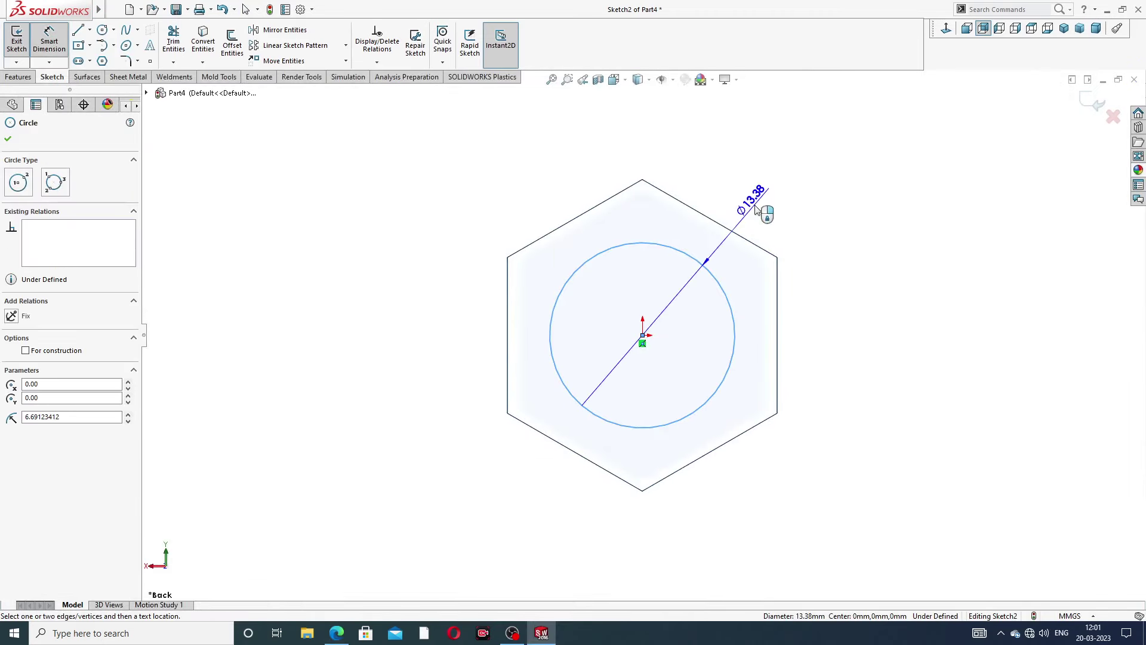
left_click(749, 229)
type("1")
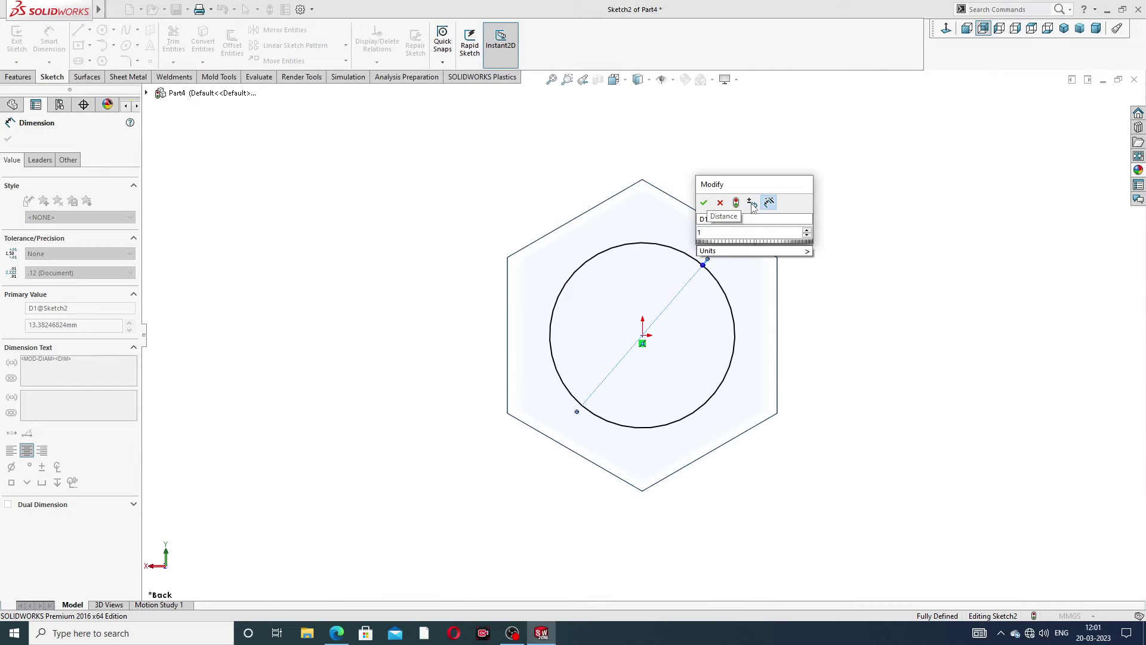
type("3")
key("Return")
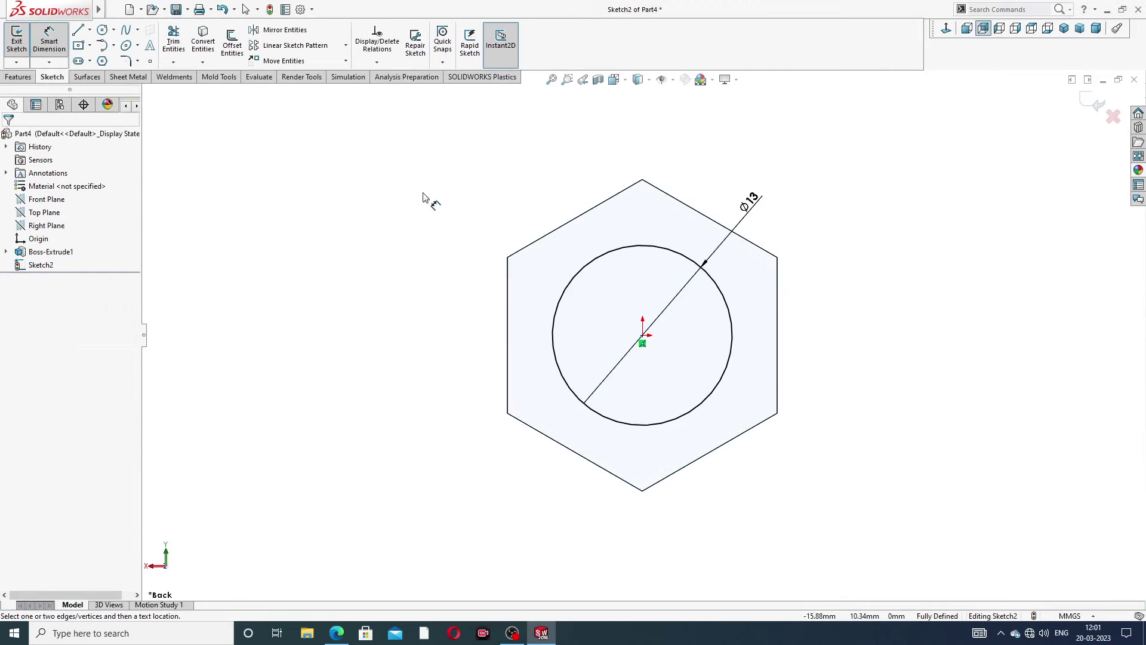
right_click(423, 197)
left_click(442, 151)
middle_click_drag(341, 235, 449, 246)
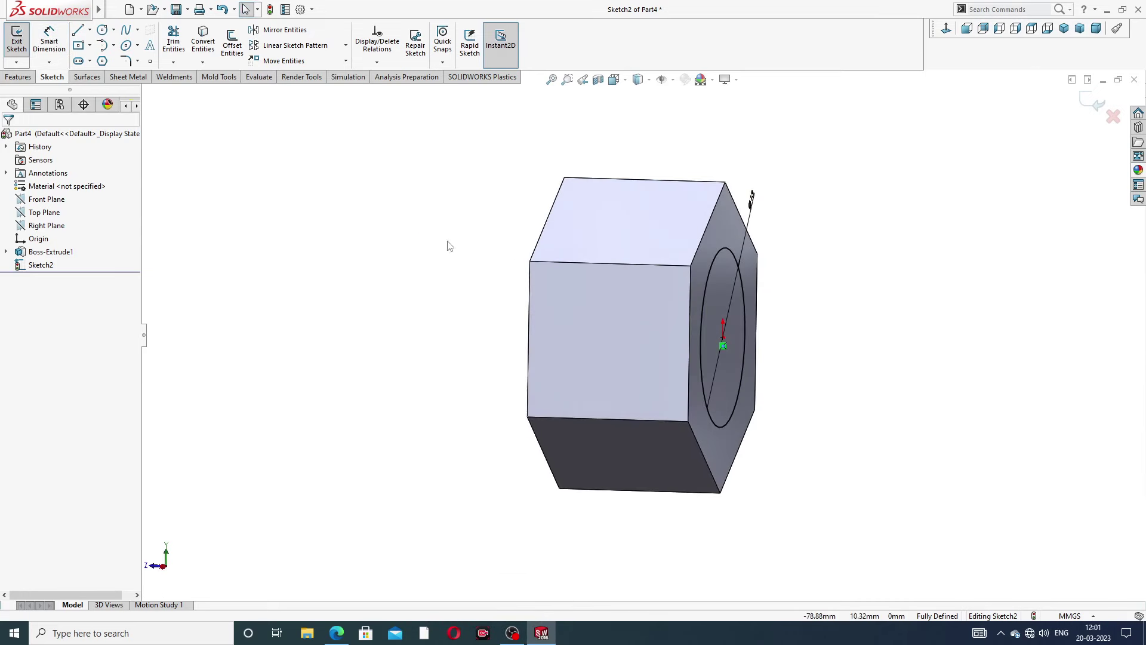
Create Boss-Extrude2, extruding the Ø13 circle 48 mm into the shank, then view isometric.
left_click(23, 78)
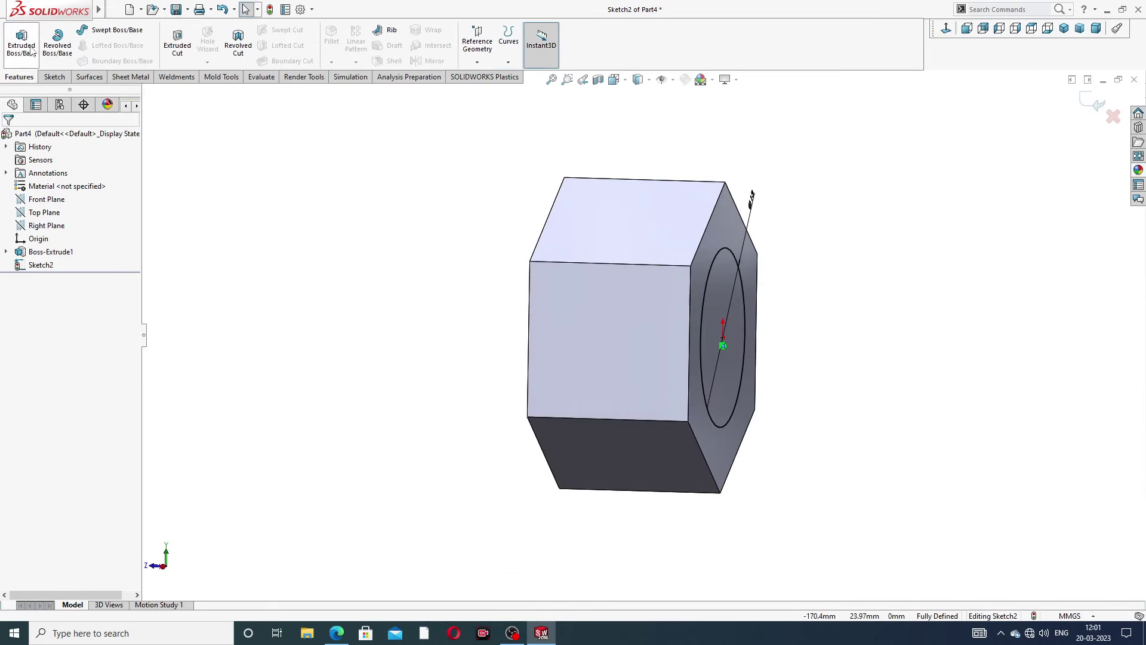
left_click(29, 52)
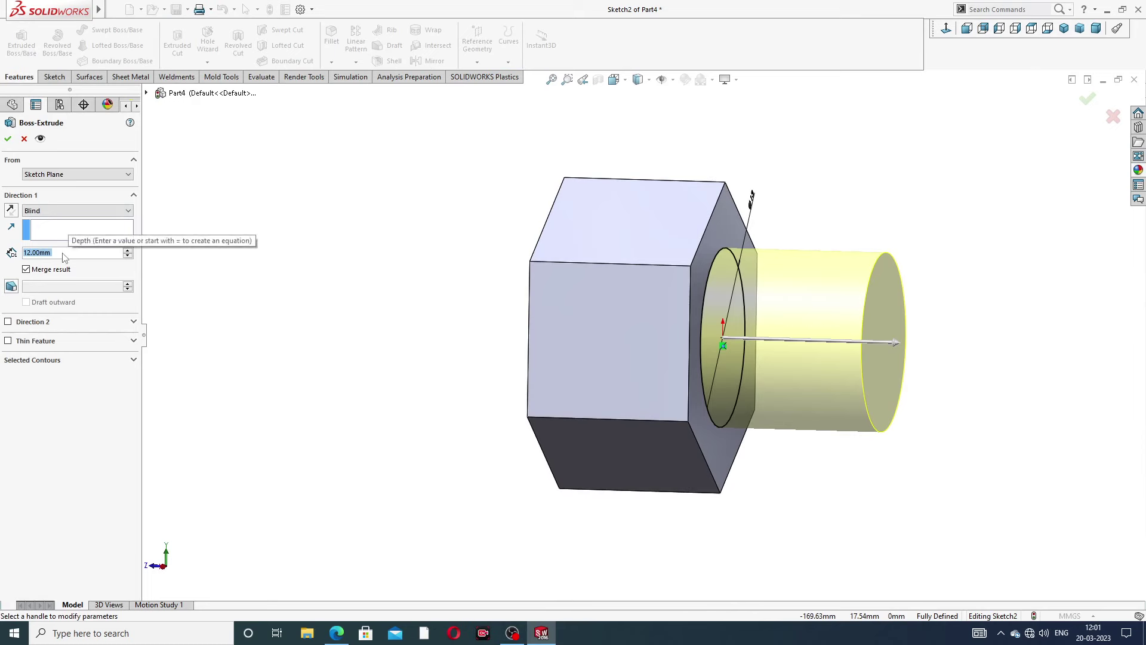
type("48")
key("Return")
scroll(586, 292, "up", 2)
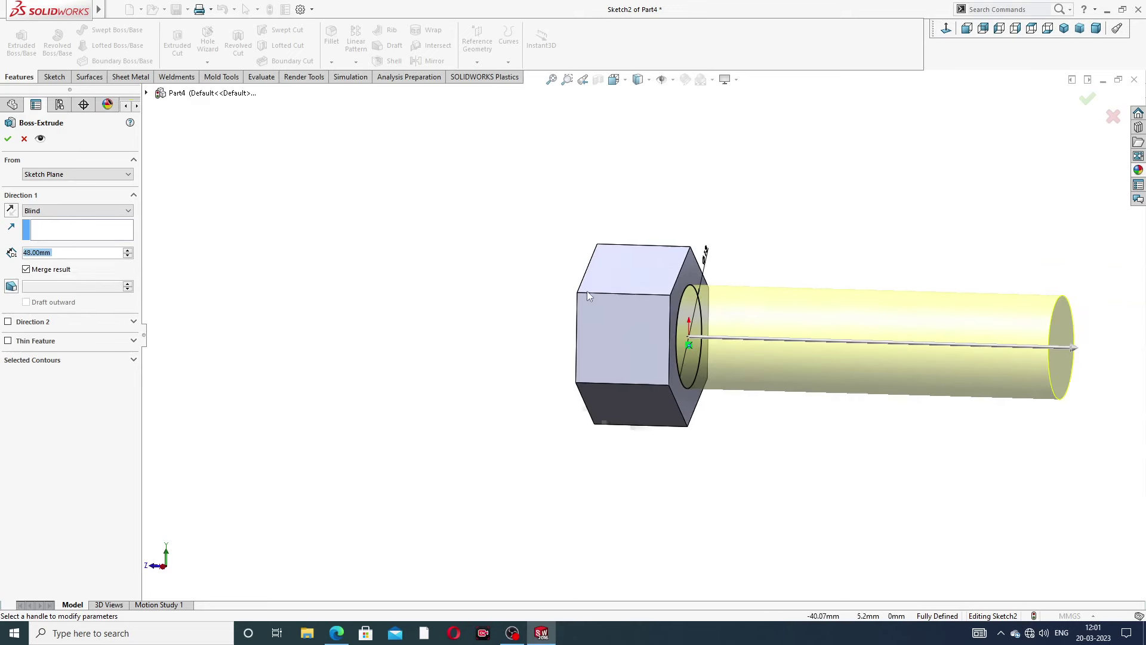
middle_click_drag(588, 296, 696, 289)
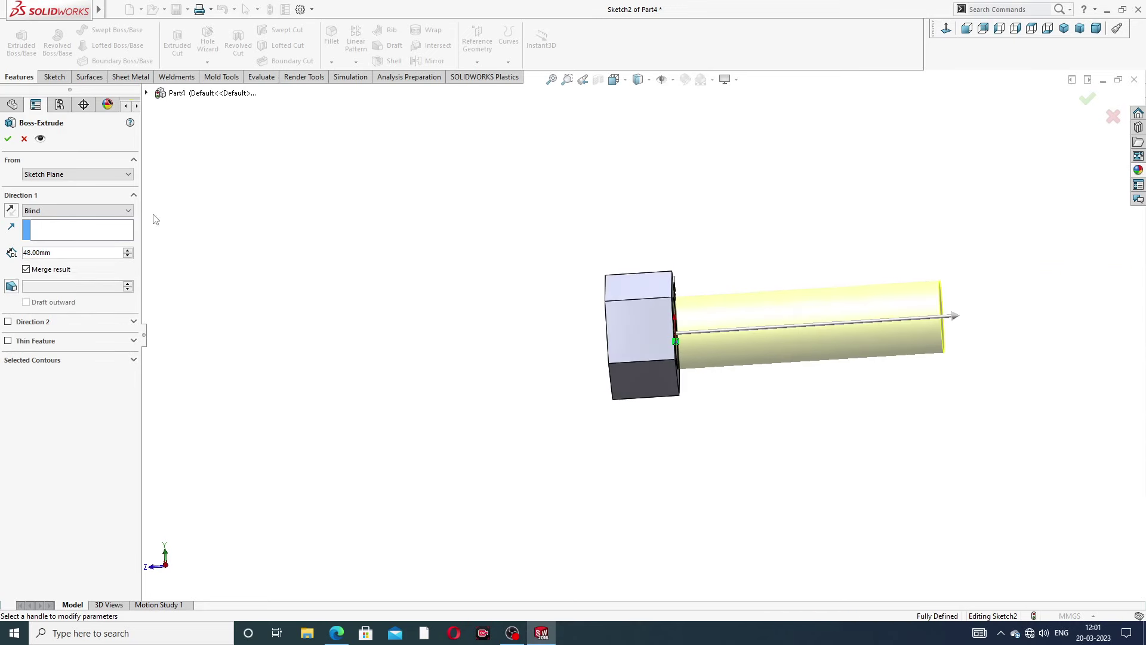
left_click(7, 138)
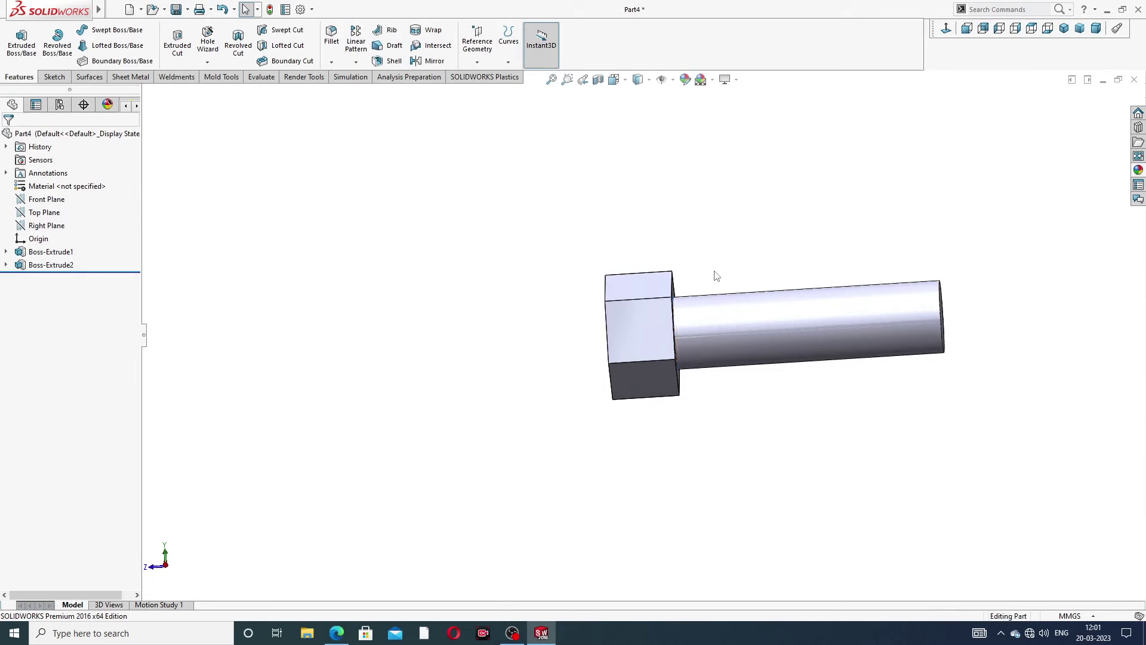
key("ctrl+7")
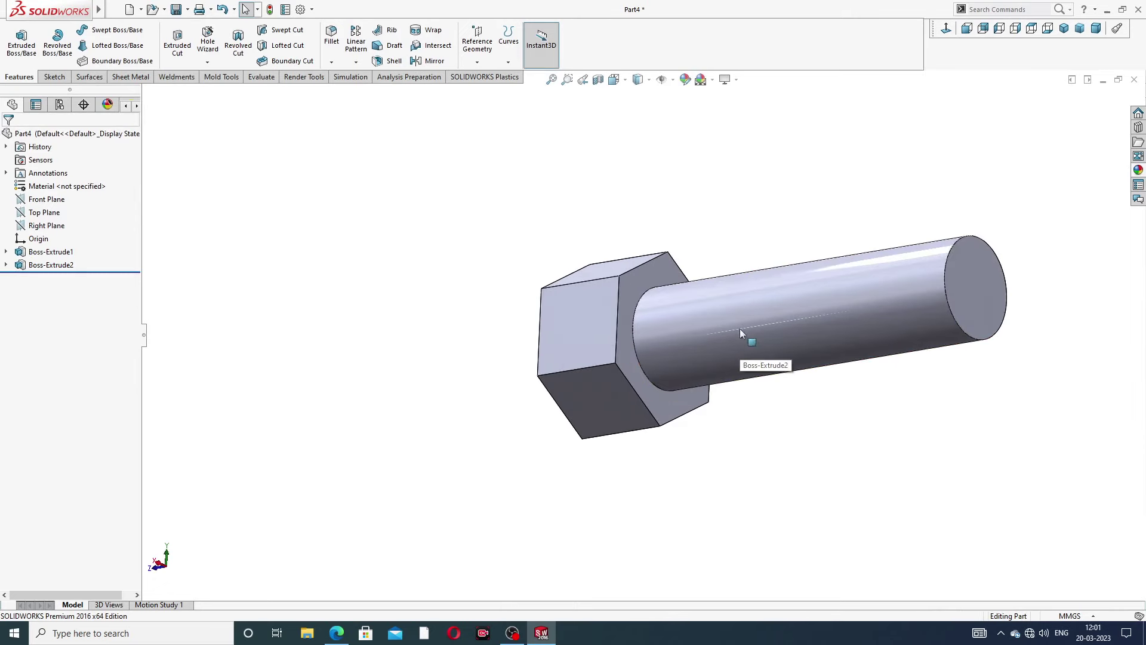
left_click(337, 633)
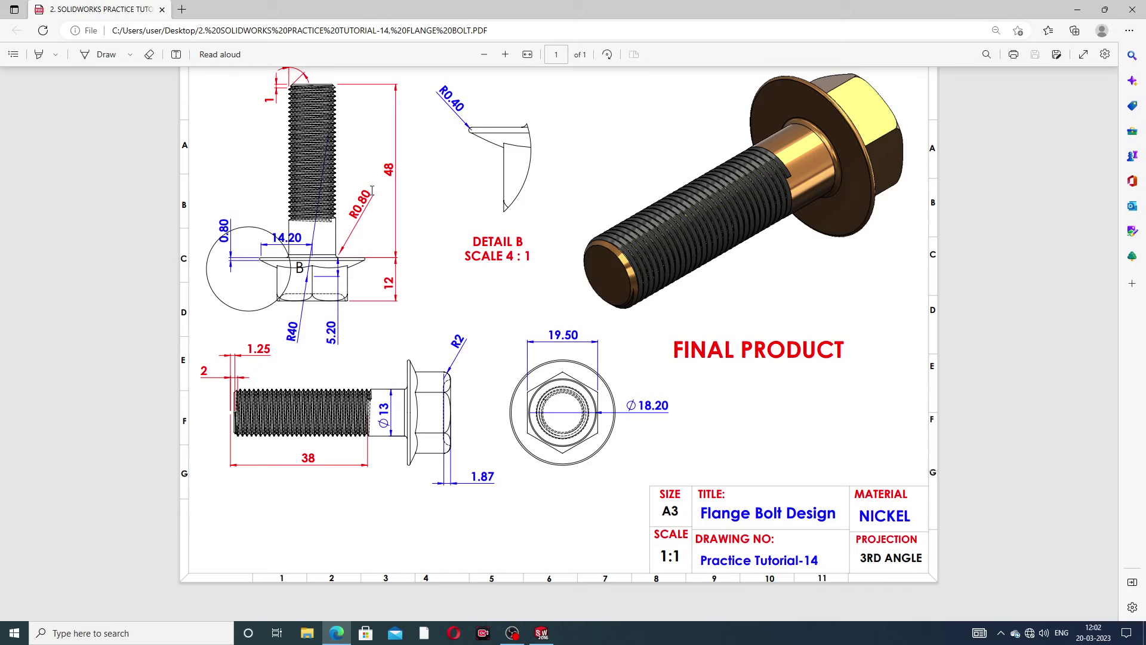
key("alt+Tab")
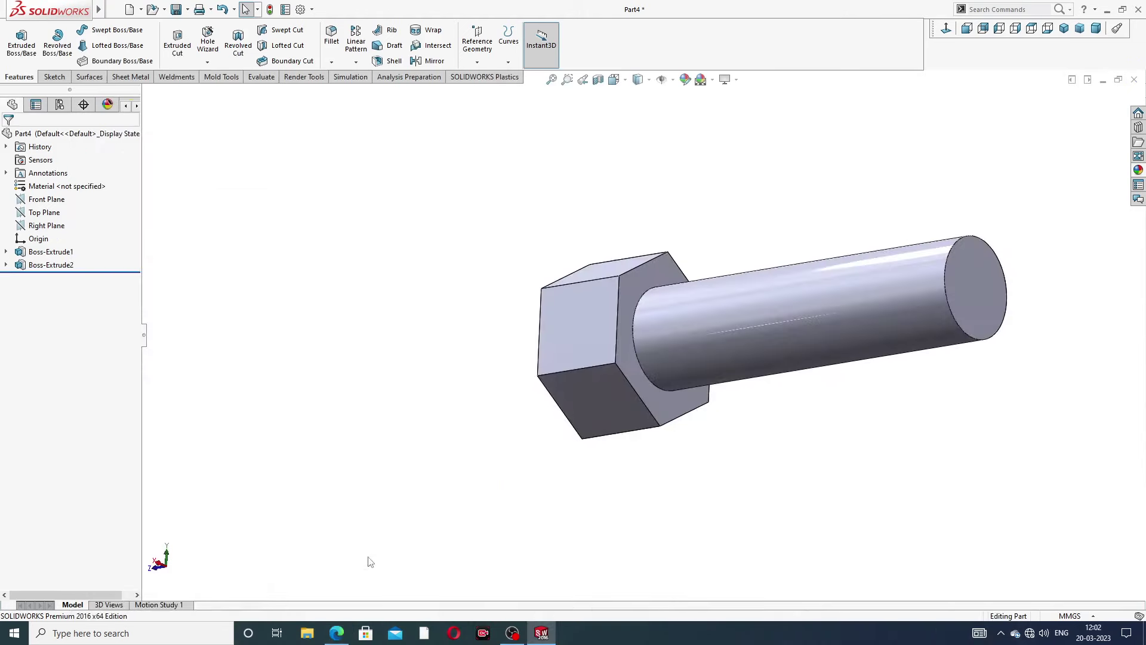
Create Fillet1 with a 0.80 mm radius on the shank-to-head edge.
left_click(332, 40)
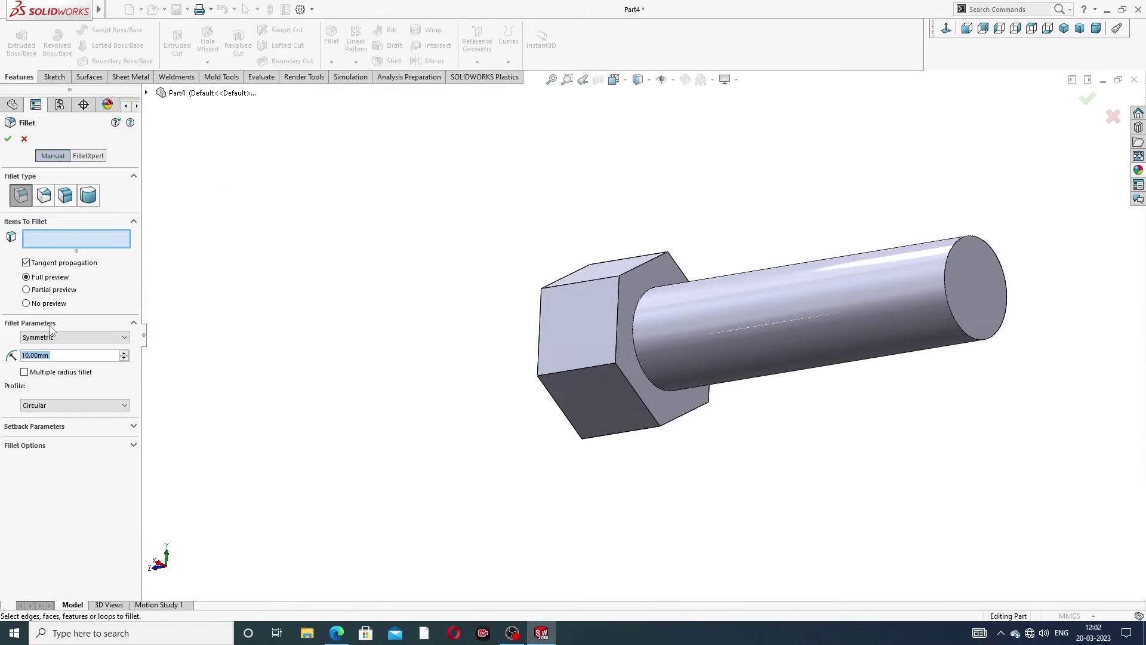
type(".8")
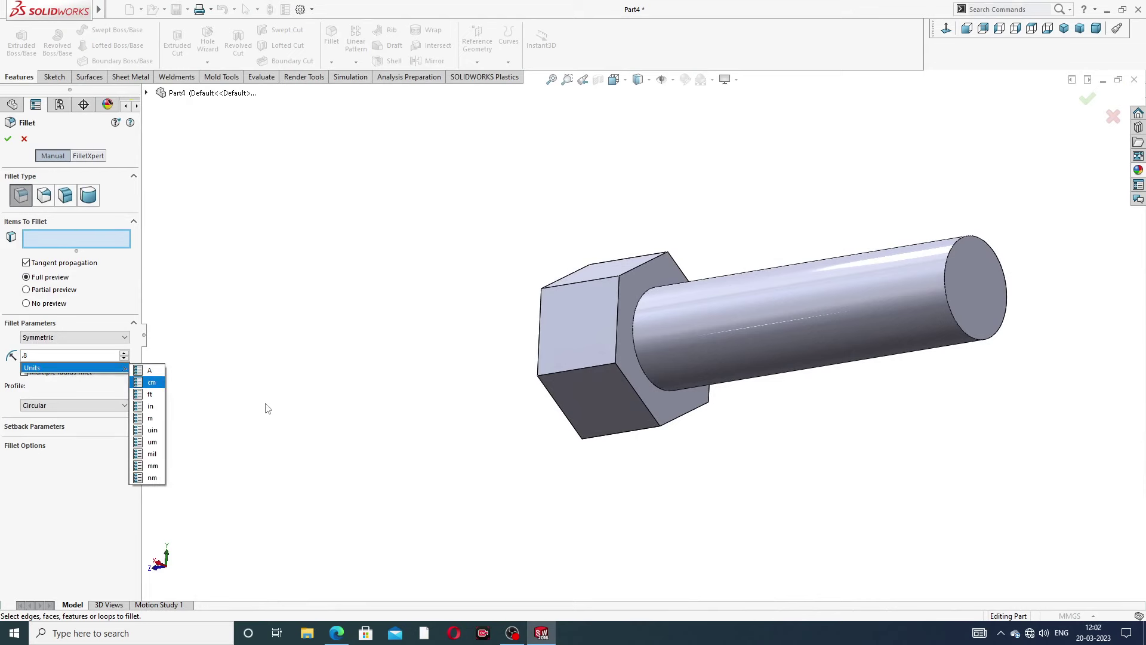
key("Return")
scroll(737, 412, "down", 2)
scroll(734, 412, "down", 3)
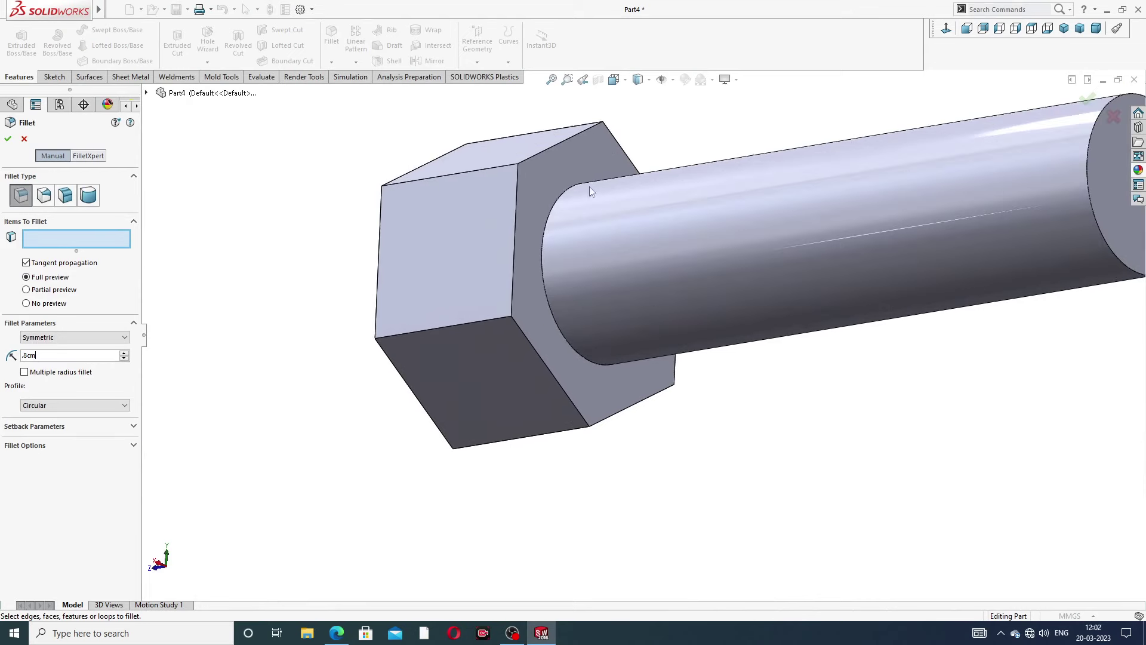
left_click(558, 208)
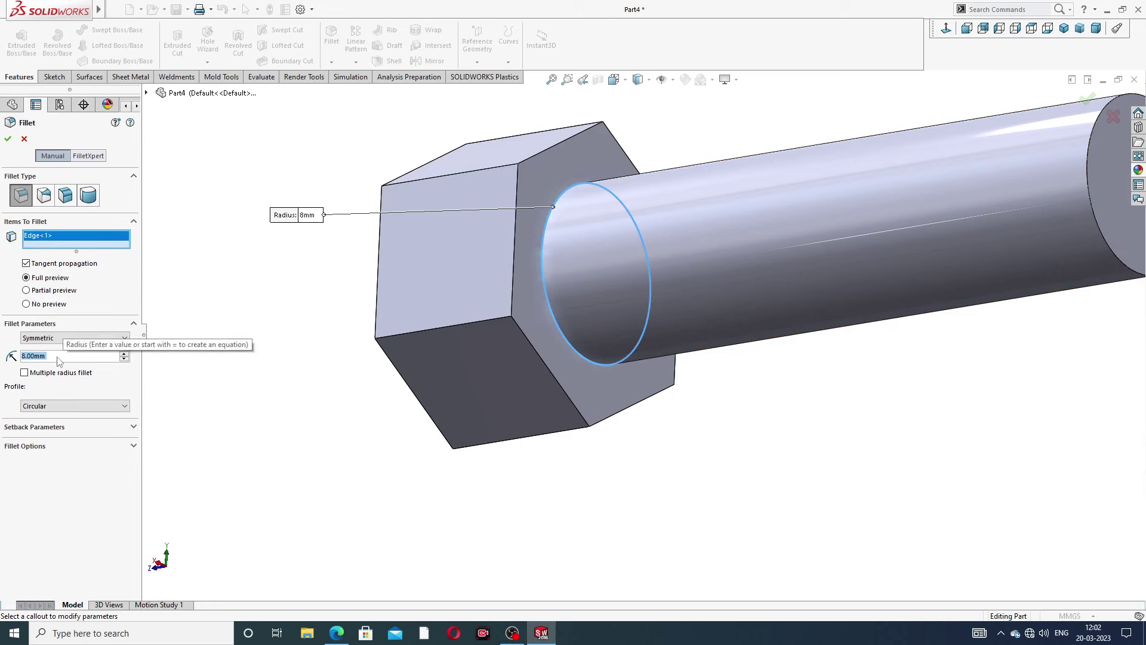
type("0.8")
key("Return")
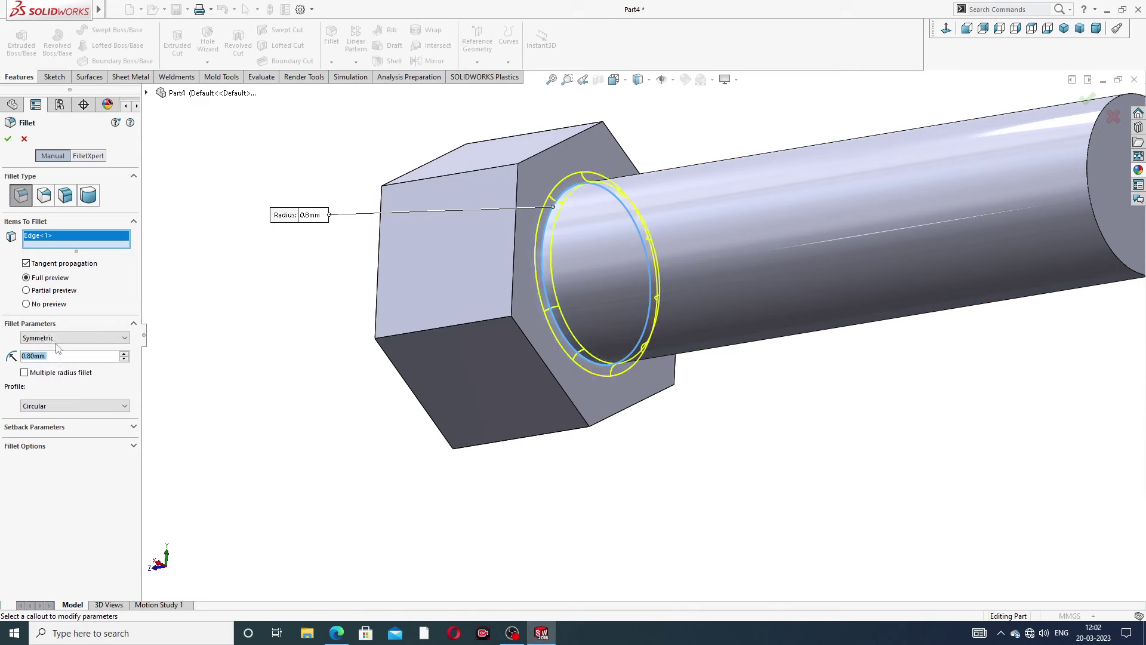
left_click(9, 140)
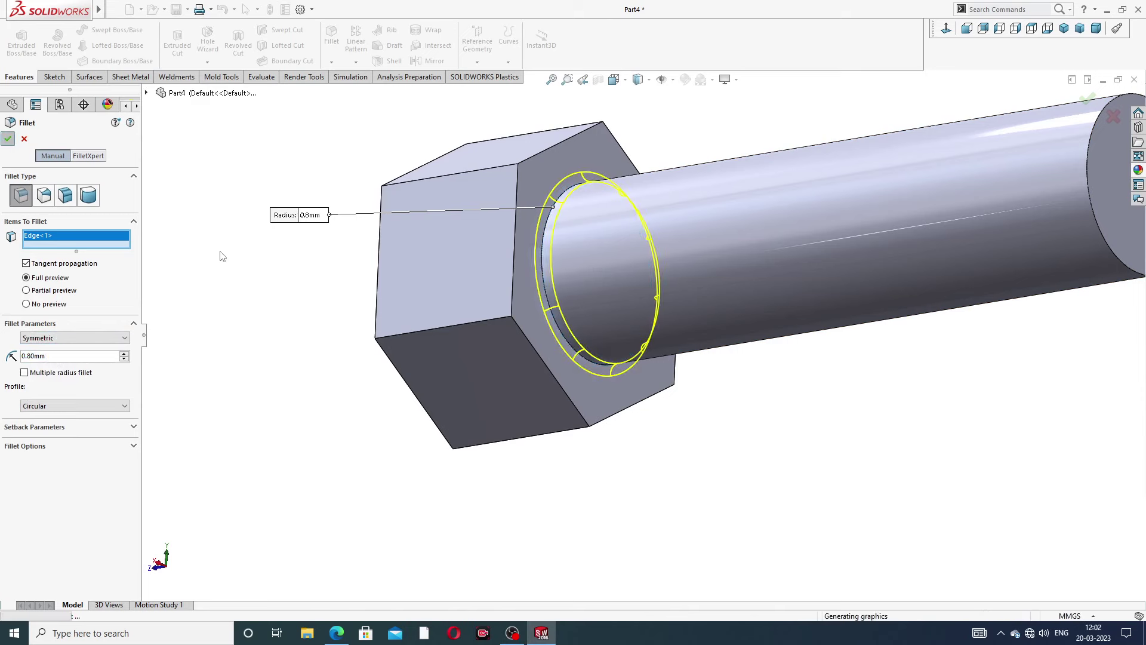
Create Chamfer1 at 1.00 mm × 45° on the shank's free end edge.
key("z")
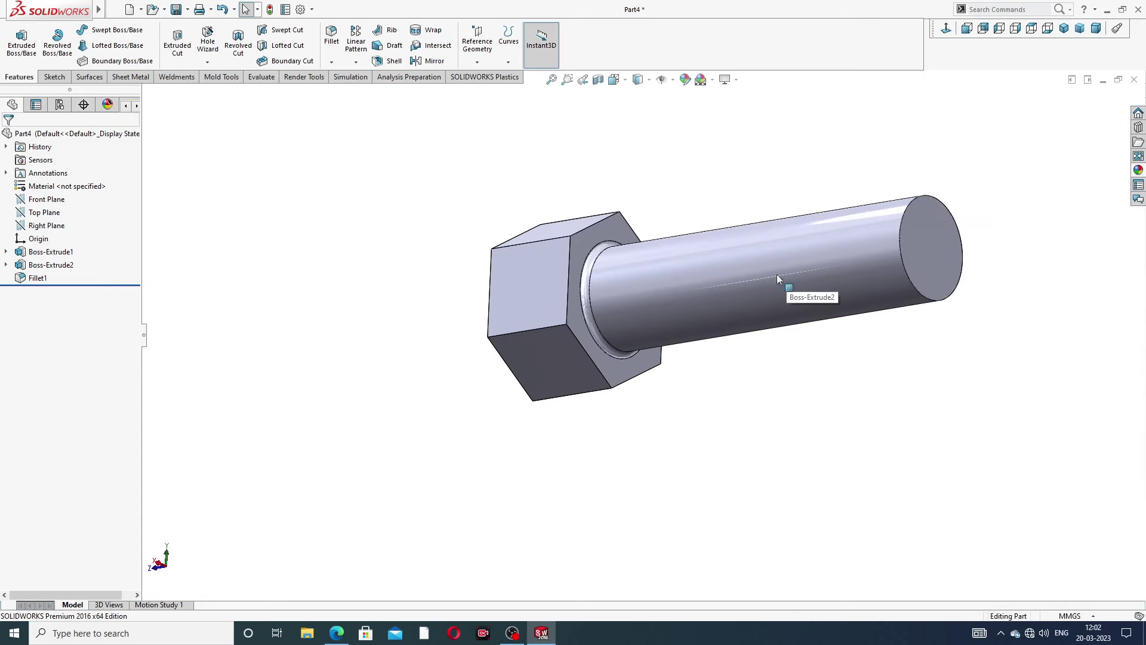
scroll(901, 237, "down", 2)
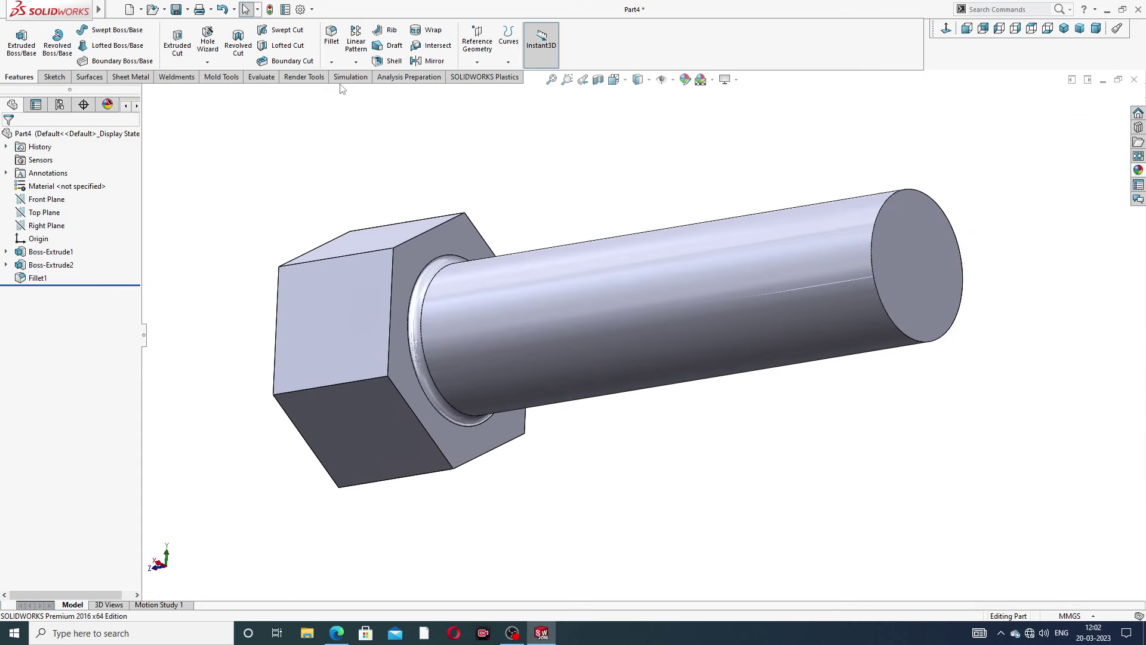
left_click(332, 62)
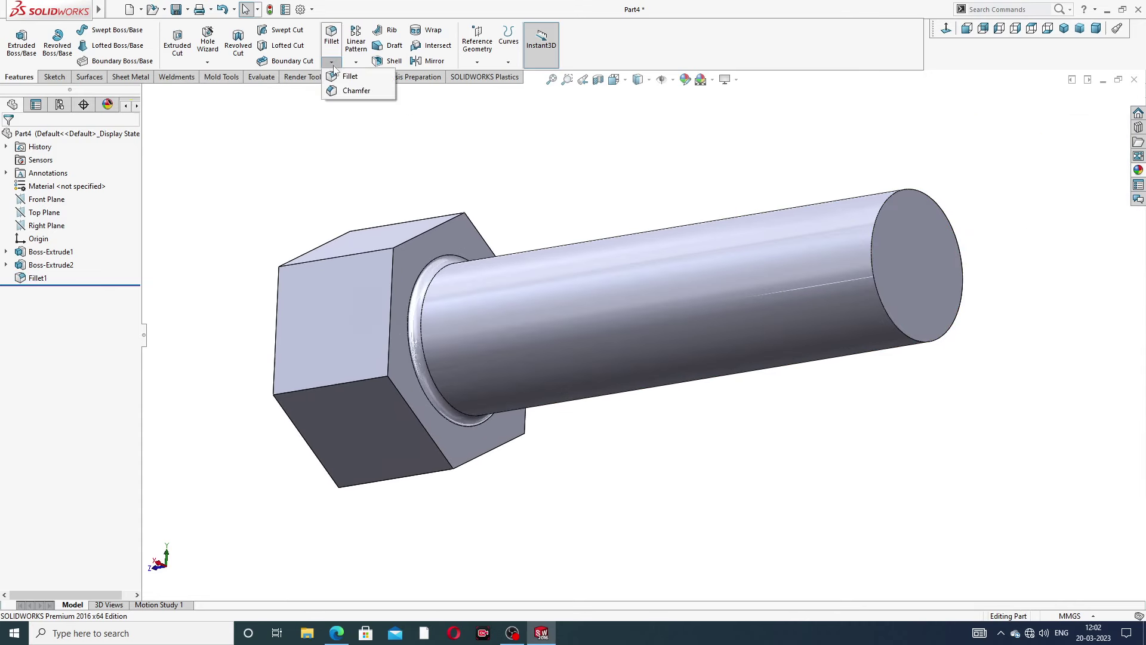
left_click(357, 92)
type("1")
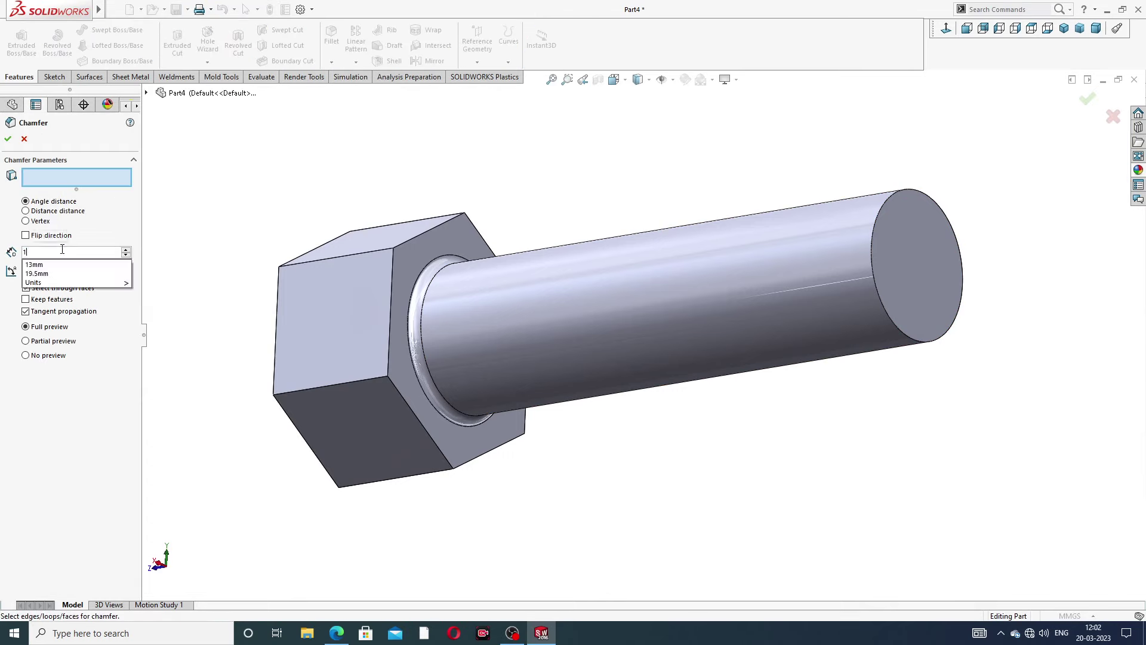
key("Return")
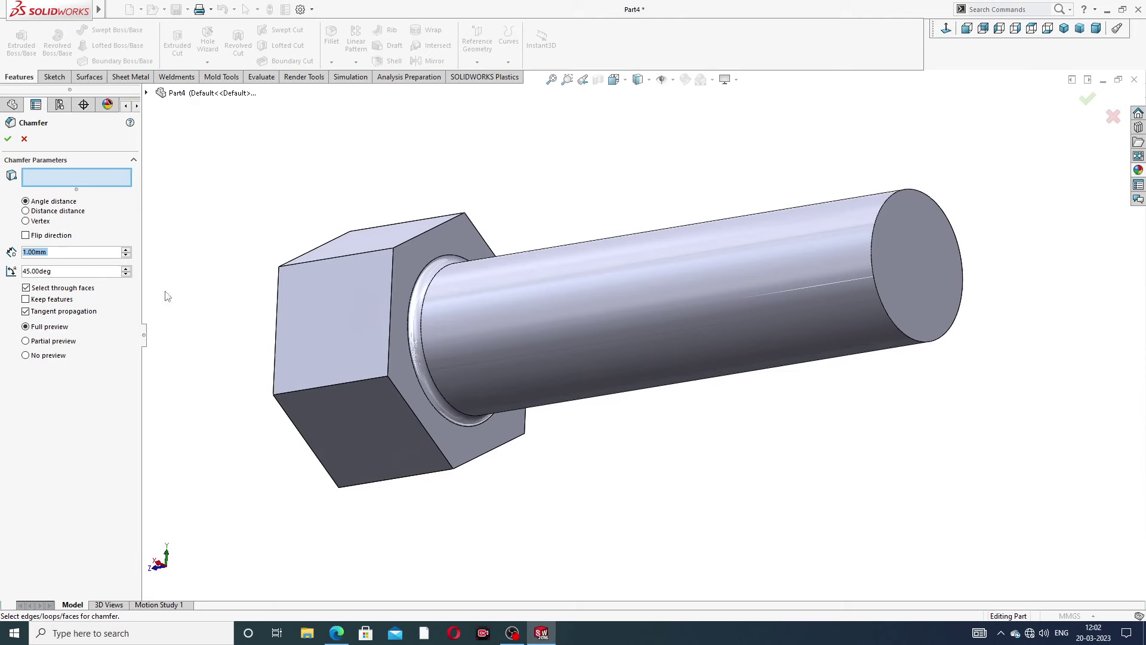
left_click(890, 195)
left_click(1087, 99)
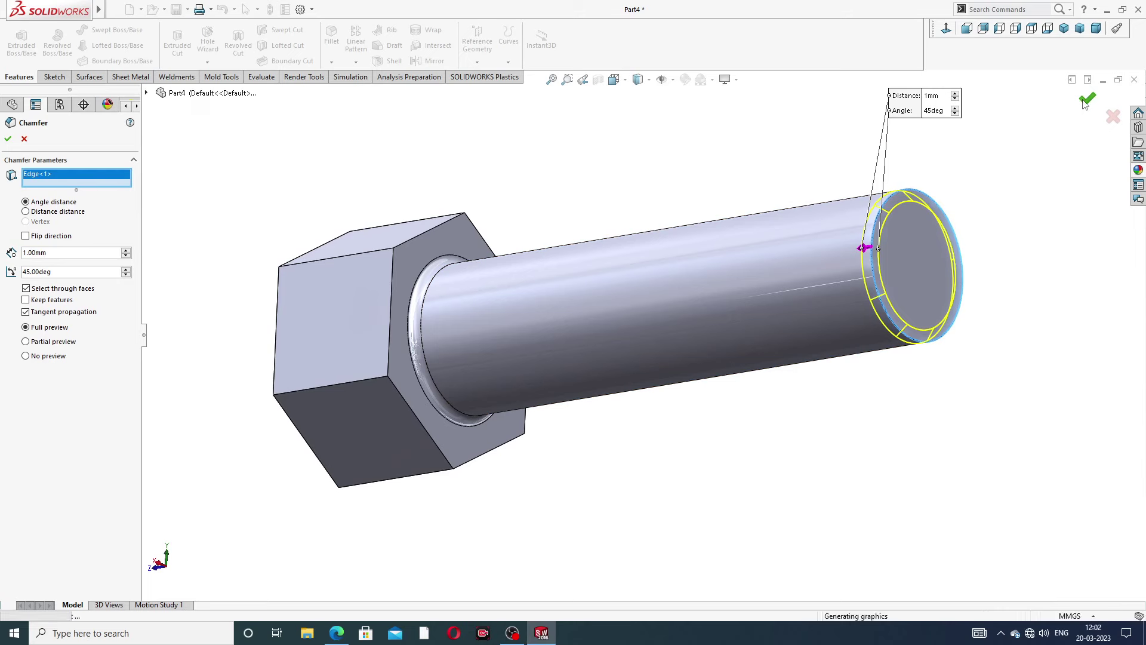
key("z")
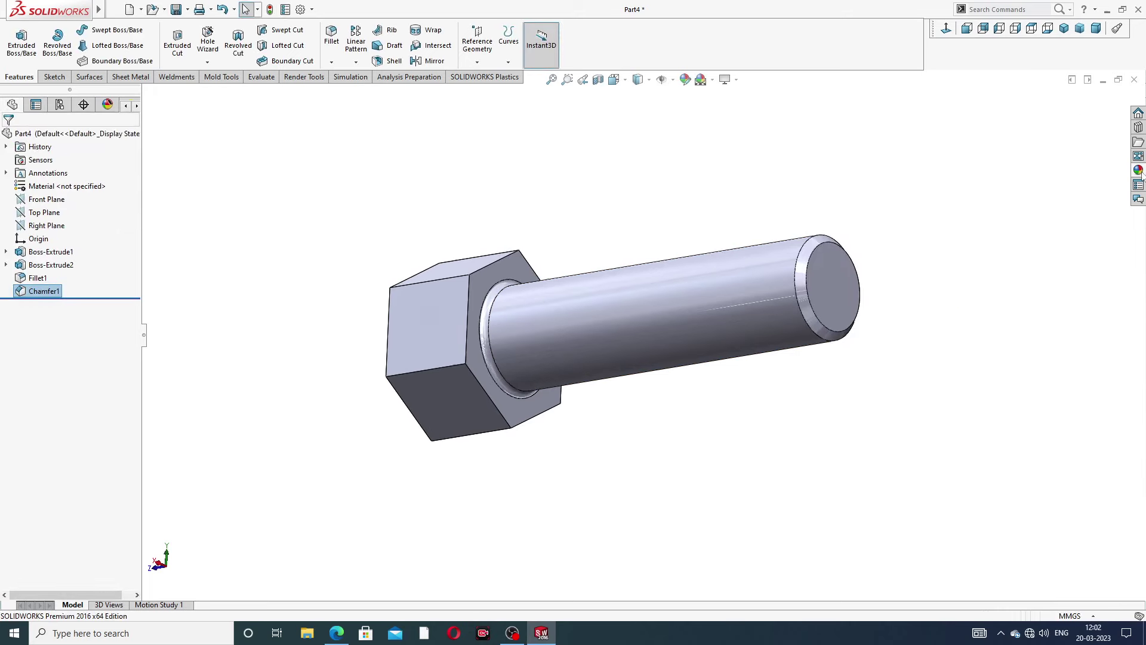
left_click(1139, 171)
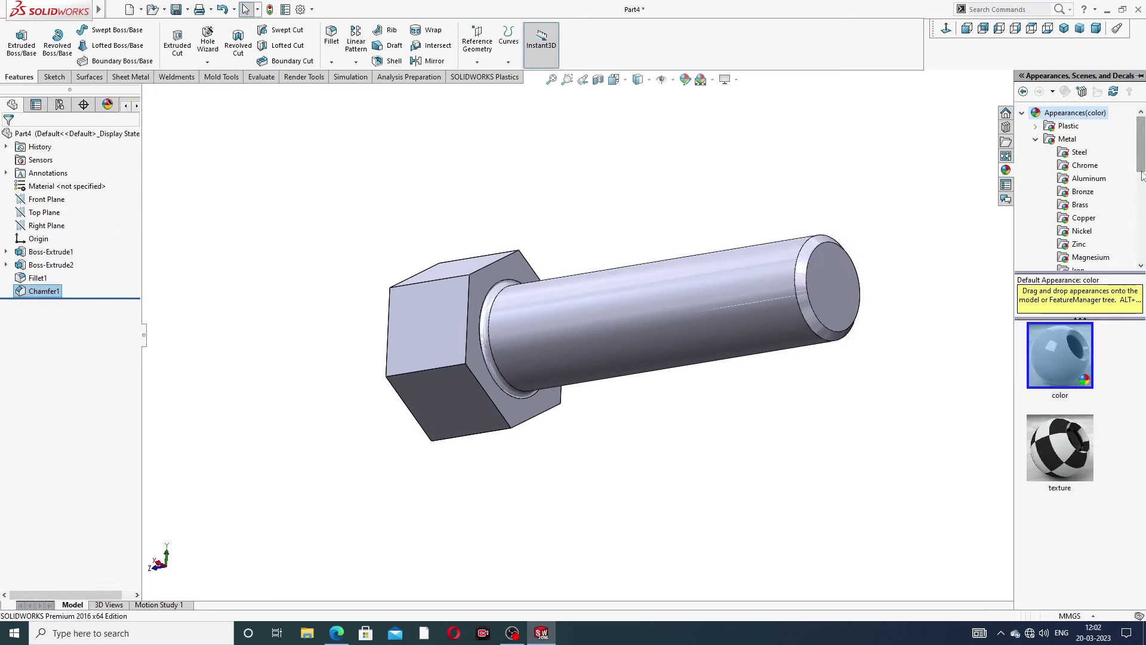
Drag polished nickel from Metal > Nickel onto the bolt and apply it to the whole part.
left_click(1083, 232)
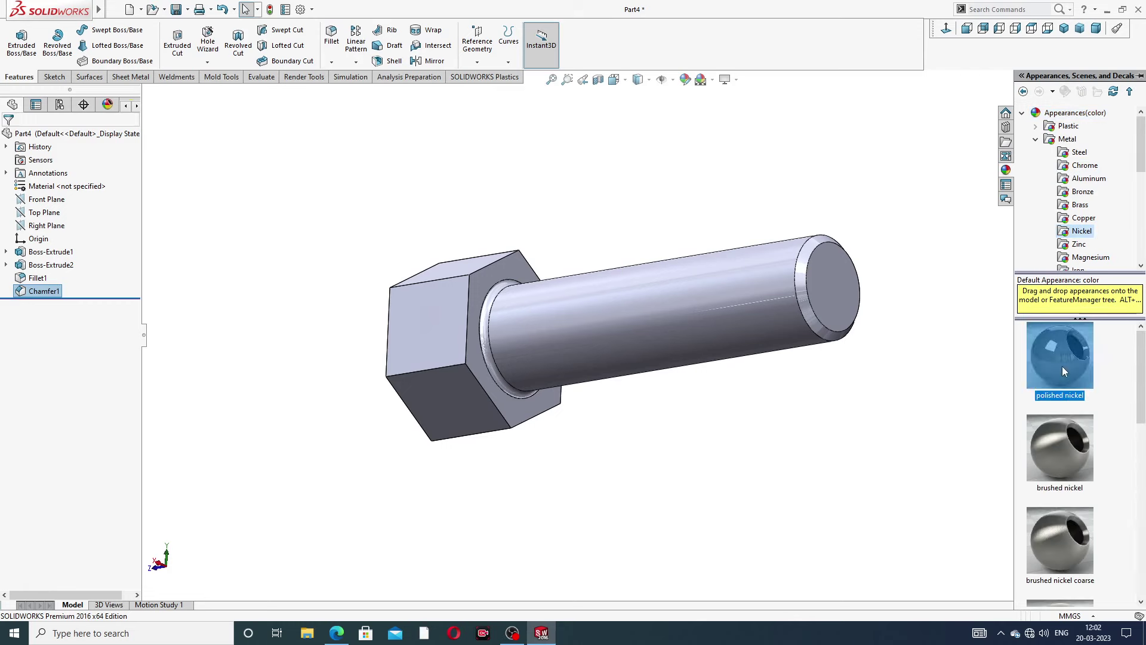
left_click_drag(1063, 370, 690, 370)
left_click(704, 387)
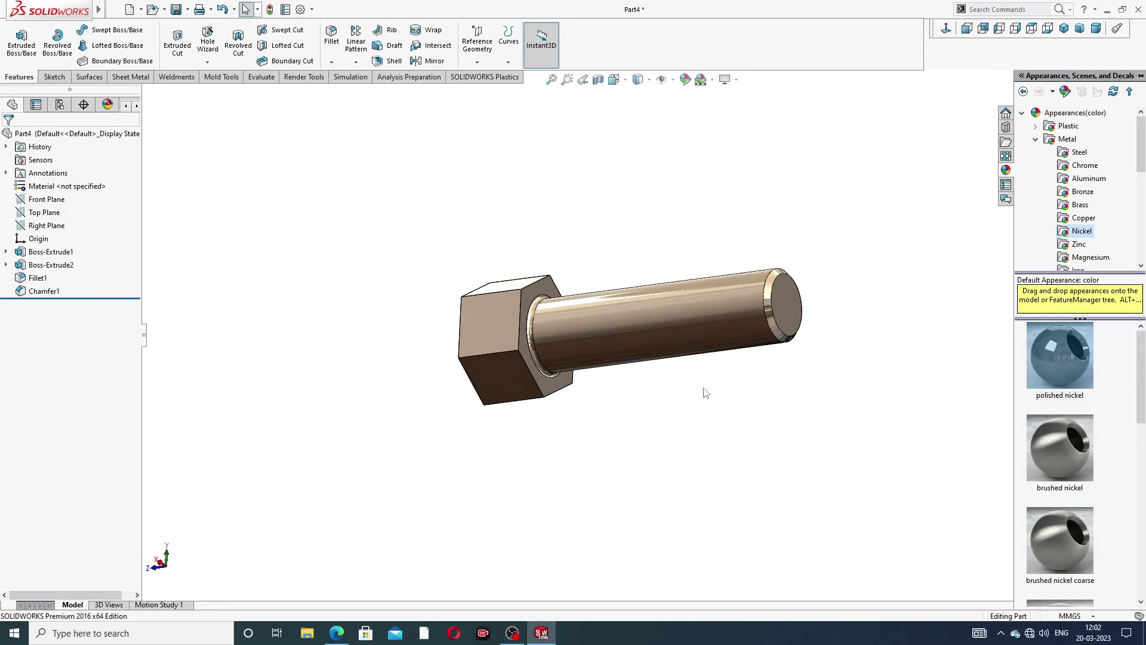
scroll(665, 338, "down", 1)
scroll(664, 338, "down", 2)
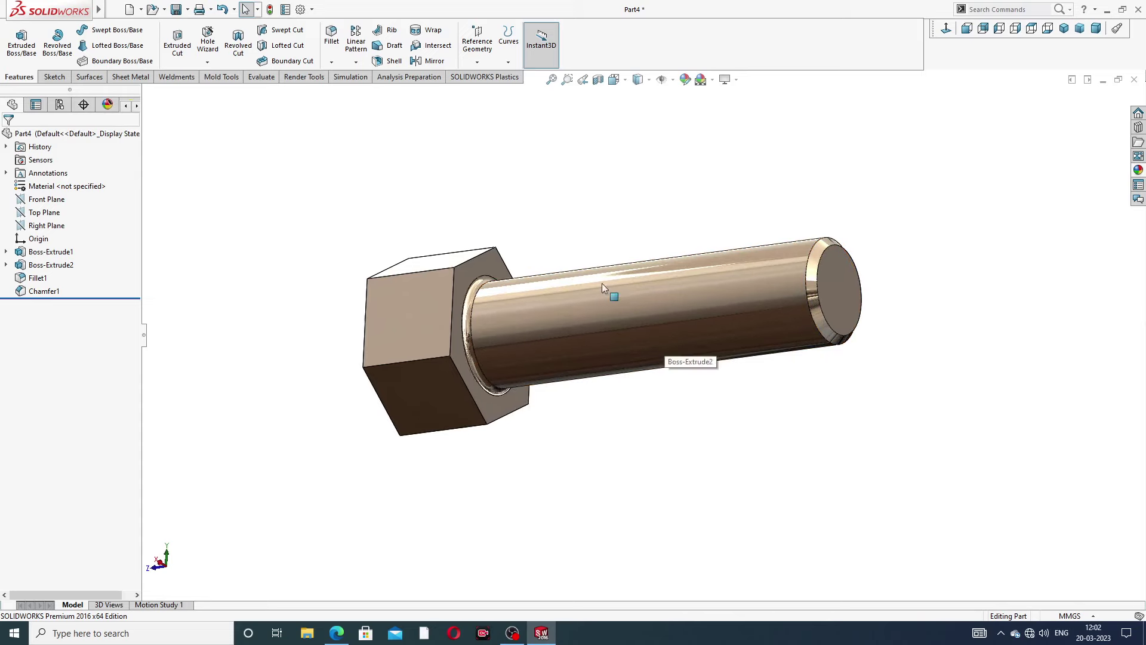
left_click(337, 633)
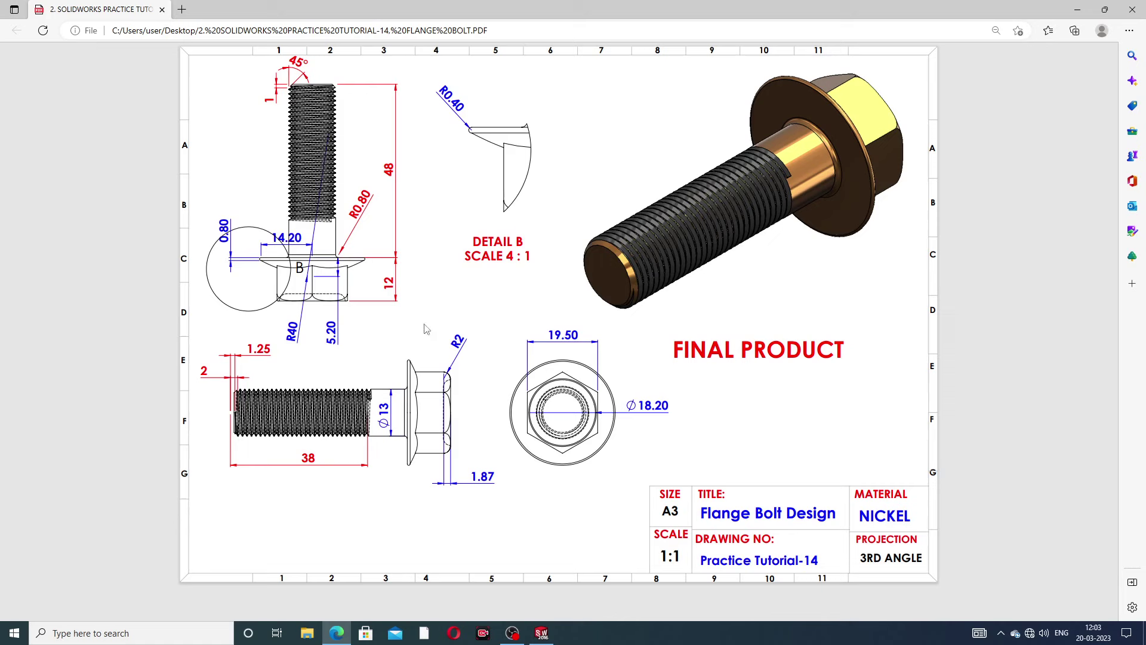
key("alt+Tab")
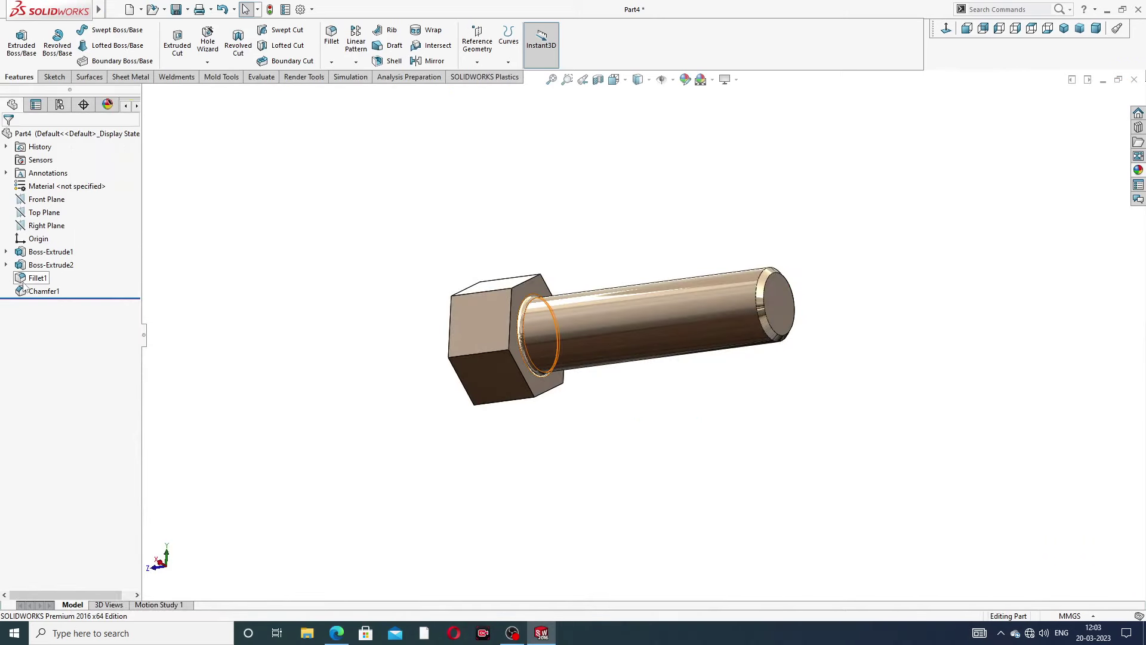
Start a sketch on the Right Plane and draw a 3-point arc at the head's top-left corner.
left_click(46, 228)
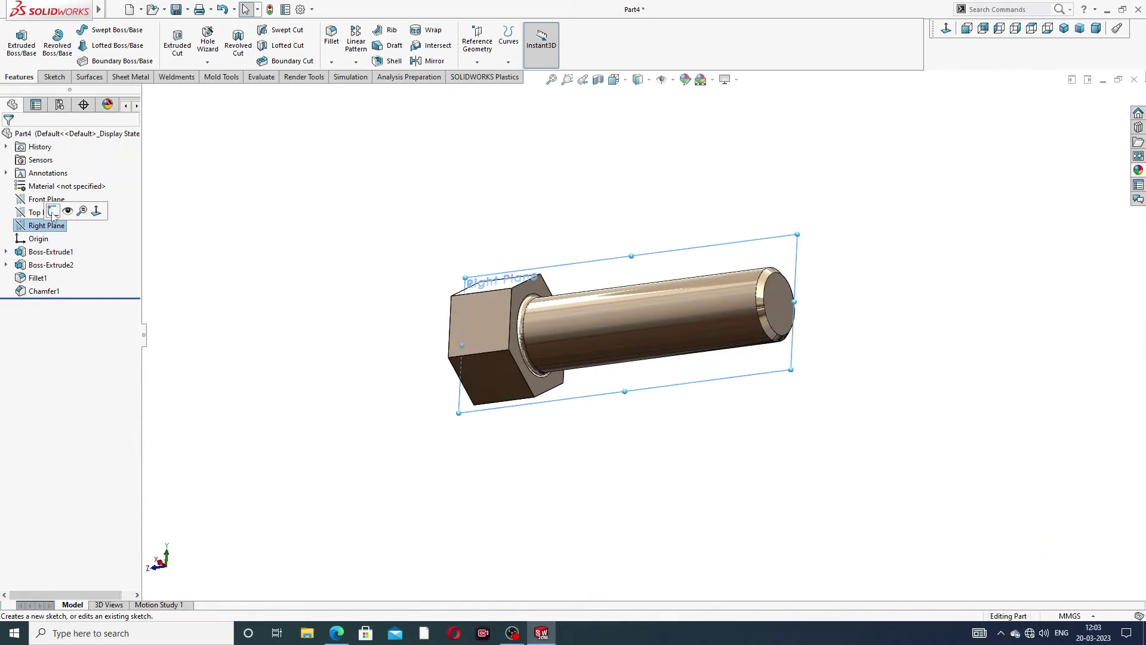
left_click(54, 213)
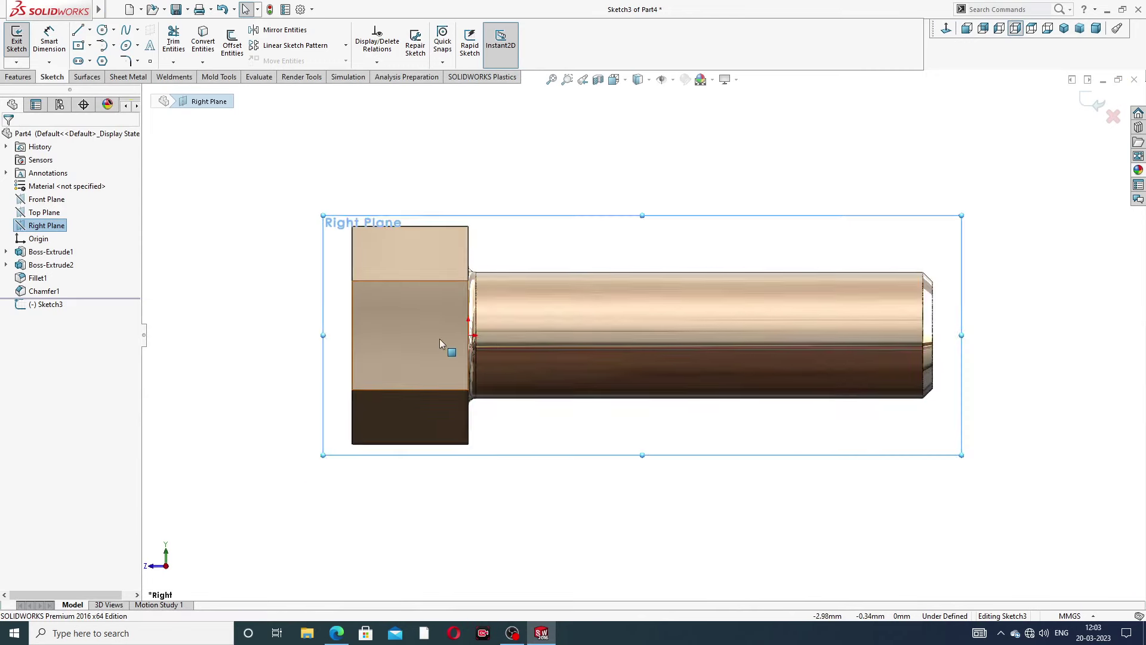
scroll(440, 339, "down", 1)
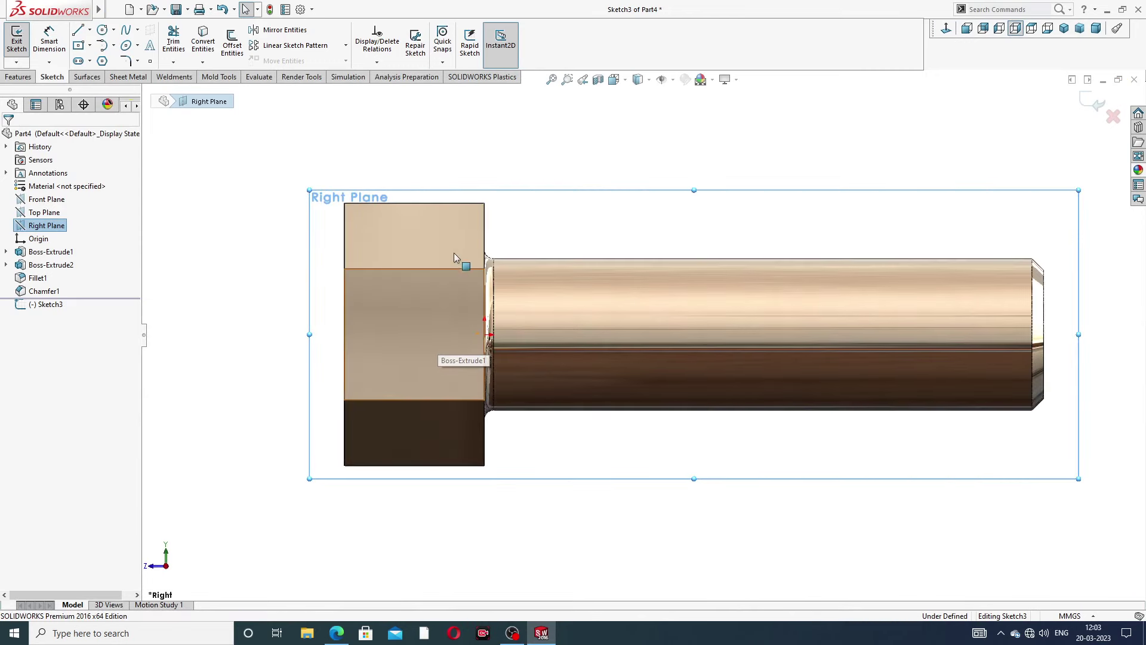
left_click(114, 45)
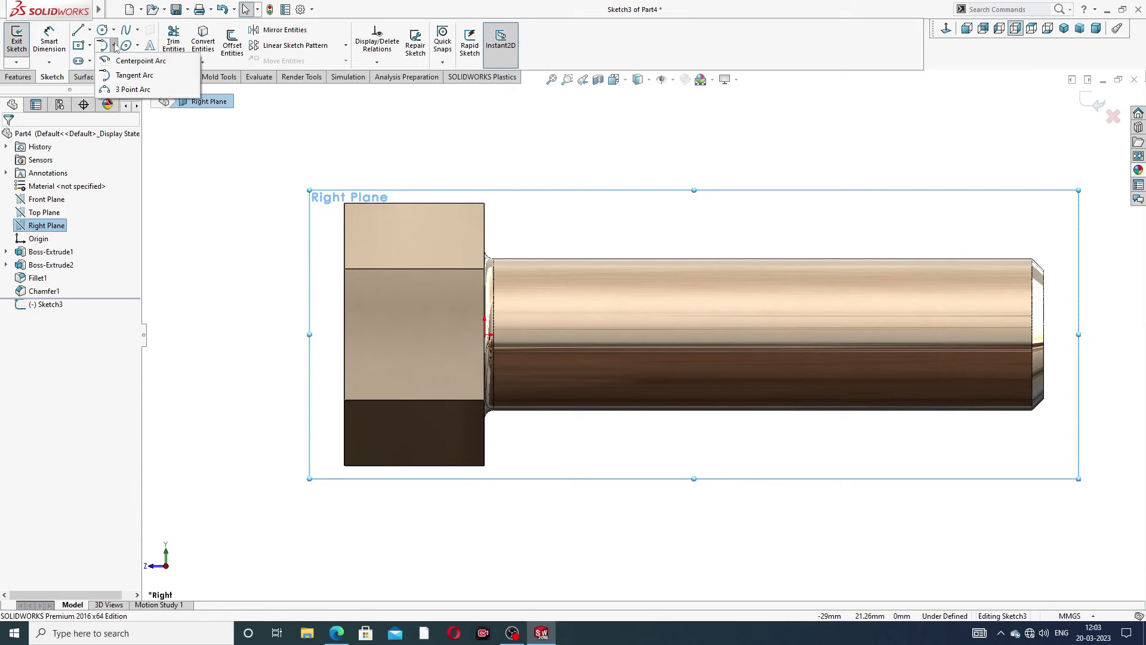
left_click(135, 90)
scroll(376, 253, "down", 2)
scroll(389, 259, "down", 2)
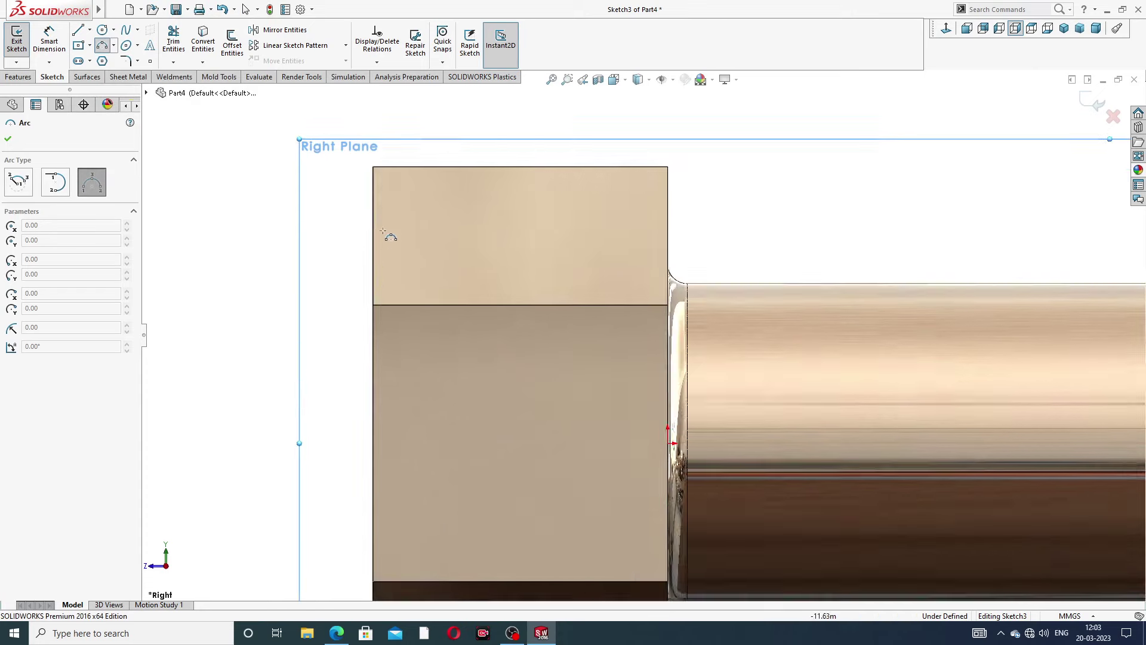
left_click(373, 212)
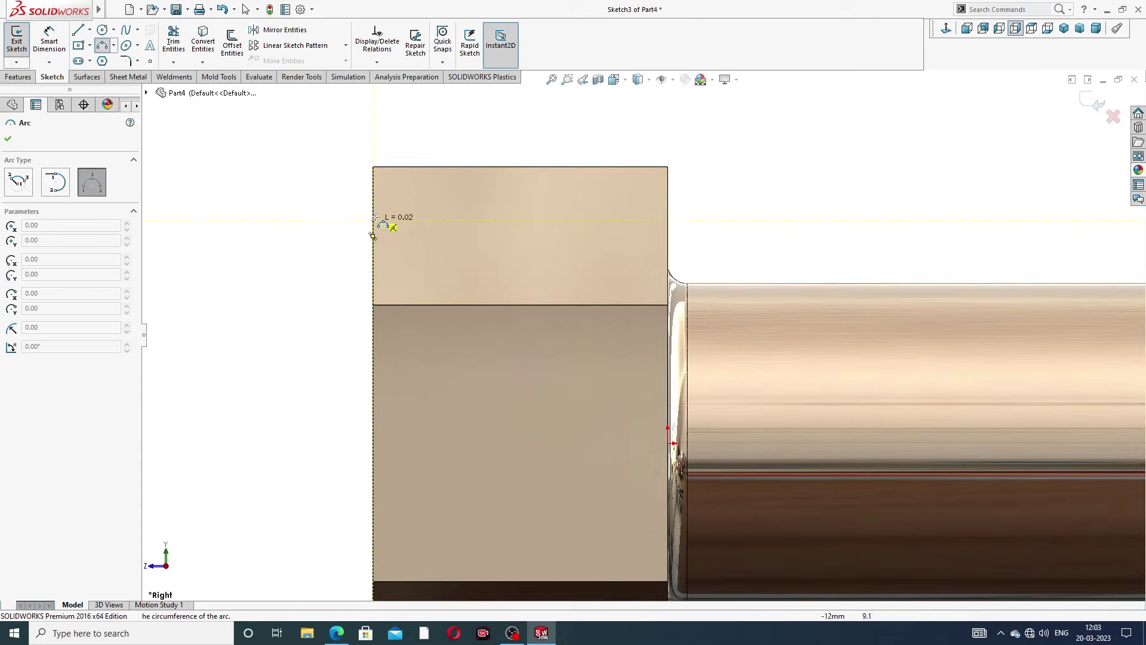
left_click(420, 162)
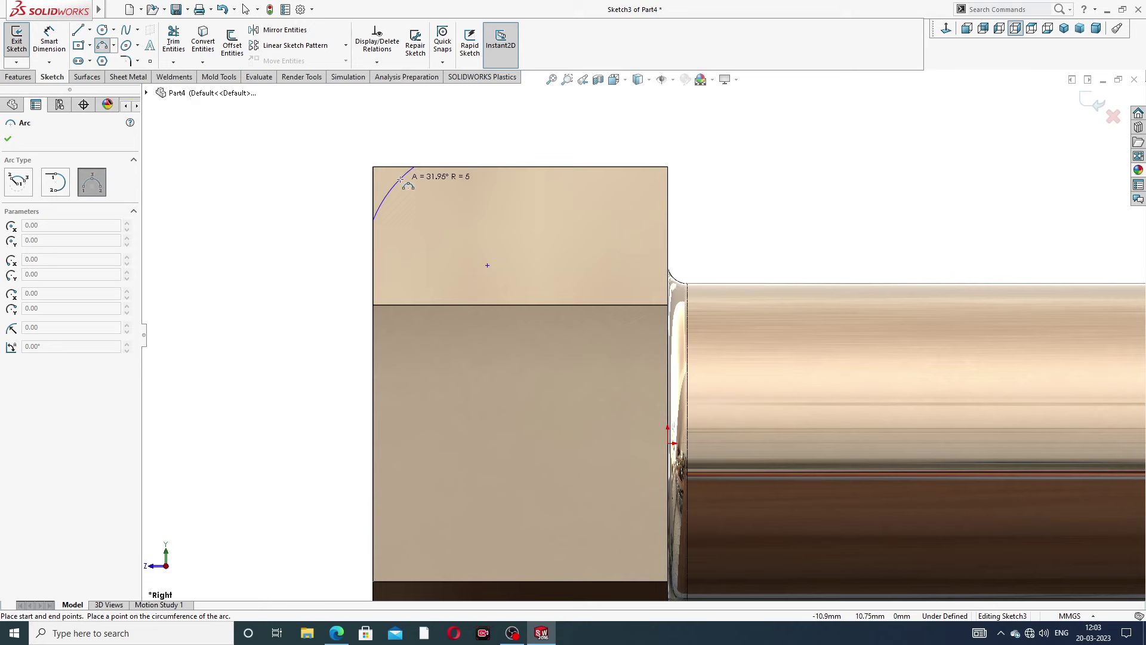
left_click(400, 178)
right_click(473, 146)
left_click(487, 147)
scroll(396, 196, "down", 3)
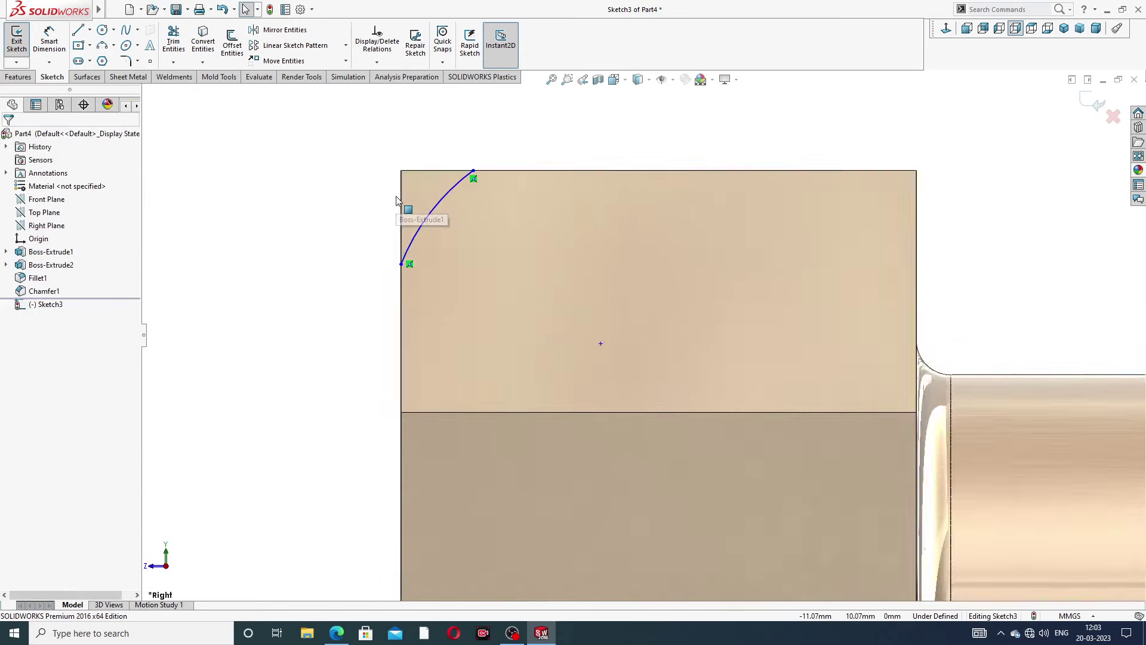
scroll(396, 196, "down", 2)
Draw horizontal and vertical lines from the arc ends to the corner and make them equal.
left_click(78, 30)
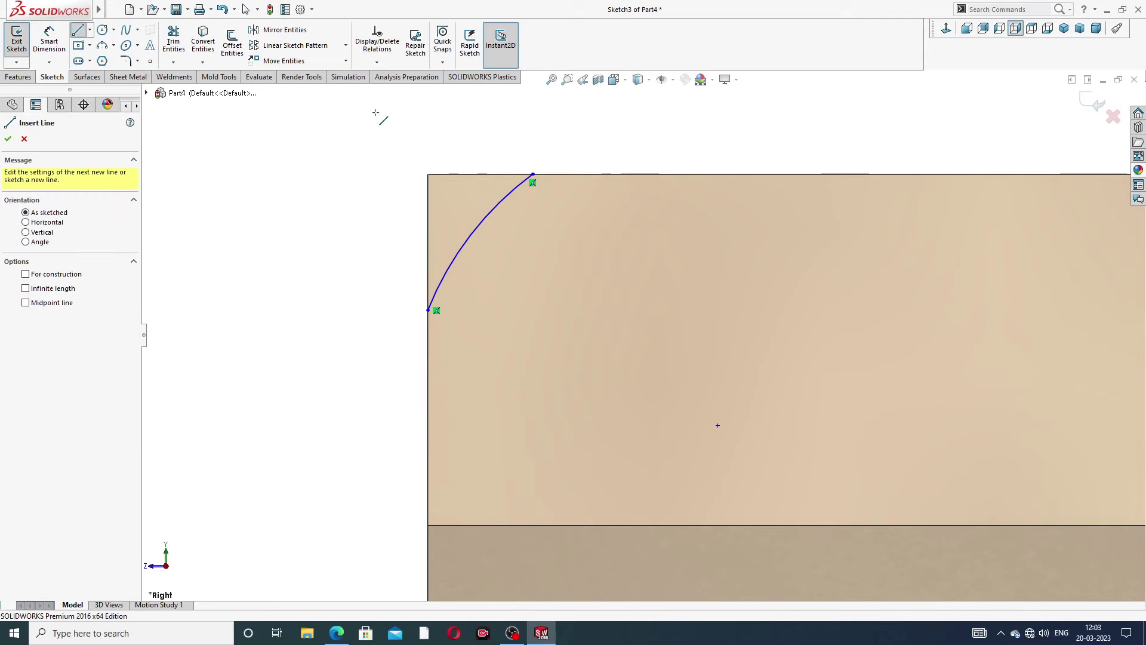
left_click_drag(534, 174, 423, 177)
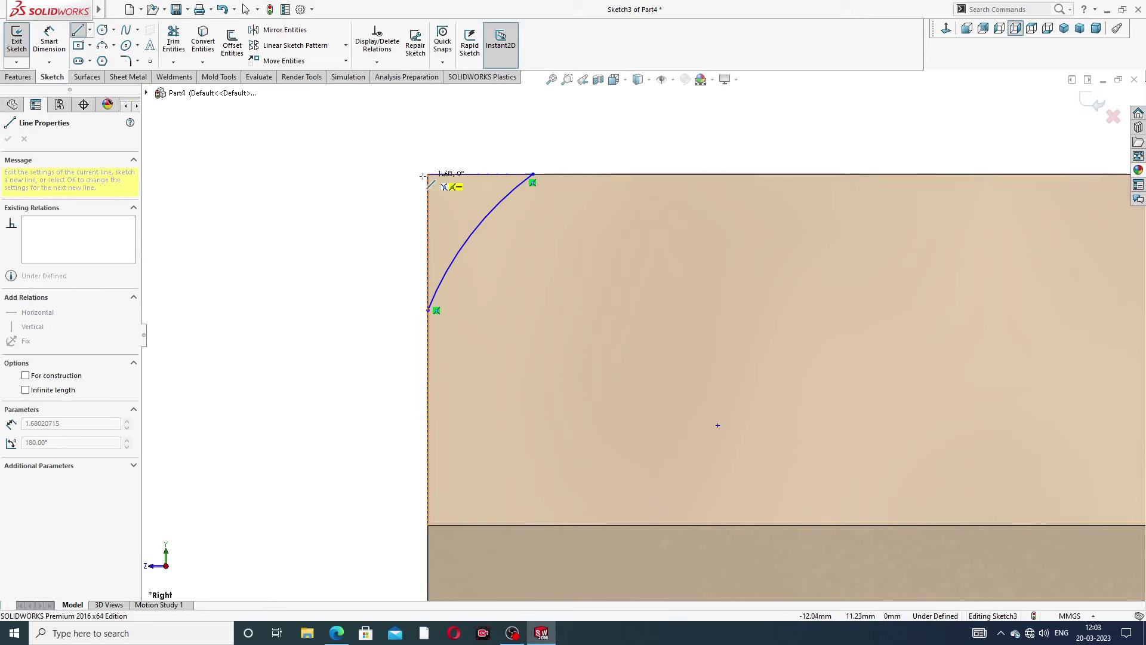
left_click(428, 175)
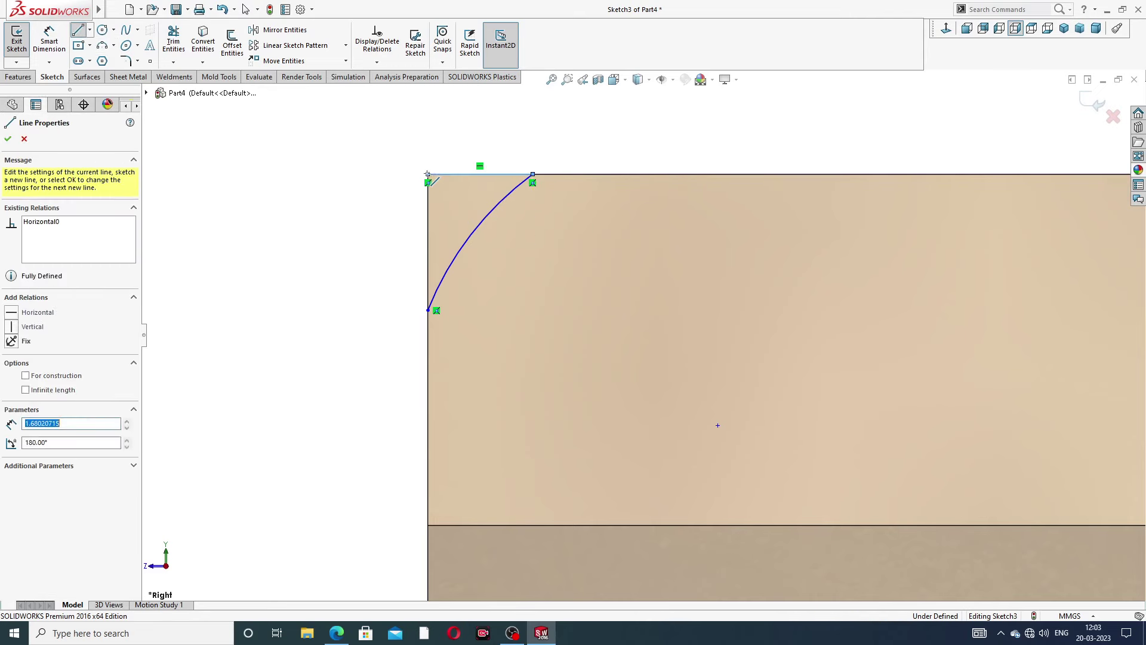
left_click(430, 309)
right_click(517, 143)
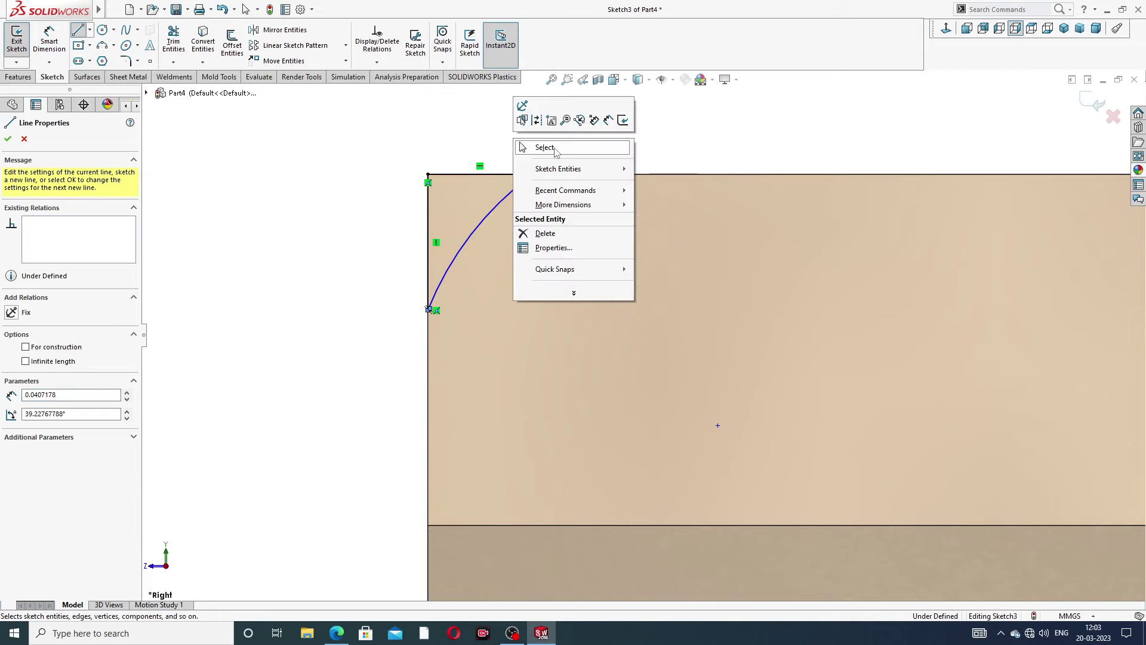
left_click(544, 148)
scroll(485, 212, "down", 2)
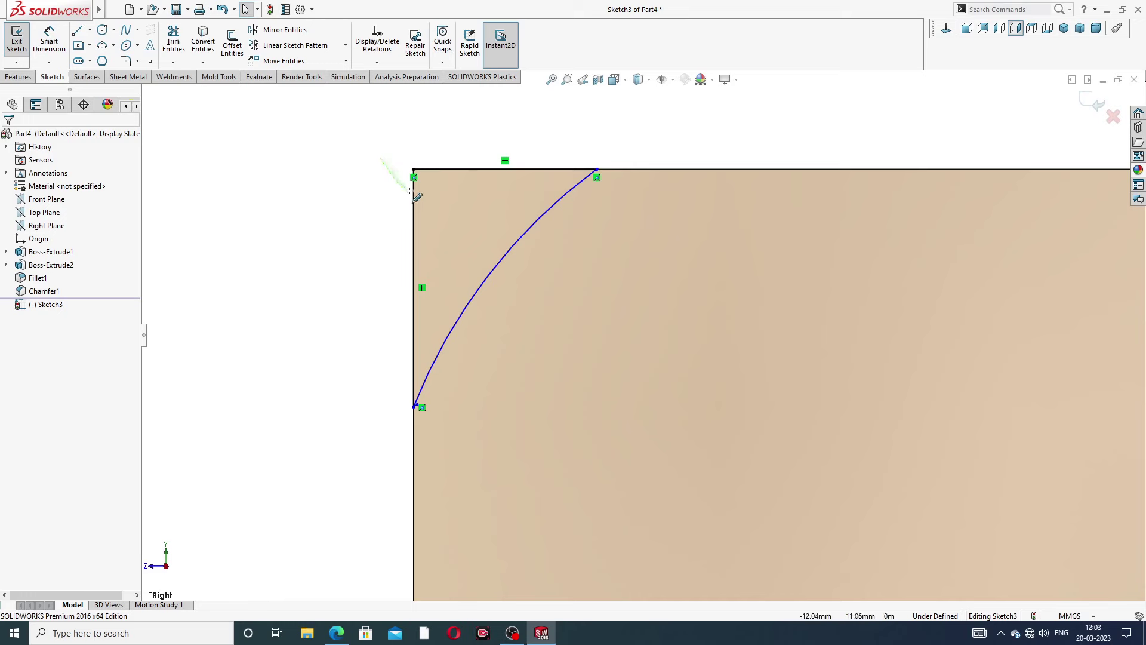
left_click_drag(411, 191, 426, 149)
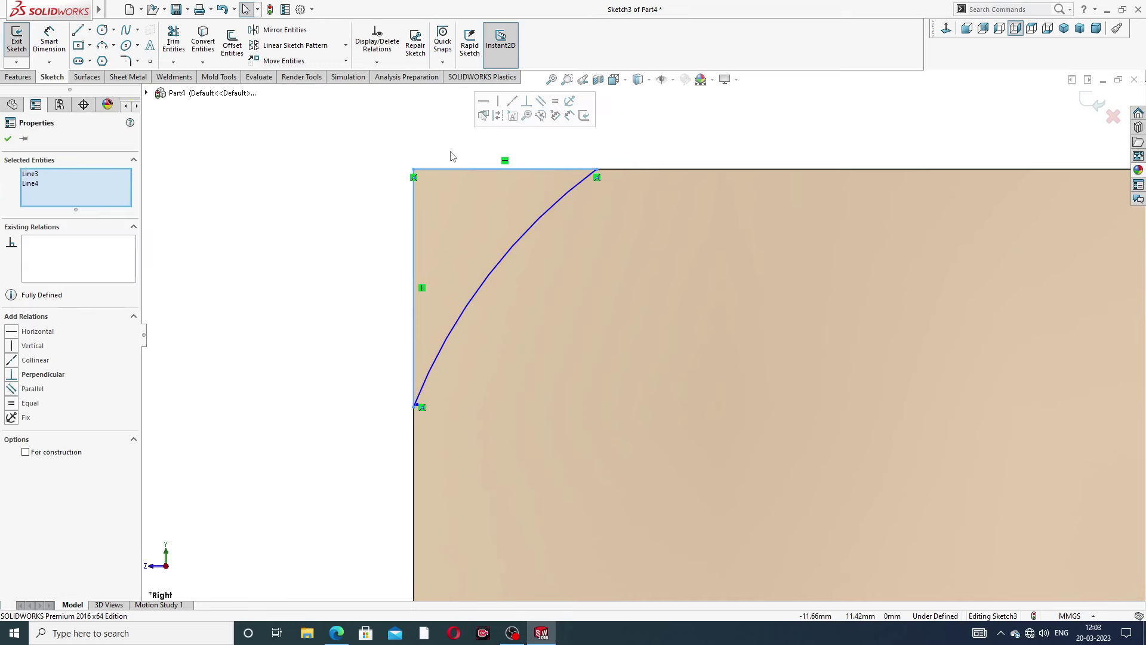
left_click(557, 105)
left_click(678, 148)
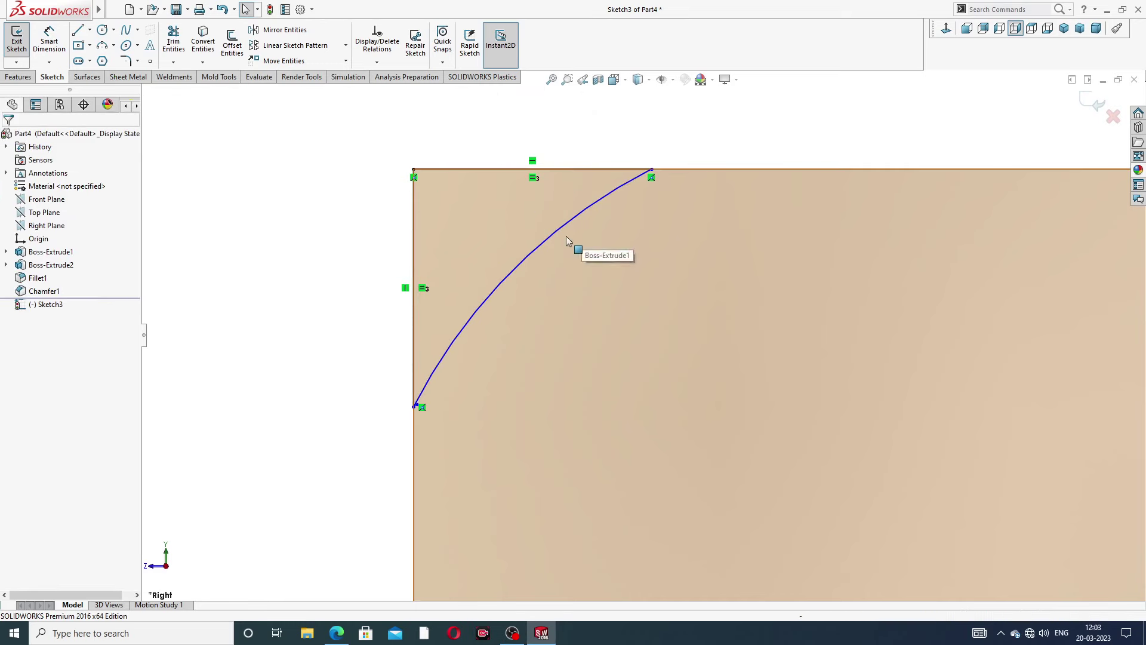
scroll(584, 269, "up", 2)
scroll(621, 322, "up", 2)
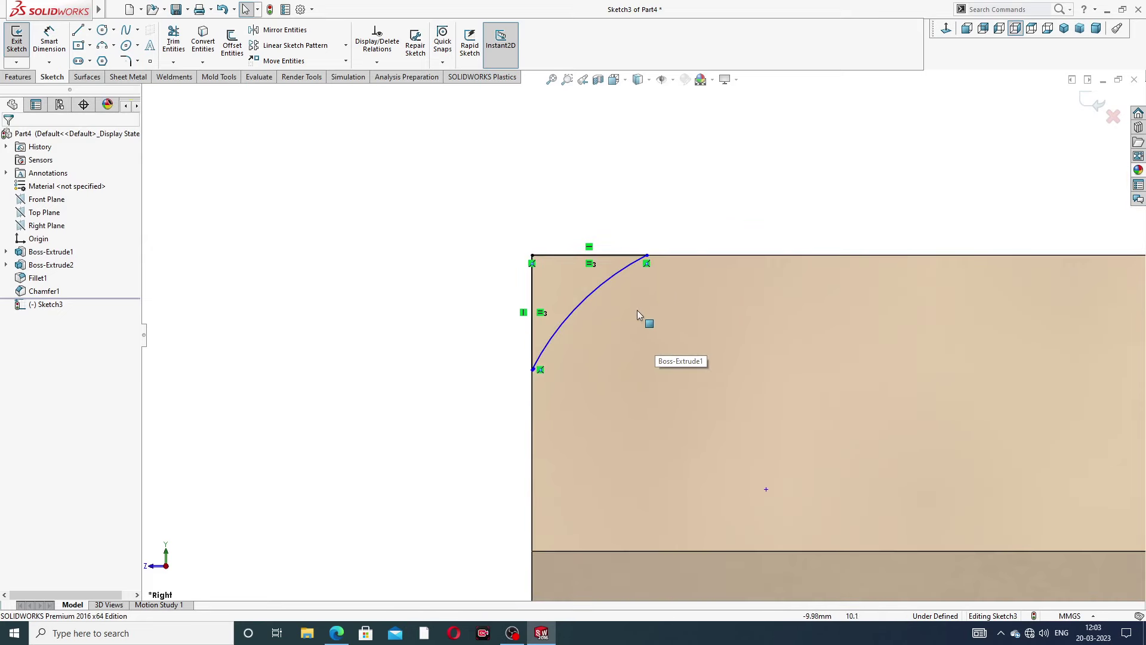
Dimension the corner arc's radius to 2 mm.
scroll(637, 309, "down", 2)
scroll(626, 306, "down", 2)
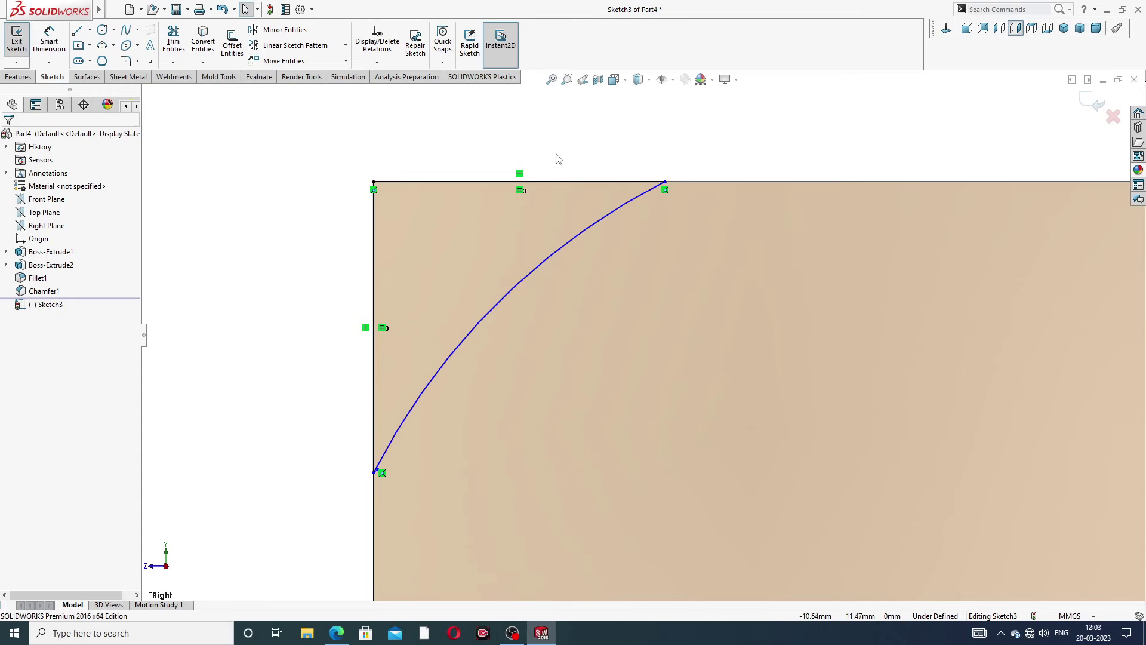
left_click(52, 40)
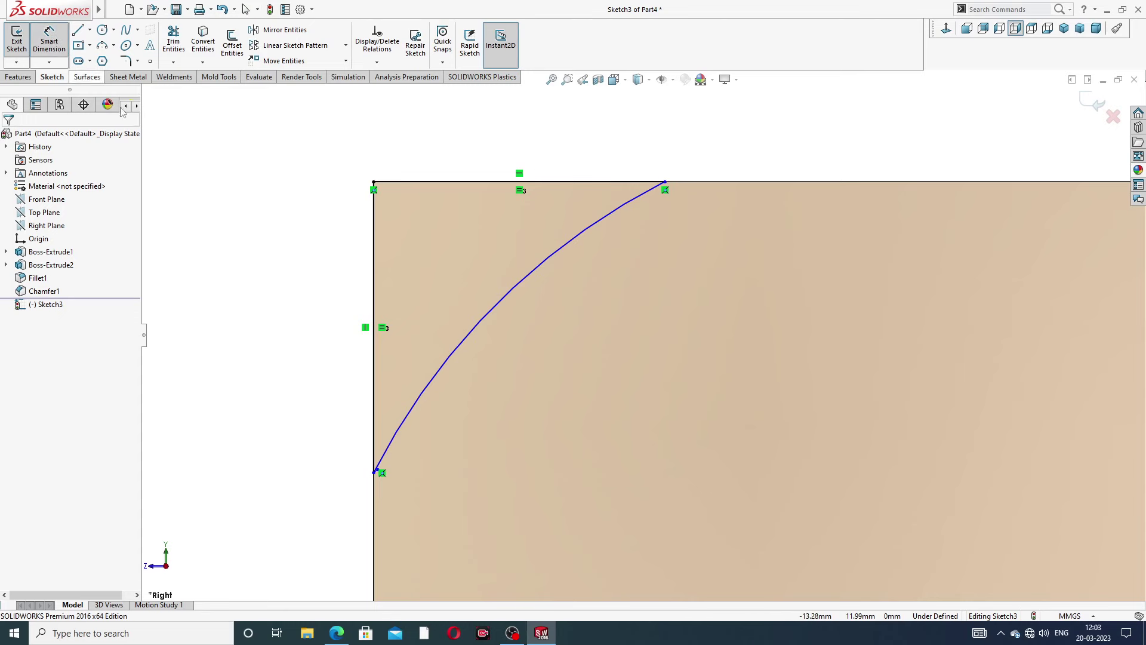
left_click(506, 302)
left_click(341, 158)
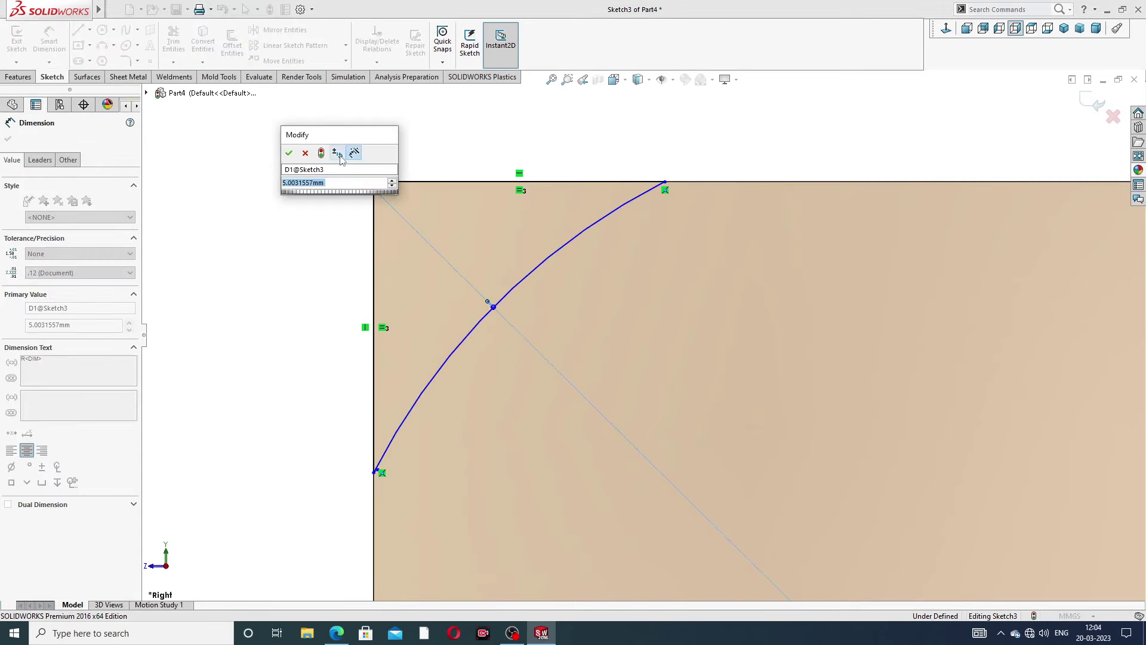
type("2")
key("Return")
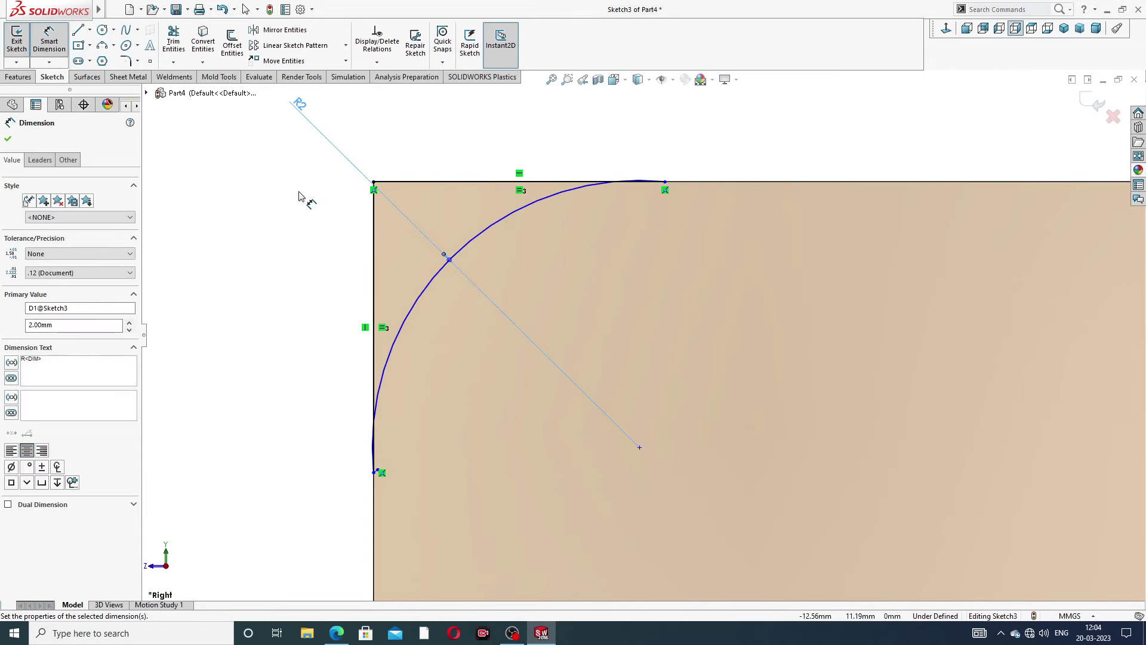
left_click(302, 199)
scroll(358, 248, "down", 2)
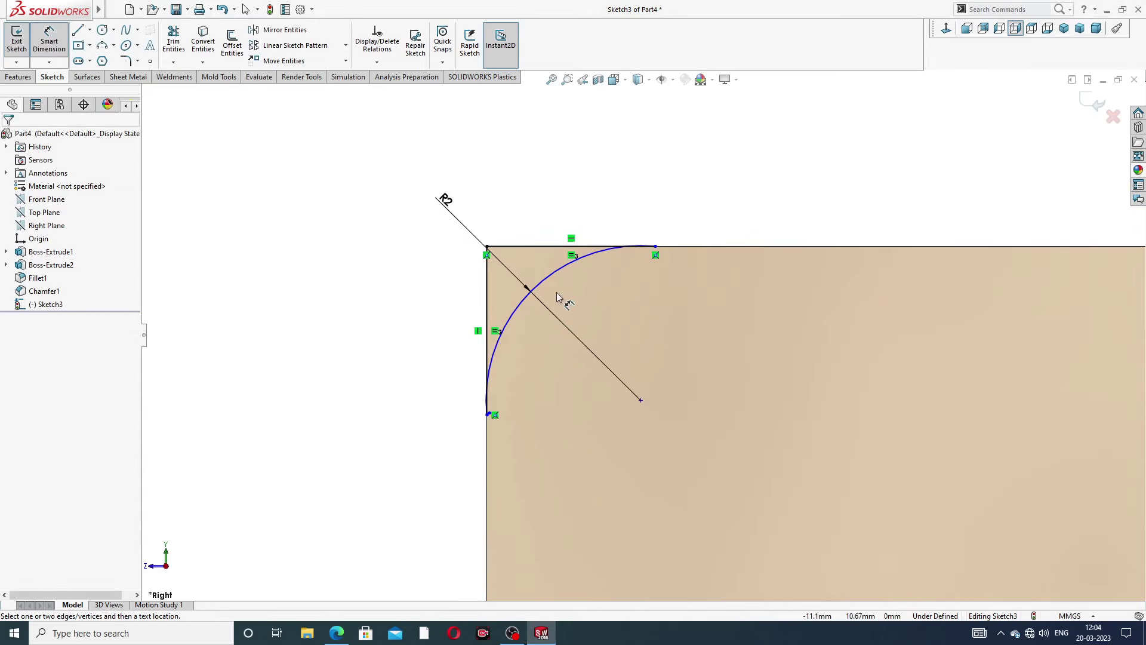
right_click(635, 185)
left_click(661, 178)
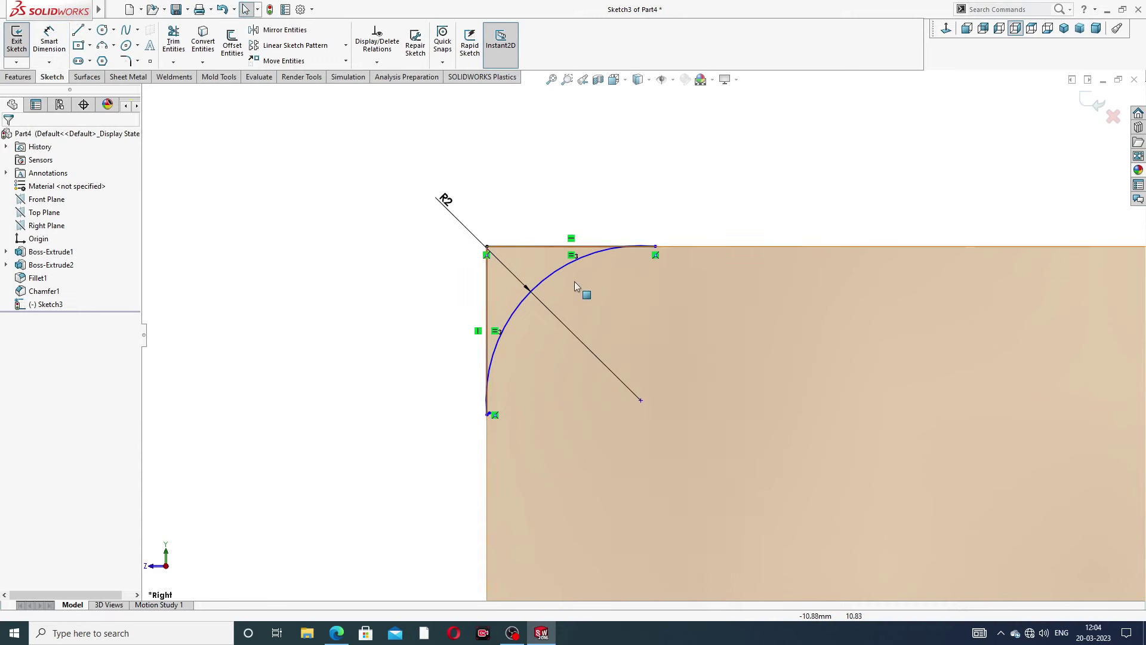
scroll(582, 298, "down", 2)
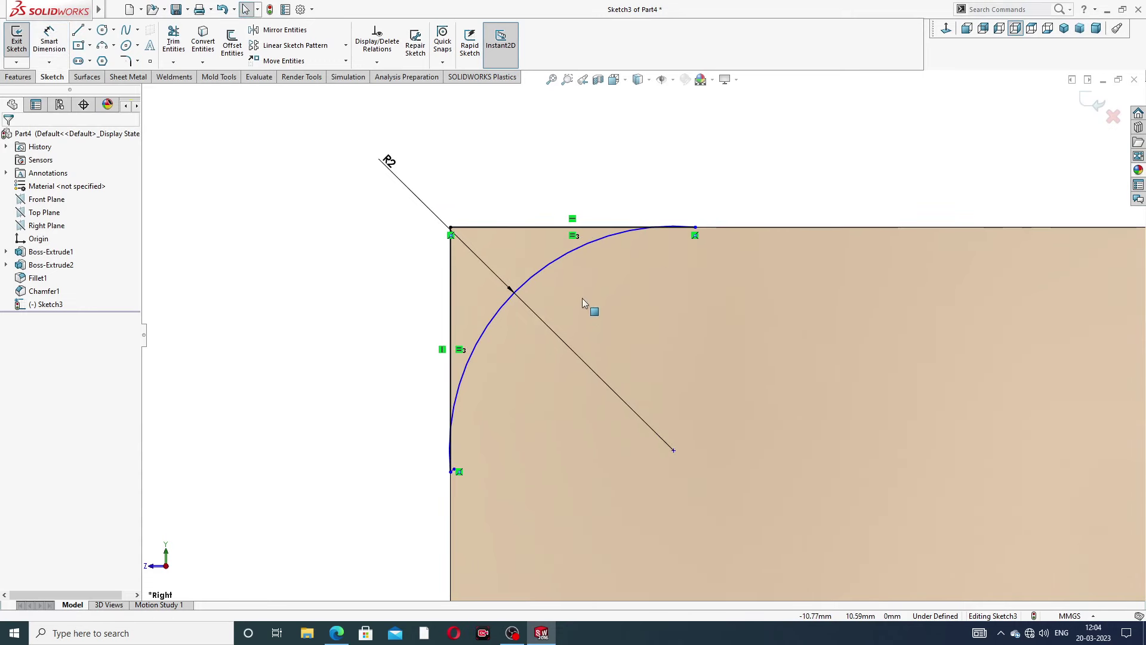
Add a Vertical relation between the arc's top endpoint and its centre point.
left_click(695, 228)
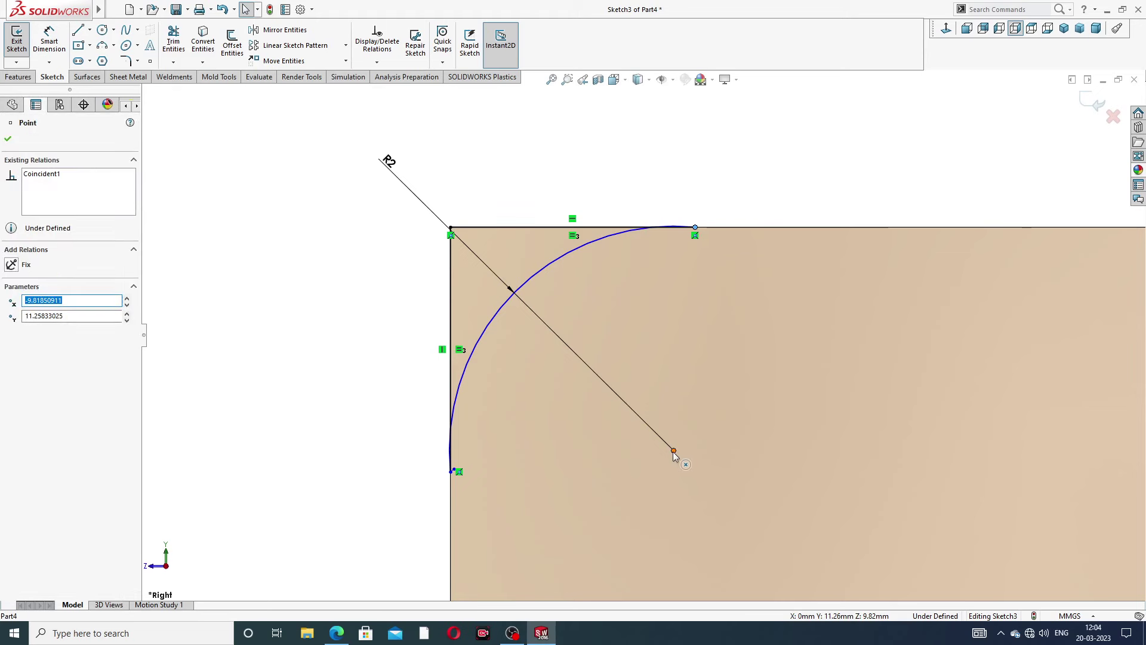
left_click(673, 451, "ctrl")
left_click(721, 401)
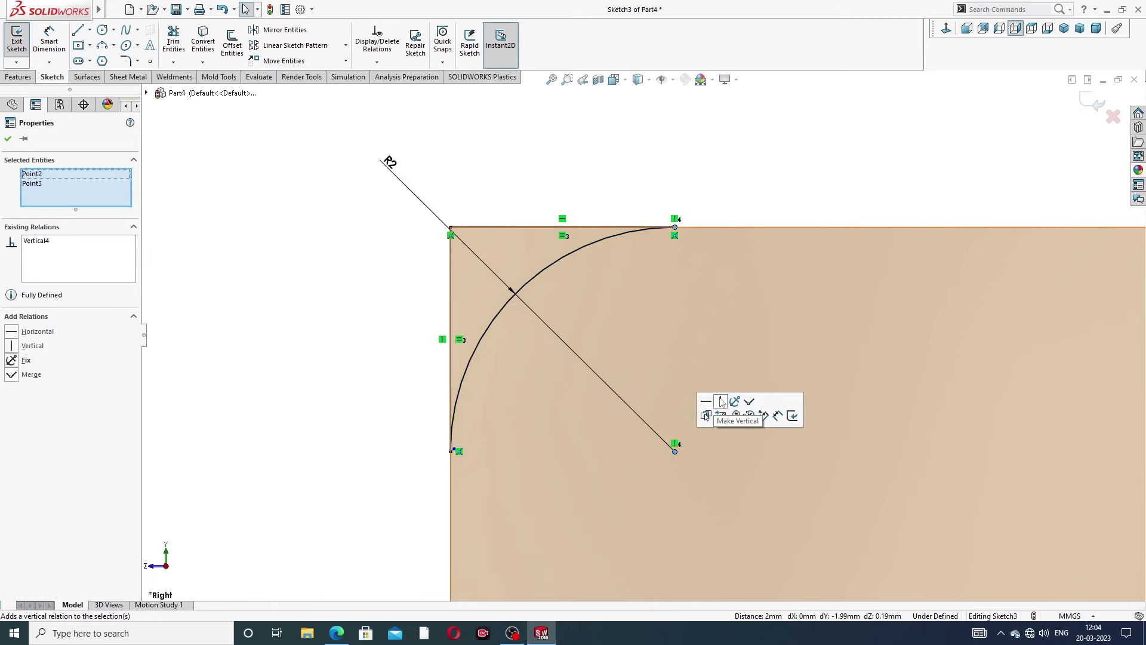
left_click(735, 166)
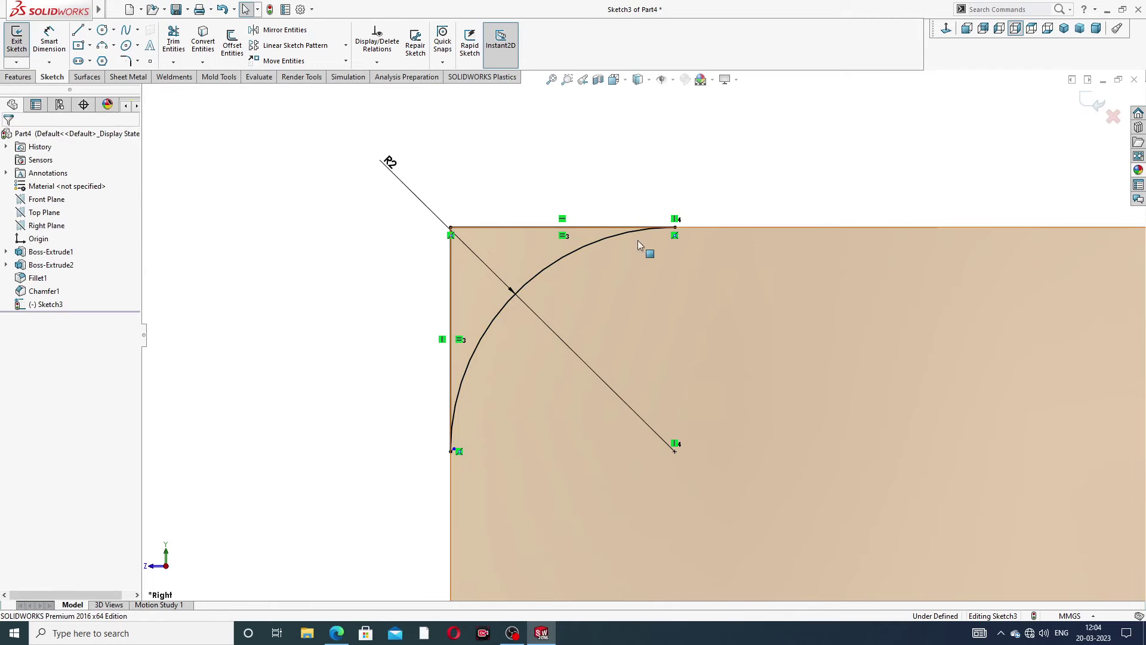
scroll(621, 313, "up", 2)
scroll(648, 333, "up", 2)
scroll(665, 364, "up", 3)
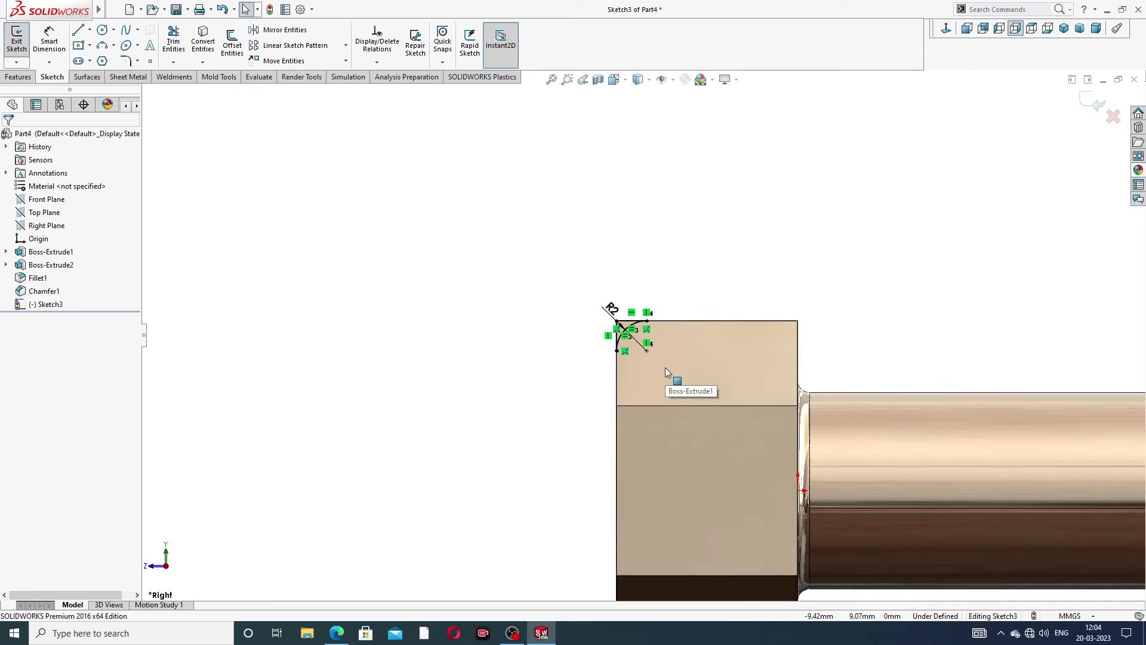
scroll(729, 458, "down", 3)
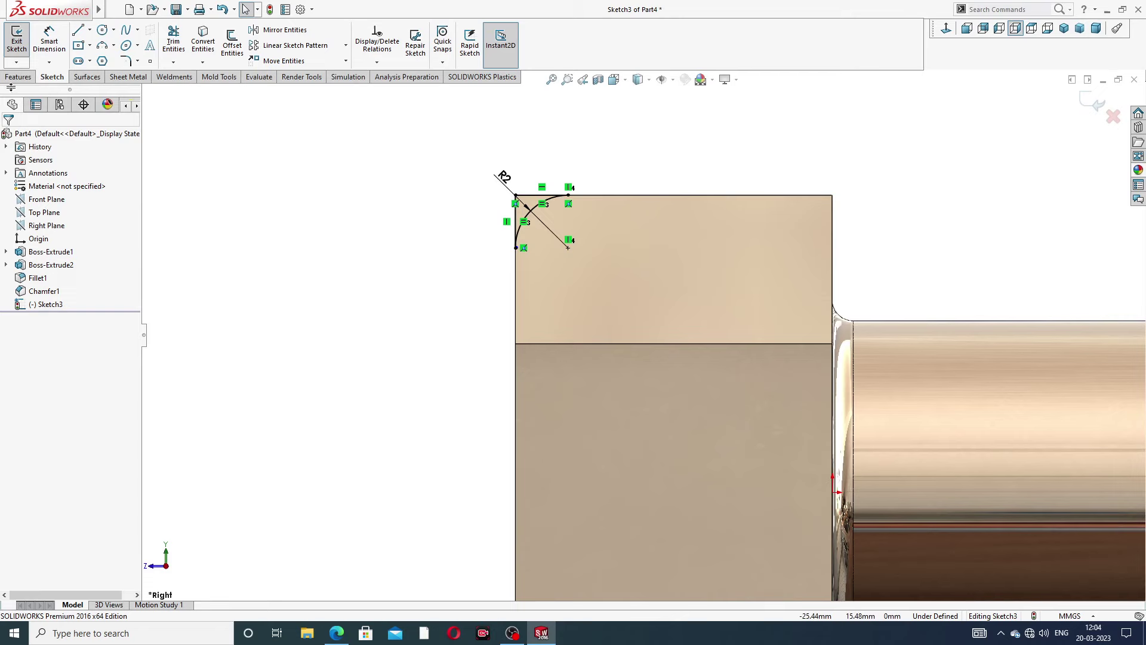
Draw a horizontal construction centreline along the bolt axis, from left of the head into the shank.
left_click(19, 79)
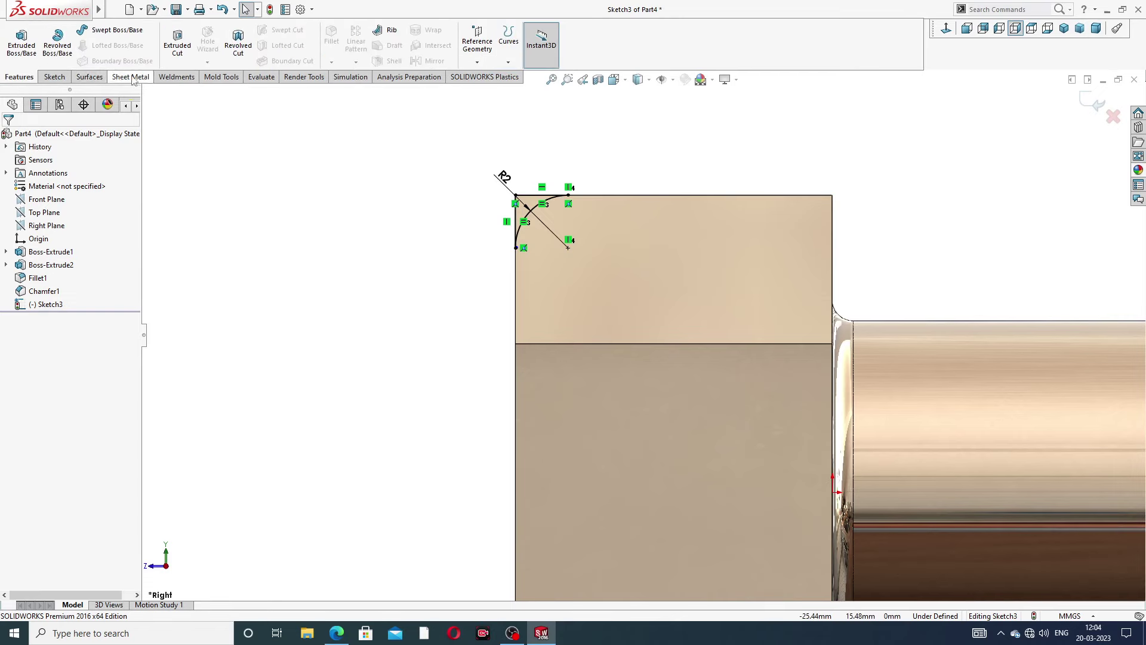
left_click(55, 77)
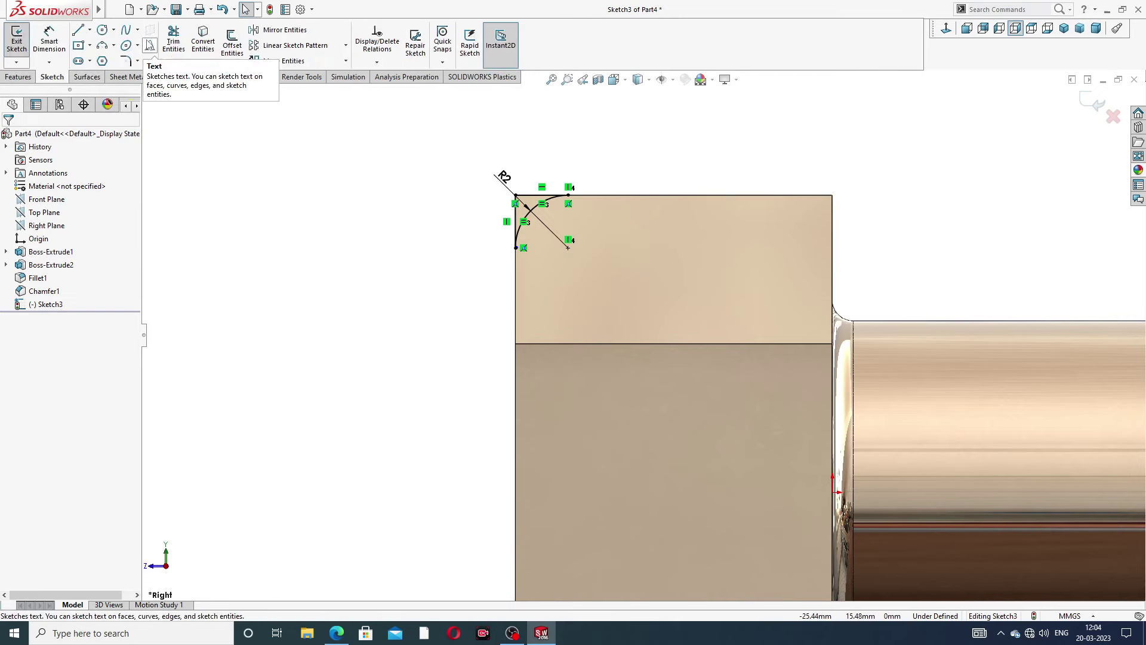
left_click(78, 31)
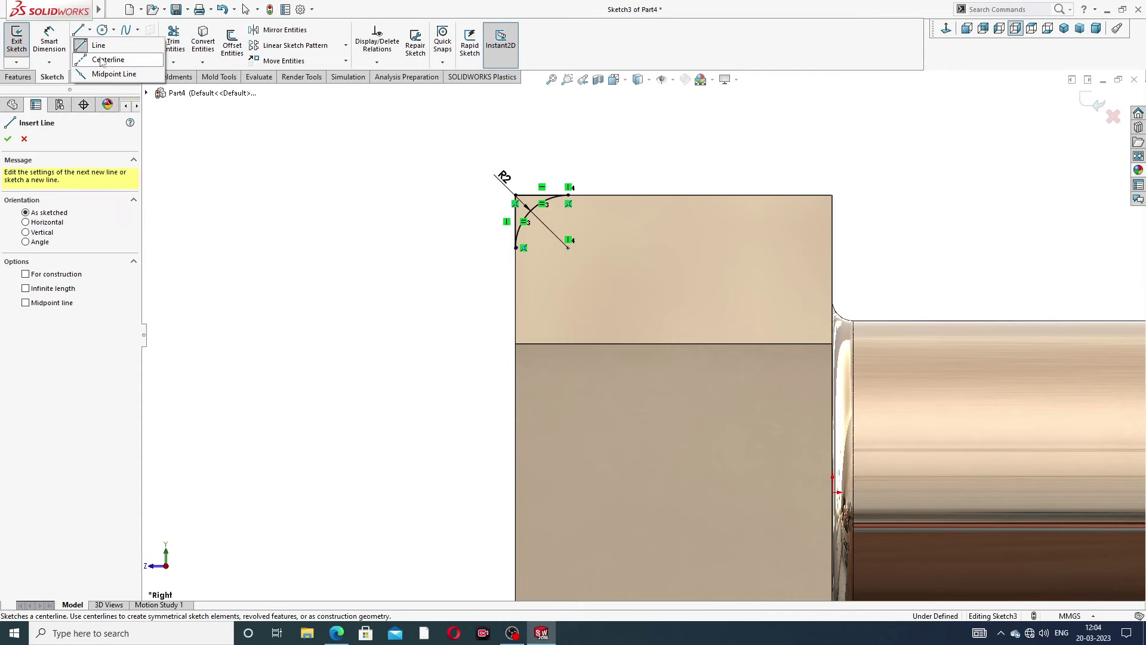
left_click(25, 274)
scroll(711, 465, "down", 2)
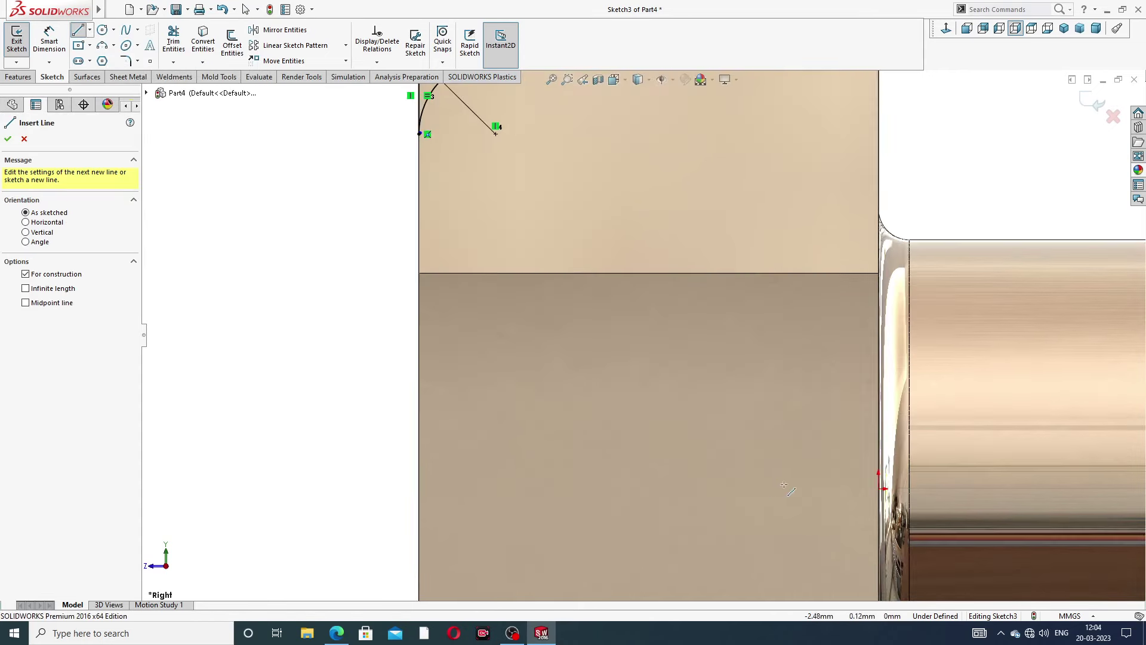
scroll(549, 397, "up", 4)
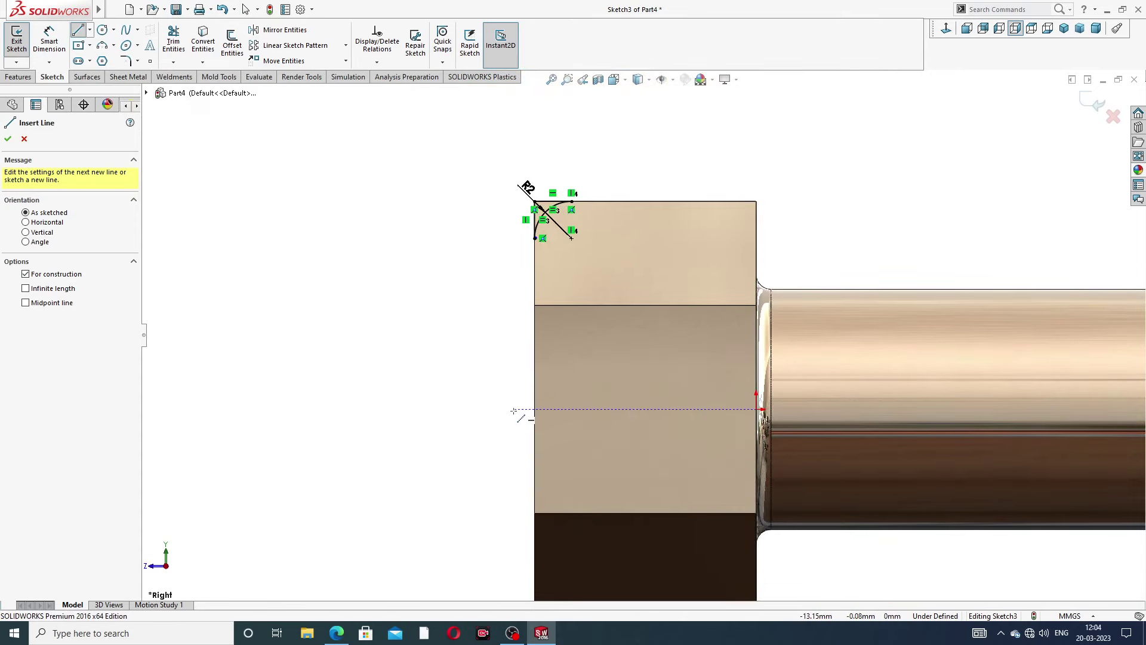
left_click(513, 411)
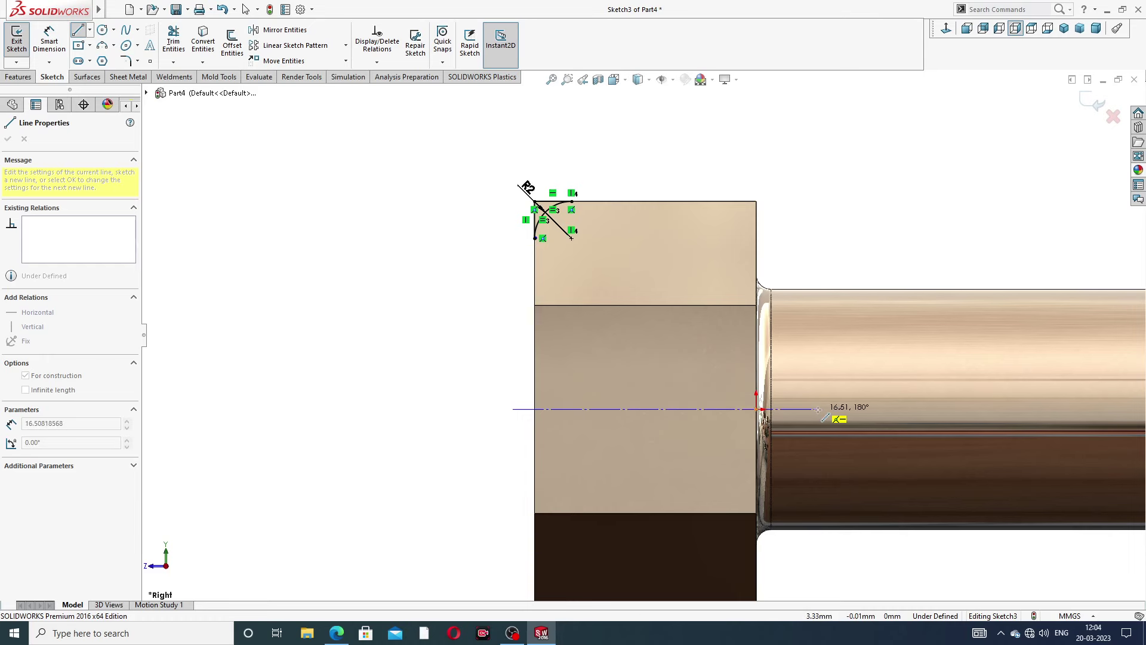
left_click(819, 409)
right_click(869, 270)
left_click(889, 276)
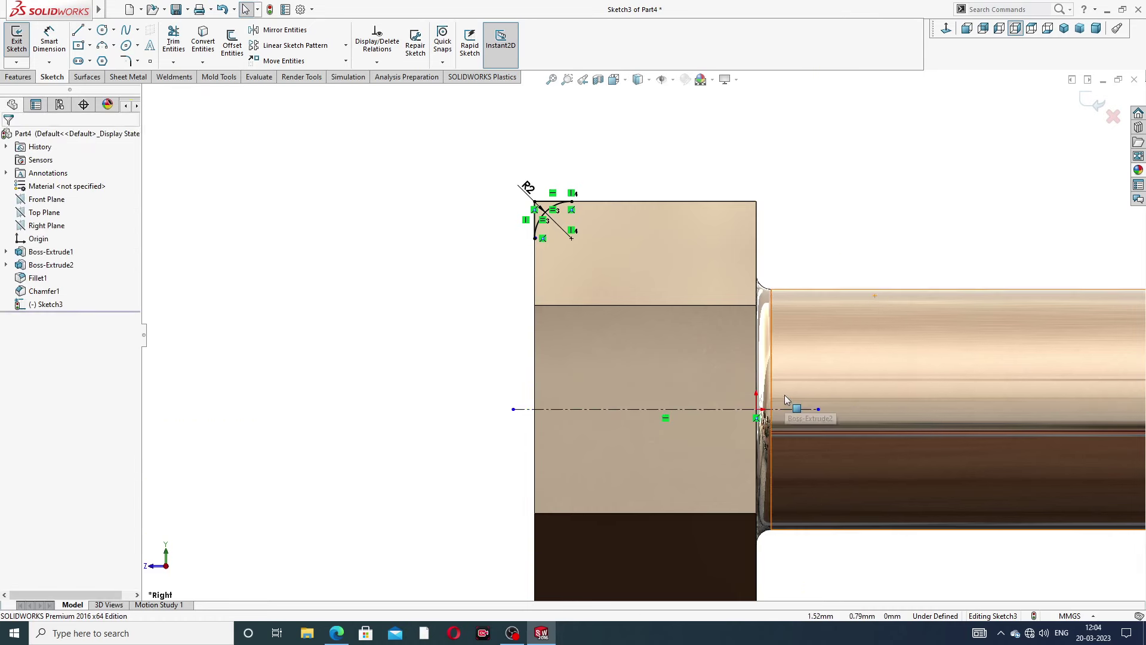
scroll(812, 408, "down", 2)
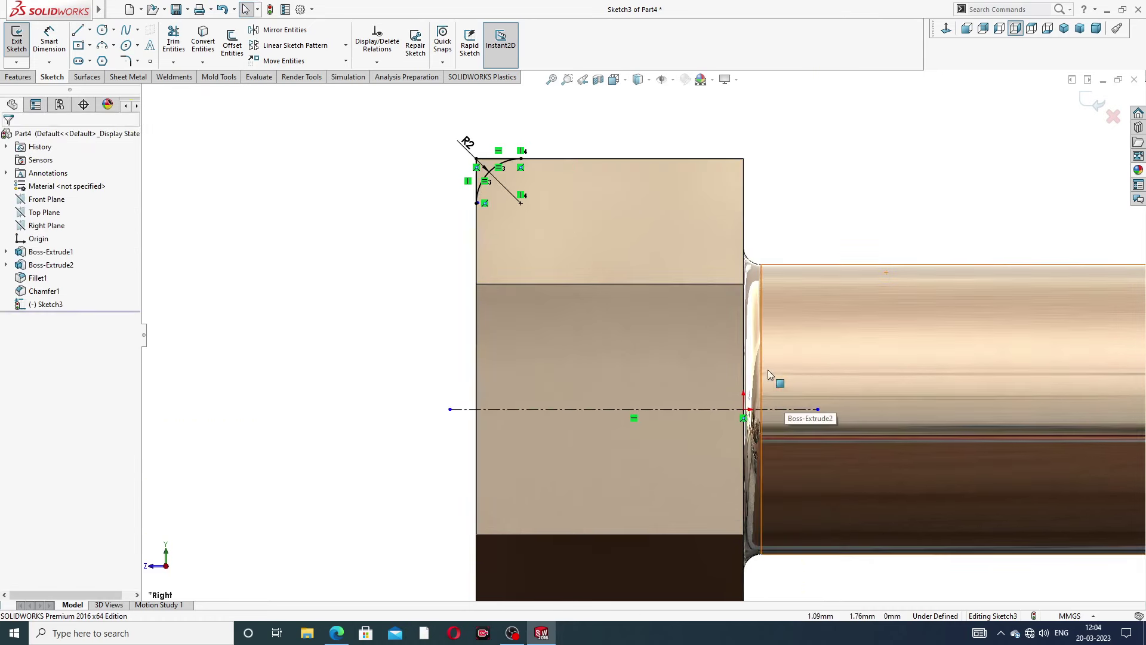
left_click(18, 77)
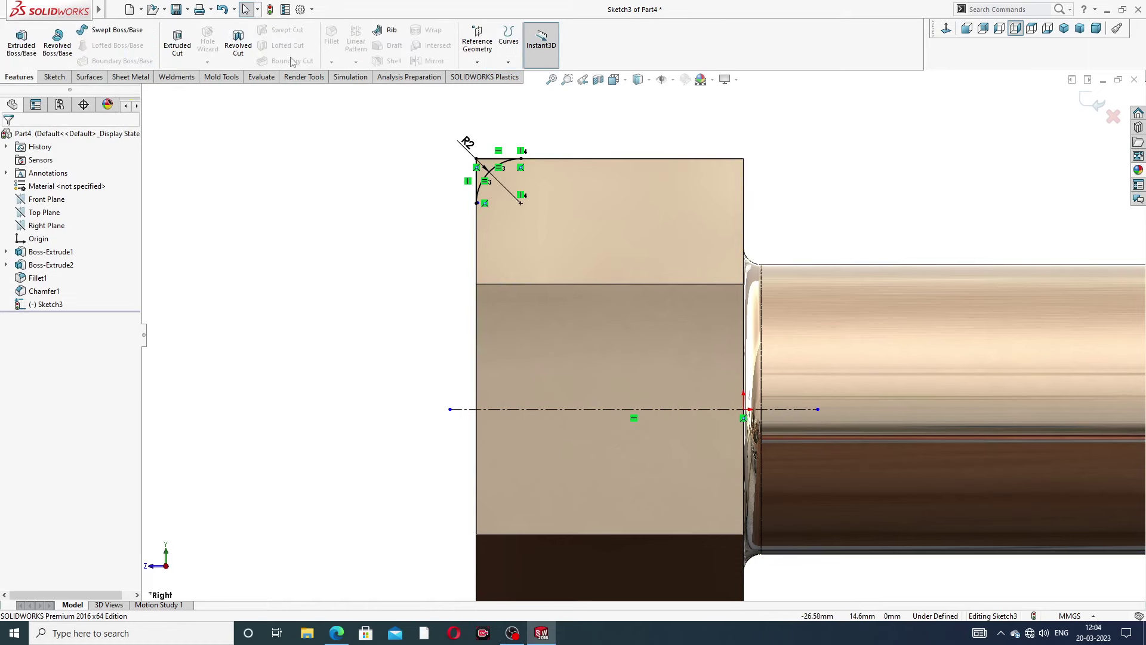
Preview a revolved cut of the corner profile, then cancel it without applying.
left_click(238, 48)
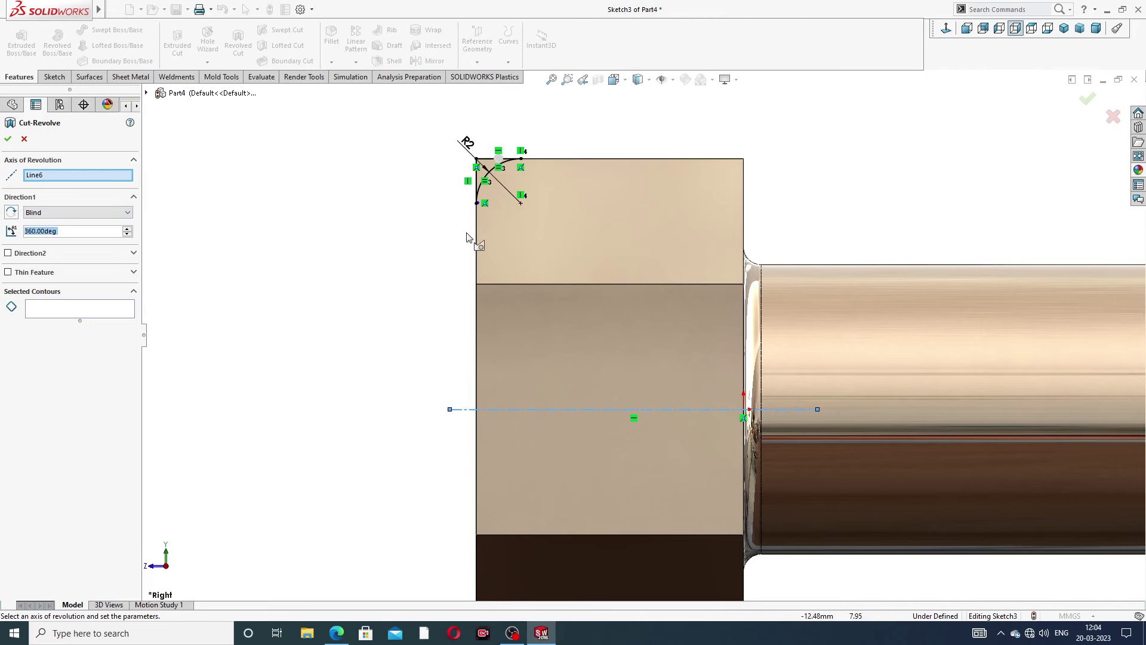
mouse_move(467, 235)
middle_mouse_down()
mouse_move(488, 250)
mouse_move(575, 243)
mouse_move(560, 225)
mouse_move(519, 238)
middle_mouse_up()
scroll(518, 238, "up", 2)
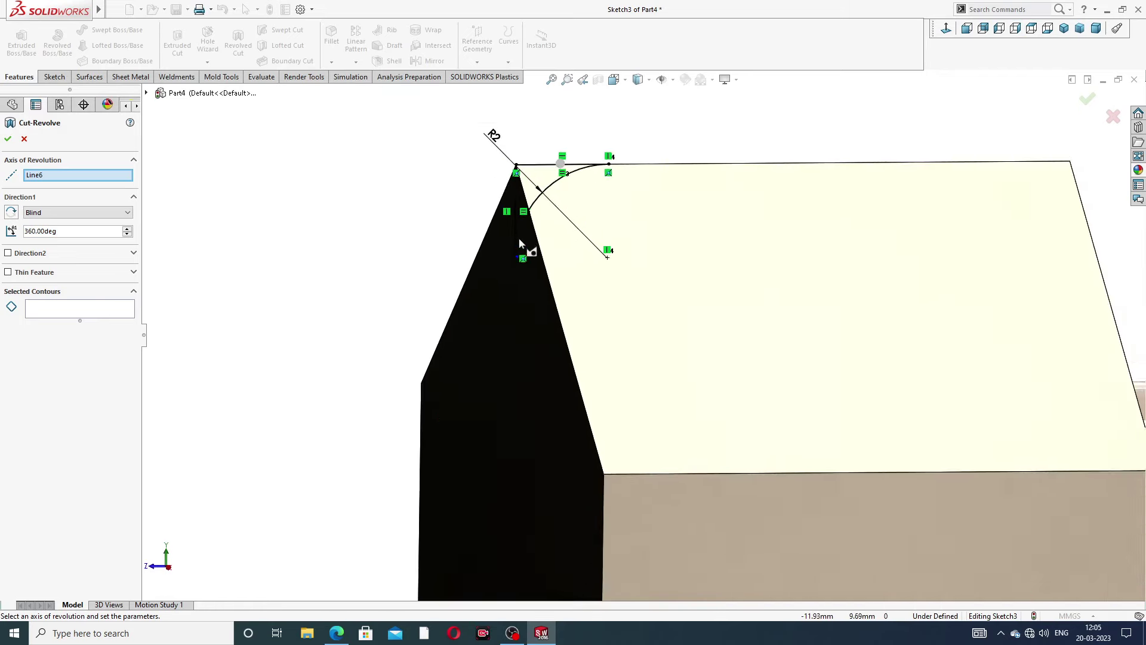
key("ctrl+8")
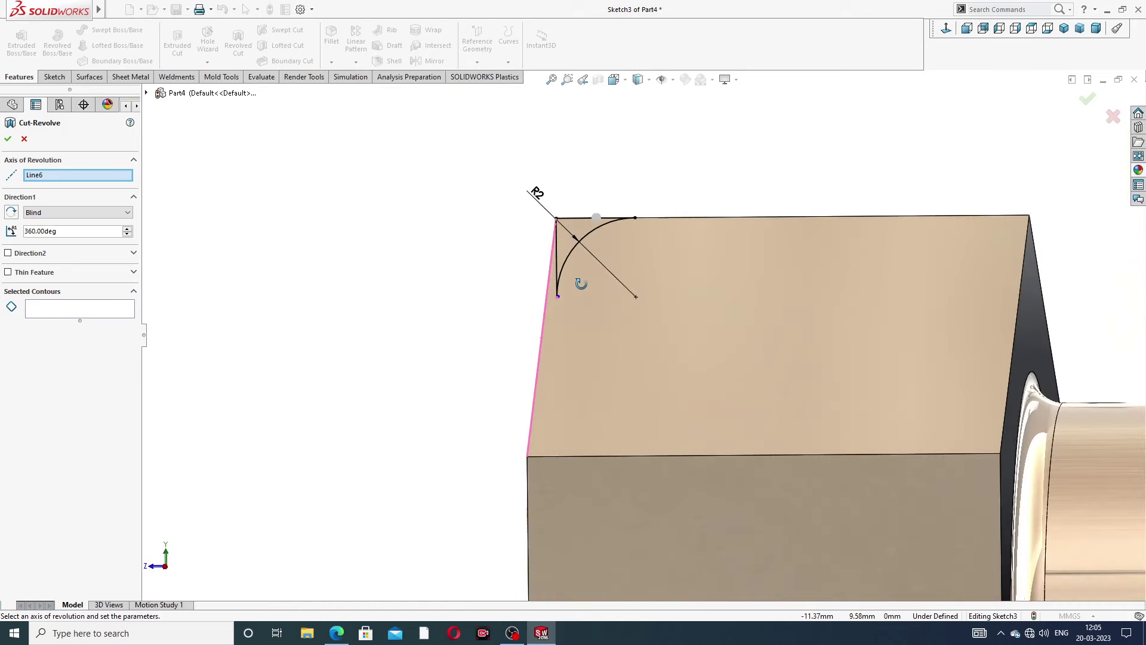
right_click(610, 159)
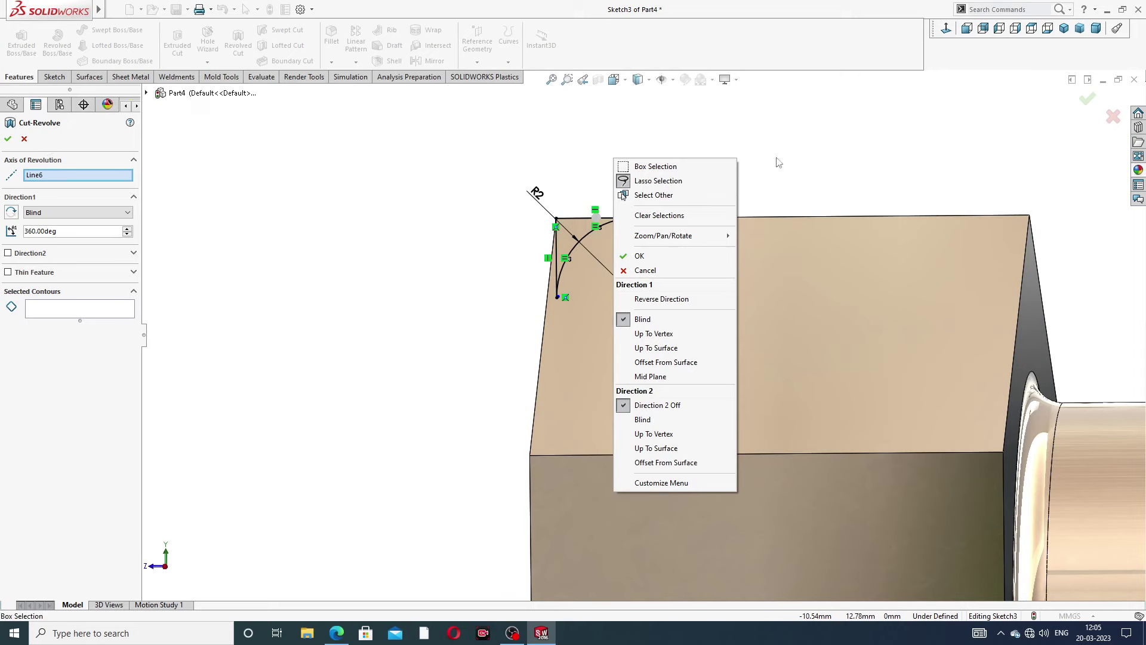
left_click(922, 89)
left_click(945, 30)
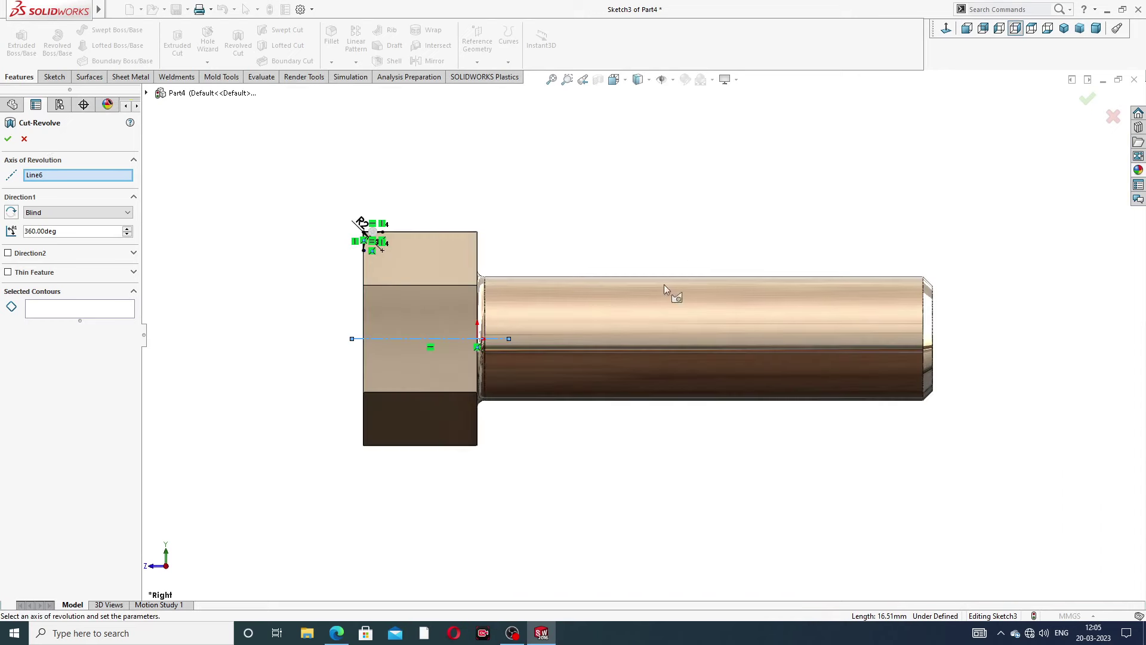
scroll(343, 252, "down", 3)
scroll(464, 281, "down", 3)
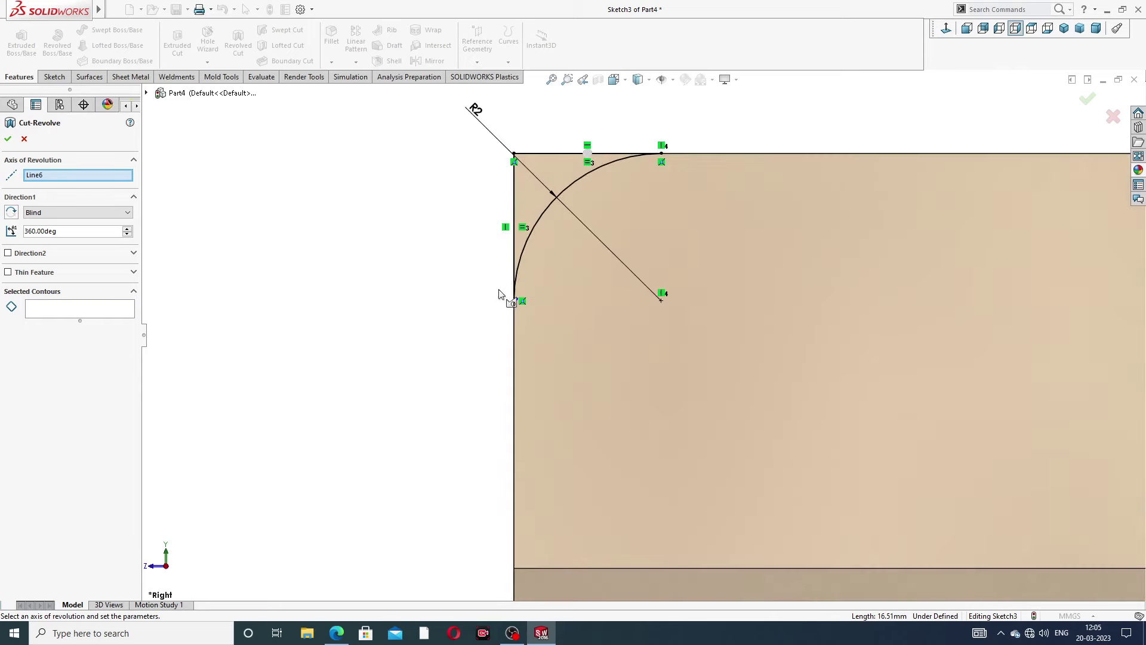
scroll(502, 296, "down", 3)
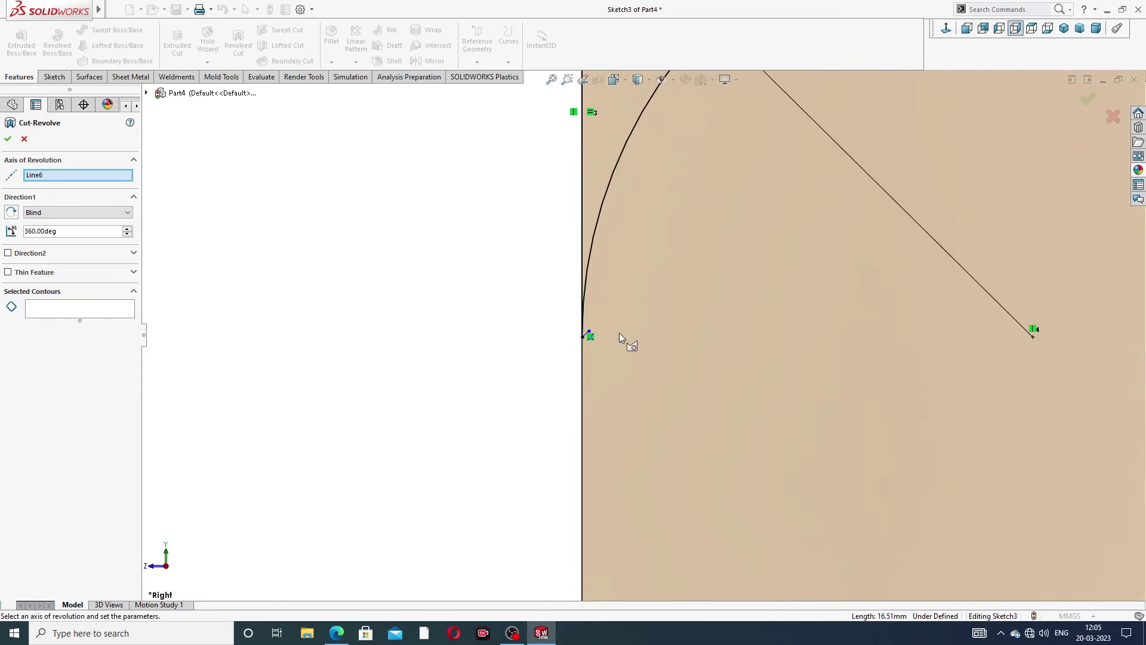
middle_click_drag(619, 332, 625, 331)
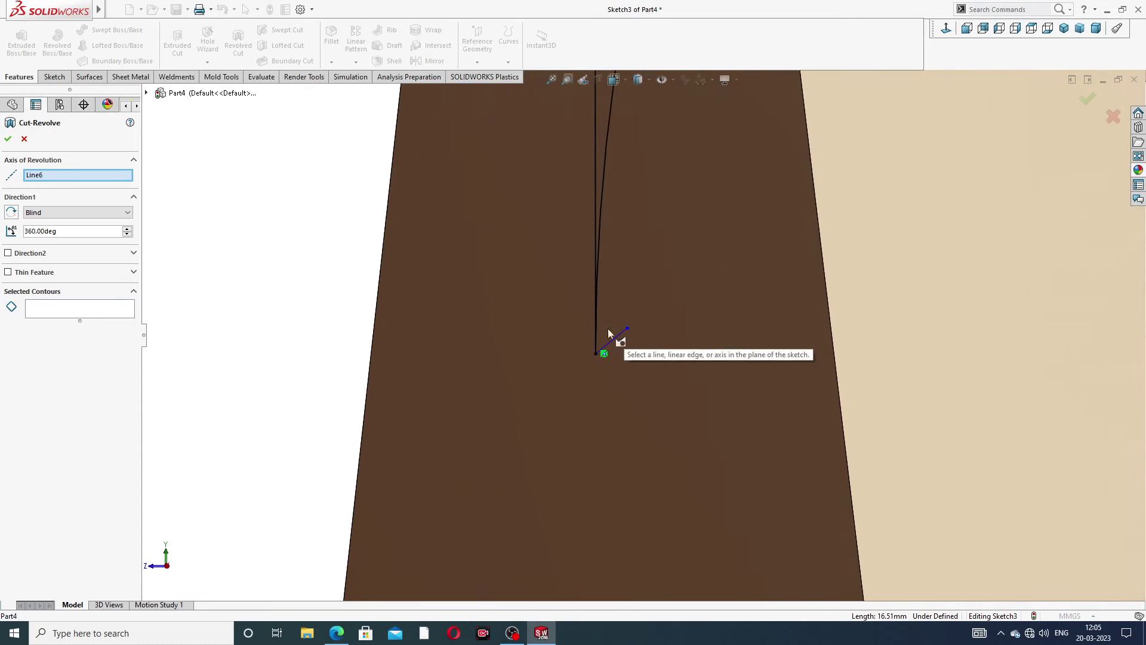
left_click(24, 139)
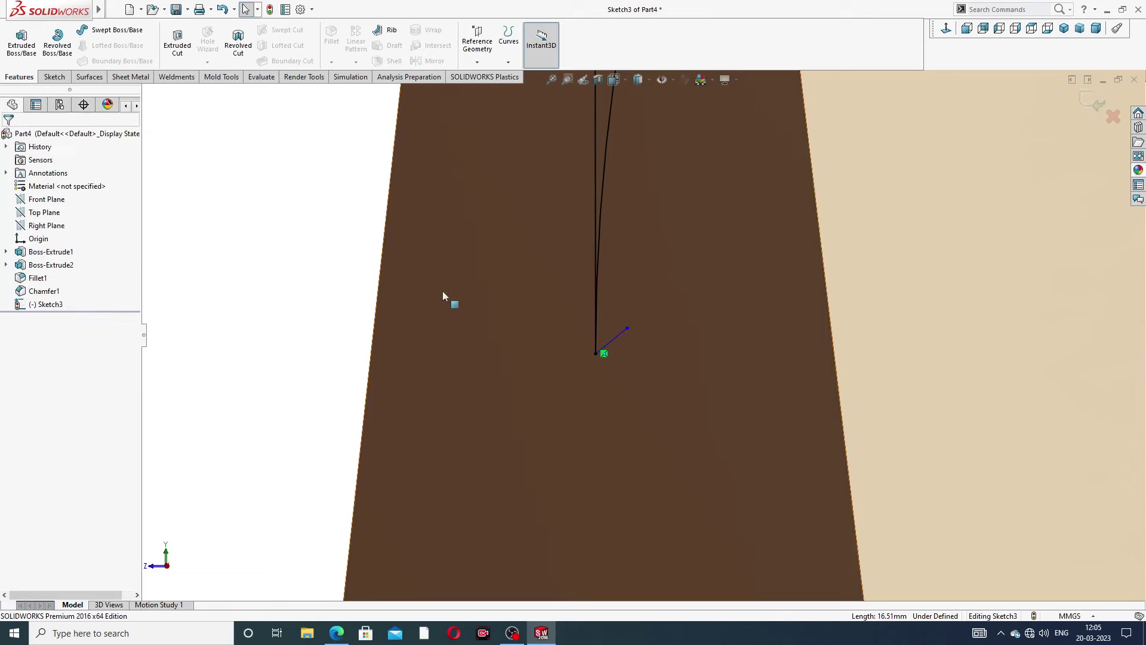
Delete the stray short line and view the fully defined sketch from the Right.
left_click(620, 338)
left_click(620, 337)
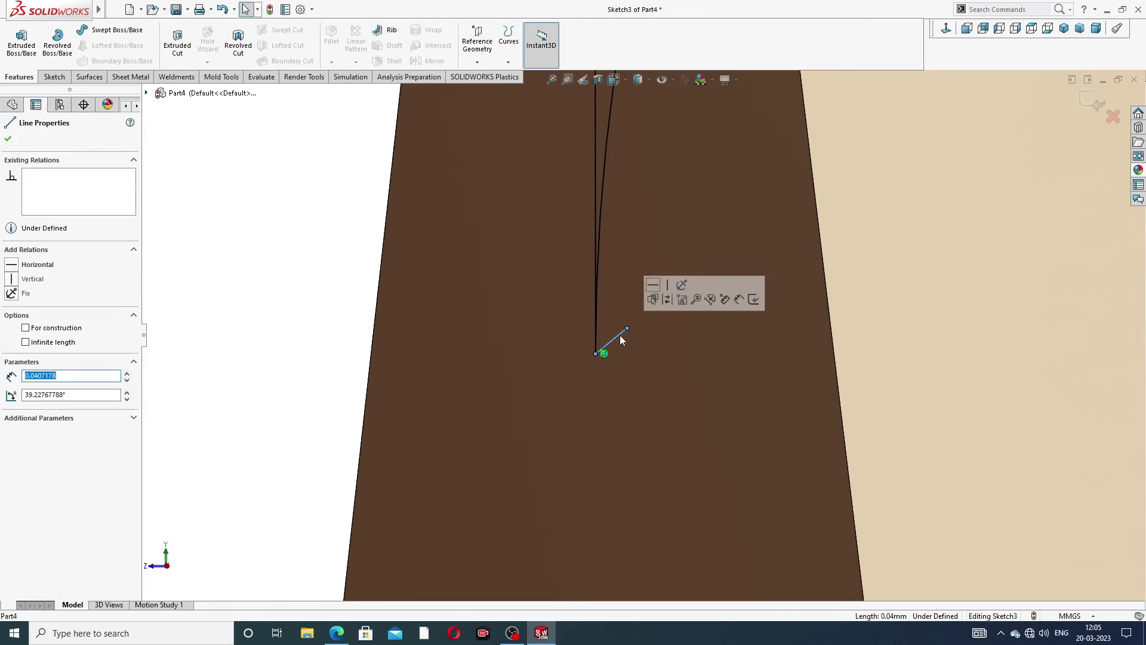
key("Delete")
scroll(632, 311, "up", 1)
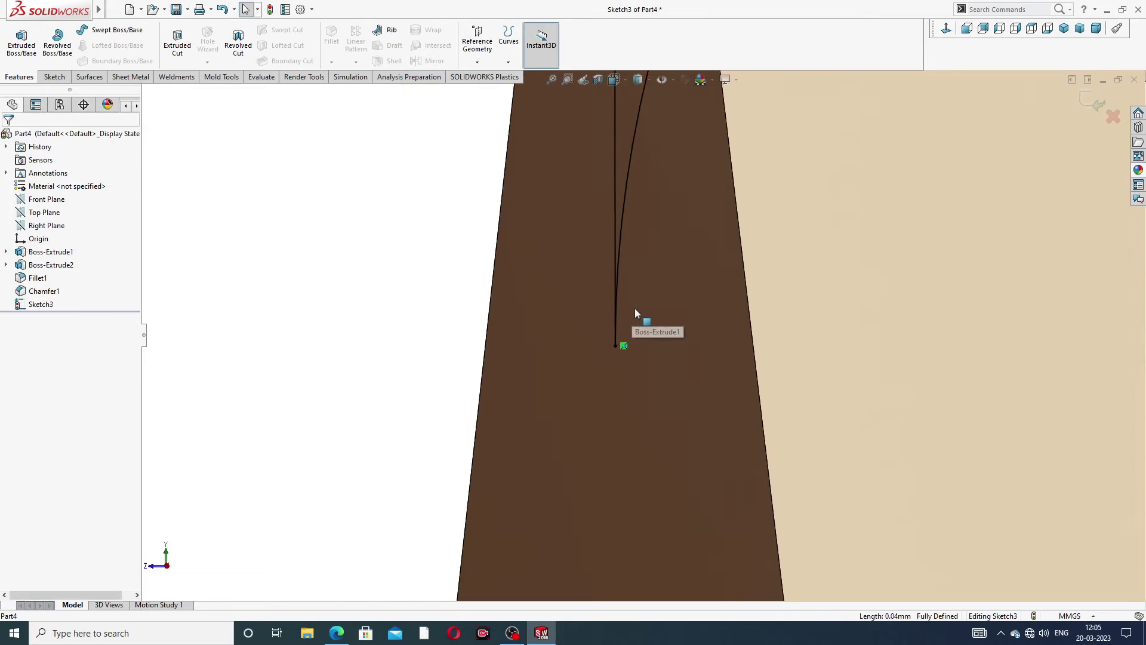
scroll(636, 308, "up", 2)
scroll(634, 317, "up", 2)
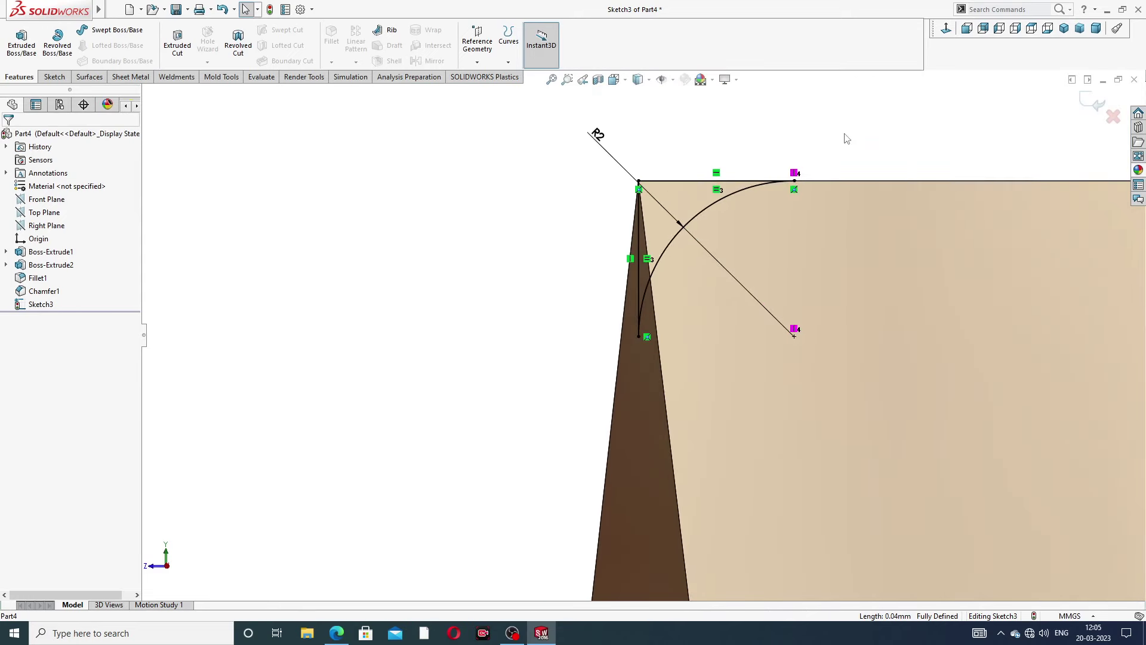
scroll(820, 212, "down", 2)
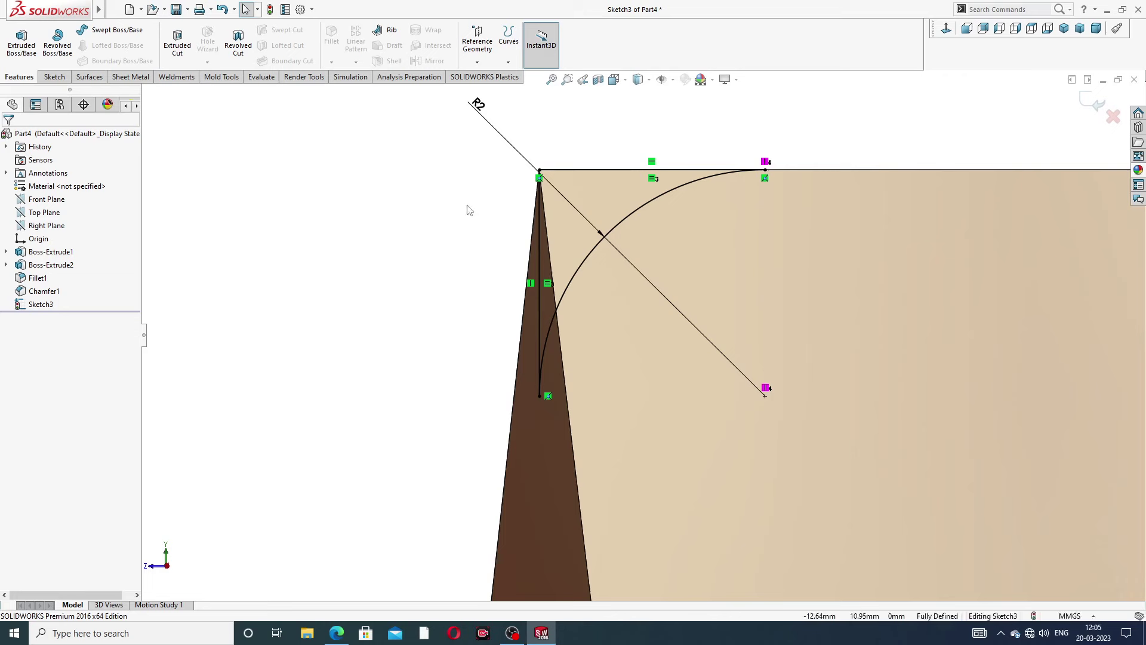
left_click(946, 30)
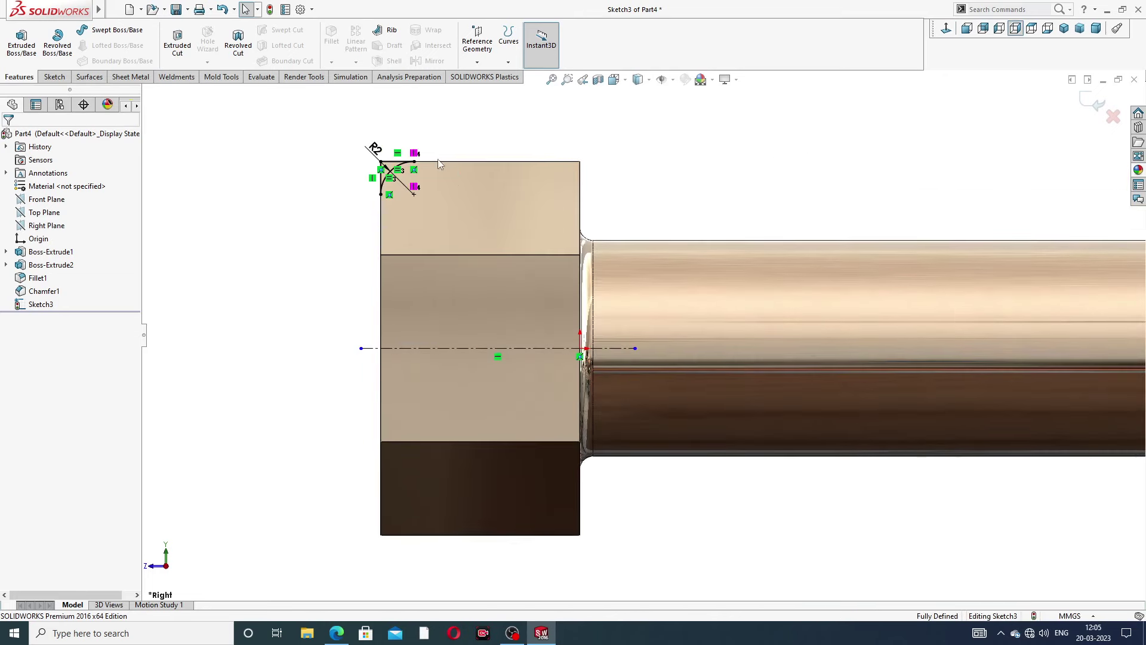
scroll(418, 206, "down", 2)
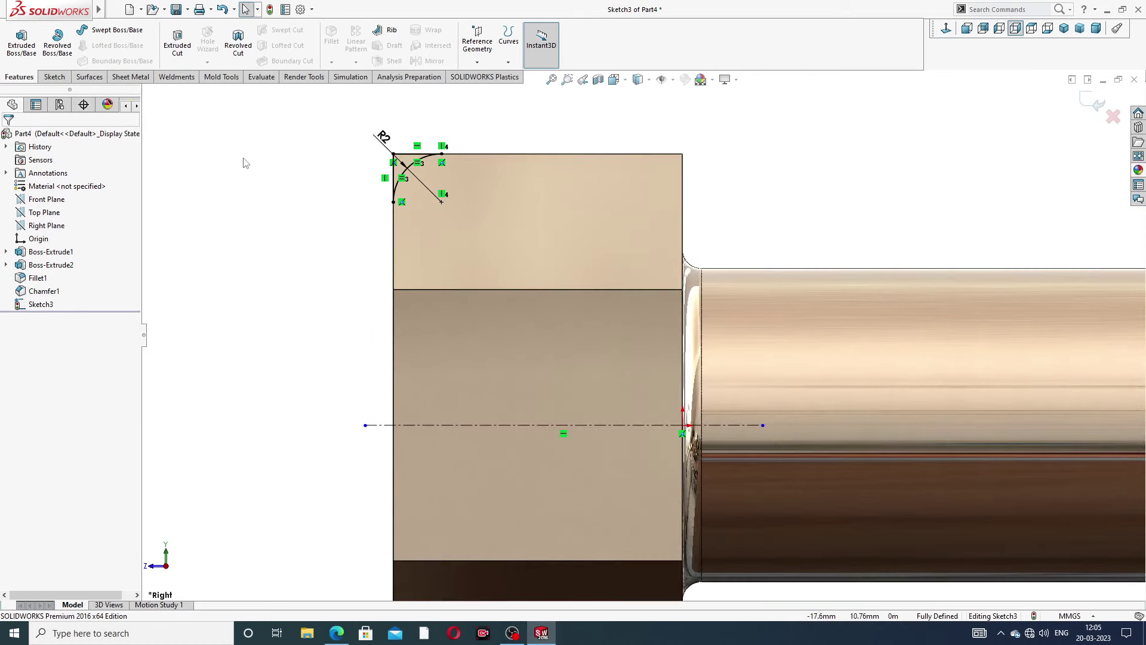
Revolve-cut the R2 corner profile 360° around centreline Line6.
left_click(237, 43)
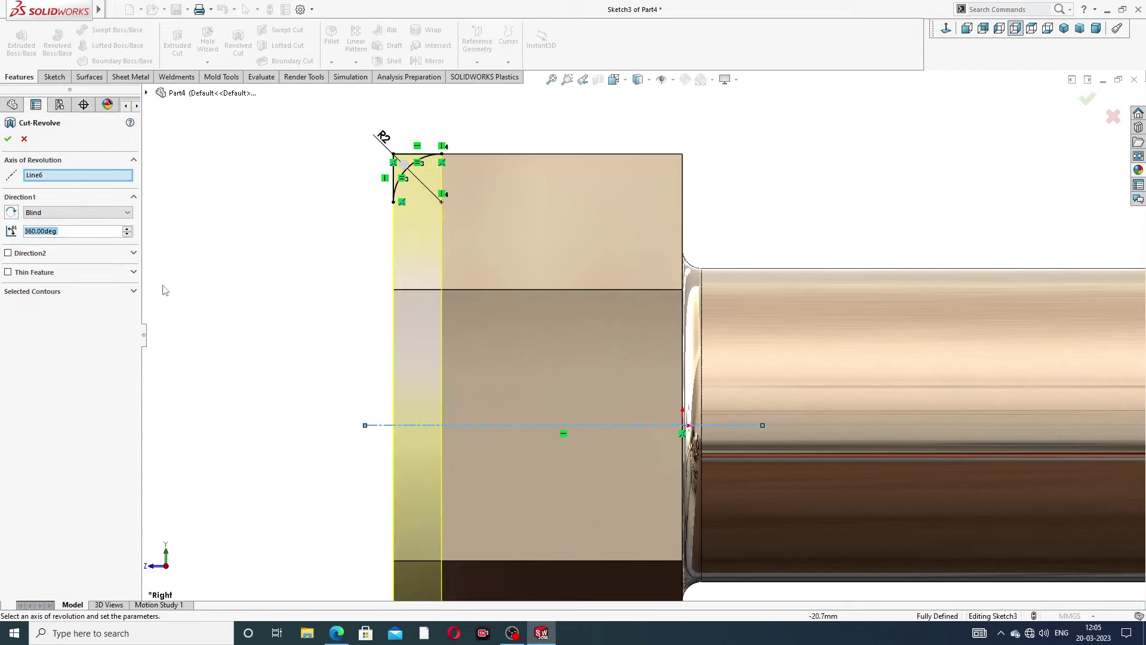
middle_click_drag(382, 281, 402, 285)
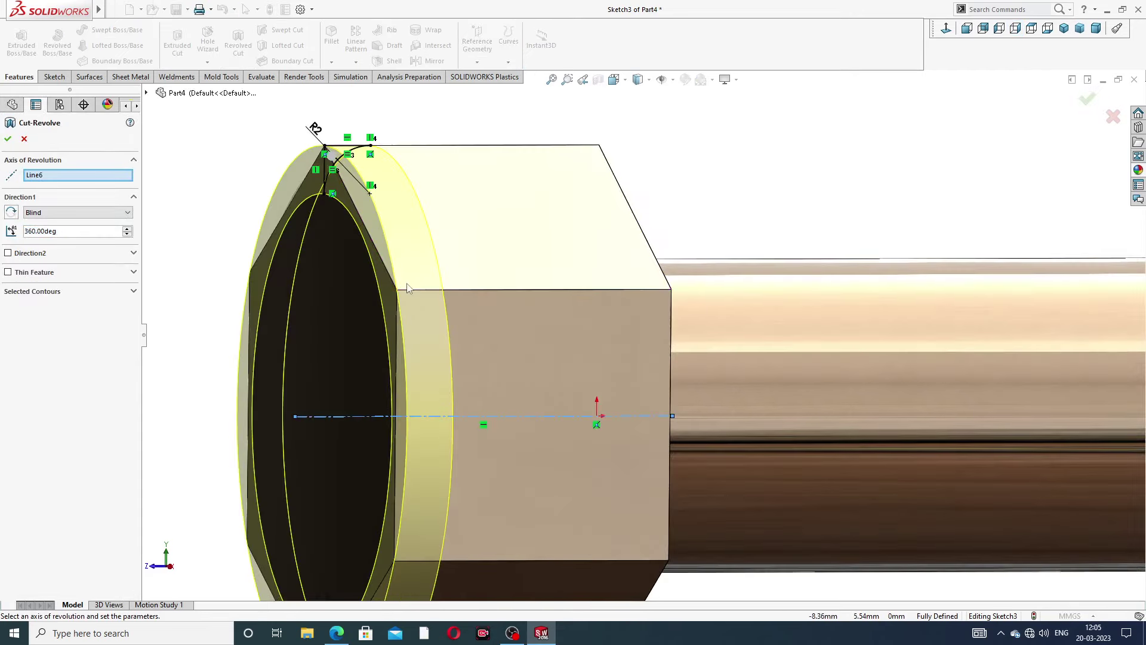
scroll(637, 335, "up", 3)
left_click(7, 139)
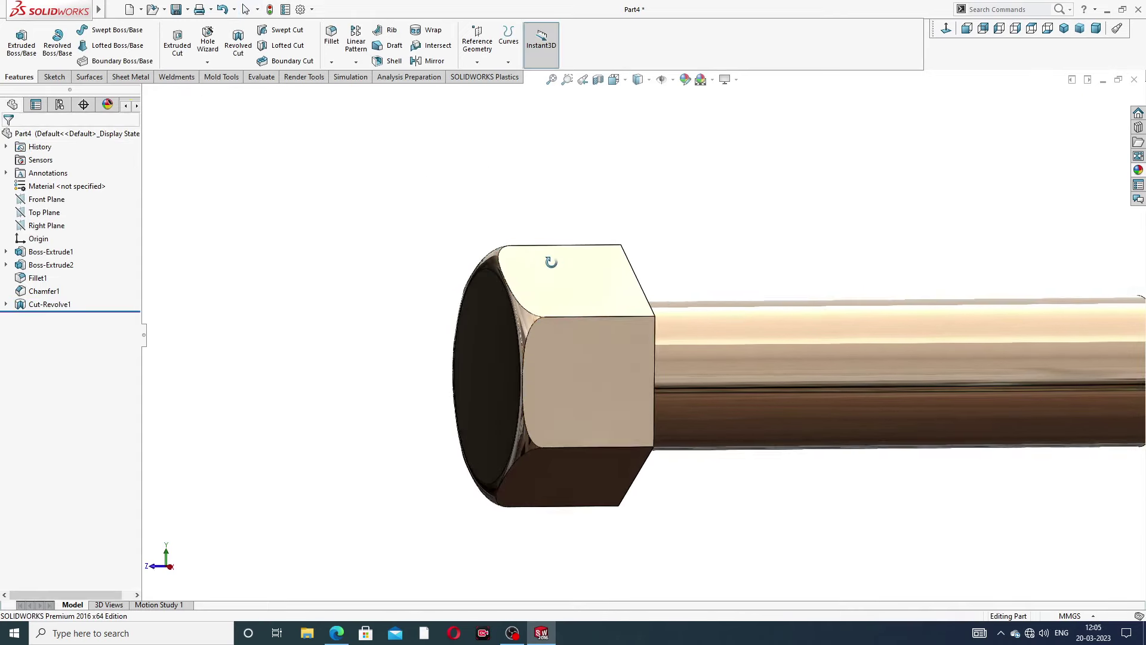
Orbit around the hex head to inspect its rounded end.
scroll(559, 256, "down", 2)
scroll(565, 280, "down", 2)
middle_click_drag(565, 290, 596, 299)
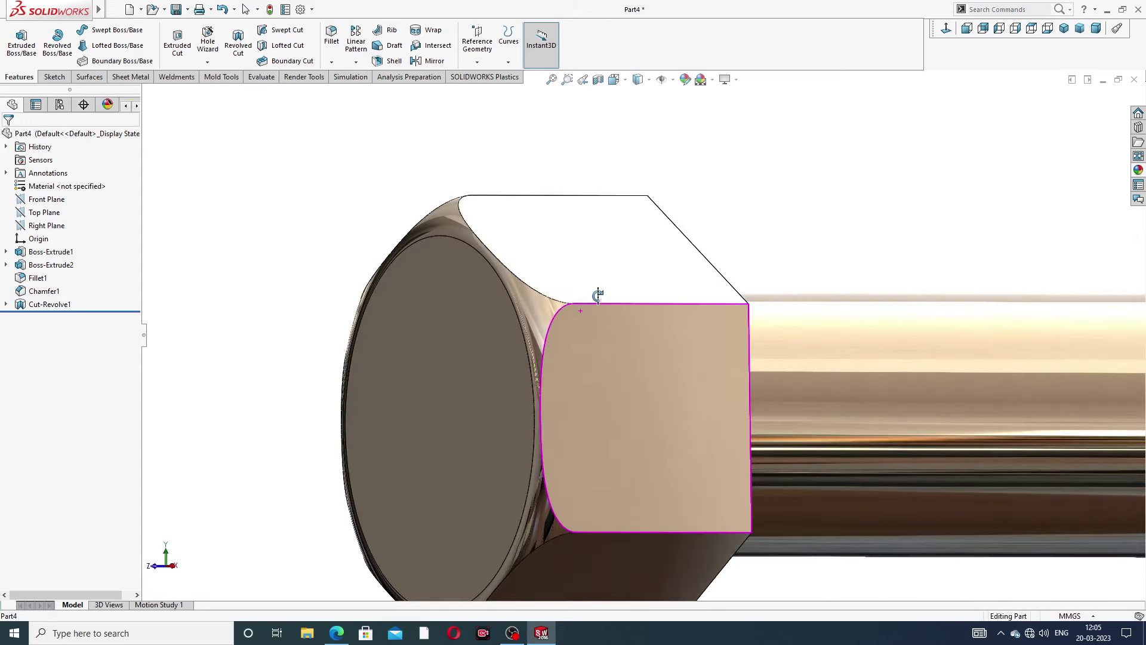
scroll(547, 347, "up", 2)
scroll(604, 376, "down", 2)
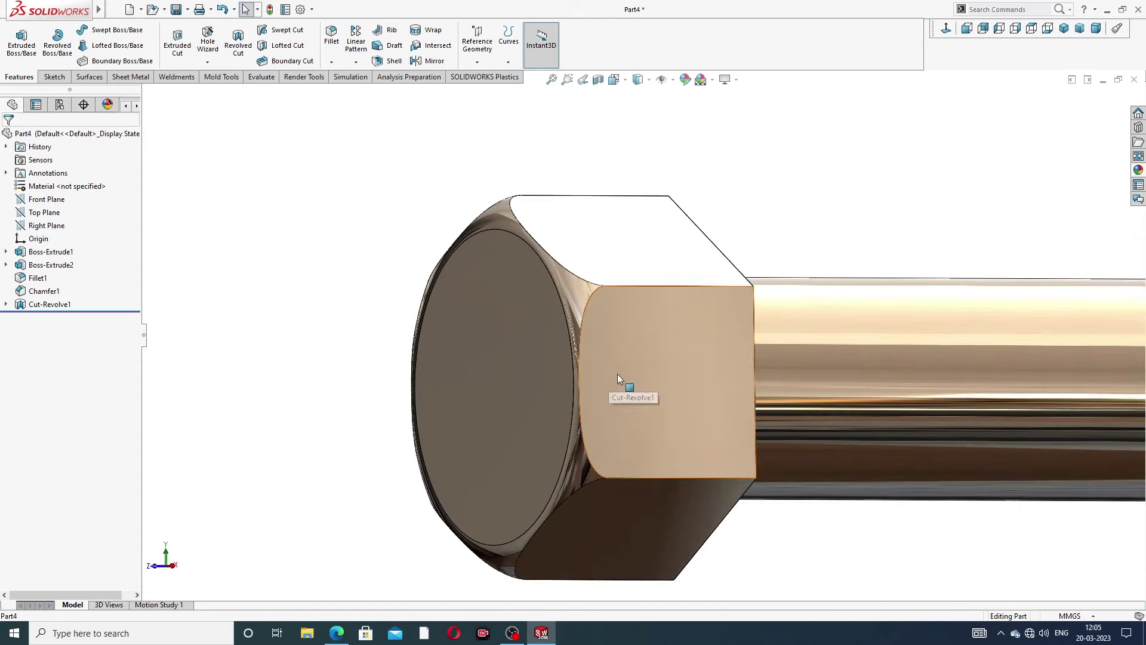
middle_click_drag(618, 373, 593, 343)
scroll(730, 403, "up", 2)
scroll(751, 402, "up", 2)
mouse_move(751, 402)
middle_mouse_down()
mouse_move(633, 322)
mouse_move(597, 311)
mouse_move(583, 321)
middle_mouse_up()
scroll(621, 310, "down", 2)
scroll(615, 305, "down", 1)
Start a sketch on the head's end face, view it normal, and draw an origin-centred circle.
left_click(450, 292)
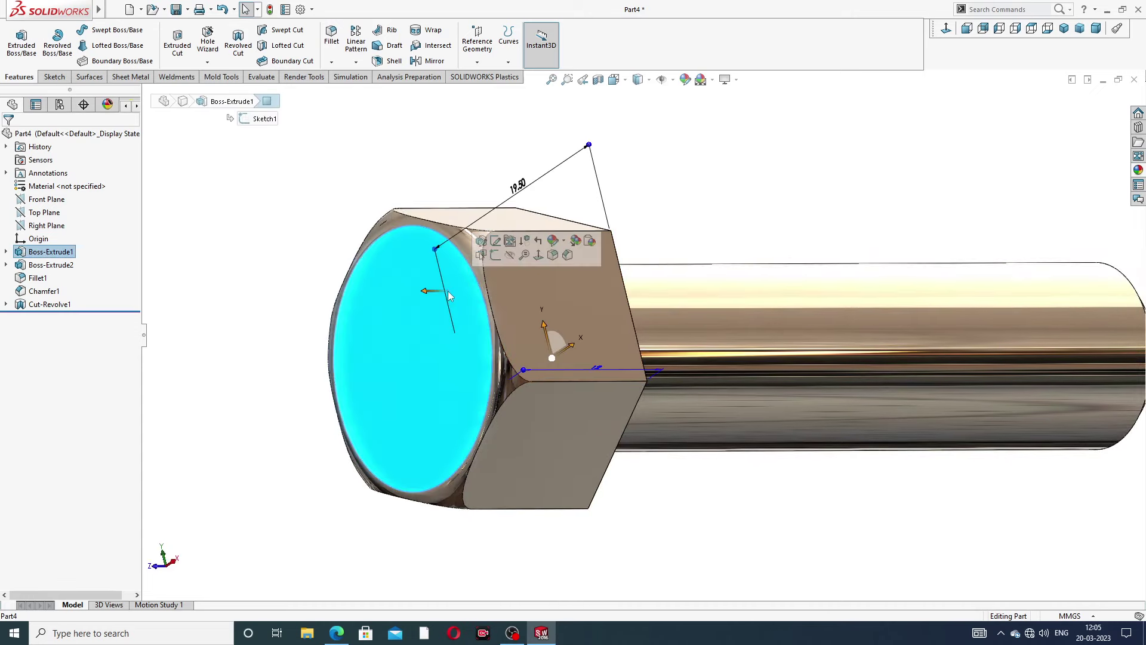
left_click(499, 250)
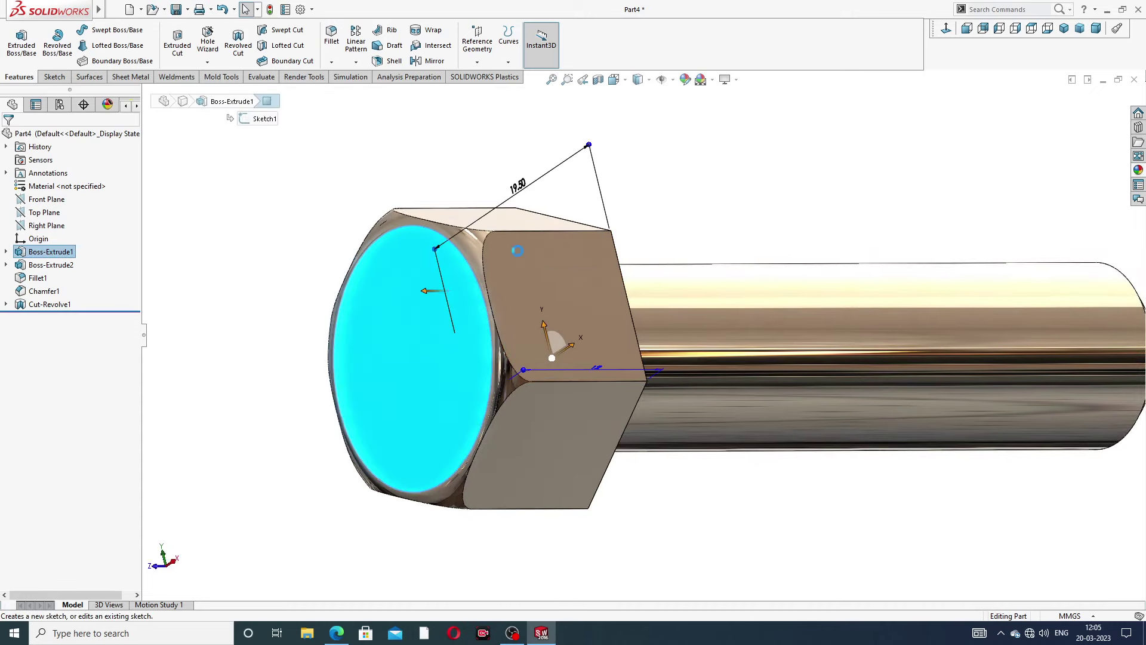
left_click(947, 28)
scroll(661, 267, "up", 2)
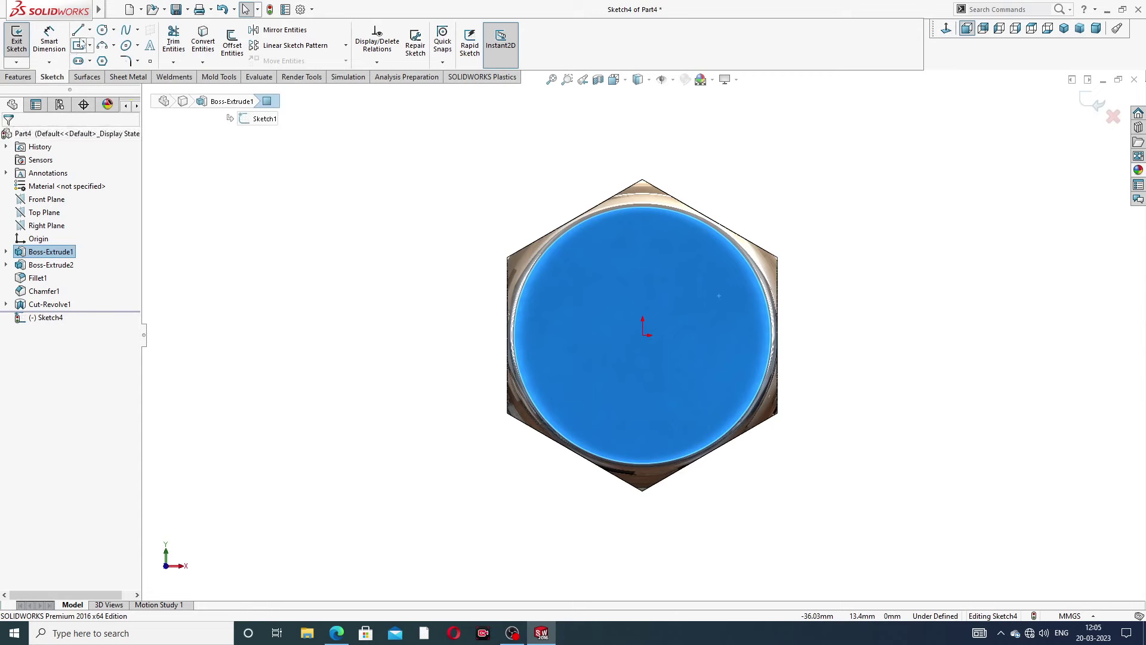
left_click(102, 31)
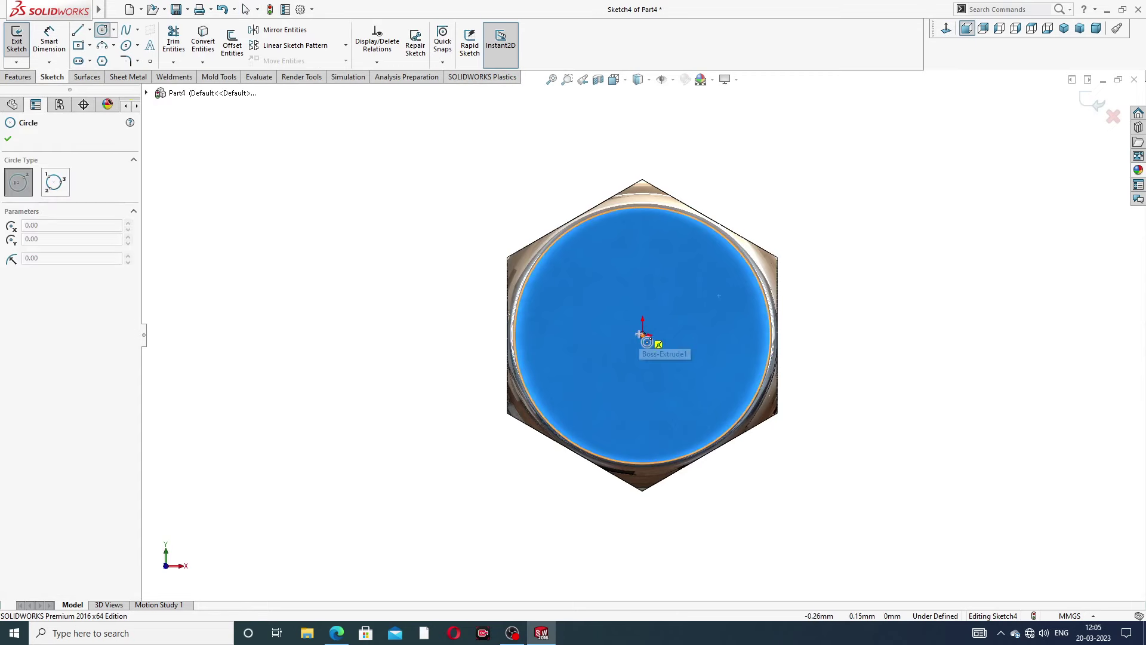
left_click(643, 335)
left_click(655, 233)
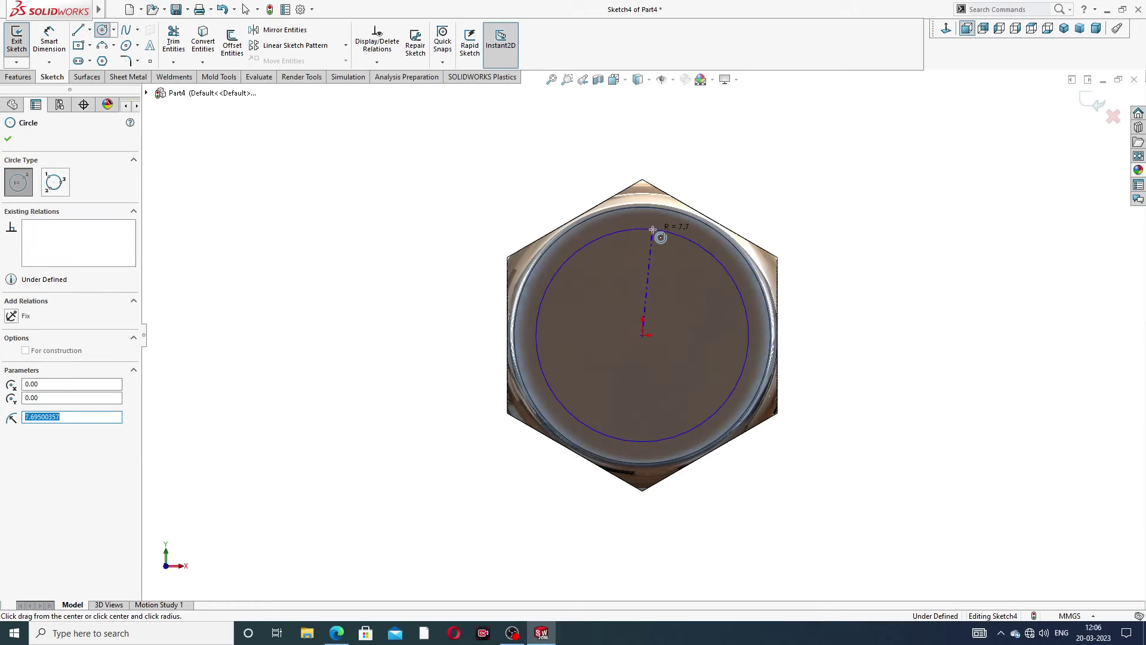
right_click(700, 191)
left_click(739, 198)
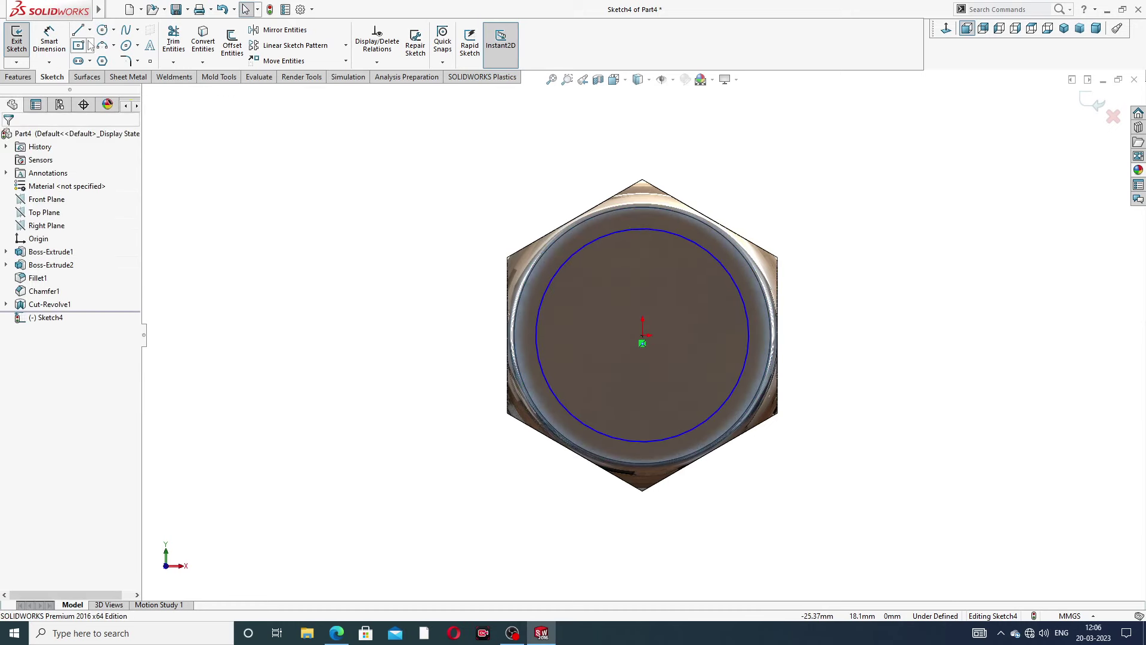
Dimension the circle's diameter to 18.2 mm.
left_click(49, 40)
left_click(679, 235)
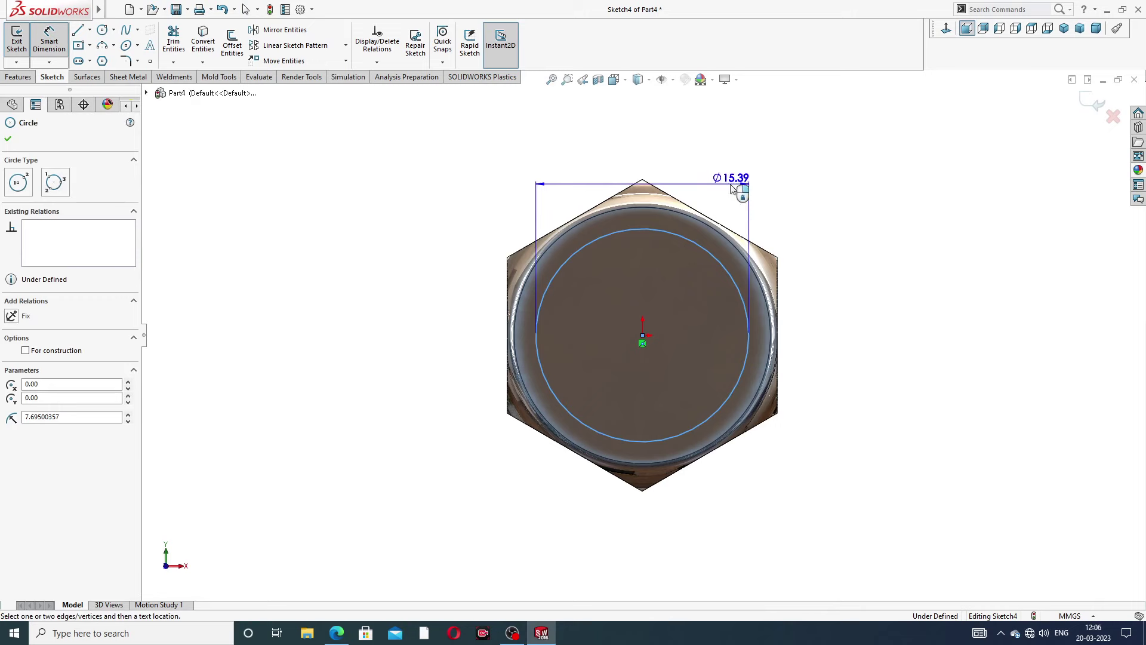
left_click(764, 182)
type("1")
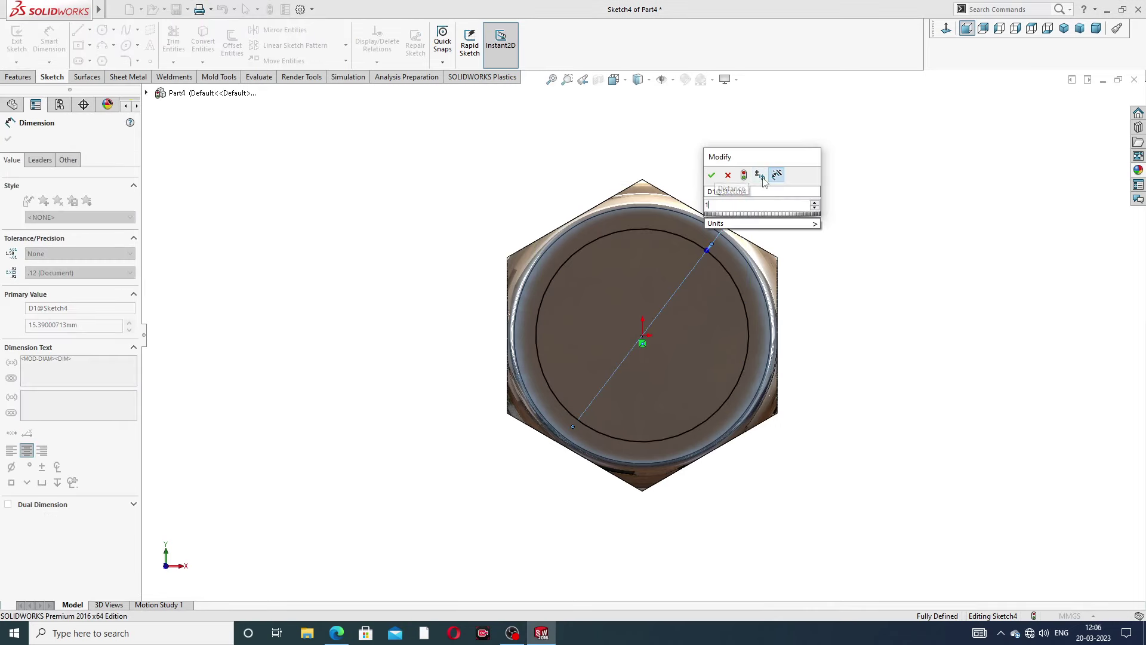
type("8.")
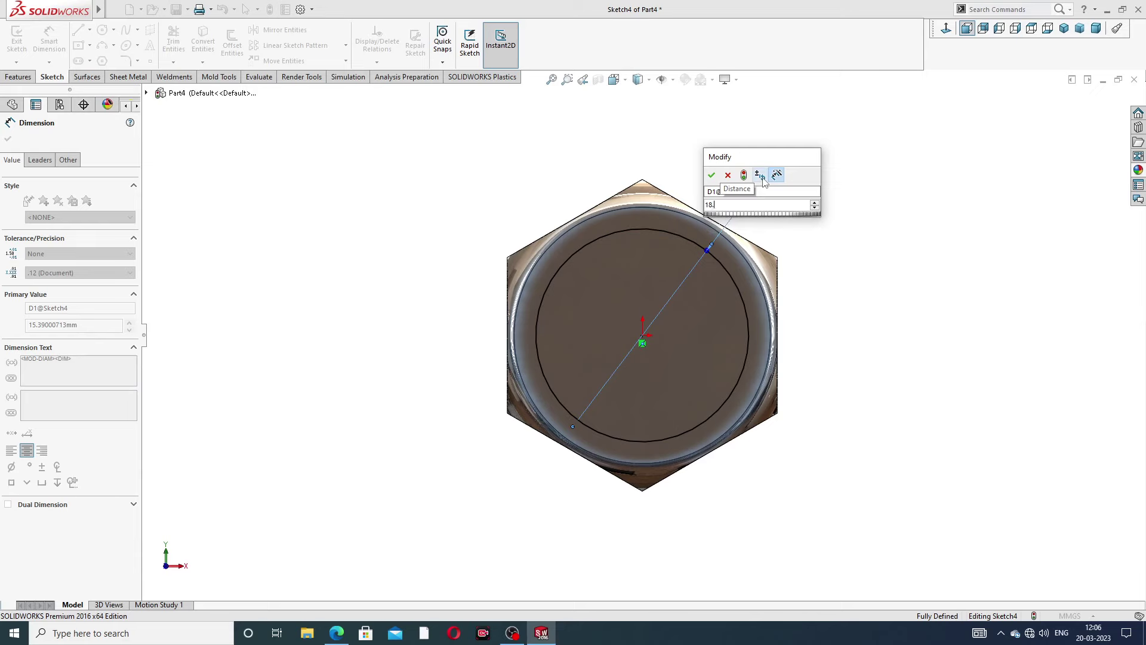
type("2")
key("Return")
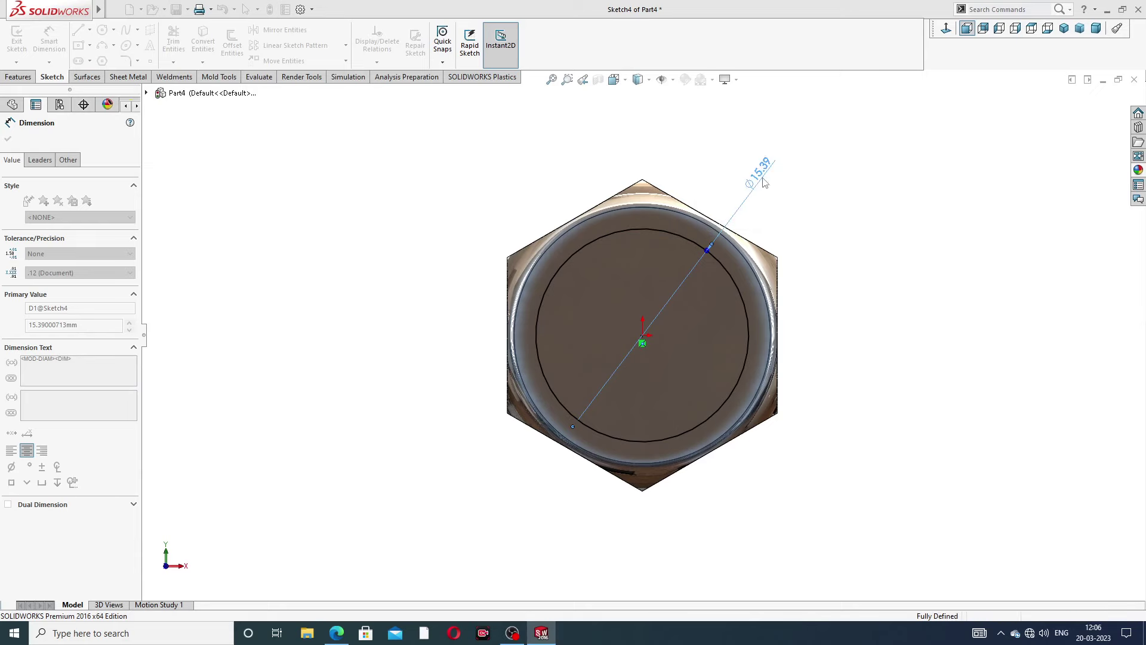
left_click(336, 633)
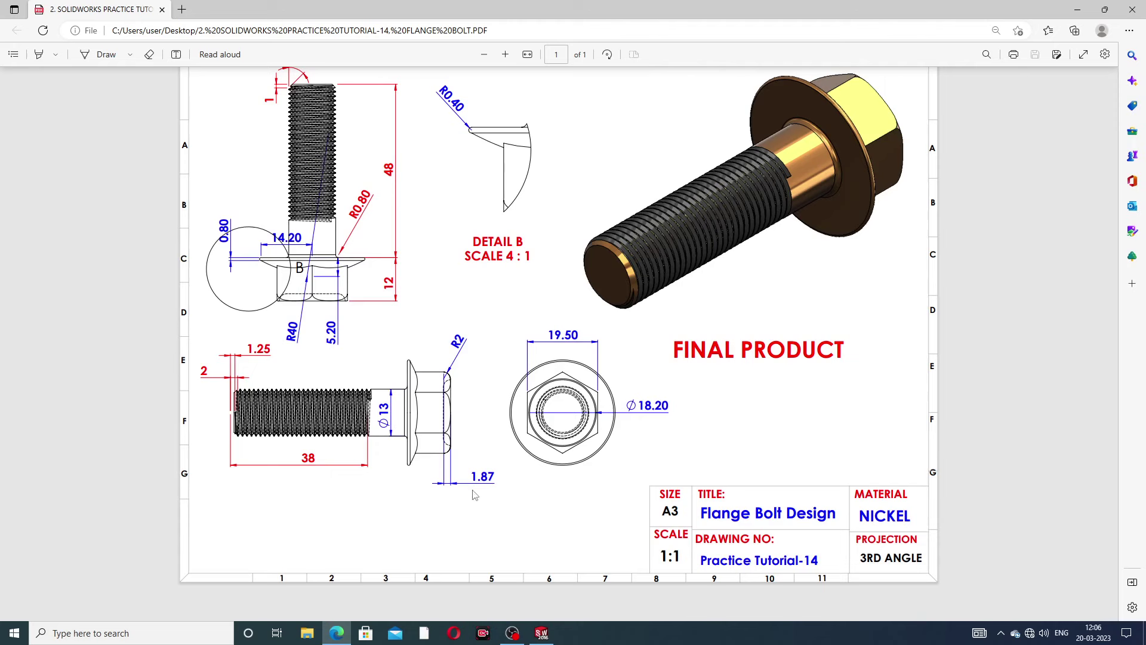
left_click(338, 636)
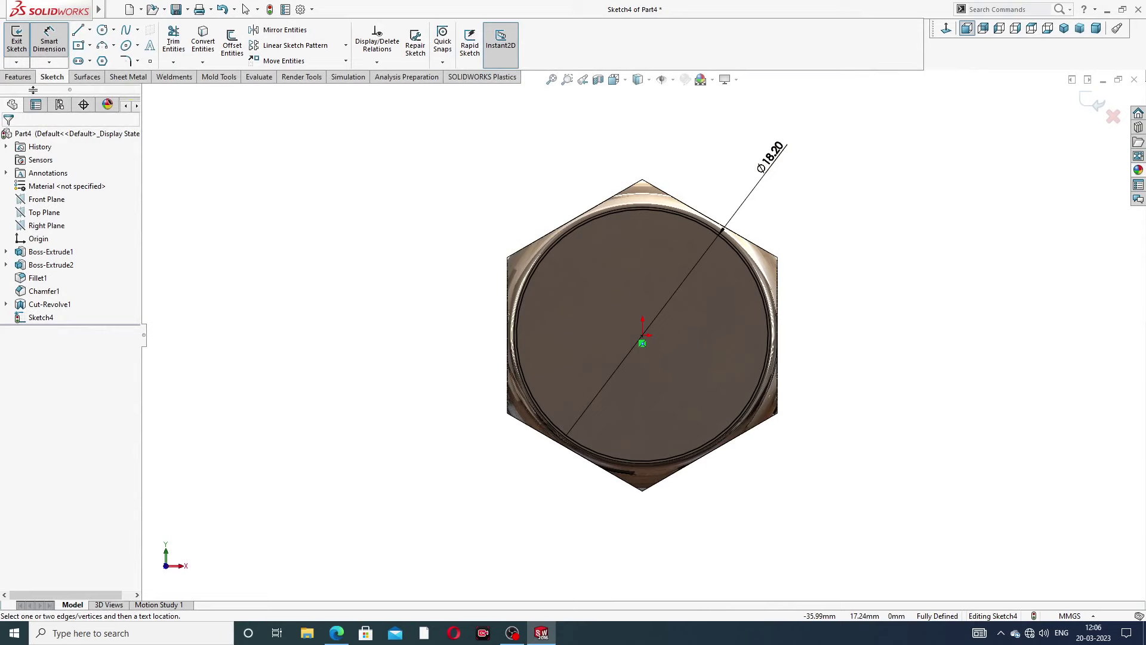
Extrude-cut the Ø18.20 circle blind 2.87 mm deep, correcting an initial 1.87 mm depth.
left_click(20, 77)
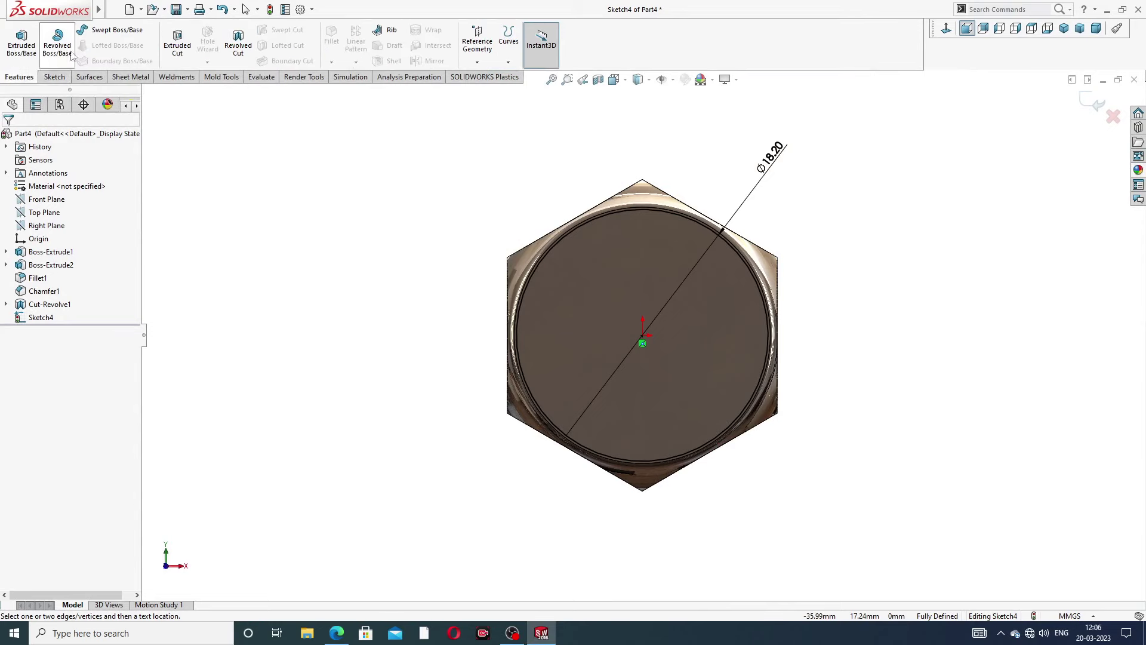
left_click(177, 42)
middle_click_drag(588, 246, 216, 309)
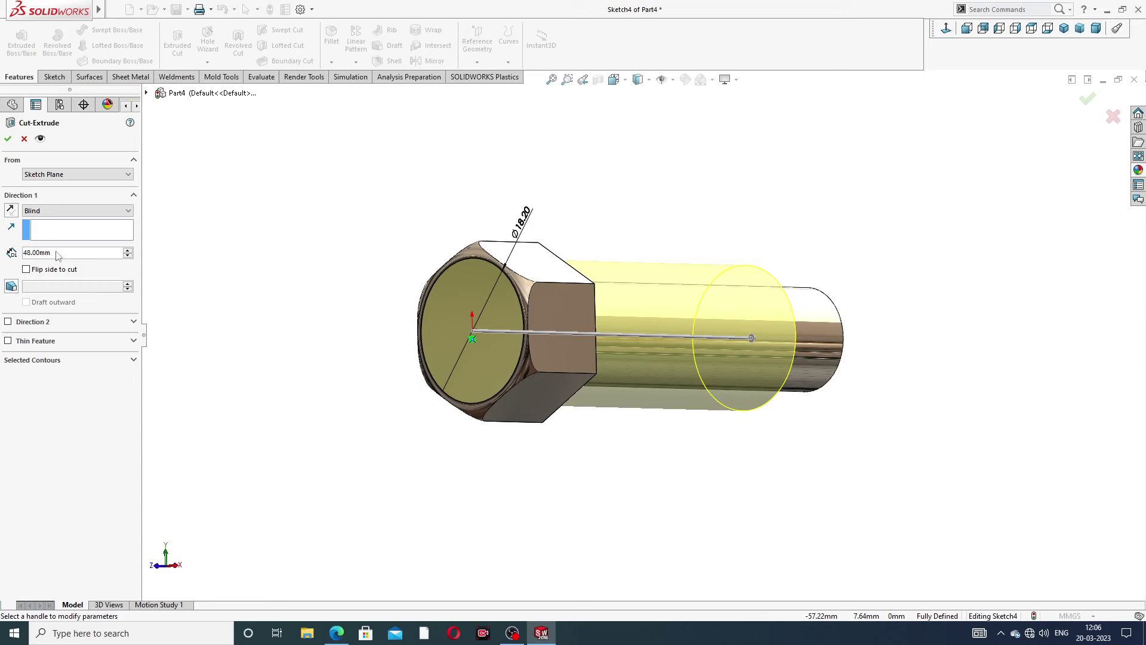
type("1")
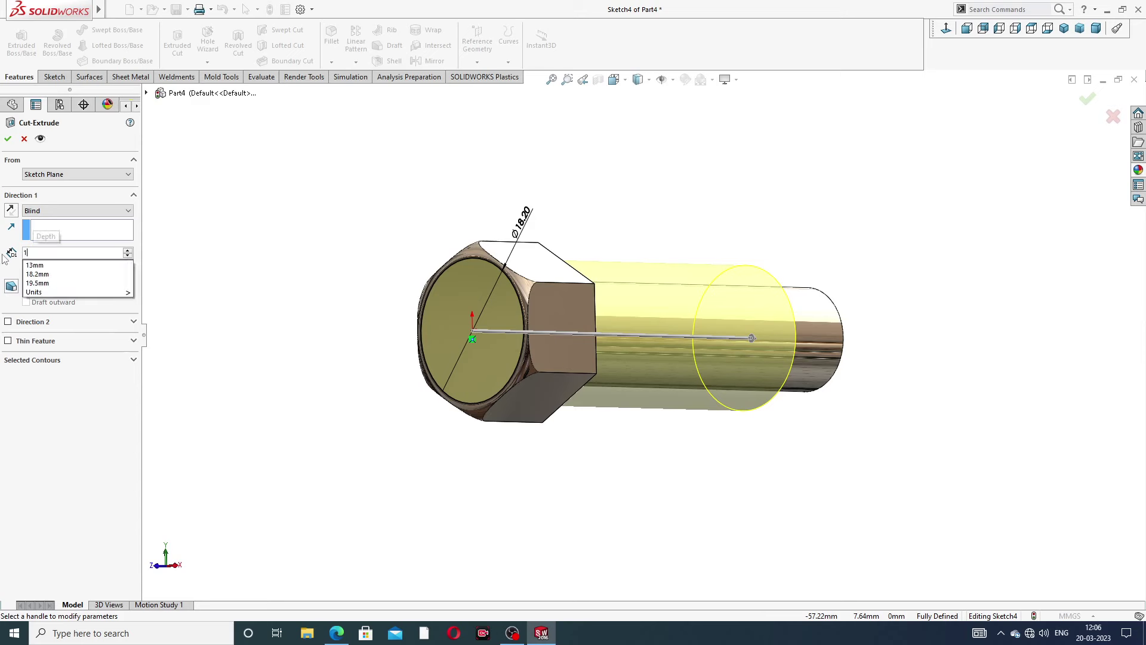
type(".87")
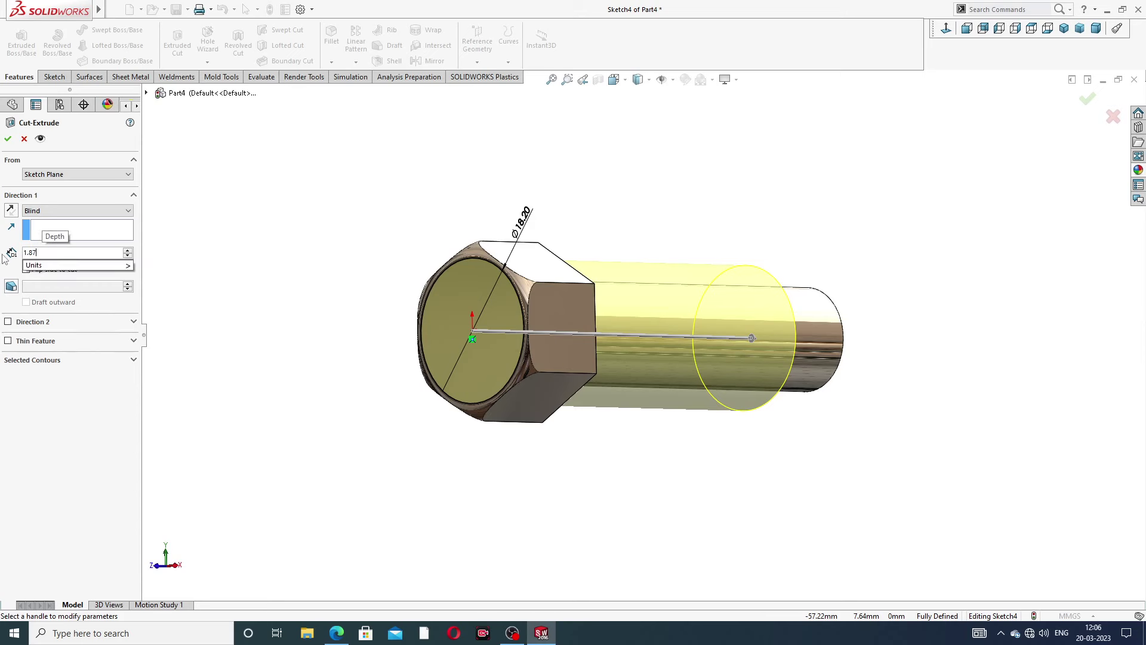
key("Return")
middle_click_drag(532, 311, 433, 290)
scroll(518, 298, "down", 2)
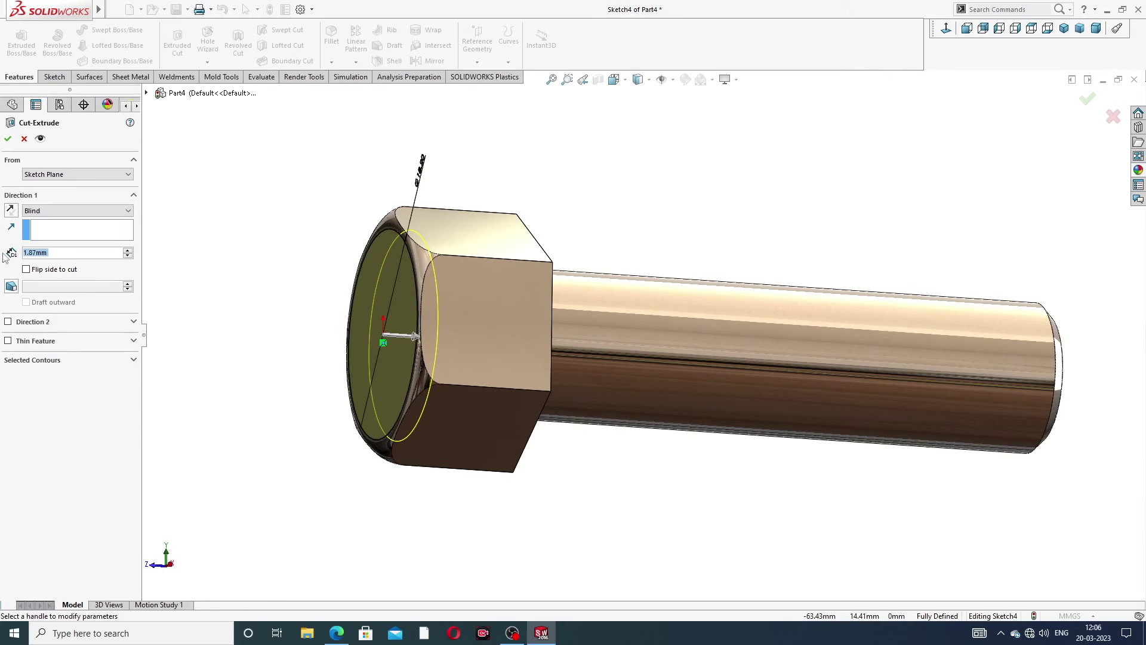
type("2.")
type("8")
key("Return")
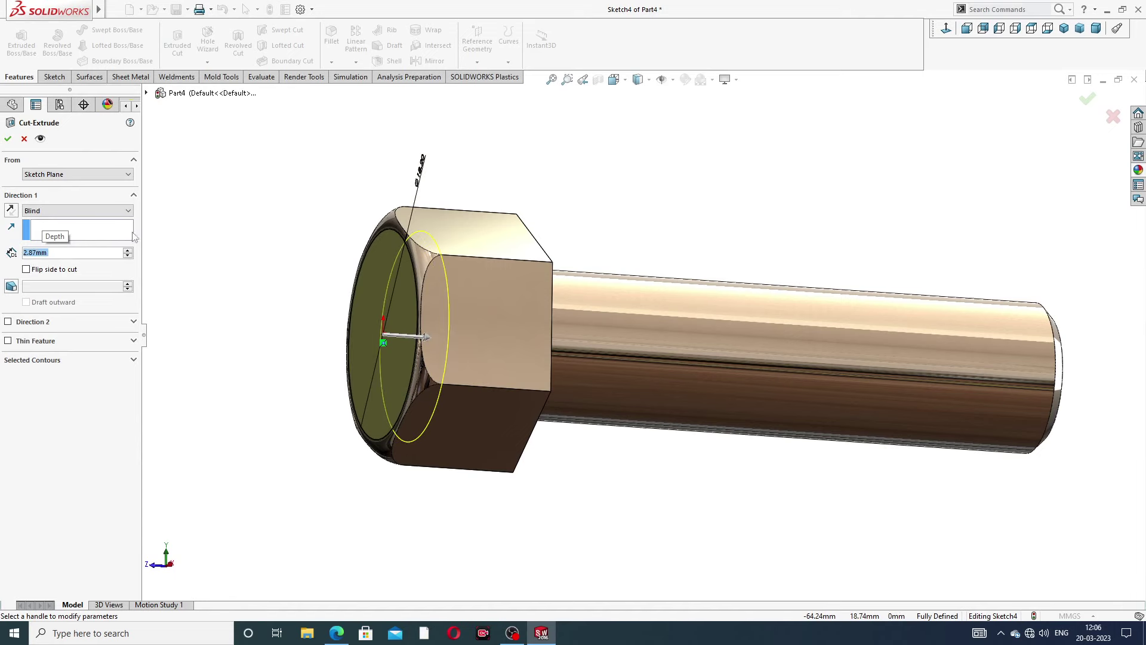
middle_click_drag(325, 297, 313, 307)
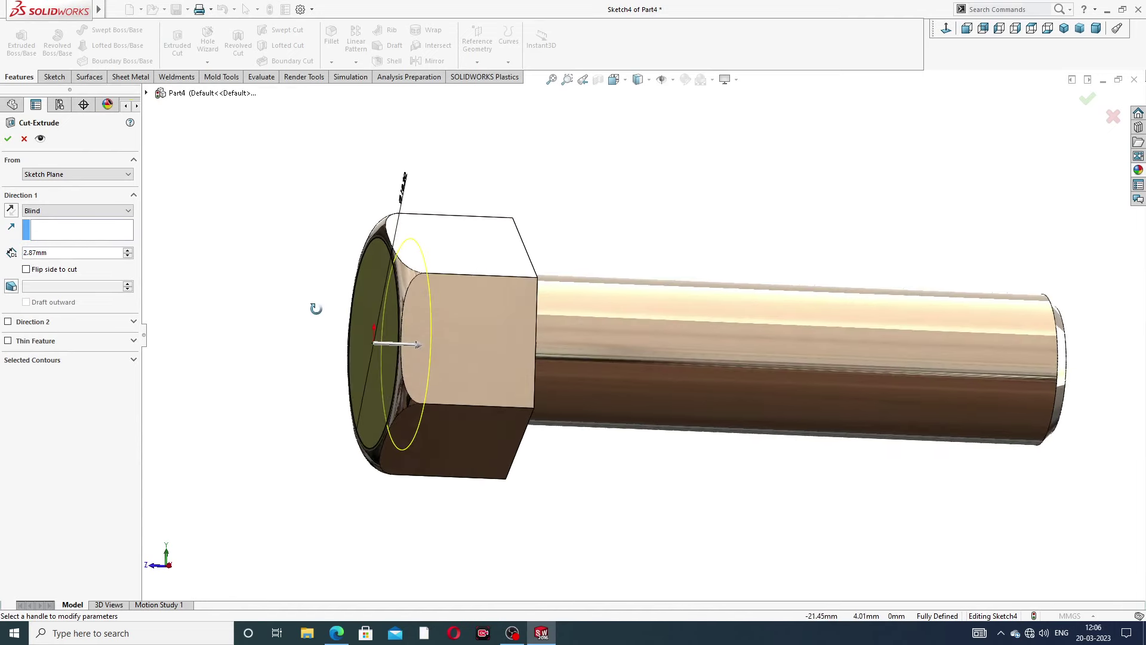
left_click(9, 139)
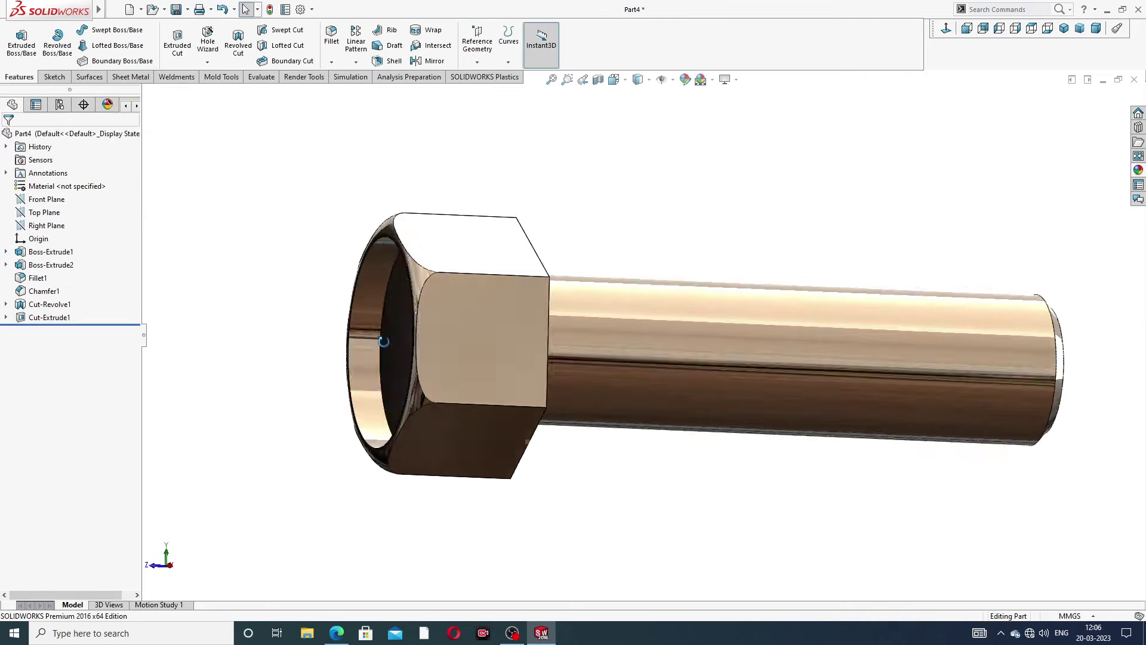
mouse_move(383, 342)
middle_mouse_down()
mouse_move(610, 261)
mouse_move(328, 207)
middle_mouse_up()
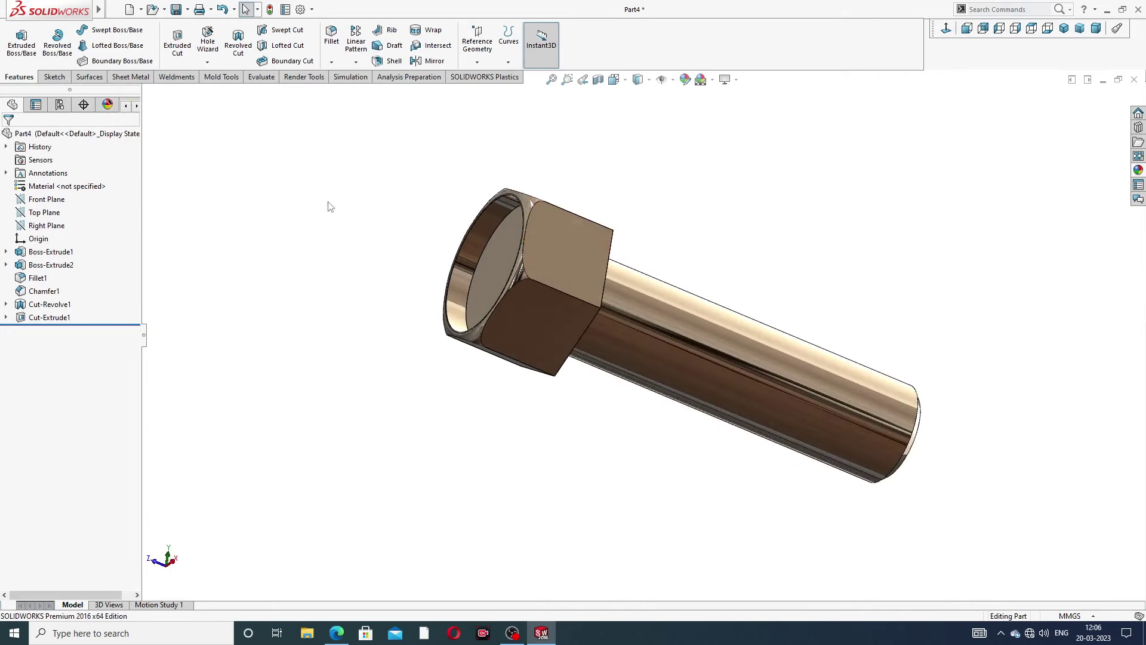
Fillet the circular edge on the head's end face at 2 mm, then check the reference PDF.
left_click(331, 34)
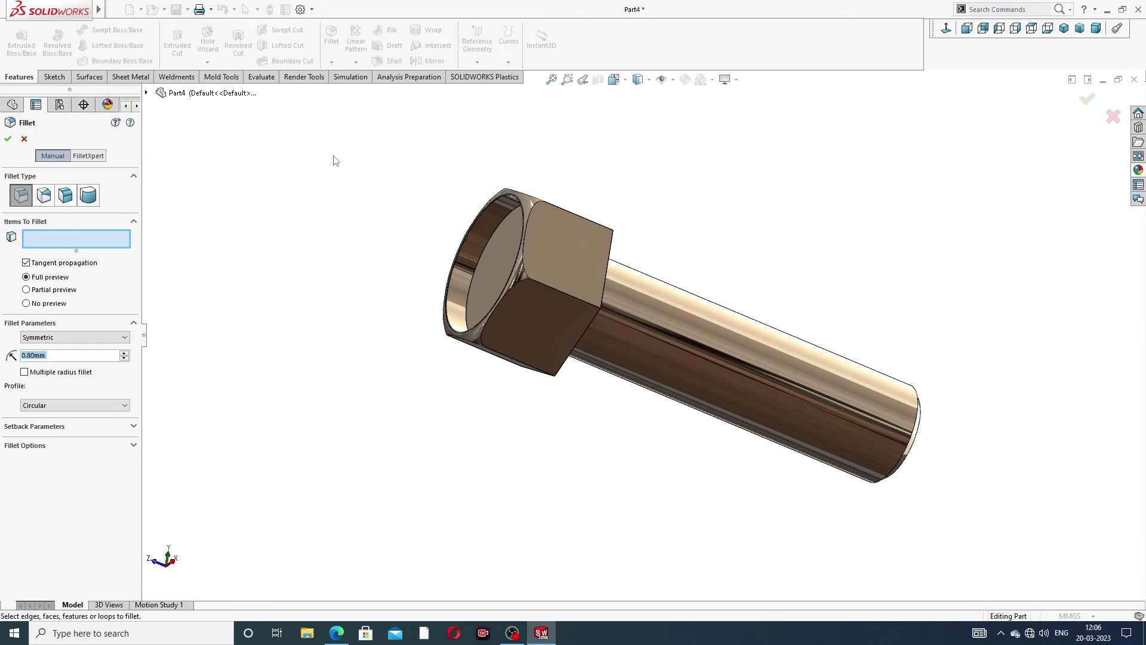
scroll(299, 298, "down", 2)
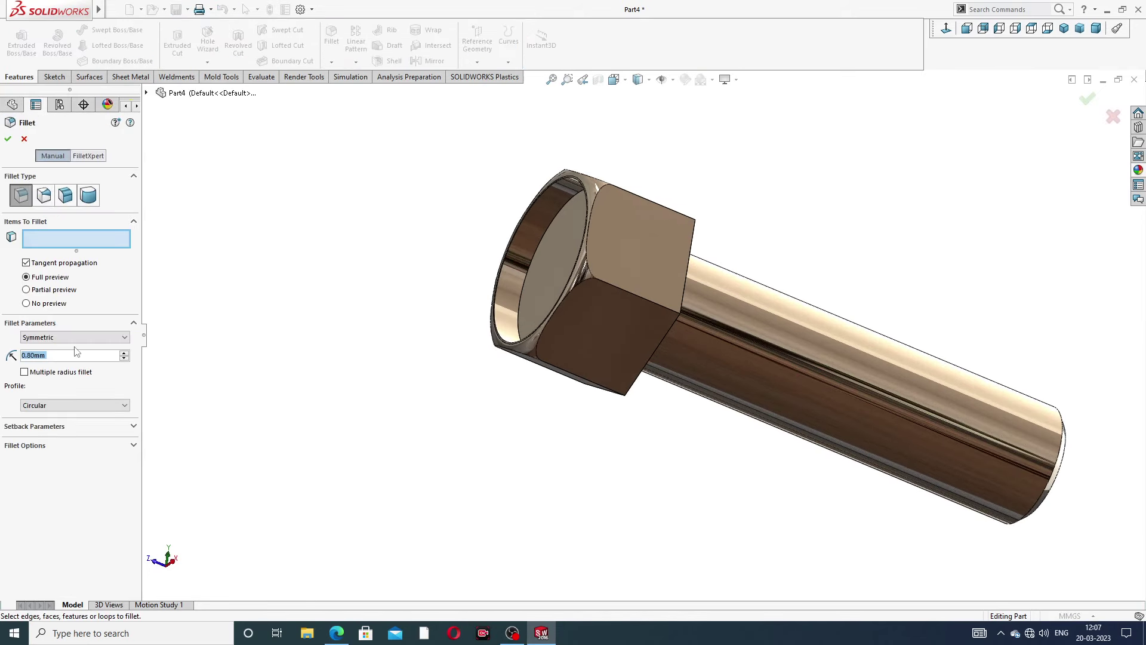
type("2")
key("Return")
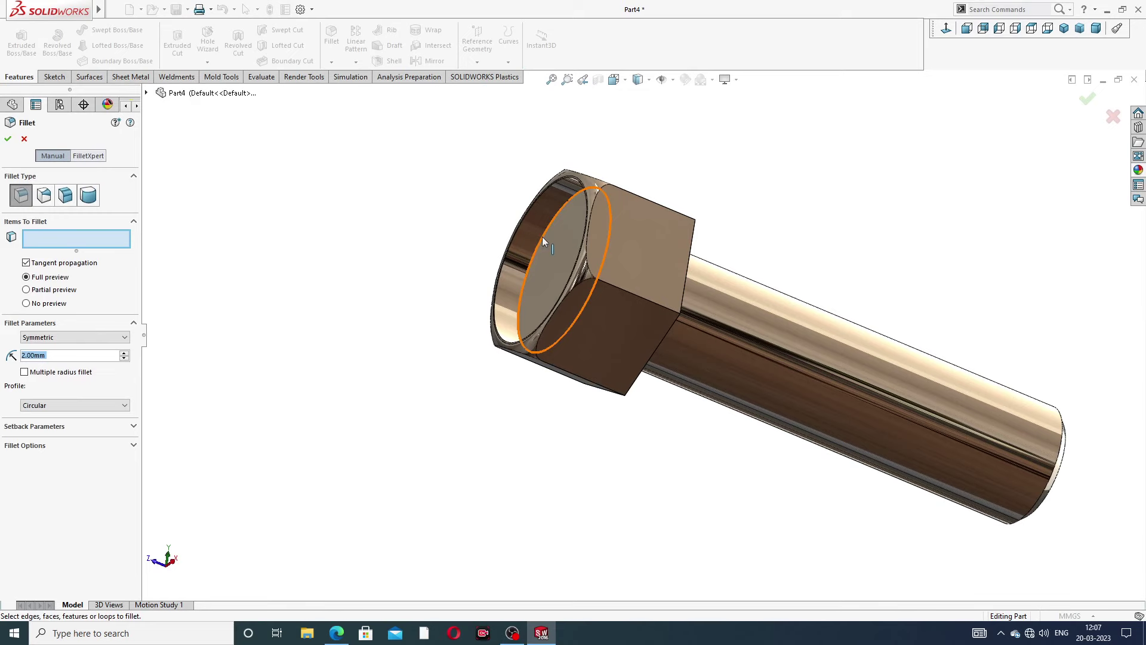
left_click(543, 238)
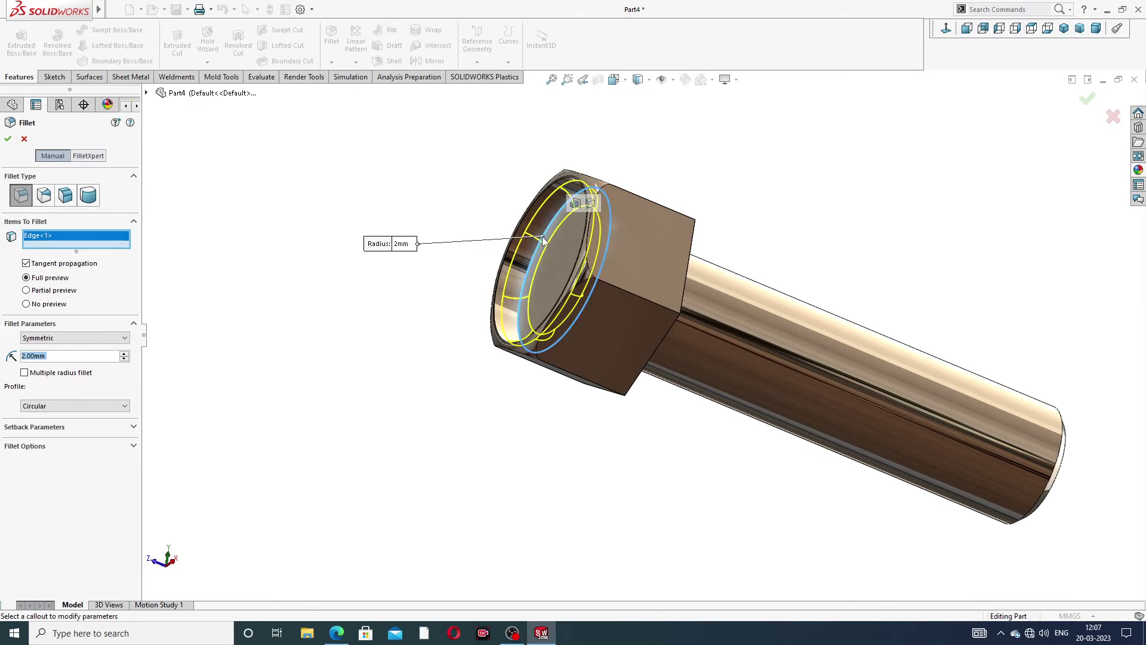
left_click(8, 140)
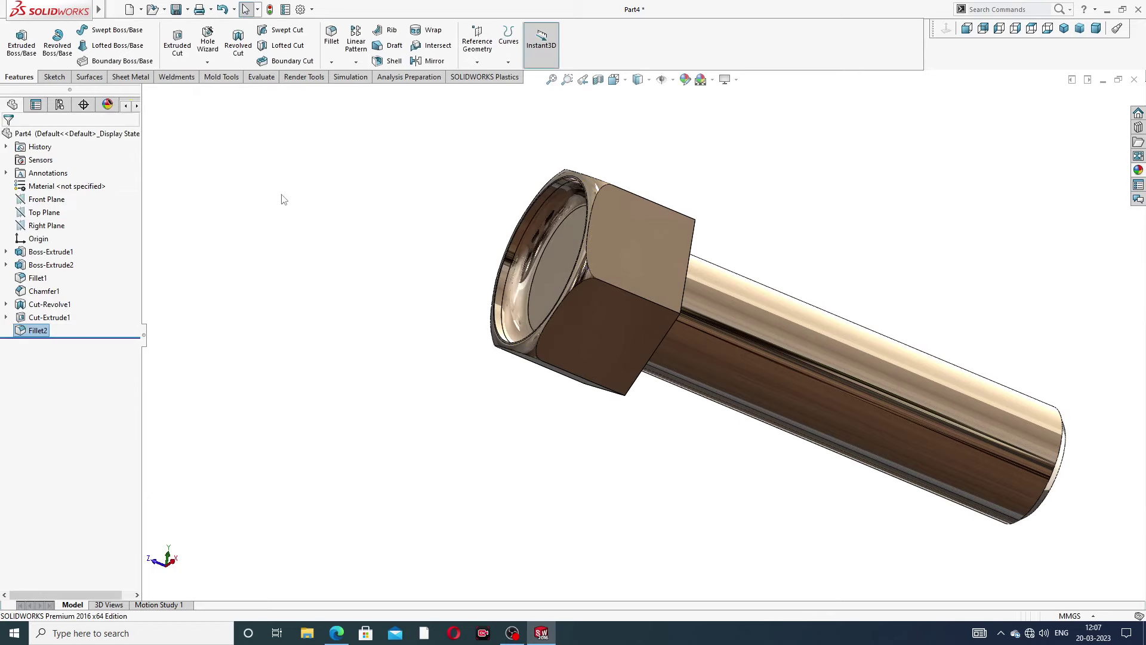
mouse_move(691, 241)
middle_mouse_down()
mouse_move(696, 309)
mouse_move(636, 278)
mouse_move(681, 268)
middle_mouse_up()
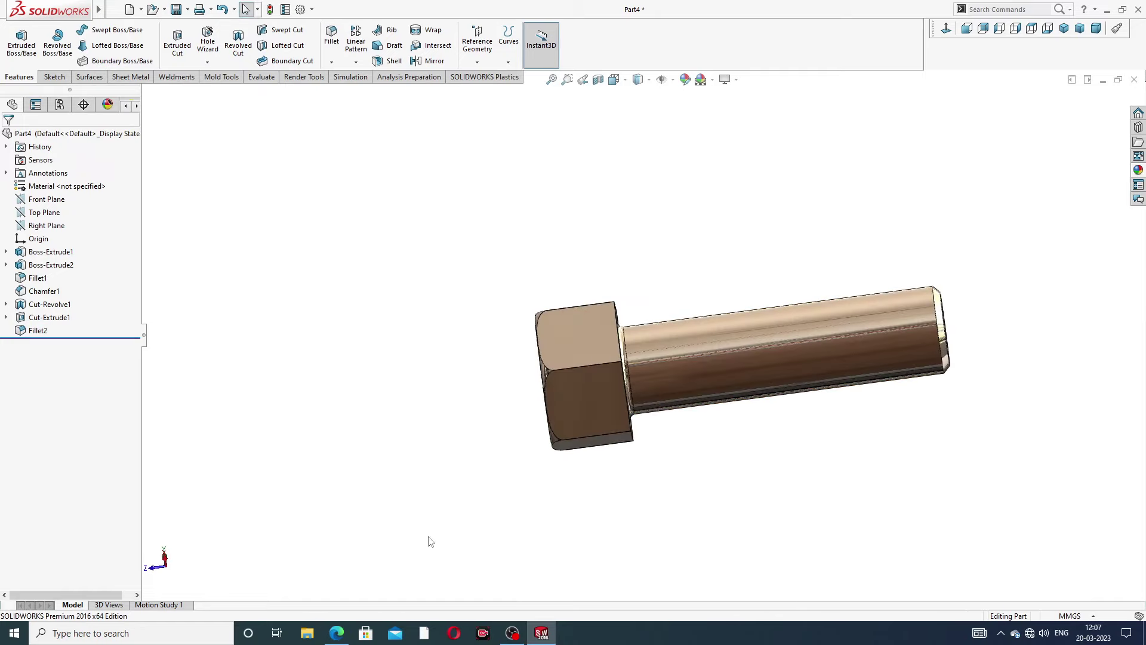
left_click(351, 635)
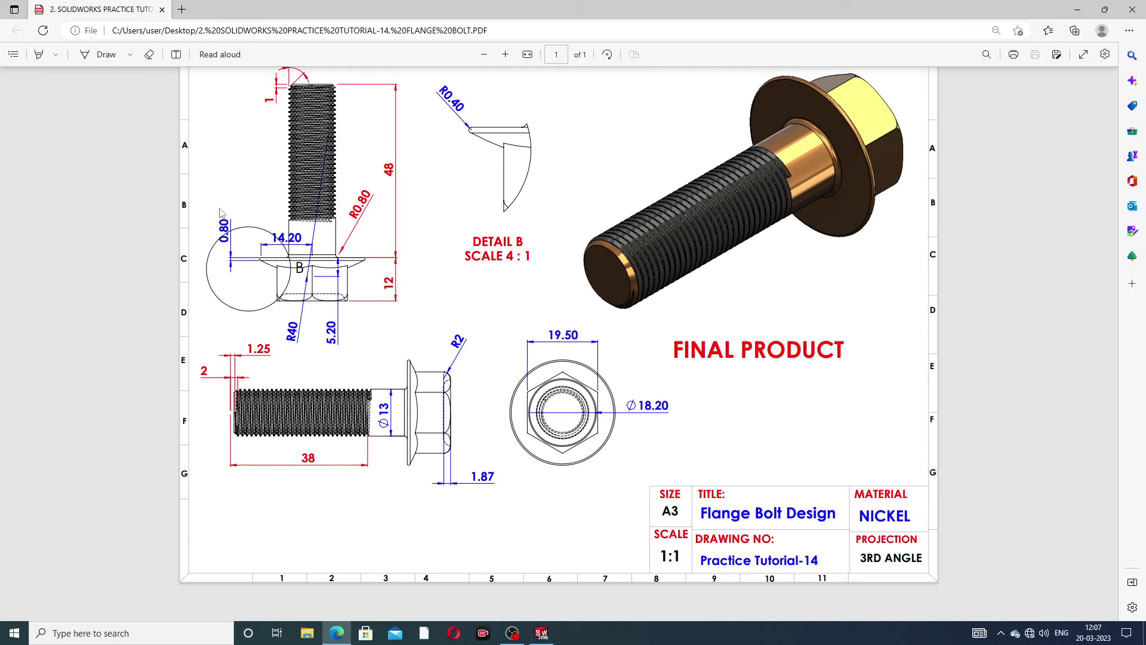
left_click(337, 634)
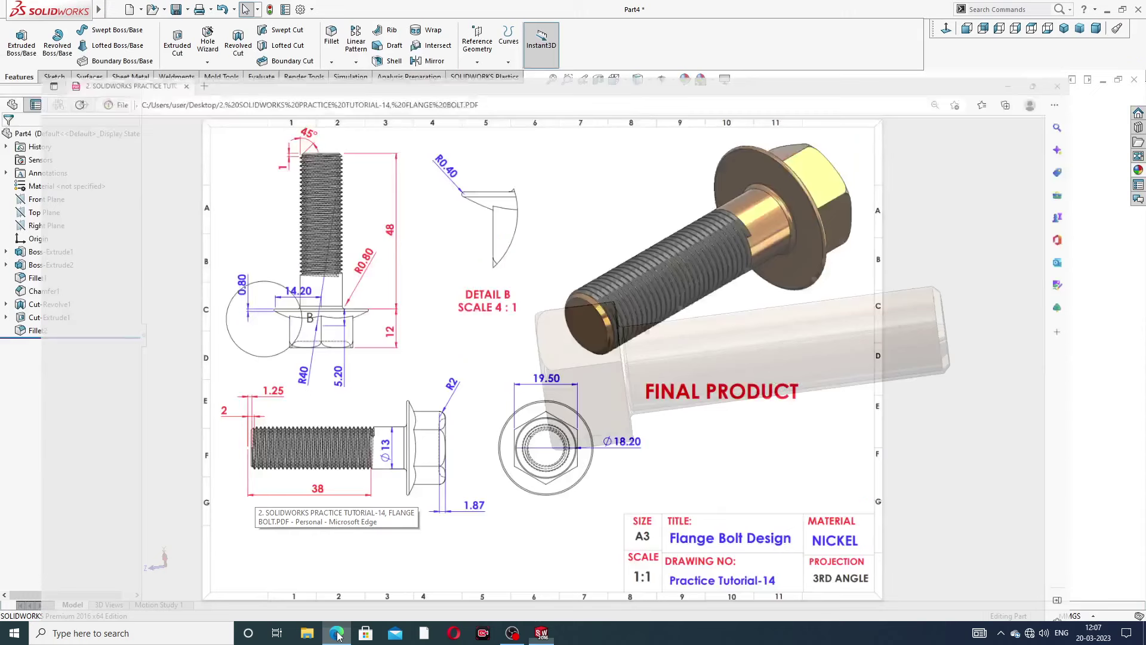
Start a new sketch on the Top Plane, viewed face-on and zoomed out.
left_click(45, 214)
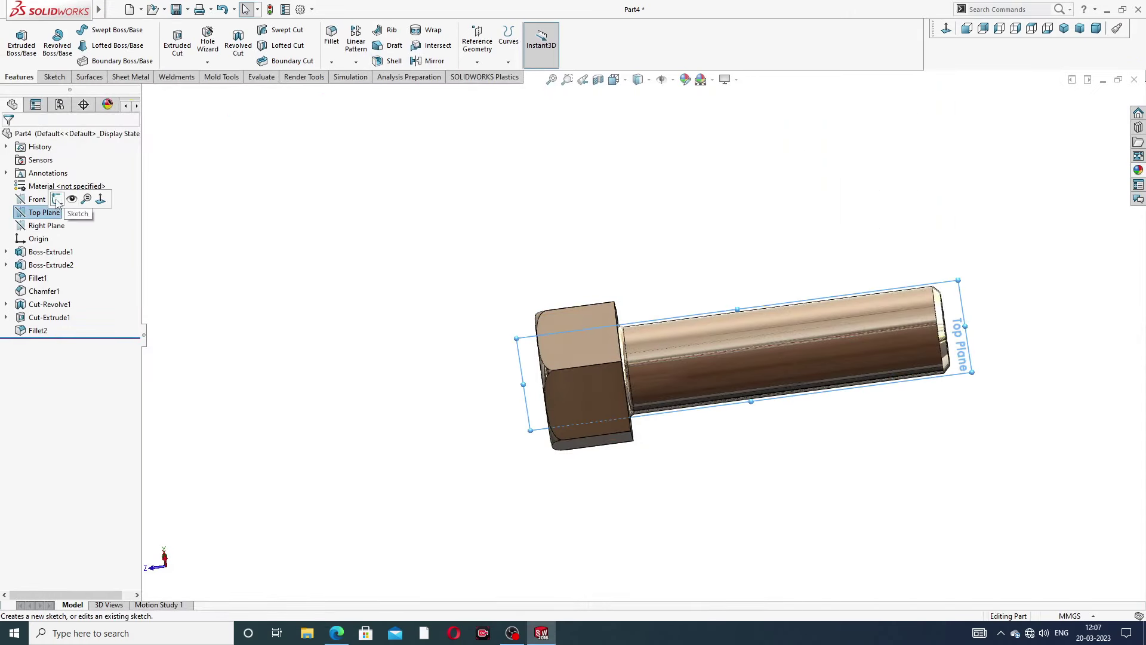
left_click(71, 203)
left_click(946, 30)
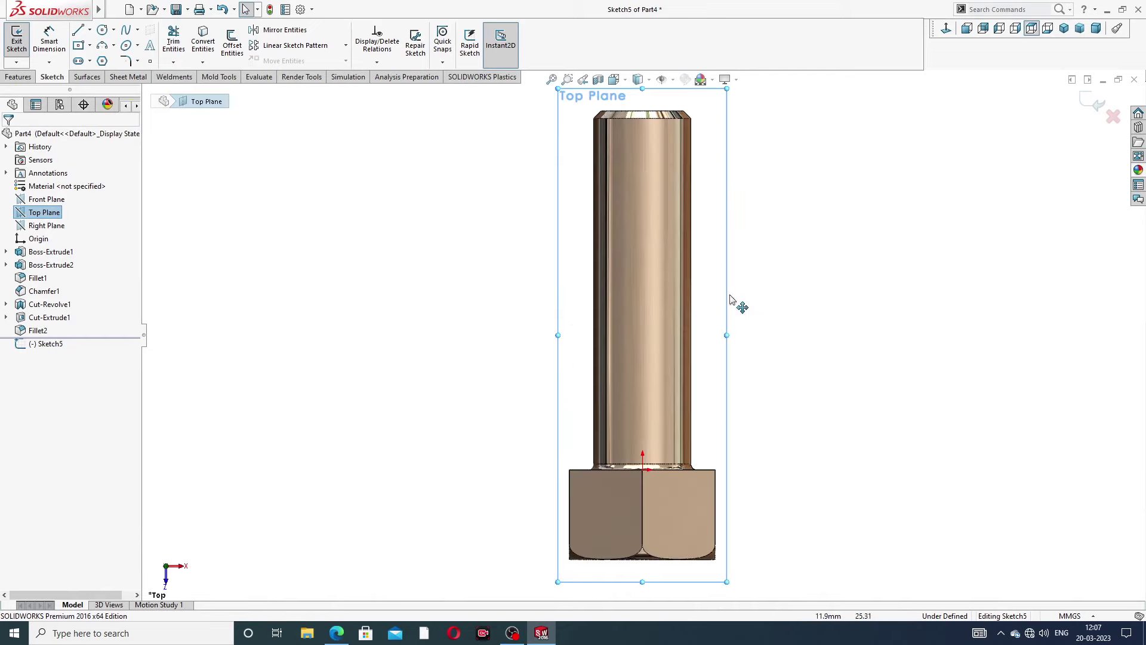
scroll(650, 518, "down", 2)
scroll(616, 477, "down", 3)
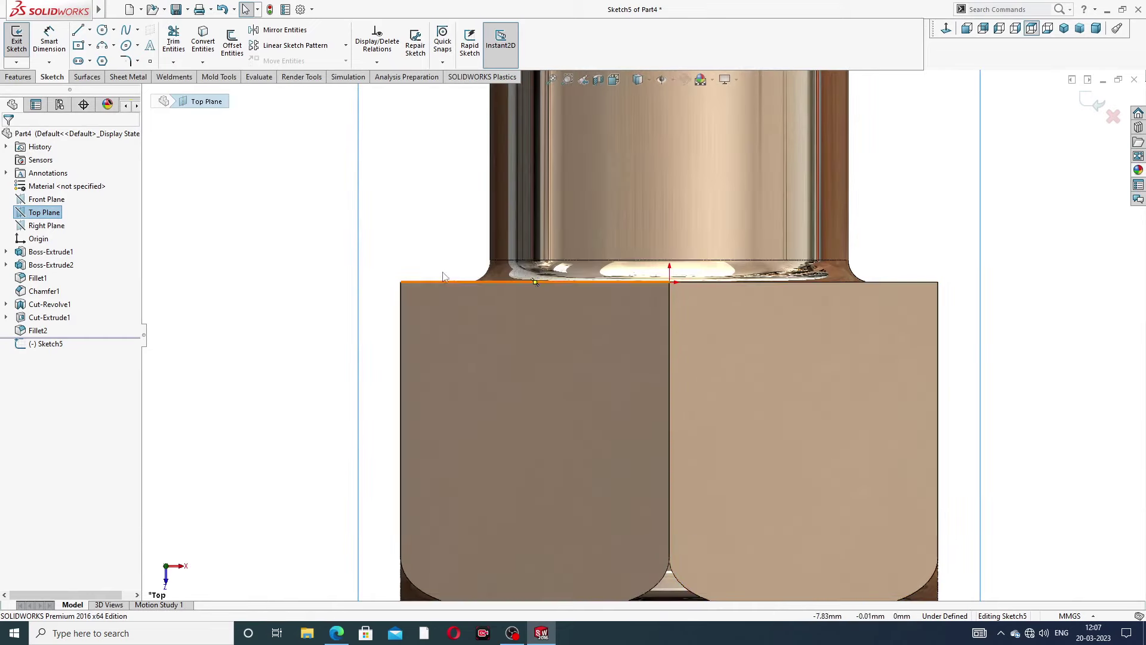
Draw a horizontal line from the origin past the head, then a short vertical line down.
left_click(78, 30)
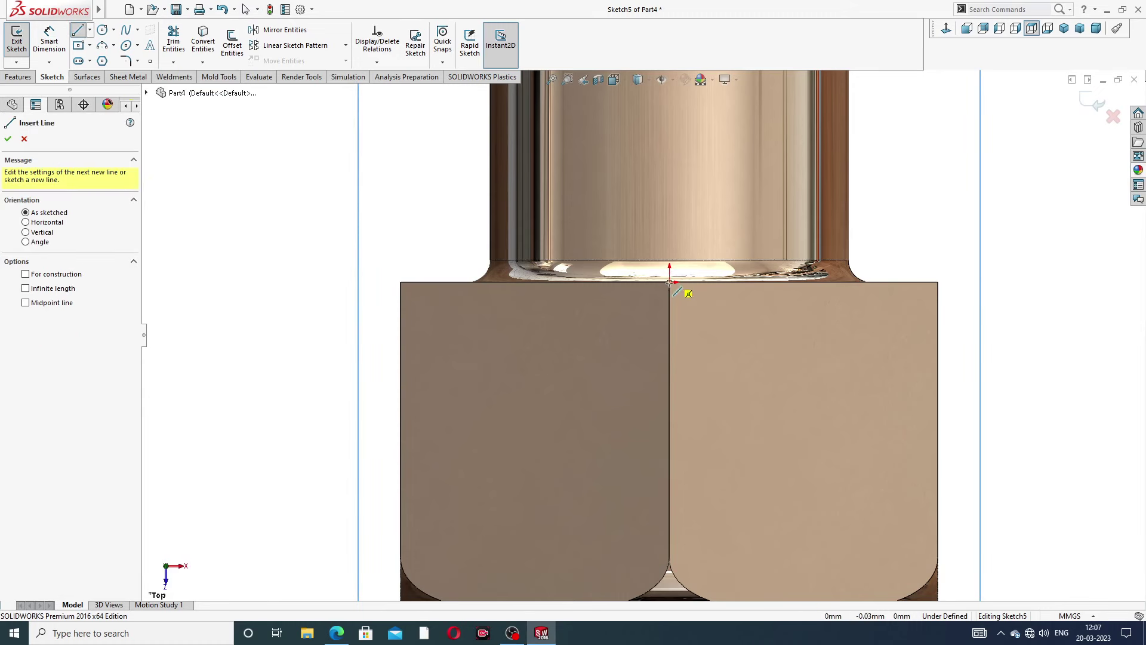
left_click(669, 282)
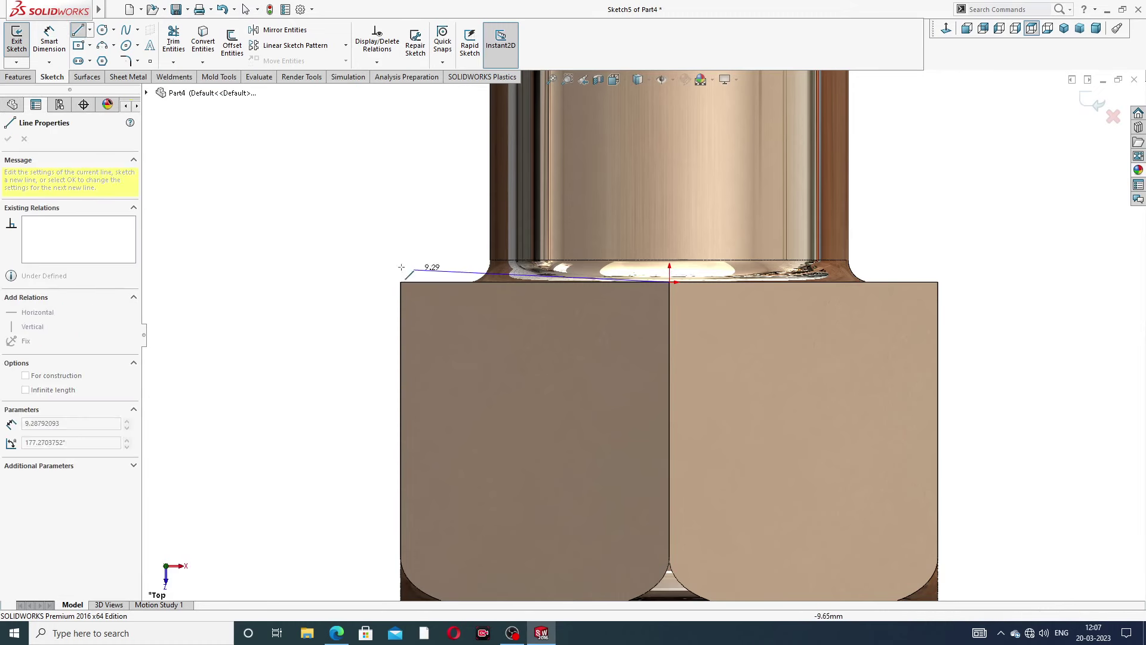
left_click(310, 282)
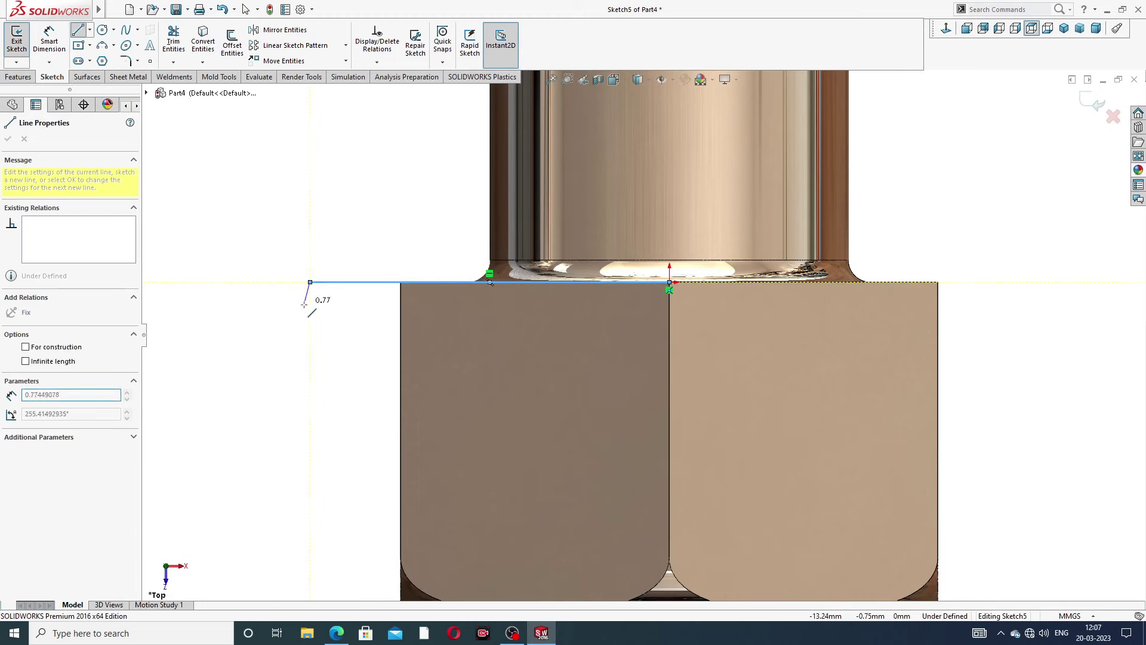
left_click(310, 328)
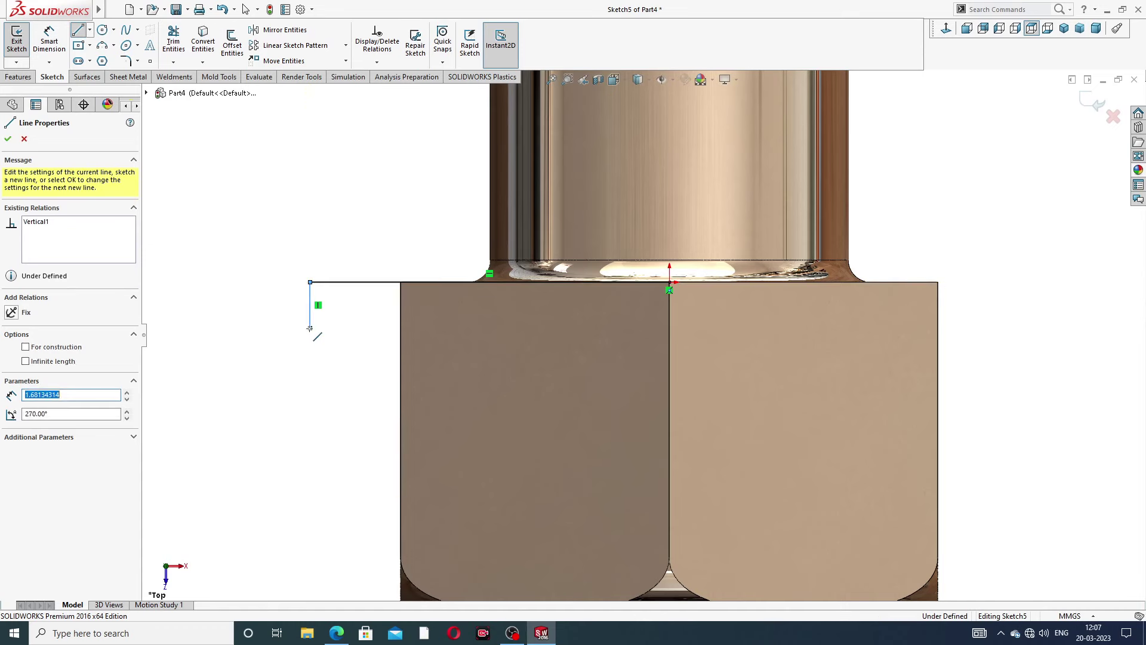
right_click(377, 233)
left_click(385, 243)
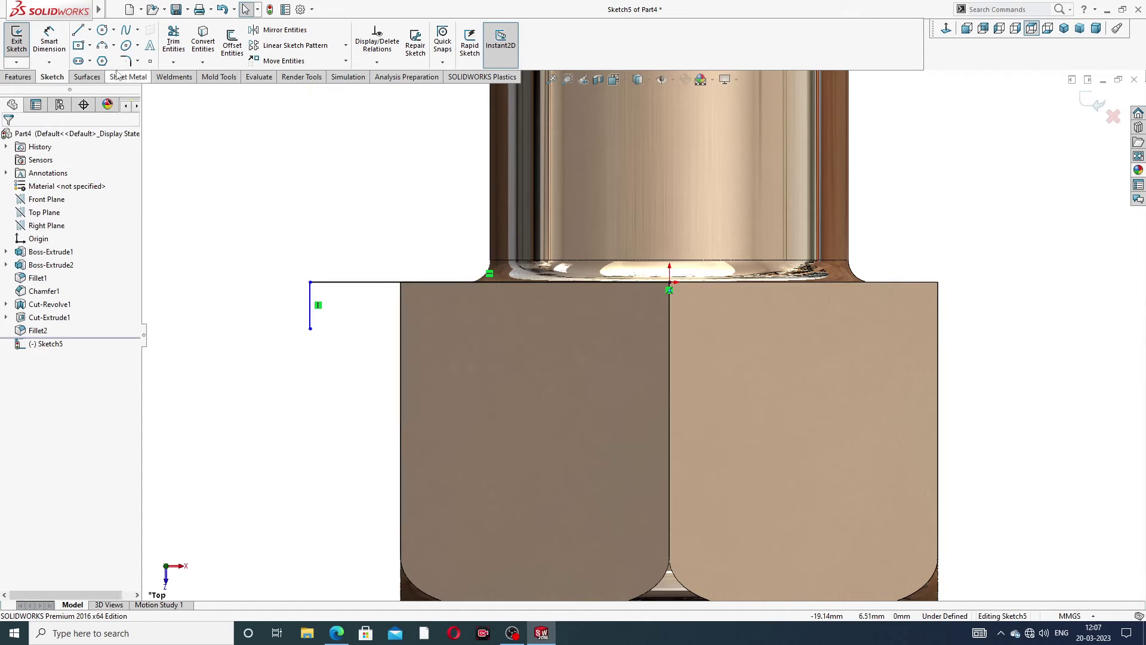
Draw a vertical centre line down from the origin and lengthen it further.
left_click(77, 29)
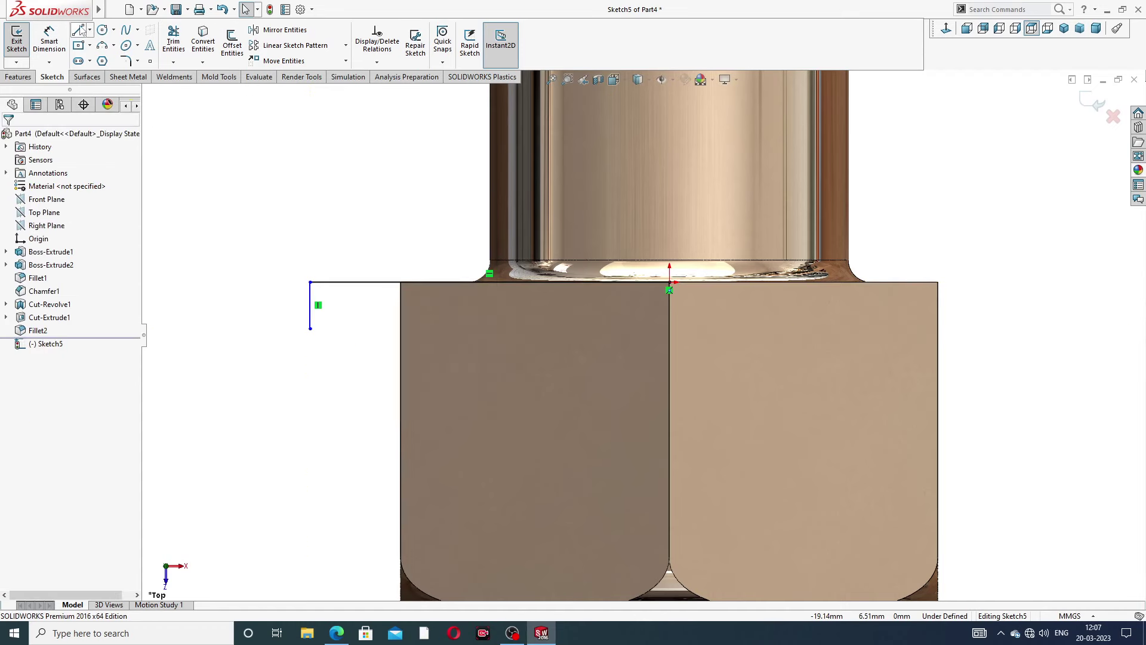
left_click(669, 290)
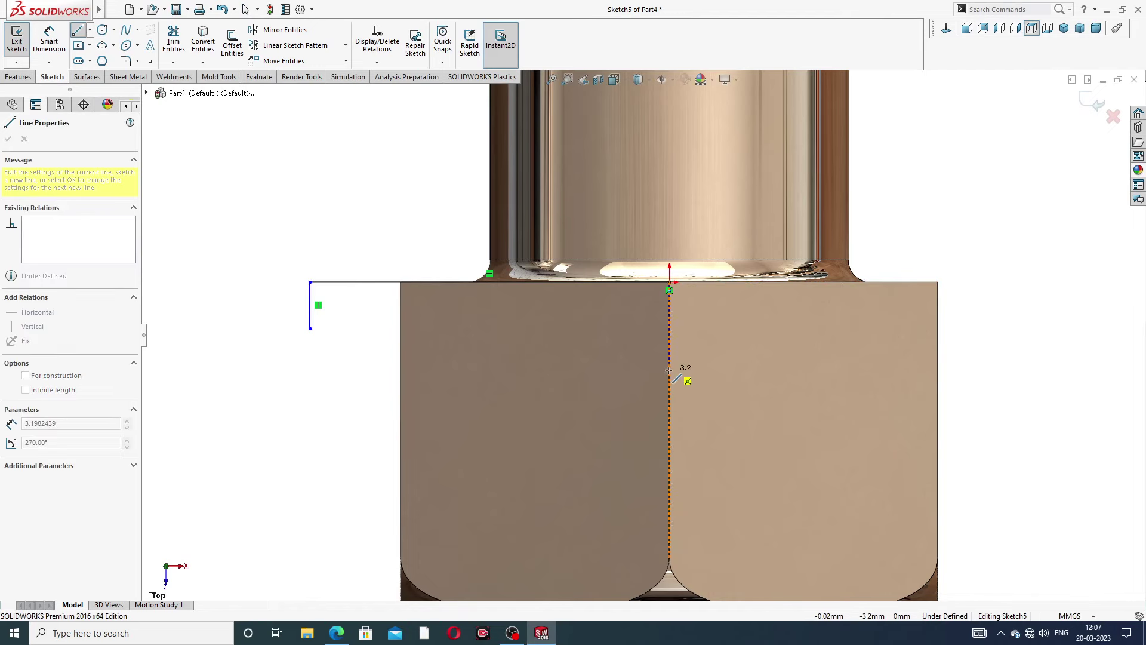
left_click(670, 370)
right_click(733, 330)
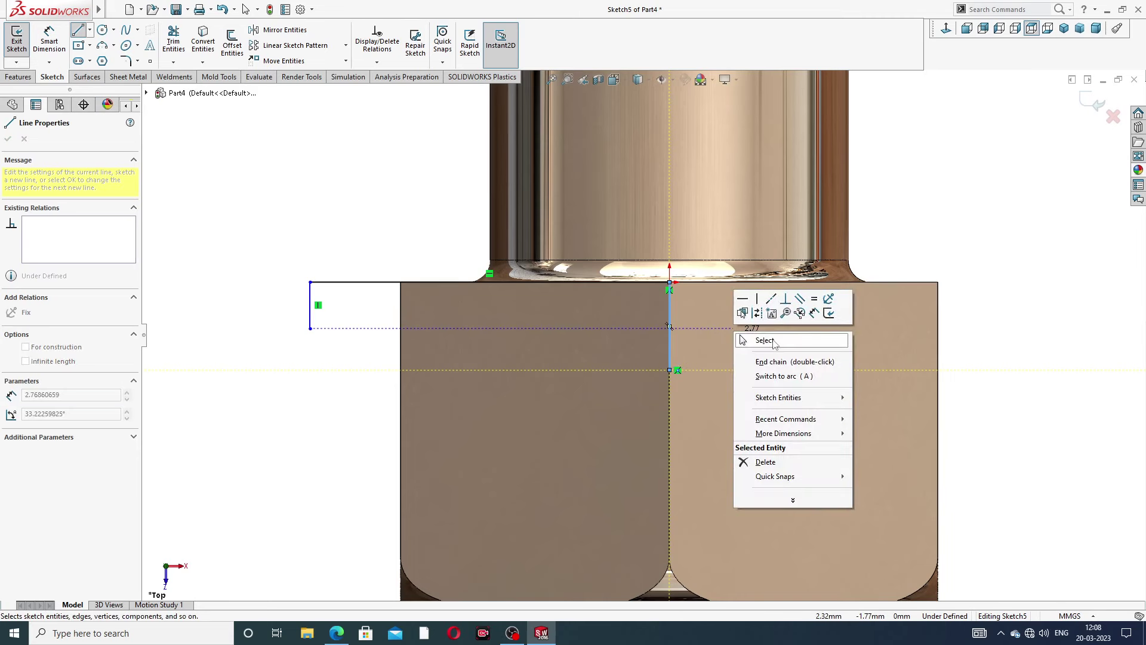
left_click(770, 340)
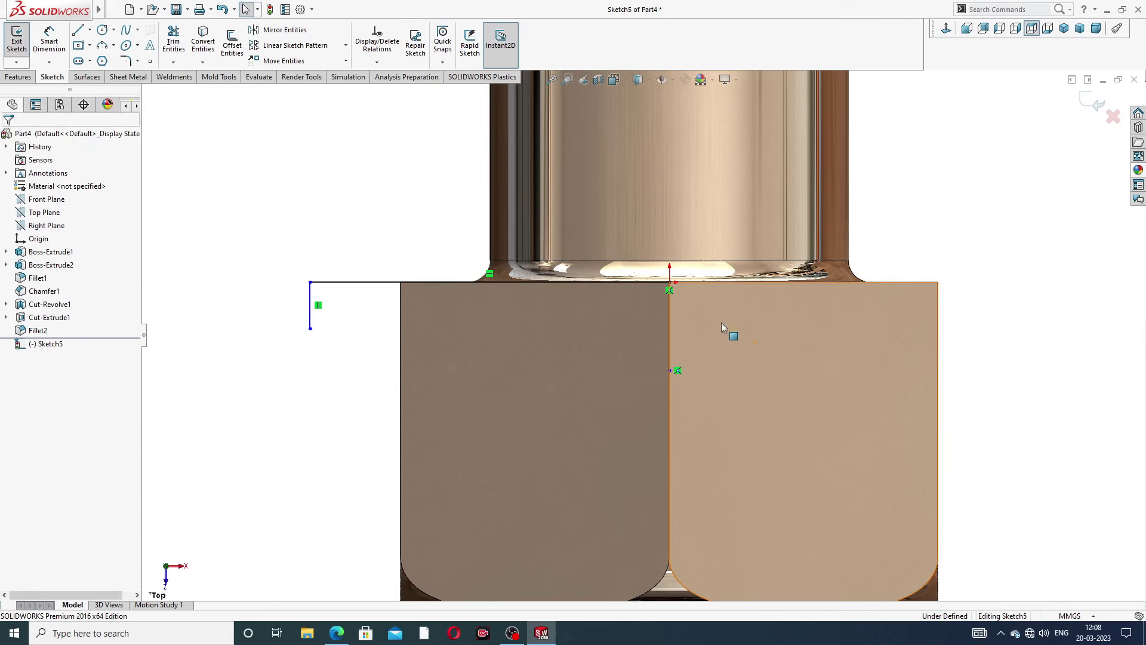
left_click(669, 370)
left_click_drag(668, 380, 669, 399)
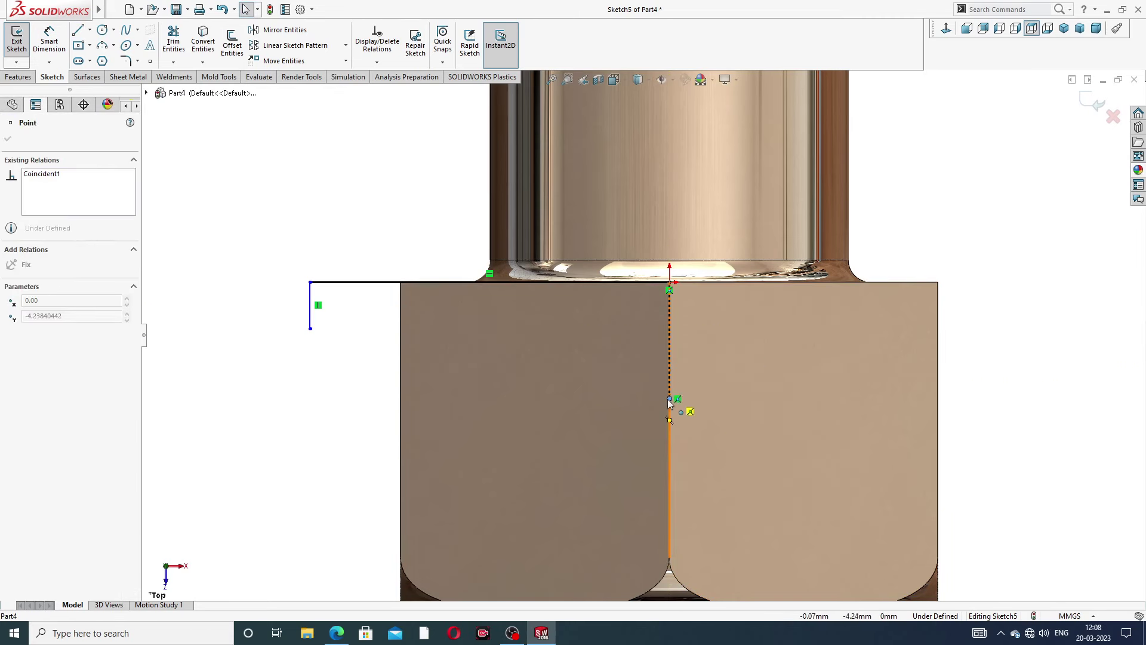
left_click(969, 246)
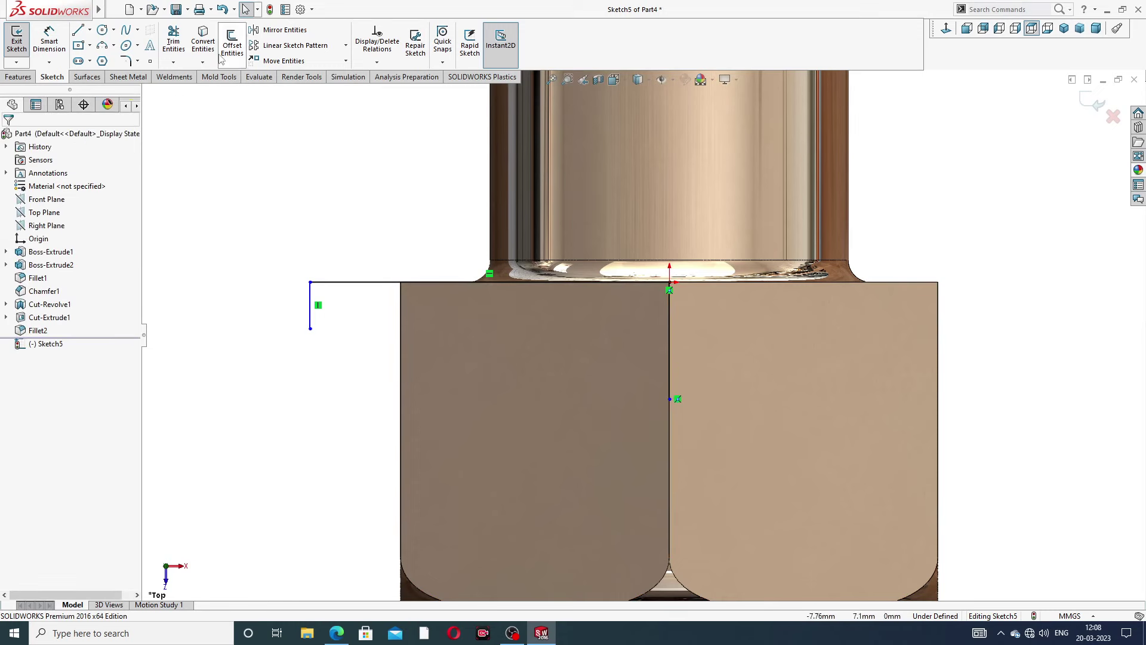
Close the profile with a tangent arc from the centre line's end to the short vertical line.
left_click(114, 46)
left_click(134, 75)
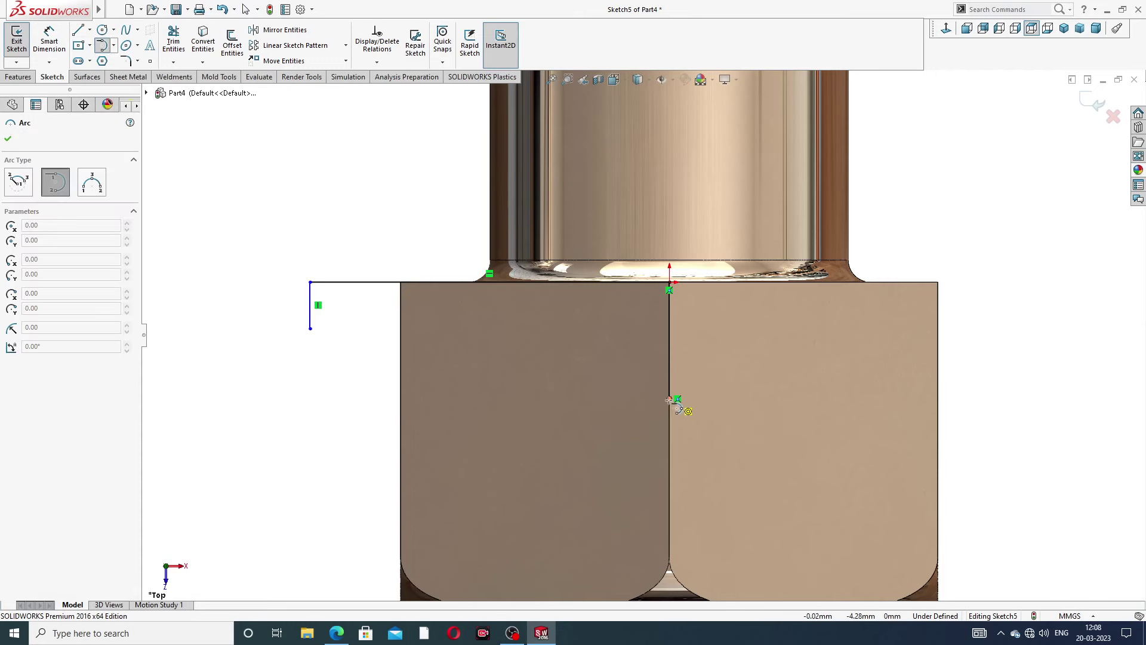
left_click(669, 400)
left_click(310, 328)
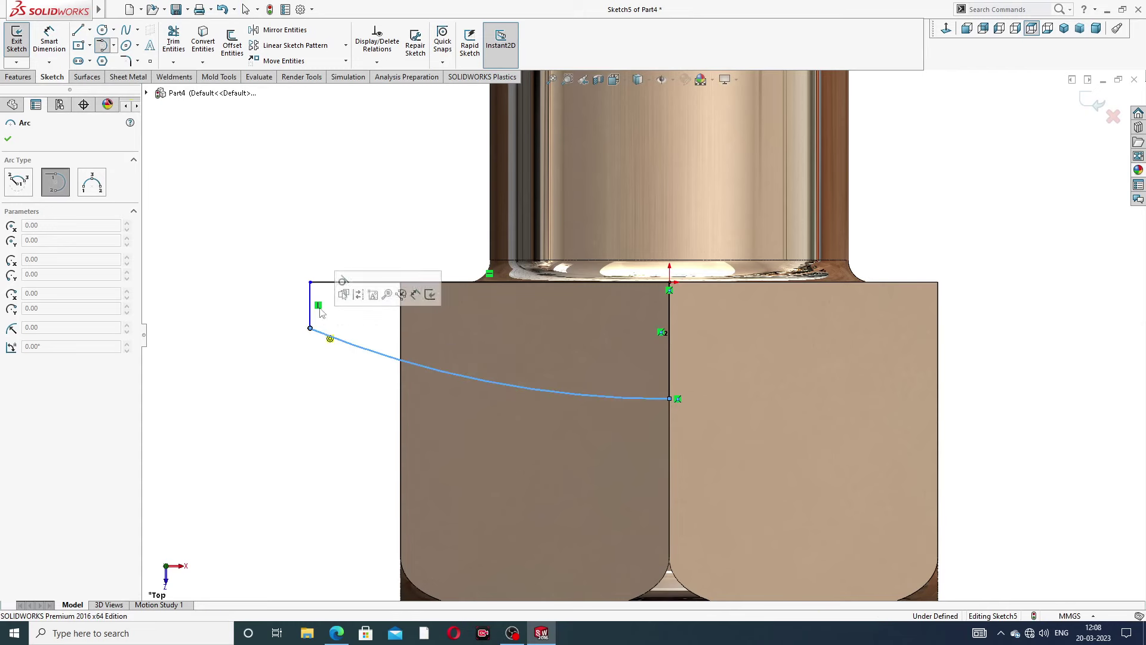
right_click(360, 216)
left_click(388, 220)
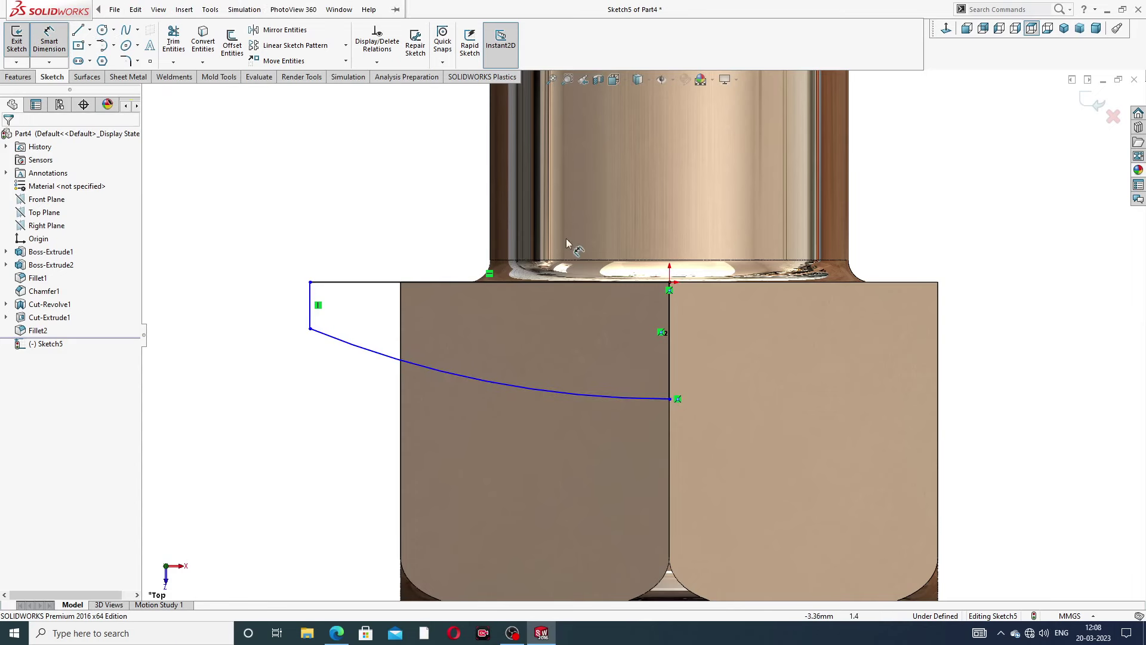
Dimension the top horizontal line, starting to change its 13.05 length to 14.
left_click(456, 283)
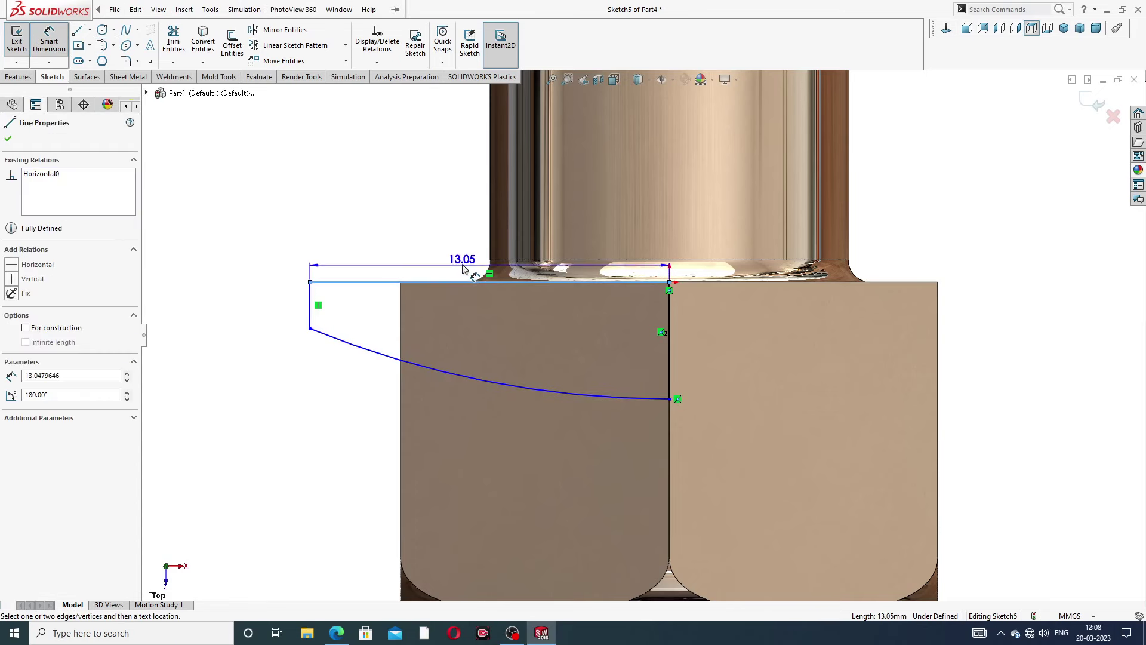
left_click(465, 264)
type("1")
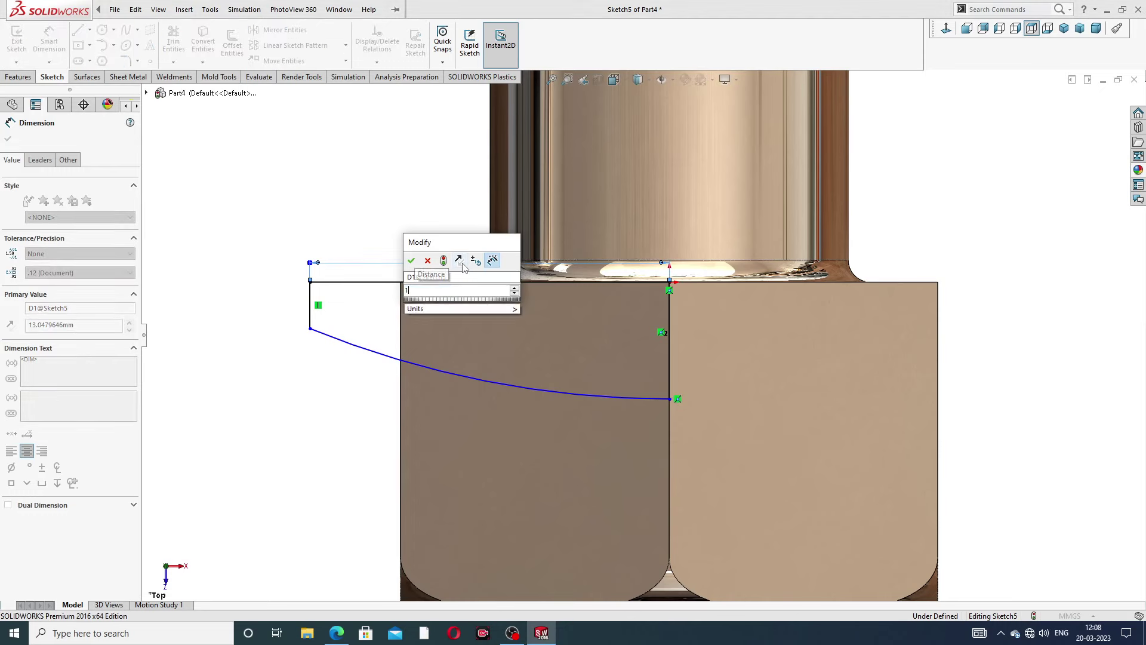
type("4.")
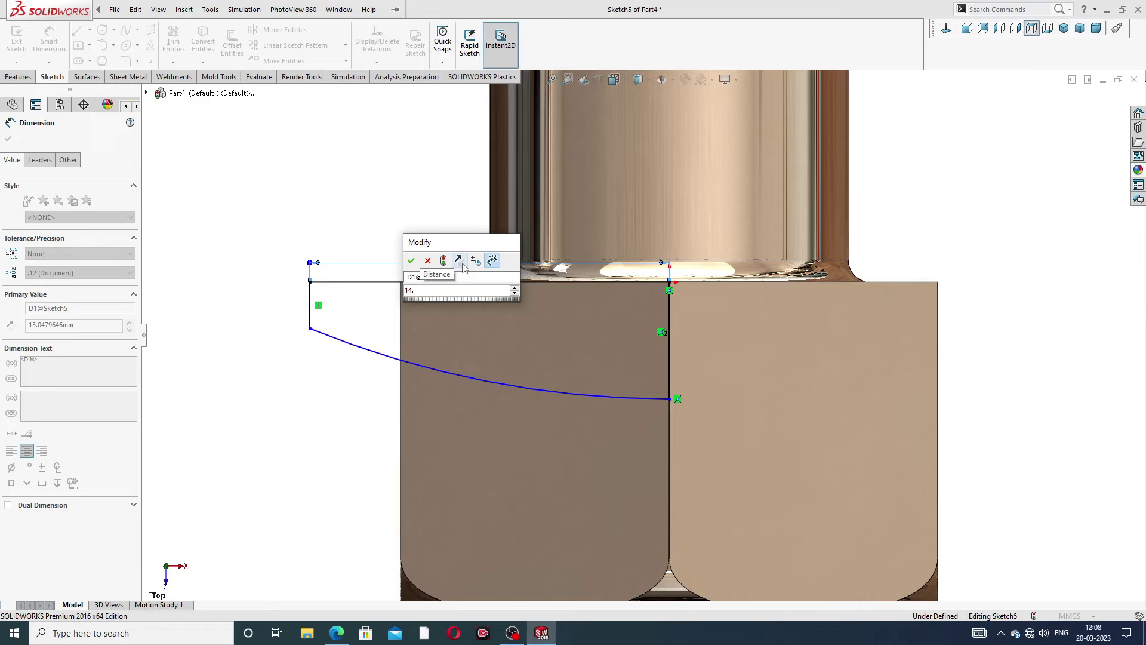
left_click(337, 633)
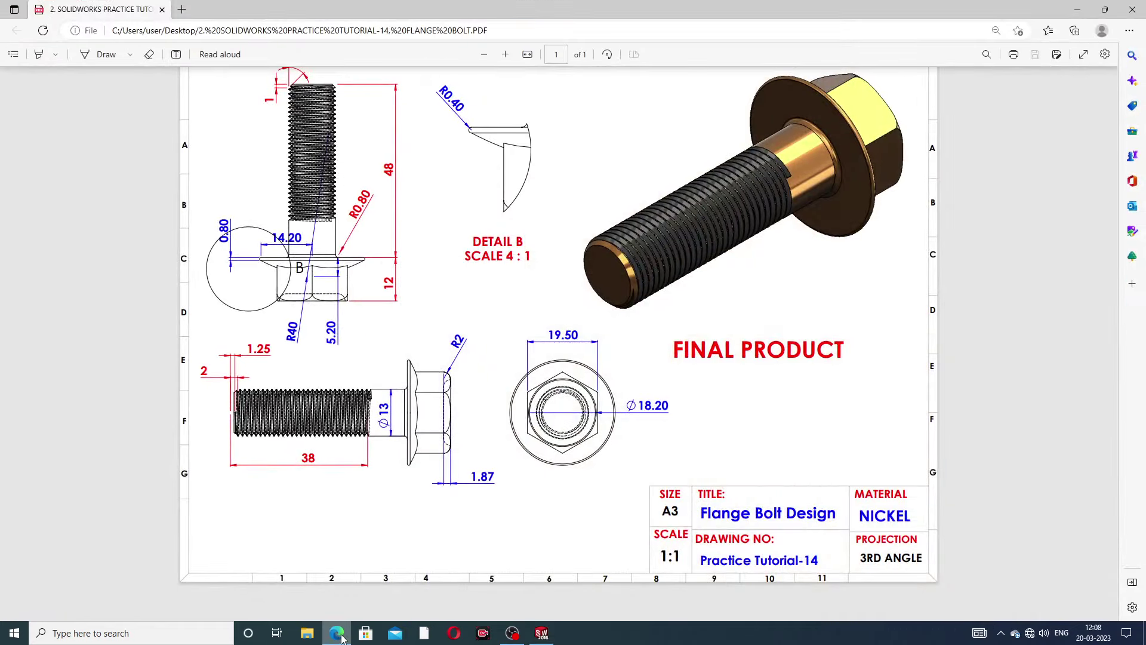
left_click(338, 634)
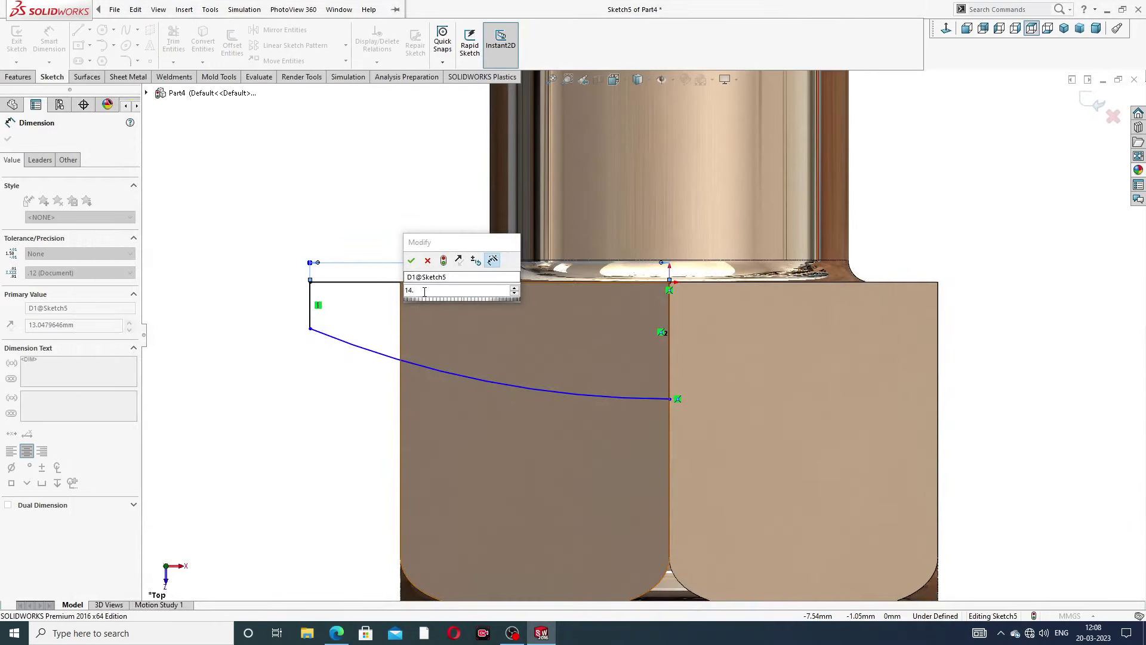
Set the top line to 14.20 and the right vertical line to 5.20.
type("20")
key("Return")
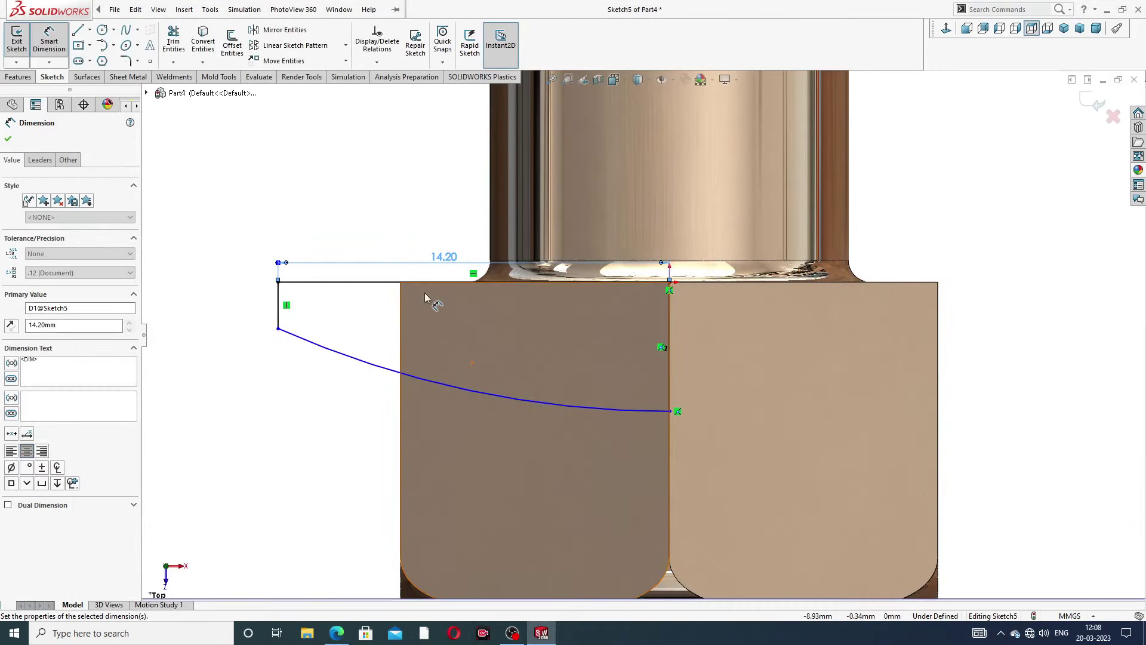
left_click(670, 333)
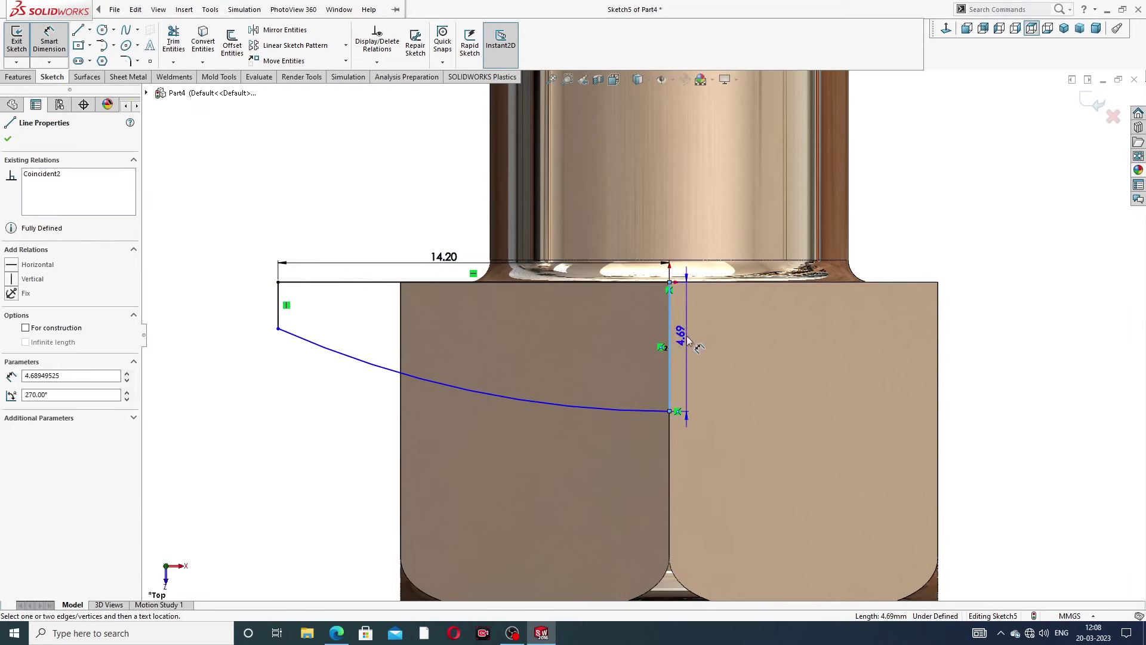
left_click(688, 341)
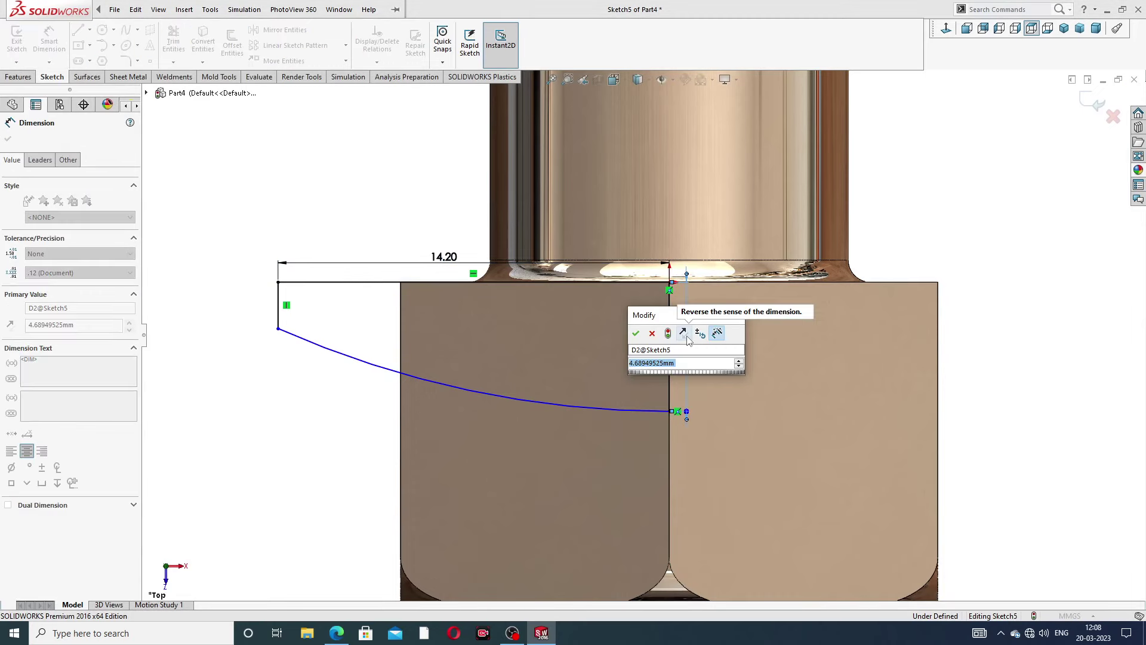
key("Return")
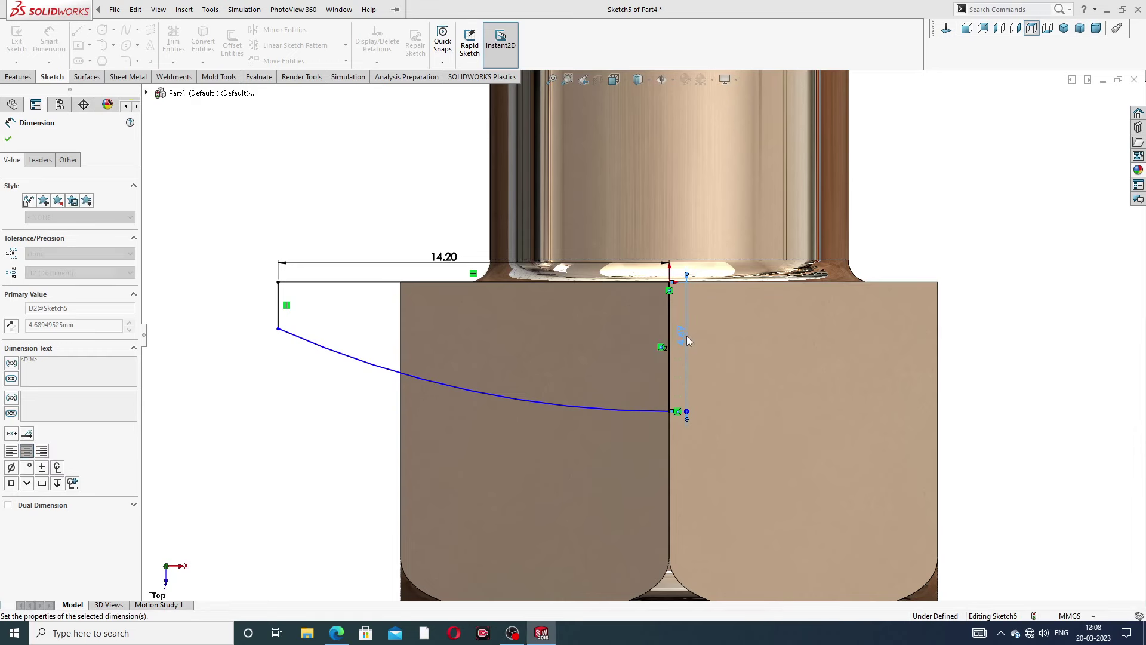
left_click(944, 188)
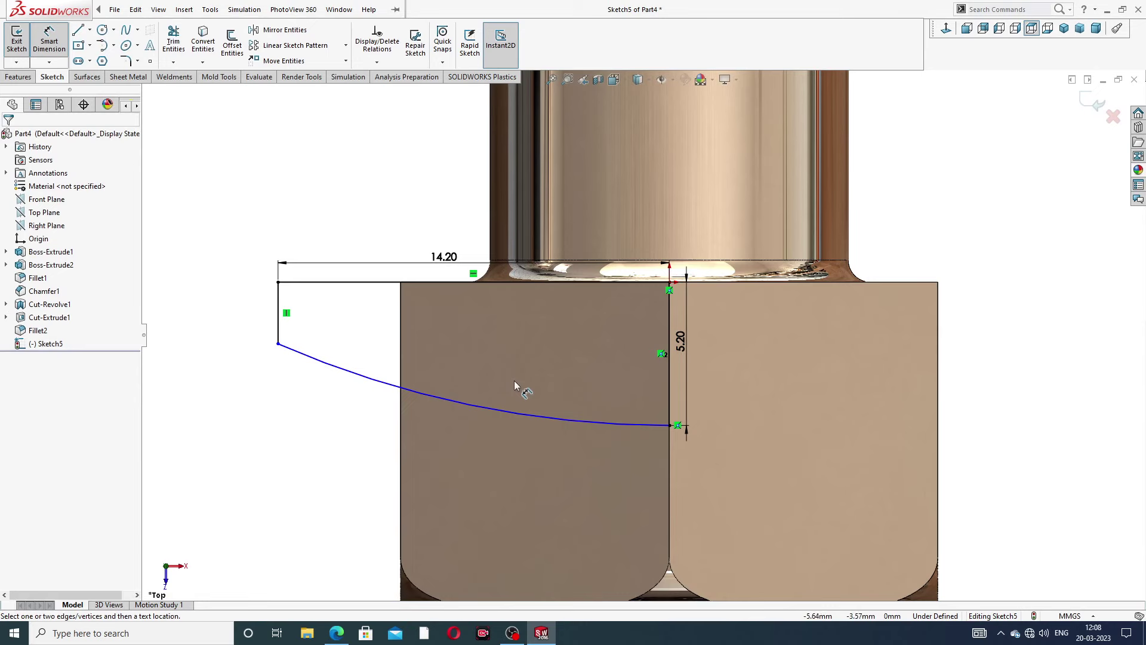
Dimension the arc at radius 40, then delete that R40 dimension.
left_click(491, 409)
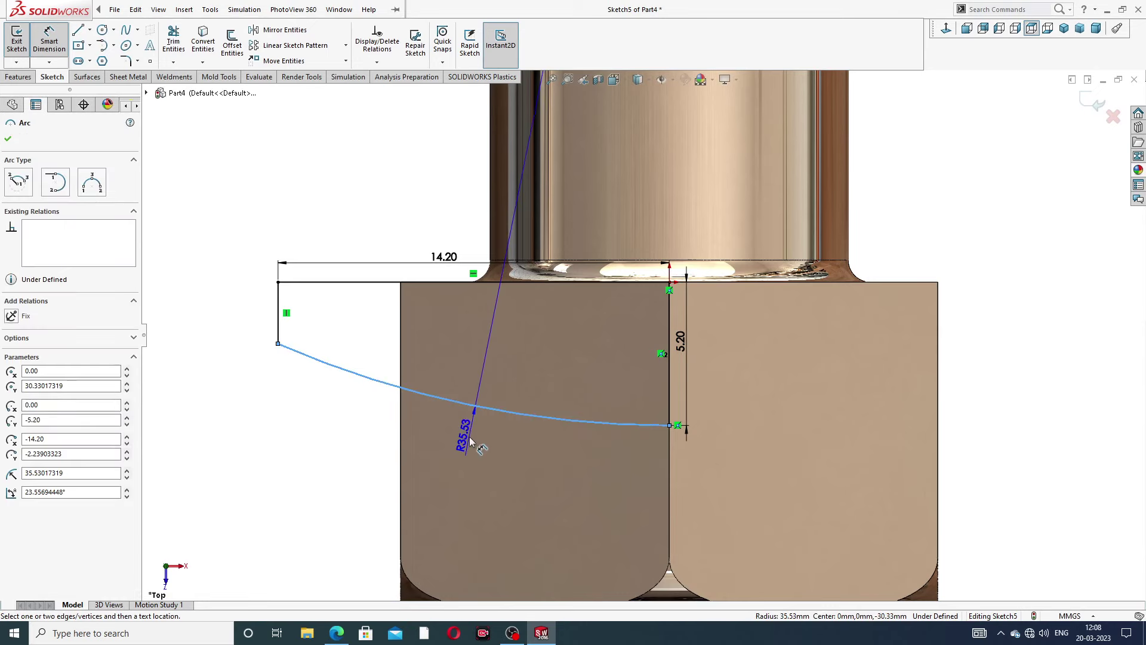
left_click(469, 441)
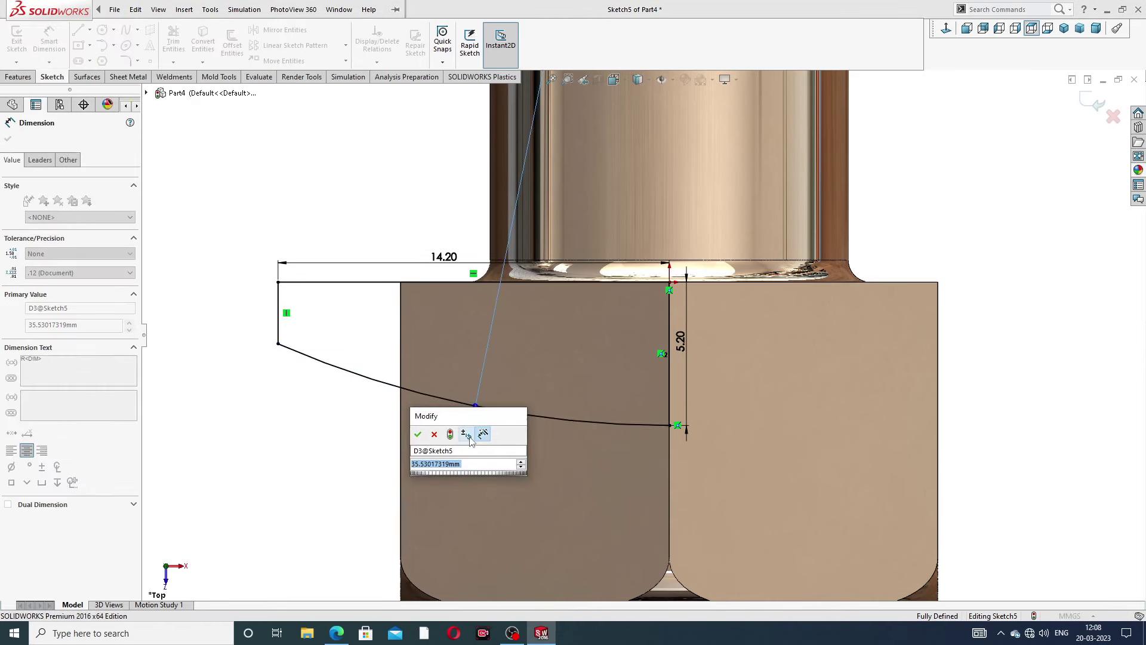
type("40")
key("Return")
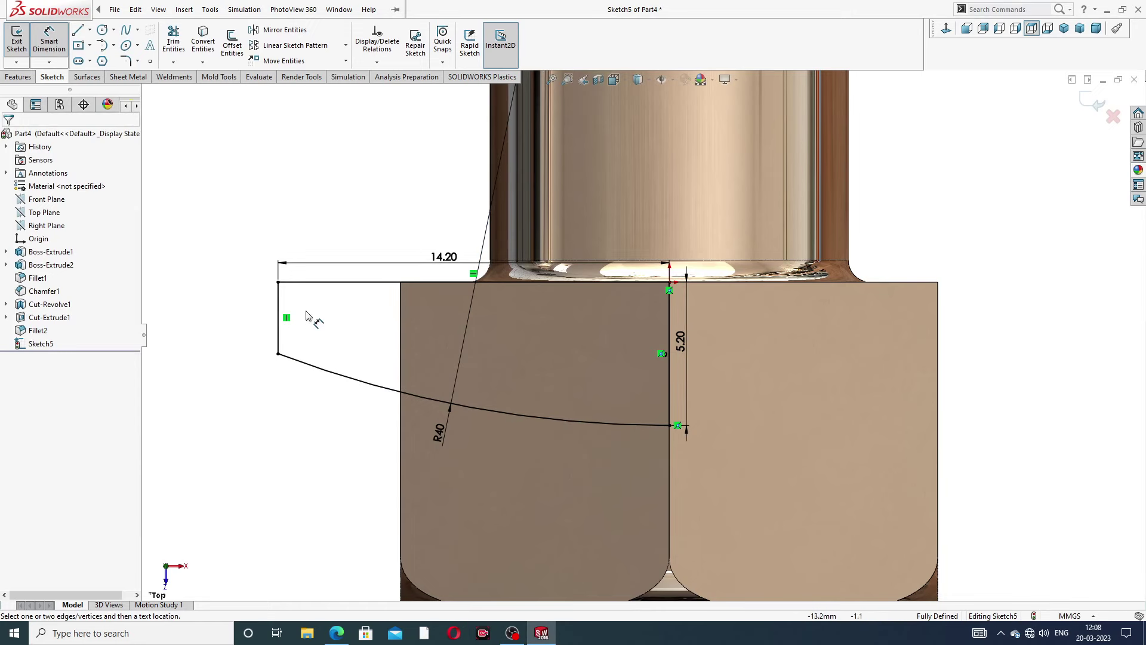
right_click(293, 210)
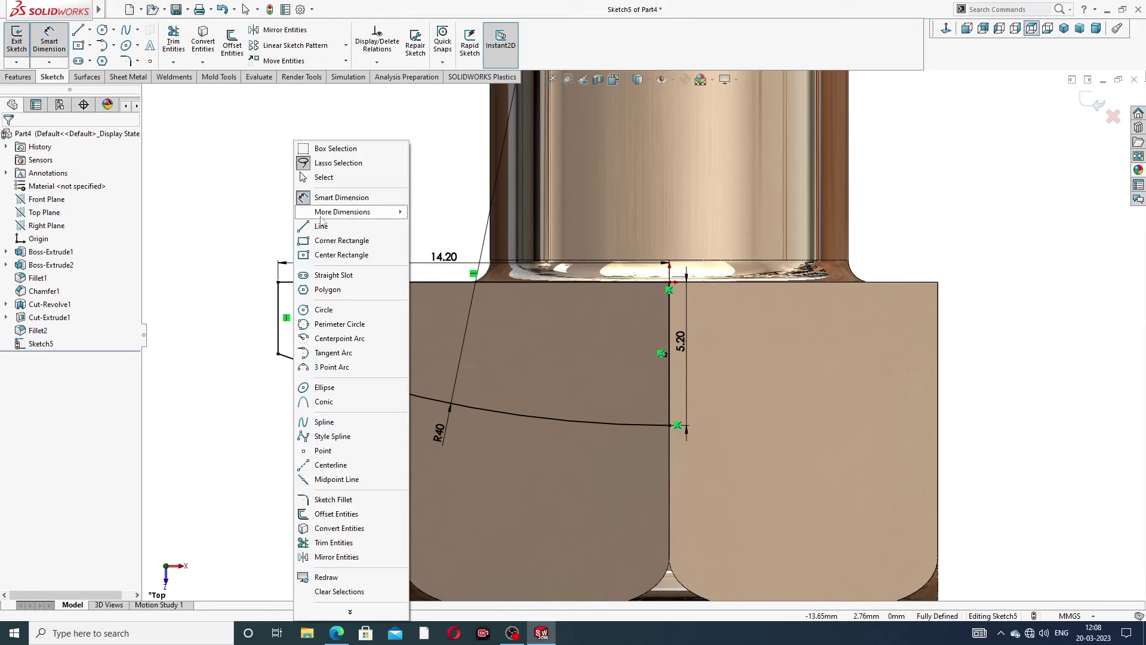
left_click(326, 177)
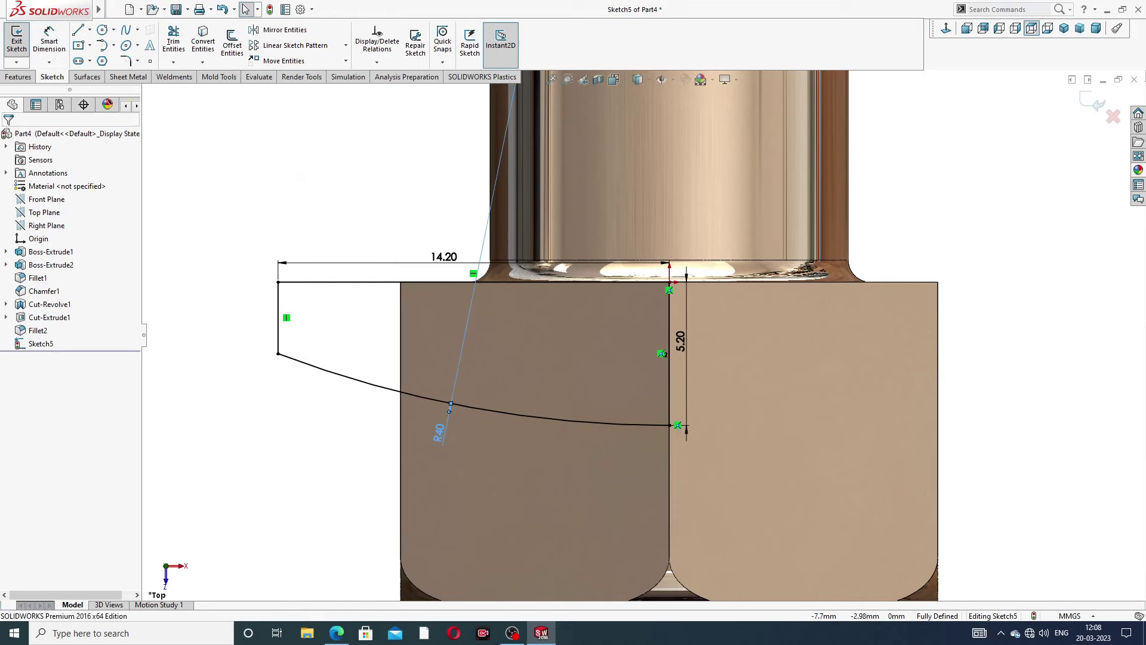
left_click(458, 373)
key("Delete")
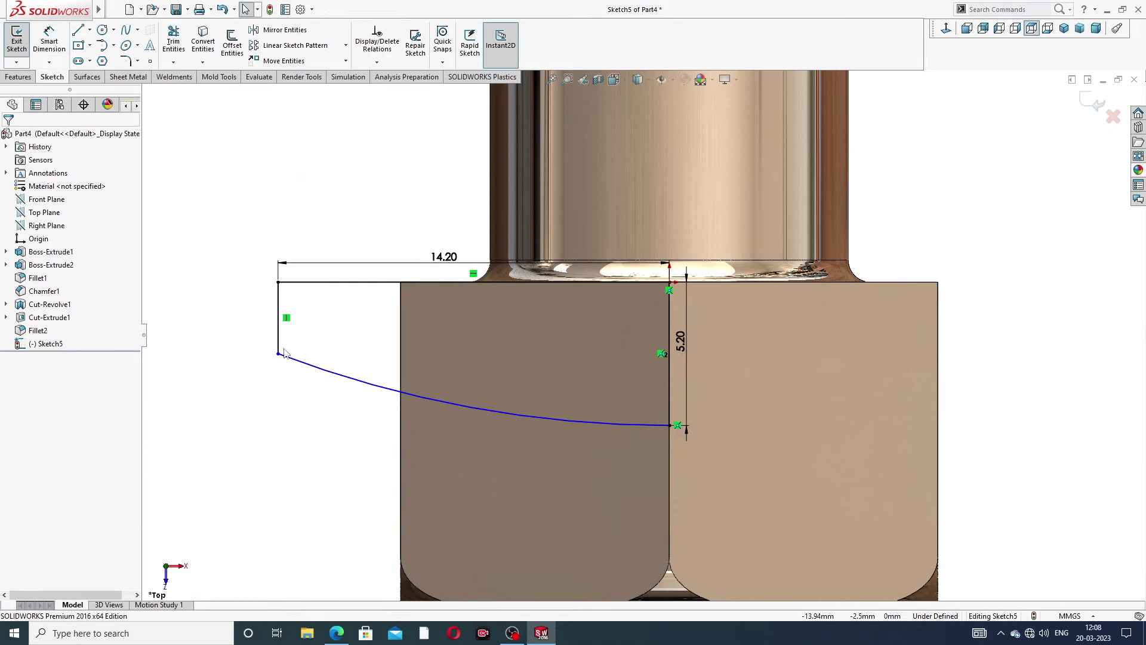
Dimension the short left edge to 0.80.
left_click(49, 40)
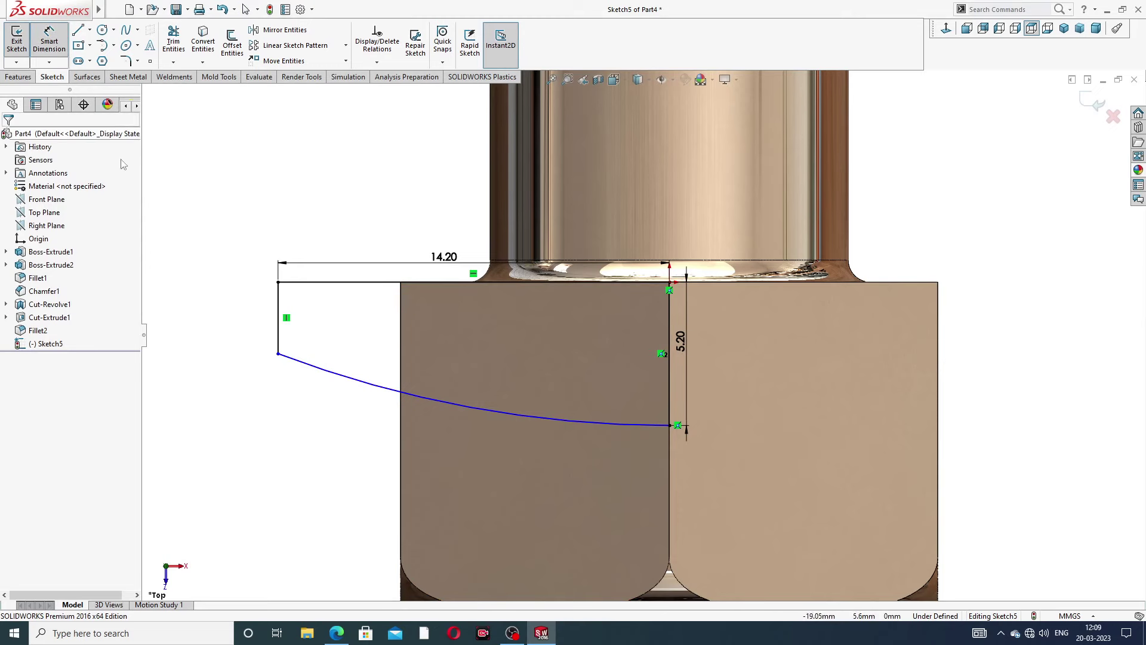
left_click(277, 298)
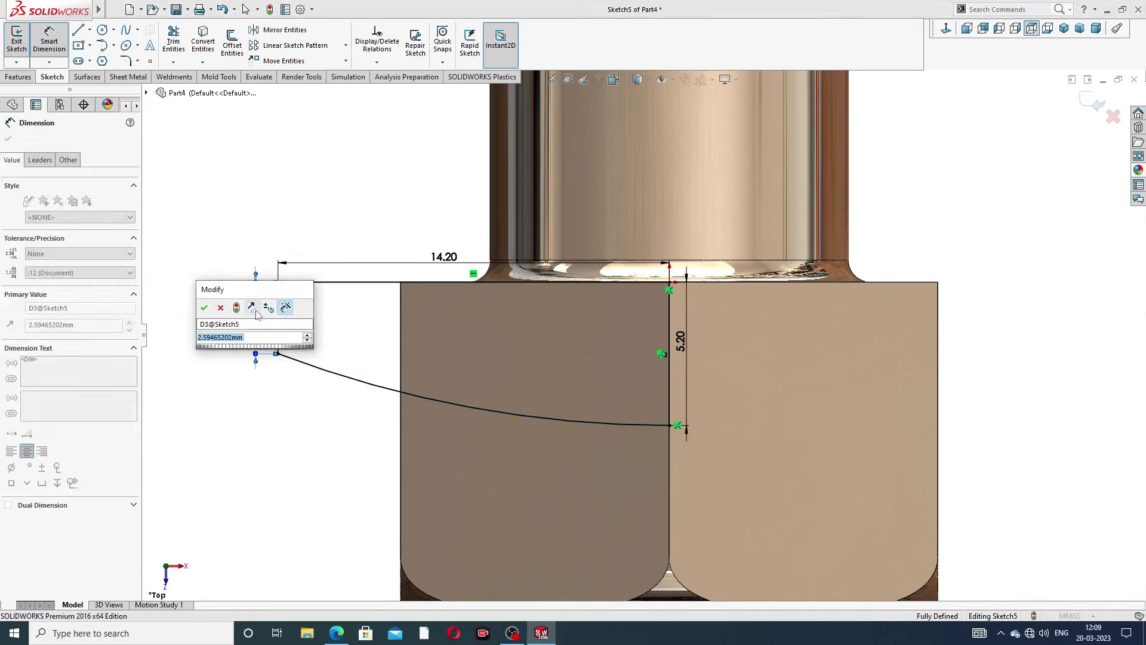
type("0.8")
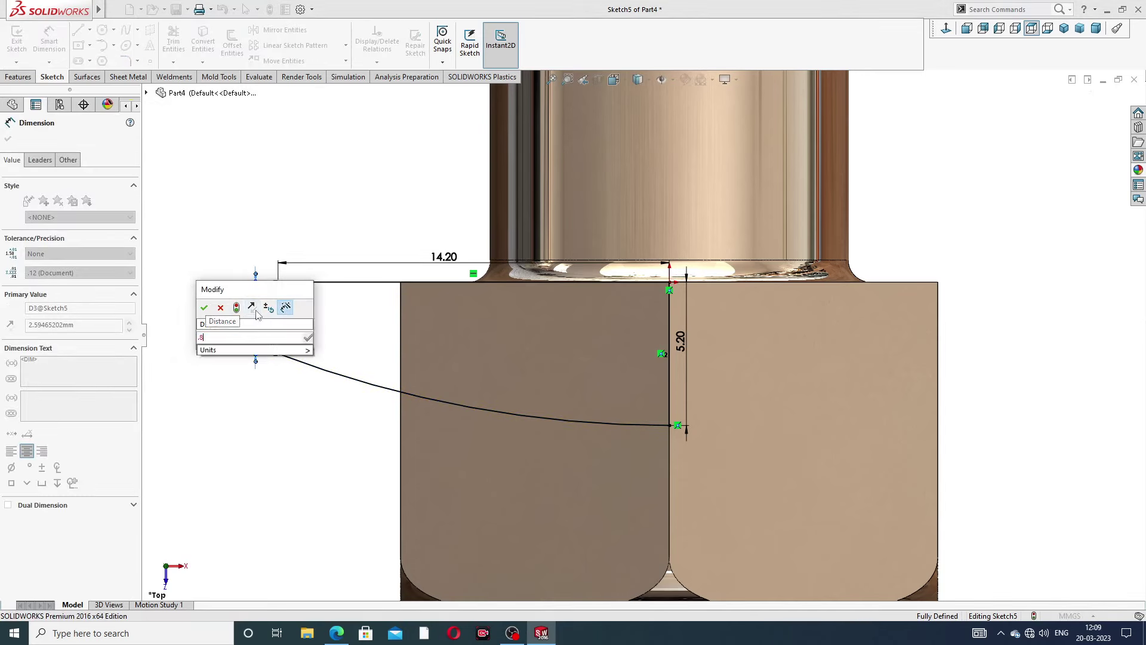
key("Return")
left_click(293, 199)
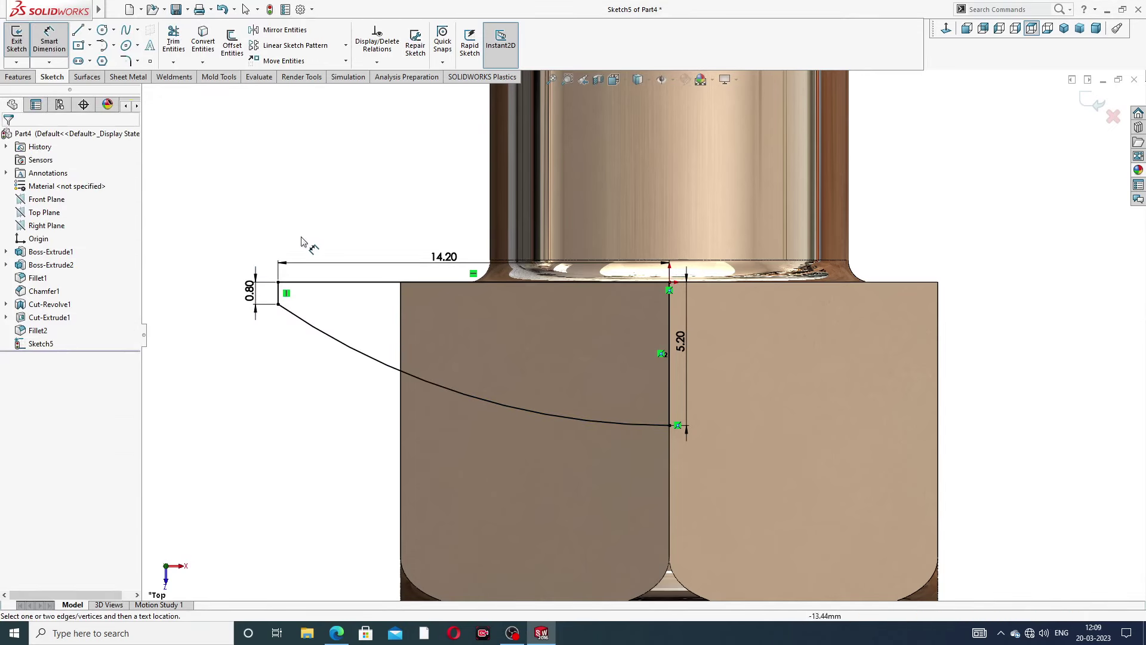
scroll(251, 308, "down", 2)
scroll(251, 308, "down", 3)
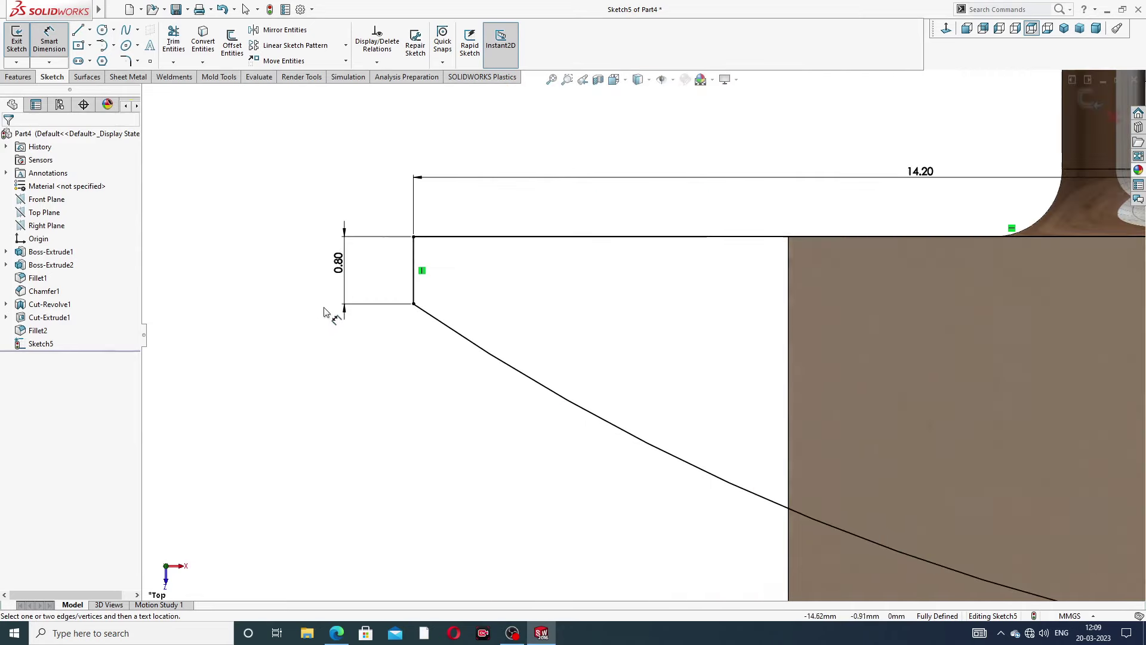
right_click(392, 137)
left_click(422, 171)
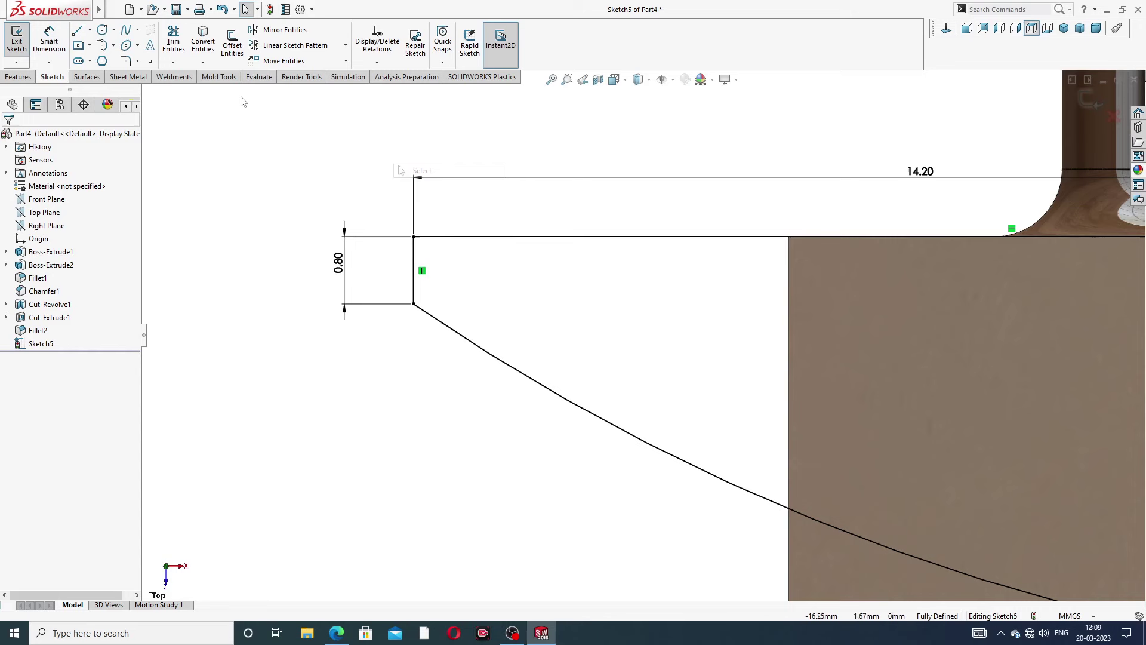
scroll(429, 301, "down", 2)
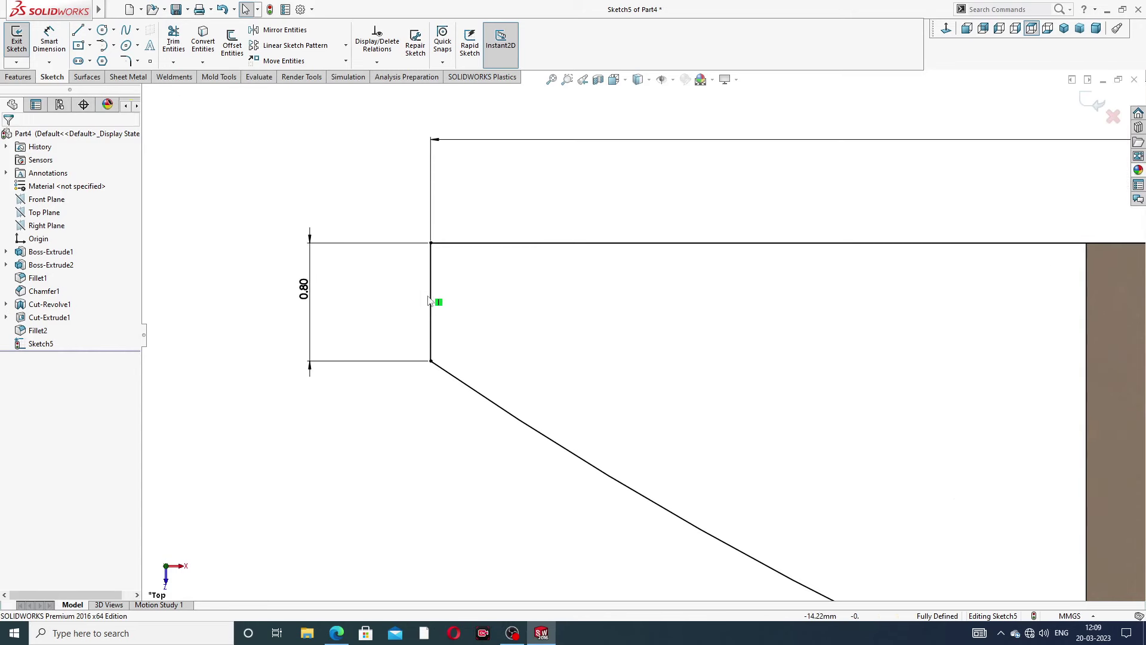
left_click(431, 303)
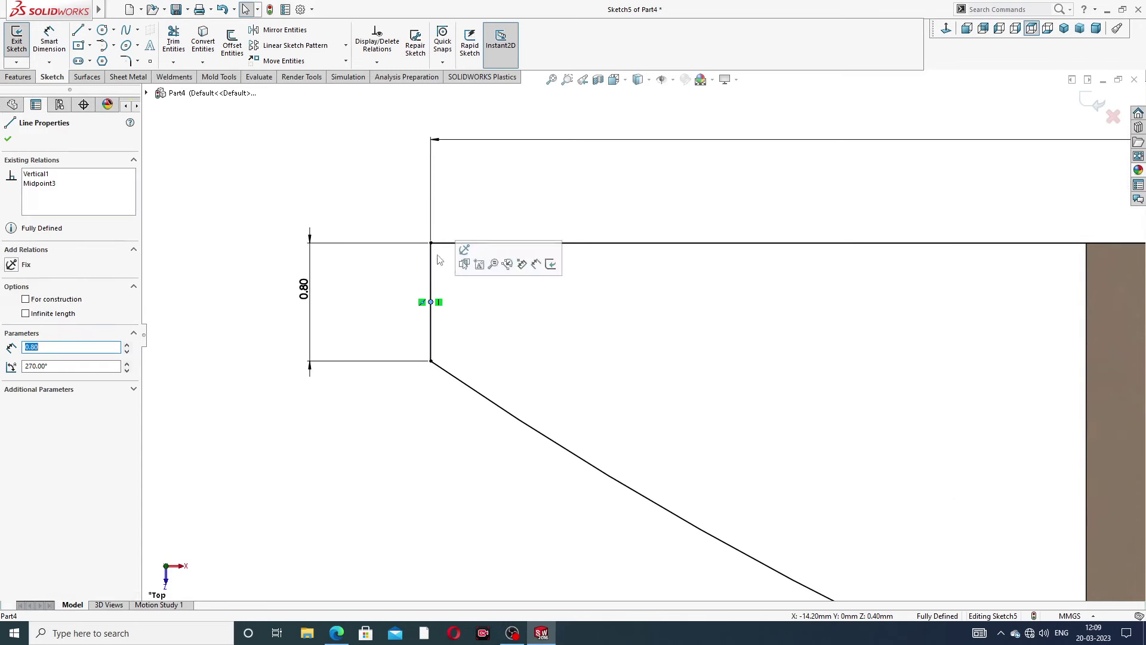
key("Escape")
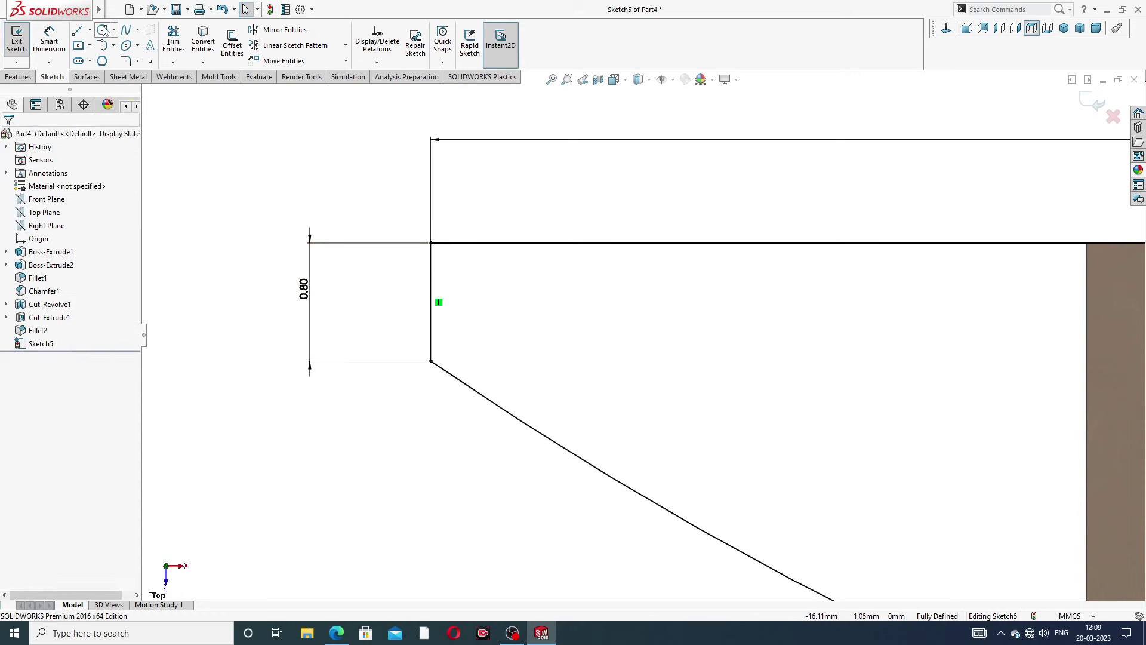
Draw a radius 0.40 circle centred on the left line's midpoint.
left_click(103, 30)
left_click(431, 302)
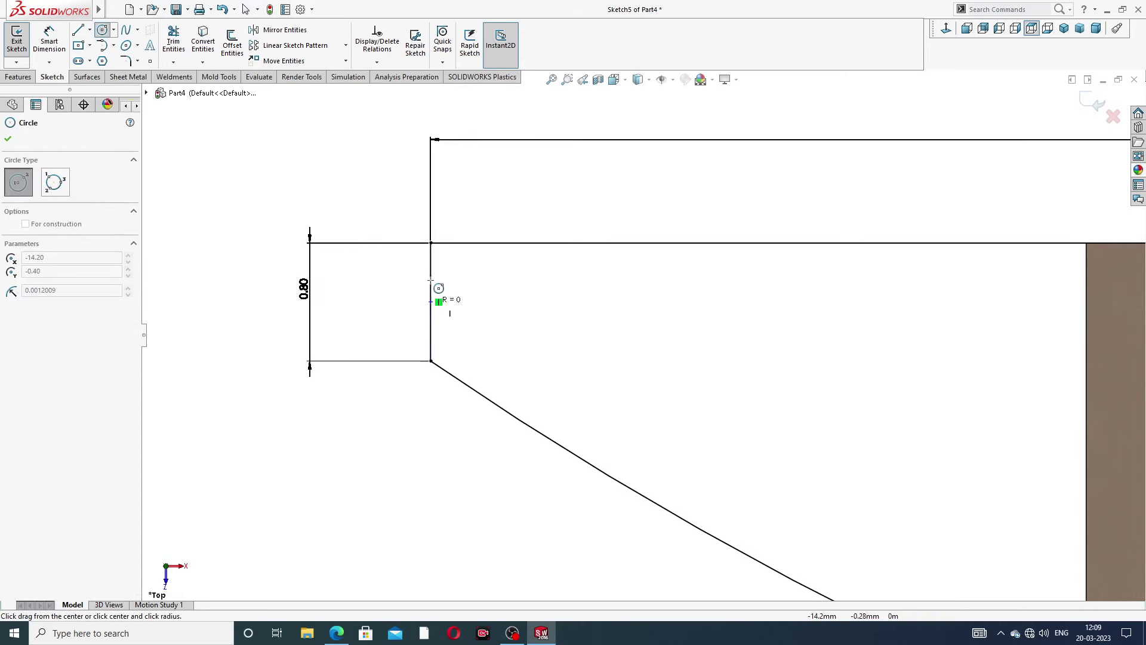
left_click(431, 243)
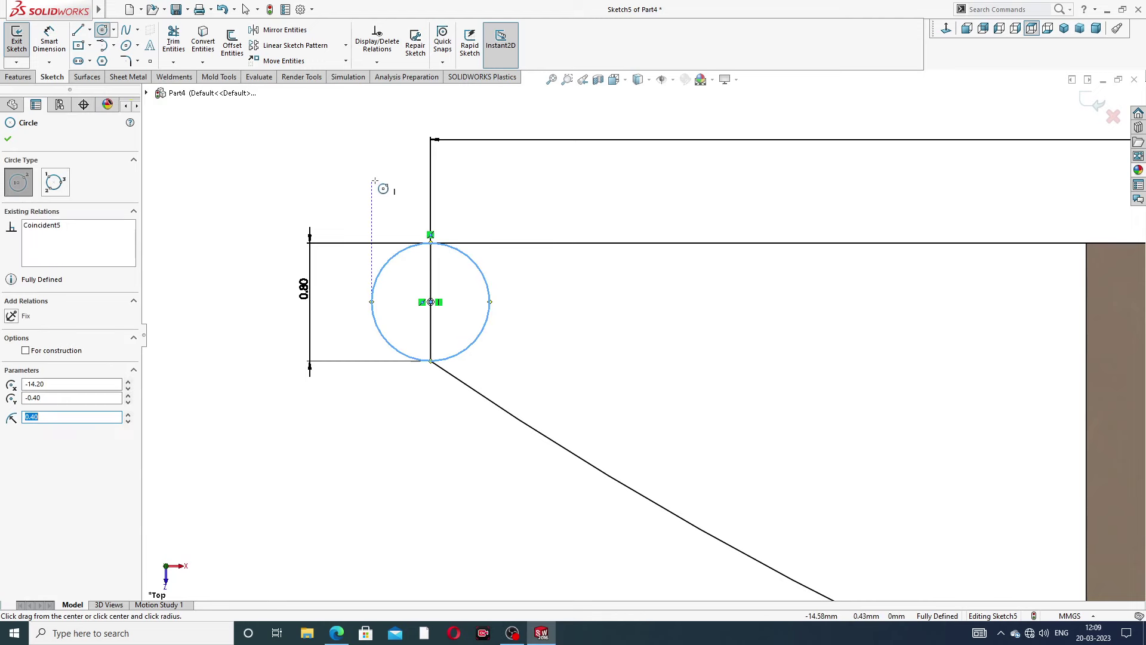
right_click(408, 197)
left_click(421, 191)
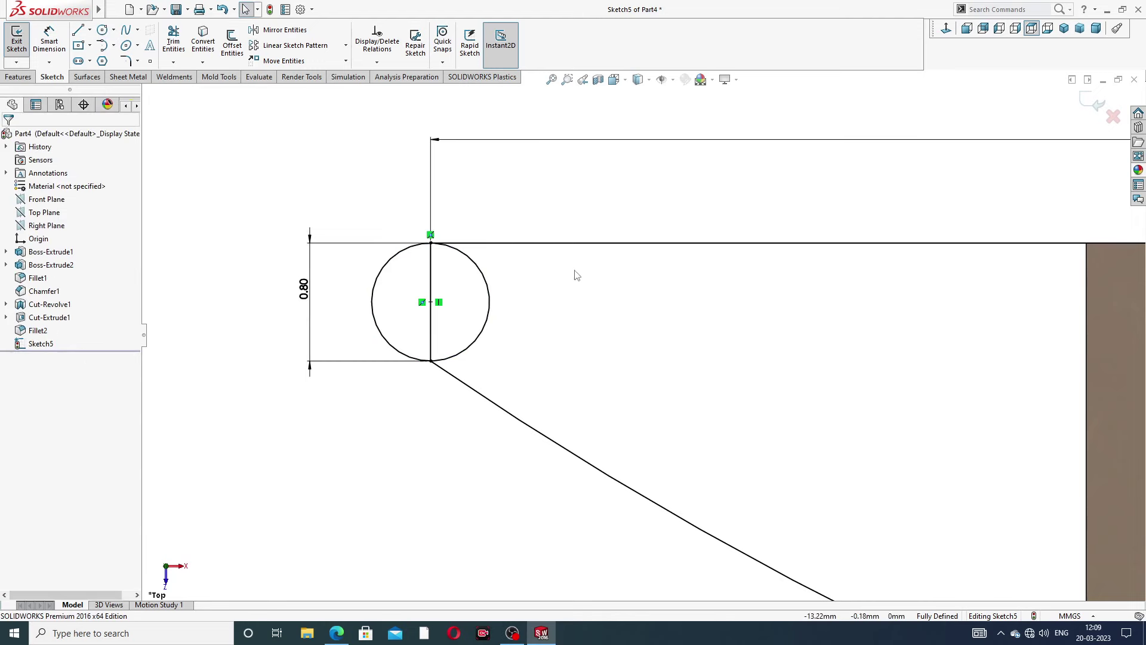
scroll(925, 354, "up", 3)
scroll(930, 352, "up", 2)
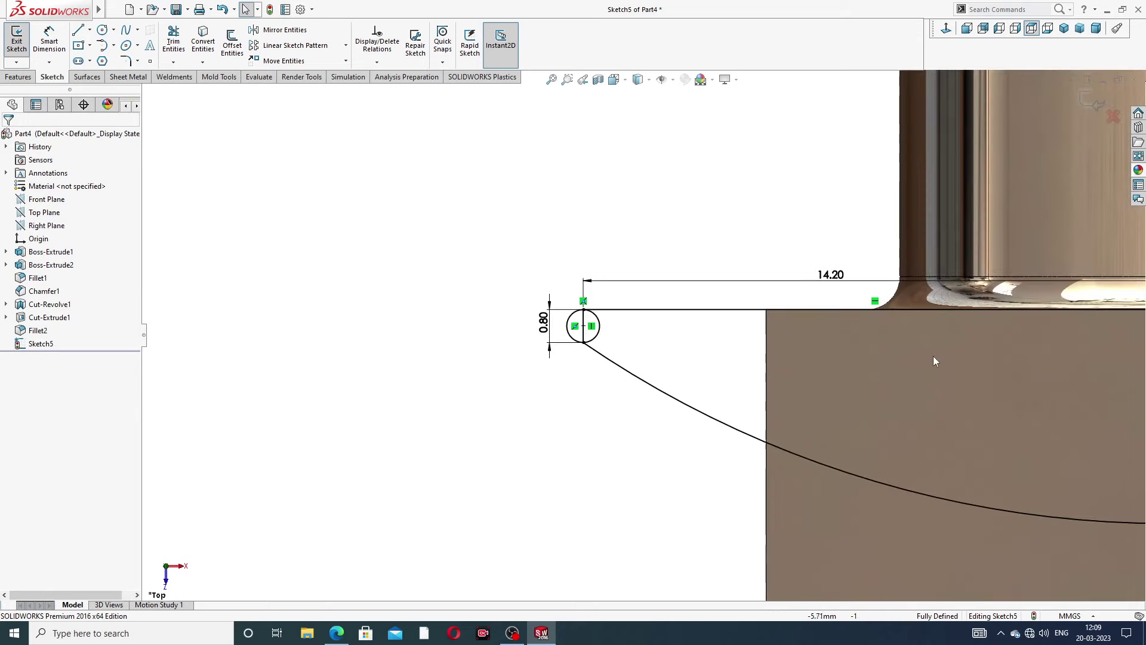
scroll(949, 351, "up", 1)
scroll(912, 388, "up", 1)
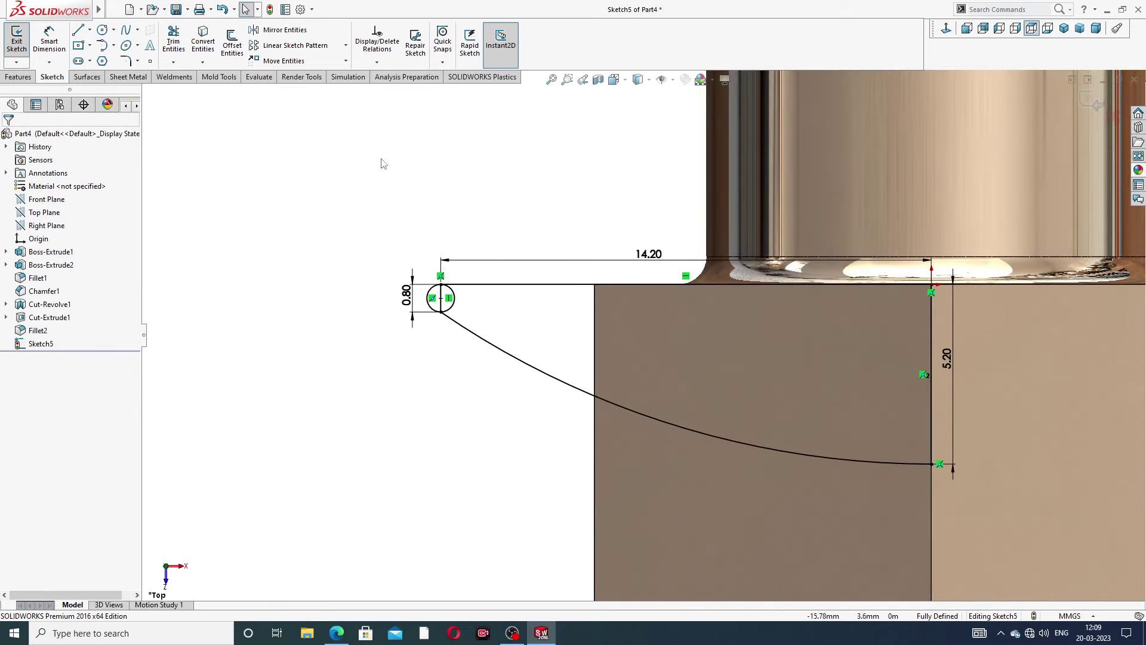
left_click(18, 77)
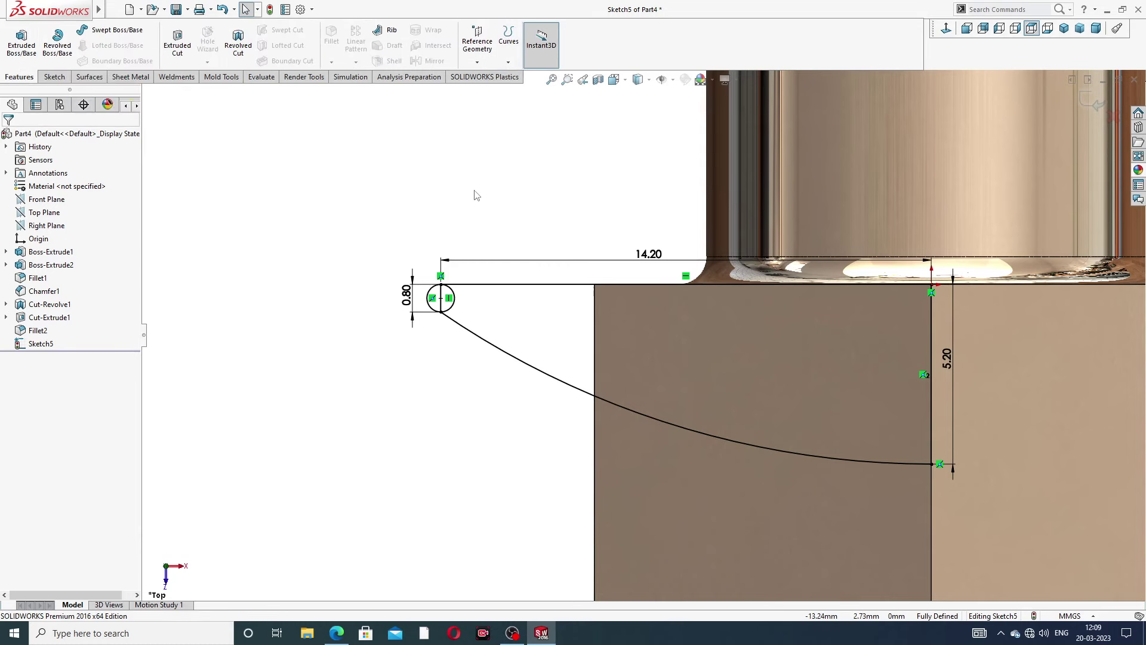
Start a revolve with the 5.20 vertical line (Line3) as its axis.
left_click(57, 45)
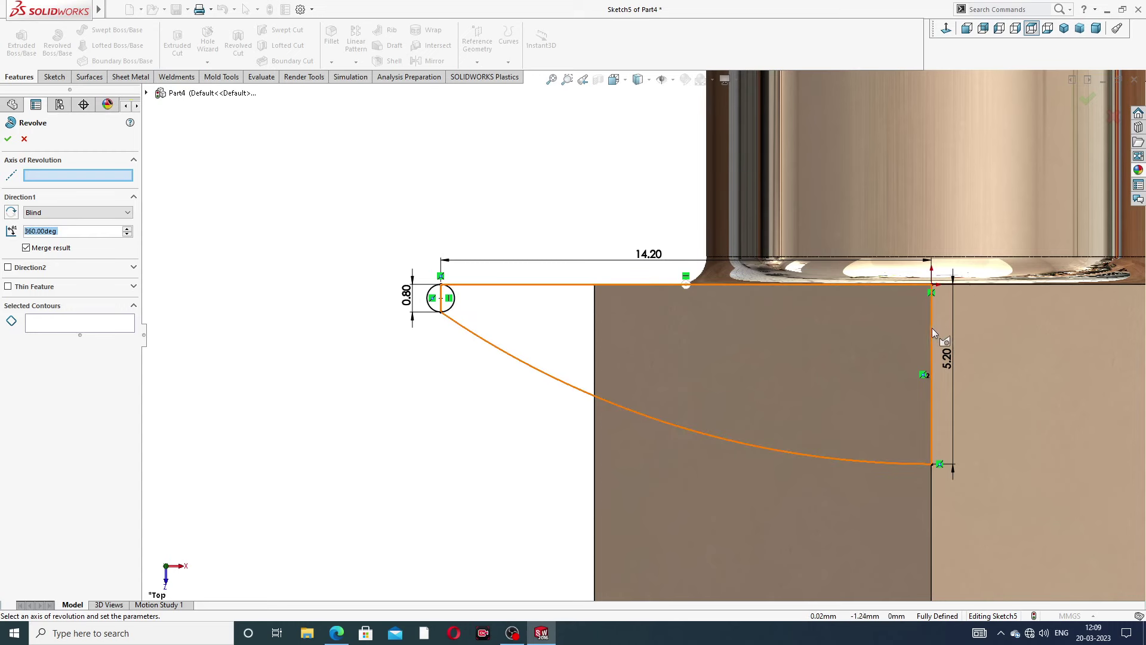
left_click(933, 362)
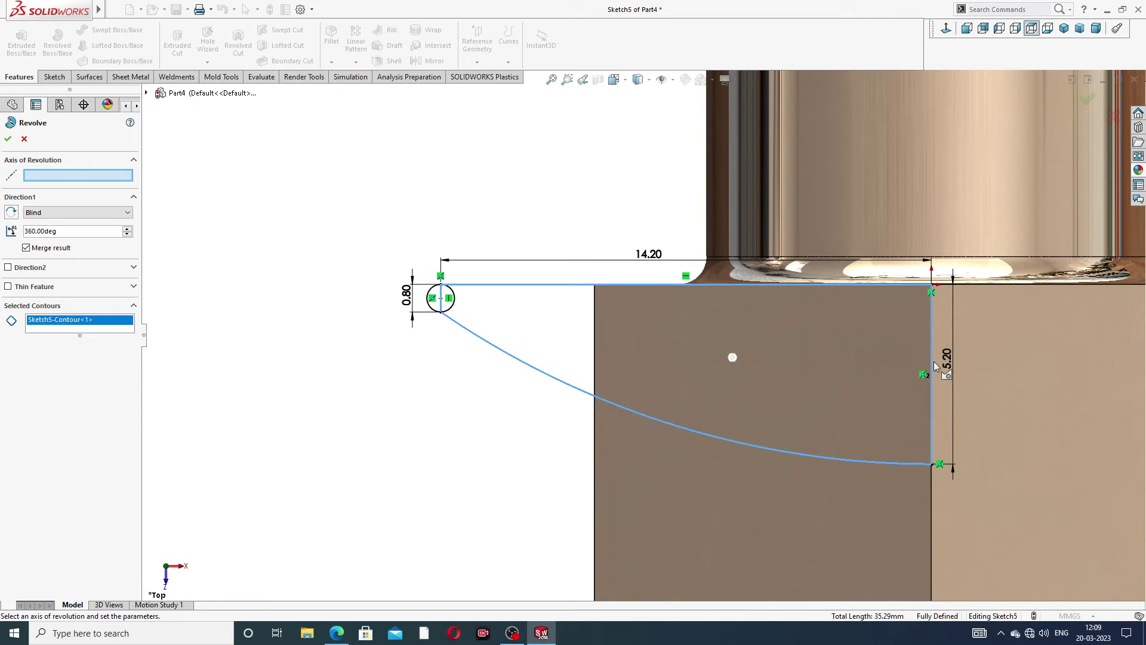
right_click(81, 322)
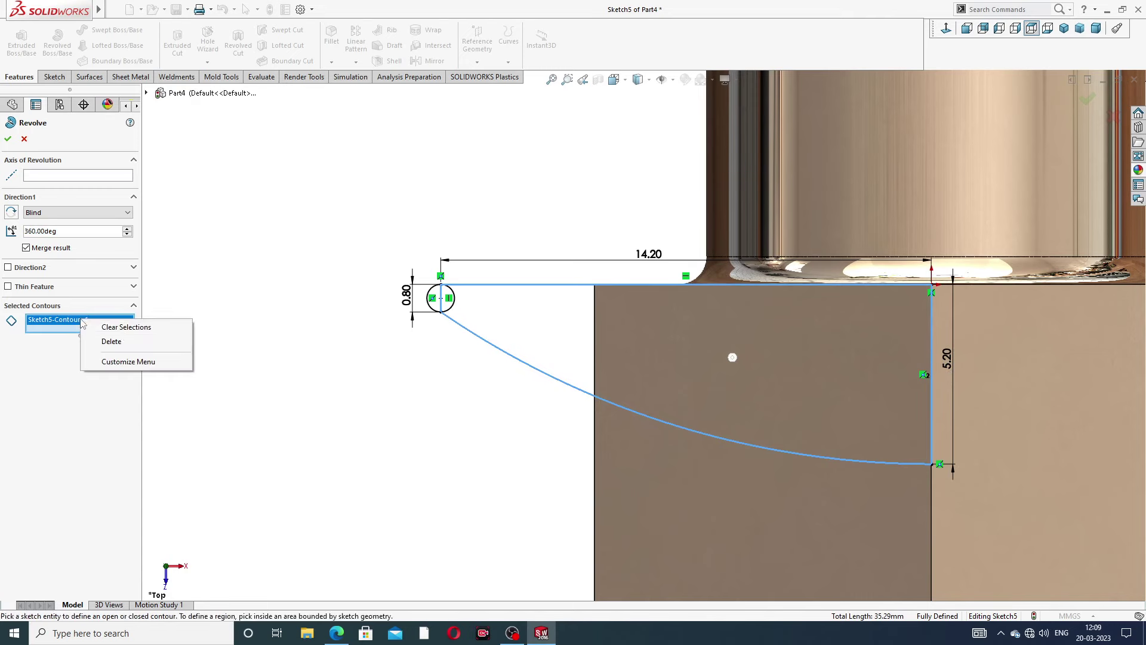
left_click(121, 329)
left_click(78, 176)
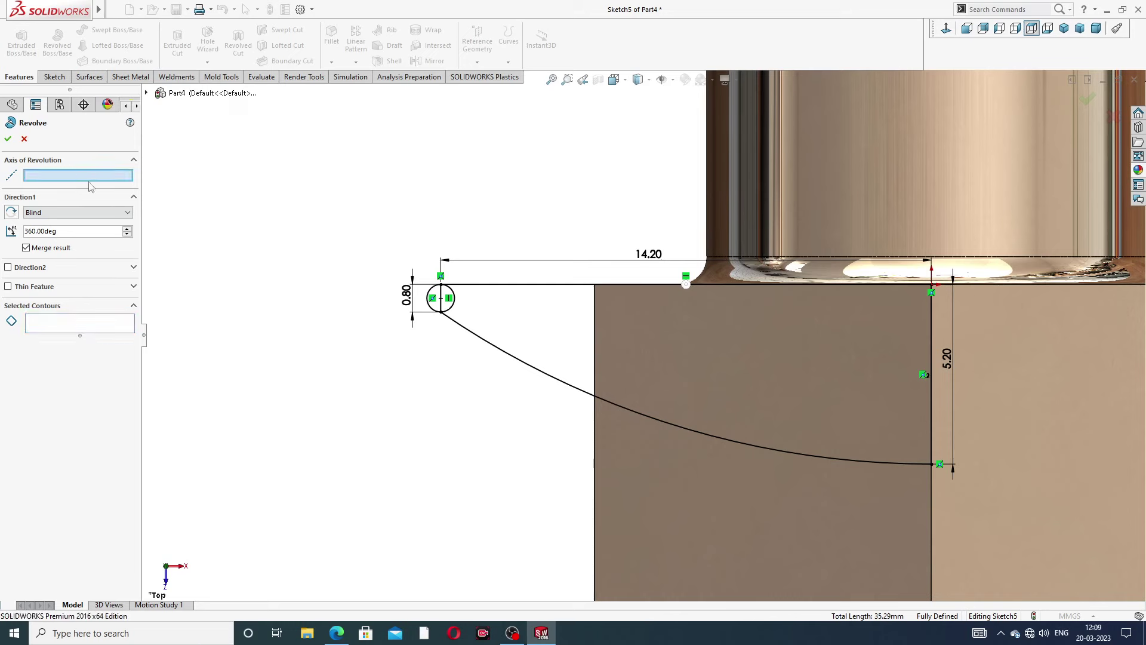
left_click(932, 317)
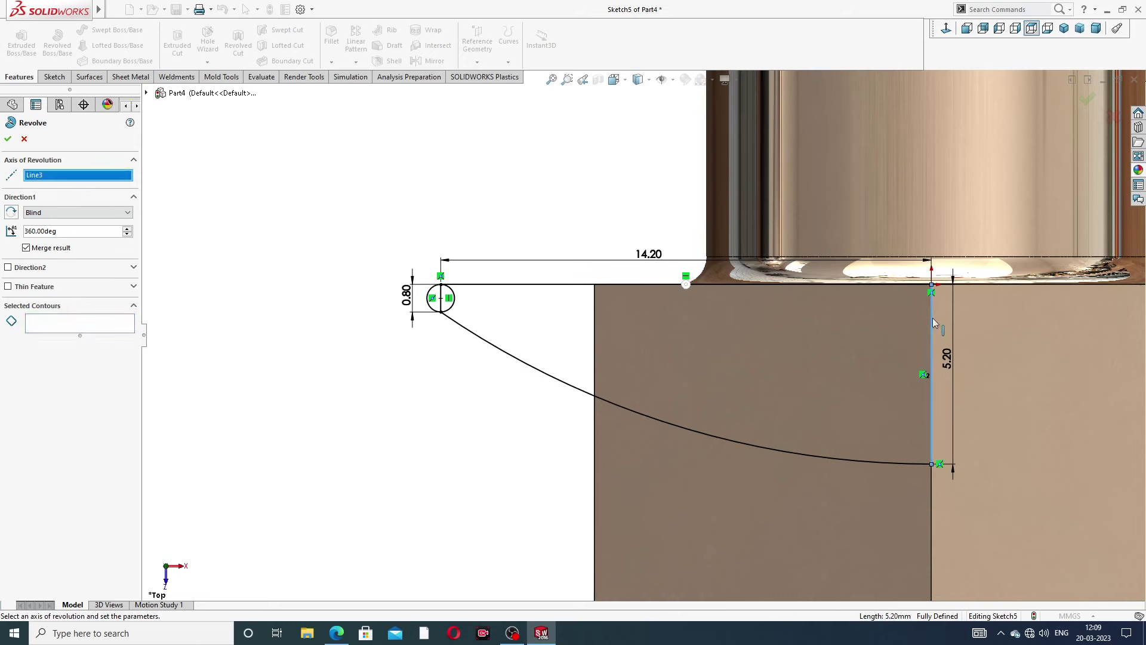
Revolve Sketch5 regions 1–3, profile plus circle halves, 360° into the flange.
left_click(72, 327)
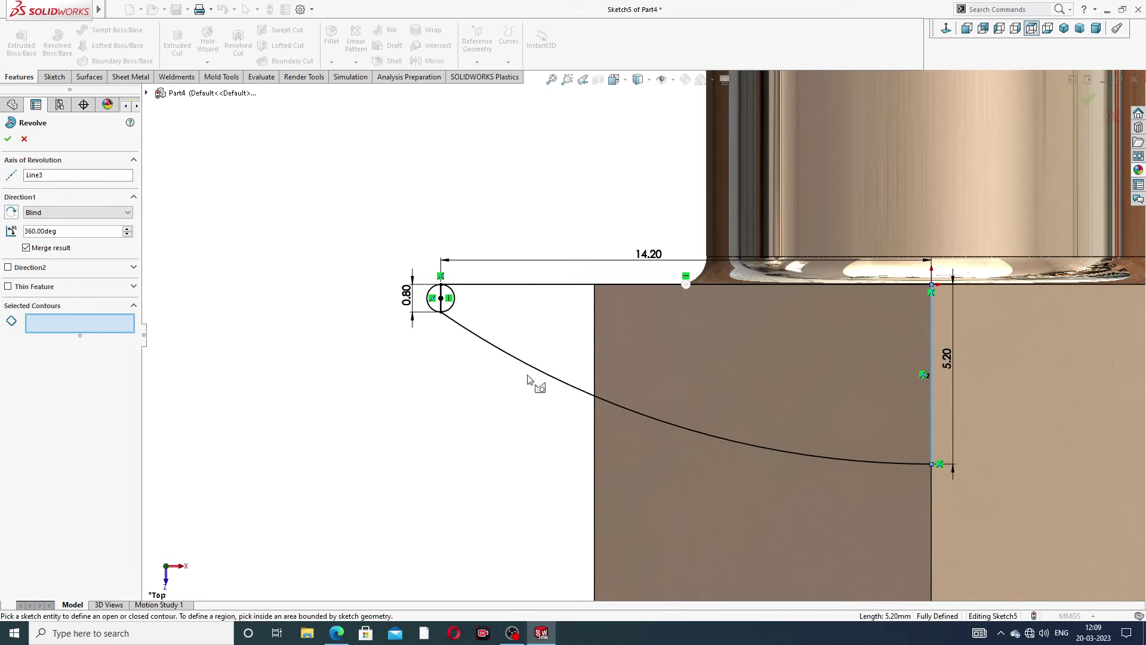
left_click(549, 315)
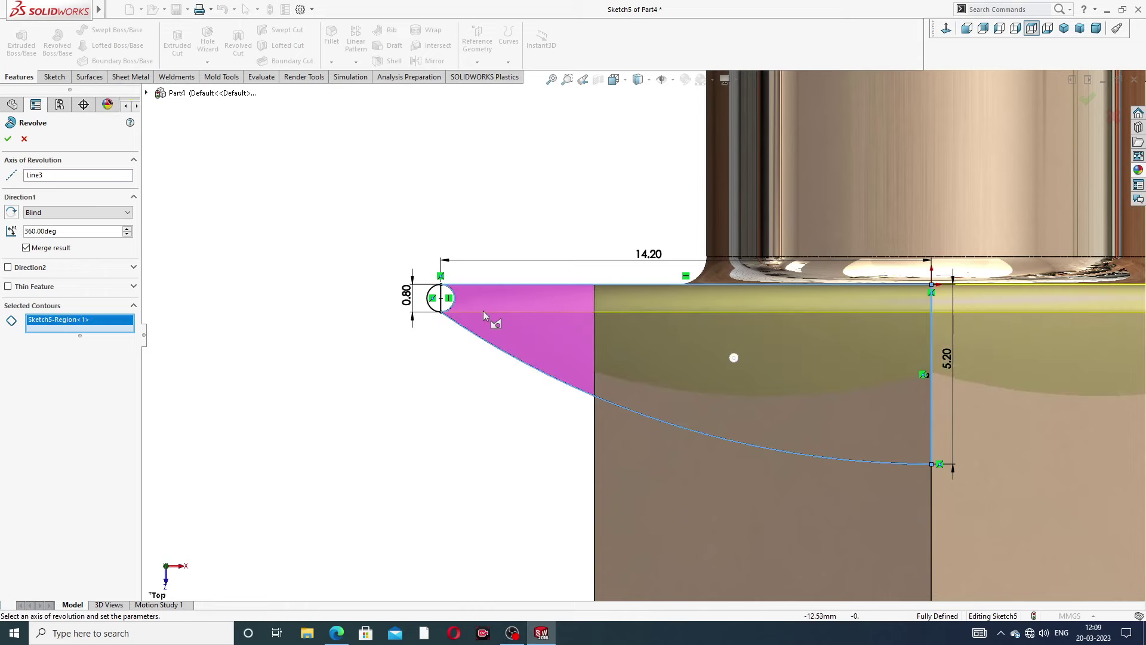
scroll(481, 310, "down", 2)
scroll(480, 311, "down", 4)
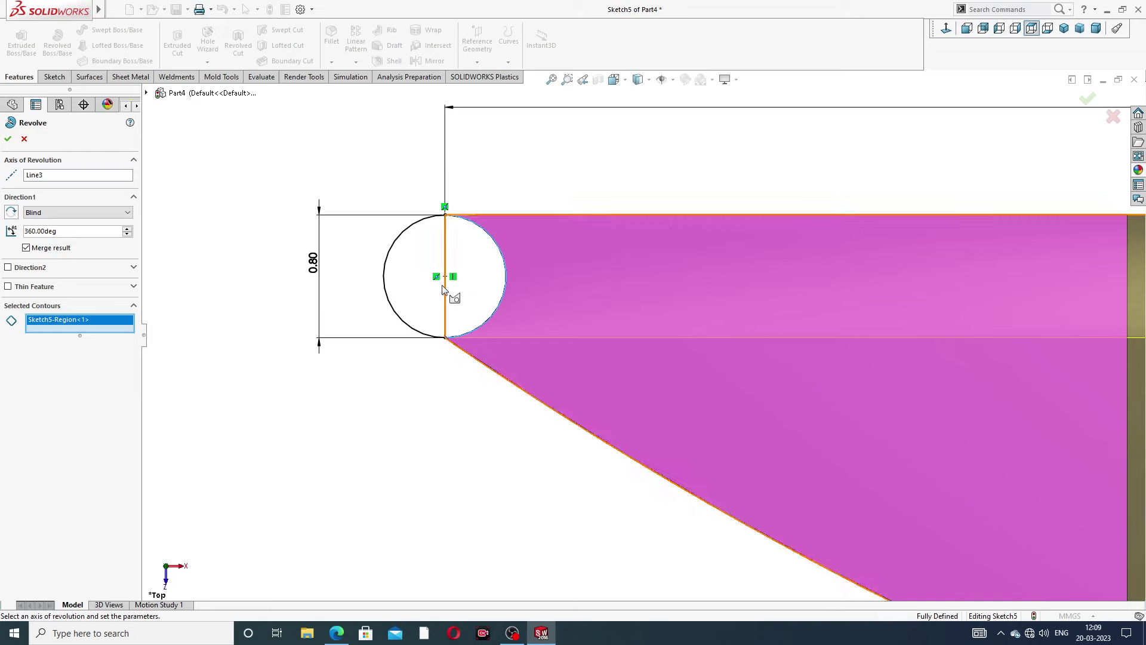
left_click(464, 258)
scroll(443, 256, "up", 2)
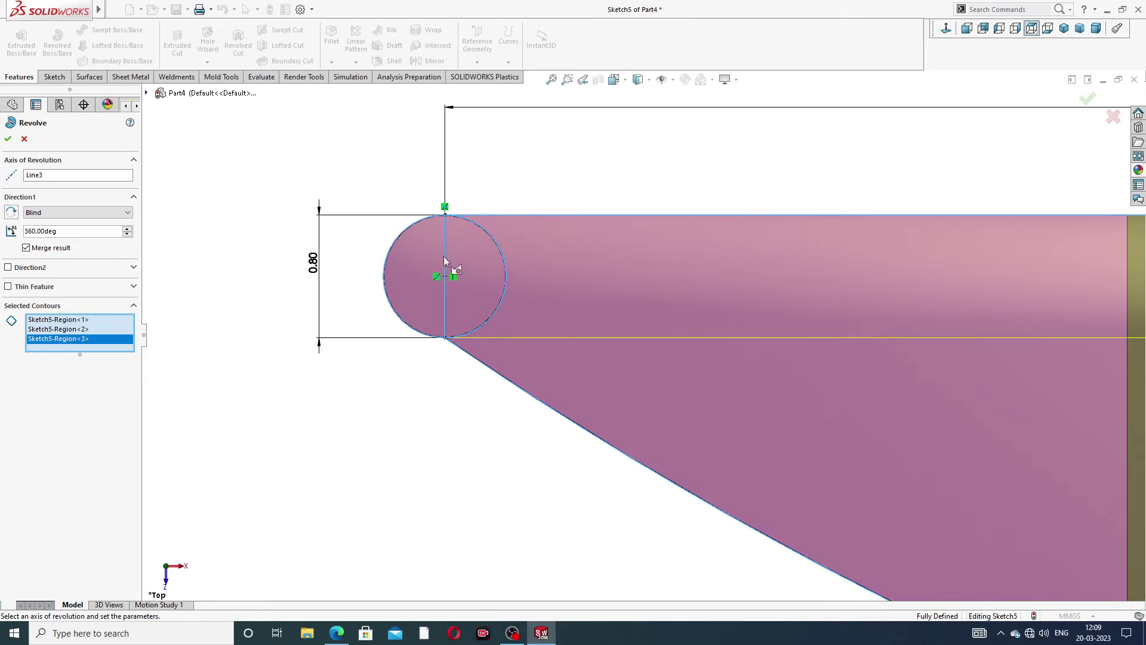
scroll(668, 307, "up", 3)
left_click(667, 307)
scroll(743, 341, "up", 2)
mouse_move(868, 348)
middle_mouse_down()
mouse_move(919, 470)
mouse_move(929, 433)
middle_mouse_up()
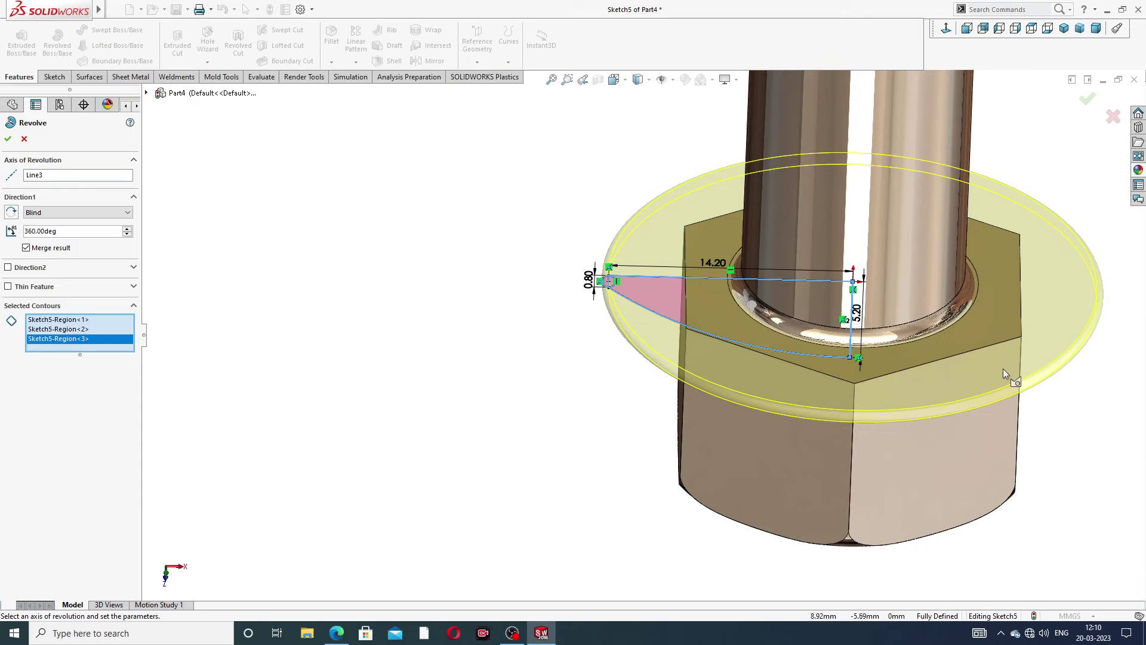
scroll(1004, 373, "down", 1)
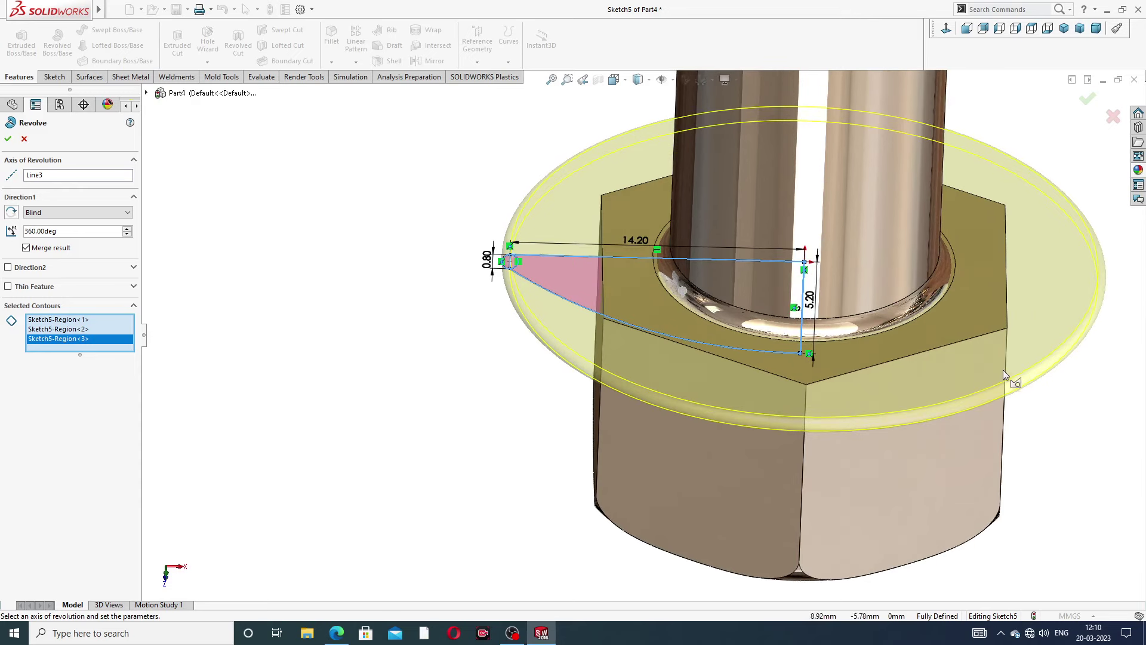
left_click(9, 139)
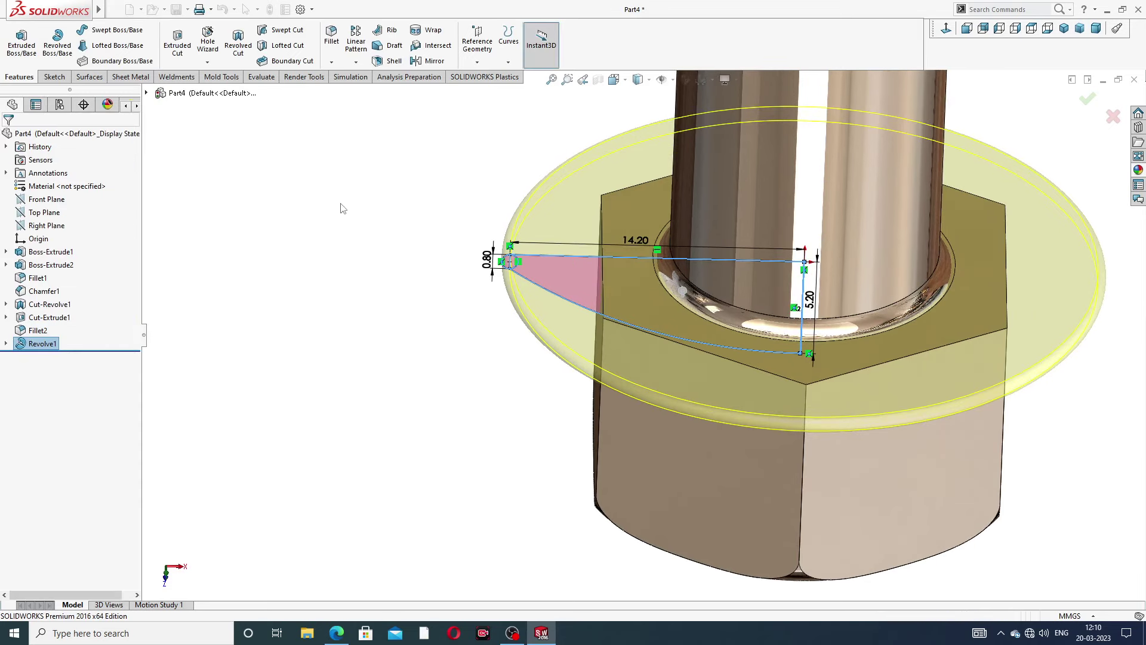
Start a fillet and pick the first two hex edges where the head meets the flange.
scroll(762, 306, "up", 2)
scroll(745, 280, "up", 2)
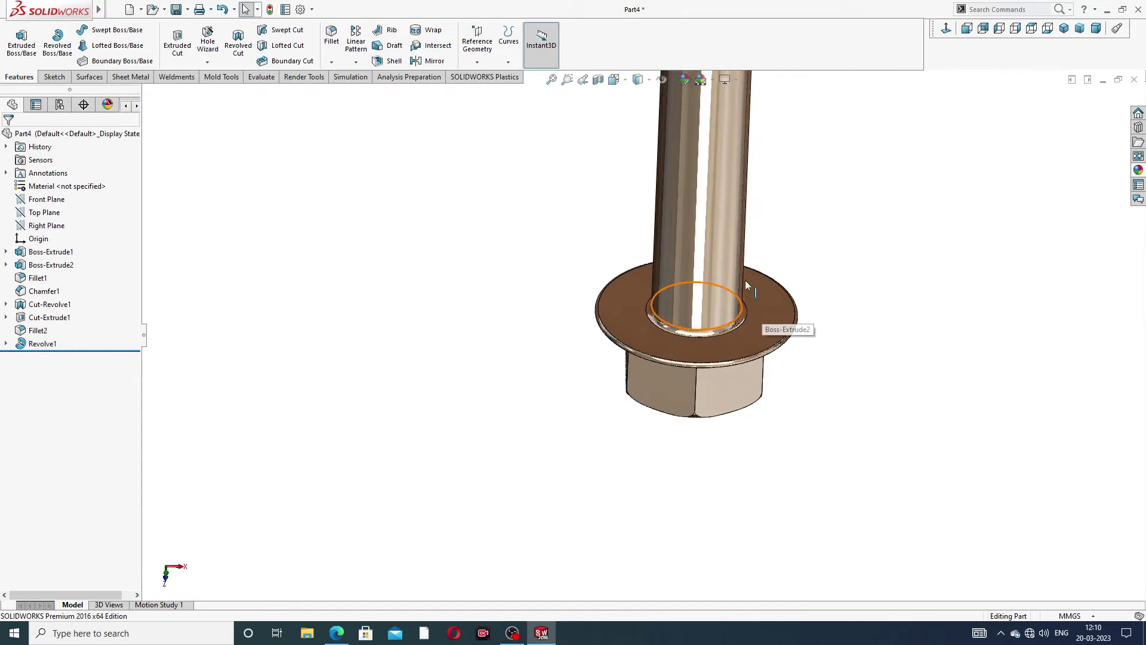
mouse_move(745, 281)
middle_mouse_down()
mouse_move(775, 218)
mouse_move(737, 299)
mouse_move(778, 305)
middle_mouse_up()
scroll(588, 221, "down", 3)
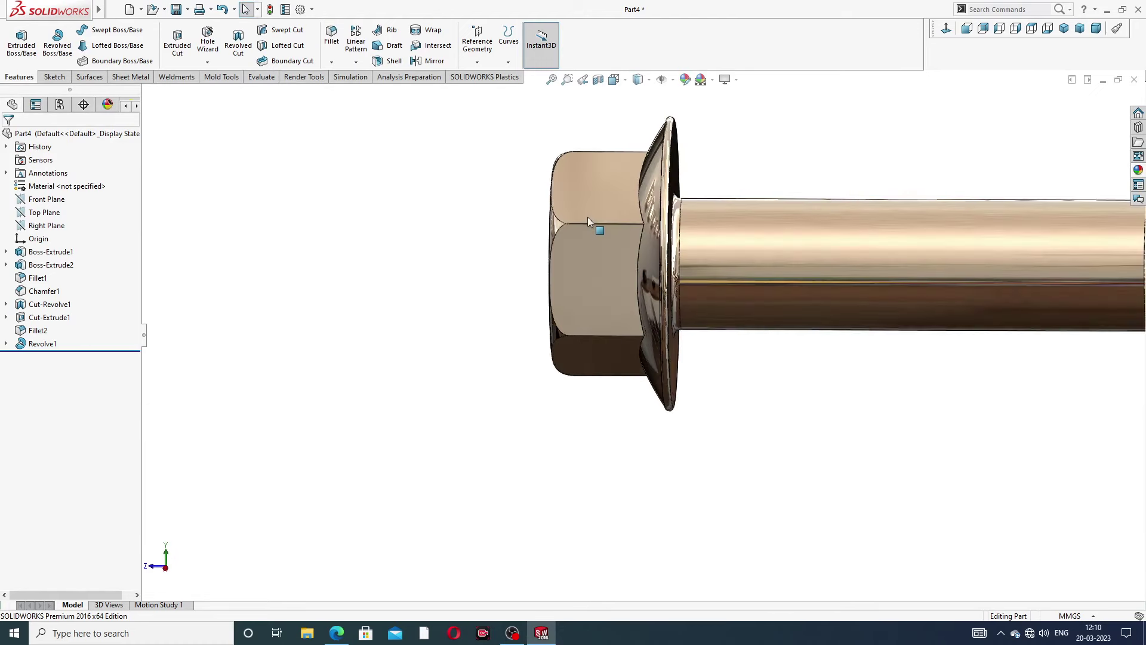
scroll(588, 217, "down", 1)
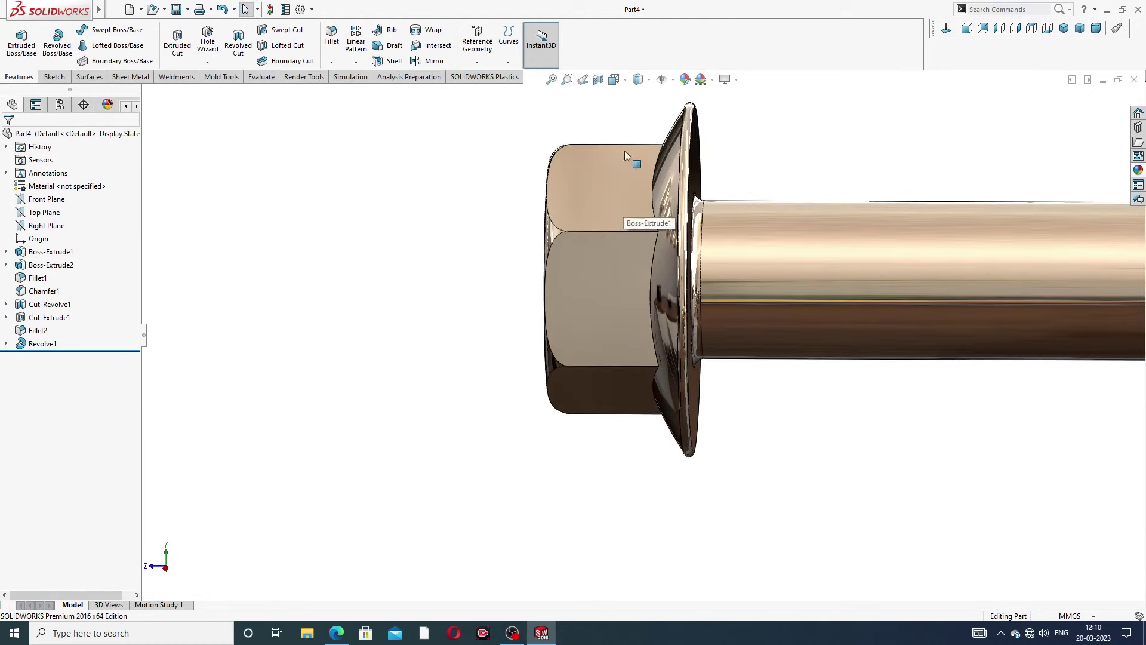
left_click(331, 43)
scroll(696, 212, "down", 1)
scroll(673, 224, "down", 2)
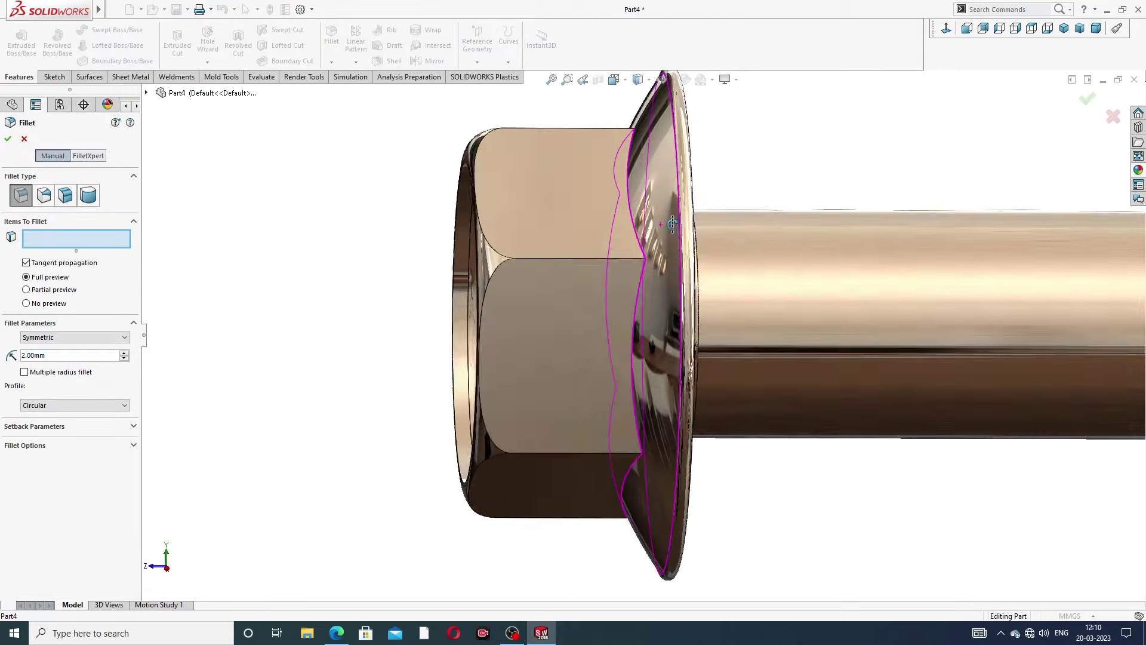
middle_click_drag(672, 224, 657, 218)
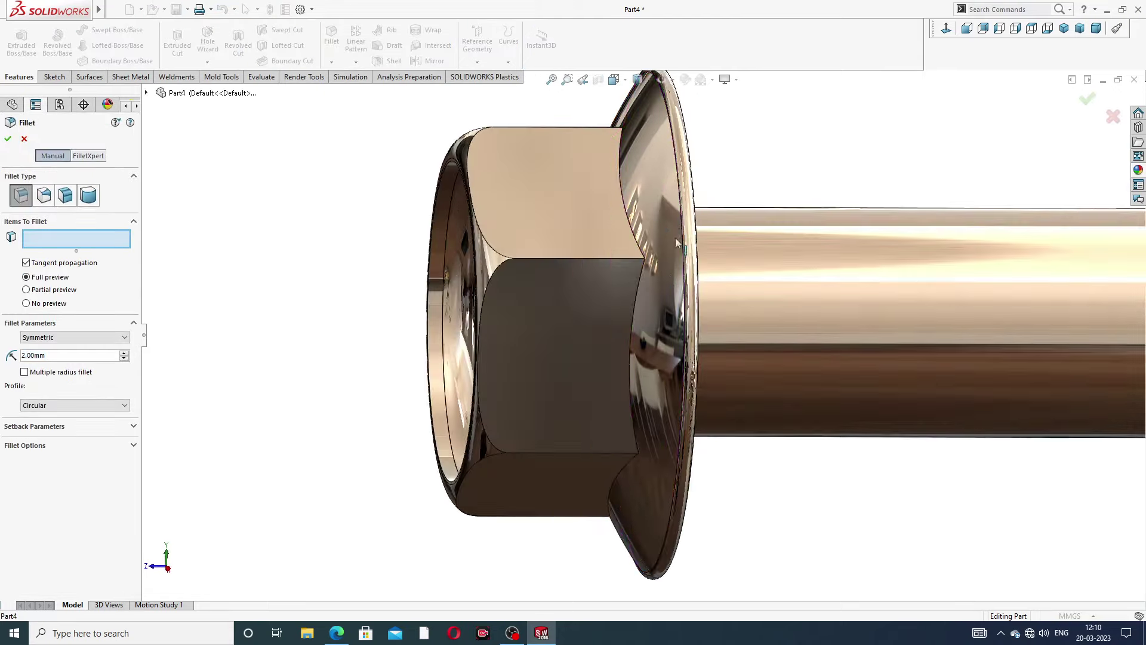
left_click(626, 213)
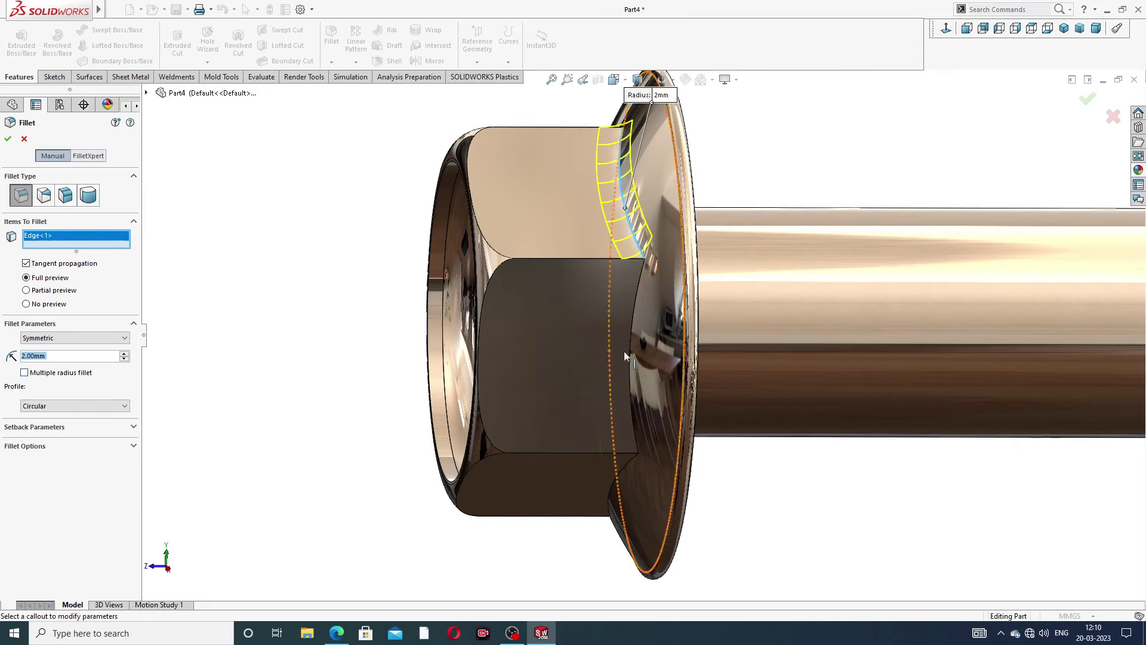
left_click(633, 328)
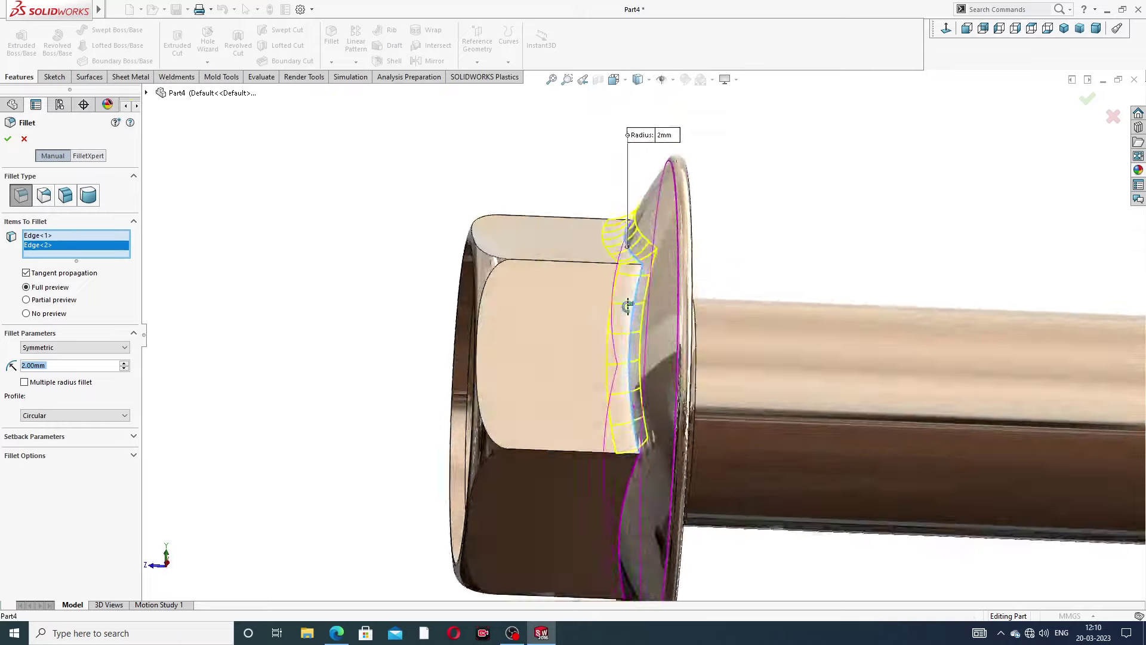
Add the remaining four hex edges and apply the 2 mm fillet.
middle_click_drag(633, 382, 642, 418)
left_click(640, 487)
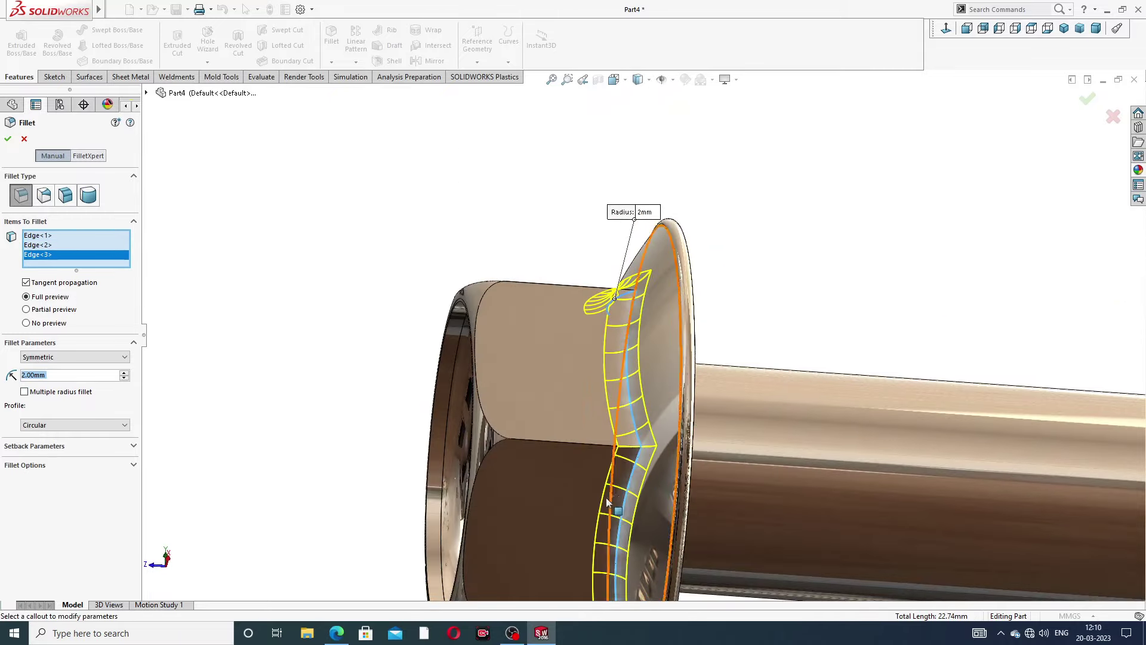
scroll(591, 493, "up", 3)
scroll(590, 493, "up", 3)
middle_click_drag(615, 488, 644, 425)
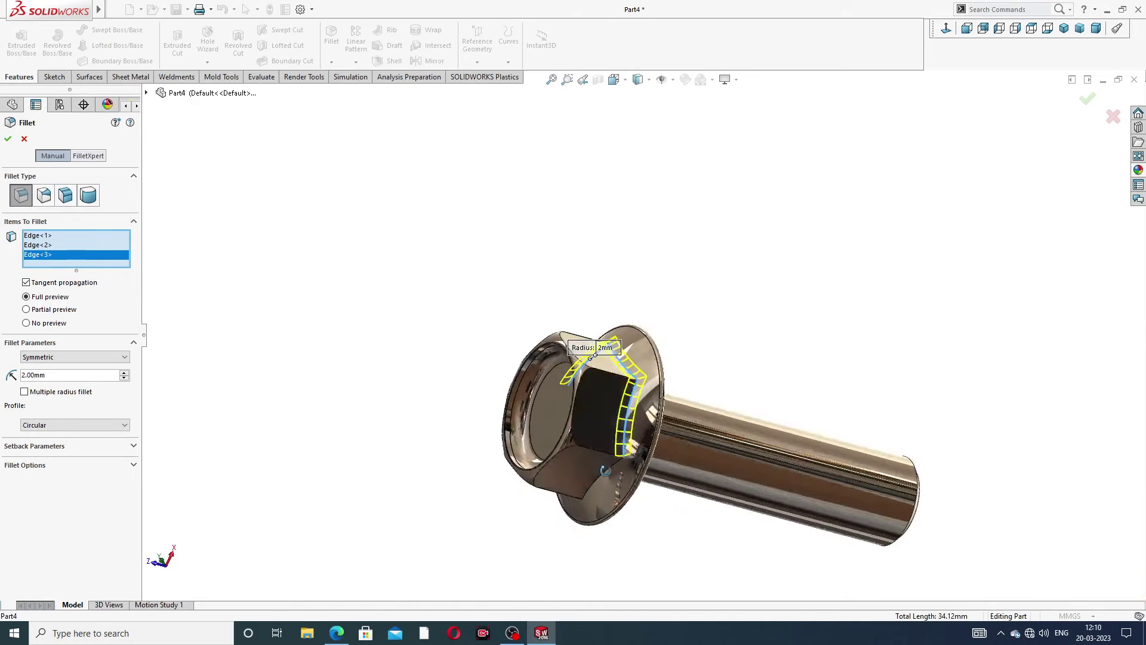
left_click(643, 426)
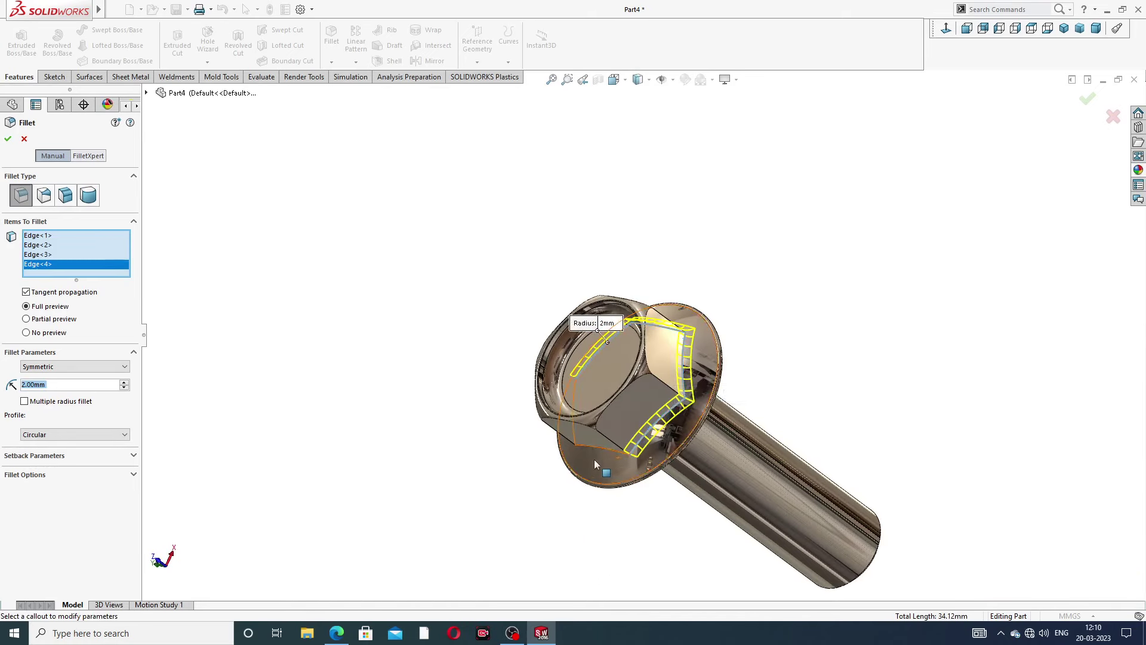
scroll(640, 421, "down", 3)
left_click(638, 418)
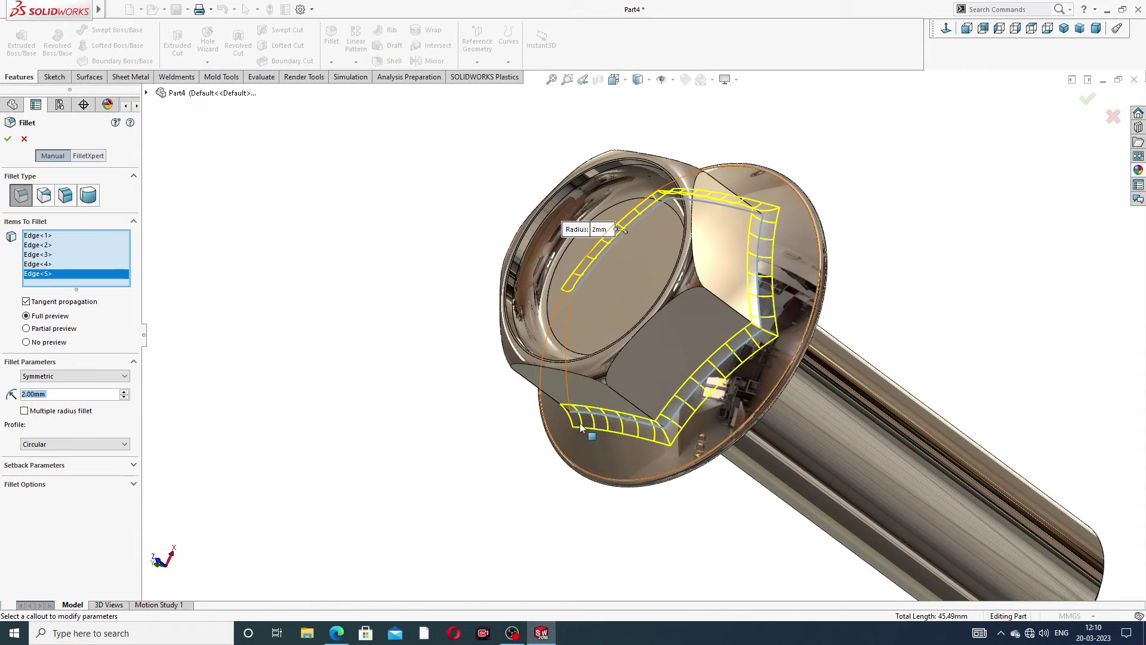
middle_click_drag(638, 418, 685, 402)
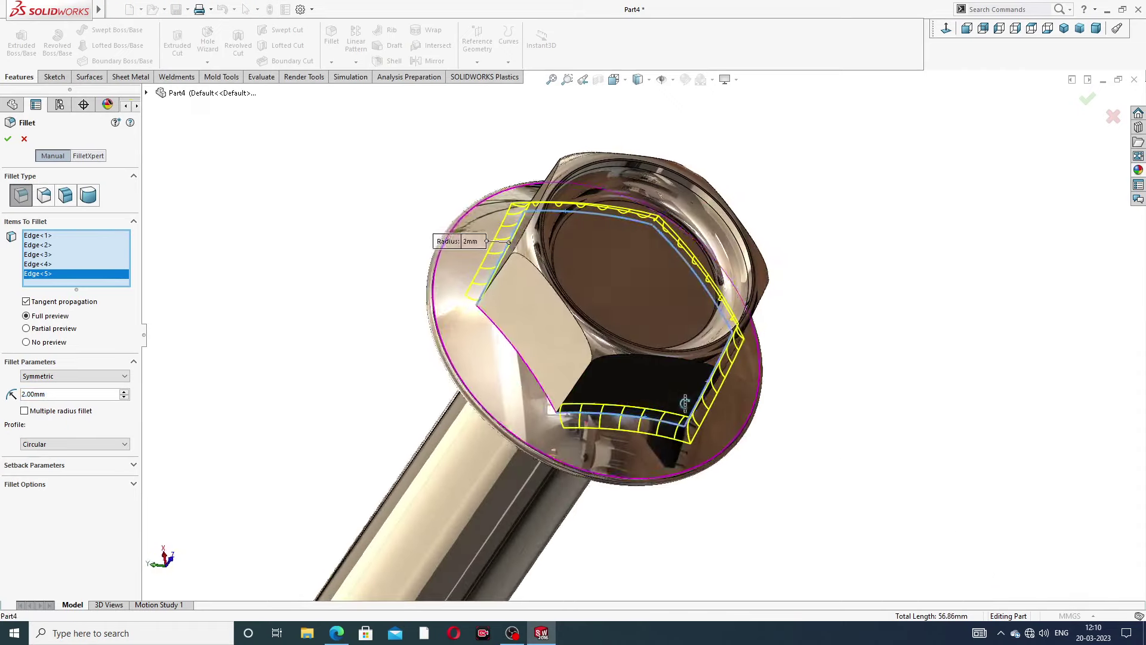
left_click(519, 356)
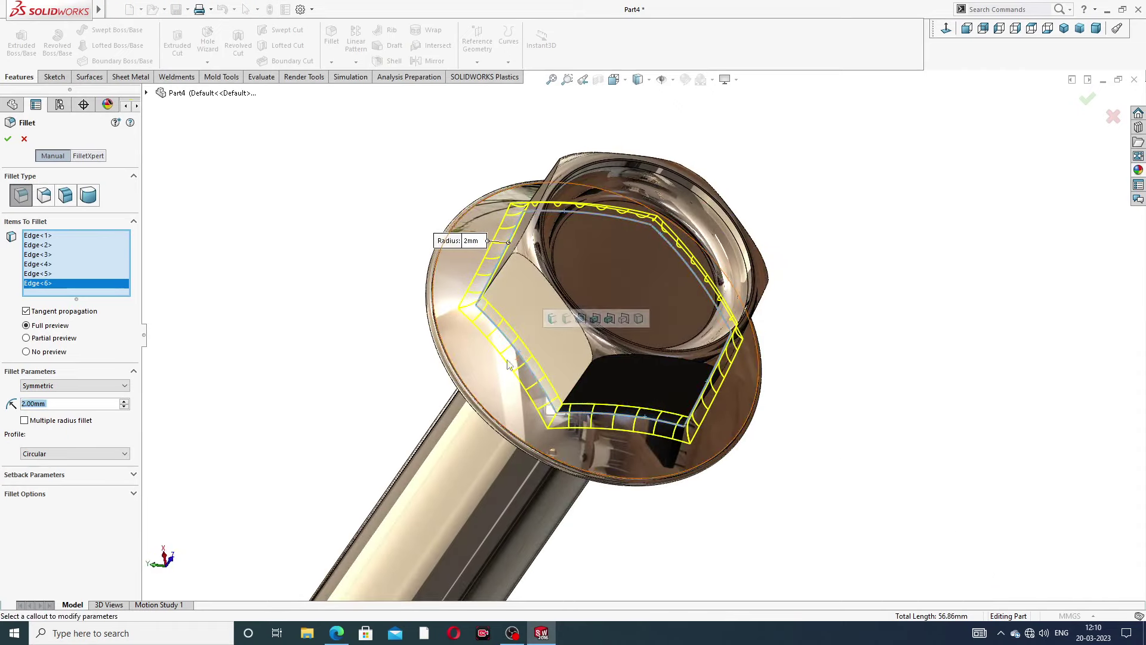
left_click(8, 140)
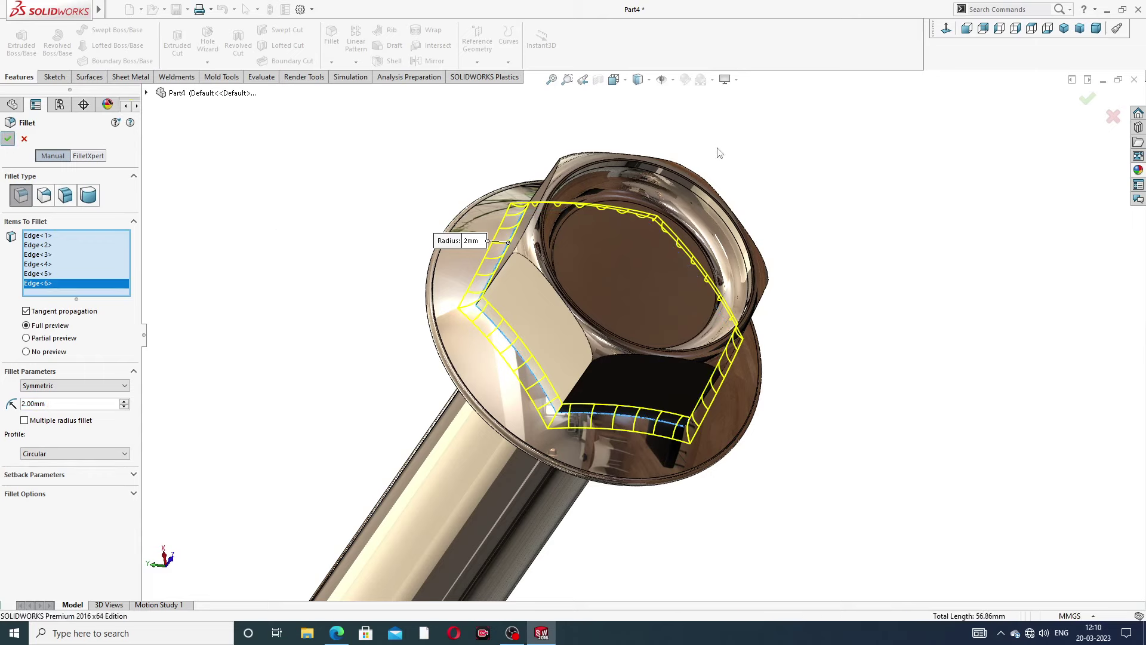
Fit the whole bolt in view and orbit to inspect the filleted head.
left_click(771, 161)
key("f")
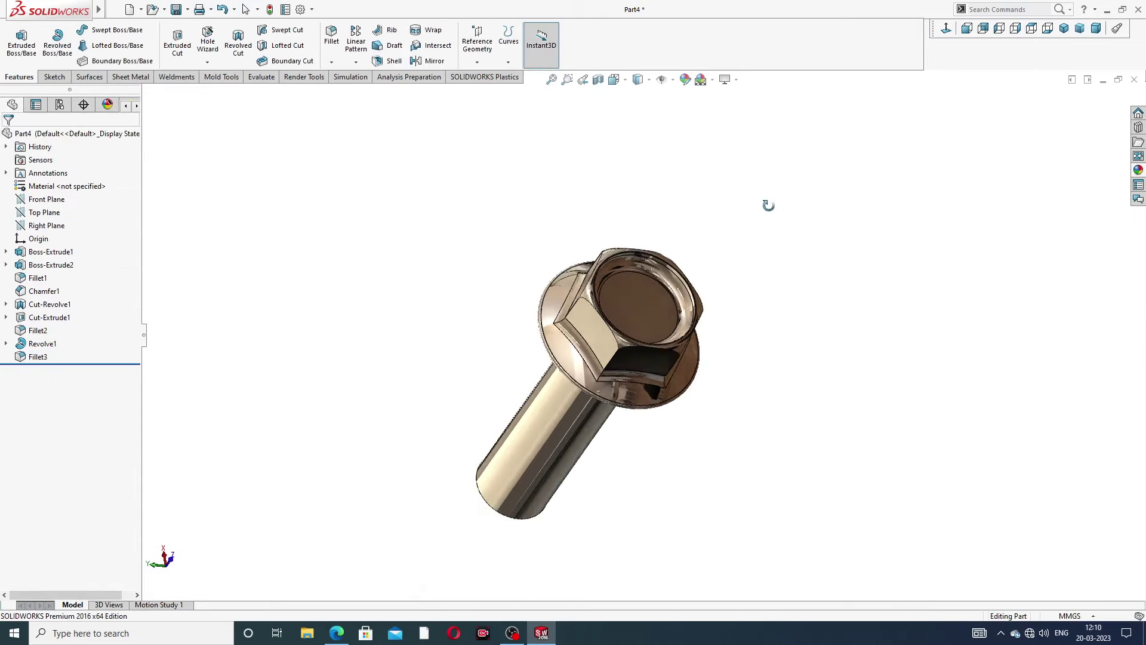
mouse_move(768, 202)
middle_mouse_down()
mouse_move(613, 185)
mouse_move(553, 357)
mouse_move(593, 307)
mouse_move(739, 437)
mouse_move(903, 408)
mouse_move(794, 358)
mouse_move(842, 358)
mouse_move(861, 422)
mouse_move(746, 447)
middle_mouse_up()
scroll(575, 382, "down", 3)
scroll(861, 422, "down", 2)
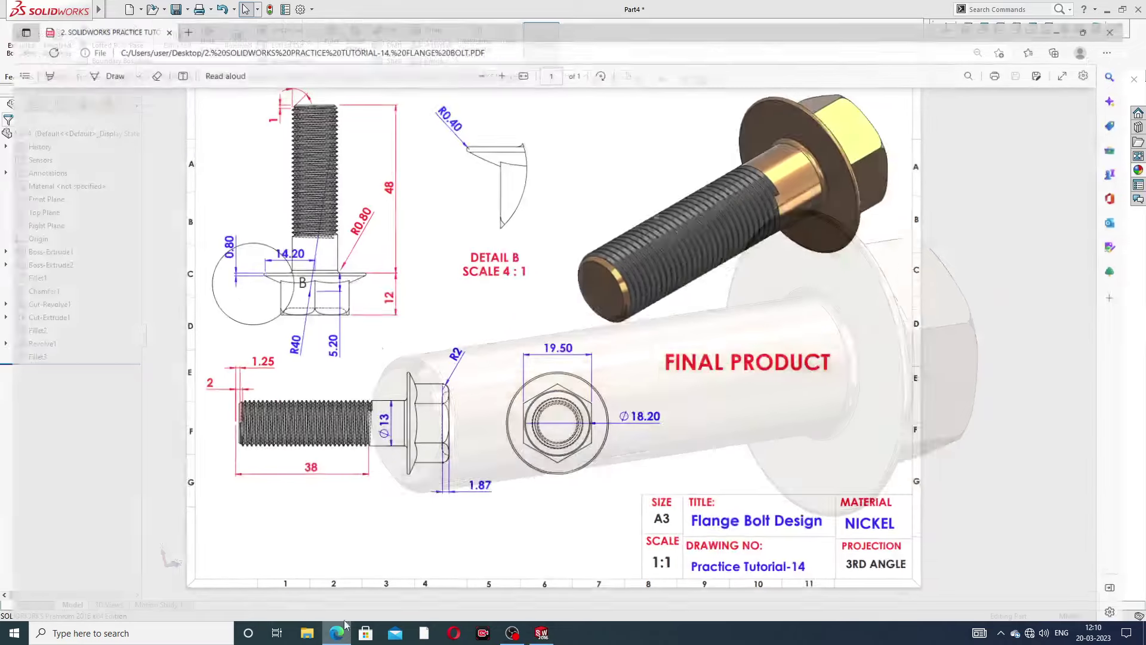
left_click(337, 632)
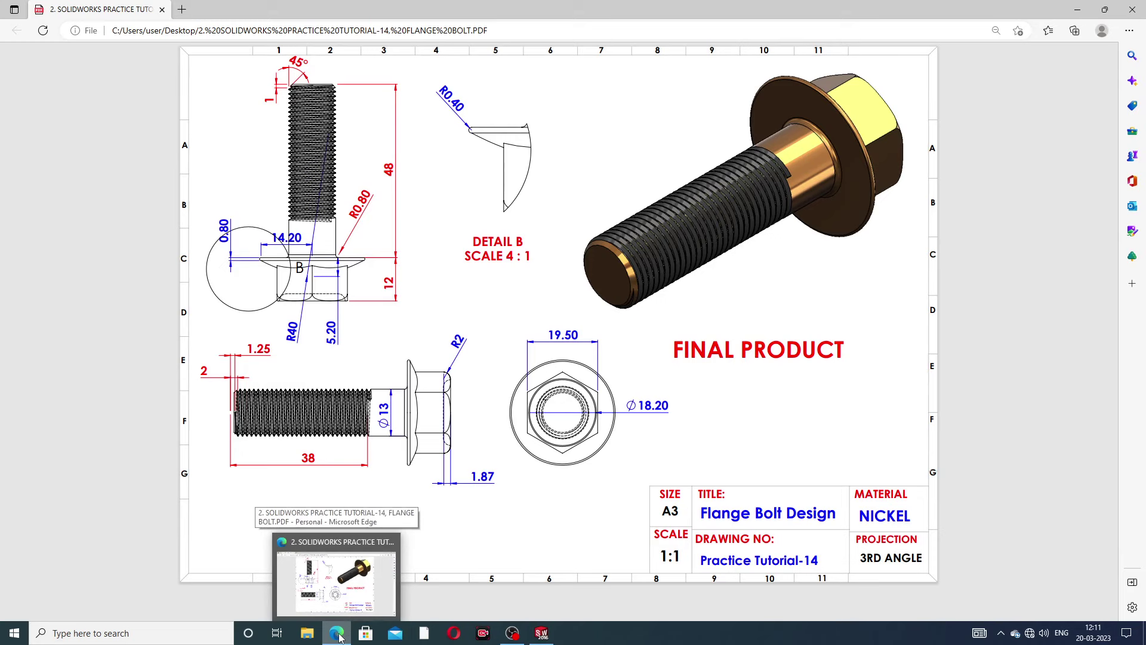
left_click(339, 637)
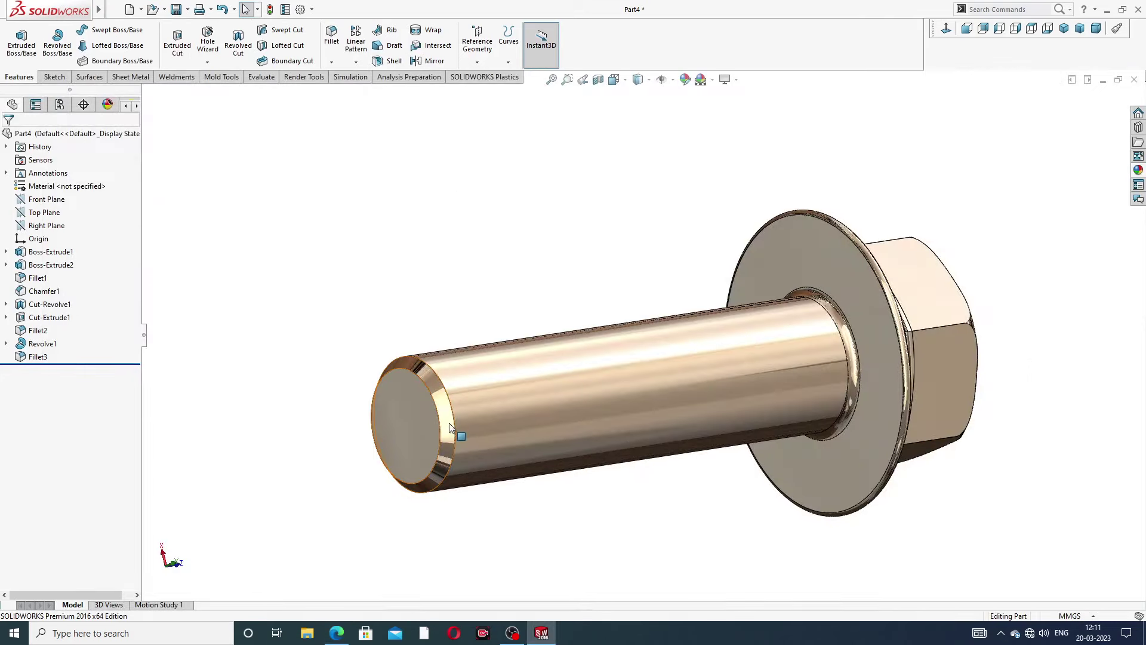
scroll(558, 400, "down", 2)
left_click(337, 633)
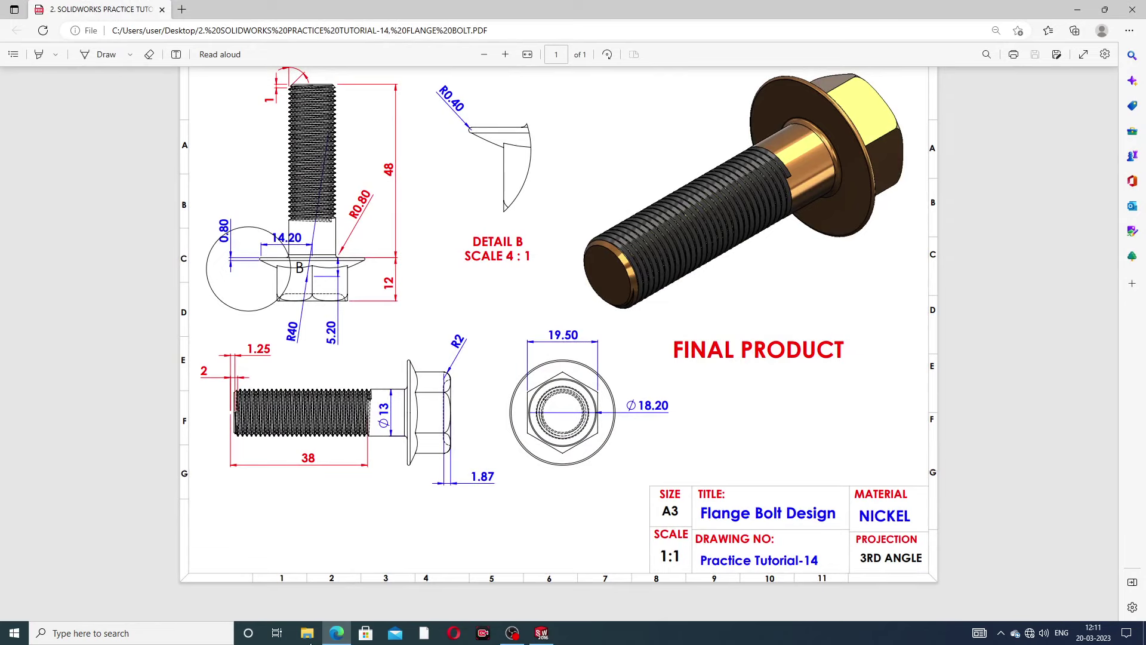
left_click(338, 634)
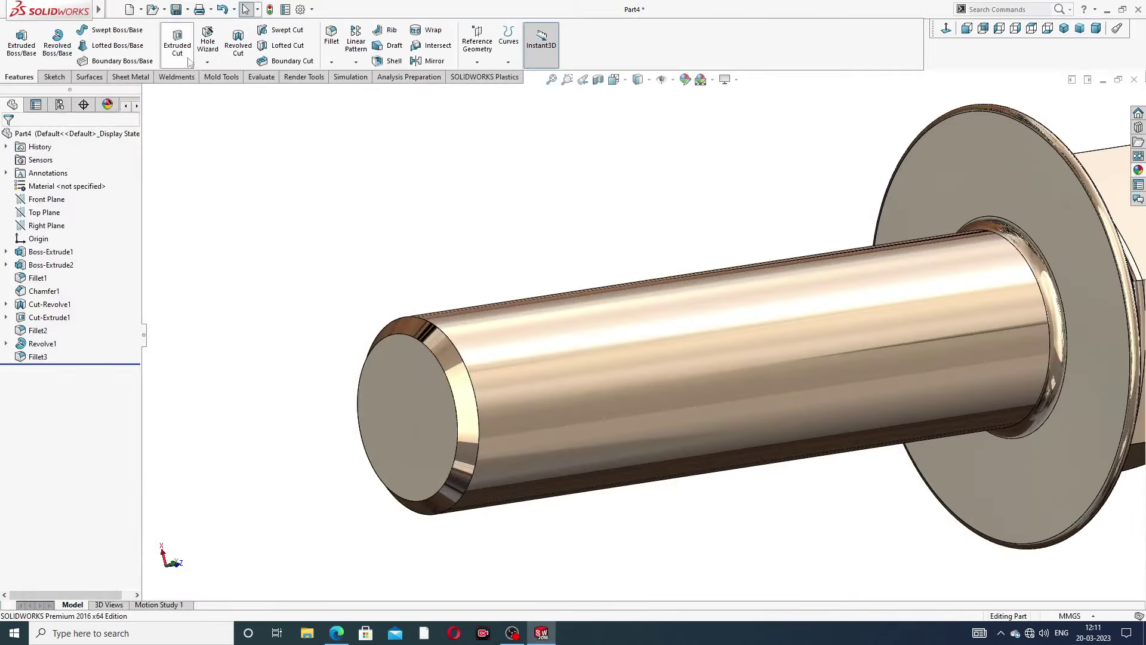
Start a thread feature with a 38 mm depth on the shank end edge.
left_click(207, 62)
left_click(226, 91)
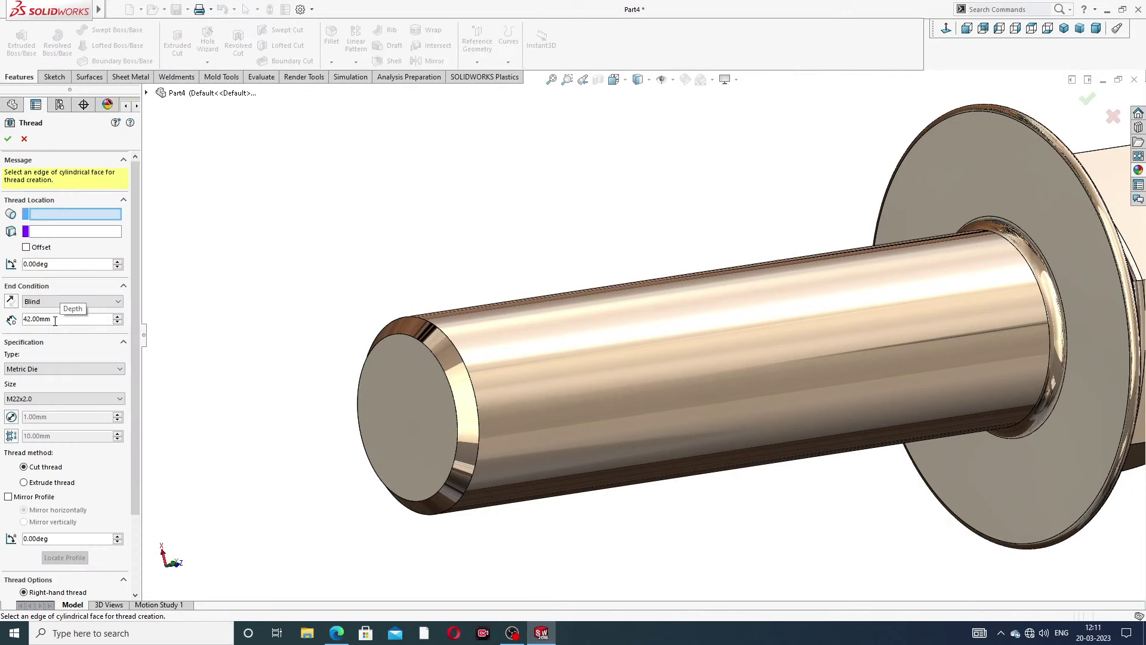
left_click_drag(55, 321, 2, 322)
type("38")
key("Return")
left_click(449, 338)
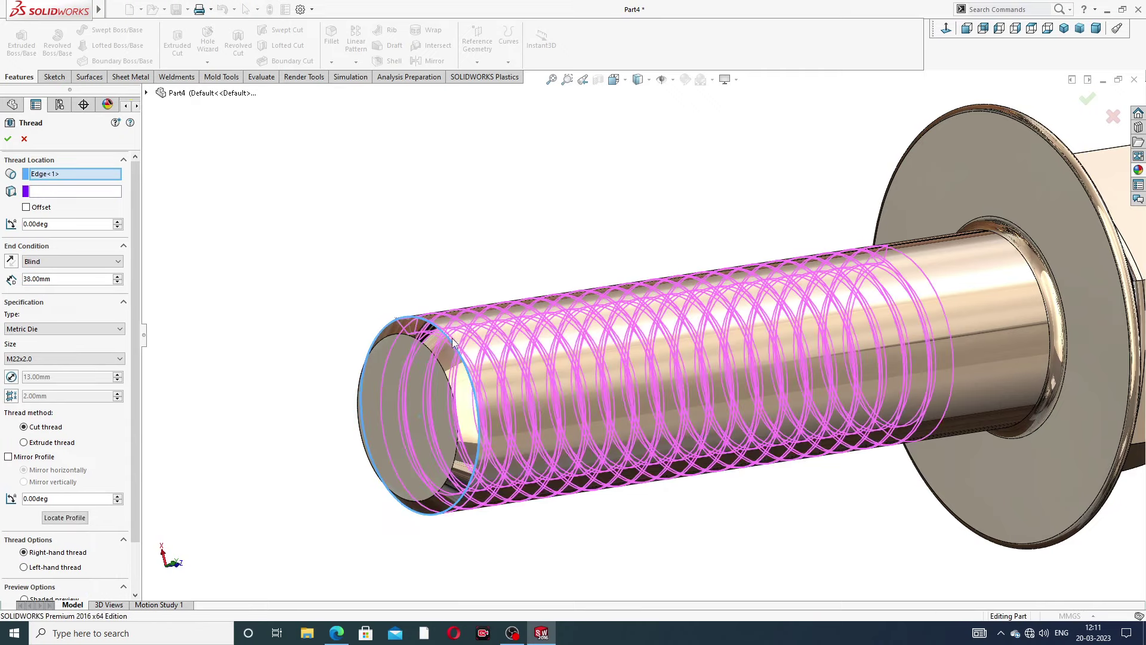
Choose thread size M12x1.25 and orbit to check the shank preview.
left_click(48, 360)
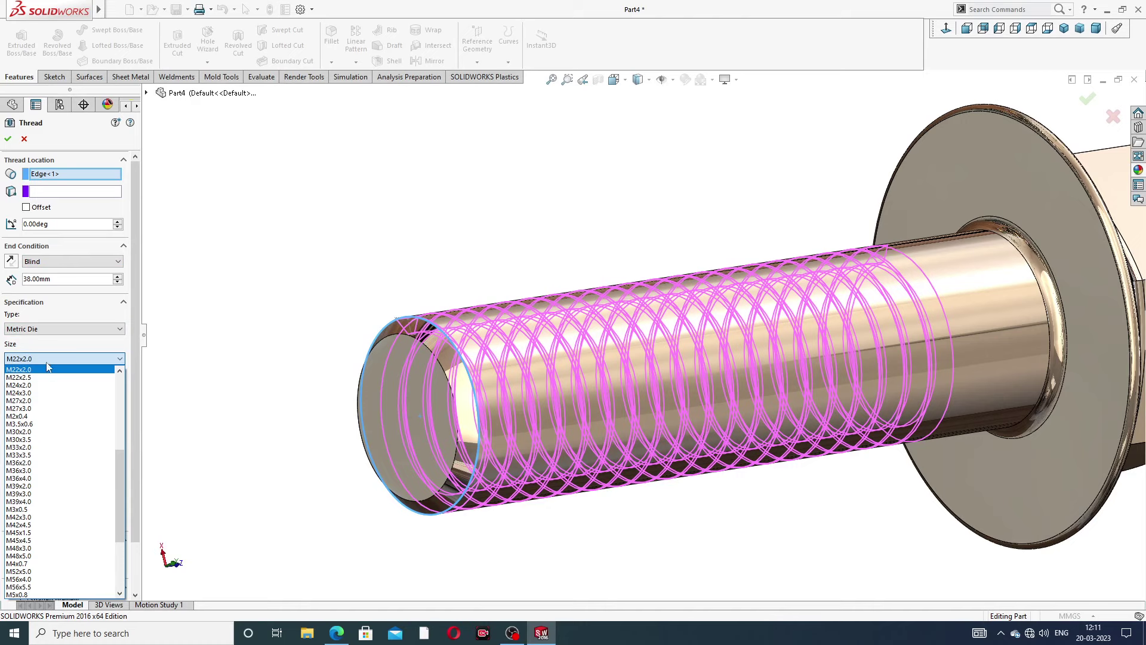
scroll(49, 396, "up", 1)
scroll(49, 396, "up", 1)
scroll(49, 396, "up", 1)
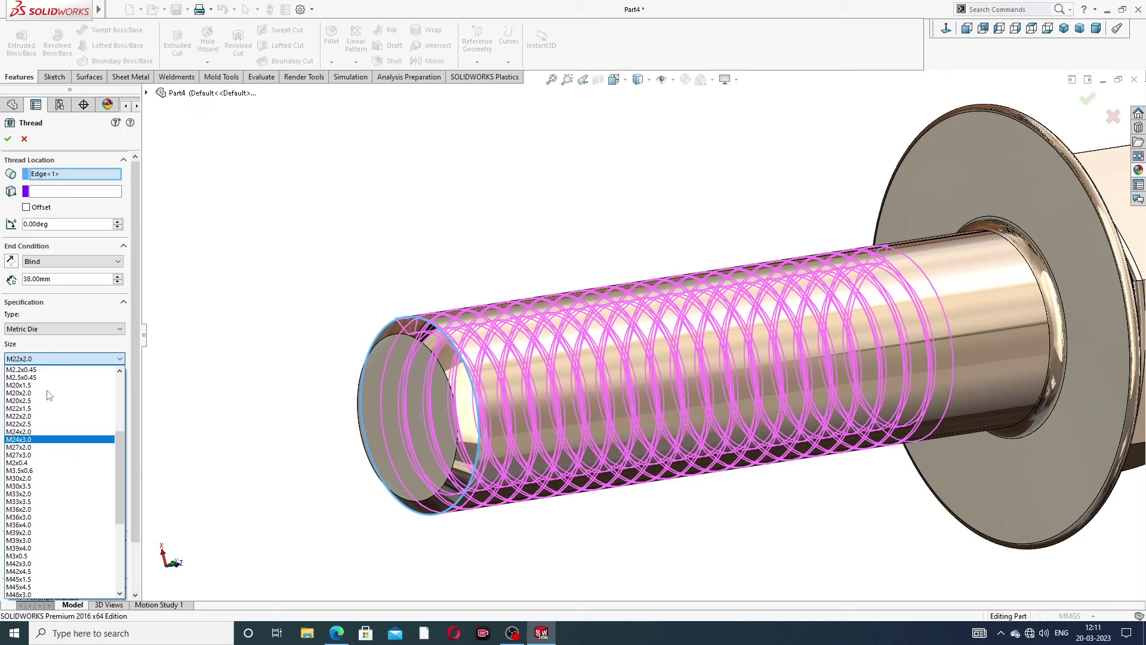
scroll(49, 396, "up", 1)
scroll(51, 397, "up", 2)
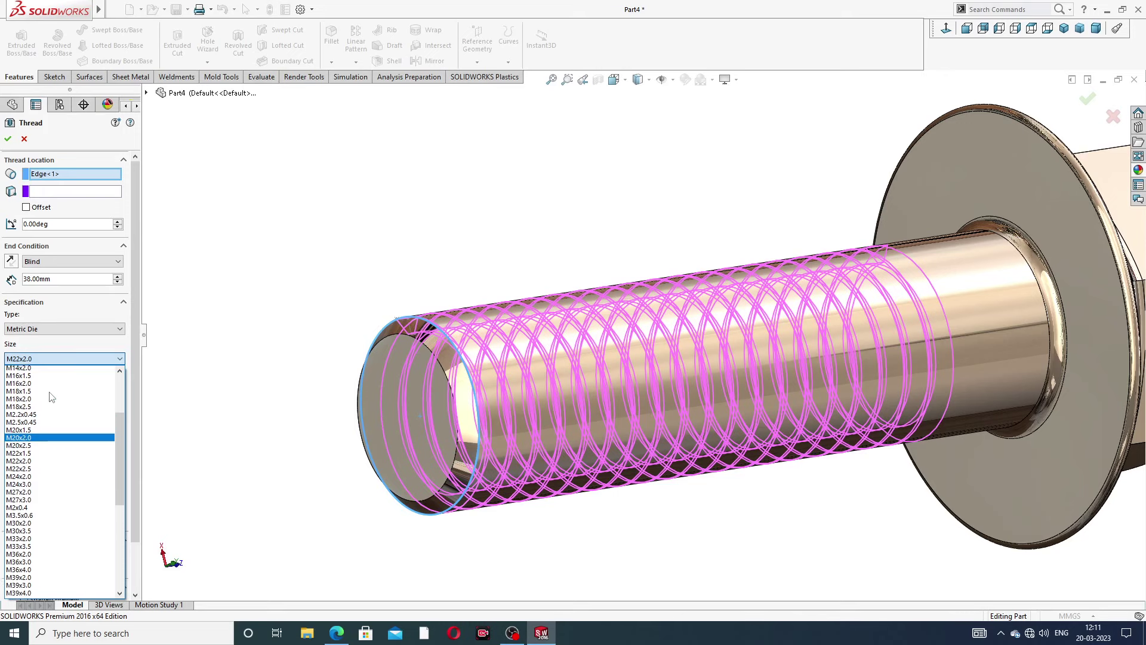
scroll(51, 397, "up", 1)
scroll(52, 395, "up", 1)
scroll(52, 393, "up", 1)
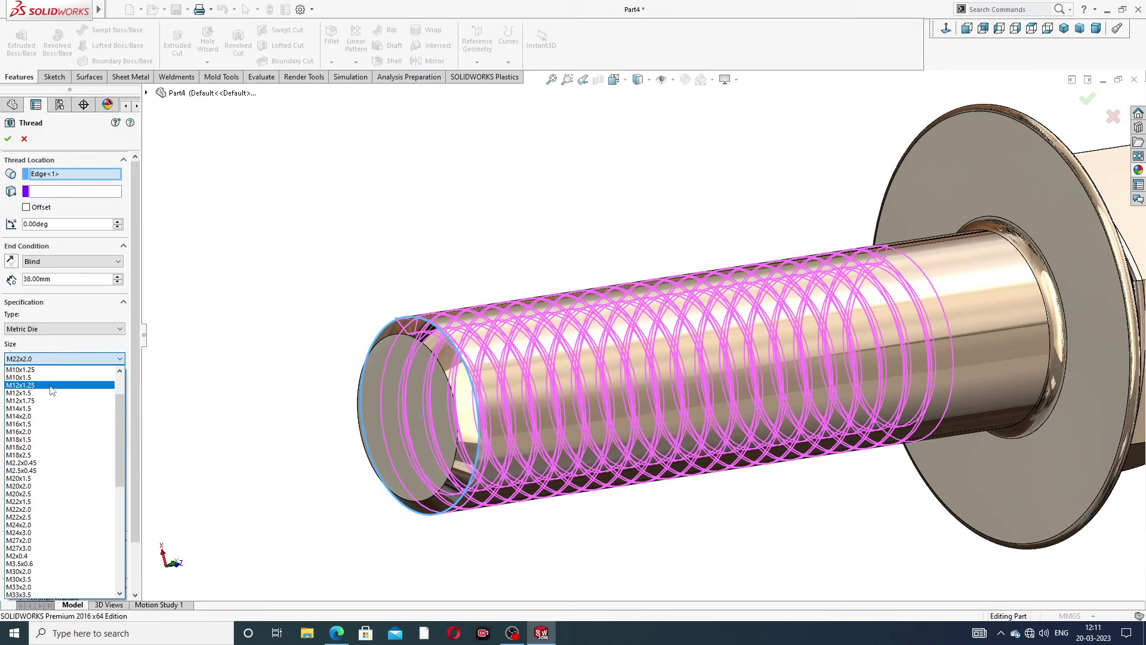
left_click(52, 389)
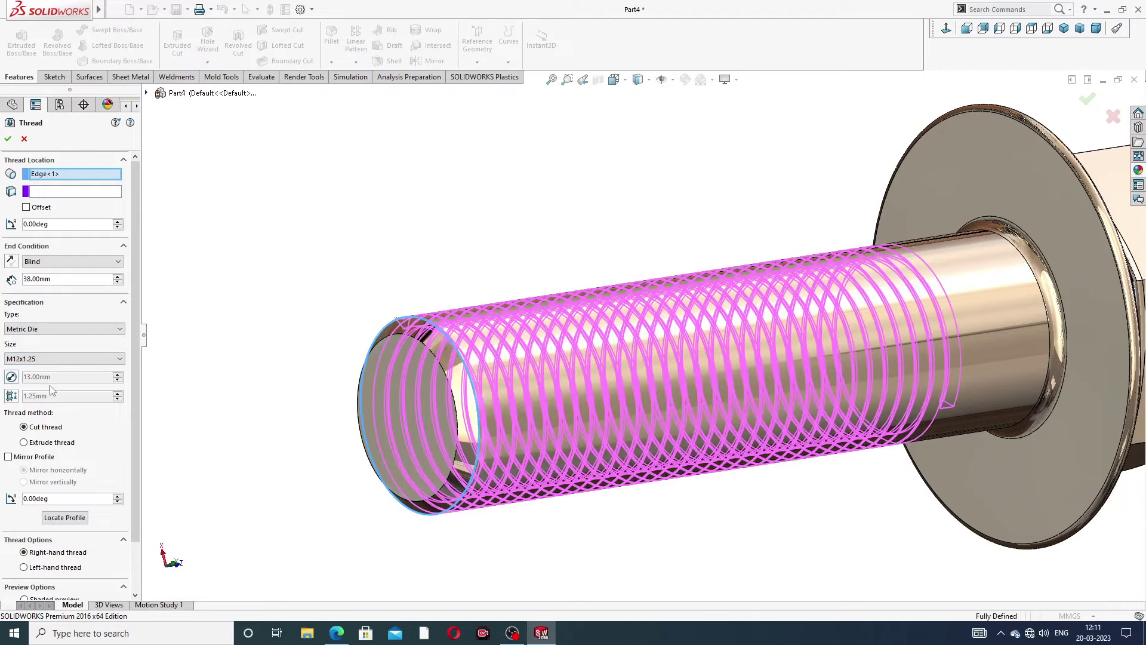
middle_click_drag(662, 406, 617, 407)
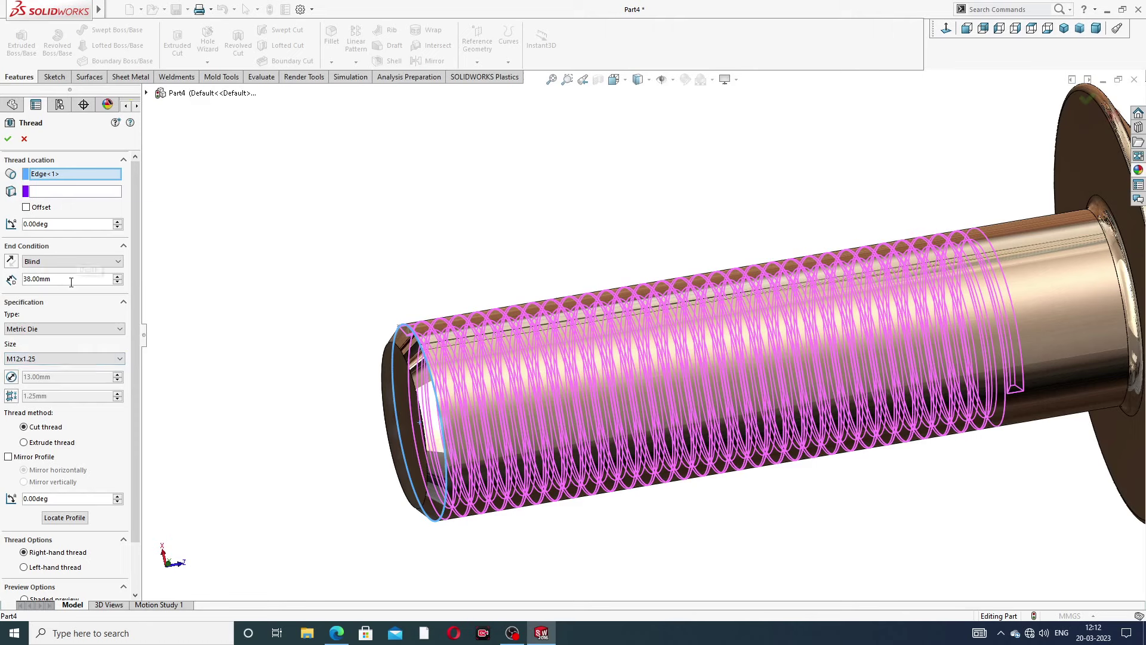
Offset the thread start 2 mm from the shank end, with reversed direction.
left_click(25, 207)
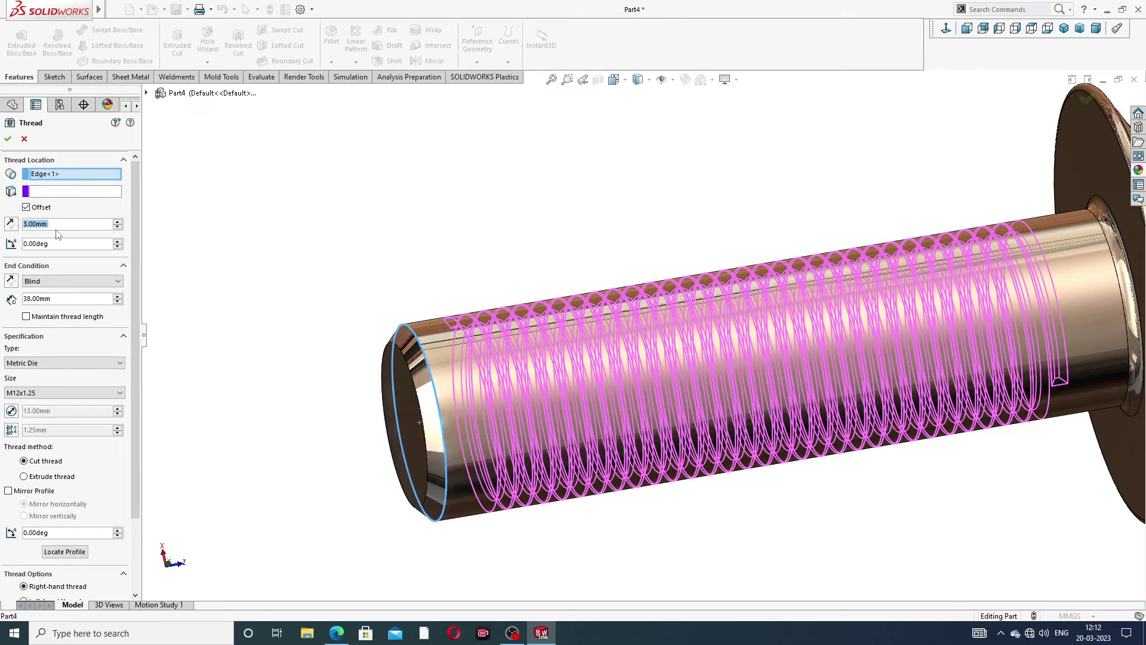
left_click(11, 223)
middle_click_drag(325, 343, 294, 324)
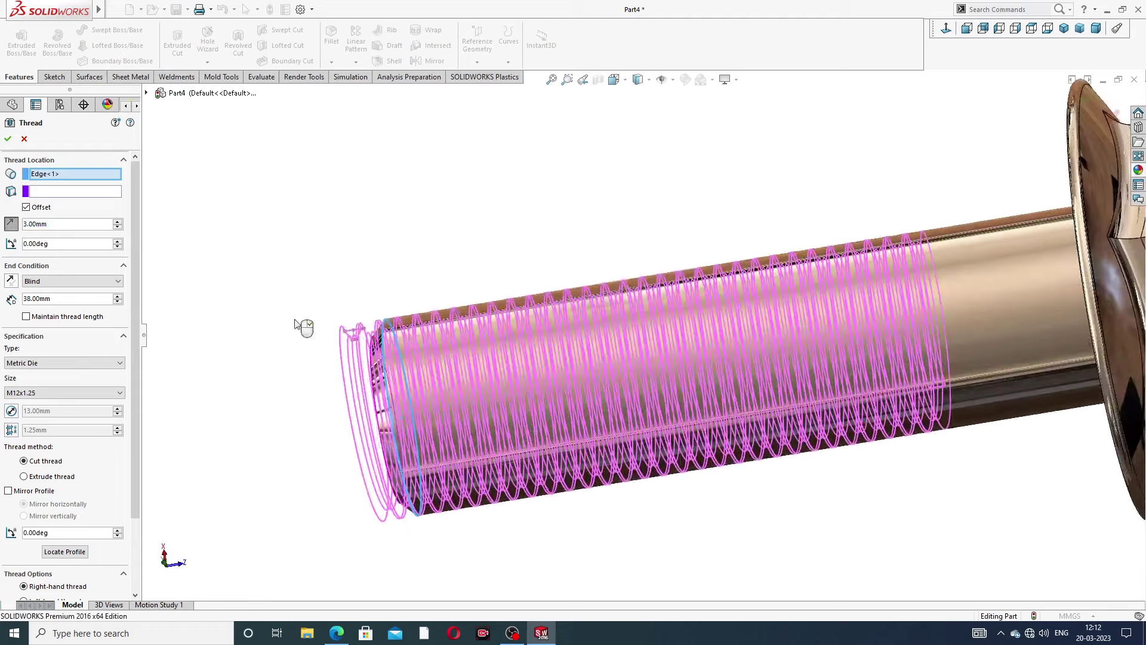
double_click(53, 224)
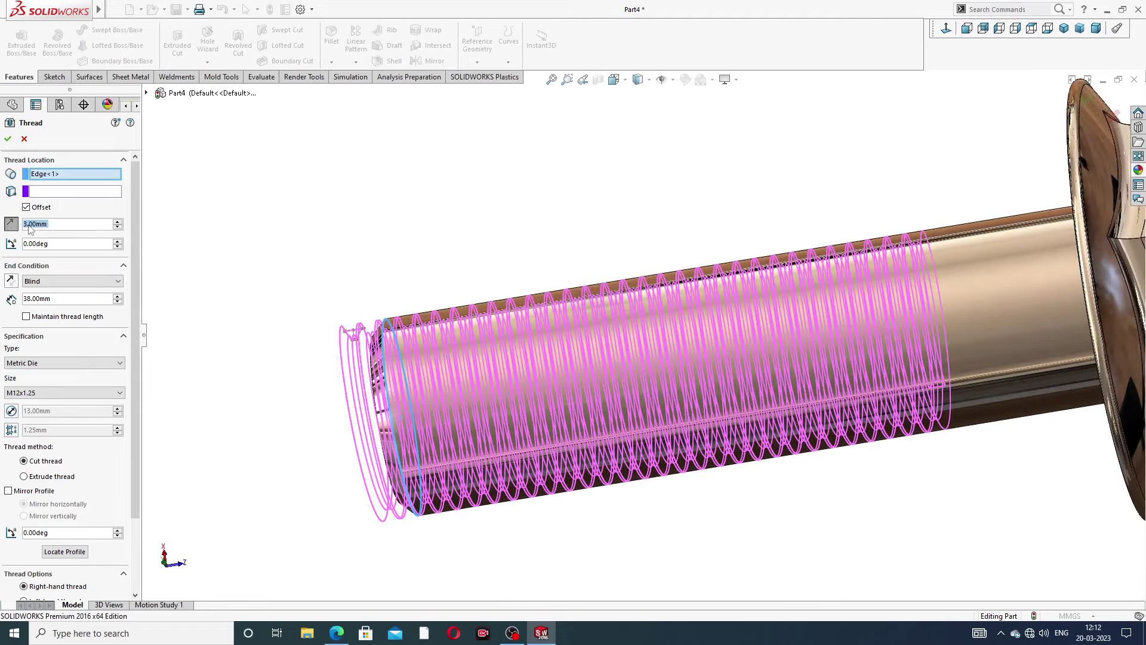
type("2")
key("Return")
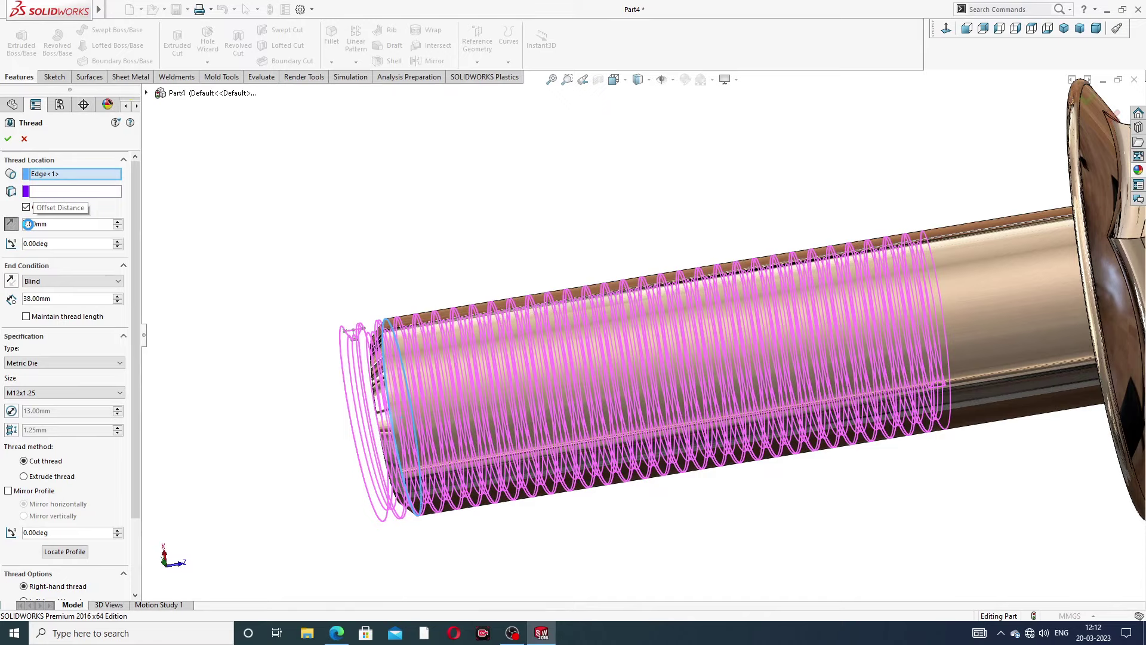
mouse_move(302, 346)
middle_mouse_down()
mouse_move(302, 259)
mouse_move(364, 269)
mouse_move(356, 281)
middle_mouse_up()
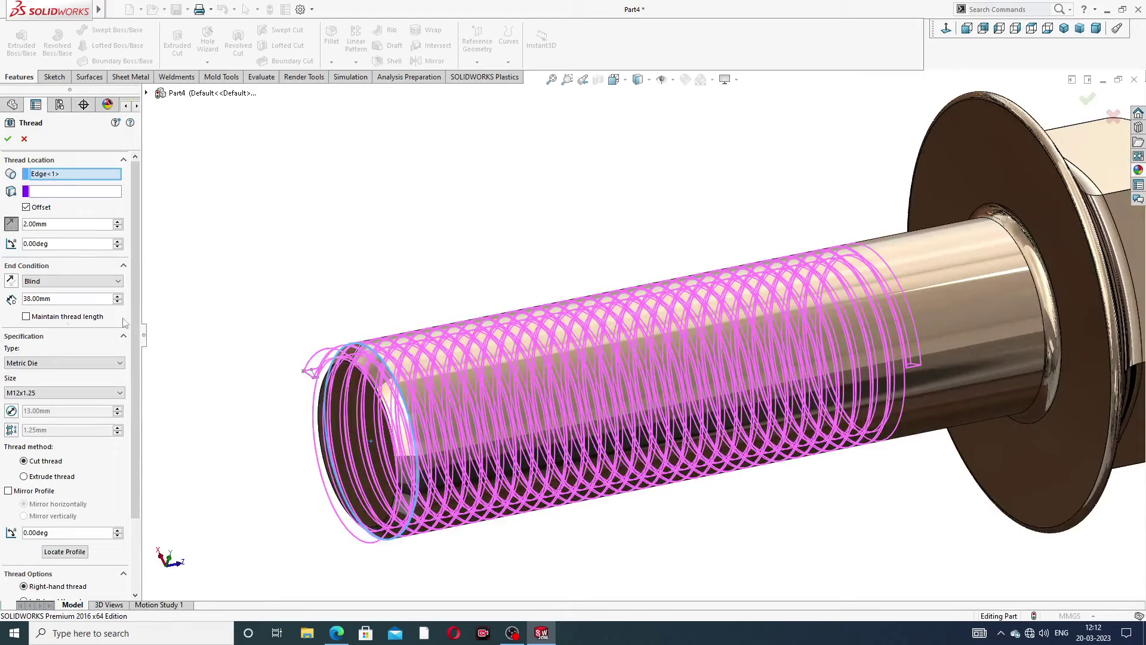
Set the Blind thread length to 40 mm and create Thread1.
double_click(59, 298)
type("40")
key("Return")
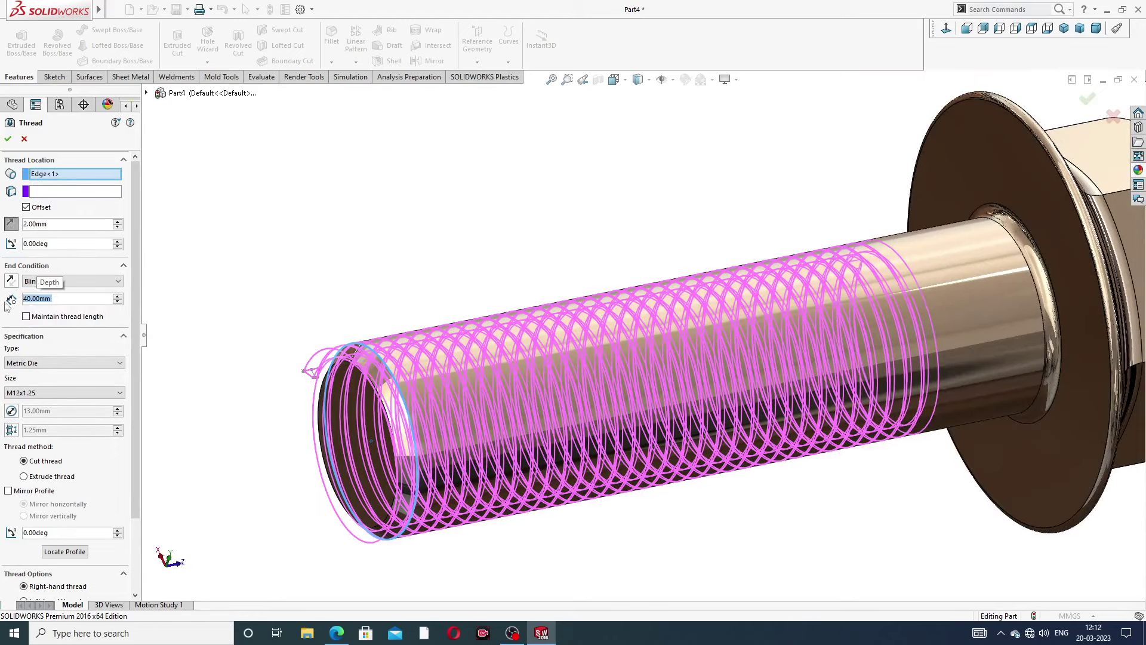
mouse_move(672, 321)
middle_mouse_down()
mouse_move(632, 261)
mouse_move(721, 352)
mouse_move(744, 340)
mouse_move(543, 331)
middle_mouse_up()
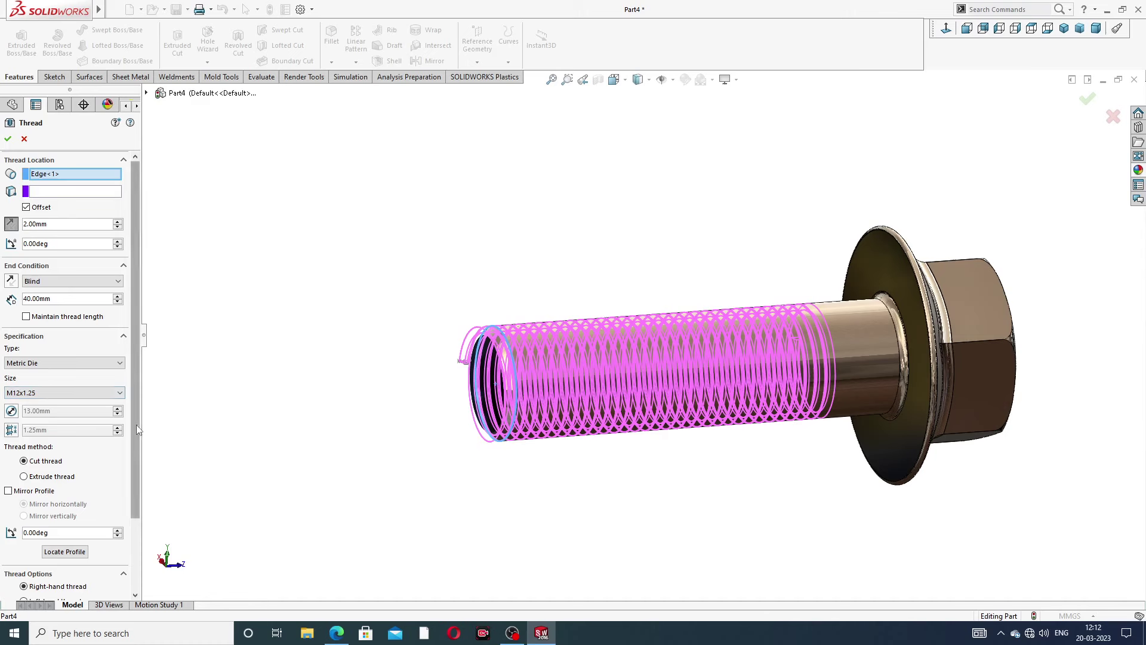
scroll(72, 412, "down", 2)
scroll(53, 391, "down", 1)
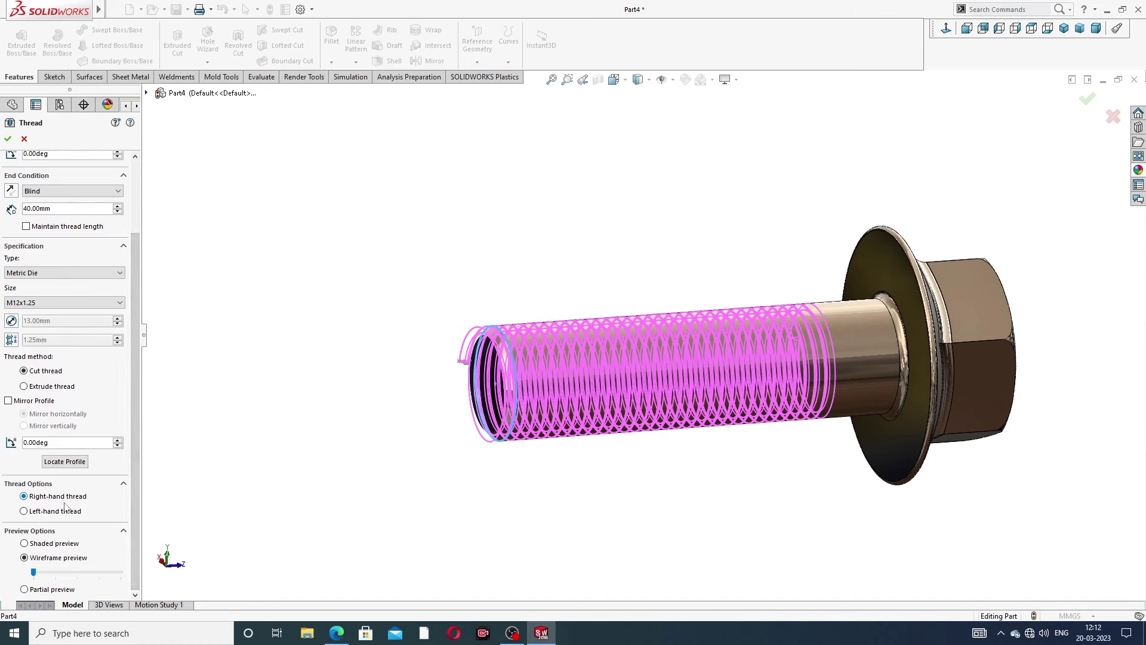
left_click(8, 139)
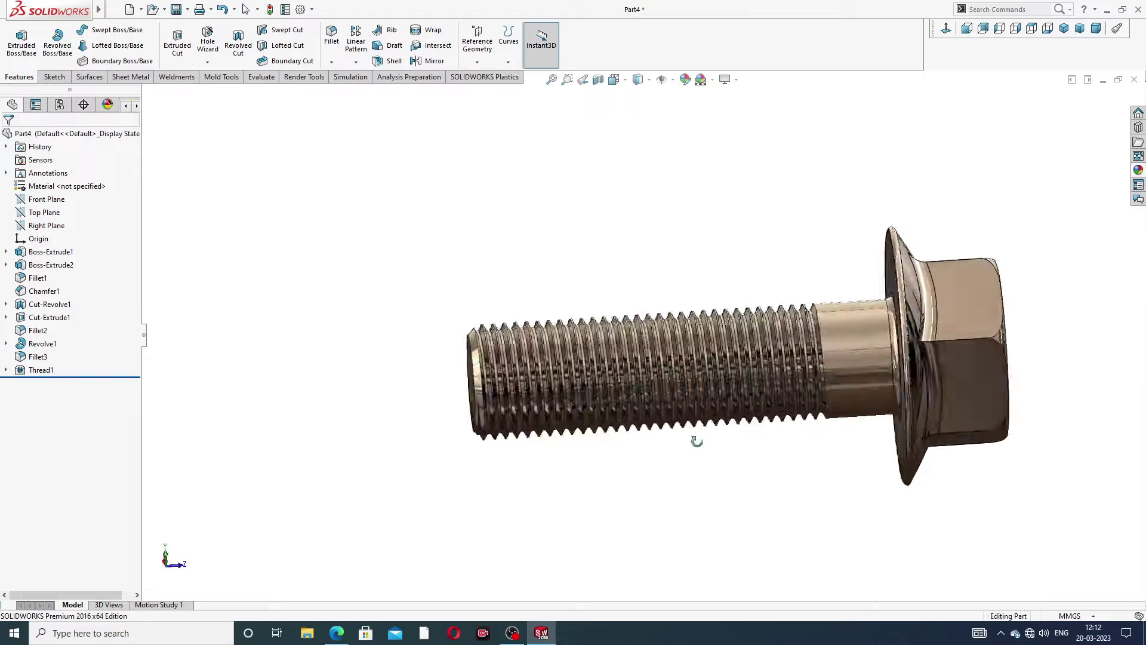
Orbit and zoom to inspect the threaded shank from the side.
middle_click_drag(727, 455, 575, 400)
scroll(575, 400, "down", 3)
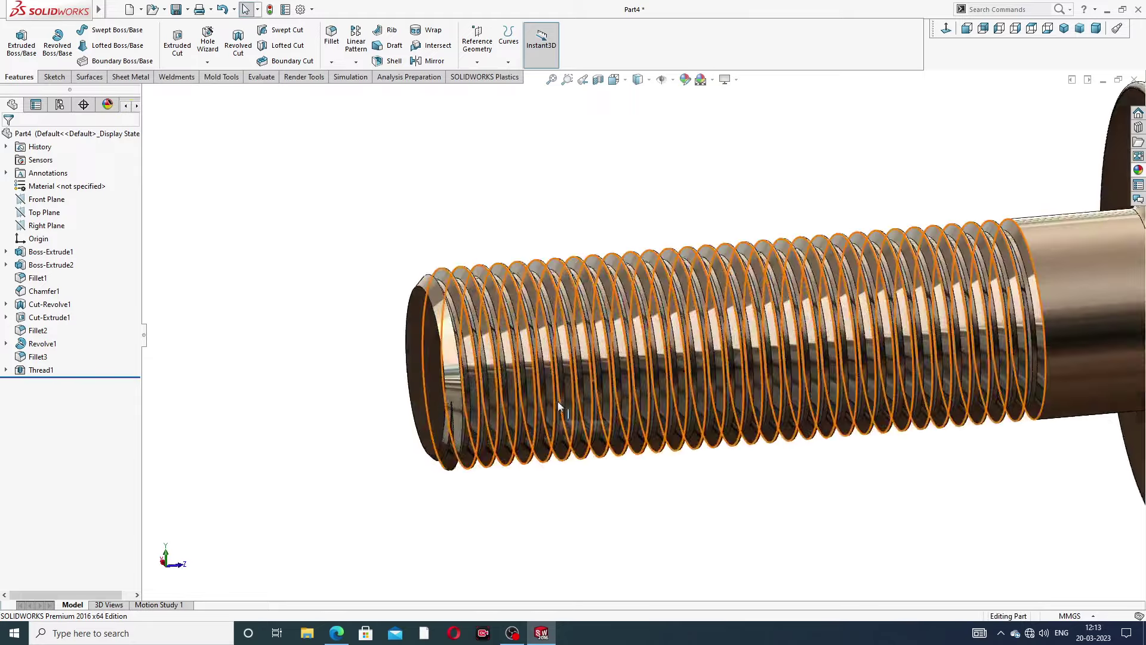
scroll(558, 401, "down", 2)
scroll(472, 382, "up", 3)
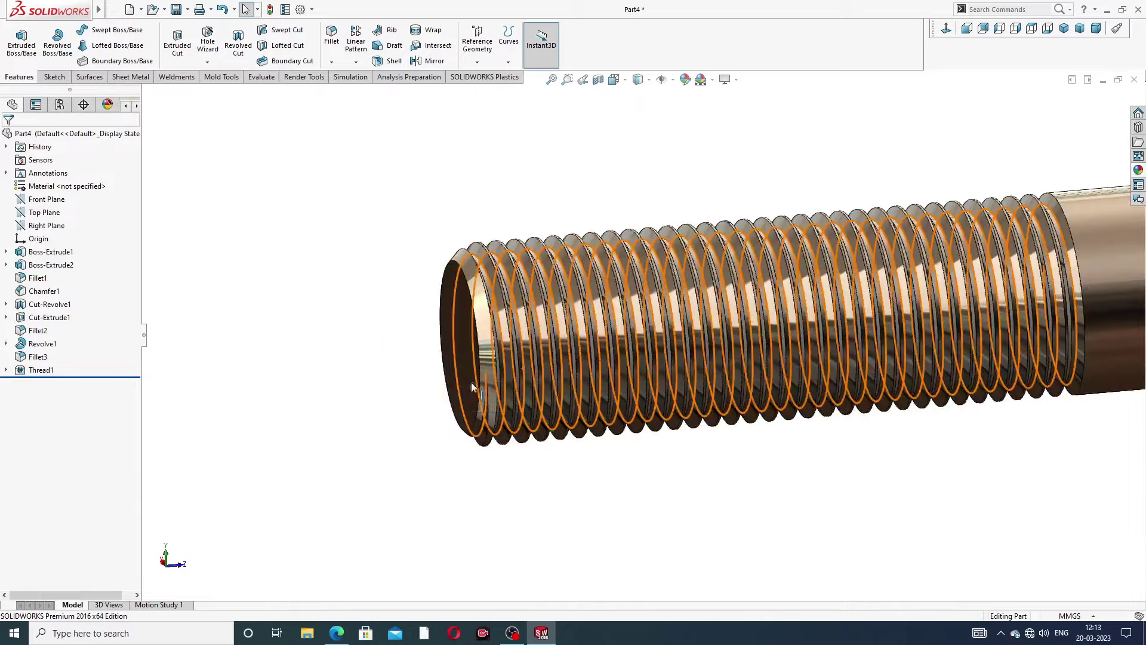
mouse_move(471, 382)
middle_mouse_down()
mouse_move(632, 274)
mouse_move(531, 421)
mouse_move(617, 431)
middle_mouse_up()
scroll(531, 420, "up", 3)
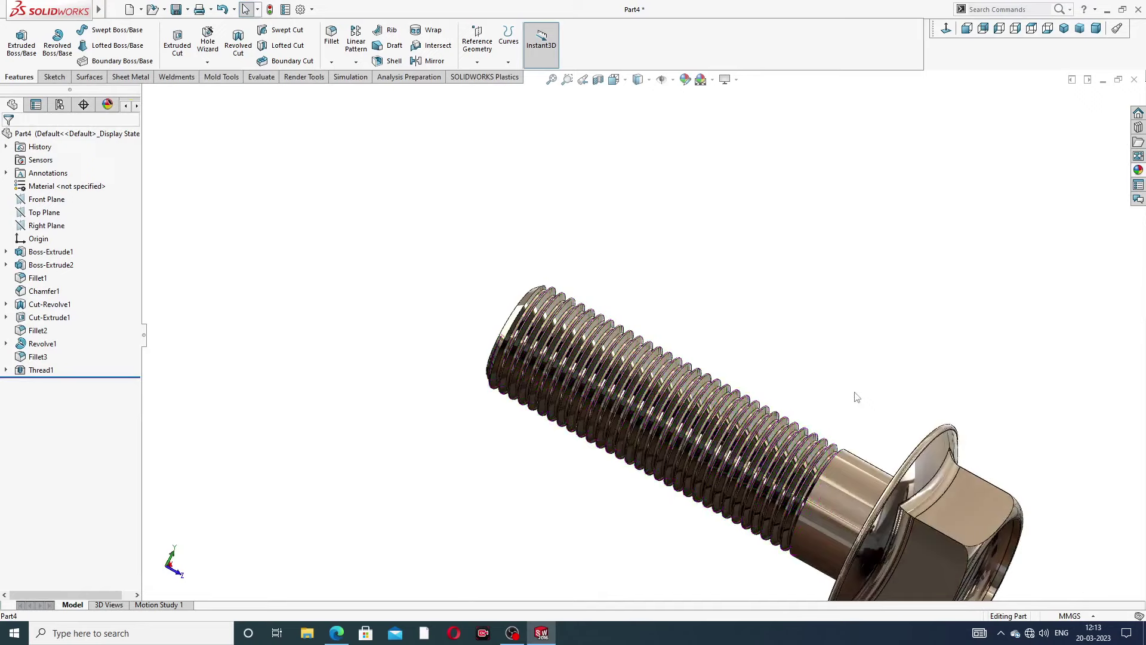
mouse_move(857, 396)
middle_mouse_down()
mouse_move(794, 338)
mouse_move(949, 362)
middle_mouse_up()
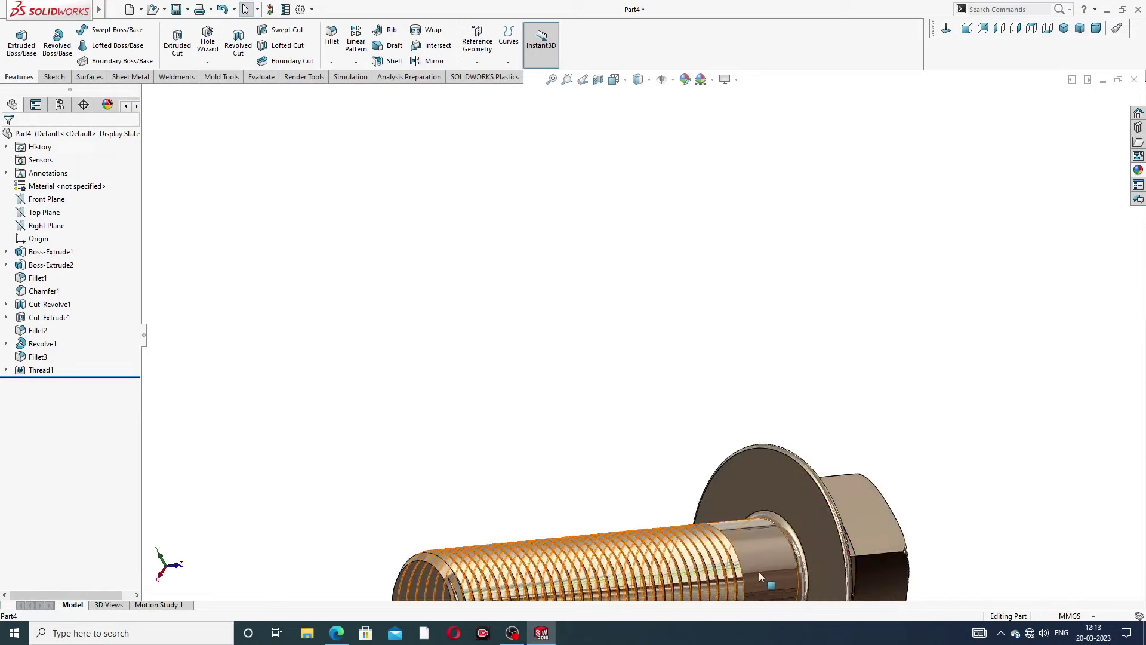
key("f")
scroll(642, 512, "down", 2)
scroll(728, 358, "down", 3)
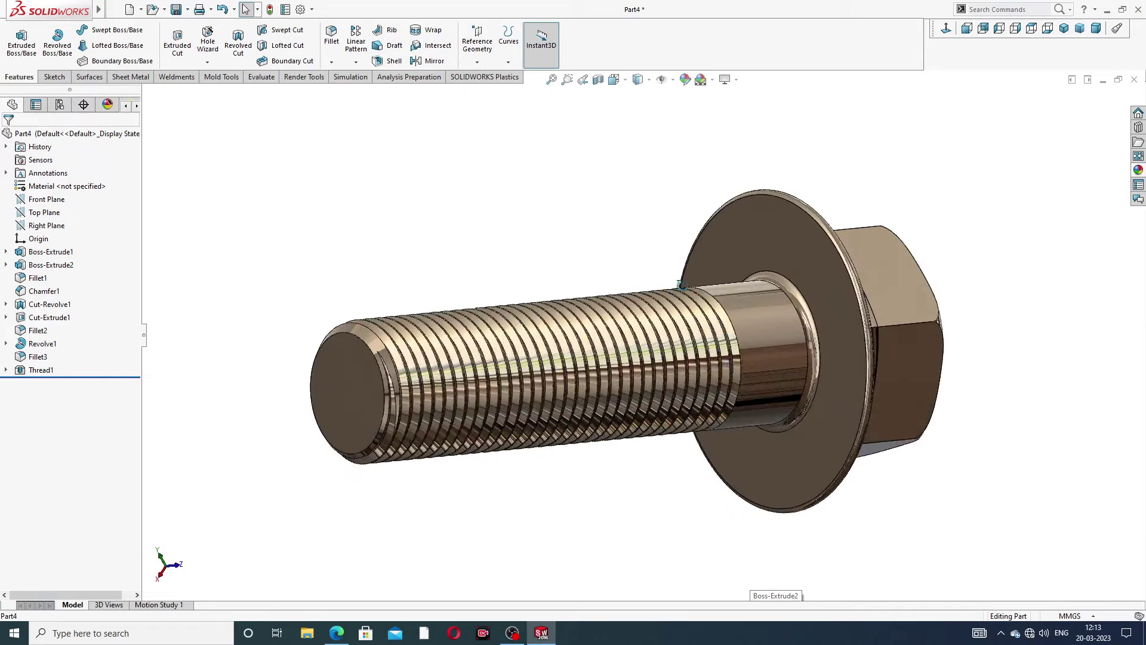
middle_click_drag(716, 354, 627, 263)
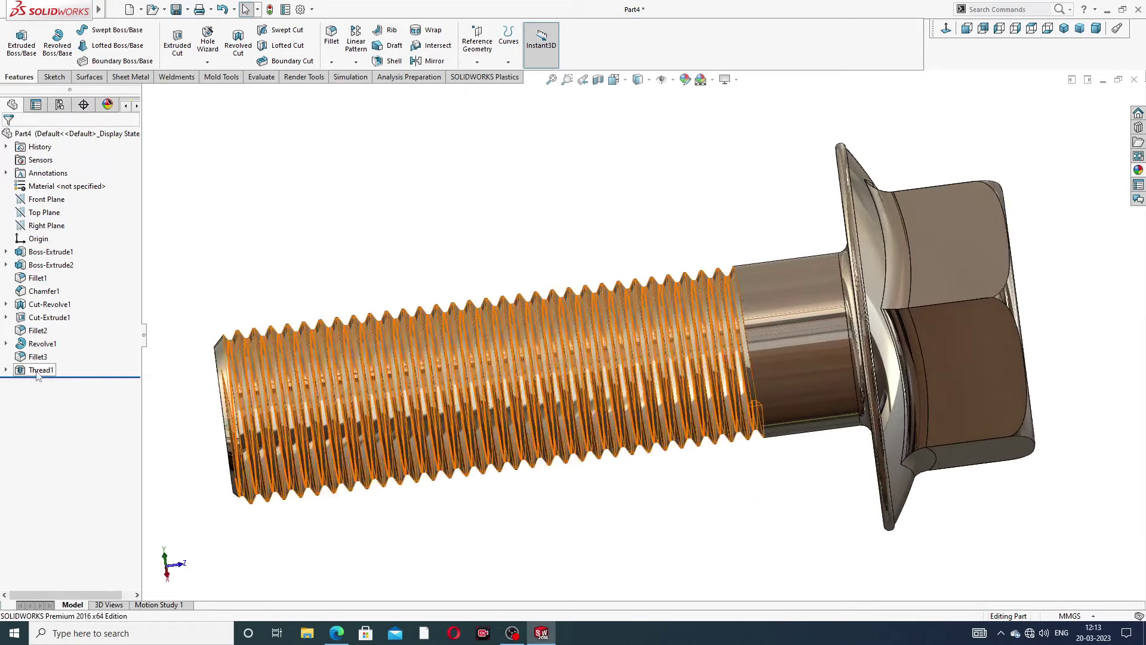
Give the Thread1 feature a dark grey appearance.
left_click(36, 370)
left_click(693, 83)
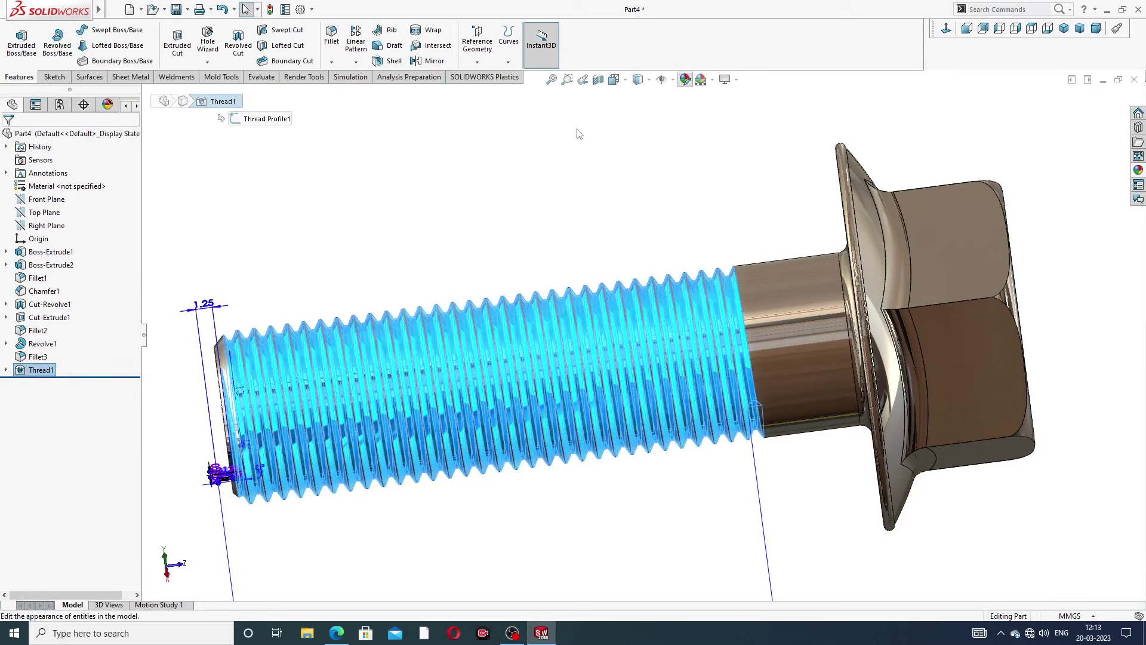
left_click(94, 391)
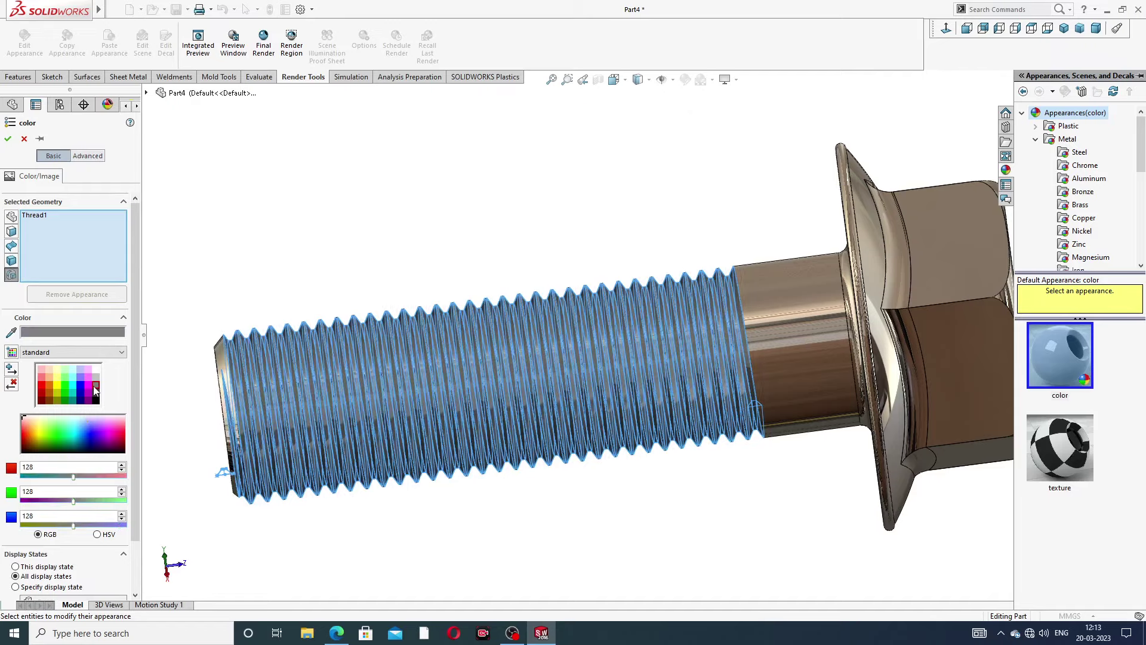
left_click(8, 139)
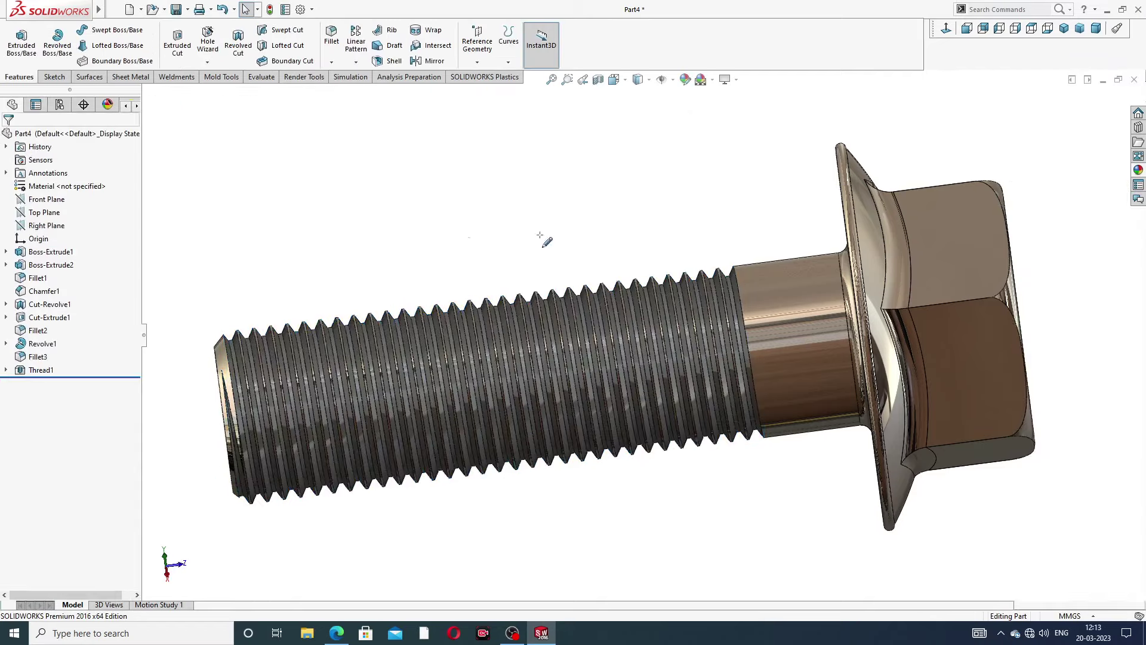
scroll(546, 238, "up", 3)
Orbit, pan and zoom around the finished bolt, turning the hex head toward the viewer.
mouse_move(589, 246)
middle_mouse_down()
mouse_move(608, 246)
mouse_move(585, 267)
middle_mouse_up()
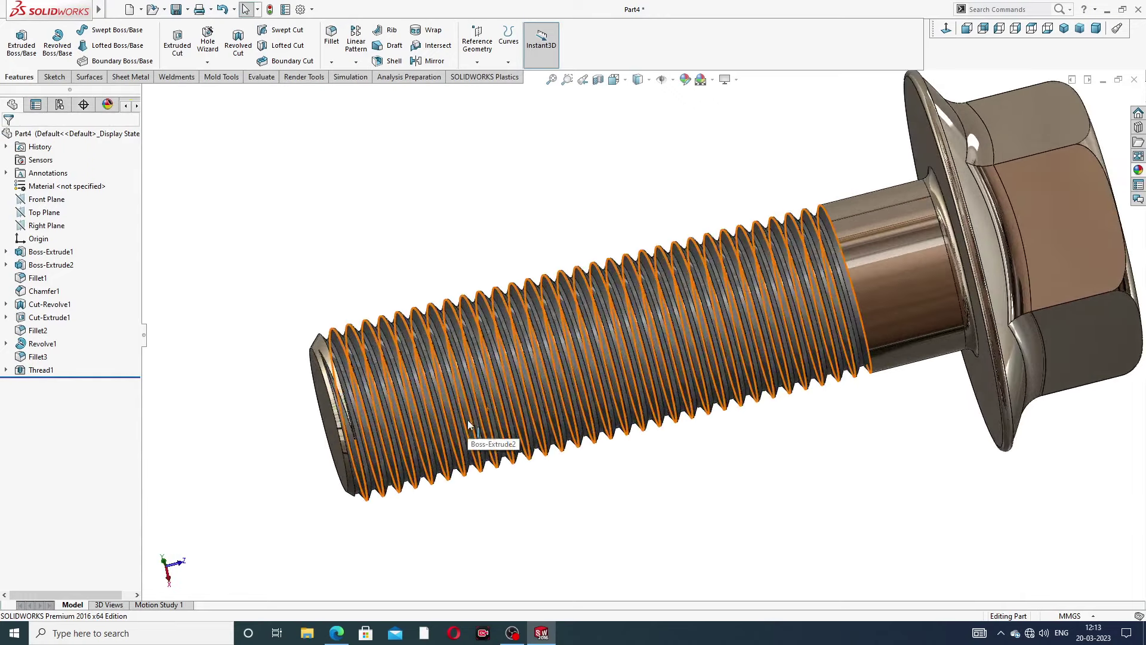
mouse_move(621, 338)
middle_mouse_down("ctrl")
mouse_move(689, 302)
mouse_move(693, 256)
mouse_move(821, 204)
middle_mouse_up("ctrl")
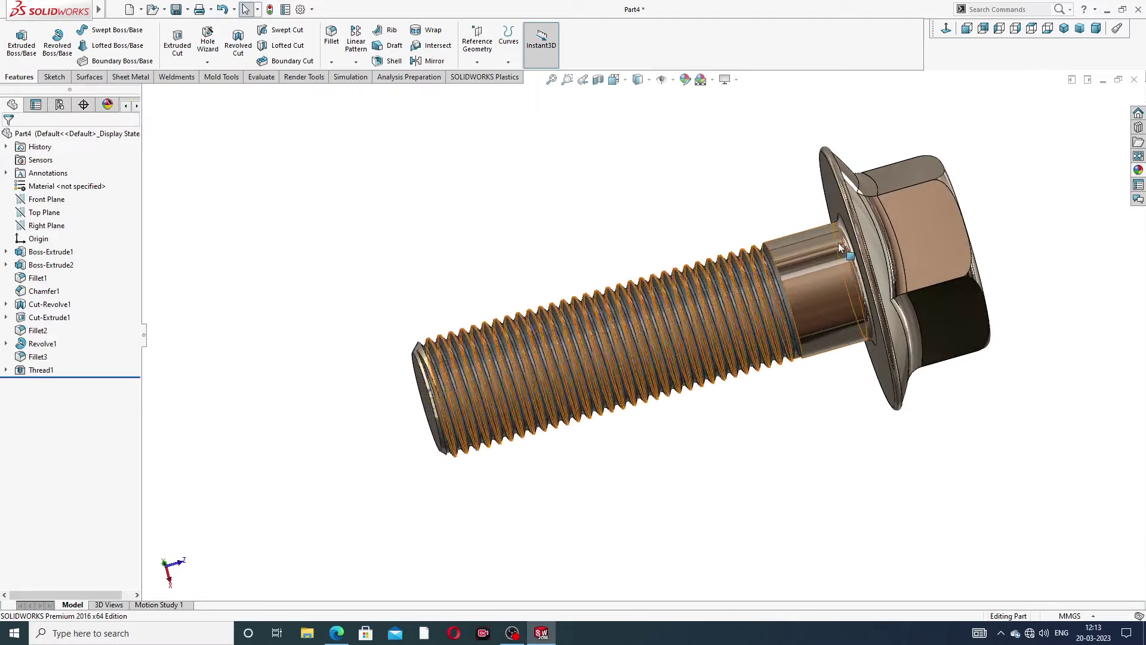
scroll(837, 270, "down", 2)
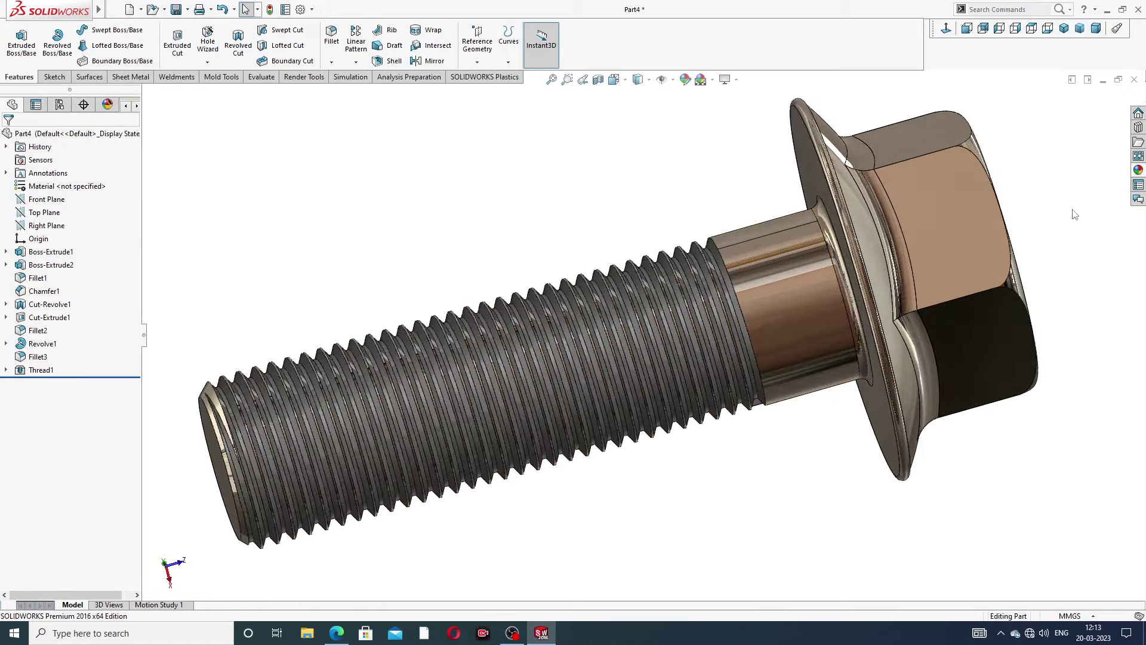
scroll(1069, 214, "up", 2)
mouse_move(1061, 231)
middle_mouse_down()
mouse_move(1020, 273)
mouse_move(1024, 307)
mouse_move(1041, 295)
mouse_move(813, 315)
mouse_move(845, 322)
mouse_move(862, 351)
mouse_move(752, 370)
mouse_move(665, 362)
middle_mouse_up()
scroll(845, 302, "up", 2)
scroll(738, 375, "down", 2)
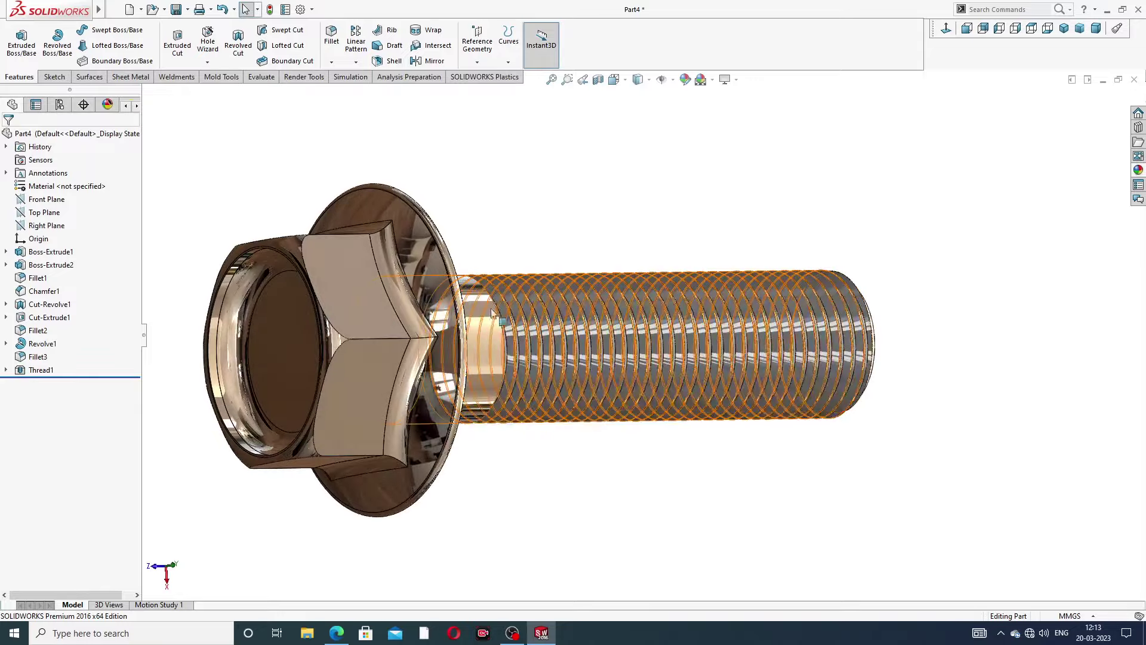
scroll(408, 306, "up", 2)
scroll(456, 381, "down", 2)
mouse_move(458, 377)
middle_mouse_down()
mouse_move(449, 429)
mouse_move(497, 424)
middle_mouse_up()
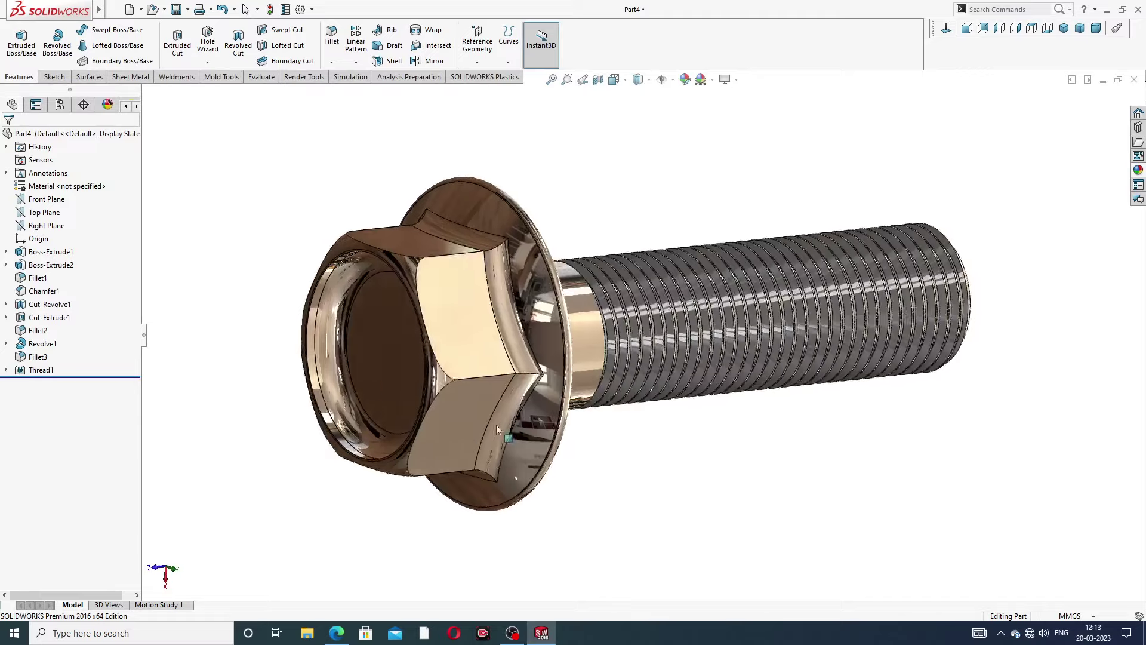
scroll(496, 425, "down", 2)
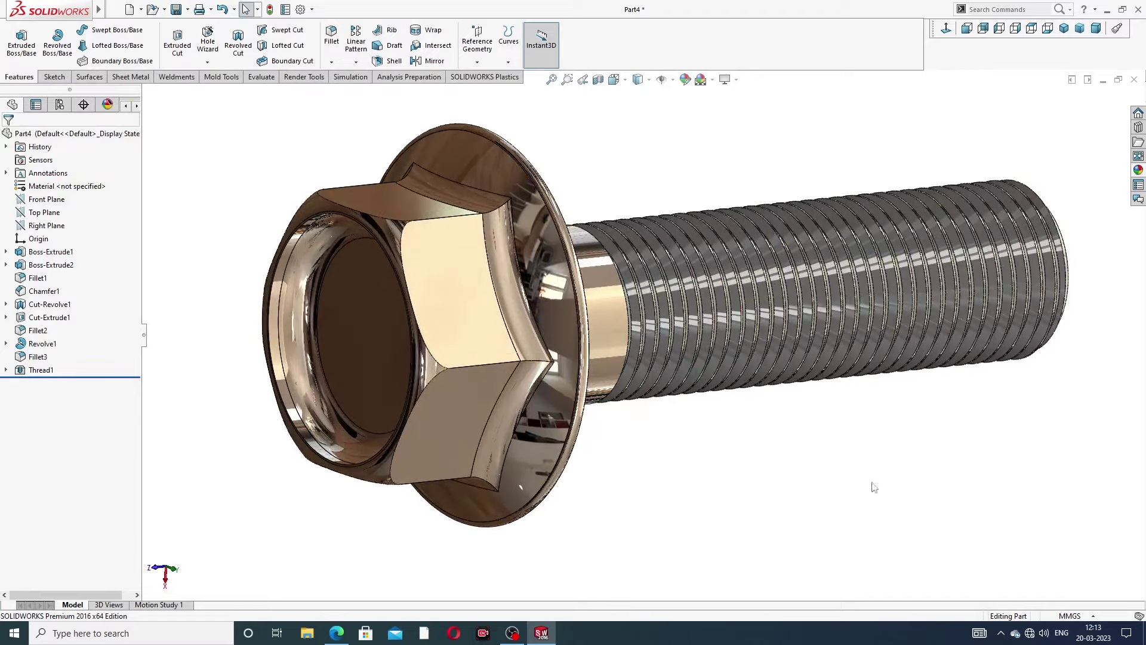
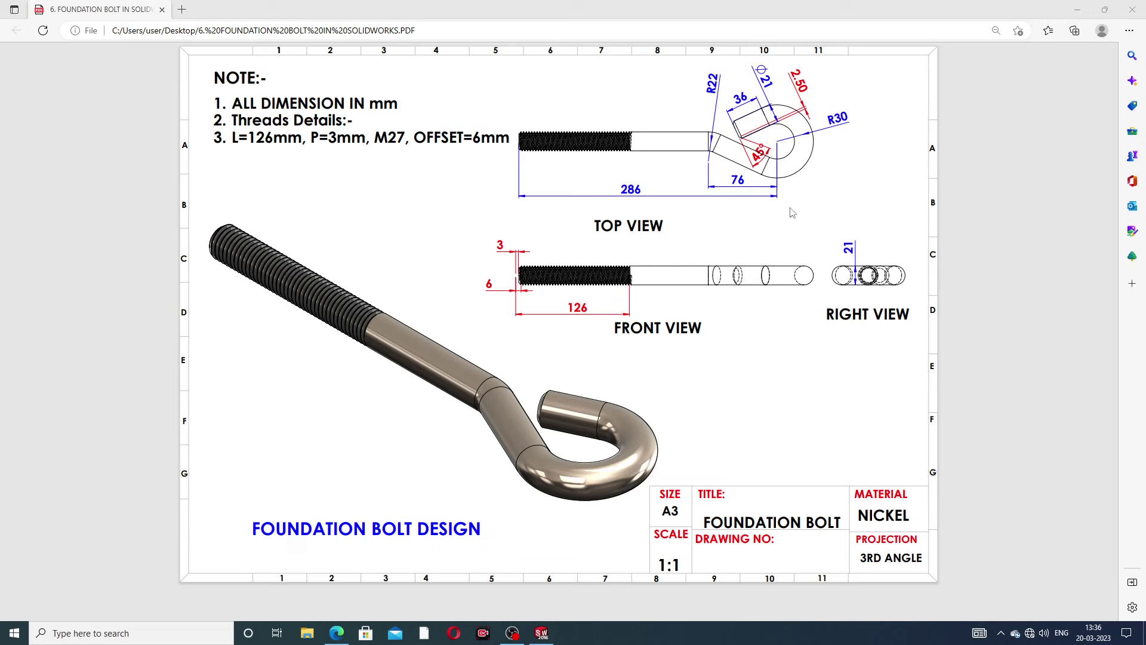
Bring back the foundation bolt model and orbit it to view the hook from several angles.
left_click(547, 638)
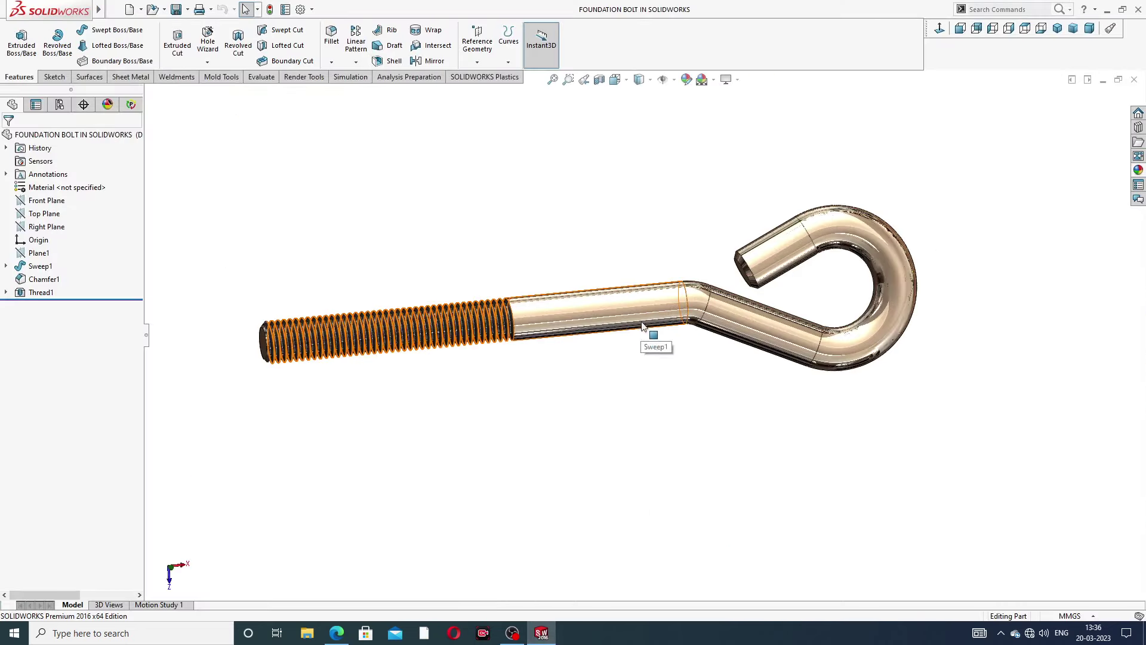
scroll(649, 349, "up", 2)
middle_click_drag(650, 350, 625, 332)
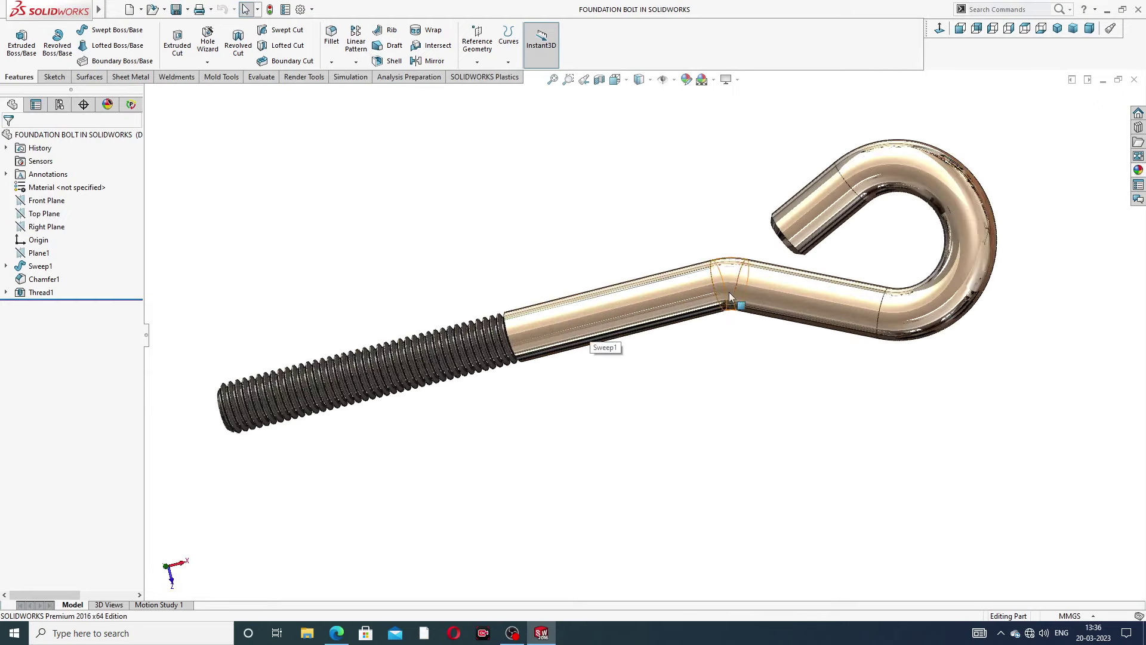
mouse_move(625, 332)
middle_mouse_down()
mouse_move(537, 335)
mouse_move(653, 340)
mouse_move(804, 312)
mouse_move(726, 243)
mouse_move(725, 303)
middle_mouse_up()
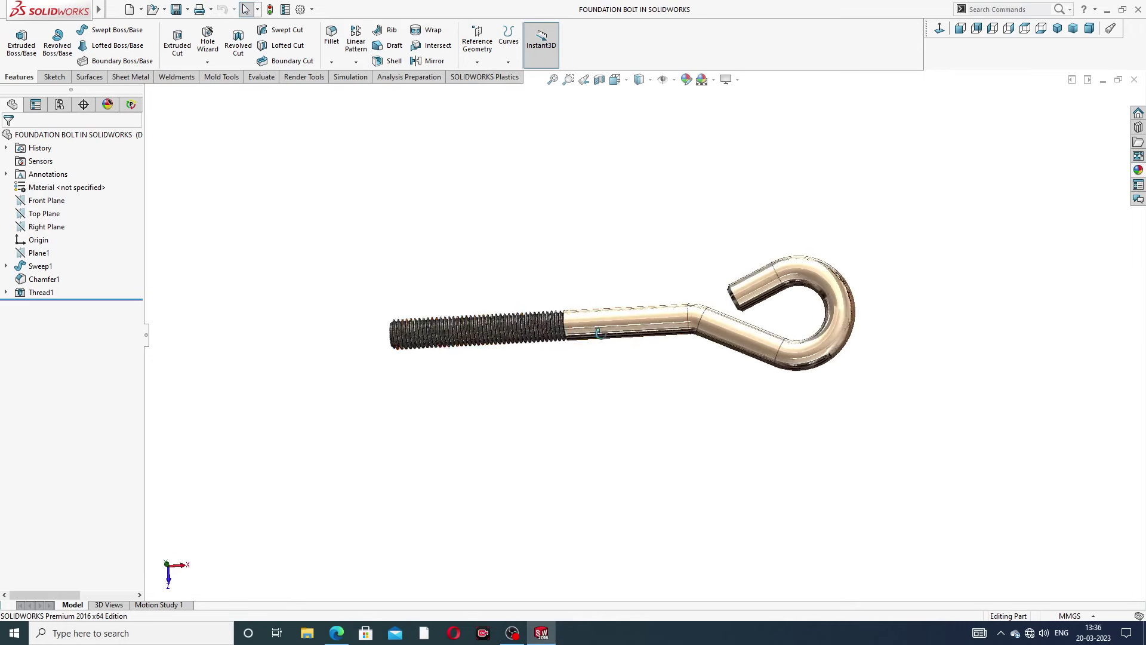
mouse_move(614, 341)
middle_mouse_down()
mouse_move(555, 272)
mouse_move(589, 369)
middle_mouse_up()
scroll(655, 312, "down", 2)
scroll(661, 307, "down", 1)
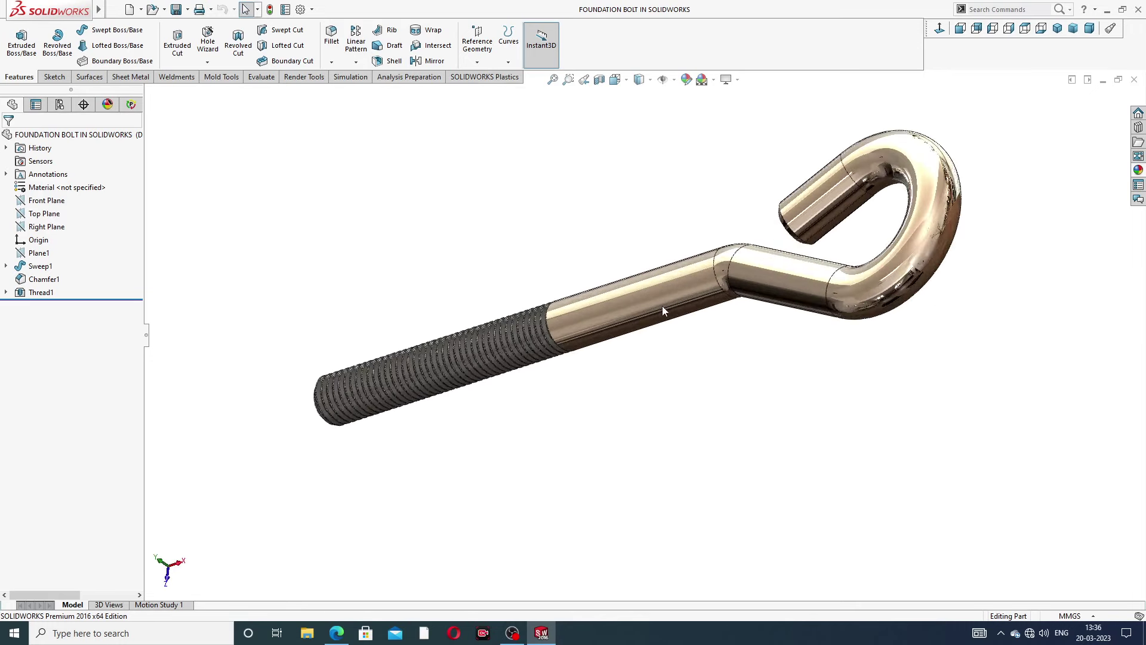
scroll(707, 220, "down", 2)
Swing the zoomed hook around, snapping to Isometric view before orbiting to further angles.
mouse_move(707, 219)
middle_mouse_down()
mouse_move(739, 284)
mouse_move(650, 340)
mouse_move(698, 279)
mouse_move(659, 302)
mouse_move(456, 317)
middle_mouse_up()
scroll(706, 293, "up", 3)
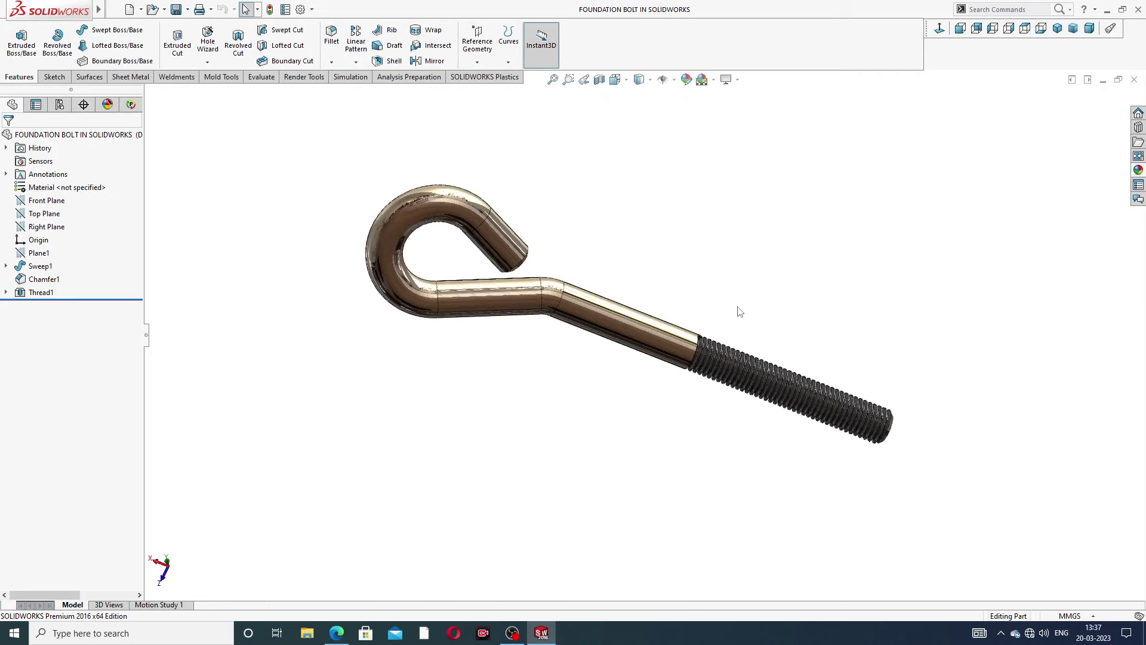
middle_click_drag(739, 309, 680, 256)
left_click(1058, 28)
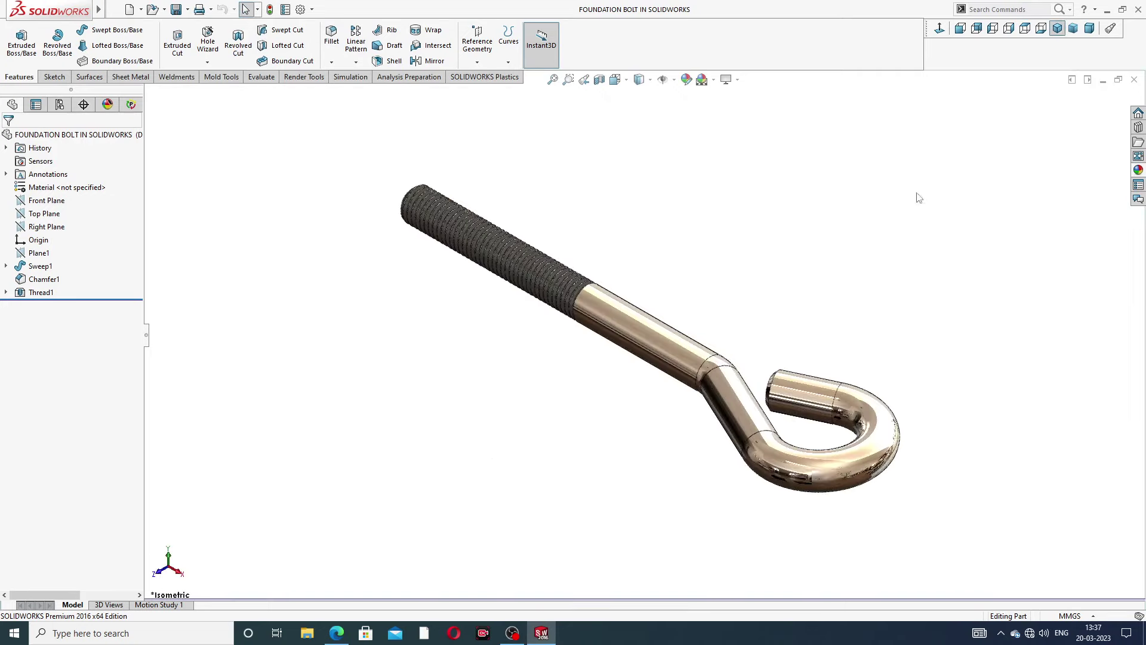
mouse_move(635, 313)
middle_mouse_down()
mouse_move(735, 310)
mouse_move(668, 366)
mouse_move(667, 407)
mouse_move(548, 314)
mouse_move(568, 422)
mouse_move(601, 346)
middle_mouse_up()
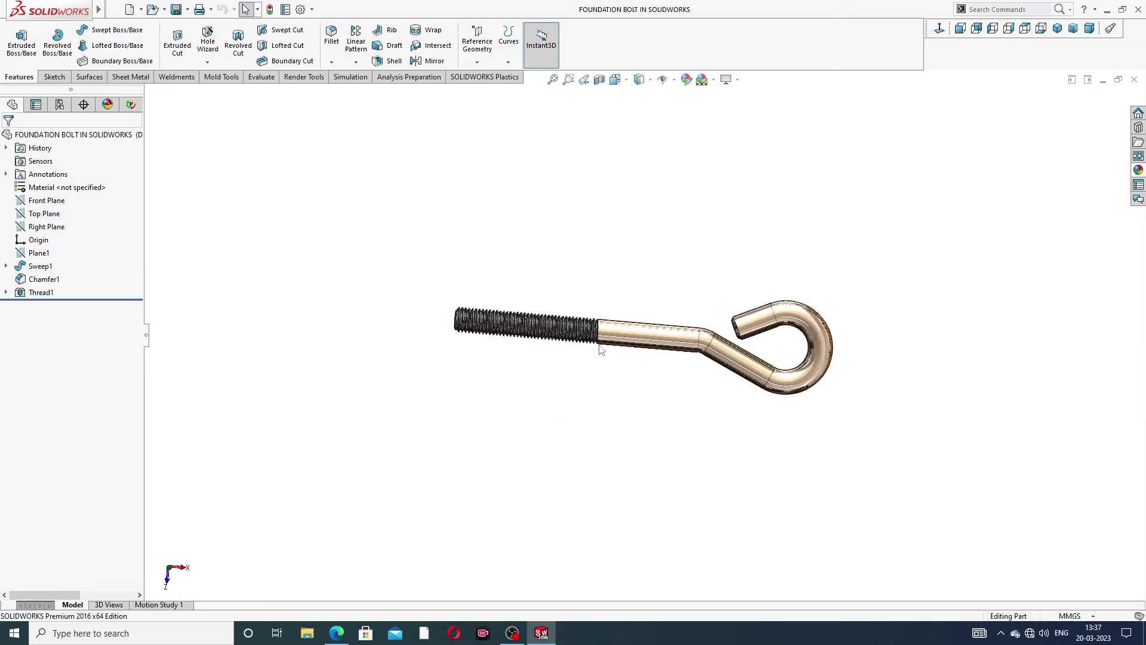
mouse_move(585, 276)
middle_mouse_down()
mouse_move(588, 374)
mouse_move(482, 384)
mouse_move(525, 317)
middle_mouse_up()
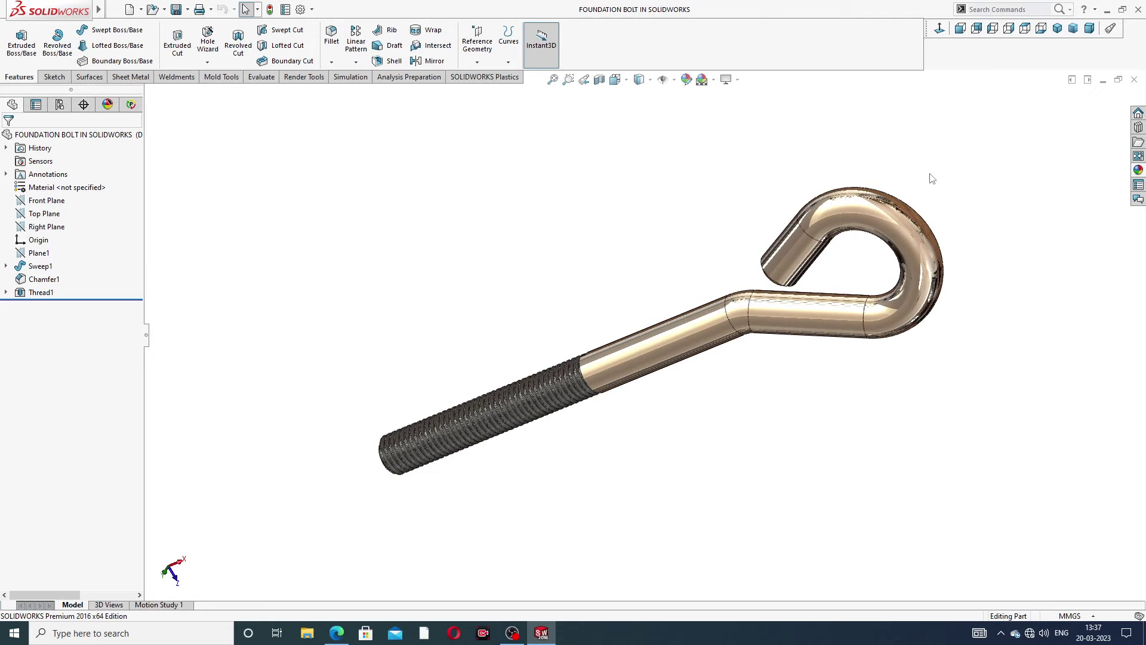
Close the bolt and start a new part with the Plain White scene.
left_click(1135, 80)
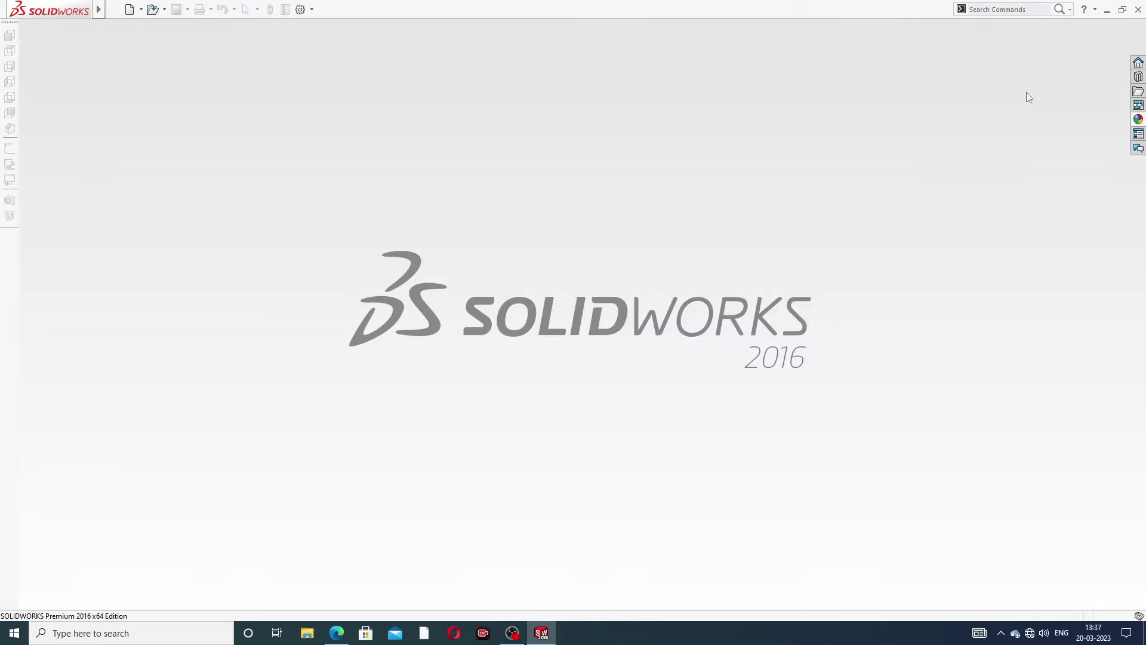
left_click(130, 9)
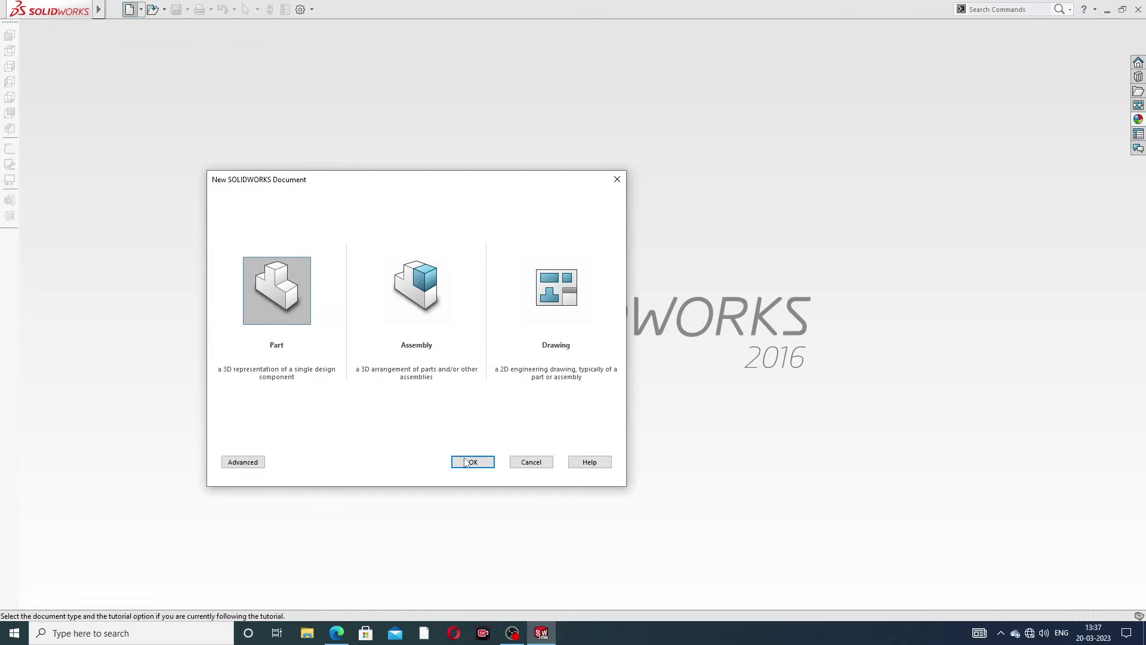
left_click(466, 461)
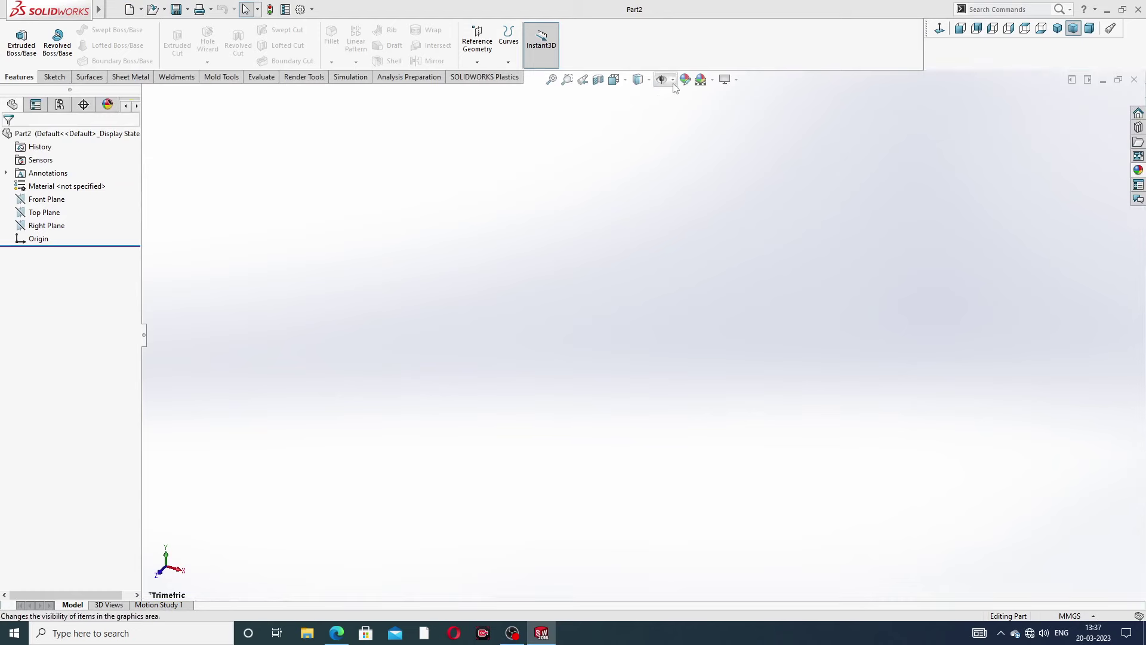
left_click(713, 81)
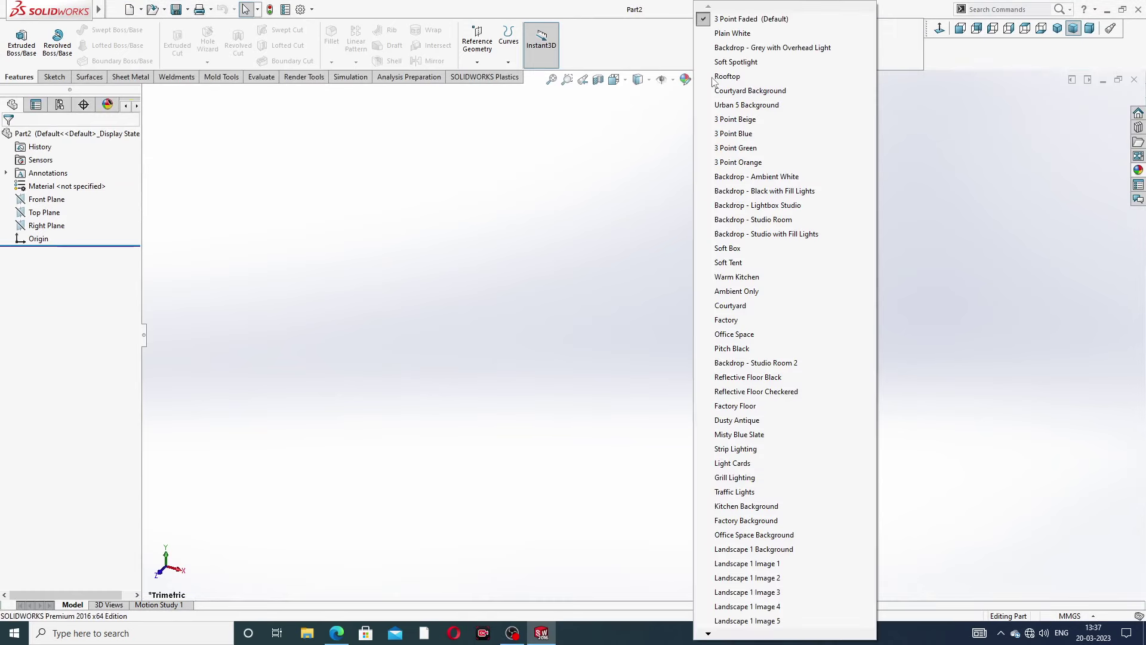
left_click(734, 32)
Raise both document Image Quality sliders to High, then bring up the bolt drawing.
left_click(301, 10)
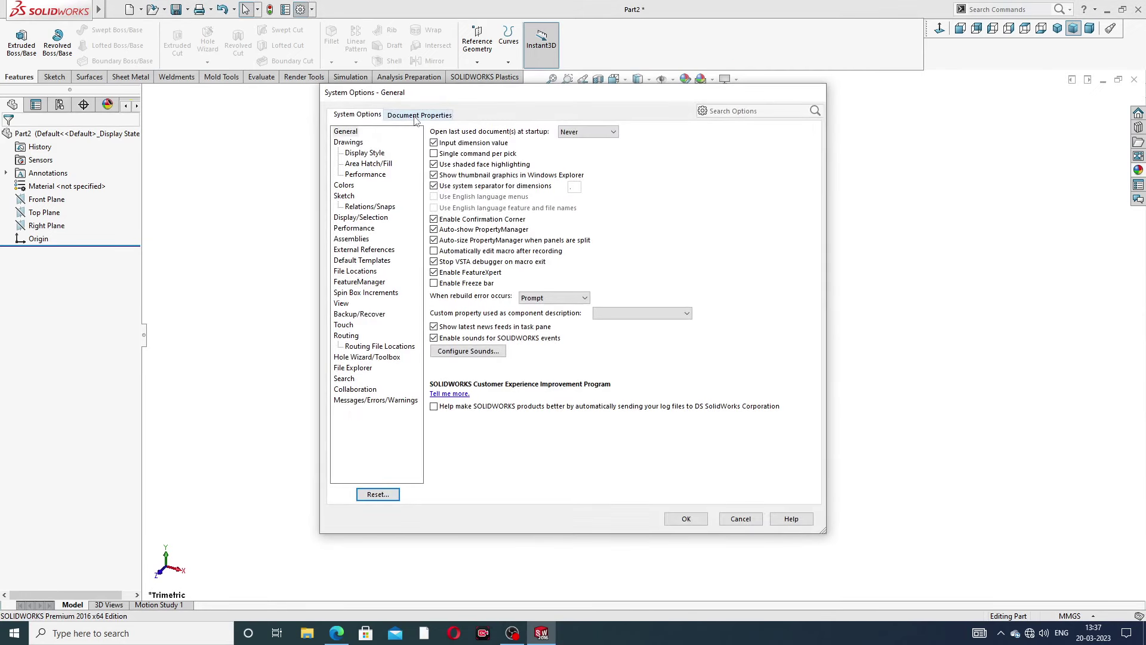
left_click(416, 117)
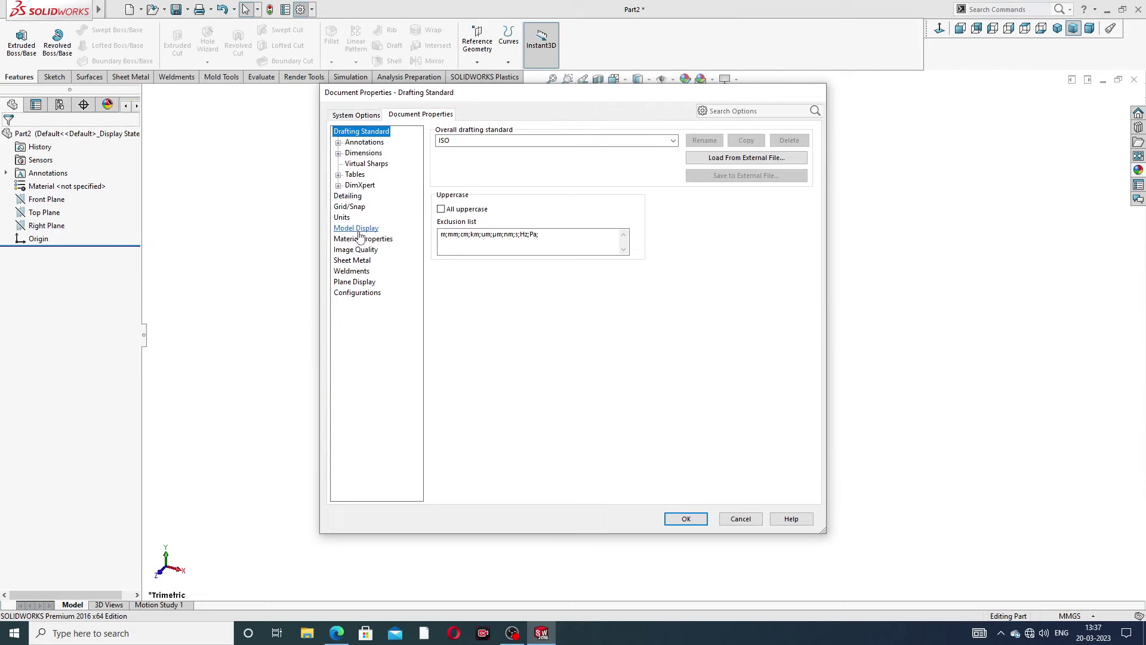
left_click(356, 249)
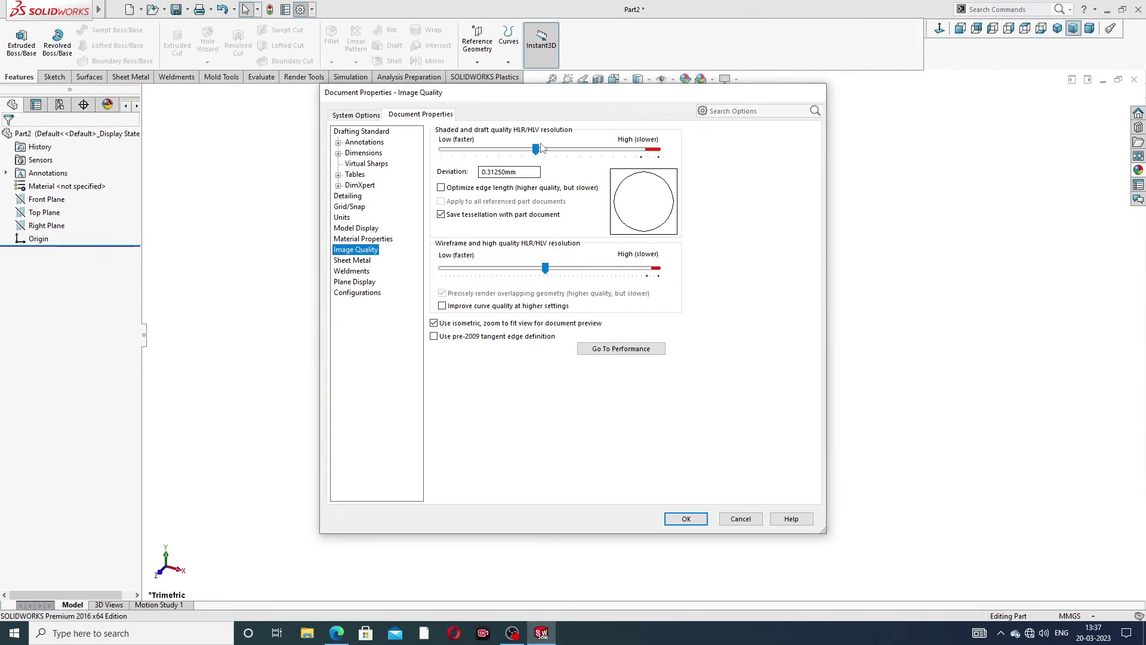
left_click_drag(542, 149, 658, 150)
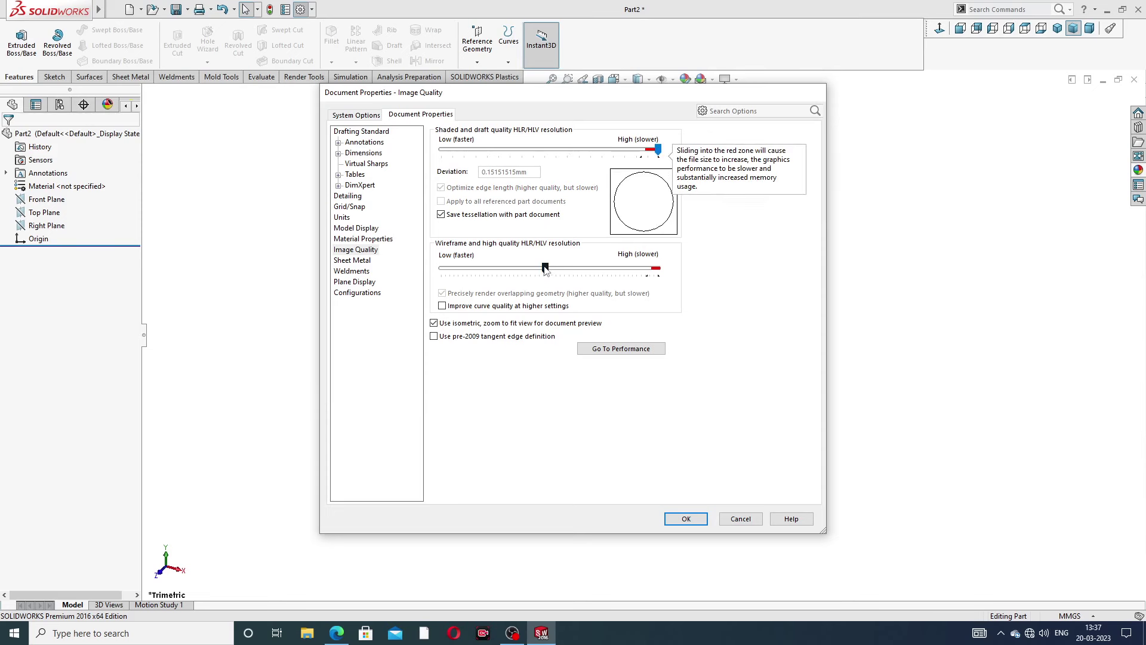
left_click_drag(545, 268, 659, 269)
left_click(687, 519)
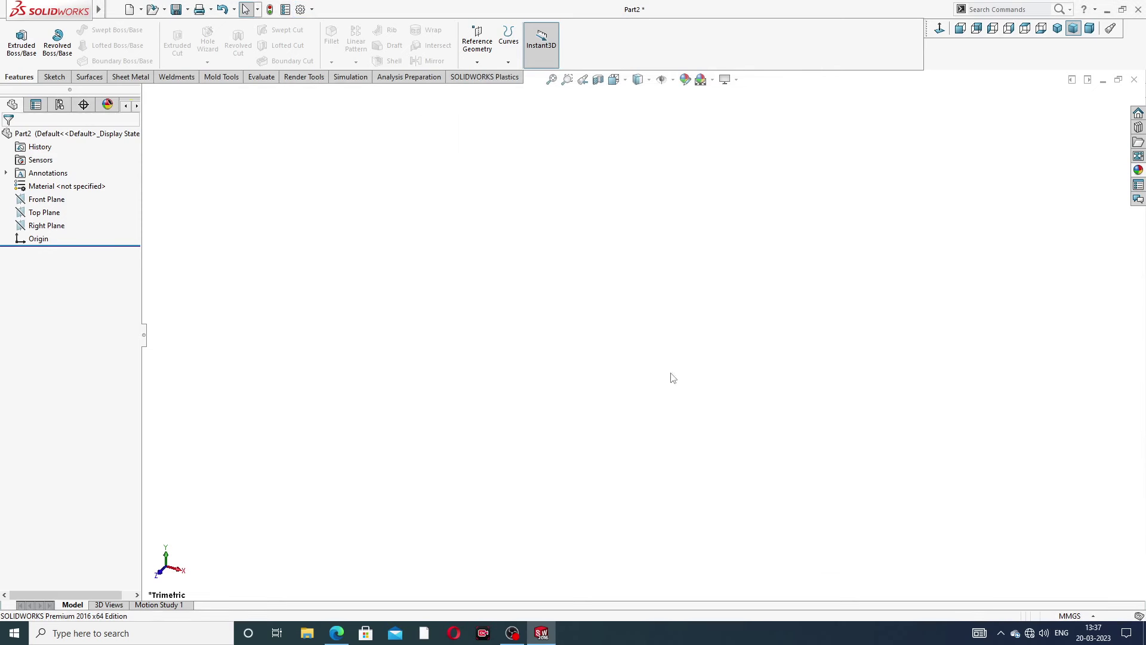
left_click(338, 634)
Begin a new sketch on the Front Plane and start drawing lines.
left_click(55, 201)
left_click(62, 187)
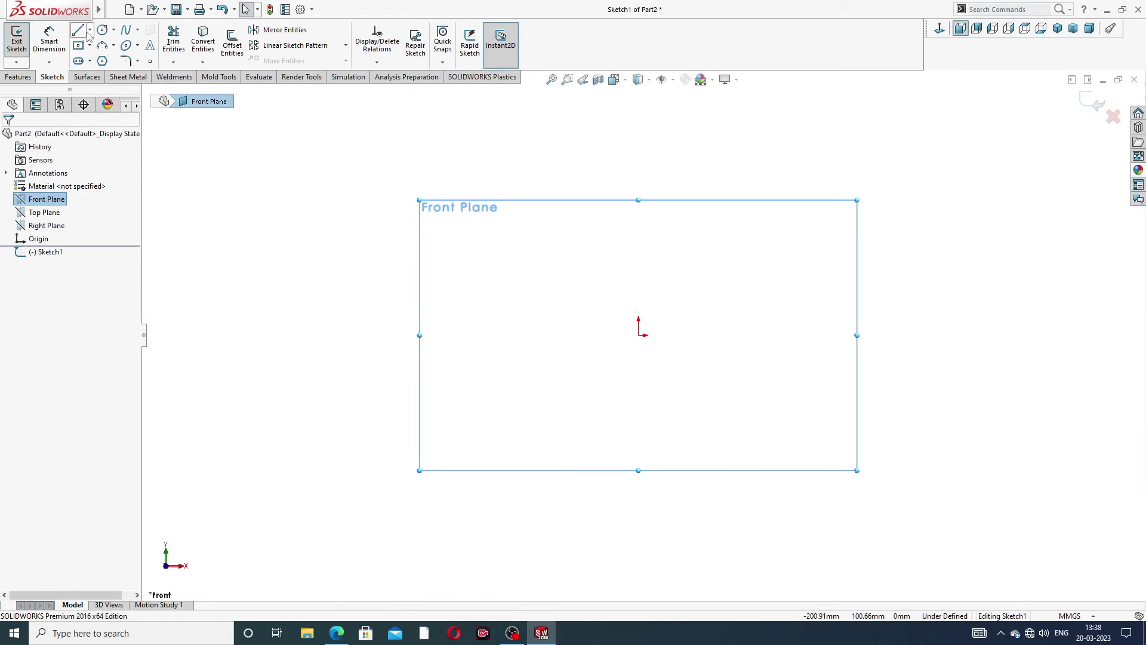
left_click(78, 30)
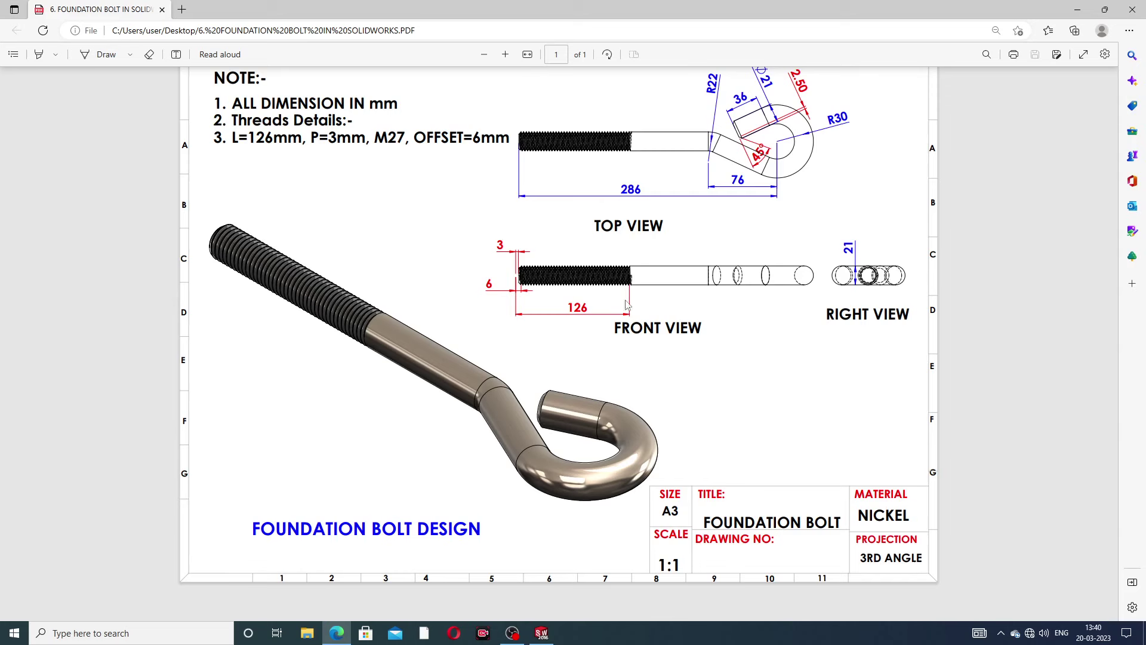
Give the hook circle a 30 mm diameter dimension.
left_click(337, 633)
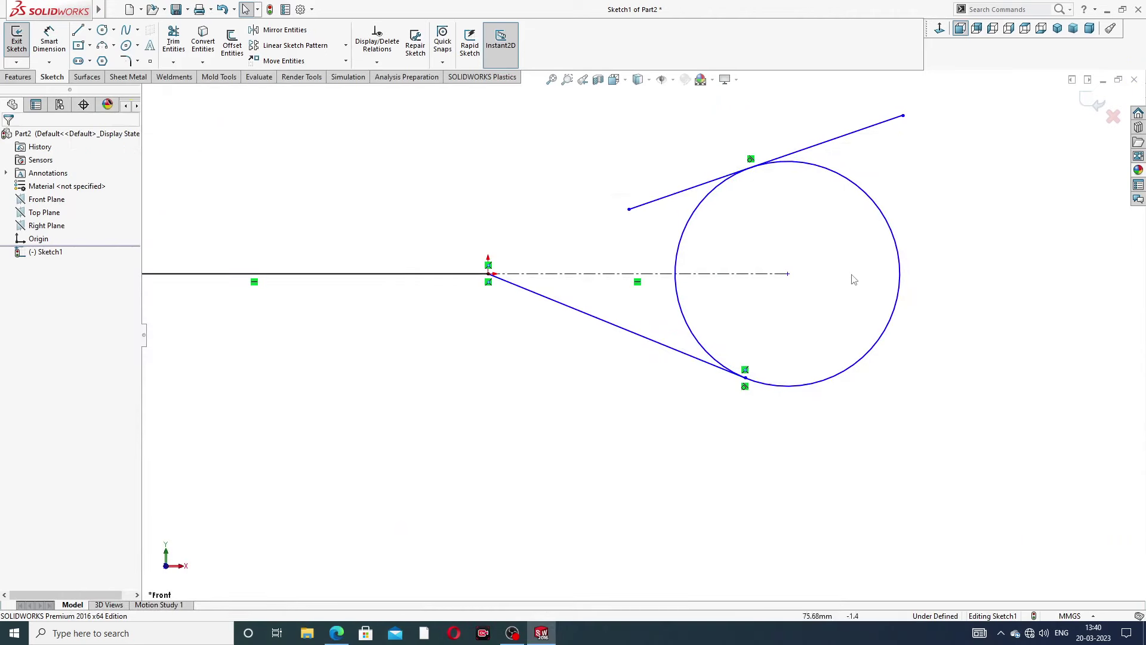
left_click(60, 52)
left_click(878, 202)
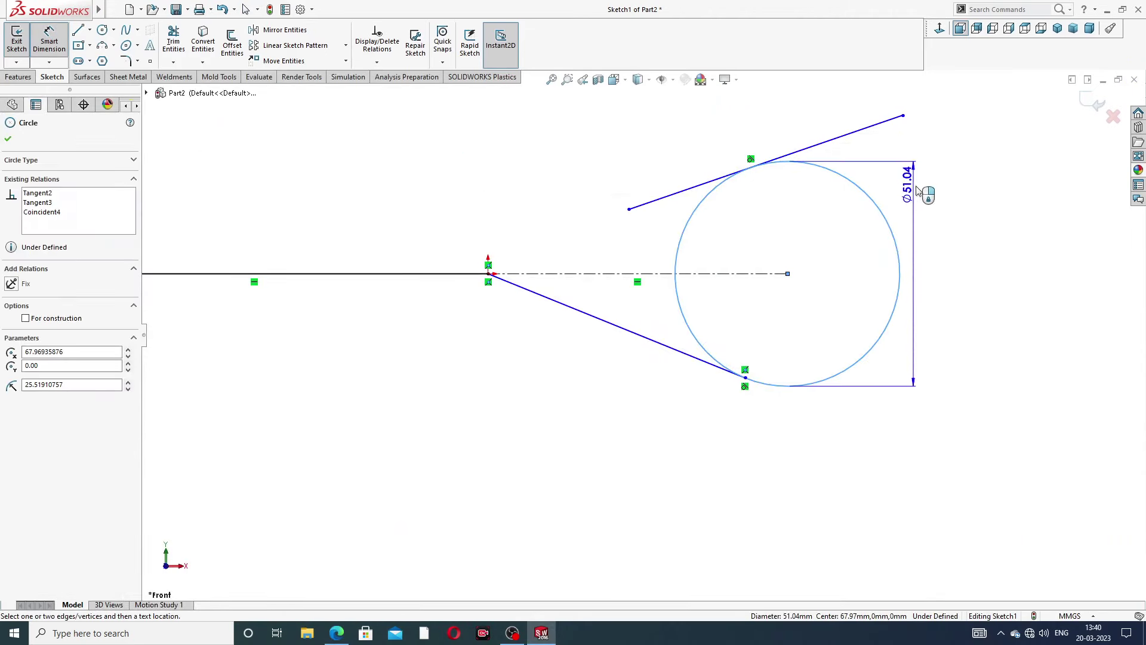
left_click(944, 167)
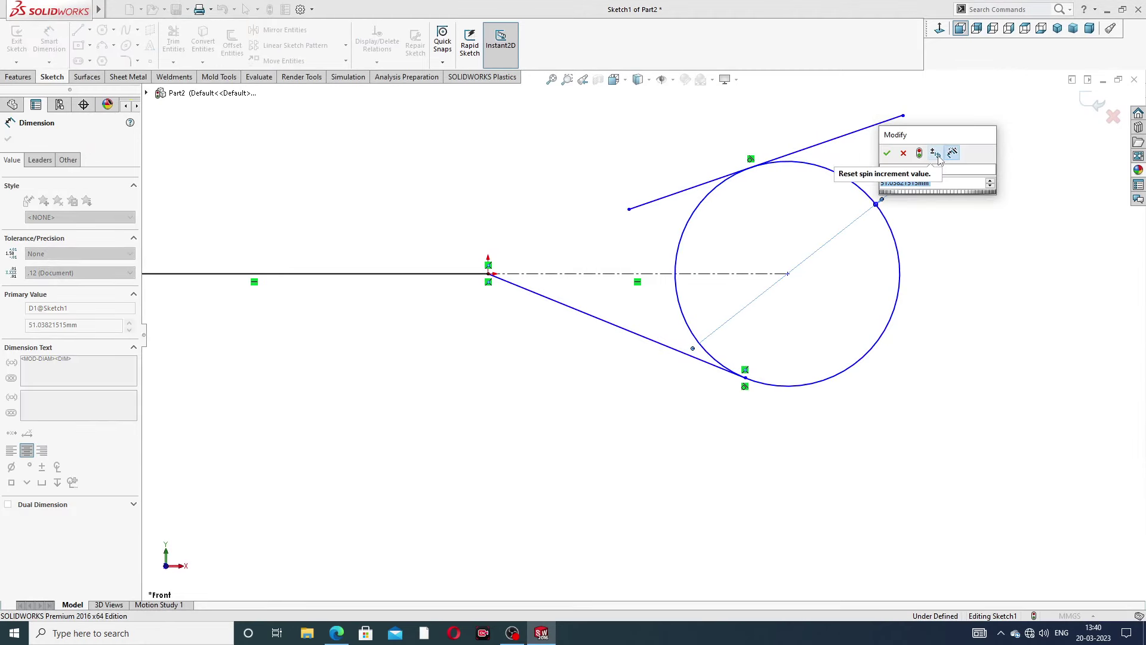
type("30")
key("Return")
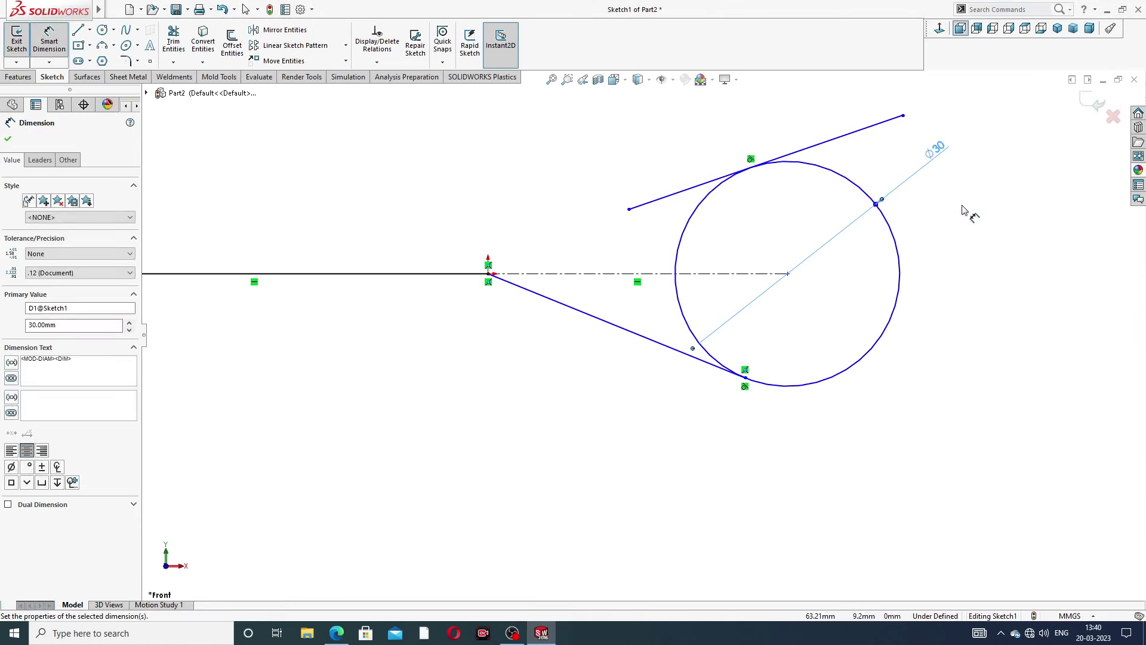
left_click(962, 210)
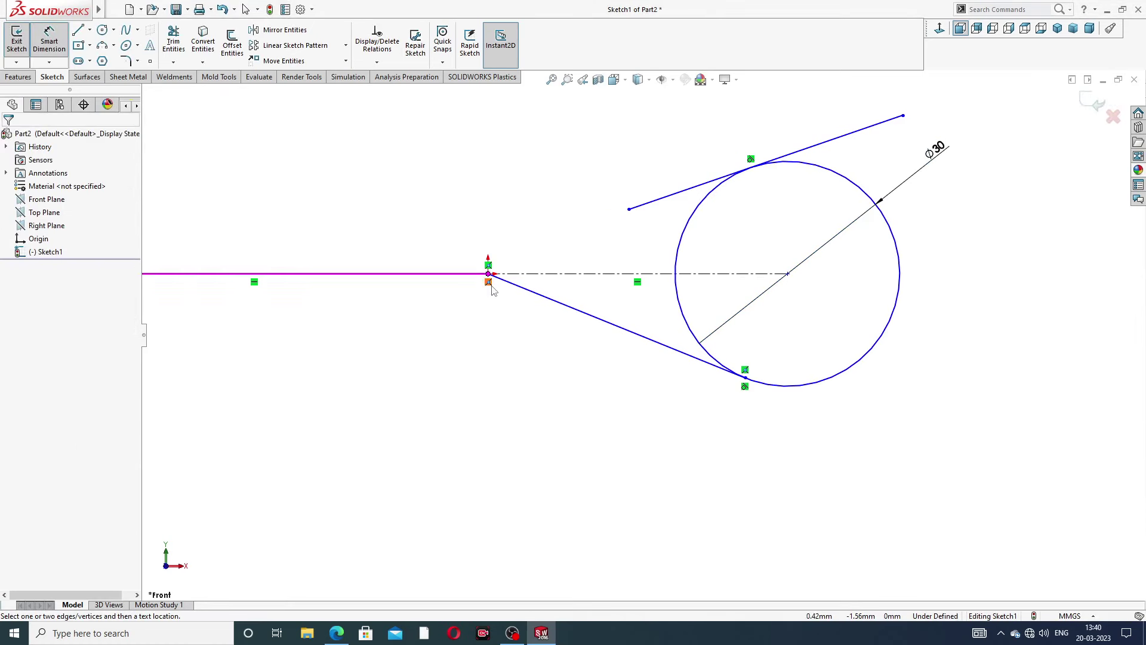
Return to plain selection and choose Sketch Fillet from the Sketch tab's fillet flyout.
scroll(492, 290, "down", 3)
right_click(468, 169)
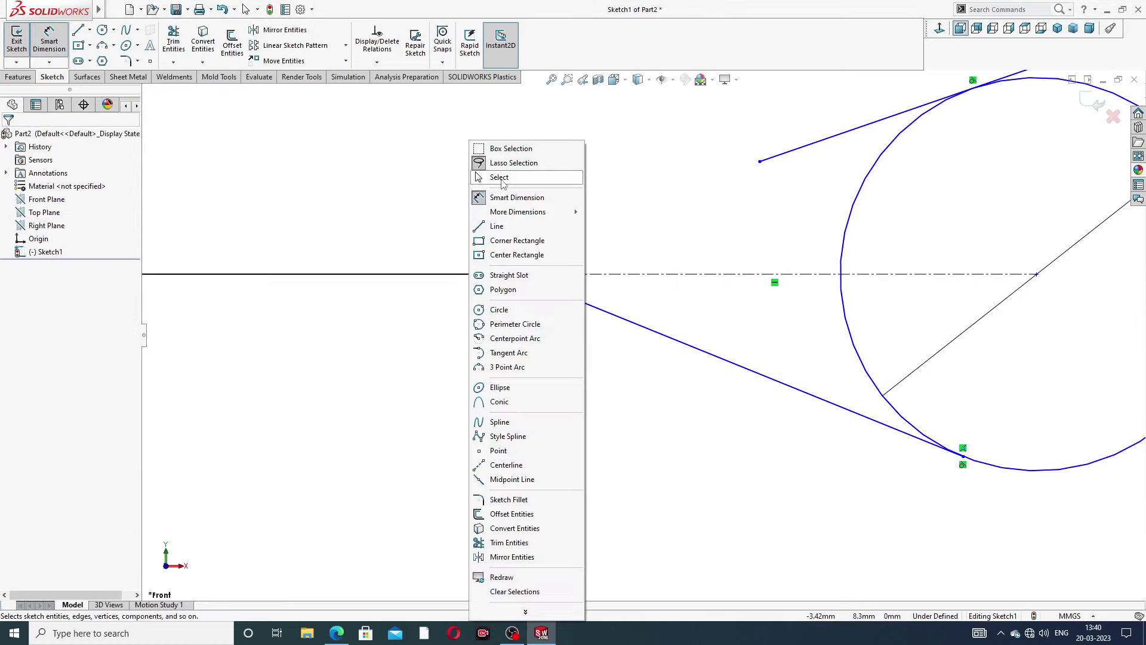
left_click(500, 178)
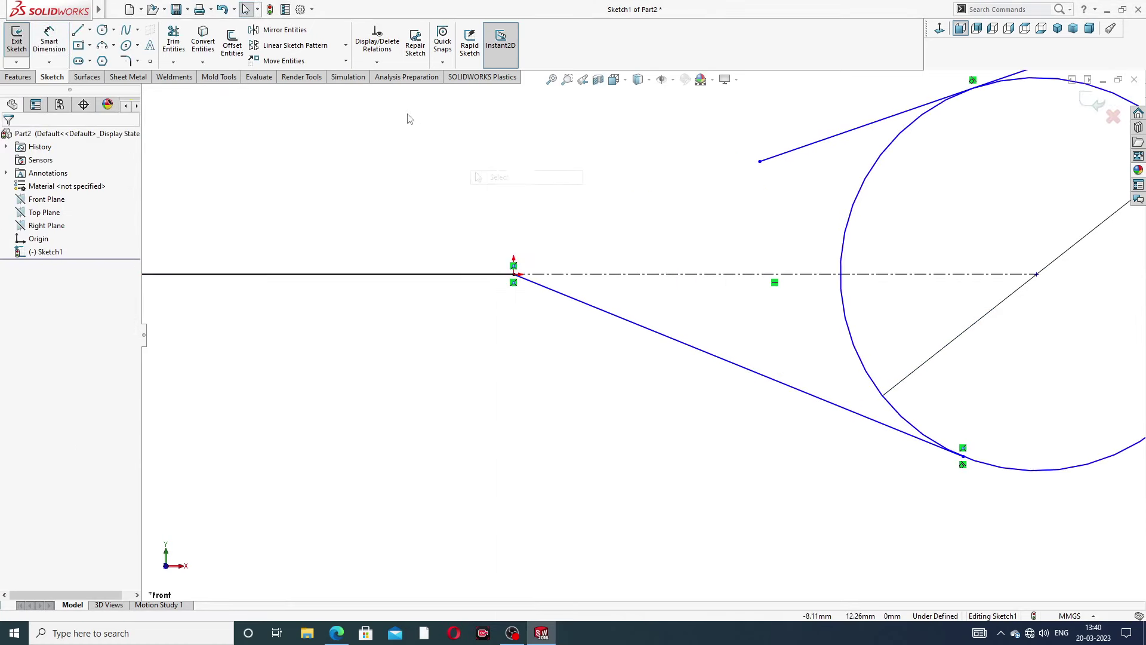
left_click(30, 77)
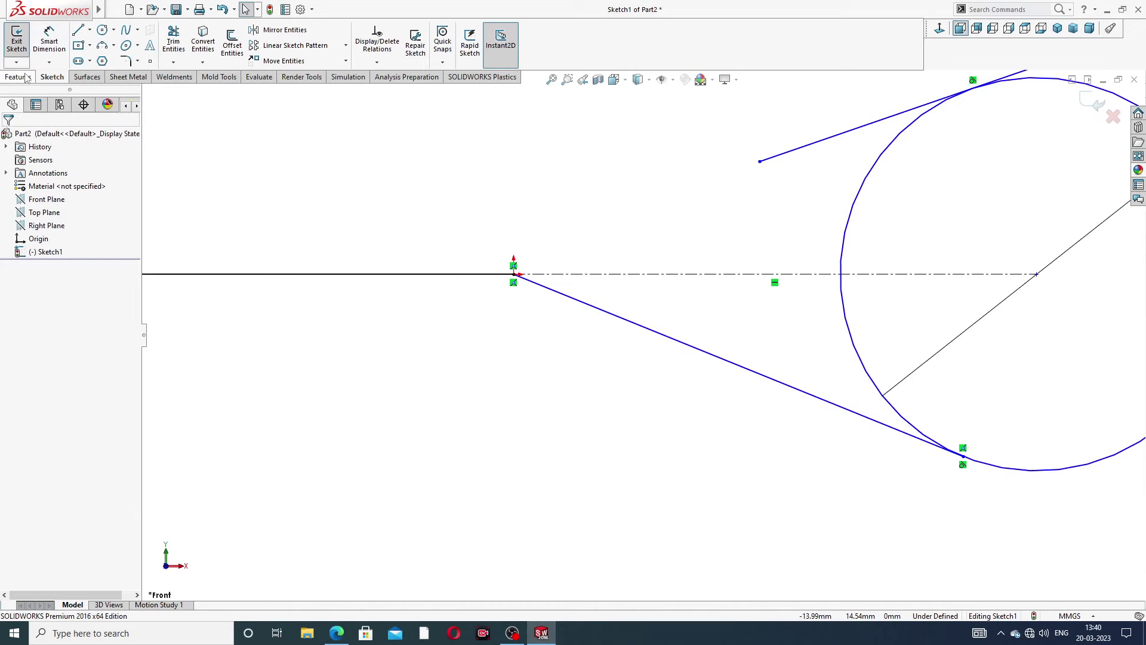
left_click(55, 77)
left_click(137, 61)
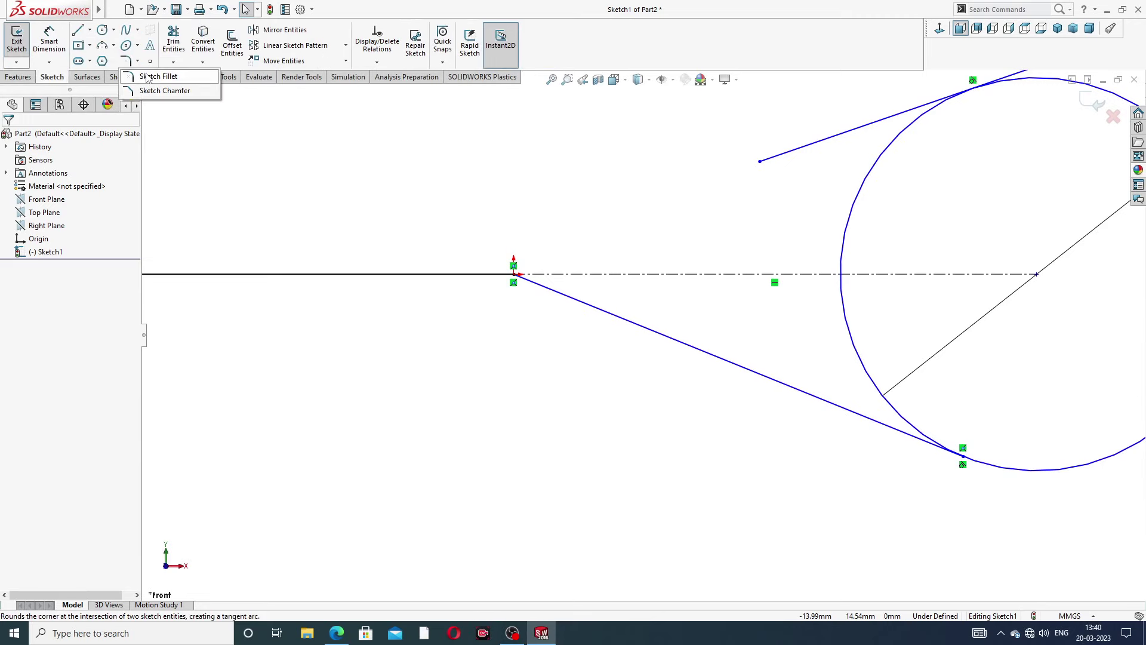
left_click(158, 76)
Round the corner between the horizontal and slanted lines with an R22 fillet.
scroll(558, 303, "down", 5)
left_click(558, 303)
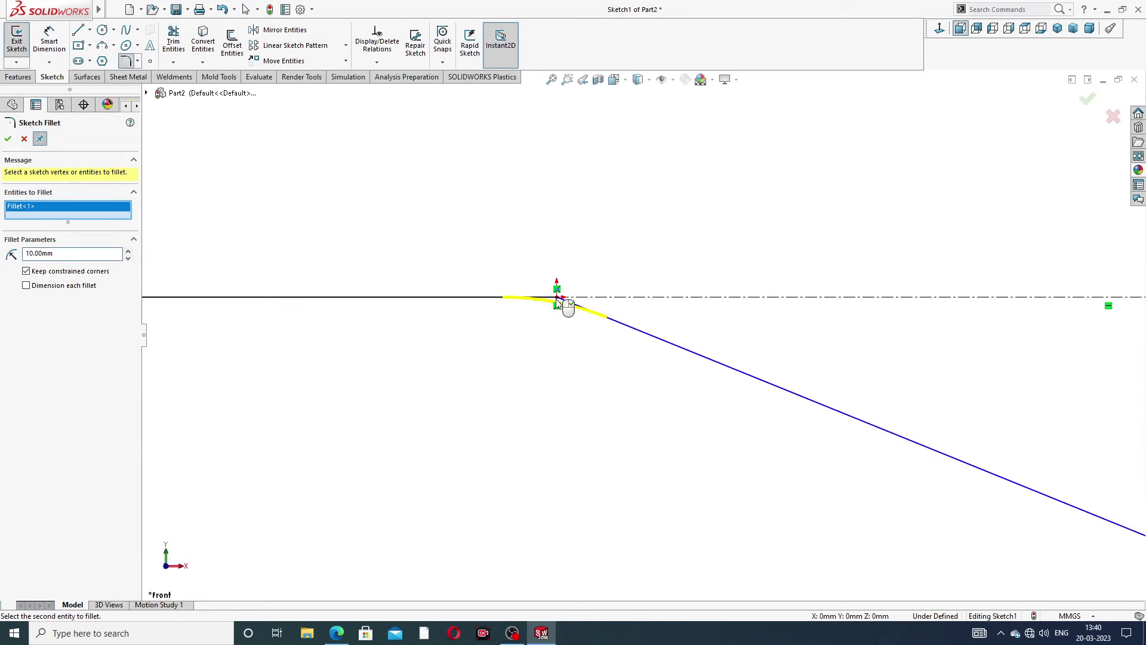
type("22")
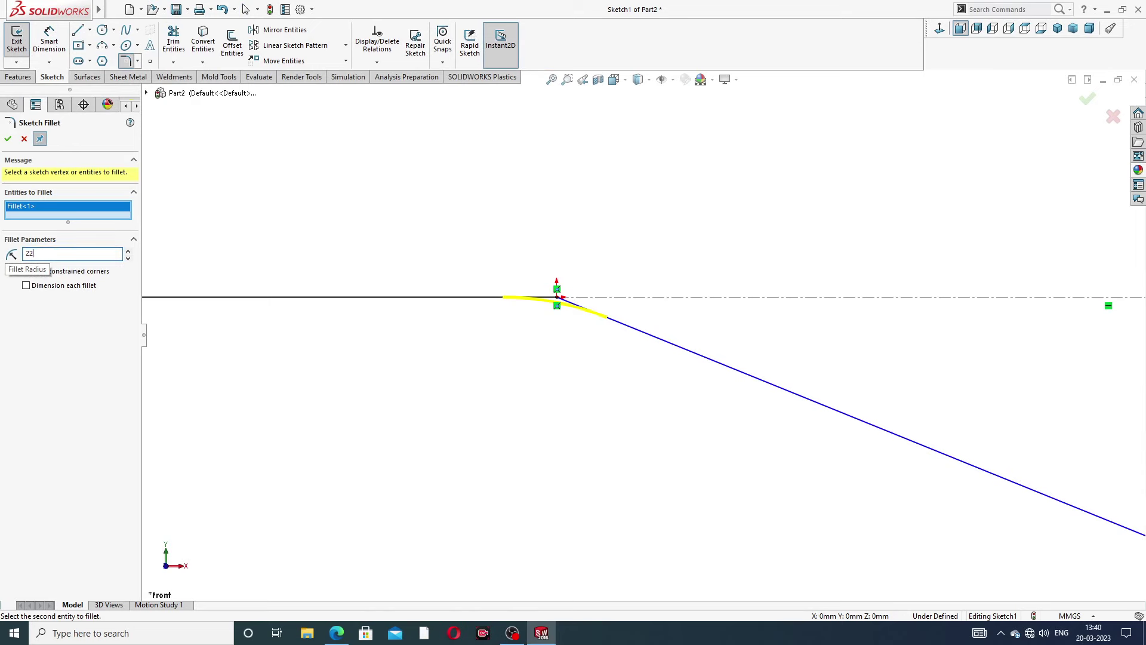
key("Return")
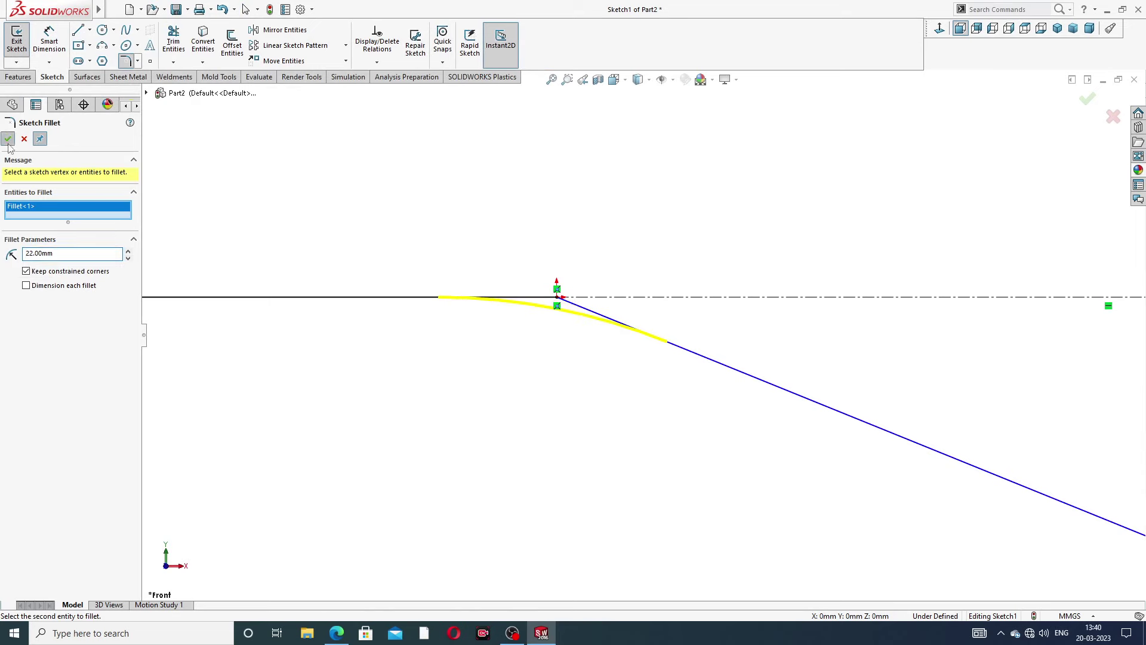
left_click(8, 138)
scroll(751, 194, "up", 3)
scroll(747, 253, "up", 3)
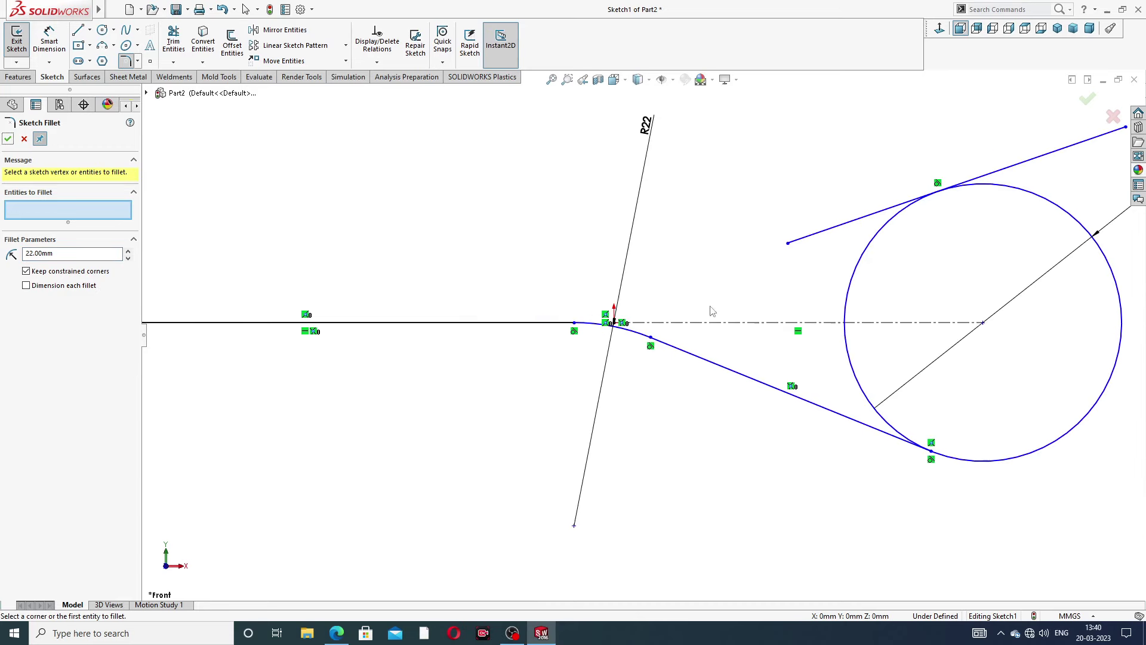
scroll(838, 303, "up", 1)
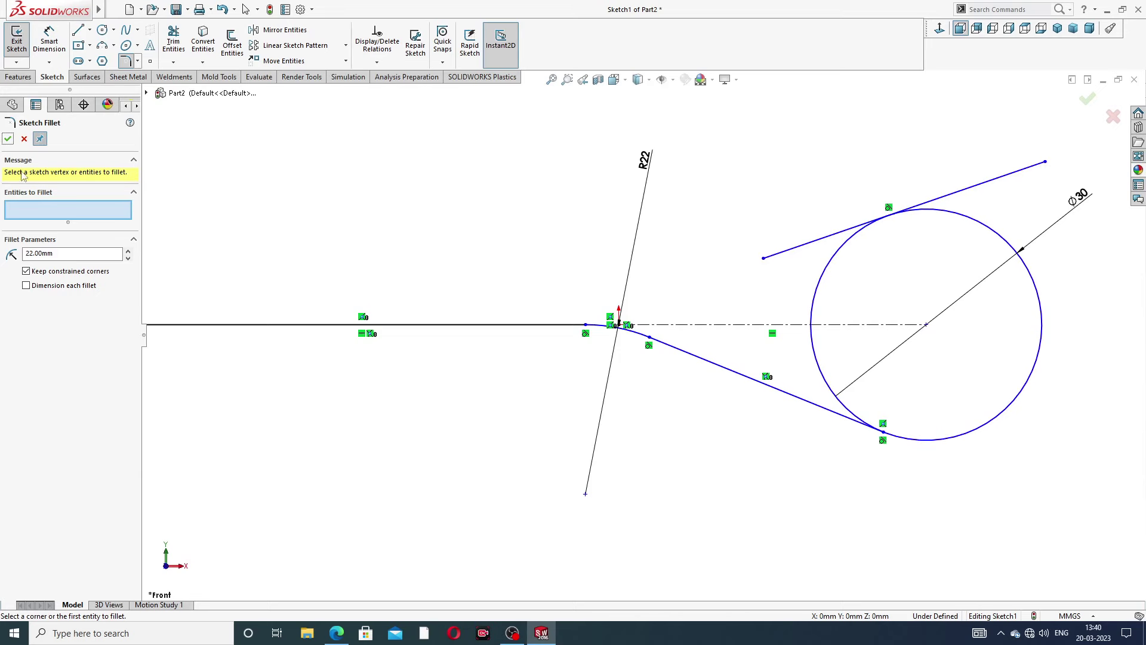
left_click(7, 139)
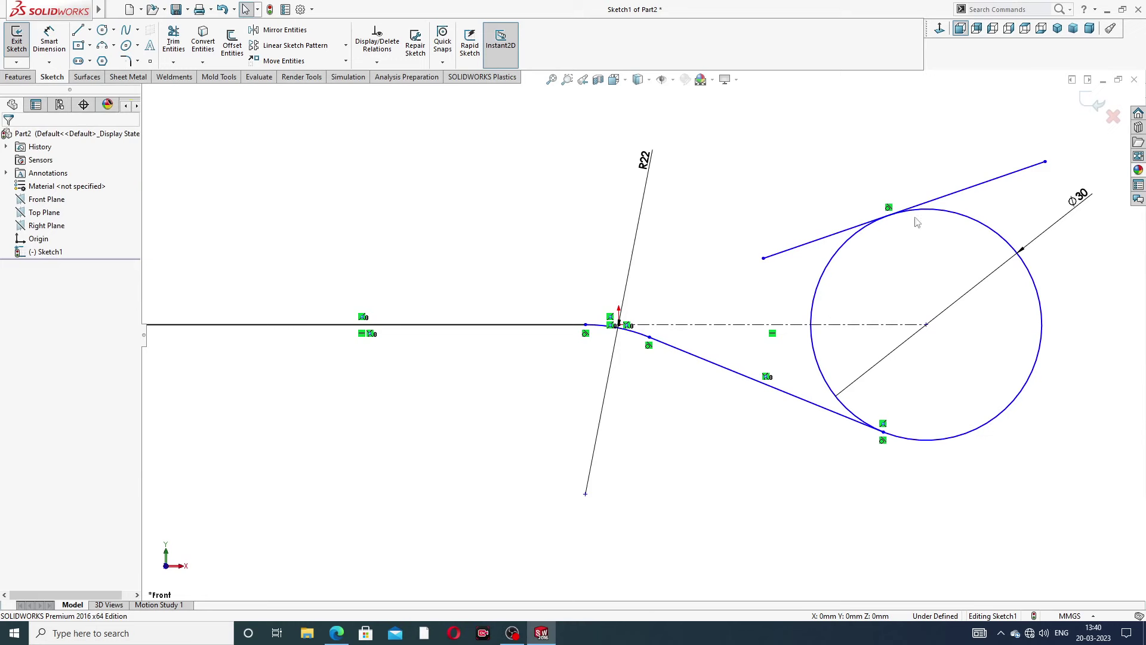
Trim the upper tangent line's overhang and the circle's left arcs, leaving the hook arc.
left_click(173, 42)
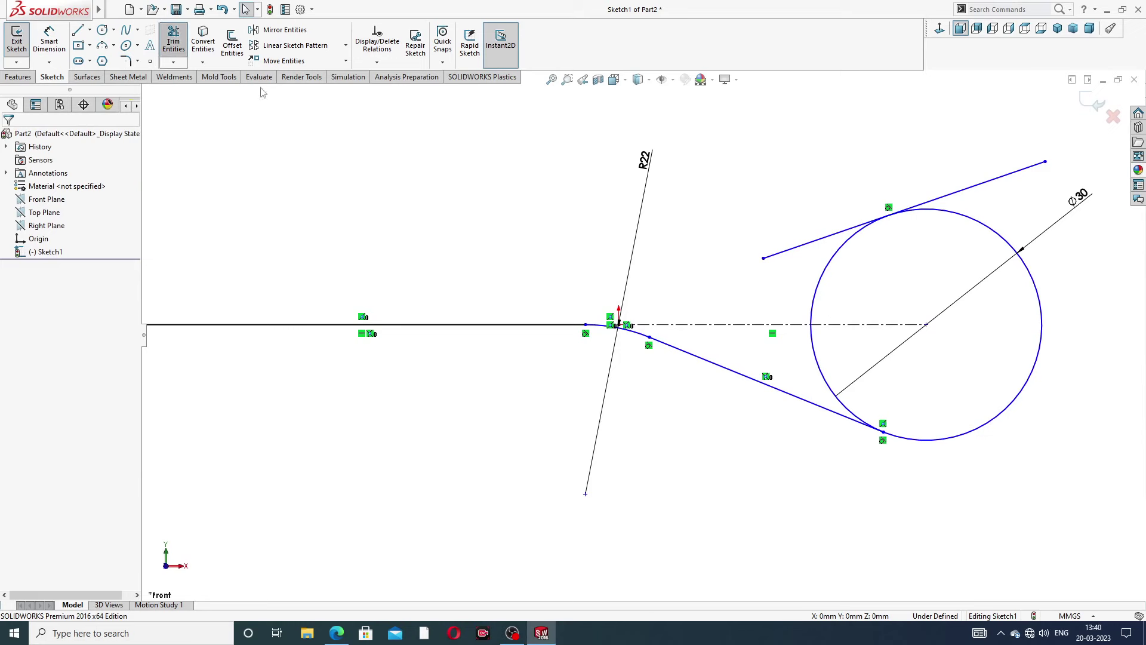
left_click(966, 190)
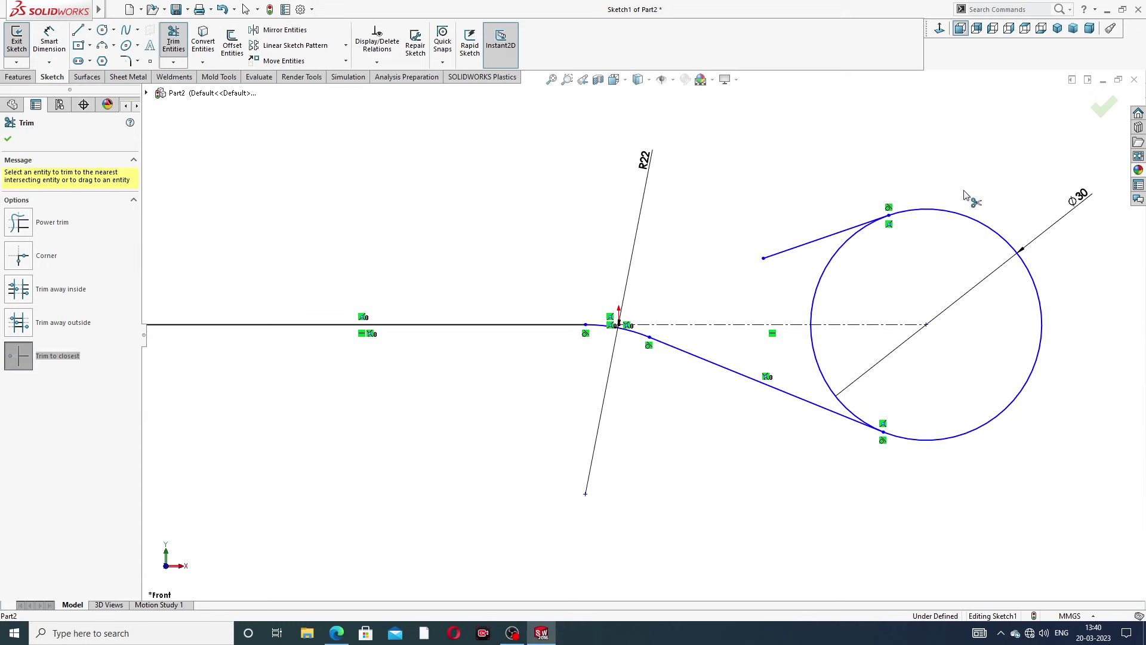
scroll(905, 266, "down", 2)
left_click(779, 261)
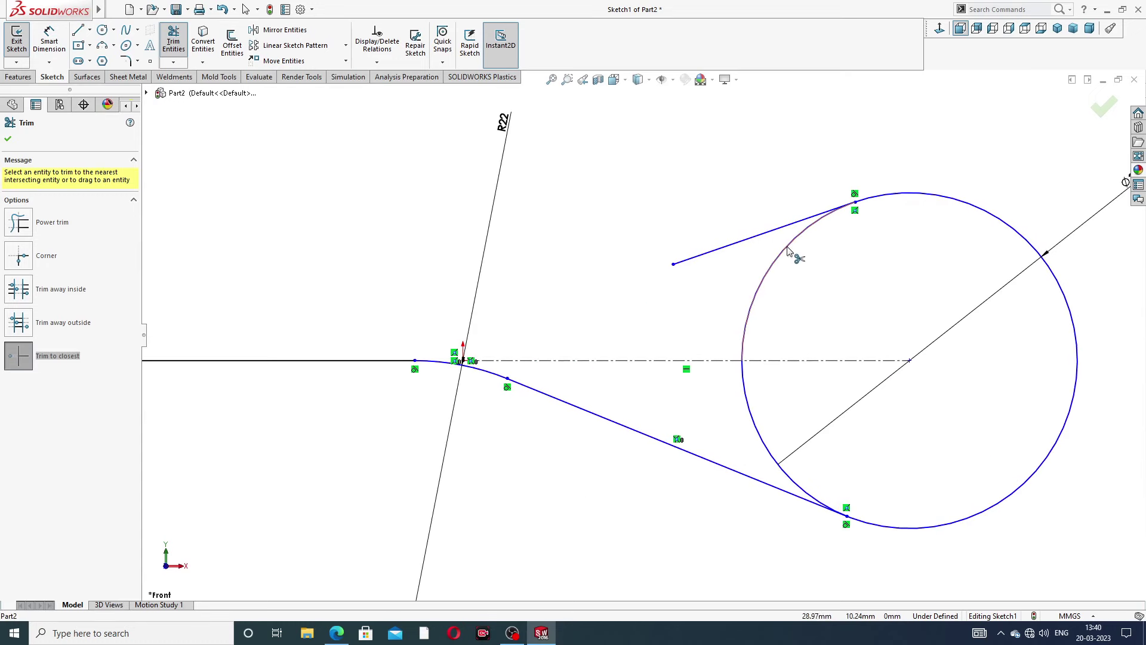
left_click(756, 425)
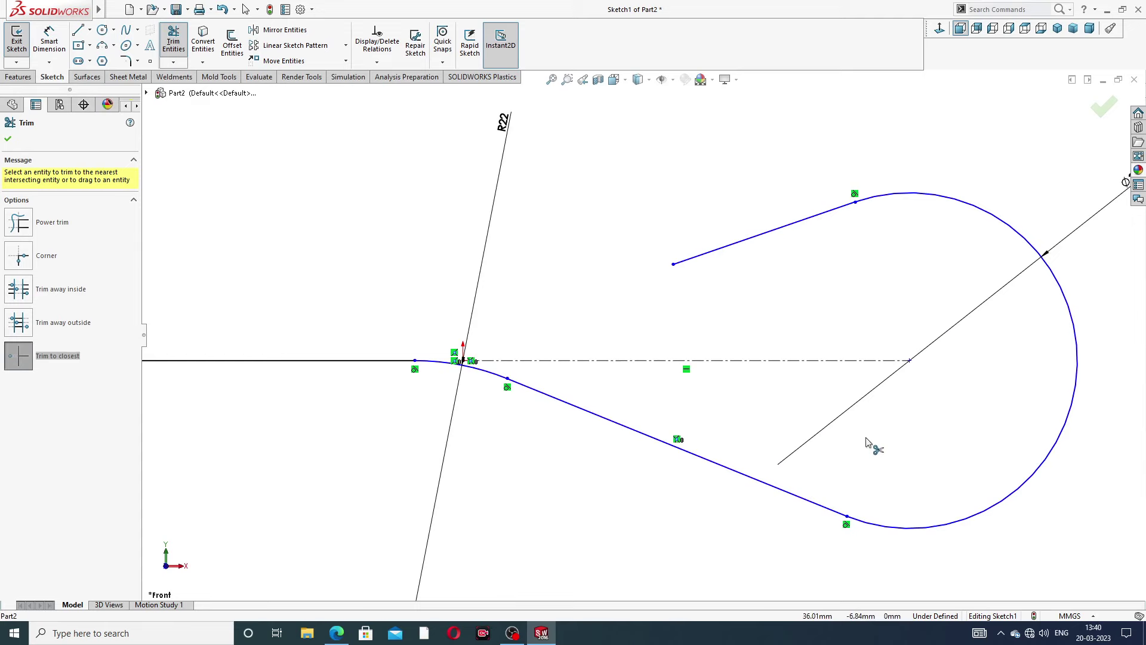
key("z")
scroll(553, 365, "down", 2)
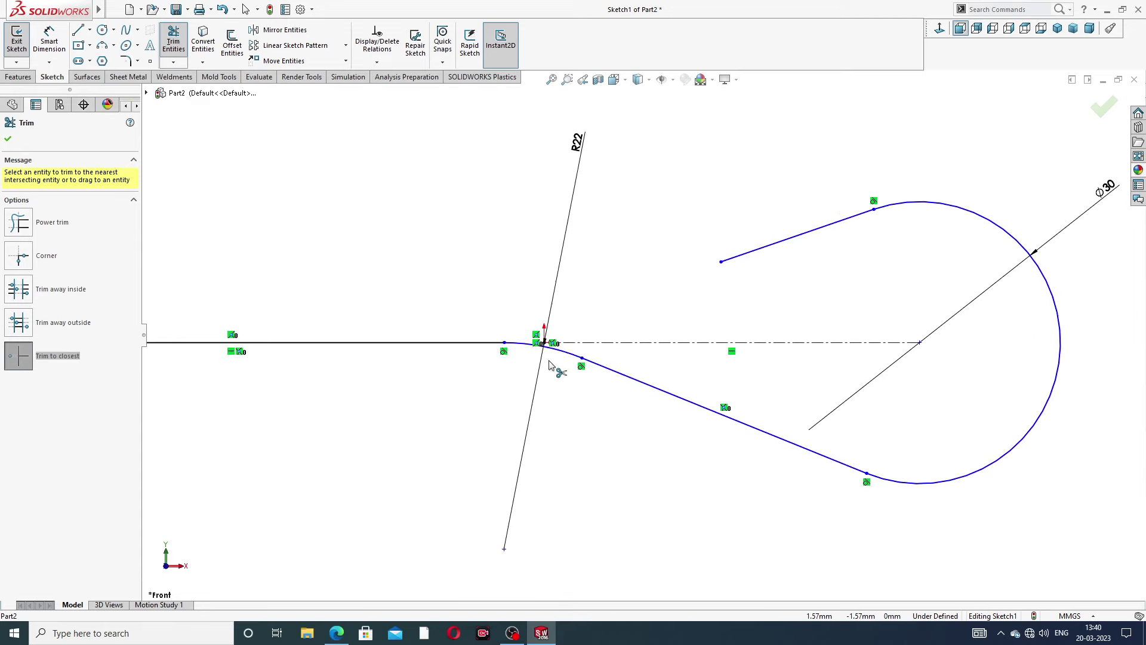
right_click(625, 203)
left_click(663, 177)
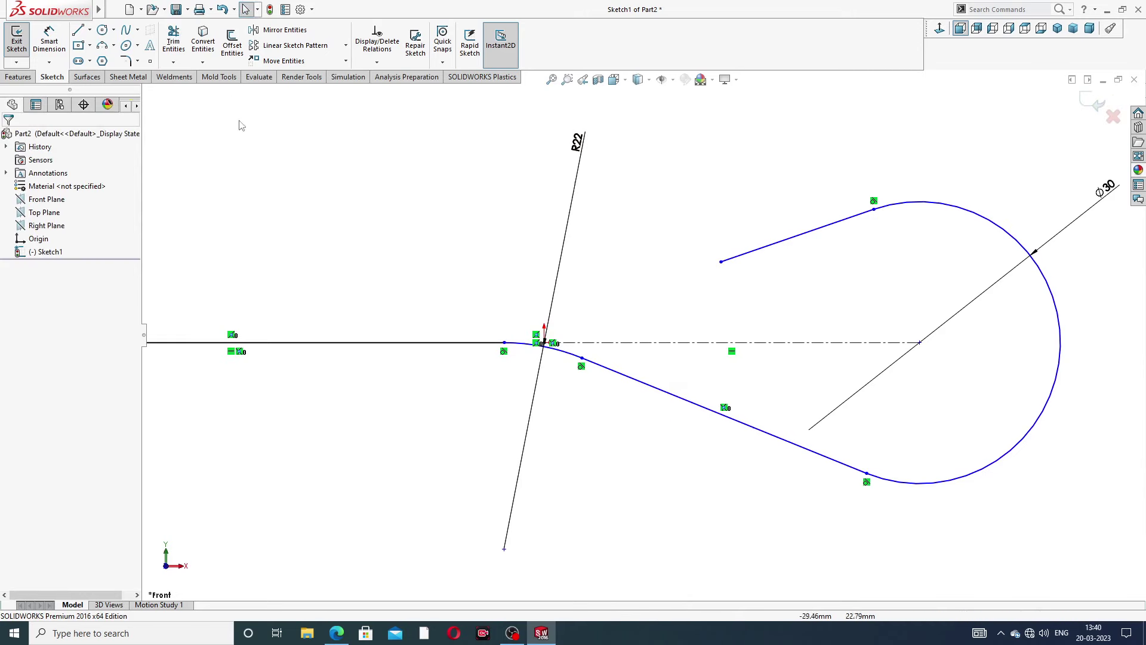
Dimension the upper straight line to 36 mm, checking the bolt drawing for the value.
left_click(49, 41)
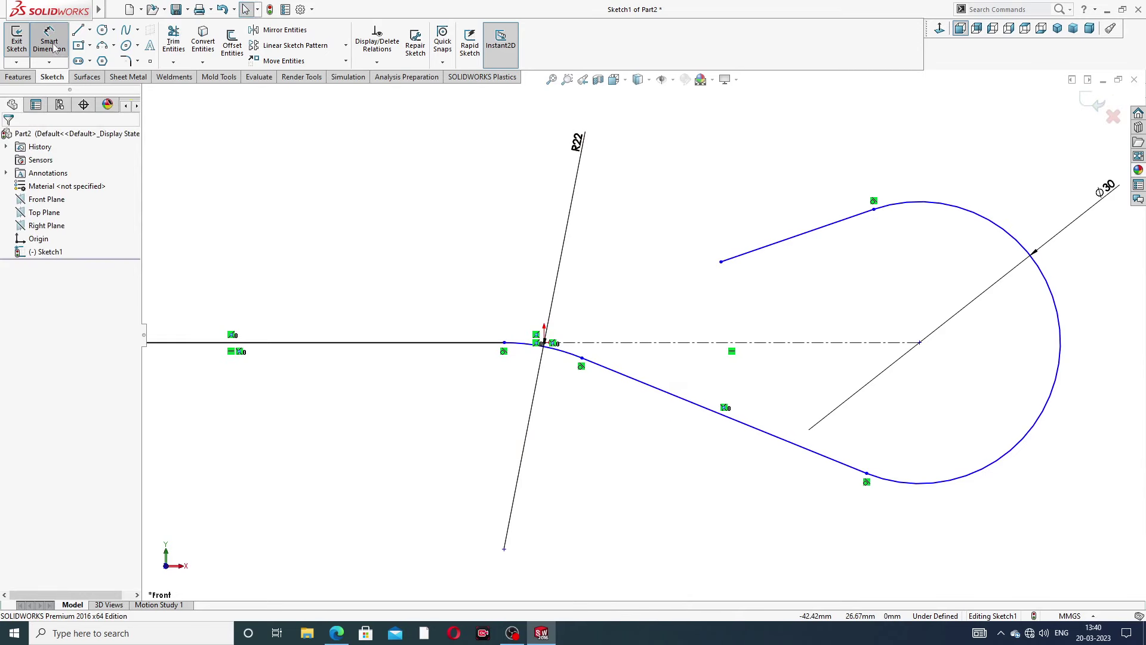
left_click(772, 241)
left_click(782, 216)
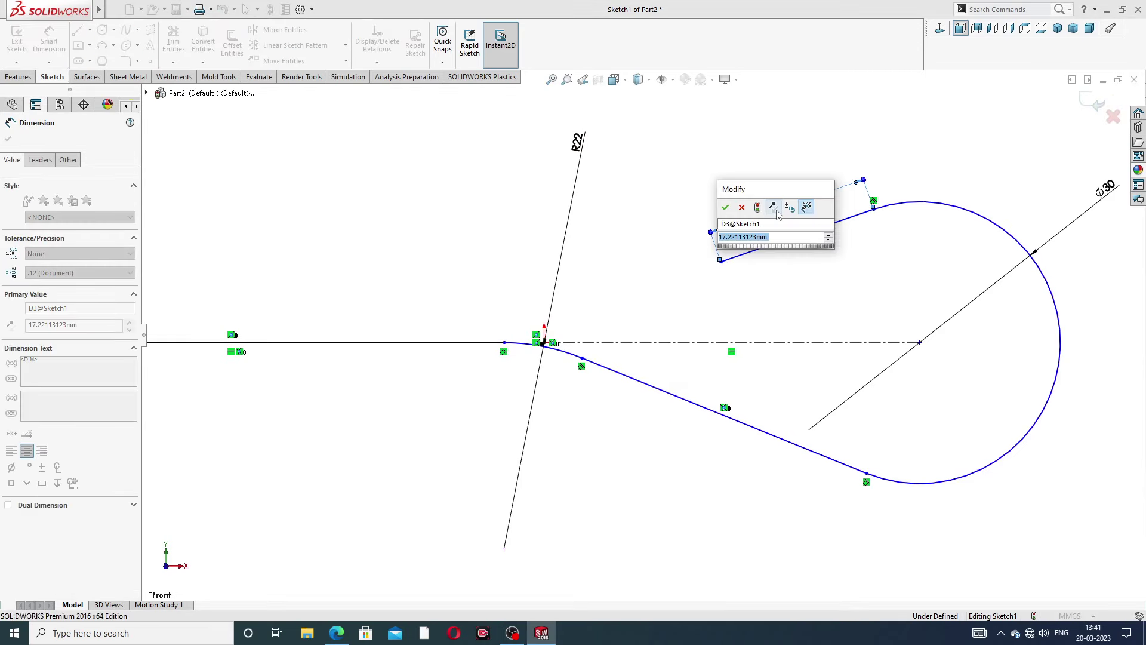
left_click(336, 633)
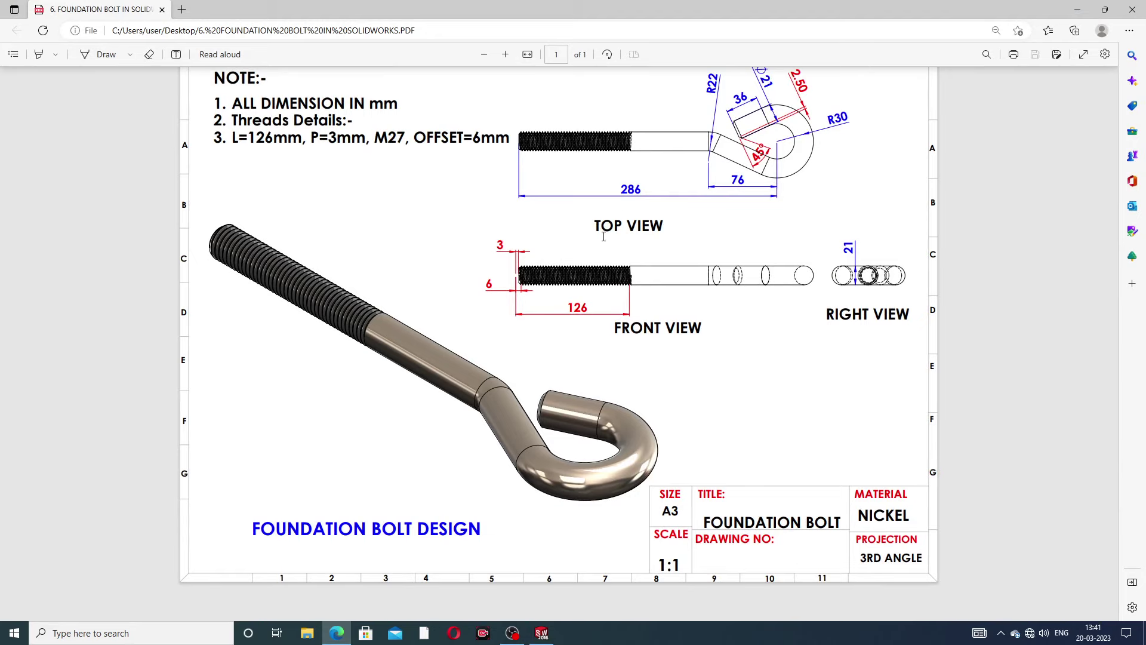
key("alt+Tab")
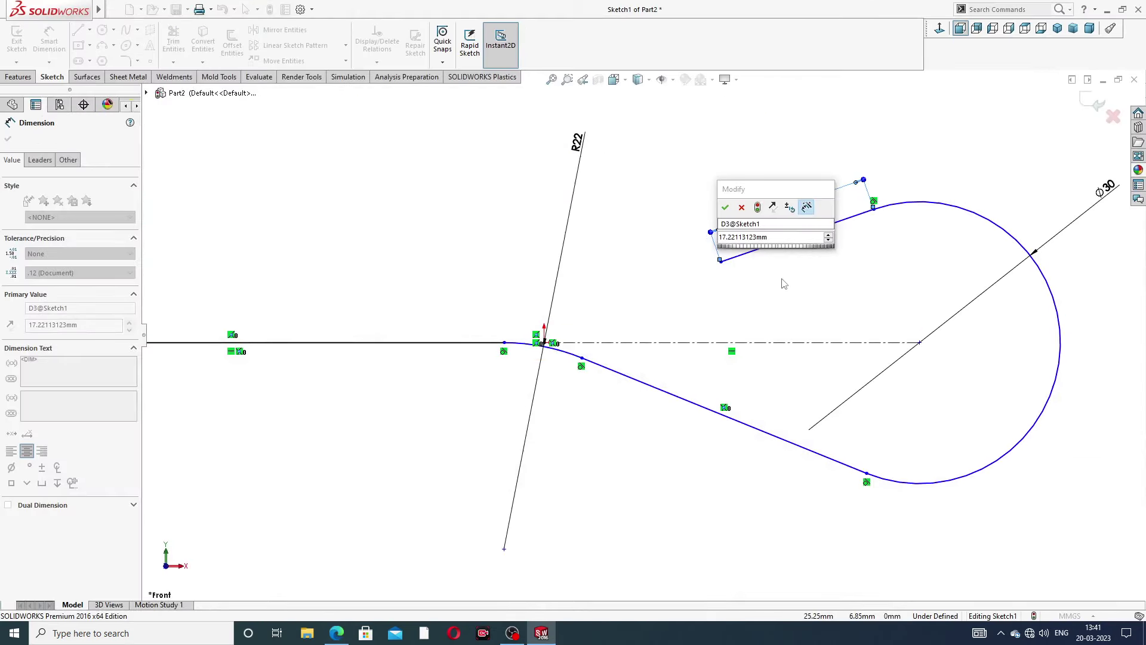
left_click(755, 242)
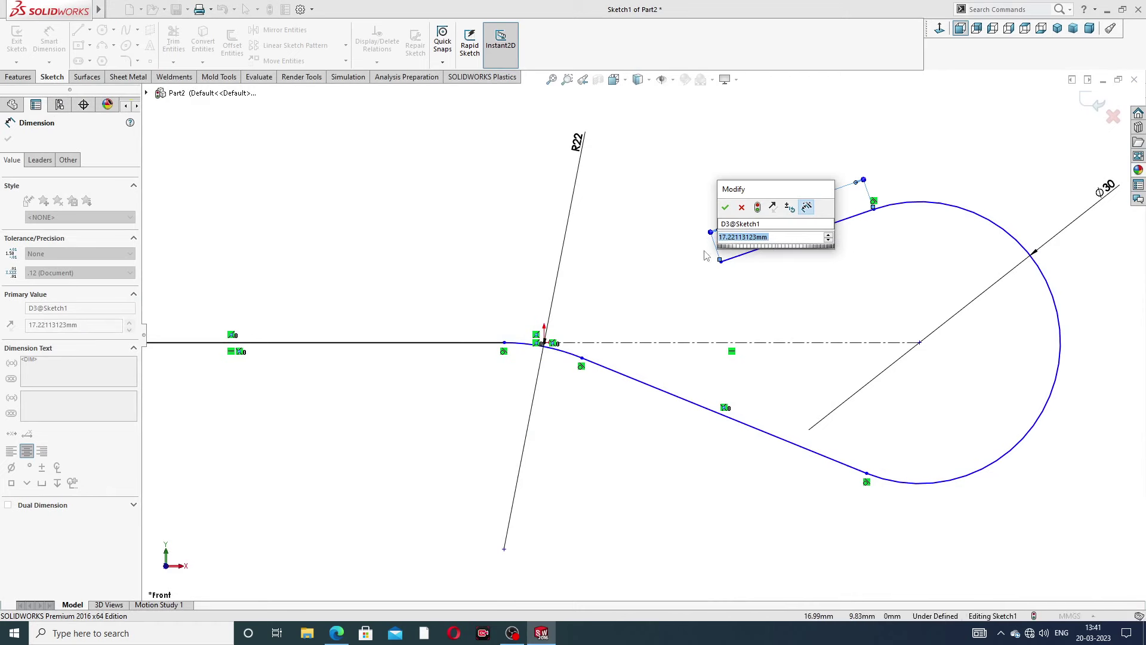
type("37")
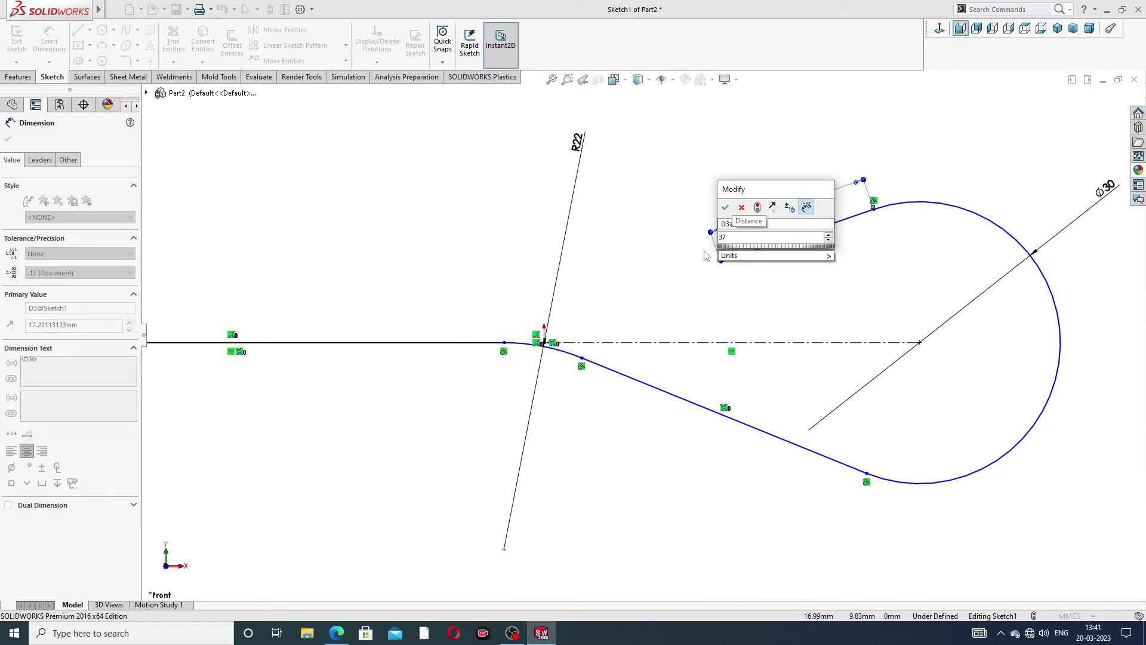
key("BackSpace")
type("6")
key("Return")
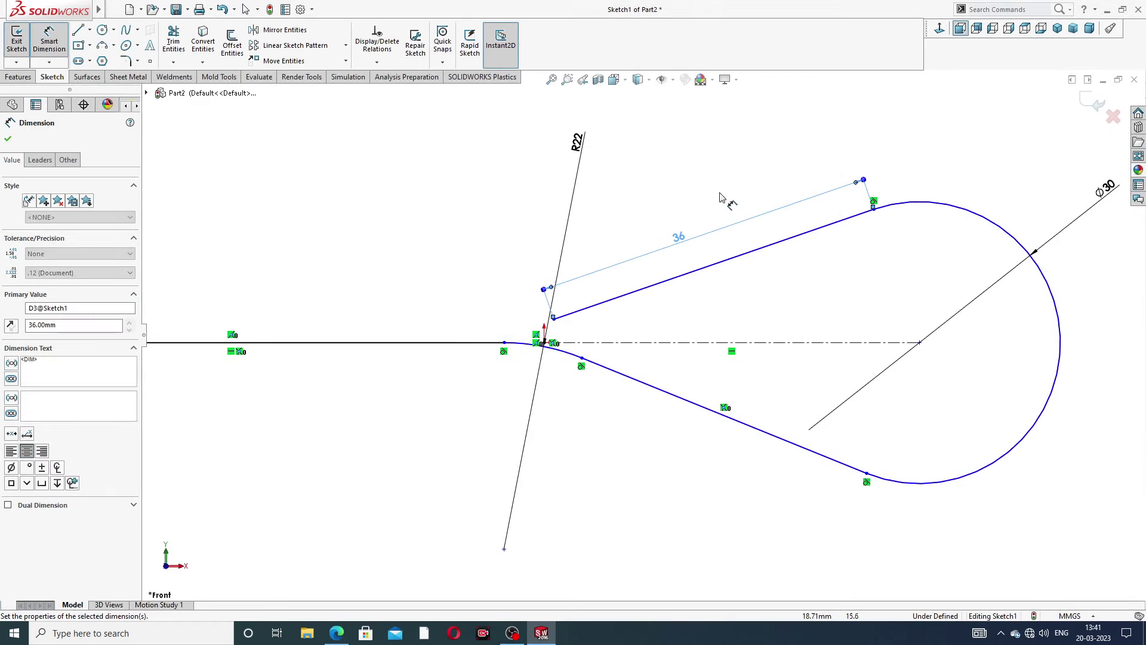
left_click(721, 197)
Set the horizontal distance from fillet end to arc centre at 76 mm.
scroll(687, 295, "up", 2)
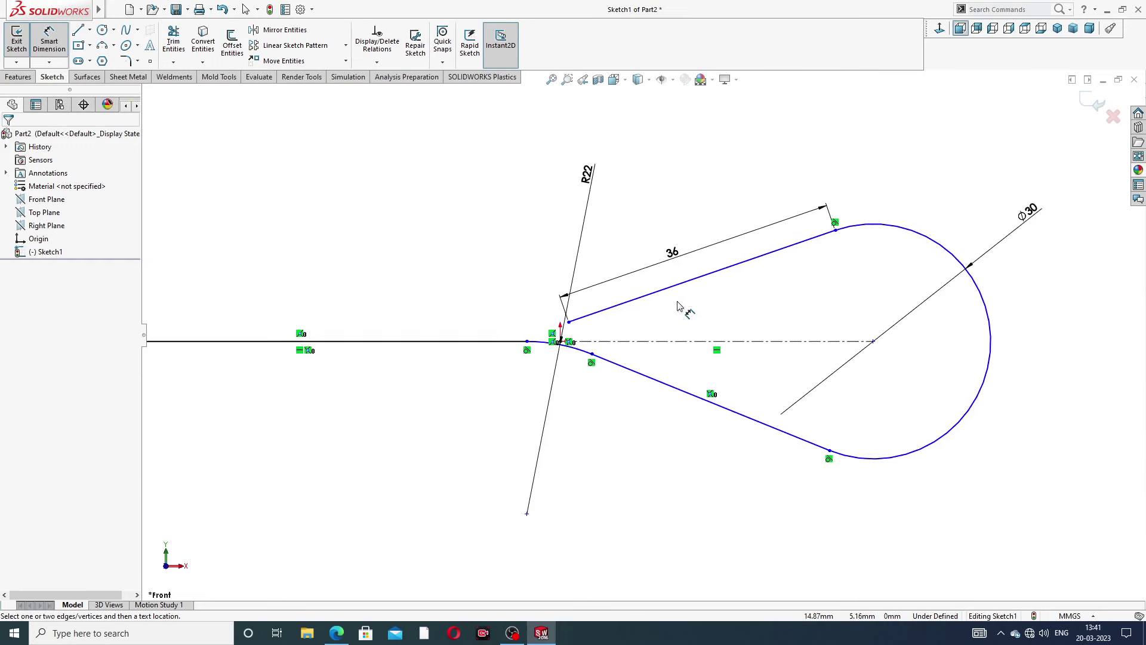
scroll(678, 306, "up", 2)
scroll(594, 334, "down", 2)
scroll(573, 323, "down", 1)
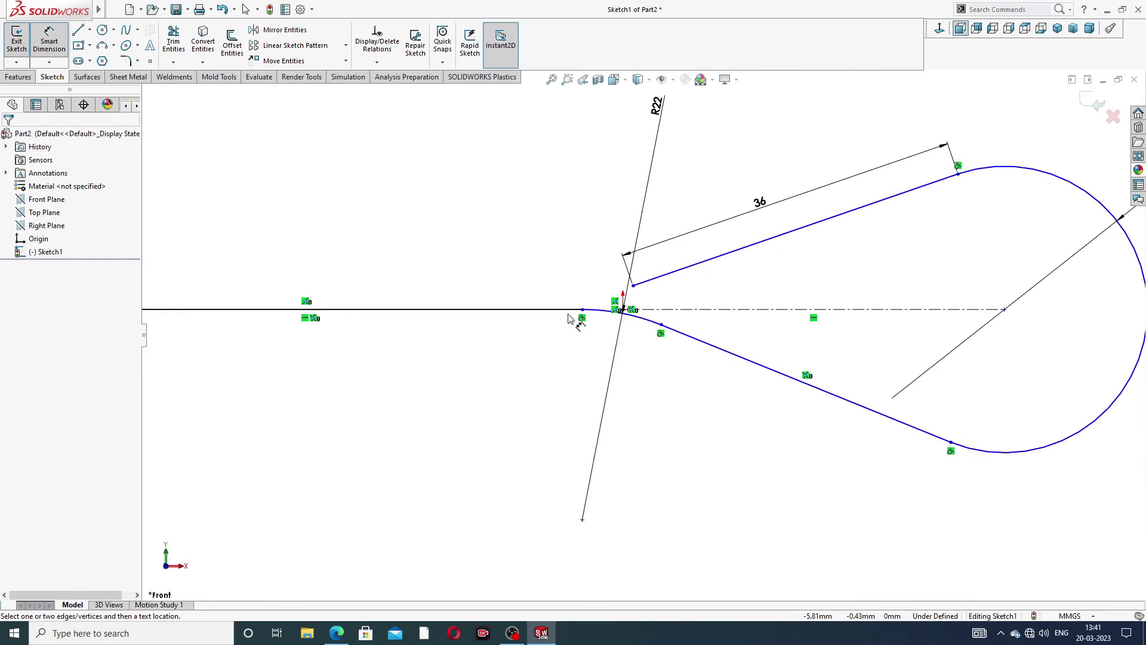
left_click(582, 310)
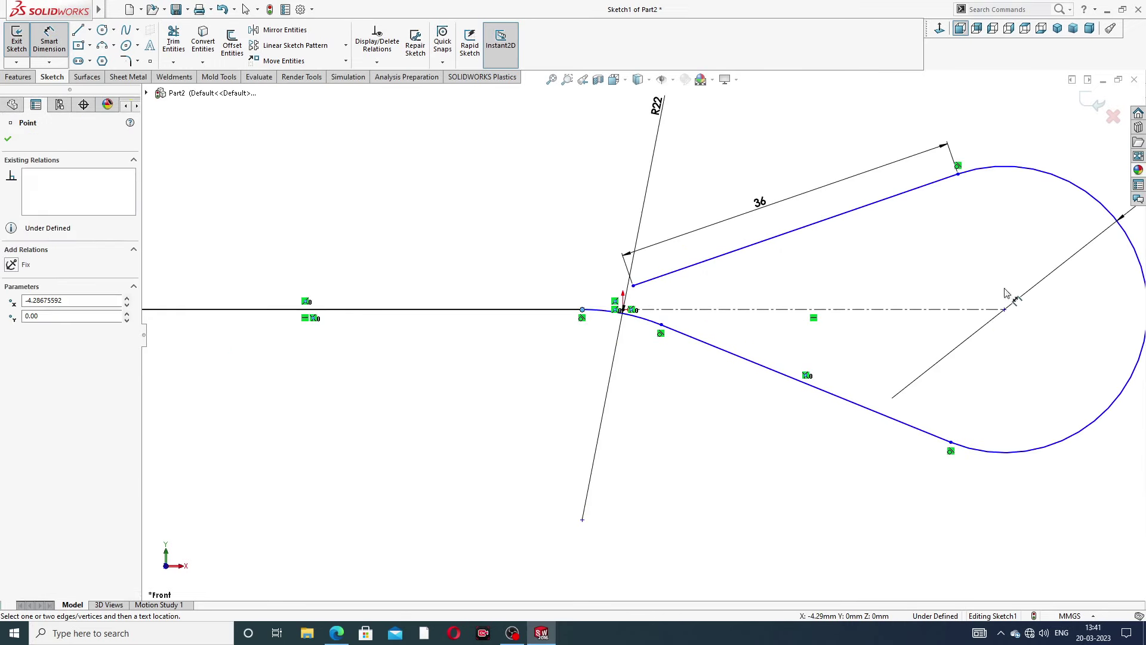
left_click(1004, 309)
left_click(787, 457)
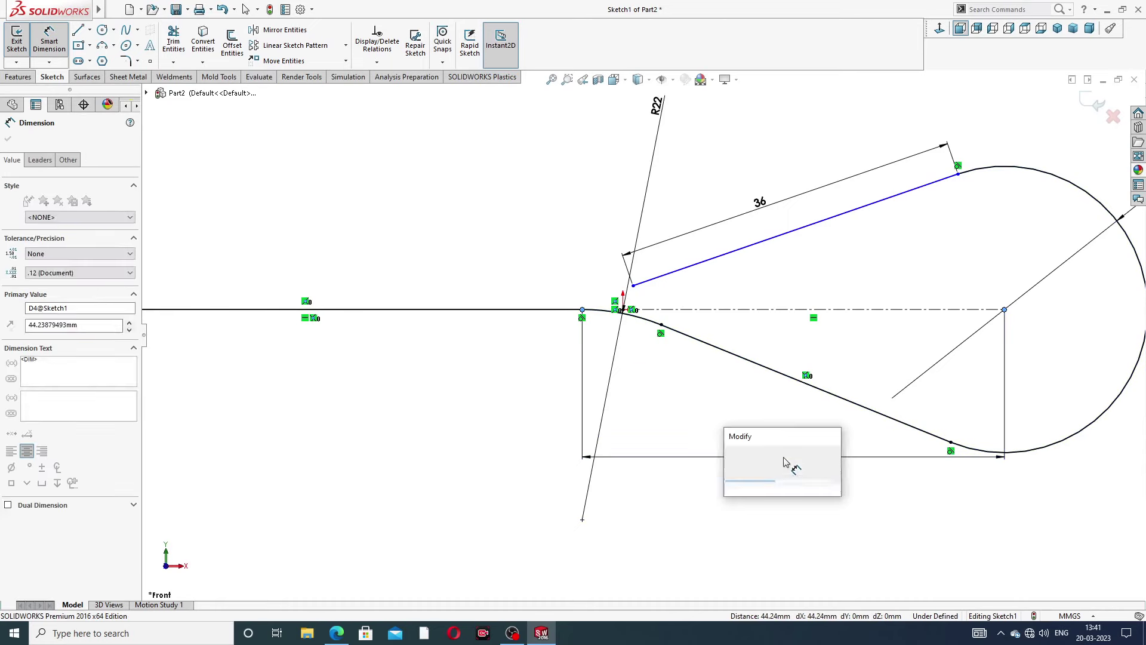
type("76")
key("Return")
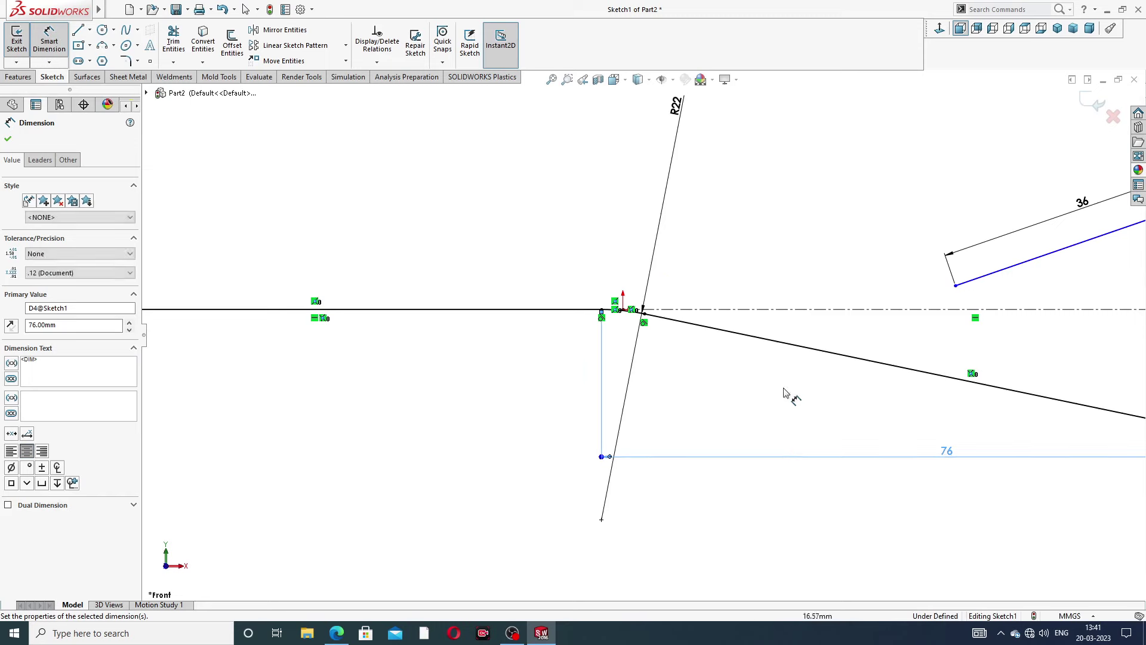
Set the overall length from the long line's left end to arc centre at 286 mm.
scroll(827, 248, "up", 4)
scroll(604, 318, "up", 2)
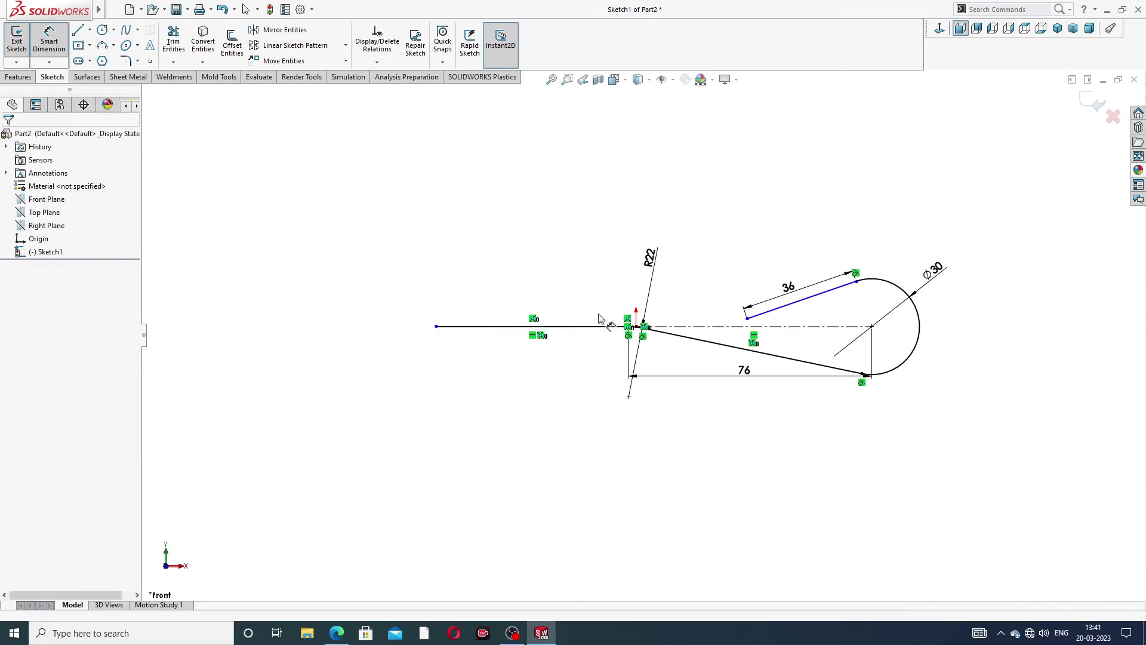
left_click(436, 327)
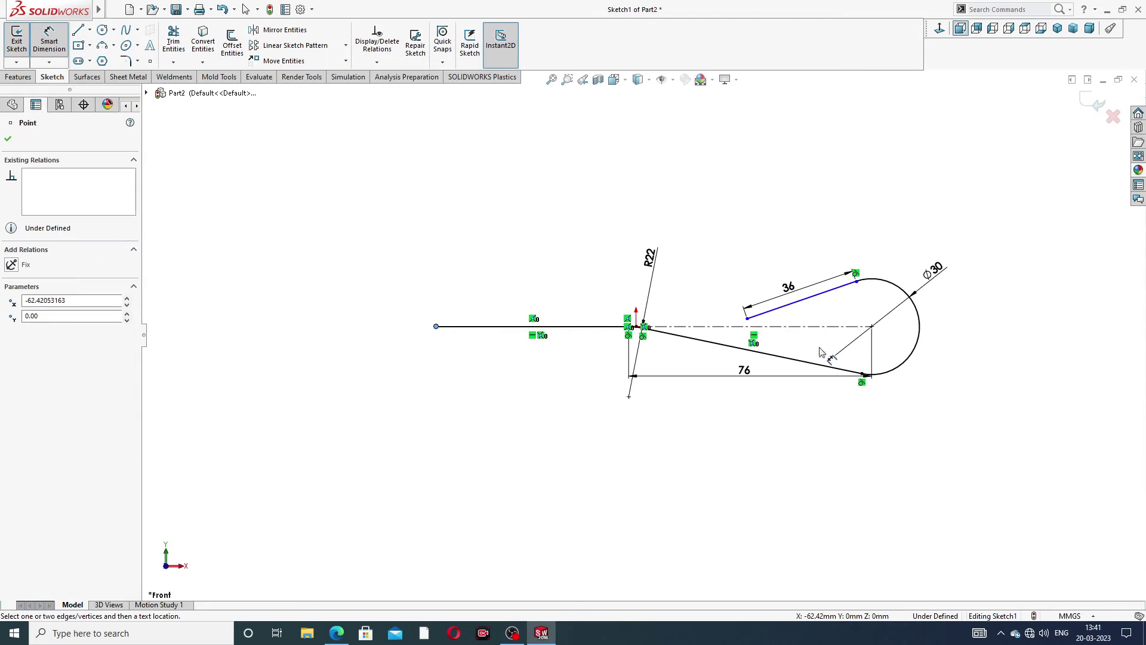
left_click(873, 328)
left_click(654, 446)
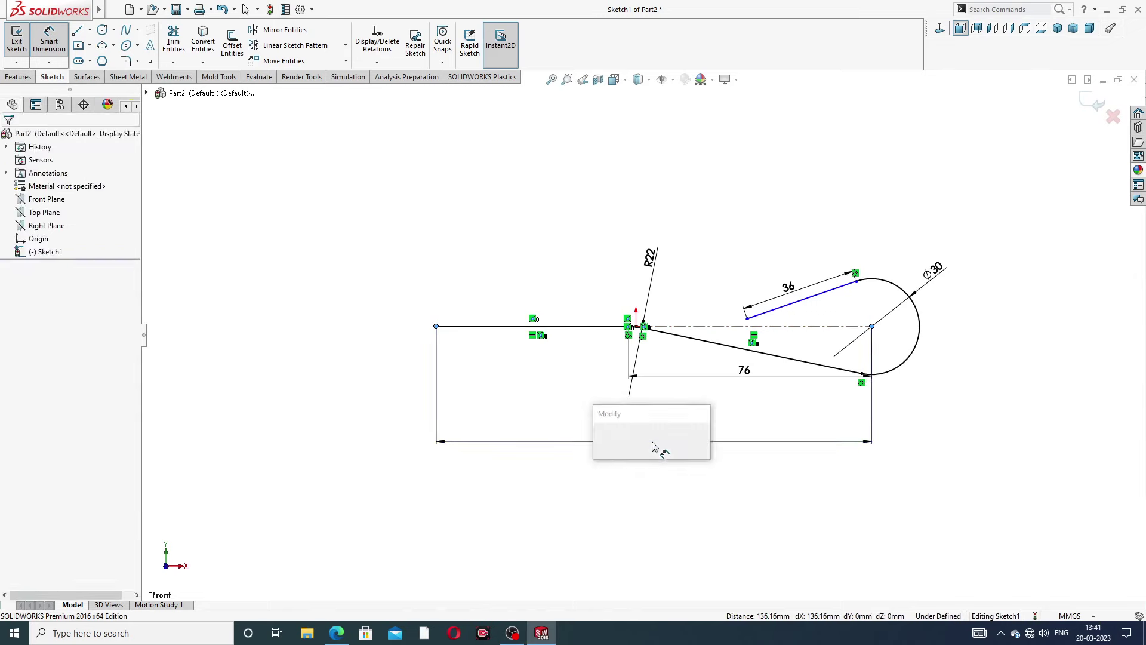
type("2")
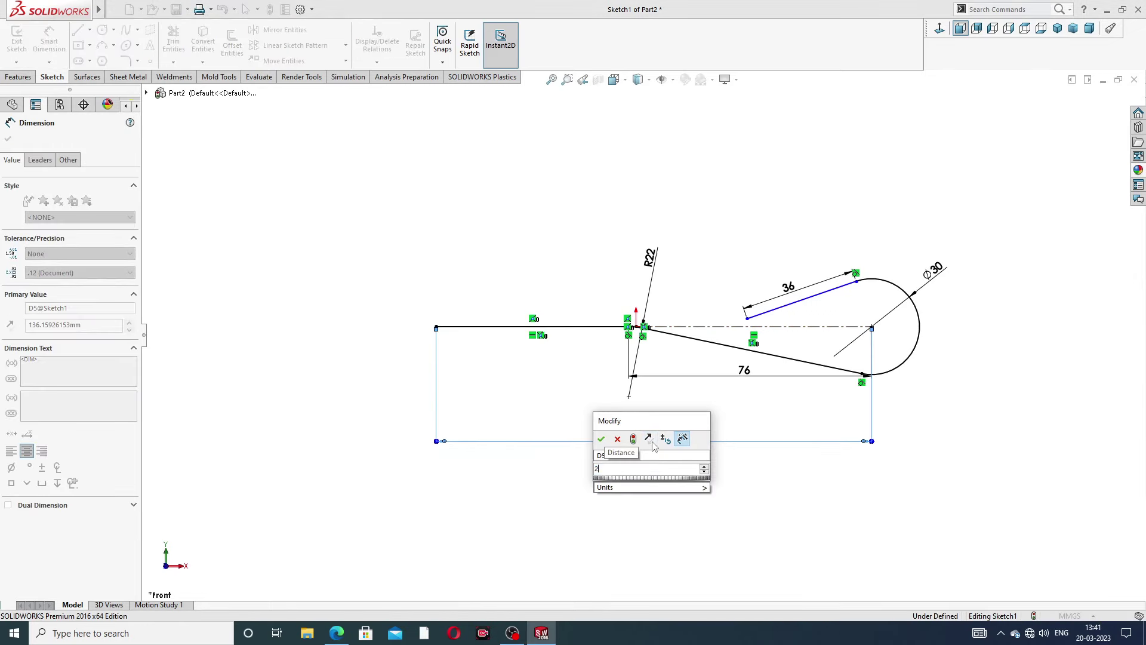
type("86")
key("Return")
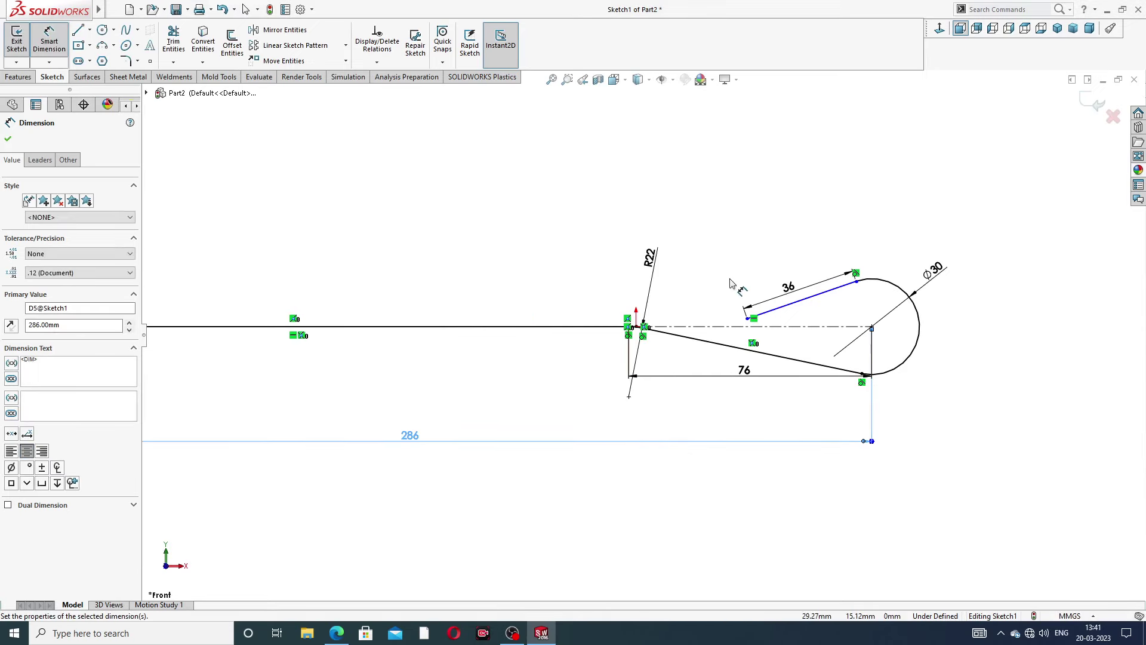
left_click(733, 277)
scroll(716, 242, "up", 4)
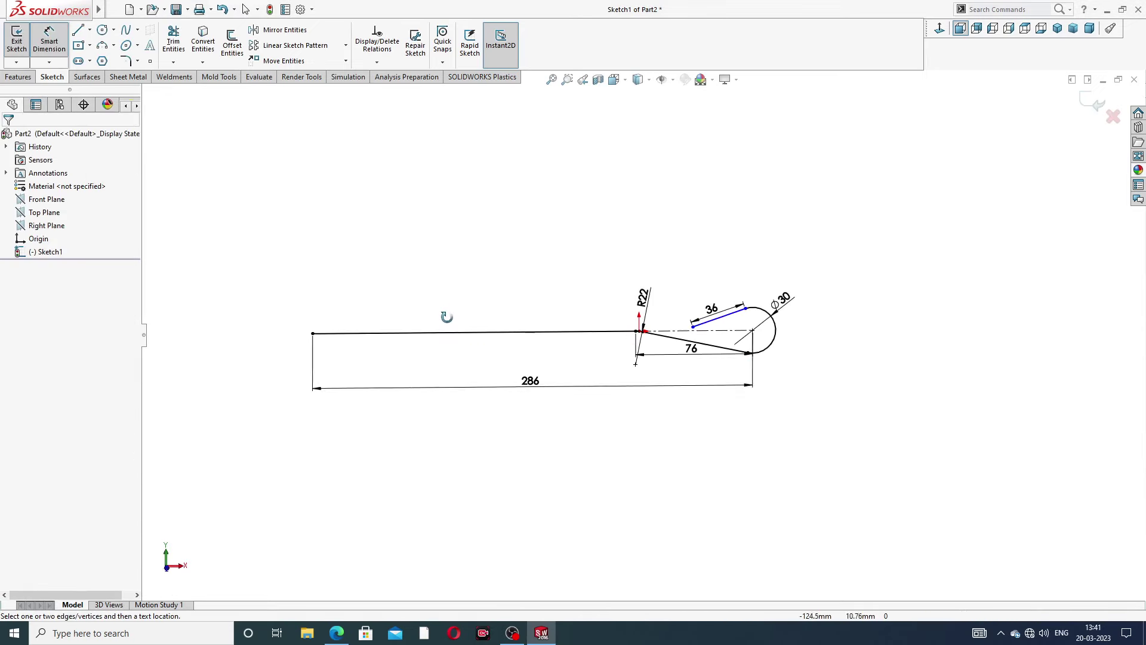
Glance at the foundation bolt drawing PDF, then minimize it to return to the sketch.
left_click(341, 633)
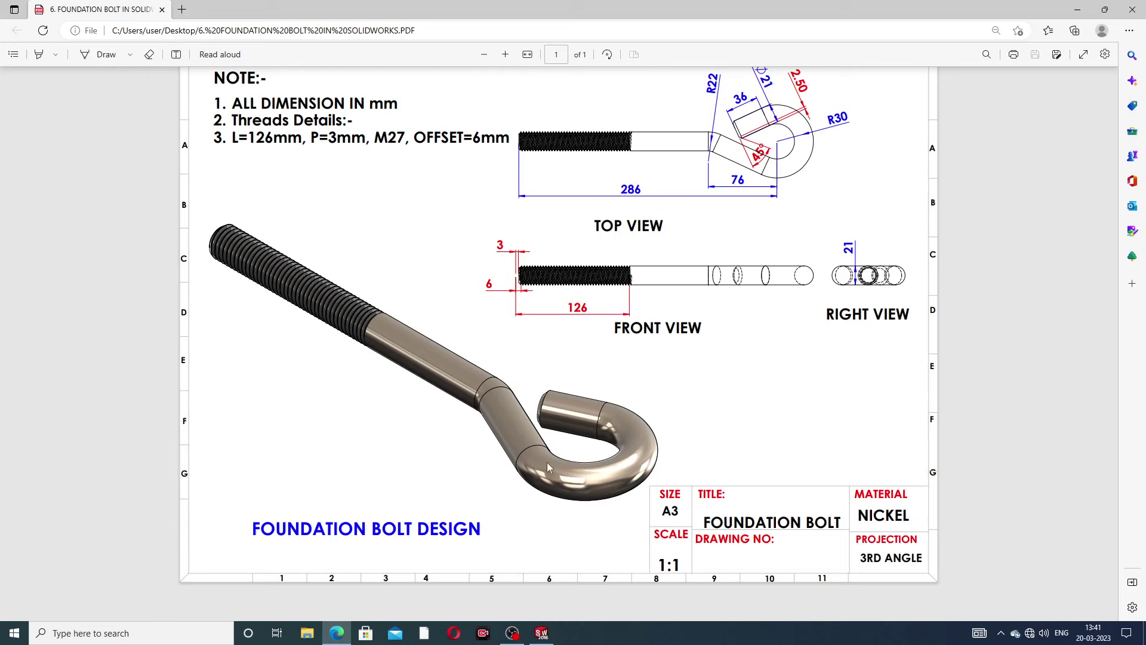
left_click(337, 633)
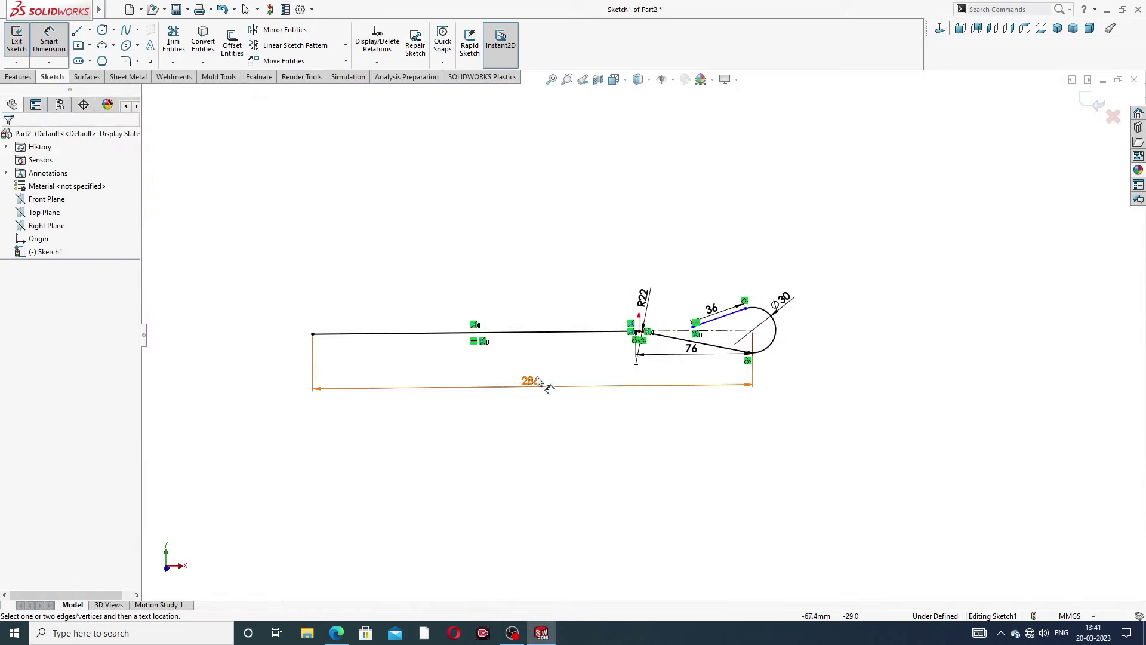
Place the 286 mm overall length dimension below the sketch.
left_click(538, 382)
scroll(537, 382, "up", 2)
scroll(740, 301, "up", 1)
scroll(741, 302, "up", 1)
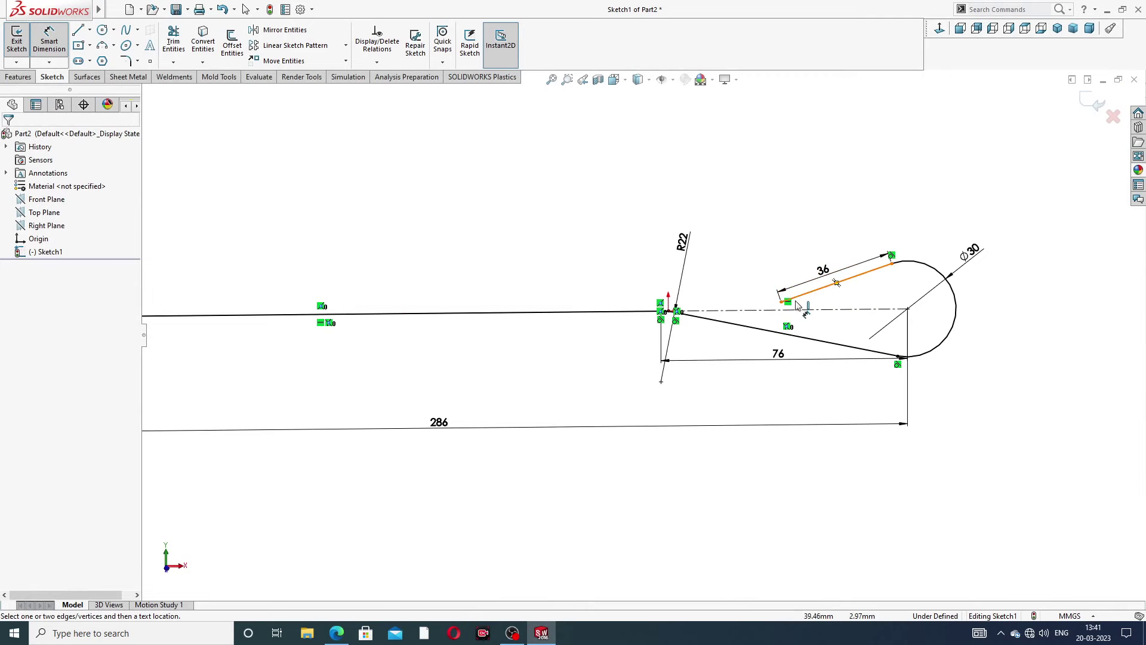
scroll(702, 317, "up", 2)
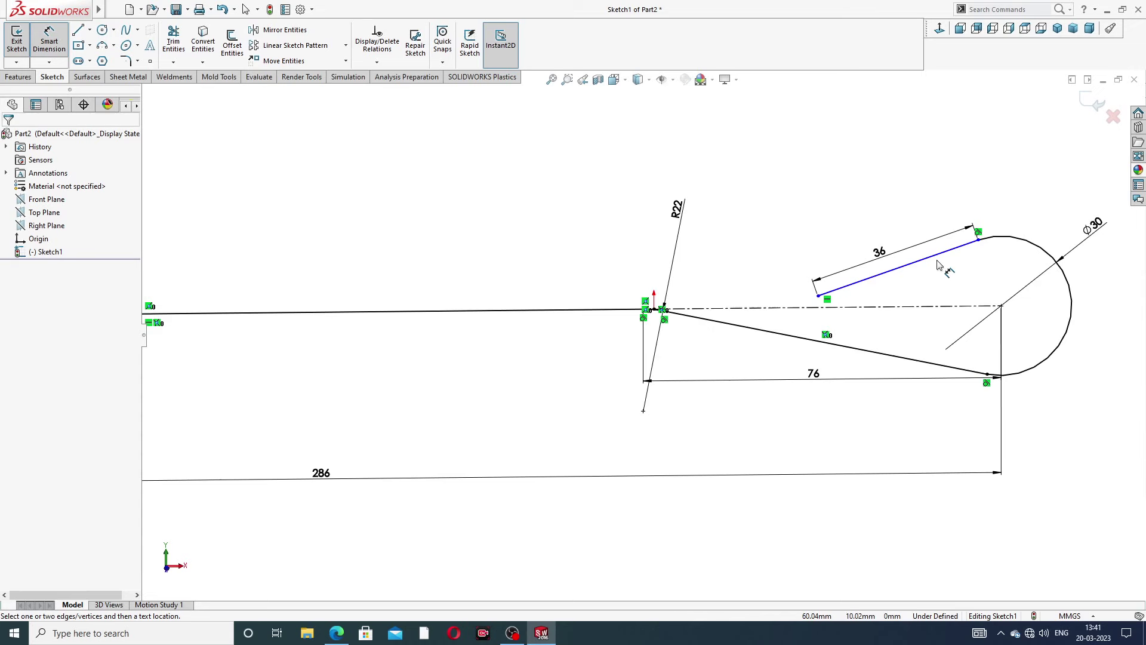
scroll(746, 359, "up", 3)
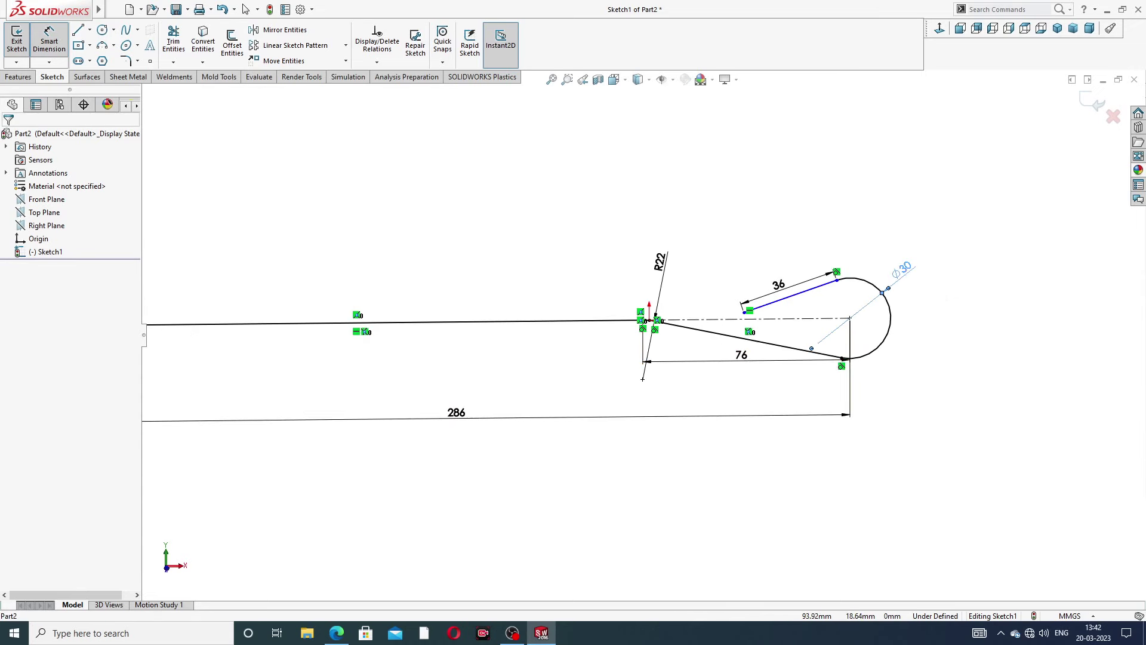
Change the hook circle's diameter from 30 to 60 mm, then check the drawing PDF.
left_click(903, 269)
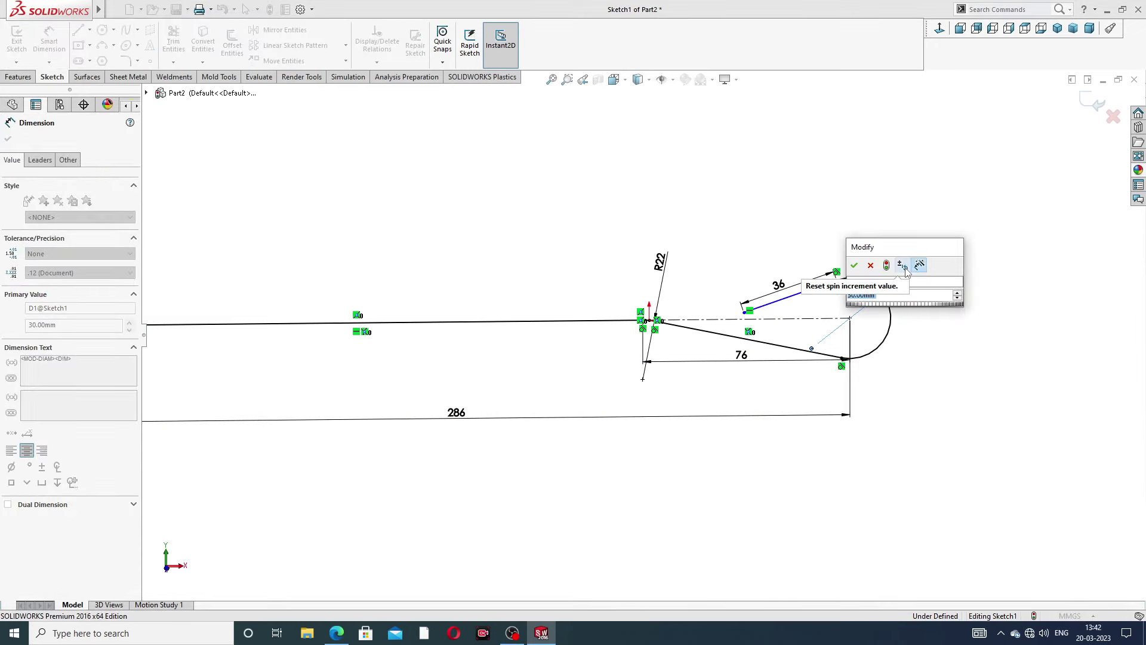
type("60")
key("Return")
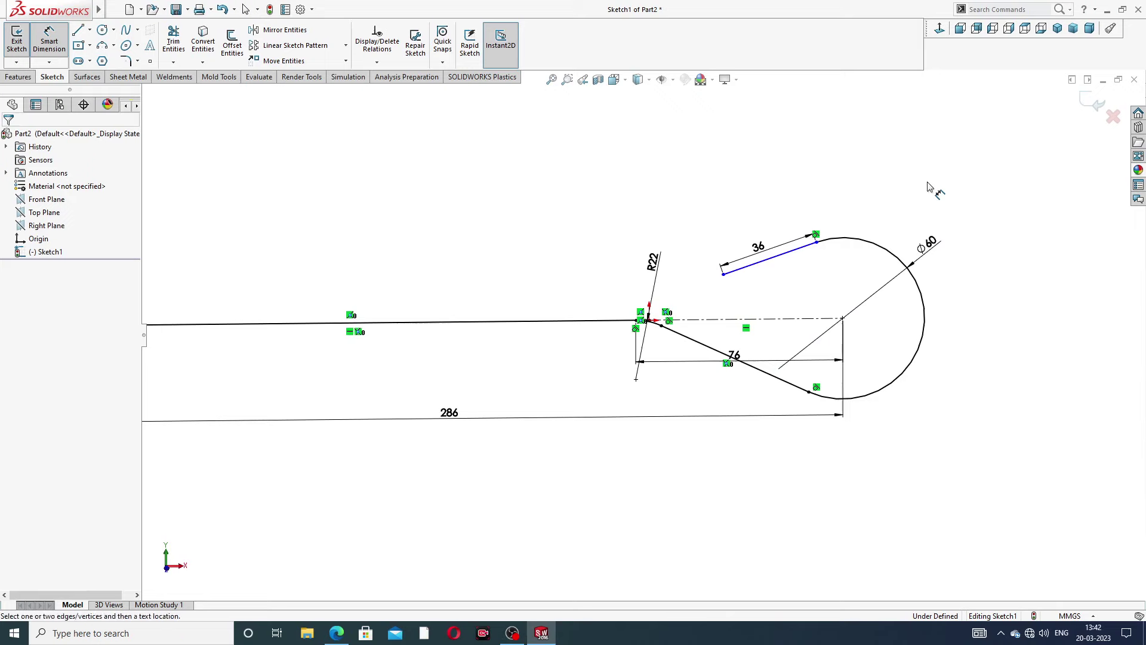
left_click(347, 634)
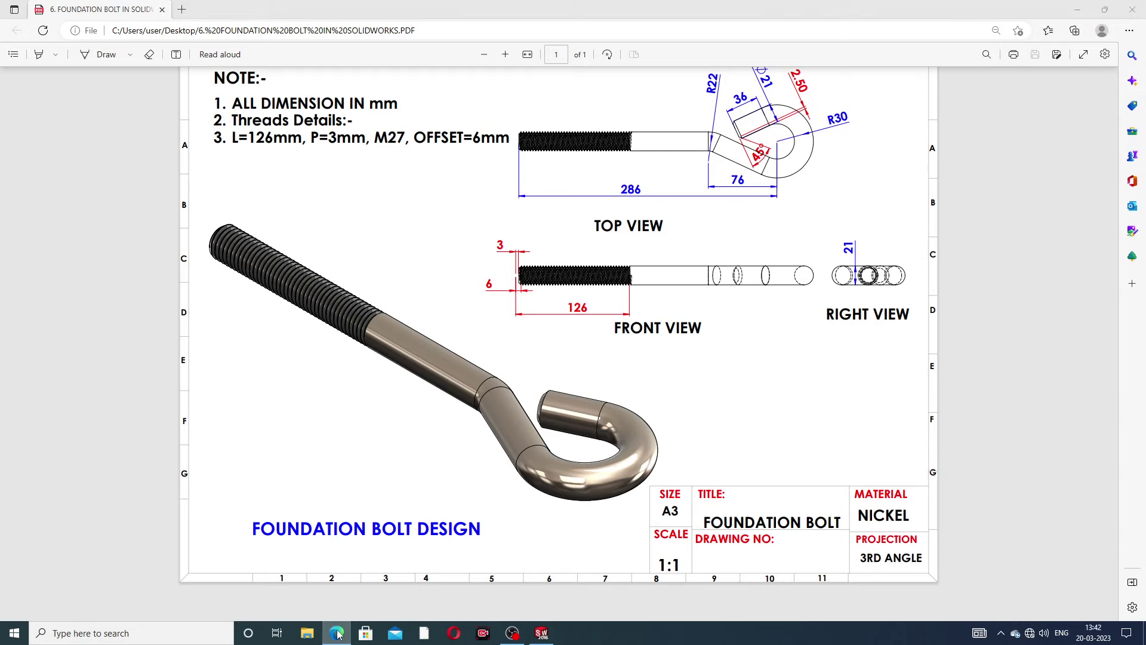
After reviewing the drawing's top view, return to the SolidWorks sketch.
left_click(541, 633)
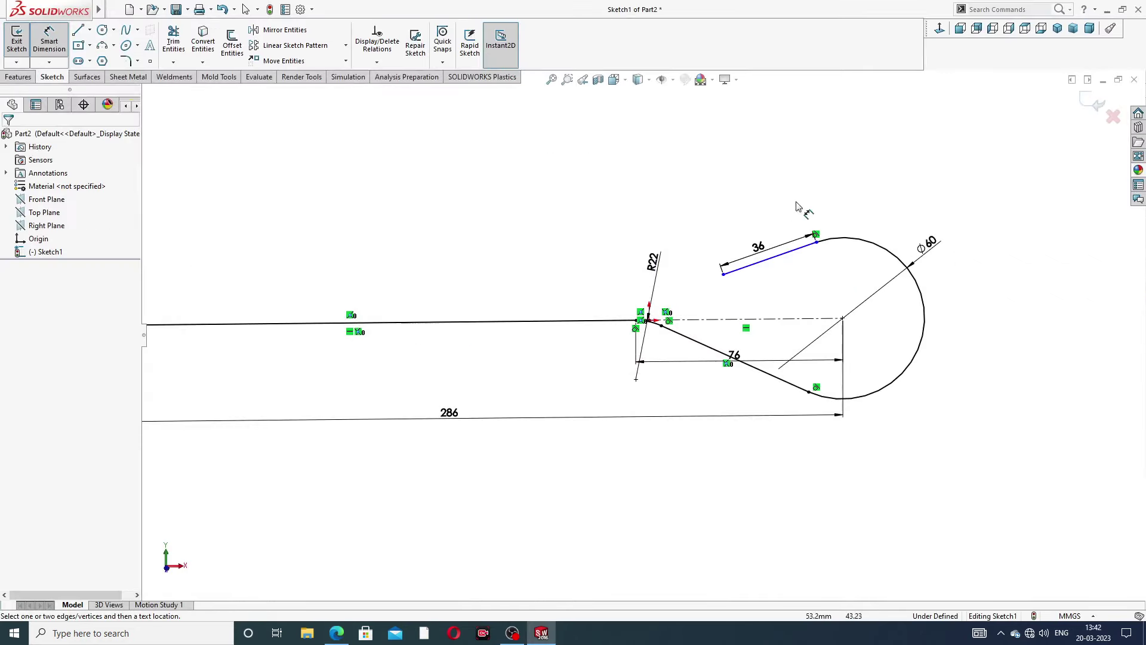
Switch back to Select and try picking the 36 mm line together with the hook arc.
right_click(834, 202)
left_click(870, 179)
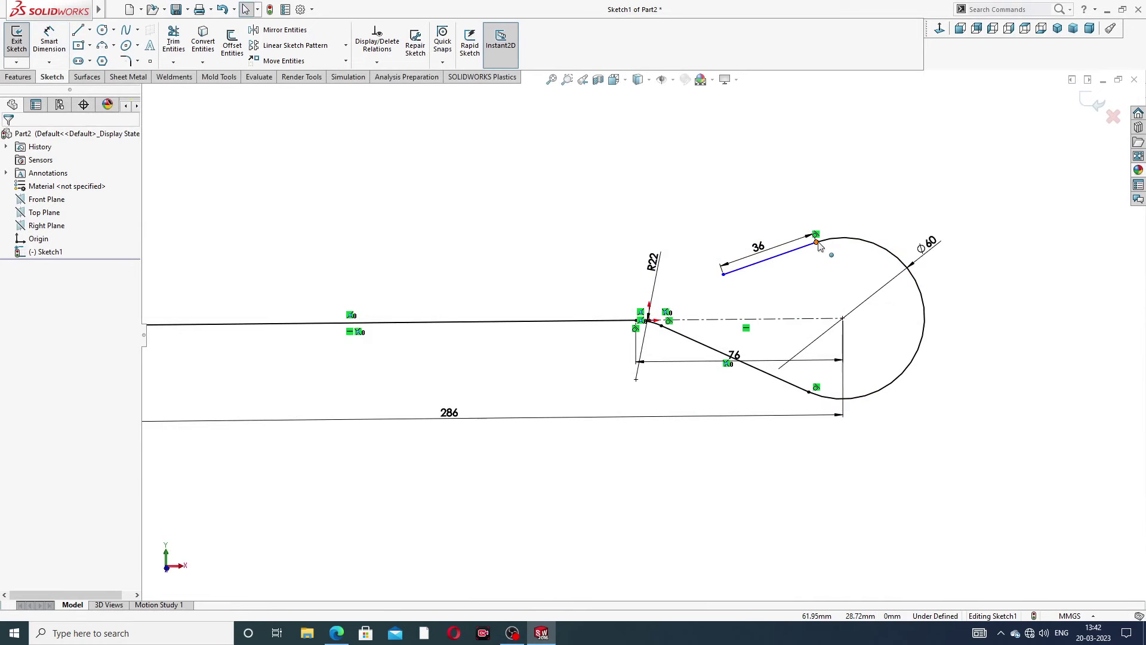
left_click(816, 243)
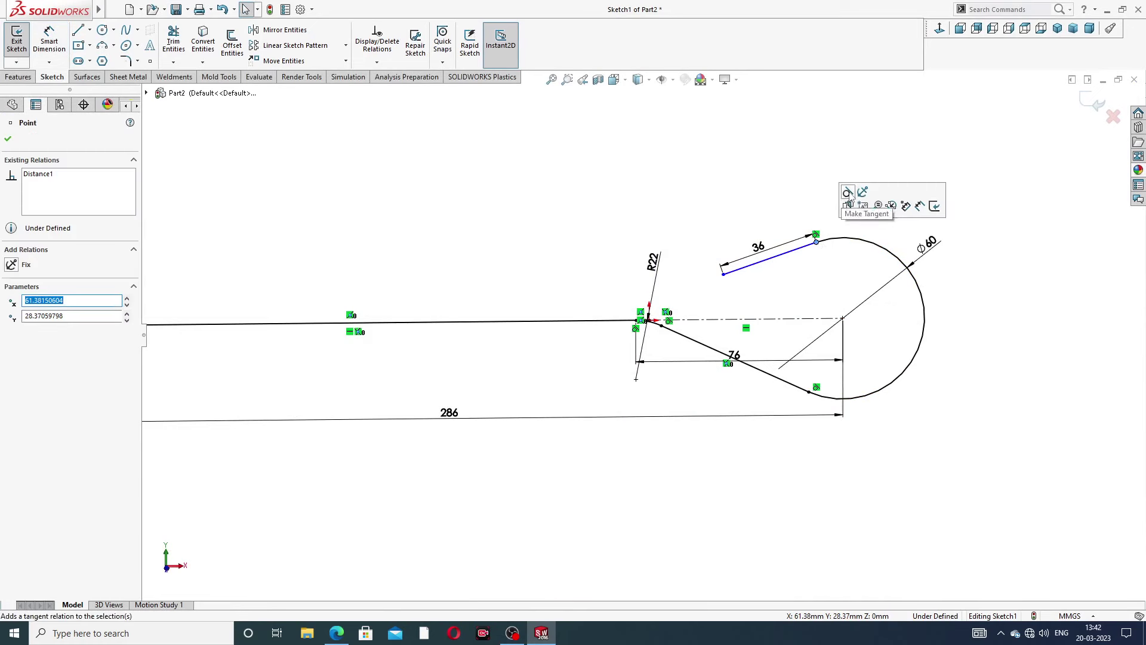
left_click(788, 190)
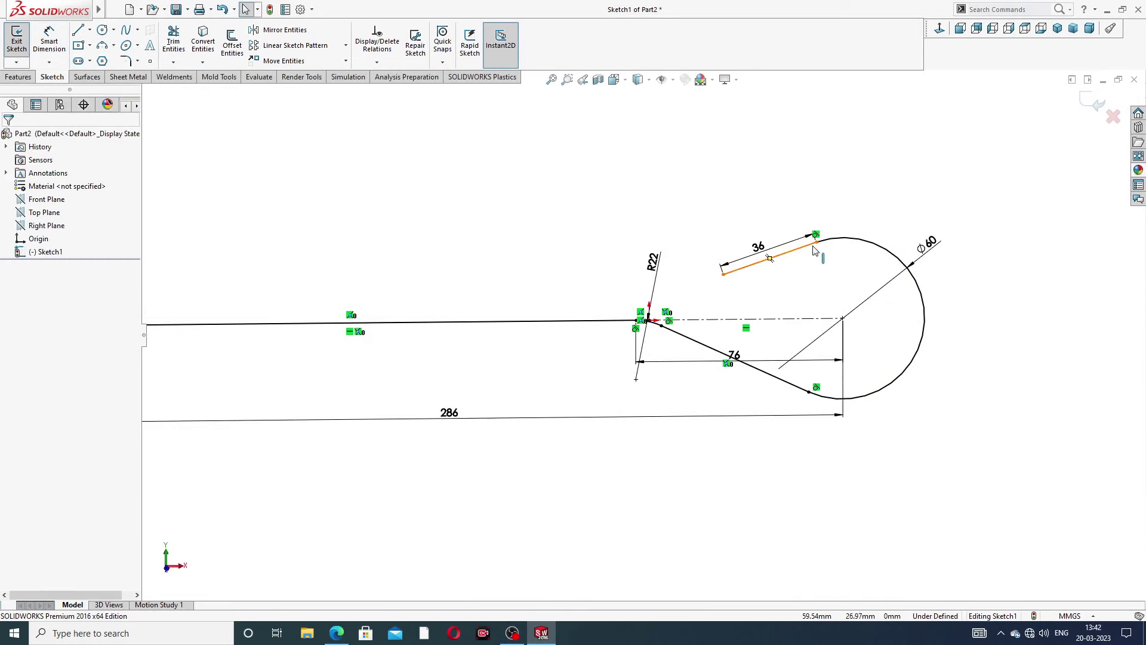
scroll(840, 239, "down", 3)
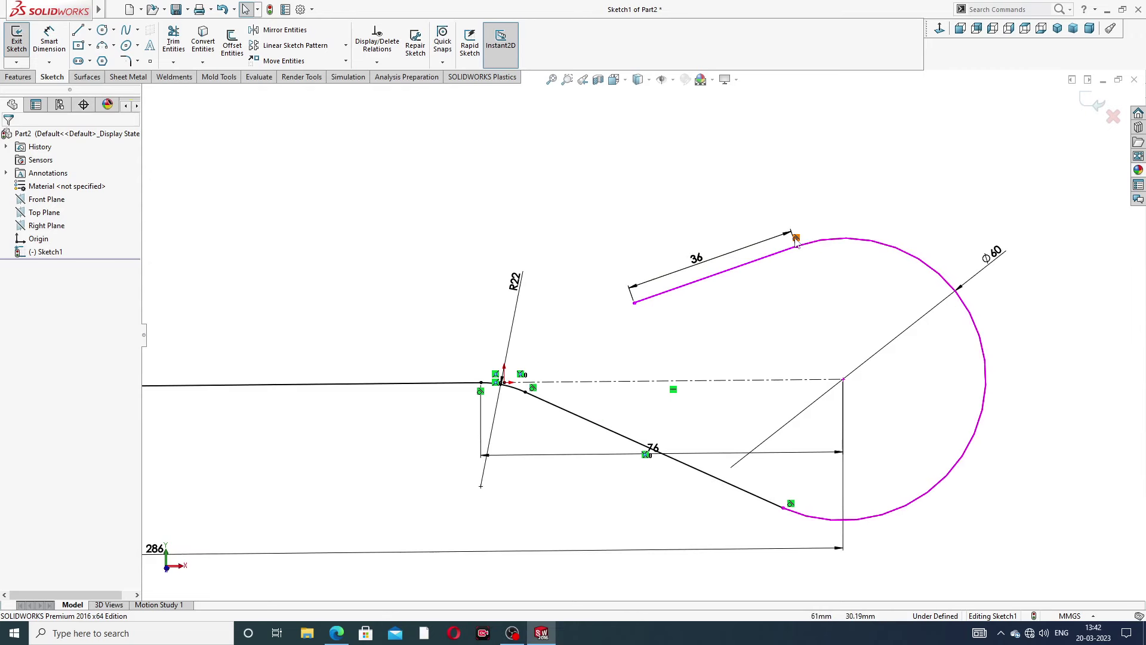
left_click(796, 239)
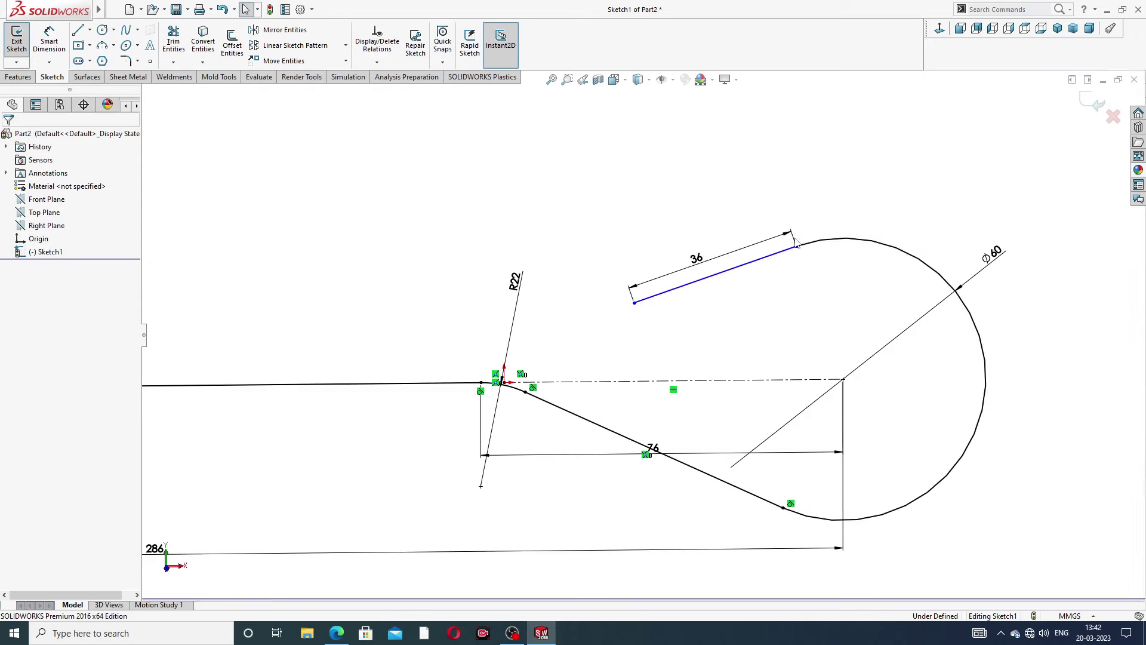
scroll(801, 254, "down", 2)
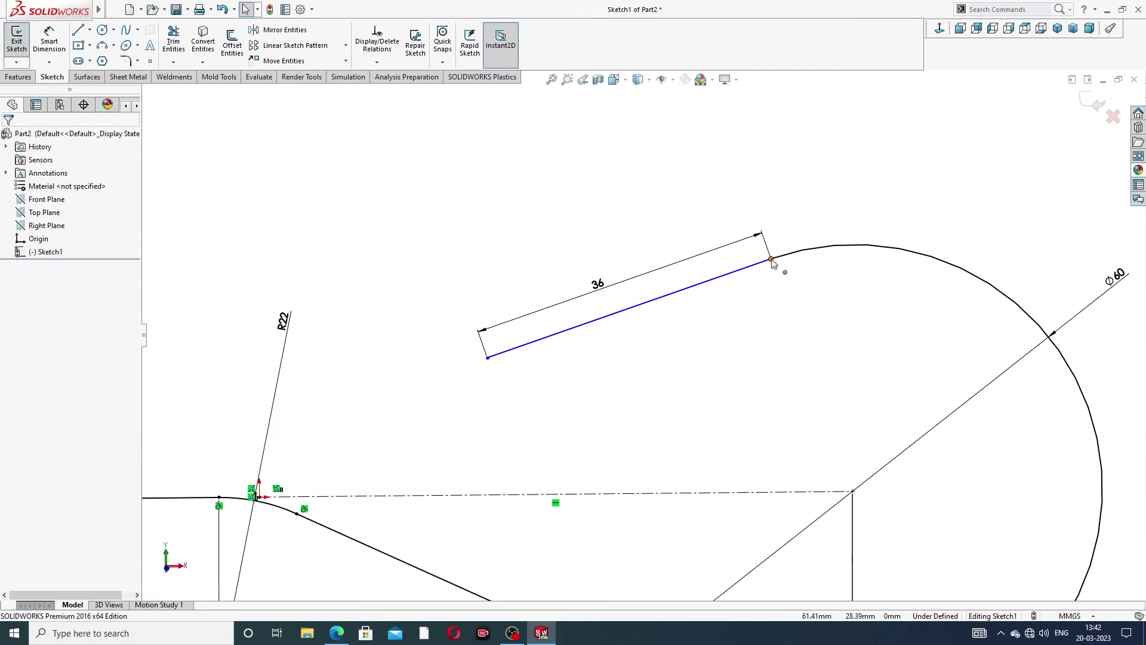
left_click(772, 259)
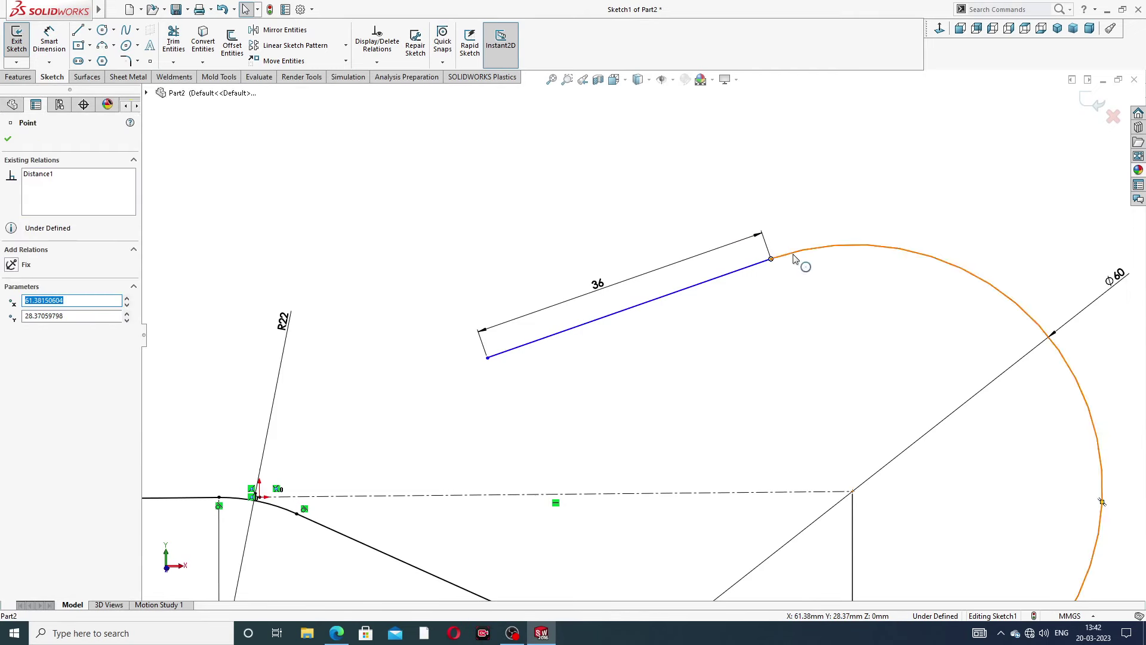
left_click(800, 254, "ctrl")
left_click(793, 196)
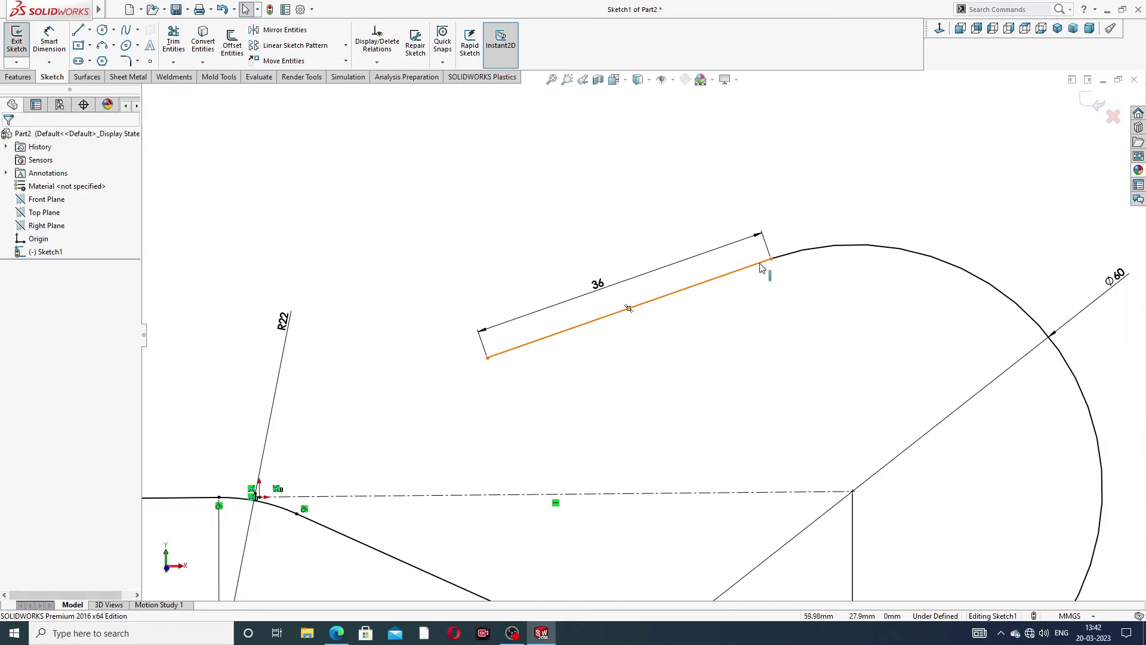
Select the 36 mm line and Ø60 arc and add a Tangent relation.
left_click(746, 267)
left_click(809, 249, "ctrl")
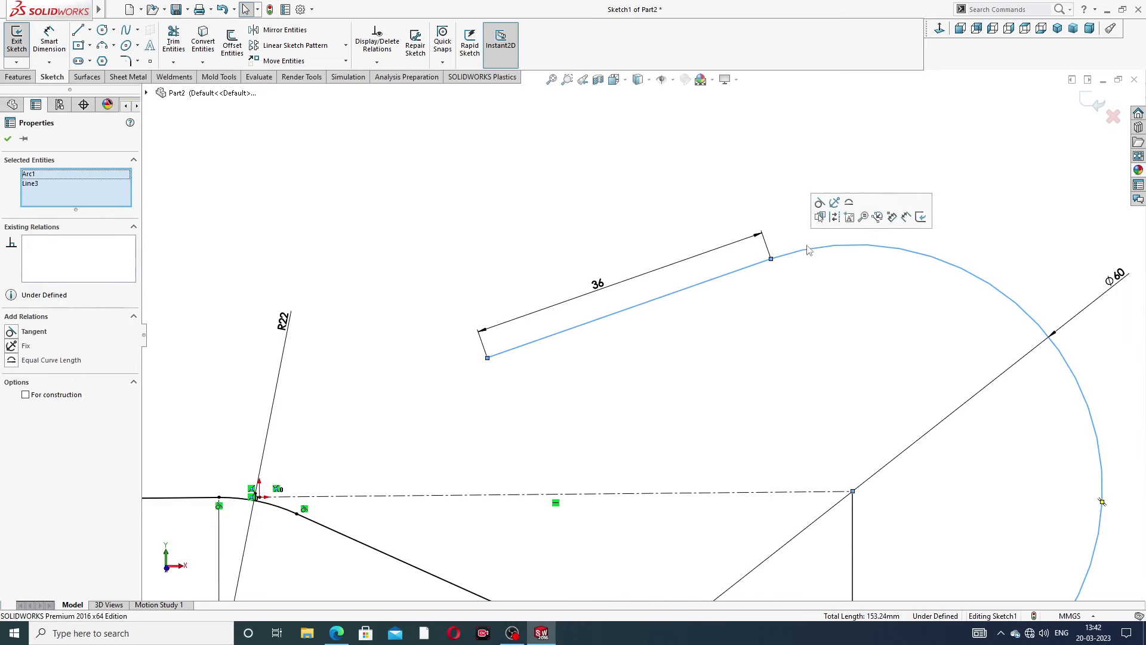
left_click(820, 202)
left_click(848, 224)
scroll(879, 279, "up", 3)
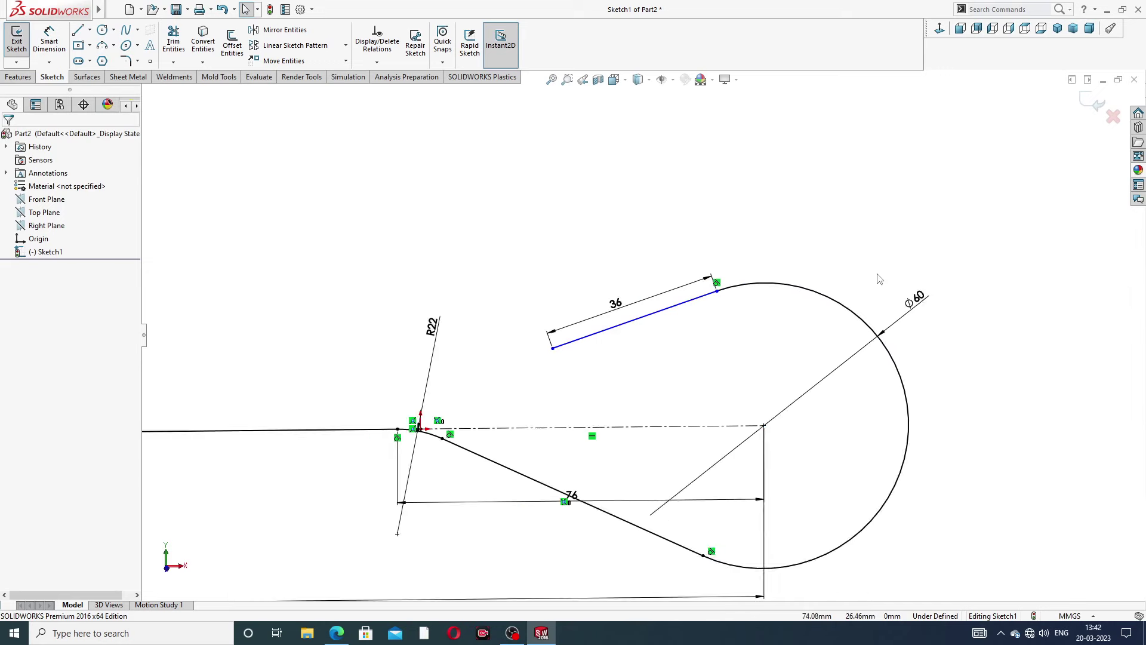
scroll(645, 357, "up", 2)
scroll(588, 386, "down", 2)
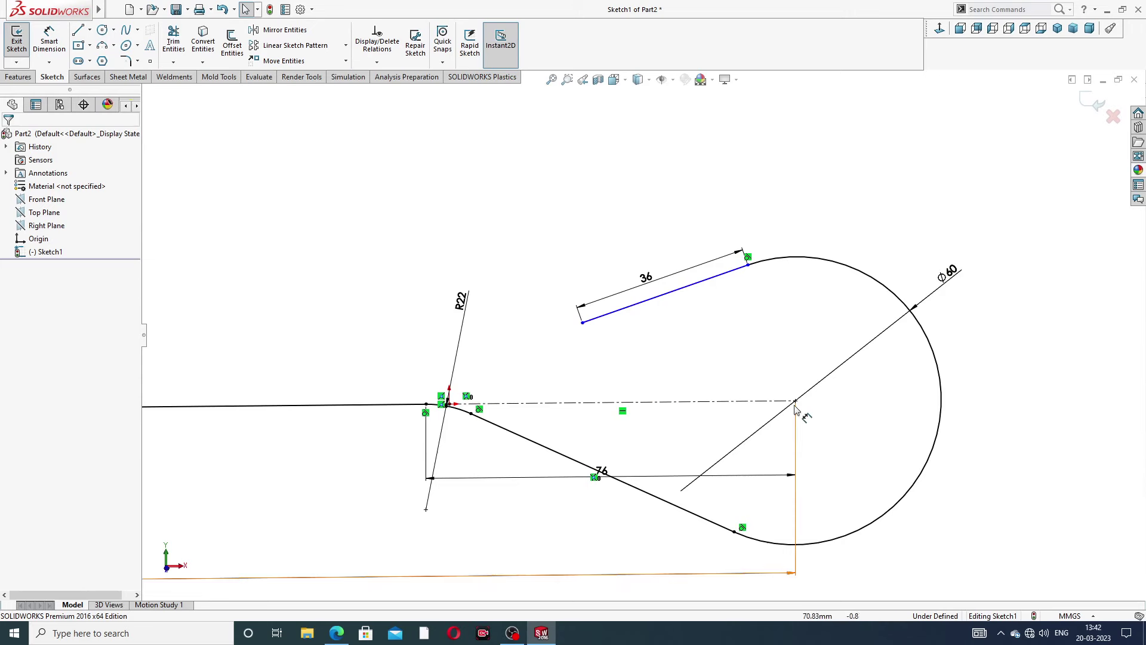
Move the Ø60 diameter label up and right, clear of the circle.
scroll(556, 415, "up", 2)
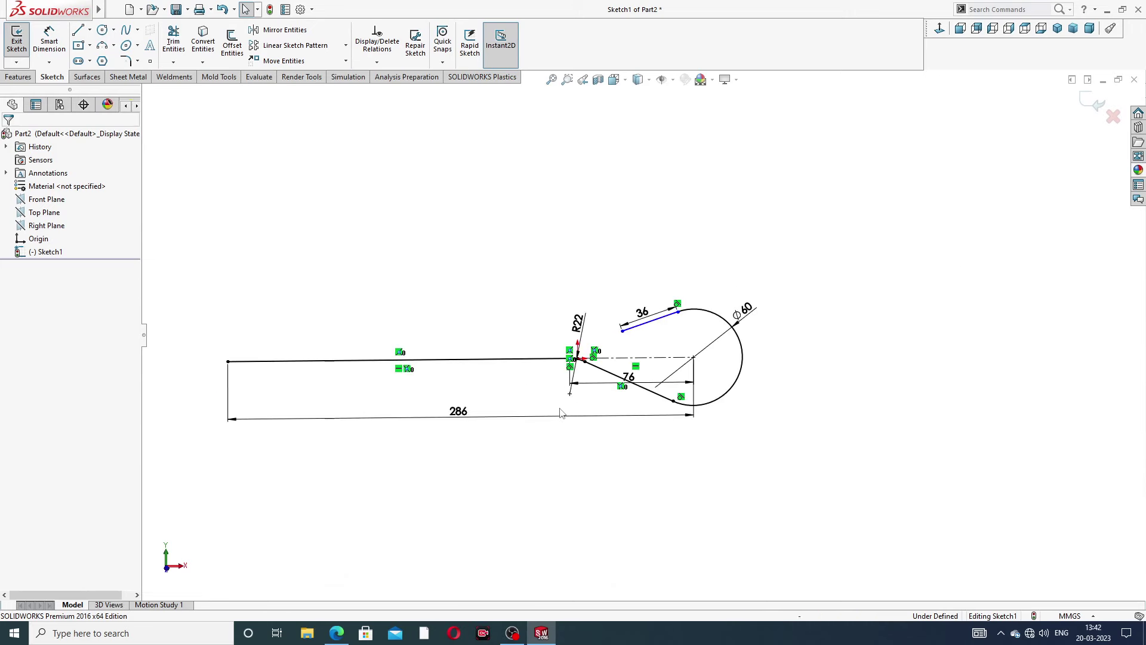
scroll(514, 400, "down", 1)
scroll(510, 397, "up", 2)
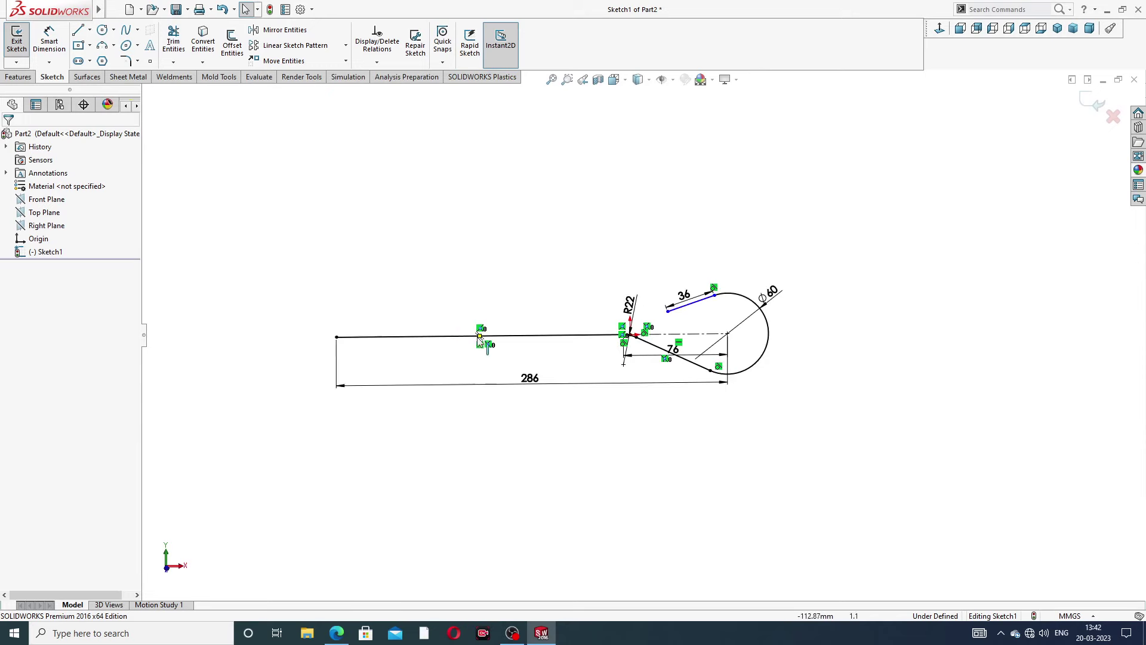
left_click(517, 392)
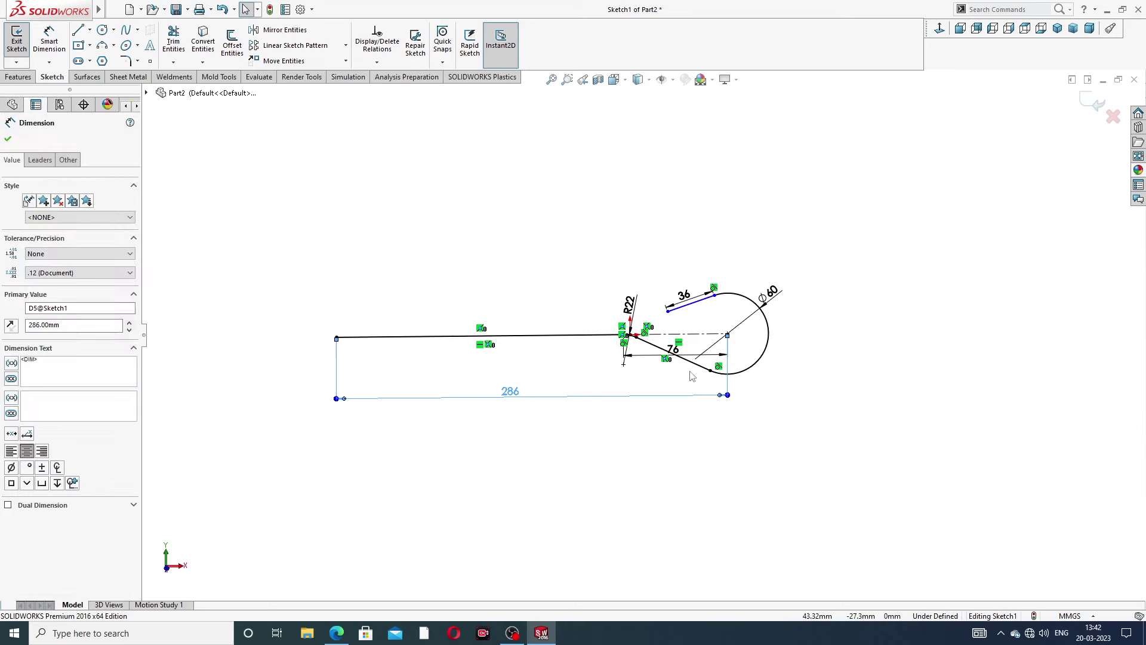
scroll(698, 365, "down", 2)
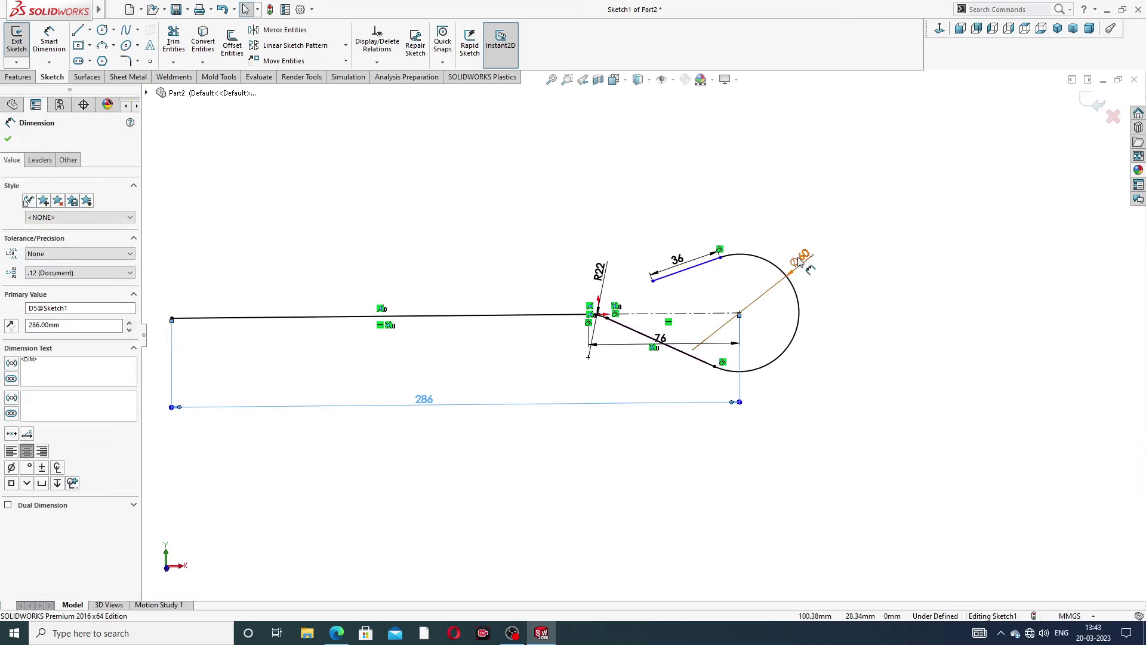
left_click_drag(800, 258, 815, 240)
key("Escape")
Zoom around the sketch, then bring up the foundation bolt drawing PDF.
scroll(665, 318, "down", 1)
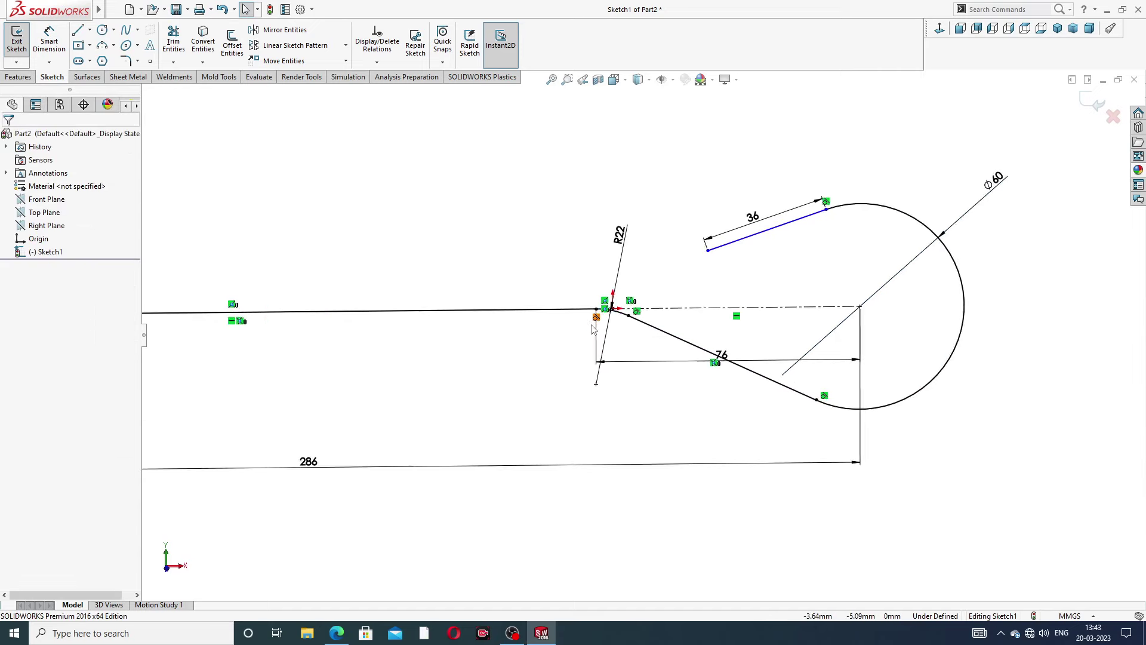
scroll(665, 318, "down", 2)
scroll(666, 318, "down", 2)
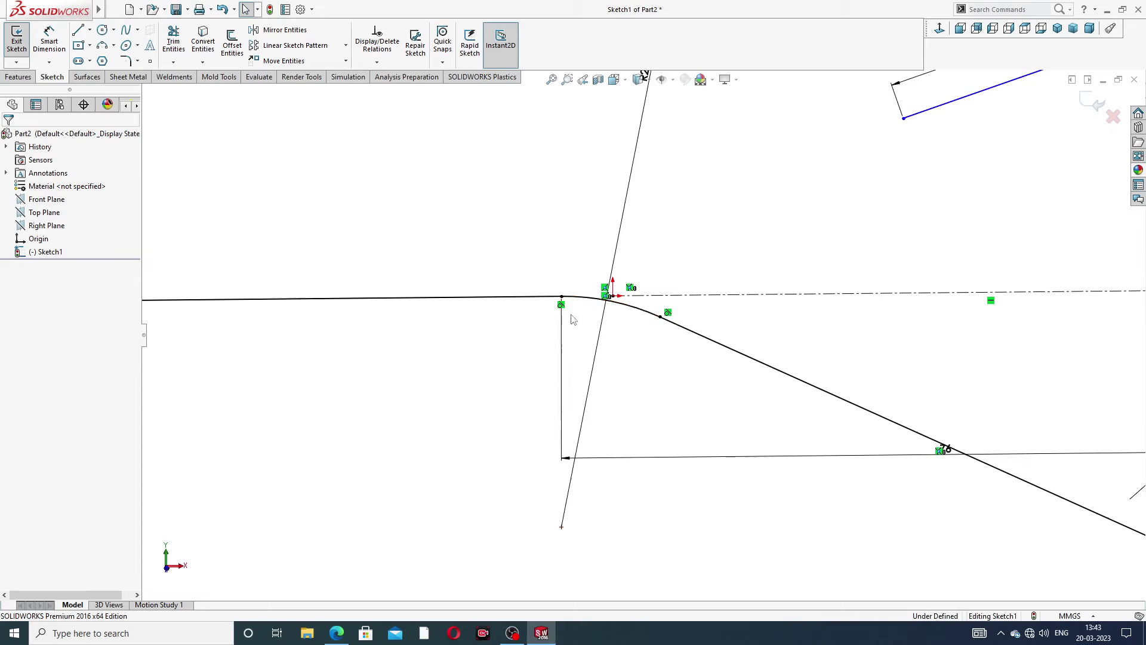
scroll(659, 335, "up", 1)
scroll(659, 336, "up", 1)
scroll(660, 336, "up", 1)
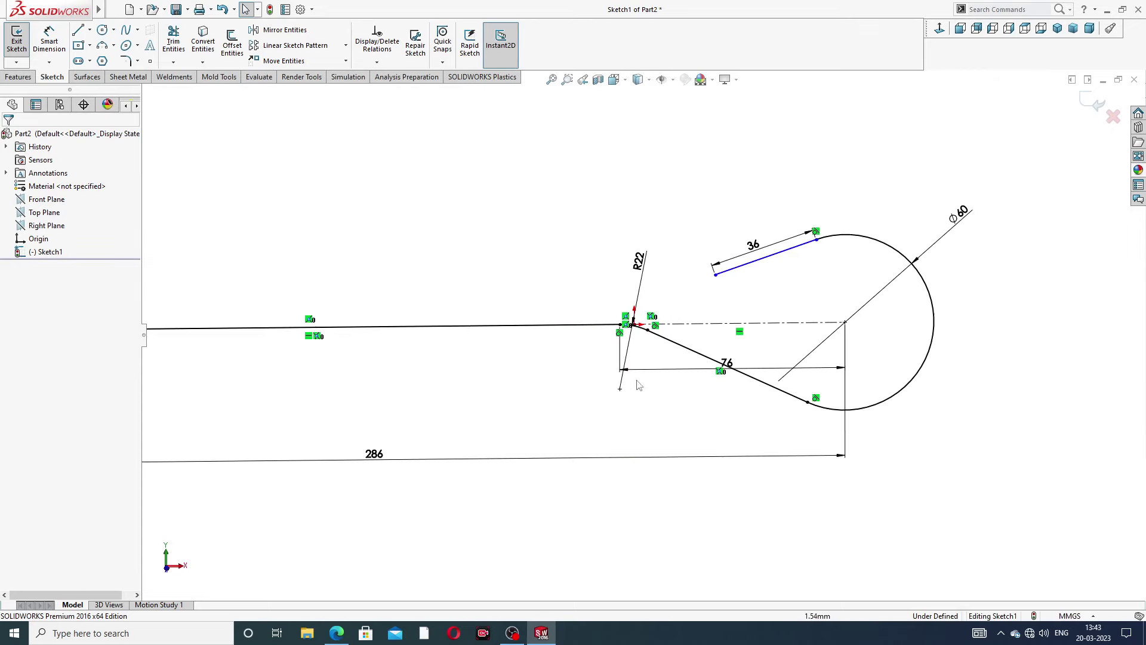
left_click(336, 633)
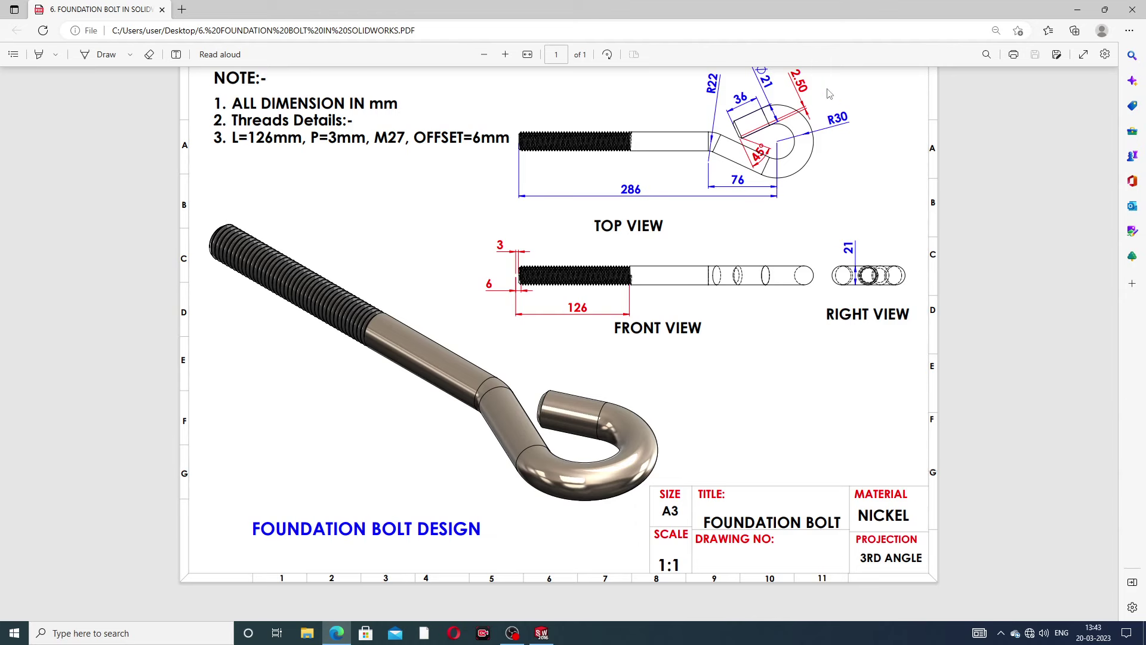
Return to SolidWorks and close Sketch1 with its finished line-arc-line path.
left_click(333, 636)
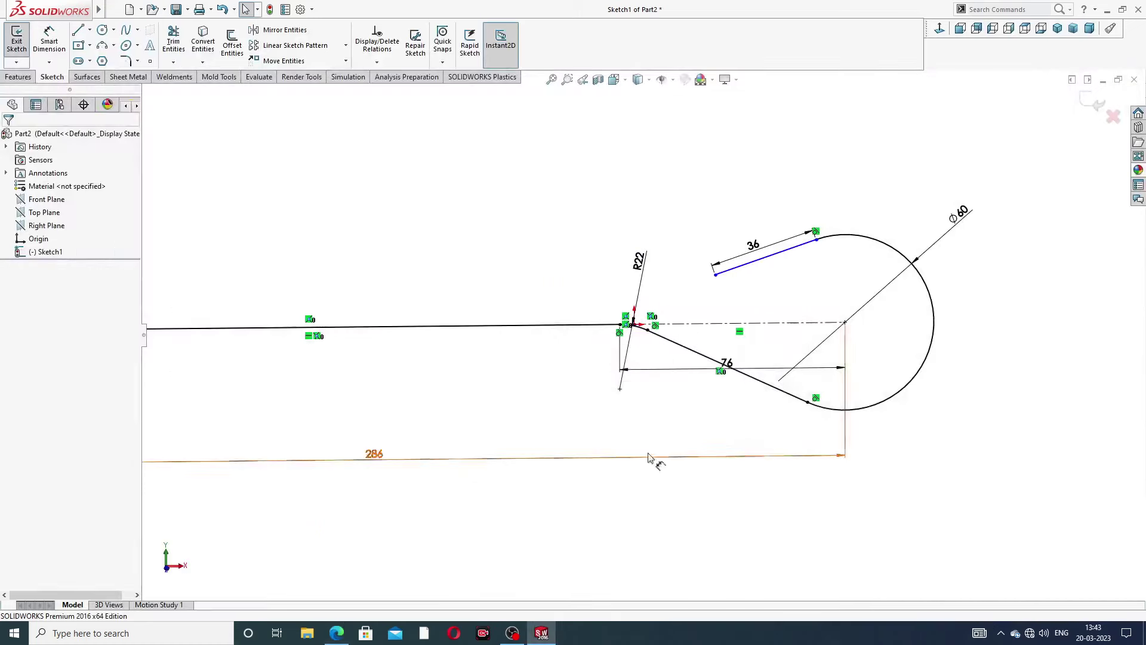
left_click(1090, 104)
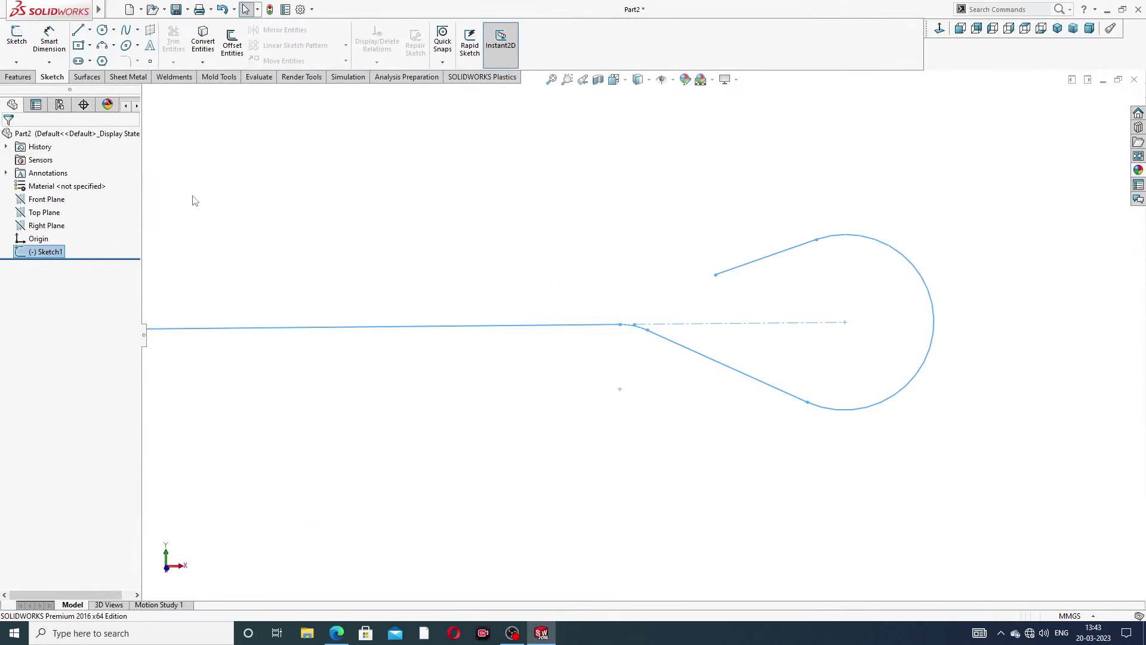
Create Plane1 at the 36 mm line's end point, perpendicular to that line.
left_click(19, 78)
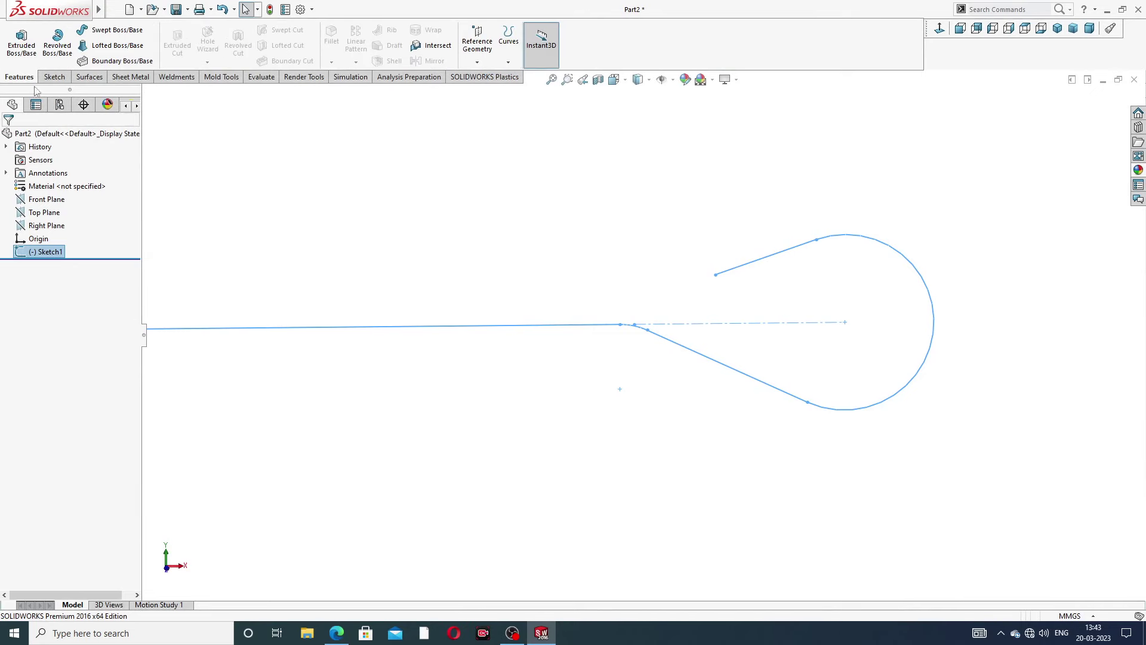
left_click(477, 62)
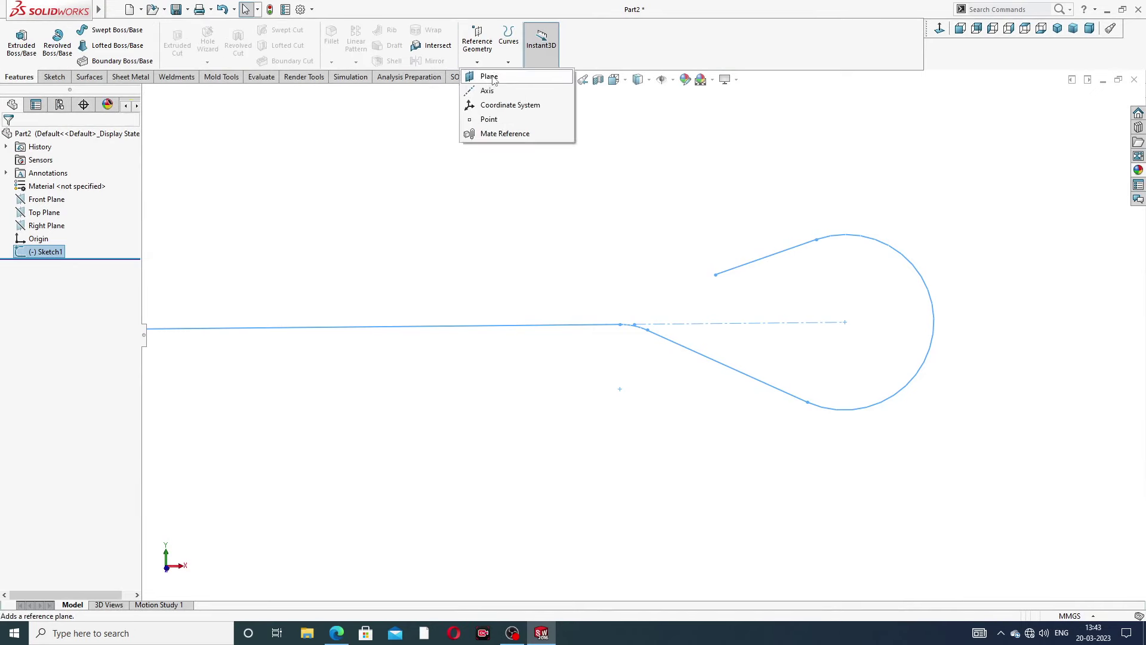
left_click(490, 77)
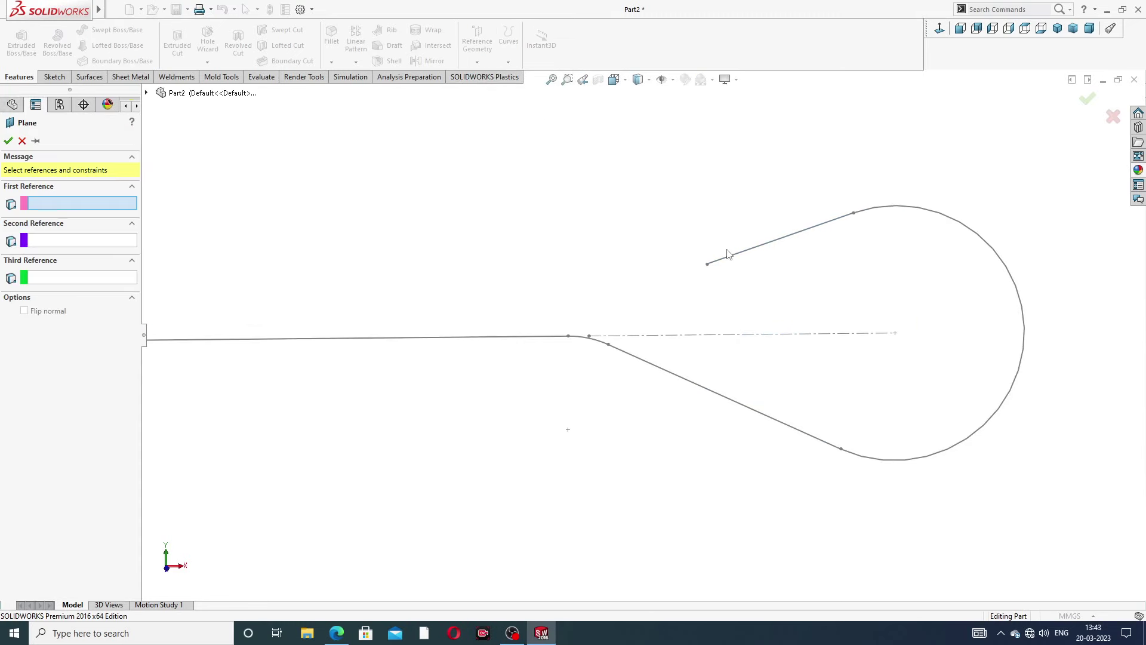
left_click(708, 264)
left_click(736, 255)
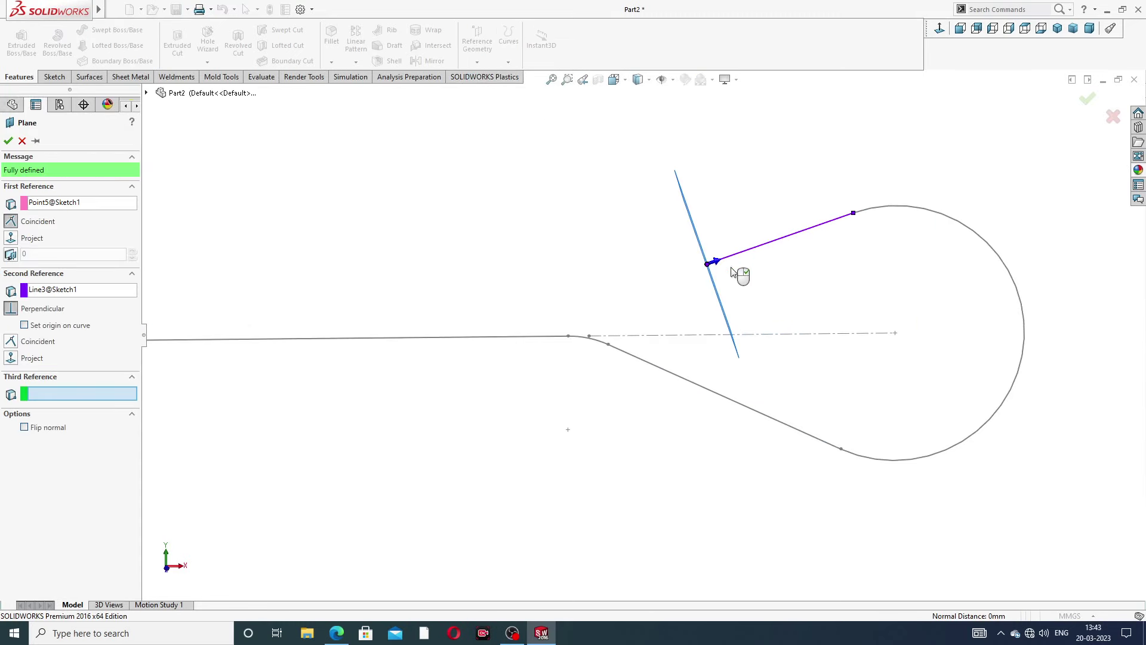
middle_click_drag(721, 280, 749, 276)
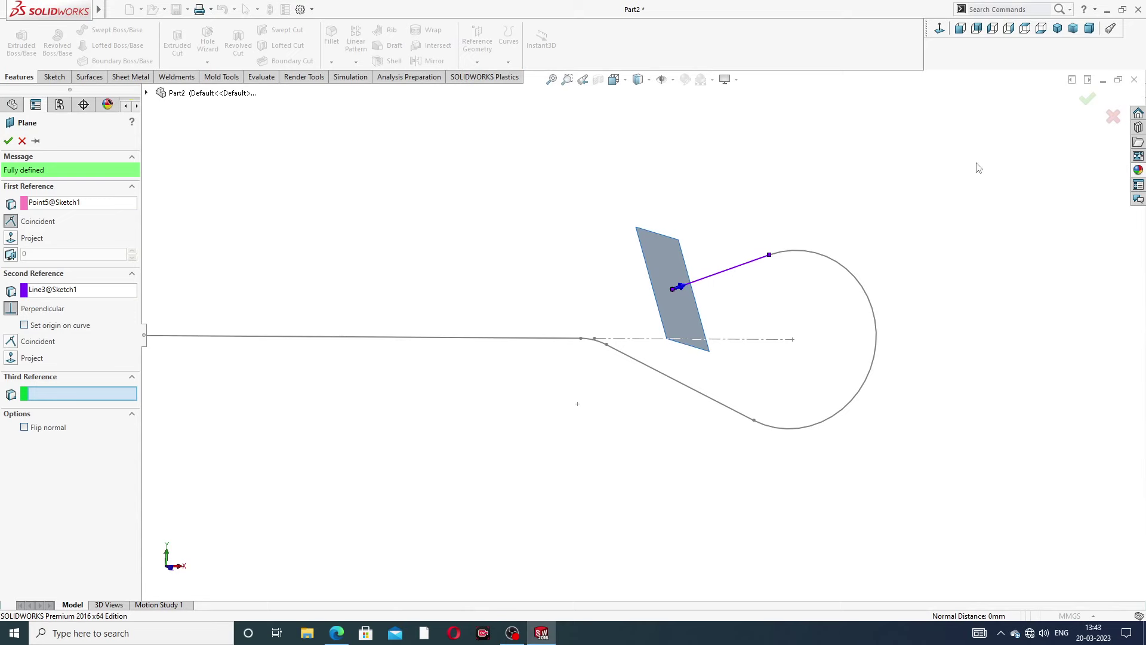
left_click(1086, 101)
left_click(686, 275)
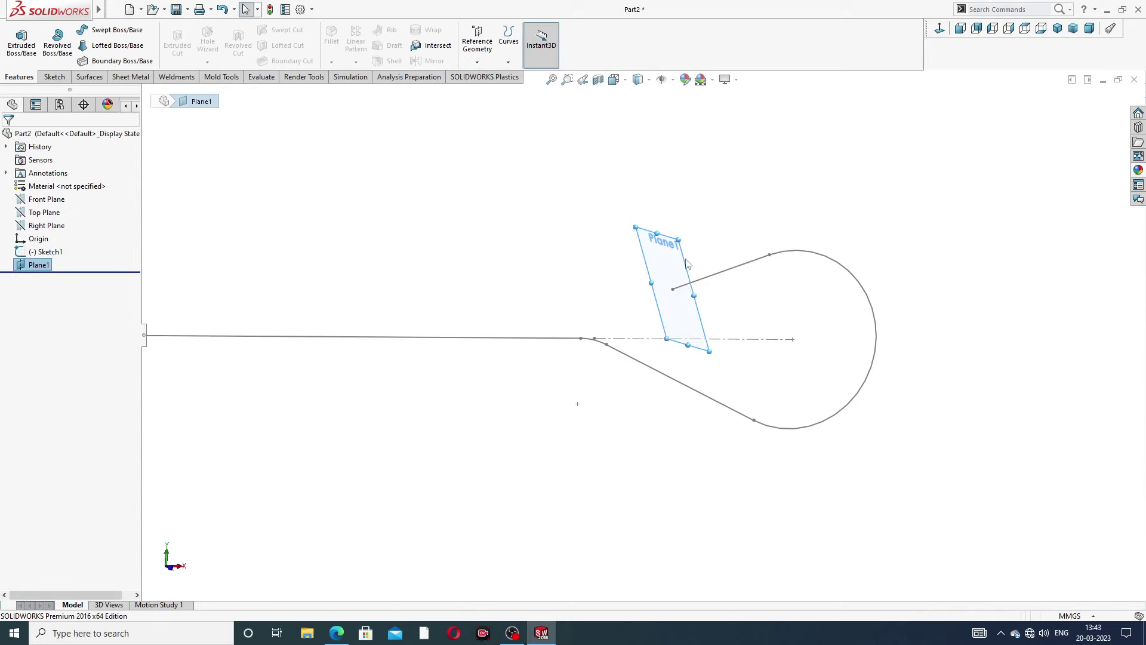
Start a sketch on Plane1 and draw a circle centred on the path end.
left_click(732, 224)
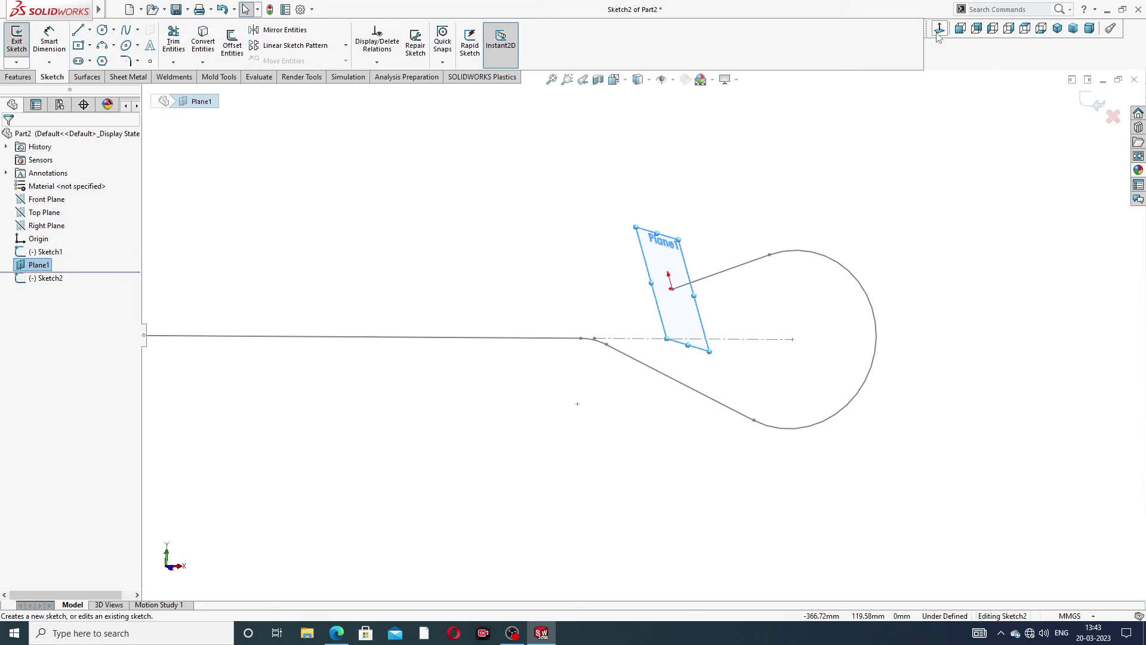
scroll(663, 376, "down", 2)
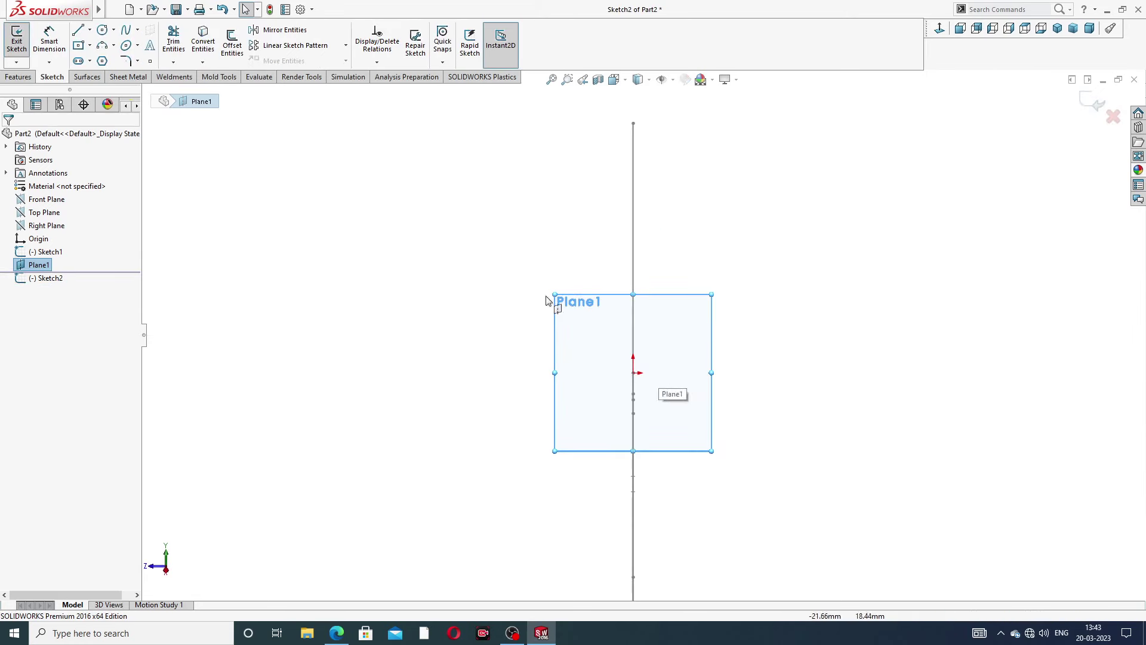
left_click(102, 29)
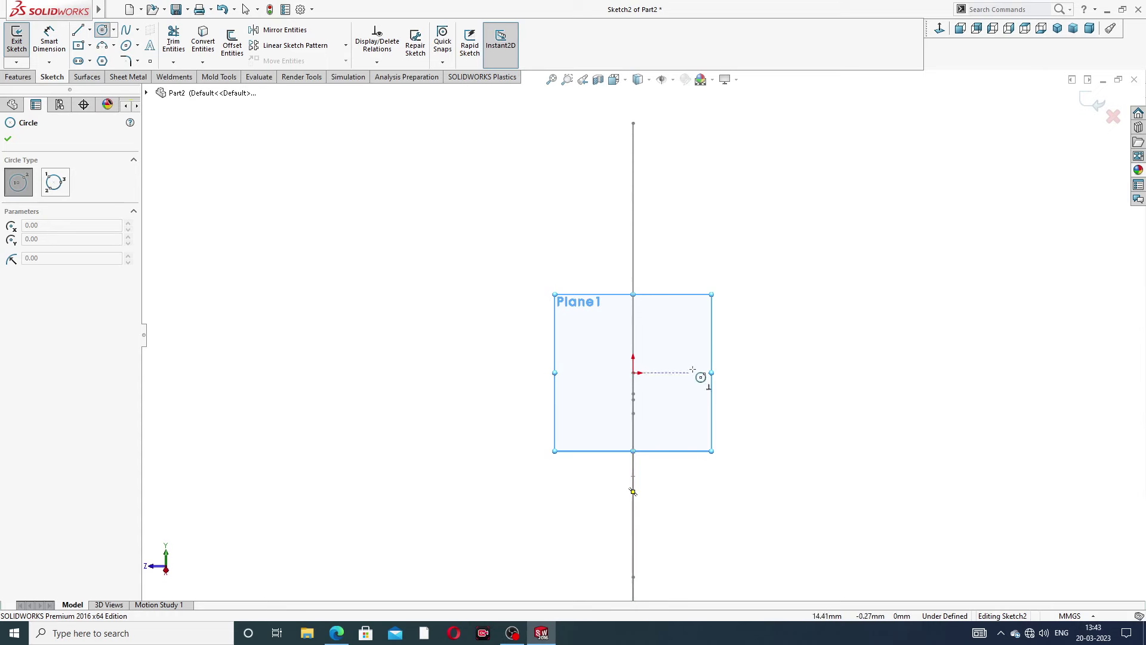
right_click(870, 181)
left_click(895, 191)
middle_click_drag(811, 297, 768, 325)
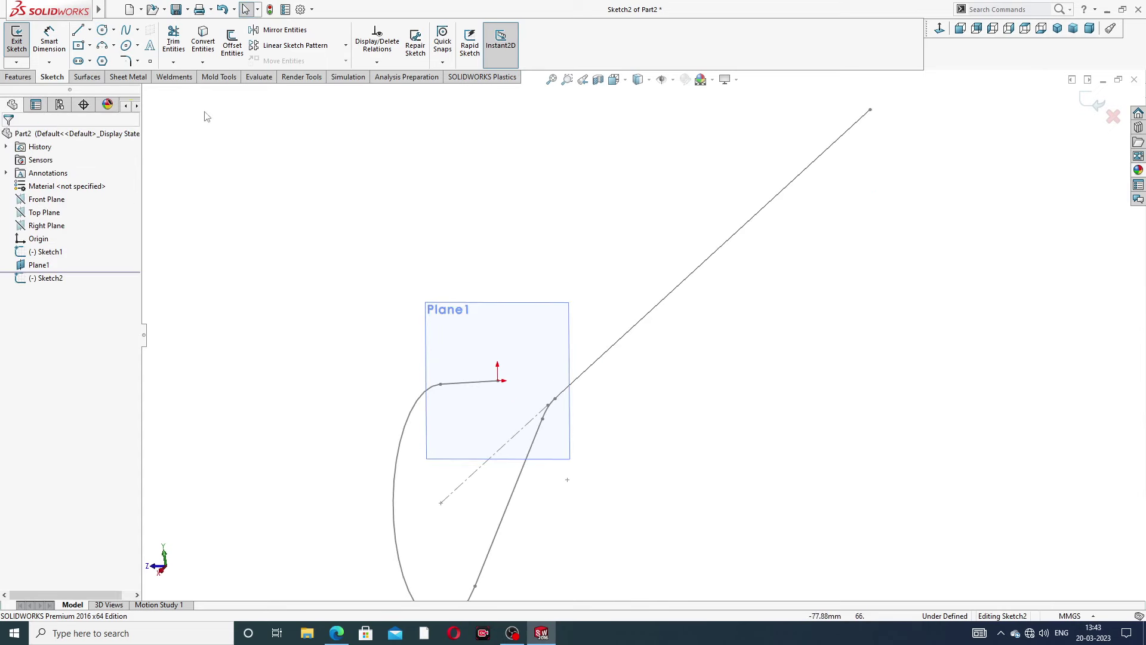
left_click(103, 30)
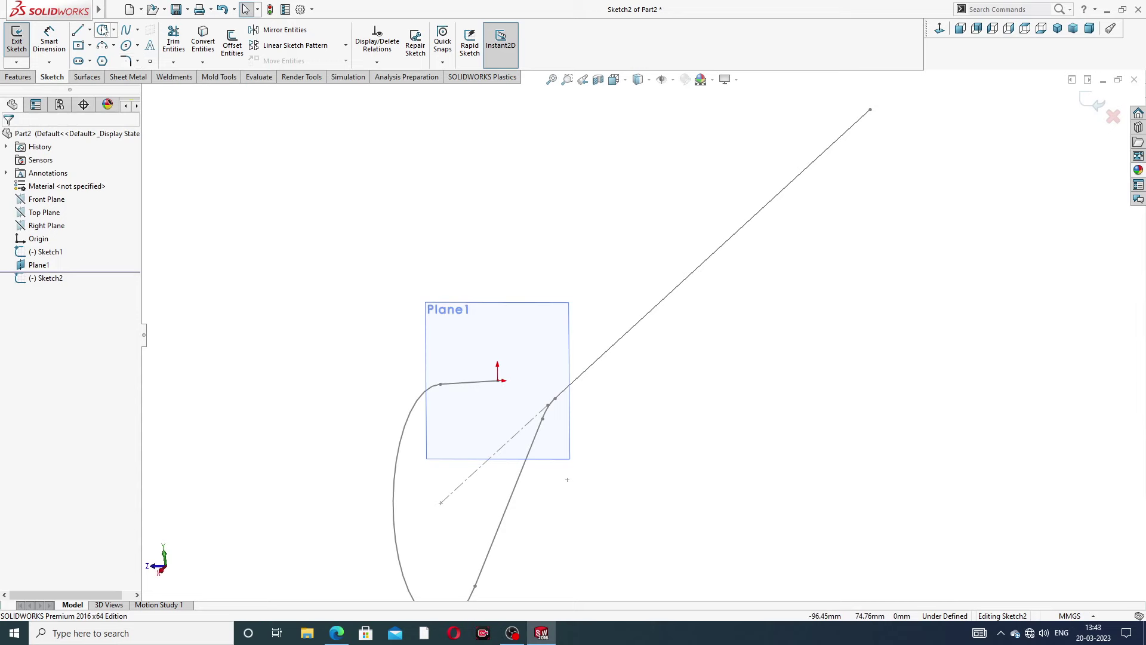
left_click(497, 380)
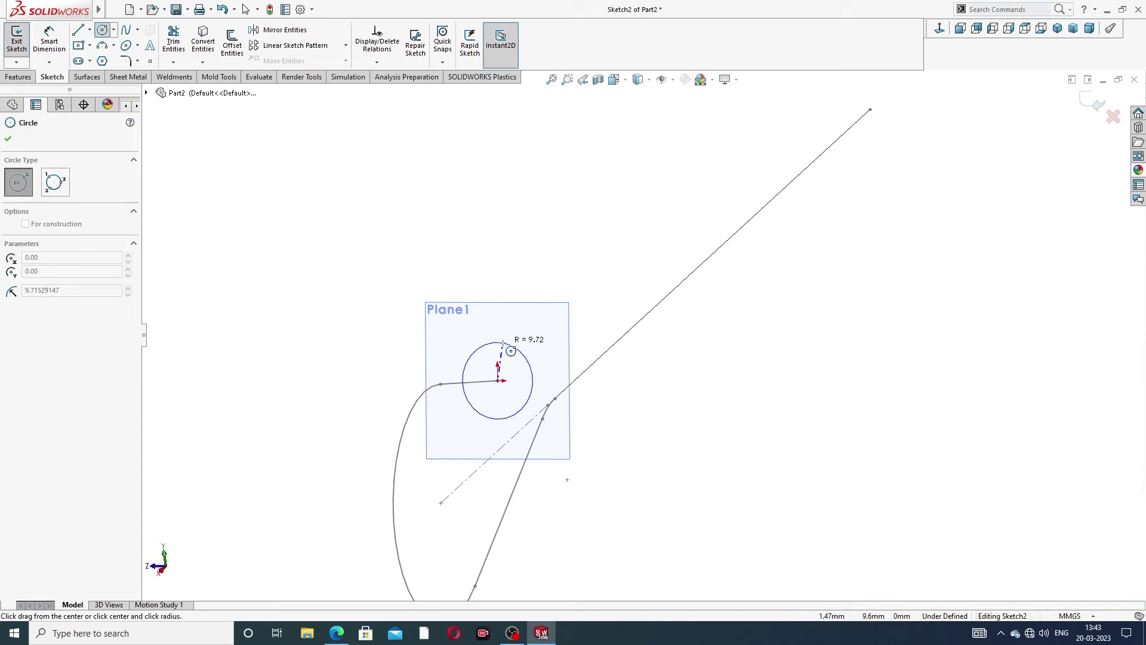
left_click(523, 355)
right_click(605, 260)
left_click(628, 269)
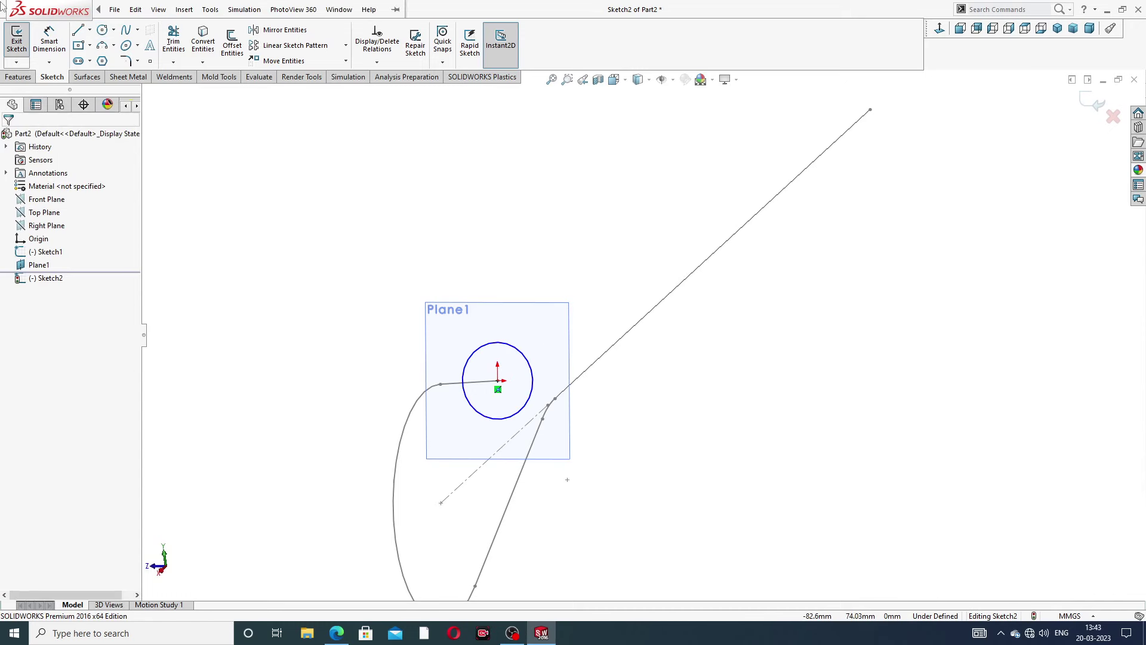
Dimension the circle to Ø21 and close Sketch2.
left_click(49, 44)
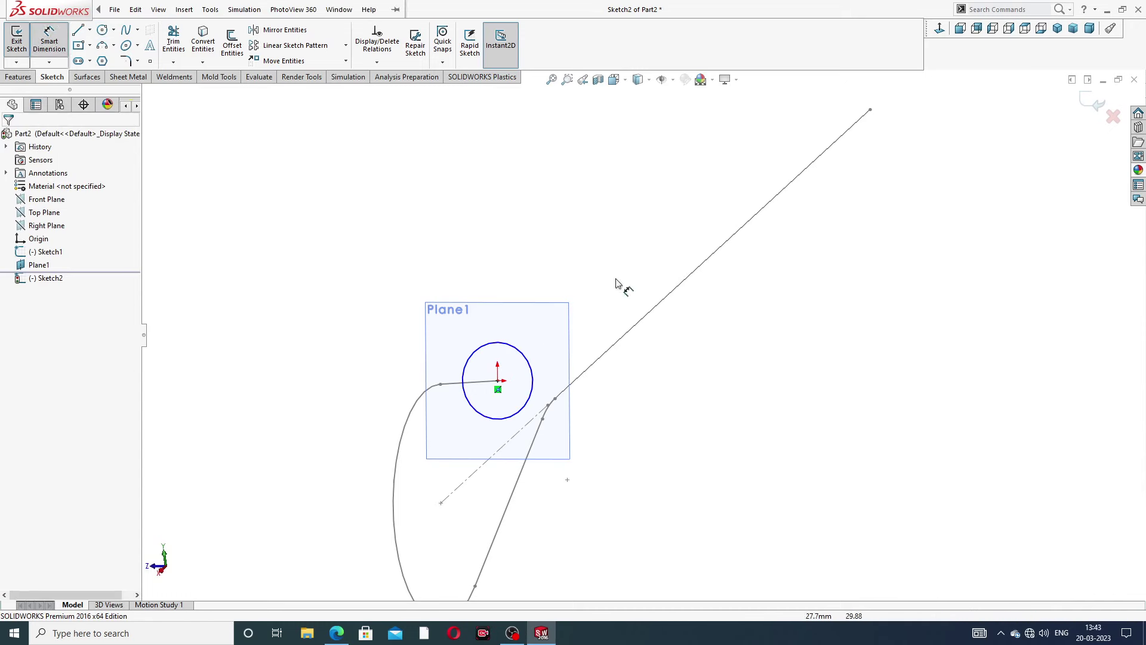
left_click(521, 356)
left_click(547, 286)
type("21")
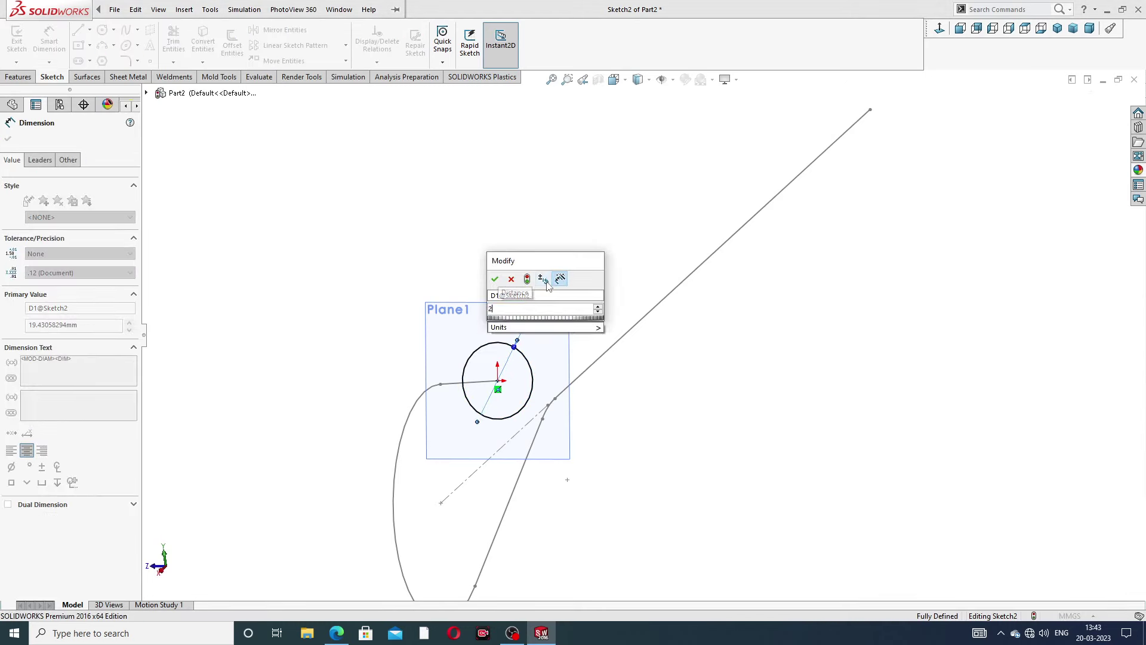
key("Return")
left_click(607, 253)
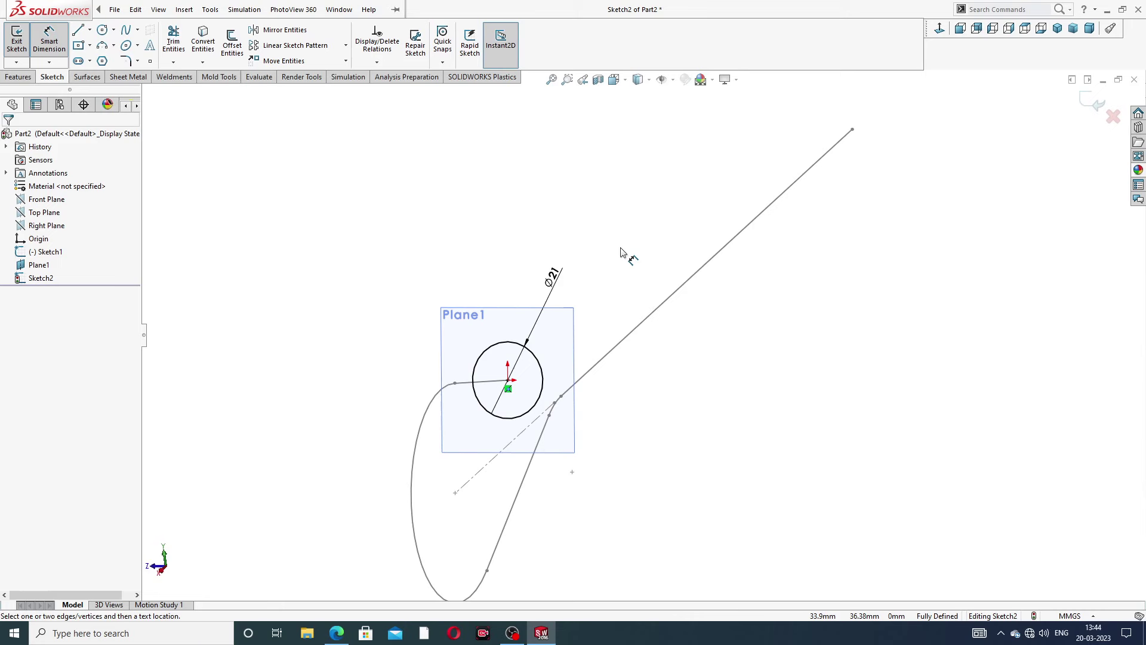
right_click(619, 255)
left_click(661, 179)
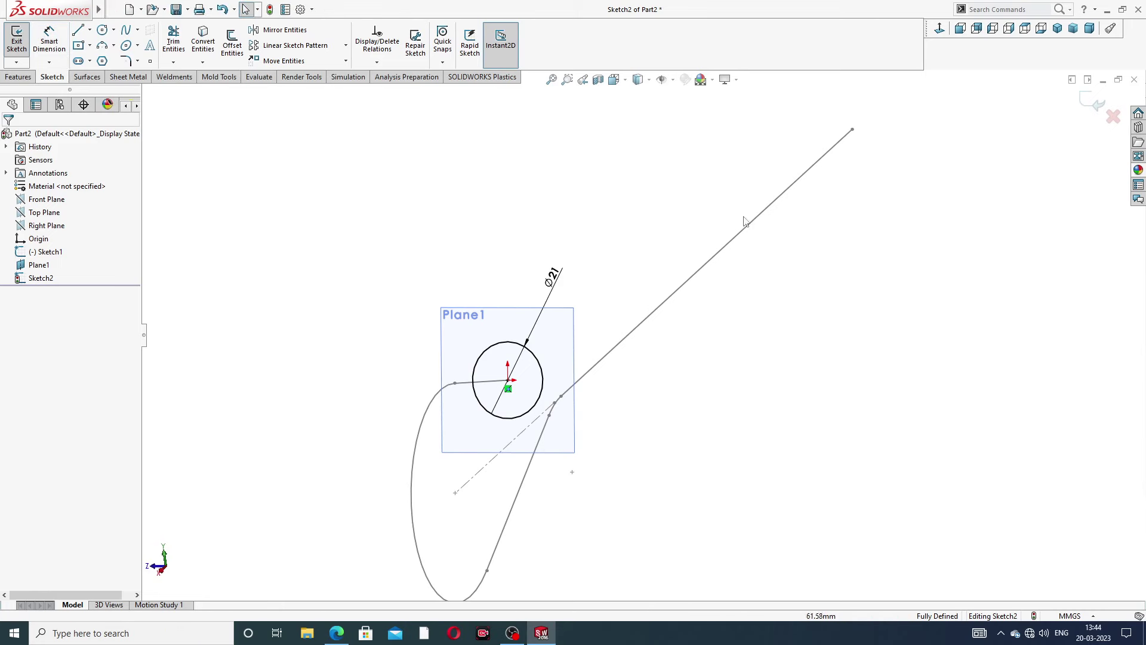
left_click(1097, 103)
Sweep the Sketch2 circle along the Sketch1 path to create Sweep1.
mouse_move(654, 303)
middle_mouse_down()
mouse_move(632, 263)
mouse_move(584, 255)
mouse_move(560, 365)
middle_mouse_up()
scroll(561, 365, "down", 2)
scroll(548, 335, "down", 3)
scroll(594, 328, "down", 2)
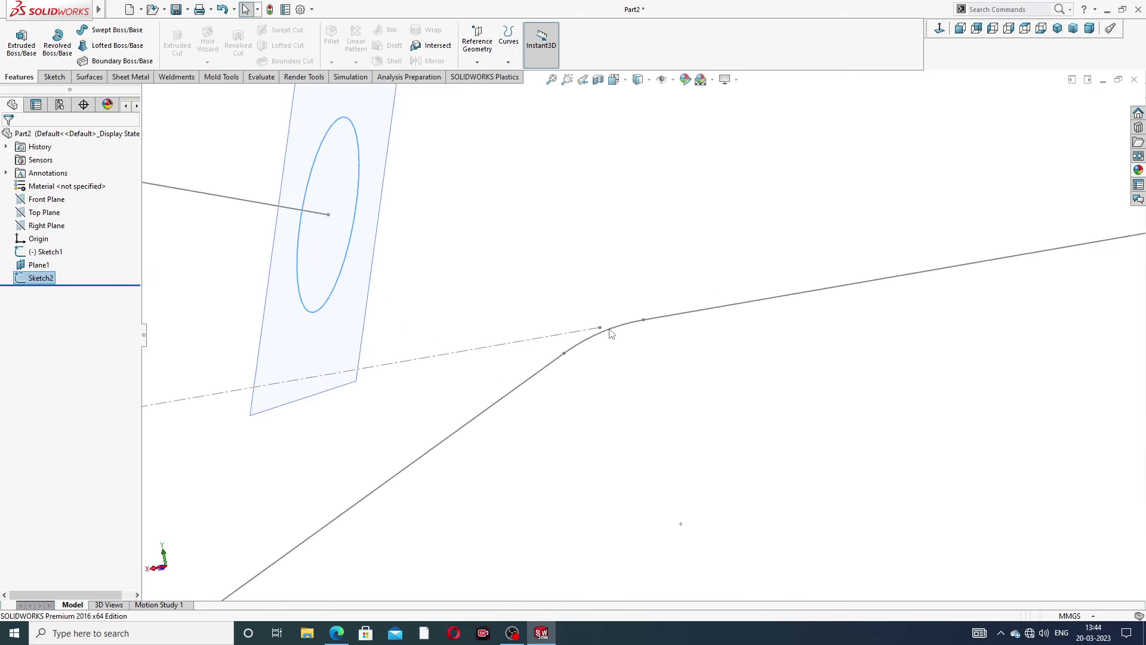
scroll(604, 332, "up", 3)
middle_click_drag(607, 335, 566, 325)
scroll(571, 325, "up", 1)
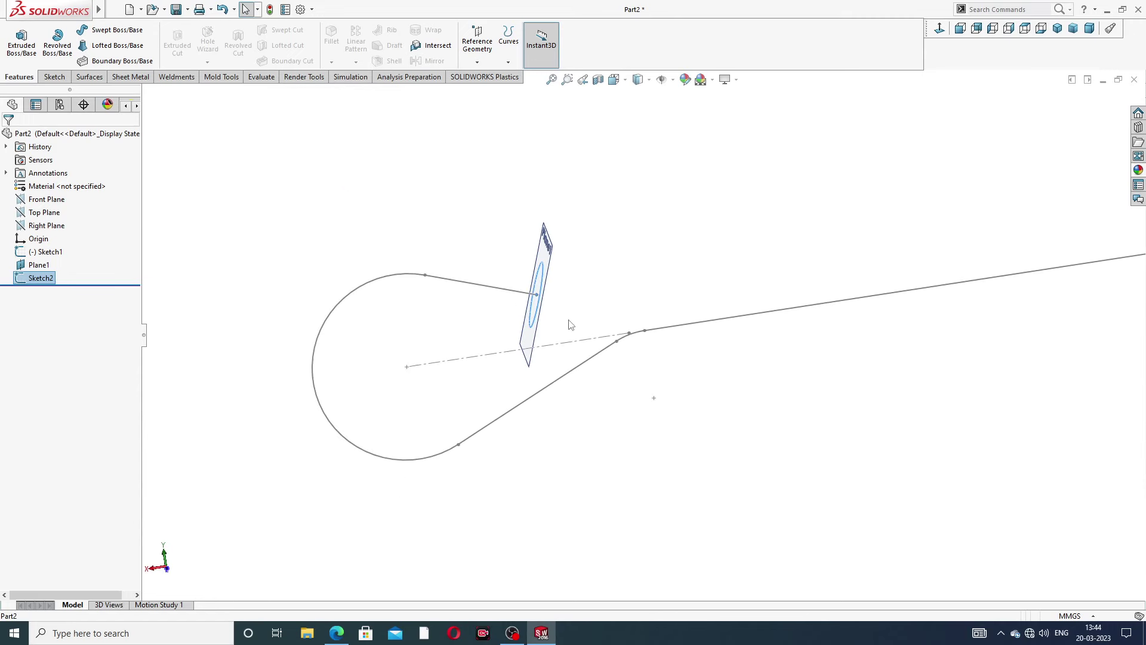
left_click(115, 31)
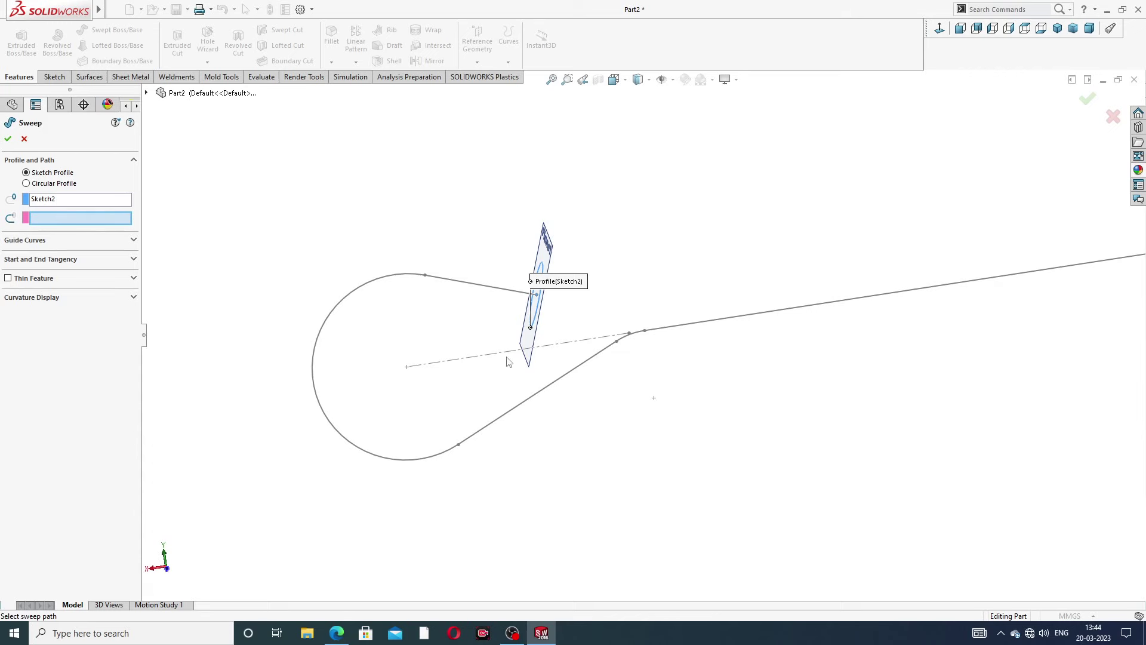
left_click(452, 287)
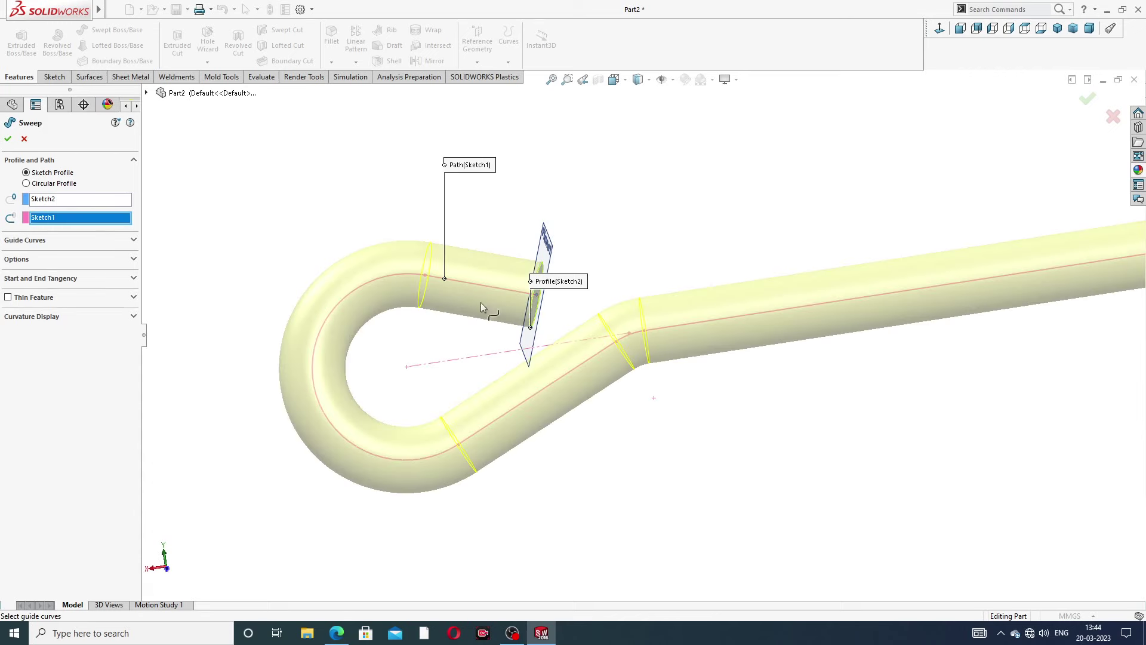
scroll(635, 310, "up", 3)
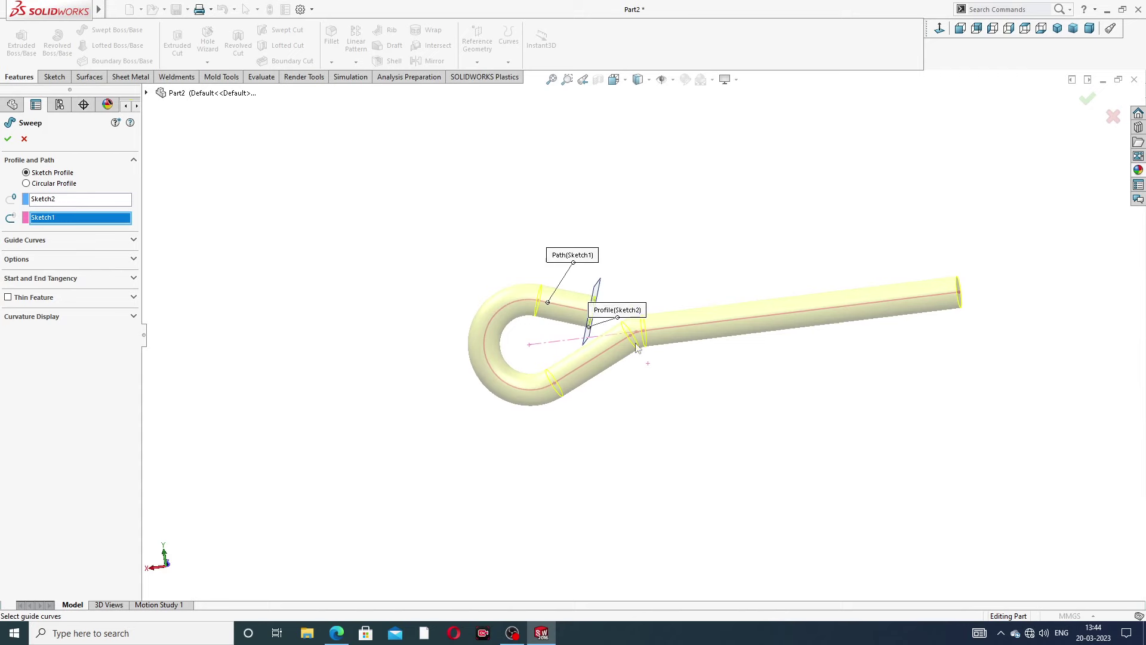
left_click(8, 140)
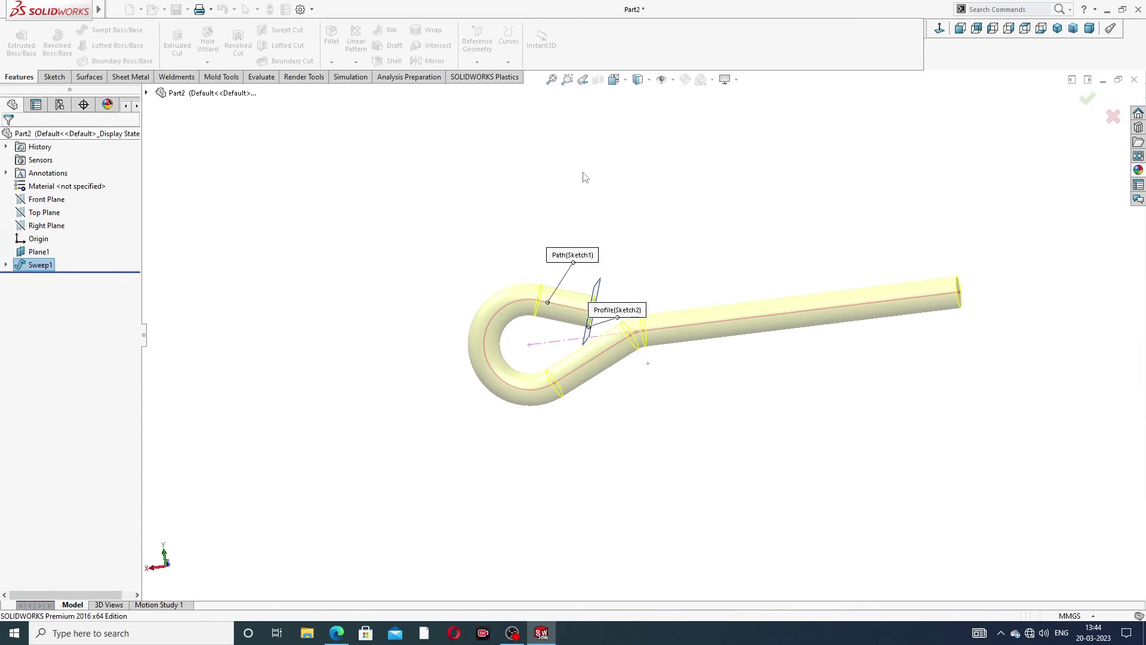
Hide Plane1, inspect the tube's end, and bring up the bolt drawing PDF.
middle_click_drag(670, 349, 442, 440)
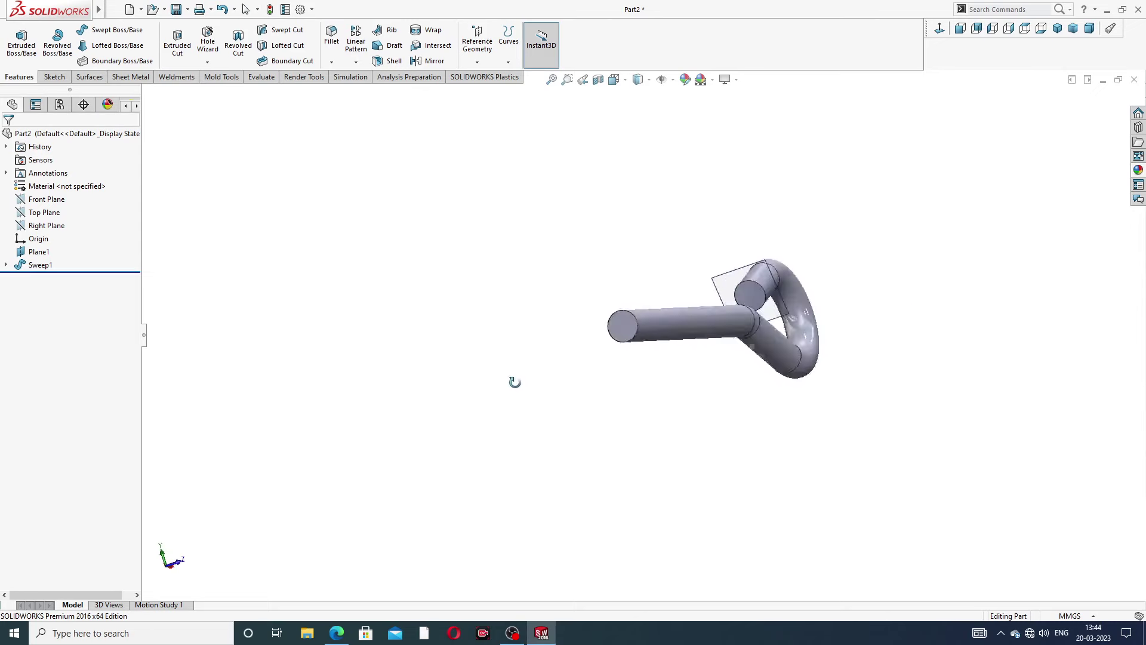
scroll(842, 316, "down", 3)
scroll(842, 317, "down", 2)
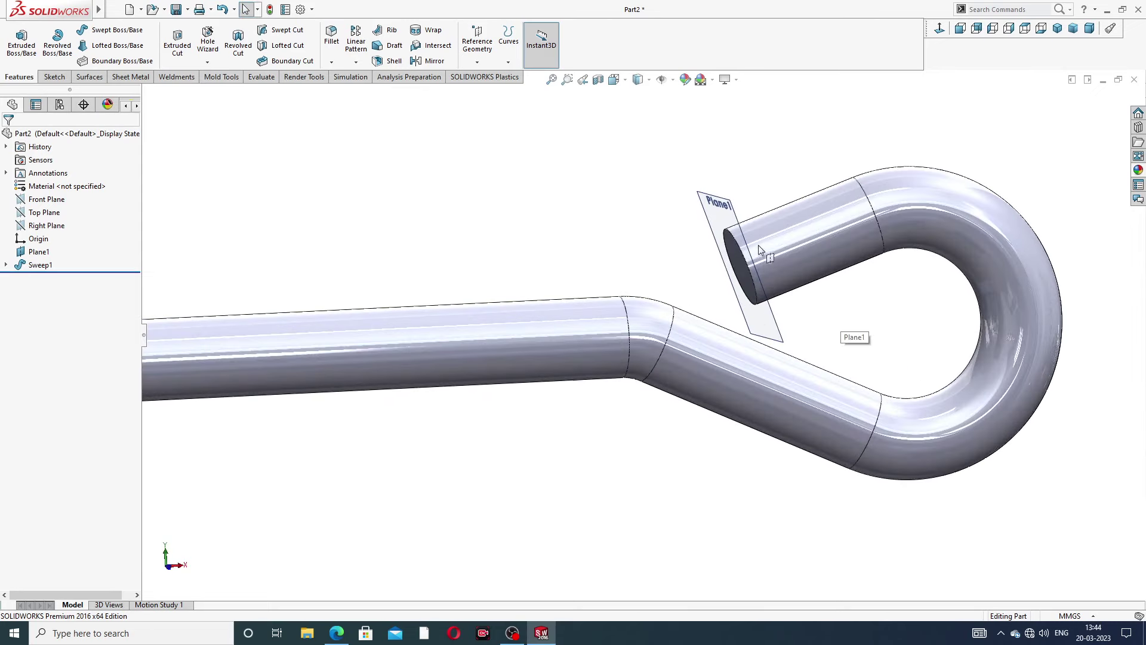
left_click(746, 239)
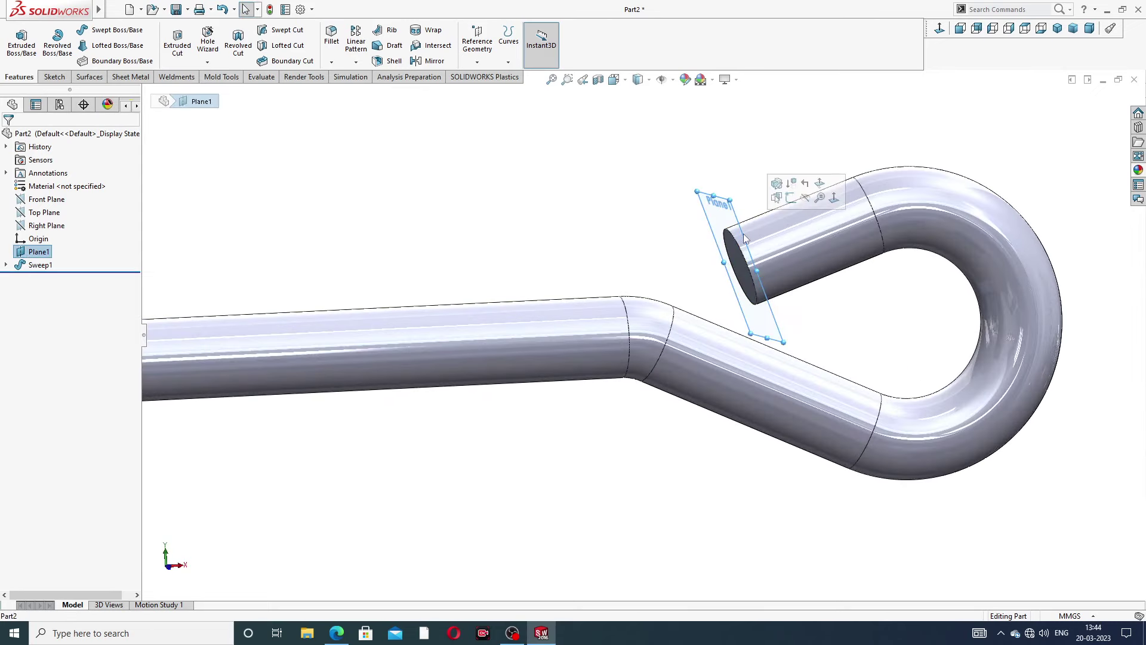
left_click(806, 197)
scroll(726, 340, "up", 3)
scroll(651, 328, "up", 2)
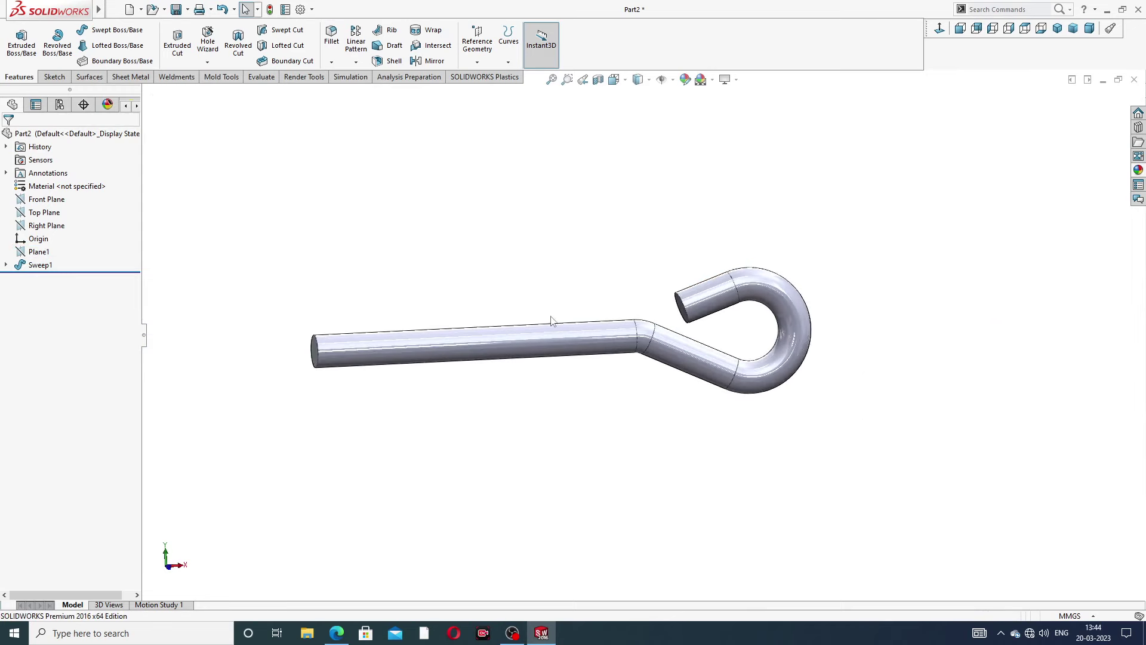
scroll(436, 352, "down", 2)
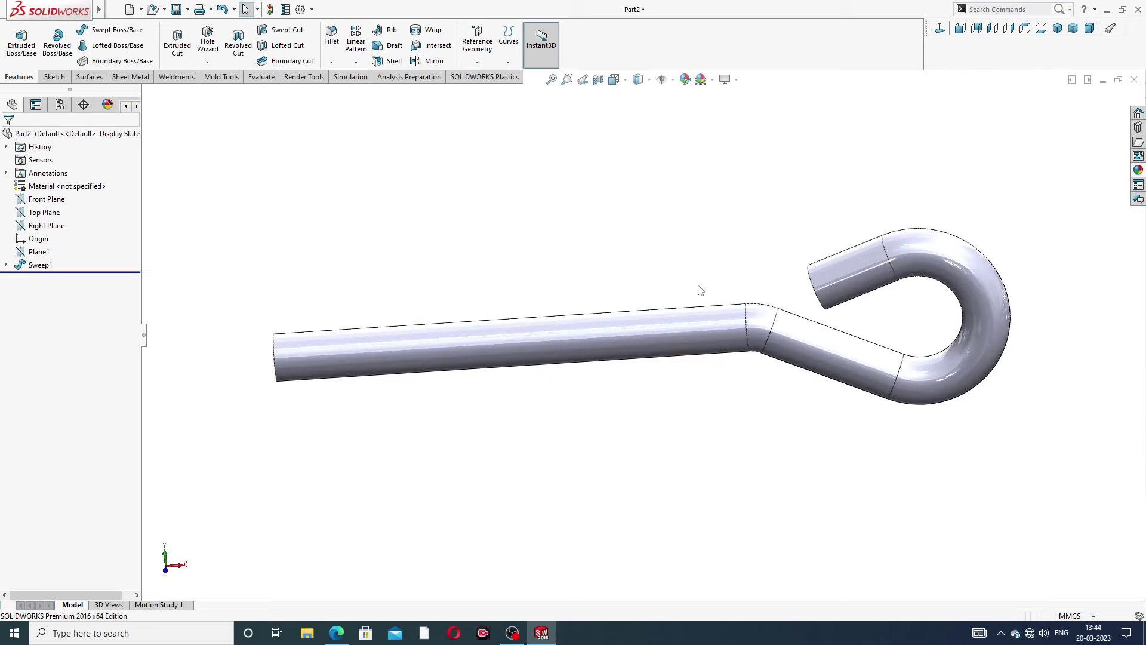
middle_click_drag(505, 331, 526, 244)
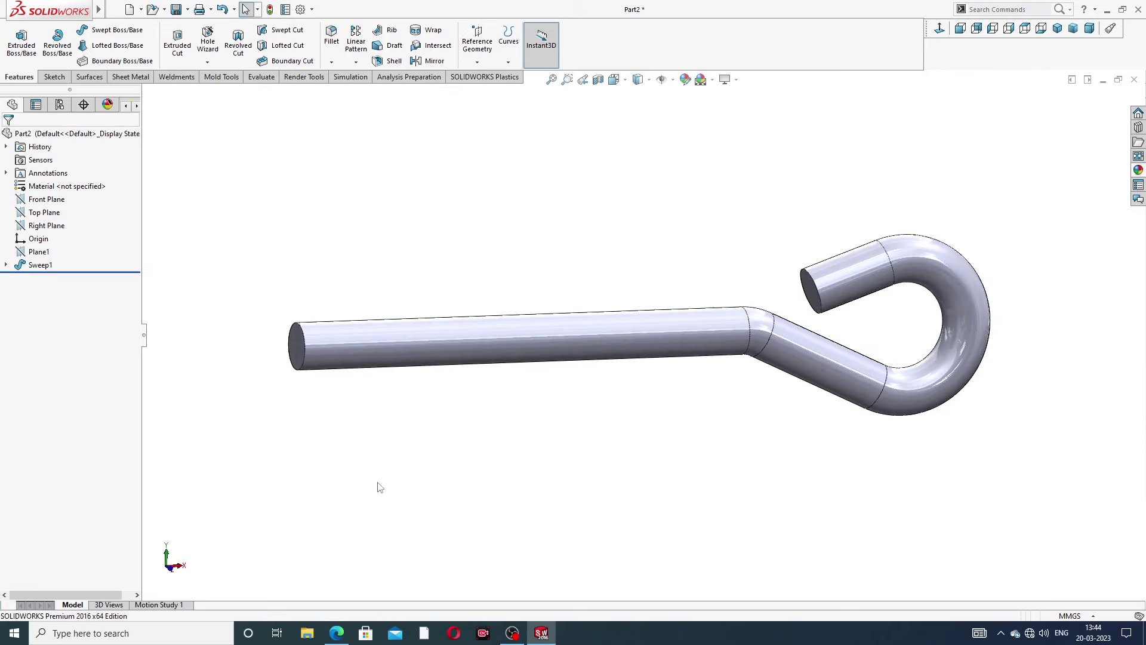
left_click(337, 633)
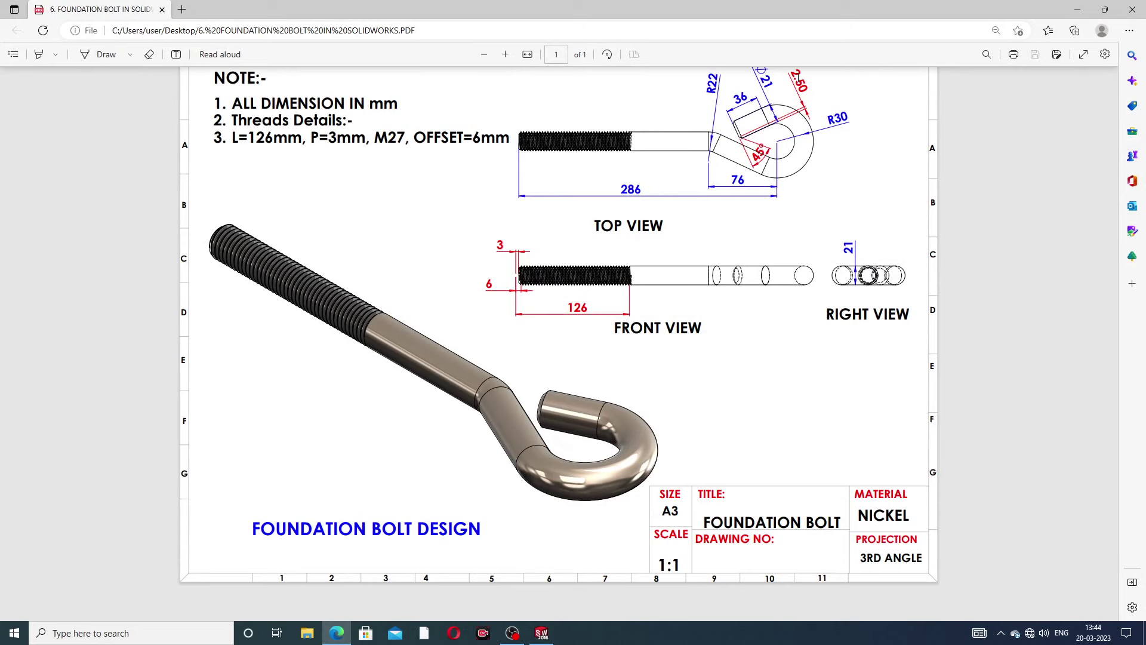
Start a chamfer in SolidWorks with a 2.5 mm distance.
left_click(338, 635)
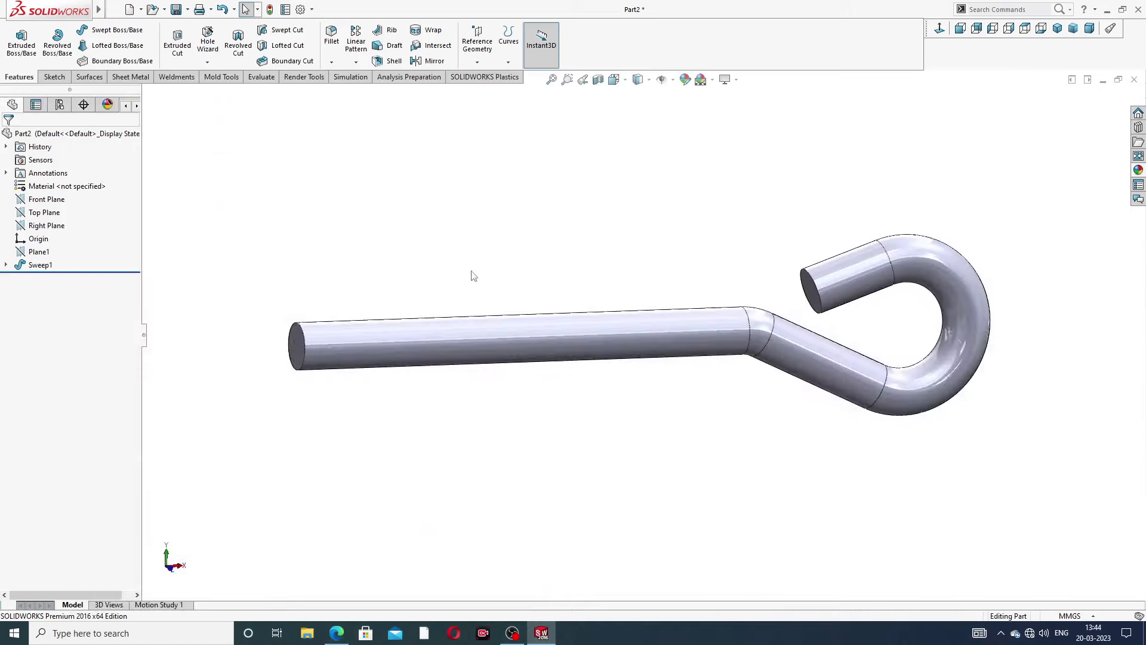
left_click(331, 62)
left_click(356, 91)
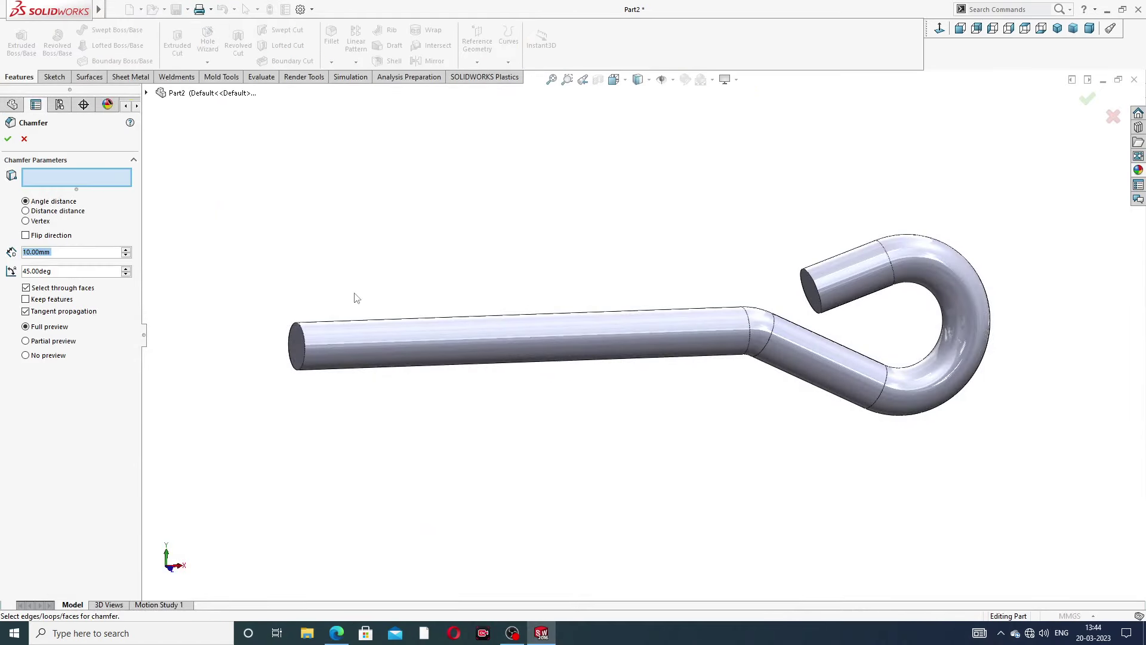
scroll(356, 299, "down", 3)
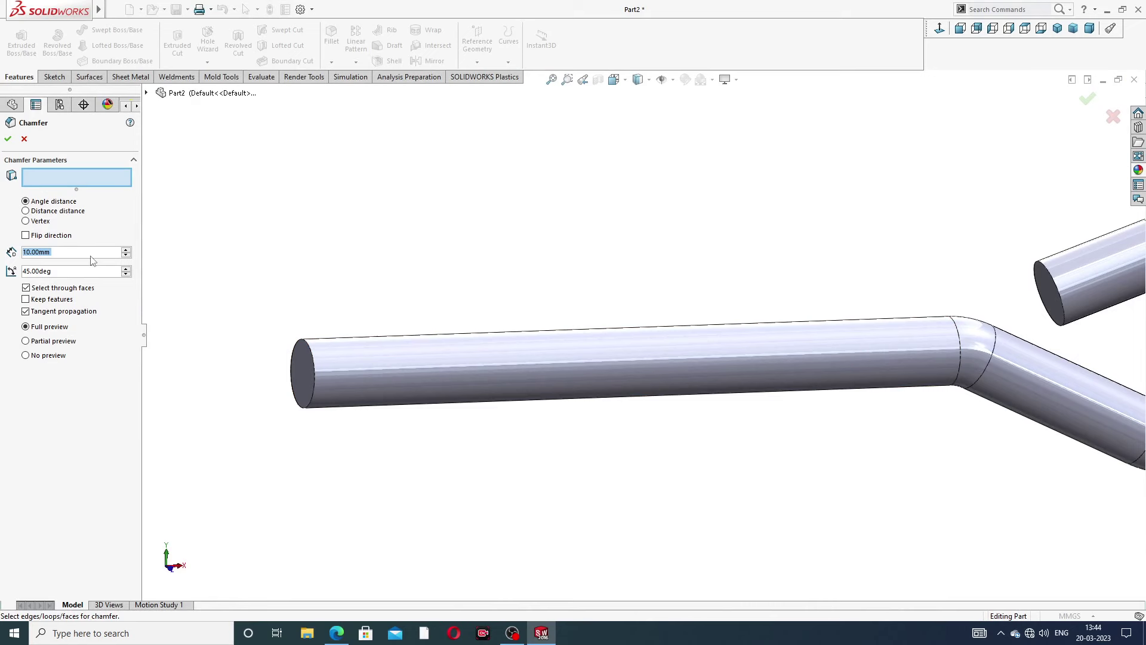
type("2.5")
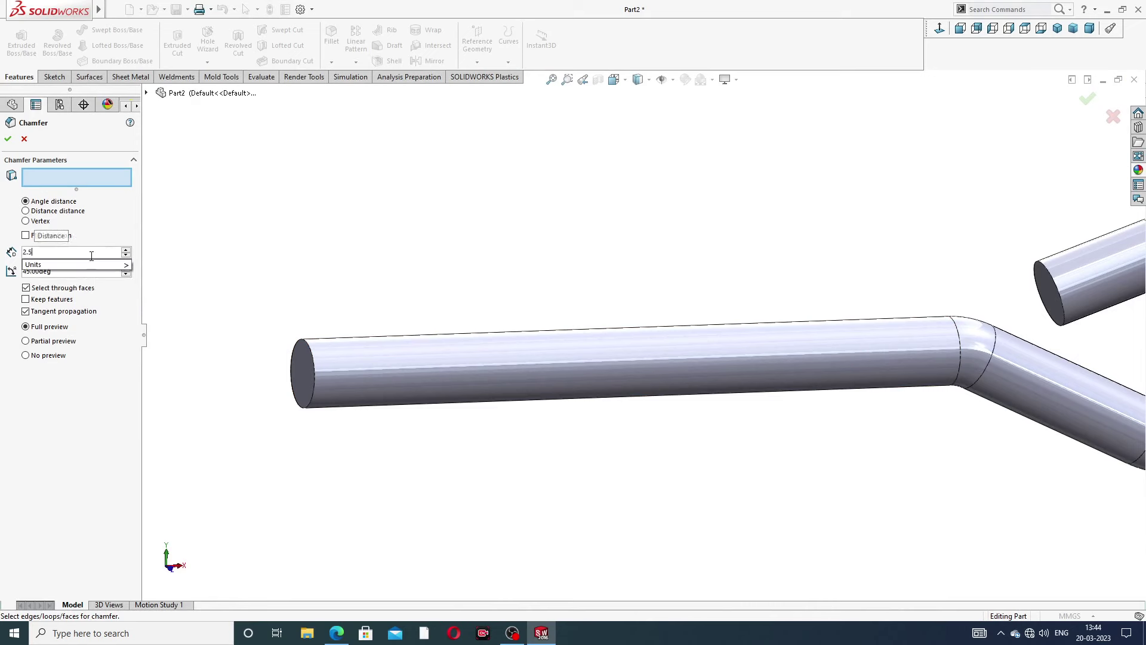
key("Return")
Apply the 2.5 mm × 45° chamfer to both rod end edges.
scroll(324, 351, "down", 1)
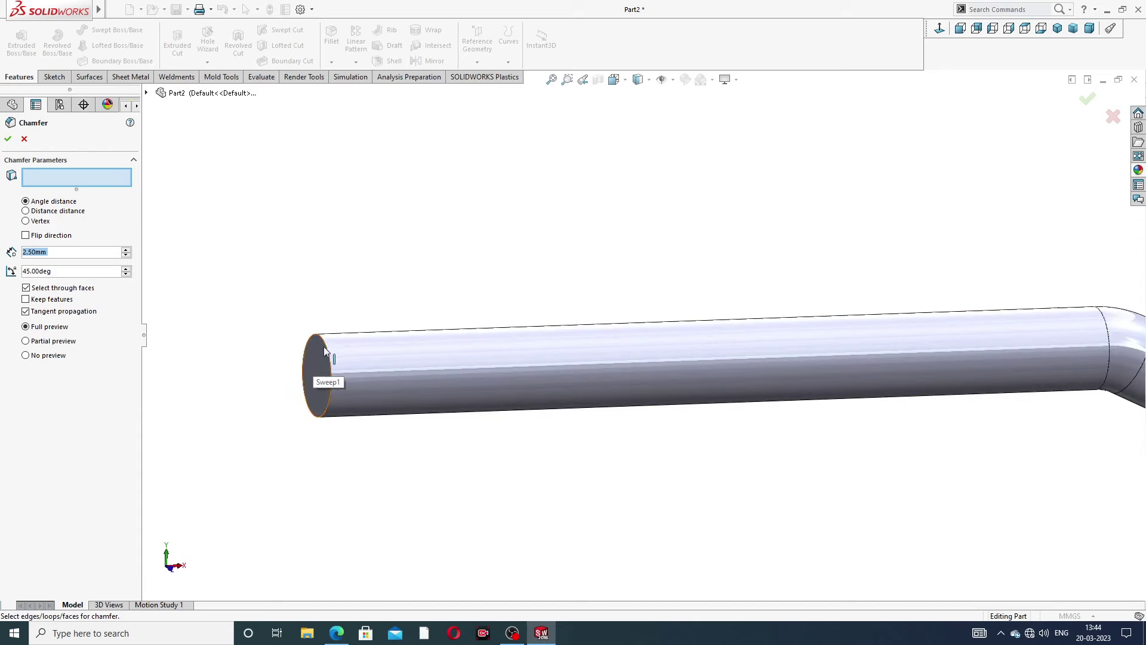
left_click(328, 351)
scroll(709, 340, "up", 3)
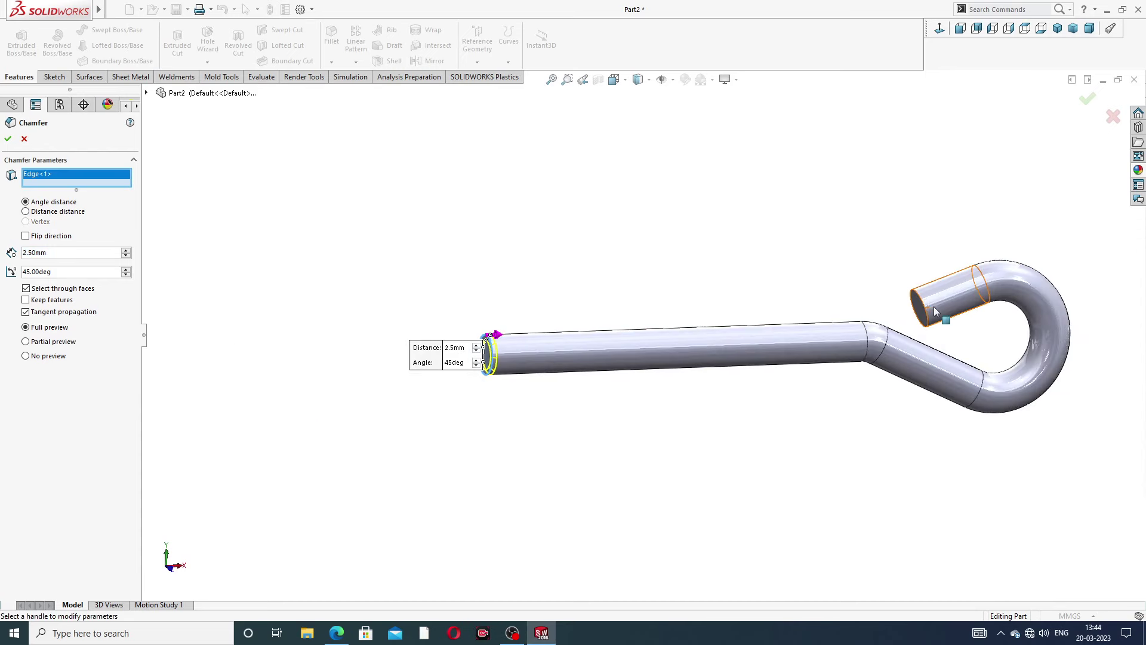
scroll(930, 306, "down", 2)
left_click(882, 298)
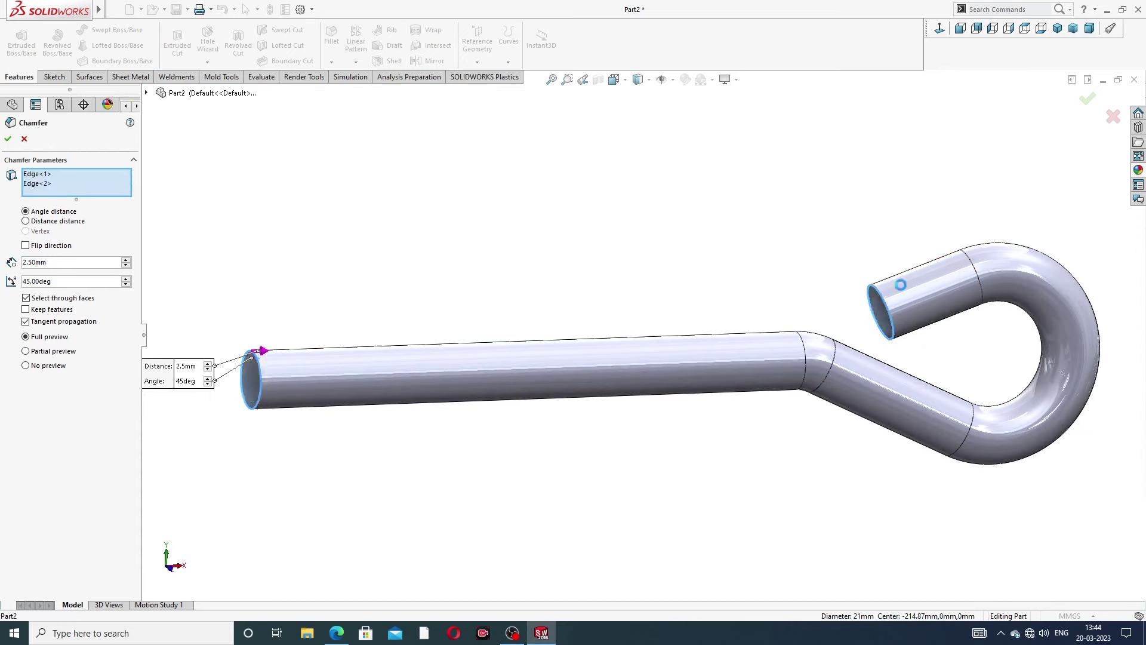
left_click(1088, 102)
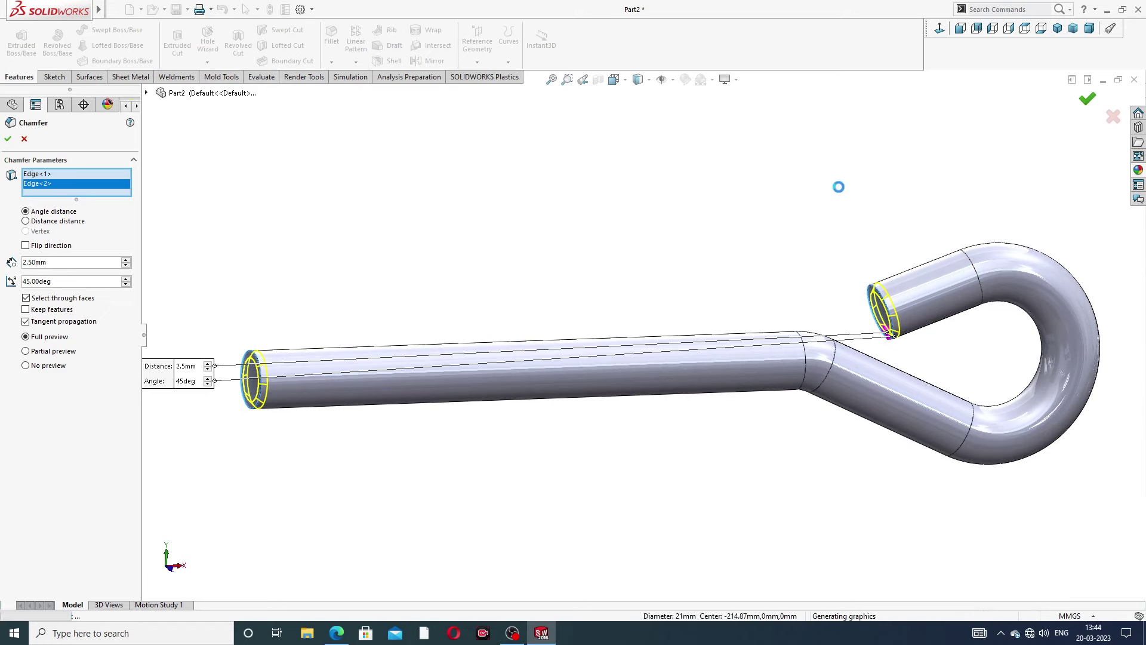
scroll(729, 272, "up", 2)
middle_click_drag(761, 275, 767, 230)
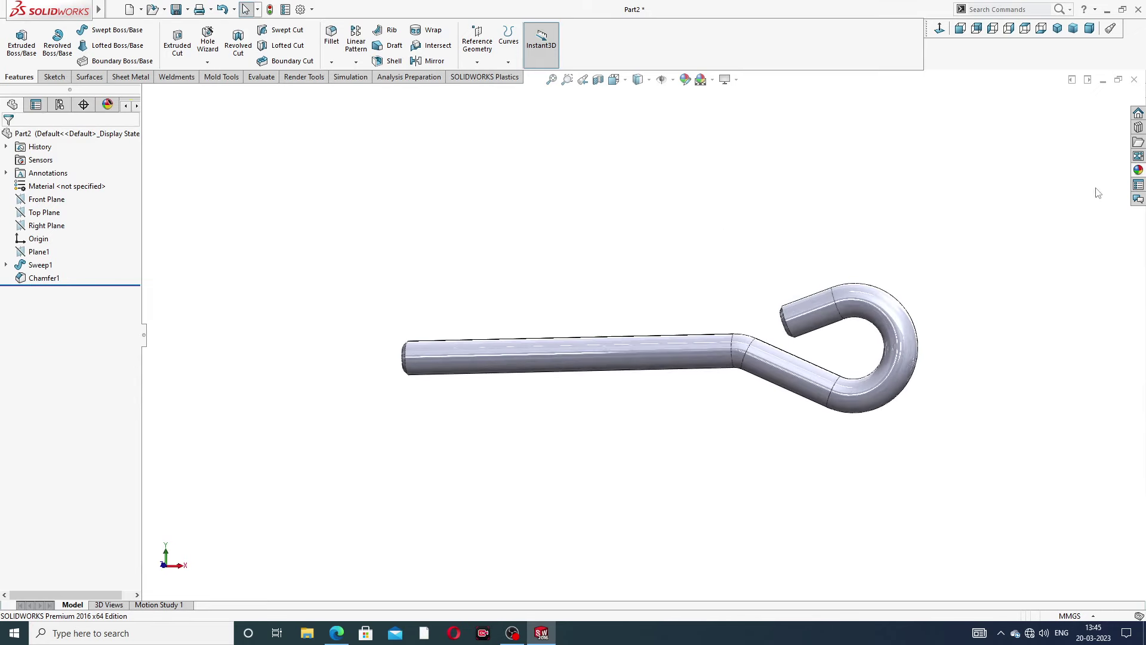
Apply the polished nickel appearance from Metal > Nickel to the whole part.
left_click(1138, 170)
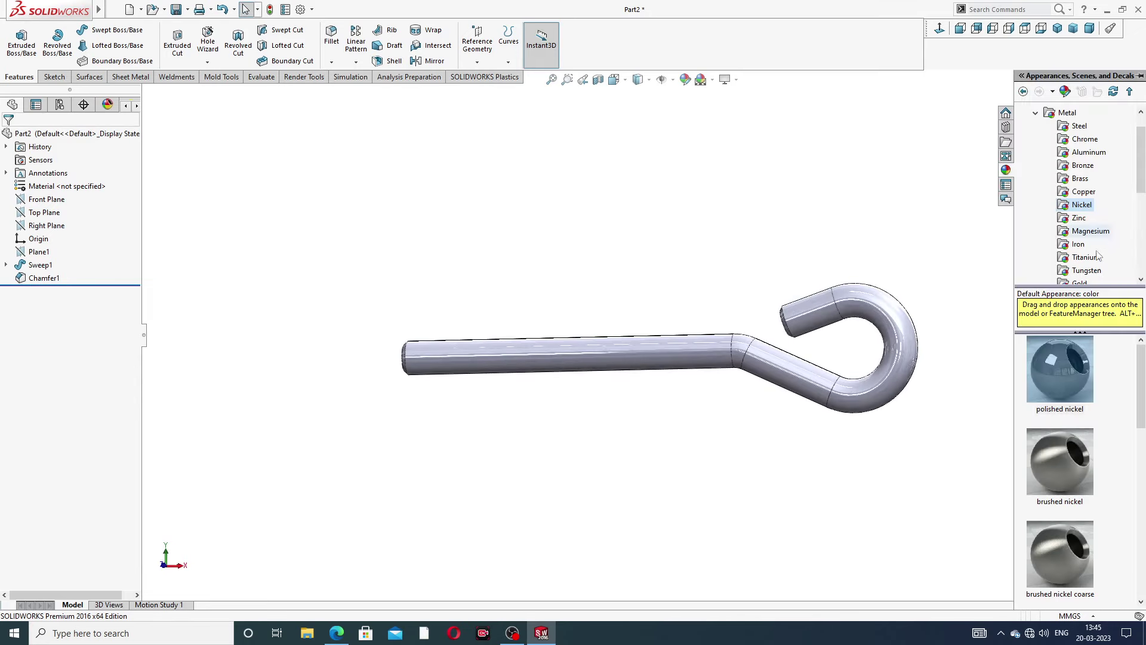
double_click(1056, 378)
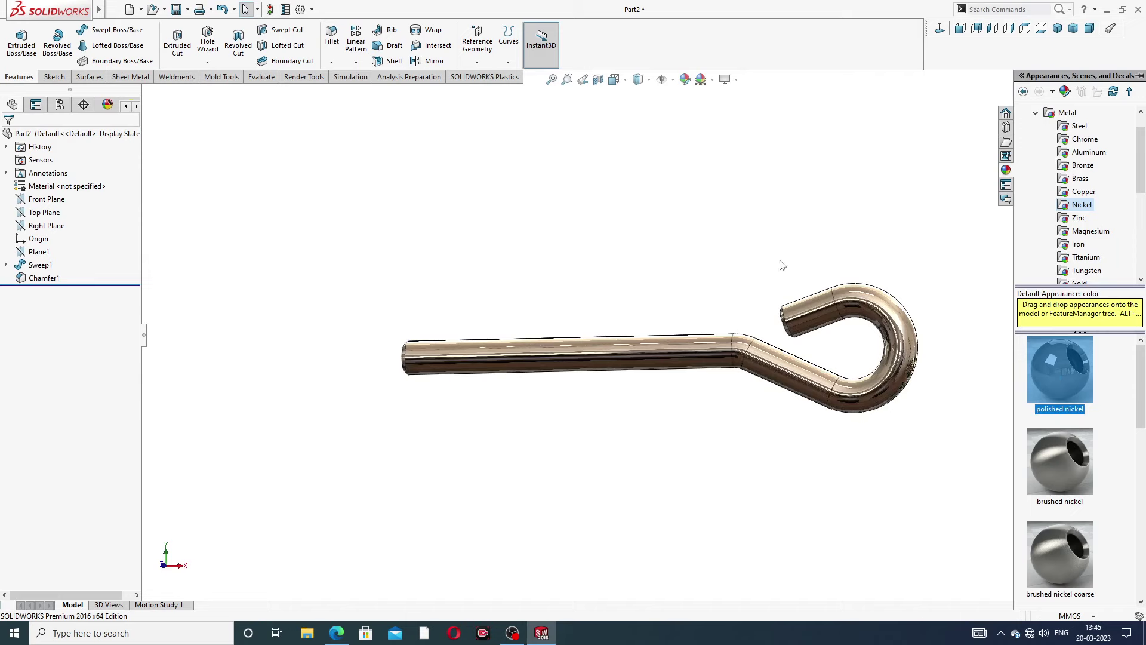
left_click(705, 301)
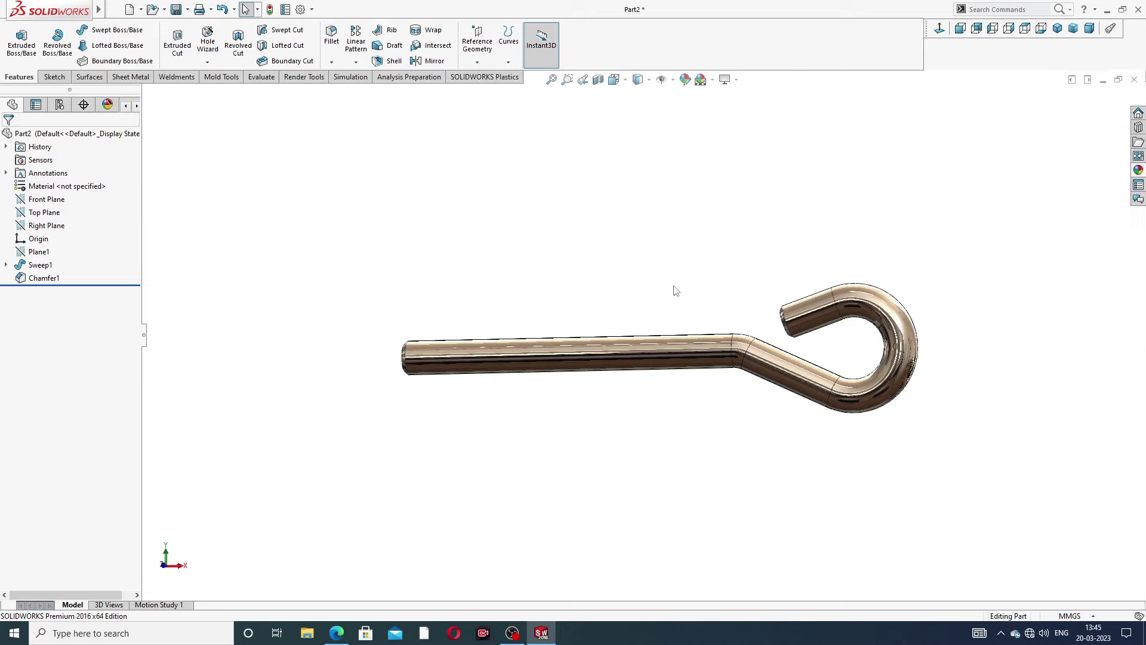
mouse_move(697, 387)
middle_mouse_down()
mouse_move(756, 422)
mouse_move(734, 430)
mouse_move(607, 406)
middle_mouse_up()
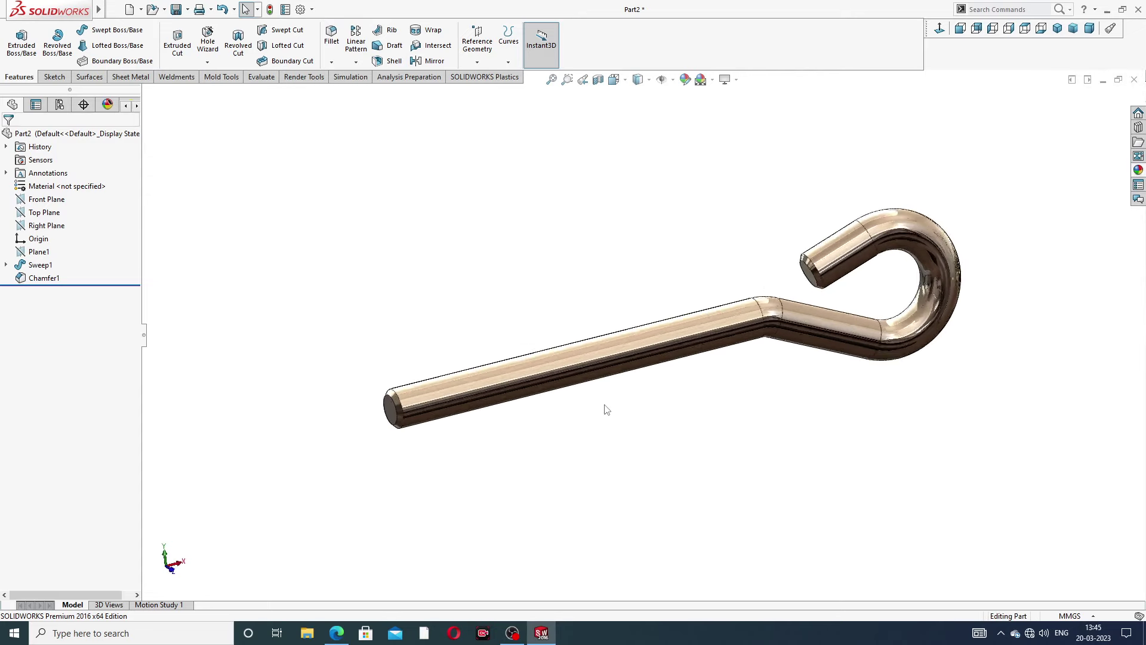
scroll(607, 407, "down", 2)
middle_click_drag(851, 298, 824, 322)
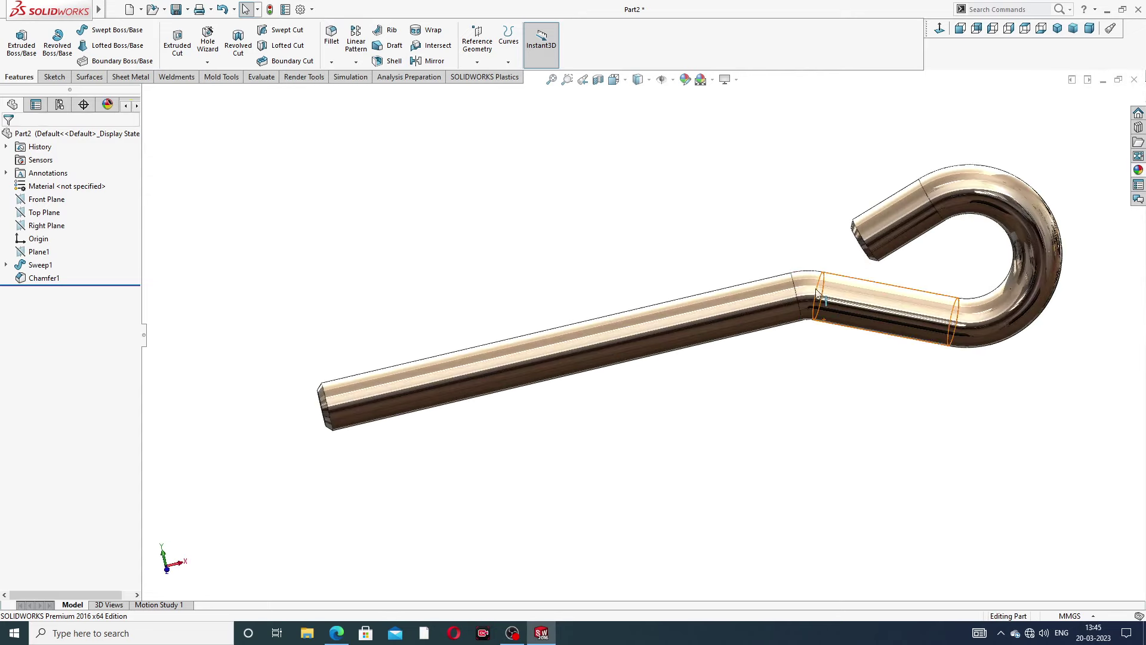
left_click(338, 634)
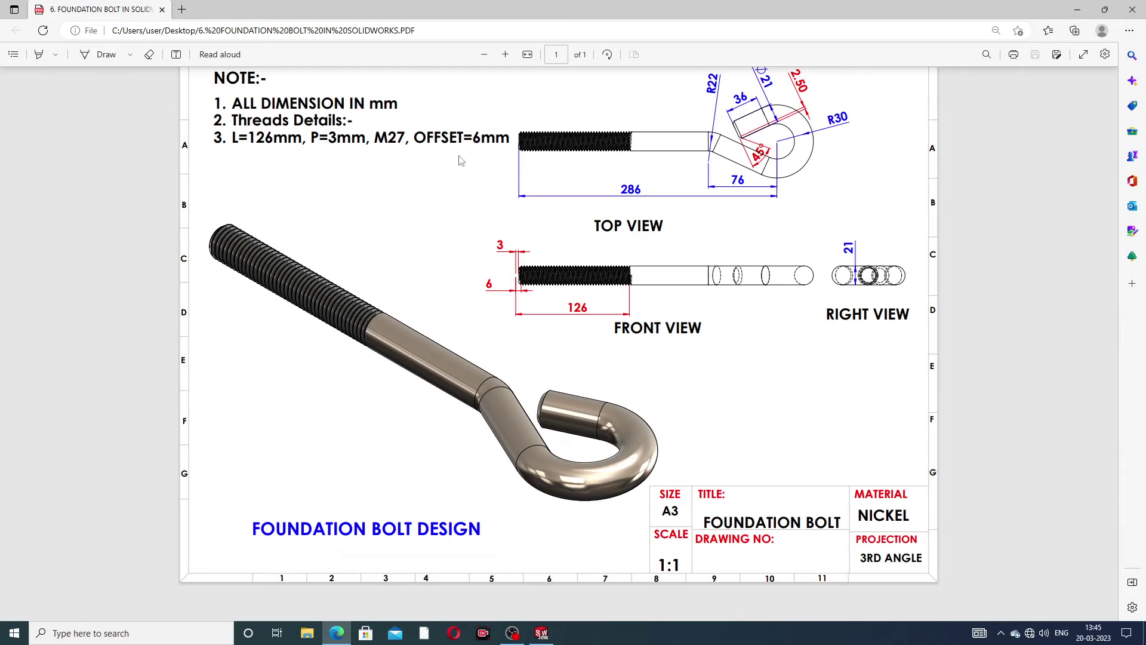
Return to SolidWorks after reviewing the M27, P=3mm, L=126mm, OFFSET=6mm thread notes.
left_click(336, 633)
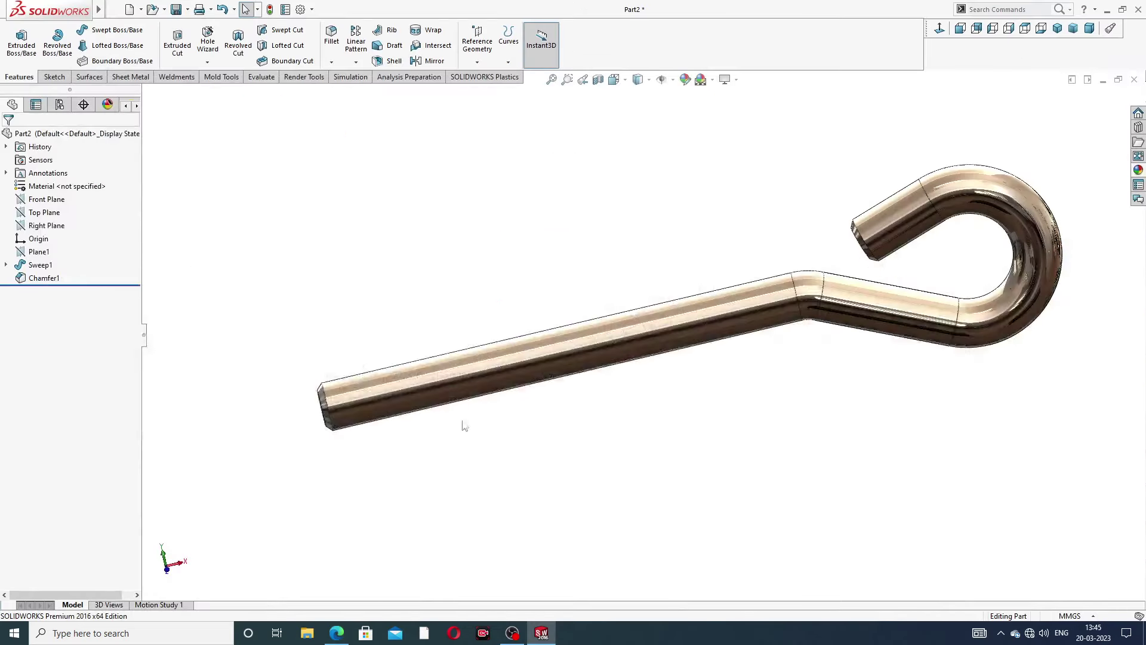
Start a Thread on the rod's straight end edge with 126 mm blind depth.
left_click(207, 62)
left_click(231, 92)
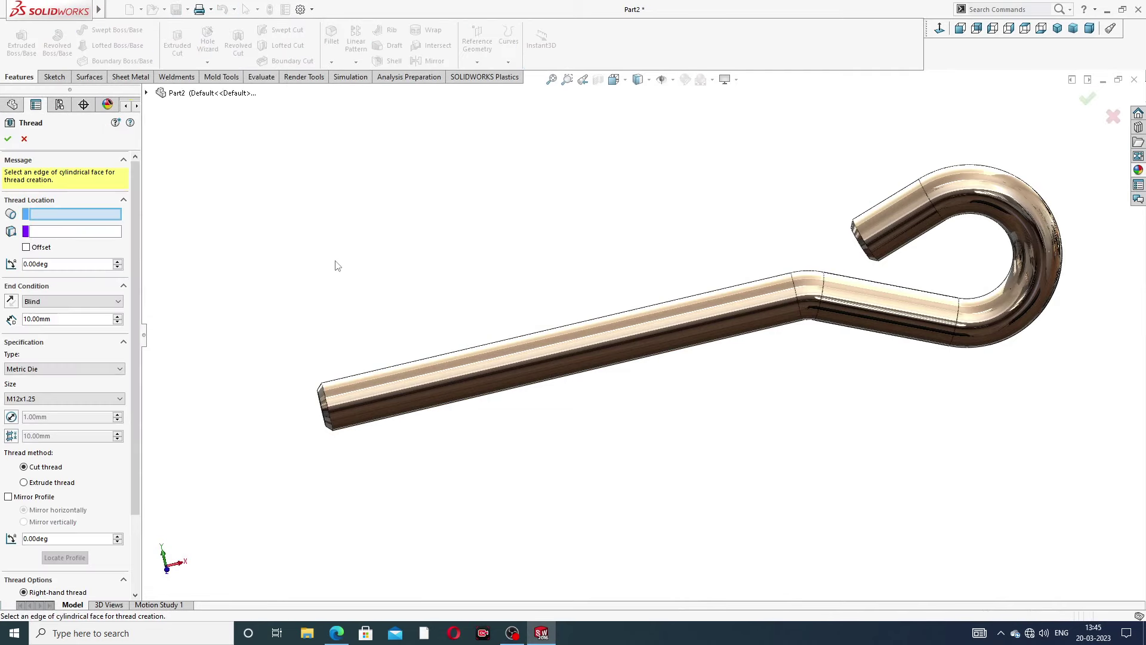
middle_click_drag(338, 265, 428, 275)
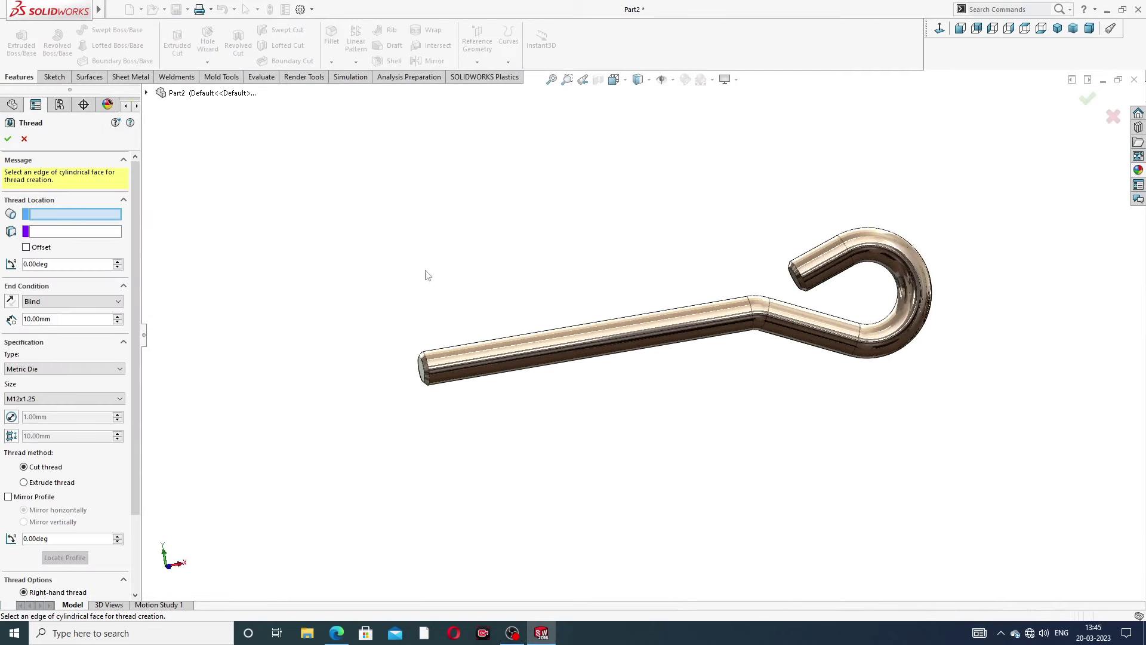
scroll(460, 382, "down", 3)
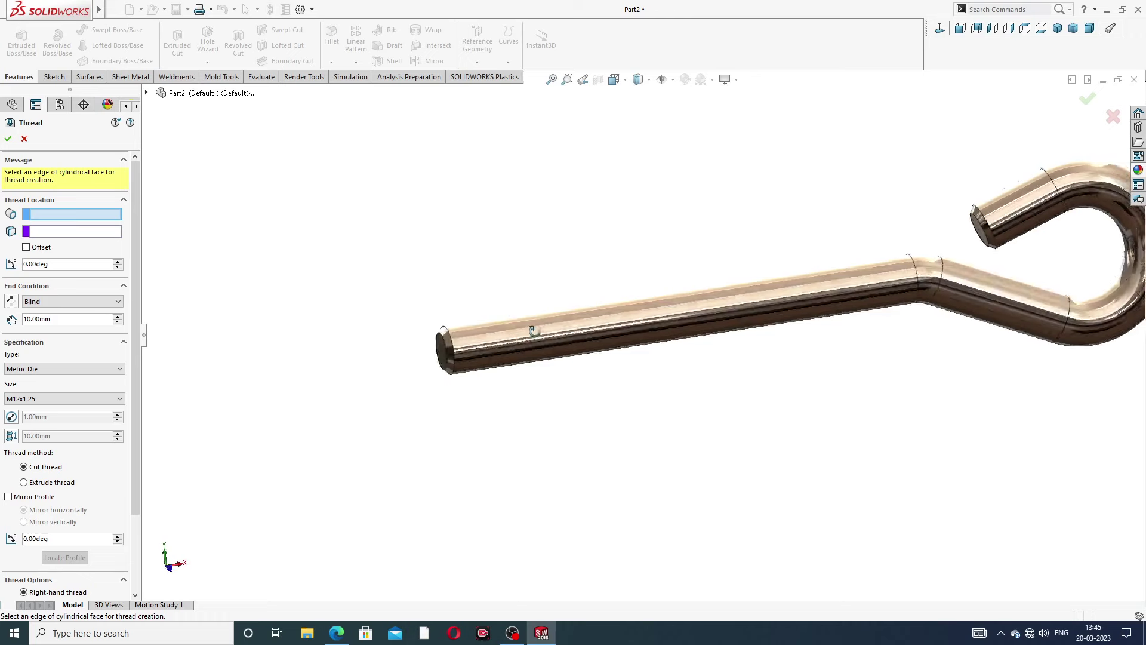
scroll(397, 352, "down", 2)
scroll(397, 353, "down", 2)
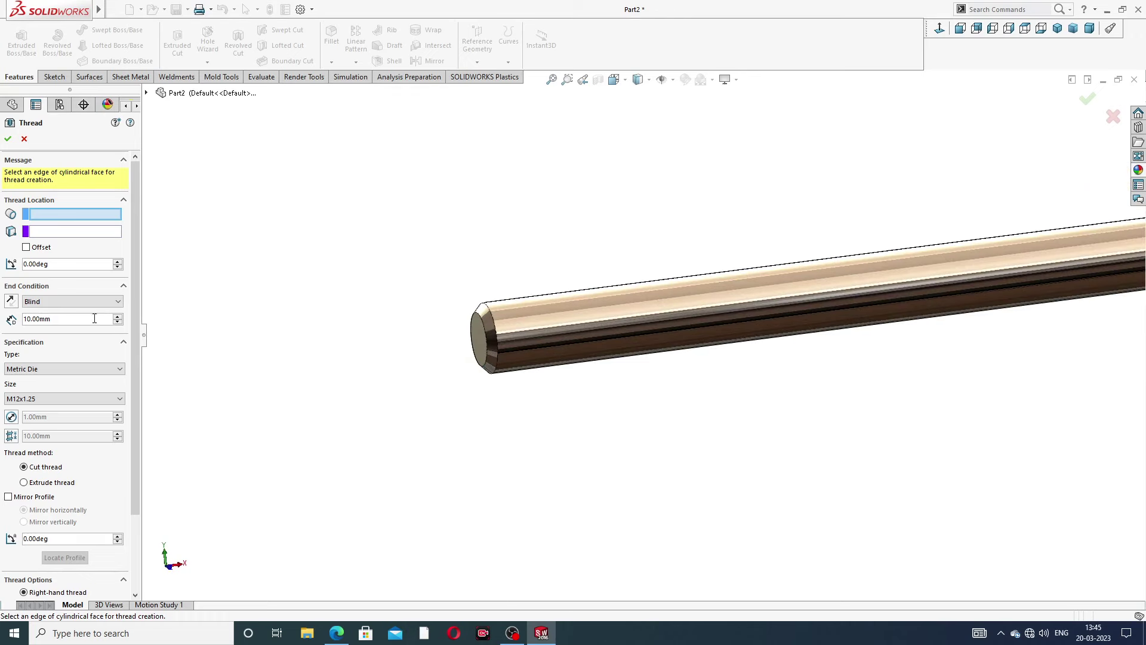
left_click(493, 318)
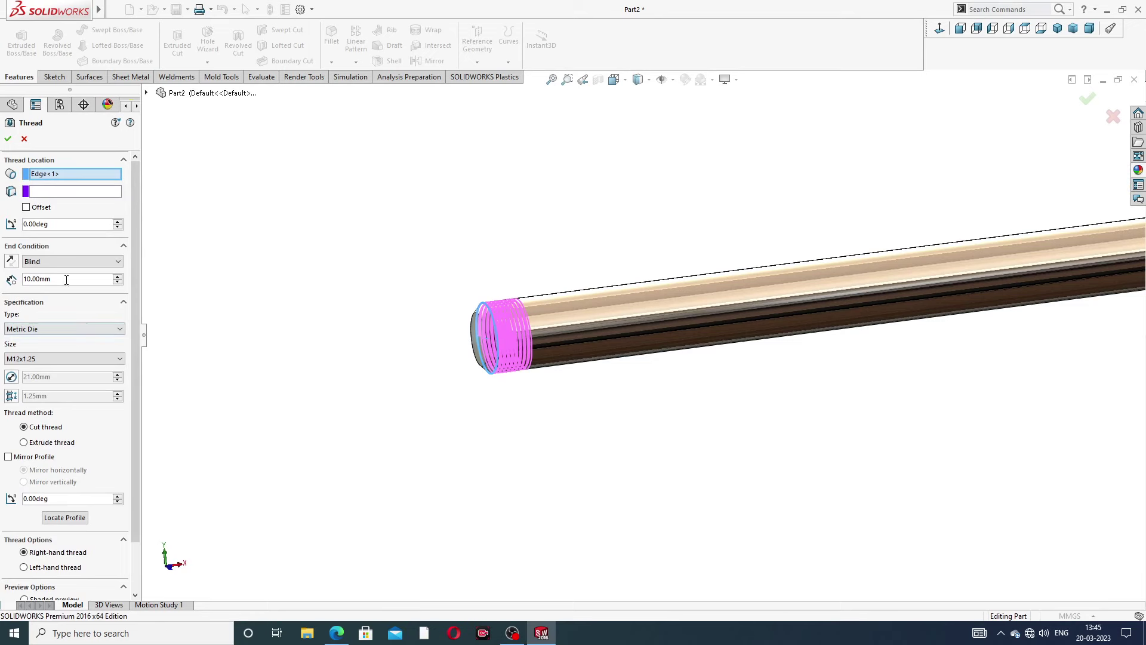
type("126")
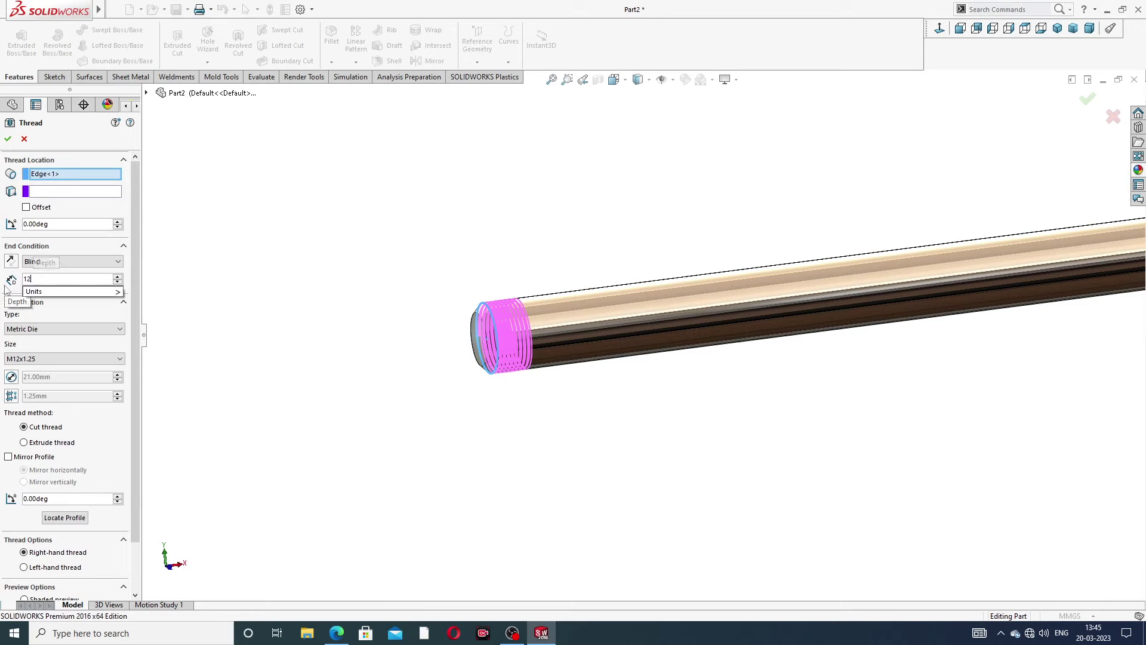
key("Return")
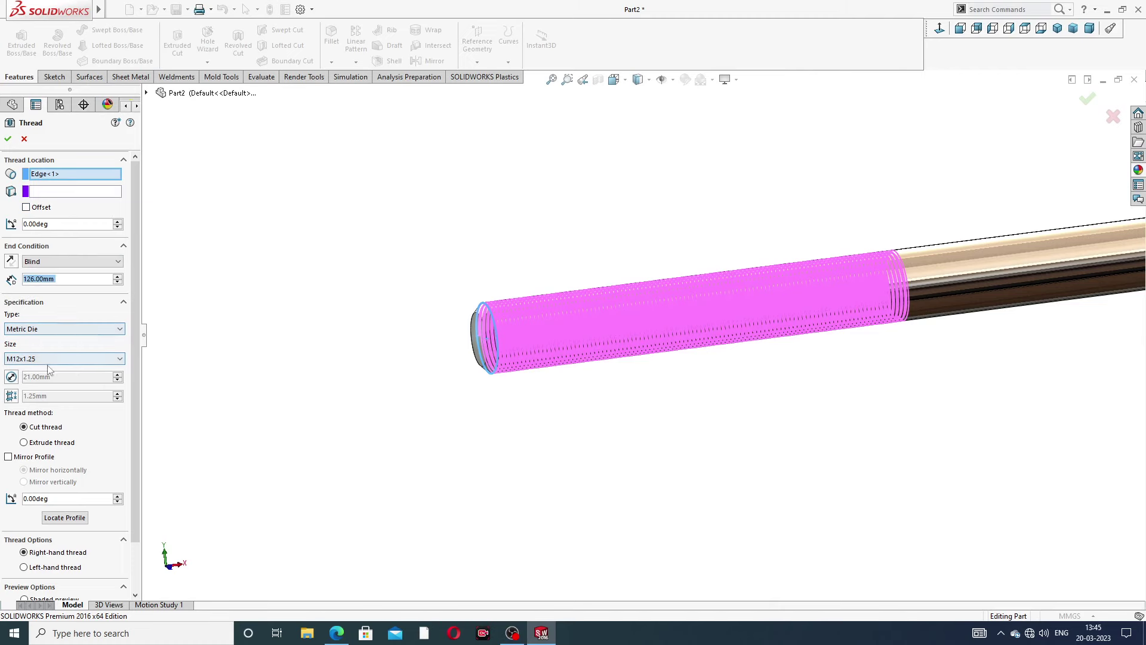
Check the drawing's thread specification and set the thread size to M27x3.0.
left_click(338, 636)
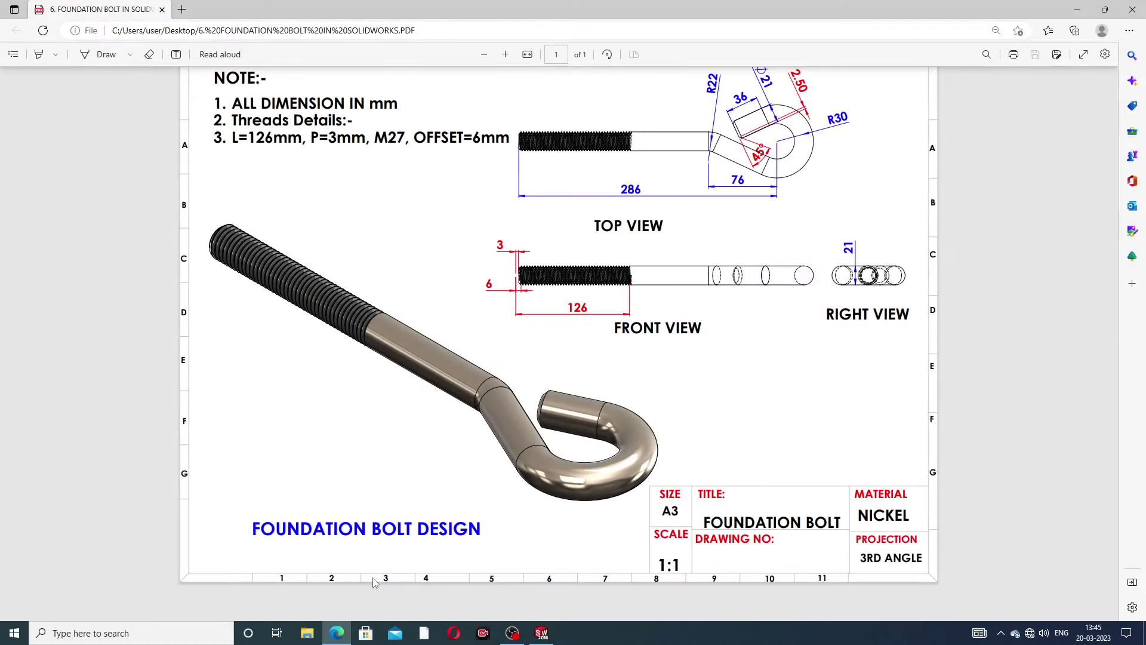
left_click(346, 627)
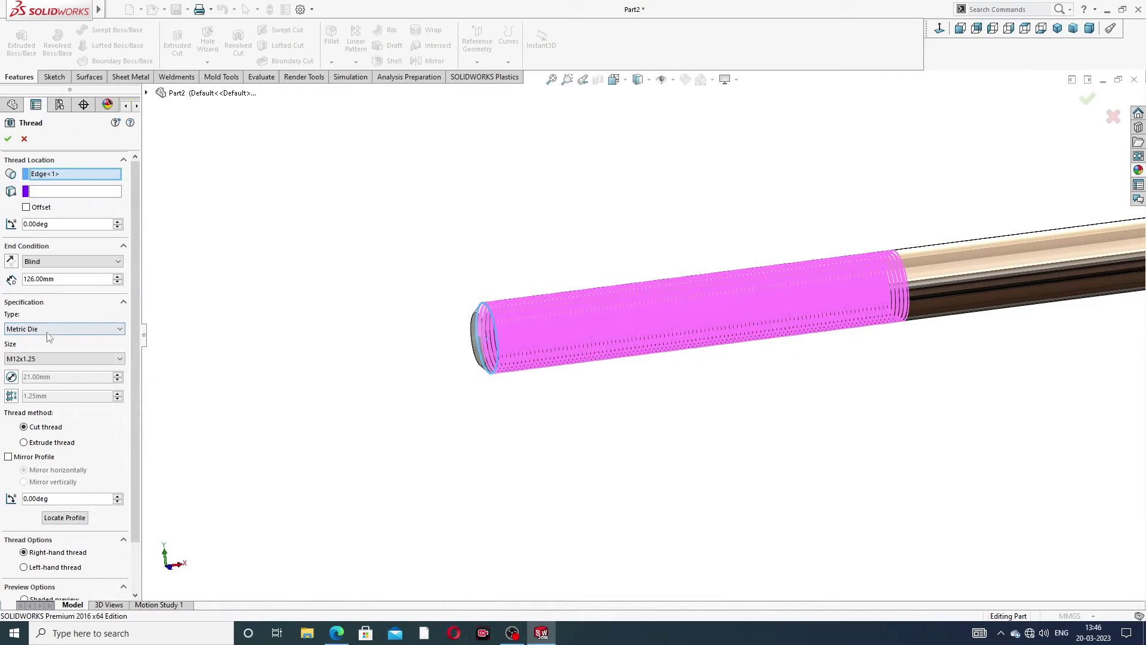
left_click(43, 359)
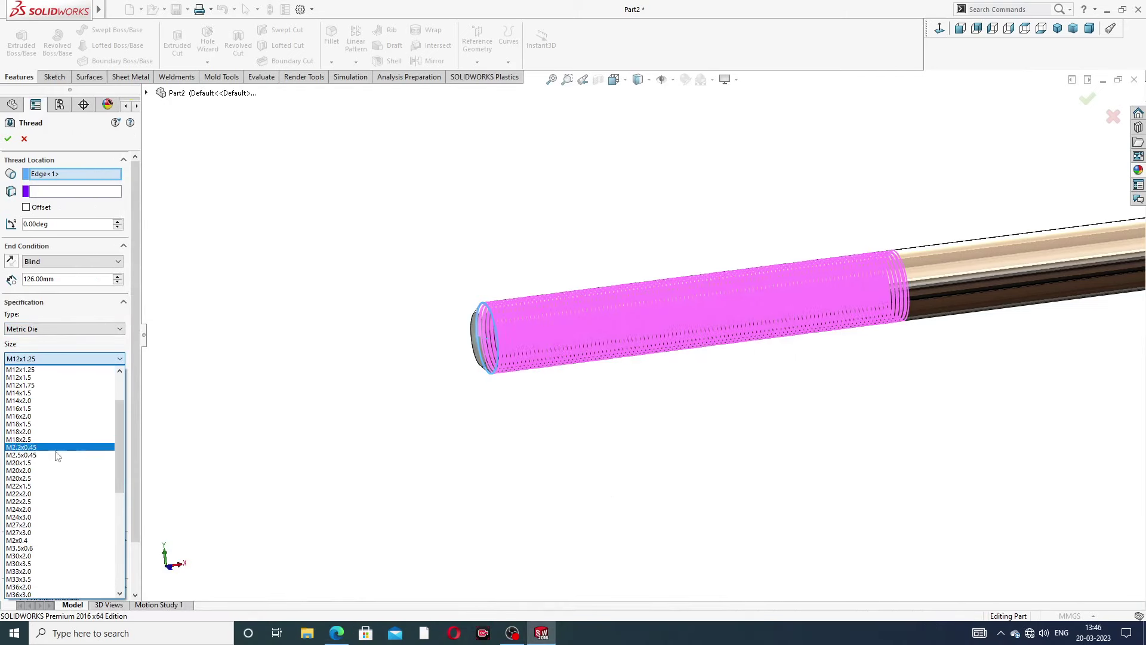
scroll(59, 459, "down", 1)
scroll(58, 467, "down", 1)
scroll(58, 463, "down", 1)
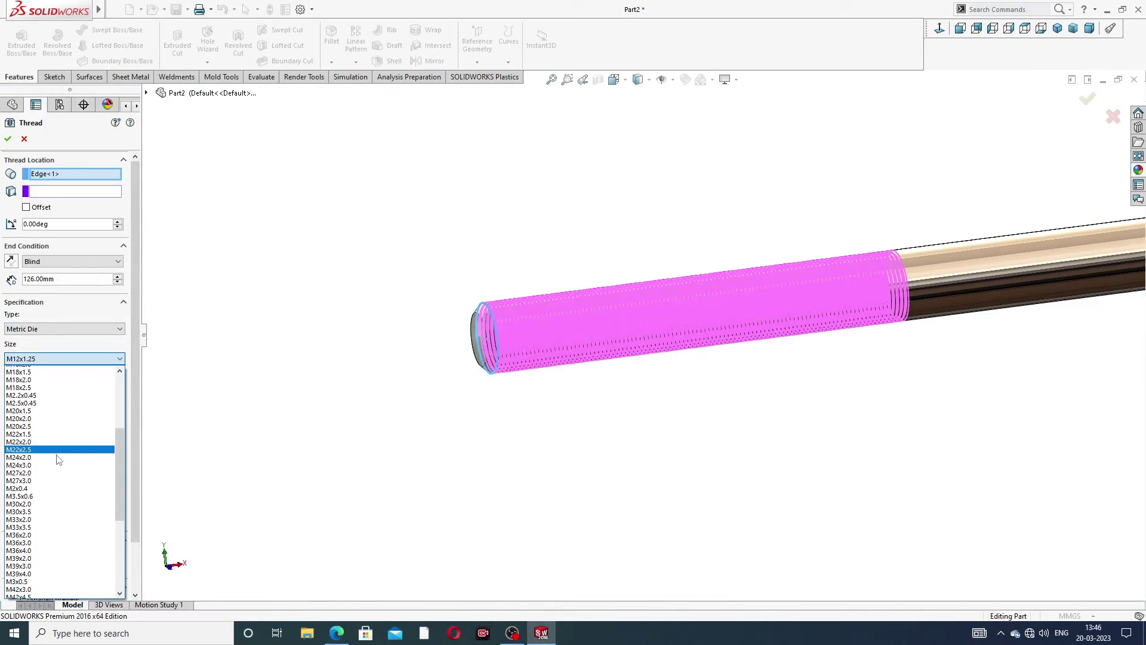
scroll(59, 460, "down", 1)
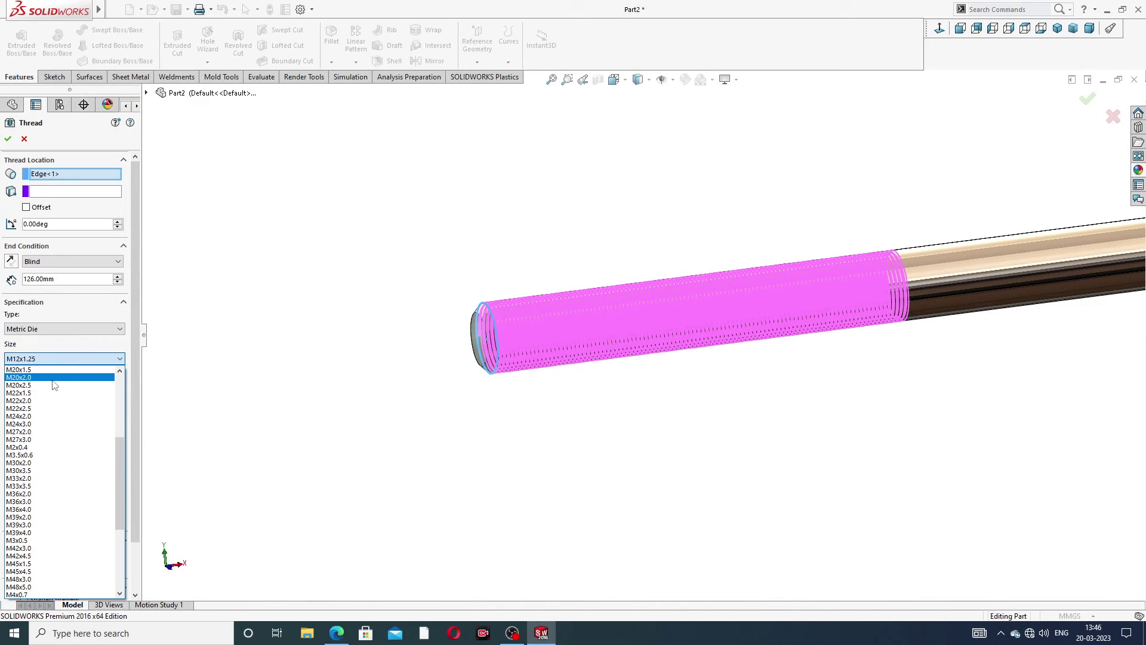
left_click(46, 443)
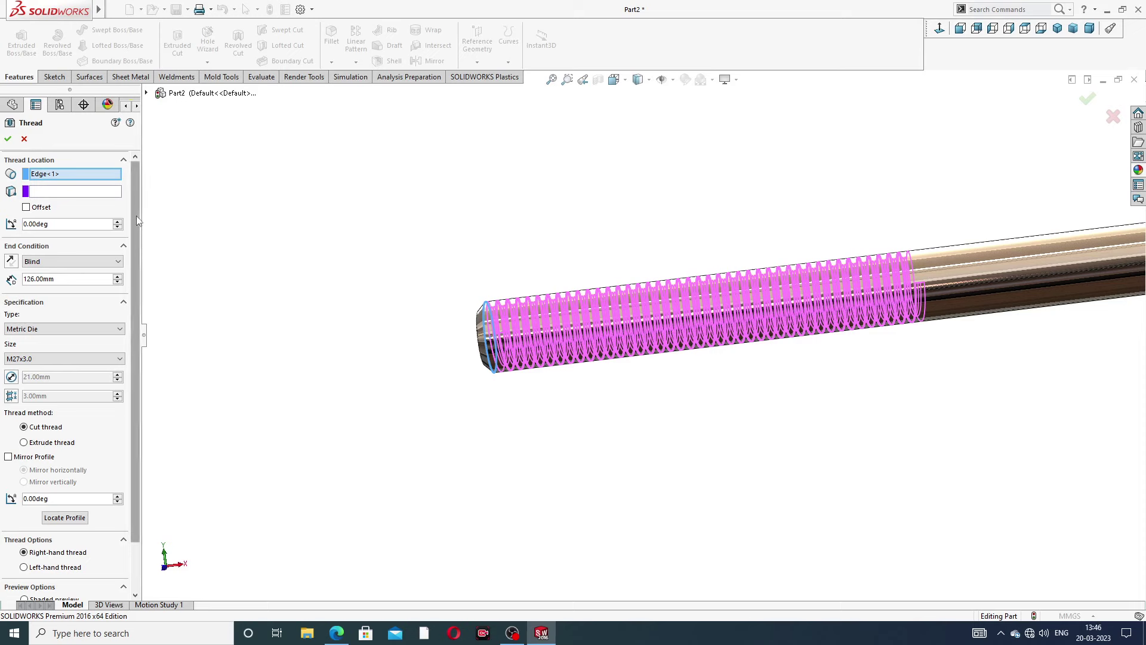
Offset the thread start 6 mm, reversed beyond the shaft end, and confirm Thread1.
left_click(26, 207)
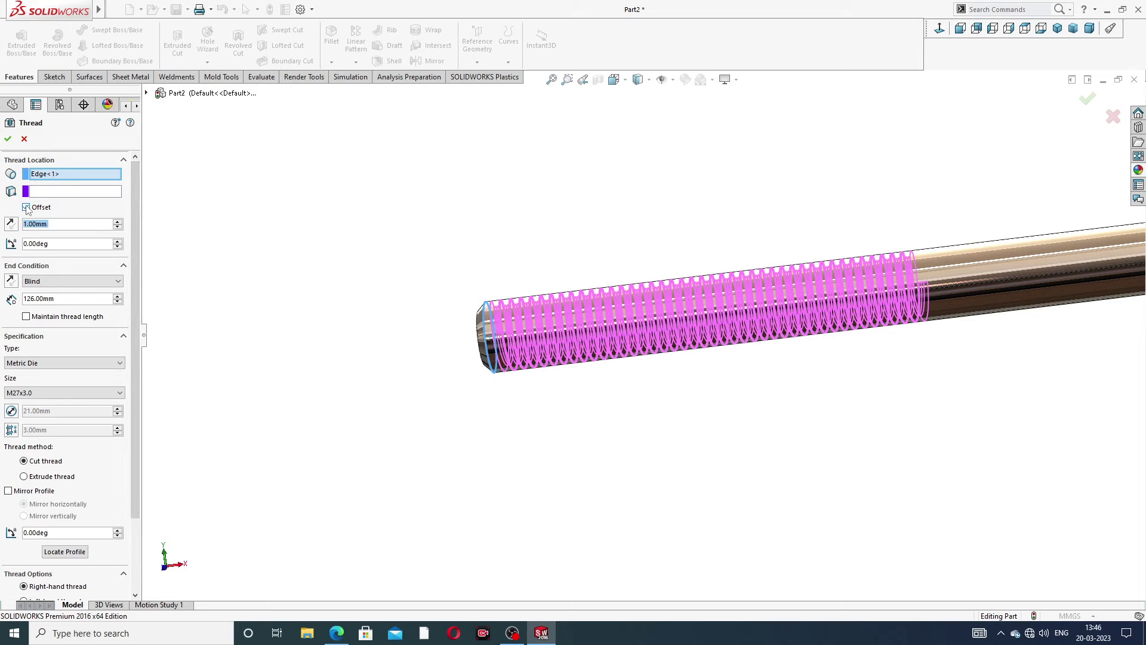
type("6")
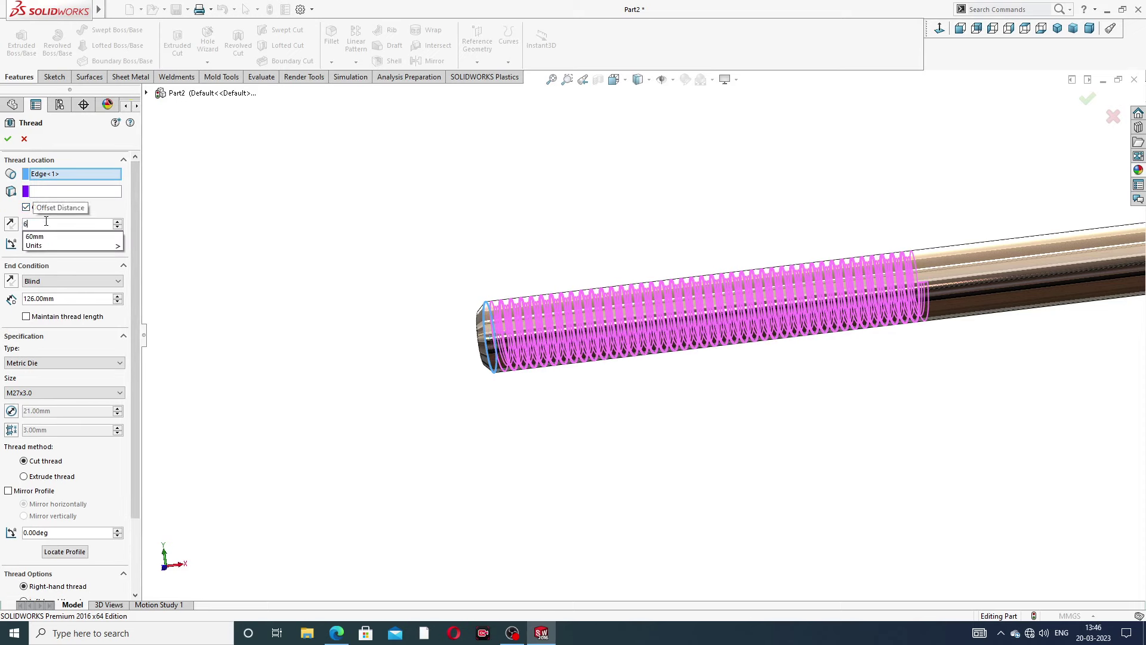
left_click(12, 225)
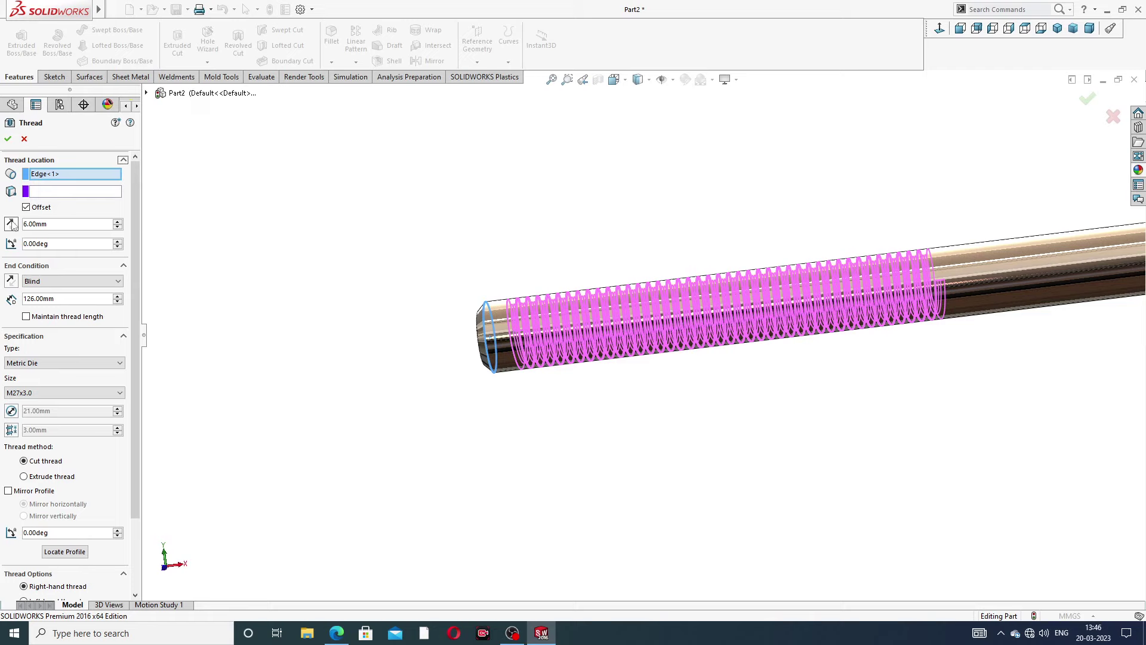
left_click(12, 224)
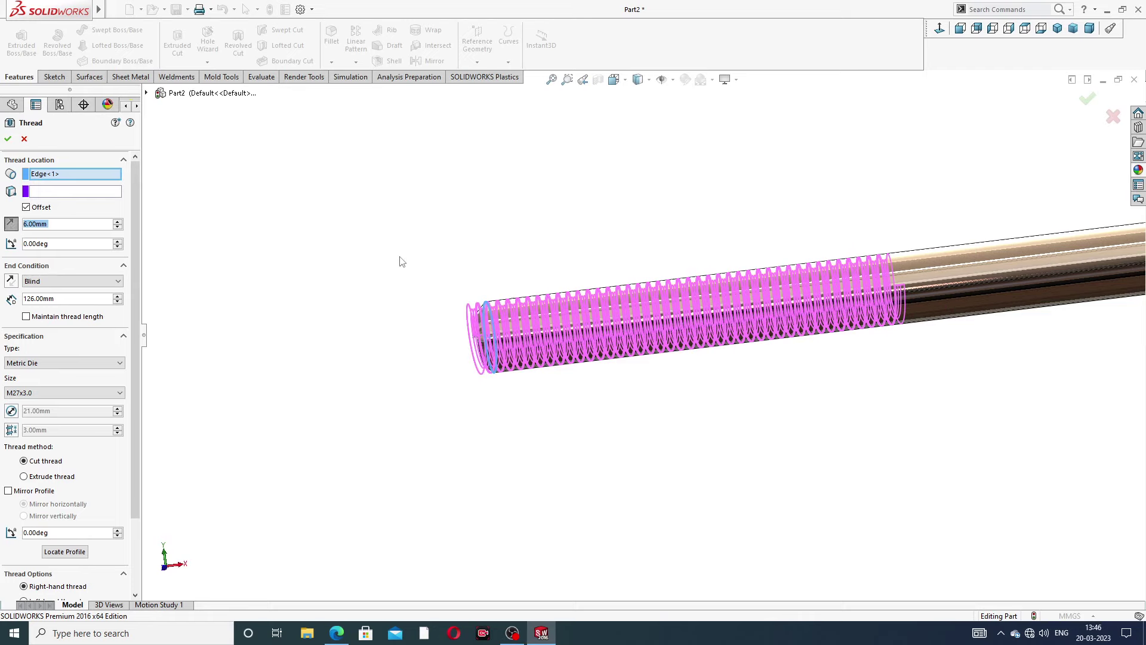
scroll(714, 337, "down", 2)
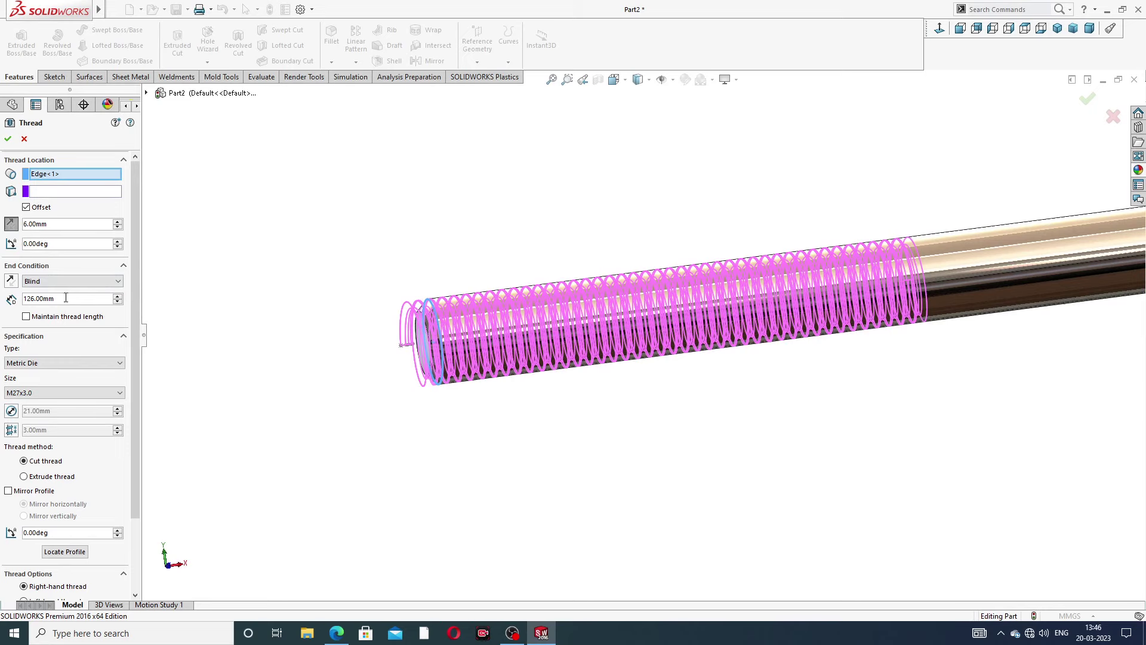
left_click(337, 634)
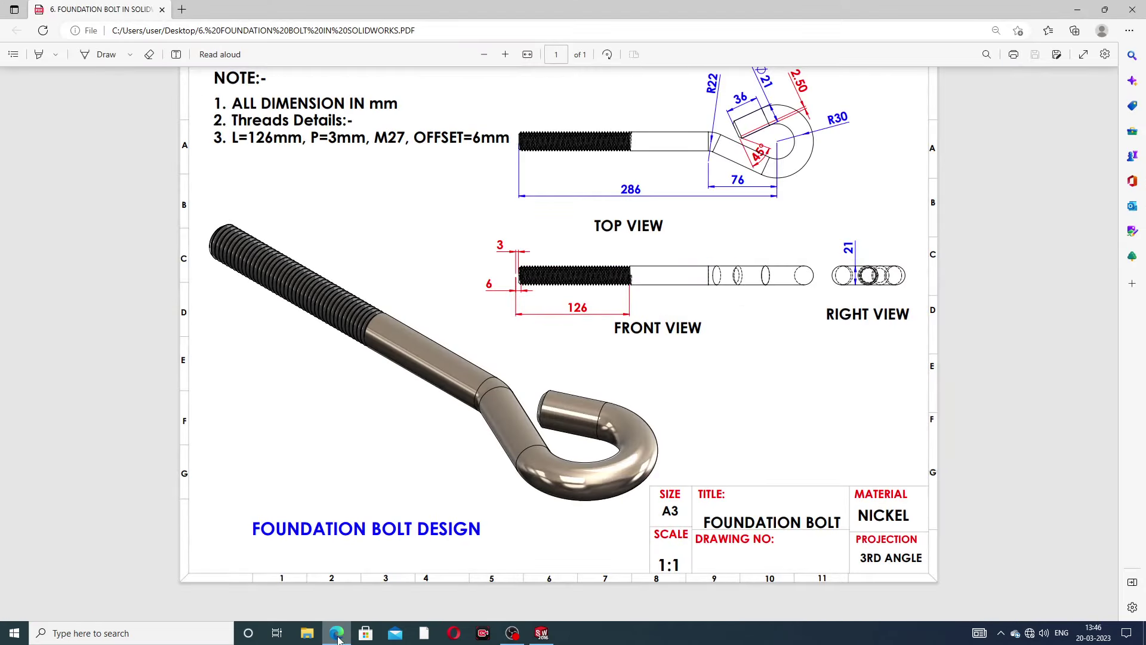
left_click(338, 638)
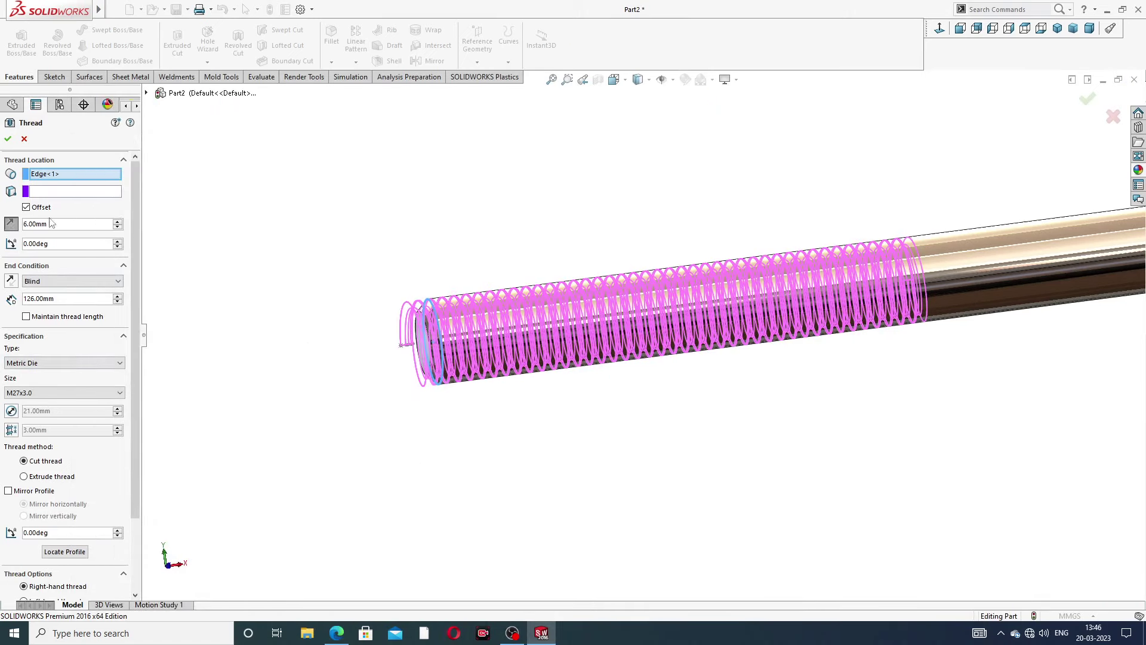
left_click_drag(132, 224, 135, 306)
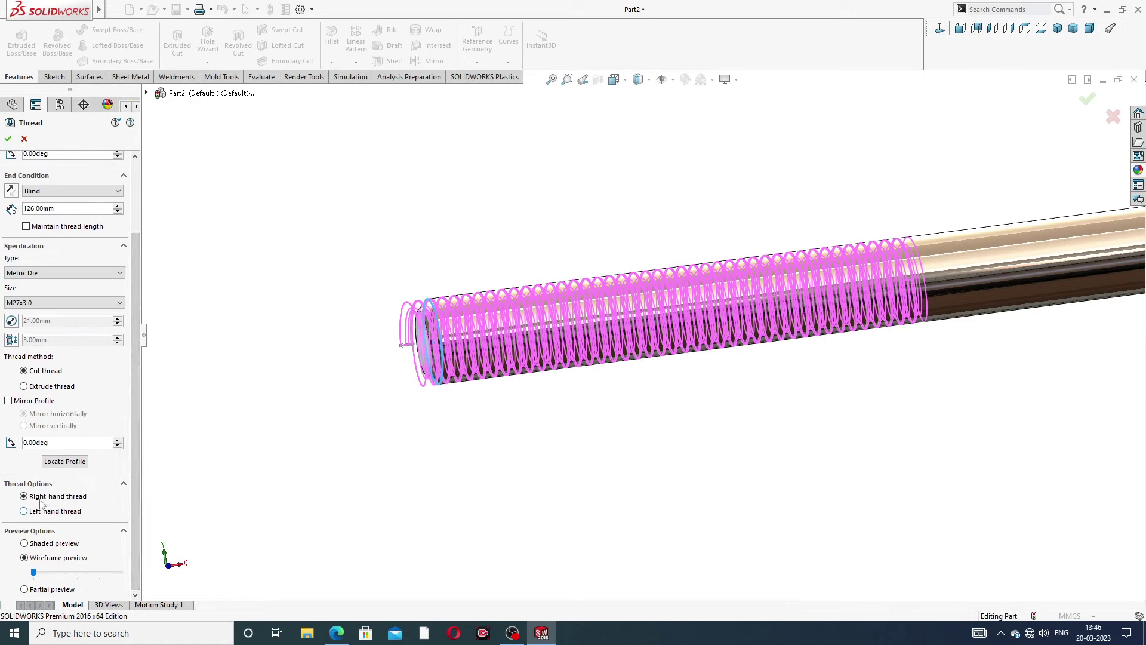
left_click(8, 139)
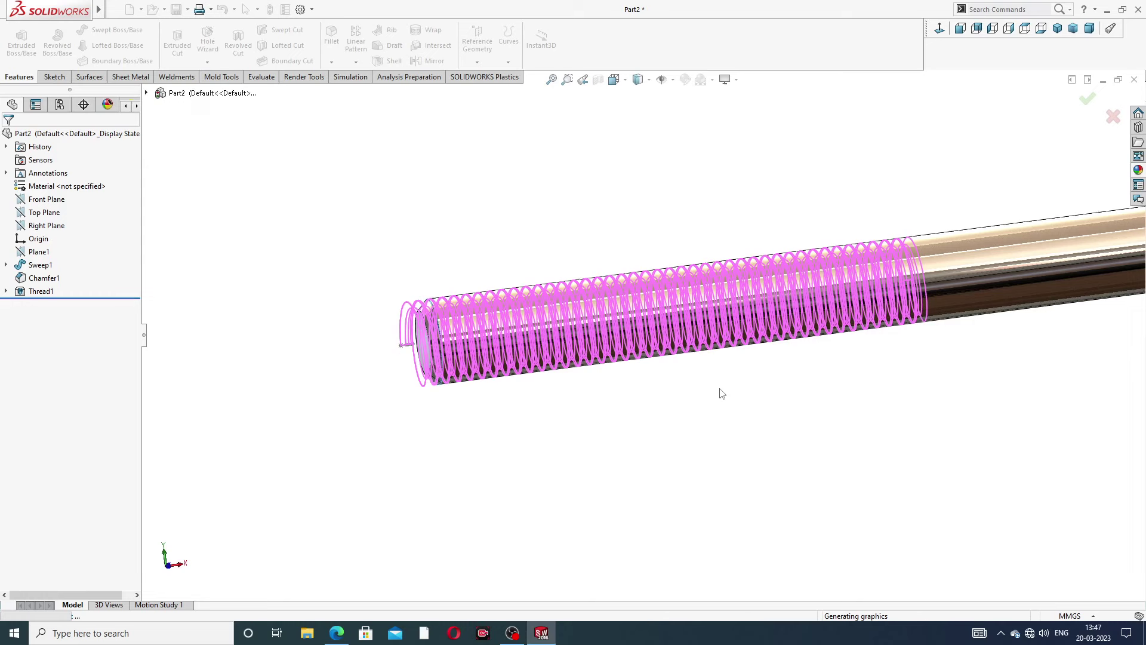
Finish building Thread1 as real thread geometry on the hook bolt.
key("Return")
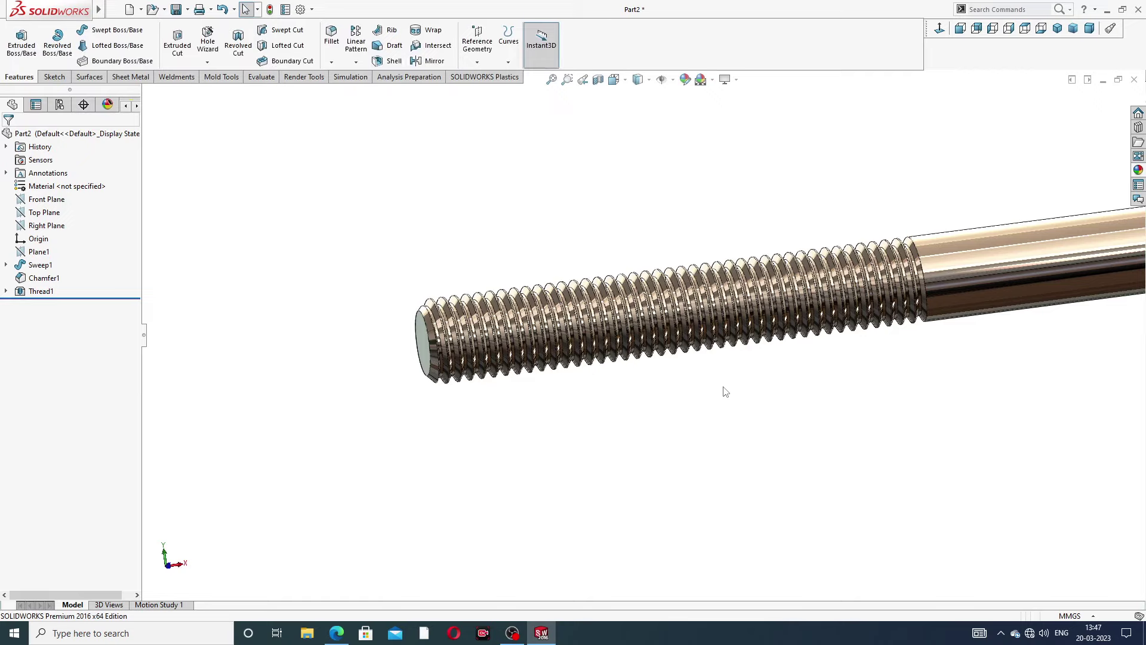
scroll(904, 300, "up", 3)
mouse_move(904, 300)
middle_mouse_down()
mouse_move(917, 305)
mouse_move(883, 248)
middle_mouse_up()
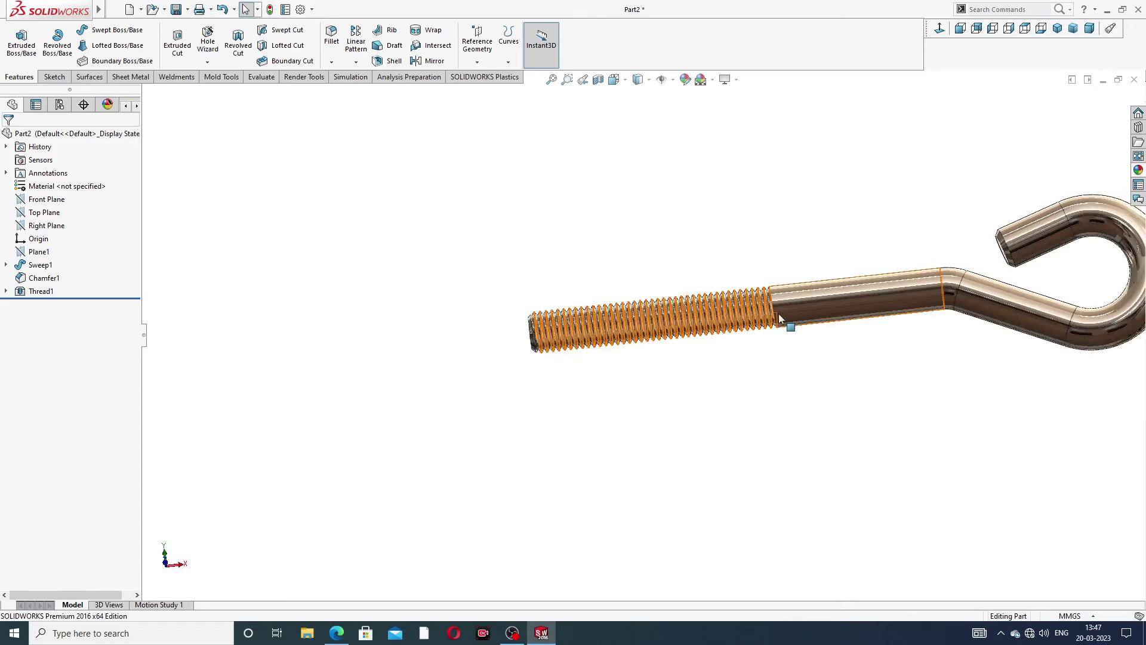
scroll(779, 314, "down", 3)
scroll(779, 314, "down", 3)
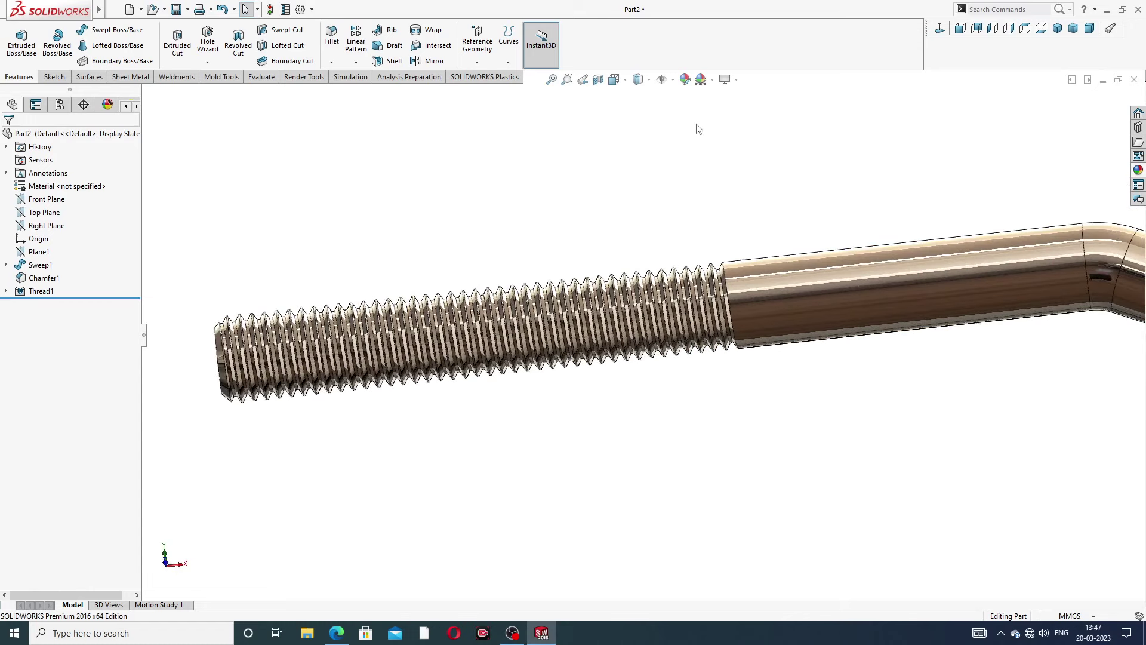
Colour the Thread1 feature mid grey (128/128/128).
left_click(41, 292)
left_click(689, 82)
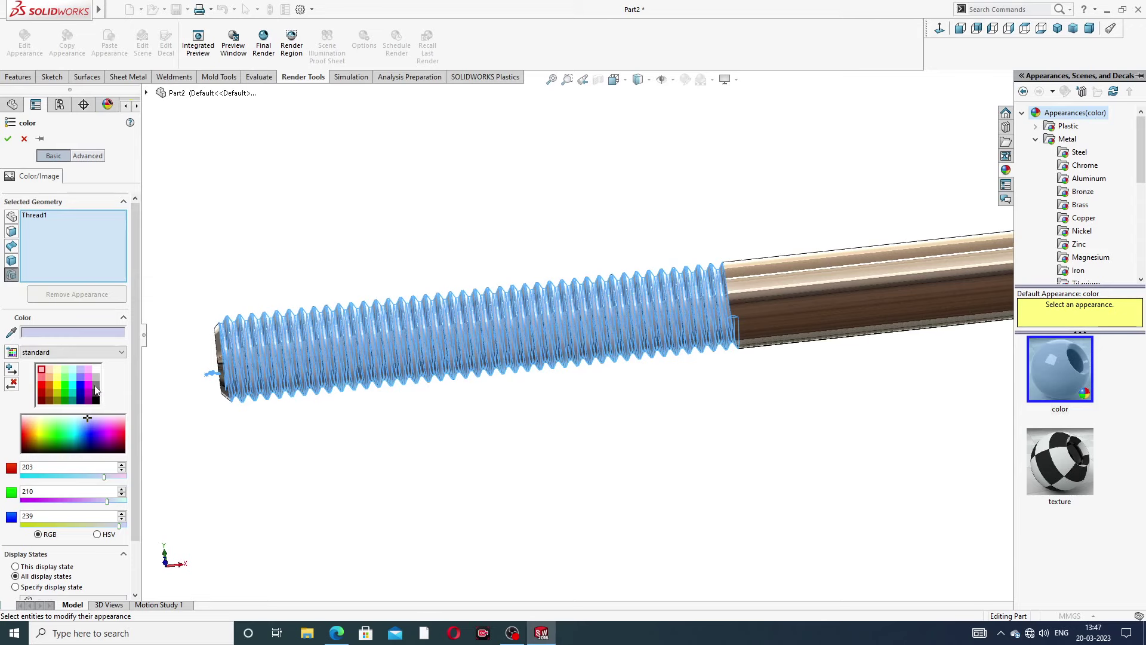
left_click(95, 385)
left_click(8, 140)
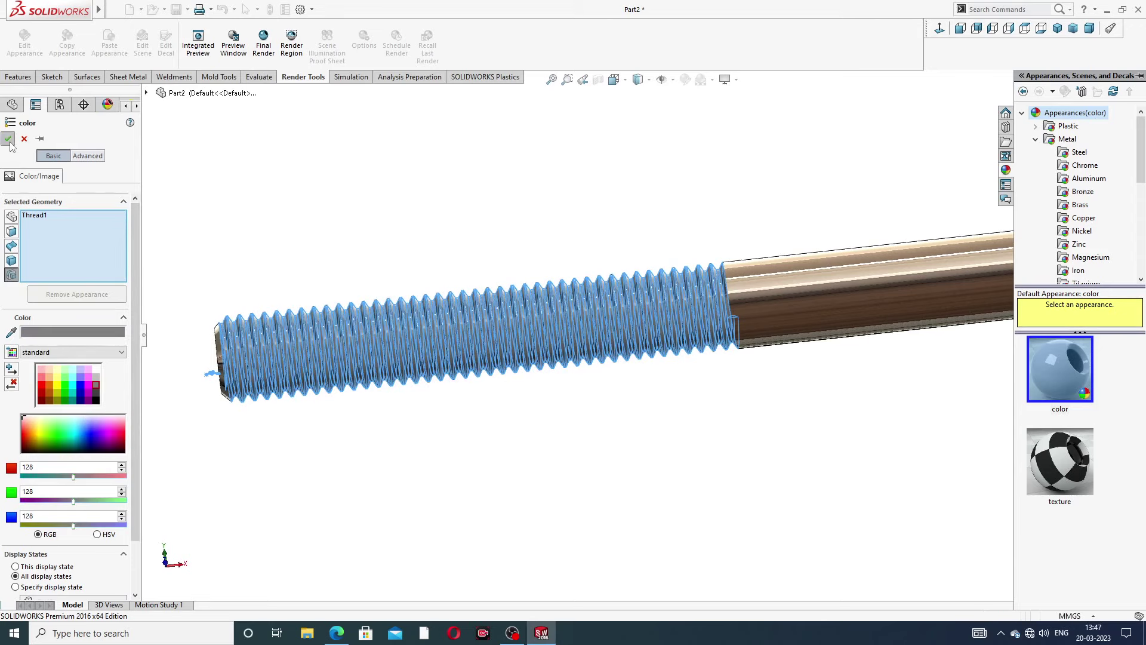
Orbit and zoom around the hook bolt to inspect the grey thread.
scroll(744, 311, "up", 2)
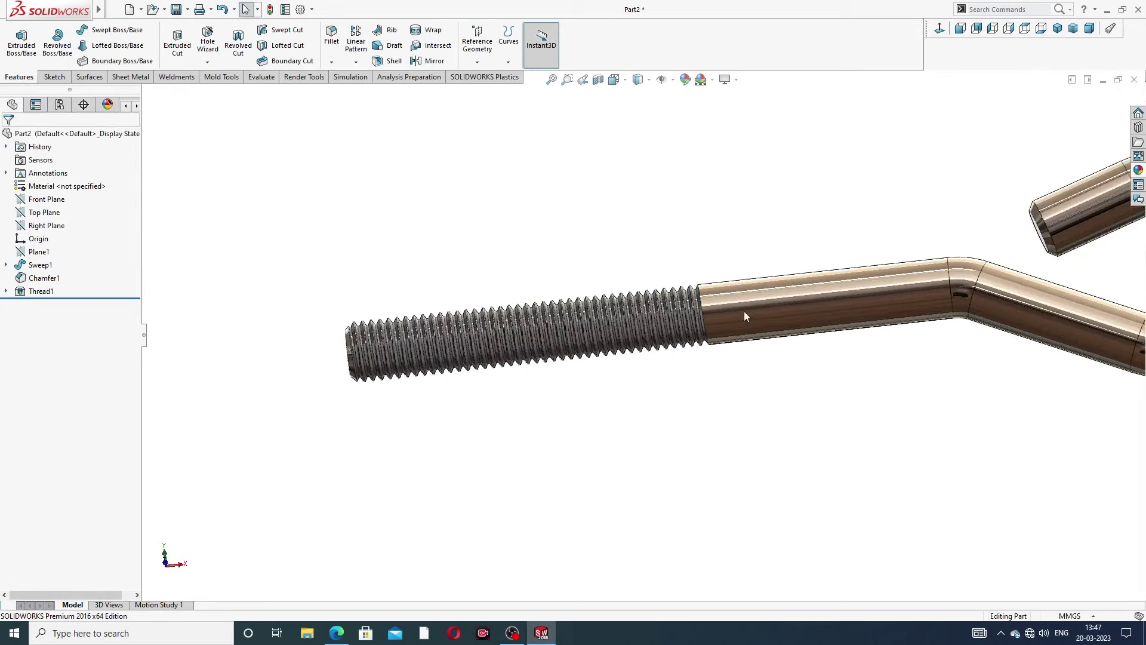
scroll(761, 311, "up", 2)
scroll(761, 313, "up", 1)
mouse_move(761, 313)
middle_mouse_down()
mouse_move(801, 327)
mouse_move(737, 366)
mouse_move(704, 341)
mouse_move(745, 378)
mouse_move(721, 386)
middle_mouse_up()
scroll(705, 379, "down", 1)
scroll(681, 370, "down", 3)
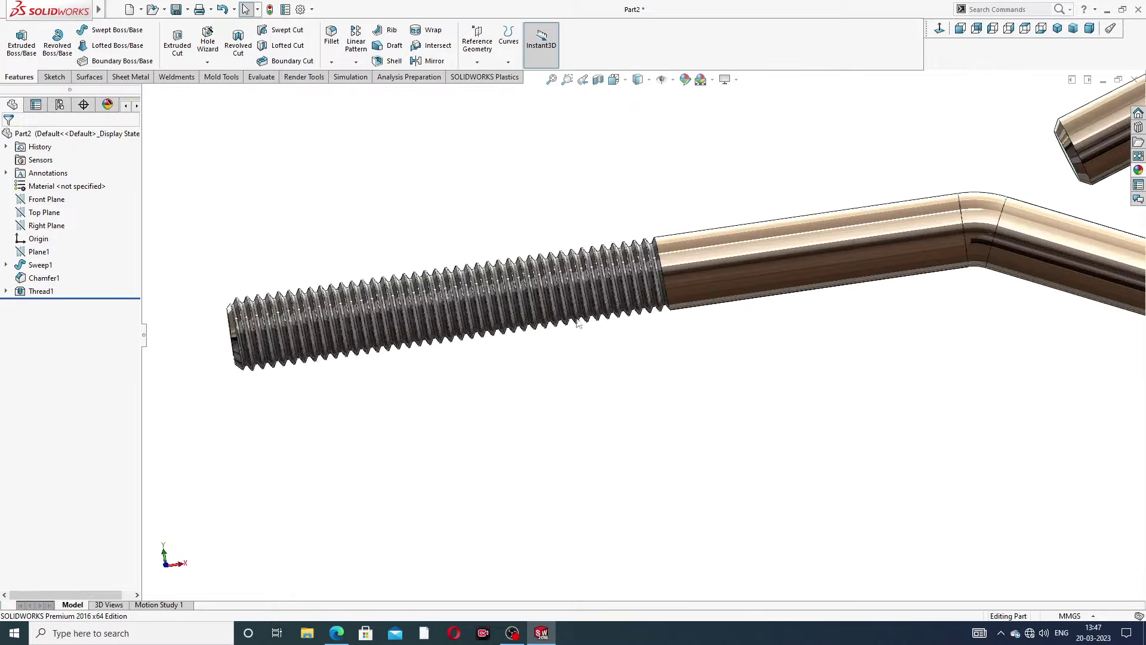
scroll(597, 335, "down", 3)
scroll(614, 267, "down", 2)
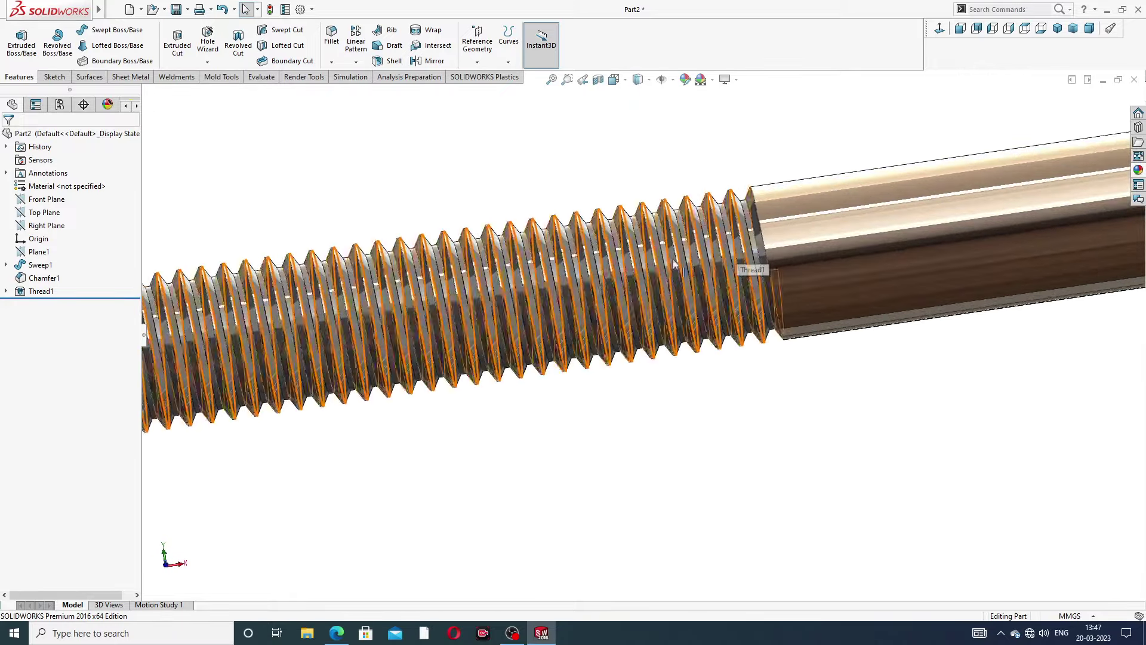
scroll(821, 316, "up", 2)
scroll(832, 332, "up", 2)
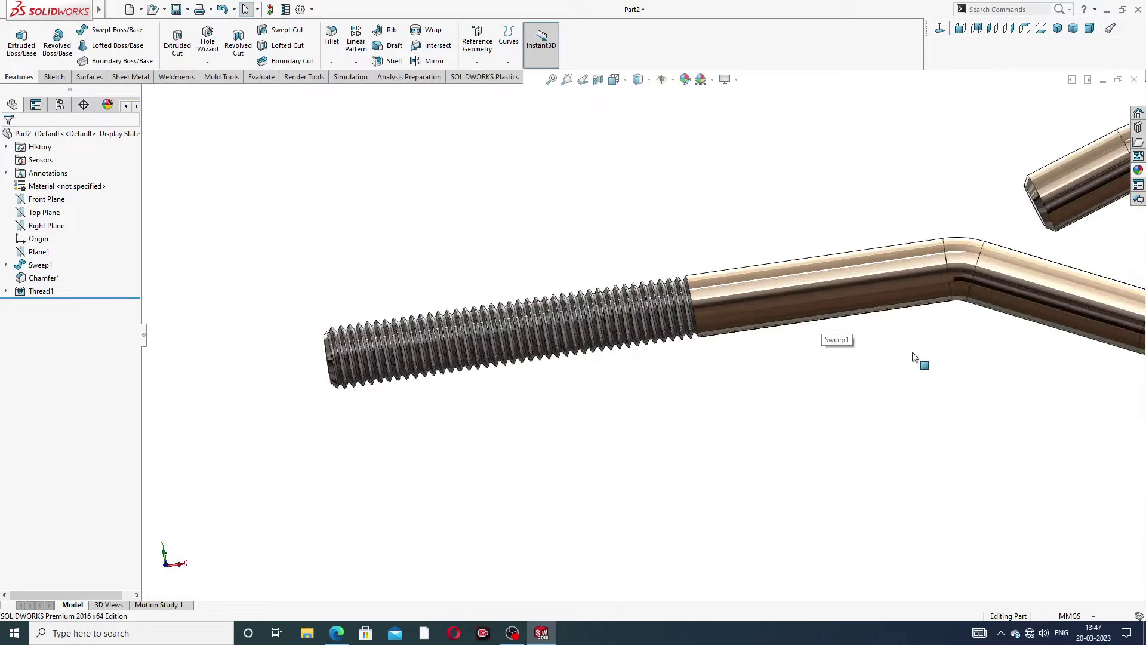
scroll(921, 361, "up", 2)
mouse_move(920, 361)
middle_mouse_down()
mouse_move(968, 391)
mouse_move(937, 401)
mouse_move(929, 361)
middle_mouse_up()
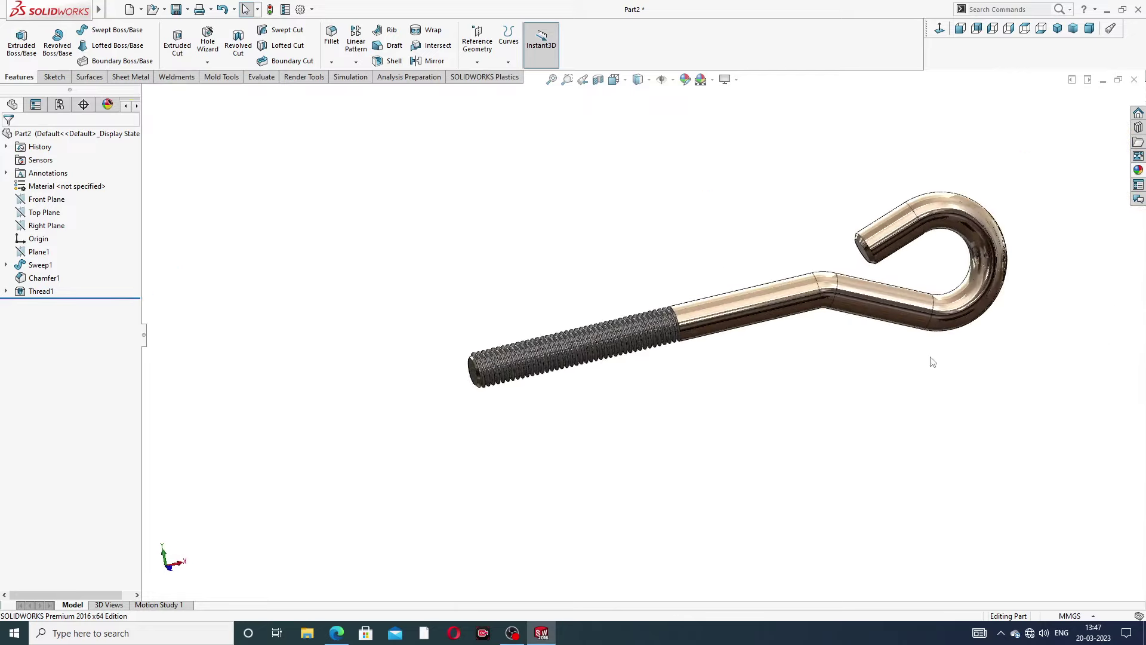
scroll(929, 361, "down", 1)
scroll(929, 361, "down", 2)
scroll(673, 220, "up", 1)
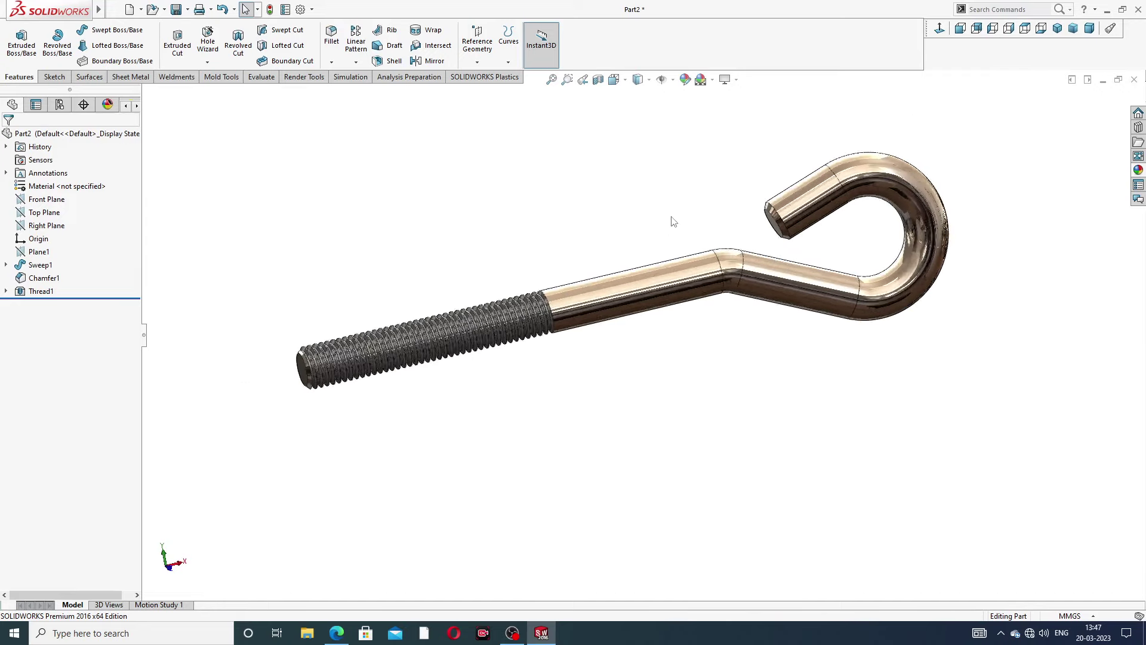
scroll(647, 217, "down", 1)
scroll(650, 221, "down", 1)
scroll(663, 233, "up", 1)
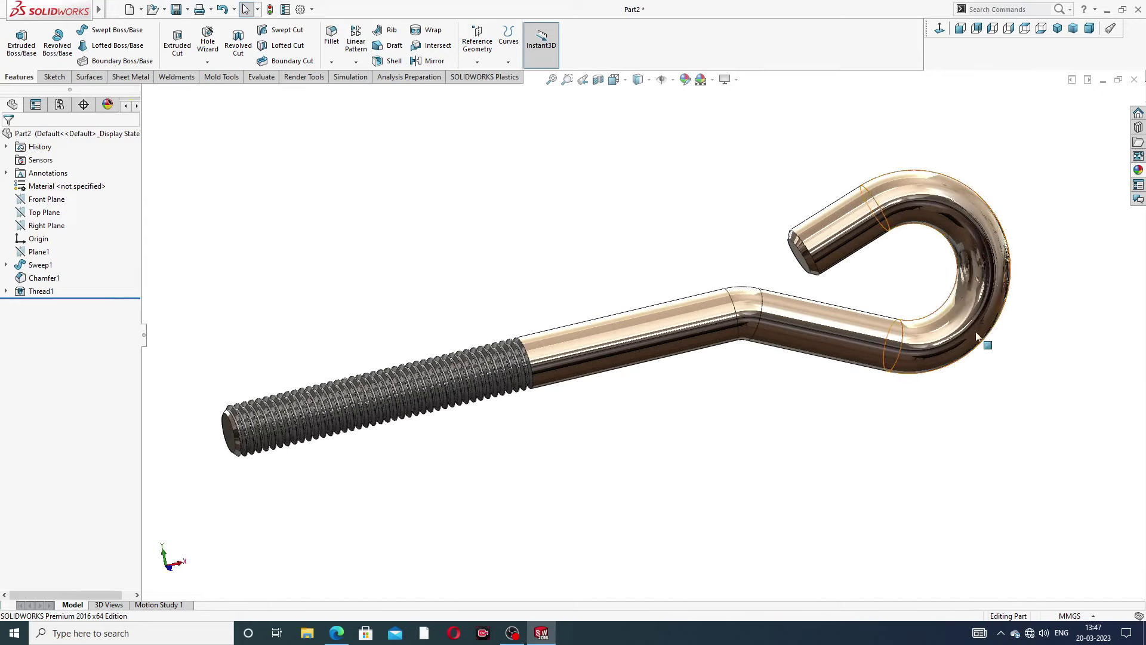
mouse_move(979, 346)
middle_mouse_down()
mouse_move(970, 343)
mouse_move(975, 374)
middle_mouse_up()
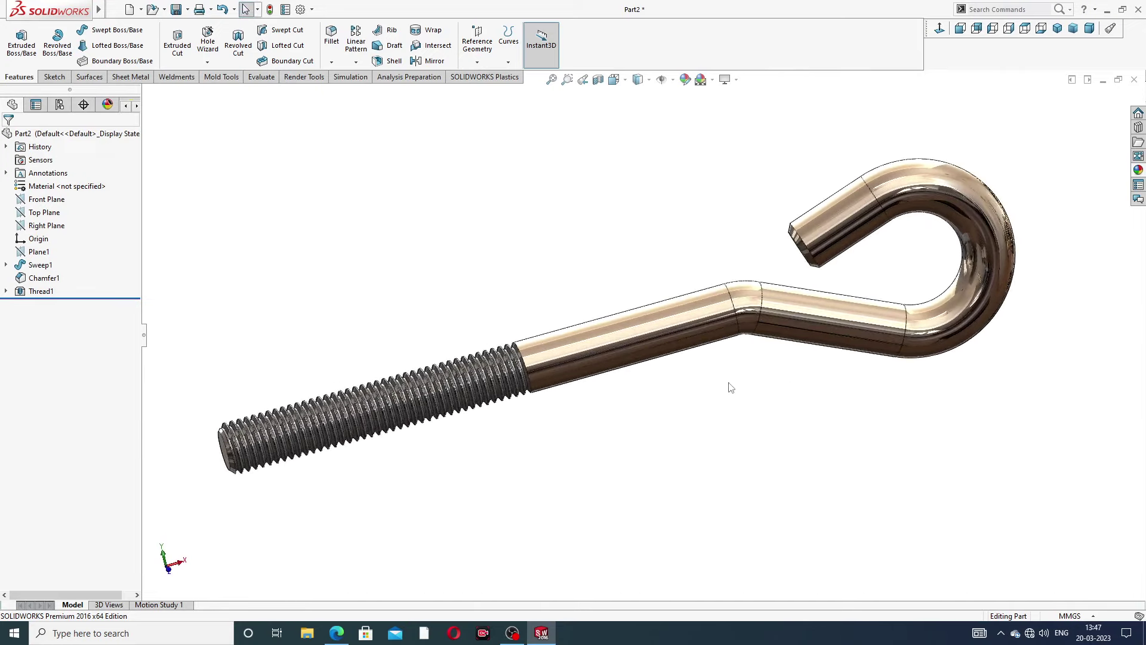
scroll(730, 387, "down", 1)
scroll(730, 387, "up", 1)
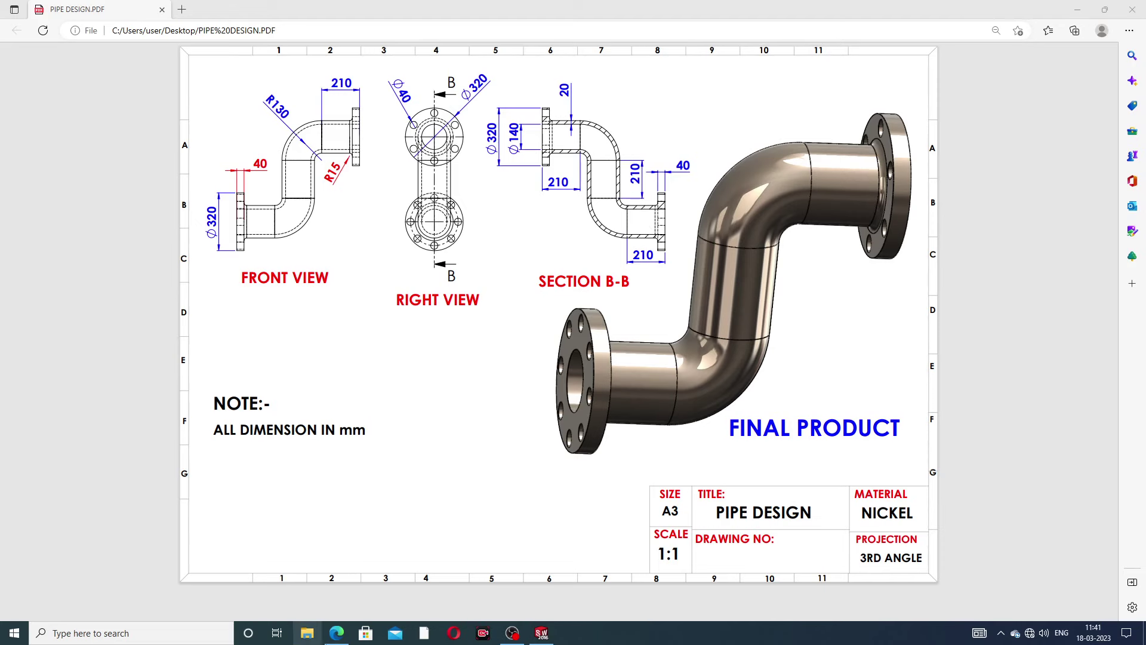
View PIPE DESIGN.PDF in Edge, then switch back to the PIPE WITH THREAD model.
left_click(343, 637)
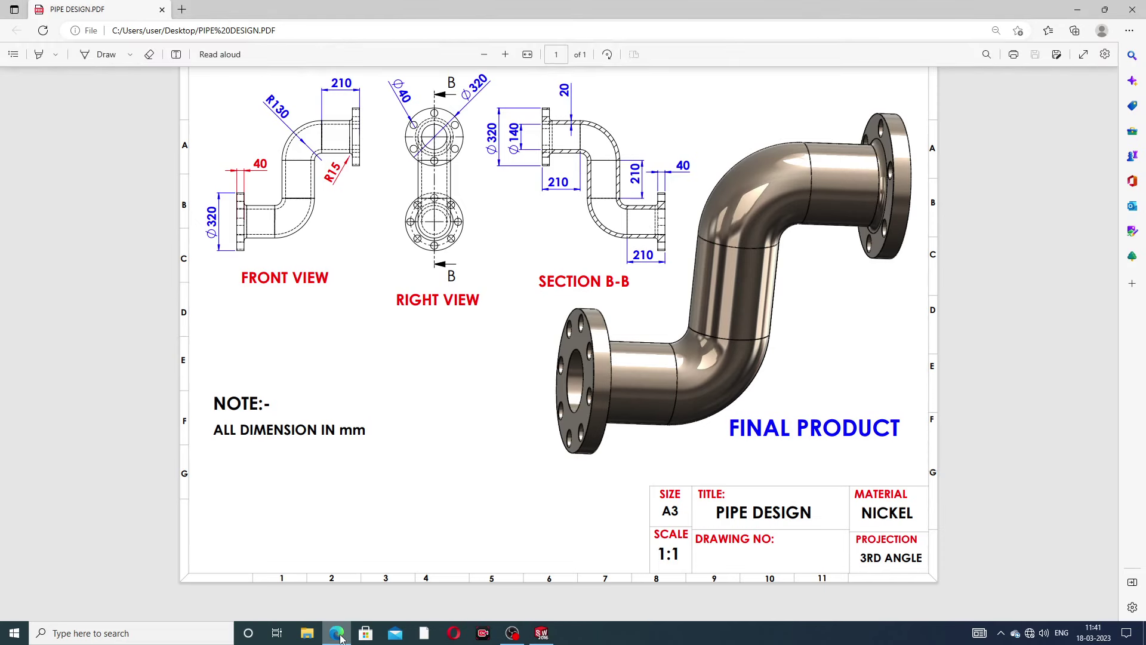
left_click(340, 638)
left_click(341, 636)
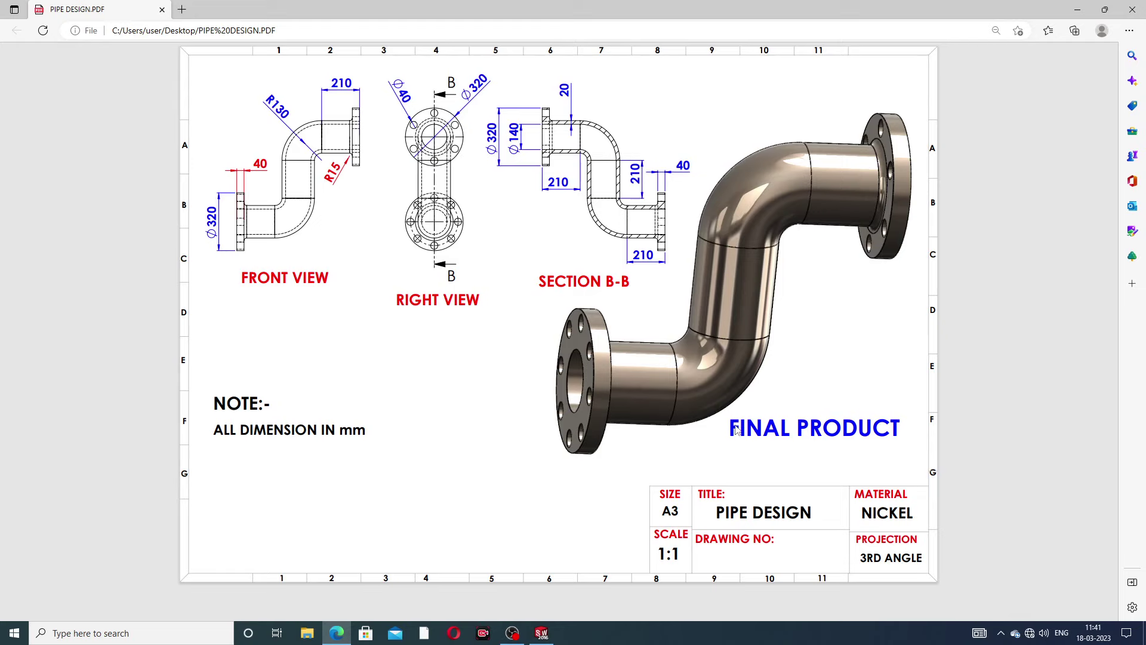
left_click(541, 633)
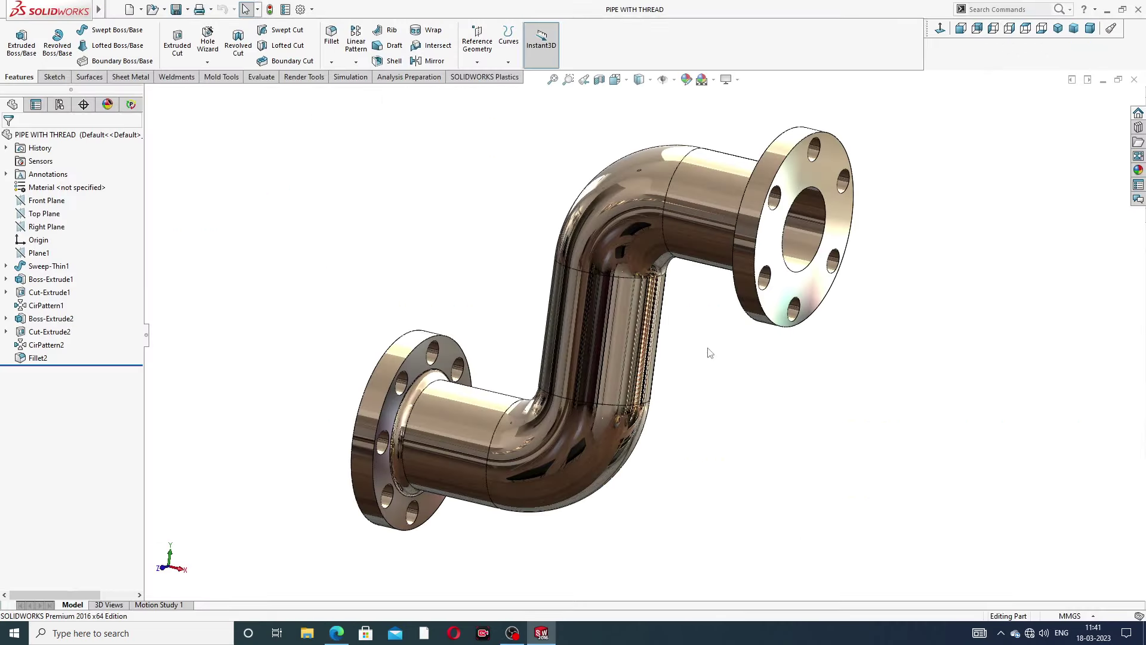
Inspect the flanged pipe from several angles, then close the PIPE WITH THREAD part.
mouse_move(702, 351)
middle_mouse_down()
mouse_move(752, 307)
mouse_move(750, 323)
middle_mouse_up()
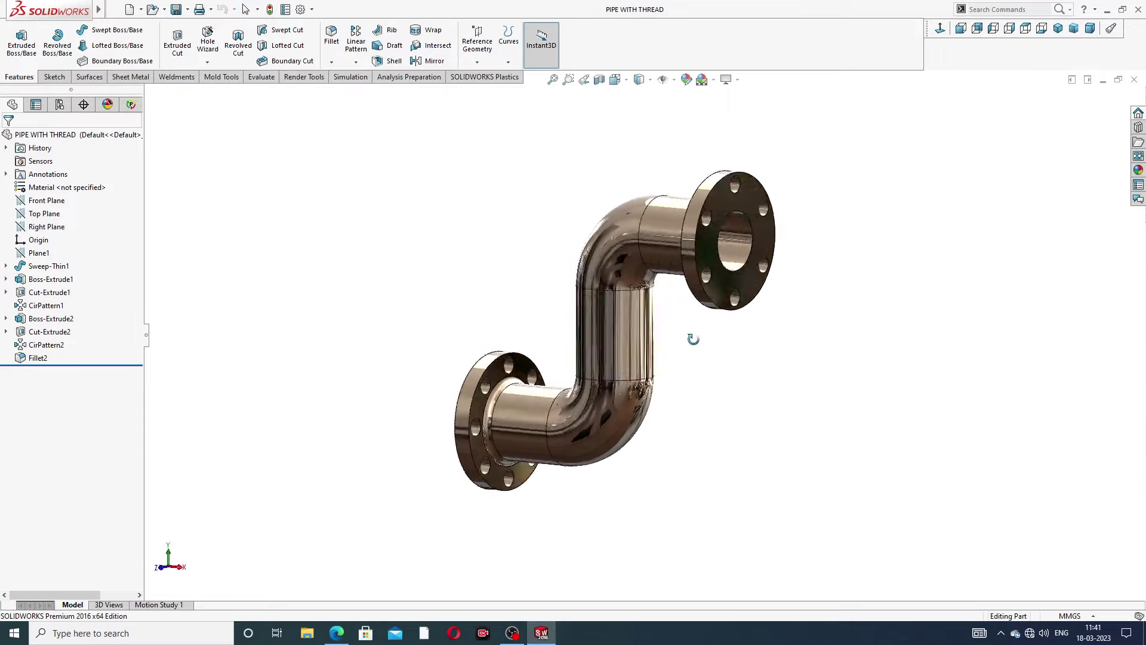
middle_click_drag(673, 367, 697, 334)
mouse_move(629, 313)
middle_mouse_down()
mouse_move(780, 297)
mouse_move(824, 271)
middle_mouse_up()
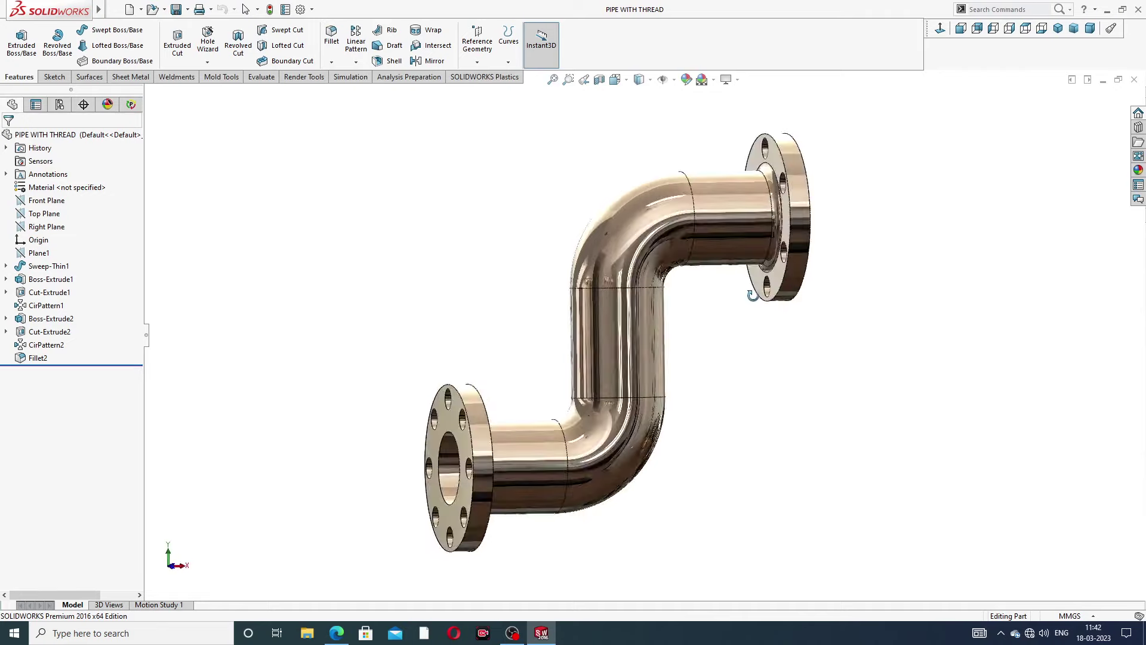
left_click(1058, 28)
mouse_move(721, 340)
middle_mouse_down()
mouse_move(750, 289)
mouse_move(821, 329)
mouse_move(775, 374)
middle_mouse_up()
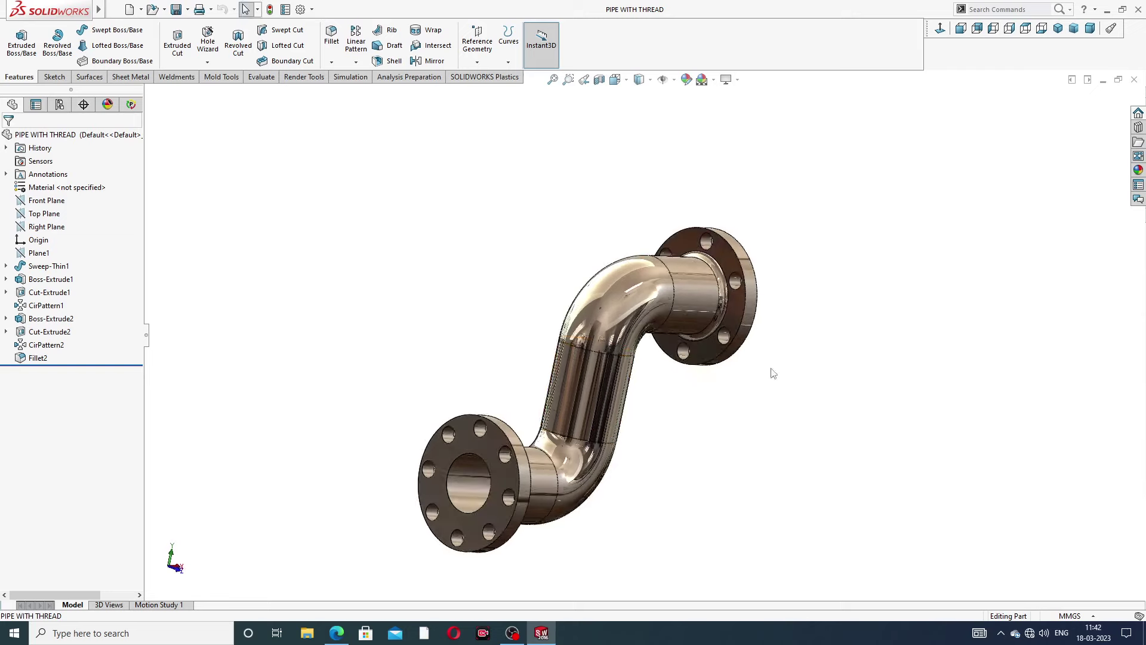
scroll(819, 143, "down", 3)
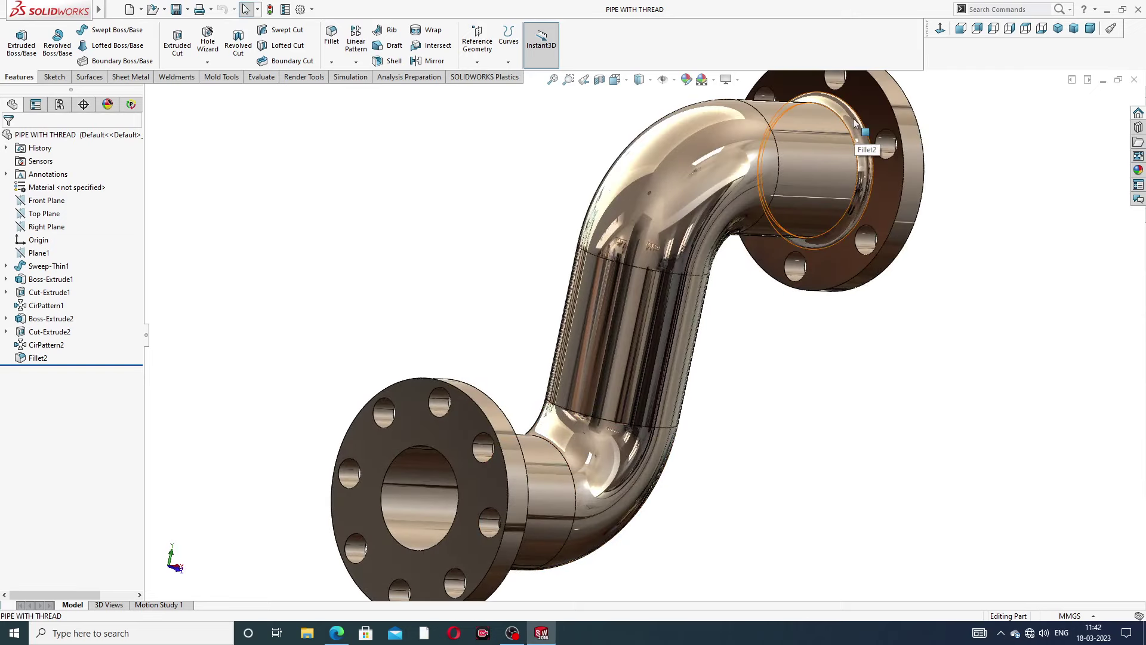
middle_click_drag(619, 345, 607, 306)
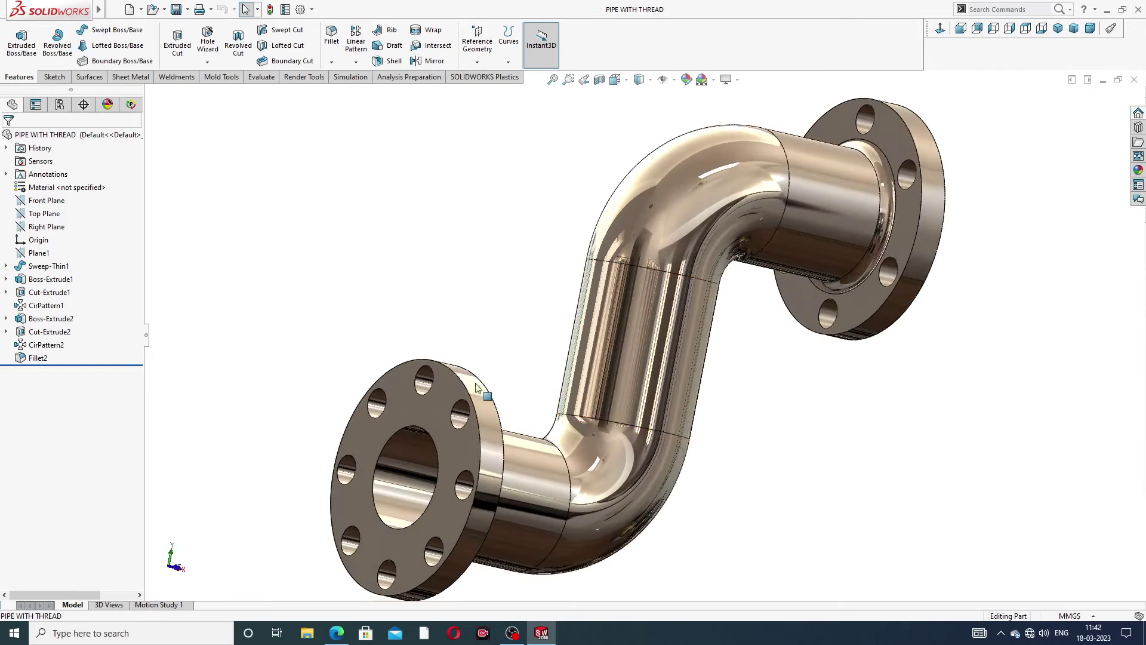
scroll(714, 360, "up", 3)
middle_click_drag(736, 309, 761, 258)
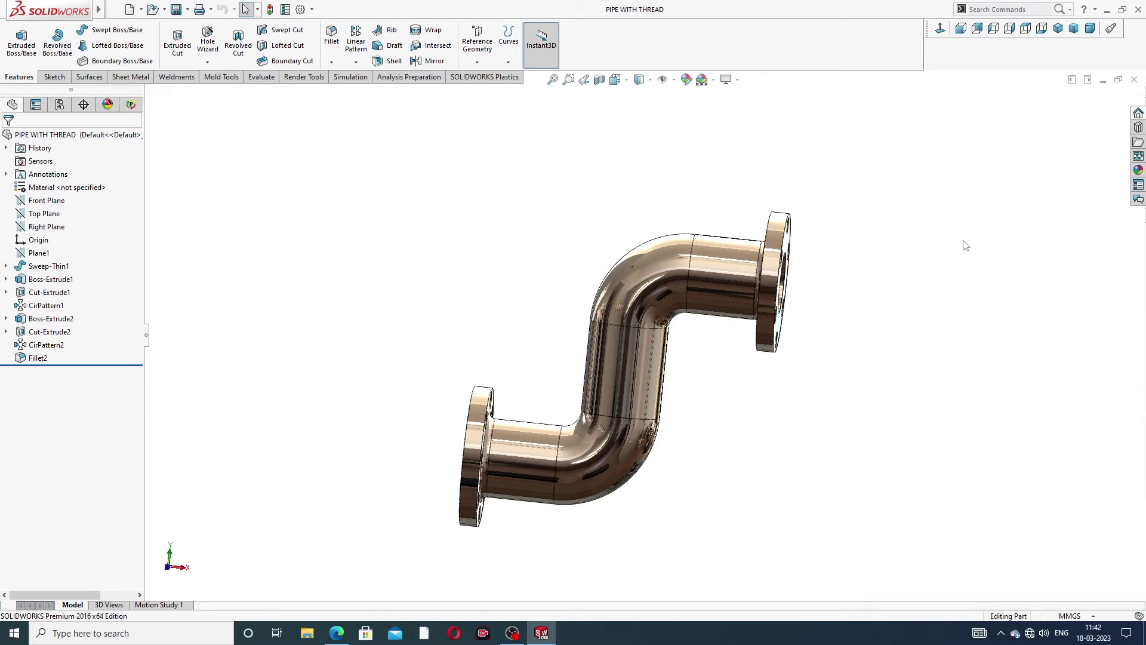
left_click(1134, 79)
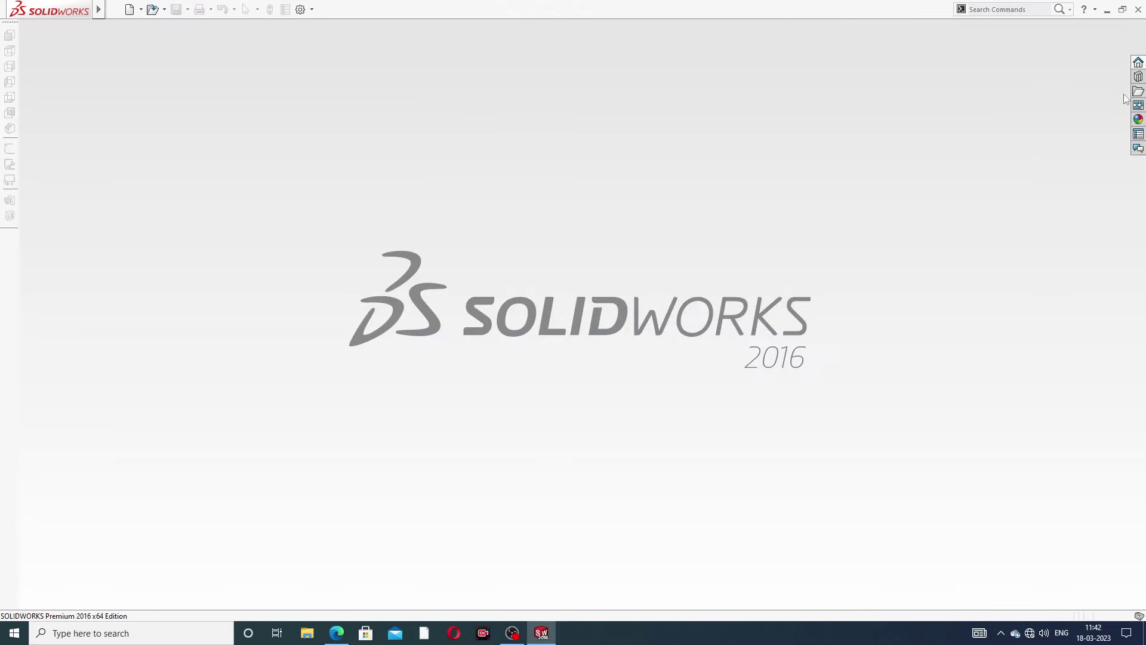
Start a new part and set Image Quality: shaded to High, wireframe just below the red zone.
left_click(130, 9)
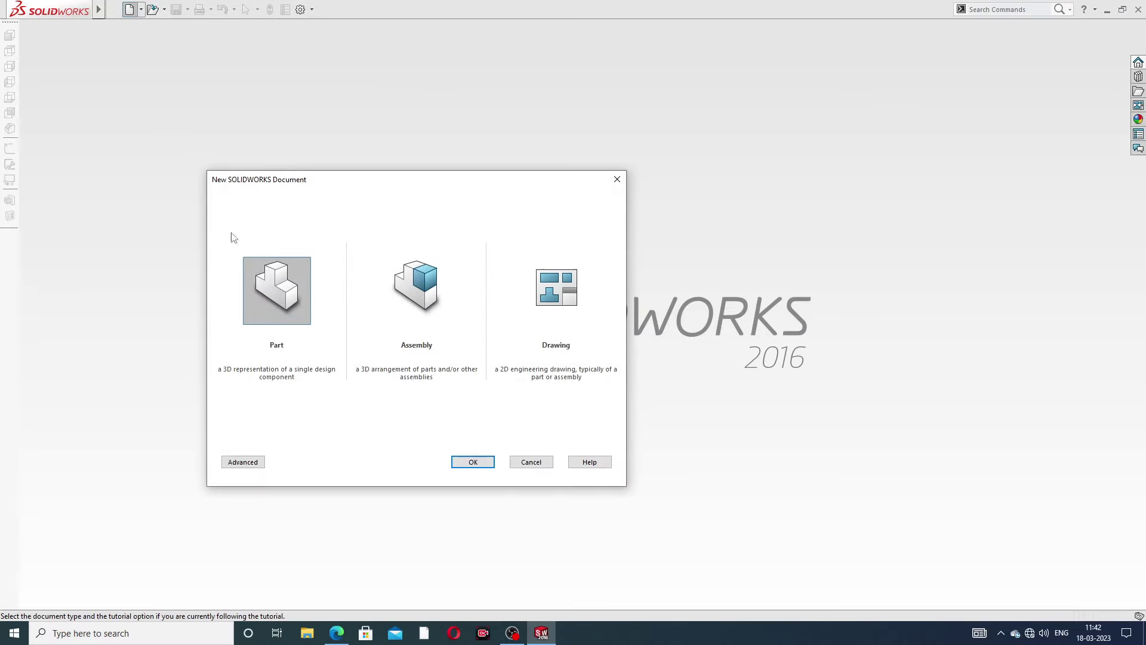
left_click(473, 461)
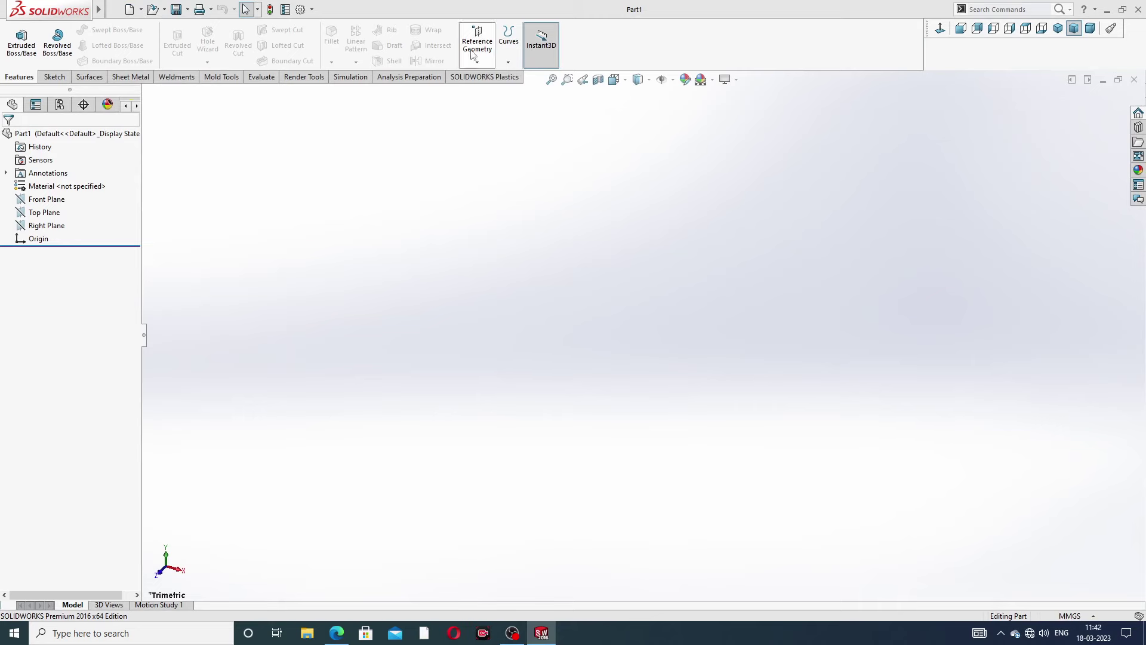
left_click(301, 9)
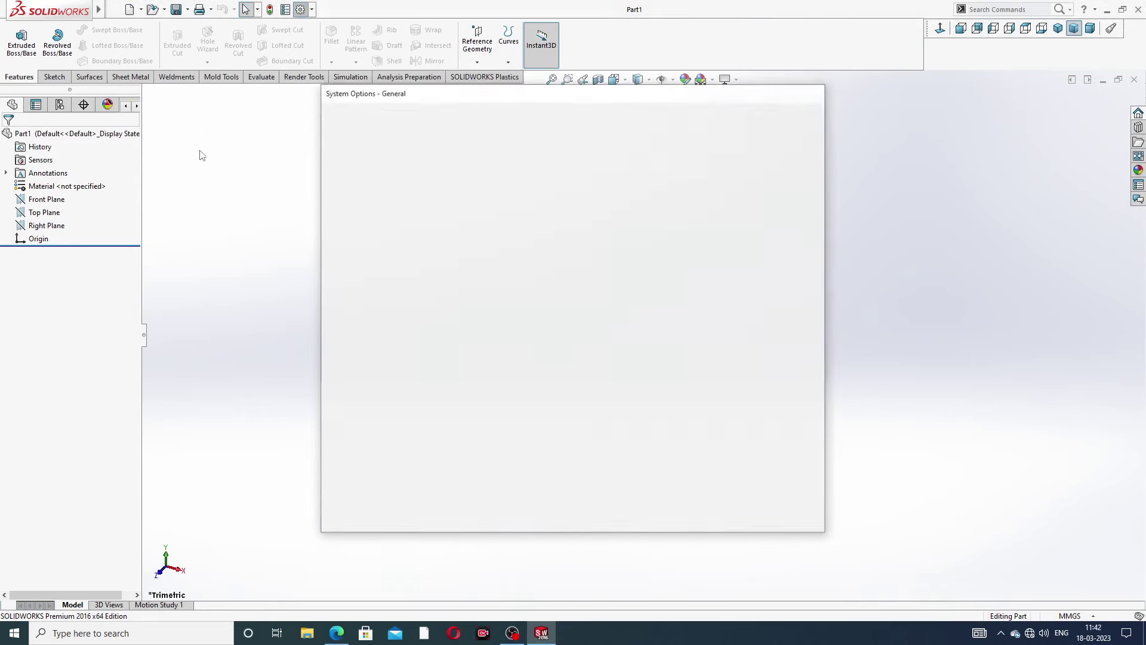
left_click(418, 115)
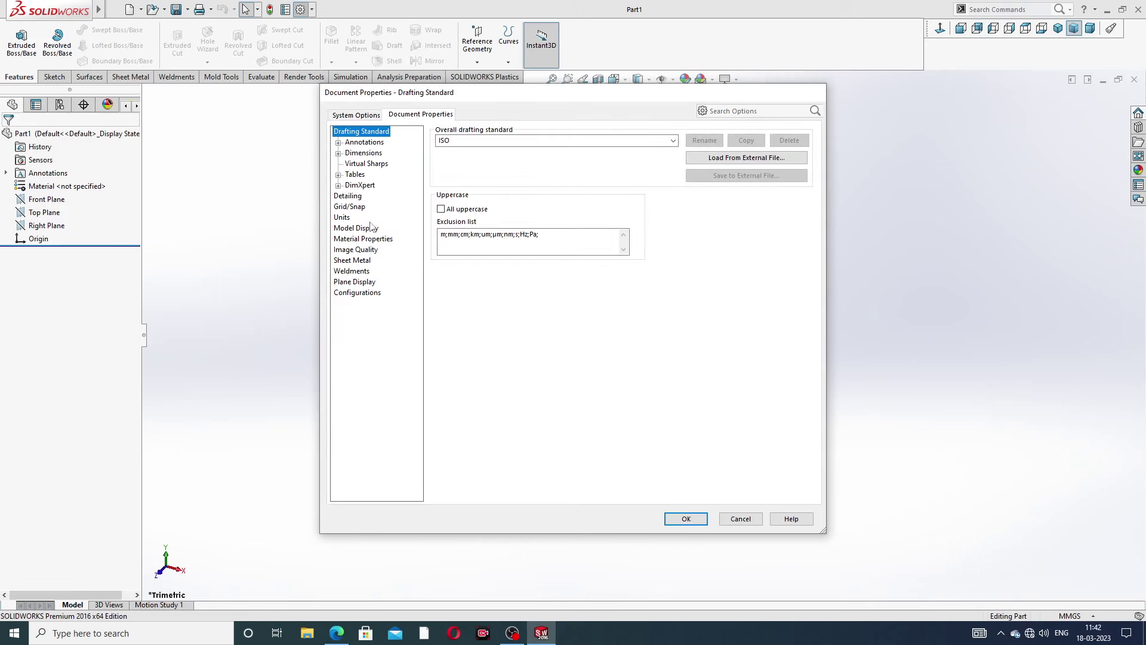
left_click(358, 250)
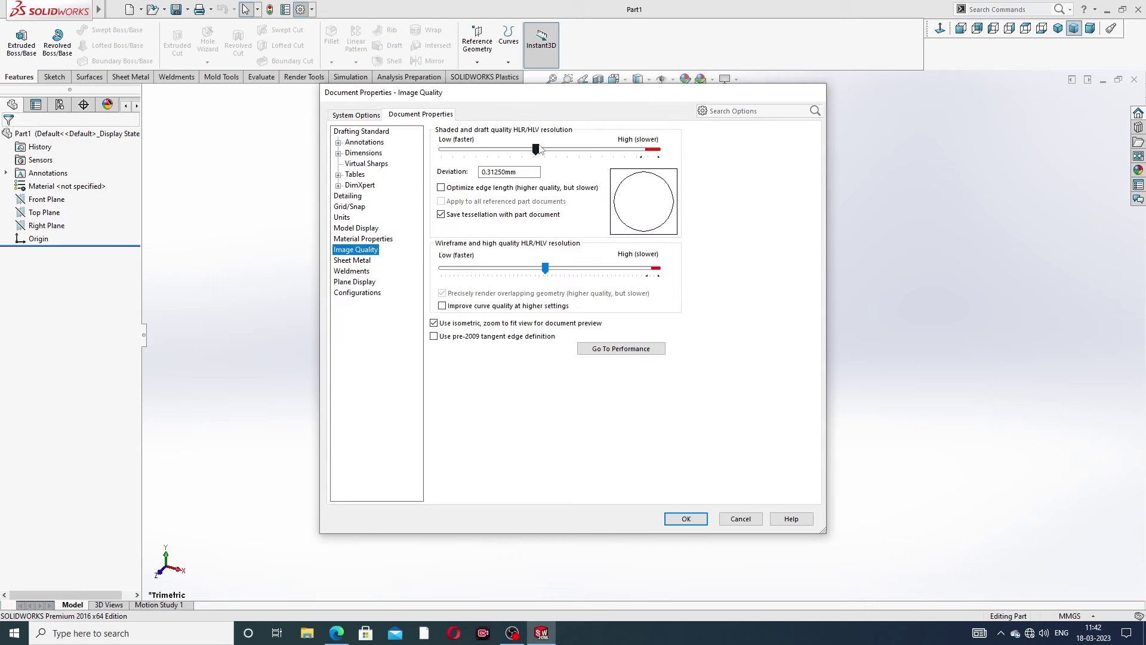
left_click_drag(536, 148, 655, 149)
mouse_move(544, 269)
left_mouse_down()
mouse_move(503, 269)
mouse_move(658, 269)
left_mouse_up()
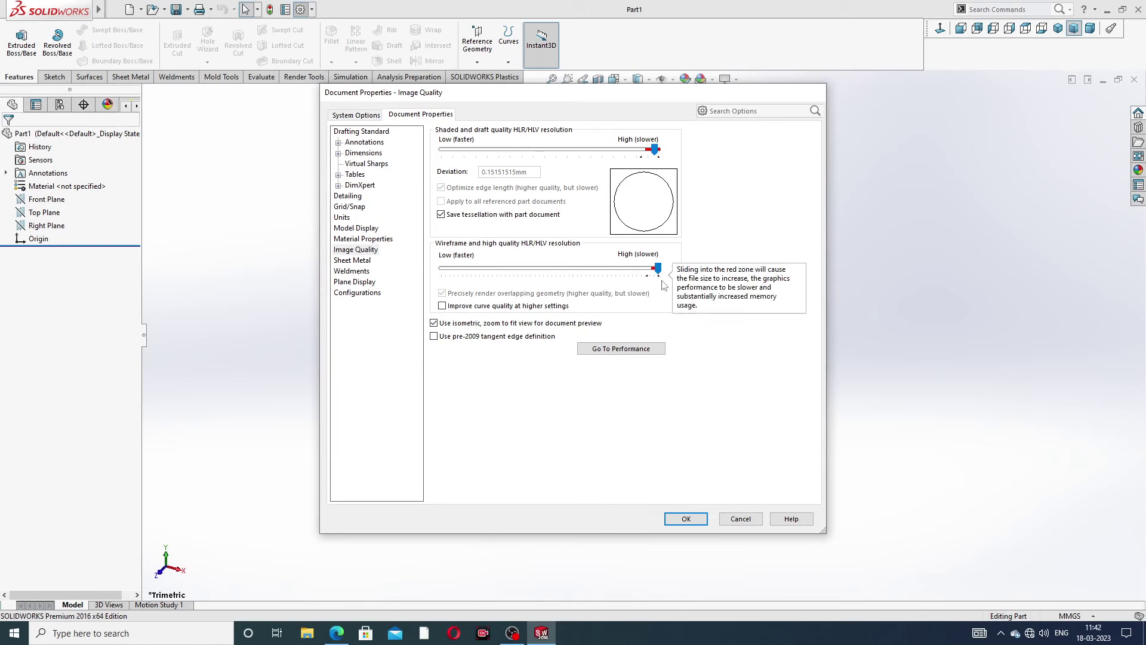
left_click(687, 519)
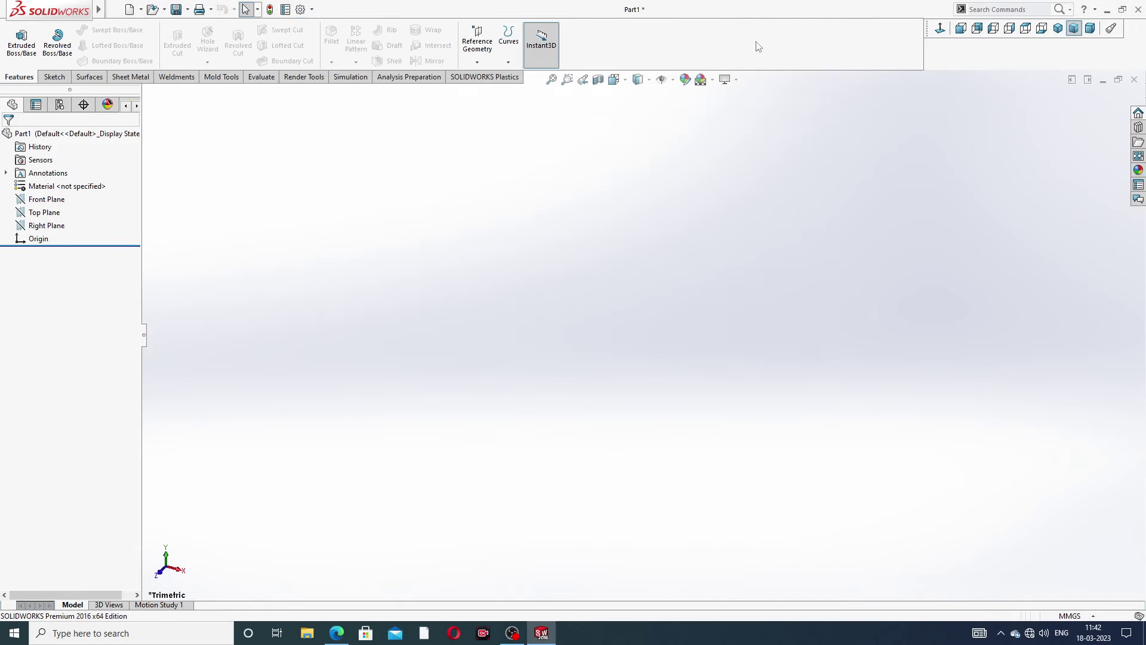
Apply the Plain White scene and dismiss the Save As dialog without saving.
left_click(712, 80)
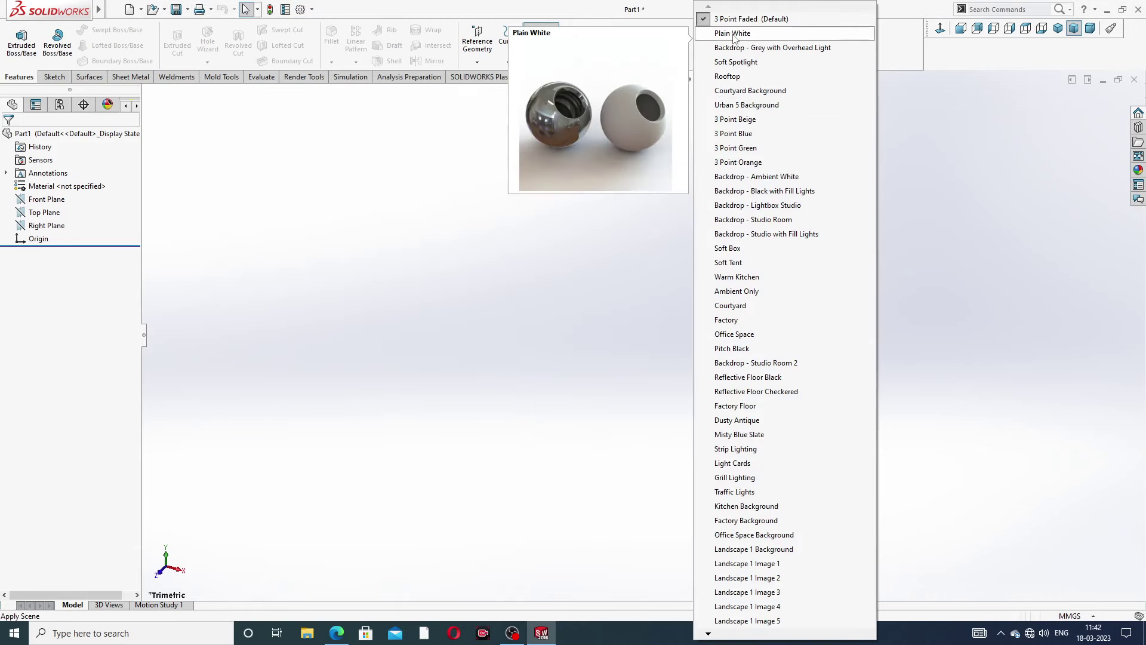
left_click(733, 33)
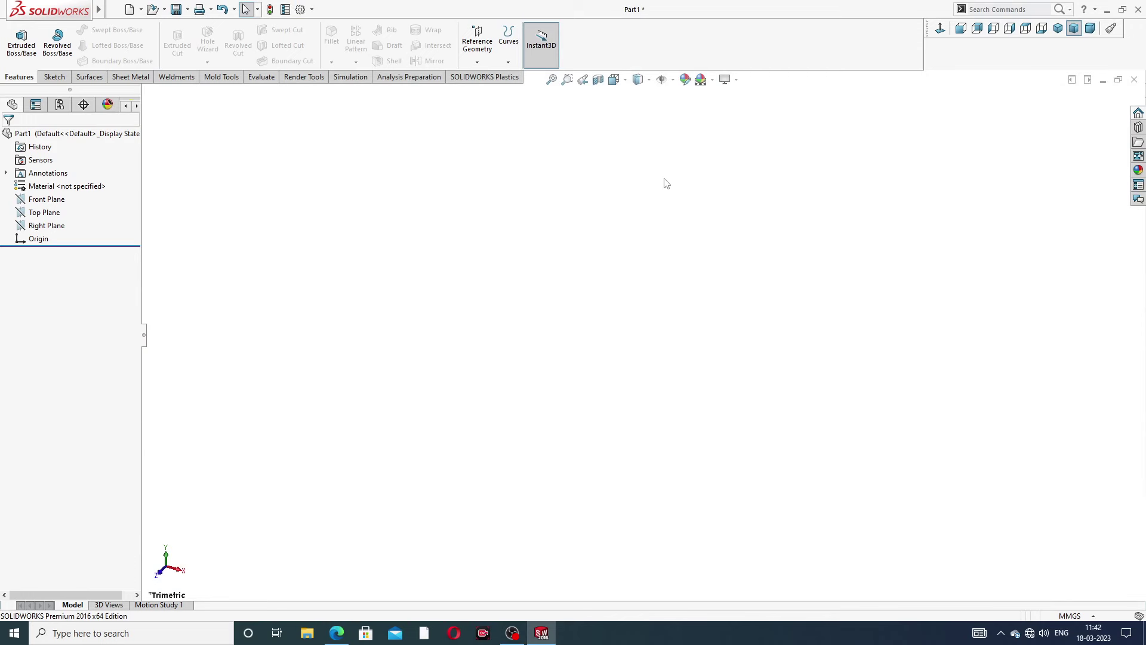
key("ctrl+s")
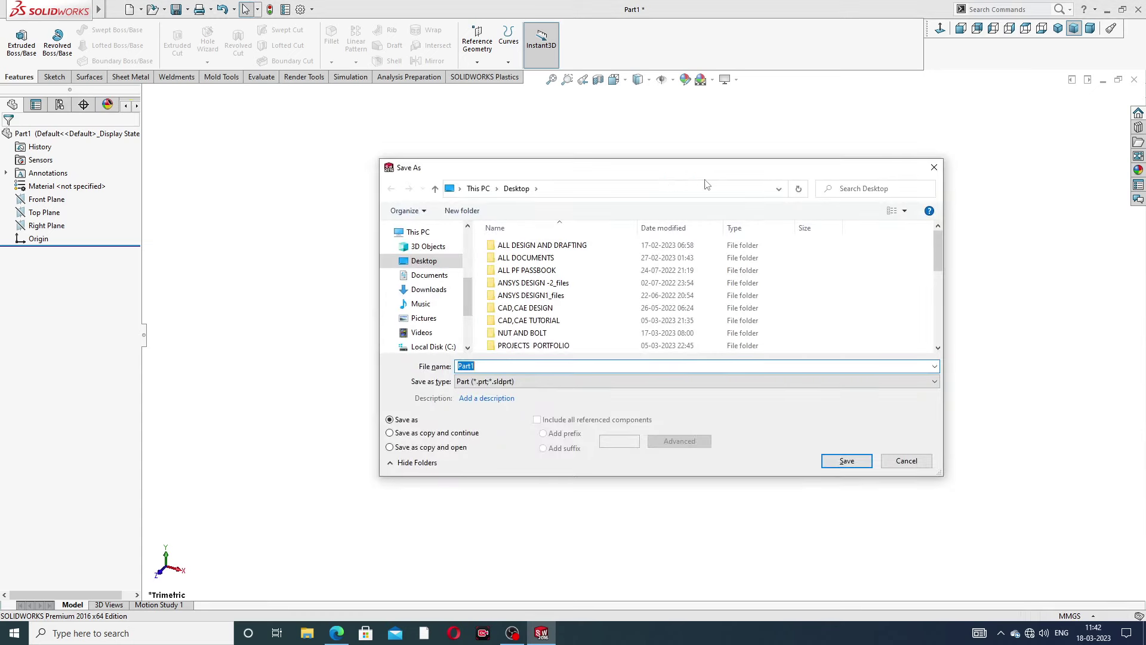
left_click(935, 168)
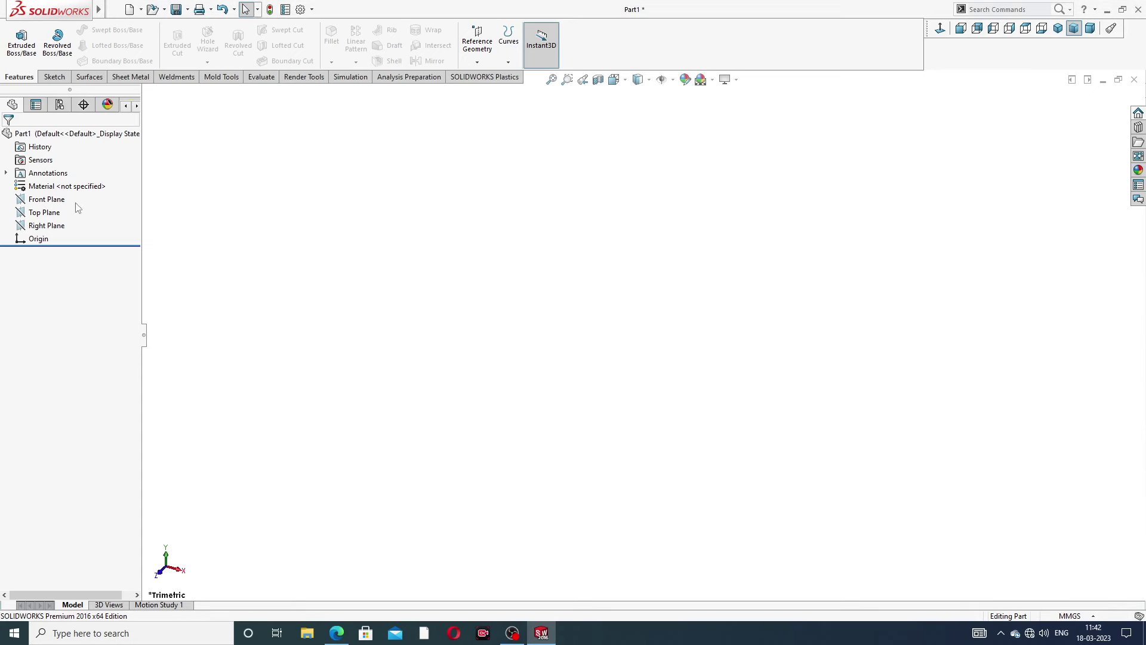
Start a sketch on the Front Plane and bring up the PIPE DESIGN PDF for reference.
left_click(53, 203)
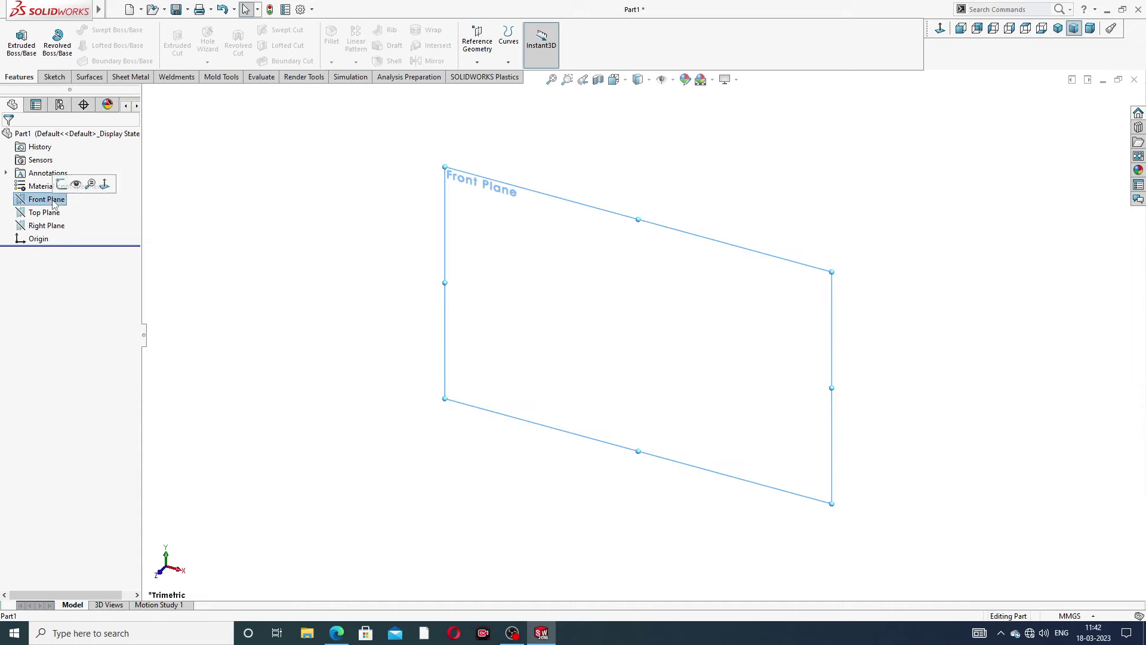
left_click(64, 185)
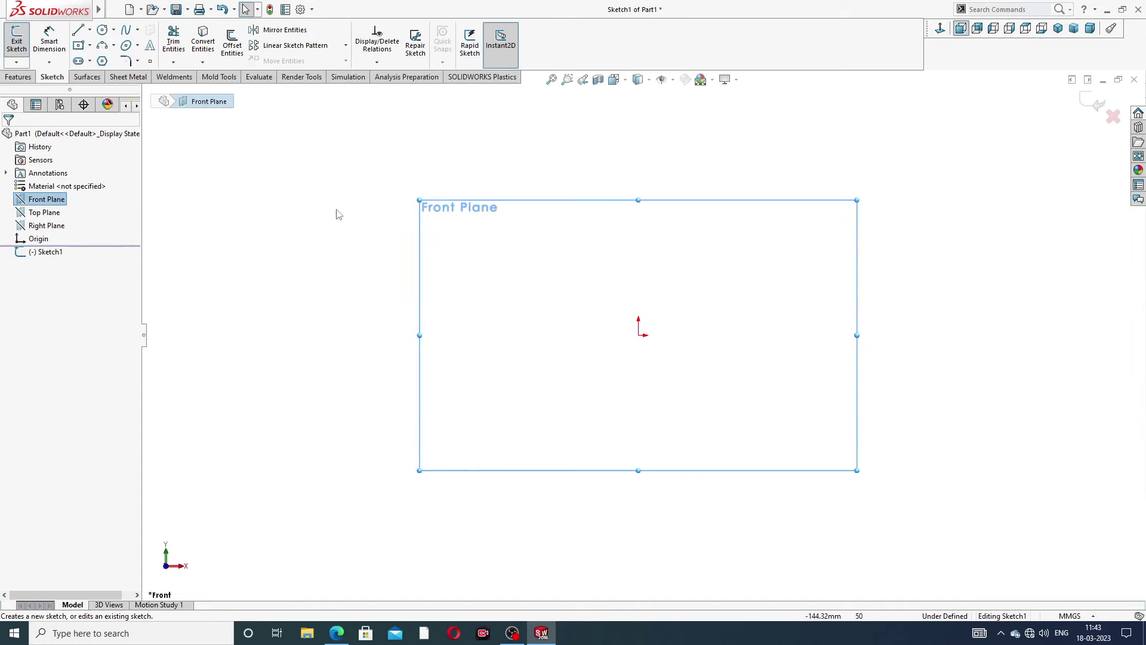
left_click(336, 633)
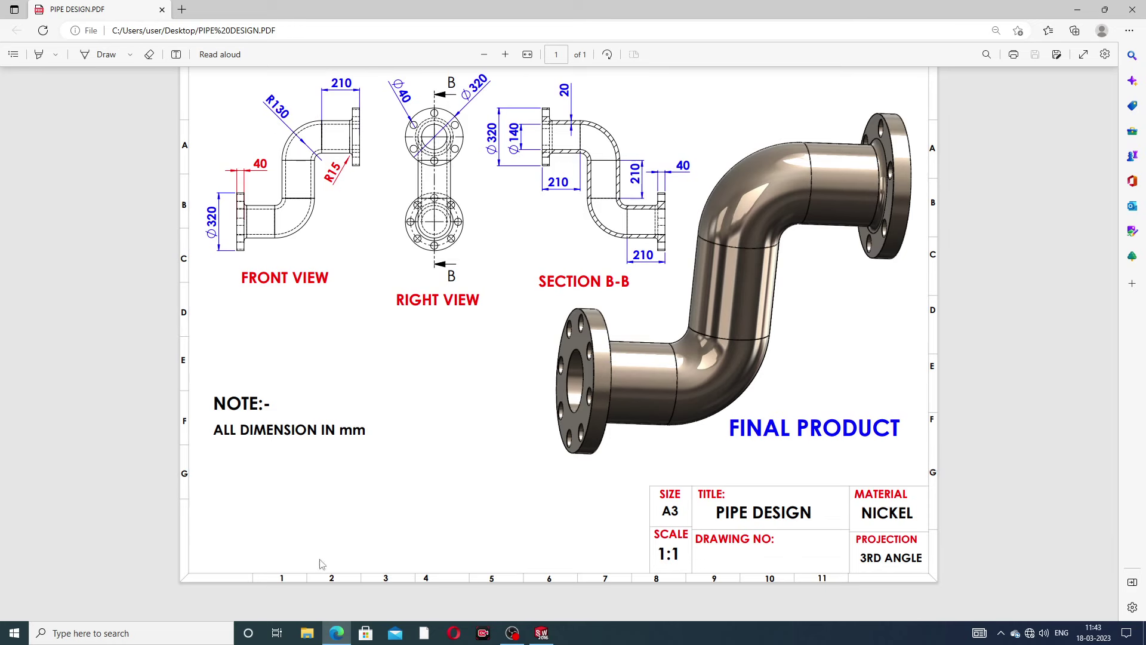
Sketch a vertical line up from the origin, a tangent arc, and a horizontal line to the right.
left_click(336, 634)
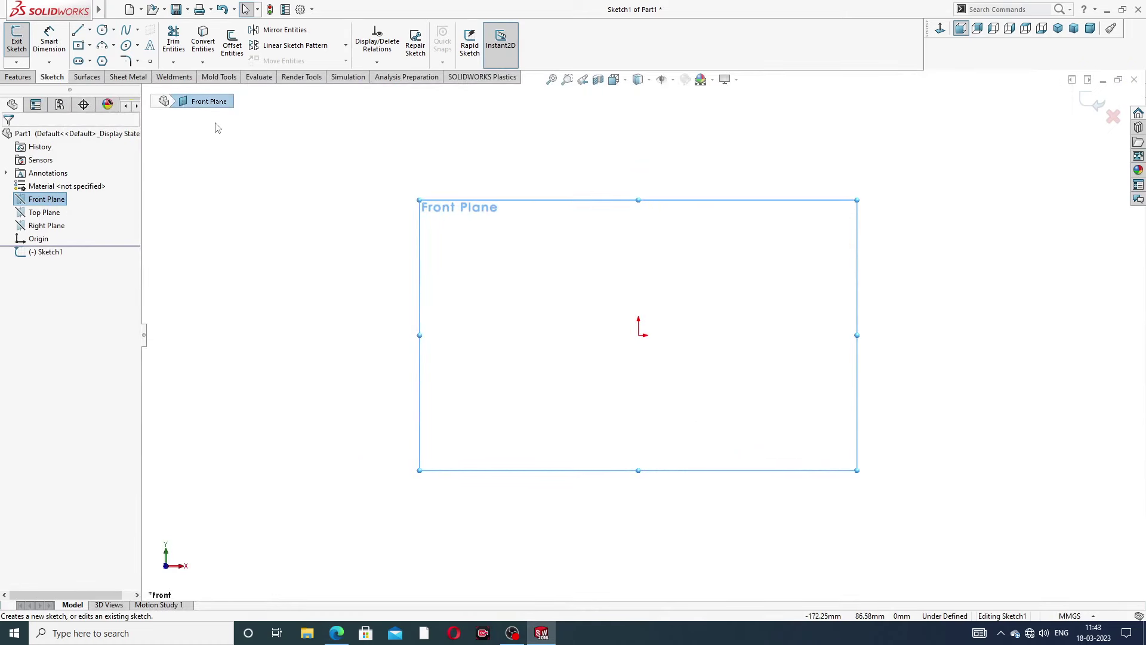
left_click(77, 31)
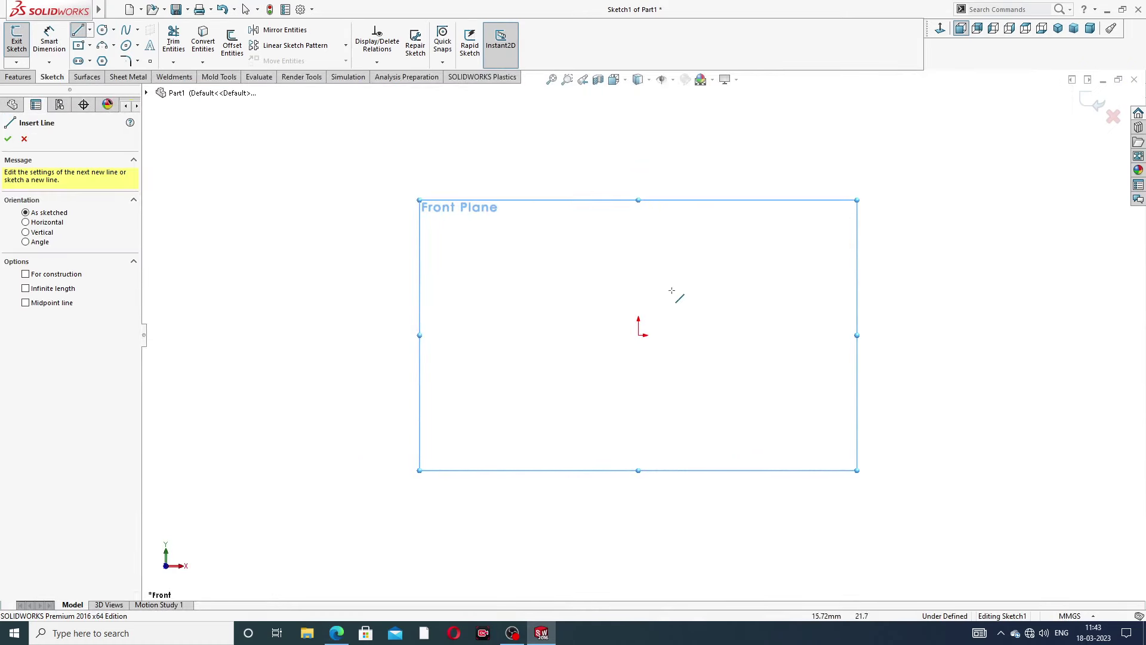
left_click(639, 335)
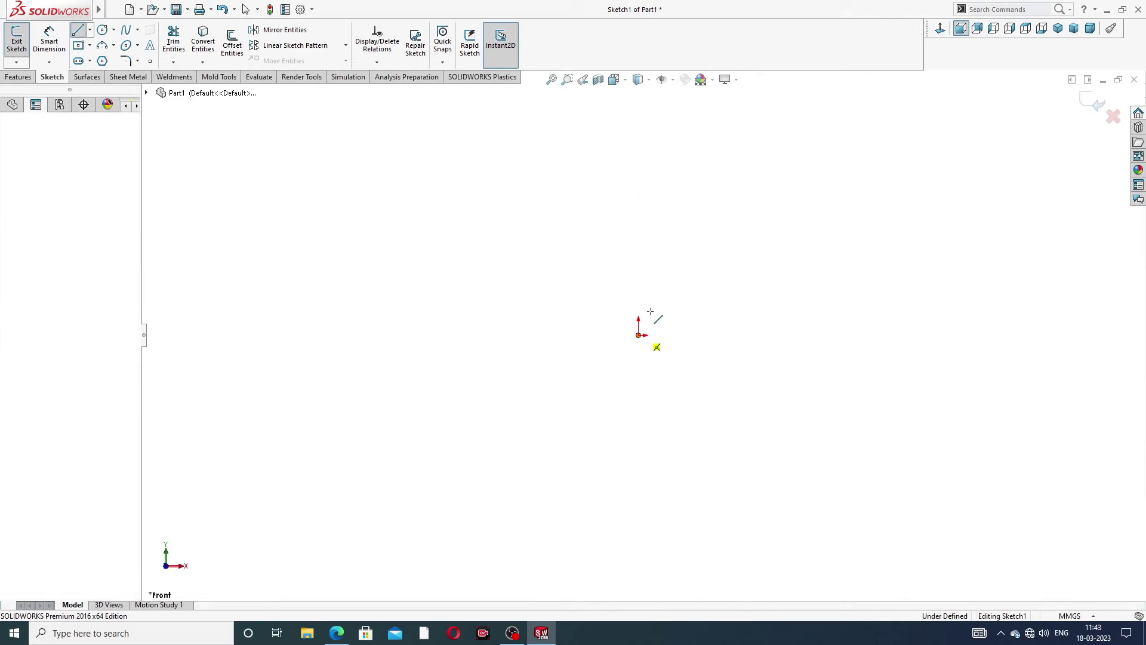
left_click(639, 245)
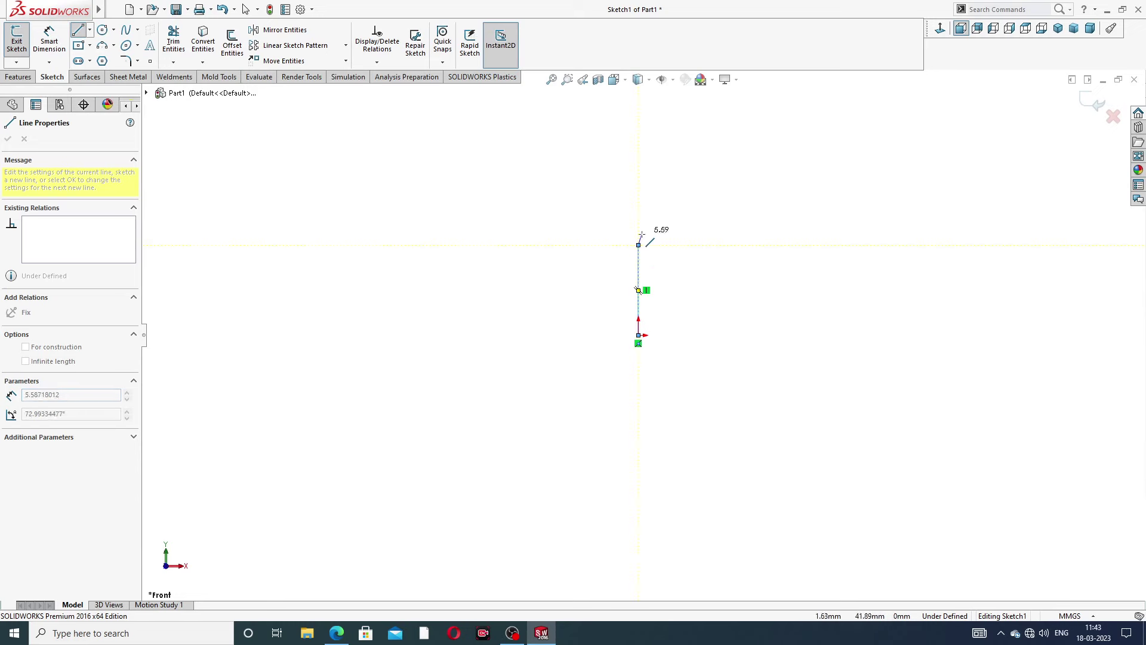
left_click(674, 173)
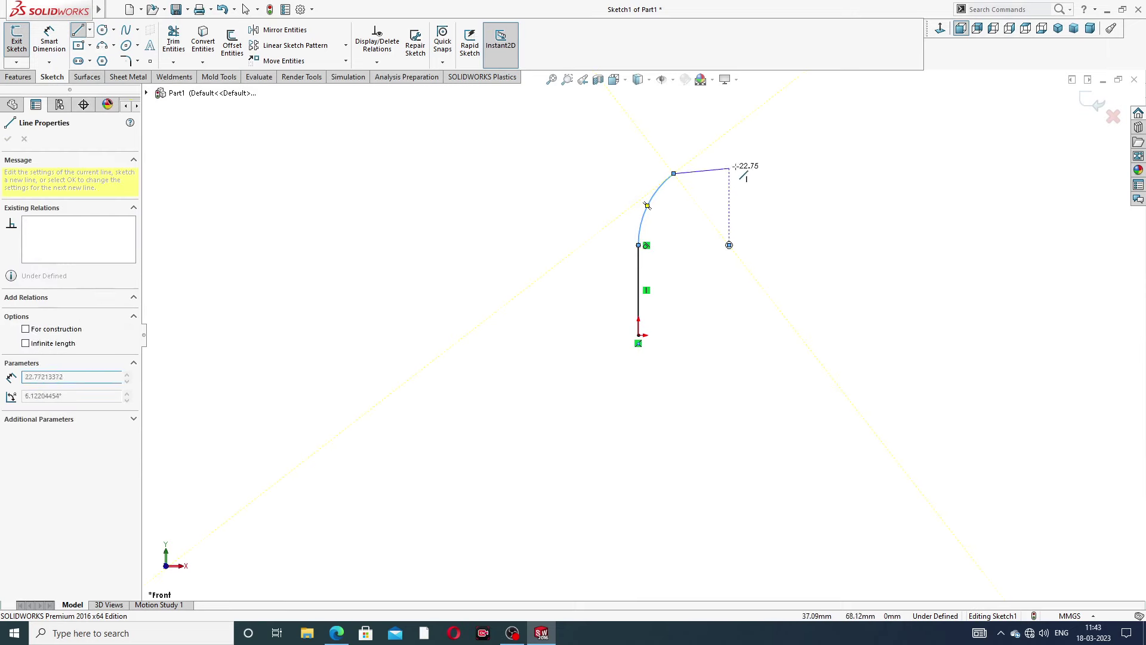
left_click(774, 174)
right_click(824, 126)
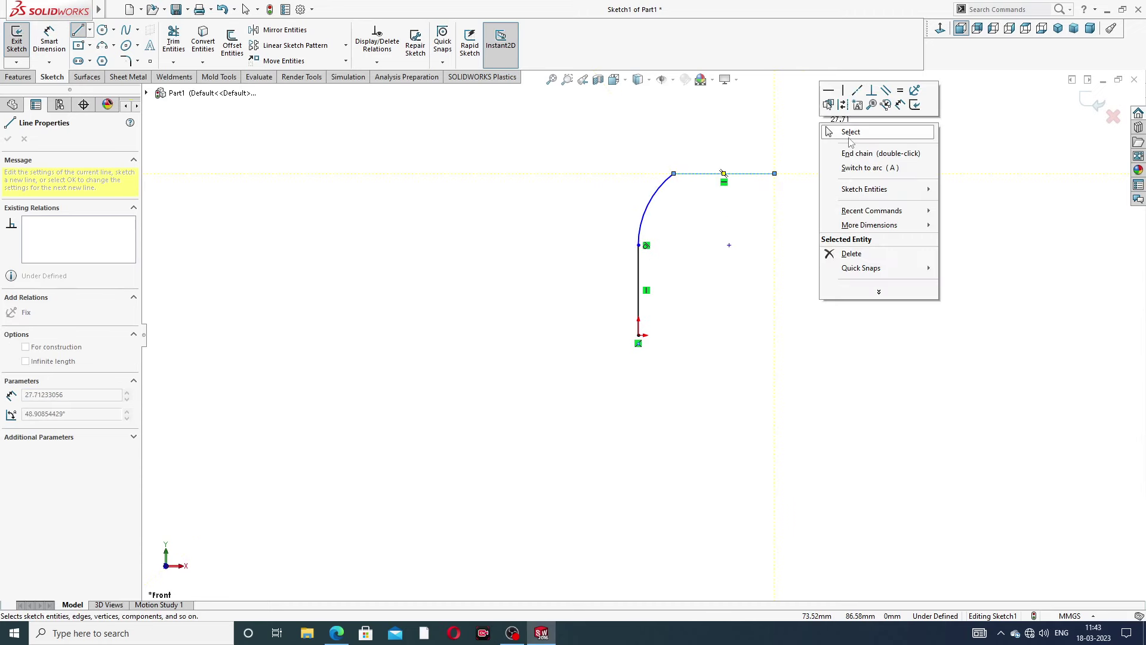
left_click(850, 138)
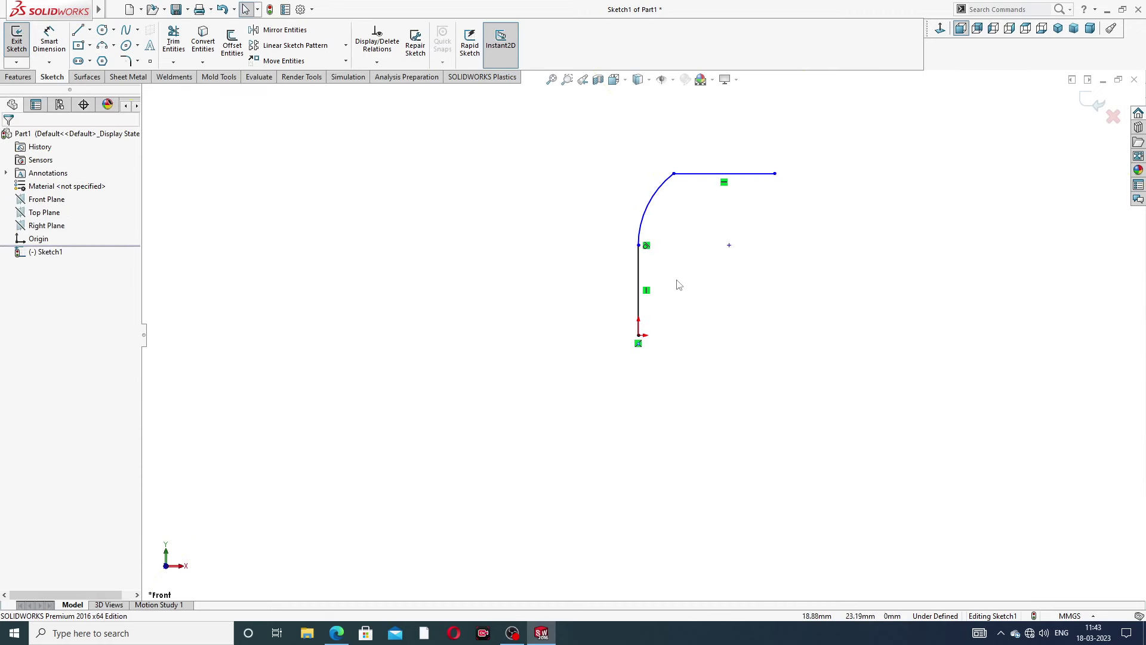
Sketch a second chain from the origin: an arc down-left and a horizontal line left.
left_click(79, 31)
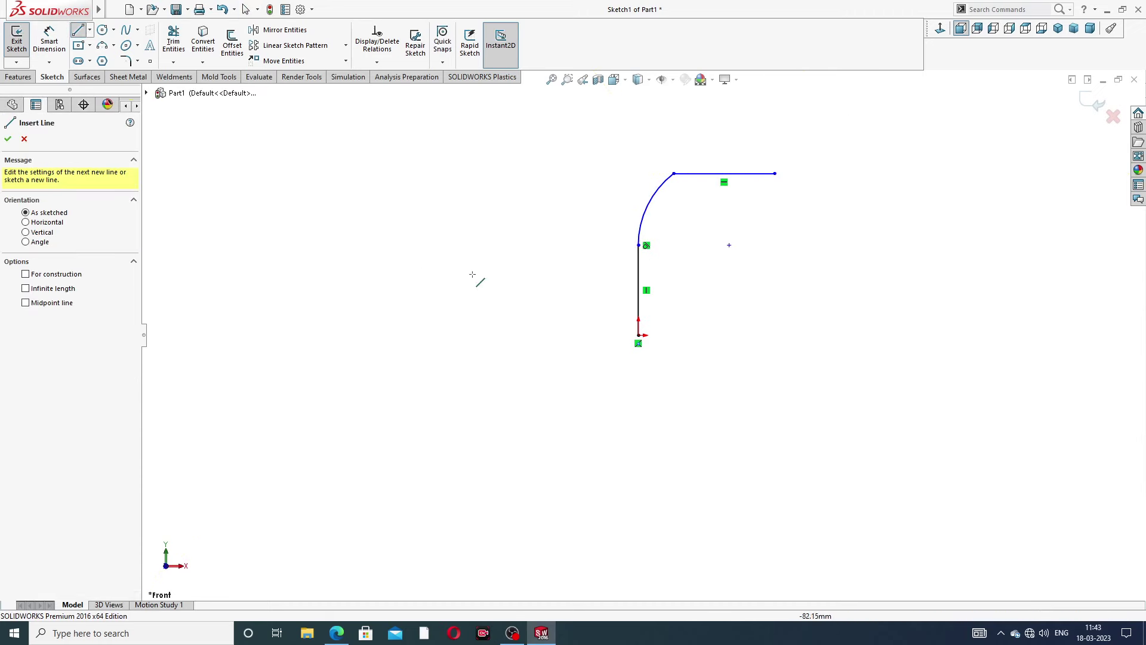
left_click(639, 335)
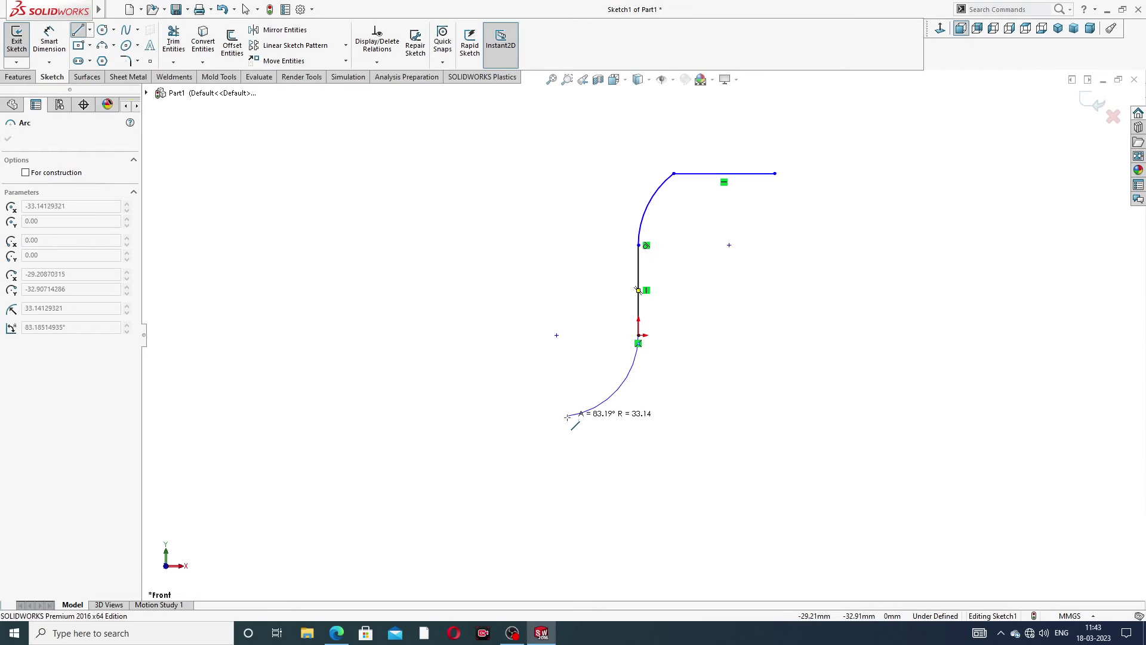
left_click(568, 416)
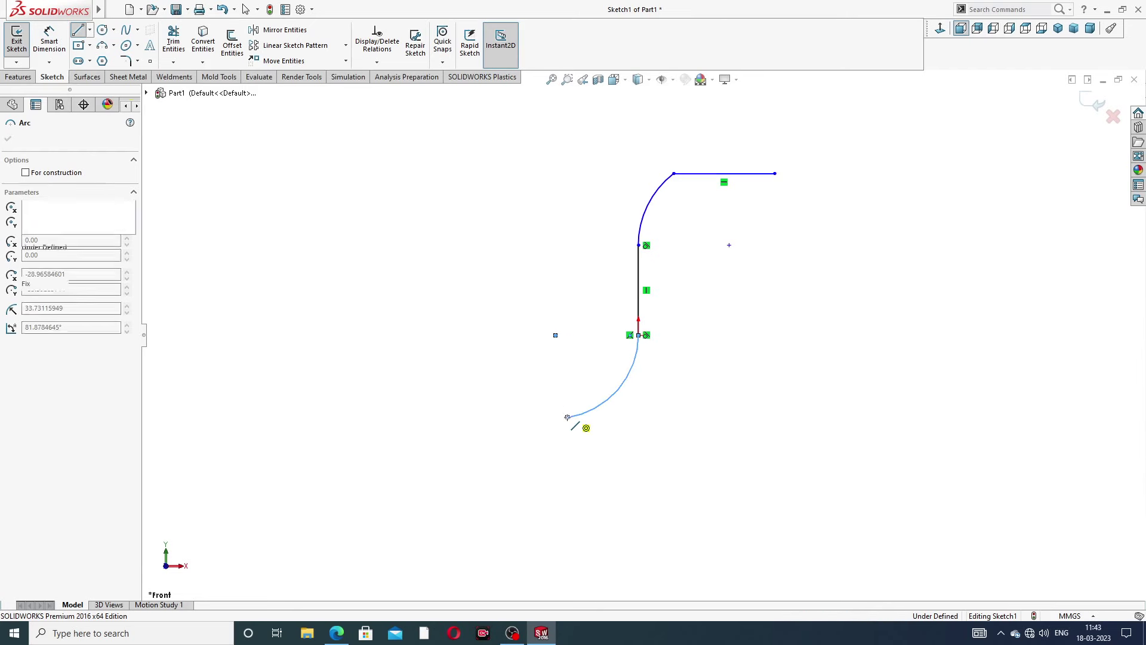
left_click(440, 417)
right_click(448, 361)
Make the top and lower arcs tangent to their adjoining lines.
left_click(472, 371)
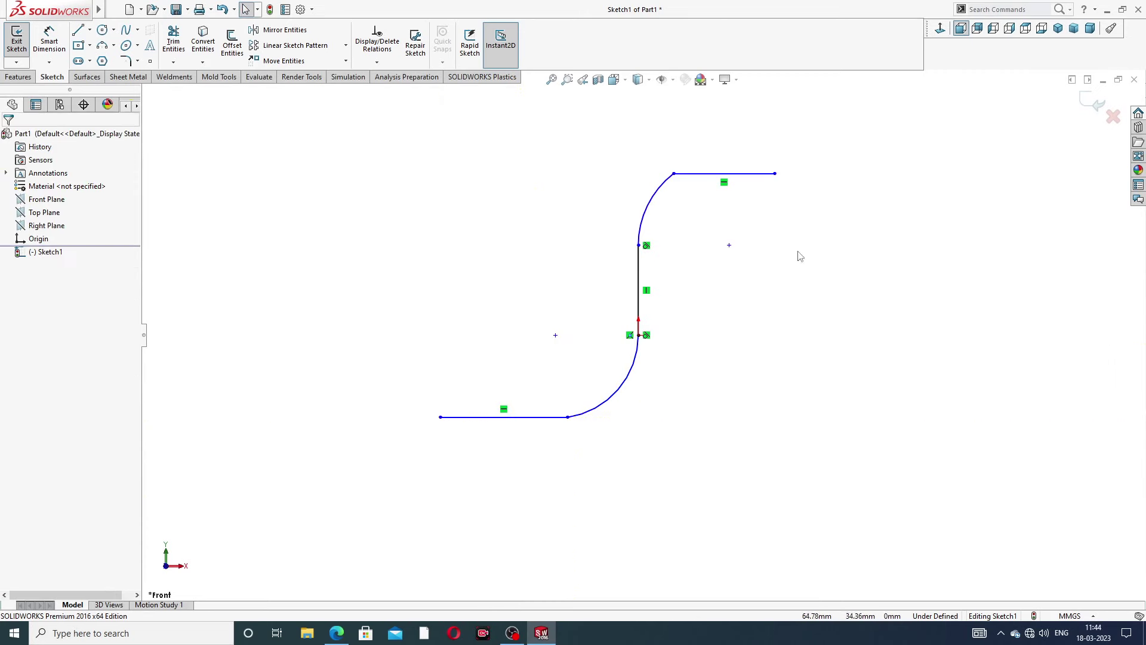
left_click(674, 173)
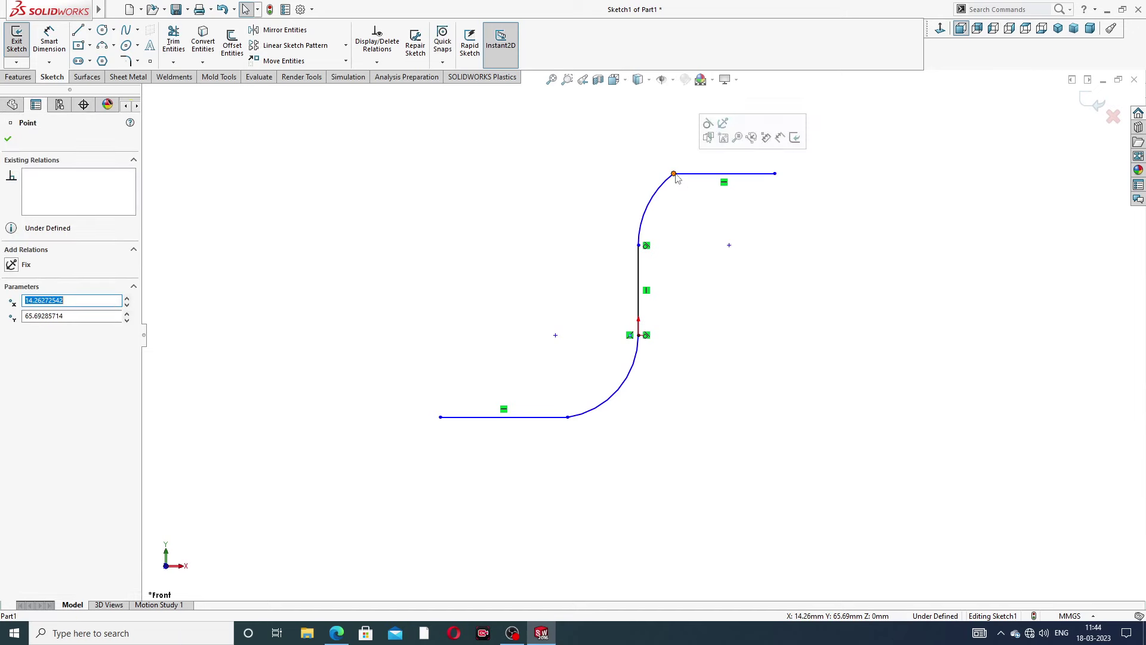
left_click(708, 124)
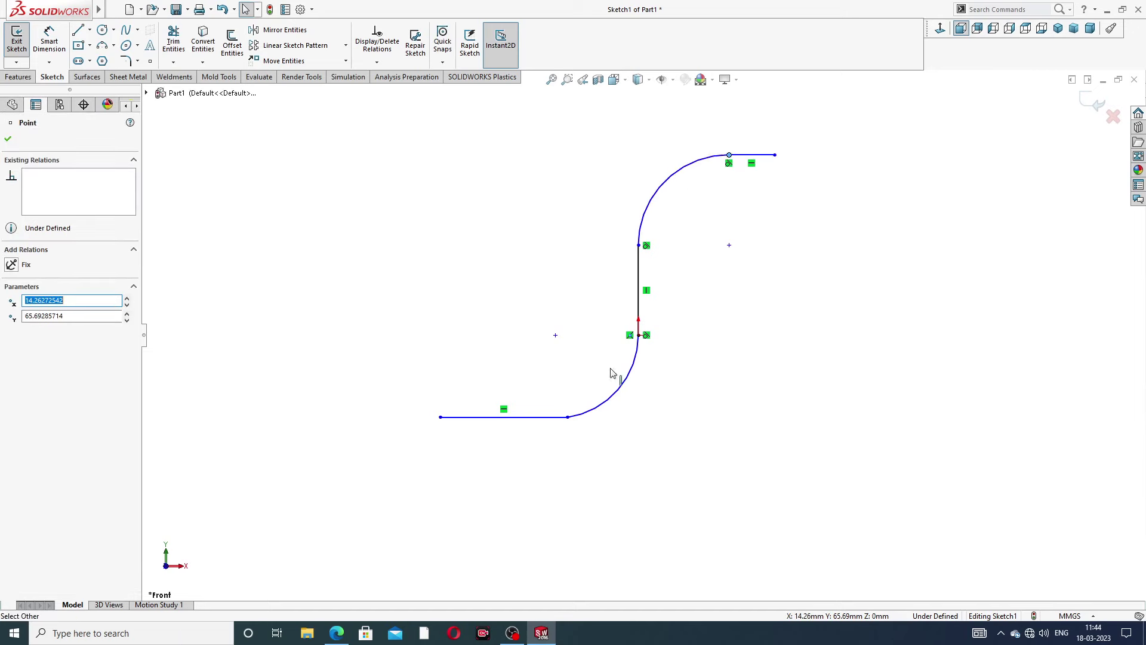
left_click(568, 418)
left_click(758, 328)
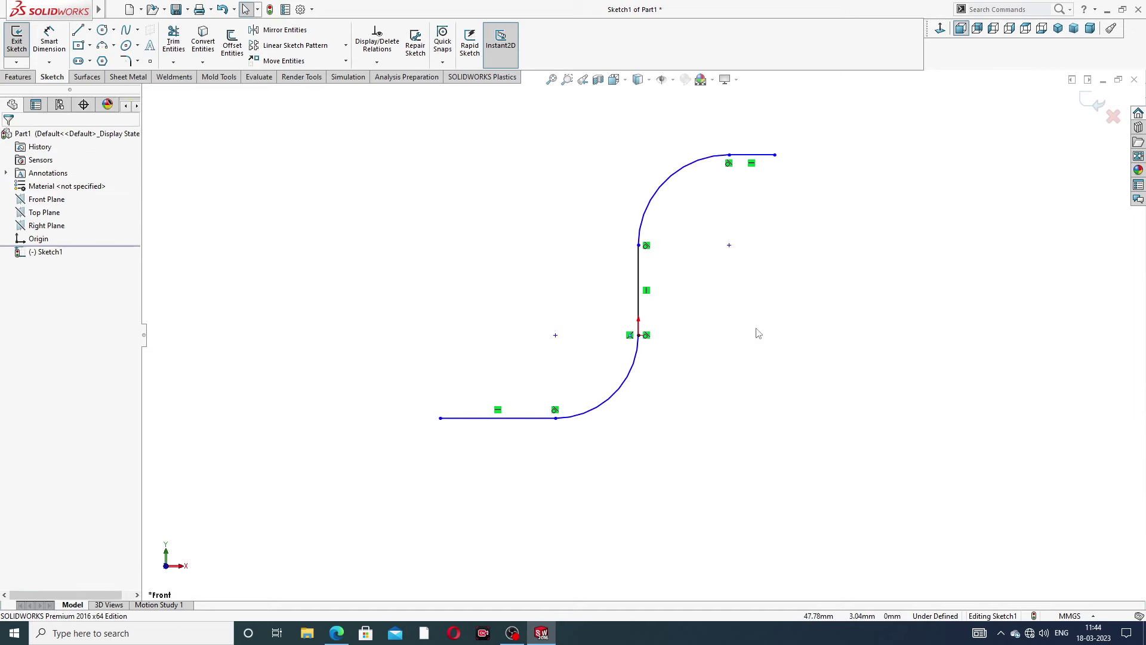
Extend the top line, then make the top, vertical and bottom lines equal.
left_click_drag(774, 156, 834, 155)
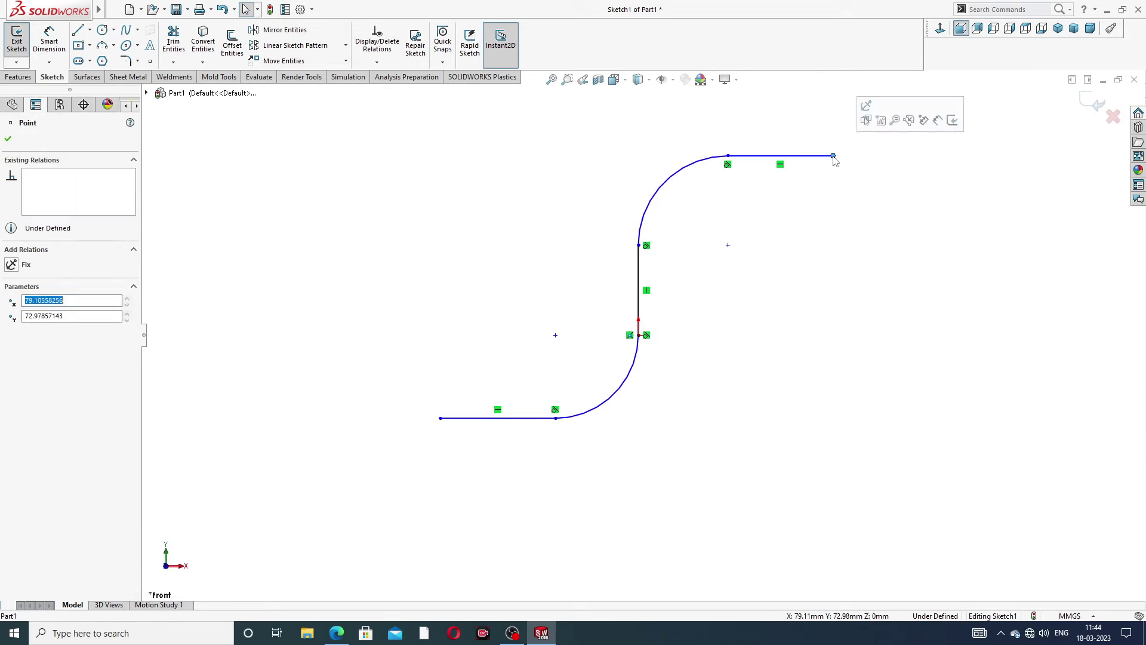
left_click(800, 225)
left_click(814, 156)
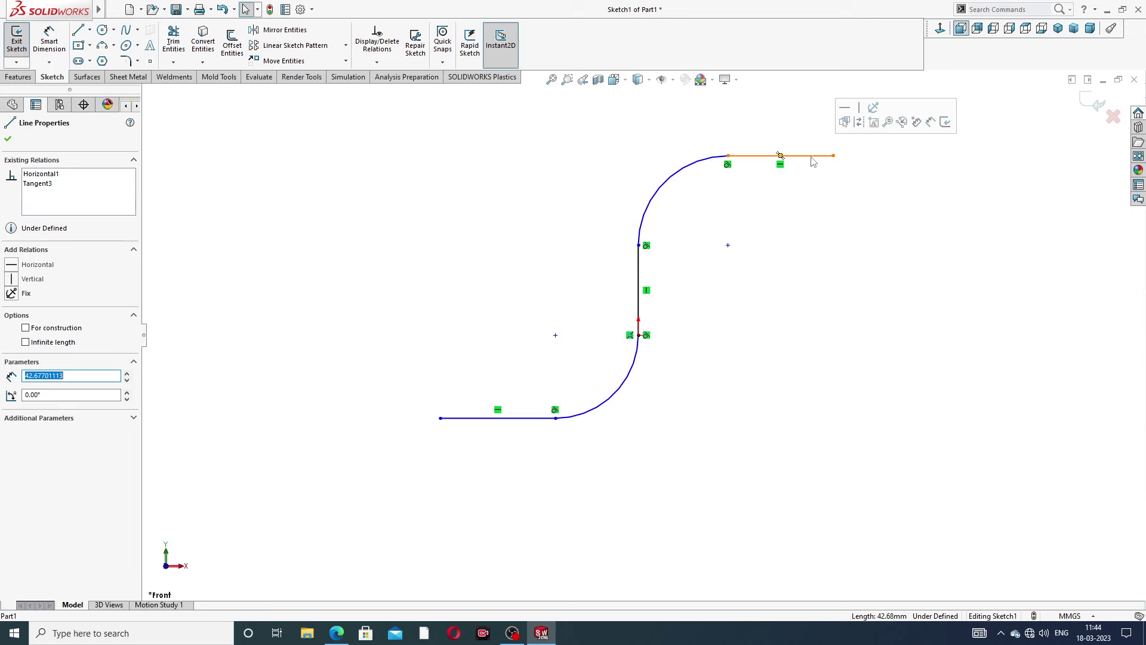
left_click(639, 274, "ctrl")
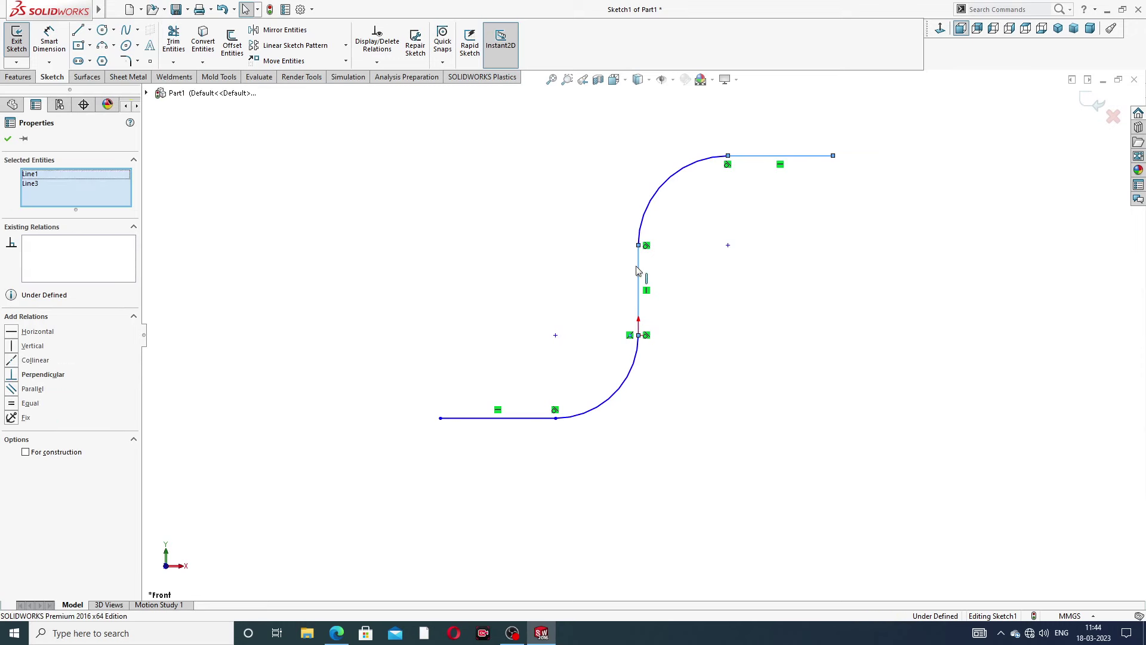
left_click(492, 418, "ctrl")
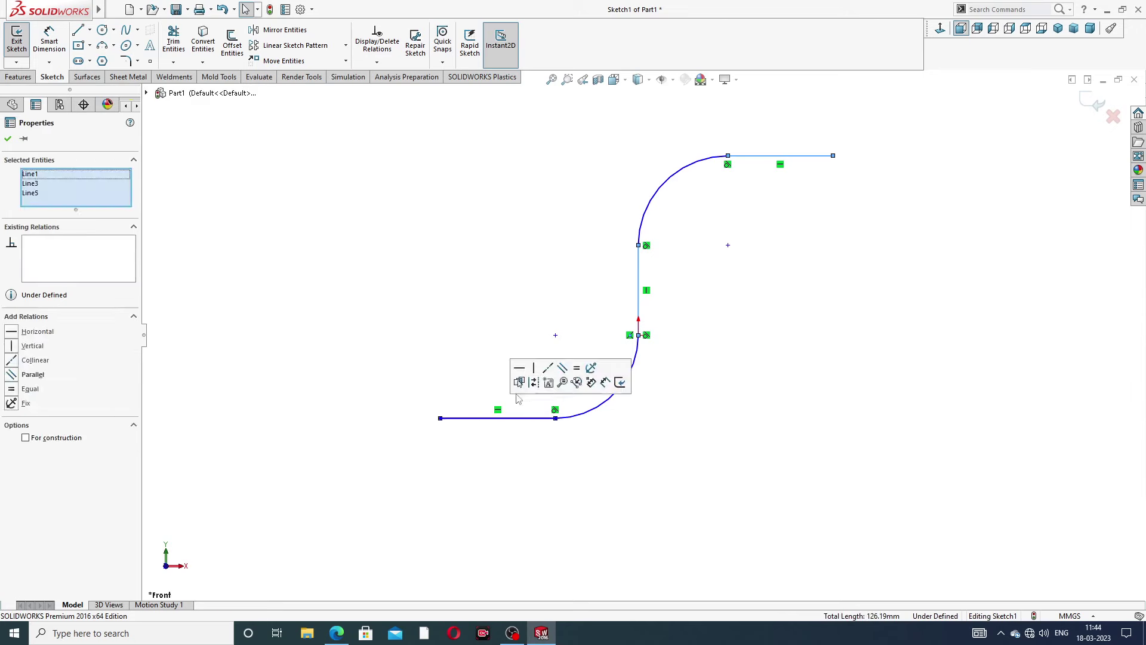
left_click(577, 371)
left_click(775, 327)
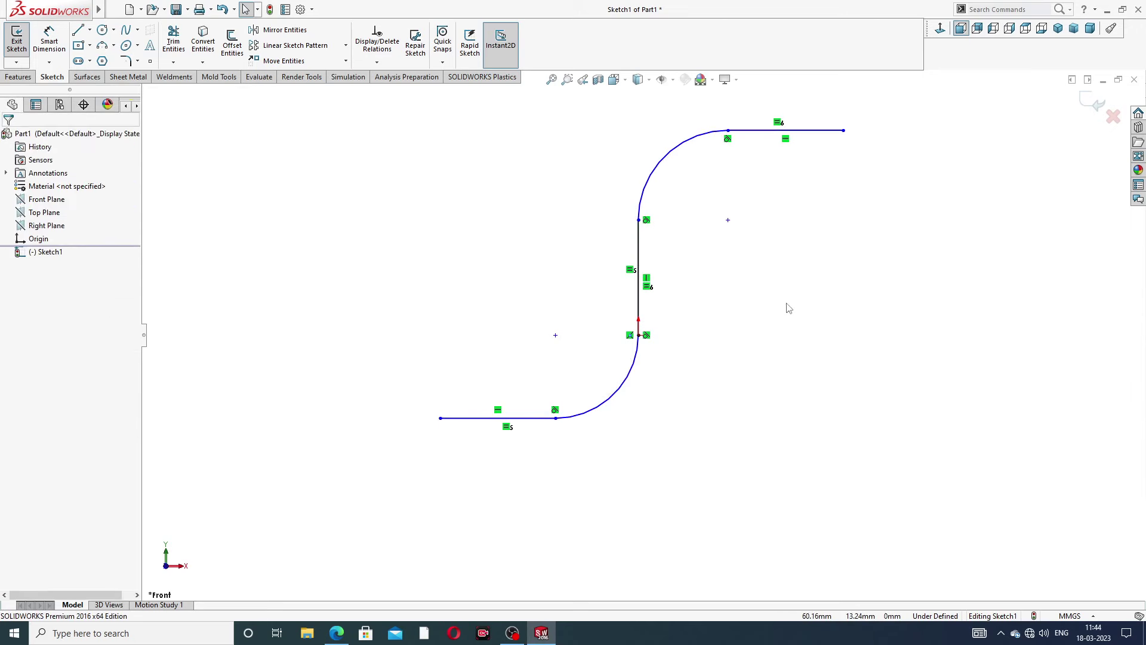
Make the two arcs equal in radius and bring up the pipe drawing PDF.
left_click(669, 155)
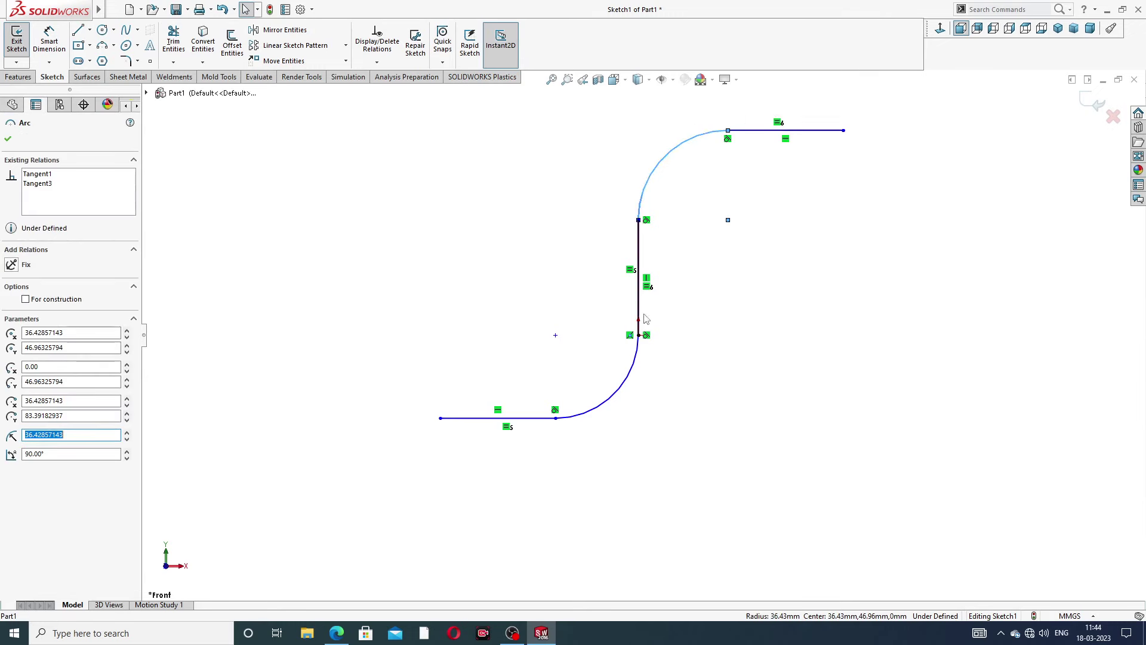
left_click(637, 377, "ctrl")
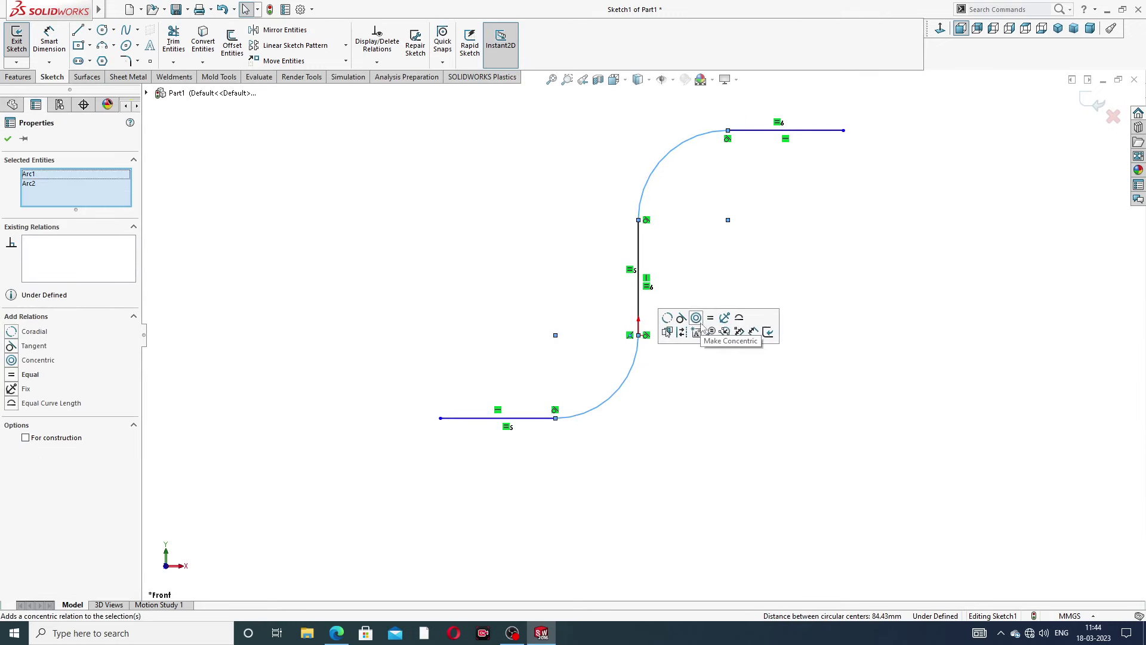
left_click(710, 318)
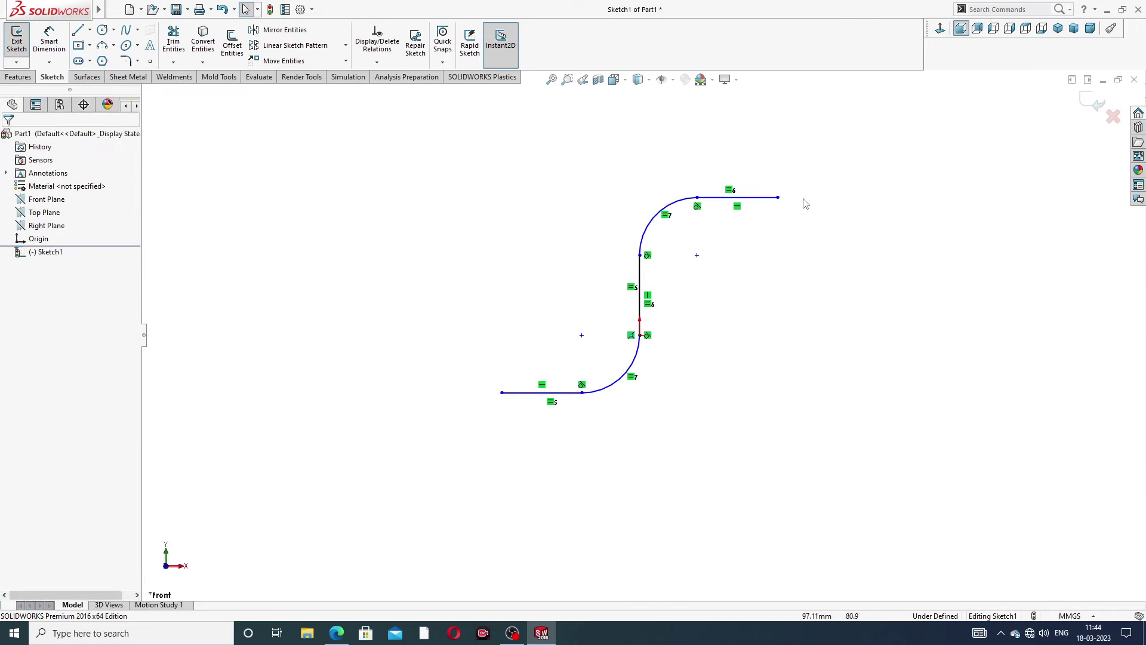
left_click(336, 634)
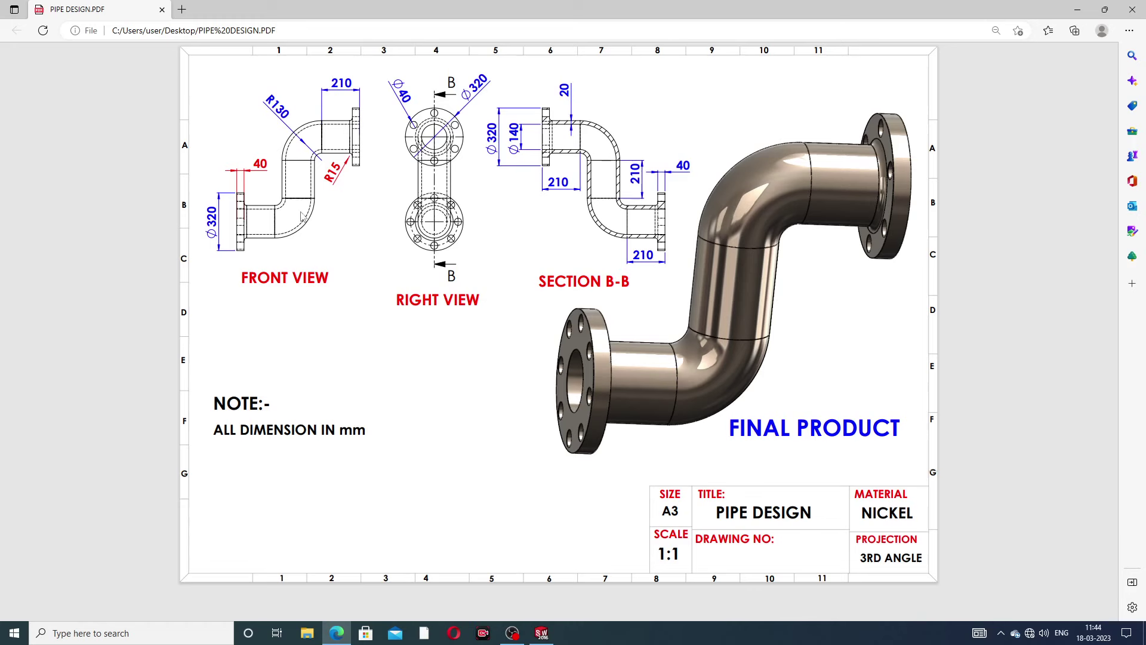
Minimize the PIPE DESIGN PDF to return to the S-path sketch.
left_click(339, 634)
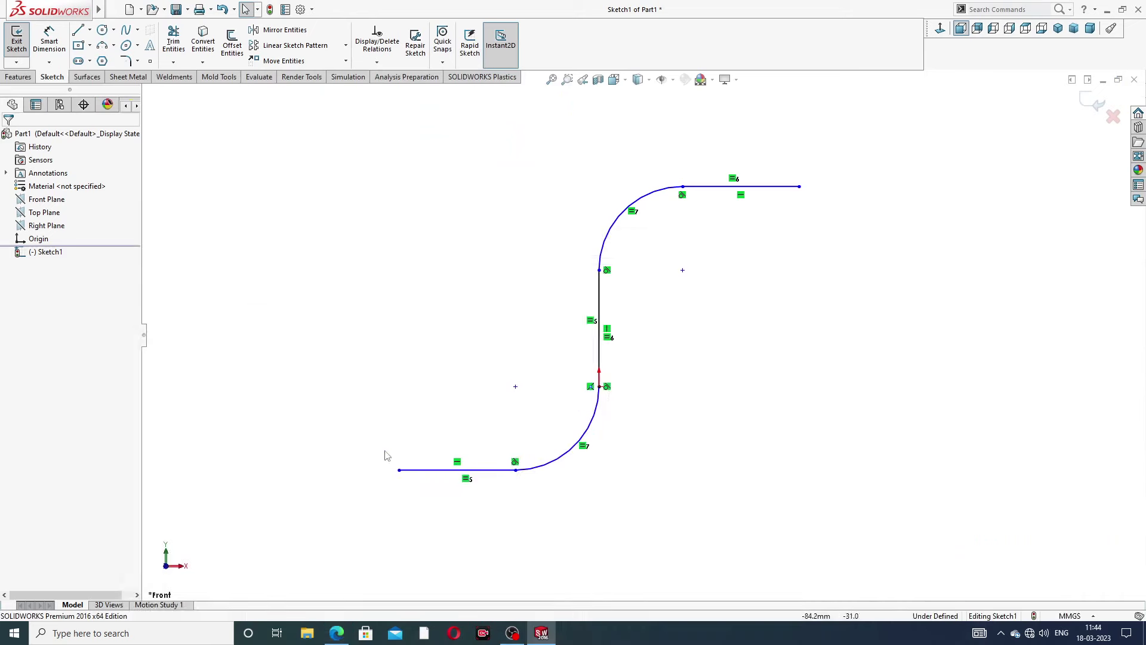
Dimension the top line to 210 and the upper arc to radius 130.
left_click(49, 39)
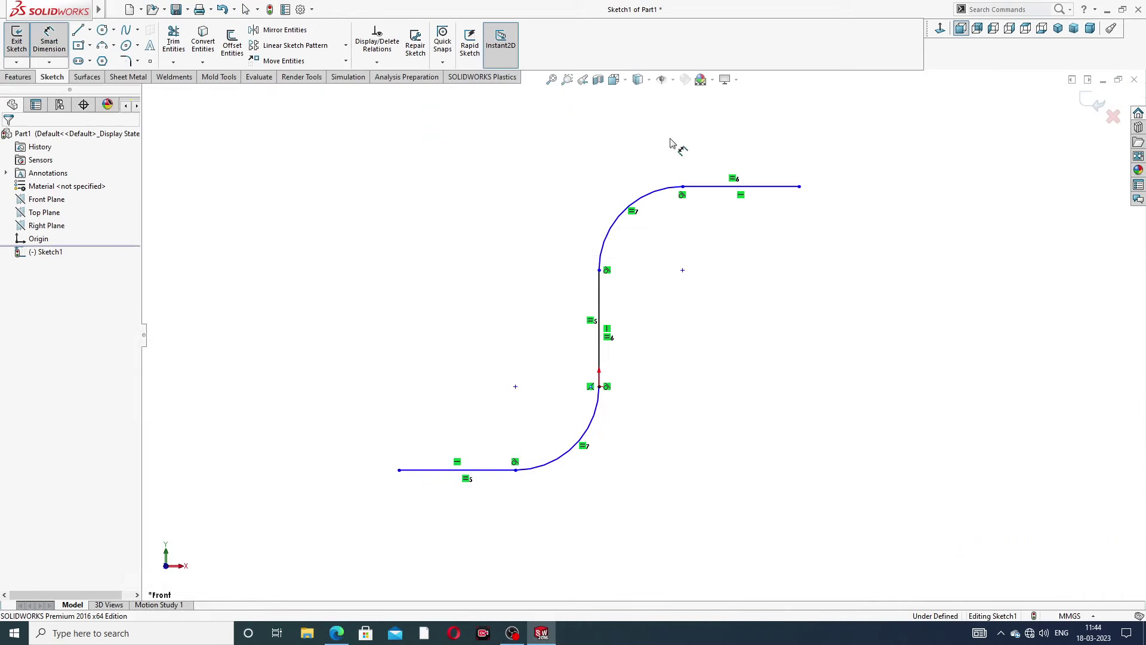
left_click(754, 184)
left_click(740, 159)
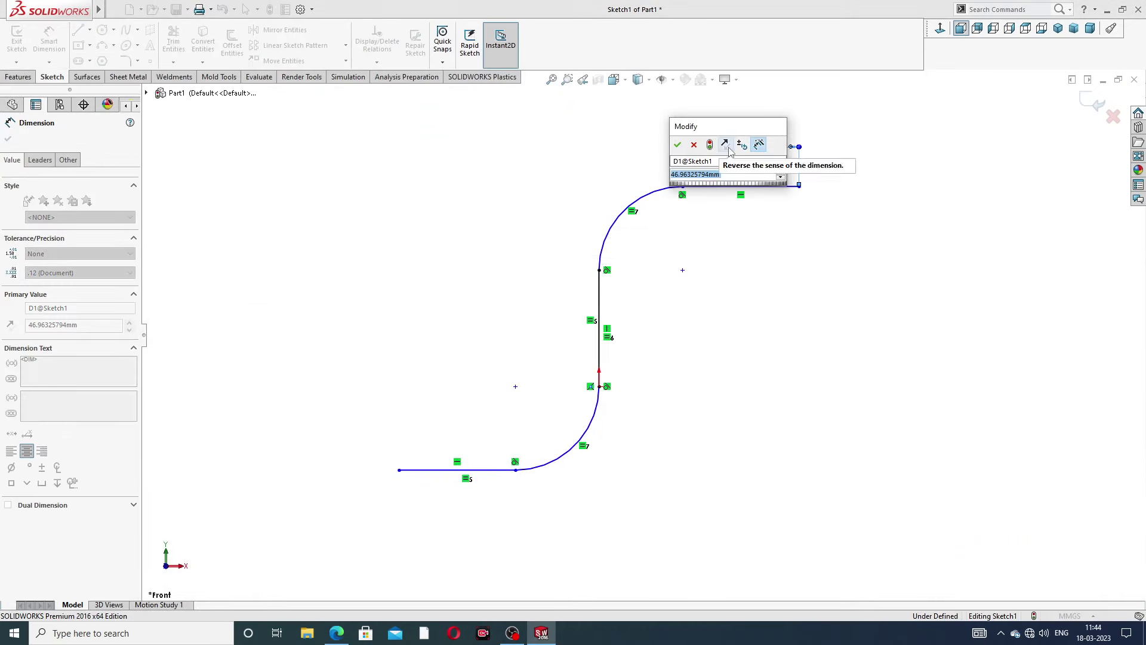
type("210")
key("Return")
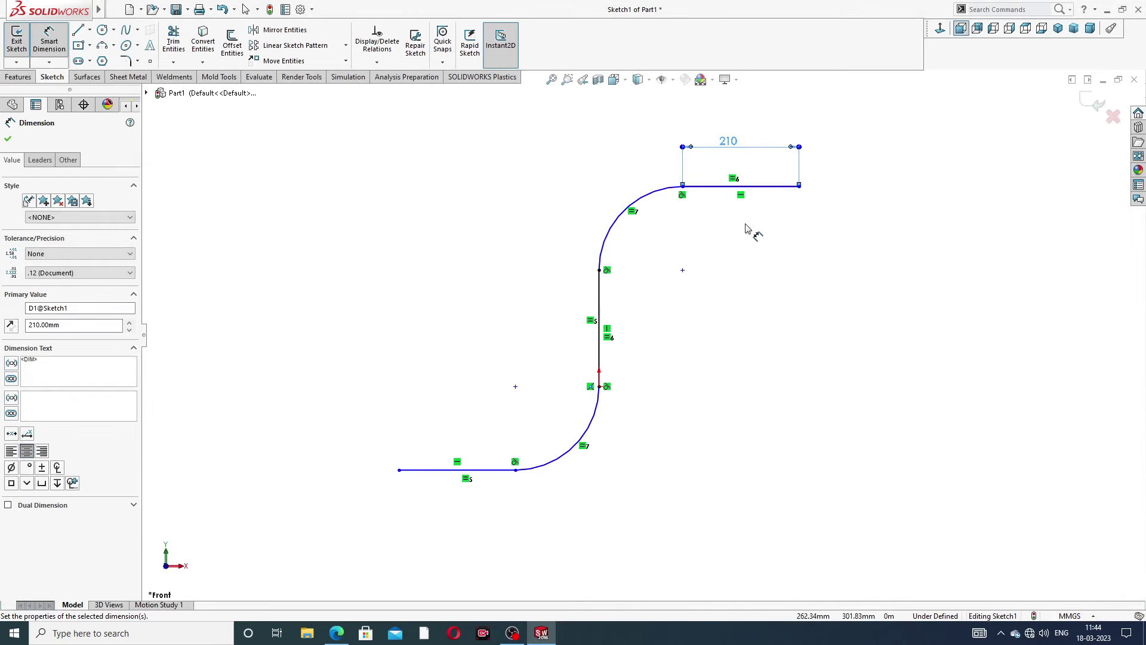
left_click(612, 221)
left_click(582, 186)
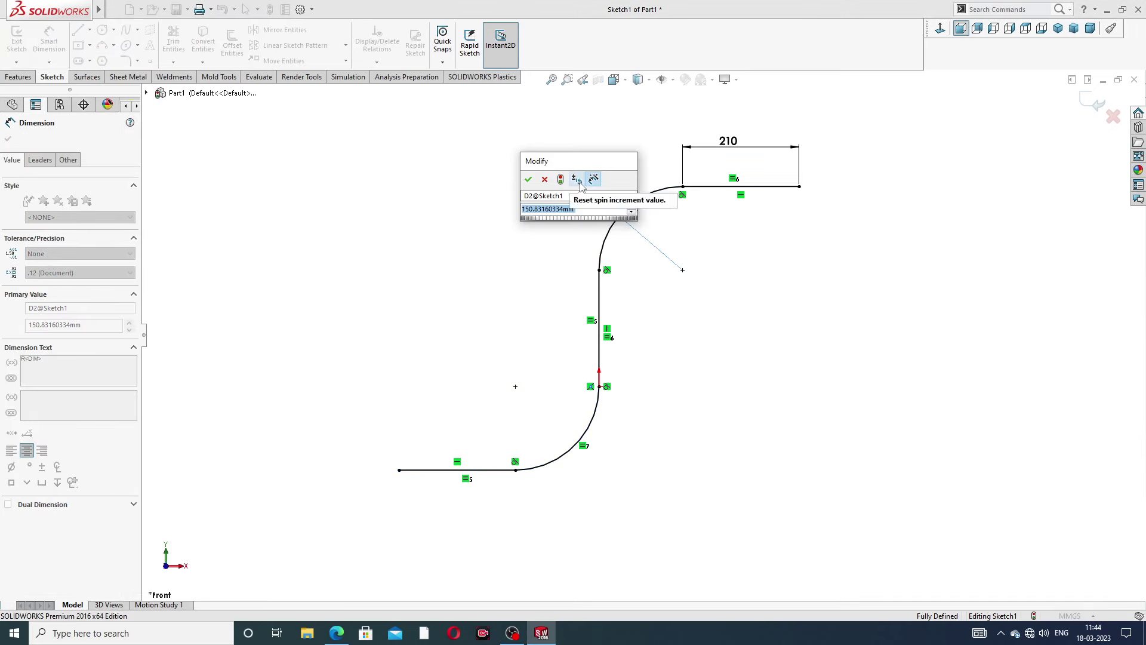
type("130")
key("Return")
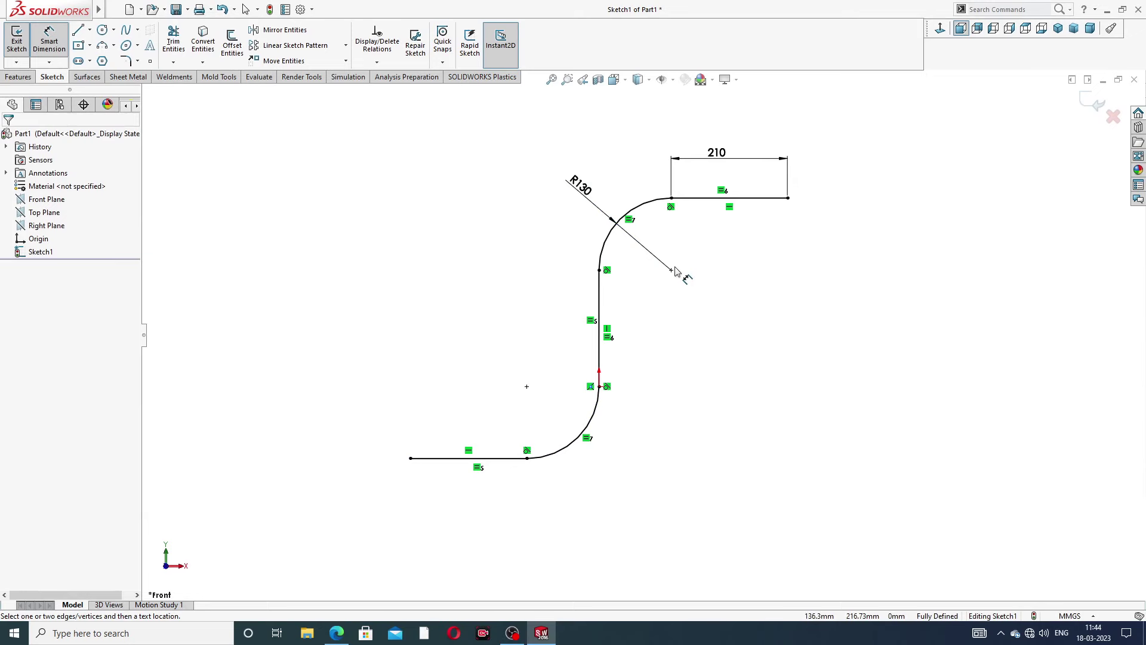
Check the dimensions against the PDF drawing and exit the fully defined sketch.
scroll(677, 272, "down", 1)
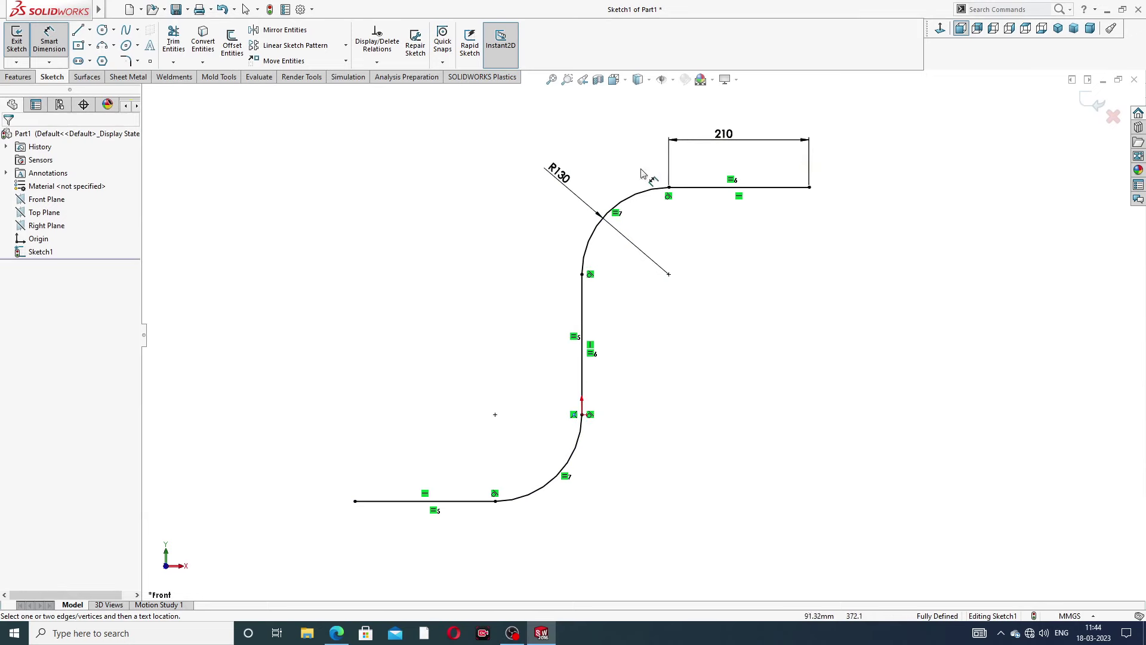
right_click(878, 144)
left_click(913, 178)
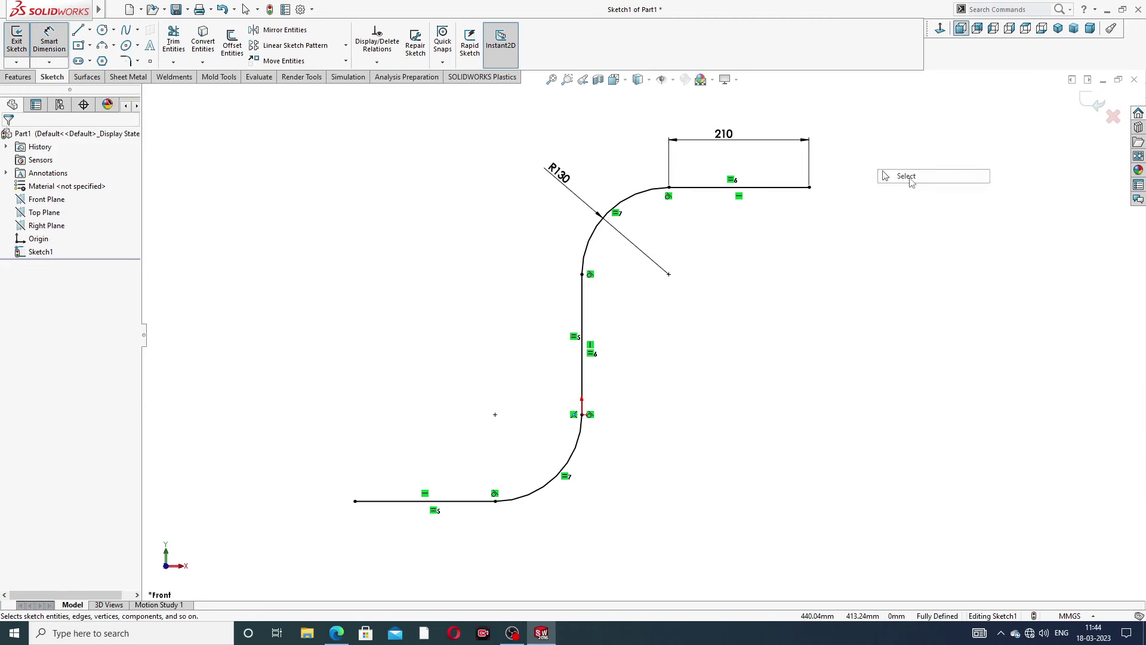
scroll(734, 269, "up", 2)
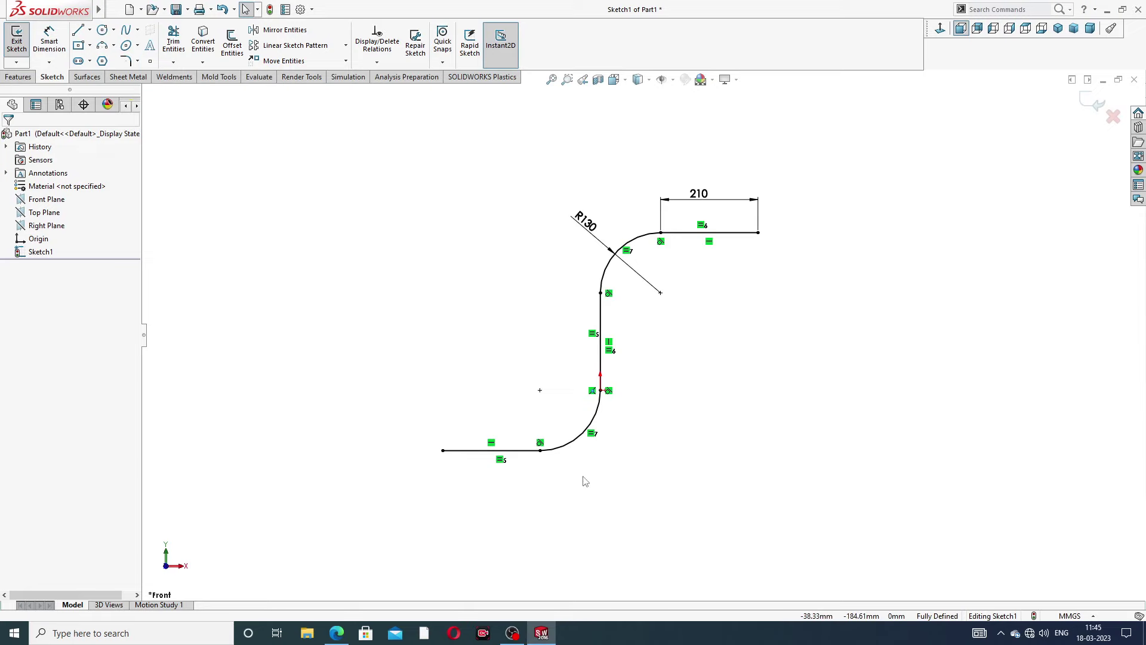
scroll(583, 478, "down", 1)
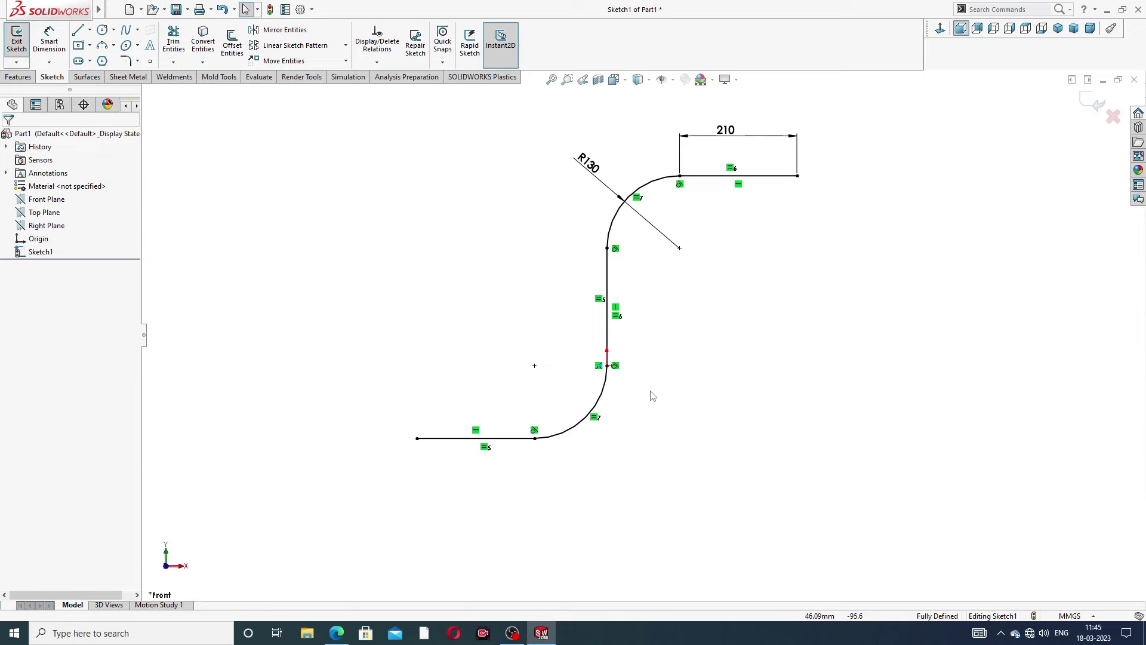
left_click(337, 633)
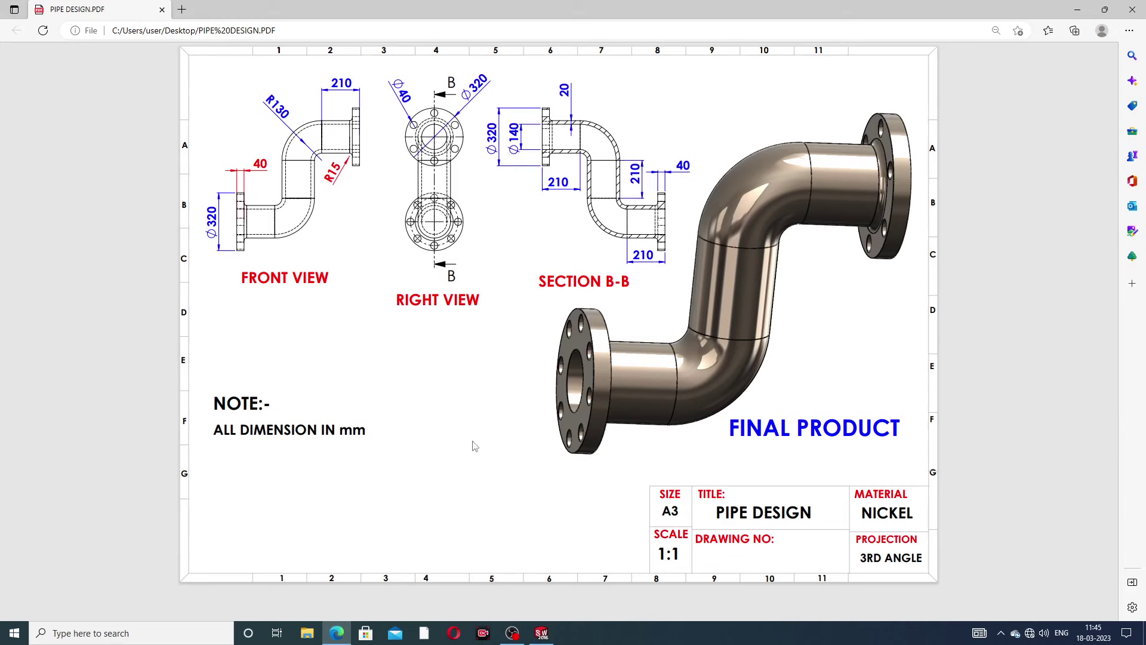
left_click(346, 631)
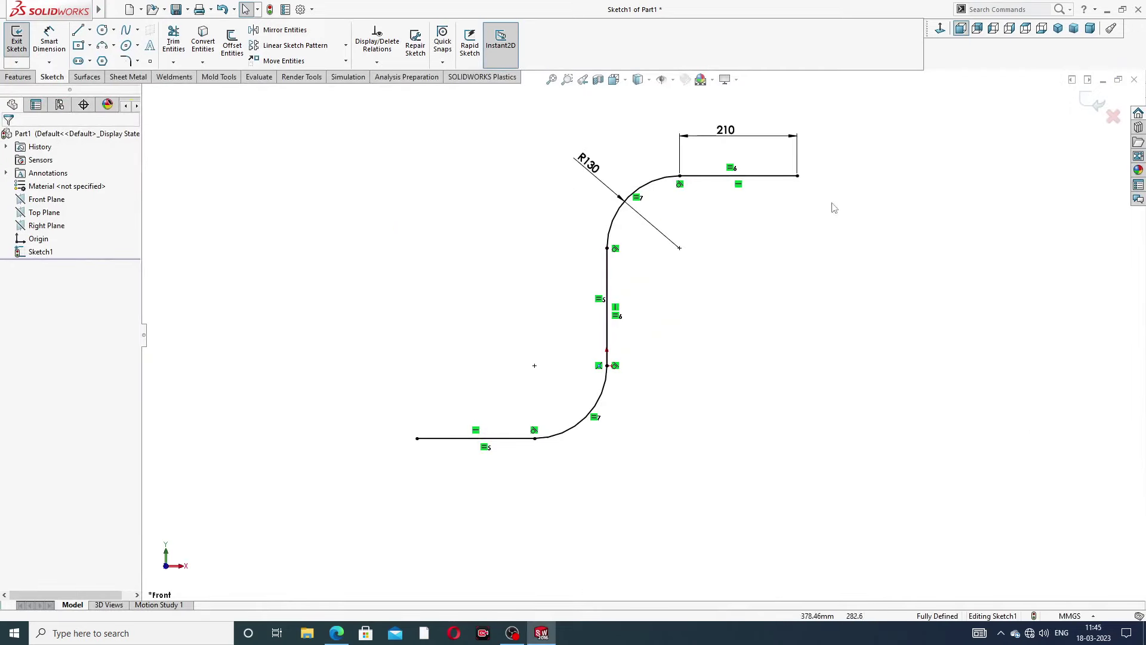
left_click(1098, 104)
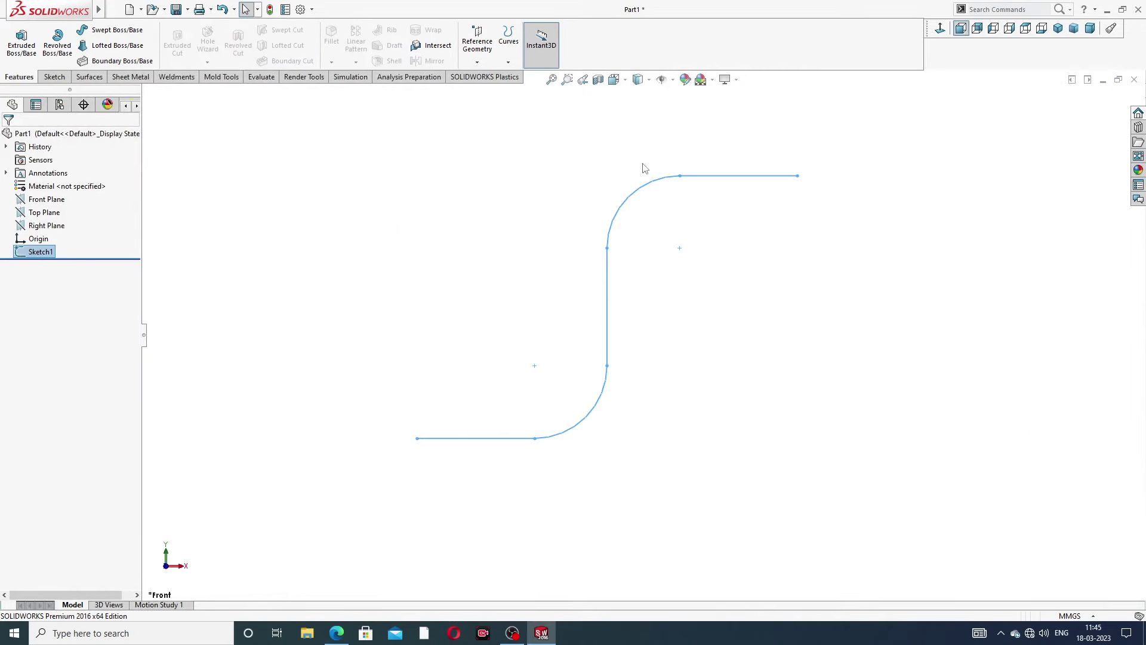
Create Plane1 at the top line's endpoint, perpendicular to that line, and select it.
key("z")
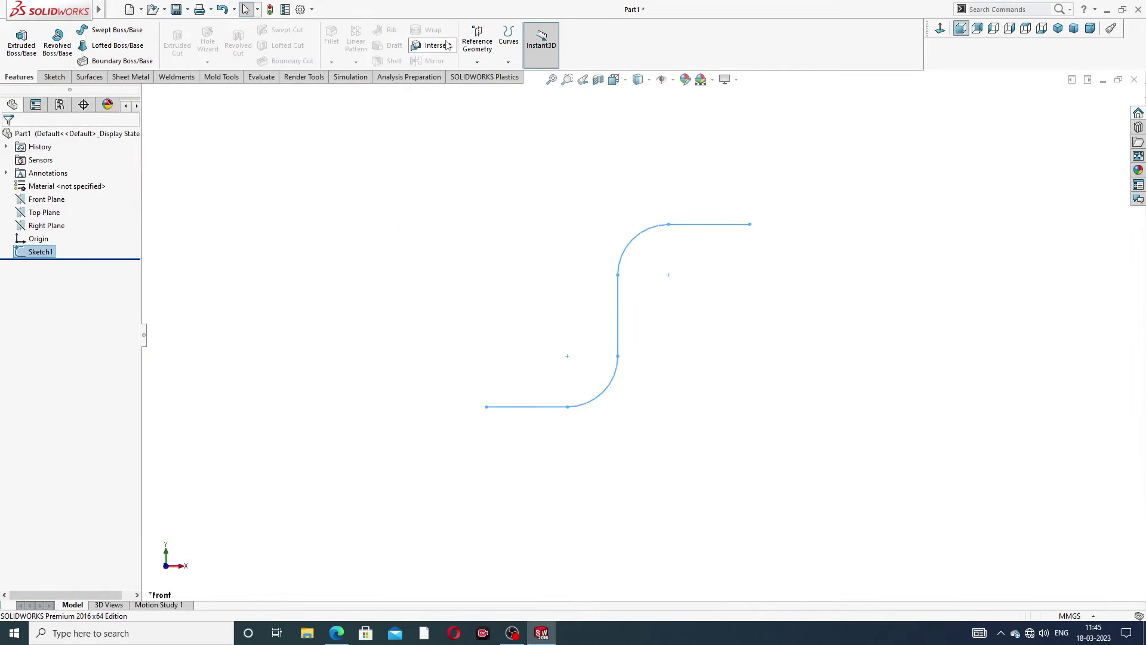
left_click(478, 64)
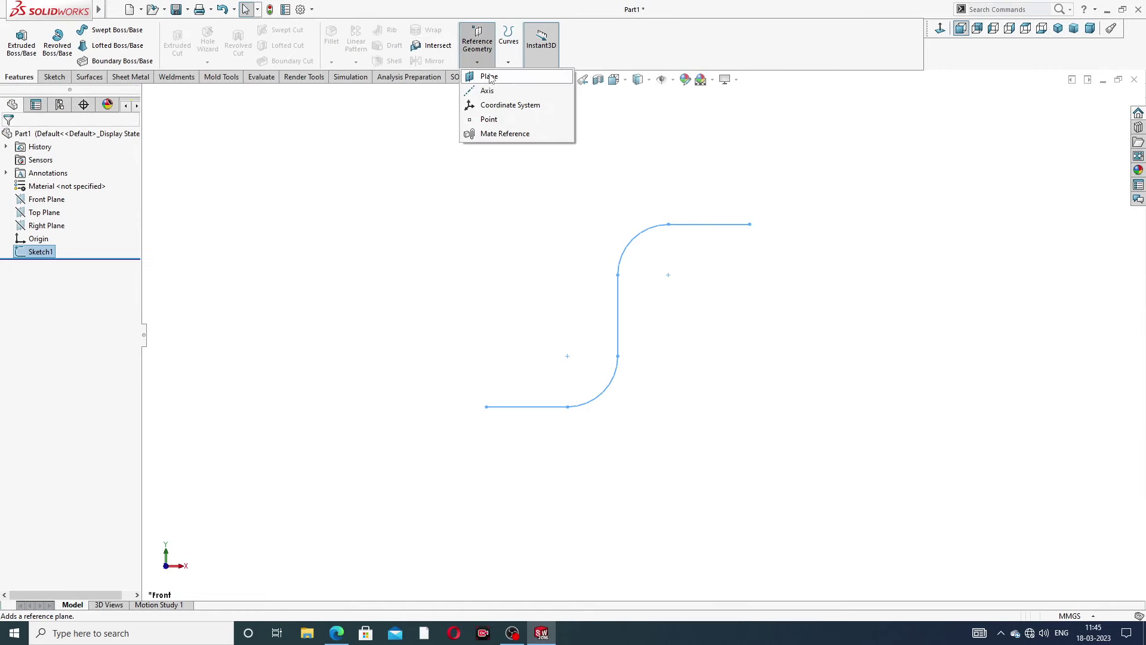
left_click(488, 76)
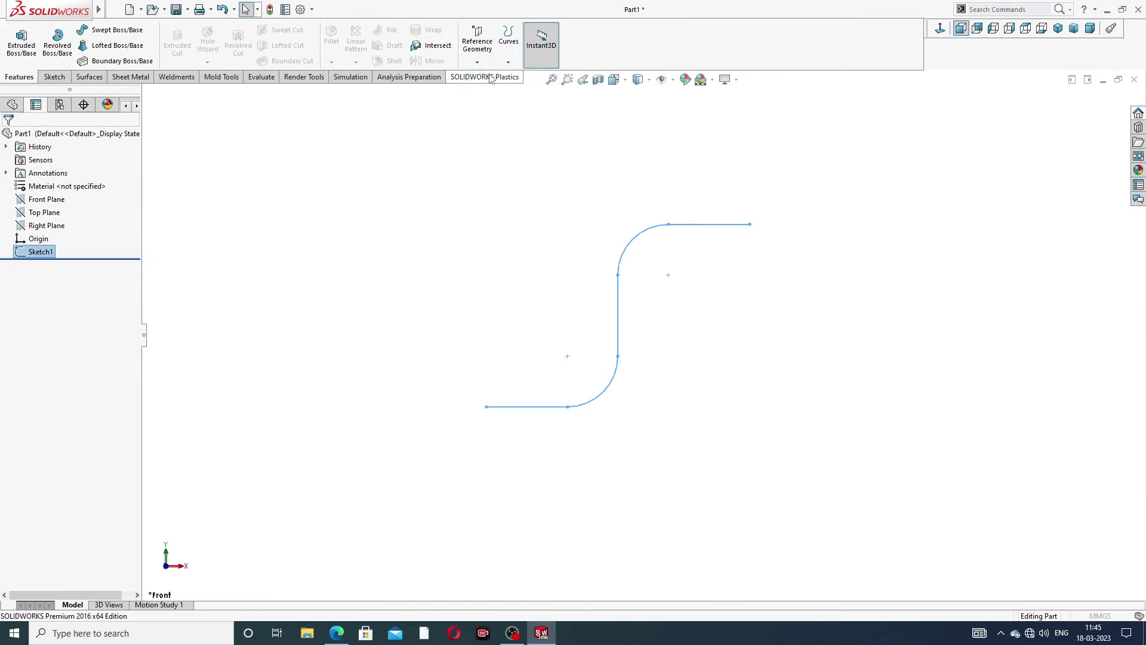
left_click(751, 225)
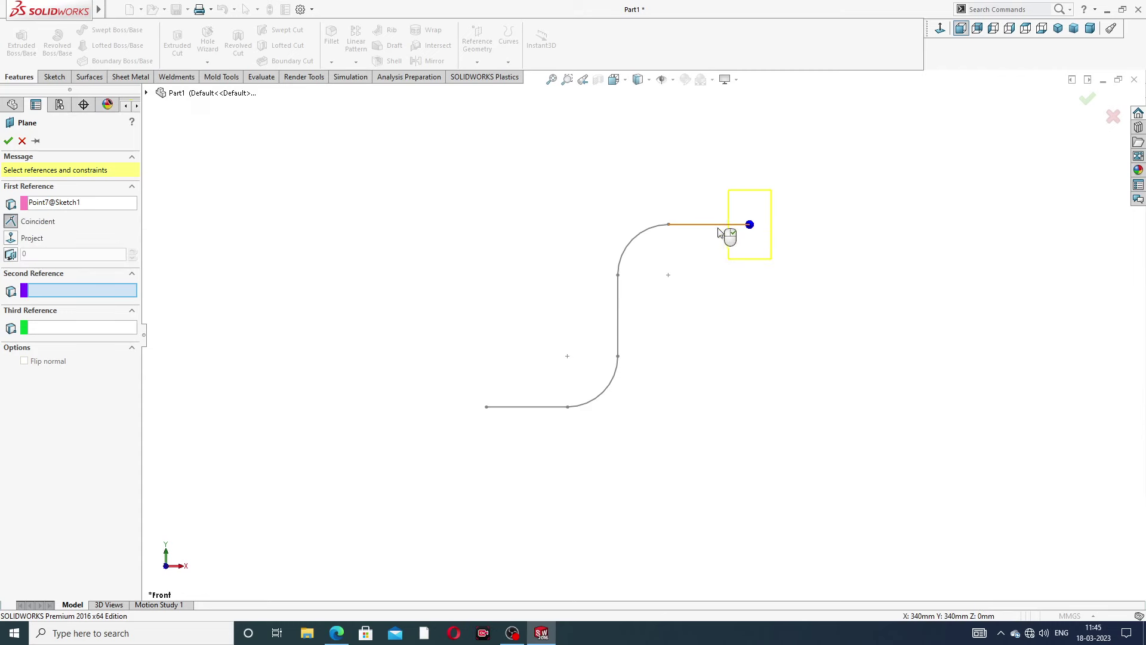
middle_click_drag(746, 291, 700, 288)
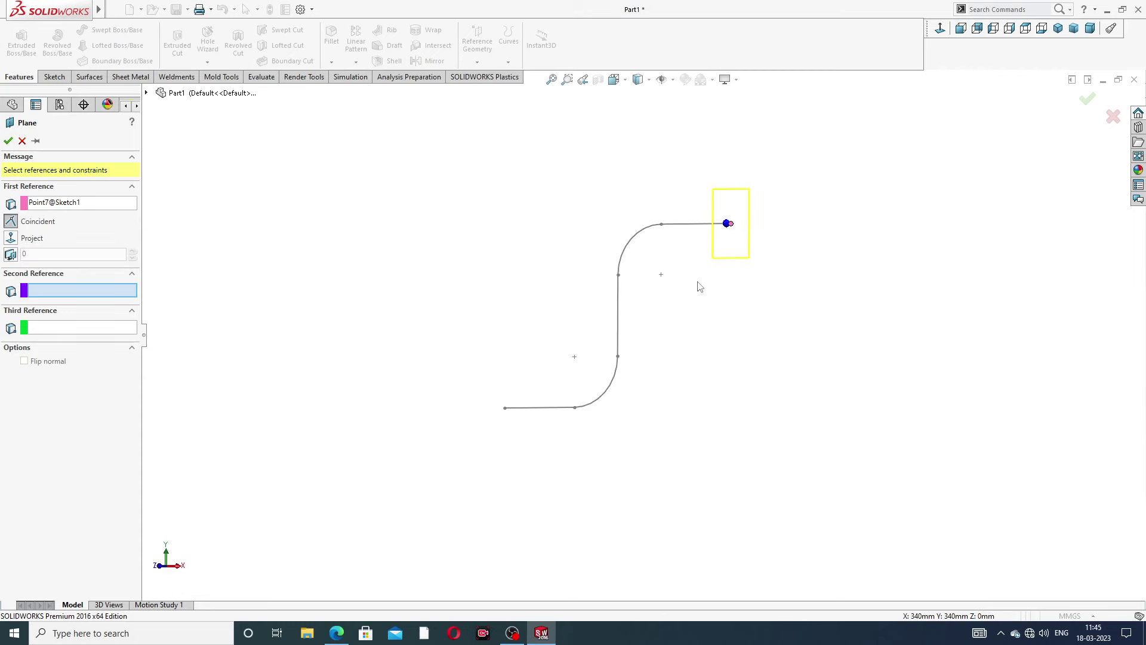
left_click(706, 227)
scroll(781, 243, "down", 3)
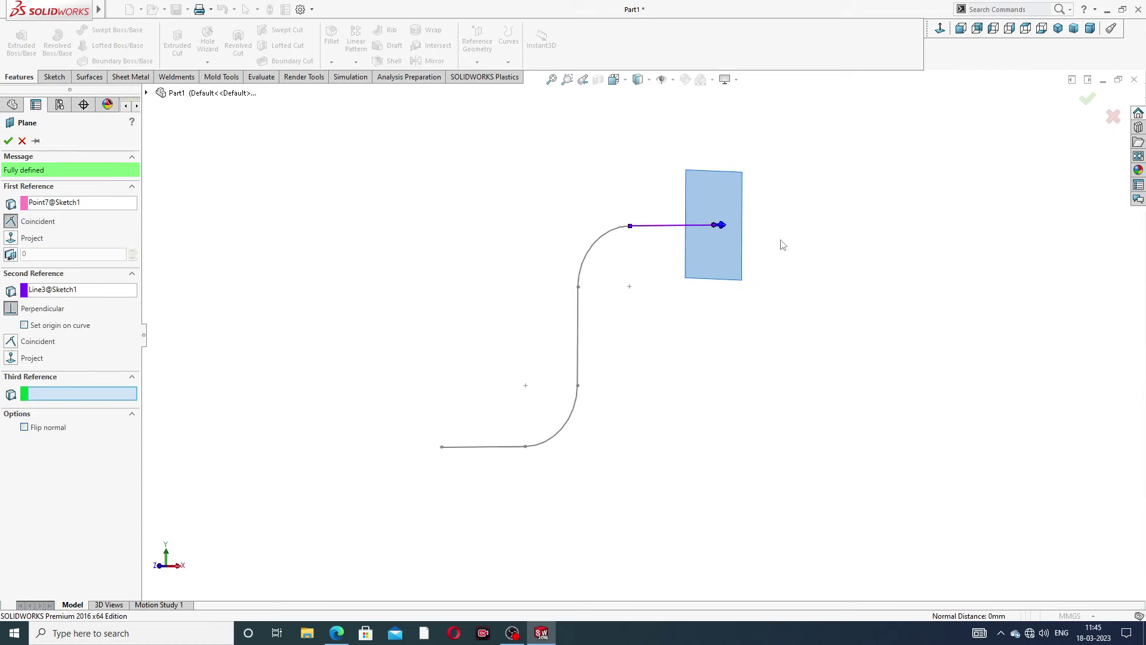
left_click(9, 140)
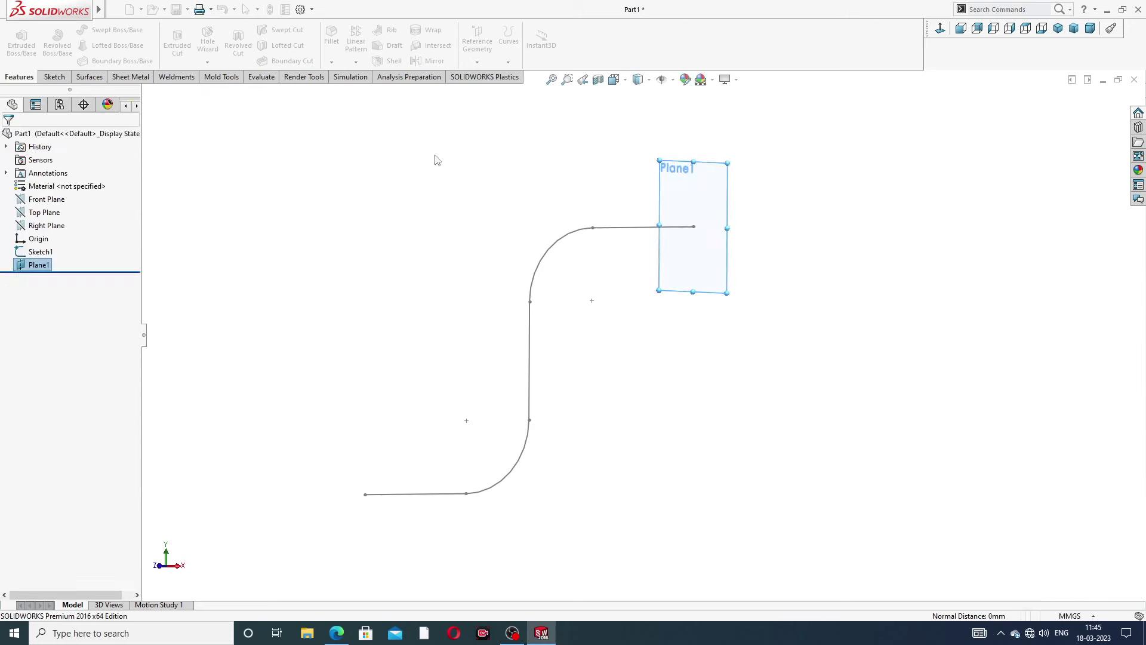
mouse_move(696, 250)
middle_mouse_down()
mouse_move(671, 241)
mouse_move(693, 188)
middle_mouse_up()
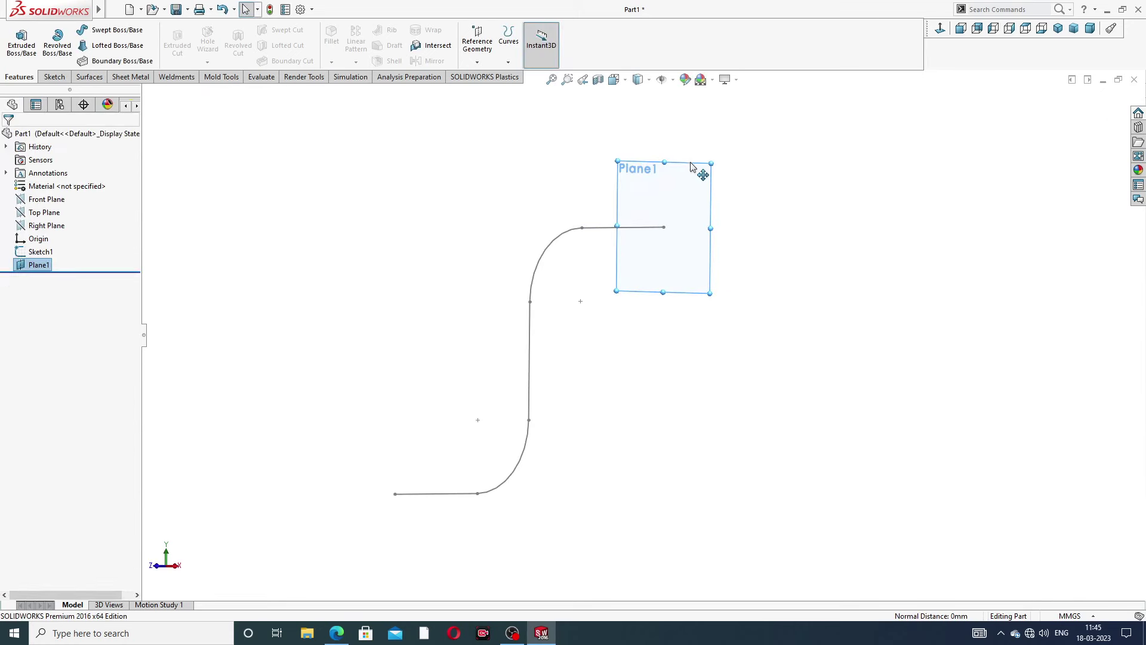
left_click(698, 172)
Start a sketch on Plane1 and draw a circle centred on the origin.
left_click(738, 126)
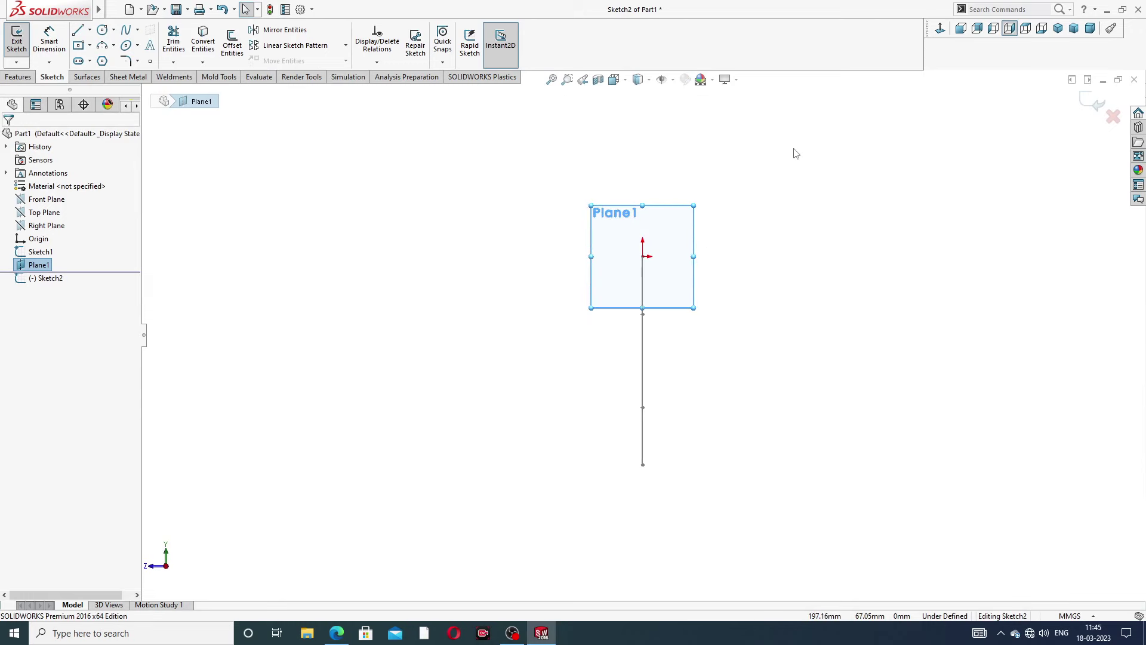
left_click(103, 29)
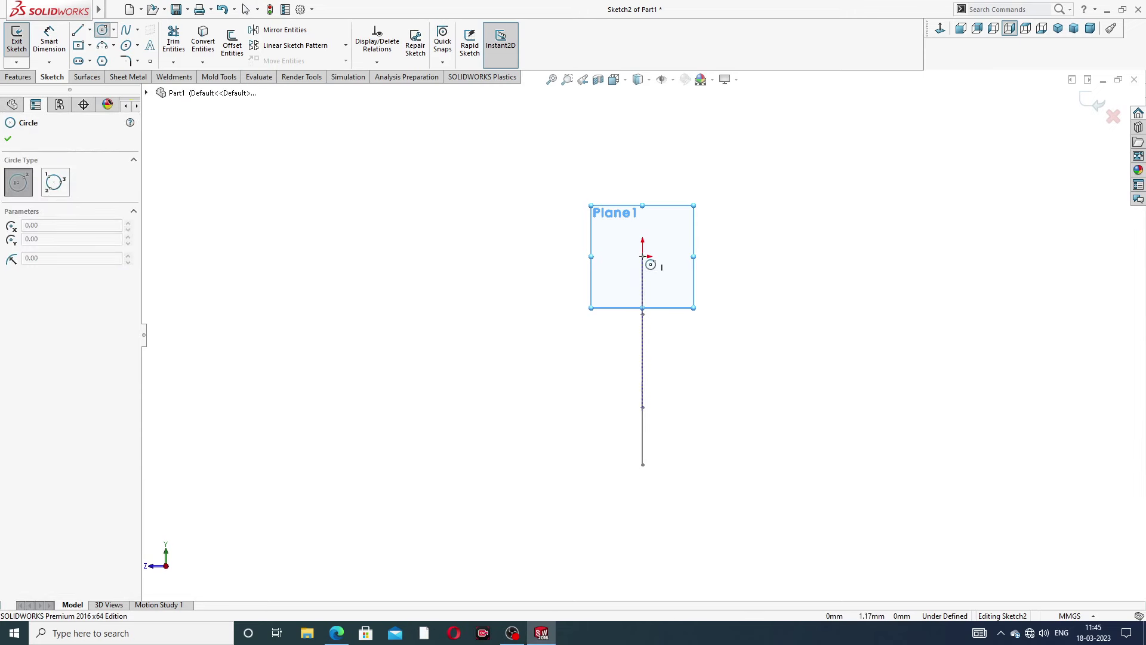
left_click_drag(643, 256, 672, 228)
right_click(696, 204)
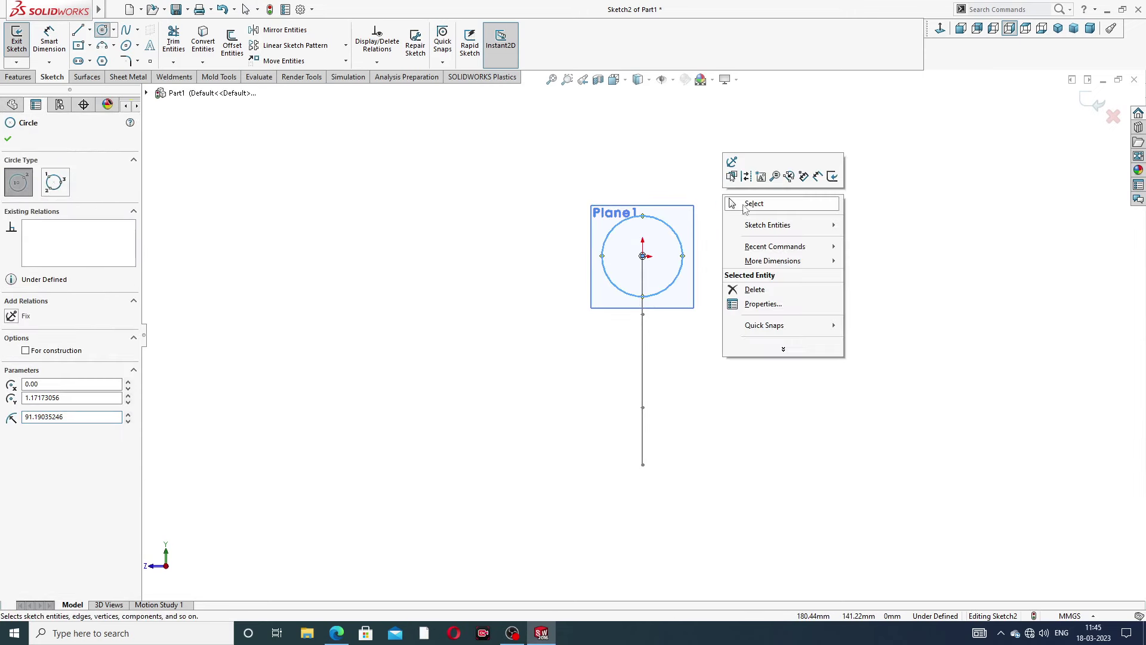
left_click(747, 203)
scroll(672, 269, "up", 2)
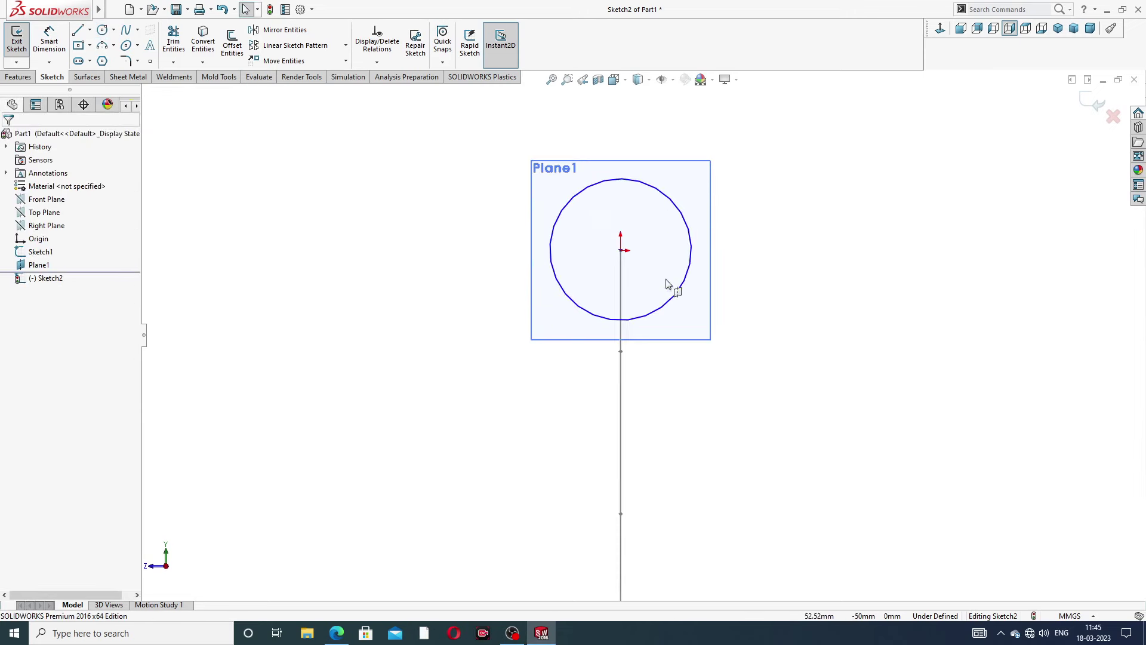
Dimension the circle to a 140 mm diameter.
left_click(49, 40)
left_click(682, 212)
left_click(740, 162)
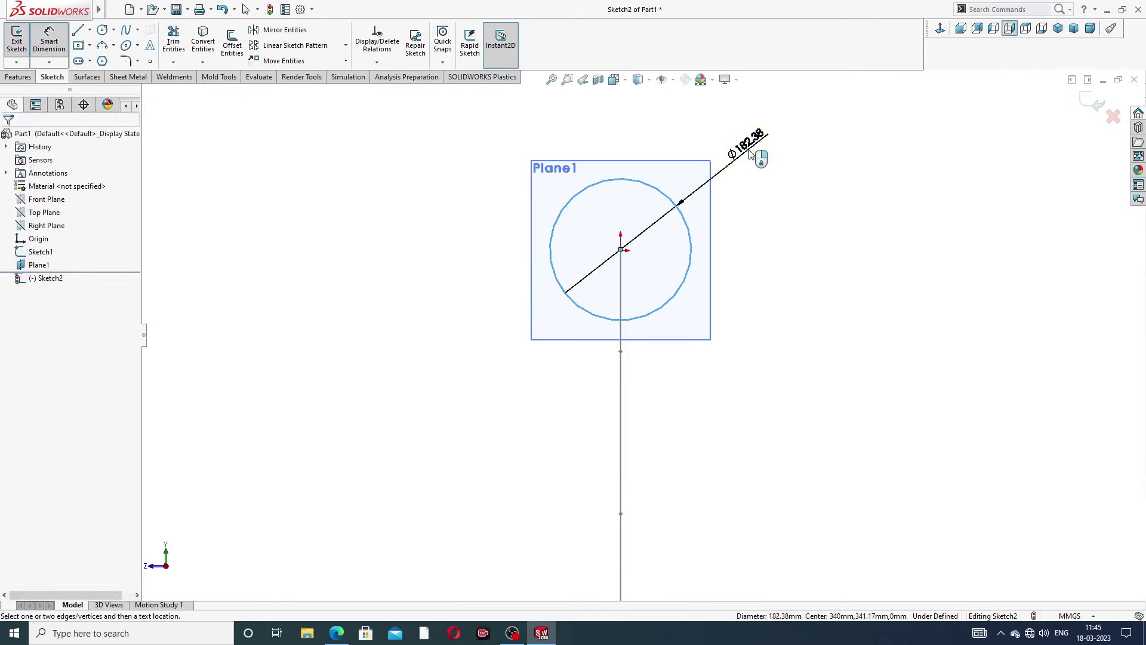
type("14")
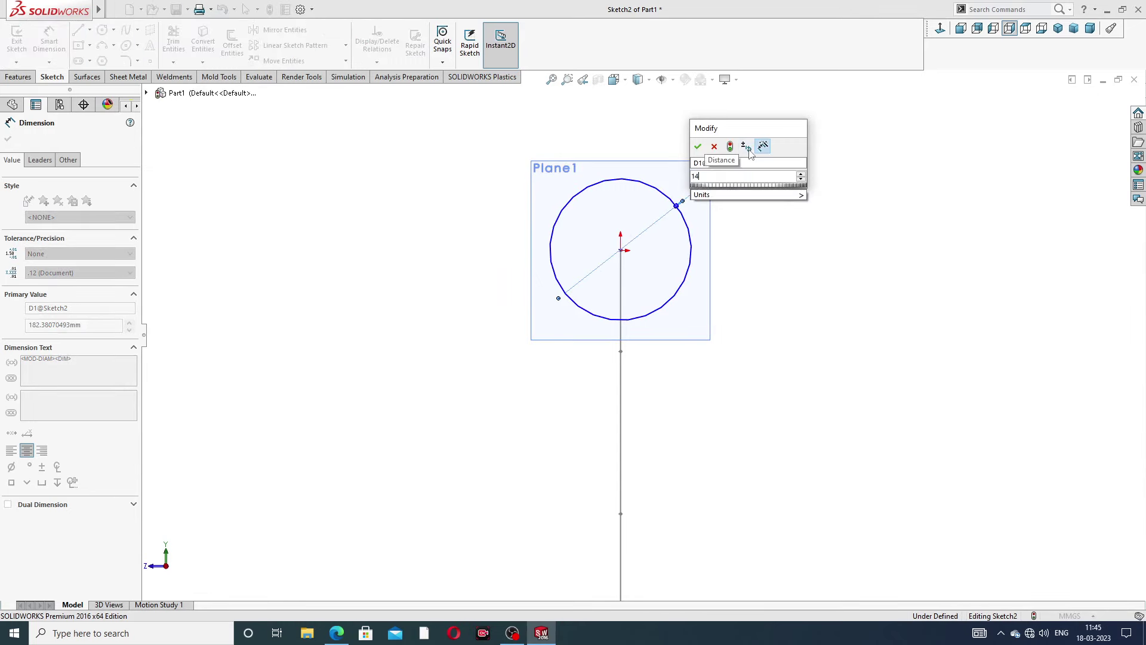
type("0")
key("Return")
right_click(835, 177)
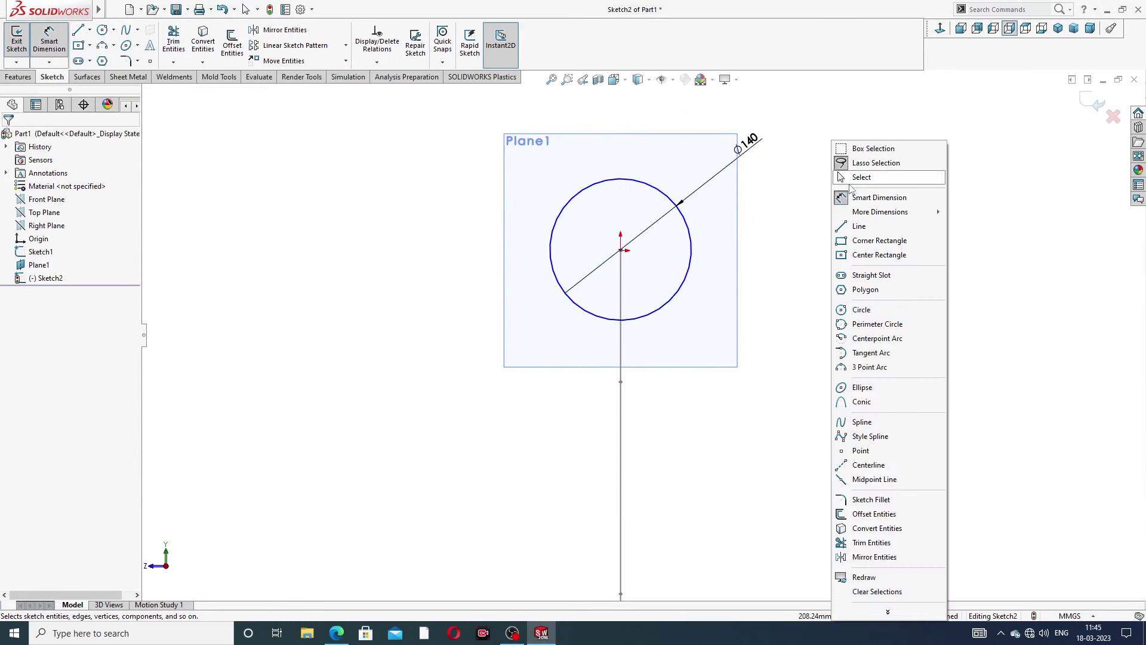
left_click(861, 178)
scroll(719, 341, "up", 1)
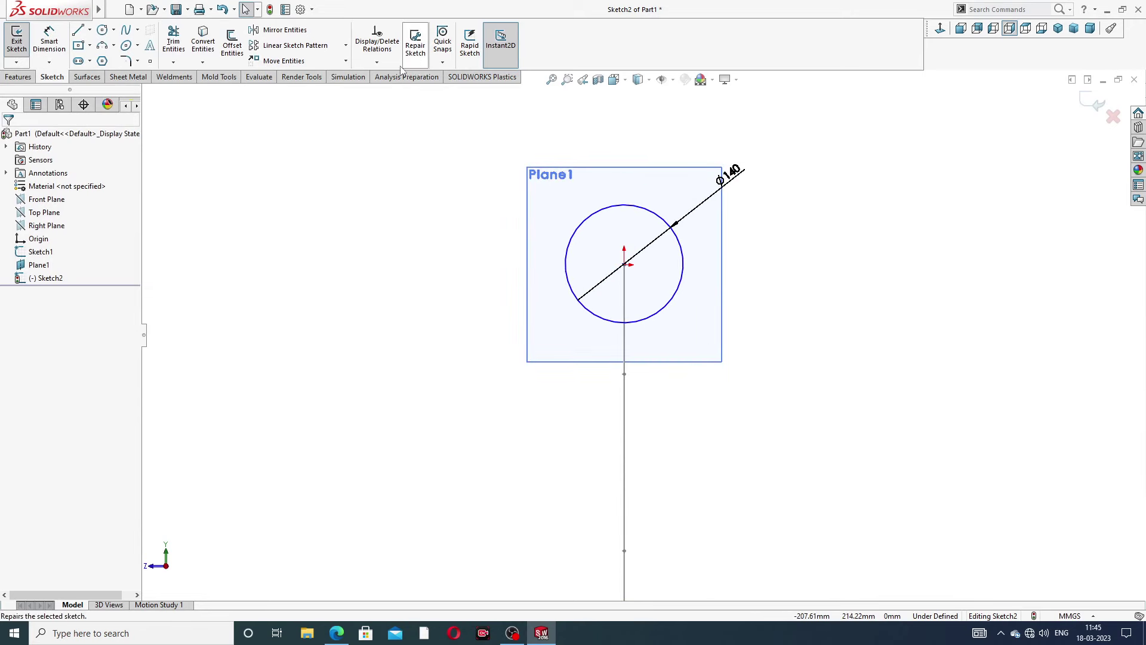
Fully define the sketch, which adds a 340.90 dimension, and exit the sketch.
left_click(377, 62)
left_click(404, 105)
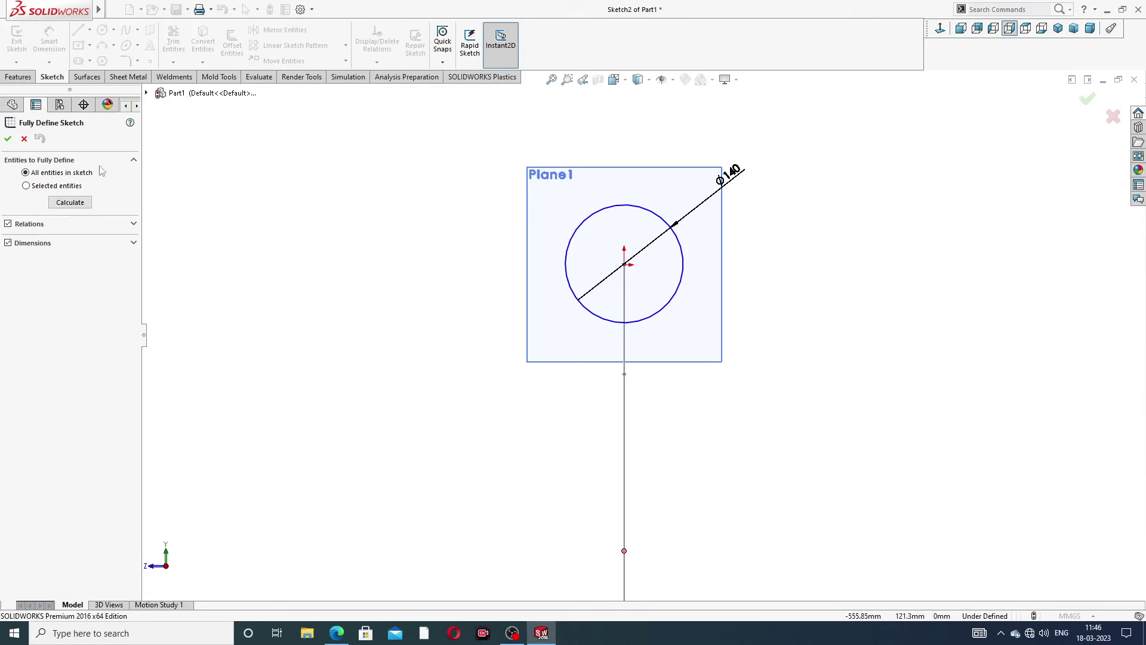
left_click(71, 204)
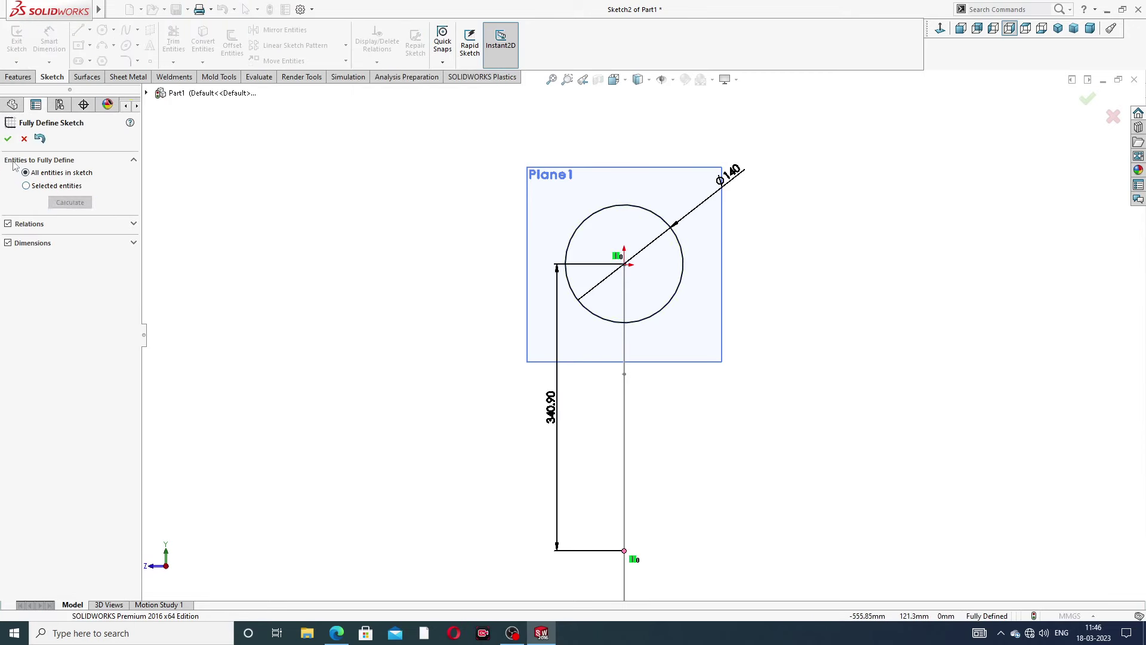
left_click(8, 139)
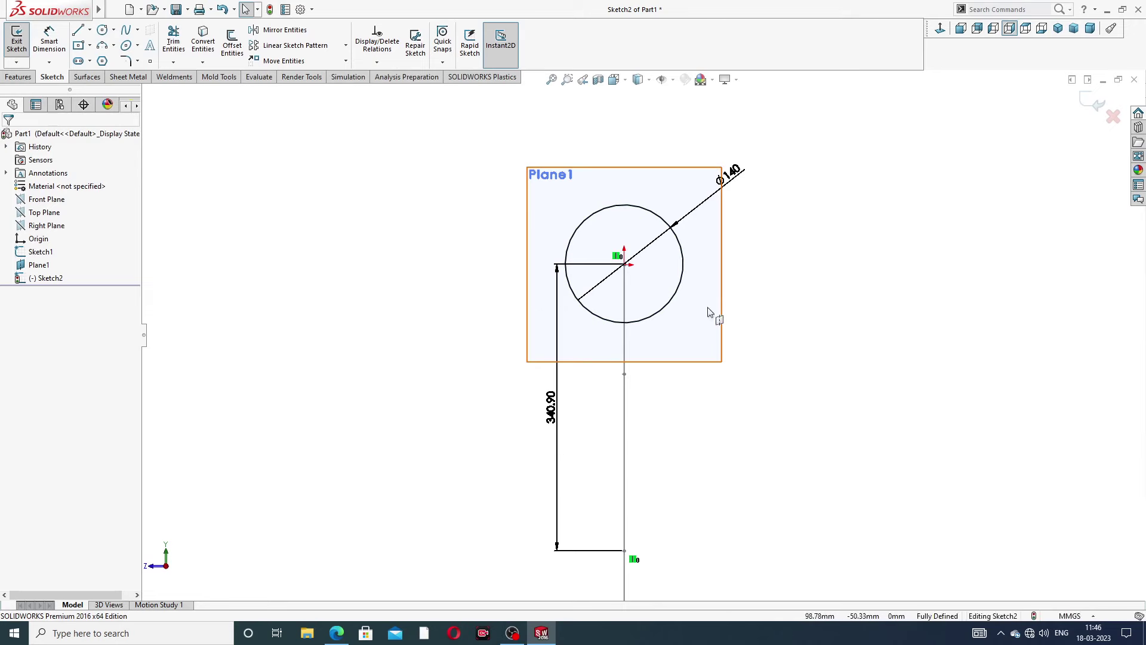
scroll(710, 340, "up", 2)
scroll(671, 366, "up", 1)
middle_click_drag(671, 366, 670, 359)
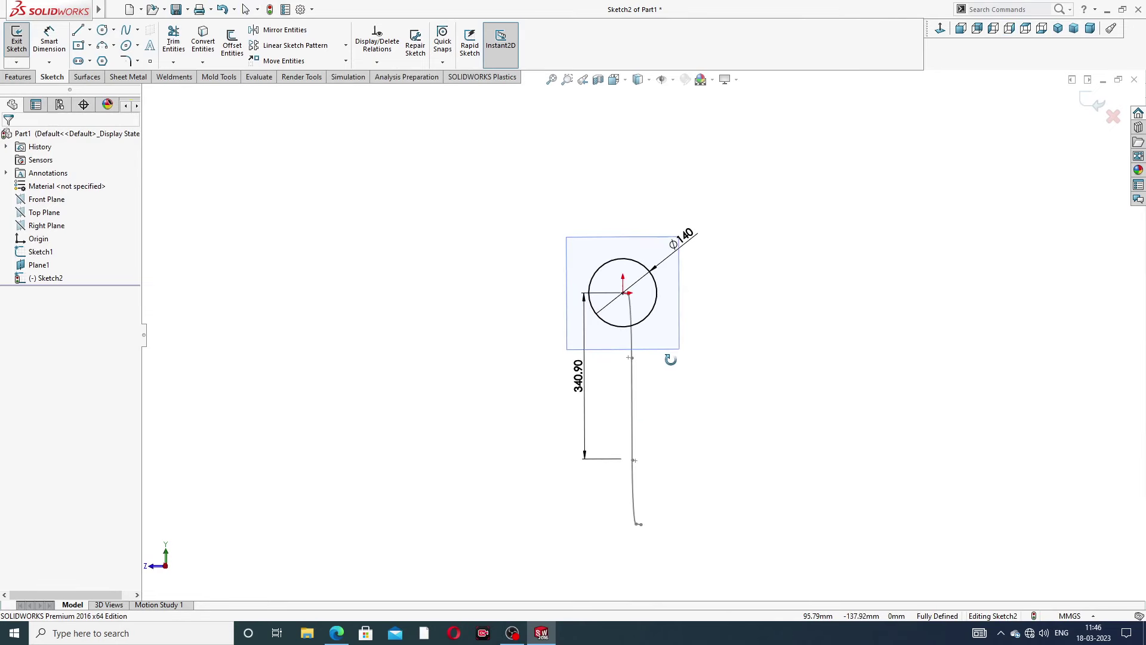
scroll(638, 409, "down", 1)
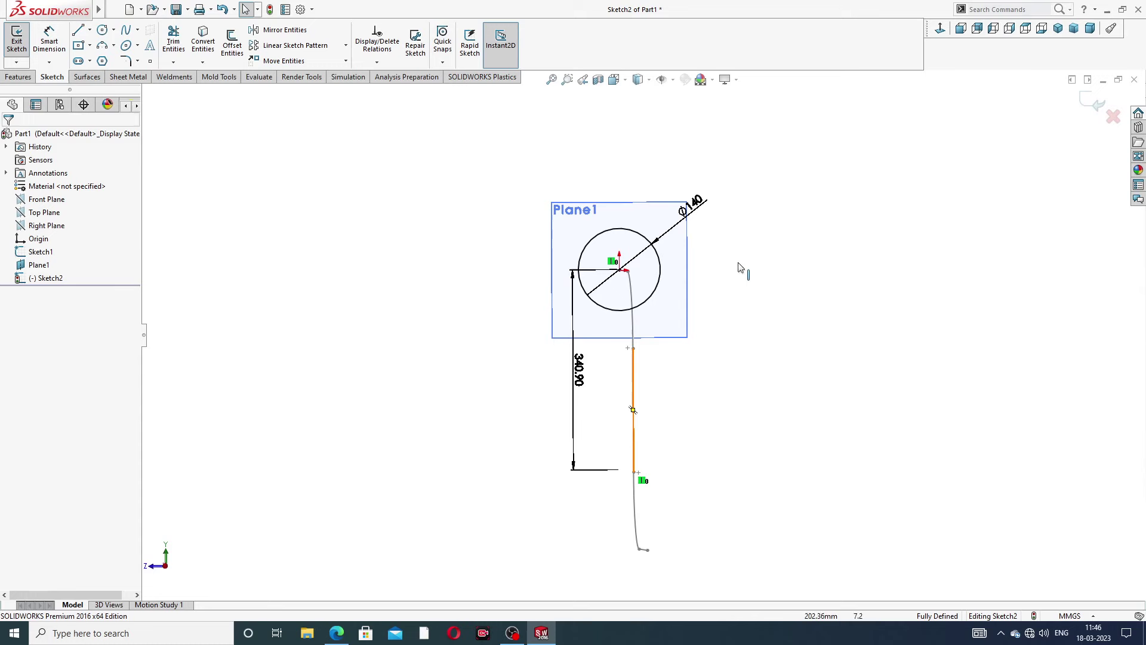
left_click(1085, 105)
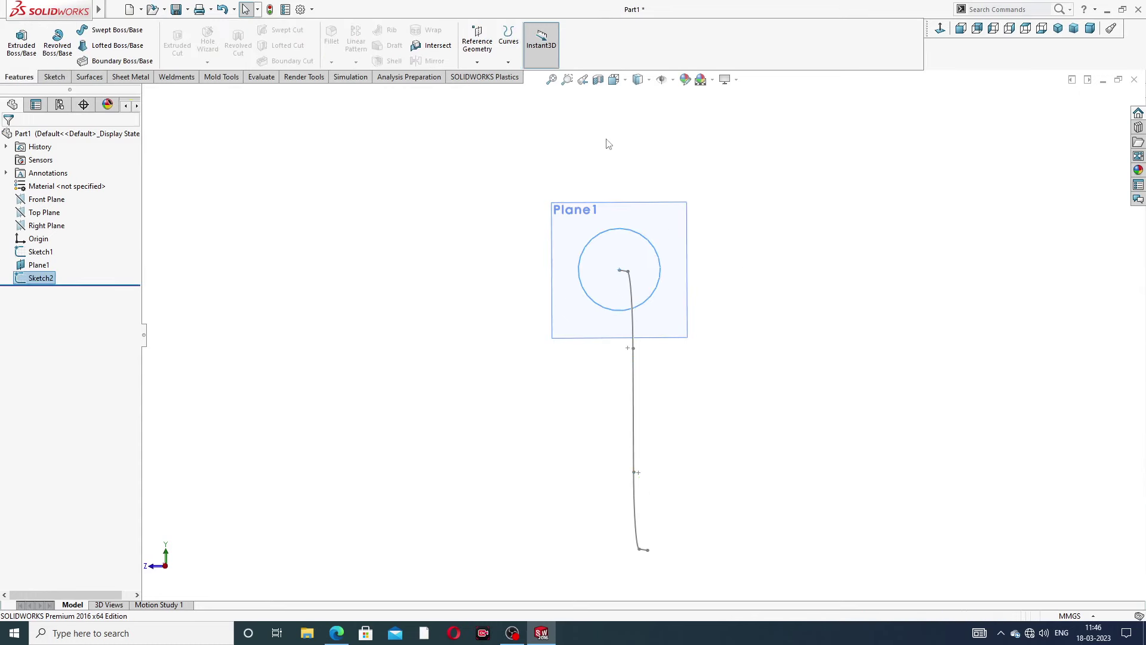
Set up a swept boss with Sketch2 as profile and Sketch1 as path.
left_click(120, 34)
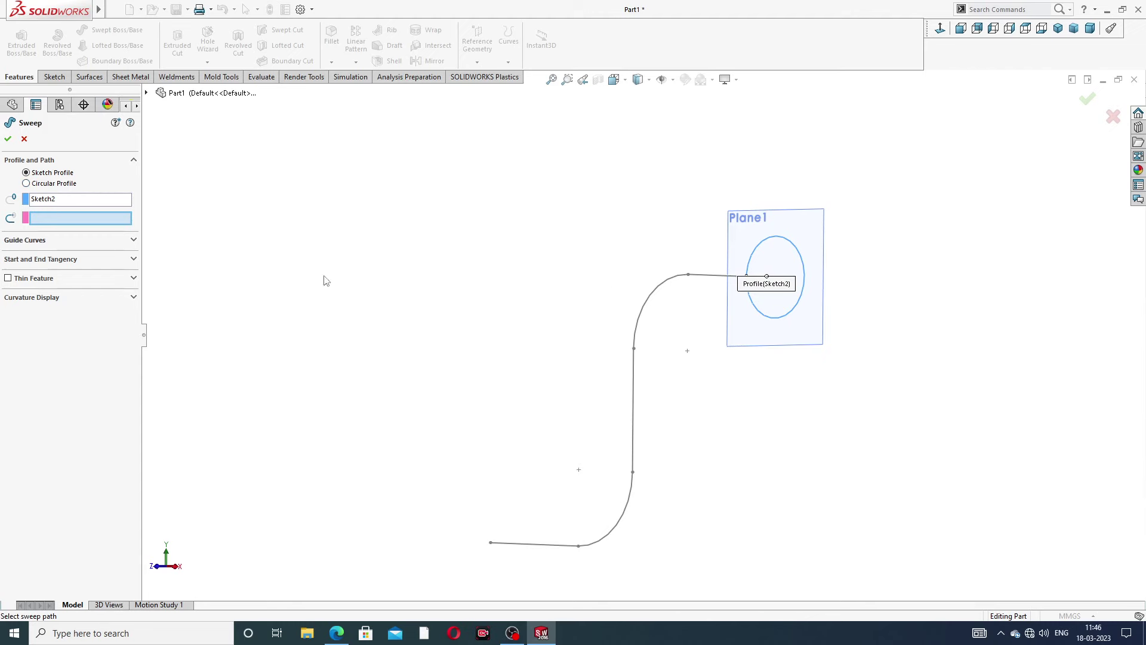
left_click(667, 283)
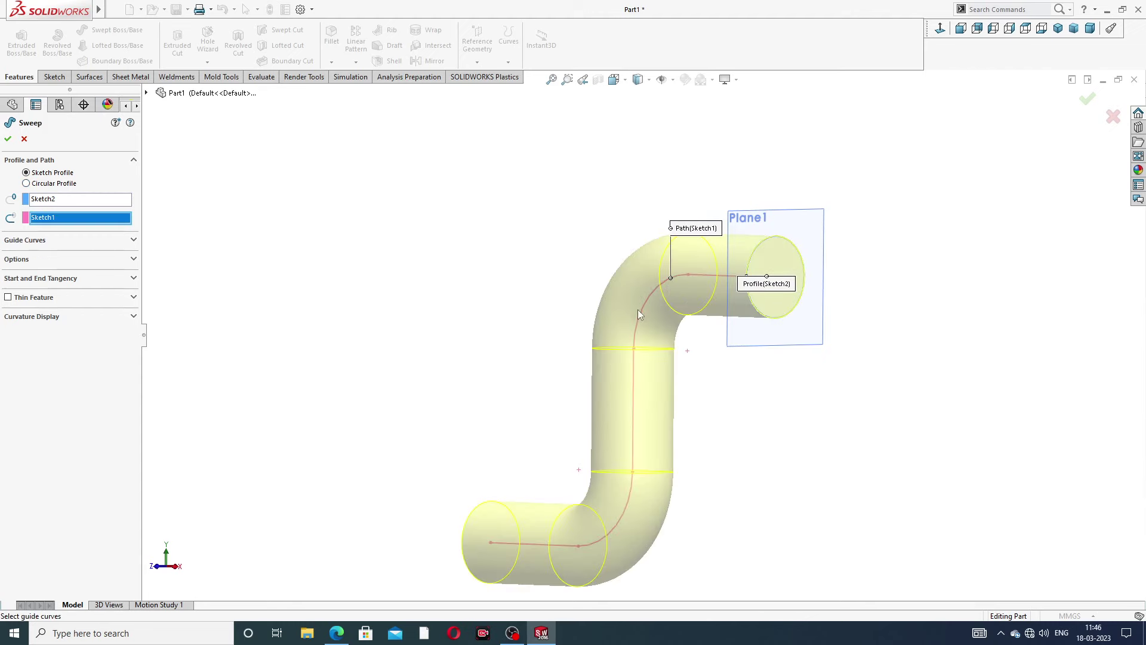
middle_click_drag(638, 309, 672, 316)
scroll(568, 331, "down", 2)
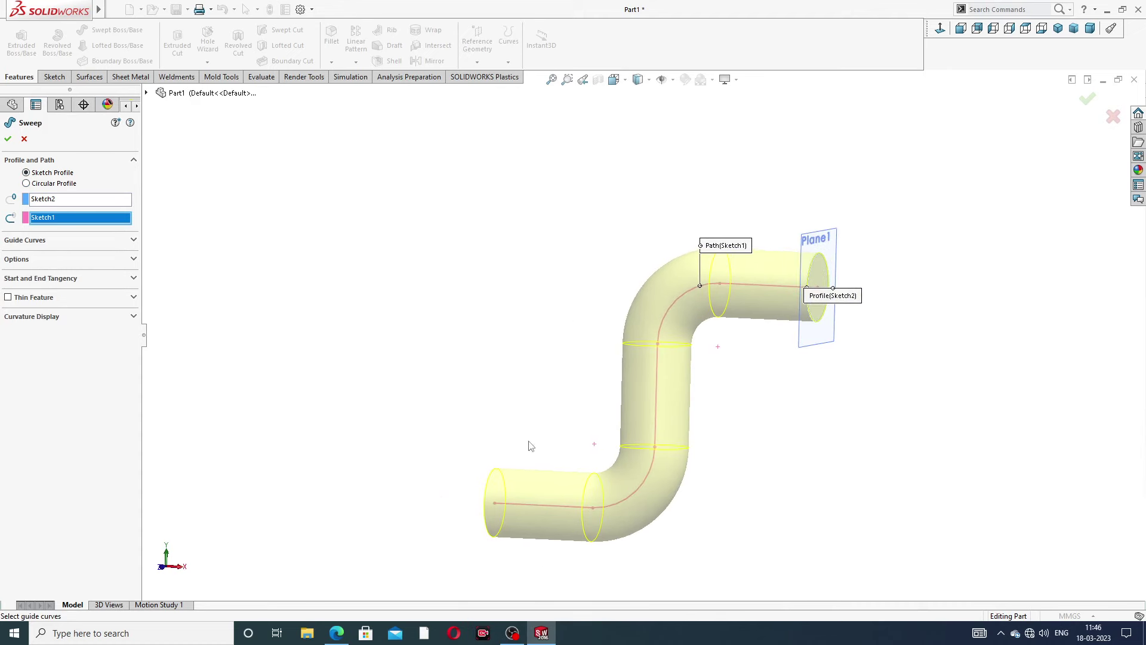
left_click(337, 633)
Make the sweep a thin feature with 20 mm wall thickness and accept it.
left_click(7, 297)
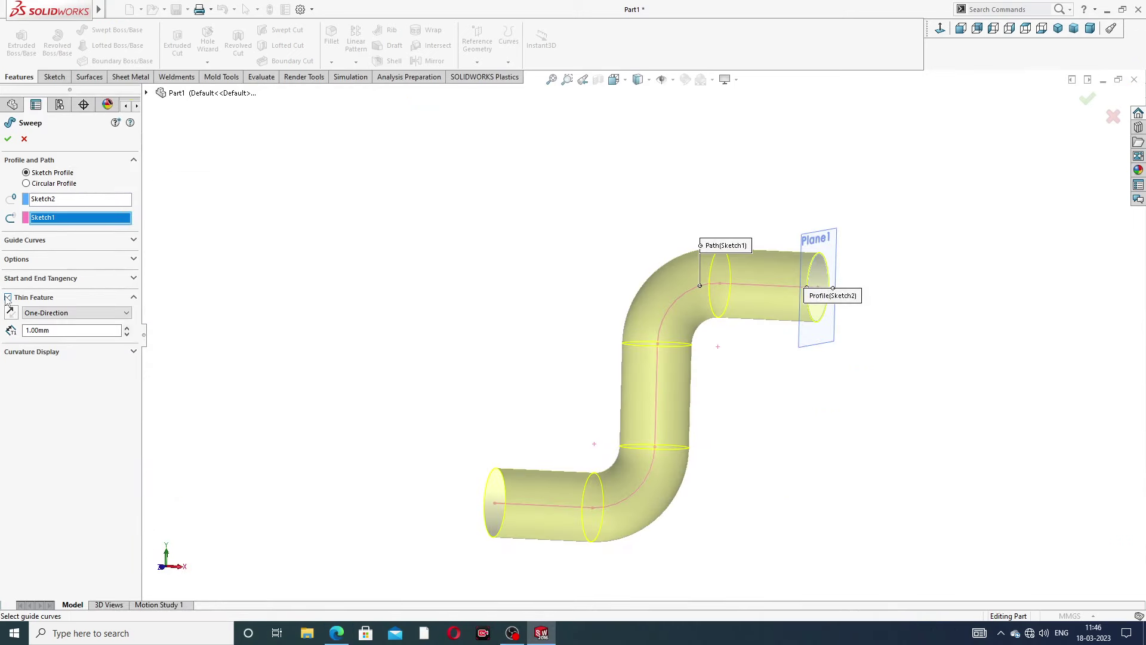
left_click_drag(68, 330, 2, 336)
type("20")
key("Return")
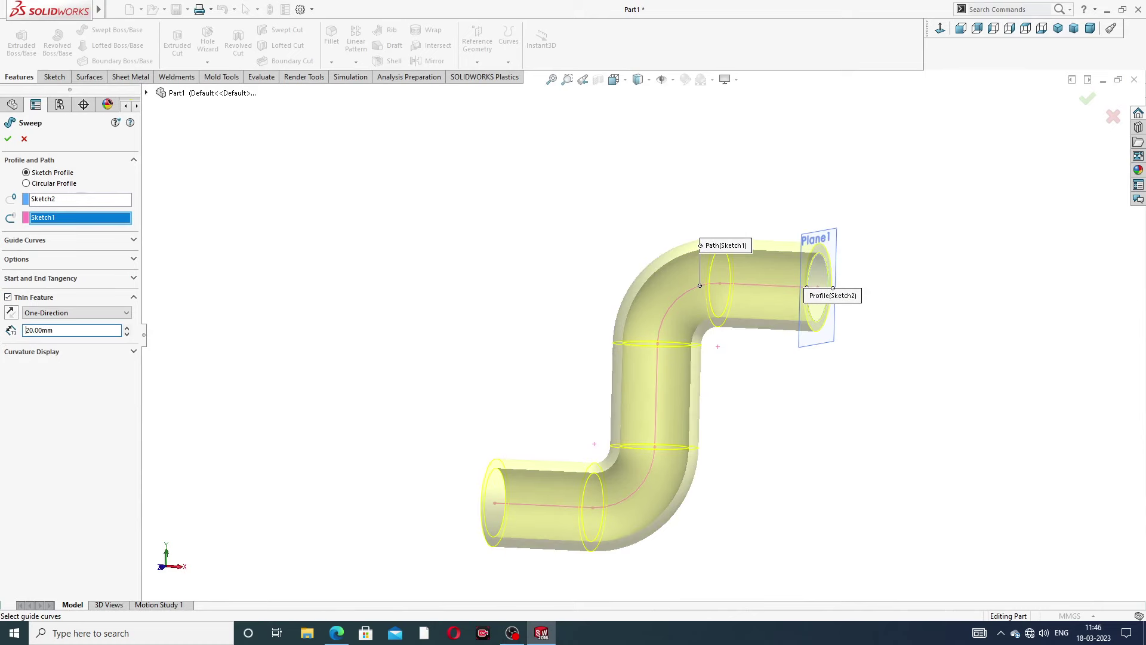
key("ctrl+1")
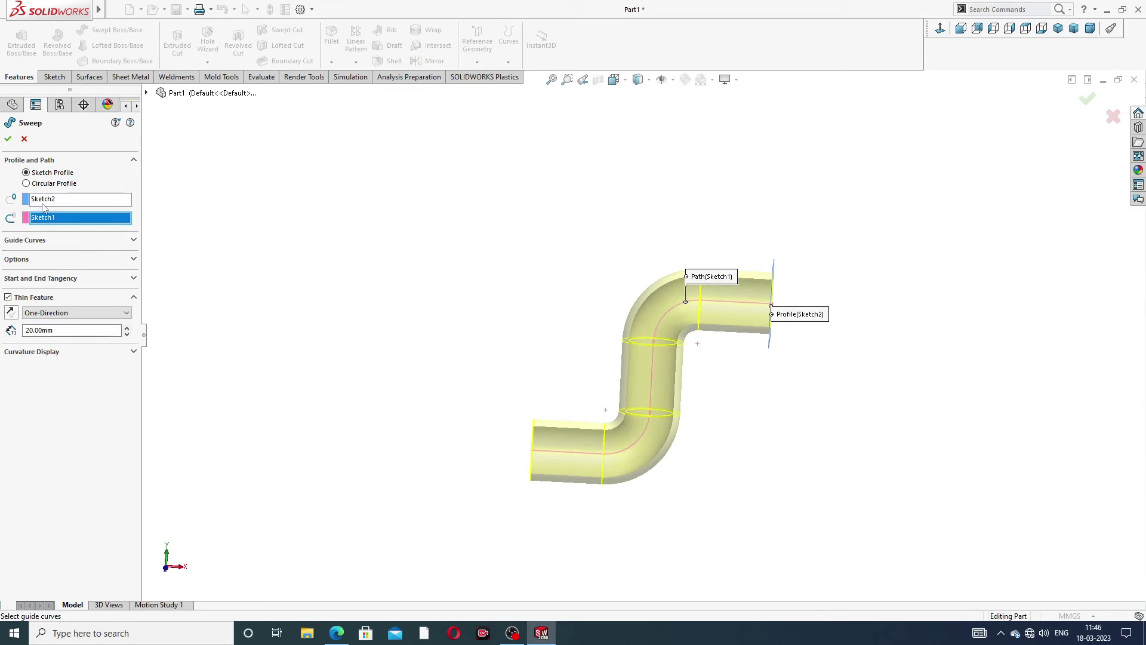
left_click(8, 139)
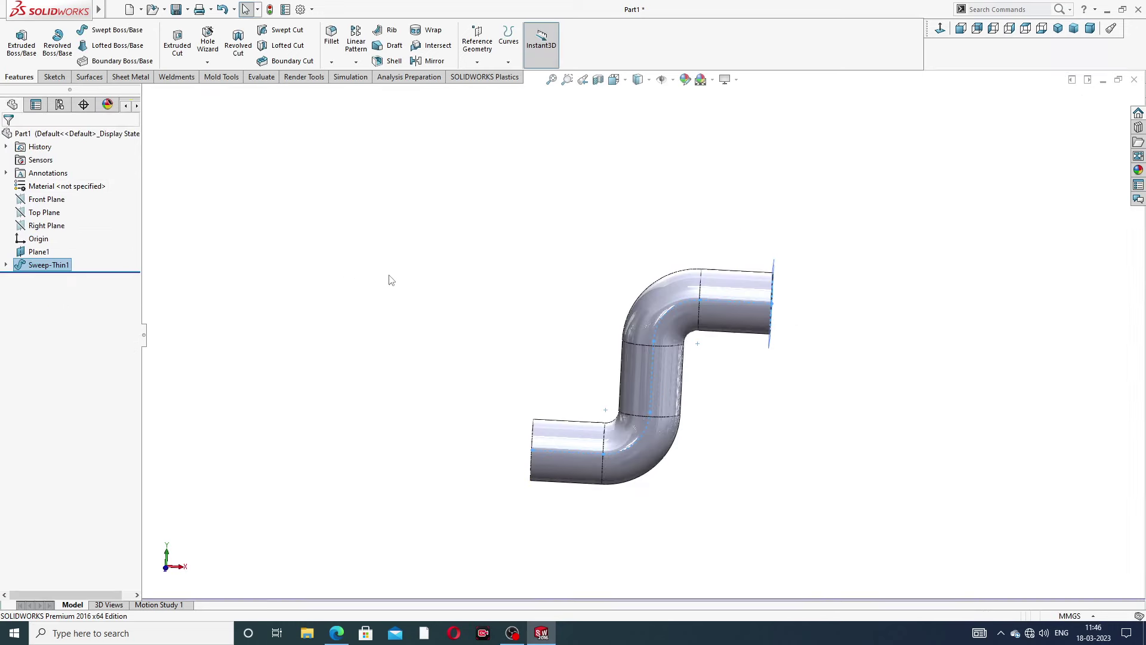
Hide Plane1 on the swept pipe and bring up the PIPE DESIGN.PDF drawing in Edge.
scroll(642, 411, "down", 3)
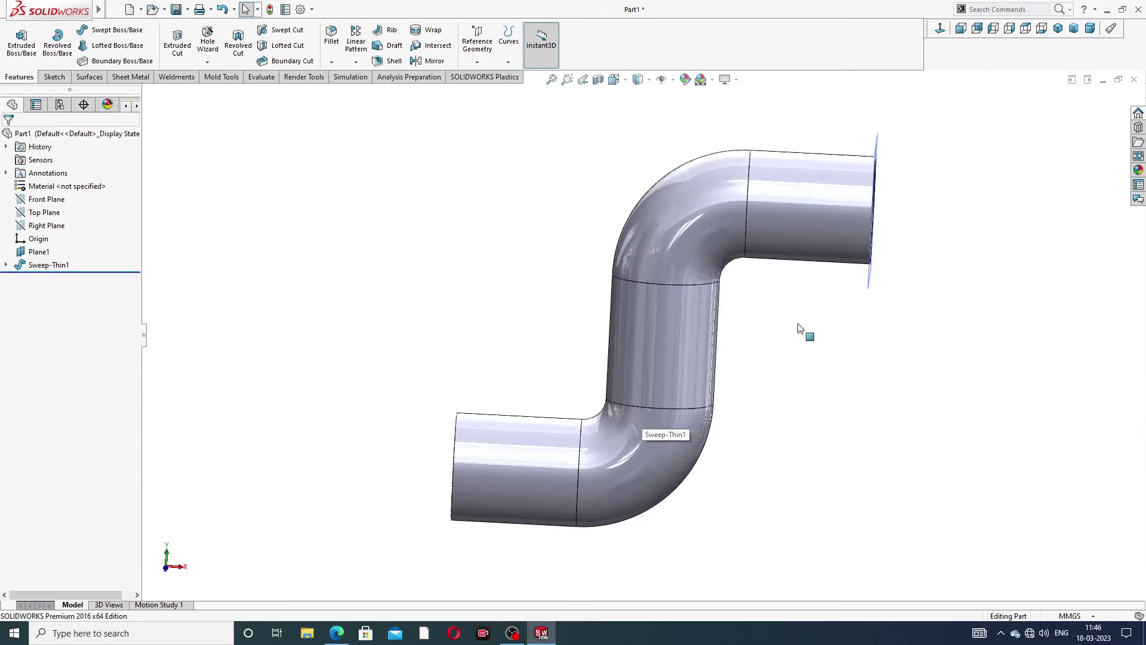
mouse_move(776, 336)
middle_mouse_down()
mouse_move(713, 298)
mouse_move(740, 312)
mouse_move(826, 312)
mouse_move(827, 322)
mouse_move(735, 307)
middle_mouse_up()
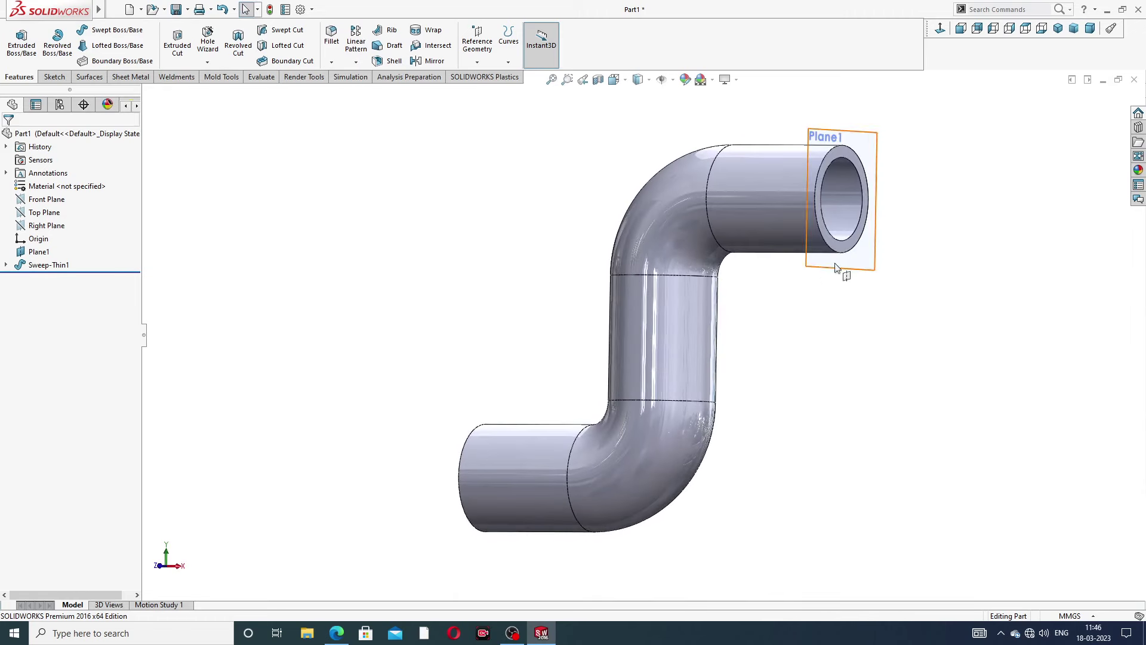
left_click(877, 247)
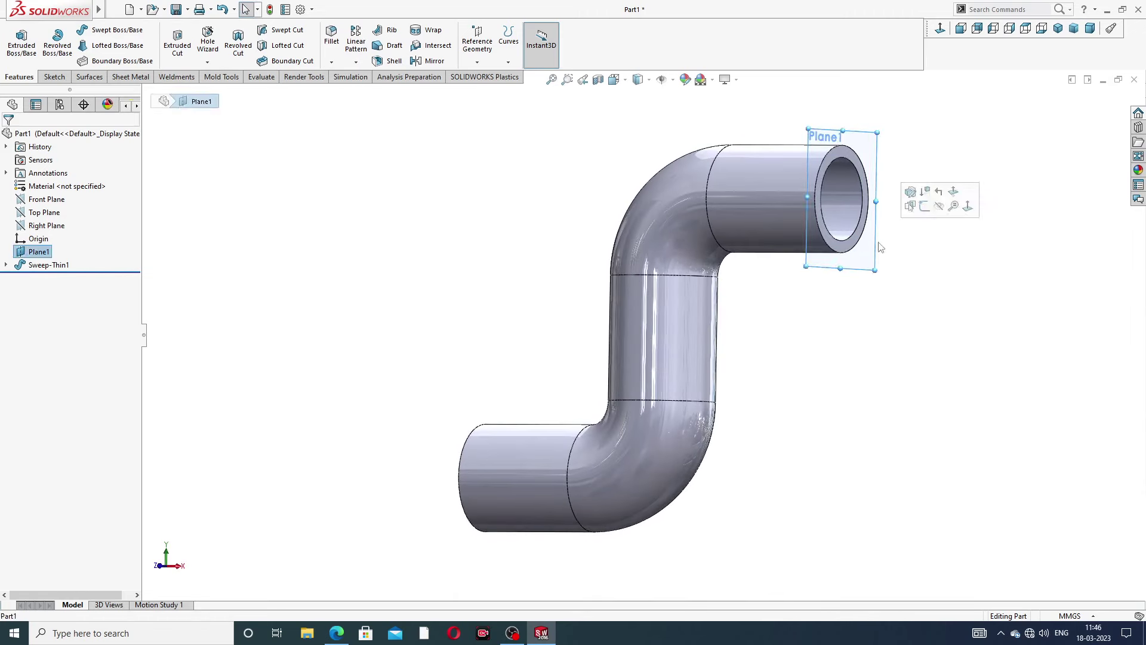
left_click(930, 209)
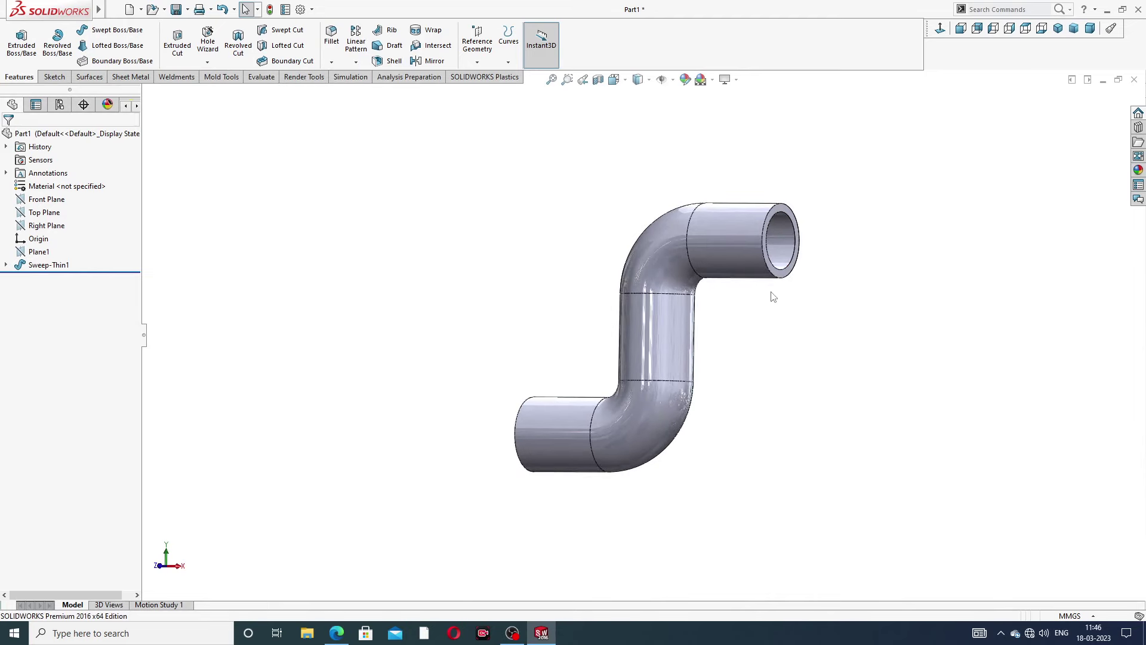
mouse_move(770, 294)
middle_mouse_down()
mouse_move(870, 281)
mouse_move(769, 311)
middle_mouse_up()
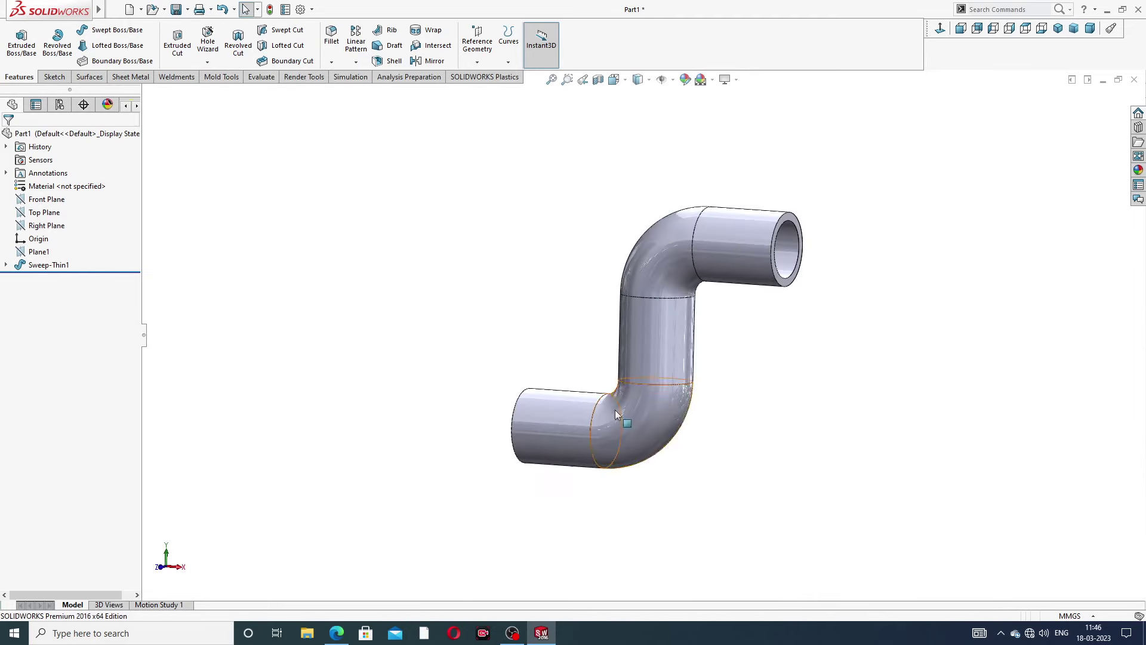
left_click(337, 633)
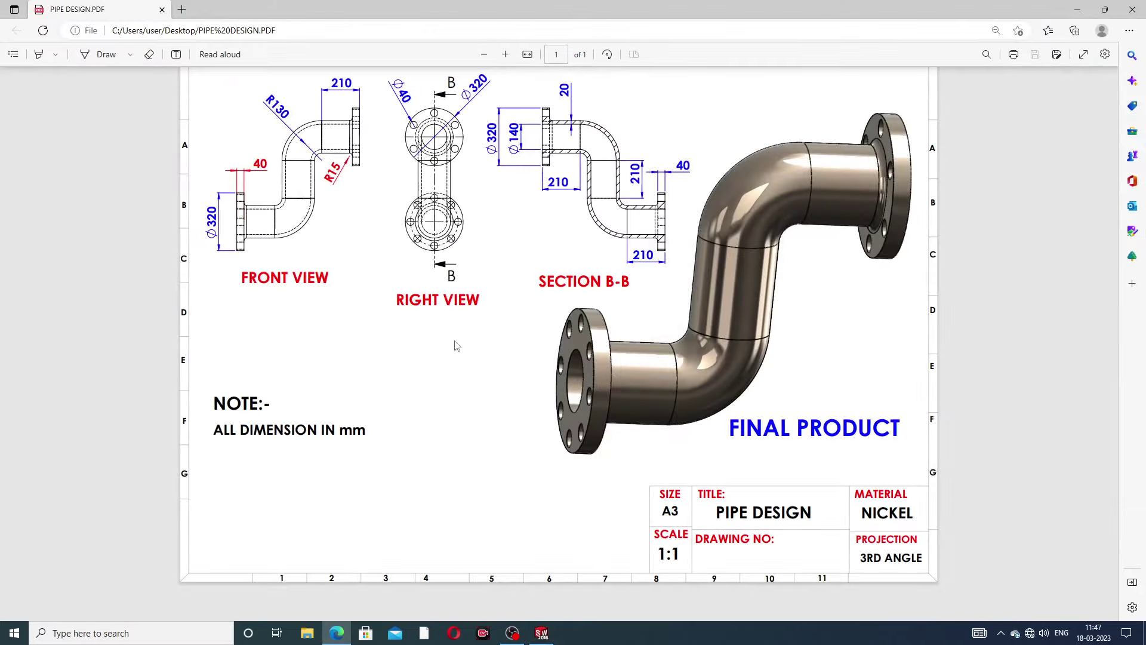
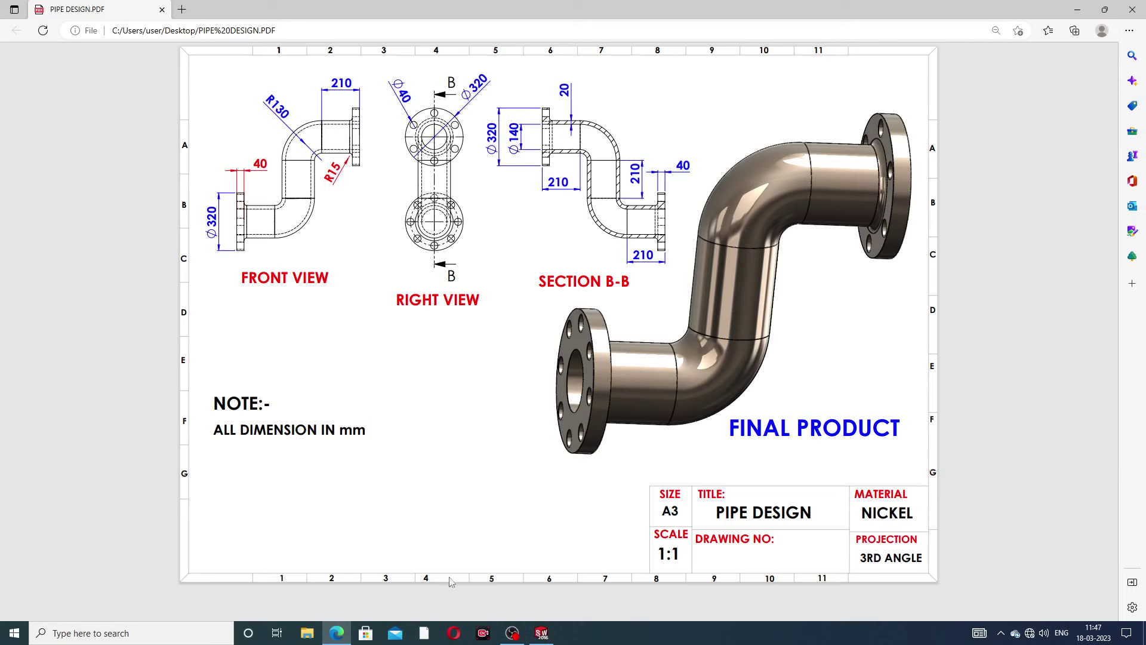
Switch from the PIPE DESIGN drawing in Edge back to the SOLIDWORKS pipe model.
left_click(343, 637)
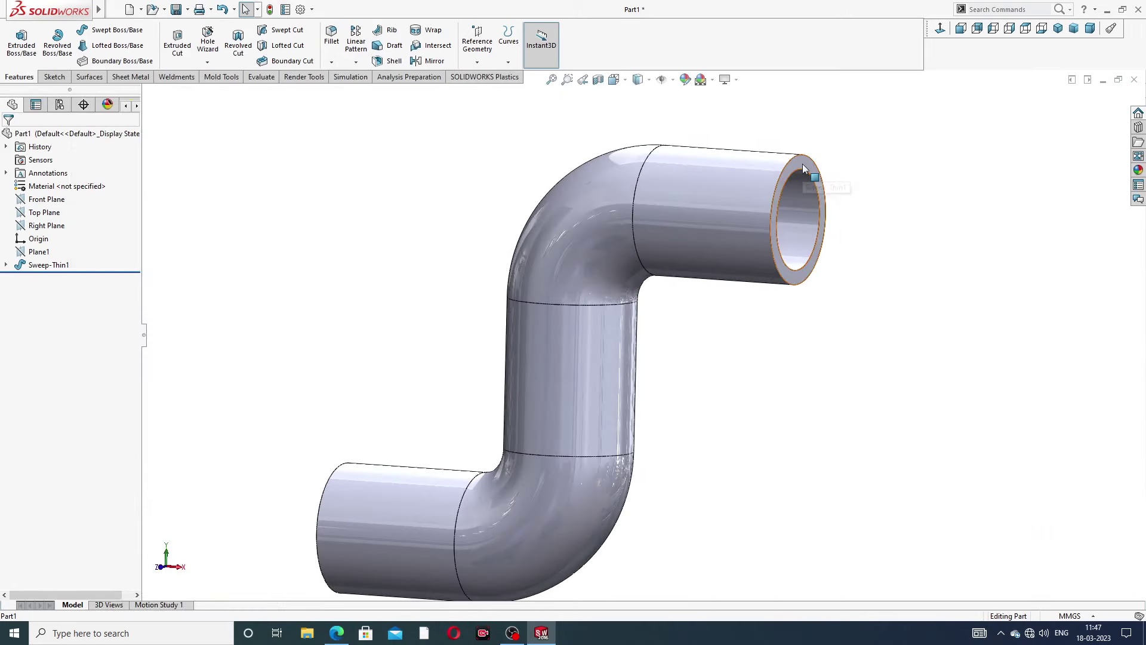
Start a sketch on the pipe's open end face and draw a circle centred on the pipe axis.
left_click(802, 163)
left_click(863, 126)
left_click(961, 28)
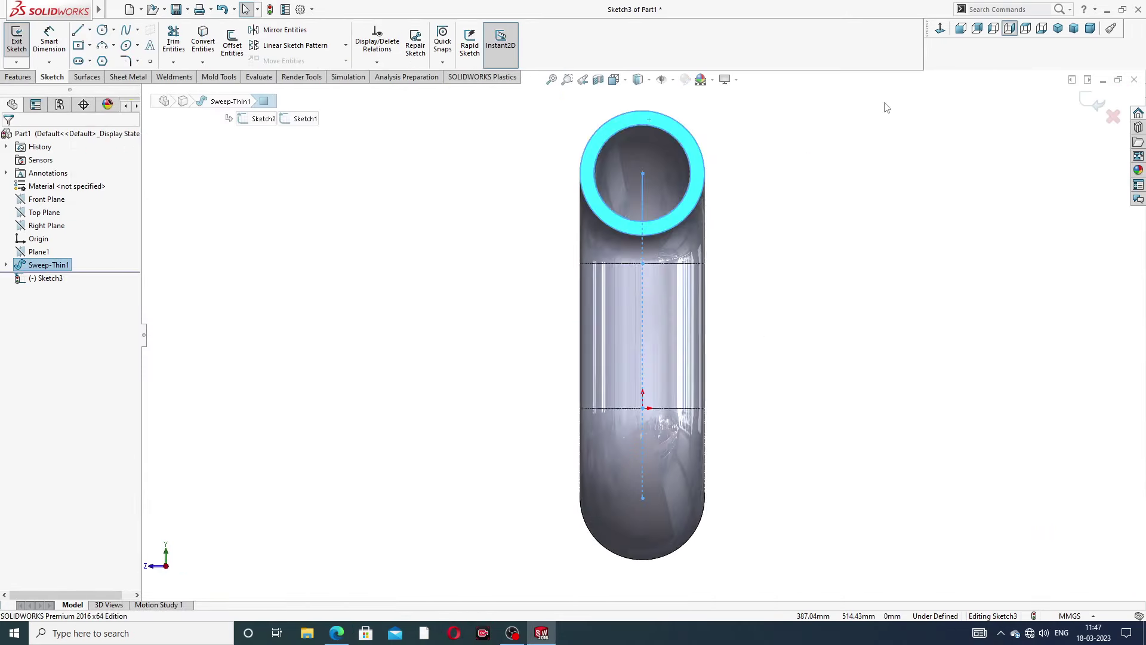
left_click(102, 29)
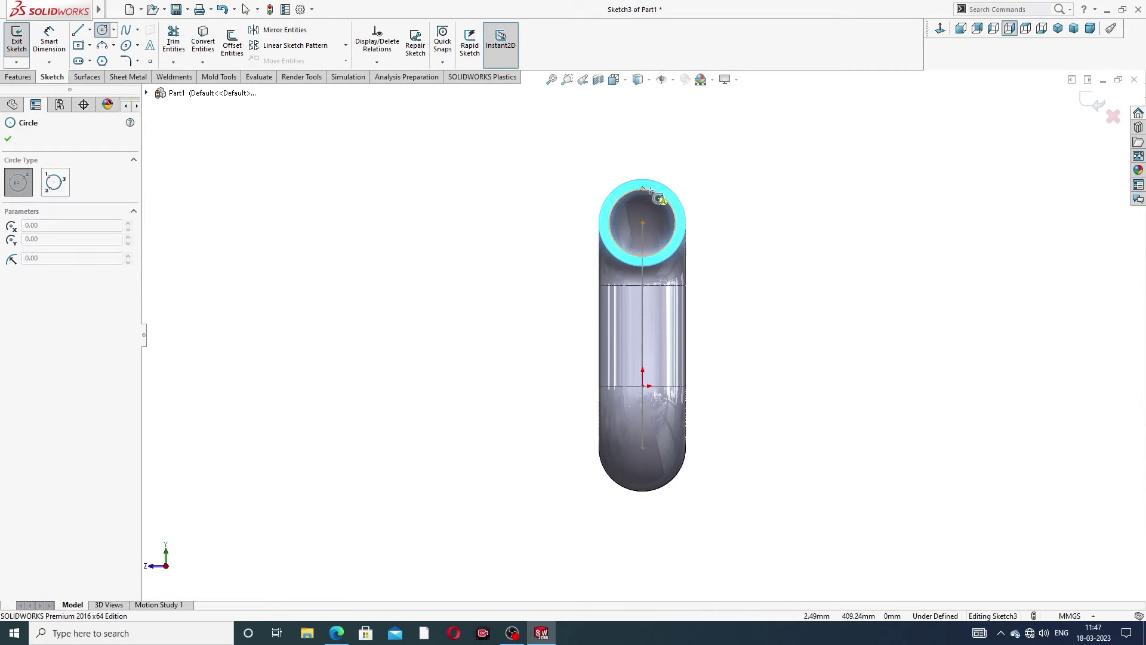
left_click(642, 223)
left_click(698, 167)
right_click(730, 144)
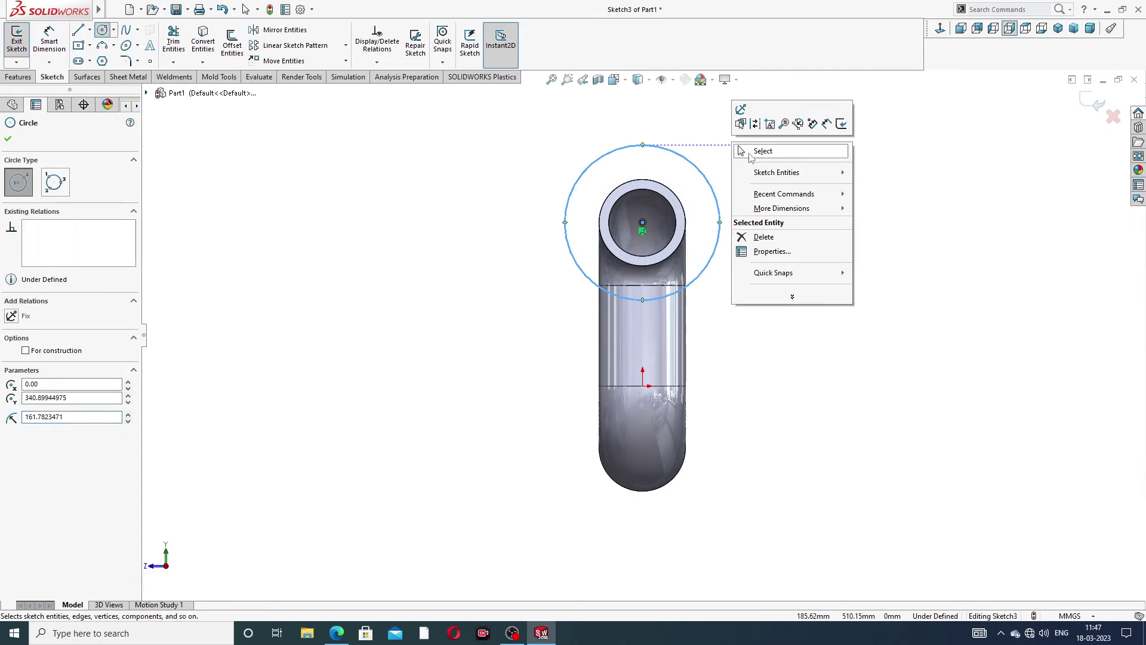
left_click(754, 154)
key("Escape")
Dimension the large circle to a 320 mm diameter.
left_click(49, 37)
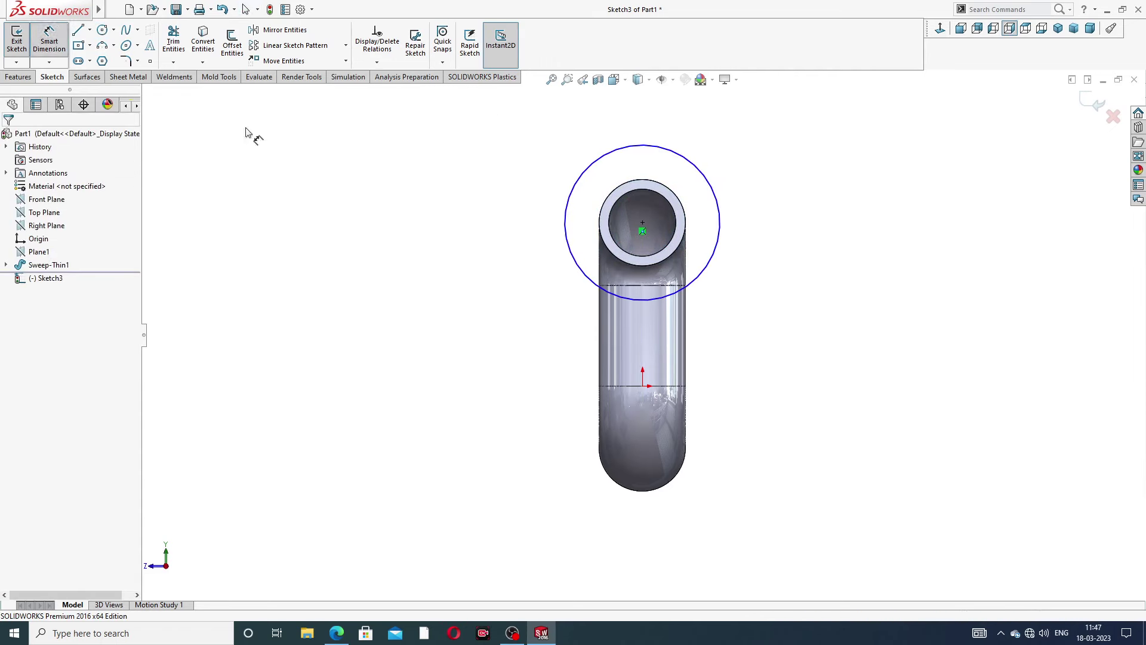
left_click(663, 154)
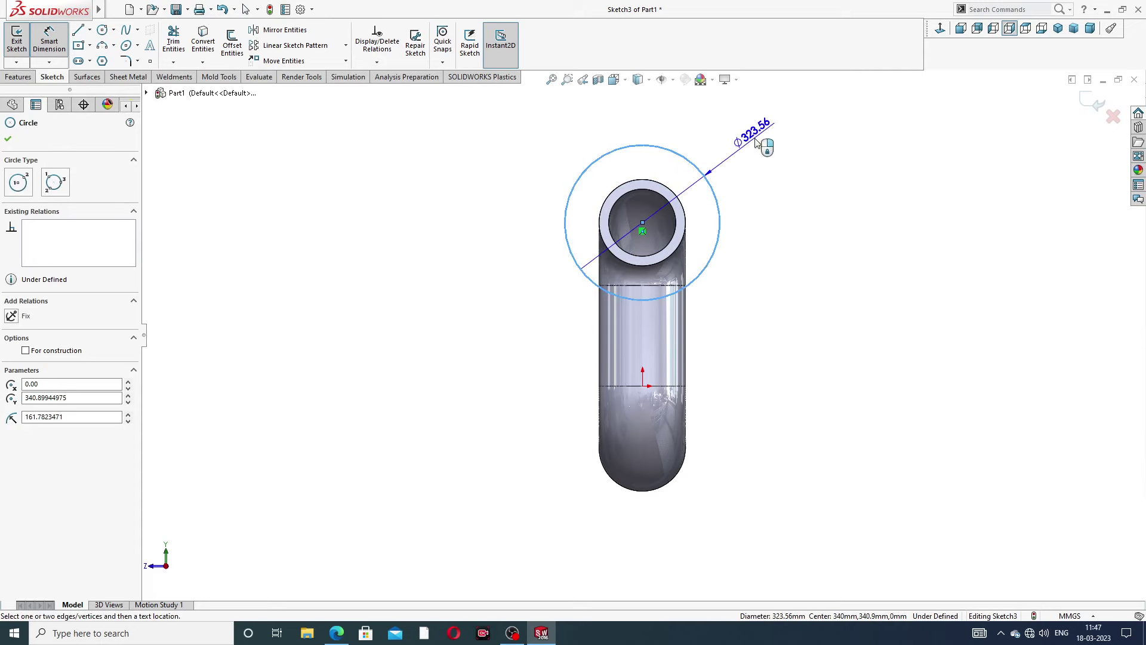
left_click(755, 141)
type("320")
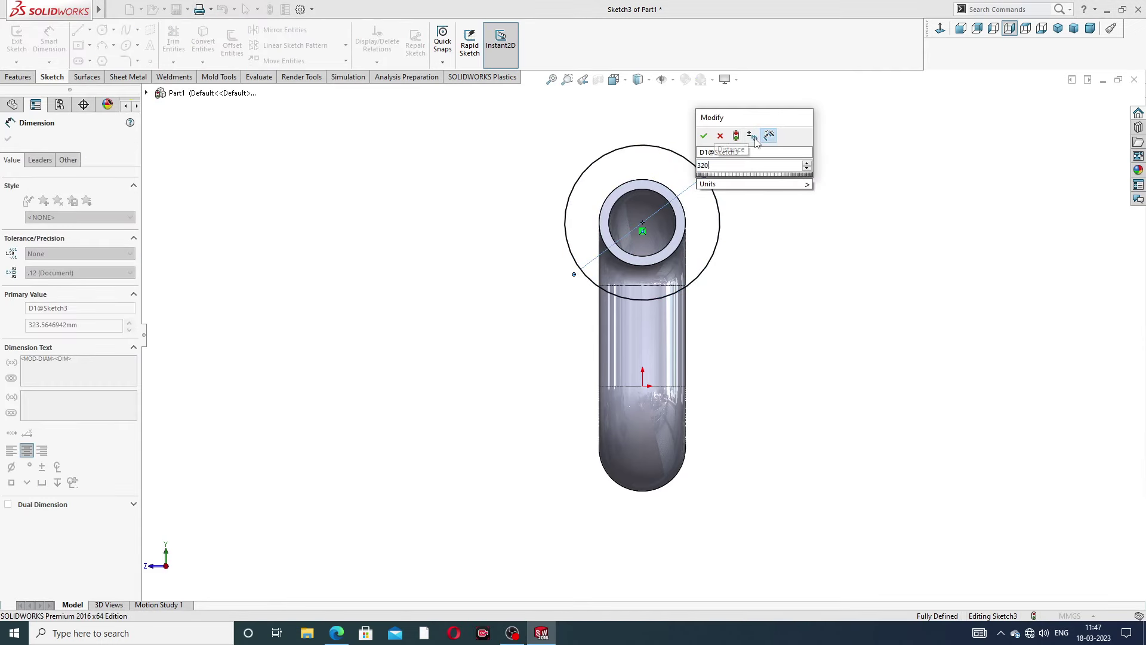
key("Return")
Project the pipe's outer circular edge into the sketch with Convert Entities.
scroll(791, 167, "down", 2)
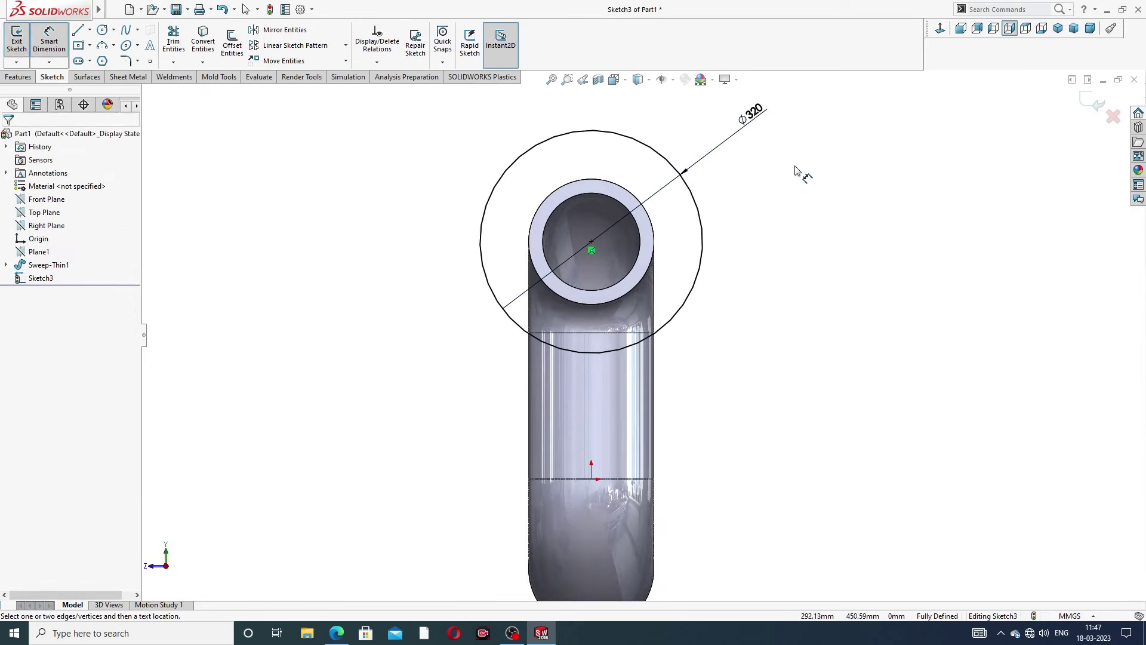
right_click(797, 173)
left_click(826, 177)
scroll(645, 173, "down", 2)
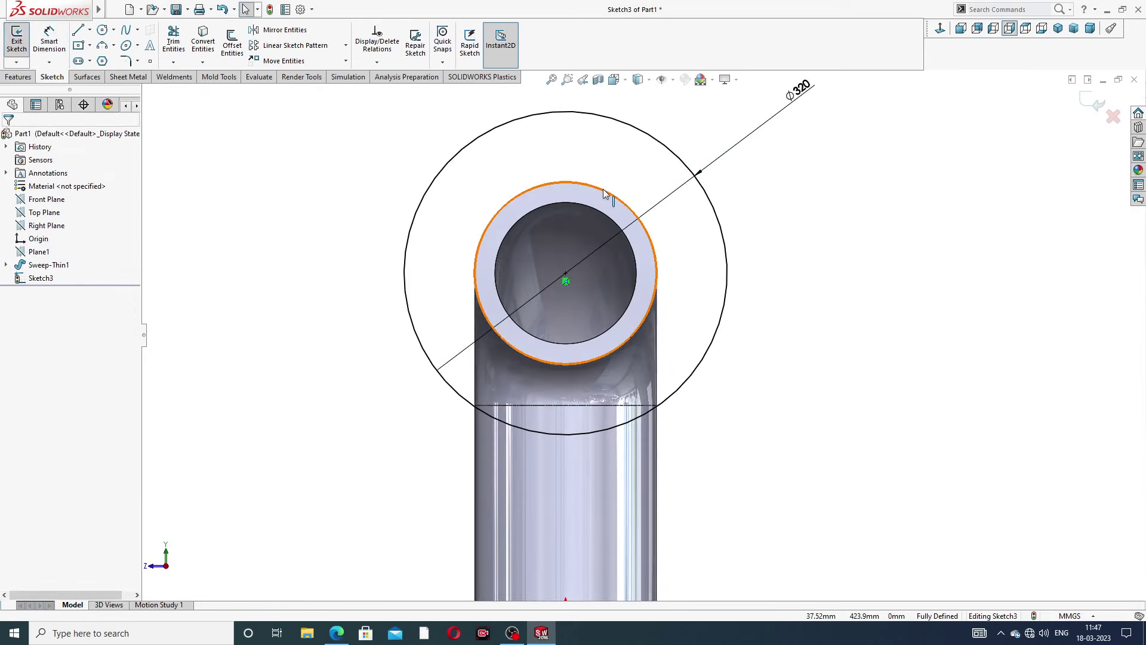
left_click(577, 183)
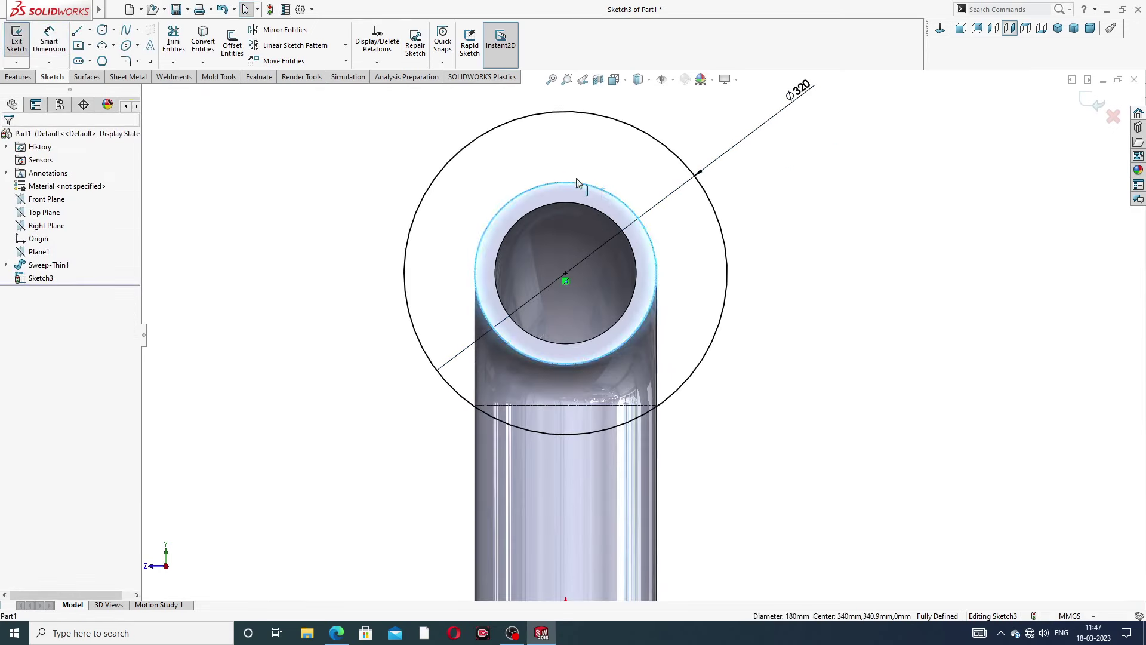
left_click(203, 47)
Start an Extruded Boss/Base from the ring sketch and orbit to view it at an angle.
key("z")
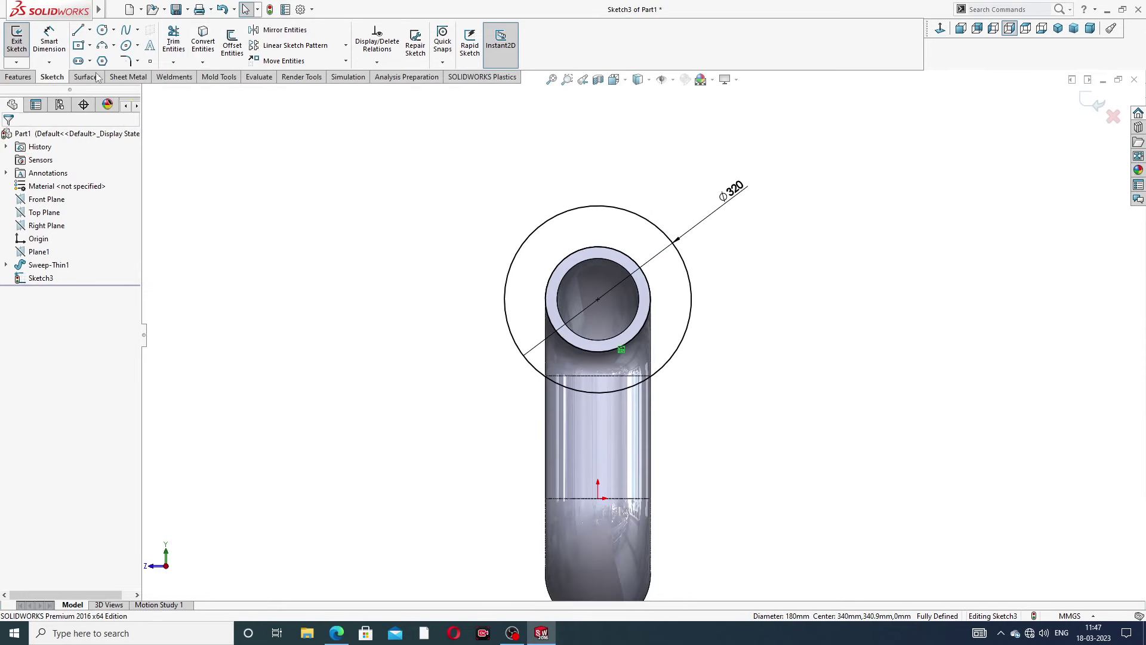
left_click(27, 77)
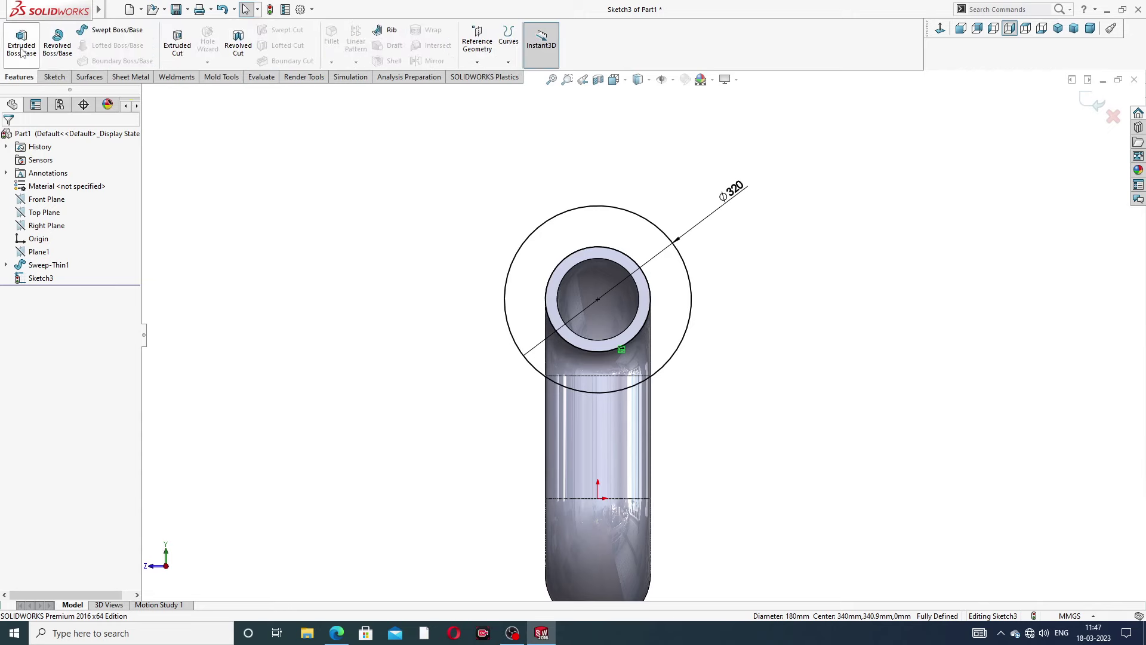
left_click(21, 52)
middle_click_drag(415, 203, 445, 266)
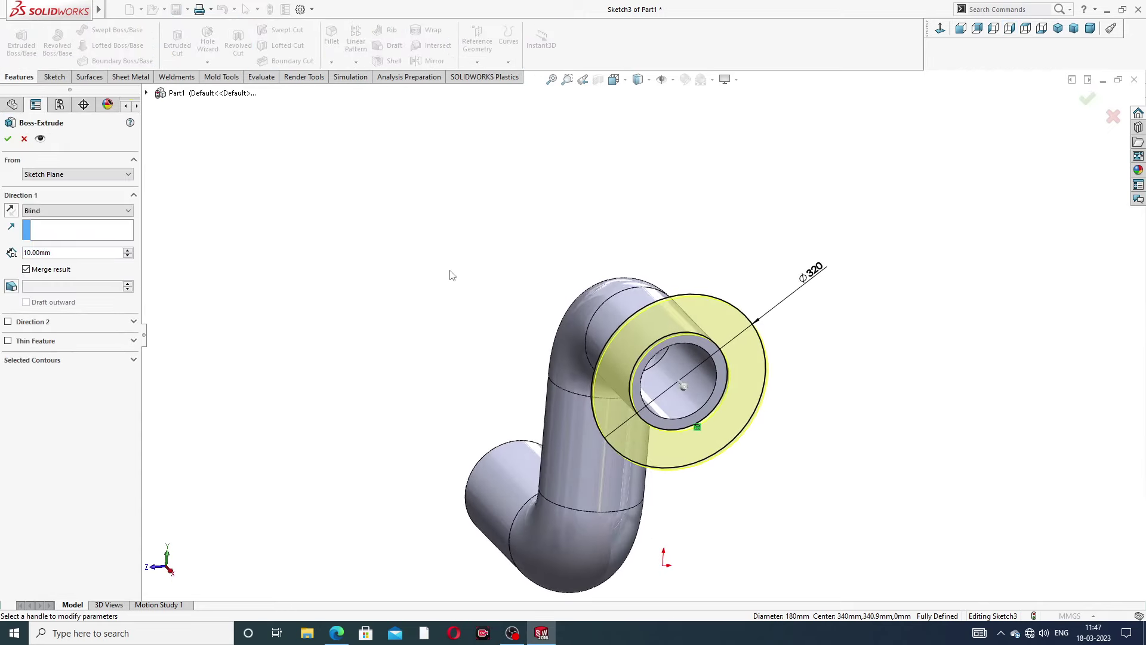
scroll(584, 331, "down", 1)
middle_click_drag(643, 364, 567, 358)
scroll(567, 358, "up", 2)
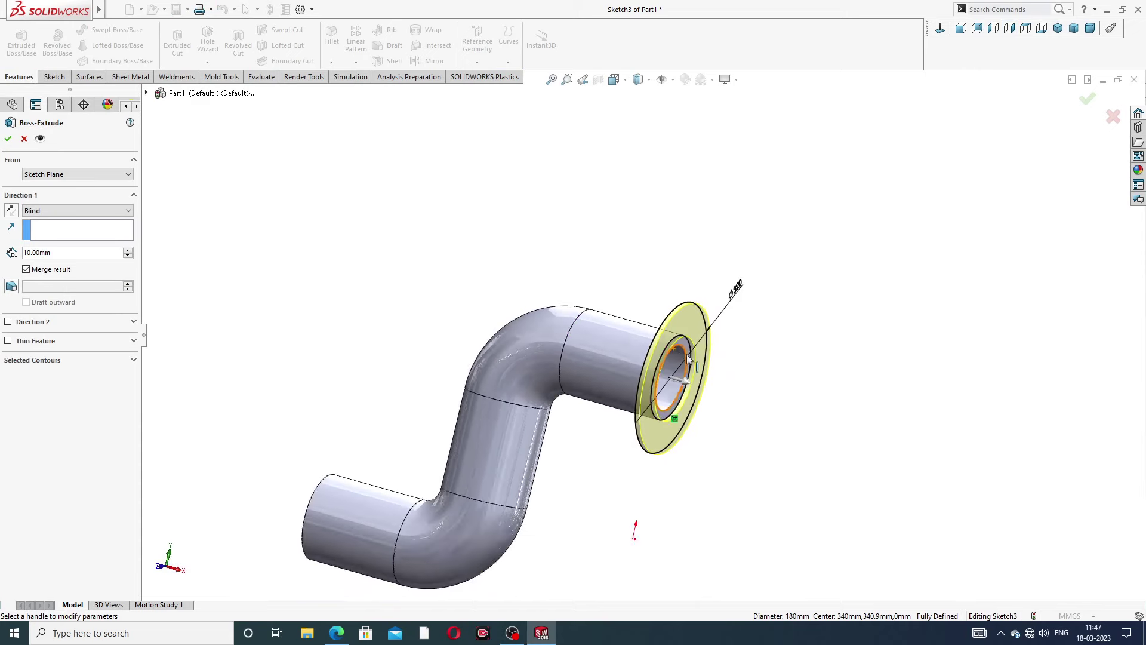
Set the extrusion depth to 40 mm, reversed back along the pipe, and confirm the flange.
double_click(53, 255)
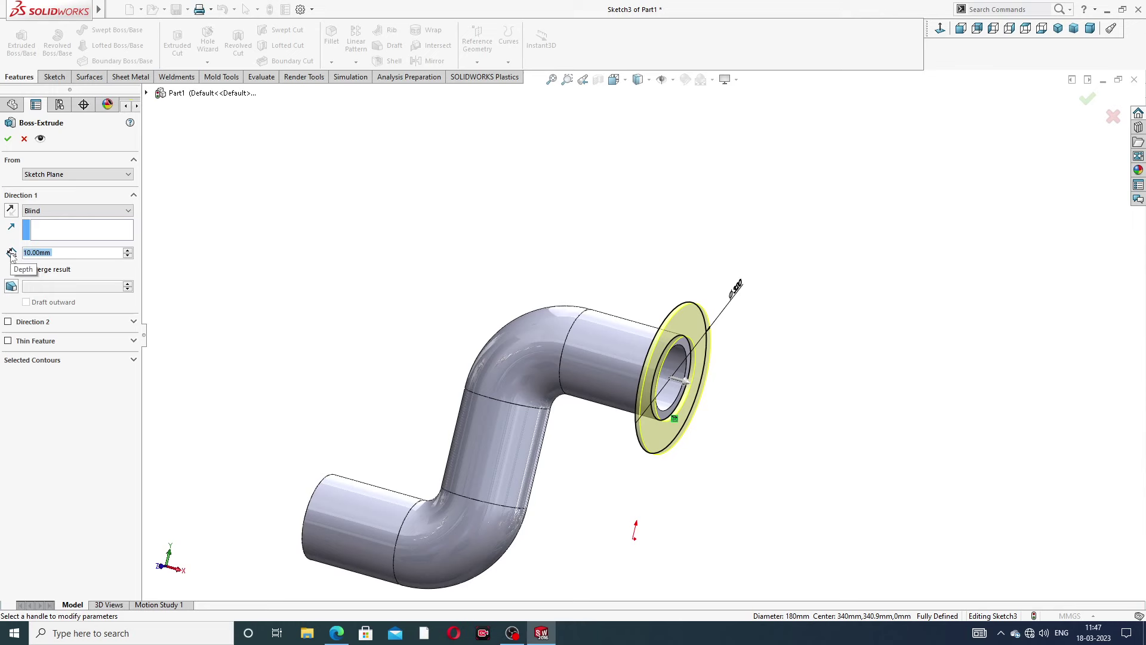
type("40")
key("Return")
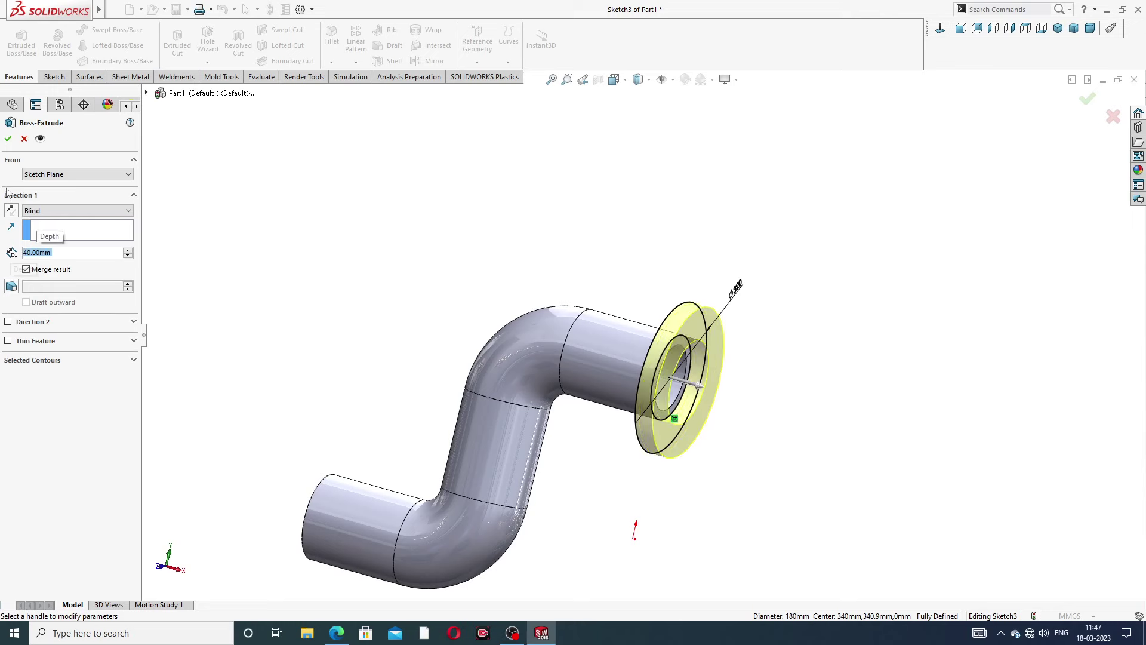
left_click(12, 211)
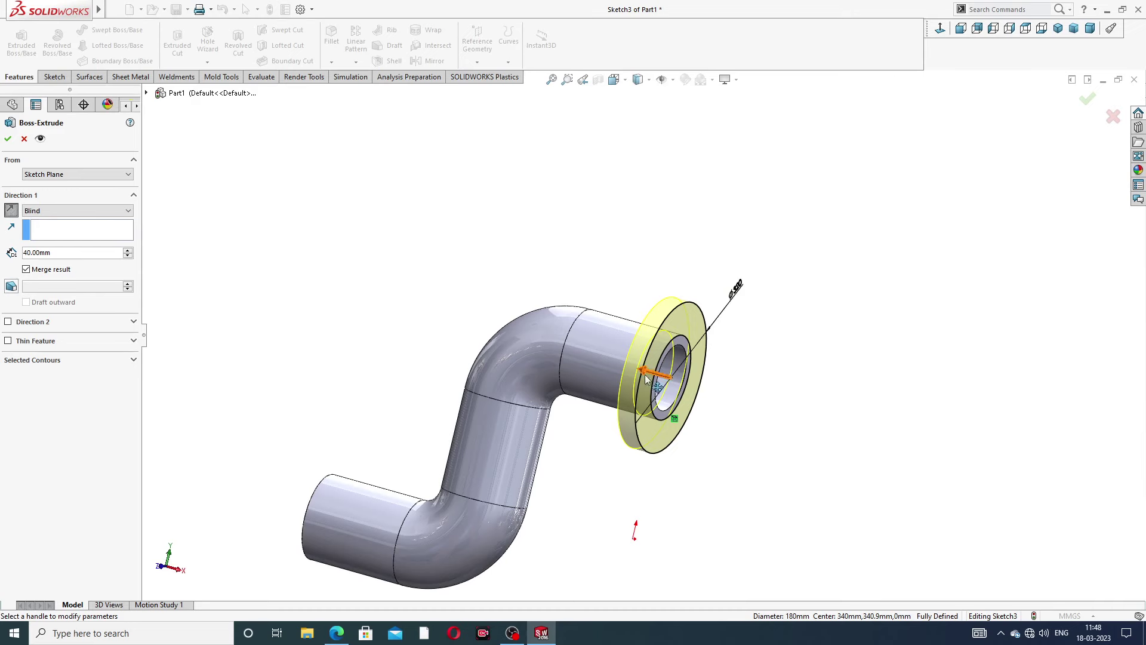
scroll(647, 388, "down", 3)
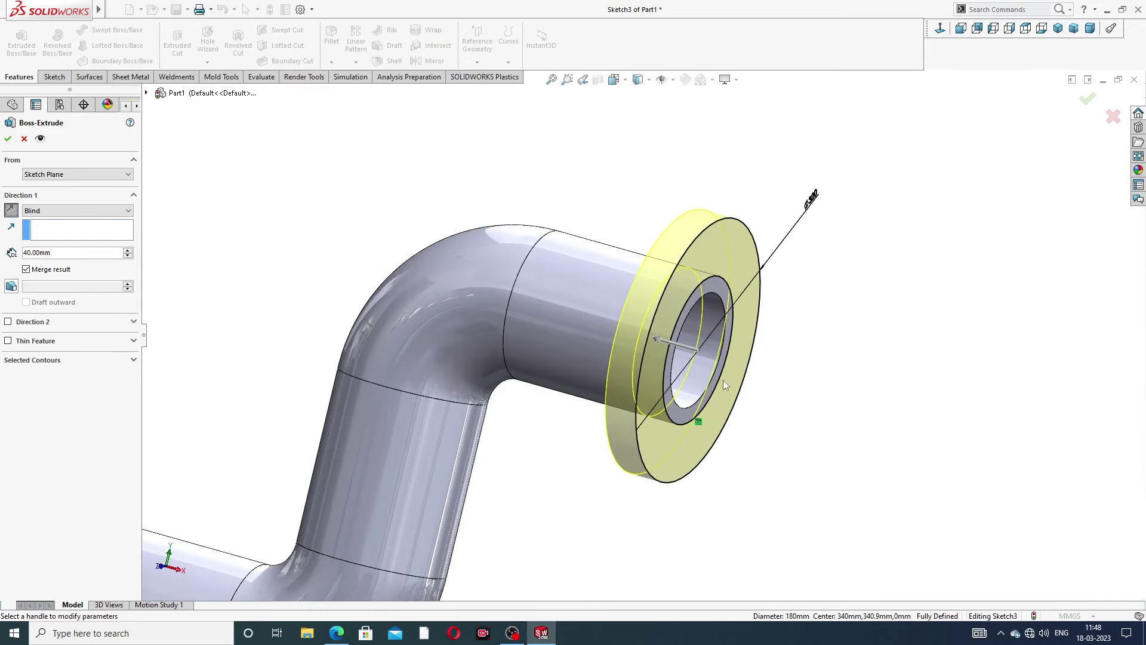
scroll(722, 382, "up", 2)
mouse_move(710, 382)
middle_mouse_down()
mouse_move(768, 364)
mouse_move(772, 376)
mouse_move(719, 388)
middle_mouse_up()
scroll(719, 389, "down", 2)
scroll(719, 266, "down", 2)
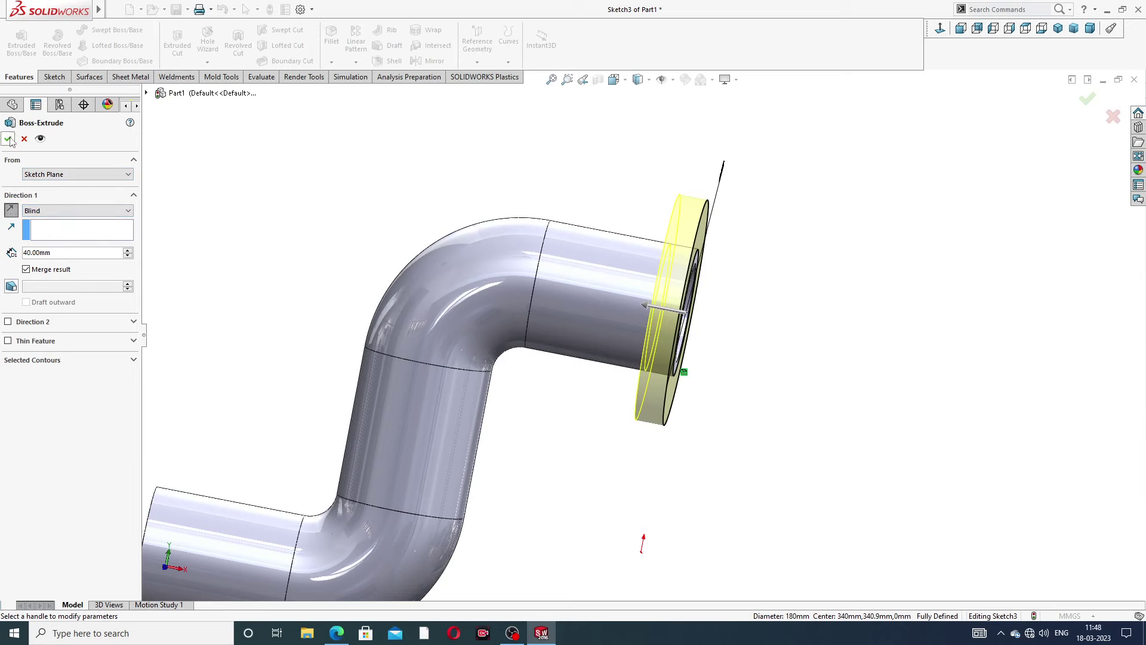
left_click(767, 219)
scroll(729, 321, "up", 3)
mouse_move(715, 322)
middle_mouse_down()
mouse_move(765, 278)
mouse_move(722, 248)
mouse_move(603, 254)
mouse_move(521, 308)
middle_mouse_up()
Start a sketch on the flange's front face and draw a small circle above the bore.
scroll(619, 278, "down", 2)
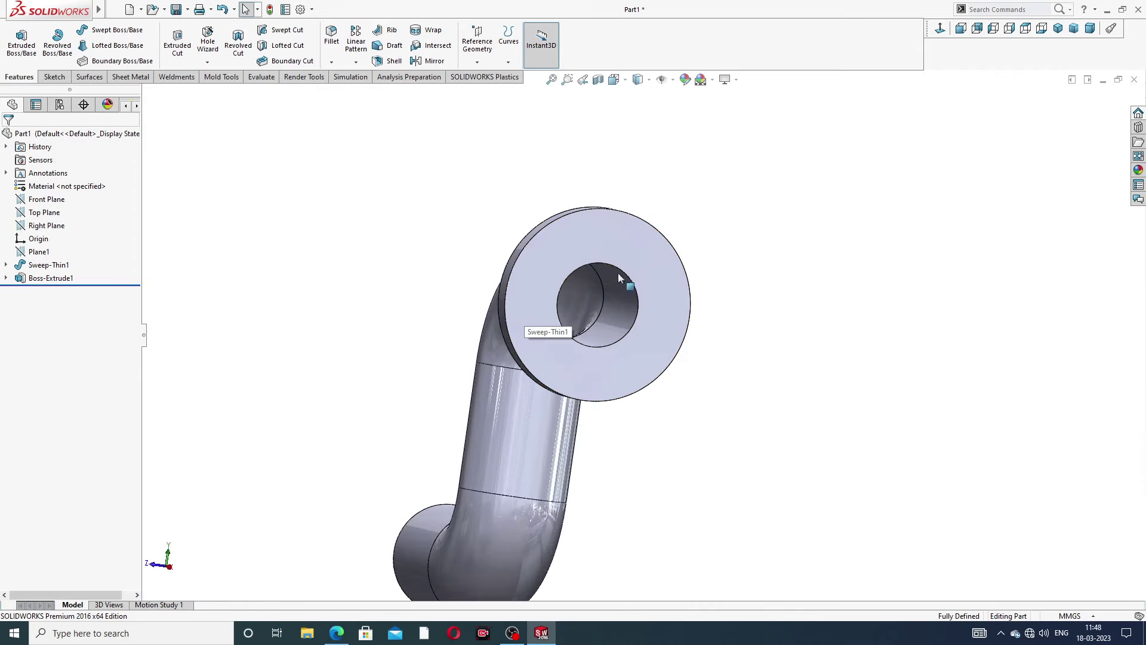
left_click(594, 228)
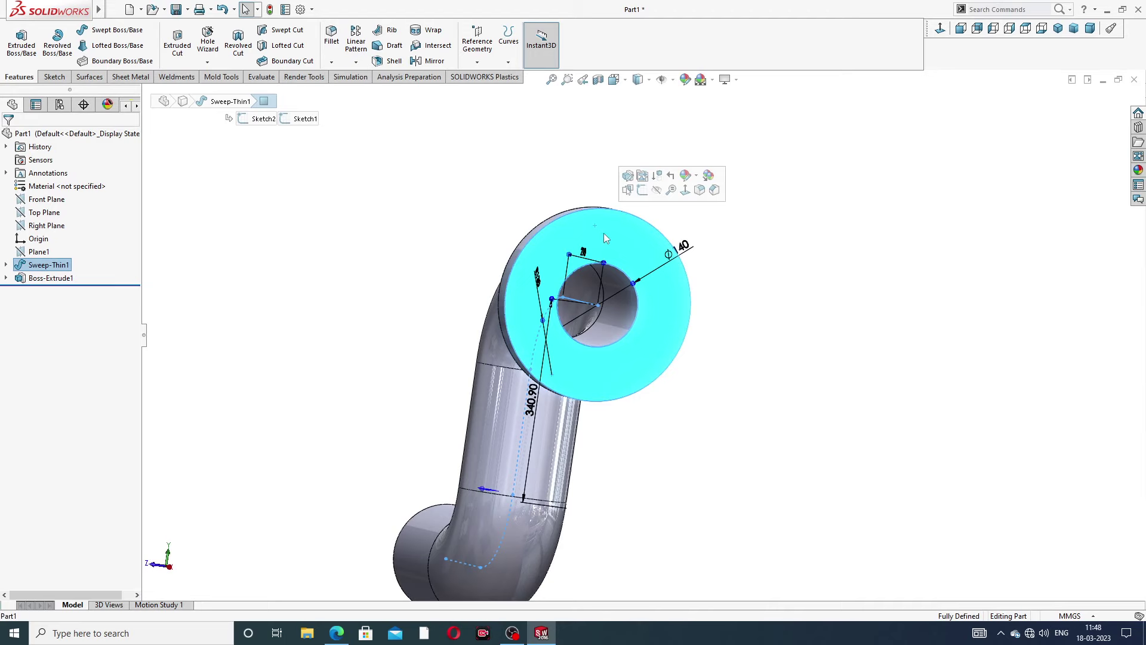
left_click(642, 190)
left_click(942, 29)
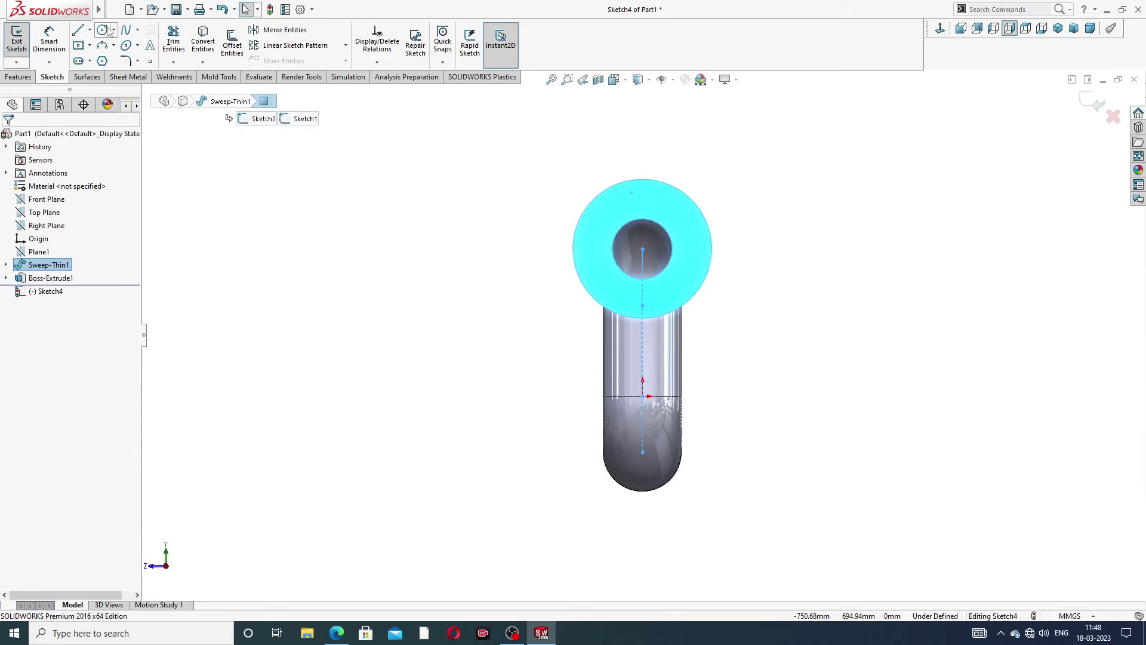
left_click(108, 30)
scroll(651, 220, "down", 2)
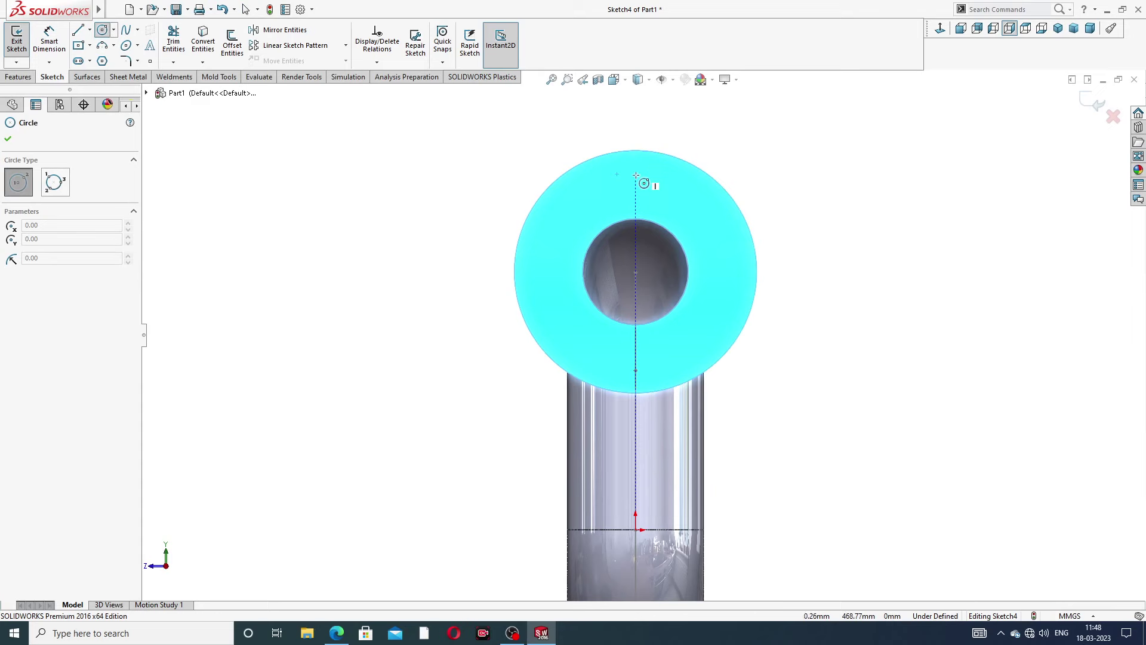
left_click(636, 174)
left_click(648, 175)
right_click(705, 141)
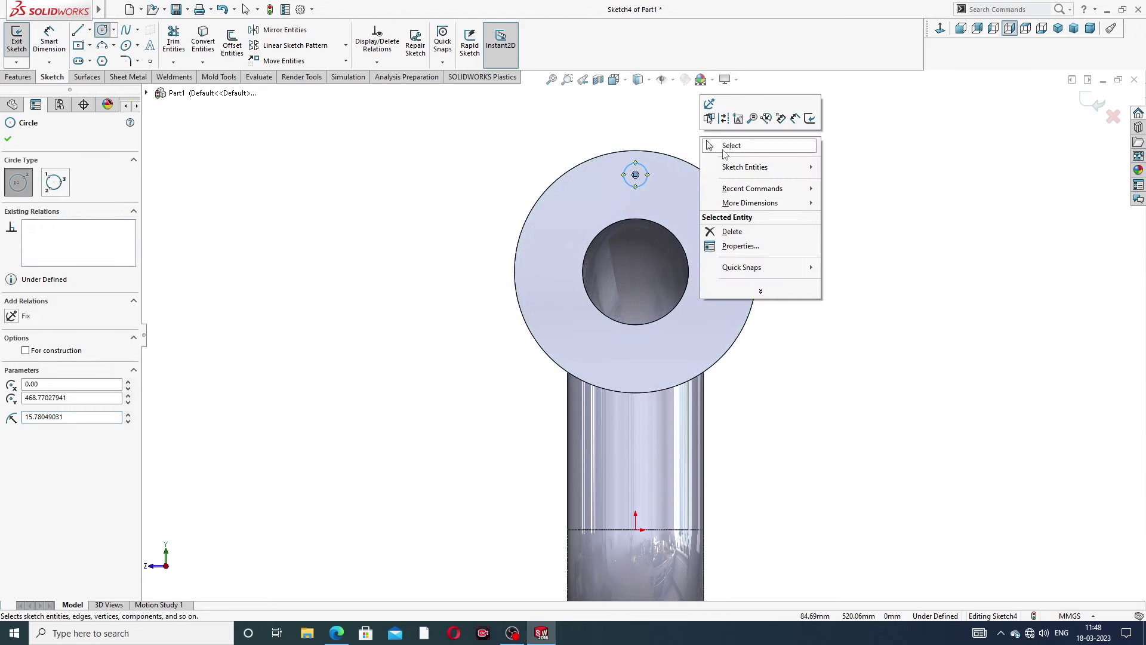
left_click(730, 146)
scroll(648, 192, "down", 2)
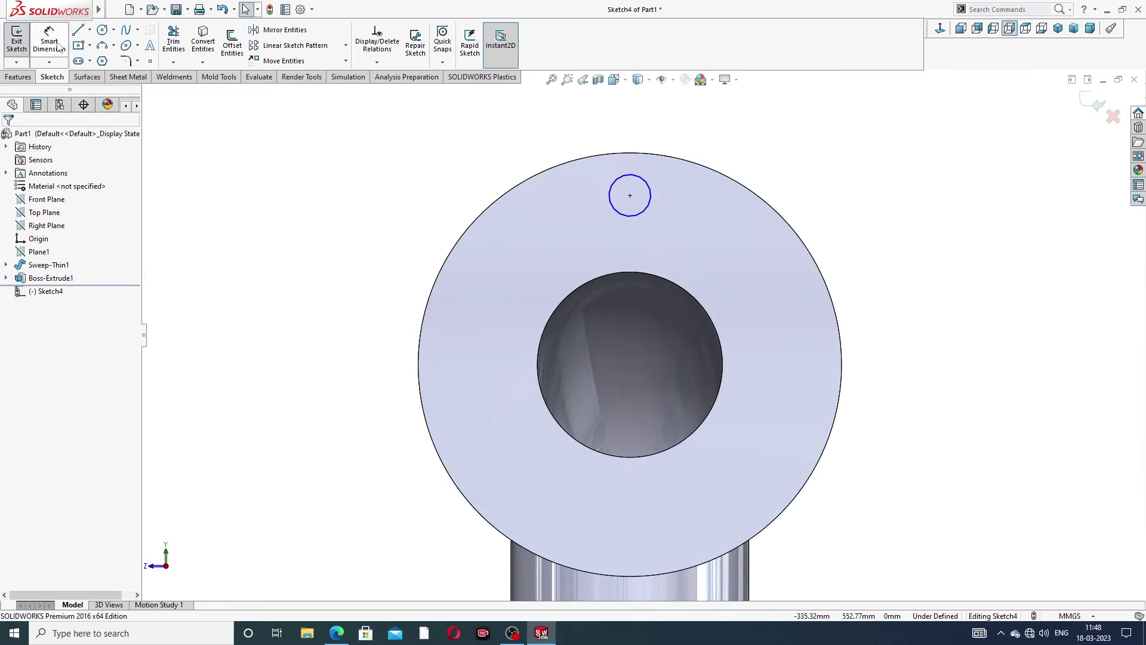
Dimension the small circle's diameter, initially entering 20.
left_click(60, 48)
left_click(651, 190)
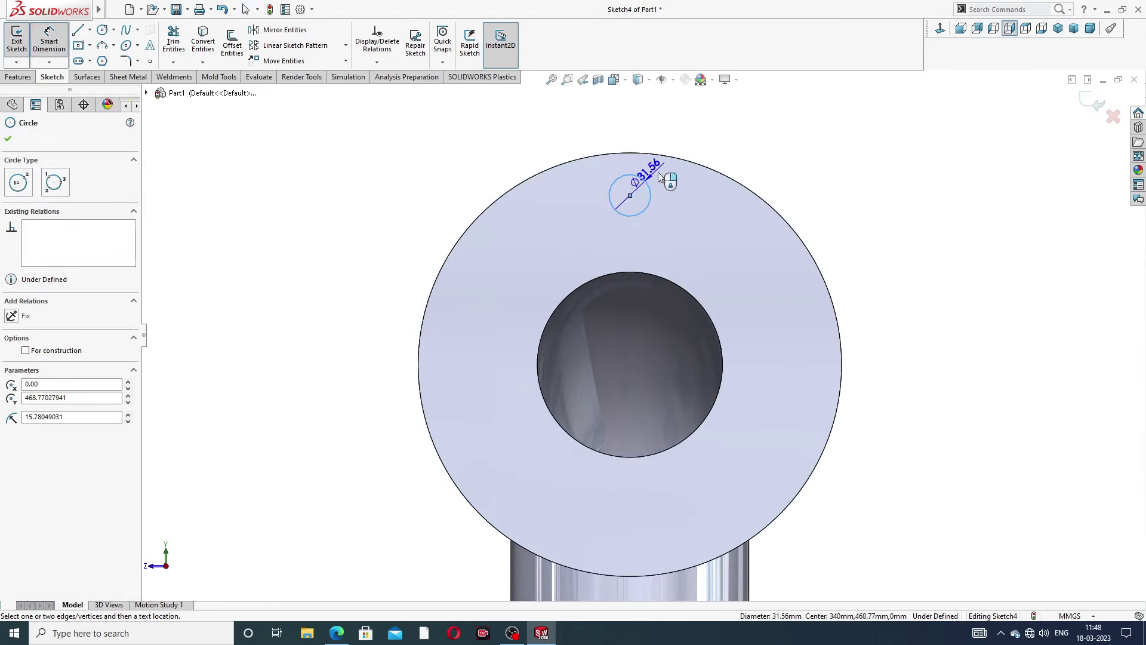
left_click(665, 127)
type("2")
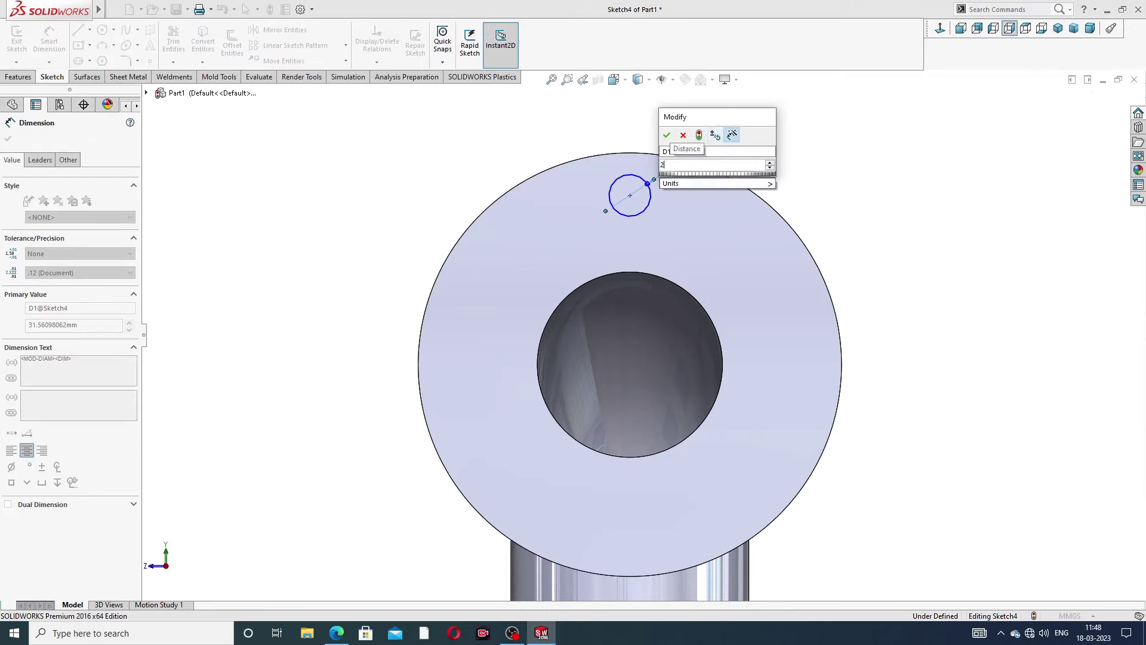
type("0")
key("Return")
left_click(382, 506)
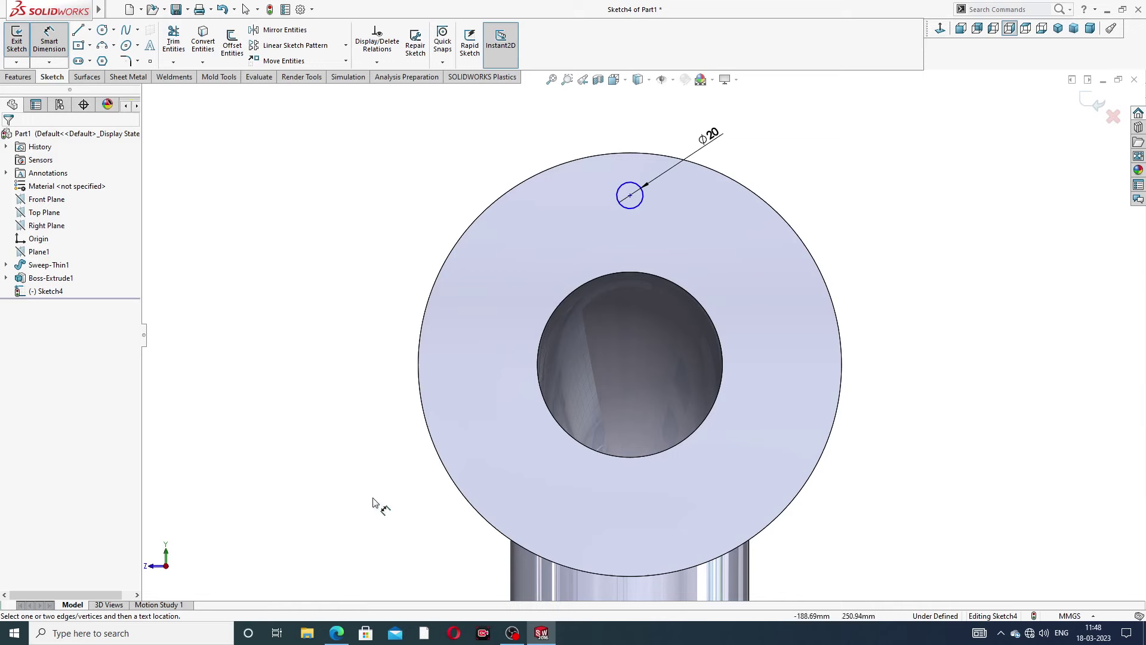
Check the PIPE DESIGN drawing and change the small circle's diameter to 40.
left_click(336, 638)
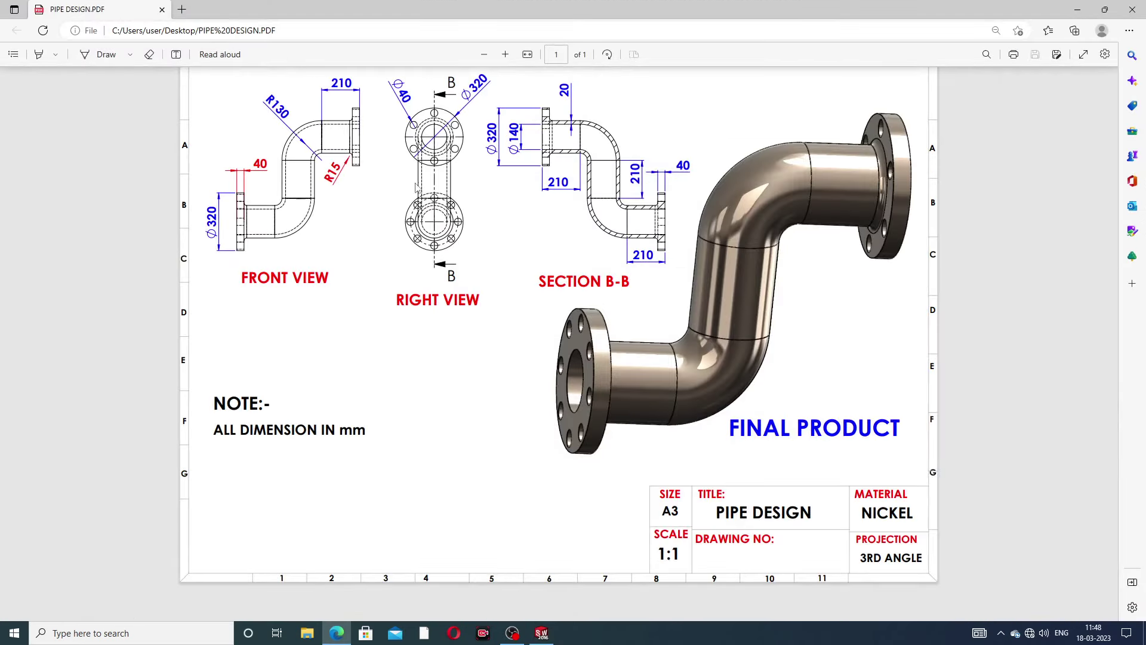
left_click(338, 634)
left_click(712, 143)
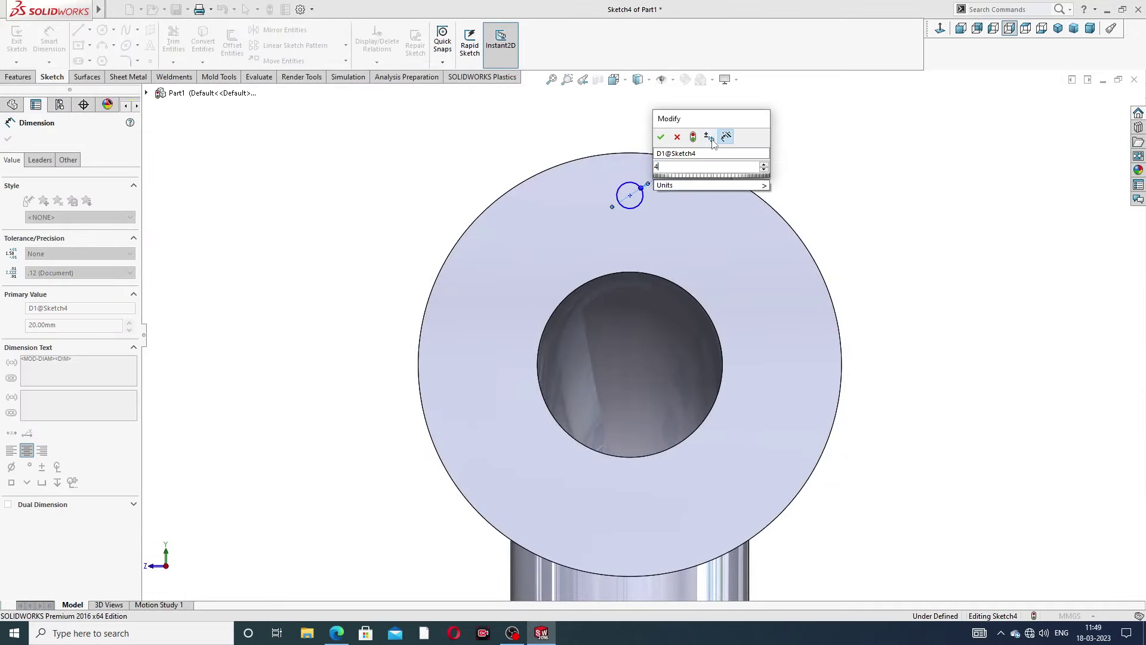
type("40")
key("Return")
left_click(771, 173)
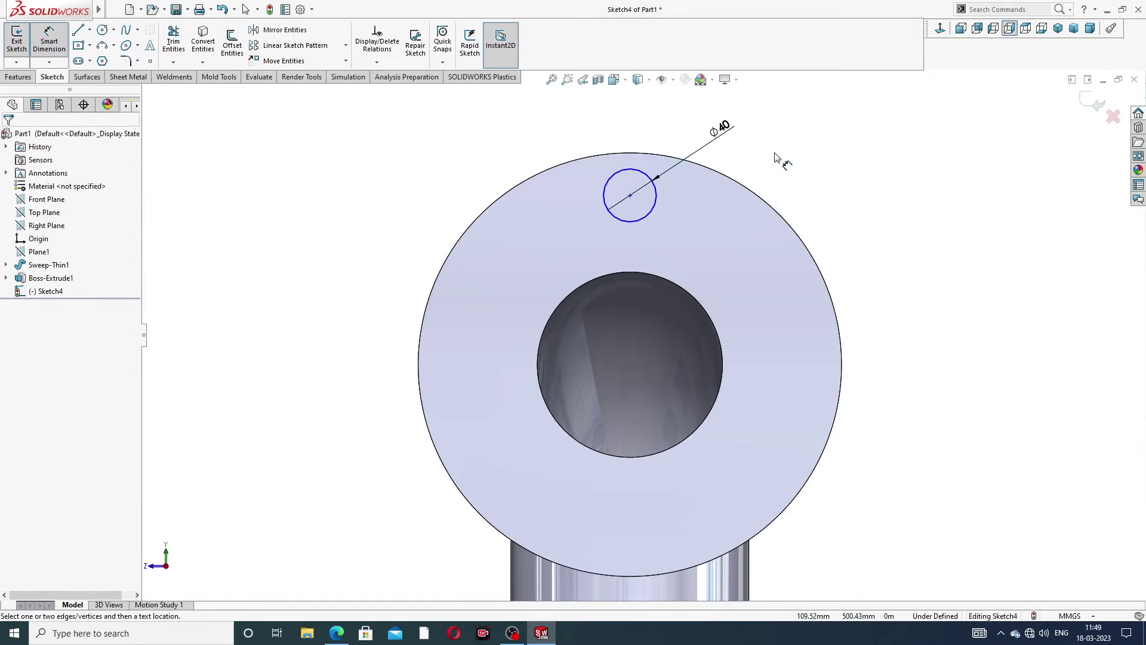
Dimension the small circle's centre 132 mm from the bore centre.
key("f")
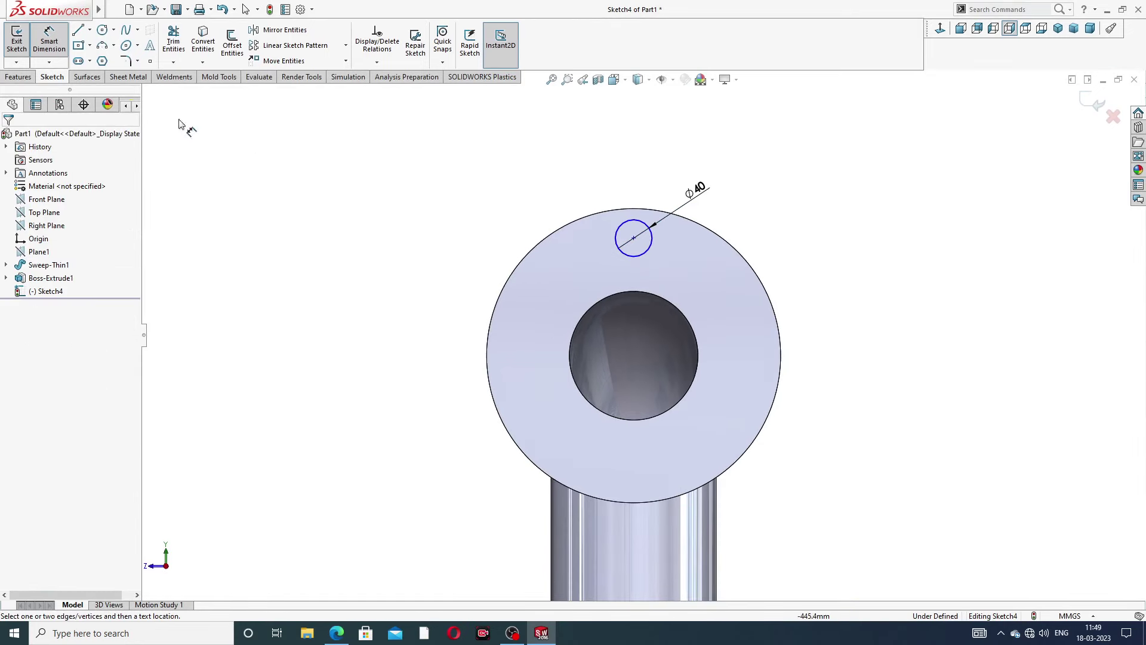
left_click(633, 237)
left_click(636, 292)
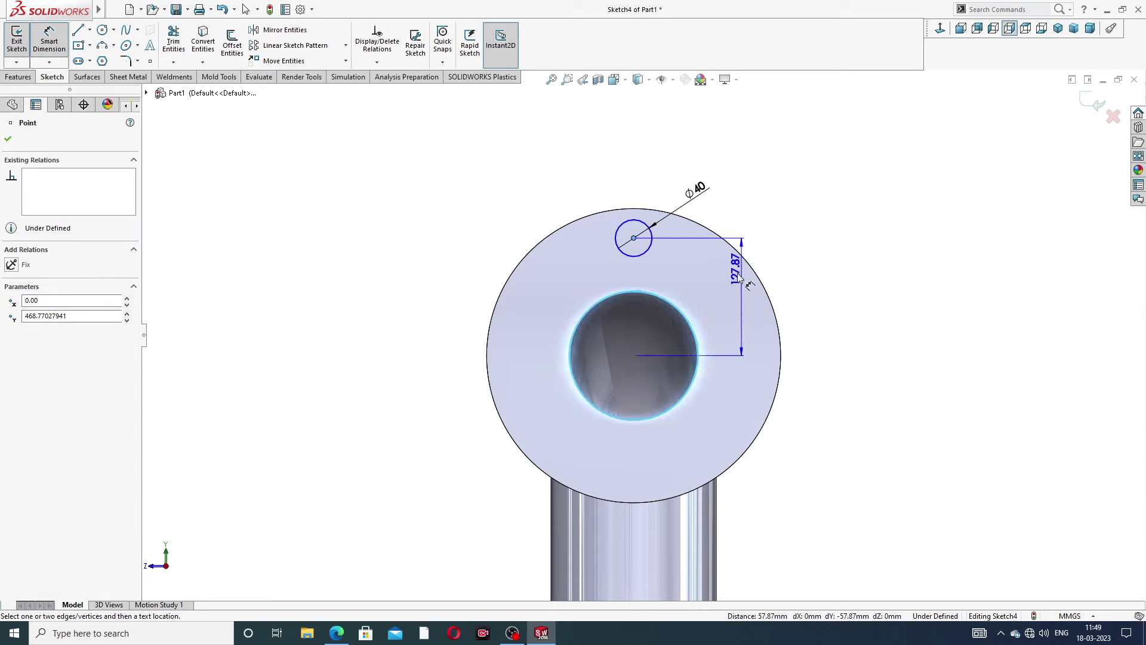
left_click(715, 291)
type("1")
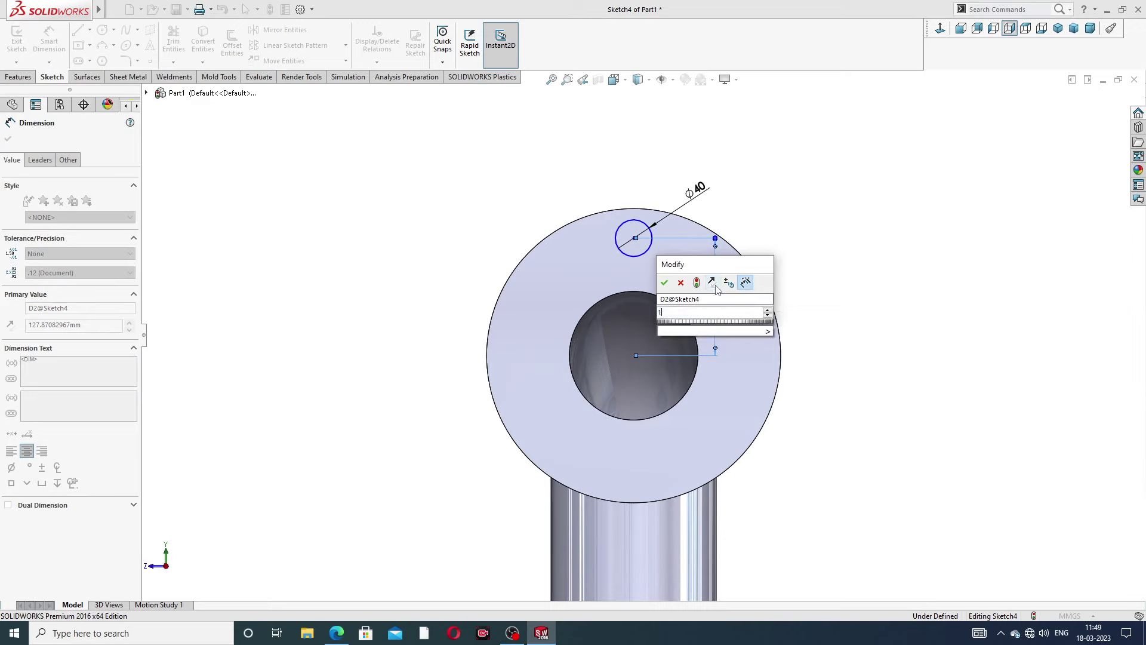
type("4")
key("BackSpace")
type("32")
key("Return")
left_click(813, 223)
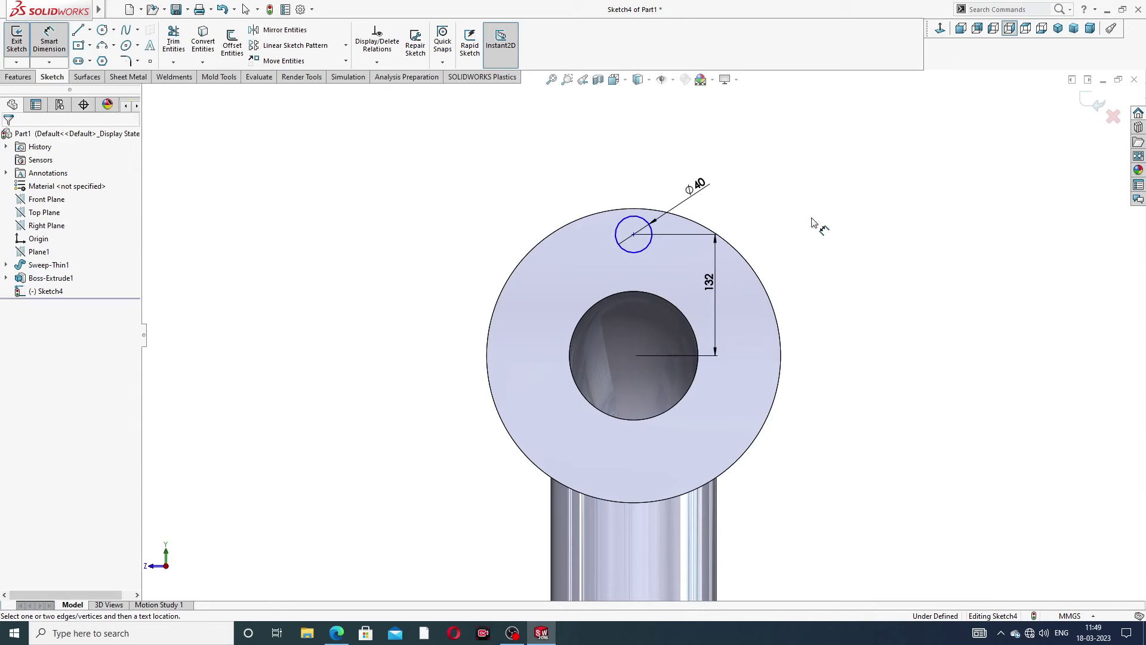
right_click(772, 187)
left_click(803, 177)
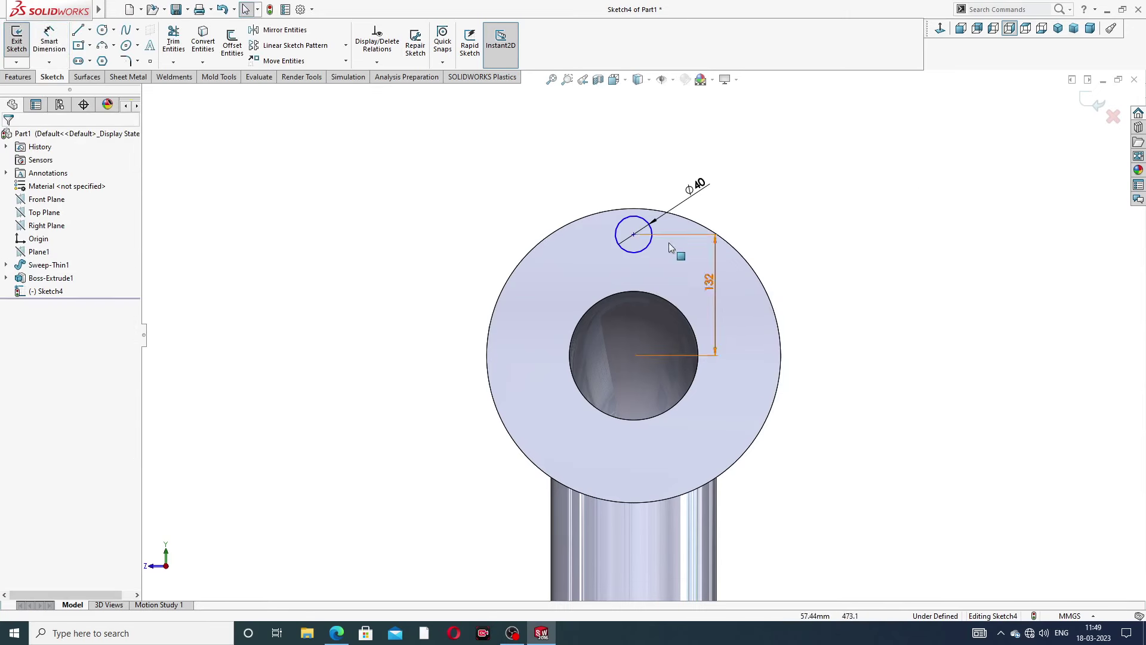
Make the circle centre vertical with the origin, move the 132 dimension aside, and exit the sketch.
left_click(635, 236)
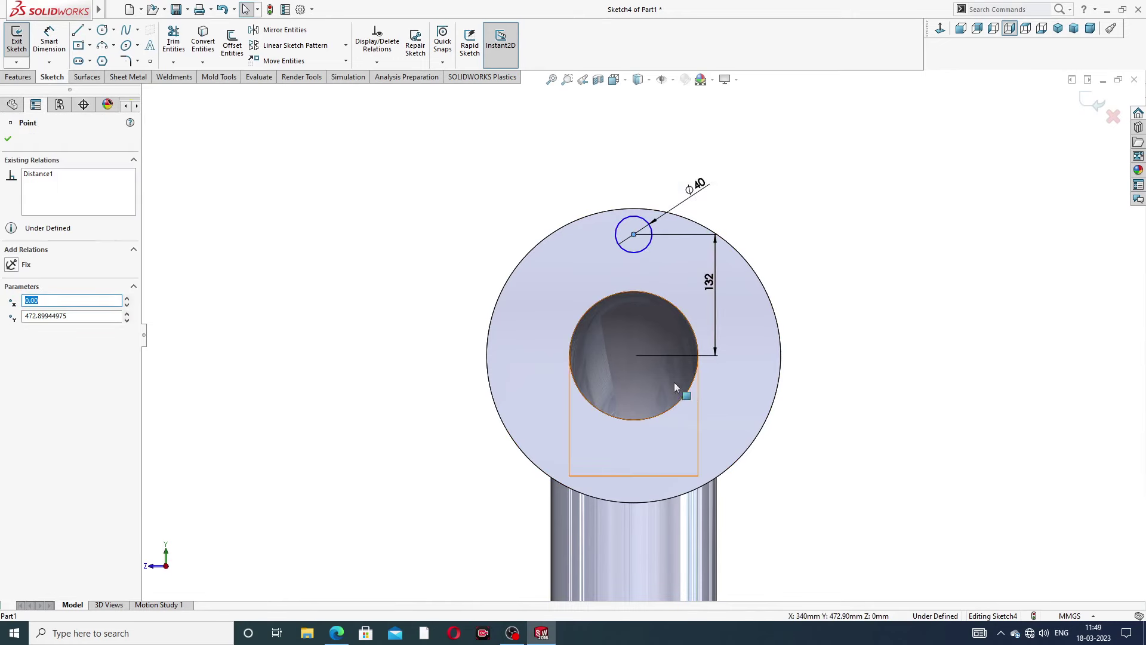
scroll(679, 387, "up", 3)
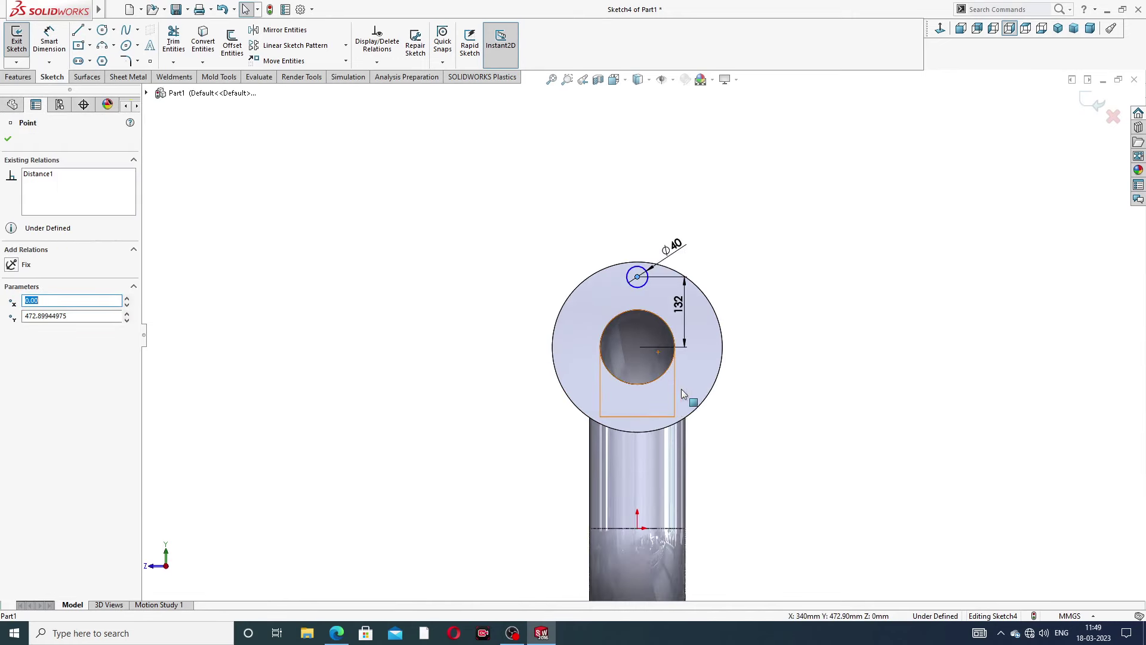
left_click(637, 529, "ctrl")
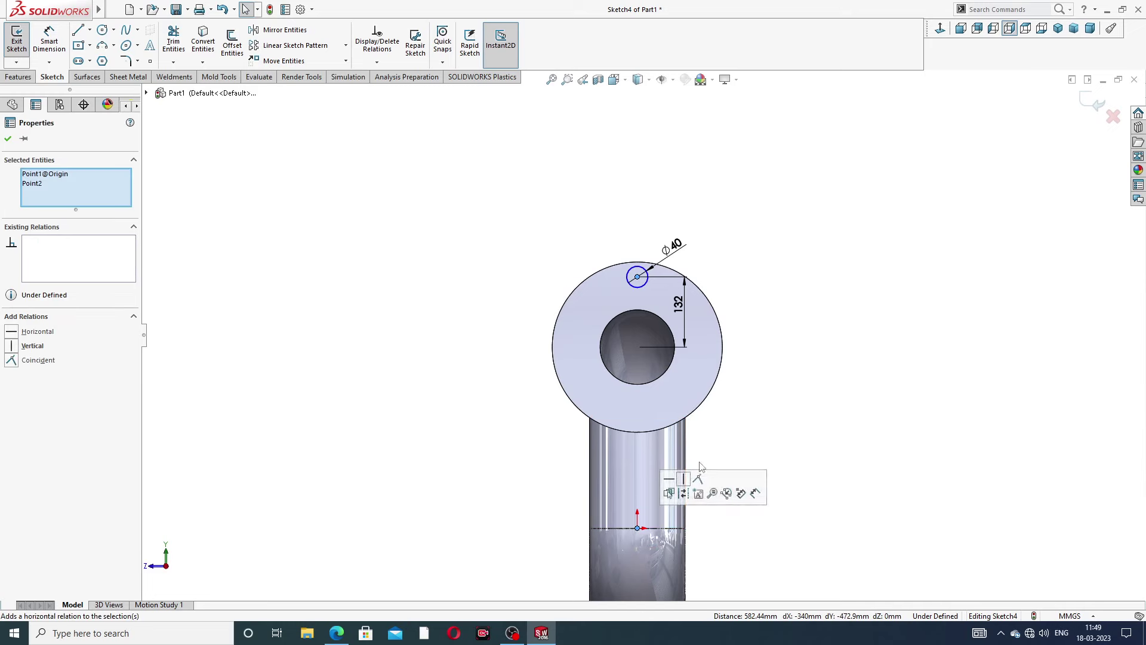
left_click(685, 480)
left_click(764, 388)
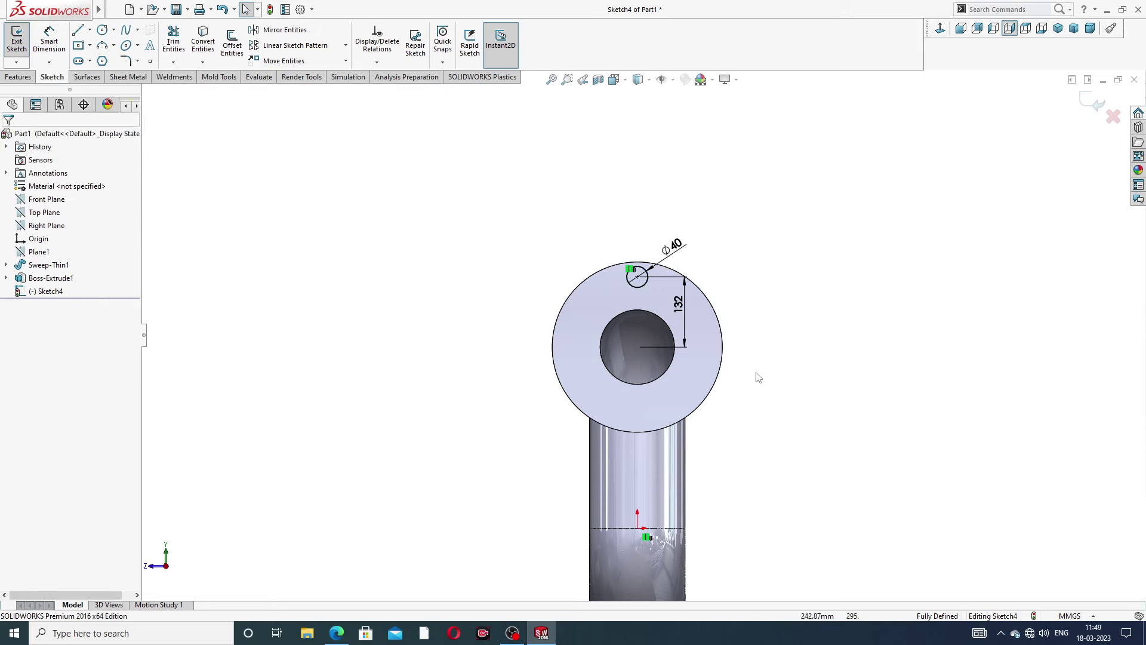
scroll(653, 370, "down", 3)
scroll(654, 370, "down", 1)
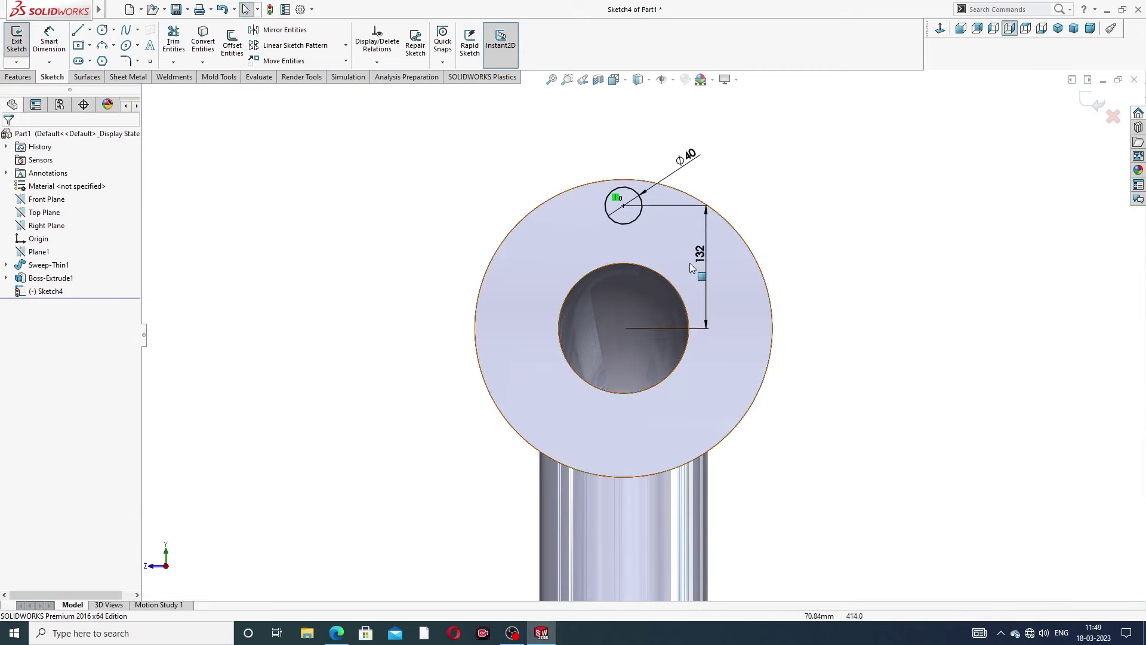
left_click_drag(704, 266, 776, 254)
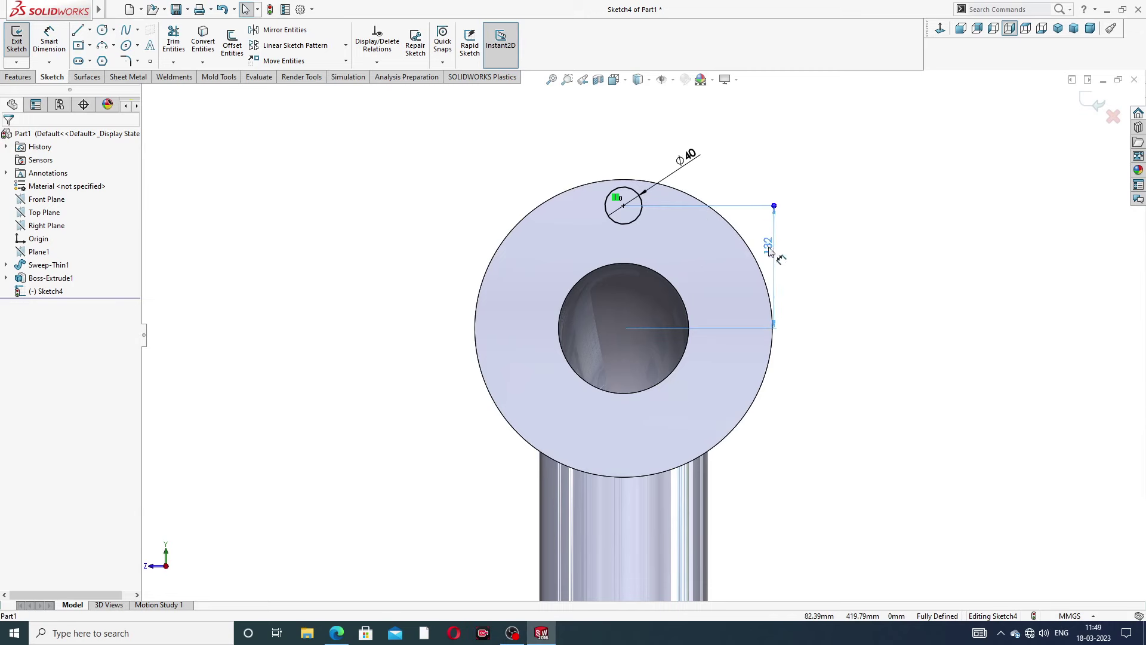
left_click(824, 235)
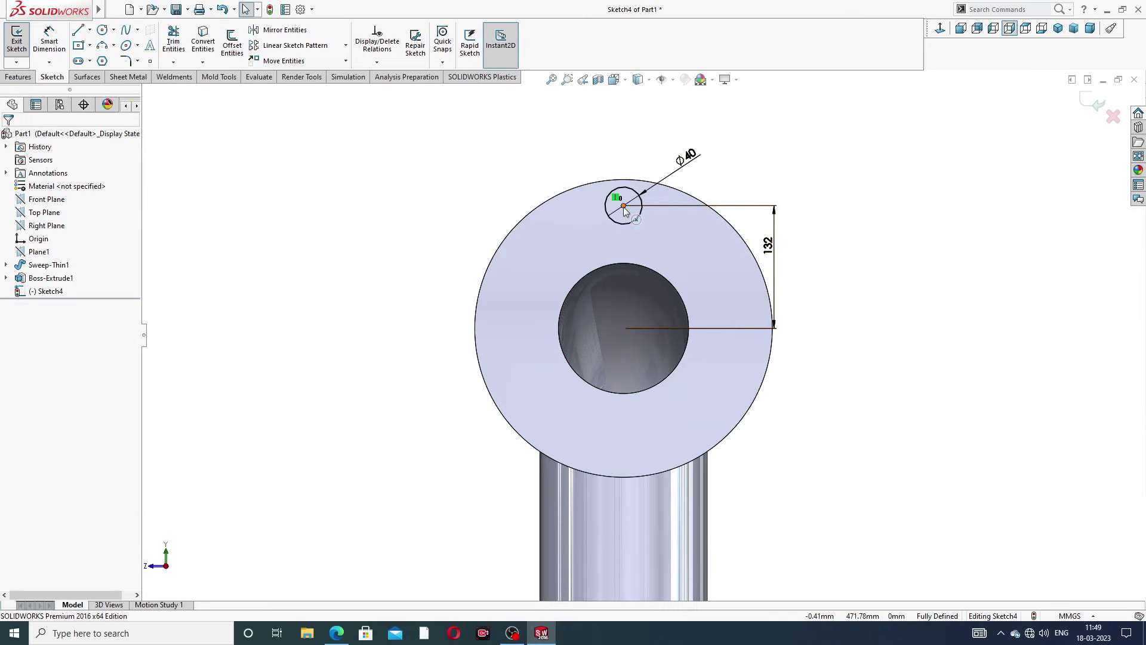
key("z")
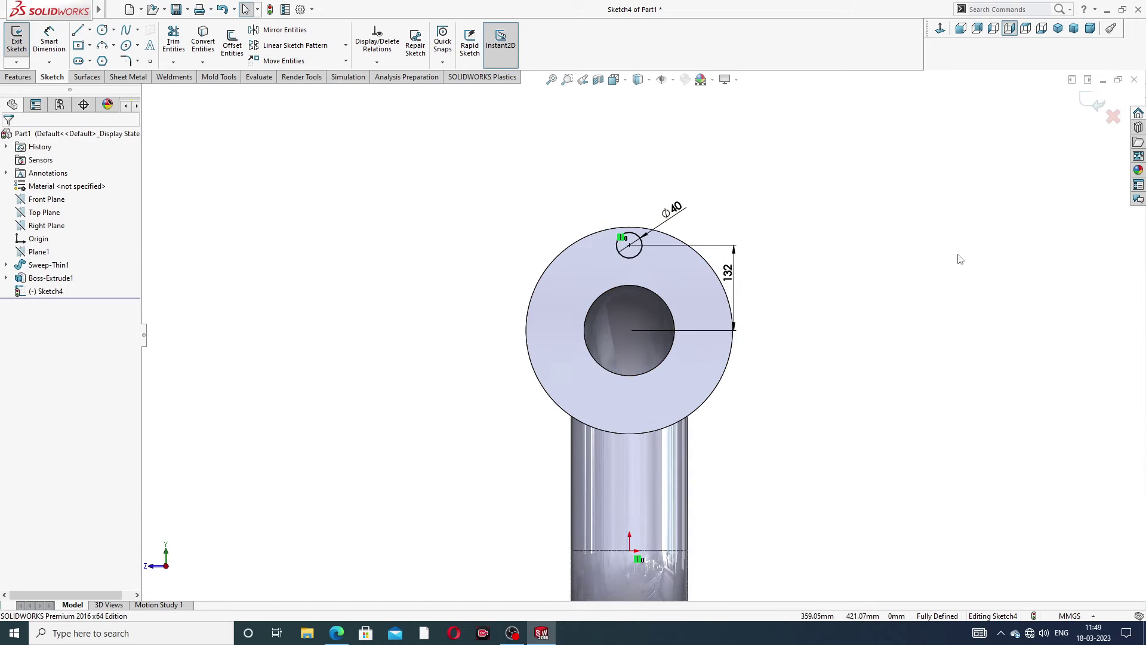
left_click(1101, 105)
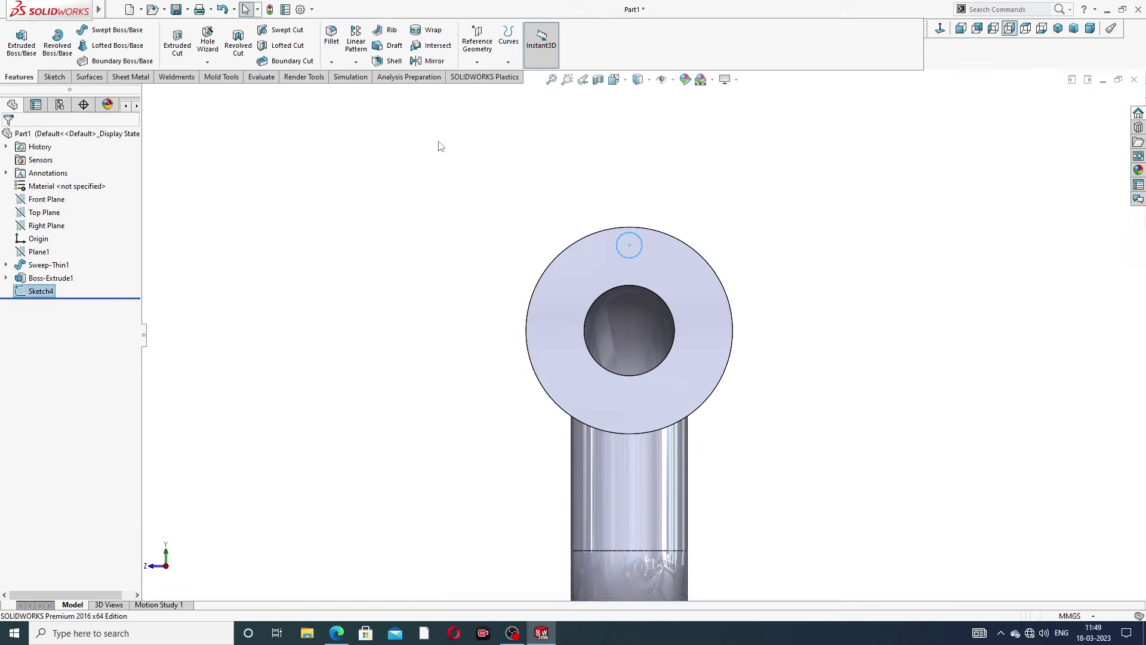
Cut the Ø40 circle into the flange with Extruded Cut Up To Surface, ending at the flange face.
left_click(179, 48)
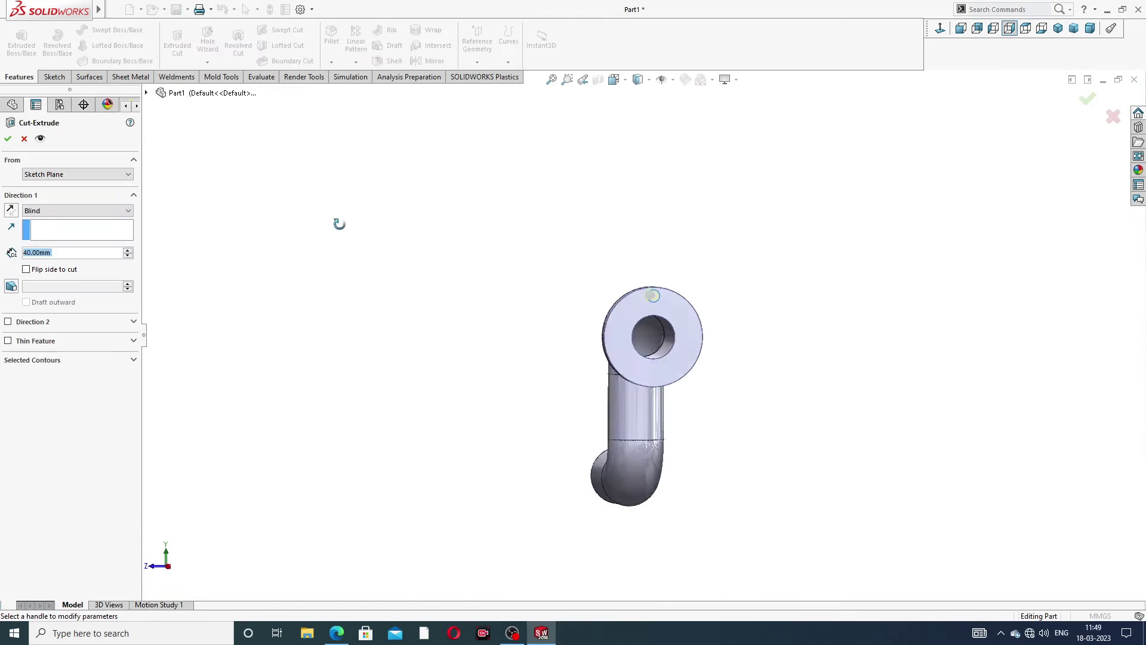
scroll(614, 356, "up", 3)
middle_click_drag(695, 356, 739, 410)
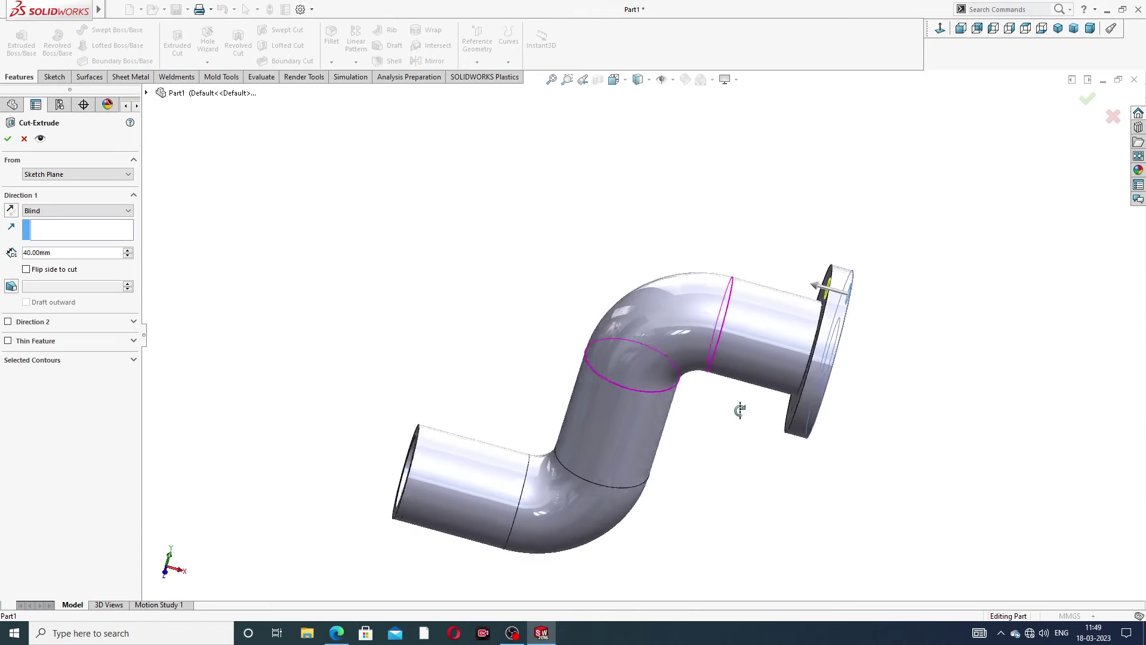
left_click(53, 211)
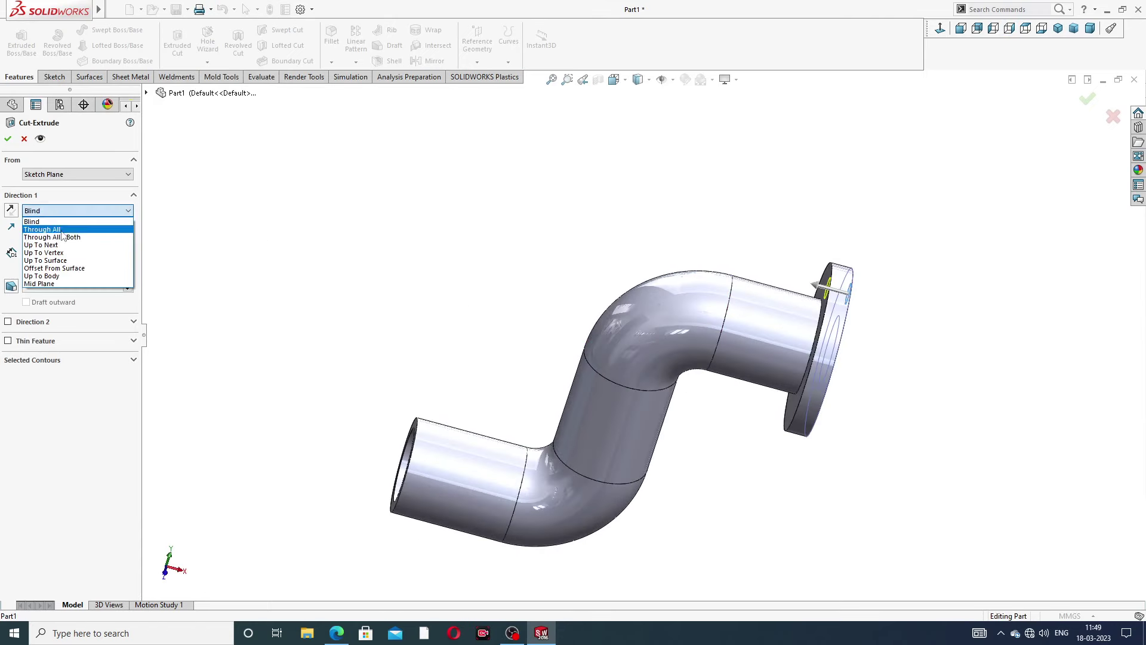
left_click(72, 261)
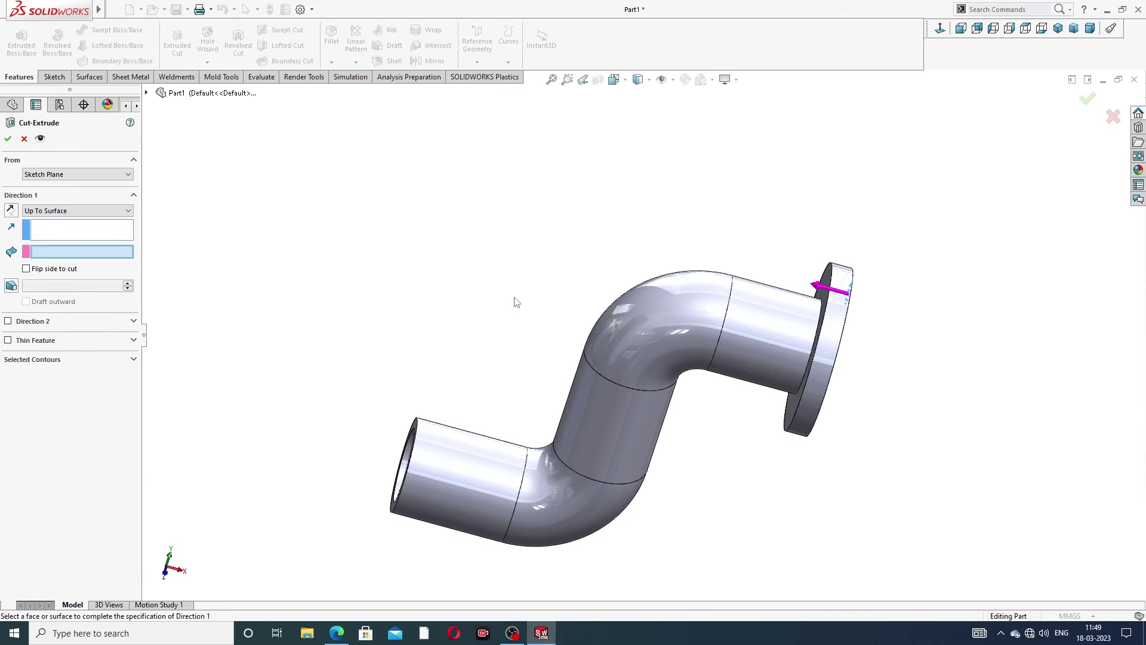
middle_click_drag(608, 306, 920, 298)
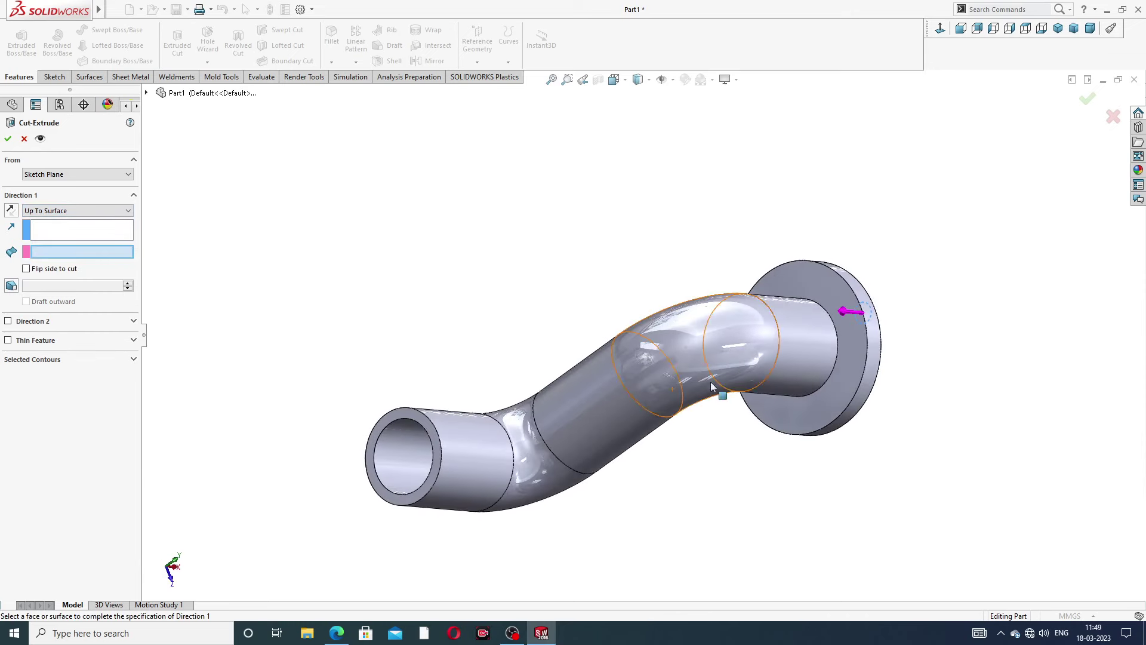
left_click(856, 345)
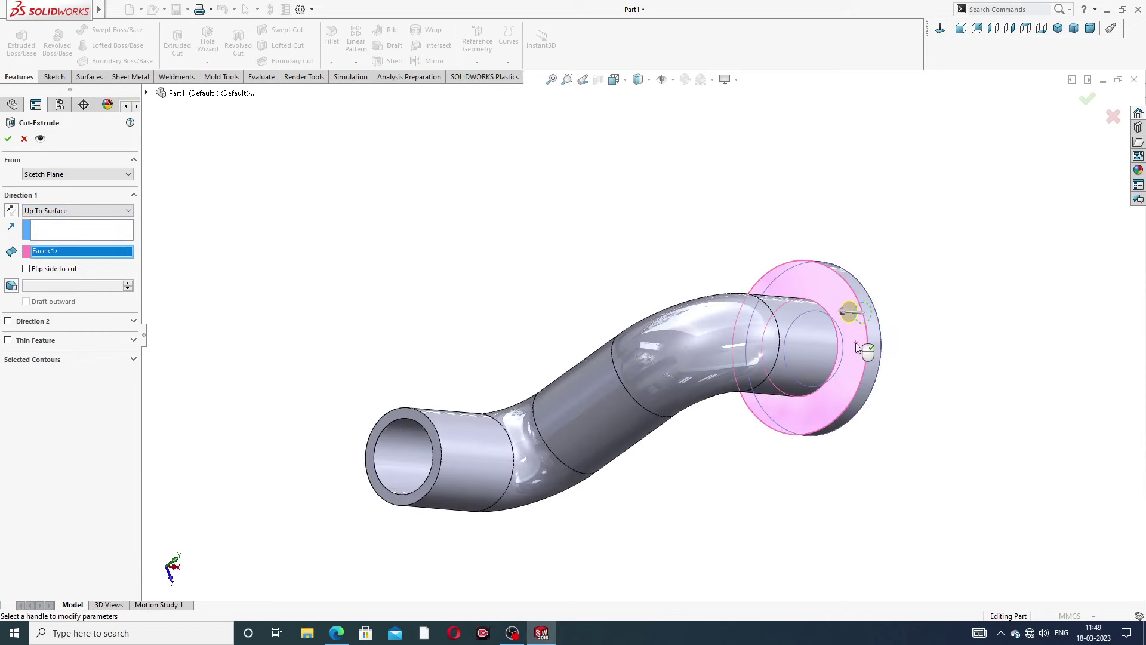
left_click(1089, 103)
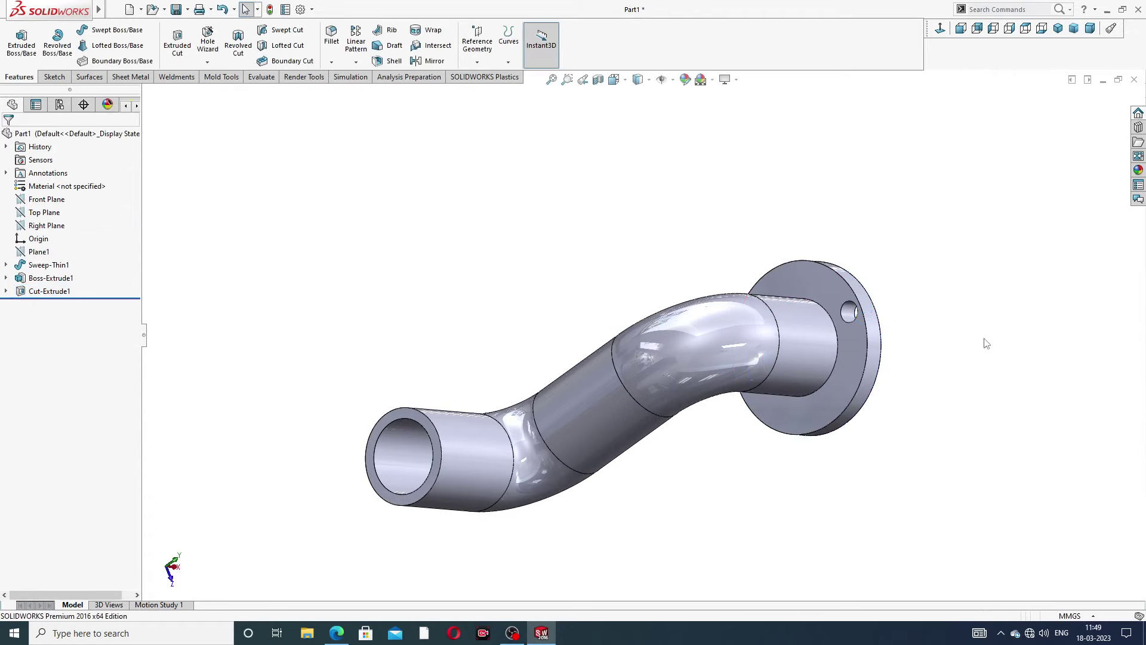
Circular-pattern Cut-Extrude1 8 times, equally spaced over 360° about the flange's outer edge.
mouse_move(986, 344)
middle_mouse_down()
mouse_move(845, 187)
mouse_move(728, 277)
mouse_move(704, 265)
middle_mouse_up()
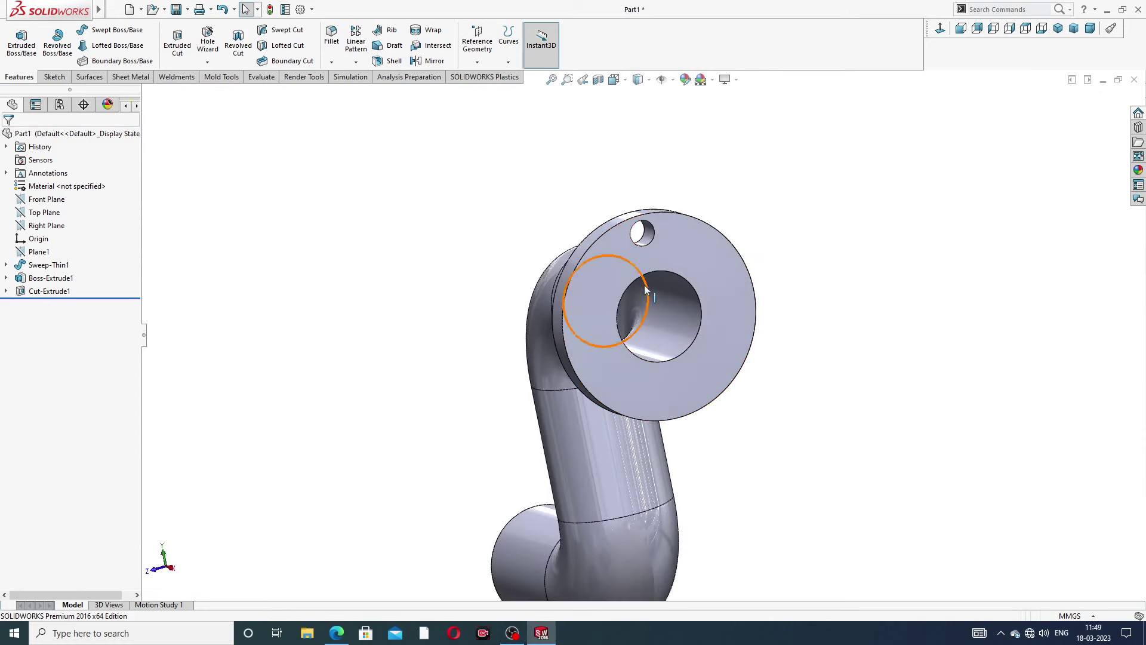
middle_click_drag(645, 290, 437, 154)
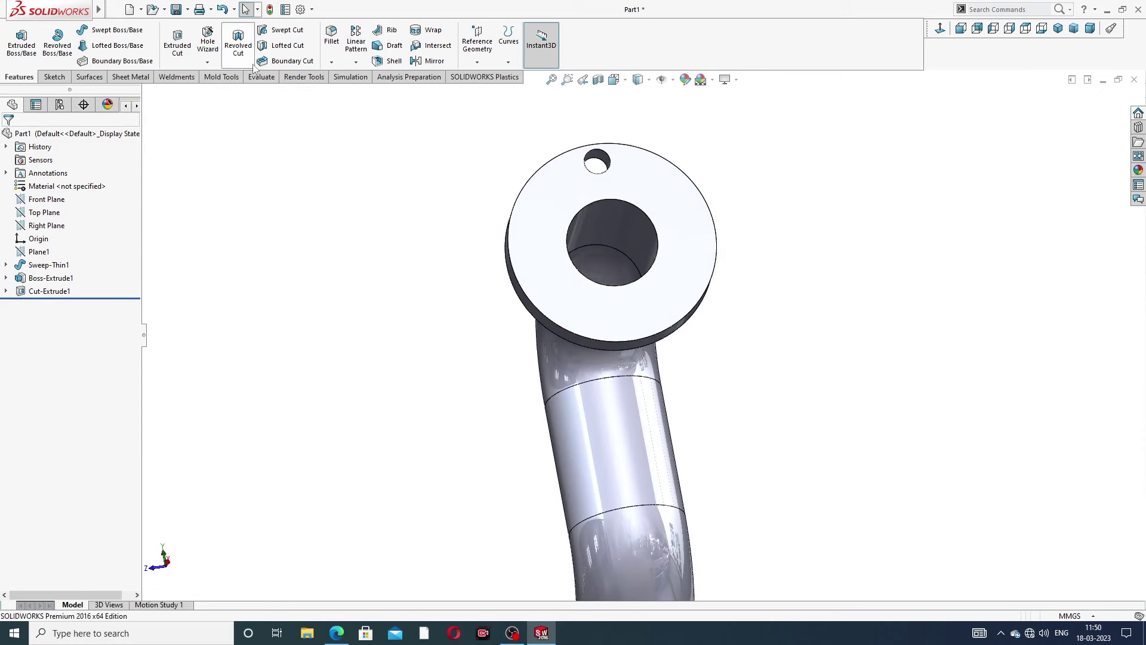
left_click(356, 63)
left_click(386, 94)
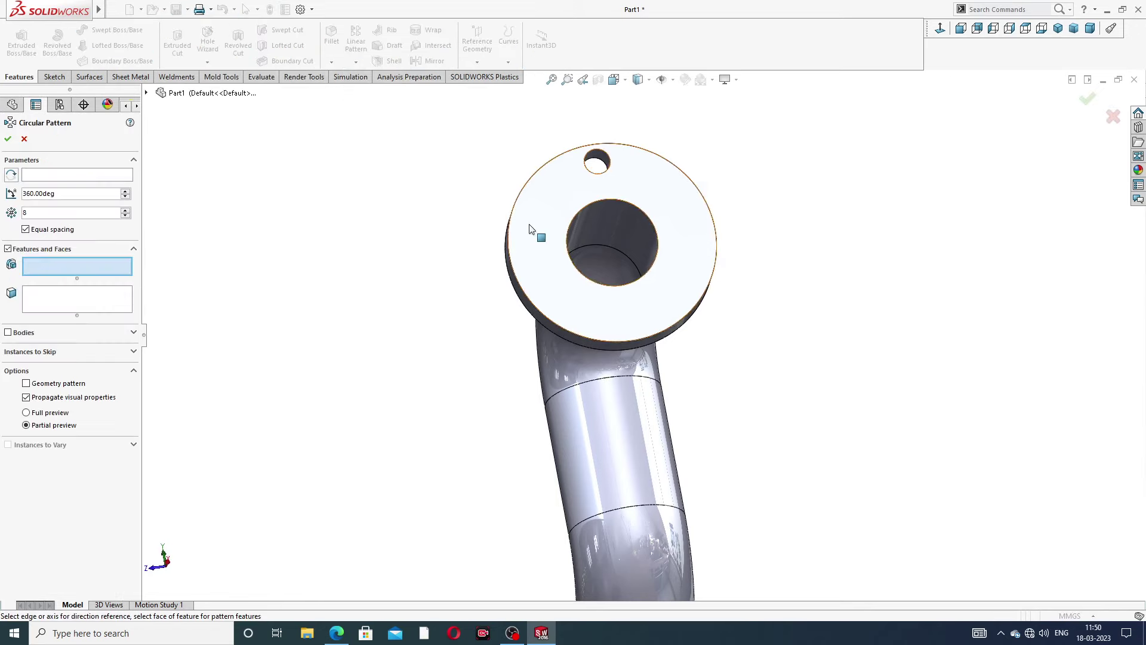
scroll(624, 182, "down", 2)
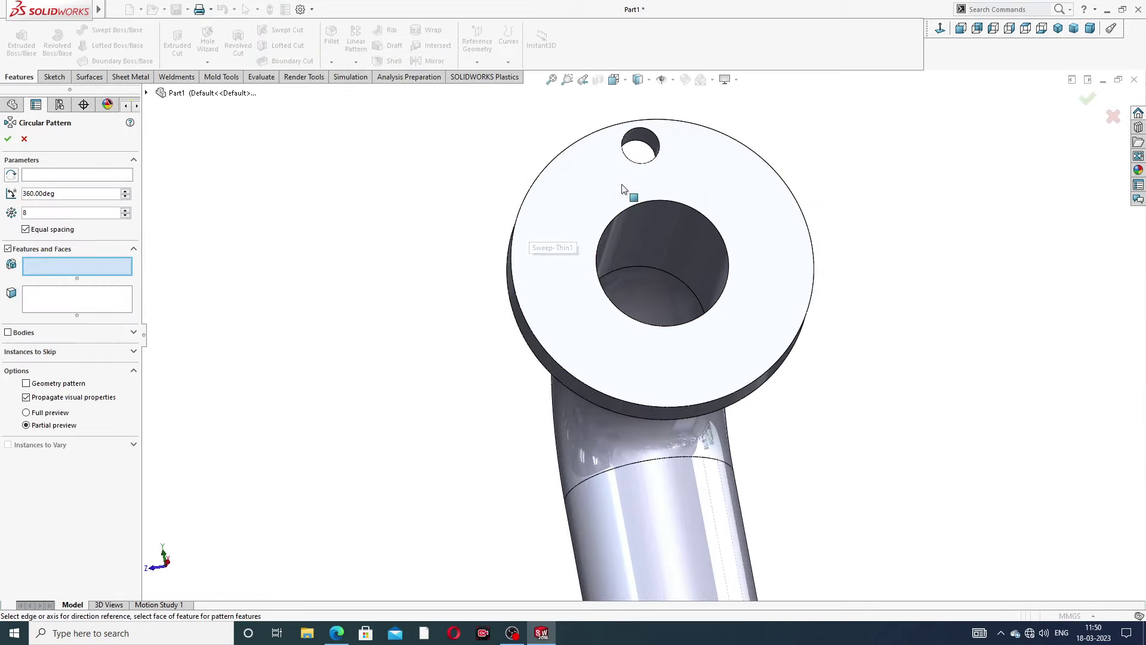
left_click(83, 175)
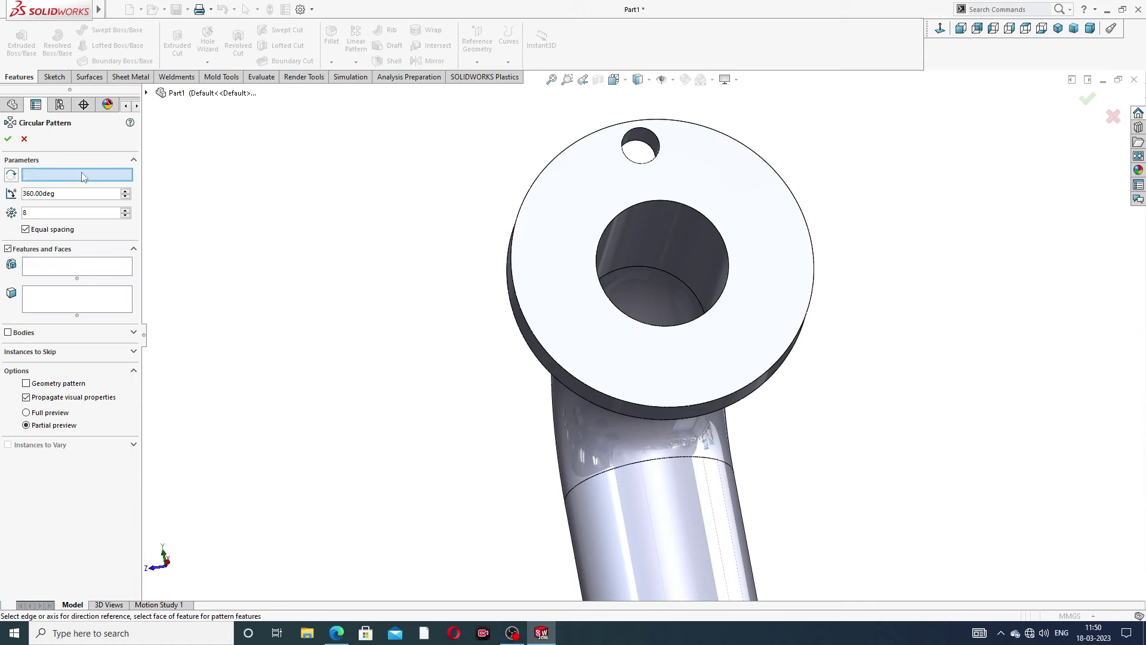
left_click(672, 126)
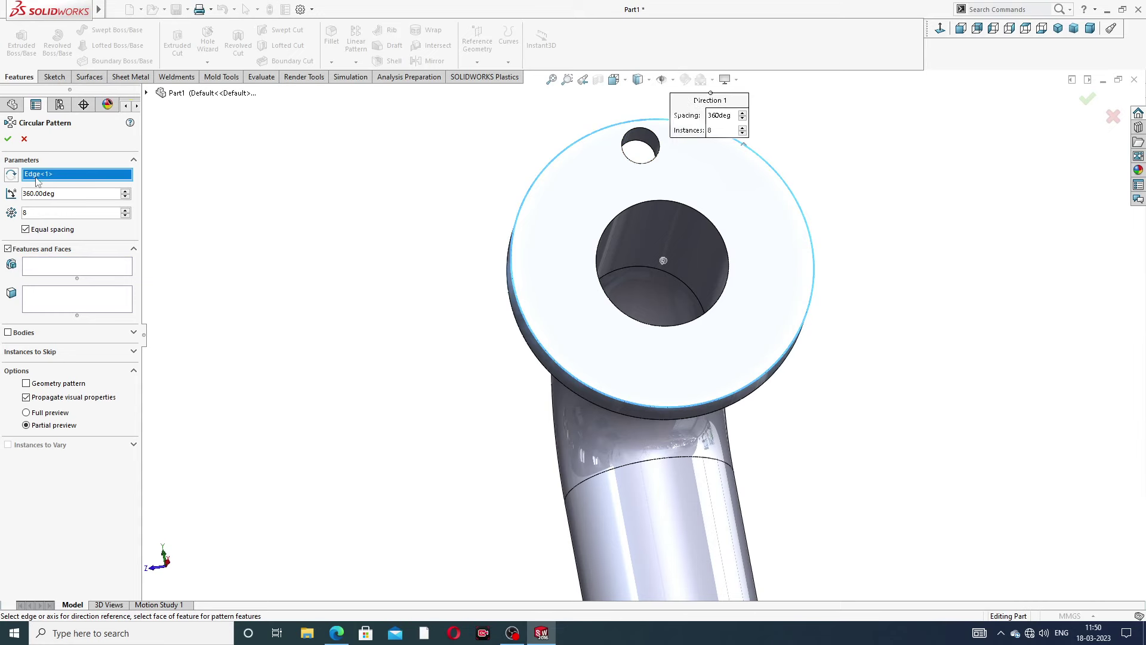
left_click(66, 269)
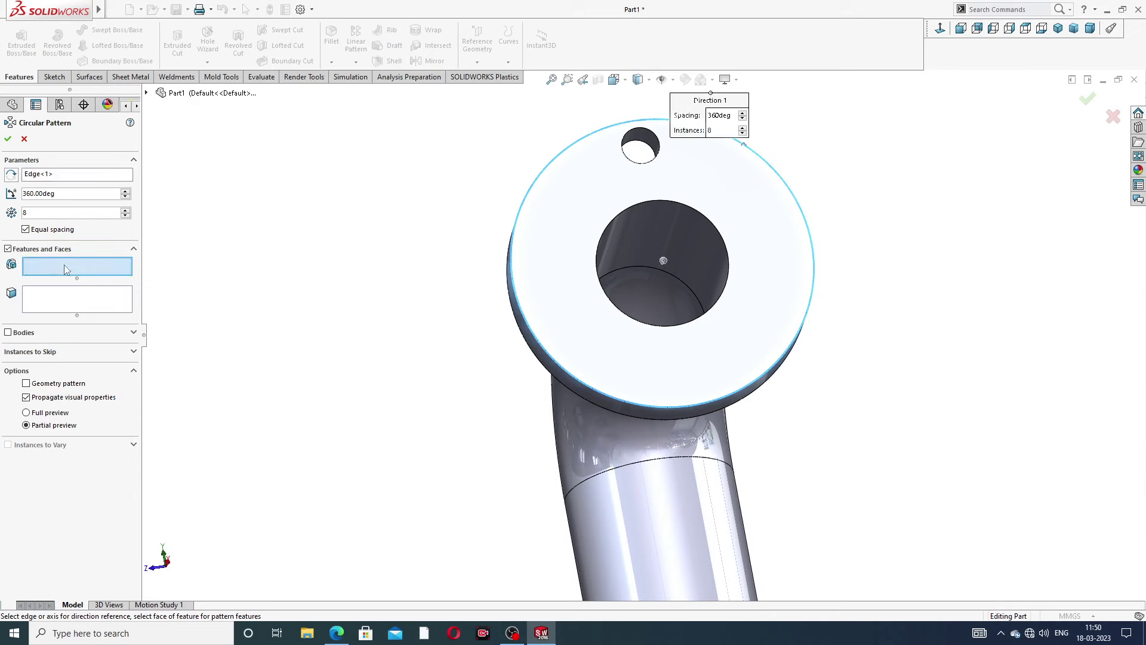
scroll(646, 149, "down", 2)
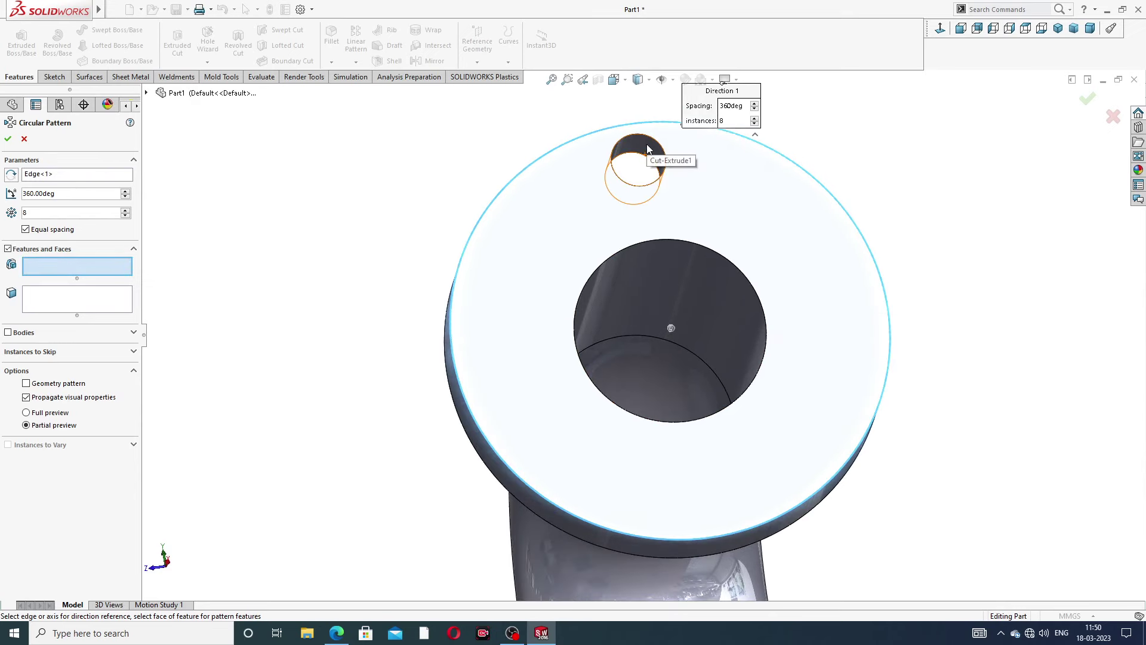
left_click(648, 148)
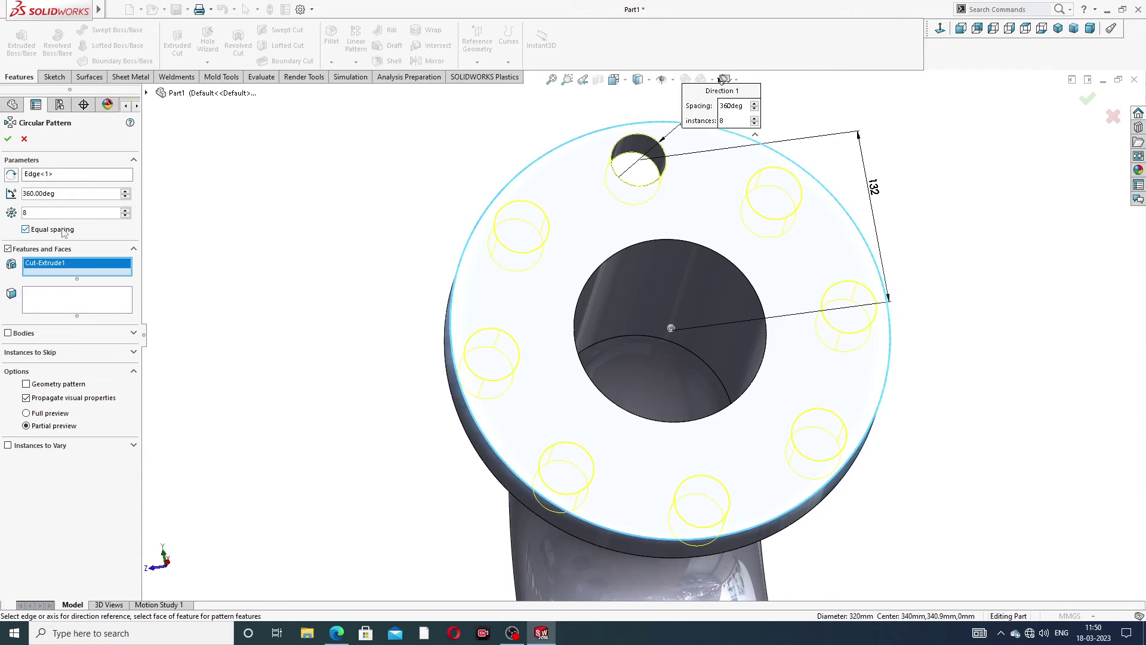
left_click(8, 139)
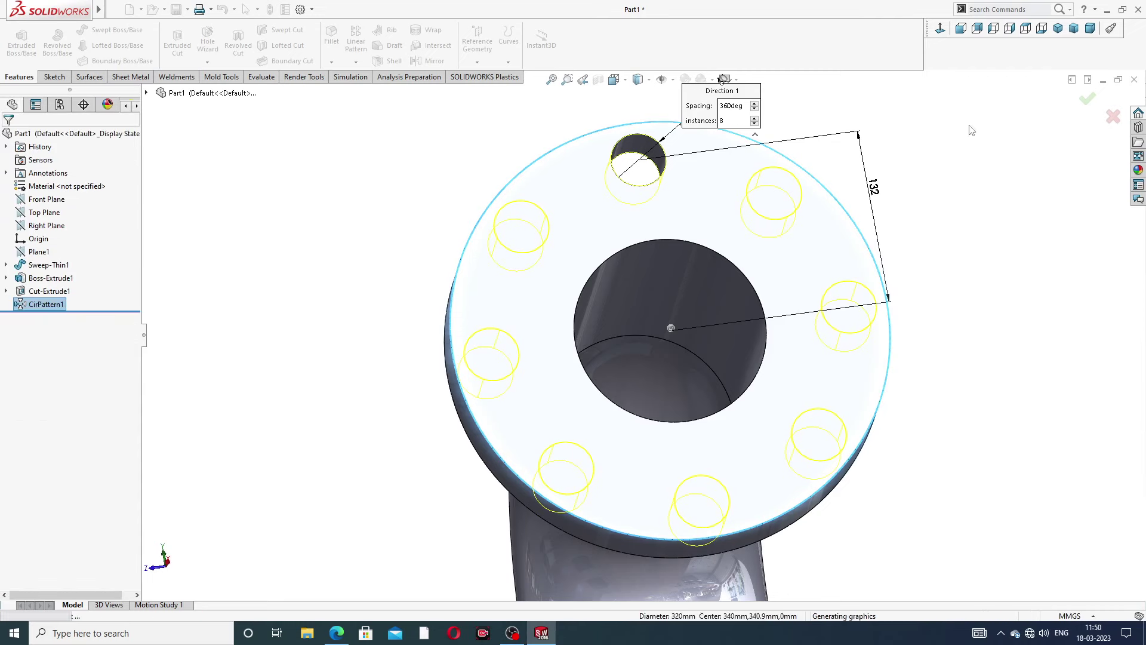
scroll(848, 259, "up", 2)
Start a sketch on the ring face at the pipe's other open end and draw a circle.
scroll(789, 271, "up", 2)
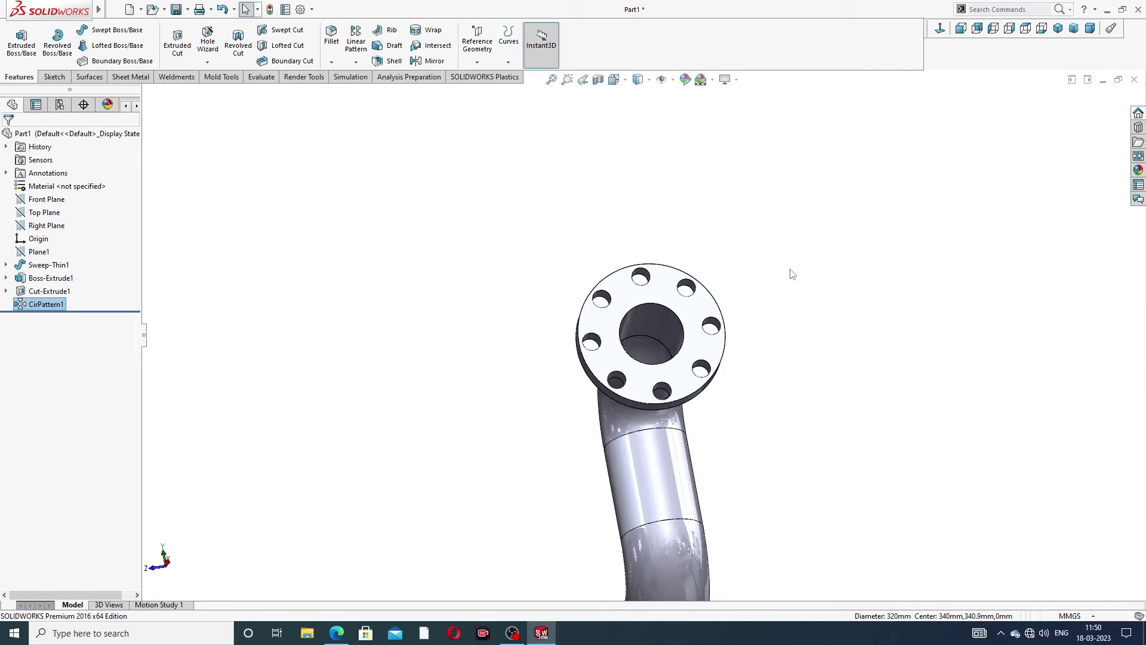
mouse_move(789, 272)
middle_mouse_down()
mouse_move(881, 250)
mouse_move(872, 217)
mouse_move(786, 358)
mouse_move(814, 312)
mouse_move(870, 284)
middle_mouse_up()
scroll(782, 355, "up", 2)
middle_click_drag(706, 478, 773, 320)
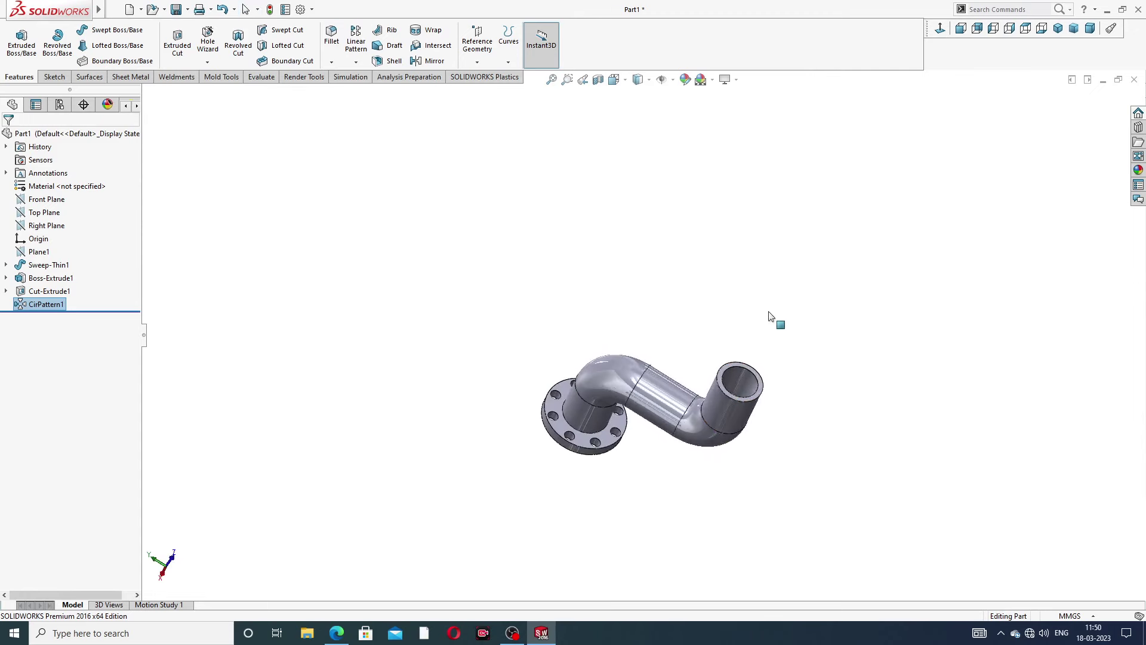
scroll(753, 382, "down", 1)
scroll(737, 440, "down", 2)
left_click(729, 301)
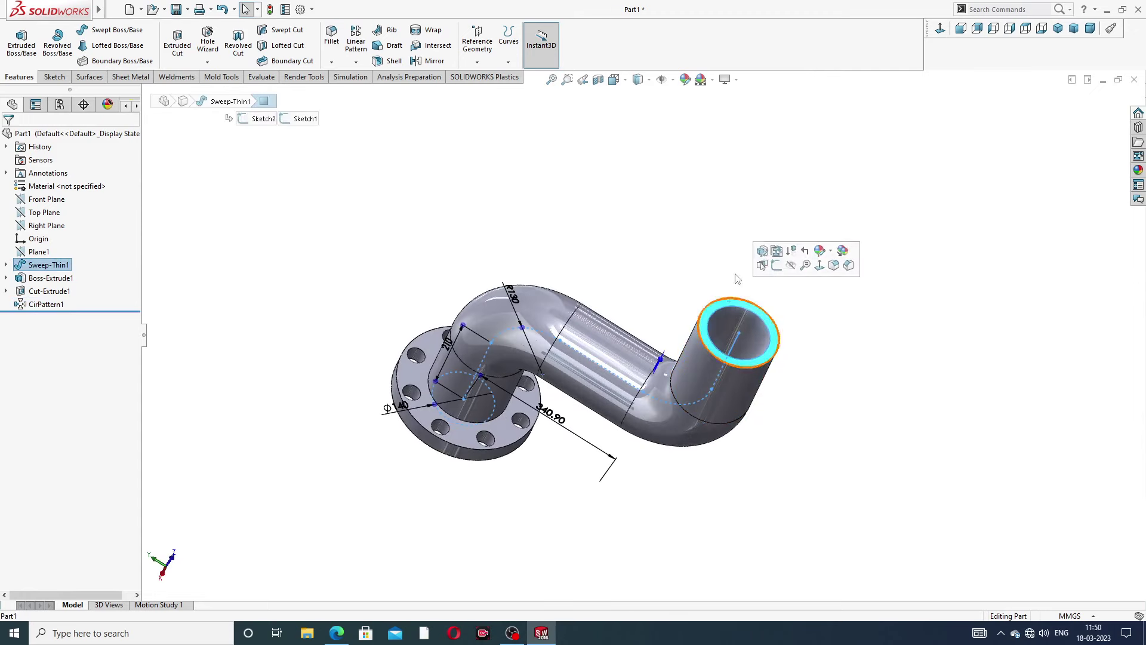
left_click(779, 276)
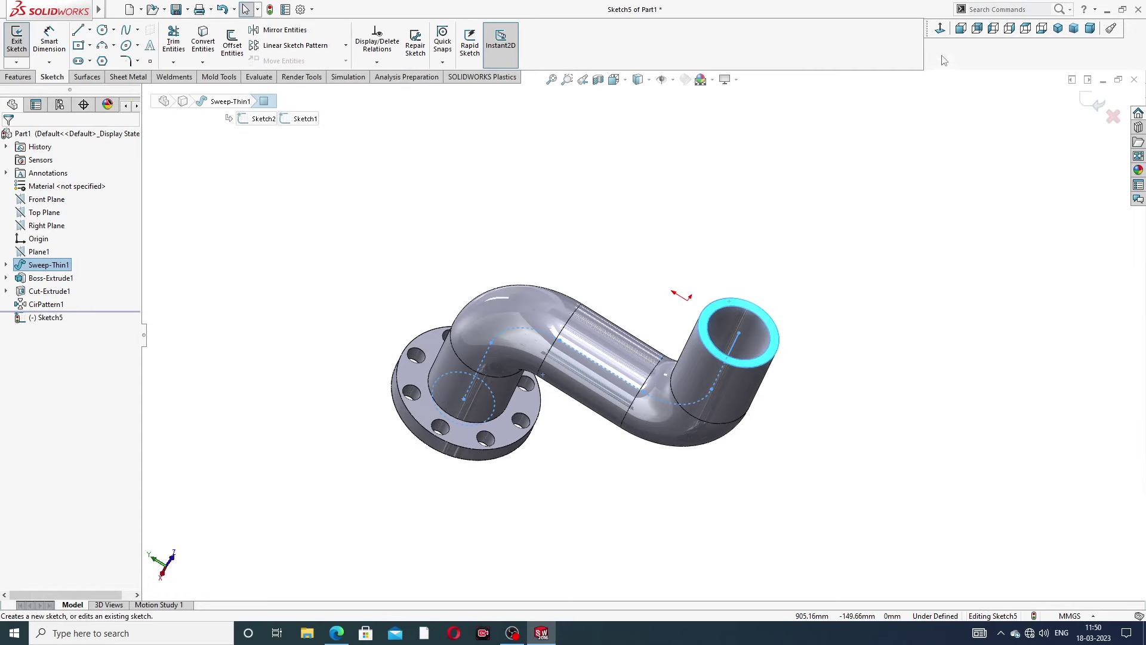
left_click(102, 29)
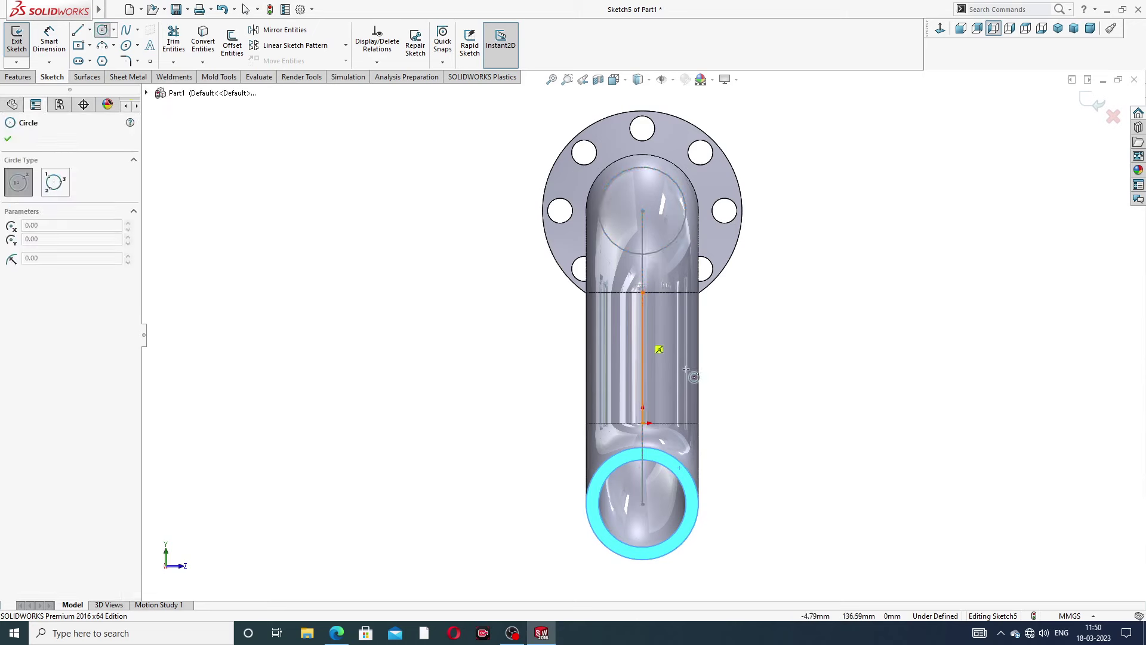
left_click(642, 503)
left_click(692, 431)
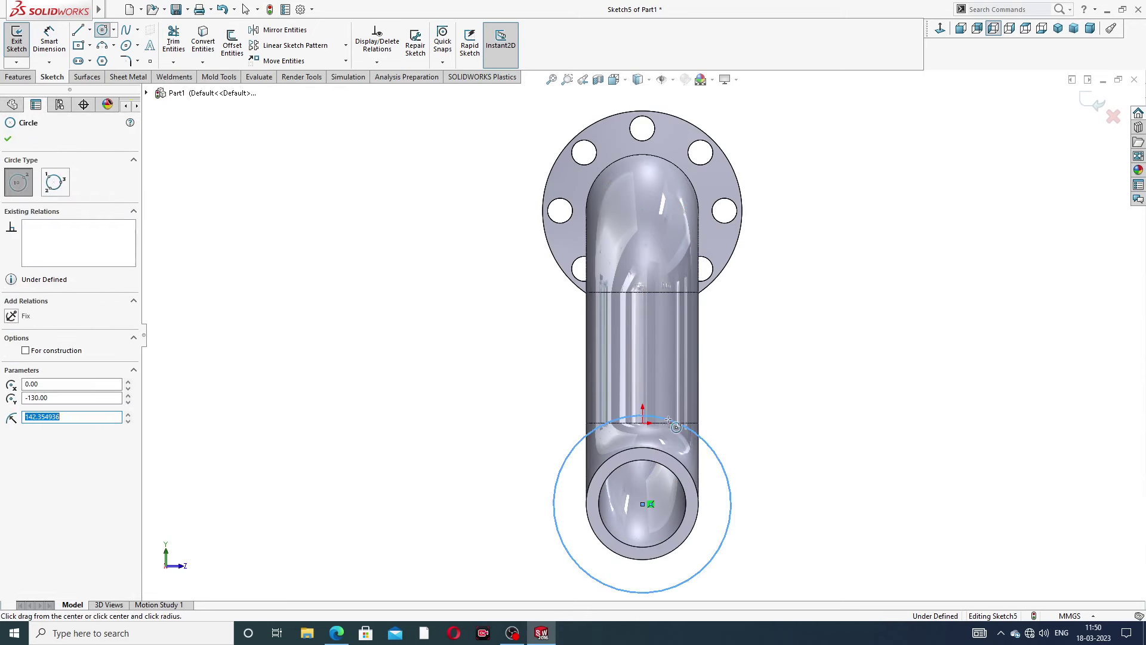
right_click(747, 397)
left_click(775, 402)
Dimension the new large circle to a 320 mm diameter.
scroll(694, 486, "down", 2)
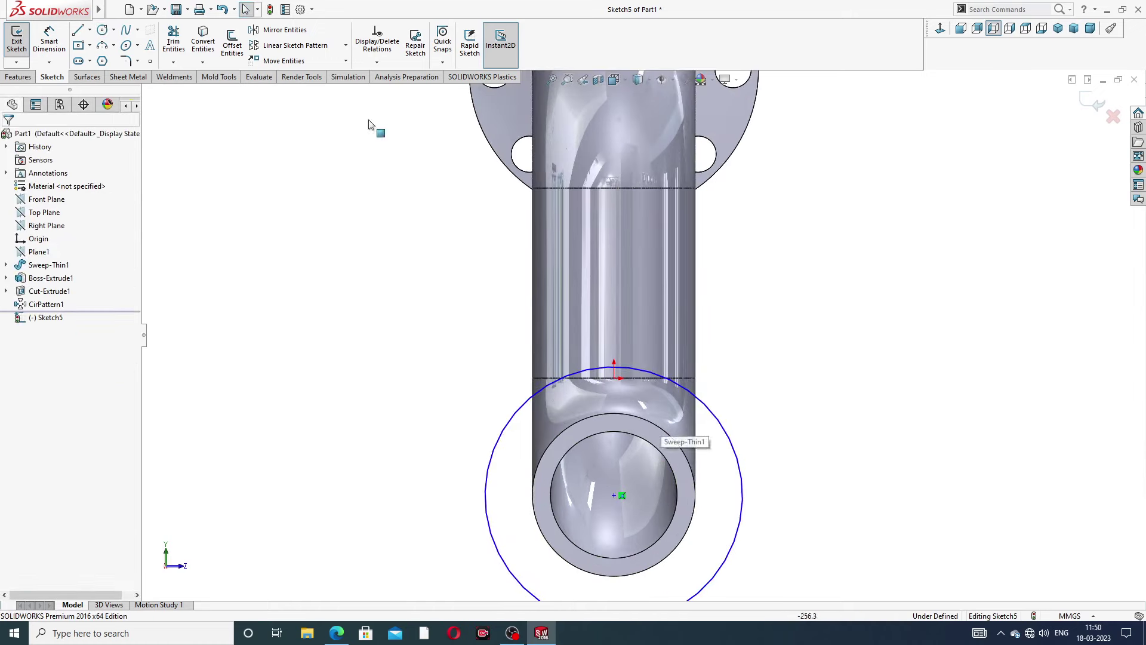
left_click(46, 45)
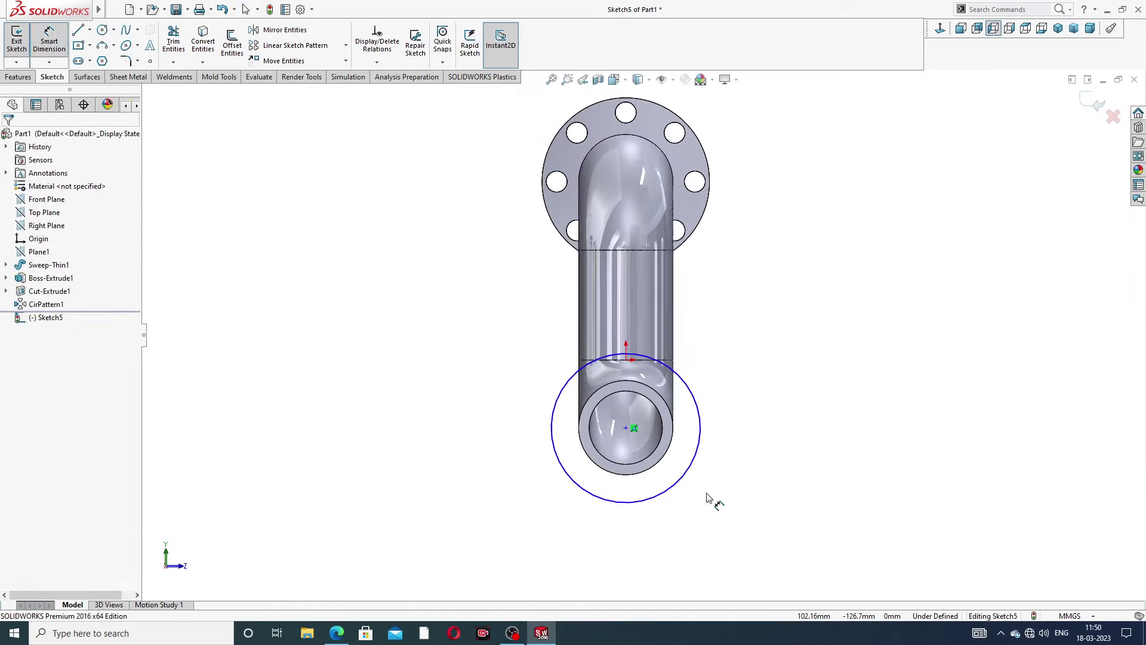
scroll(642, 334, "up", 2)
left_click(688, 392)
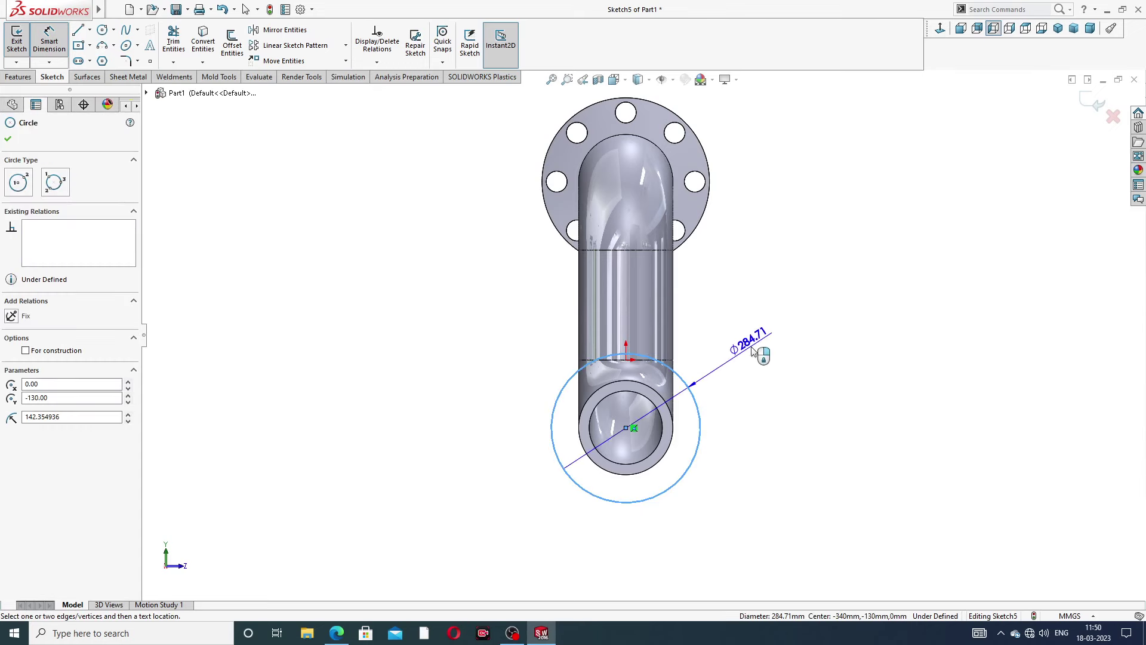
left_click(754, 348)
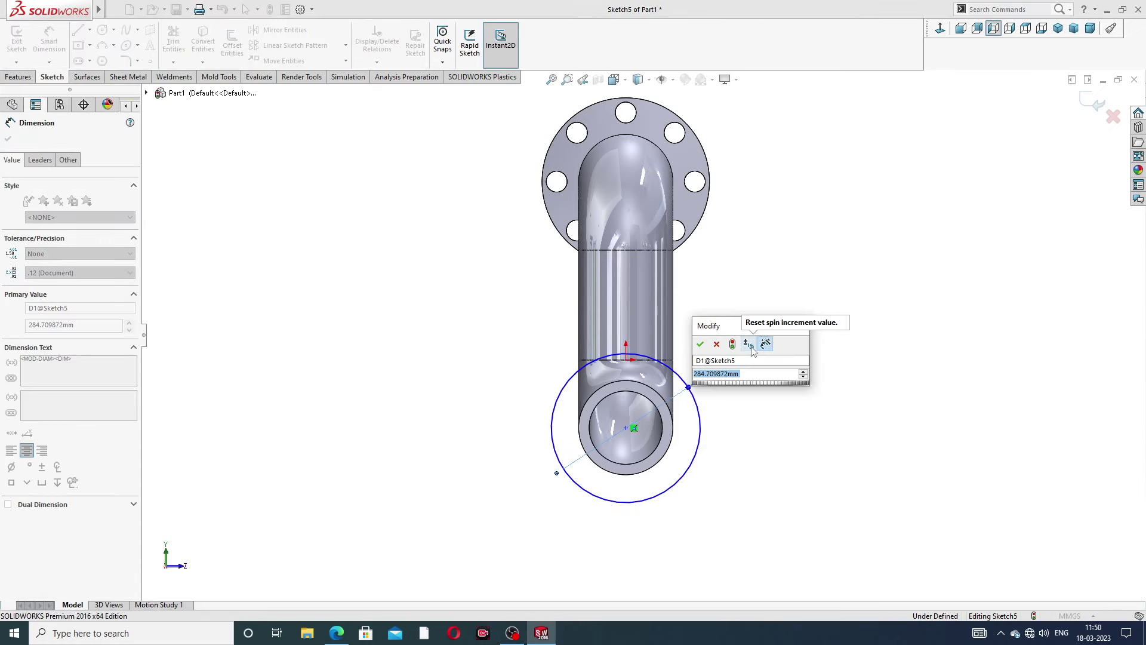
type("320")
key("Return")
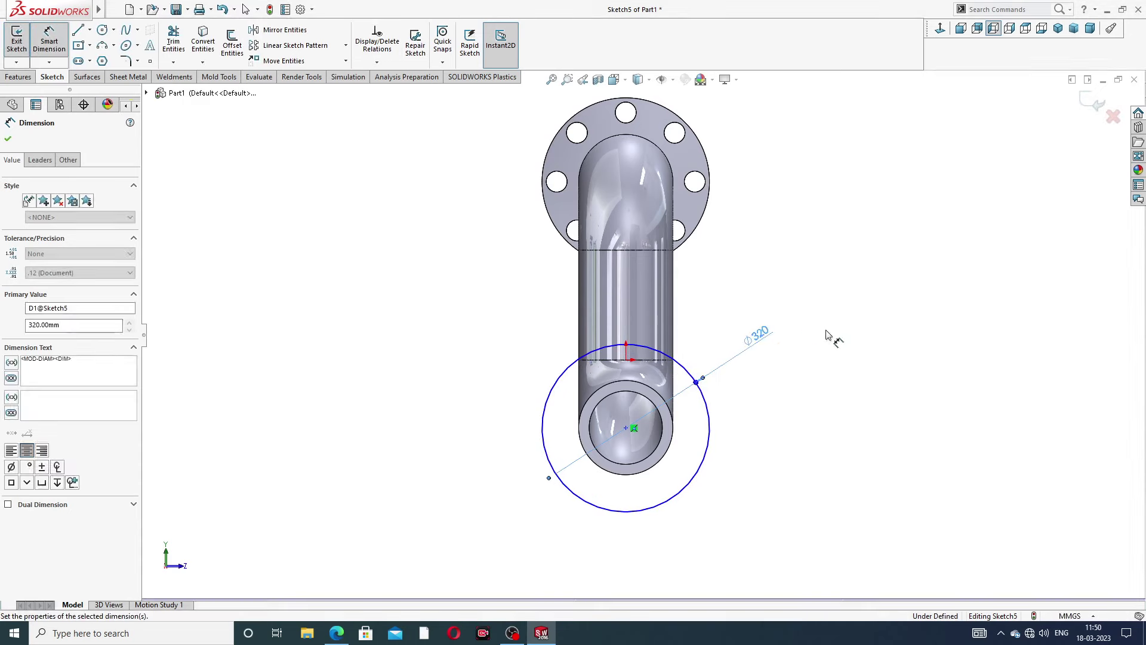
left_click(829, 337)
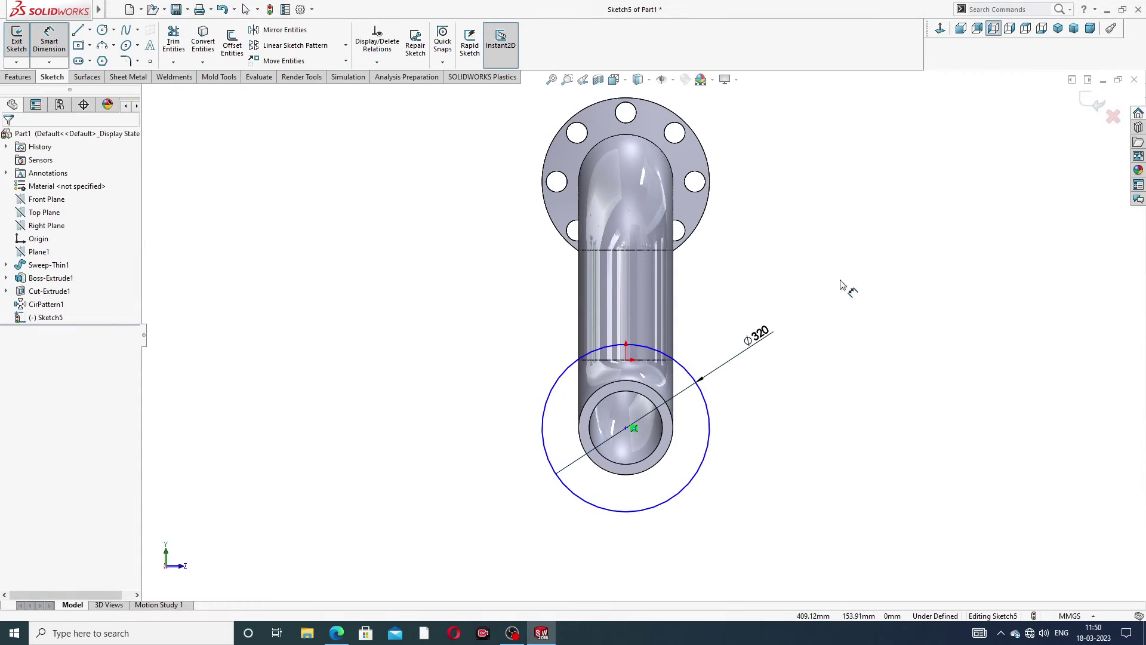
Project the pipe's outer circular edge into the sketch with Convert Entities.
scroll(661, 407, "down", 2)
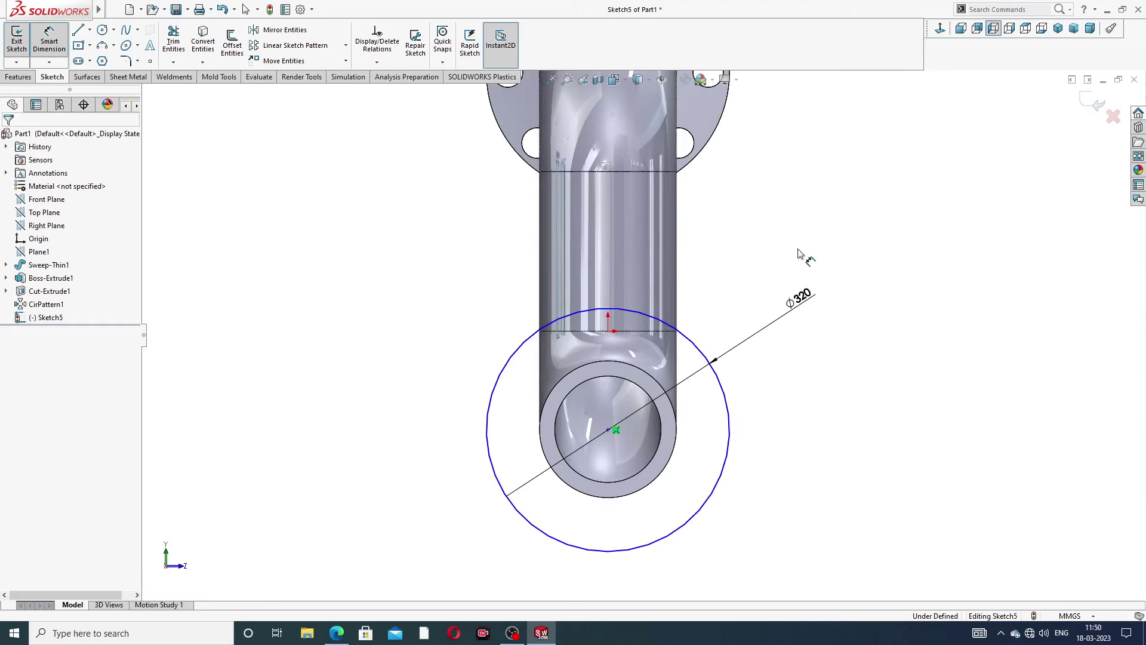
right_click(778, 245)
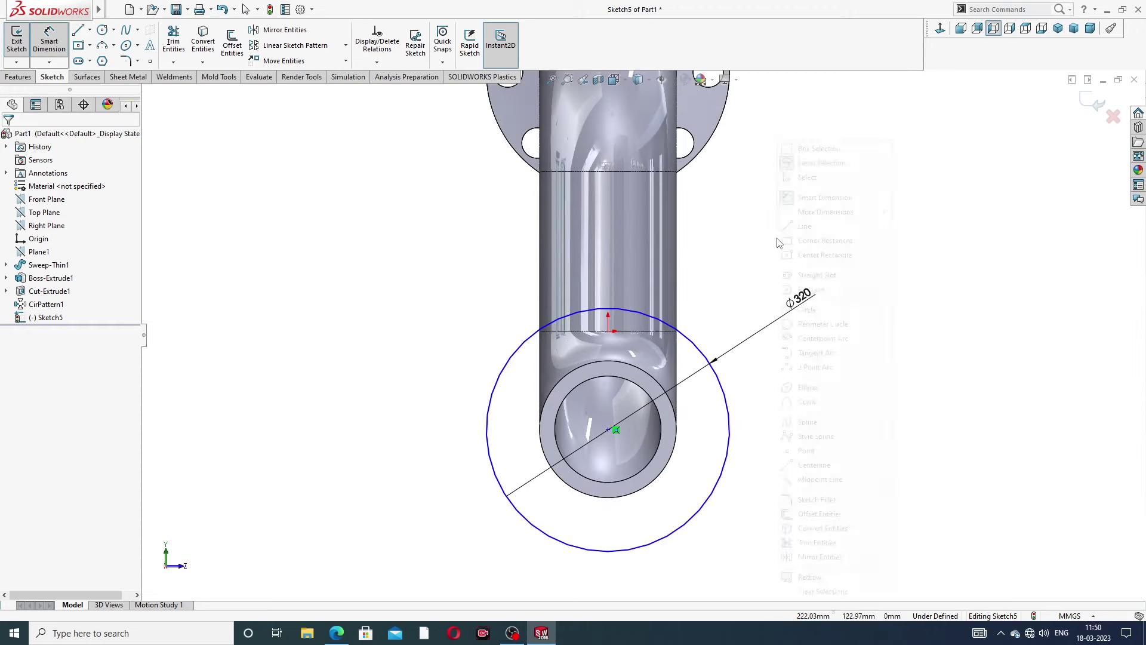
left_click(810, 180)
scroll(620, 440, "down", 2)
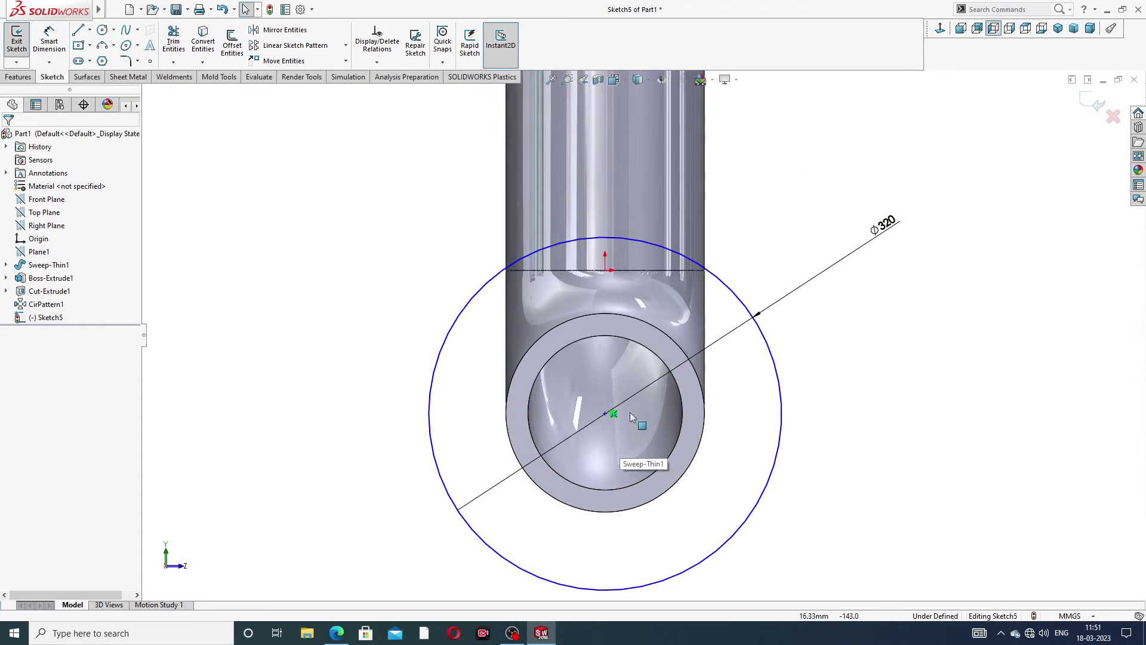
left_click(588, 313)
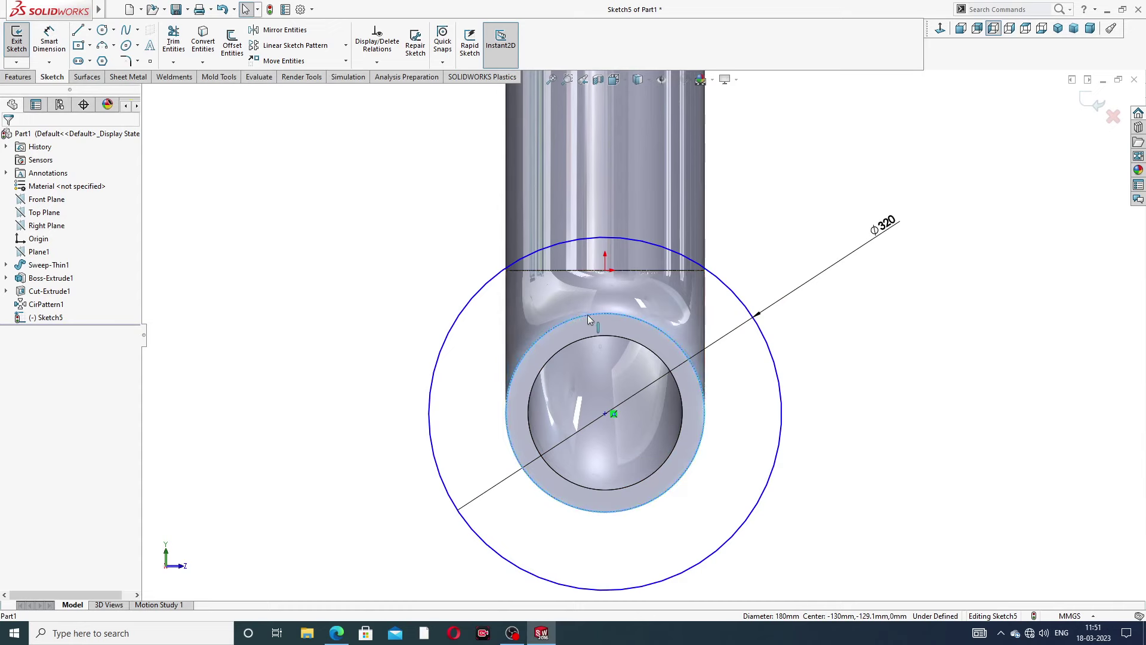
left_click(203, 48)
Add a Vertical relation between the sketch origin and the circle centre, then select the Ø320 circle.
scroll(643, 335, "up", 3)
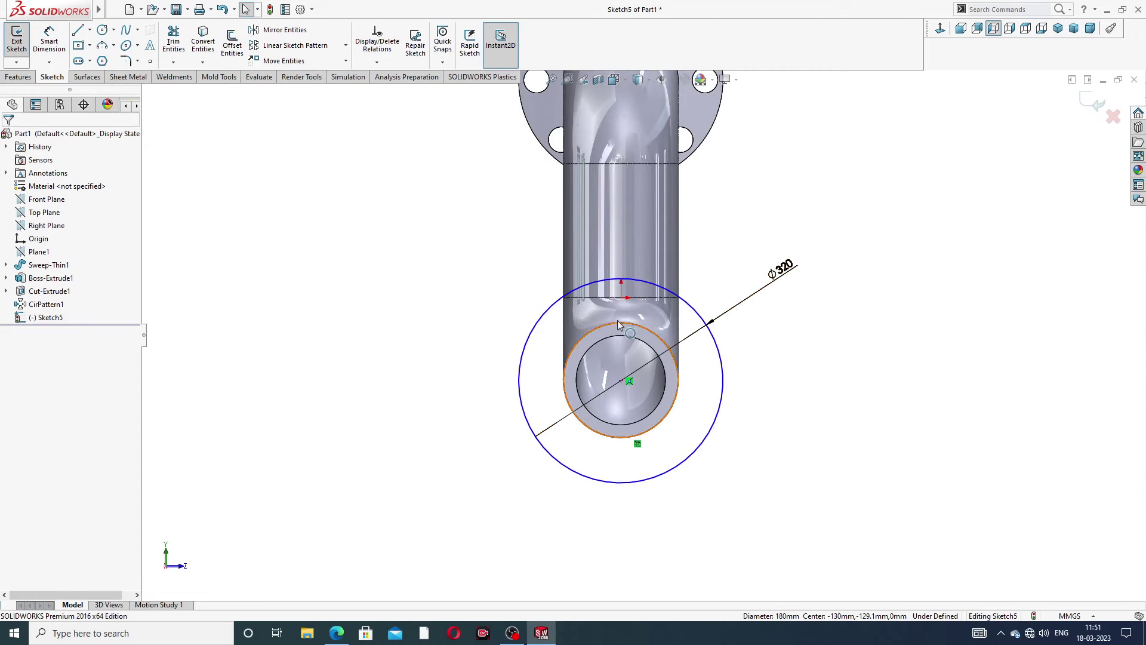
left_click(621, 299)
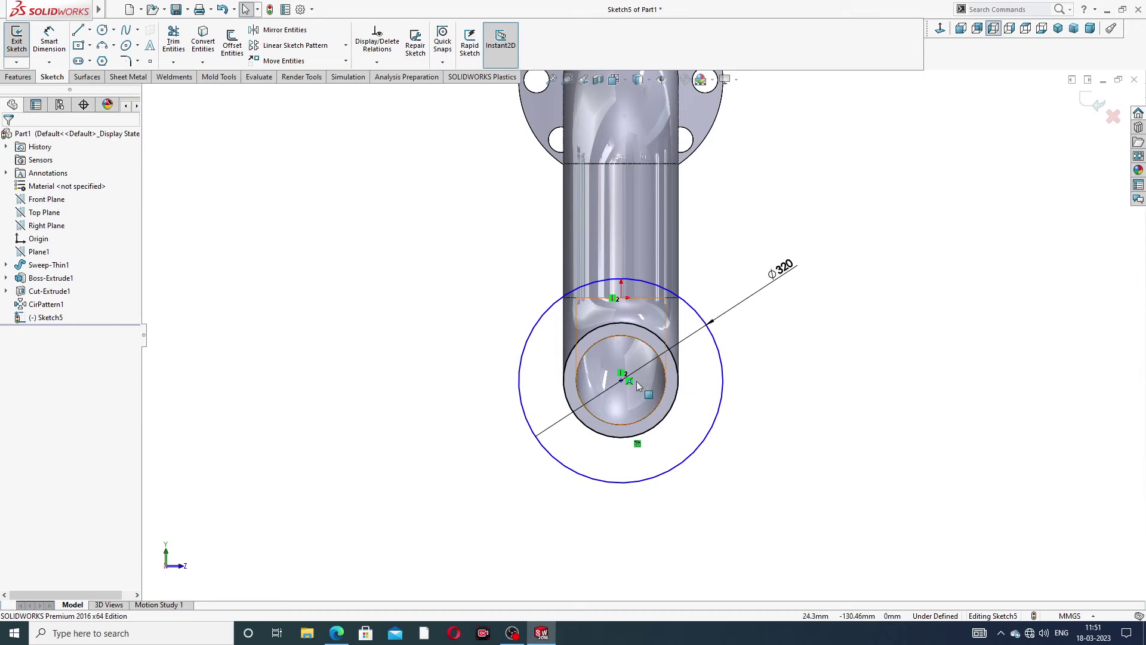
left_click(622, 380, "ctrl")
left_click(642, 358)
scroll(678, 380, "down", 2)
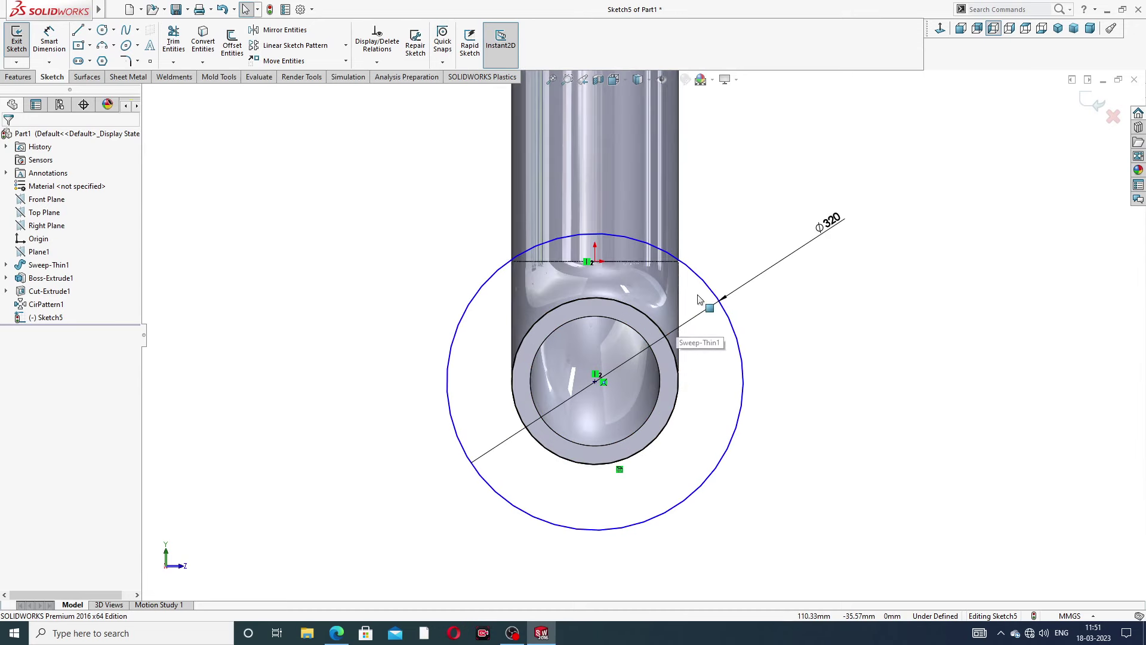
left_click(742, 366)
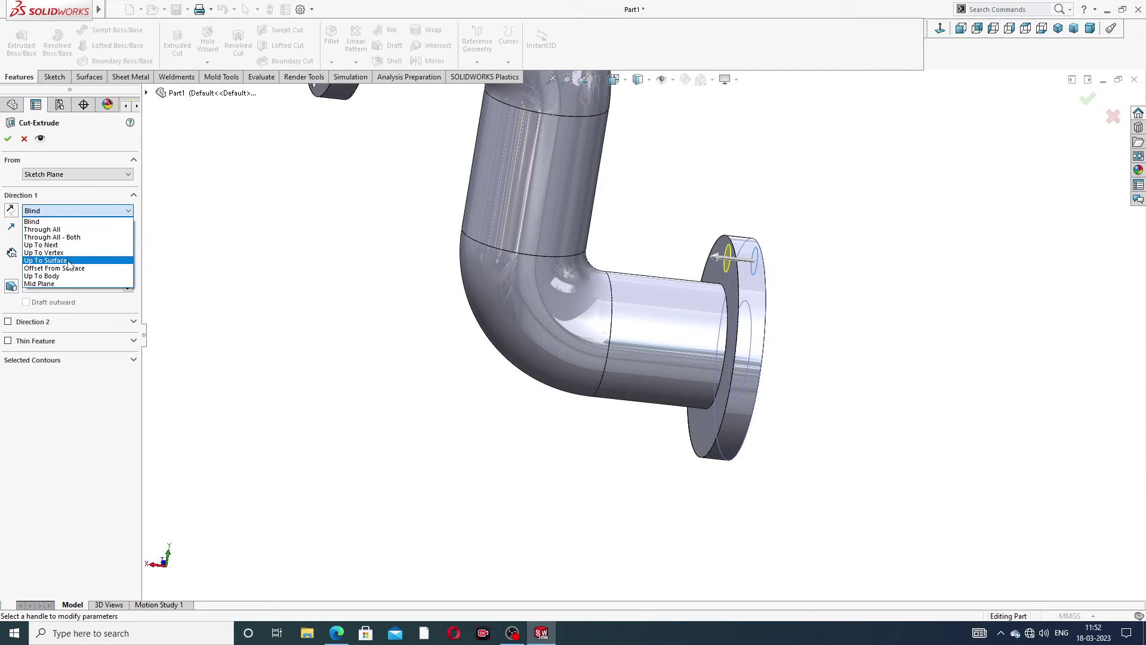
Limit the bolt-hole cut Up To Surface at the flange front face to create Cut-Extrude2.
left_click(48, 259)
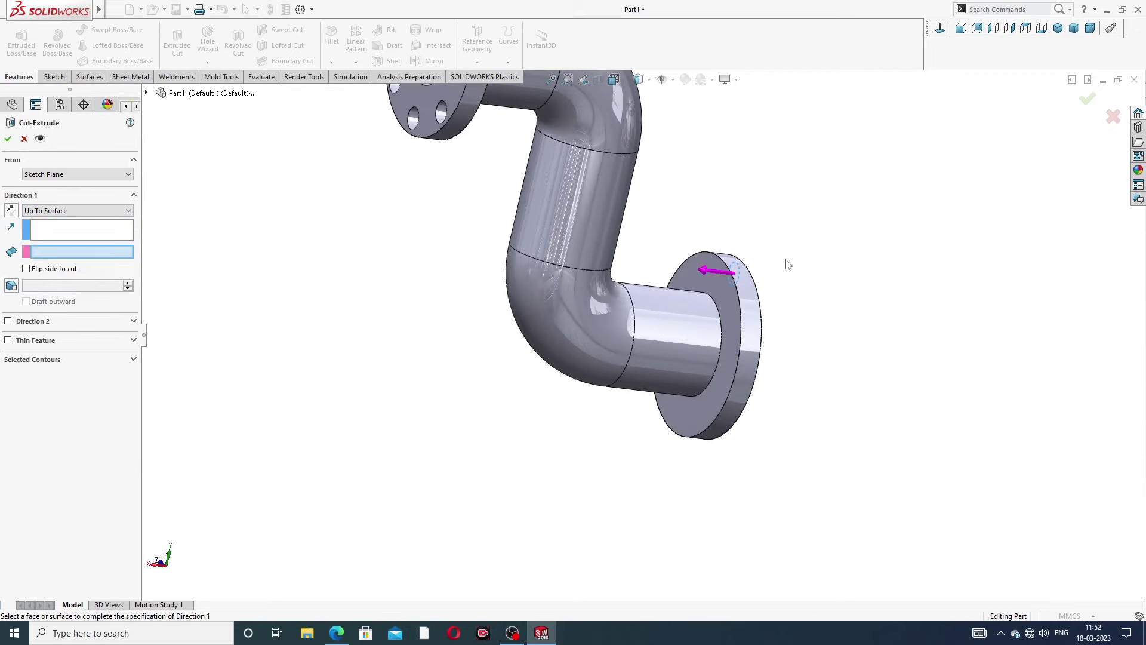
left_click(726, 285)
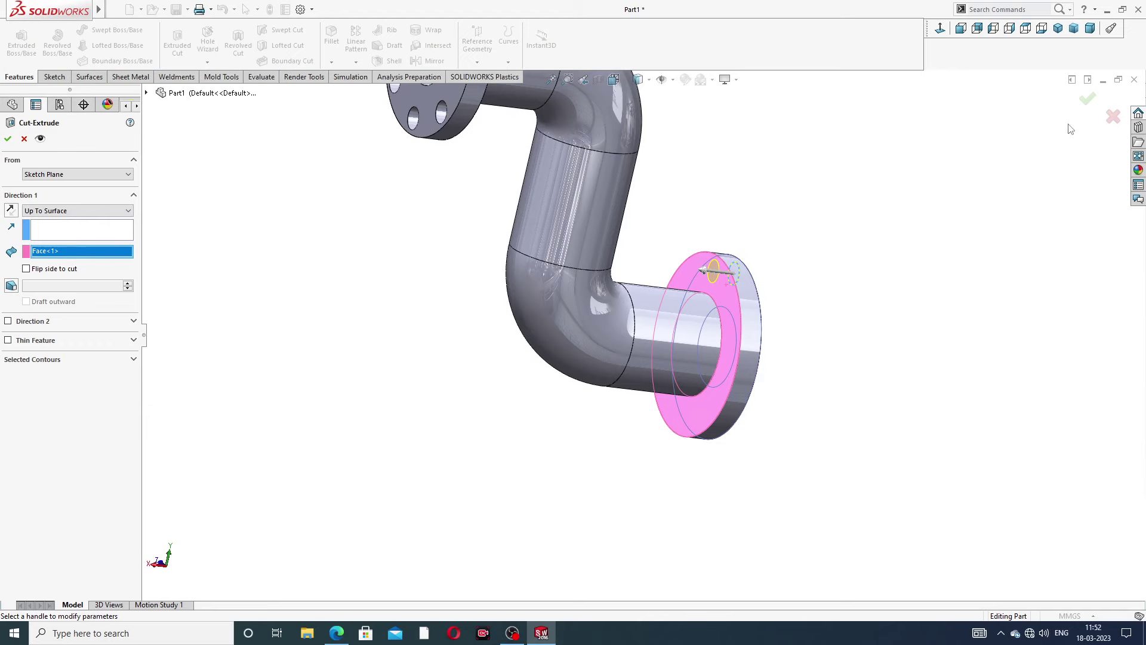
left_click(1088, 99)
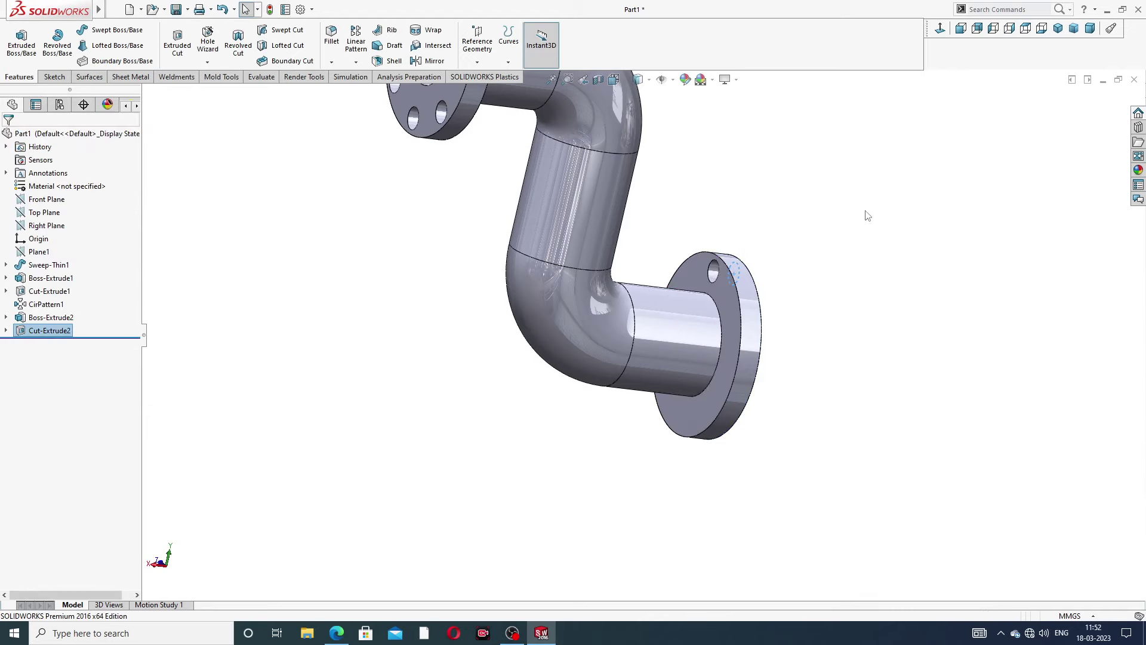
Start a circular pattern using the lower flange's outer edge as the rotation axis.
key("ctrl+3")
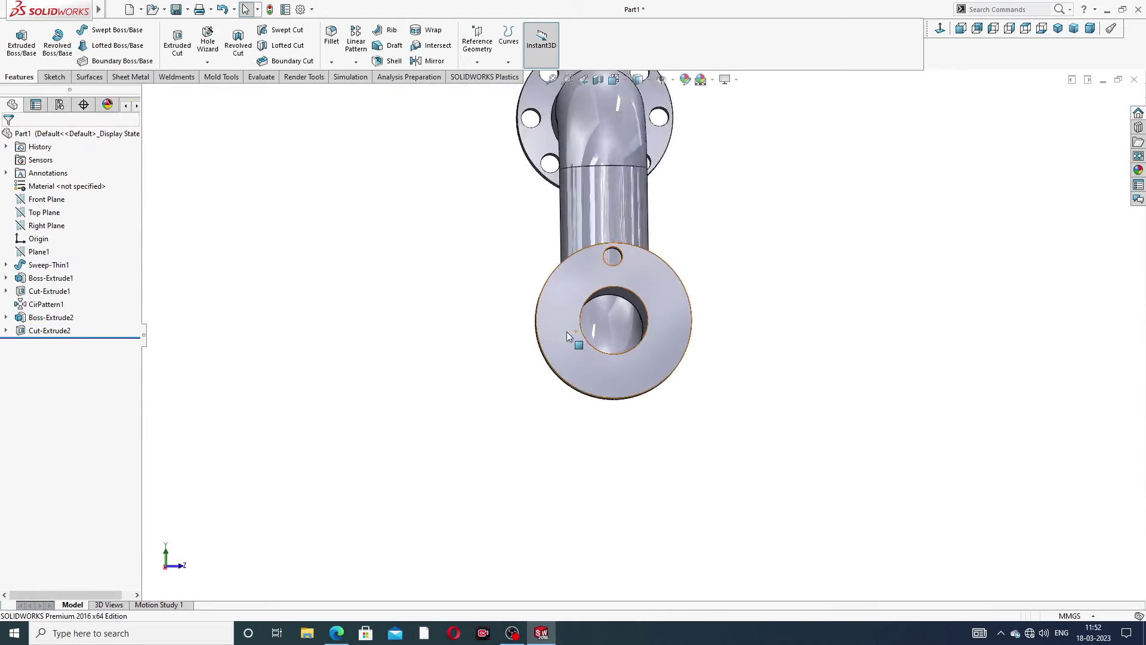
scroll(567, 332, "down", 2)
left_click(354, 63)
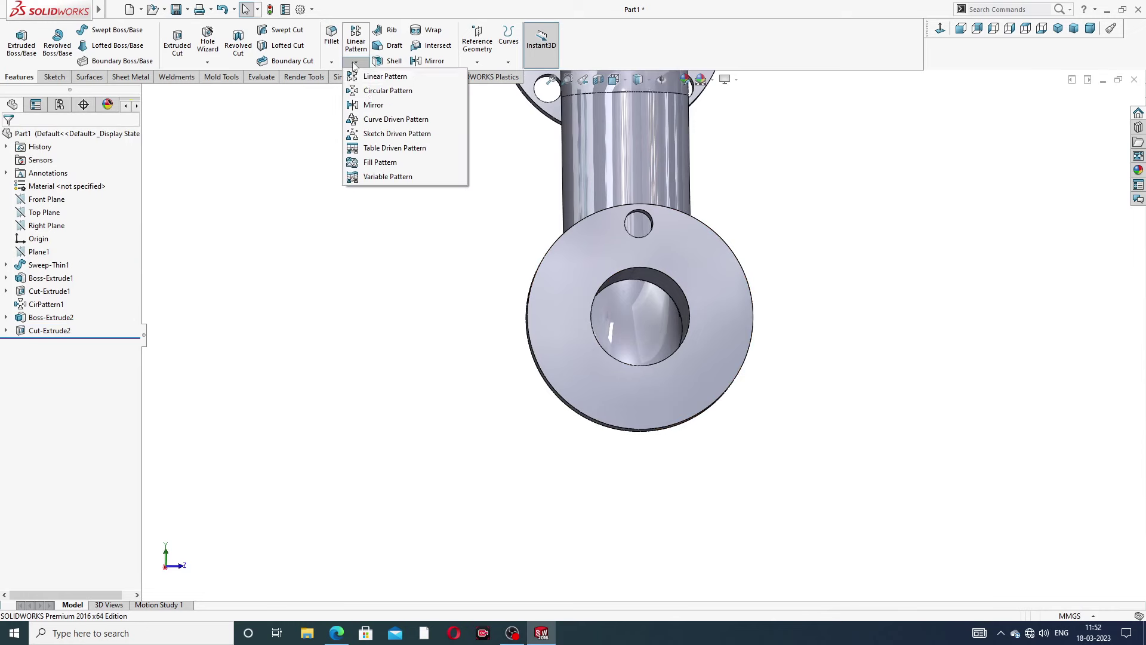
left_click(377, 92)
scroll(430, 197, "down", 1)
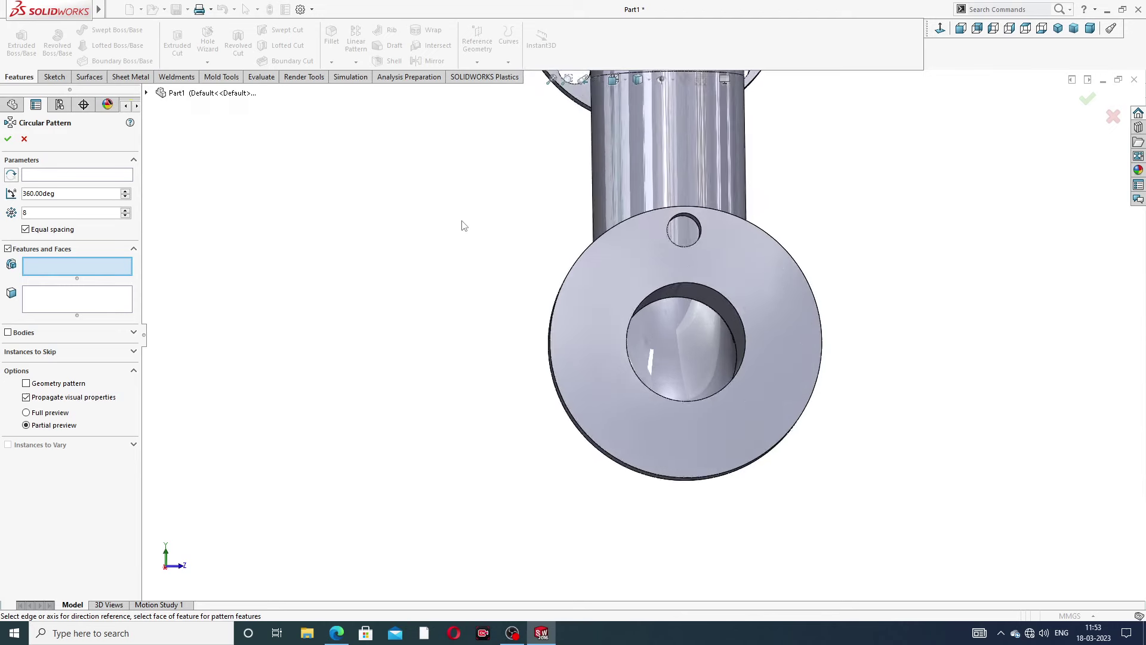
left_click(100, 179)
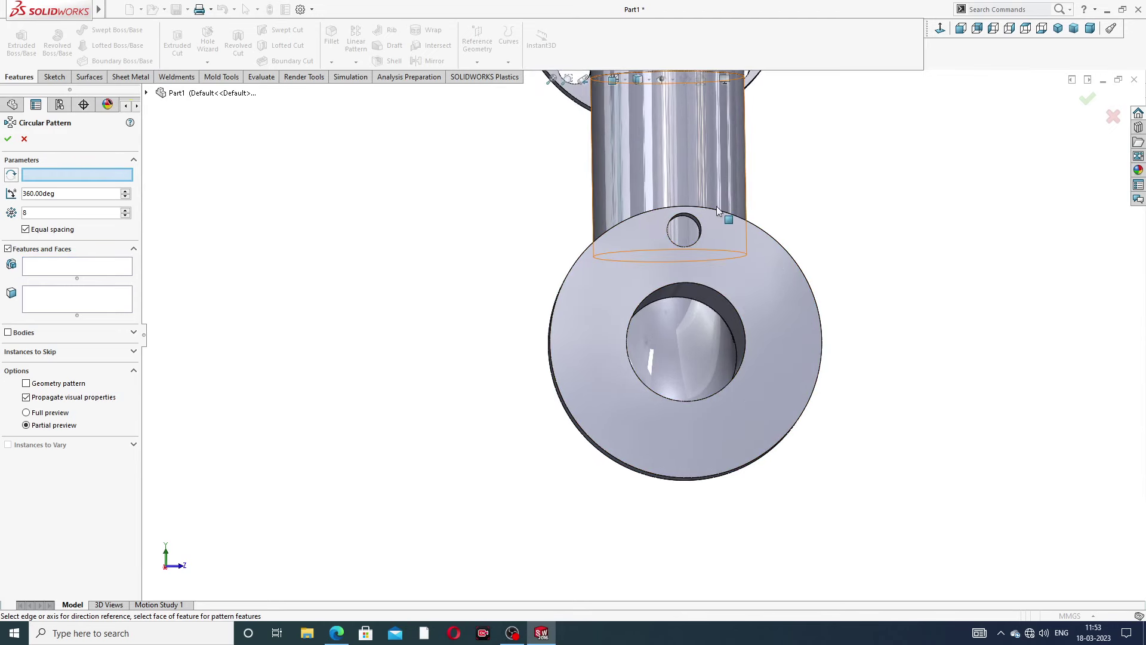
left_click(781, 241)
Pattern the Cut-Extrude2 bolt hole as 8 instances over 360° and inspect the result.
scroll(716, 245, "down", 3)
left_click(60, 266)
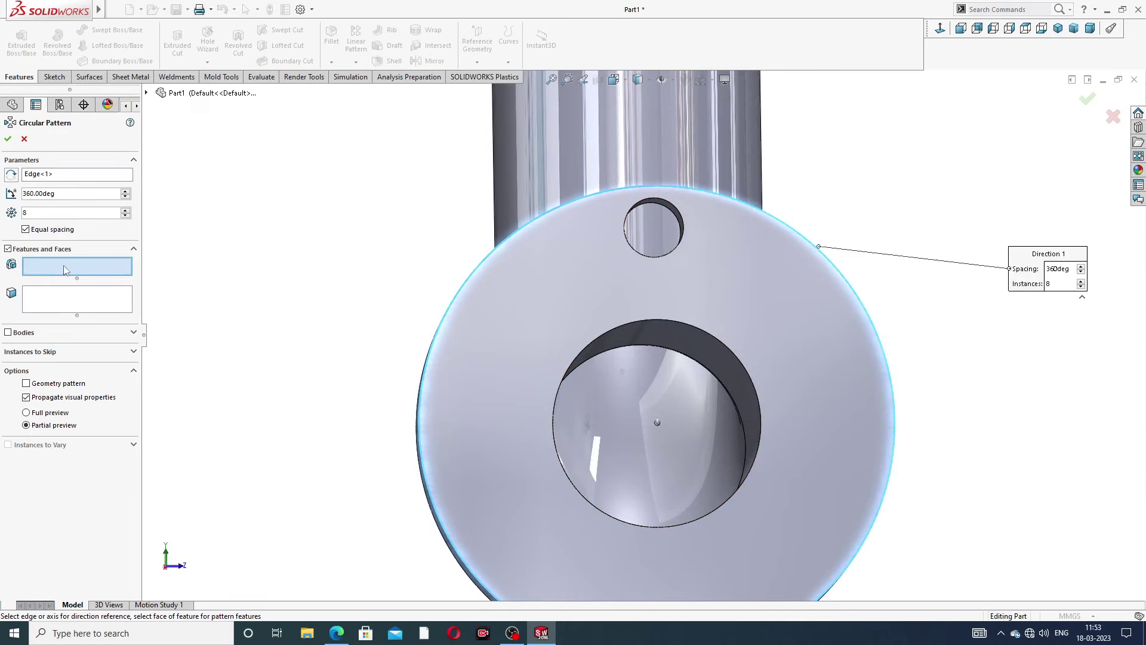
scroll(496, 287, "down", 2)
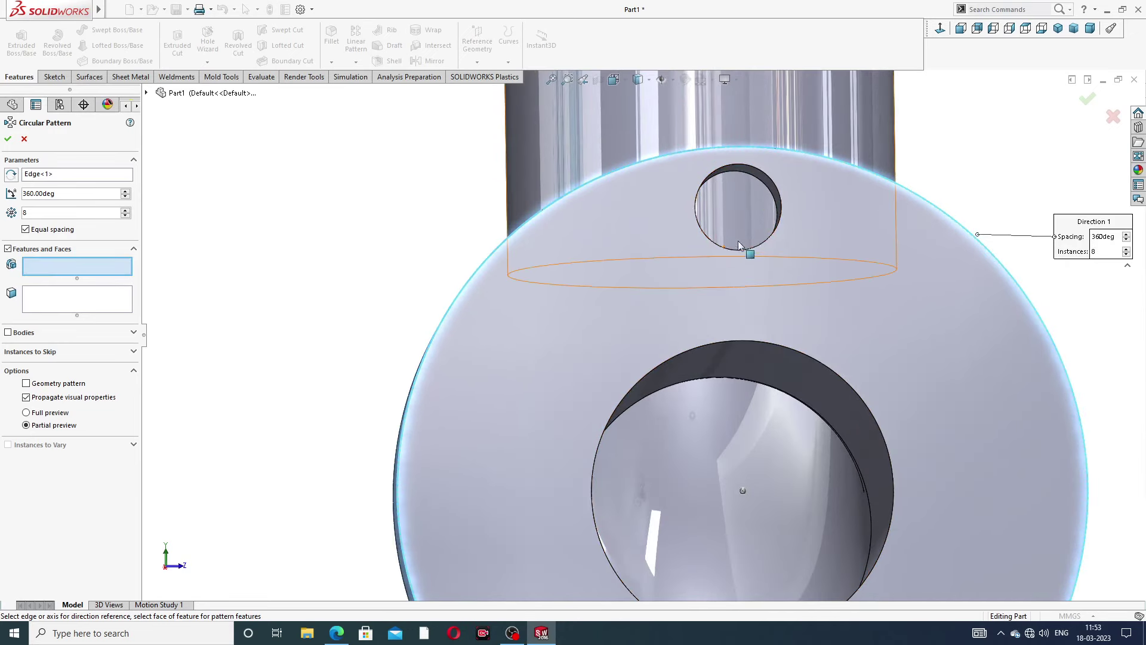
left_click(767, 184)
scroll(643, 334, "up", 3)
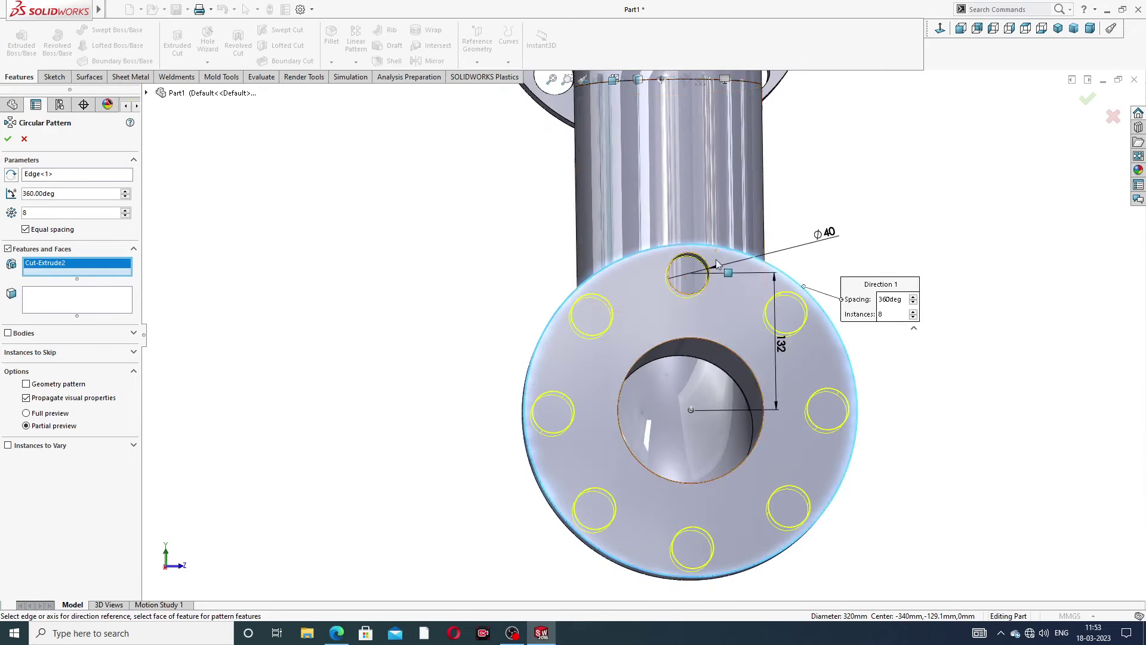
scroll(643, 334, "up", 2)
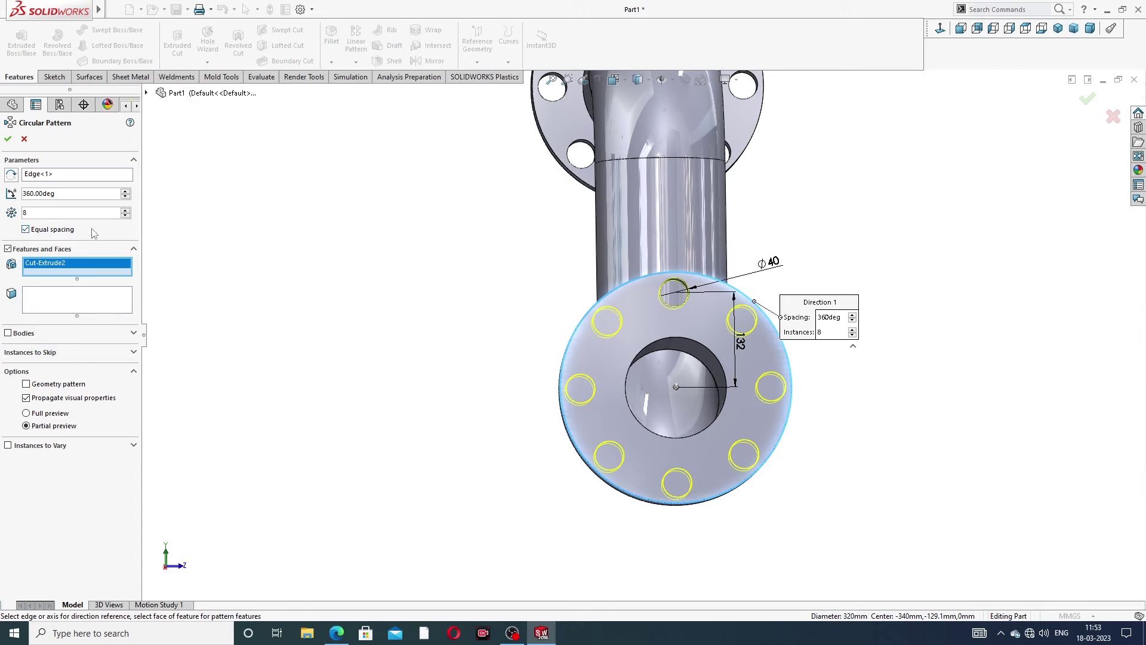
left_click(8, 139)
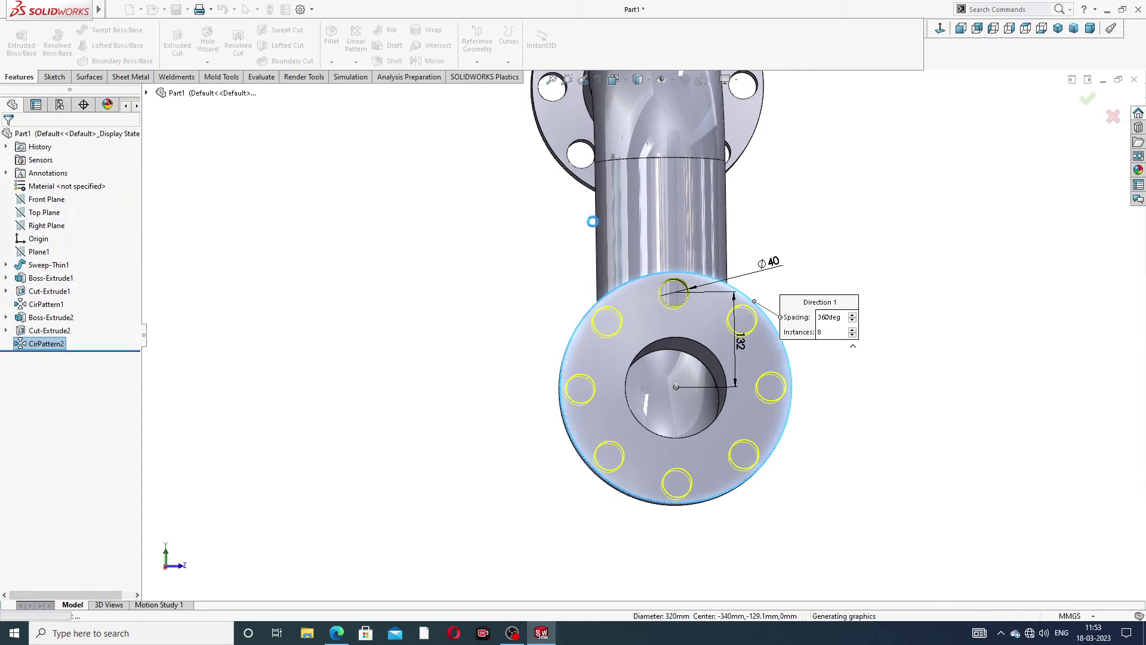
scroll(687, 263, "up", 5)
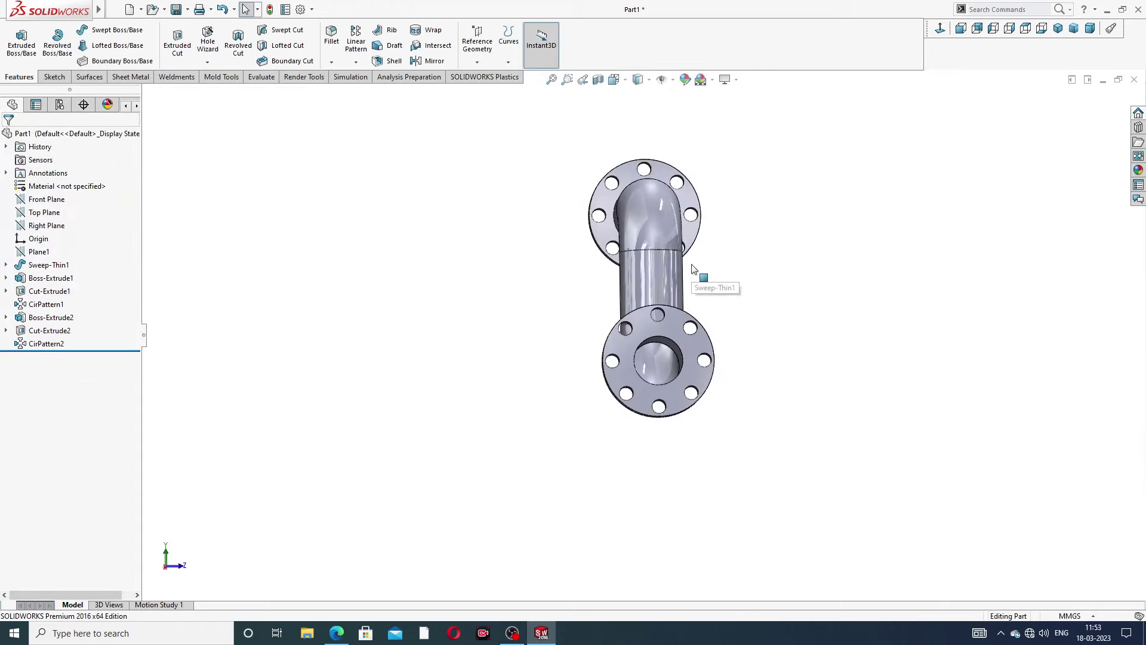
mouse_move(693, 272)
middle_mouse_down()
mouse_move(808, 247)
mouse_move(808, 205)
middle_mouse_up()
middle_click_drag(793, 267, 560, 255)
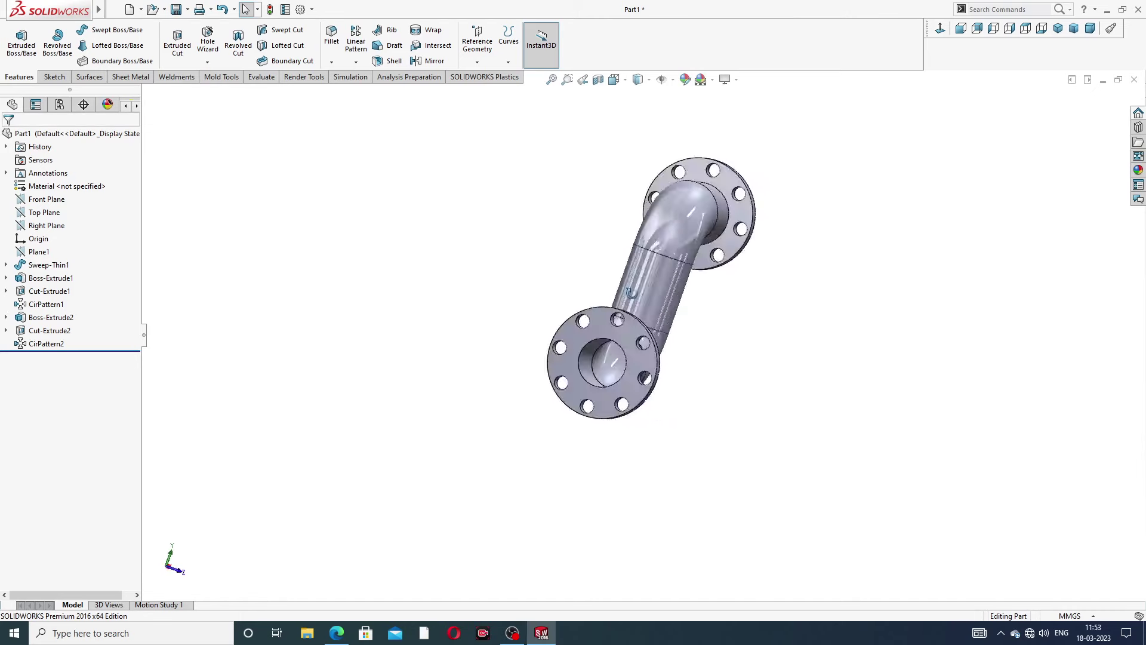
Apply the polished nickel appearance from Metal > Nickel to the whole pipe.
left_click(1139, 170)
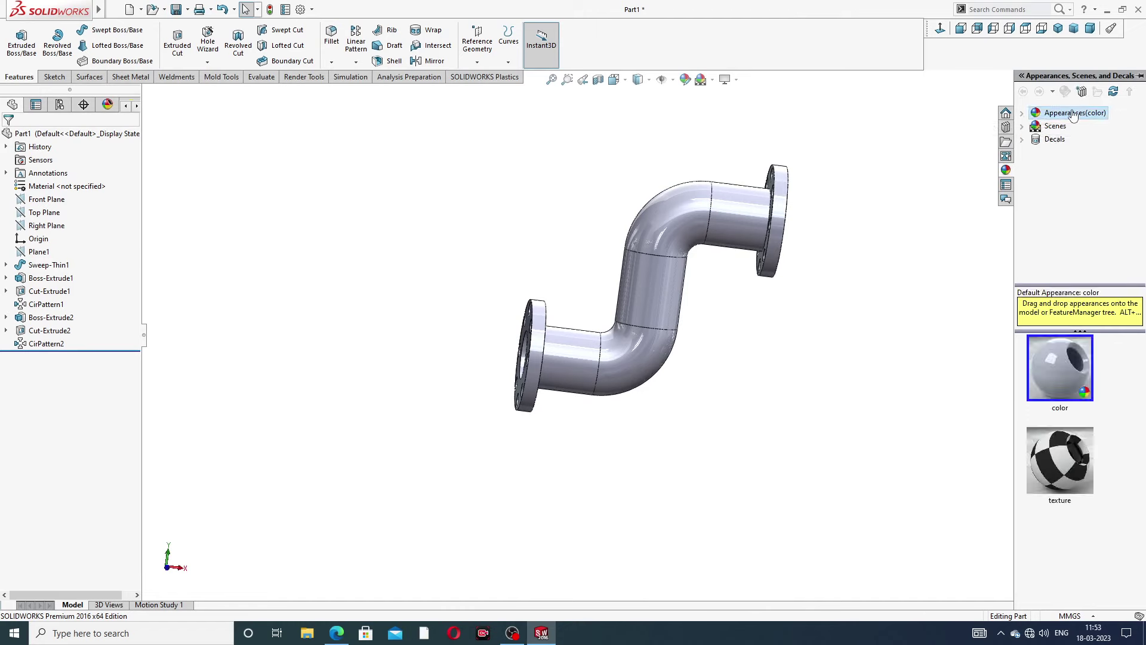
left_click(1069, 138)
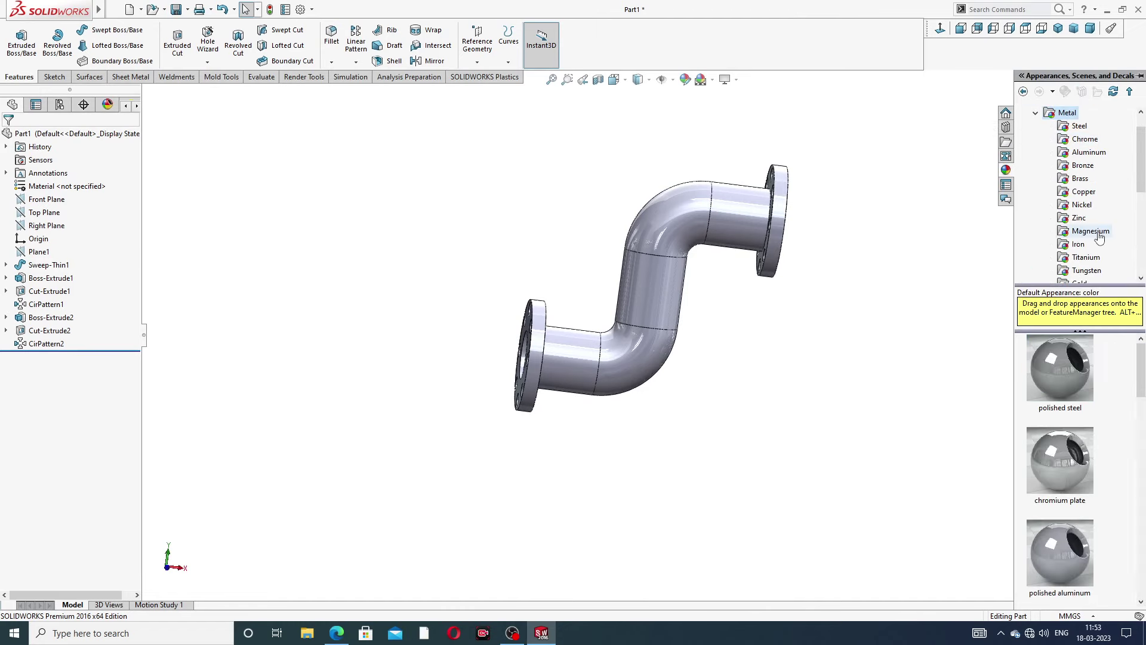
left_click(1082, 205)
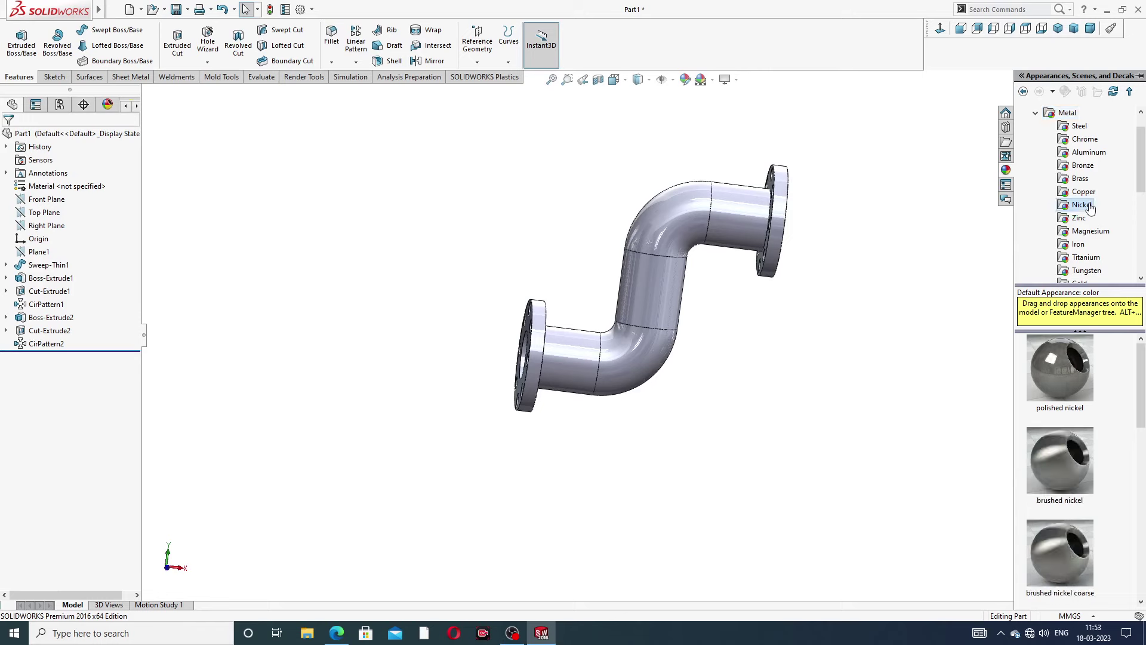
double_click(1062, 363)
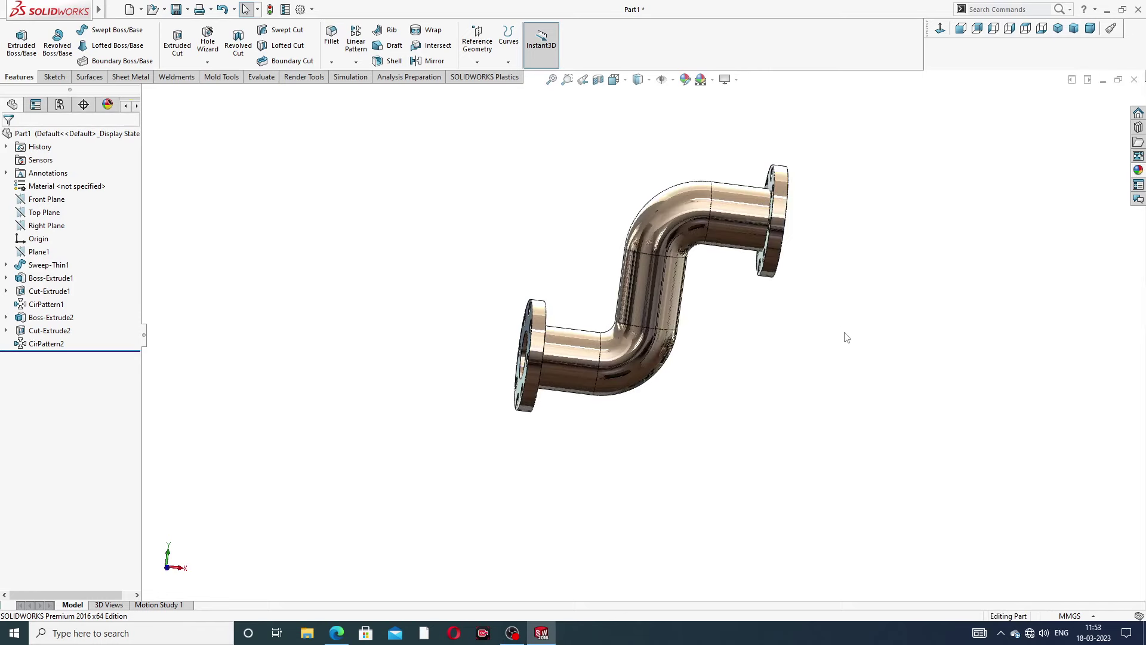
scroll(721, 286, "down", 3)
mouse_move(711, 289)
middle_mouse_down()
mouse_move(667, 251)
mouse_move(775, 283)
middle_mouse_up()
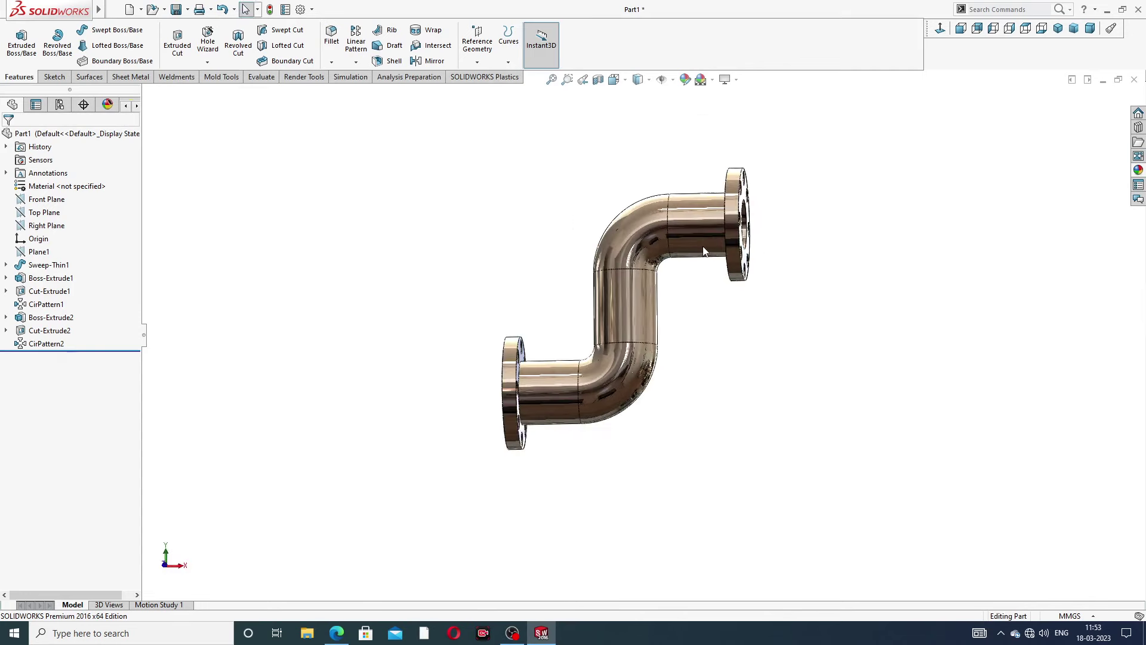
scroll(663, 254, "down", 1)
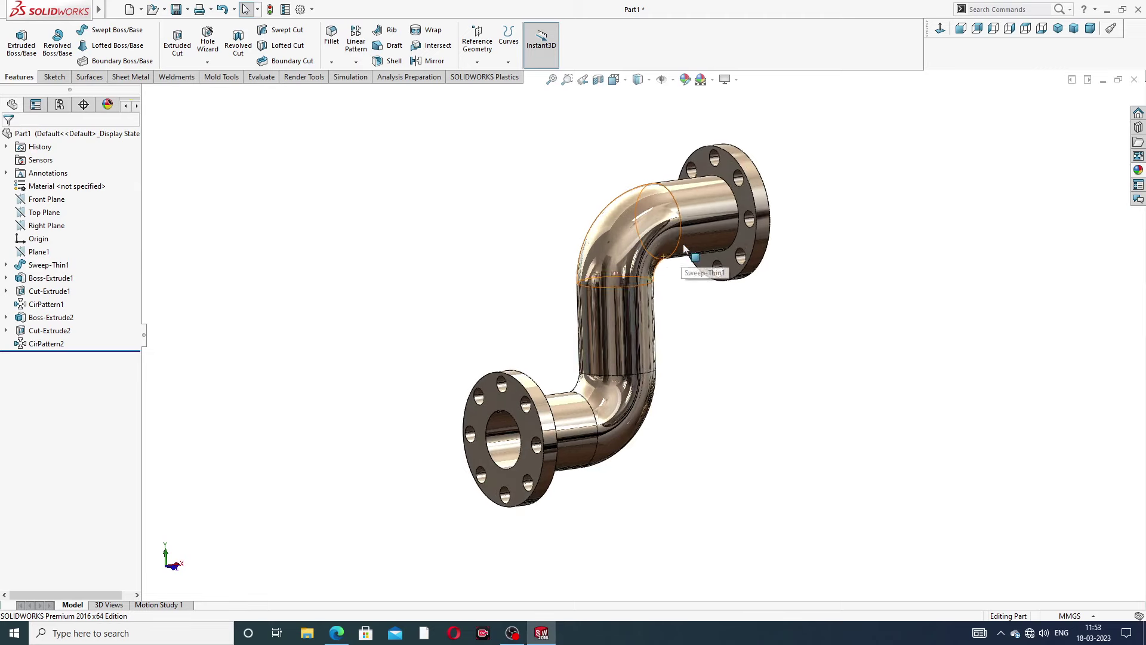
left_click(337, 633)
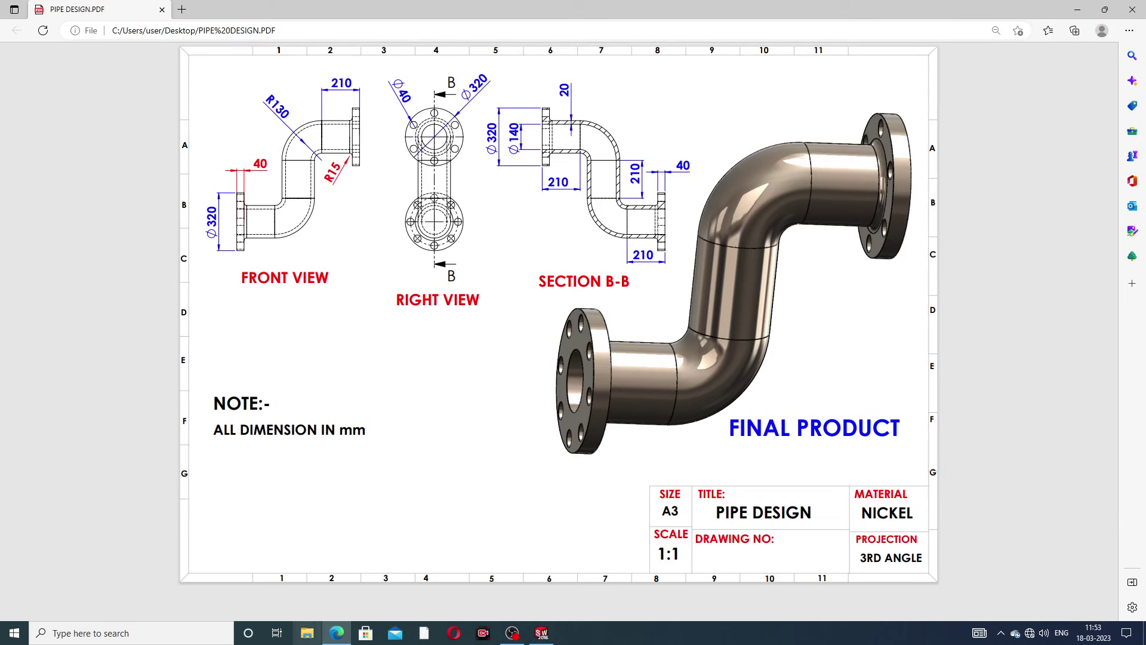
left_click(337, 633)
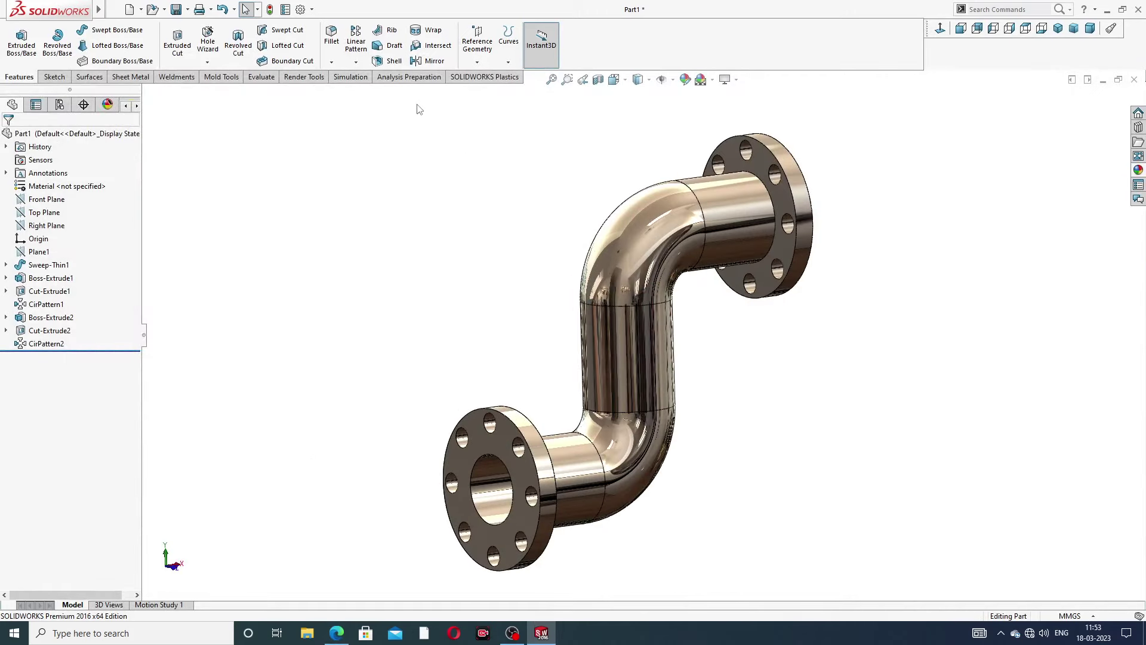
Fillet the upper and lower flange-to-pipe edges with a 15 mm radius.
left_click(332, 37)
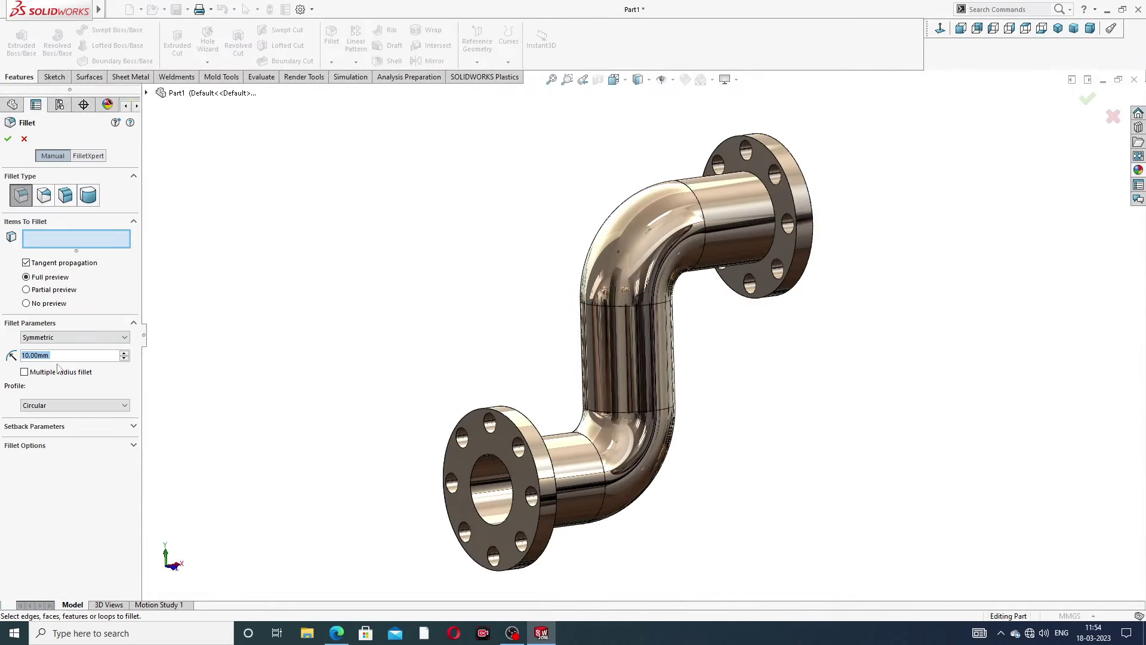
type("15")
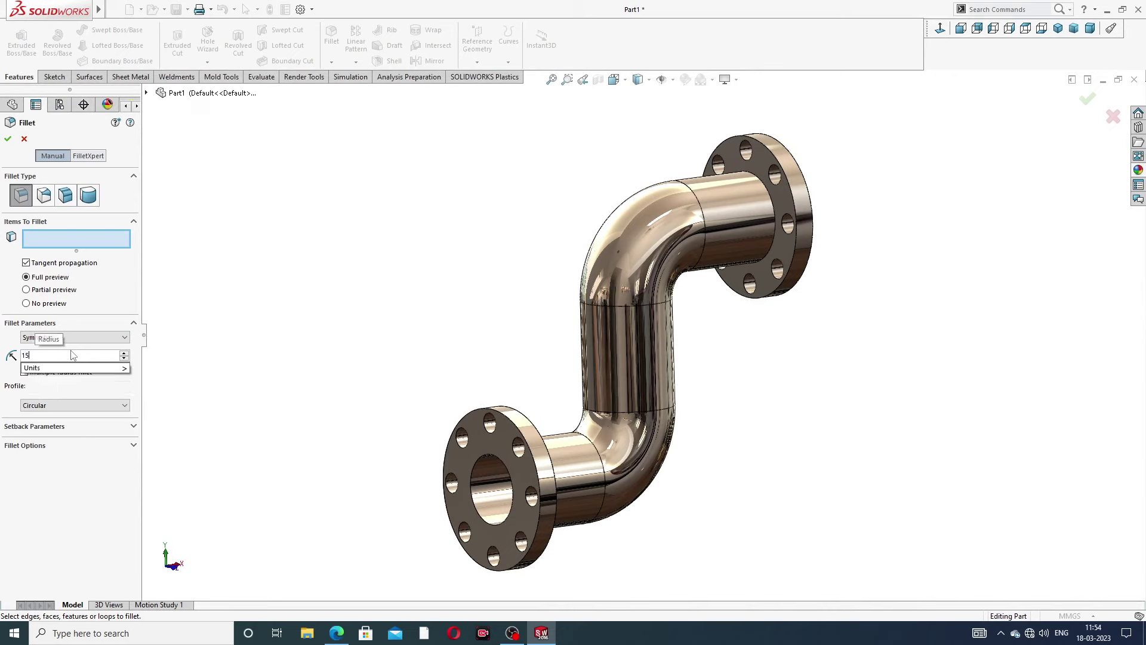
key("Return")
scroll(753, 179, "down", 3)
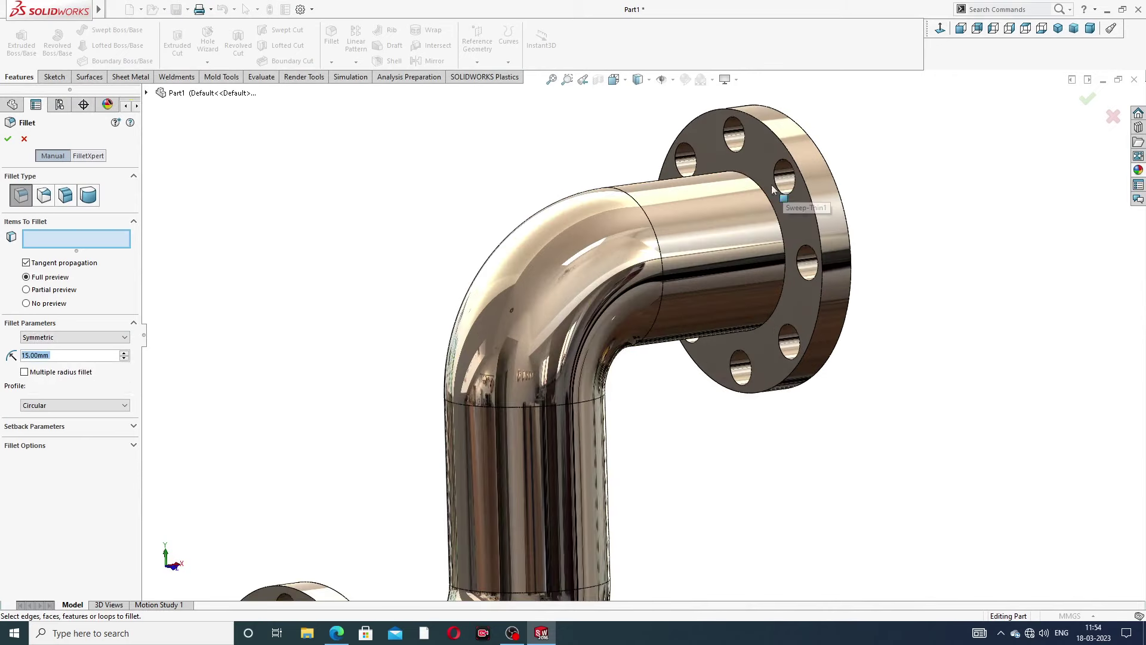
left_click(738, 254)
scroll(738, 254, "up", 3)
scroll(728, 271, "up", 2)
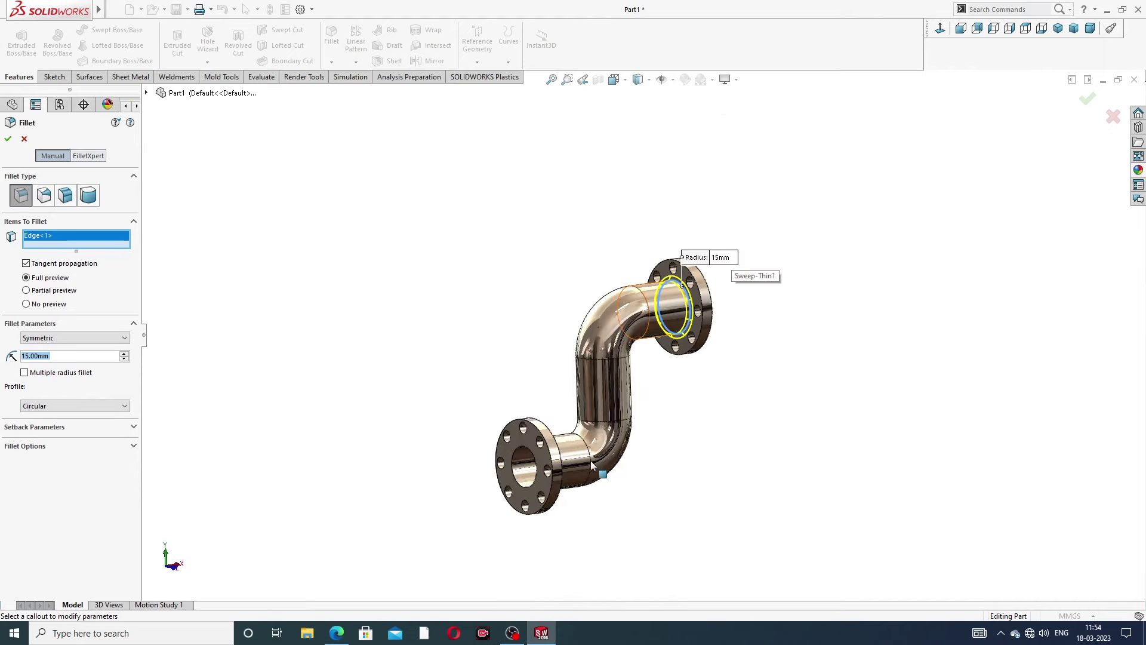
mouse_move(729, 272)
middle_mouse_down()
mouse_move(486, 435)
mouse_move(528, 465)
middle_mouse_up()
scroll(527, 465, "down", 2)
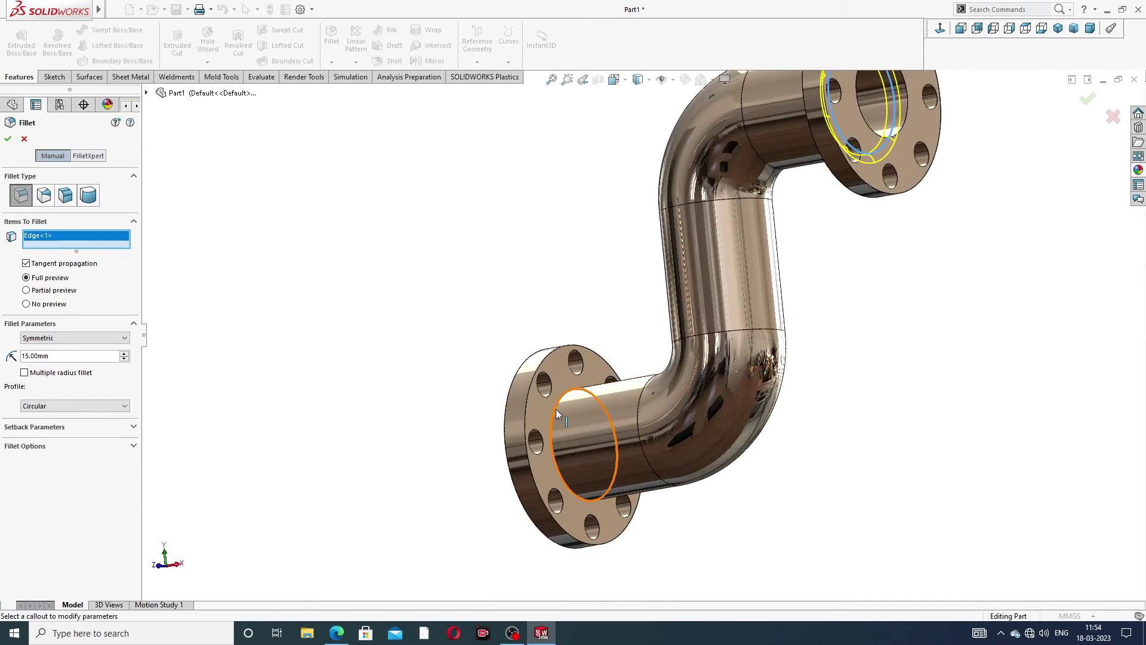
left_click(554, 410)
left_click(1088, 99)
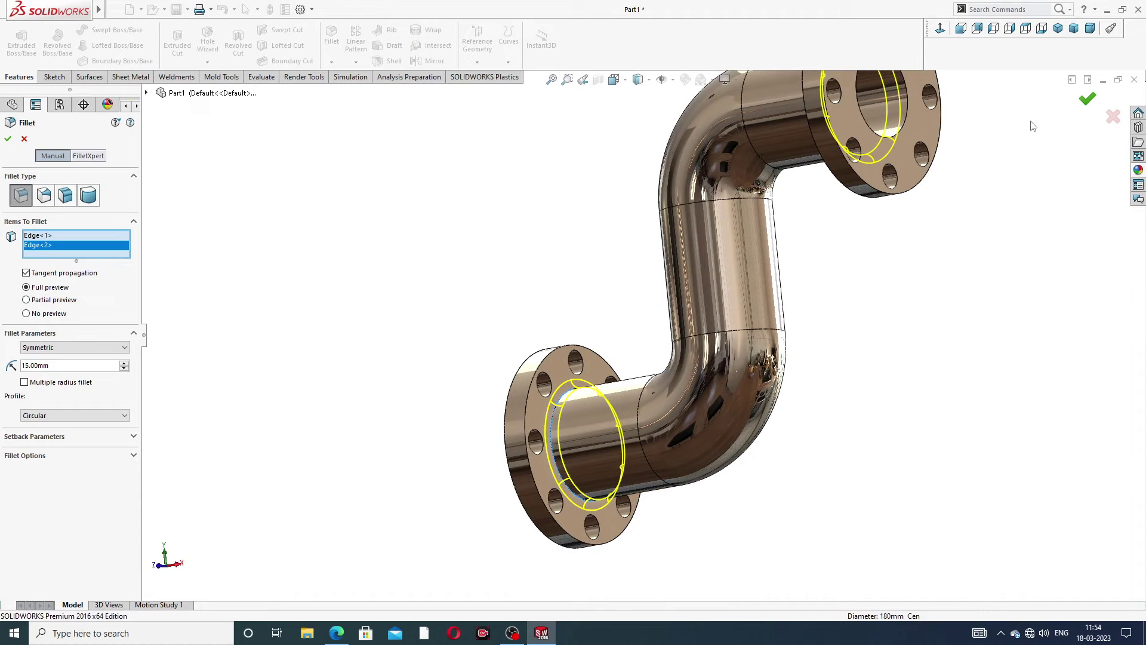
Orbit and snap to the front view to inspect the new fillets.
scroll(842, 307, "up", 2)
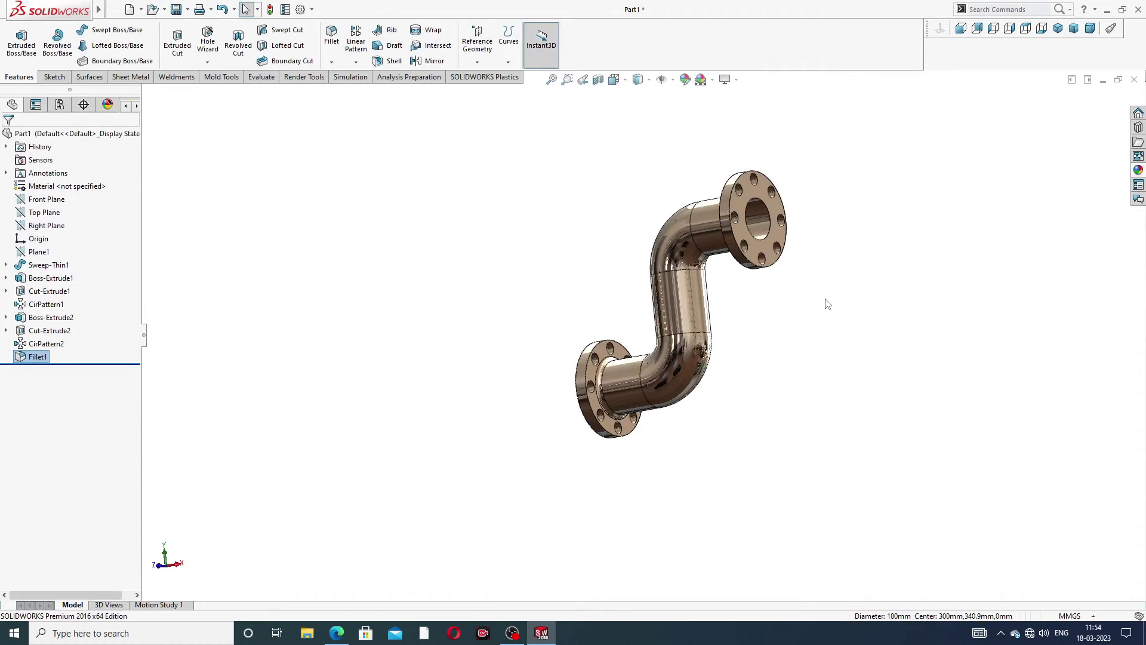
mouse_move(824, 302)
middle_mouse_down()
mouse_move(930, 264)
mouse_move(889, 259)
middle_mouse_up()
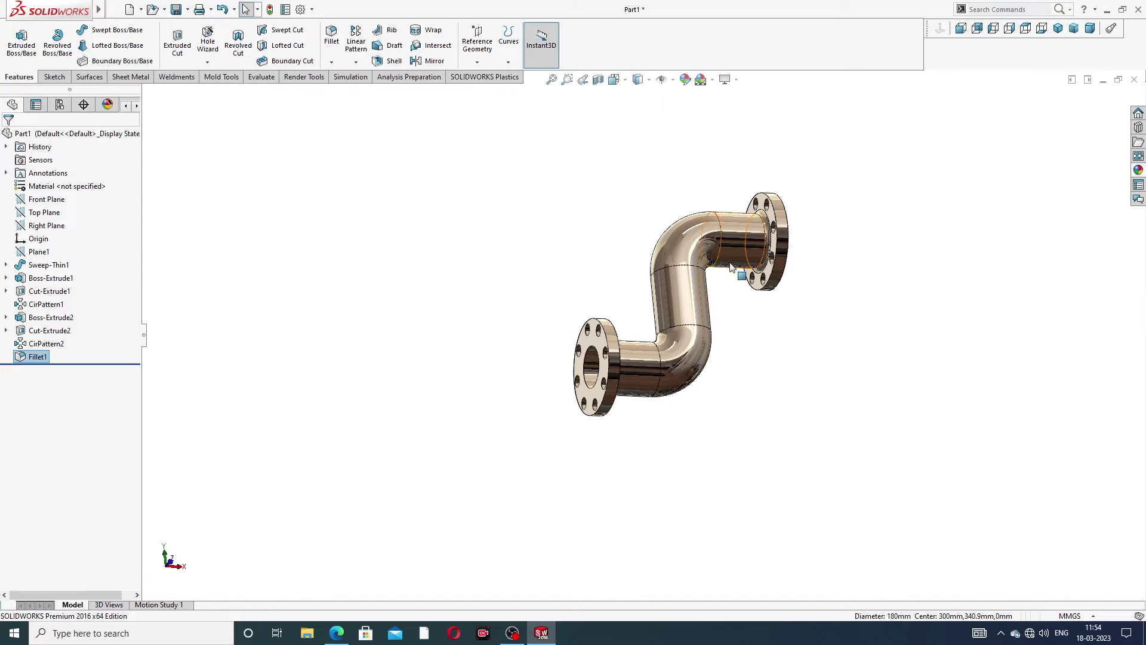
mouse_move(740, 263)
middle_mouse_down()
mouse_move(724, 345)
mouse_move(655, 356)
middle_mouse_up()
key("ctrl+1")
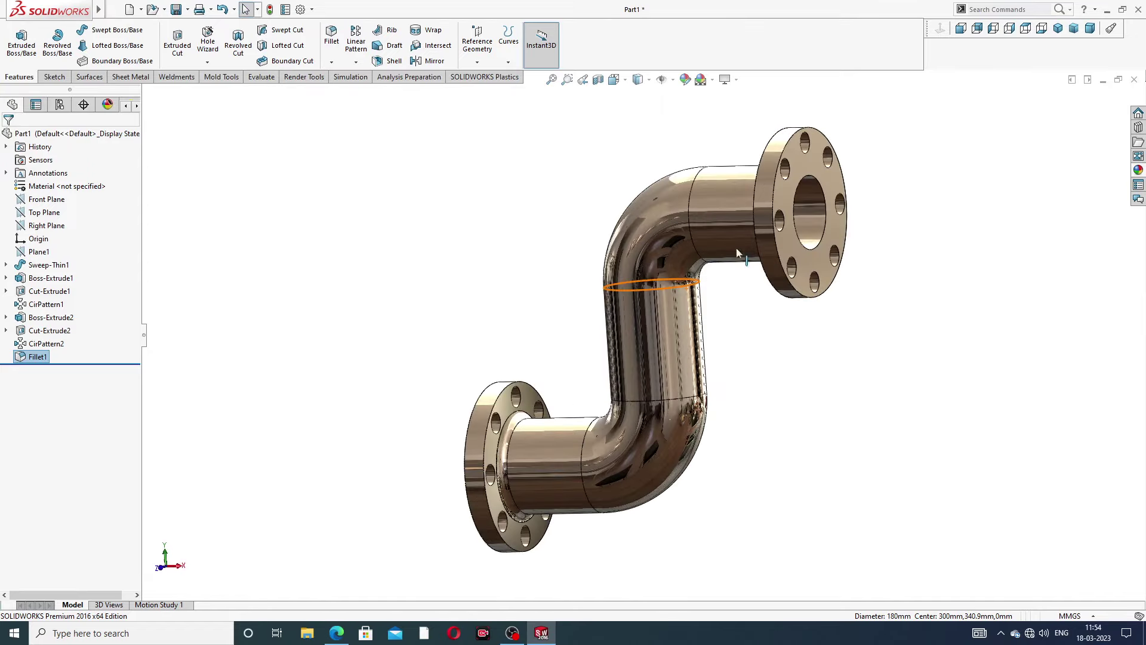
mouse_move(843, 202)
middle_mouse_down()
mouse_move(858, 157)
mouse_move(795, 223)
middle_mouse_up()
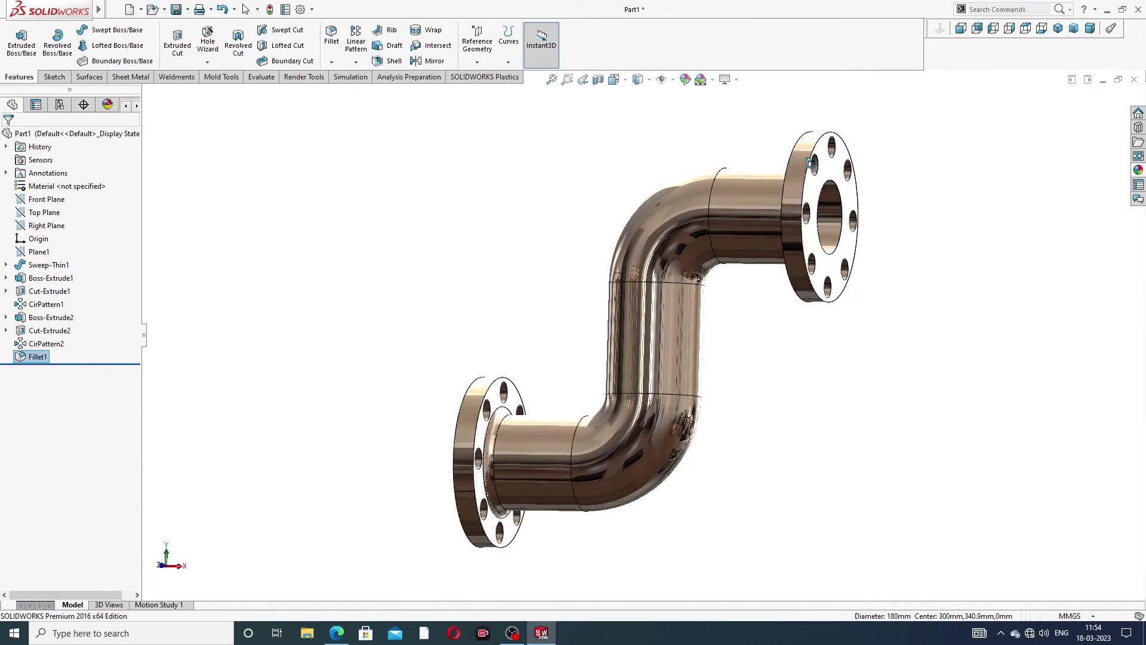
scroll(794, 222, "down", 2)
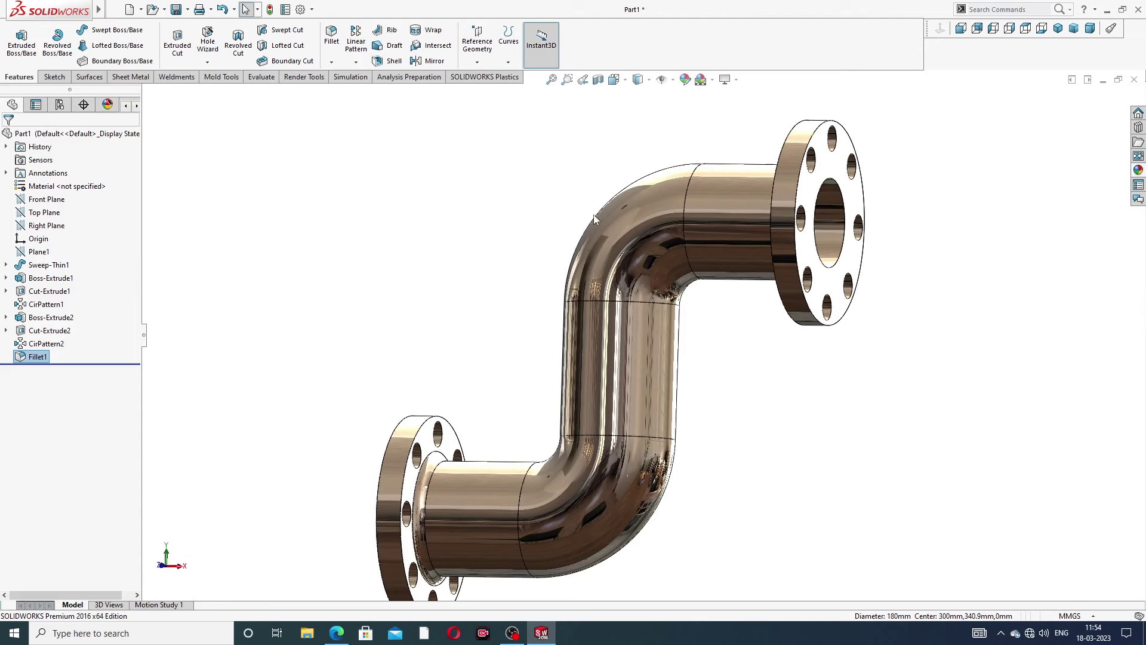
scroll(594, 213, "up", 1)
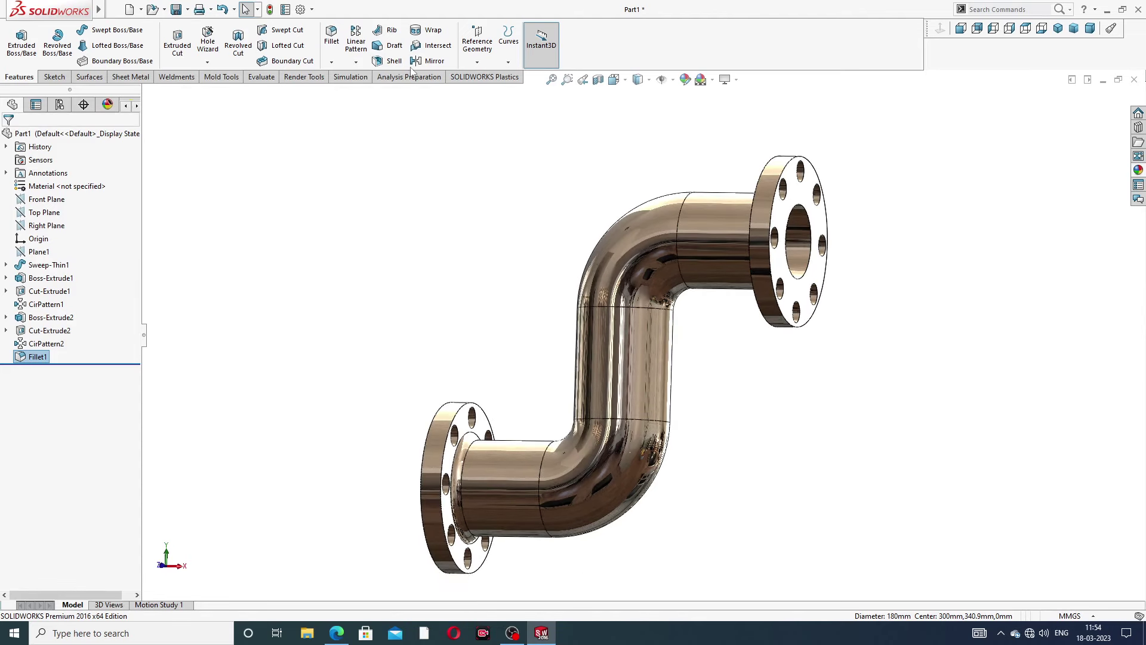
Chamfer the right and lower flange bore edges at 10 mm × 45°.
left_click(331, 62)
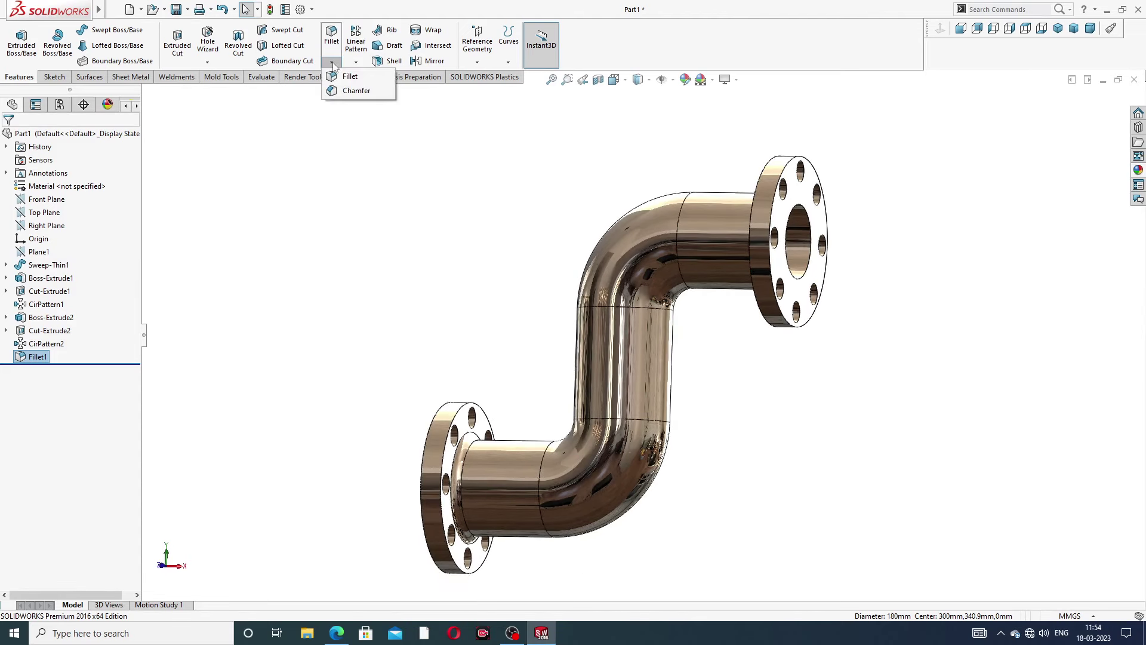
left_click(353, 91)
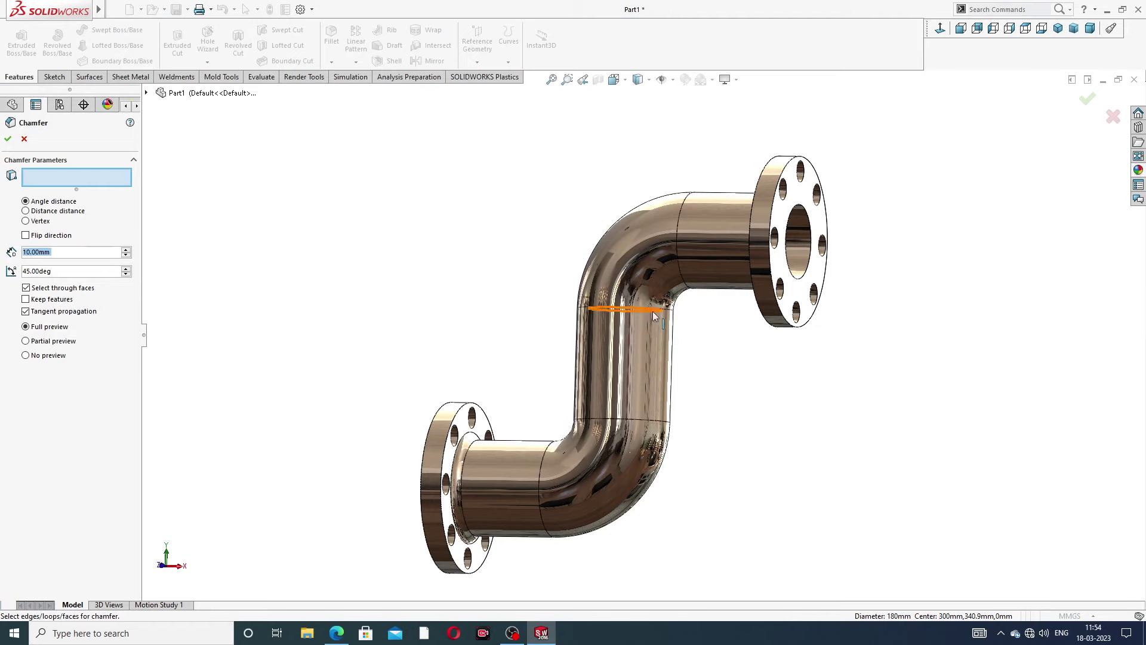
scroll(797, 281, "down", 2)
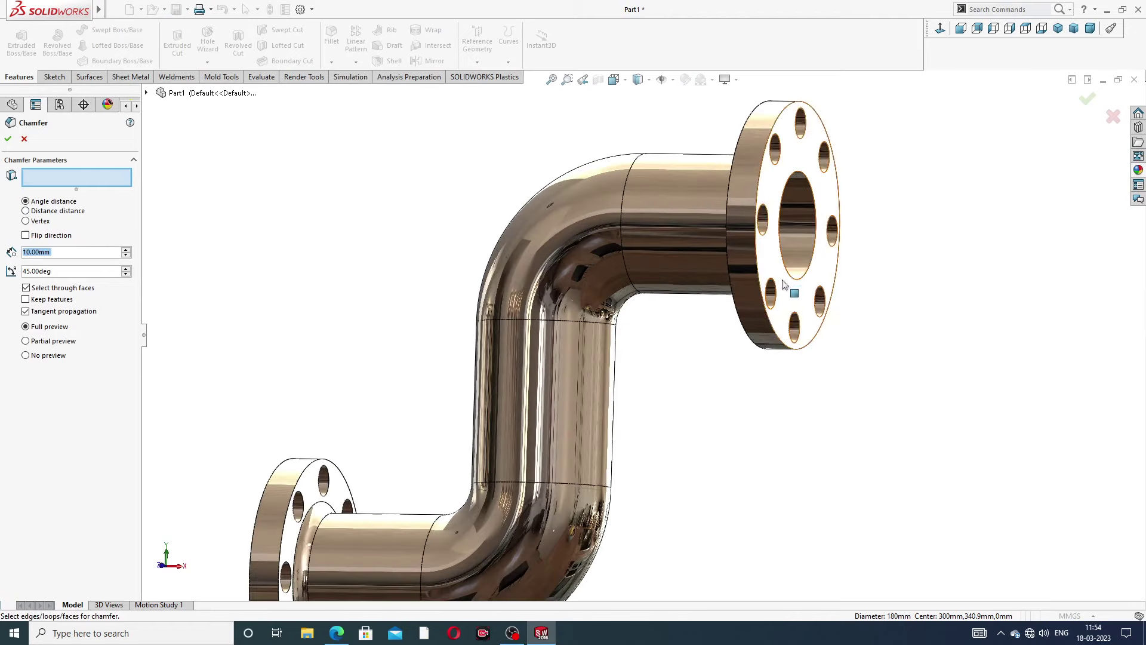
left_click(799, 178)
scroll(794, 262, "up", 3)
mouse_move(740, 286)
middle_mouse_down()
mouse_move(635, 410)
mouse_move(551, 475)
middle_mouse_up()
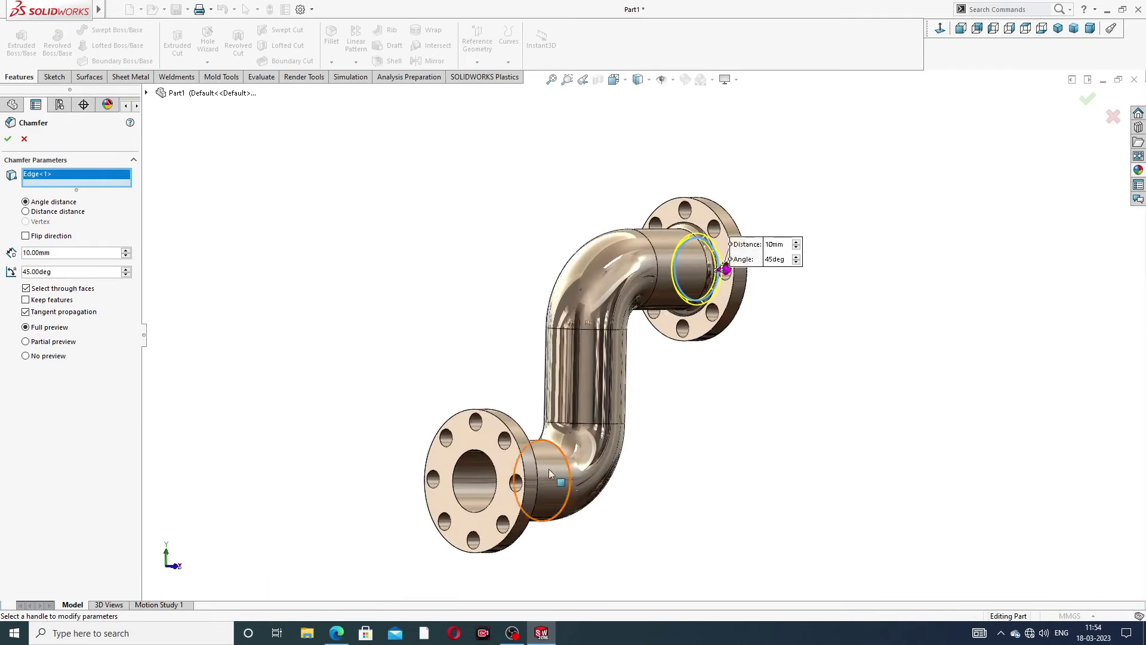
scroll(538, 466, "down", 2)
left_click(463, 409)
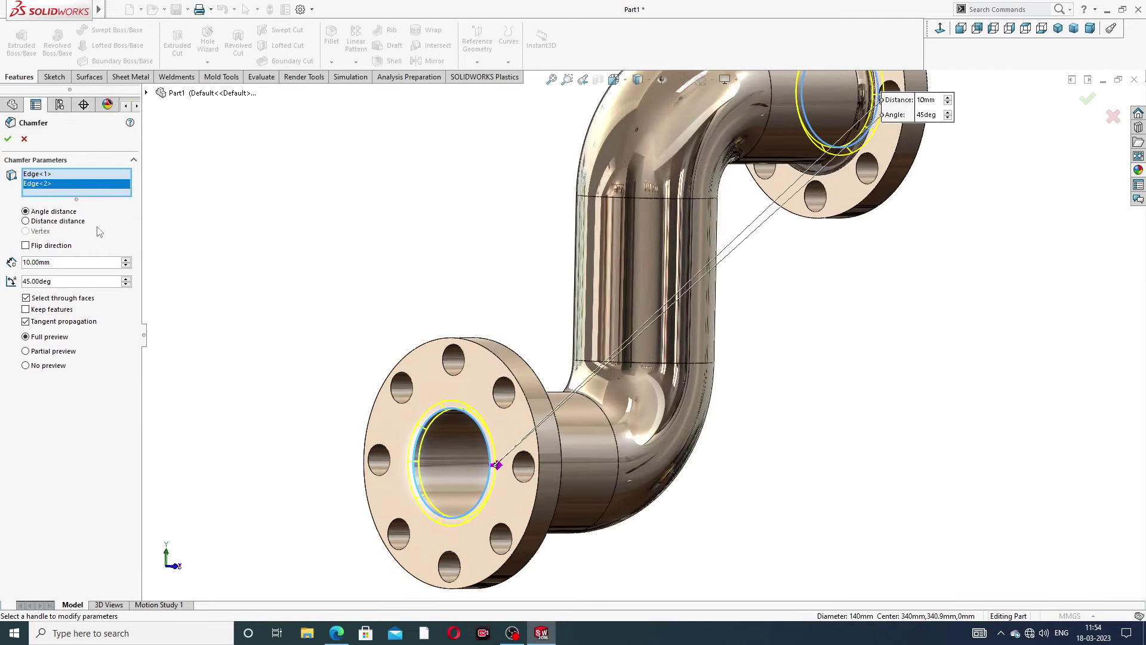
left_click(8, 138)
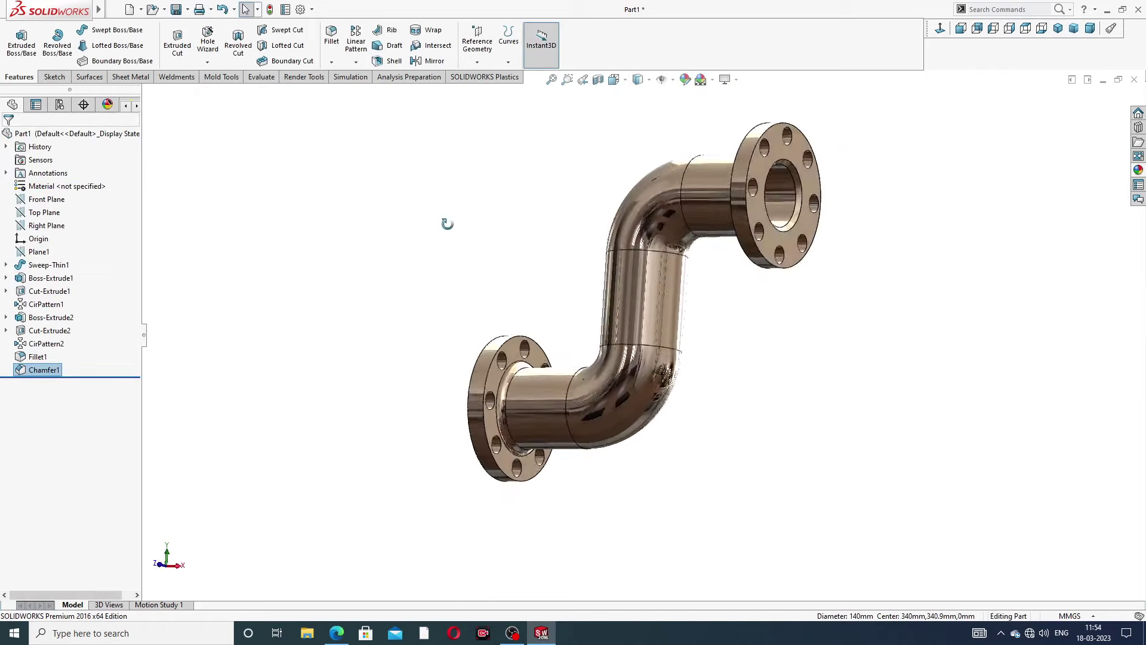
middle_click_drag(448, 224, 743, 266)
scroll(585, 229, "down", 2)
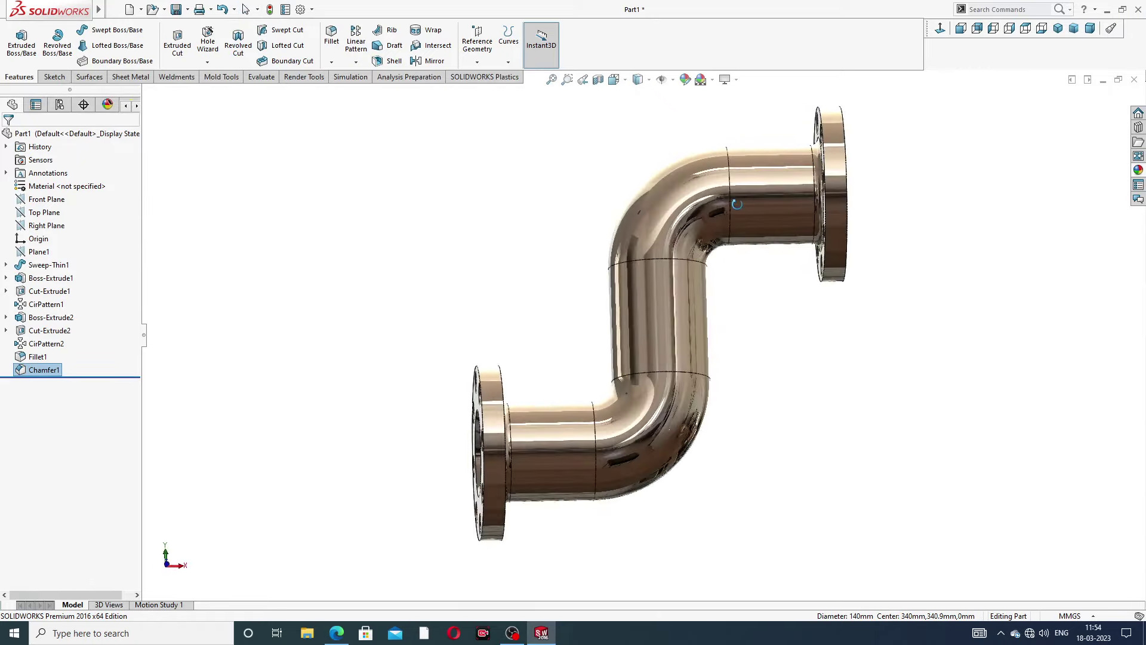
left_click(1060, 29)
key("f")
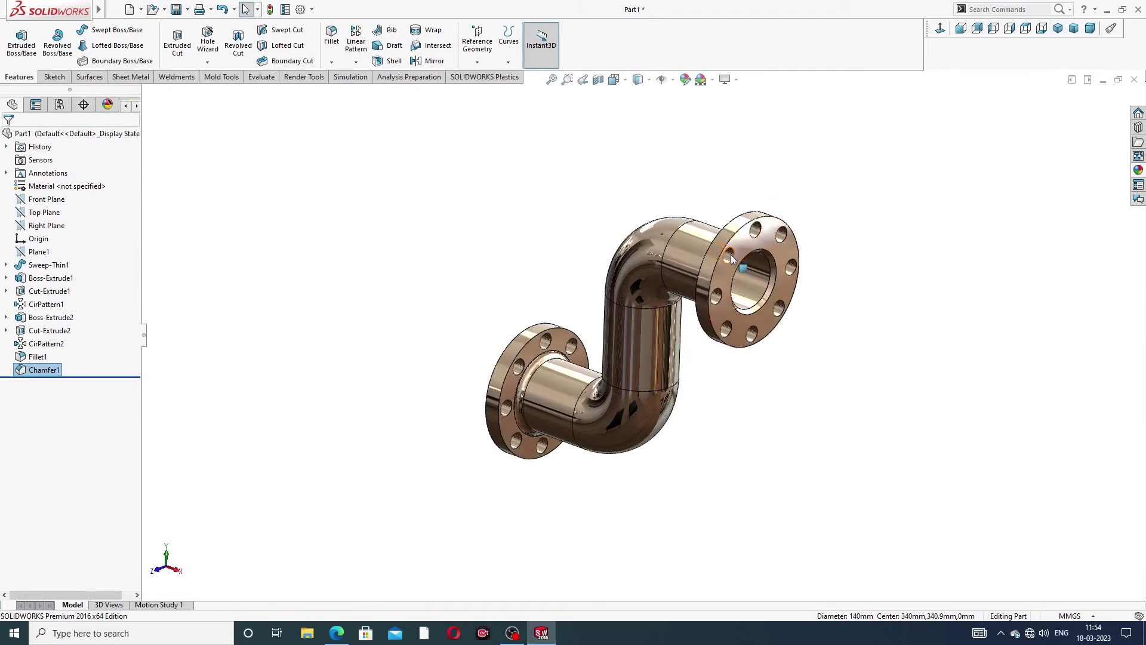
mouse_move(733, 258)
middle_mouse_down()
mouse_move(644, 322)
mouse_move(571, 285)
mouse_move(553, 357)
middle_mouse_up()
scroll(648, 340, "down", 2)
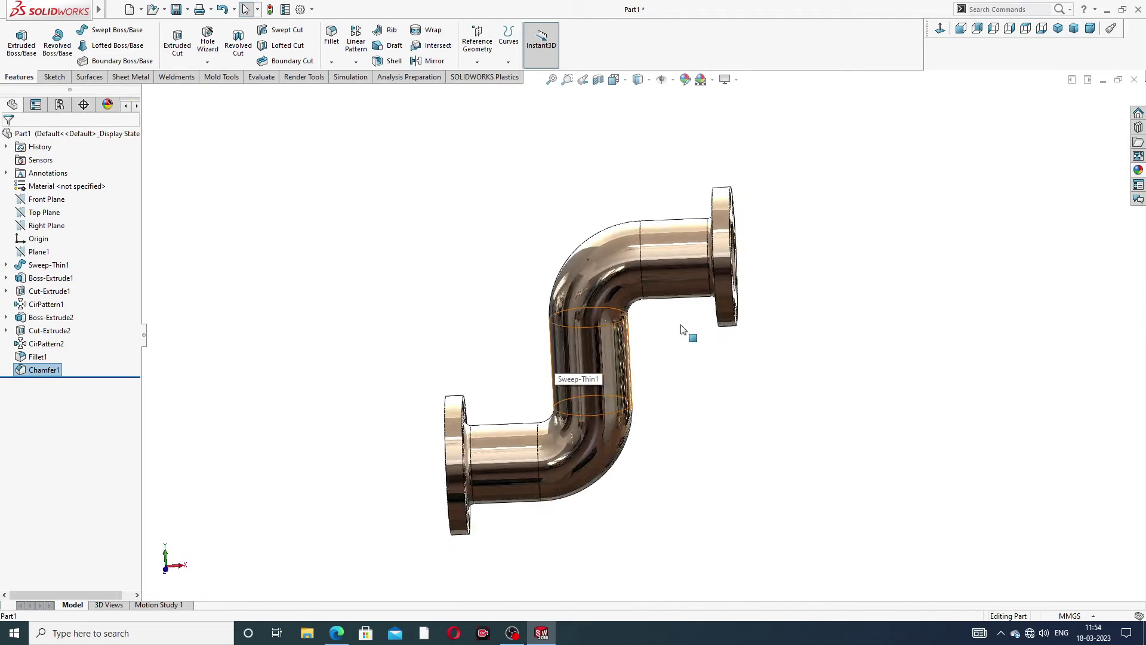
key("ctrl+7")
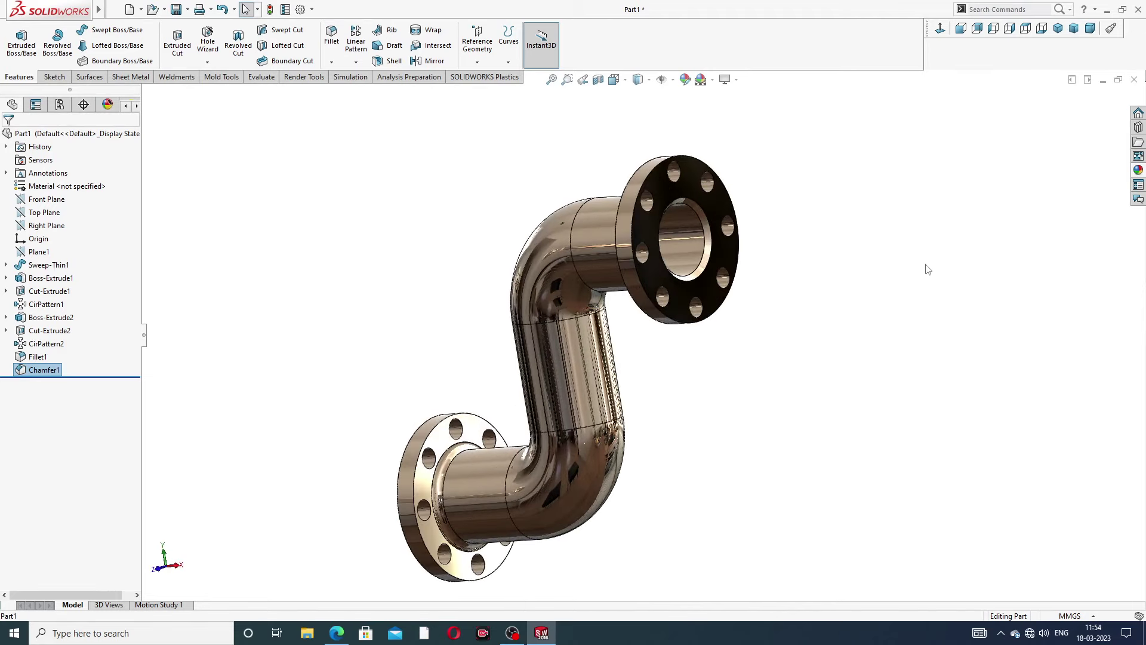
key("Left")
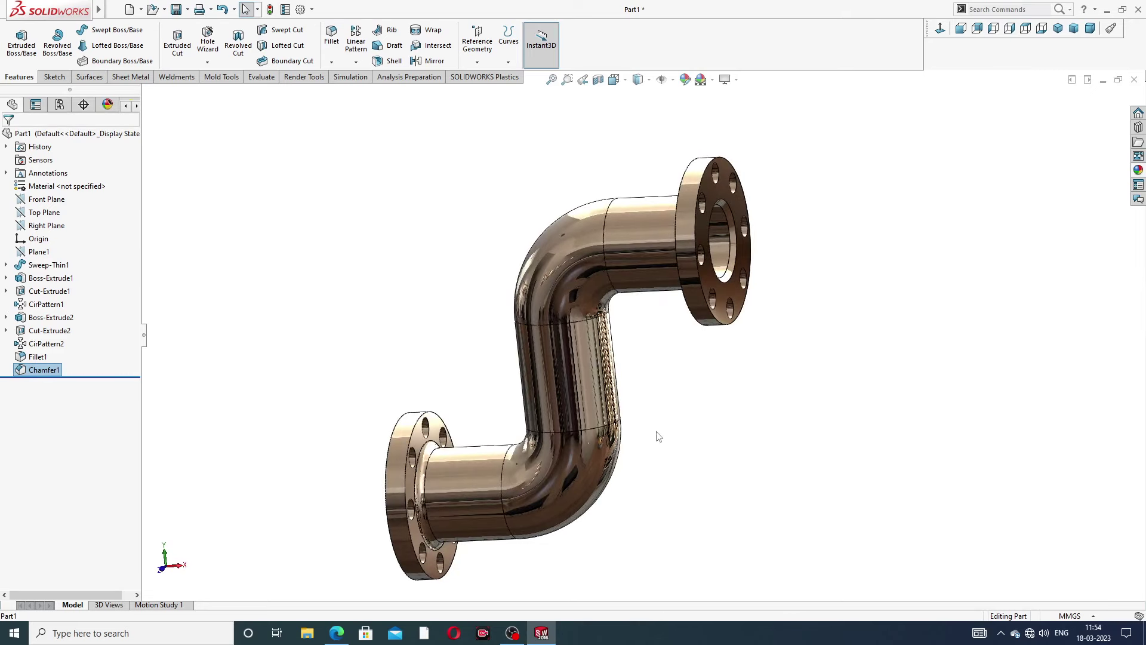
mouse_move(658, 437)
middle_mouse_down()
mouse_move(689, 319)
mouse_move(668, 346)
middle_mouse_up()
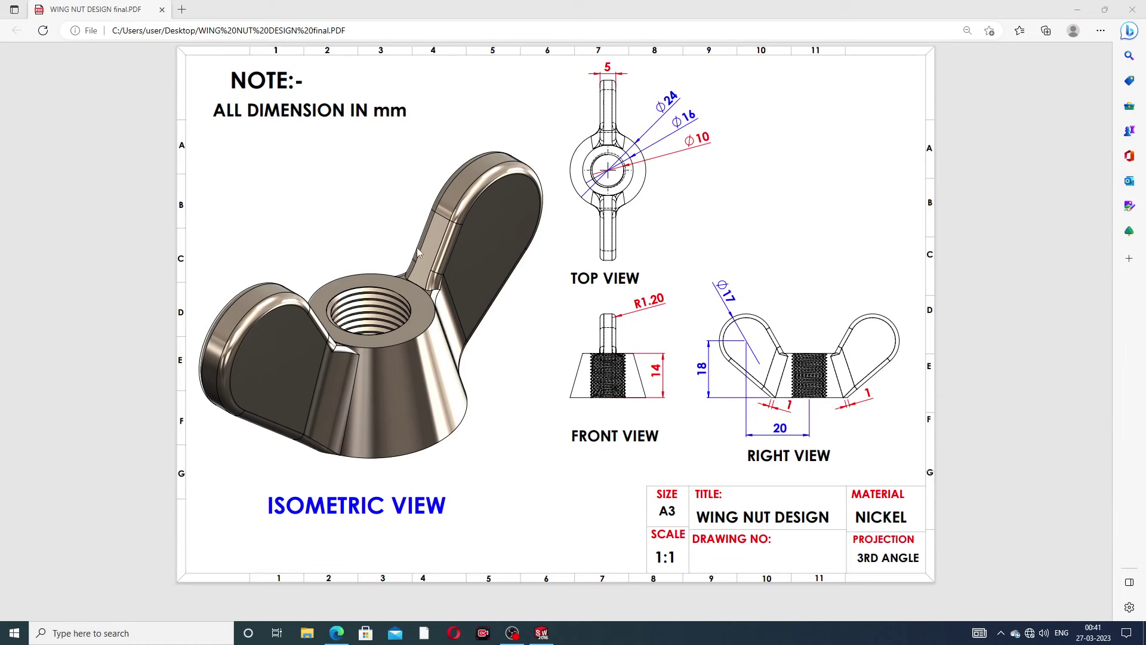
Switch to SOLIDWORKS and view the finished wing nut from a lower side angle.
left_click(542, 633)
mouse_move(670, 336)
middle_mouse_down()
mouse_move(658, 246)
mouse_move(683, 353)
mouse_move(708, 388)
mouse_move(729, 277)
middle_mouse_up()
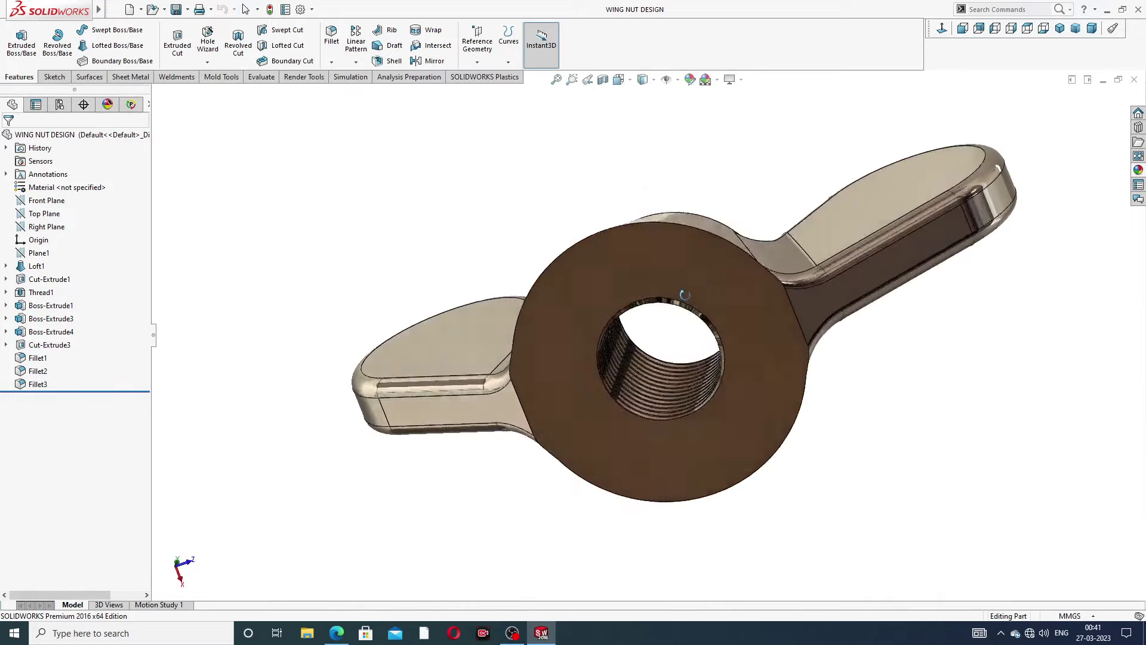
Inspect the wing nut's threaded hole from several angles, then close the part.
mouse_move(693, 218)
middle_mouse_down()
mouse_move(693, 296)
mouse_move(542, 299)
mouse_move(639, 255)
mouse_move(664, 259)
middle_mouse_up()
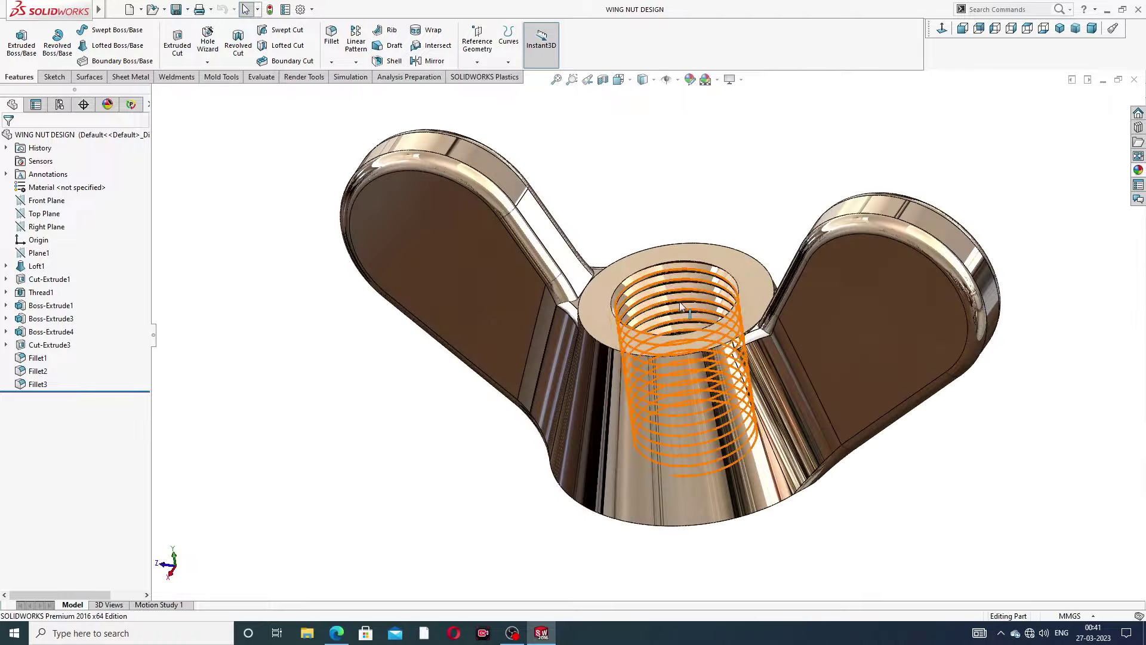
mouse_move(680, 303)
middle_mouse_down()
mouse_move(693, 298)
mouse_move(701, 236)
mouse_move(683, 344)
mouse_move(769, 387)
mouse_move(739, 333)
middle_mouse_up()
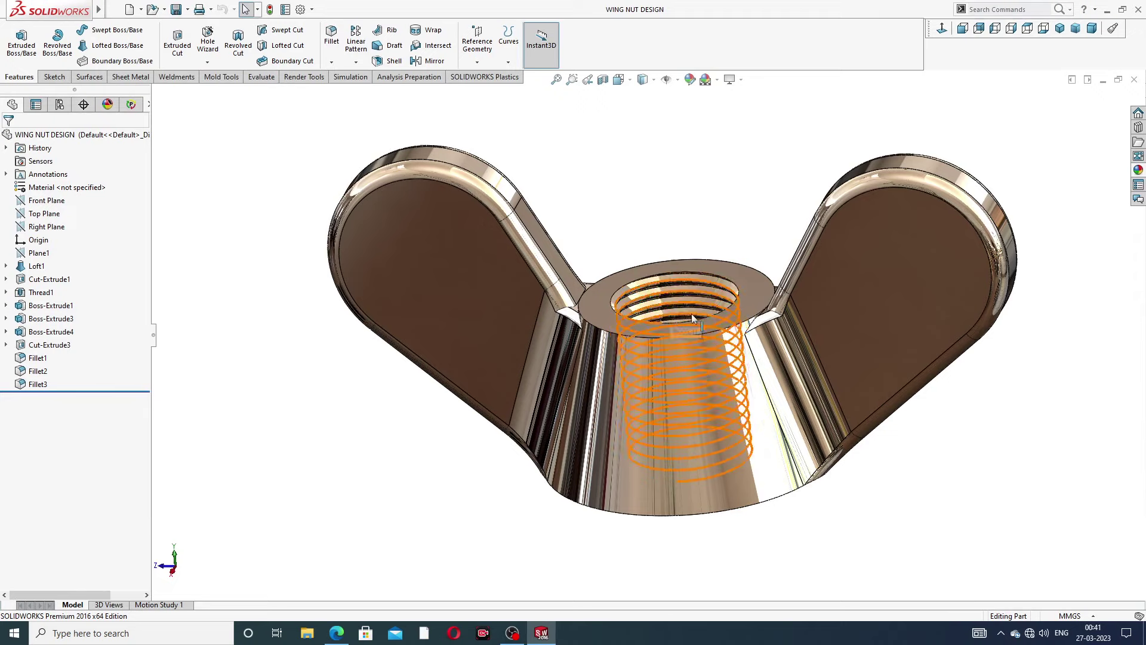
middle_click_drag(718, 320, 704, 296)
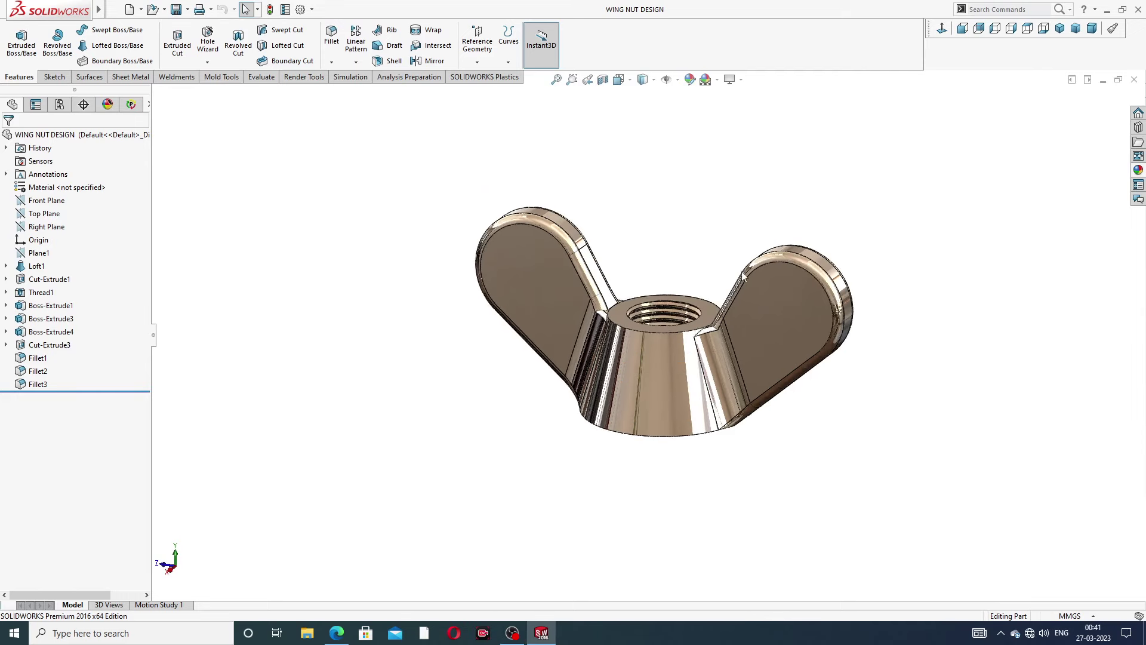
middle_click_drag(984, 216, 661, 308)
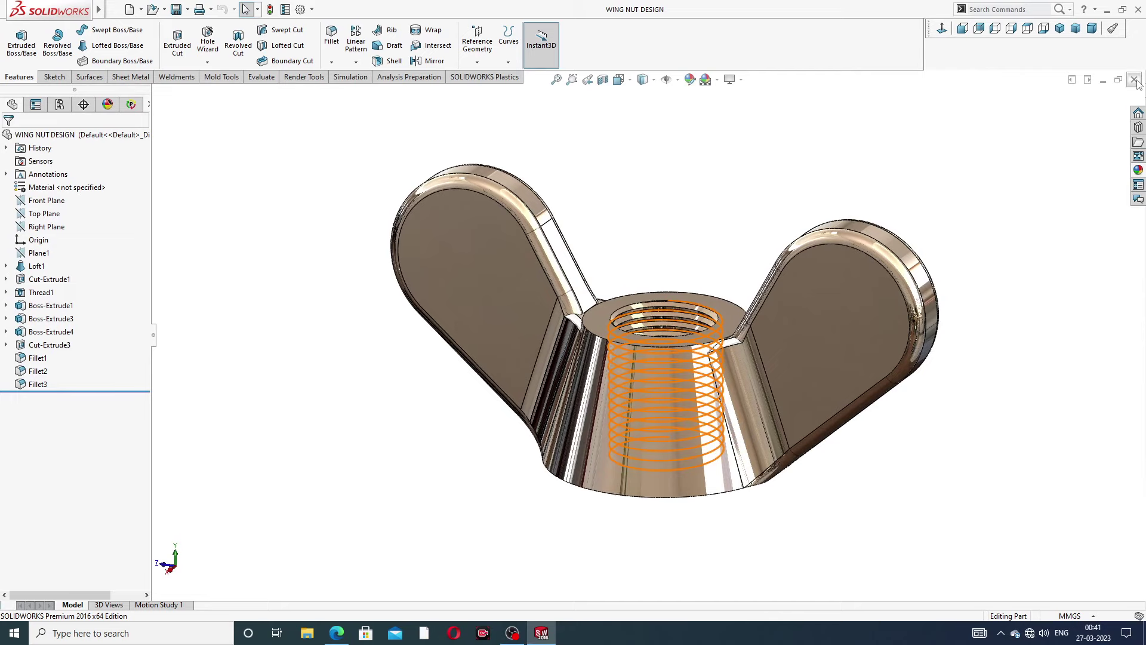
left_click(1135, 80)
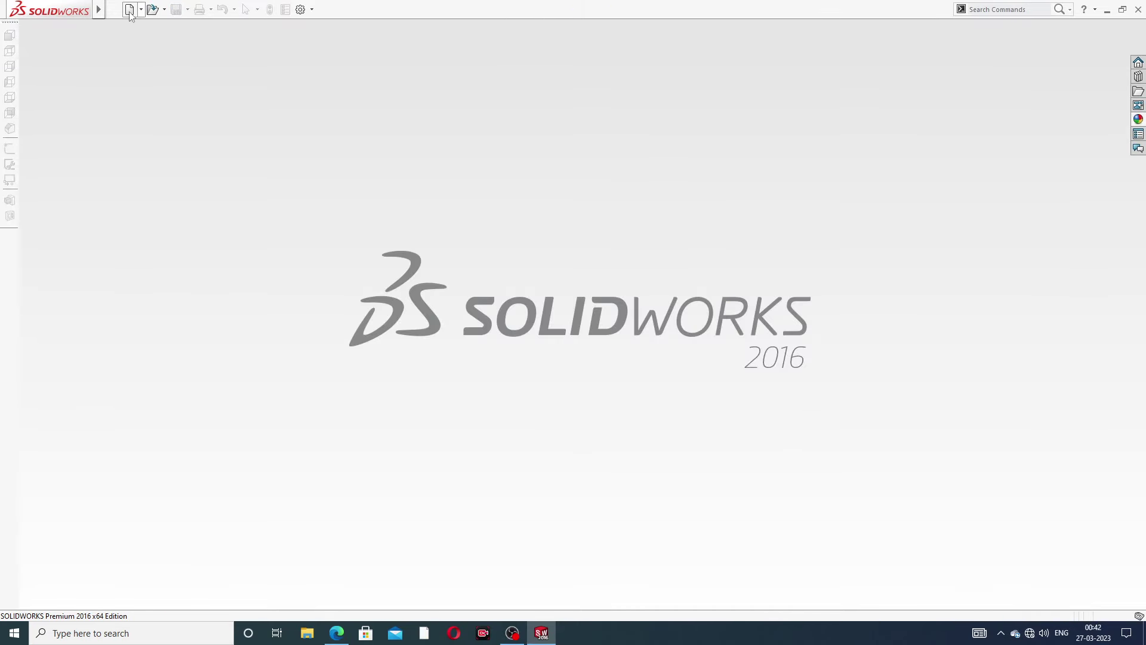
Create a new part and raise shaded and wireframe image quality to High.
left_click(130, 10)
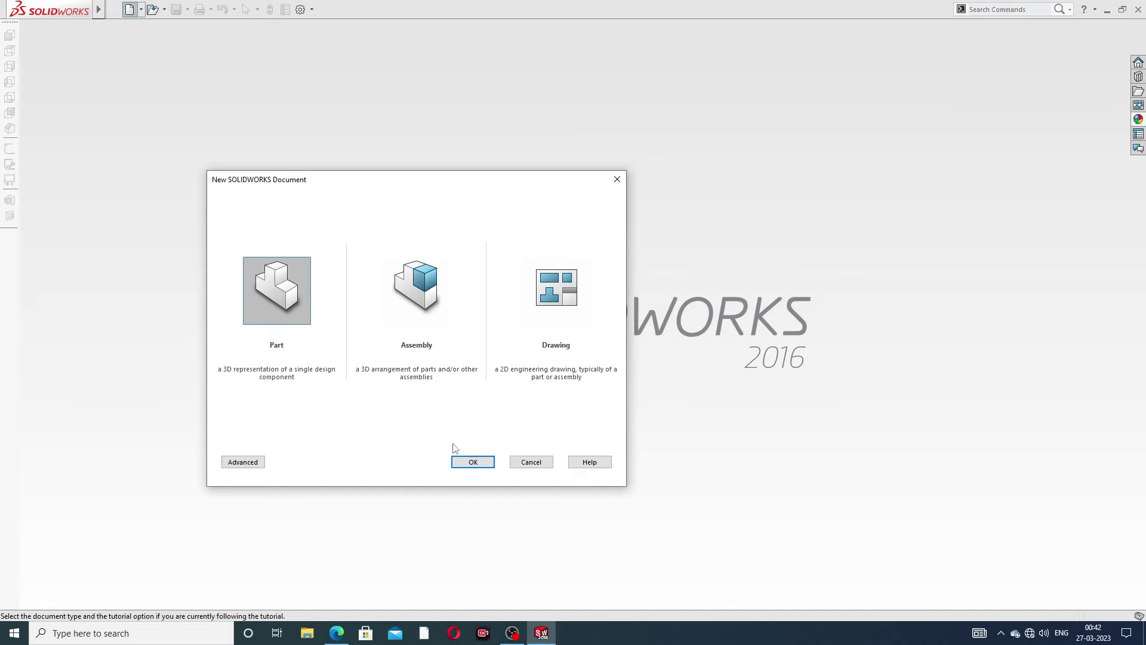
left_click(469, 461)
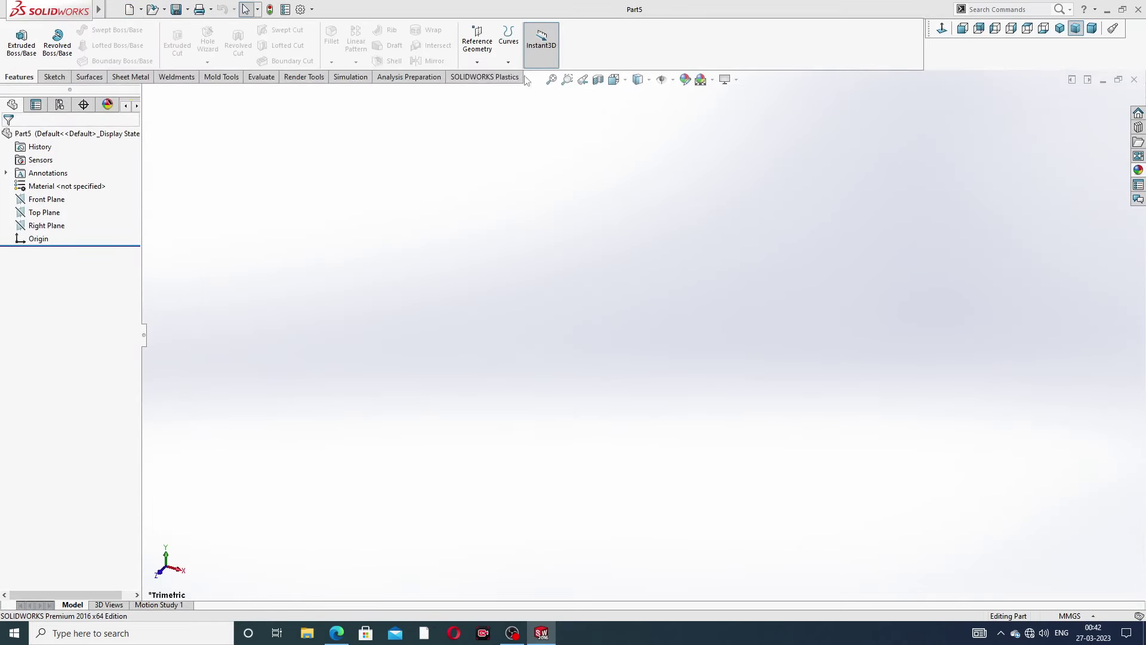
left_click(301, 9)
left_click(434, 115)
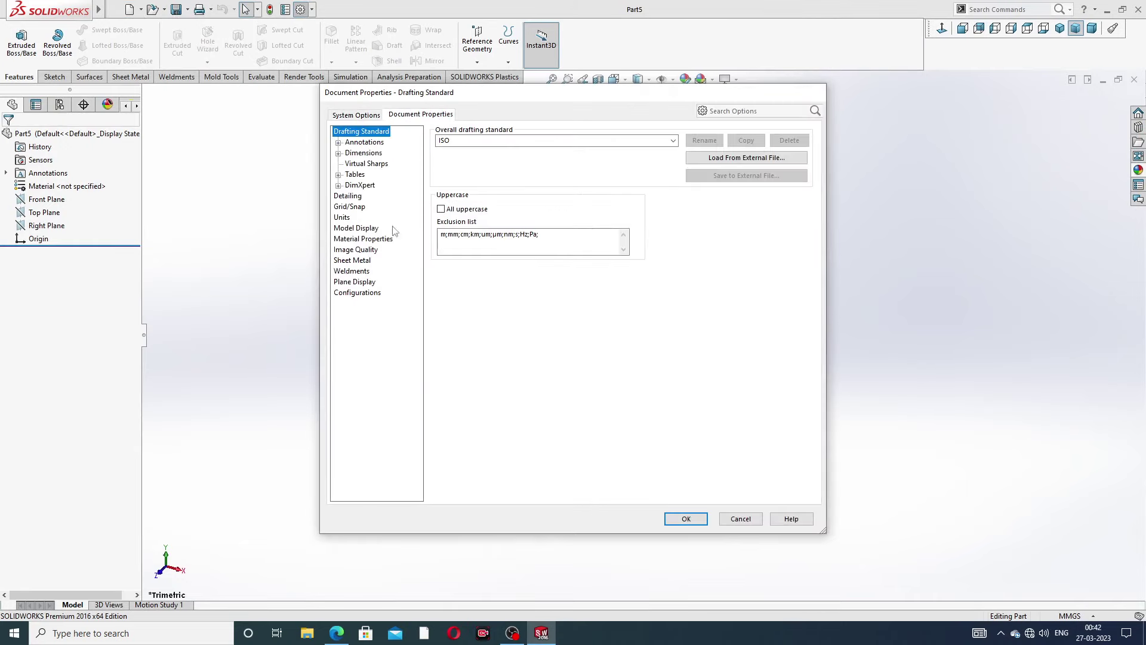
left_click(360, 250)
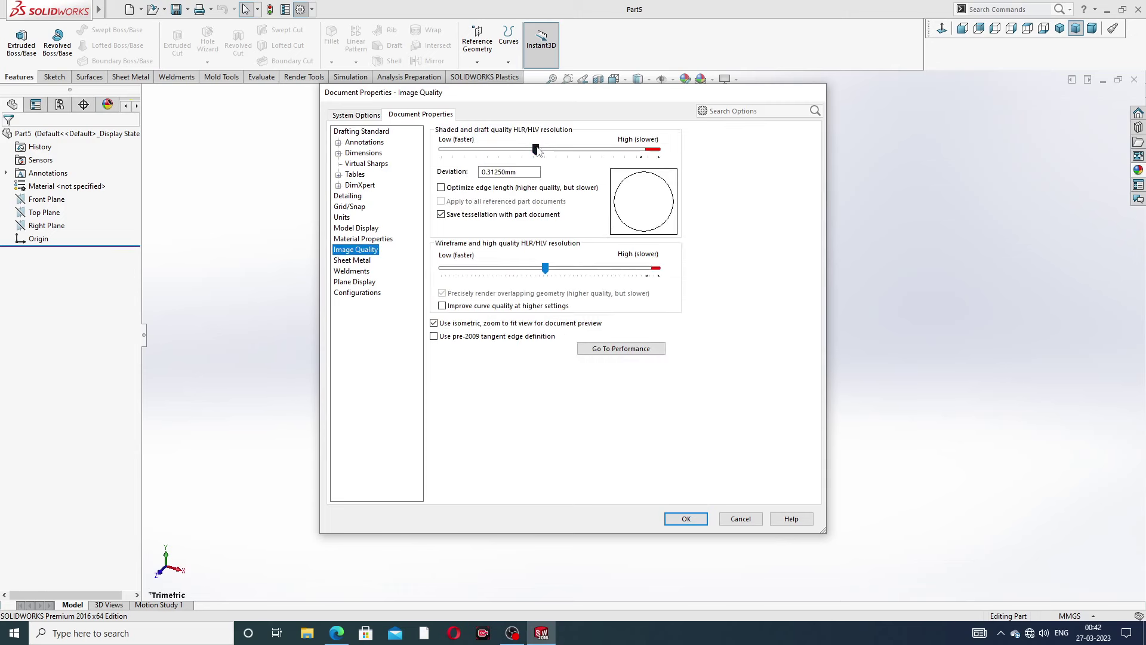
left_click_drag(536, 149, 658, 150)
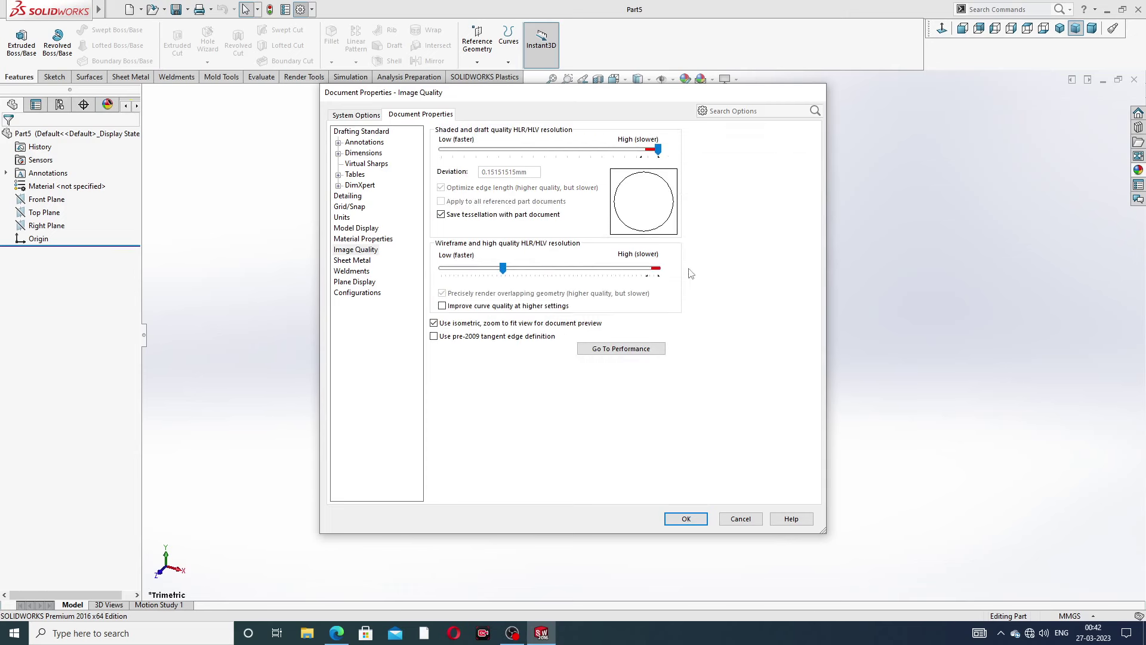
mouse_move(544, 268)
left_mouse_down()
mouse_move(460, 268)
mouse_move(658, 268)
left_mouse_up()
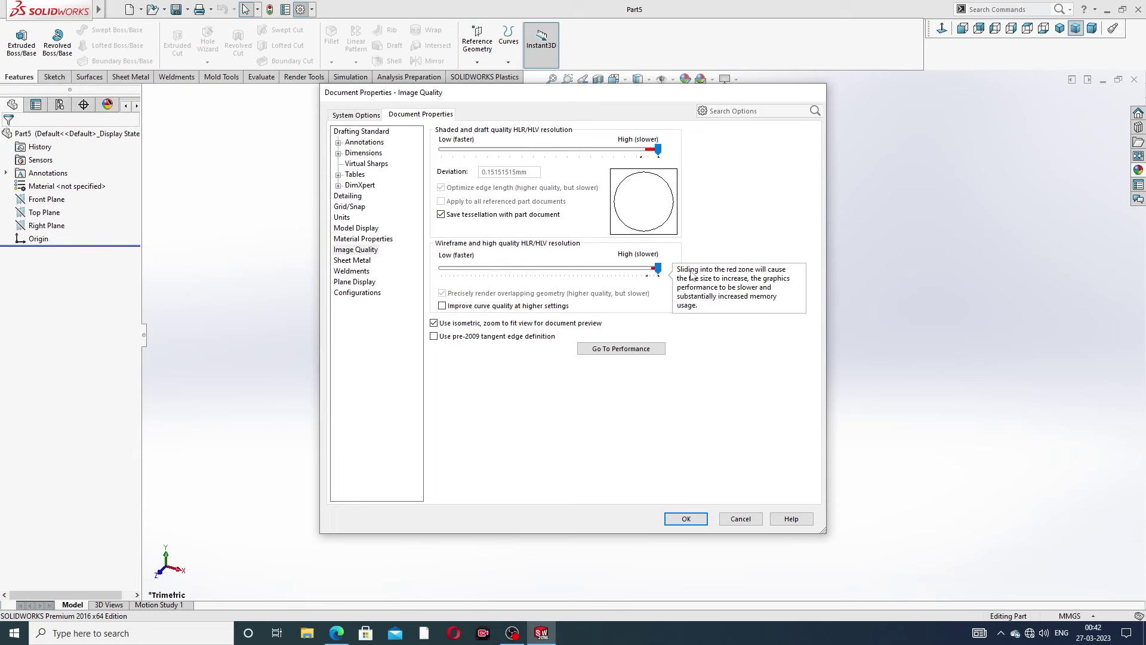
left_click(686, 518)
Apply the Plain White scene background, then view the wing nut reference drawing.
left_click(713, 82)
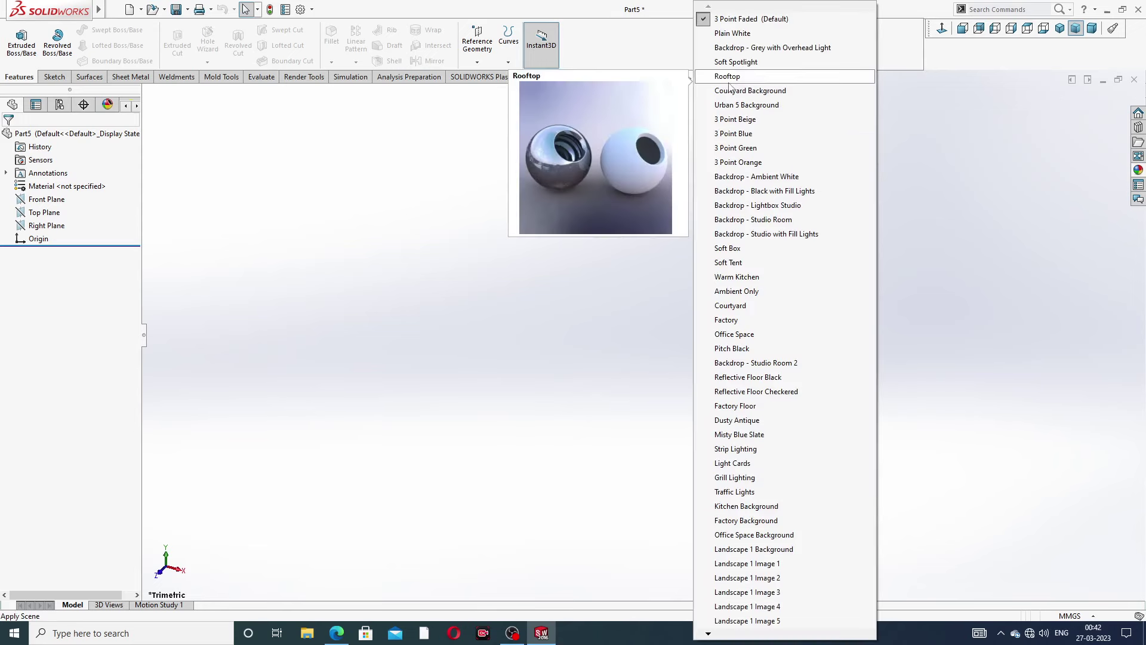
left_click(783, 36)
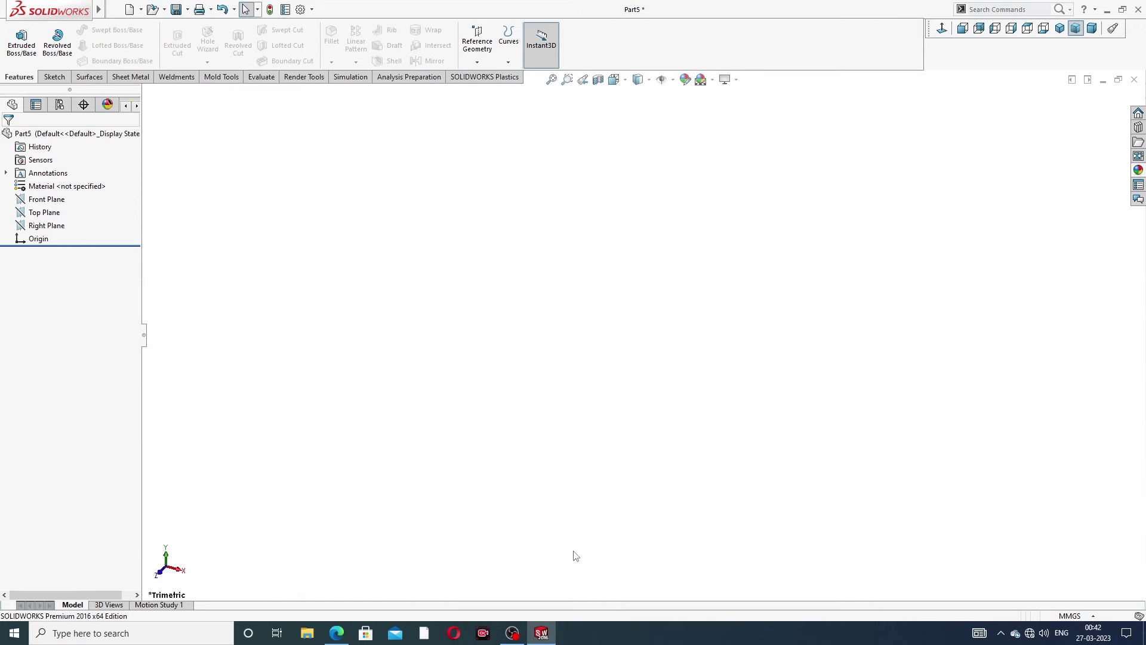
left_click(337, 633)
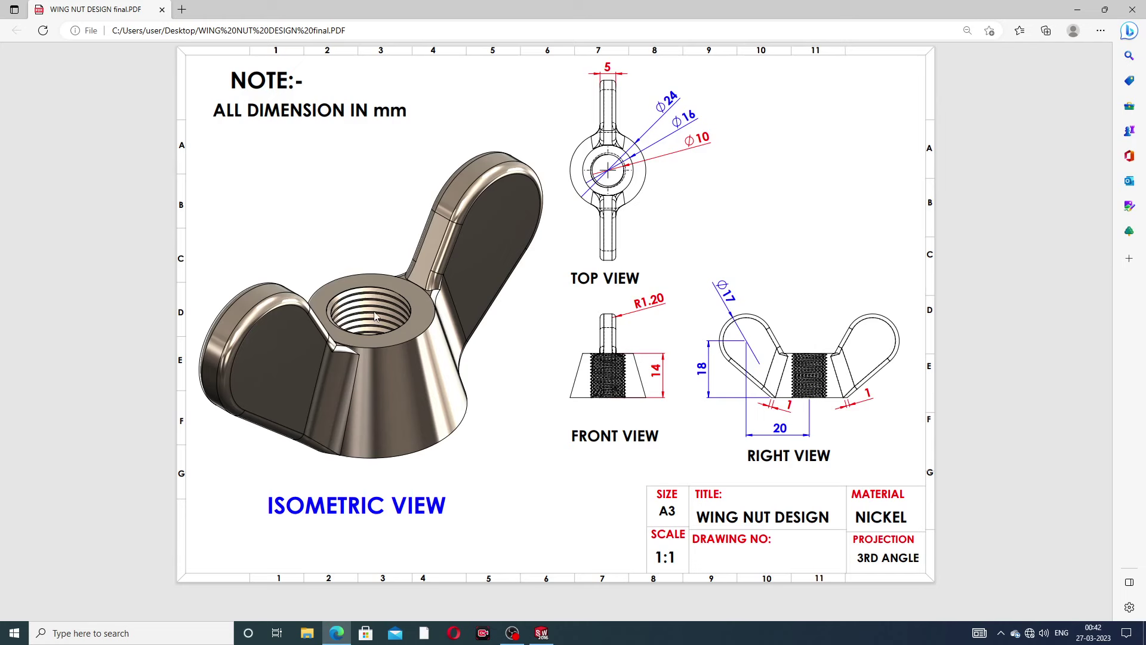
Return from the wing nut PDF to the empty Part5 in SOLIDWORKS.
left_click(542, 633)
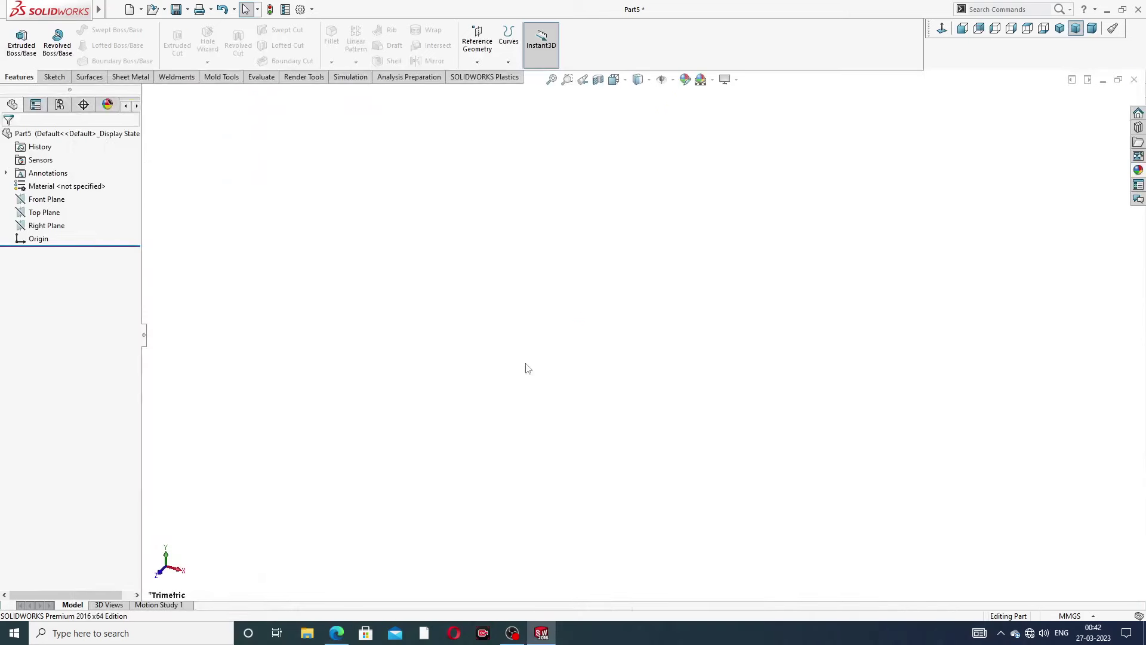
Create Plane1 offset 14 mm from the Top Plane, checking the drawing's height dimension.
left_click(53, 214)
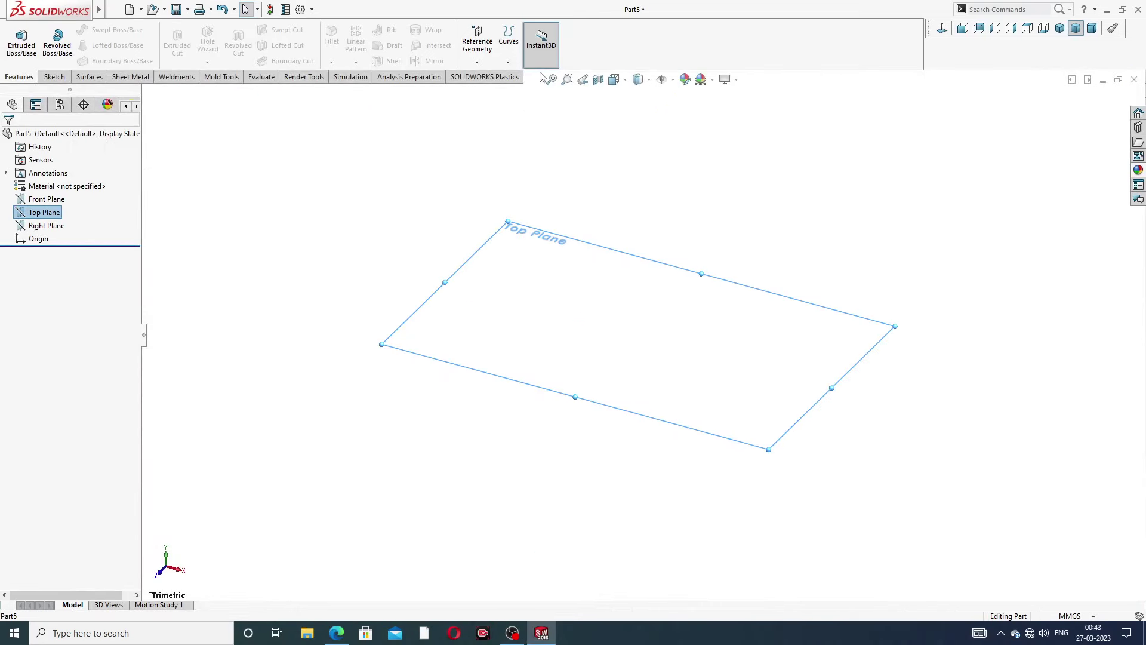
left_click(476, 62)
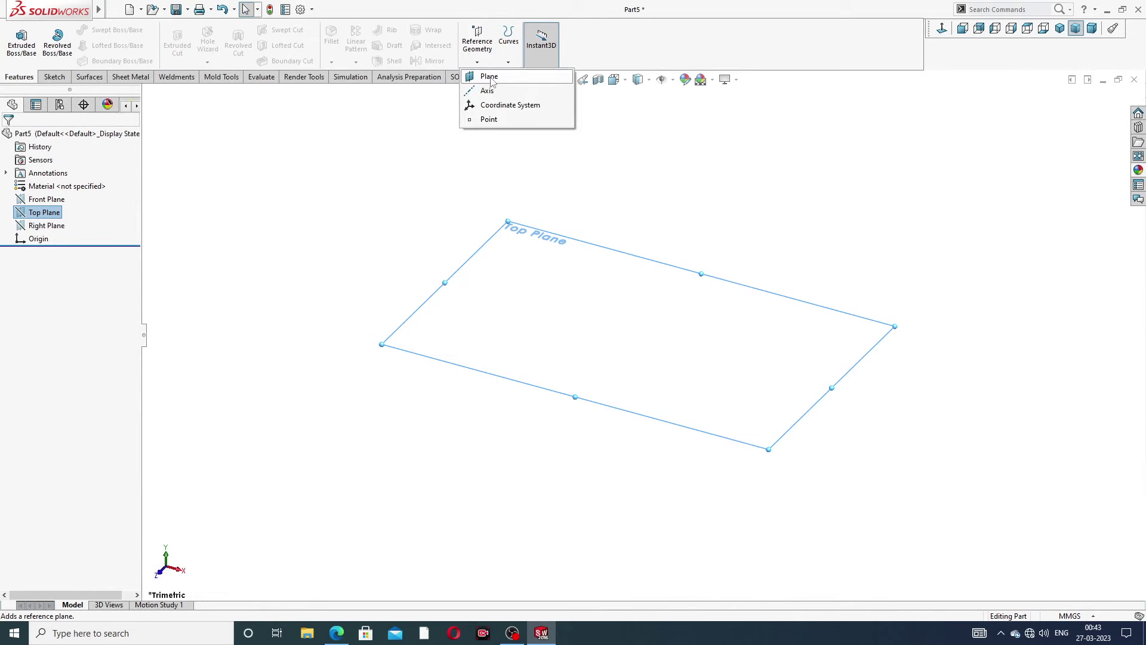
left_click(490, 78)
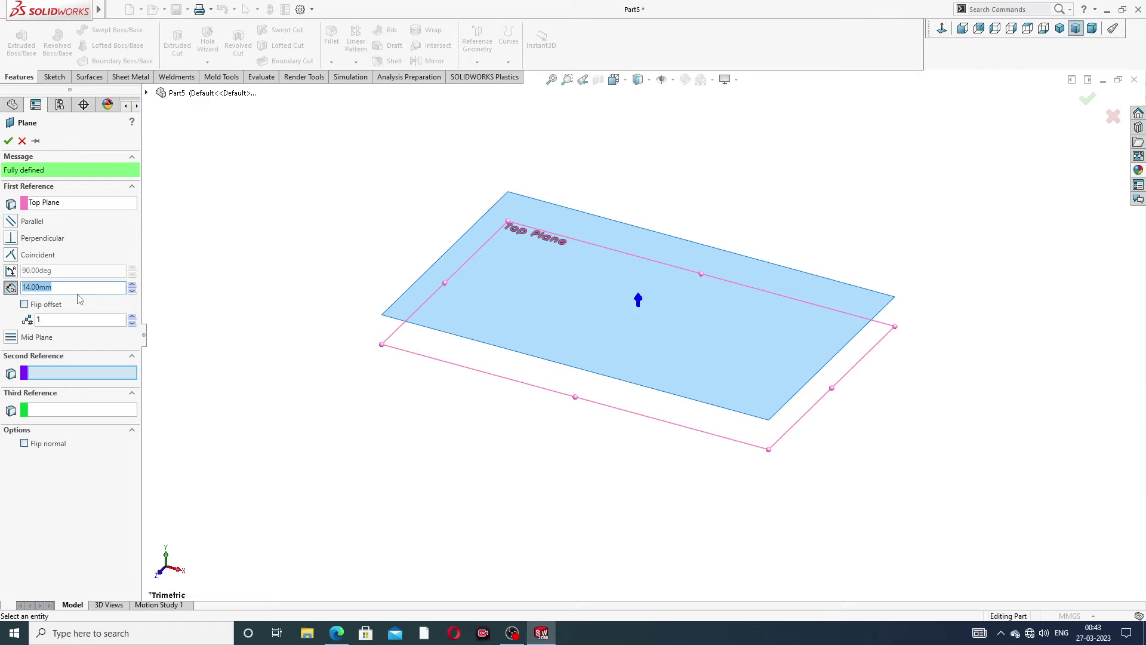
left_click(337, 633)
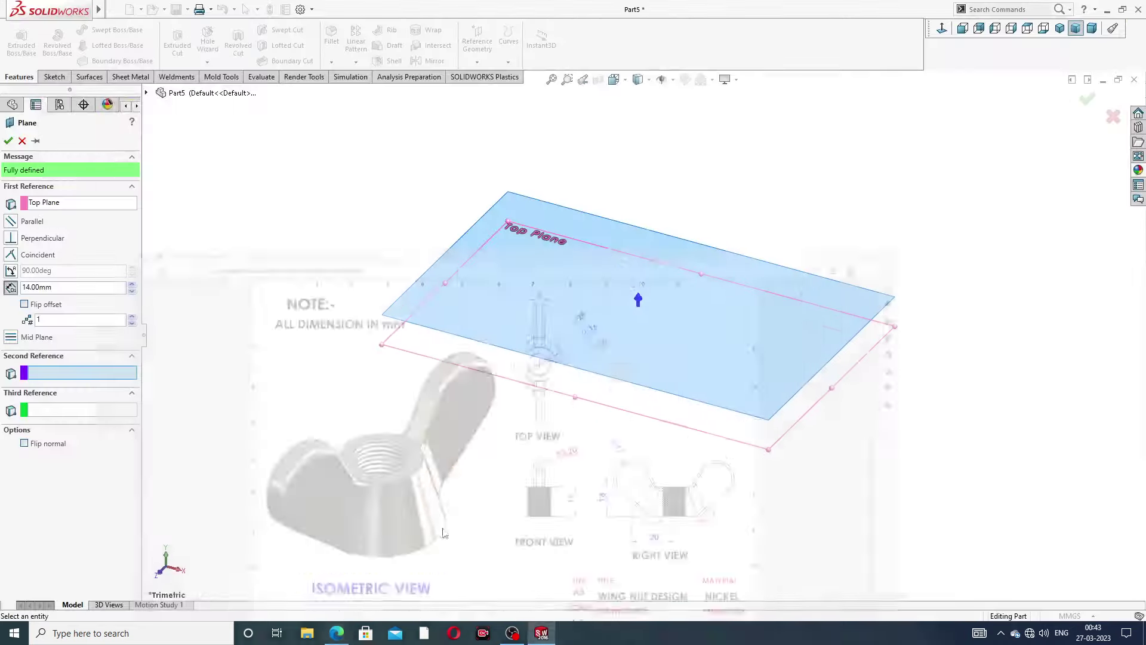
left_click(9, 140)
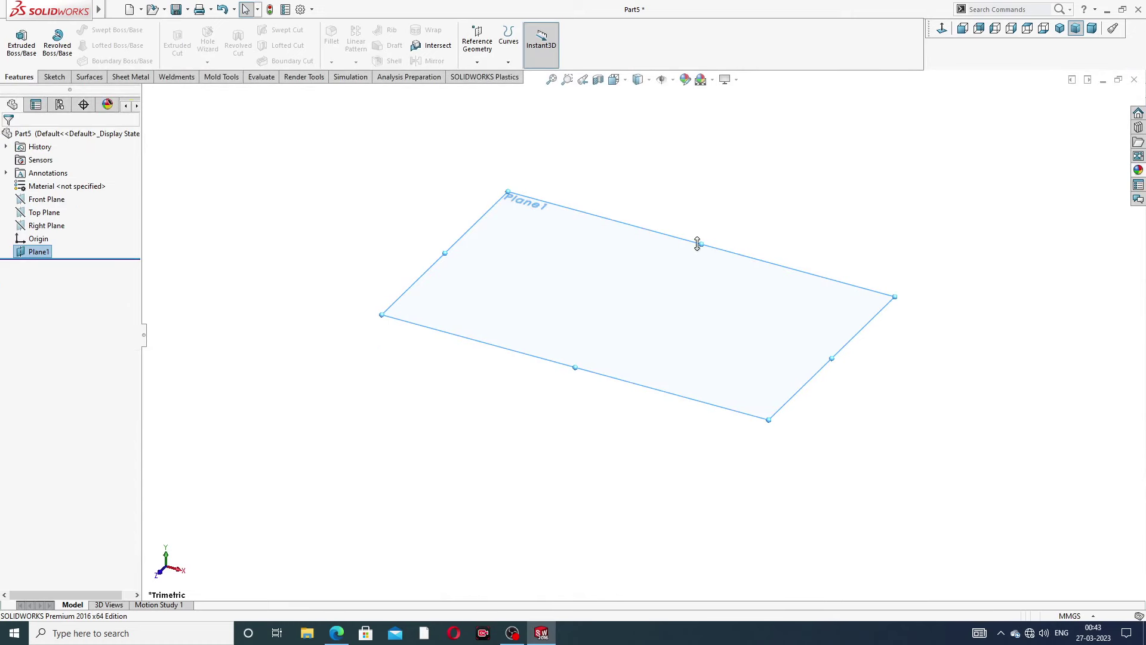
left_click(53, 214)
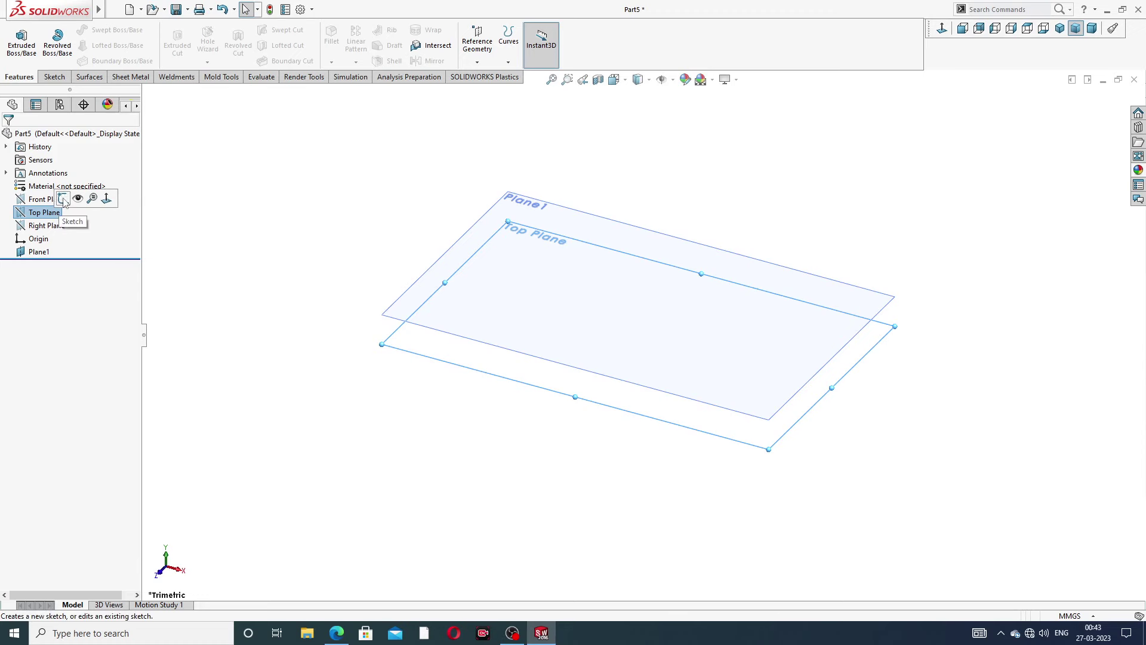
Start a sketch on the Top Plane and draw a circle centred on the origin.
left_click(63, 198)
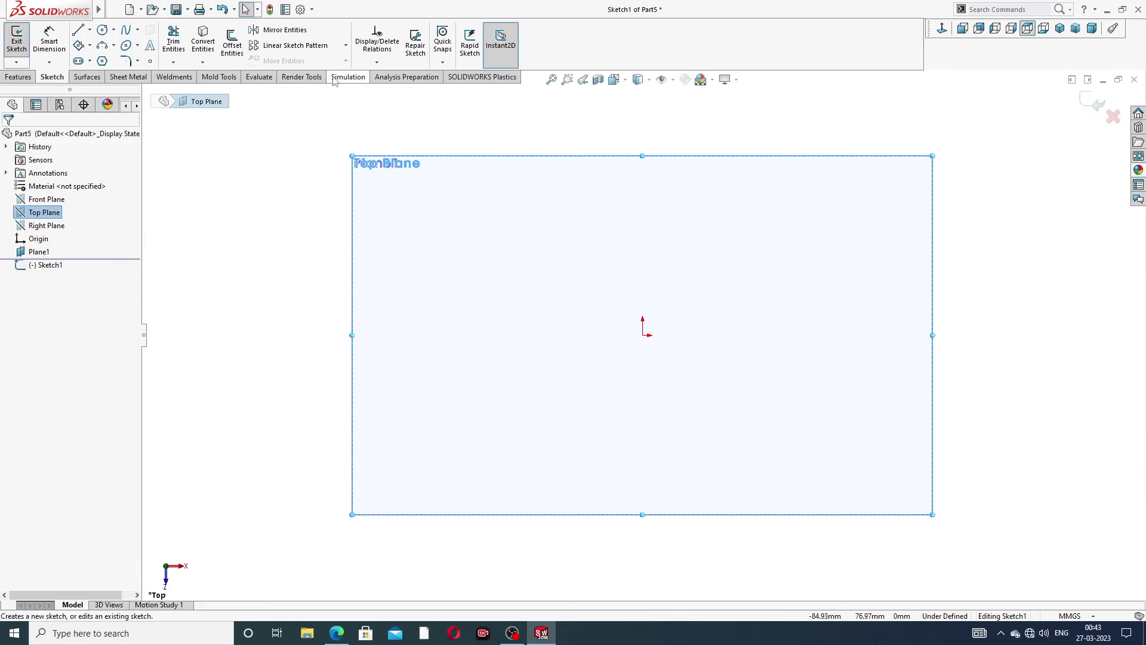
left_click(126, 47)
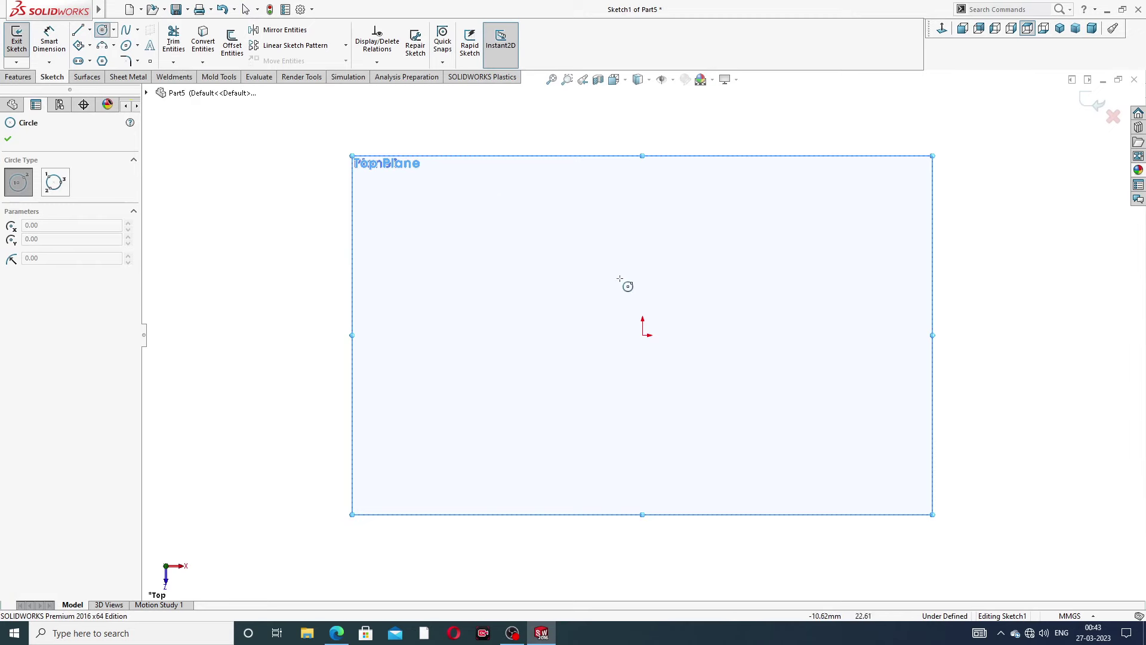
left_click(643, 335)
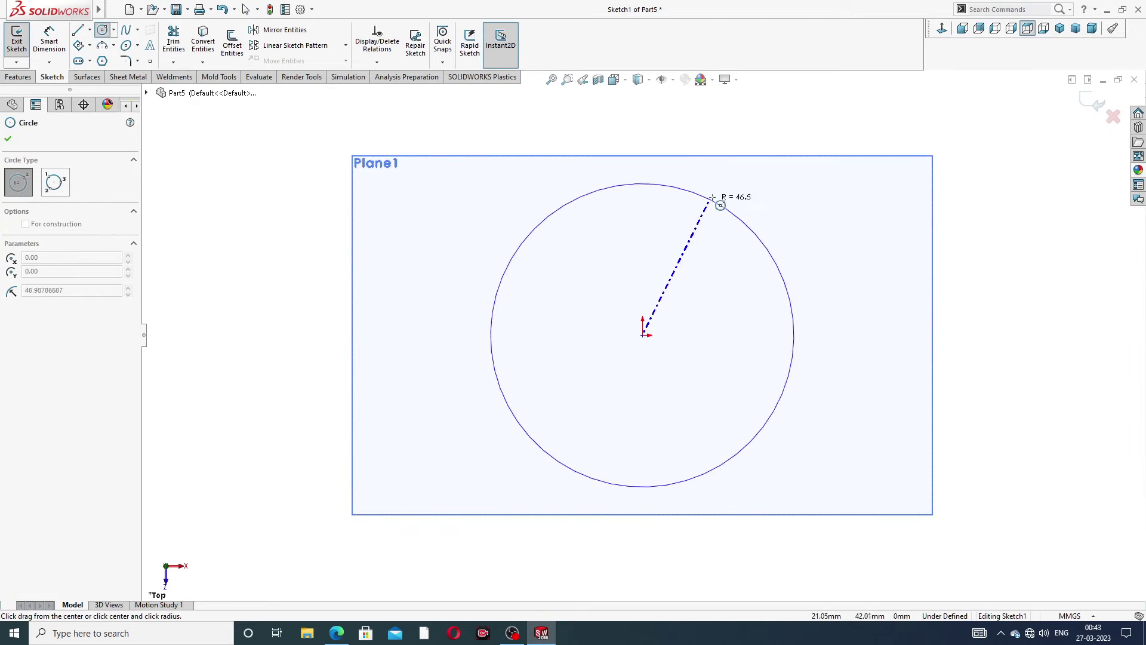
left_click(721, 198)
right_click(763, 195)
left_click(789, 199)
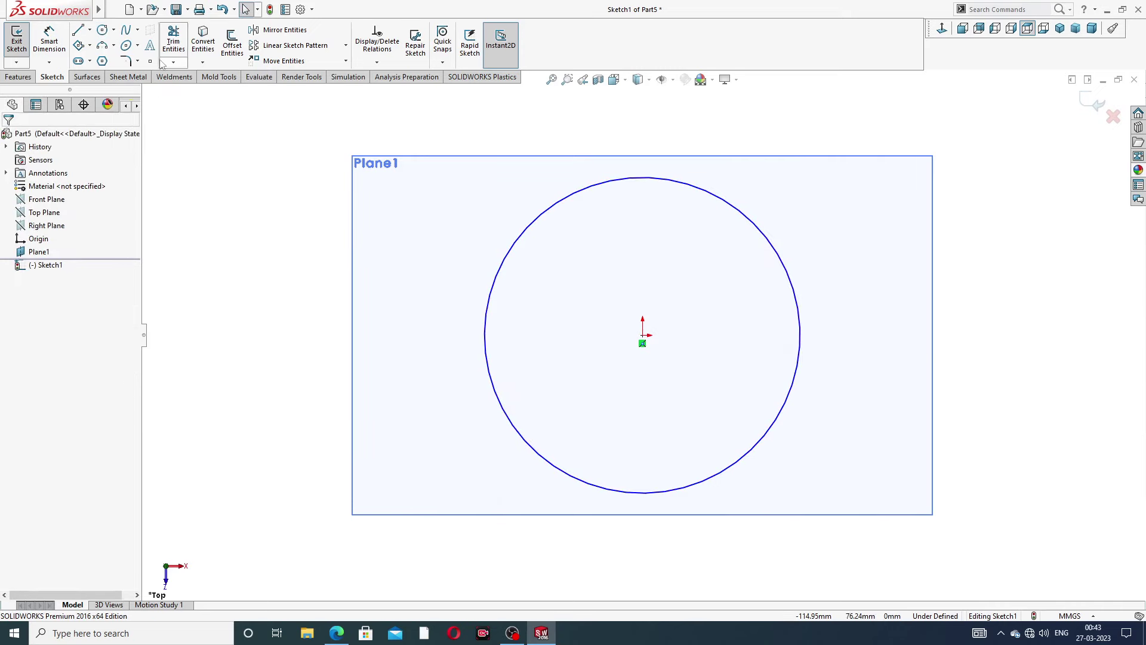
Dimension the circle's diameter to 24 mm.
left_click(49, 41)
left_click(721, 200)
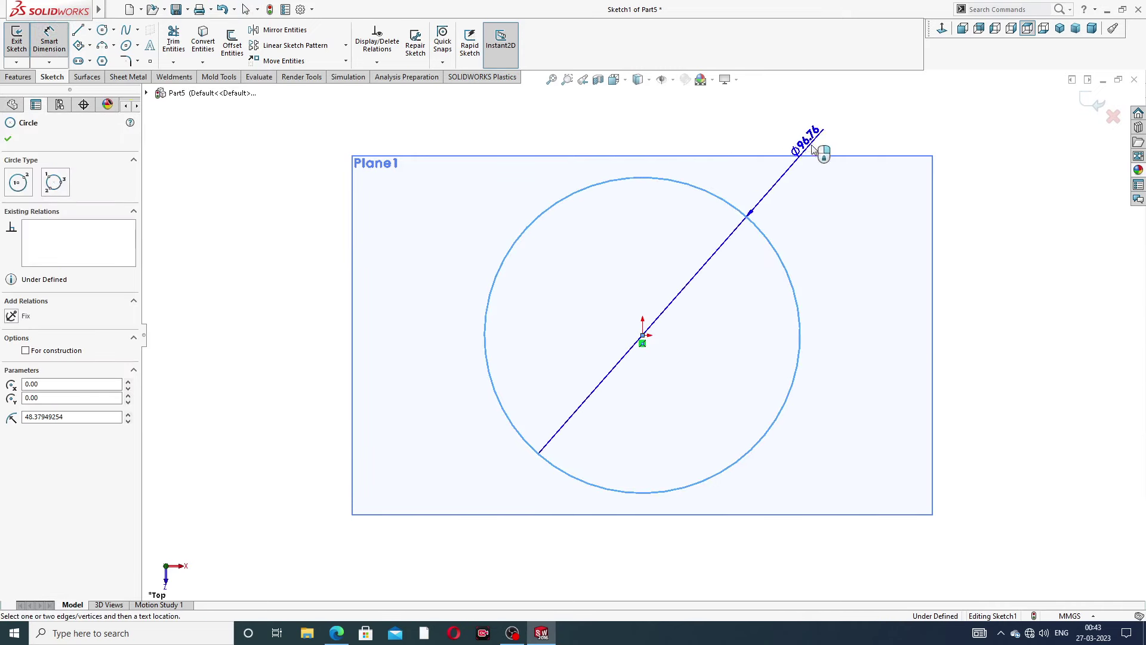
left_click(819, 144)
type("2")
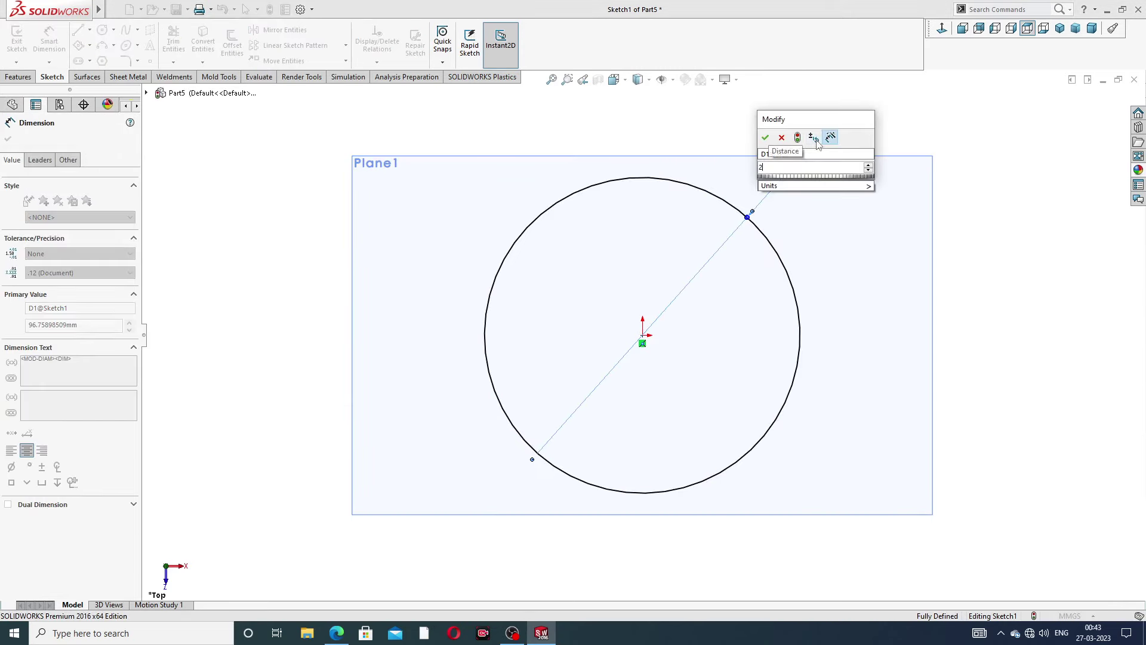
type("4")
key("Return")
left_click(836, 209)
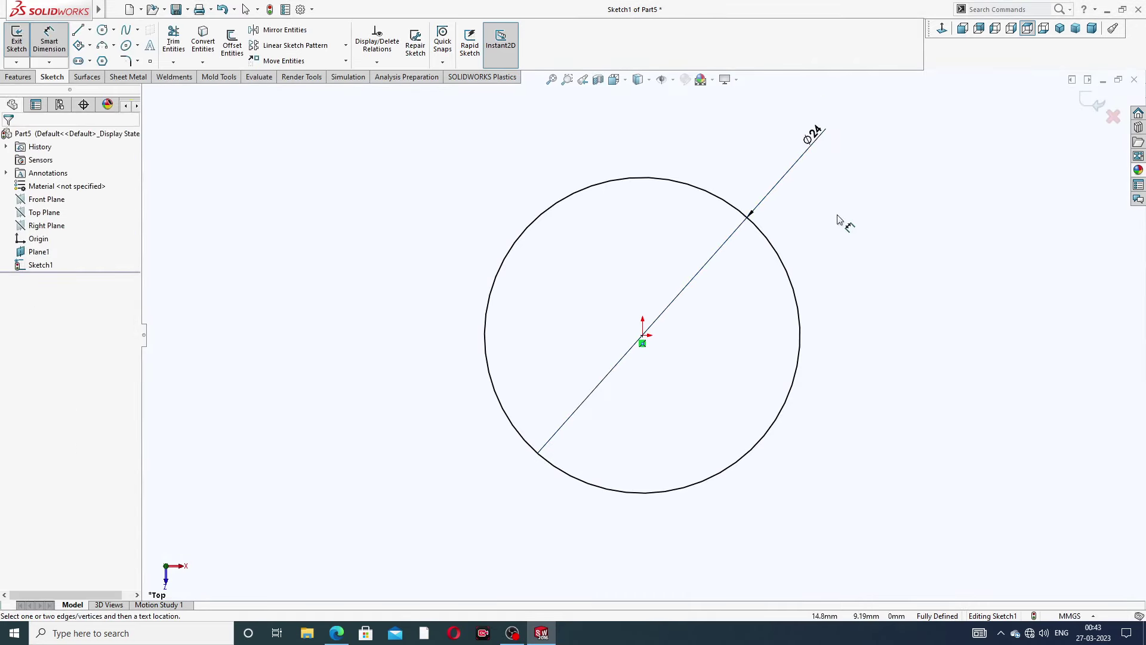
Tilt the view to check the Ø24 circle, then exit Sketch1.
key("f")
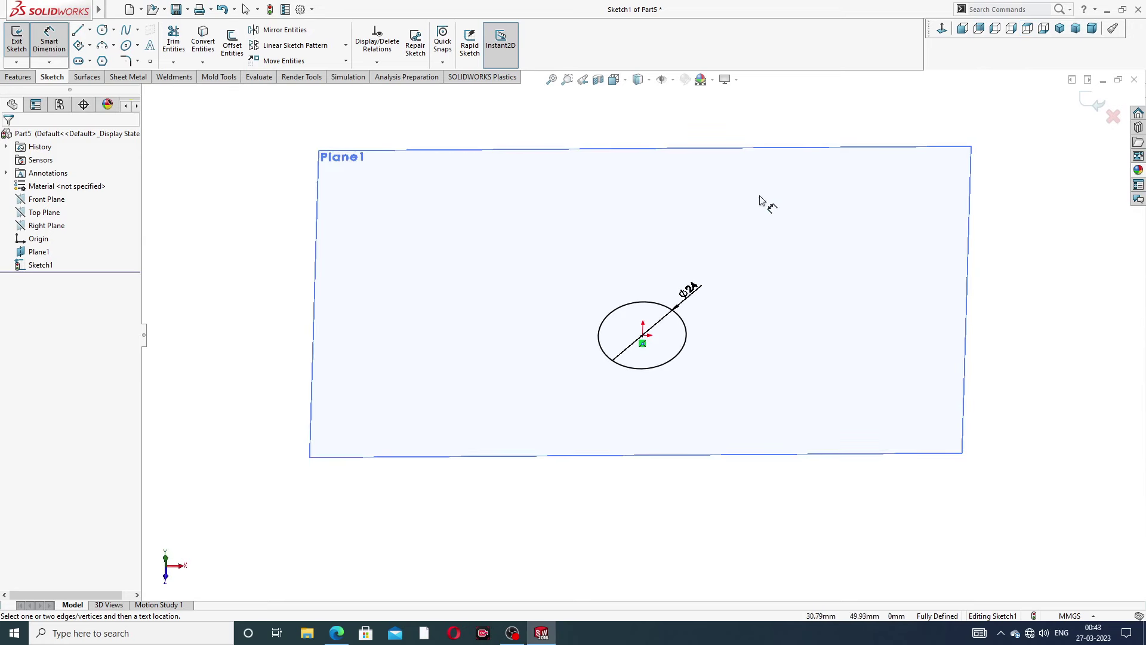
mouse_move(750, 274)
middle_mouse_down()
mouse_move(740, 108)
mouse_move(757, 193)
mouse_move(776, 188)
middle_mouse_up()
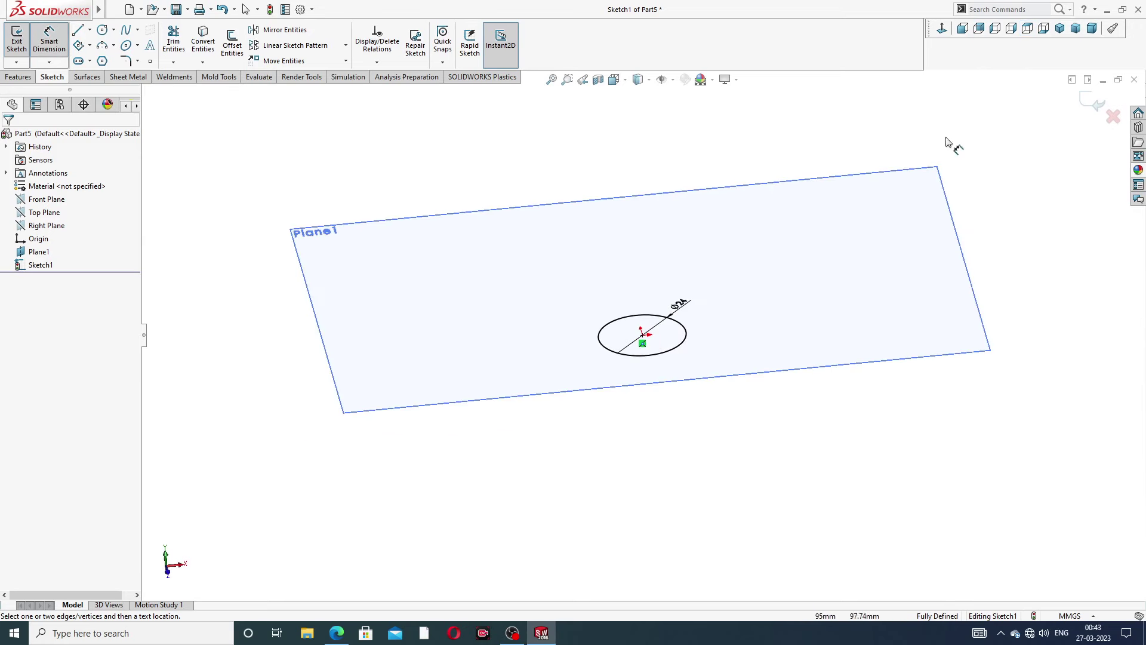
right_click(959, 134)
left_click(1021, 159)
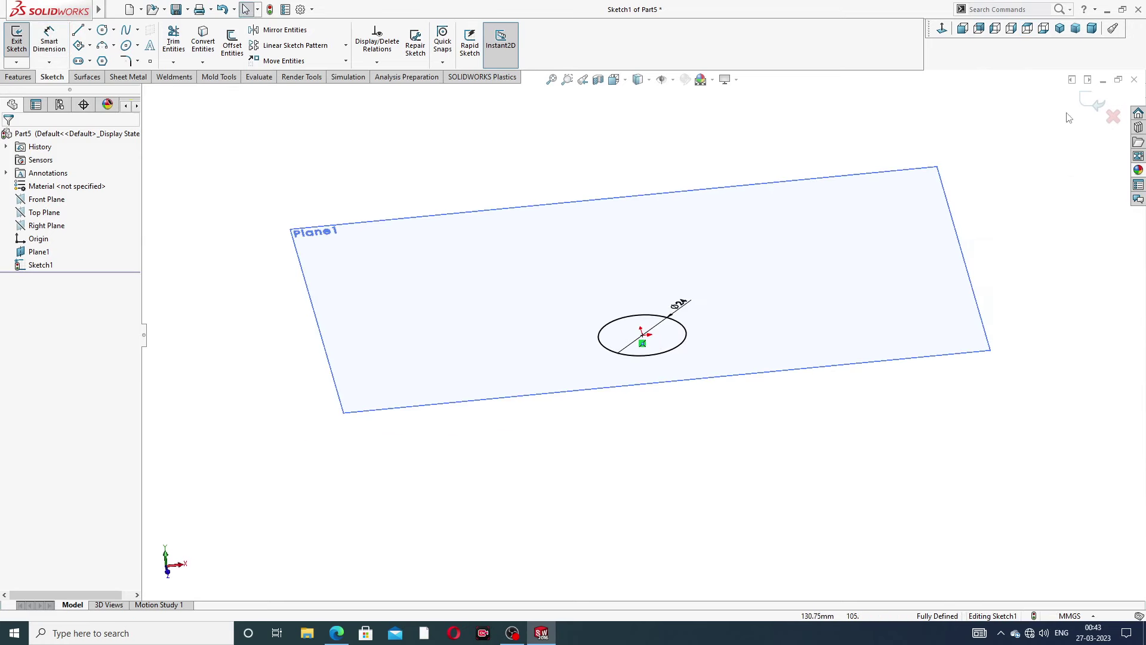
left_click(1096, 103)
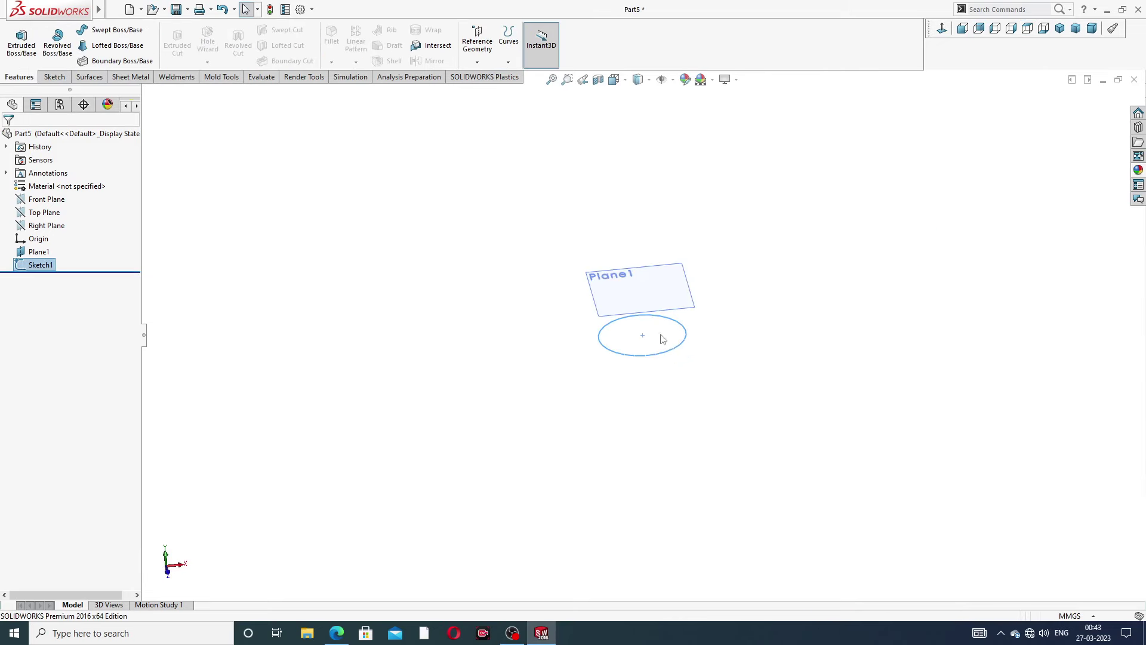
Start a sketch on Plane1 and view it normal to the screen.
mouse_move(663, 339)
middle_mouse_down()
mouse_move(601, 295)
mouse_move(637, 328)
middle_mouse_up()
scroll(643, 326, "down", 2)
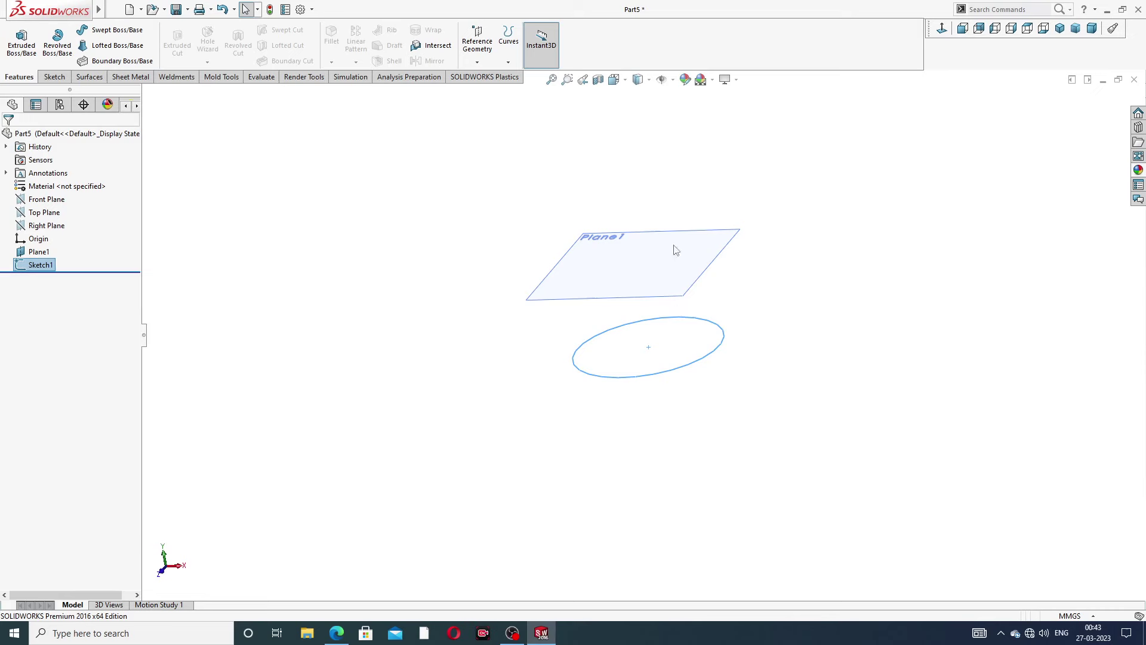
left_click(672, 298)
left_click(699, 250)
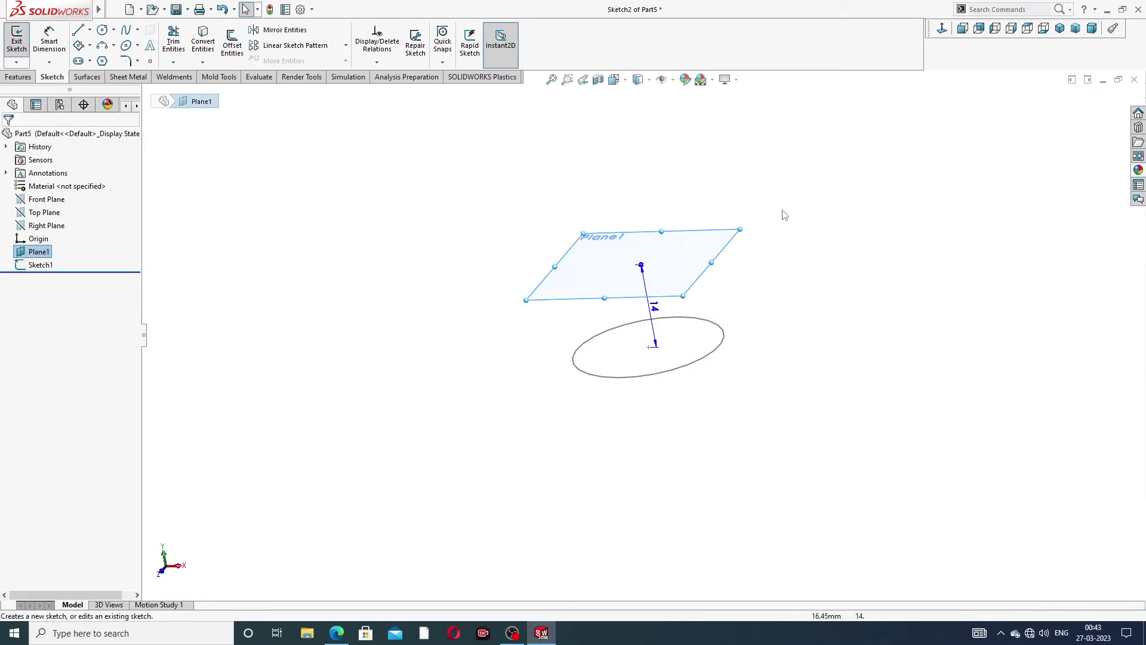
left_click(942, 28)
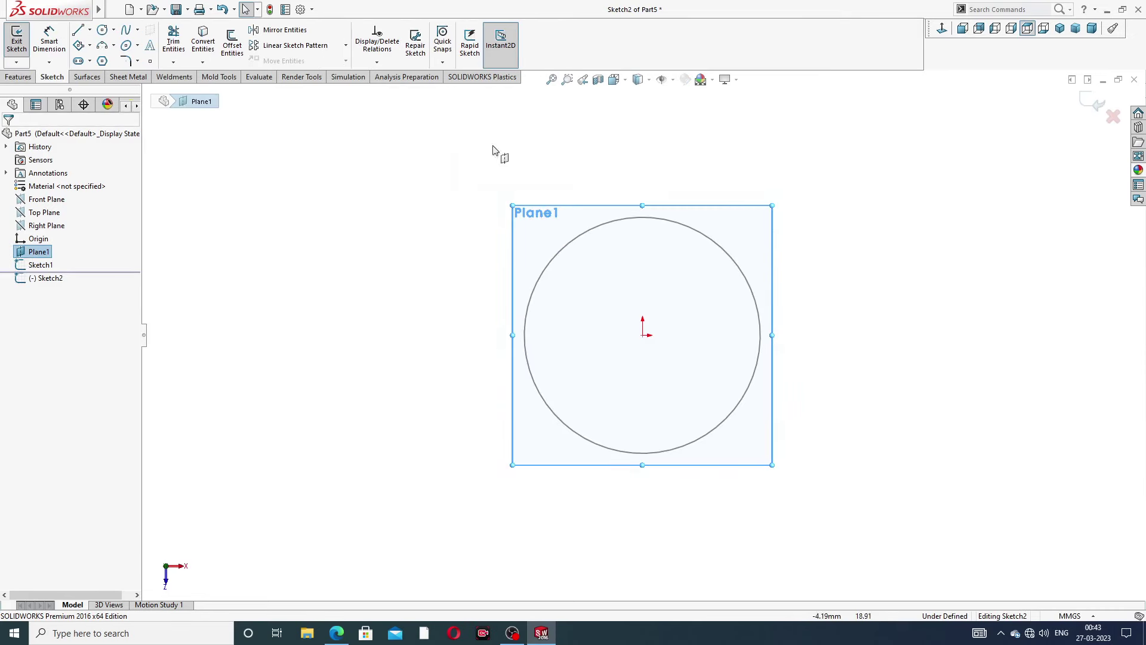
Draw a centre-point circle on the origin in the Plane1 sketch.
left_click(114, 30)
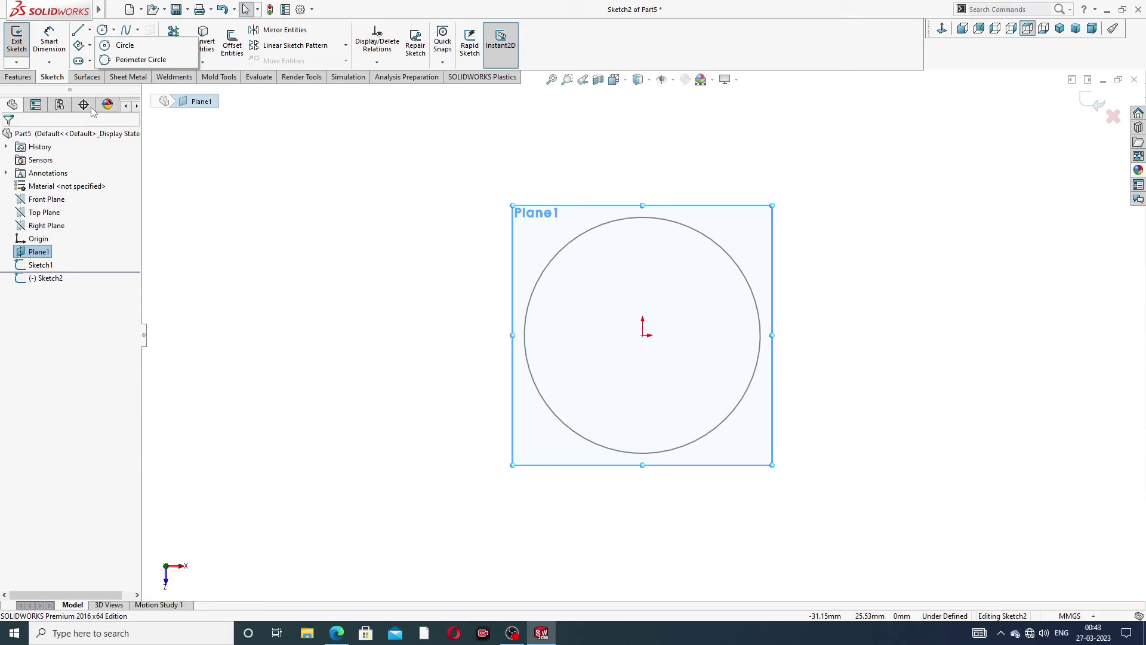
left_click(125, 46)
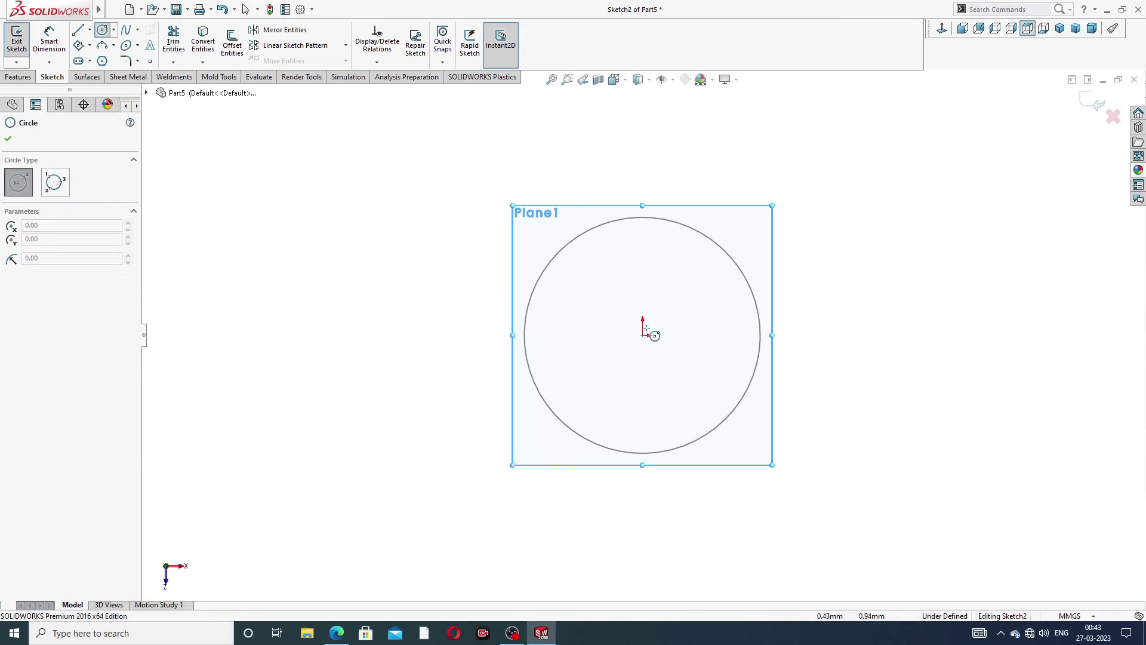
left_click(643, 335)
left_click(672, 262)
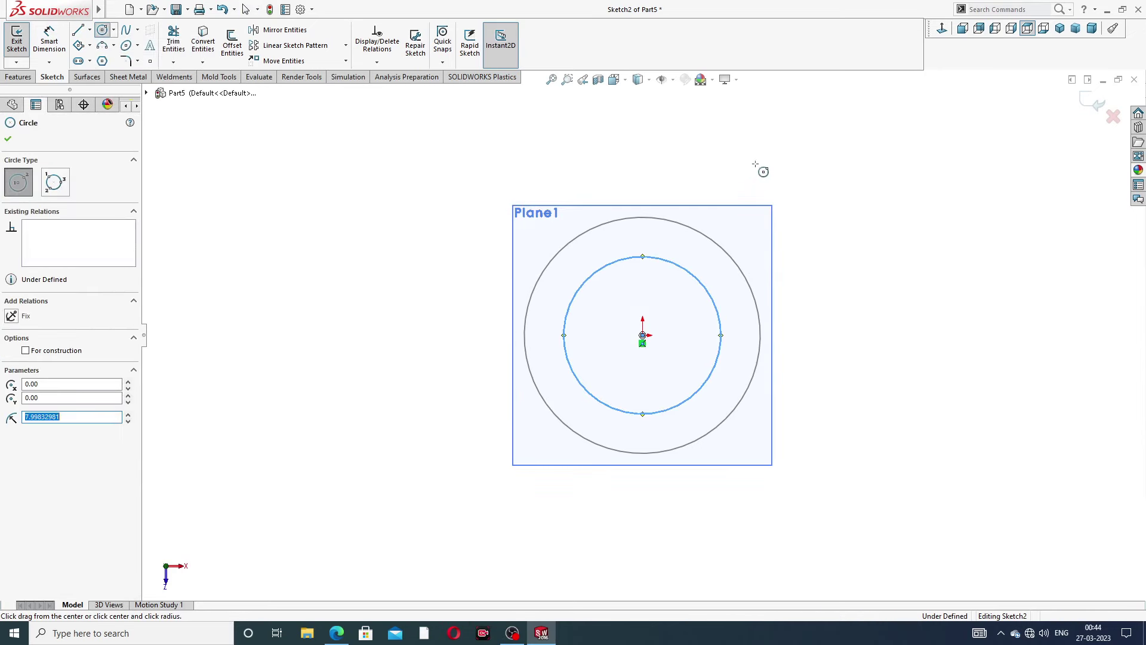
right_click(755, 164)
left_click(787, 175)
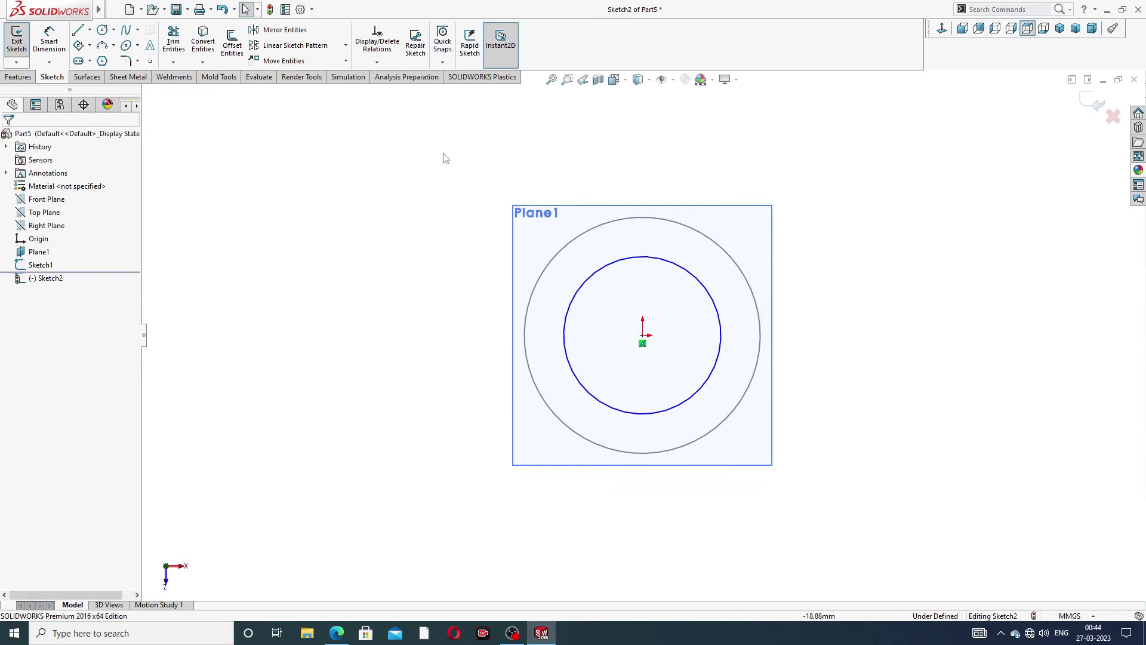
Dimension the new circle's diameter to 16 mm.
left_click(50, 42)
left_click(680, 267)
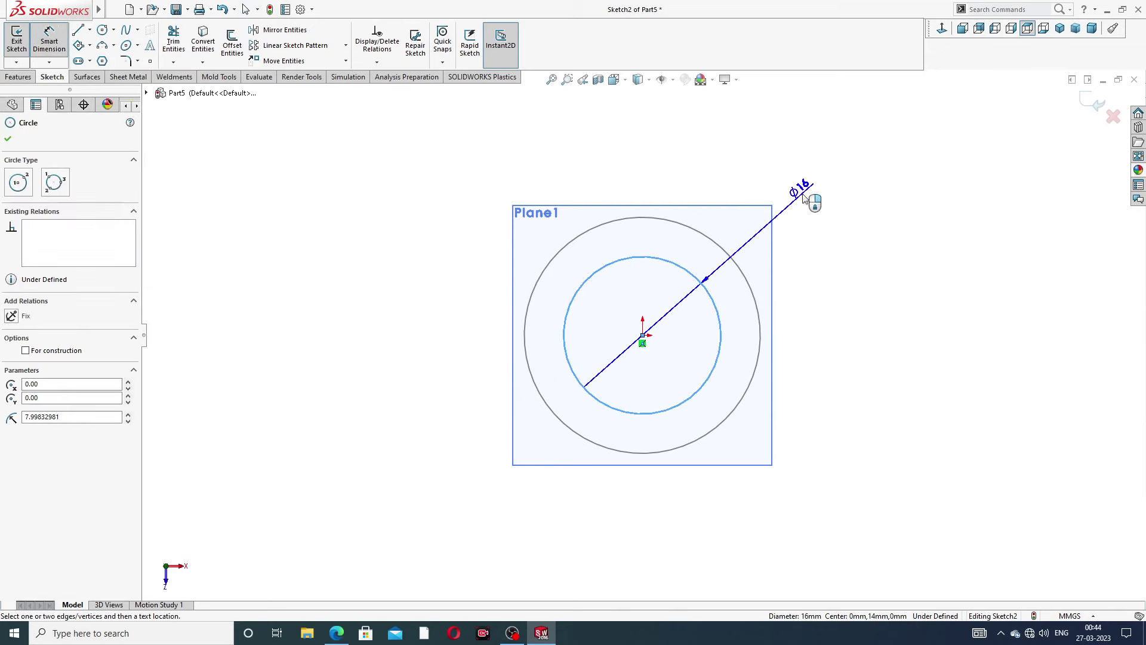
left_click(804, 199)
type("16")
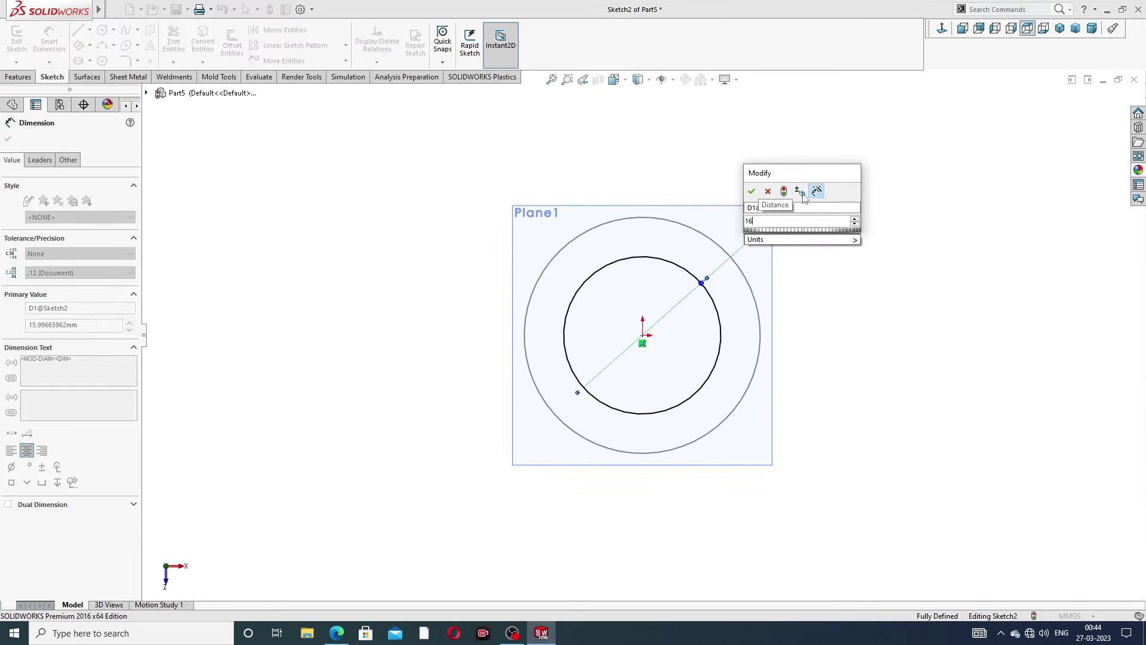
key("Return")
right_click(884, 143)
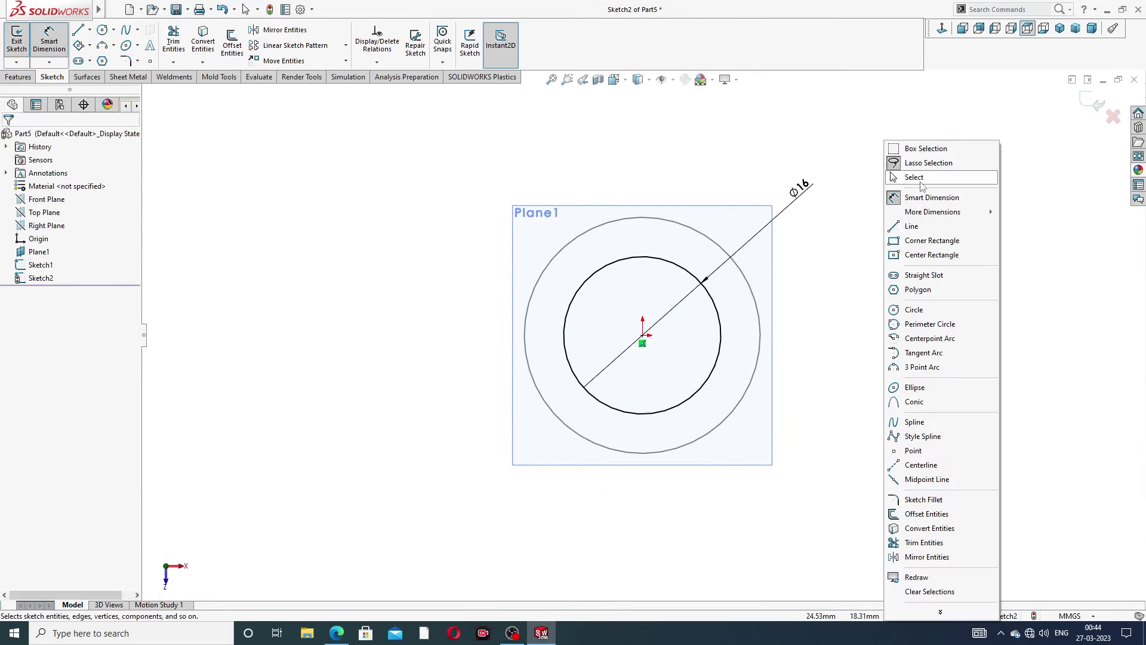
left_click(921, 181)
Exit the second sketch and orbit to see both circles at an angle.
left_click(1096, 112)
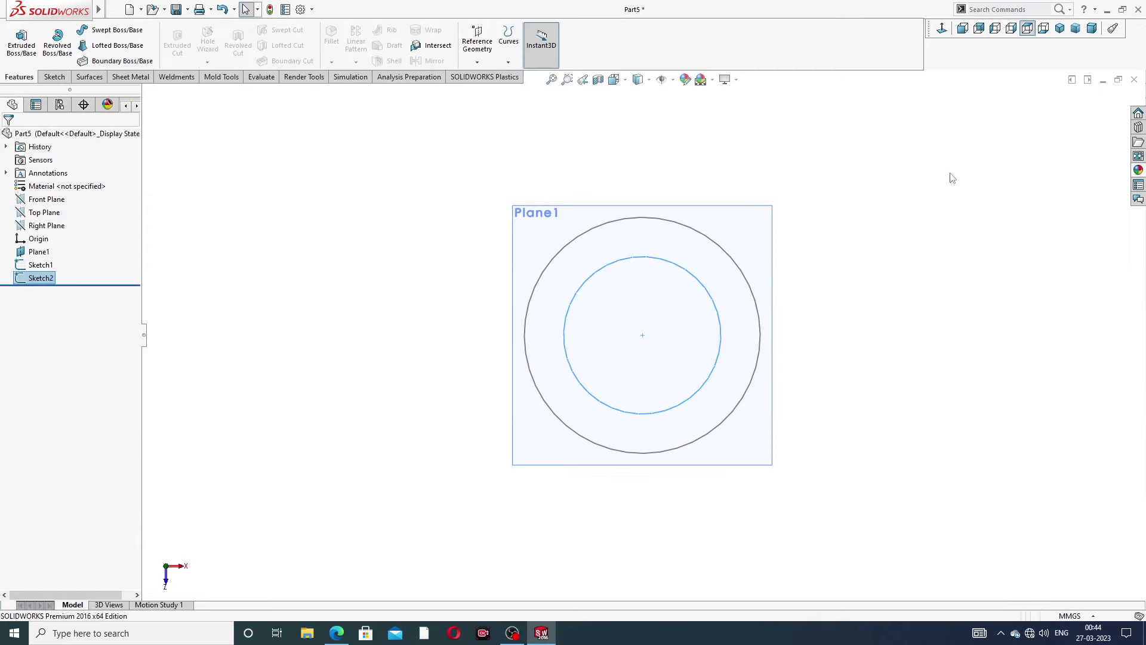
middle_click_drag(738, 297, 784, 160)
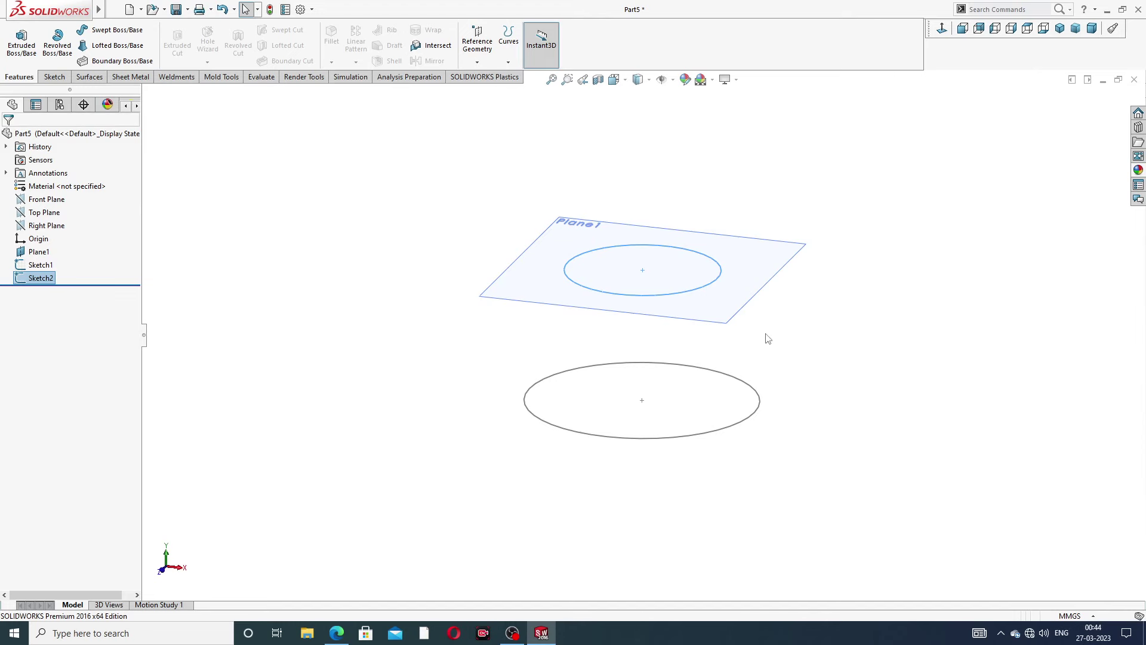
mouse_move(770, 339)
middle_mouse_down()
mouse_move(794, 291)
mouse_move(785, 309)
middle_mouse_up()
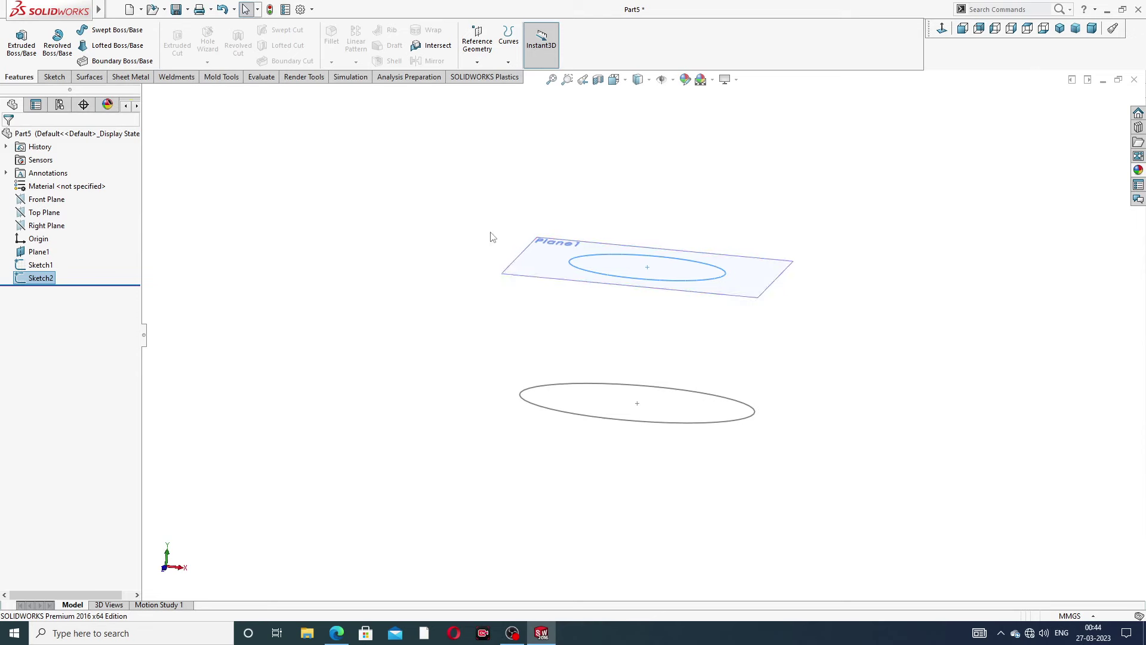
middle_click_drag(434, 222, 430, 257)
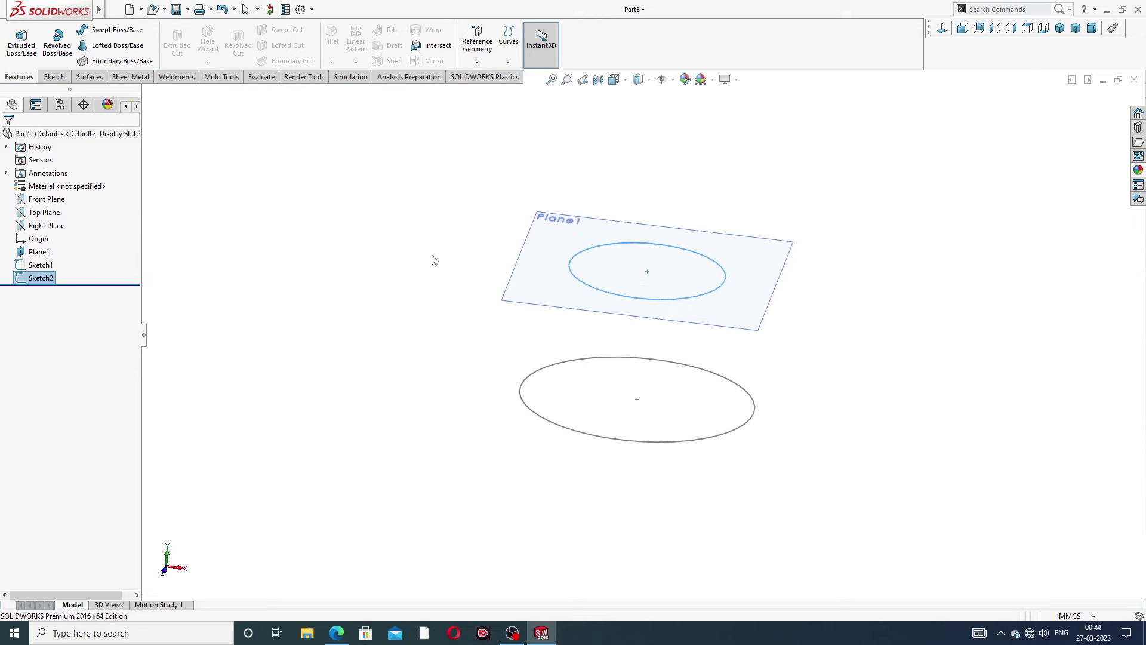
Loft between the Ø24 and Ø16 circles, aligning connectors, to create Loft1.
left_click(115, 48)
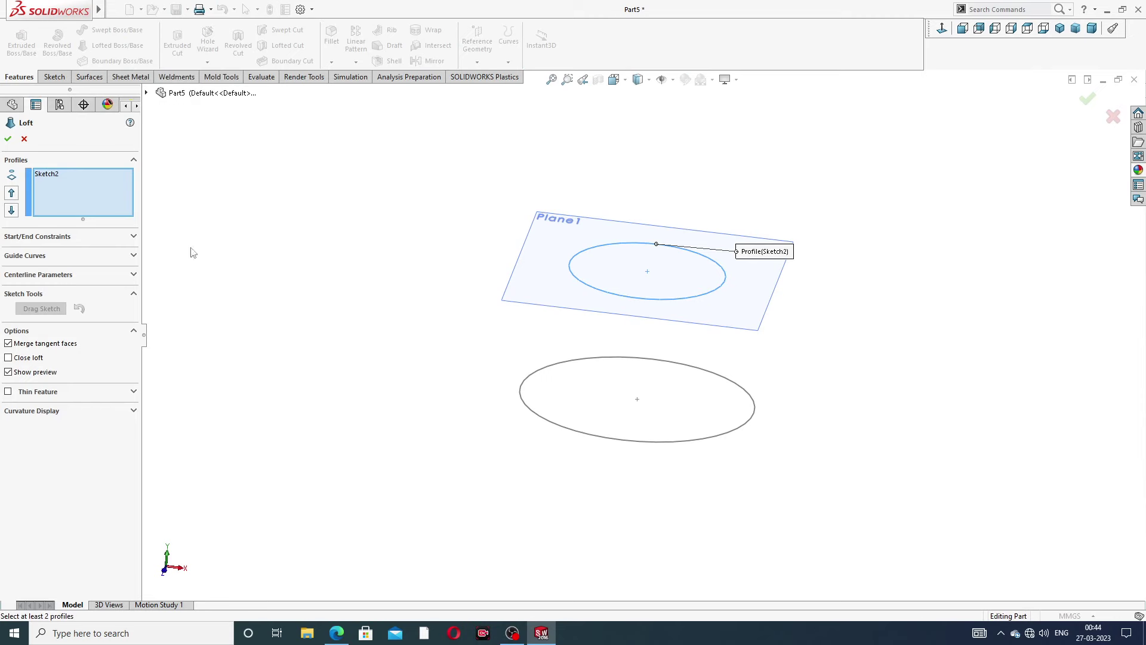
left_click(559, 429)
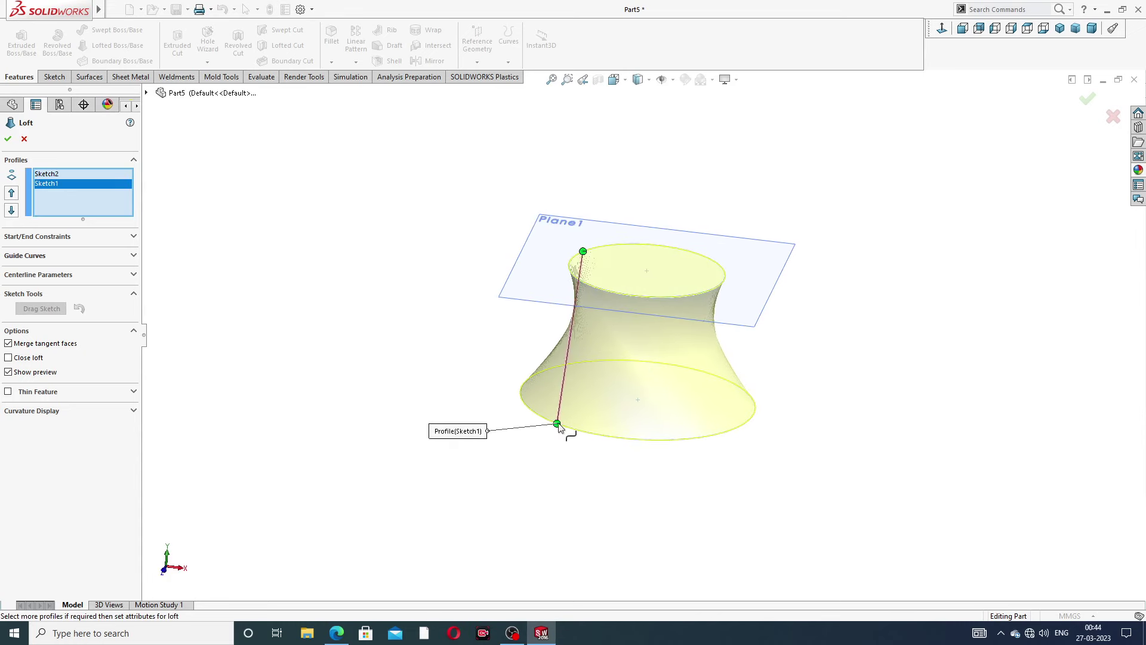
left_click_drag(527, 401, 526, 396)
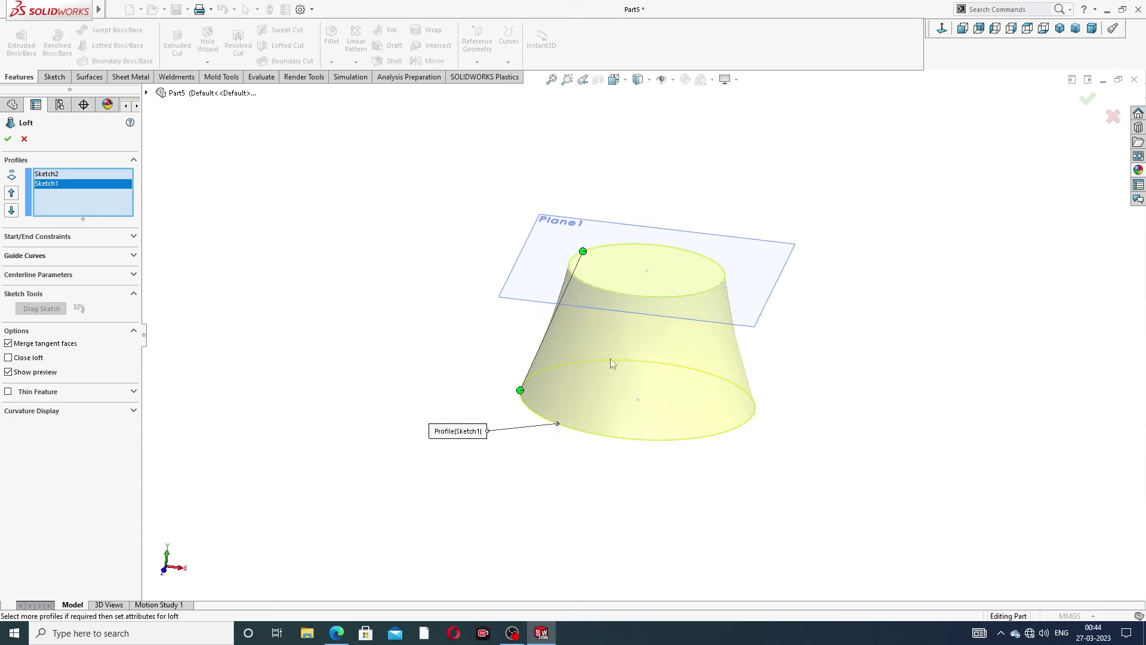
mouse_move(657, 272)
middle_mouse_down()
mouse_move(655, 238)
mouse_move(703, 263)
middle_mouse_up()
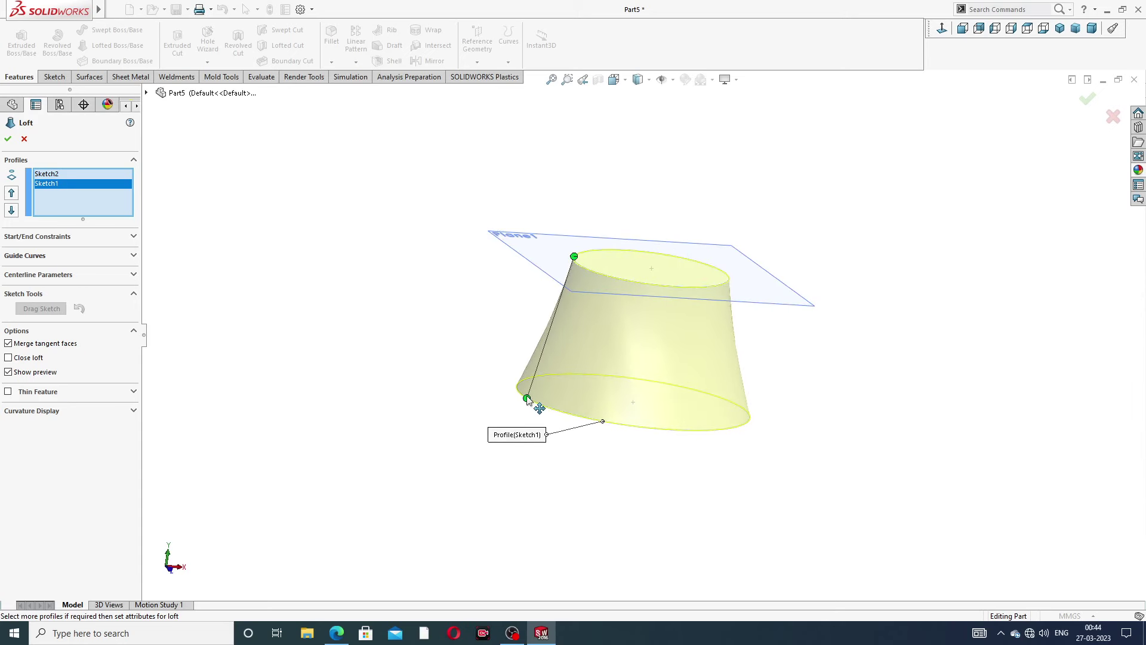
left_click_drag(527, 400, 510, 384)
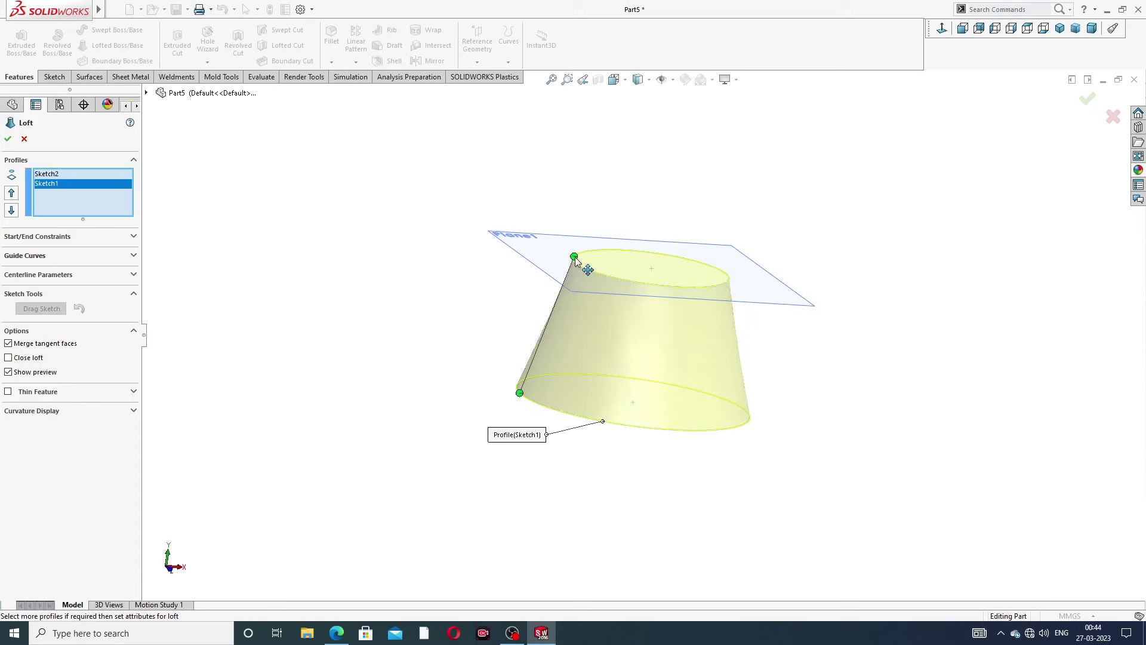
left_click_drag(574, 258, 578, 264)
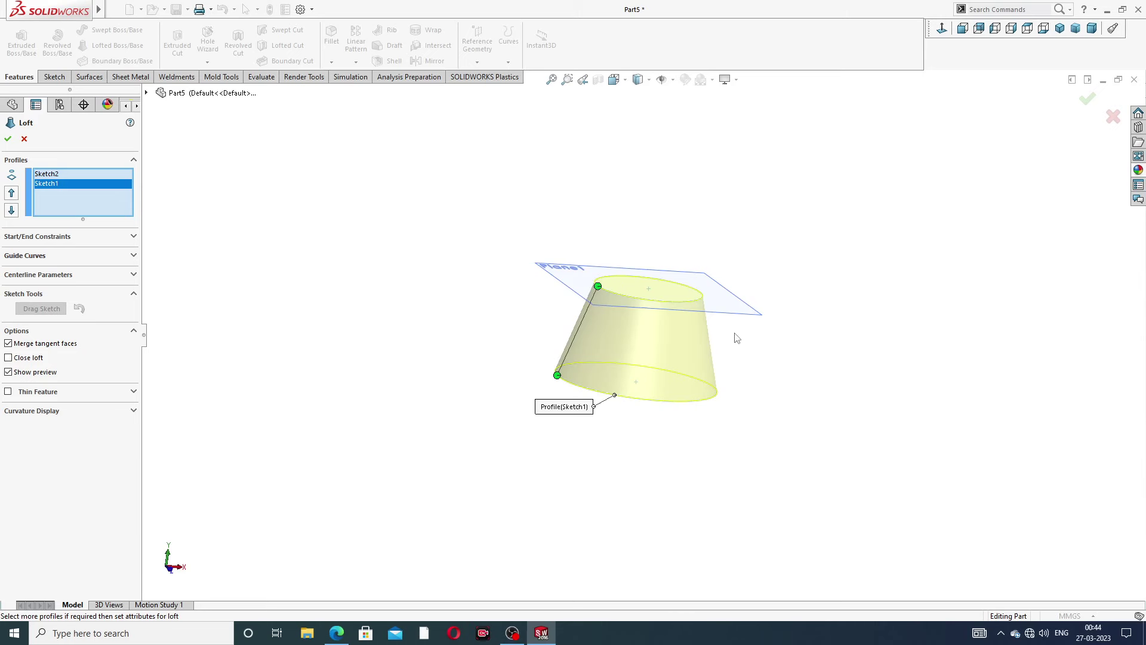
middle_click_drag(791, 247, 618, 337)
scroll(619, 333, "down", 5)
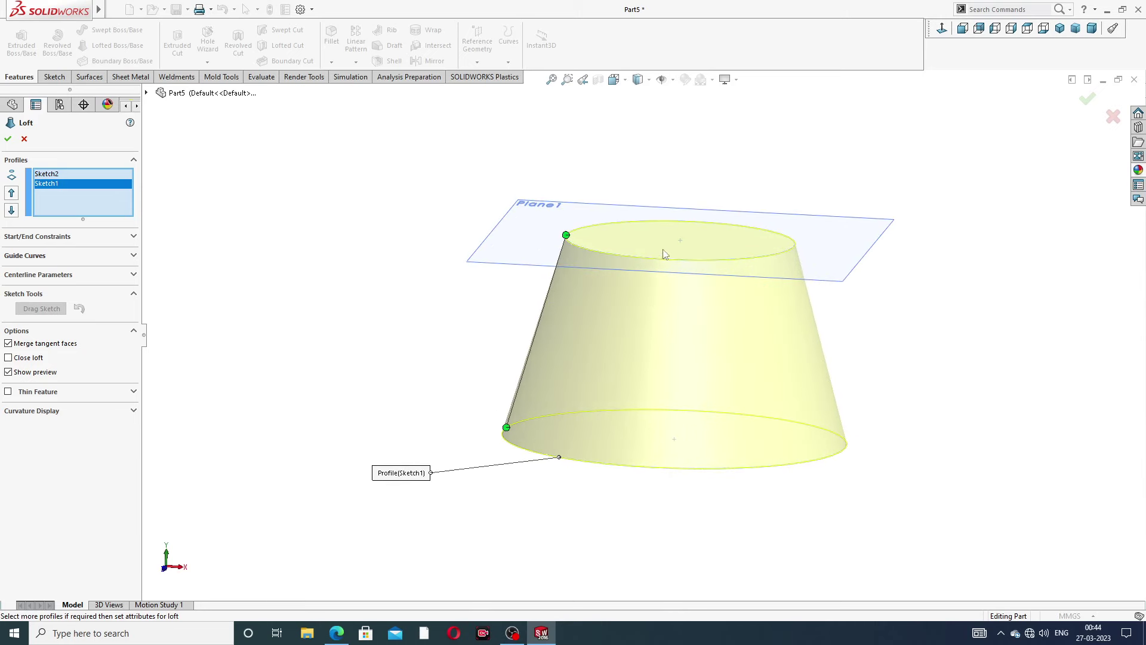
left_click(1088, 99)
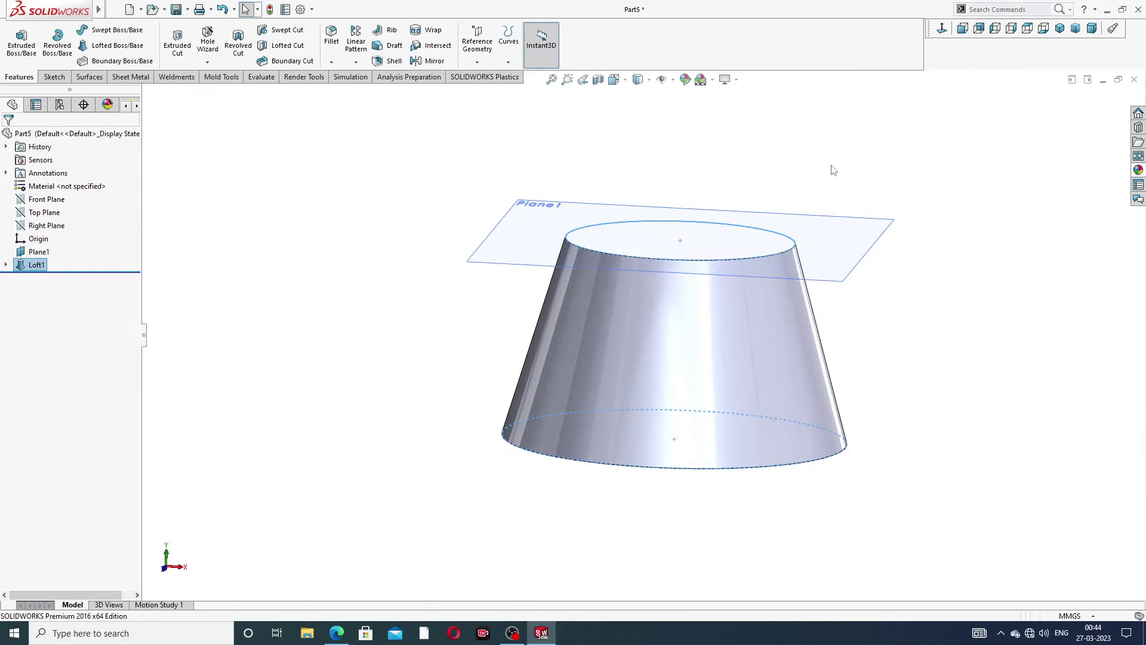
Hide Plane1 and select the frustum's large Ø24 bottom face.
left_click(866, 257)
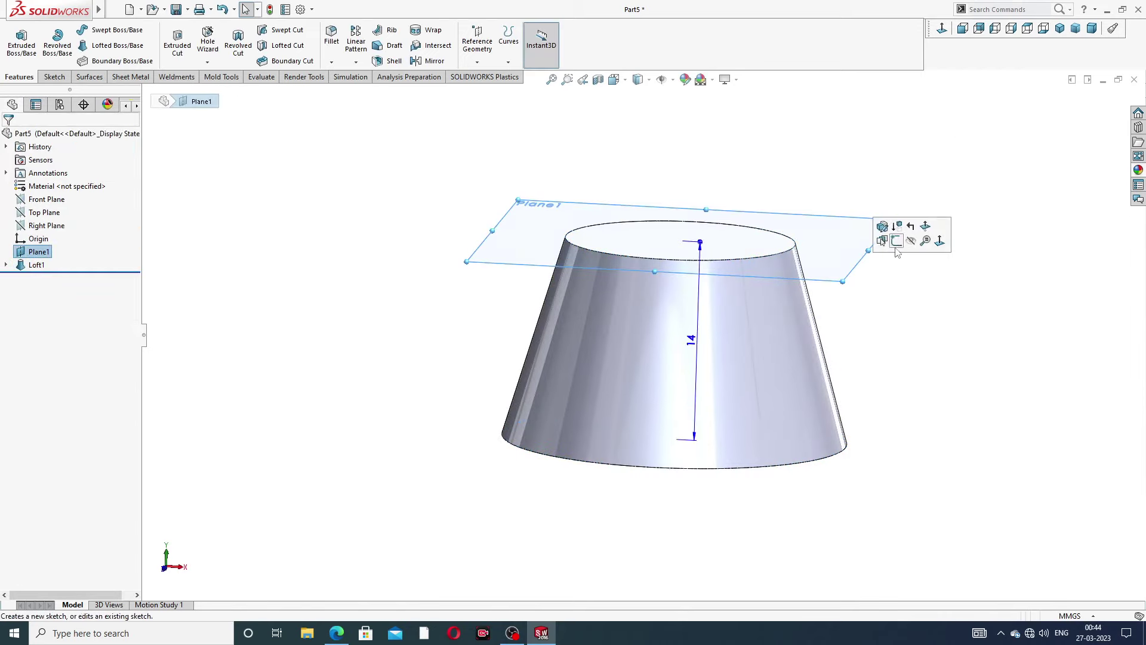
left_click(908, 242)
mouse_move(730, 337)
middle_mouse_down()
mouse_move(704, 371)
mouse_move(735, 249)
mouse_move(707, 368)
middle_mouse_up()
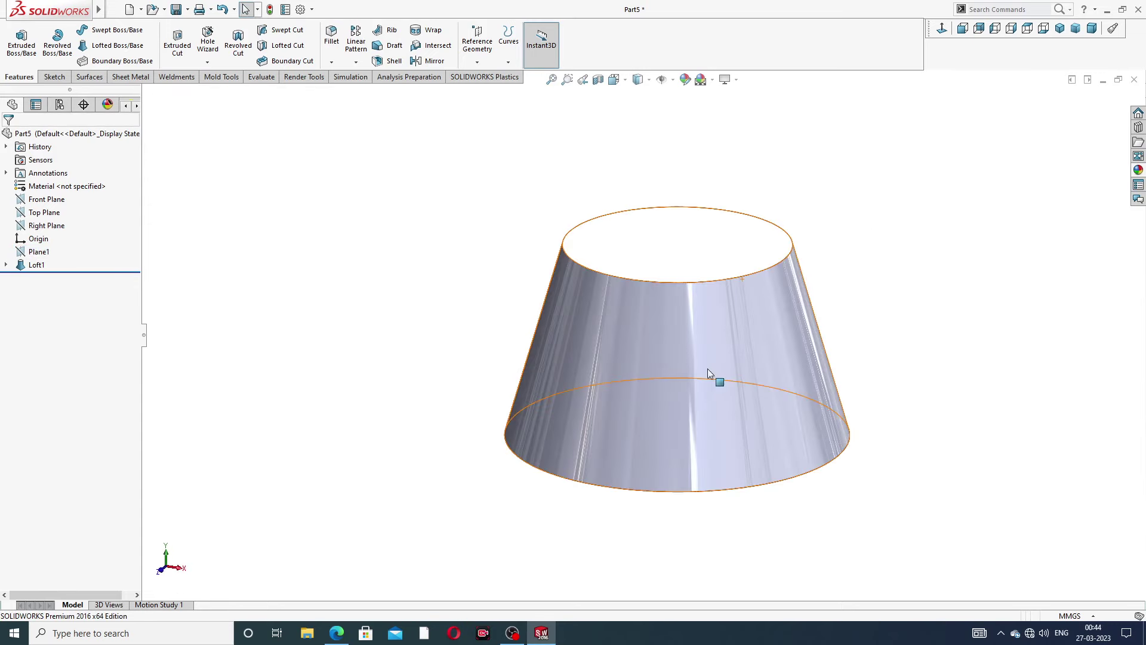
left_click(1139, 170)
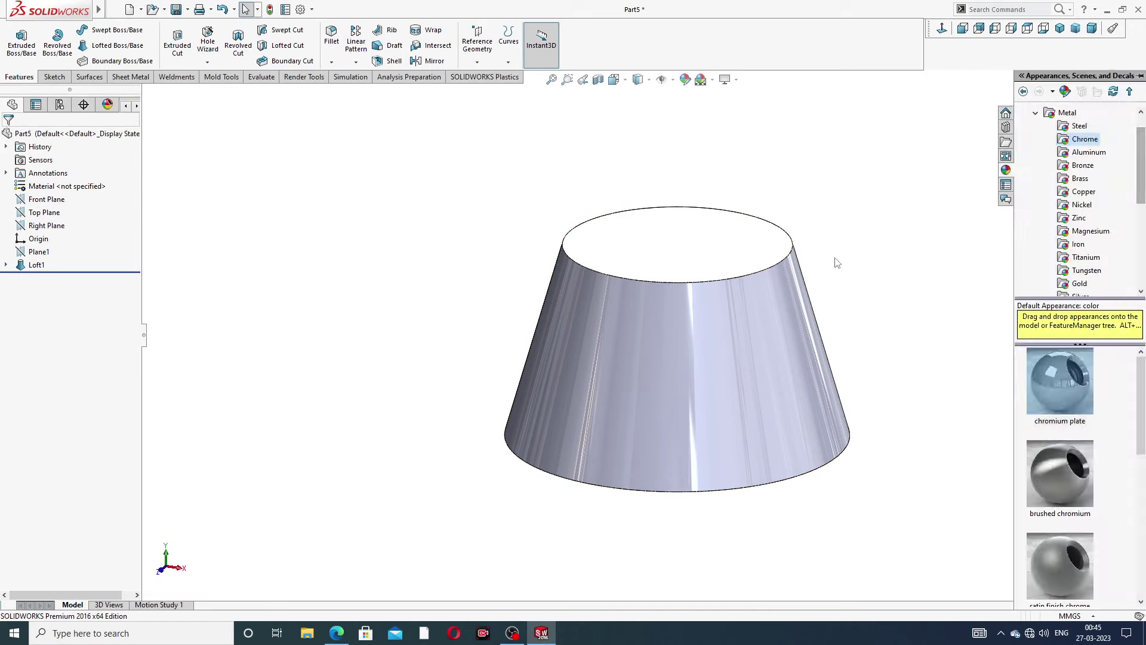
mouse_move(718, 323)
middle_mouse_down()
mouse_move(690, 360)
mouse_move(716, 201)
middle_mouse_up()
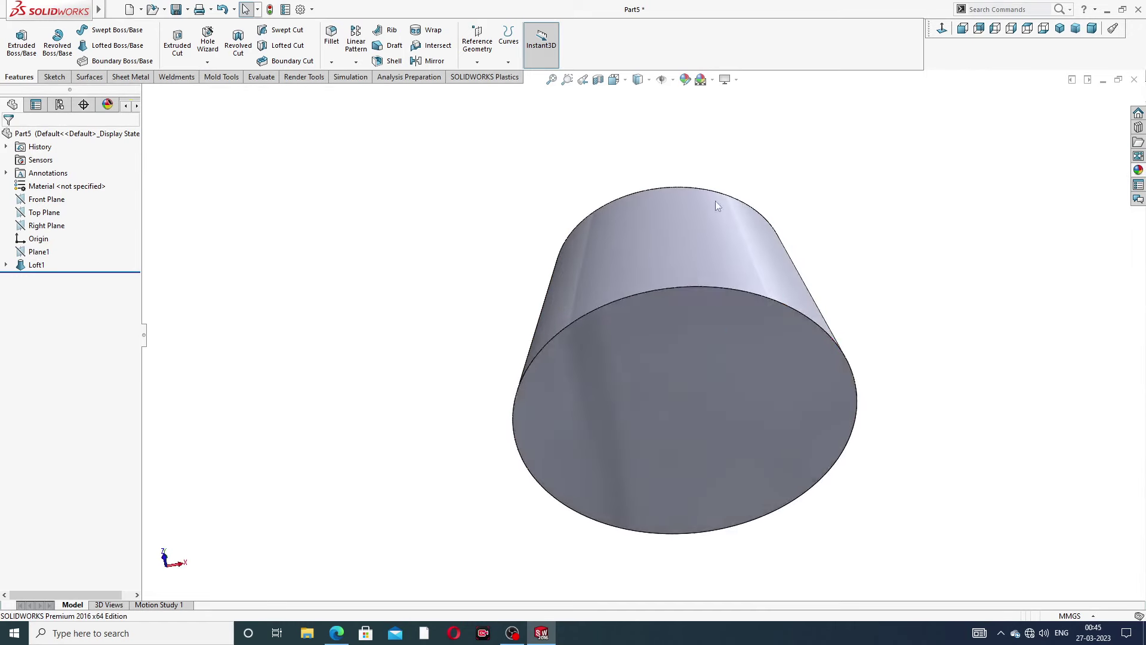
left_click(708, 318)
Start a sketch on the bottom face, view it normal, and draw an origin-centred circle.
left_click(756, 282)
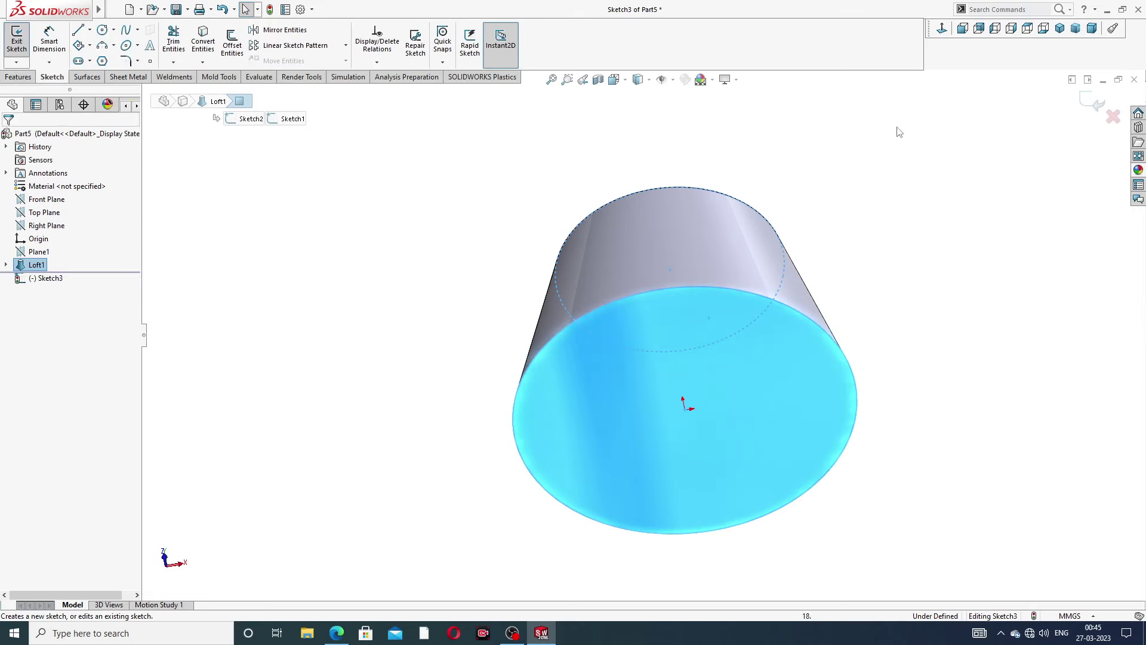
key("ctrl+8")
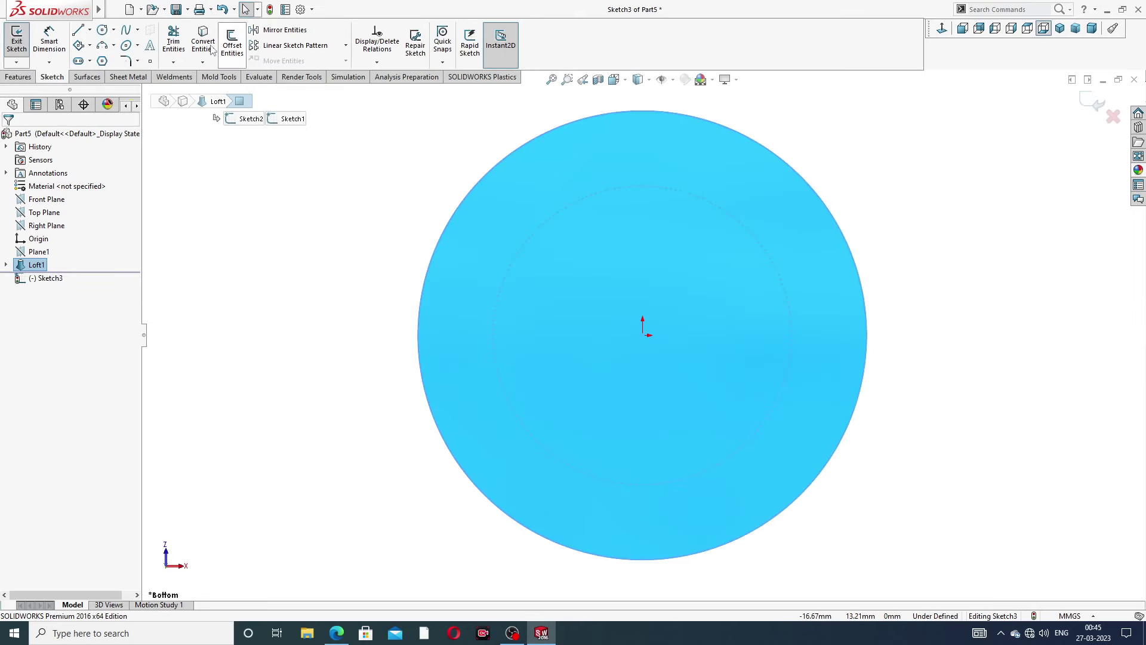
left_click(102, 29)
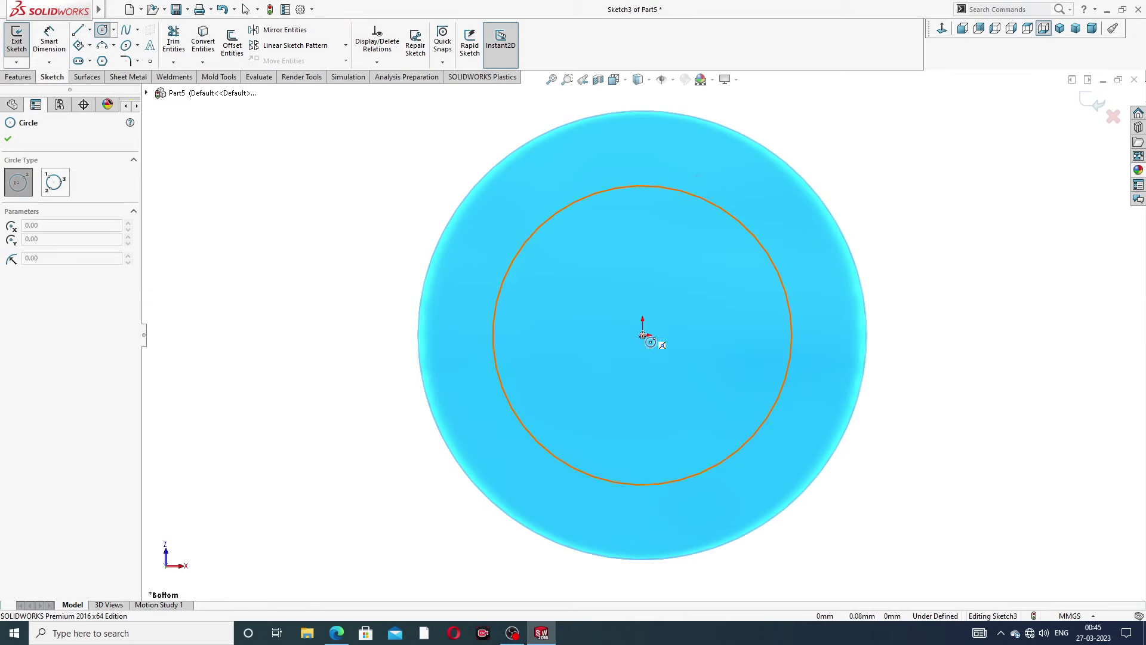
left_click(644, 335)
left_click(660, 240)
right_click(674, 234)
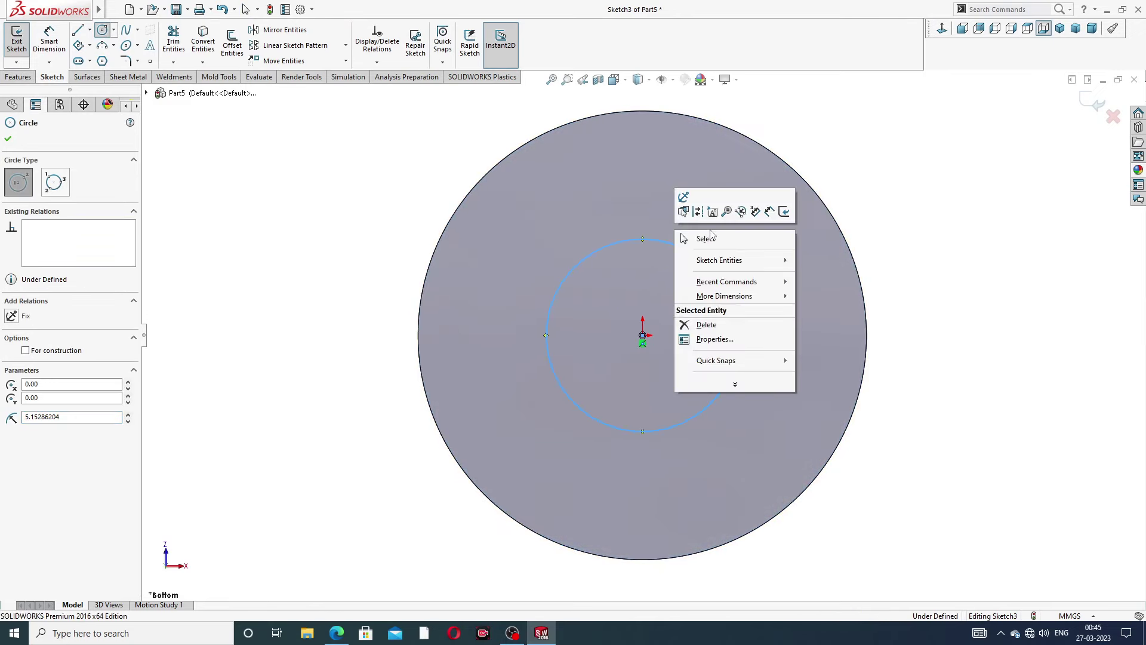
left_click(687, 237)
Dimension the circle's diameter to 10 mm and orbit back to 3D.
left_click(49, 39)
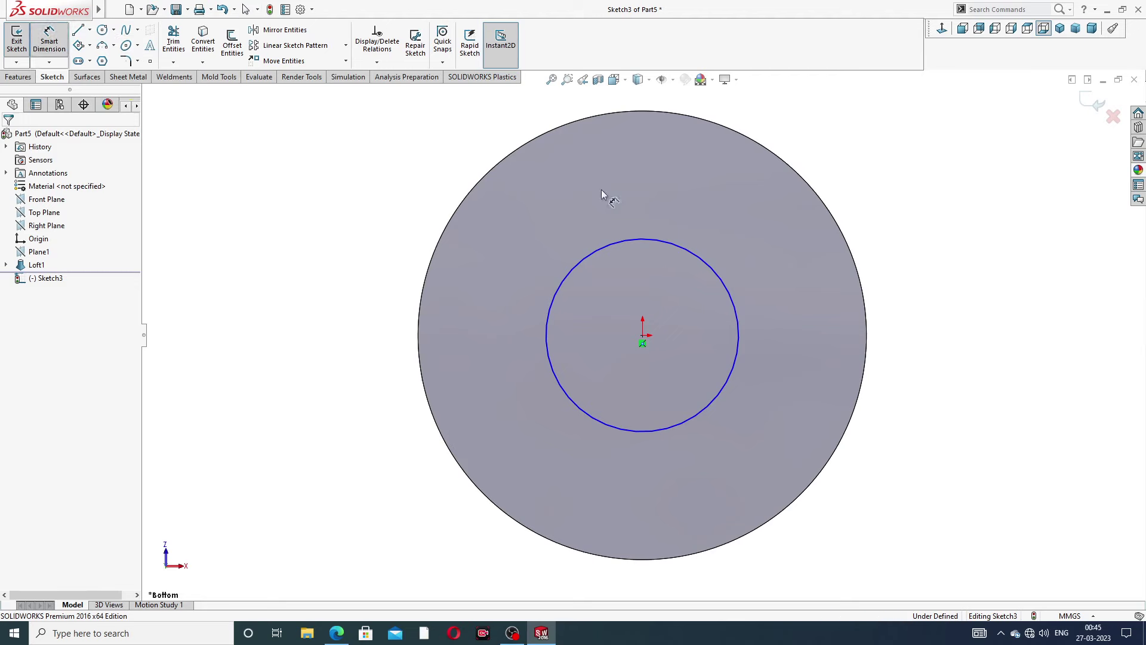
left_click(686, 251)
left_click(869, 203)
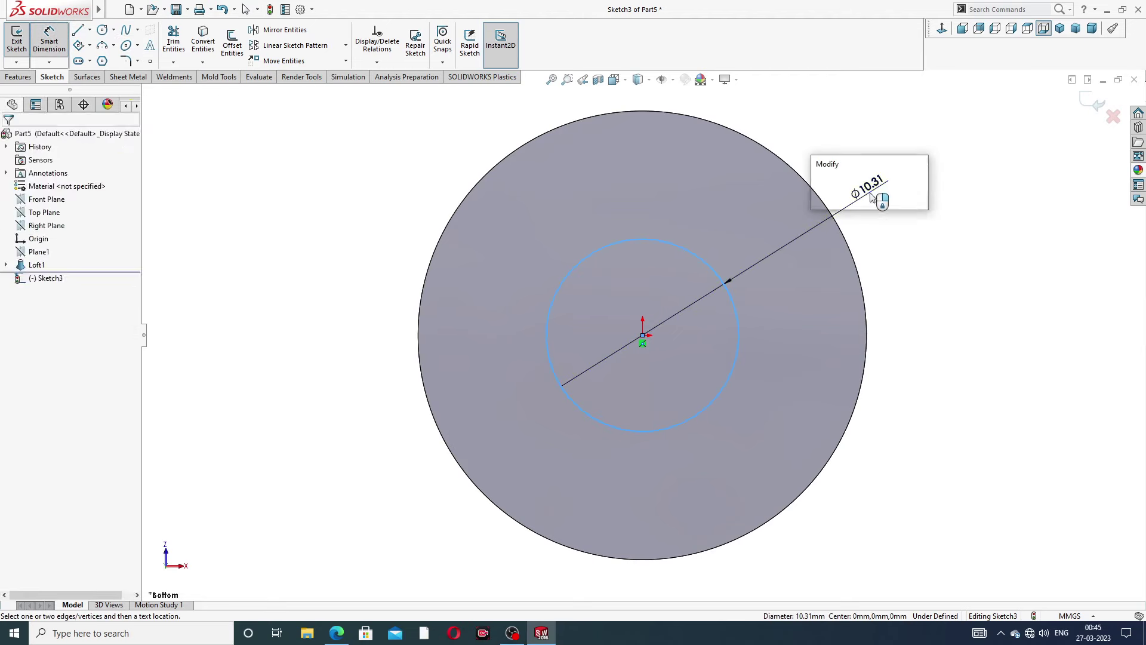
type("10")
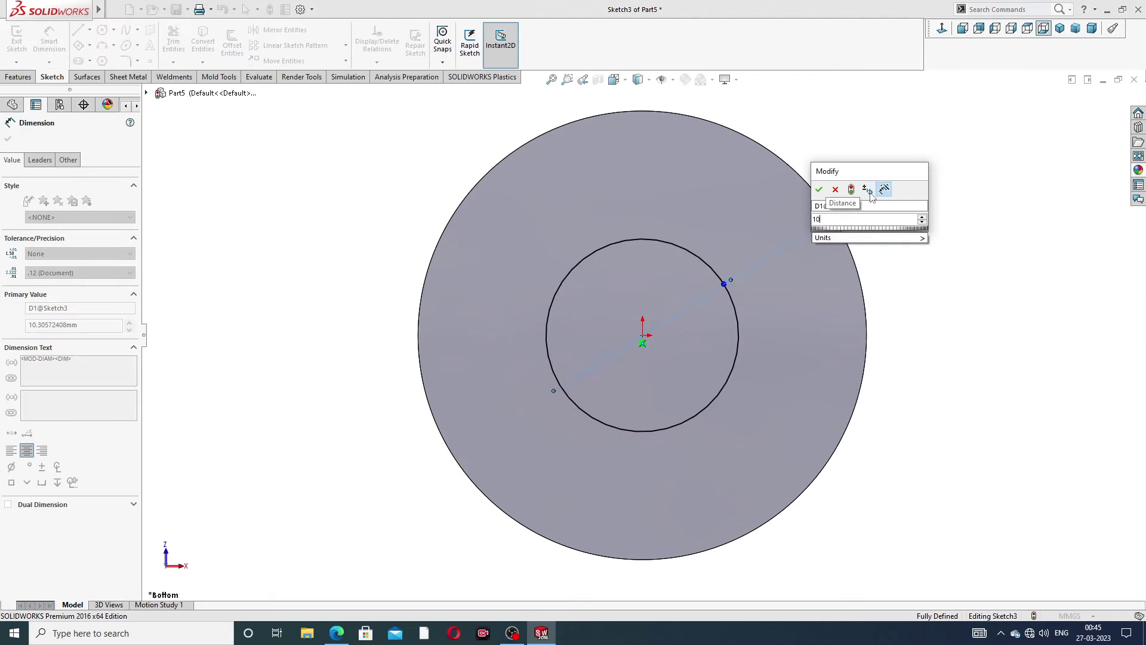
key("Return")
key("Escape")
right_click(932, 104)
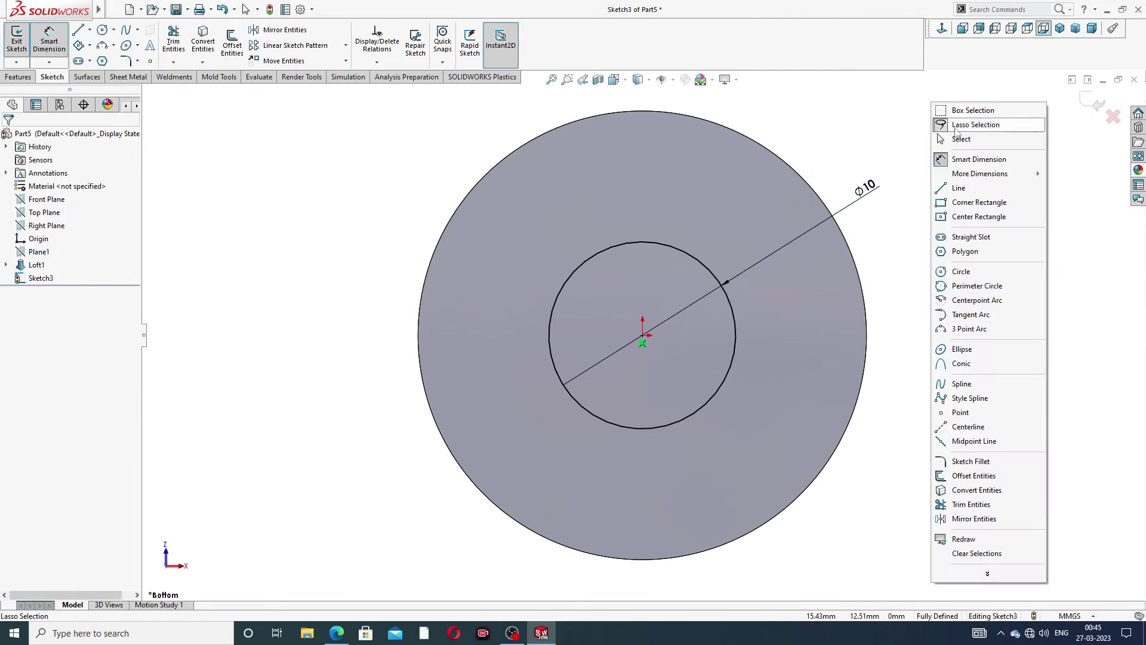
left_click(959, 137)
middle_click_drag(798, 133, 328, 198)
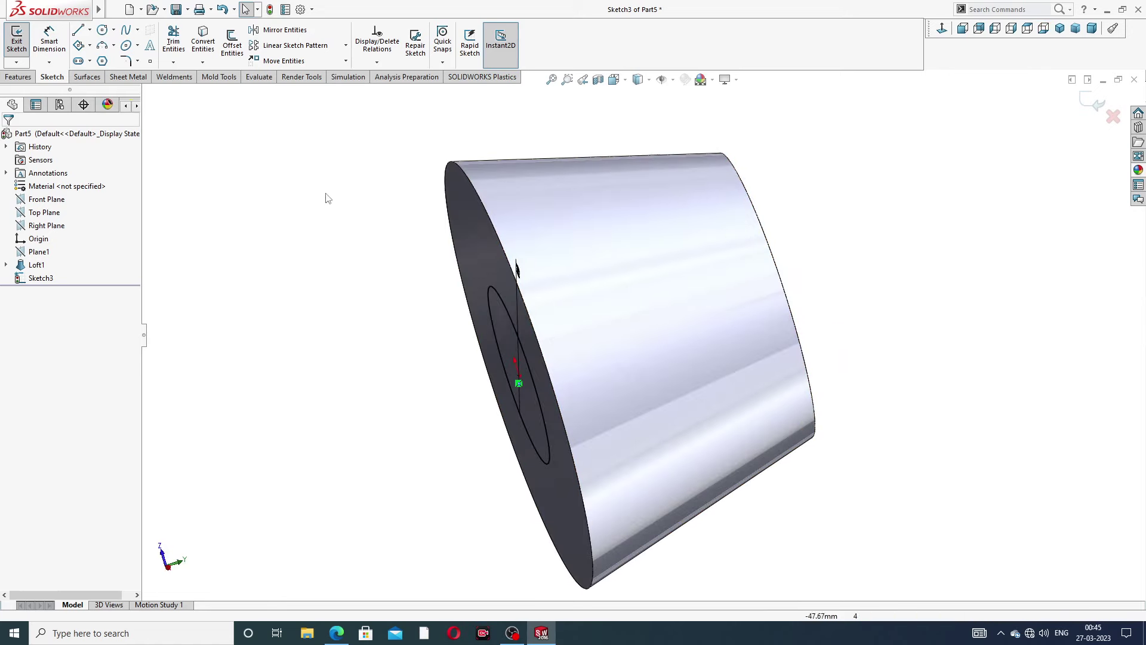
Extruded-cut the Ø10 circle Through All in one direction to bore the hole.
left_click(19, 76)
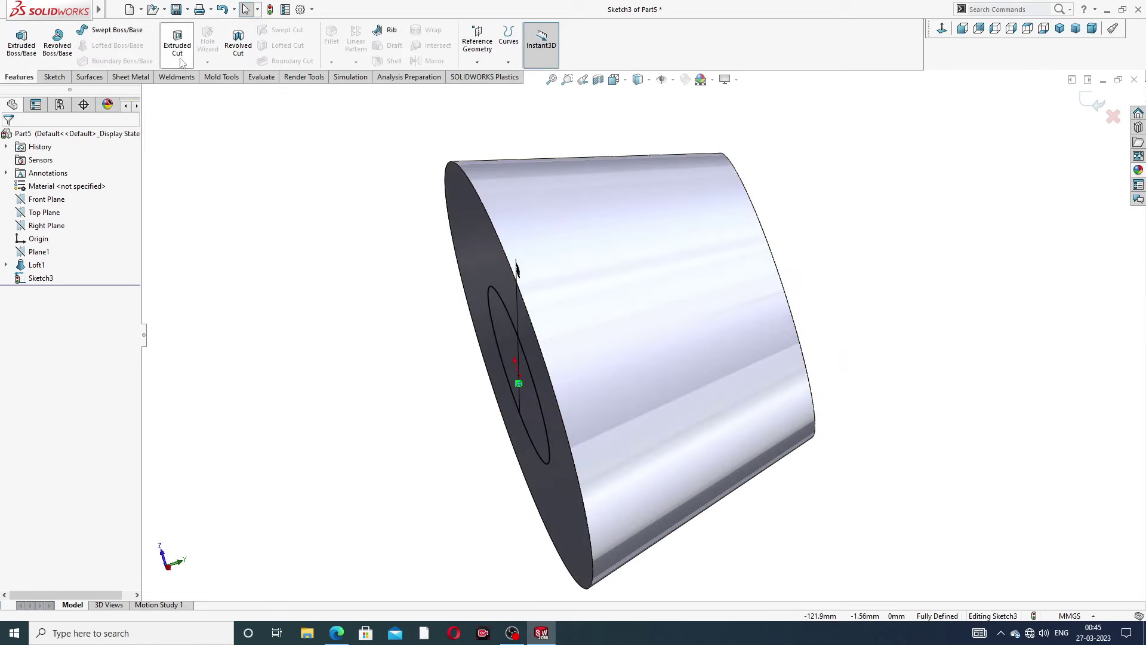
left_click(177, 42)
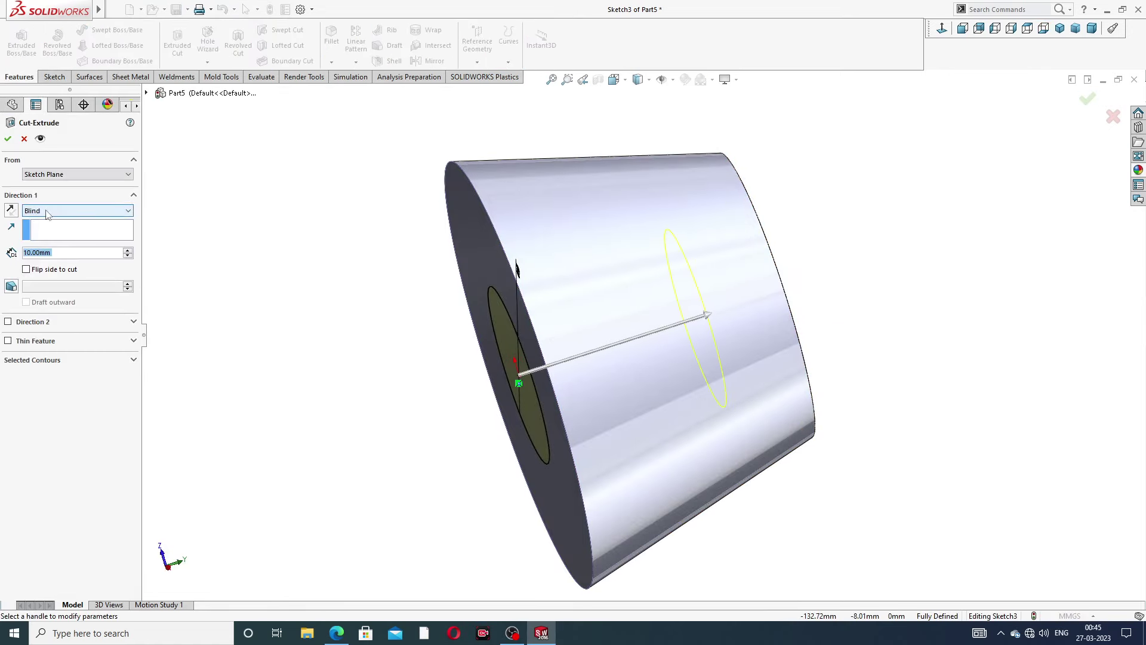
left_click(48, 214)
left_click(74, 235)
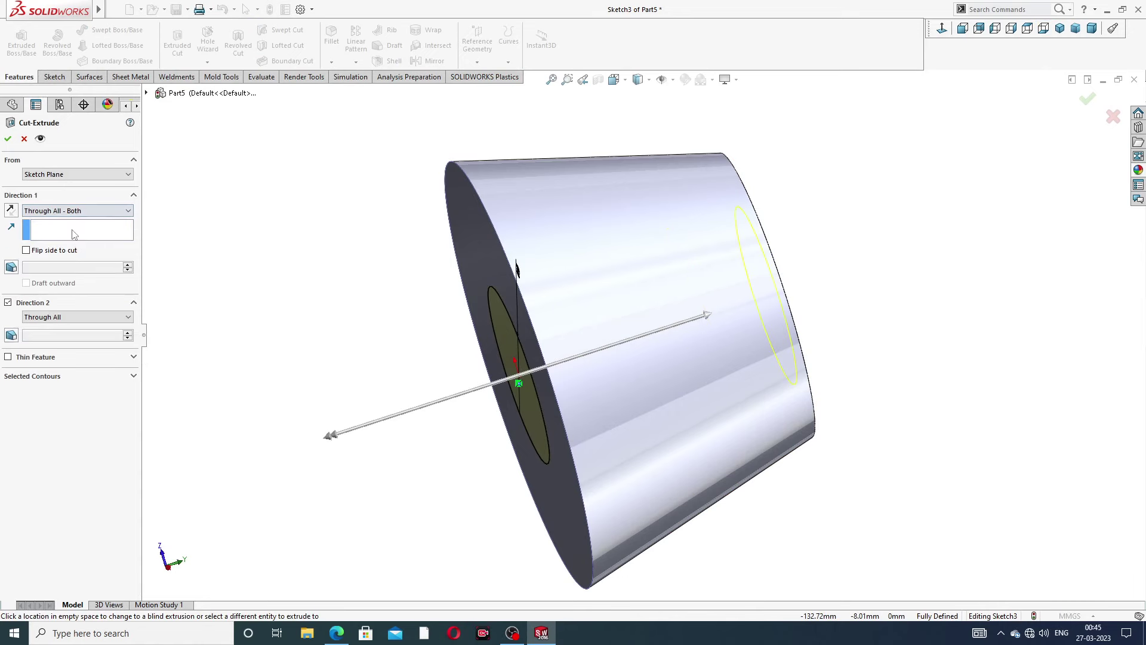
left_click(80, 213)
left_click(80, 231)
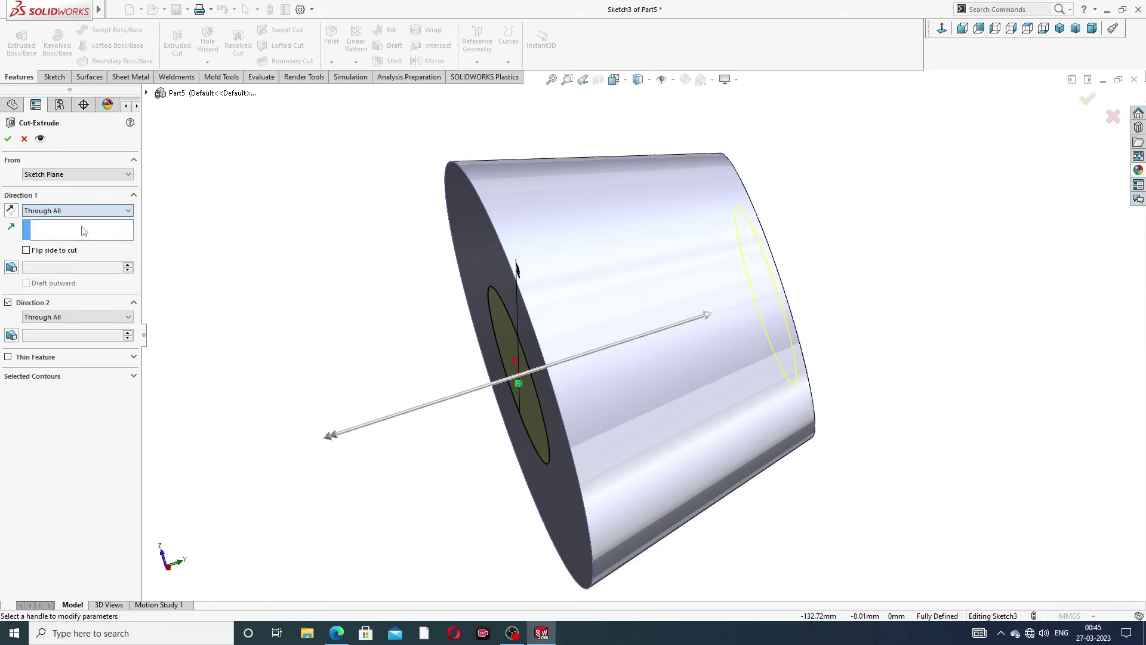
left_click(8, 139)
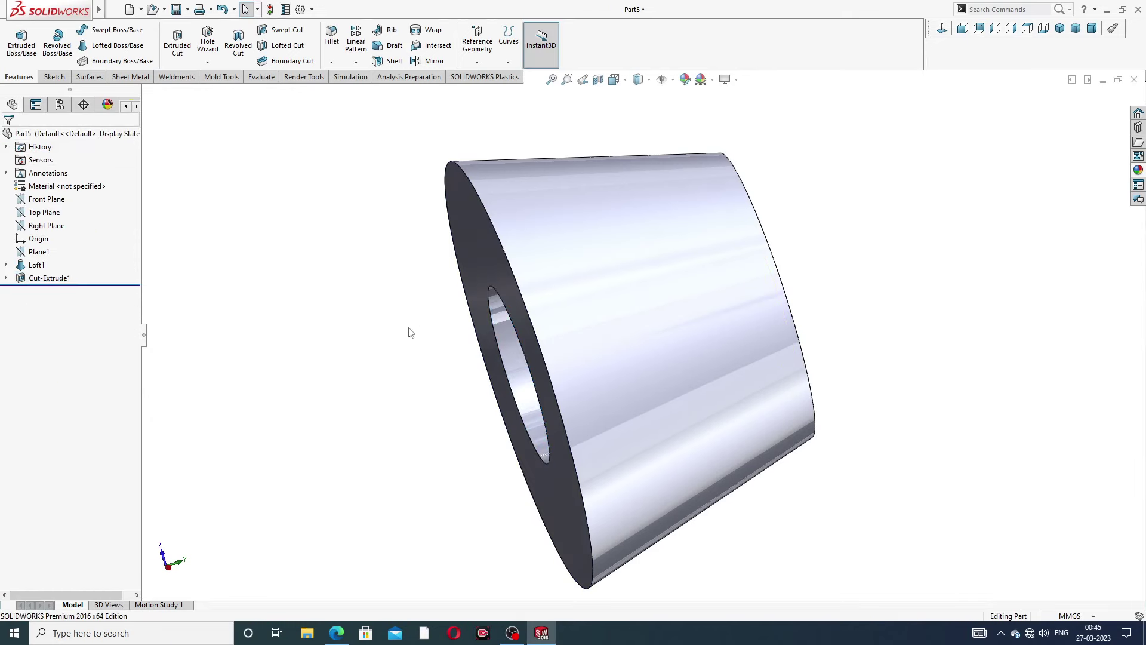
mouse_move(484, 352)
middle_mouse_down()
mouse_move(341, 304)
mouse_move(440, 289)
mouse_move(545, 215)
mouse_move(505, 319)
mouse_move(770, 294)
mouse_move(614, 253)
mouse_move(768, 320)
mouse_move(768, 274)
mouse_move(632, 309)
mouse_move(686, 251)
mouse_move(720, 191)
mouse_move(690, 333)
mouse_move(691, 213)
middle_mouse_up()
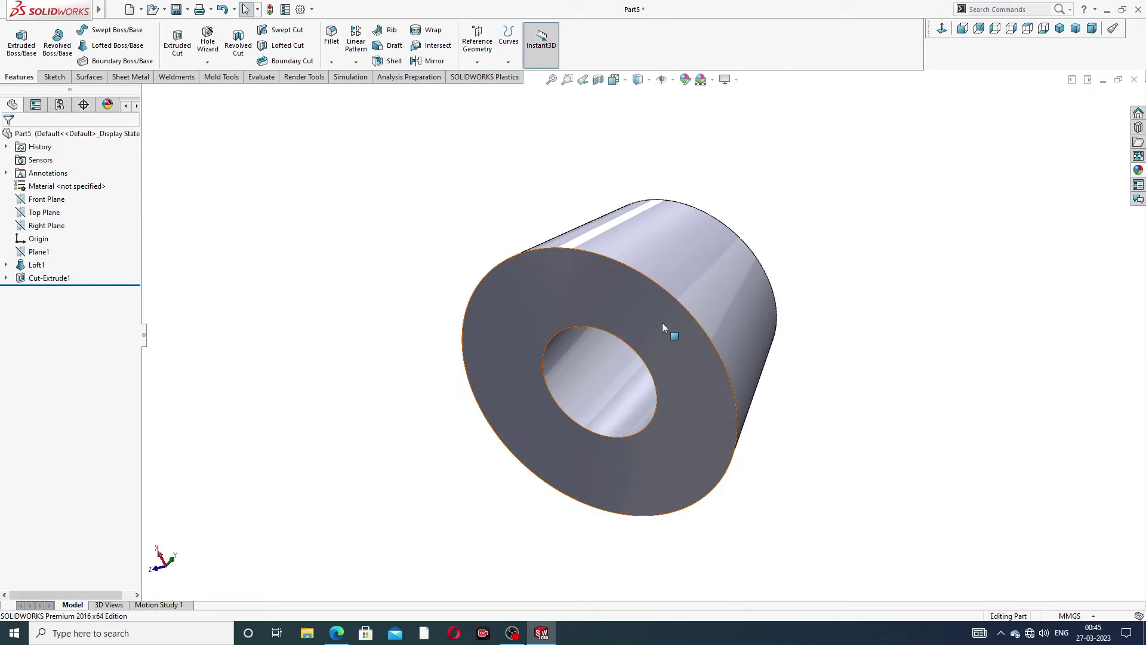
scroll(663, 323, "down", 2)
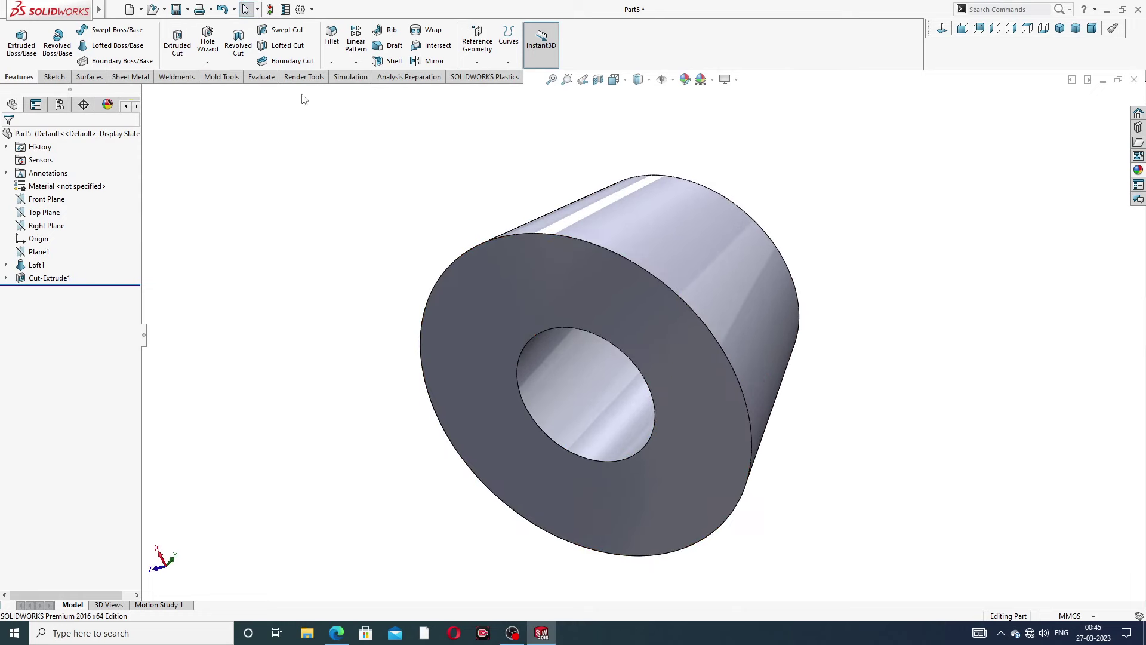
Start a Thread feature on the hole's edge.
left_click(214, 63)
left_click(226, 95)
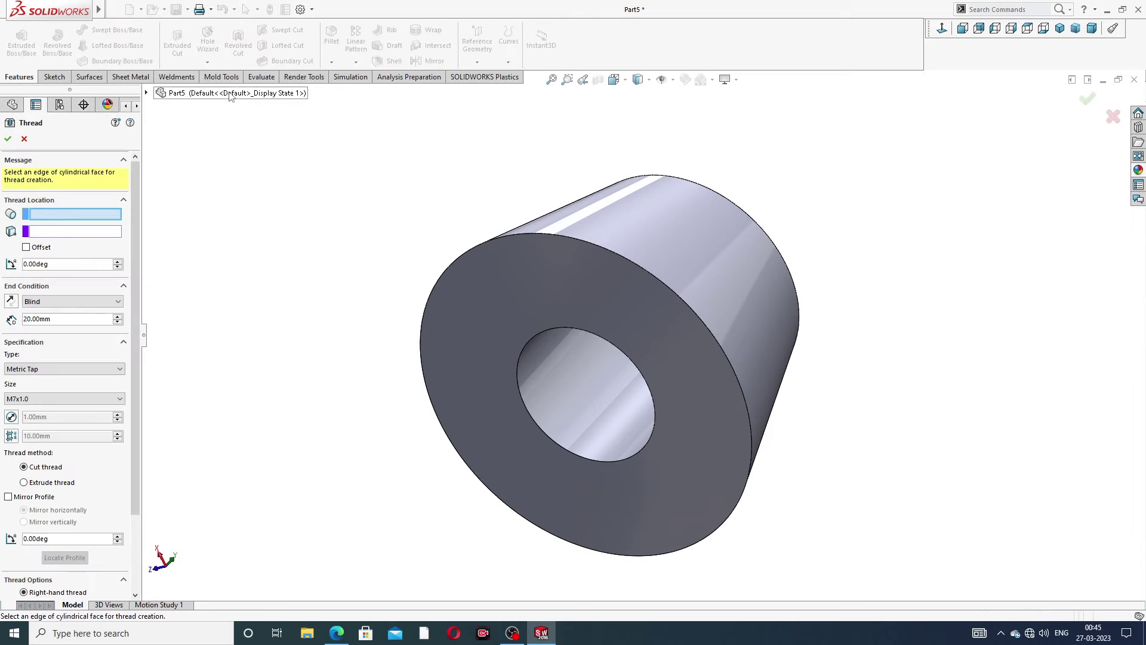
middle_click_drag(654, 399, 551, 331)
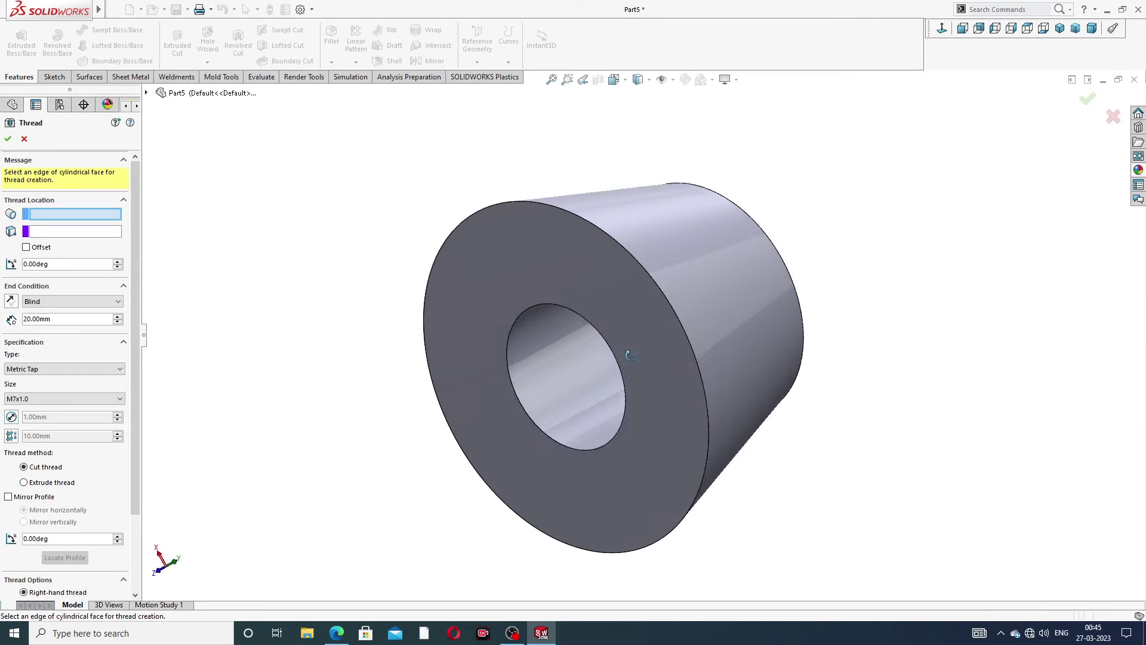
left_click(545, 306)
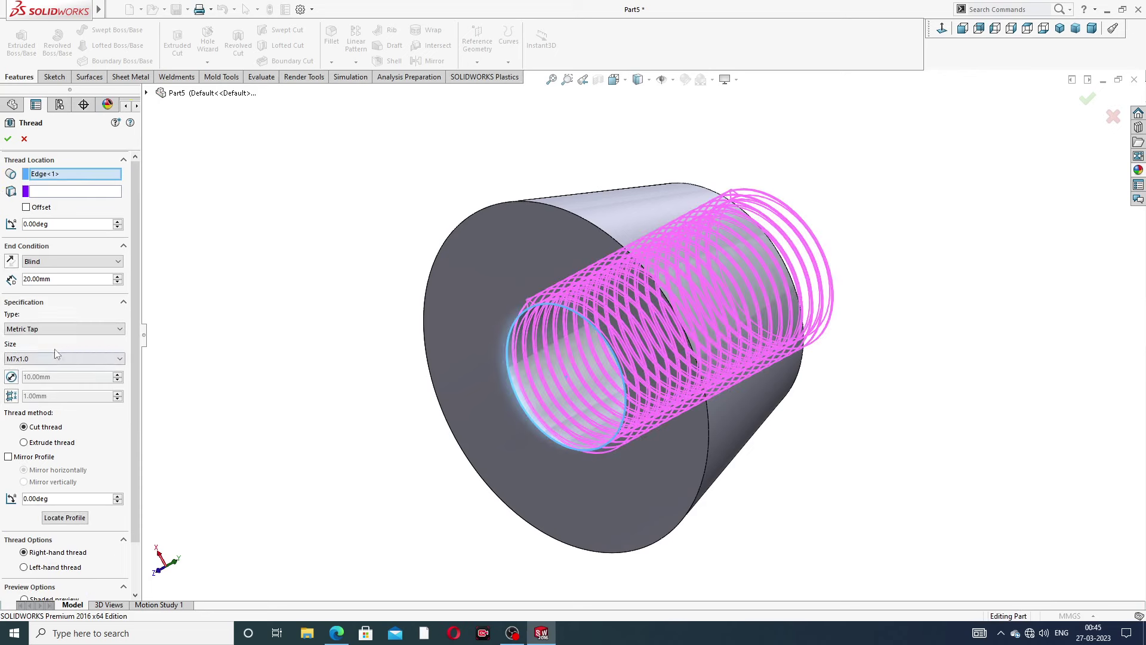
middle_click_drag(341, 290, 303, 292)
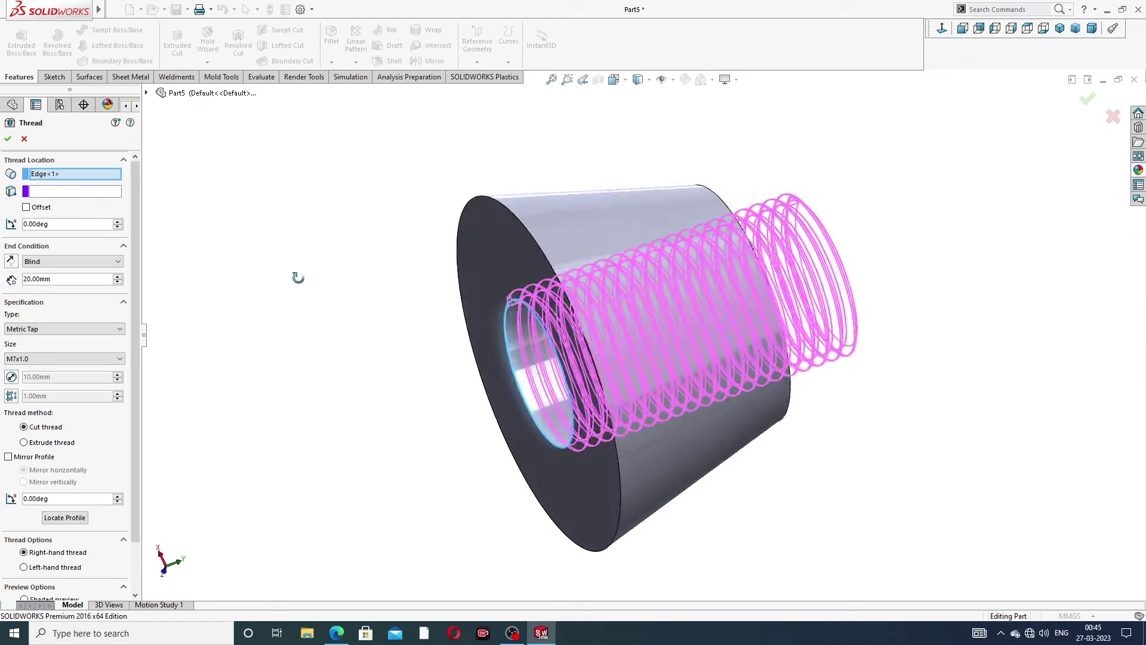
Offset and reverse the thread start, then accept the right-hand M7x1.0 tap thread.
left_click(26, 207)
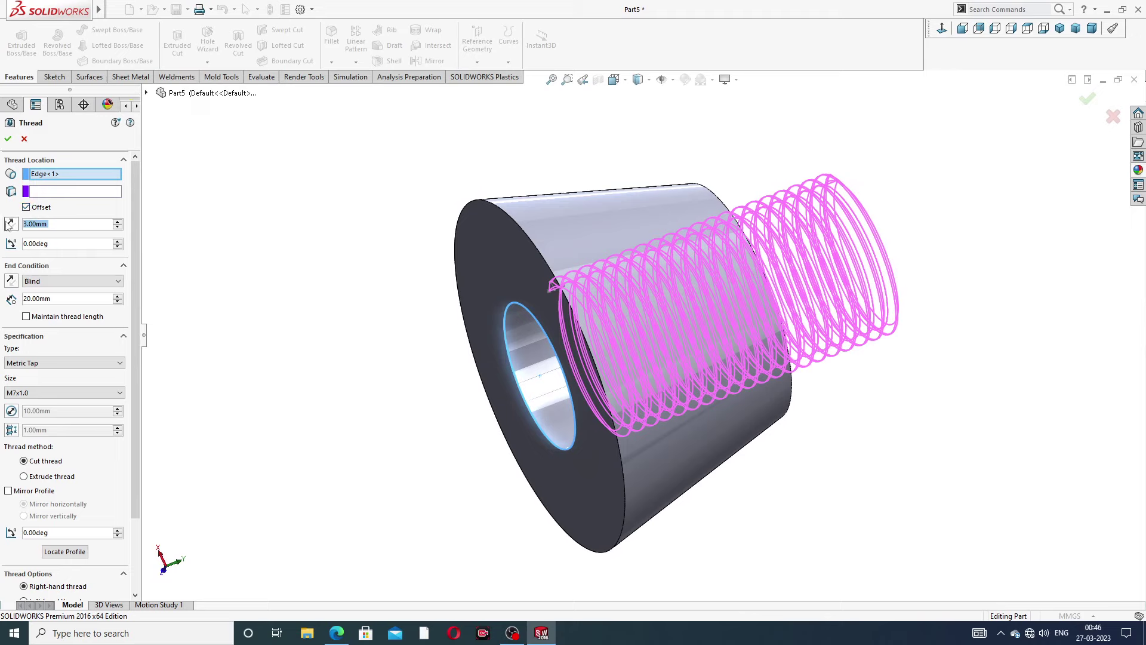
left_click(9, 224)
mouse_move(367, 268)
middle_mouse_down()
mouse_move(327, 259)
mouse_move(351, 258)
mouse_move(341, 258)
mouse_move(352, 279)
middle_mouse_up()
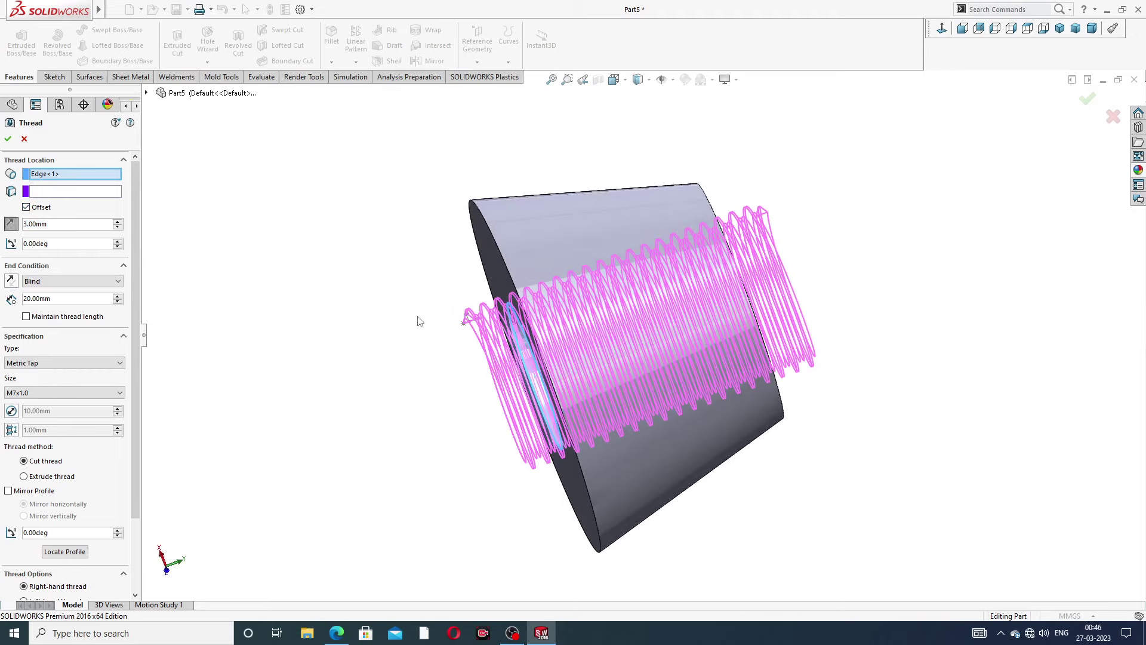
scroll(420, 319, "down", 2)
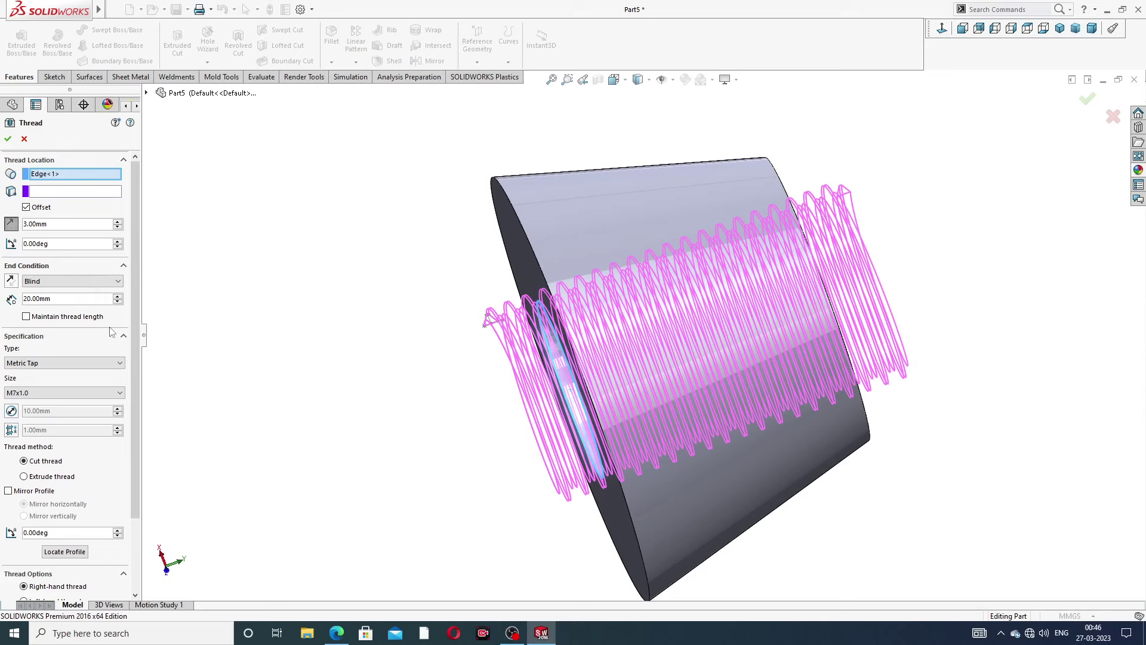
scroll(121, 371, "down", 2)
scroll(122, 371, "down", 1)
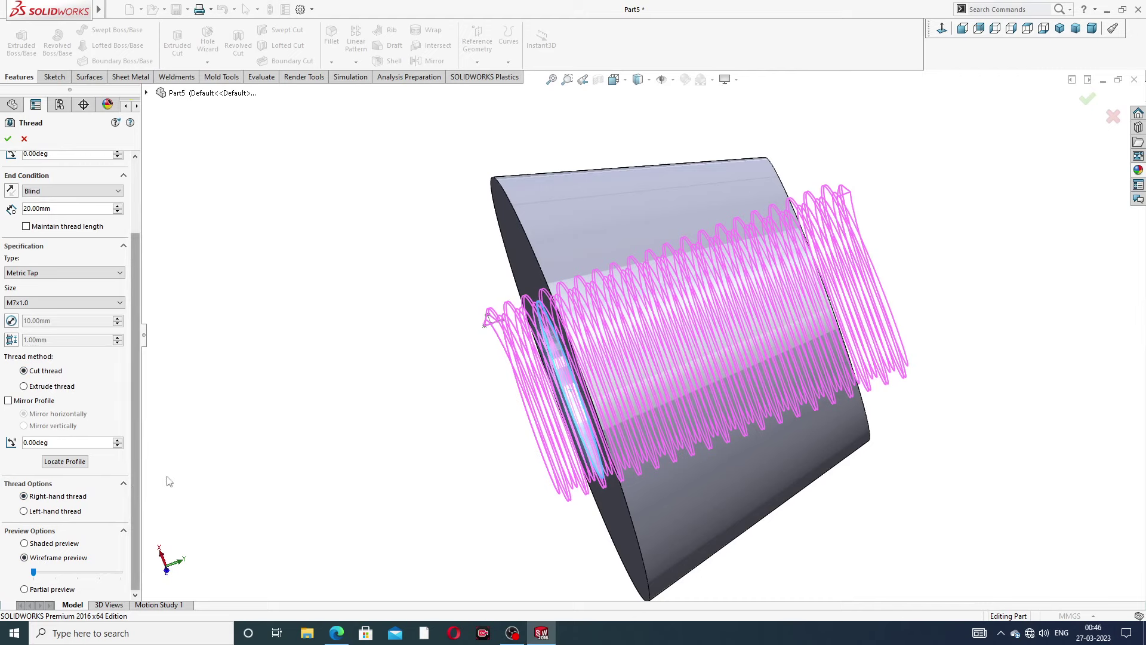
left_click(8, 139)
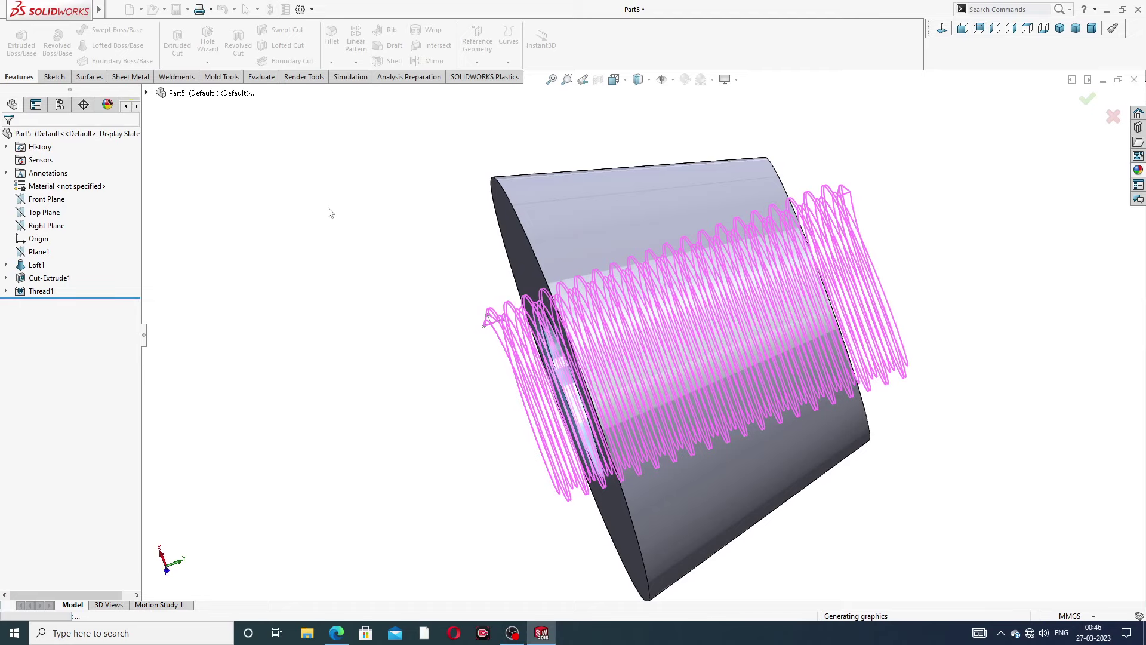
Inspect the threaded bore and apply the chromium plate appearance to the part.
mouse_move(488, 353)
middle_mouse_down()
mouse_move(538, 320)
mouse_move(486, 327)
mouse_move(589, 308)
middle_mouse_up()
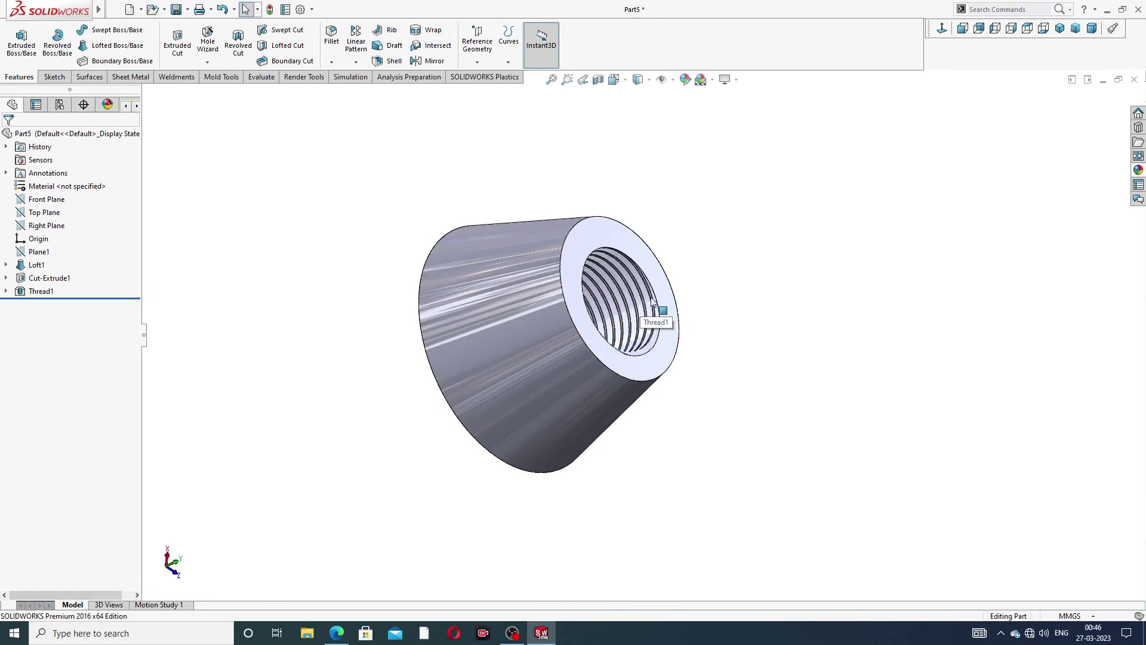
middle_click_drag(643, 304, 575, 184)
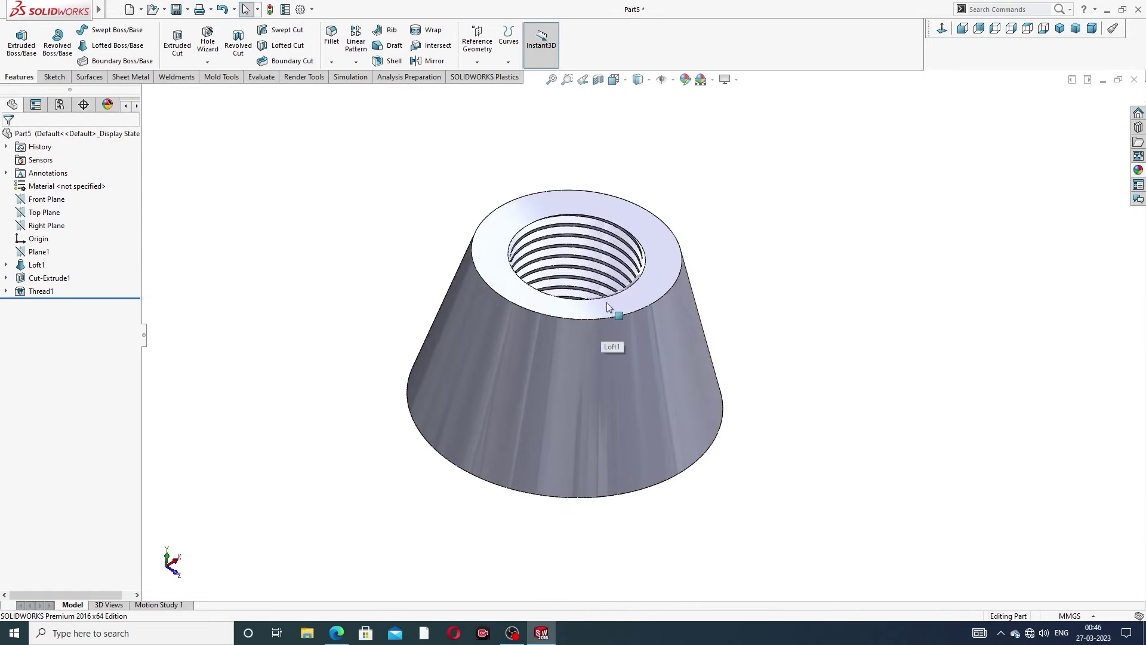
mouse_move(609, 333)
middle_mouse_down()
mouse_move(617, 200)
mouse_move(650, 199)
mouse_move(597, 252)
middle_mouse_up()
scroll(597, 252, "down", 5)
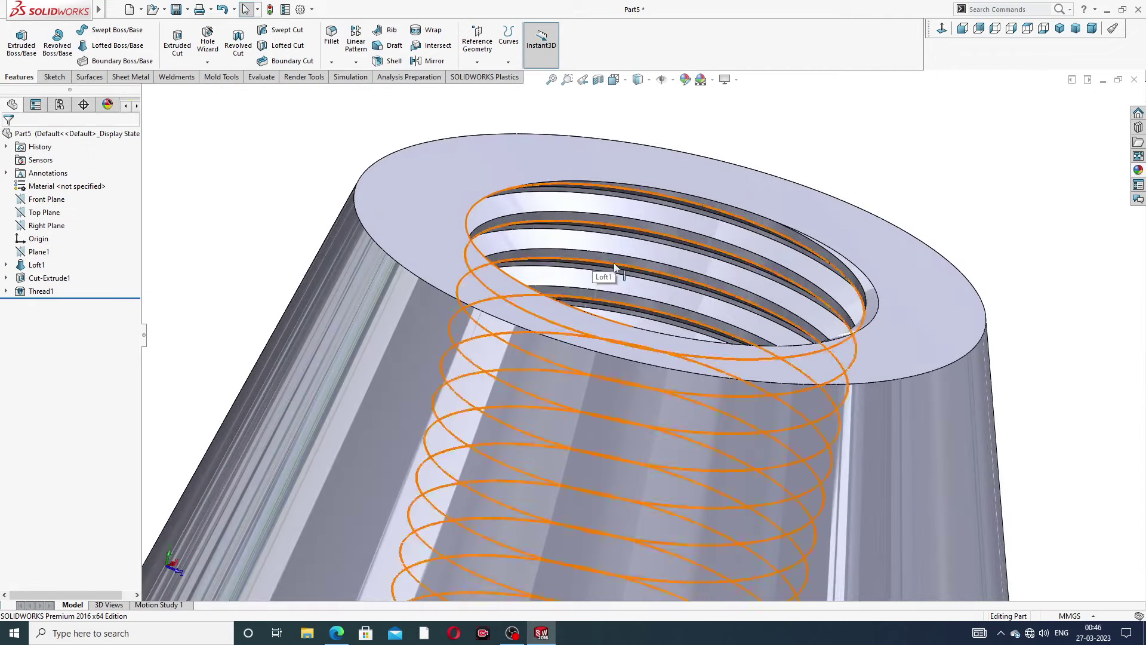
scroll(670, 273, "up", 5)
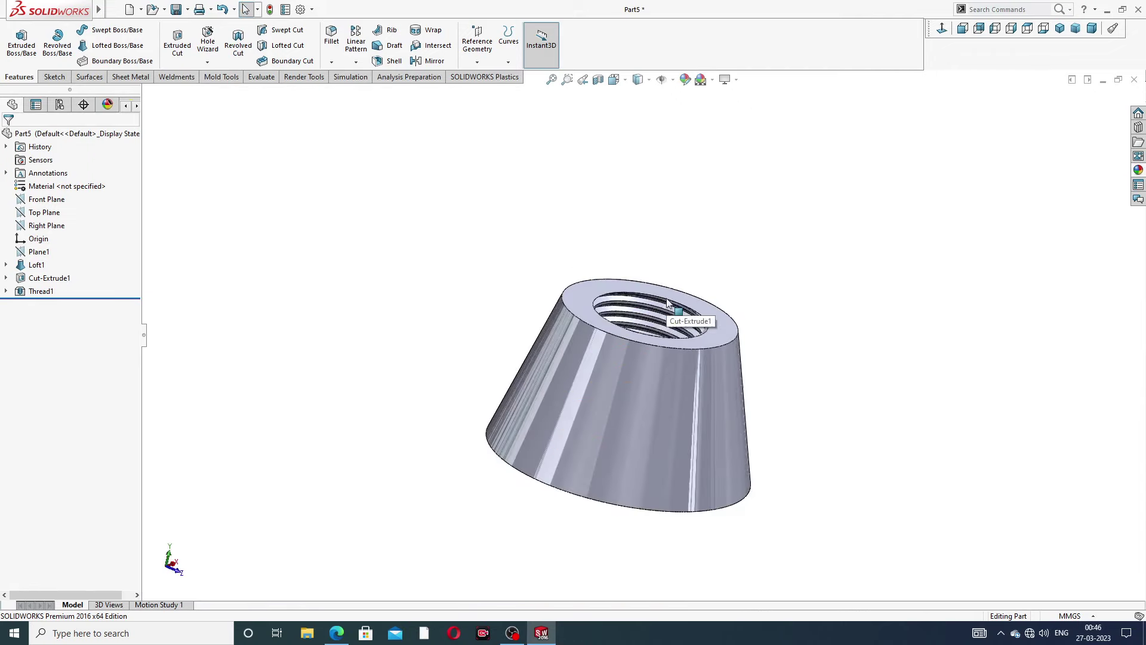
left_click(1139, 170)
mouse_move(1061, 382)
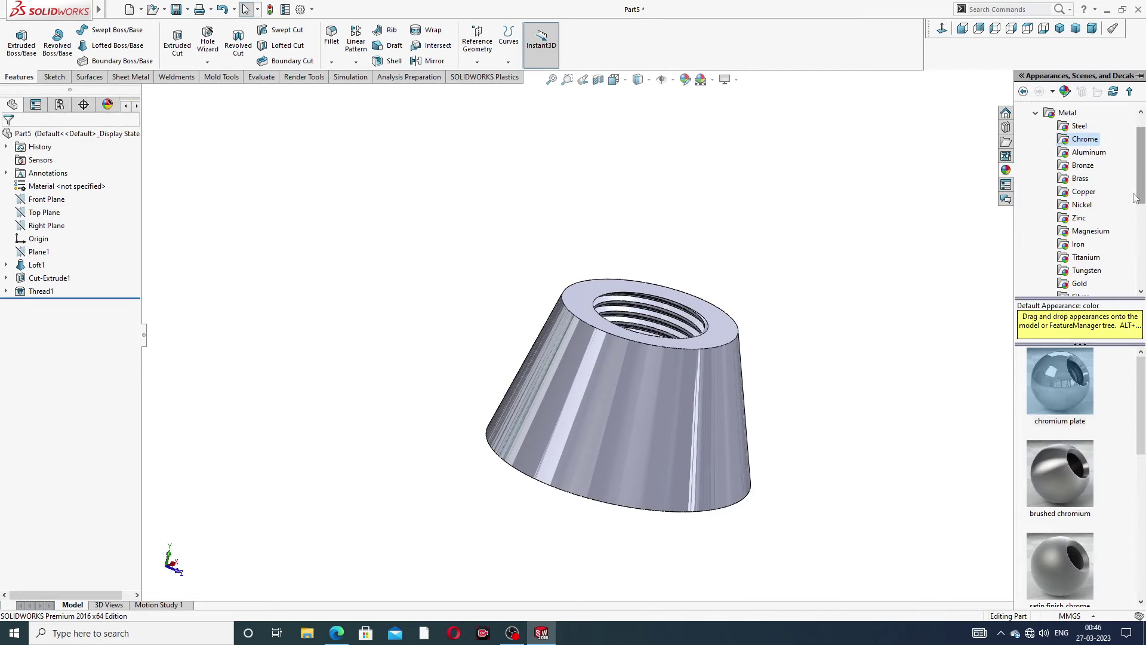
double_click(1063, 365)
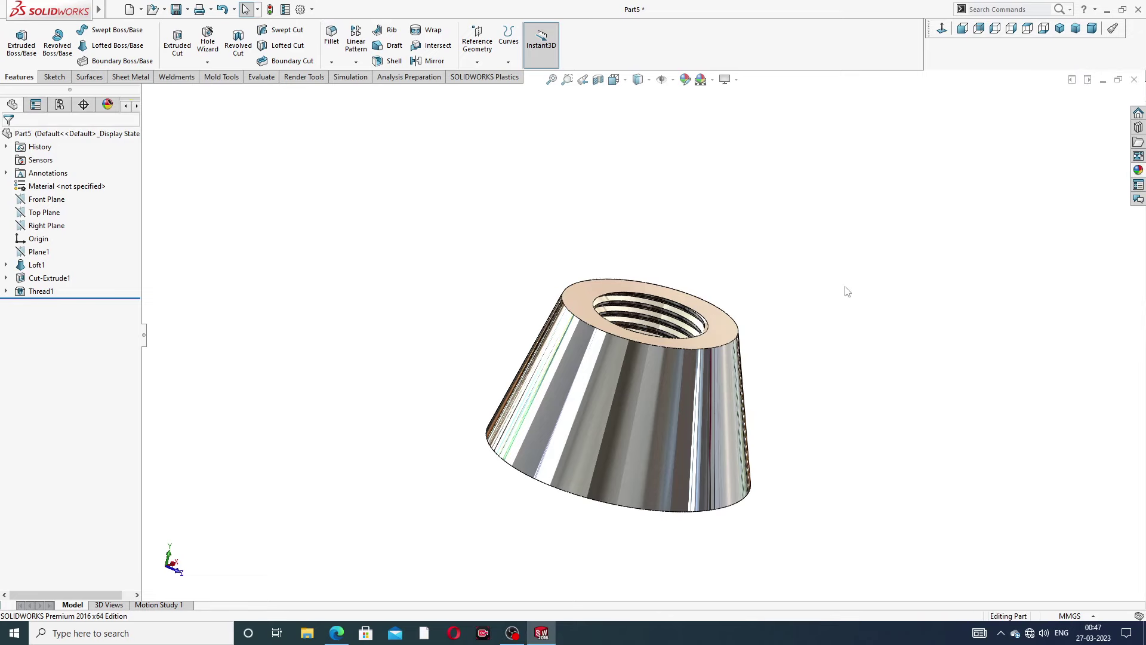
middle_click_drag(635, 395, 615, 454)
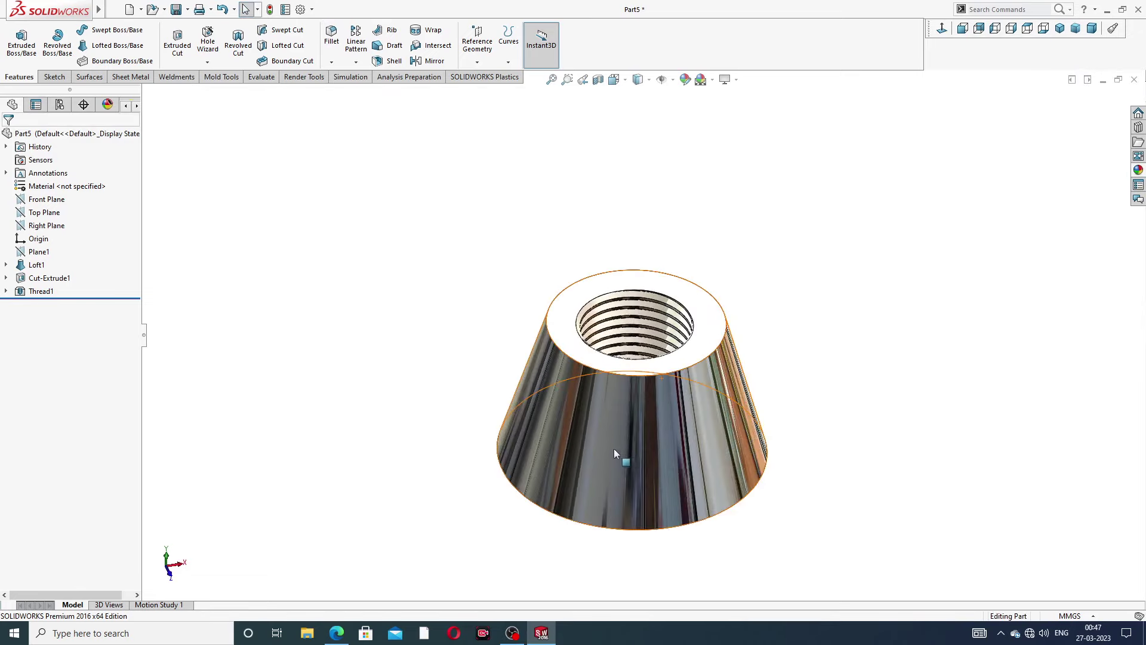
scroll(618, 449, "down", 3)
middle_click_drag(791, 347, 770, 317)
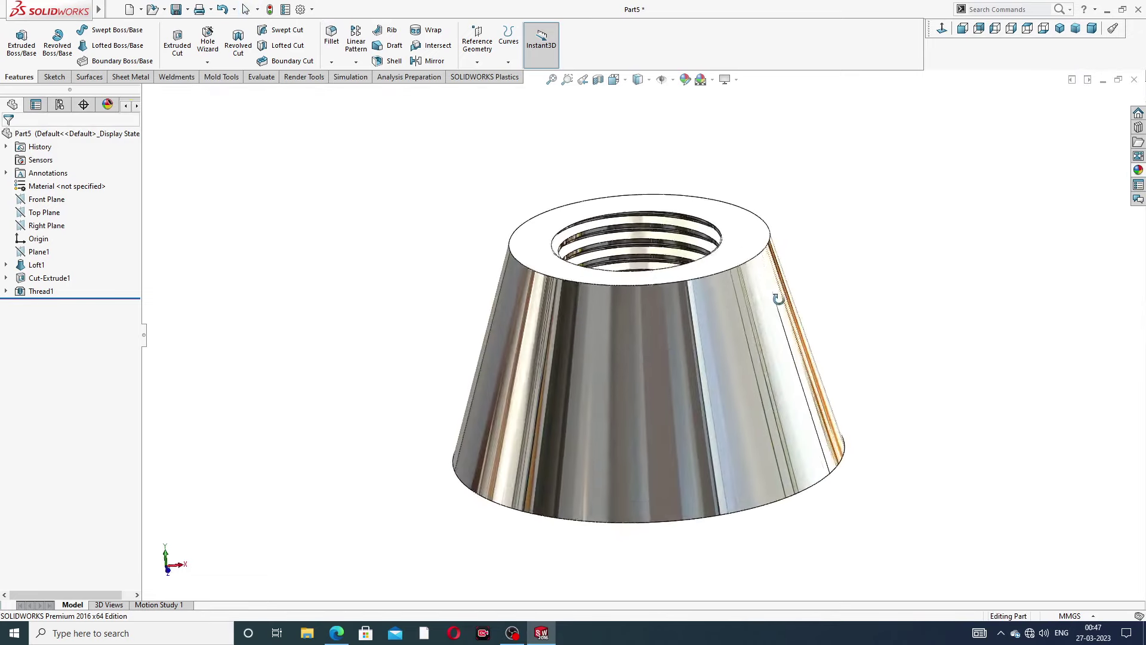
scroll(650, 324, "down", 2)
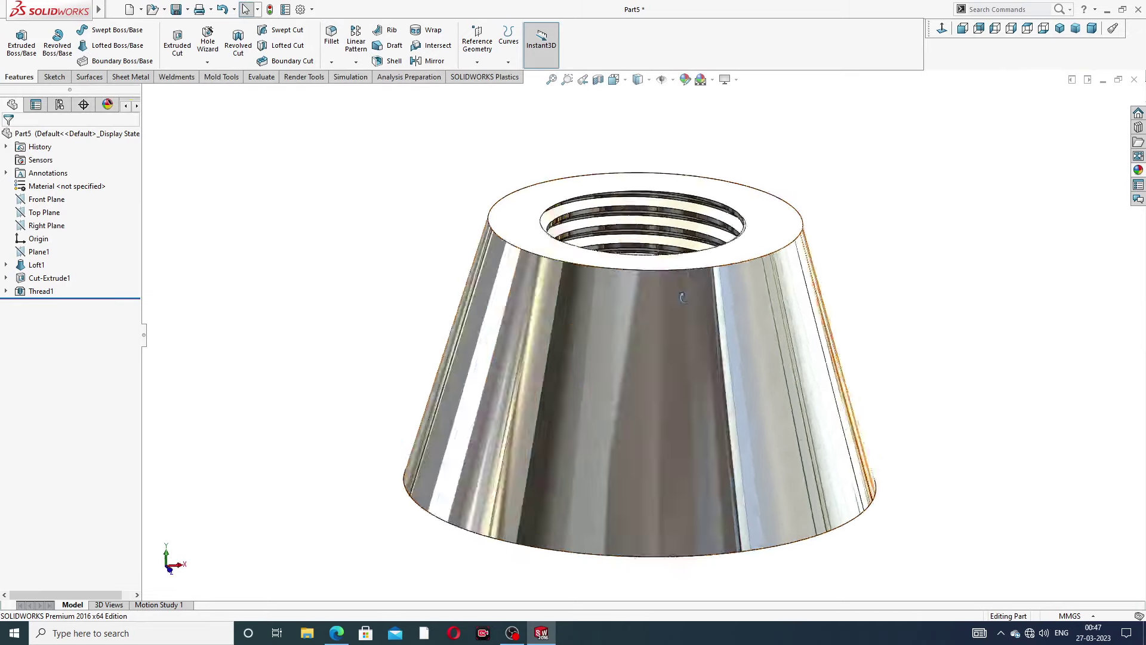
middle_click_drag(664, 309, 712, 295)
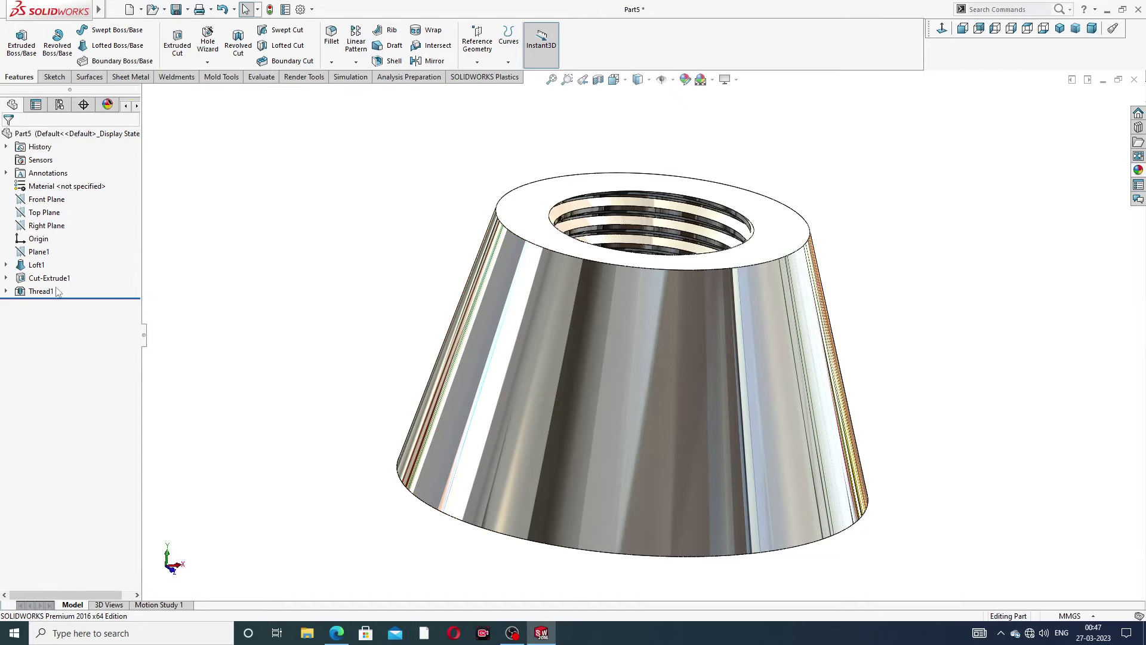
left_click(336, 633)
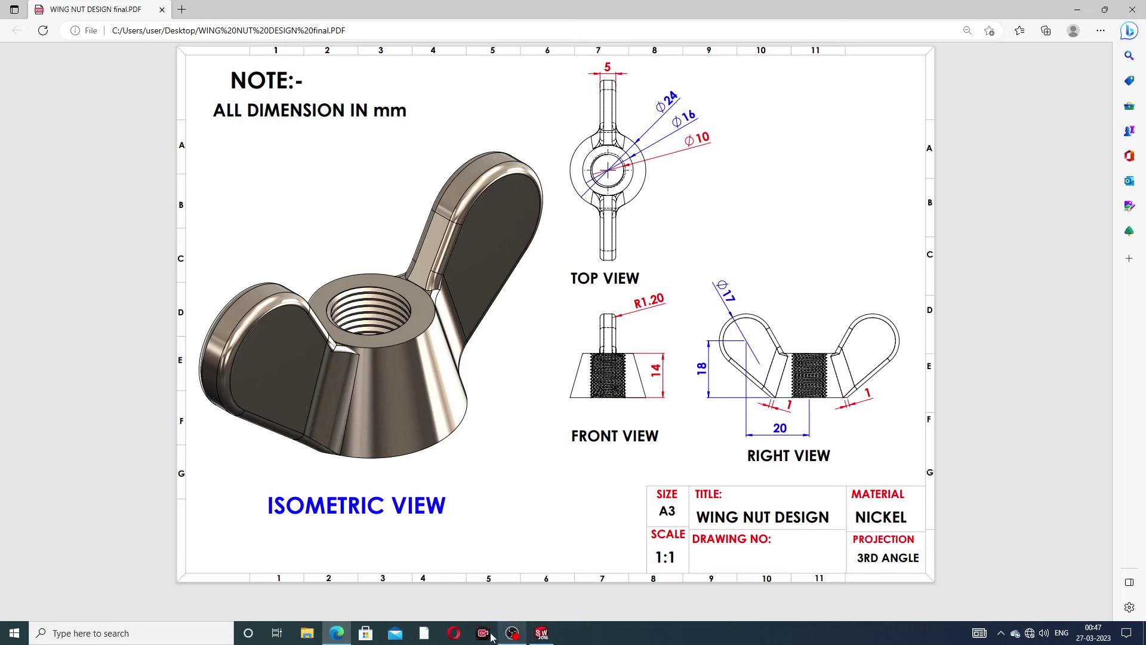
left_click(542, 633)
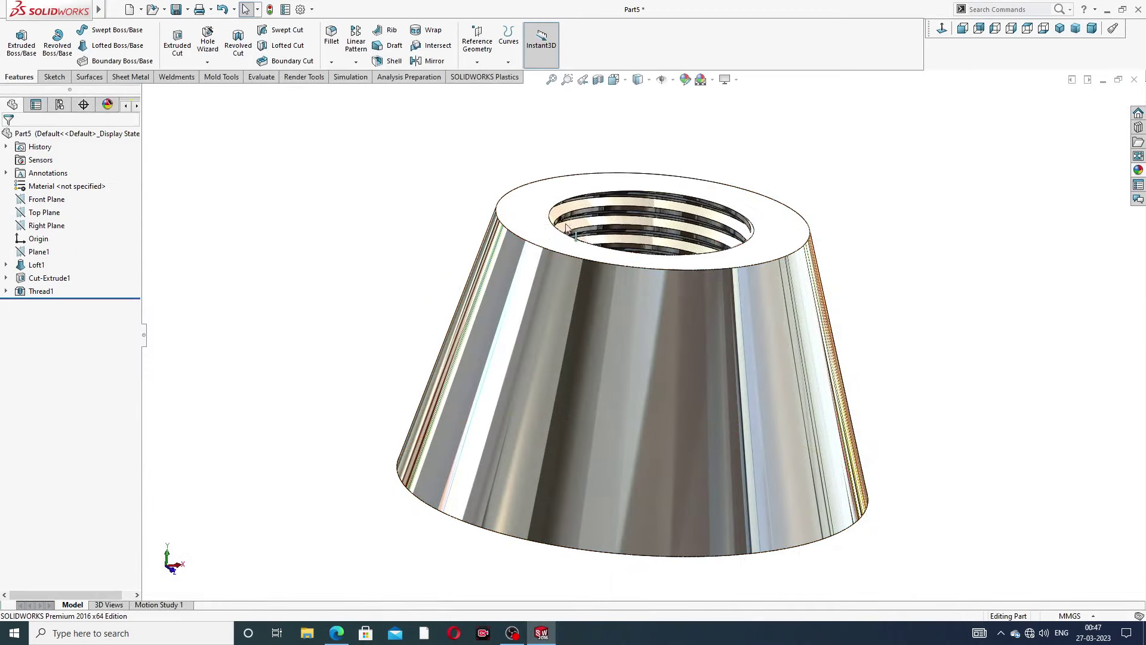
On a Right Plane sketch, draw a vertical centerline between the top and bottom edge midpoints.
left_click(47, 225)
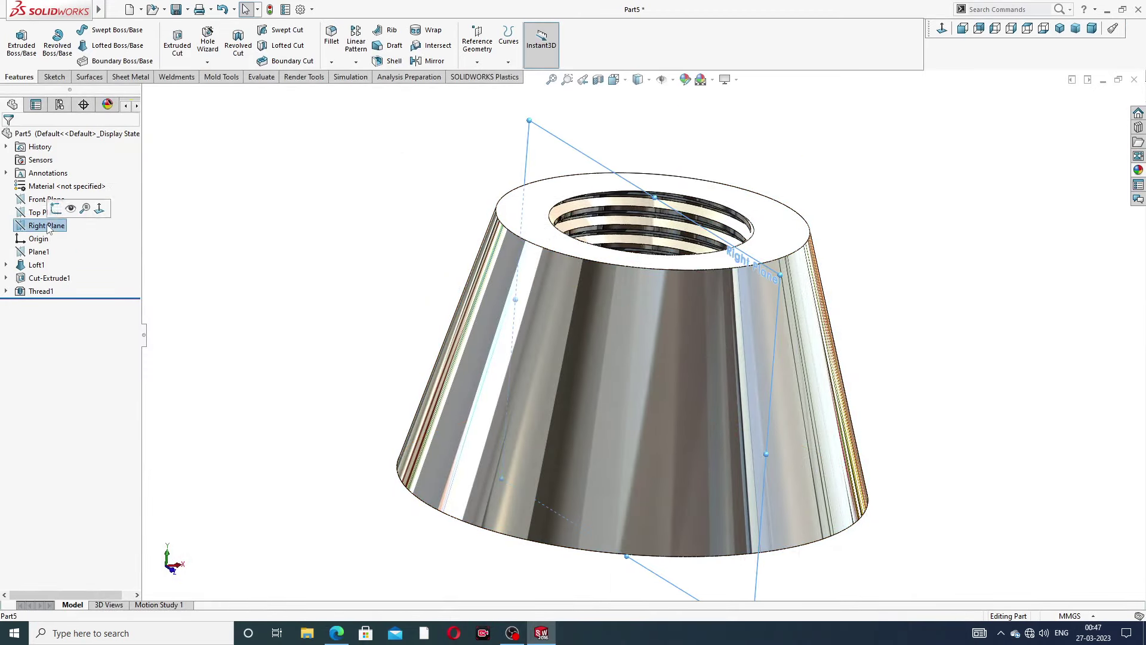
left_click(56, 208)
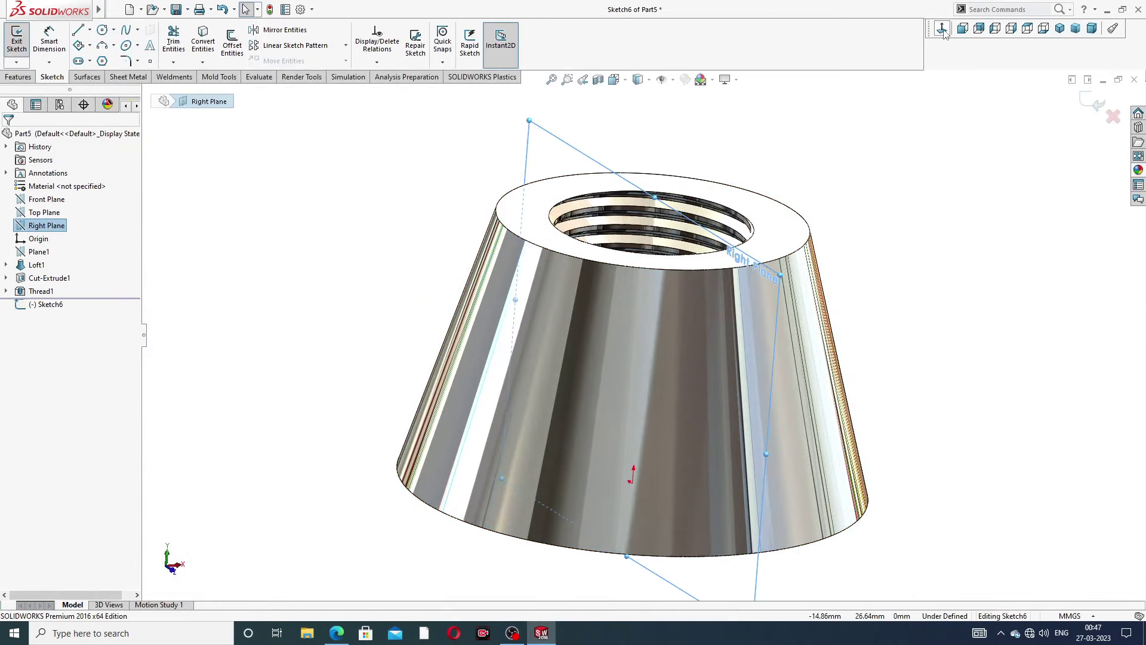
scroll(560, 256, "up", 2)
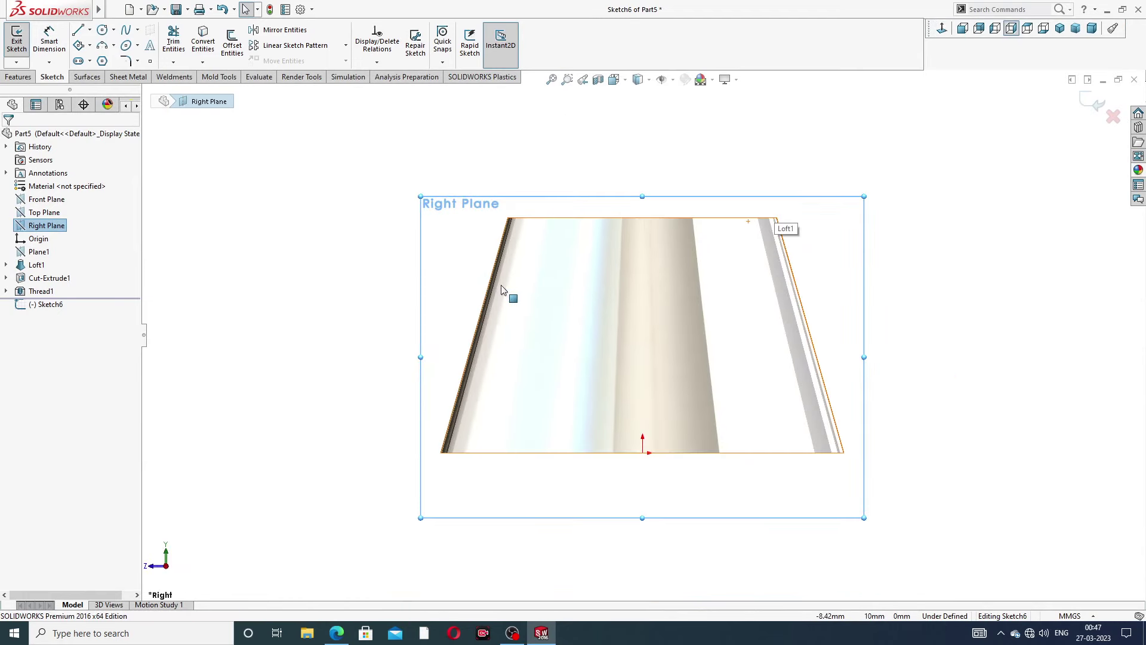
scroll(508, 293, "down", 2)
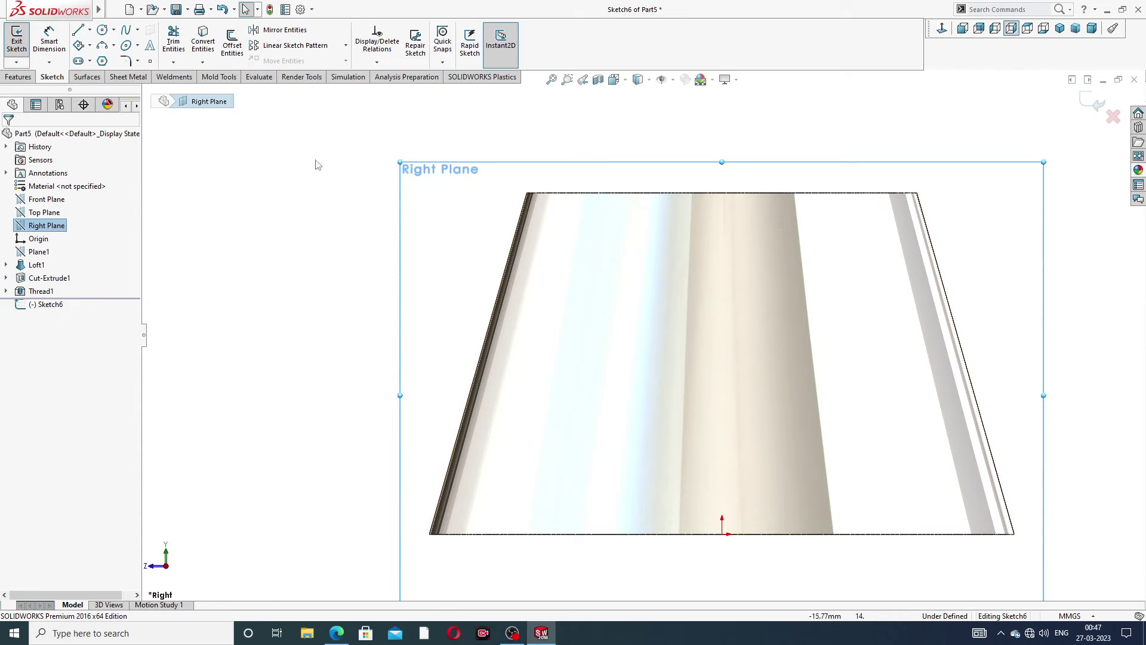
left_click(90, 31)
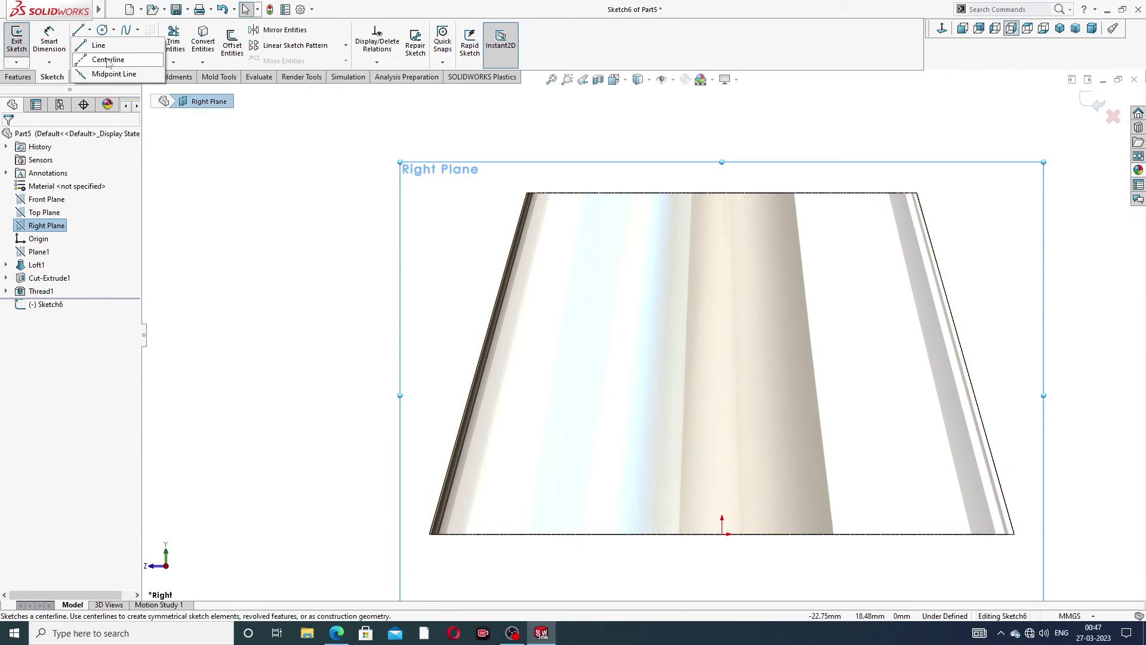
left_click(109, 60)
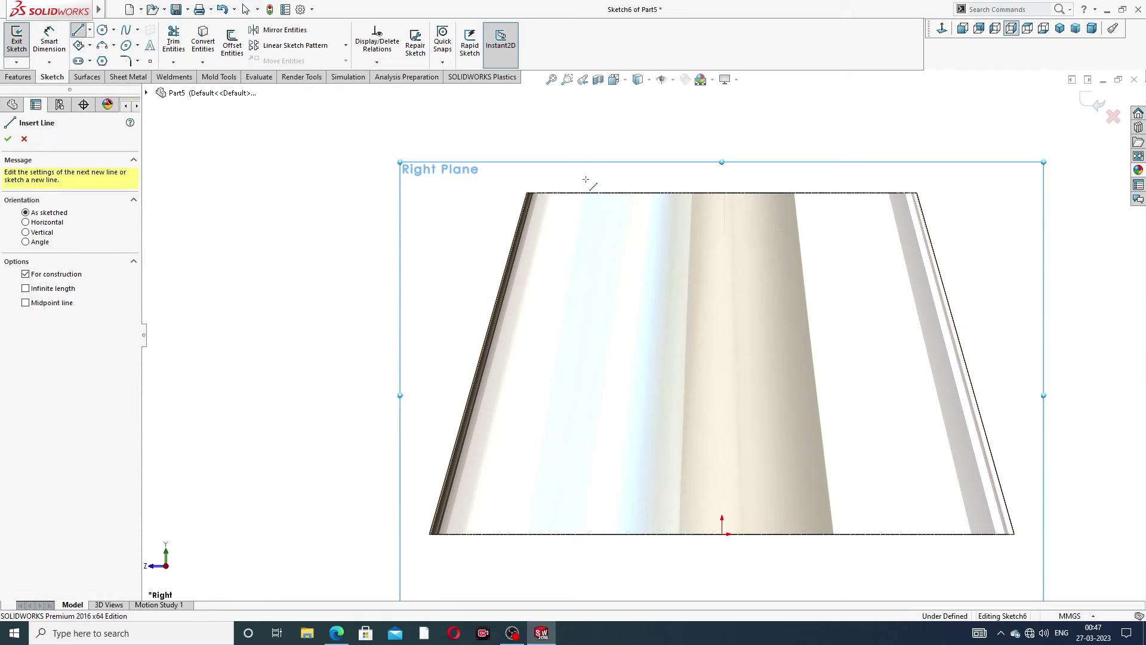
left_click(722, 193)
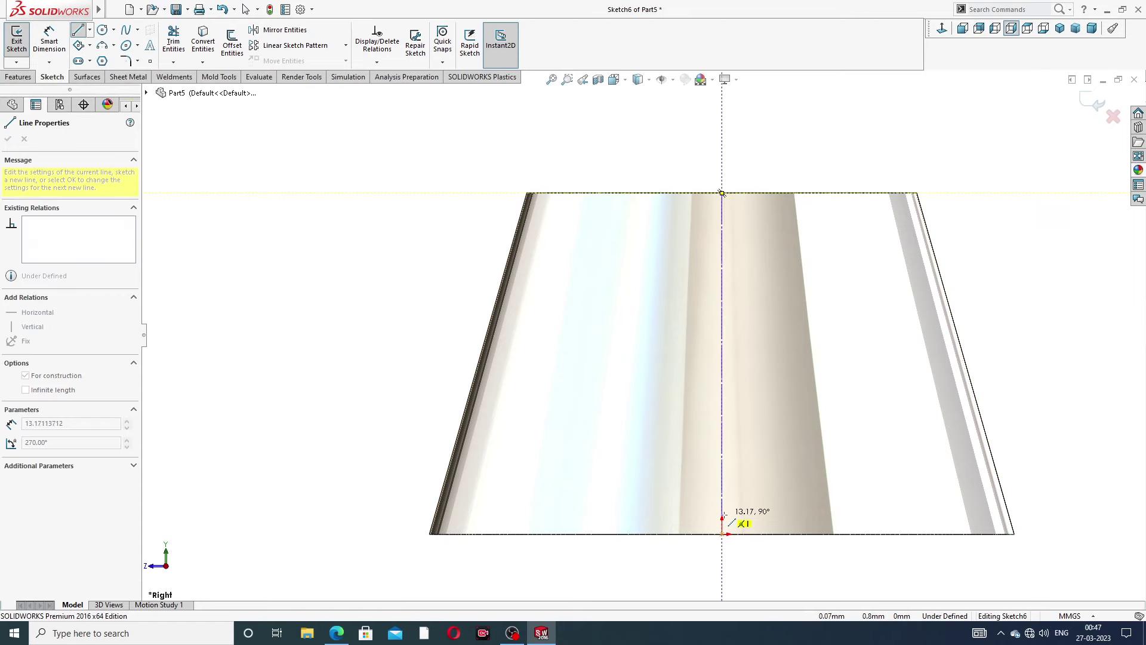
left_click(722, 534)
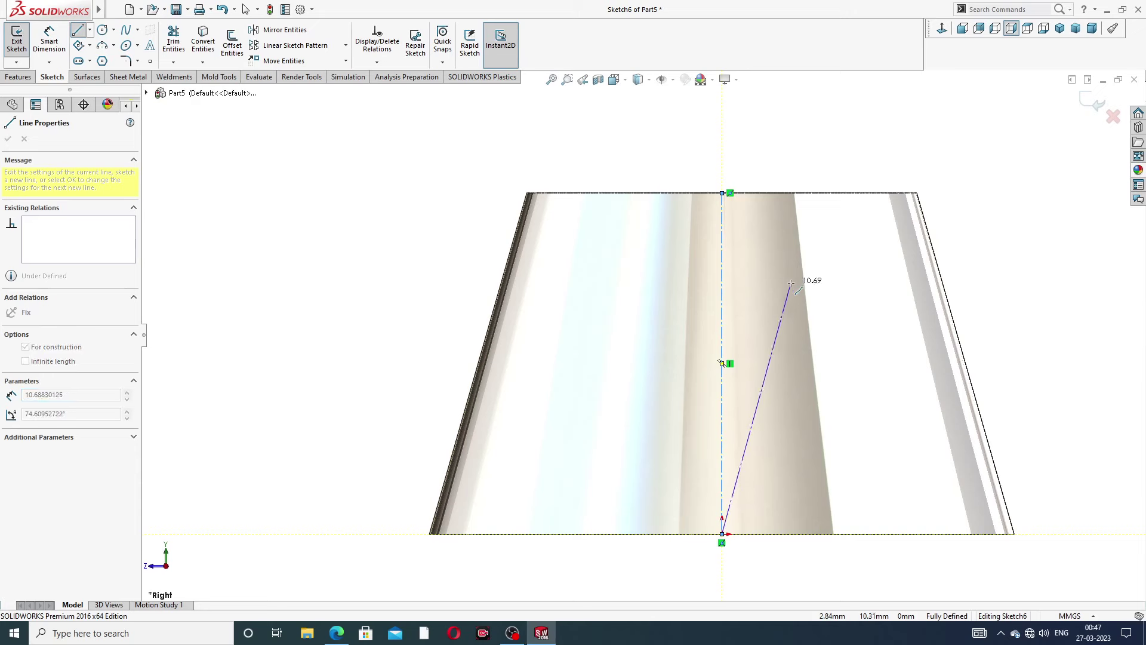
right_click(795, 254)
left_click(821, 292)
scroll(756, 340, "up", 2)
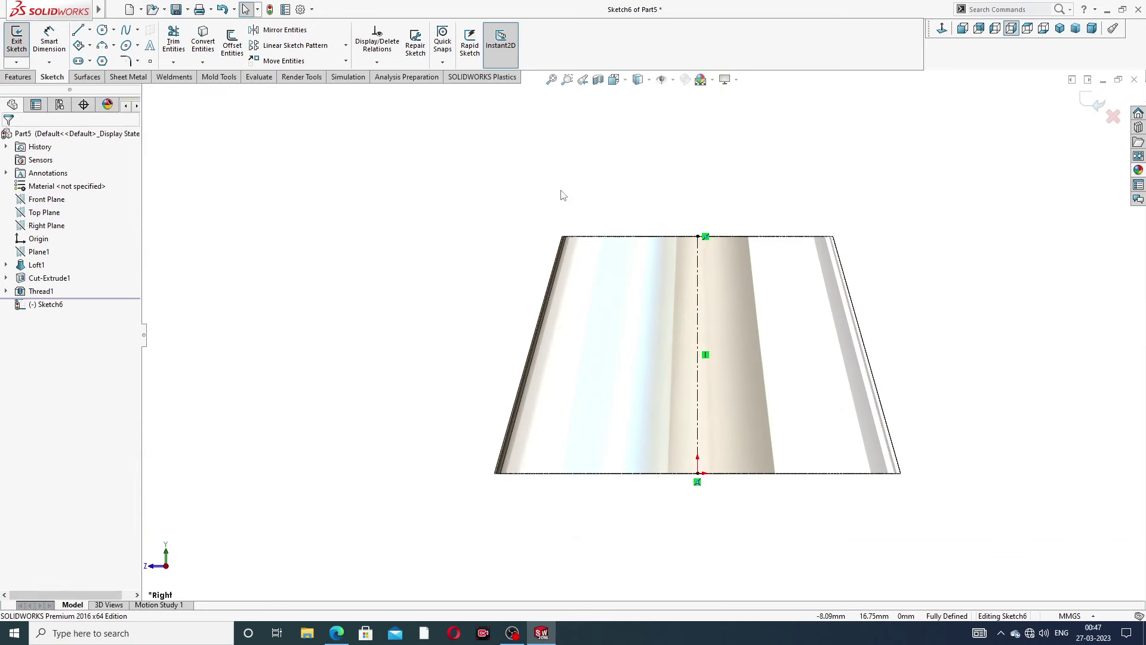
Convert the tapered body's slanted left edge into a sketch line in Sketch6.
left_click(553, 271)
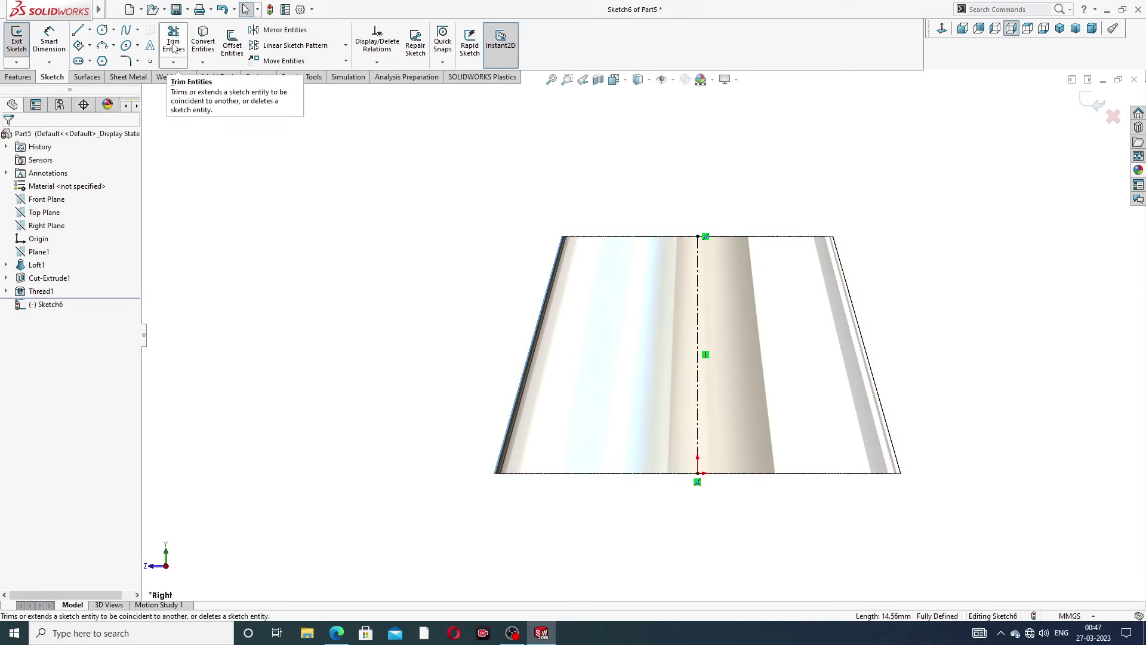
left_click(203, 45)
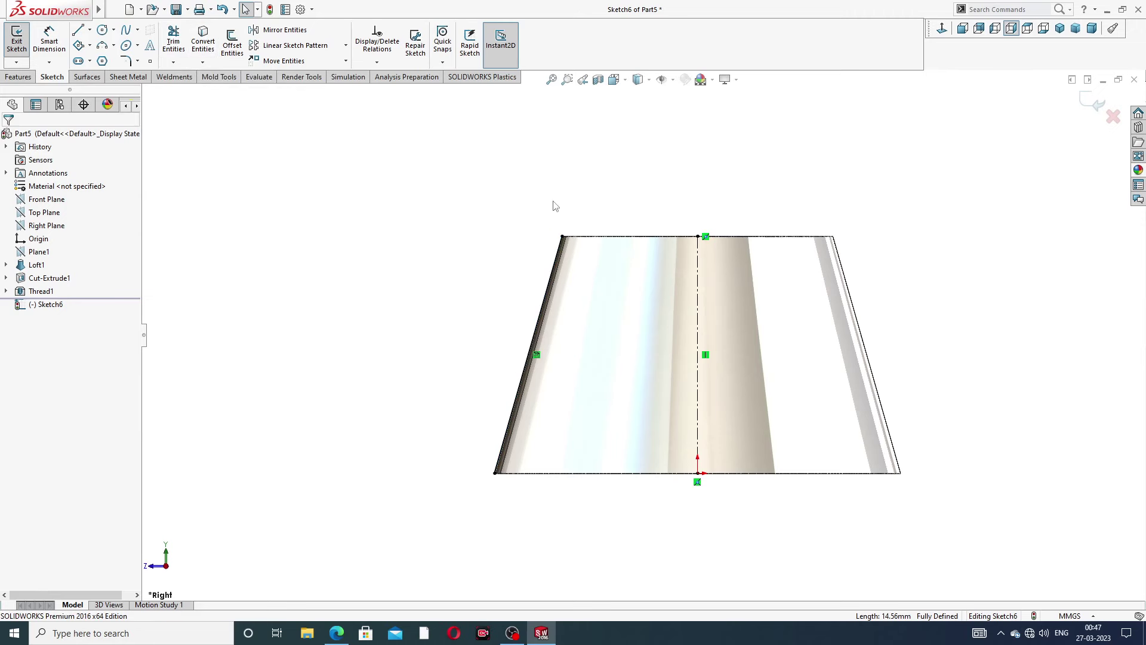
key("z")
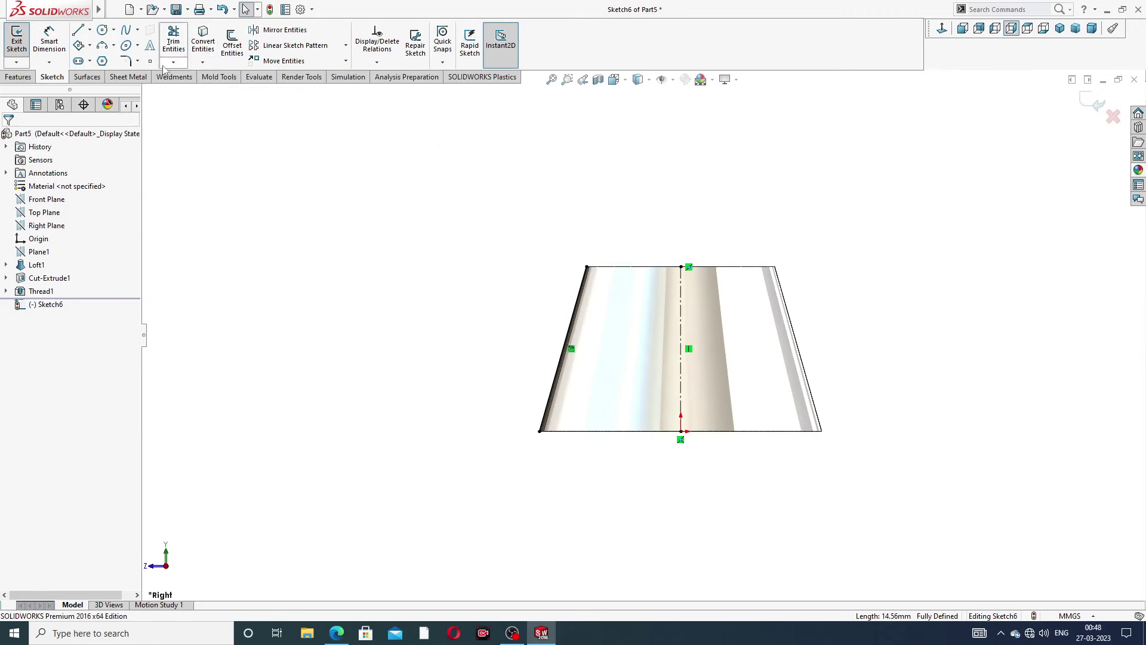
left_click(102, 30)
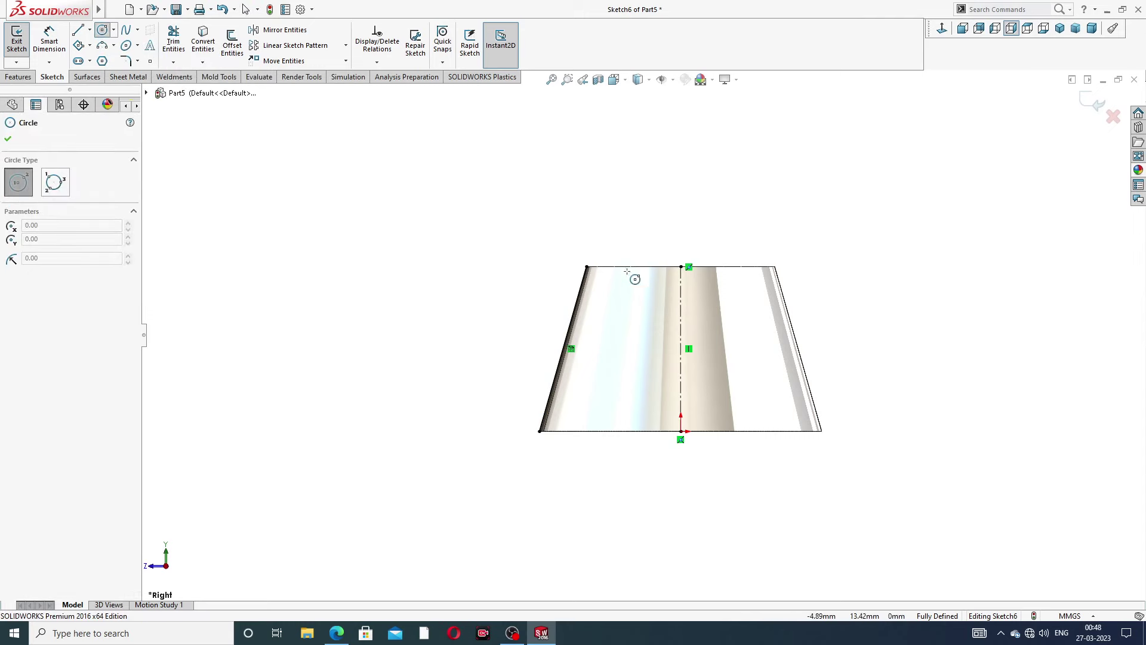
Draw a circle above and to the left of the tapered body.
left_click(426, 214)
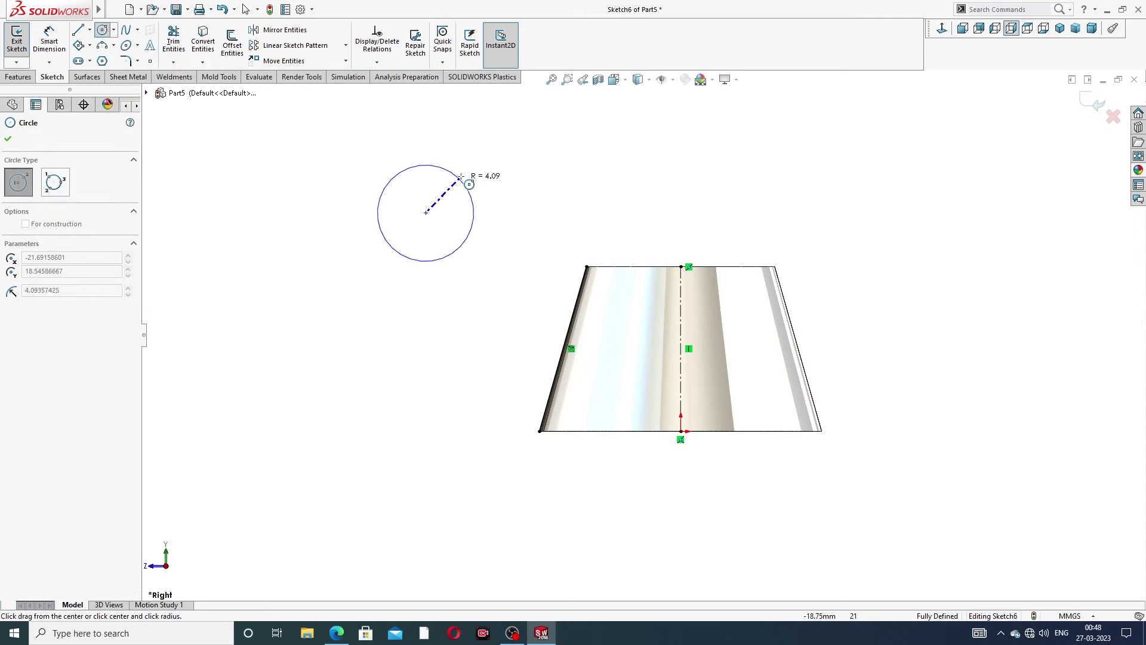
left_click(489, 164)
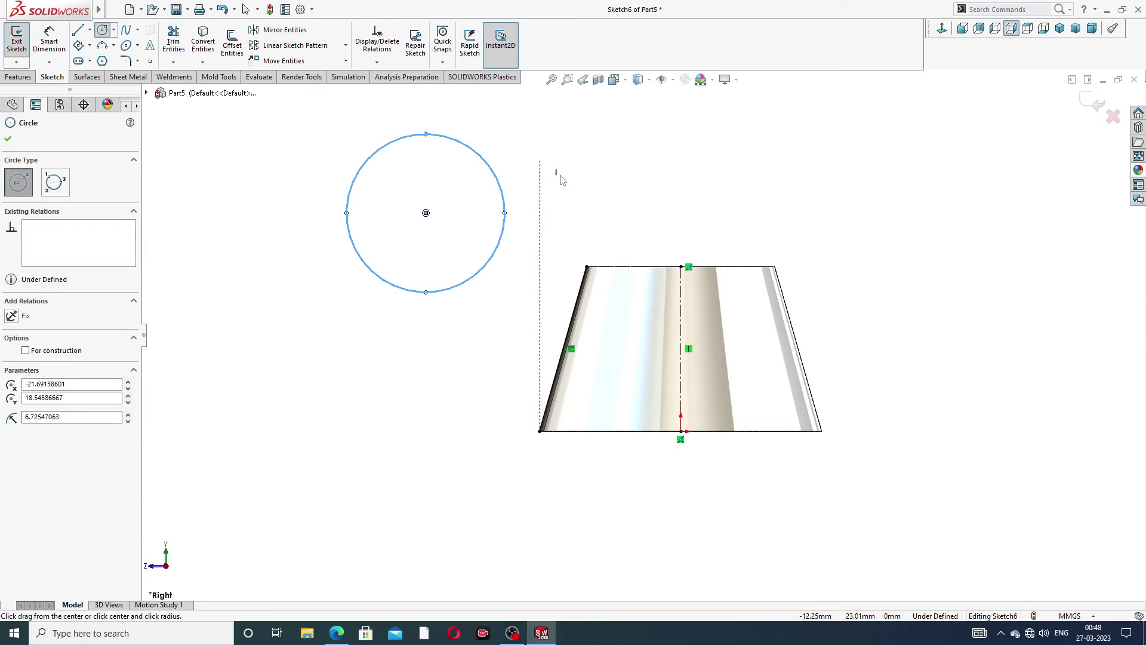
right_click(554, 173)
left_click(570, 129)
Dimension the circle's diameter to 17.
left_click(487, 154)
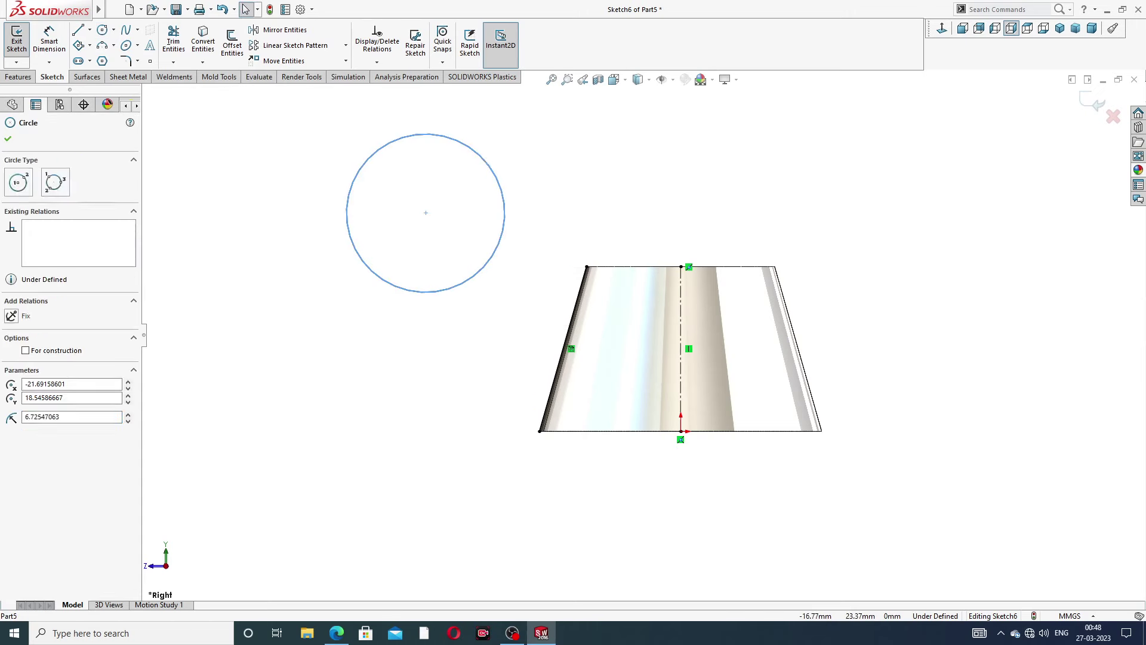
left_click(548, 179)
left_click(48, 43)
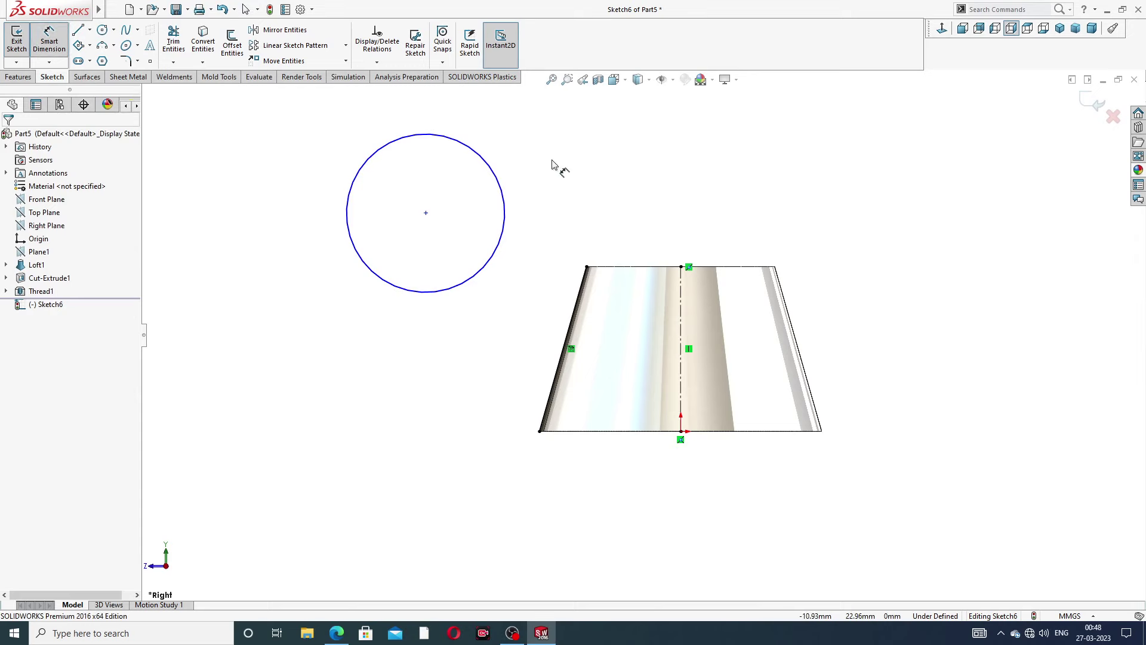
left_click(500, 172)
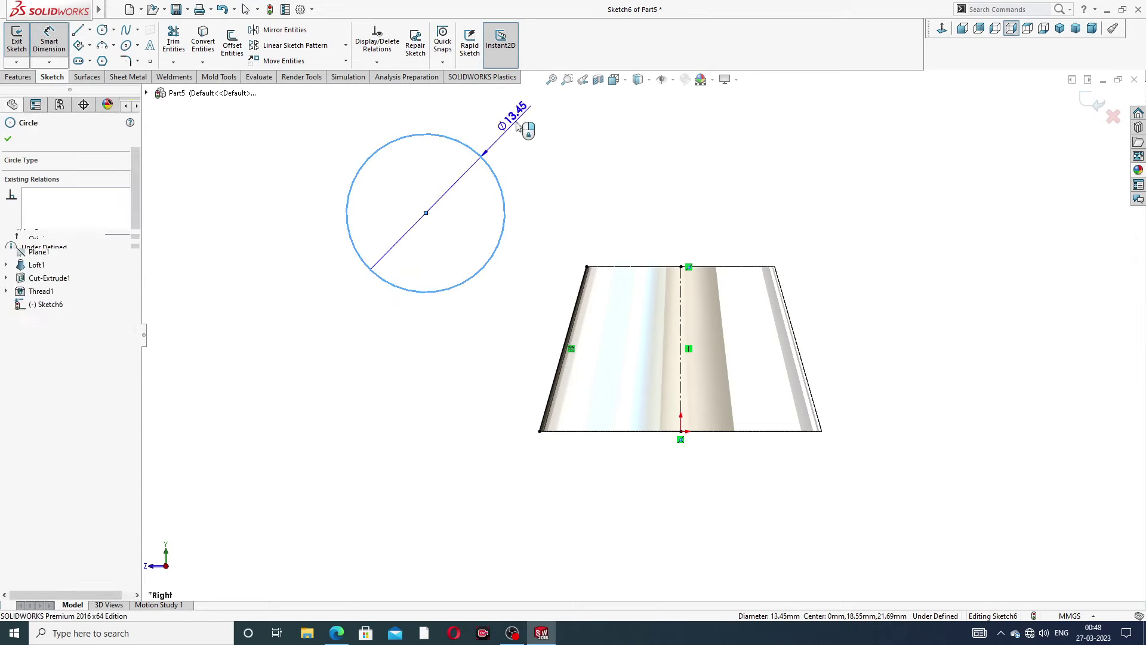
left_click(520, 127)
type("17")
key("Return")
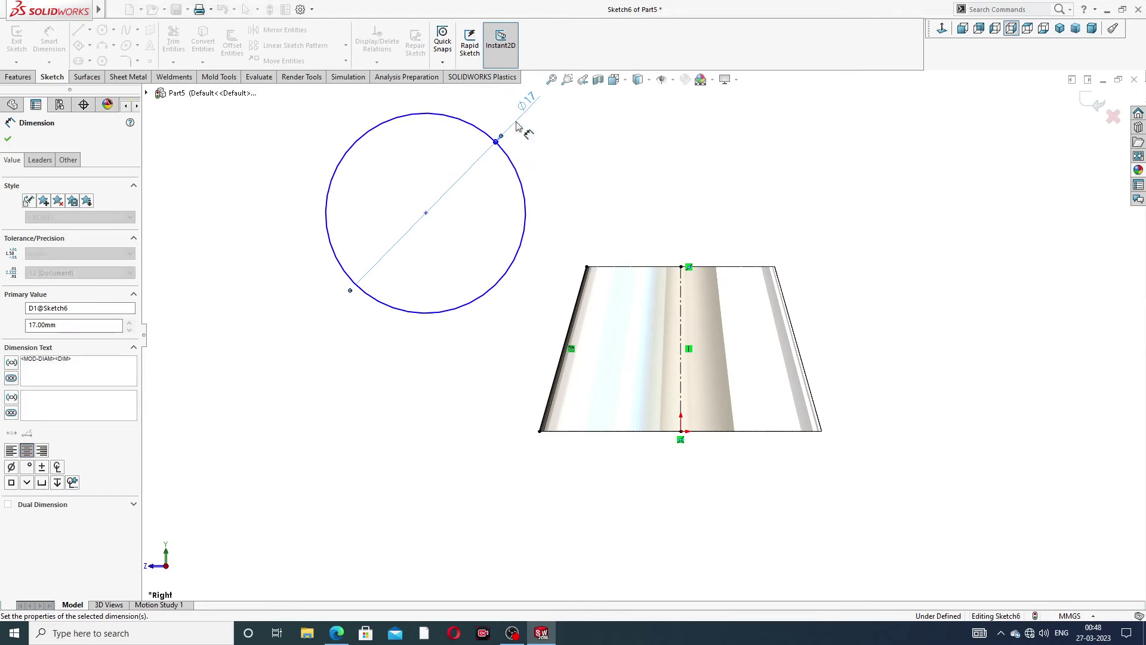
key("z")
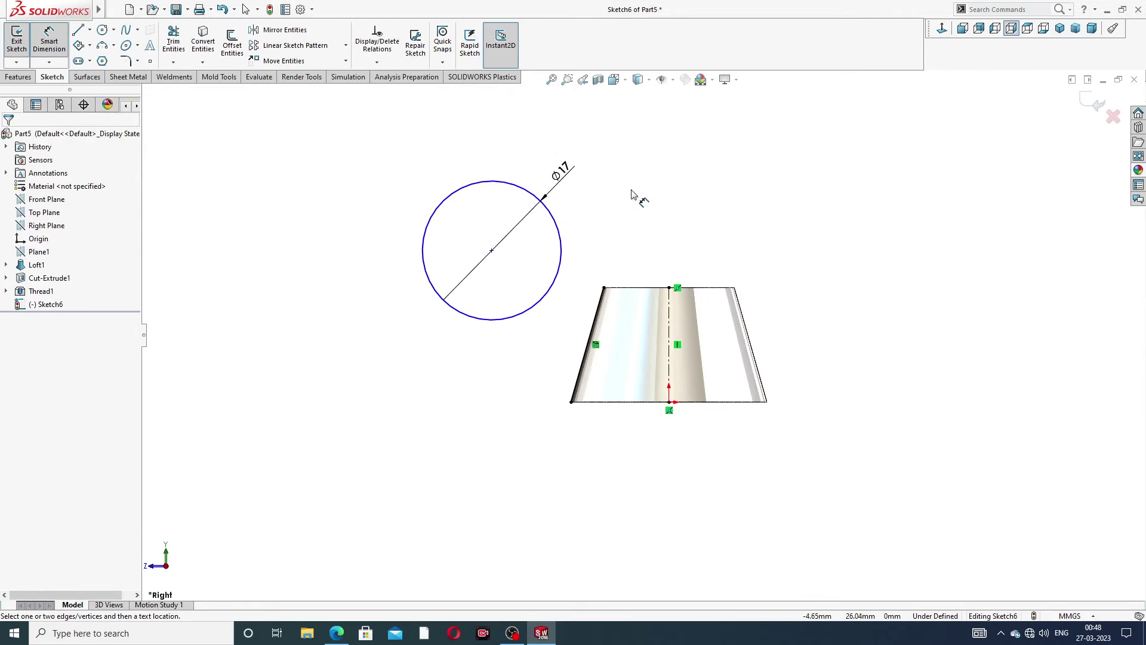
right_click(633, 196)
Dimension the circle centre 18 above the body's bottom edge.
left_click(587, 202)
left_click(492, 251)
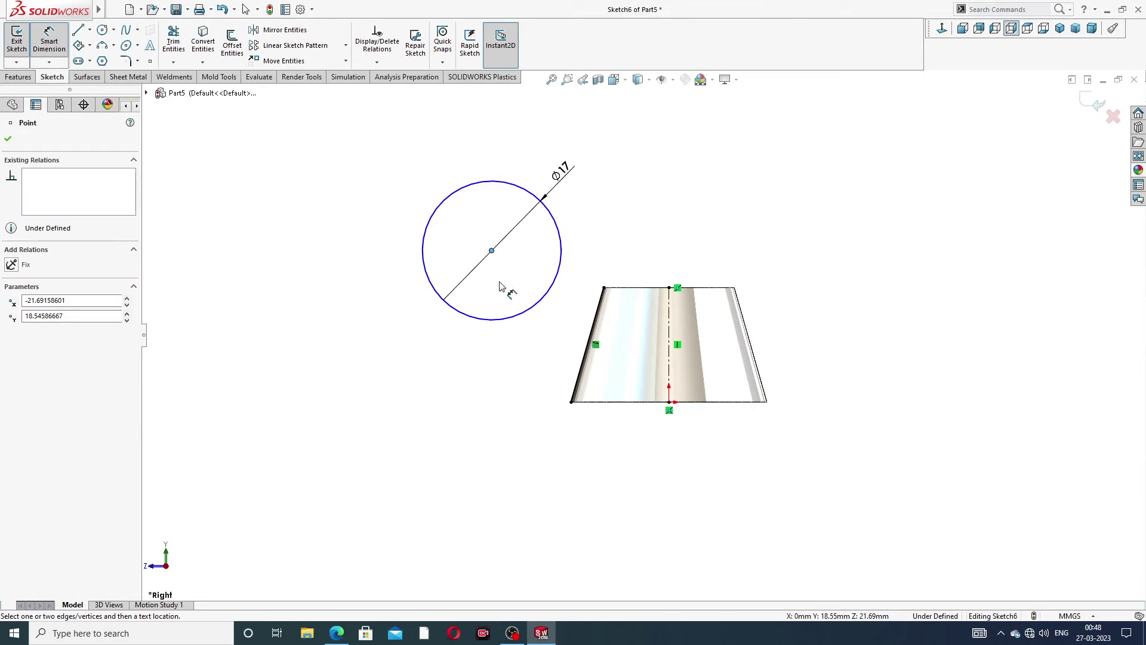
left_click(651, 403)
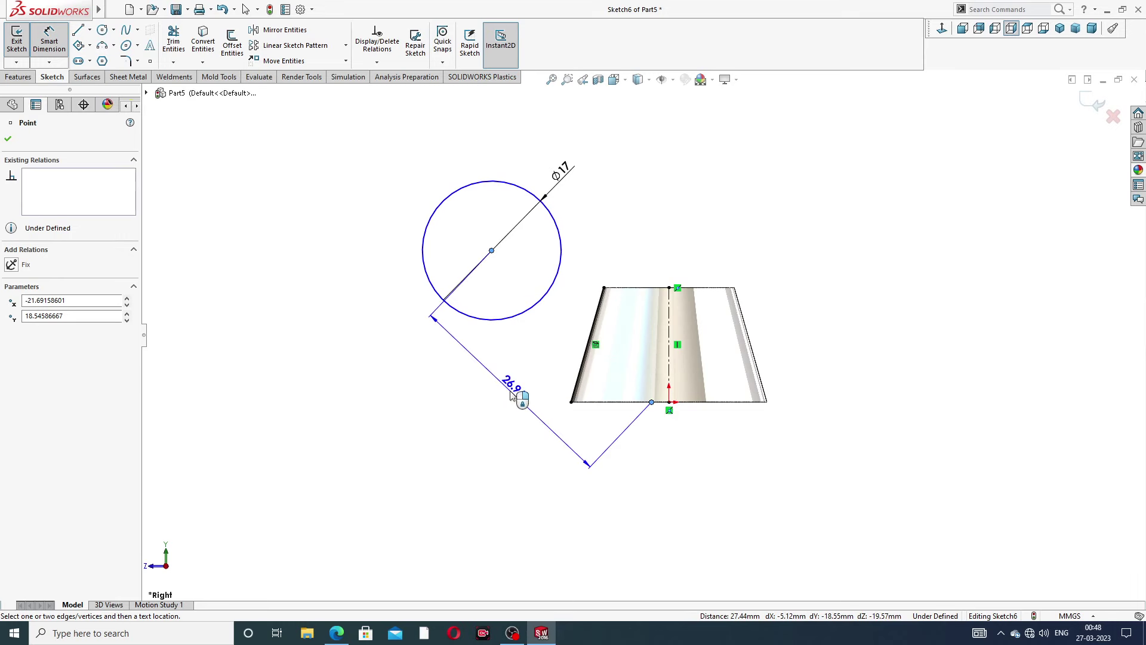
key("Escape")
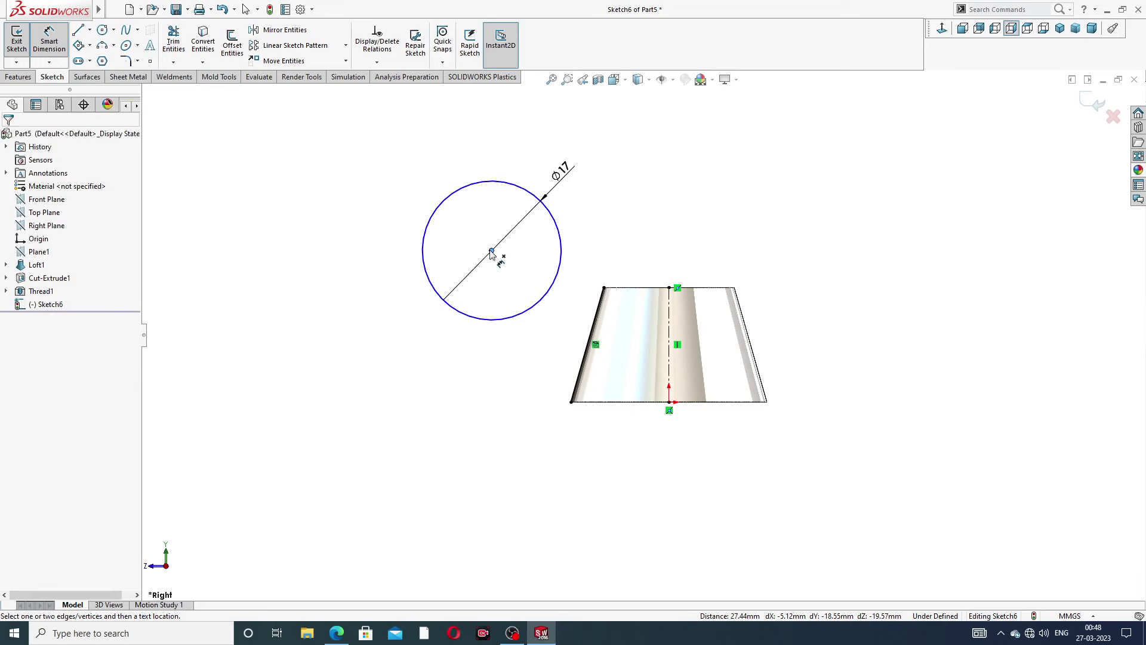
left_click(492, 251)
left_click(591, 403)
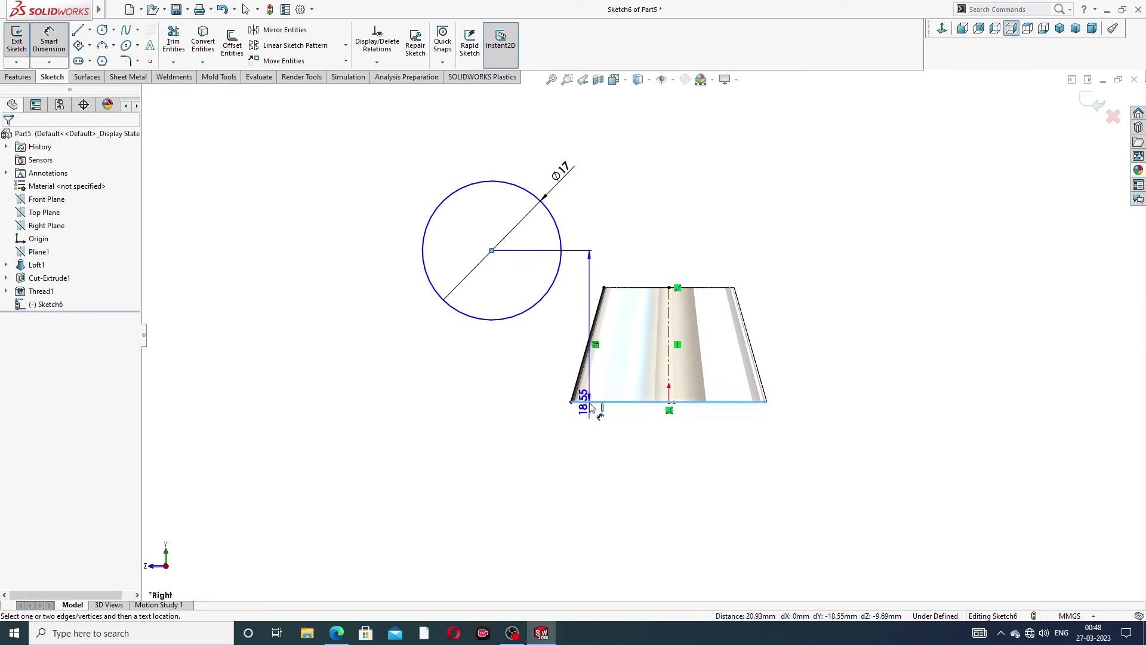
left_click(408, 358)
type("1")
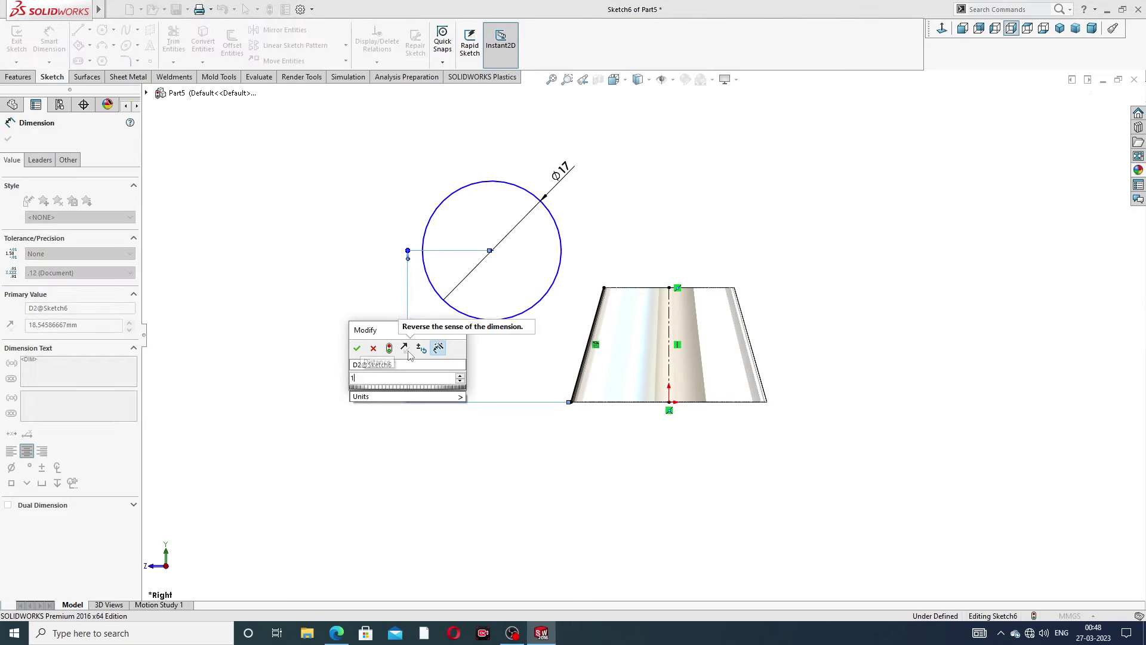
type("8")
key("Return")
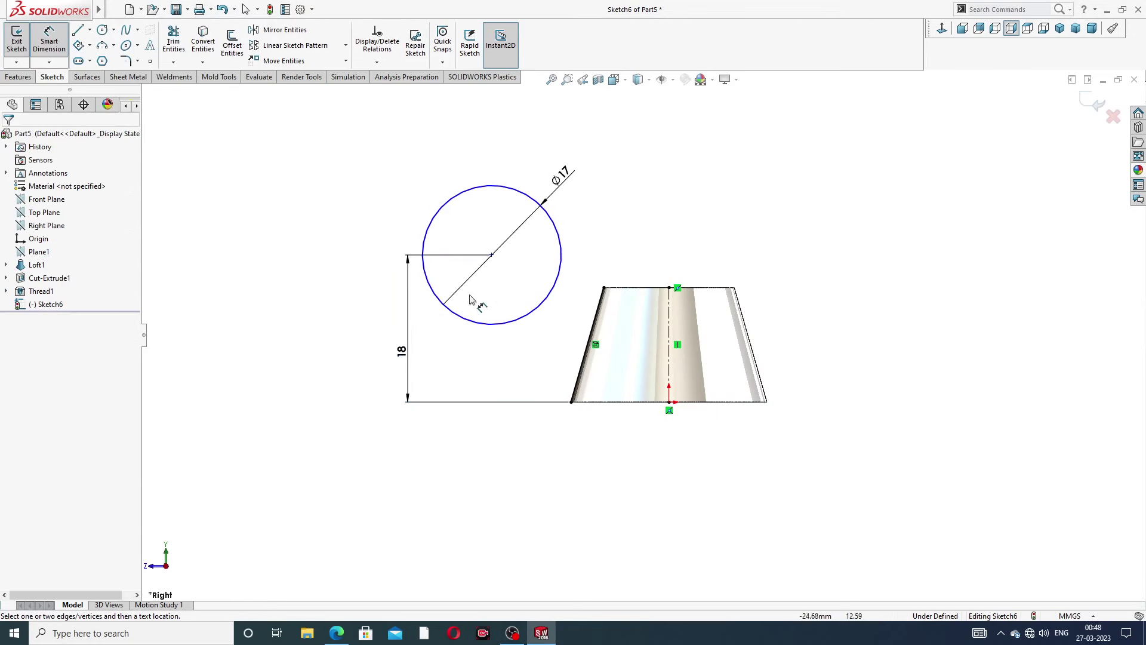
Dimension the circle centre 20 from the centreline, fully defining the sketch.
left_click(492, 256)
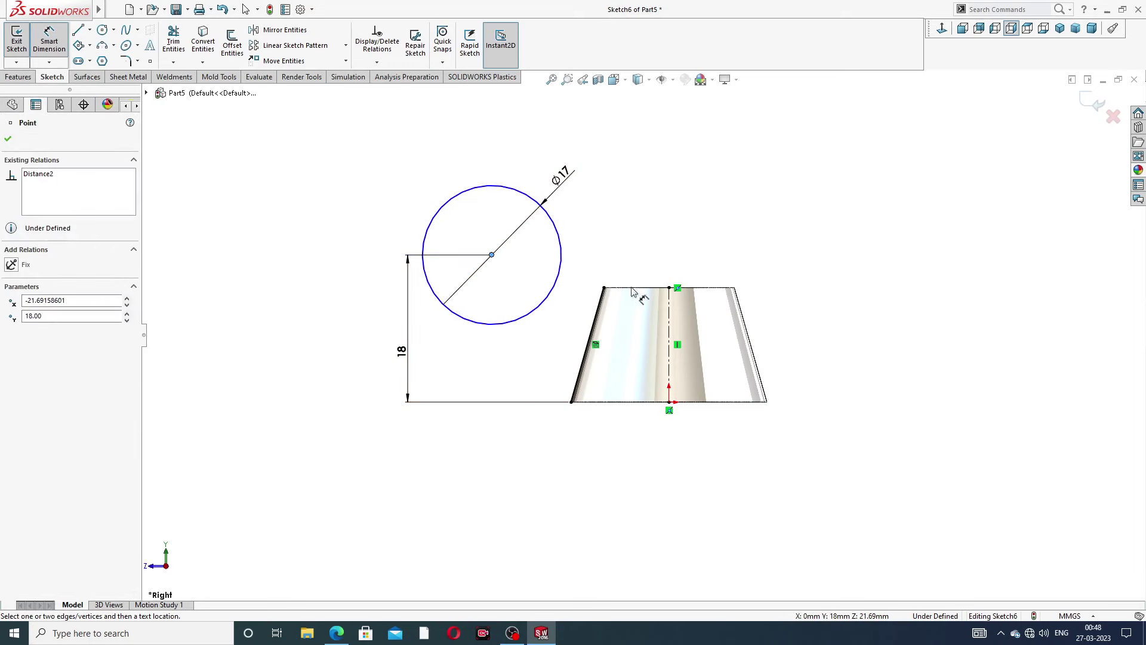
left_click(669, 316)
left_click(555, 438)
type("20")
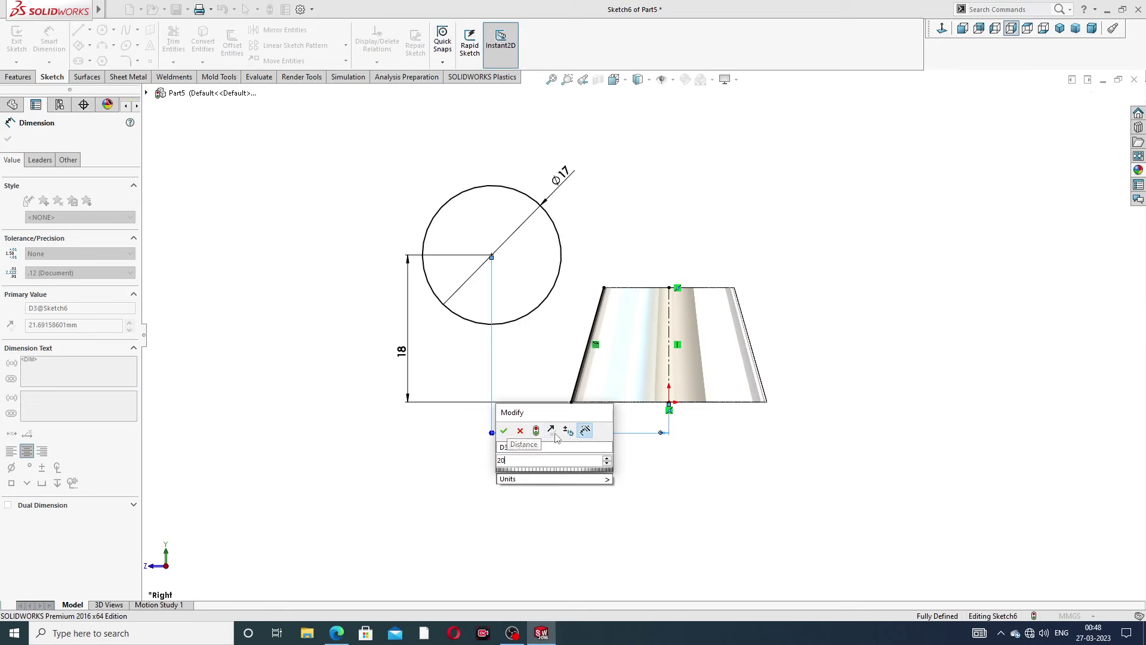
key("Return")
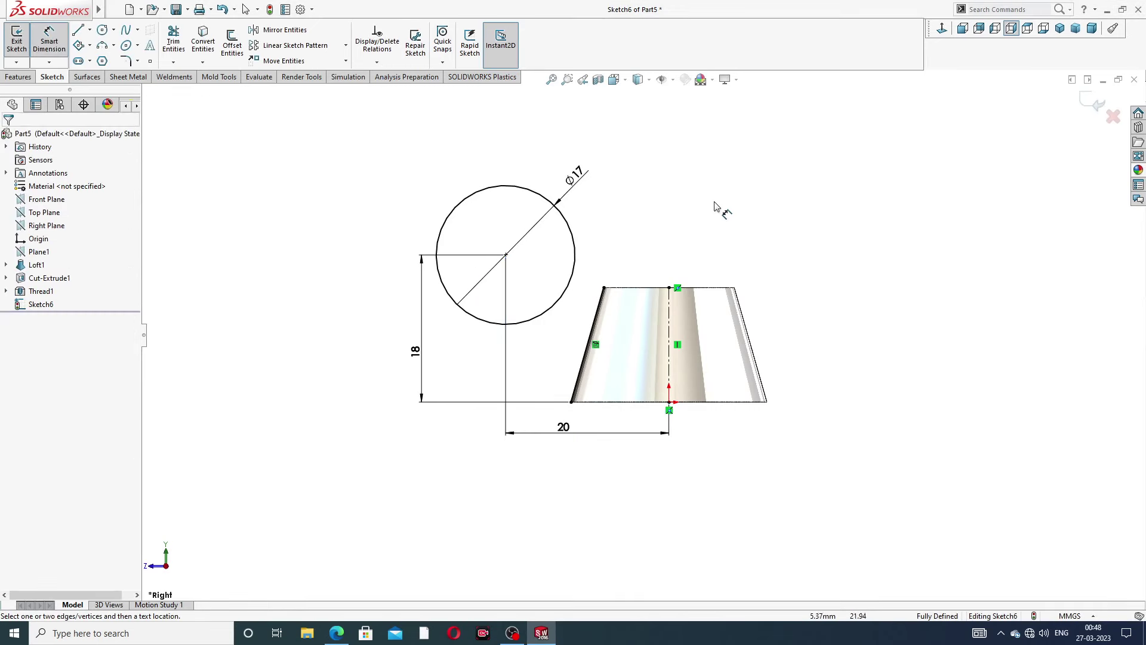
right_click(719, 205)
left_click(753, 179)
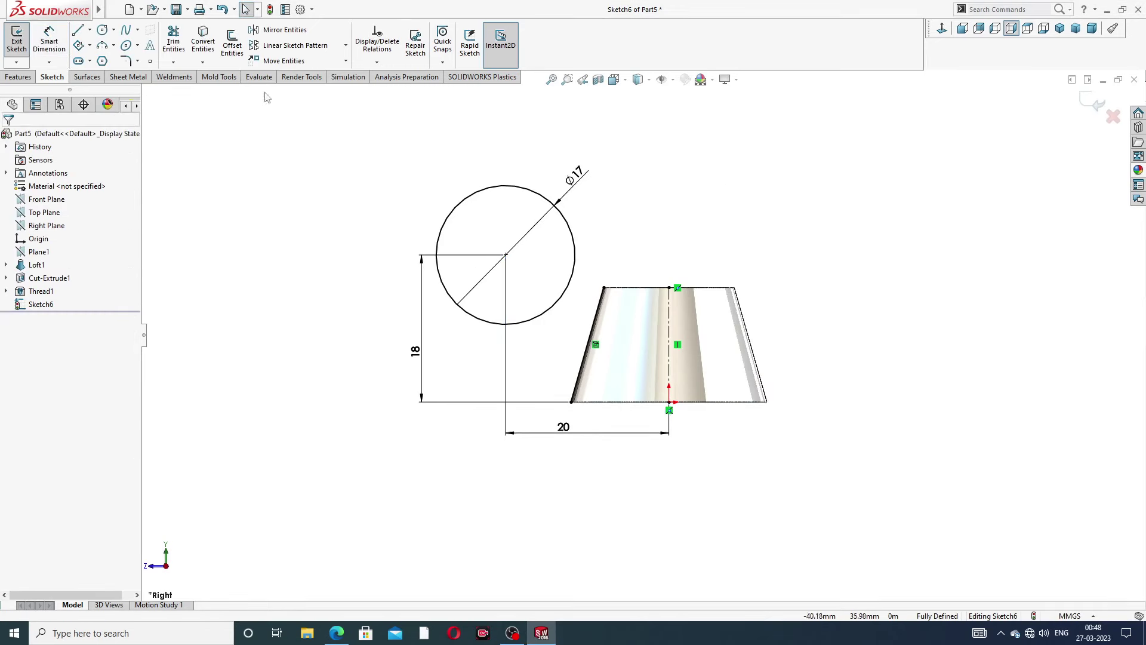
Draw lines from the circle to the slanted edge's bottom and top corners.
left_click(81, 31)
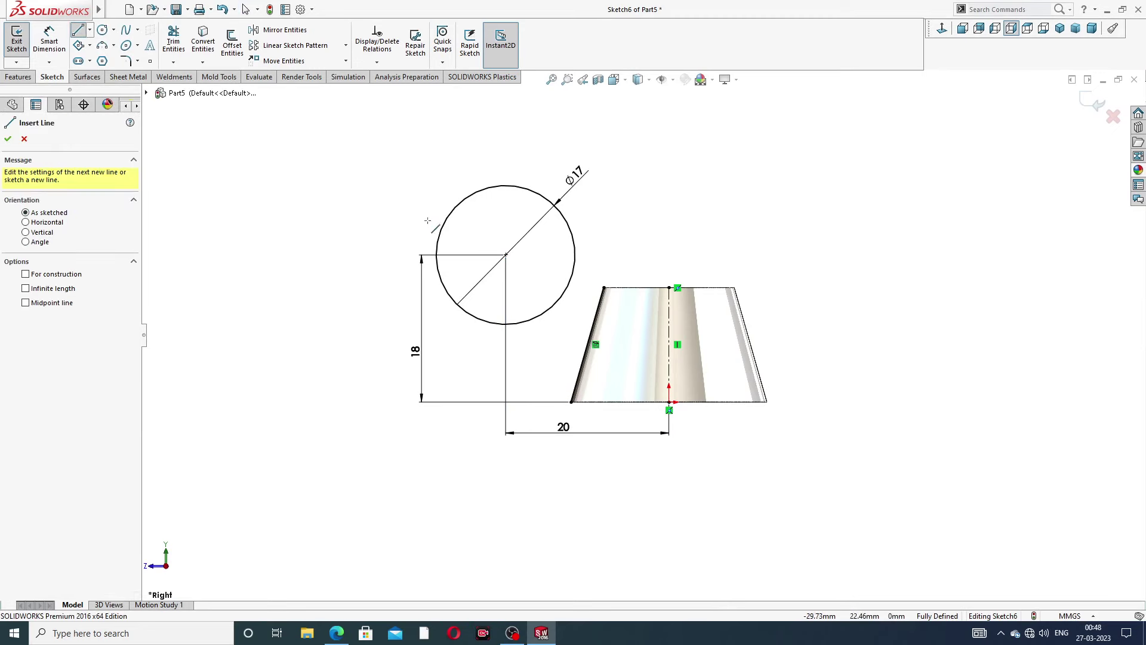
left_click(520, 323)
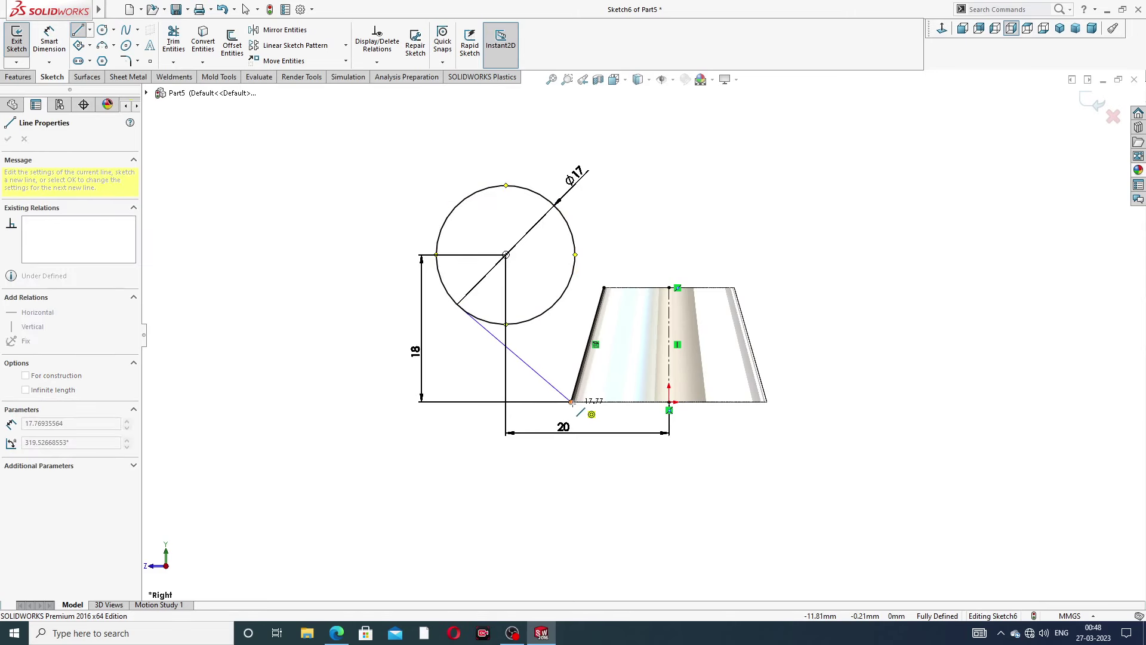
double_click(572, 401)
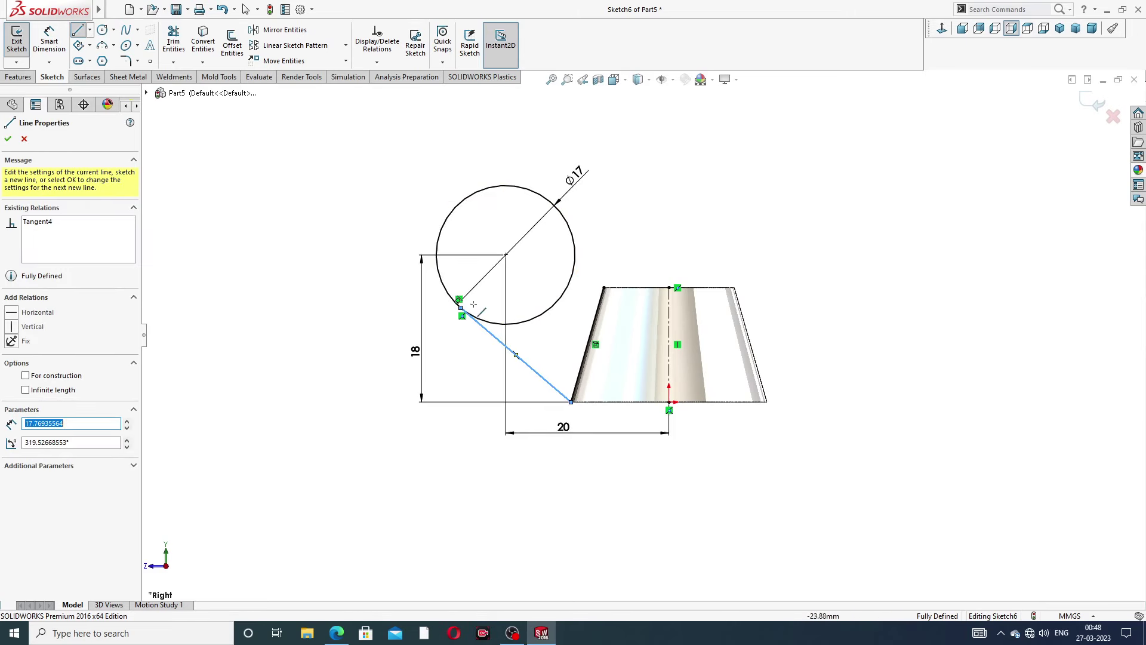
left_click(605, 222)
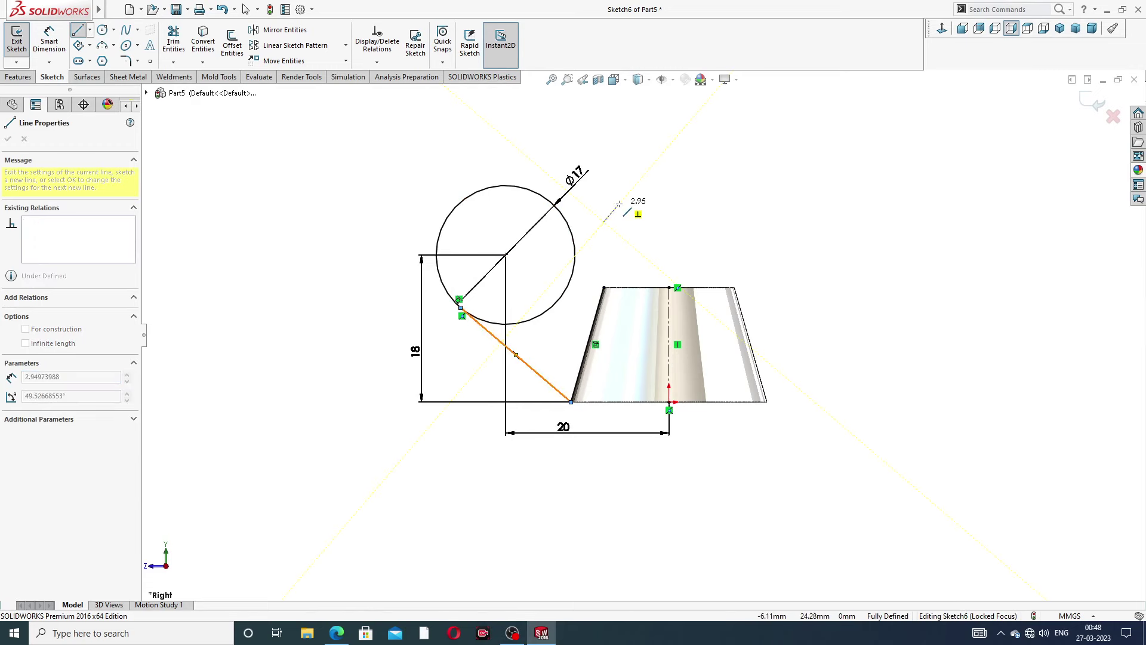
key("Escape")
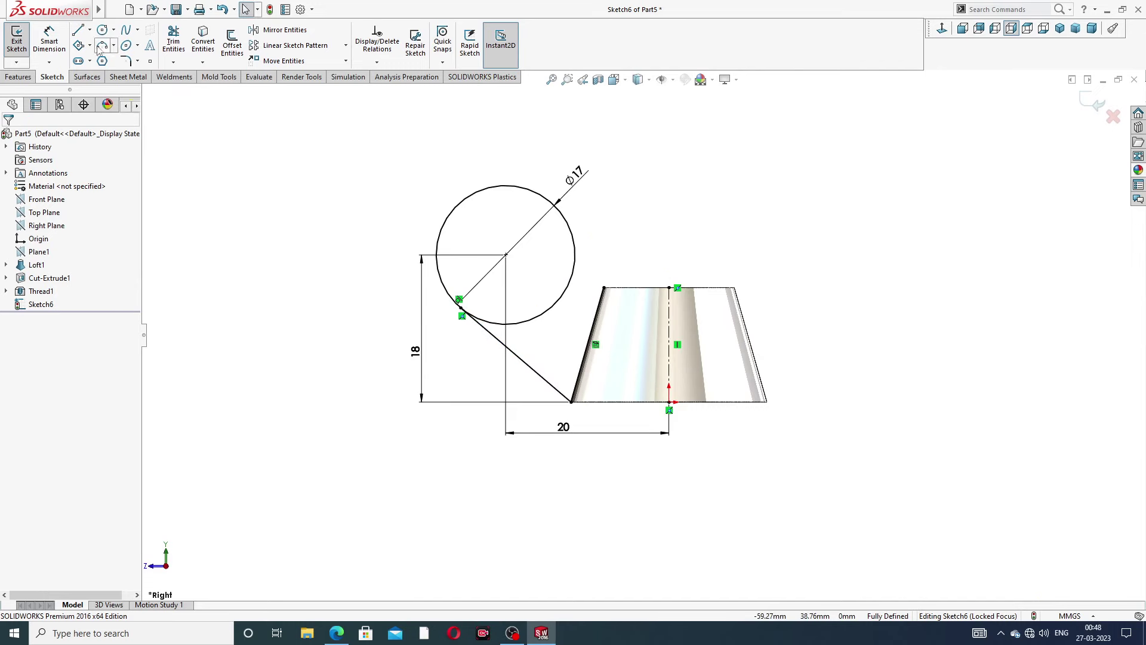
left_click(77, 33)
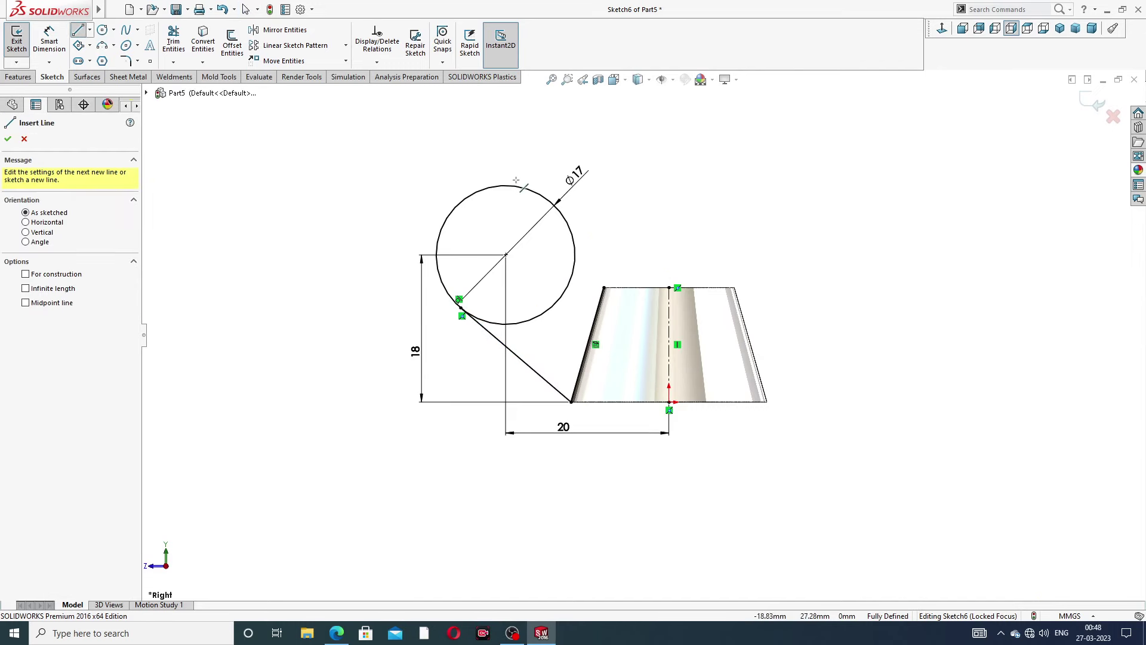
left_click(571, 234)
left_click(603, 288)
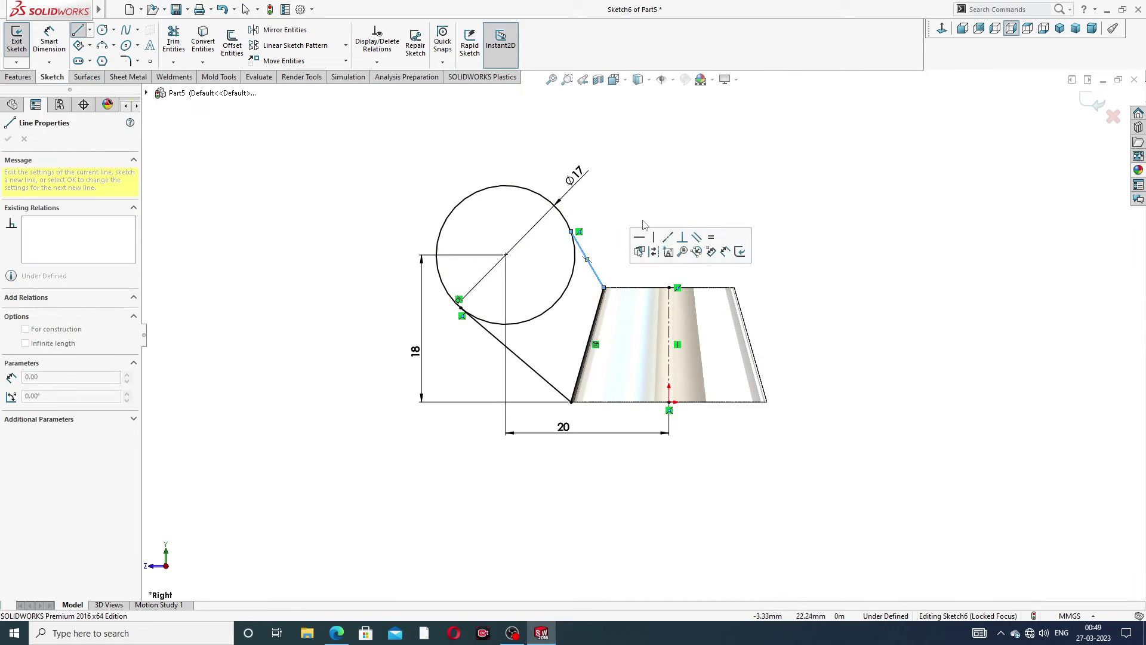
right_click(642, 220)
left_click(657, 229)
Make the upper connecting line tangent to the circle.
scroll(572, 273, "up", 4)
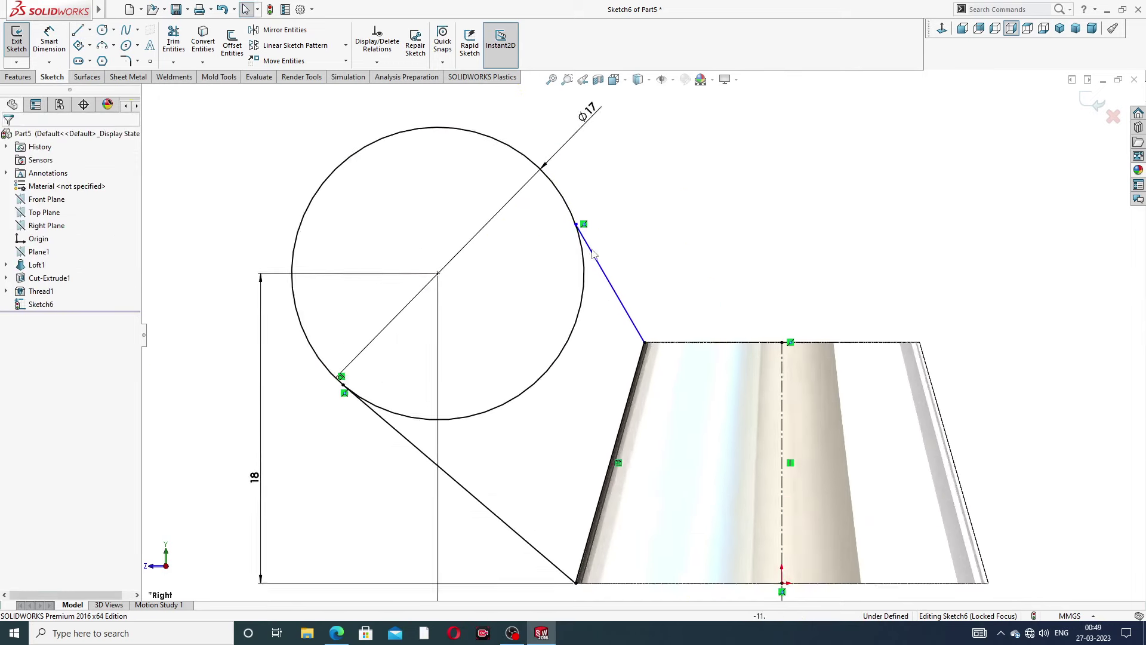
scroll(573, 269, "up", 2)
left_click(584, 261)
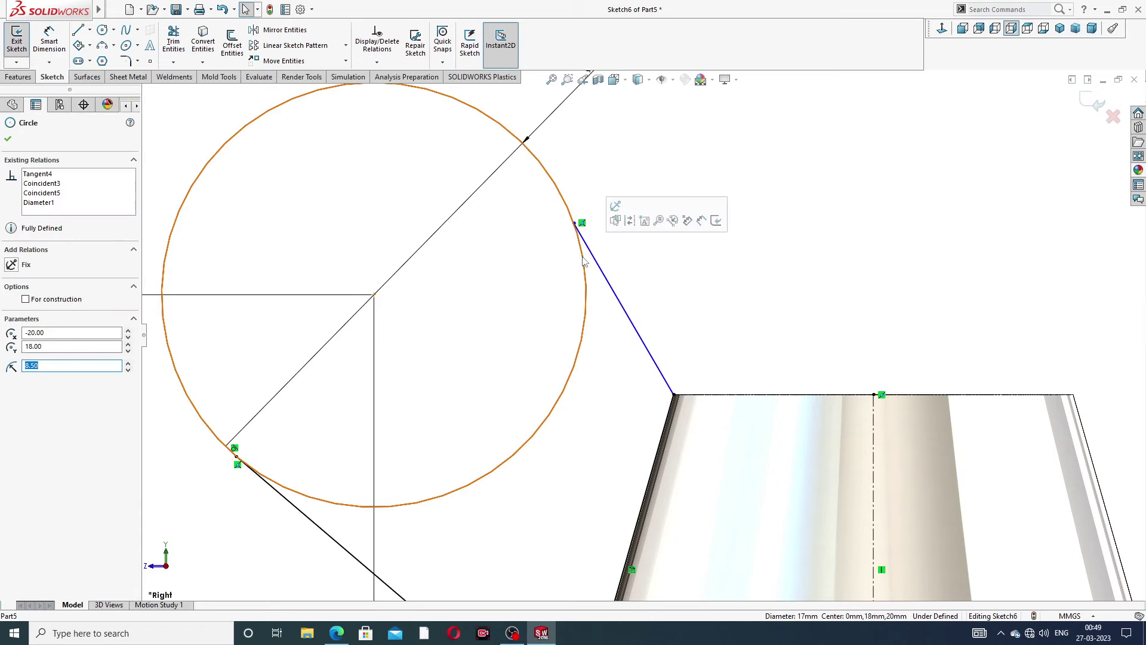
left_click(598, 262, "ctrl")
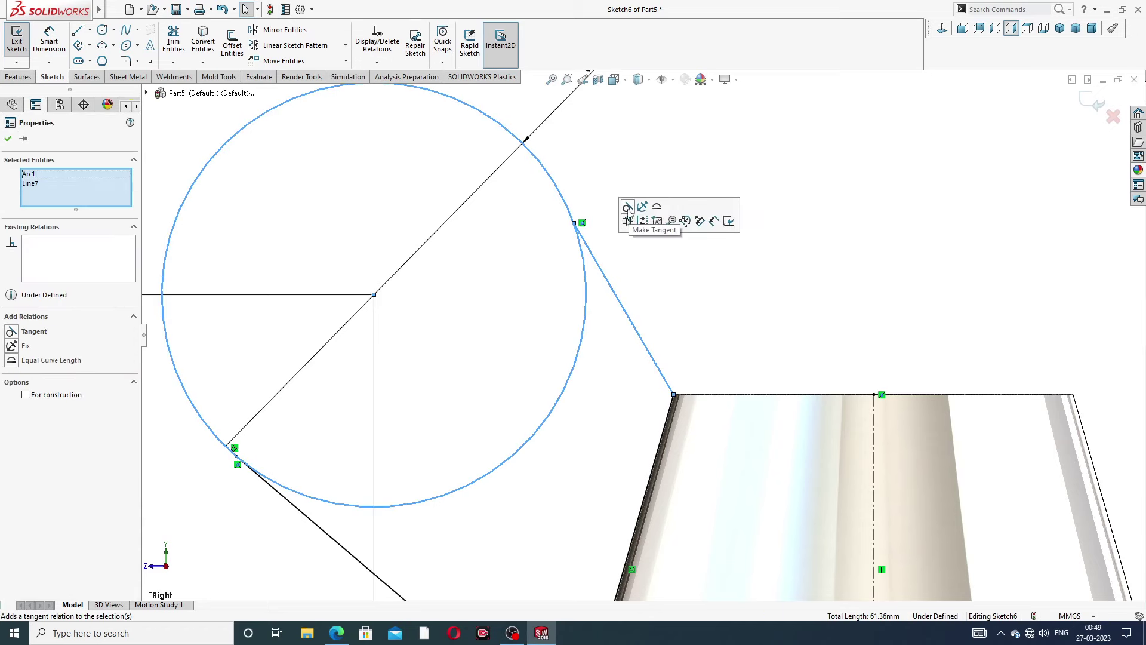
left_click(627, 207)
left_click(637, 230)
key("f")
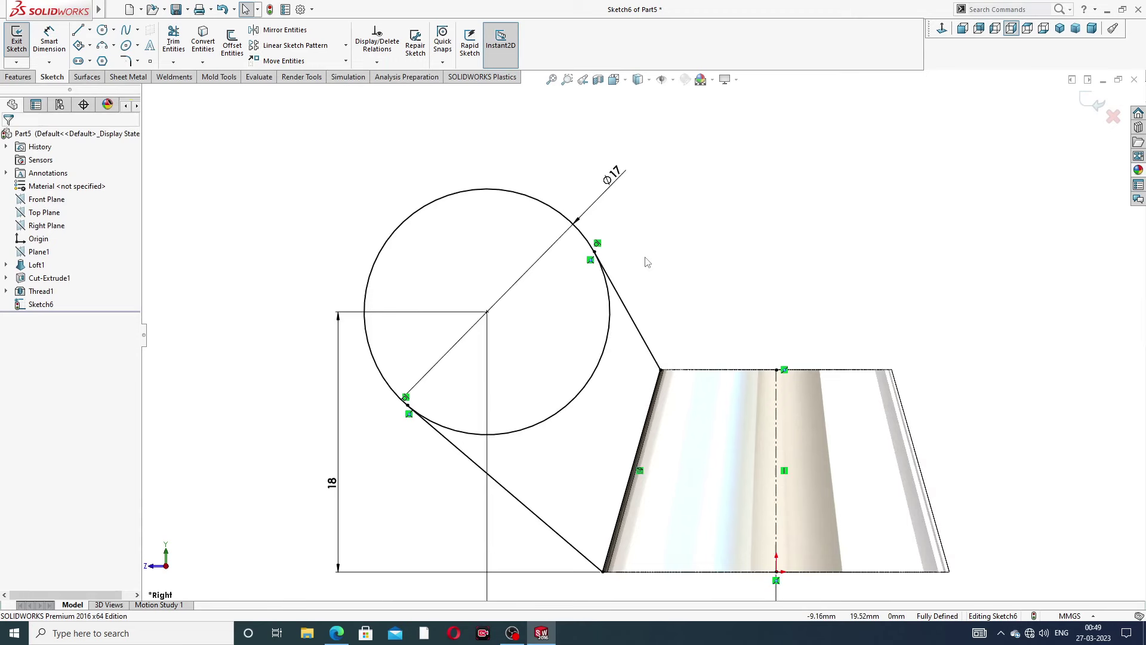
left_click(173, 42)
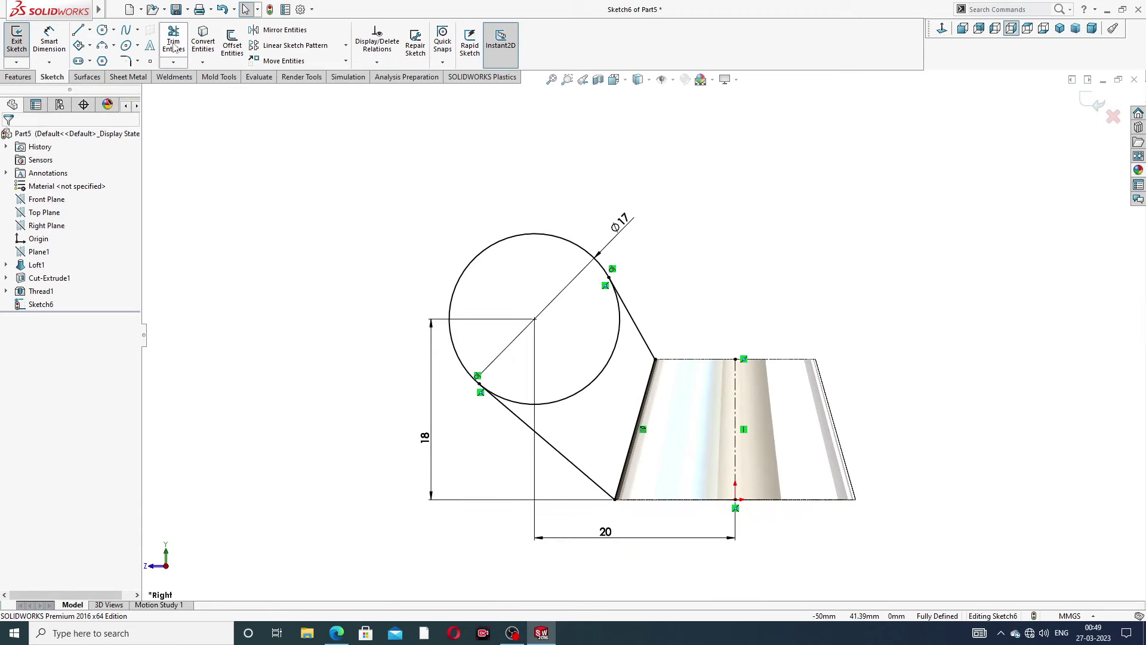
Trim away the circle's inner right-hand arc, leaving a teardrop wing outline.
left_click(609, 374)
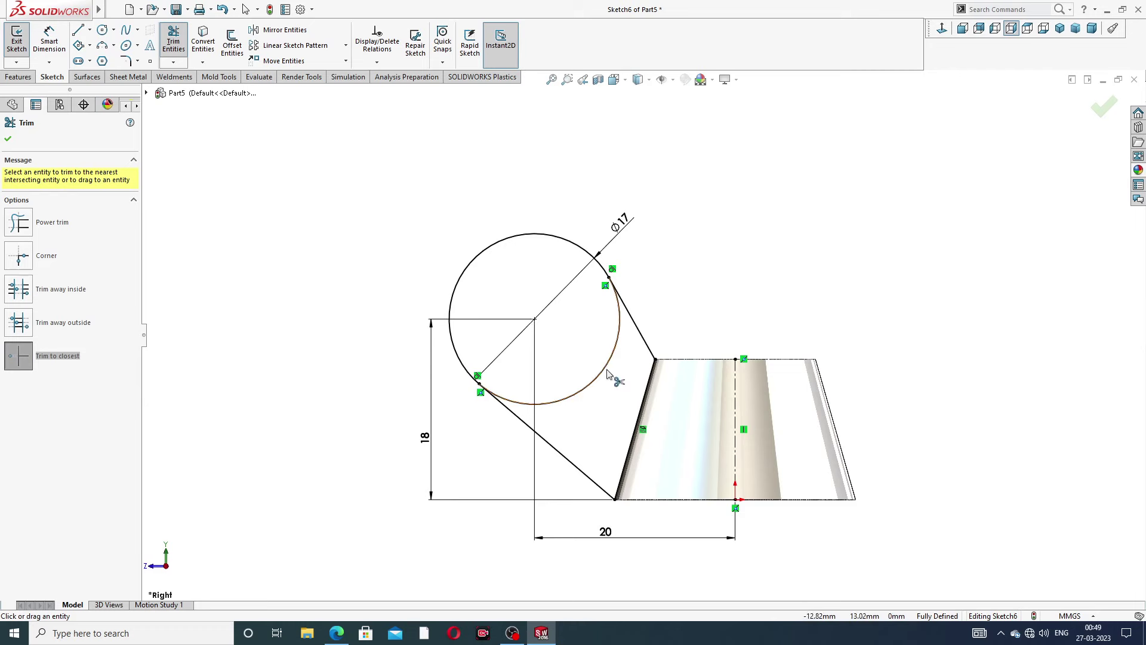
scroll(655, 387, "up", 1)
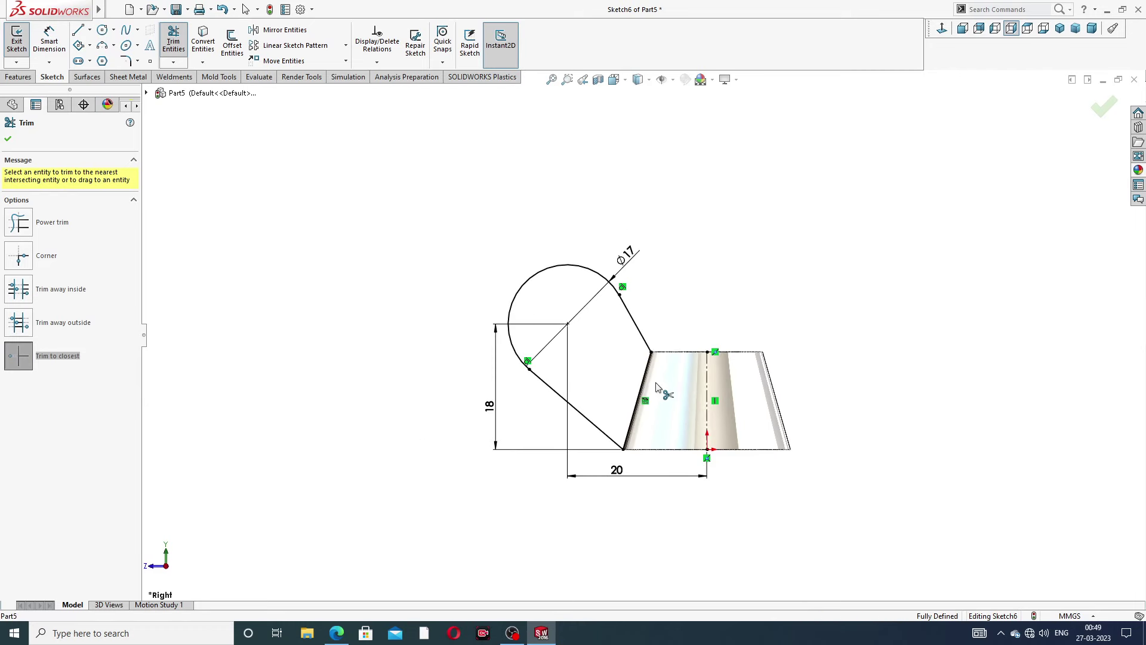
scroll(624, 361, "down", 2)
right_click(763, 213)
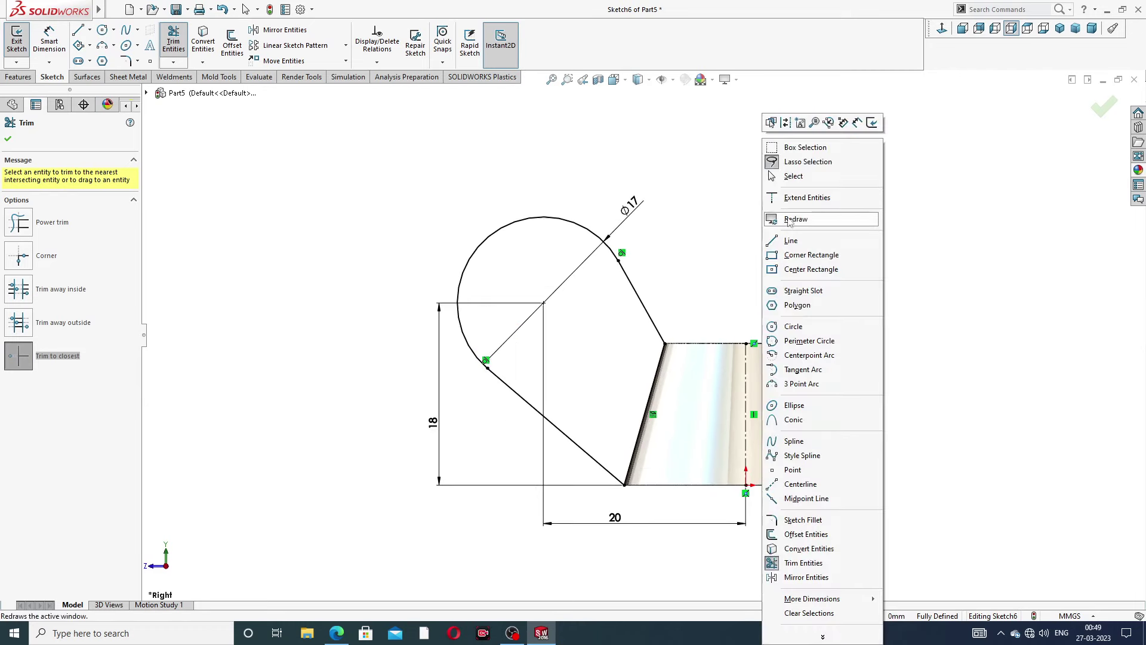
left_click(788, 174)
Reposition the 20, 18 and Ø17 dimensions, with Ø17 at the upper left.
left_click_drag(615, 517, 645, 522)
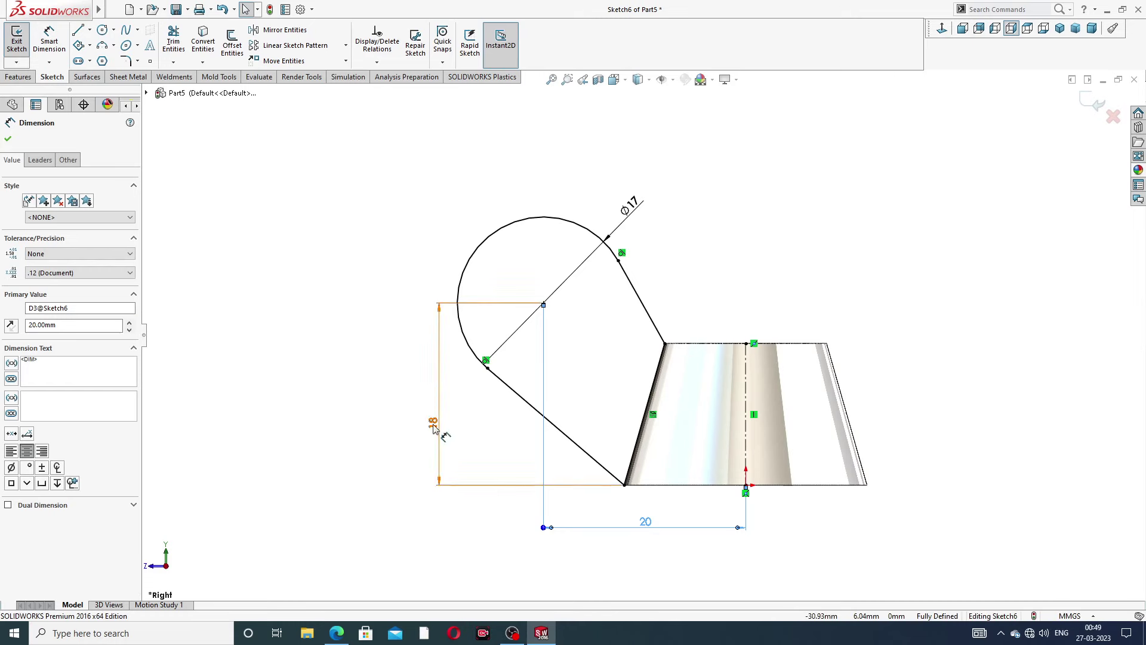
left_click_drag(440, 448, 436, 448)
left_click_drag(636, 219, 480, 180)
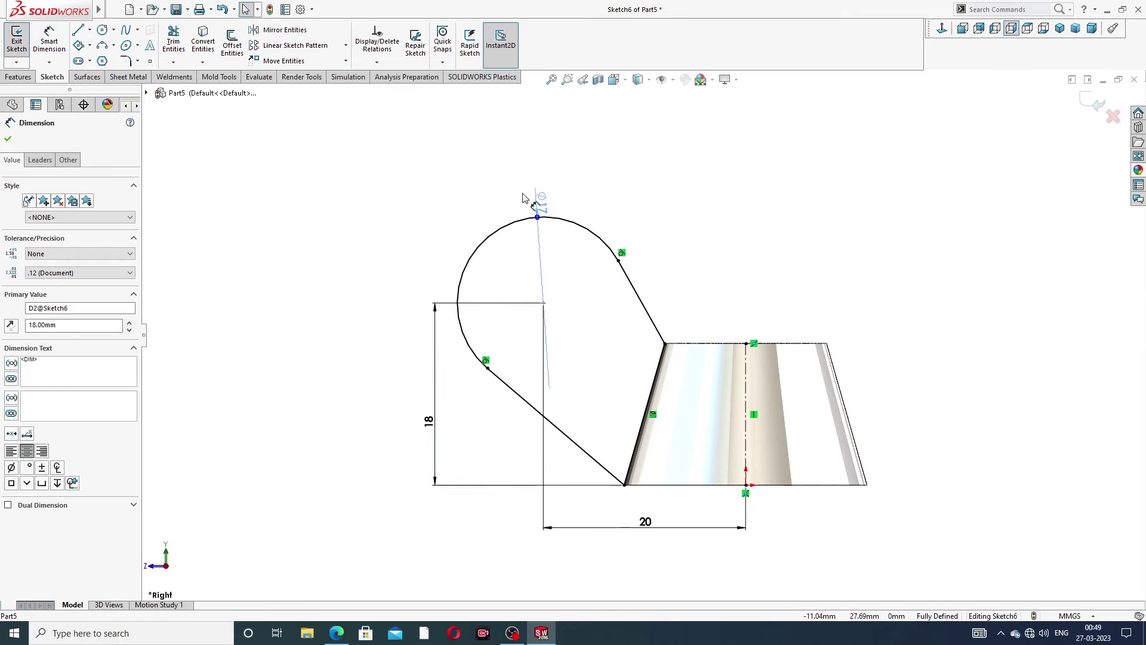
left_click(710, 222)
key("f")
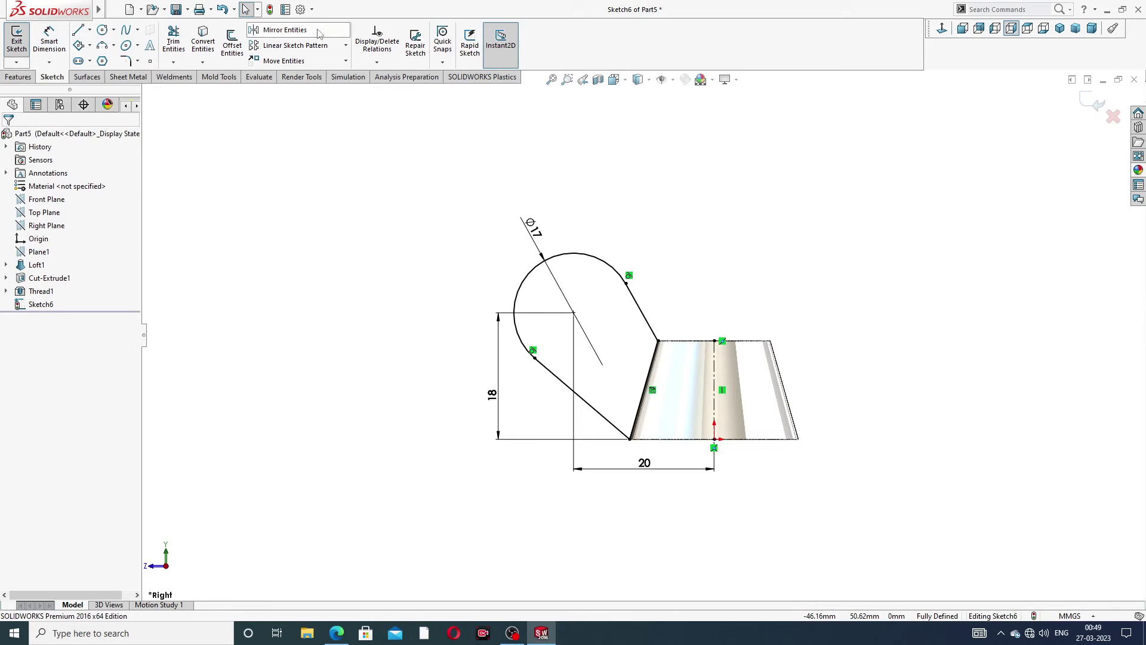
Mirror the teardrop wing outline about the body's centreline.
left_click(280, 30)
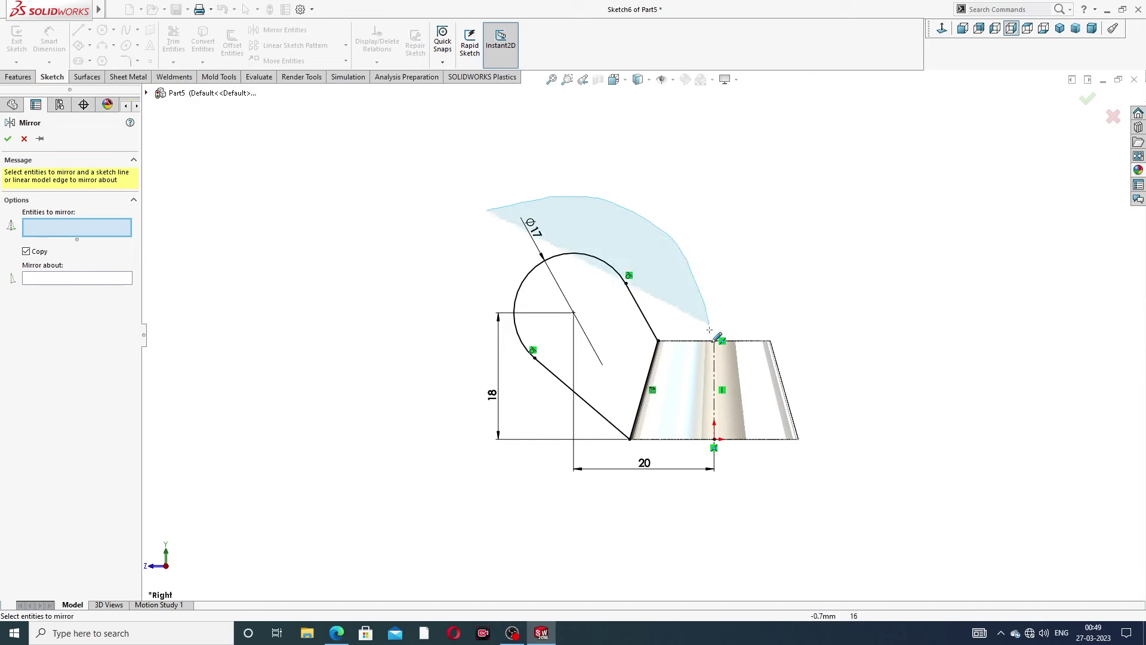
mouse_move(554, 197)
left_mouse_down()
mouse_move(622, 458)
mouse_move(500, 410)
left_mouse_up()
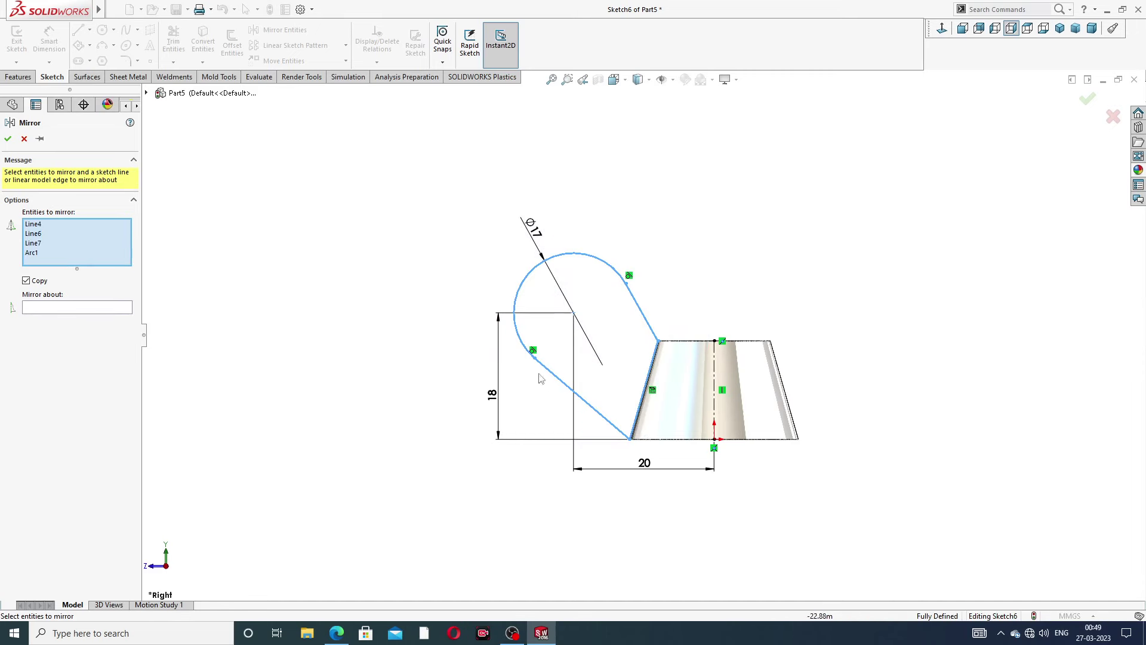
left_click(94, 309)
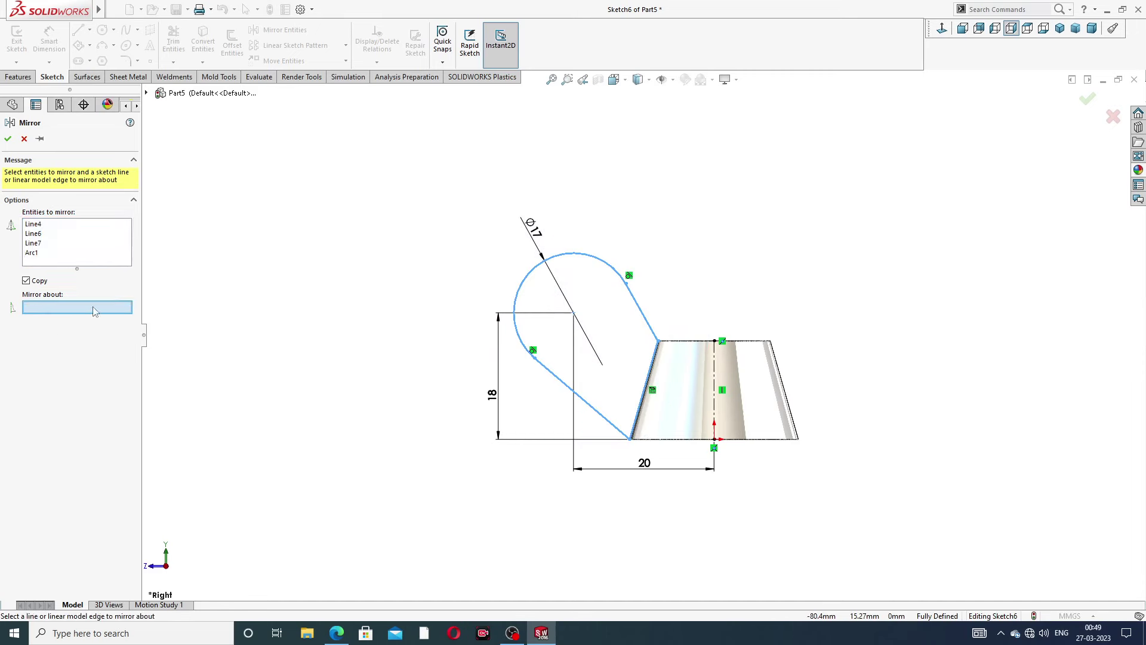
left_click(716, 367)
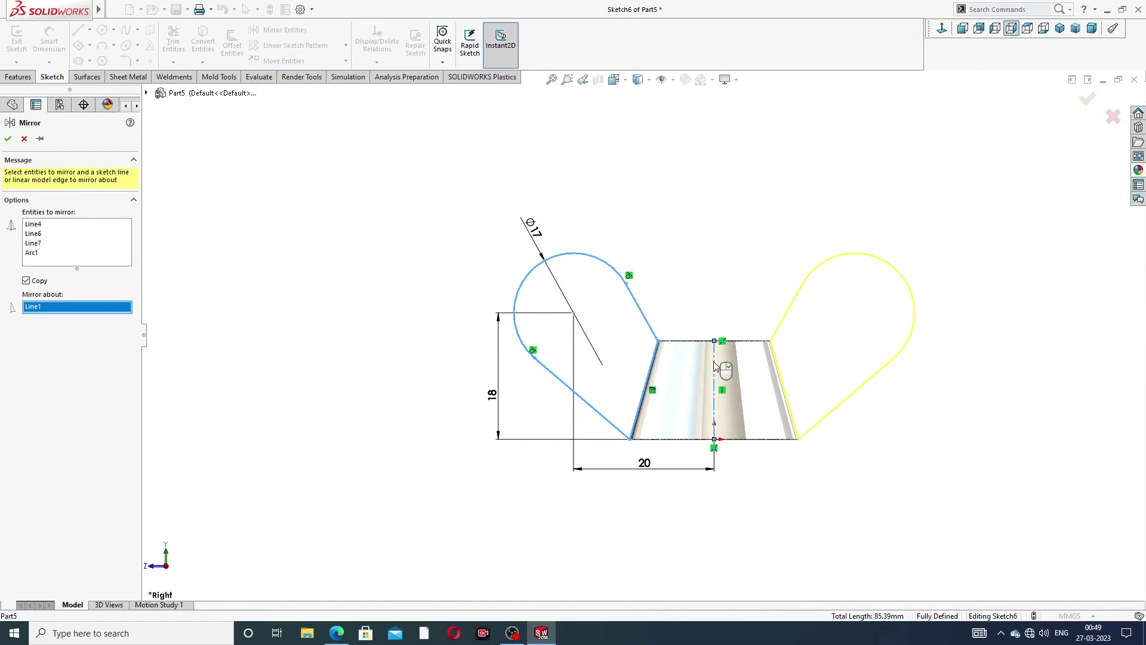
left_click(1089, 102)
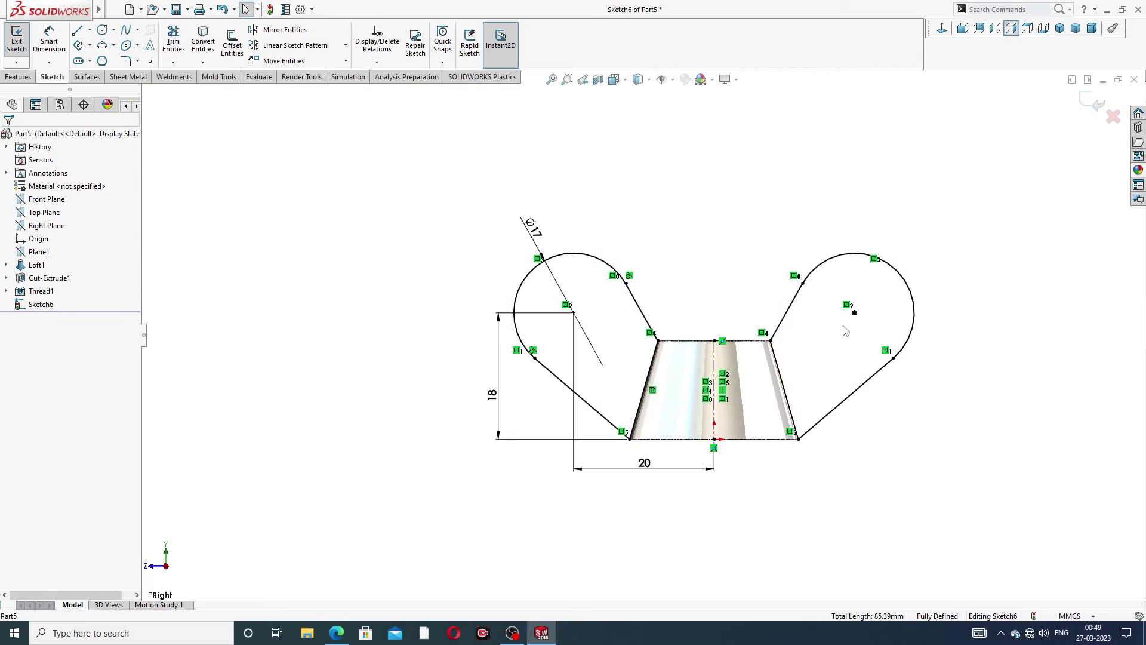
Orbit and zoom to inspect the mirrored wings and the cone's top opening.
scroll(842, 334, "up", 2)
scroll(691, 412, "down", 2)
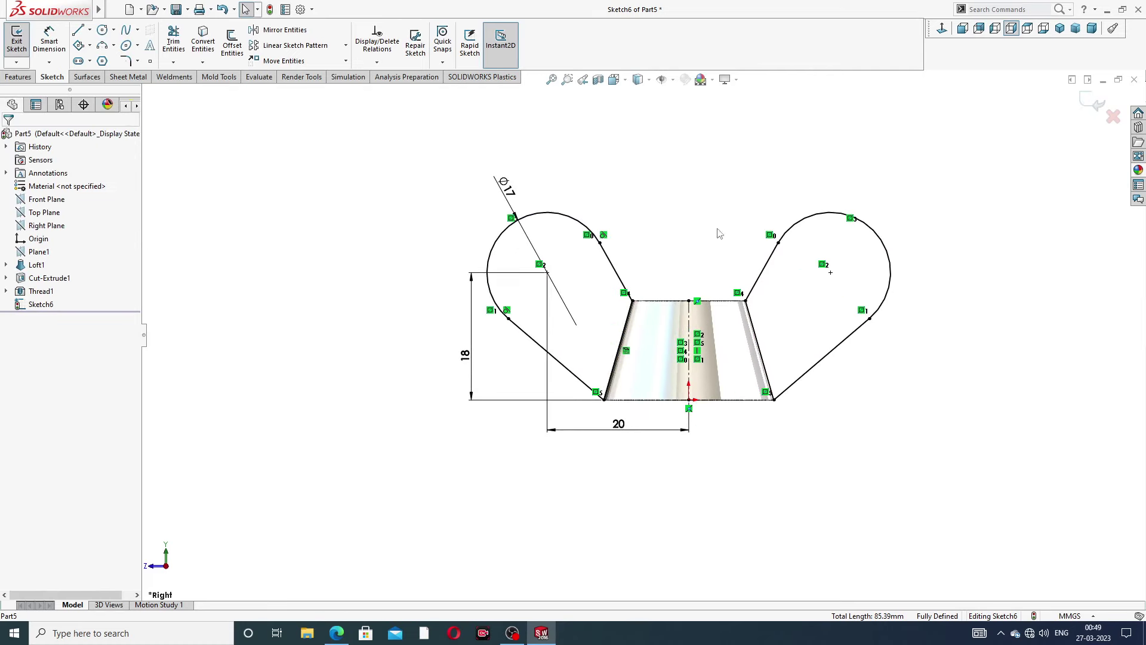
middle_click_drag(719, 233, 707, 266)
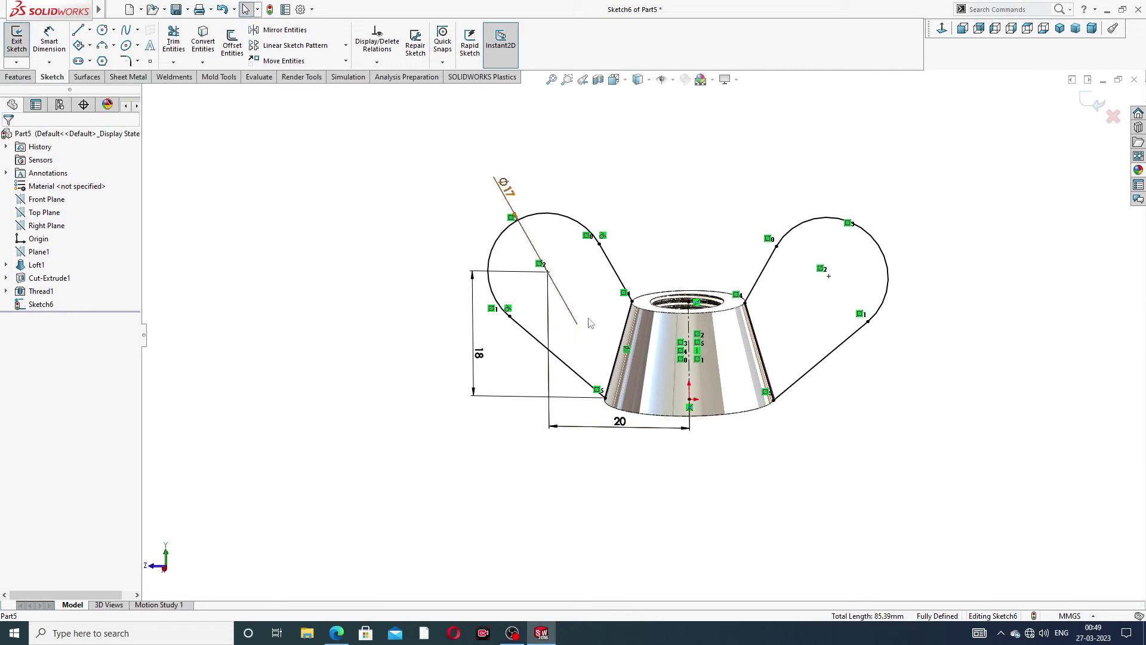
scroll(767, 329, "down", 2)
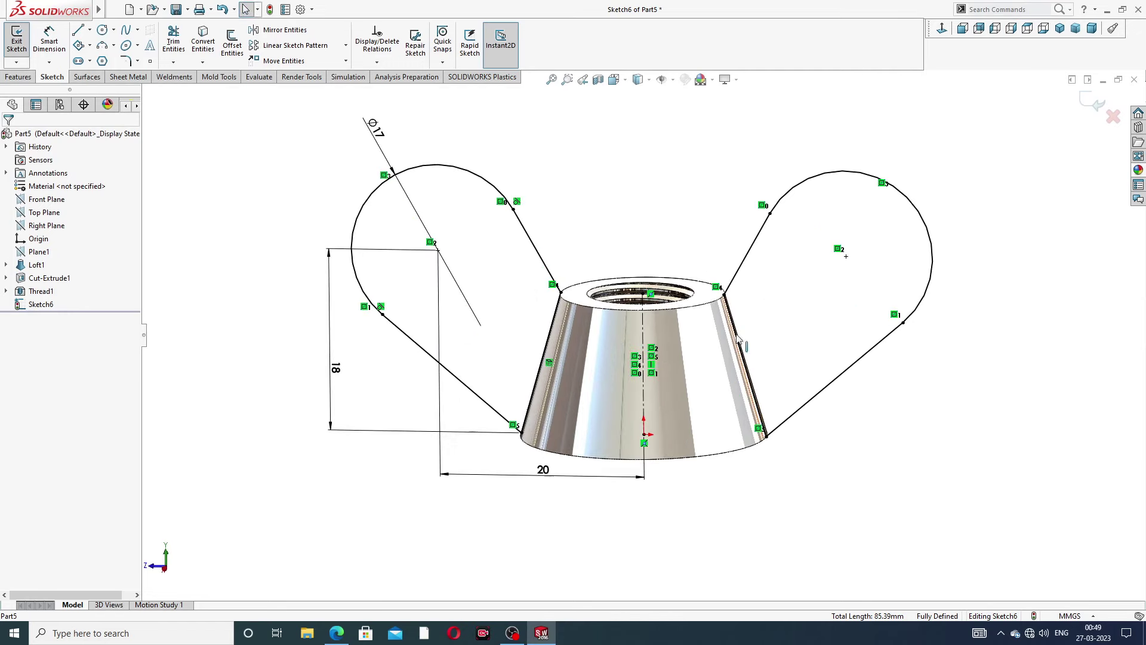
scroll(594, 282, "down", 2)
scroll(595, 281, "down", 2)
scroll(594, 282, "down", 3)
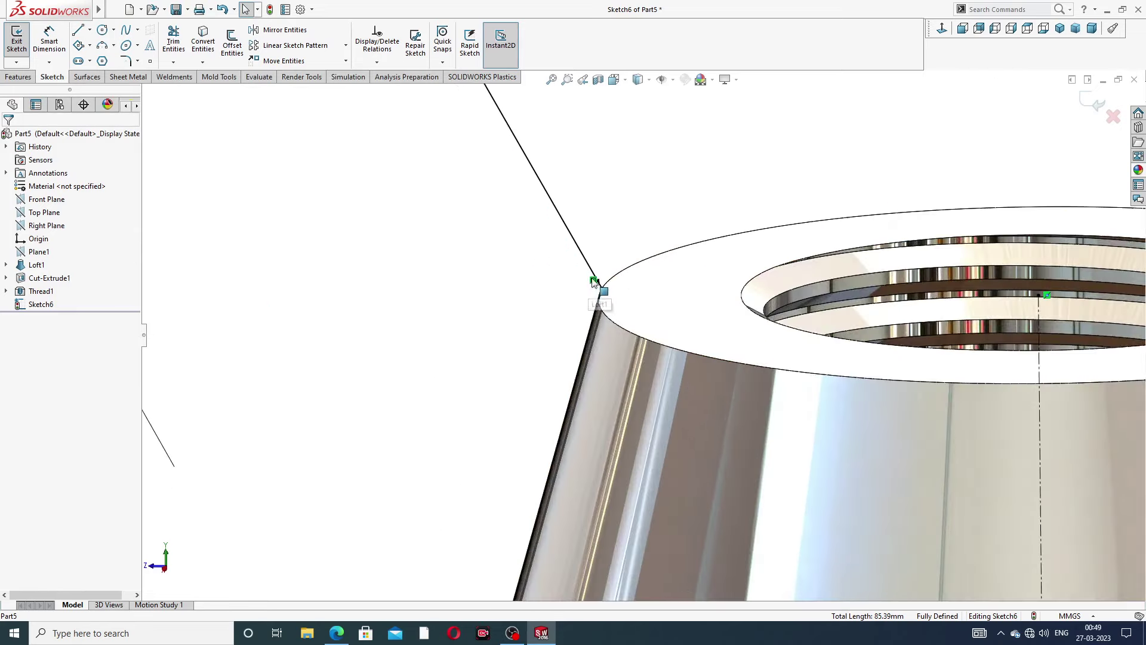
scroll(594, 281, "up", 1)
scroll(594, 282, "up", 3)
scroll(594, 282, "up", 3)
scroll(702, 326, "up", 2)
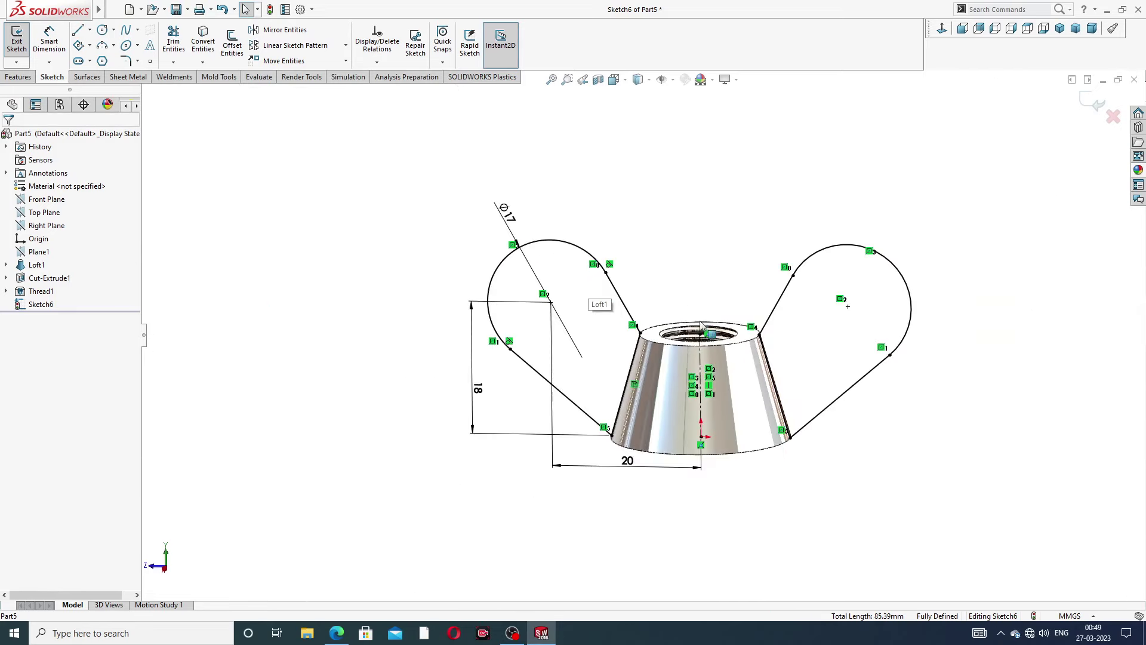
Preview a Mid Plane boss extrusion of the wings, 5 mm thick, checked against the PDF.
left_click(18, 77)
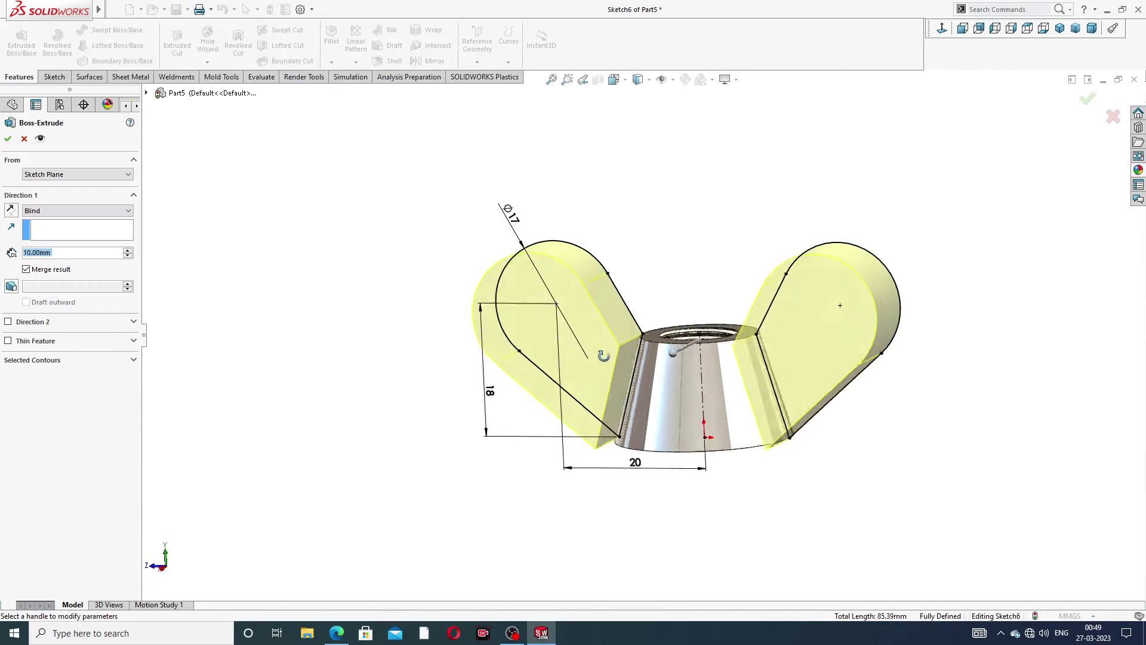
left_click(96, 211)
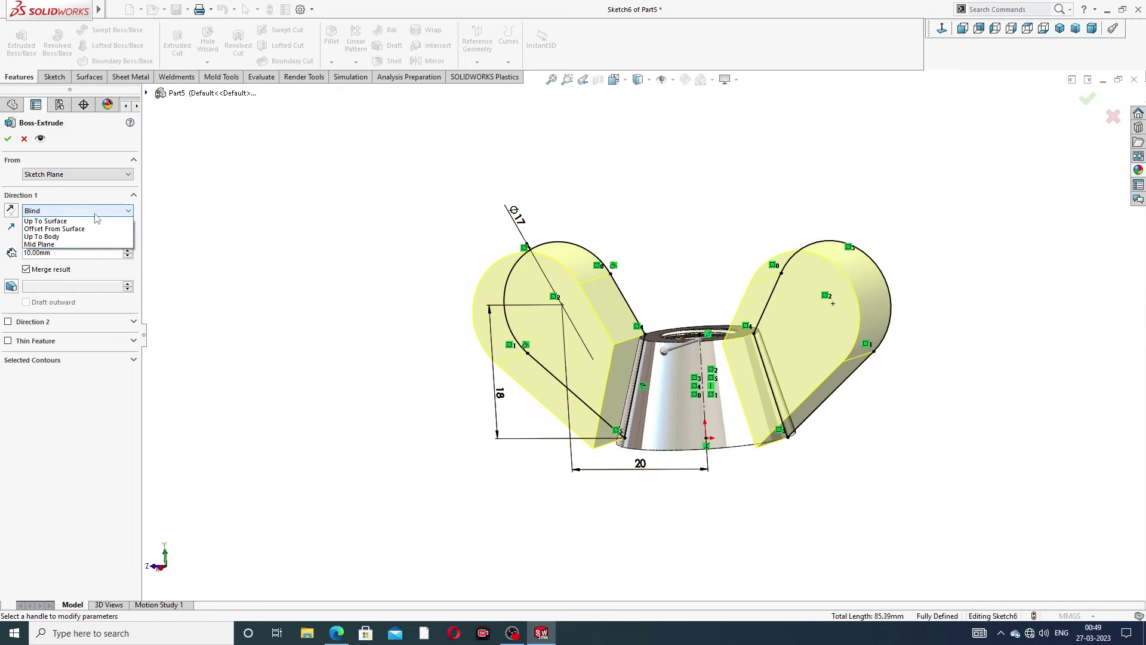
left_click(79, 265)
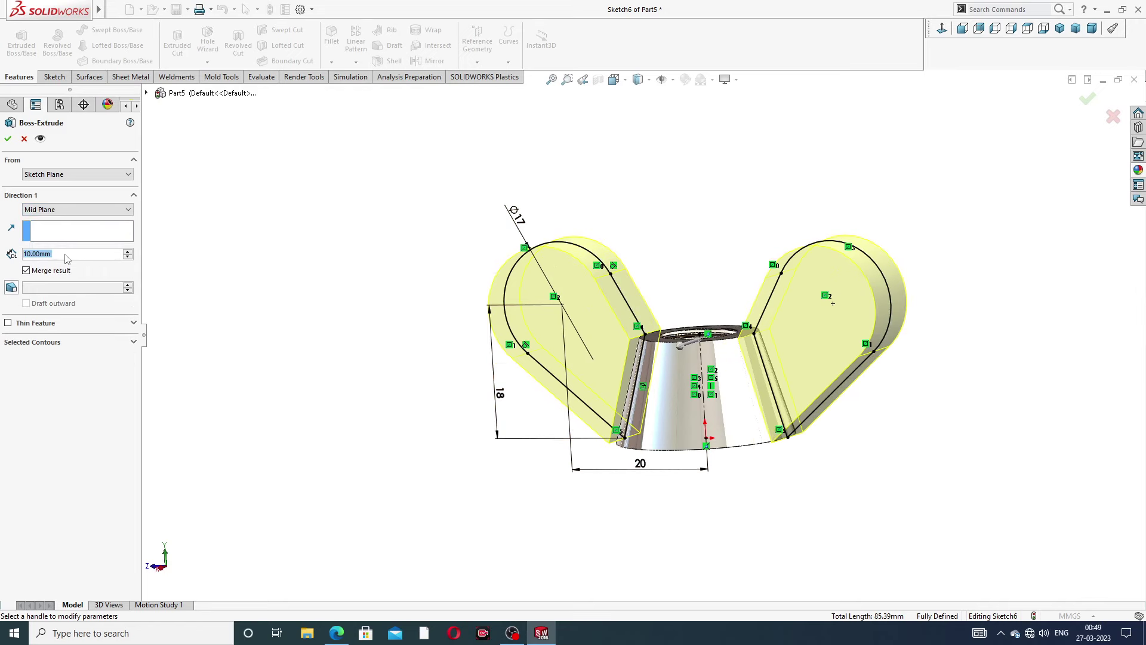
type("5")
key("Return")
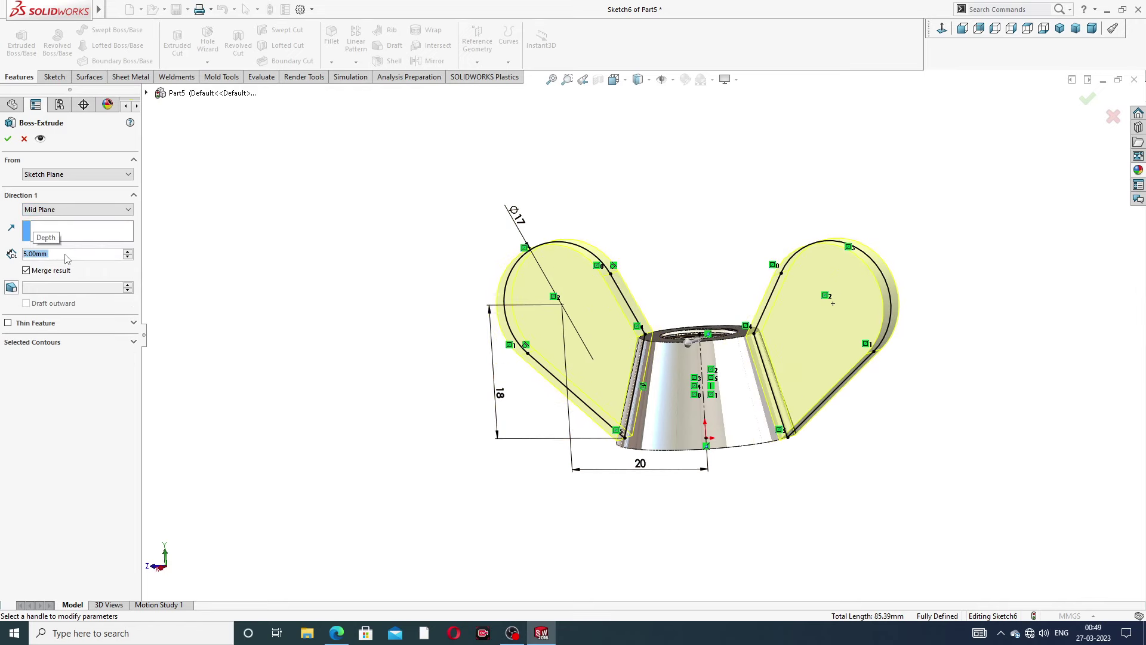
left_click(335, 632)
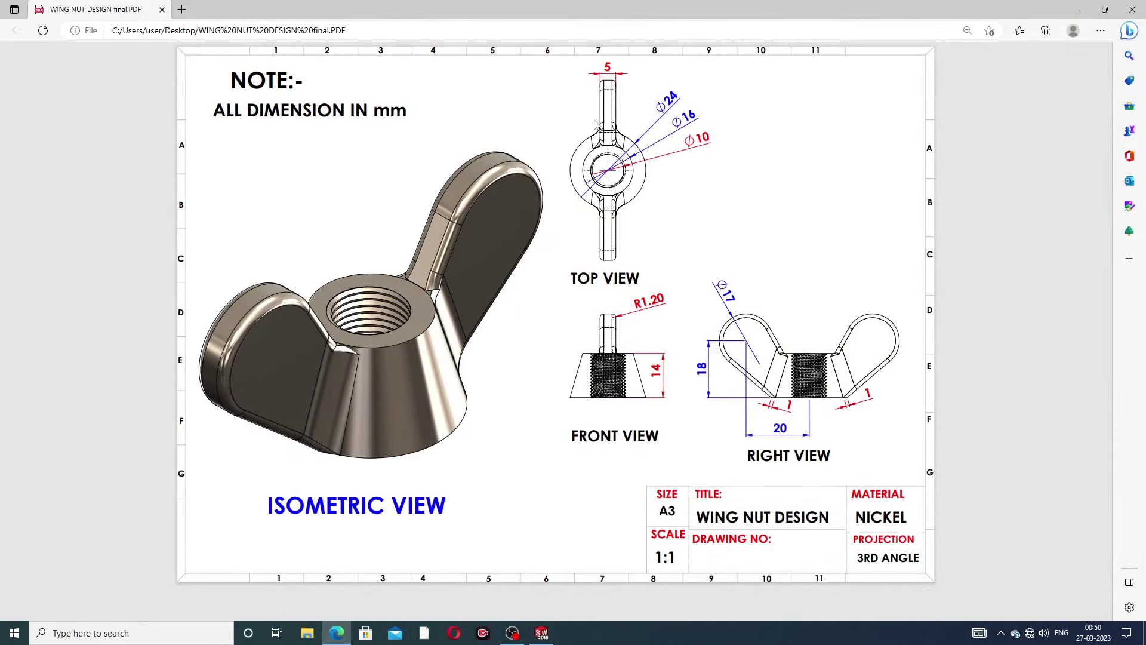
left_click(336, 633)
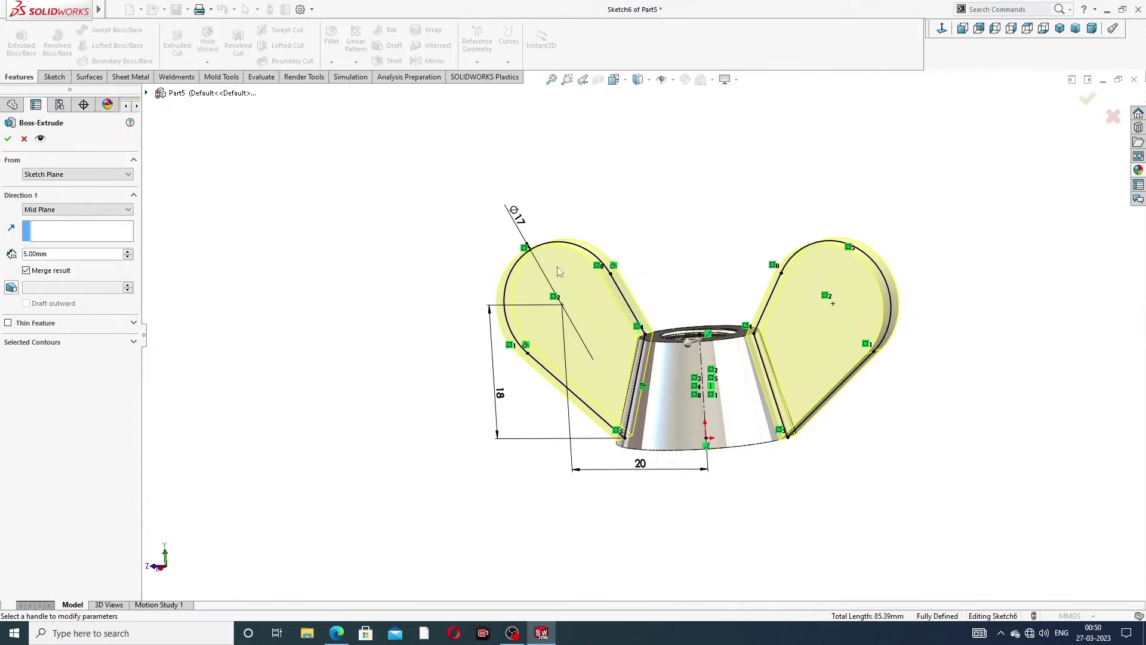
Accept Boss-Extrude1 and orbit the wing nut to inspect the wing-body junction.
left_click(8, 140)
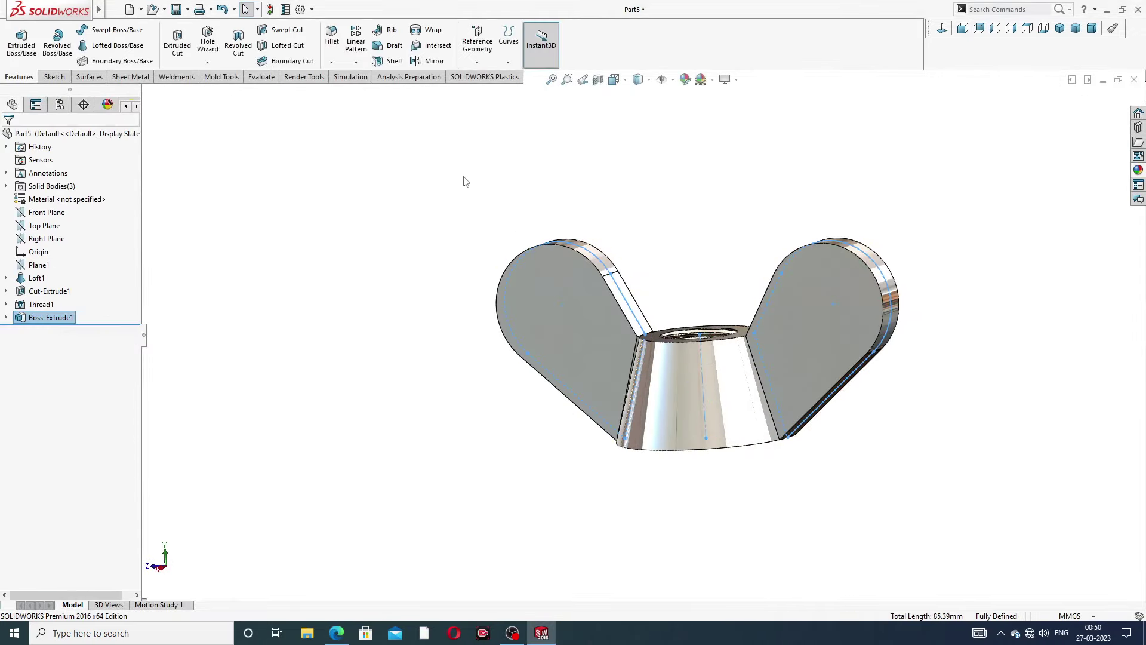
left_click(629, 212)
mouse_move(692, 299)
middle_mouse_down()
mouse_move(735, 317)
mouse_move(750, 303)
middle_mouse_up()
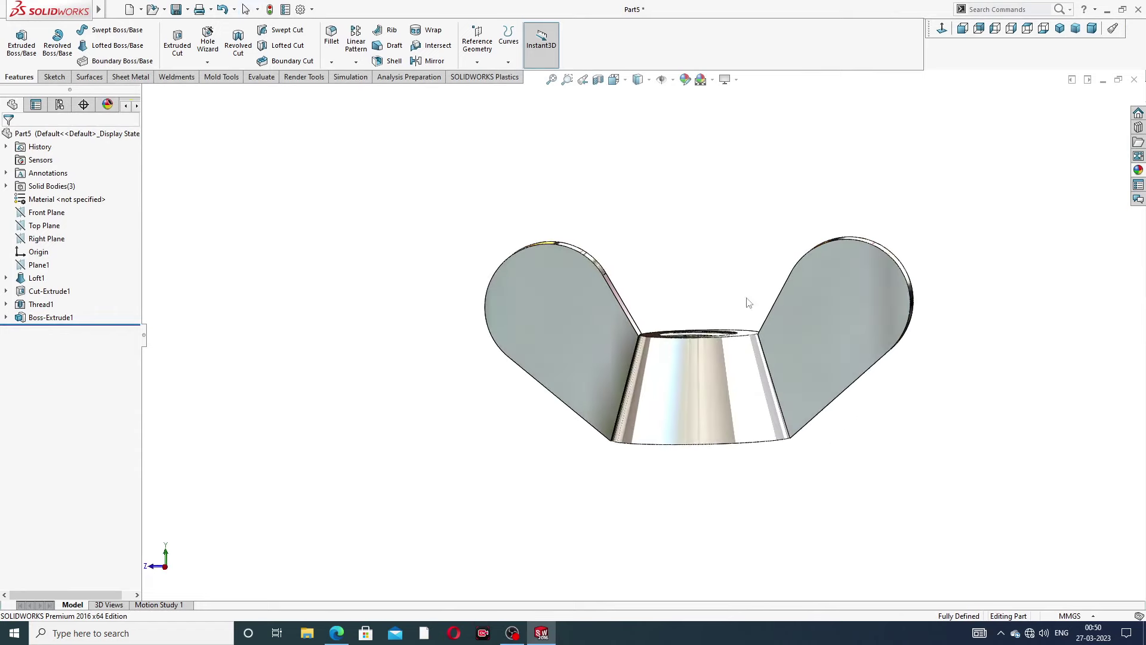
scroll(657, 323, "down", 3)
scroll(661, 321, "down", 2)
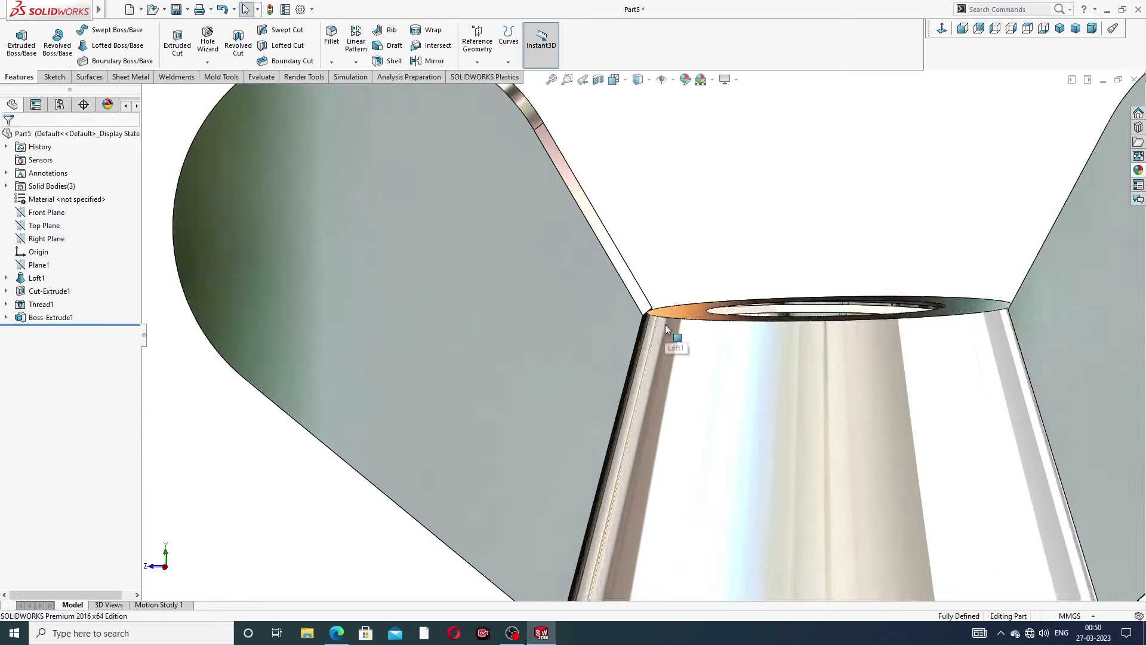
scroll(656, 327, "down", 2)
scroll(645, 332, "down", 1)
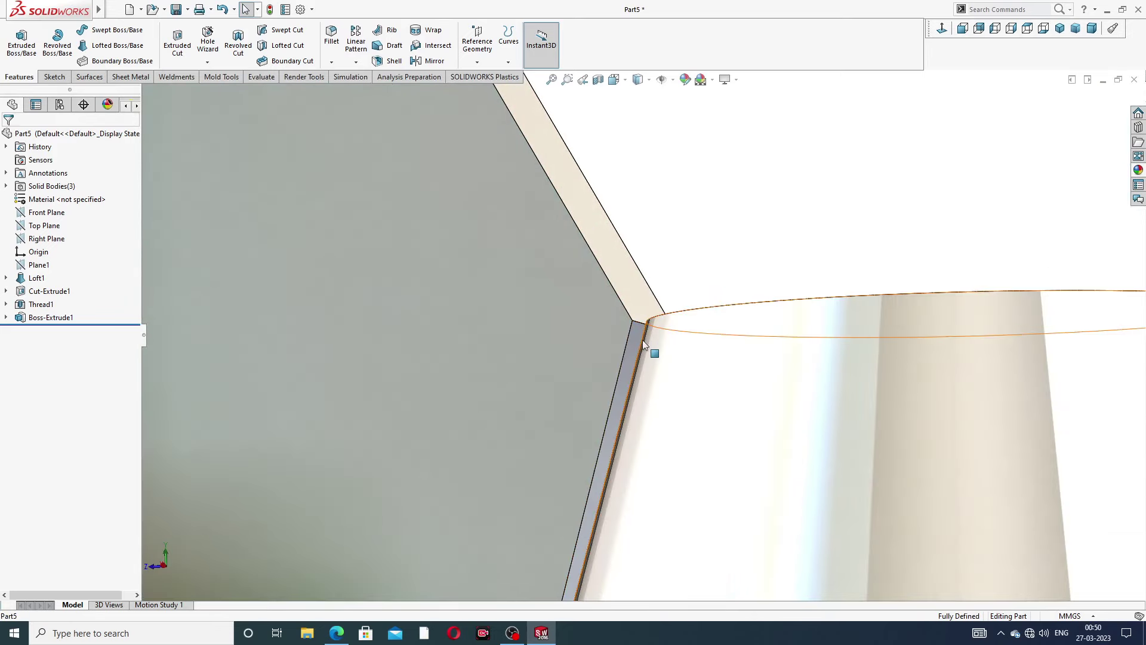
scroll(690, 361, "up", 2)
scroll(681, 379, "up", 2)
mouse_move(673, 381)
middle_mouse_down()
mouse_move(665, 389)
mouse_move(646, 358)
middle_mouse_up()
scroll(646, 358, "down", 2)
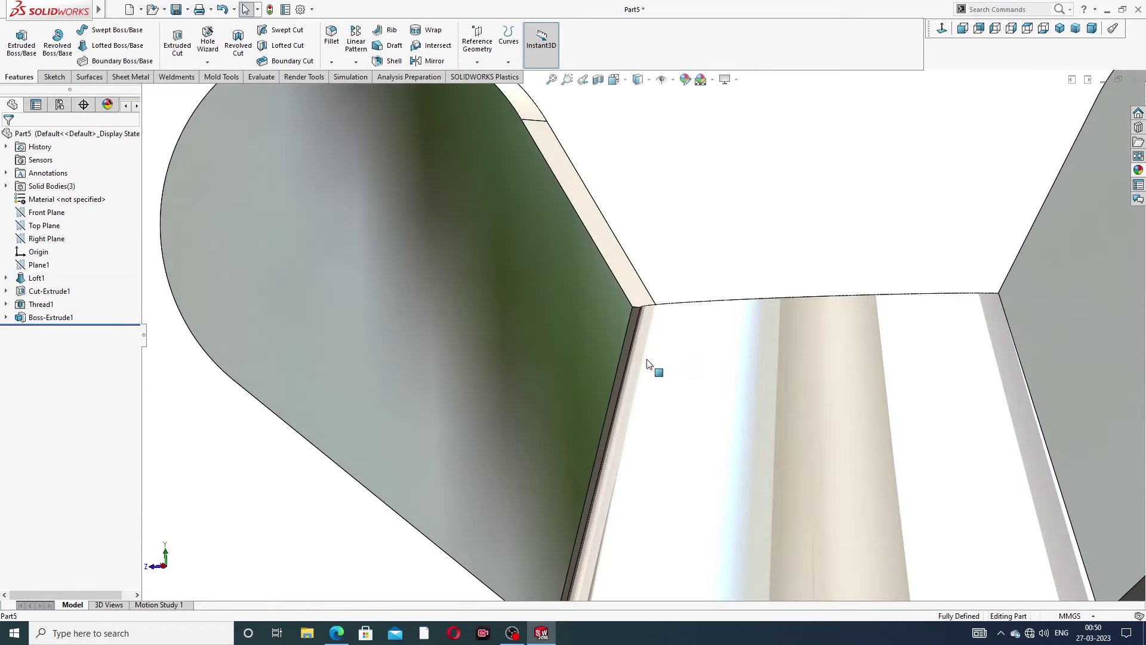
Sketch on the narrow wing-cone junction face, converting its edges.
left_click(633, 326)
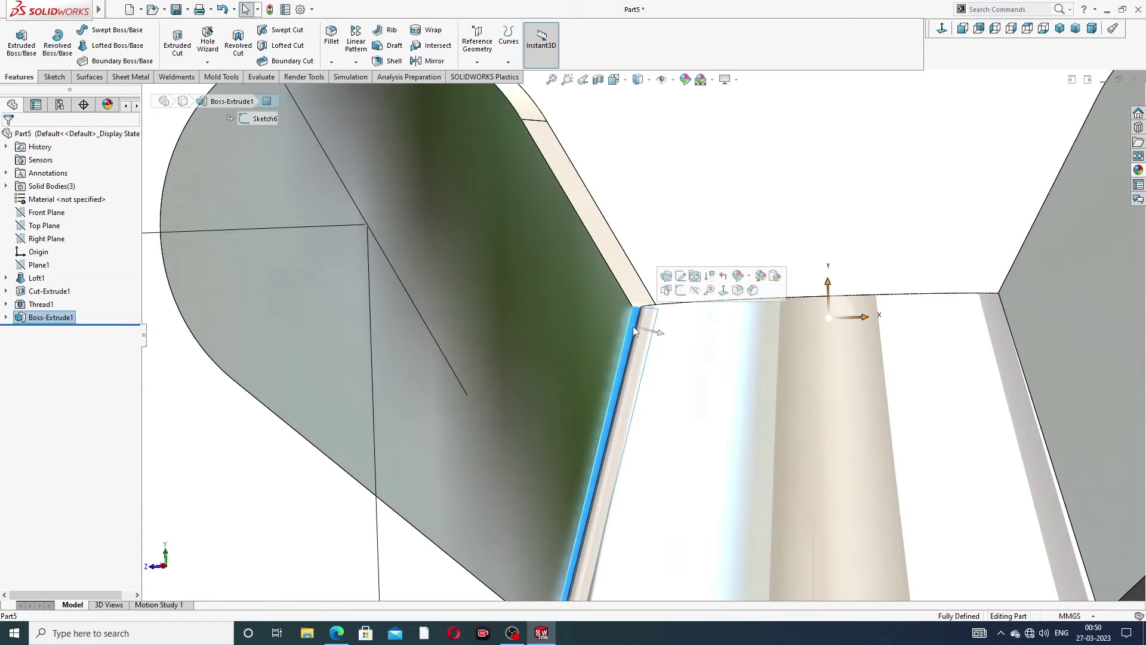
left_click(681, 290)
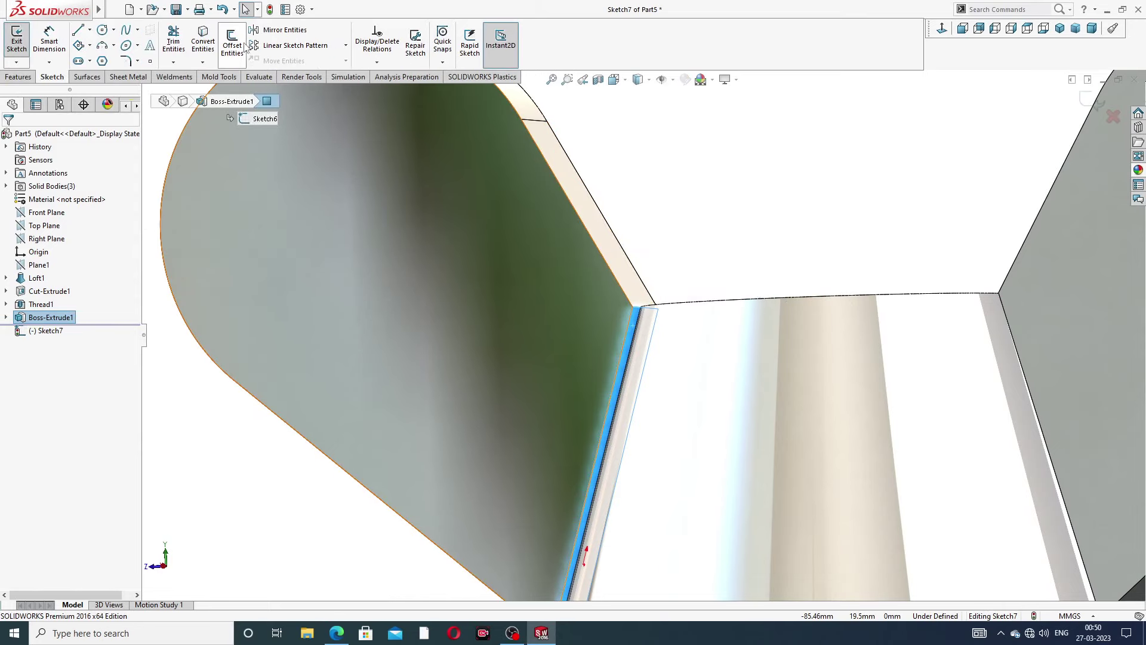
left_click(203, 41)
scroll(704, 248, "up", 2)
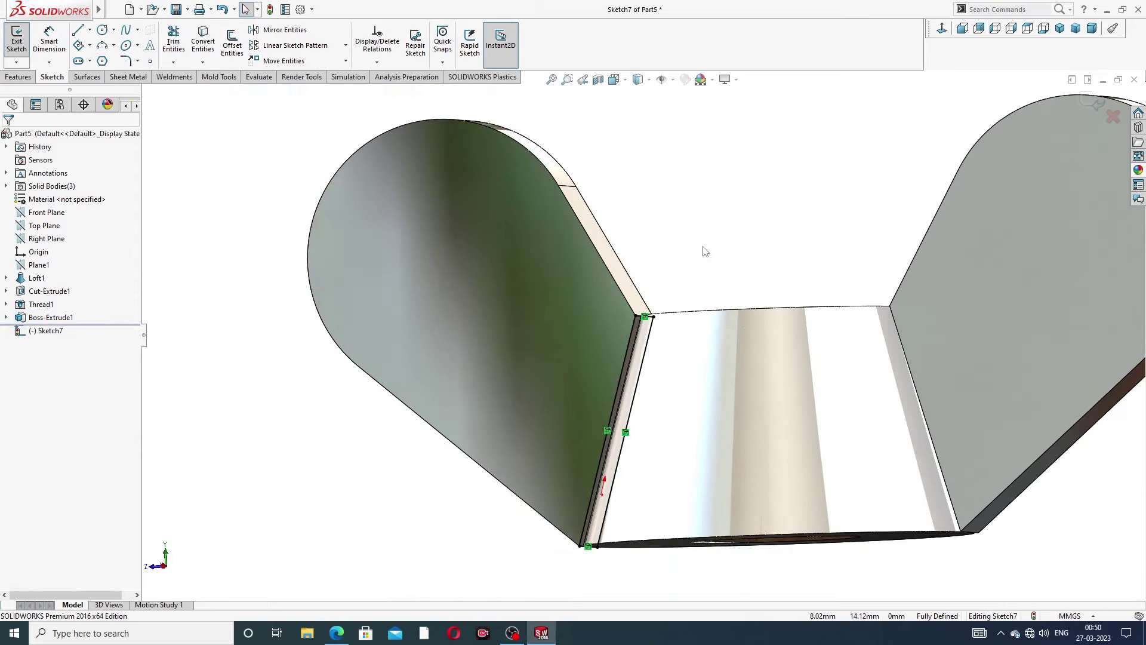
Extrude the junction face outline 1 mm.
left_click(18, 76)
left_click(23, 42)
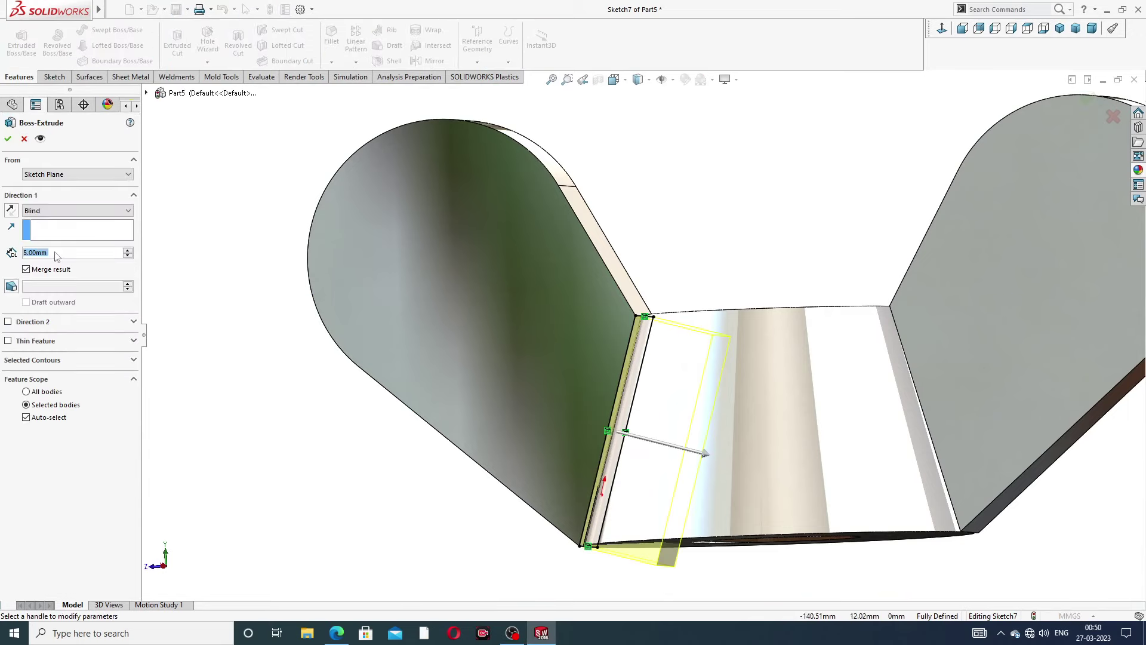
type("1")
key("Return")
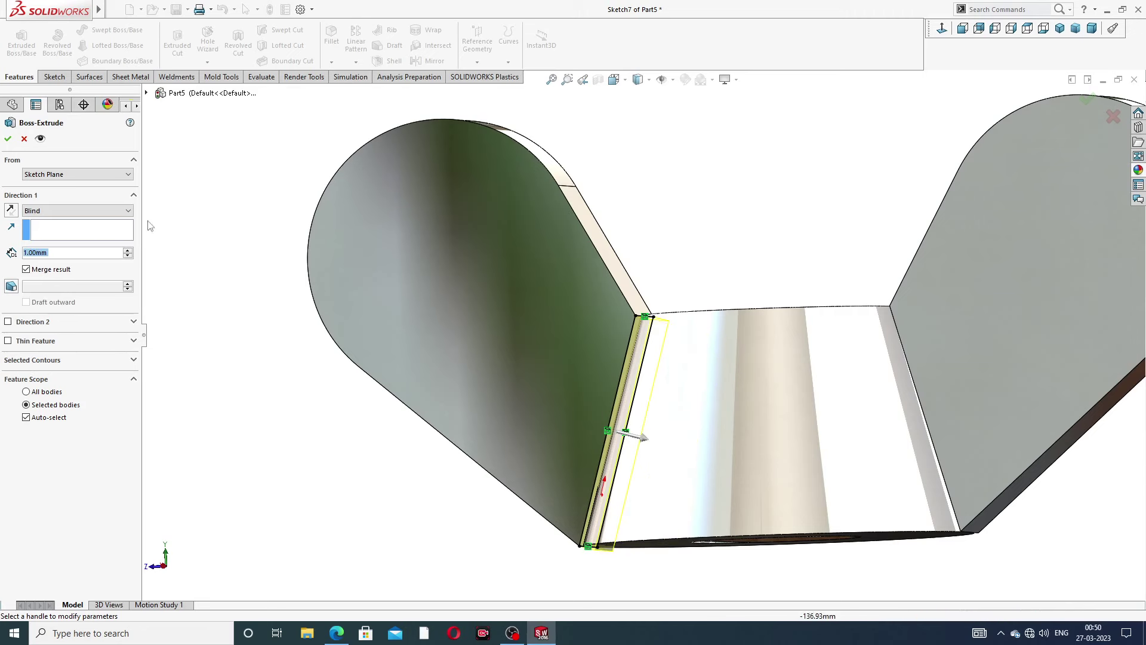
left_click(8, 138)
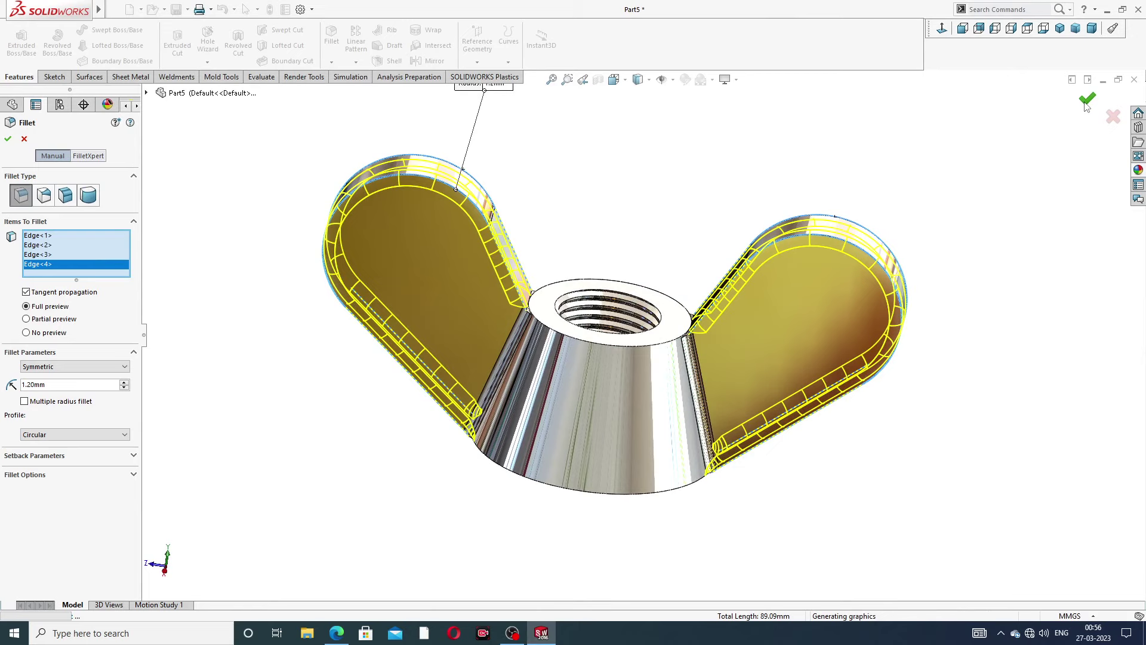
Apply the 1.20 mm fillet to the four wing edges as Fillet4.
left_click(1088, 100)
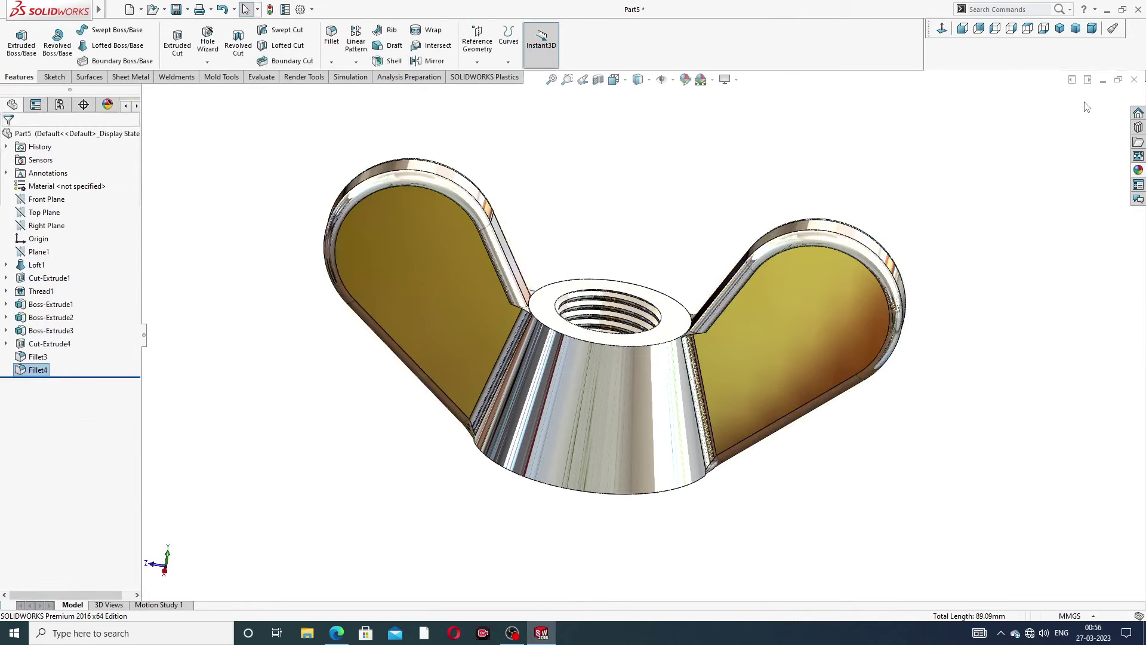
Start a new fillet on the wing nut with a 0.5 mm radius.
mouse_move(576, 281)
middle_mouse_down()
mouse_move(549, 273)
mouse_move(614, 245)
mouse_move(525, 323)
middle_mouse_up()
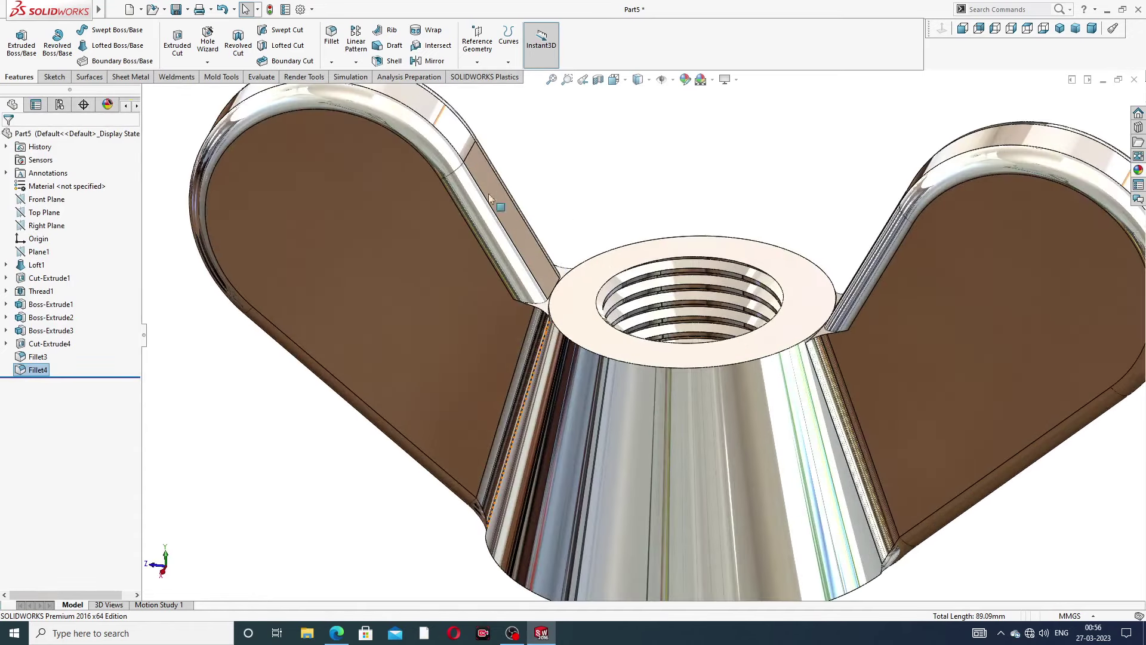
left_click(331, 37)
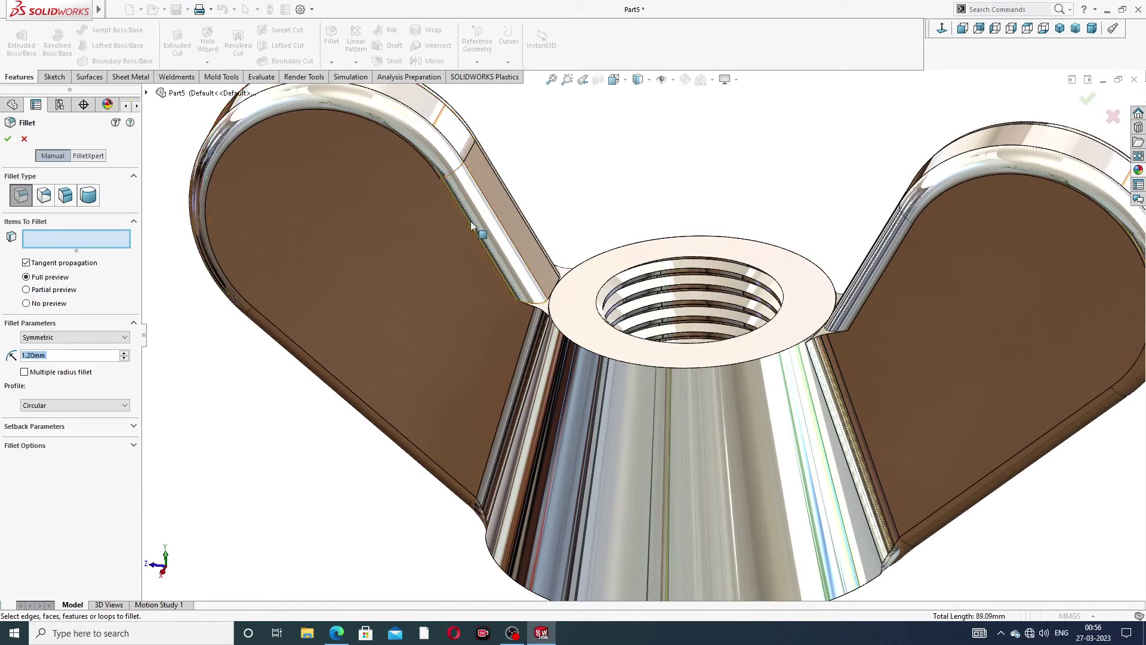
key("BackSpace")
type("0.5")
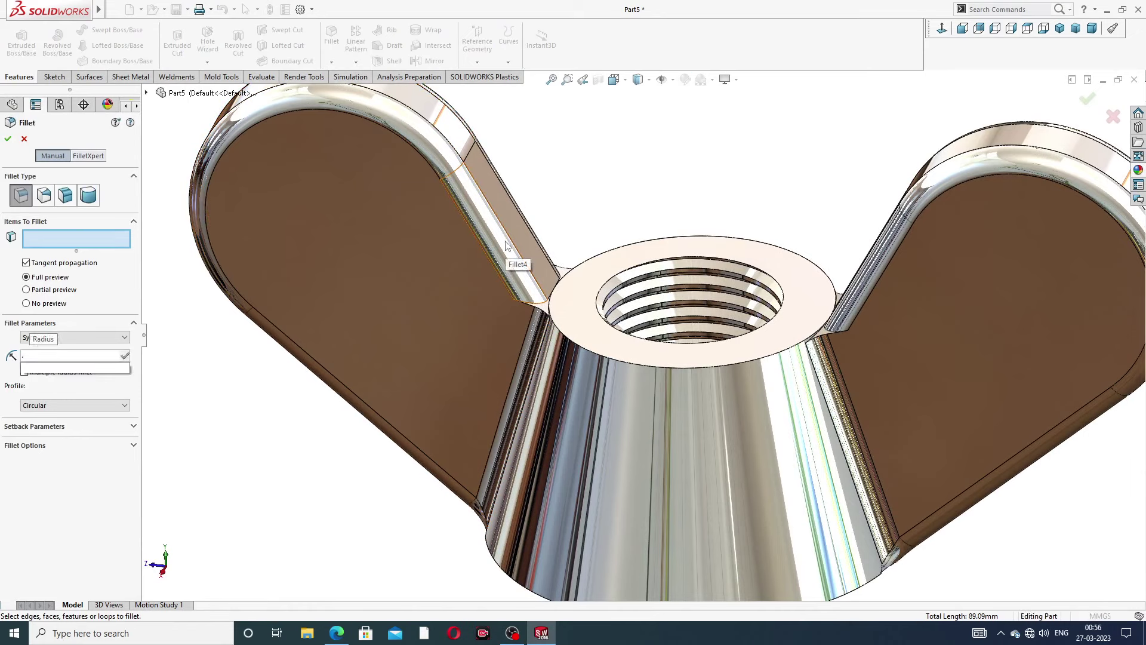
key("Return")
scroll(559, 327, "down", 3)
scroll(559, 327, "down", 1)
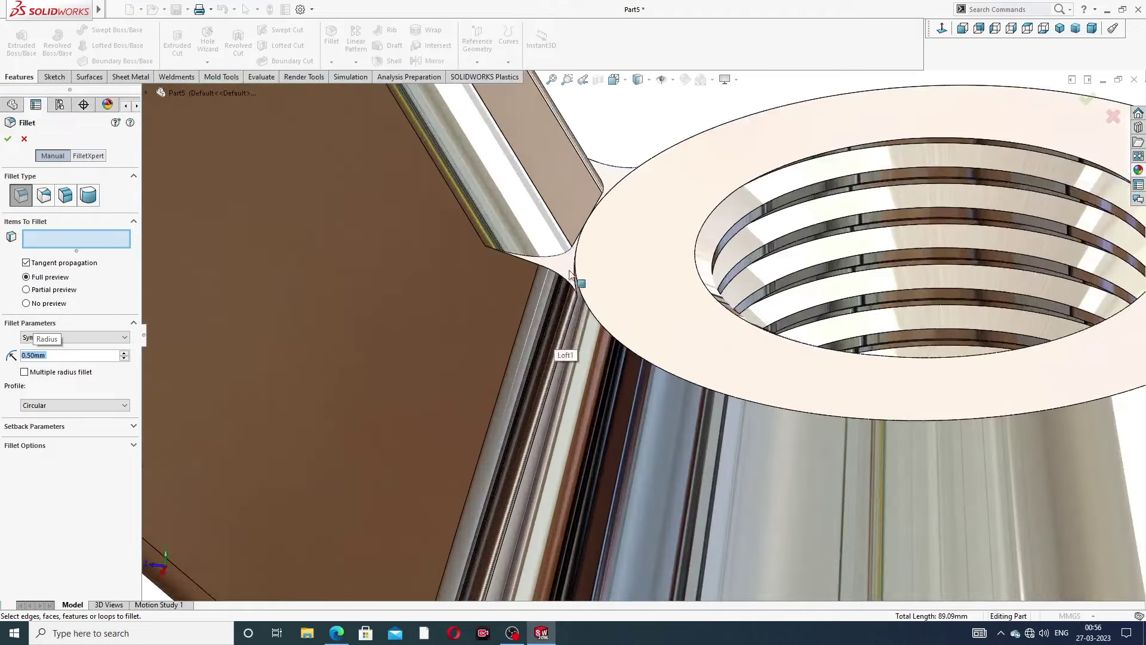
Pick the four wing-to-body edges at the top ring and apply the fillet.
left_click(558, 273)
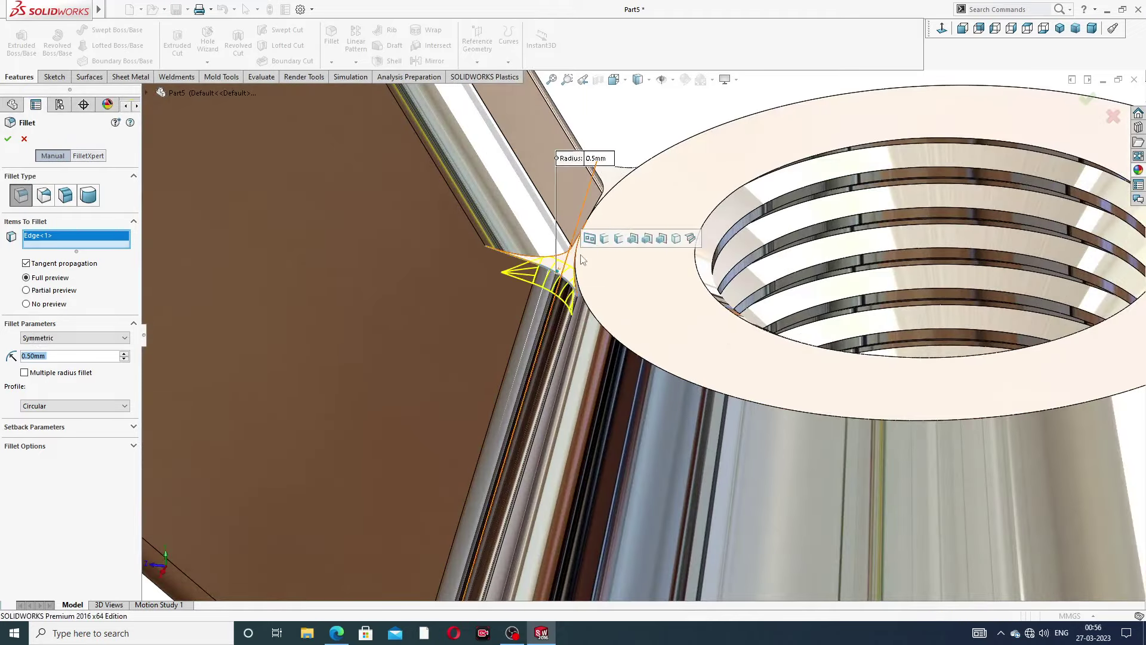
left_click(621, 172)
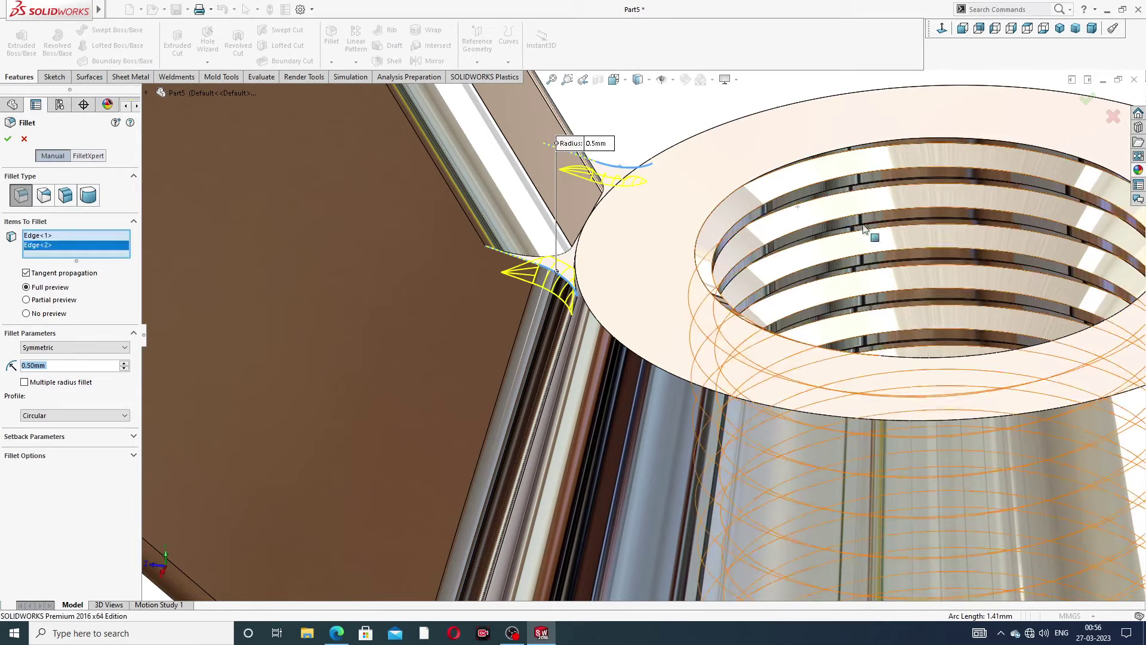
scroll(744, 373, "up", 2)
scroll(746, 385, "up", 1)
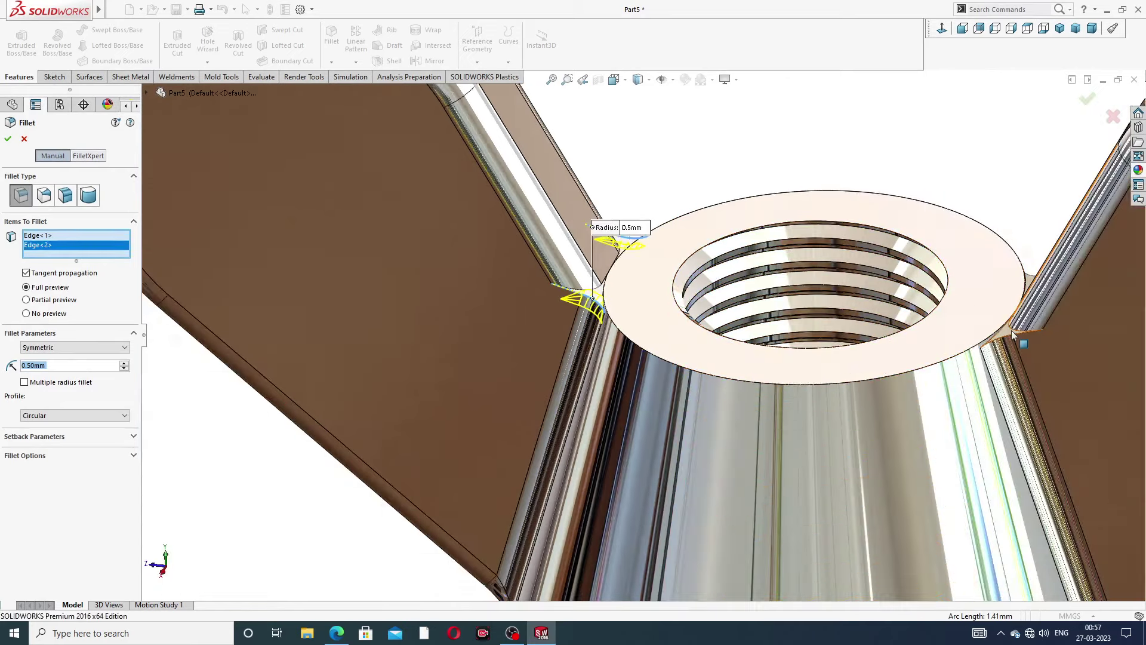
left_click(1030, 291)
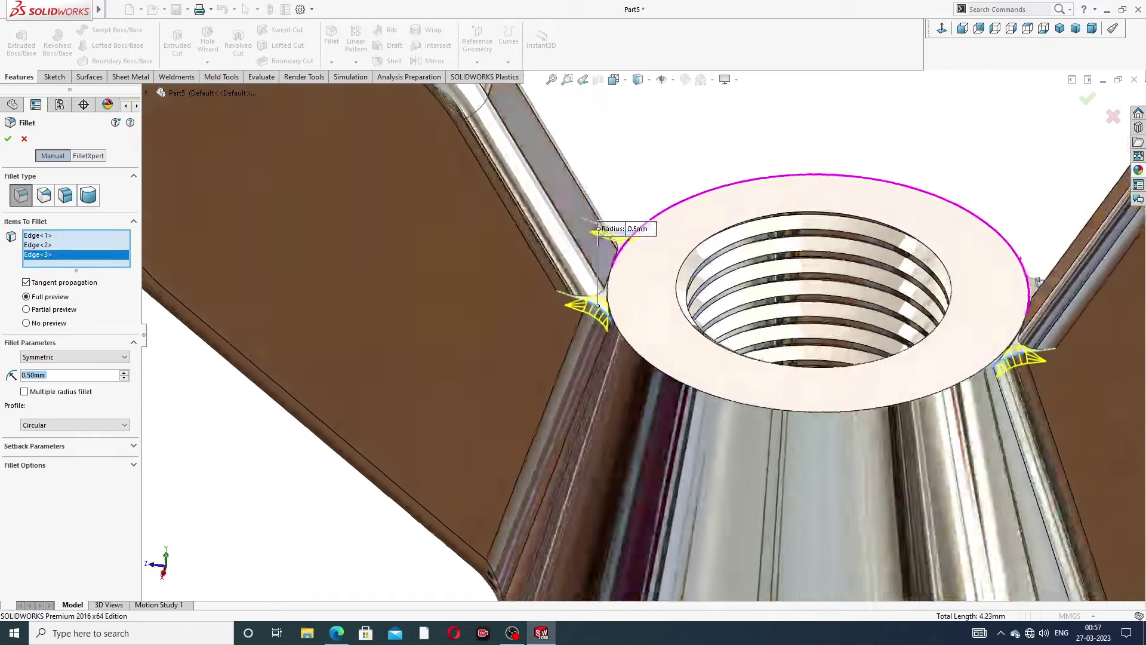
scroll(955, 290, "down", 3)
left_click(956, 290)
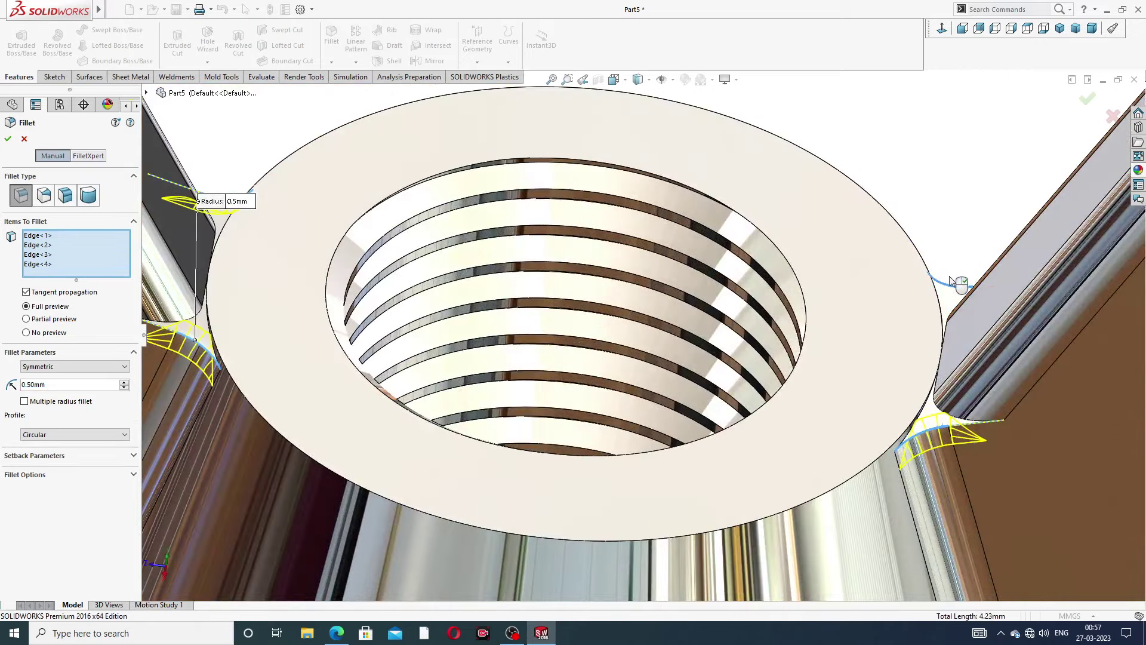
scroll(964, 275, "up", 3)
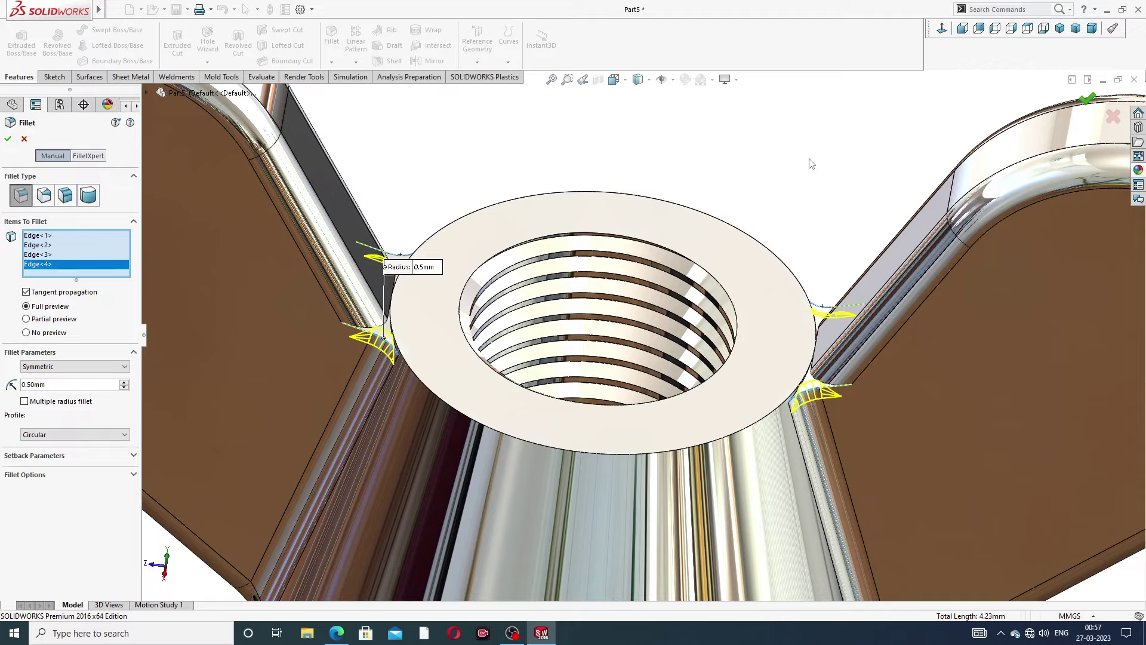
key("Return")
key("f")
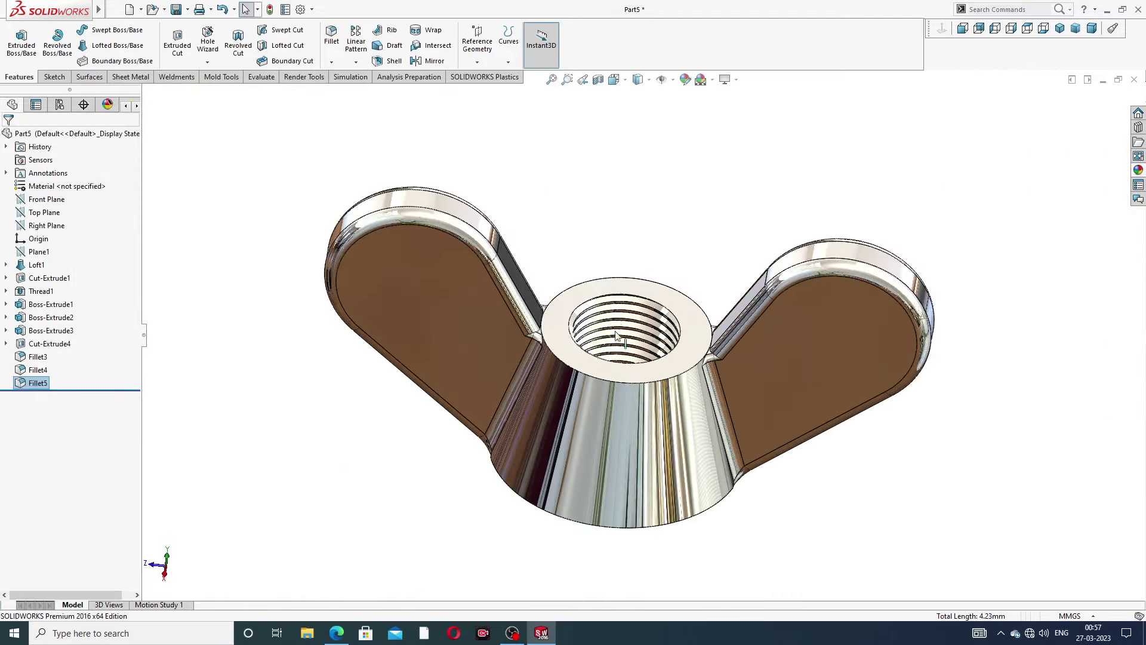
mouse_move(617, 335)
middle_mouse_down()
mouse_move(647, 306)
mouse_move(596, 351)
middle_mouse_up()
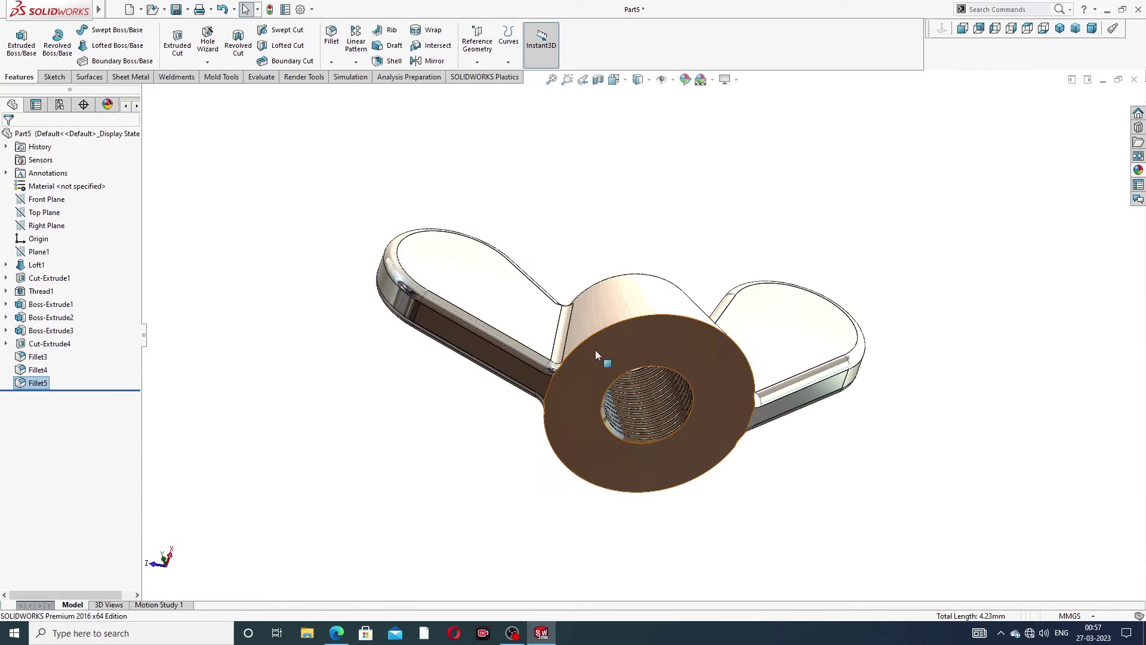
mouse_move(602, 210)
middle_mouse_down()
mouse_move(620, 266)
mouse_move(589, 359)
middle_mouse_up()
mouse_move(645, 287)
middle_mouse_down()
mouse_move(605, 247)
mouse_move(664, 399)
mouse_move(657, 454)
middle_mouse_up()
left_click(337, 633)
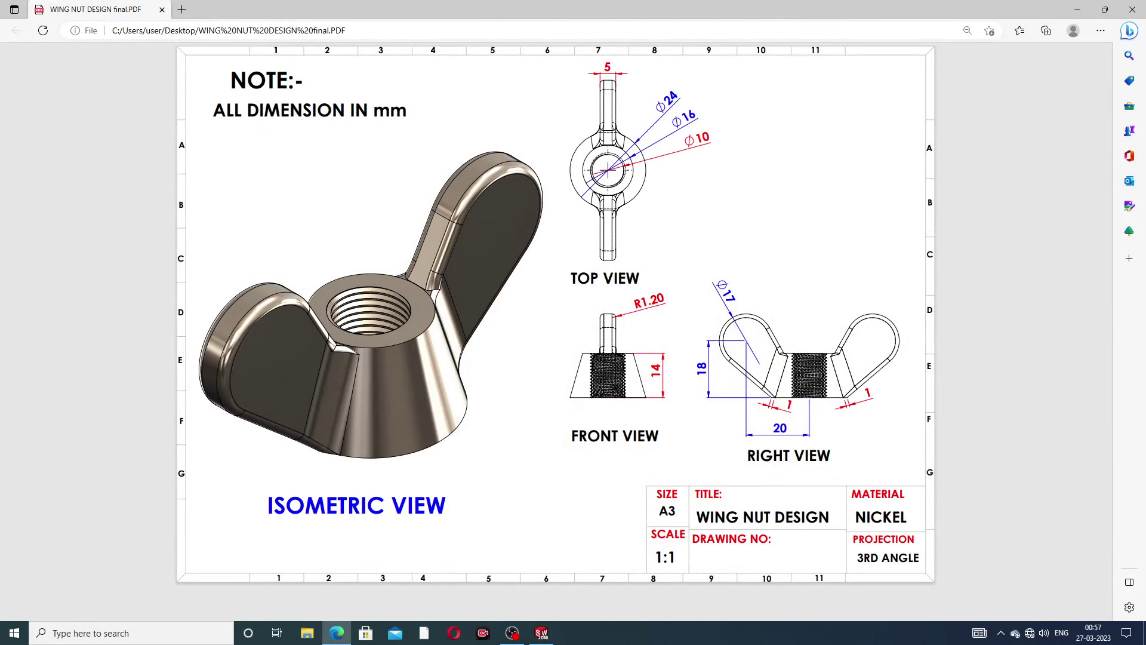
left_click(336, 633)
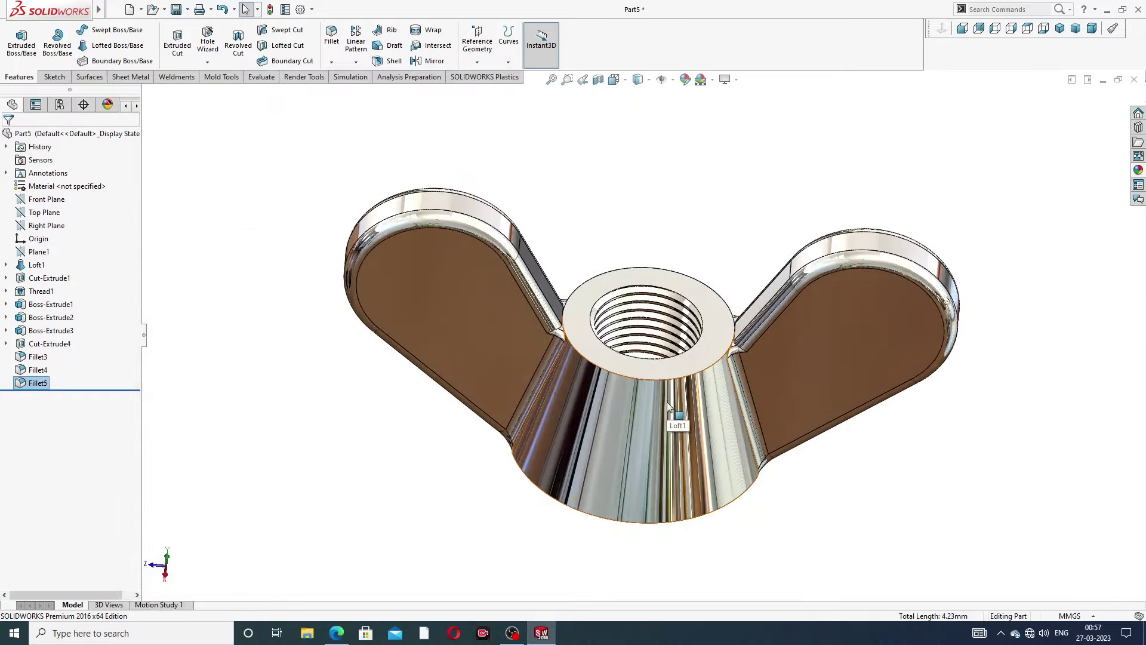
middle_click_drag(667, 402, 675, 338)
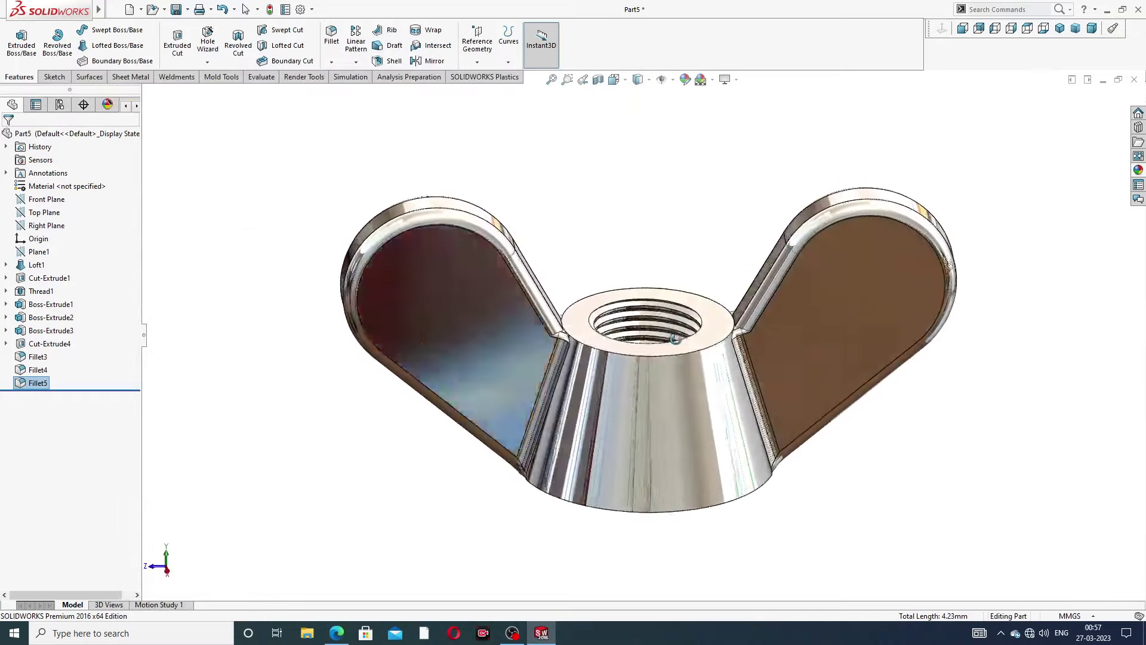
scroll(674, 339, "down", 2)
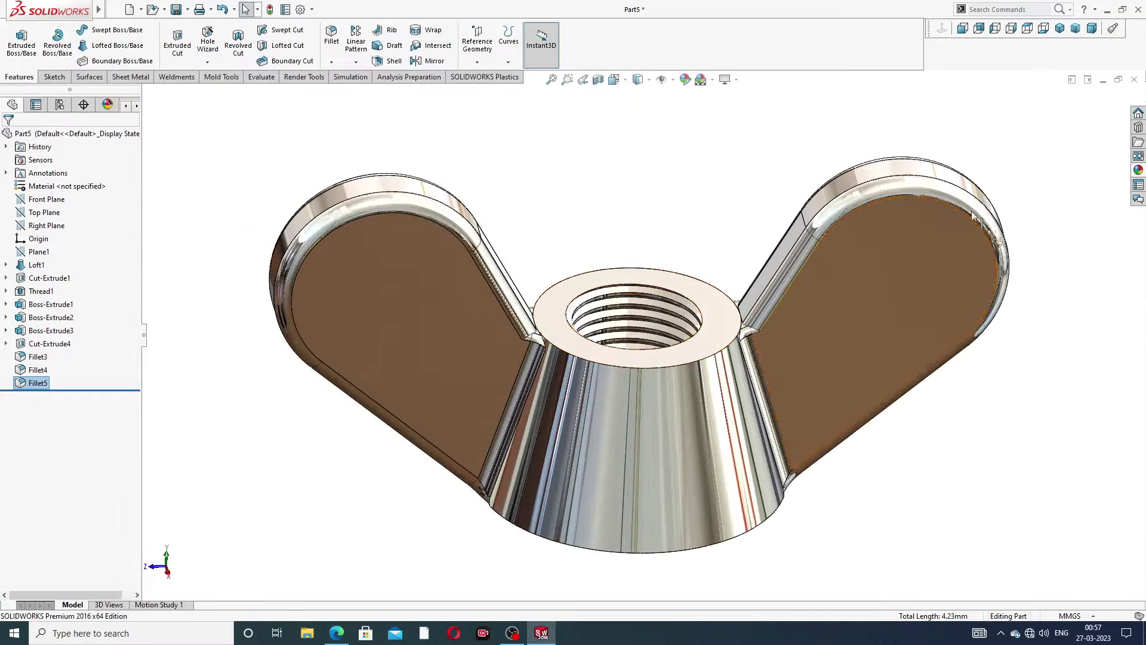
left_click(1061, 31)
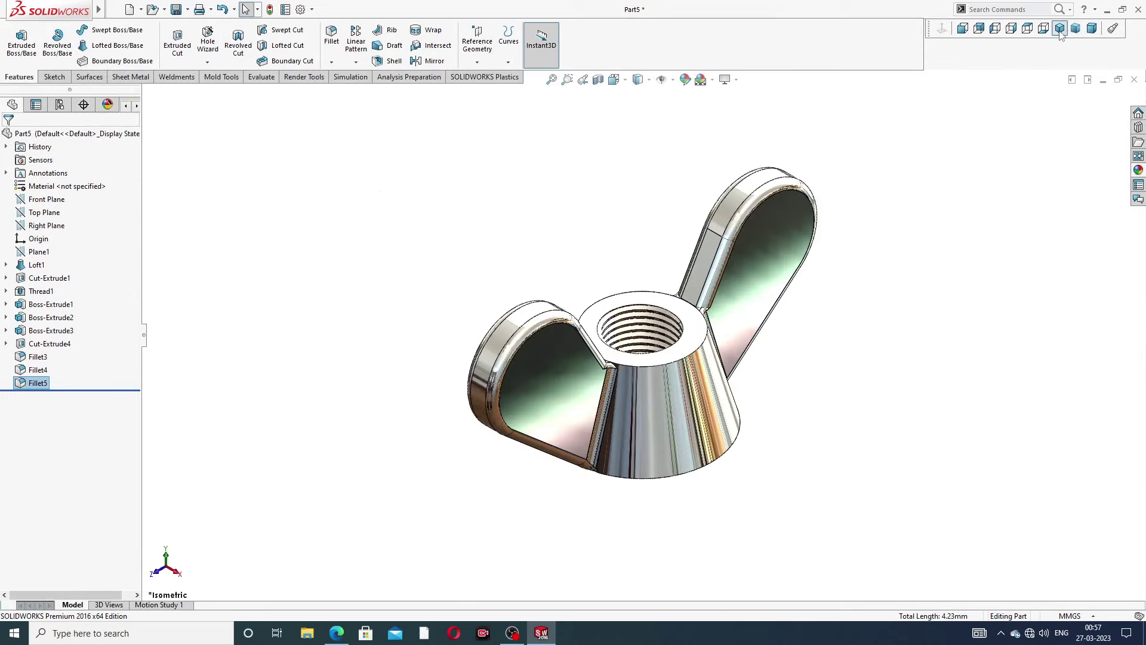
key("Left")
key("Left")
key("Left")
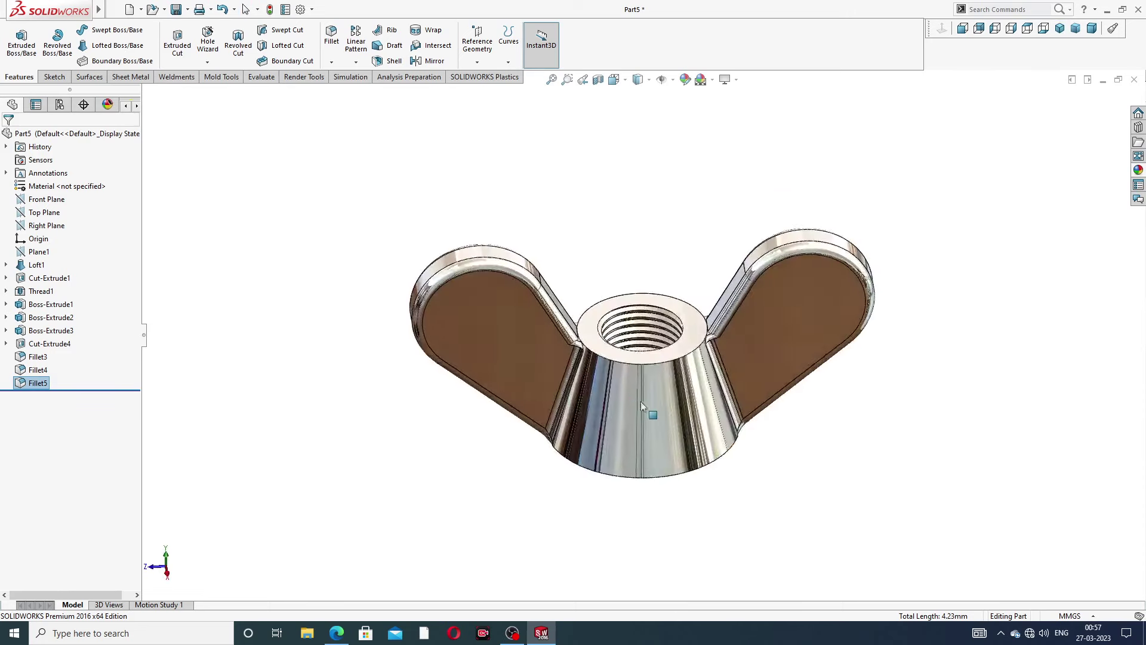
scroll(642, 406, "down", 2)
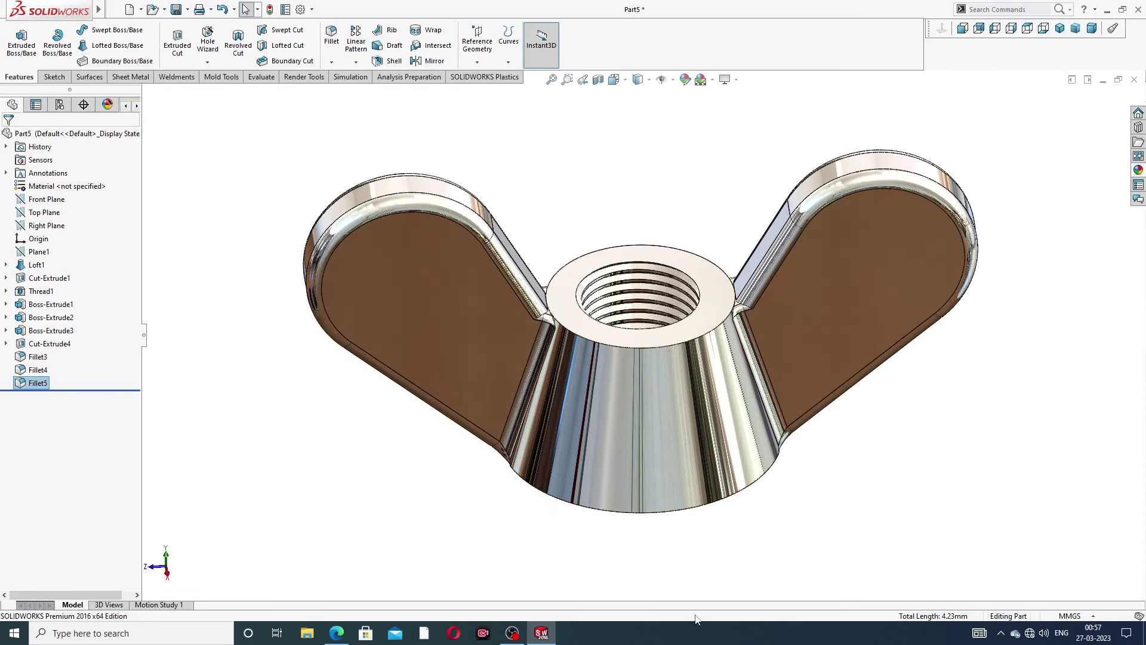